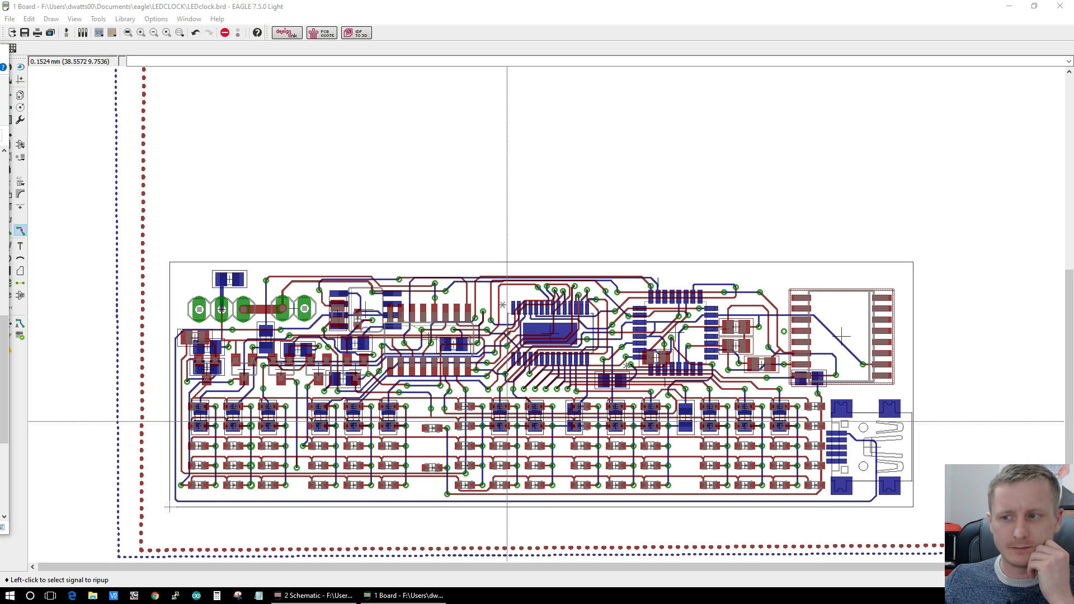
pyautogui.press('super+alt+d')
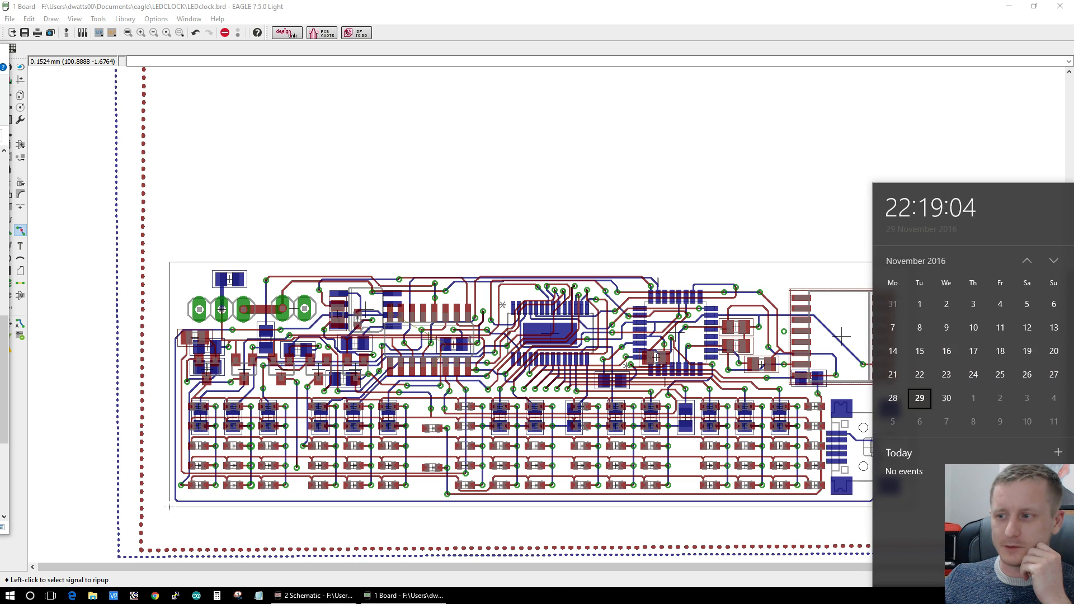
pyautogui.press('Escape')
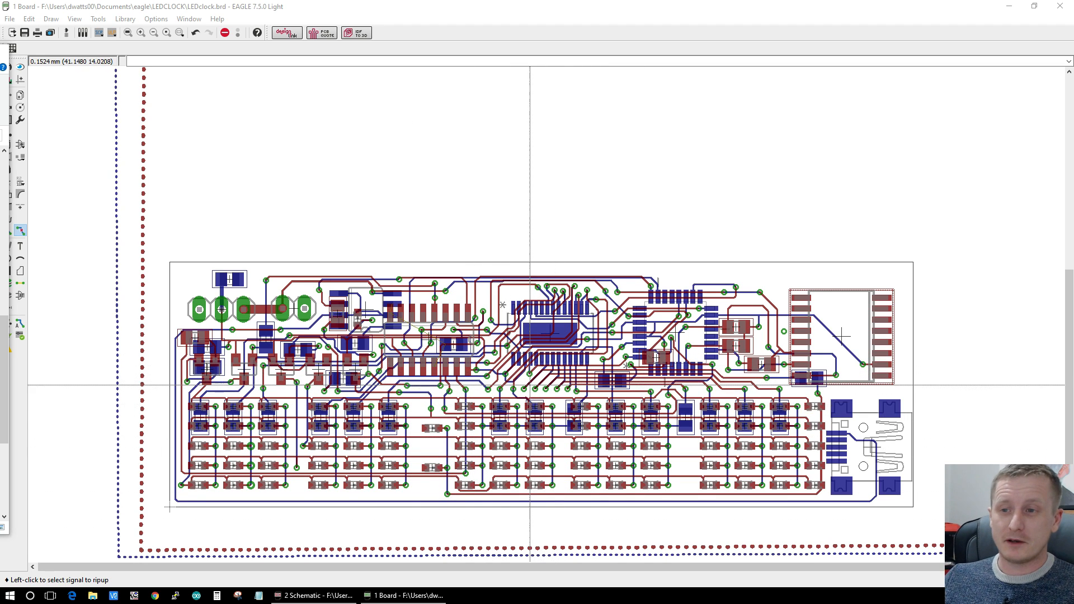
# Step: Run Ratsnest on the board to recalculate the airwires and fill the copper pours
pyautogui.scroll(2, 523, 393)
pyautogui.scroll(-1, 523, 393)
pyautogui.scroll(1, 532, 334)
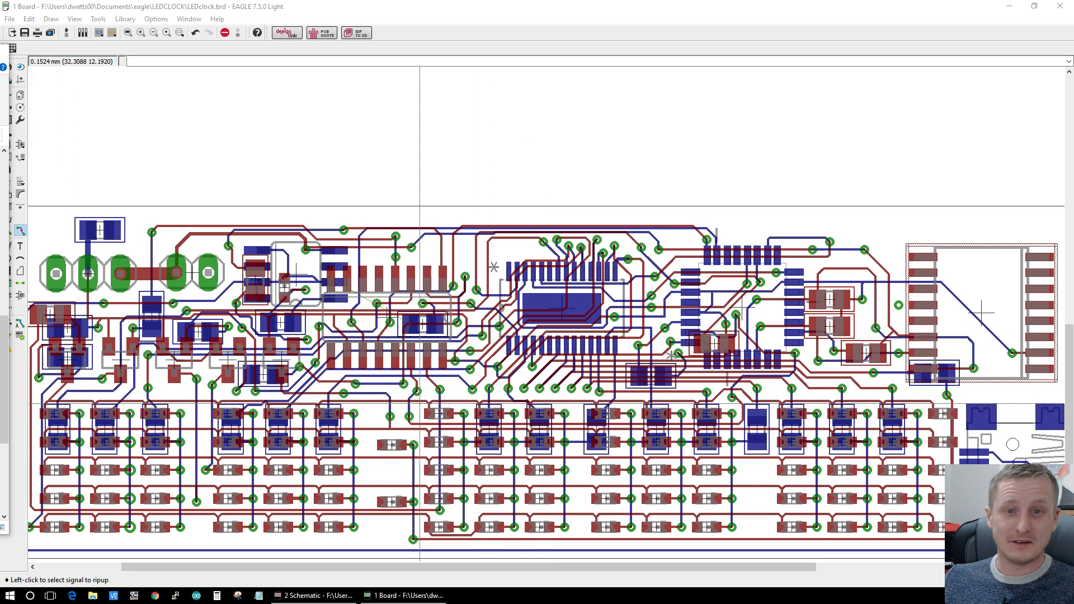
pyautogui.scroll(-1, 420, 421)
pyautogui.scroll(-1, 421, 421)
pyautogui.scroll(1, 421, 421)
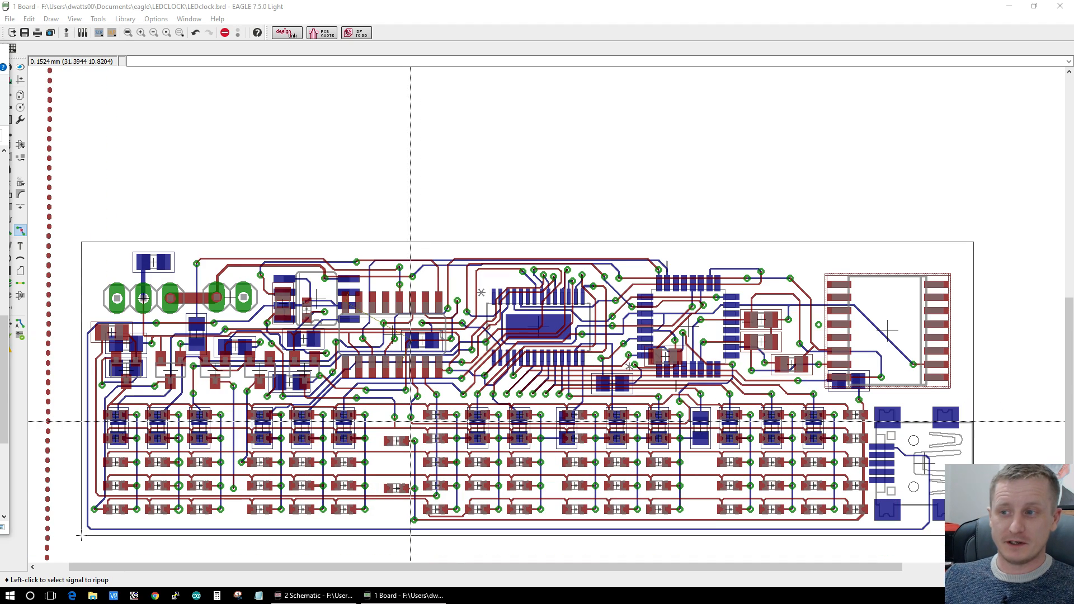
pyautogui.scroll(5, 384, 302)
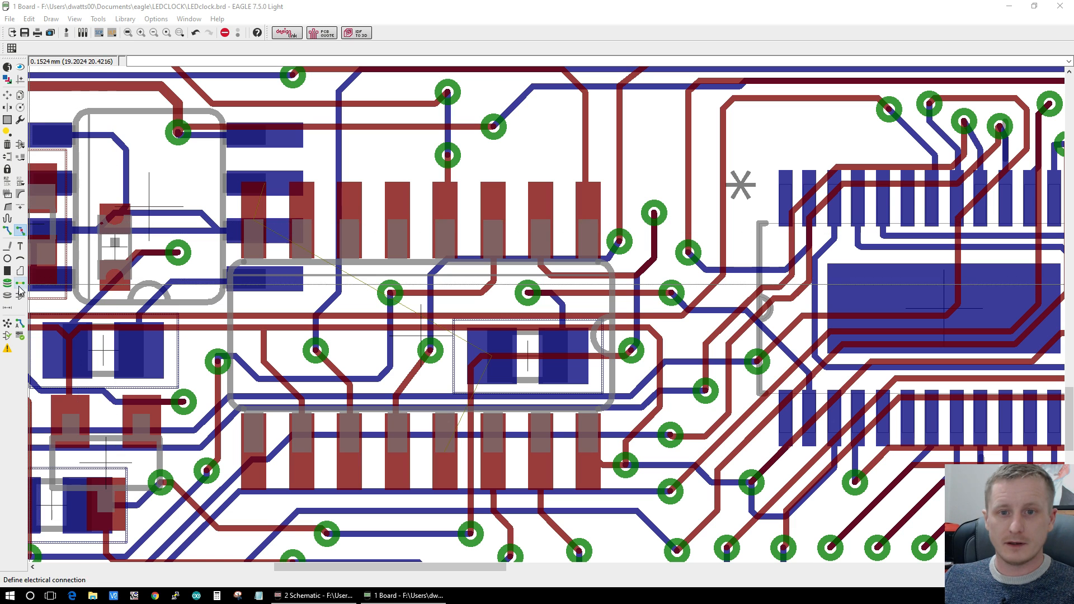
pyautogui.click(8, 325)
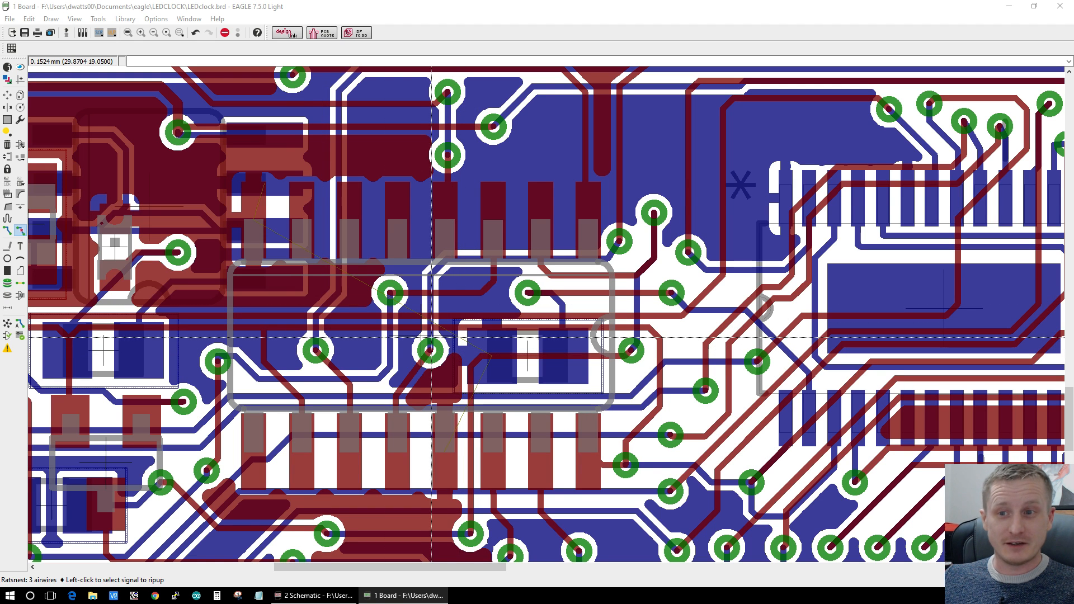
pyautogui.click(6, 231)
pyautogui.click(254, 217)
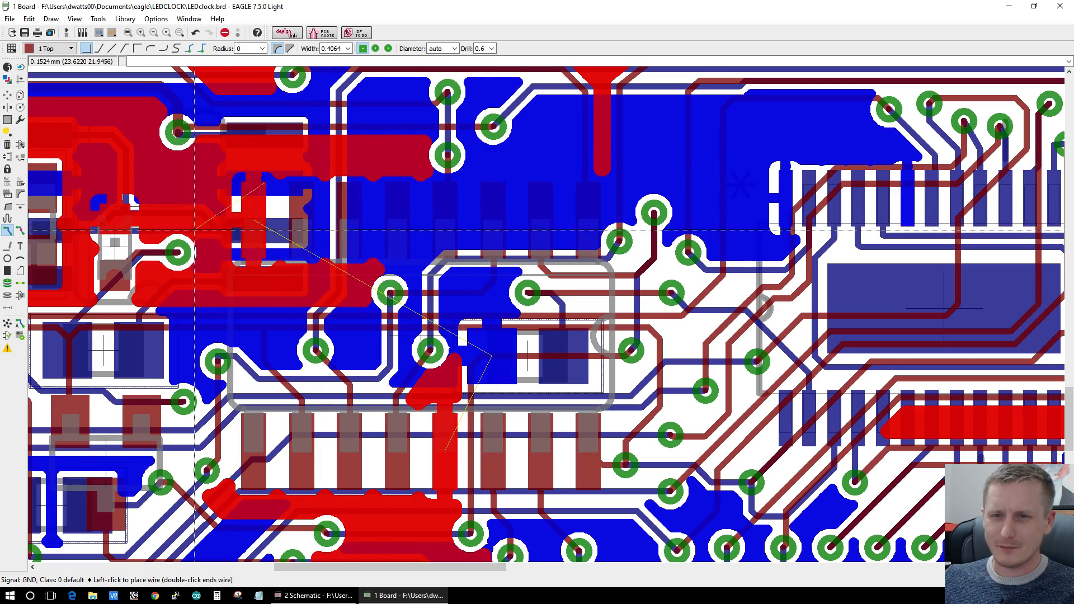
pyautogui.scroll(-6, 266, 244)
pyautogui.scroll(4, 266, 244)
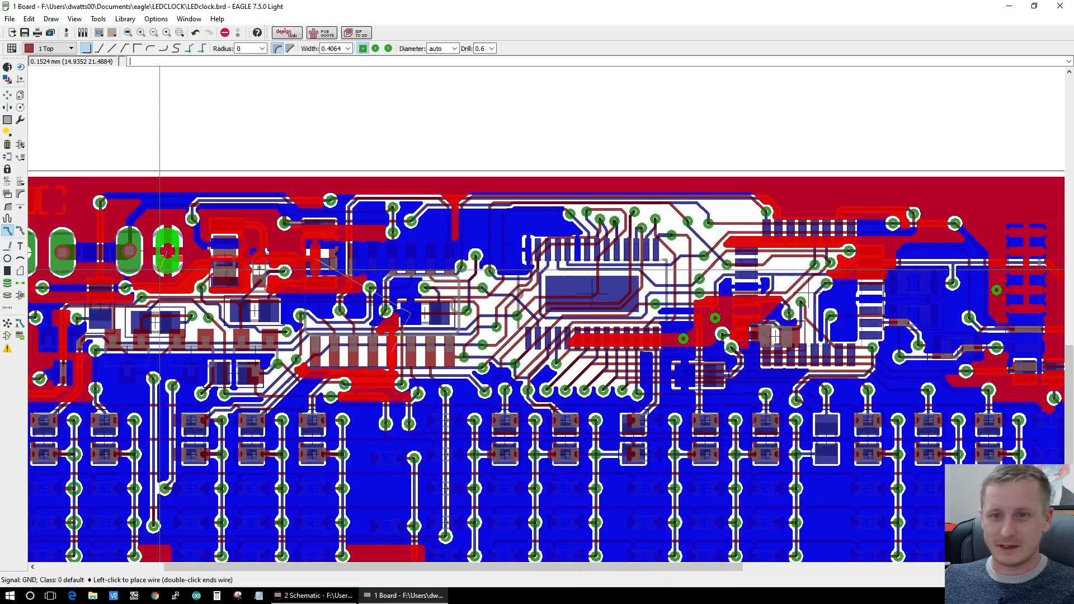
pyautogui.scroll(-2, 160, 270)
pyautogui.scroll(-2, 159, 270)
pyautogui.scroll(1, 101, 320)
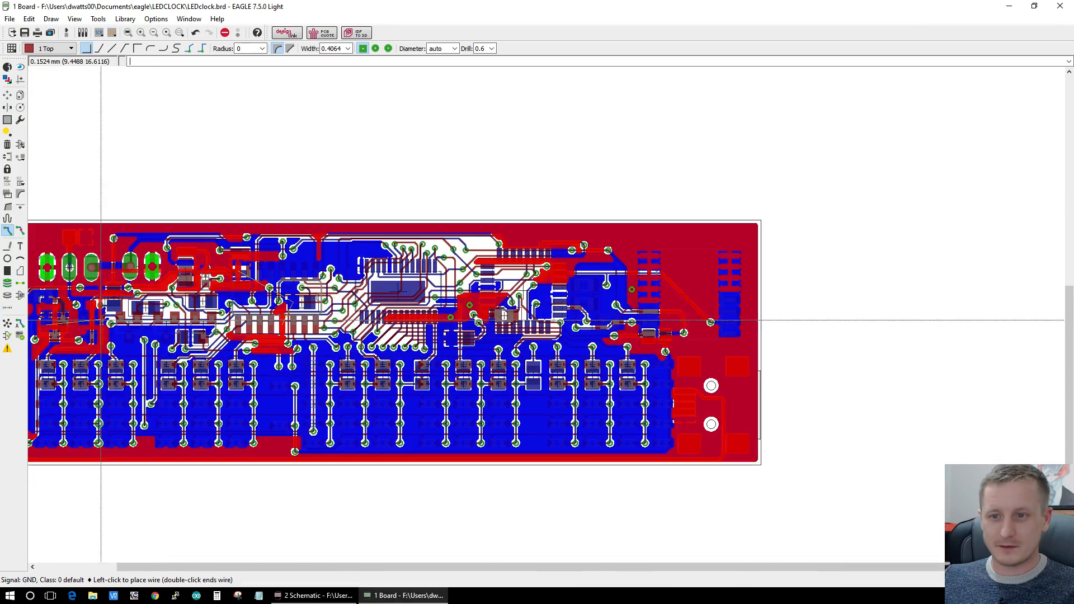
pyautogui.scroll(5, 101, 321)
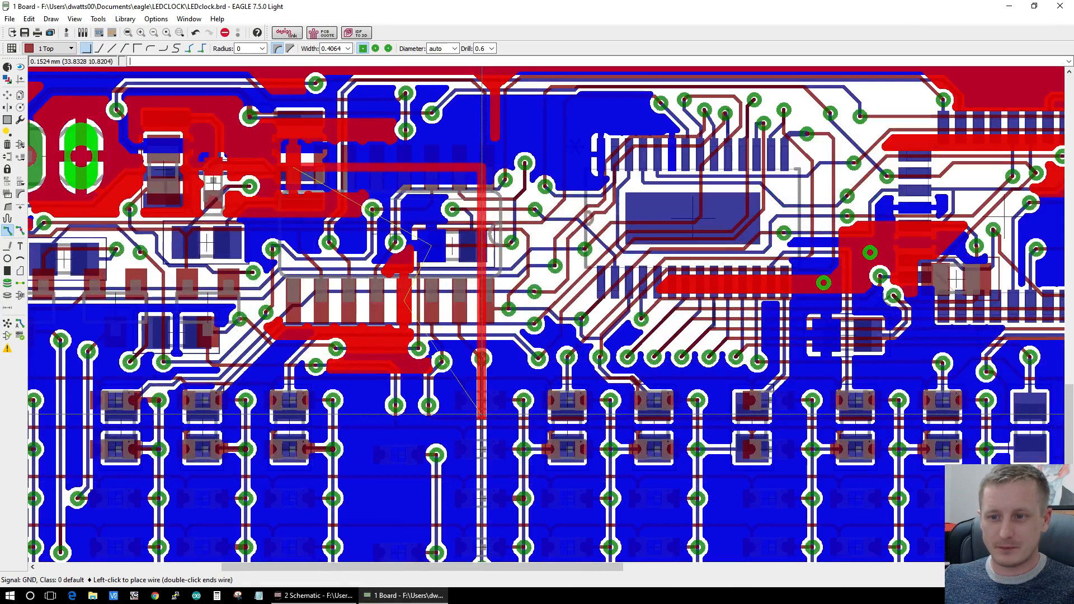
pyautogui.press('Escape')
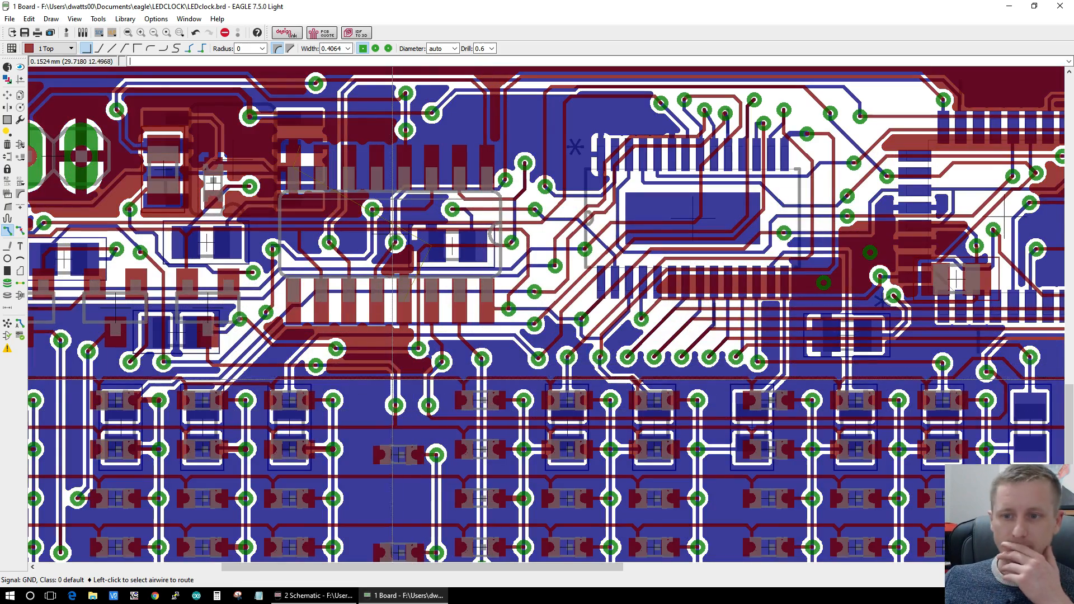
# Step: Examine the filled copper pours, the isolated areas around the chips and the remaining airwires across the board
pyautogui.scroll(-1, 429, 301)
pyautogui.scroll(2, 413, 345)
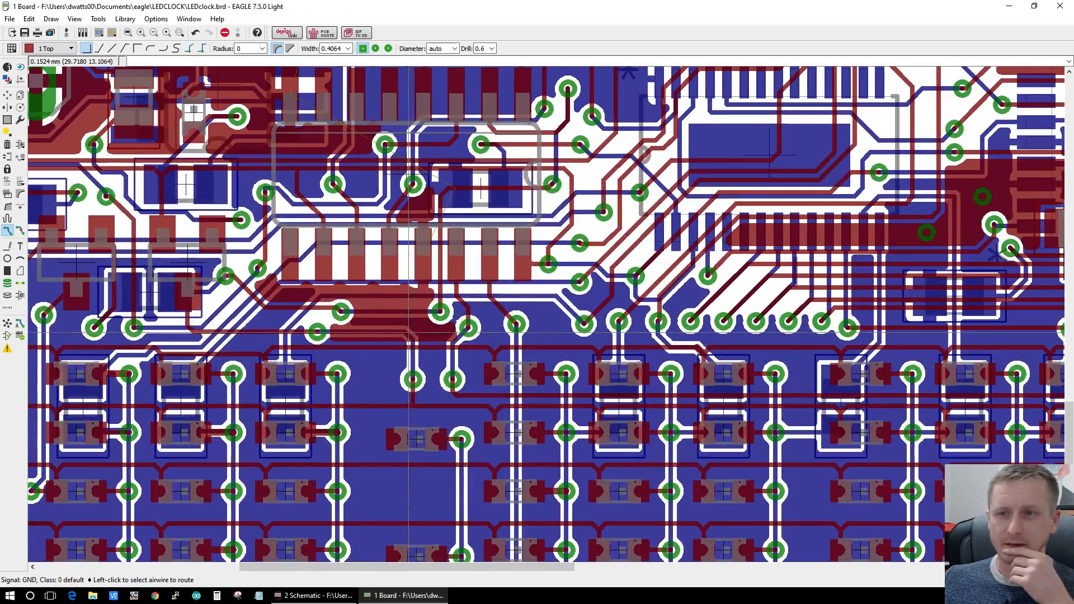
pyautogui.scroll(2, 466, 186)
pyautogui.scroll(-1, 406, 97)
pyautogui.scroll(-2, 428, 199)
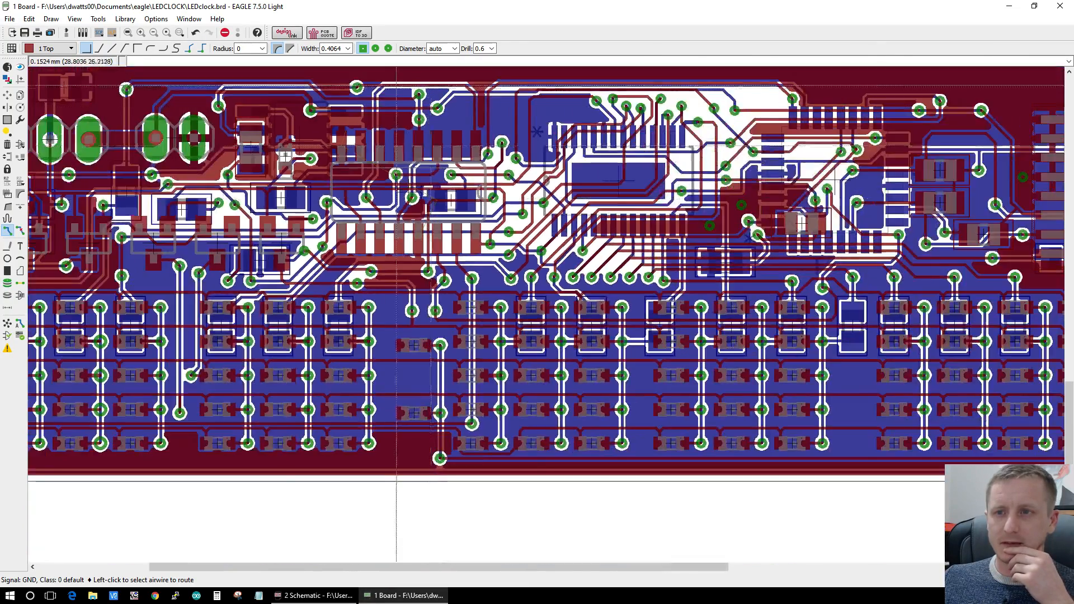
pyautogui.scroll(2, 386, 212)
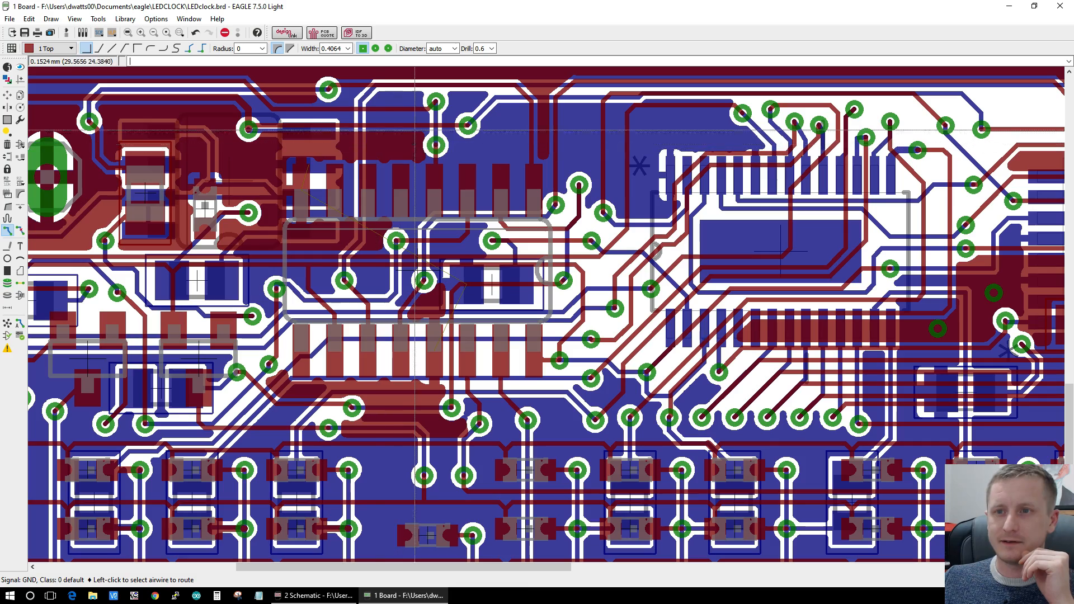
pyautogui.scroll(-4, 235, 123)
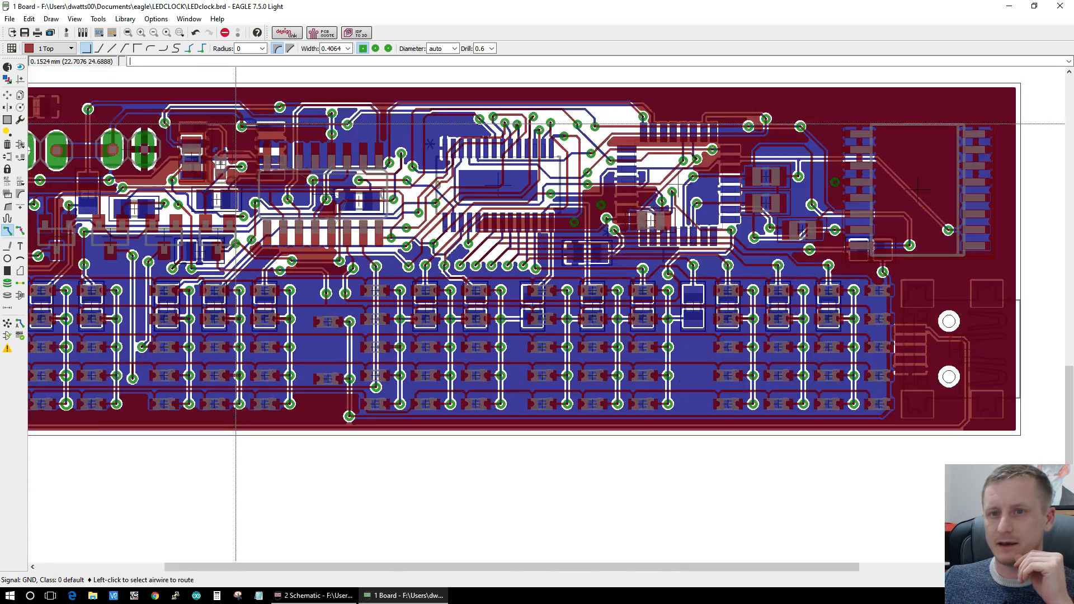
pyautogui.scroll(5, 201, 133)
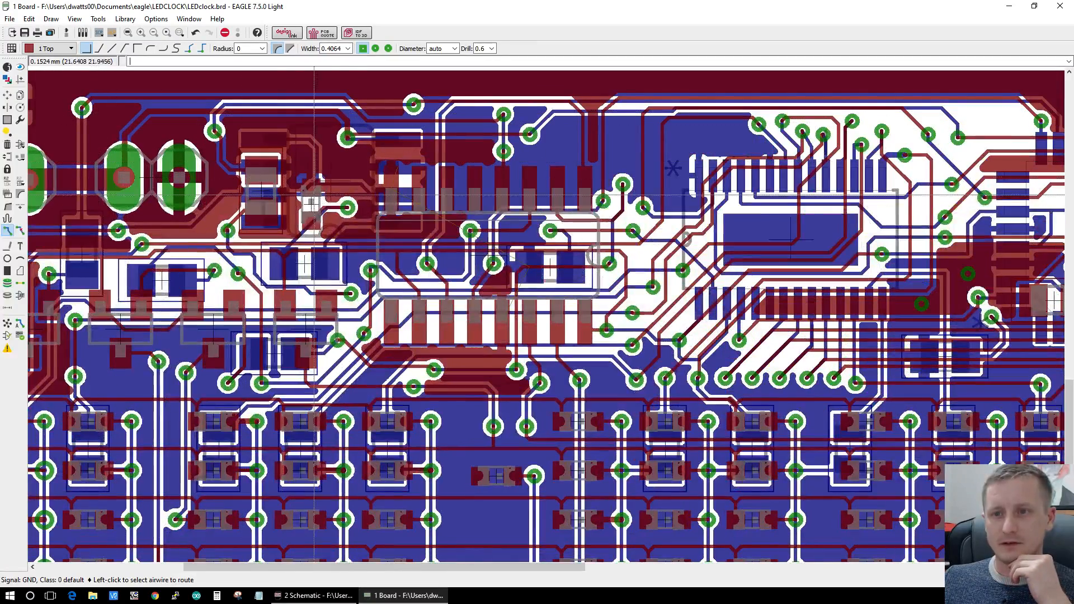
pyautogui.scroll(-2, 385, 163)
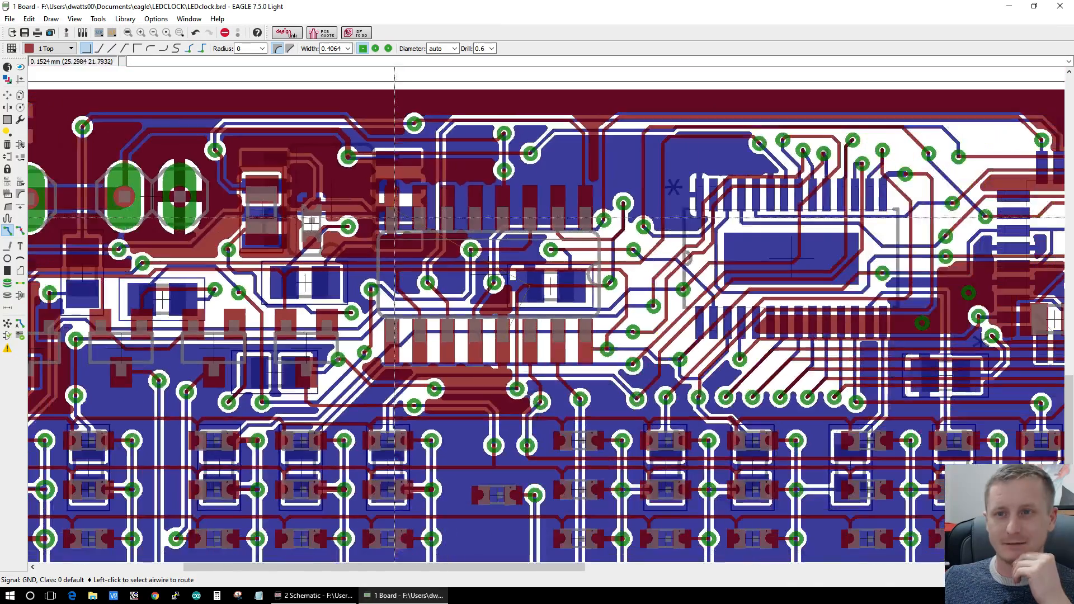
pyautogui.scroll(2, 402, 171)
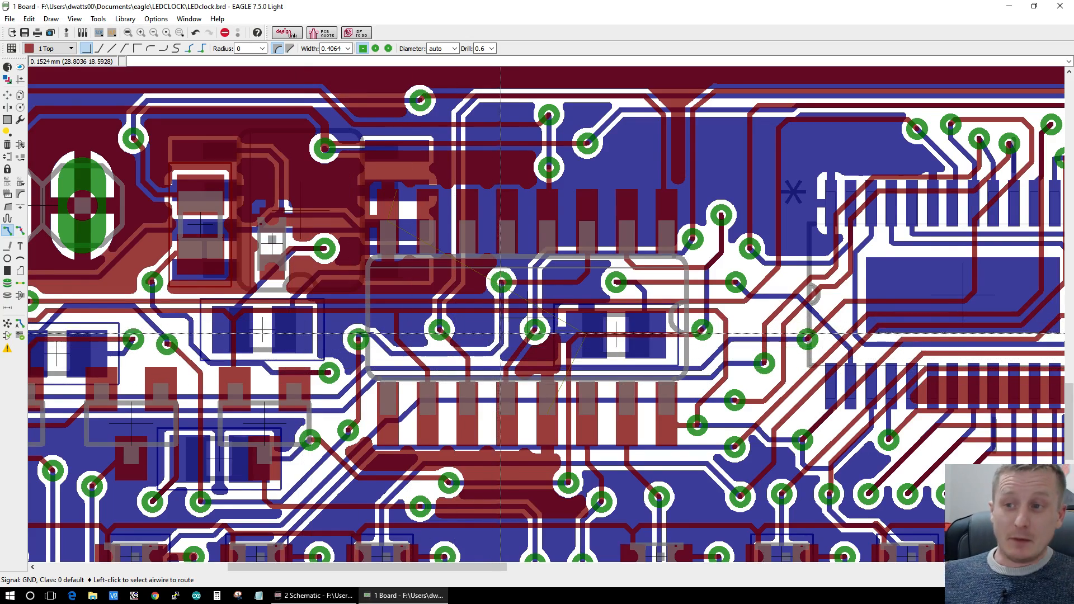
pyautogui.scroll(-3, 507, 363)
pyautogui.scroll(-2, 507, 363)
pyautogui.scroll(2, 54, 370)
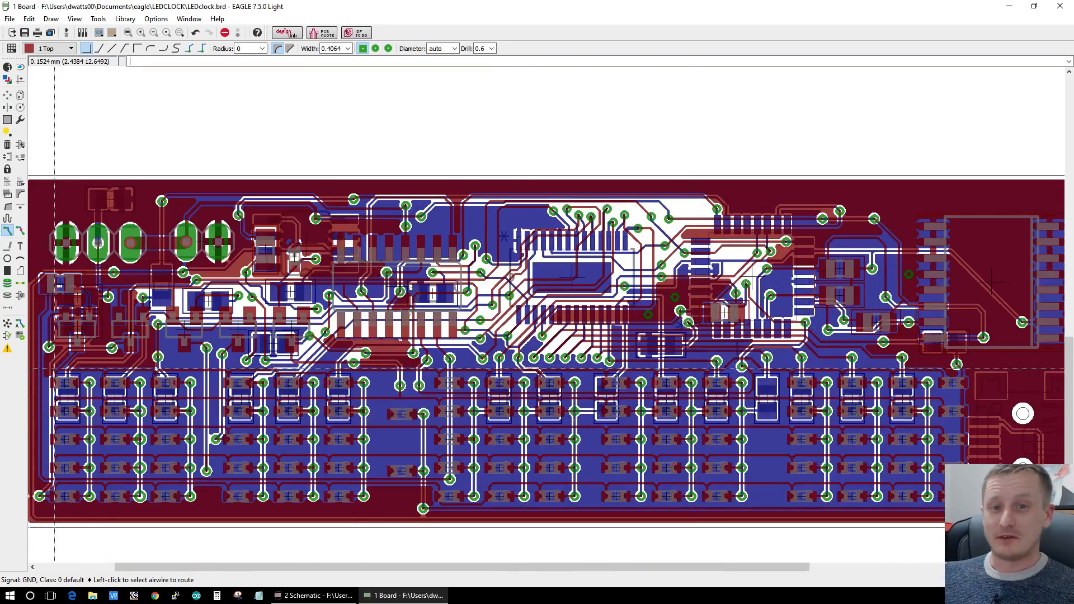
pyautogui.scroll(-2, 121, 381)
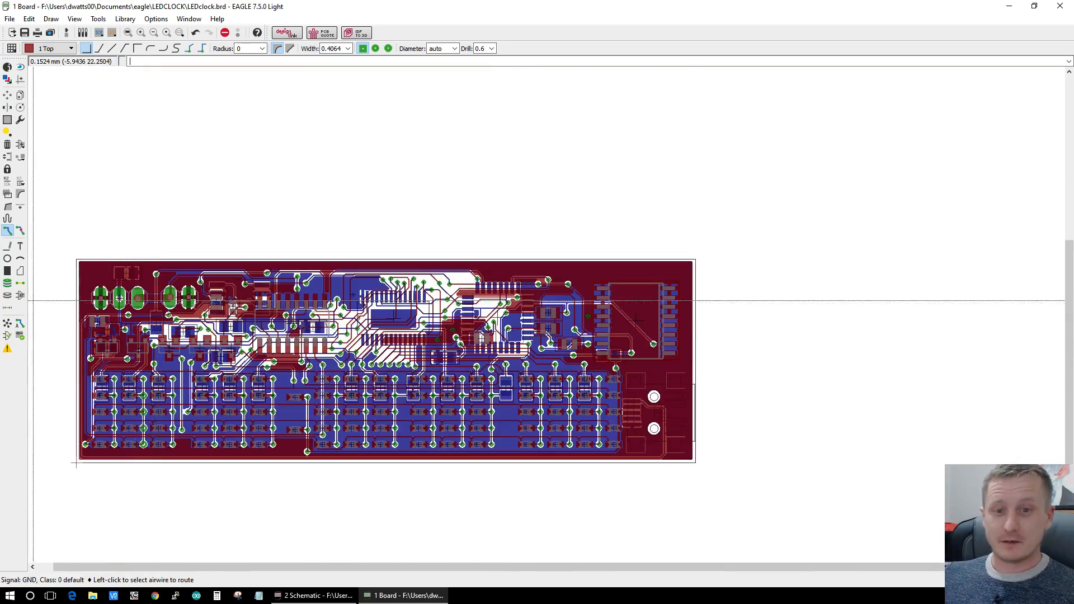
# Step: Rip up the filled GND copper pours on the top and bottom layers by selecting their polygon outlines
pyautogui.click(20, 231)
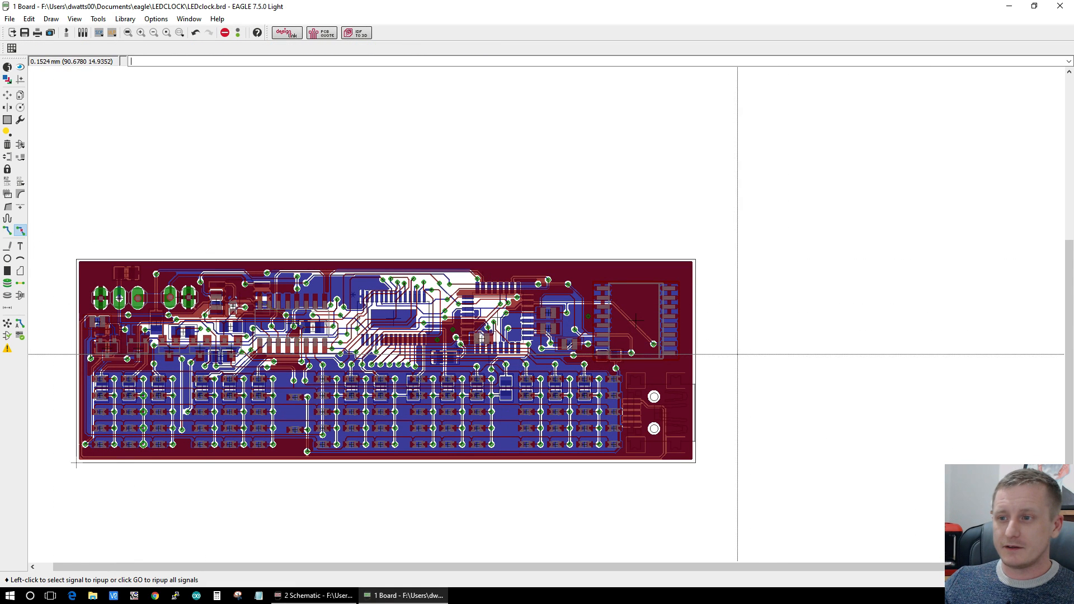
pyautogui.click(861, 361)
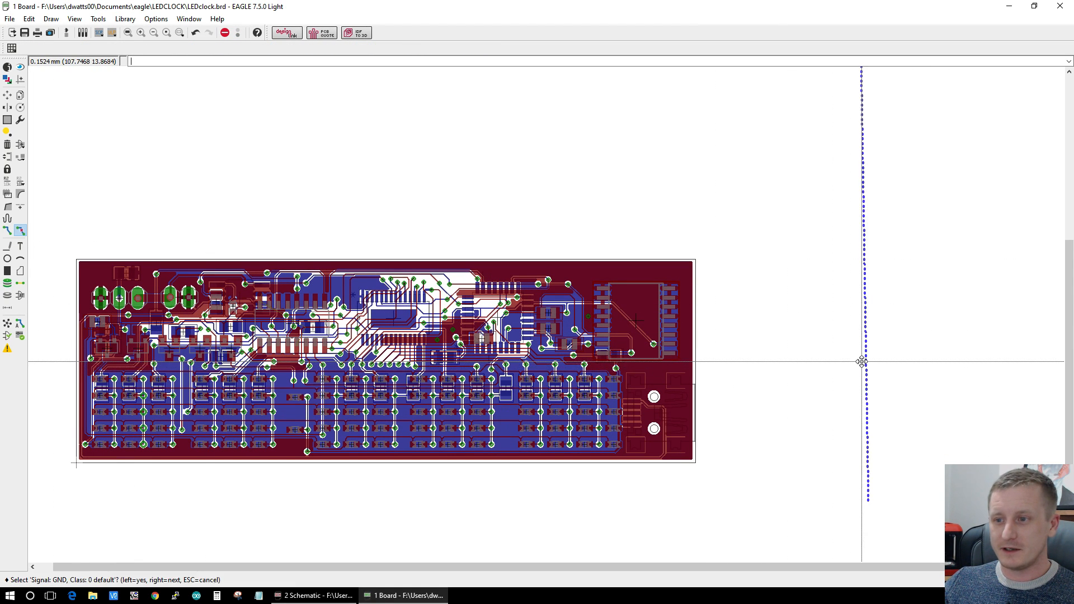
pyautogui.click(862, 362)
pyautogui.click(881, 364)
pyautogui.click(871, 364)
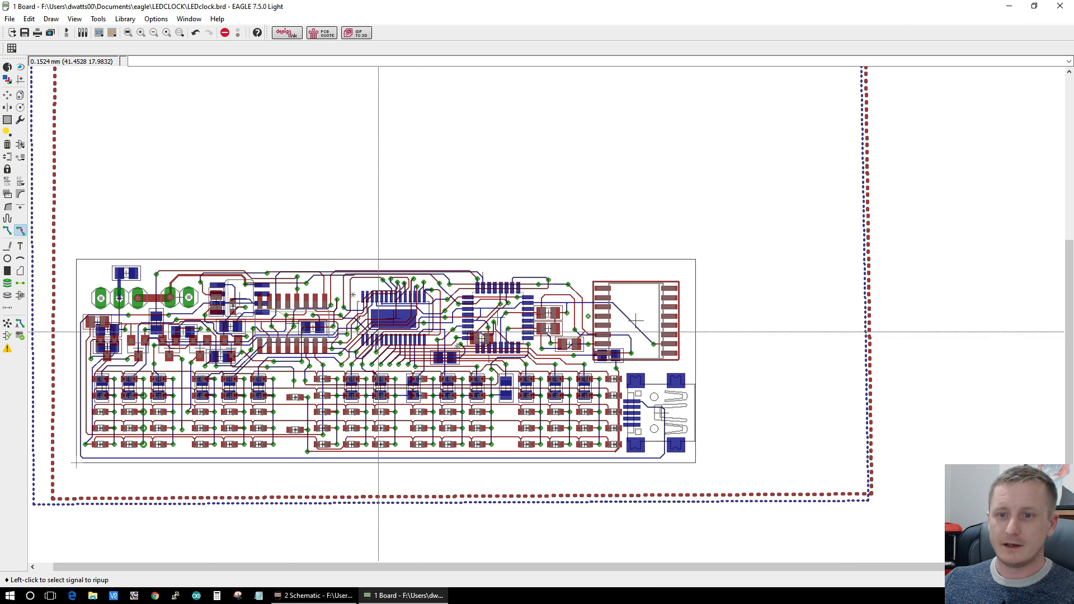
# Step: Examine the routed traces, vias and LED matrix on the board with the pours unfilled
pyautogui.scroll(1, 208, 374)
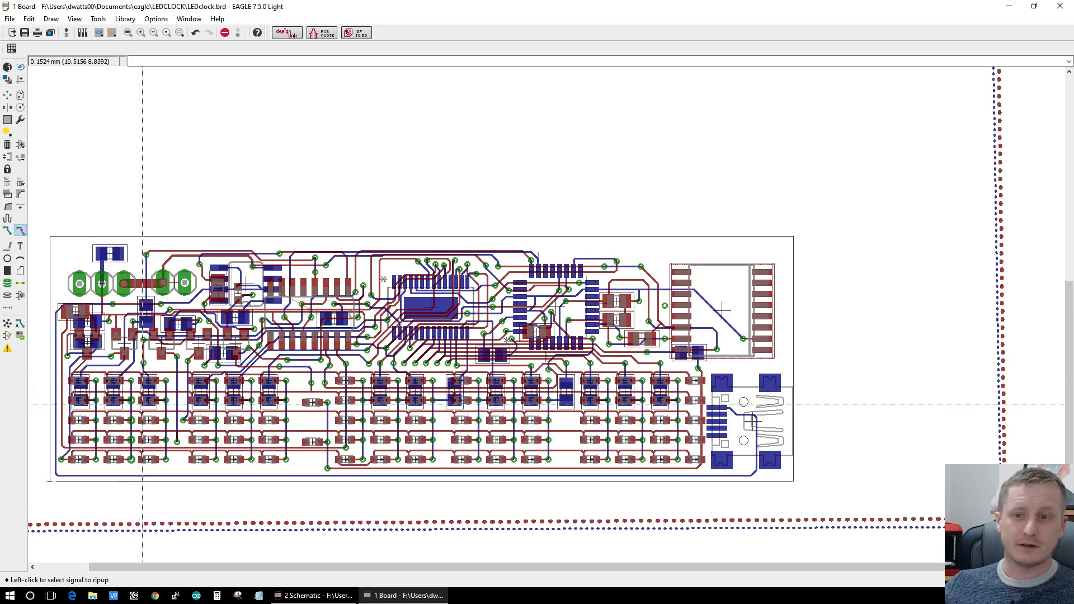
pyautogui.scroll(1, 142, 404)
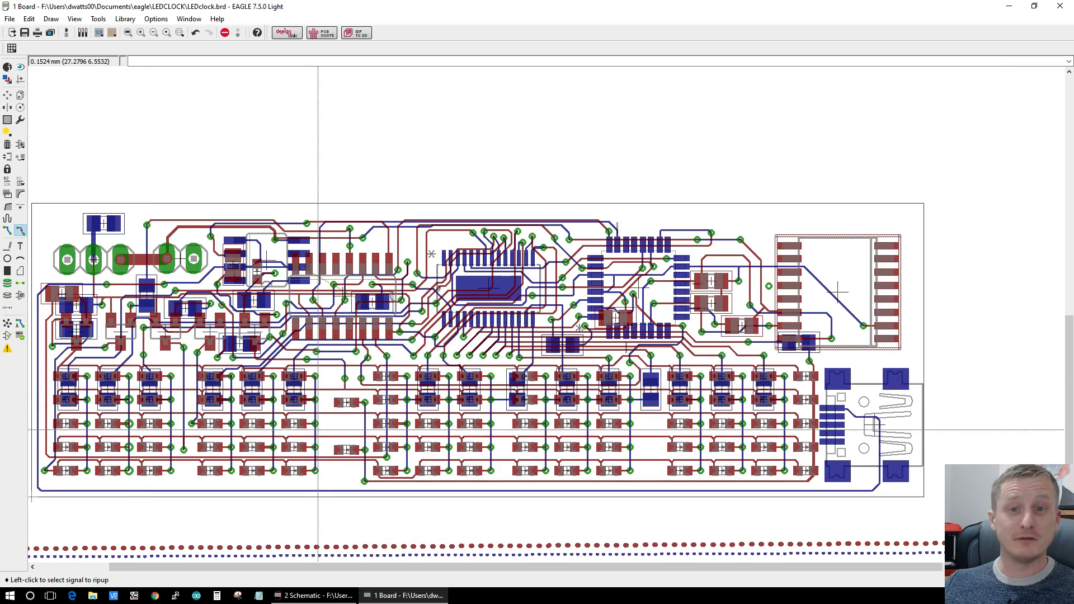
pyautogui.scroll(3, 319, 434)
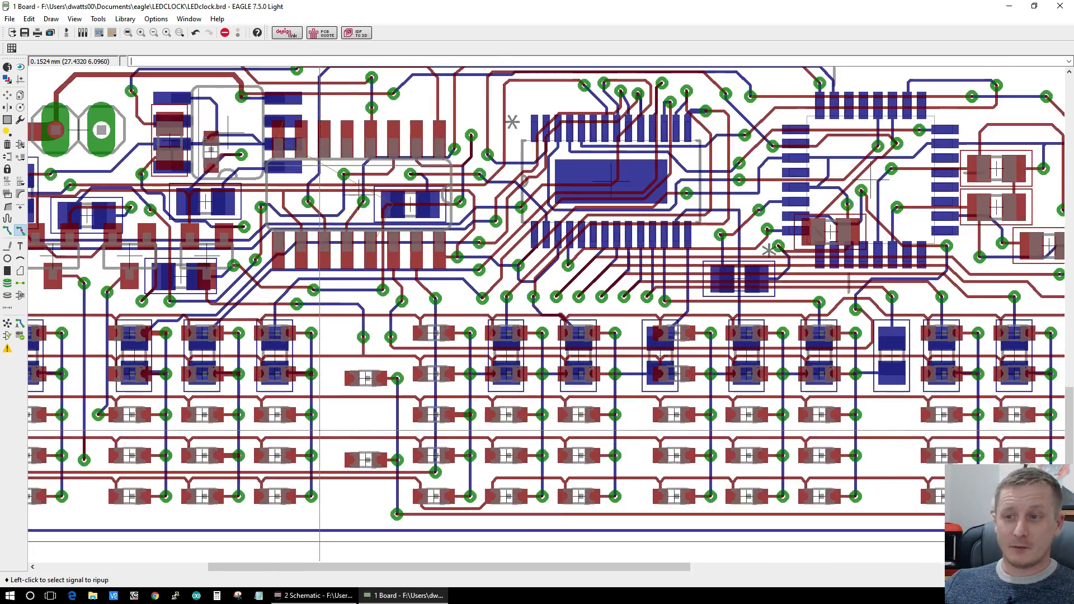
pyautogui.scroll(-4, 314, 431)
pyautogui.scroll(3, 518, 291)
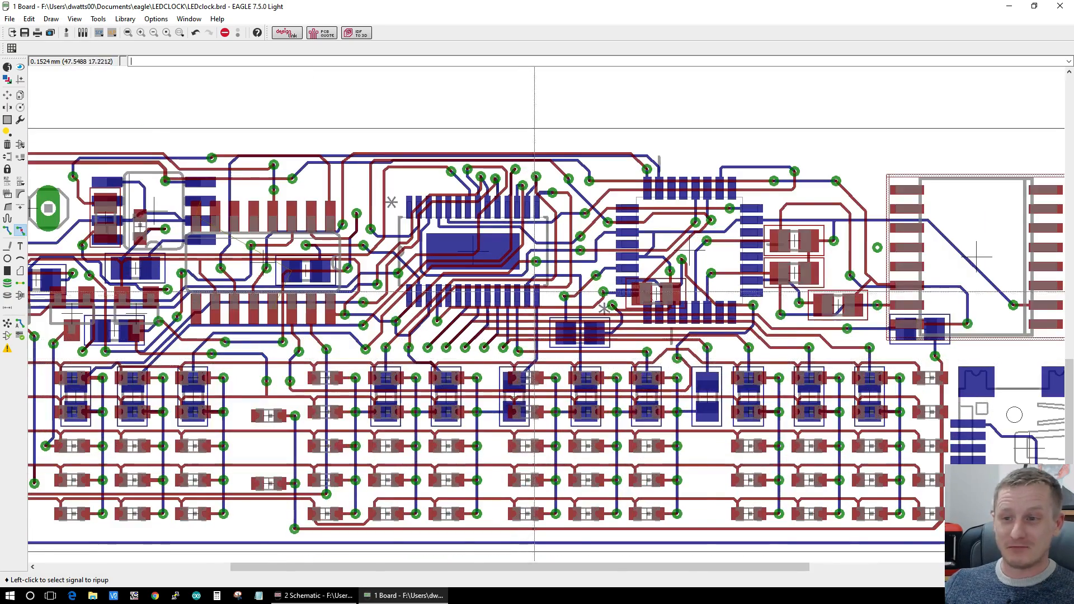
pyautogui.scroll(4, 534, 292)
pyautogui.scroll(-8, 521, 425)
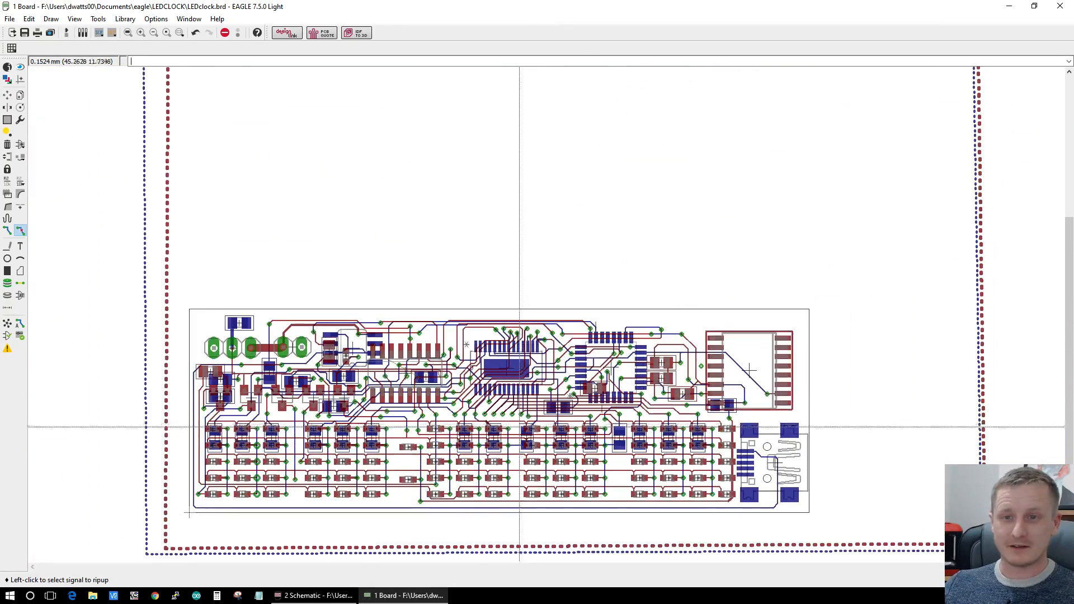
pyautogui.scroll(2, 520, 424)
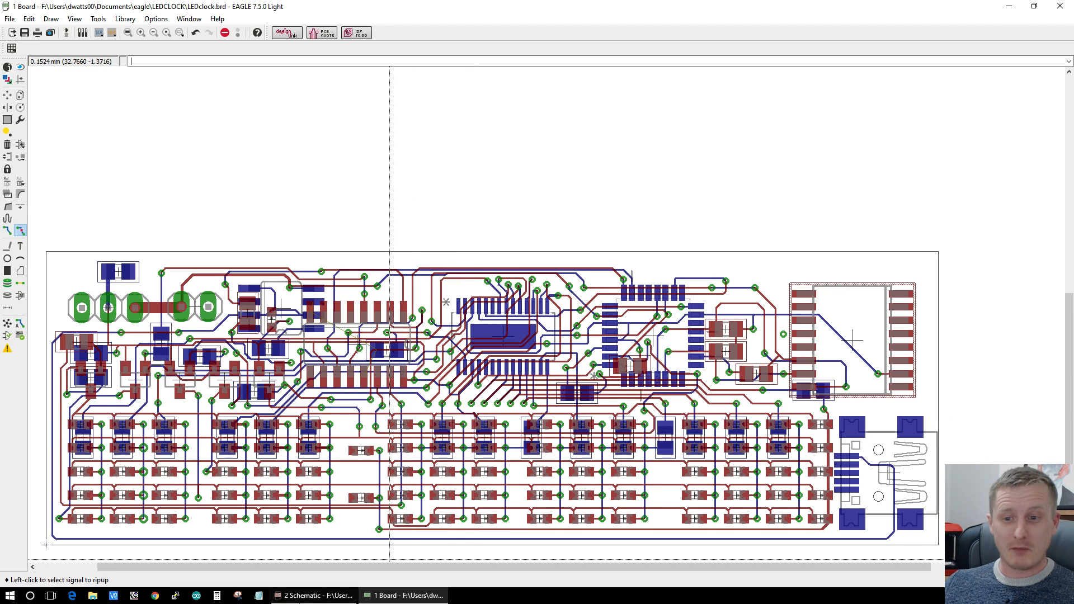
# Step: Switch to the schematic and examine the ATMEGA328P-AU microcontroller's pin connections
pyautogui.click(272, 596)
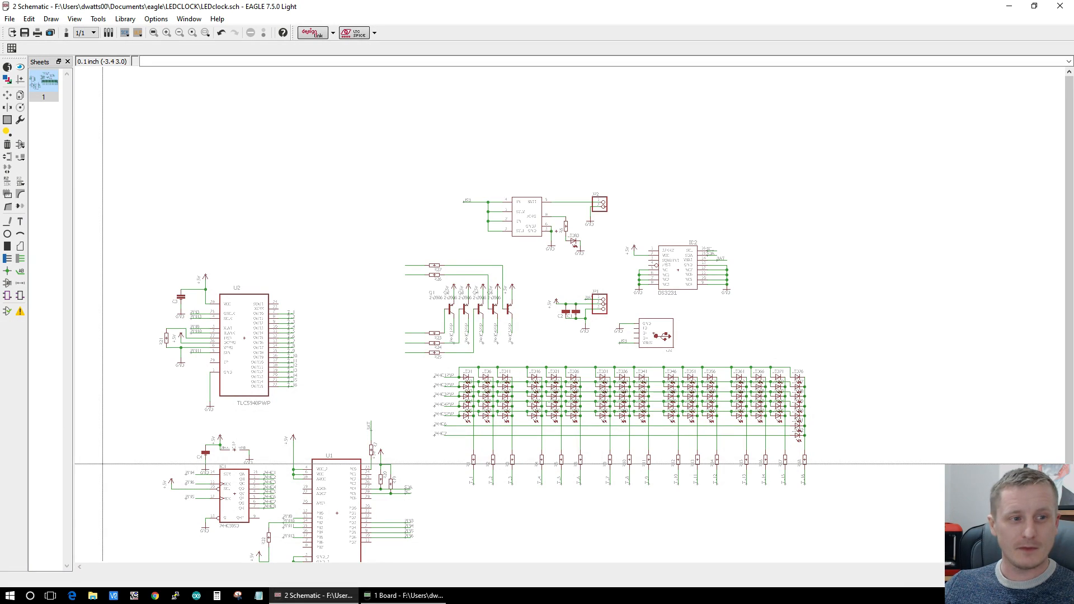
pyautogui.scroll(1, 594, 227)
pyautogui.scroll(-3, 594, 307)
pyautogui.scroll(3, 527, 350)
pyautogui.scroll(-4, 391, 494)
pyautogui.scroll(6, 386, 499)
pyautogui.scroll(-3, 387, 499)
pyautogui.scroll(5, 352, 517)
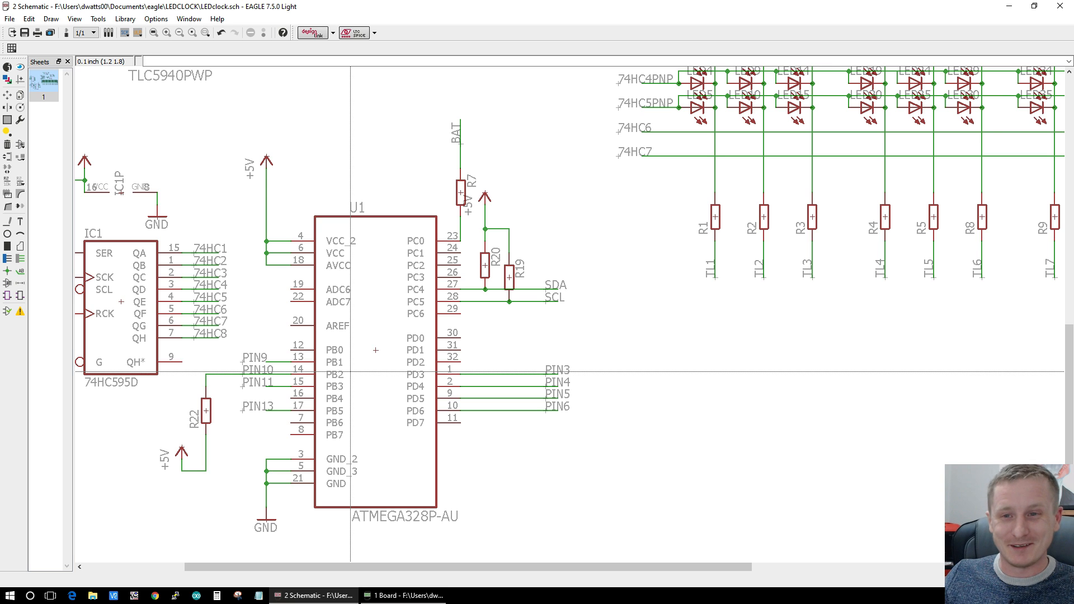
pyautogui.scroll(-3, 350, 370)
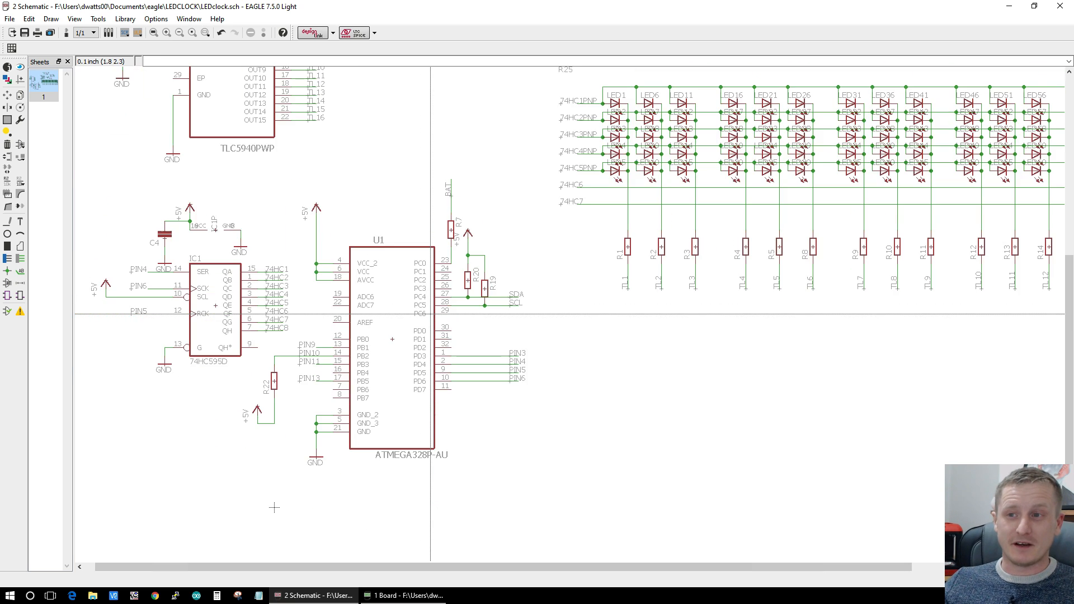
pyautogui.scroll(2, 427, 316)
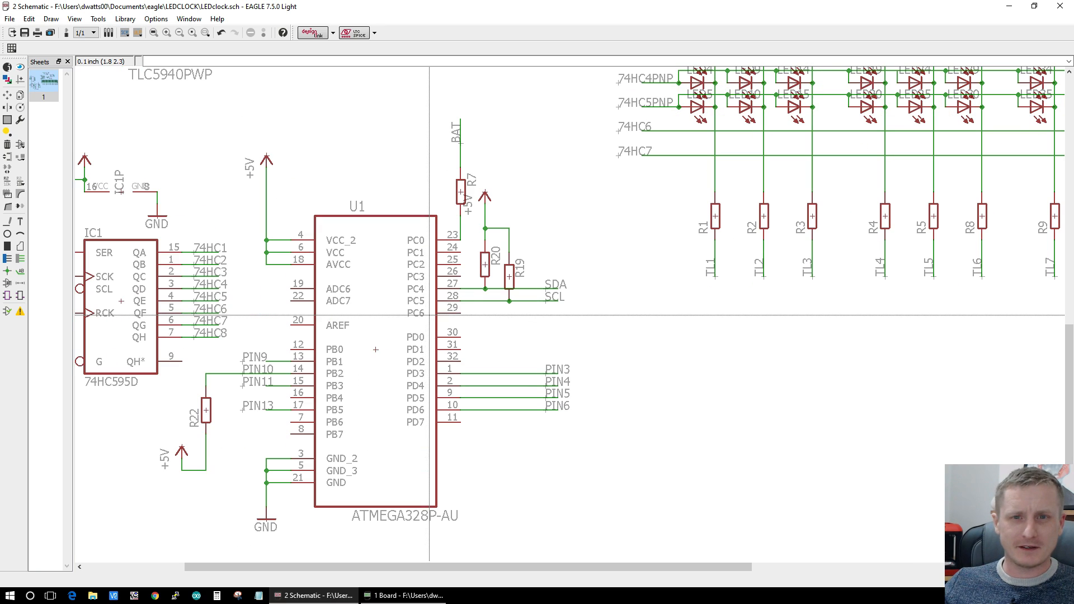
# Step: Switch back to the board layout and inspect the traces around the microcontroller's footprint
pyautogui.click(402, 595)
pyautogui.scroll(5, 585, 387)
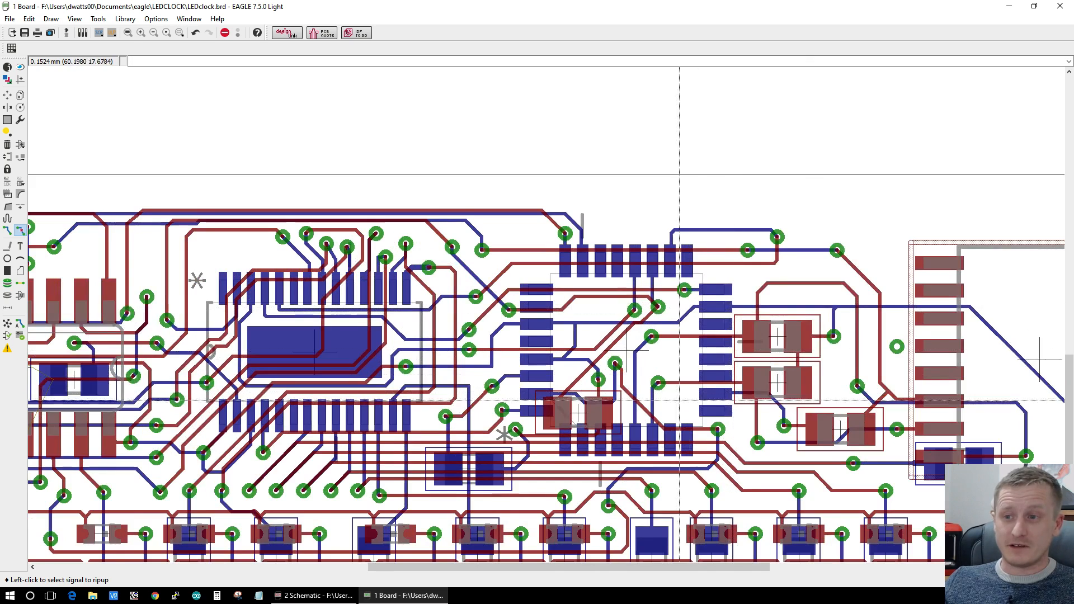
pyautogui.scroll(-1, 580, 277)
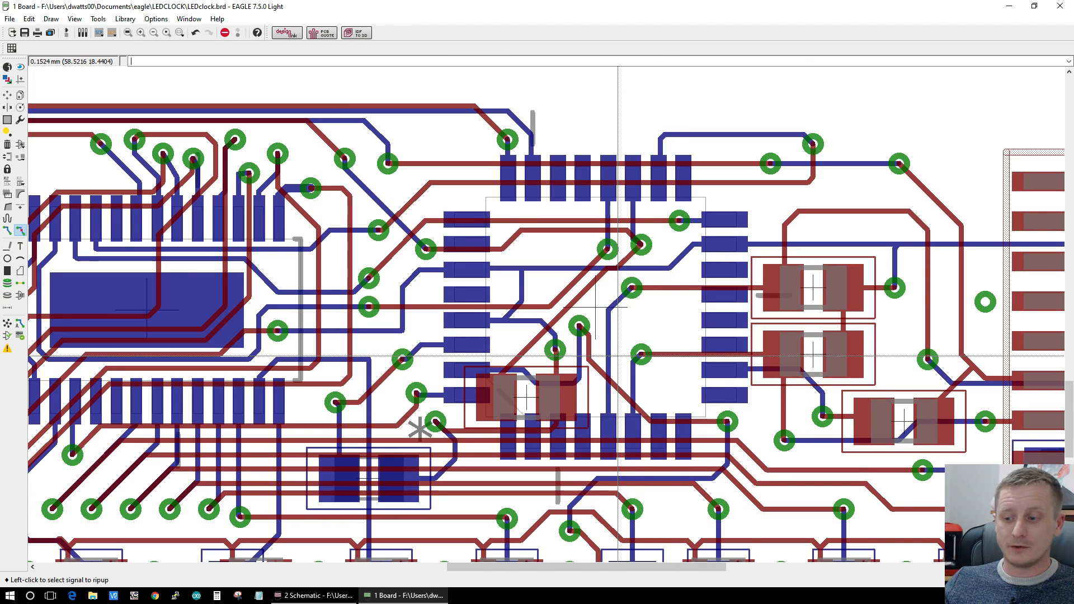
# Step: Switch to the schematic and examine the overall circuit, then the battery charger section wired to USB, JP2 and LED83
pyautogui.scroll(-1, 614, 347)
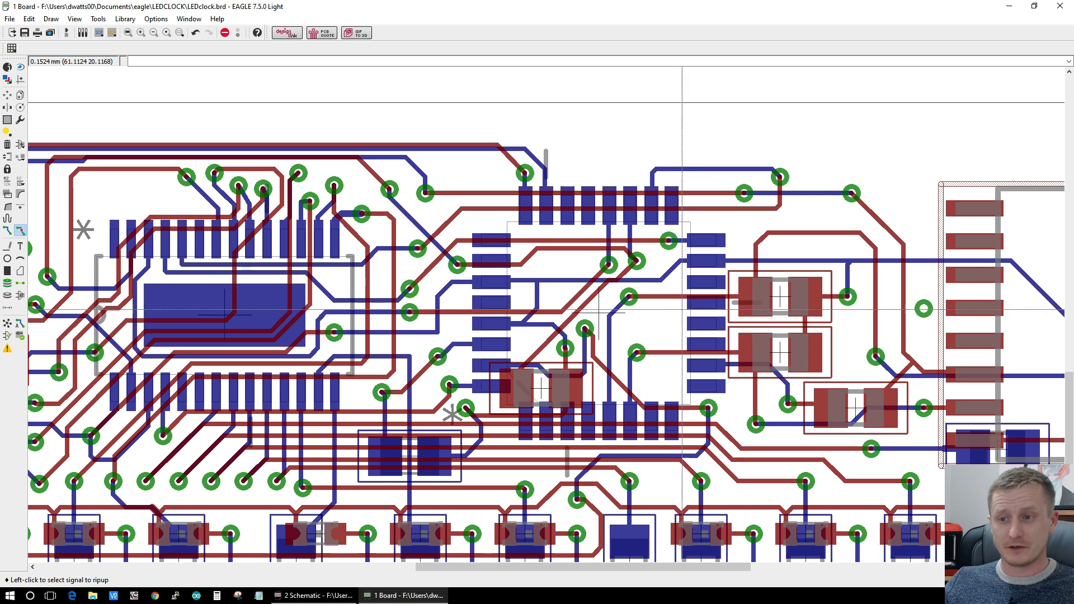
pyautogui.click(398, 596)
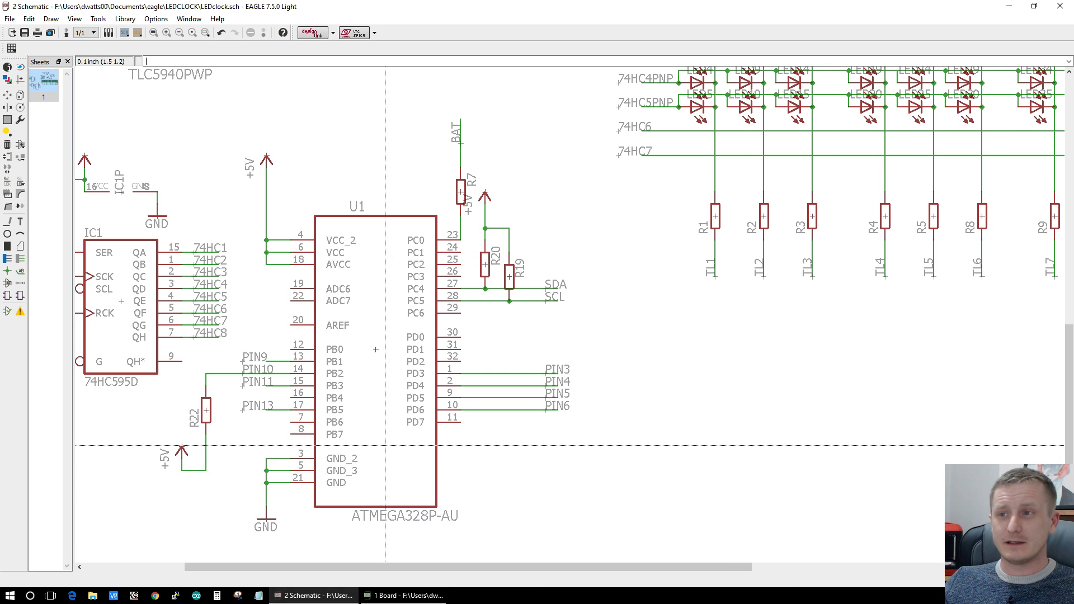
pyautogui.scroll(-5, 382, 442)
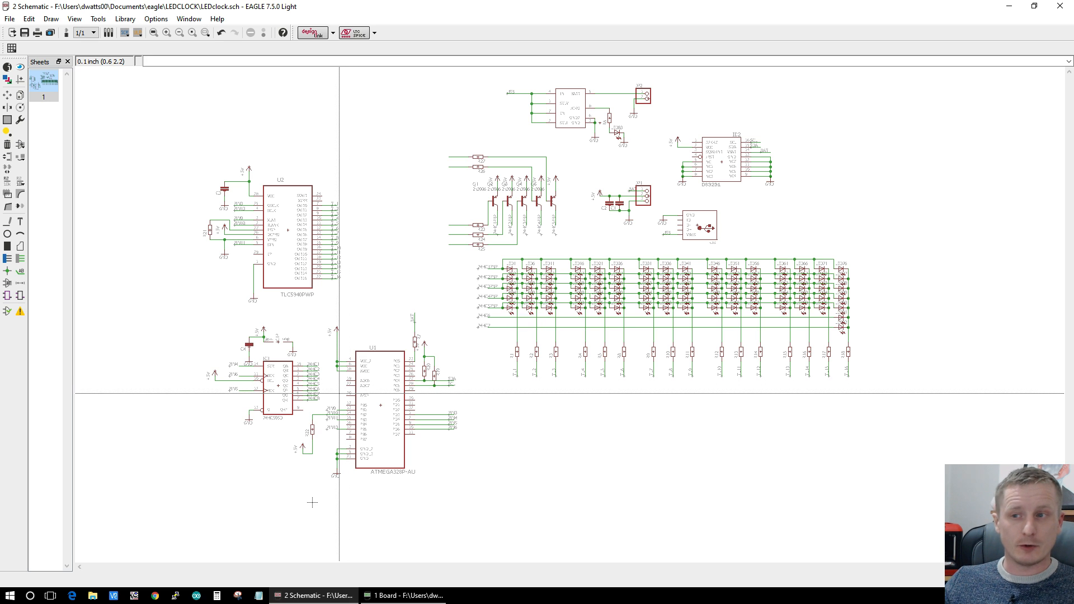
pyautogui.scroll(1, 454, 313)
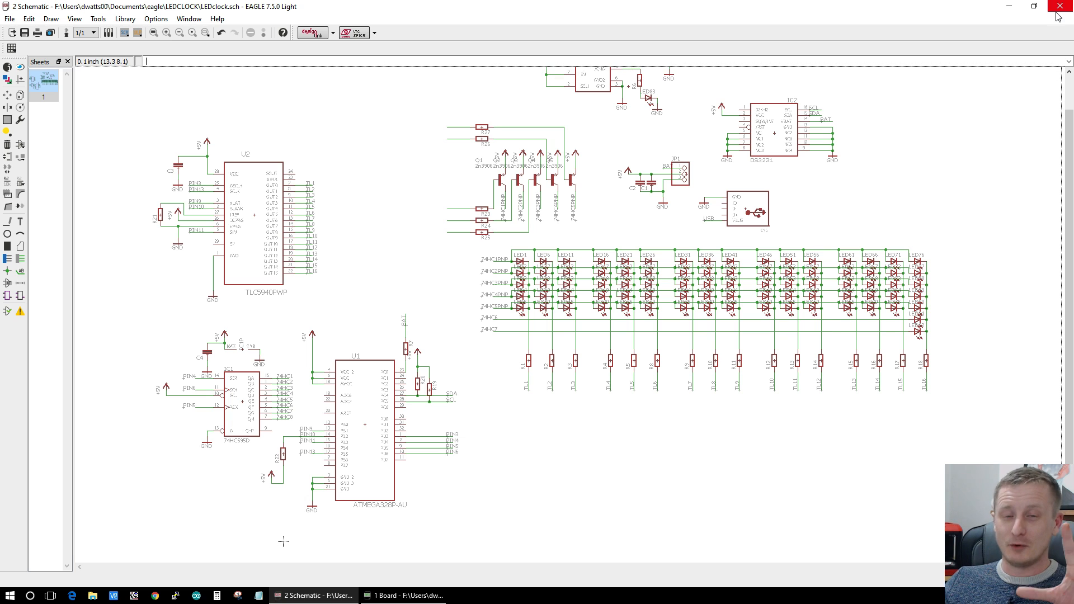
pyautogui.scroll(-2, 886, 159)
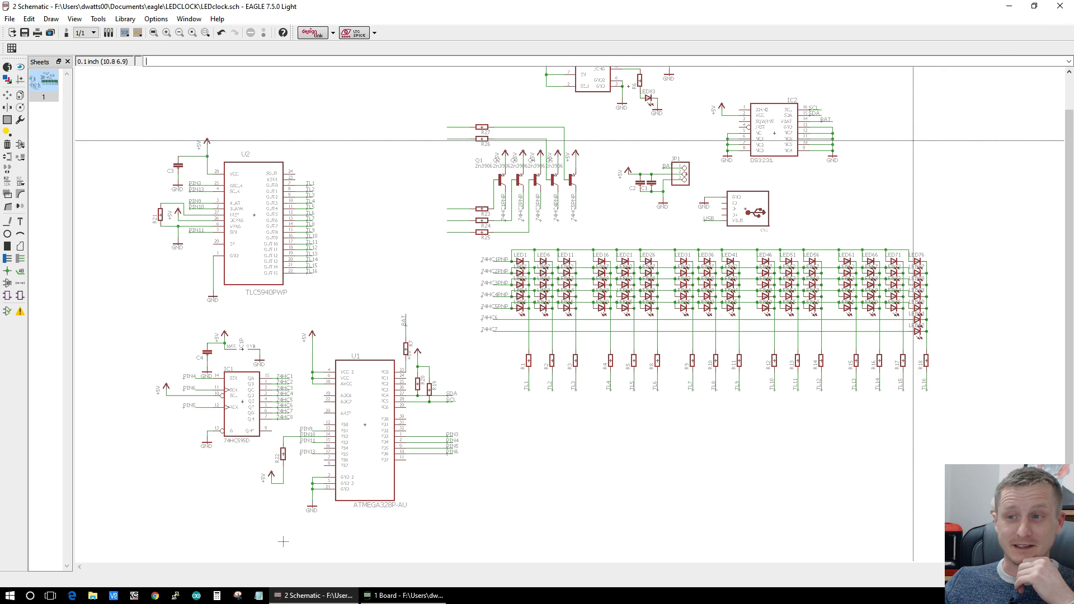
pyautogui.scroll(3, 698, 70)
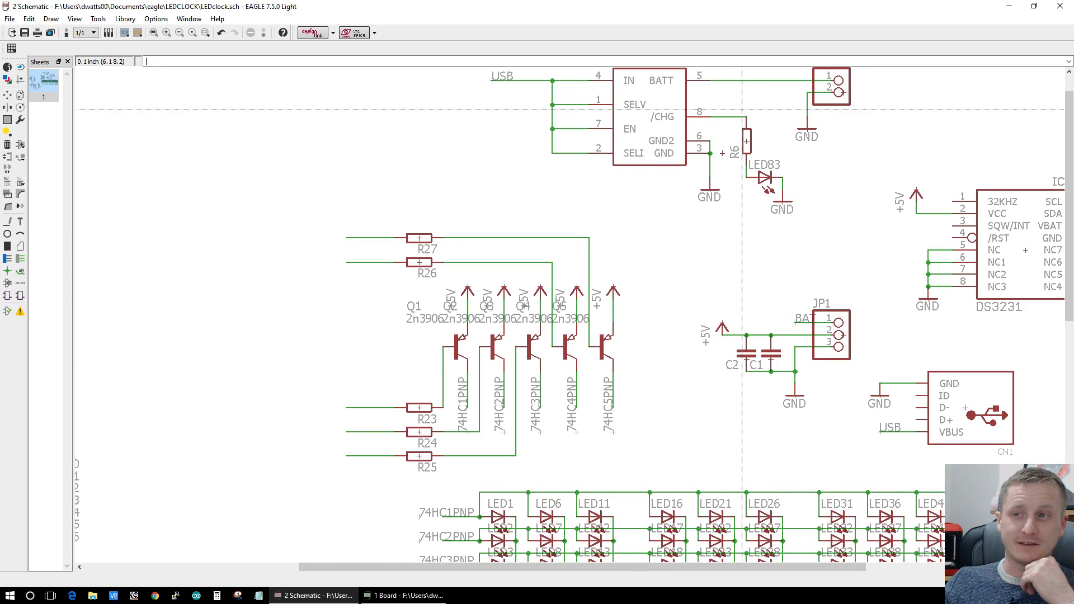
pyautogui.scroll(-4, 742, 109)
pyautogui.scroll(2, 746, 76)
pyautogui.scroll(3, 746, 77)
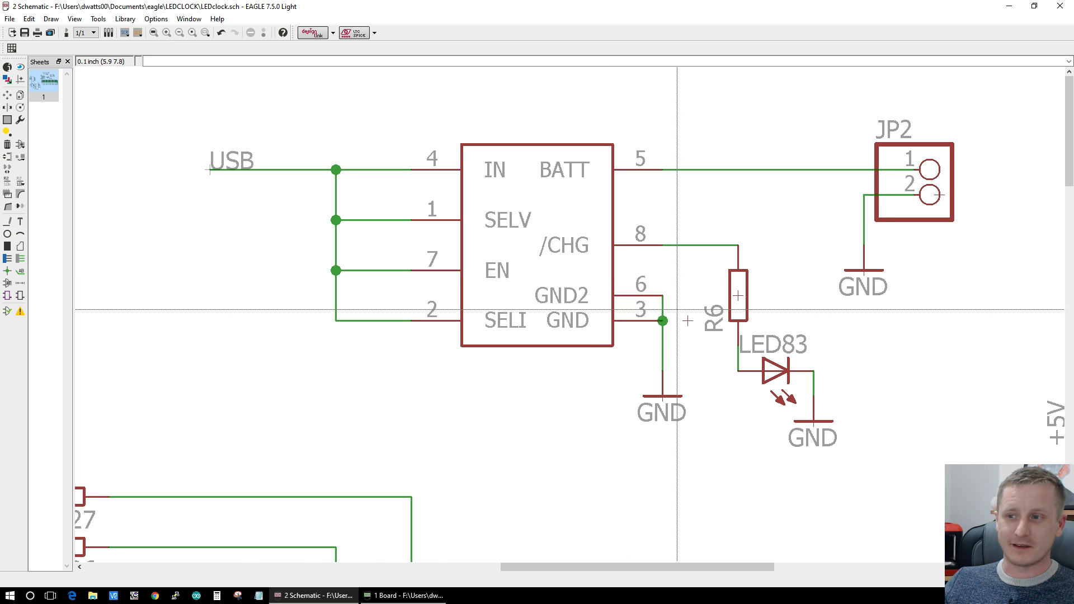
pyautogui.scroll(-1, 700, 310)
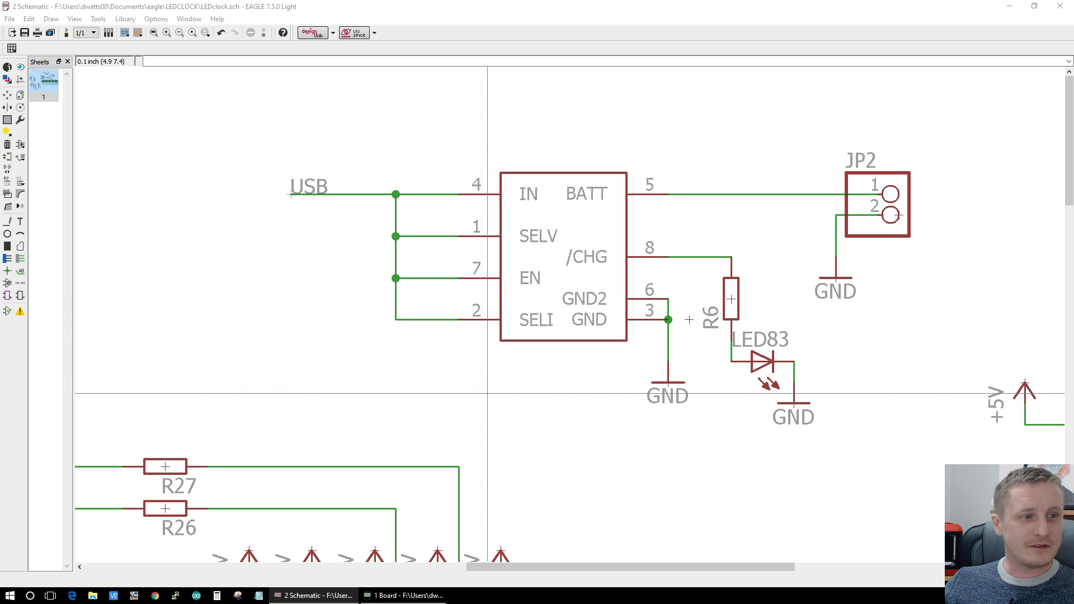
# Step: Switch back to the board layout and run Ratsnest to refill the ground pours
pyautogui.click(403, 597)
pyautogui.scroll(-2, 348, 445)
pyautogui.scroll(2, 348, 445)
pyautogui.scroll(-3, 348, 445)
pyautogui.scroll(3, 133, 408)
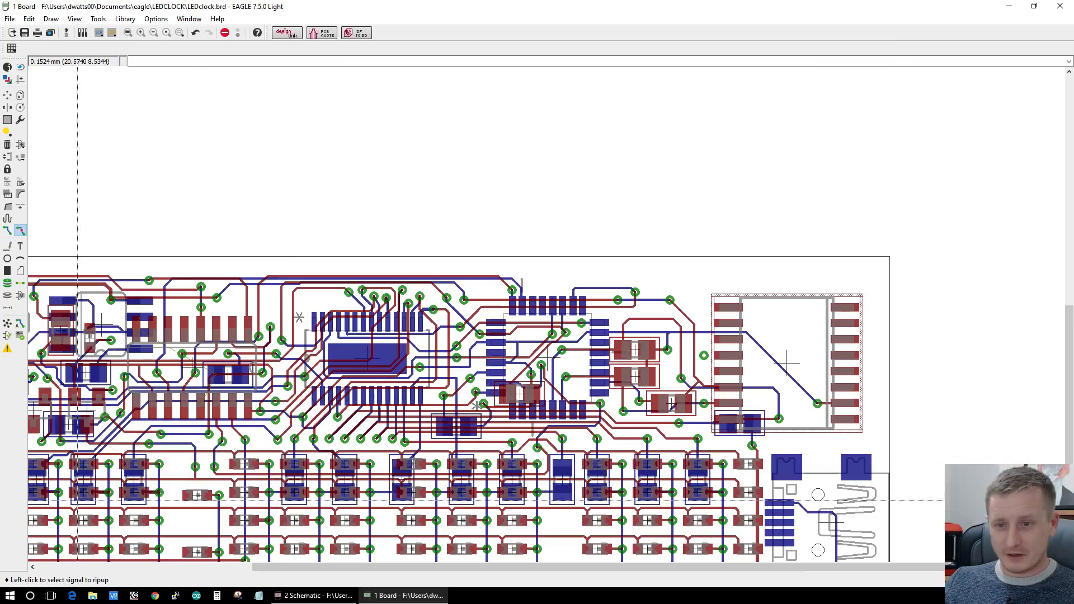
pyautogui.click(7, 323)
# Step: Inspect the refilled ground pours around the 16-pin chip and along the board's upper edge for unconnected copper areas
pyautogui.scroll(5, 243, 408)
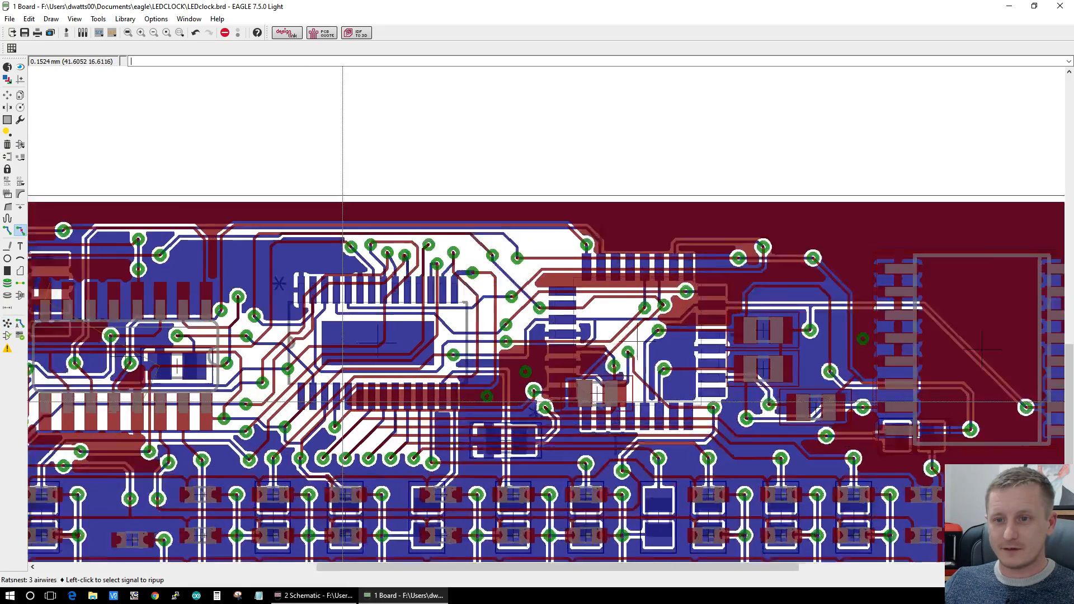
pyautogui.scroll(-3, 173, 424)
pyautogui.scroll(4, 89, 336)
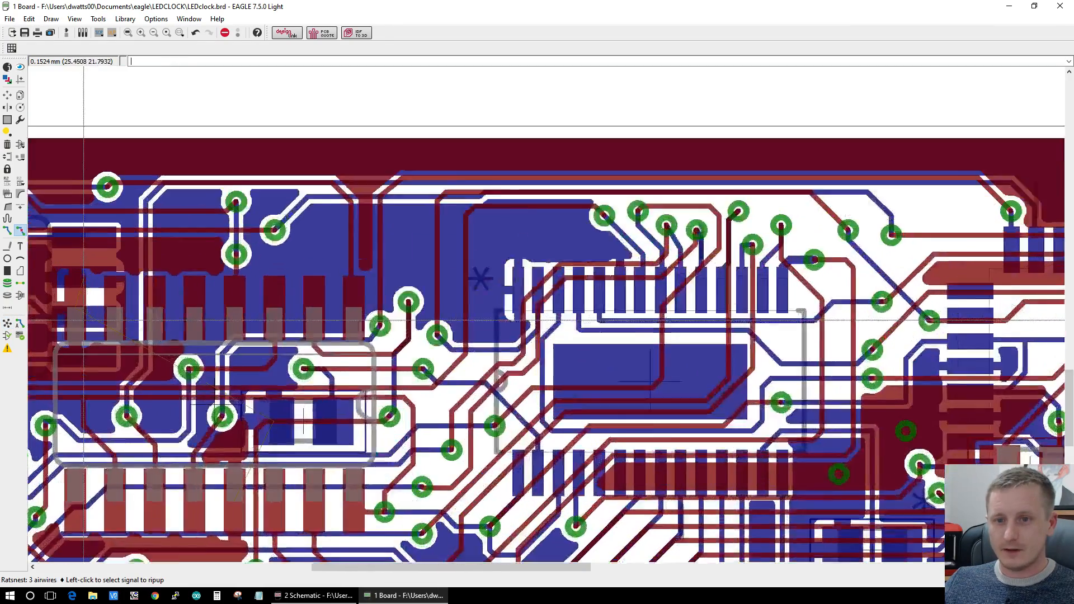
pyautogui.scroll(-2, 95, 337)
pyautogui.scroll(3, 95, 337)
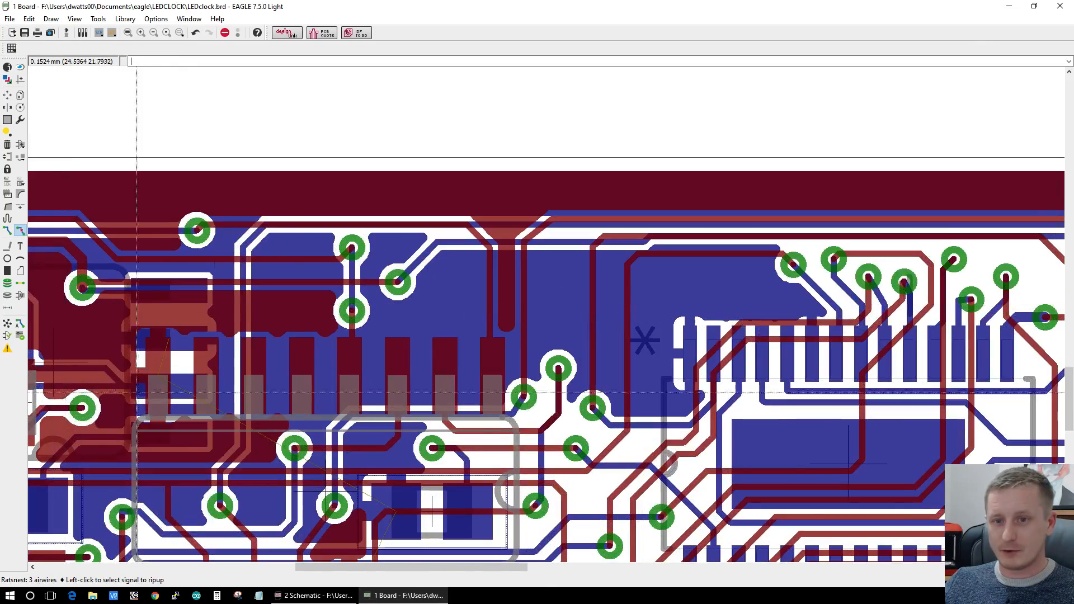
pyautogui.scroll(-4, 90, 346)
pyautogui.scroll(4, 85, 361)
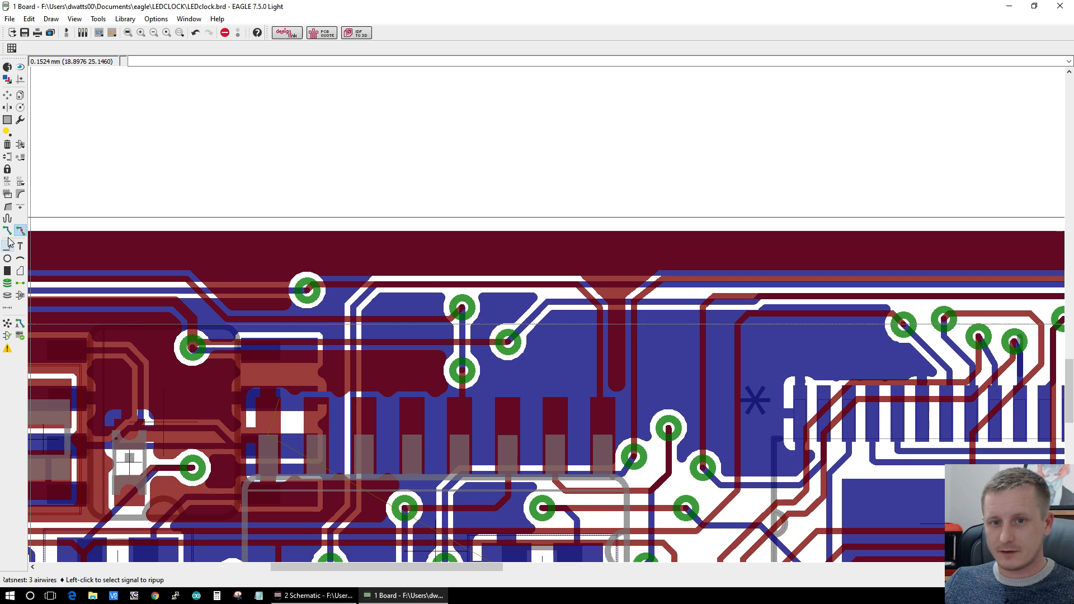
# Step: Start the Via command, change the grid unit to mil, and choose a round via with drill 13
pyautogui.click(8, 284)
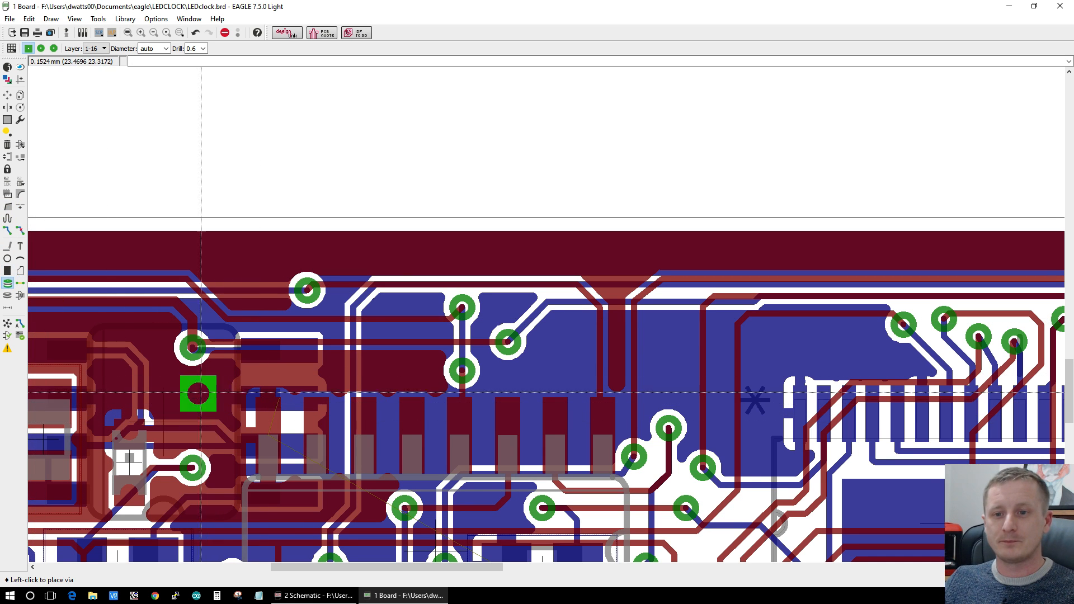
pyautogui.click(203, 48)
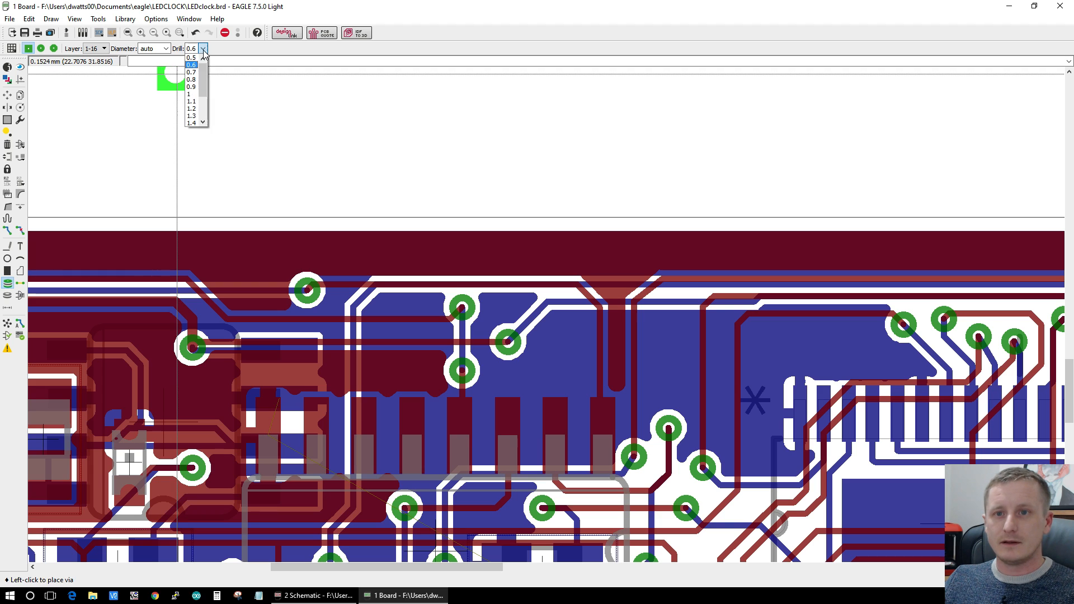
pyautogui.click(74, 19)
pyautogui.click(84, 32)
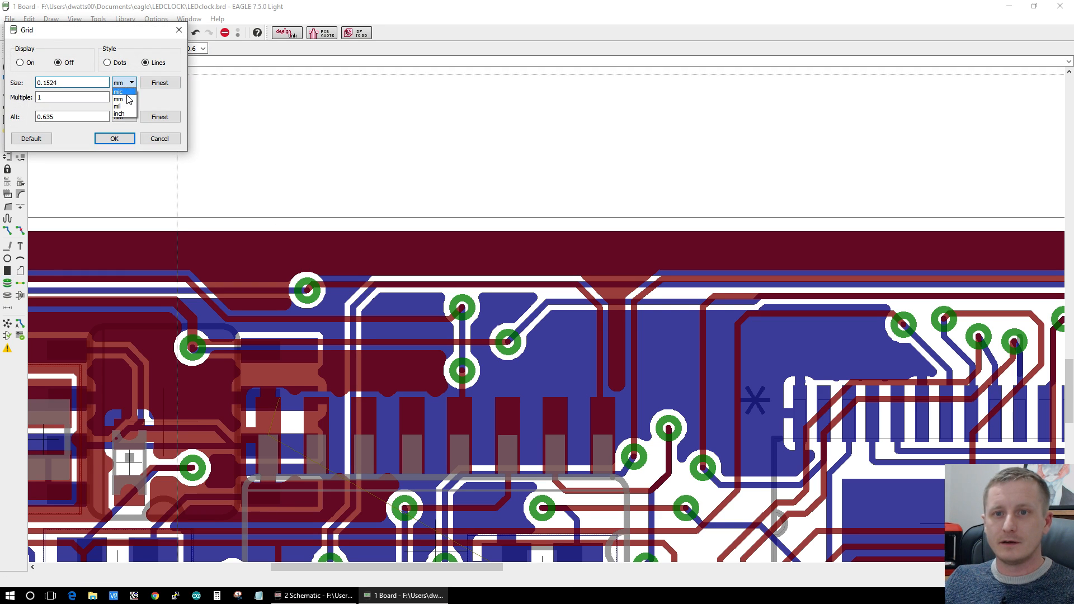
pyautogui.click(115, 139)
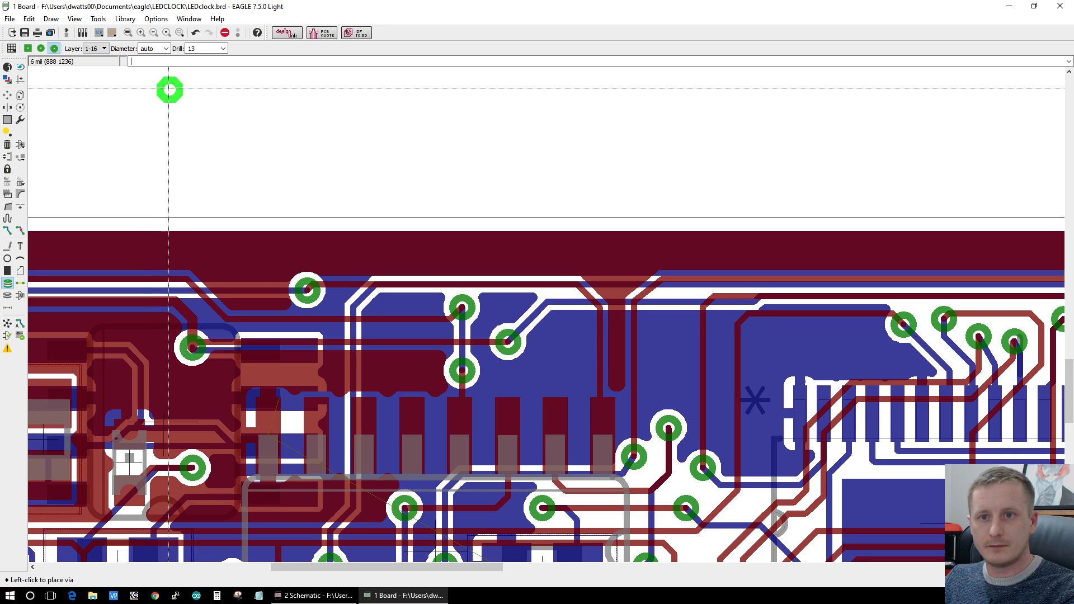
pyautogui.click(47, 50)
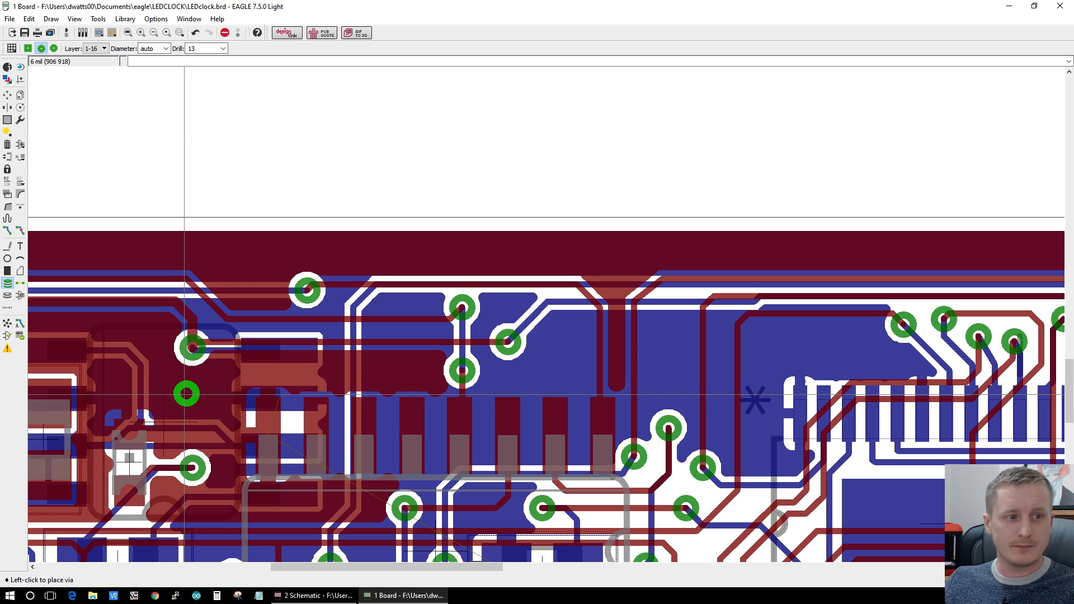
# Step: Place a via in the ground pour area just left of the 16-pin chip and name its signal GND
pyautogui.click(186, 393)
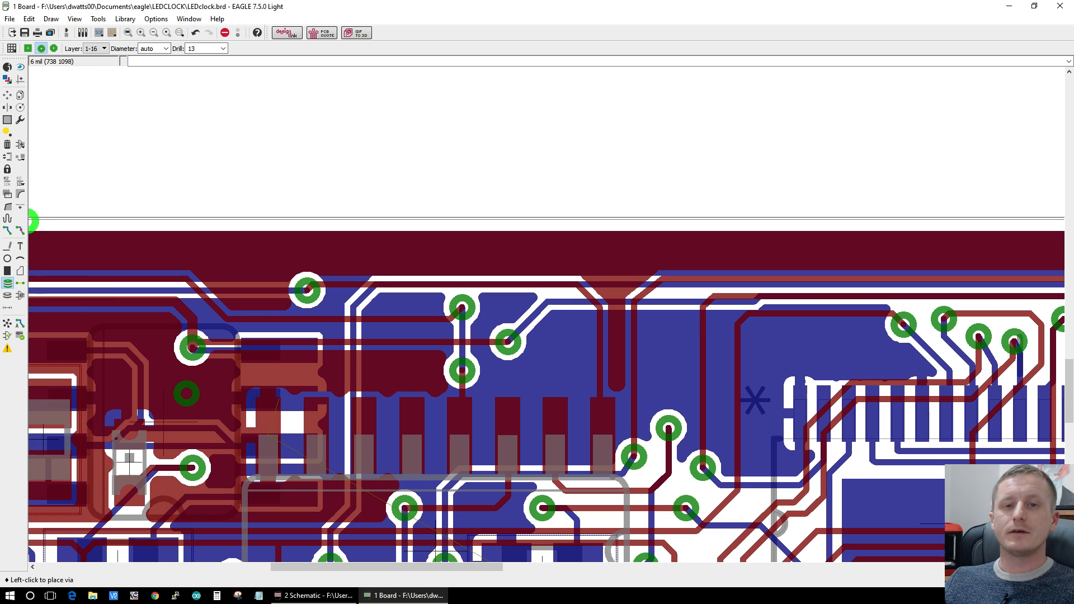
pyautogui.click(7, 95)
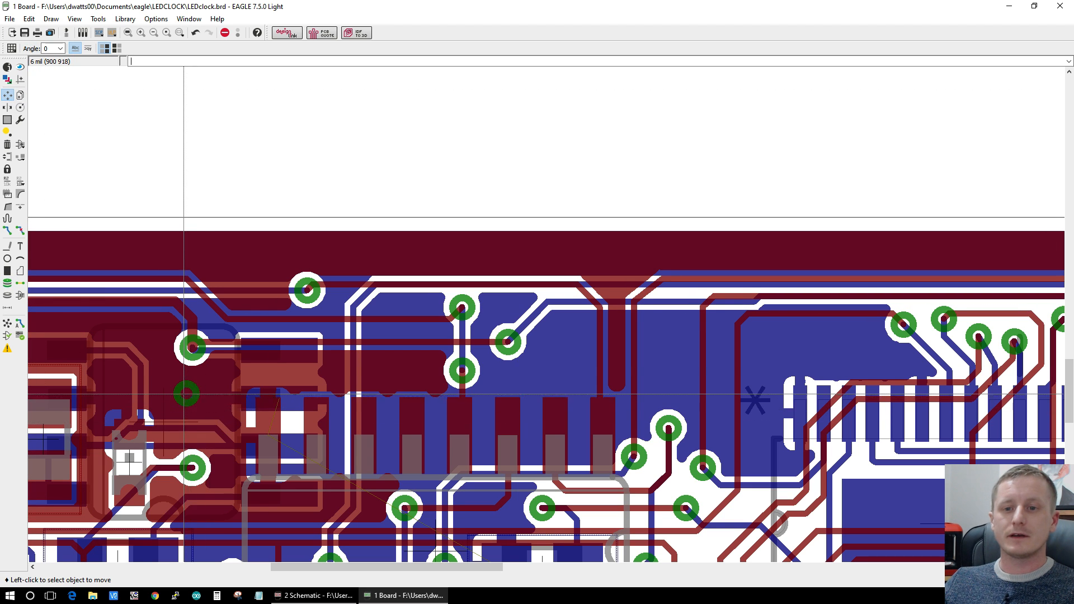
pyautogui.rightClick(185, 392)
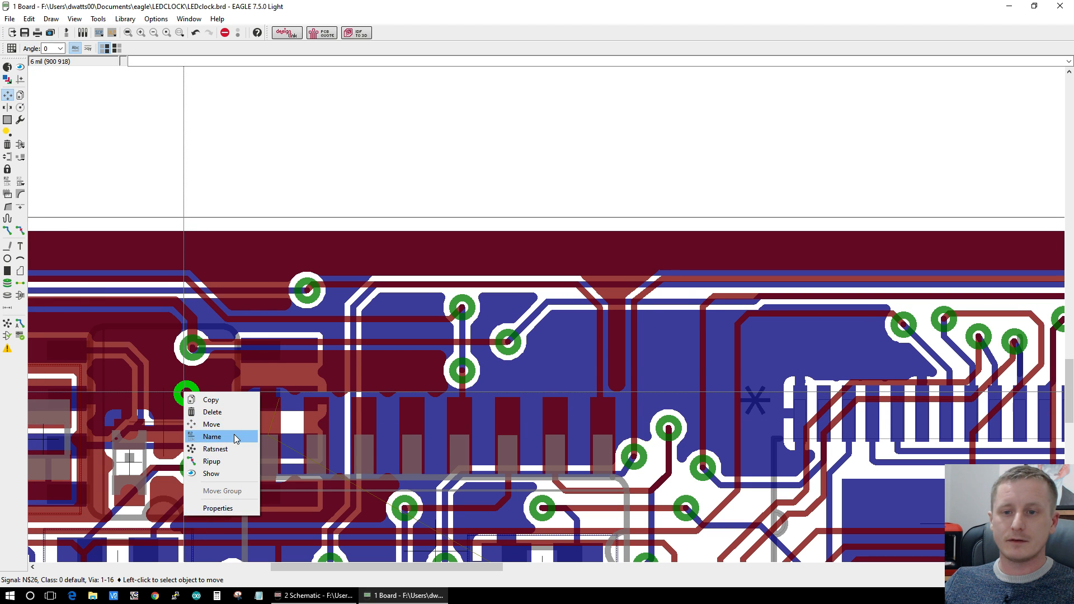
pyautogui.click(212, 436)
pyautogui.write('GND')
pyautogui.press('Return')
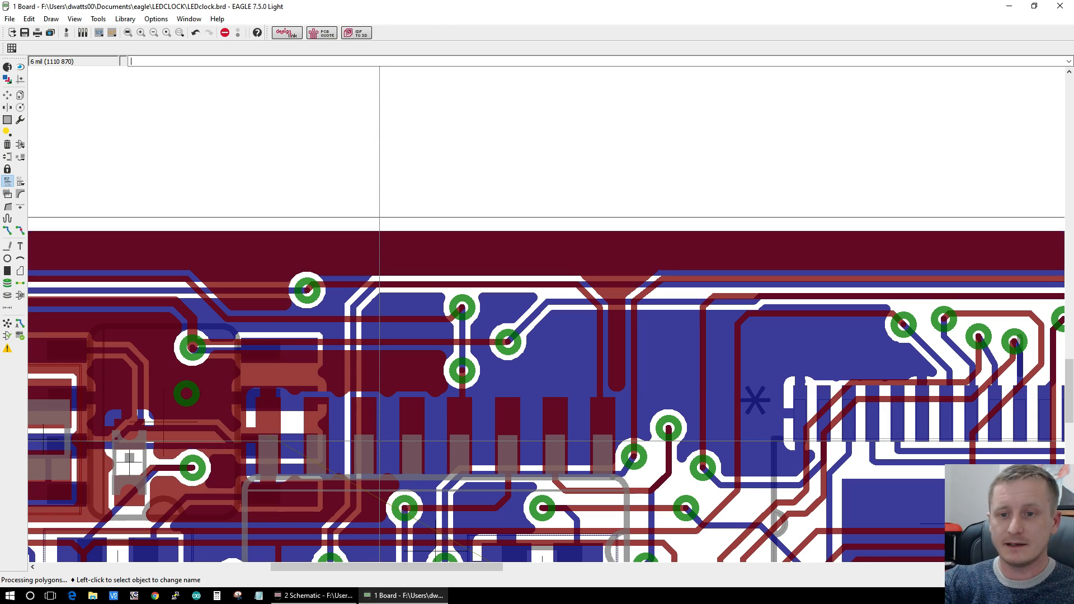
# Step: Run Ratsnest again to update the ground pours and airwires with the new via
pyautogui.scroll(-2, 372, 257)
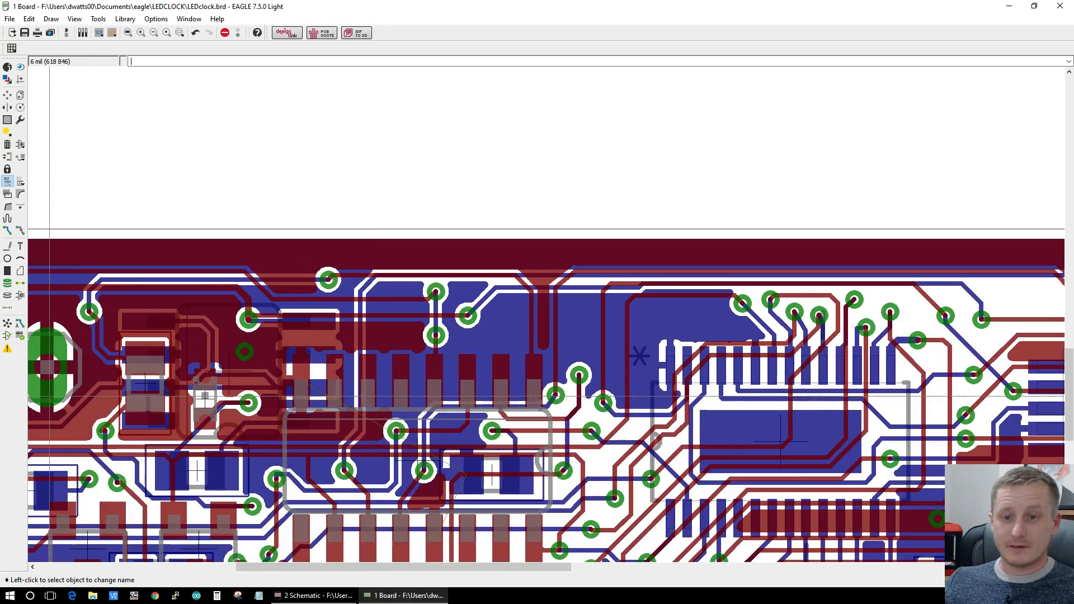
pyautogui.click(8, 328)
pyautogui.scroll(2, 411, 515)
pyautogui.scroll(-2, 433, 551)
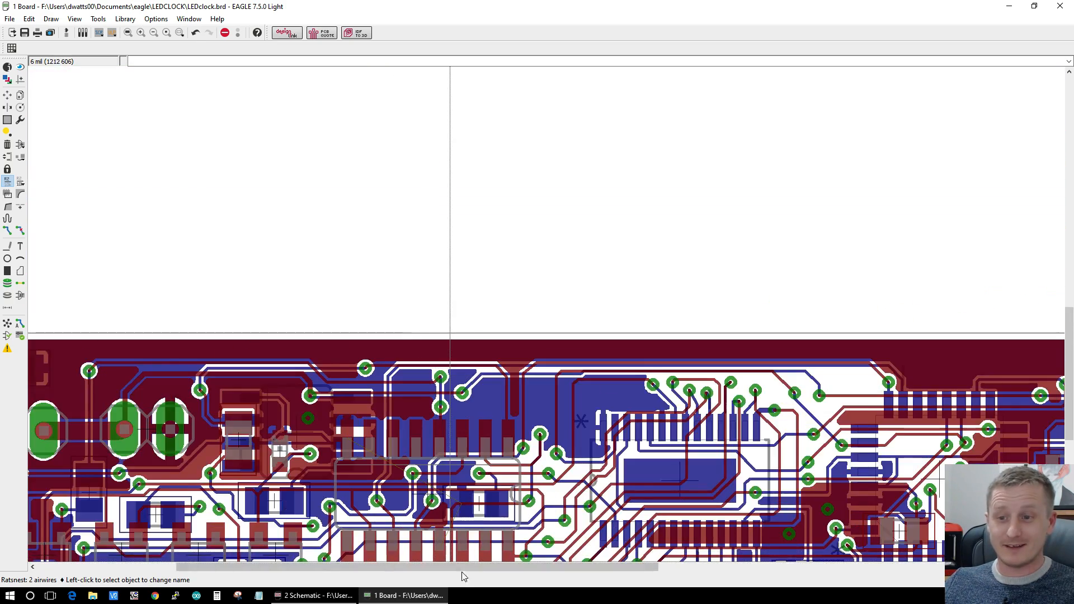
# Step: Examine the remaining airwires and the isolated ground areas around the 16-pin chip and the capacitor beneath it
pyautogui.scroll(2, 476, 480)
pyautogui.scroll(-1, 476, 480)
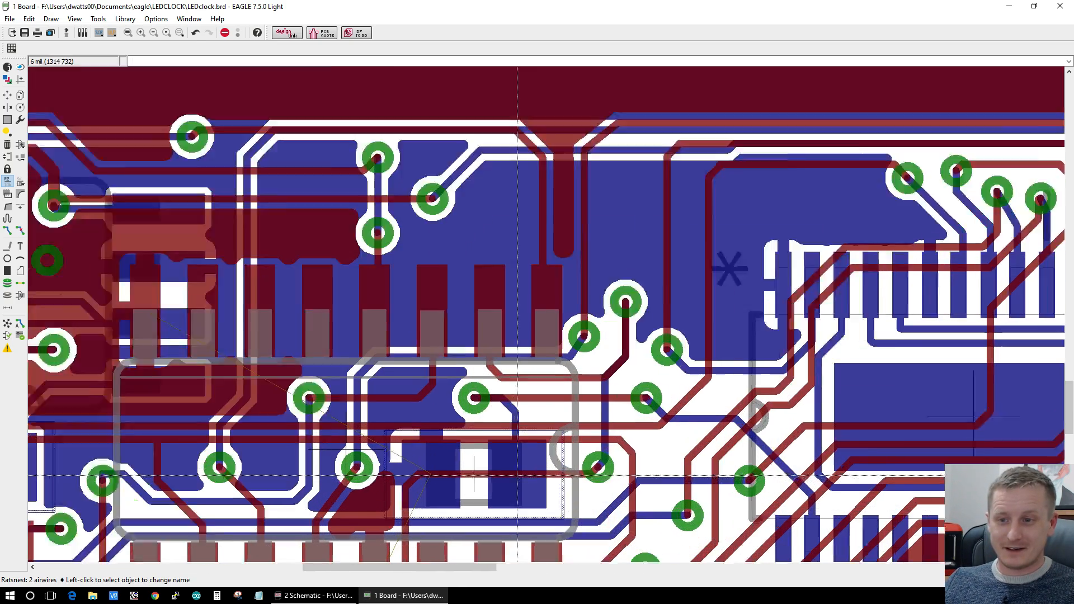
pyautogui.scroll(2, 476, 480)
pyautogui.scroll(-2, 374, 364)
pyautogui.scroll(2, 374, 363)
pyautogui.scroll(1, 375, 363)
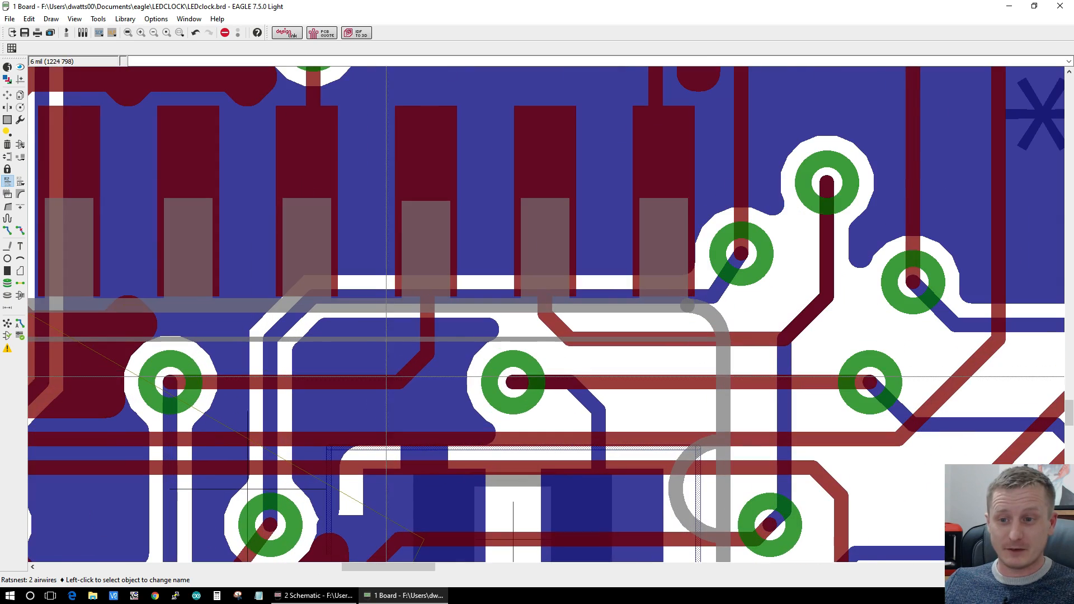
pyautogui.scroll(-2, 276, 380)
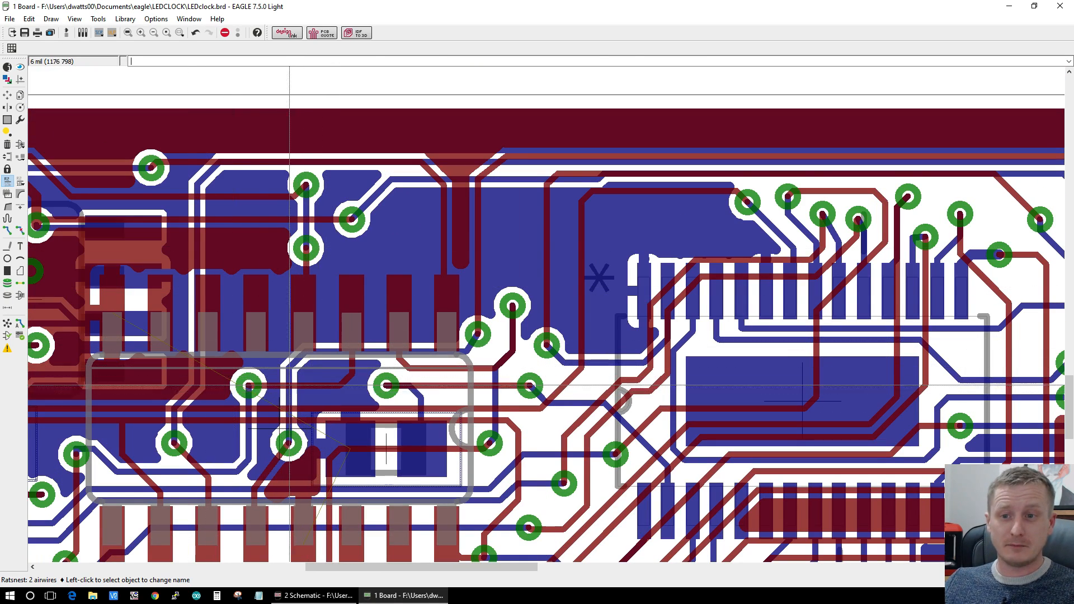
pyautogui.scroll(-3, 359, 376)
pyautogui.scroll(3, 315, 373)
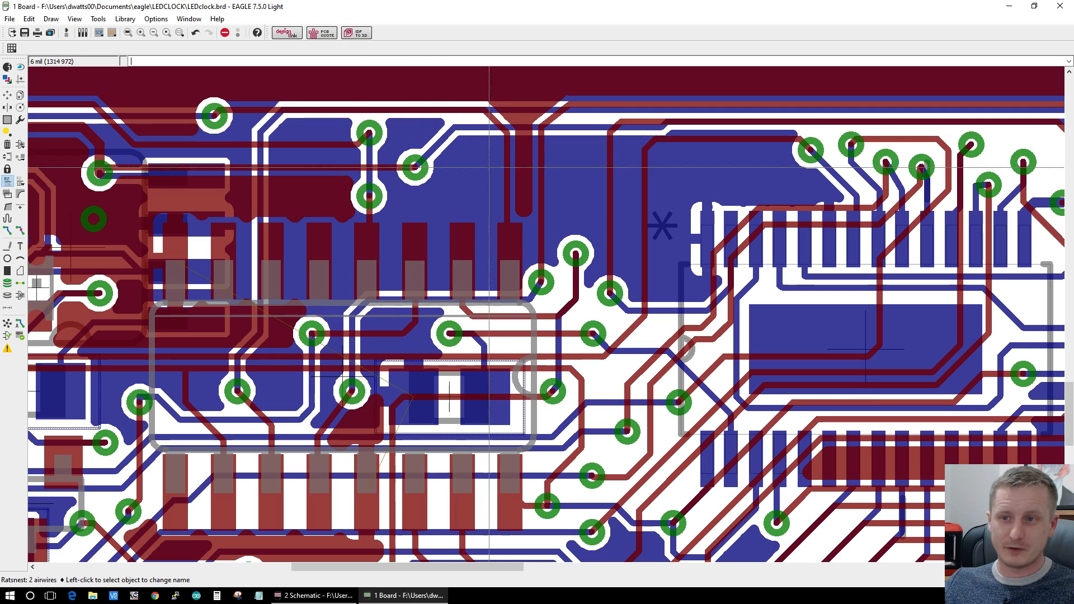
pyautogui.scroll(1, 510, 124)
pyautogui.scroll(-1, 464, 175)
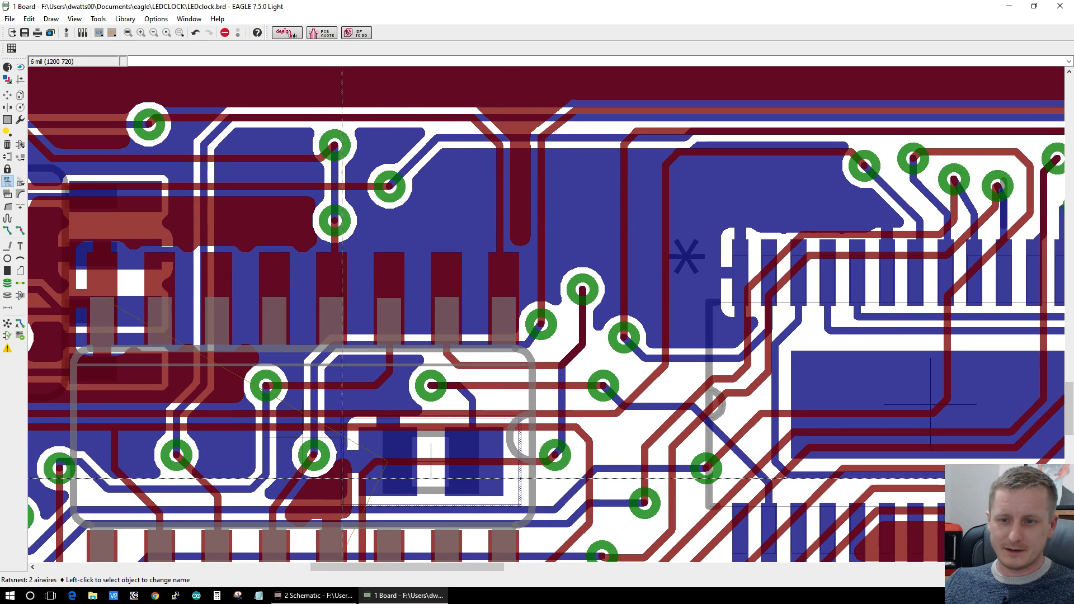
pyautogui.scroll(1, 469, 185)
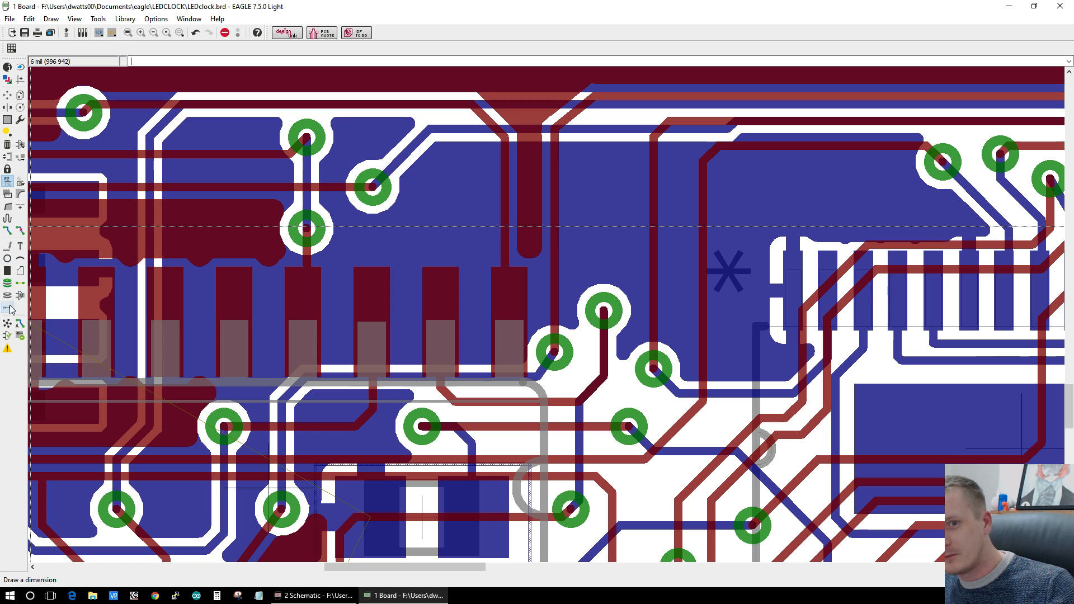
# Step: Place a second round via in the ground pour above the 16-pin chip's upper pad row and name it GND
pyautogui.click(8, 284)
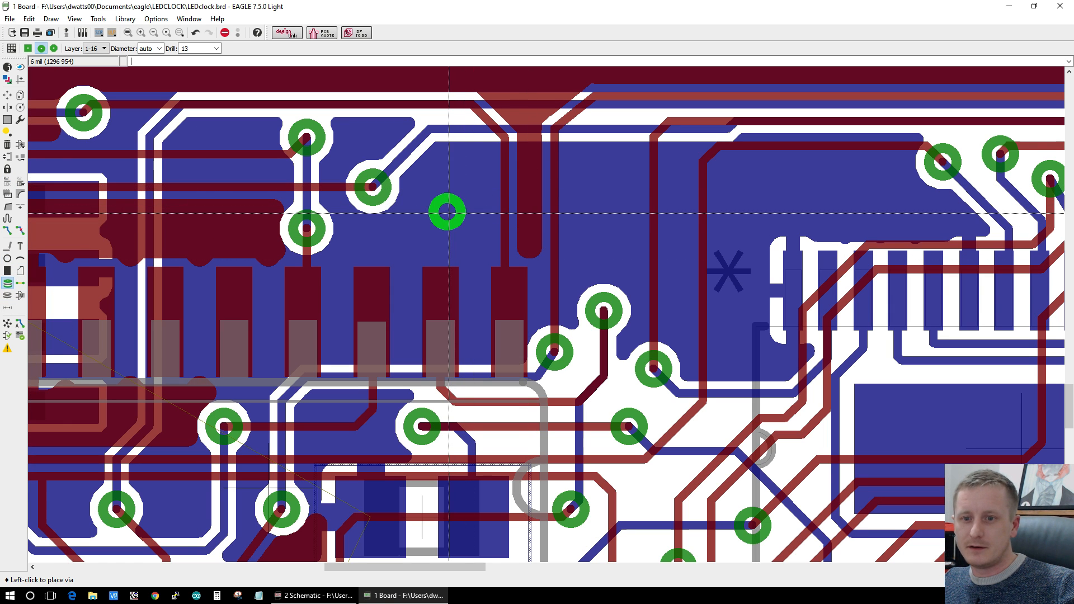
pyautogui.click(447, 212)
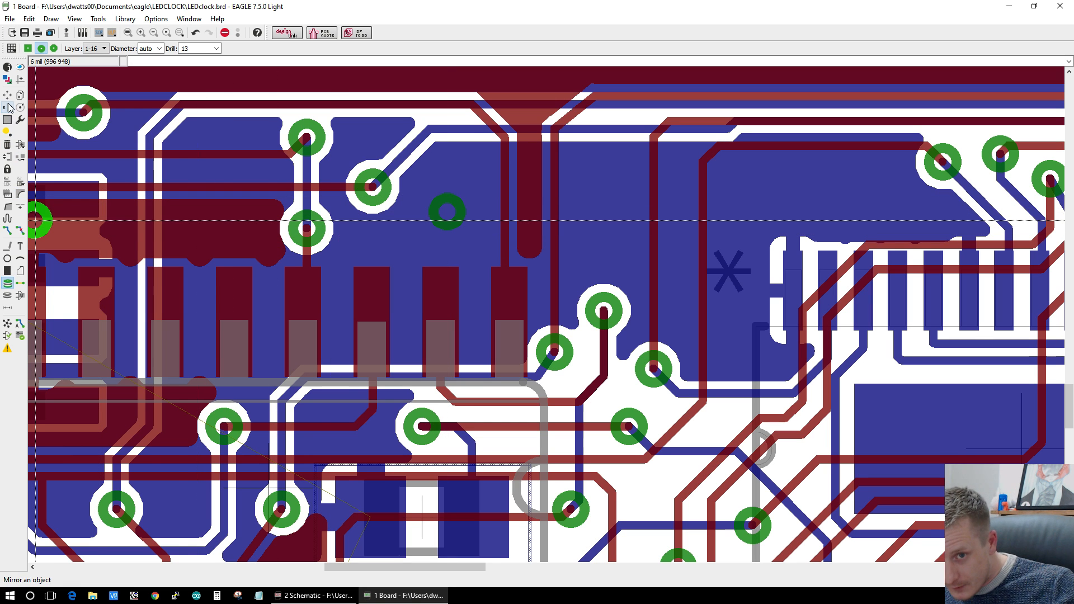
pyautogui.rightClick(462, 198)
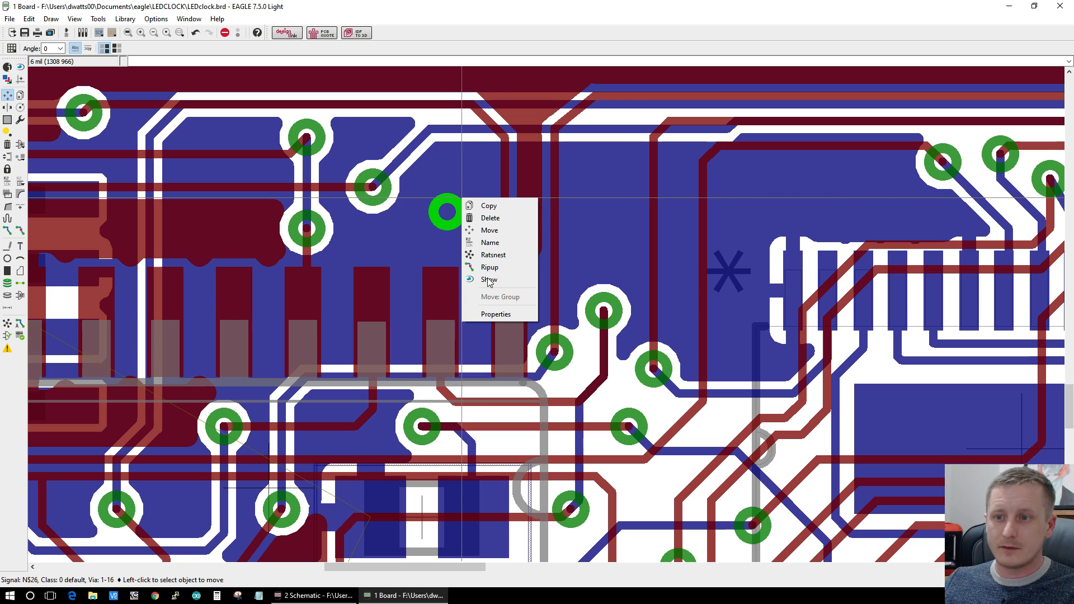
pyautogui.click(497, 244)
pyautogui.write('GND')
pyautogui.press('Return')
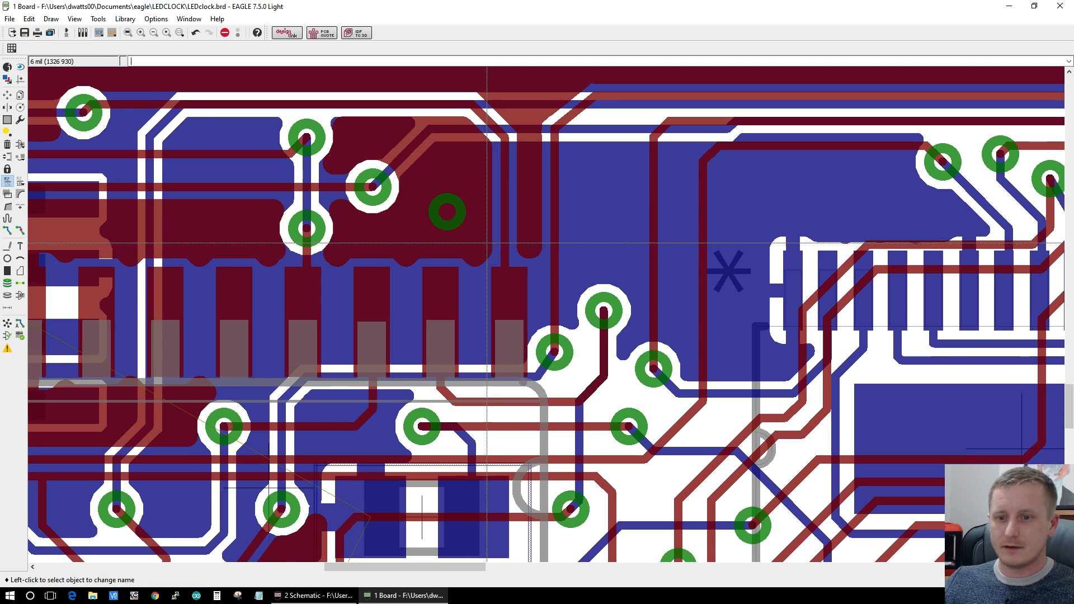
pyautogui.scroll(-5, 444, 260)
pyautogui.scroll(1, 296, 314)
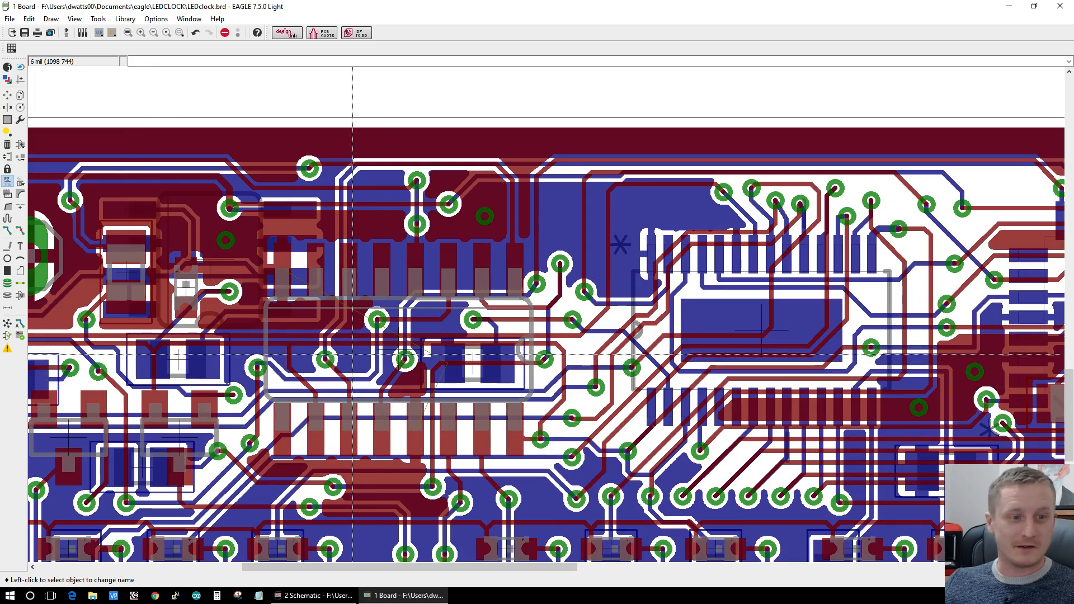
# Step: Check the ground pours around the 16-pin chip once more and close the LED clock board window
pyautogui.scroll(-4, 350, 342)
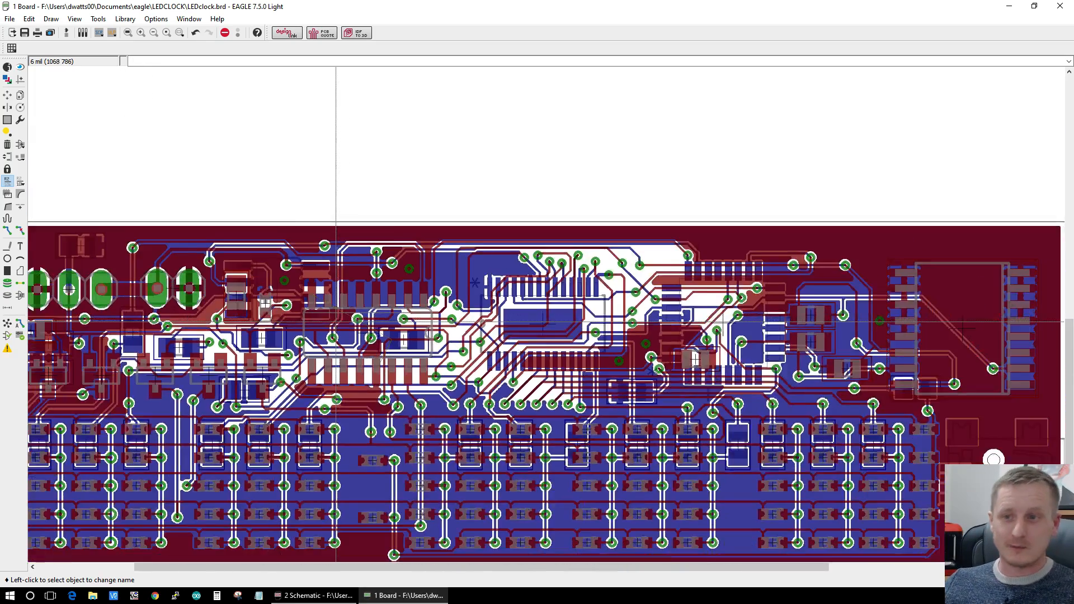
pyautogui.scroll(3, 341, 321)
pyautogui.scroll(3, 341, 321)
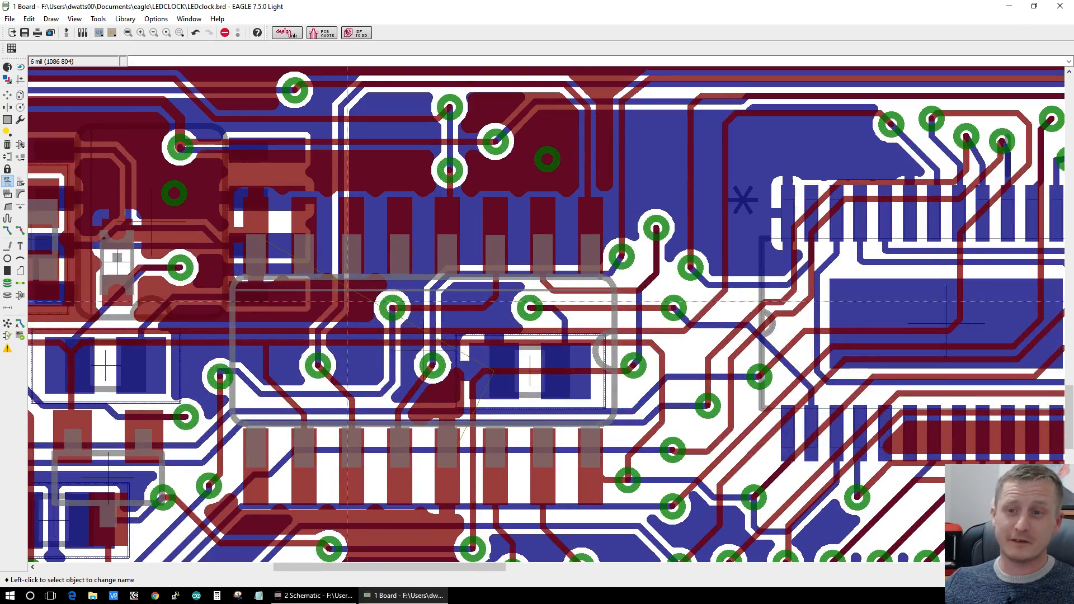
pyautogui.click(1060, 6)
pyautogui.click(995, 68)
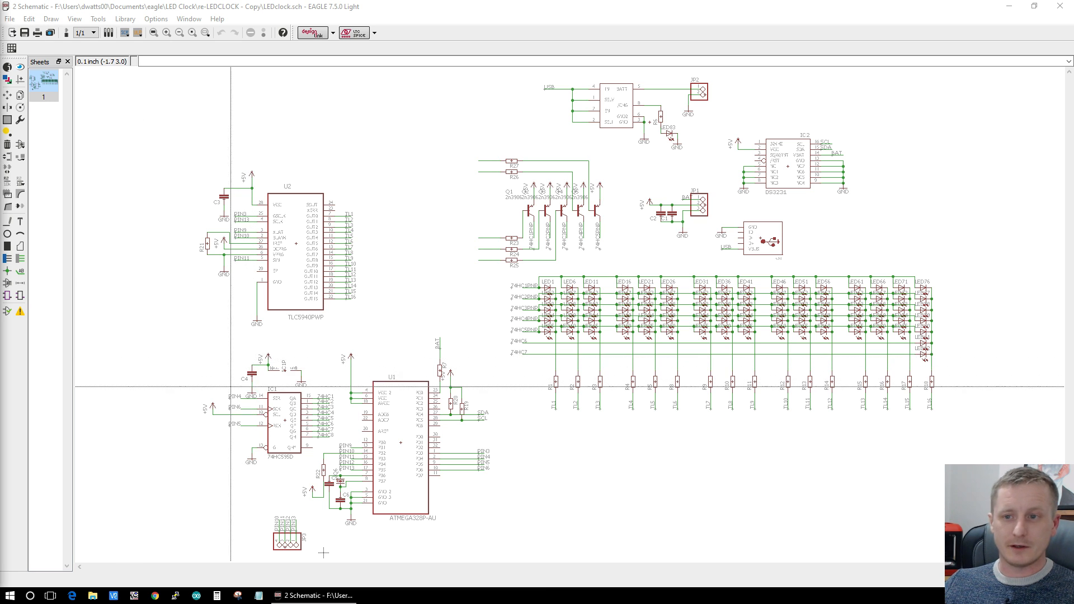
# Step: Examine the ATMEGA328P-AU section of the copied project's schematic, including its pin labels, crystal circuit, header JP3 and resistors R7, R19 and R20
pyautogui.scroll(2, 474, 421)
pyautogui.scroll(4, 326, 491)
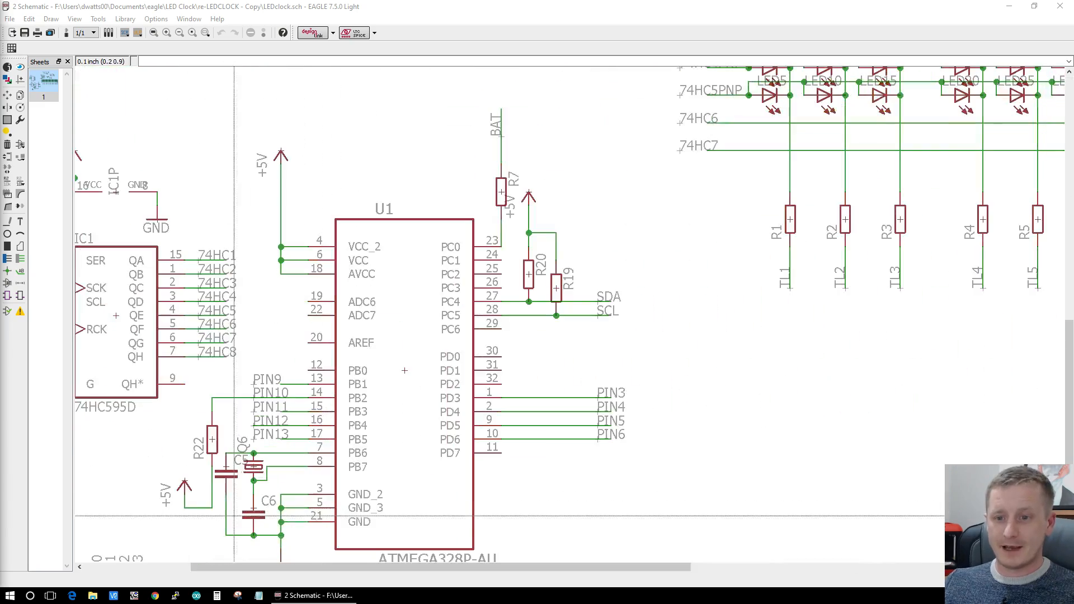
pyautogui.scroll(-5, 229, 453)
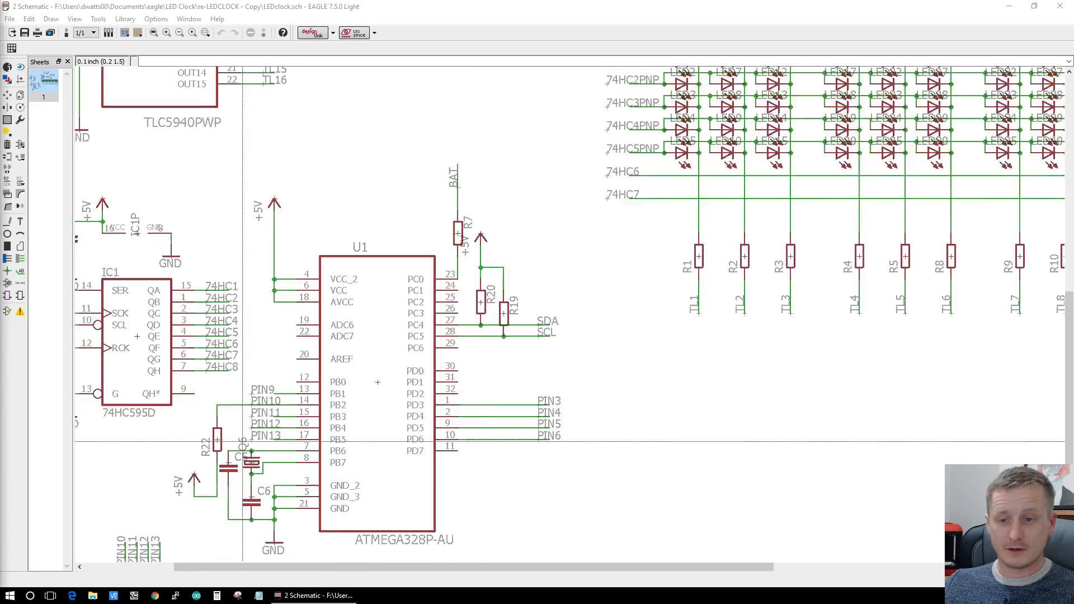
pyautogui.scroll(5, 234, 514)
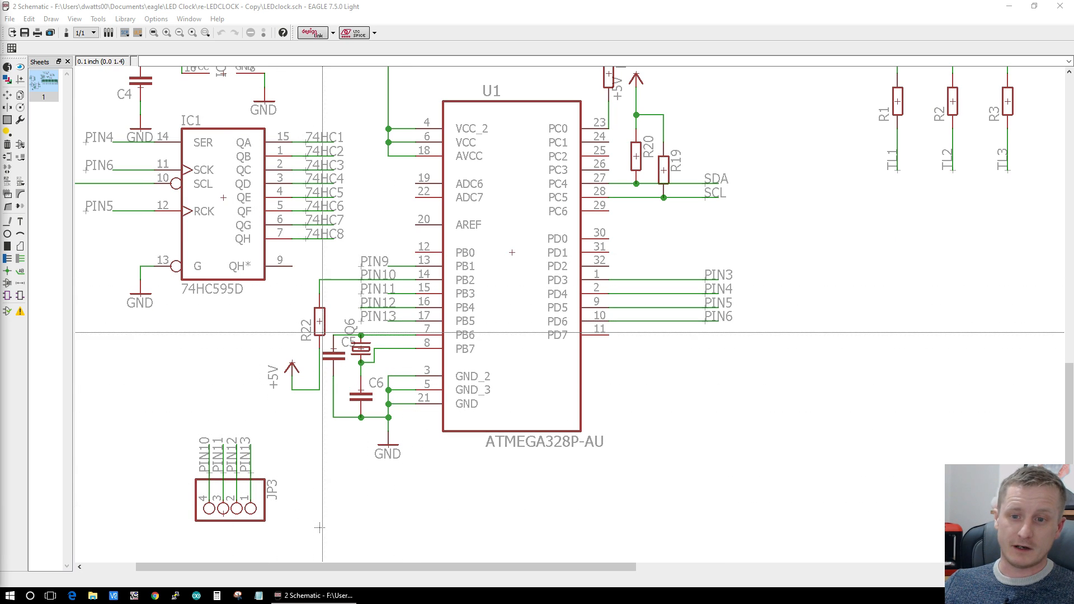
pyautogui.scroll(-3, 430, 279)
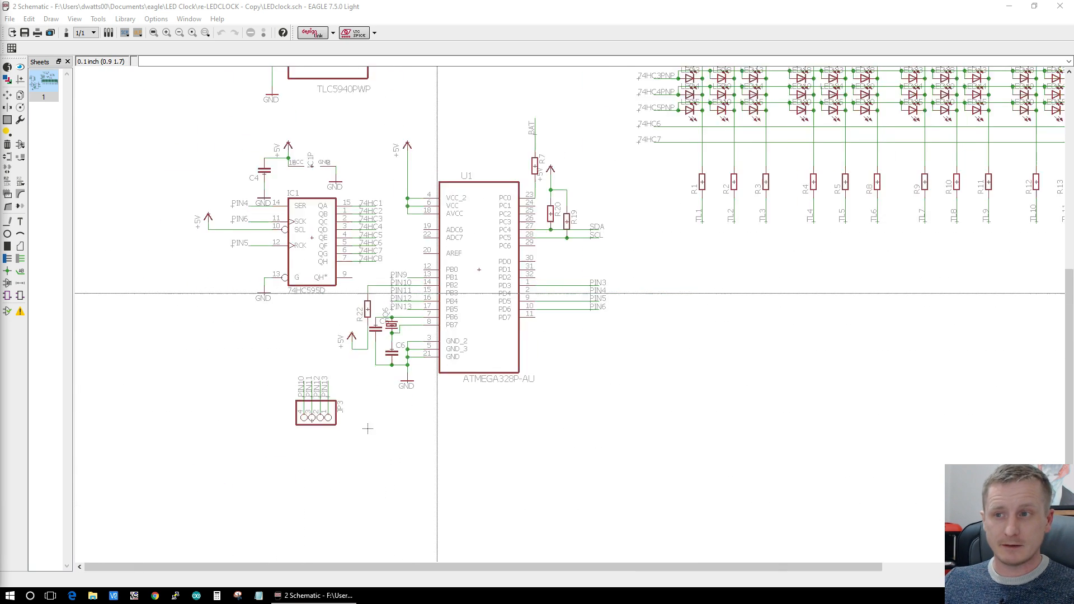
pyautogui.scroll(1, 436, 288)
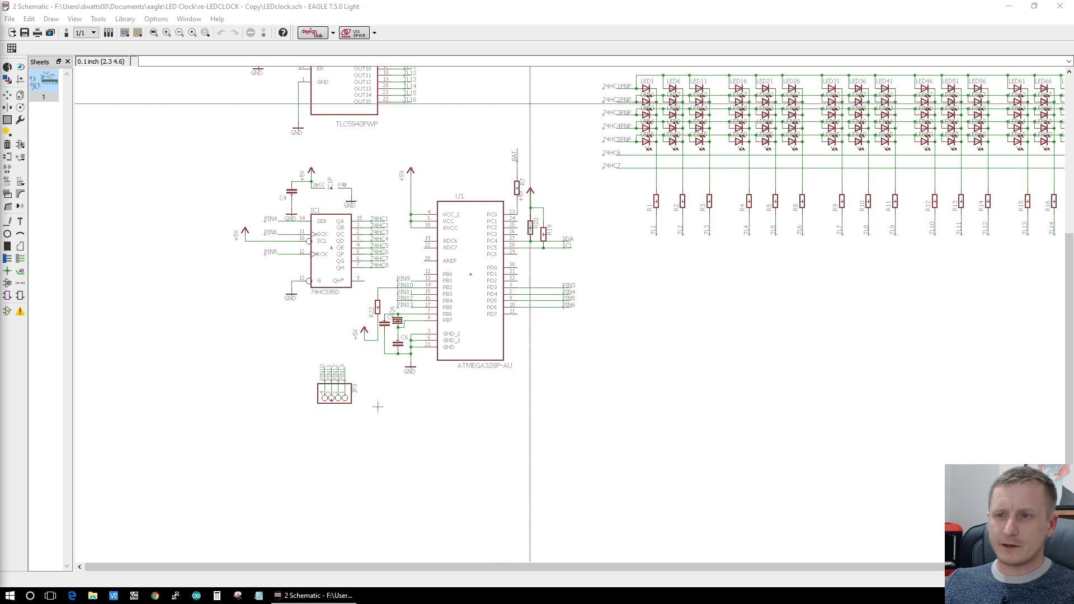
pyautogui.scroll(2, 530, 104)
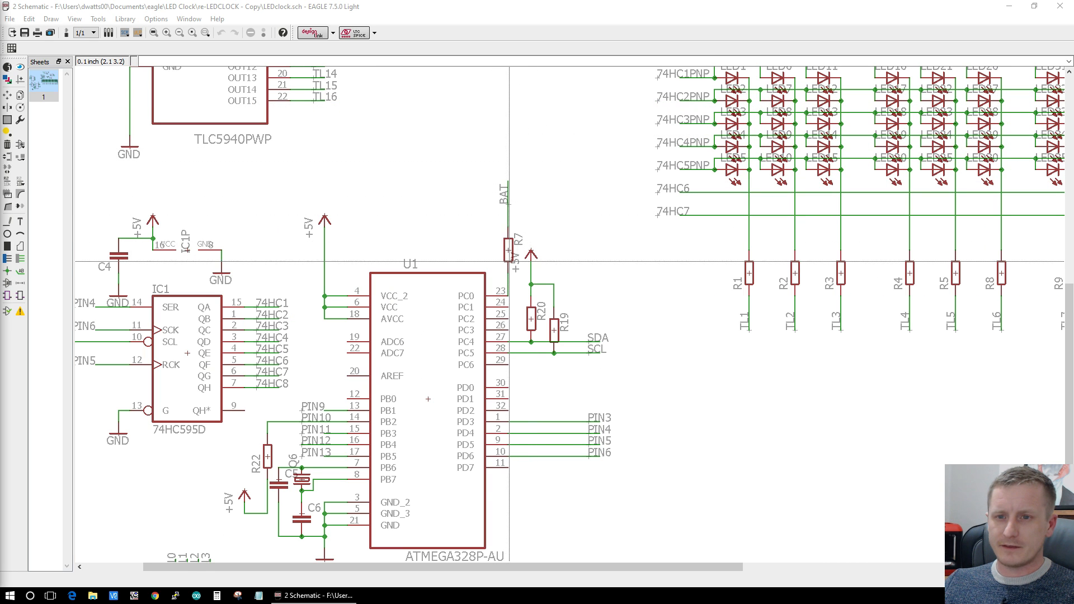
pyautogui.scroll(2, 518, 245)
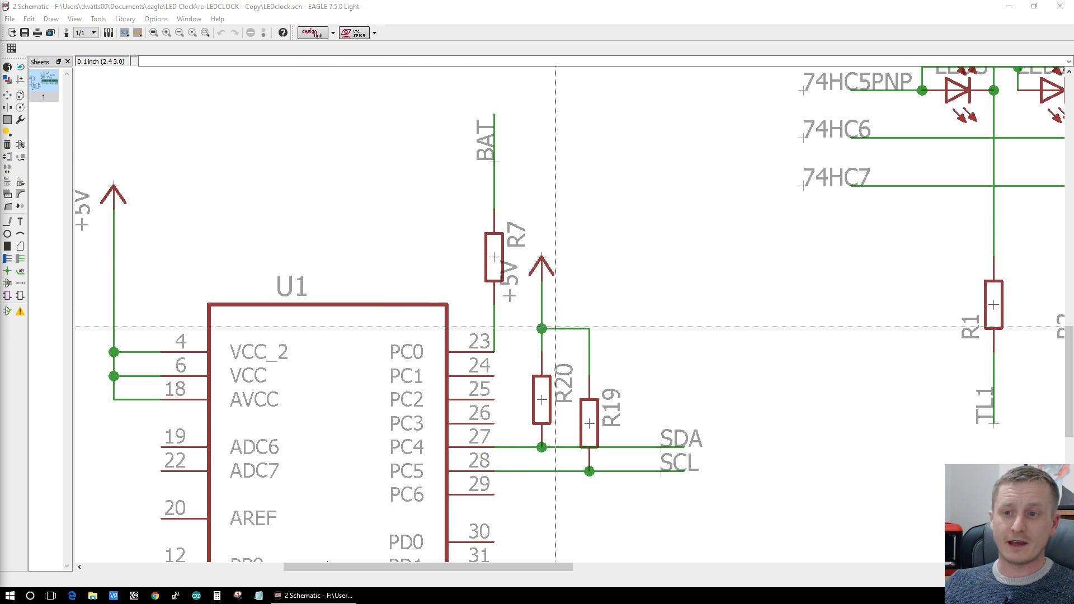
# Step: Review the charger, DS3231, USB connector, PNP transistor and LED matrix sections of the schematic
pyautogui.scroll(-5, 514, 195)
pyautogui.scroll(2, 641, 108)
pyautogui.scroll(-5, 672, 101)
pyautogui.scroll(8, 643, 154)
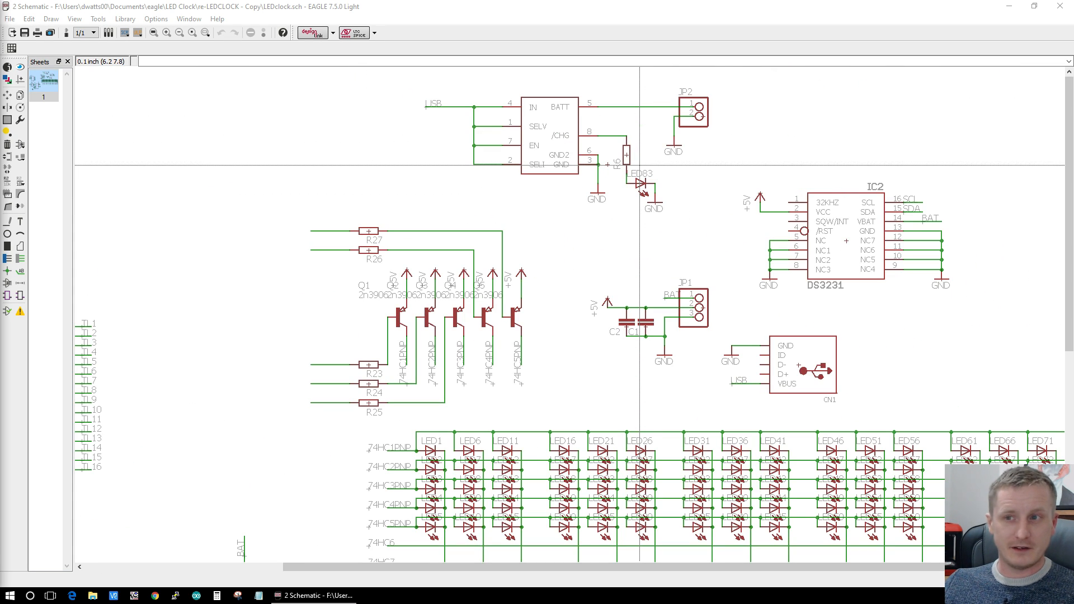
pyautogui.scroll(-3, 587, 305)
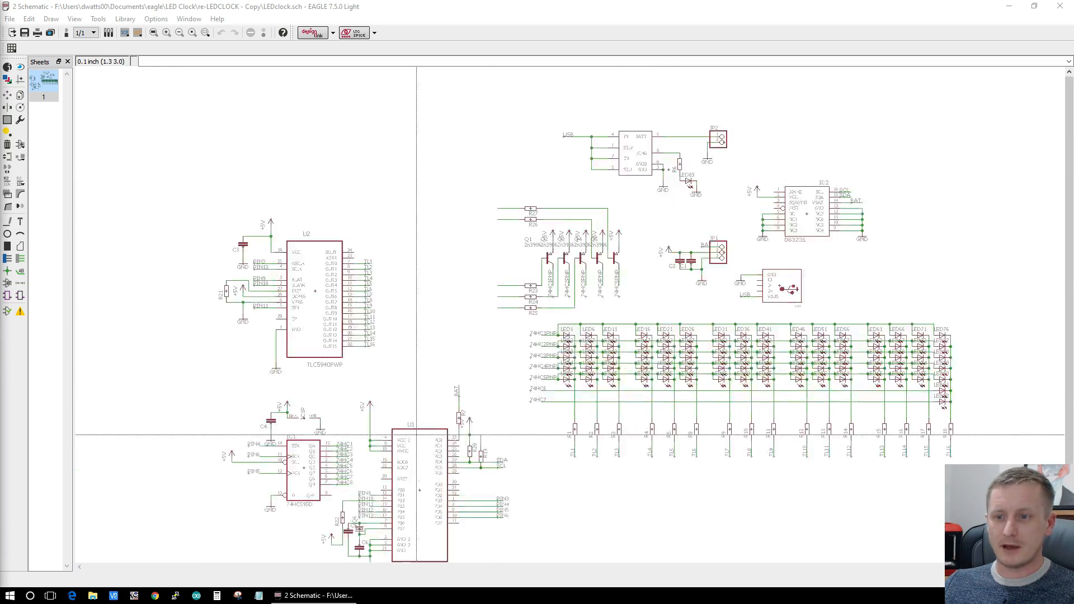
pyautogui.scroll(3, 567, 420)
pyautogui.scroll(-4, 570, 419)
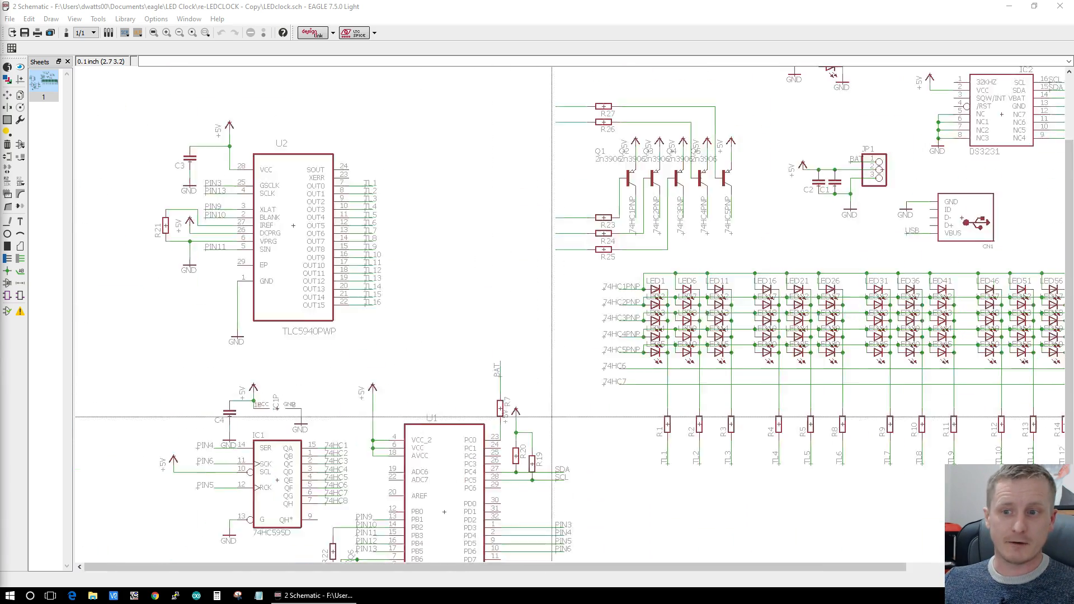
# Step: Examine how the TLC5940PWP and 74HC595D signals are assigned to the microcontroller's pins
pyautogui.scroll(5, 499, 519)
pyautogui.scroll(-4, 498, 519)
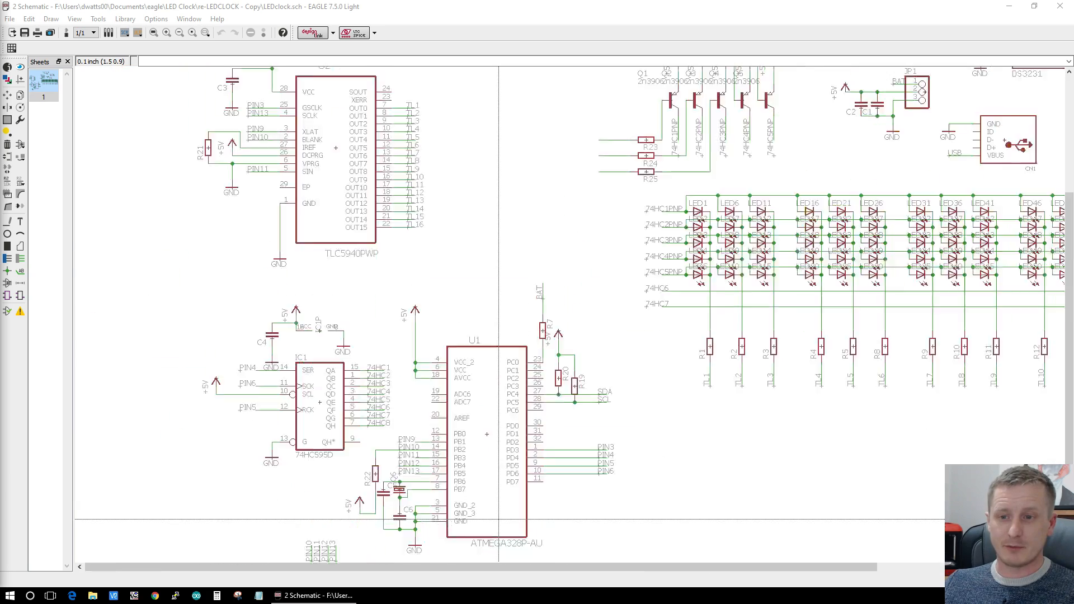
pyautogui.scroll(4, 481, 240)
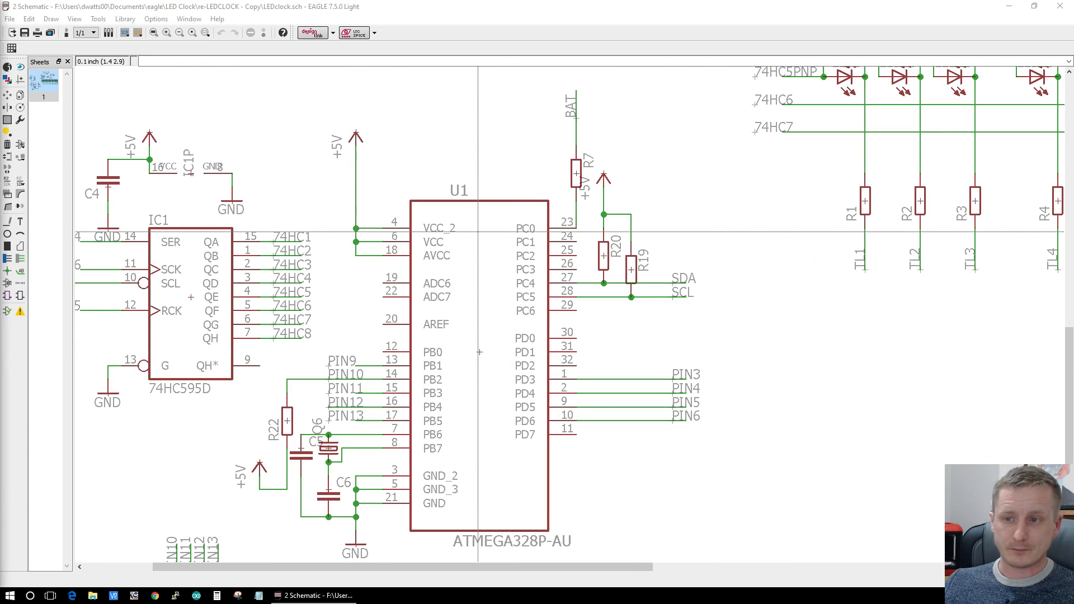
pyautogui.scroll(-2, 554, 287)
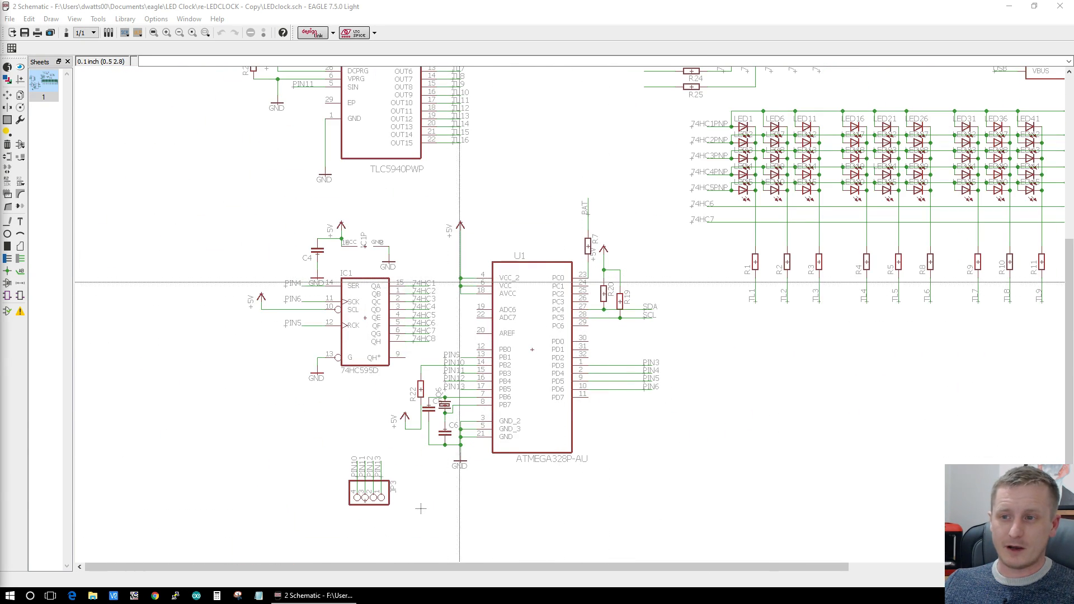
pyautogui.scroll(2, 553, 359)
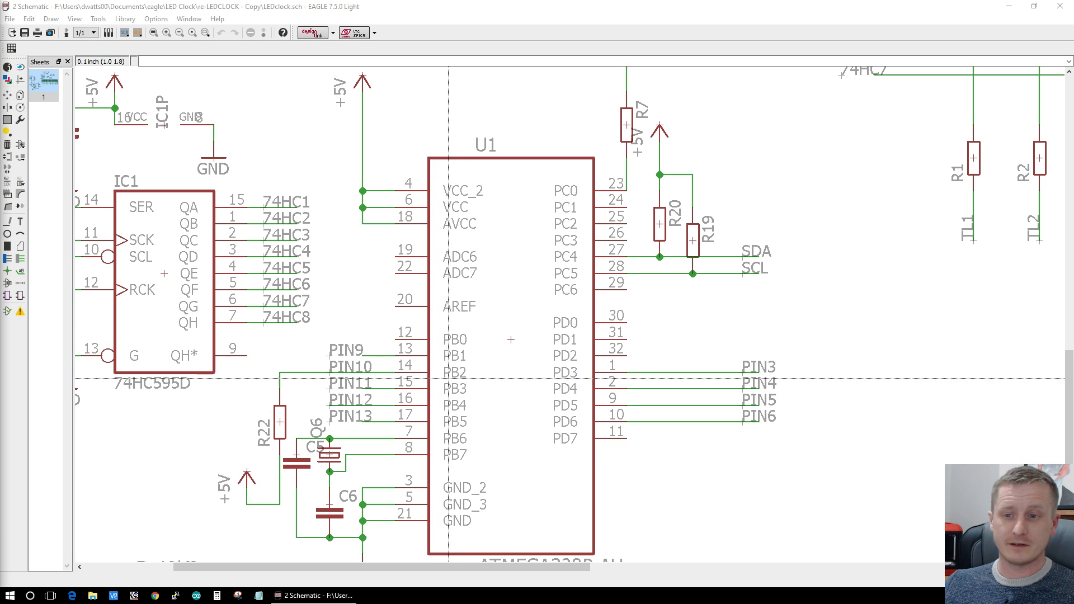
pyautogui.scroll(-1, 493, 376)
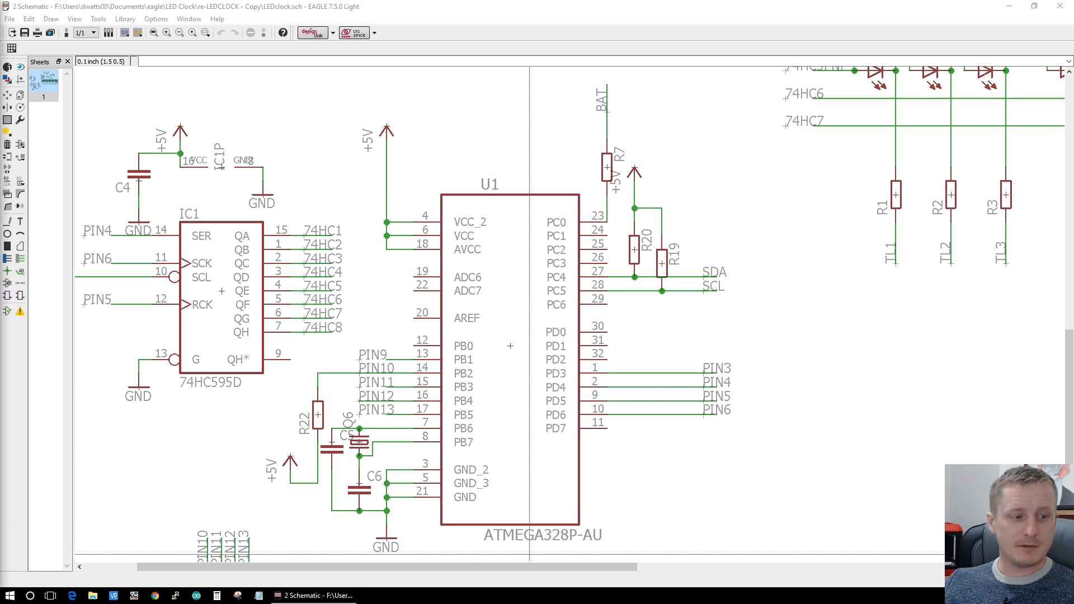
# Step: Switch from the schematic to the copied project's board layout and bring the whole partly routed board into view
pyautogui.click(124, 33)
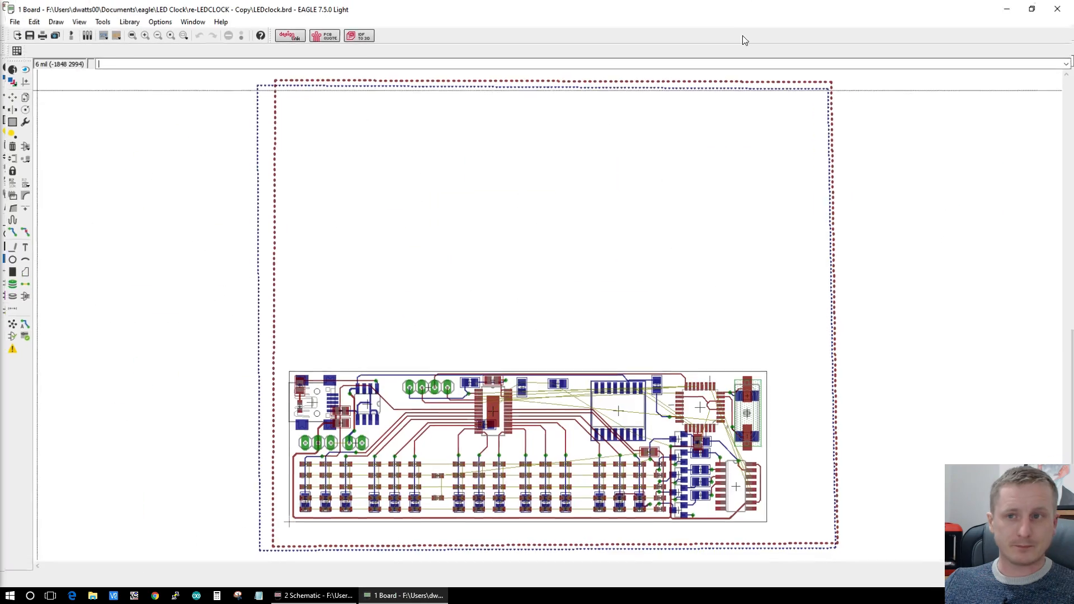
pyautogui.scroll(-3, 683, 492)
pyautogui.scroll(4, 690, 493)
pyautogui.scroll(3, 689, 492)
pyautogui.scroll(-2, 680, 498)
pyautogui.scroll(1, 670, 507)
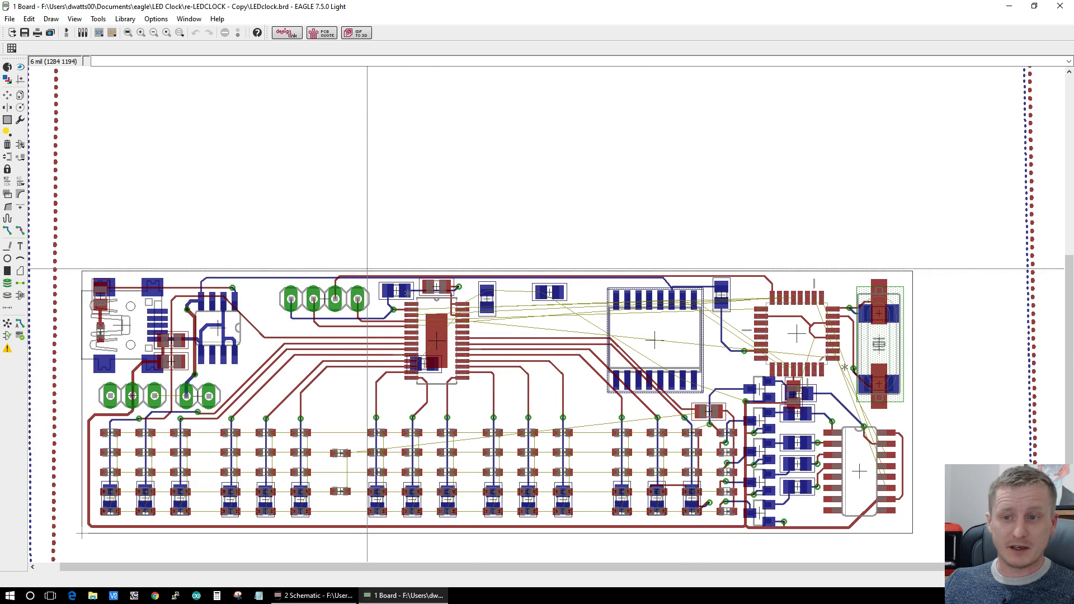
# Step: Examine the component placement, routed LED traces and unrouted airwires across the whole copied board
pyautogui.scroll(3, 358, 431)
pyautogui.scroll(-3, 343, 432)
pyautogui.scroll(1, 343, 432)
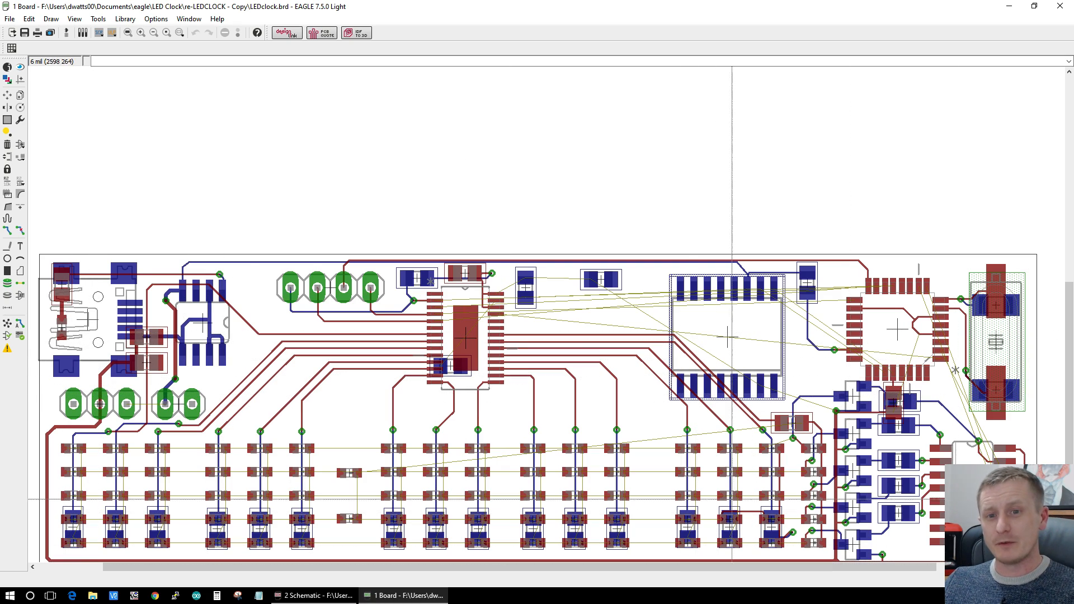
pyautogui.scroll(2, 354, 334)
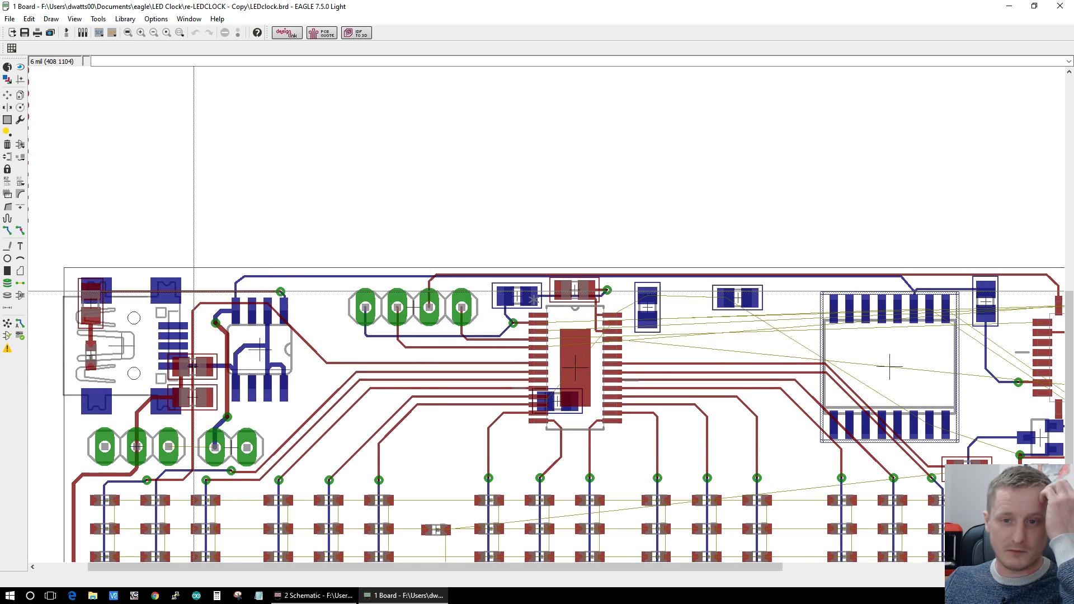
pyautogui.scroll(-3, 189, 291)
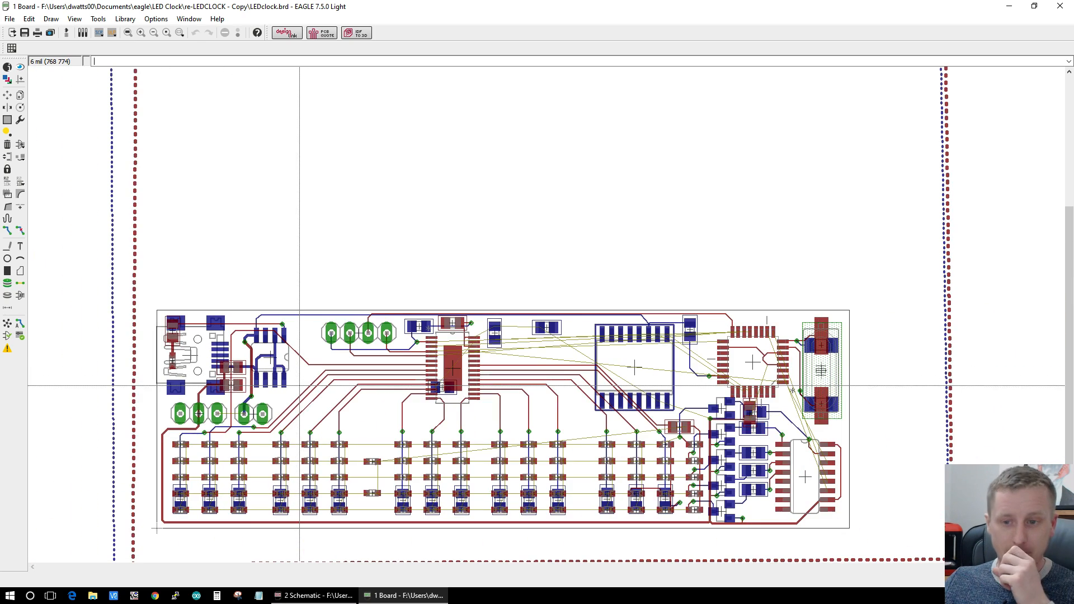
pyautogui.scroll(3, 825, 473)
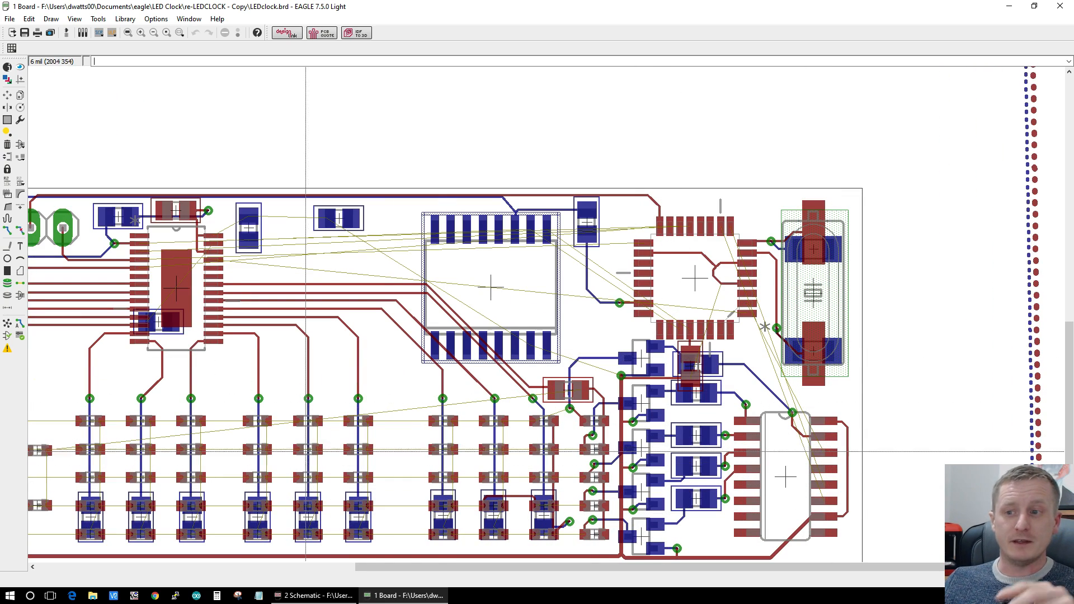
pyautogui.scroll(-1, 649, 348)
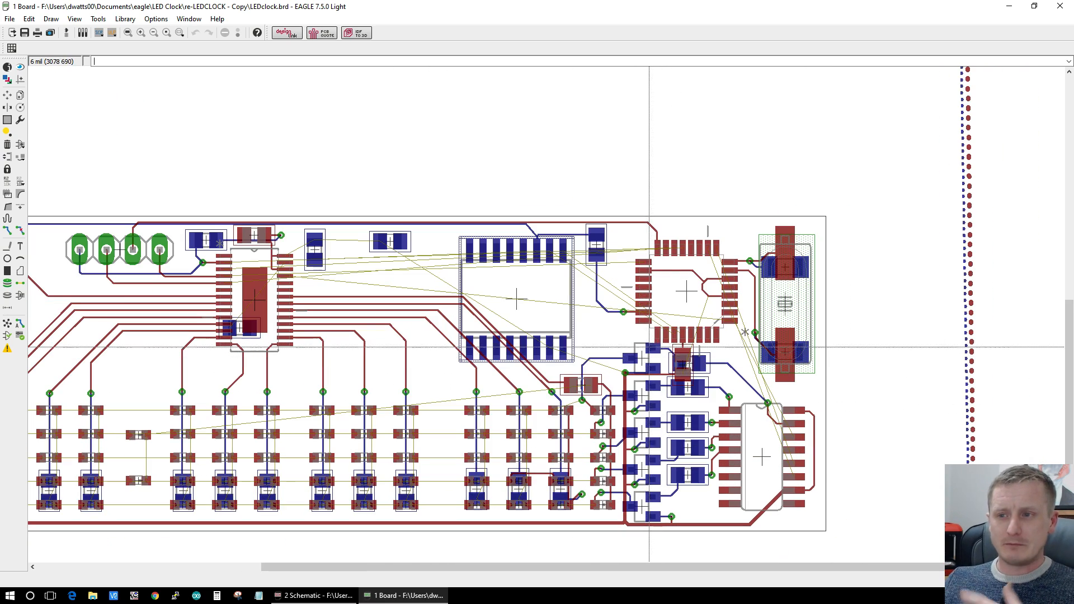
pyautogui.scroll(-1, 320, 488)
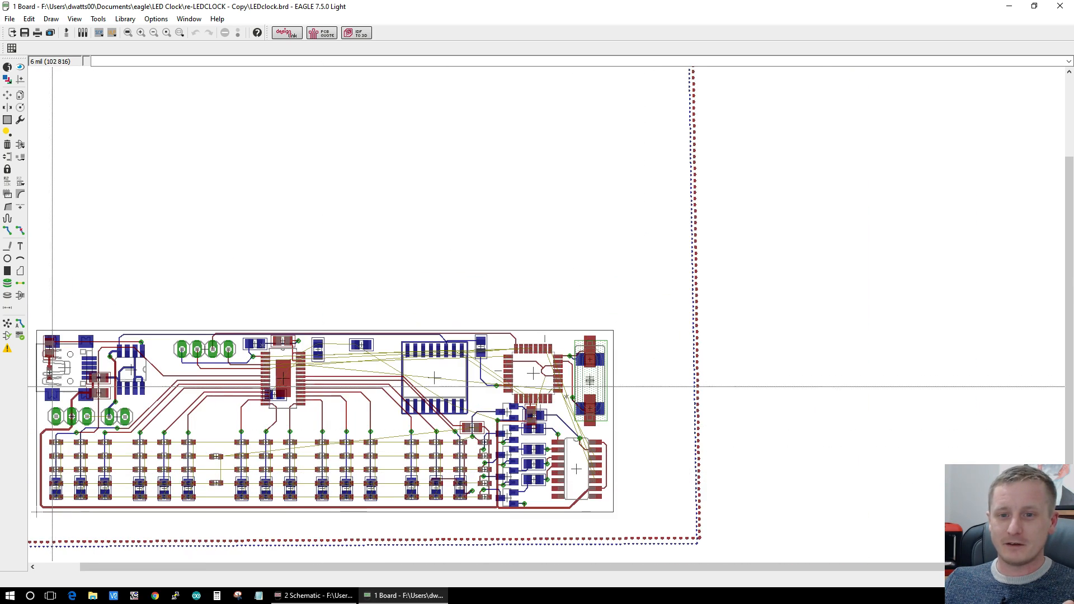
pyautogui.scroll(2, 50, 391)
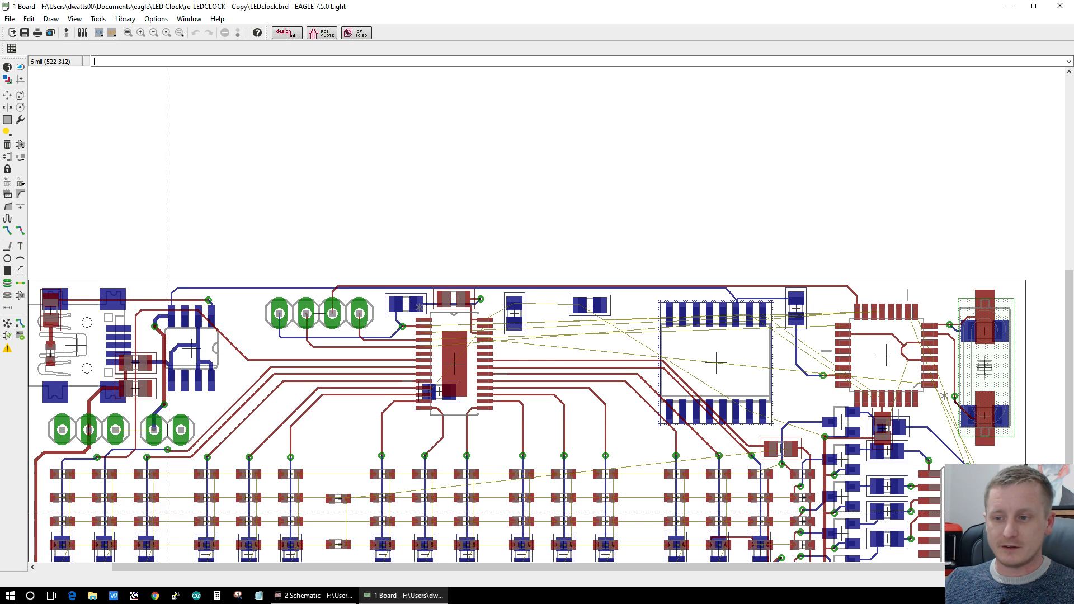
pyautogui.scroll(-3, 895, 457)
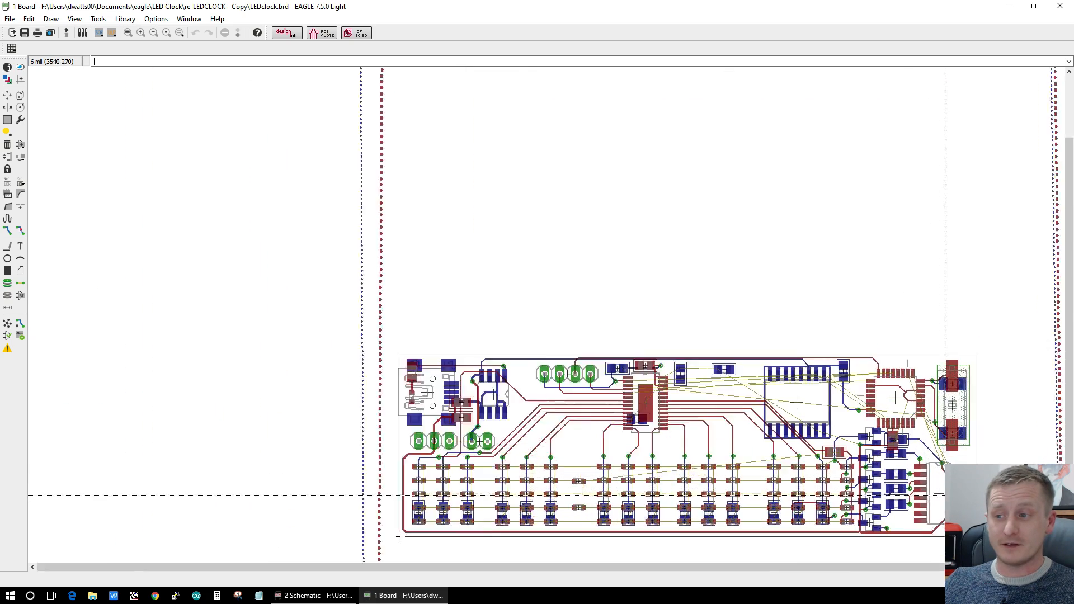
# Step: Inspect the airwires running from the microcontroller to the TLC5940PWP and the capacitors and resistors around that driver chip
pyautogui.scroll(4, 889, 497)
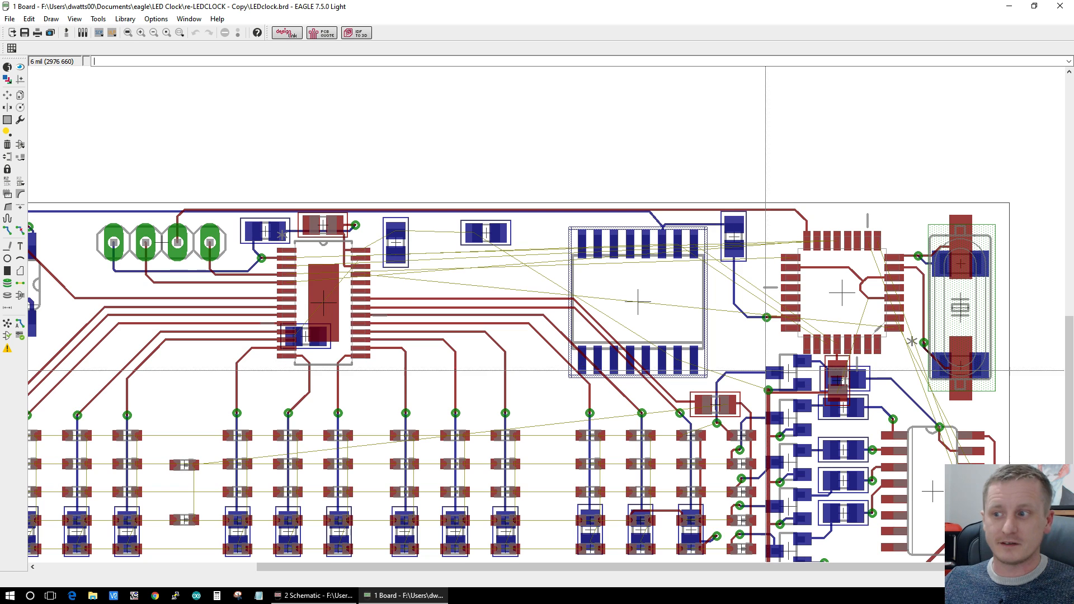
pyautogui.scroll(-2, 770, 369)
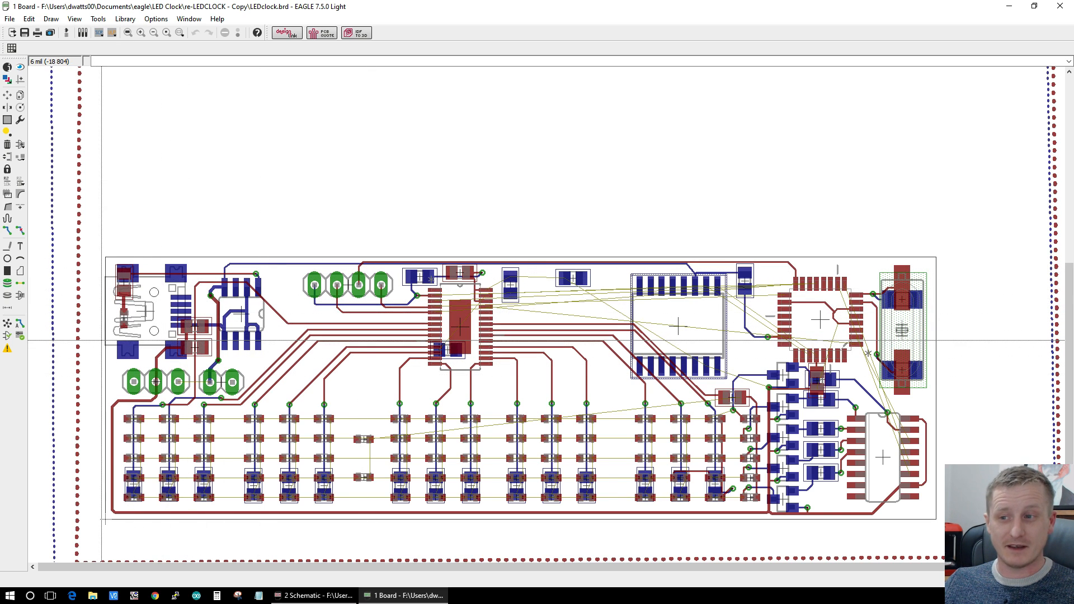
pyautogui.scroll(1, 118, 428)
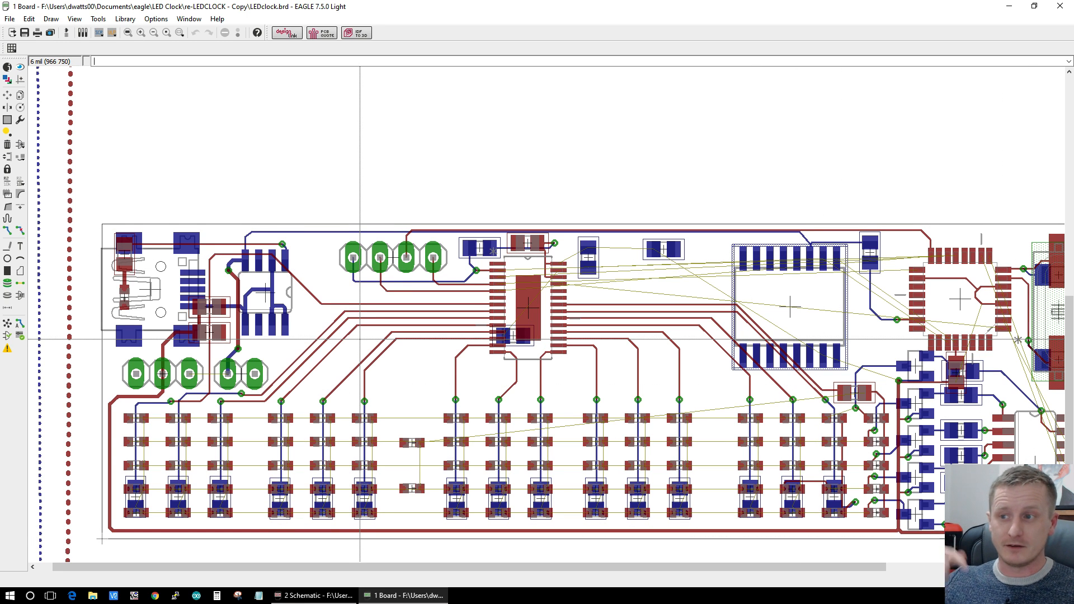
pyautogui.scroll(-1, 523, 433)
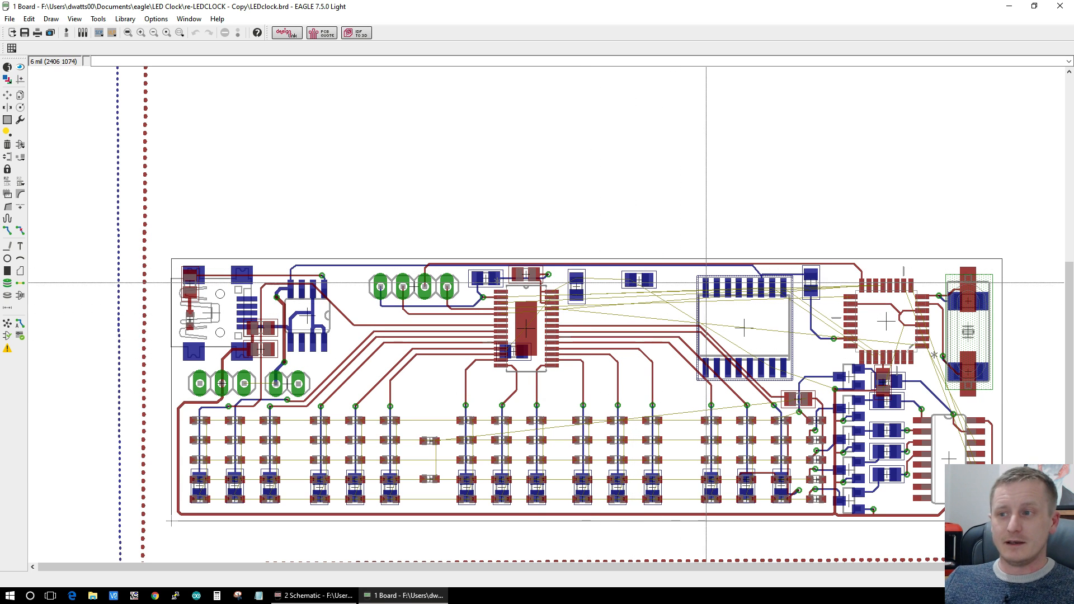
pyautogui.scroll(1, 766, 386)
pyautogui.scroll(-1, 766, 386)
pyautogui.scroll(1, 767, 386)
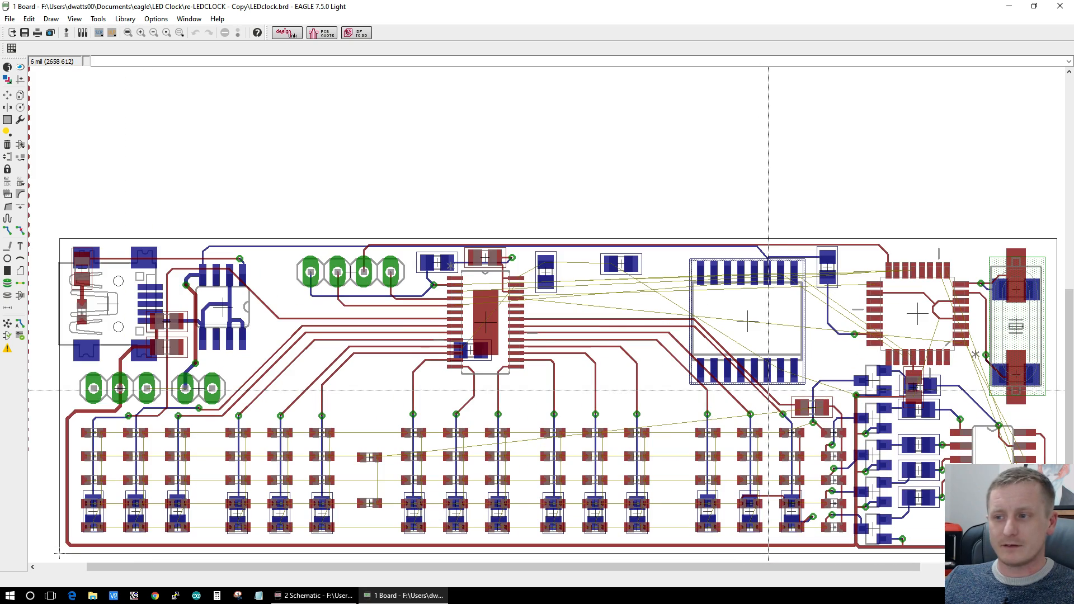
pyautogui.scroll(3, 554, 335)
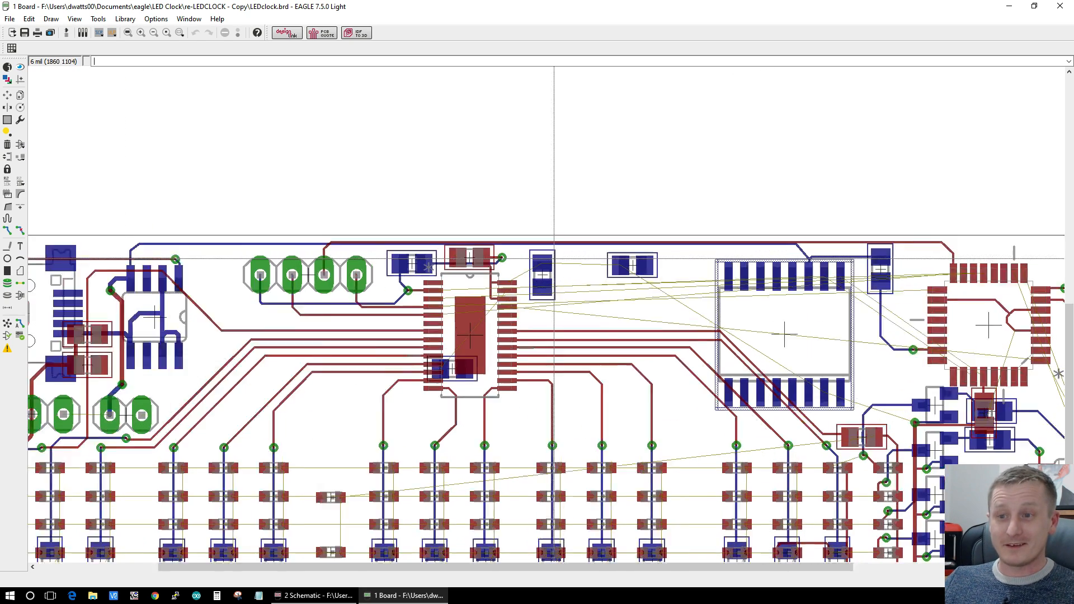
pyautogui.scroll(2, 432, 329)
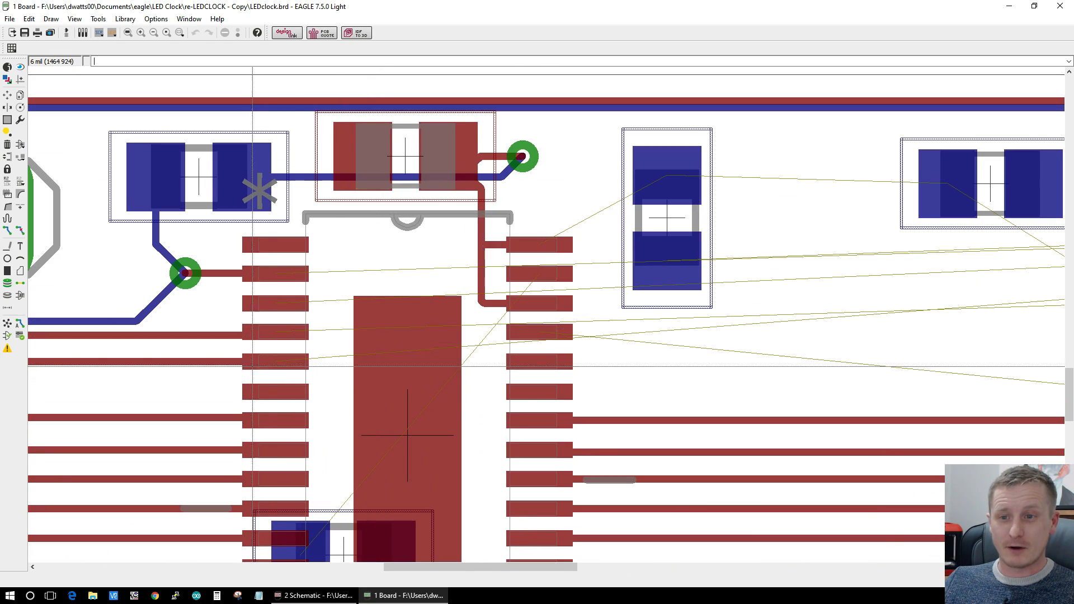
# Step: Examine the traces fanning out from the TLC5940PWP to the LED columns and the airwires crossing to the rest of the board
pyautogui.scroll(-3, 253, 366)
pyautogui.scroll(1, 270, 363)
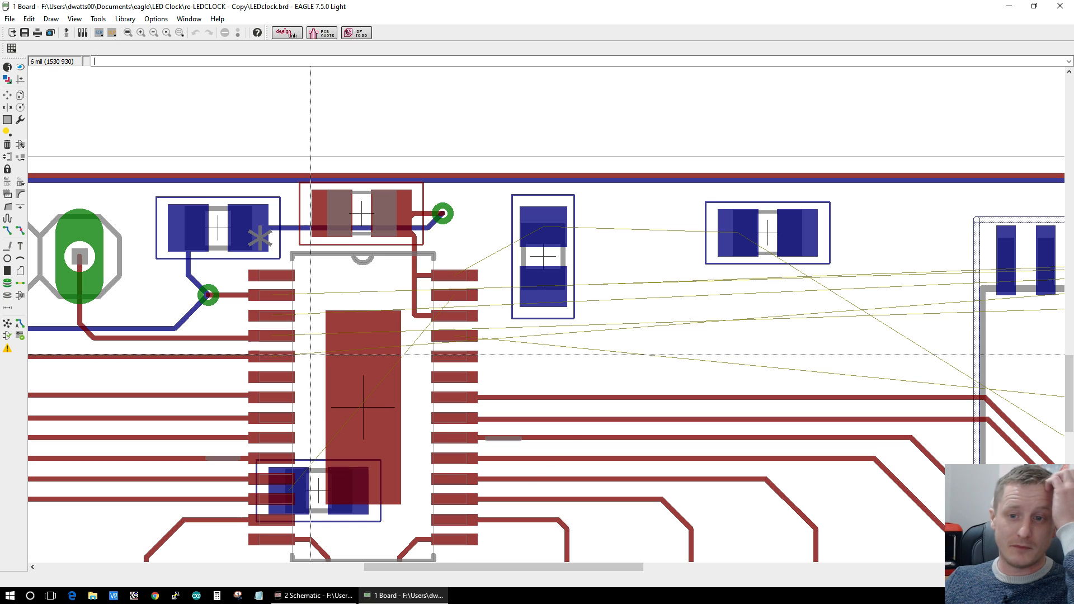
pyautogui.scroll(-5, 595, 414)
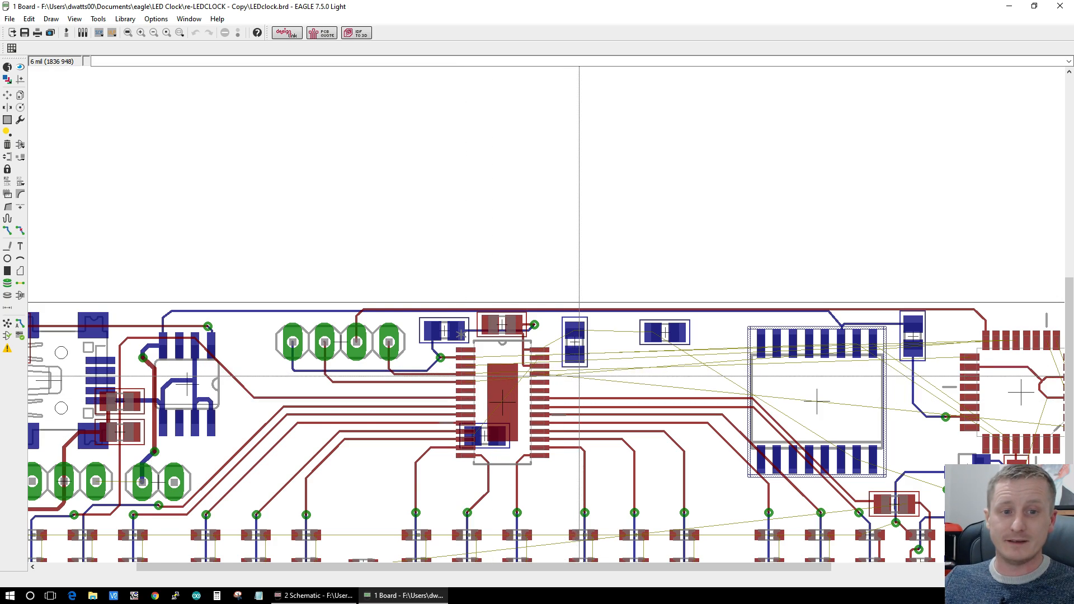
pyautogui.scroll(-3, 578, 391)
pyautogui.scroll(1, 967, 525)
pyautogui.scroll(-6, 953, 519)
pyautogui.scroll(4, 938, 549)
pyautogui.scroll(2, 944, 557)
pyautogui.moveTo(1069, 371); pyautogui.dragTo(1069, 460)
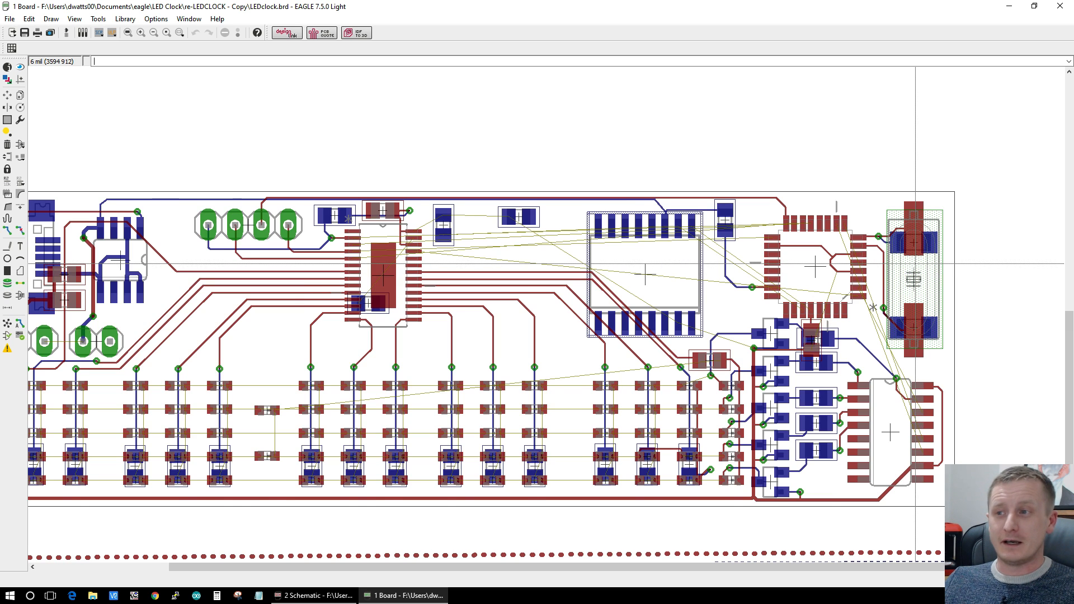
# Step: Inspect the routed traces and remaining airwires around the microcontroller, its crystal and the neighbouring 16-pin bottom-side chip
pyautogui.scroll(1, 915, 262)
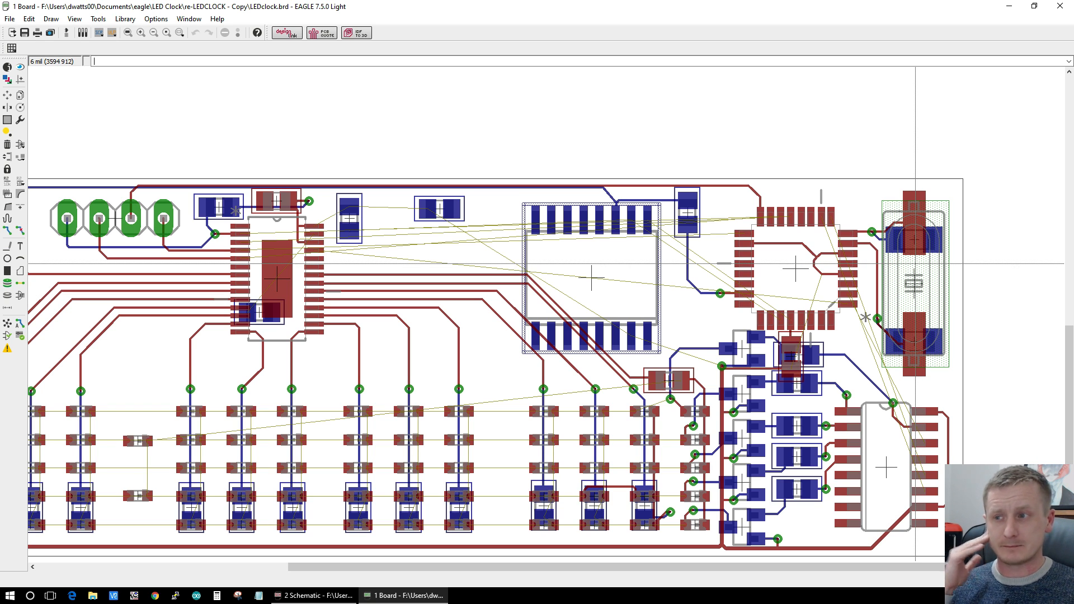
pyautogui.scroll(3, 915, 263)
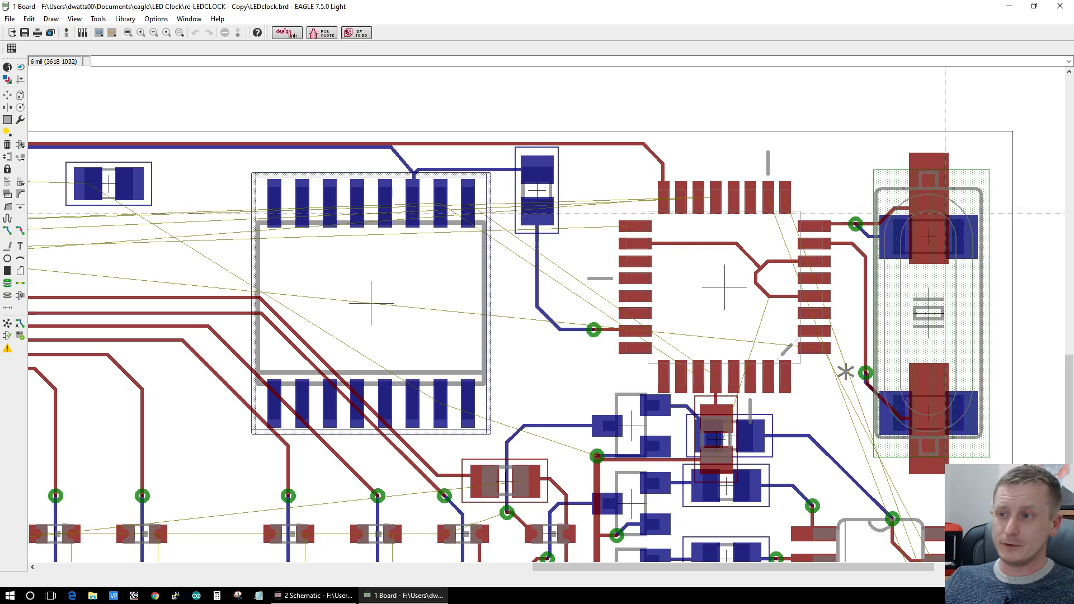
pyautogui.scroll(-3, 935, 246)
pyautogui.scroll(1, 936, 247)
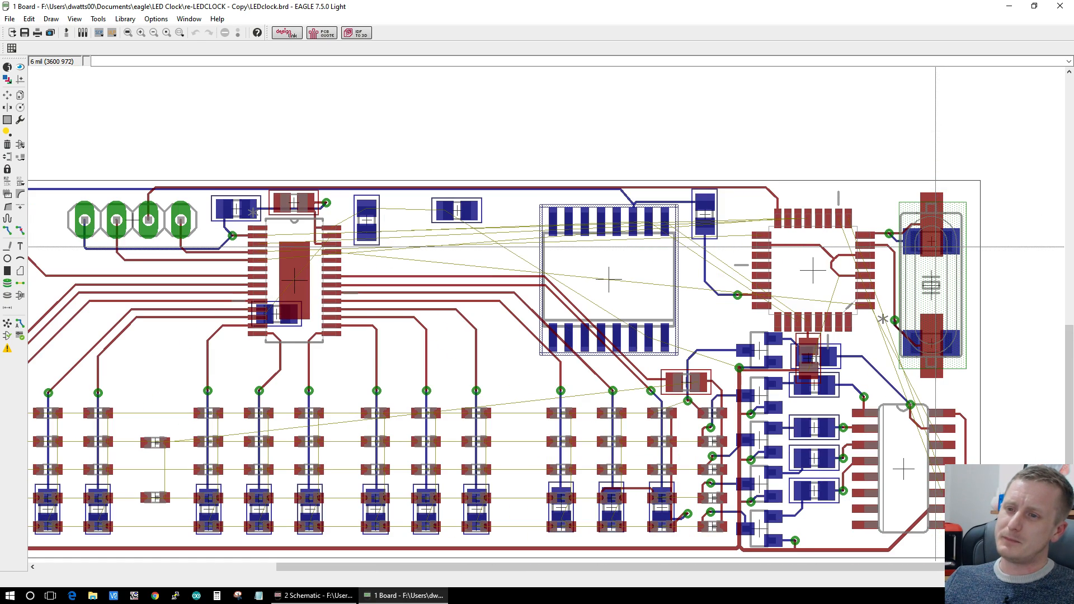
pyautogui.scroll(-3, 935, 247)
pyautogui.scroll(4, 935, 247)
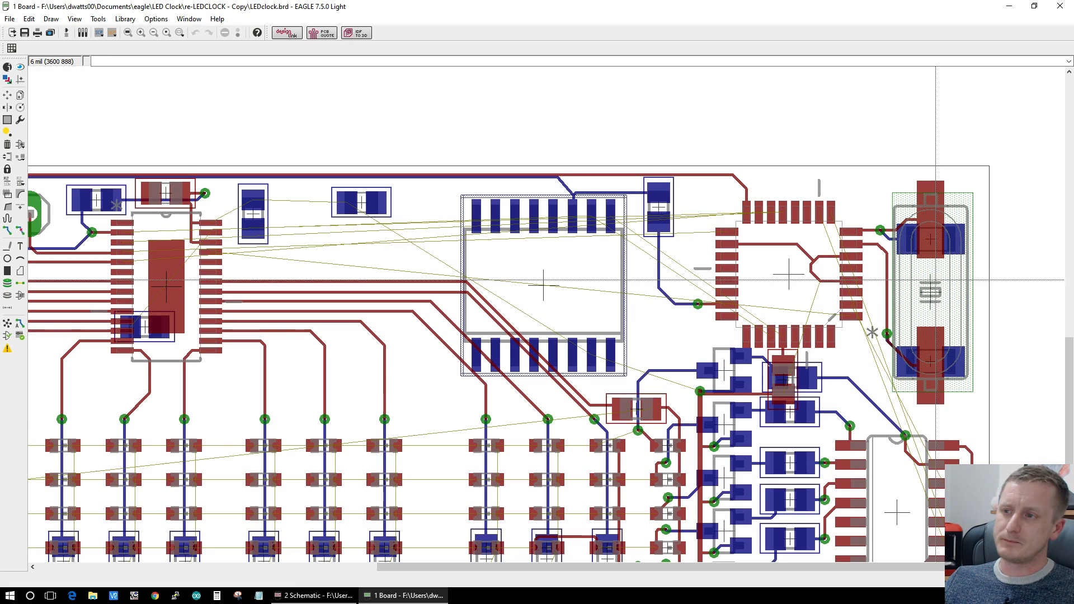
pyautogui.scroll(3, 935, 280)
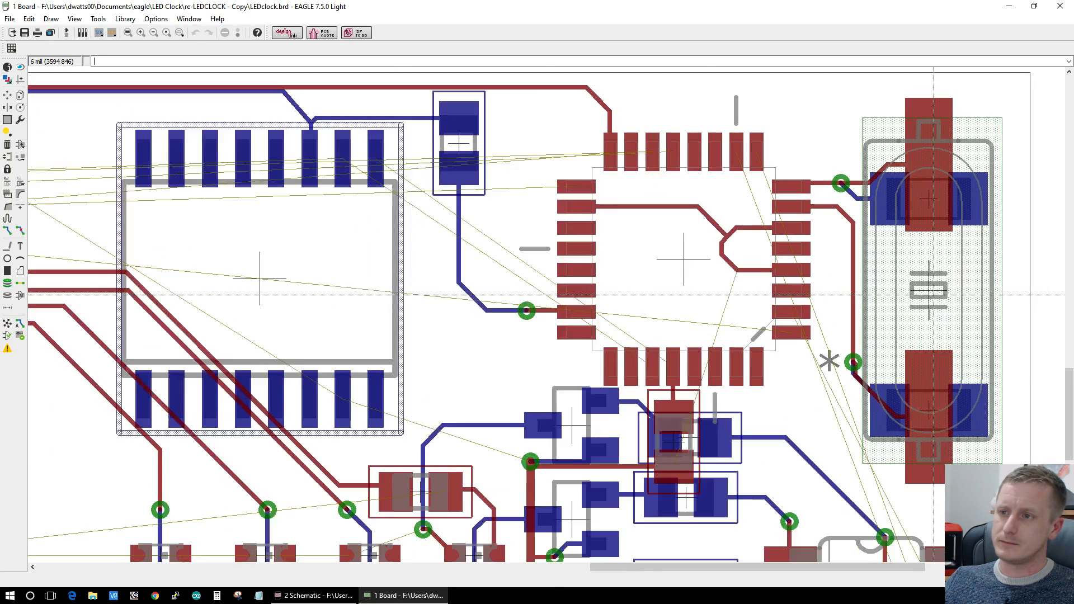
pyautogui.scroll(1, 933, 295)
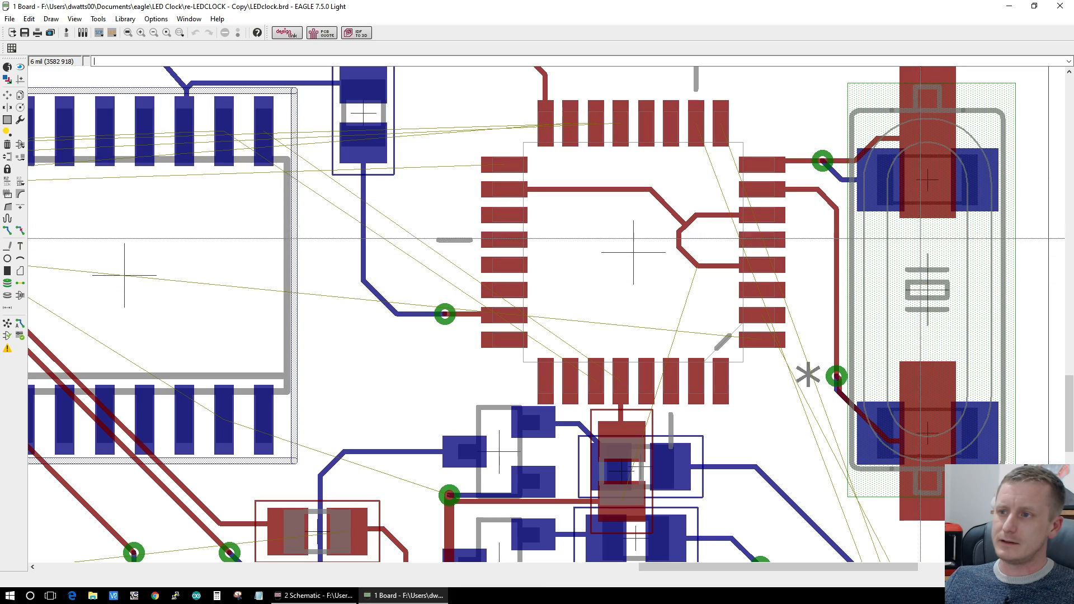
pyautogui.scroll(-2, 918, 262)
pyautogui.scroll(-4, 918, 262)
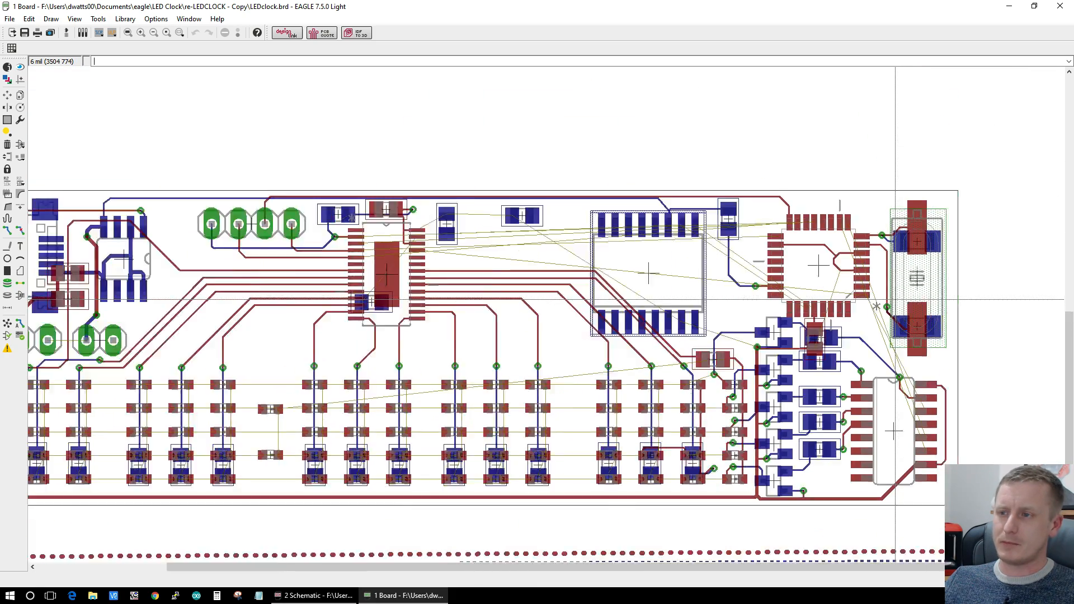
# Step: Examine the layout between the USB connector, the pin header, the LED driver chip and the LED columns for unrouted connections
pyautogui.scroll(2, 879, 316)
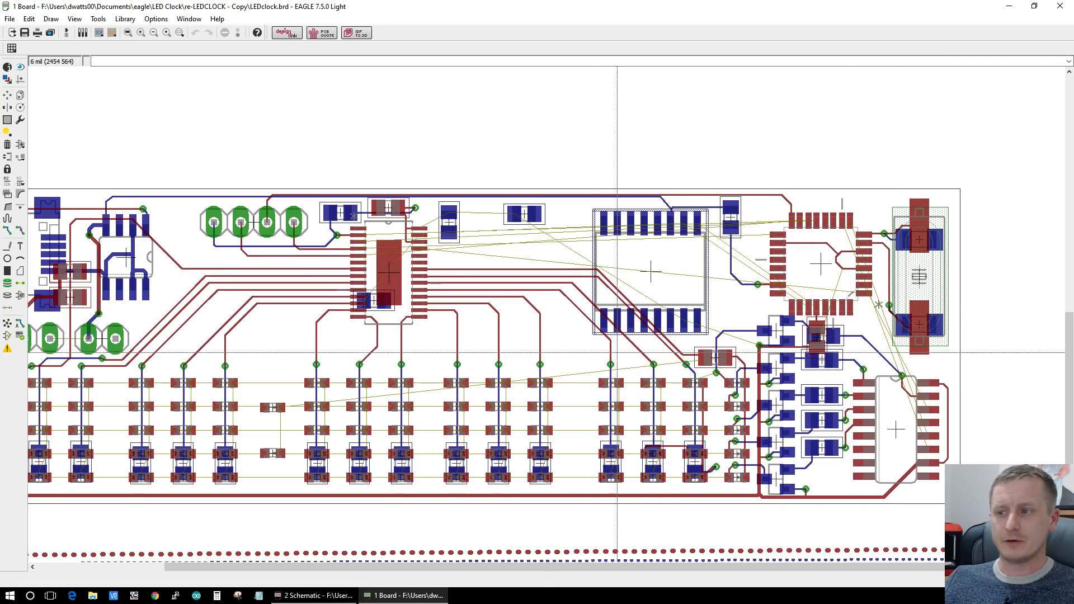
pyautogui.scroll(-2, 411, 369)
pyautogui.scroll(3, 411, 369)
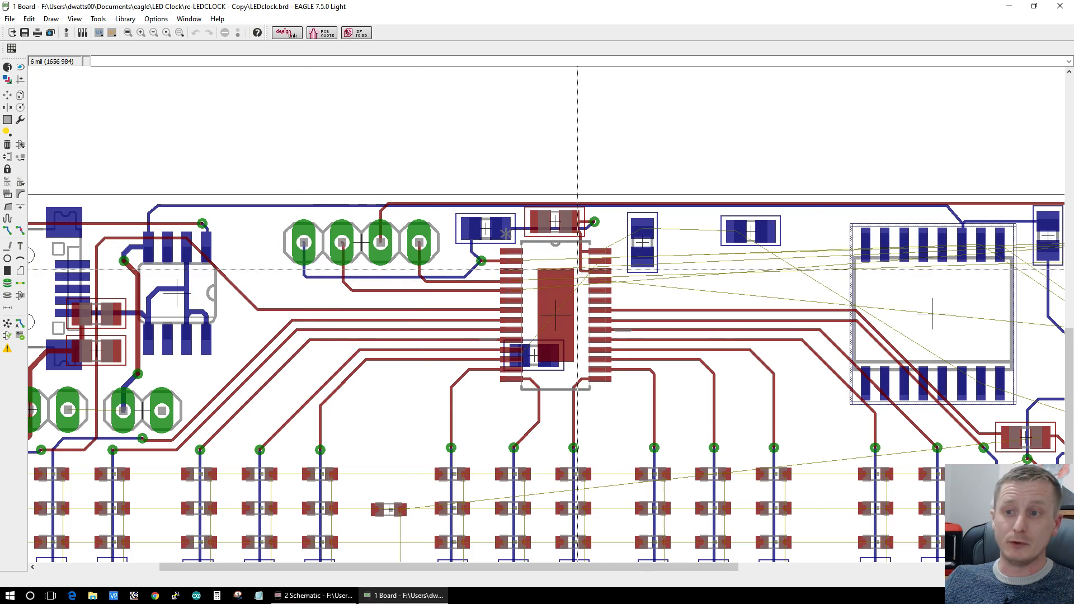
pyautogui.scroll(-3, 578, 270)
pyautogui.scroll(3, 616, 364)
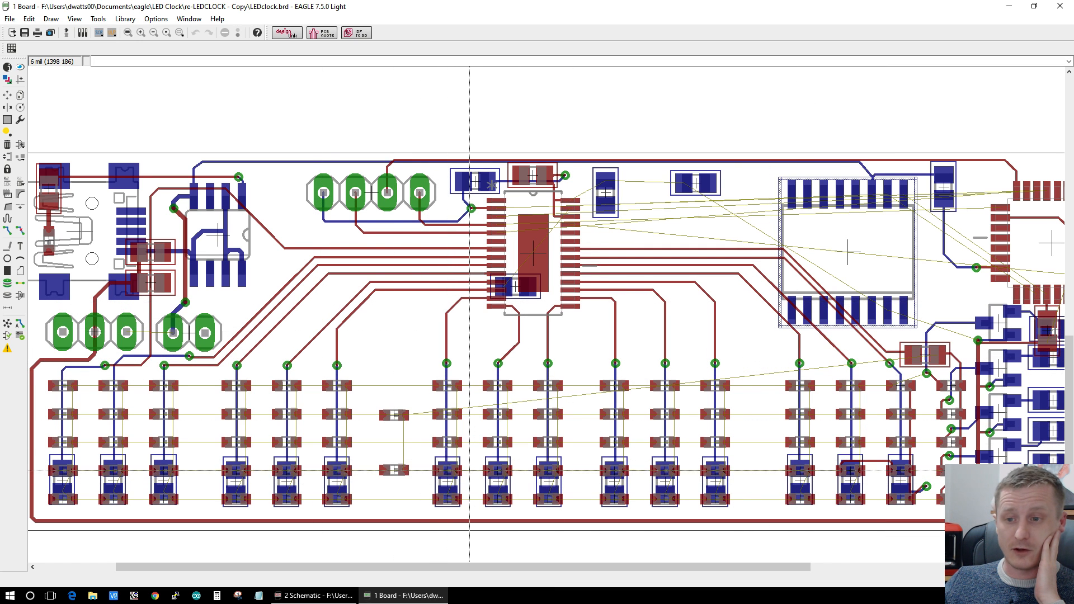
pyautogui.scroll(-1, 470, 414)
pyautogui.scroll(1, 525, 402)
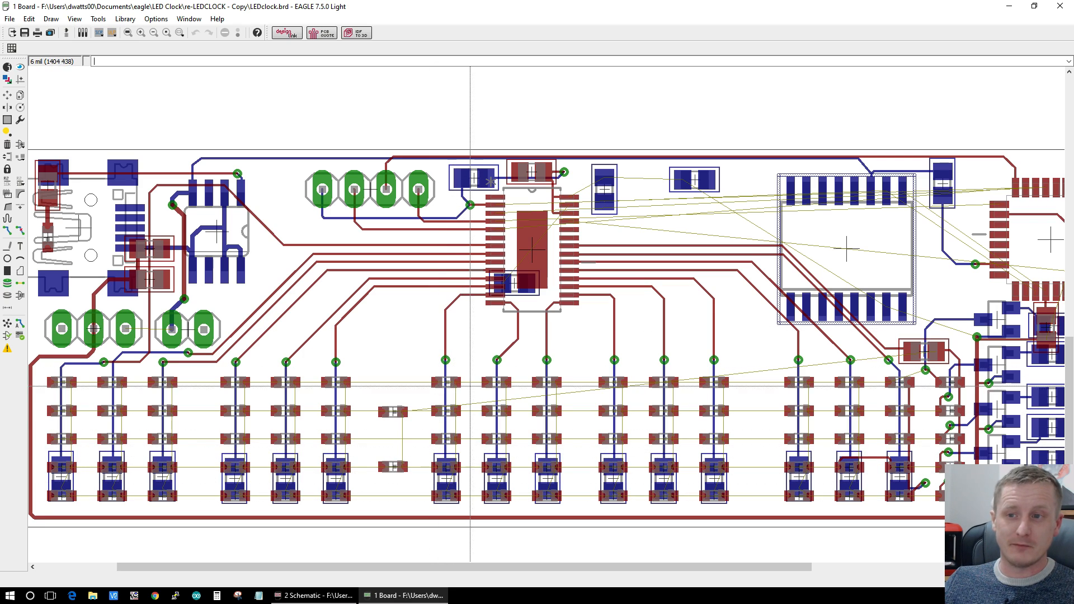
# Step: Start the Route command near the TLC5940PWP with round vias and a 13 mil drill
pyautogui.scroll(2, 529, 217)
pyautogui.scroll(2, 536, 220)
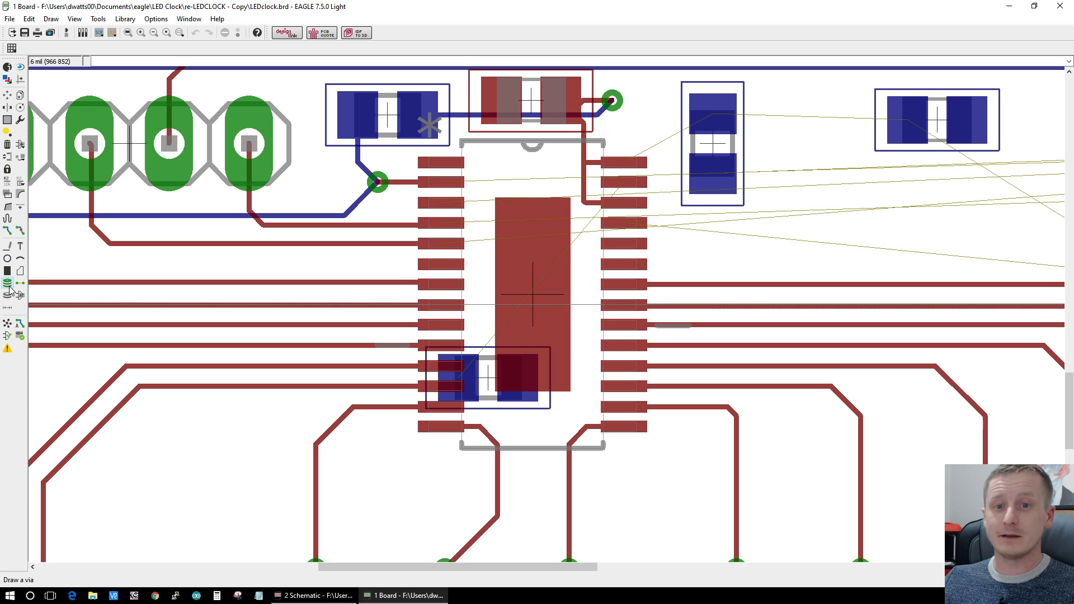
pyautogui.click(5, 232)
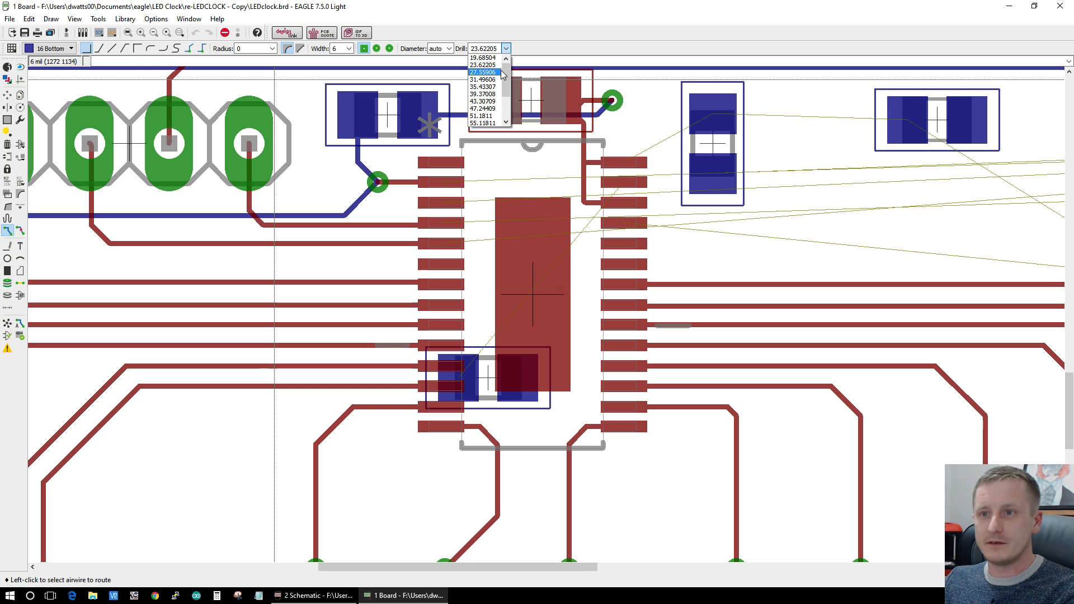
pyautogui.click(499, 48)
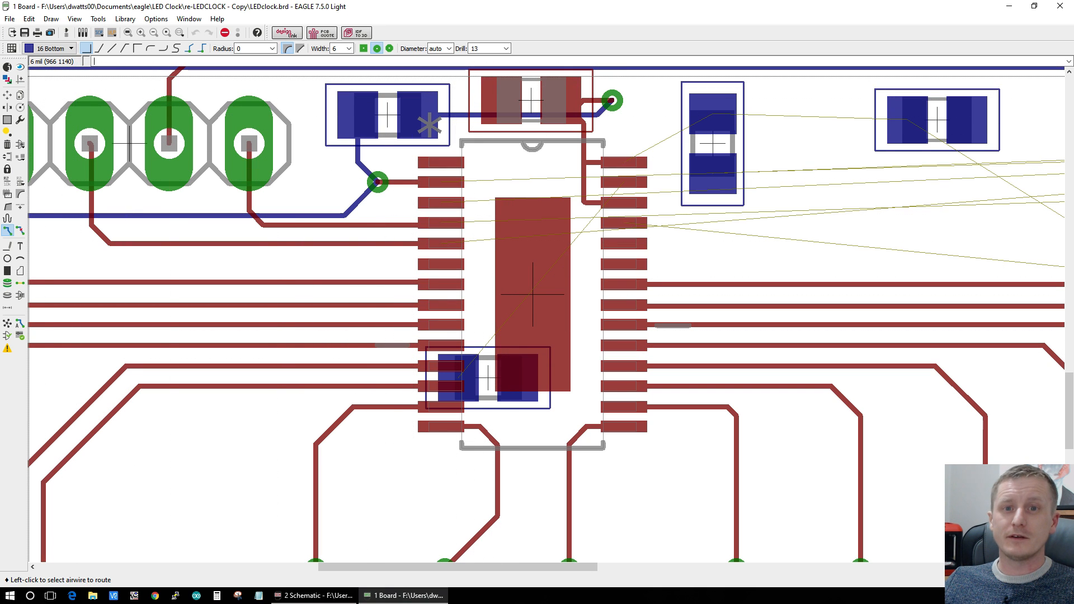
# Step: Move resistor R21 to the upper part of the TLC5940PWP's thermal pad, rotated to 90° on the bottom side
pyautogui.click(9, 95)
pyautogui.click(488, 378)
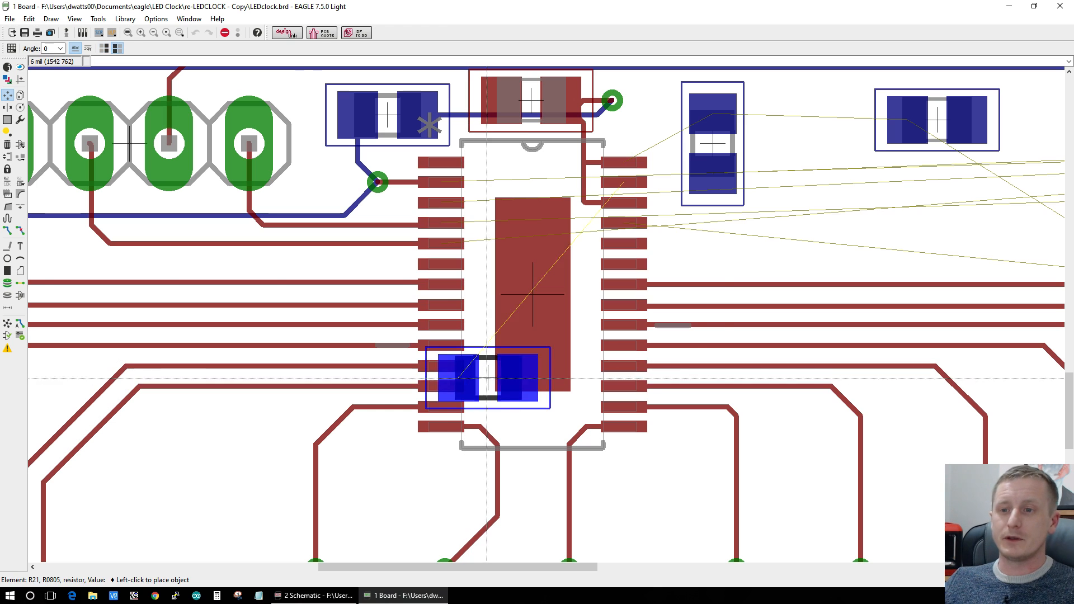
pyautogui.rightClick(543, 223)
pyautogui.rightClick(540, 224)
pyautogui.rightClick(537, 224)
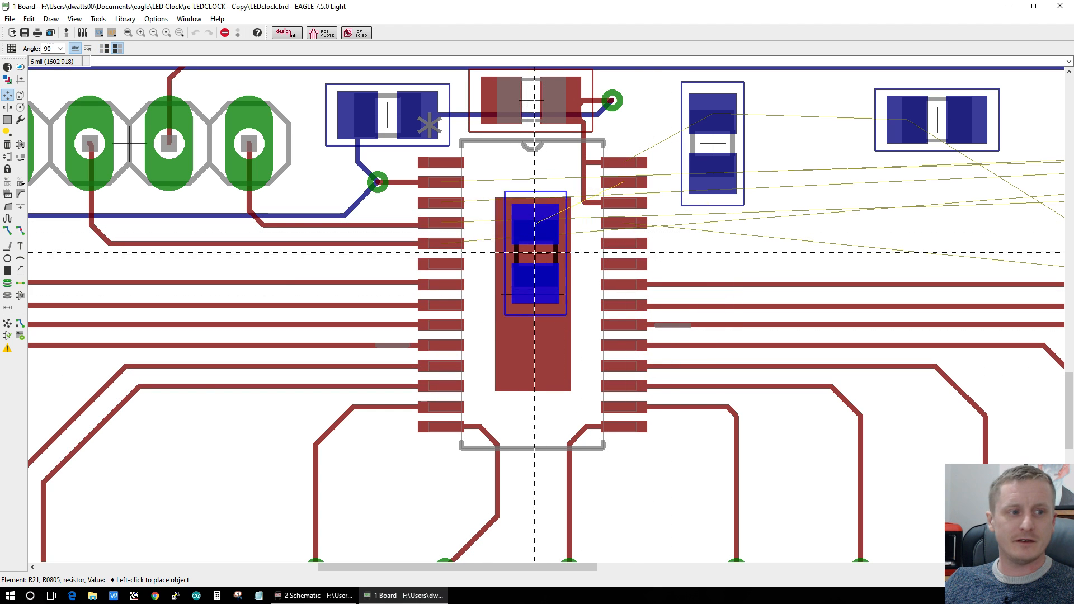
pyautogui.rightClick(531, 225)
pyautogui.rightClick(529, 225)
pyautogui.click(526, 225)
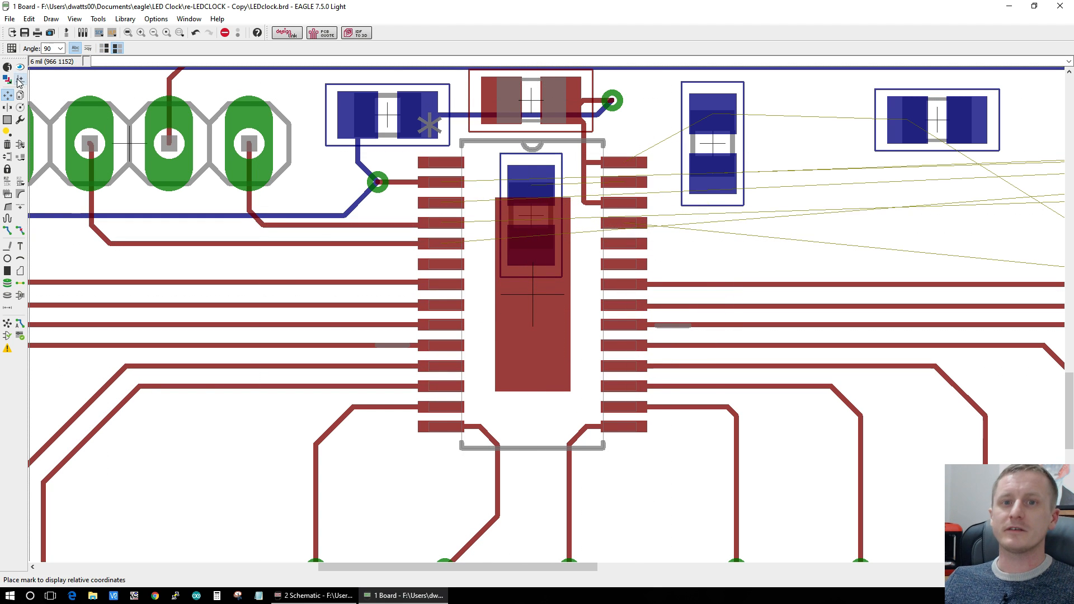
# Step: Identify the moved resistor from its properties and trace R21's connections to the TLC5940PWP in the schematic
pyautogui.rightClick(531, 217)
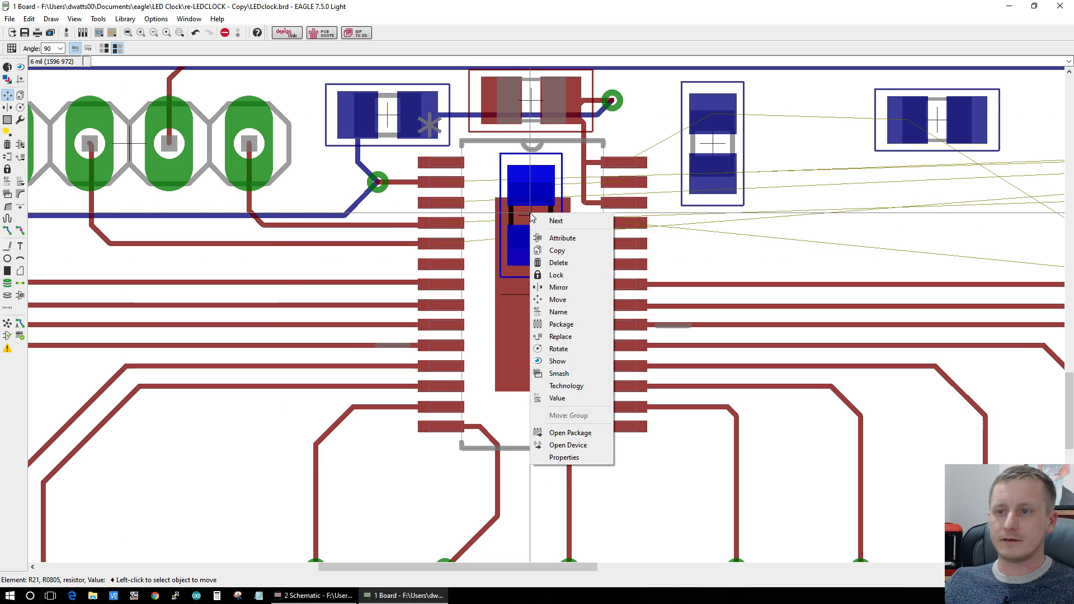
pyautogui.click(564, 458)
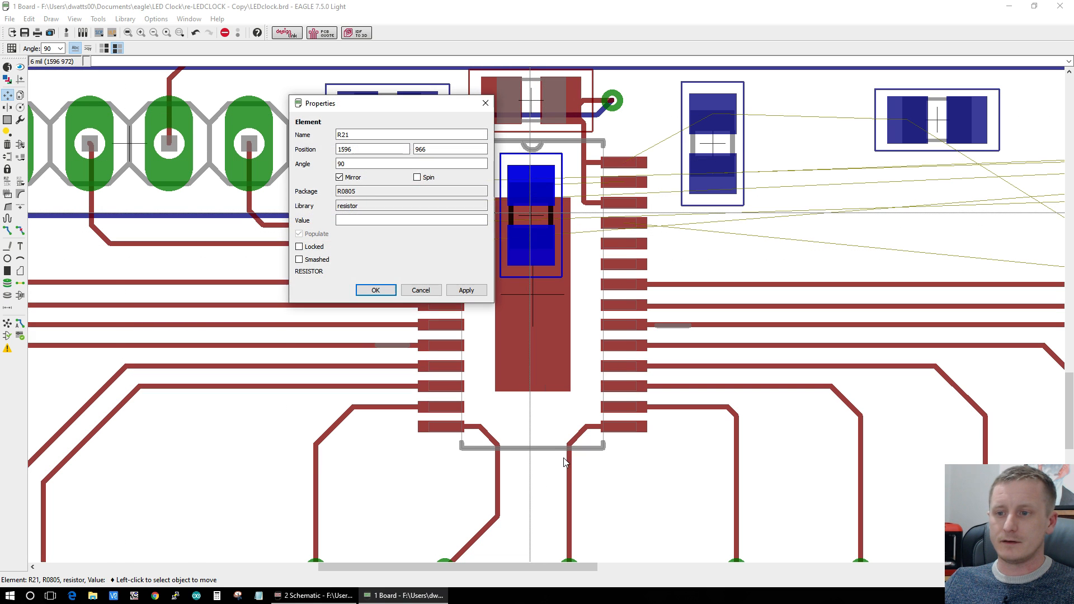
pyautogui.click(420, 290)
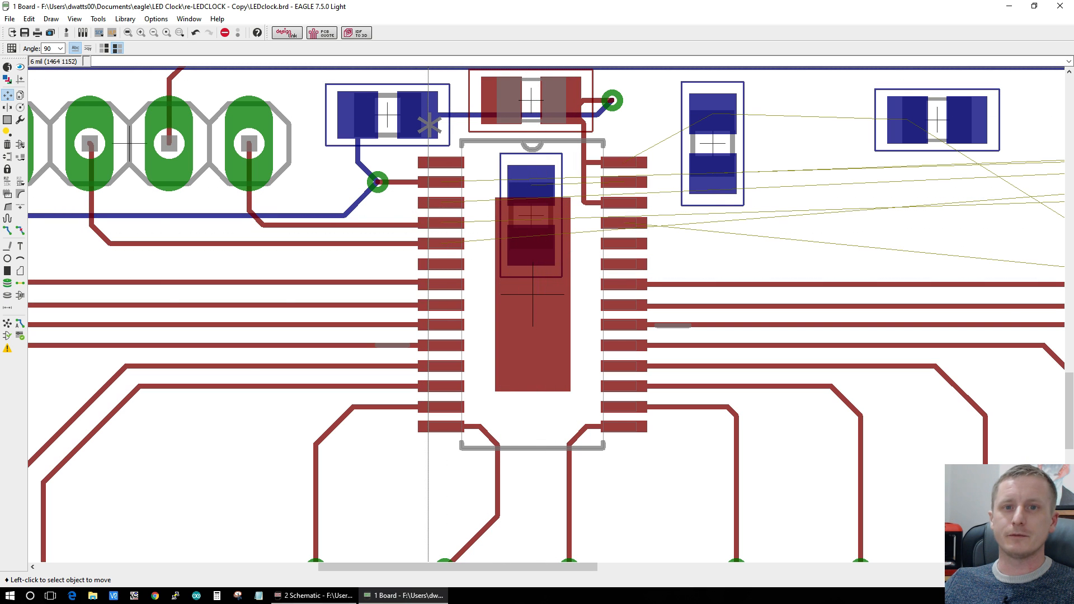
pyautogui.click(314, 595)
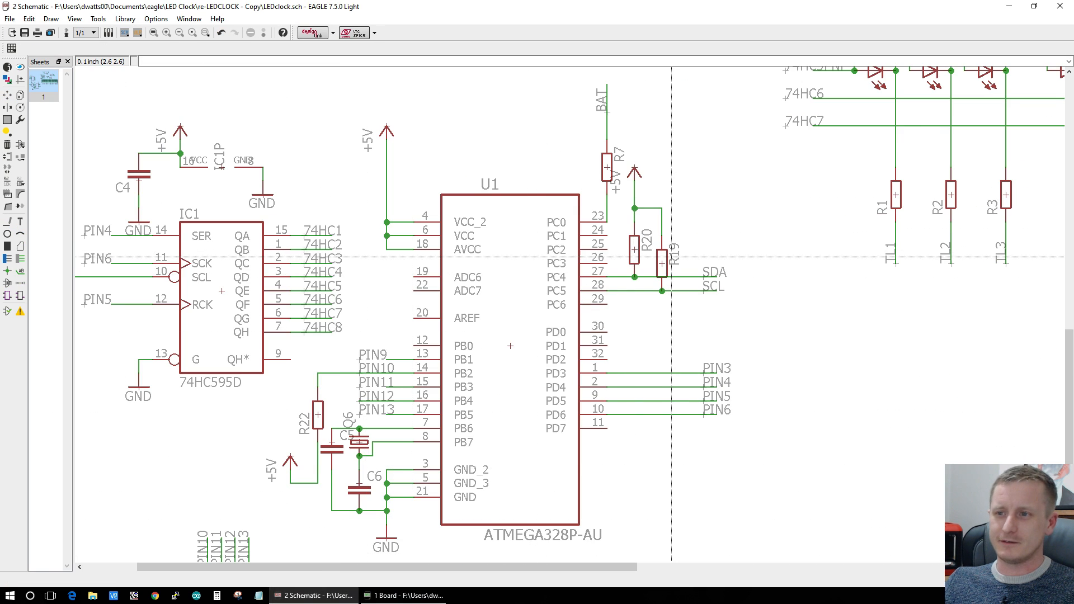
pyautogui.scroll(-5, 671, 258)
pyautogui.scroll(2, 749, 209)
pyautogui.scroll(3, 597, 238)
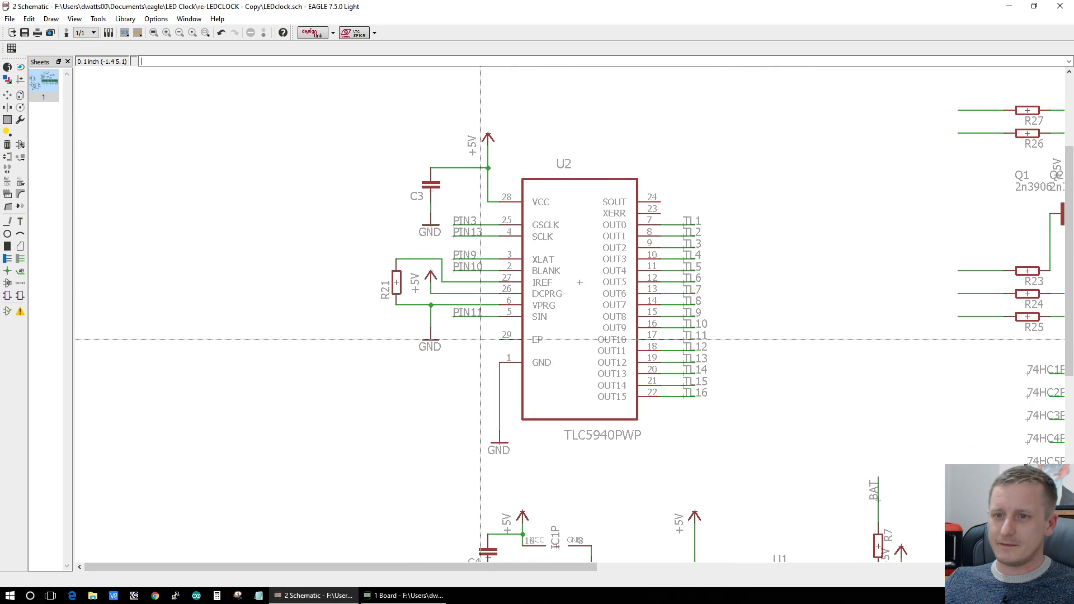
pyautogui.scroll(1, 434, 293)
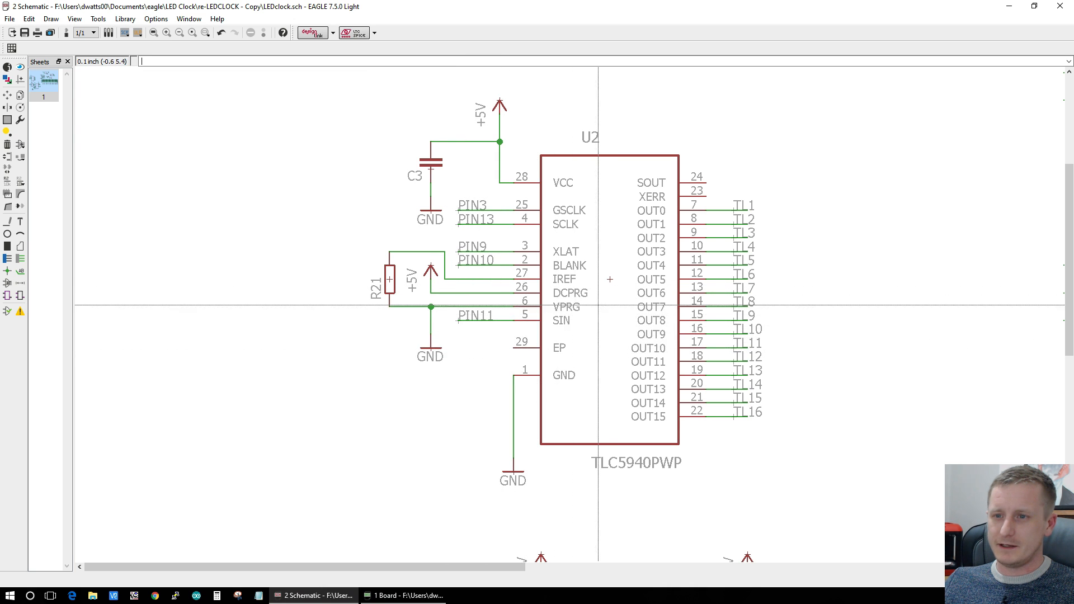
pyautogui.scroll(-3, 659, 359)
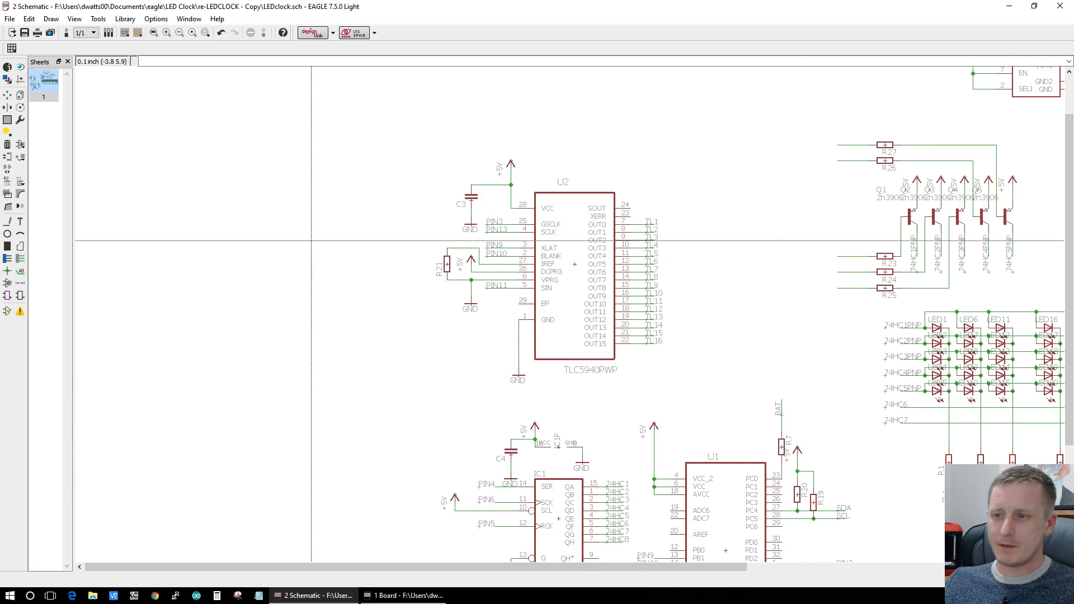
# Step: Back on the board, place R20 at 180° near the via beside the TLC5940PWP and move the neighbouring bottom-side component to just below it
pyautogui.click(386, 596)
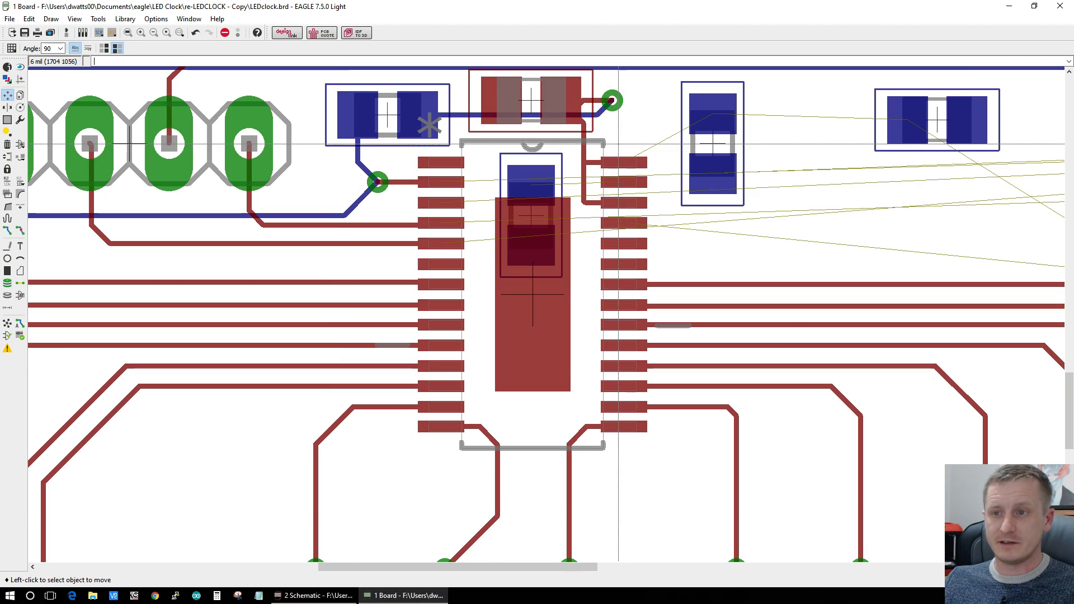
pyautogui.scroll(-2, 724, 133)
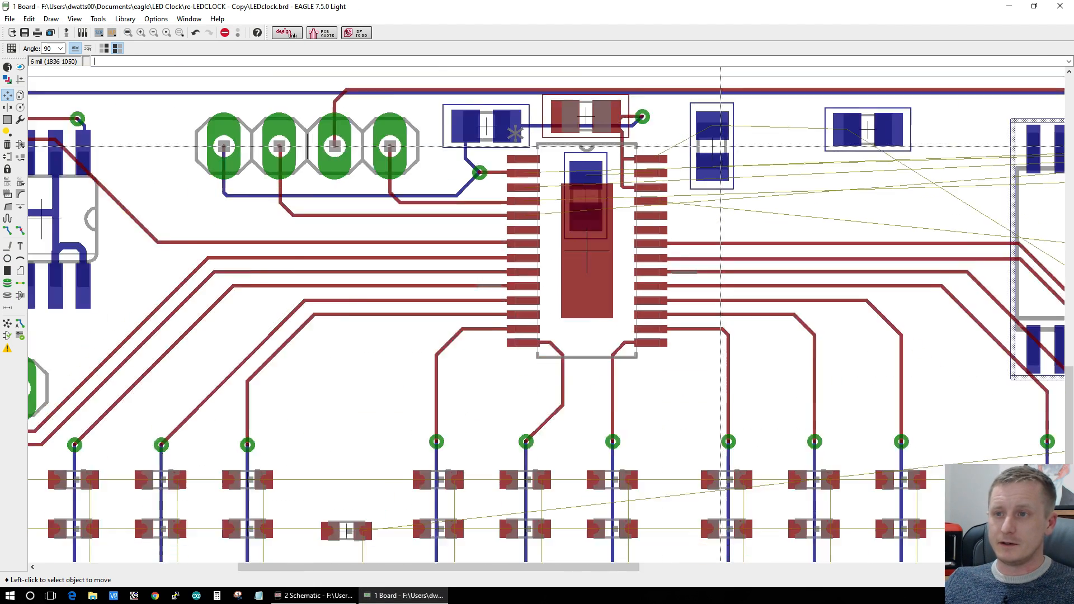
pyautogui.scroll(1, 724, 133)
pyautogui.click(20, 79)
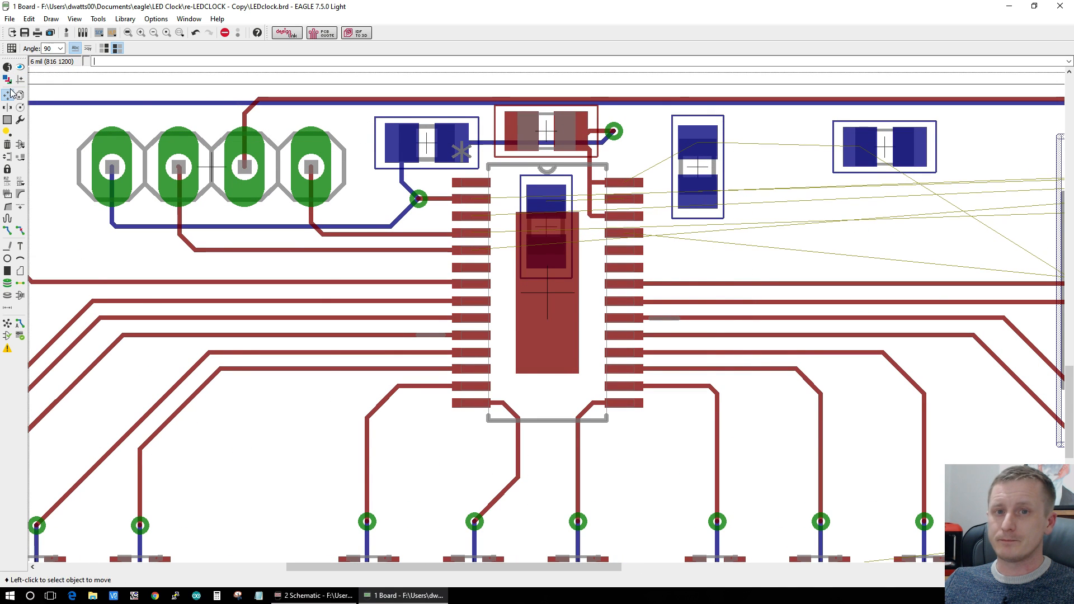
pyautogui.click(698, 166)
pyautogui.rightClick(706, 161)
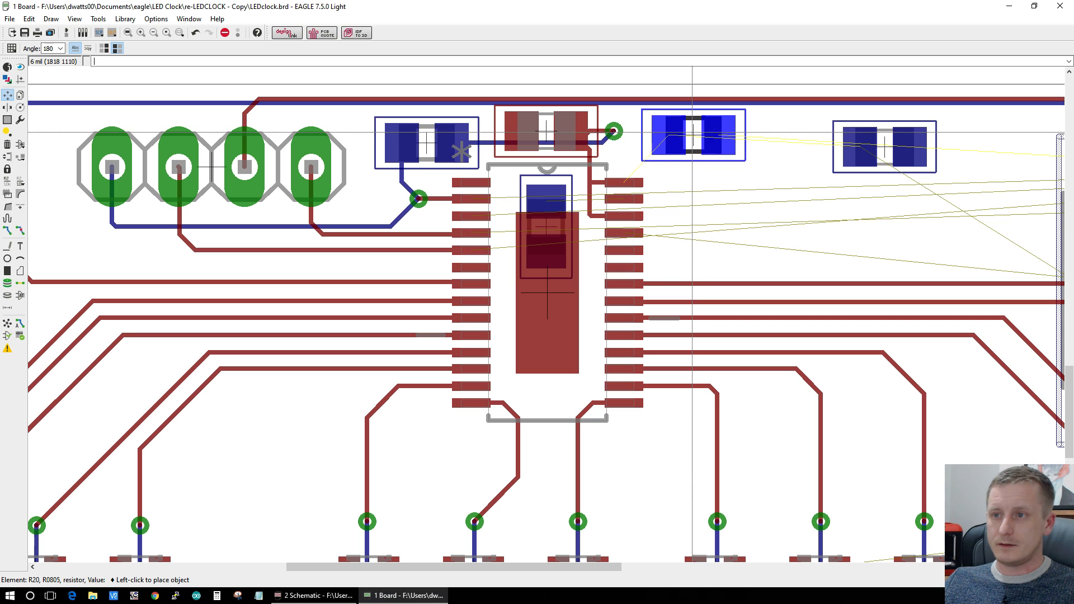
pyautogui.click(695, 133)
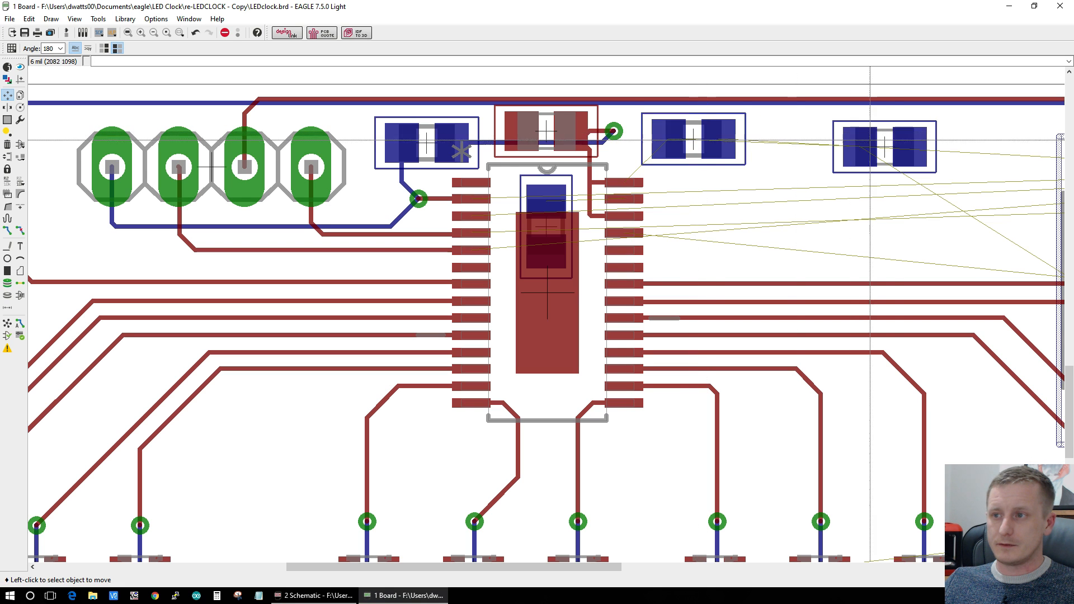
pyautogui.click(884, 147)
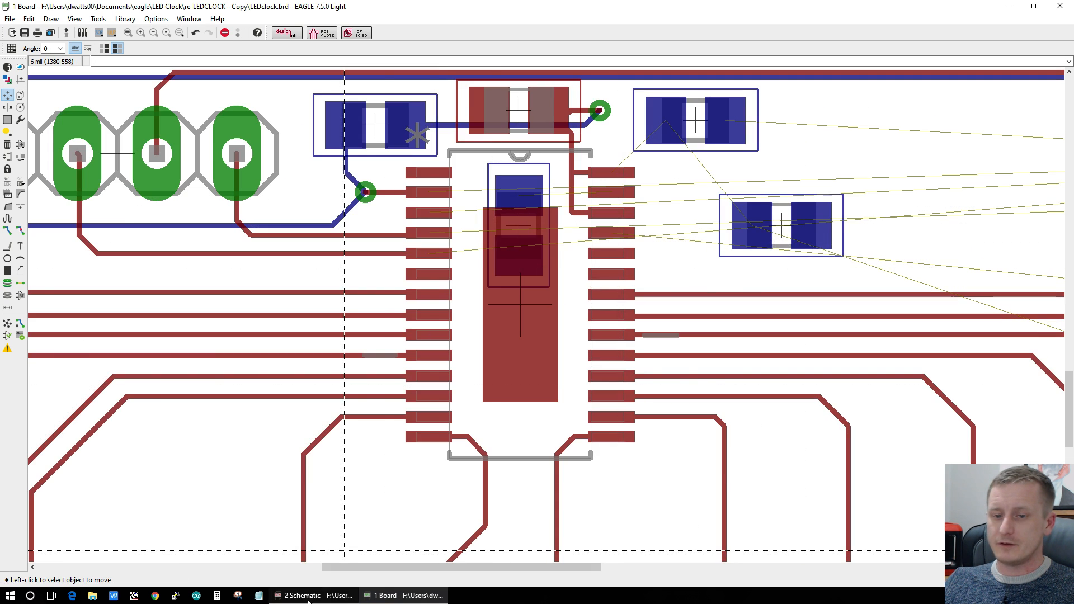
# Step: Move the lower bottom-side component beside the TLC5940PWP closer to the chip, onto the uppermost of its output tracks
pyautogui.click(318, 596)
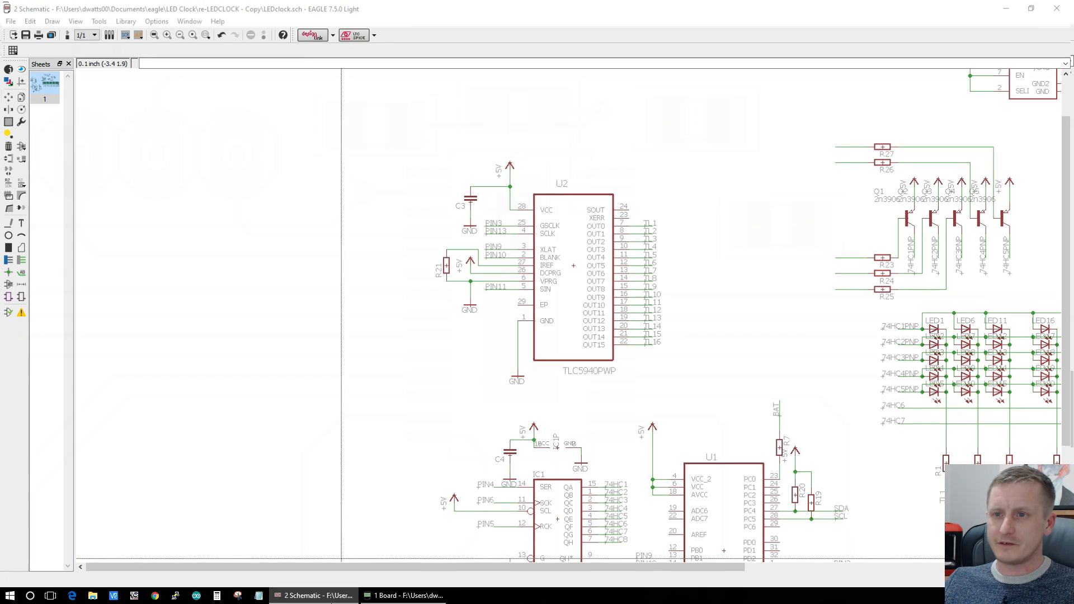
pyautogui.click(403, 595)
pyautogui.rightClick(783, 225)
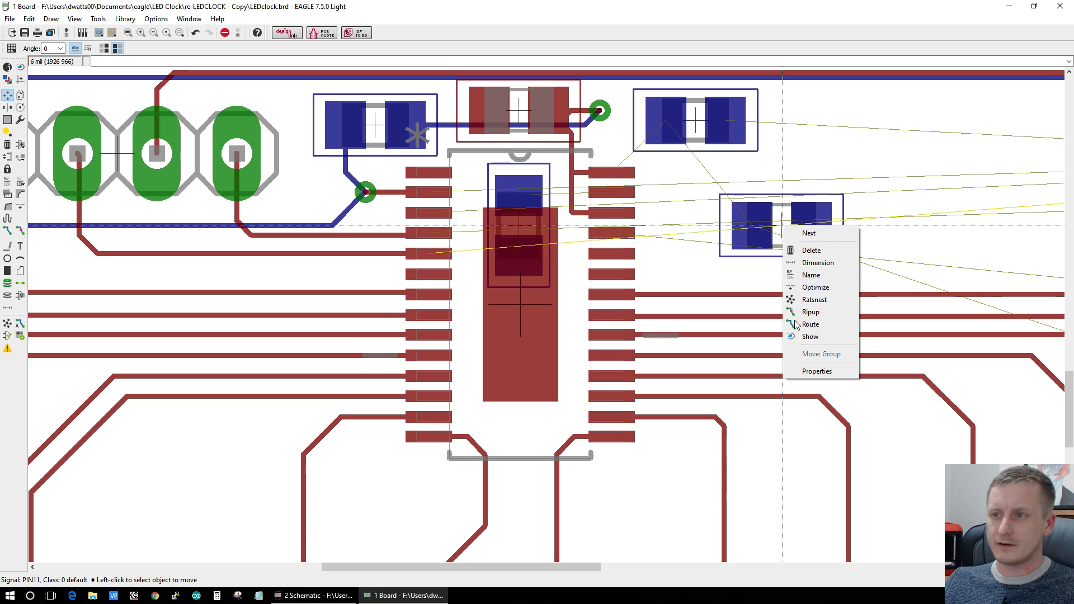
pyautogui.click(792, 205)
pyautogui.click(777, 217)
pyautogui.click(721, 263)
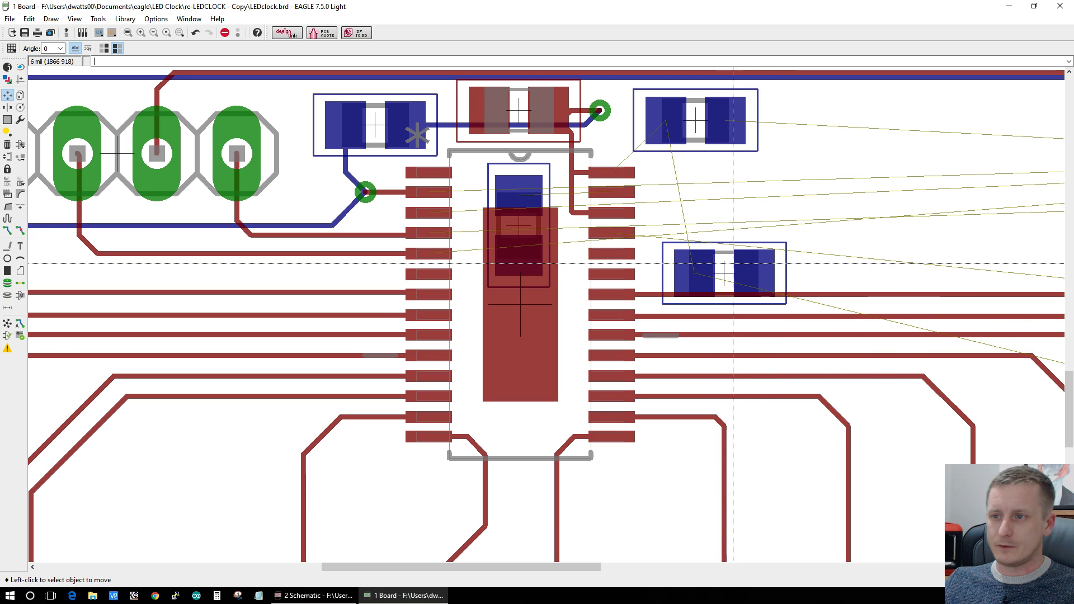
# Step: Identify the moved component from its properties and look up C4's connections in the schematic
pyautogui.rightClick(727, 263)
pyautogui.click(754, 490)
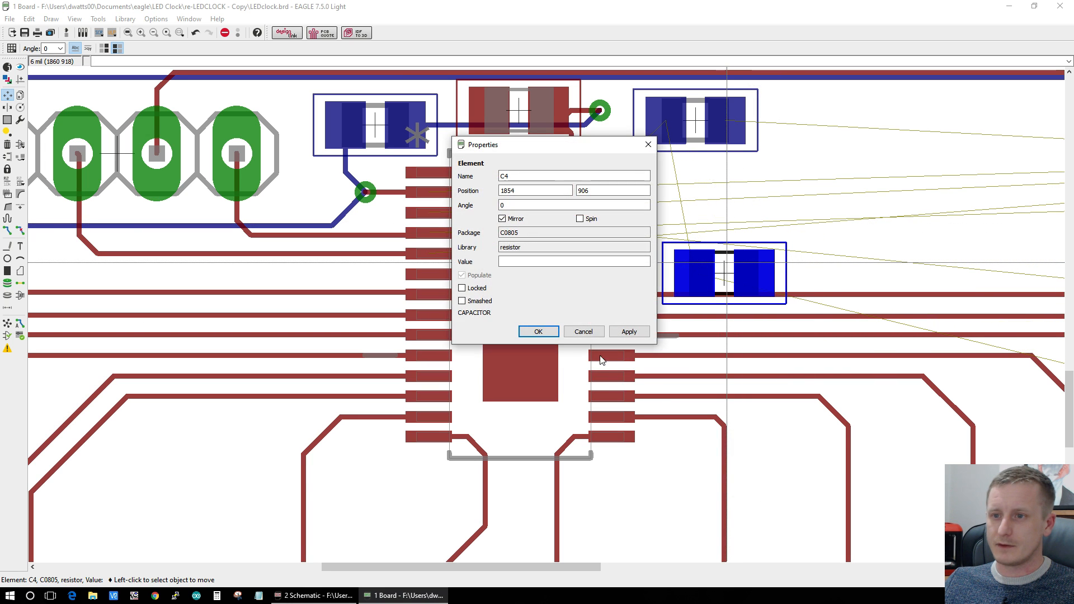
pyautogui.click(582, 332)
pyautogui.click(313, 595)
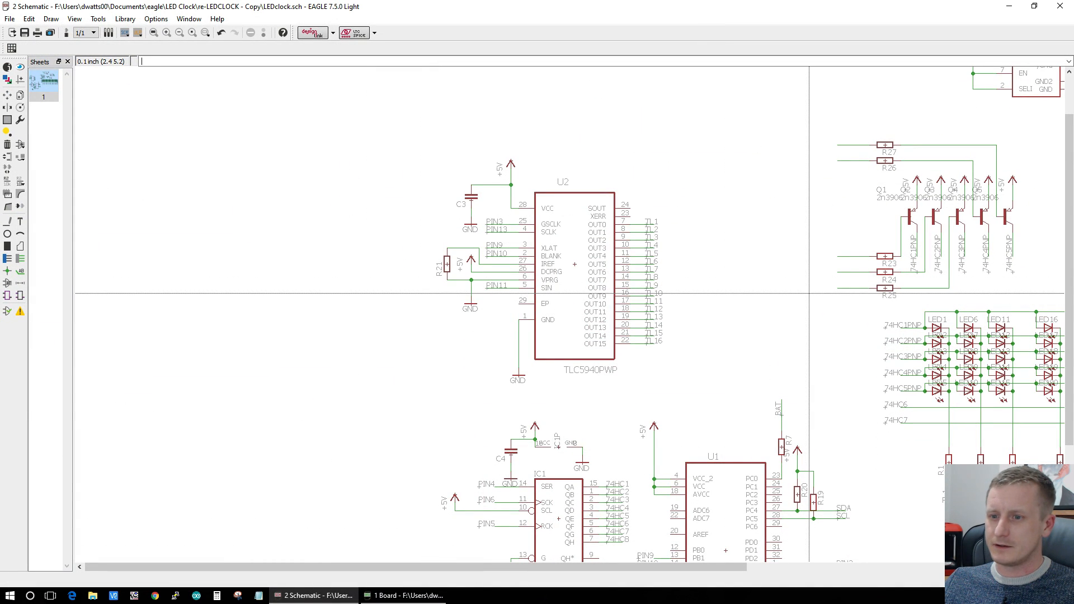
pyautogui.scroll(-3, 551, 347)
pyautogui.scroll(2, 552, 350)
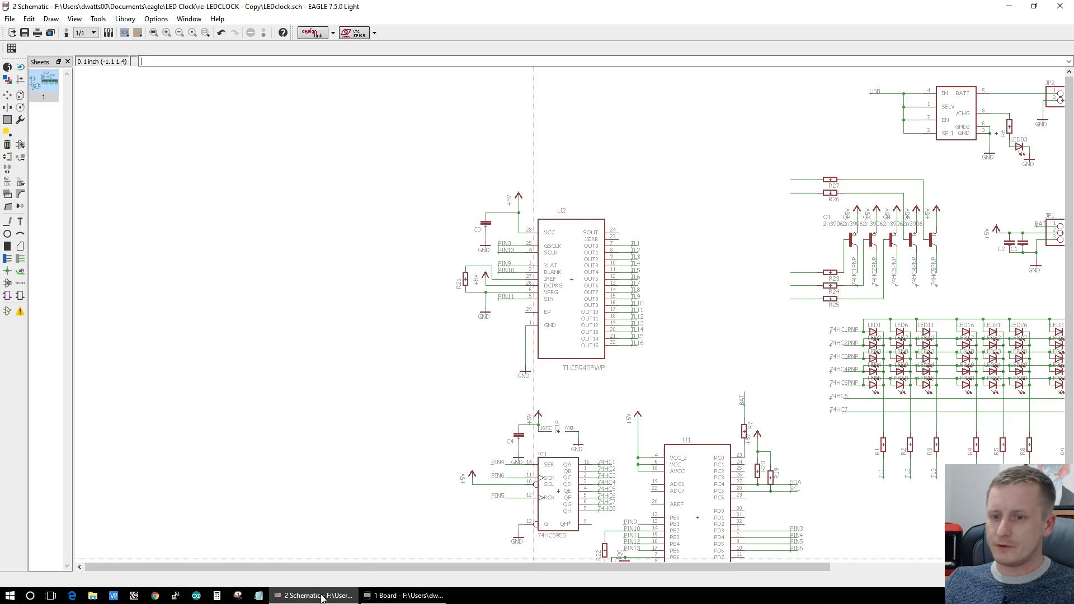
pyautogui.click(403, 595)
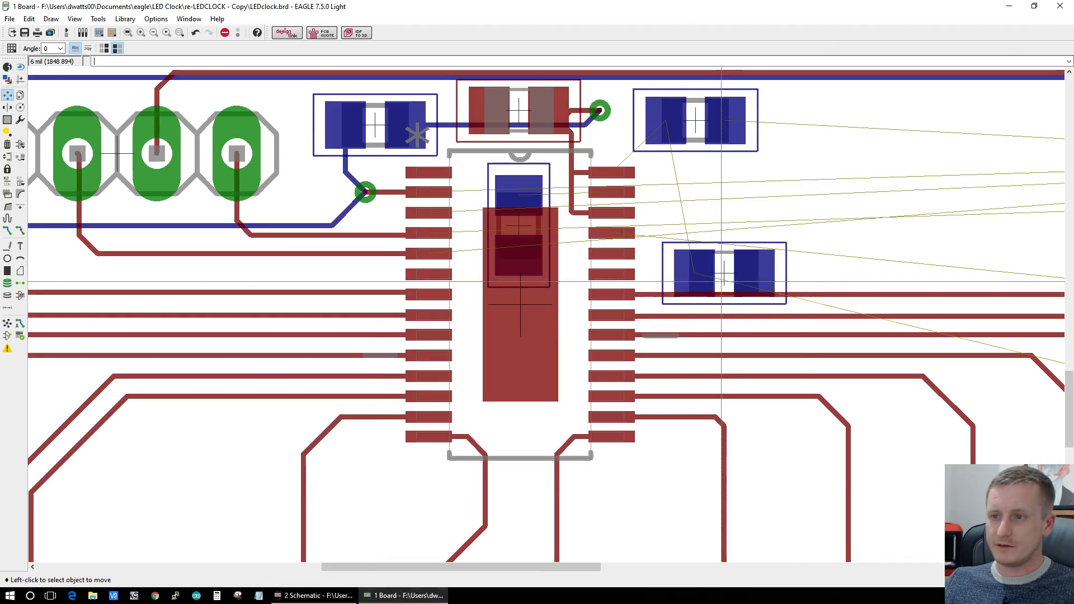
# Step: Back on the board, reposition capacitor C4 to (1902, 990), just below R20 beside the TLC5940PWP
pyautogui.click(721, 281)
pyautogui.scroll(-5, 606, 283)
pyautogui.scroll(3, 983, 156)
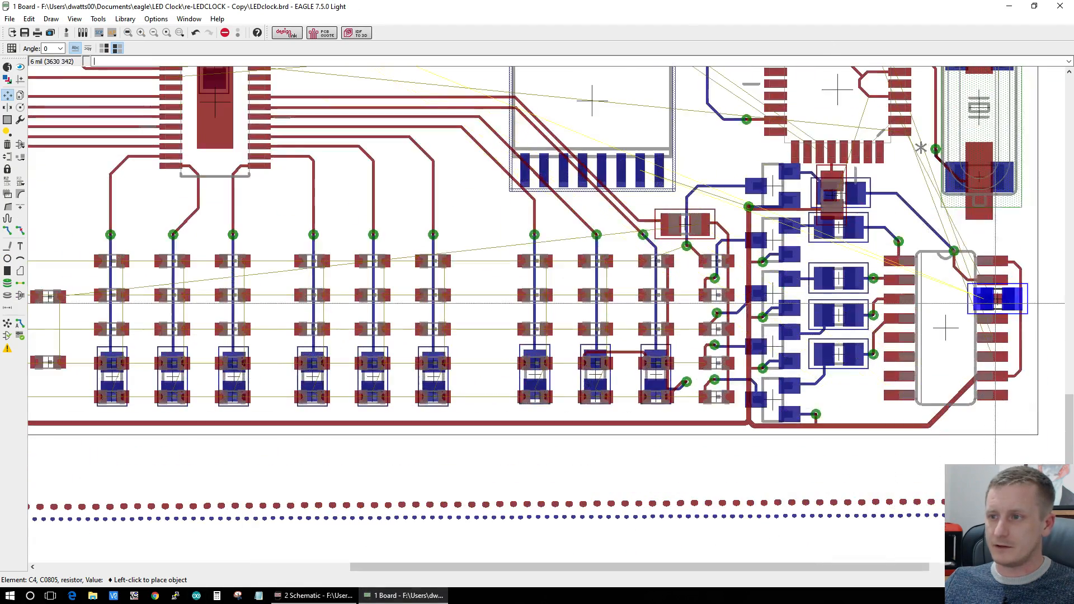
pyautogui.scroll(-3, 636, 148)
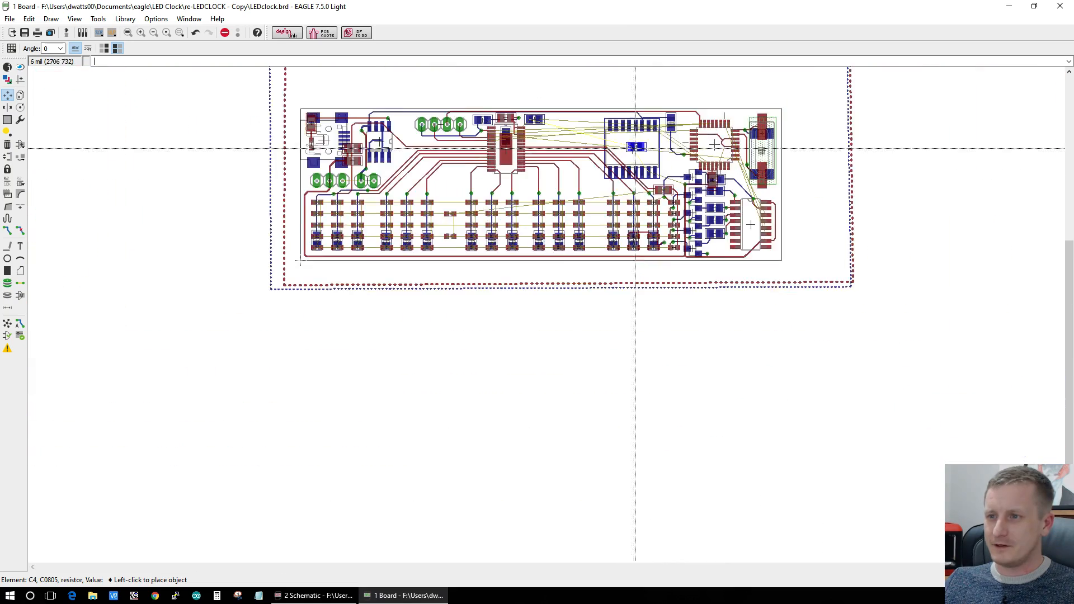
pyautogui.scroll(3, 636, 148)
pyautogui.click(476, 172)
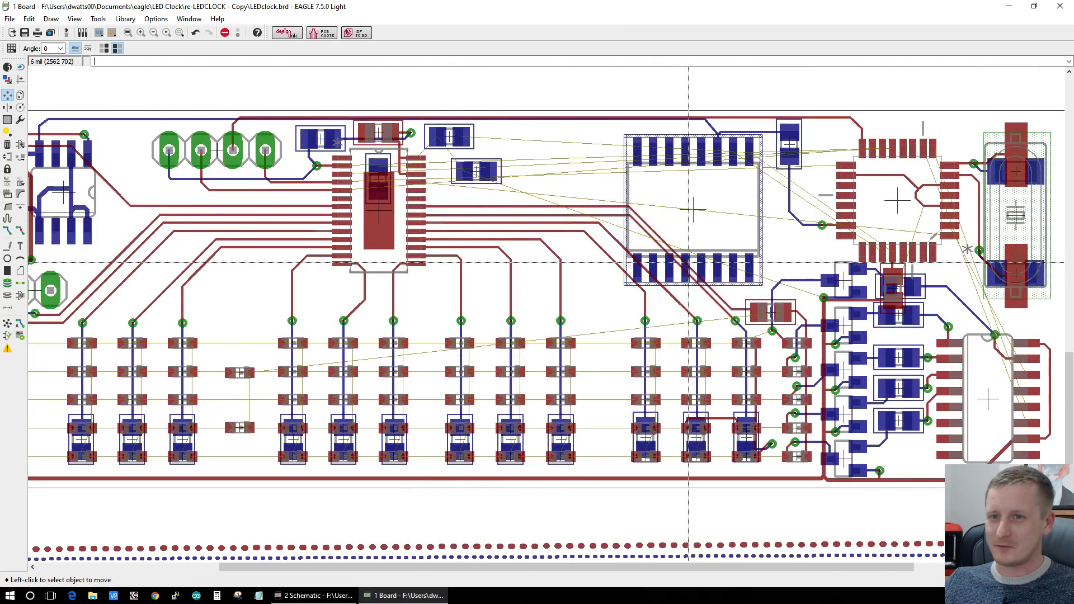
# Step: Turn on the tNames, bNames, tValues and bValues layers so the board shows component names and values
pyautogui.scroll(4, 922, 331)
pyautogui.scroll(-5, 961, 296)
pyautogui.scroll(3, 1042, 339)
pyautogui.scroll(-6, 962, 380)
pyautogui.scroll(5, 984, 476)
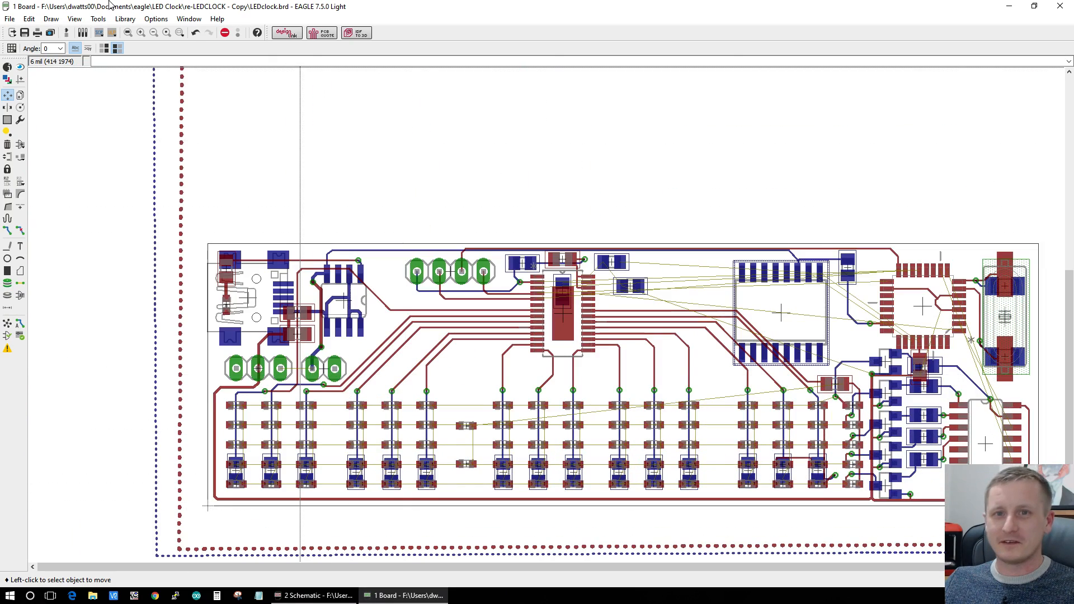
pyautogui.click(9, 81)
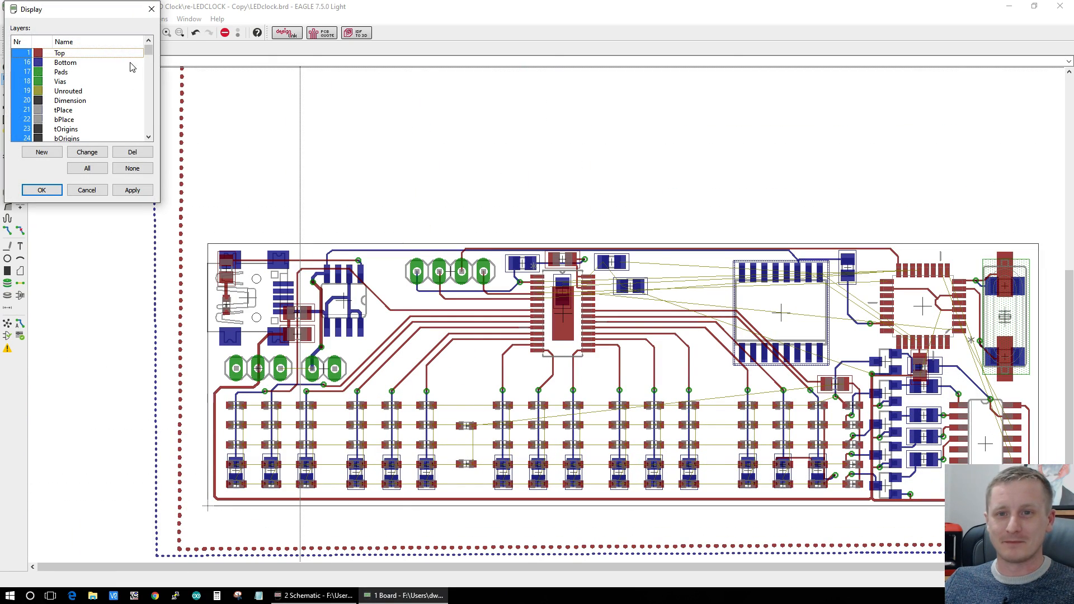
pyautogui.moveTo(102, 17); pyautogui.dragTo(542, 191)
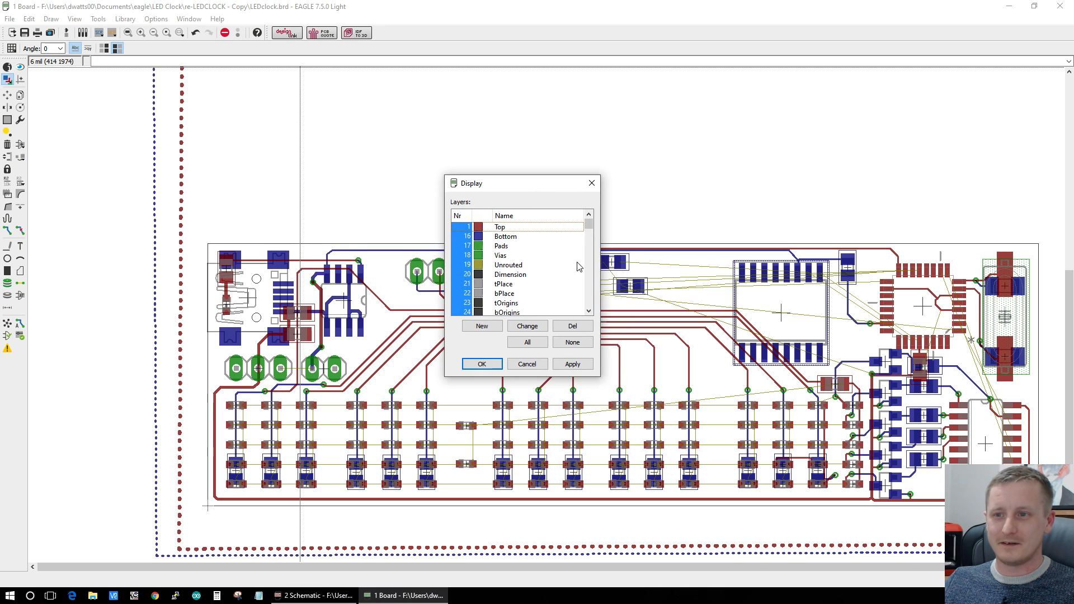
pyautogui.moveTo(589, 225); pyautogui.dragTo(594, 234)
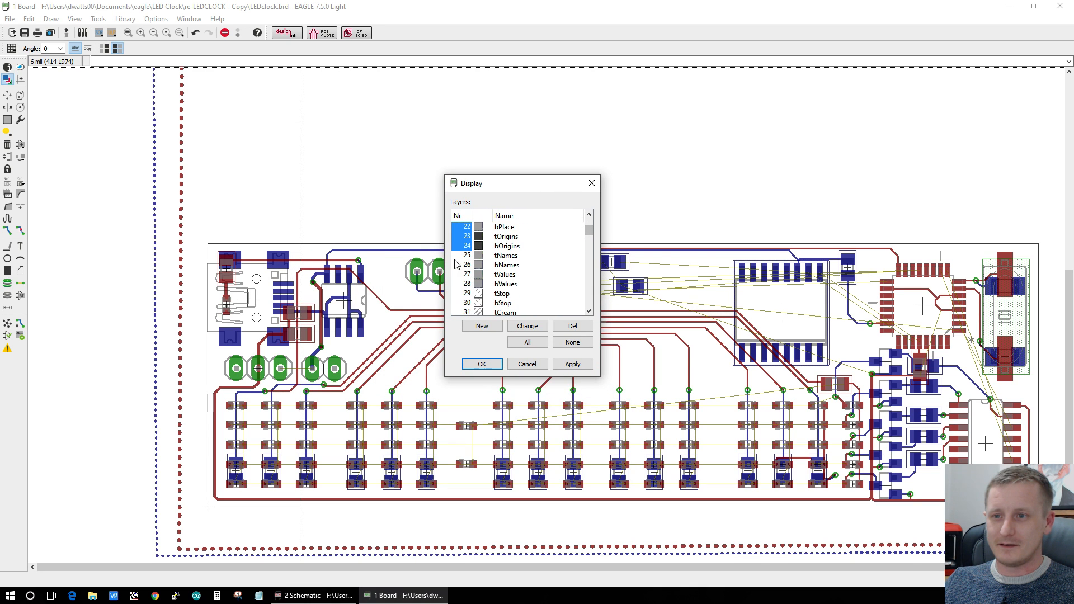
pyautogui.click(481, 363)
# Step: Run Ratsnest to recalculate the airwires and fill the board's copper polygons
pyautogui.scroll(2, 1006, 443)
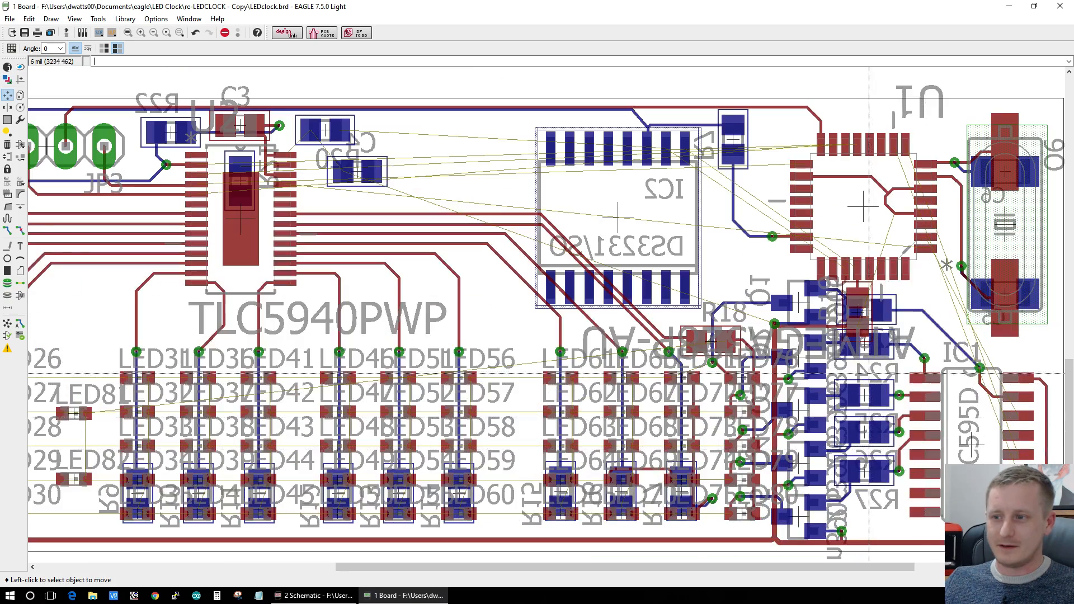
pyautogui.scroll(2, 937, 379)
pyautogui.scroll(2, 1005, 423)
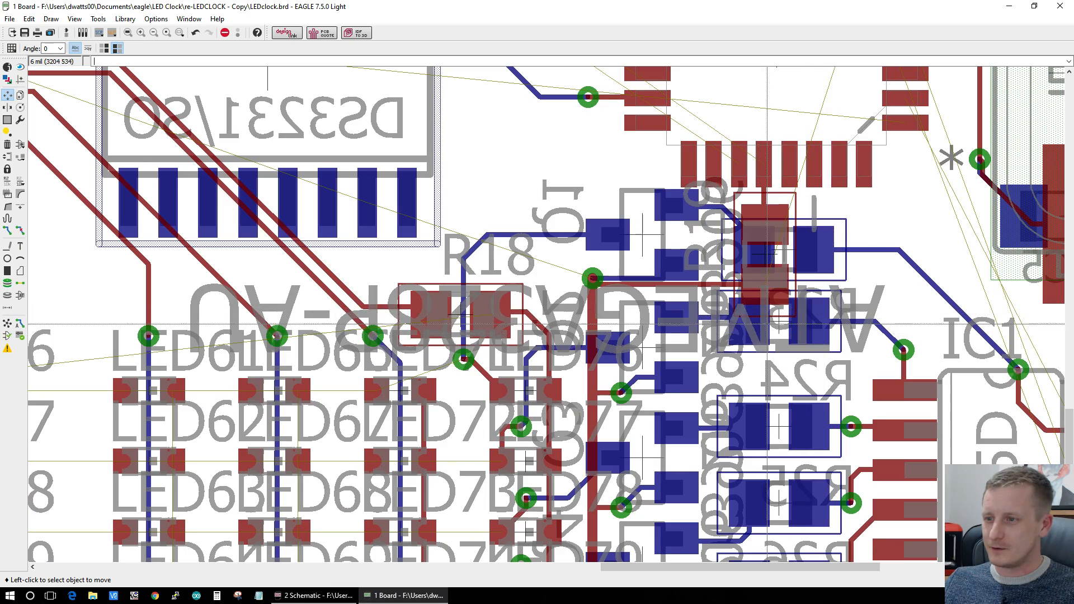
pyautogui.scroll(-4, 778, 287)
pyautogui.scroll(2, 1013, 334)
pyautogui.scroll(-4, 705, 531)
pyautogui.scroll(4, 688, 539)
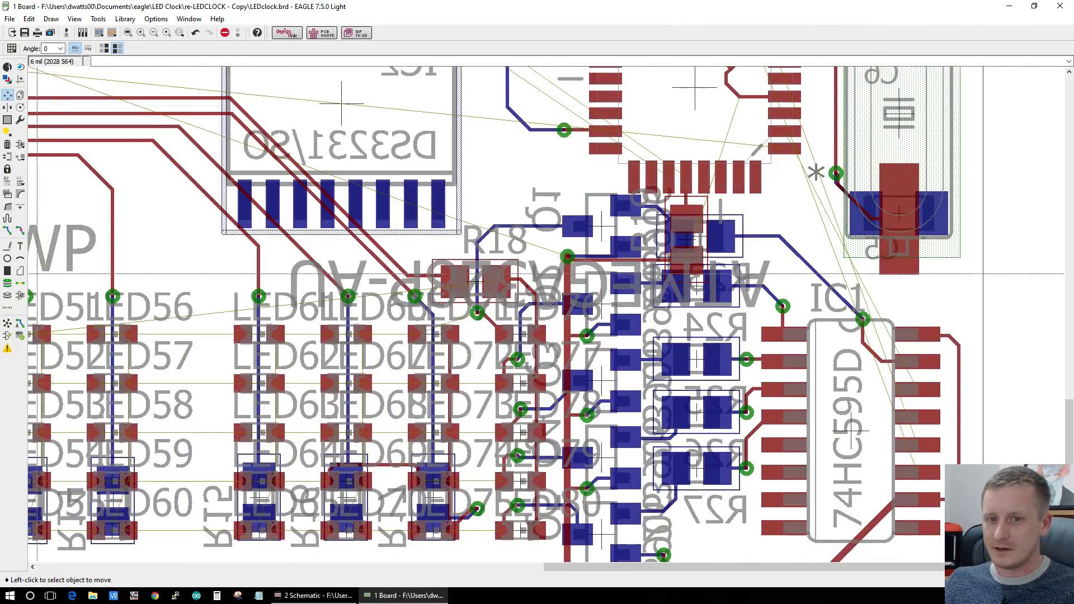
pyautogui.click(7, 323)
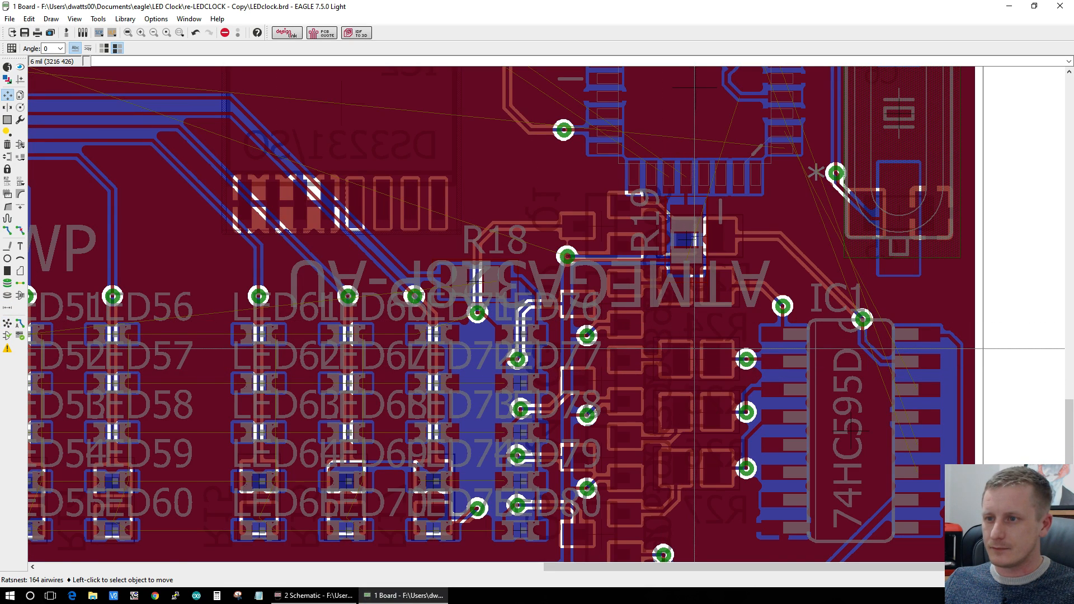
# Step: Examine the filled copper pours and remaining airwires around R18, R19 and the TLC5940PWP
pyautogui.scroll(3, 699, 240)
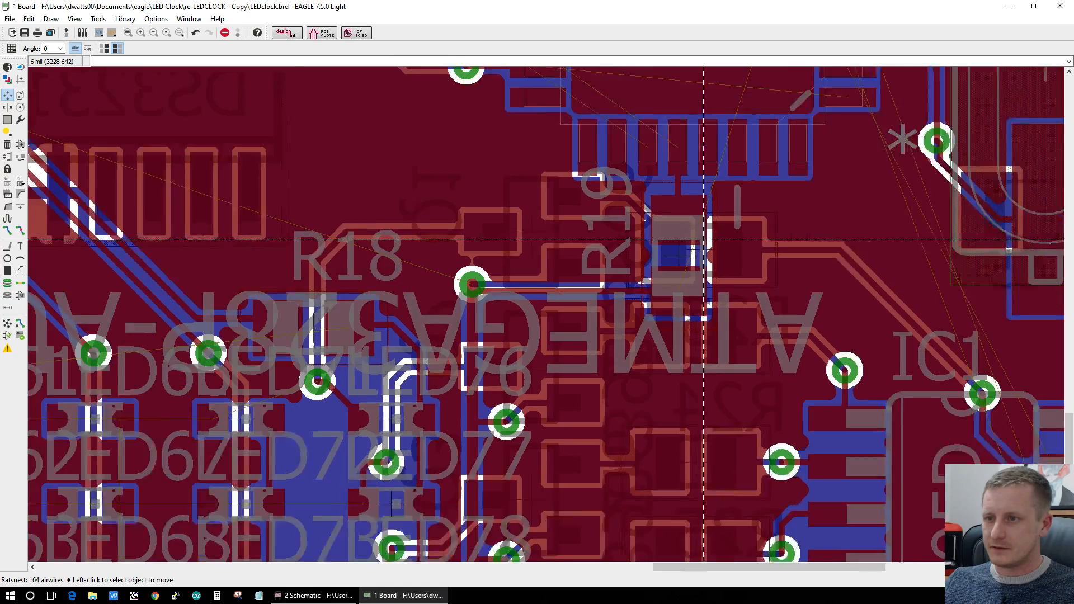
pyautogui.scroll(-1, 703, 240)
pyautogui.scroll(1, 834, 270)
pyautogui.scroll(-3, 1041, 330)
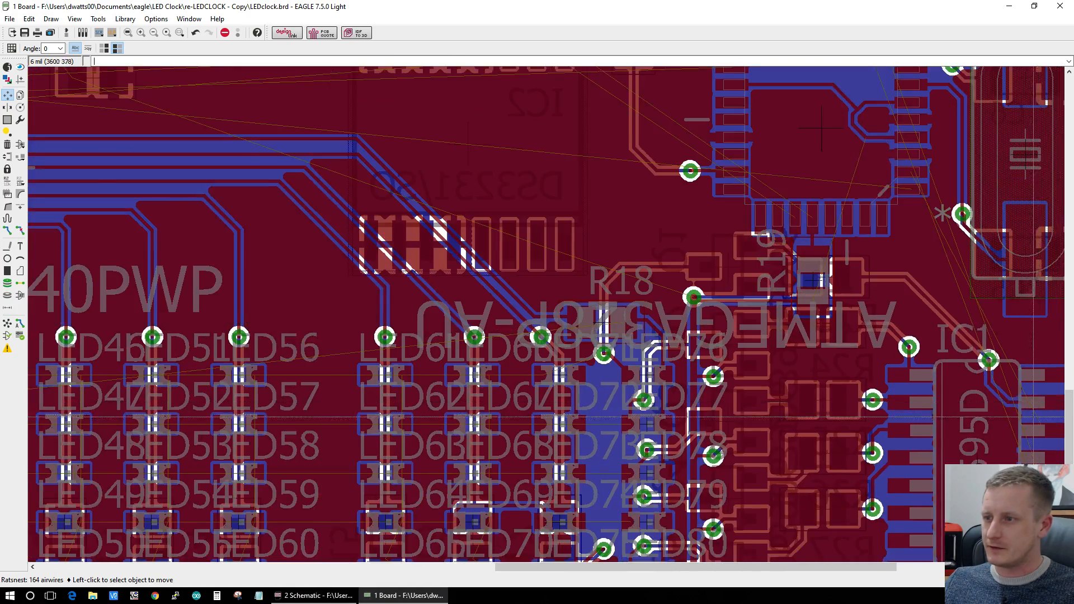
pyautogui.scroll(-2, 1012, 422)
pyautogui.scroll(1, 987, 514)
pyautogui.scroll(-3, 981, 428)
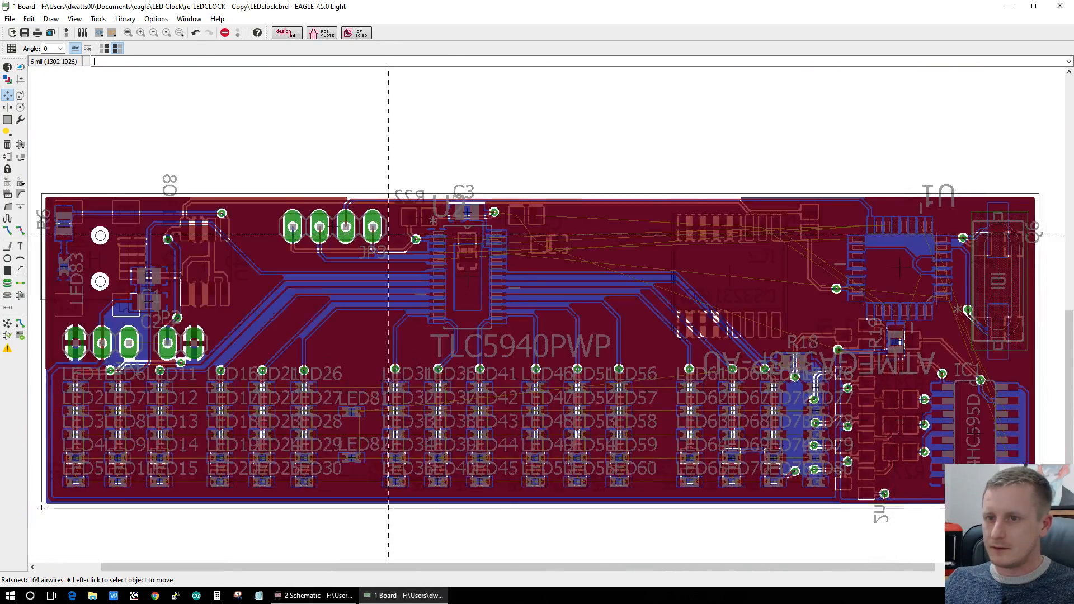
pyautogui.scroll(3, 388, 234)
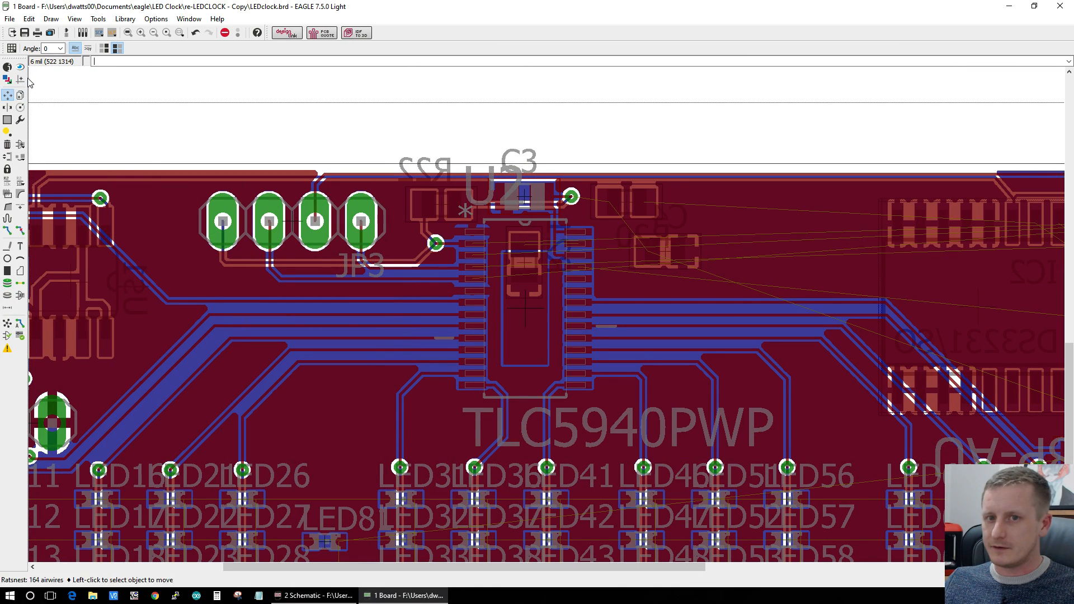
# Step: Move R21 to (1590, 822) on the lower part of the TLC5940PWP's thermal pad at 90° and check its properties
pyautogui.click(8, 97)
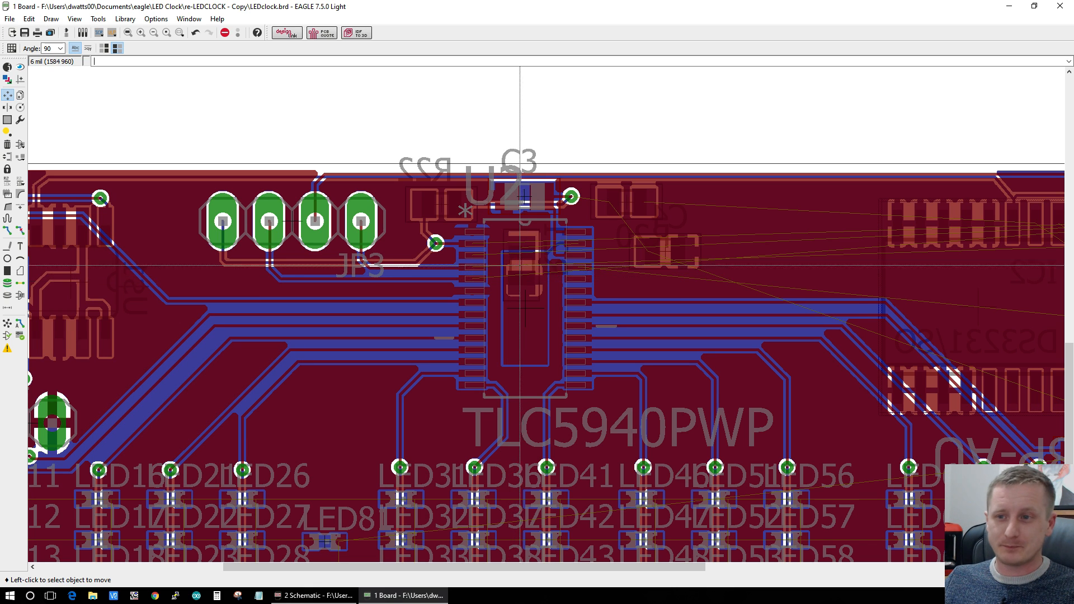
pyautogui.rightClick(523, 264)
pyautogui.click(513, 268)
pyautogui.click(516, 329)
pyautogui.rightClick(517, 330)
pyautogui.click(576, 554)
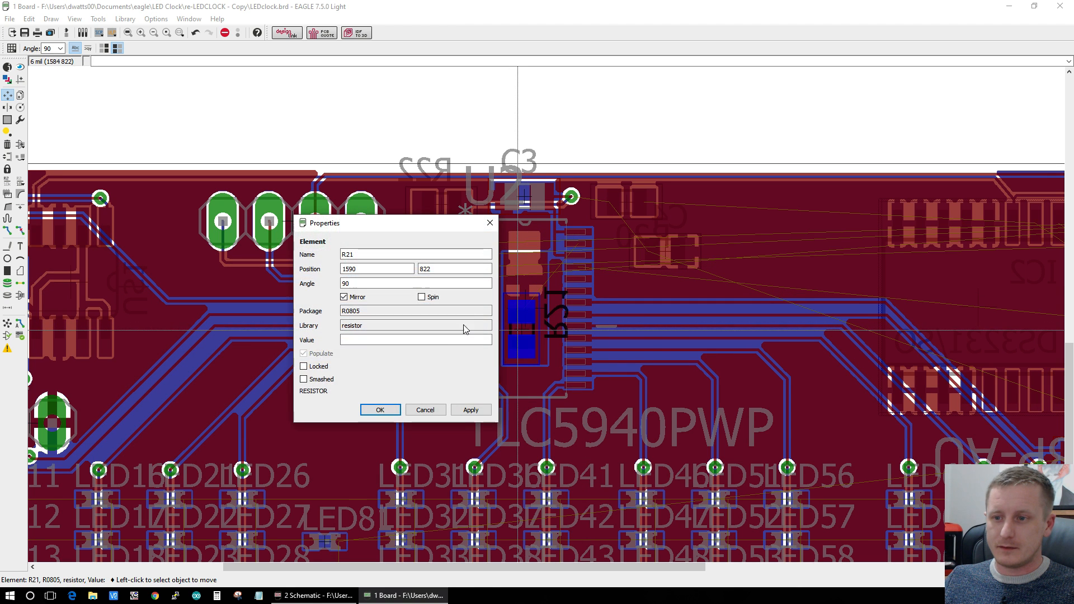
pyautogui.click(491, 224)
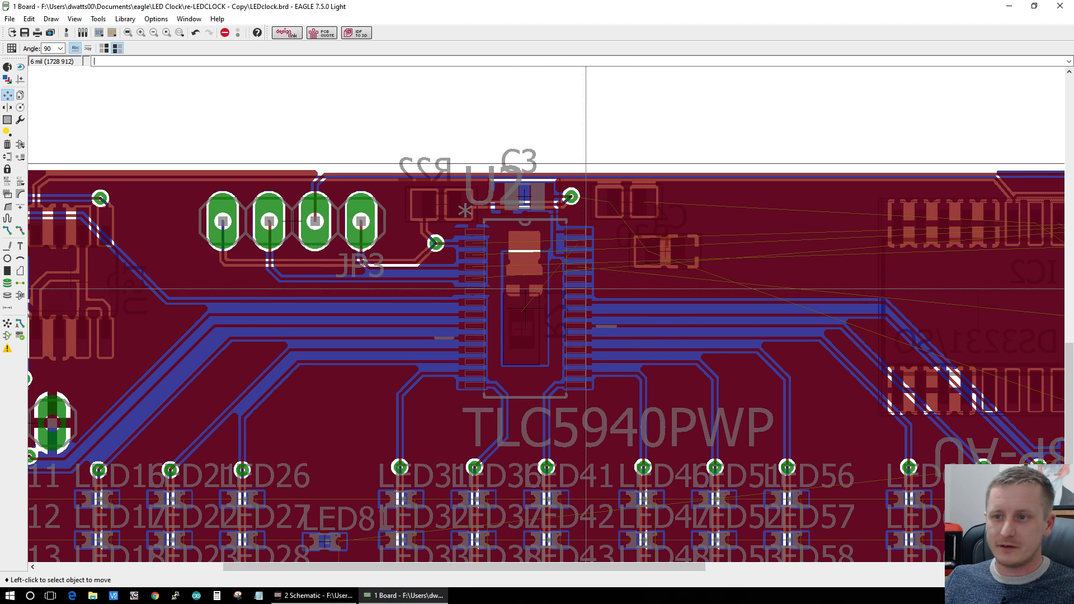
# Step: Check the properties of capacitor C4 below R20 and glance at the schematic before returning to the board
pyautogui.rightClick(664, 251)
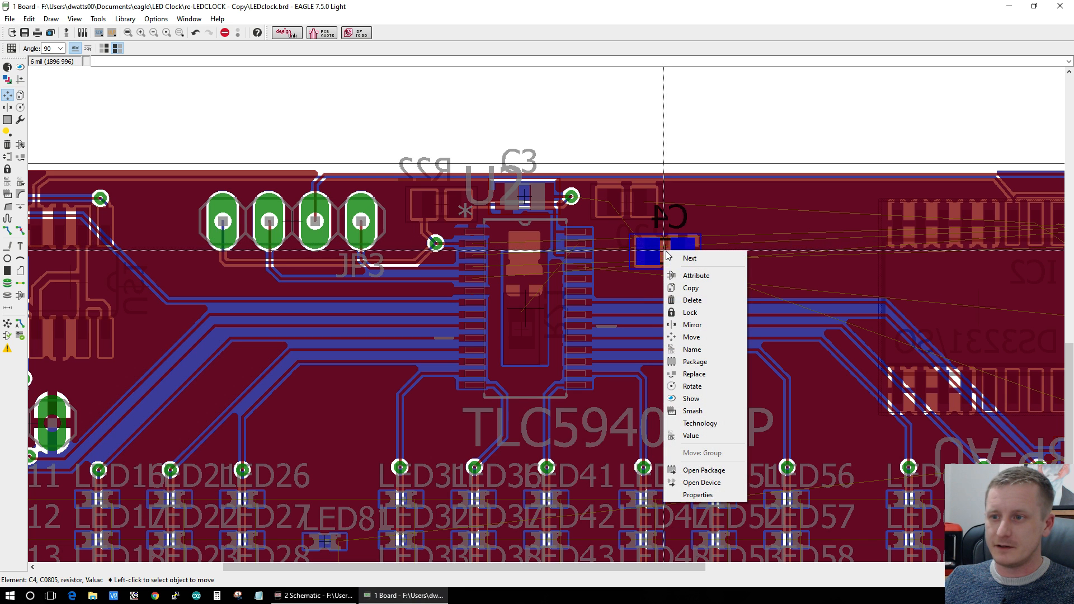
pyautogui.click(698, 495)
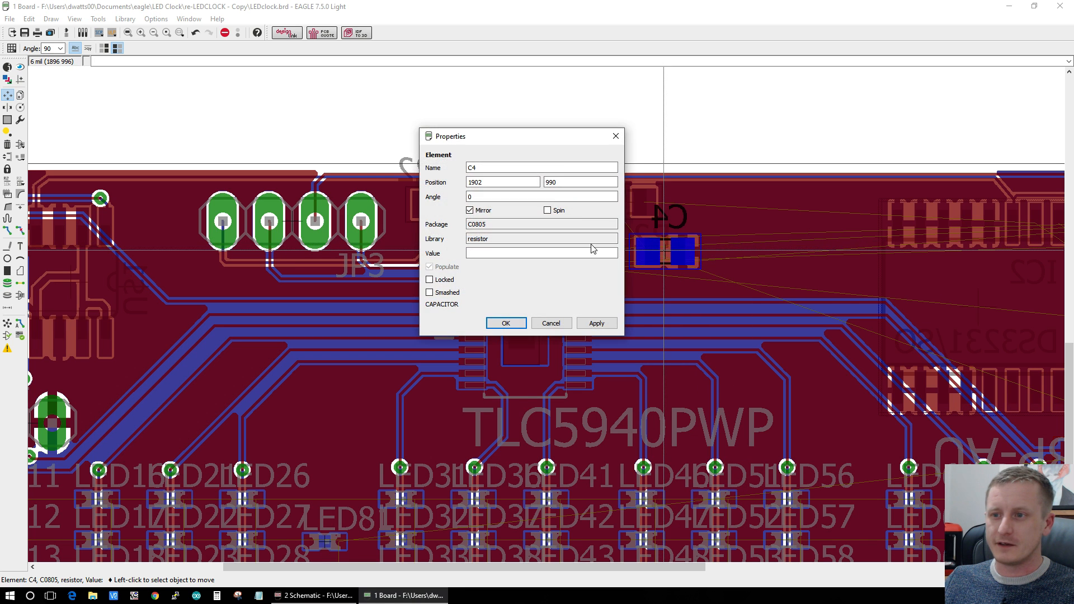
pyautogui.click(616, 137)
pyautogui.scroll(-4, 518, 386)
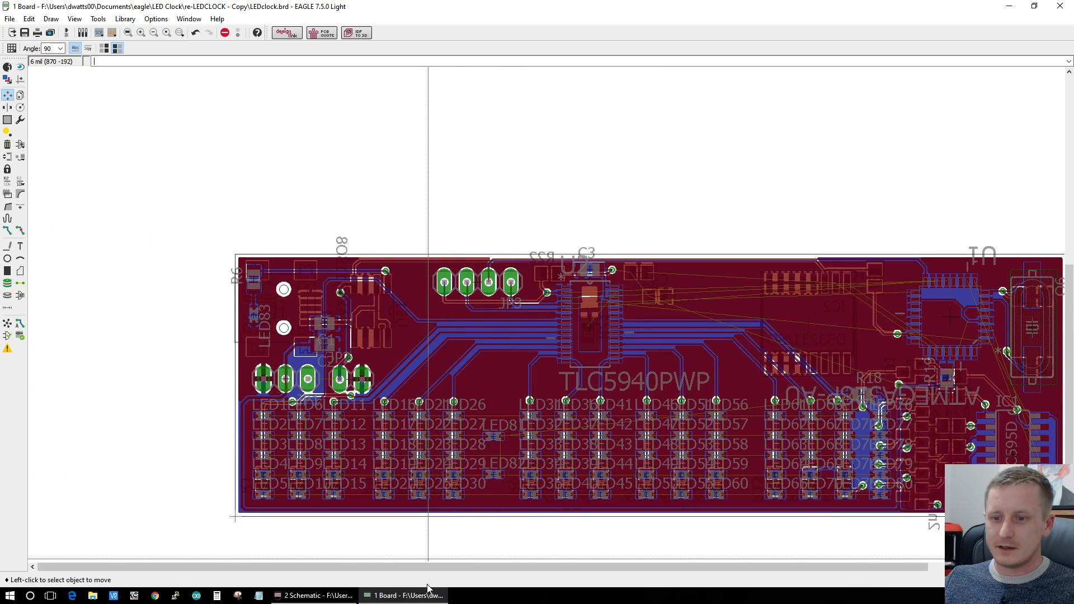
pyautogui.click(302, 596)
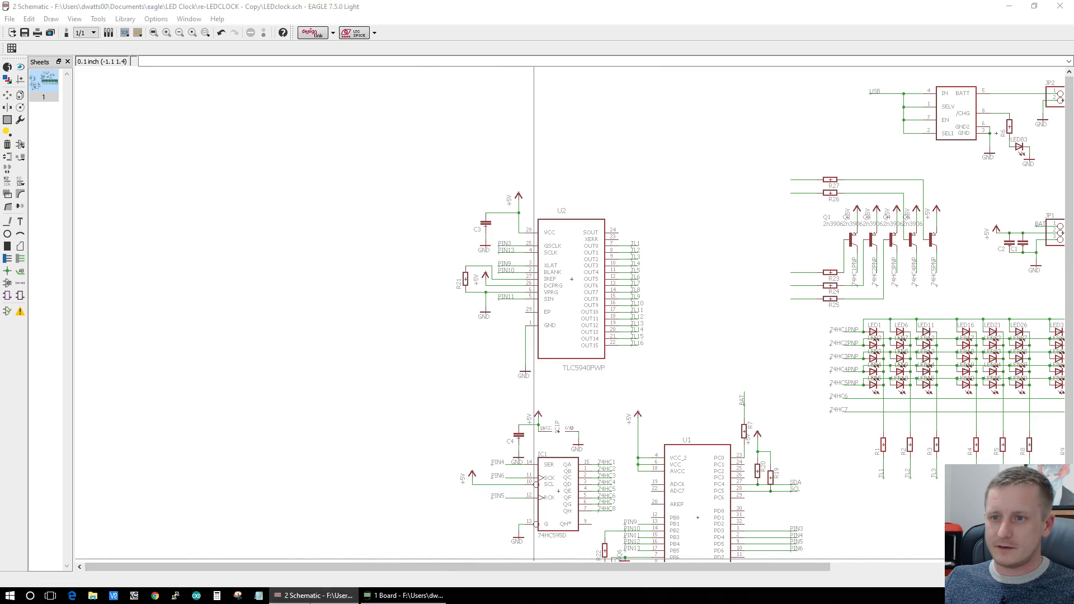
pyautogui.click(403, 596)
# Step: Examine the parts, traces and airwires along the board's upper half, from U1 past the TLC5940PWP to C1 and C2
pyautogui.scroll(4, 990, 312)
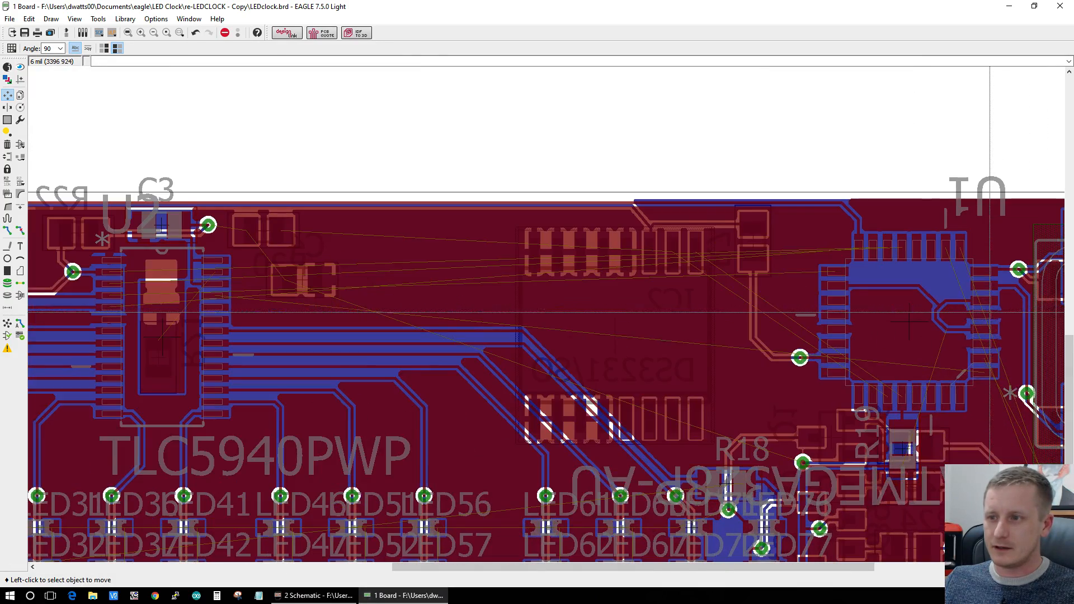
pyautogui.scroll(-4, 978, 392)
pyautogui.scroll(3, 717, 487)
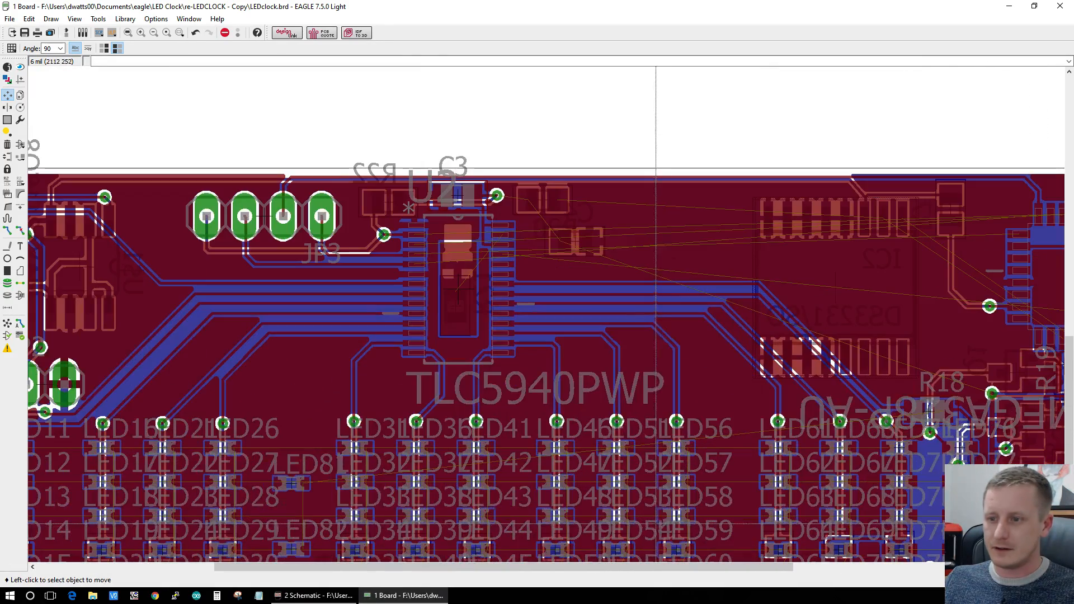
pyautogui.scroll(-2, 498, 475)
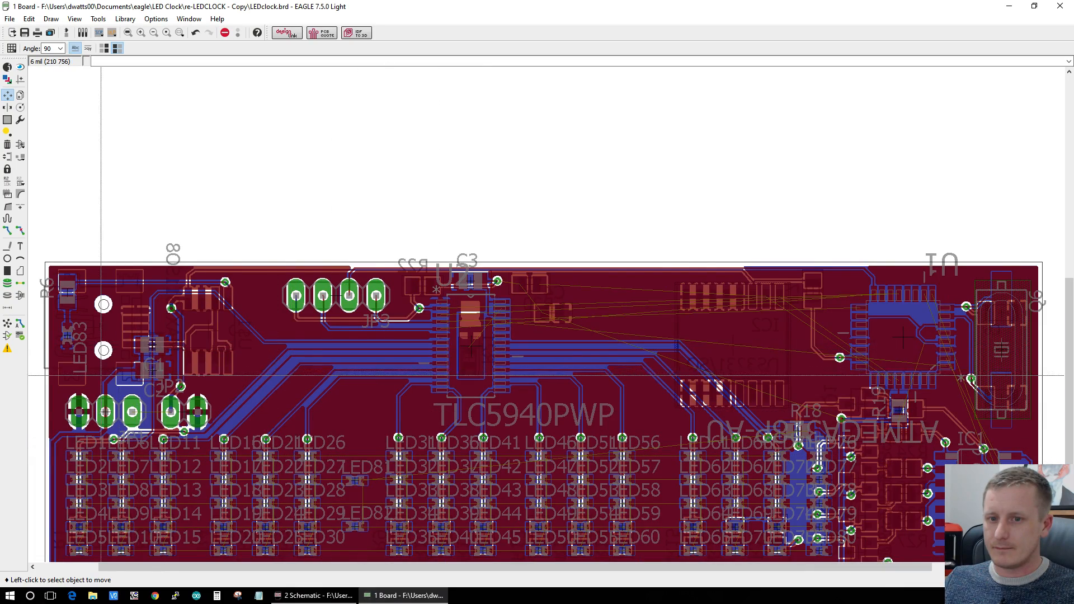
pyautogui.scroll(2, 95, 377)
pyautogui.scroll(1, 95, 377)
pyautogui.rightClick(236, 358)
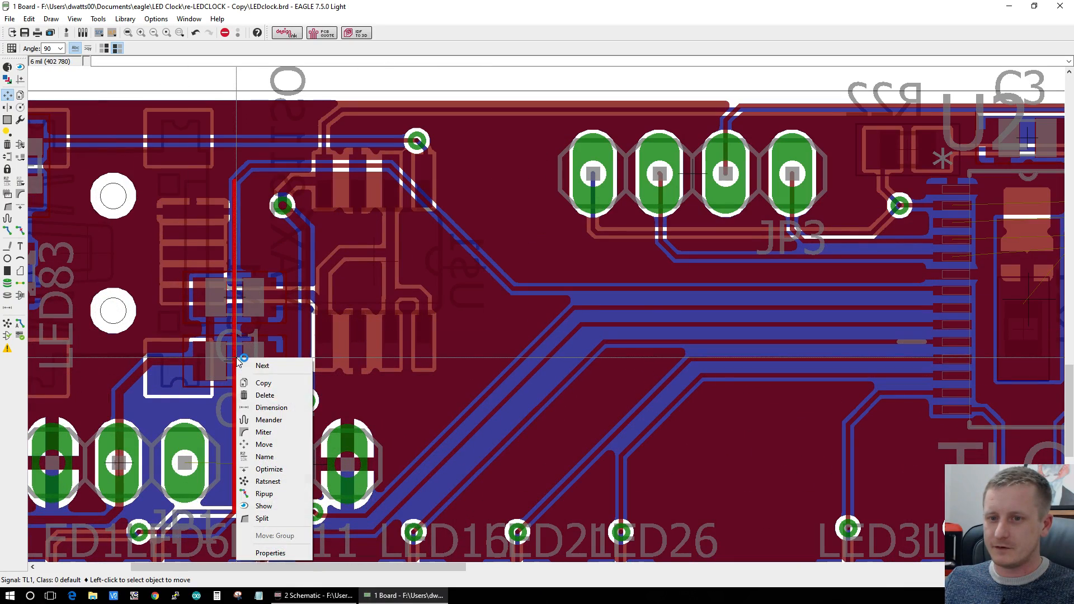
pyautogui.click(263, 365)
pyautogui.click(215, 358)
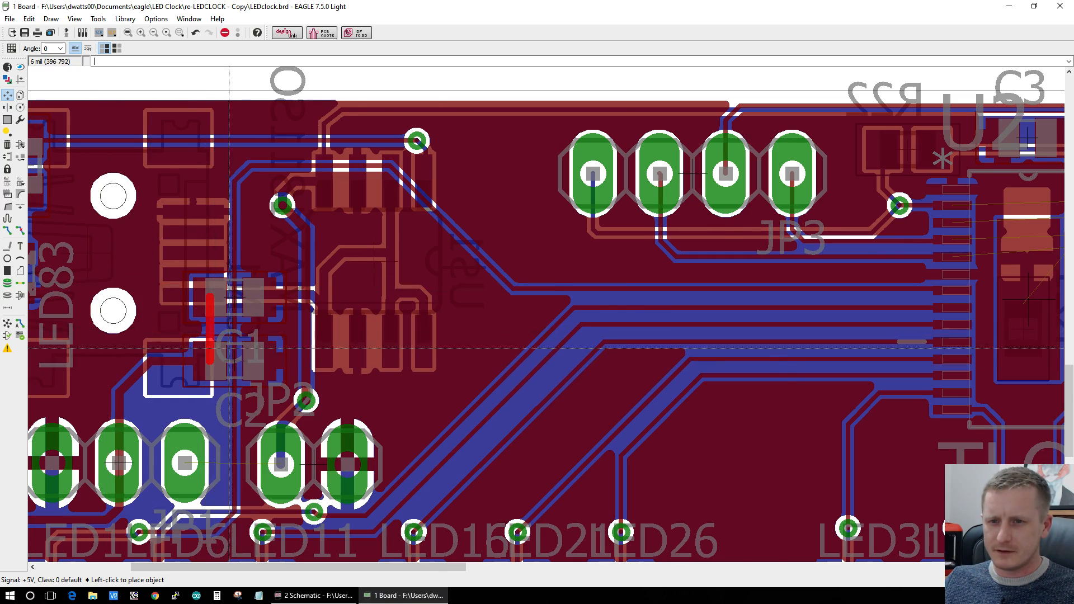
pyautogui.scroll(2, 215, 361)
pyautogui.scroll(-4, 216, 367)
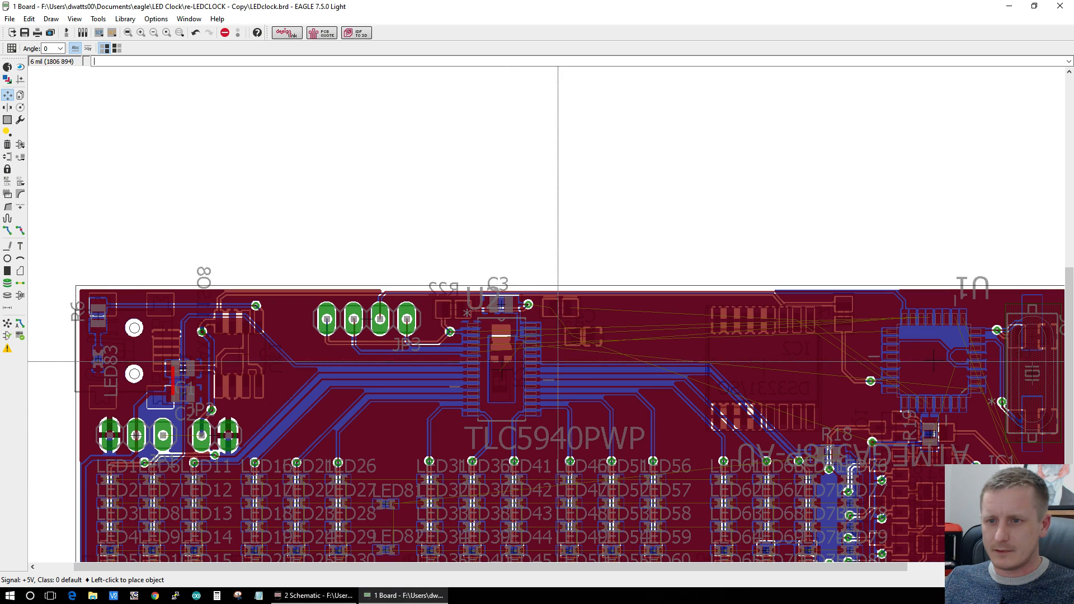
pyautogui.scroll(2, 526, 306)
pyautogui.scroll(2, 496, 325)
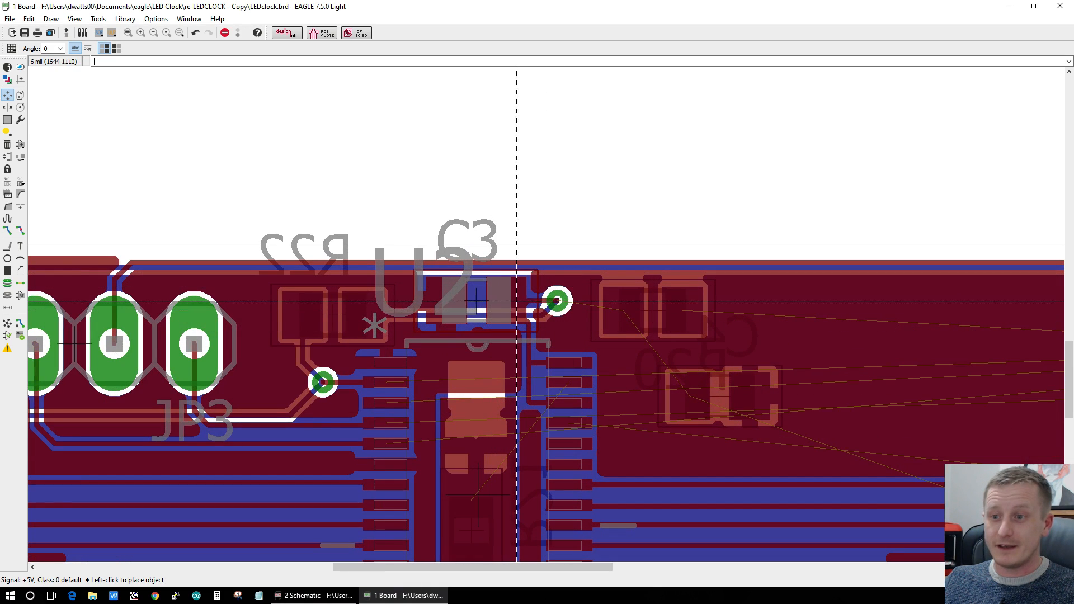
pyautogui.scroll(1, 496, 297)
pyautogui.scroll(-1, 500, 304)
pyautogui.scroll(1, 499, 313)
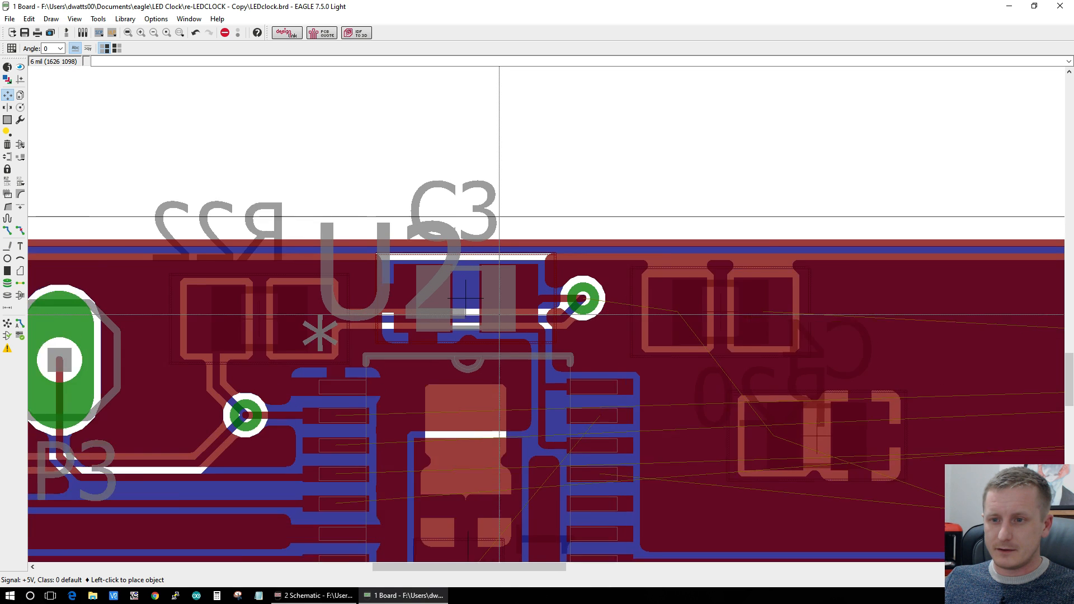
pyautogui.scroll(1, 498, 314)
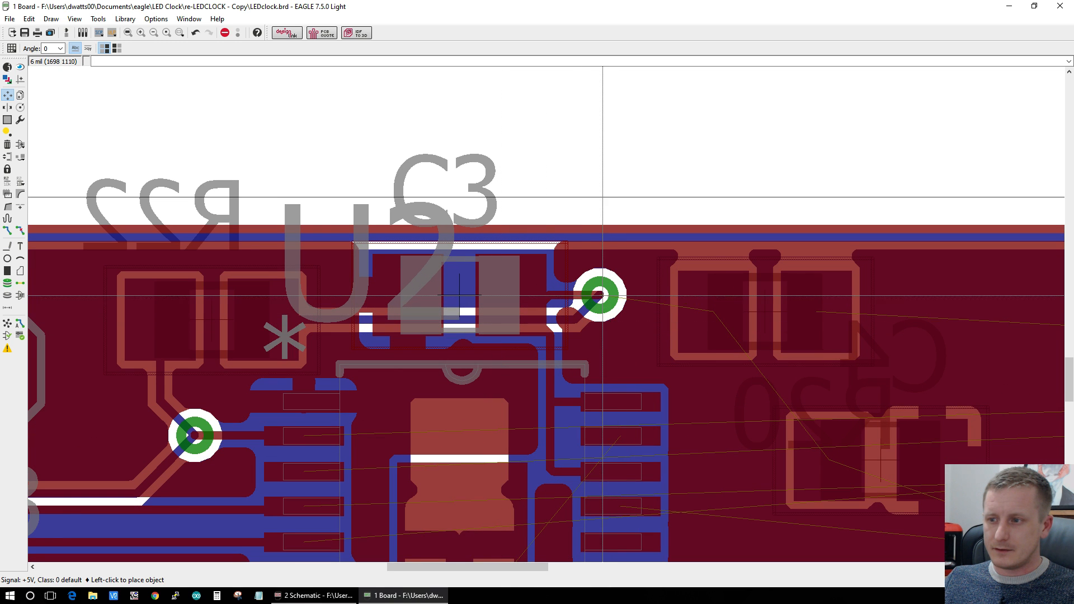
pyautogui.click(602, 295)
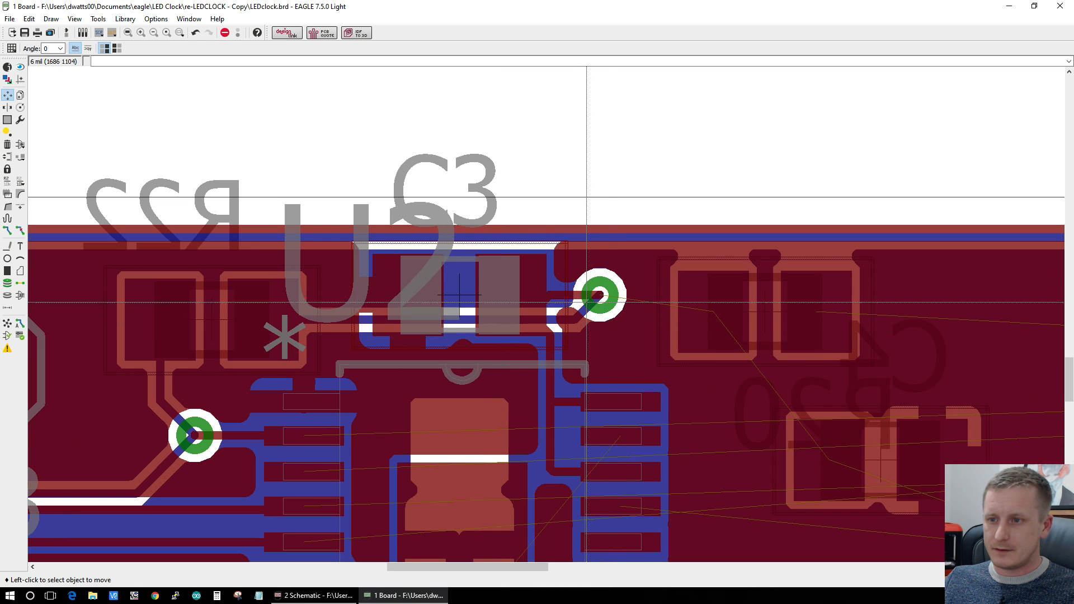
# Step: Try to route the +5V connection on the bottom layer from the via beside C3 towards R20
pyautogui.click(7, 231)
pyautogui.click(602, 296)
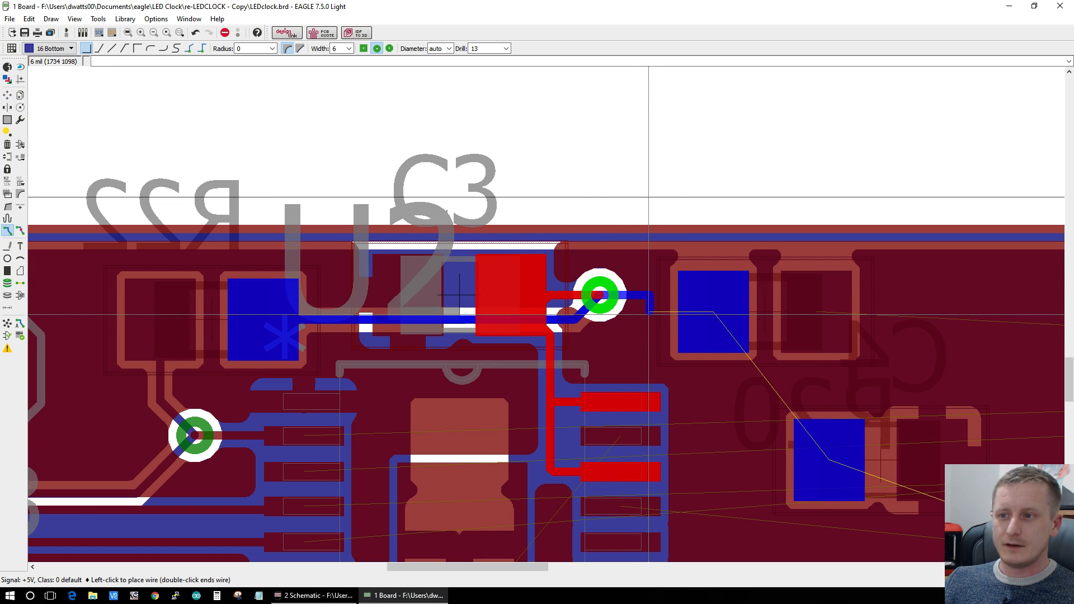
pyautogui.press('Escape')
# Step: Move R21 from the TLC5940PWP's thermal pad to (3246, 84) beside the 74HC595D near the board's lower edge
pyautogui.scroll(-3, 615, 336)
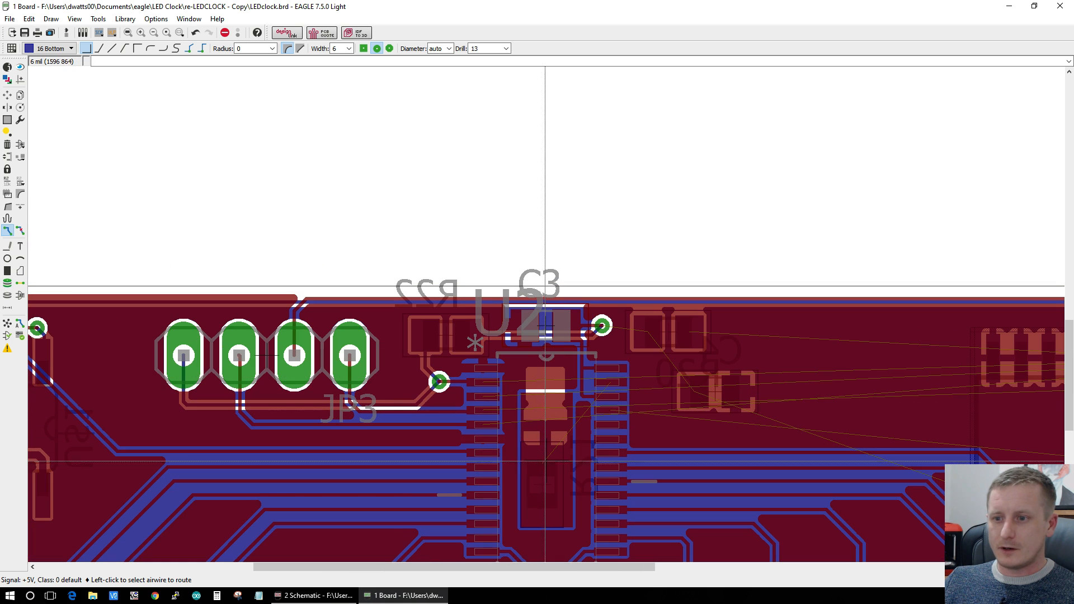
pyautogui.click(8, 96)
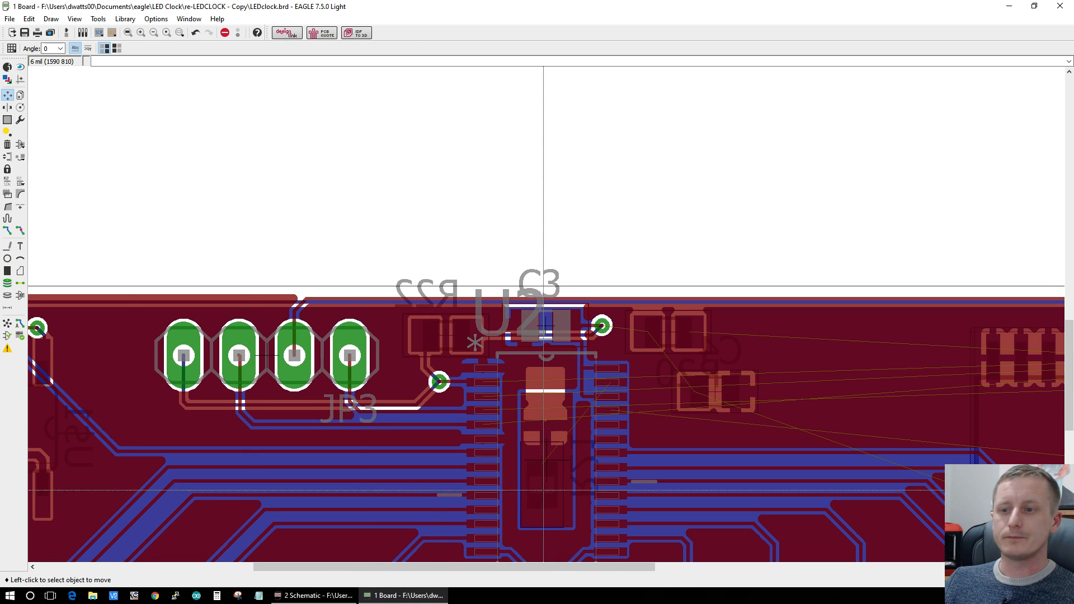
pyautogui.click(556, 464)
pyautogui.rightClick(556, 464)
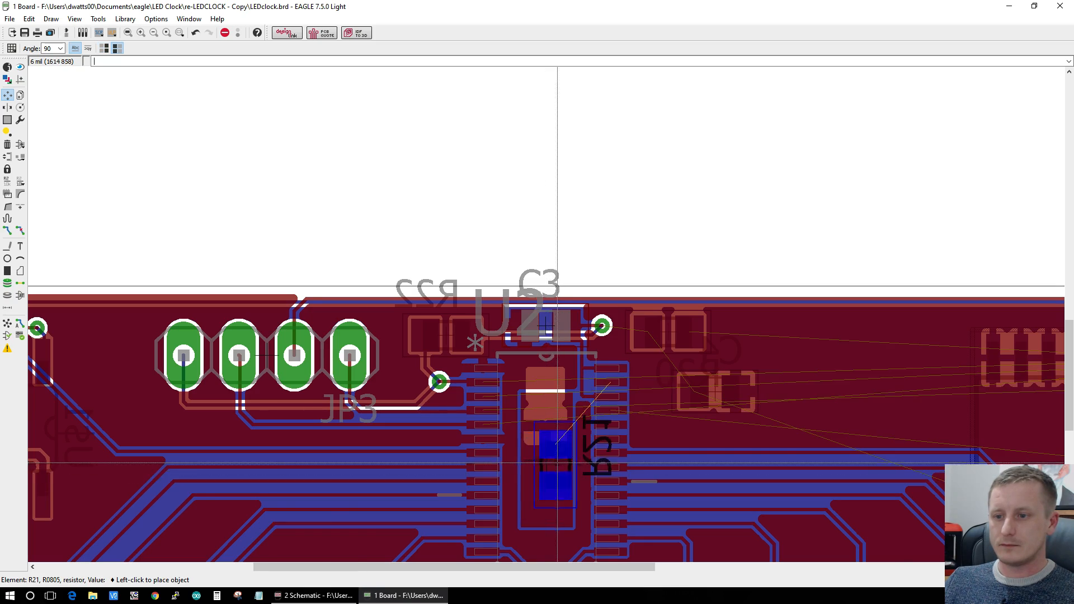
pyautogui.scroll(-4, 557, 463)
pyautogui.scroll(-4, 643, 503)
pyautogui.scroll(9, 859, 540)
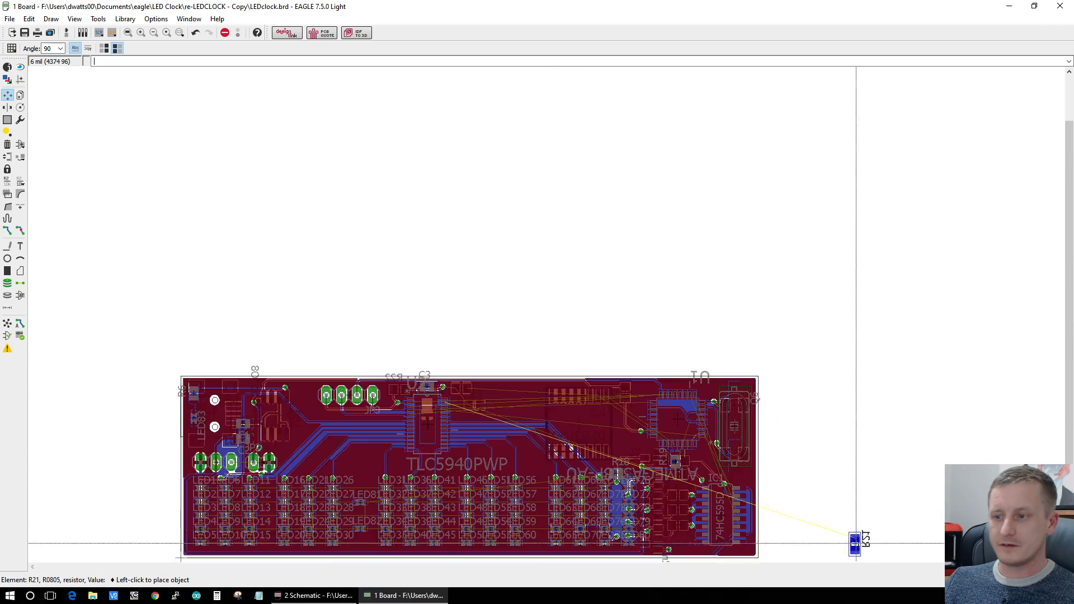
pyautogui.scroll(-3, 678, 523)
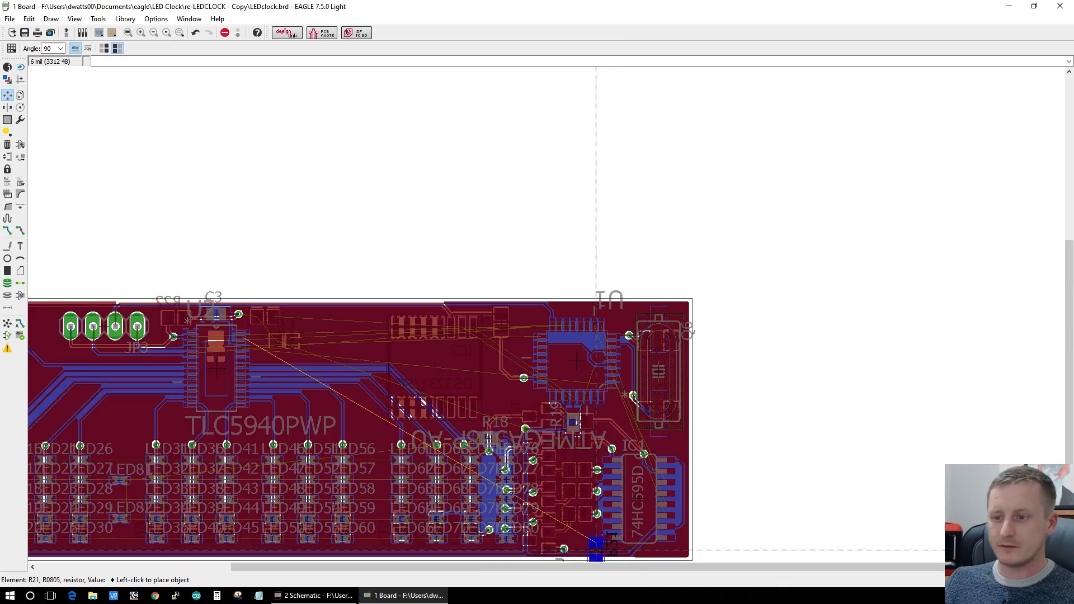
pyautogui.scroll(5, 594, 546)
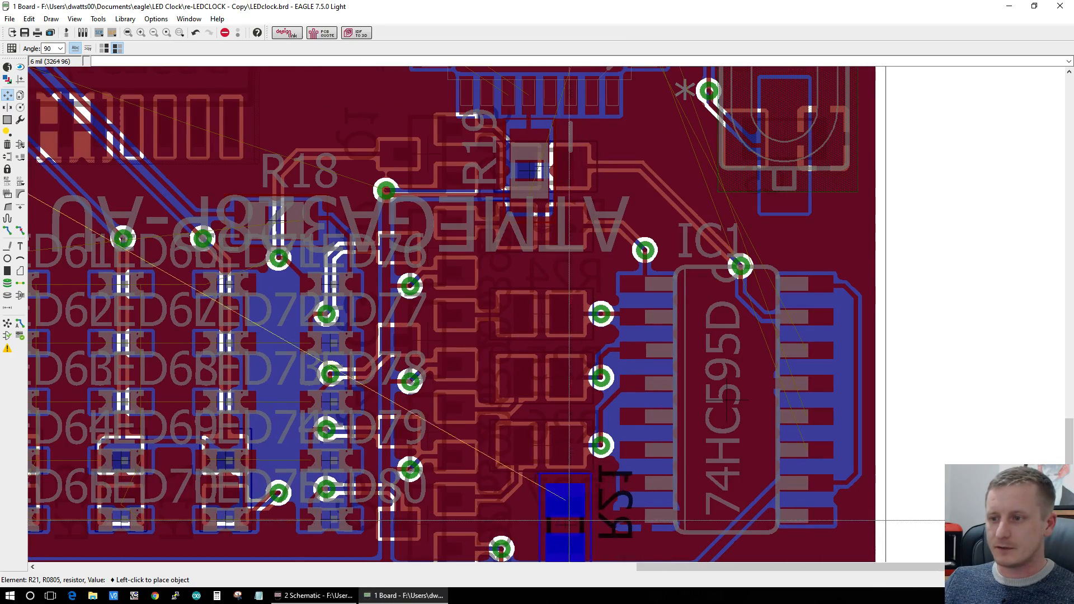
pyautogui.click(561, 524)
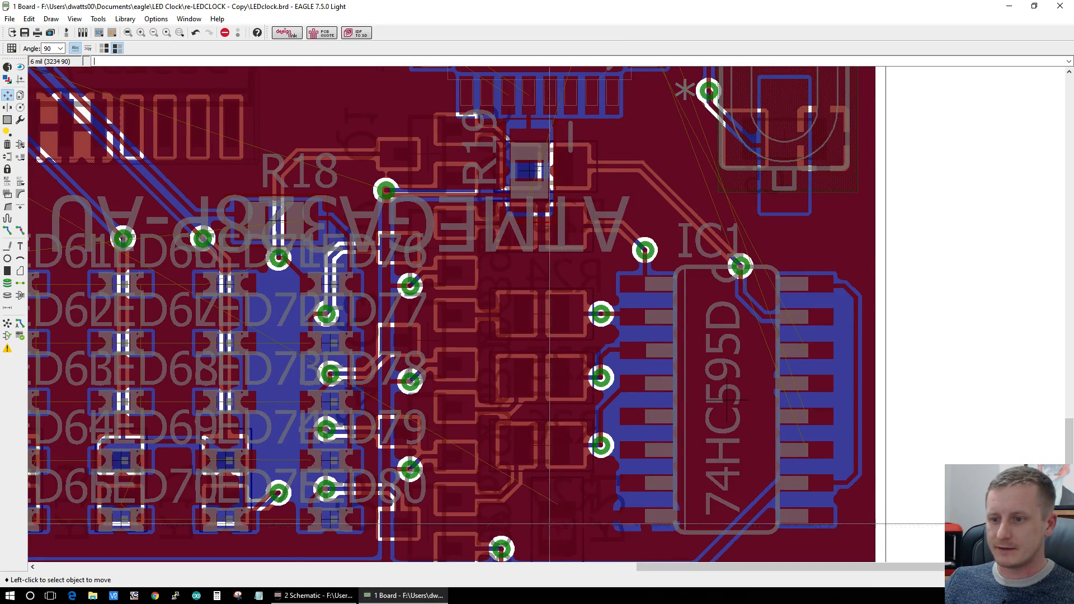
pyautogui.click(7, 231)
pyautogui.click(565, 525)
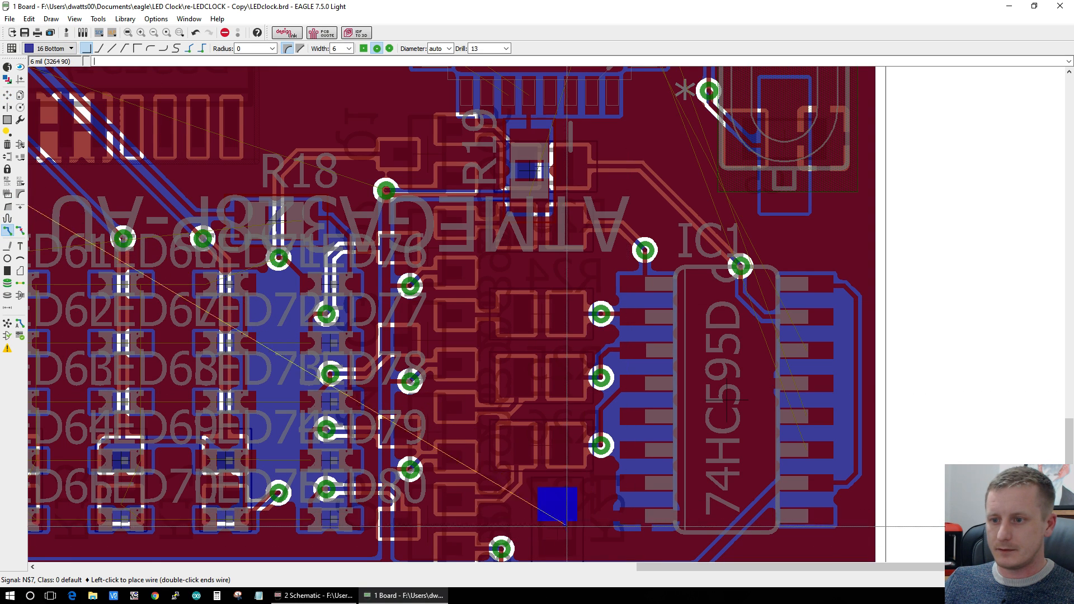
pyautogui.scroll(-3, 643, 470)
pyautogui.scroll(3, 714, 434)
pyautogui.press('Escape')
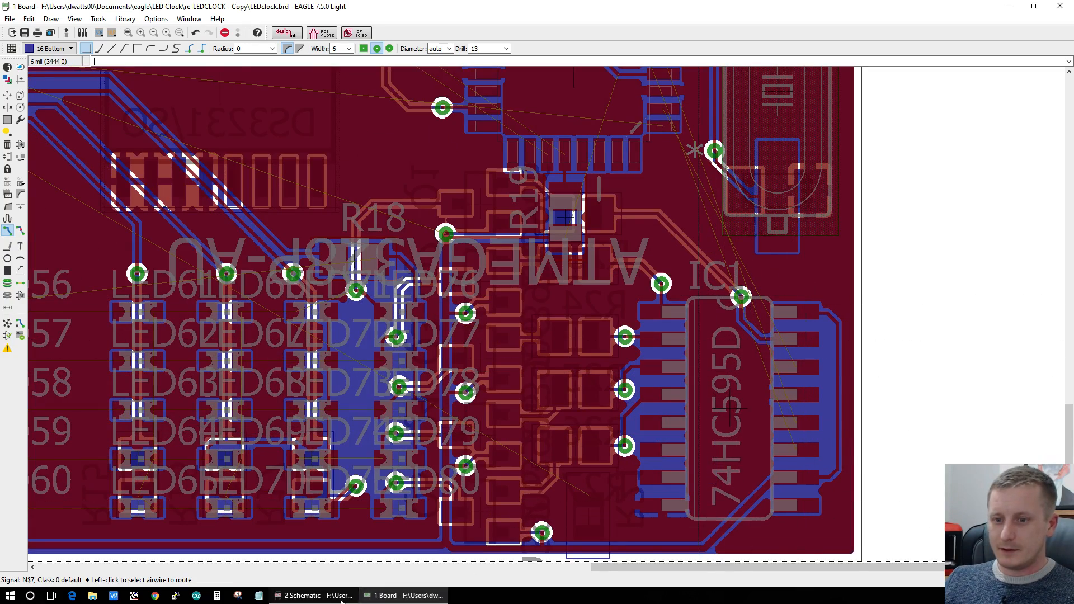
# Step: Inspect capacitor C4 and the 74HC595D connections in the schematic and return to the board
pyautogui.click(316, 596)
pyautogui.scroll(3, 573, 426)
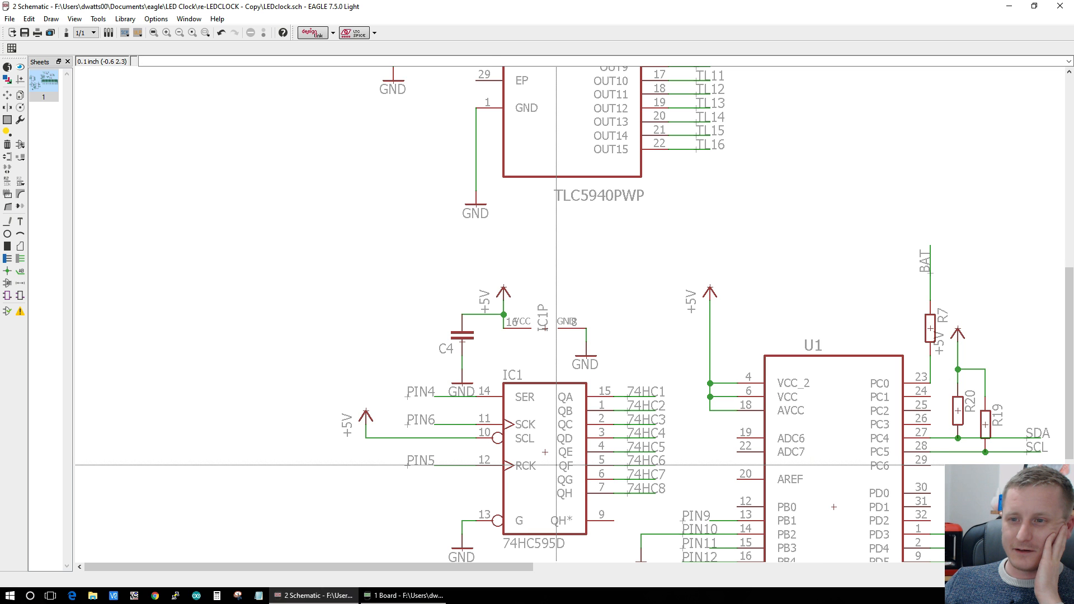
pyautogui.click(416, 594)
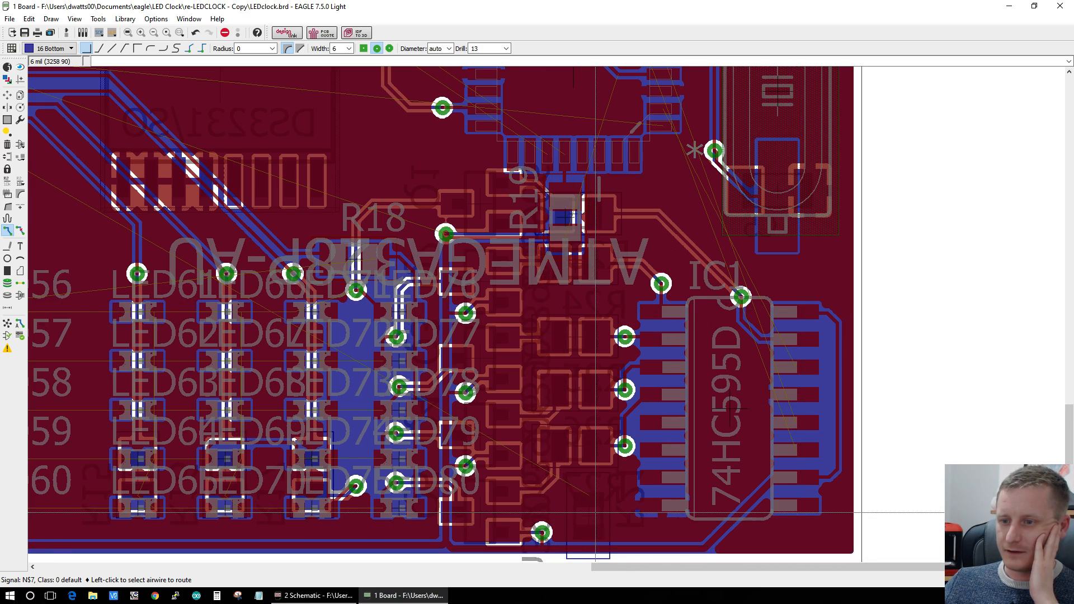
pyautogui.scroll(-1, 596, 512)
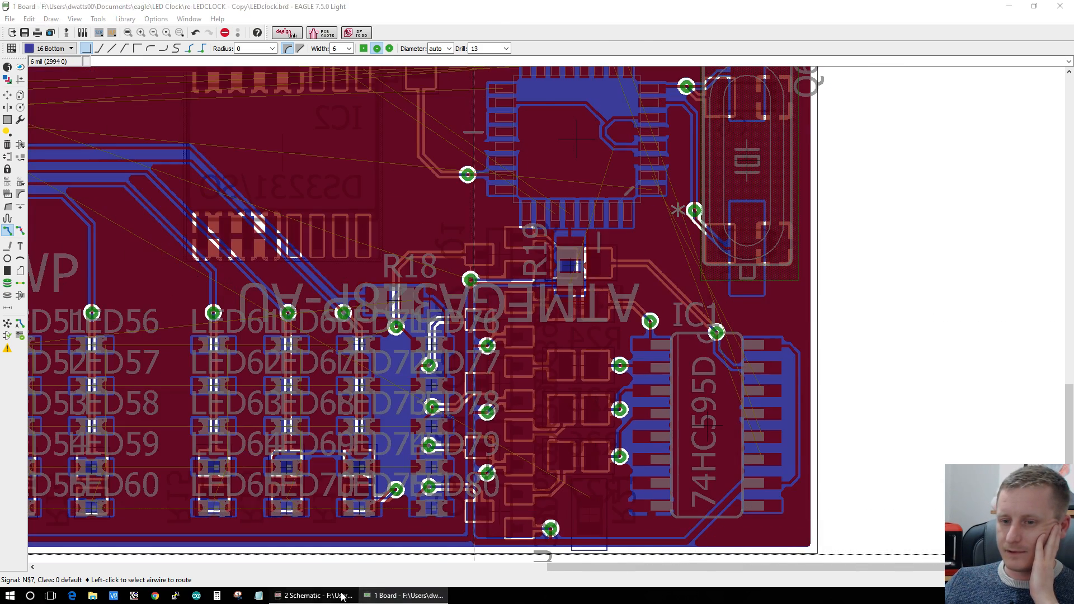
pyautogui.click(315, 596)
pyautogui.click(403, 596)
# Step: Check the properties of the resistor placed beside the 74HC595D's lower pins and close them without changes
pyautogui.scroll(2, 559, 515)
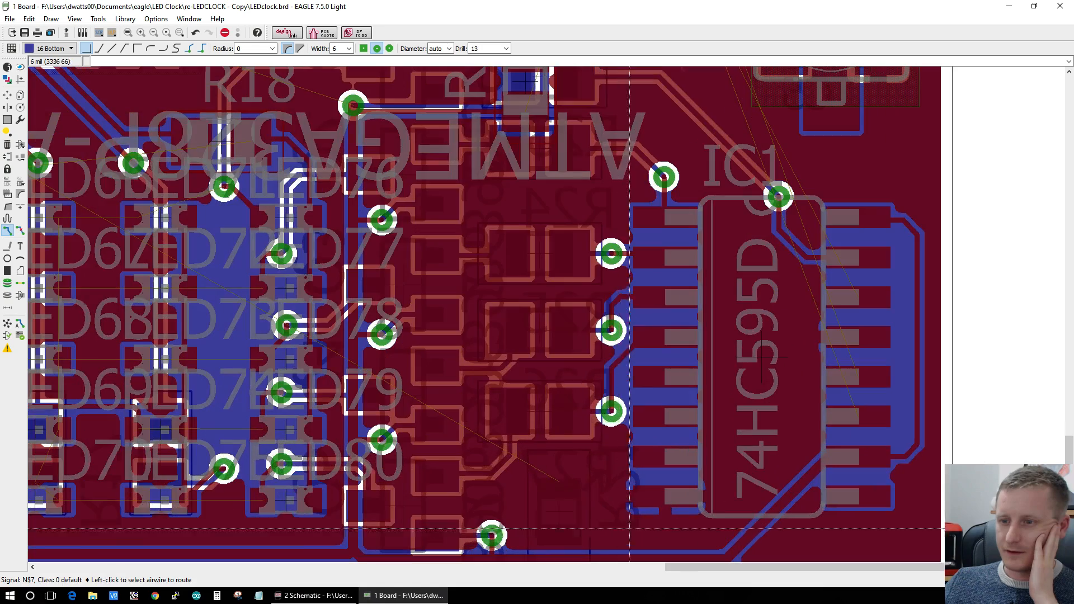
pyautogui.rightClick(556, 516)
pyautogui.click(575, 509)
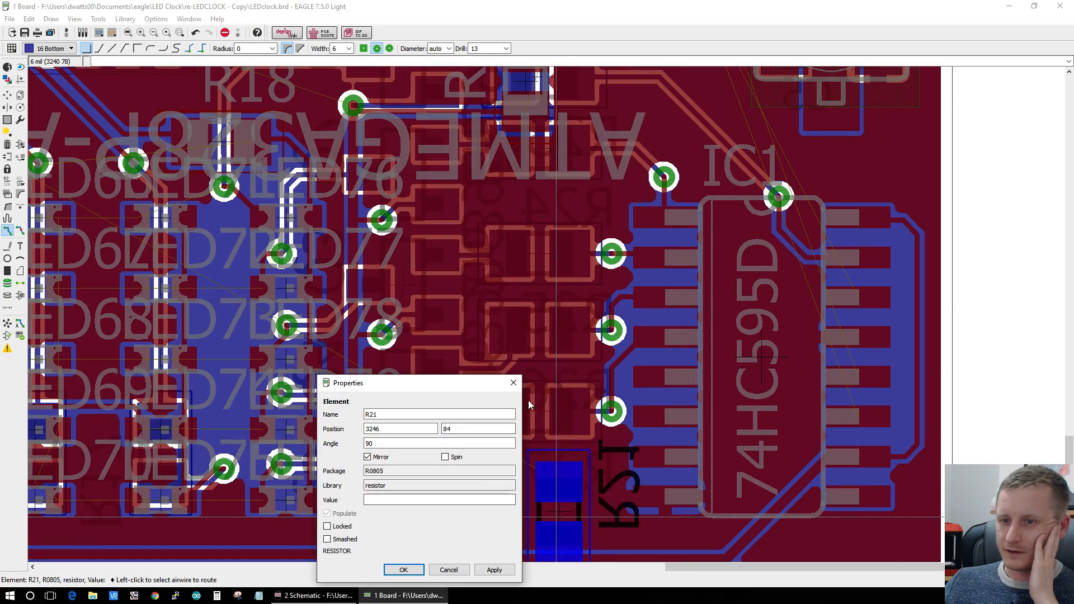
pyautogui.click(512, 383)
pyautogui.scroll(-3, 513, 447)
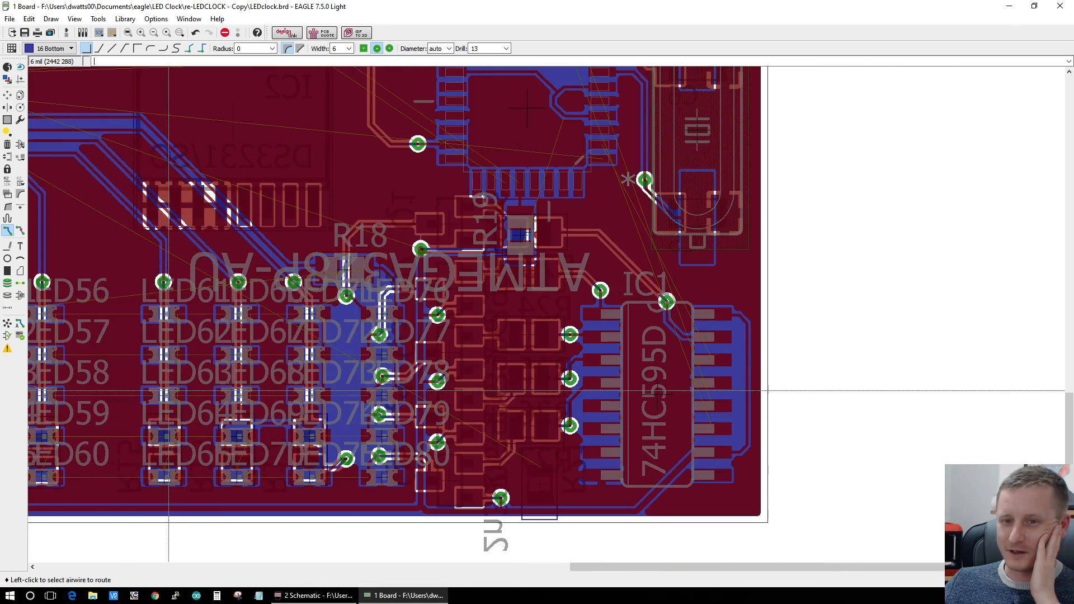
# Step: Move R21 back onto the upper part of the TLC5940PWP's thermal pad
pyautogui.click(8, 95)
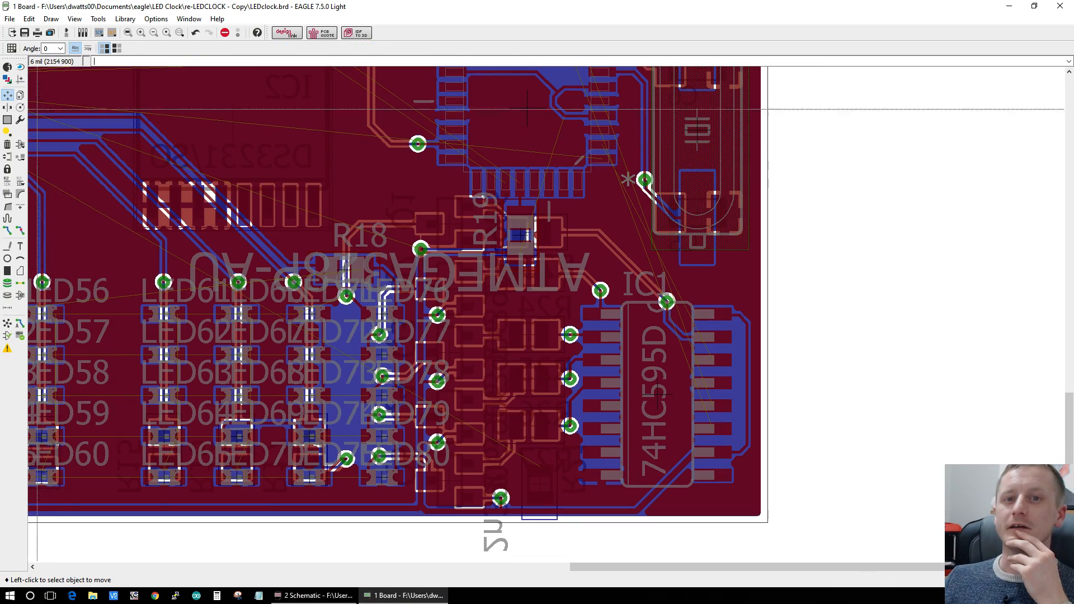
pyautogui.click(526, 484)
pyautogui.scroll(-5, 280, 283)
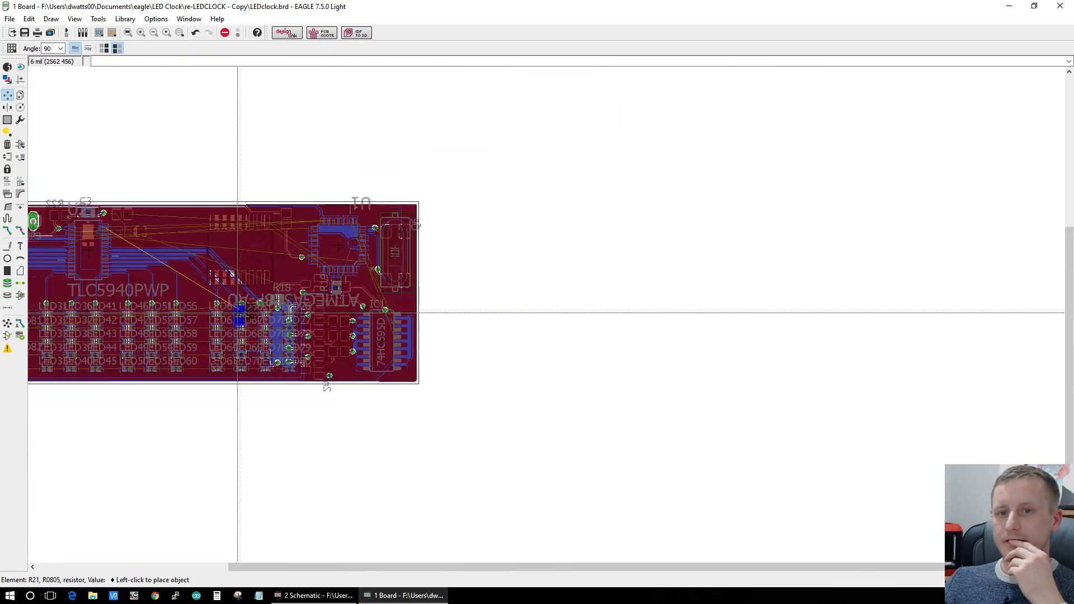
pyautogui.scroll(5, 111, 262)
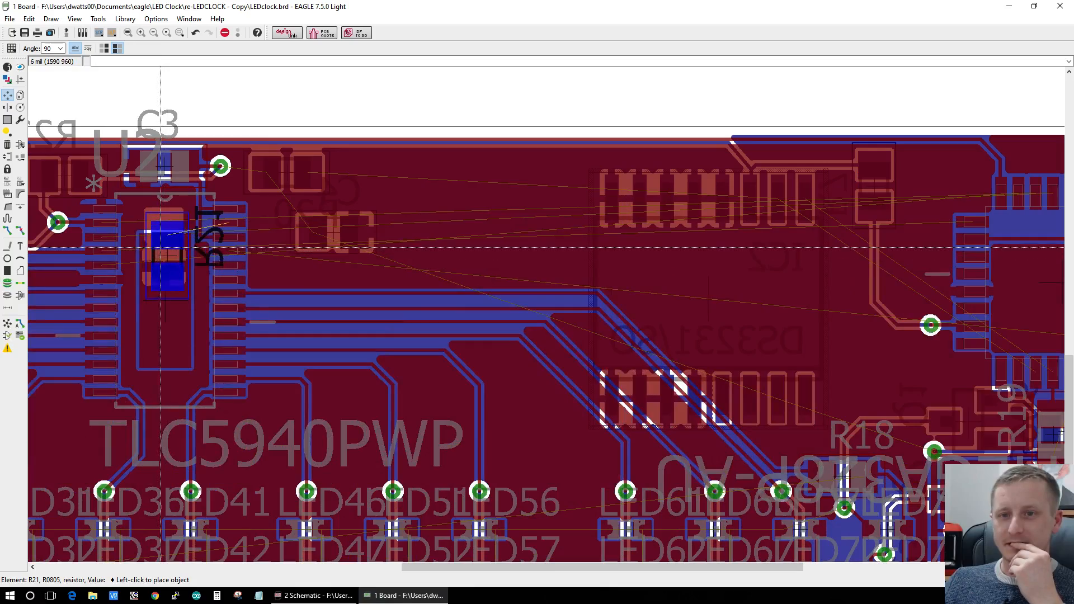
pyautogui.click(160, 242)
# Step: Move C4 to (3234, 156) beside the 74HC595D's lower pins and rotate it to 270°
pyautogui.click(334, 230)
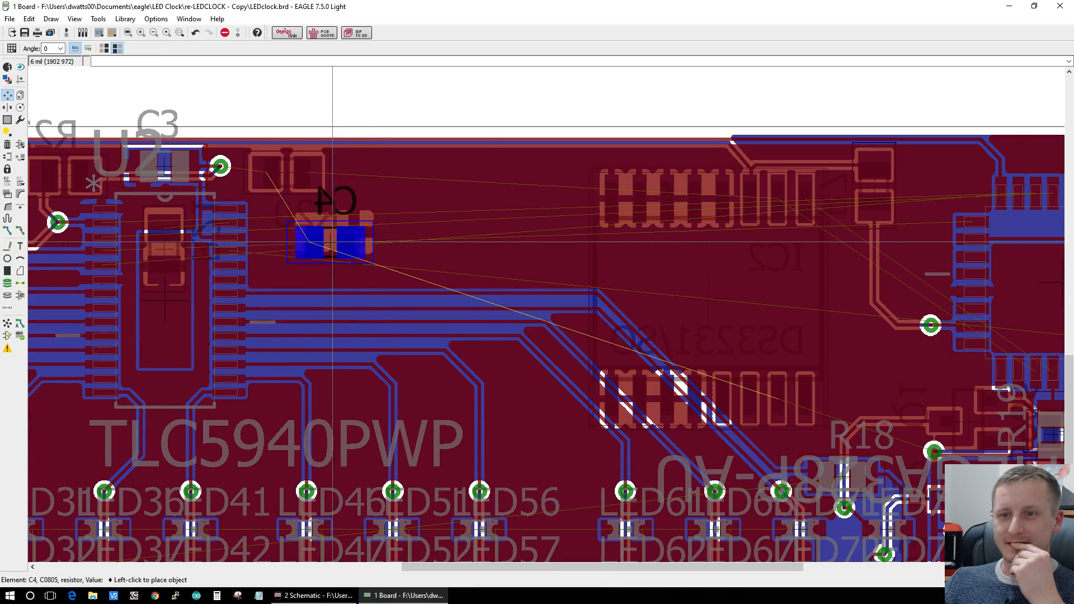
pyautogui.scroll(-4, 636, 388)
pyautogui.scroll(3, 811, 506)
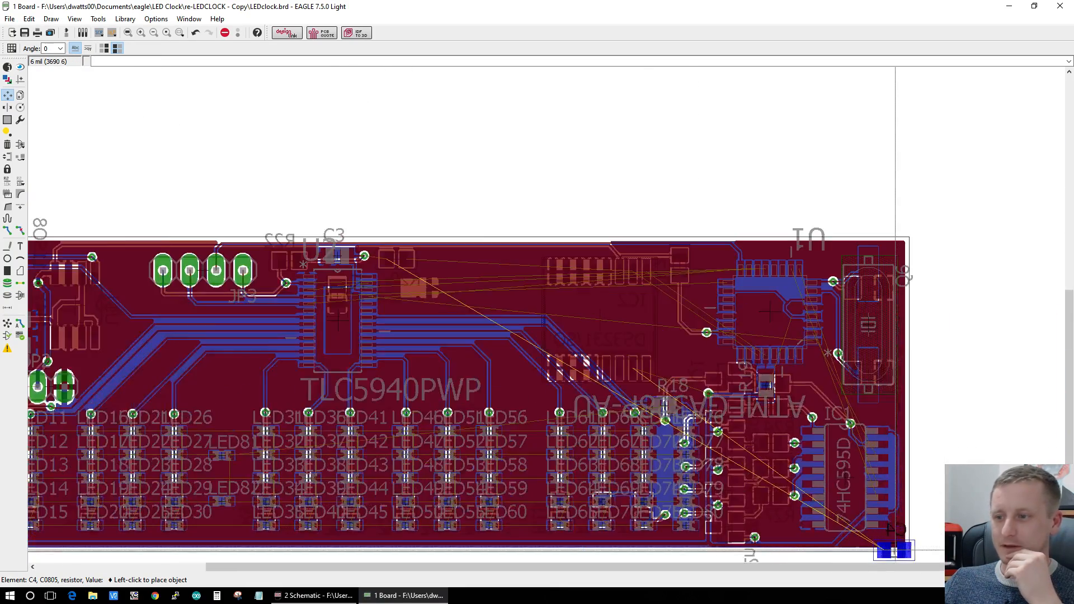
pyautogui.scroll(5, 839, 529)
pyautogui.rightClick(601, 492)
pyautogui.rightClick(576, 493)
pyautogui.rightClick(585, 486)
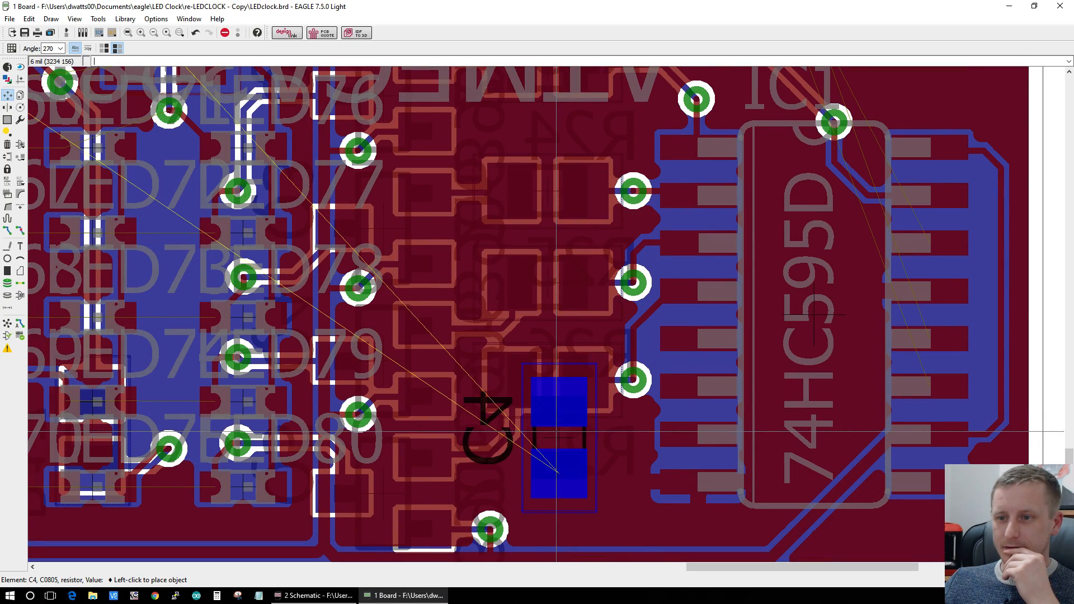
pyautogui.click(556, 431)
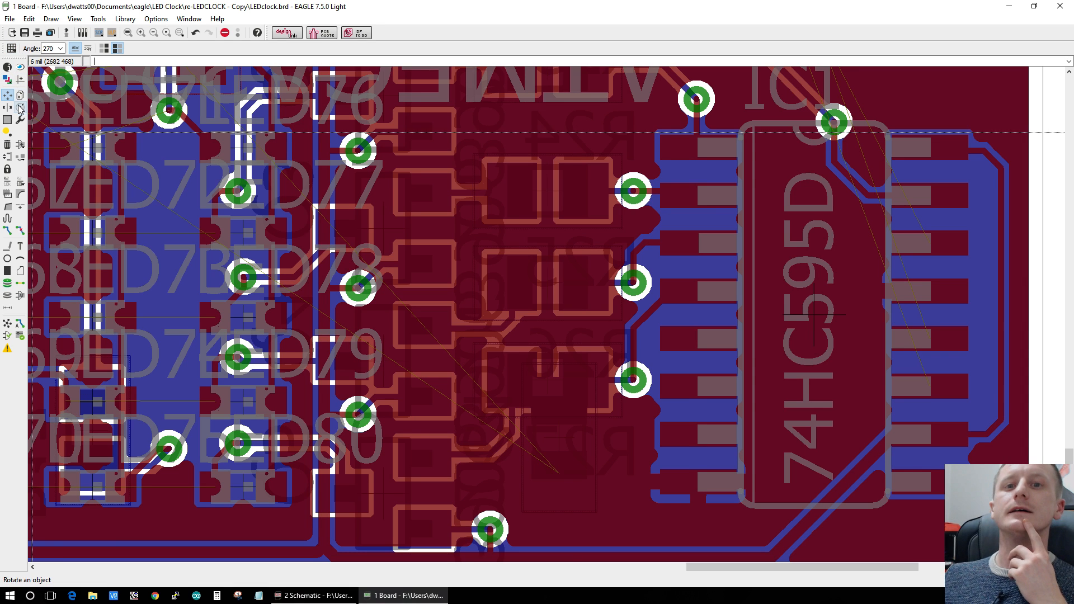
# Step: Mirror C4 to the top side of the board and run Ratsnest to recalculate the airwires and pours
pyautogui.click(564, 440)
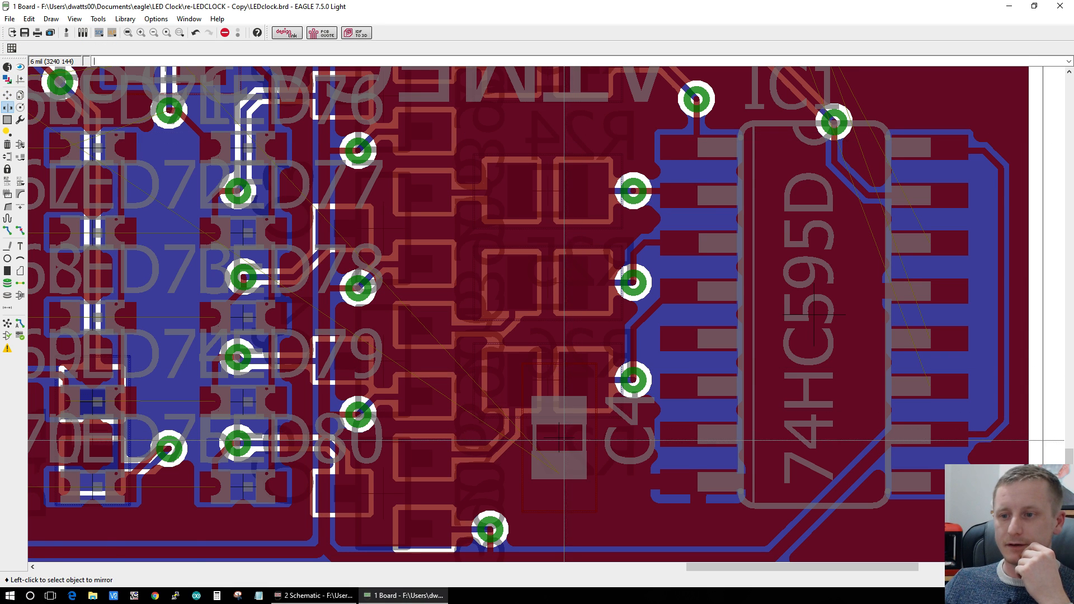
pyautogui.click(9, 323)
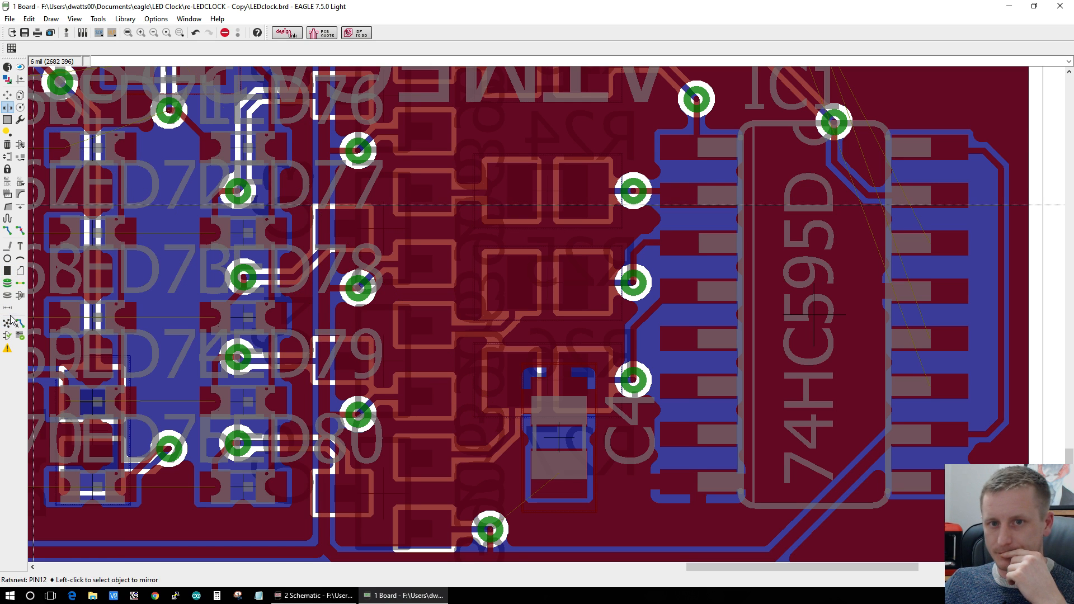
# Step: Move C4 onto the centre of the 74HC595D's body between its pin rows and rotate it to 90°
pyautogui.click(7, 230)
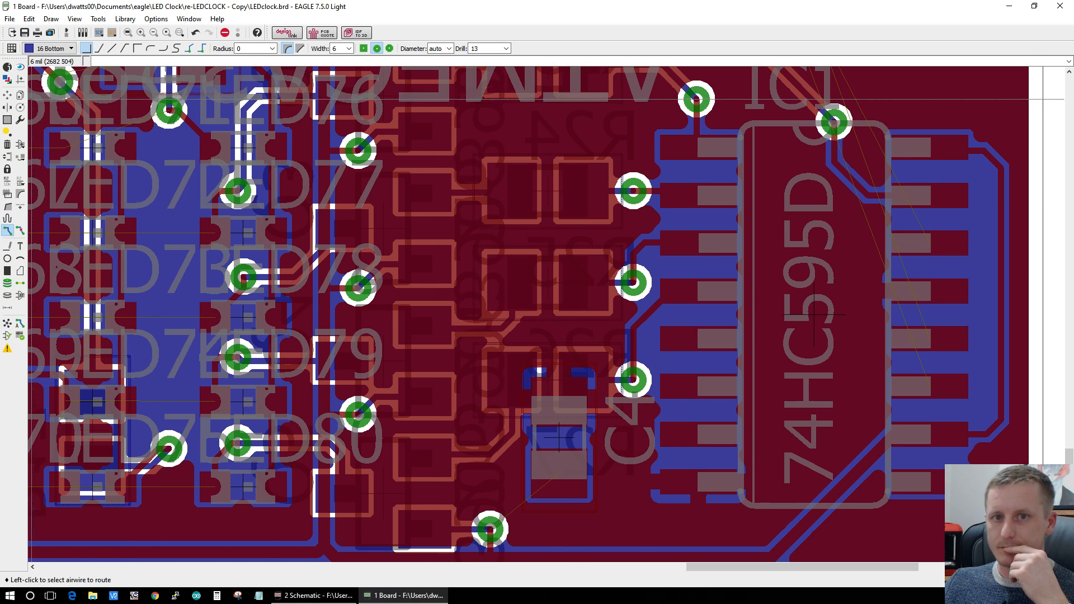
pyautogui.click(6, 96)
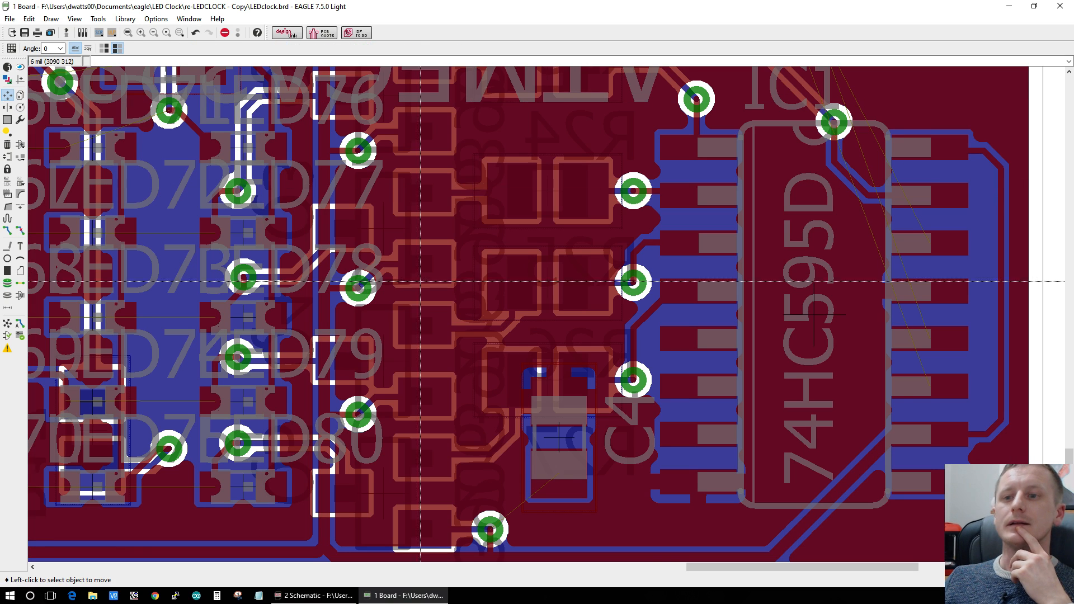
pyautogui.click(527, 450)
pyautogui.scroll(-2, 503, 344)
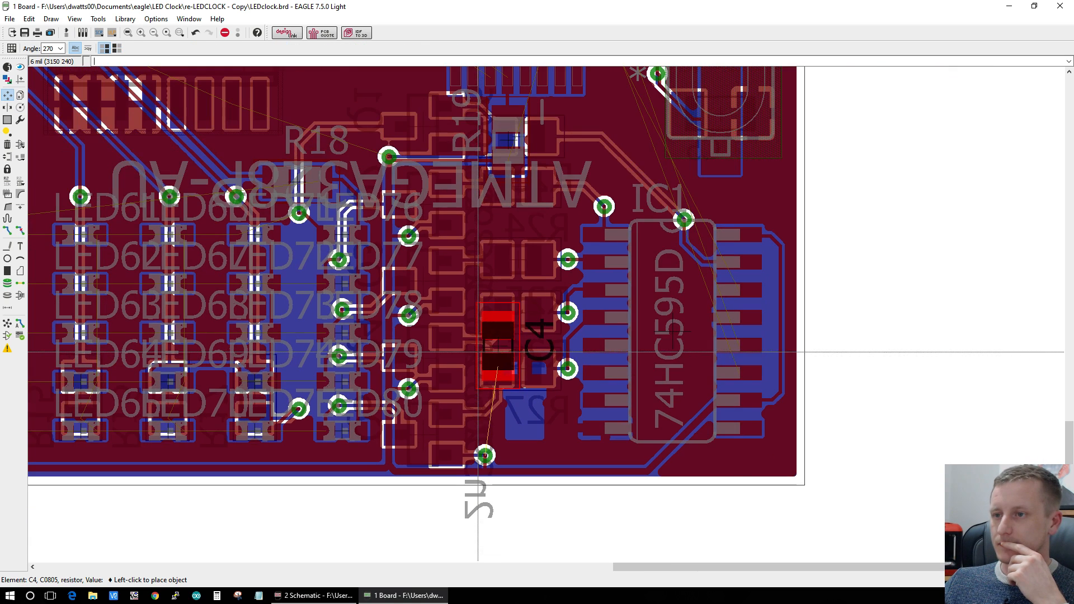
pyautogui.scroll(-2, 744, 167)
pyautogui.scroll(3, 746, 190)
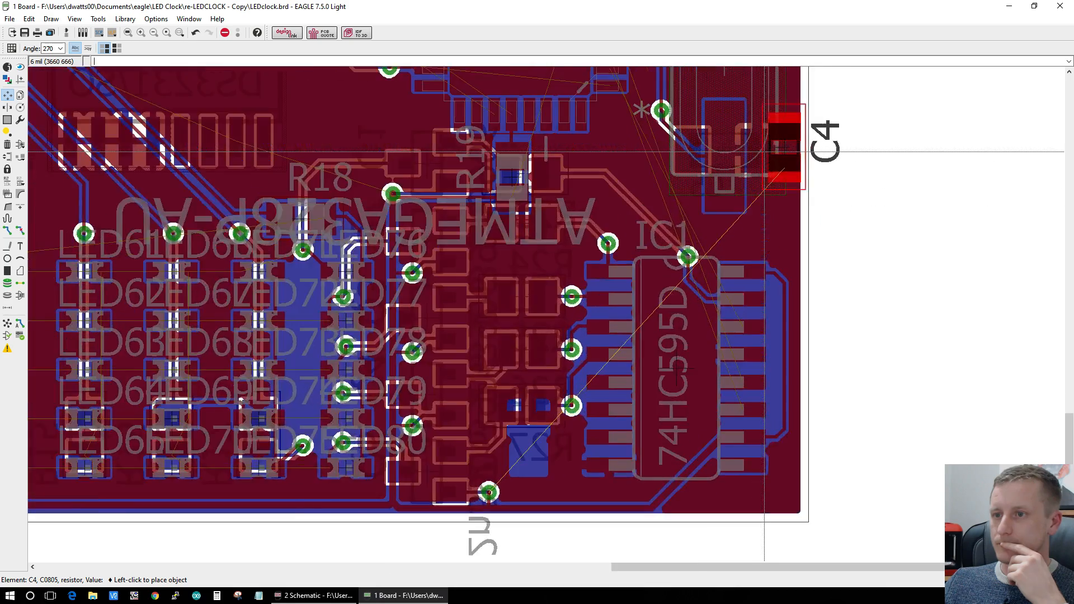
pyautogui.scroll(-2, 783, 246)
pyautogui.scroll(2, 699, 422)
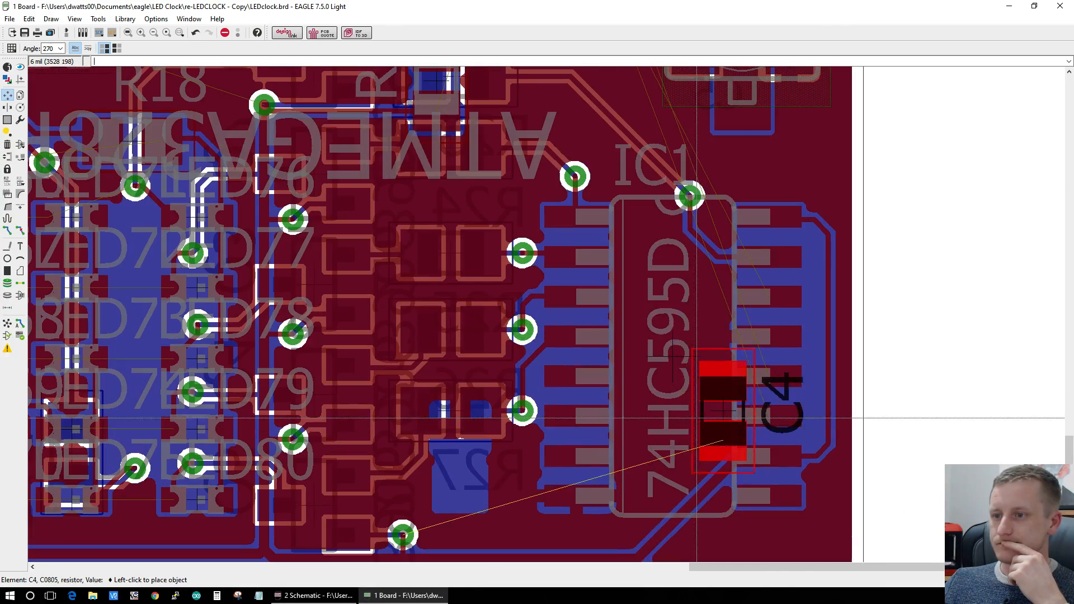
pyautogui.rightClick(637, 338)
pyautogui.rightClick(643, 352)
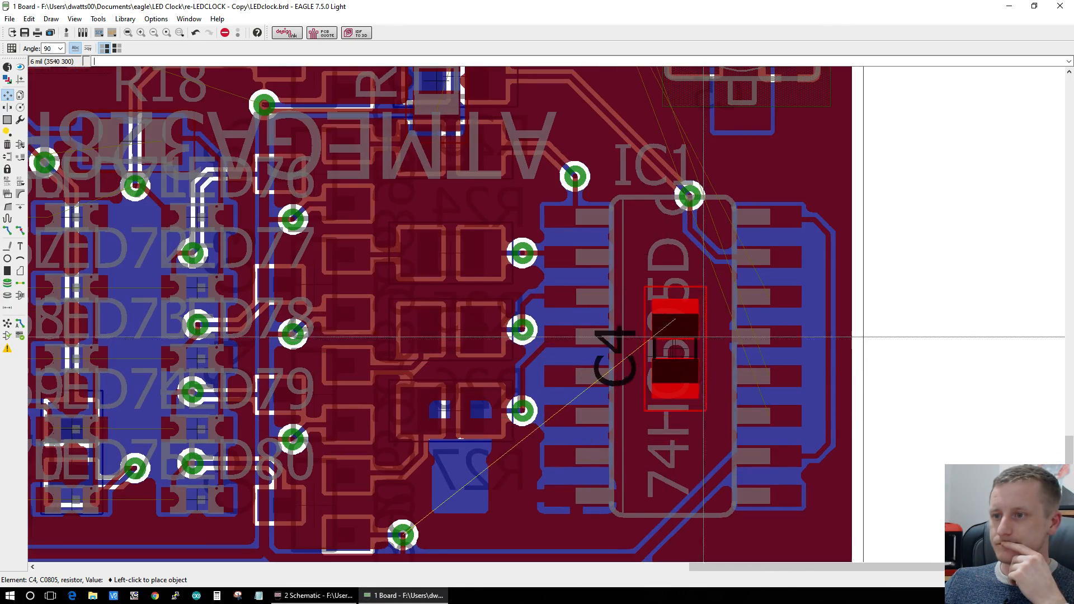
pyautogui.click(702, 329)
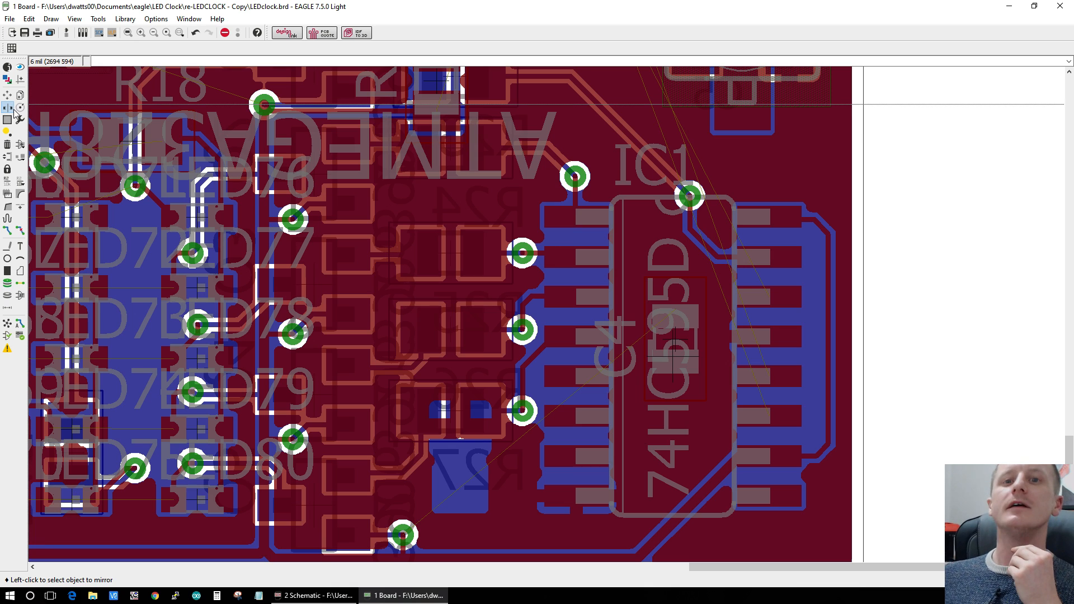
# Step: Mirror C4 to the bottom side of the board and run Ratsnest to recalculate the airwires and pours
pyautogui.click(667, 340)
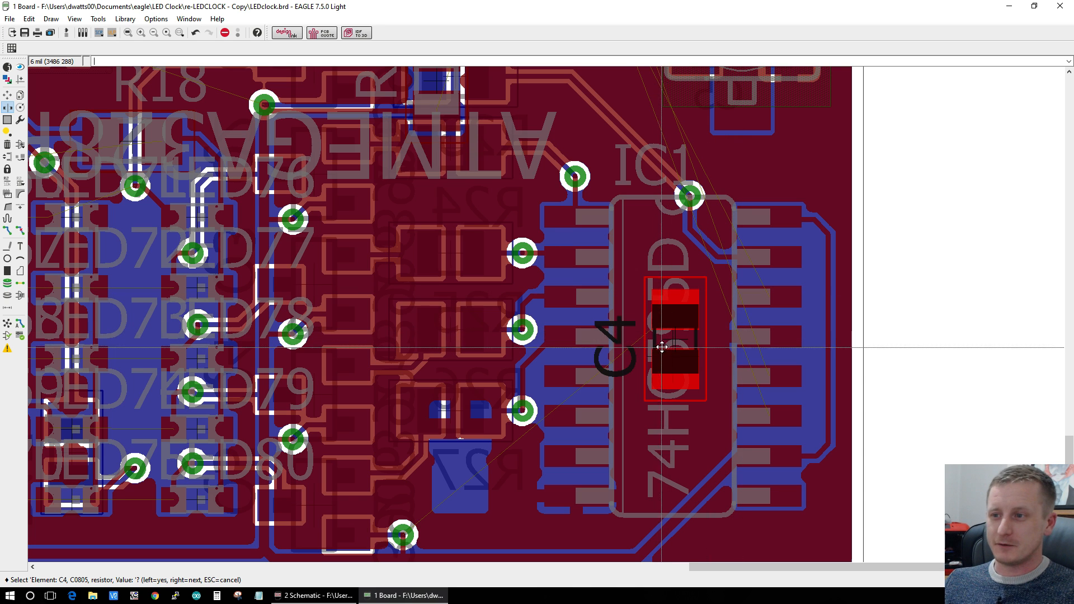
pyautogui.click(668, 338)
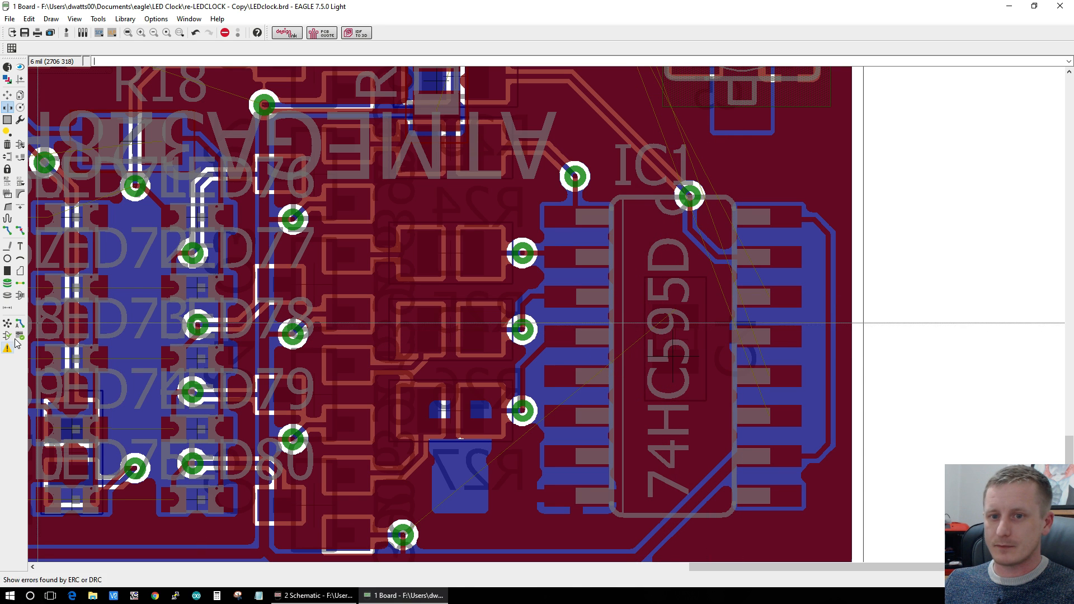
pyautogui.click(7, 326)
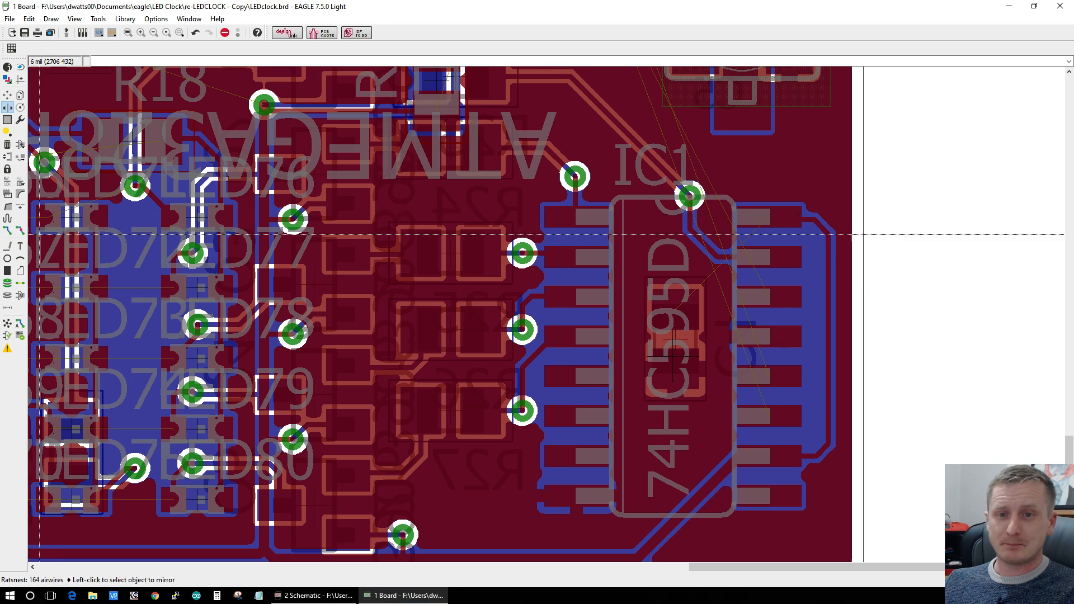
pyautogui.click(8, 232)
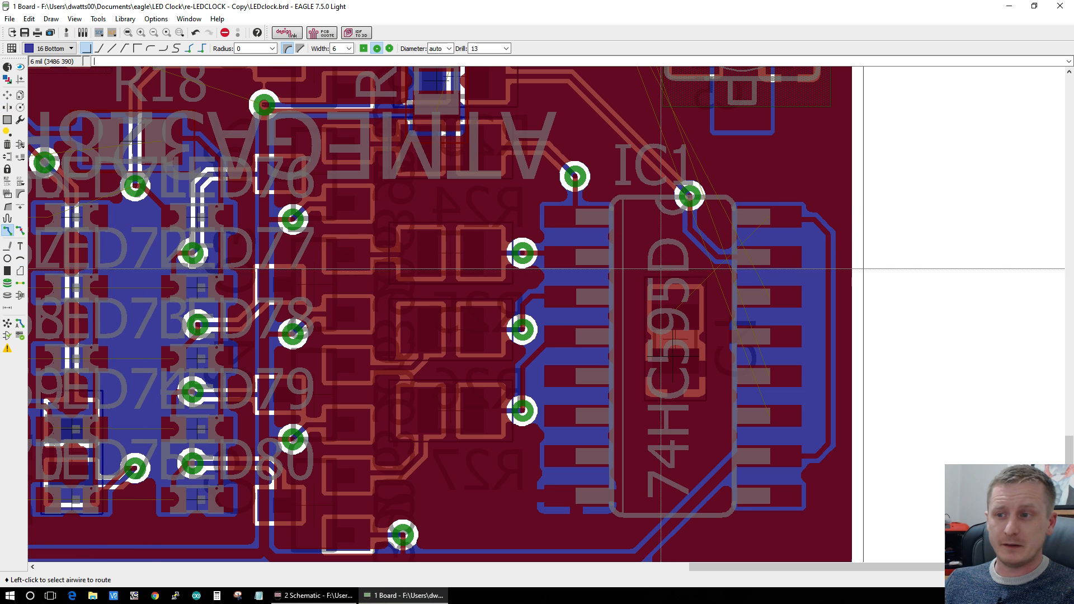
pyautogui.click(684, 297)
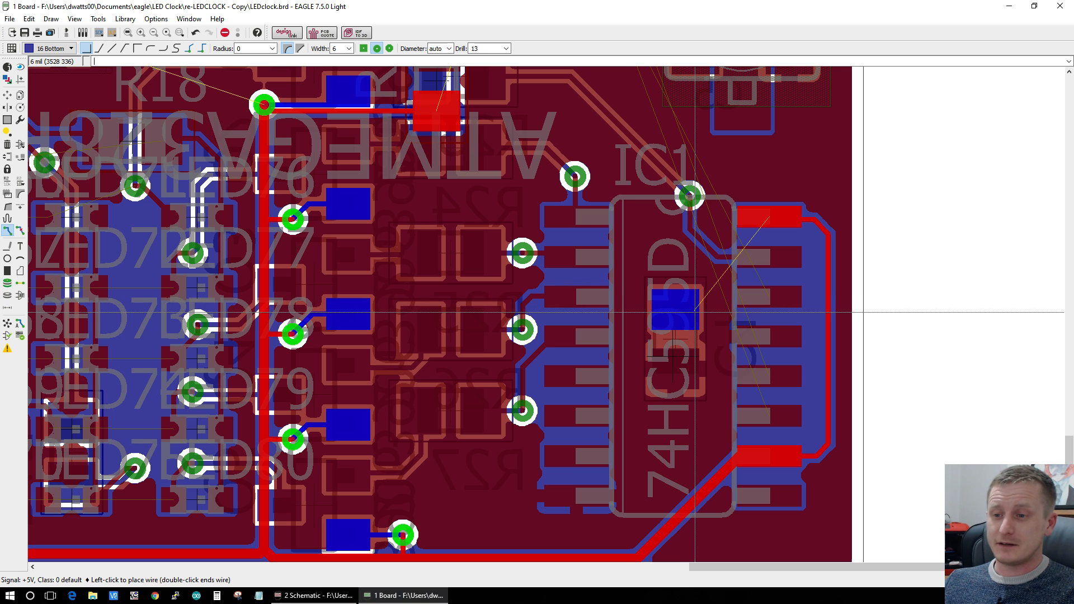
pyautogui.press('F7')
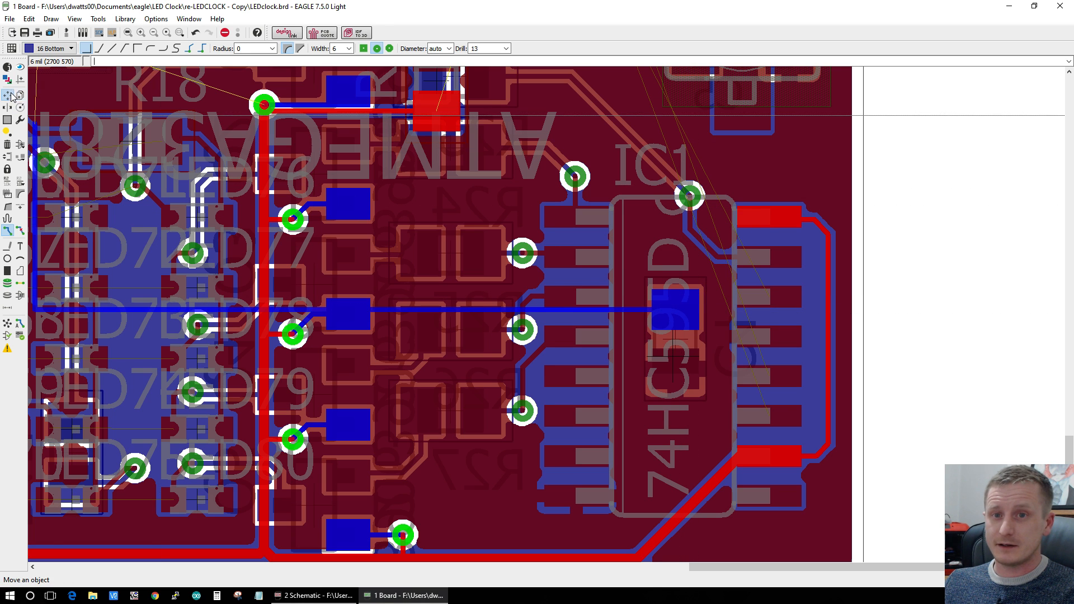
# Step: Rotate C4 to 270° and shift it slightly lower beneath the 74HC595D's body
pyautogui.click(668, 356)
pyautogui.rightClick(669, 358)
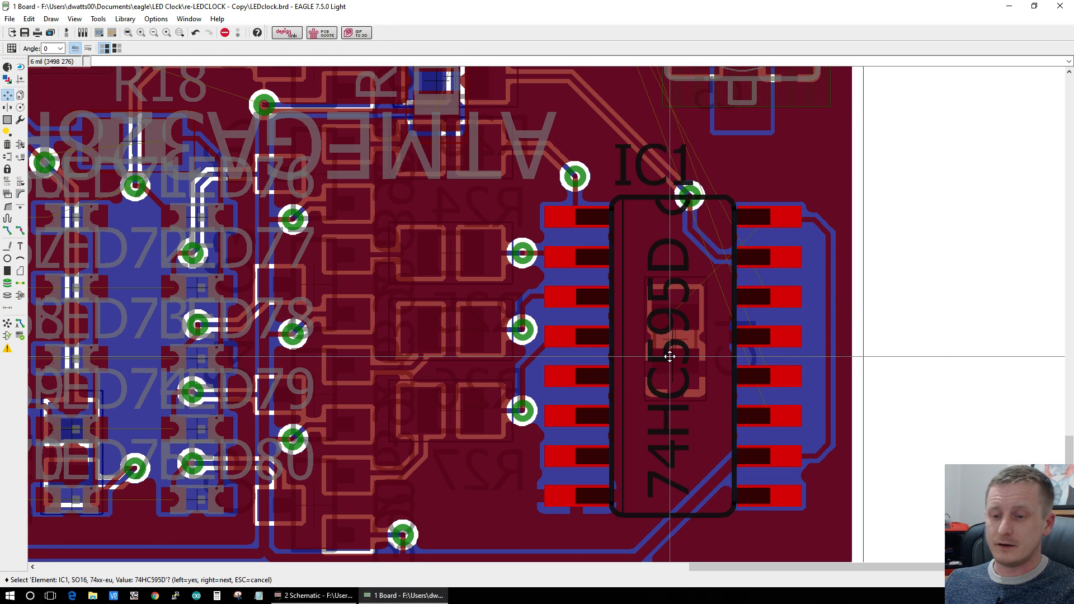
pyautogui.press('Escape')
pyautogui.click(674, 341)
pyautogui.click(674, 336)
pyautogui.rightClick(674, 335)
pyautogui.rightClick(675, 372)
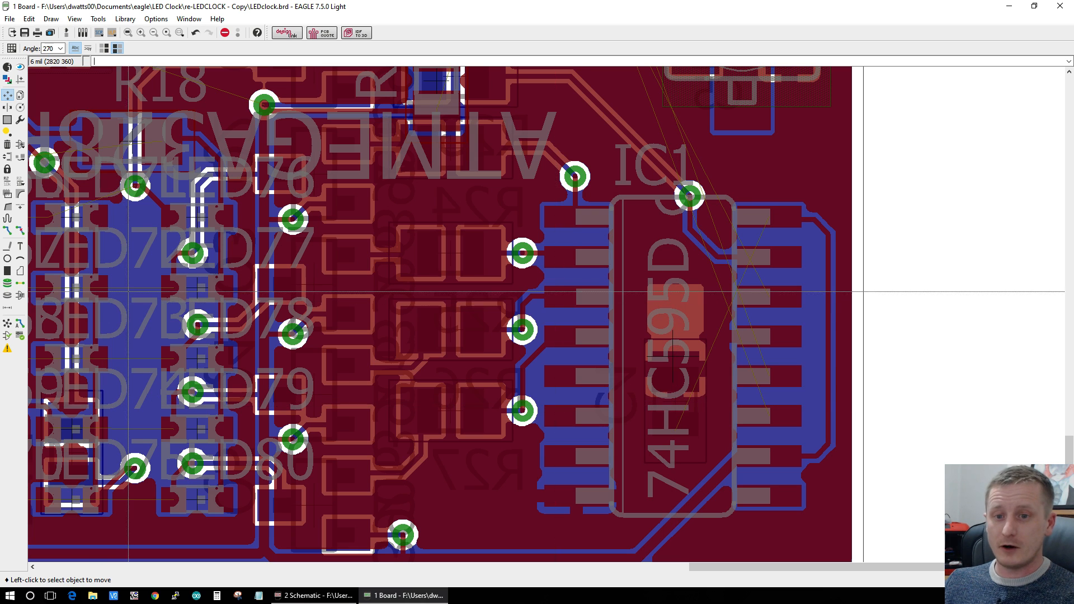
pyautogui.click(8, 231)
pyautogui.scroll(2, 681, 413)
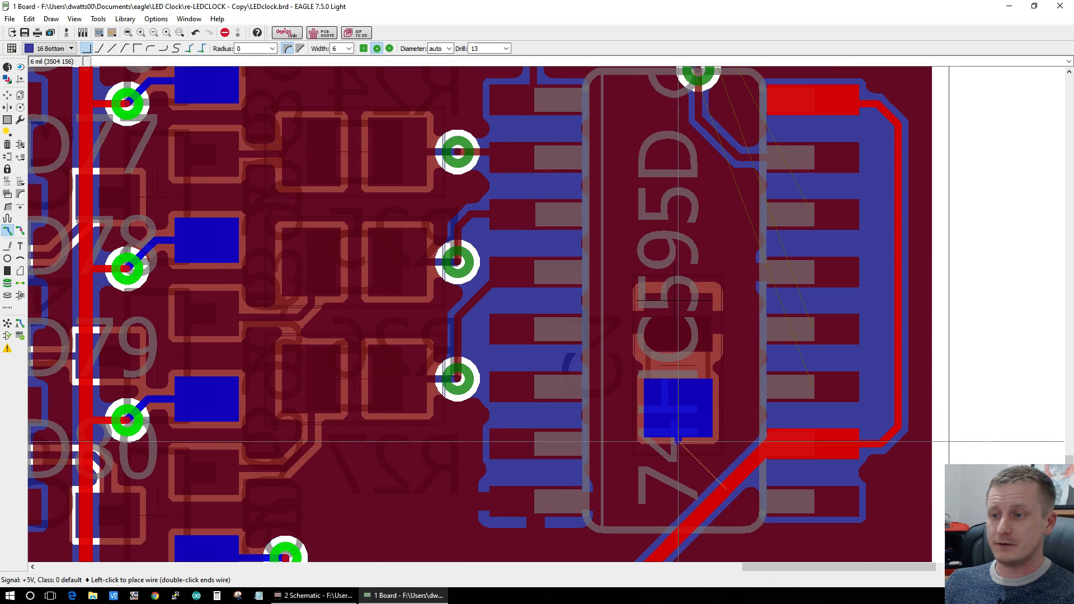
pyautogui.scroll(-3, 677, 442)
pyautogui.scroll(3, 681, 458)
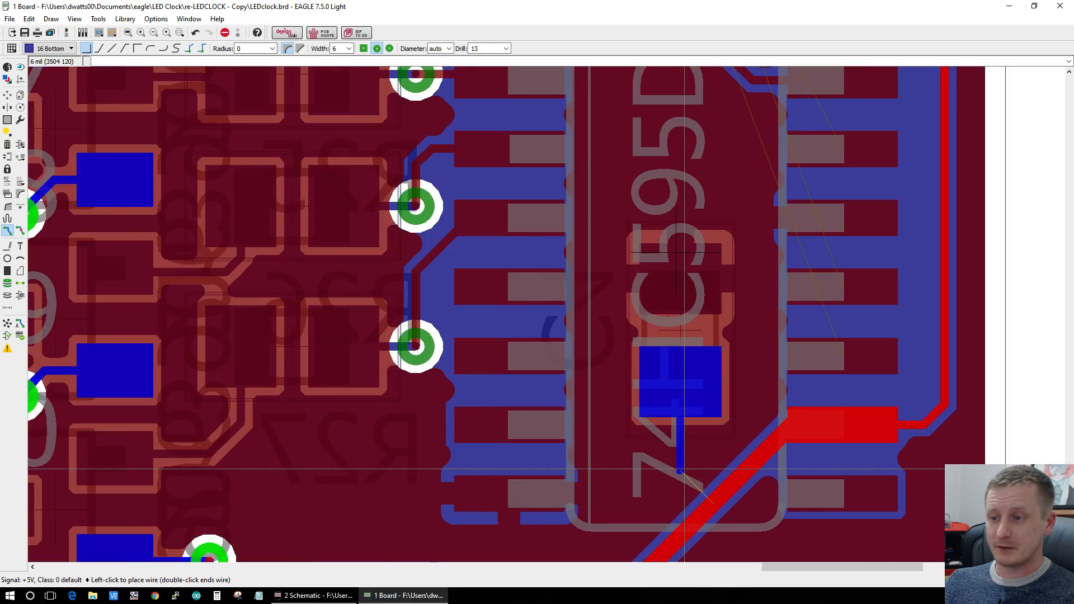
pyautogui.scroll(-2, 683, 468)
pyautogui.scroll(2, 684, 463)
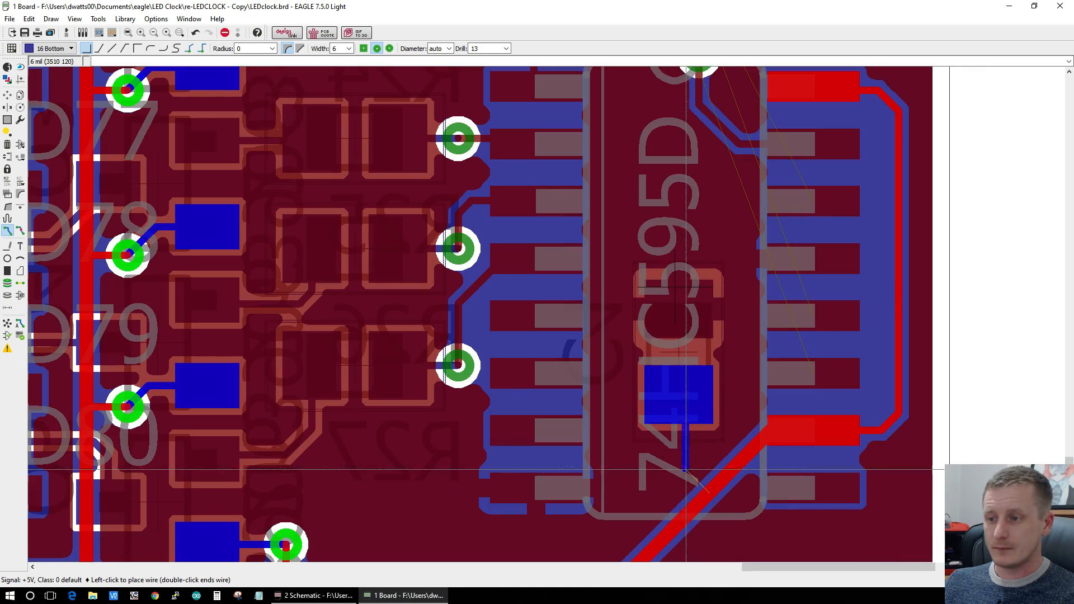
# Step: Move C4 down to the lower end of the 74HC595D so its lower pad overlaps the diagonal +5V trace
pyautogui.click(8, 96)
pyautogui.click(668, 386)
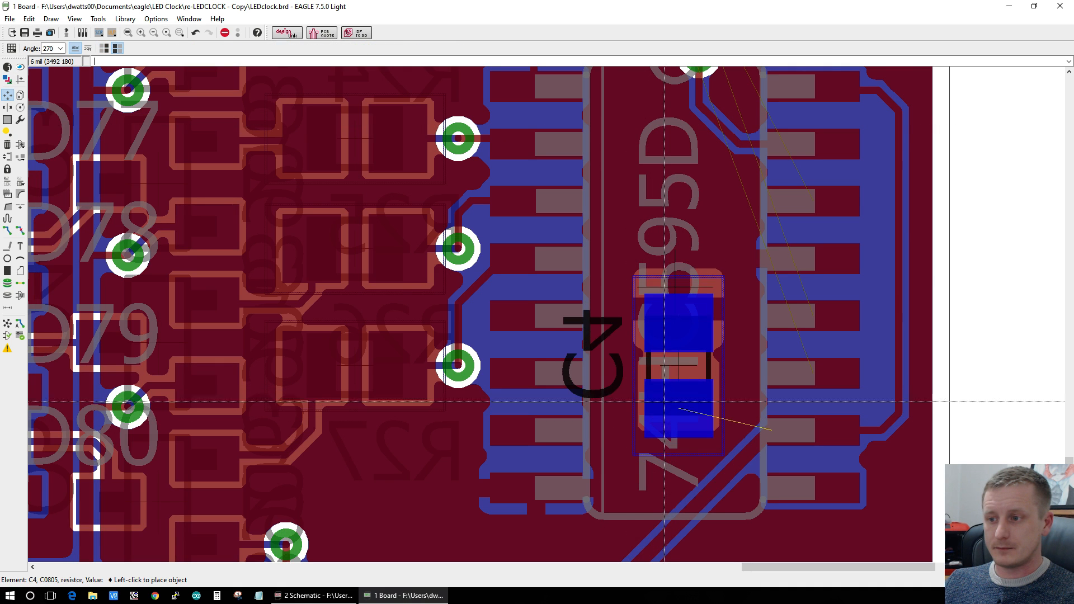
pyautogui.scroll(-2, 664, 397)
pyautogui.scroll(2, 689, 379)
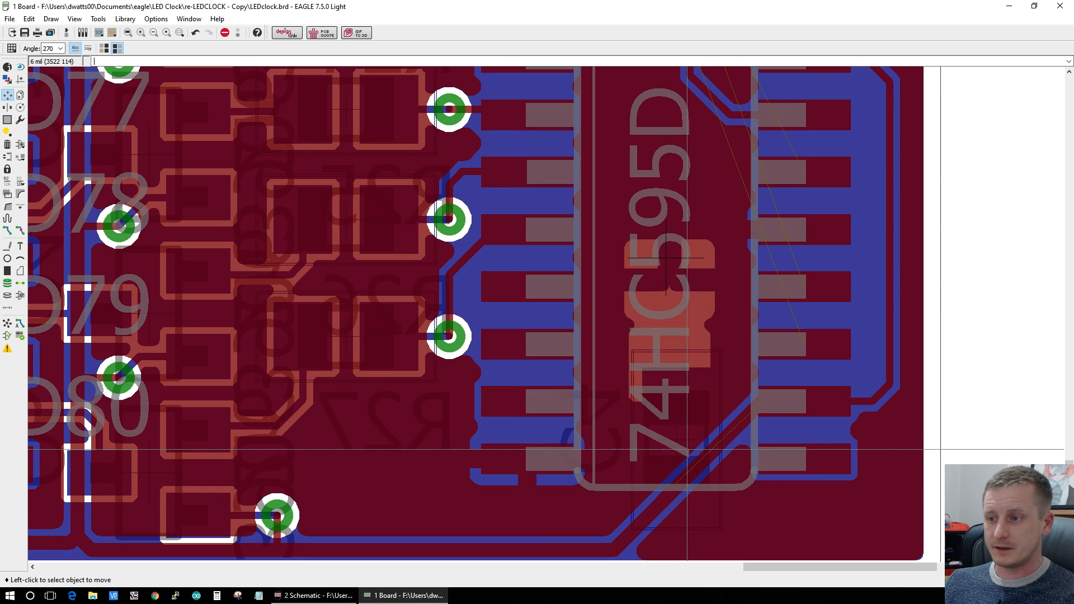
# Step: Route C4's +5V pad on the Bottom layer through a via to the +5V trace on the Top layer at width 6, then run Ratsnest
pyautogui.click(11, 232)
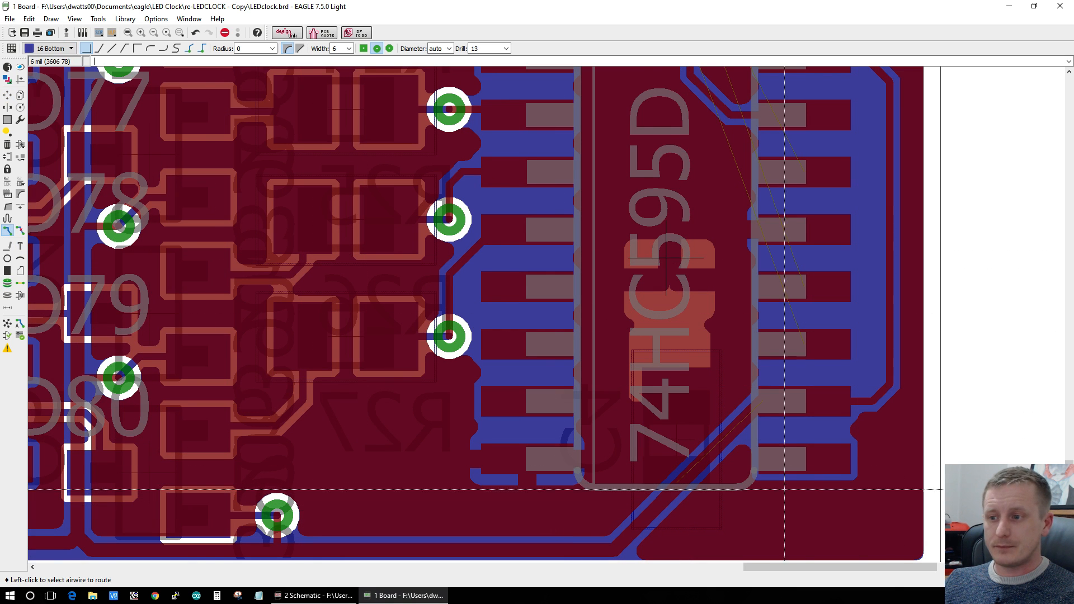
pyautogui.click(677, 489)
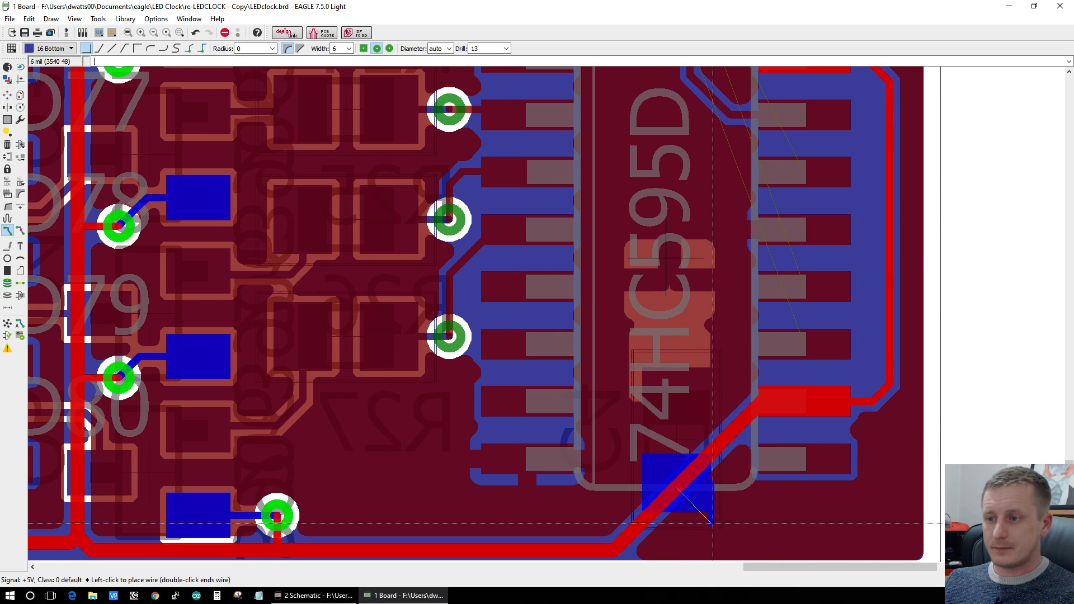
pyautogui.middleClick(683, 535)
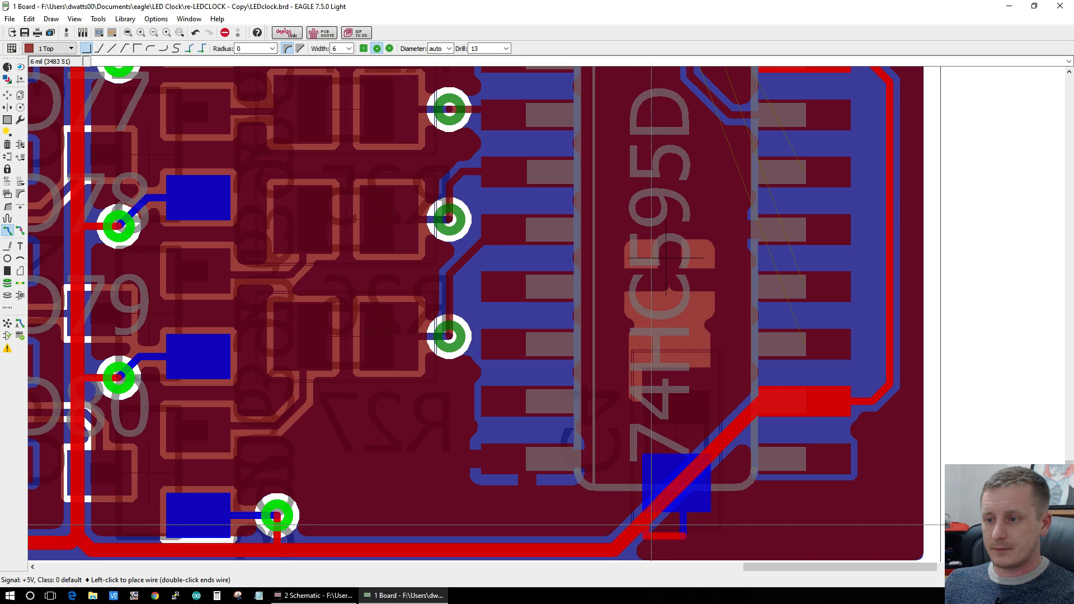
pyautogui.click(631, 538)
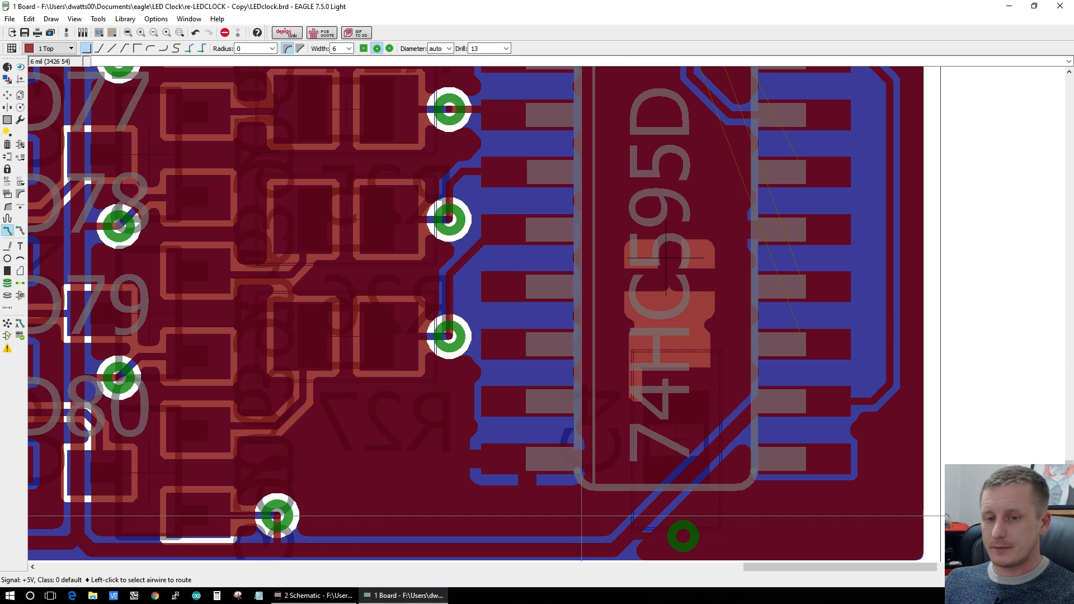
pyautogui.click(8, 323)
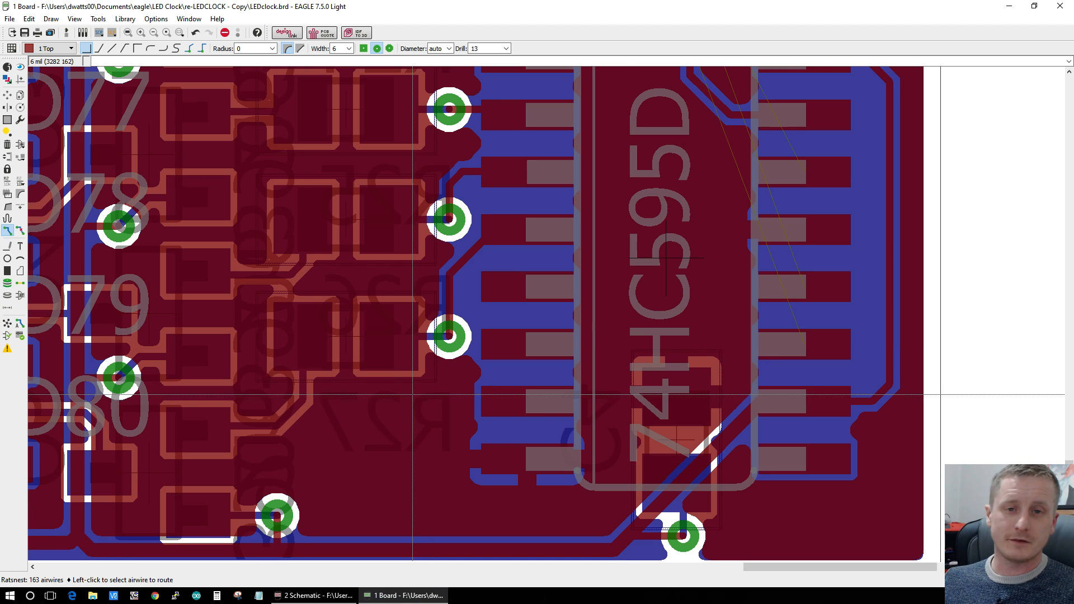
# Step: Look over the remaining airwires across the clock board from the 74HC595D to the TLC5940PWP and connectors
pyautogui.scroll(-1, 413, 396)
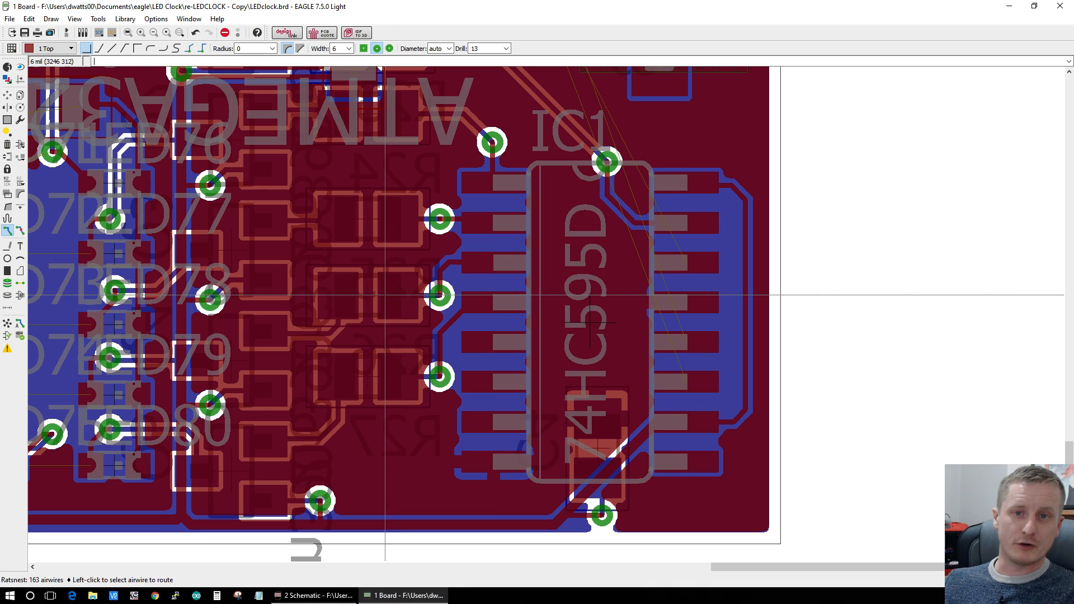
pyautogui.scroll(-4, 326, 275)
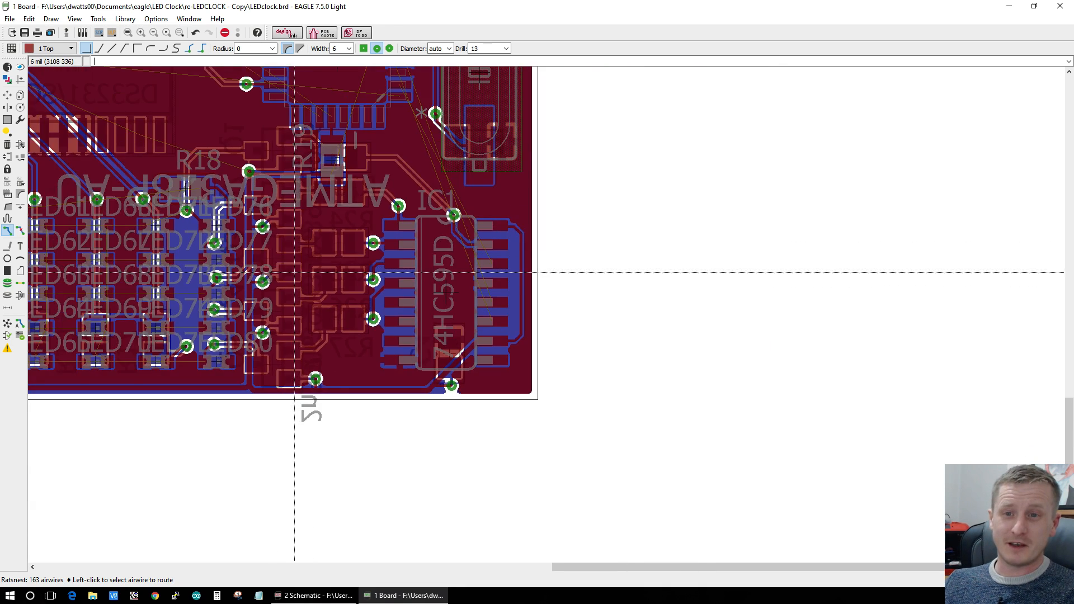
pyautogui.scroll(1, 50, 222)
pyautogui.scroll(1, 51, 222)
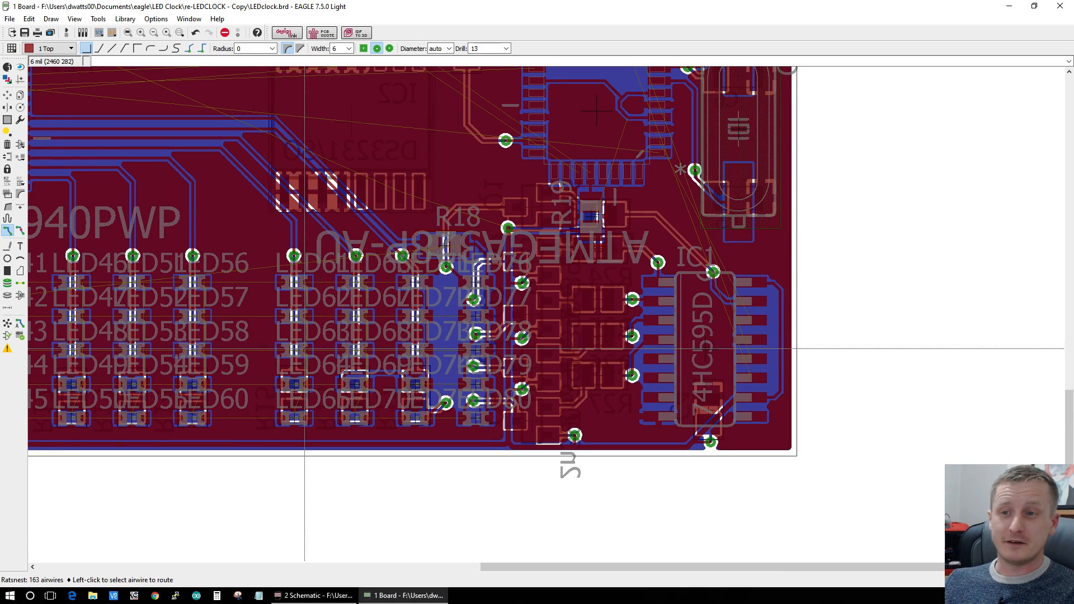
pyautogui.scroll(-4, 304, 348)
pyautogui.scroll(3, 232, 221)
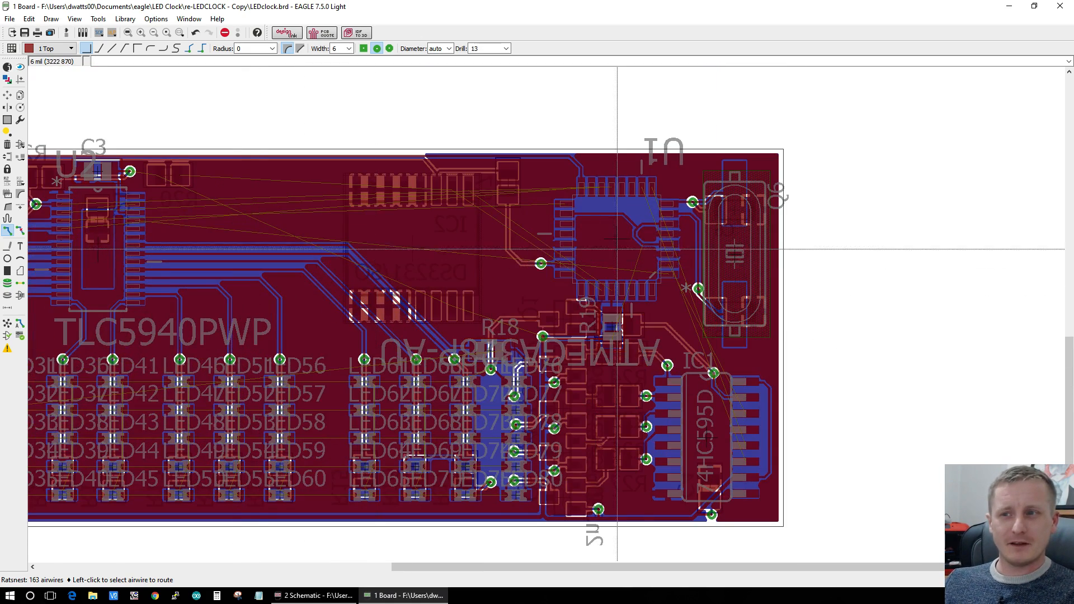
pyautogui.moveTo(513, 568); pyautogui.dragTo(342, 574)
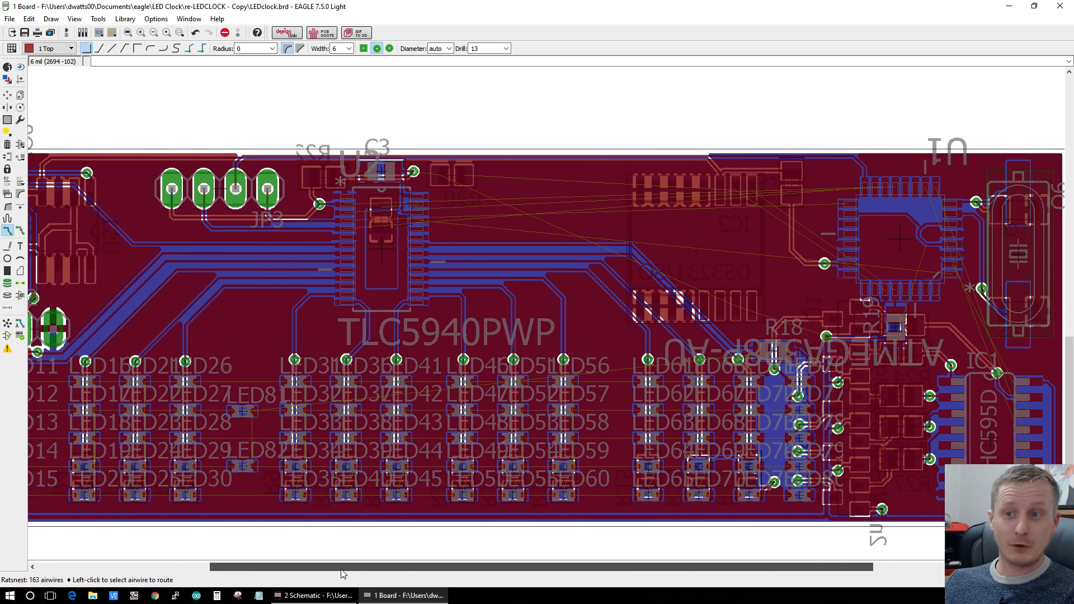
# Step: In the schematic, delete the nets joining the charger's /CHG pin, R6 and LED83, plus LED83's ground net and GND symbol
pyautogui.click(313, 595)
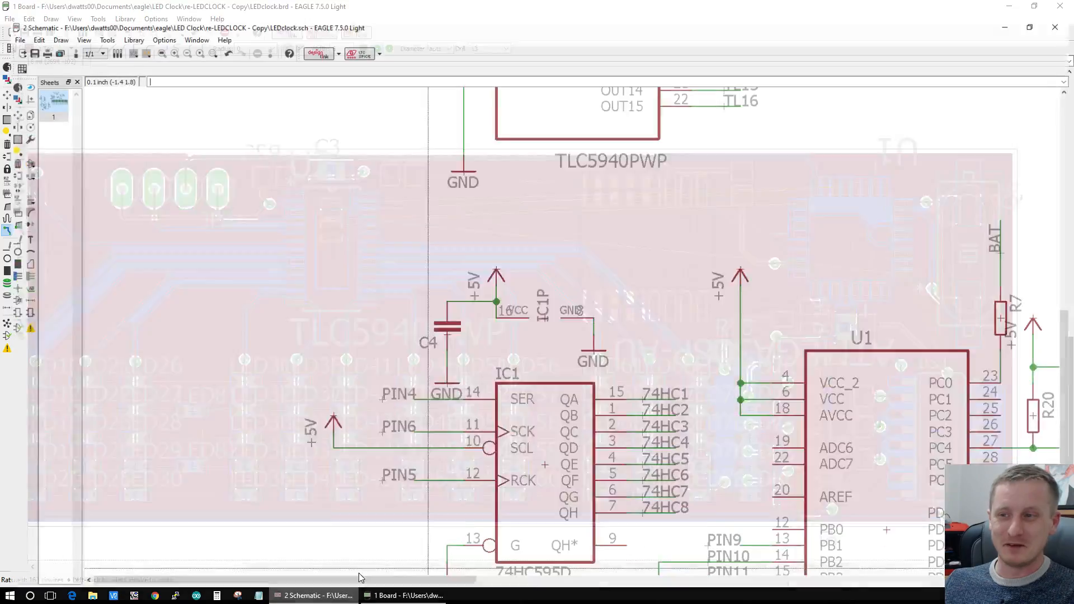
pyautogui.scroll(-7, 518, 216)
pyautogui.scroll(-5, 652, 180)
pyautogui.scroll(5, 770, 90)
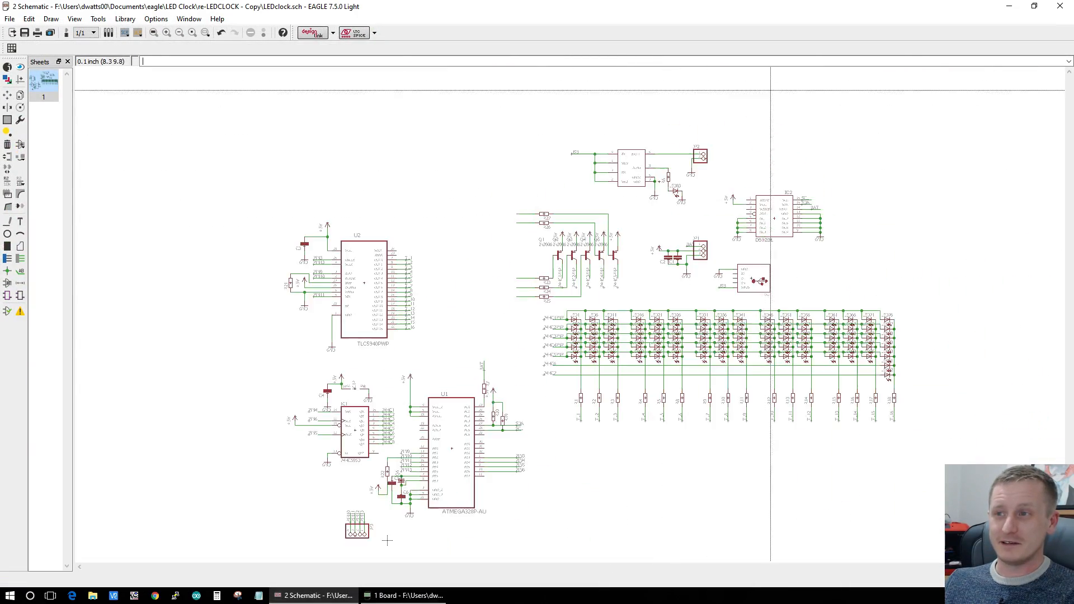
pyautogui.scroll(10, 700, 146)
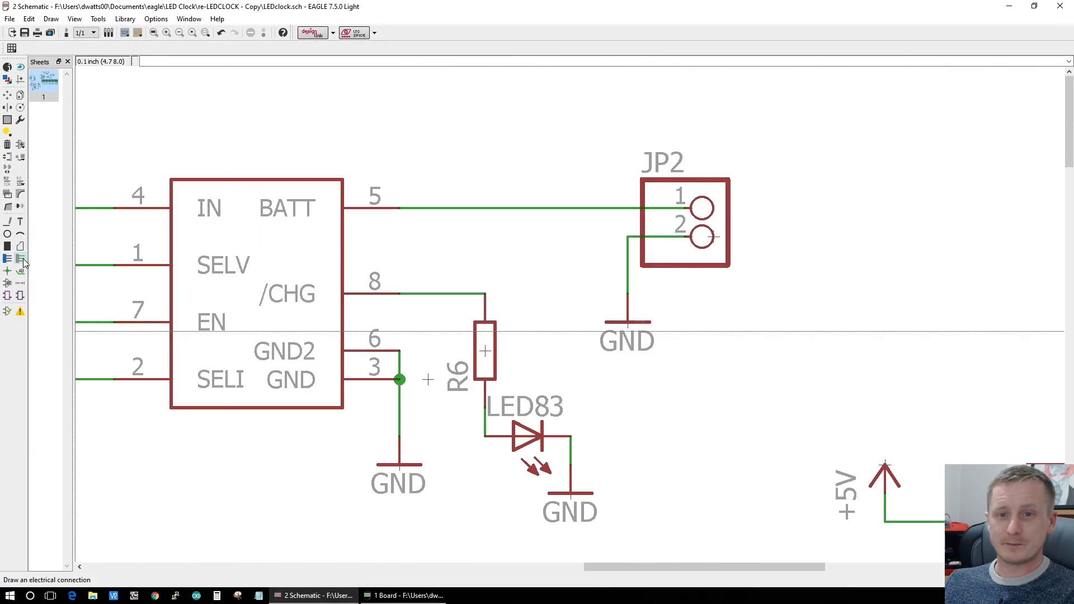
pyautogui.click(7, 145)
pyautogui.click(455, 293)
pyautogui.click(498, 435)
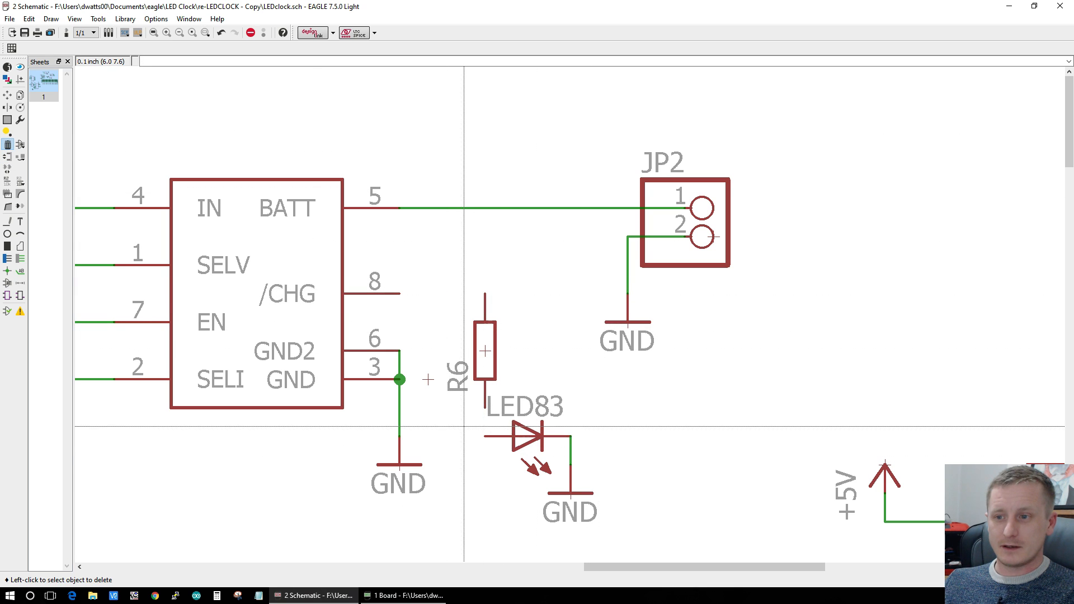
pyautogui.click(571, 468)
pyautogui.click(570, 493)
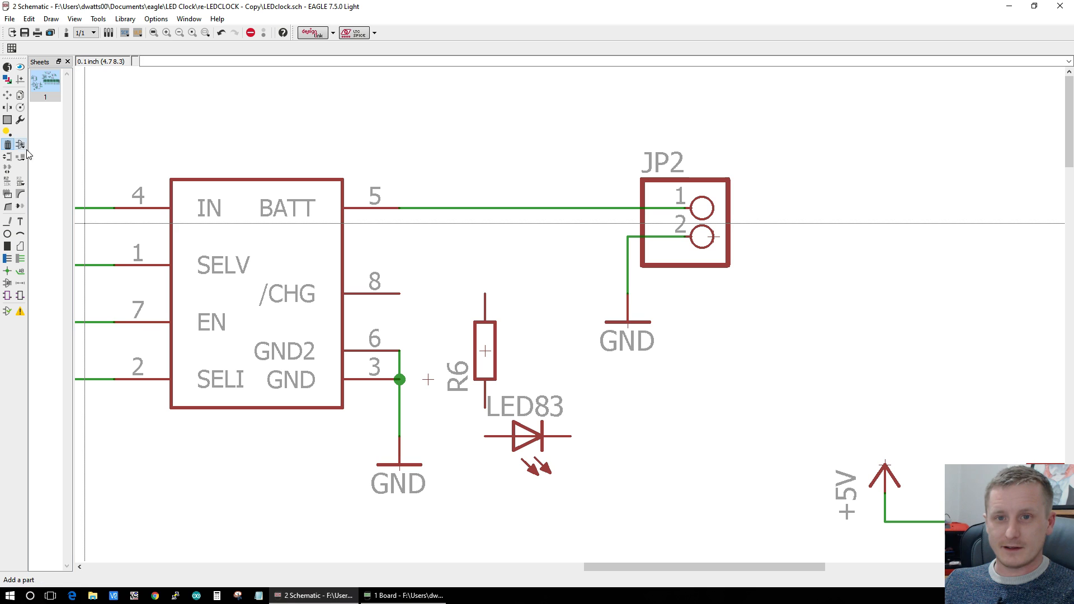
# Step: Move R6 onto the USB net beside the charger's IN pin and place LED83 just above R6
pyautogui.click(8, 96)
pyautogui.click(484, 351)
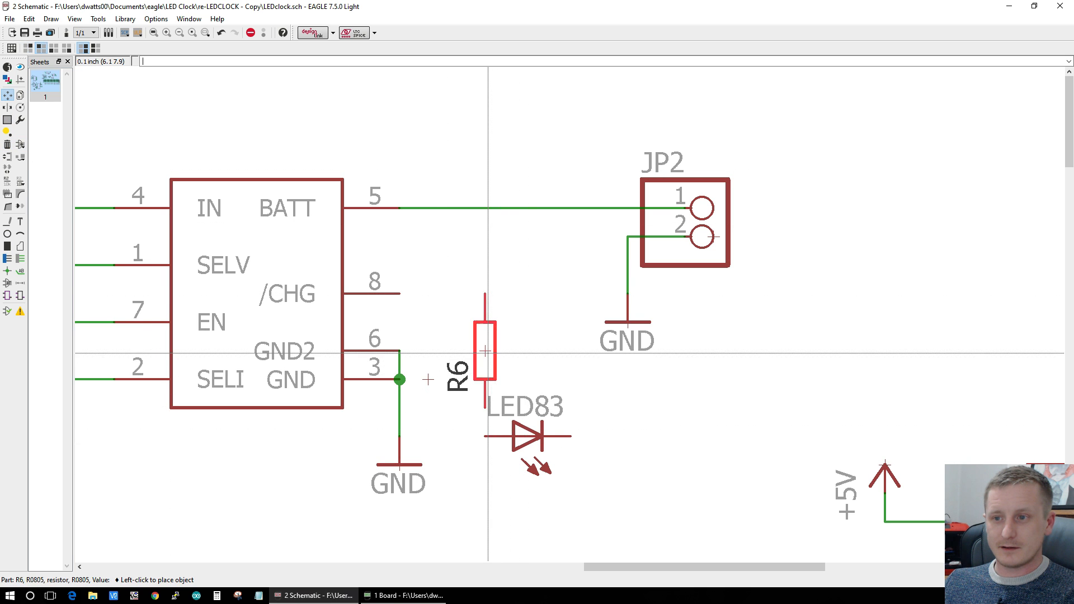
pyautogui.scroll(-4, 399, 358)
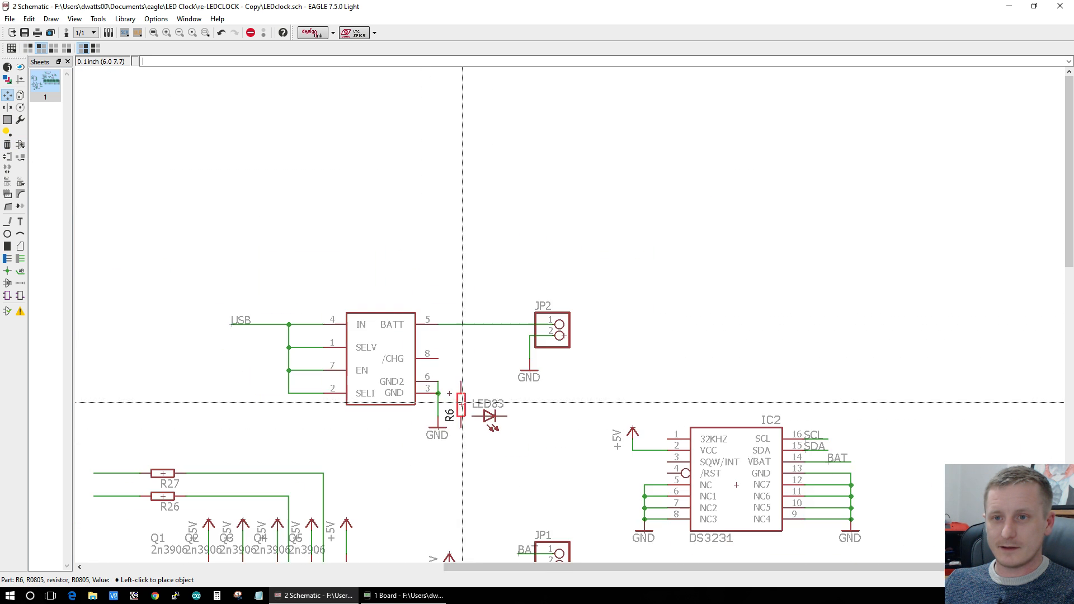
pyautogui.scroll(3, 458, 408)
pyautogui.click(333, 339)
pyautogui.click(647, 520)
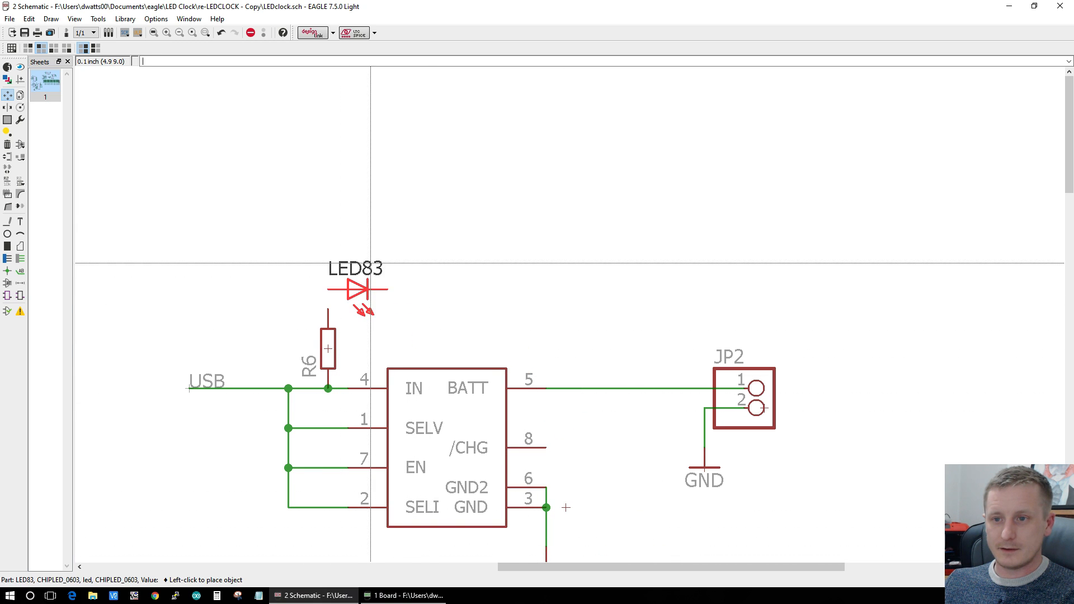
pyautogui.click(373, 254)
# Step: Draw a net from LED83's anode to R6, plus short open-ended nets from LED83's cathode and the charger's /CHG pin
pyautogui.click(20, 258)
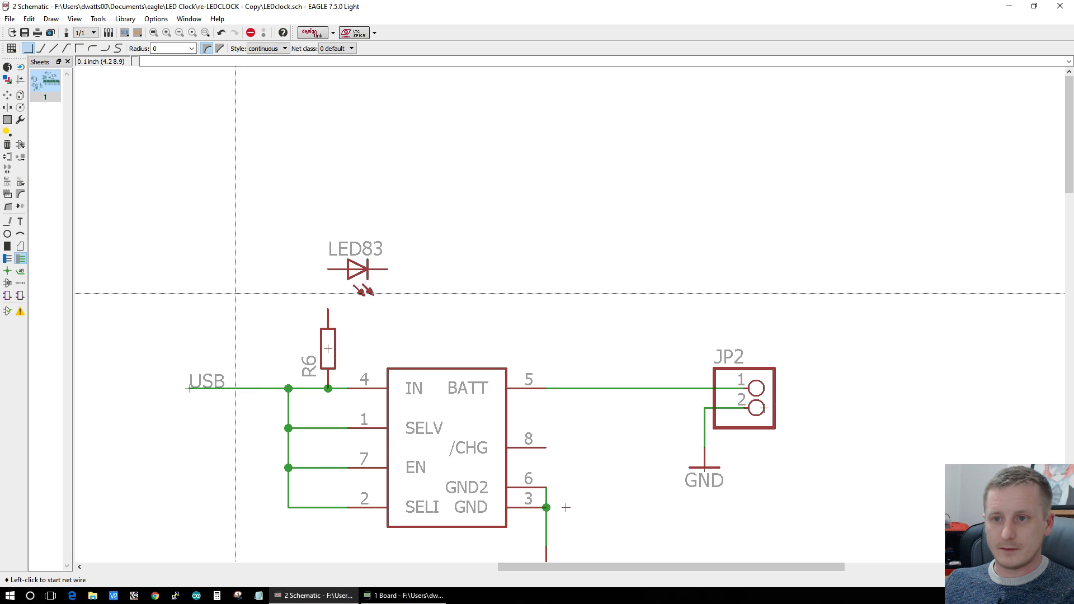
pyautogui.click(326, 270)
pyautogui.click(328, 303)
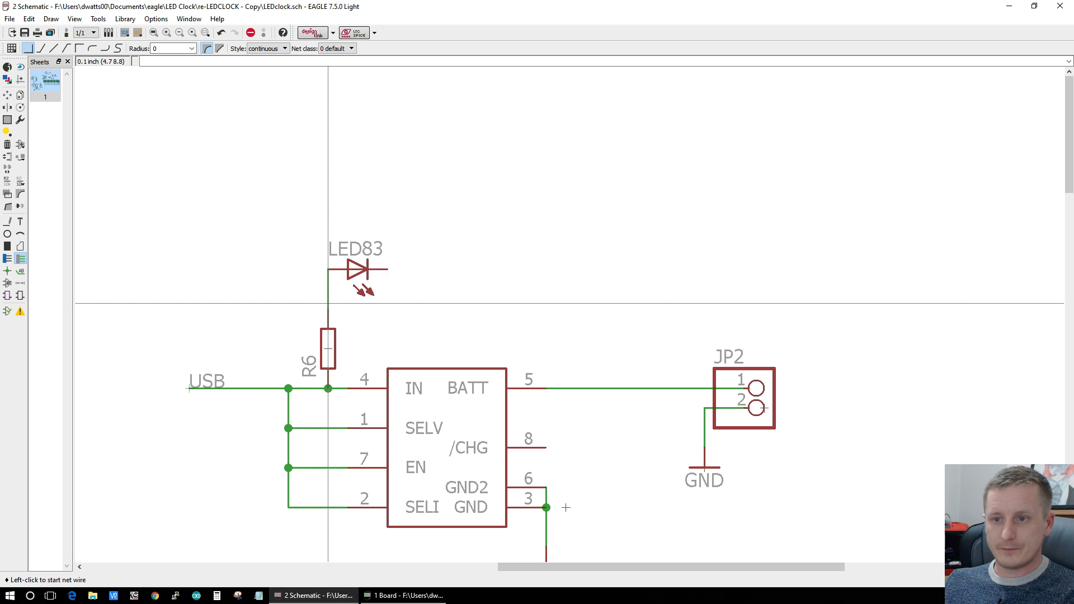
pyautogui.click(391, 269)
pyautogui.doubleClick(447, 269)
pyautogui.click(548, 449)
pyautogui.doubleClick(605, 447)
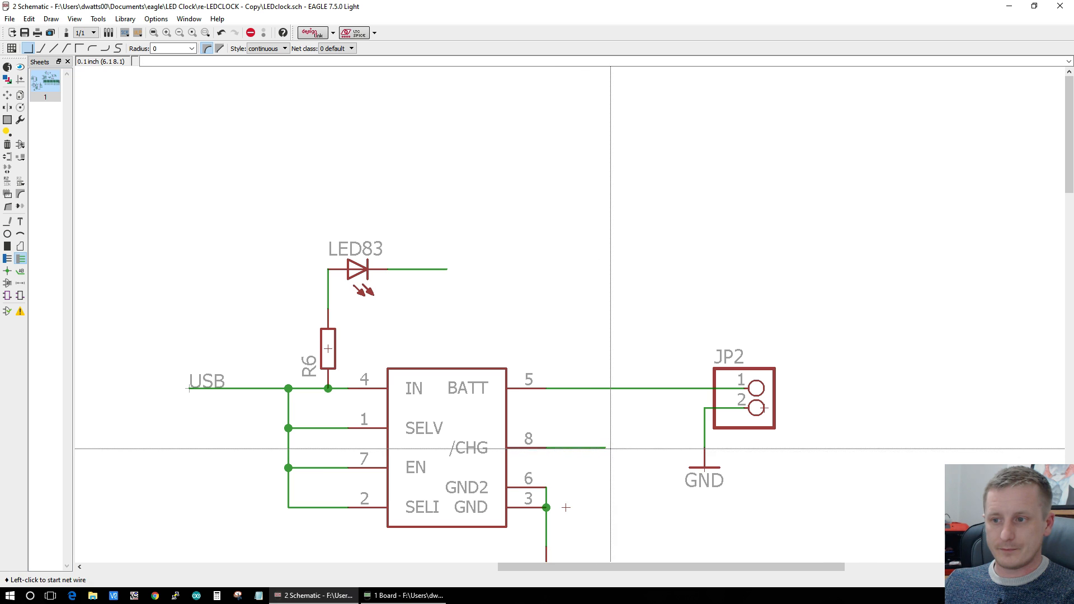
# Step: Add net labels to the open-ended nets at the /CHG pin and LED83's cathode
pyautogui.click(22, 273)
pyautogui.click(598, 447)
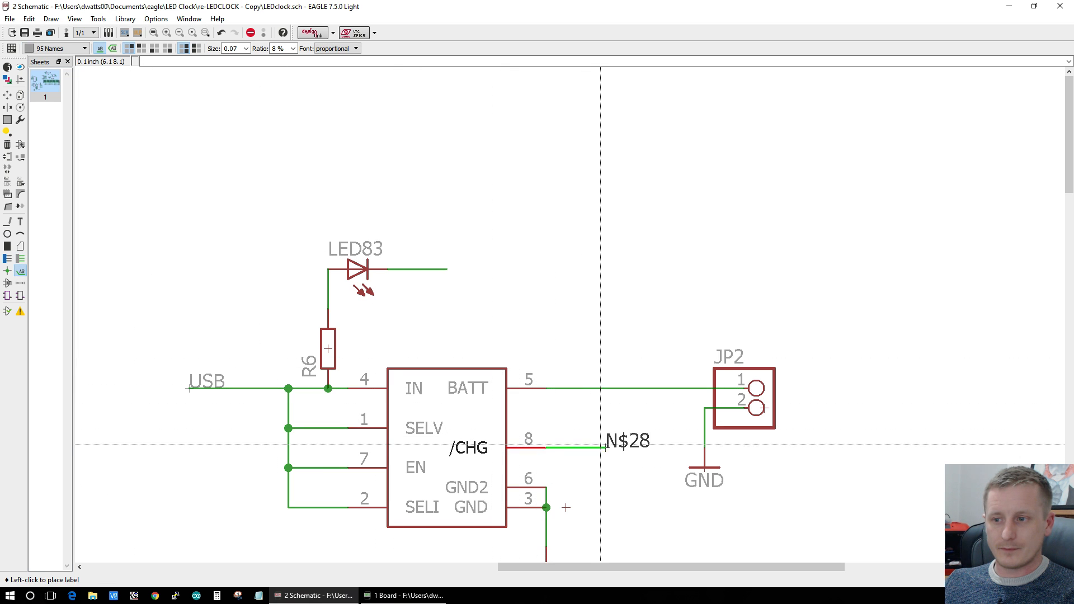
pyautogui.click(573, 449)
pyautogui.click(419, 269)
# Step: Rename the nets at LED83's cathode and the /CHG pin as CHRG and connect them
pyautogui.rightClick(429, 269)
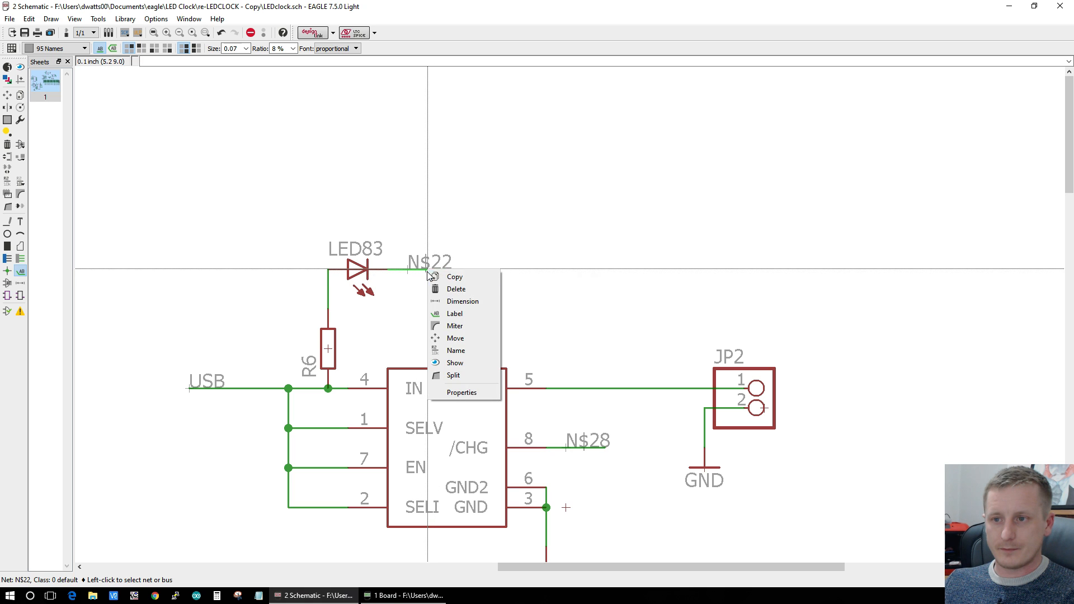
pyautogui.click(468, 355)
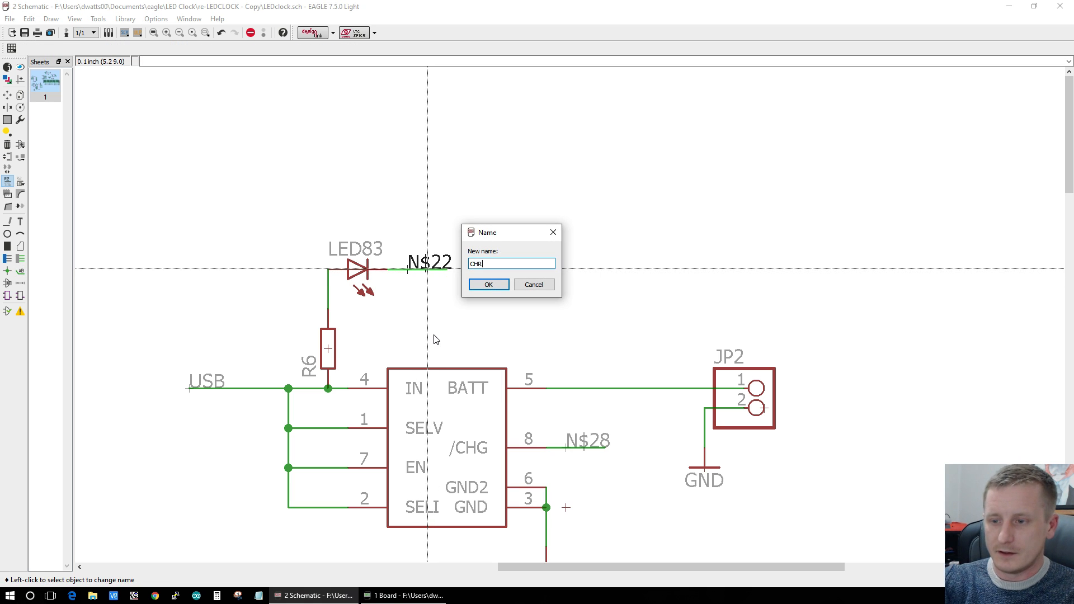
pyautogui.press('Return')
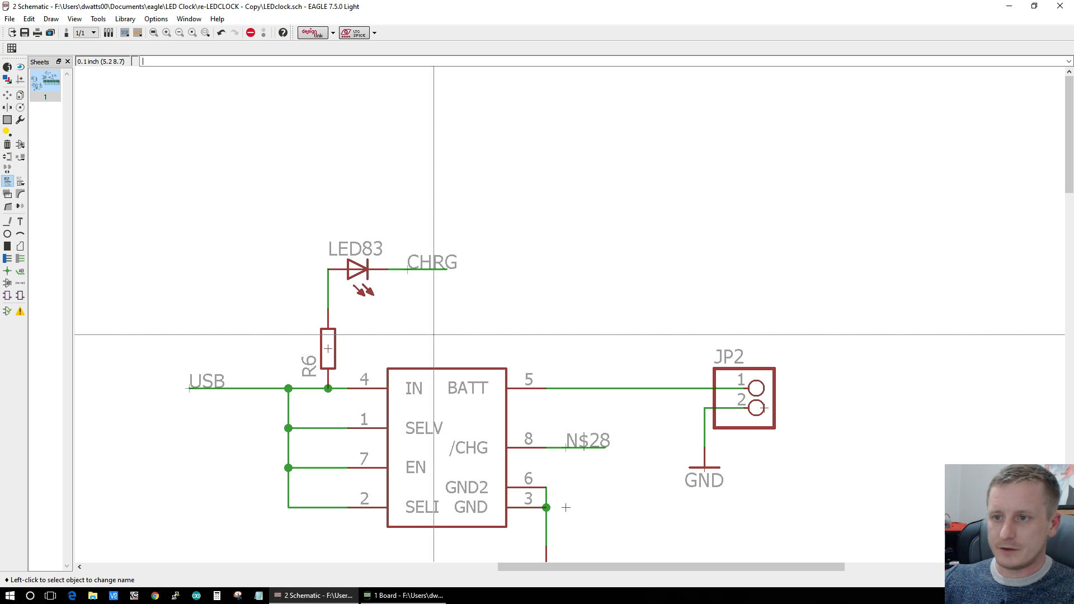
pyautogui.rightClick(580, 442)
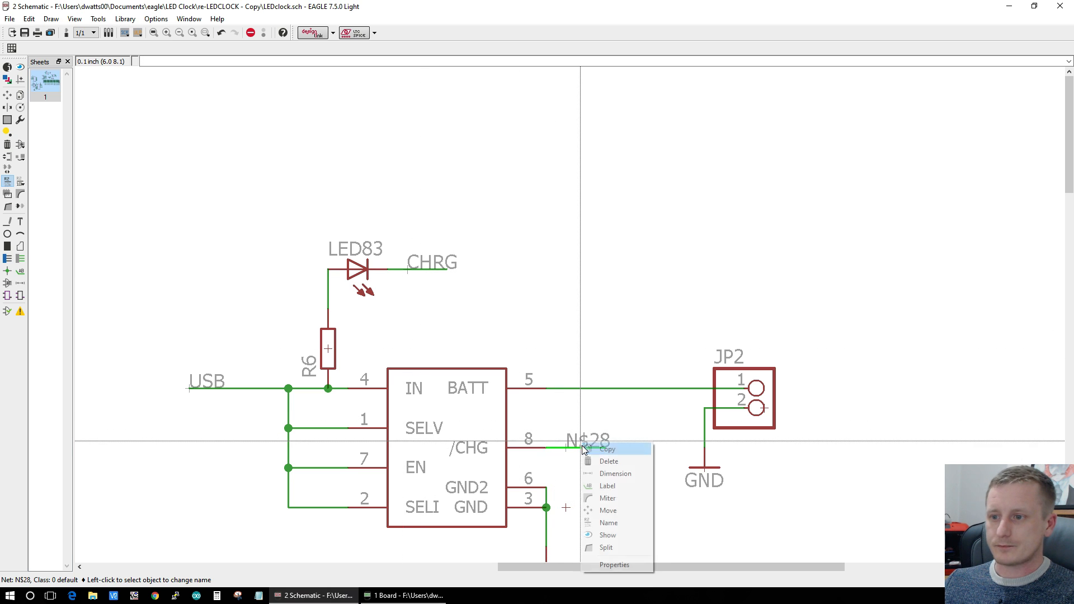
pyautogui.click(632, 522)
pyautogui.write('CHRG')
pyautogui.press('Return')
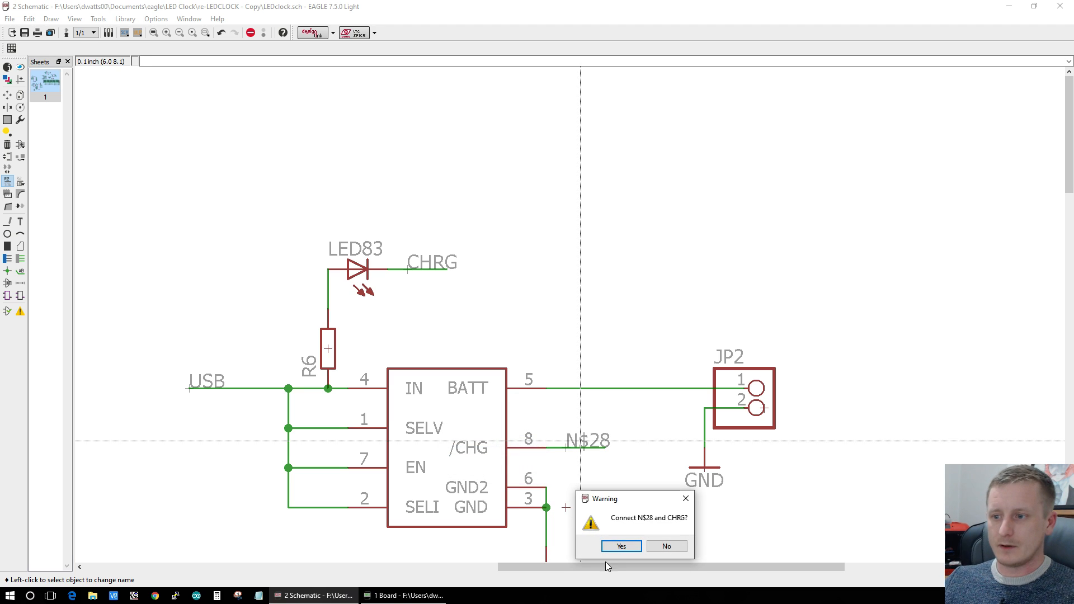
pyautogui.click(609, 549)
# Step: Switch to the board, rotate R6 to 270 degrees and place it just above LED83
pyautogui.click(381, 596)
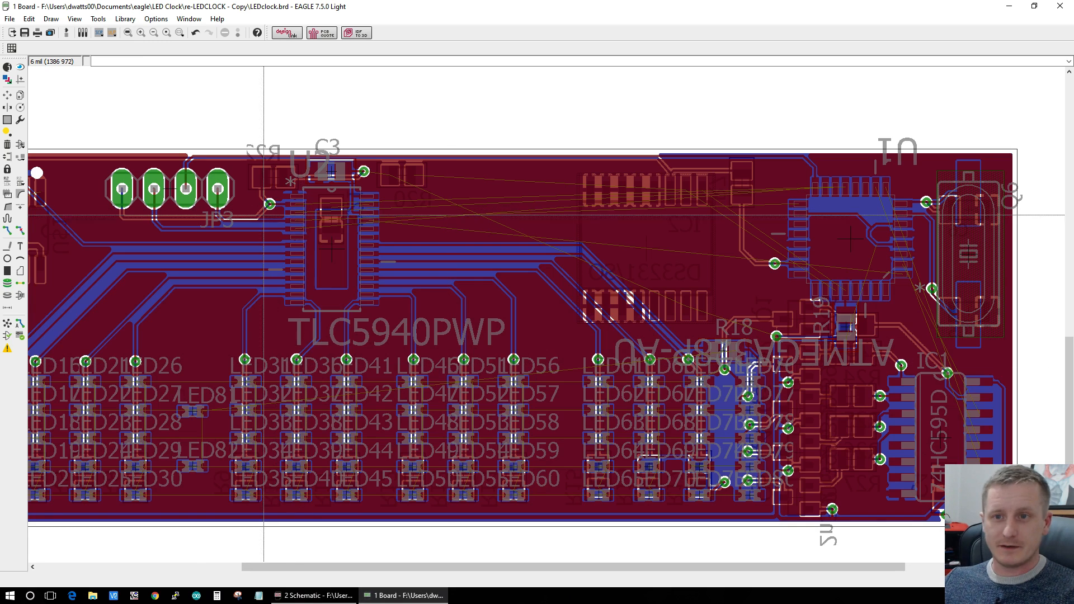
pyautogui.scroll(-2, 112, 213)
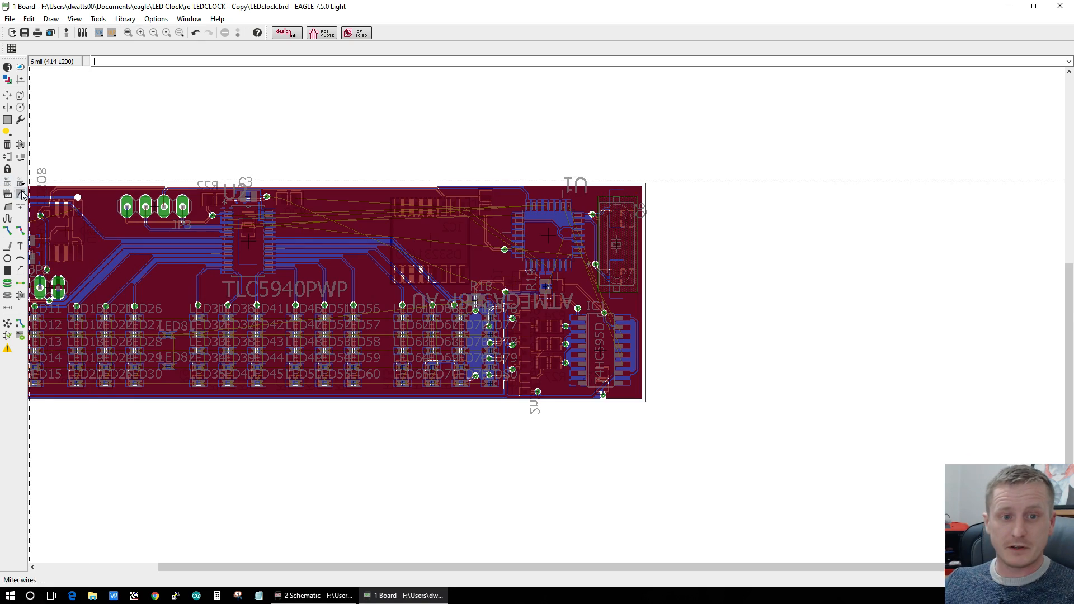
pyautogui.scroll(4, 59, 207)
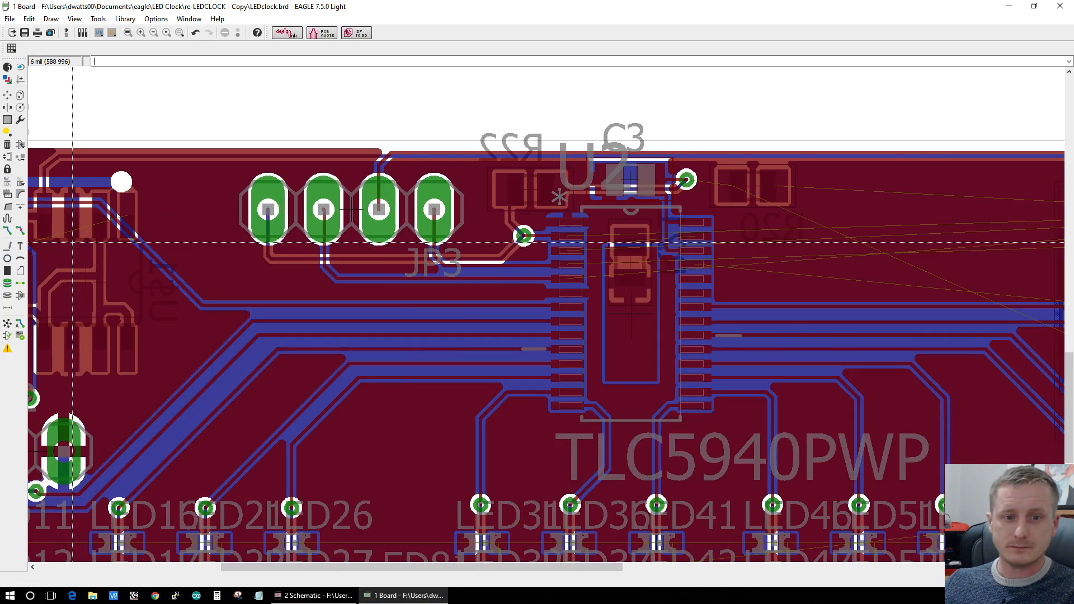
pyautogui.scroll(2, 72, 242)
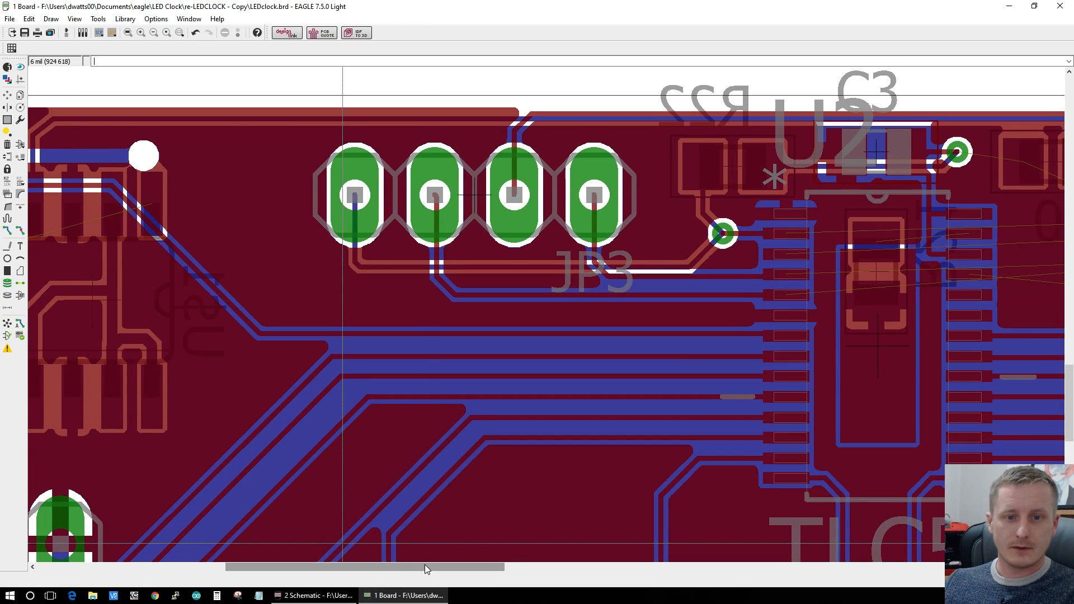
pyautogui.moveTo(477, 573); pyautogui.dragTo(344, 569)
pyautogui.scroll(2, 225, 234)
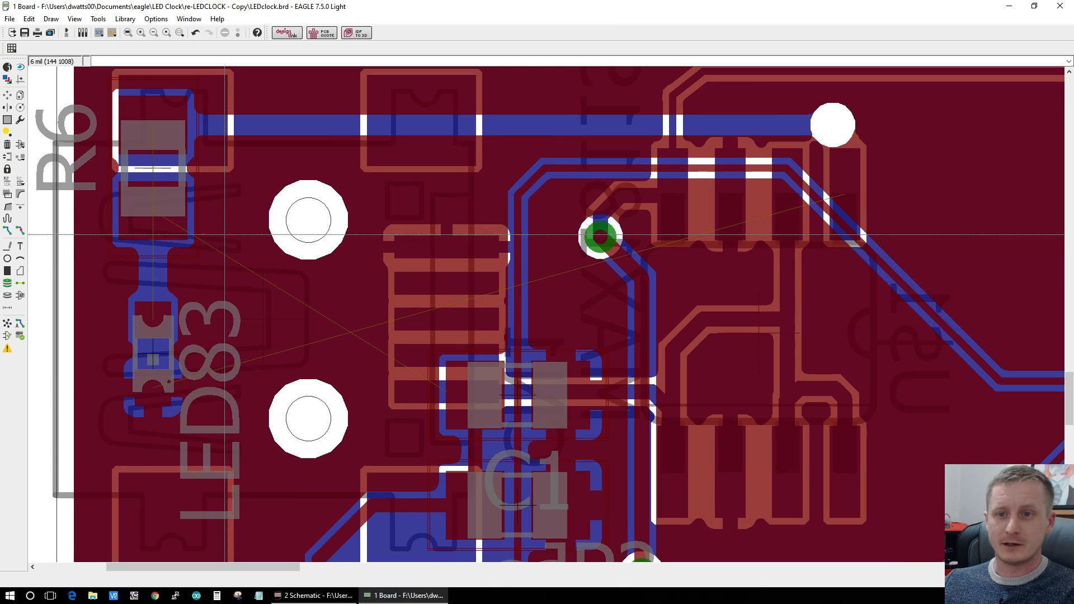
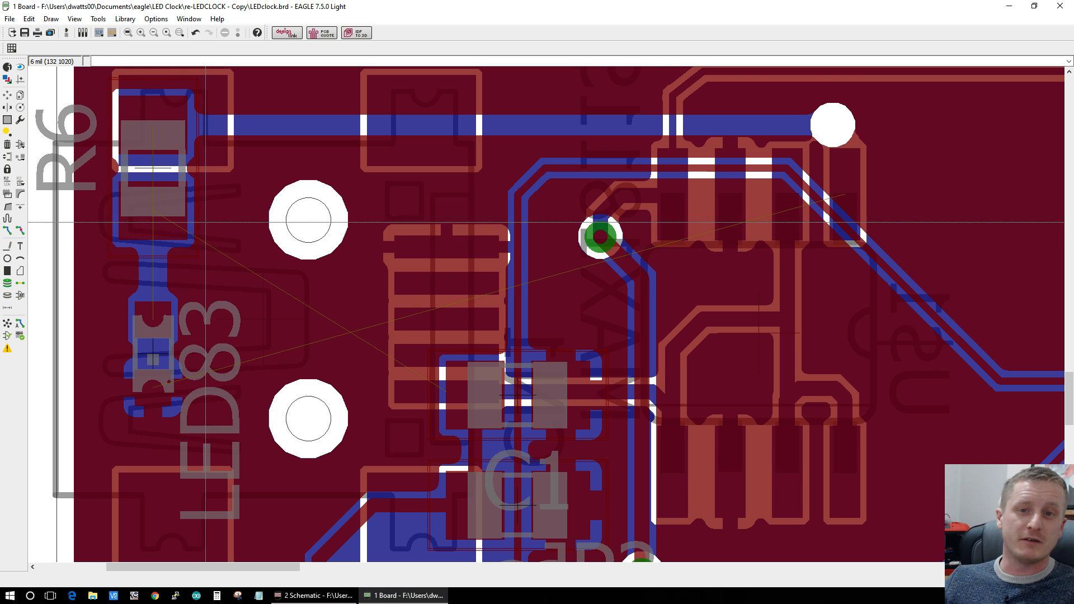
pyautogui.click(13, 234)
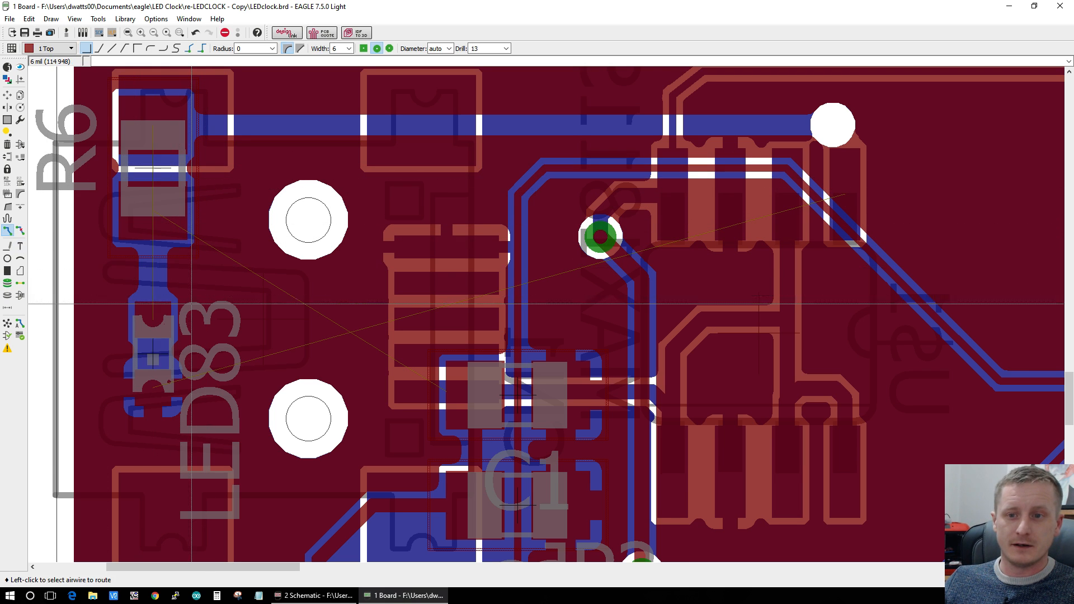
pyautogui.click(8, 96)
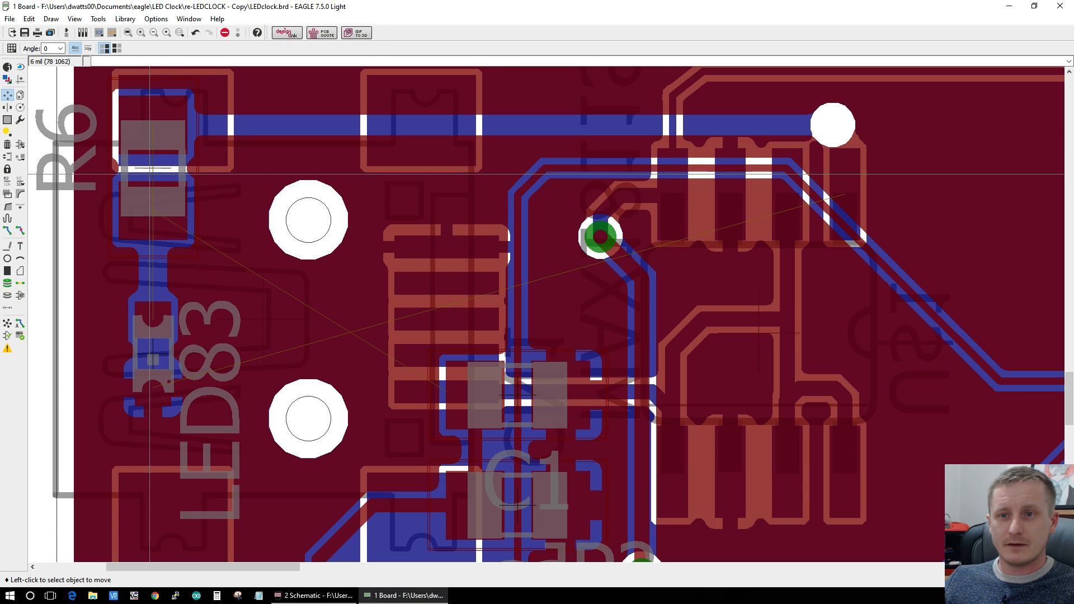
pyautogui.click(153, 159)
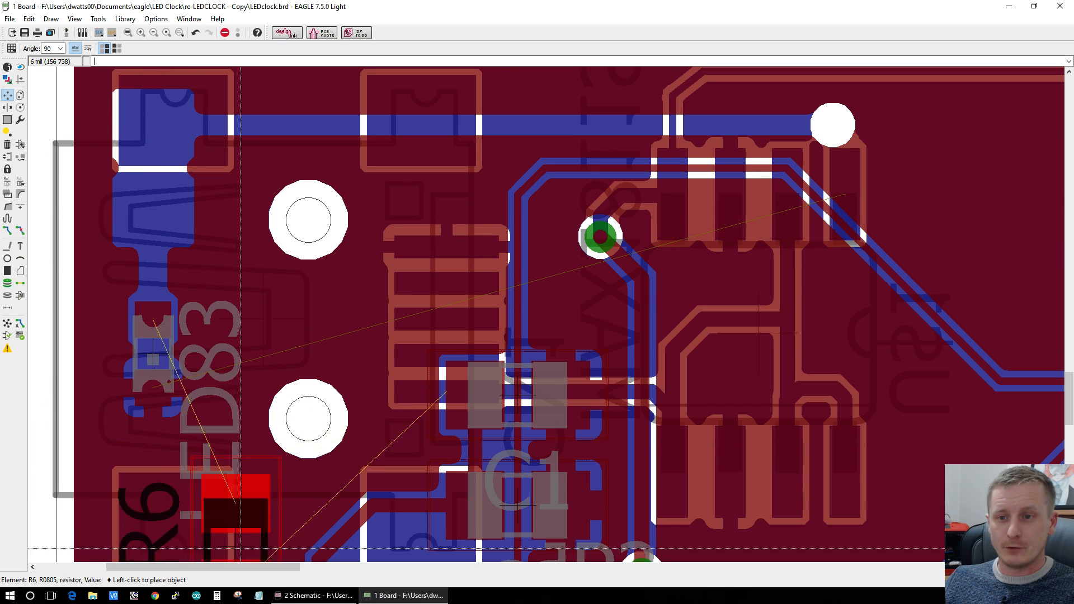
pyautogui.rightClick(197, 362)
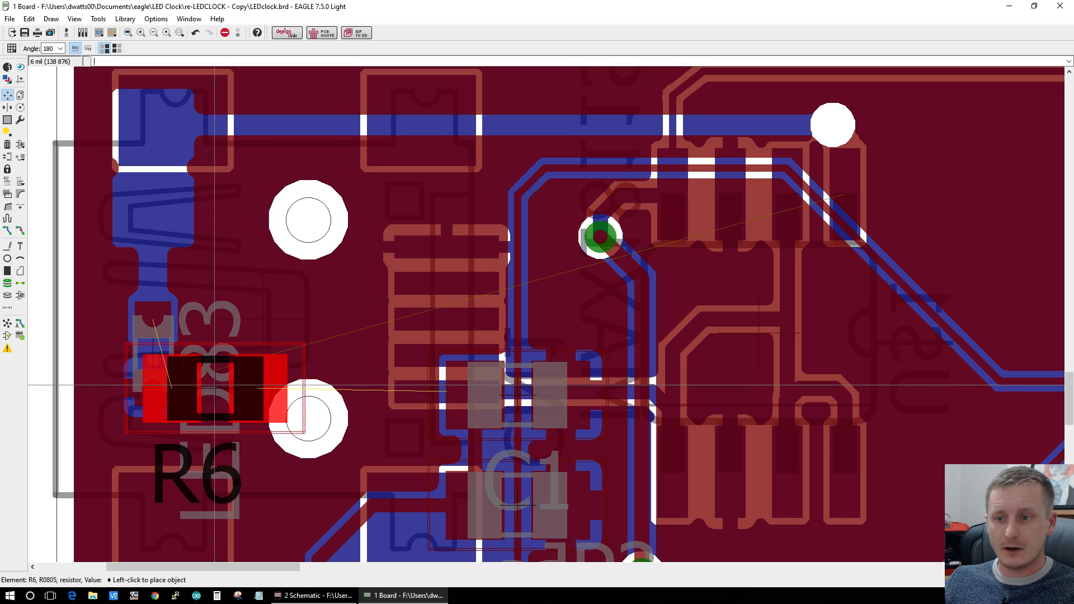
pyautogui.rightClick(179, 387)
pyautogui.rightClick(168, 386)
pyautogui.rightClick(167, 386)
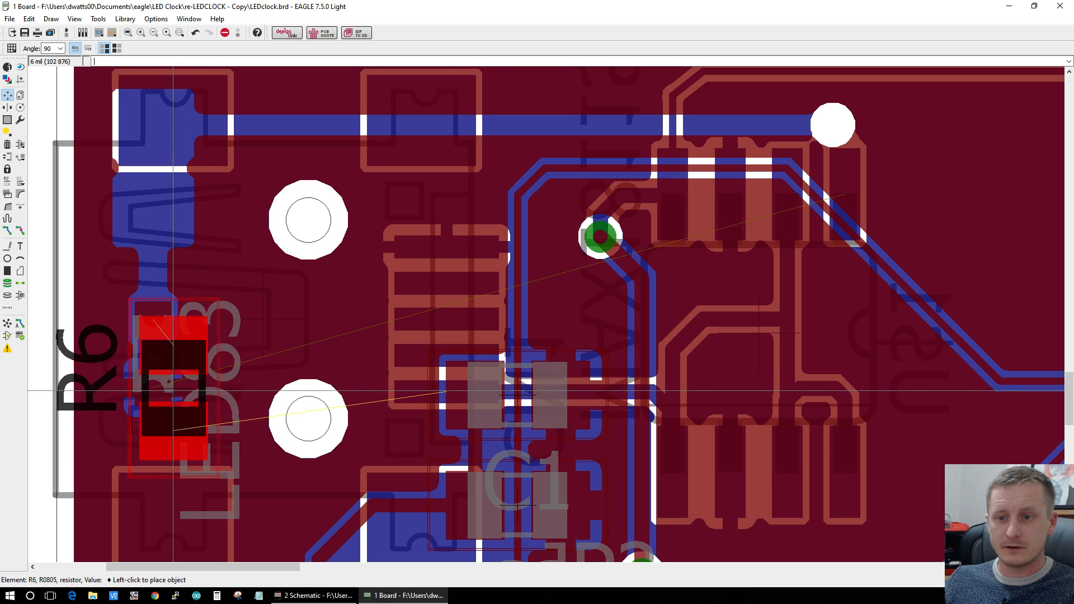
pyautogui.scroll(-2, 151, 493)
pyautogui.scroll(2, 134, 336)
pyautogui.rightClick(144, 202)
pyautogui.rightClick(166, 260)
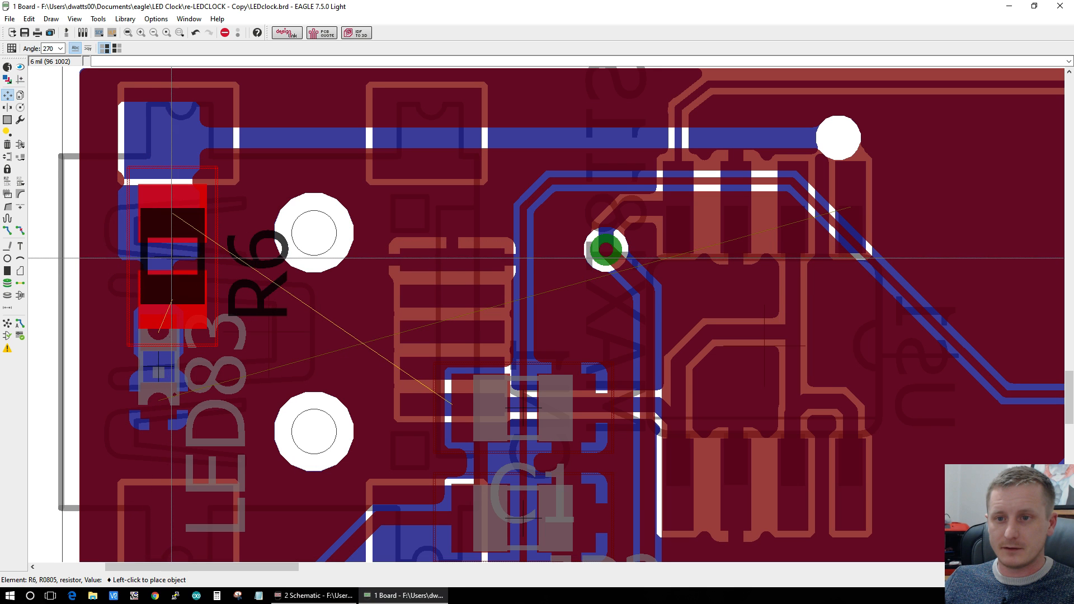
pyautogui.click(168, 256)
# Step: Move LED83 to the space between the mounting hole and the JP3 header, rotated to 90 degrees
pyautogui.click(164, 387)
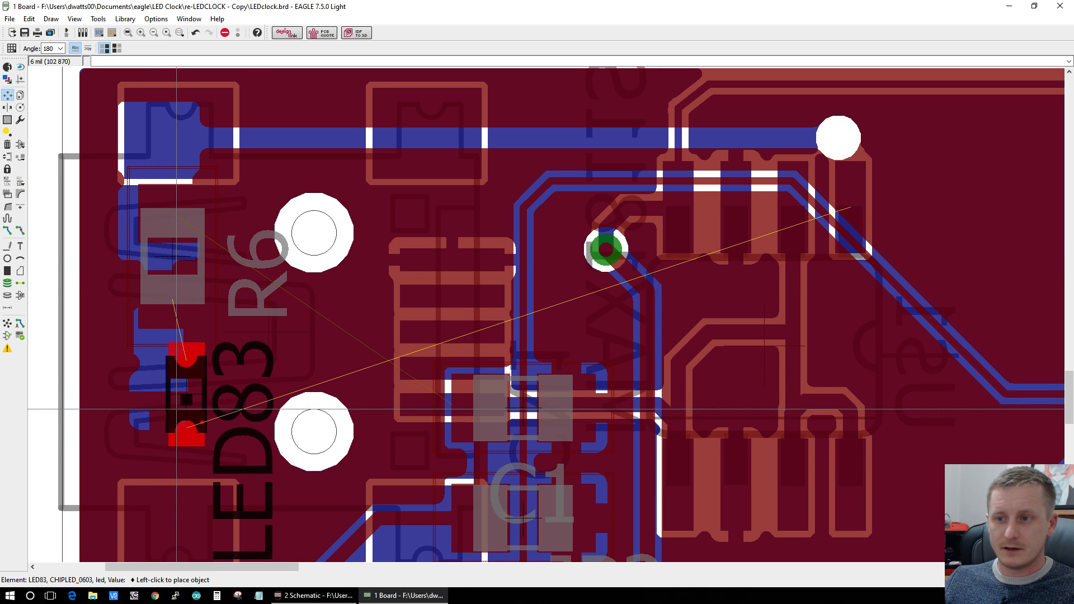
pyautogui.scroll(-3, 171, 403)
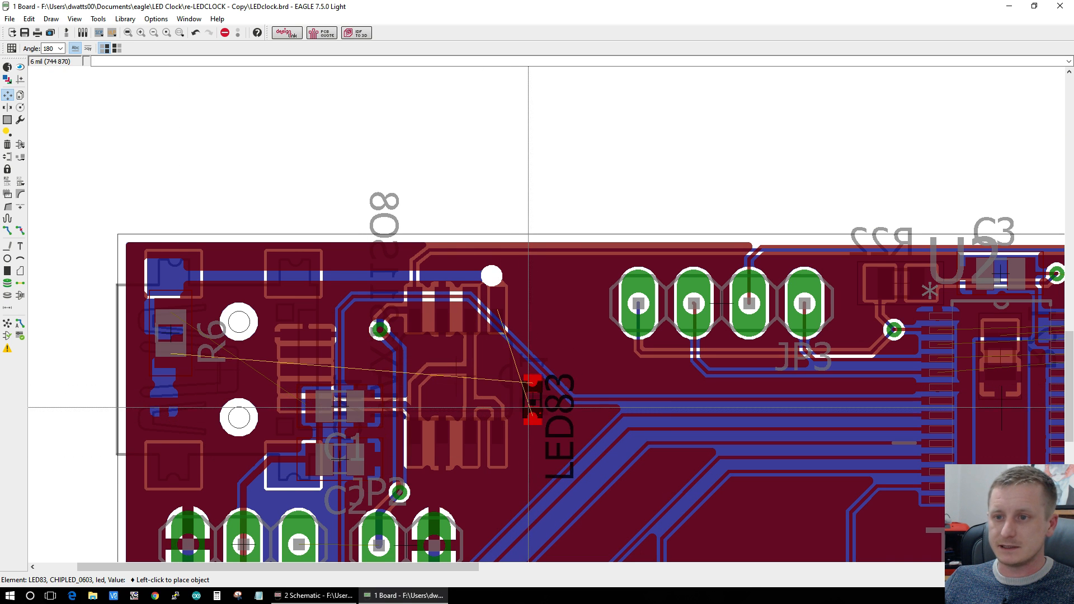
pyautogui.scroll(2, 519, 415)
pyautogui.scroll(-2, 517, 411)
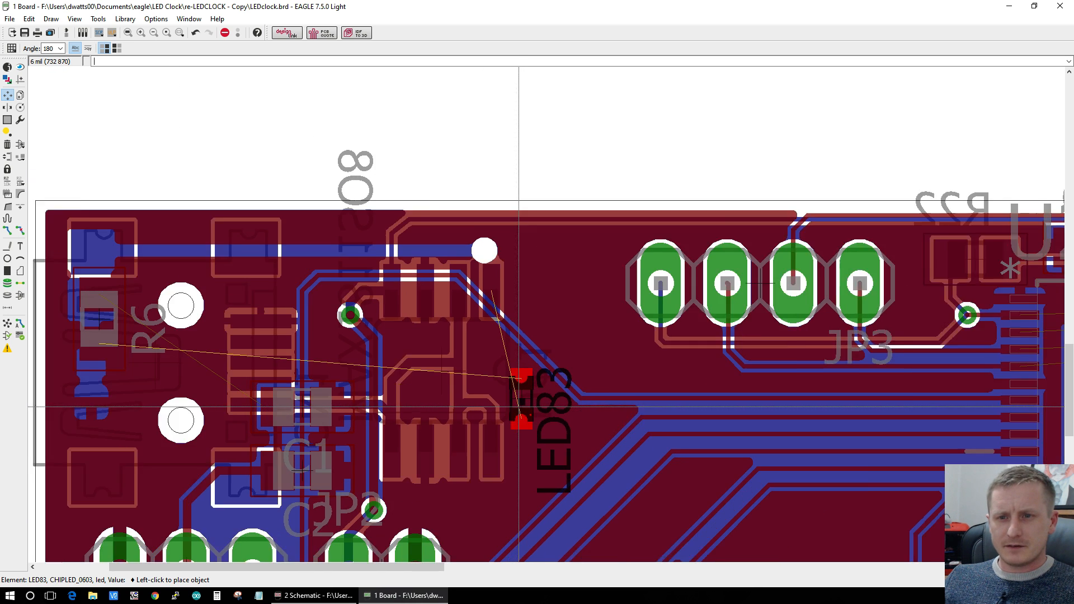
pyautogui.rightClick(547, 296)
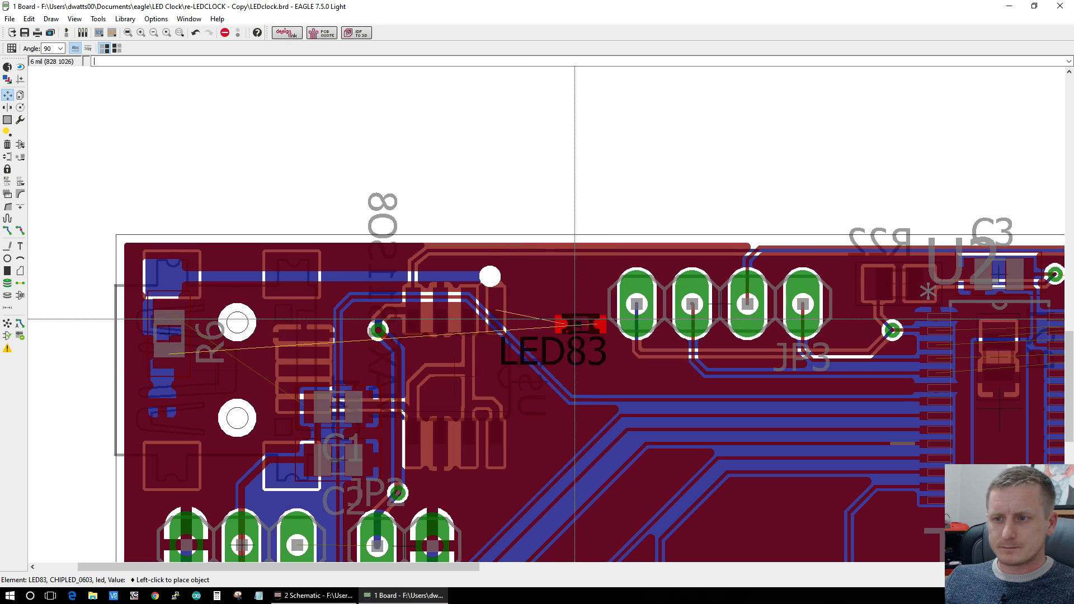
pyautogui.click(545, 278)
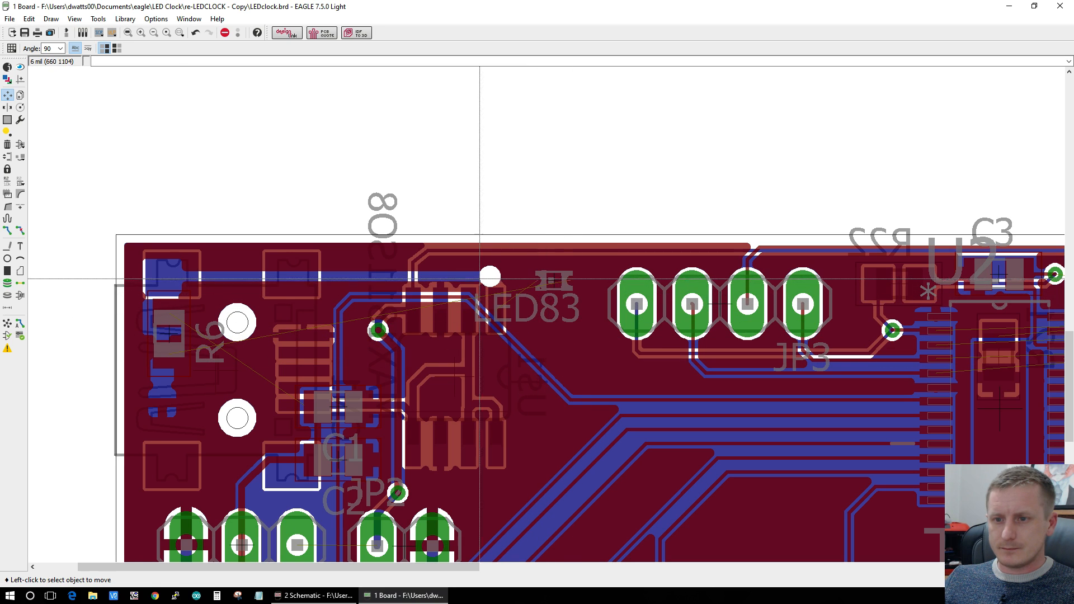
# Step: Move R6 away from the board's left end to the open area below LED83, beside the charger IC
pyautogui.click(168, 335)
pyautogui.scroll(3, 654, 347)
pyautogui.scroll(1, 487, 379)
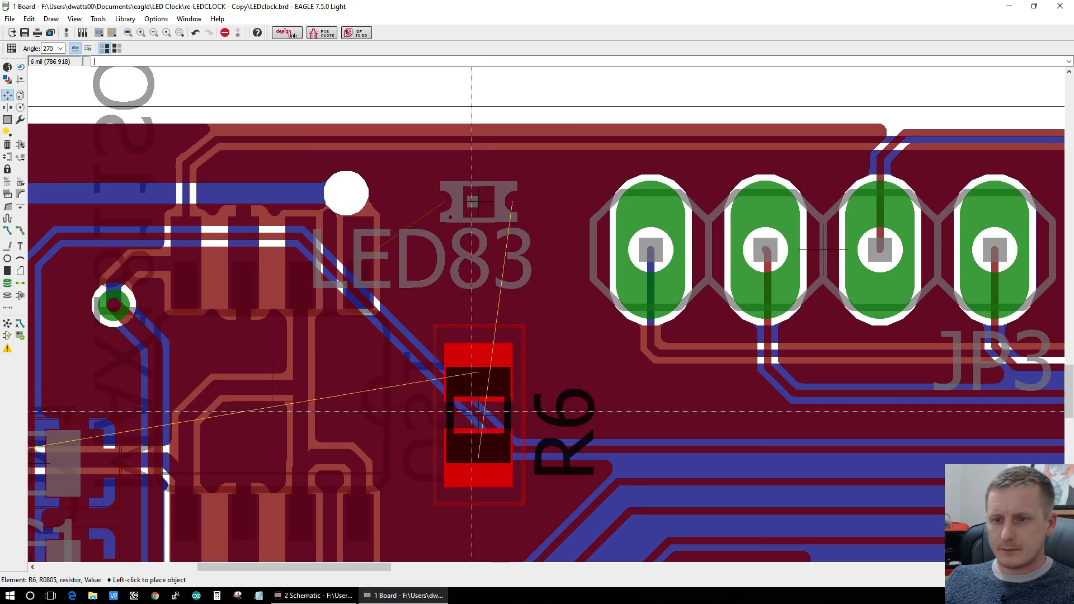
pyautogui.scroll(-4, 468, 420)
pyautogui.scroll(2, 462, 425)
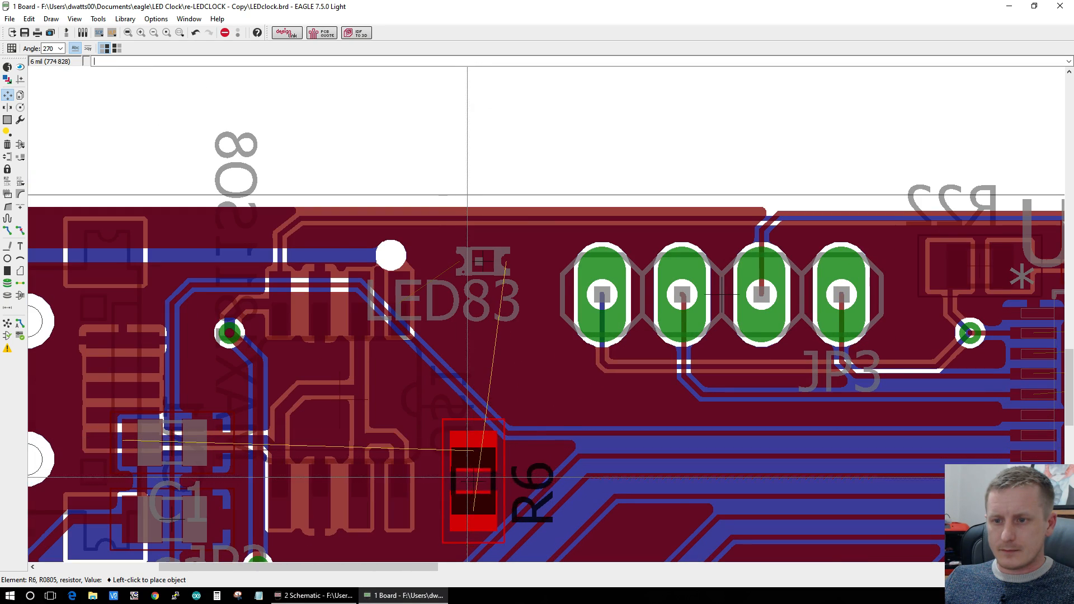
pyautogui.scroll(-4, 485, 427)
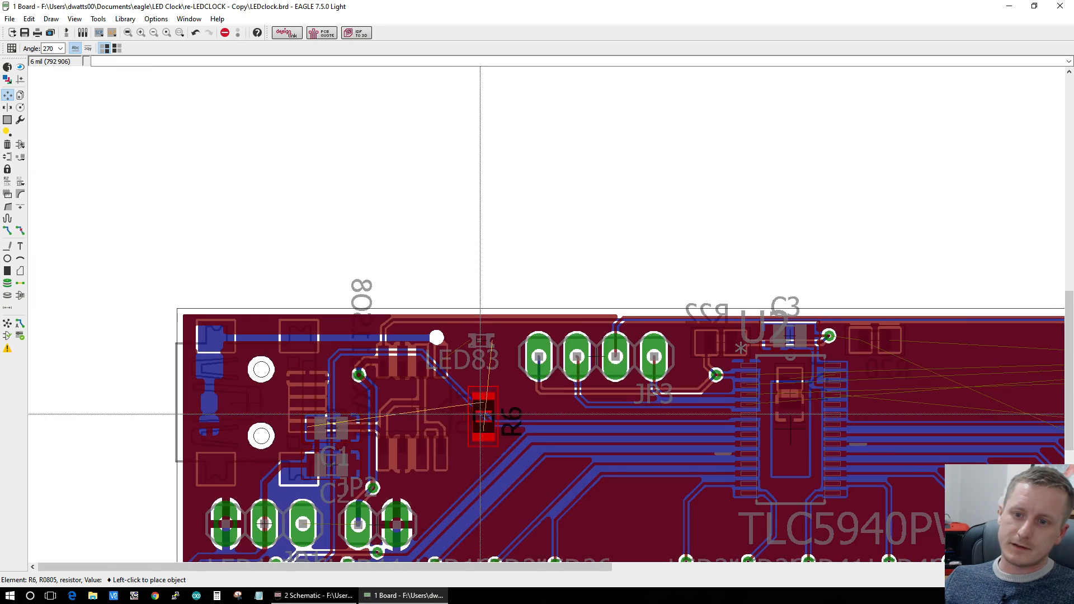
pyautogui.scroll(2, 463, 470)
pyautogui.scroll(2, 463, 470)
pyautogui.scroll(-3, 462, 503)
pyautogui.scroll(3, 456, 525)
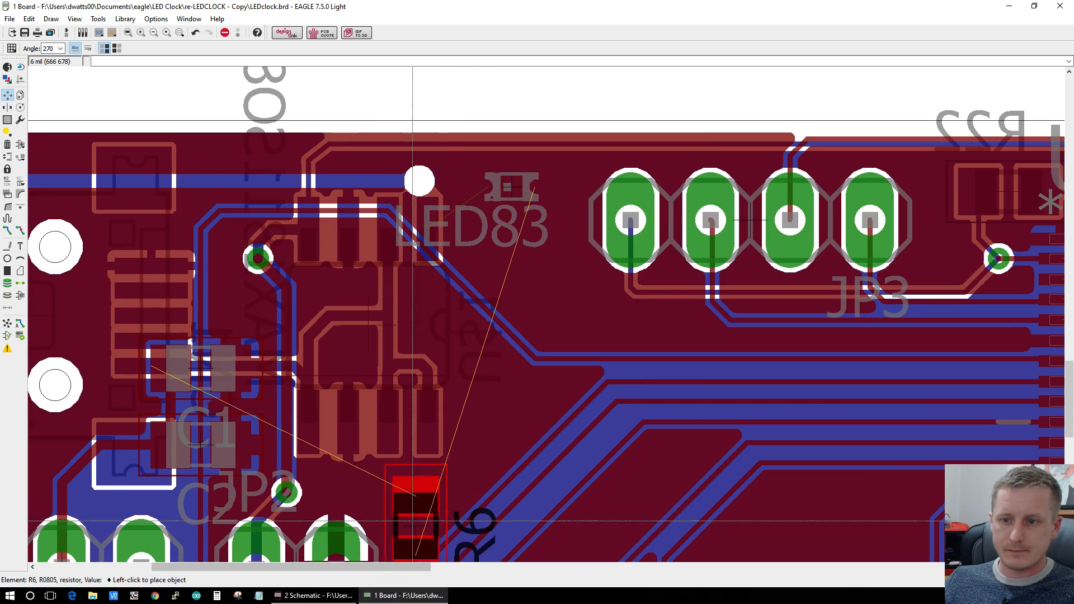
pyautogui.scroll(-1, 417, 520)
pyautogui.scroll(1, 414, 519)
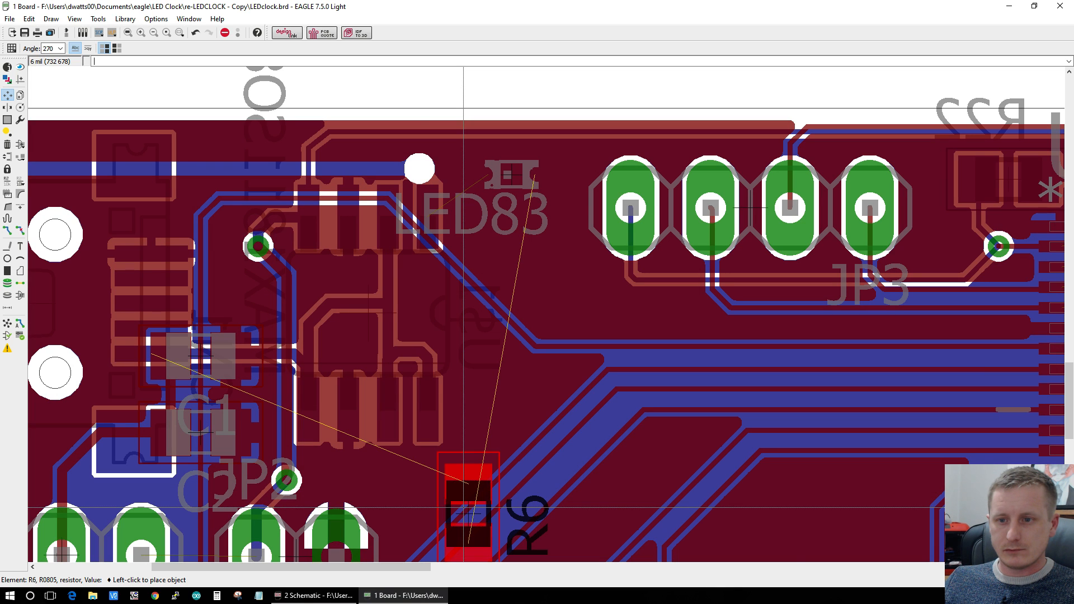
pyautogui.scroll(-3, 463, 506)
pyautogui.scroll(3, 467, 497)
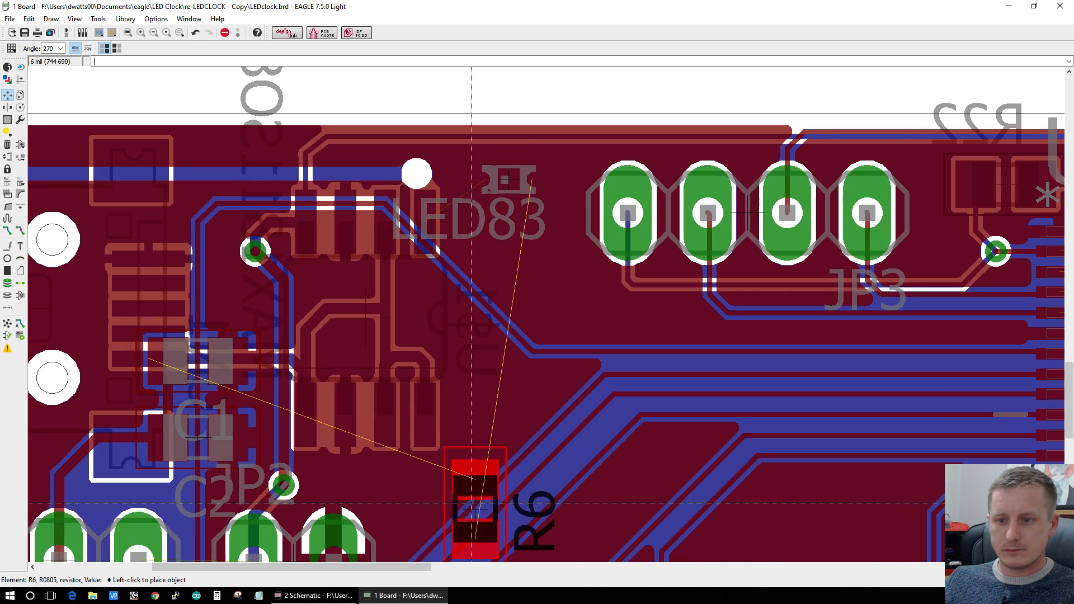
pyautogui.click(504, 399)
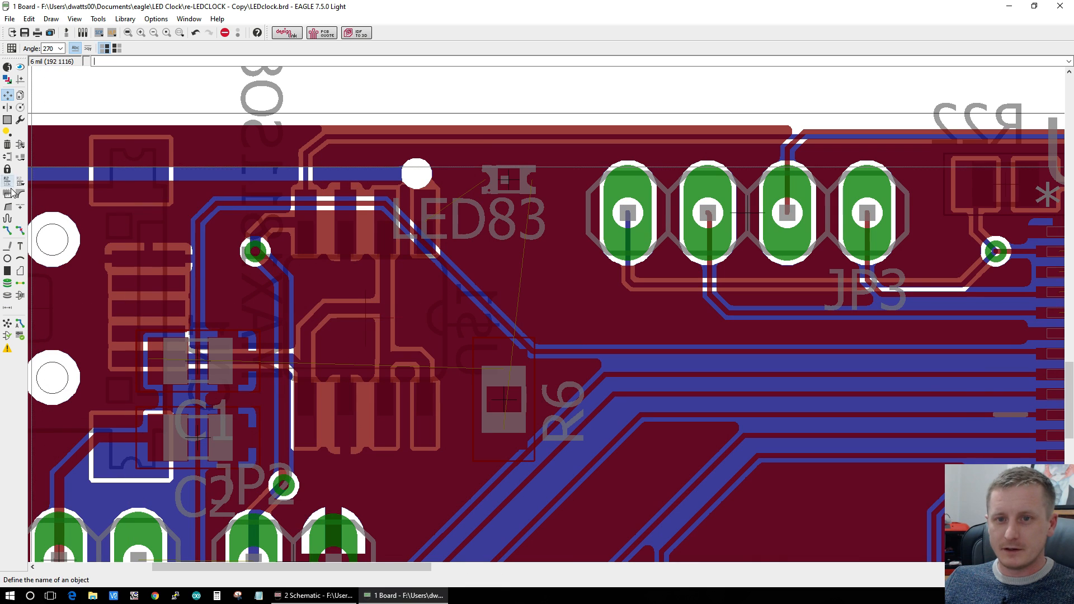
# Step: Rip up the BAT via and its connected trace segments above the JP2 header and refresh the ratsnest
pyautogui.click(280, 500)
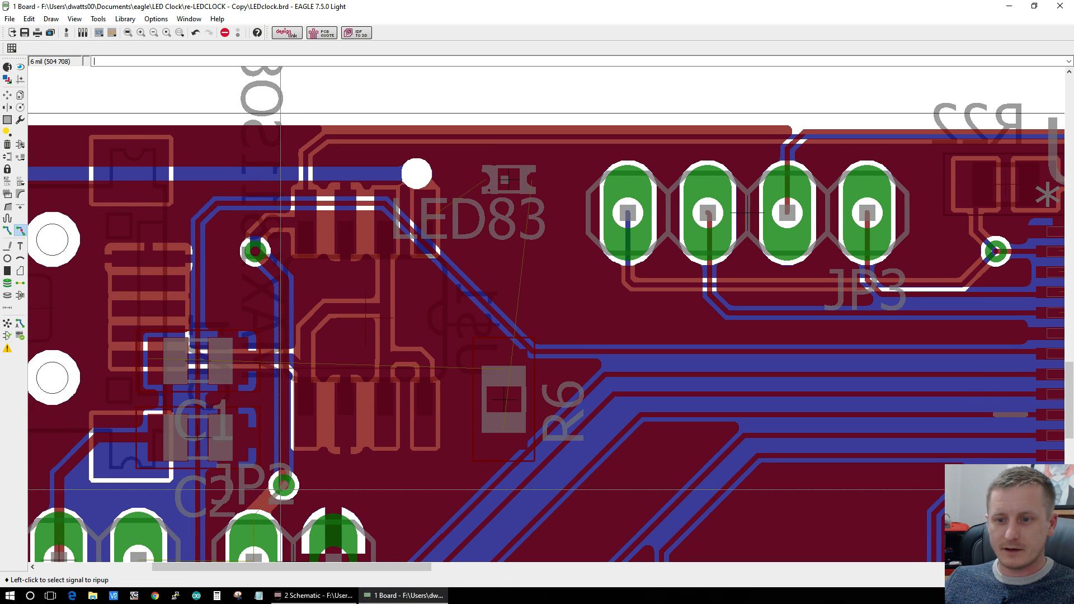
pyautogui.click(285, 487)
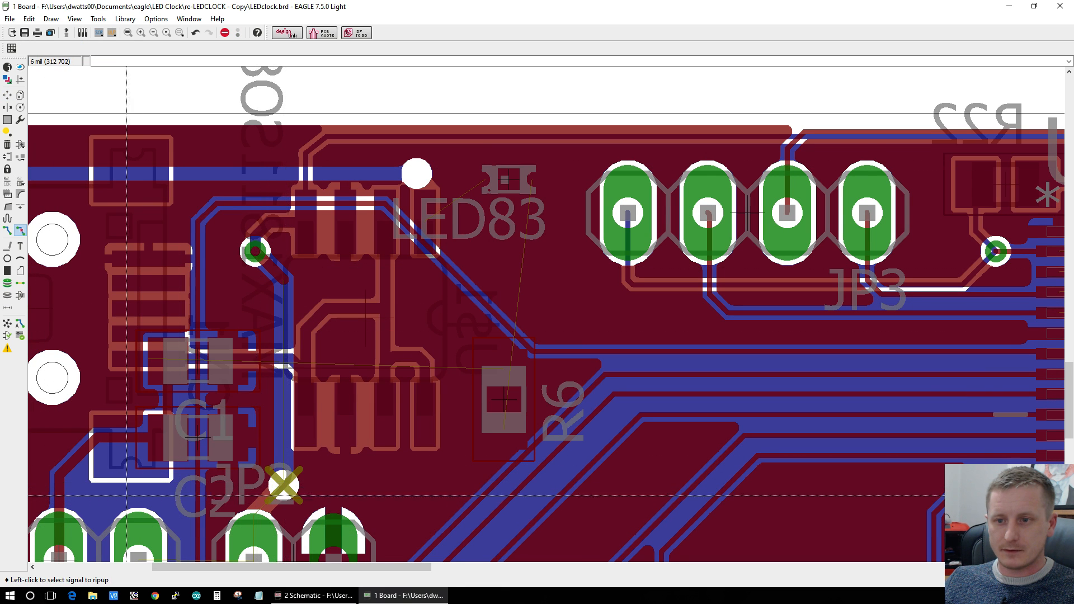
pyautogui.click(8, 327)
# Step: Mirror R6 to the bottom side of the board and recalculate the copper pours
pyautogui.click(8, 106)
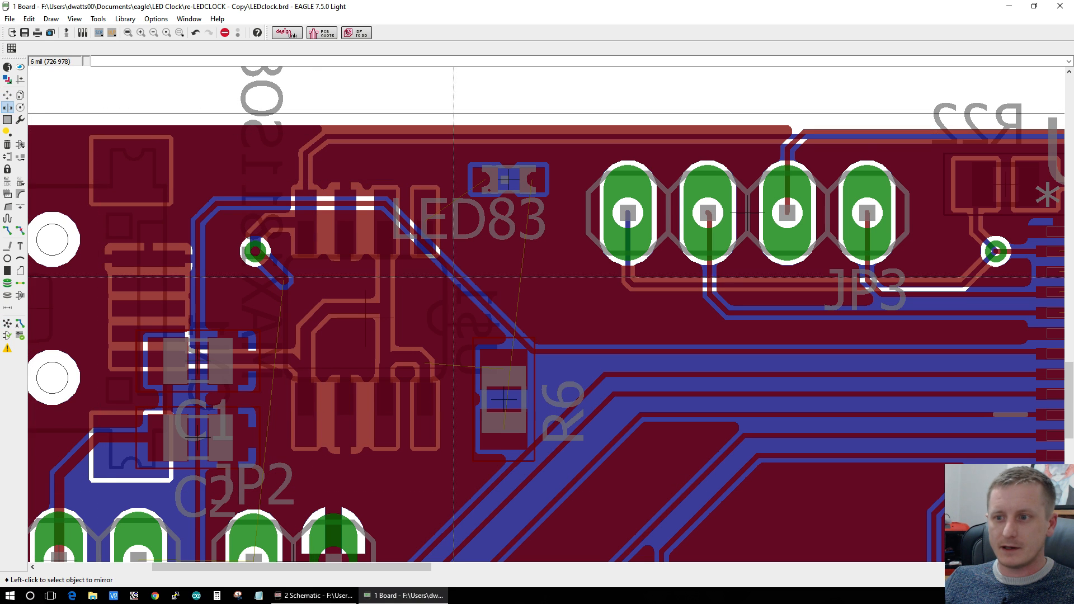
pyautogui.click(509, 400)
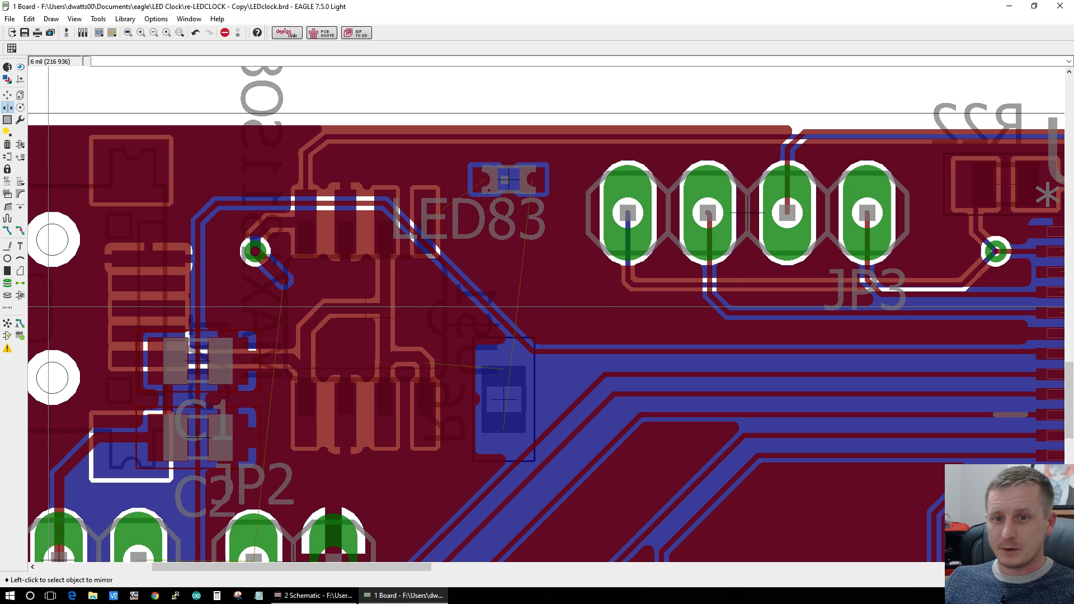
pyautogui.click(7, 324)
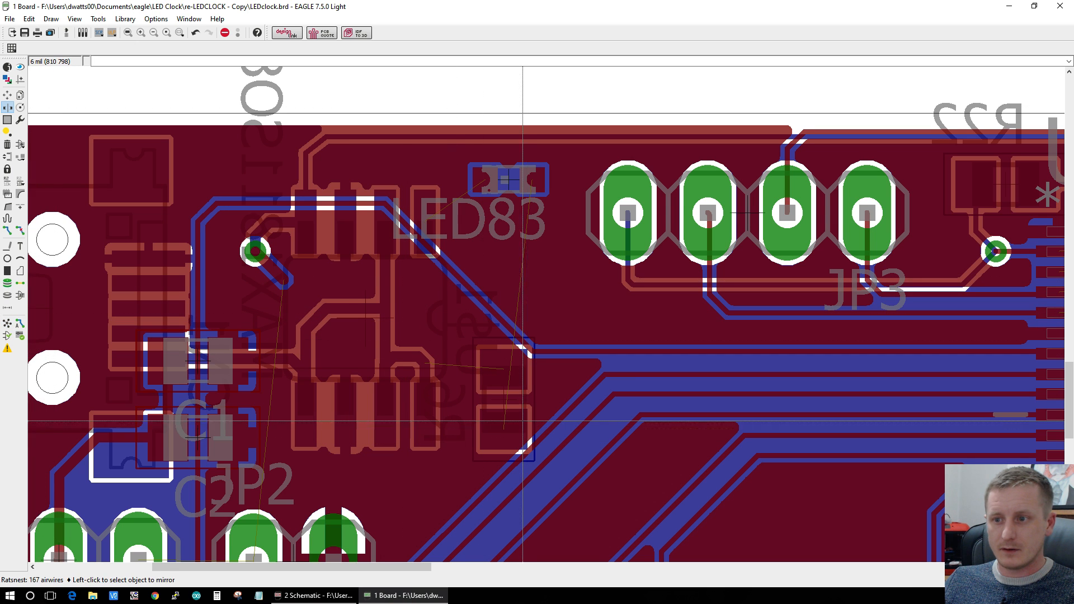
# Step: Rotate R6 to 90 degrees and move it up closer to LED83
pyautogui.click(7, 95)
pyautogui.click(504, 397)
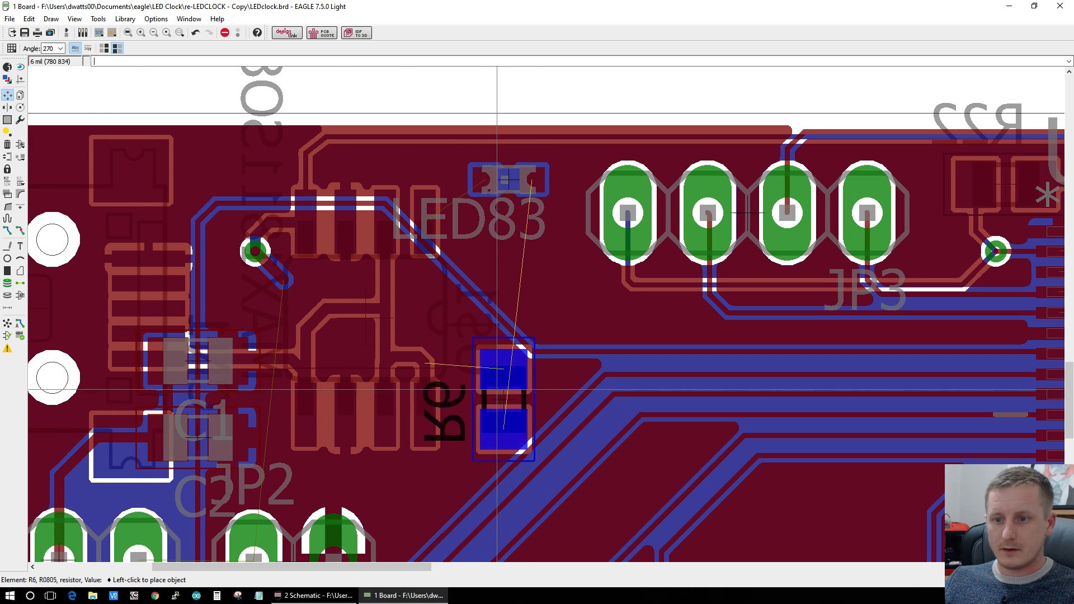
pyautogui.rightClick(500, 400)
pyautogui.rightClick(498, 391)
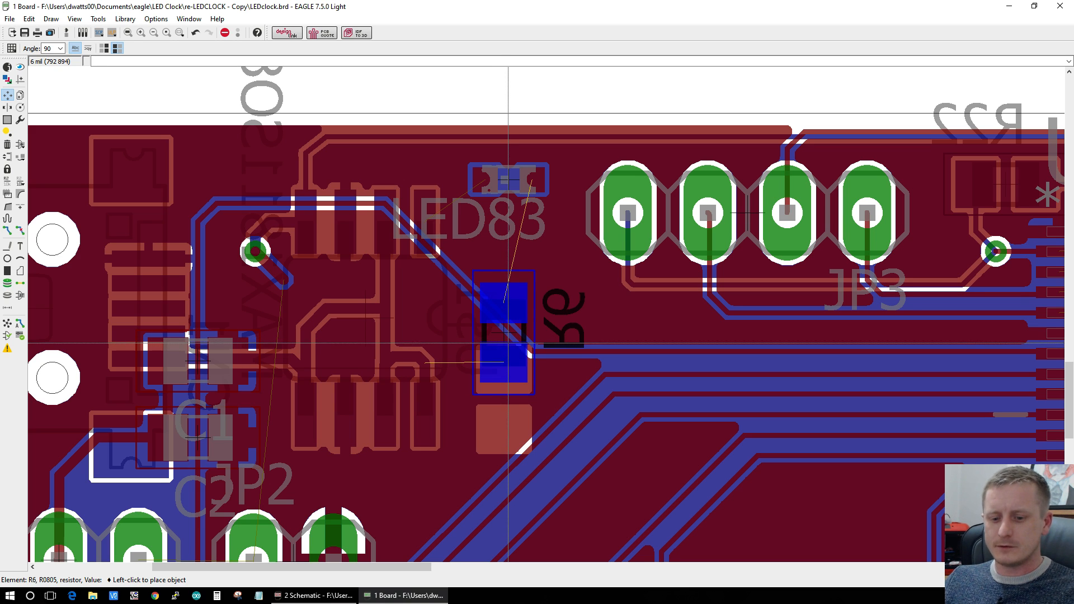
pyautogui.click(508, 343)
pyautogui.scroll(1, 290, 462)
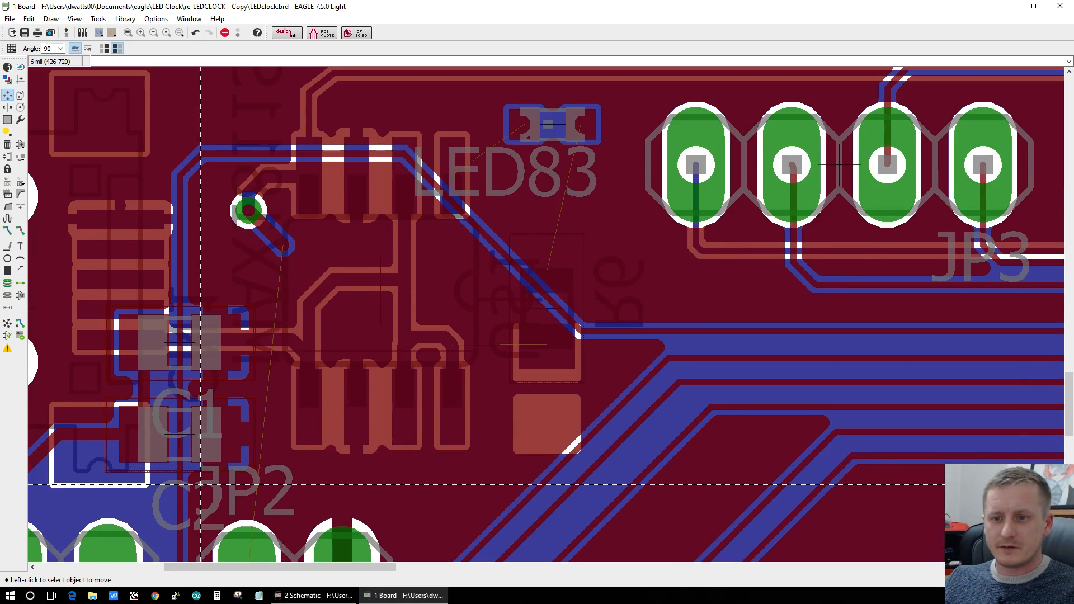
# Step: Route the BAT net on the Top layer at width 12 from the open trace end to JP2's pad and refresh the ratsnest
pyautogui.scroll(-2, 271, 448)
pyautogui.scroll(1, 143, 504)
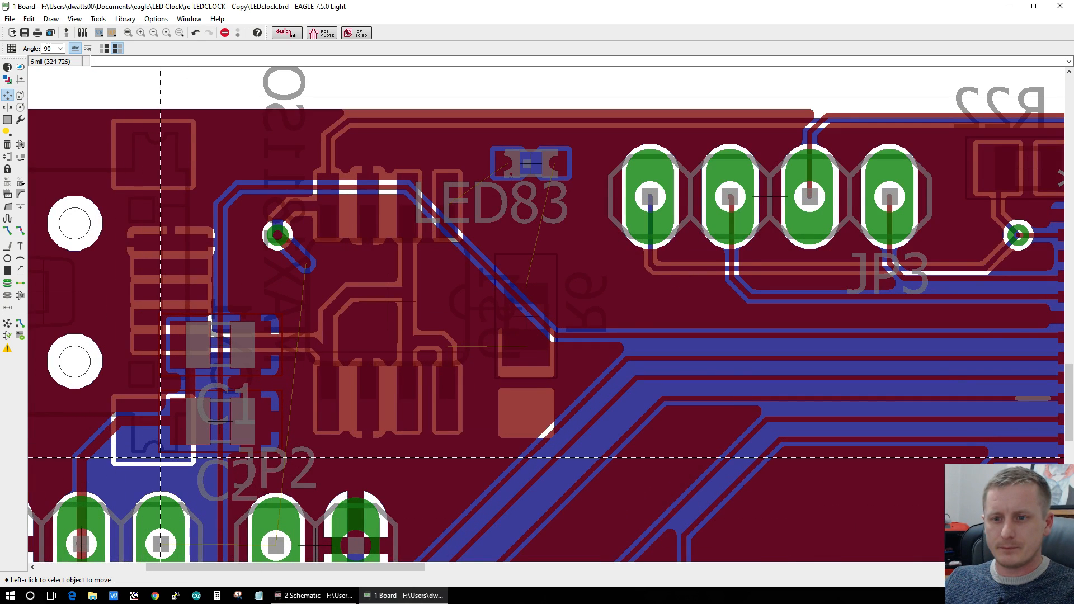
pyautogui.scroll(-1, 160, 458)
pyautogui.scroll(1, 160, 457)
pyautogui.click(8, 246)
pyautogui.click(8, 231)
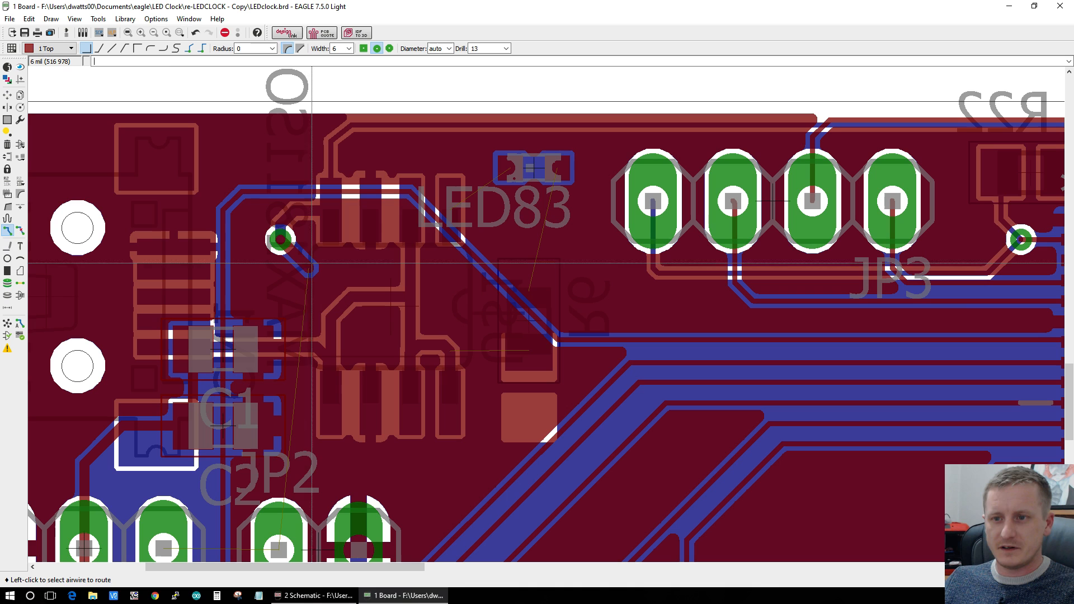
pyautogui.click(310, 265)
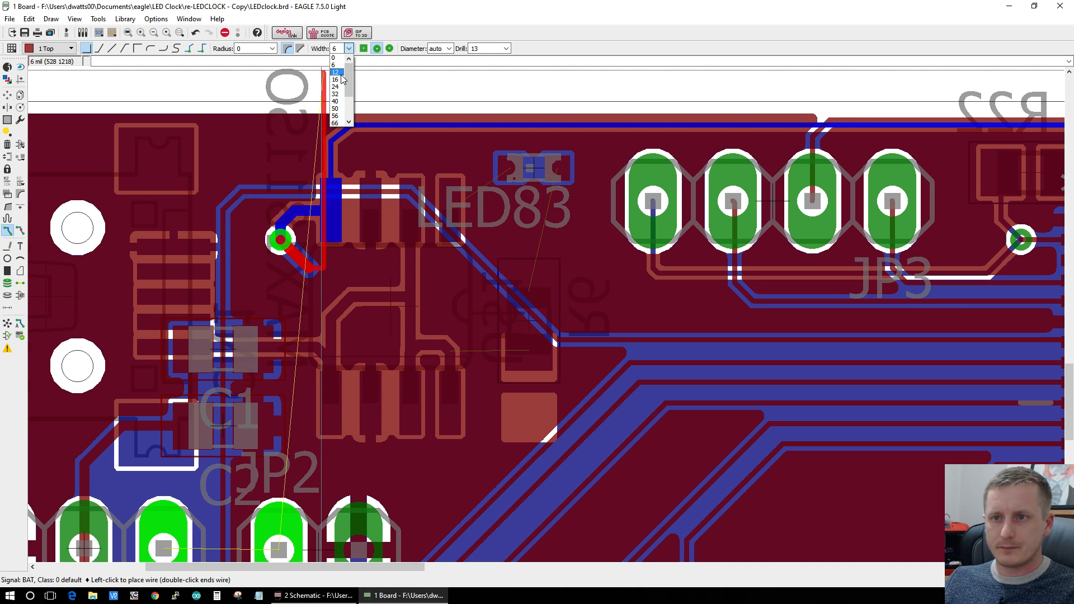
pyautogui.click(335, 73)
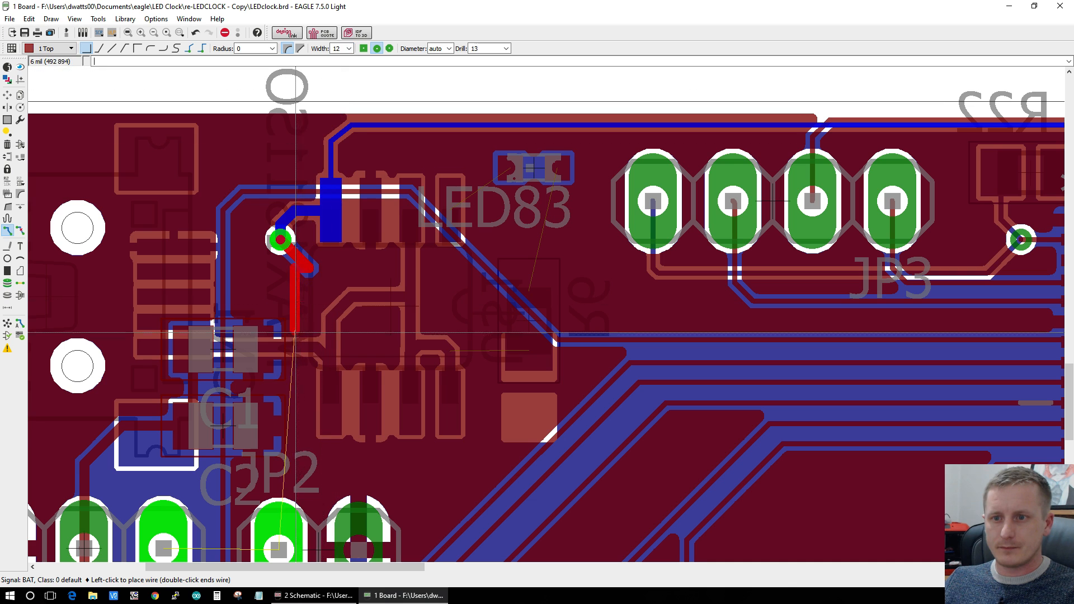
pyautogui.rightClick(305, 489)
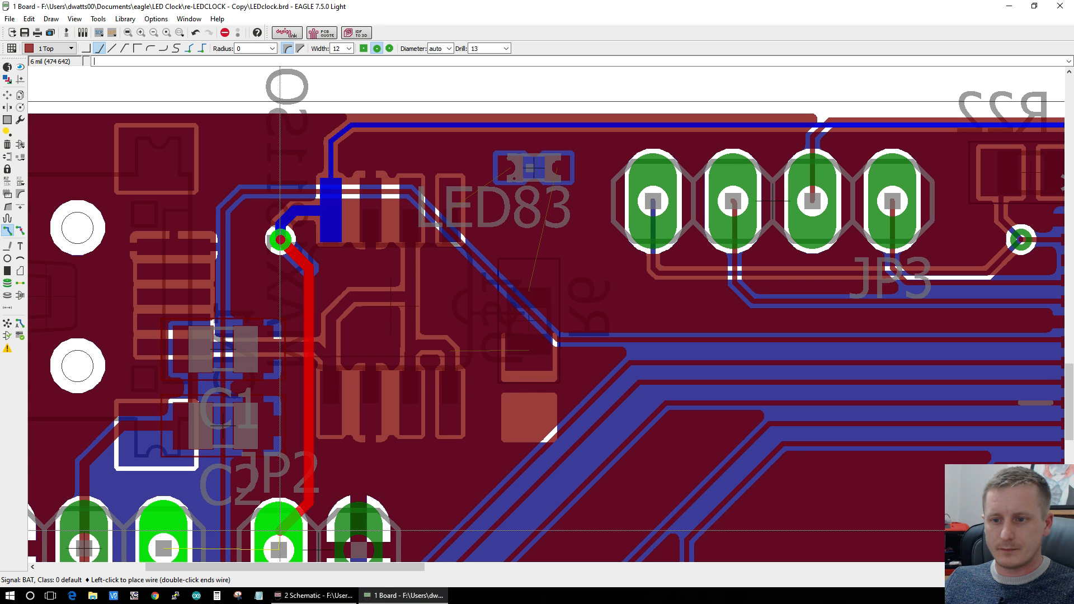
pyautogui.press('Escape')
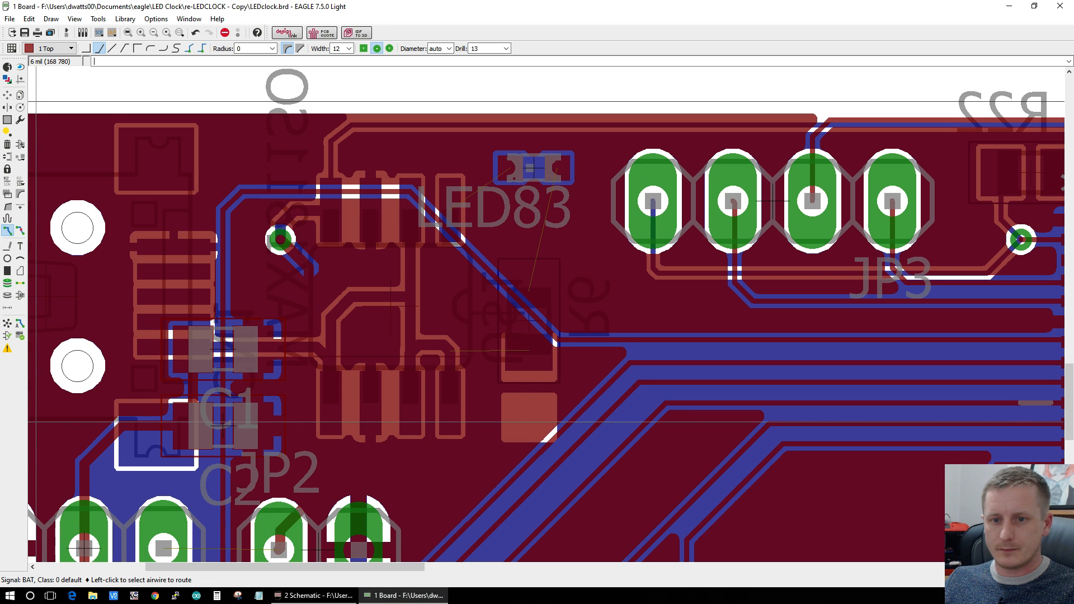
pyautogui.click(8, 329)
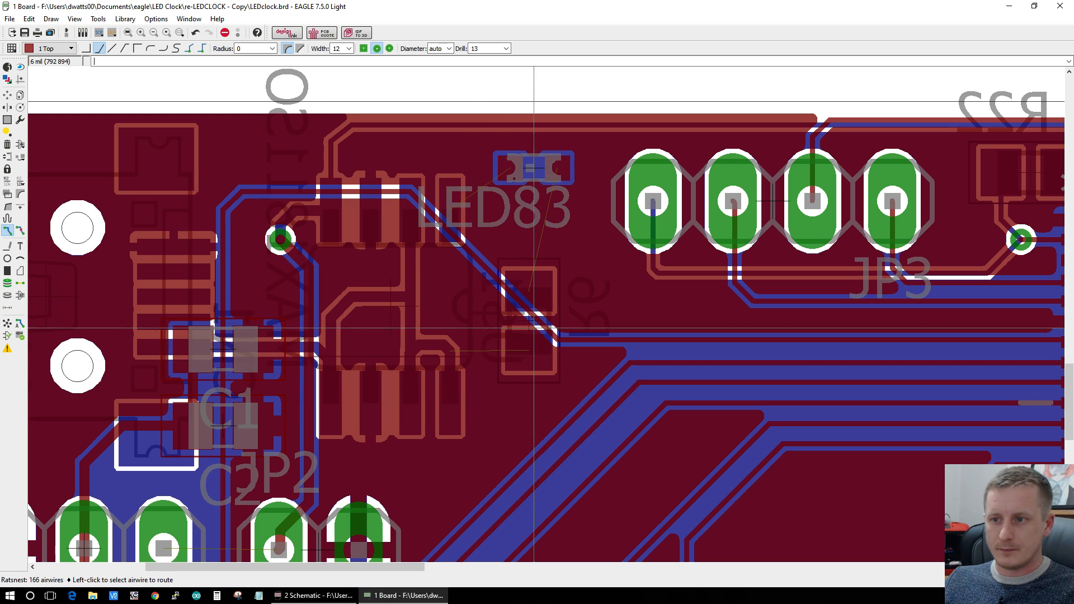
# Step: Move LED83 down toward R6 and shift R6 right so its upper pad sits directly below LED83's right pad
pyautogui.click(8, 95)
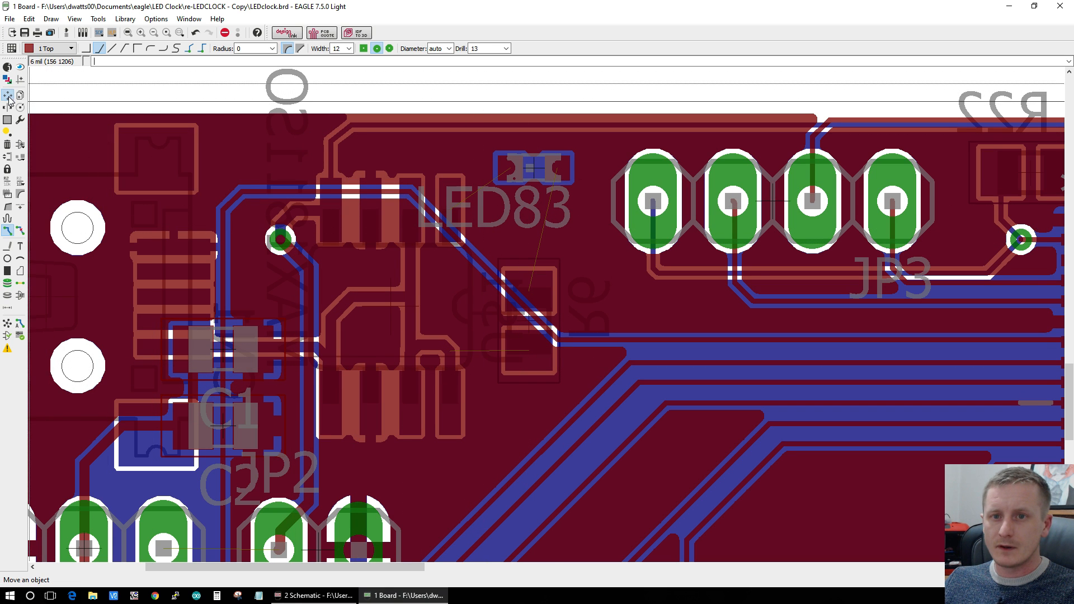
pyautogui.click(531, 166)
pyautogui.click(532, 202)
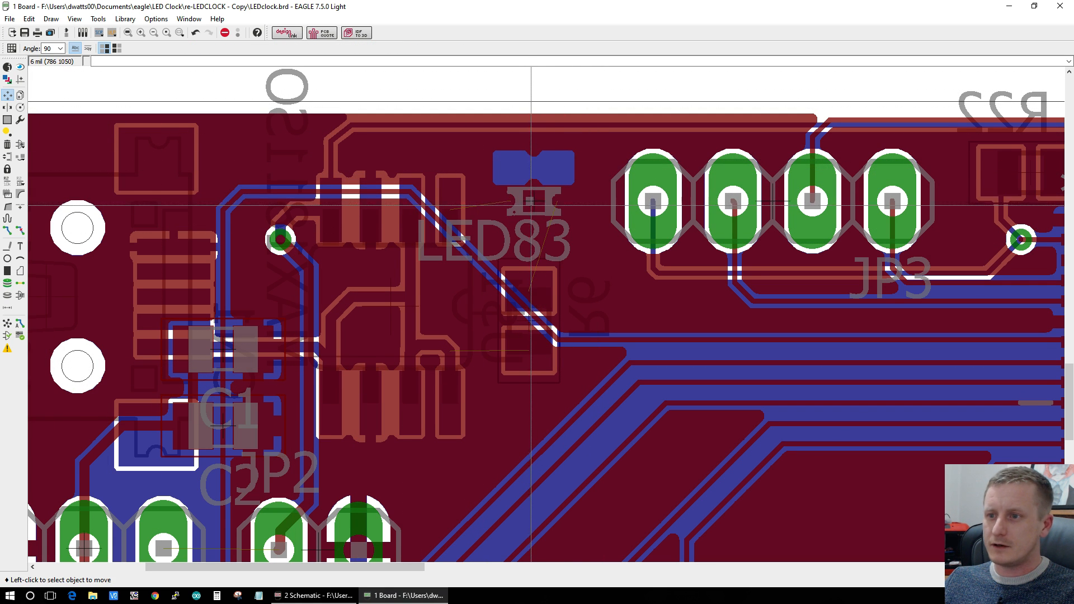
pyautogui.scroll(-3, 546, 215)
pyautogui.scroll(4, 546, 215)
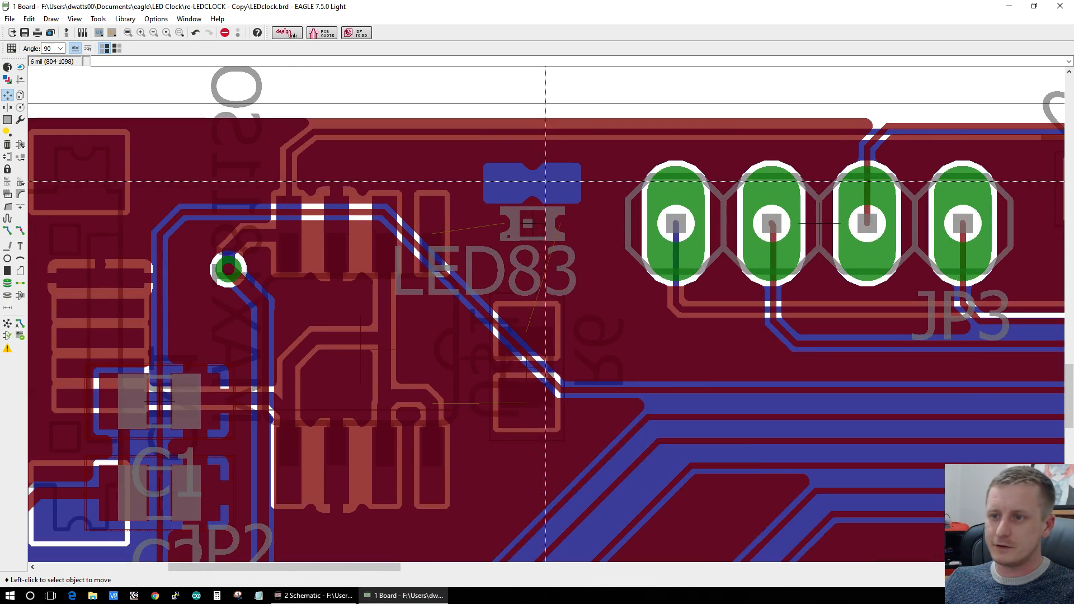
pyautogui.click(529, 224)
pyautogui.click(531, 224)
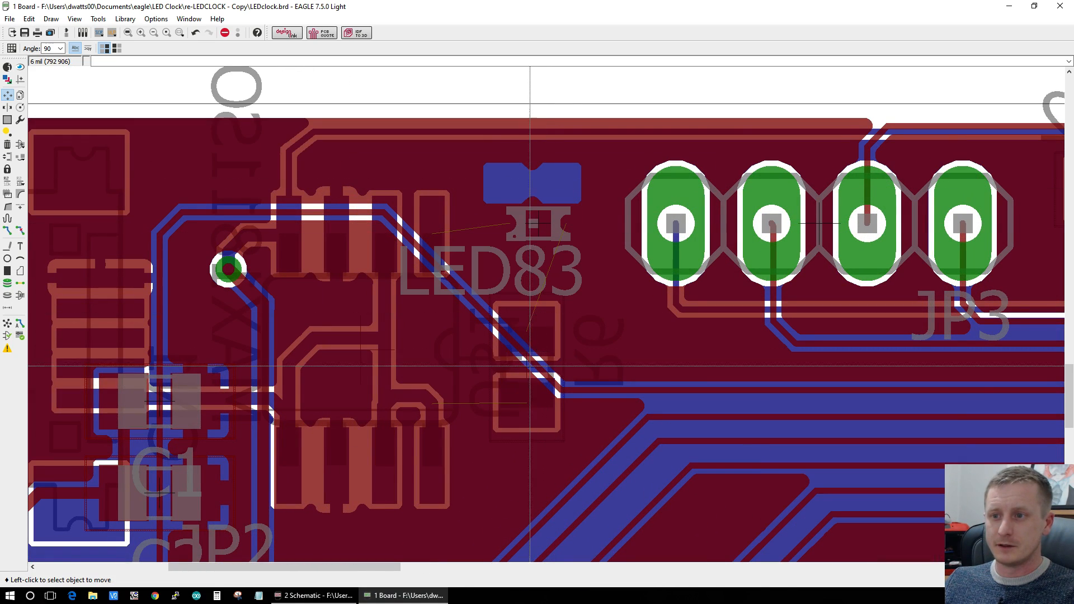
pyautogui.click(524, 366)
pyautogui.click(567, 369)
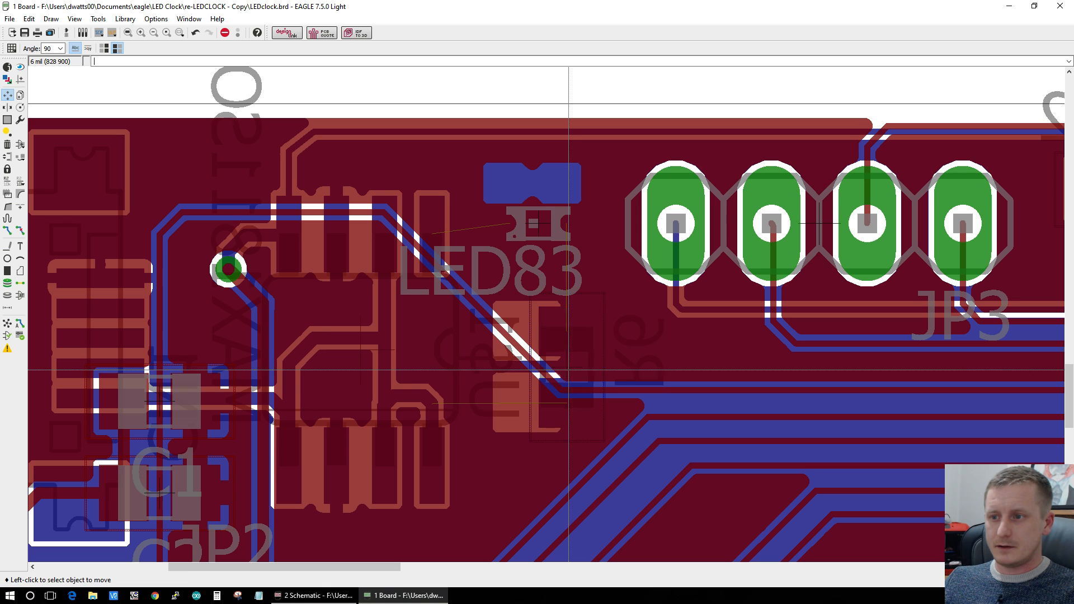
# Step: Route R6's upper pad to LED83's right pad at width 6, changing from Bottom to Top through a via between them
pyautogui.click(8, 231)
pyautogui.click(566, 224)
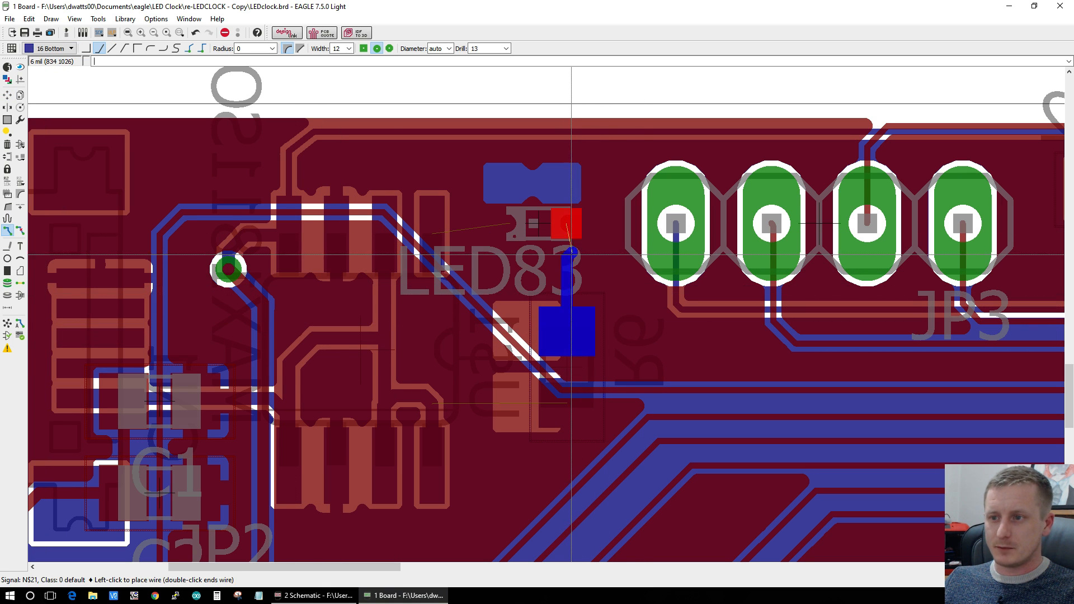
pyautogui.doubleClick(337, 48)
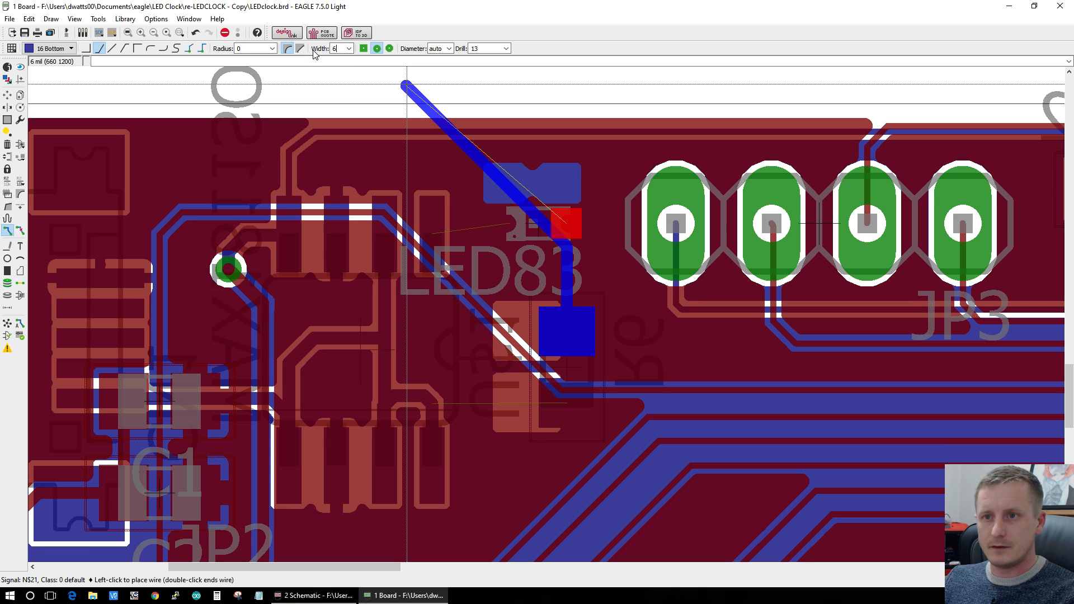
pyautogui.click(568, 273)
pyautogui.middleClick(569, 273)
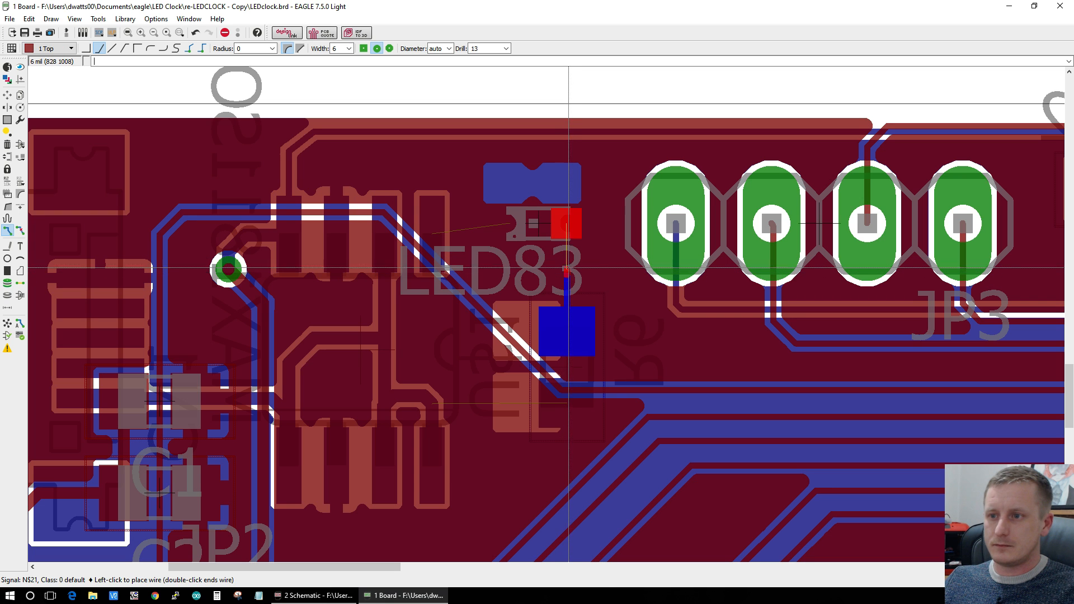
pyautogui.click(566, 227)
# Step: Route the CHRG net from LED83's left pad through a via to the charger IC's pad on Bottom and refresh the ratsnest
pyautogui.click(506, 222)
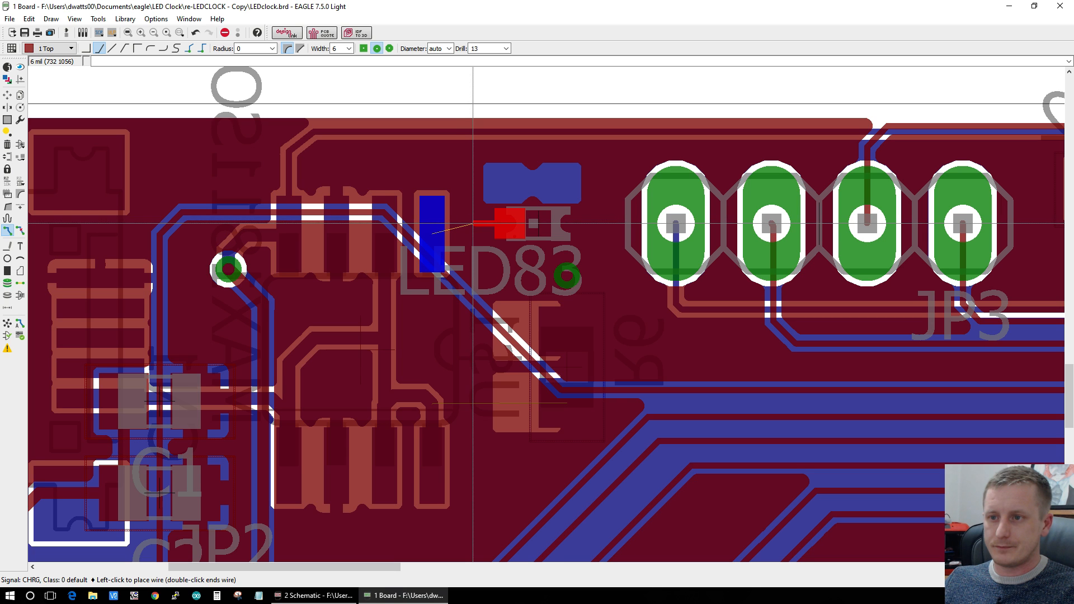
pyautogui.middleClick(473, 223)
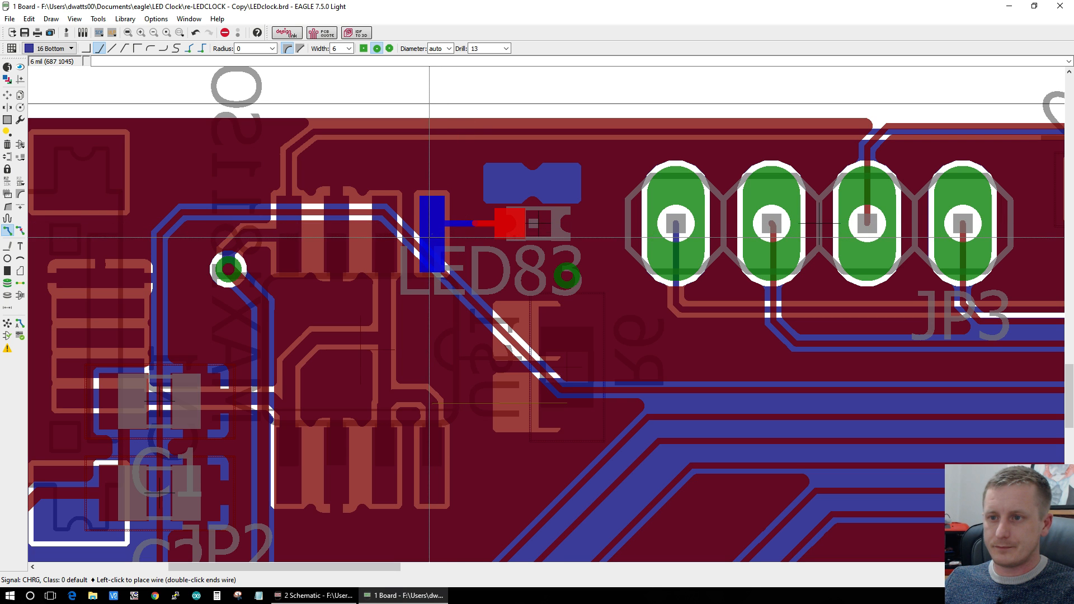
pyautogui.click(428, 234)
pyautogui.click(11, 320)
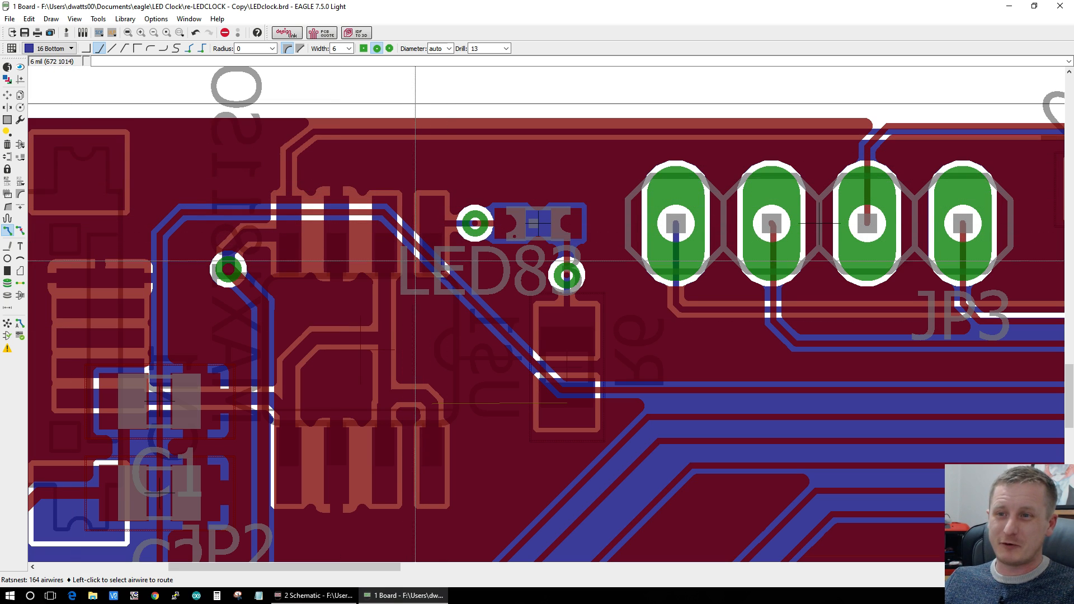
pyautogui.scroll(2, 481, 145)
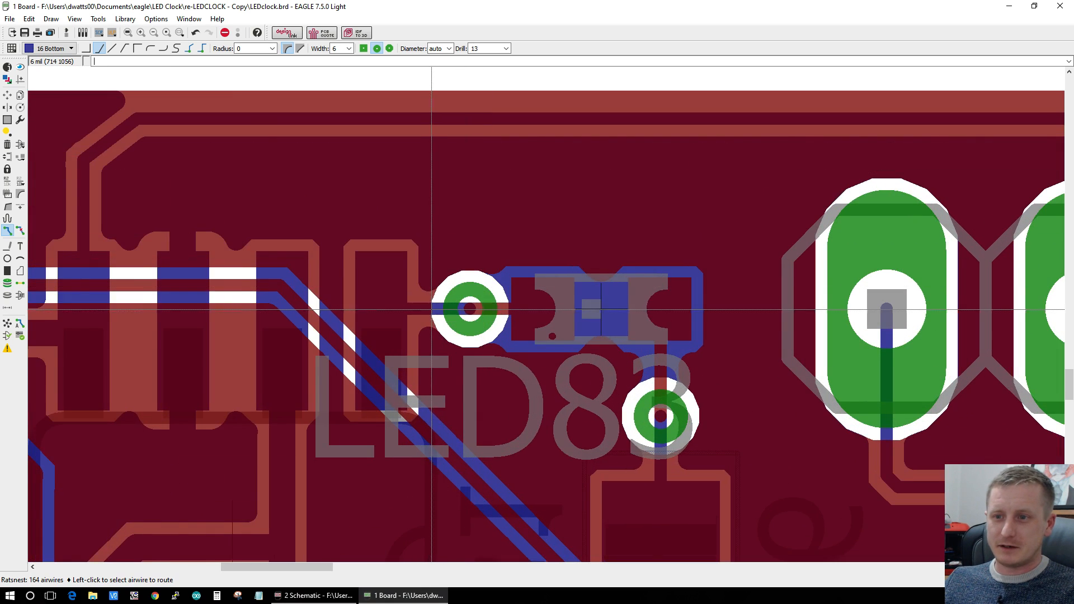
pyautogui.scroll(-2, 435, 313)
pyautogui.scroll(-2, 392, 455)
pyautogui.scroll(4, 393, 455)
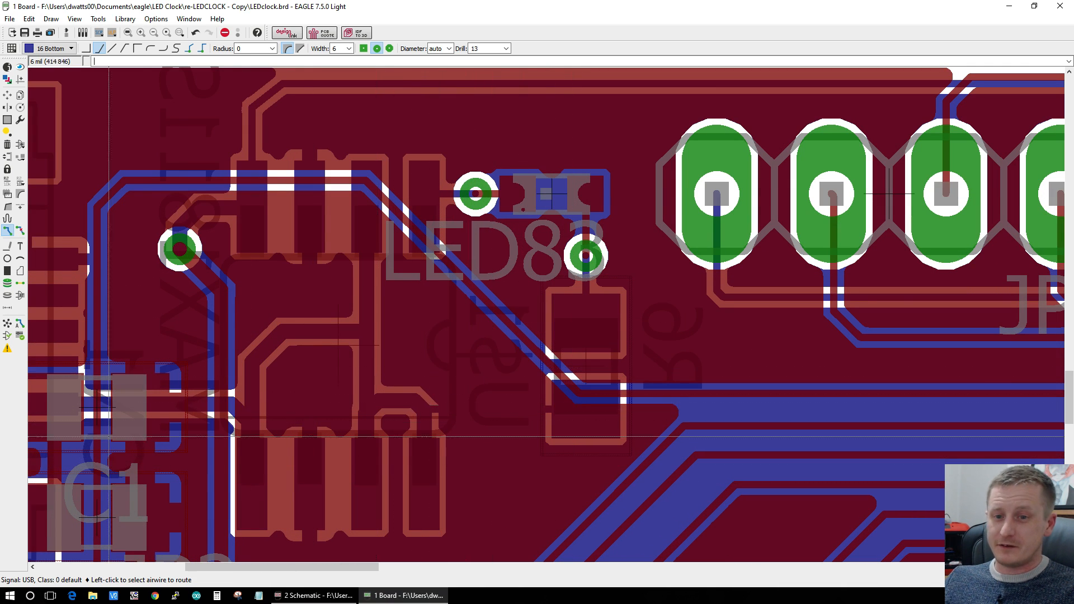
# Step: Examine the routed charger area and the whole board for connections that still need routing
pyautogui.scroll(-3, 305, 212)
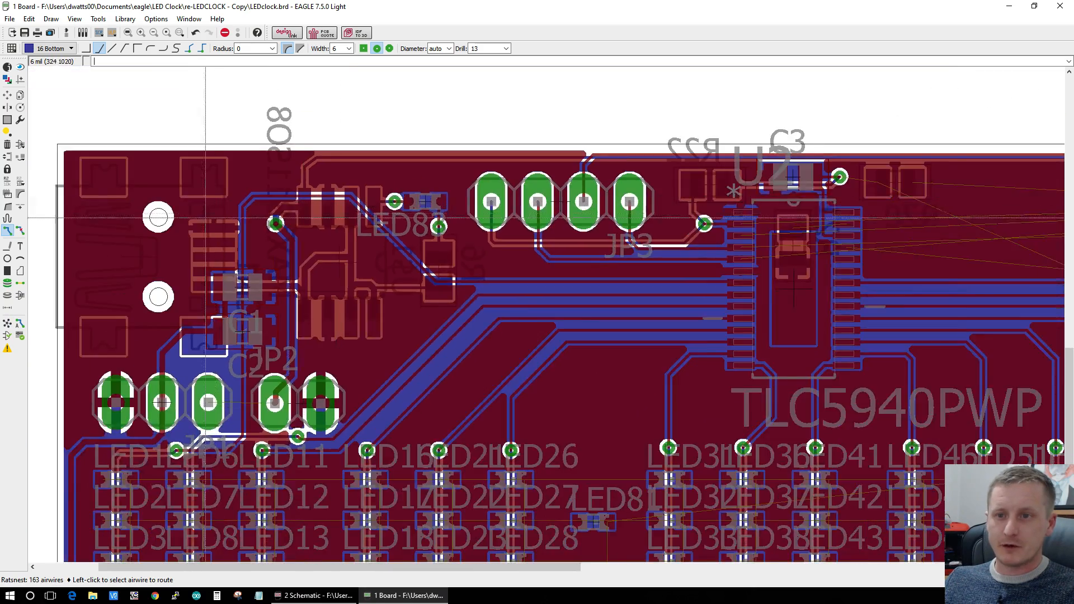
pyautogui.scroll(3, 215, 274)
pyautogui.scroll(-3, 251, 439)
pyautogui.scroll(3, 250, 439)
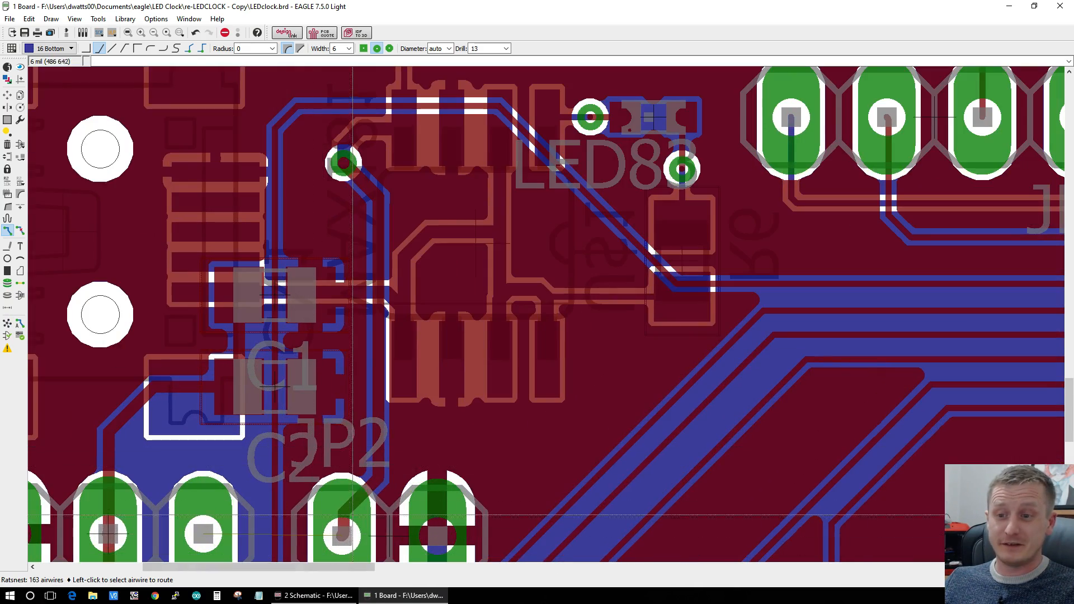
pyautogui.scroll(-2, 351, 523)
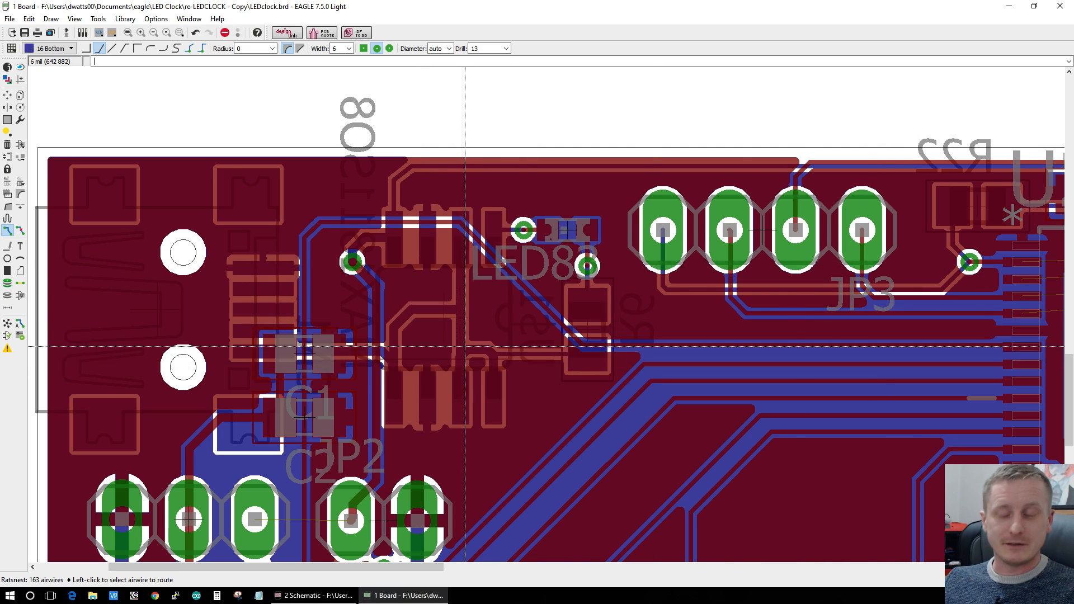
pyautogui.scroll(-6, 465, 347)
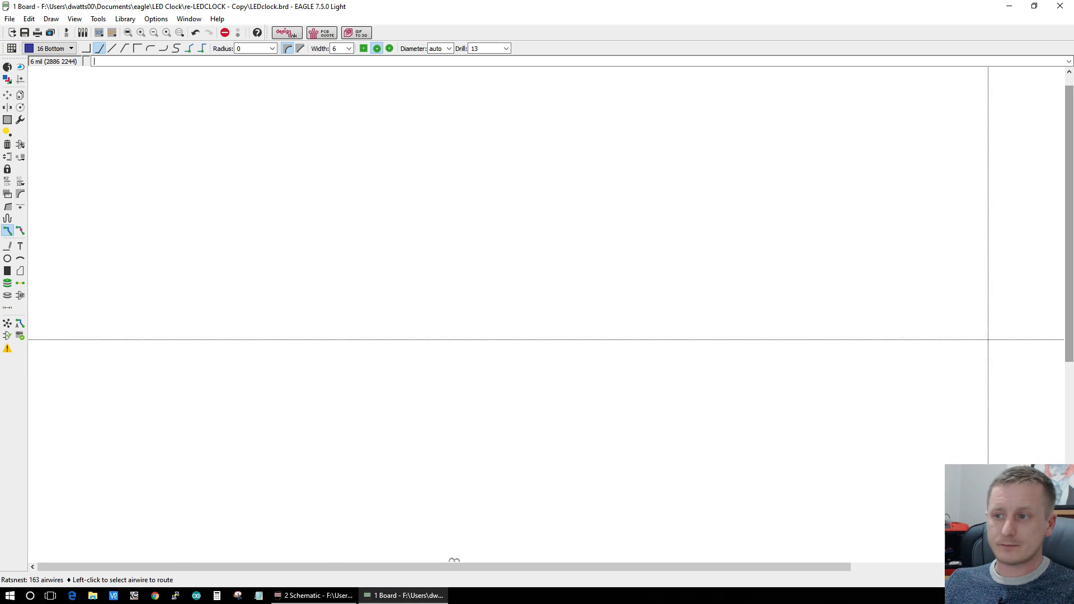
pyautogui.click(129, 32)
pyautogui.scroll(4, 604, 486)
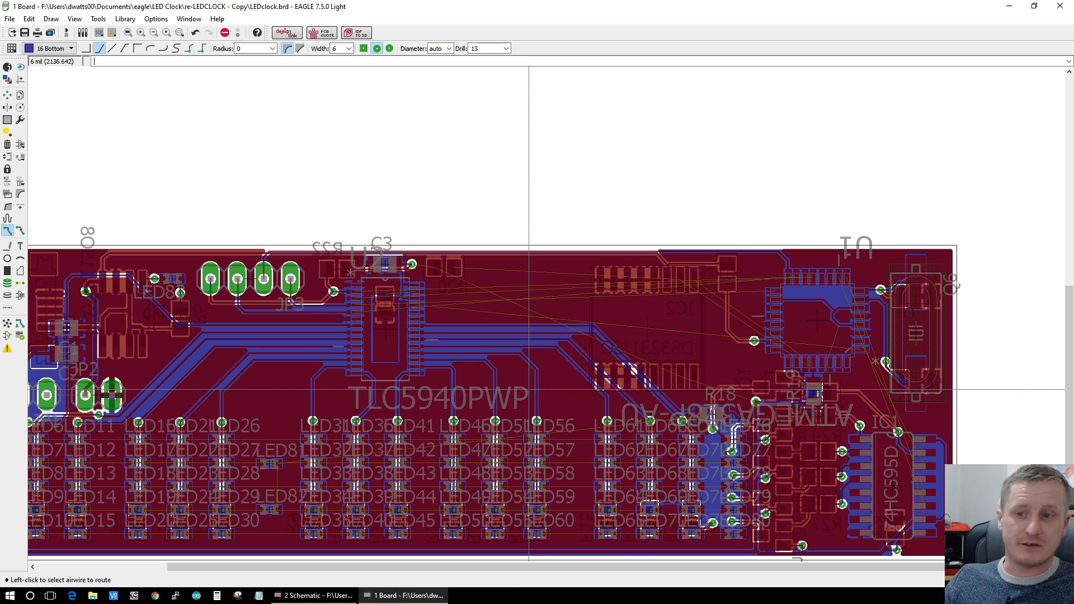
# Step: Move R21 further down within U2's body outline on the bottom side
pyautogui.scroll(2, 363, 313)
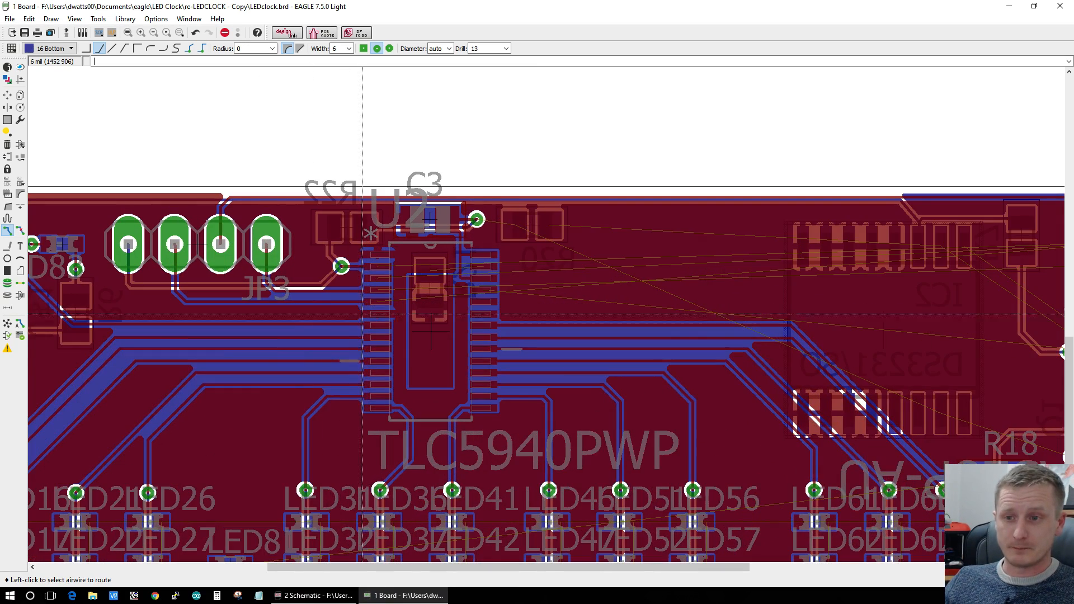
pyautogui.scroll(1, 392, 308)
pyautogui.scroll(-3, 537, 302)
pyautogui.scroll(1, 490, 296)
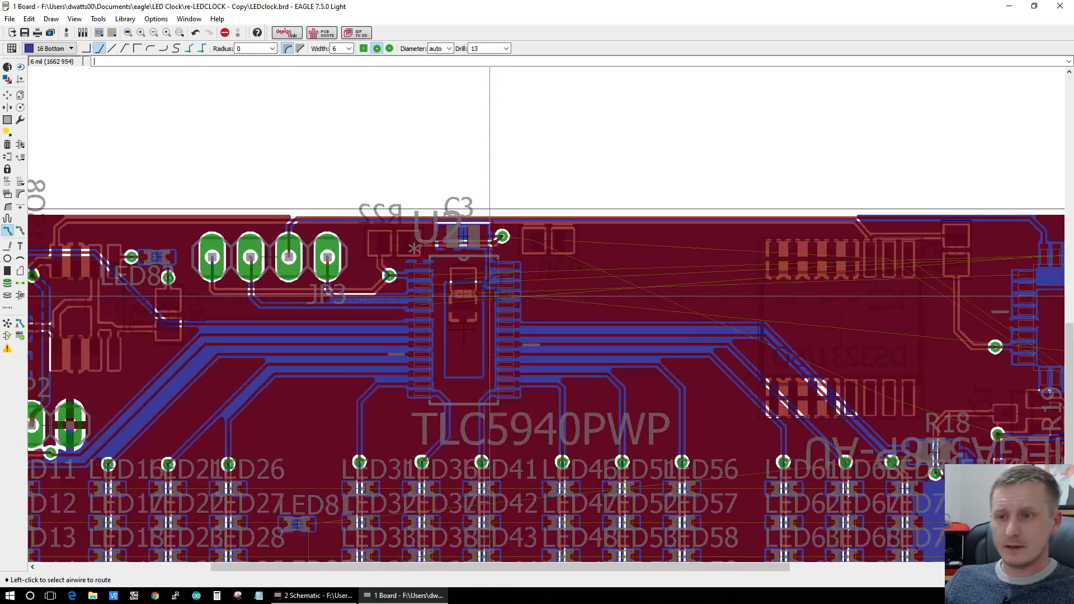
pyautogui.scroll(2, 490, 297)
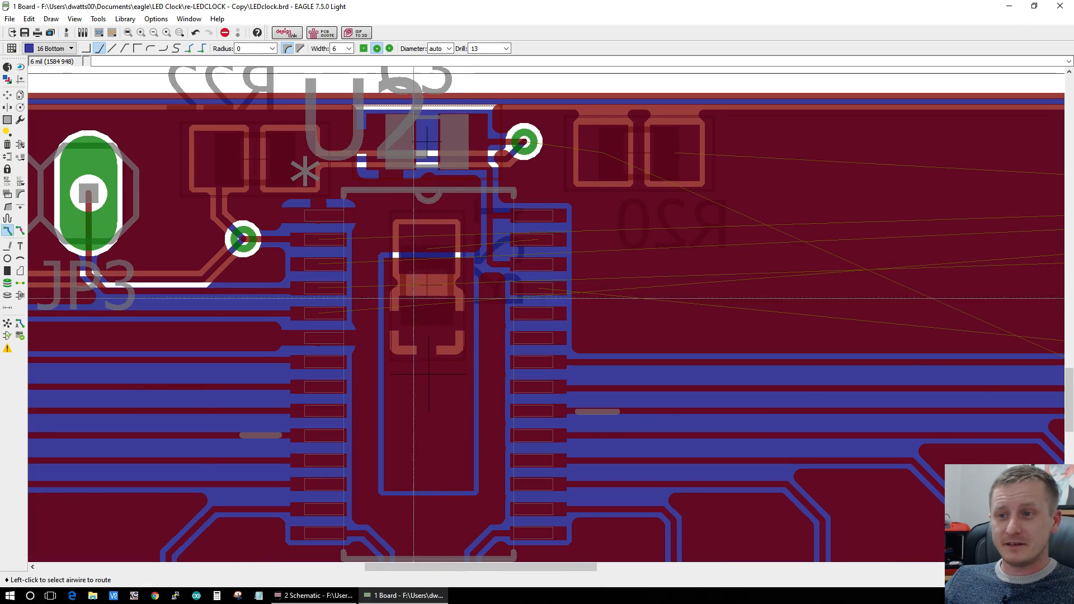
pyautogui.click(7, 95)
pyautogui.click(430, 283)
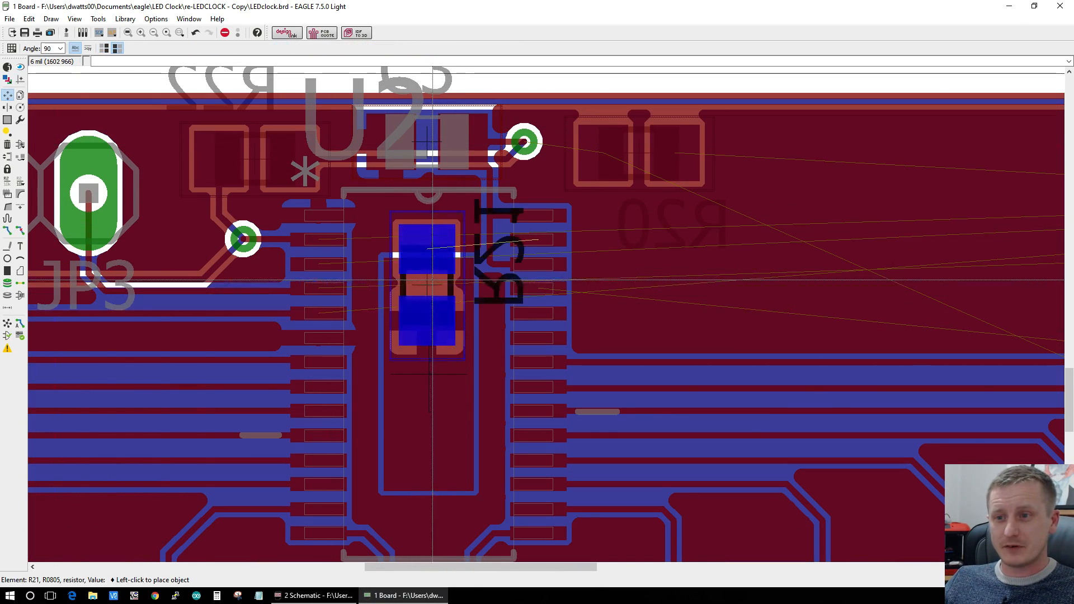
pyautogui.click(420, 386)
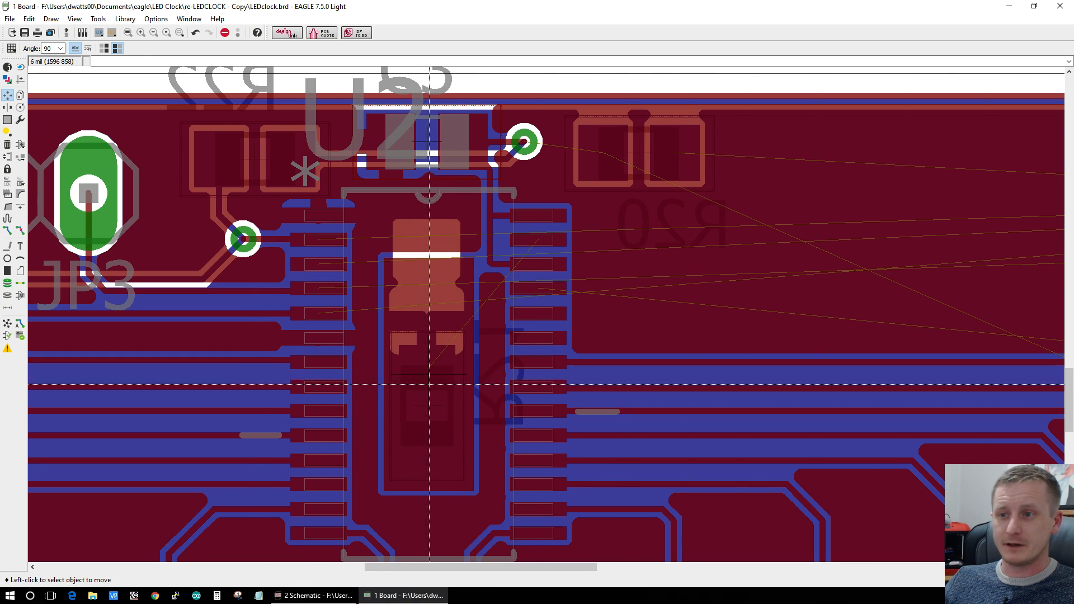
# Step: Rotate R21 to 0° and place it outside U2, level with the second pad of U2's right row
pyautogui.click(429, 384)
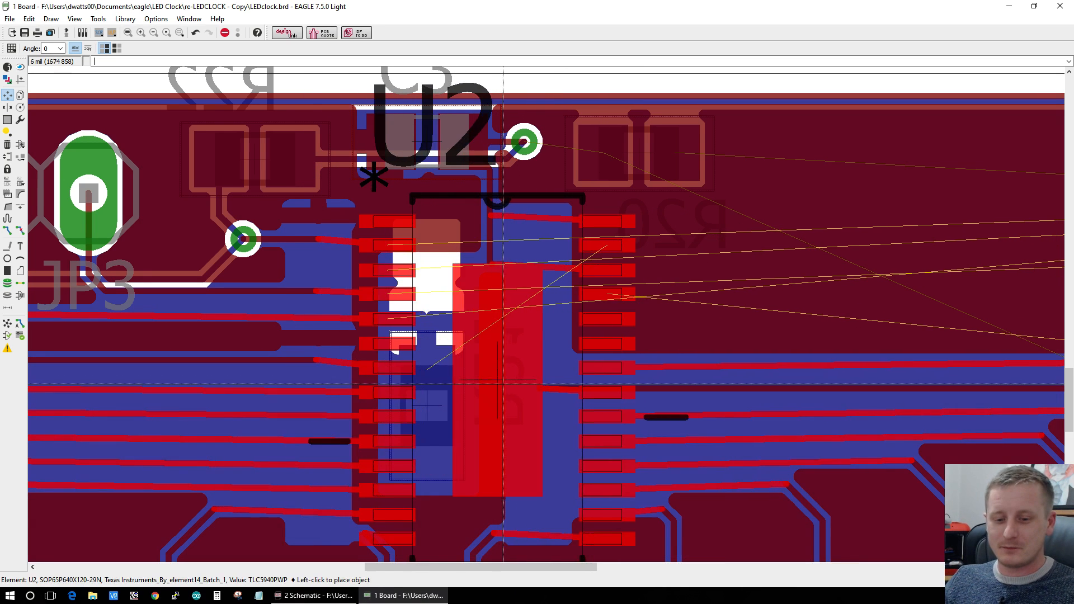
pyautogui.click(429, 373)
pyautogui.click(425, 407)
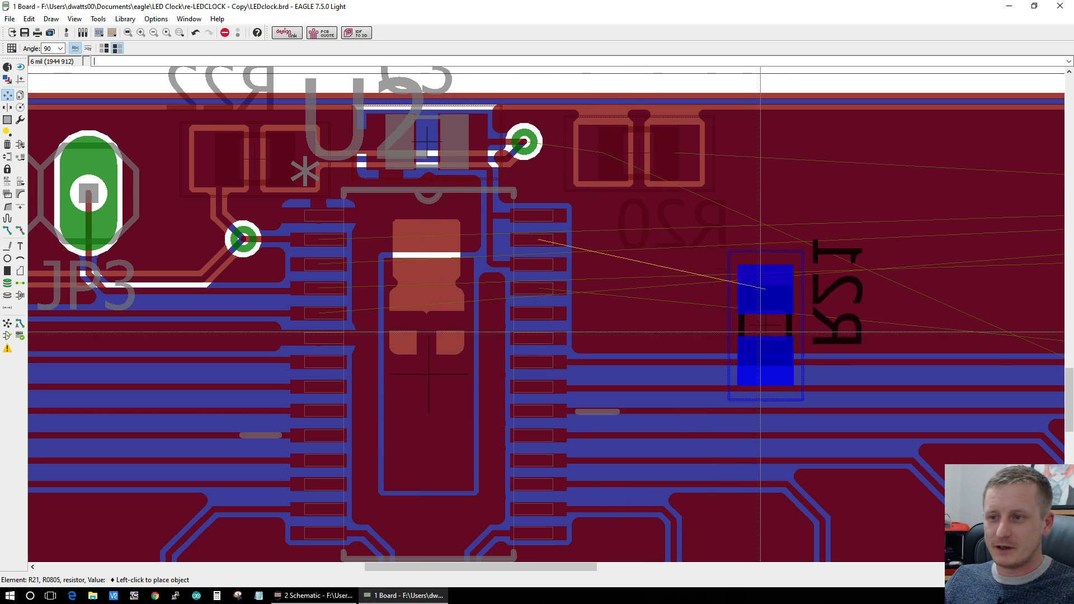
pyautogui.rightClick(728, 273)
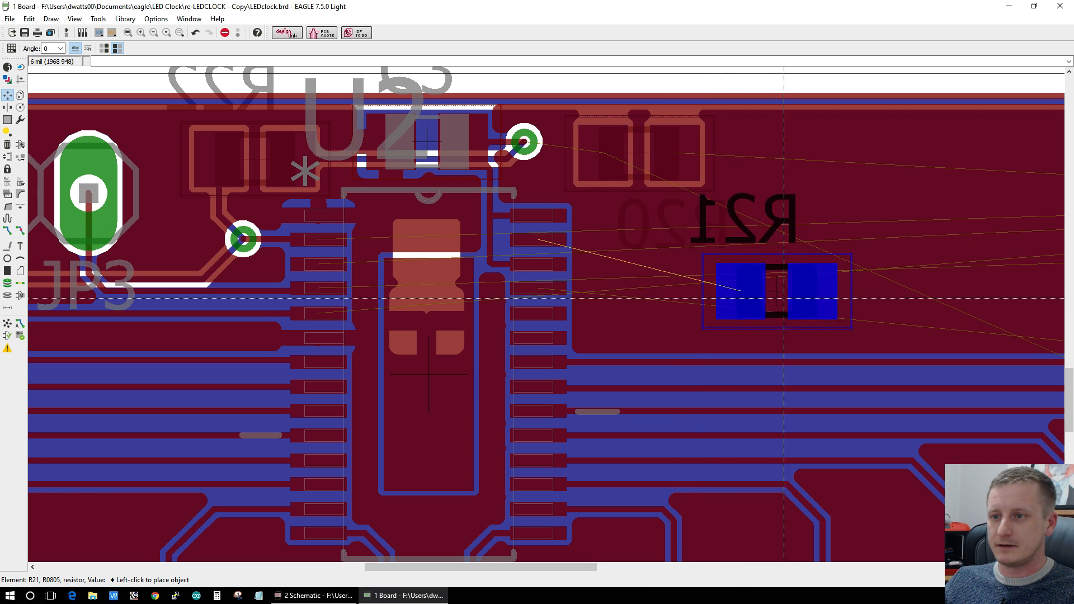
pyautogui.scroll(3, 783, 302)
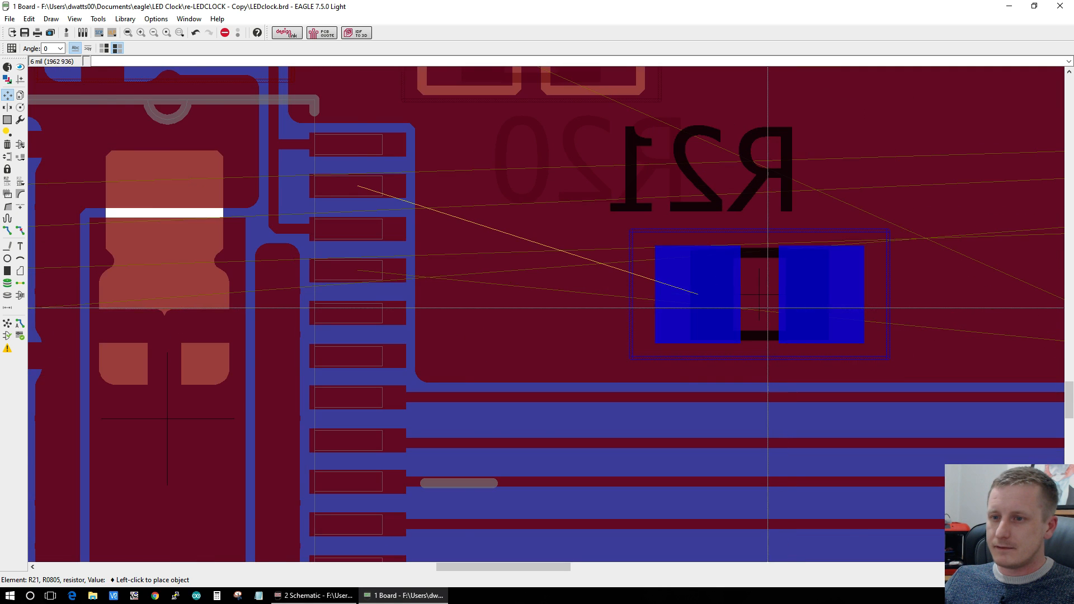
pyautogui.scroll(-2, 768, 307)
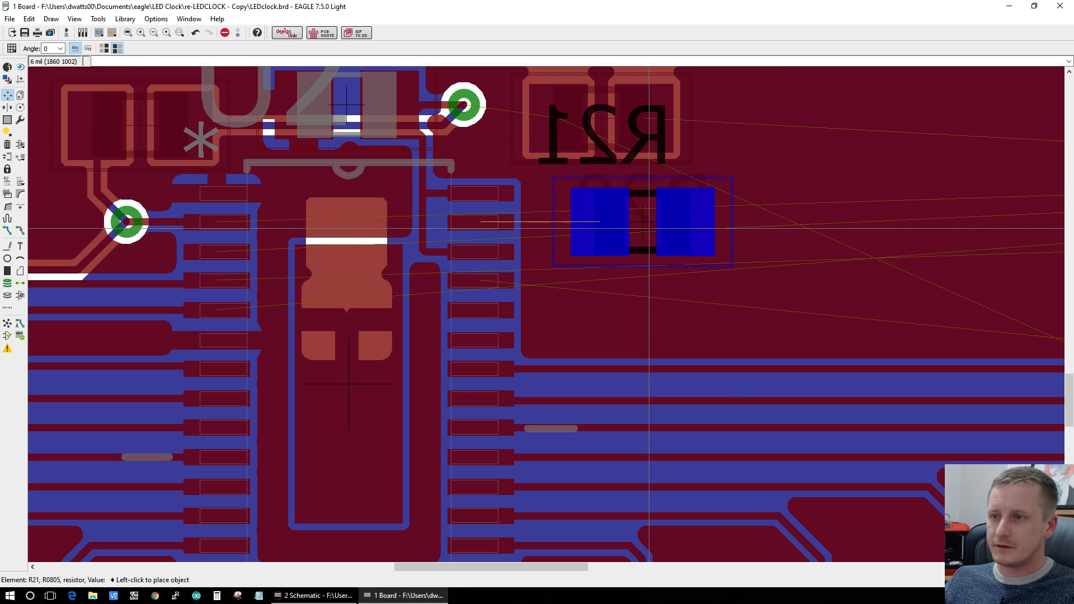
pyautogui.click(649, 228)
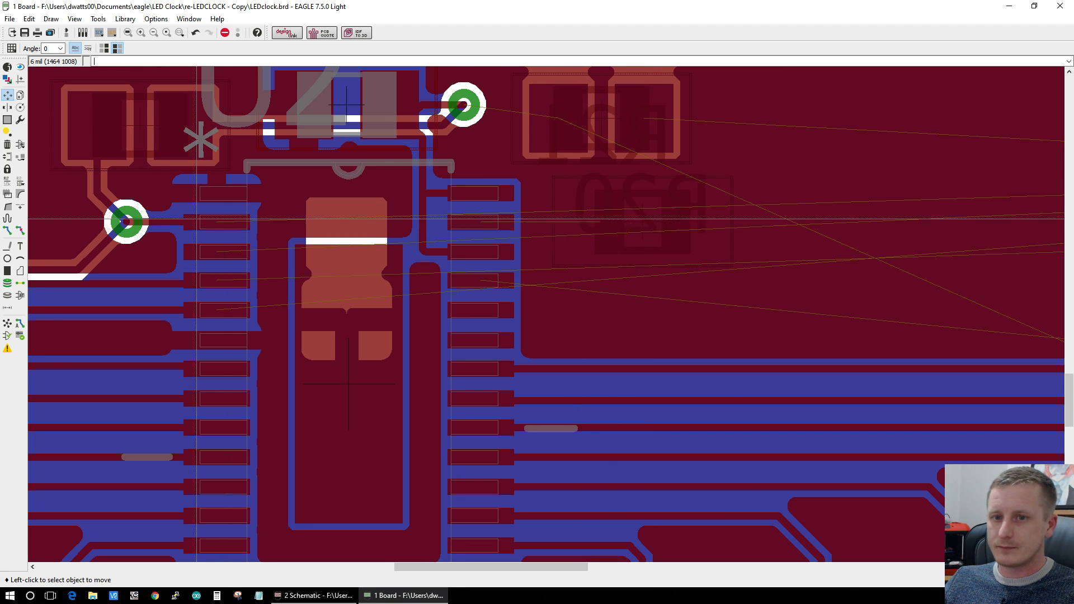
# Step: Mirror R21 to the top side and rotate it to 180° in place beside U2
pyautogui.click(4, 112)
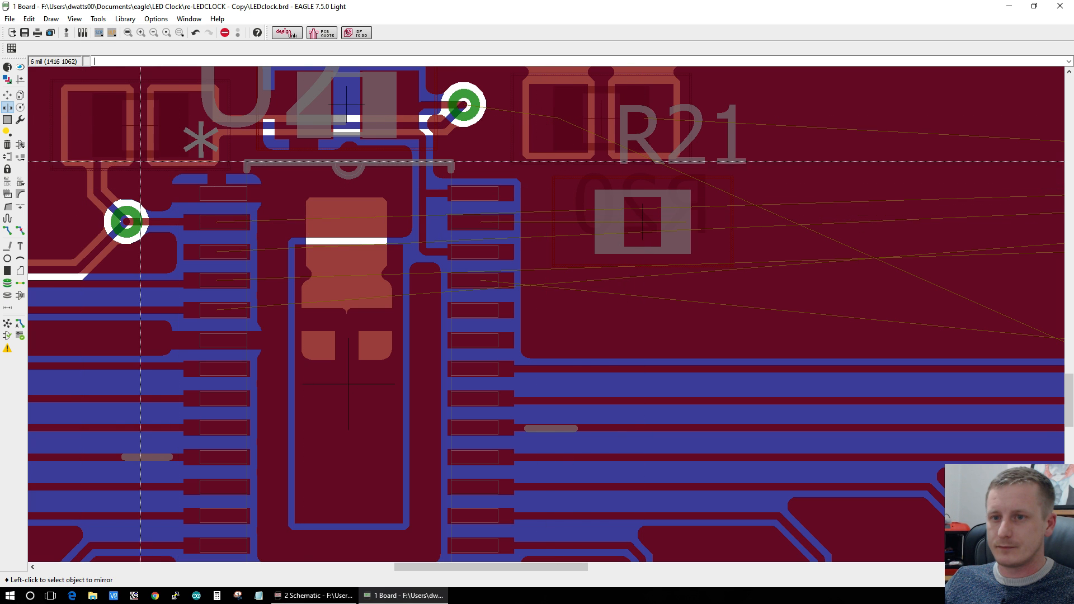
pyautogui.click(8, 323)
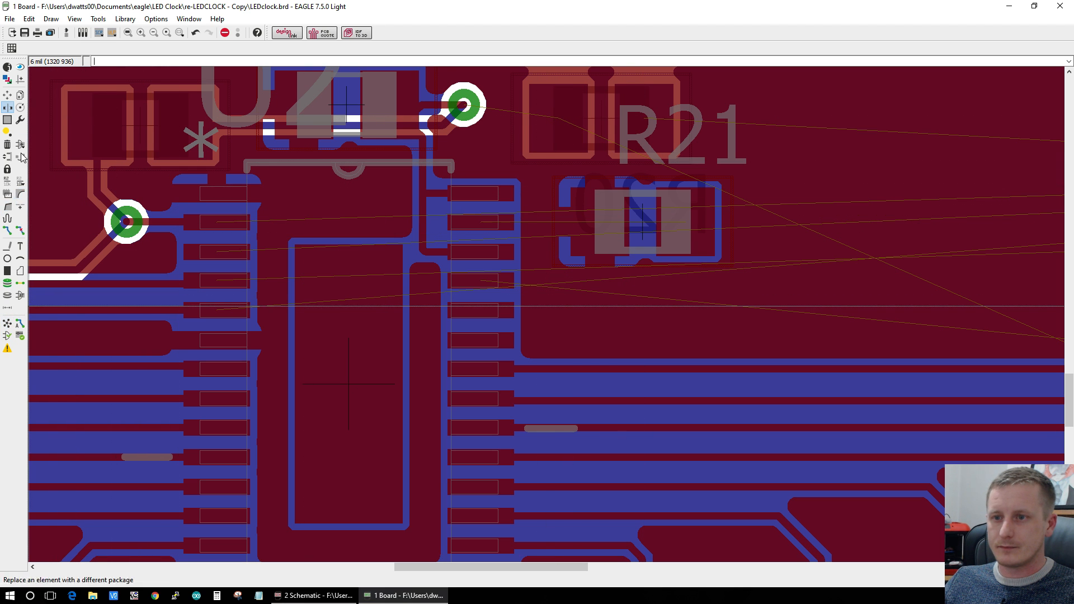
pyautogui.click(7, 97)
pyautogui.click(645, 220)
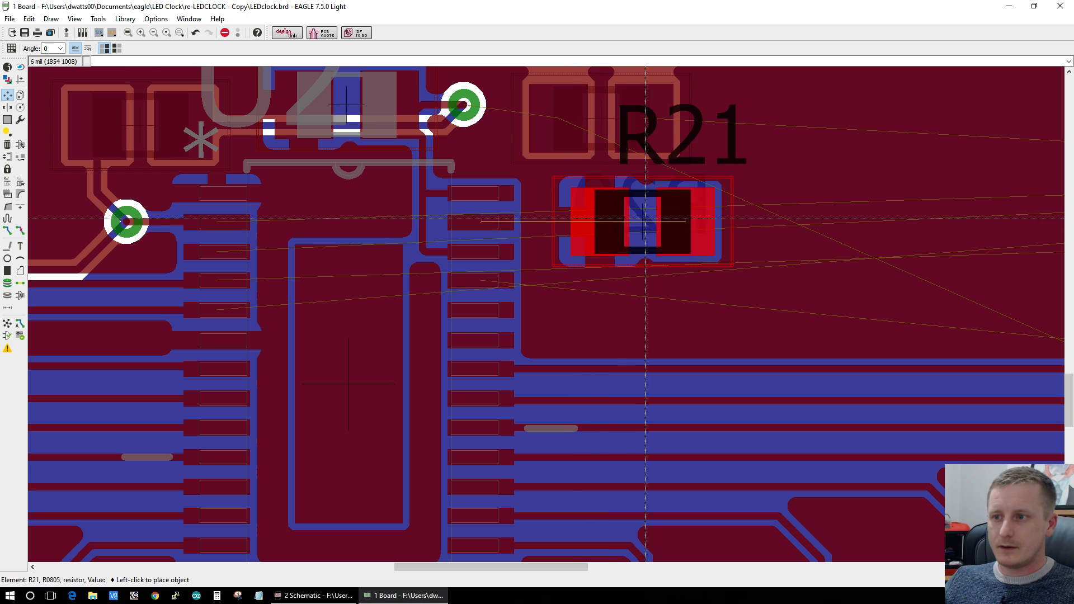
pyautogui.rightClick(645, 218)
pyautogui.rightClick(645, 219)
pyautogui.click(645, 219)
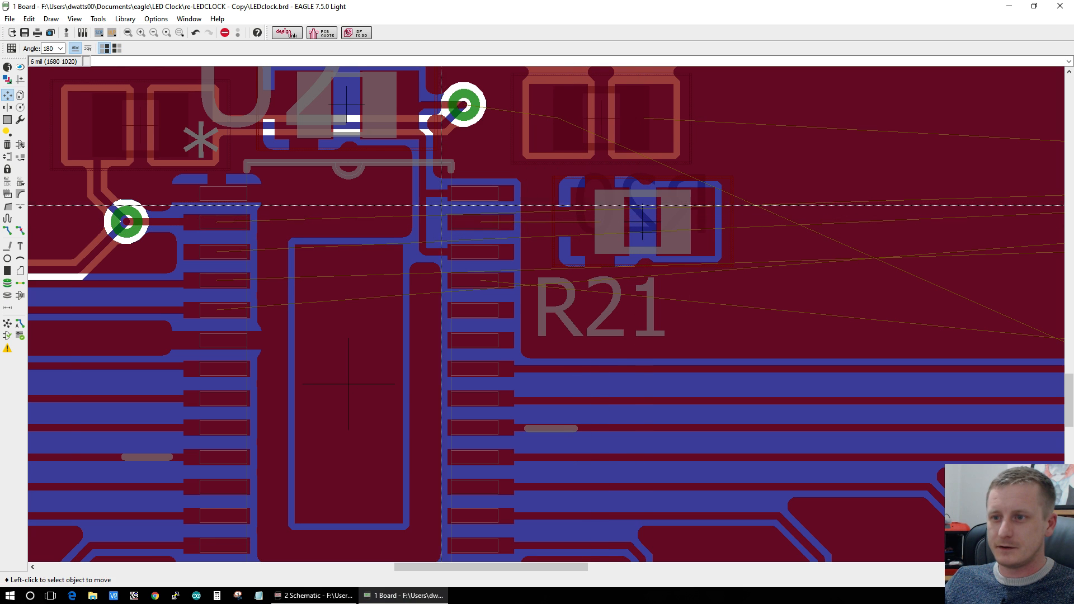
# Step: Route N$7 from U2's second right-row pad to R21's left pad on Top at width 6 and refresh the ratsnest
pyautogui.click(7, 230)
pyautogui.click(481, 222)
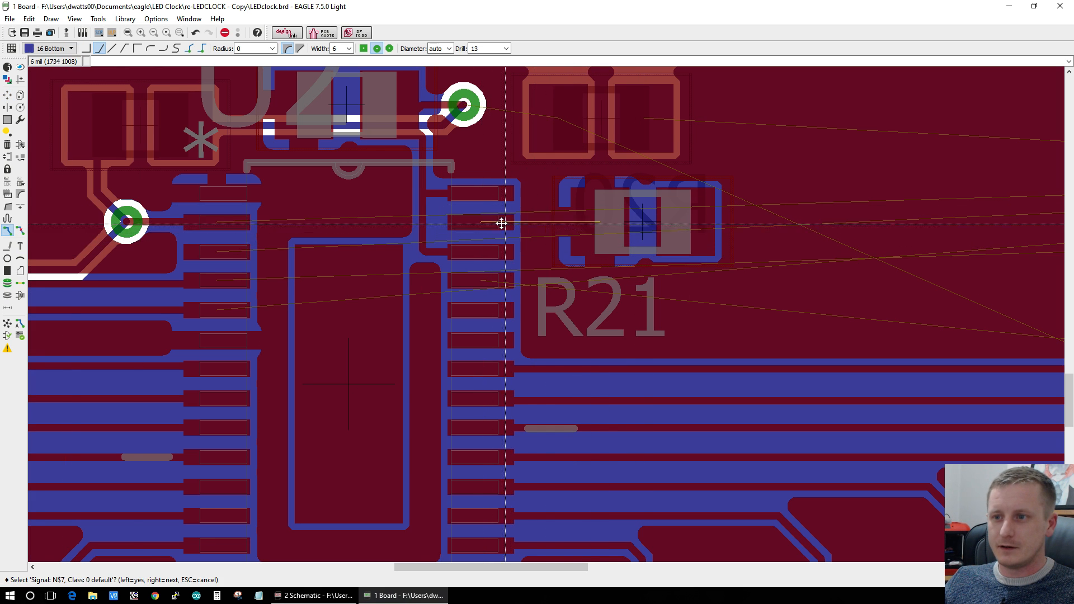
pyautogui.click(482, 222)
pyautogui.press('Escape')
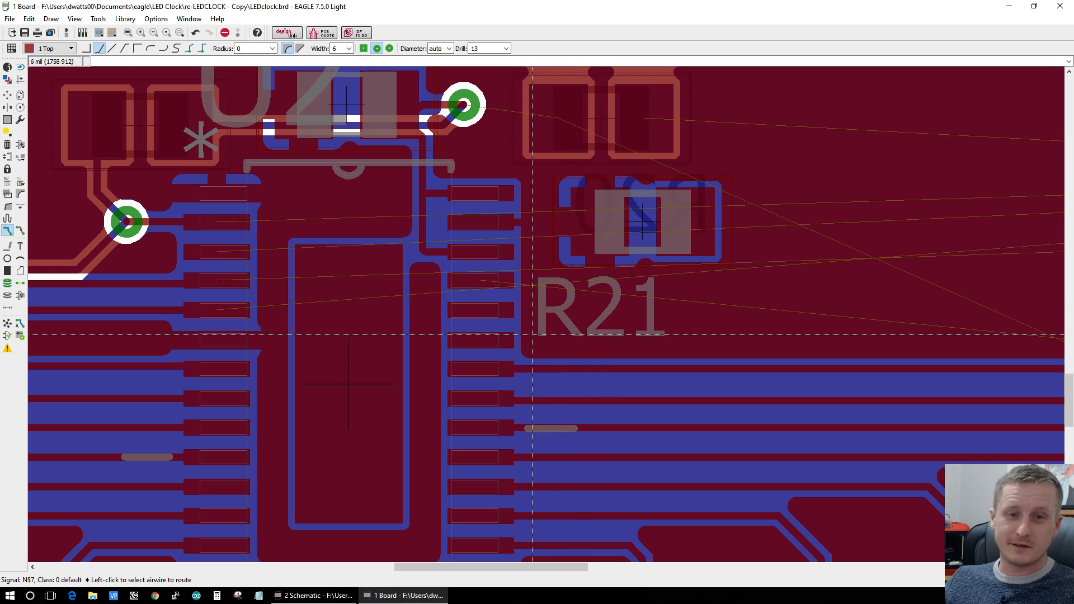
pyautogui.click(8, 324)
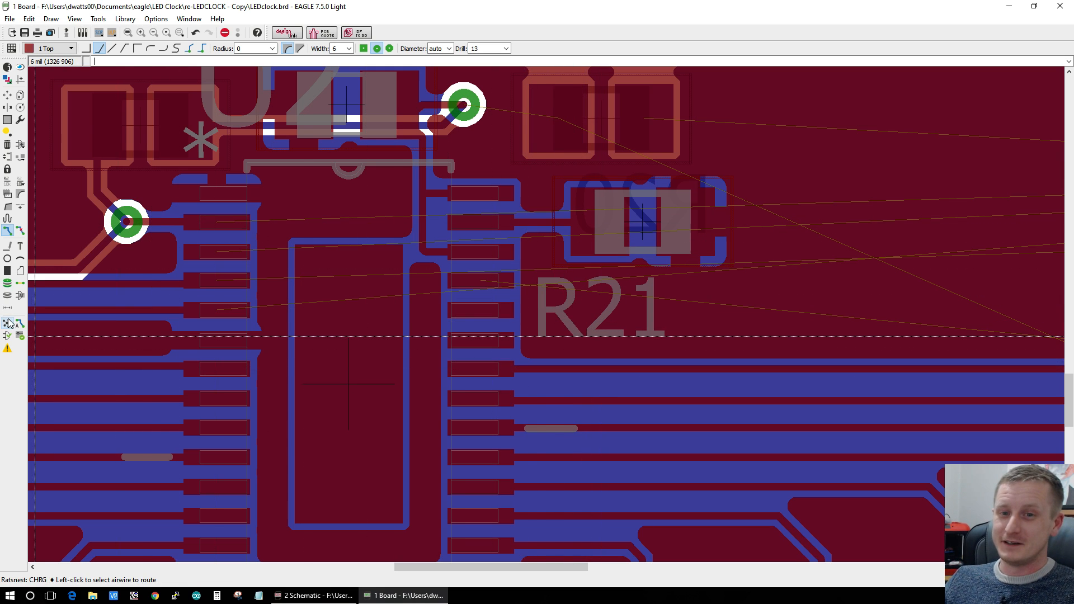
# Step: Inspect LED31's properties to check its package, then close them without changes
pyautogui.scroll(-10, 323, 455)
pyautogui.scroll(3, 322, 455)
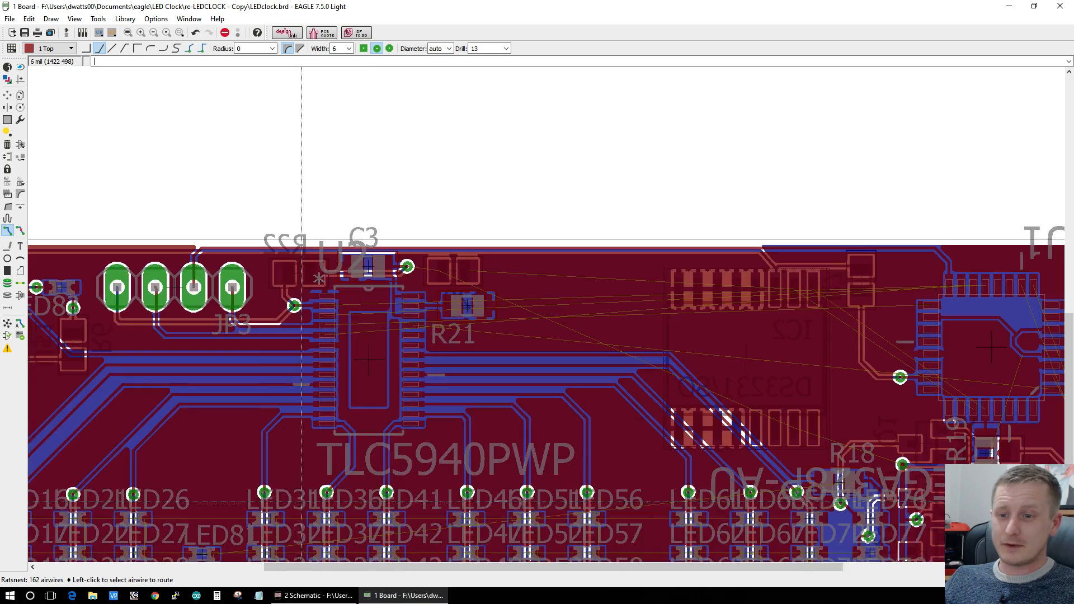
pyautogui.scroll(3, 279, 481)
pyautogui.rightClick(261, 509)
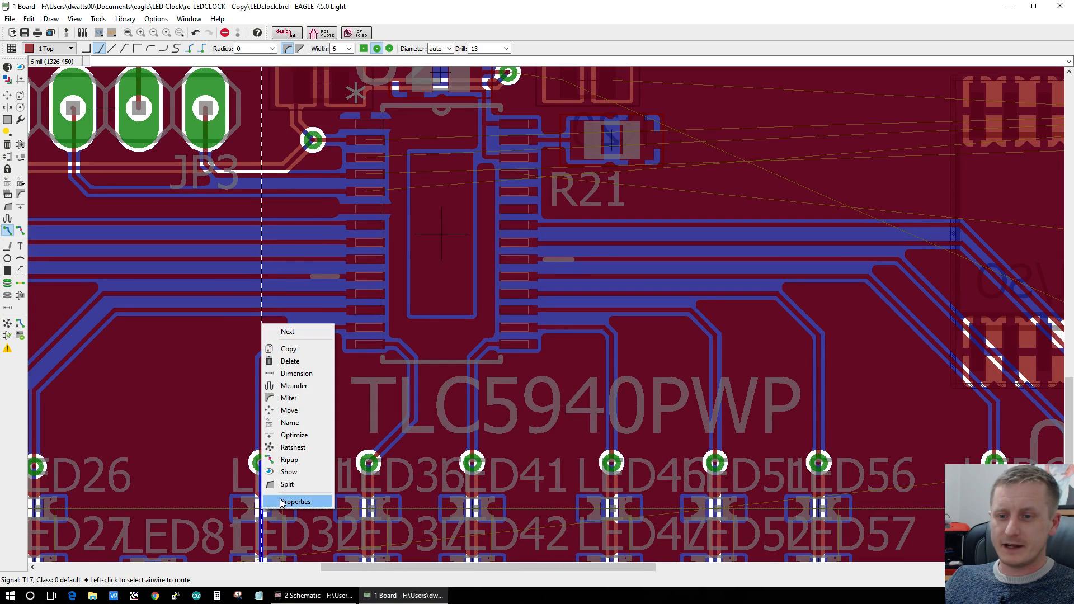
pyautogui.click(246, 512)
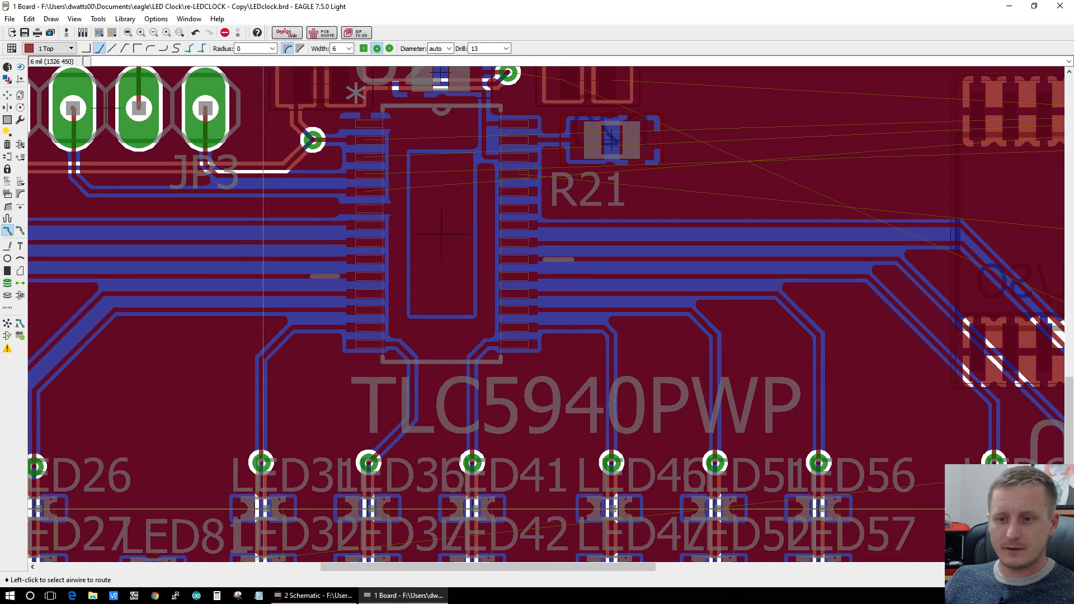
pyautogui.rightClick(261, 509)
pyautogui.click(284, 502)
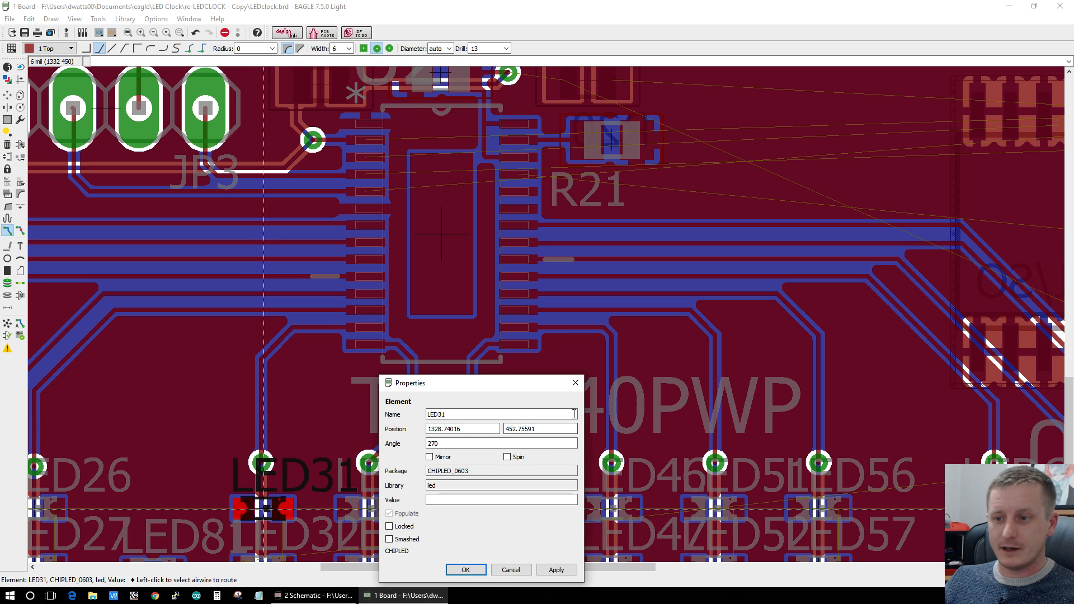
pyautogui.click(580, 381)
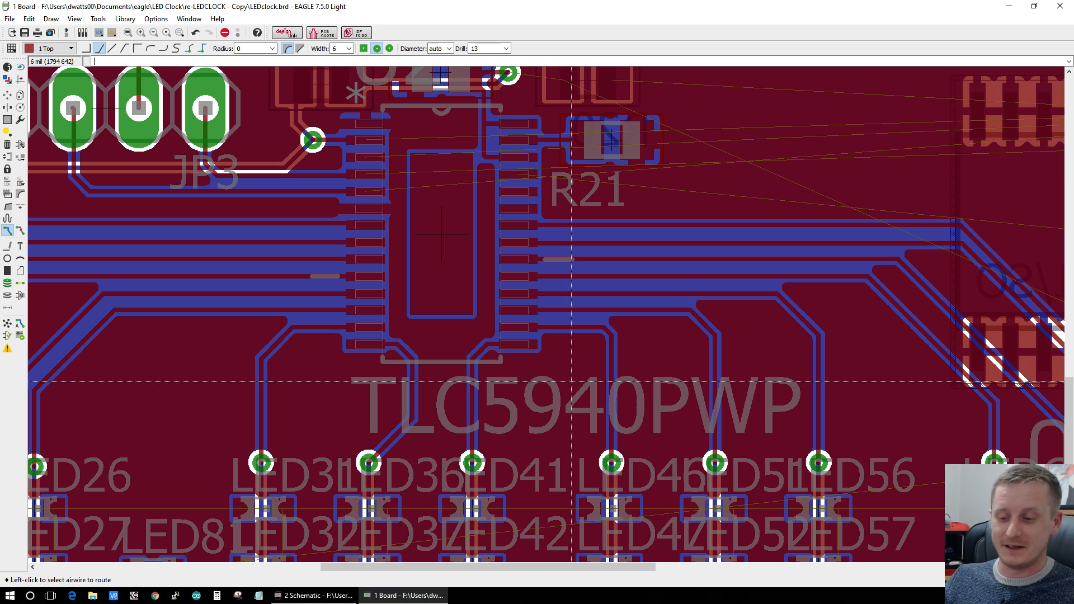
# Step: Examine the LED matrix around LED81 and LED82 and the remaining airwires near U2
pyautogui.scroll(-2, 571, 382)
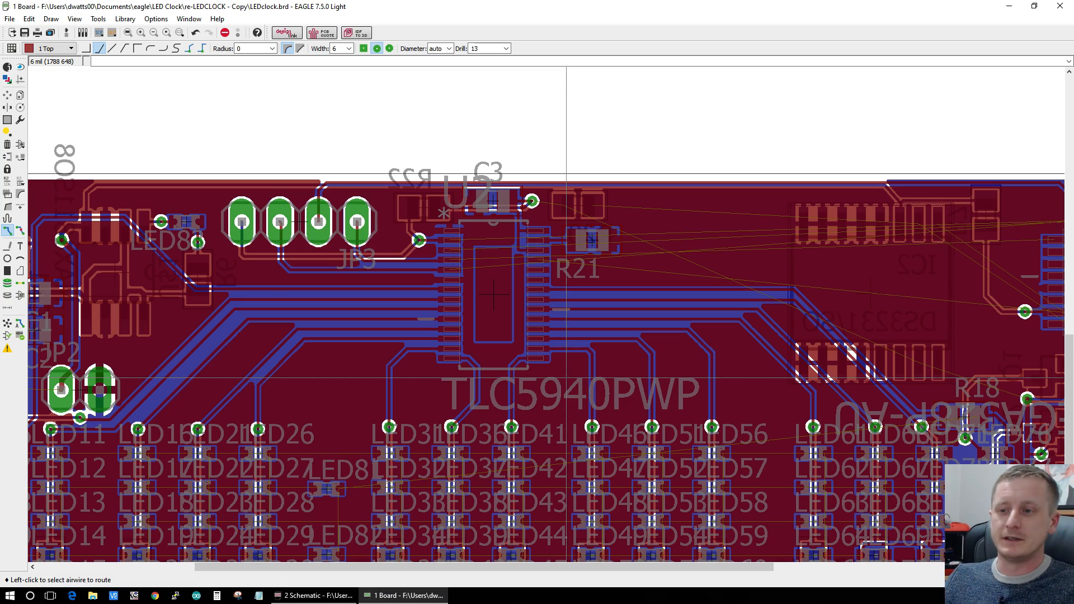
pyautogui.scroll(-3, 567, 378)
pyautogui.scroll(5, 438, 453)
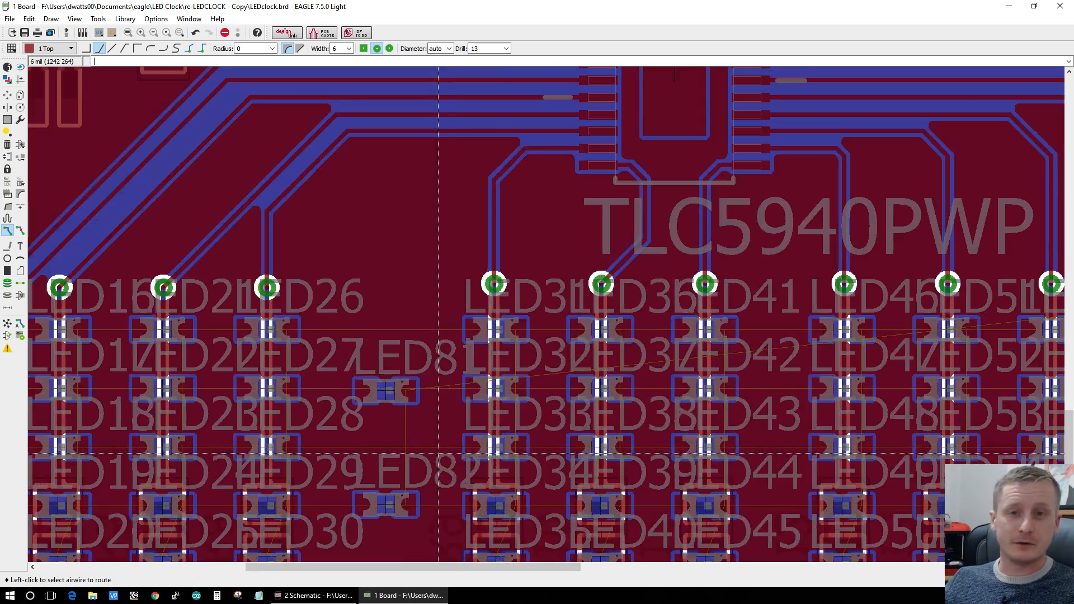
pyautogui.scroll(3, 526, 352)
pyautogui.scroll(-3, 502, 364)
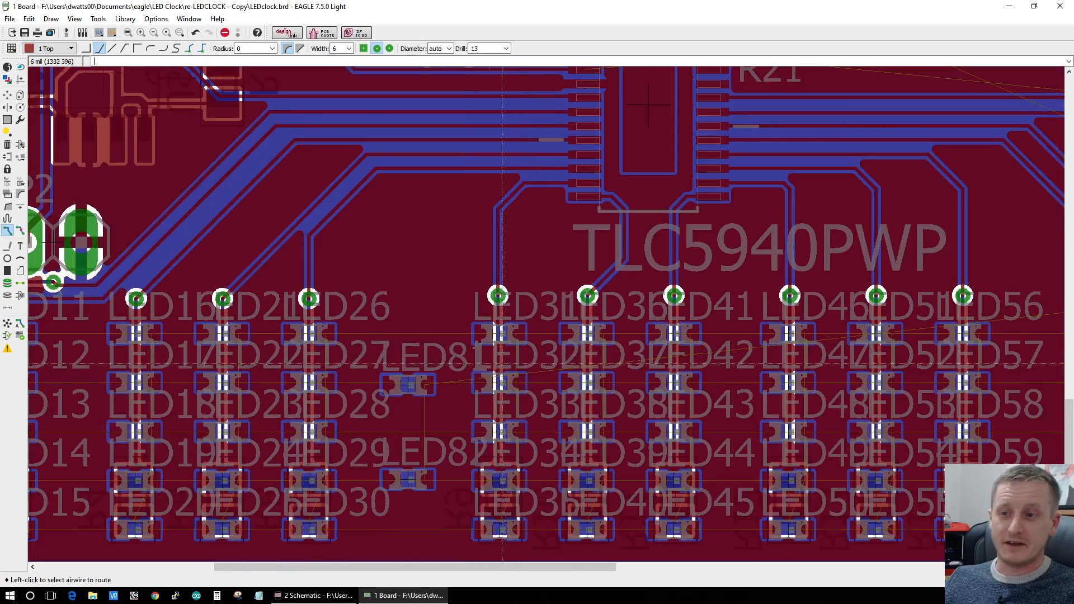
pyautogui.scroll(-3, 425, 365)
pyautogui.scroll(2, 414, 365)
pyautogui.scroll(-2, 414, 365)
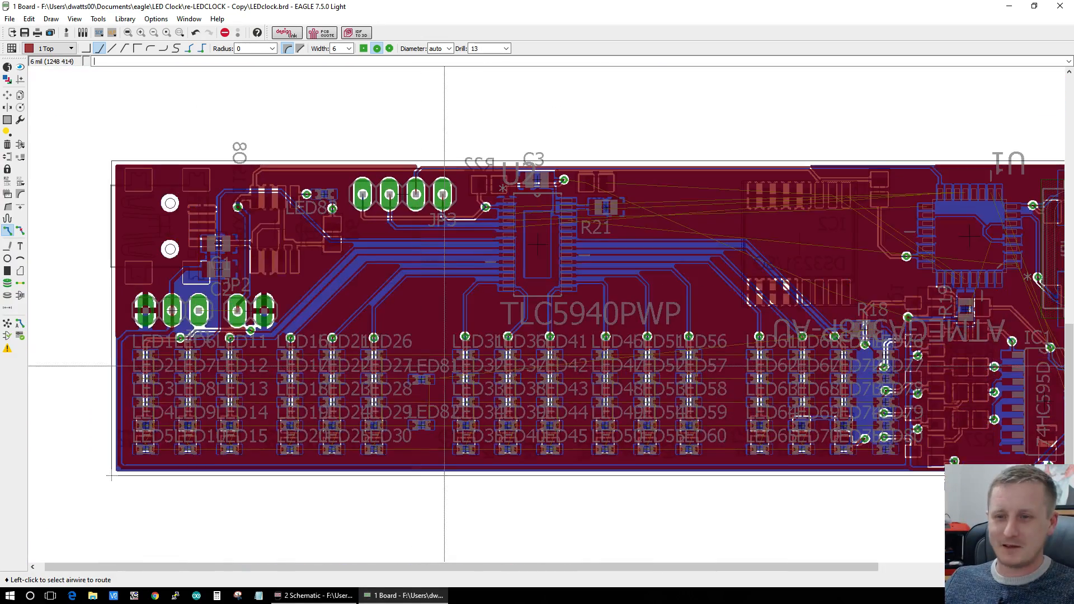
pyautogui.scroll(-1, 439, 368)
pyautogui.scroll(3, 203, 408)
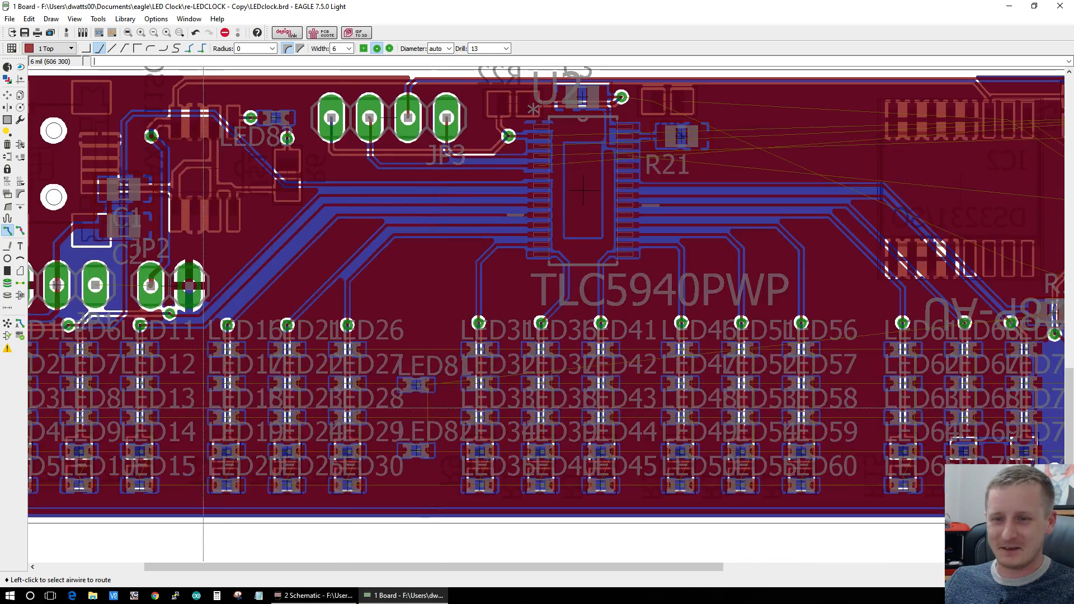
pyautogui.scroll(-2, 203, 409)
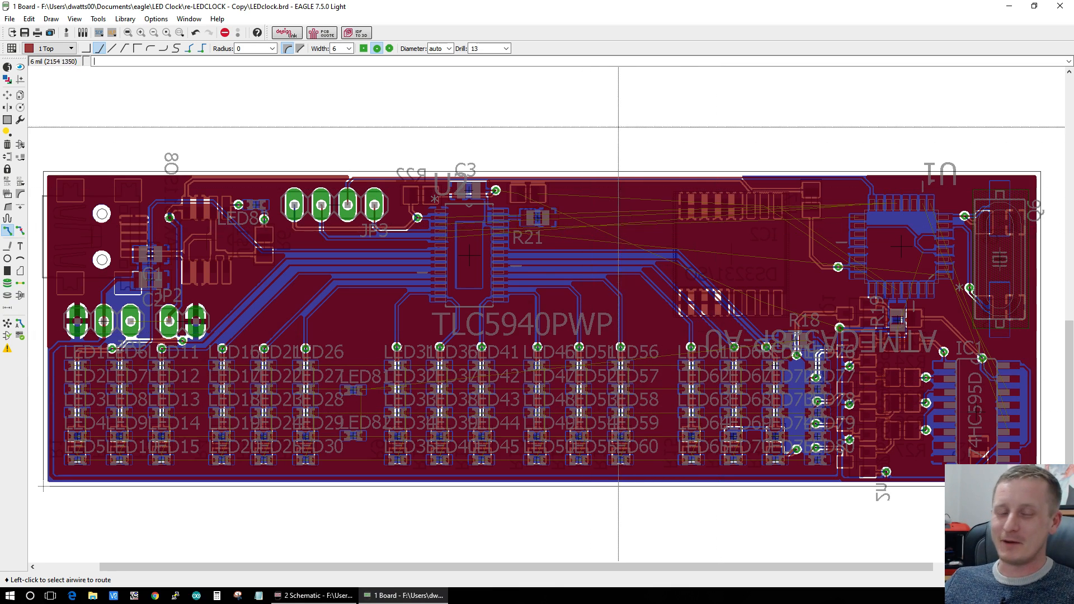
pyautogui.scroll(1, 539, 122)
pyautogui.scroll(3, 531, 157)
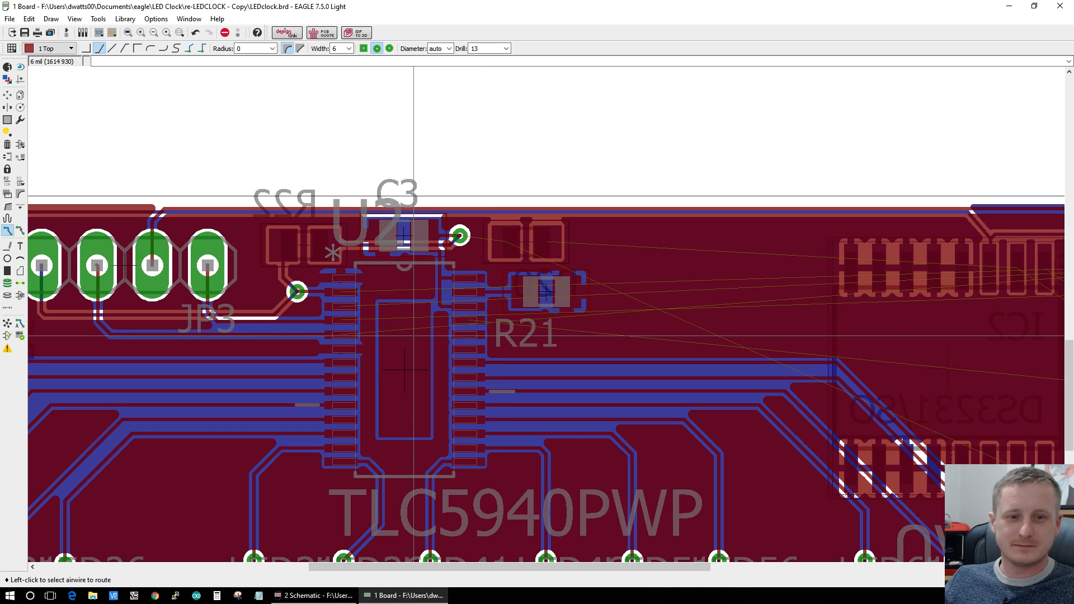
# Step: Move R20 slightly to the right on the board so it sits directly above R21, and recompute the ratsnest
pyautogui.scroll(-1, 412, 336)
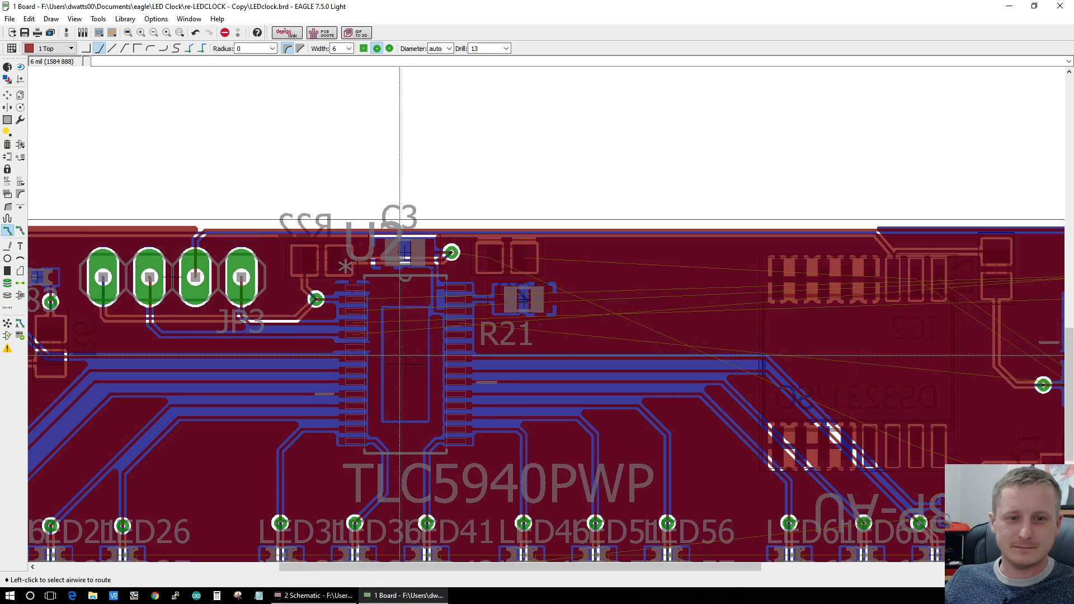
pyautogui.scroll(2, 368, 317)
pyautogui.scroll(-3, 421, 270)
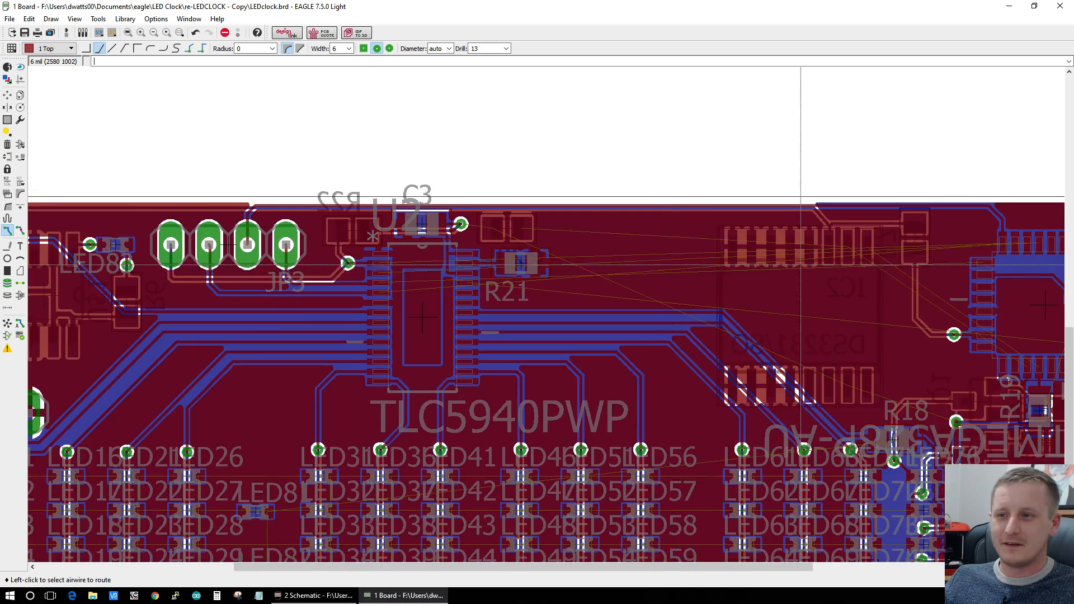
pyautogui.scroll(3, 401, 194)
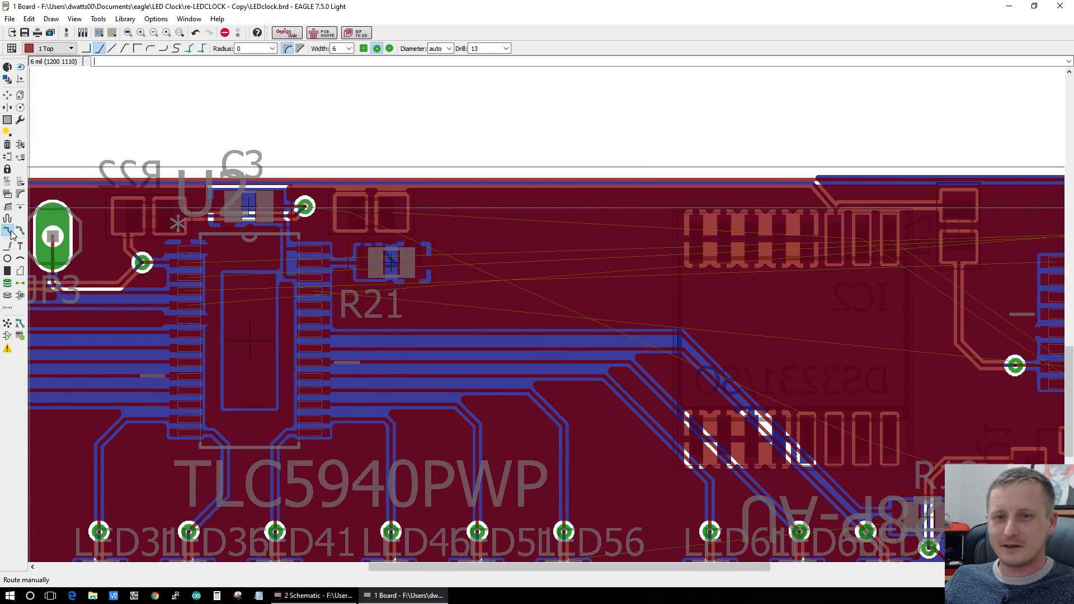
pyautogui.scroll(2, 480, 221)
pyautogui.scroll(2, 31, 165)
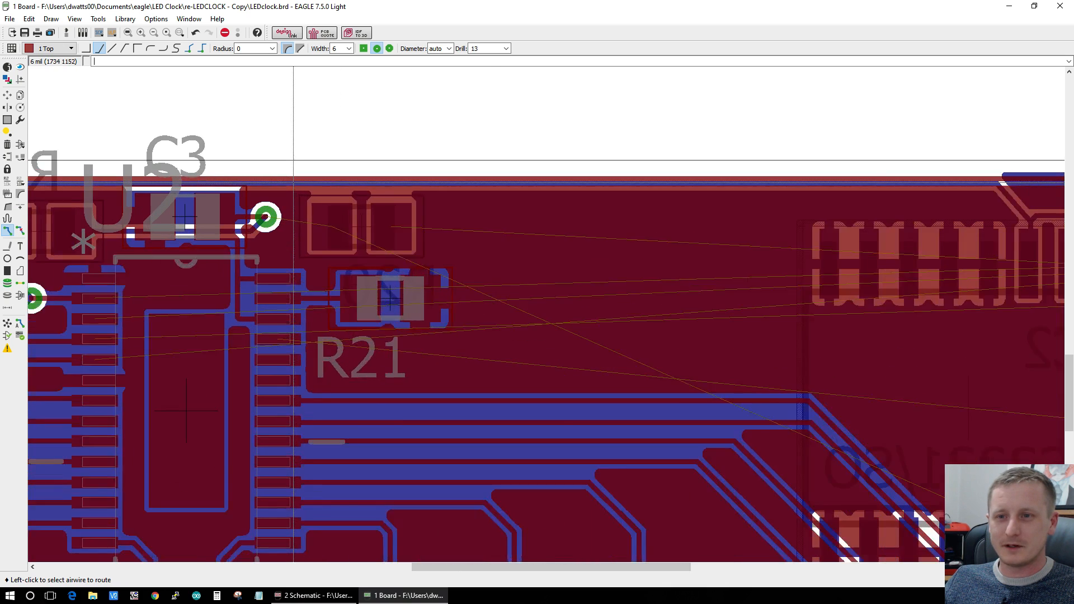
pyautogui.click(7, 96)
pyautogui.click(410, 322)
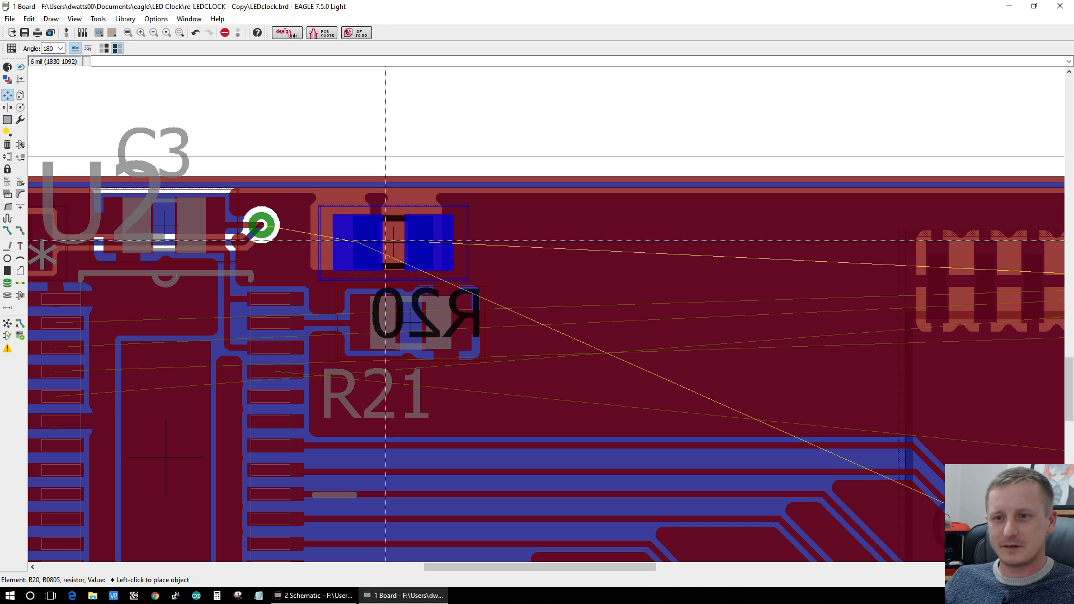
pyautogui.click(404, 241)
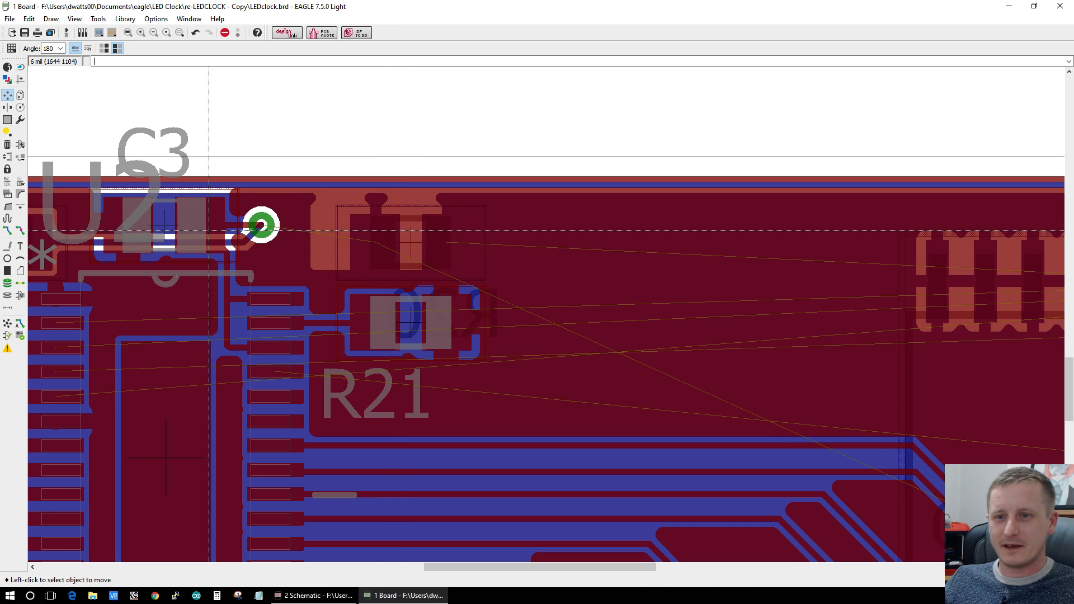
pyautogui.click(10, 326)
# Step: Route +5V from R20's left pad on Bottom through a via beside R21, continuing on Top to U2's uppermost right-row pad at width 6
pyautogui.scroll(-3, 723, 241)
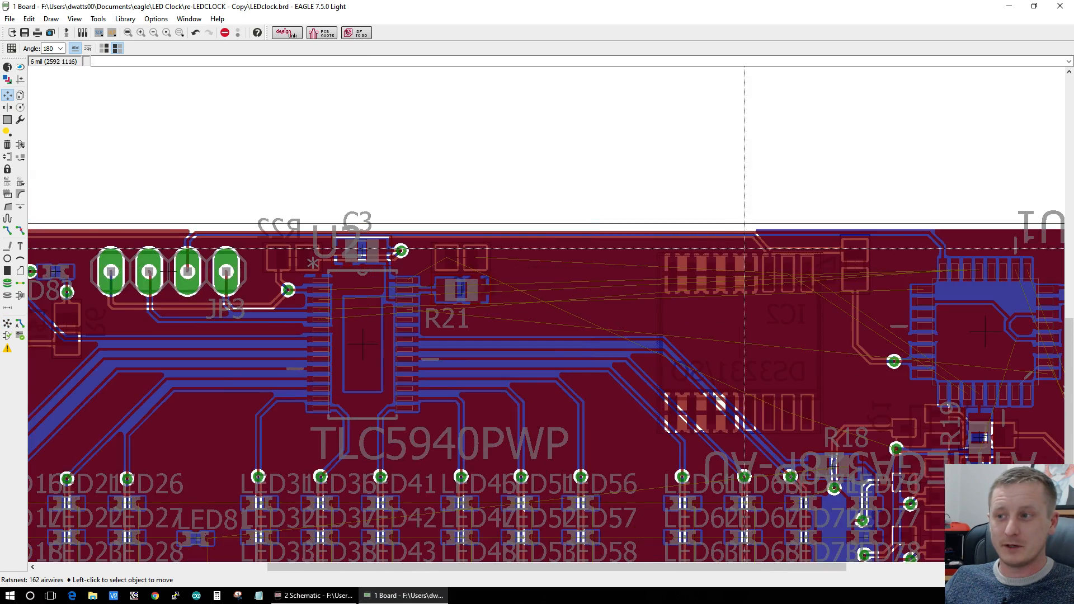
pyautogui.scroll(2, 592, 250)
pyautogui.scroll(-2, 283, 250)
pyautogui.scroll(4, 32, 277)
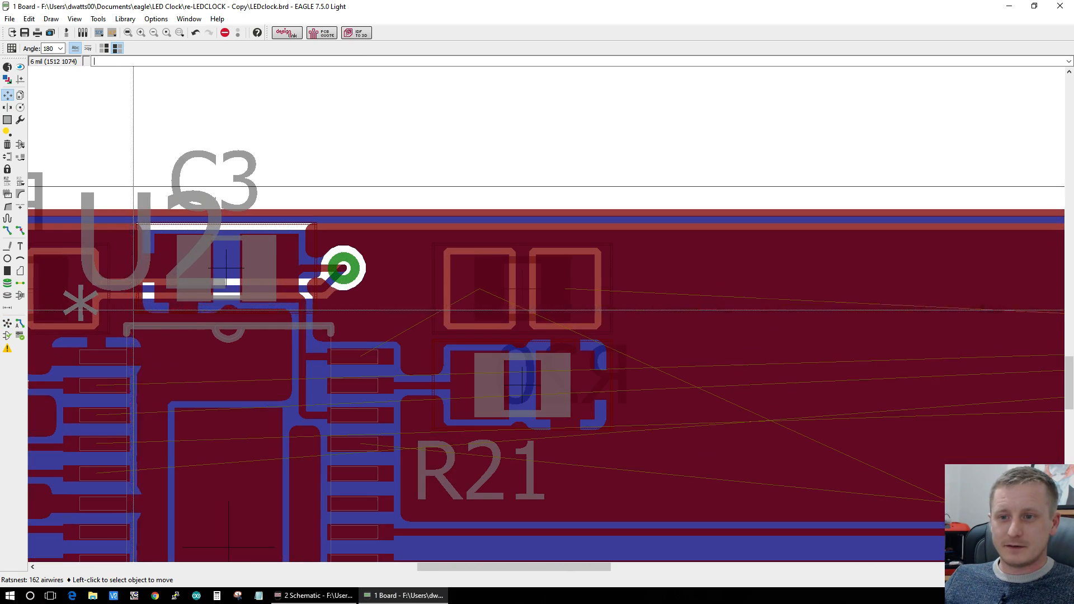
pyautogui.click(464, 303)
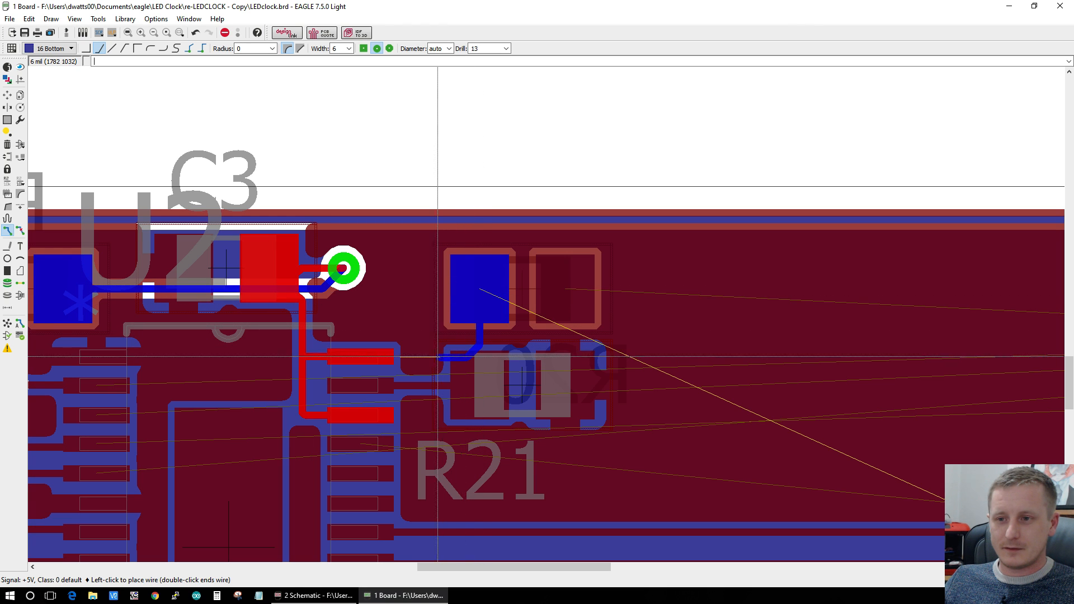
pyautogui.middleClick(421, 355)
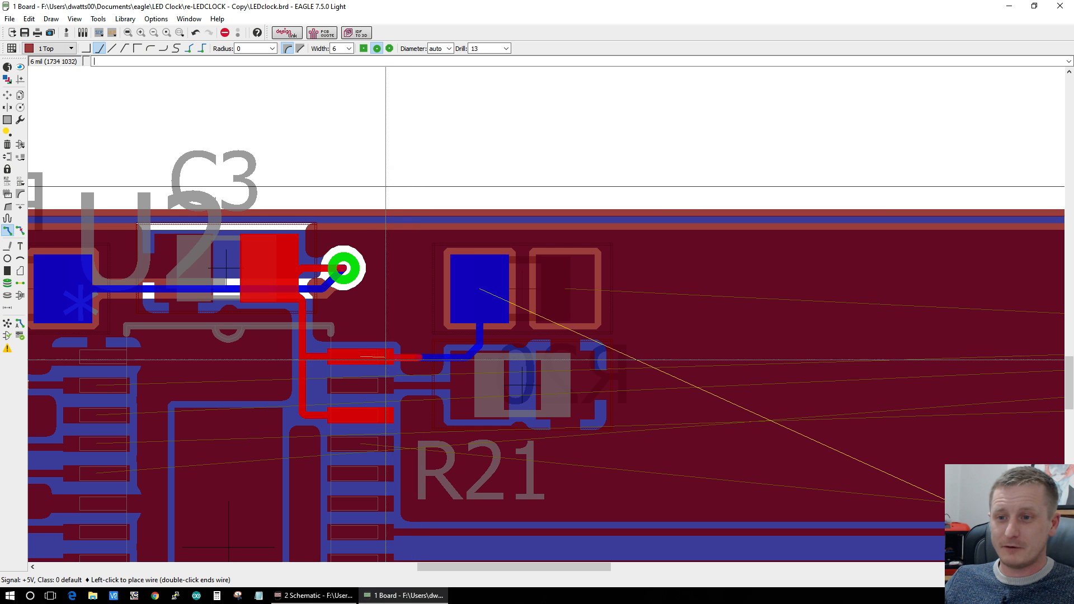
pyautogui.click(372, 355)
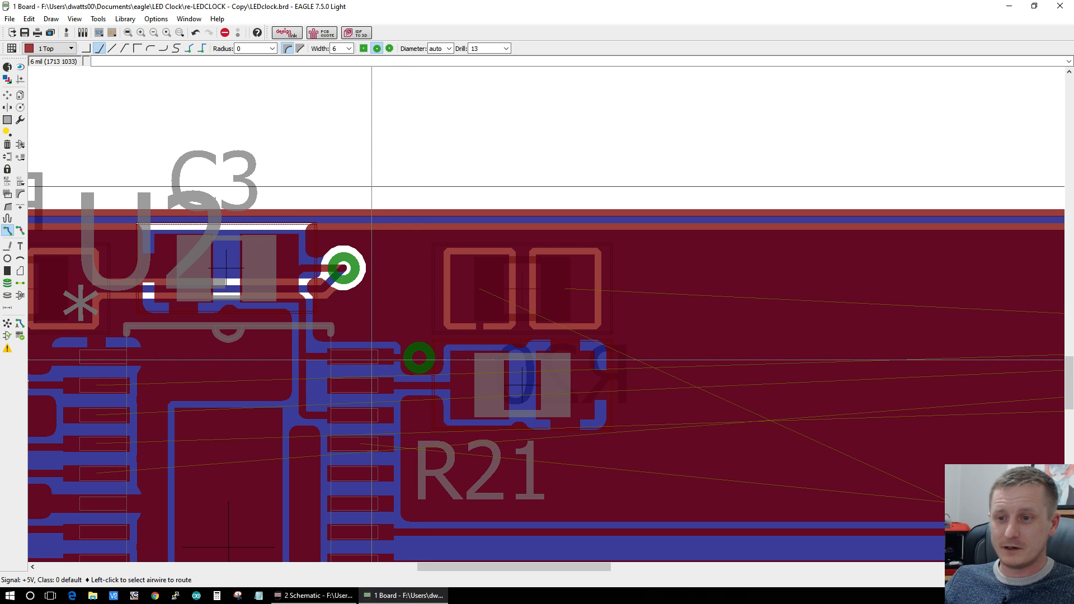
# Step: Recalculate the airwires and run the design rule check on the board with the PCBs_io rules
pyautogui.click(8, 324)
pyautogui.click(20, 336)
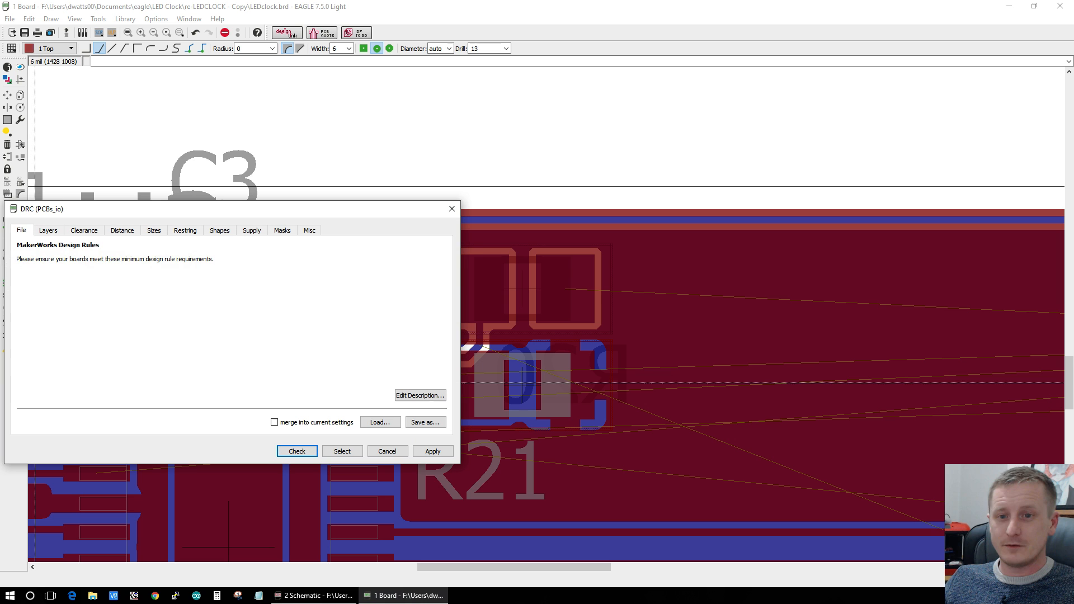
pyautogui.click(297, 451)
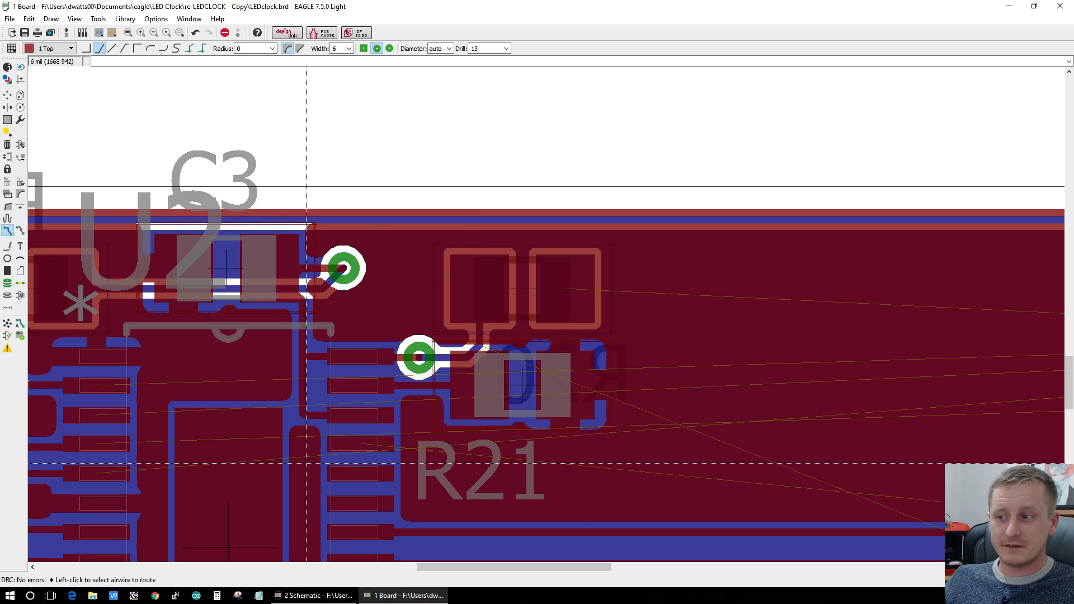
# Step: Examine the via beside R21 and its traces to the neighbouring pads and the TLC5940PWP pin
pyautogui.scroll(1, 431, 370)
pyautogui.scroll(2, 431, 371)
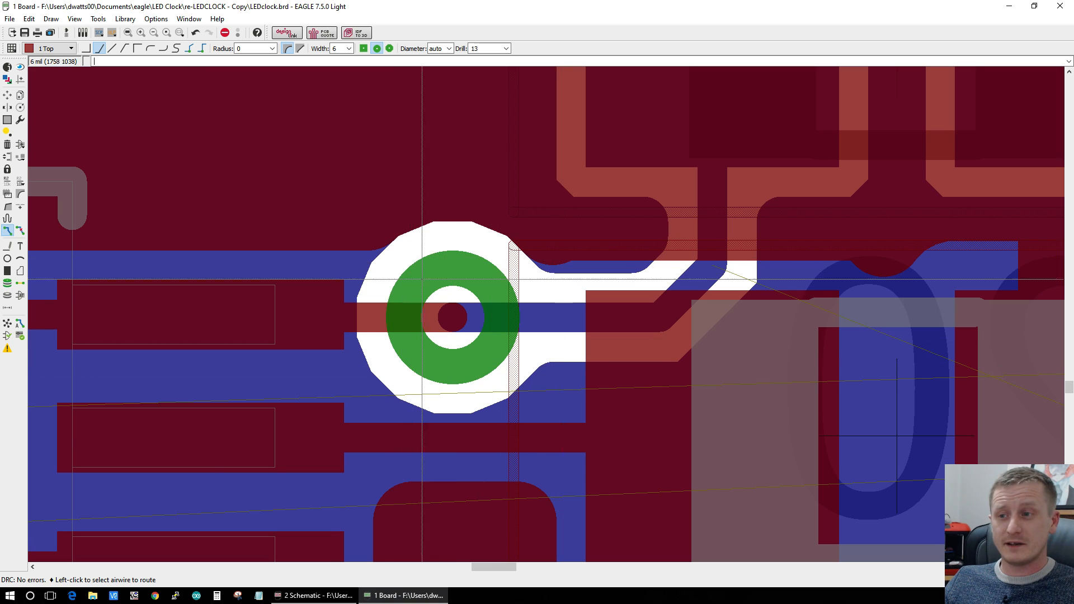
pyautogui.scroll(-3, 620, 355)
pyautogui.scroll(1, 560, 344)
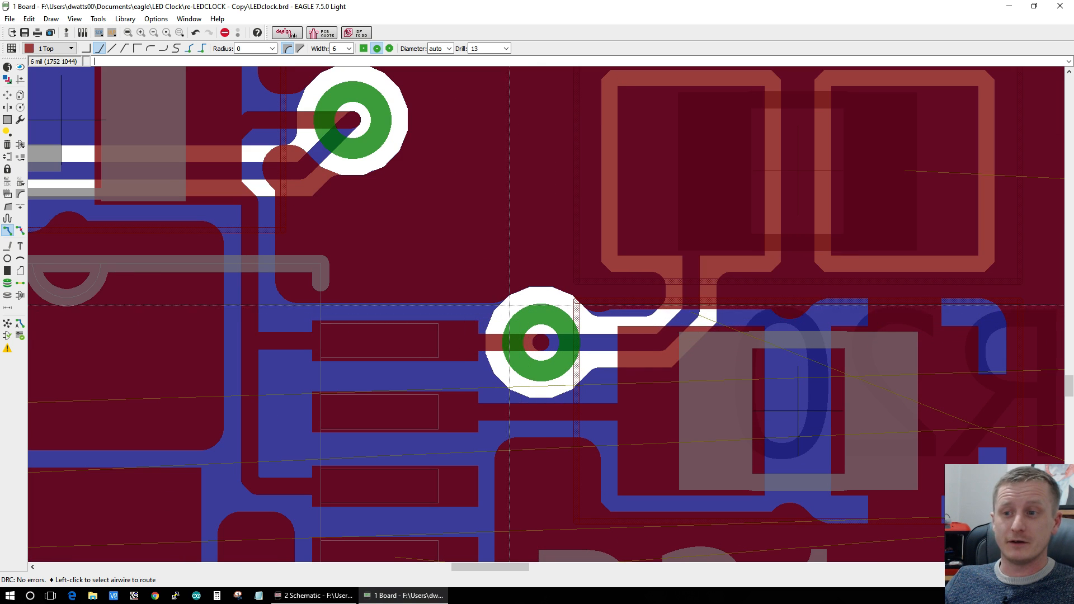
pyautogui.scroll(3, 480, 335)
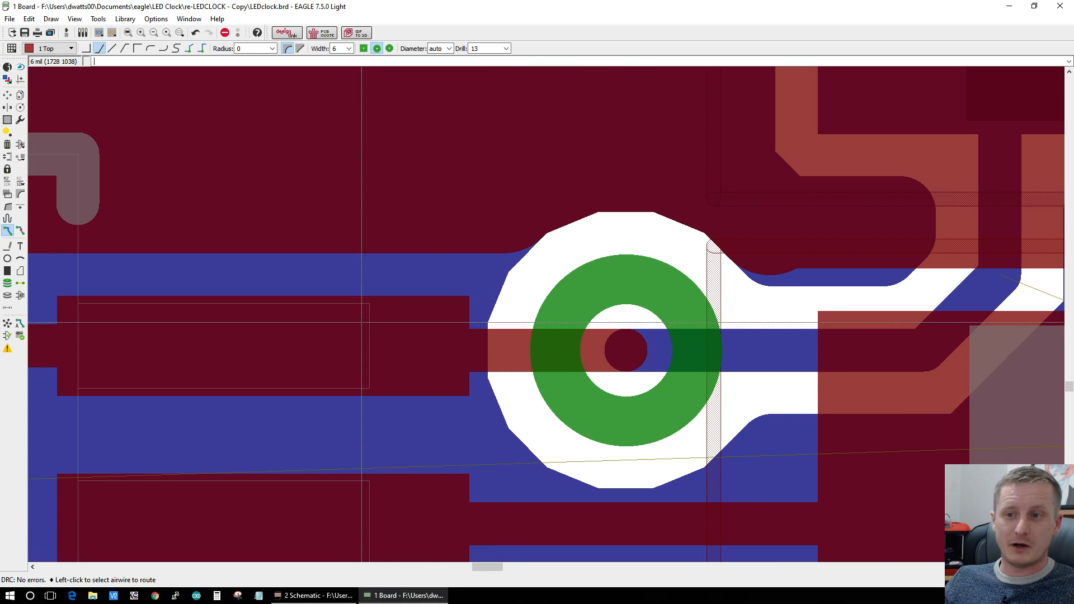
pyautogui.scroll(-4, 654, 383)
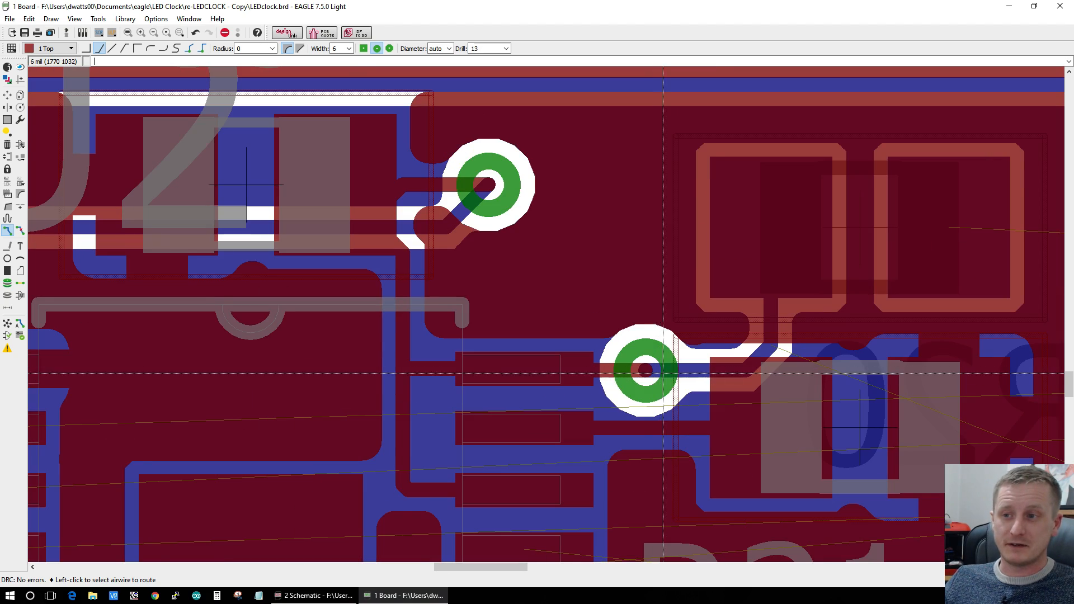
pyautogui.scroll(-2, 657, 377)
pyautogui.scroll(2, 895, 253)
pyautogui.scroll(-6, 901, 252)
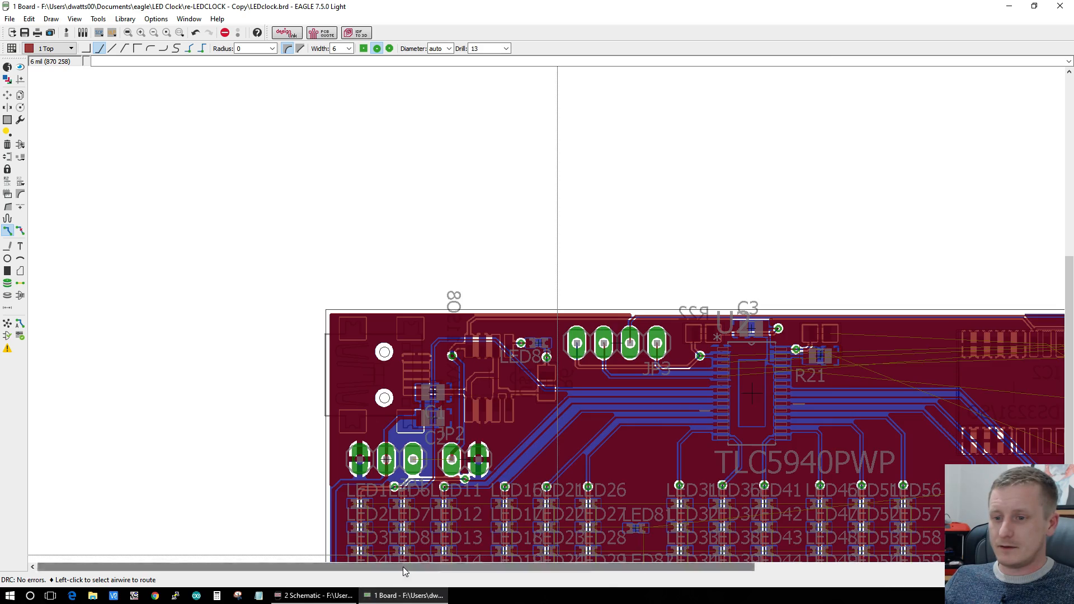
# Step: Examine the remaining airwires and free routing space between R21, IC2 and U1
pyautogui.moveTo(403, 566); pyautogui.dragTo(717, 567)
pyautogui.scroll(4, 396, 433)
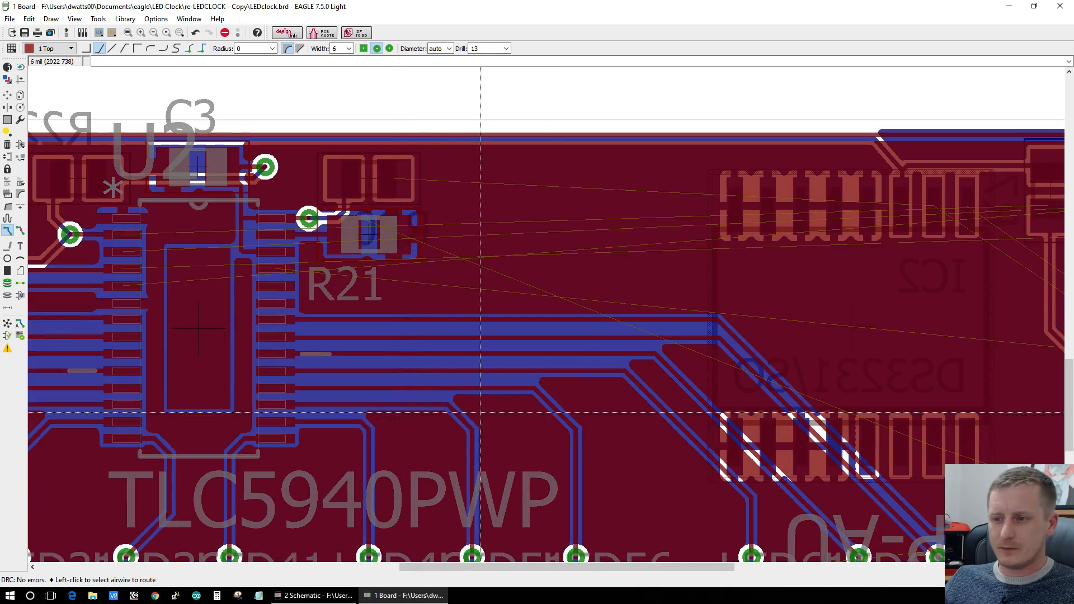
pyautogui.scroll(-3, 820, 232)
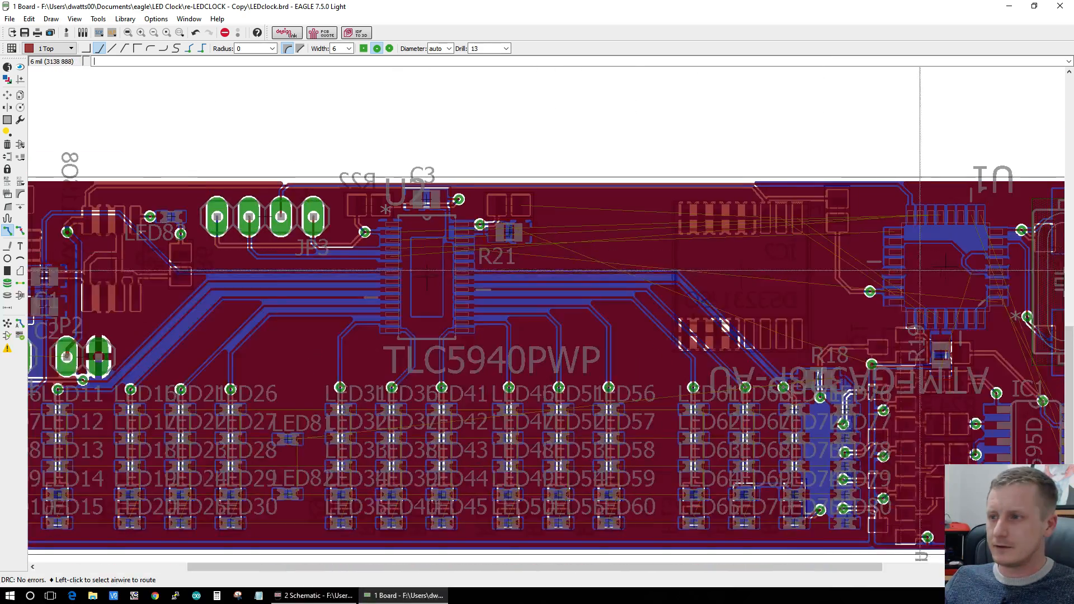
pyautogui.scroll(2, 823, 150)
pyautogui.scroll(1, 824, 150)
pyautogui.scroll(-1, 671, 285)
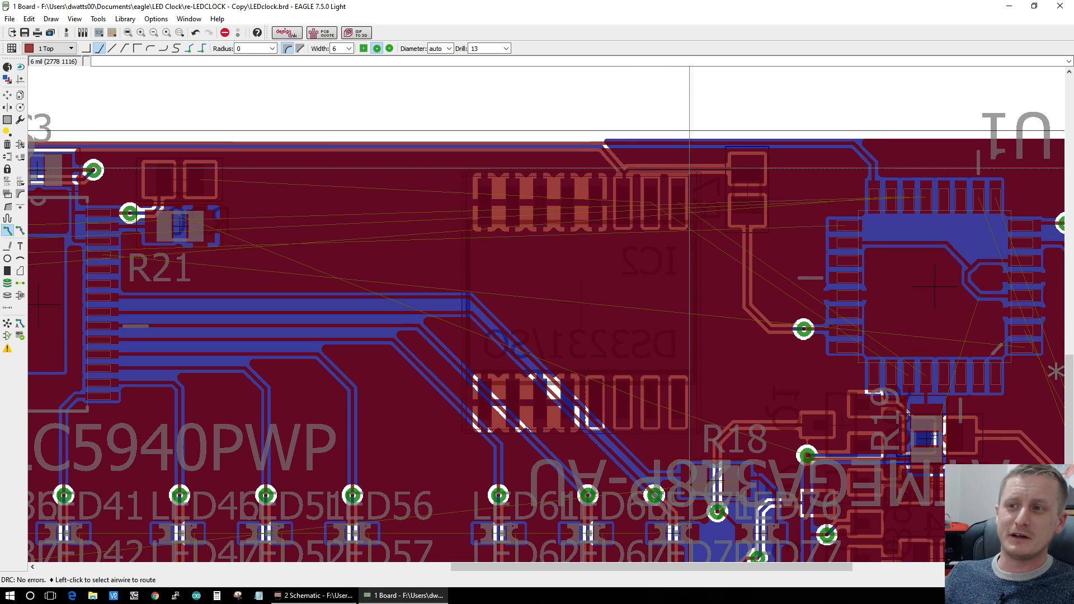
pyautogui.scroll(2, 688, 170)
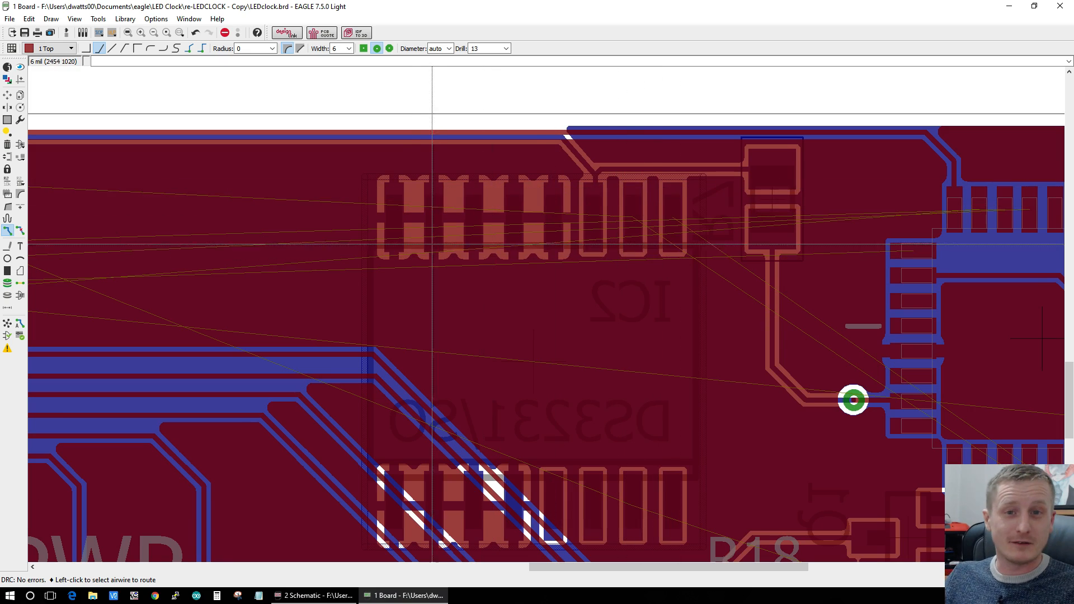
pyautogui.scroll(1, 657, 312)
pyautogui.scroll(-3, 656, 312)
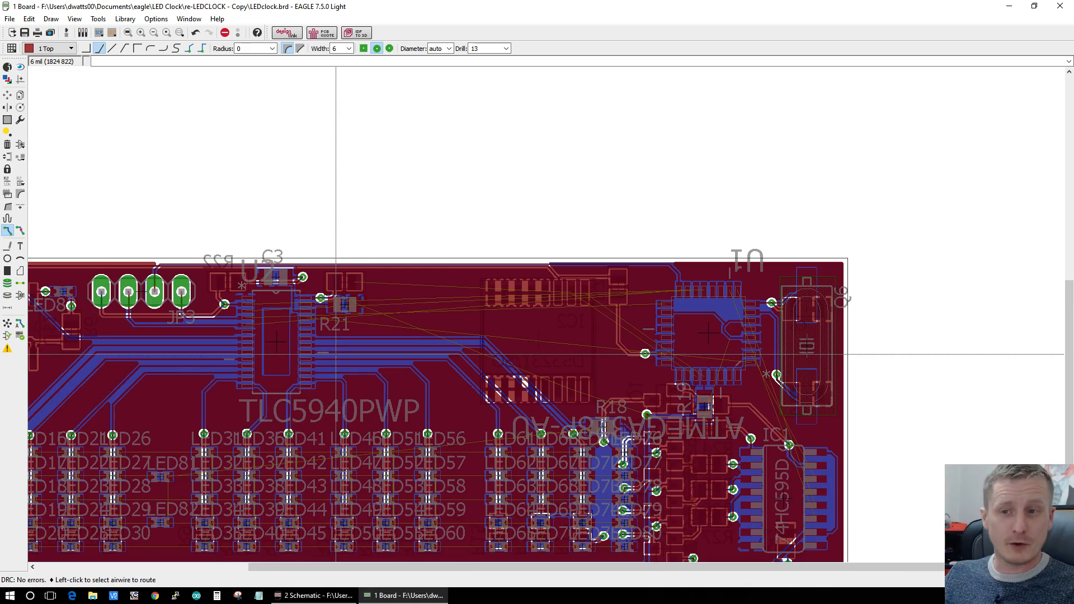
pyautogui.scroll(-2, 59, 312)
pyautogui.scroll(2, 56, 312)
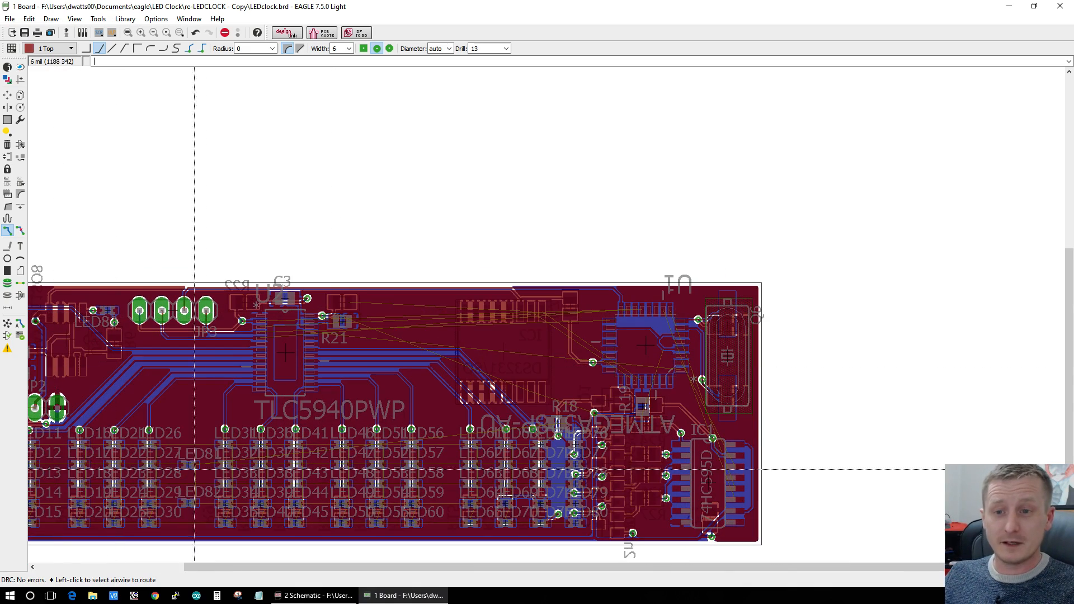
# Step: Review the whole board layout and the traces between header JP3 and the TLC5940PWP
pyautogui.moveTo(259, 570); pyautogui.dragTo(152, 572)
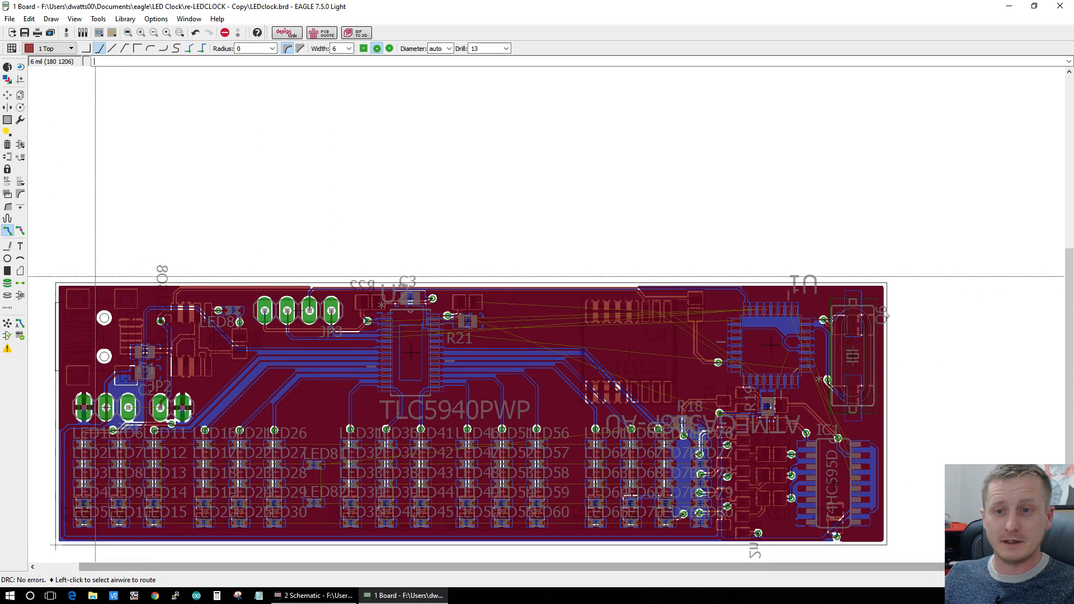
pyautogui.scroll(2, 157, 273)
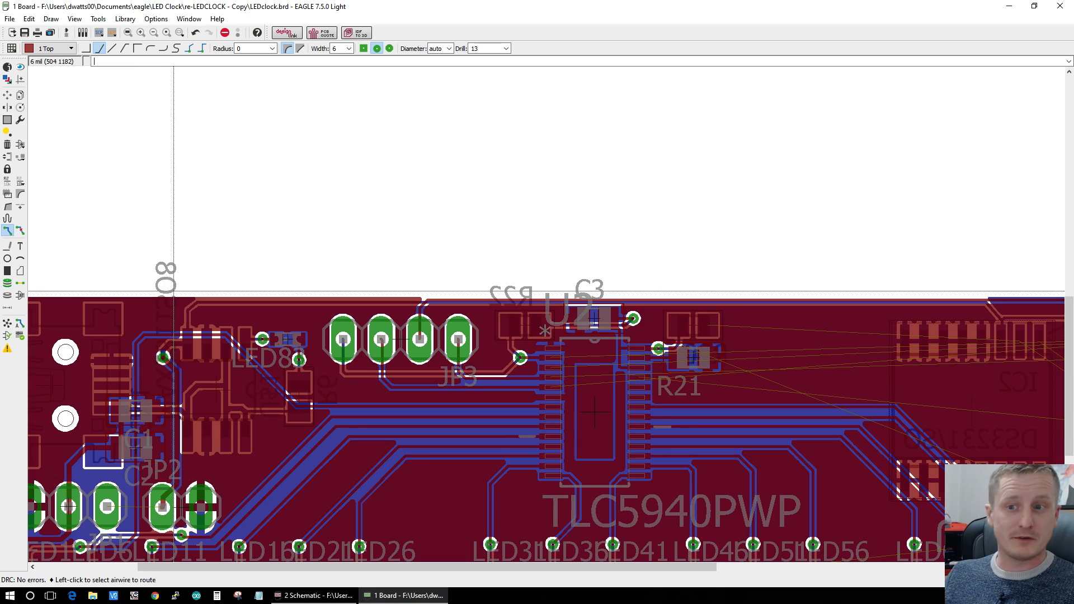
pyautogui.scroll(1, 262, 274)
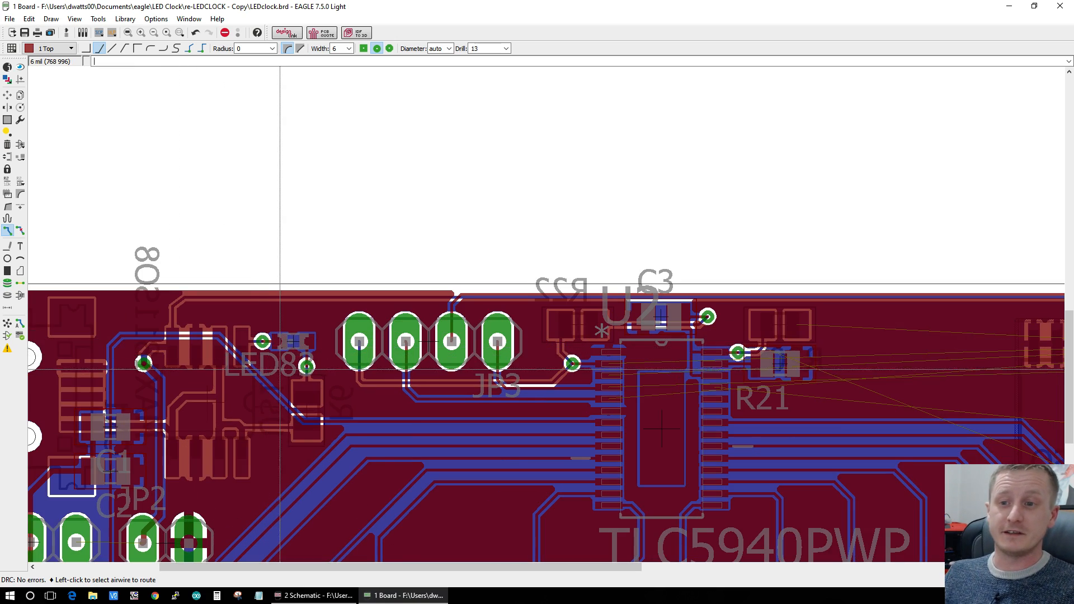
pyautogui.scroll(-1, 261, 410)
pyautogui.scroll(2, 262, 410)
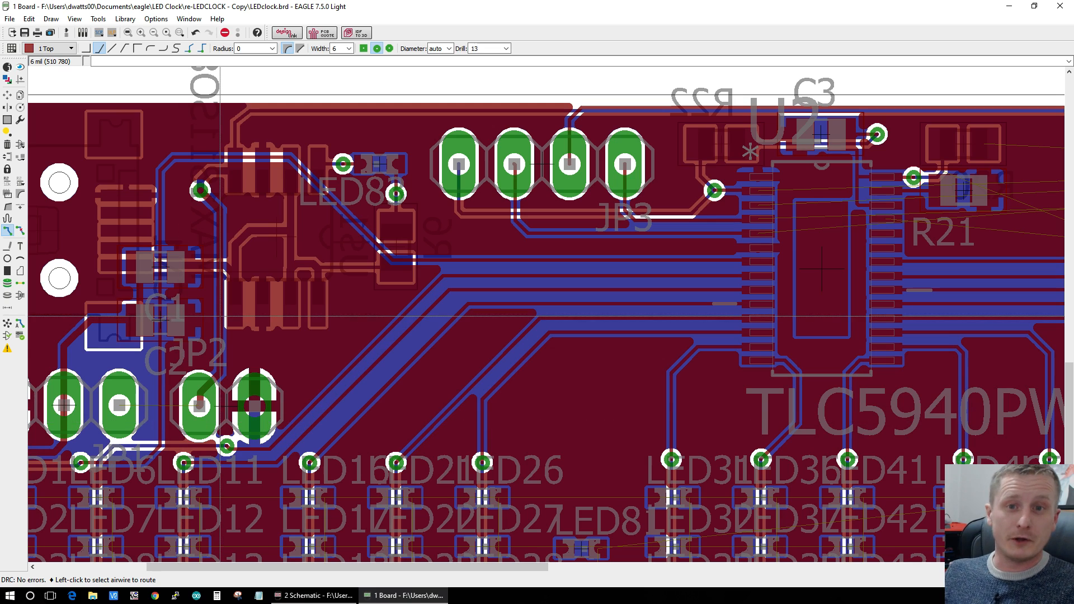
pyautogui.scroll(-2, 309, 401)
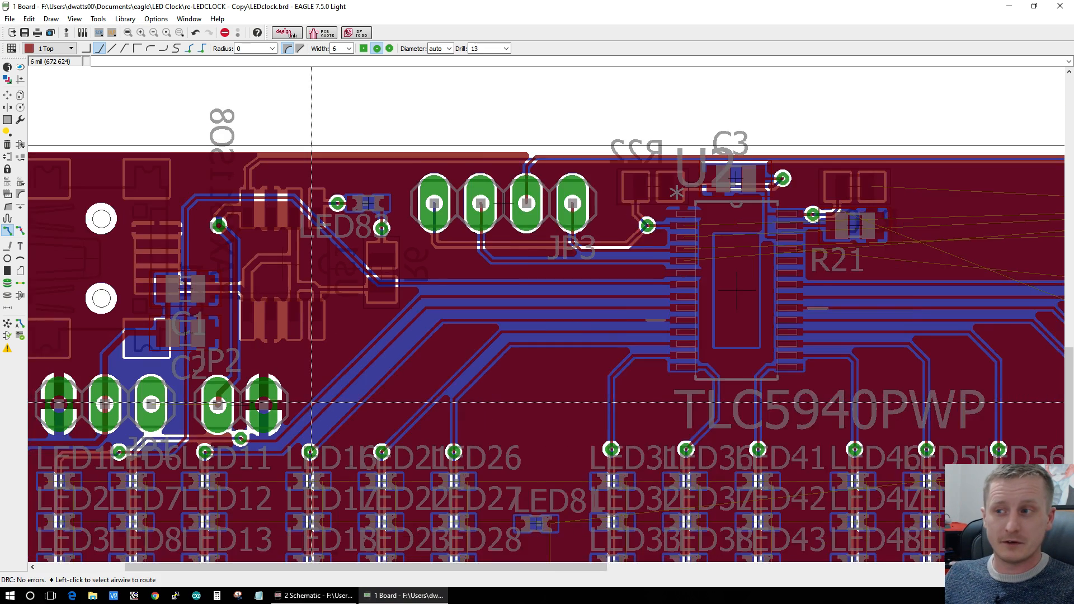
pyautogui.scroll(1, 894, 313)
pyautogui.scroll(1, 845, 329)
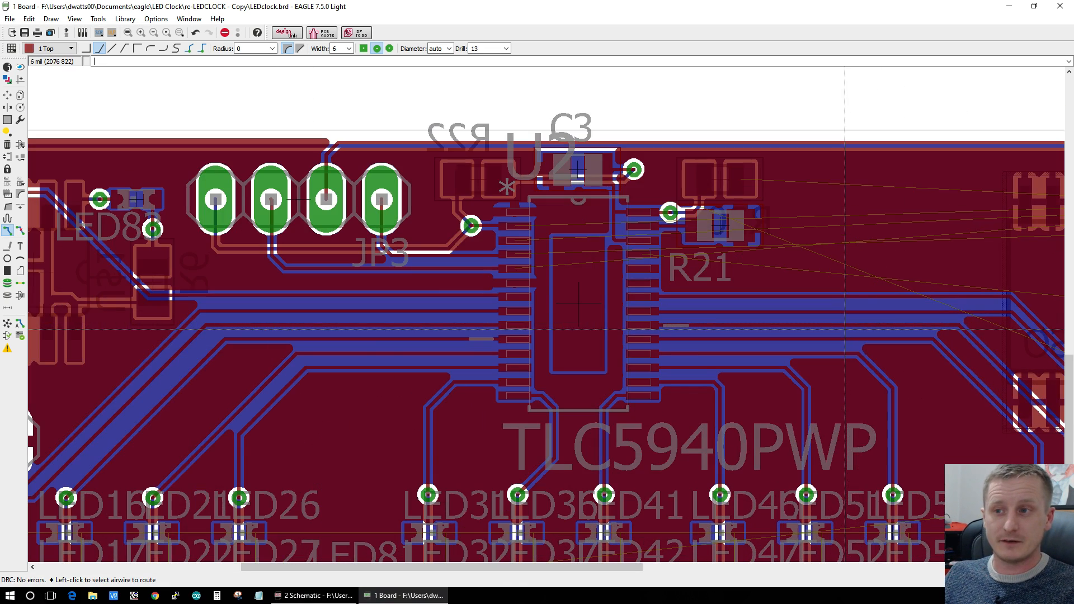
pyautogui.scroll(-3, 716, 405)
pyautogui.scroll(4, 652, 419)
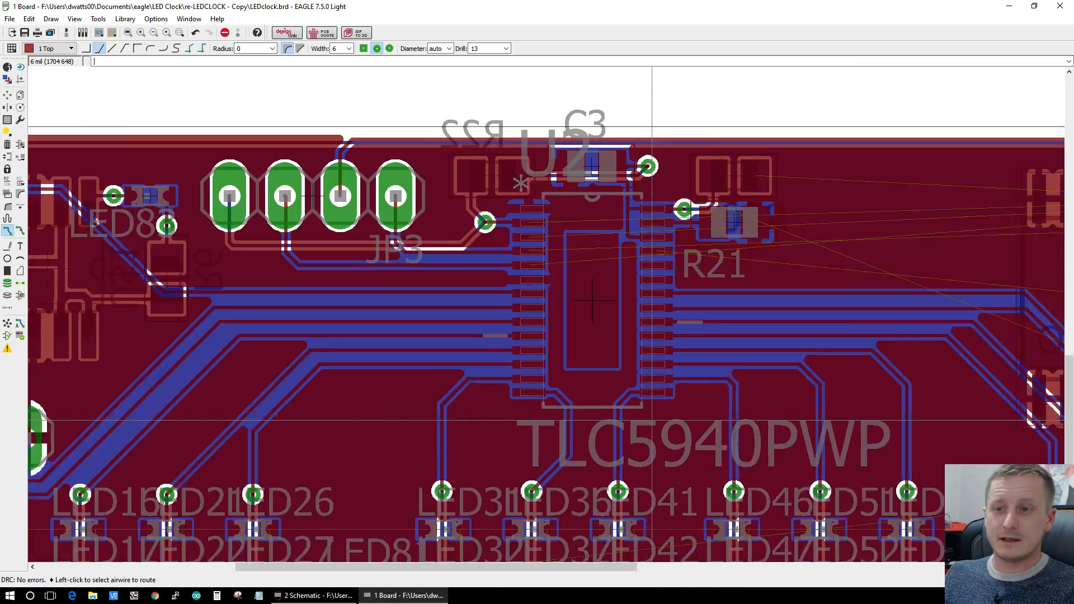
pyautogui.scroll(-5, 652, 419)
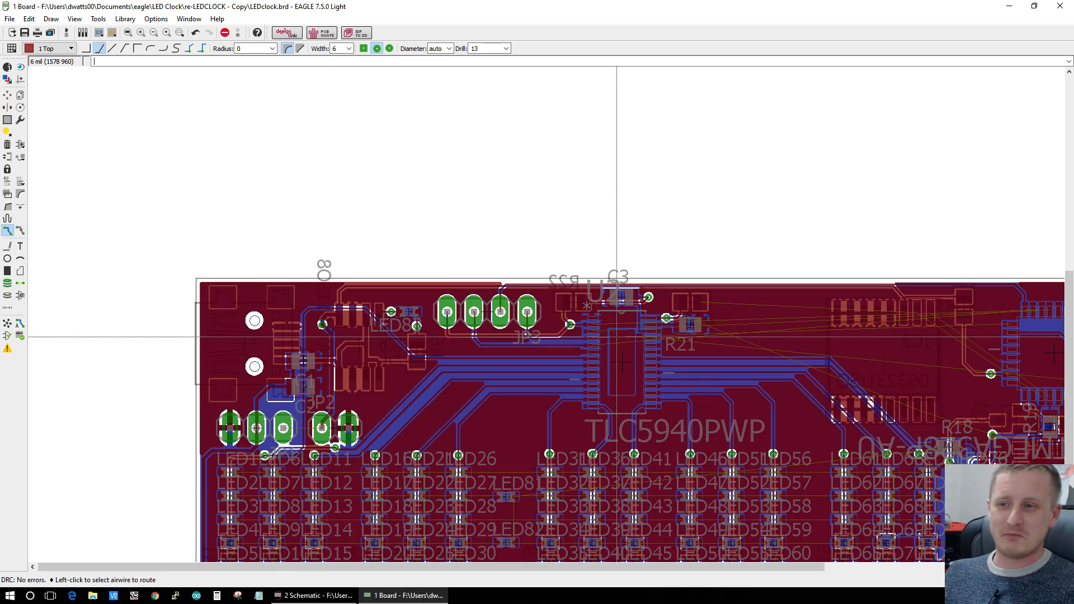
# Step: Inspect the unrouted pins of the TLC5940PWP and the space around the chip for routing them
pyautogui.scroll(-3, 616, 358)
pyautogui.scroll(5, 630, 336)
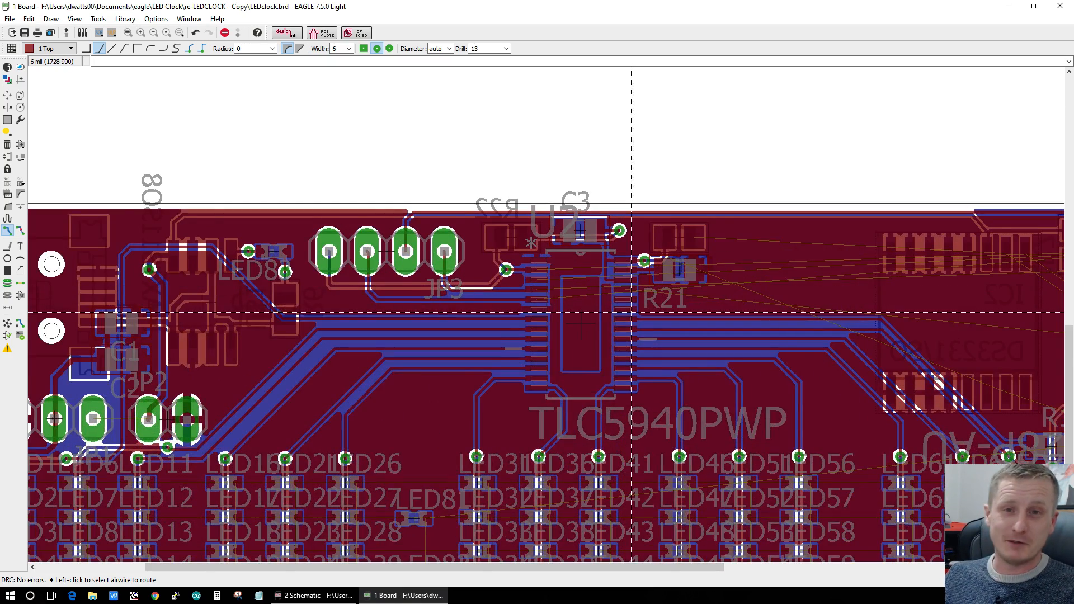
pyautogui.scroll(3, 631, 312)
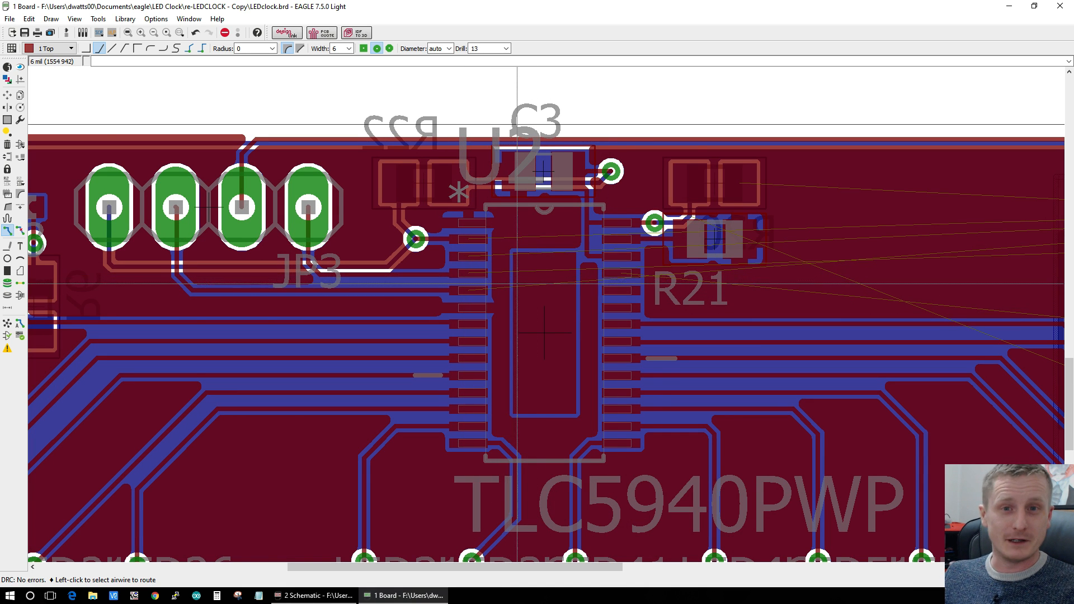
pyautogui.scroll(3, 517, 284)
pyautogui.scroll(1, 517, 295)
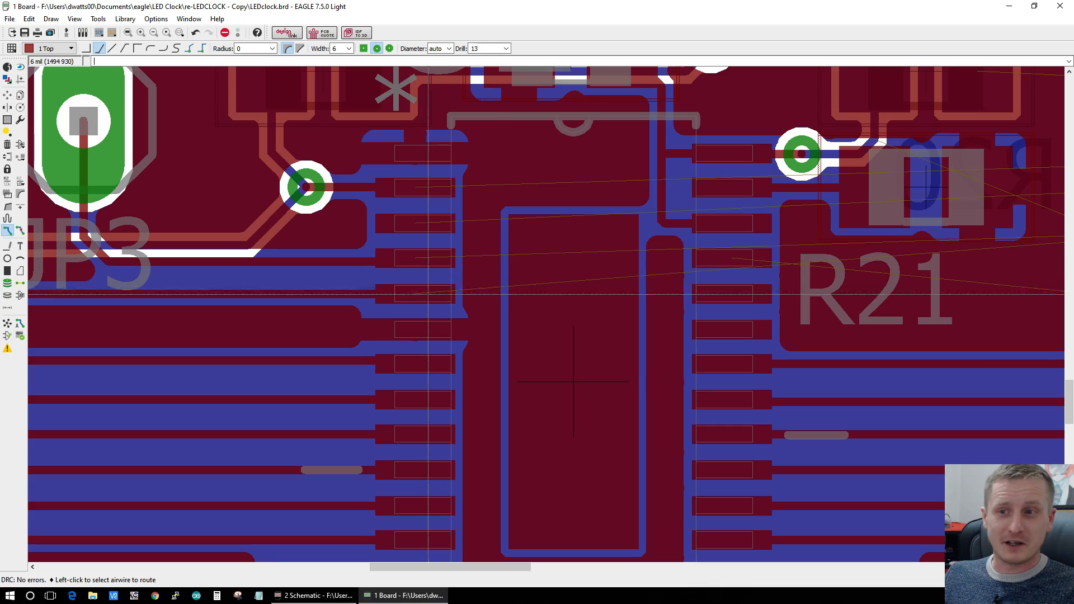
pyautogui.scroll(-5, 458, 297)
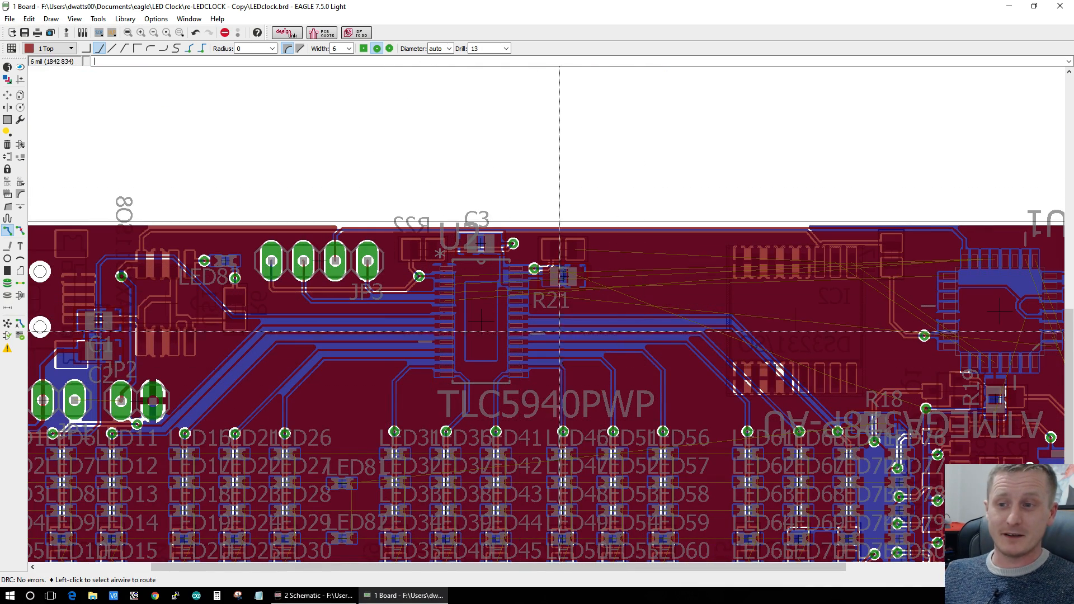
pyautogui.scroll(5, 475, 310)
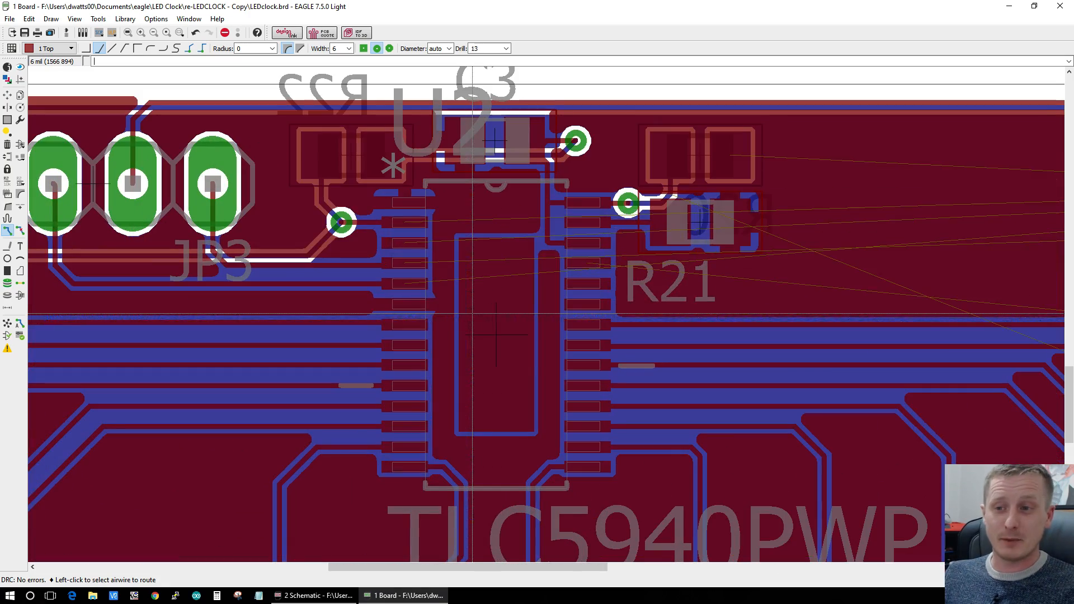
pyautogui.scroll(-5, 408, 279)
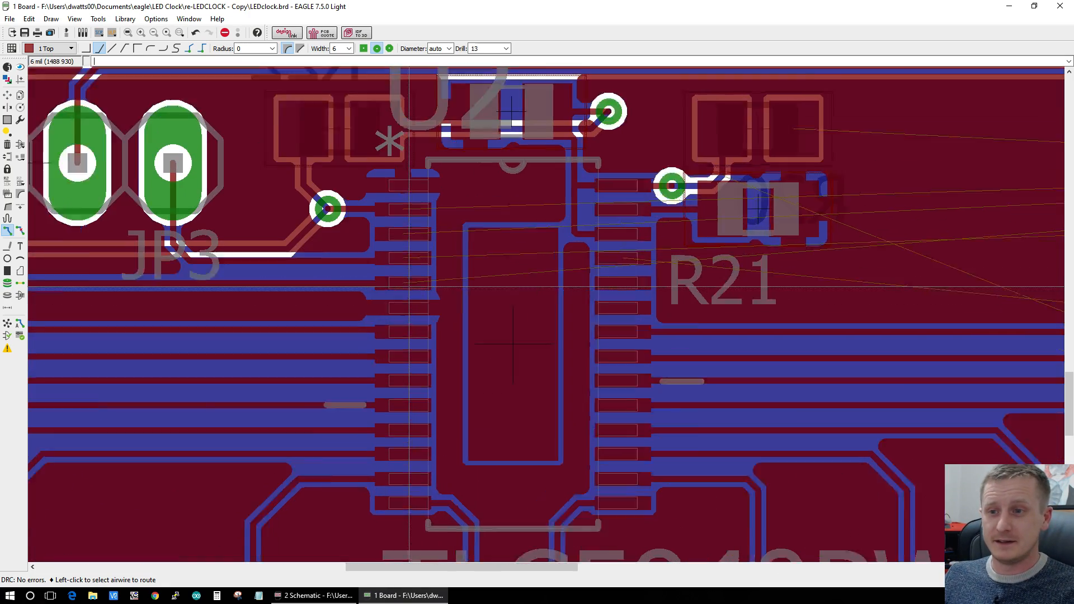
pyautogui.scroll(2, 433, 340)
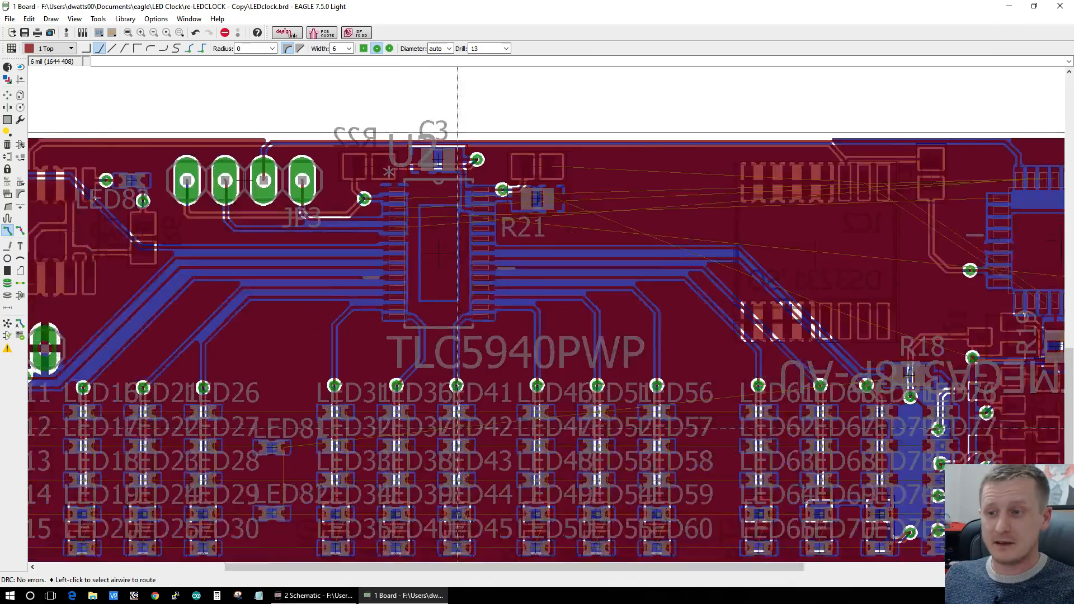
pyautogui.scroll(-1, 438, 153)
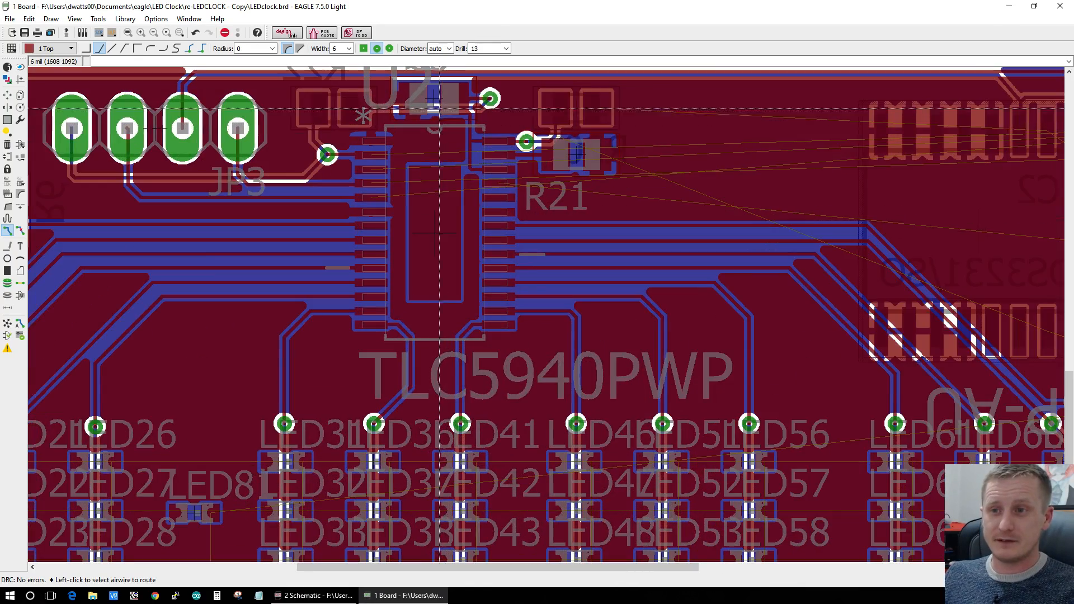
# Step: Try to route the PIN10 airwire from the TLC5940PWP towards U1 on the top layer, passing R21 and IC2
pyautogui.scroll(2, 438, 154)
pyautogui.scroll(-4, 464, 168)
pyautogui.scroll(5, 491, 176)
pyautogui.scroll(3, 491, 176)
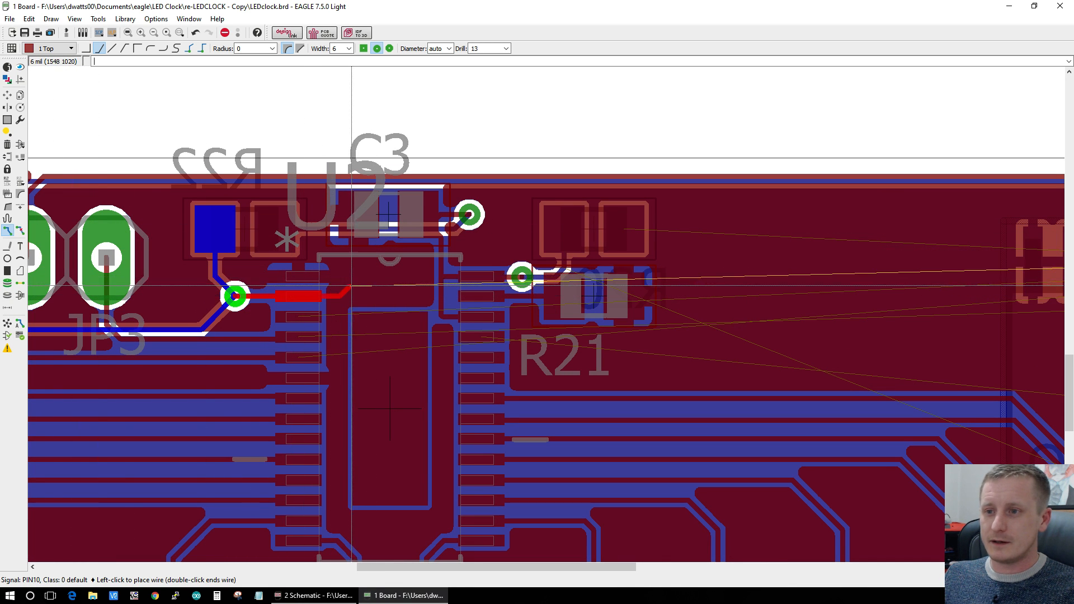
pyautogui.scroll(-4, 344, 334)
pyautogui.scroll(4, 682, 324)
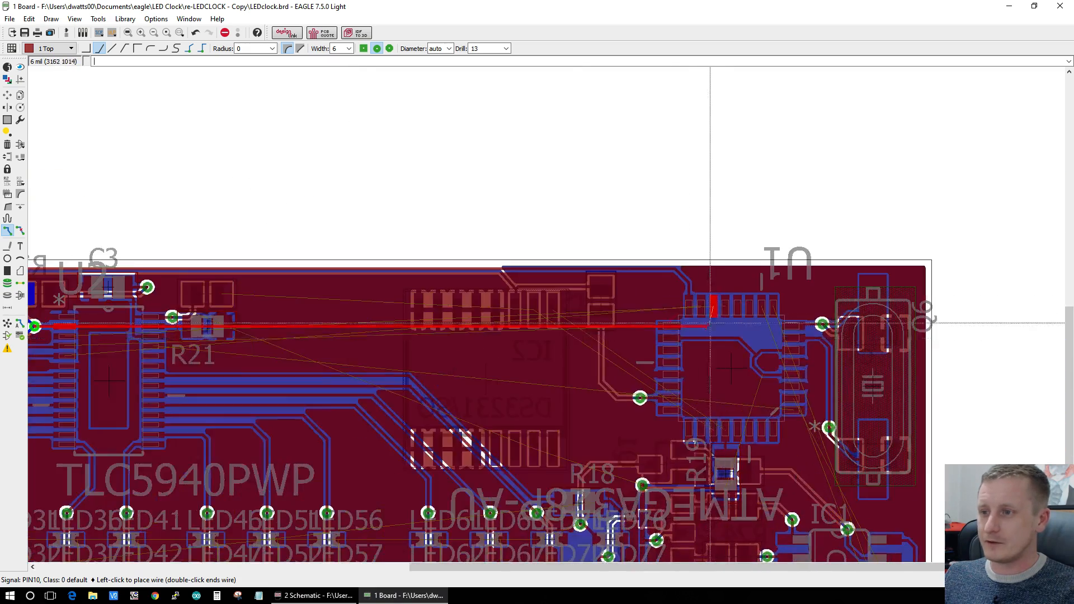
pyautogui.scroll(-4, 694, 317)
pyautogui.scroll(3, 692, 314)
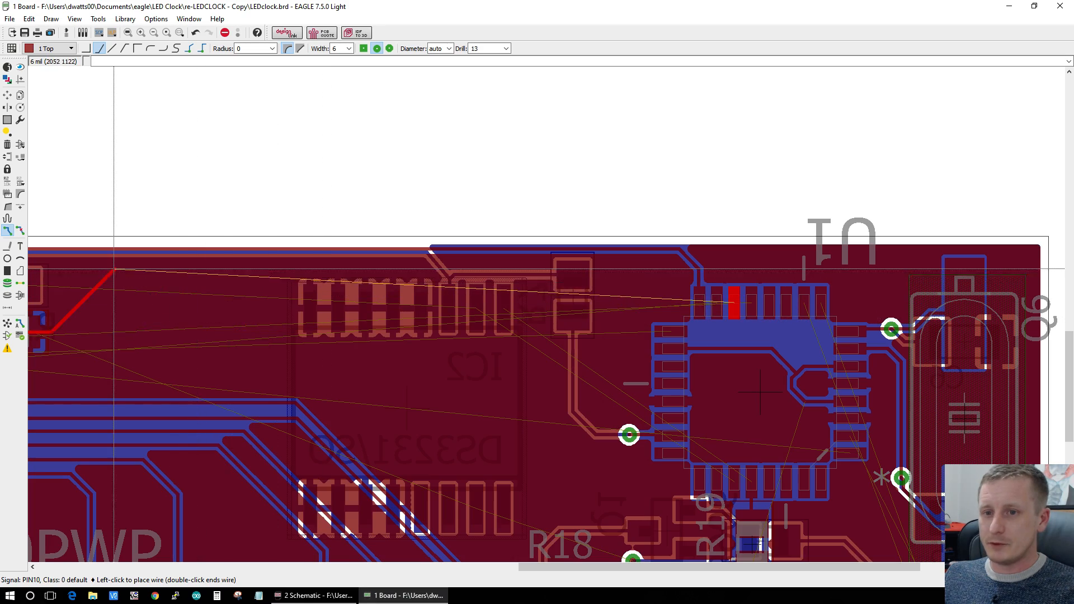
pyautogui.scroll(-2, 121, 311)
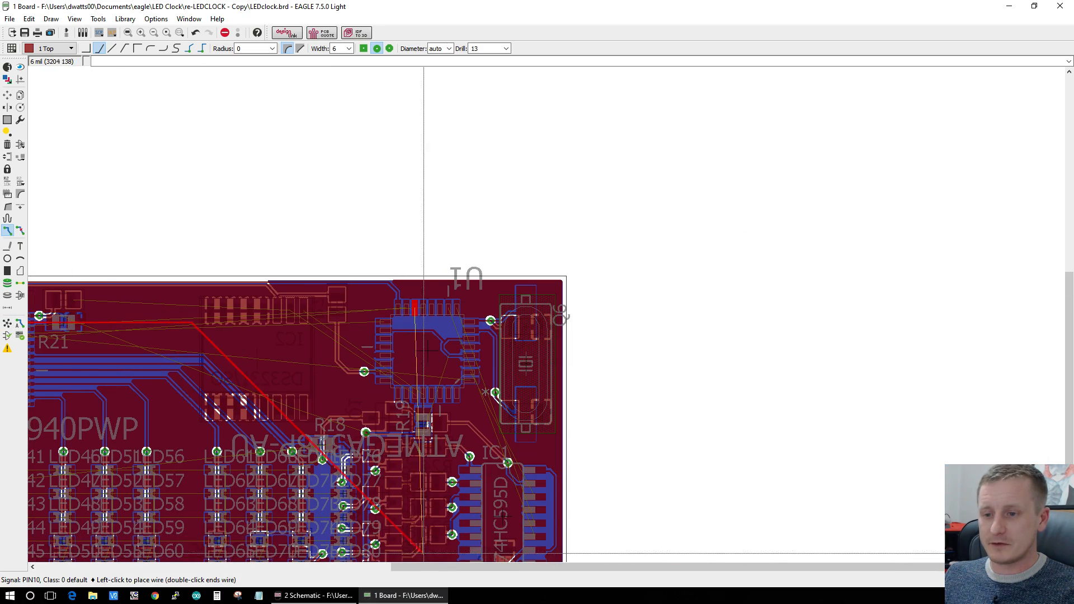
pyautogui.moveTo(435, 568); pyautogui.dragTo(287, 569)
pyautogui.scroll(2, 241, 302)
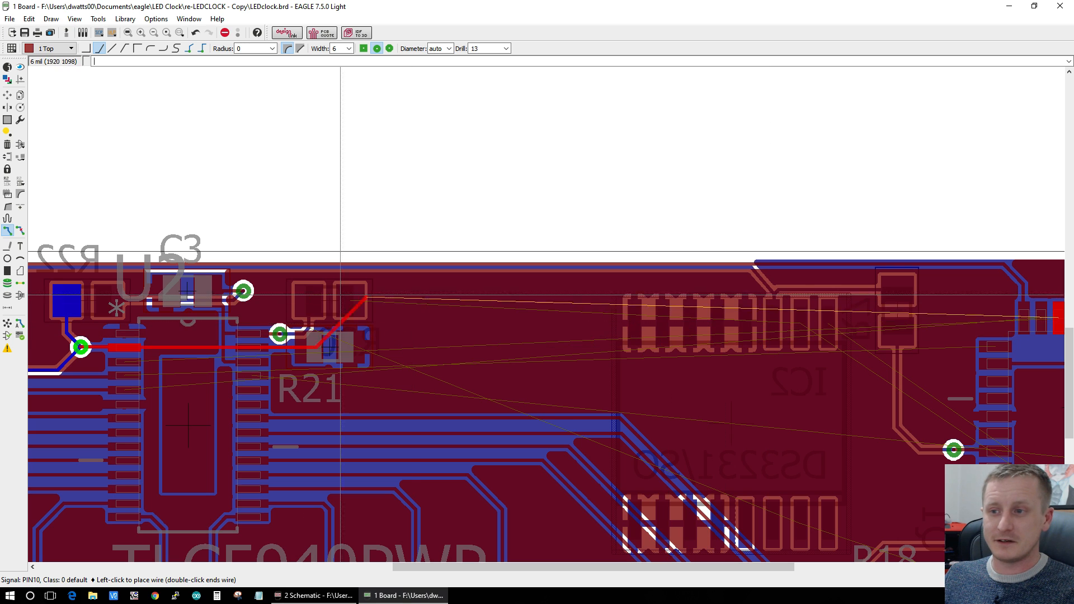
# Step: Try to carry PIN10 through a via onto the bottom layer beside R21, and undo the route
pyautogui.scroll(2, 245, 320)
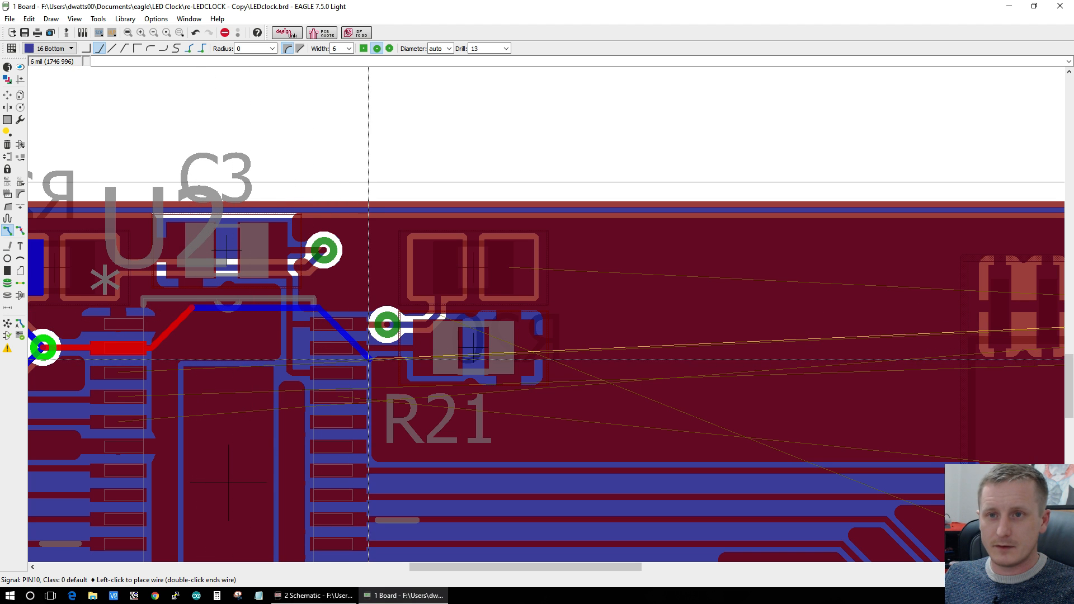
pyautogui.click(368, 360)
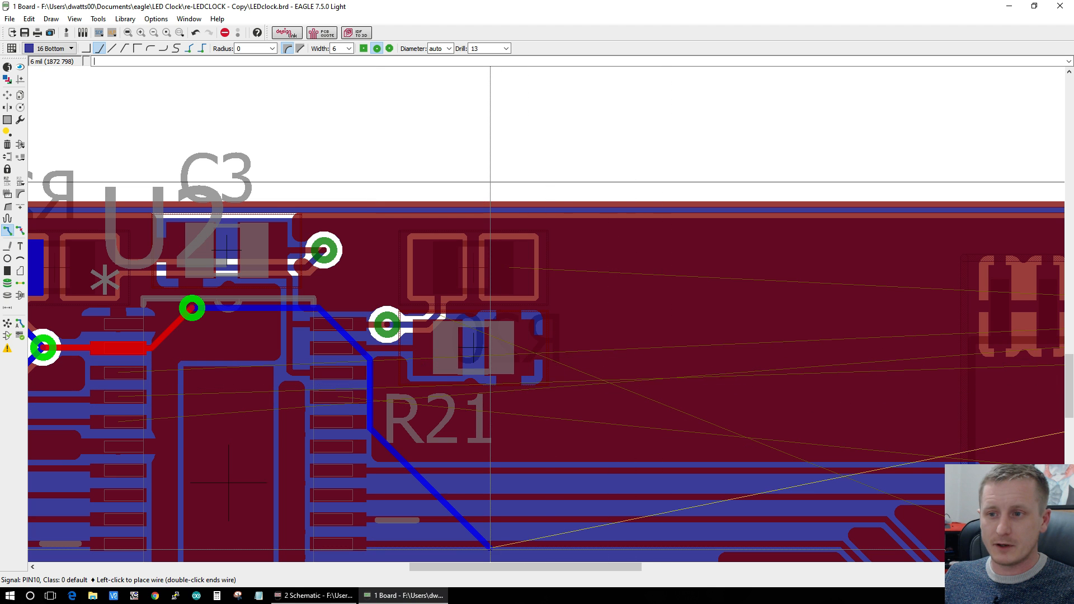
pyautogui.moveTo(544, 569); pyautogui.dragTo(609, 568)
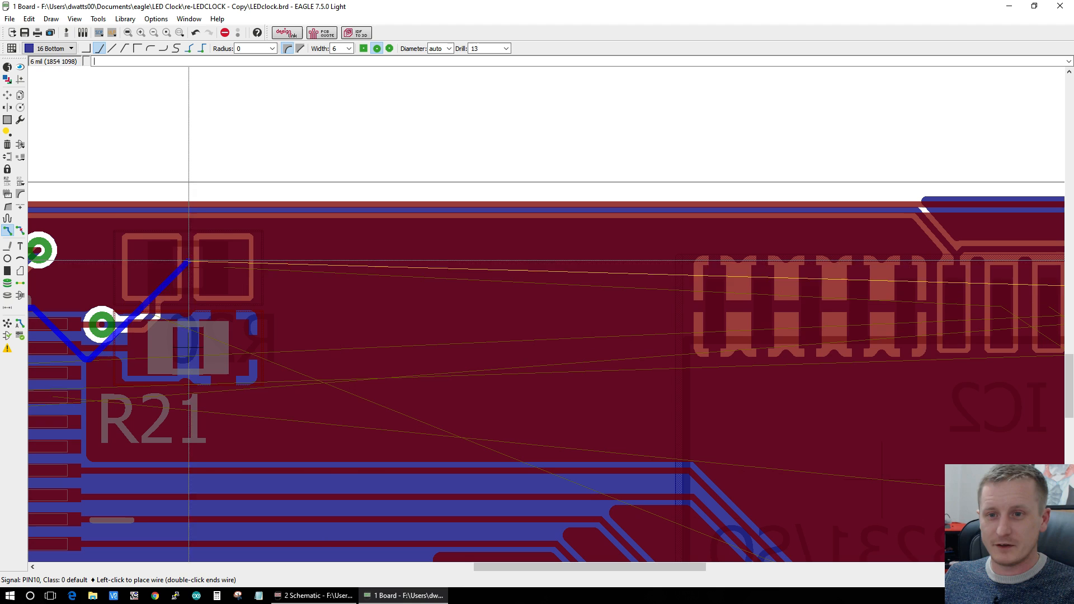
pyautogui.scroll(-2, 194, 285)
pyautogui.scroll(4, 130, 378)
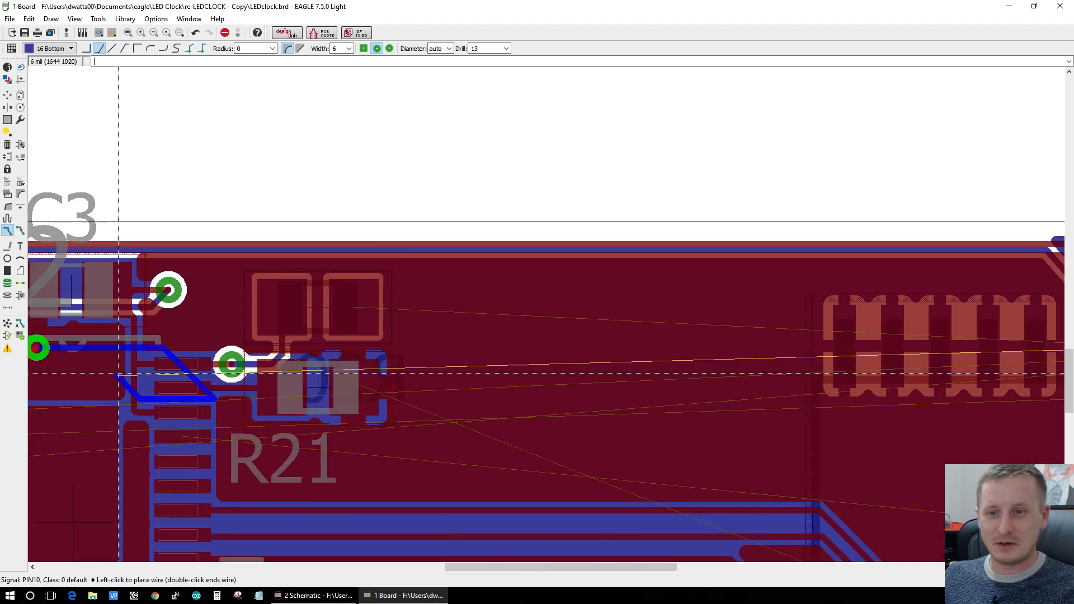
pyautogui.scroll(-2, 129, 379)
pyautogui.scroll(2, 140, 386)
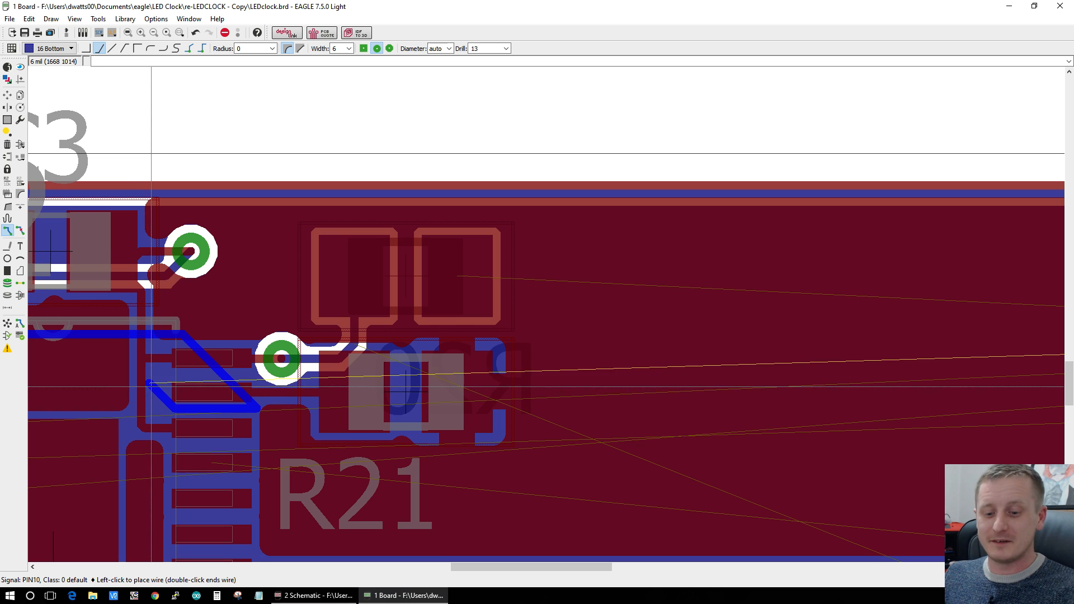
pyautogui.press('Escape')
pyautogui.moveTo(520, 571); pyautogui.dragTo(471, 571)
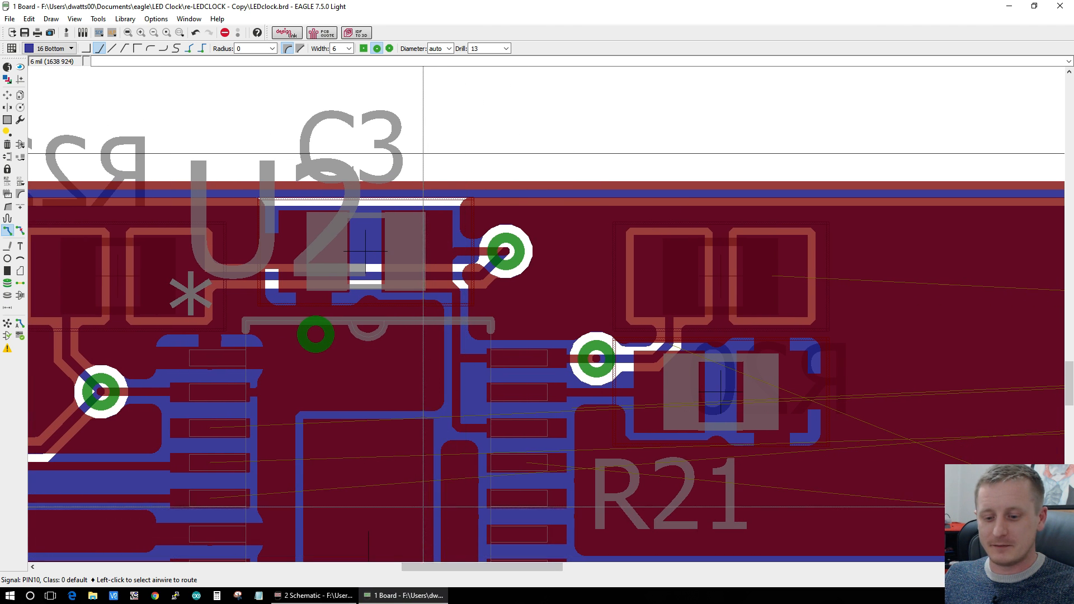
pyautogui.hotkey('ctrl', 'z')
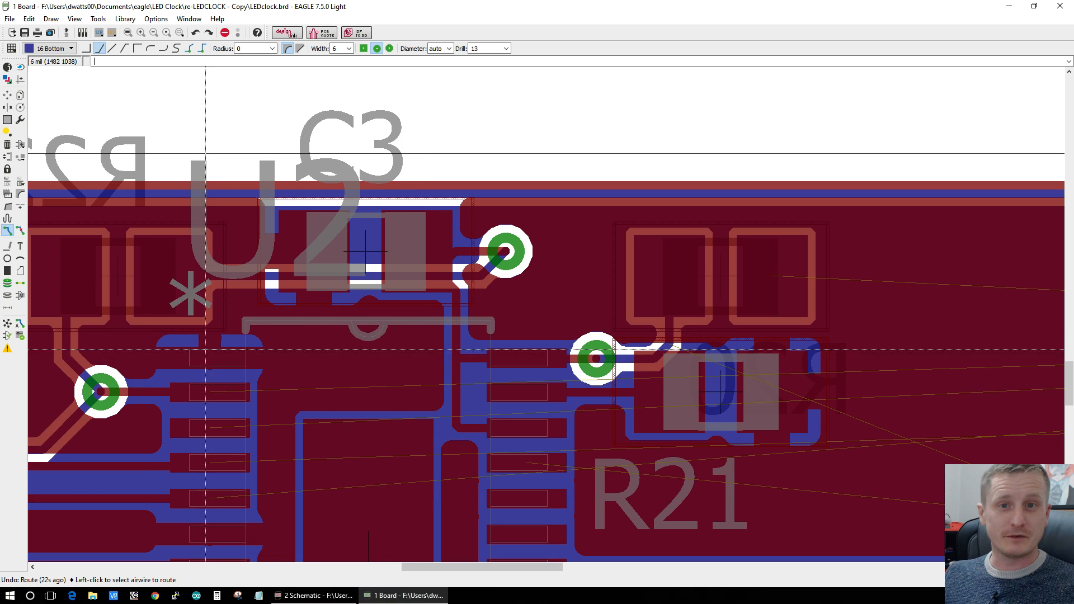
# Step: Rip up the traces and via joining R20 to the TLC5940PWP, and mirror R20 onto the top layer
pyautogui.click(7, 323)
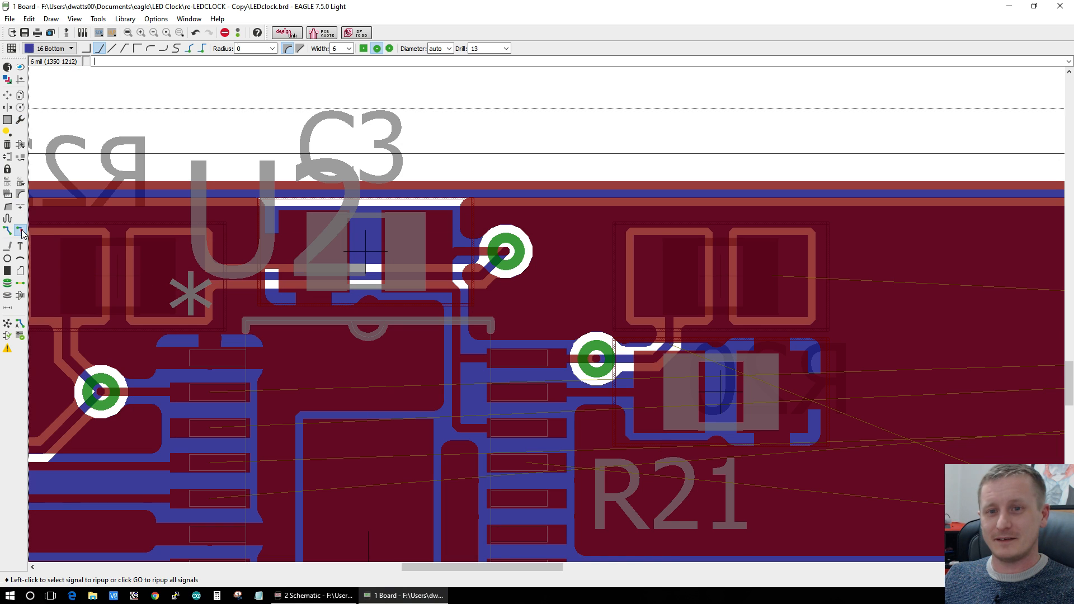
pyautogui.click(20, 230)
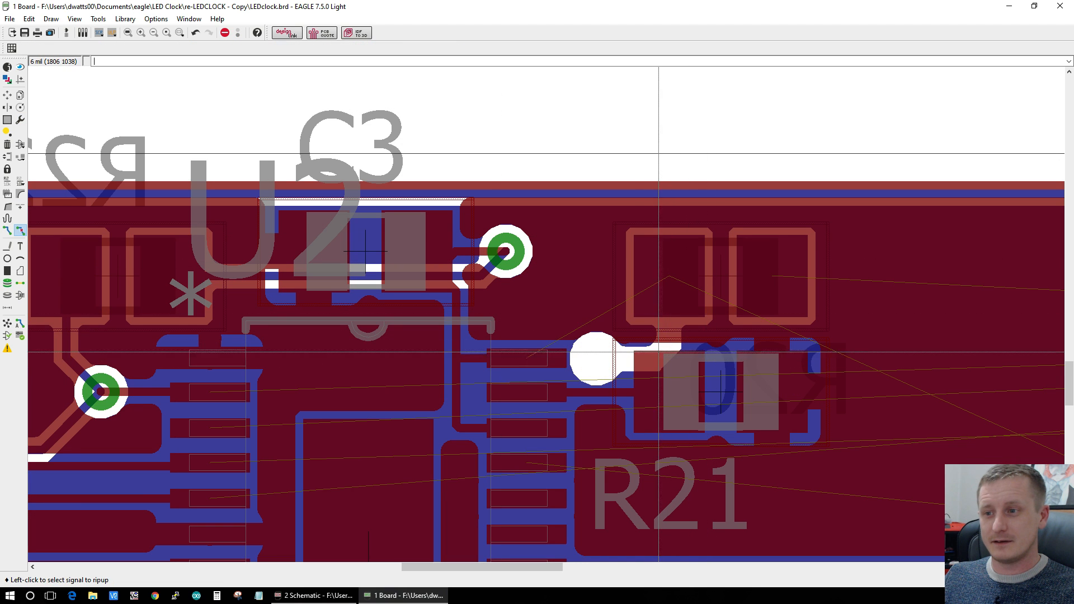
pyautogui.click(8, 109)
pyautogui.click(720, 276)
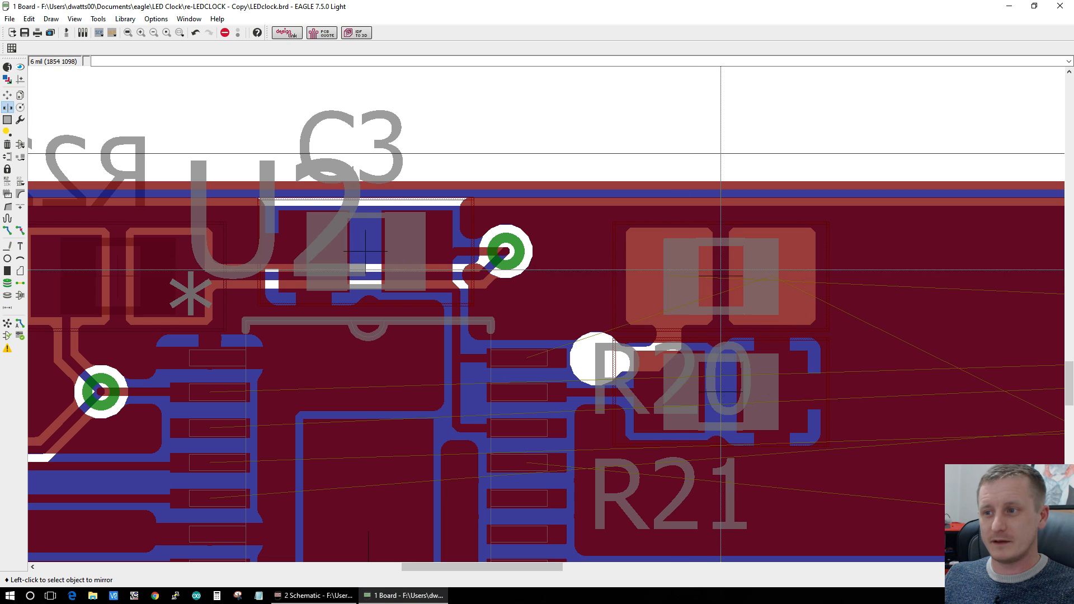
# Step: Rotate R20 by 180 degrees and place it just above R21
pyautogui.click(16, 95)
pyautogui.click(721, 275)
pyautogui.rightClick(710, 276)
pyautogui.rightClick(710, 276)
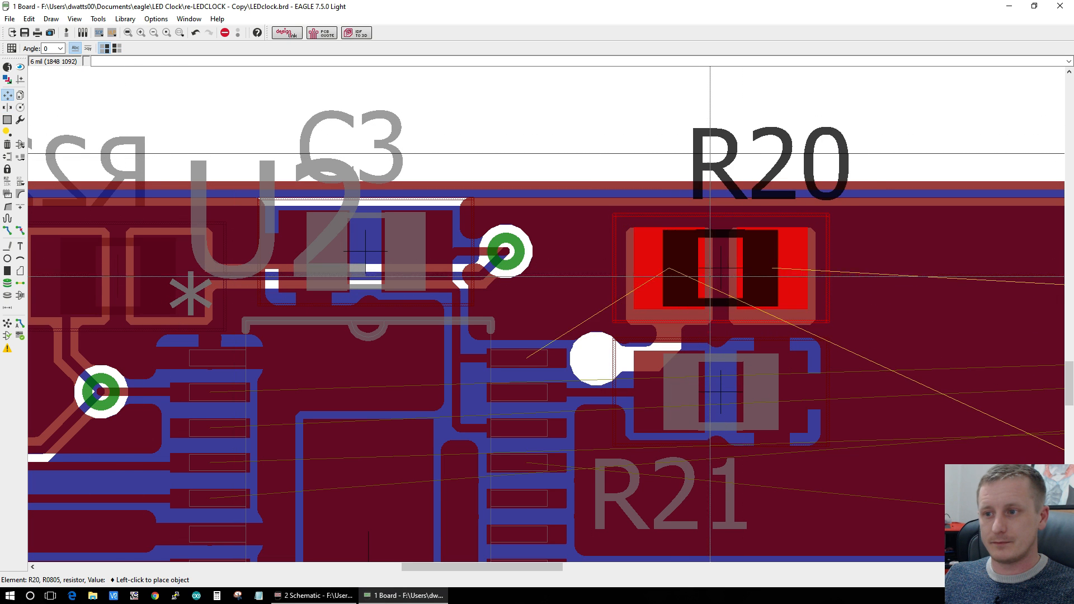
pyautogui.click(709, 276)
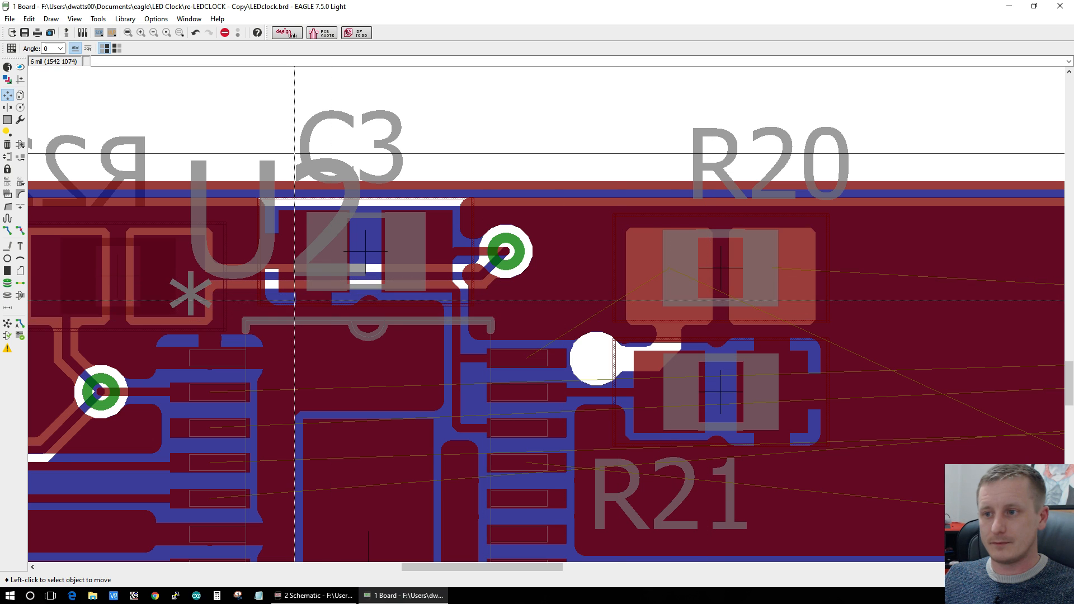
pyautogui.click(7, 230)
pyautogui.click(654, 270)
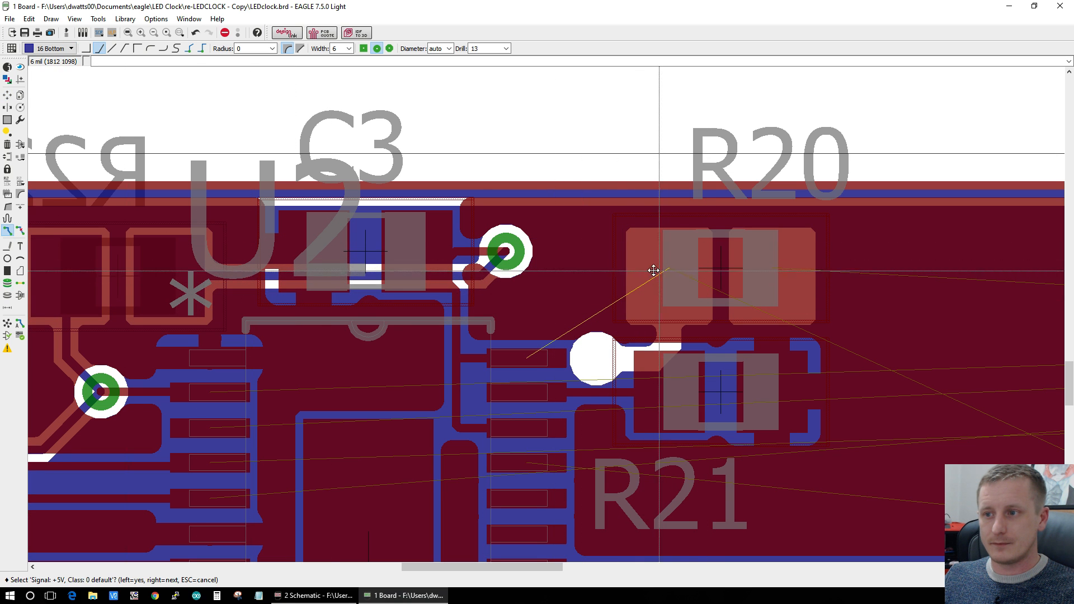
pyautogui.click(663, 269)
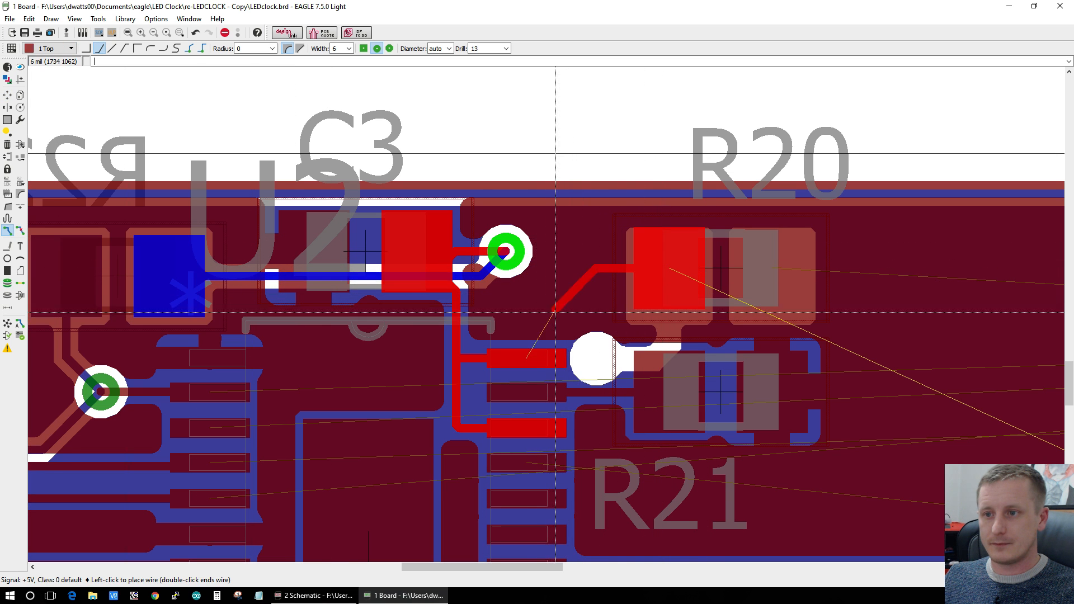
# Step: Move R20 closer to the via beside C3, keeping it above R21
pyautogui.click(7, 96)
pyautogui.click(717, 269)
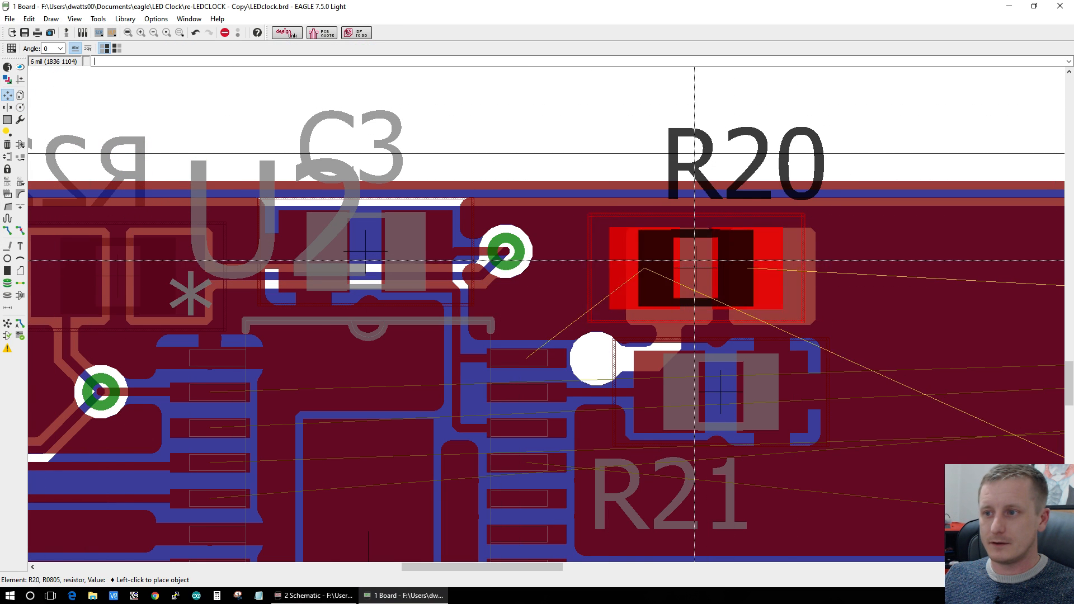
pyautogui.click(668, 258)
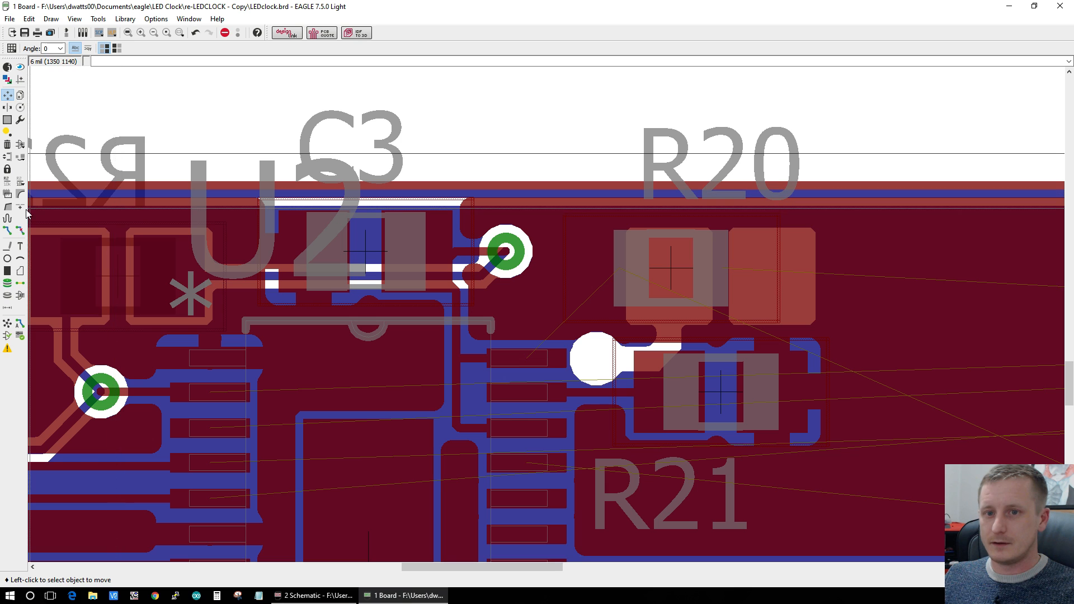
# Step: Route R20's +5V pad to the via beside C3 on the top layer and recalculate the ratsnest
pyautogui.click(8, 231)
pyautogui.click(632, 269)
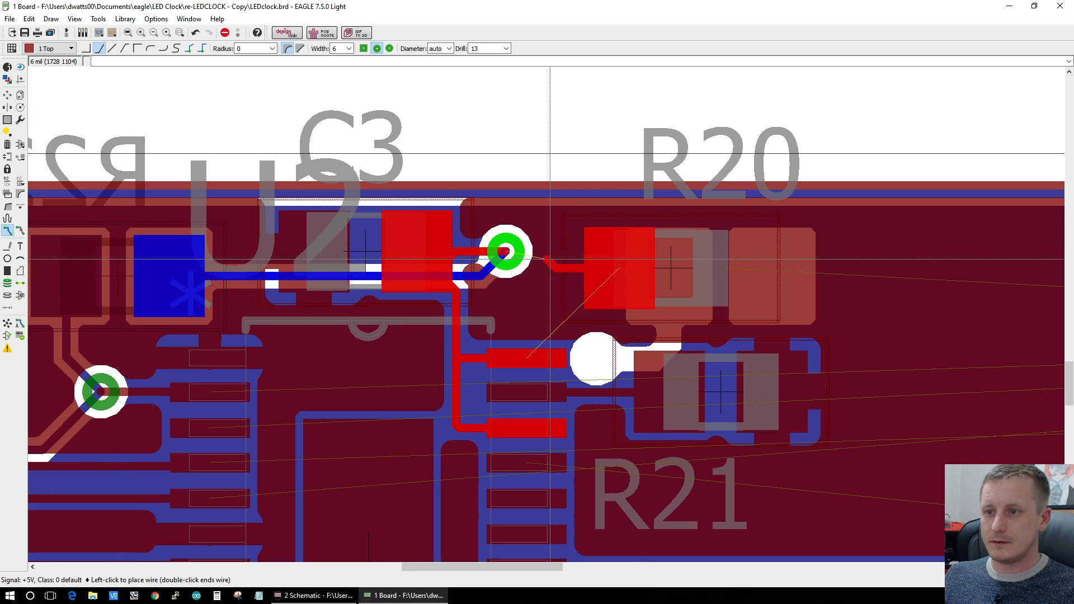
pyautogui.click(511, 254)
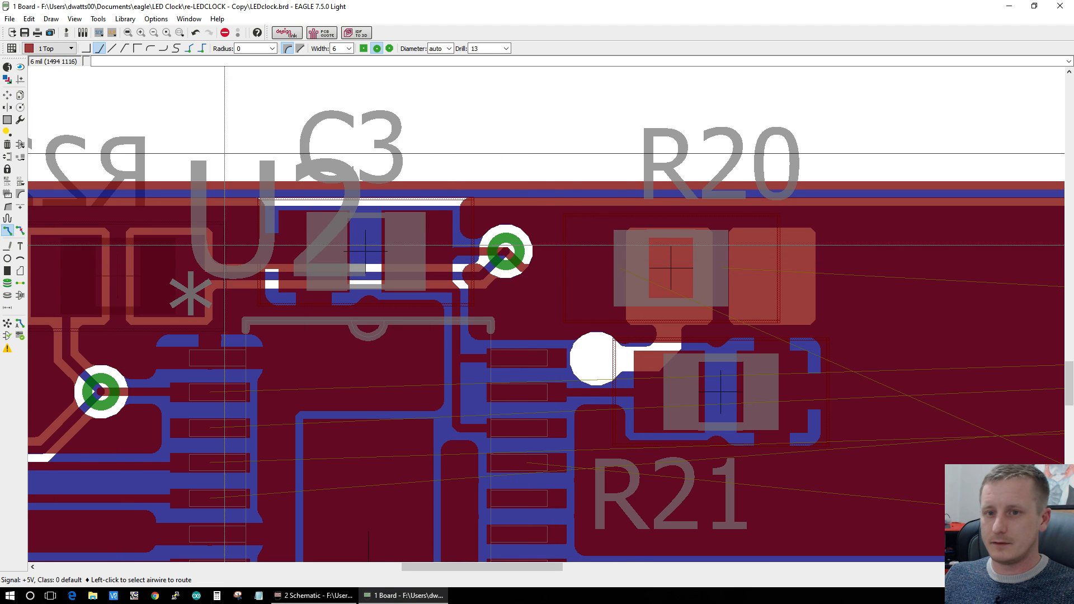
pyautogui.click(8, 324)
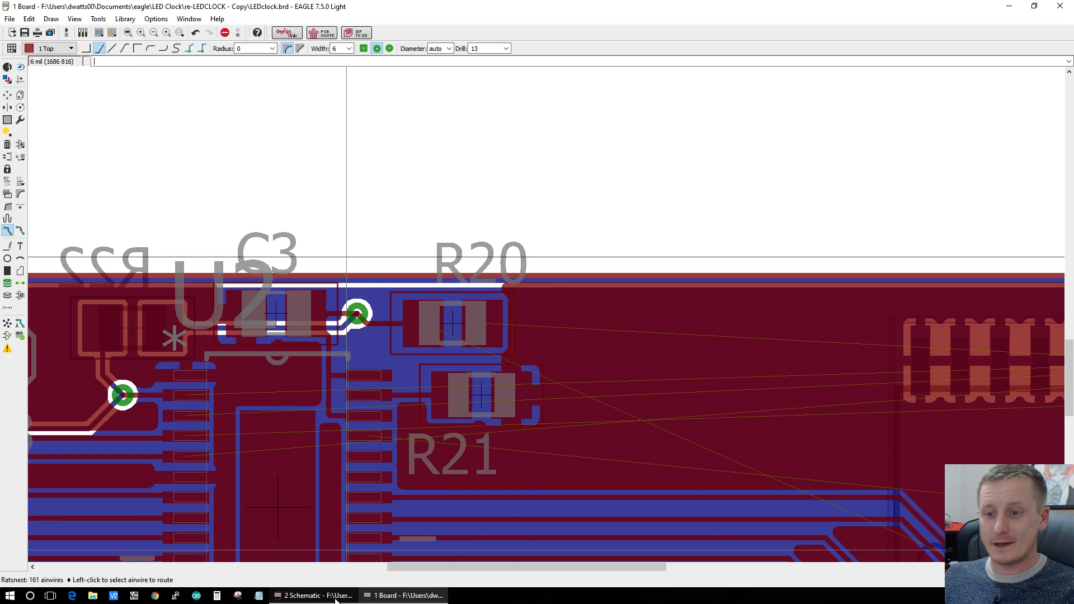
# Step: Switch to the schematic and highlight R20 to check its connections to U1, +5V and the SDA line
pyautogui.click(314, 595)
pyautogui.scroll(-9, 481, 441)
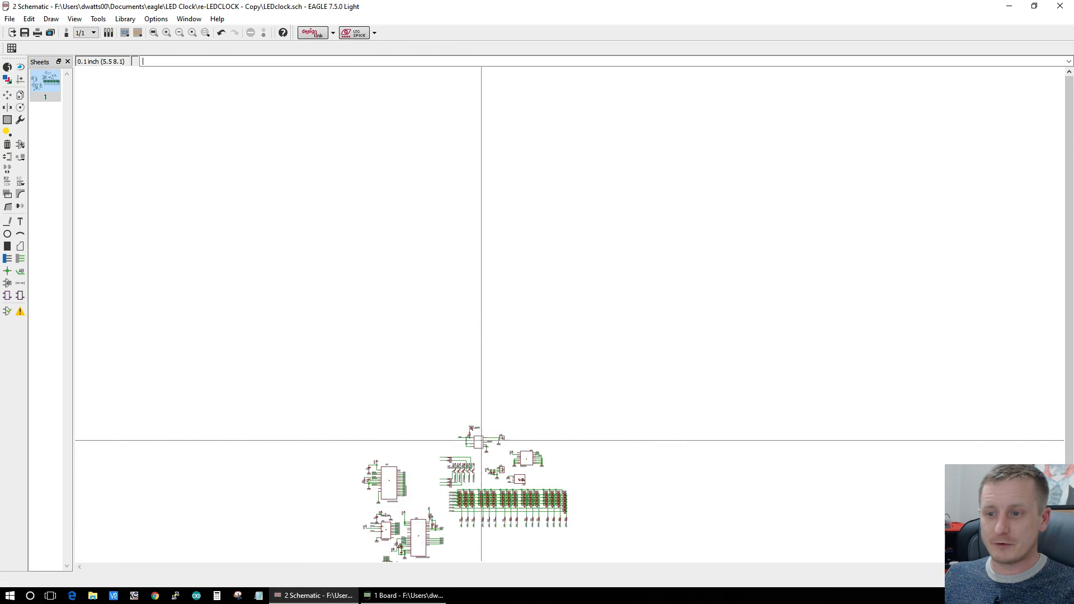
pyautogui.scroll(5, 304, 532)
pyautogui.scroll(1, 554, 486)
pyautogui.scroll(5, 593, 526)
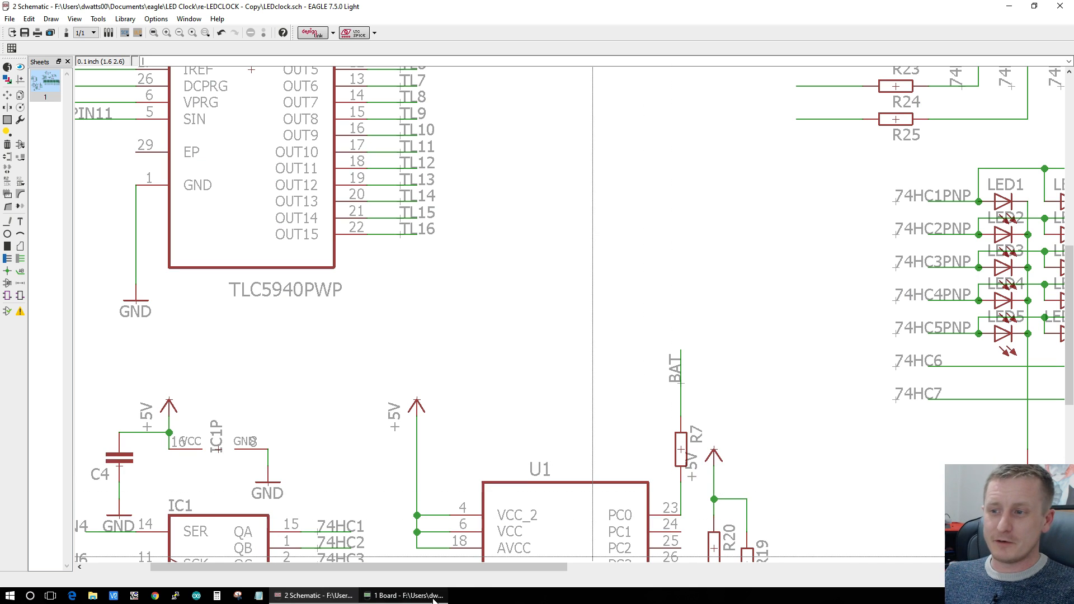
pyautogui.scroll(-3, 700, 376)
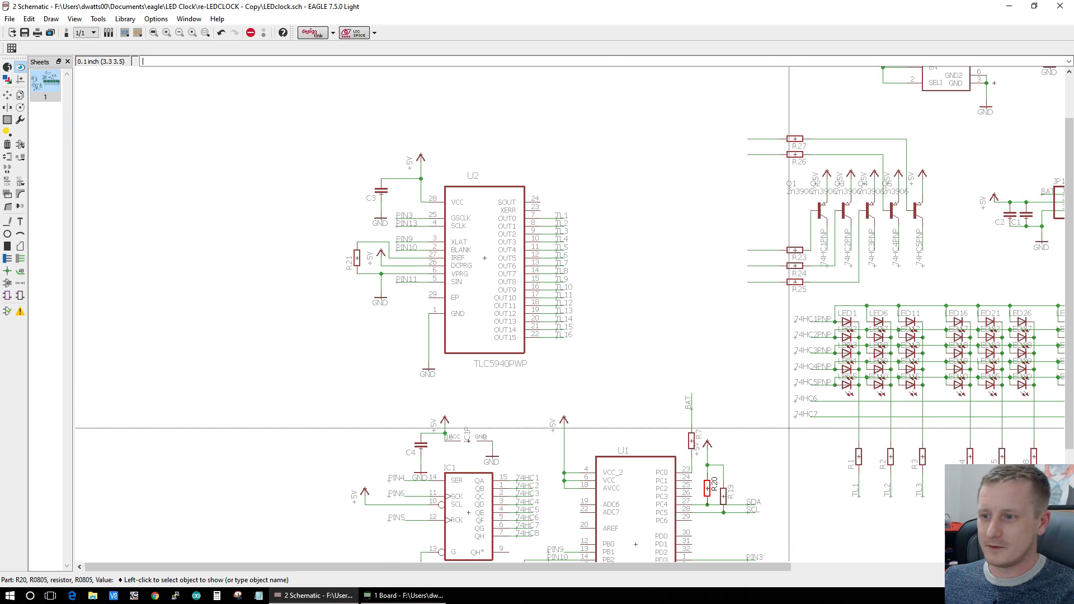
pyautogui.scroll(6, 710, 498)
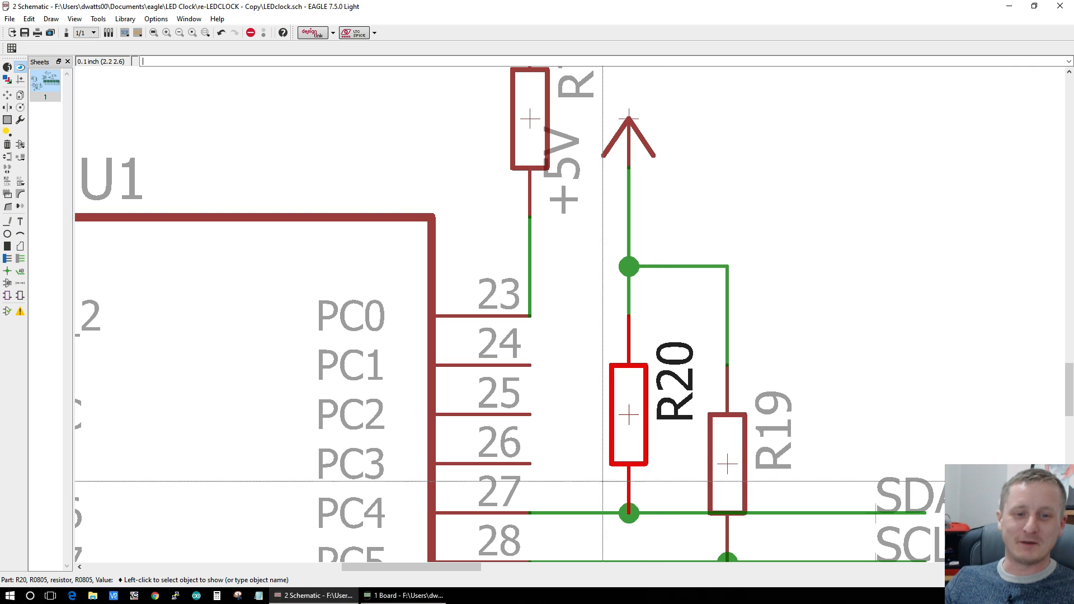
pyautogui.scroll(-3, 736, 397)
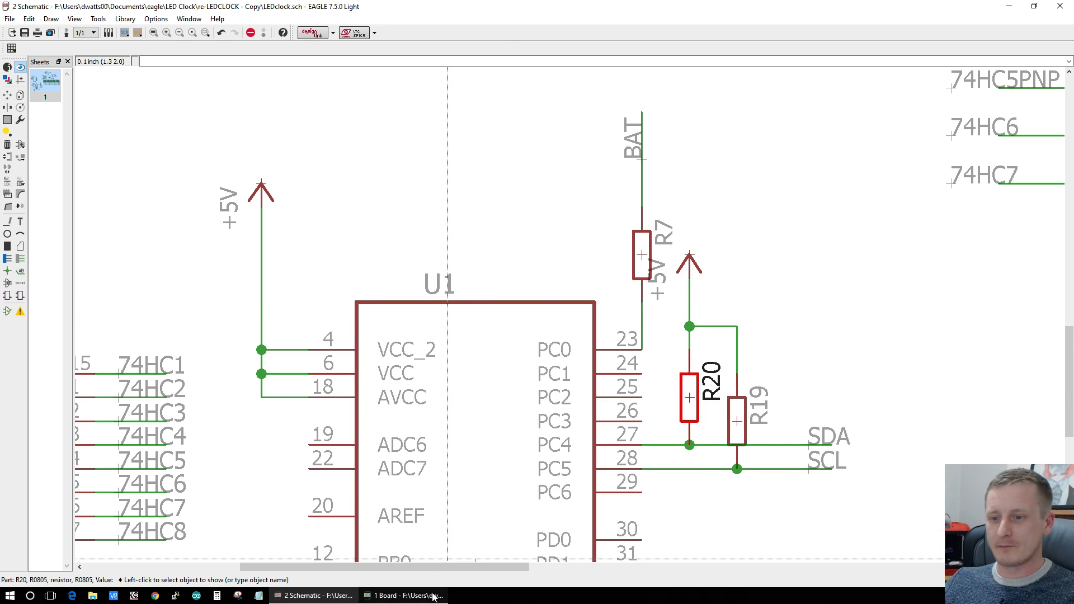
# Step: Return to the board layout and examine the highlighted R20's position relative to the TLC5940PWP and U1
pyautogui.click(403, 595)
pyautogui.scroll(-3, 661, 361)
pyautogui.scroll(-1, 884, 386)
pyautogui.scroll(1, 969, 392)
pyautogui.scroll(2, 969, 392)
pyautogui.scroll(-2, 982, 393)
pyautogui.scroll(2, 982, 393)
pyautogui.scroll(-3, 786, 419)
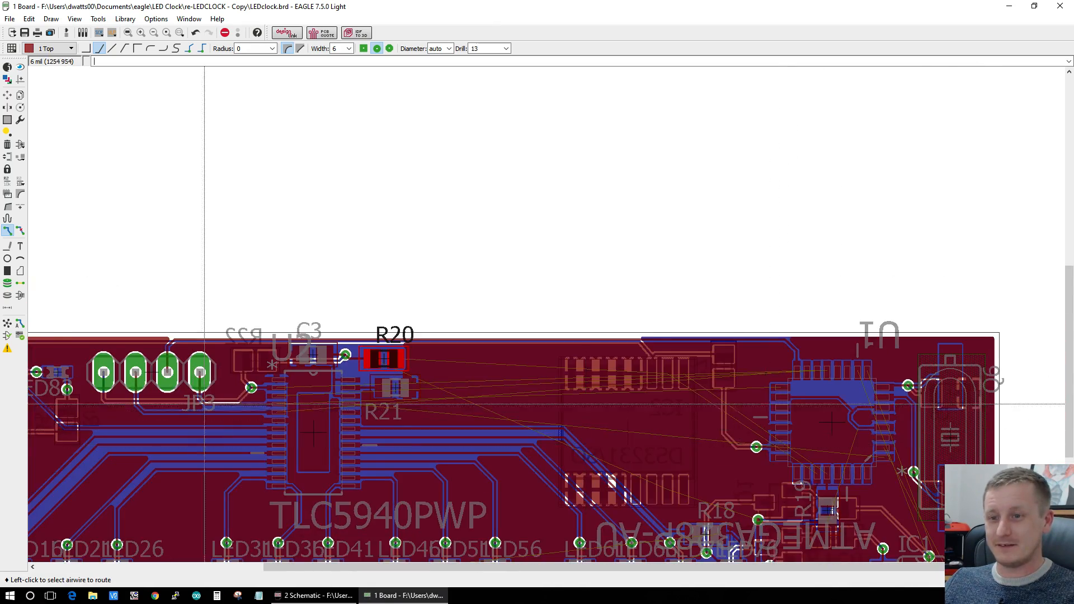
pyautogui.scroll(2, 240, 392)
pyautogui.scroll(1, 657, 384)
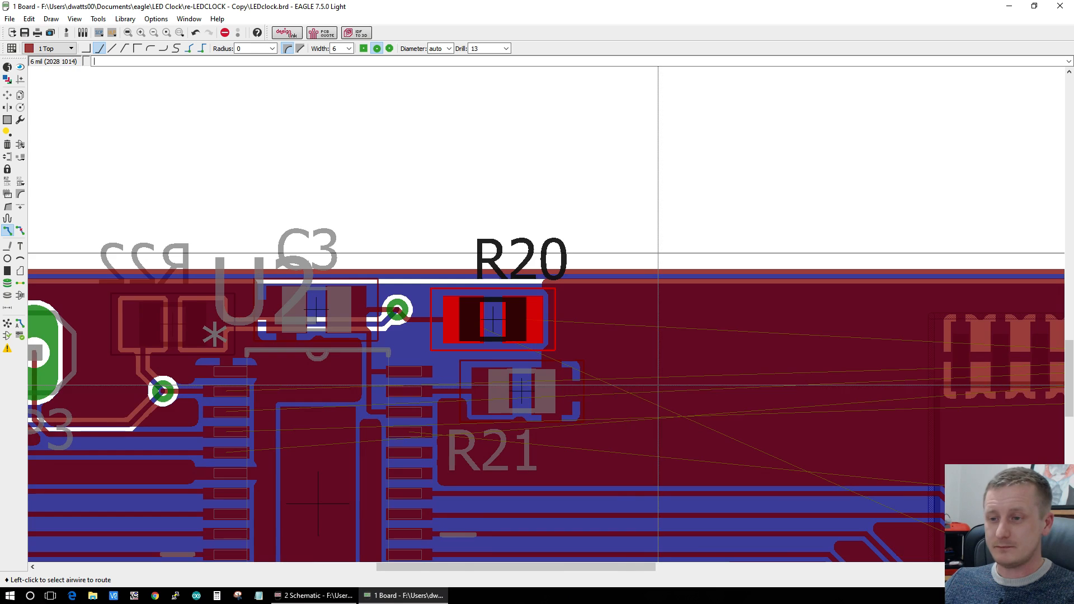
# Step: Examine the remaining airwires from R20, R21 and the TLC5940PWP across IC2 to U1
pyautogui.scroll(-5, 662, 389)
pyautogui.scroll(2, 968, 417)
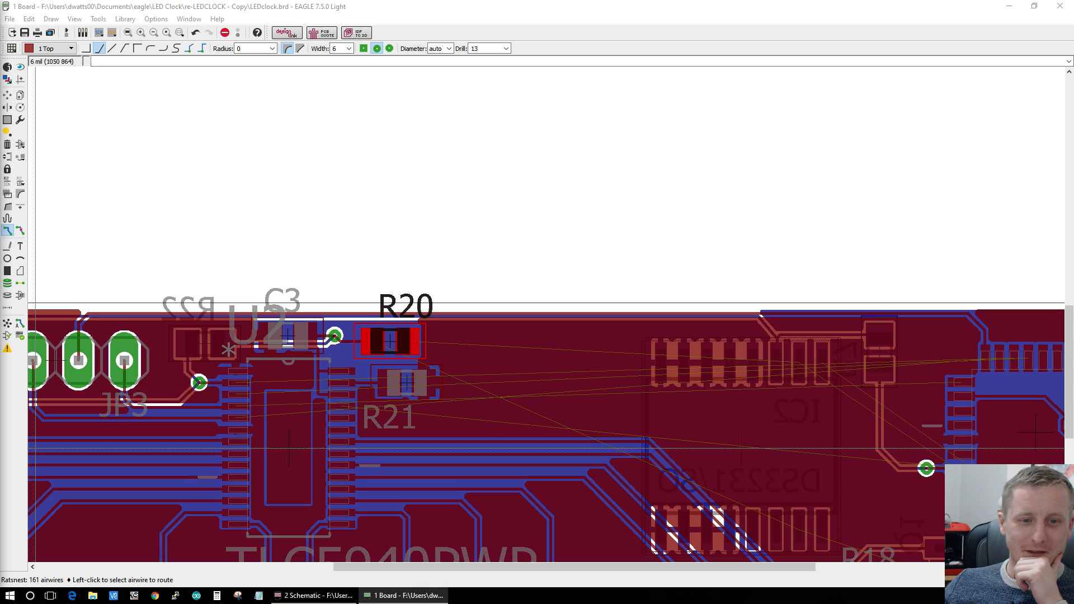
pyautogui.scroll(-3, 367, 504)
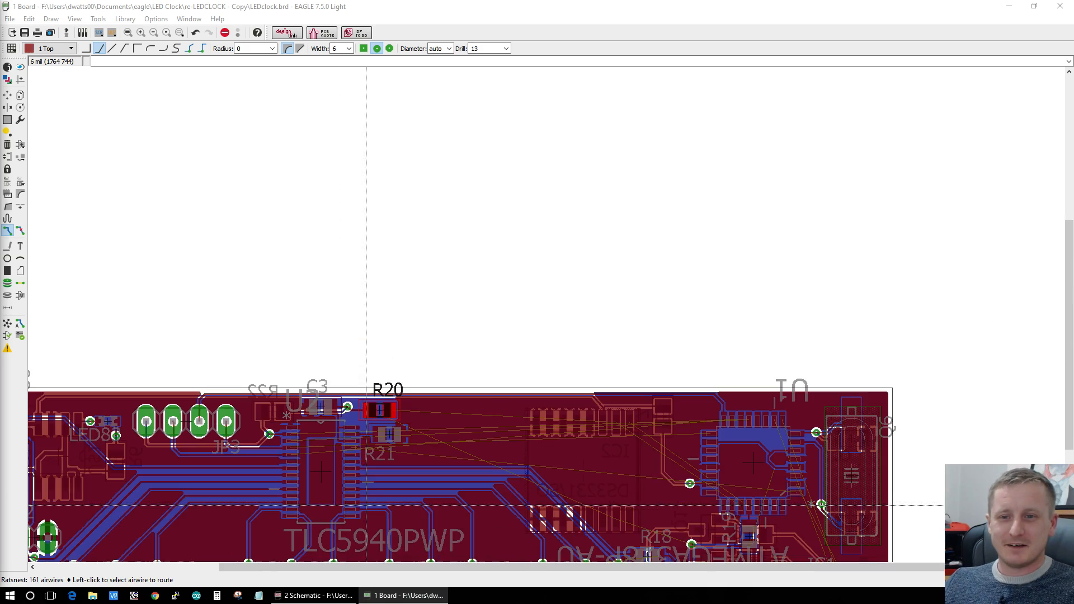
pyautogui.scroll(3, 323, 457)
pyautogui.scroll(-2, 313, 453)
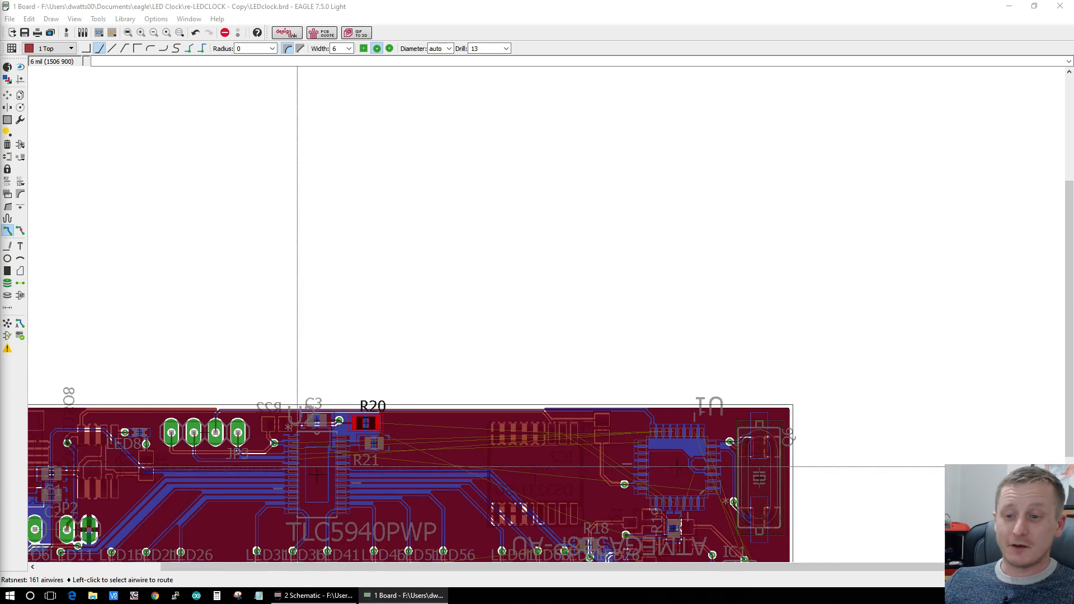
pyautogui.scroll(-1, 285, 464)
pyautogui.scroll(4, 144, 392)
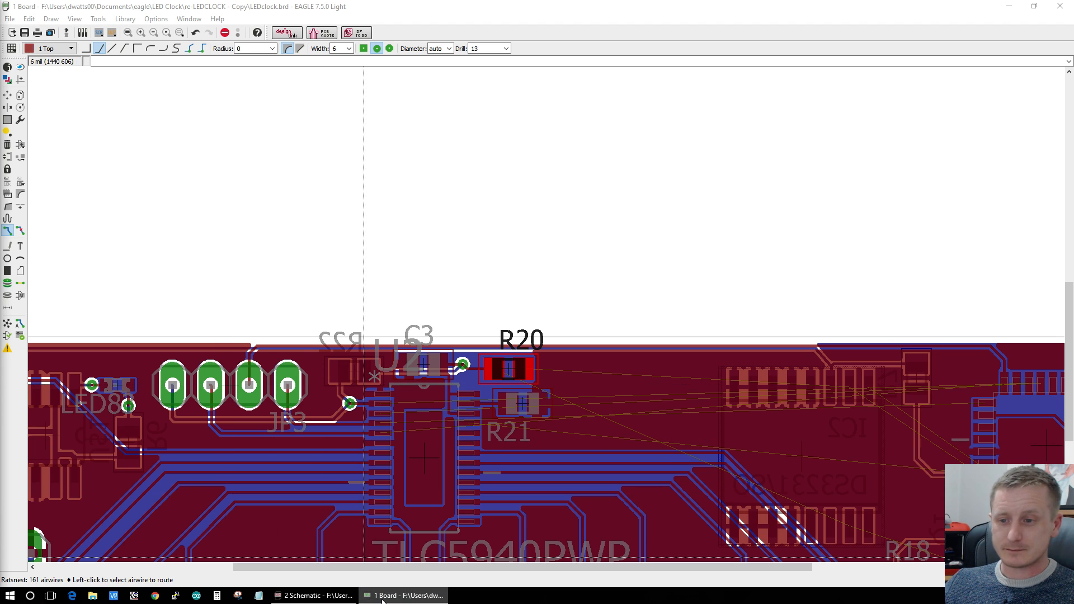
# Step: Examine U1's pads and the traces around it for a way to bring in the airwires from R20
pyautogui.scroll(-4, 414, 441)
pyautogui.scroll(3, 511, 444)
pyautogui.scroll(3, 511, 443)
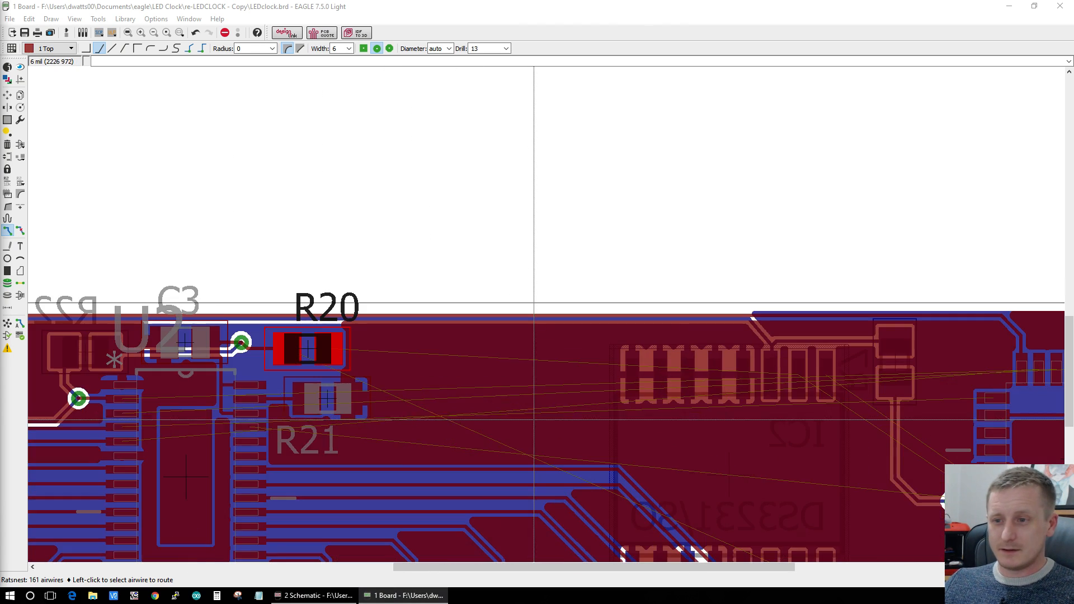
pyautogui.scroll(-3, 701, 402)
pyautogui.scroll(1, 889, 430)
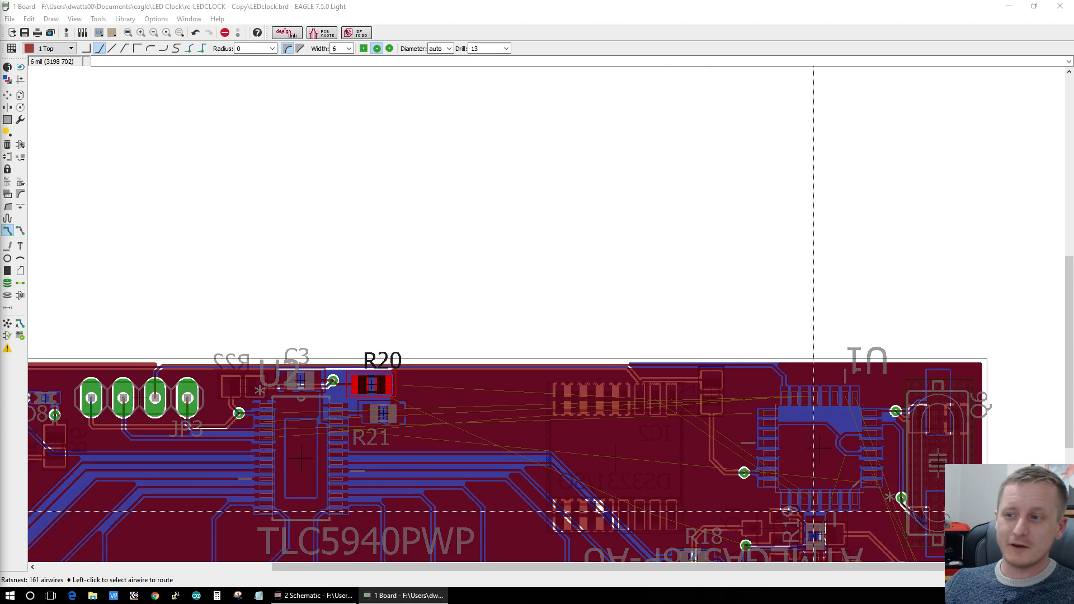
pyautogui.scroll(5, 887, 492)
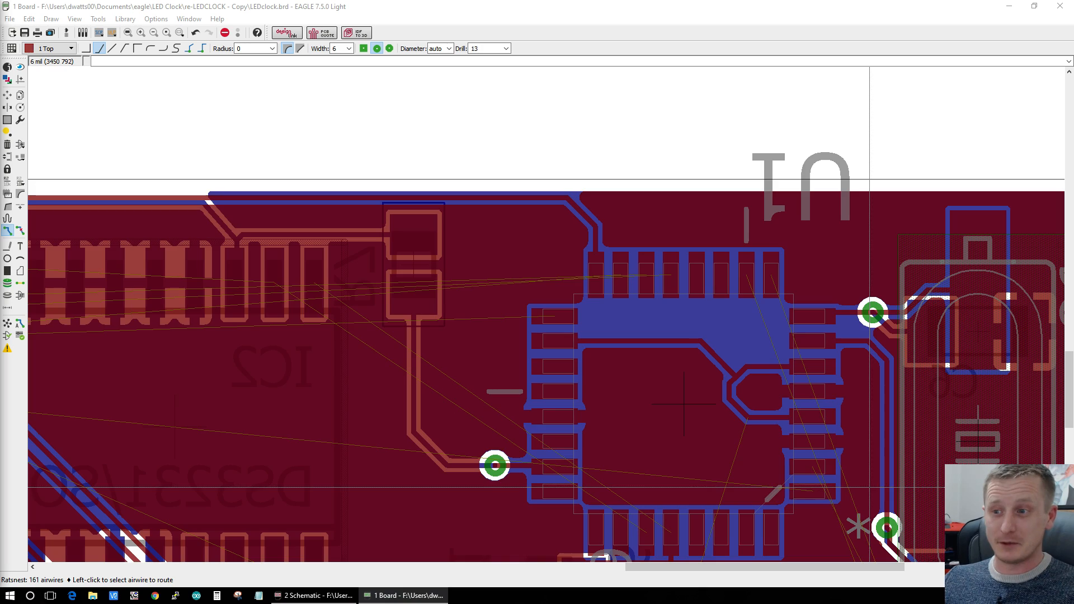
pyautogui.scroll(-2, 869, 487)
pyautogui.scroll(4, 833, 424)
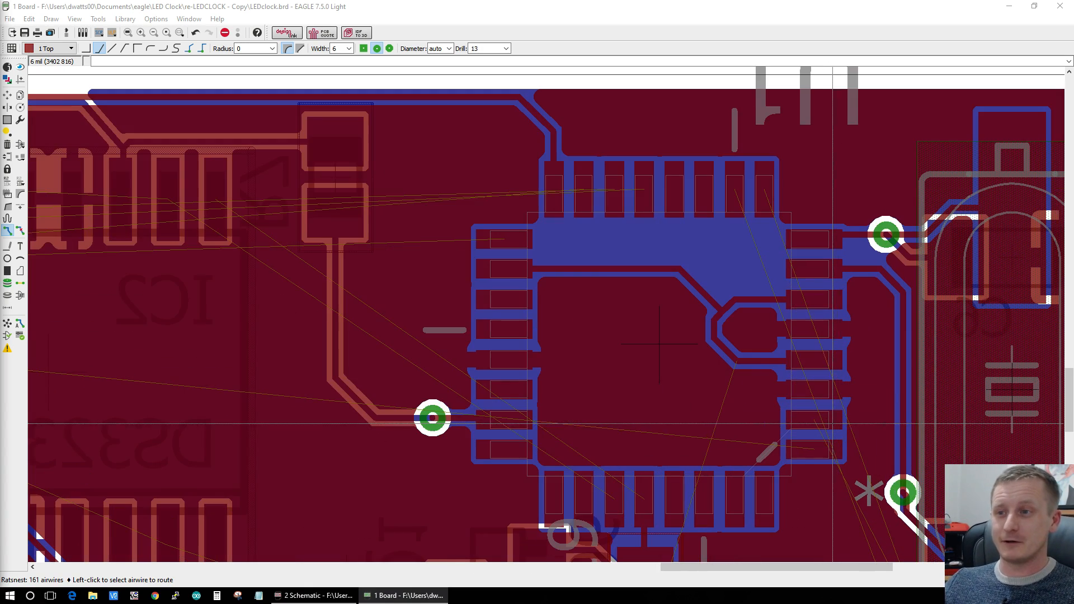
pyautogui.scroll(-1, 801, 472)
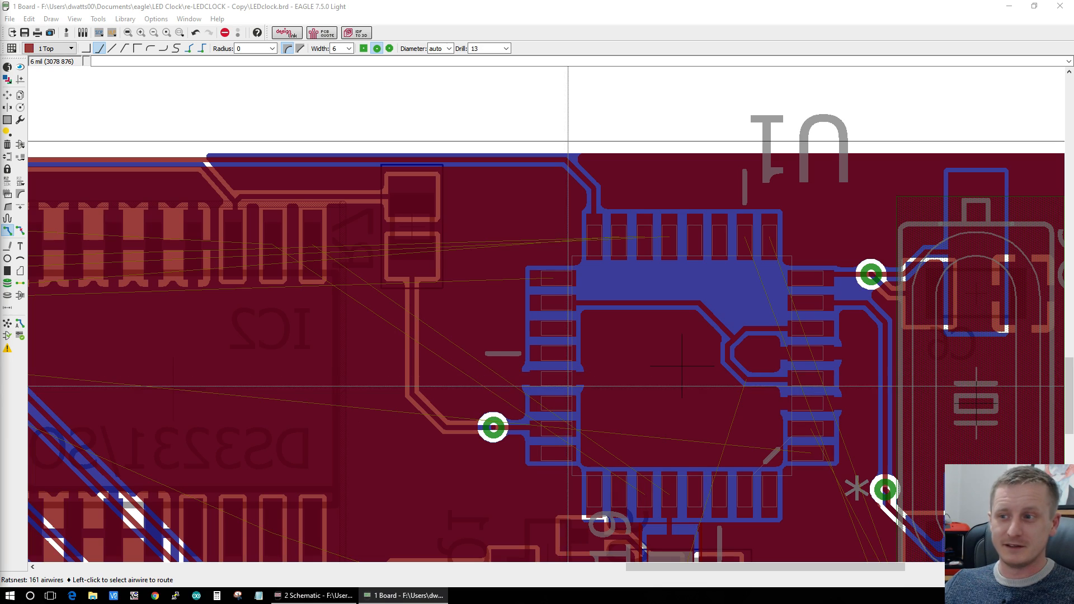
# Step: Examine the free space between R20, IC2 and U1 for possible routing paths
pyautogui.scroll(-2, 568, 386)
pyautogui.scroll(-1, 284, 410)
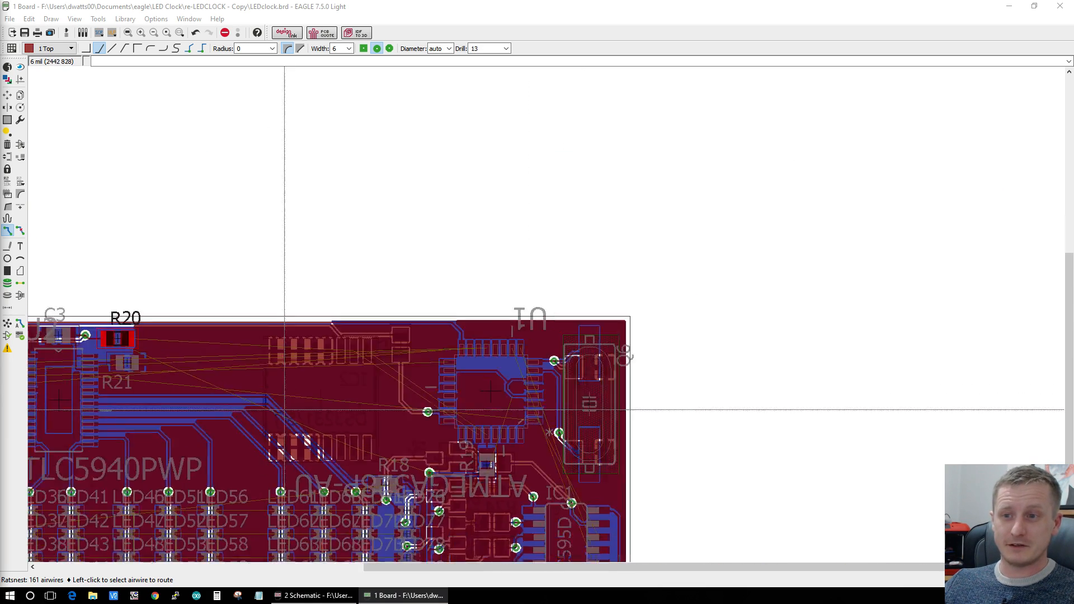
pyautogui.scroll(2, 172, 367)
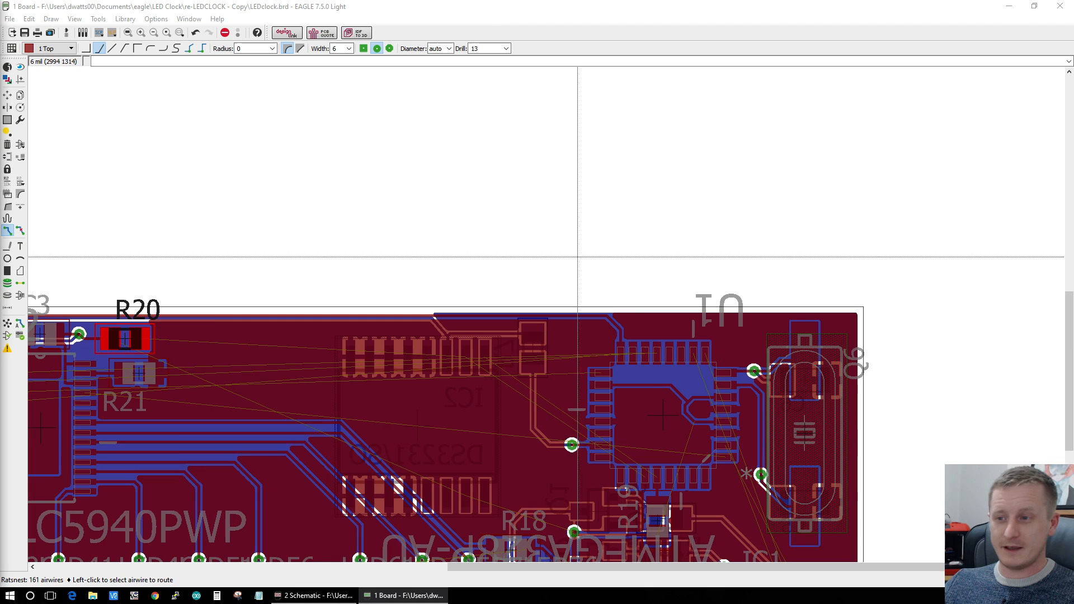
pyautogui.scroll(-1, 425, 442)
pyautogui.scroll(2, 424, 443)
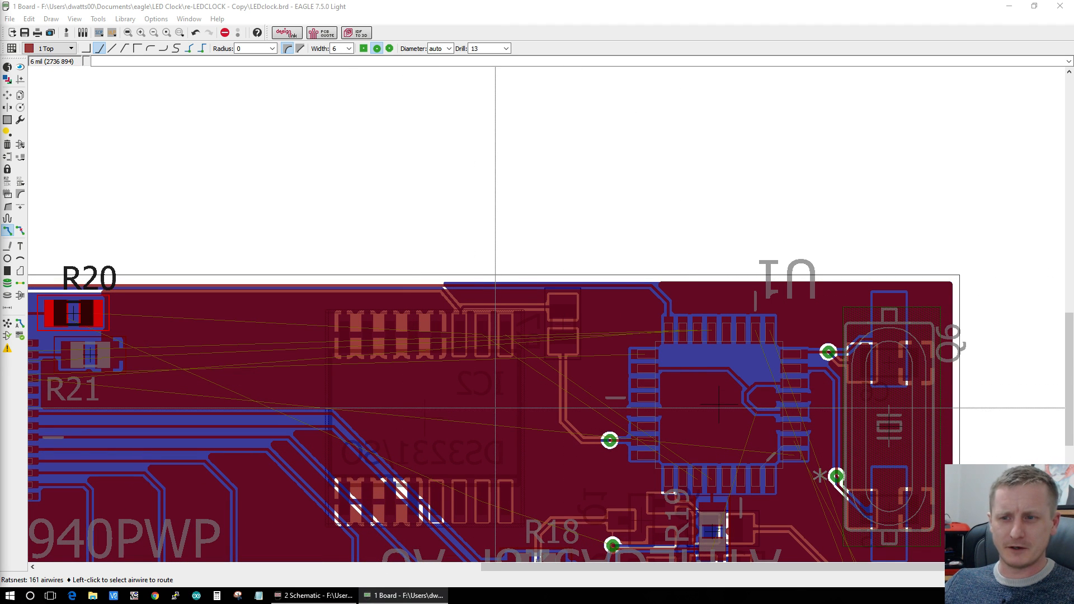
pyautogui.scroll(3, 335, 363)
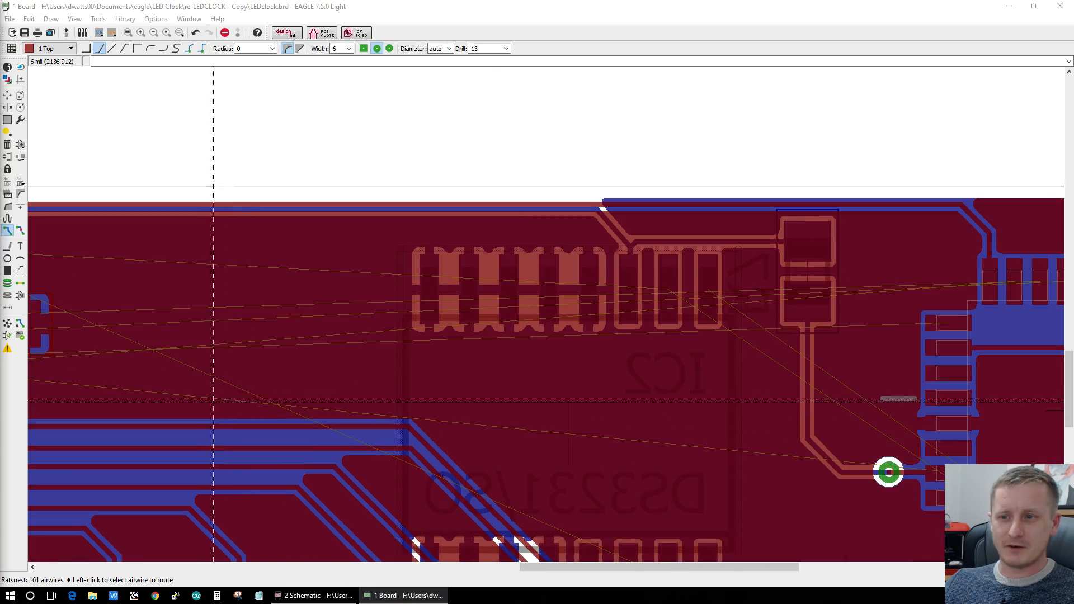
pyautogui.scroll(-4, 143, 323)
pyautogui.scroll(2, 144, 323)
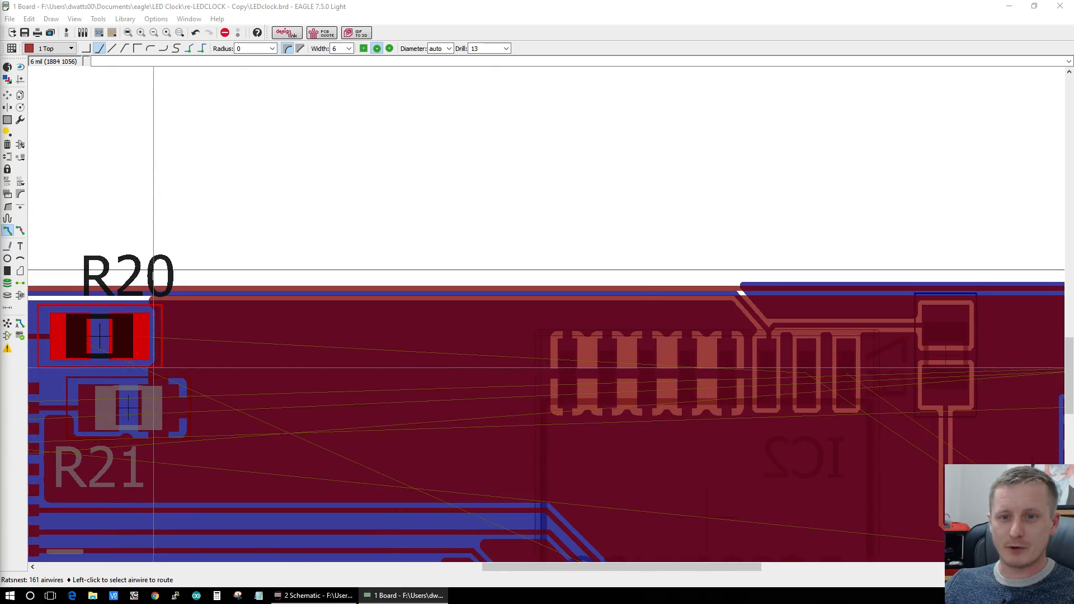
pyautogui.scroll(-3, 241, 391)
pyautogui.scroll(2, 281, 418)
pyautogui.scroll(-2, 280, 417)
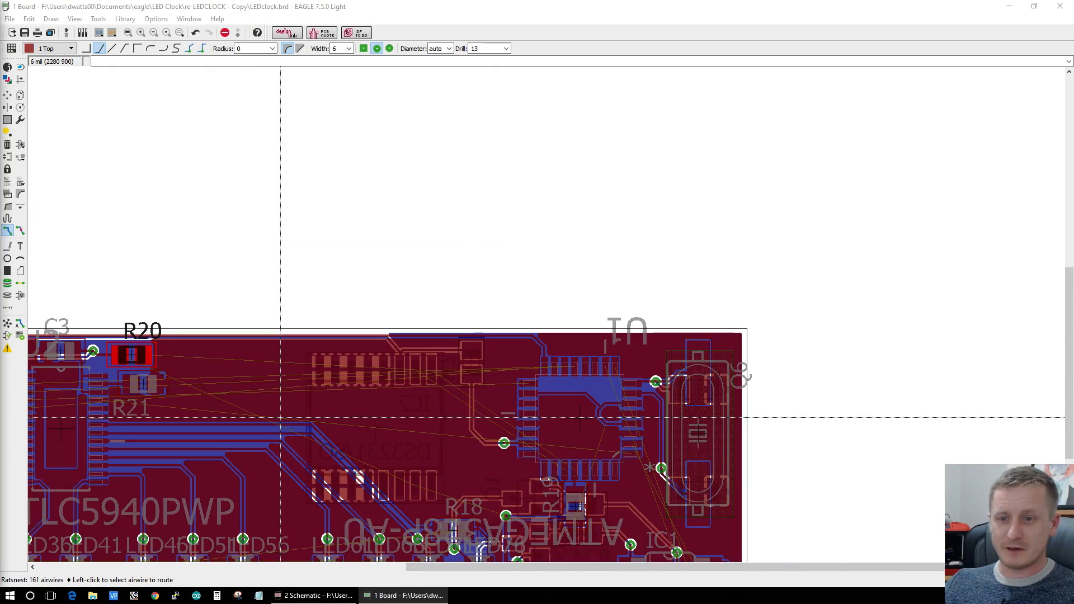
pyautogui.scroll(2, 244, 426)
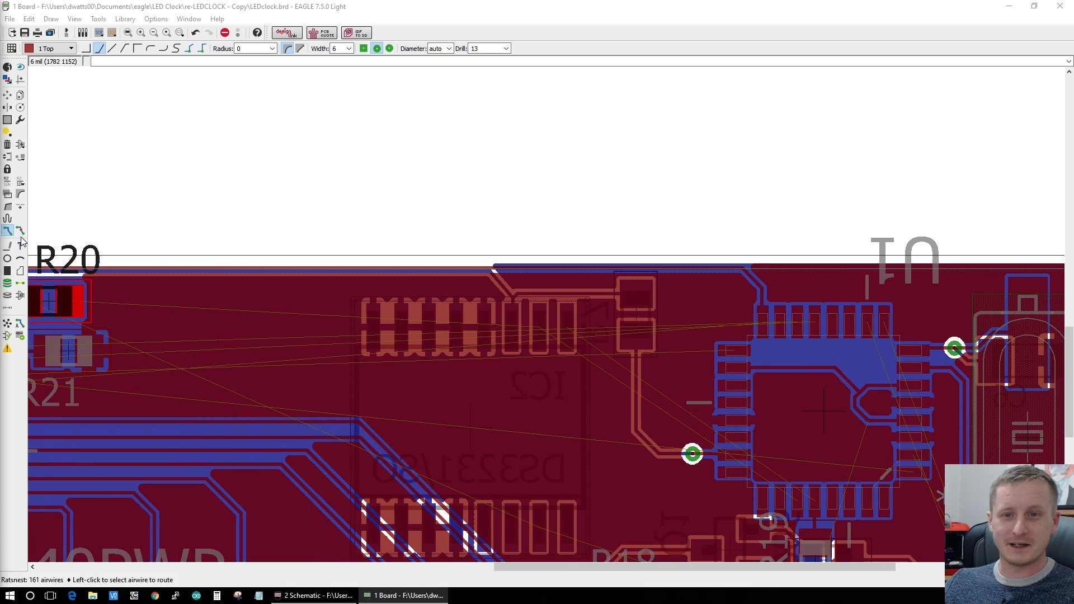
pyautogui.click(86, 316)
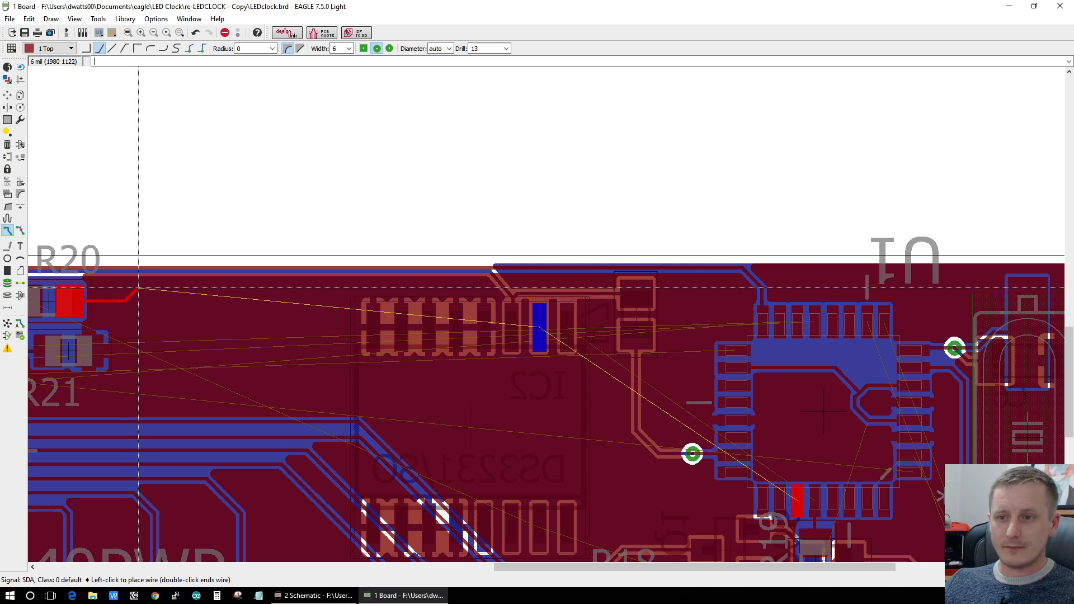
pyautogui.scroll(-2, 139, 288)
pyautogui.scroll(2, 138, 288)
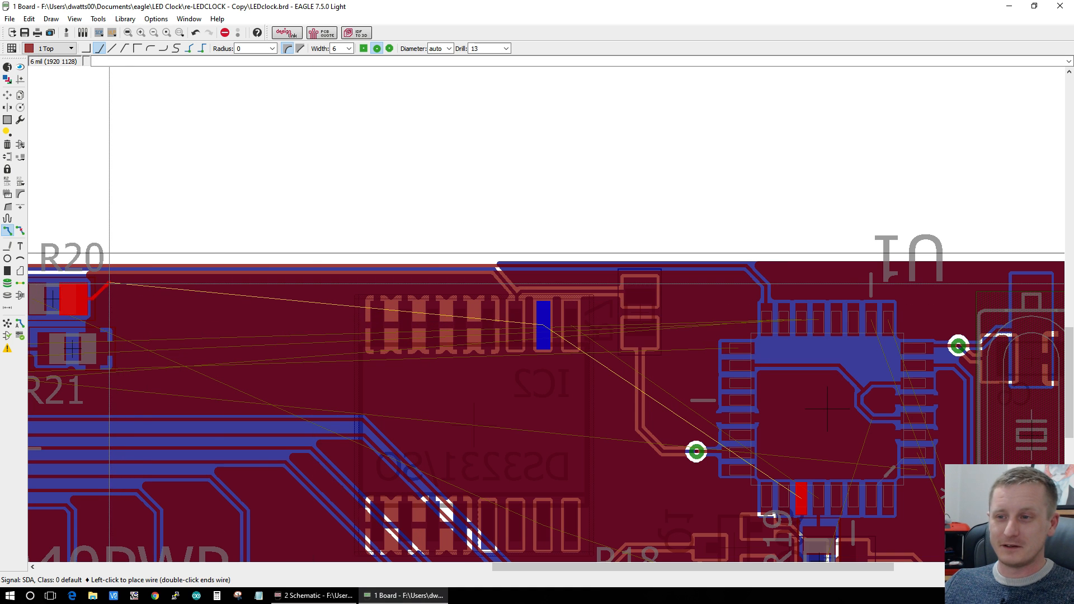
pyautogui.scroll(-3, 109, 283)
pyautogui.scroll(4, 109, 284)
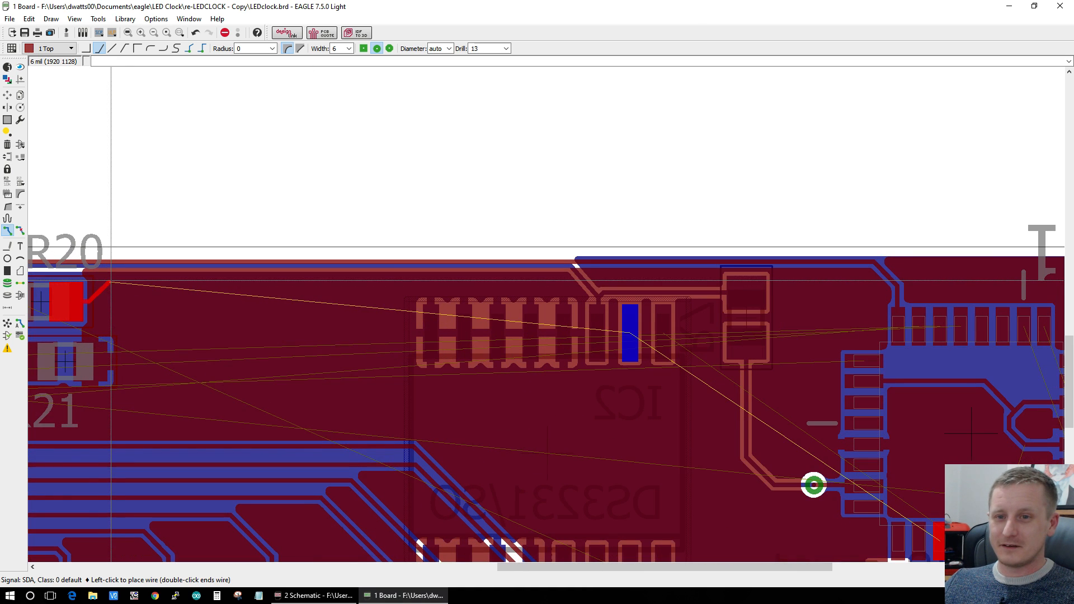
pyautogui.scroll(-4, 111, 278)
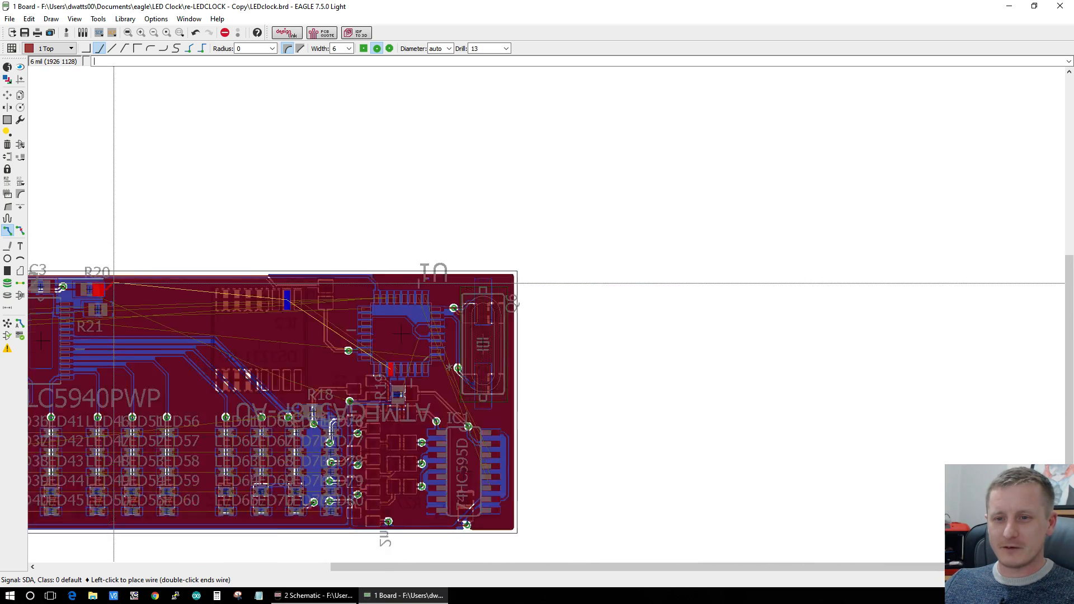
pyautogui.scroll(3, 60, 286)
pyautogui.scroll(3, 60, 285)
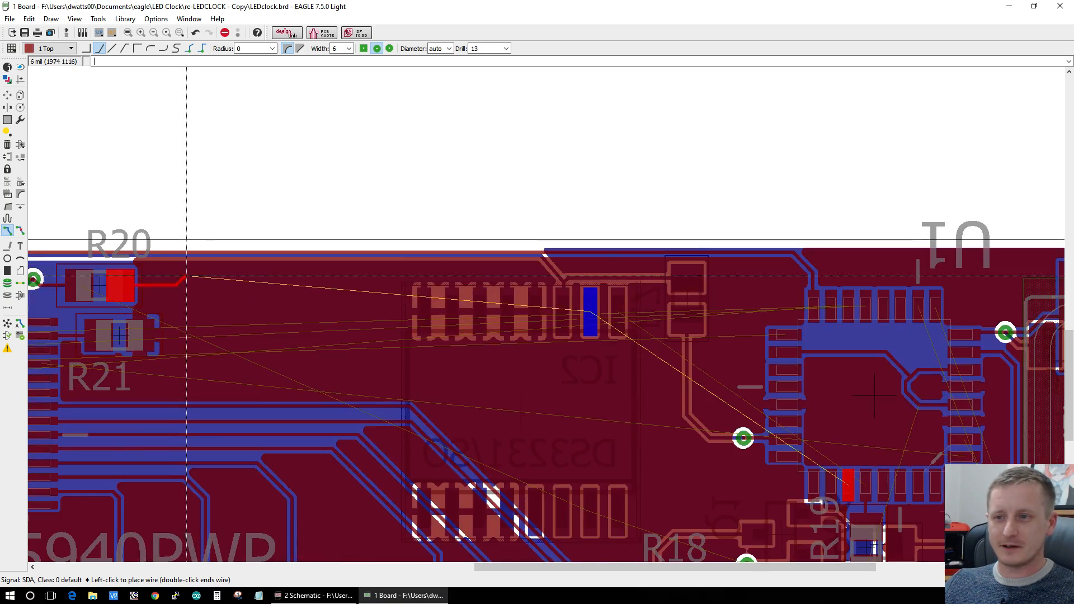
# Step: Rip up the short +5V trace between the via beside C3 and R20
pyautogui.click(7, 95)
pyautogui.scroll(-3, 270, 323)
pyautogui.scroll(3, 61, 274)
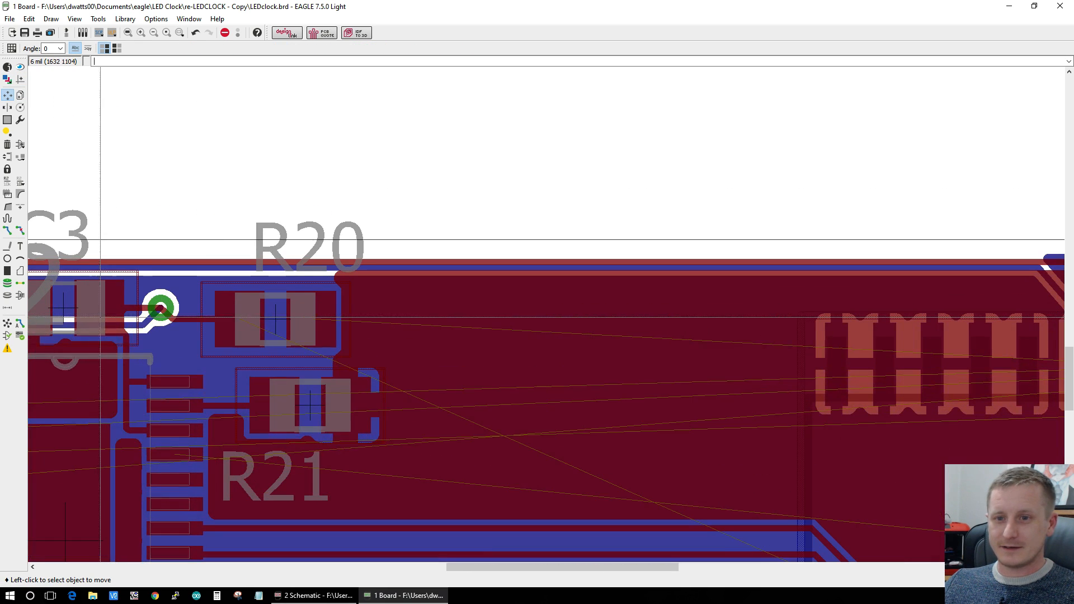
pyautogui.click(20, 230)
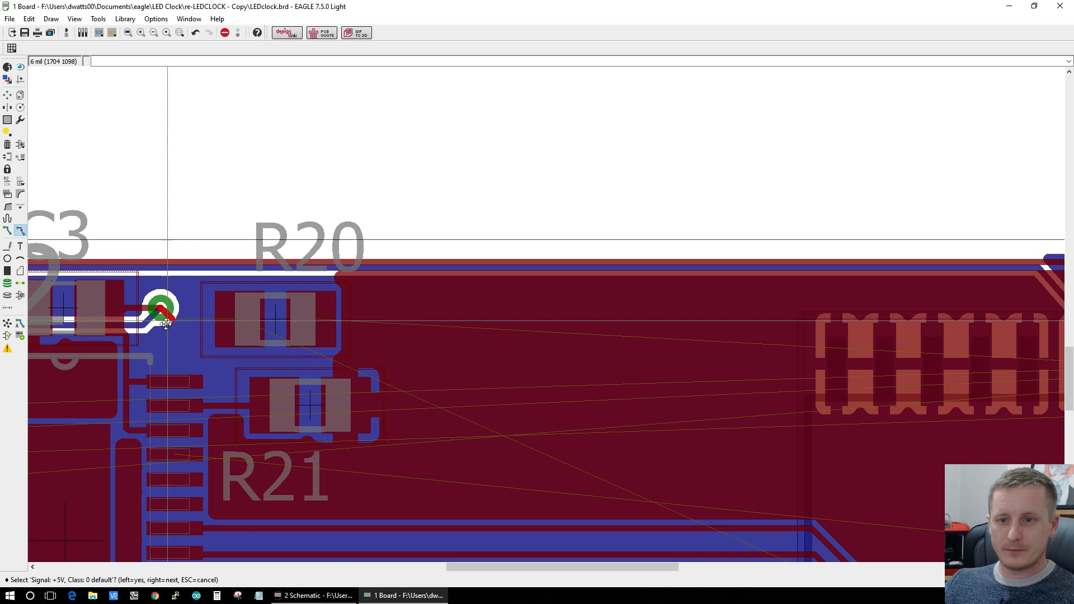
# Step: Move R20 just below IC2's upper pad row, rotated to 90 degrees, and recalculate the ratsnest
pyautogui.click(10, 98)
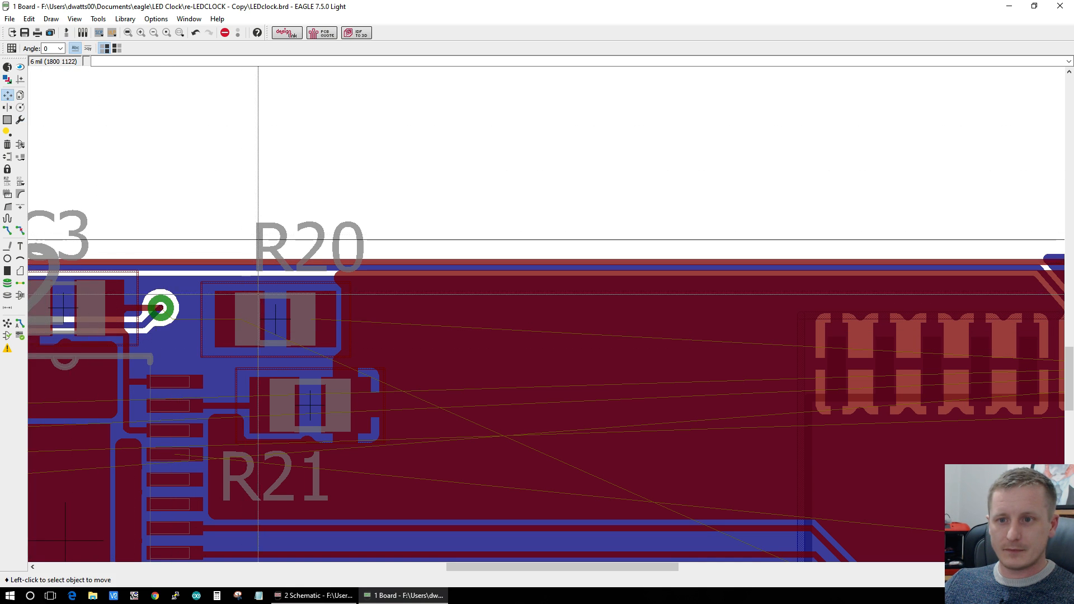
pyautogui.click(274, 318)
pyautogui.scroll(-5, 246, 380)
pyautogui.scroll(5, 704, 450)
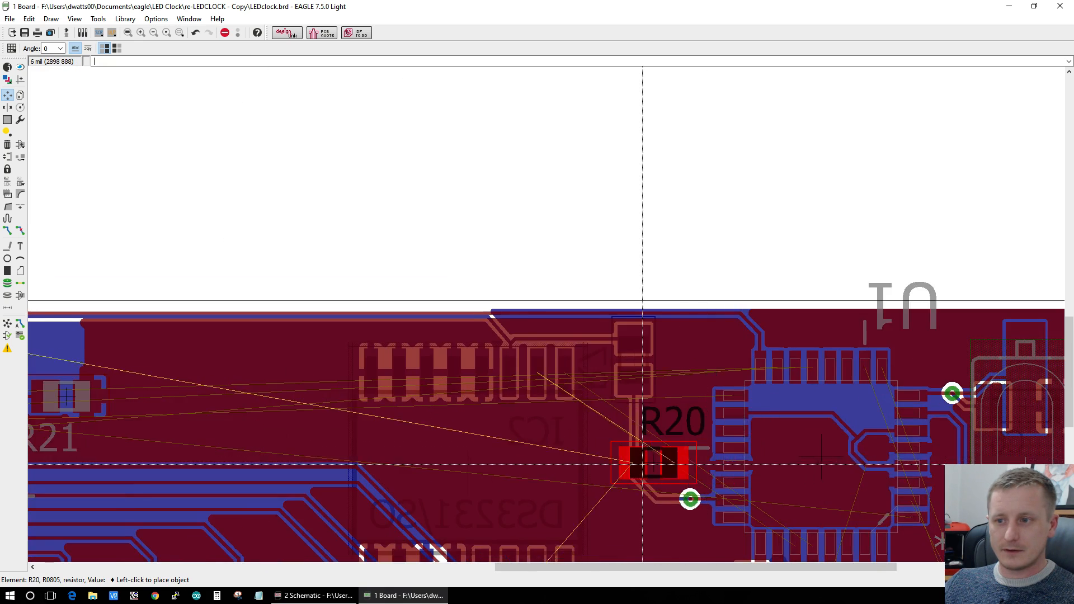
pyautogui.rightClick(447, 397)
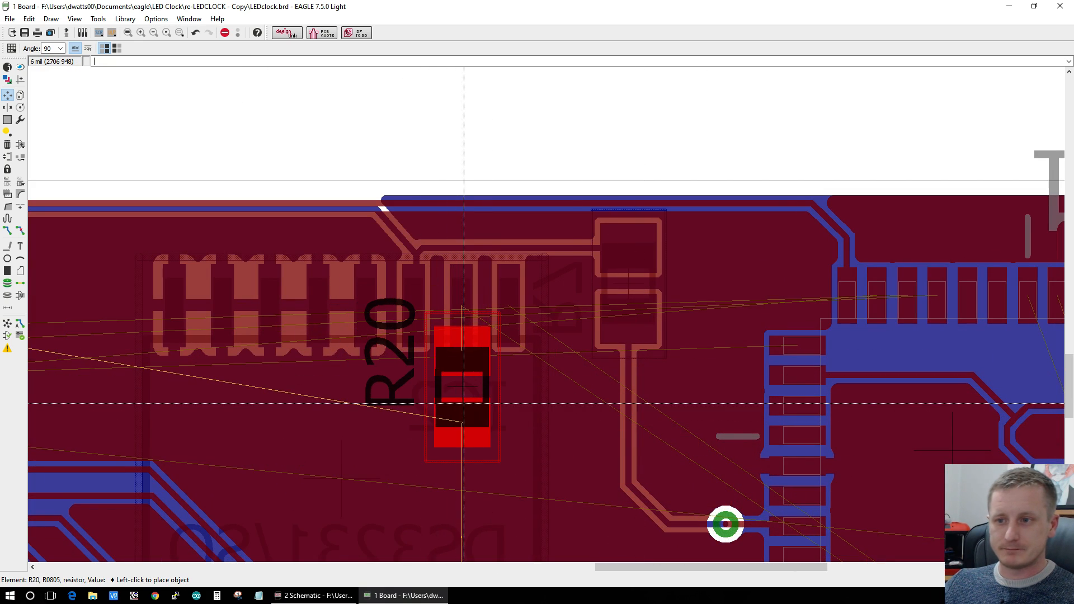
pyautogui.scroll(-3, 459, 447)
pyautogui.scroll(2, 464, 495)
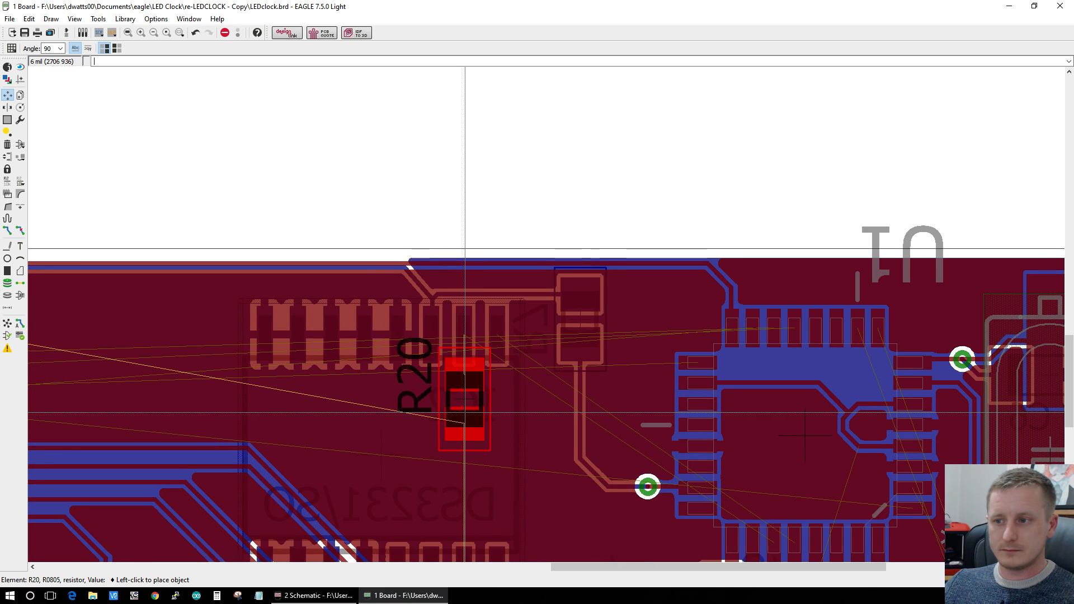
pyautogui.click(464, 413)
pyautogui.scroll(-5, 468, 413)
pyautogui.scroll(4, 127, 394)
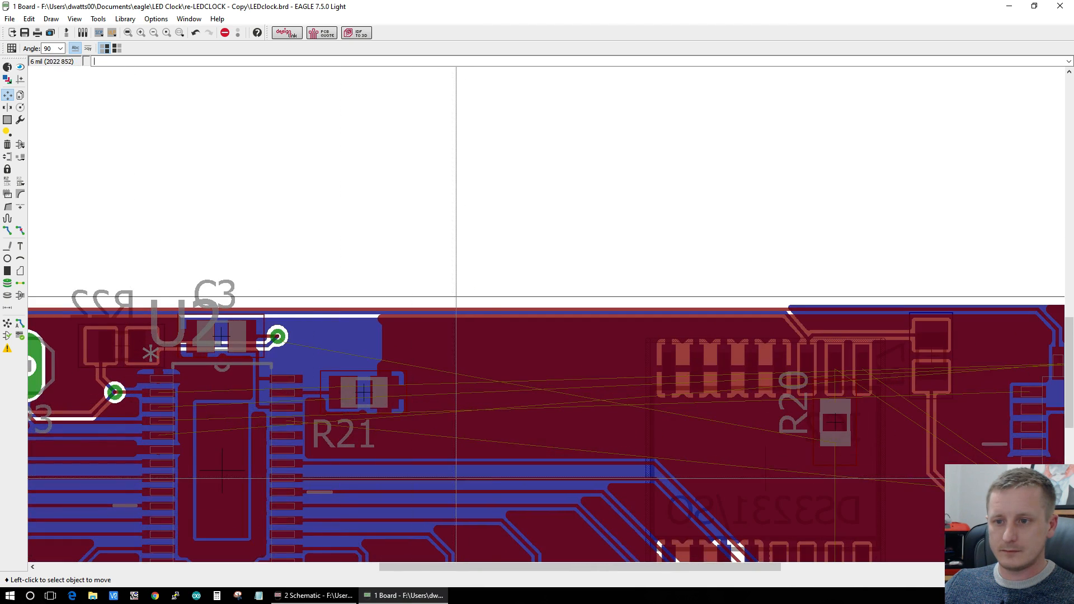
pyautogui.click(8, 329)
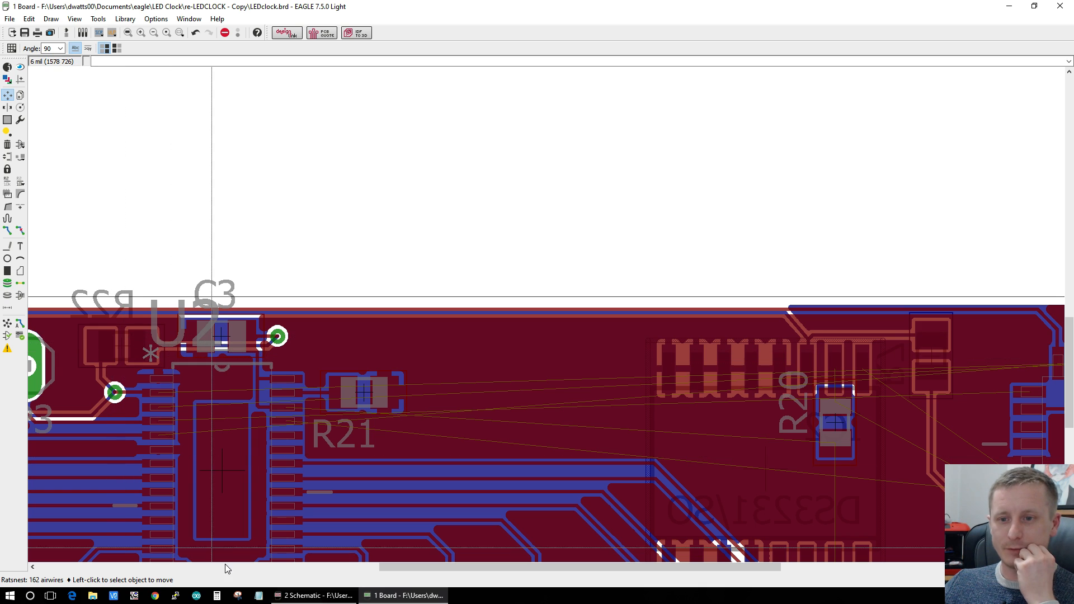
# Step: Check the R20 and R19 connections in the schematic, then highlight R19 on the board and examine its surroundings below U1
pyautogui.click(314, 595)
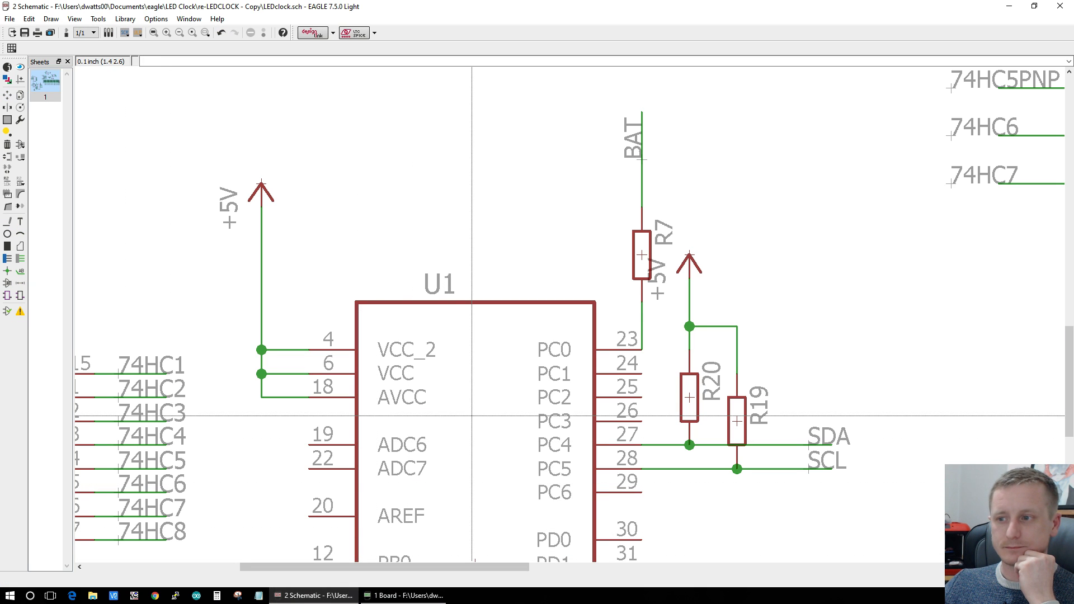
pyautogui.click(403, 595)
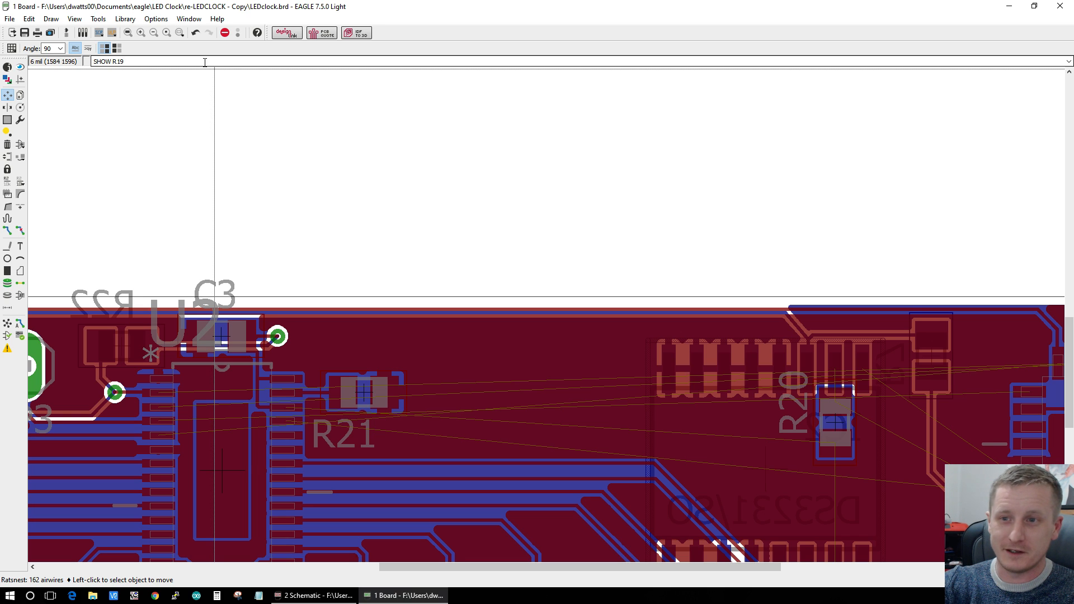
pyautogui.scroll(-5, 642, 267)
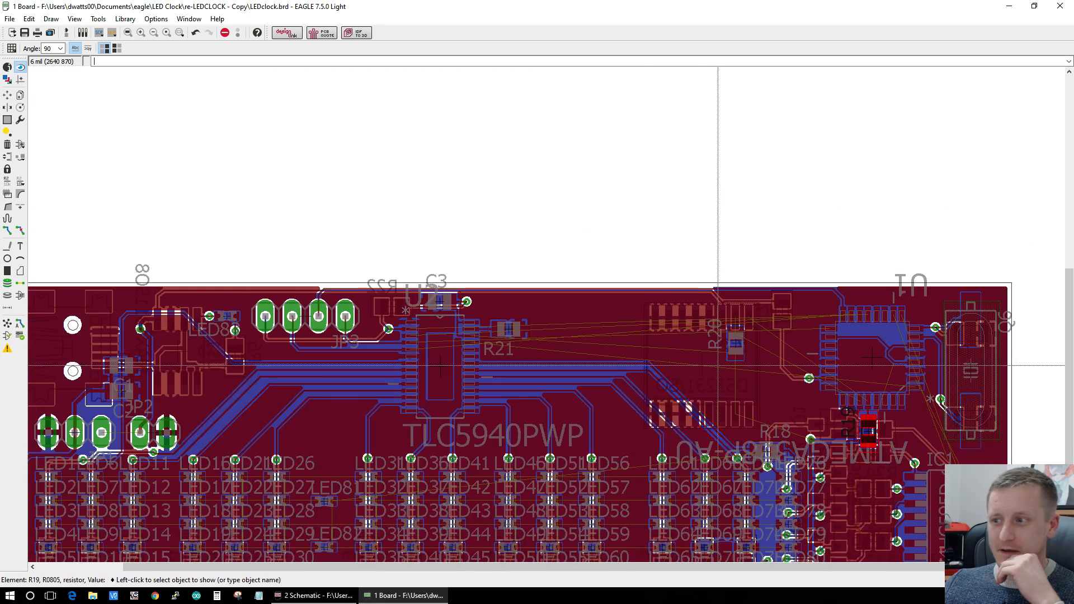
pyautogui.scroll(3, 864, 432)
pyautogui.scroll(3, 845, 410)
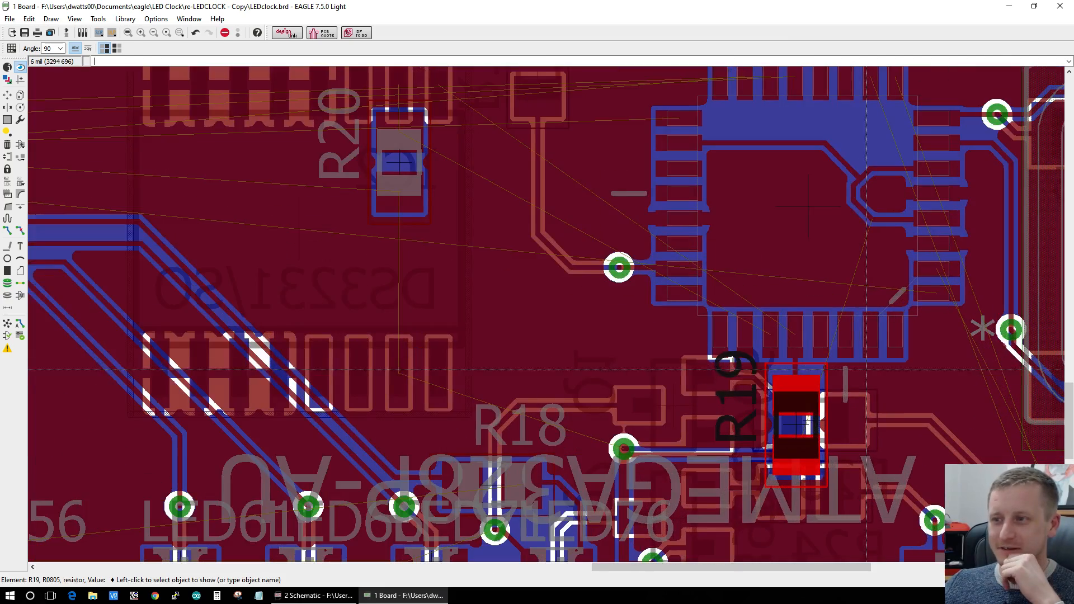
pyautogui.scroll(-2, 866, 369)
pyautogui.scroll(-1, 811, 414)
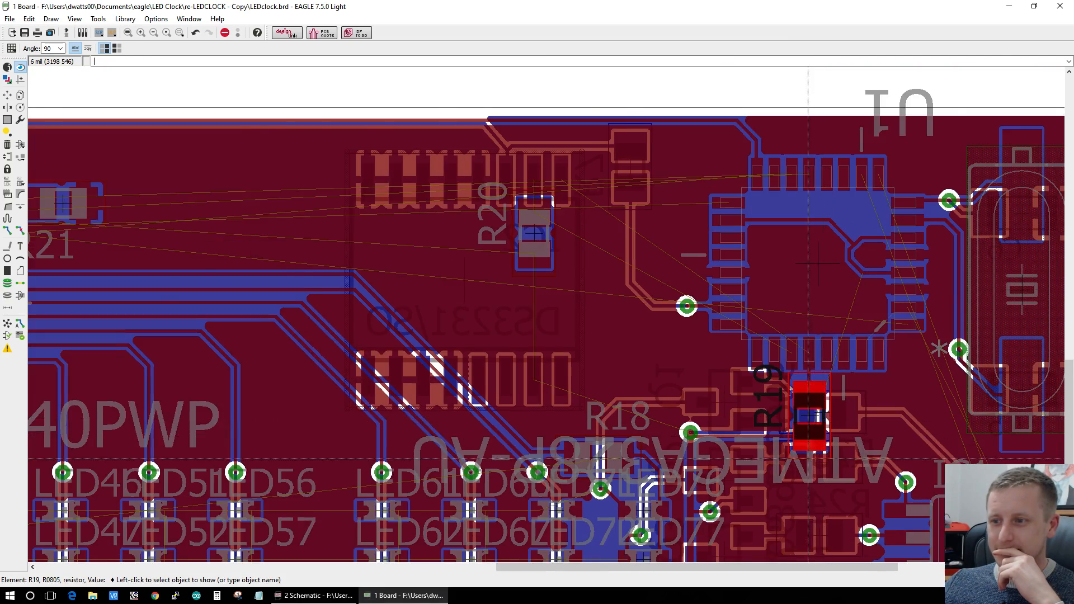
pyautogui.scroll(2, 807, 460)
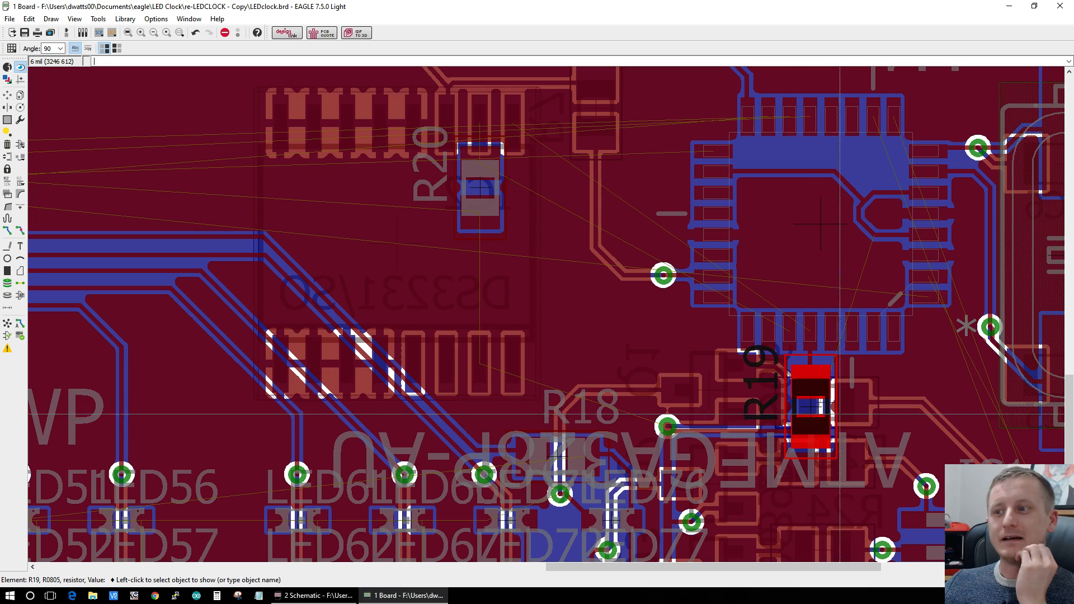
pyautogui.scroll(-1, 853, 335)
pyautogui.scroll(1, 859, 215)
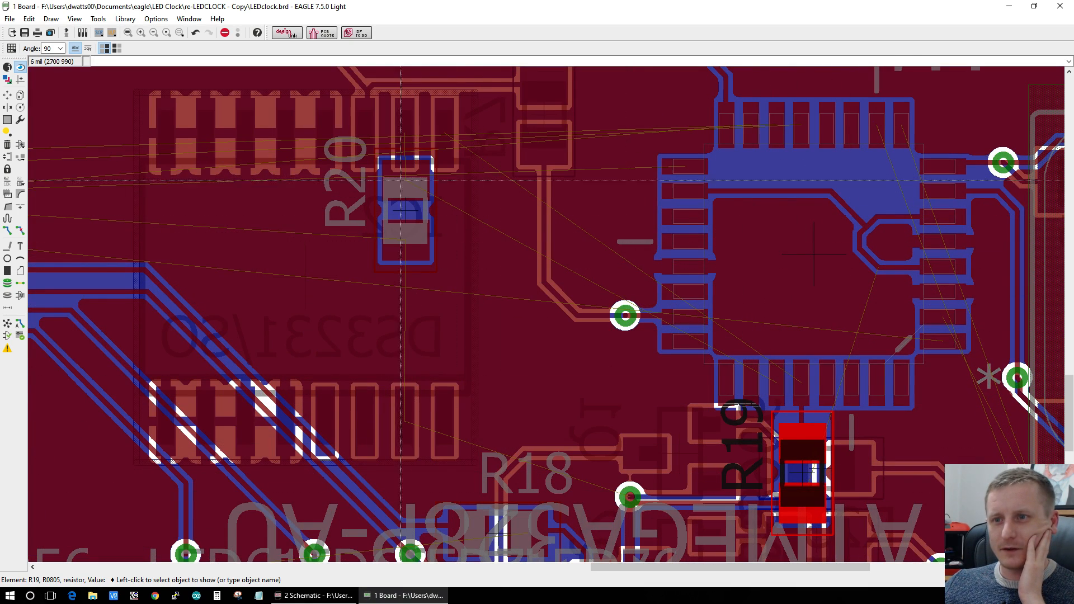
# Step: Move R20 from below IC2's upper pad row to the open area above R18, between IC2 and R19
pyautogui.click(7, 95)
pyautogui.click(403, 210)
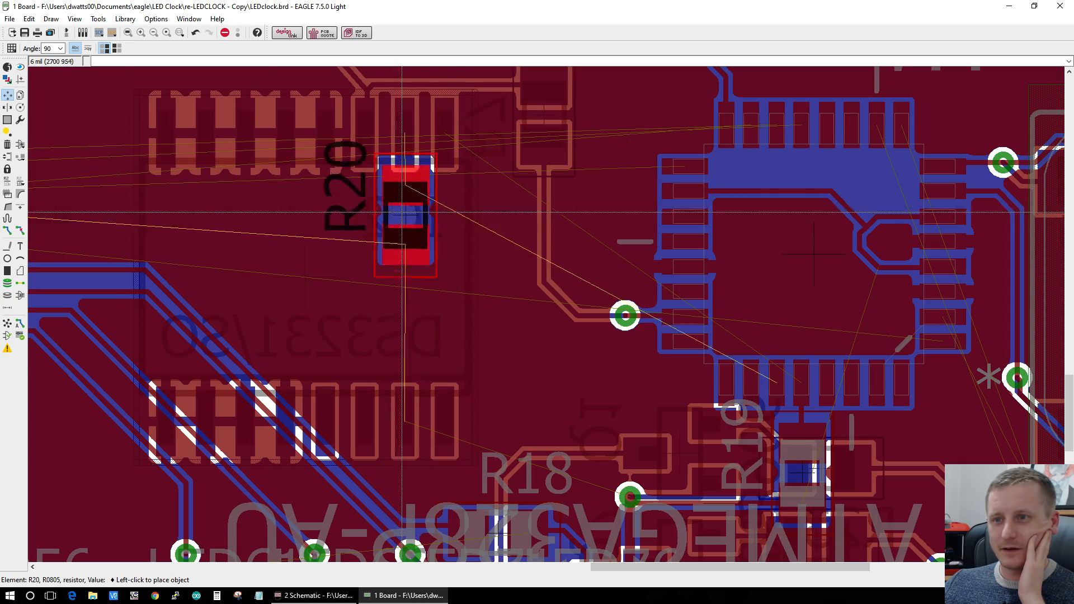
pyautogui.scroll(1, 548, 360)
pyautogui.scroll(-5, 762, 489)
pyautogui.scroll(3, 775, 541)
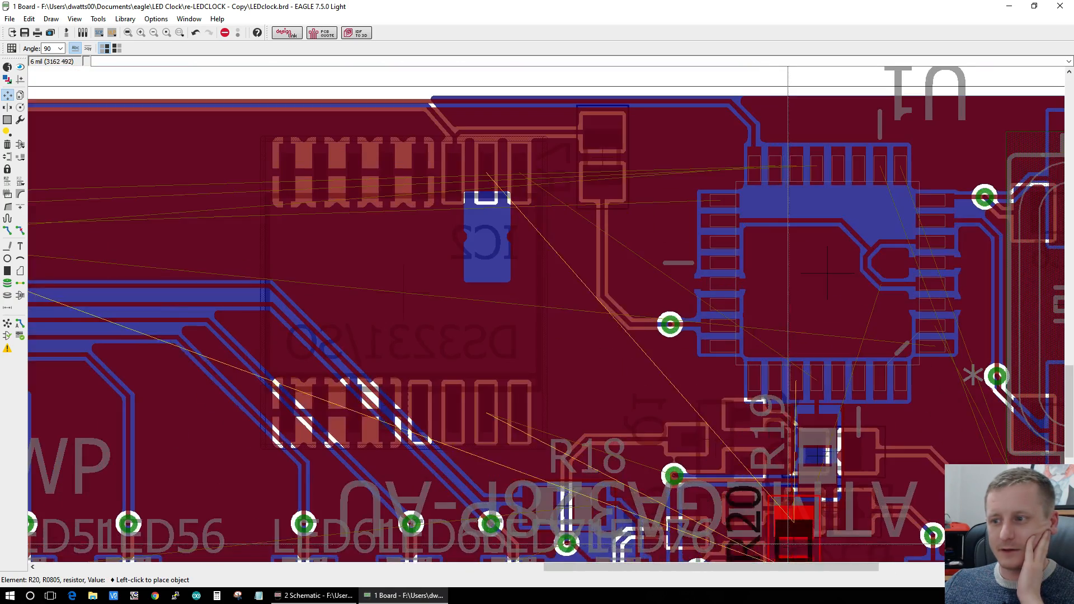
pyautogui.scroll(-1, 723, 435)
pyautogui.scroll(1, 755, 537)
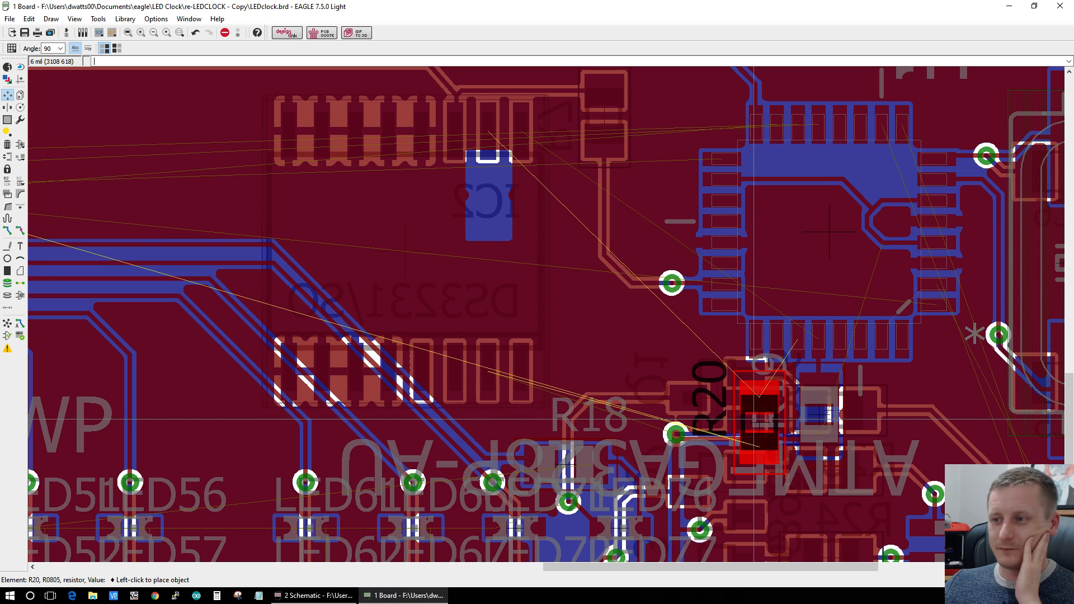
pyautogui.click(598, 351)
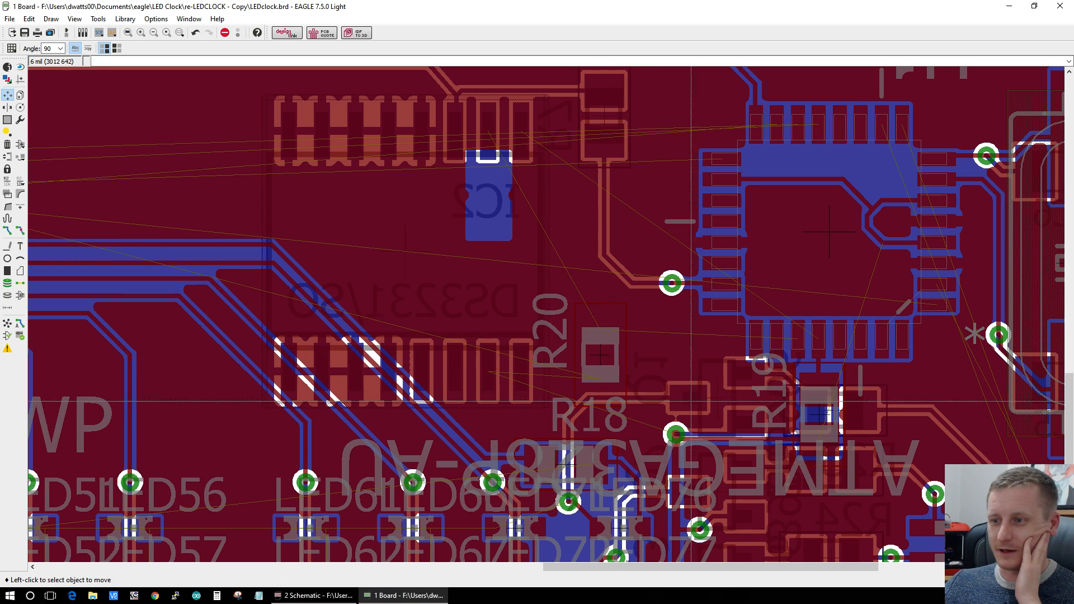
# Step: Move R20 directly beside R19 below U1 and recalculate the ratsnest
pyautogui.scroll(3, 799, 499)
pyautogui.click(20, 230)
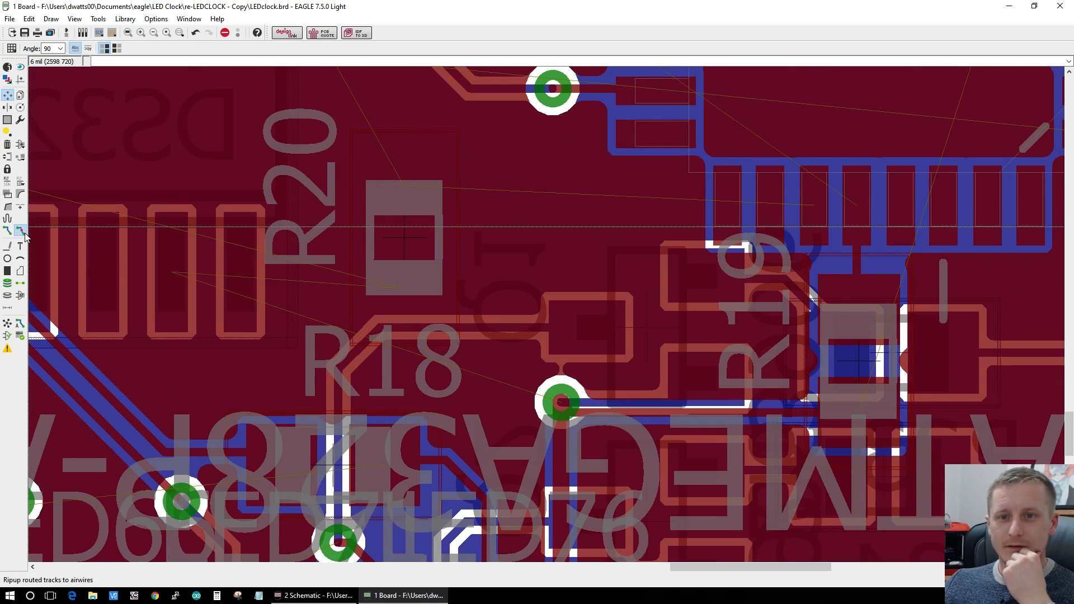
pyautogui.click(7, 95)
pyautogui.click(403, 239)
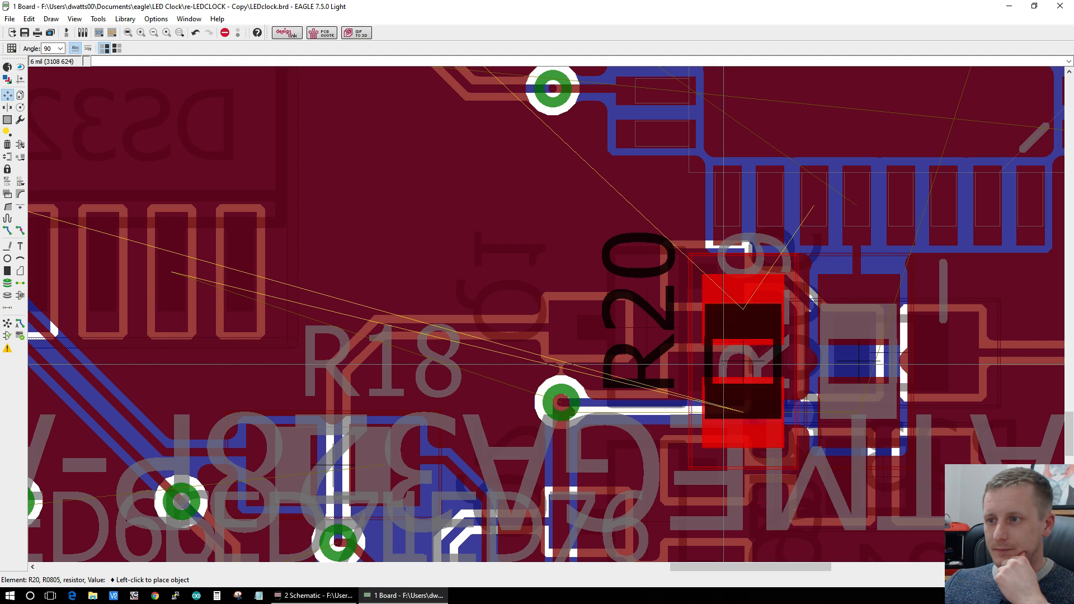
pyautogui.click(722, 364)
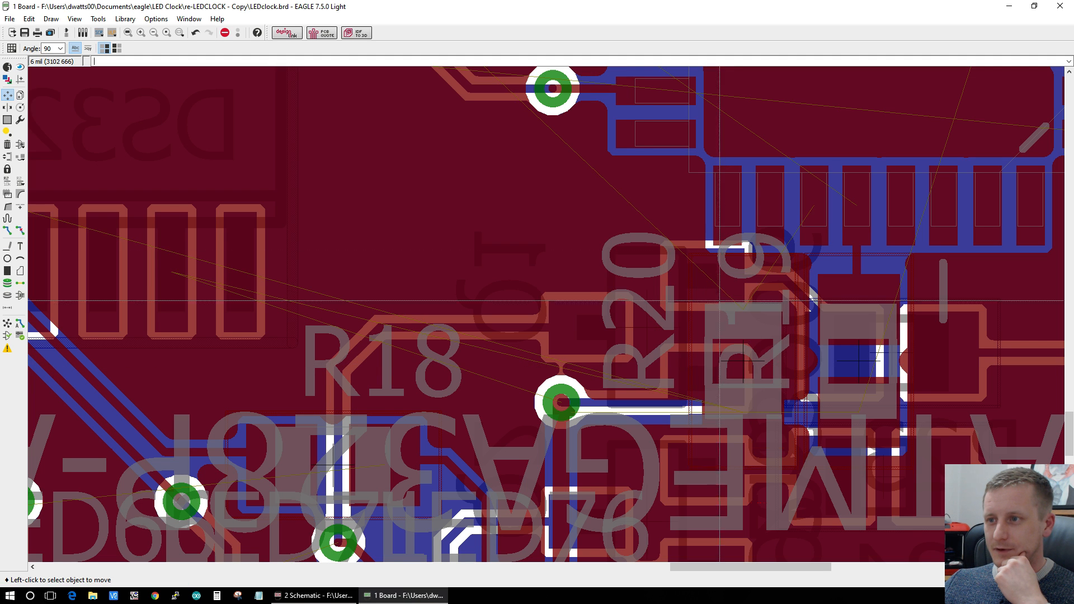
pyautogui.click(7, 323)
# Step: On the top layer, route 6 mil SDA from R20's upper pad to U1 and +5V from the nearby via past R20's lower pad to R19
pyautogui.click(8, 230)
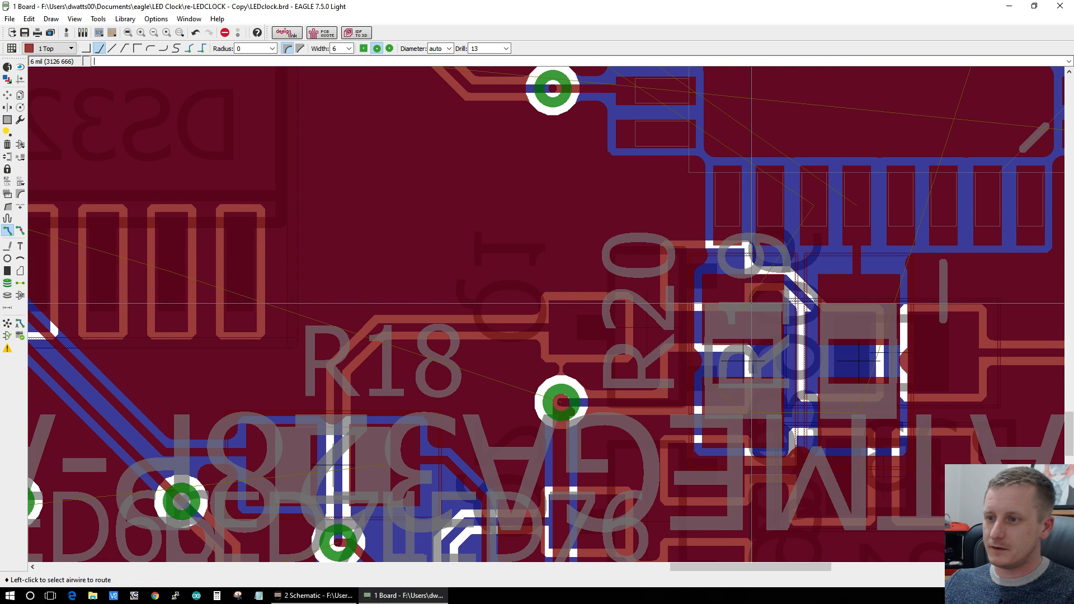
pyautogui.click(752, 304)
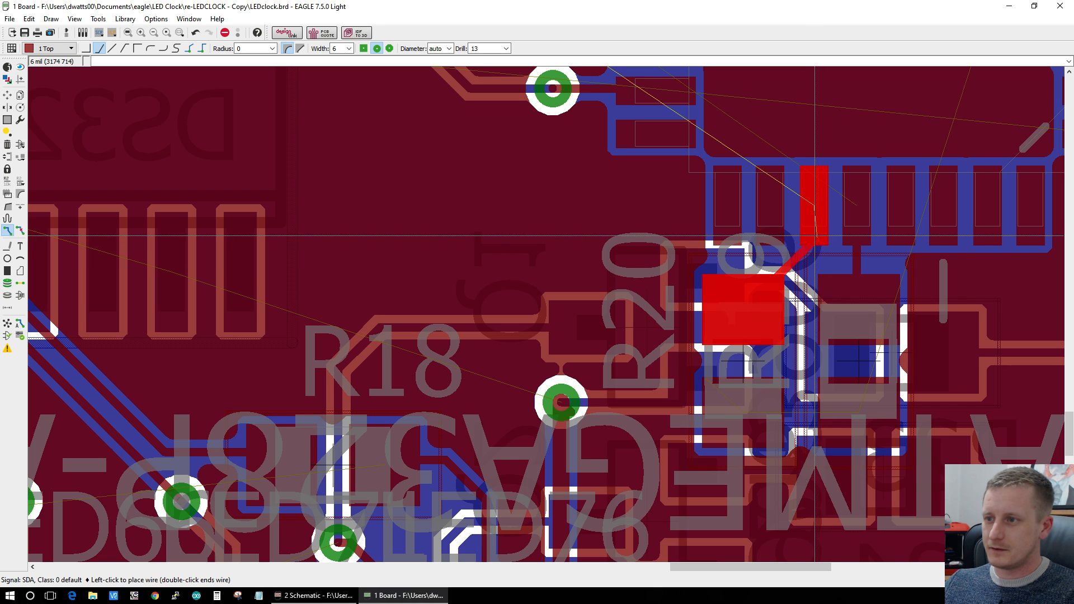
pyautogui.click(809, 188)
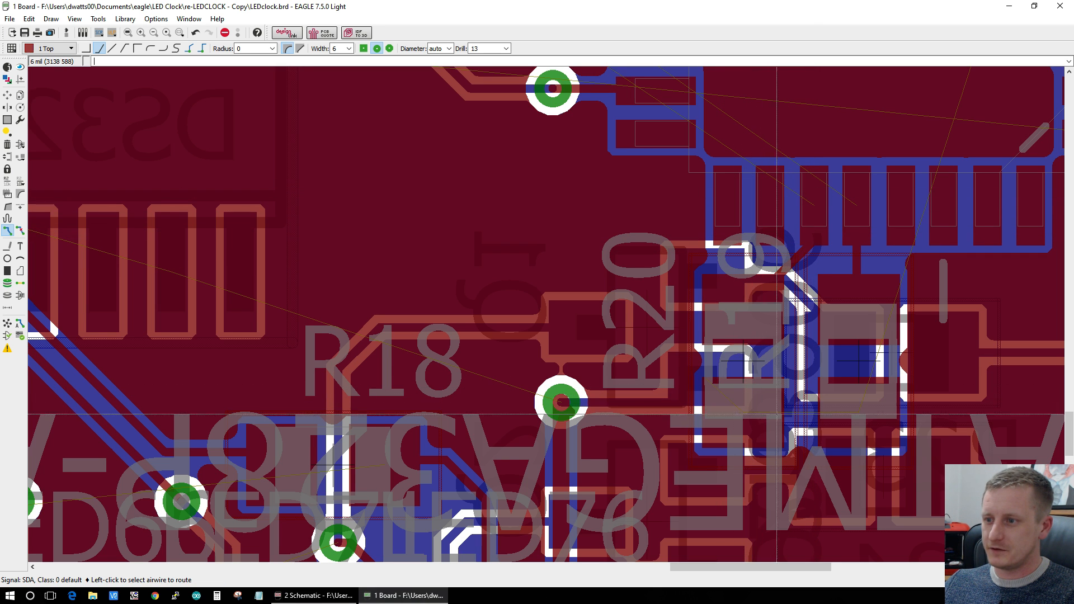
pyautogui.click(561, 403)
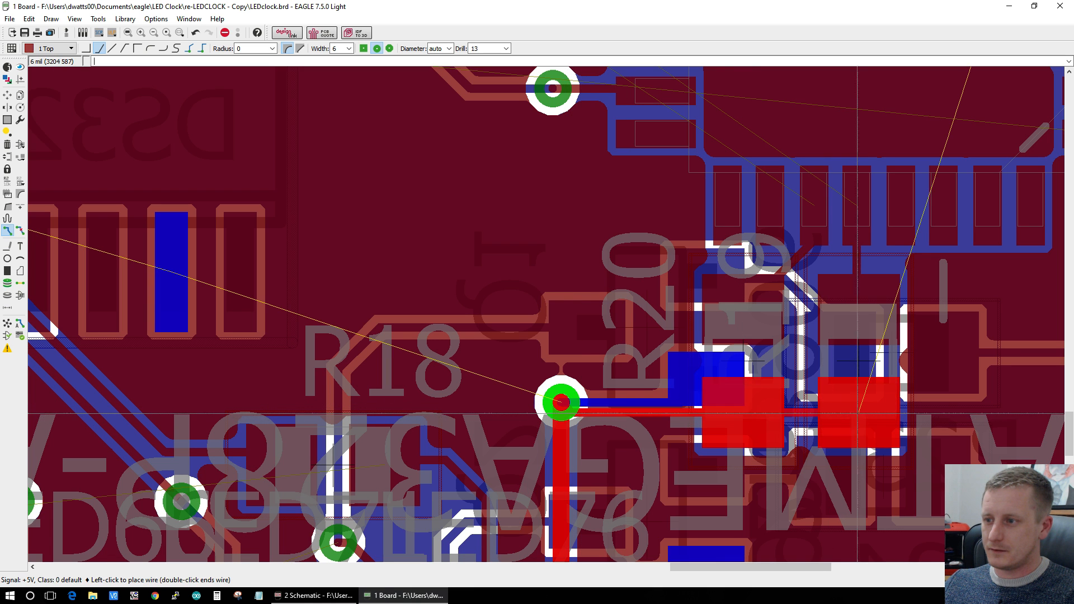
pyautogui.click(858, 414)
# Step: Route SDA from IC2's upper pad row on the bottom layer to a via above R18, continue on top to R20, and update the ratsnest
pyautogui.scroll(-1, 814, 405)
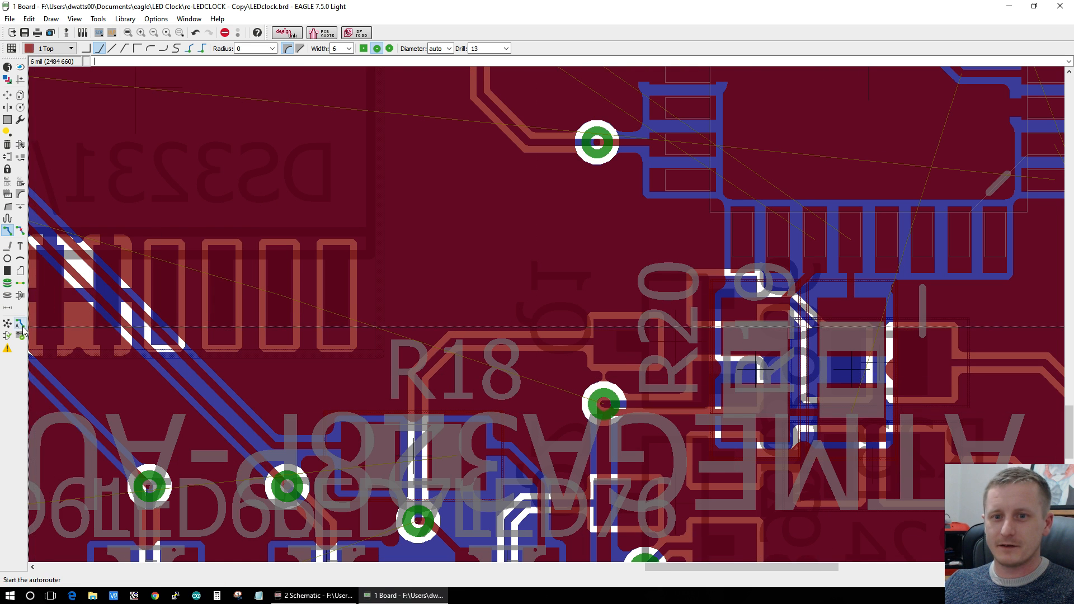
pyautogui.scroll(-3, 591, 334)
pyautogui.scroll(2, 435, 103)
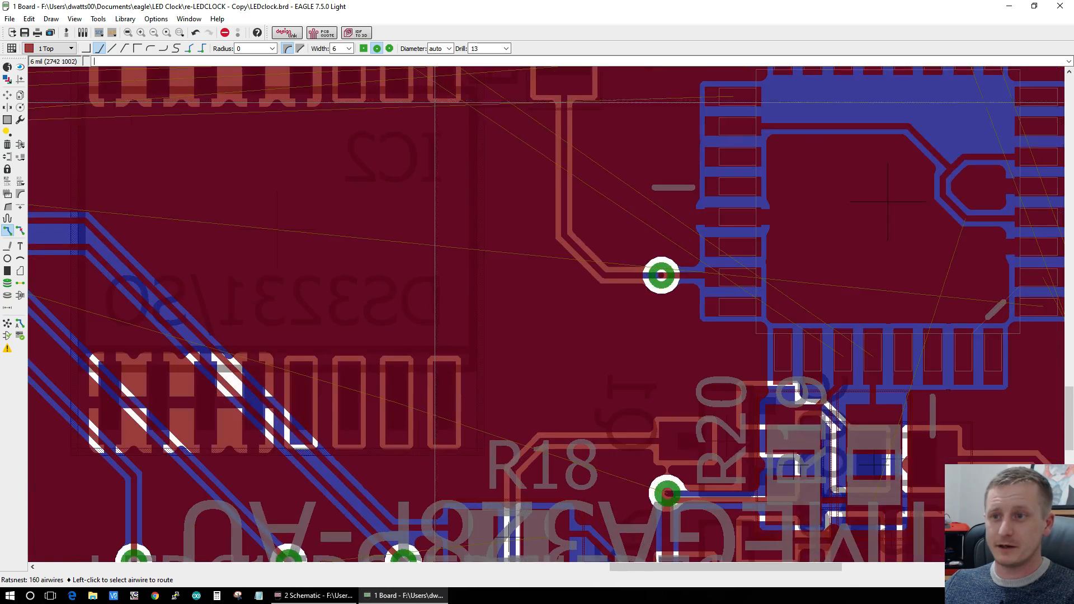
pyautogui.scroll(-3, 435, 102)
pyautogui.scroll(4, 403, 147)
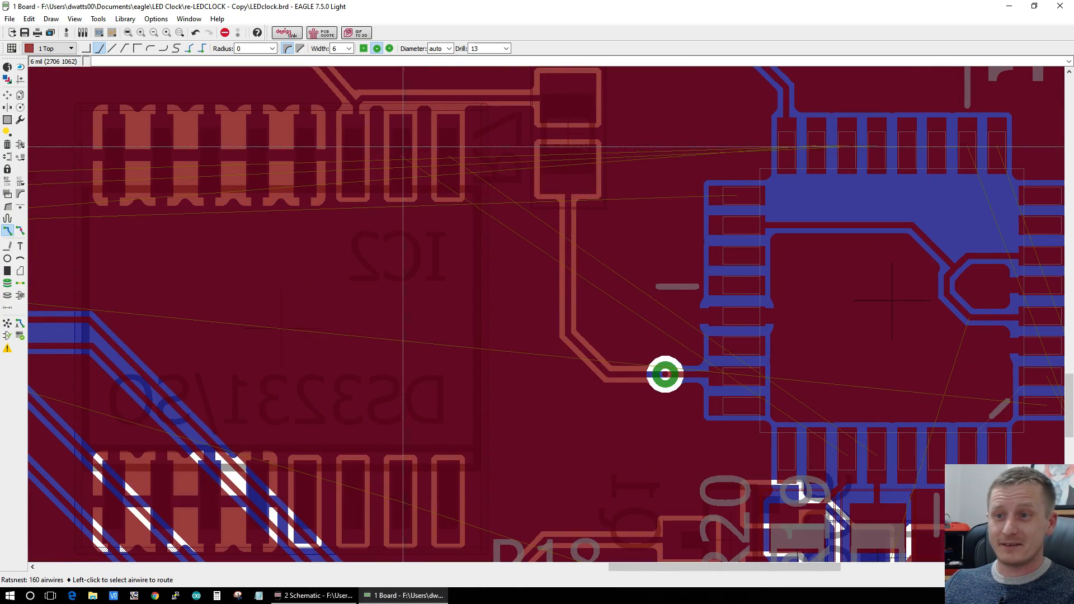
pyautogui.click(404, 148)
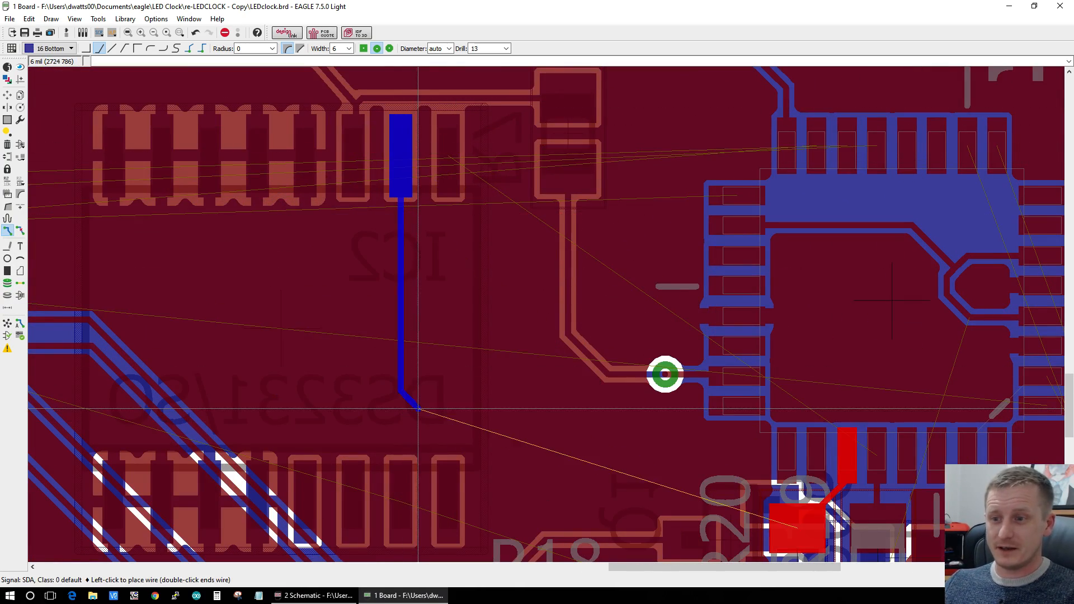
pyautogui.scroll(-3, 418, 409)
pyautogui.scroll(2, 418, 409)
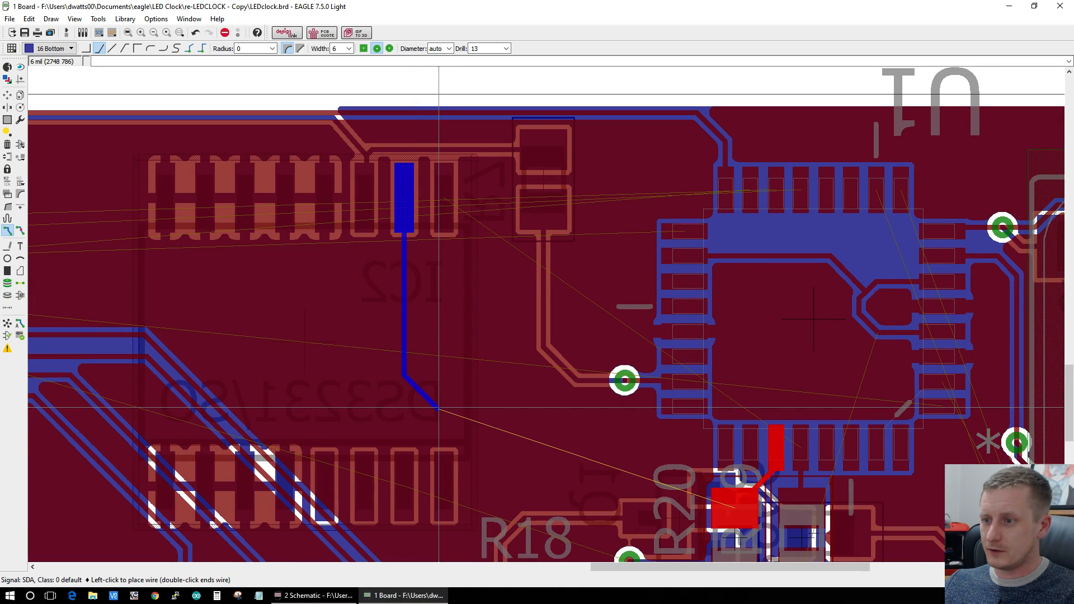
pyautogui.scroll(-3, 442, 410)
pyautogui.scroll(3, 443, 410)
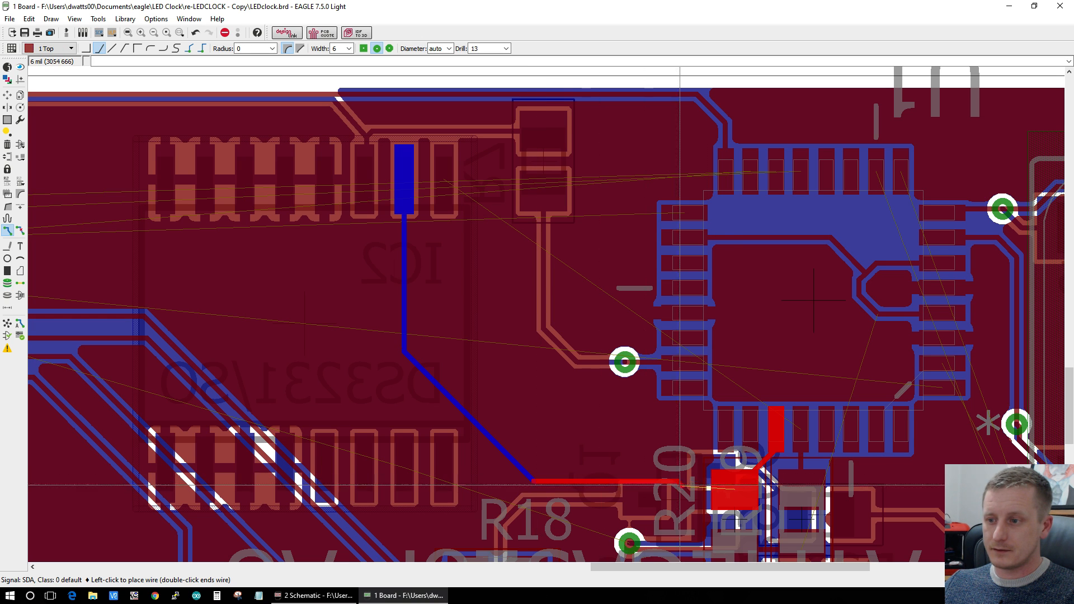
pyautogui.click(732, 492)
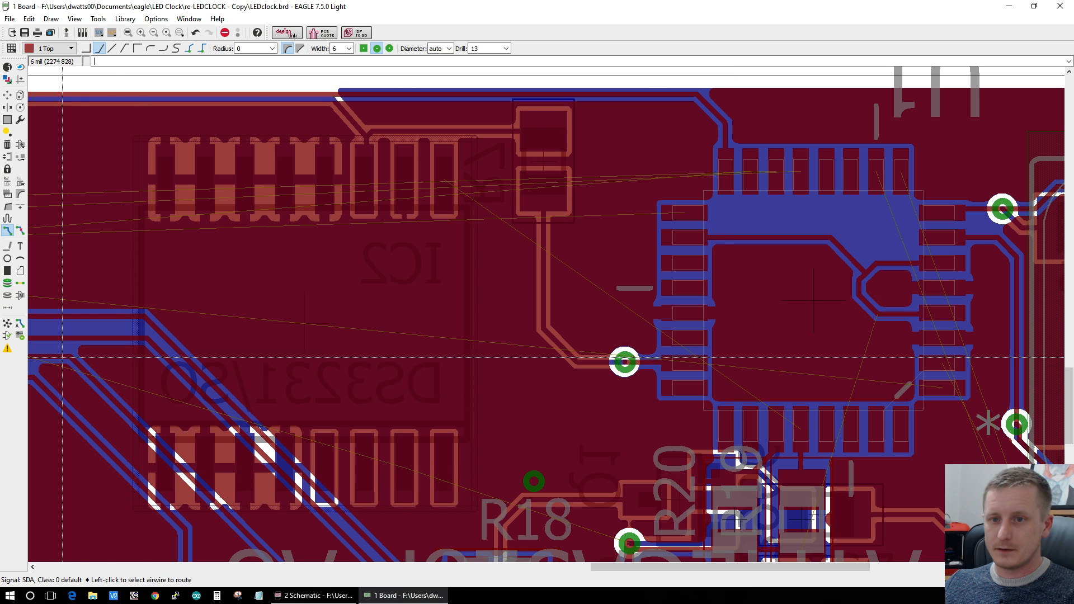
pyautogui.click(7, 324)
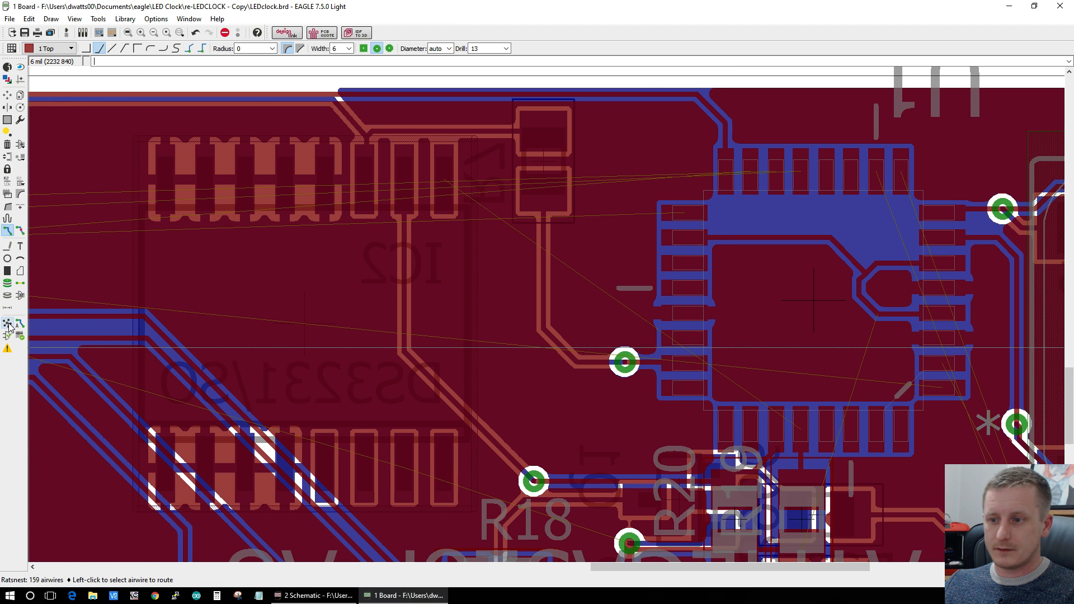
# Step: Check the clearance around the new SDA via above R18 and run the design rule check
pyautogui.scroll(6, 548, 503)
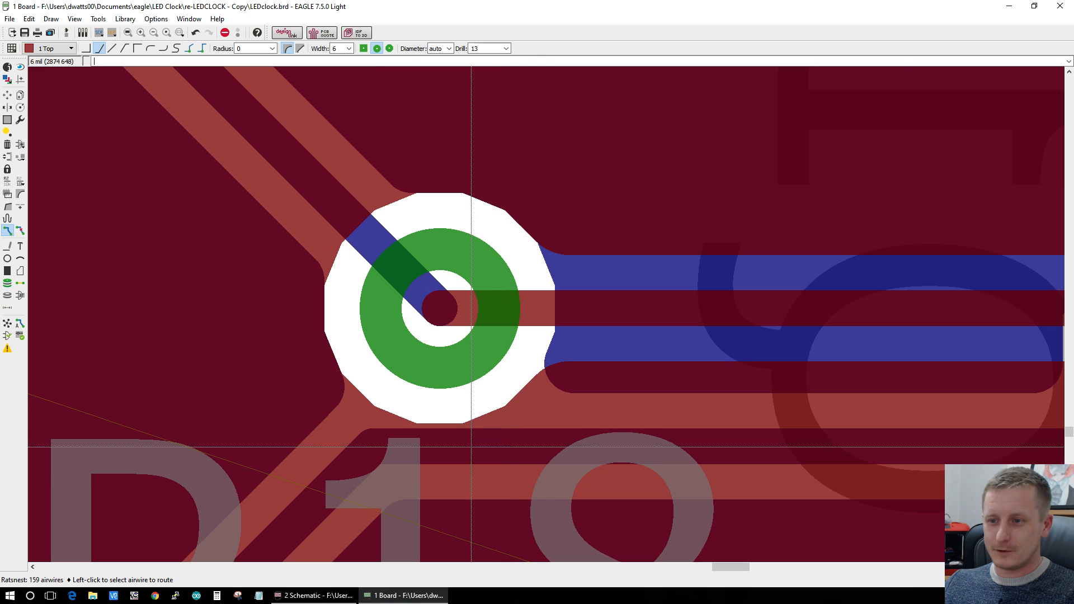
pyautogui.click(20, 335)
pyautogui.click(296, 451)
pyautogui.scroll(-3, 412, 383)
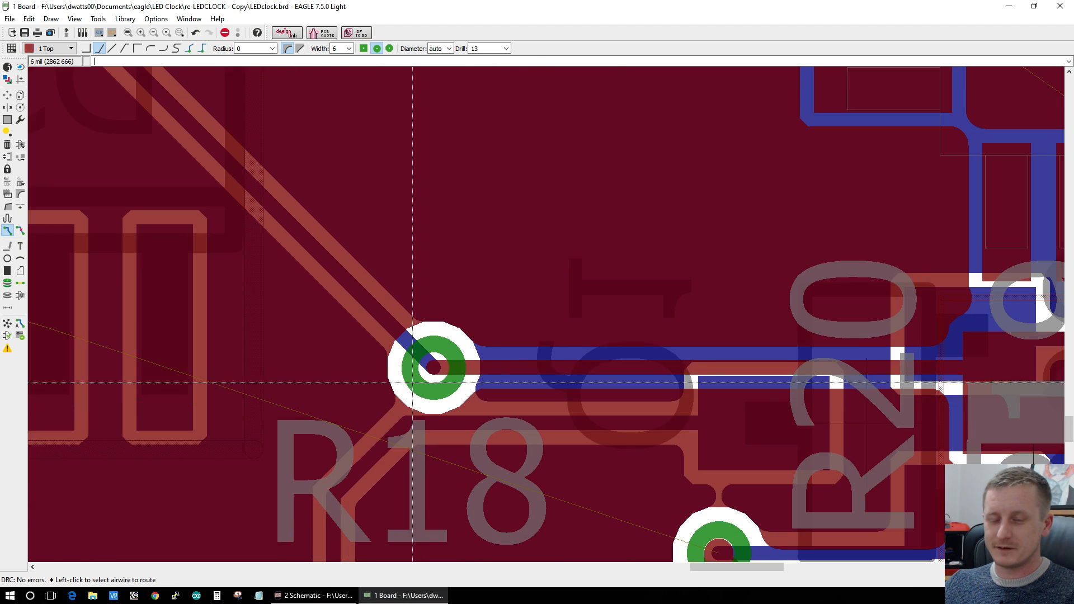
pyautogui.scroll(-3, 412, 383)
pyautogui.scroll(3, 133, 395)
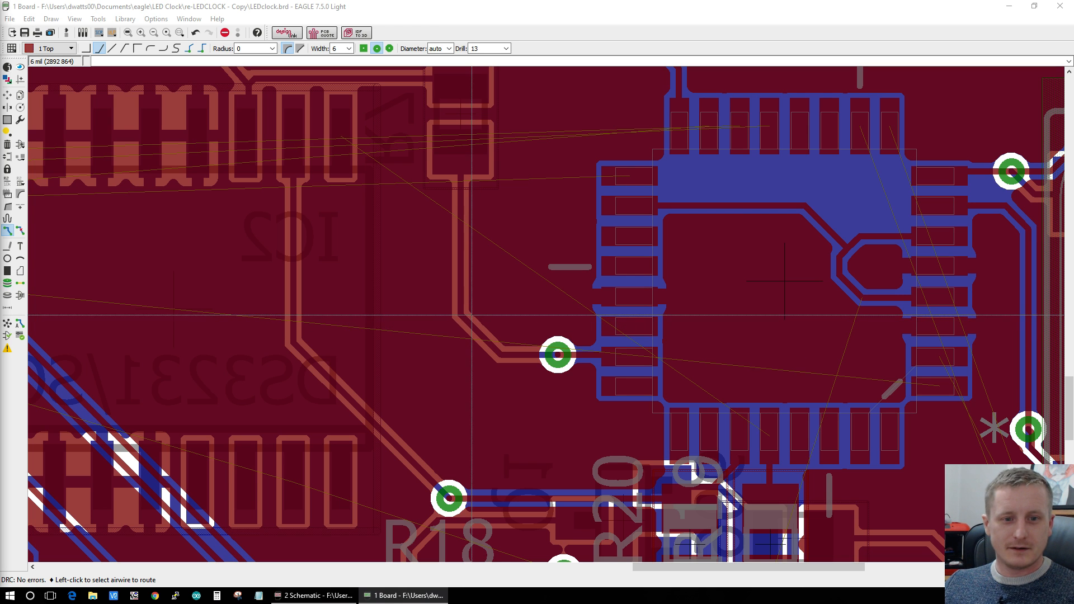
# Step: Route SCL from IC2's end upper pad on the bottom layer beneath U1's pins to a via, finish on top at R19, and update the ratsnest
pyautogui.scroll(-1, 471, 315)
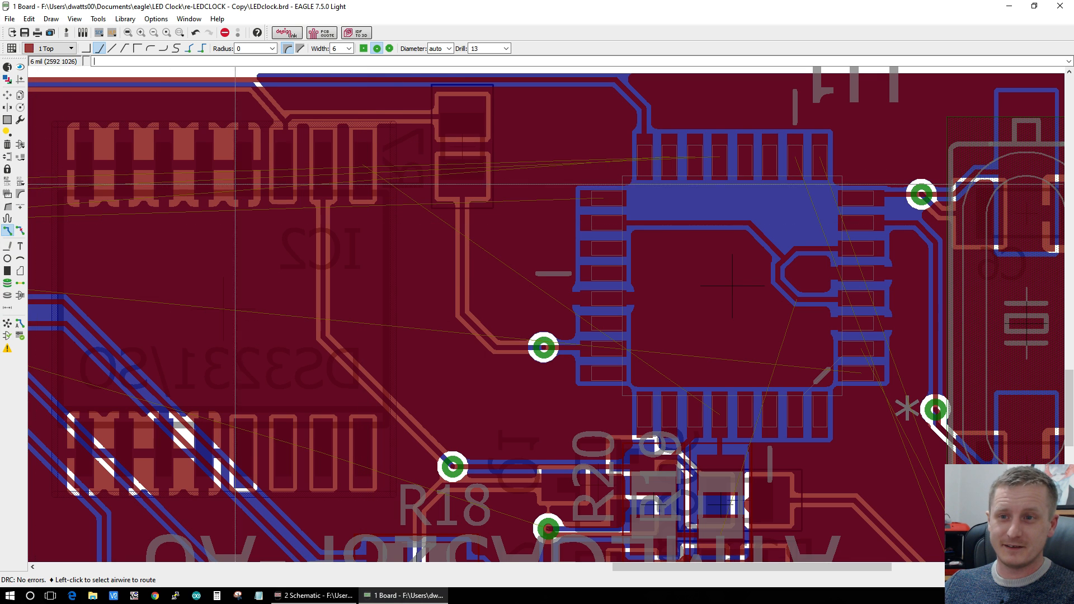
pyautogui.click(354, 159)
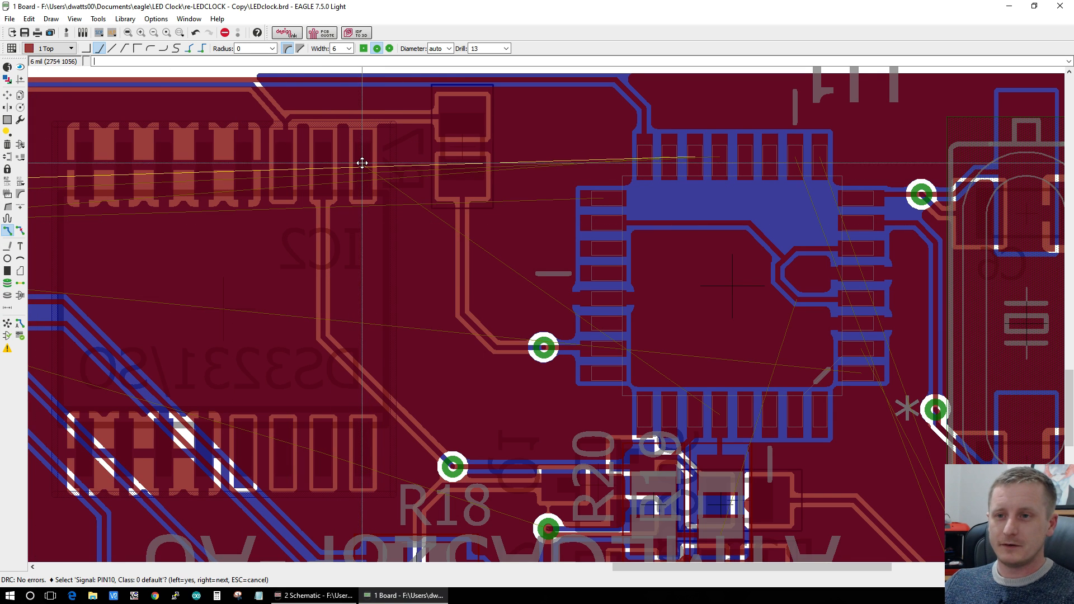
pyautogui.rightClick(361, 163)
pyautogui.click(361, 162)
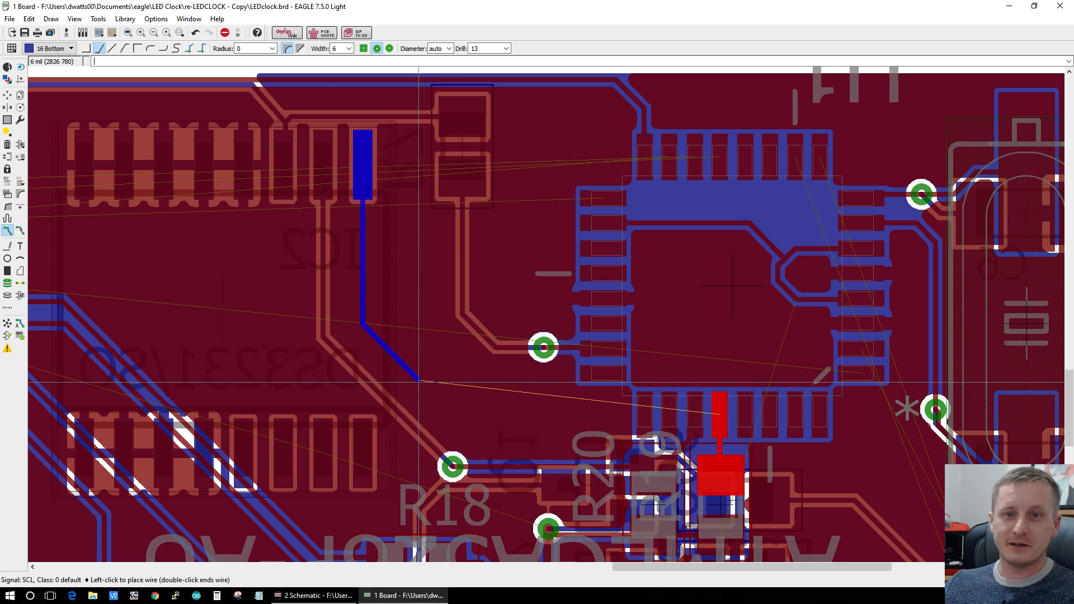
pyautogui.click(440, 414)
pyautogui.scroll(1, 775, 452)
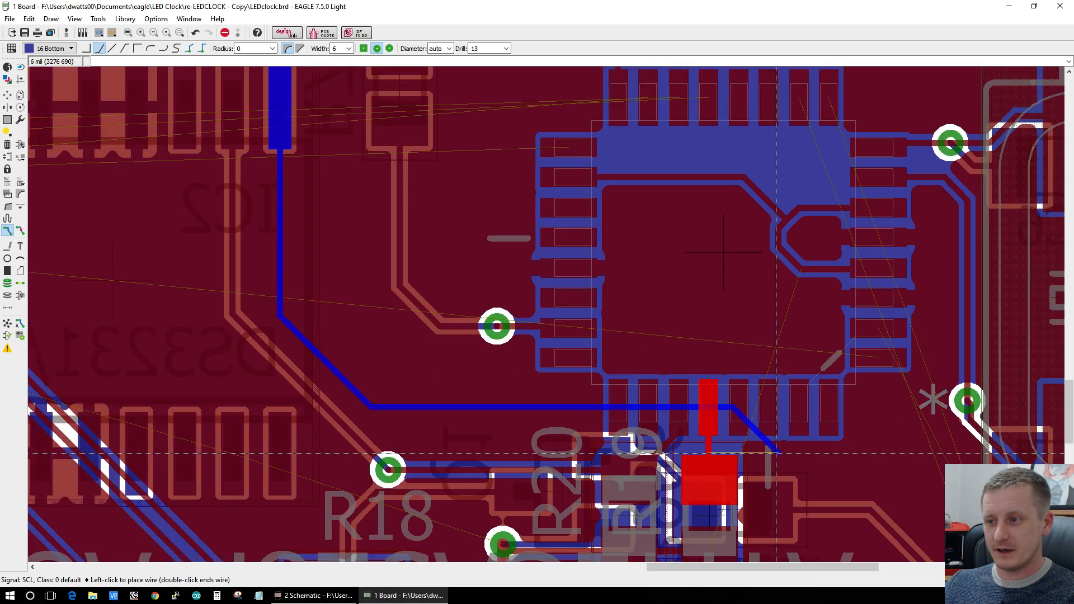
pyautogui.scroll(2, 776, 452)
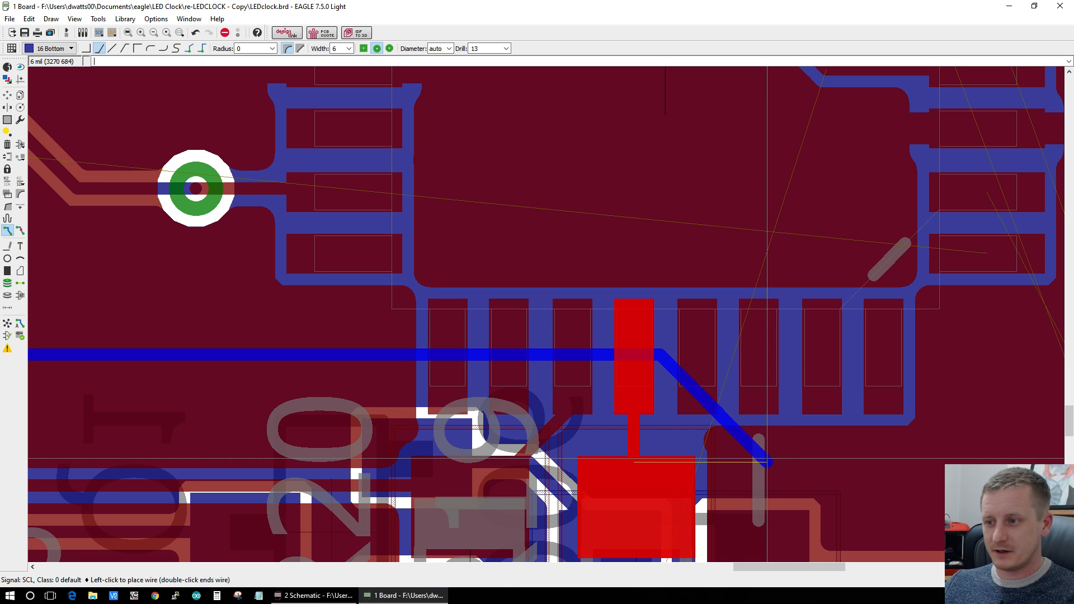
pyautogui.scroll(1, 767, 459)
pyautogui.middleClick(767, 460)
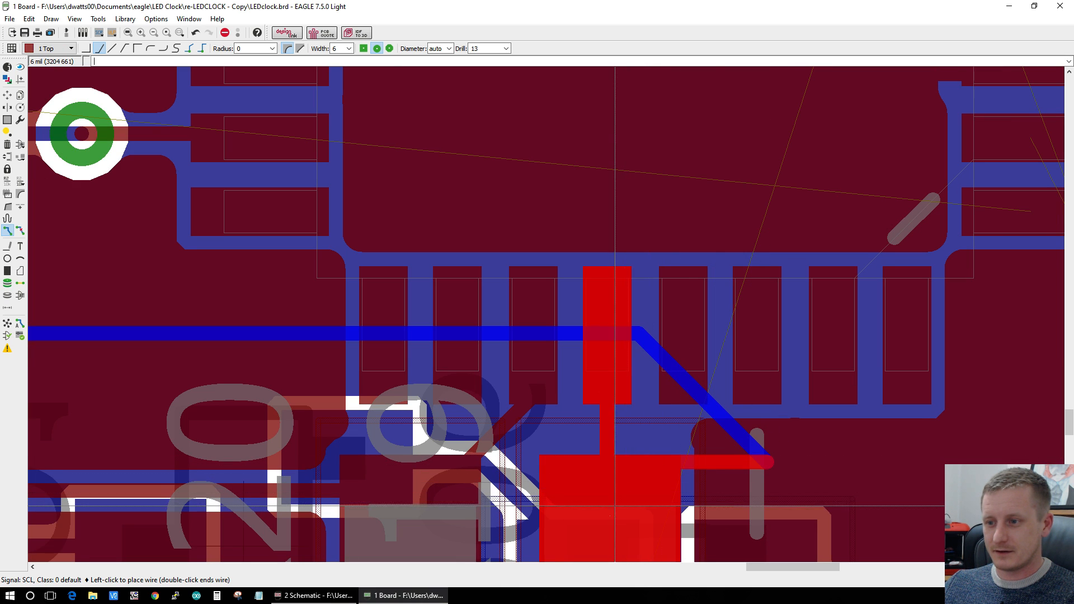
pyautogui.press('Escape')
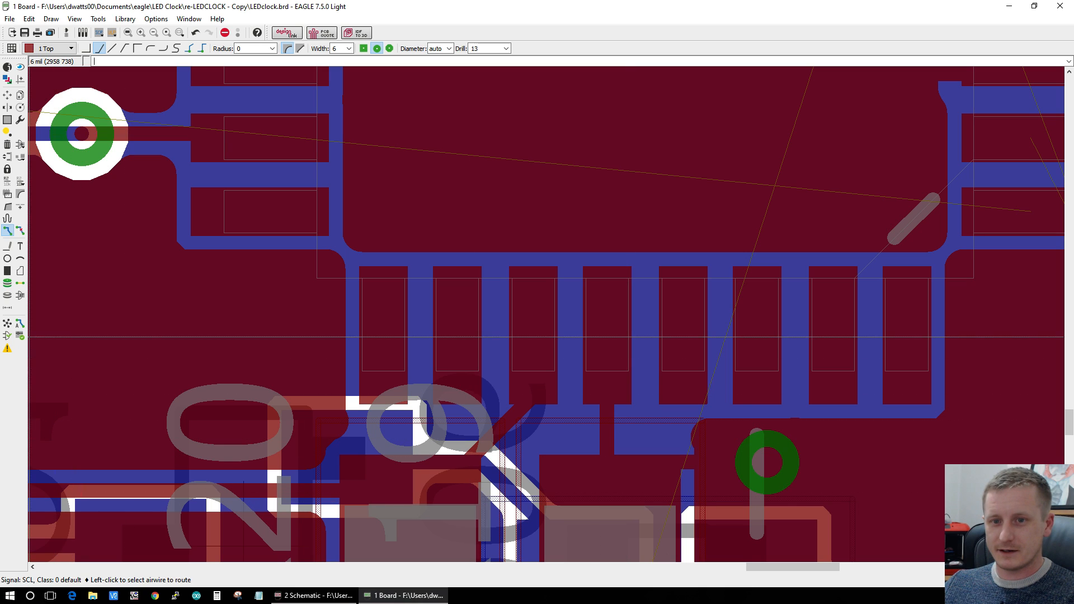
pyautogui.click(11, 329)
pyautogui.scroll(-3, 445, 414)
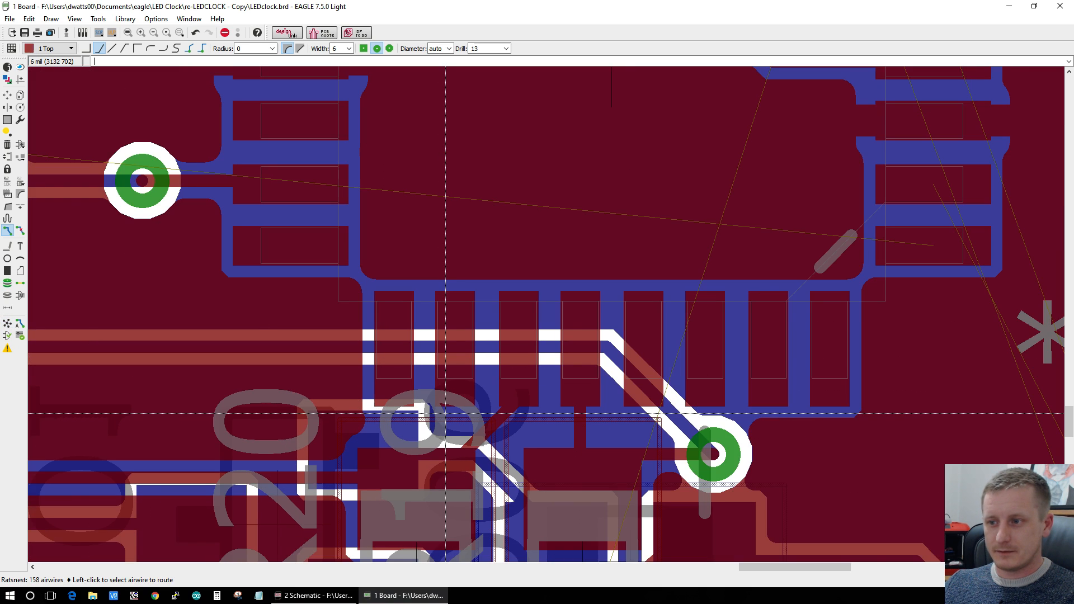
# Step: Examine the remaining airwires running from U1 past IC2 to the TLC5940PWP
pyautogui.scroll(-3, 445, 413)
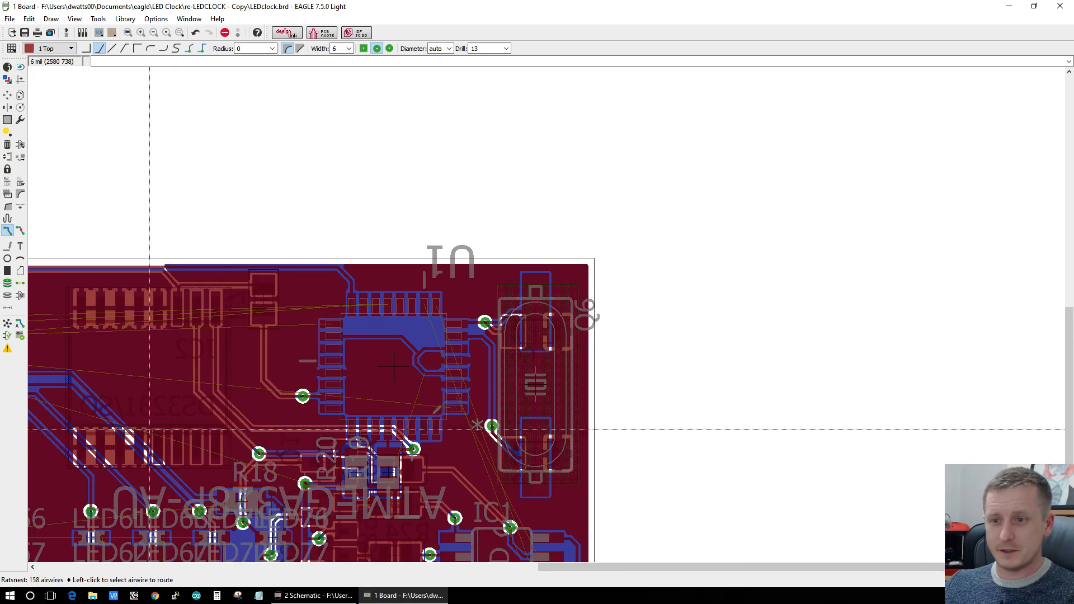
pyautogui.scroll(2, 149, 430)
pyautogui.scroll(-2, 149, 429)
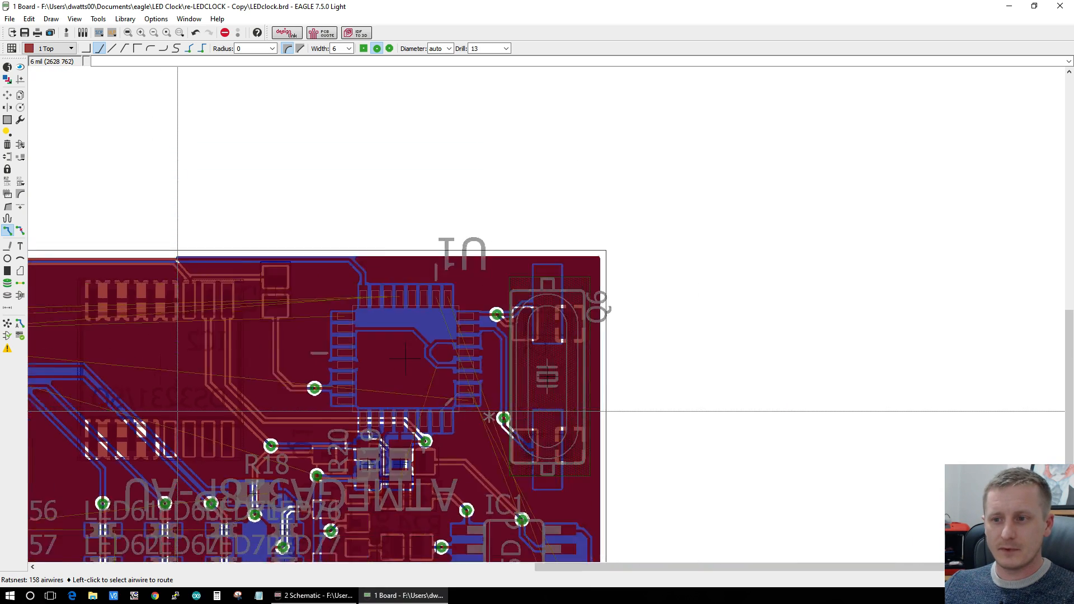
pyautogui.scroll(1, 151, 391)
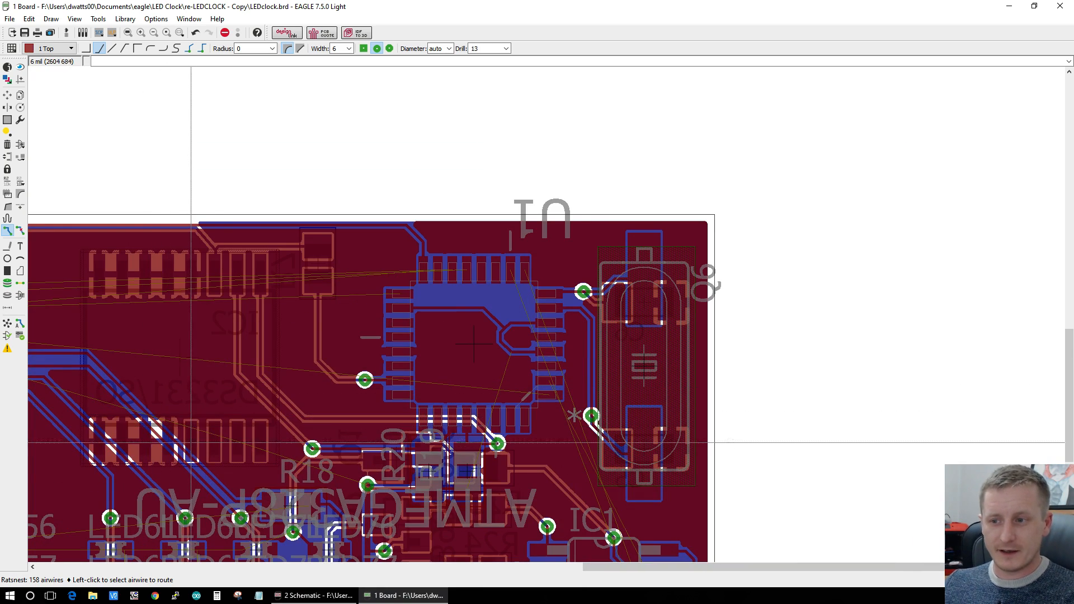
pyautogui.scroll(1, 192, 300)
pyautogui.scroll(1, 162, 298)
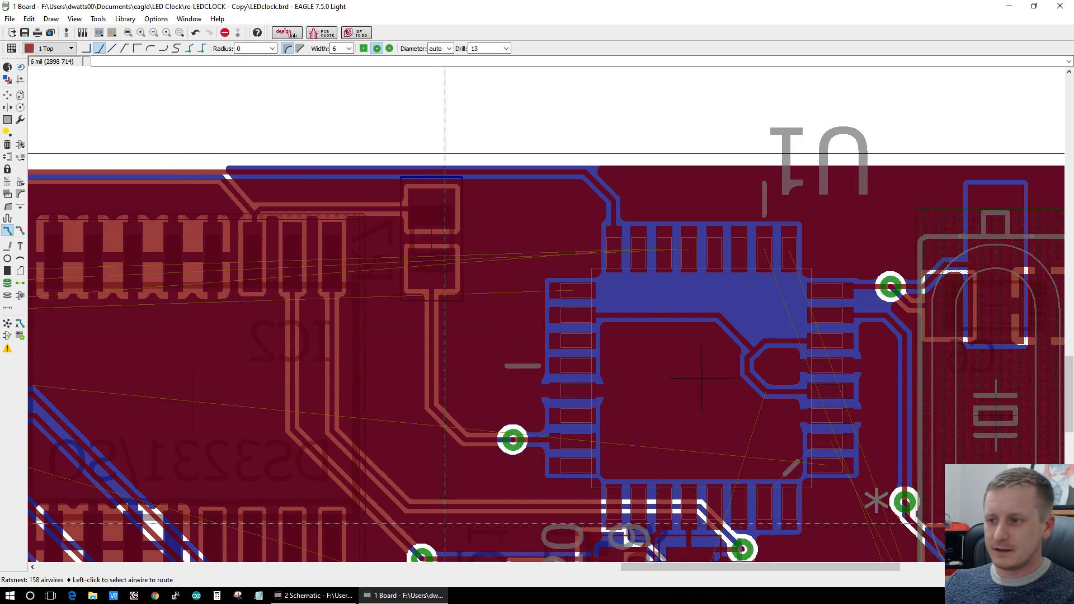
pyautogui.scroll(-1, 810, 492)
pyautogui.scroll(-2, 811, 492)
pyautogui.scroll(3, 906, 566)
pyautogui.scroll(1, 903, 555)
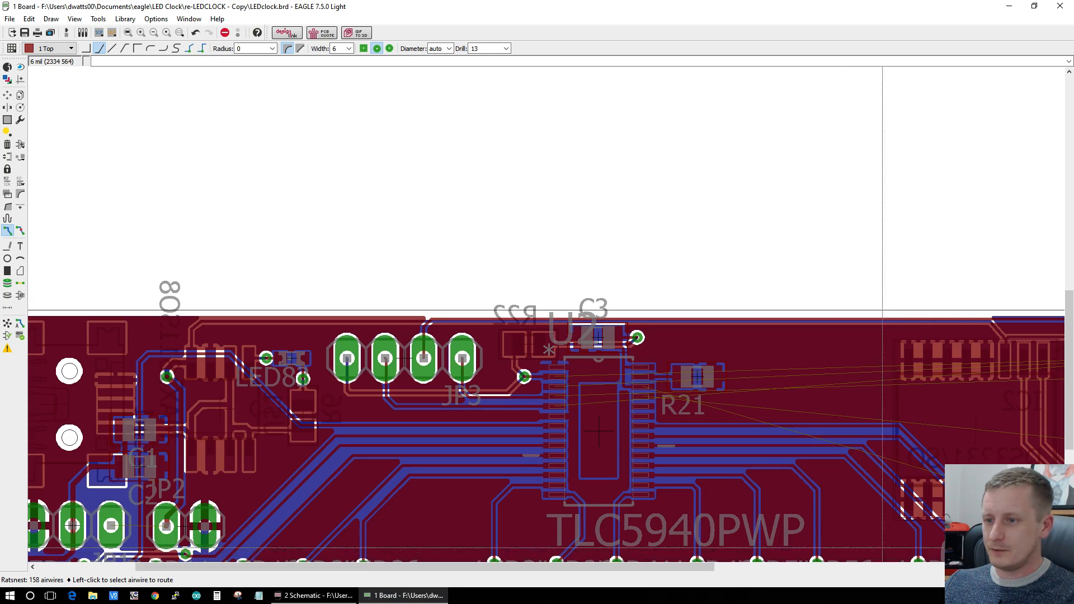
pyautogui.moveTo(648, 569); pyautogui.dragTo(923, 572)
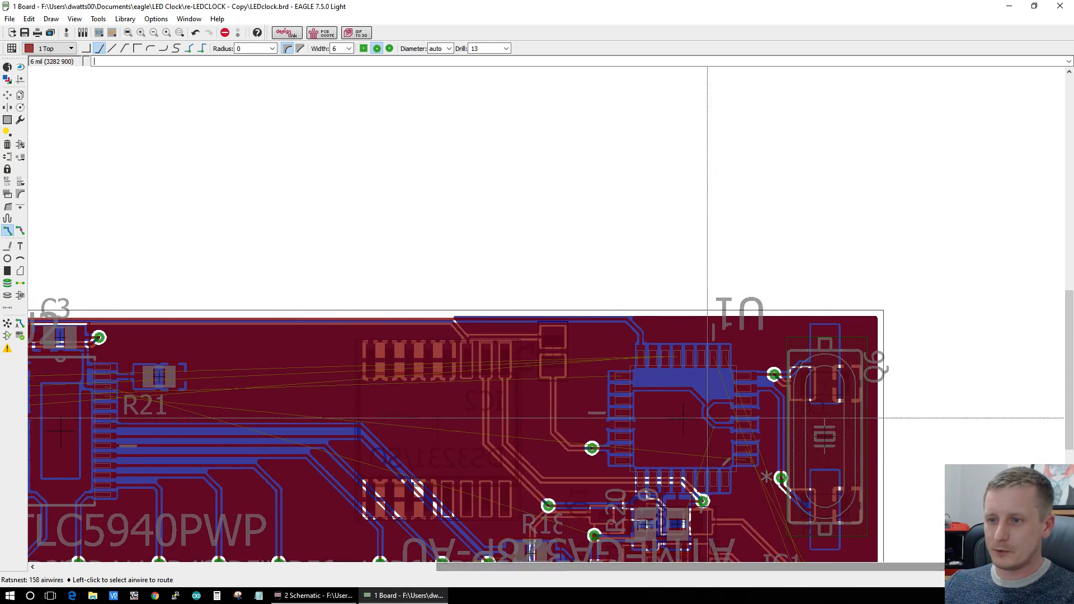
pyautogui.scroll(1, 663, 316)
pyautogui.click(671, 326)
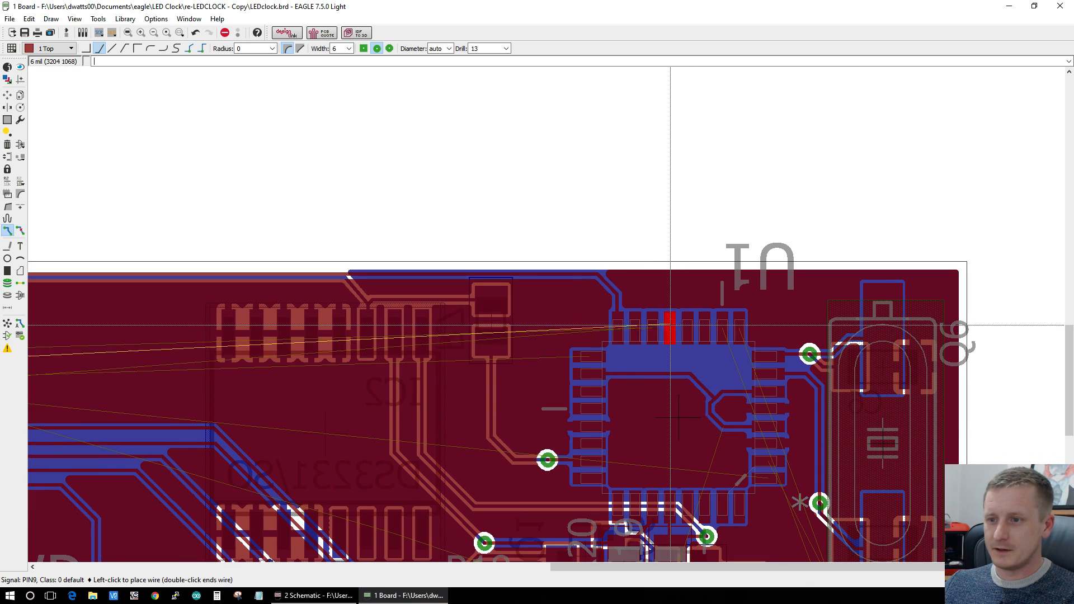
pyautogui.scroll(-1, 585, 422)
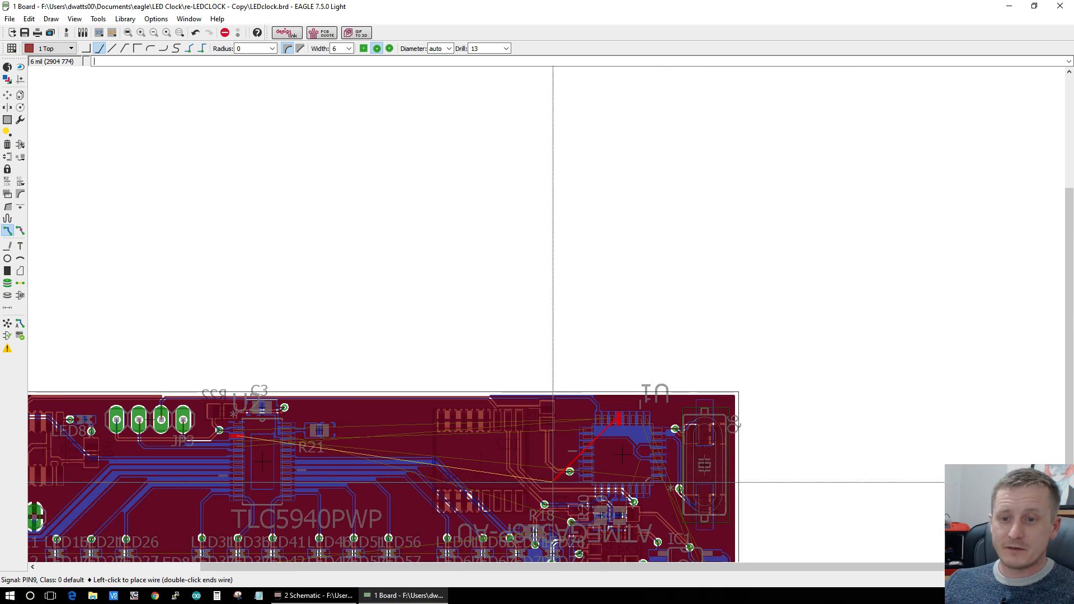
# Step: Route PIN11 from its TLC5940PWP pad on top to a via inside the chip outline, continuing on the bottom layer past R21 toward IC2
pyautogui.scroll(1, 371, 464)
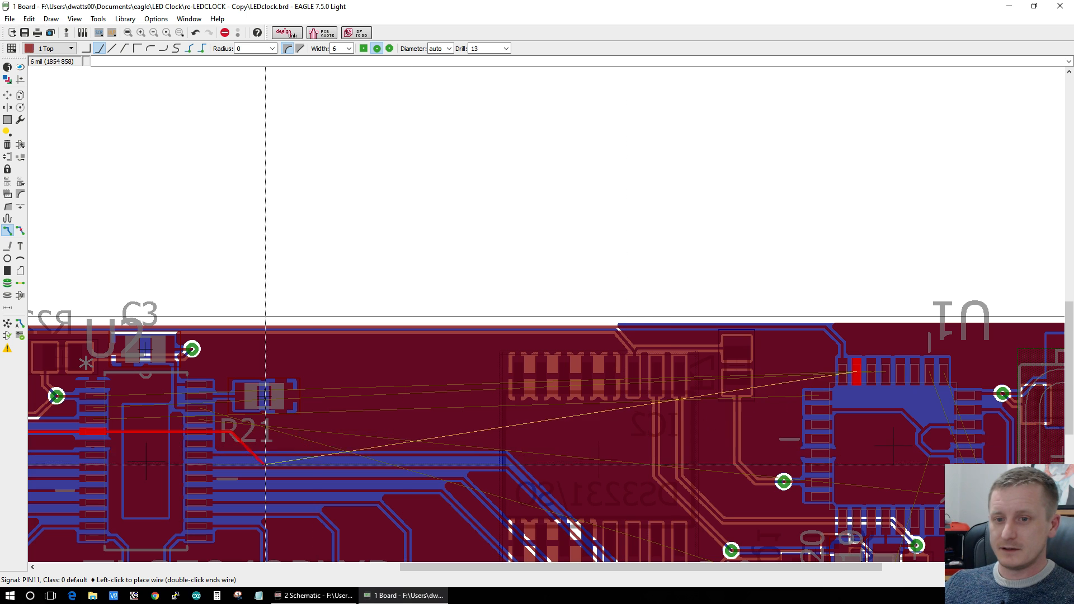
pyautogui.scroll(5, 108, 431)
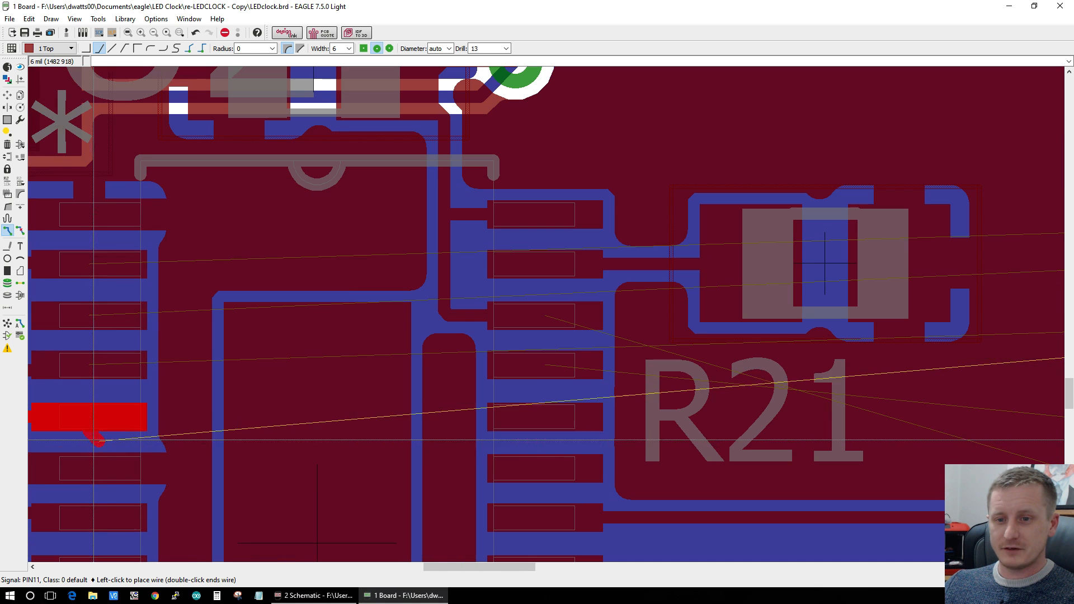
pyautogui.middleClick(181, 416)
pyautogui.scroll(-5, 327, 416)
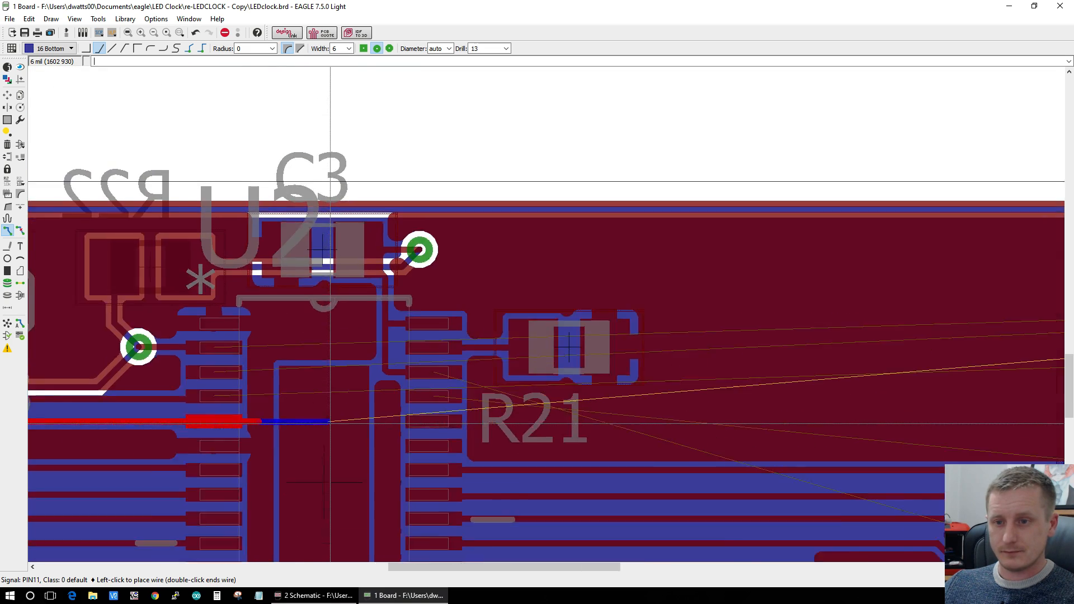
pyautogui.scroll(2, 327, 514)
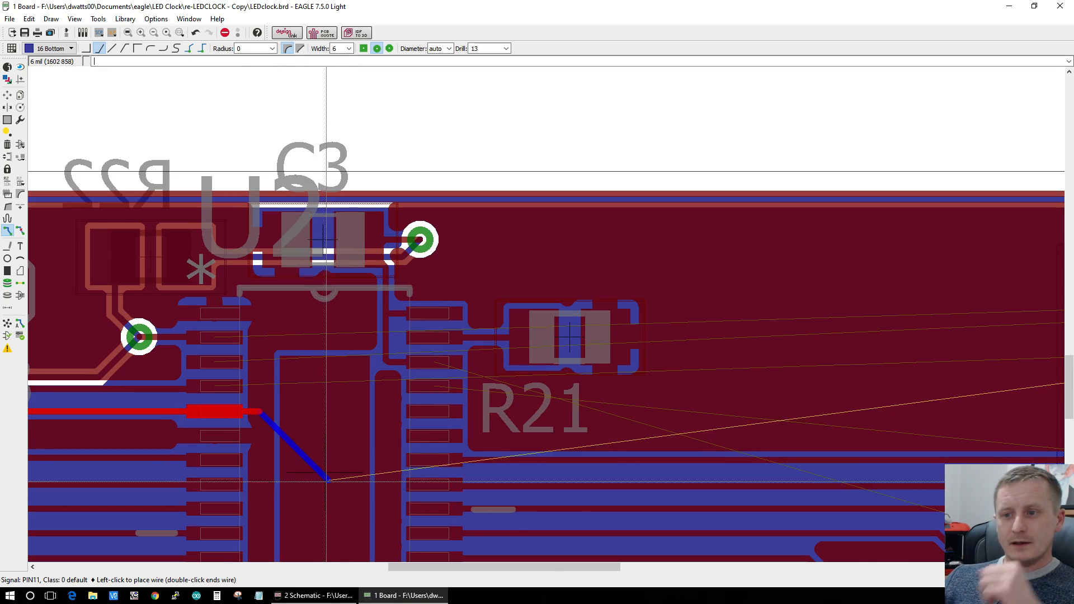
pyautogui.scroll(-3, 327, 513)
pyautogui.scroll(3, 330, 469)
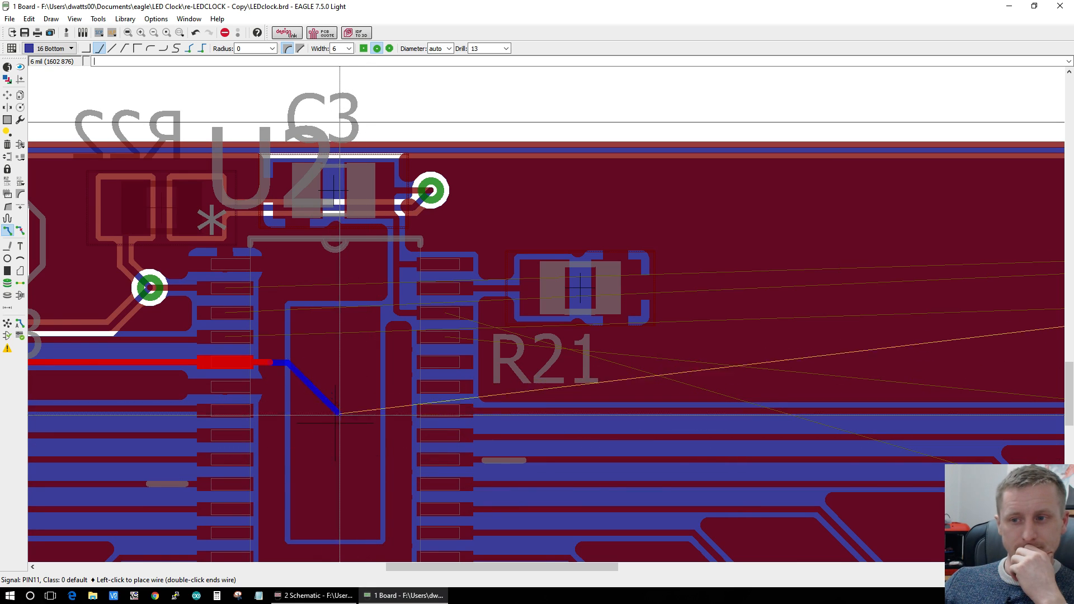
pyautogui.scroll(-5, 340, 414)
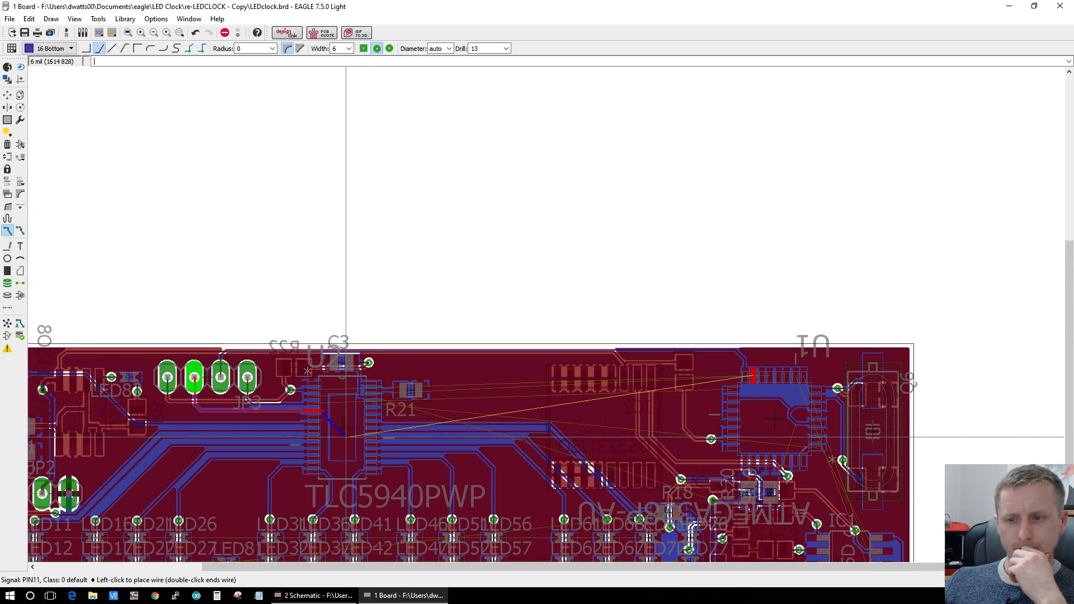
pyautogui.scroll(3, 345, 436)
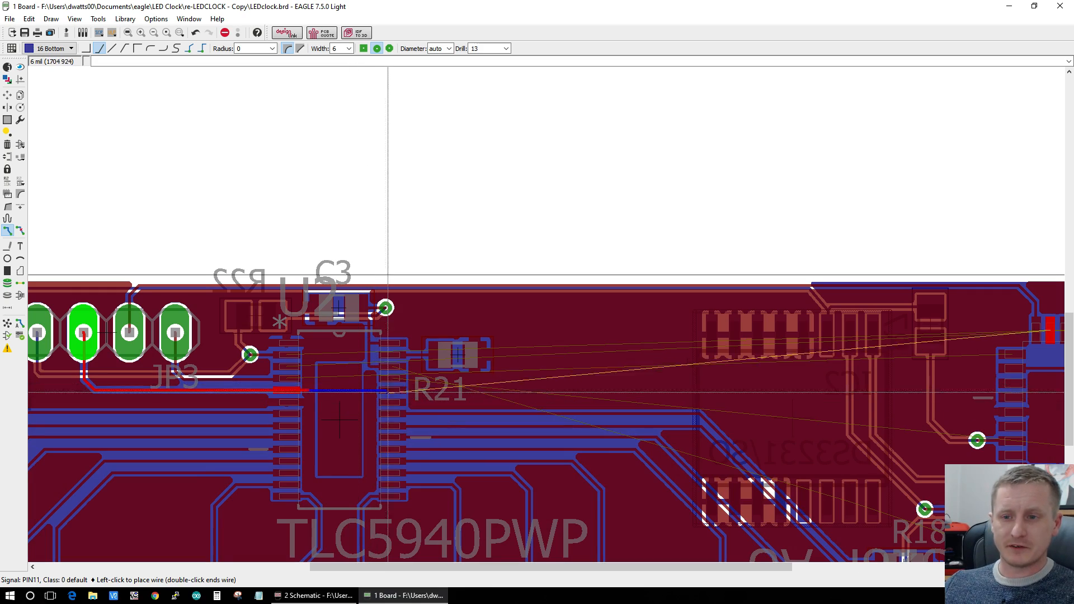
pyautogui.scroll(-3, 427, 404)
pyautogui.scroll(3, 649, 415)
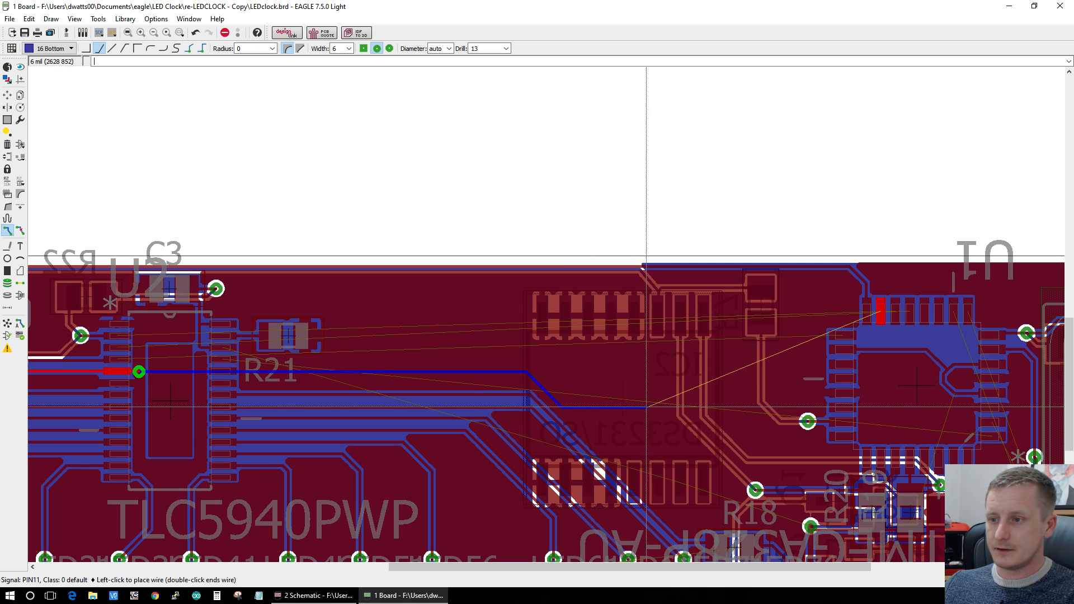
# Step: Bring PIN11 up to the top layer within IC2's outline, cross its two vertical traces, and return to the bottom layer just before U1
pyautogui.scroll(5, 658, 406)
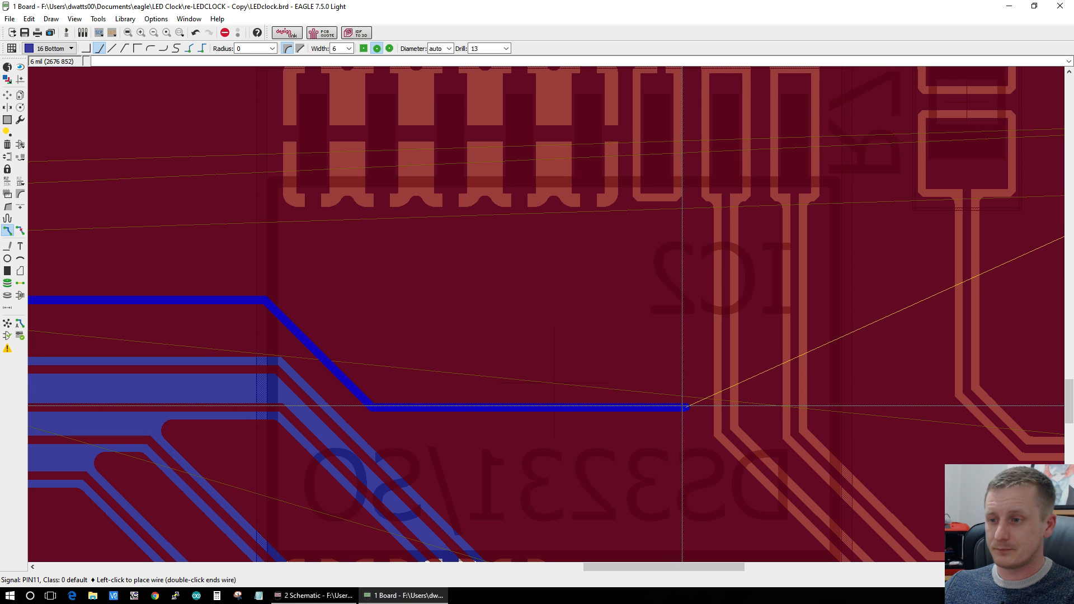
pyautogui.click(682, 407)
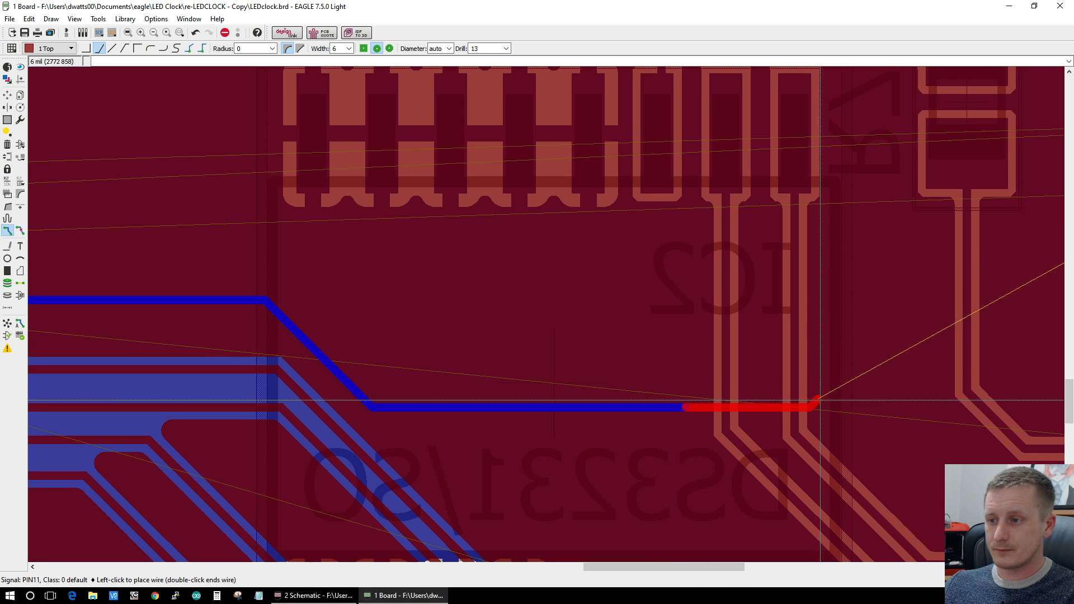
pyautogui.scroll(-5, 842, 406)
pyautogui.scroll(5, 959, 402)
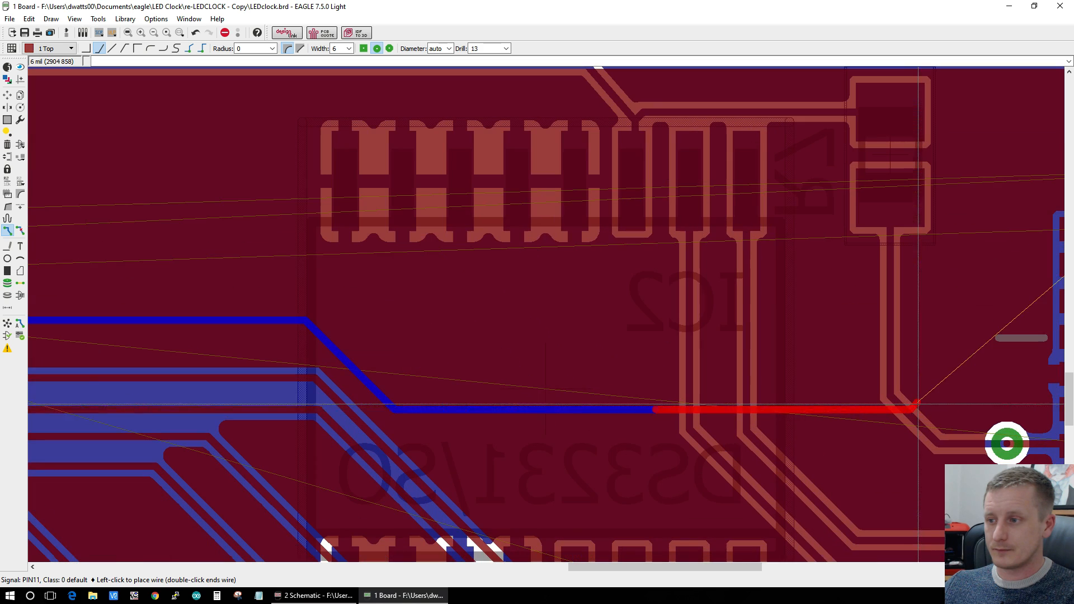
pyautogui.middleClick(959, 396)
pyautogui.scroll(-4, 1007, 430)
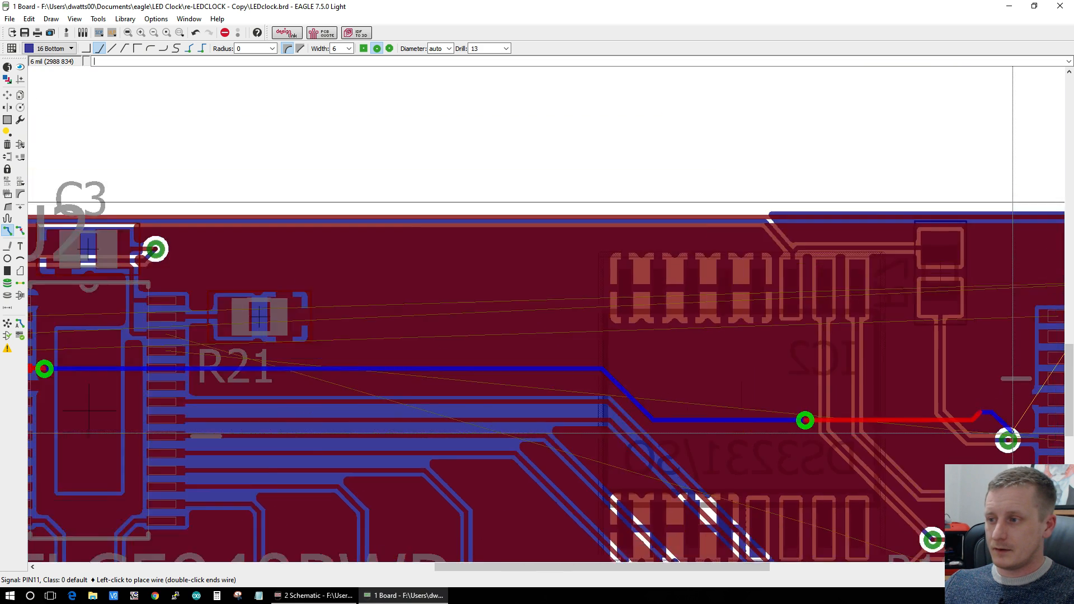
# Step: Run PIN11 beneath U1 on the bottom layer to a via beyond its upper pad row, finish on top at the pad, and update the ratsnest
pyautogui.scroll(8, 1019, 425)
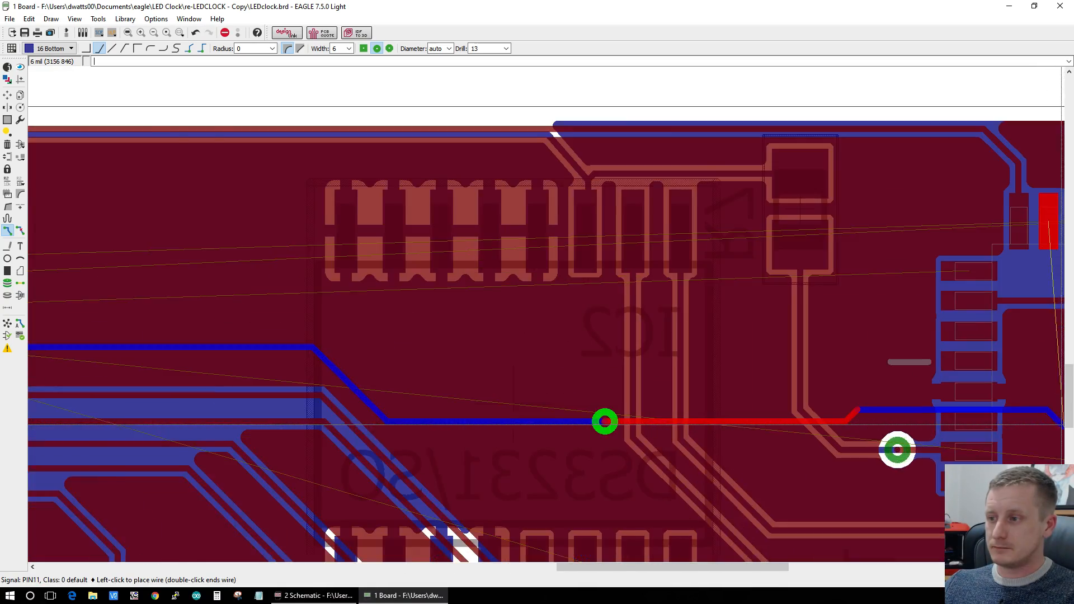
pyautogui.scroll(-5, 910, 379)
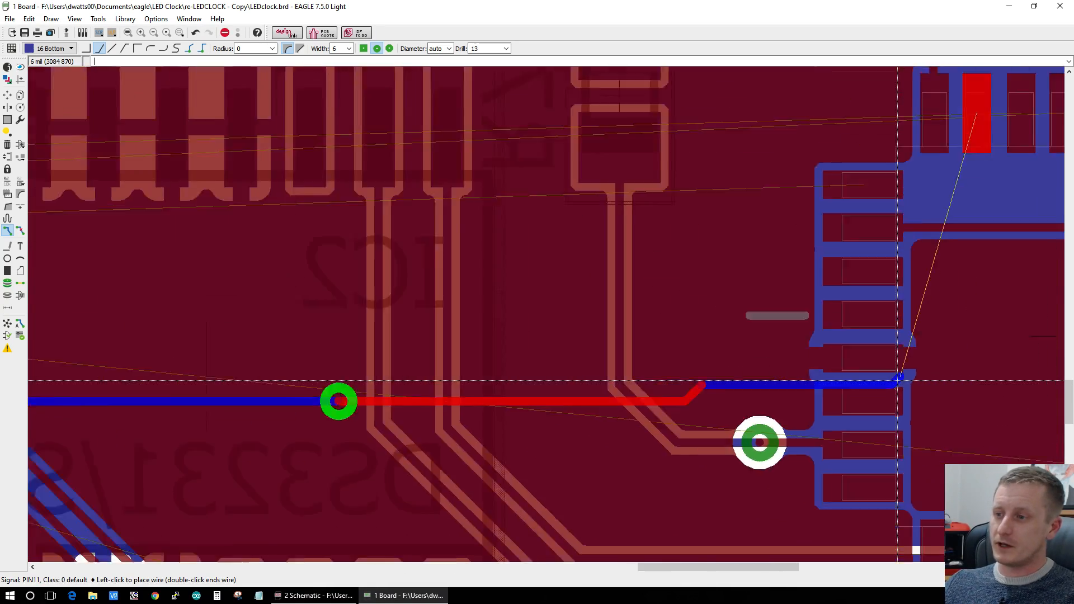
pyautogui.scroll(-4, 908, 380)
pyautogui.scroll(8, 912, 380)
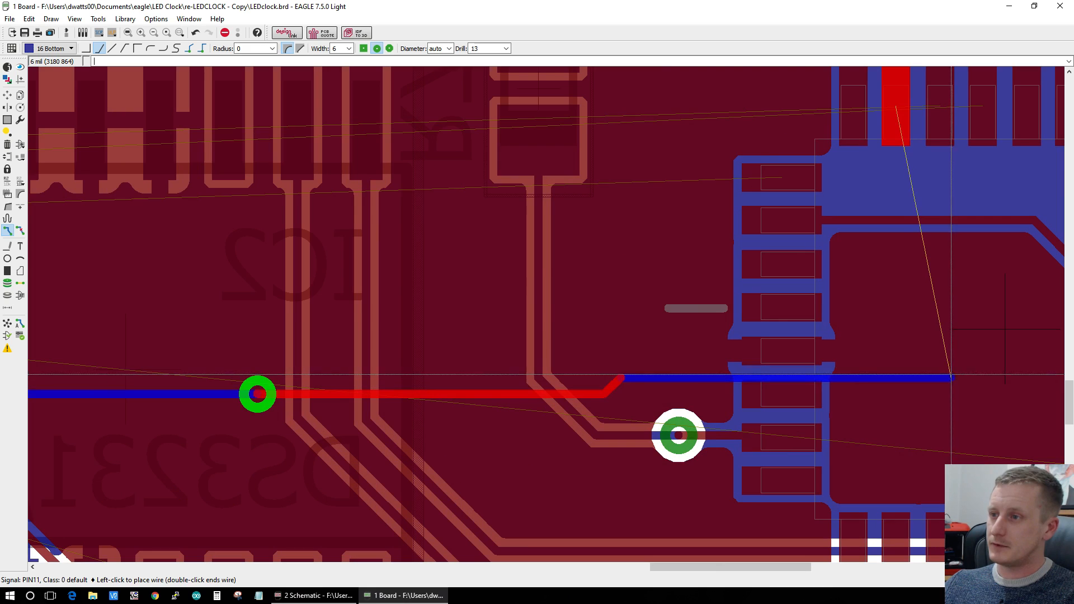
pyautogui.scroll(-2, 917, 379)
pyautogui.scroll(2, 906, 372)
pyautogui.scroll(-1, 894, 367)
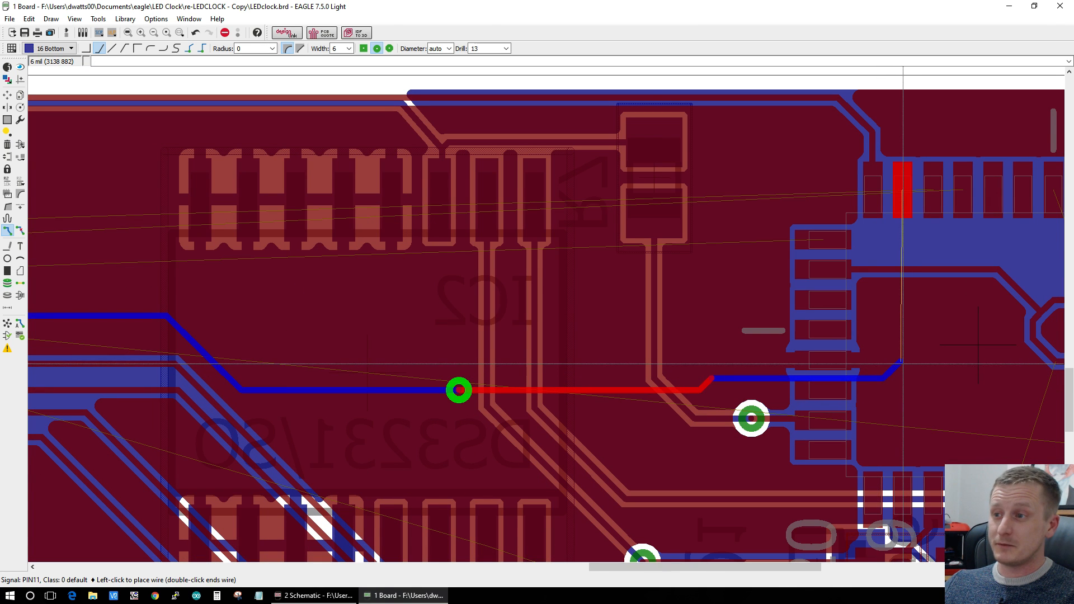
pyautogui.click(901, 363)
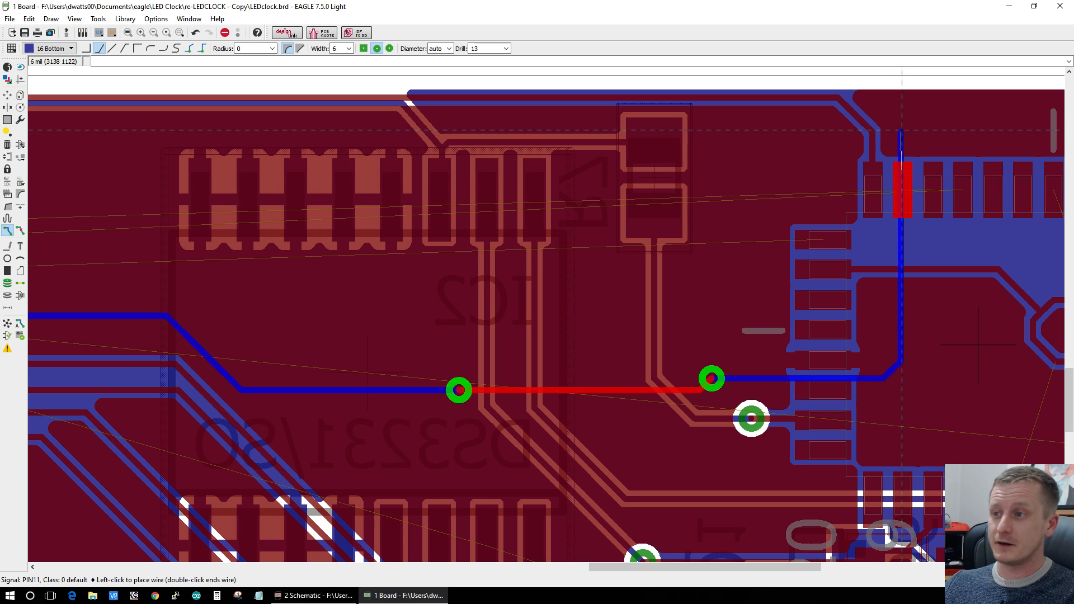
pyautogui.middleClick(901, 131)
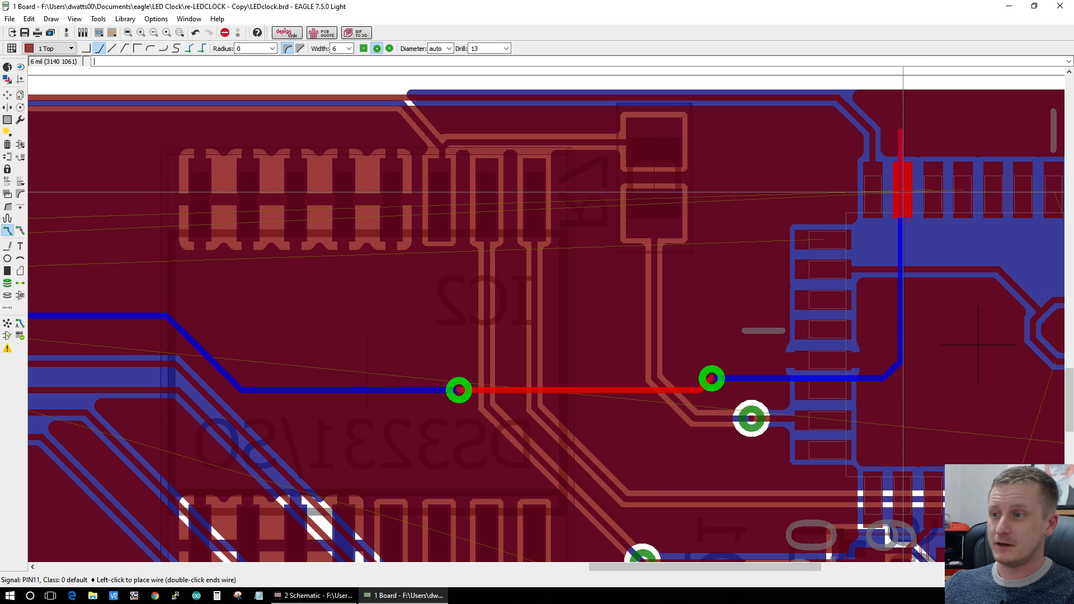
pyautogui.press('Escape')
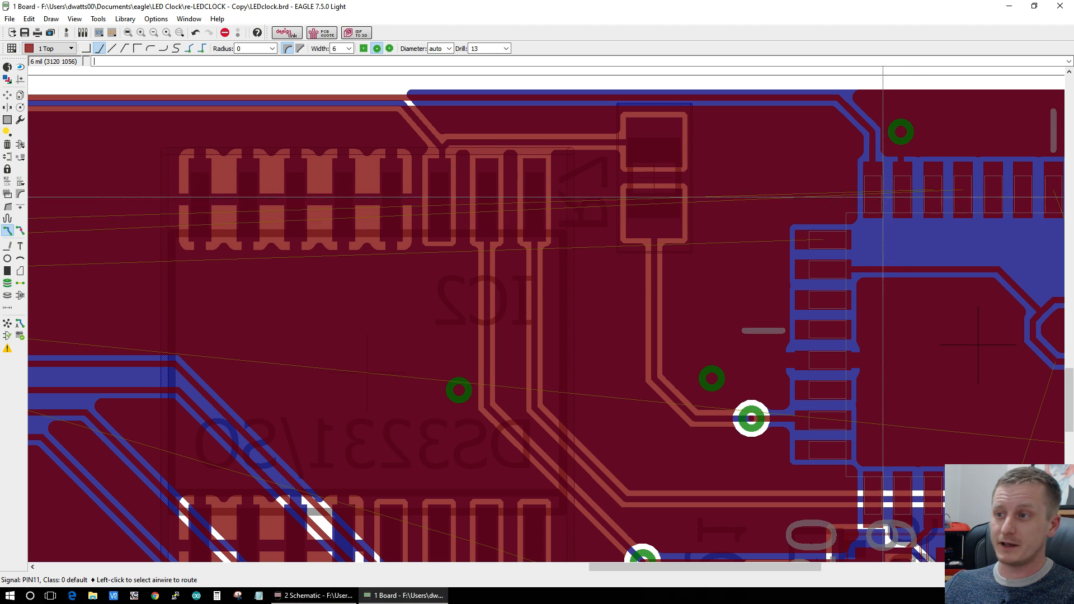
pyautogui.click(7, 323)
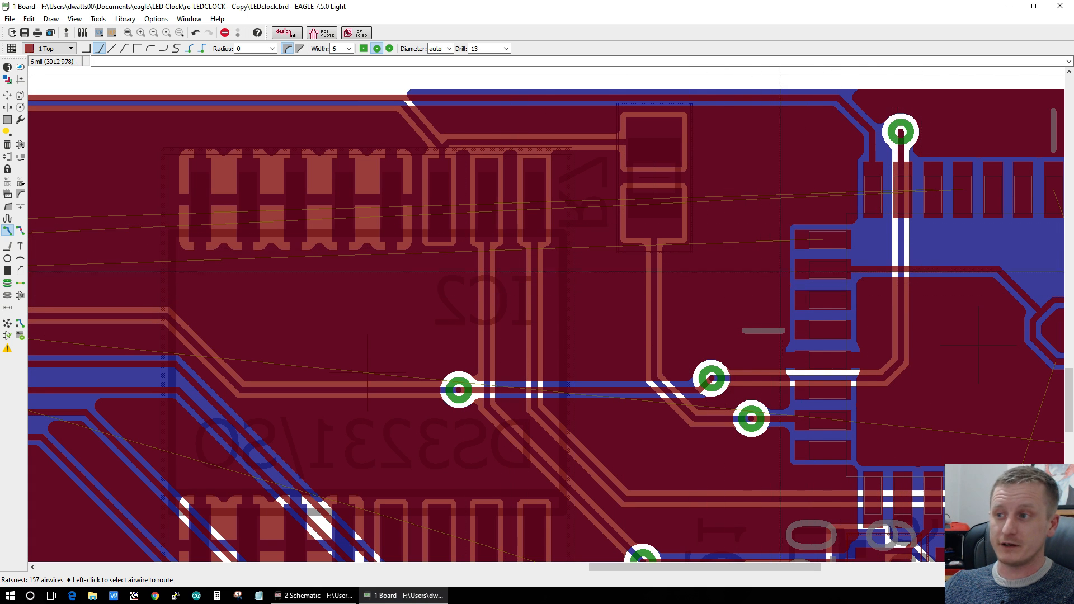
# Step: Route PIN13 from its TLC5940PWP pad on top to a via, continuing on the bottom layer parallel to and above the PIN11 trace
pyautogui.scroll(-2, 729, 300)
pyautogui.scroll(1, 110, 326)
pyautogui.scroll(1, 177, 325)
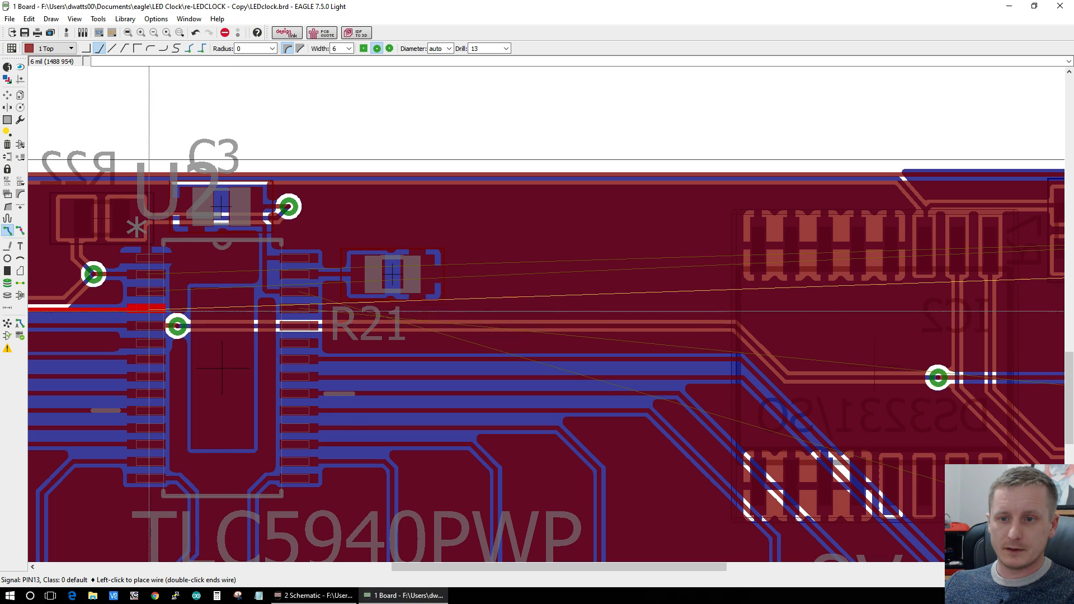
pyautogui.scroll(3, 162, 305)
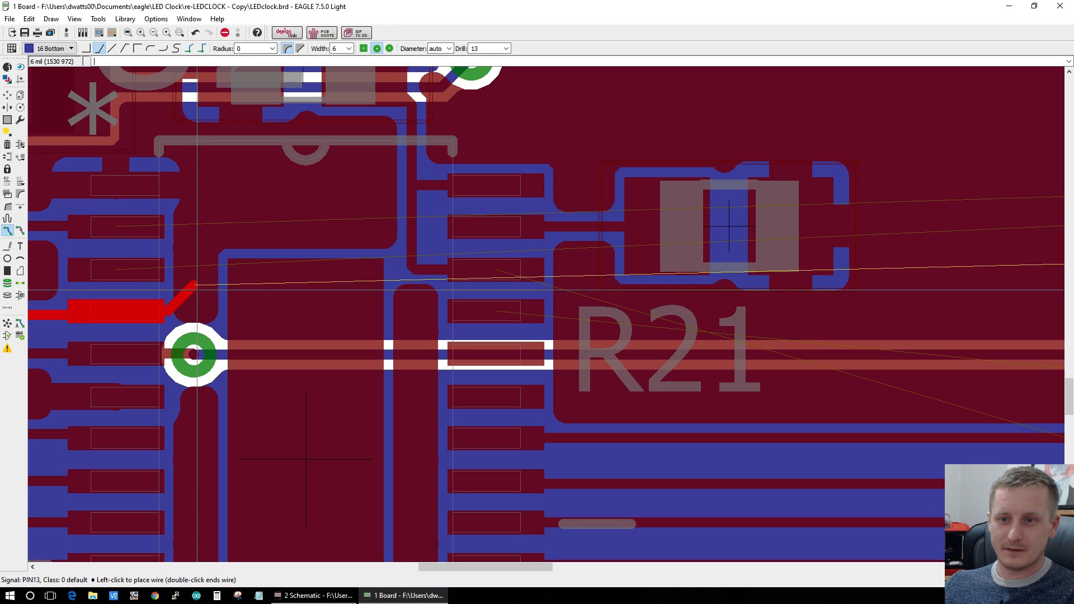
pyautogui.scroll(-4, 372, 319)
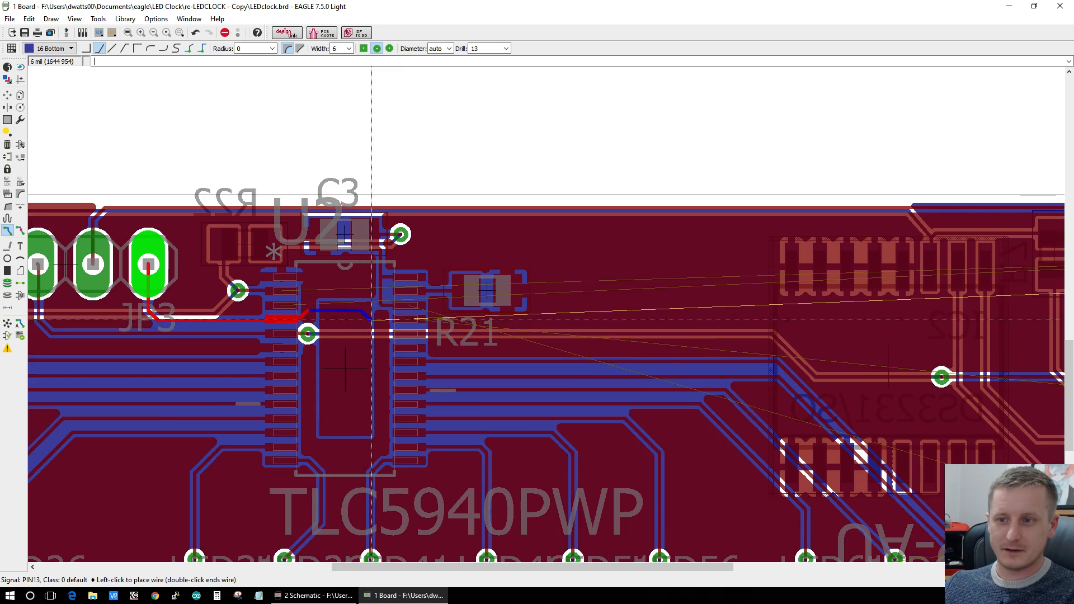
pyautogui.scroll(2, 371, 319)
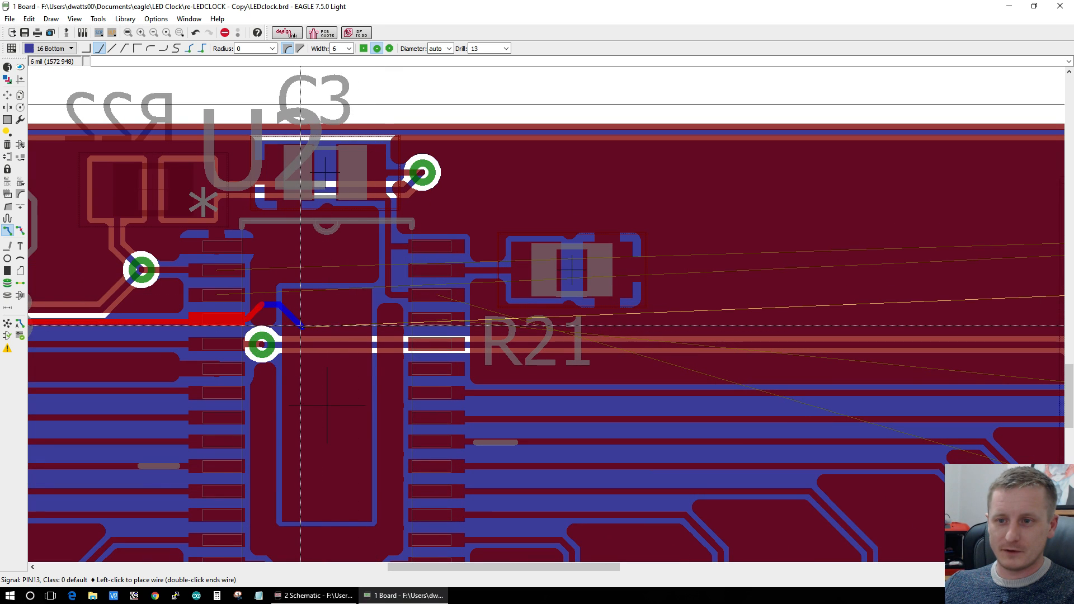
pyautogui.scroll(-3, 635, 332)
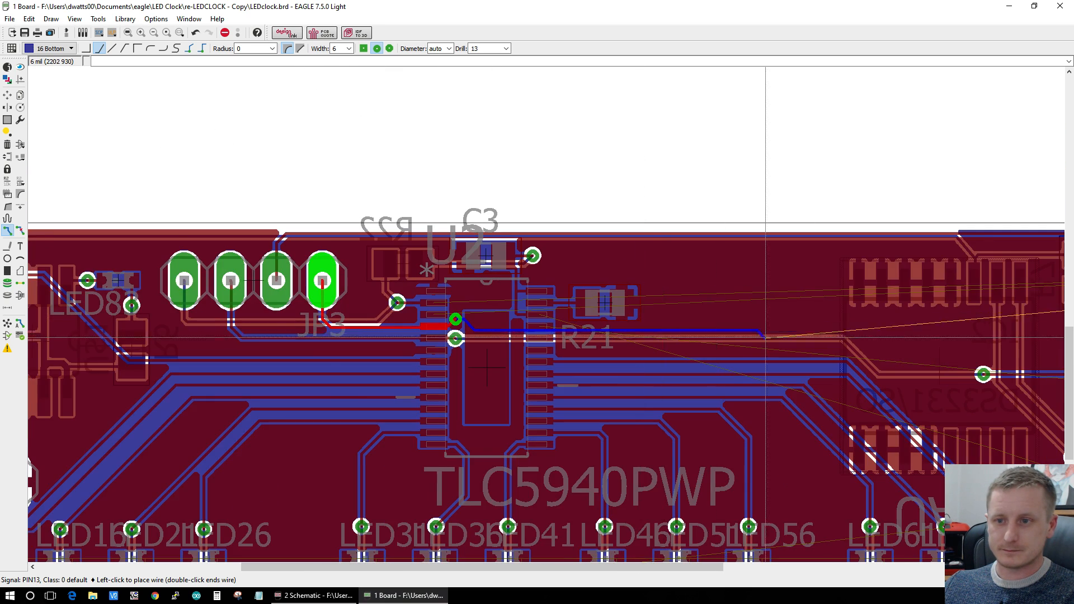
pyautogui.scroll(4, 895, 341)
pyautogui.scroll(-5, 839, 353)
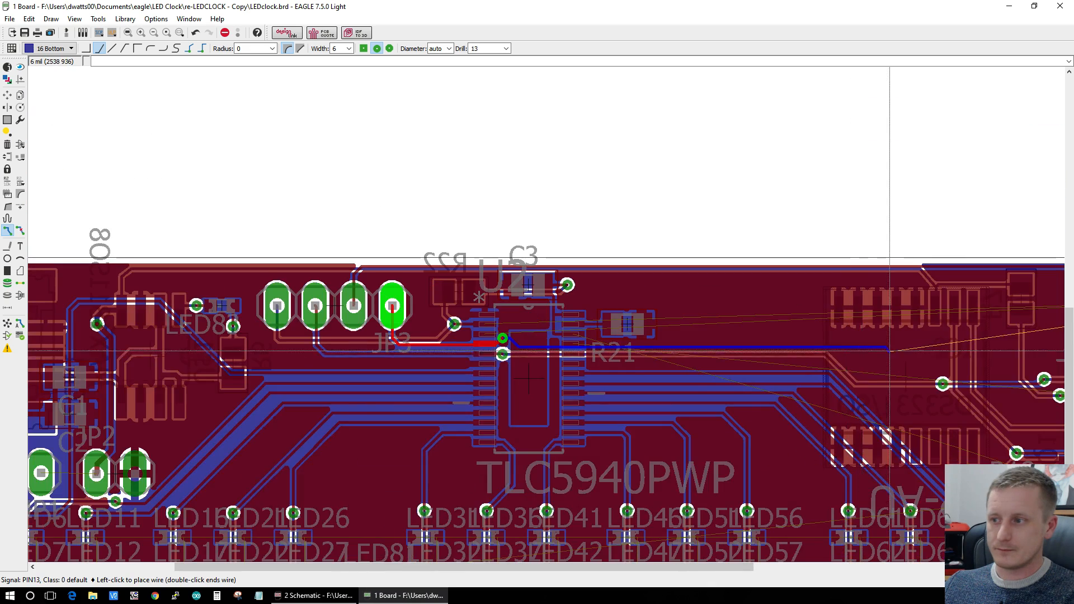
pyautogui.scroll(4, 890, 351)
# Step: Bend PIN13 around the PIN11 trace to a via inside IC2's outline, finish on top at U1's uppermost side pad, and update the ratsnest
pyautogui.moveTo(675, 567); pyautogui.dragTo(761, 567)
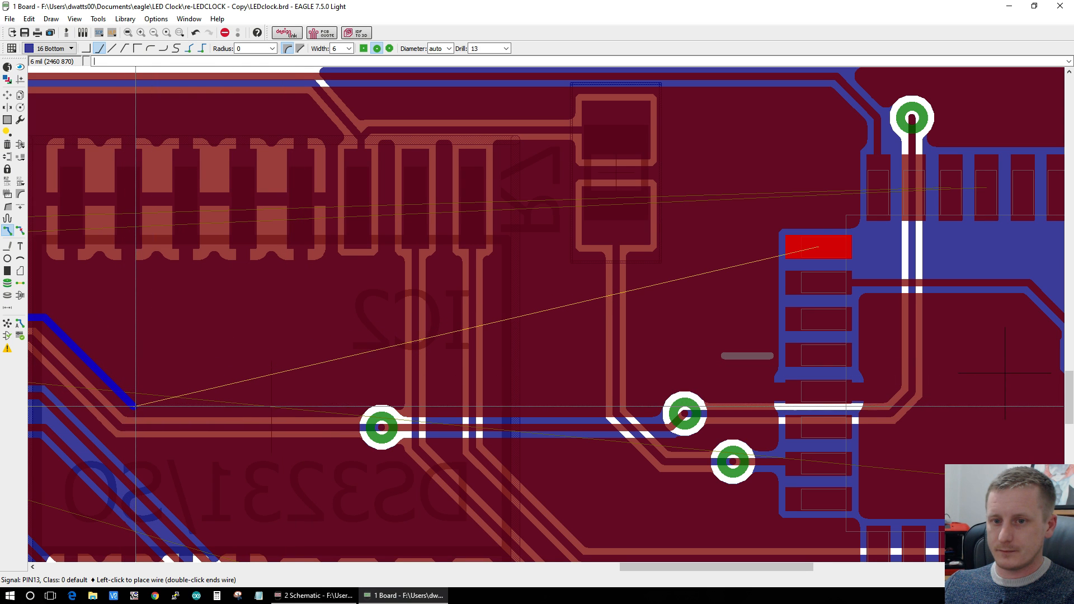
pyautogui.click(135, 406)
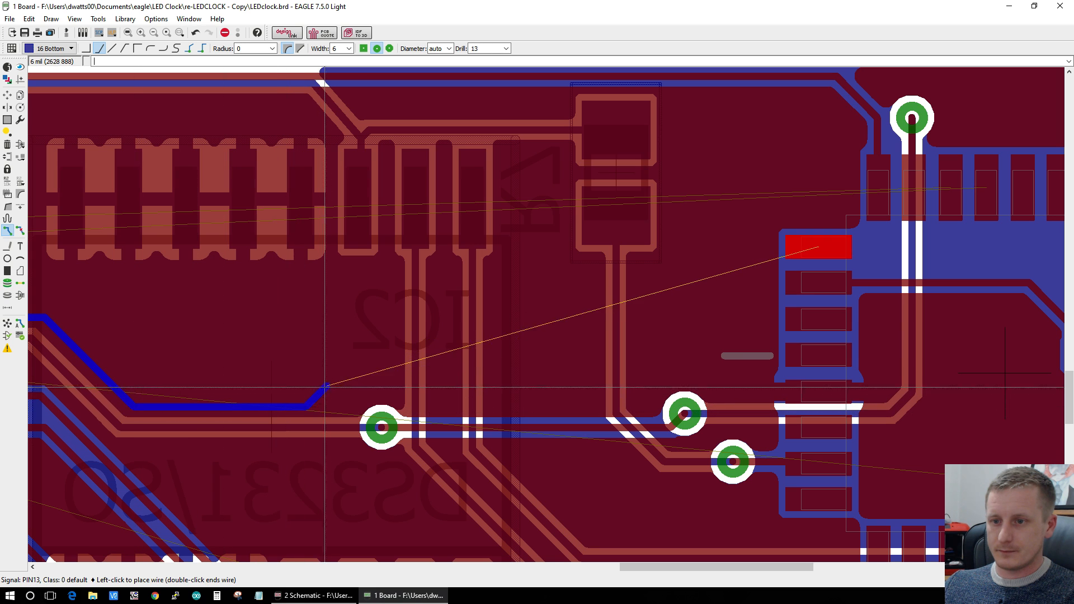
pyautogui.click(363, 372)
pyautogui.middleClick(363, 372)
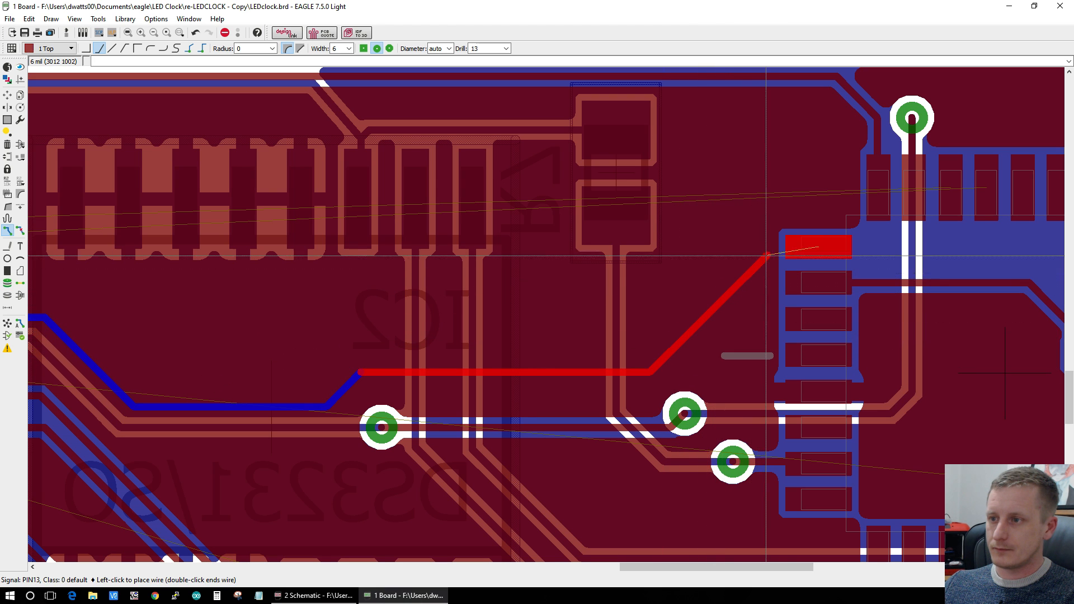
pyautogui.press('Escape')
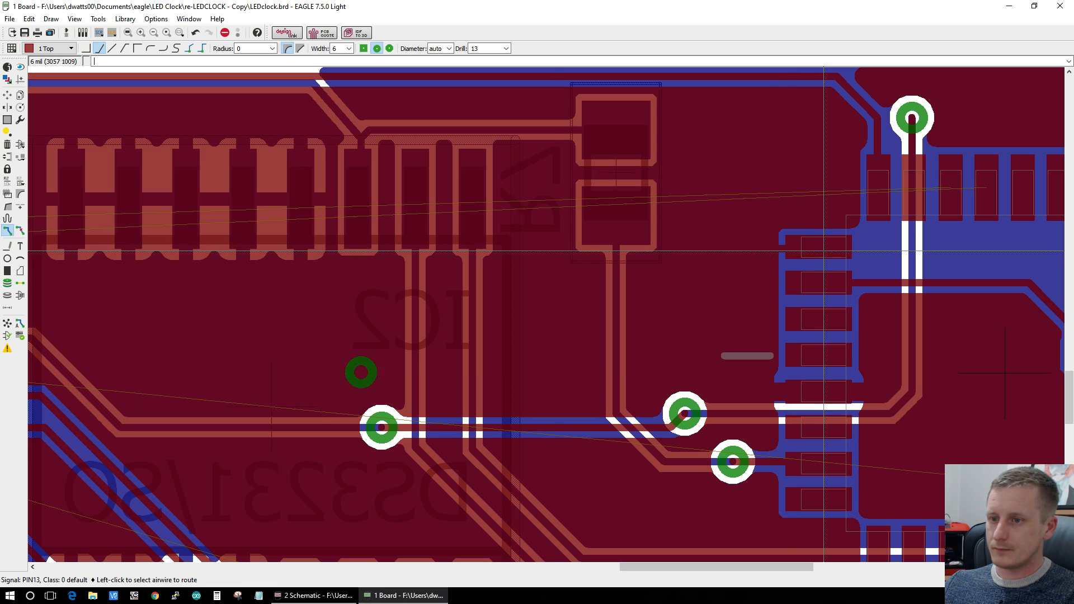
pyautogui.click(7, 323)
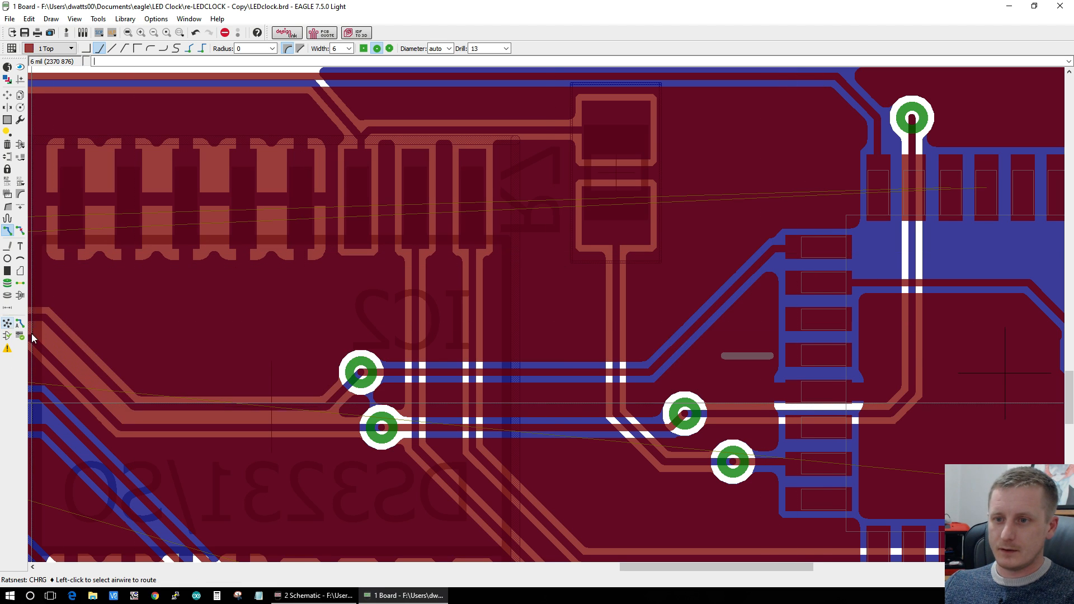
pyautogui.scroll(-3, 330, 358)
pyautogui.scroll(2, 468, 397)
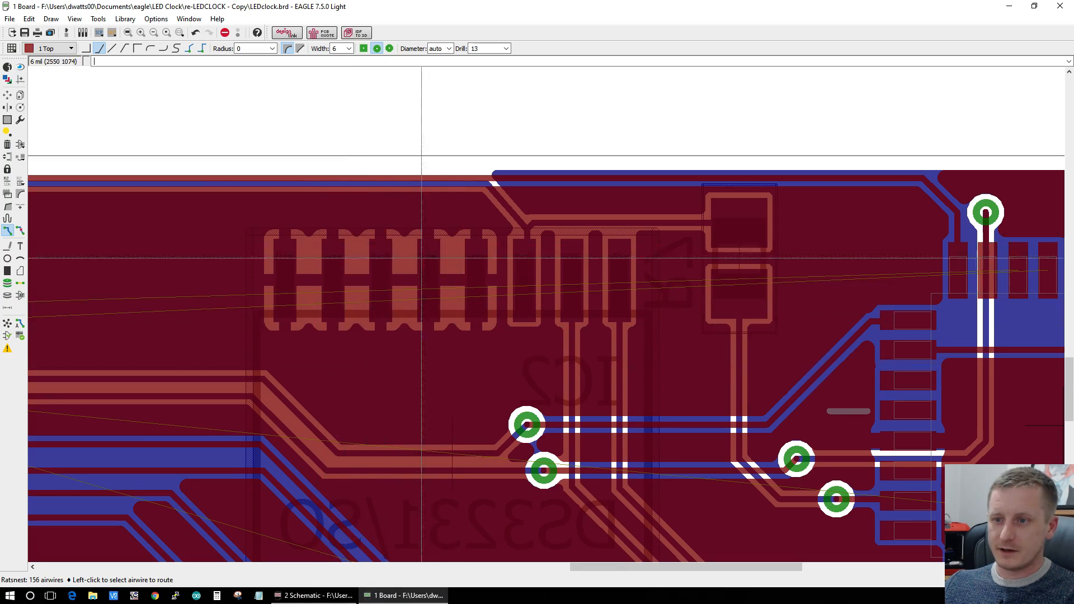
# Step: Examine the remaining airwires between the TLC5940PWP, IC2 and U1 to find the next signal to route
pyautogui.scroll(-2, 398, 550)
pyautogui.scroll(2, 398, 550)
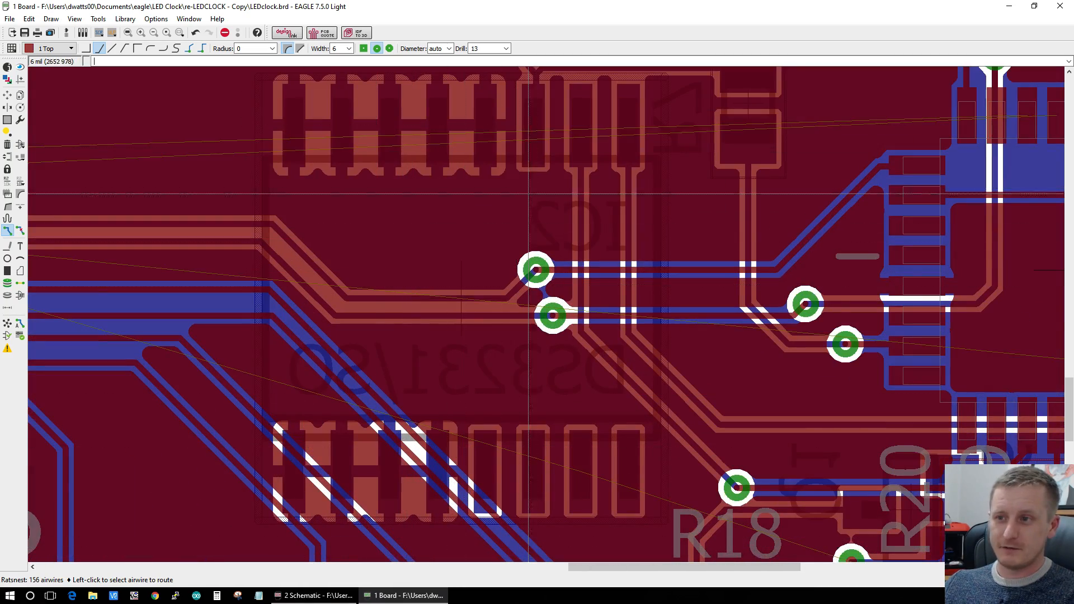
pyautogui.scroll(-5, 333, 318)
pyautogui.scroll(2, 243, 350)
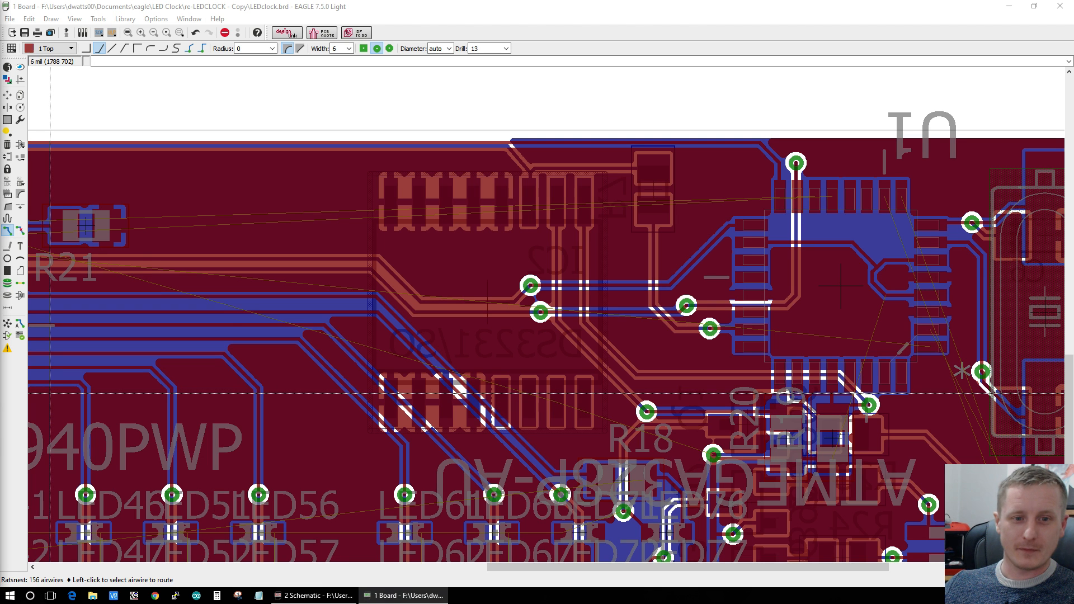
pyautogui.scroll(-4, 520, 333)
pyautogui.scroll(4, 823, 265)
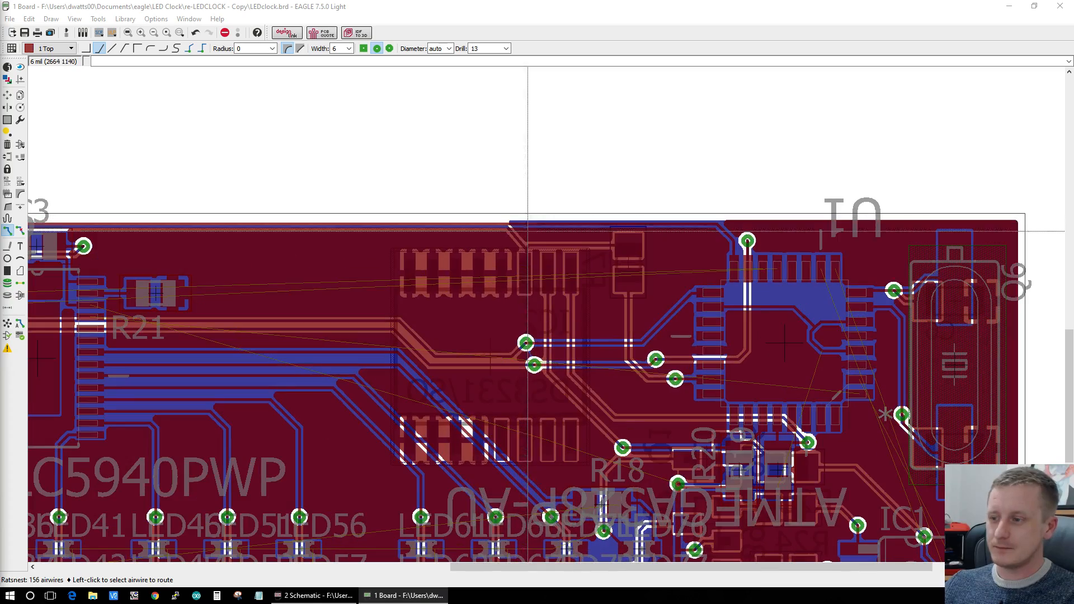
pyautogui.scroll(2, 823, 265)
pyautogui.scroll(-4, 823, 264)
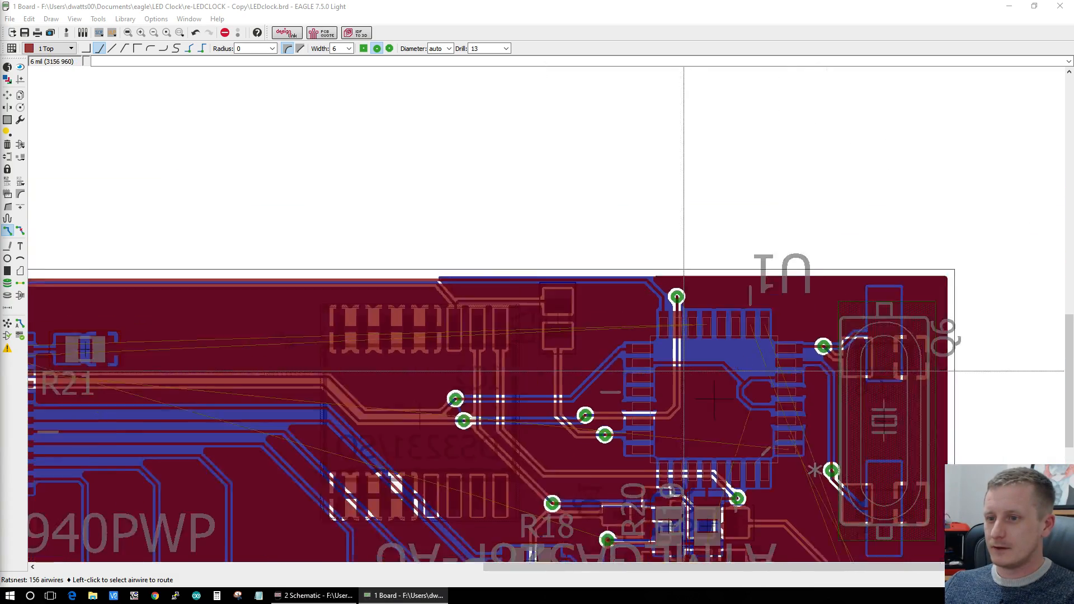
pyautogui.scroll(4, 63, 345)
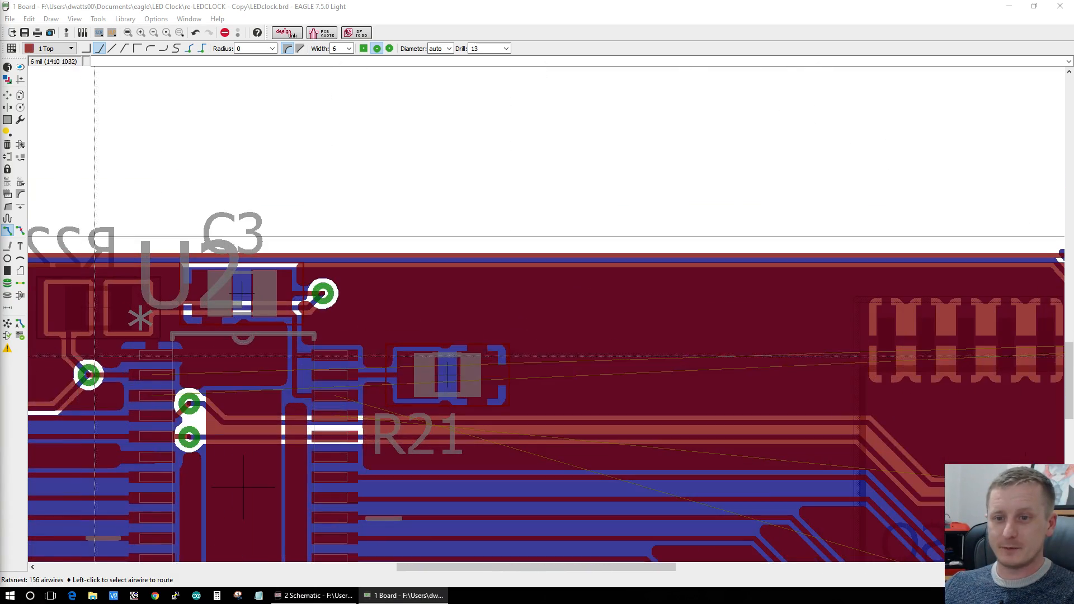
pyautogui.scroll(1, 193, 408)
pyautogui.scroll(1, 193, 408)
pyautogui.scroll(-3, 112, 407)
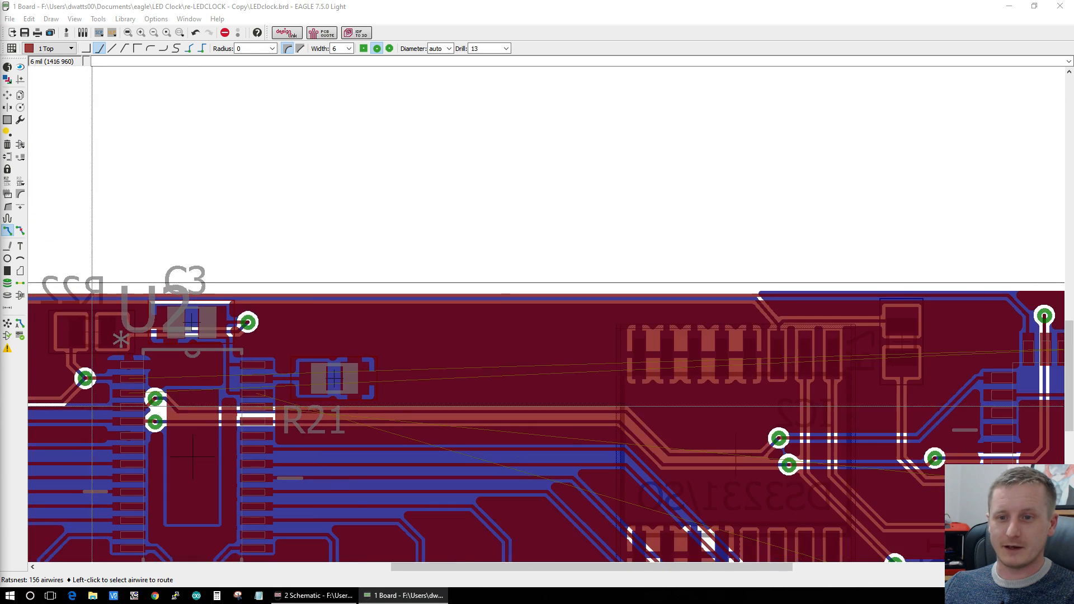
# Step: Route PIN9 from its TLC5940PWP pad on top to a via outside the pad row, returning beneath the neighbouring pad on the bottom layer
pyautogui.scroll(3, 60, 406)
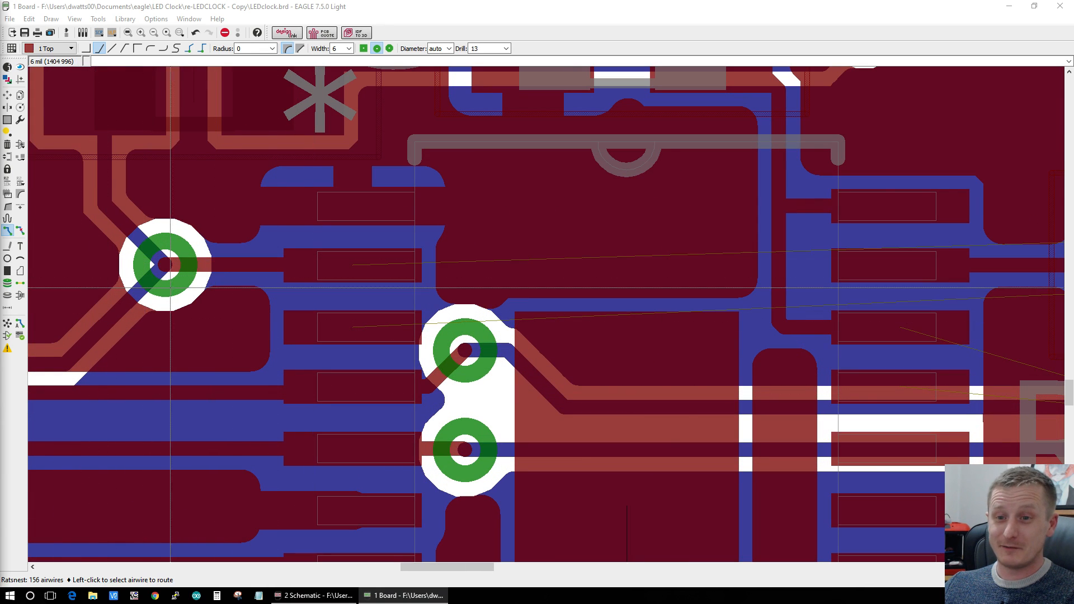
pyautogui.click(353, 329)
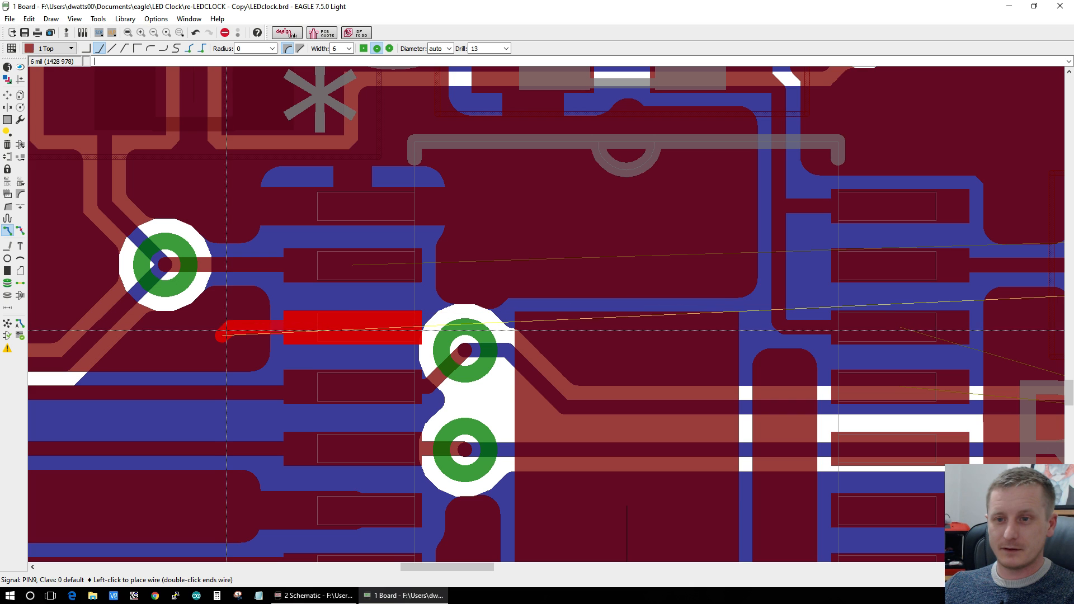
pyautogui.click(224, 334)
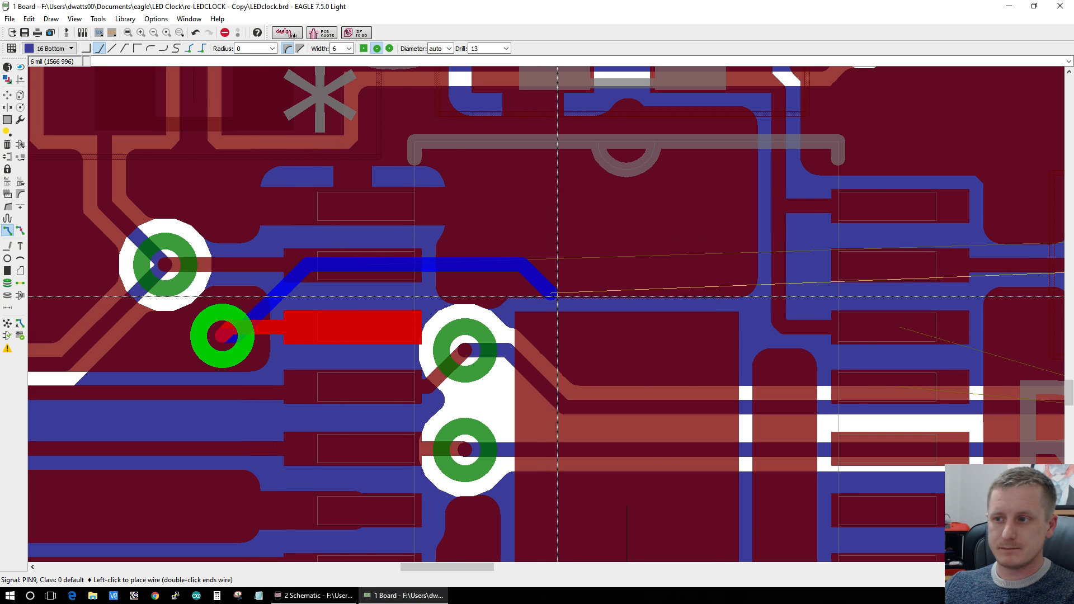
pyautogui.scroll(-3, 559, 292)
pyautogui.scroll(-2, 559, 292)
pyautogui.scroll(-1, 719, 300)
pyautogui.scroll(2, 412, 317)
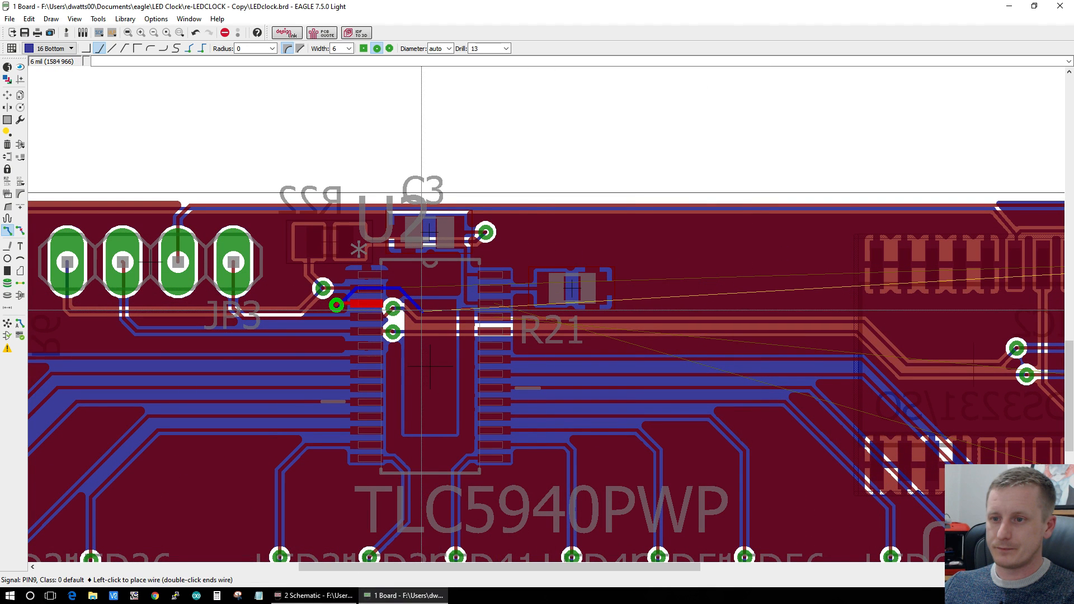
pyautogui.click(421, 309)
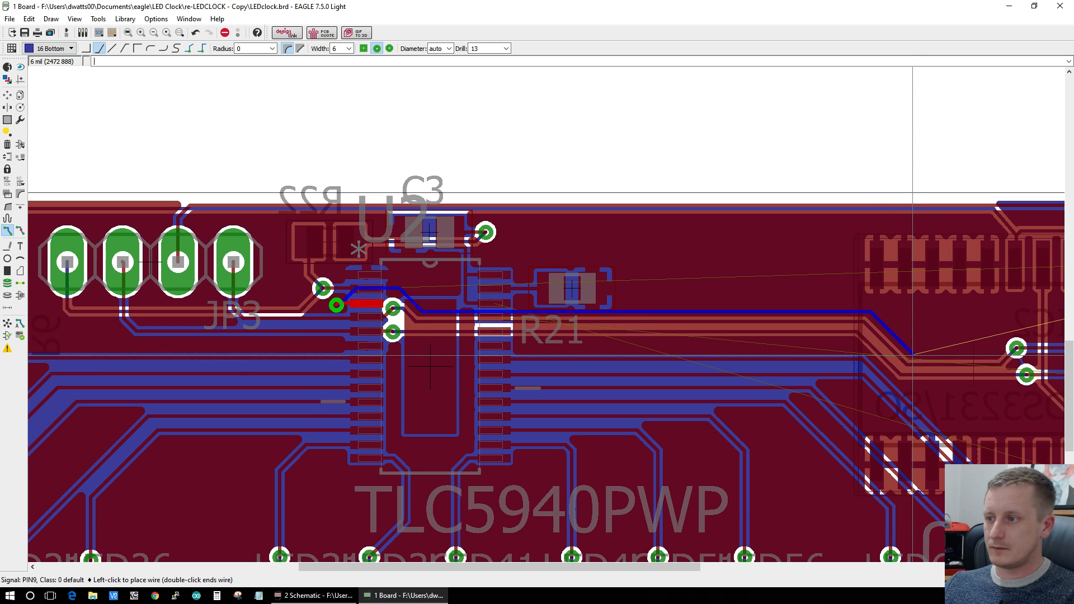
# Step: Run PIN9 on the bottom layer parallel to and above the PIN13 trace into IC2's outline, switching to the top layer just above PIN13's via
pyautogui.scroll(-3, 912, 354)
pyautogui.scroll(5, 912, 224)
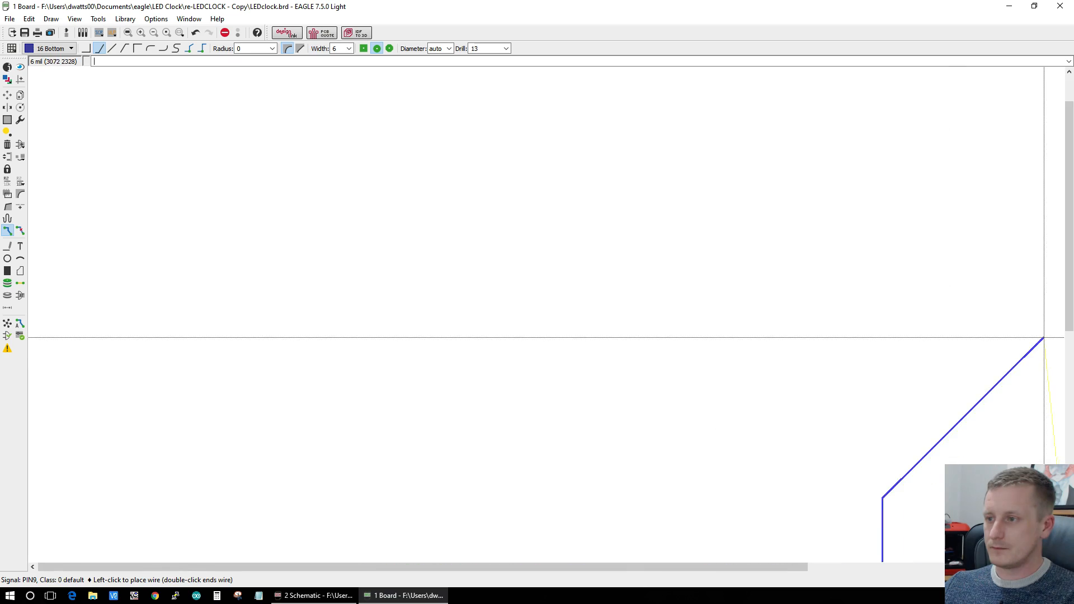
pyautogui.keyDown('shift'); pyautogui.scroll(-2, 970, 329); pyautogui.keyUp('shift')
pyautogui.scroll(-5, 1065, 233)
pyautogui.keyDown('shift'); pyautogui.scroll(1, 882, 251); pyautogui.keyUp('shift')
pyautogui.scroll(5, 913, 269)
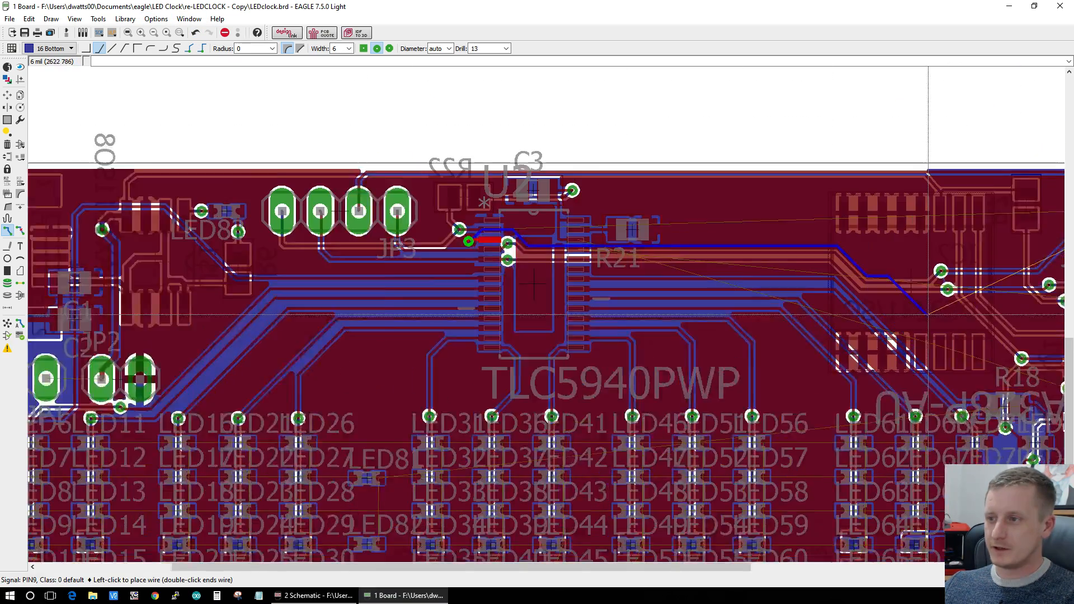
pyautogui.scroll(1, 913, 269)
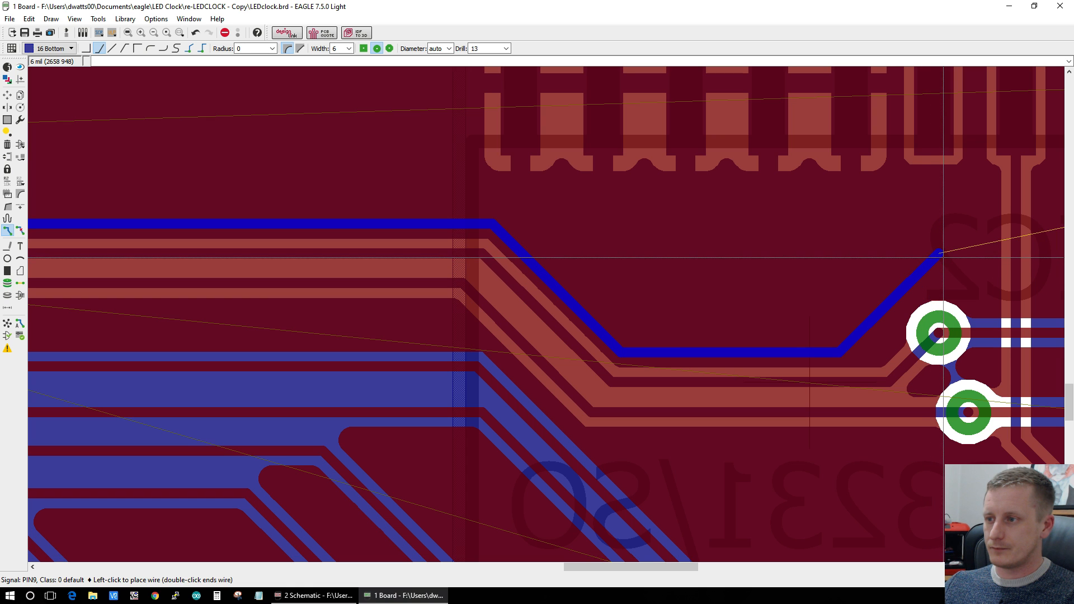
pyautogui.middleClick(944, 257)
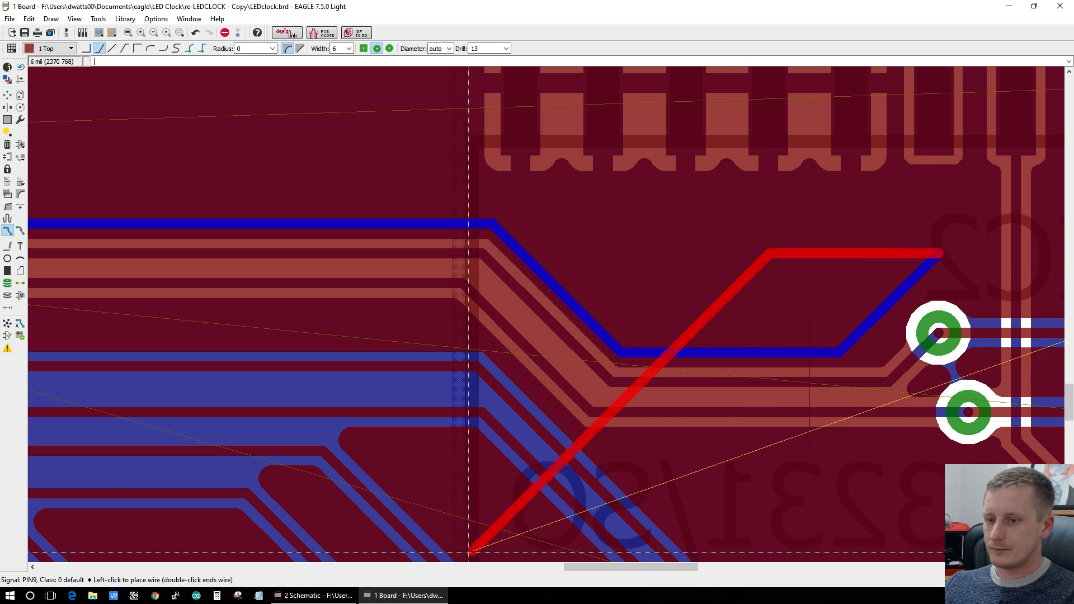
# Step: Carry PIN9 straight on the top layer across the three vertical bottom traces, switching to the bottom layer before U1
pyautogui.moveTo(583, 567); pyautogui.dragTo(719, 569)
pyautogui.scroll(-5, 583, 382)
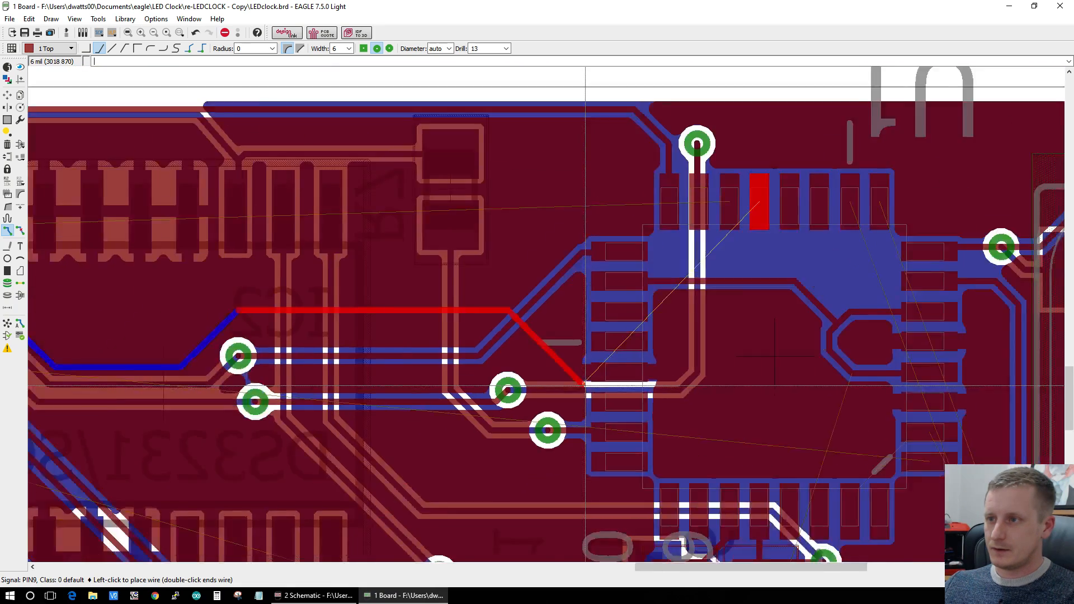
pyautogui.scroll(2, 503, 294)
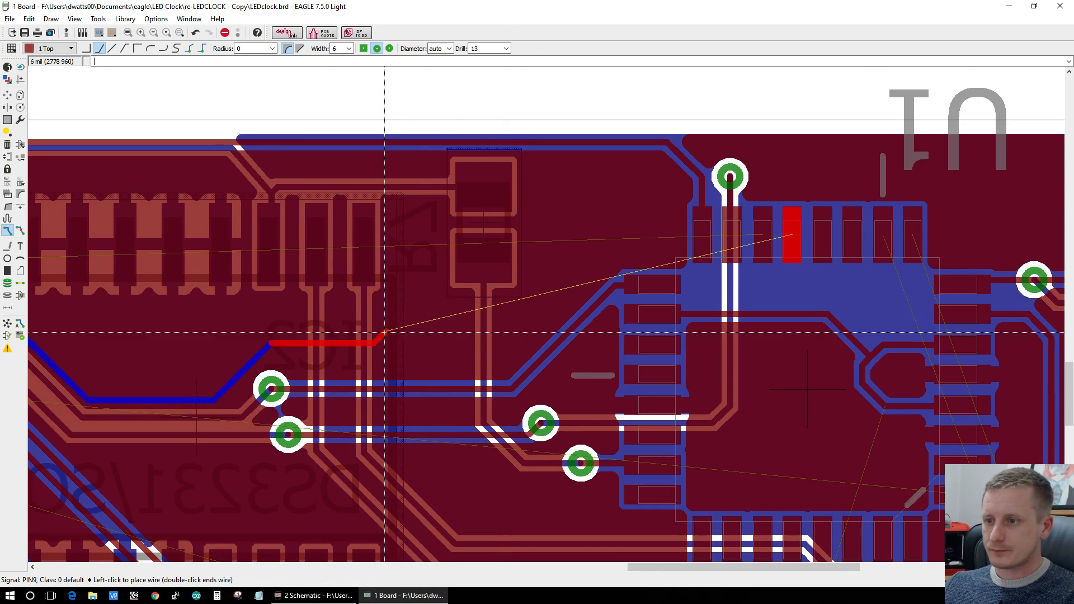
pyautogui.middleClick(519, 343)
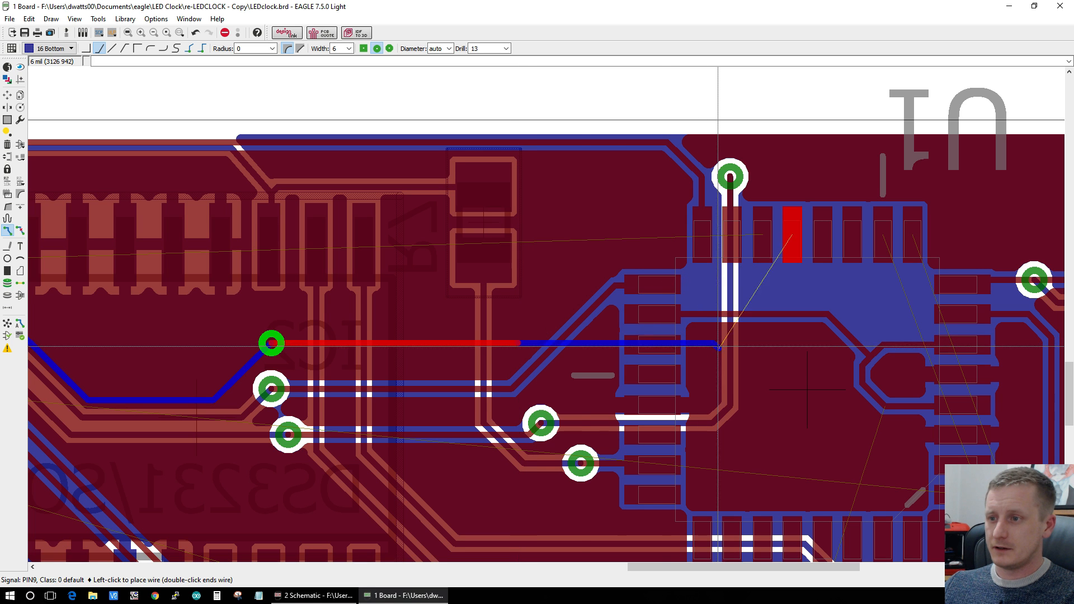
# Step: Pass PIN9 on the bottom layer beneath the diagonal traces and U1's side pads, switching to the top layer inside U1's outline
pyautogui.scroll(2, 709, 343)
pyautogui.scroll(-3, 709, 342)
pyautogui.scroll(2, 708, 342)
pyautogui.scroll(3, 714, 351)
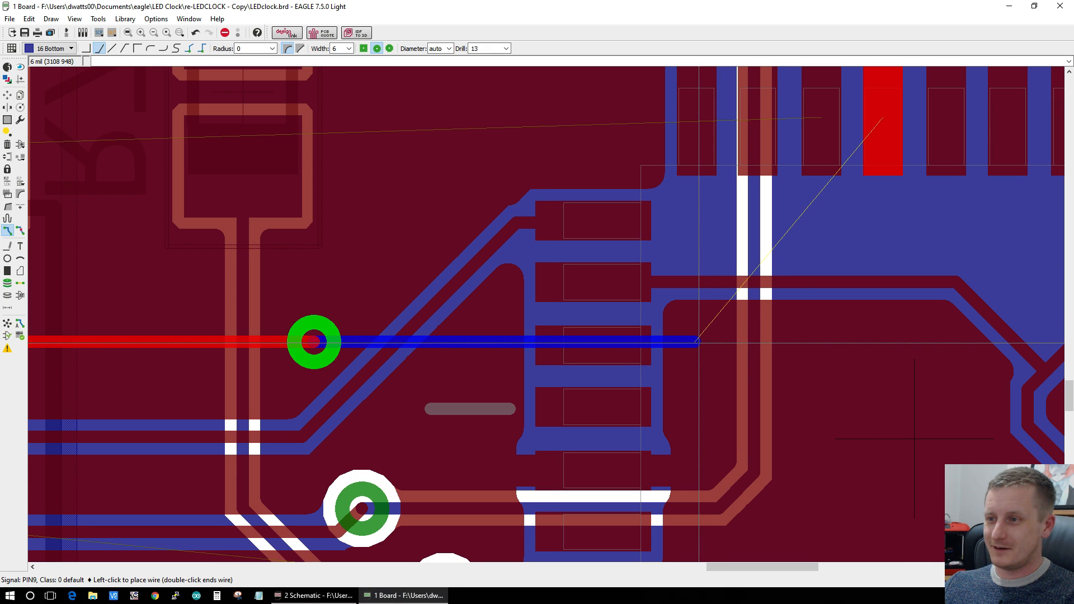
pyautogui.middleClick(699, 343)
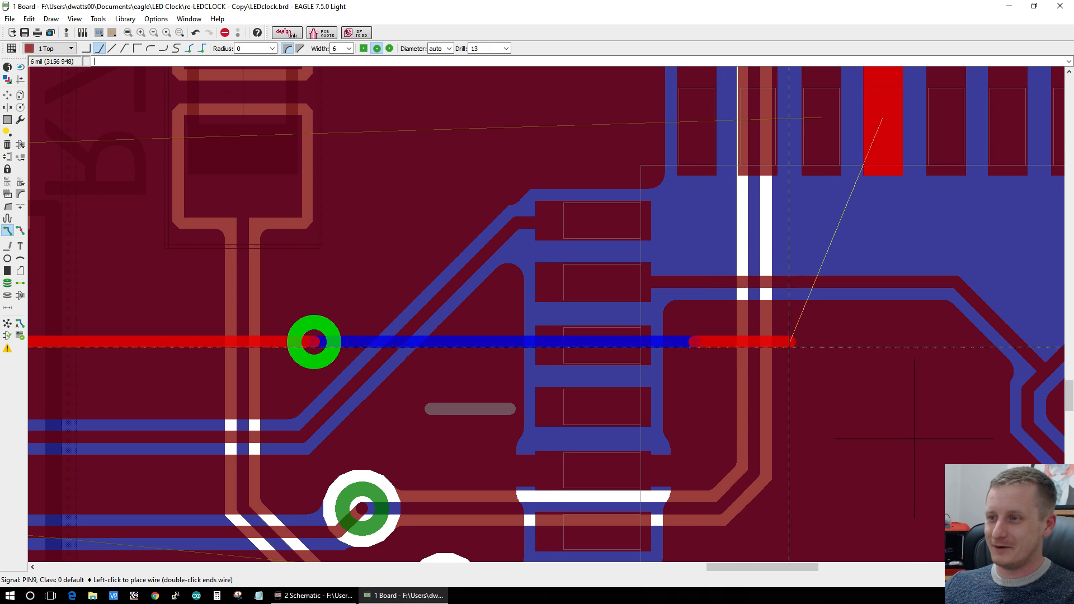
# Step: Cross PIN11 on top, pass under the horizontal trace between two vias, finish PIN9 at its U1 pad on top, and update the ratsnest
pyautogui.middleClick(884, 339)
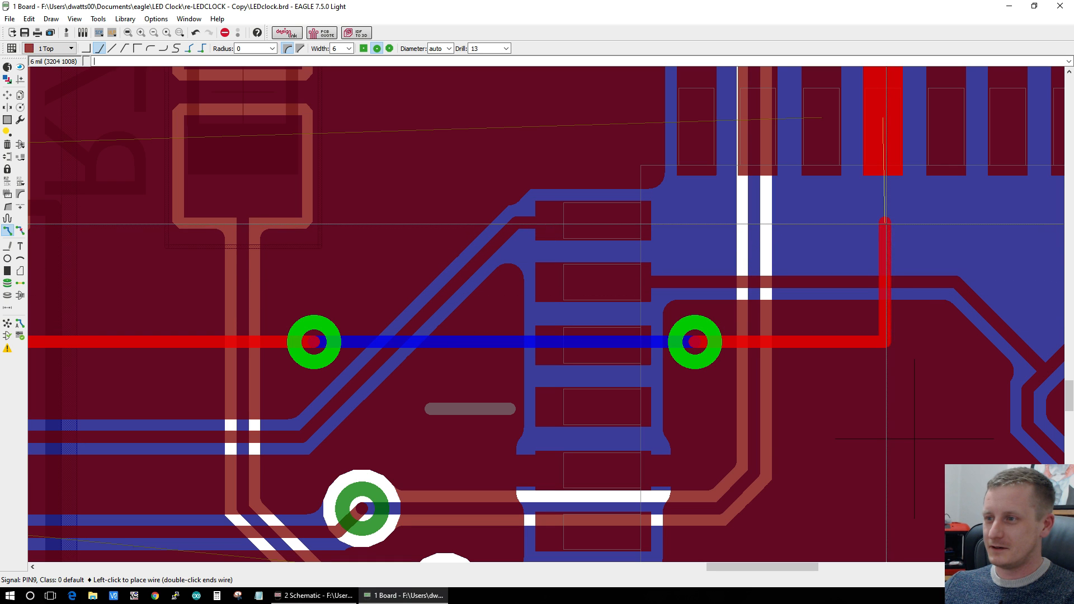
pyautogui.middleClick(885, 224)
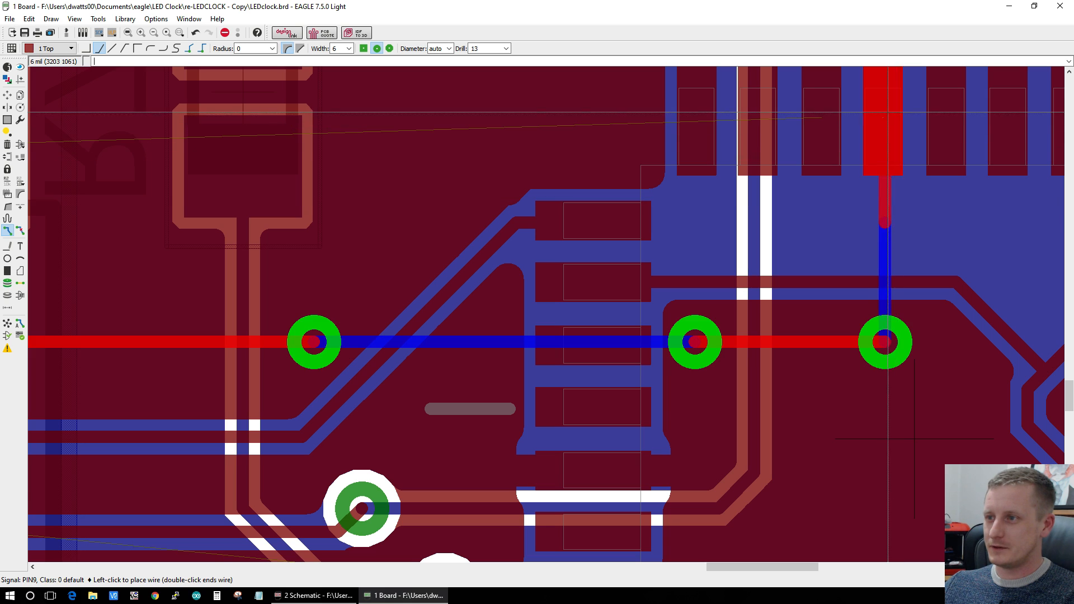
pyautogui.click(883, 112)
pyautogui.click(7, 325)
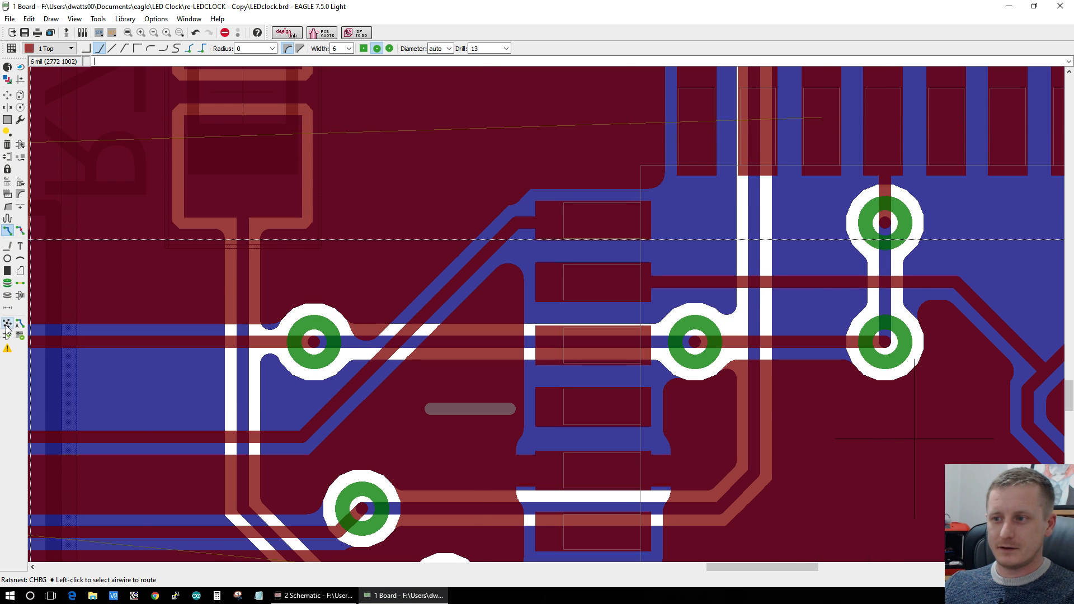
# Step: Start PIN10 at its TLC5940PWP pad on the top layer and extend it horizontally into the chip's outline, switching to the bottom layer there
pyautogui.scroll(-5, 789, 427)
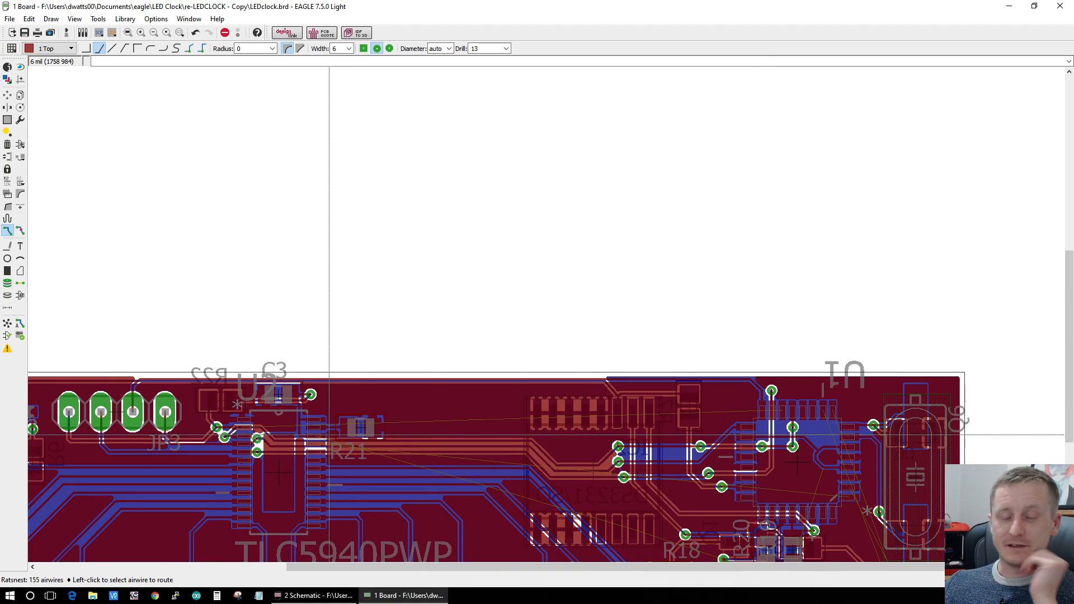
pyautogui.scroll(1, 334, 433)
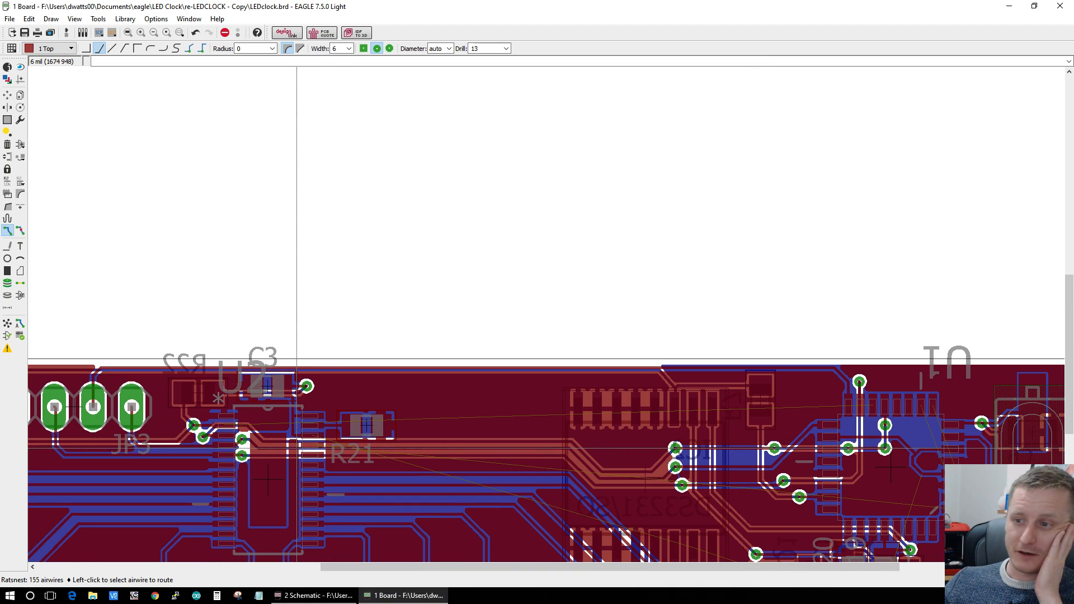
pyautogui.scroll(4, 303, 451)
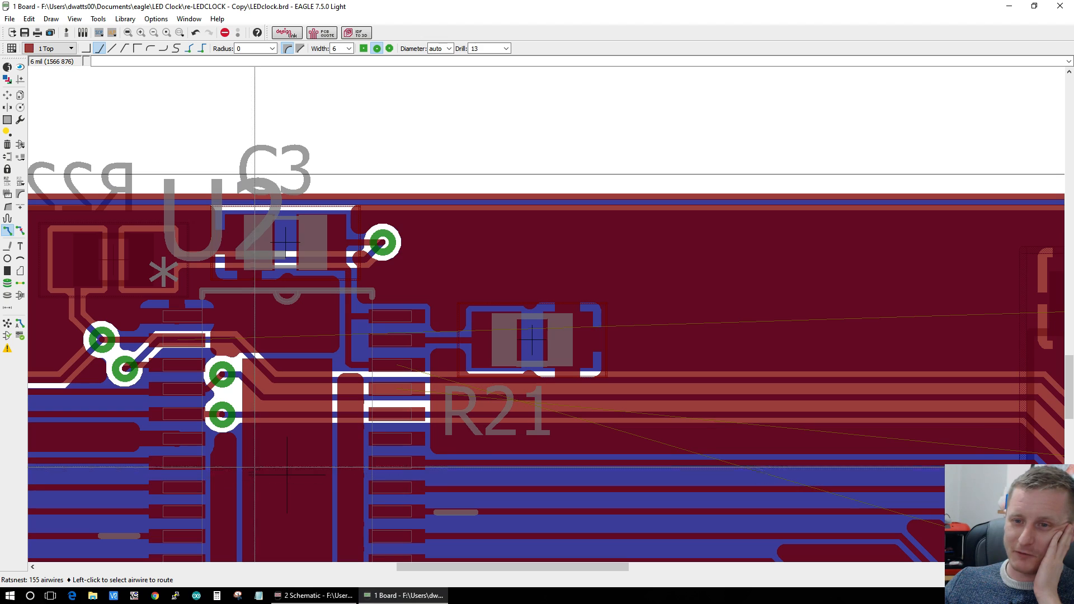
pyautogui.click(210, 334)
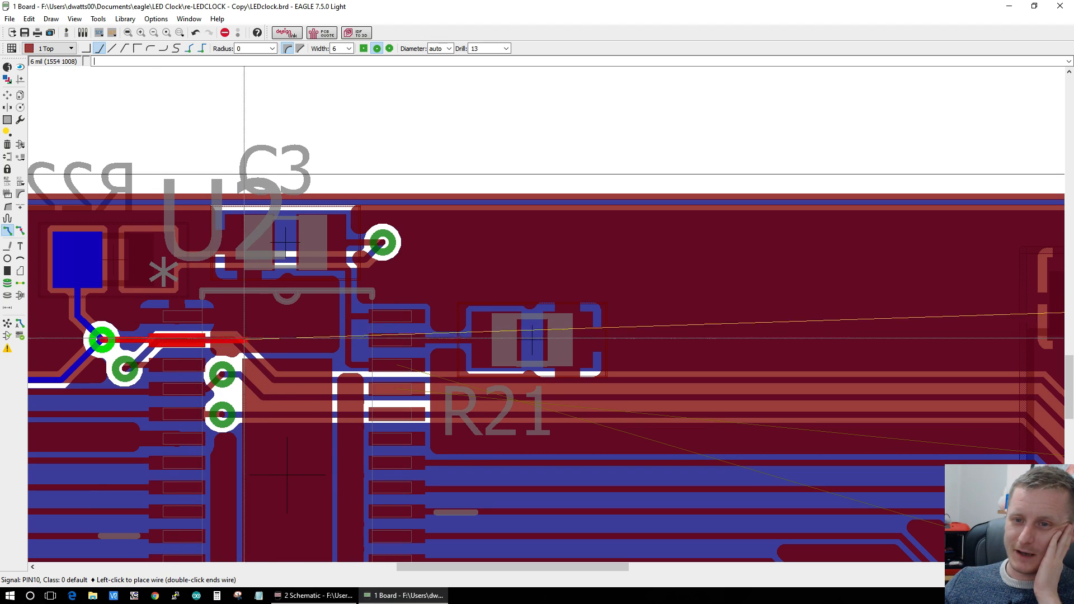
pyautogui.scroll(-6, 219, 346)
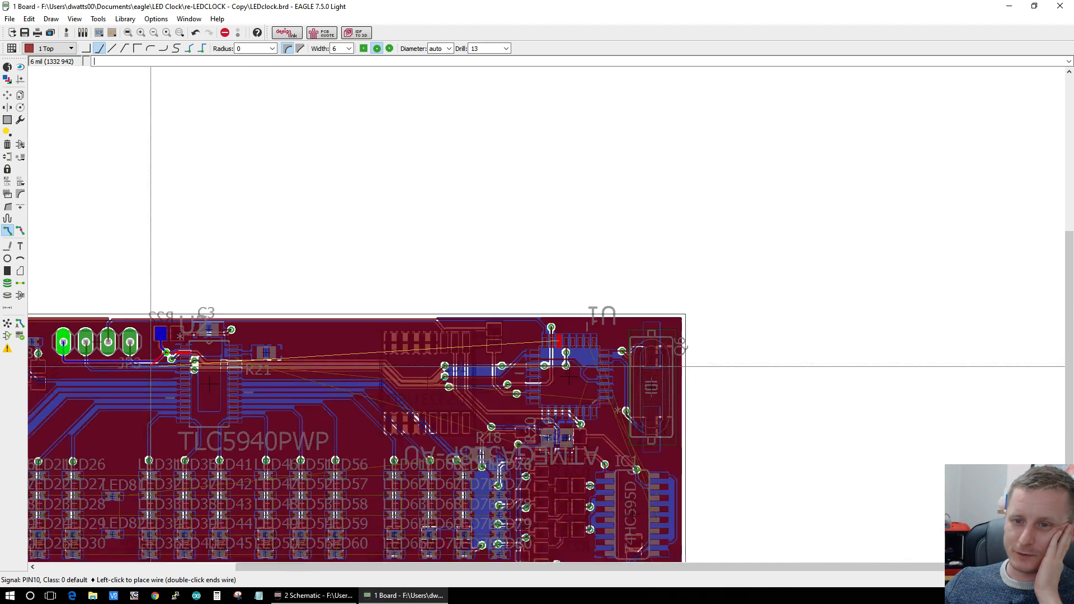
pyautogui.scroll(2, 53, 342)
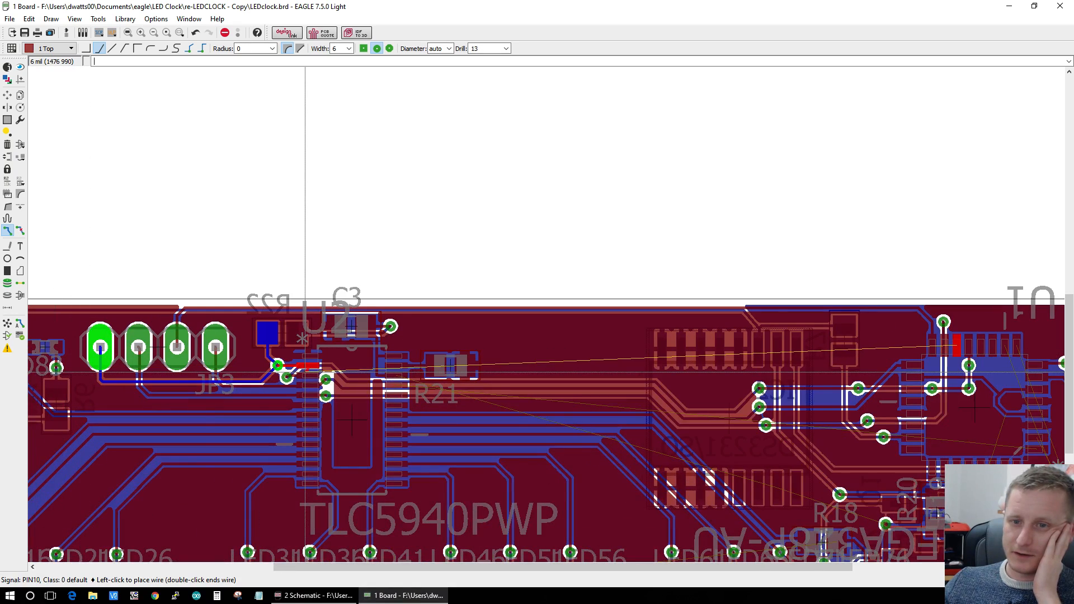
pyautogui.scroll(2, 305, 370)
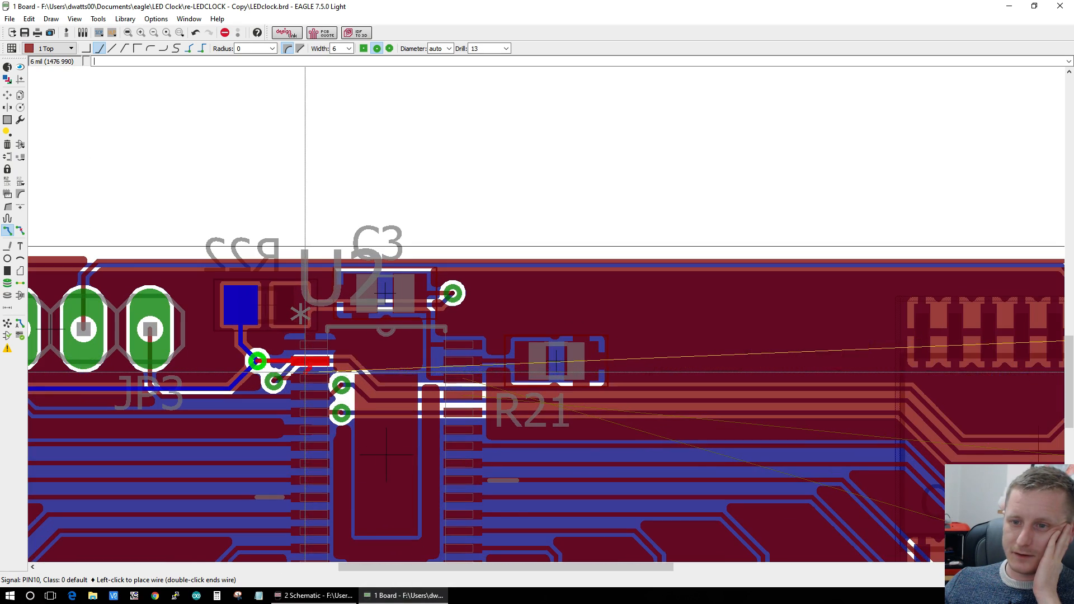
pyautogui.scroll(-1, 424, 401)
pyautogui.scroll(1, 424, 401)
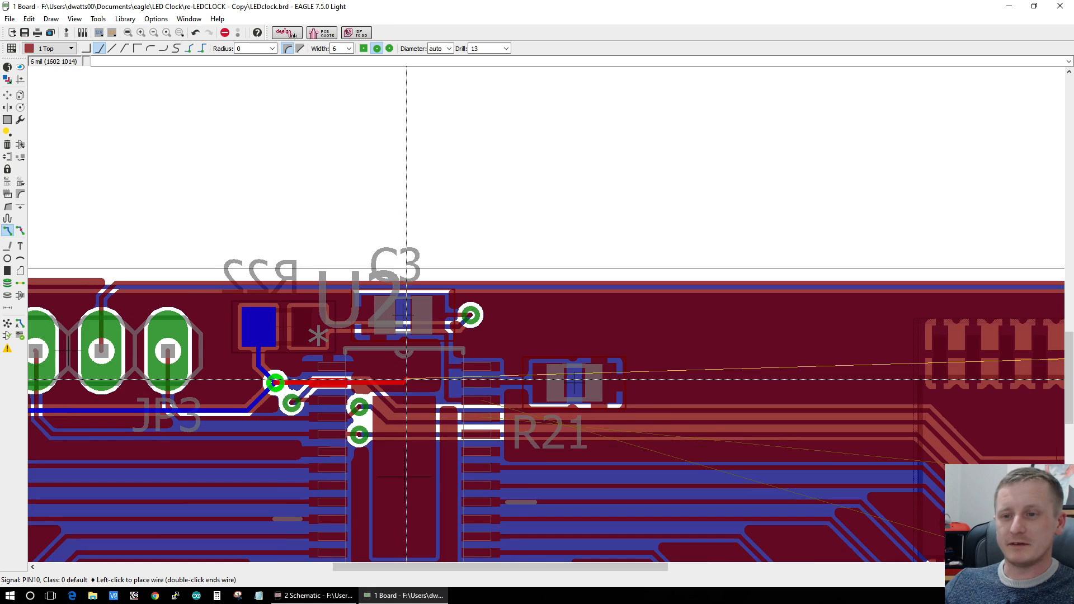
pyautogui.scroll(1, 406, 379)
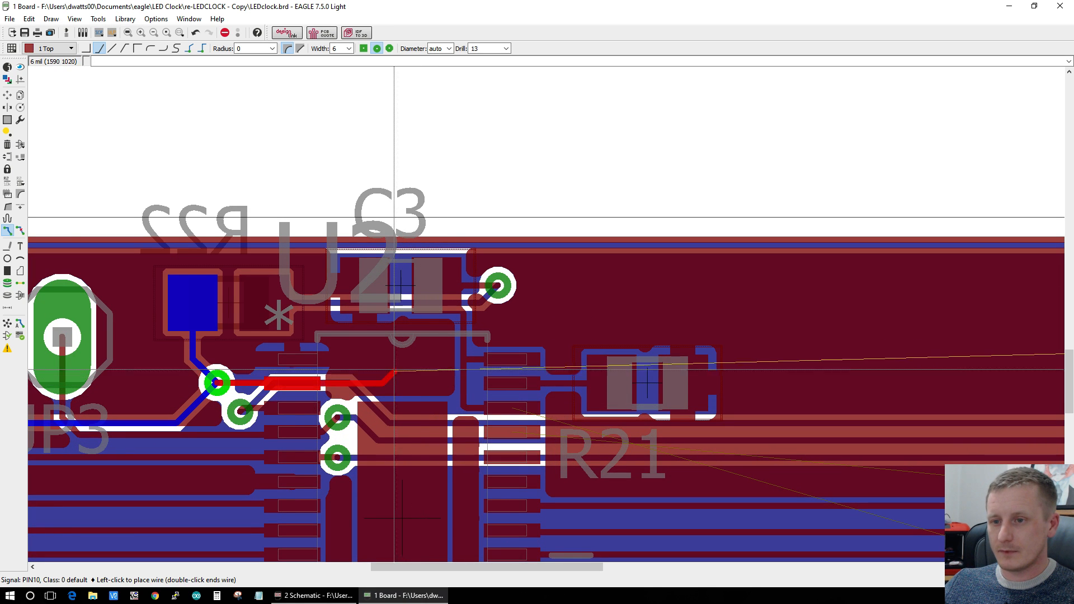
pyautogui.scroll(2, 393, 383)
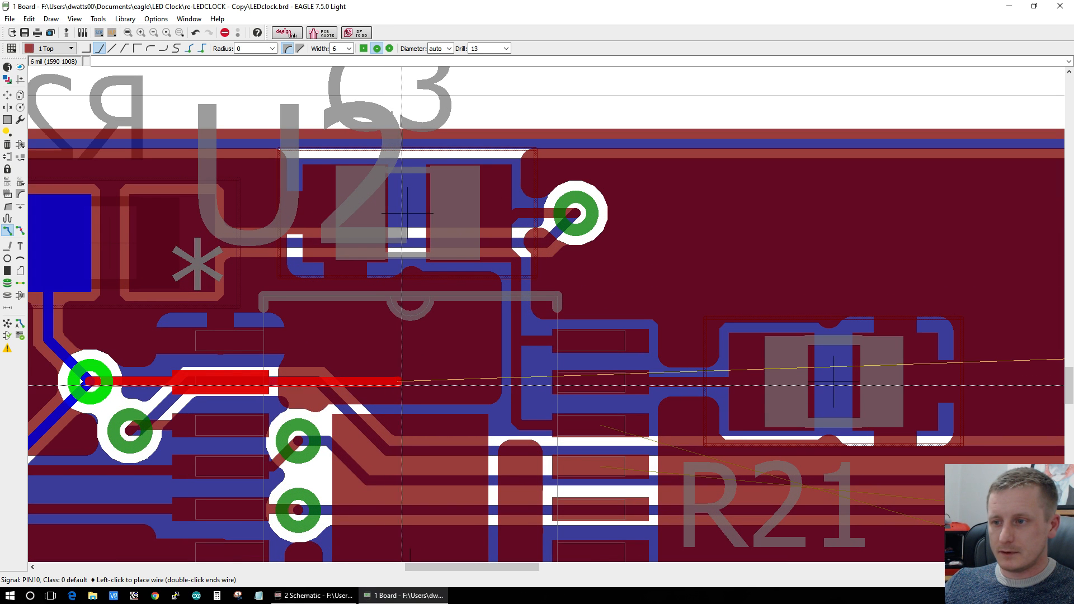
pyautogui.click(397, 383)
pyautogui.middleClick(398, 383)
# Step: Run PIN10 on the bottom layer through the TLC5940PWP's side pads and beneath R21, angling it down just above the parallel traces
pyautogui.scroll(-3, 584, 465)
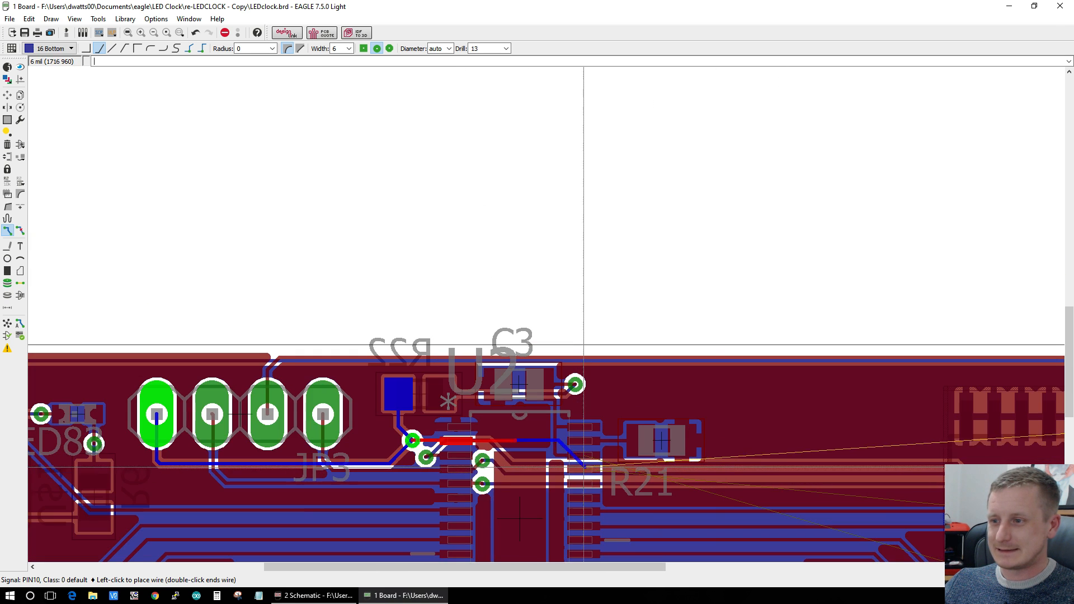
pyautogui.scroll(1, 895, 470)
pyautogui.moveTo(469, 569); pyautogui.dragTo(538, 584)
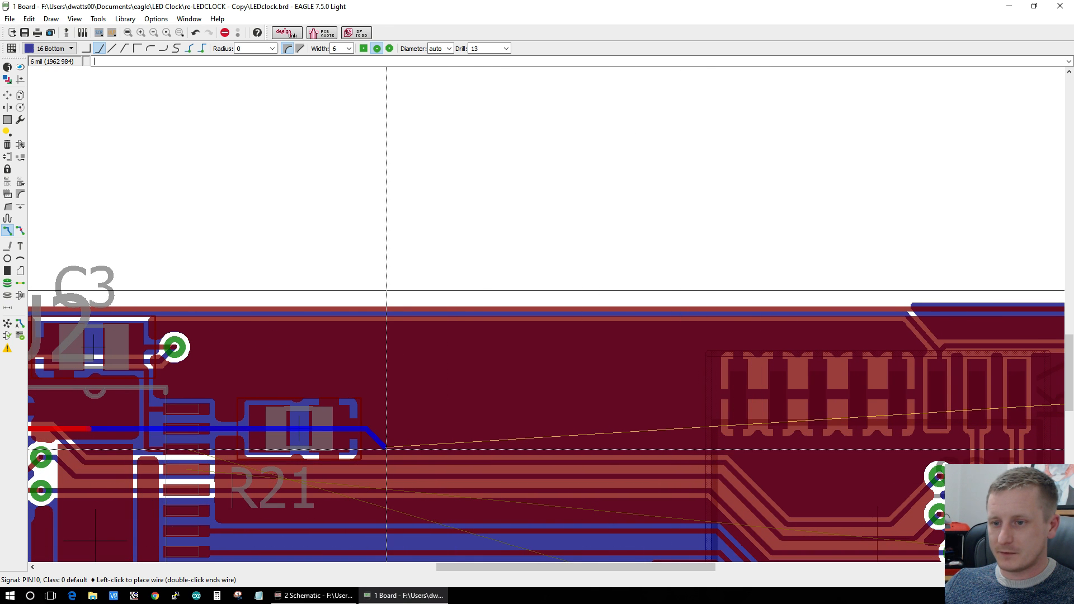
pyautogui.click(386, 447)
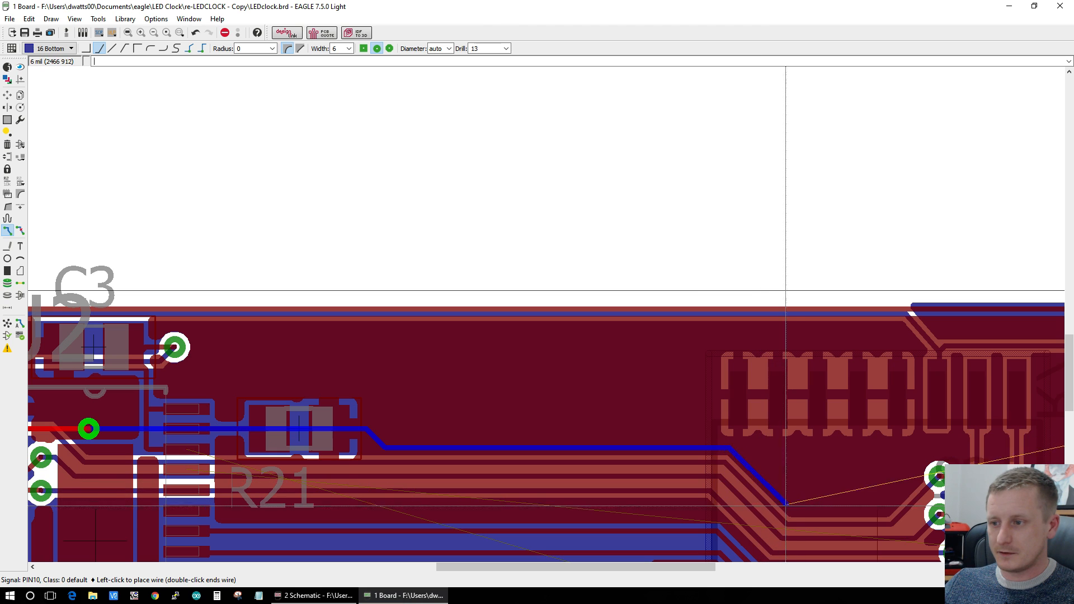
# Step: Carry PIN10 on the bottom layer alongside the parallel traces to IC2 and follow their diagonal bend between its pad rows
pyautogui.scroll(1, 792, 509)
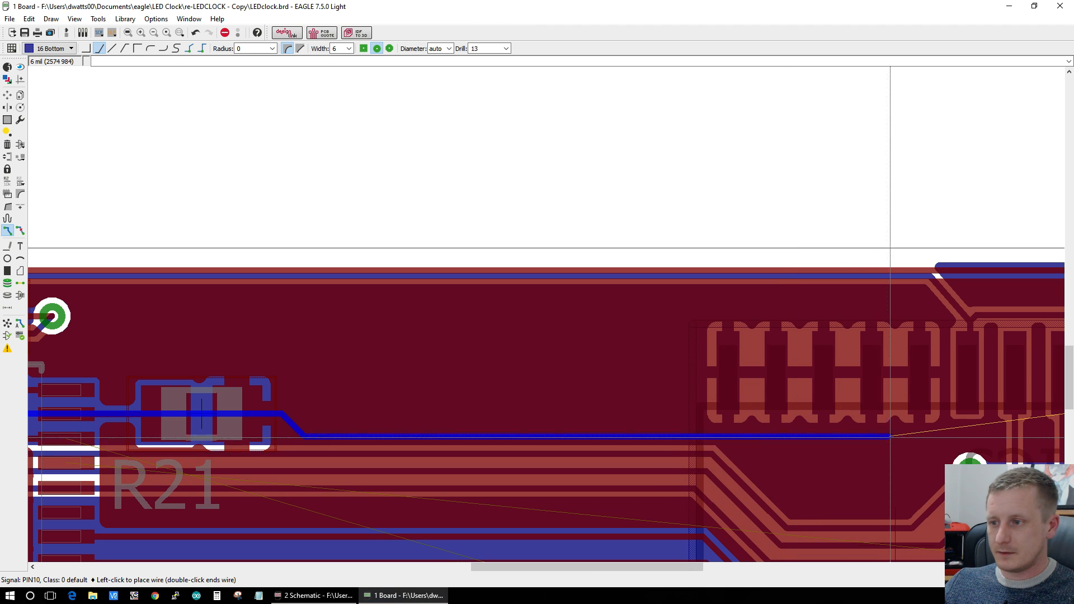
pyautogui.scroll(-4, 894, 436)
pyautogui.scroll(4, 901, 441)
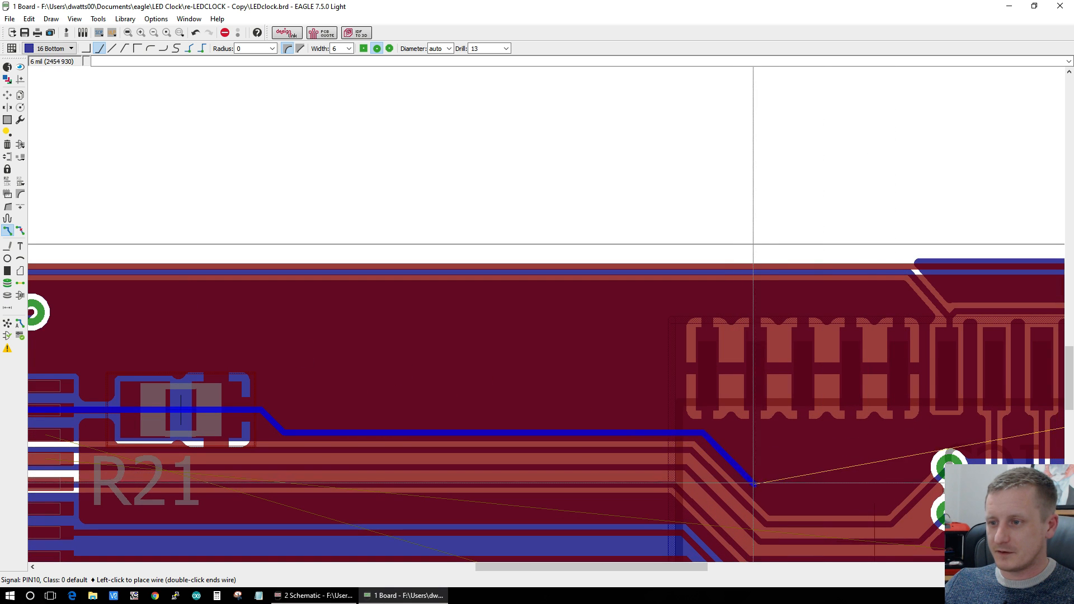
pyautogui.moveTo(607, 568); pyautogui.dragTo(730, 578)
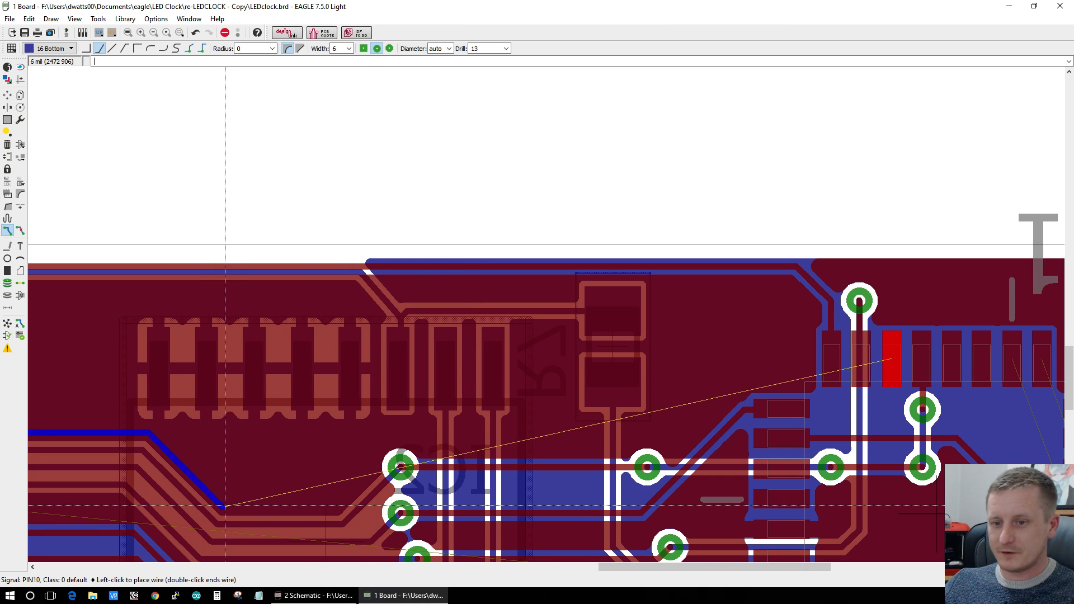
pyautogui.click(224, 506)
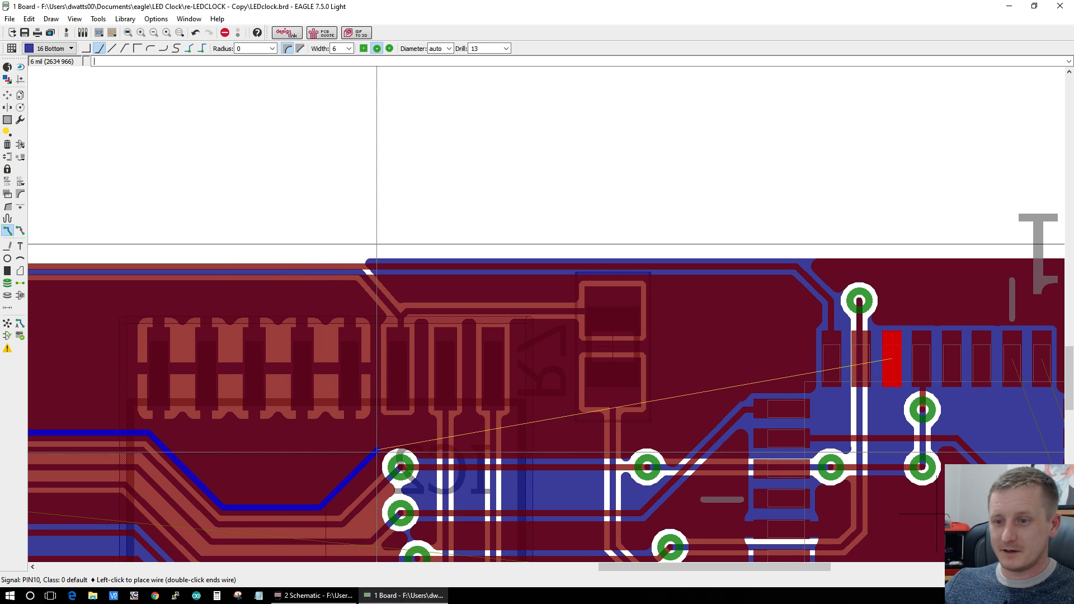
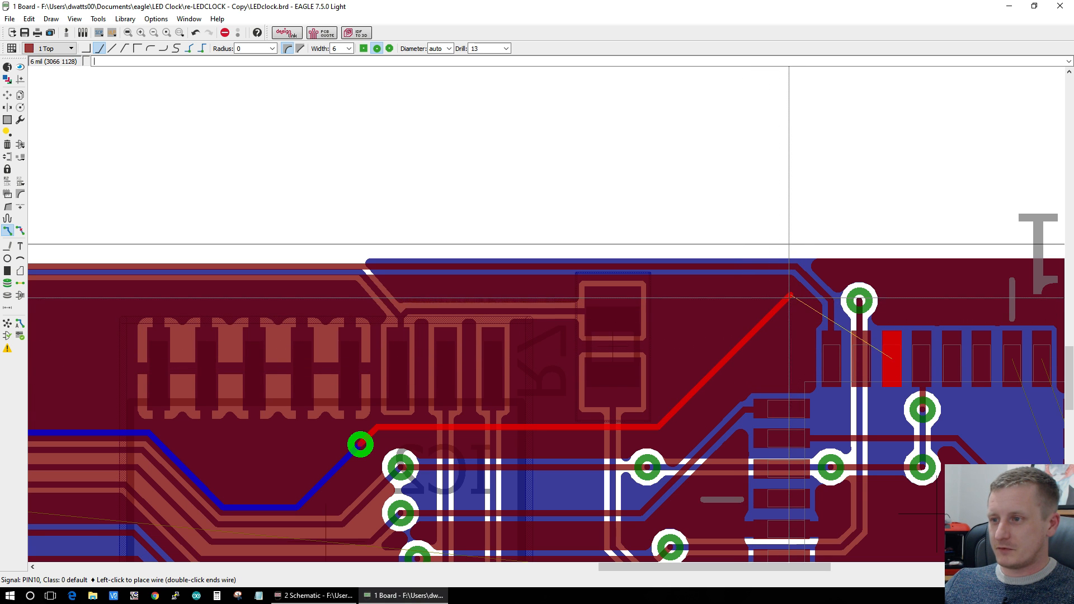
# Step: Pass PIN10 on the bottom layer over U1's upper corner pads between two vias, and finish it on top at its U1 pad
pyautogui.middleClick(789, 296)
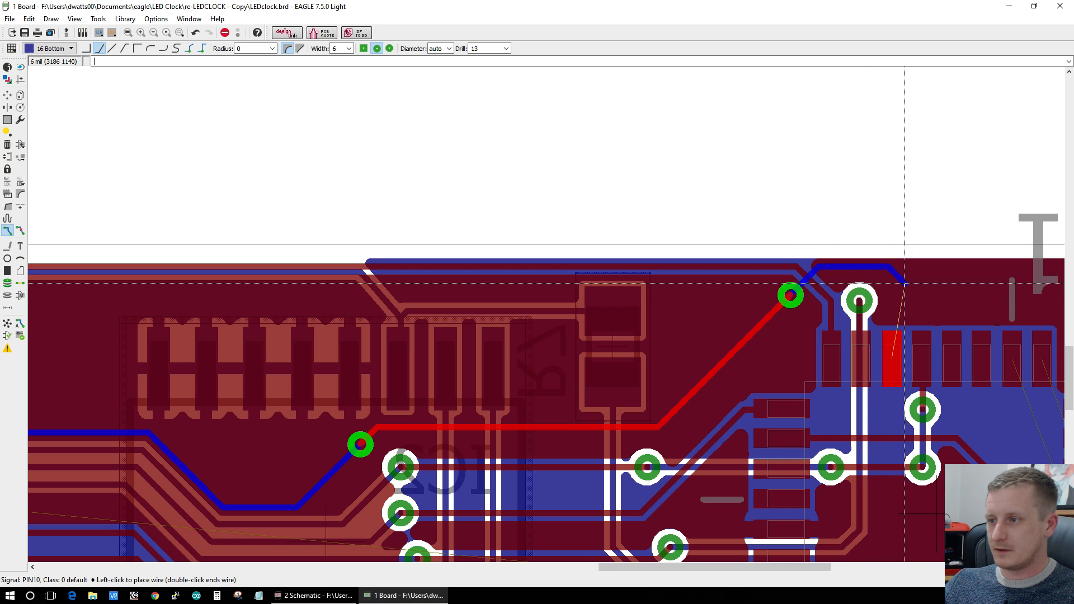
pyautogui.middleClick(903, 284)
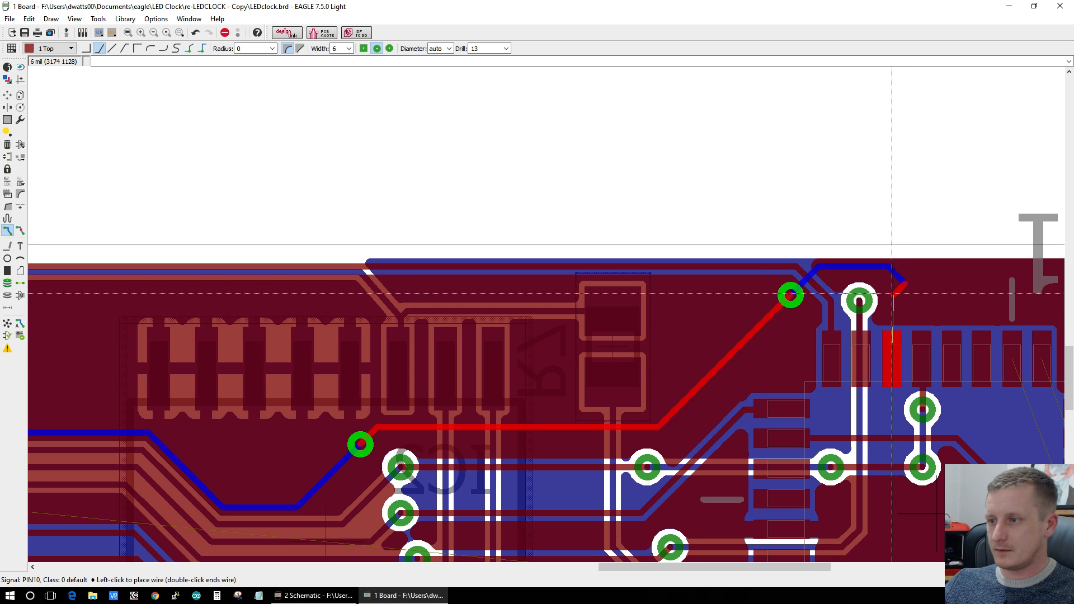
pyautogui.press('Escape')
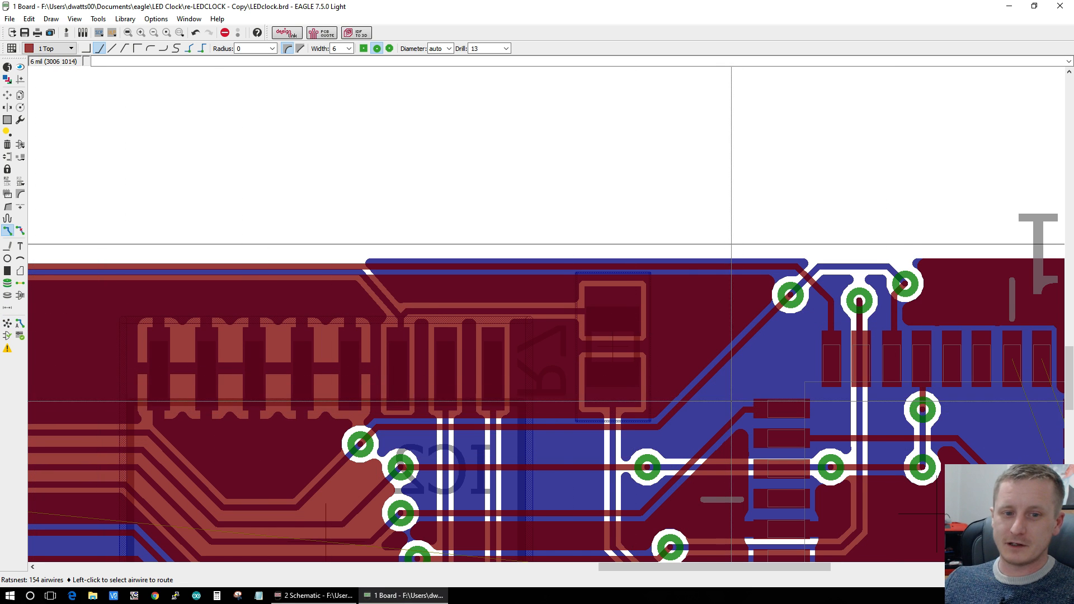
# Step: Try routing the +5V airwire from U1 with the follow-me router, and return to the 45-degree wire bend
pyautogui.scroll(-3, 731, 435)
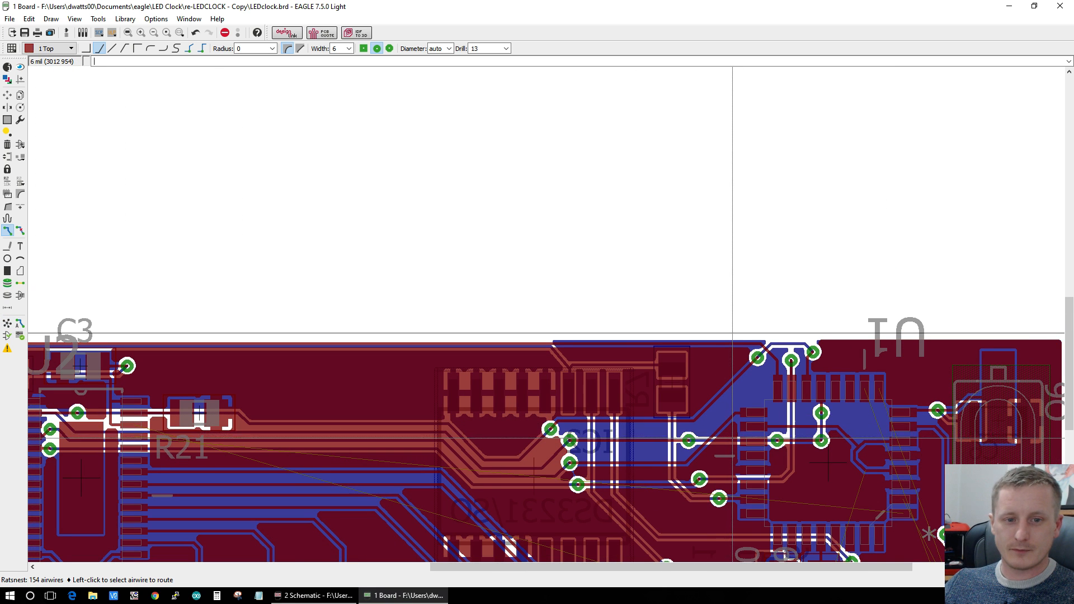
pyautogui.scroll(1, 759, 458)
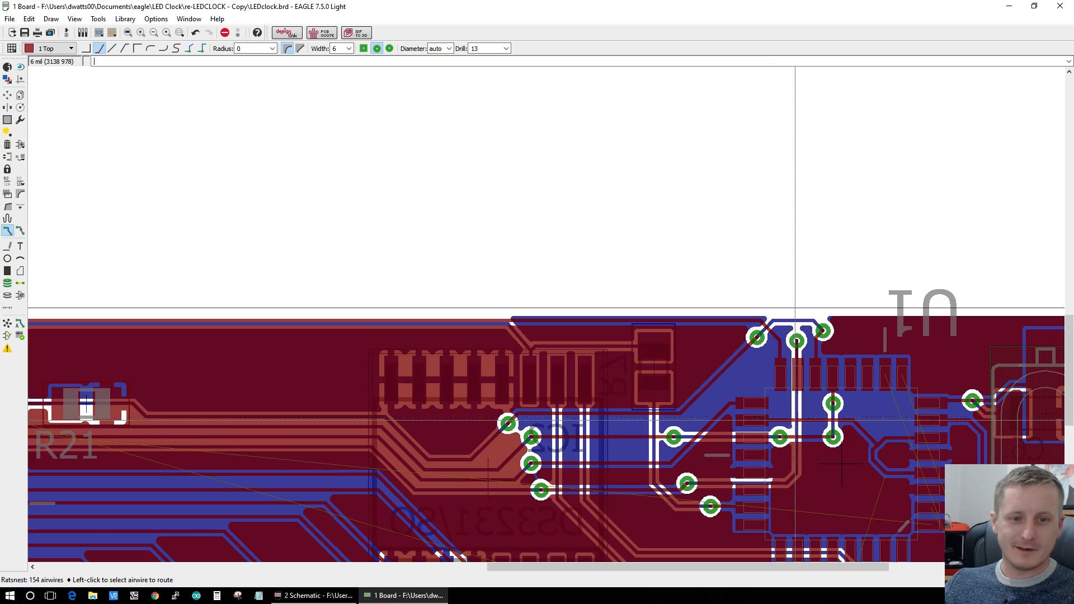
pyautogui.scroll(-4, 774, 410)
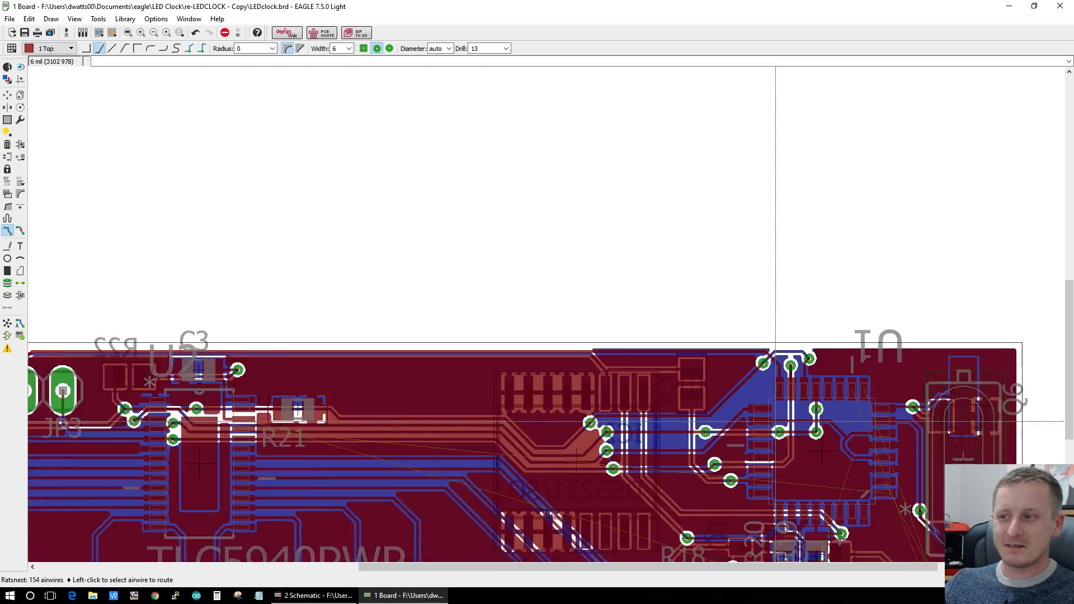
pyautogui.scroll(3, 847, 494)
pyautogui.scroll(3, 787, 457)
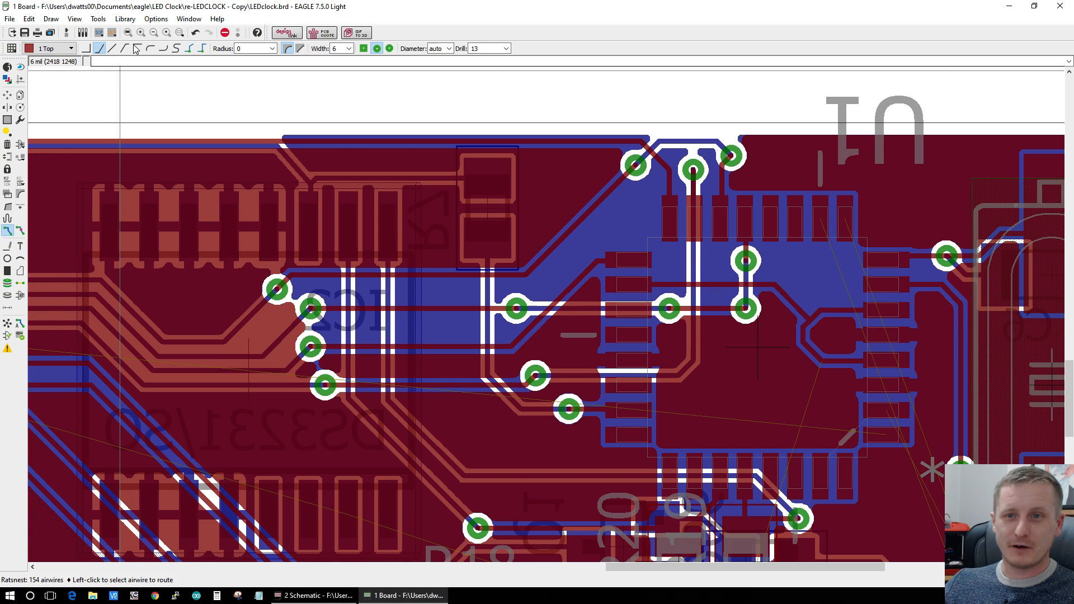
pyautogui.click(191, 49)
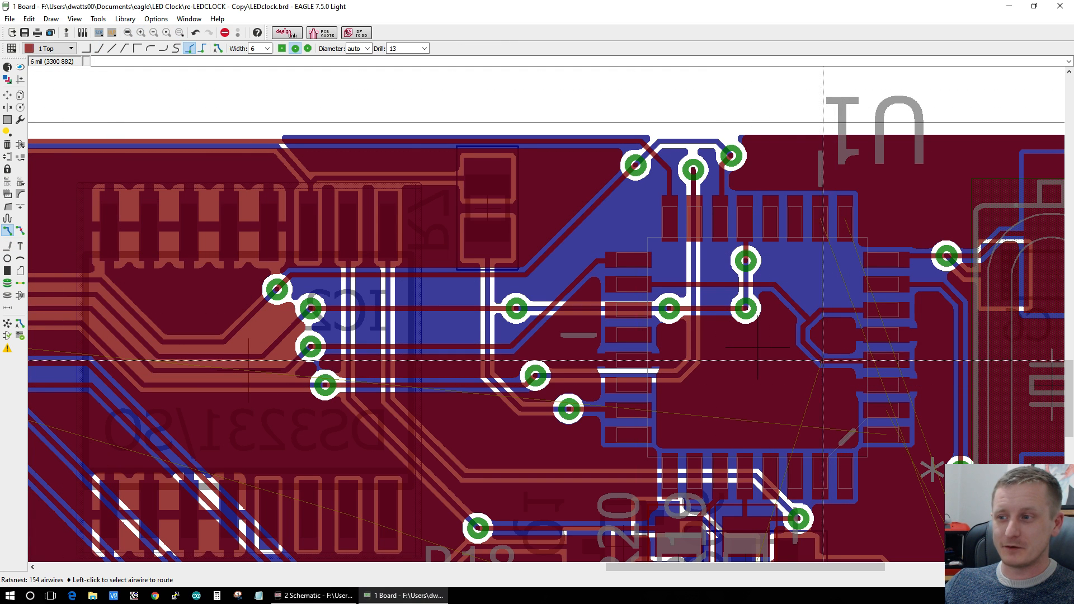
pyautogui.click(813, 388)
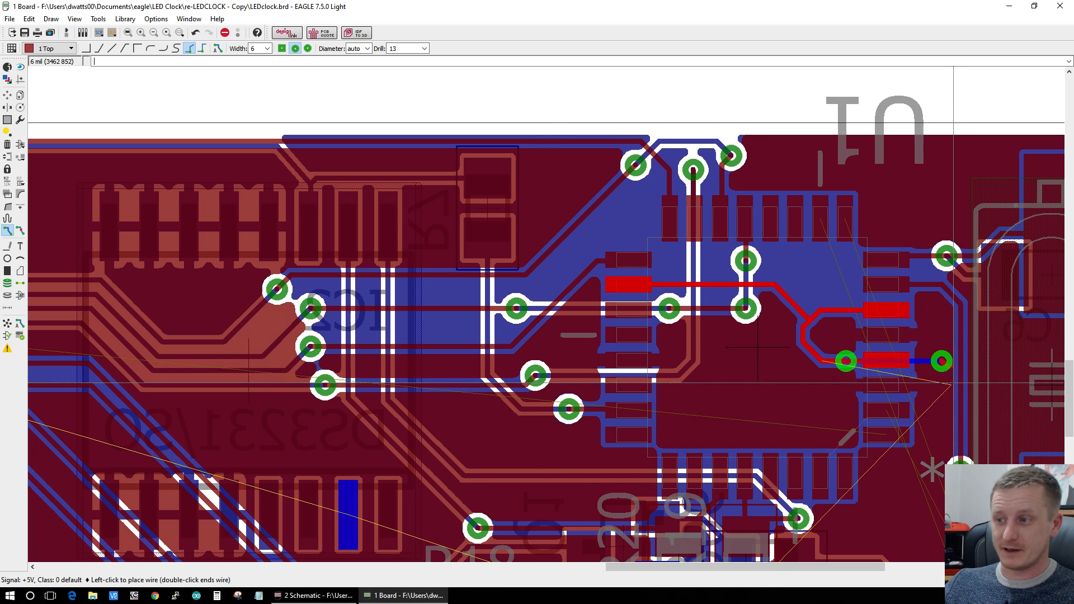
pyautogui.scroll(3, 954, 393)
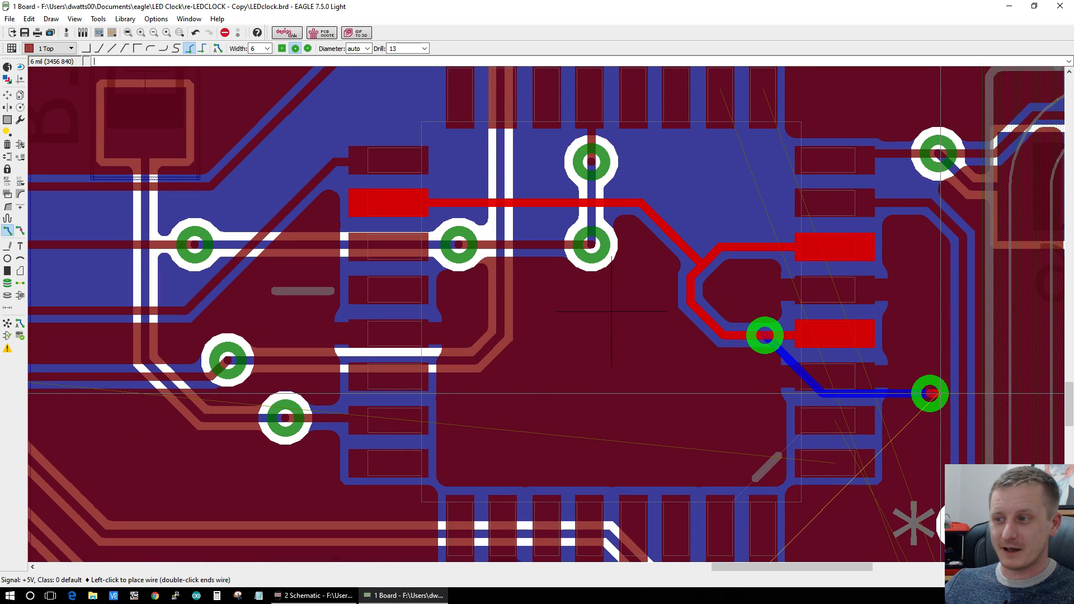
pyautogui.scroll(-5, 905, 525)
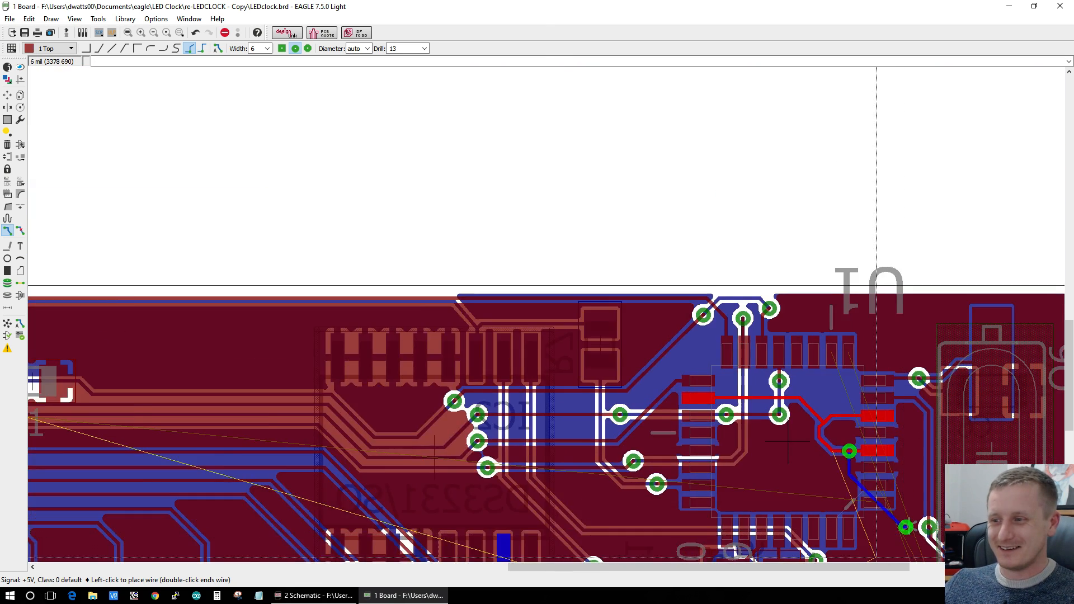
pyautogui.scroll(3, 876, 557)
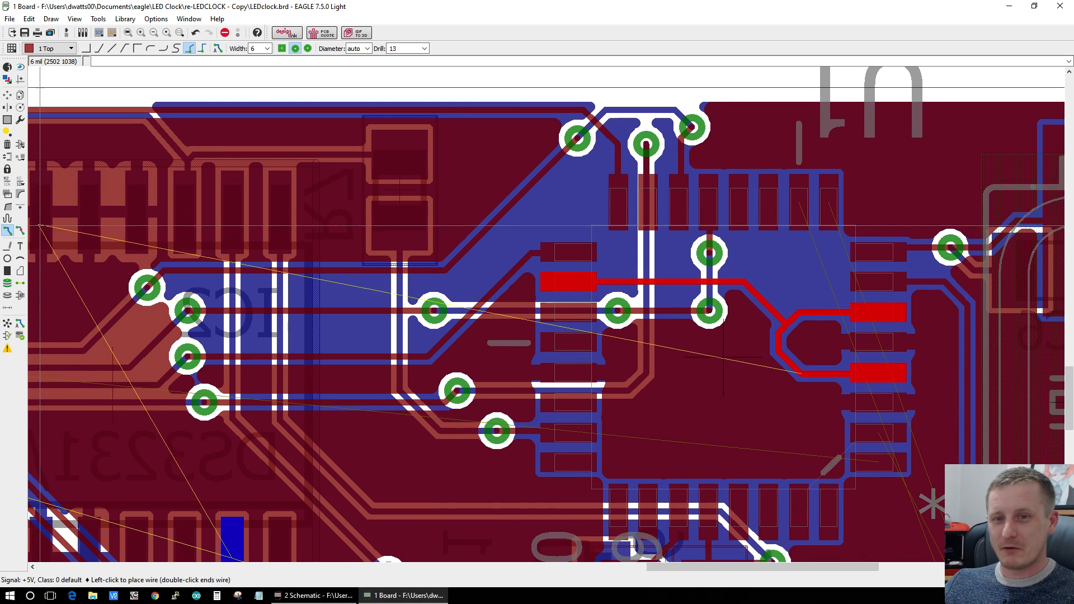
pyautogui.click(8, 231)
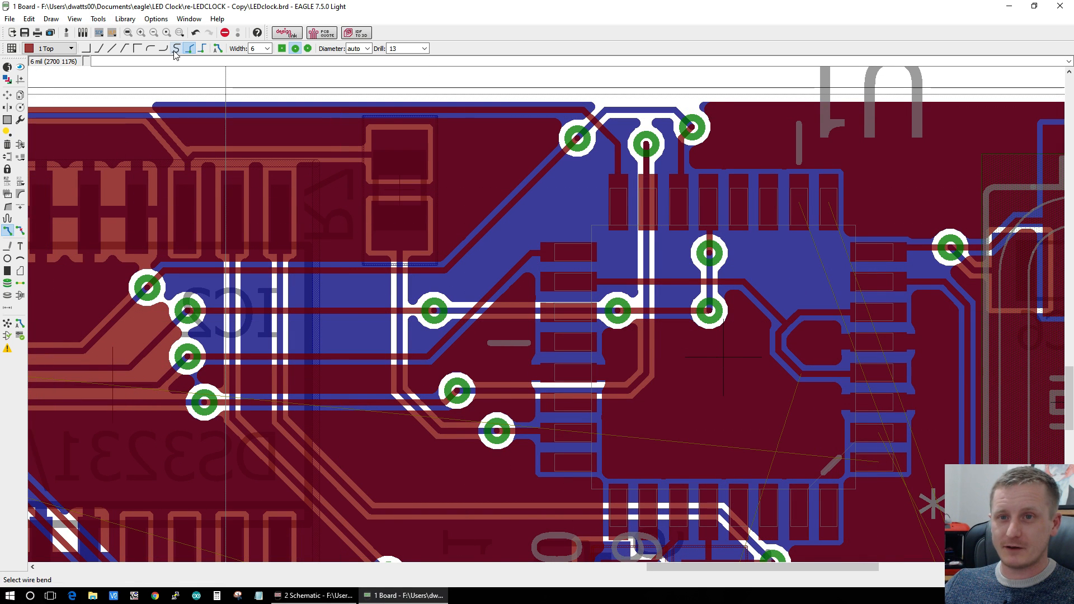
pyautogui.click(100, 49)
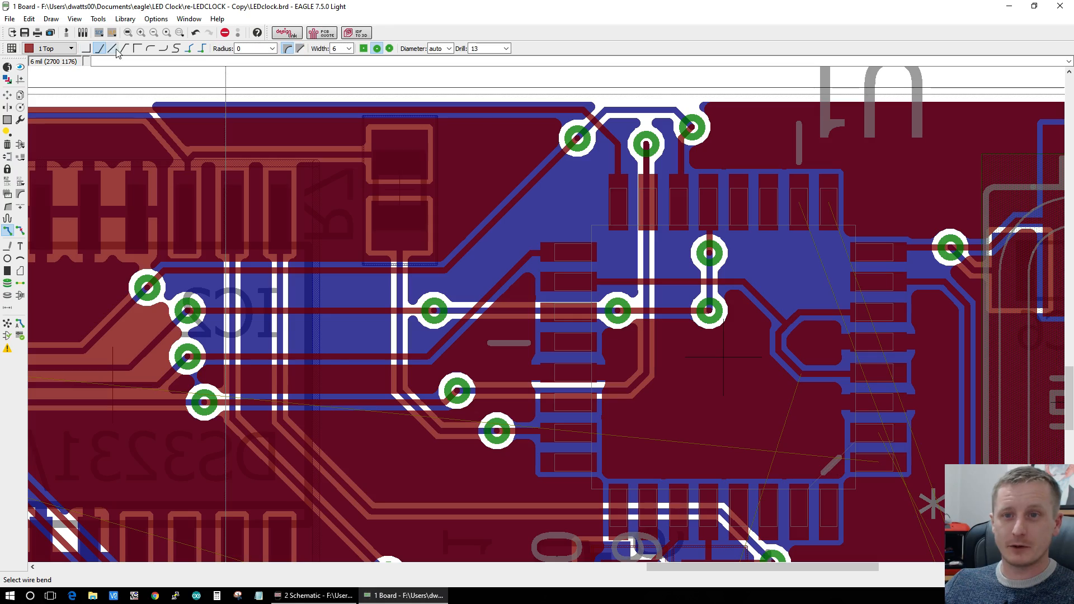
pyautogui.scroll(-3, 679, 199)
pyautogui.scroll(4, 679, 199)
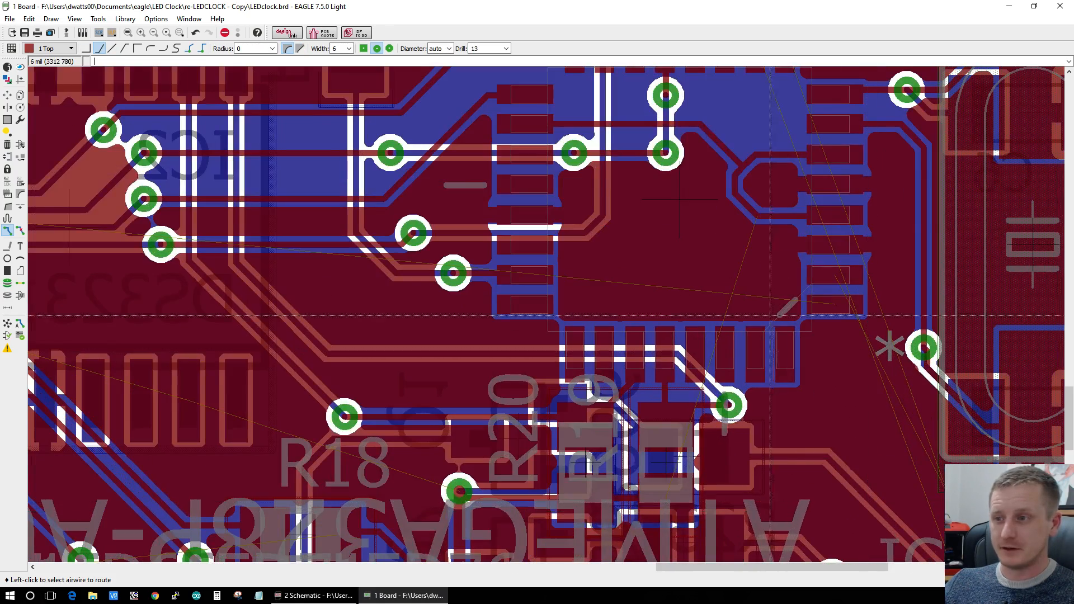
pyautogui.click(770, 335)
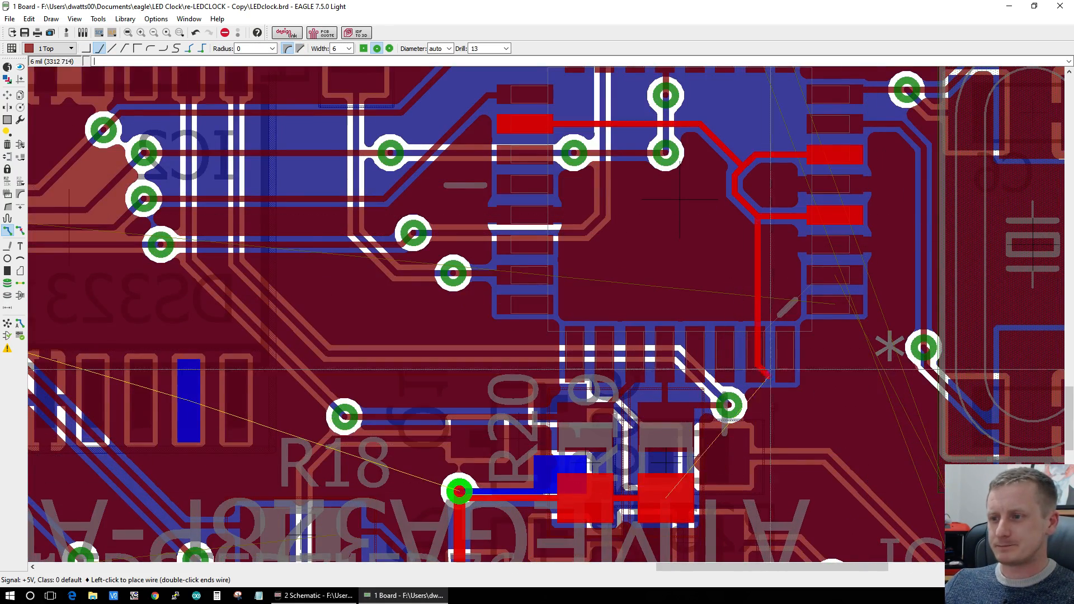
pyautogui.scroll(-3, 784, 370)
pyautogui.scroll(2, 865, 379)
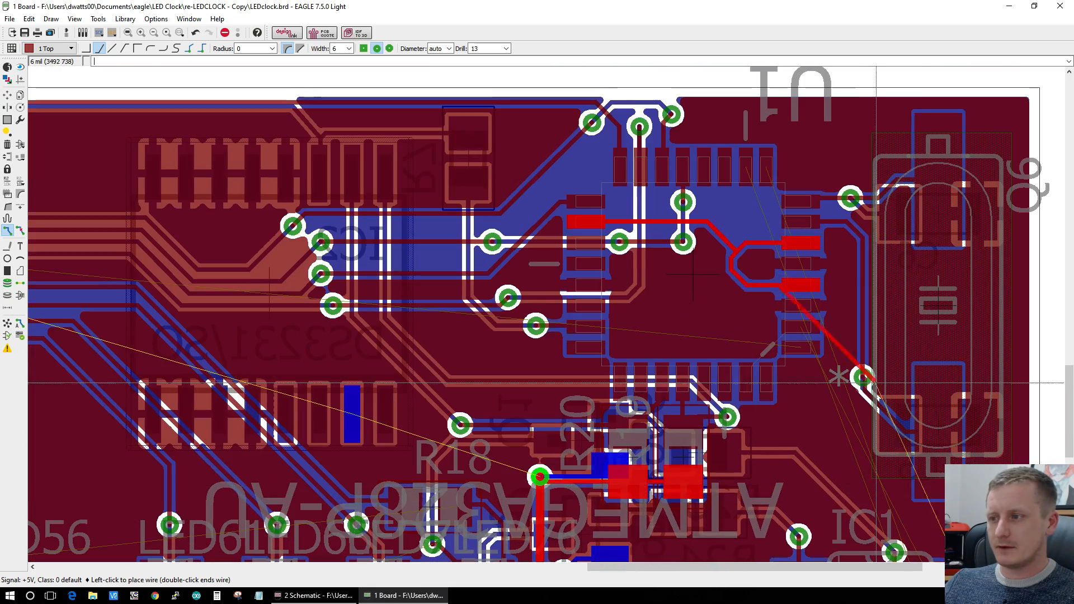
pyautogui.moveTo(1071, 384); pyautogui.dragTo(1055, 401)
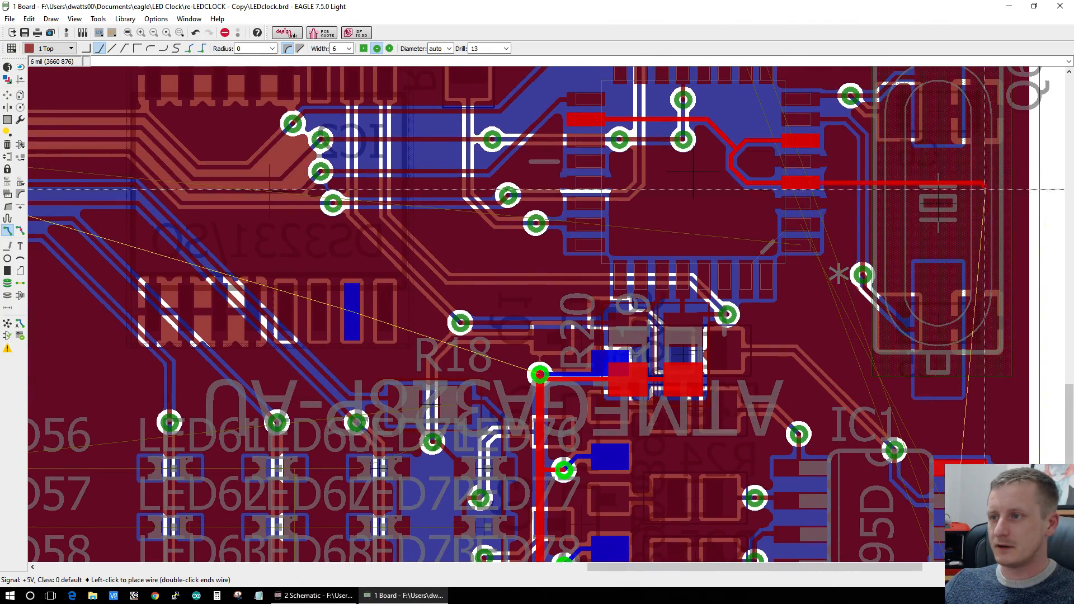
pyautogui.scroll(-1, 995, 226)
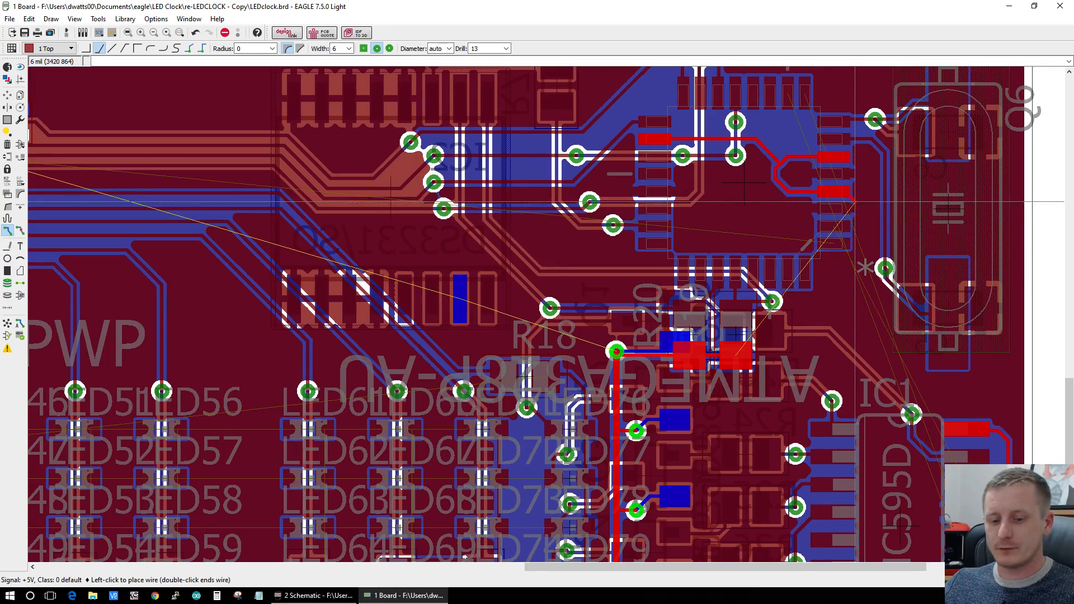
pyautogui.press('Escape')
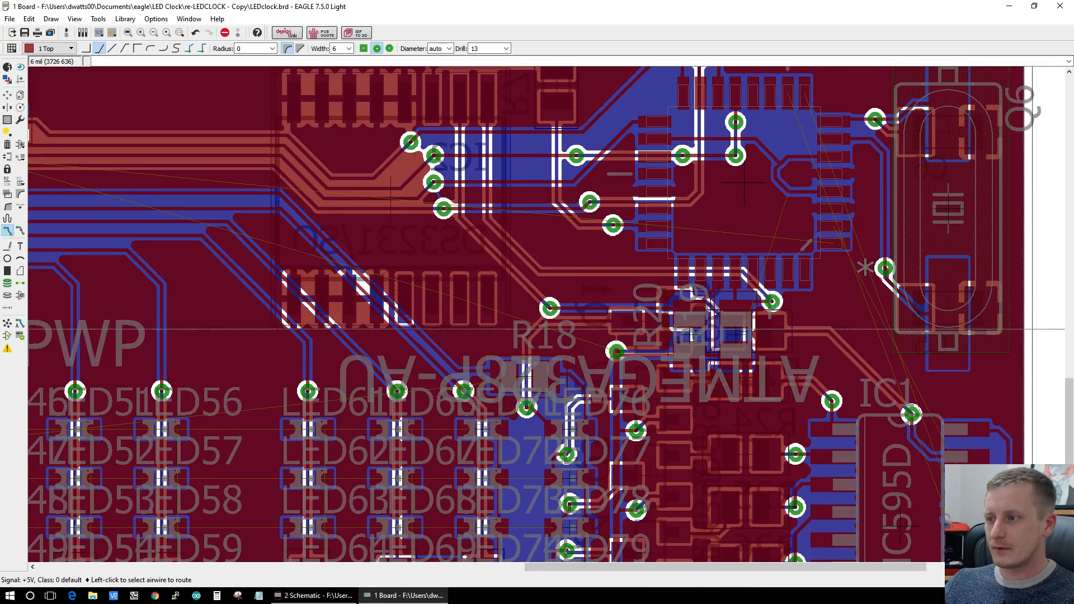
# Step: Route +5V on the top layer from the trace beside IC1 up the board edge and across between Q6's pads to U1's +5V pad
pyautogui.scroll(-1, 1032, 329)
pyautogui.scroll(3, 1032, 329)
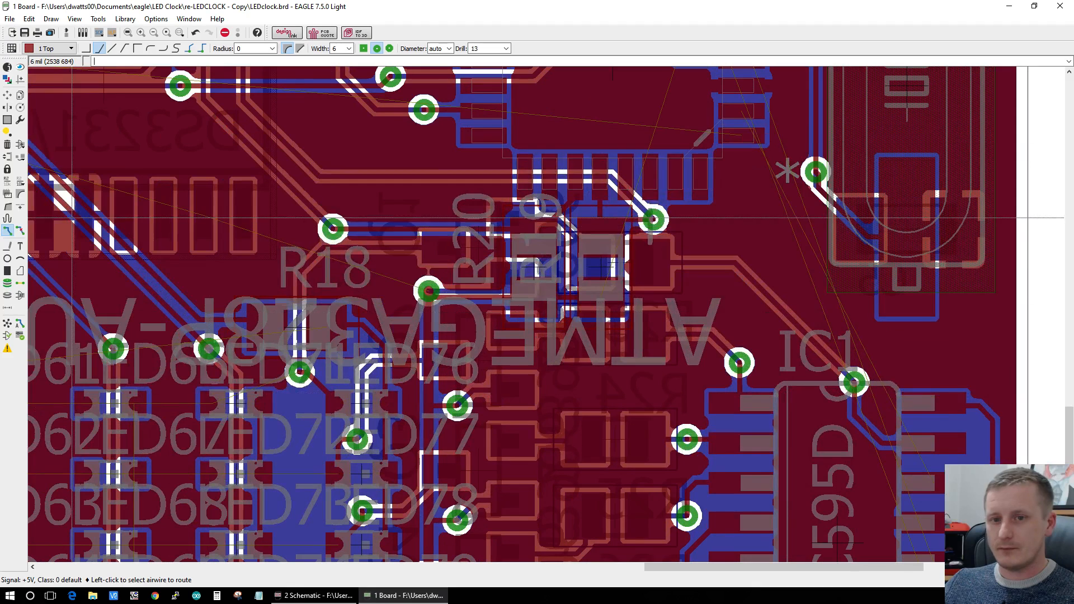
pyautogui.click(20, 230)
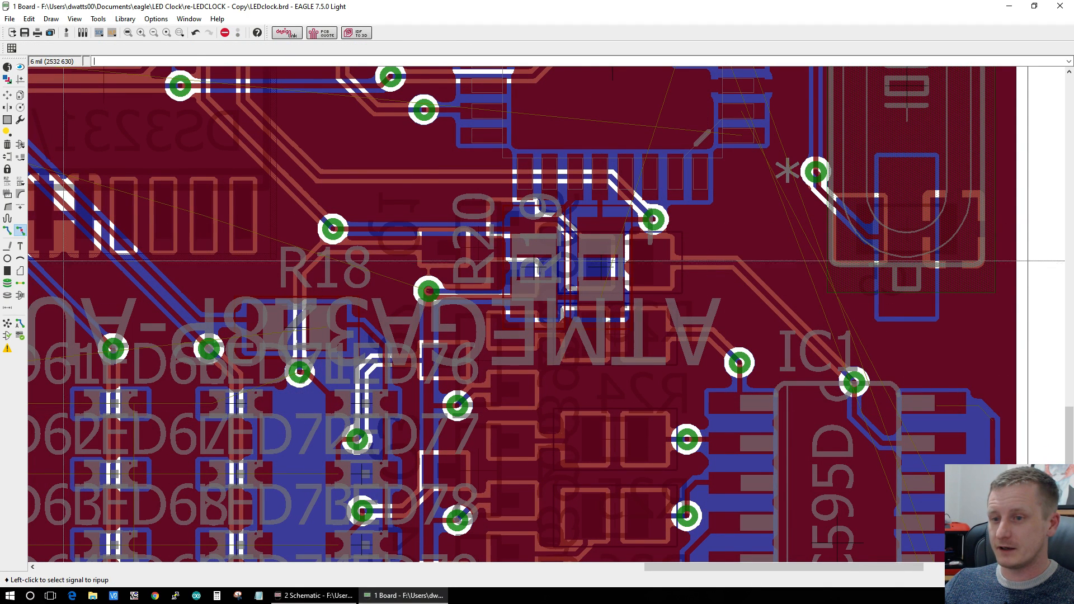
pyautogui.click(7, 231)
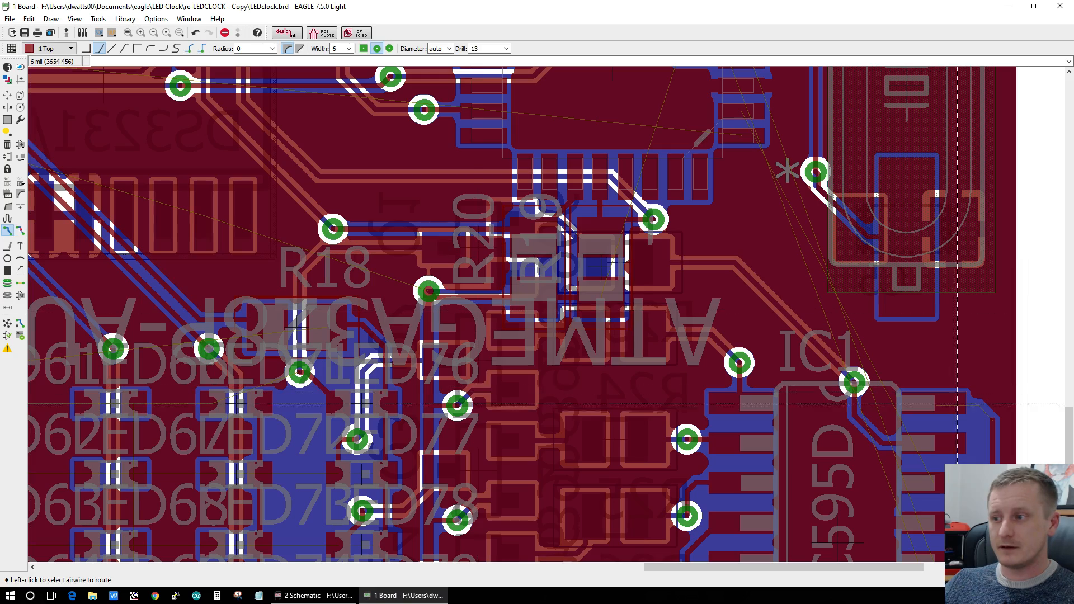
pyautogui.click(992, 417)
pyautogui.scroll(-2, 983, 224)
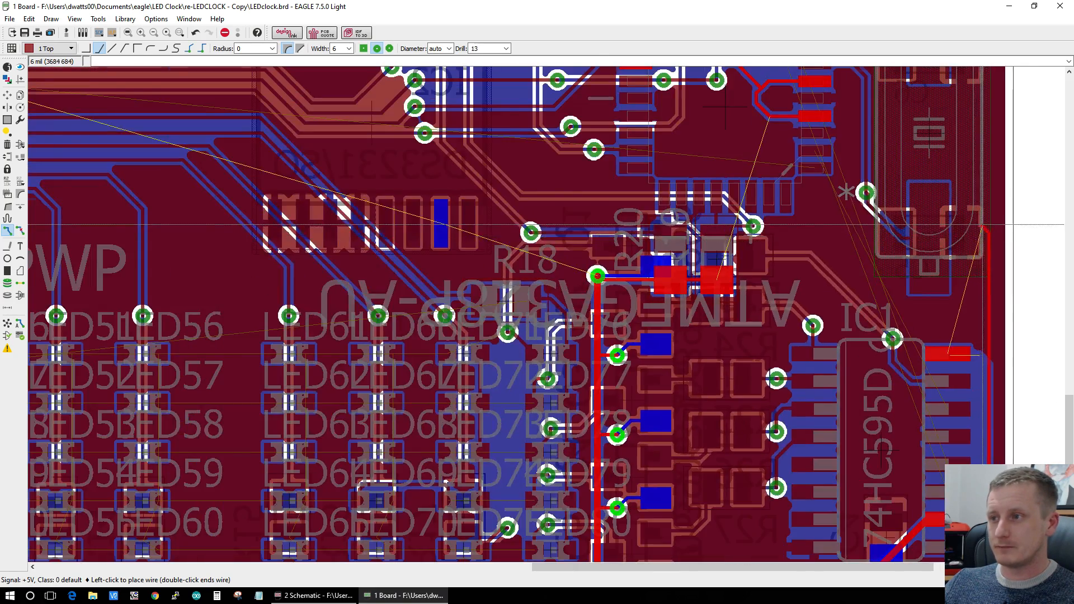
pyautogui.scroll(-2, 983, 225)
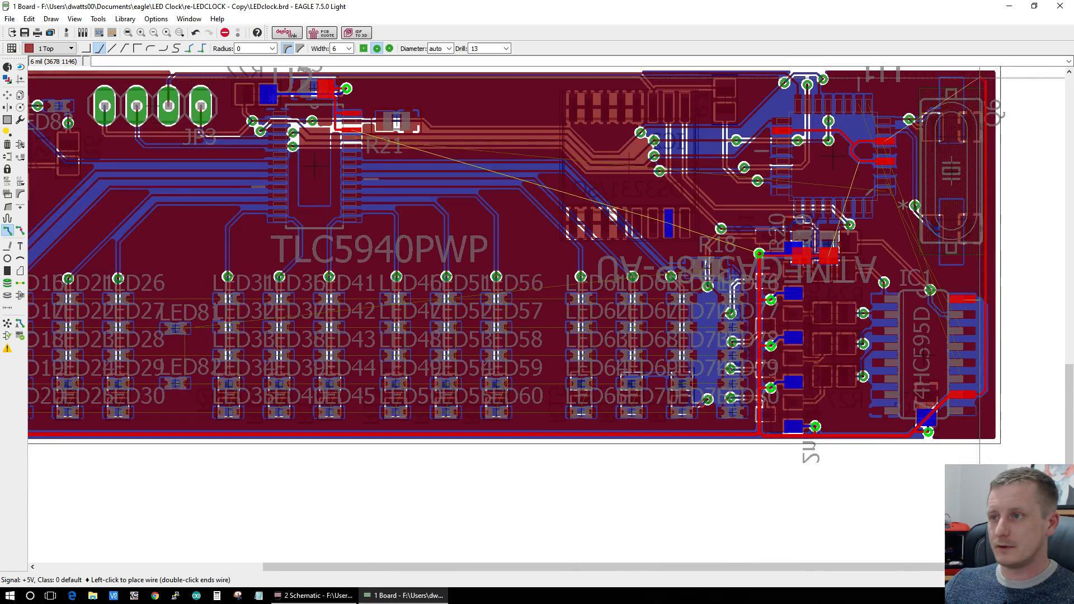
pyautogui.scroll(4, 995, 178)
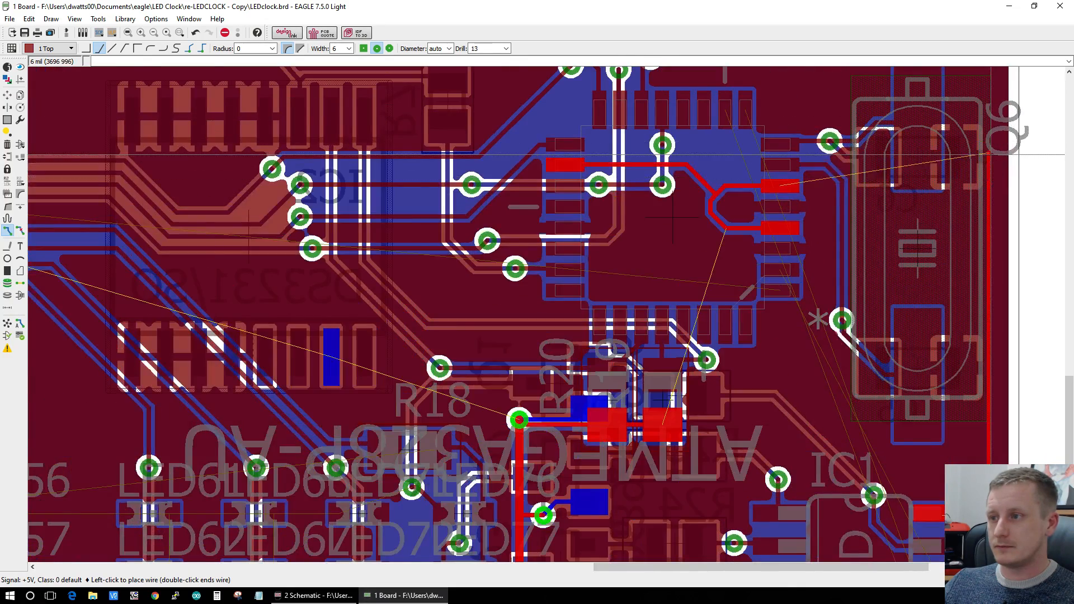
pyautogui.scroll(2, 989, 155)
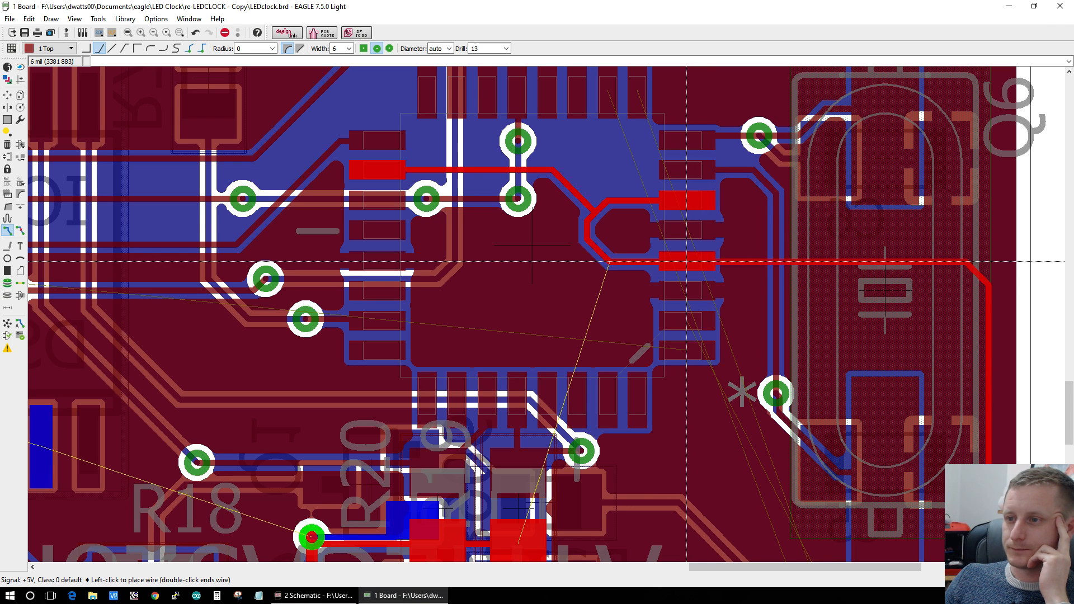
pyautogui.press('Escape')
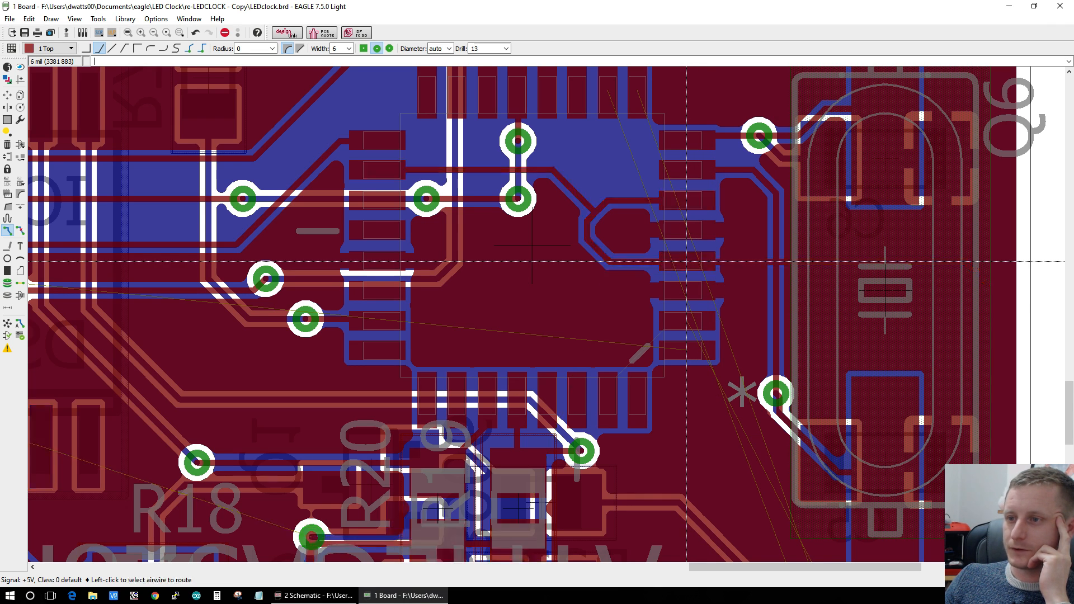
# Step: Rip up the N$26 trace and via between crystal Q6 and U1, and recalculate the ratsnest
pyautogui.click(23, 230)
pyautogui.click(776, 392)
pyautogui.click(770, 394)
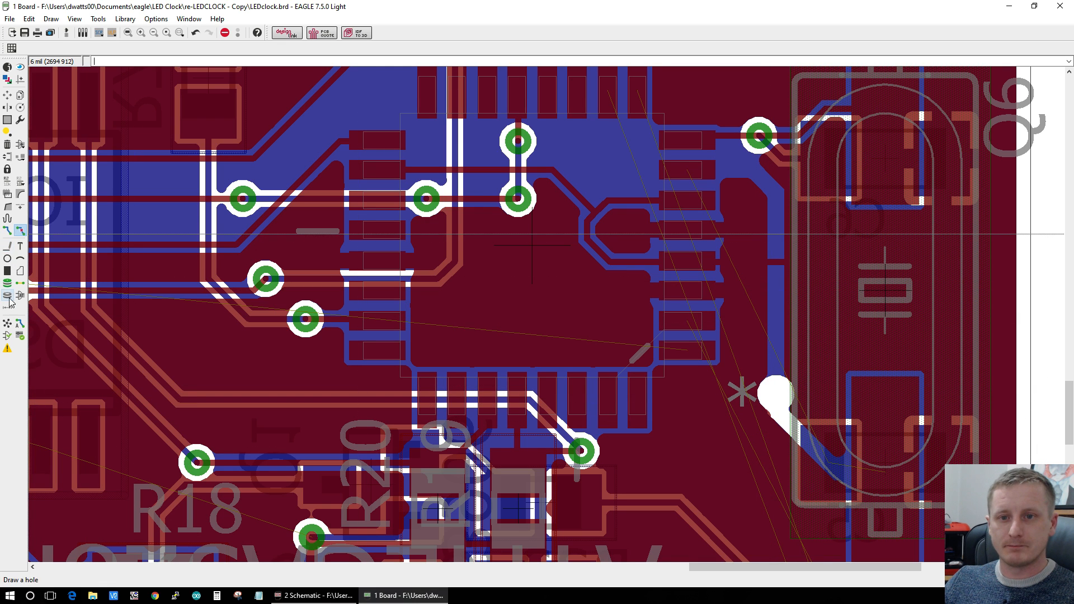
pyautogui.click(7, 324)
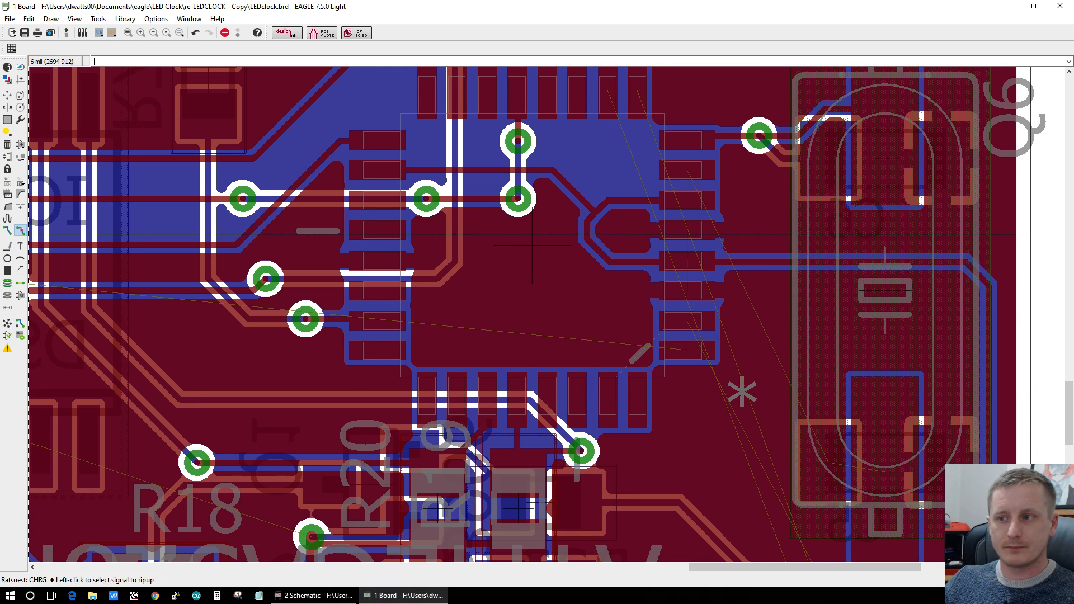
# Step: Reroute N$26 from Q6's lower pad to U1, crossing beneath the +5V trace on the bottom layer between two vias, and recalculate the ratsnest
pyautogui.click(7, 230)
pyautogui.click(826, 462)
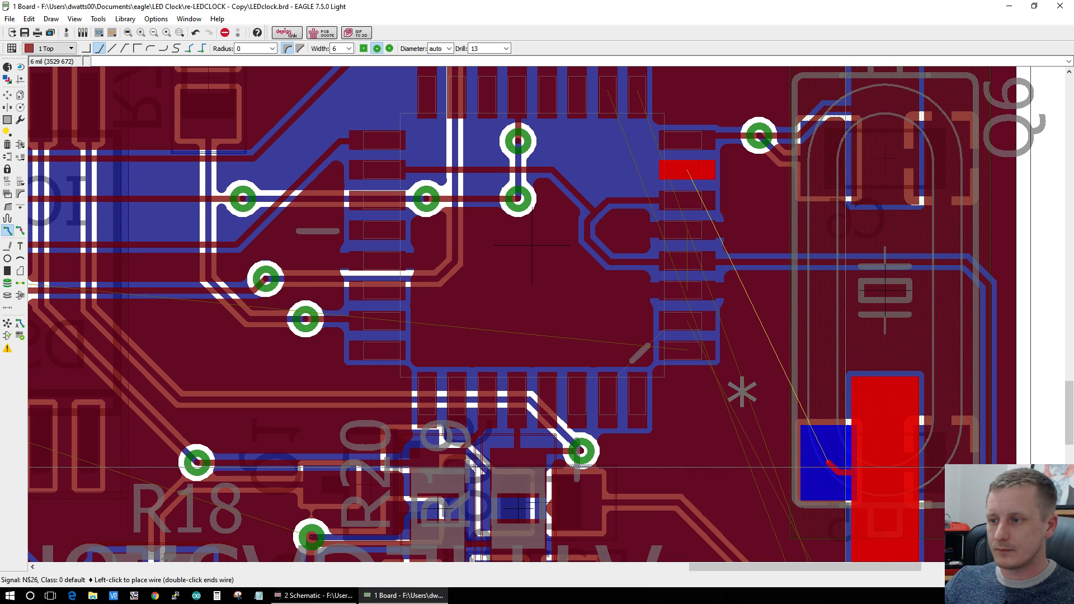
pyautogui.click(759, 457)
pyautogui.click(831, 463)
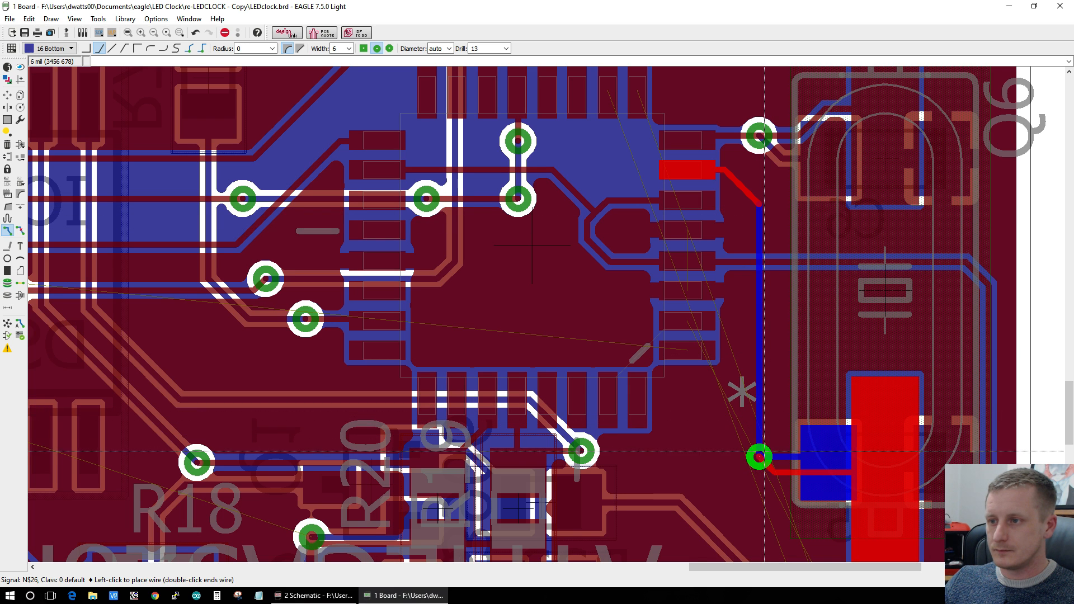
pyautogui.click(764, 451)
pyautogui.click(7, 324)
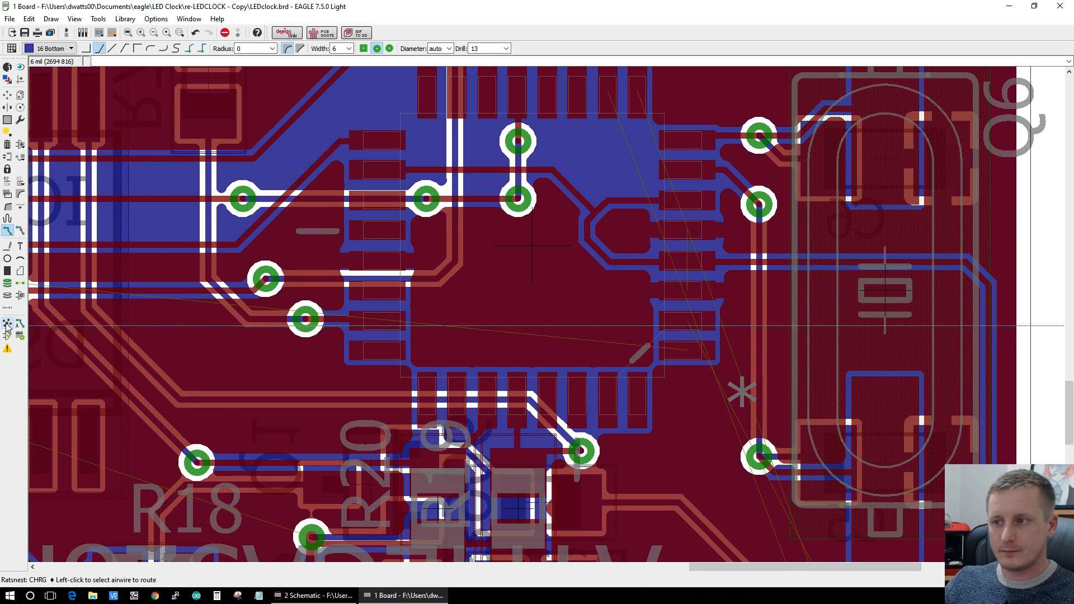
pyautogui.scroll(-1, 379, 302)
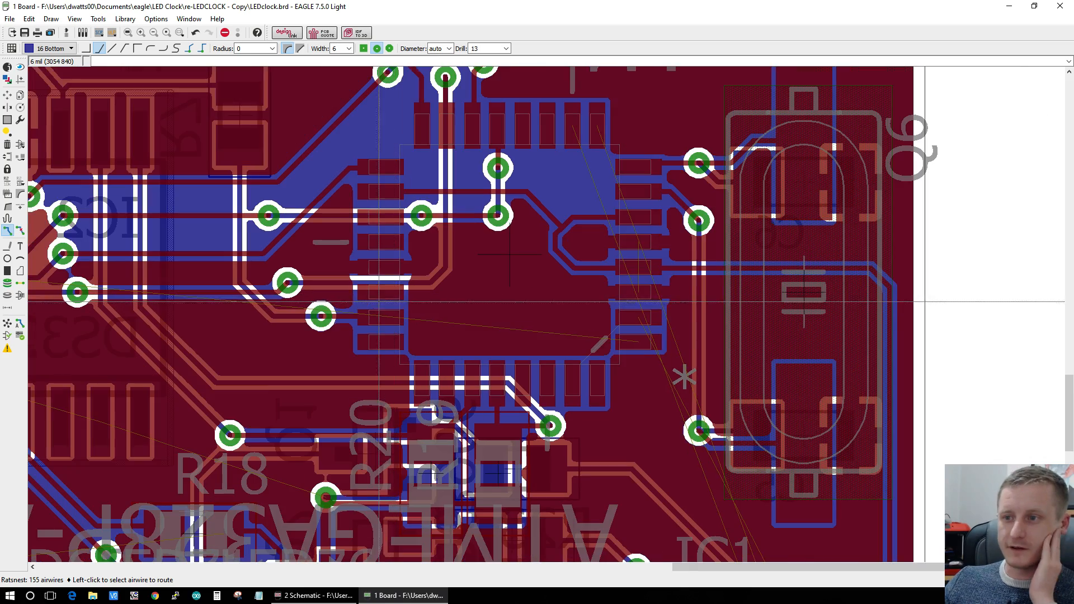
pyautogui.scroll(-2, 382, 305)
pyautogui.scroll(5, 616, 331)
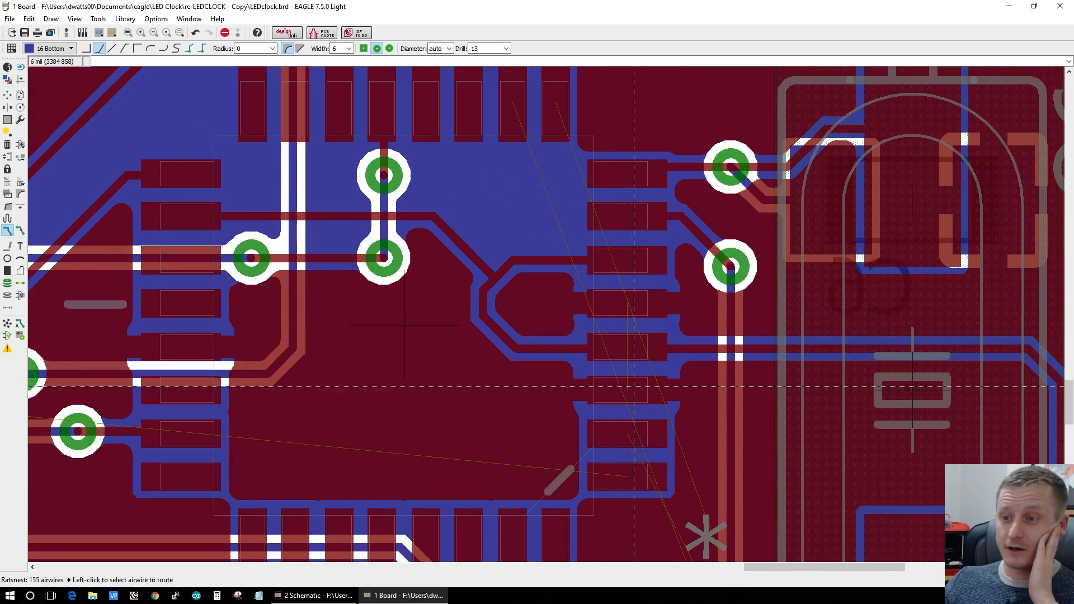
pyautogui.click(633, 388)
pyautogui.scroll(-3, 635, 387)
pyautogui.scroll(3, 641, 387)
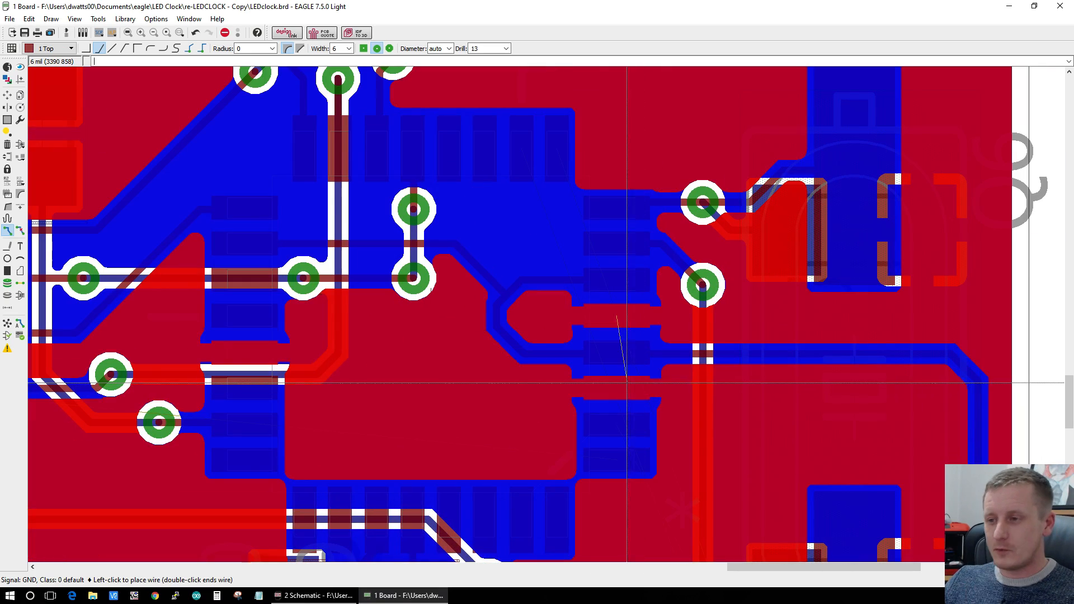
pyautogui.press('Escape')
pyautogui.scroll(3, 806, 417)
pyautogui.scroll(-4, 836, 418)
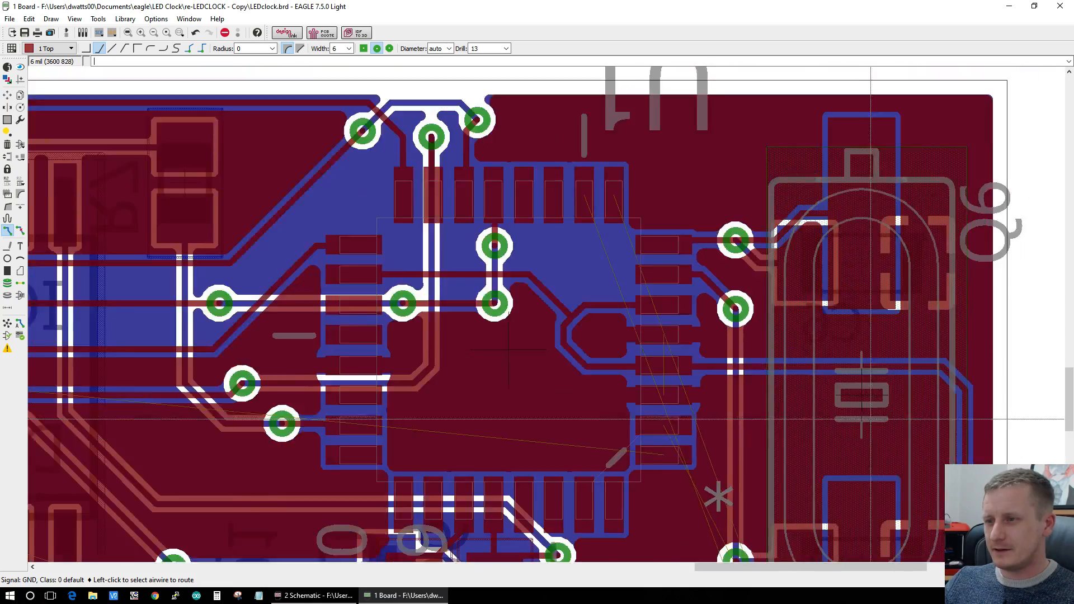
pyautogui.scroll(3, 870, 418)
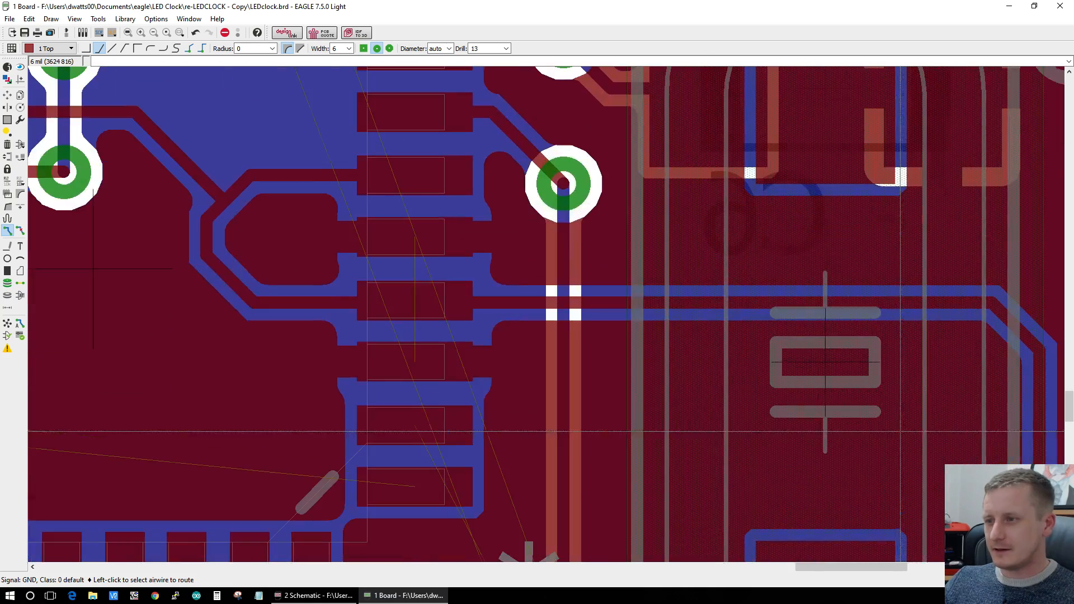
# Step: Examine the areas around U1, Q6 and IC1 down to the board's lower corner for a free via position
pyautogui.click(9, 284)
pyautogui.scroll(-4, 580, 400)
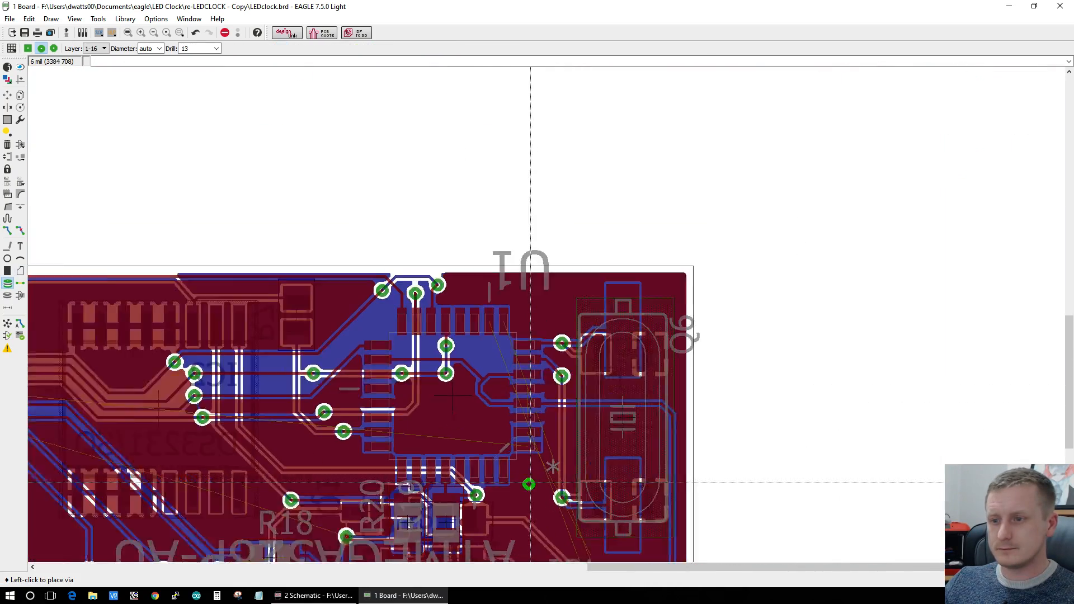
pyautogui.scroll(3, 529, 485)
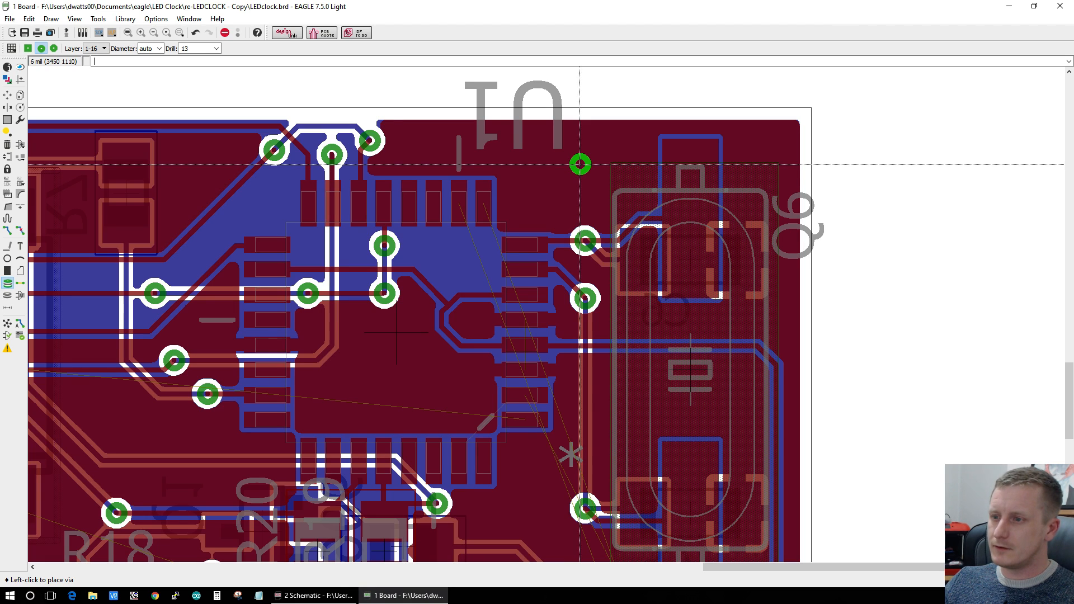
pyautogui.scroll(-3, 580, 164)
pyautogui.scroll(1, 581, 165)
pyautogui.scroll(-2, 581, 165)
pyautogui.scroll(2, 581, 165)
pyautogui.scroll(-3, 616, 516)
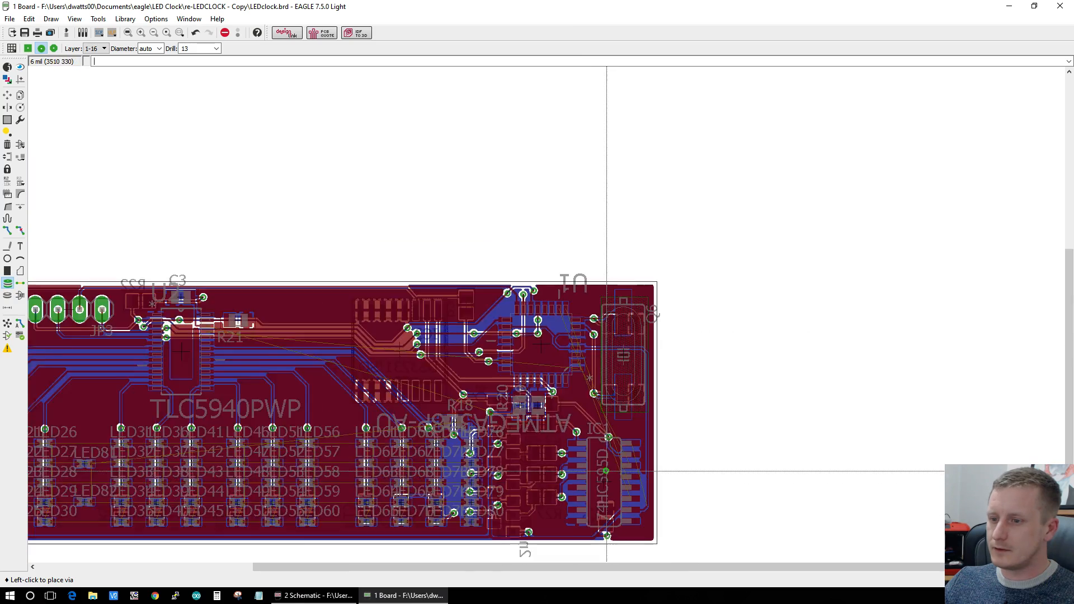
pyautogui.scroll(4, 597, 517)
pyautogui.scroll(2, 598, 522)
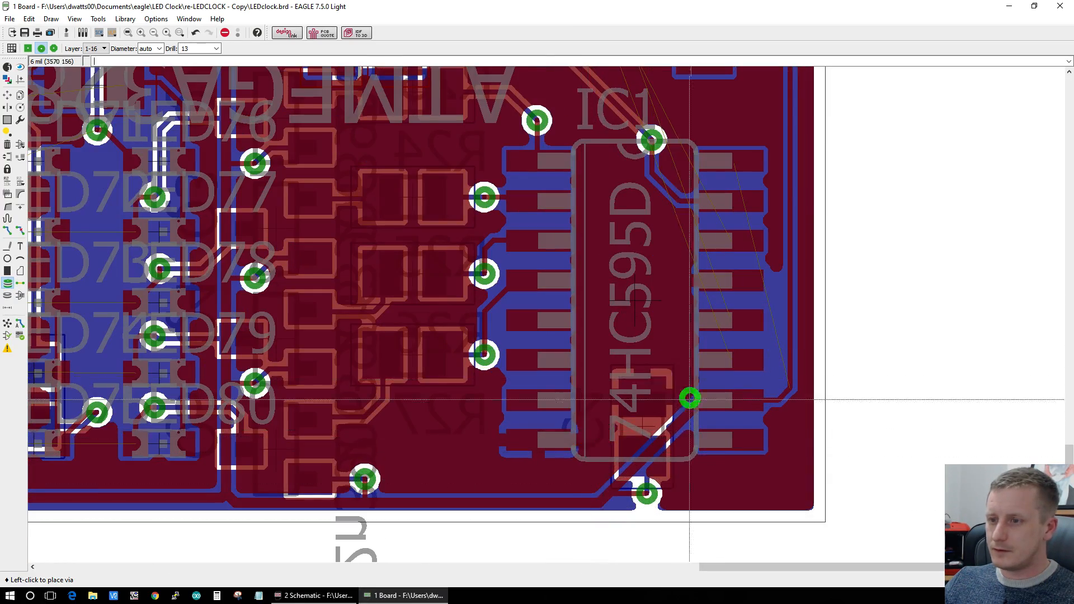
pyautogui.scroll(1, 727, 425)
pyautogui.scroll(-2, 732, 430)
pyautogui.scroll(2, 760, 239)
pyautogui.scroll(-2, 738, 177)
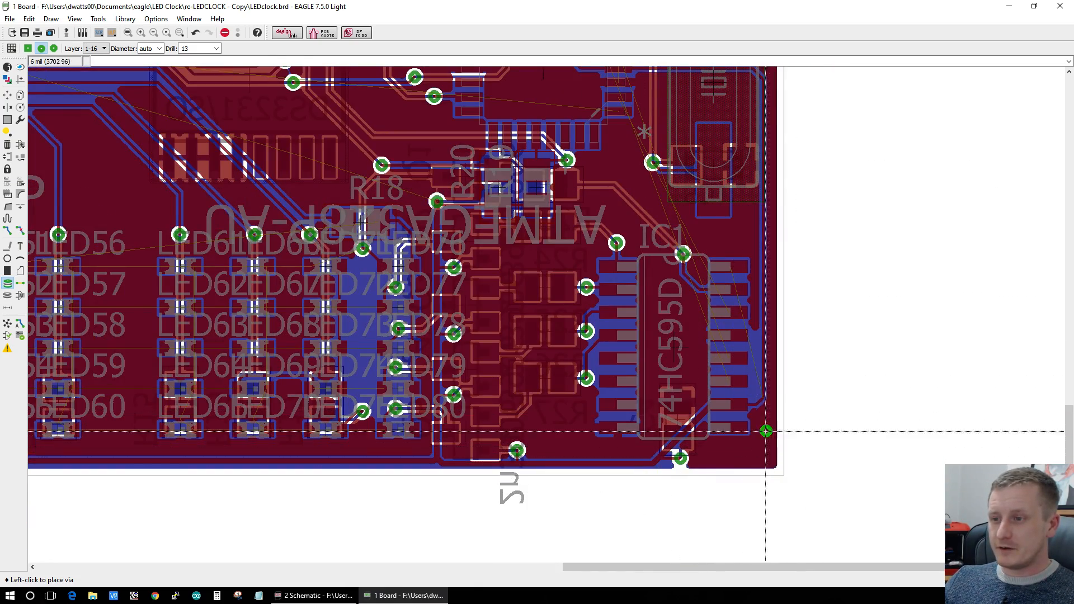
# Step: Check the space between U1 and Q6 and along the +5V trace at the board edge for room for a via
pyautogui.scroll(-3, 765, 317)
pyautogui.scroll(4, 762, 258)
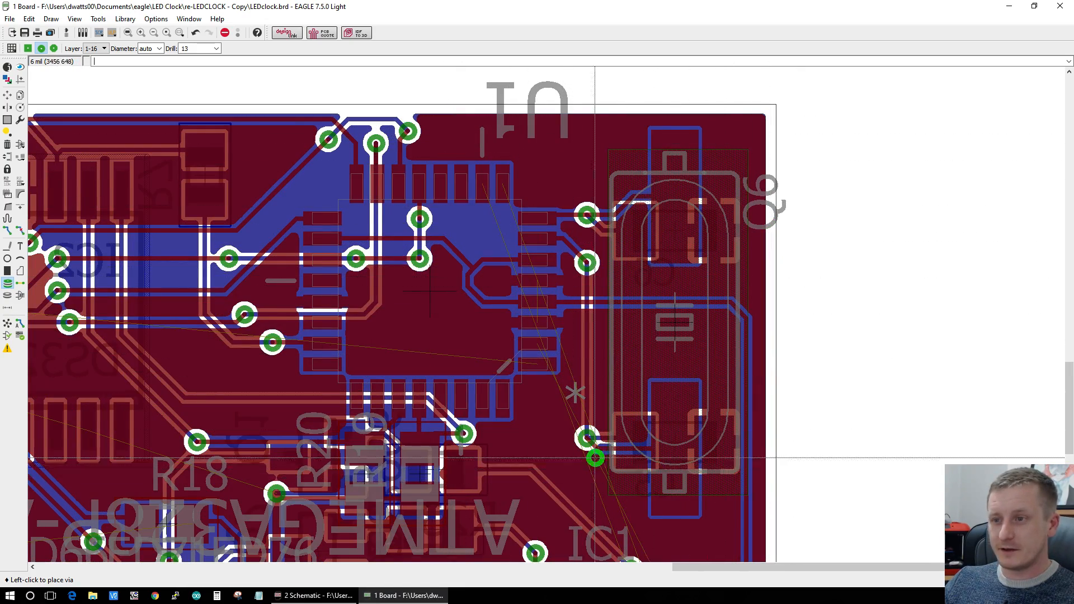
pyautogui.scroll(2, 546, 473)
pyautogui.scroll(-2, 561, 463)
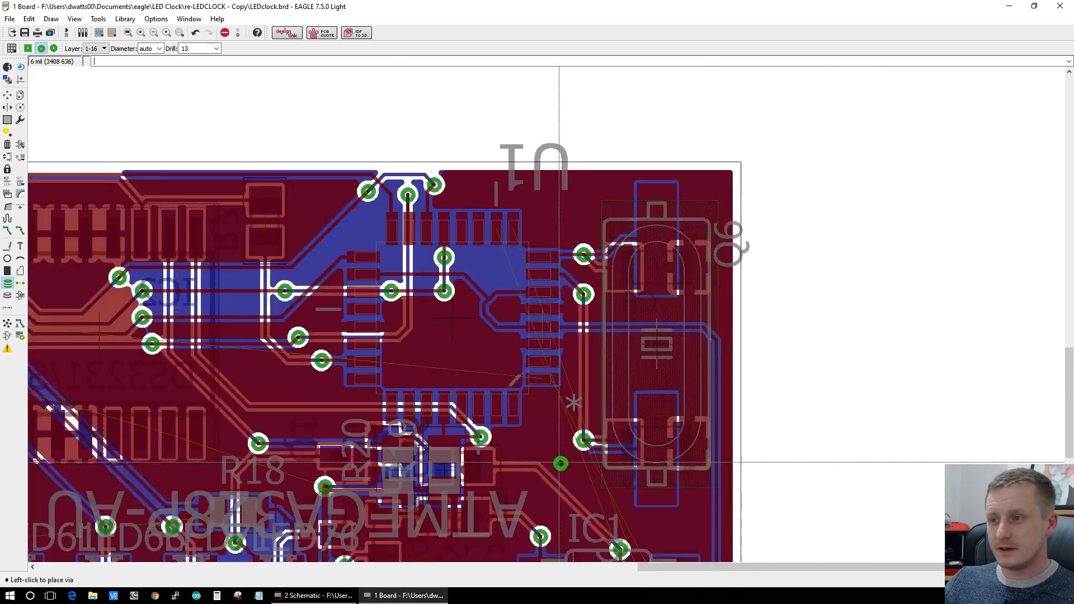
pyautogui.scroll(1, 604, 513)
pyautogui.scroll(2, 607, 268)
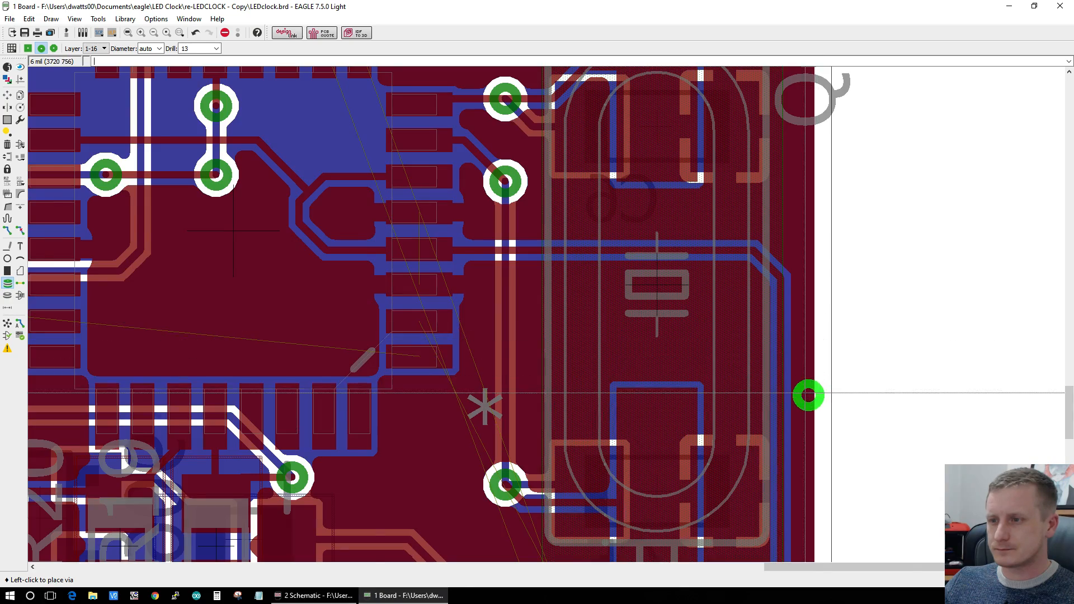
pyautogui.scroll(-2, 806, 400)
pyautogui.scroll(2, 781, 521)
pyautogui.scroll(-2, 808, 520)
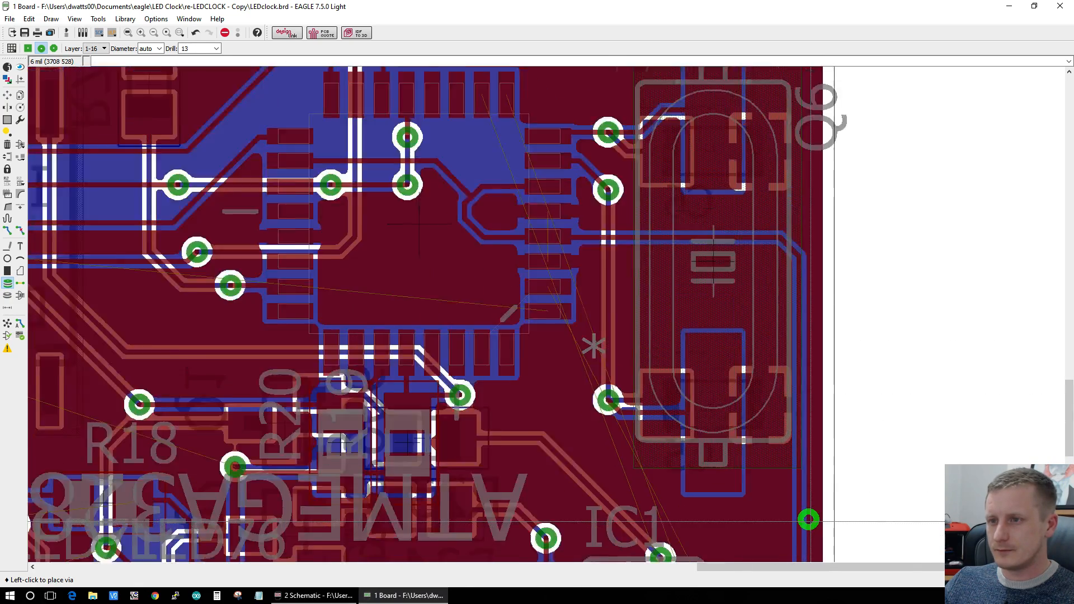
pyautogui.scroll(1, 808, 530)
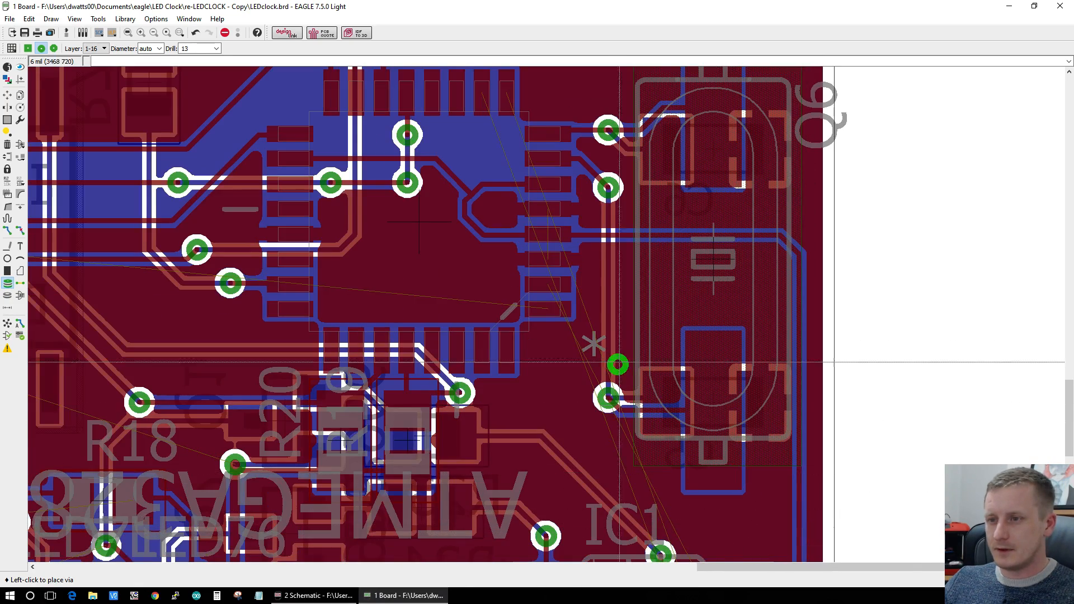
# Step: Undo the N$26 reroute and the +5V segment crossing Q6 to U1, and recalculate the ratsnest
pyautogui.click(20, 231)
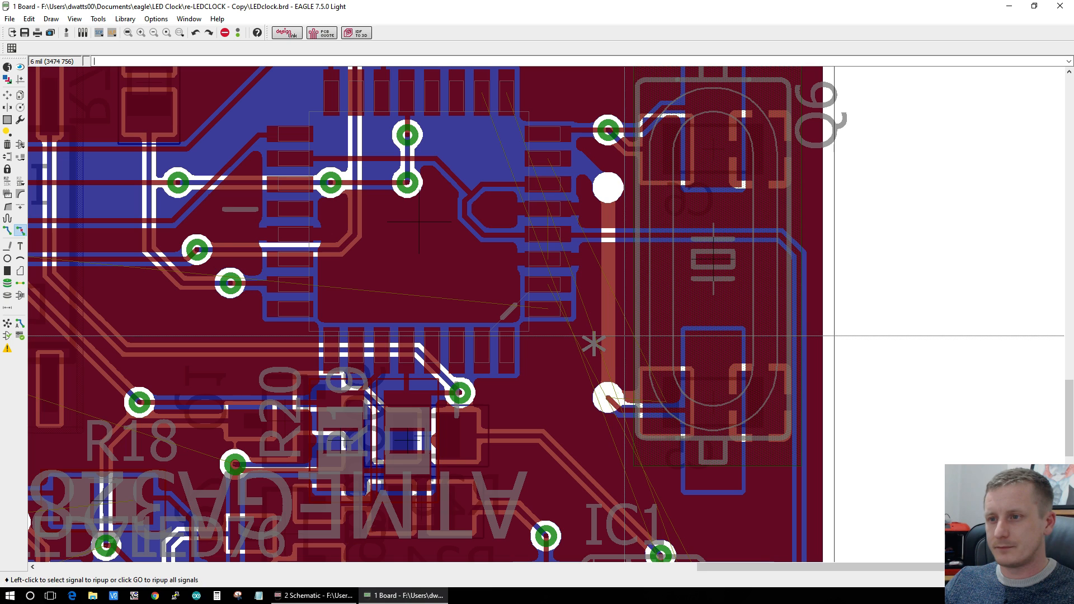
pyautogui.hotkey('ctrl', 'z')
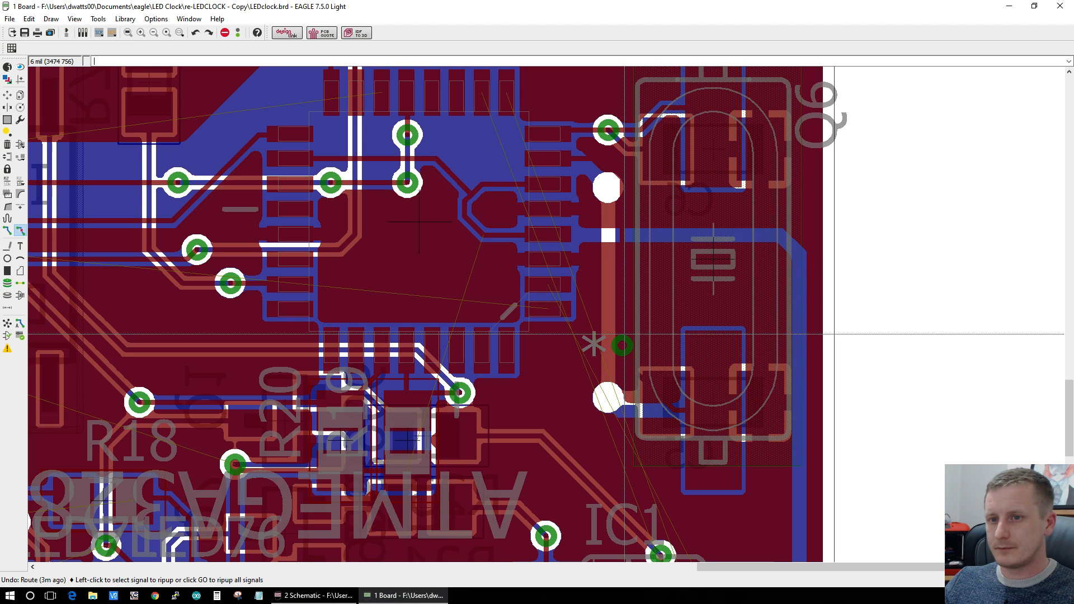
pyautogui.hotkey('ctrl', 'z')
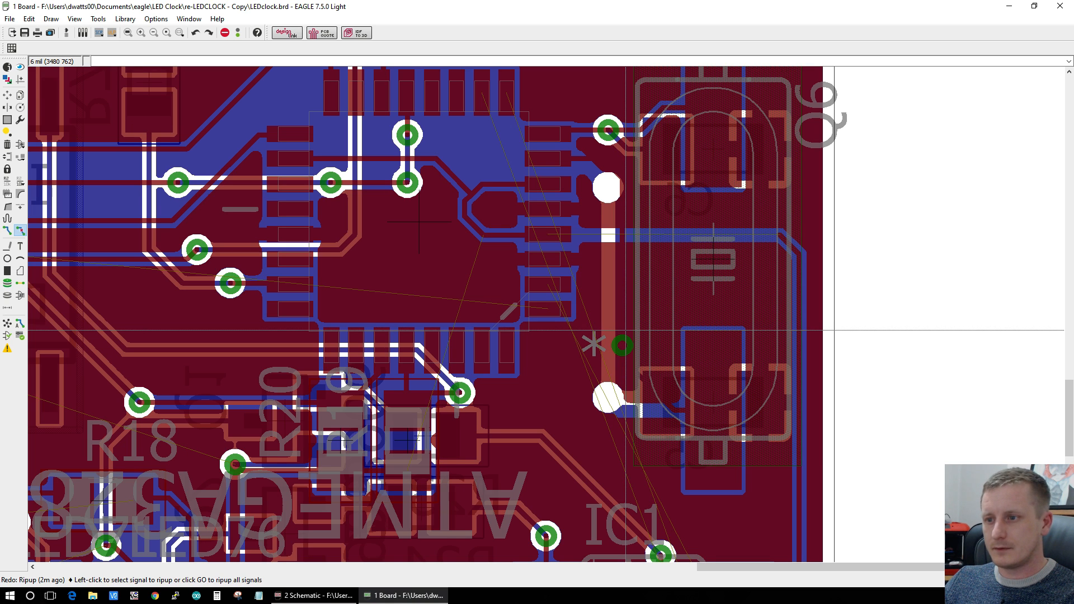
pyautogui.click(8, 325)
# Step: Examine the open +5V trace end beside Q6 and the remaining airwires between U1 and IC1
pyautogui.scroll(1, 688, 228)
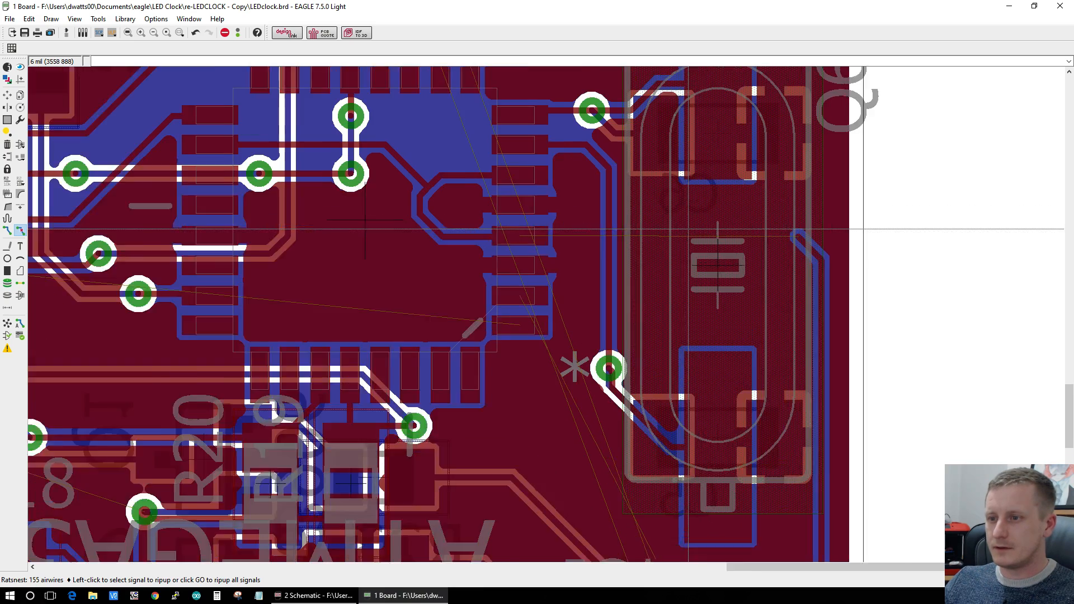
pyautogui.scroll(1, 688, 228)
pyautogui.scroll(-2, 673, 295)
pyautogui.scroll(1, 672, 295)
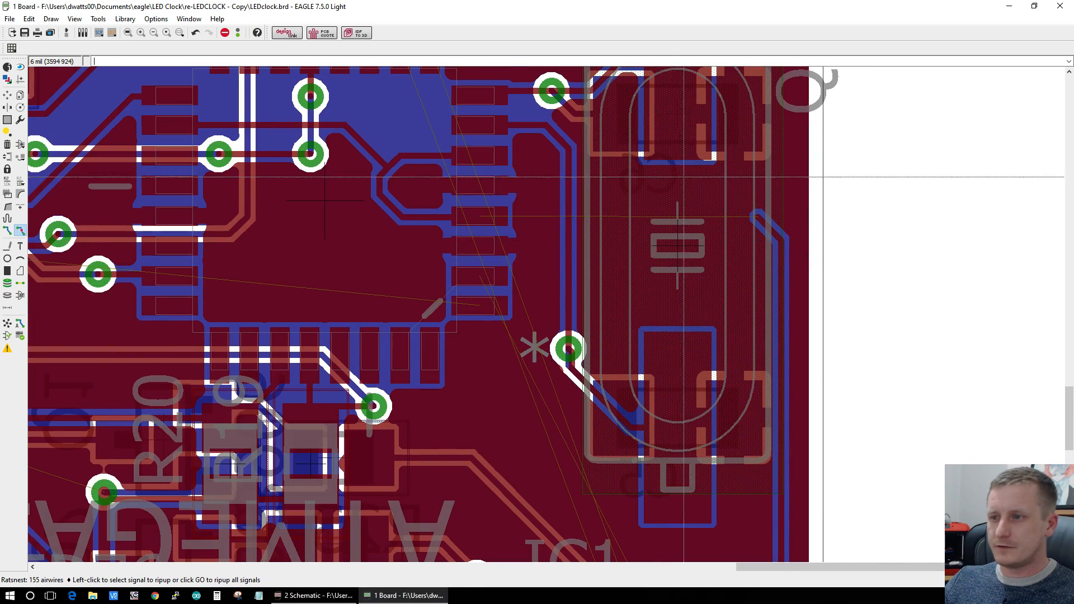
pyautogui.scroll(-2, 750, 220)
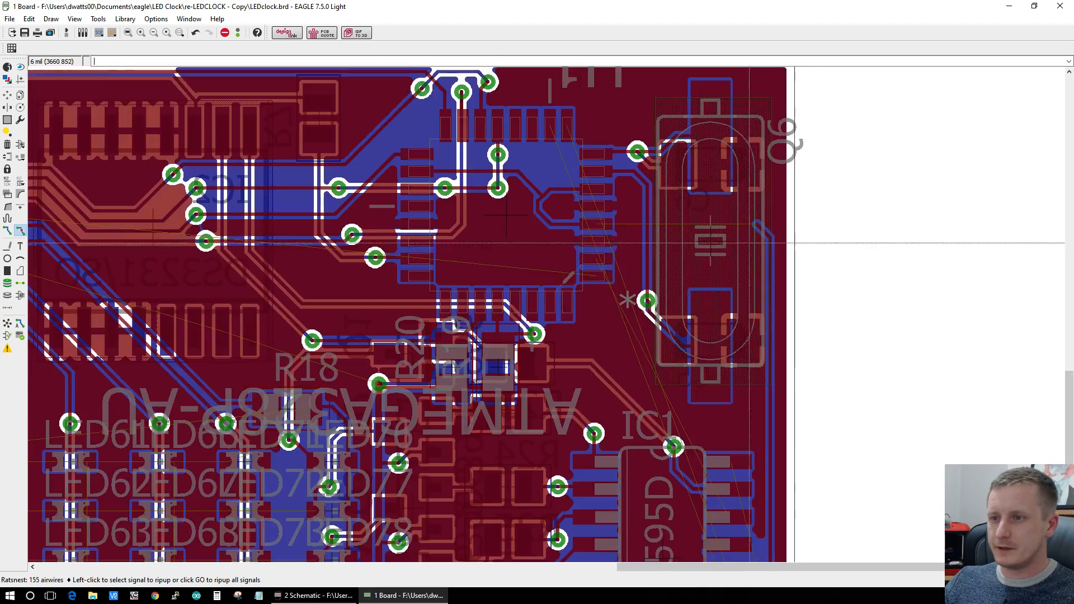
pyautogui.scroll(2, 616, 246)
pyautogui.scroll(-1, 714, 414)
pyautogui.scroll(-3, 713, 417)
pyautogui.scroll(4, 728, 513)
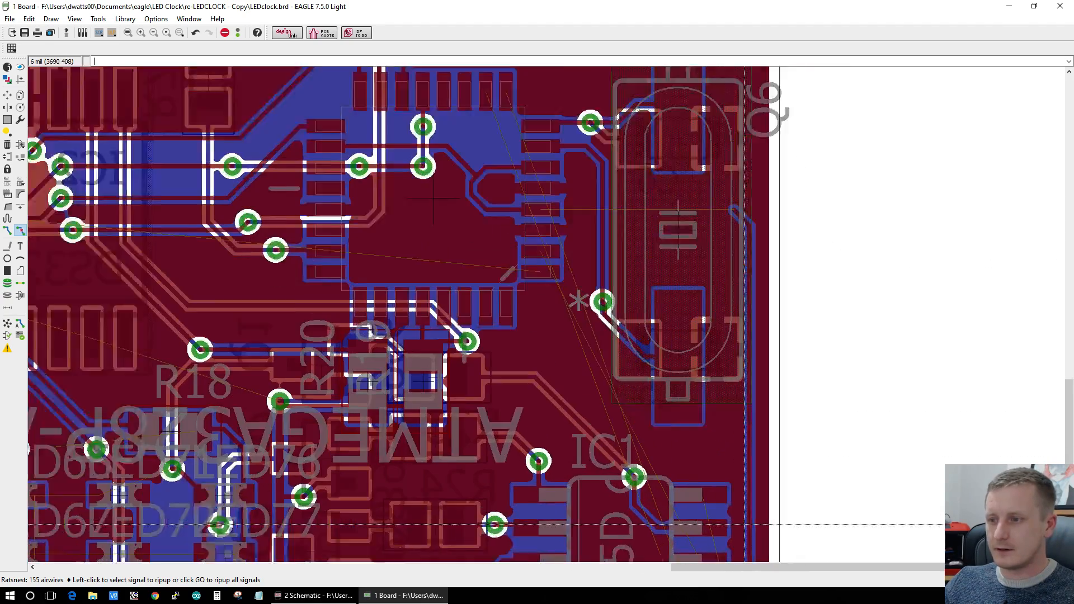
# Step: Rip up the open +5V trace end running along the board edge beside crystal Q6
pyautogui.click(21, 231)
pyautogui.click(726, 146)
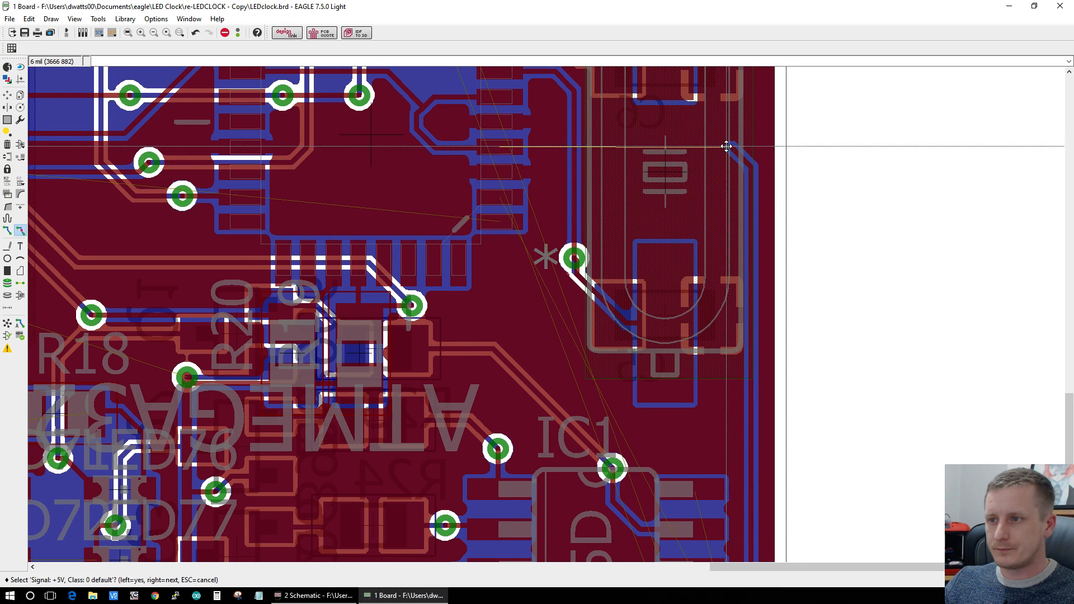
pyautogui.click(743, 155)
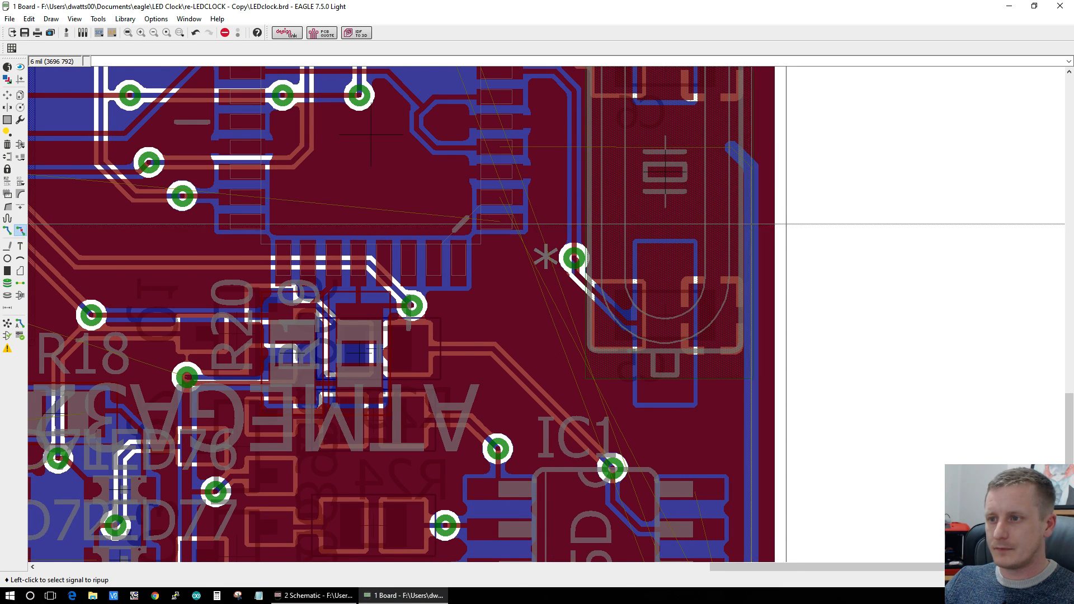
# Step: Route +5V from IC1's trace at the board edge along the bottom layer under Q6 to U1, with vias at both ends, and recalculate the ratsnest
pyautogui.scroll(-3, 786, 225)
pyautogui.scroll(3, 786, 526)
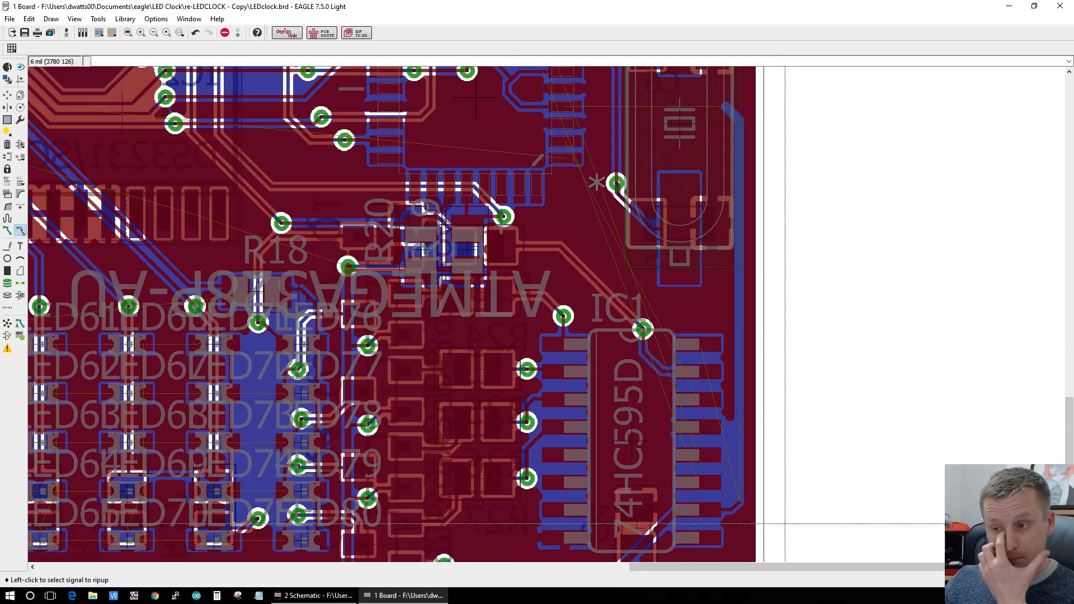
pyautogui.click(9, 234)
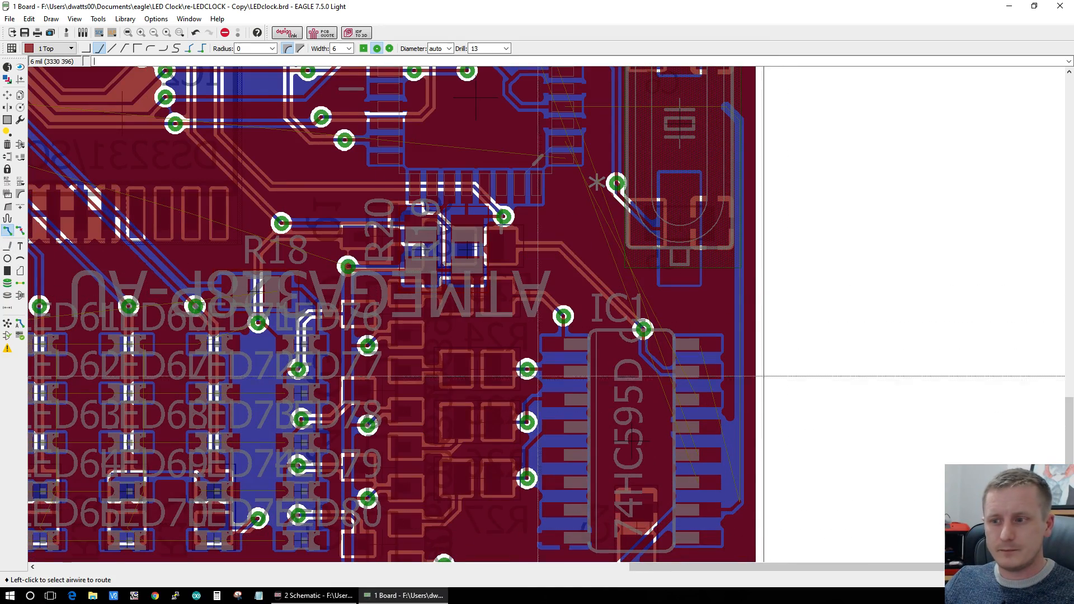
pyautogui.click(738, 496)
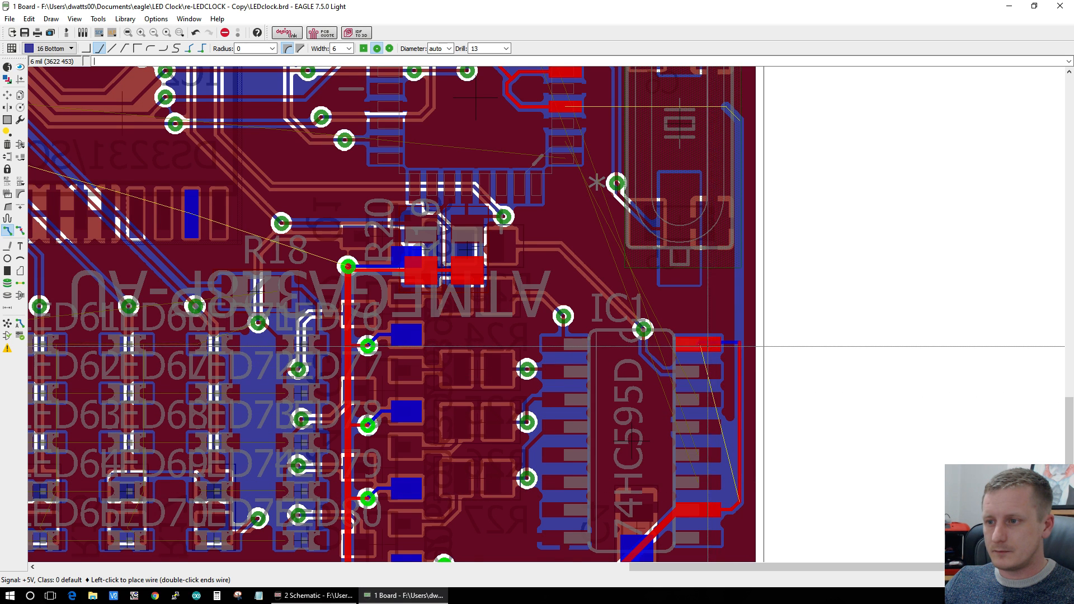
pyautogui.scroll(-3, 742, 274)
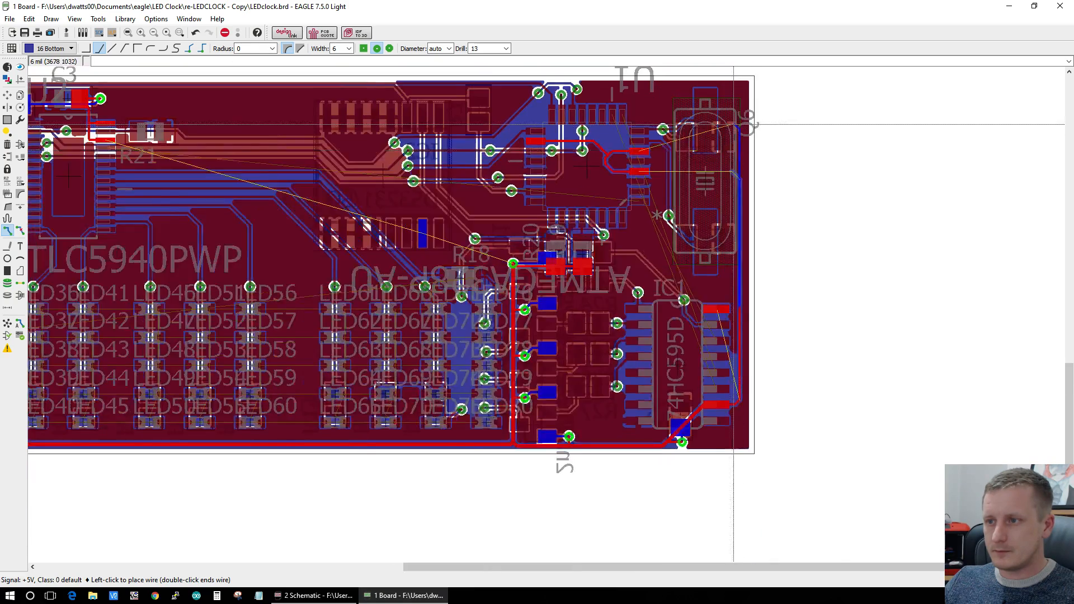
pyautogui.scroll(4, 738, 211)
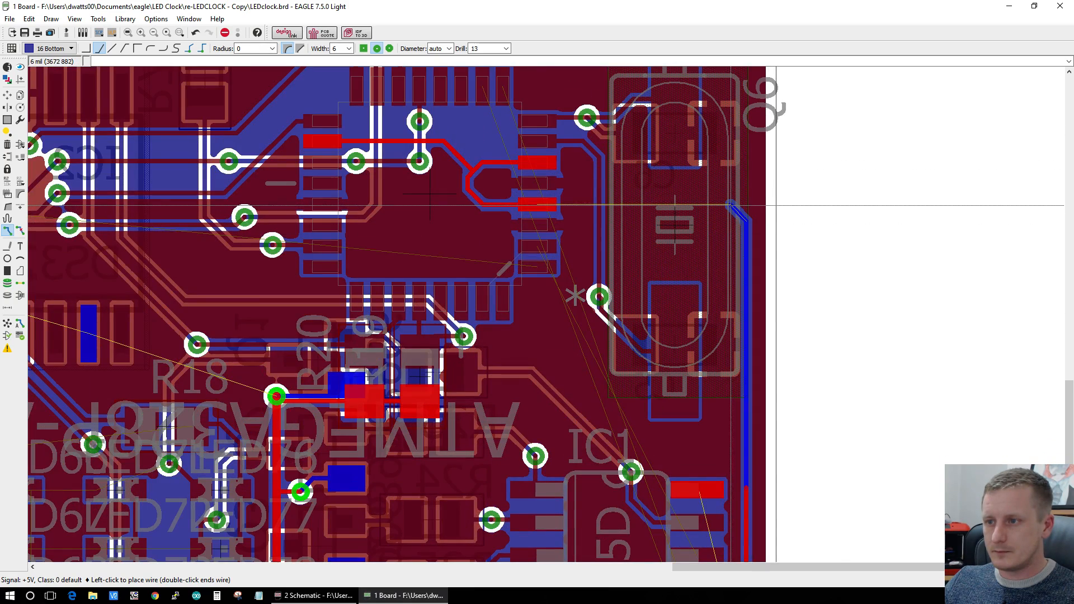
pyautogui.click(578, 206)
pyautogui.scroll(-3, 578, 205)
pyautogui.scroll(2, 697, 479)
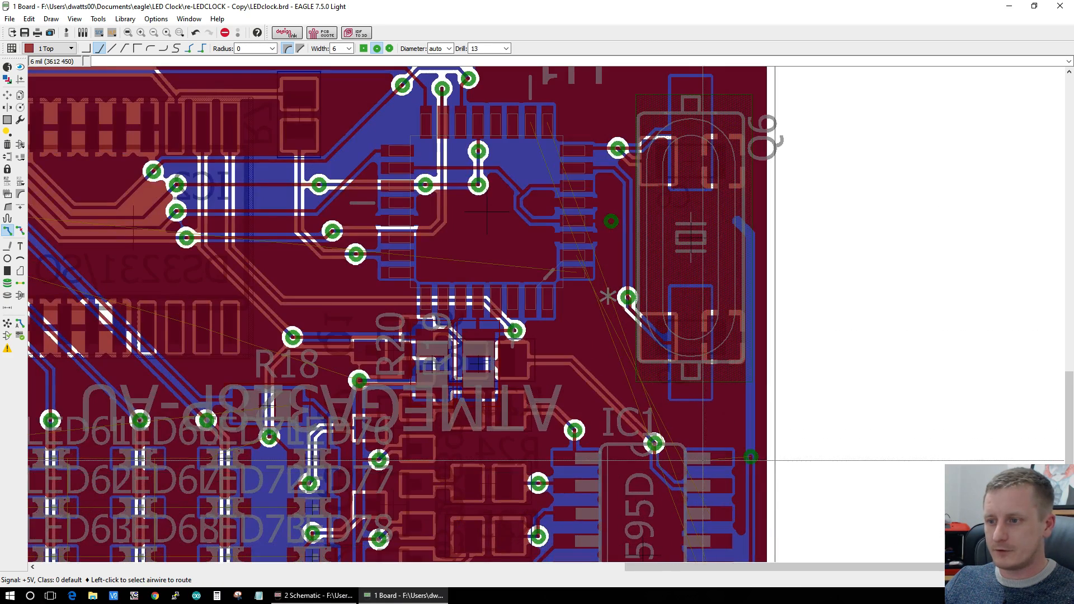
pyautogui.click(737, 463)
pyautogui.press('Escape')
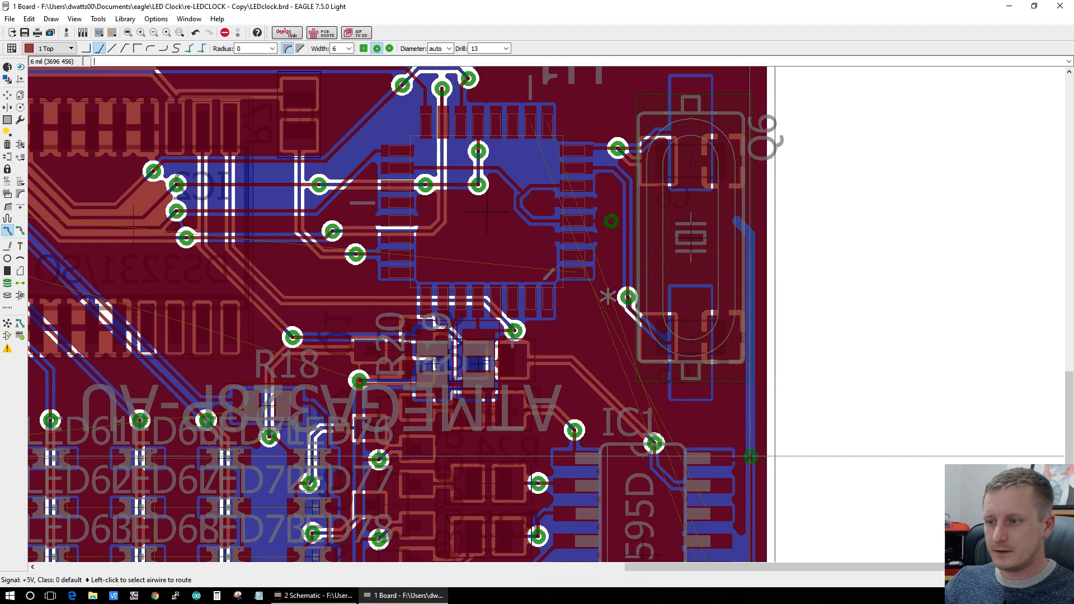
pyautogui.click(7, 323)
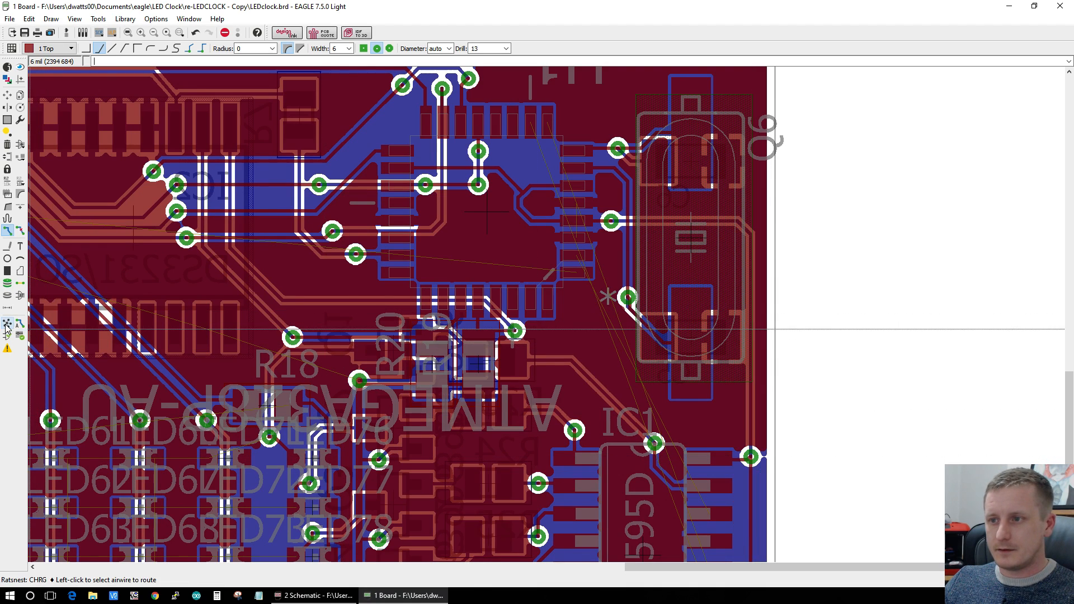
# Step: Undo the +5V connection between U1's pin and the board edge, including the via beside U1
pyautogui.scroll(3, 556, 170)
pyautogui.scroll(4, 615, 233)
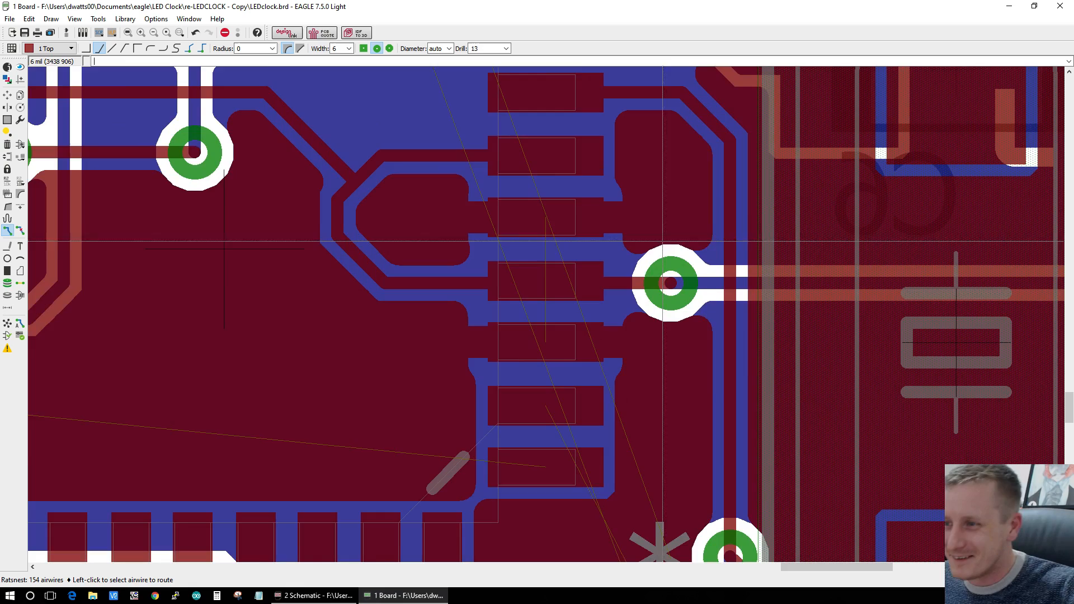
pyautogui.scroll(-4, 671, 207)
pyautogui.scroll(3, 733, 178)
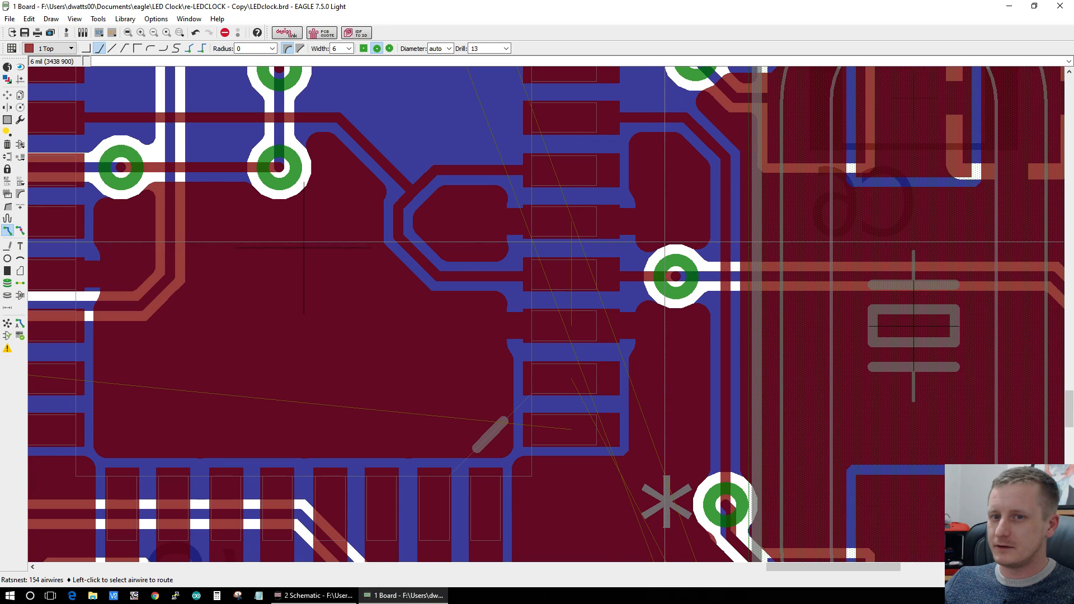
pyautogui.scroll(-1, 587, 199)
pyautogui.scroll(1, 351, 240)
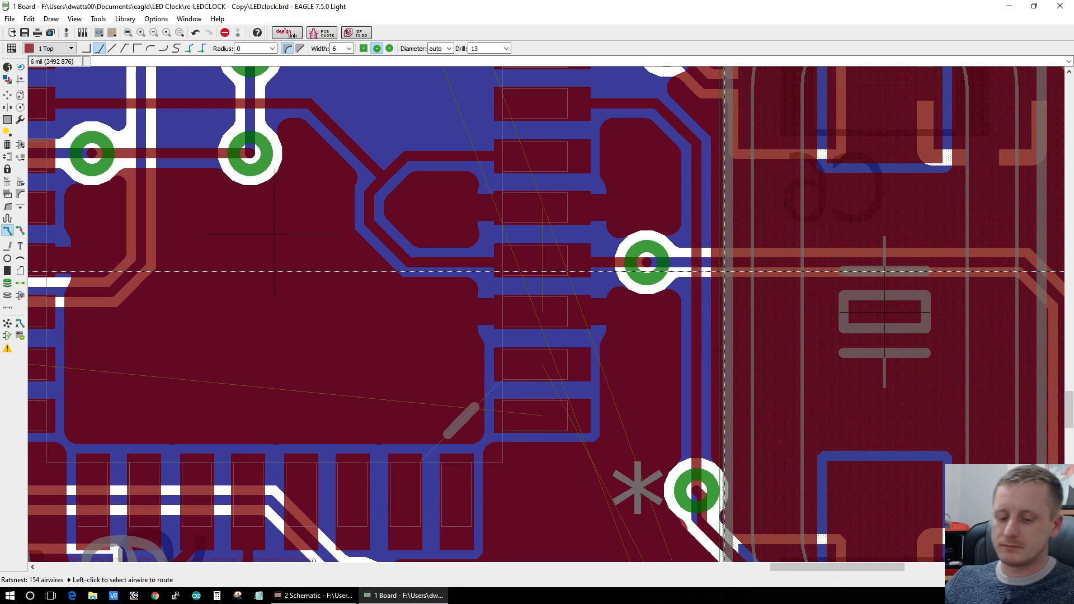
pyautogui.click(20, 231)
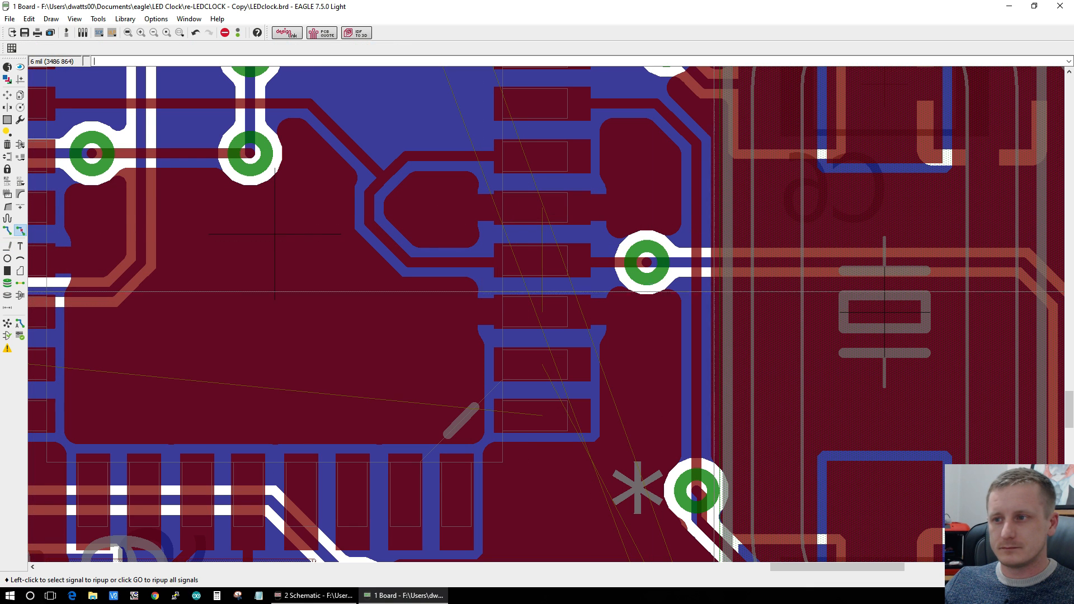
pyautogui.click(646, 262)
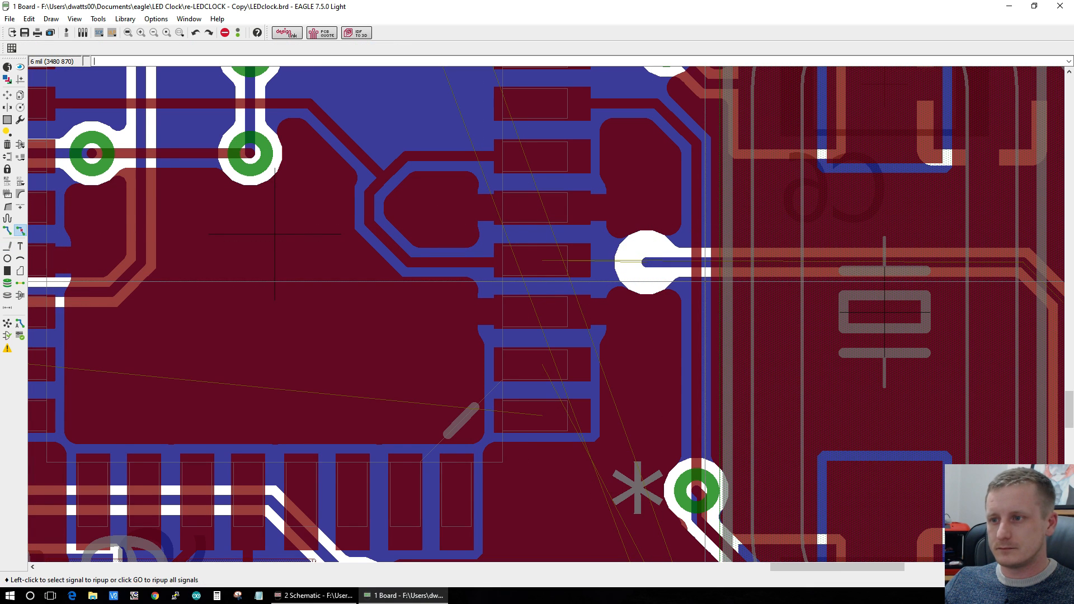
pyautogui.click(705, 282)
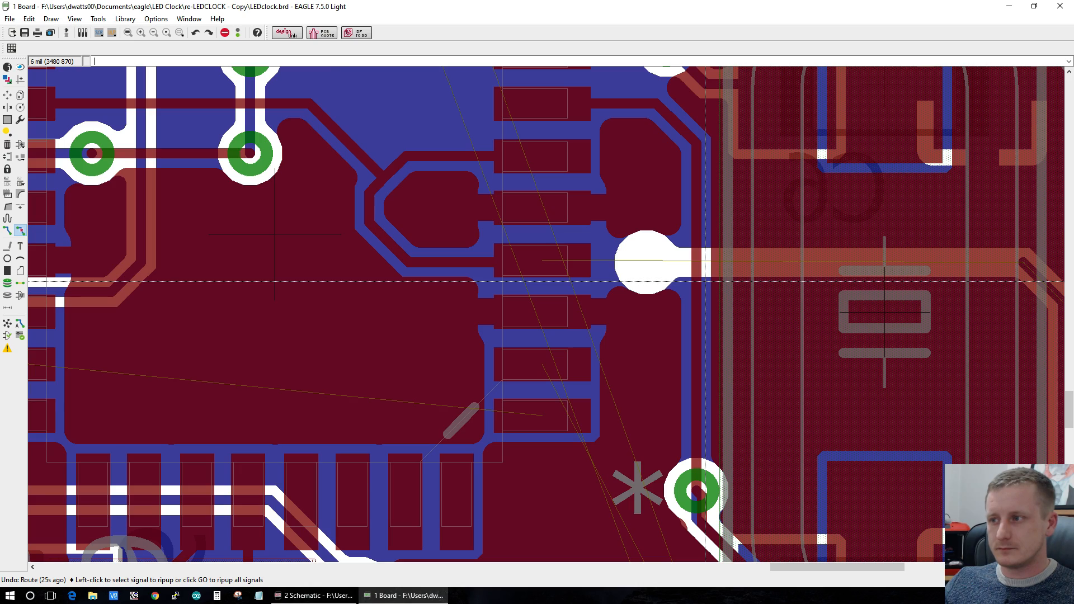
# Step: Rip up the leftover +5V trace along the board edge between Q6 and IC1, including its via
pyautogui.scroll(-4, 705, 281)
pyautogui.scroll(3, 935, 330)
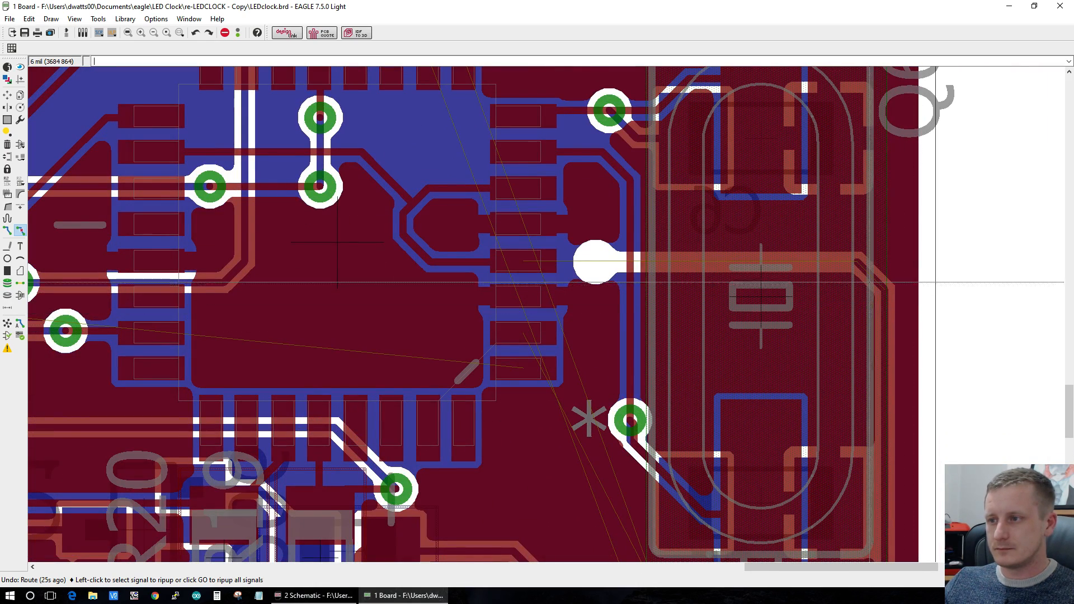
pyautogui.scroll(-2, 836, 414)
pyautogui.scroll(-3, 846, 450)
pyautogui.scroll(2, 885, 512)
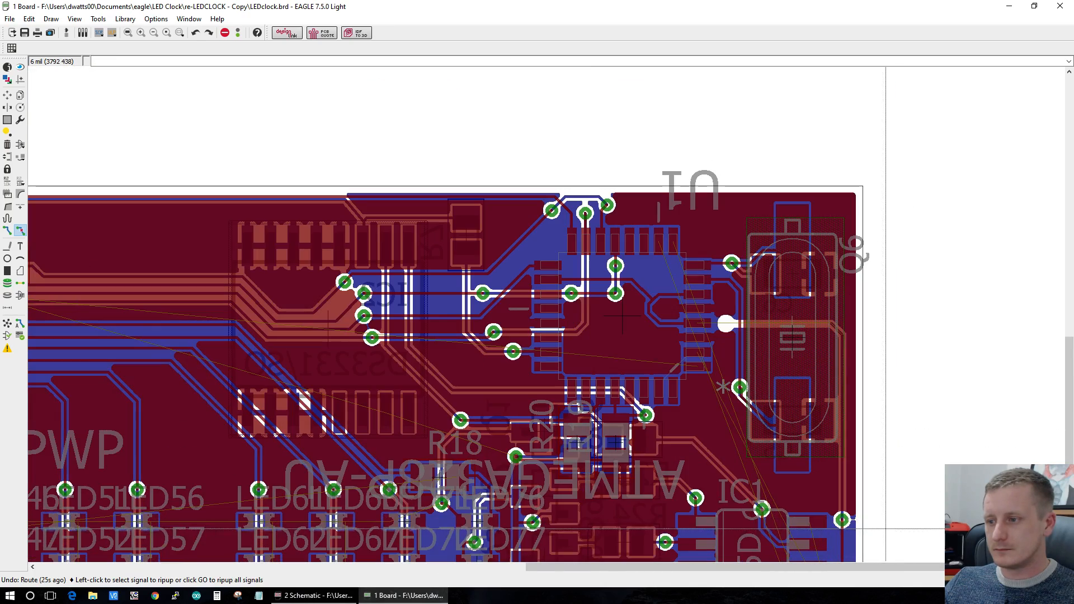
pyautogui.scroll(2, 730, 309)
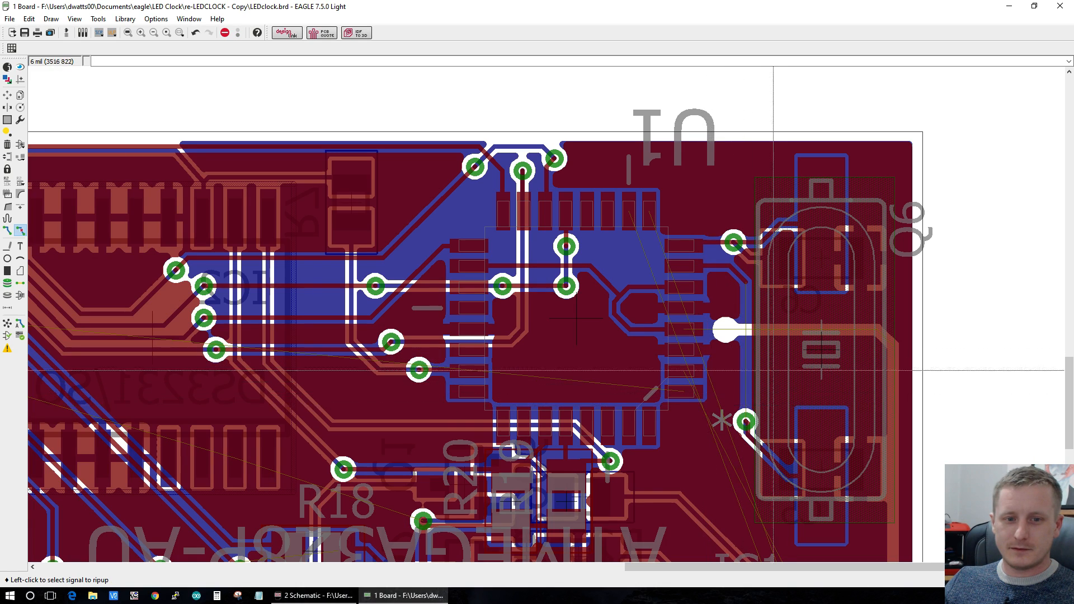
# Step: Rip up the N$26 trace between U1's pin and the via beside Q6
pyautogui.scroll(2, 576, 318)
pyautogui.scroll(-2, 354, 267)
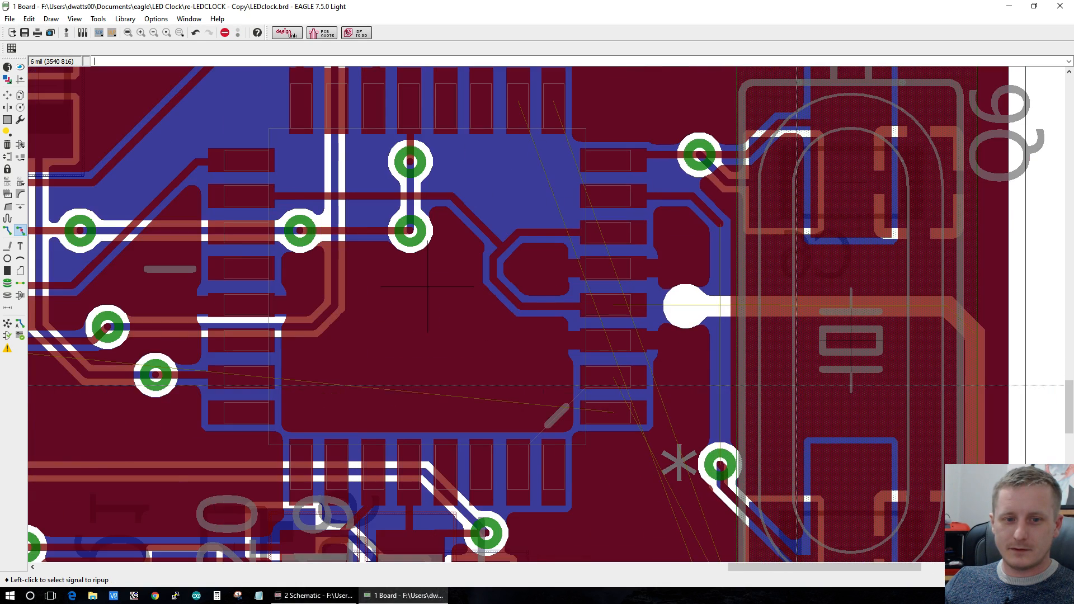
pyautogui.scroll(1, 425, 277)
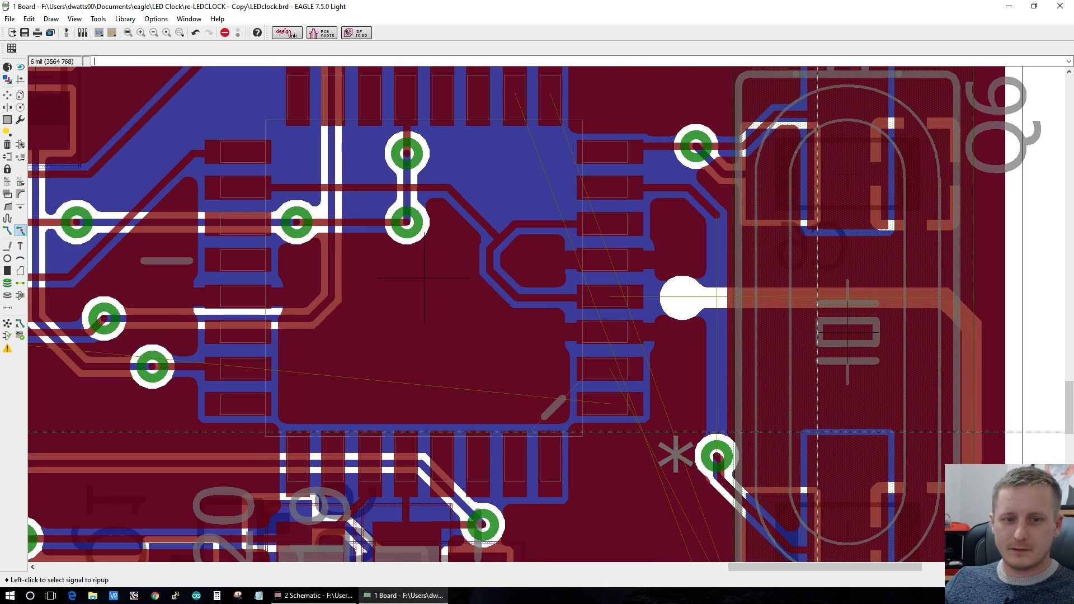
pyautogui.scroll(-1, 425, 278)
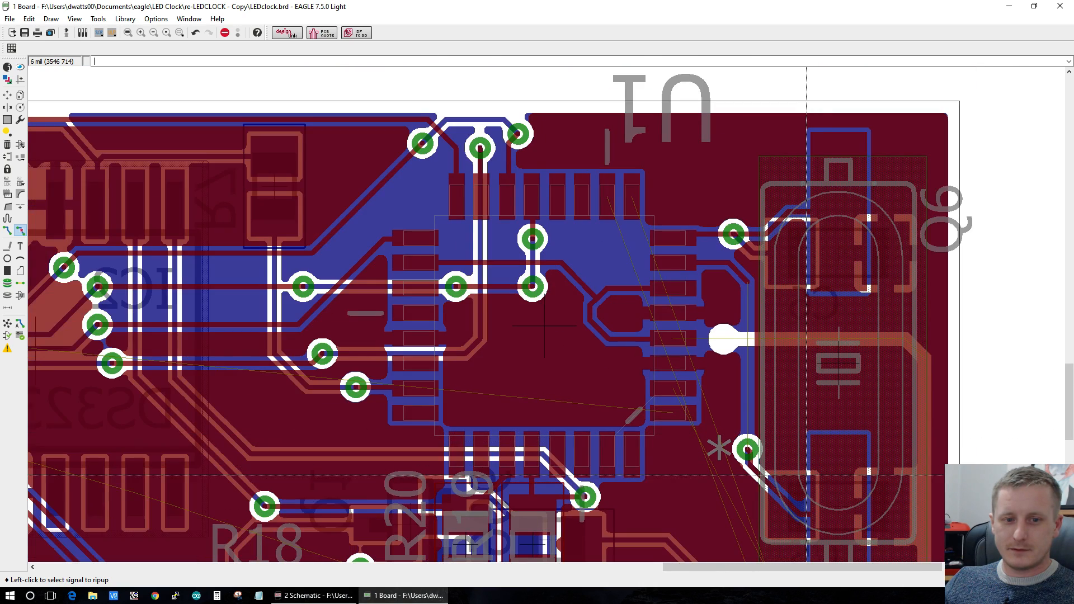
pyautogui.scroll(1, 855, 481)
pyautogui.scroll(-2, 867, 483)
pyautogui.scroll(2, 839, 476)
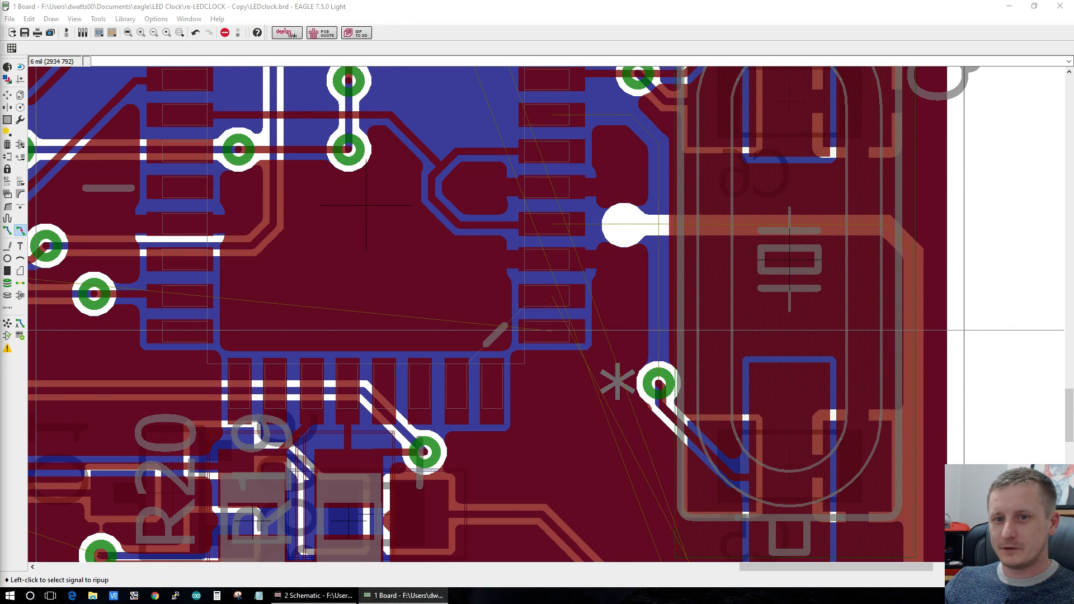
# Step: Route N$26 on the bottom layer from the via beside Q6 to a new via near U1, finish on the top layer at U1's pin, and recalculate the ratsnest
pyautogui.click(7, 230)
pyautogui.click(659, 384)
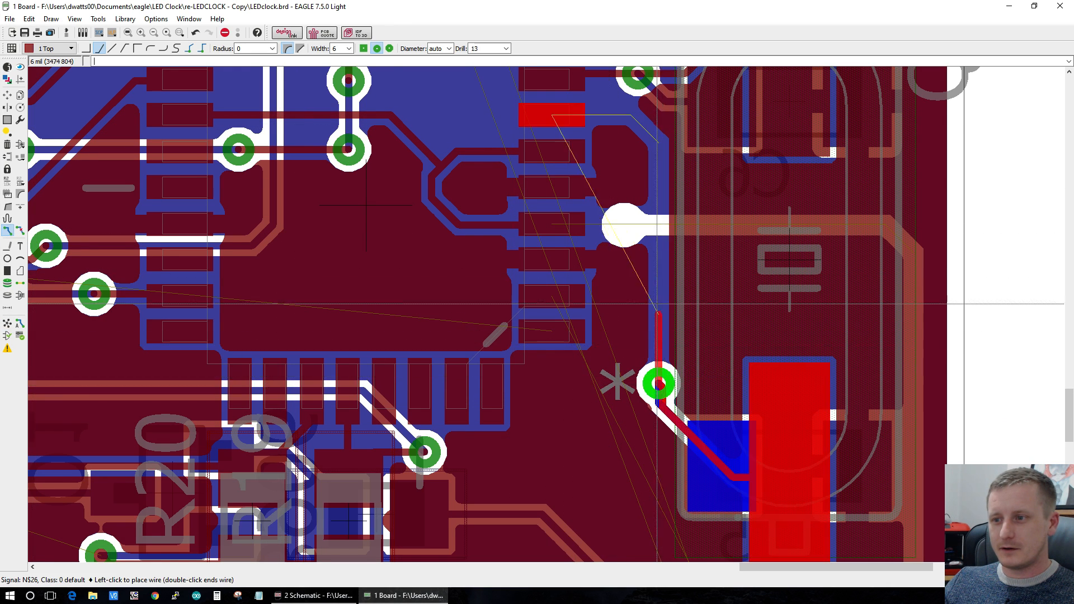
pyautogui.middleClick(654, 259)
pyautogui.scroll(-2, 674, 168)
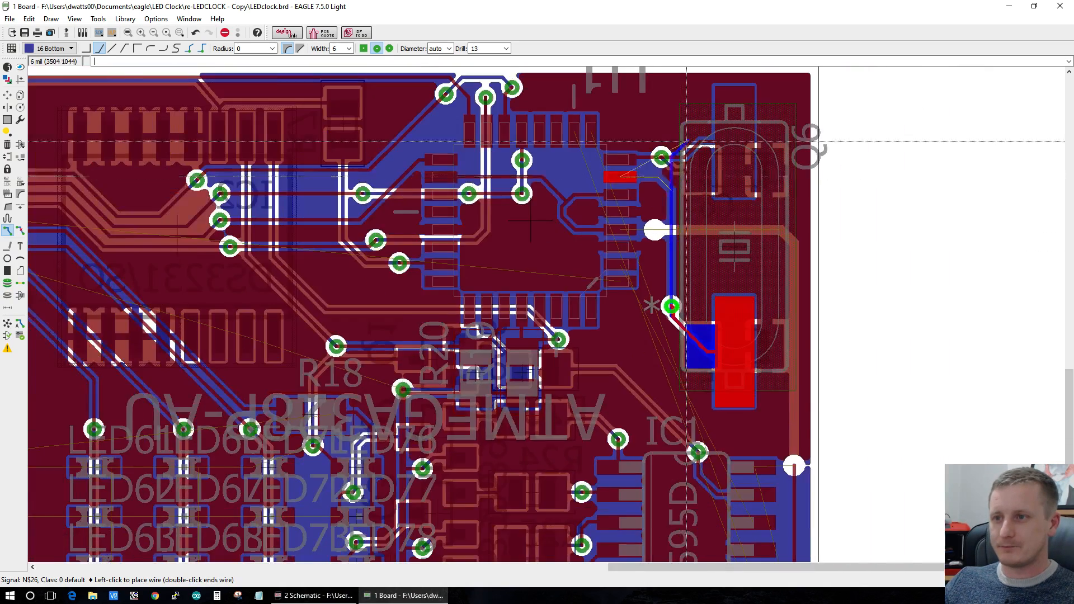
pyautogui.scroll(2, 675, 163)
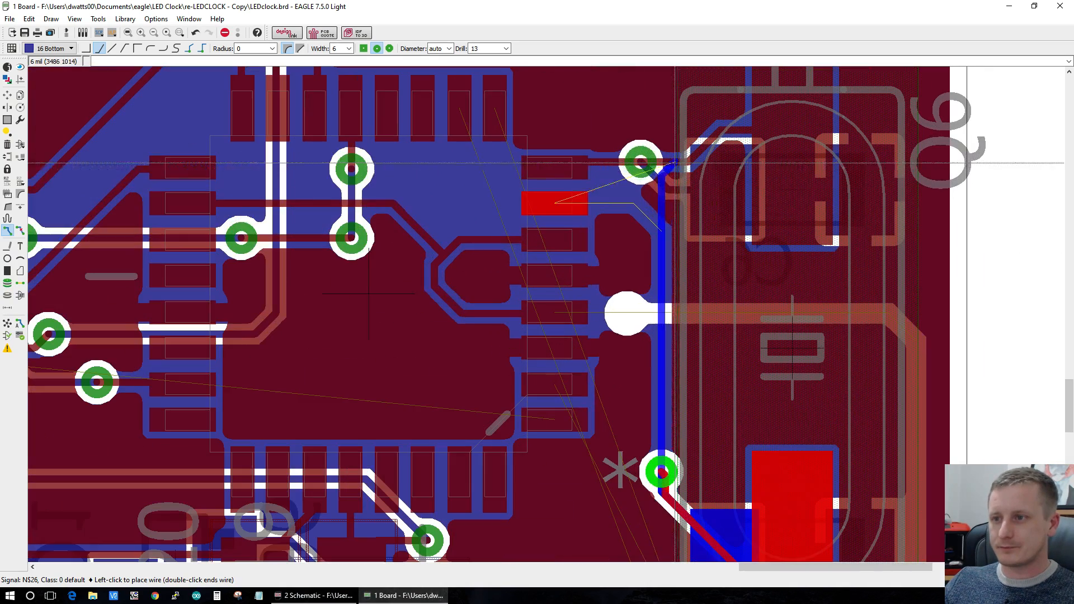
pyautogui.click(617, 200)
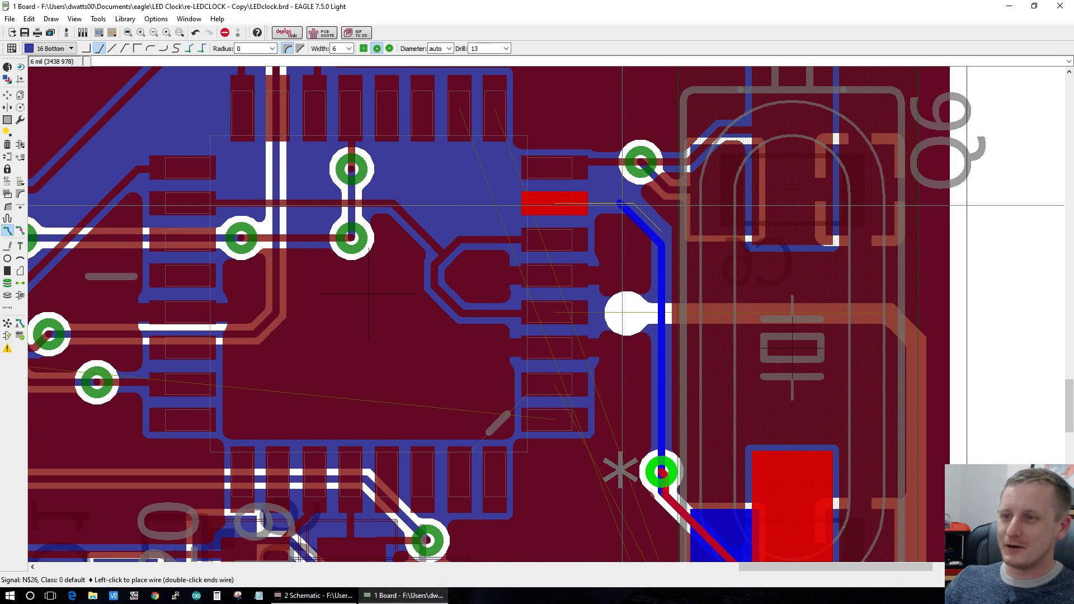
pyautogui.scroll(1, 585, 201)
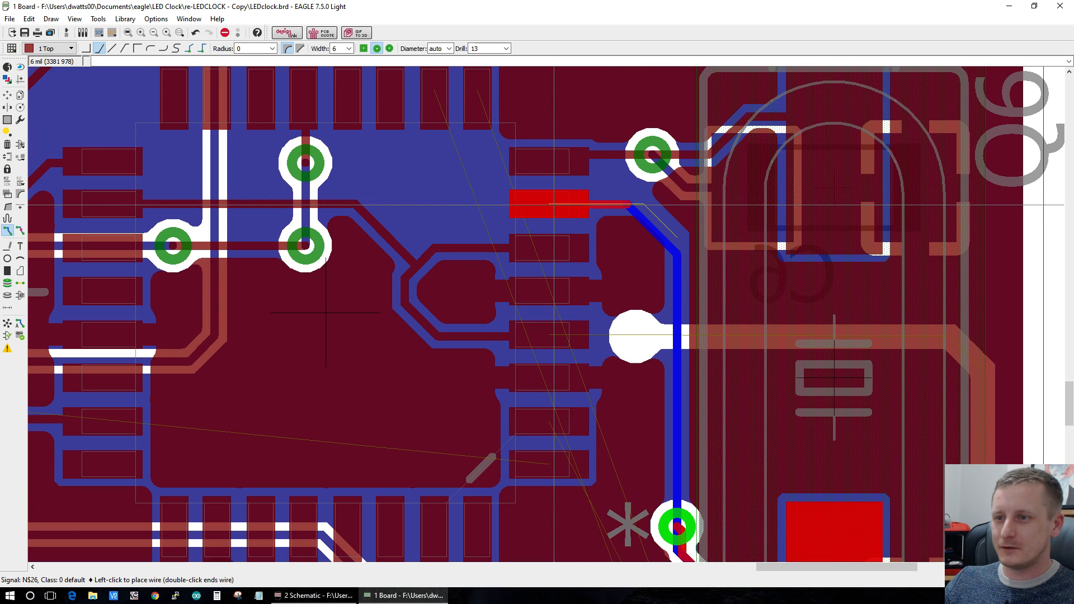
pyautogui.click(585, 201)
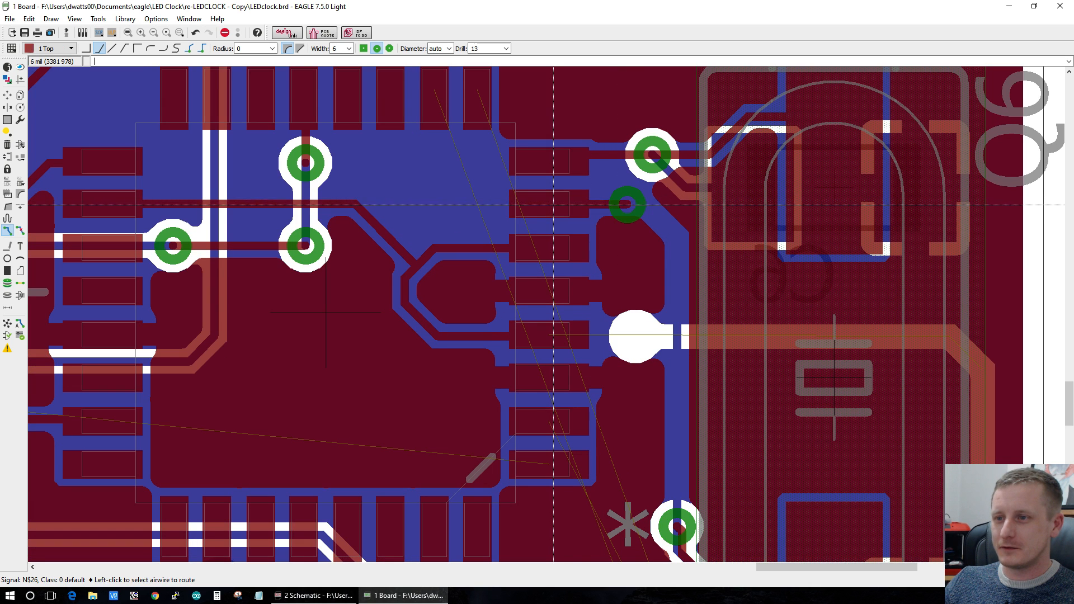
pyautogui.click(7, 326)
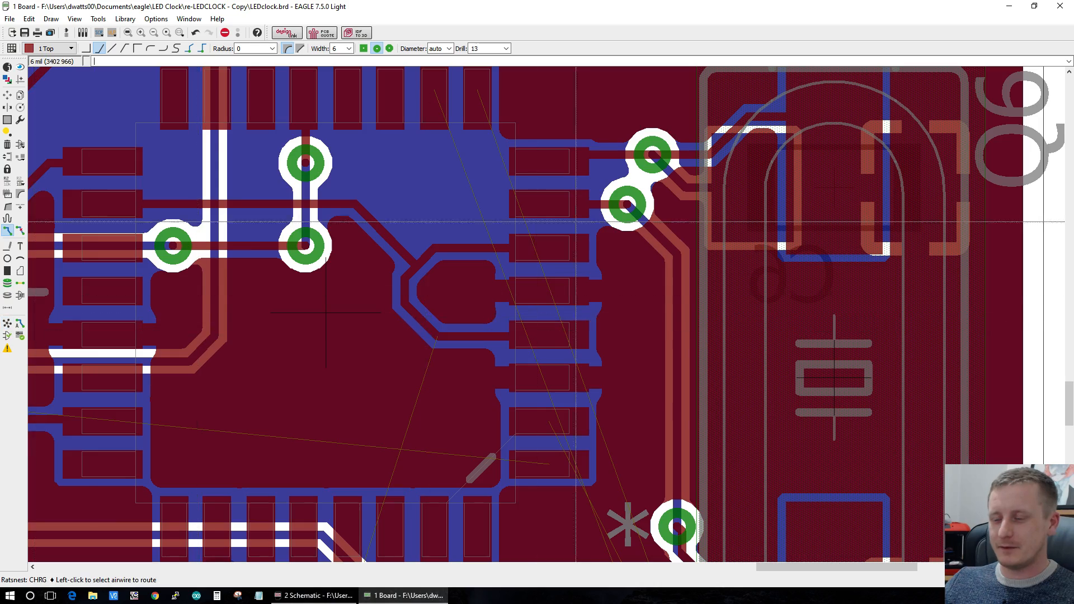
# Step: Route +5V on the top layer from the trace end beside IC1 up the board edge and across Q6 to U1's +5V pin, and recalculate the ratsnest
pyautogui.scroll(-2, 335, 307)
pyautogui.scroll(1, 412, 283)
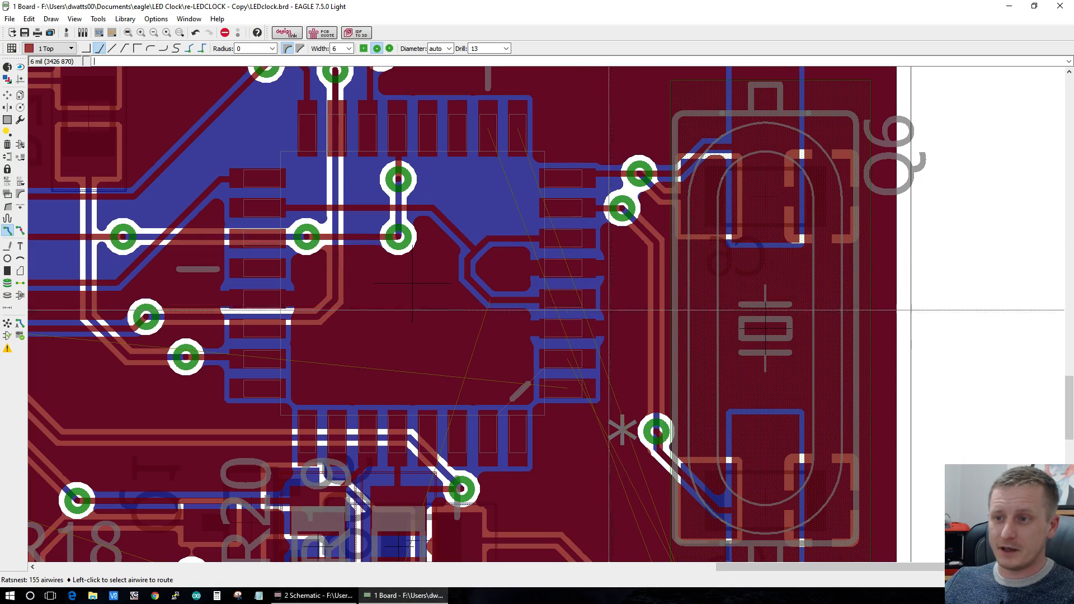
pyautogui.scroll(-3, 754, 336)
pyautogui.scroll(3, 346, 367)
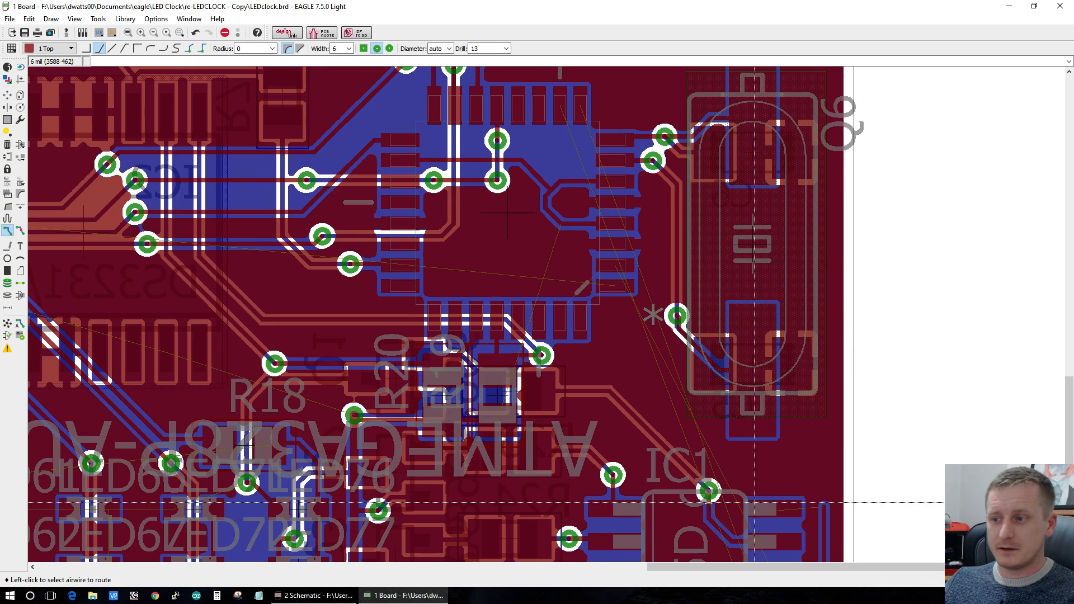
pyautogui.click(811, 502)
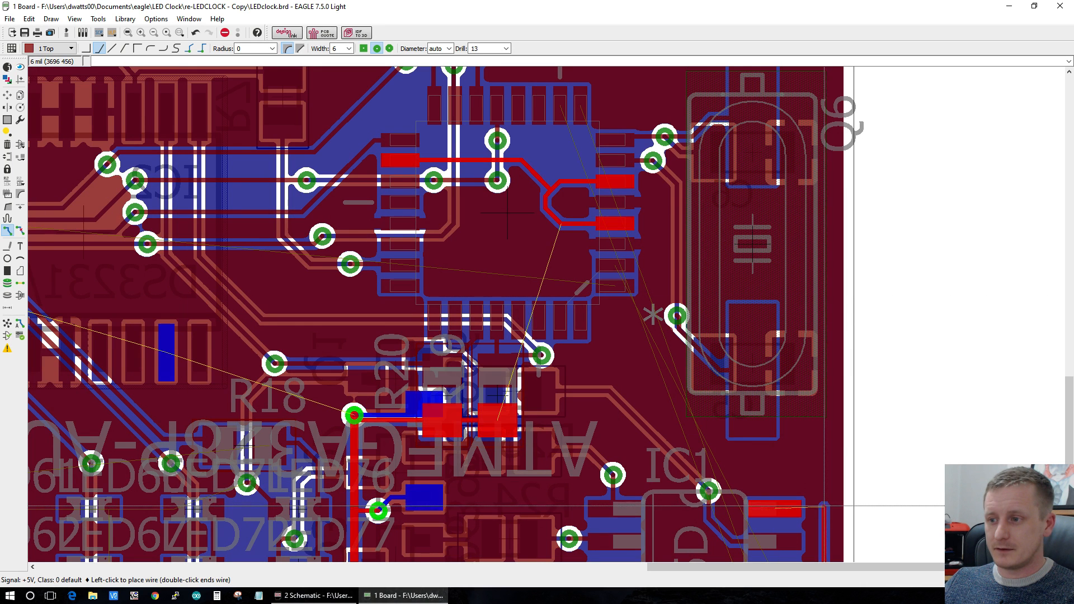
pyautogui.click(813, 206)
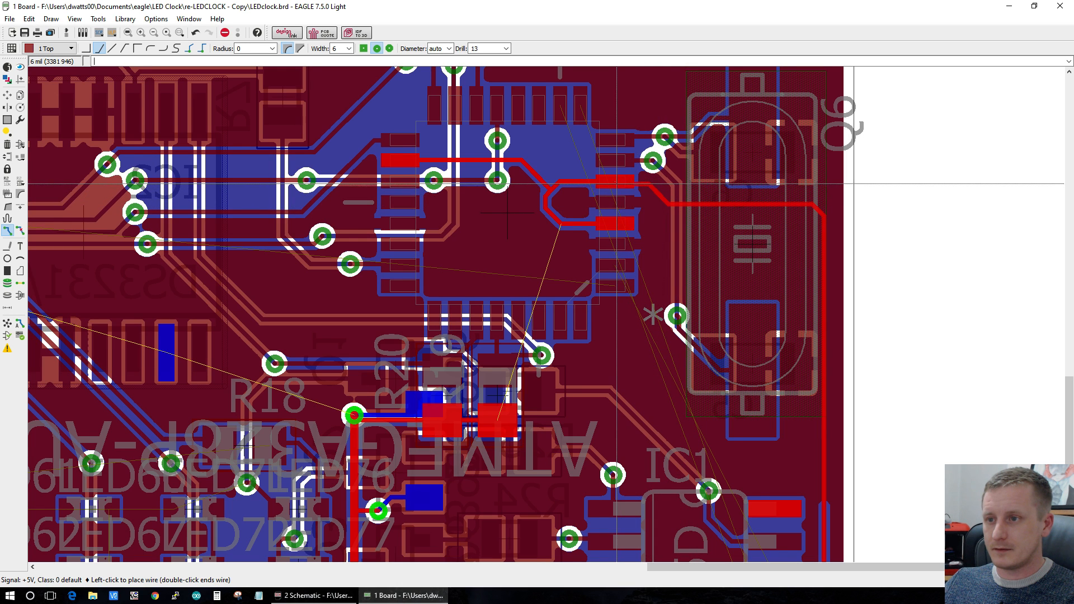
pyautogui.press('Escape')
pyautogui.click(8, 324)
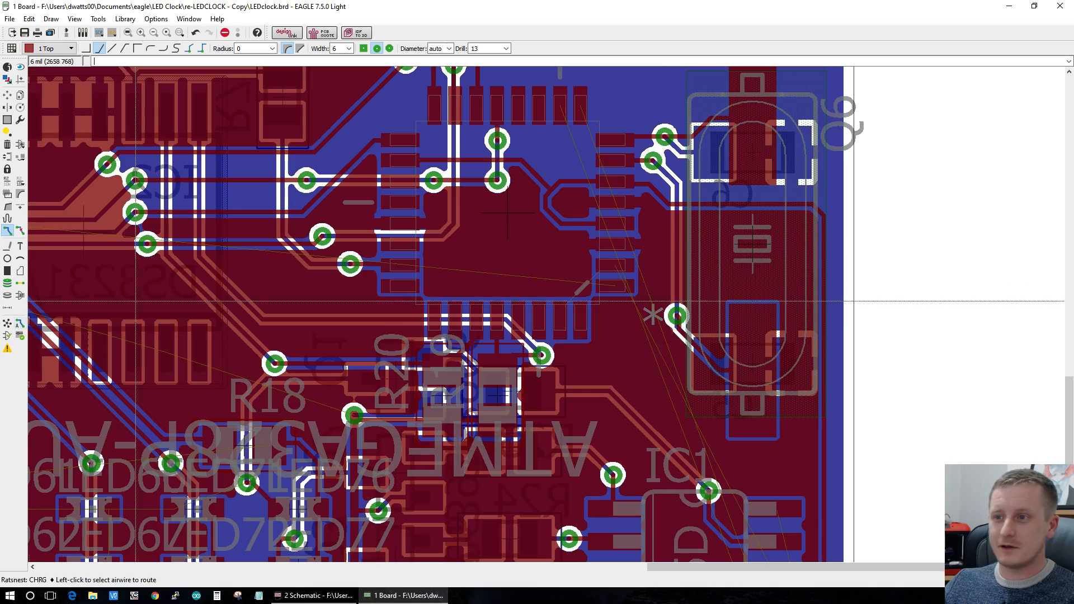
# Step: Examine the unrouted airwires around U1, crystal Q6 and IC1, including the +5V signal at IC1's uppermost pad
pyautogui.scroll(-1, 696, 498)
pyautogui.scroll(1, 538, 257)
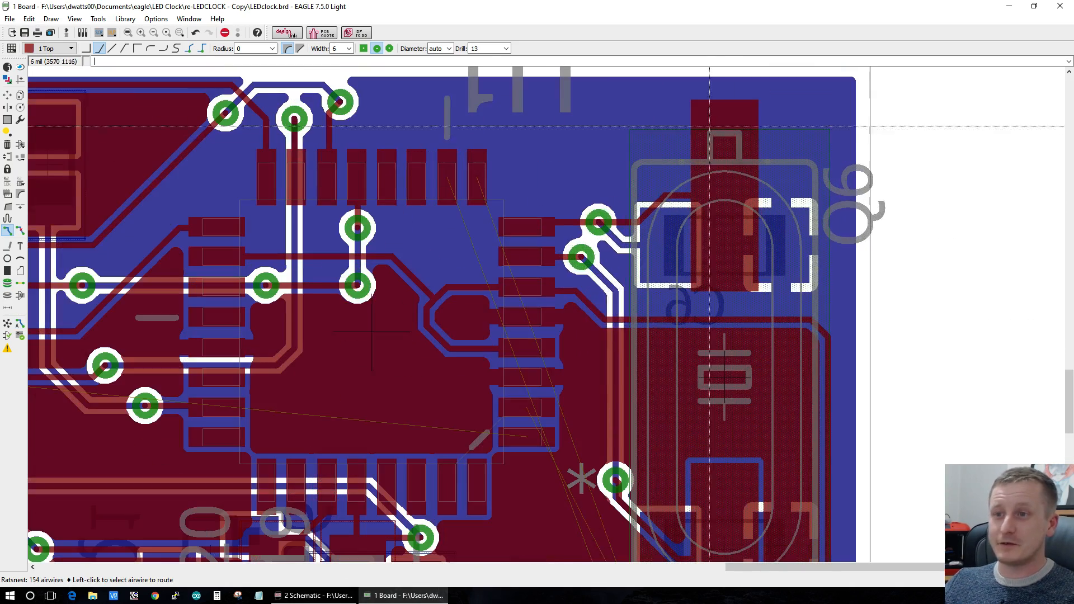
pyautogui.scroll(-1, 648, 190)
pyautogui.scroll(1, 660, 179)
pyautogui.scroll(-1, 784, 321)
pyautogui.scroll(2, 783, 320)
pyautogui.scroll(-1, 760, 392)
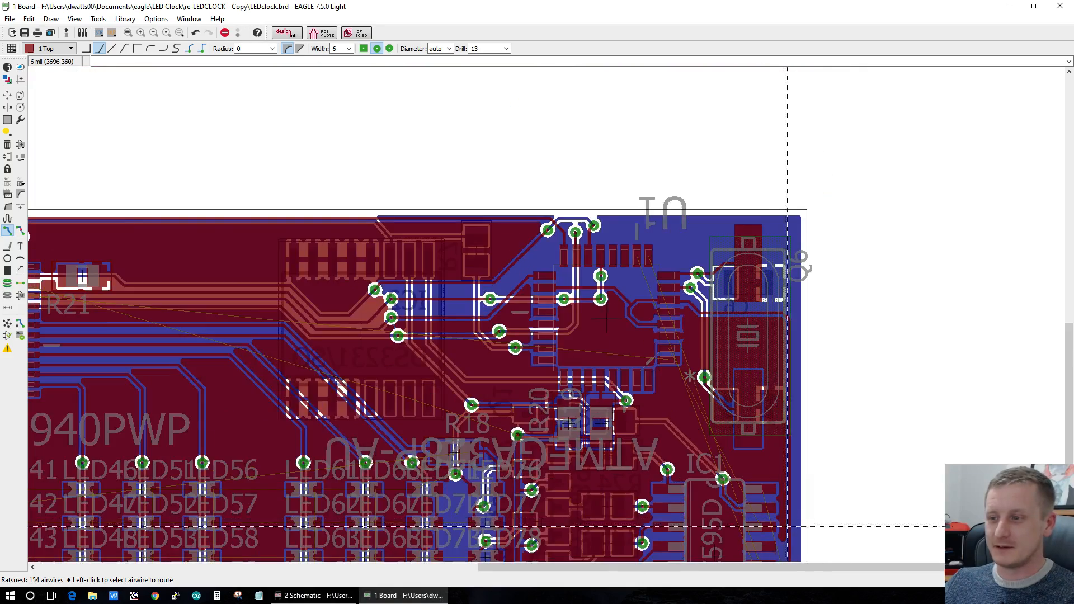
pyautogui.scroll(1, 737, 495)
pyautogui.scroll(-2, 743, 470)
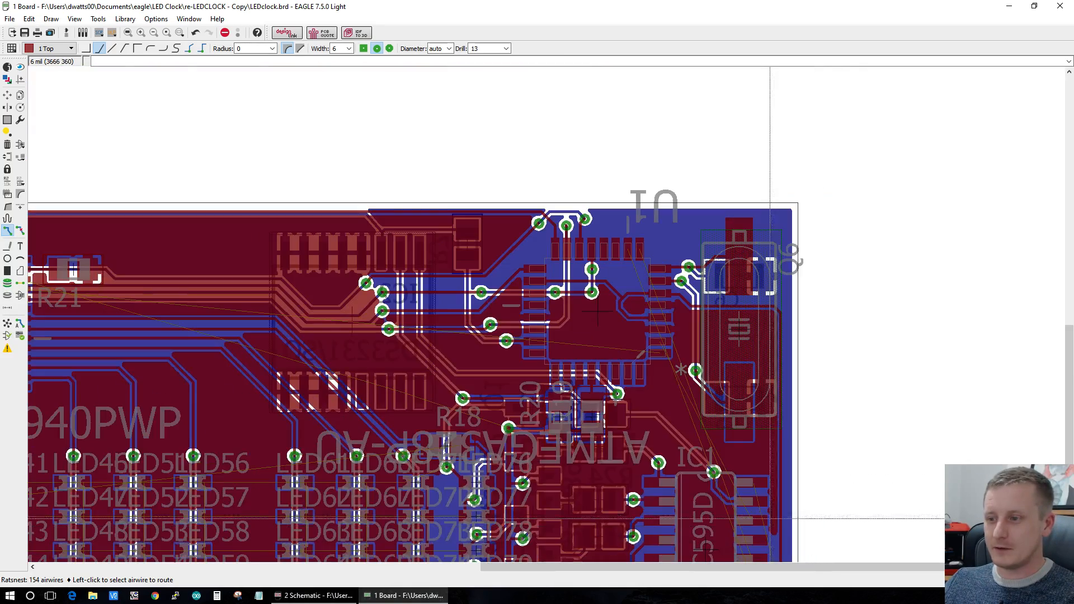
pyautogui.click(753, 481)
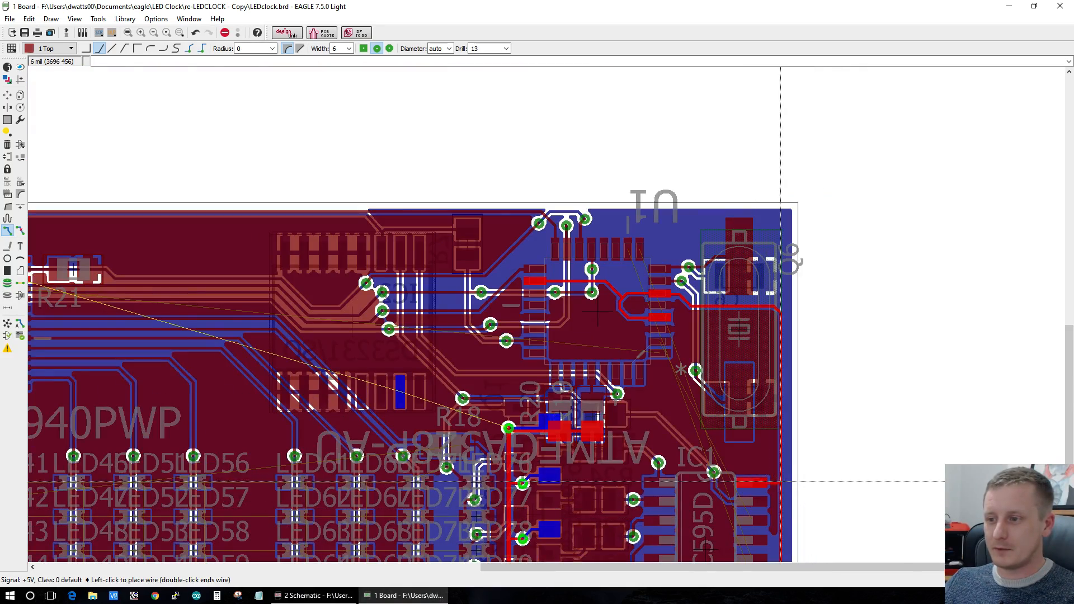
pyautogui.press('Escape')
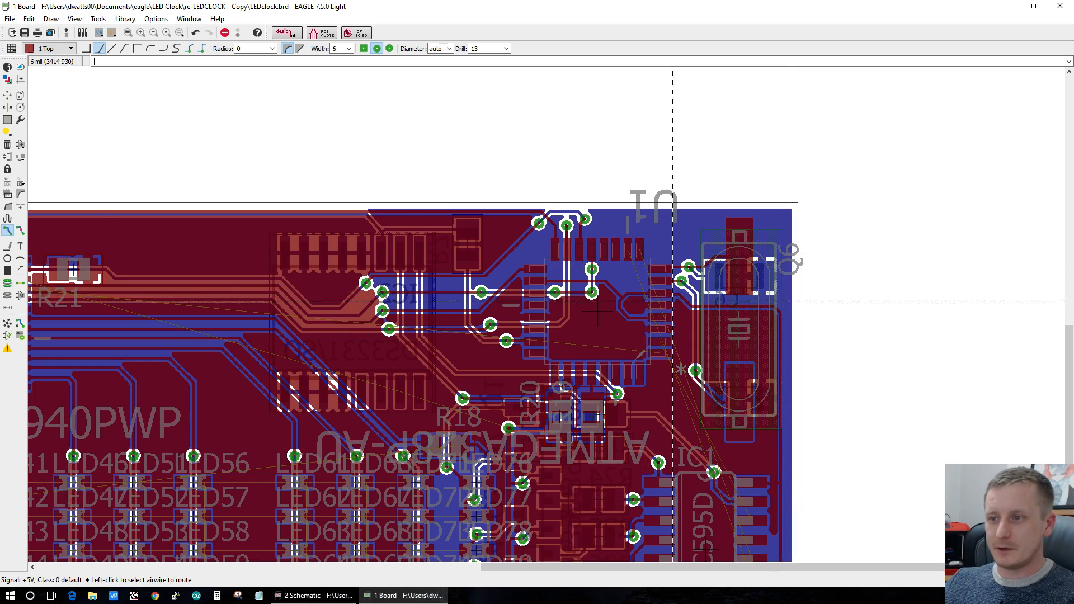
# Step: Survey the board from U2 across to U1 and IC1 for remaining airwires and free routing space
pyautogui.scroll(2, 596, 313)
pyautogui.scroll(-3, 447, 391)
pyautogui.scroll(1, 269, 364)
pyautogui.scroll(-2, 179, 364)
pyautogui.scroll(1, 86, 351)
pyautogui.scroll(1, 85, 351)
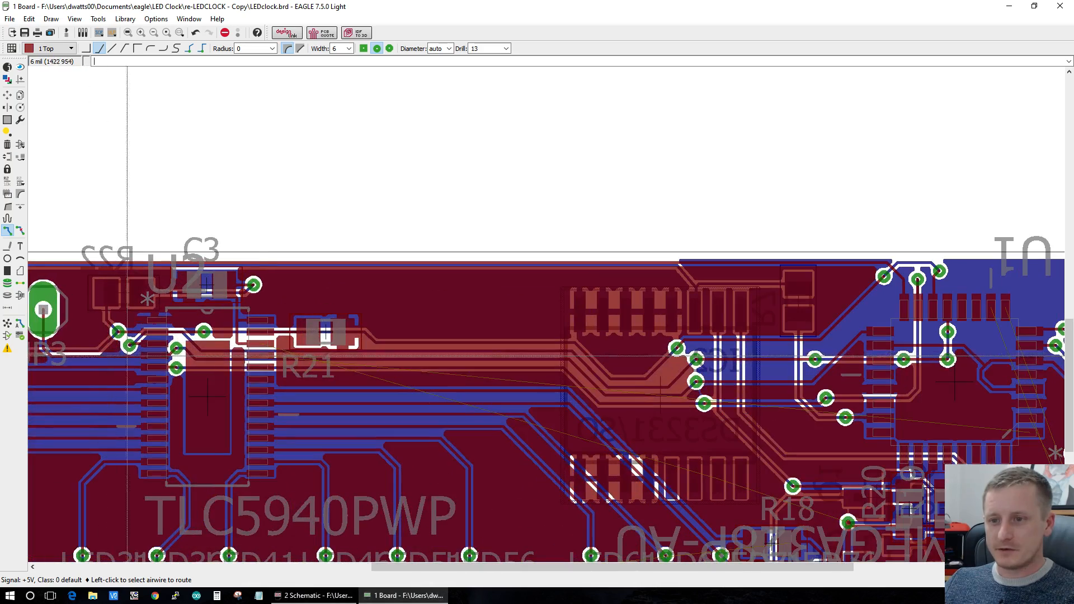
pyautogui.scroll(-2, 260, 367)
pyautogui.scroll(2, 622, 509)
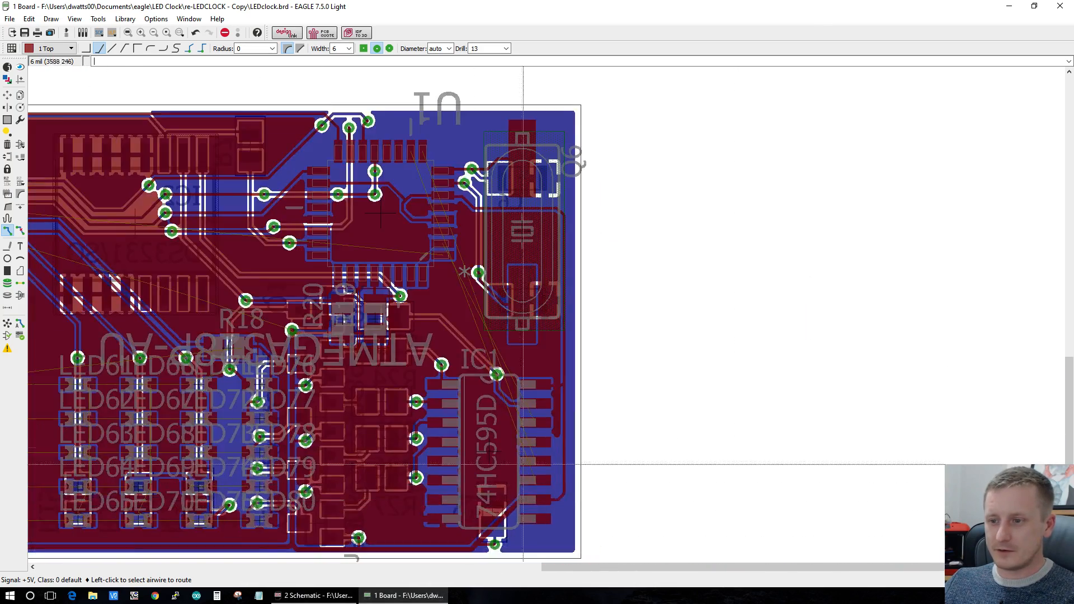
pyautogui.scroll(1, 622, 509)
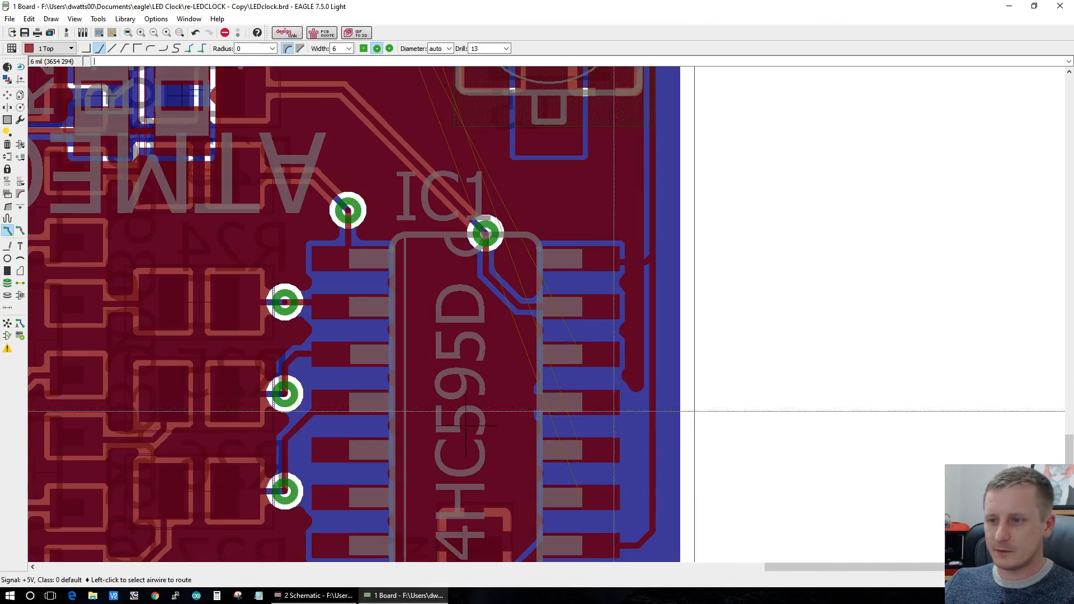
pyautogui.scroll(-1, 596, 358)
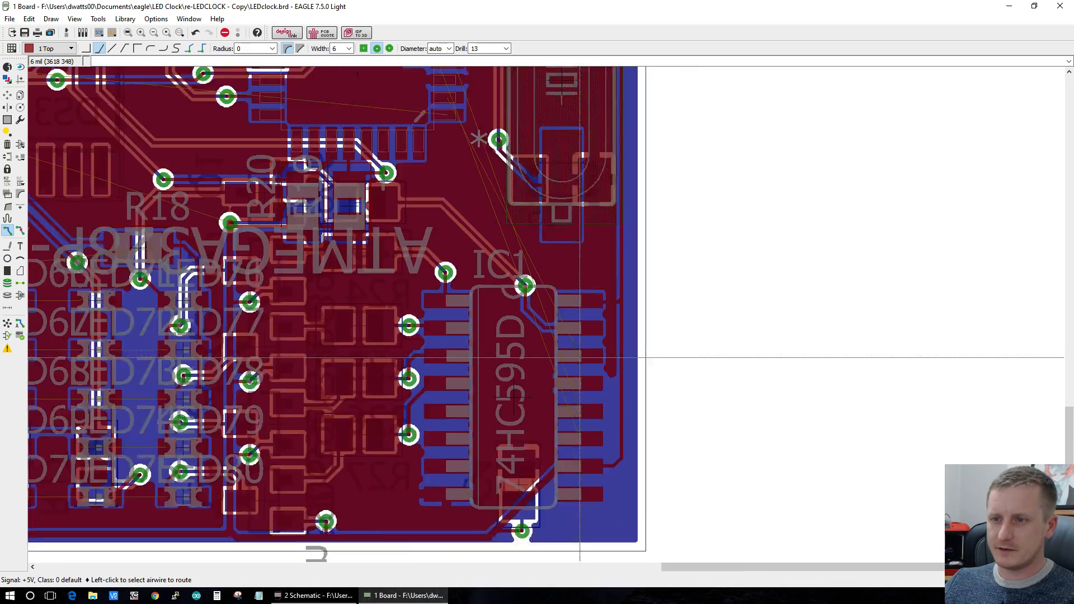
pyautogui.scroll(-2, 548, 146)
pyautogui.scroll(3, 503, 134)
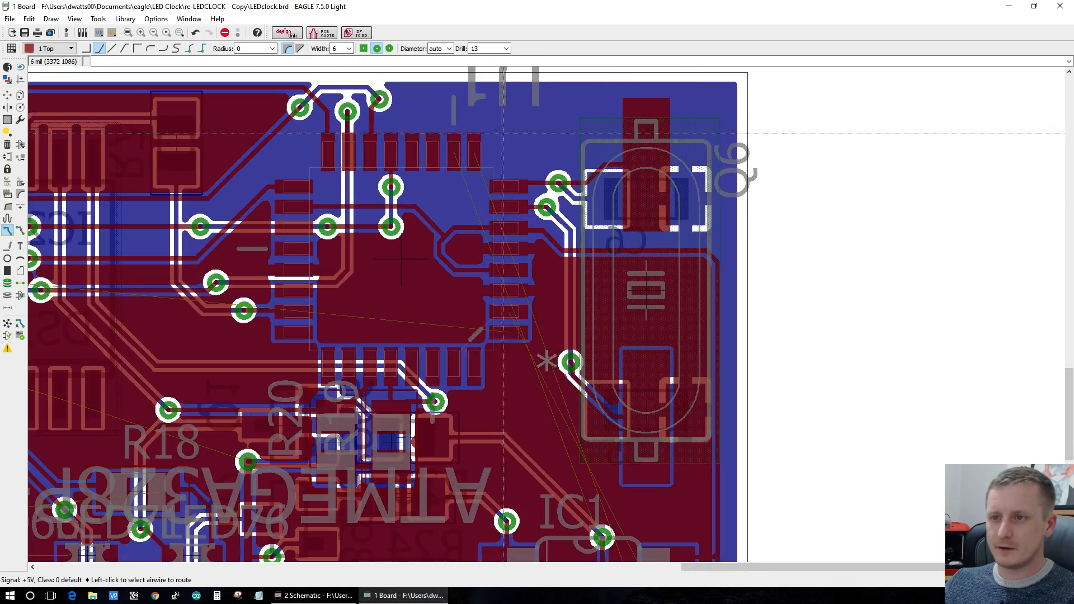
pyautogui.click(475, 153)
pyautogui.scroll(-4, 485, 224)
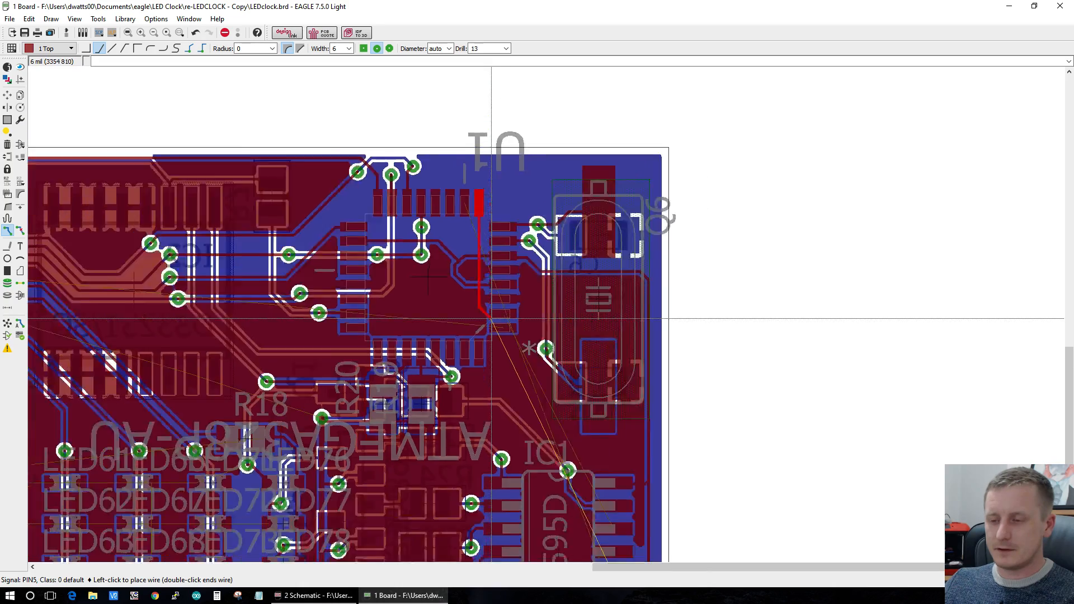
pyautogui.scroll(3, 523, 495)
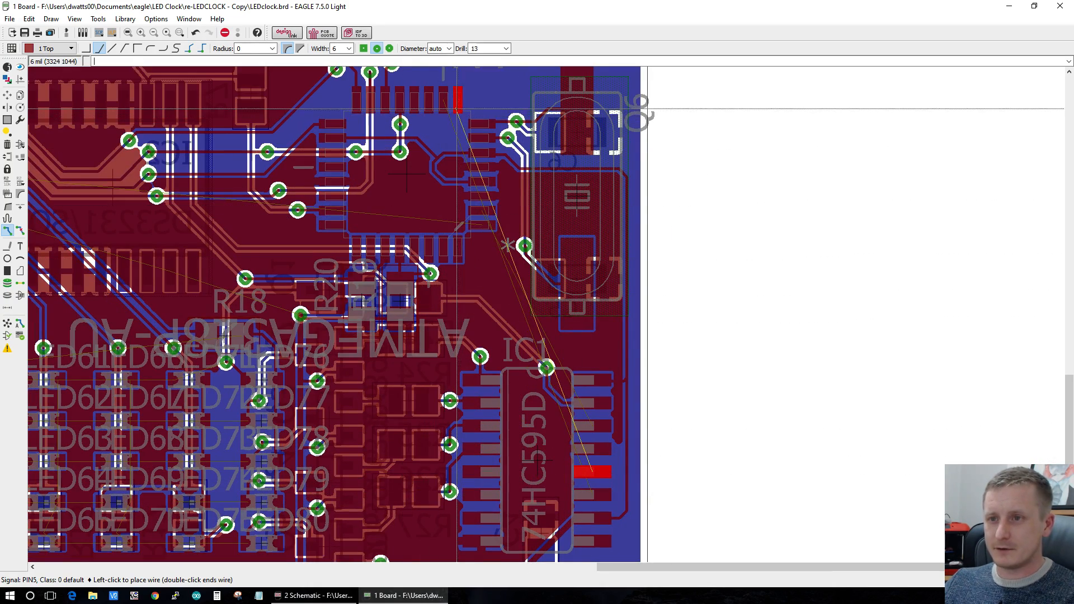
pyautogui.scroll(1, 410, 275)
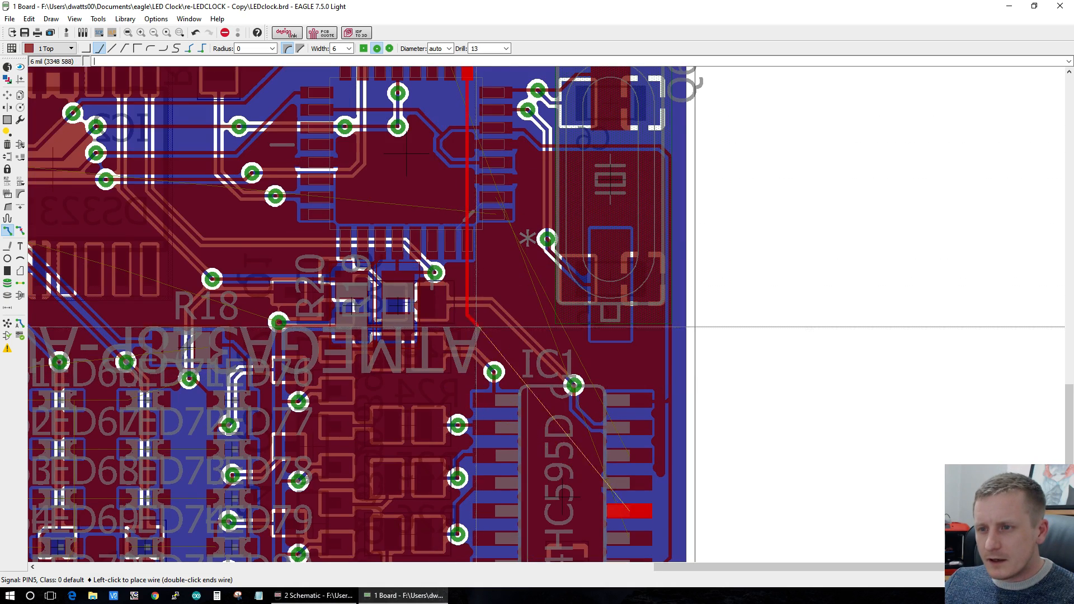
pyautogui.scroll(-1, 484, 241)
pyautogui.press('Escape')
pyautogui.click(459, 88)
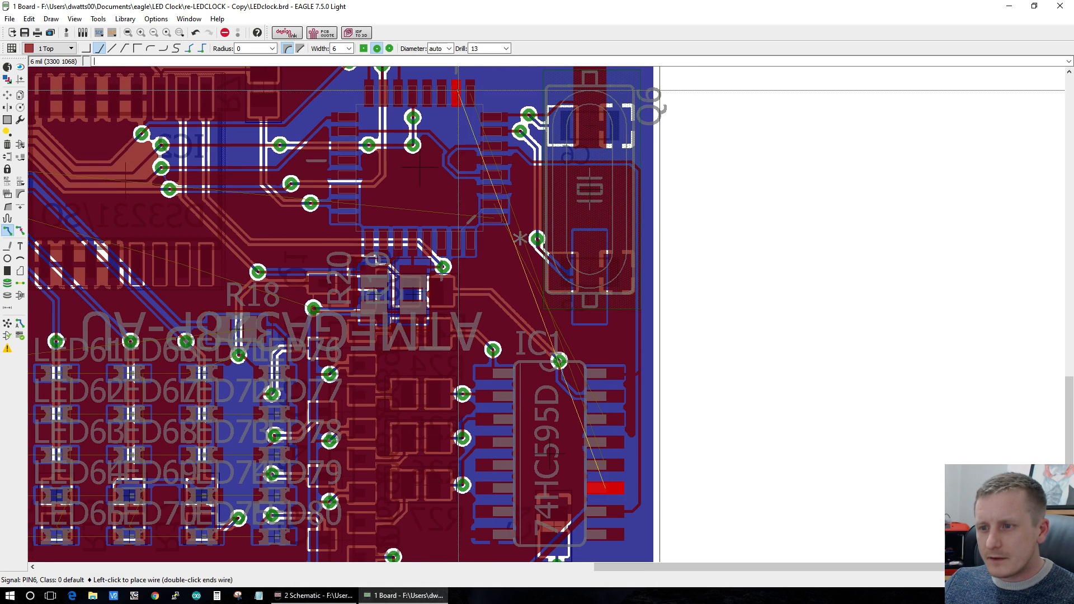
pyautogui.press('Escape')
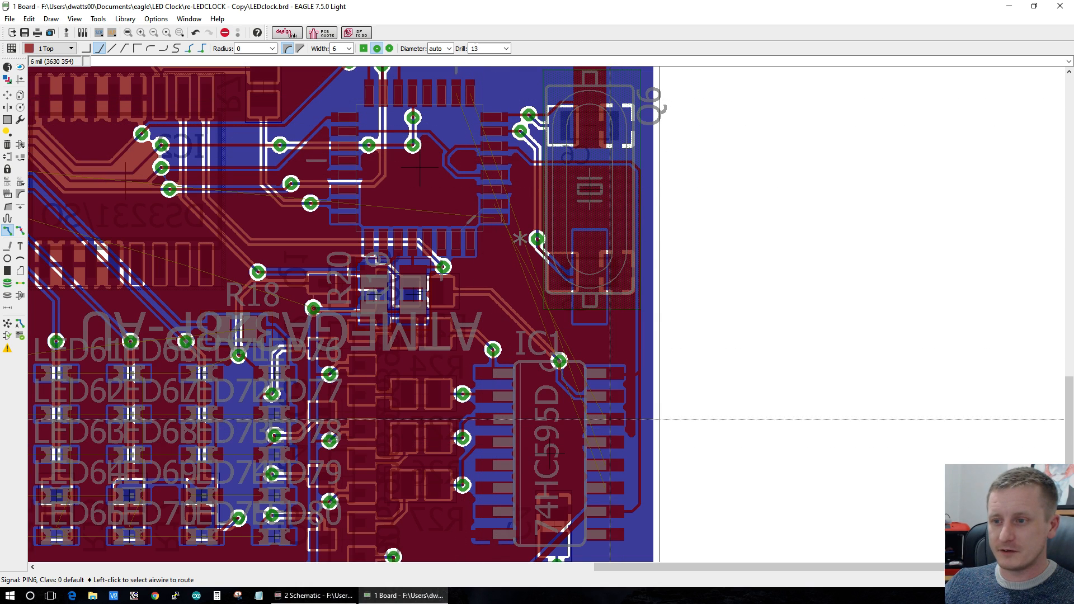
# Step: Route PIN4 from IC1's pad through a via and along the bottom layer to a via under U1, finish on top at U1's pin, and recalculate the ratsnest
pyautogui.scroll(3, 596, 184)
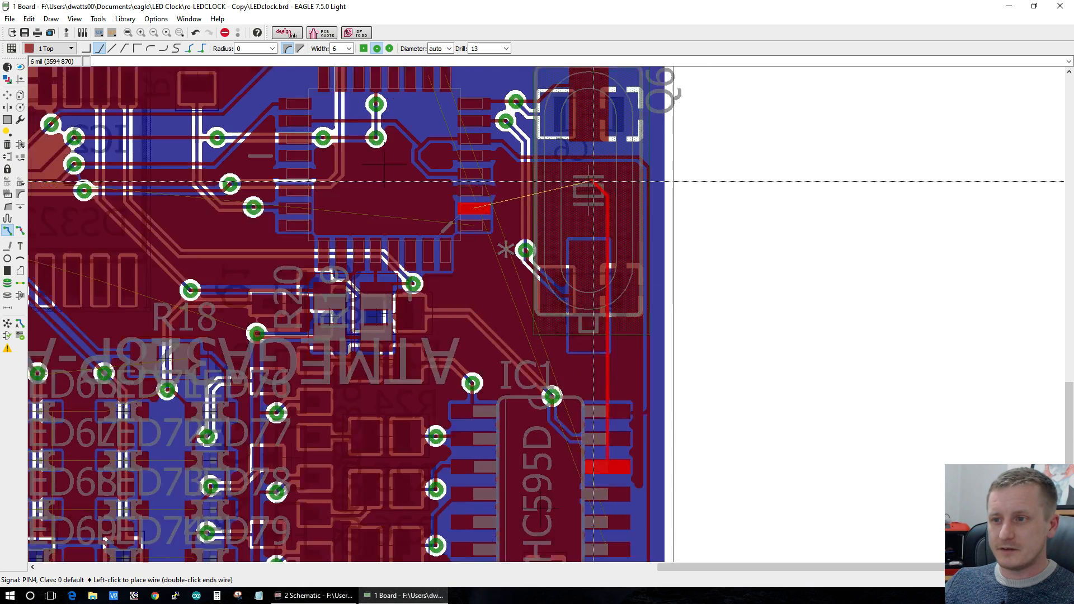
pyautogui.scroll(-3, 615, 411)
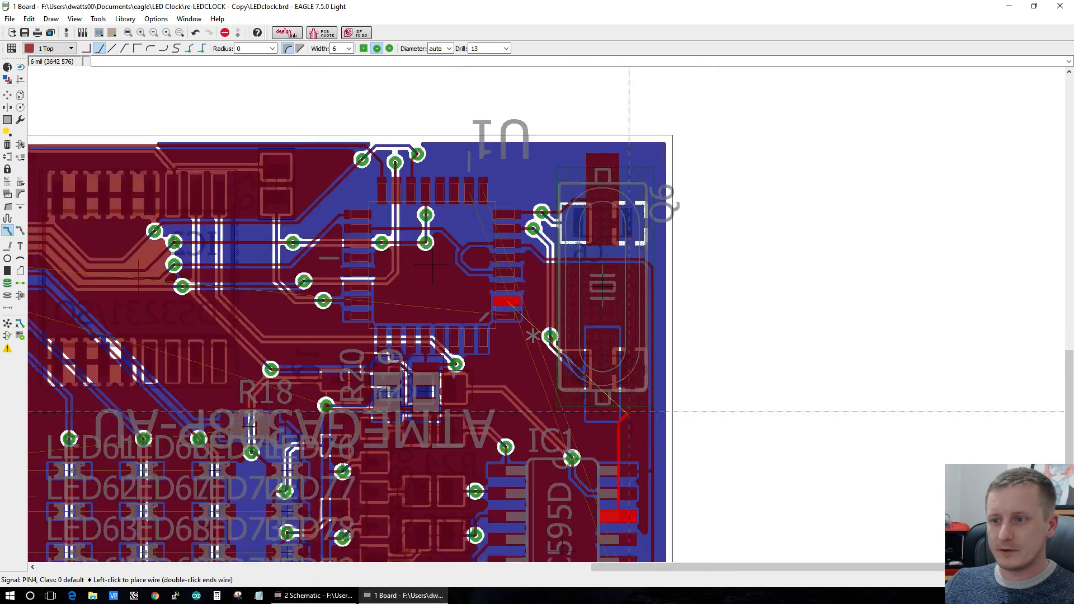
pyautogui.scroll(-2, 620, 519)
pyautogui.scroll(5, 599, 487)
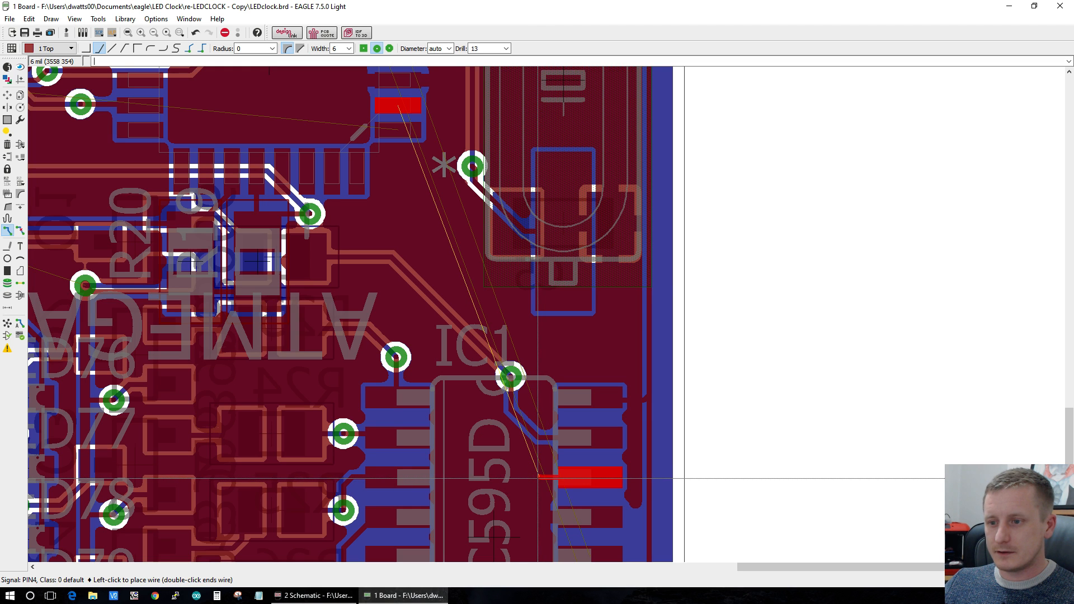
pyautogui.middleClick(539, 478)
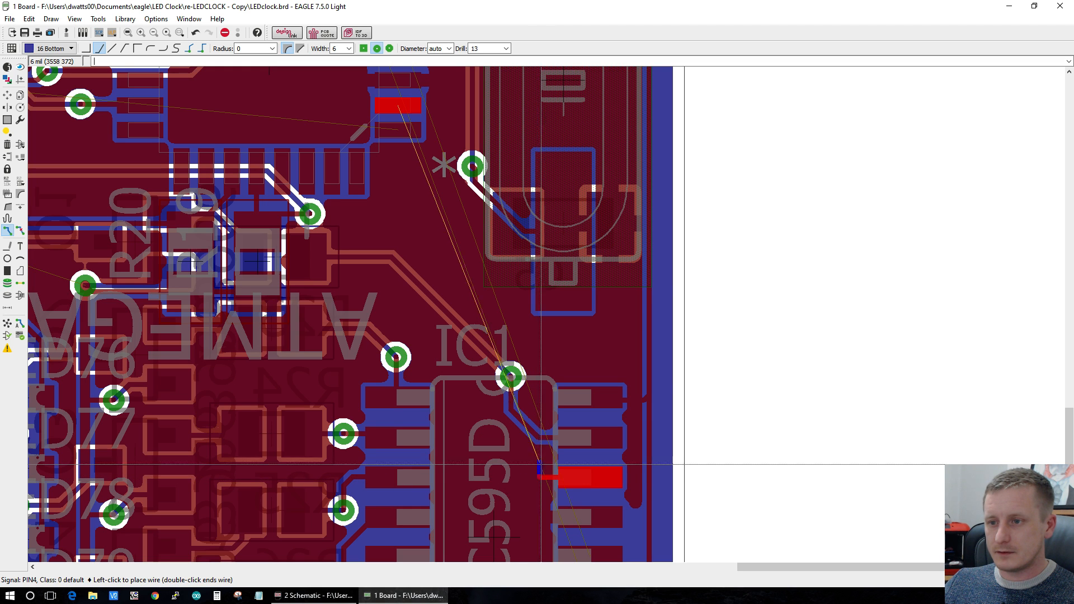
pyautogui.click(447, 242)
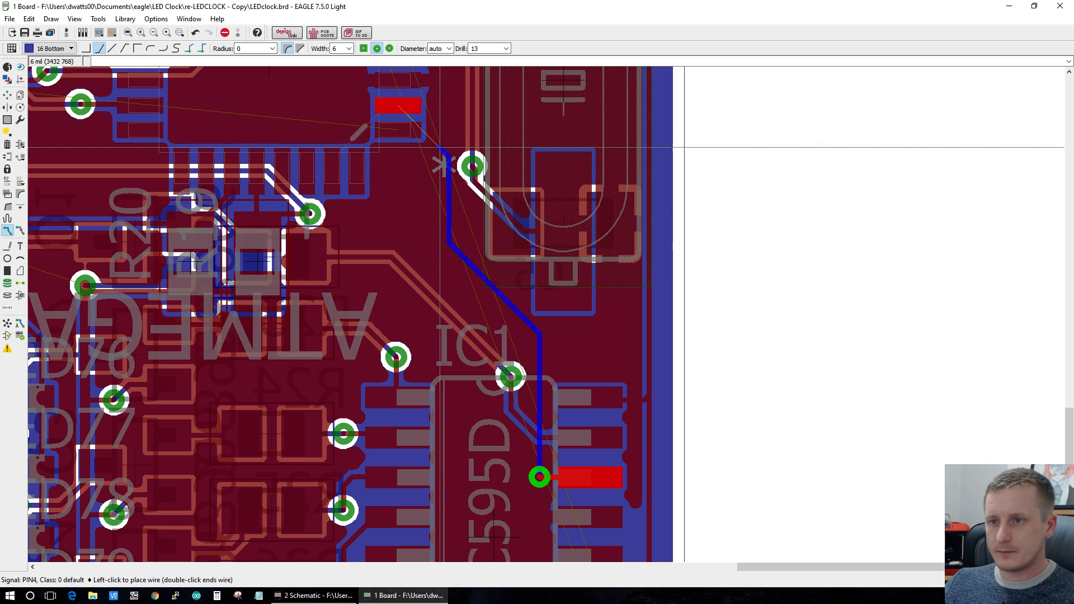
pyautogui.click(441, 105)
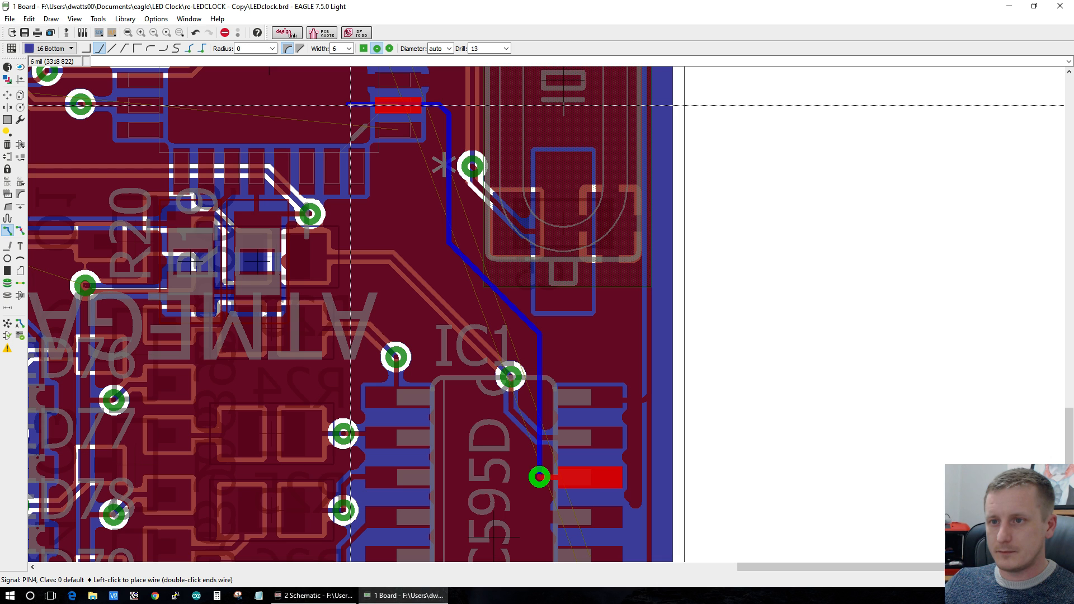
pyautogui.click(397, 105)
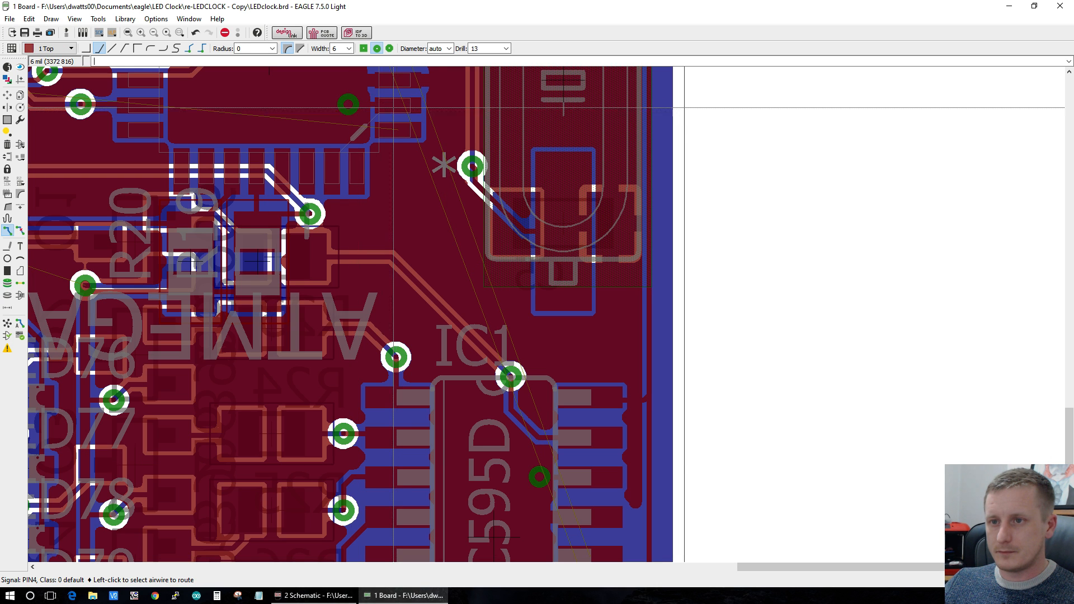
pyautogui.click(7, 323)
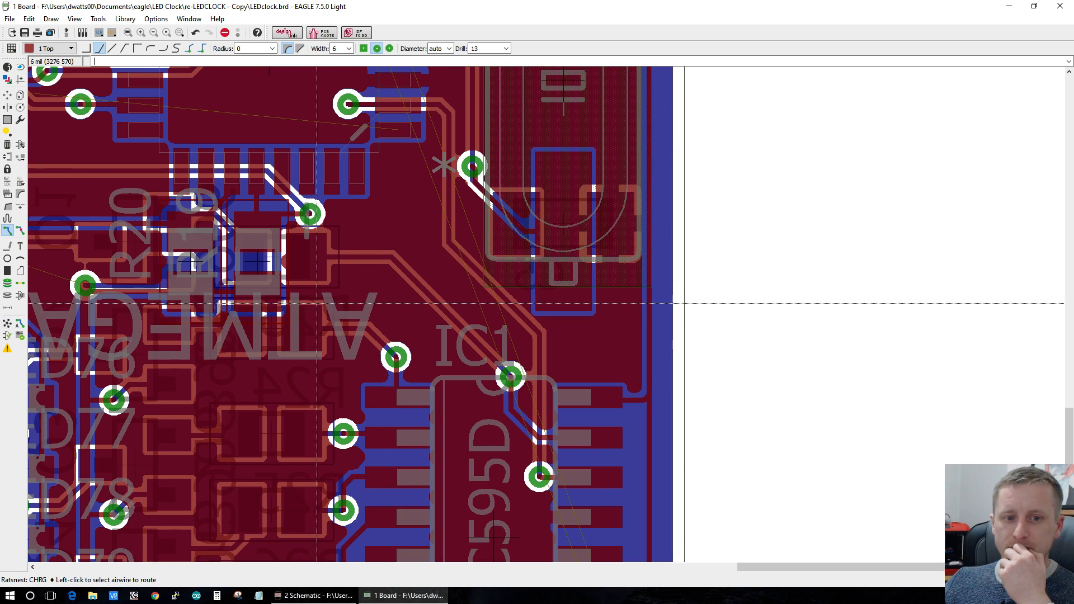
# Step: View the properties of the board's upper outline wire above U1, and close them without changes
pyautogui.scroll(-2, 319, 269)
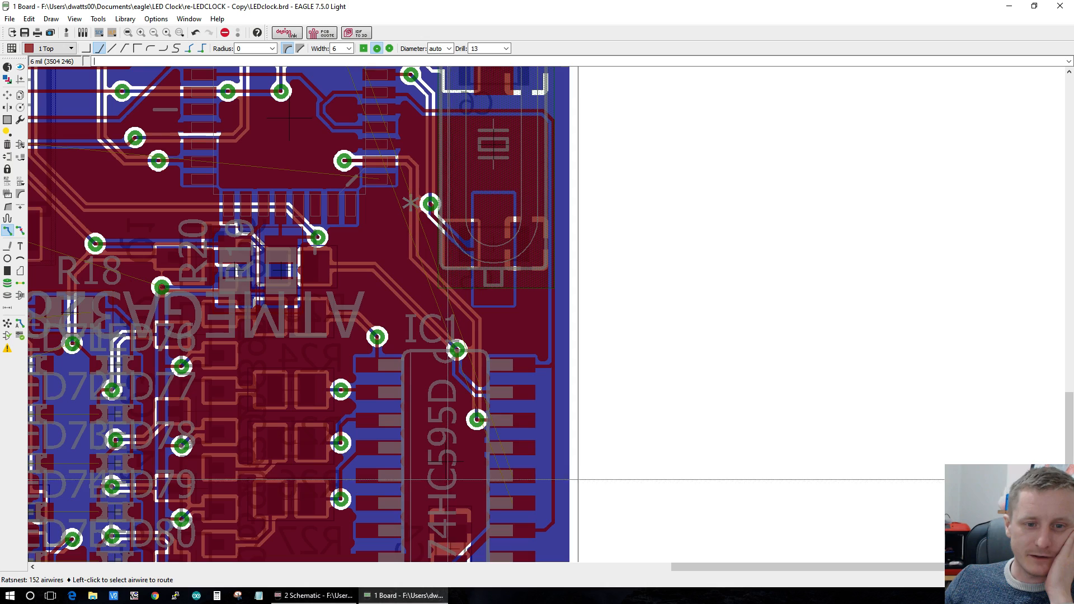
pyautogui.scroll(-3, 449, 488)
pyautogui.scroll(5, 442, 190)
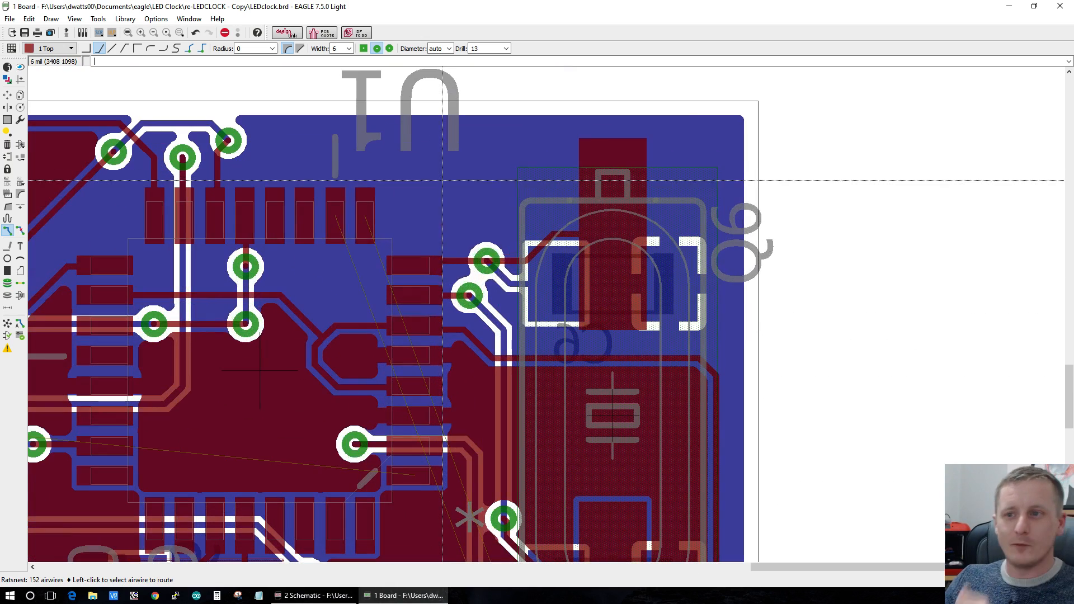
pyautogui.rightClick(441, 180)
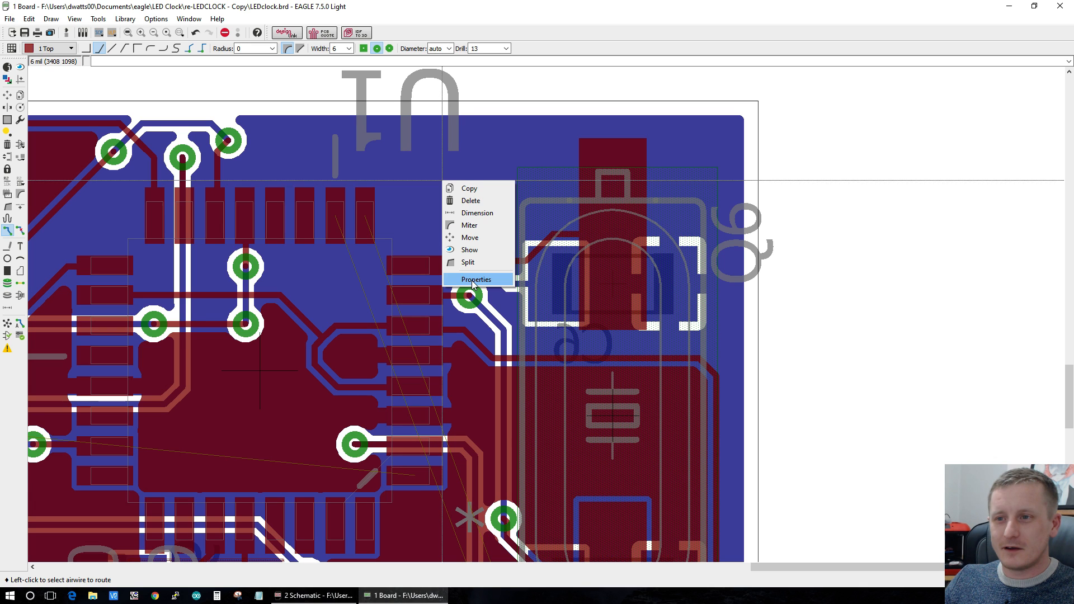
pyautogui.rightClick(394, 133)
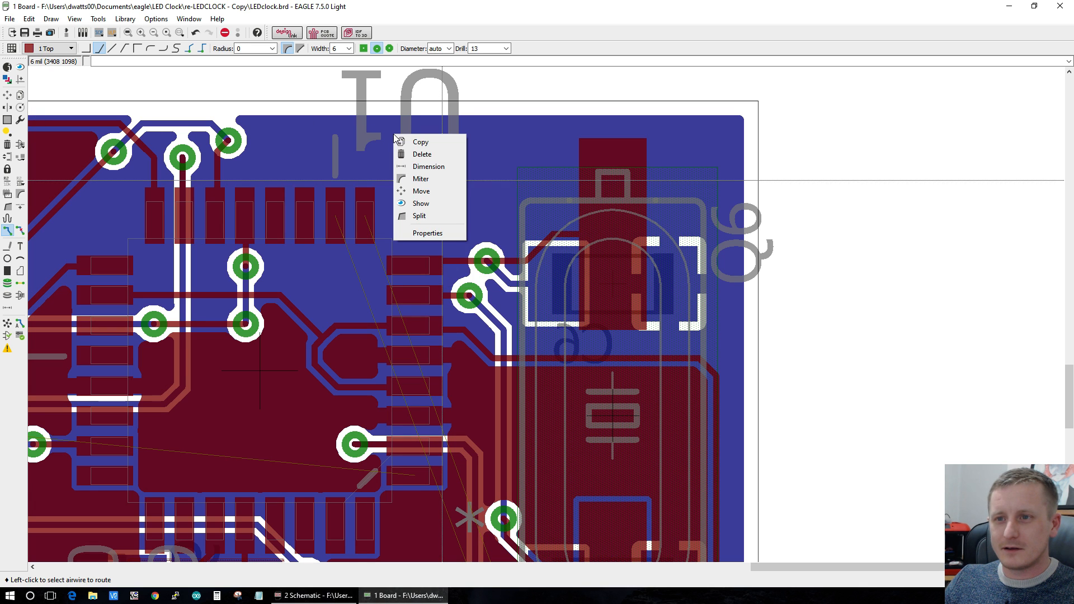
pyautogui.rightClick(359, 159)
pyautogui.rightClick(499, 163)
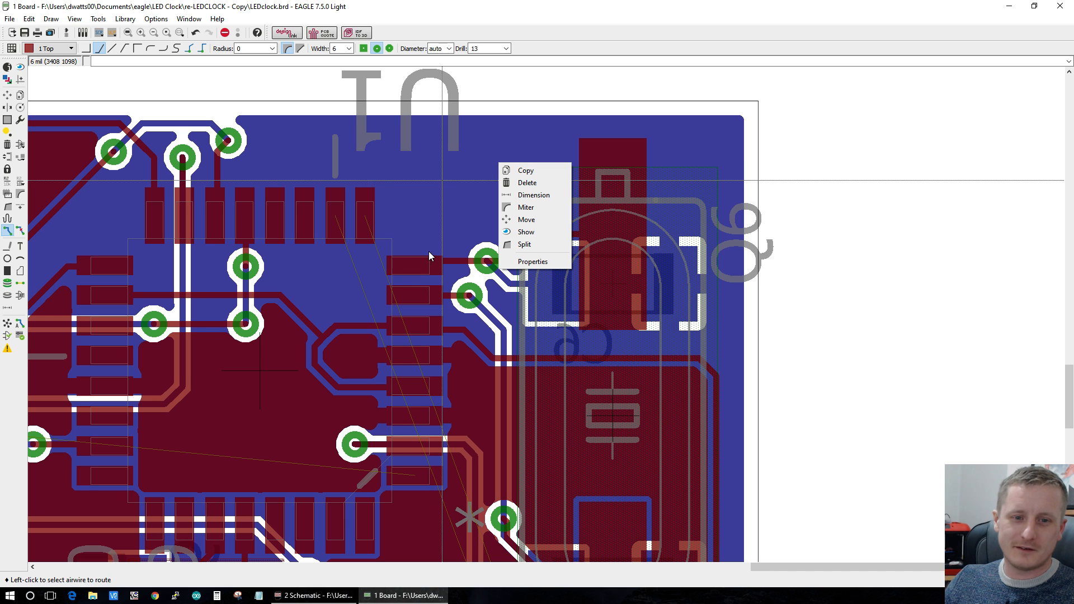
pyautogui.click(449, 168)
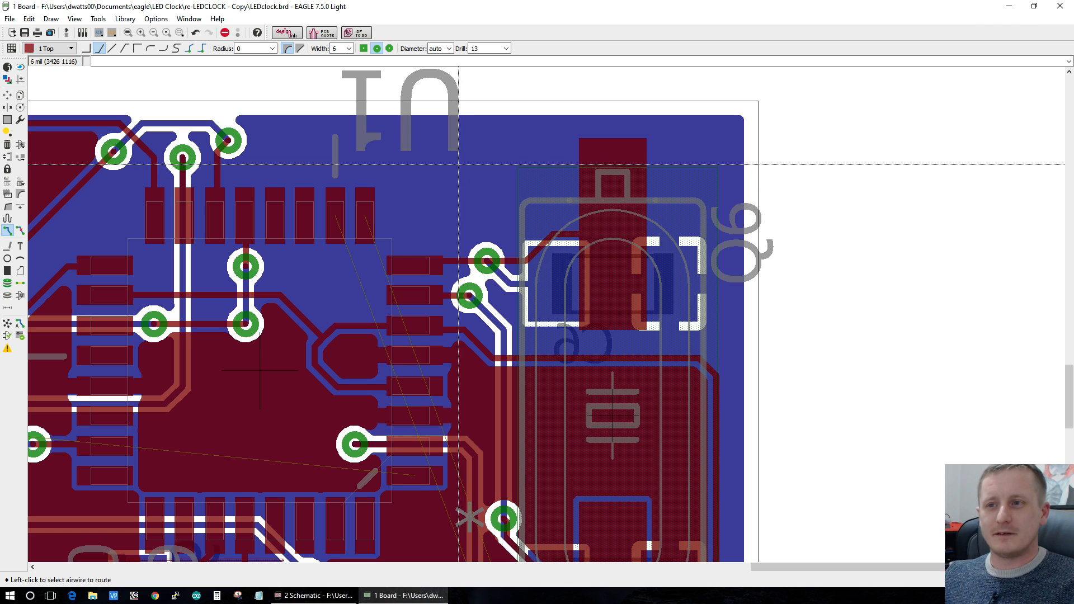
pyautogui.click(8, 95)
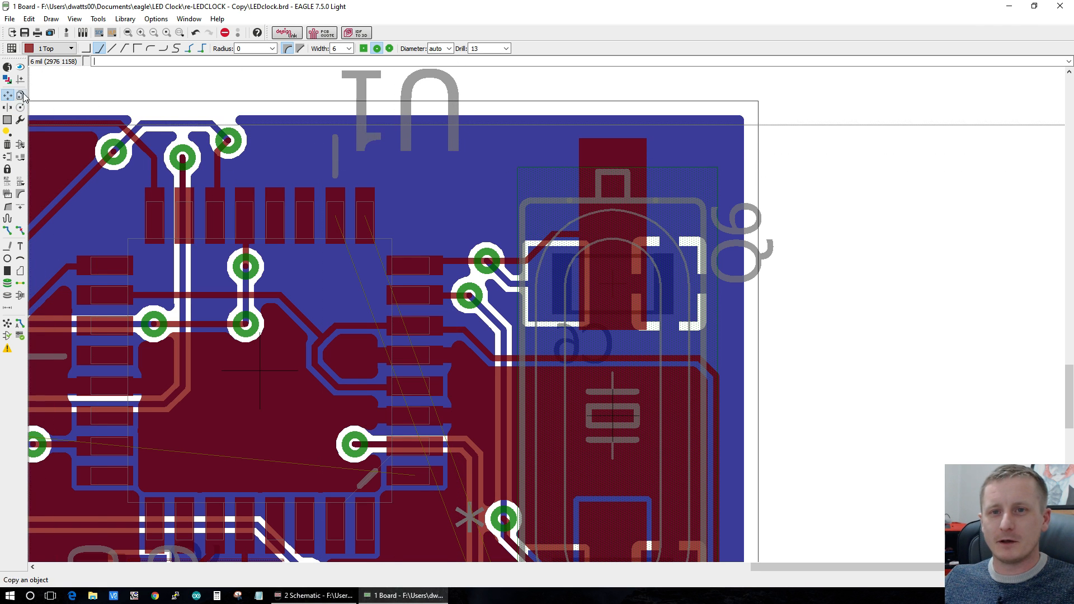
pyautogui.rightClick(455, 165)
pyautogui.click(487, 277)
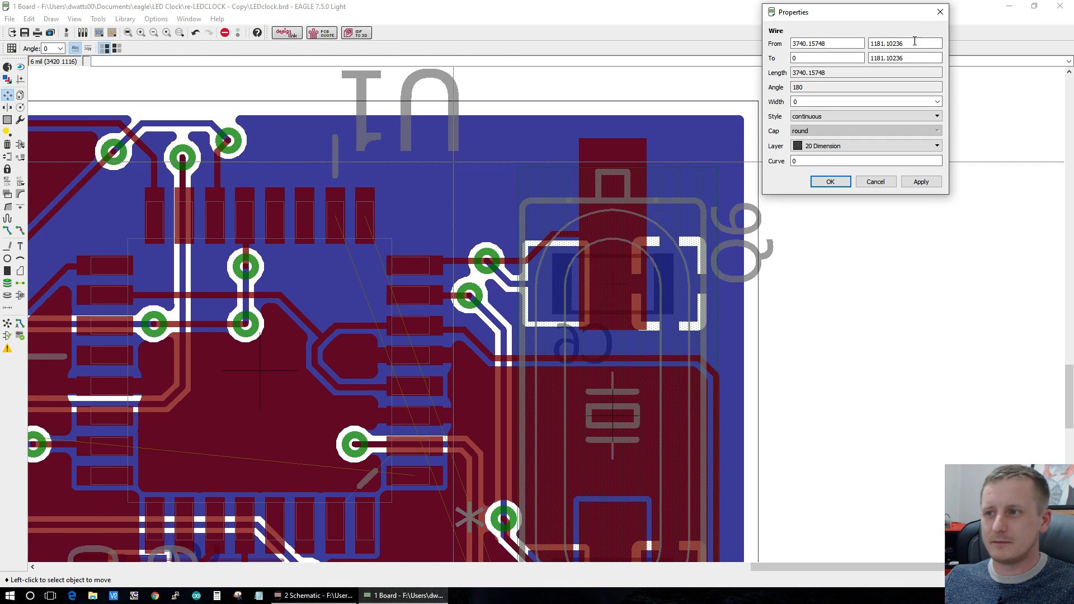
pyautogui.click(941, 17)
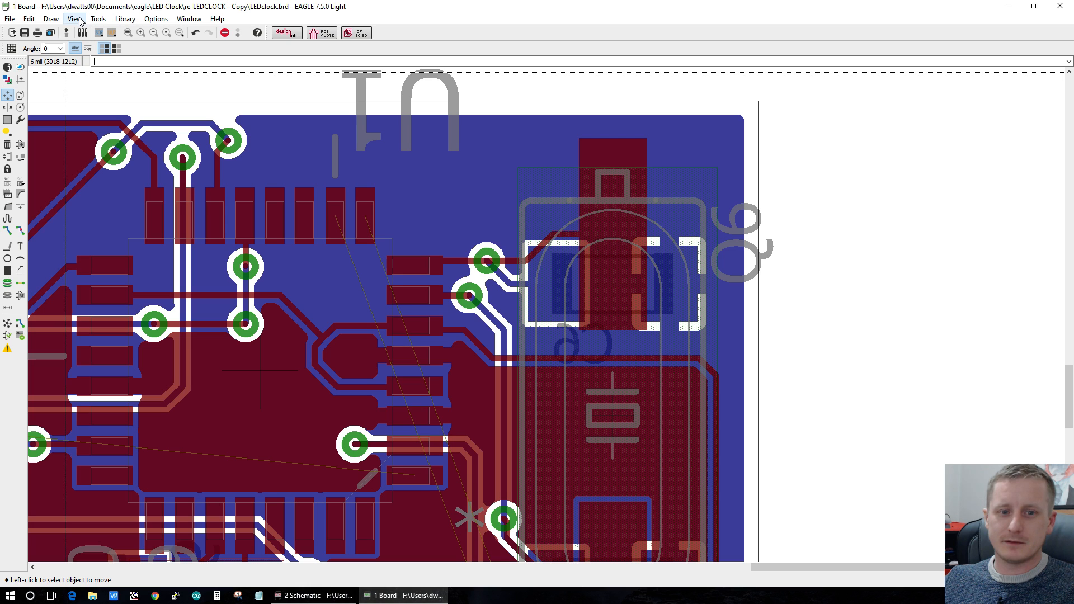
# Step: Inspect the available actions for the GND polygon edge outside the board and the board outline beside Q6, without applying any
pyautogui.scroll(-3, 478, 212)
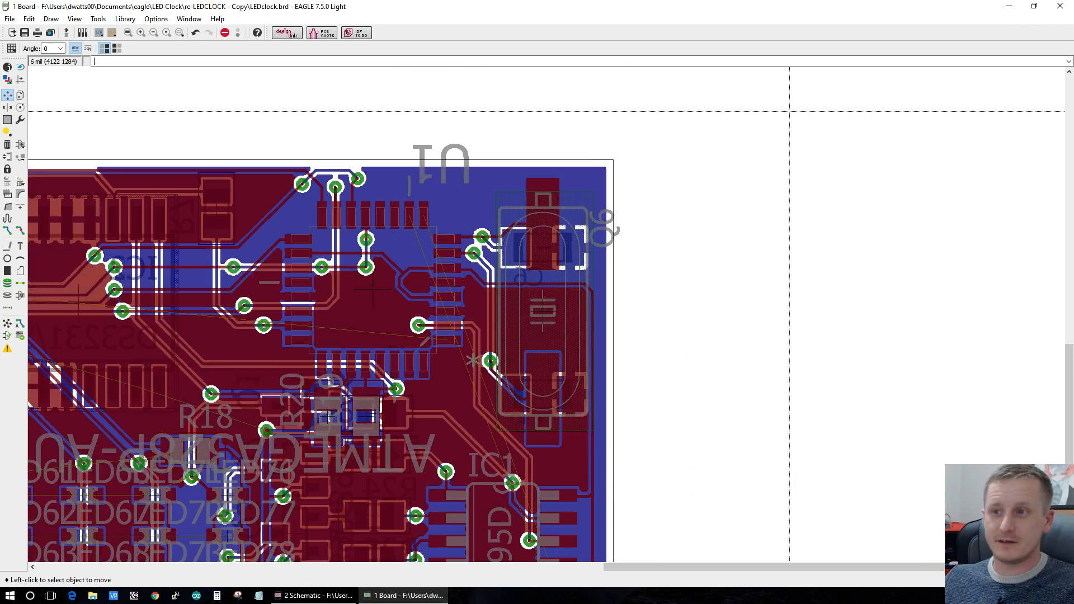
pyautogui.rightClick(794, 116)
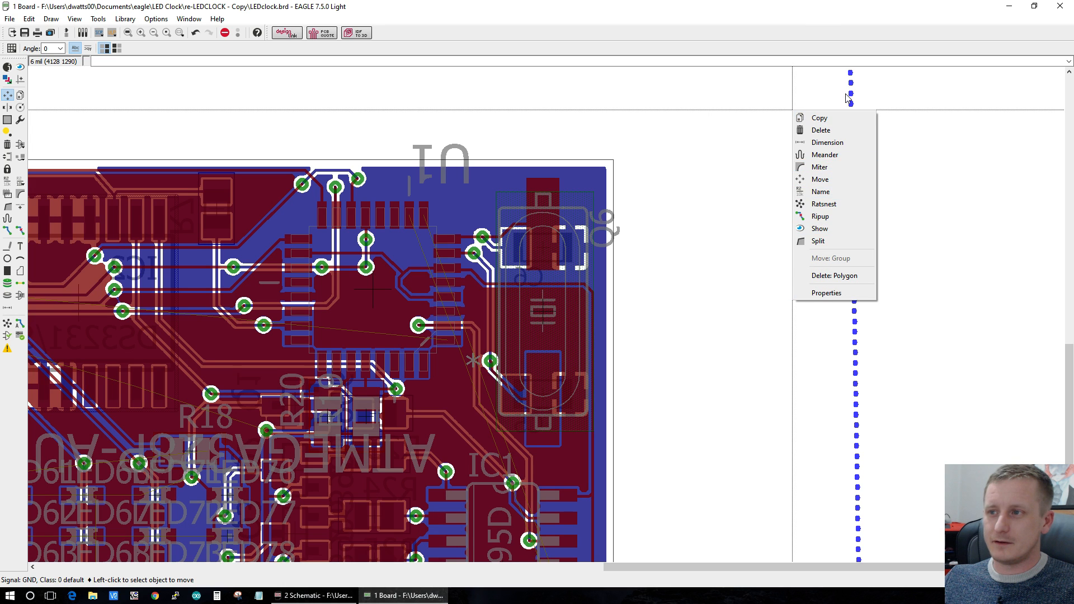
pyautogui.rightClick(606, 179)
pyautogui.rightClick(608, 178)
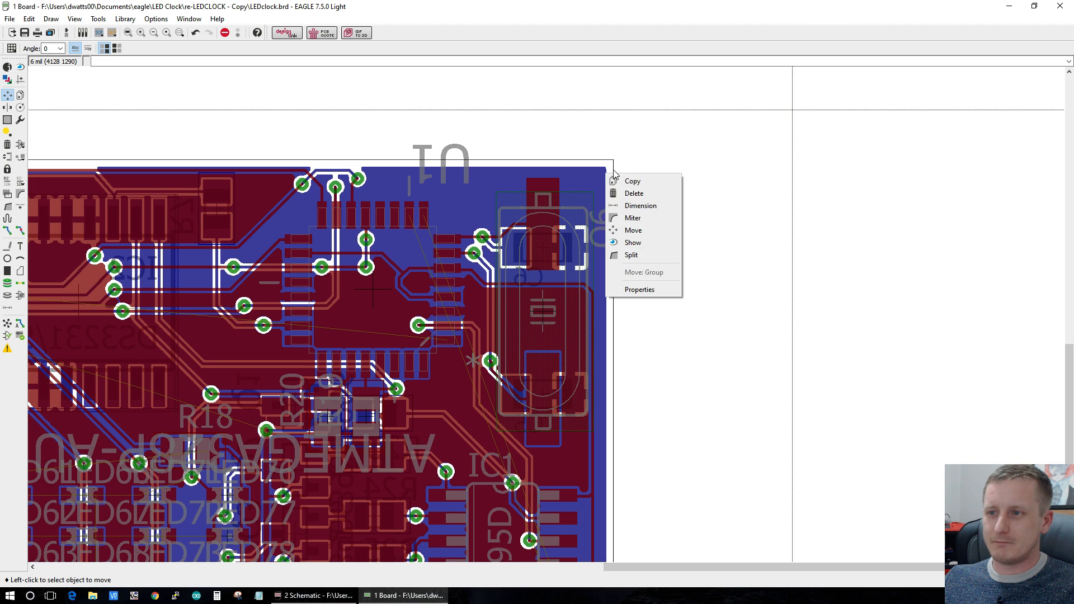
pyautogui.rightClick(852, 178)
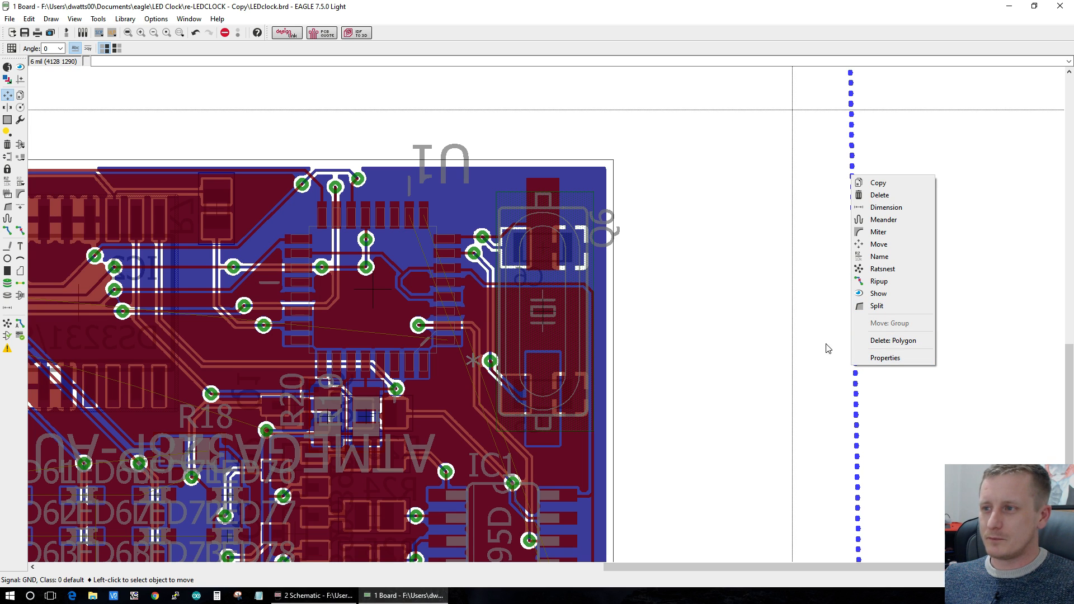
pyautogui.click(682, 314)
# Step: Survey the board from U1 and Q6 down to IC1 for remaining airwires and free routing space
pyautogui.scroll(-2, 515, 335)
pyautogui.scroll(1, 512, 370)
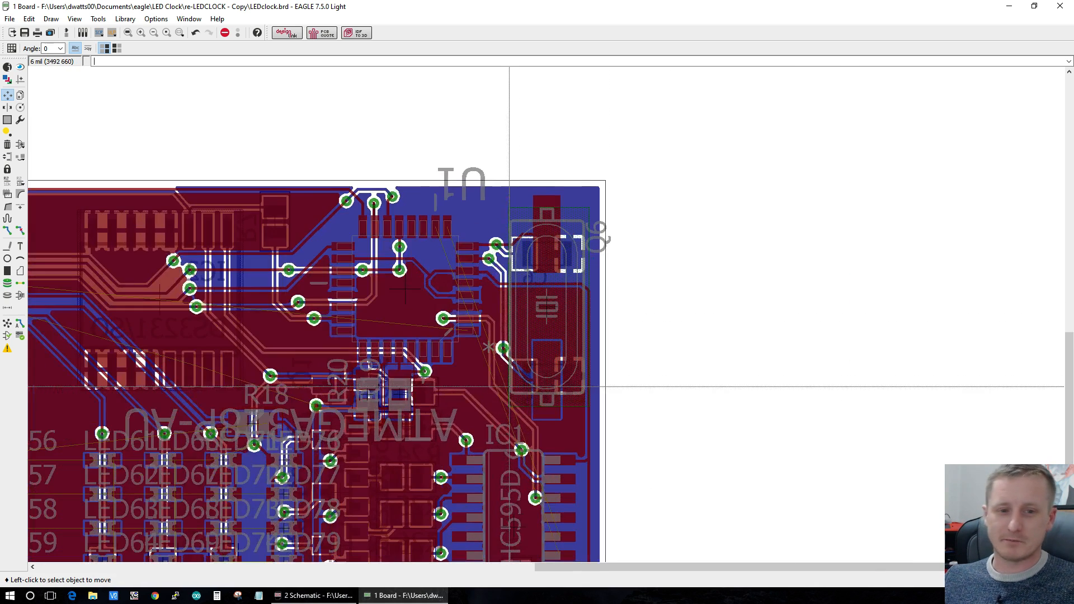
pyautogui.scroll(-3, 510, 369)
pyautogui.scroll(3, 520, 433)
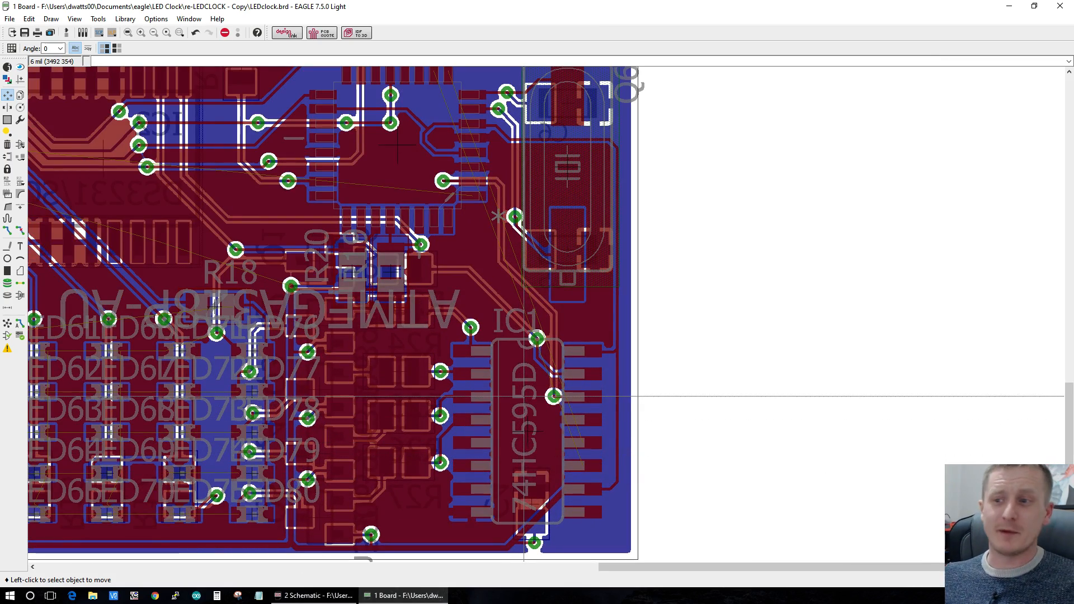
pyautogui.scroll(1, 554, 475)
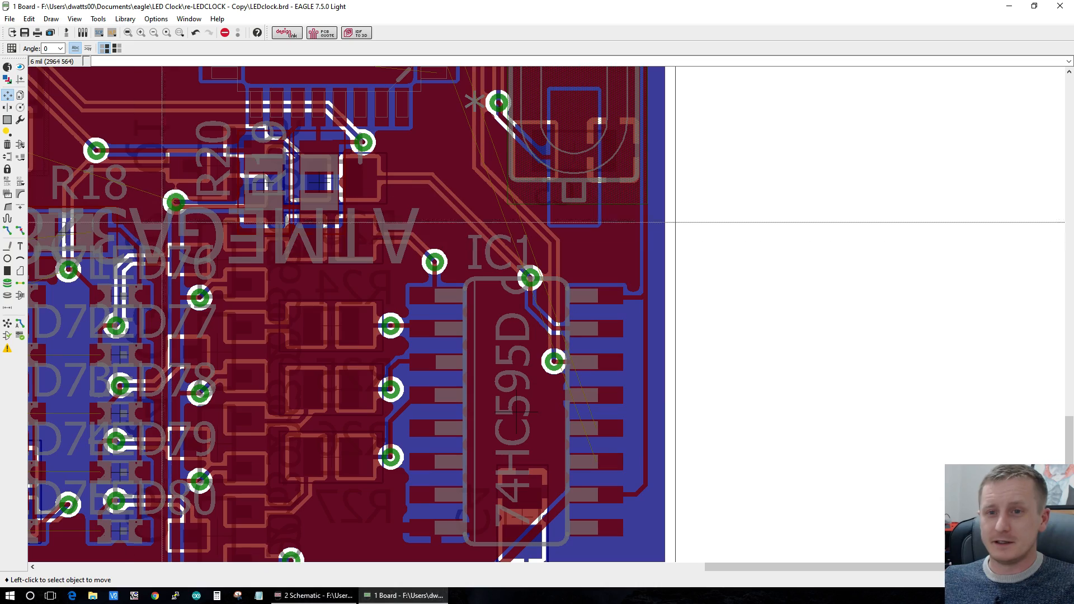
# Step: Start routing PIN6 from U1's upper-row pad with a short top-layer trace, and switch to 16 Bottom inside U1's outline
pyautogui.click(8, 230)
pyautogui.scroll(-3, 339, 316)
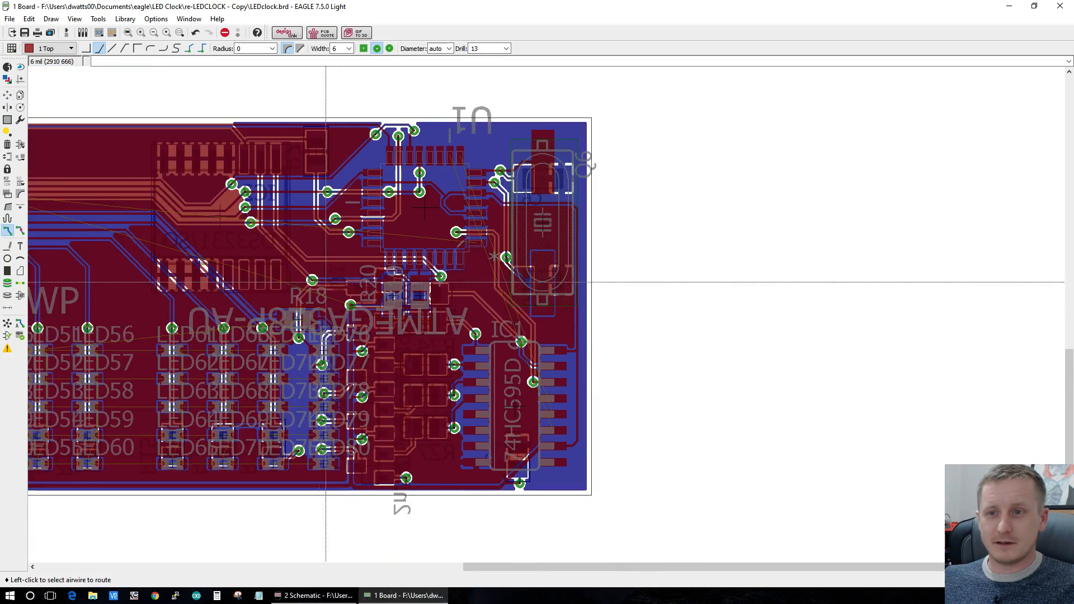
pyautogui.scroll(-1, 338, 316)
pyautogui.scroll(2, 367, 312)
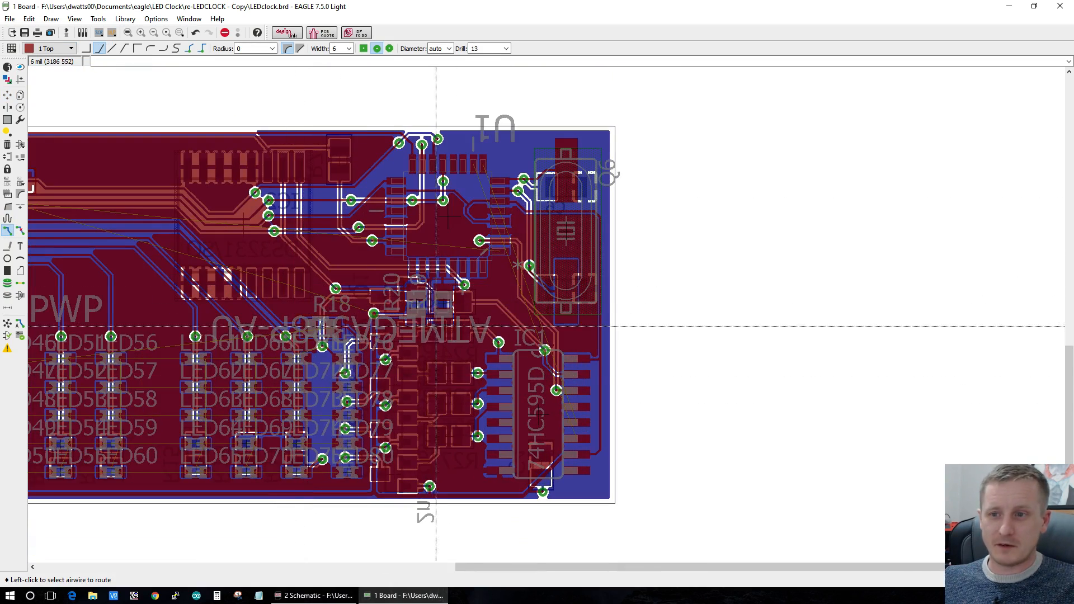
pyautogui.scroll(-3, 367, 312)
pyautogui.scroll(3, 478, 418)
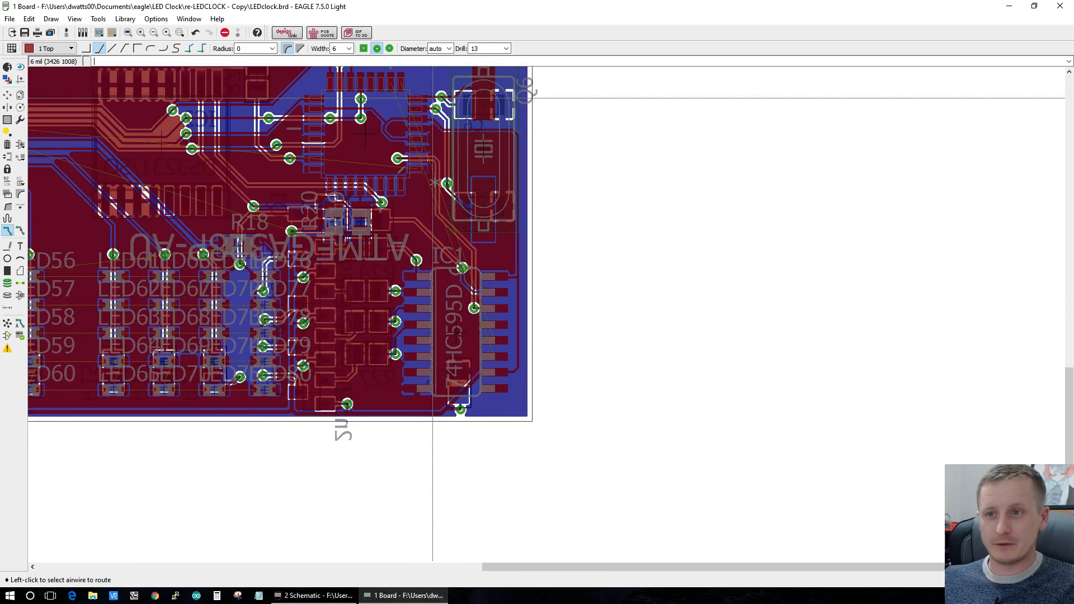
pyautogui.scroll(2, 426, 84)
pyautogui.click(372, 81)
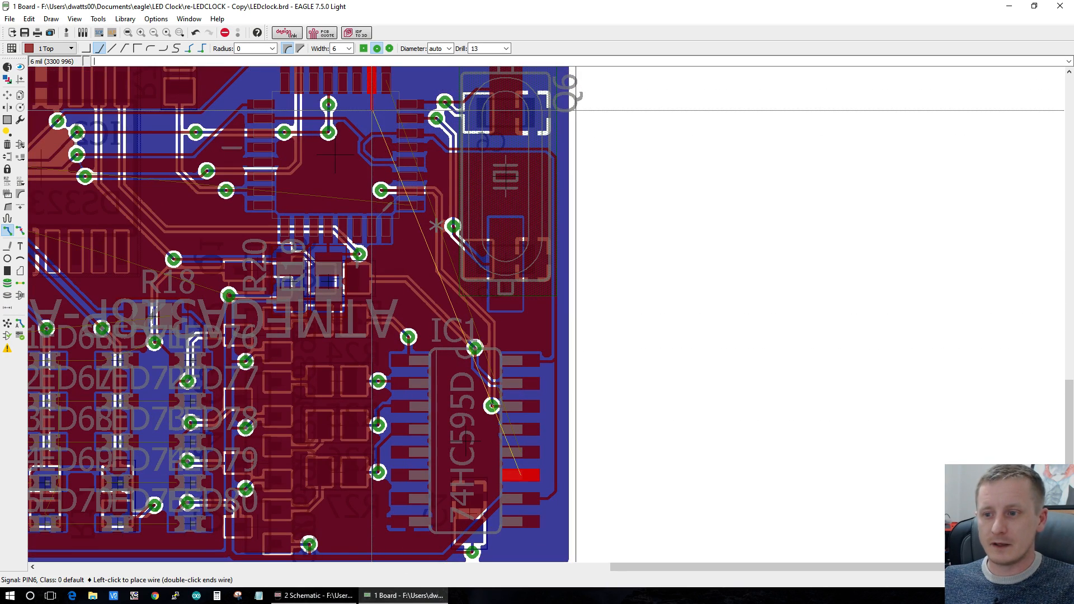
pyautogui.scroll(2, 371, 110)
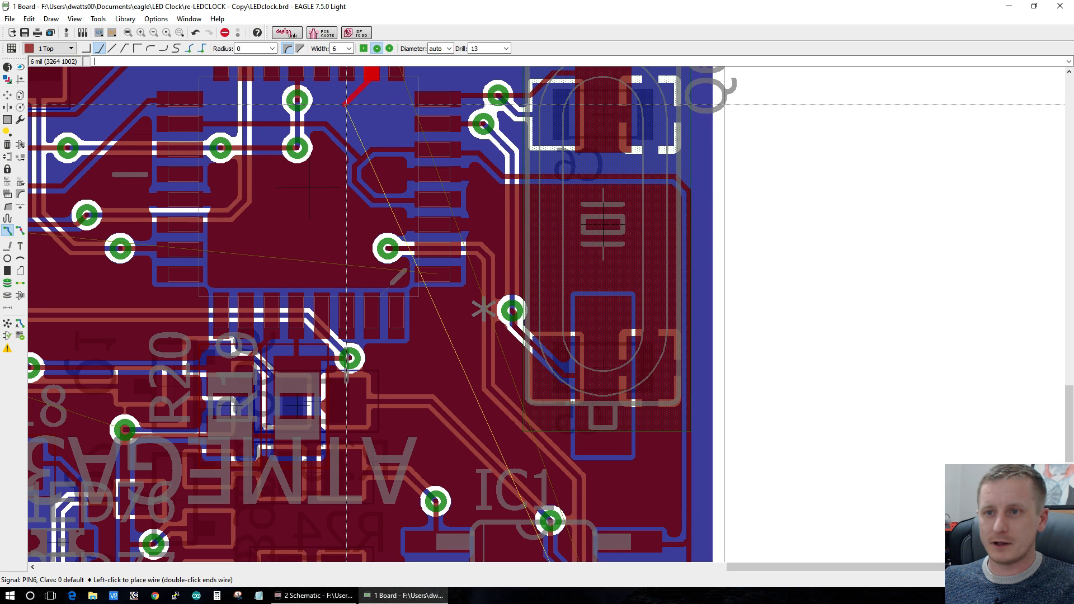
pyautogui.middleClick(346, 104)
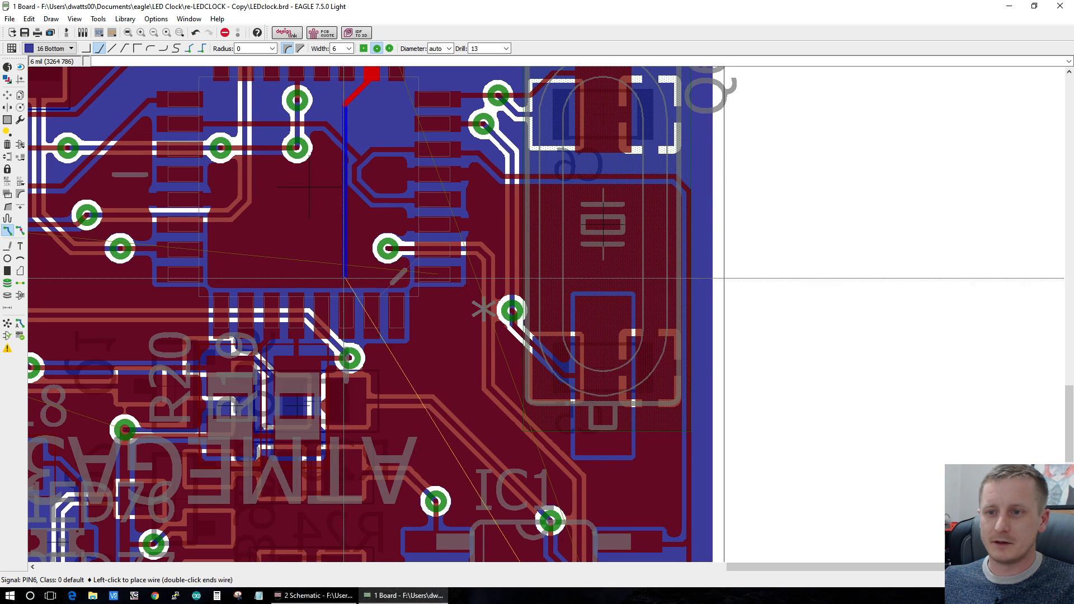
# Step: Route PIN6 on the bottom layer down through U1 and diagonally past its lower pads, and switch back to 1 Top
pyautogui.scroll(-1, 399, 360)
pyautogui.scroll(-4, 399, 363)
pyautogui.scroll(3, 391, 344)
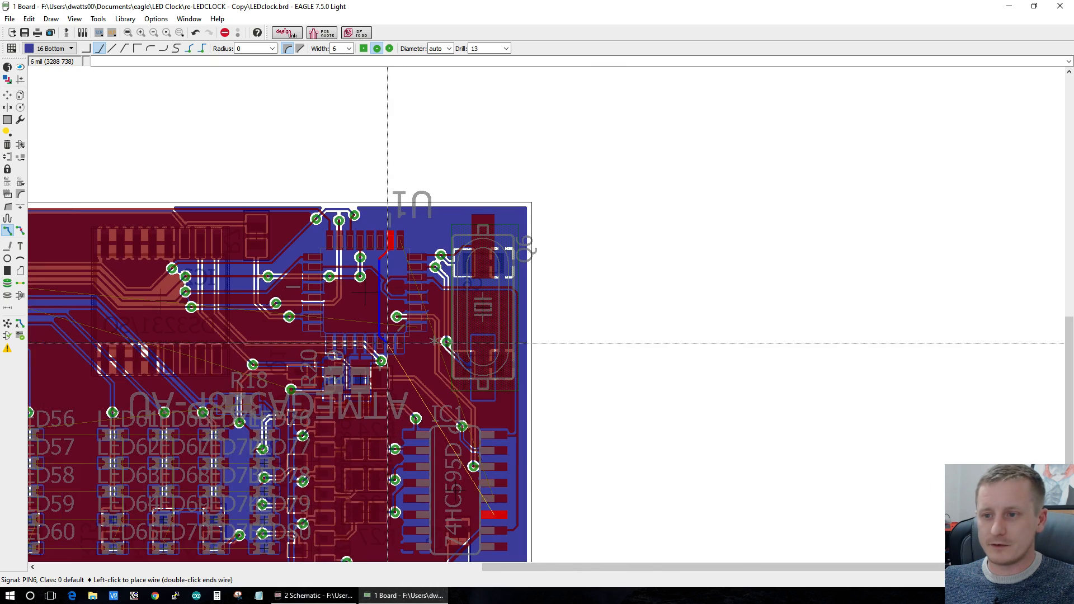
pyautogui.scroll(2, 398, 353)
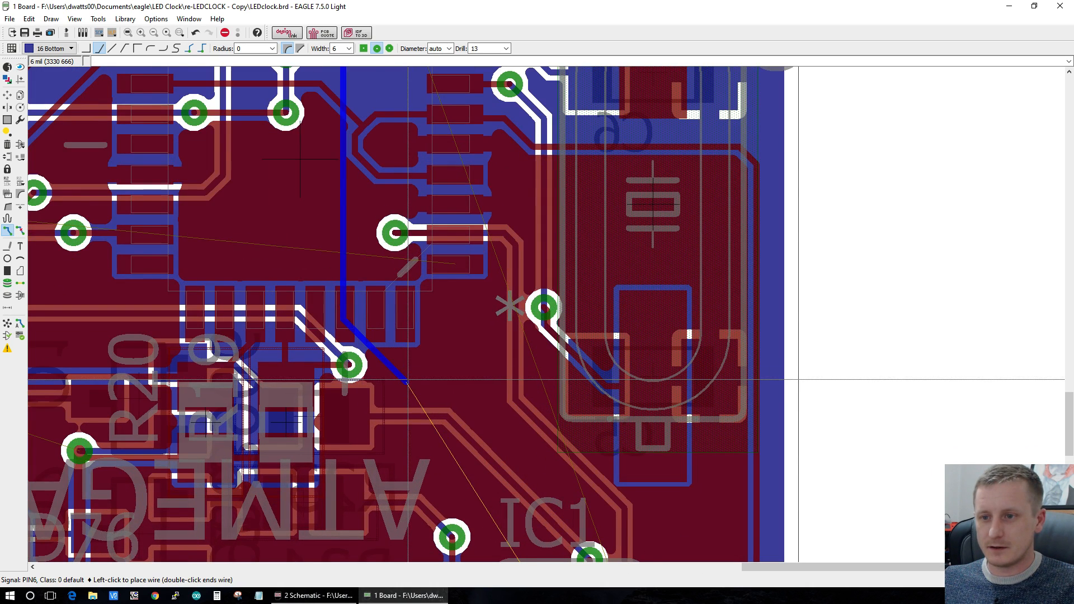
pyautogui.middleClick(407, 380)
# Step: Finish PIN6 on the top layer from the via below U1 through IC1's body to its PIN6 pad, and recalculate the ratsnest
pyautogui.scroll(-3, 407, 380)
pyautogui.scroll(2, 441, 479)
pyautogui.scroll(2, 442, 480)
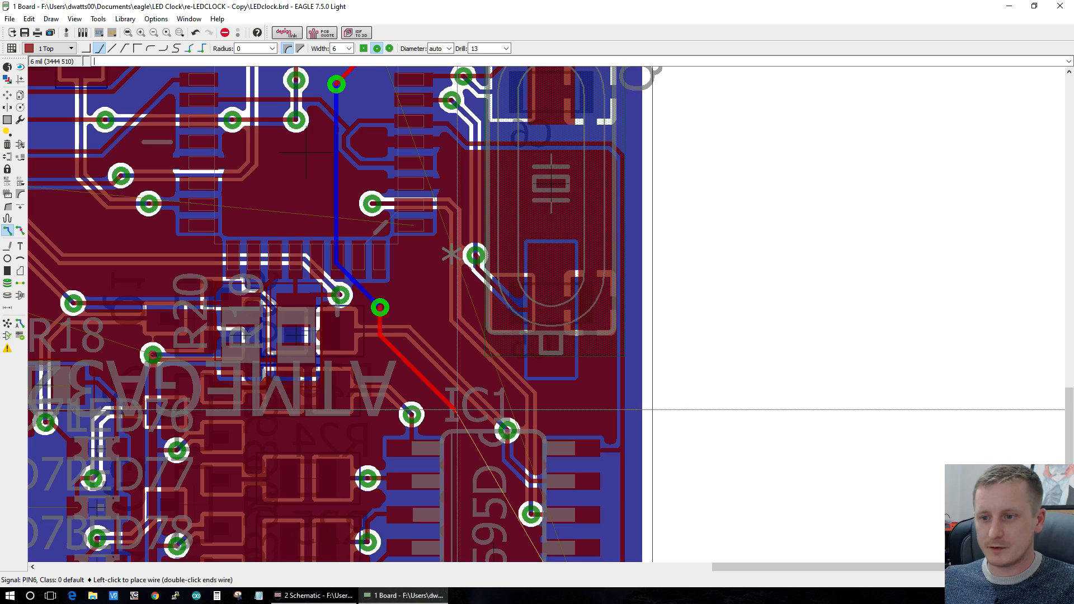
pyautogui.scroll(-2, 456, 408)
pyautogui.scroll(-2, 457, 410)
pyautogui.scroll(6, 466, 503)
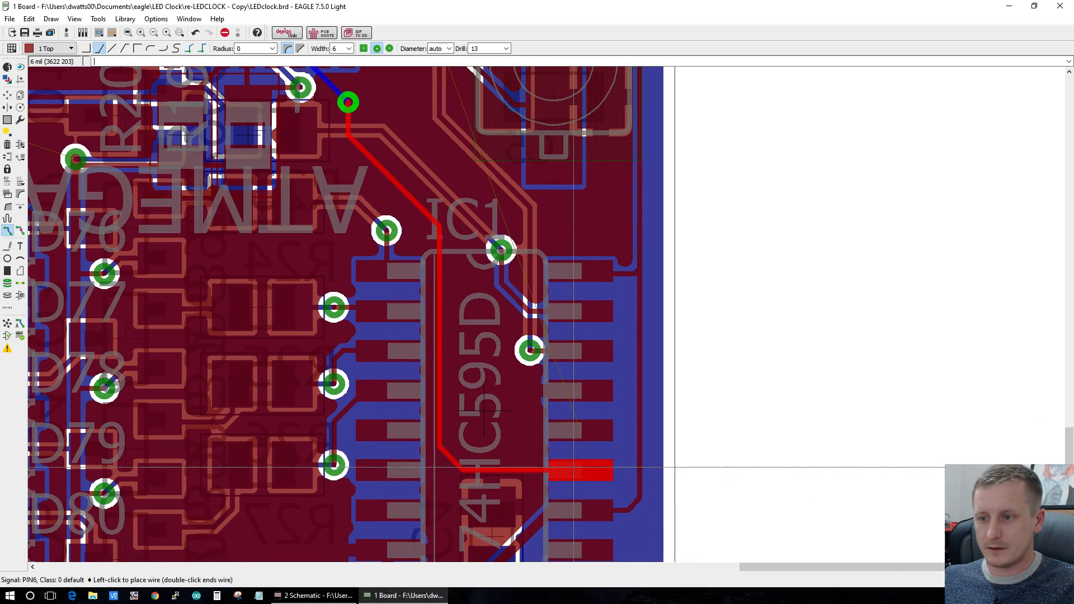
pyautogui.press('Escape')
pyautogui.click(8, 323)
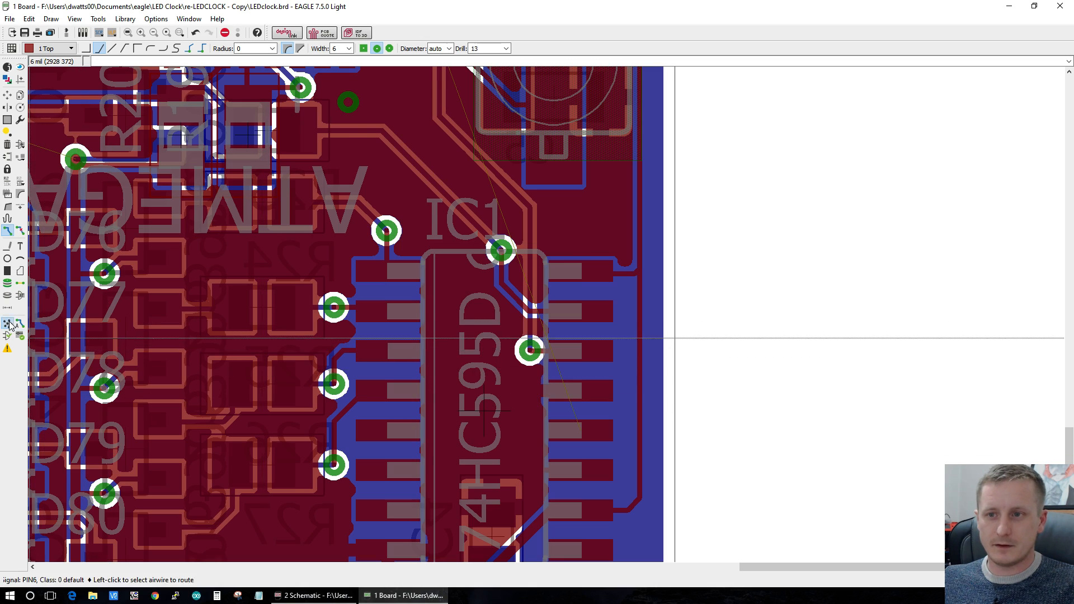
# Step: Route the PIN5 signal from U1's pad through a via onto the bottom layer, past U1's lower pads, then back to the top layer
pyautogui.scroll(-6, 339, 273)
pyautogui.scroll(3, 341, 88)
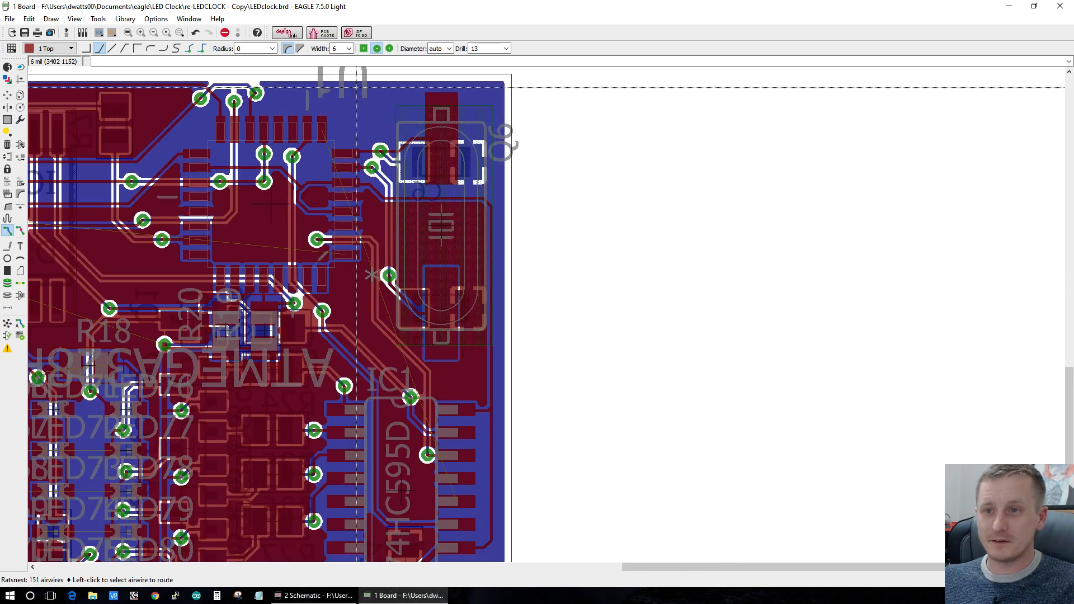
pyautogui.click(326, 158)
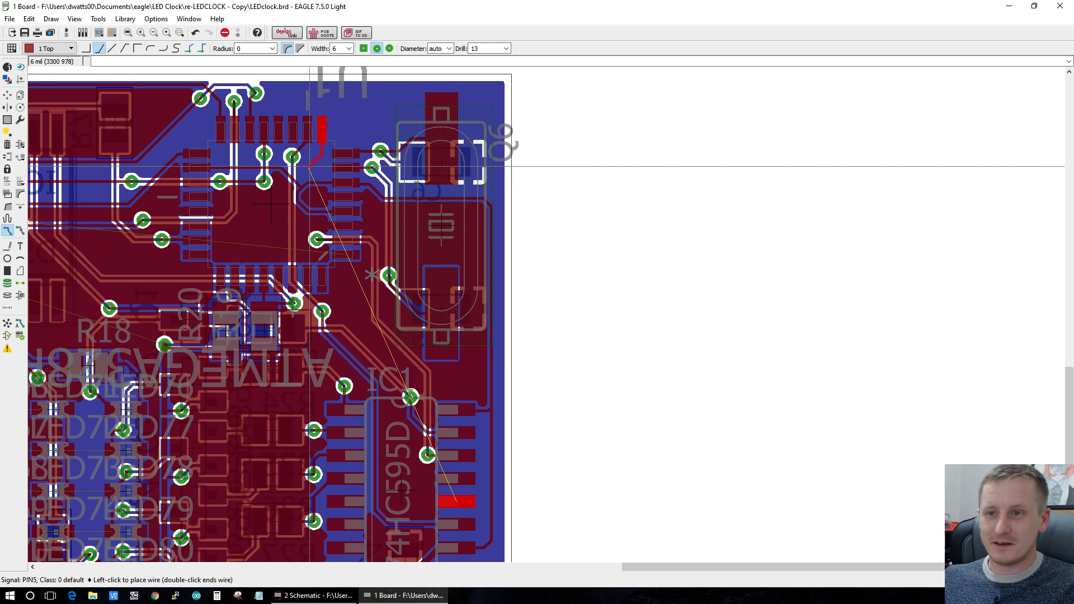
pyautogui.middleClick(309, 167)
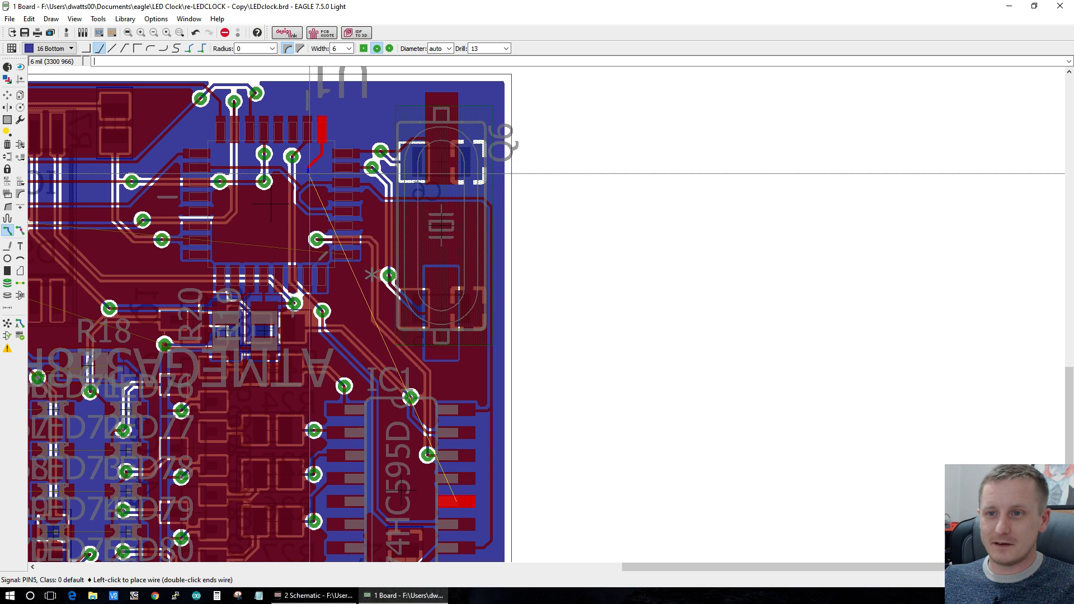
pyautogui.click(302, 232)
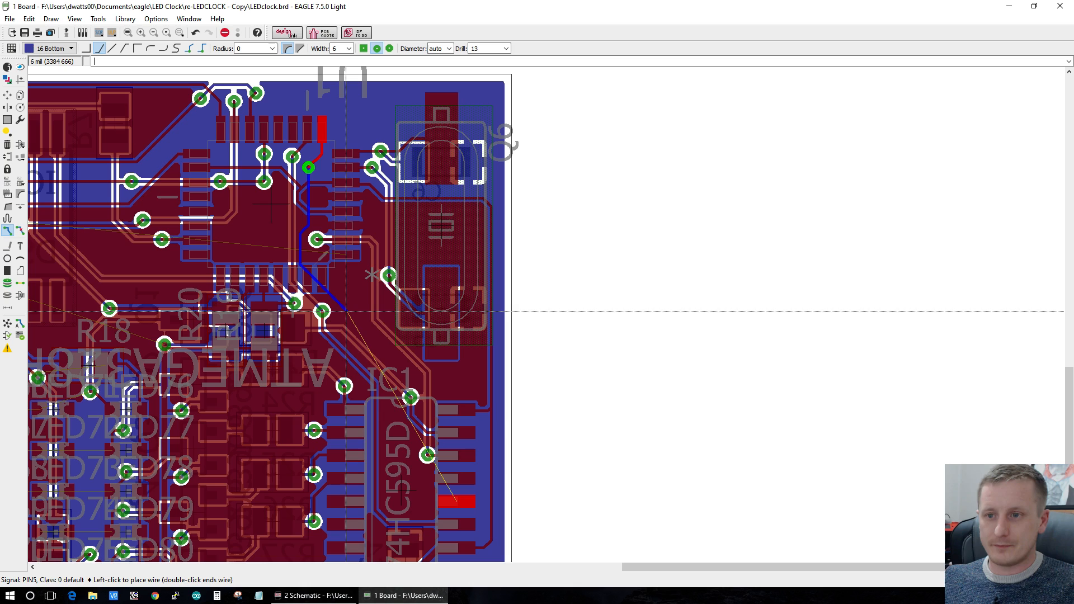
pyautogui.click(345, 311)
pyautogui.middleClick(392, 361)
# Step: Finish the PIN5 track on the top layer, running it diagonally and down through IC1's body to its 74HC595D pad
pyautogui.scroll(3, 393, 362)
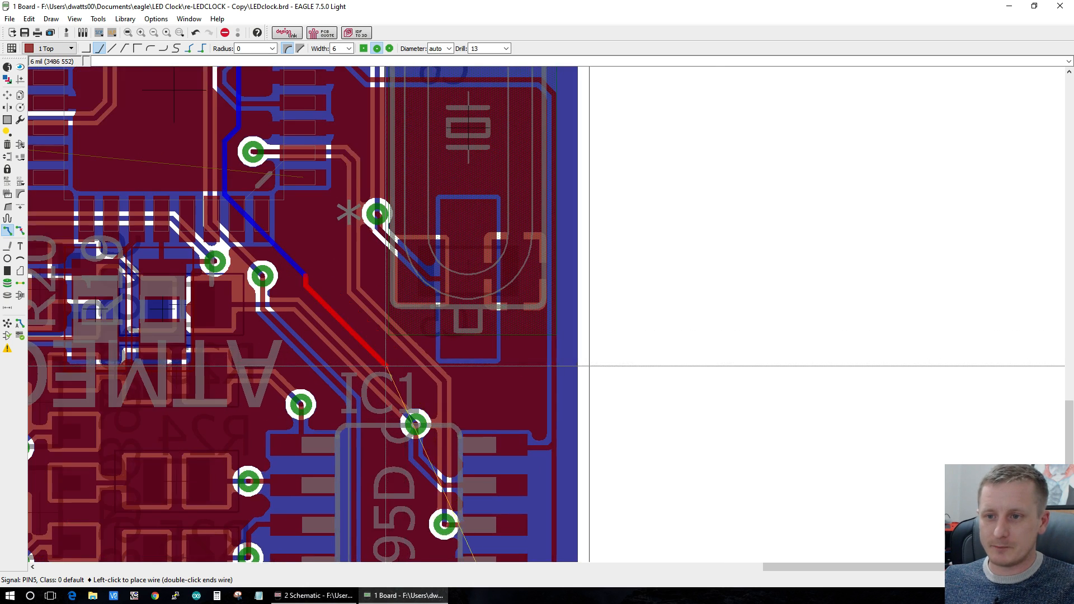
pyautogui.scroll(2, 386, 367)
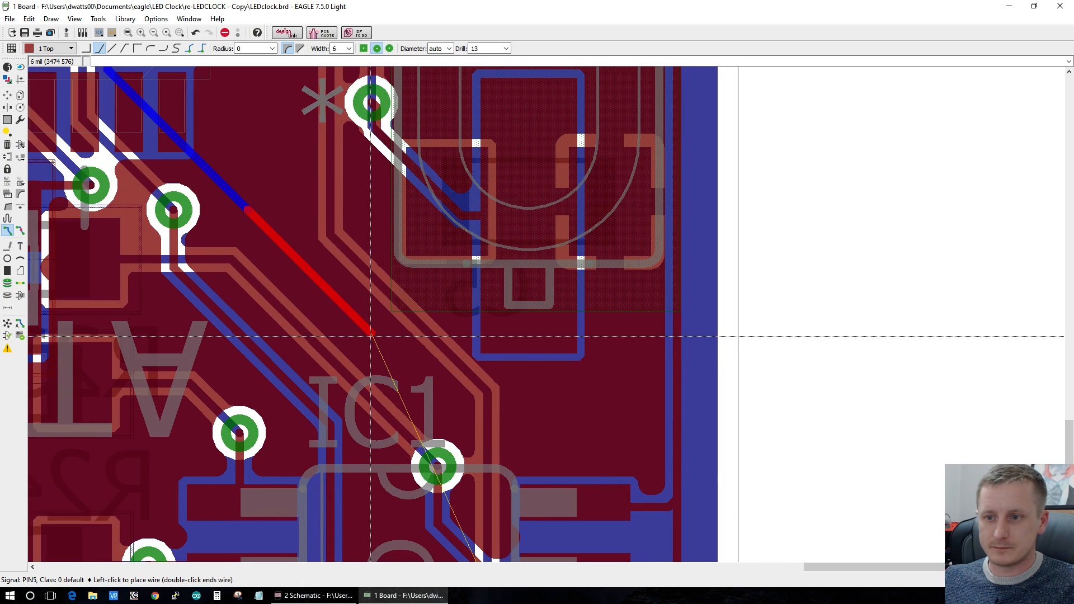
pyautogui.scroll(-2, 371, 335)
pyautogui.scroll(2, 372, 425)
pyautogui.scroll(-2, 367, 420)
pyautogui.scroll(-2, 367, 420)
pyautogui.scroll(3, 364, 492)
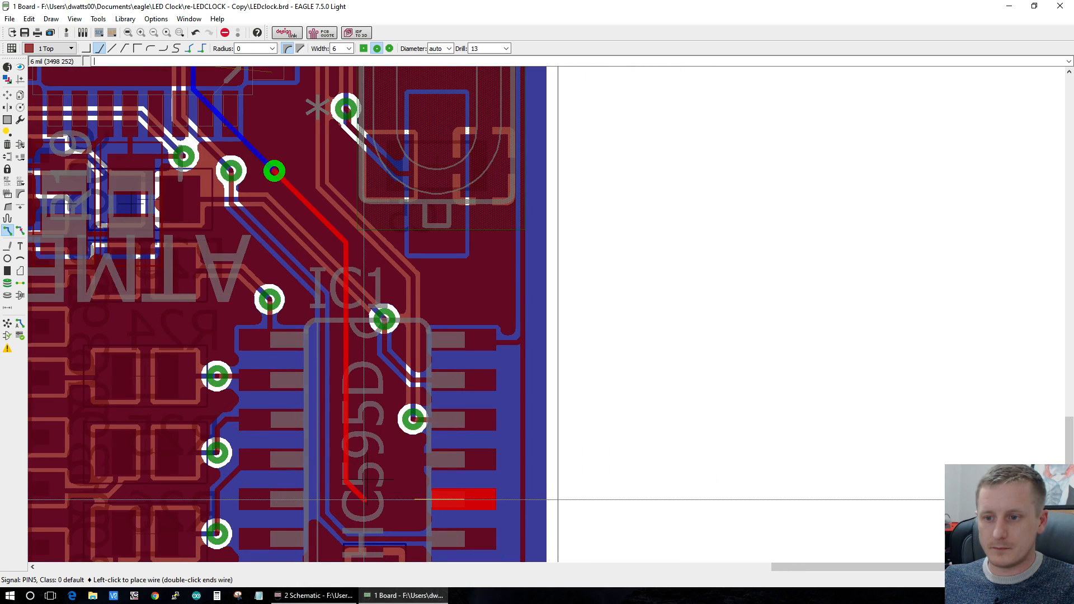
pyautogui.press('Escape')
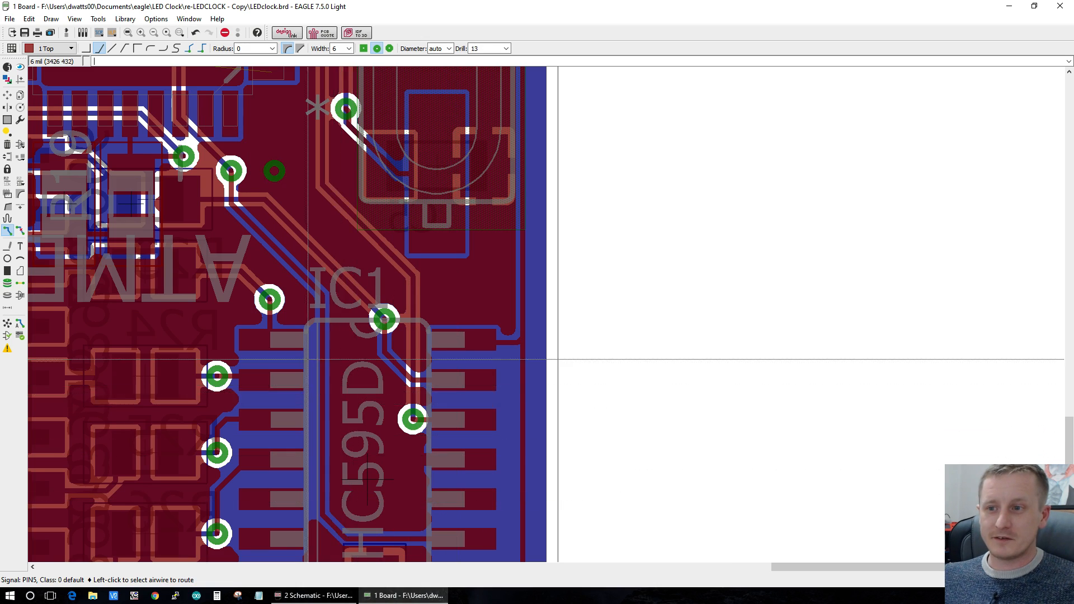
# Step: Recalculate the ratsnest and look over the remaining airwires around U1, IC1 and IC2
pyautogui.scroll(-3, 308, 359)
pyautogui.scroll(3, 285, 341)
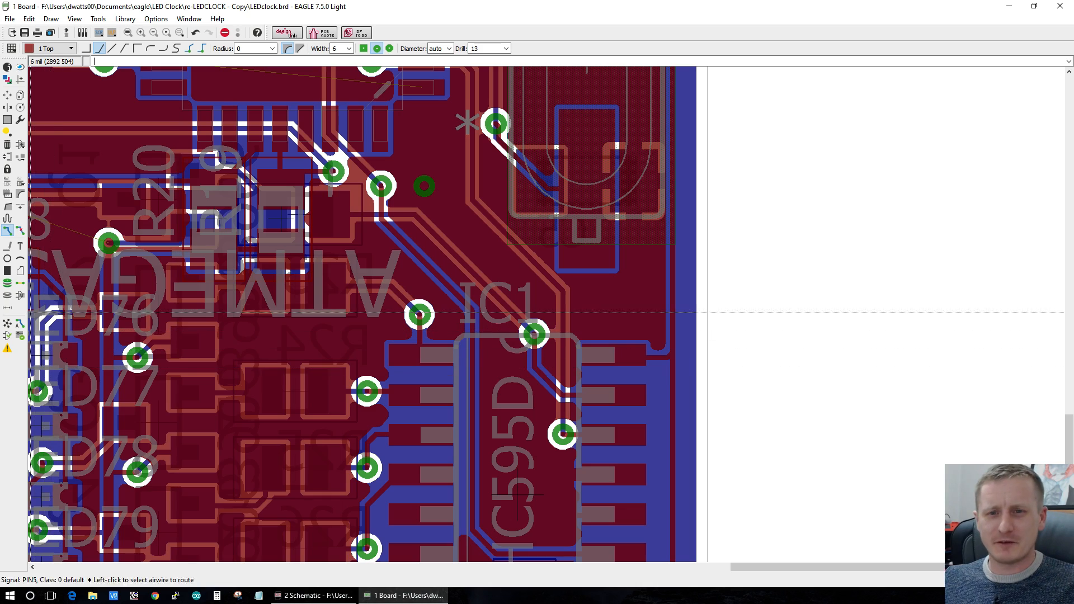
pyautogui.click(7, 323)
pyautogui.scroll(-2, 521, 269)
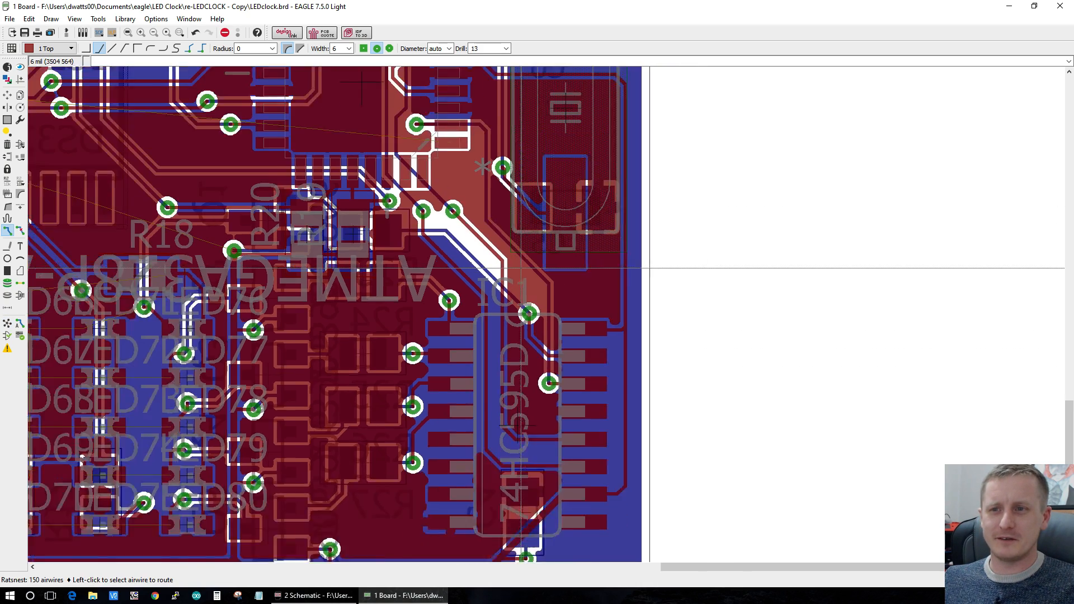
pyautogui.scroll(-1, 521, 269)
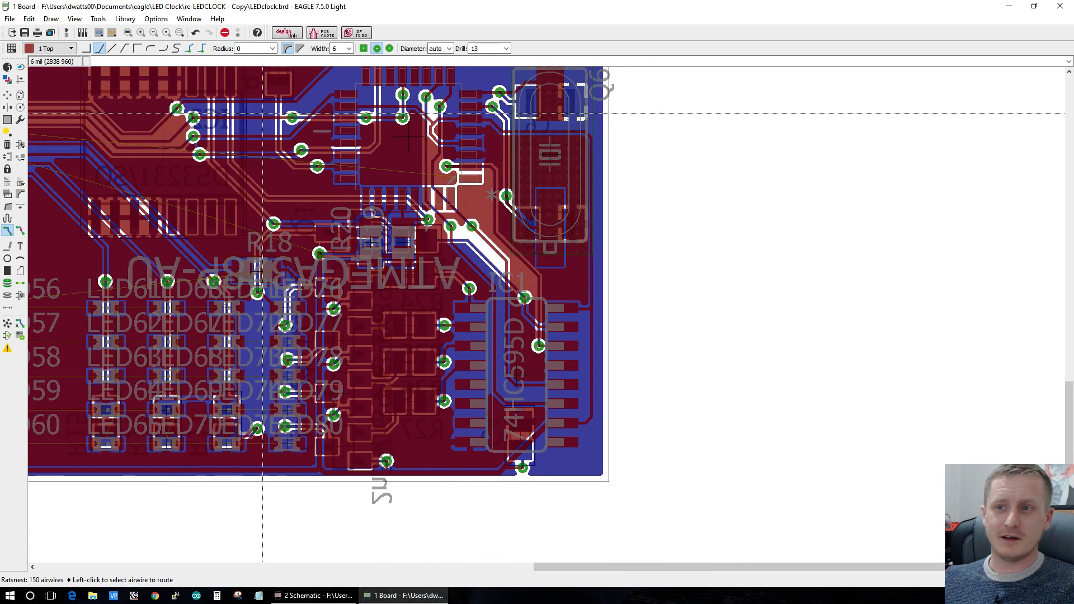
pyautogui.scroll(2, 262, 114)
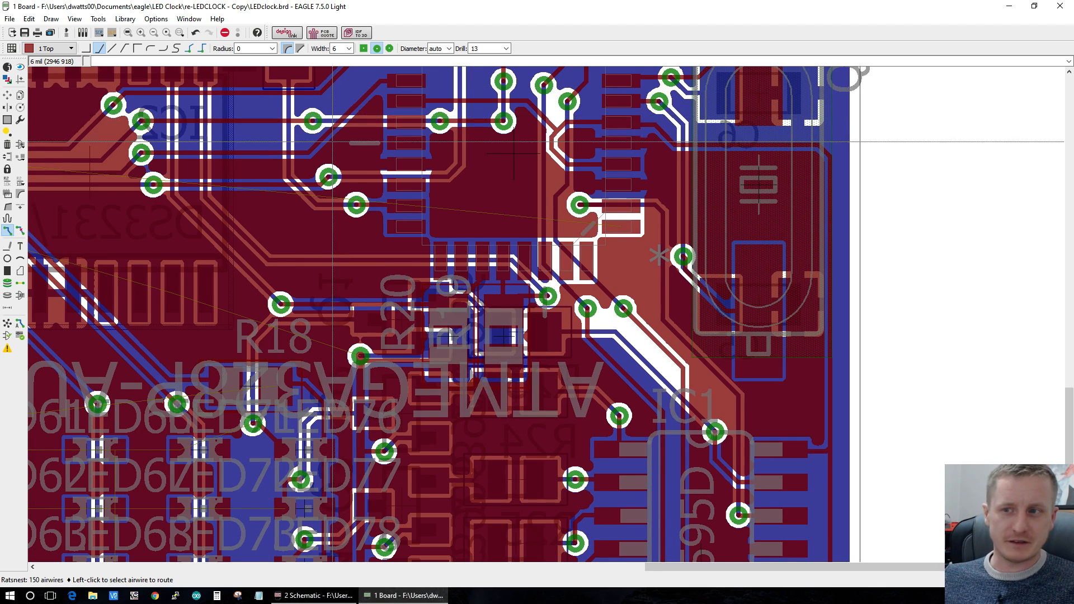
pyautogui.scroll(-1, 323, 145)
pyautogui.scroll(1, 254, 107)
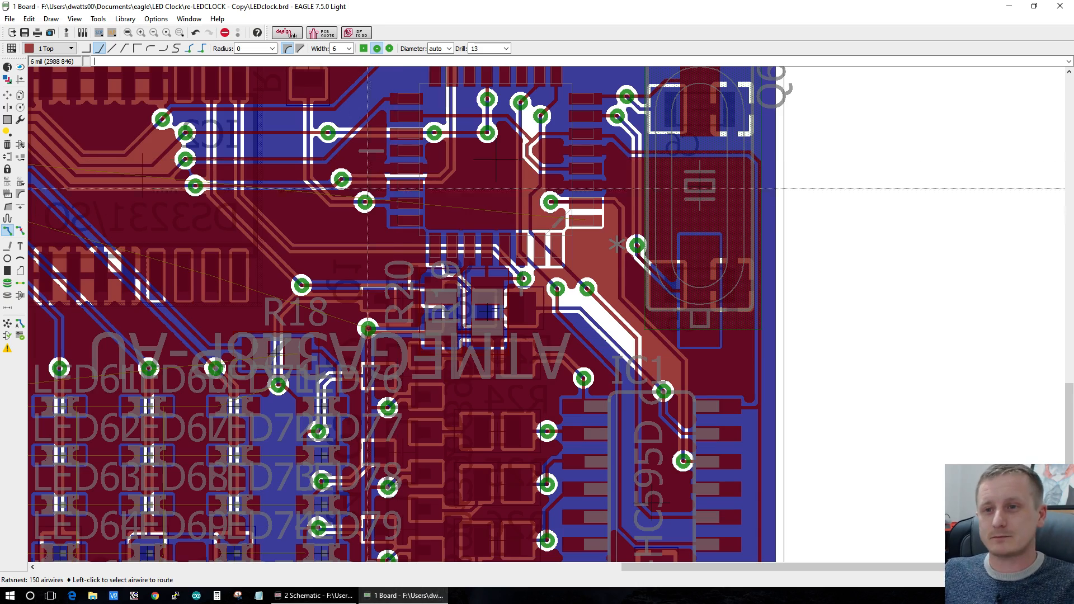
pyautogui.scroll(-2, 283, 223)
pyautogui.scroll(2, 282, 227)
# Step: Start routing the PIN3 airwire from U1's pad on the top layer and survey its path past IC2 to the TLC5940PWP
pyautogui.click(680, 283)
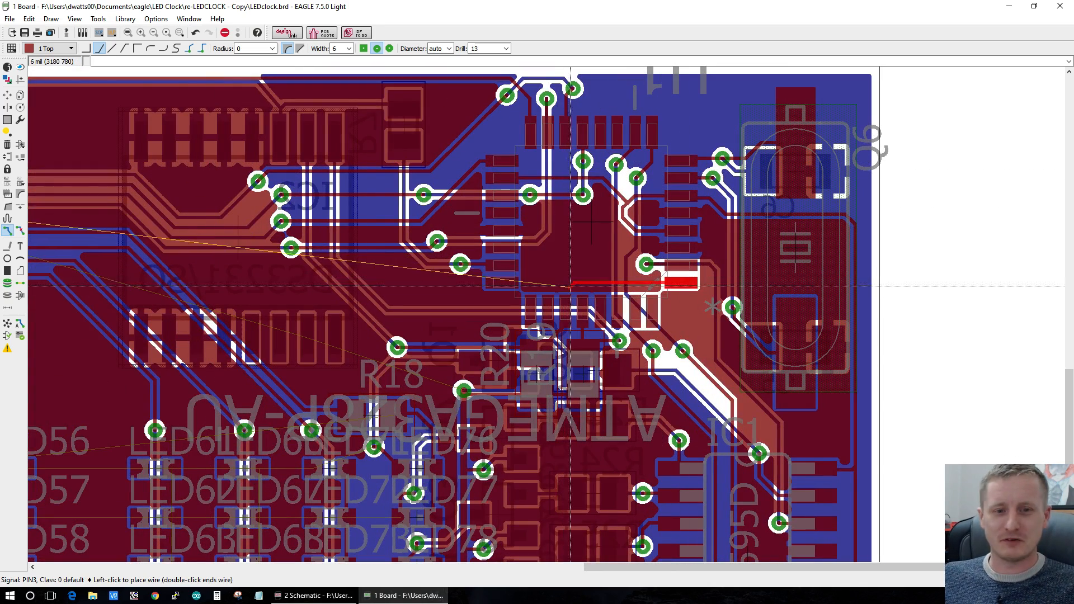
pyautogui.scroll(1, 603, 280)
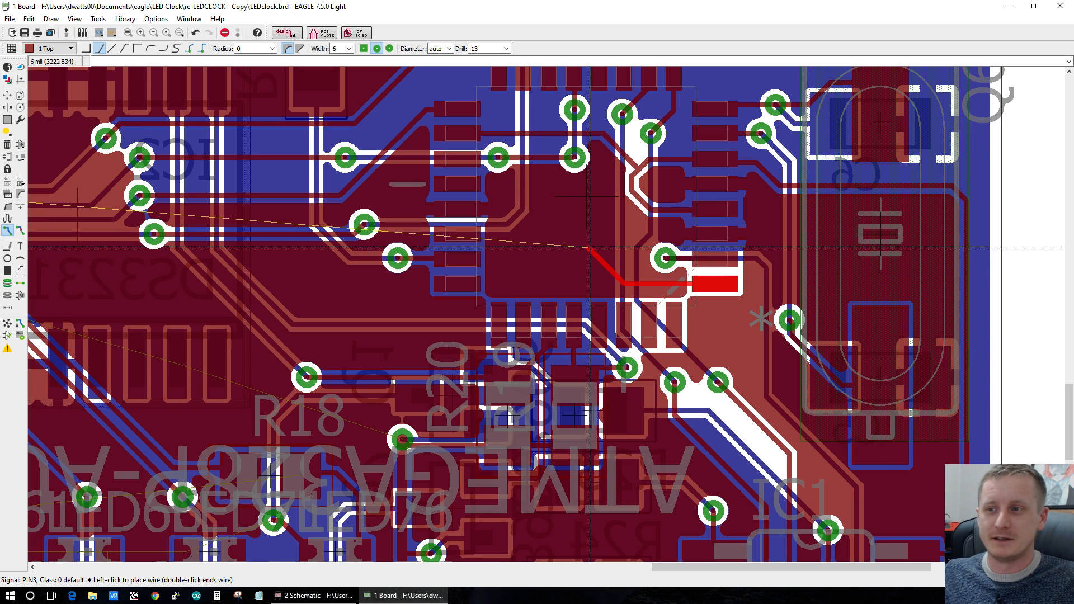
pyautogui.scroll(5, 589, 247)
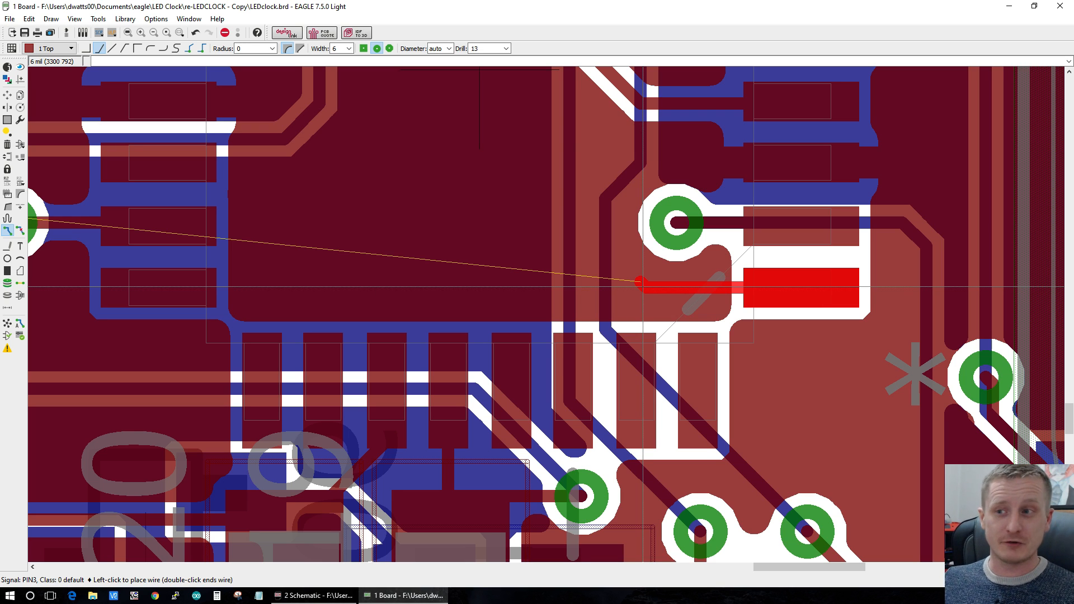
pyautogui.scroll(-1, 643, 287)
pyautogui.scroll(1, 642, 286)
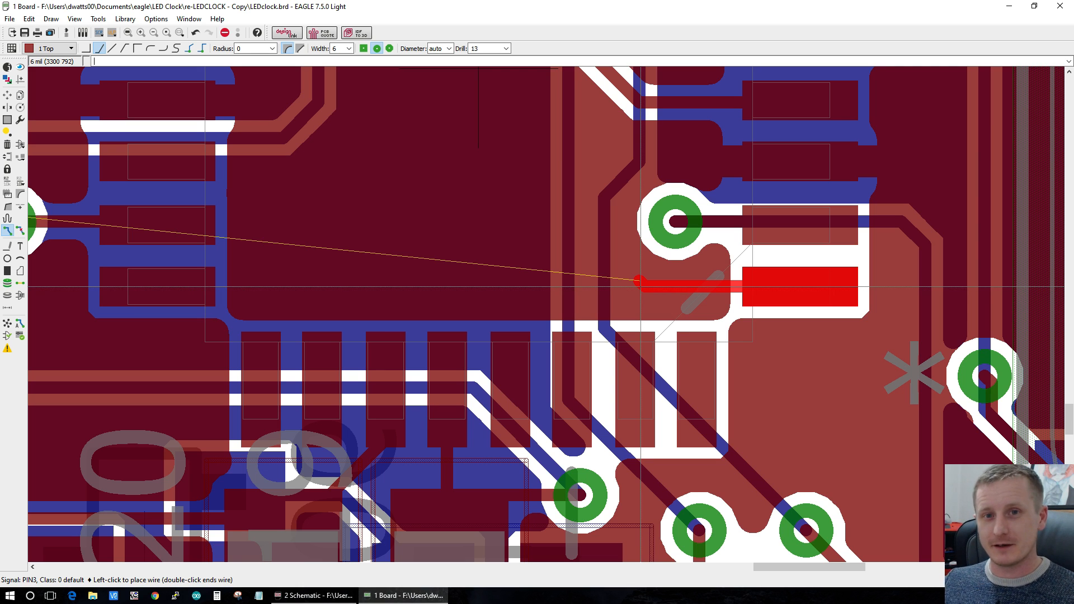
pyautogui.scroll(-5, 640, 287)
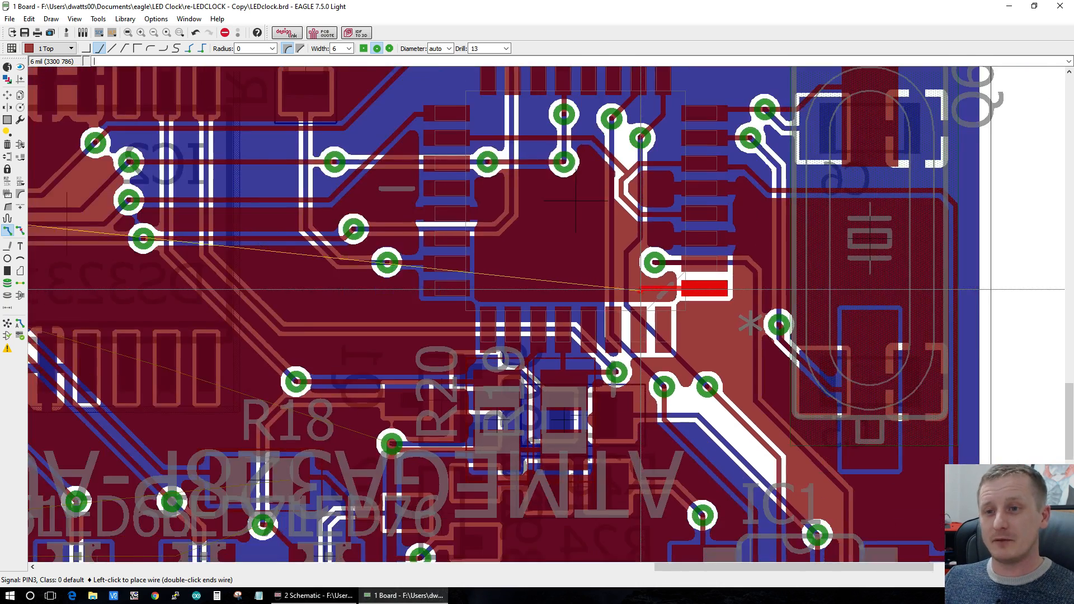
pyautogui.scroll(6, 640, 289)
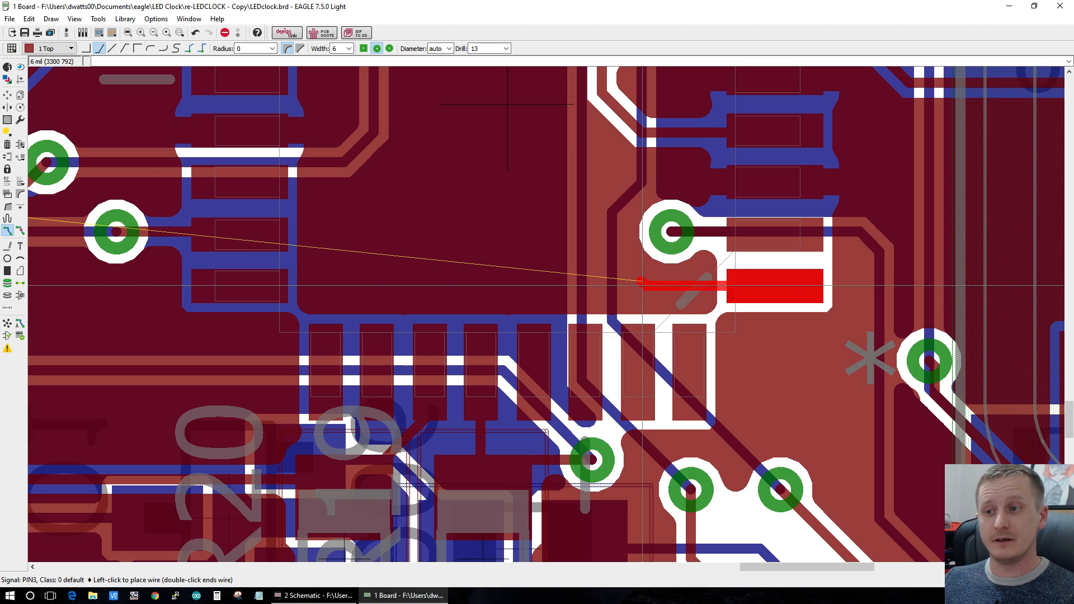
pyautogui.scroll(-5, 642, 285)
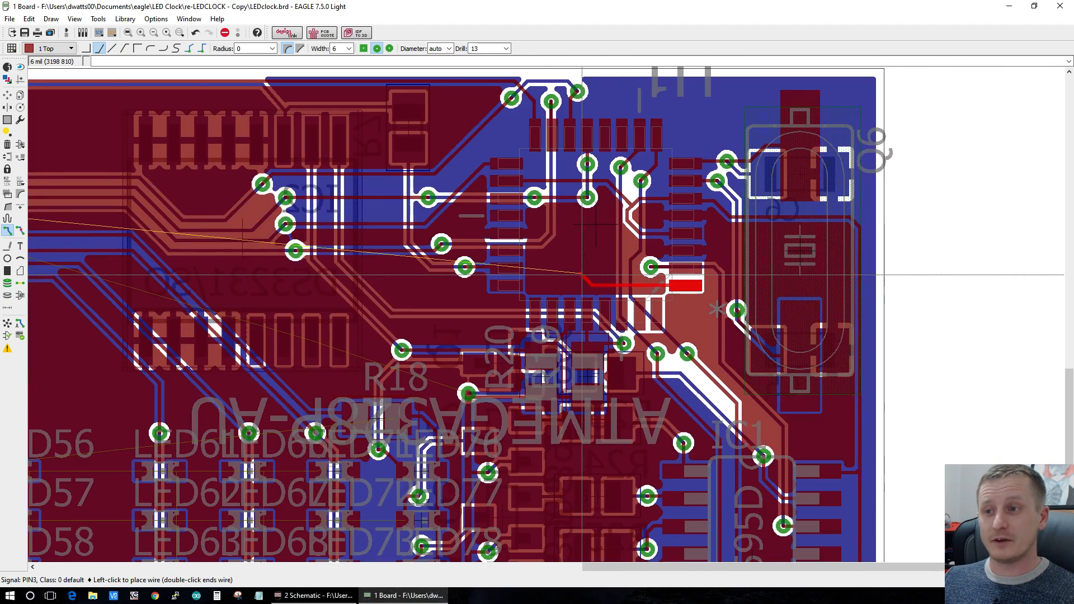
pyautogui.scroll(3, 582, 274)
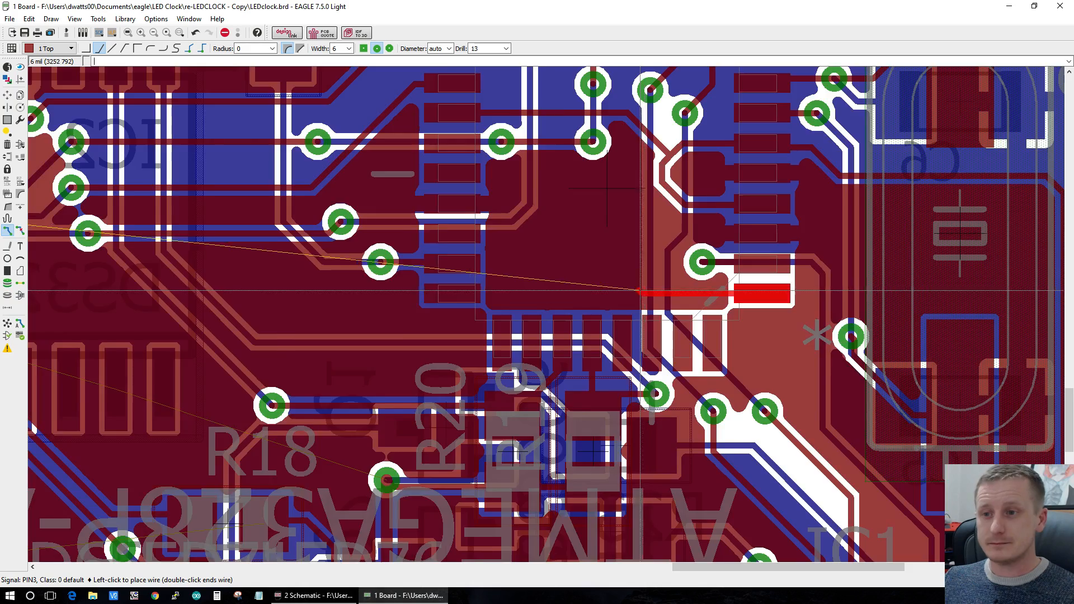
pyautogui.scroll(-4, 634, 295)
pyautogui.scroll(-4, 263, 268)
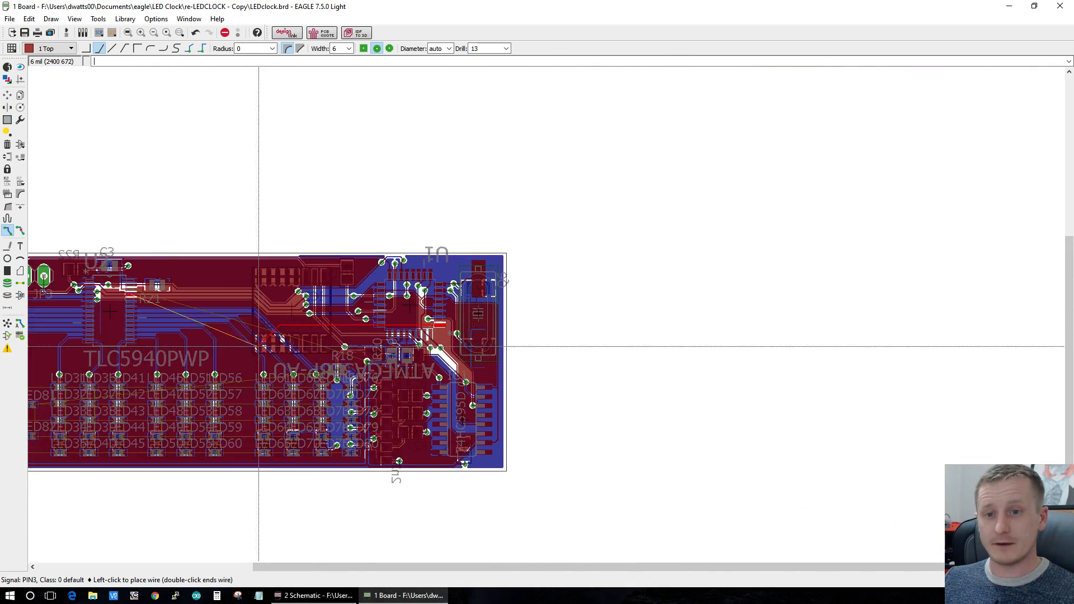
pyautogui.scroll(4, 117, 304)
pyautogui.scroll(2, 116, 304)
pyautogui.scroll(3, 643, 364)
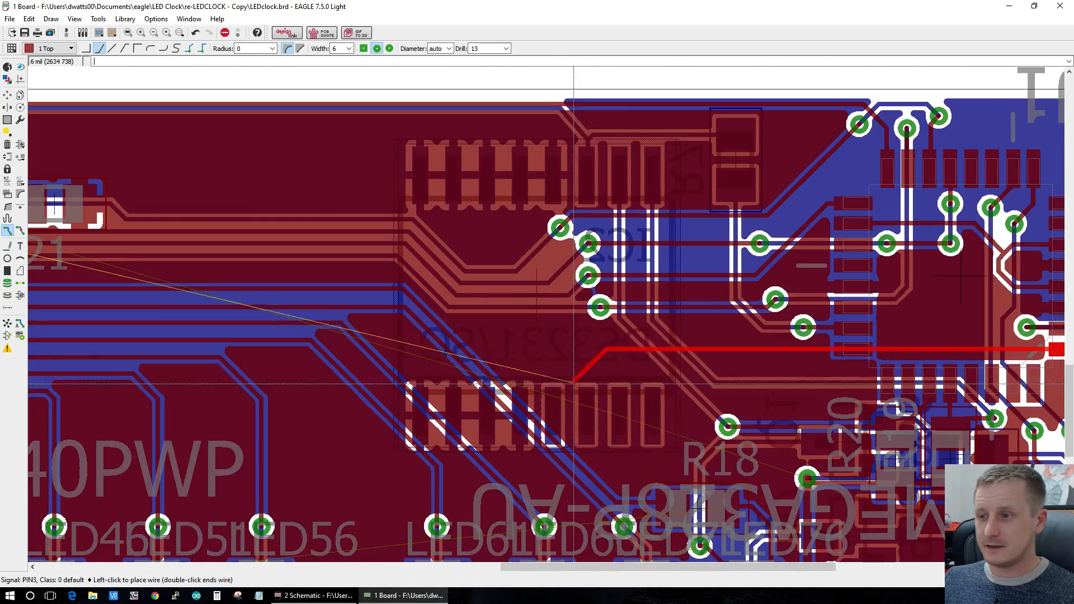
pyautogui.scroll(-4, 643, 364)
pyautogui.scroll(5, 845, 331)
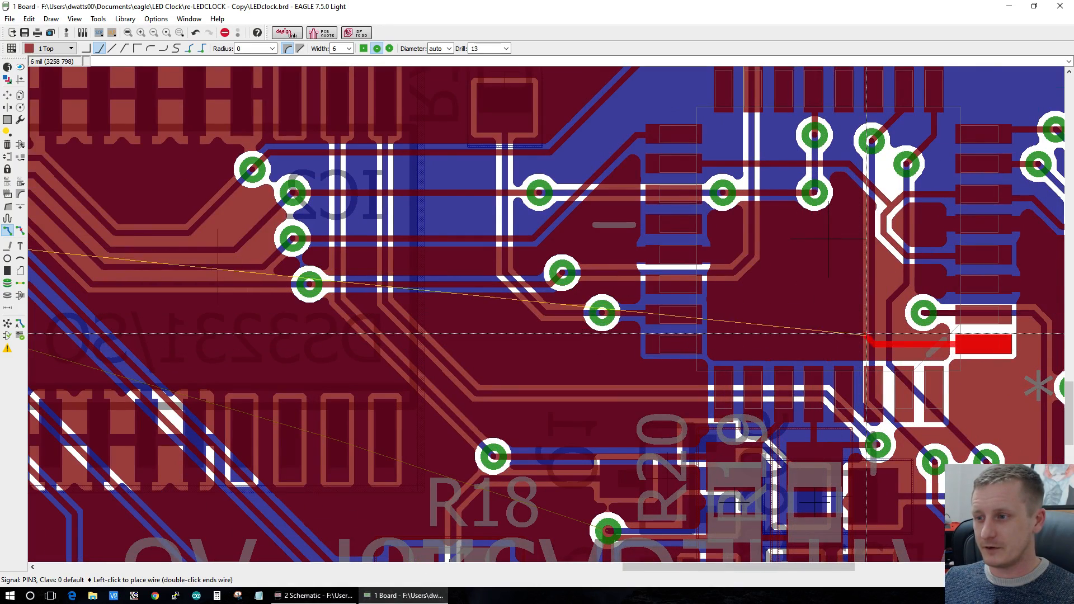
# Step: Route PIN3 beneath U1's opposite pads on the bottom layer, then complete it on the top layer to the TLC5940PWP pad
pyautogui.middleClick(756, 342)
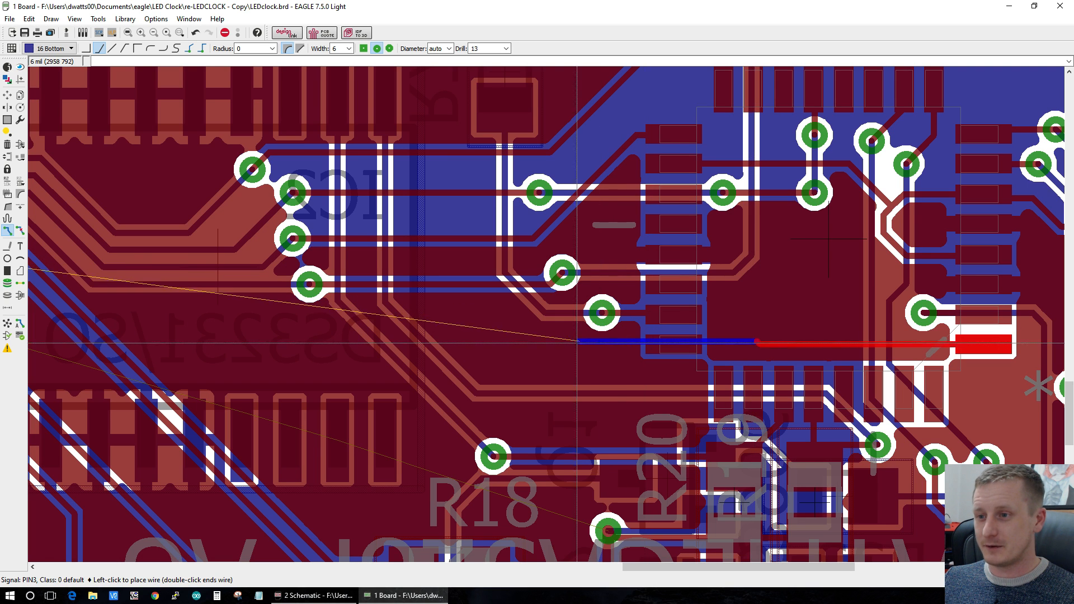
pyautogui.click(490, 341)
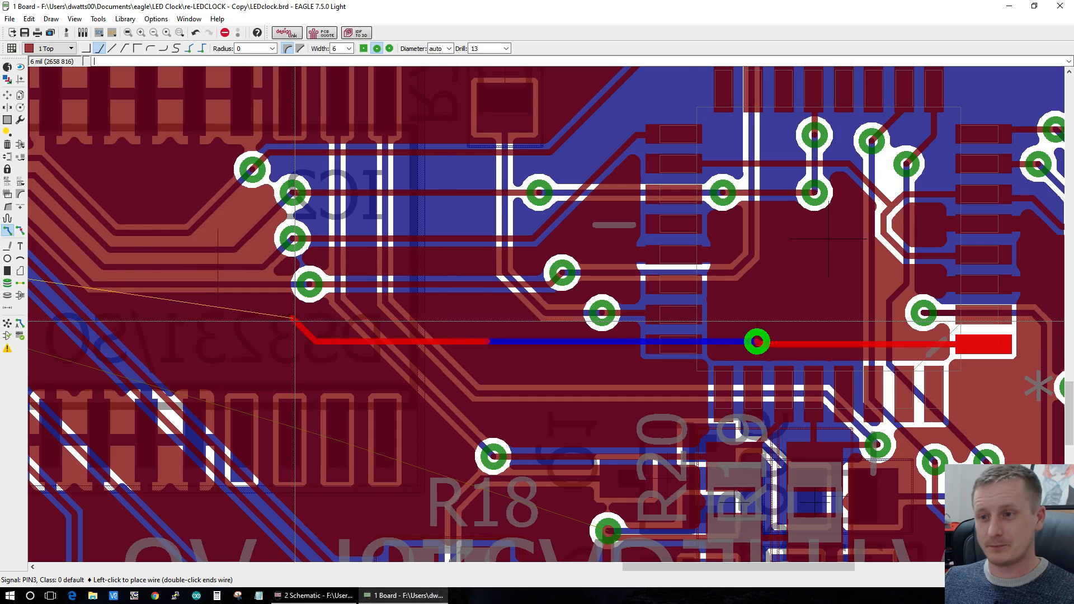
pyautogui.scroll(-5, 283, 317)
pyautogui.scroll(-3, 170, 315)
pyautogui.scroll(6, 139, 312)
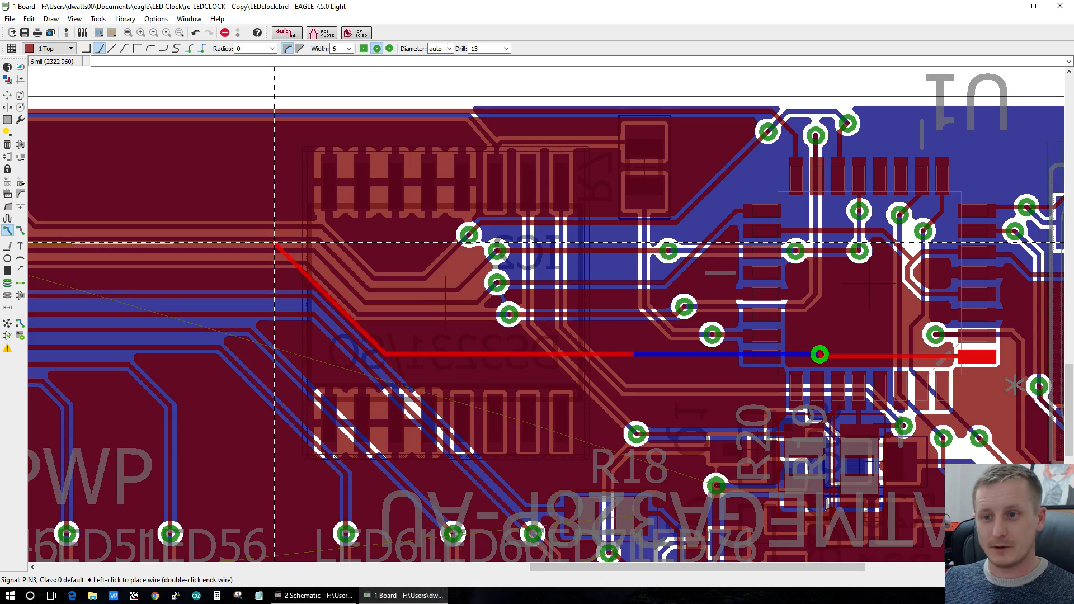
pyautogui.scroll(-5, 275, 243)
pyautogui.scroll(3, 274, 242)
pyautogui.scroll(4, 274, 243)
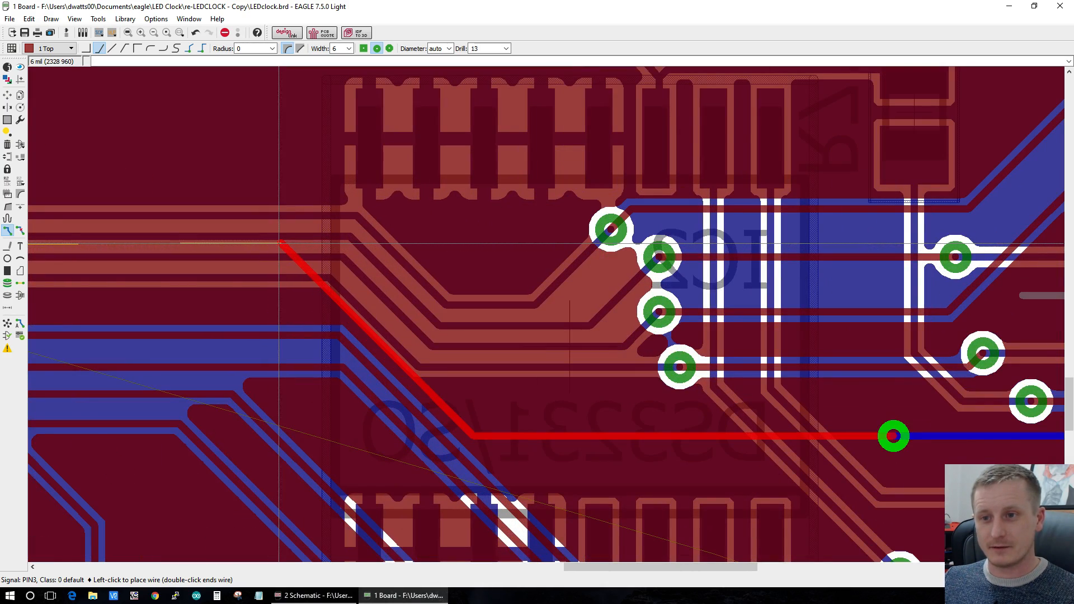
pyautogui.scroll(-5, 278, 243)
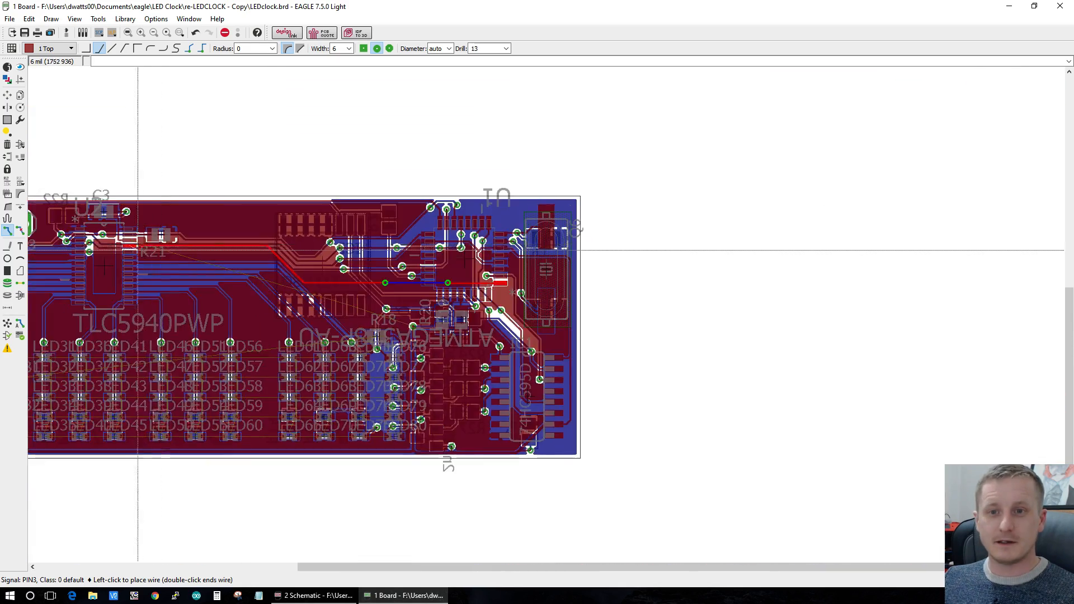
pyautogui.scroll(5, 137, 250)
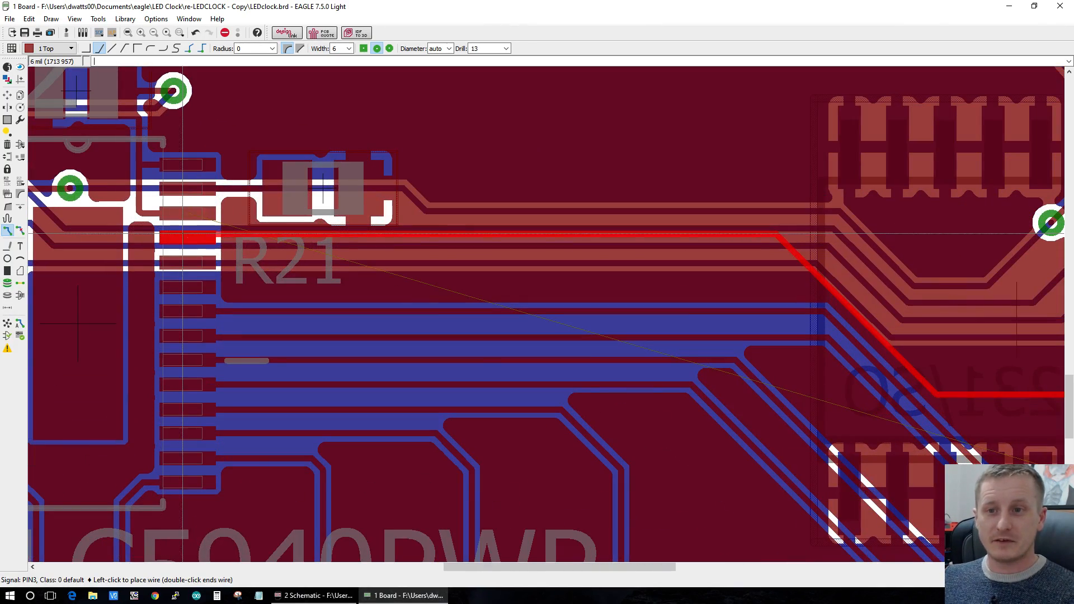
pyautogui.press('Escape')
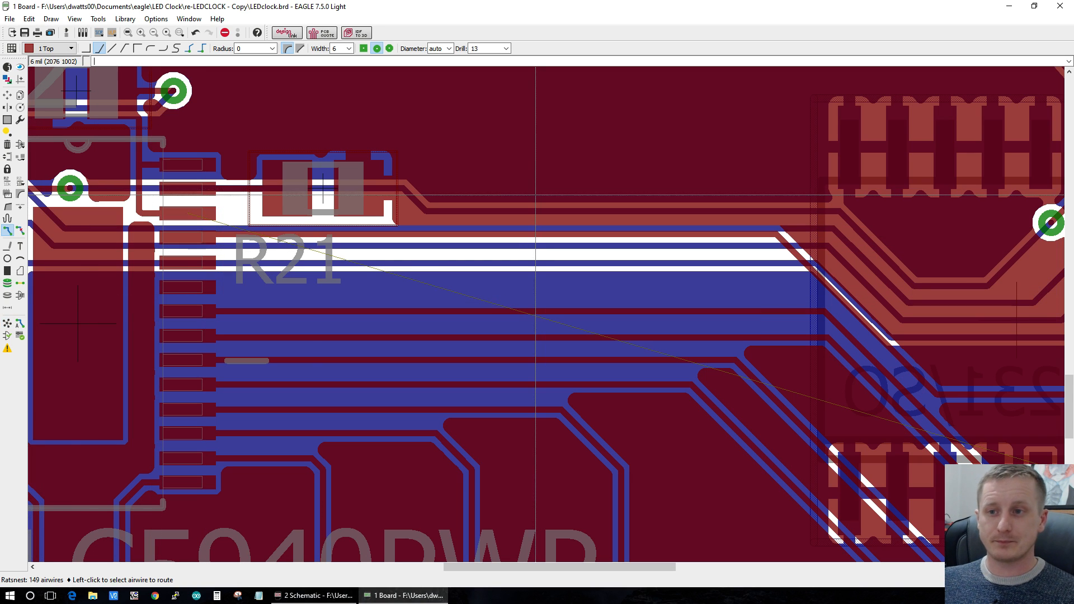
# Step: Pick up the +5V airwire at the TLC5940PWP pad beside R21 and examine top-layer paths toward U1 and C1, then drop it
pyautogui.scroll(-1, 514, 218)
pyautogui.scroll(-2, 236, 166)
pyautogui.scroll(2, 237, 166)
pyautogui.click(248, 213)
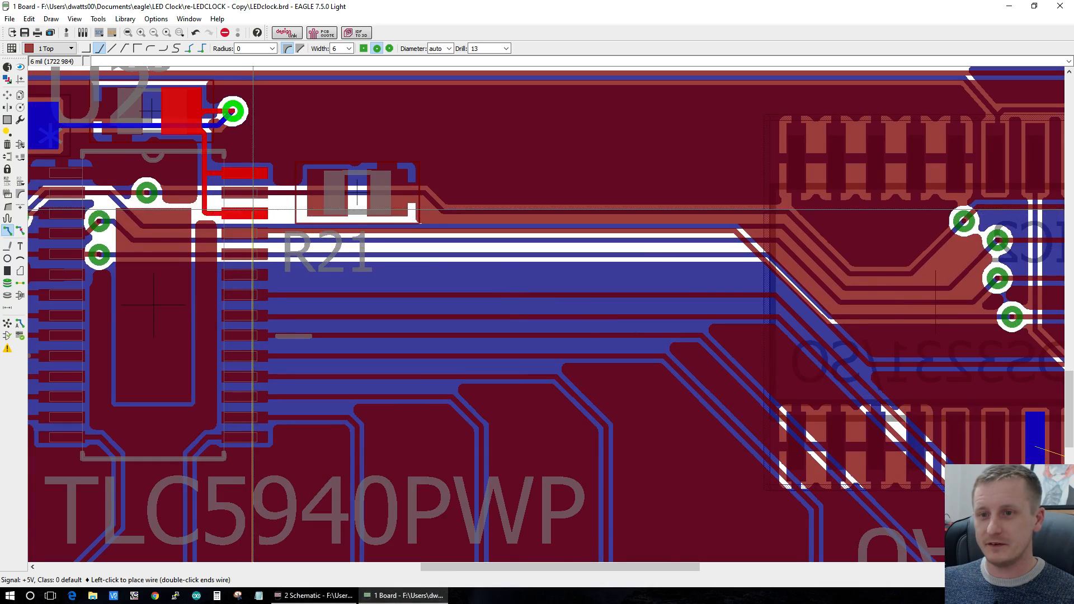
pyautogui.scroll(-2, 248, 213)
pyautogui.scroll(2, 254, 208)
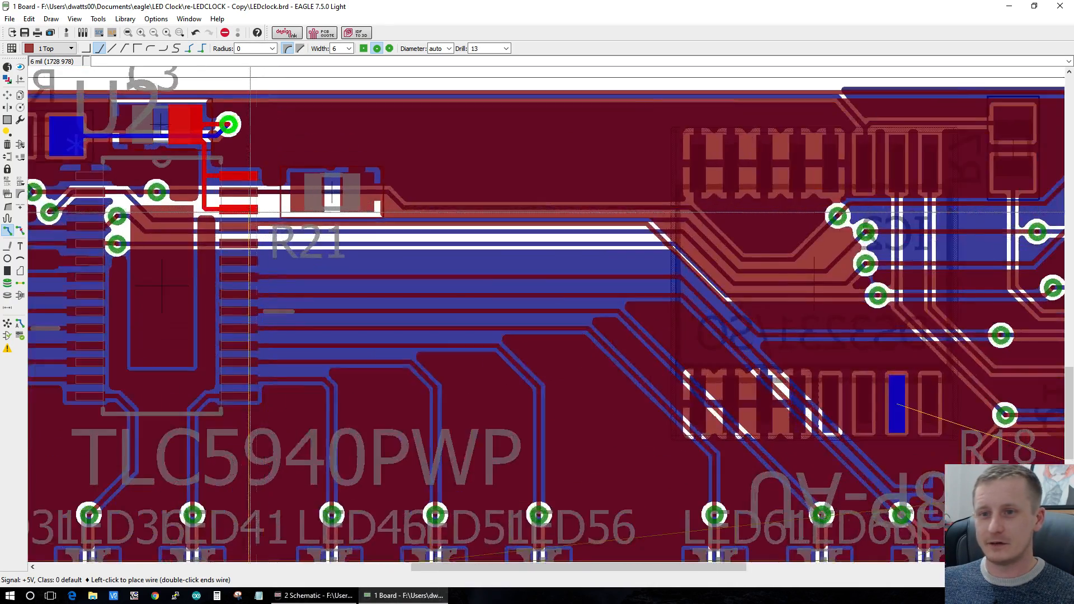
pyautogui.scroll(-3, 256, 207)
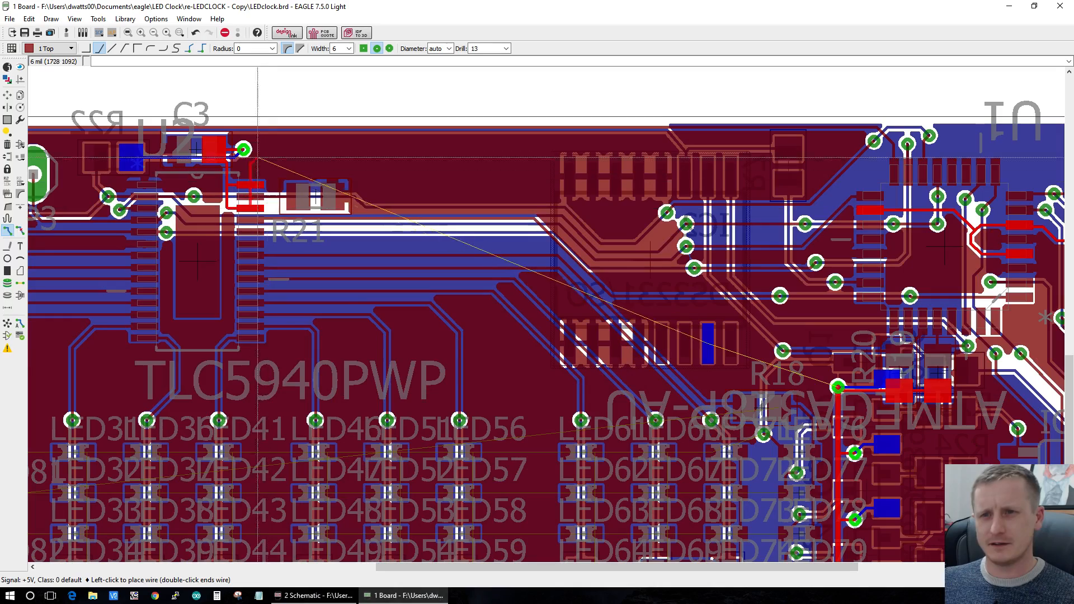
pyautogui.scroll(-3, 814, 385)
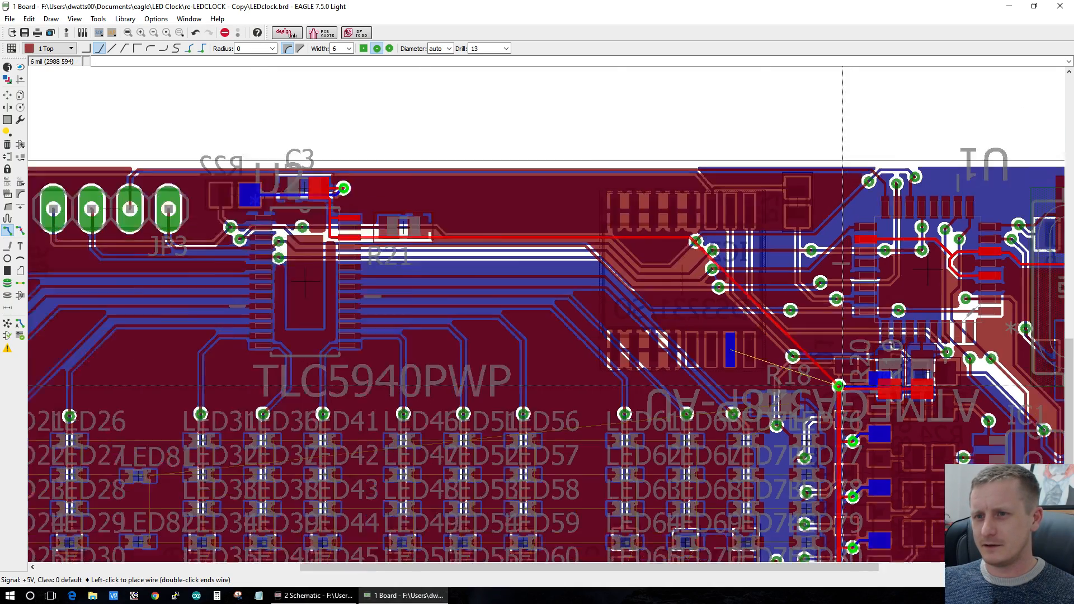
pyautogui.scroll(-2, 714, 335)
pyautogui.scroll(4, 498, 251)
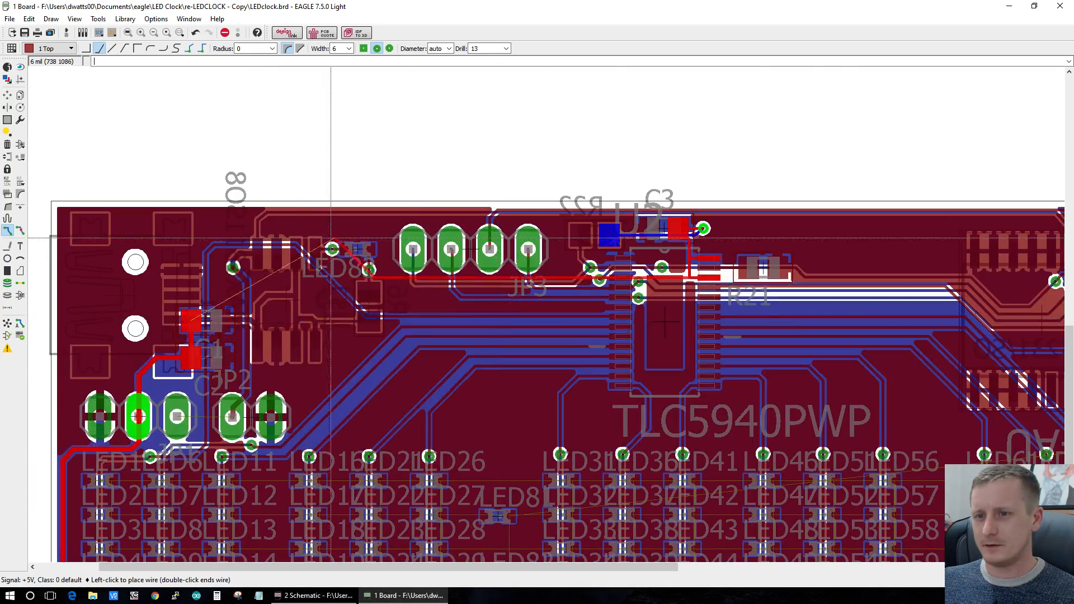
pyautogui.scroll(1, 190, 236)
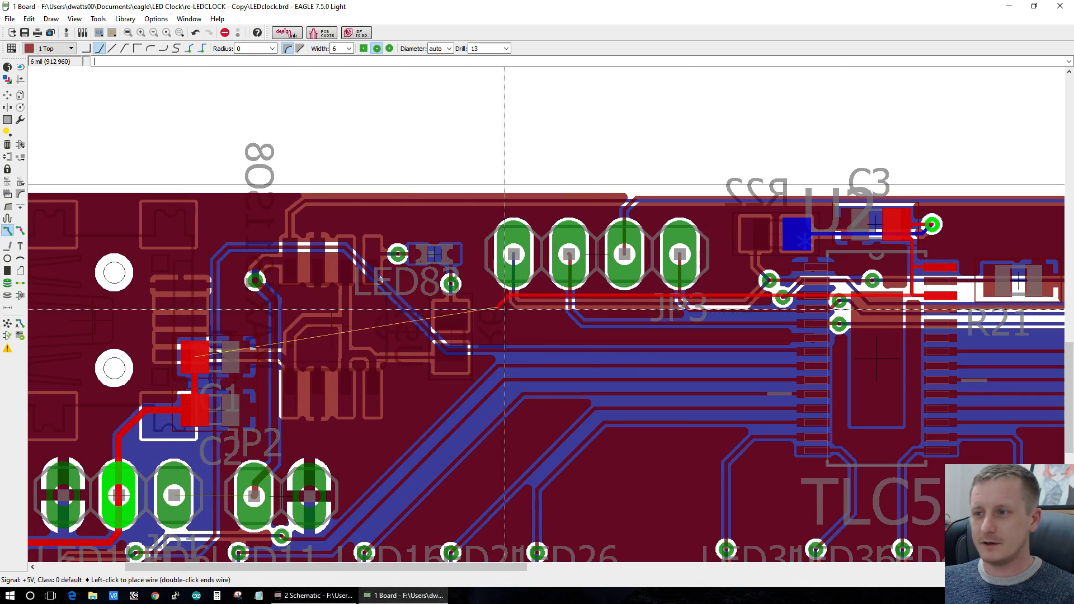
pyautogui.scroll(1, 923, 178)
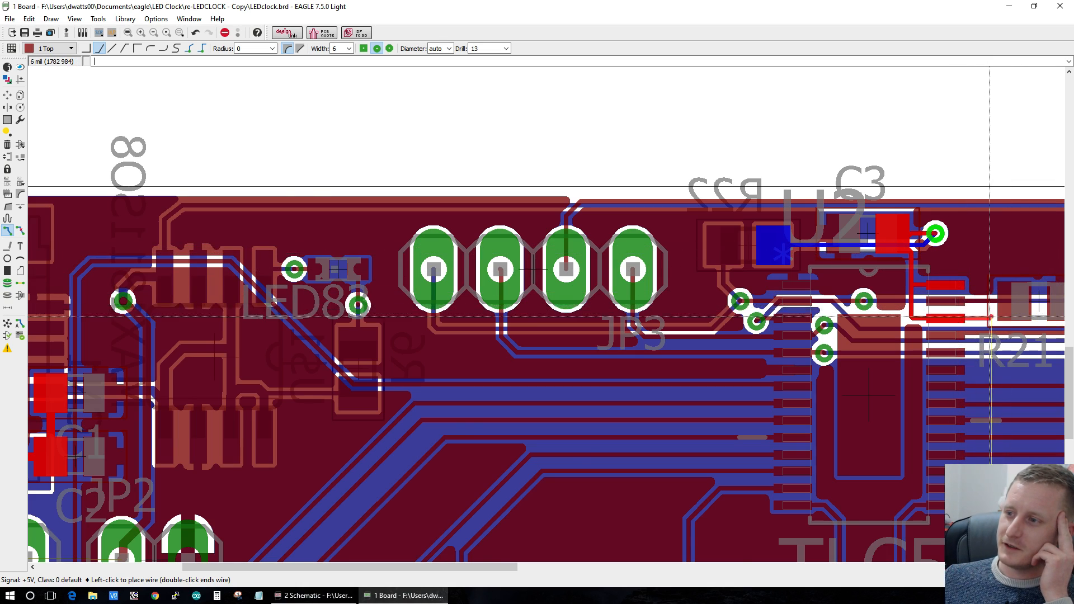
pyautogui.scroll(-3, 987, 320)
pyautogui.scroll(3, 1005, 330)
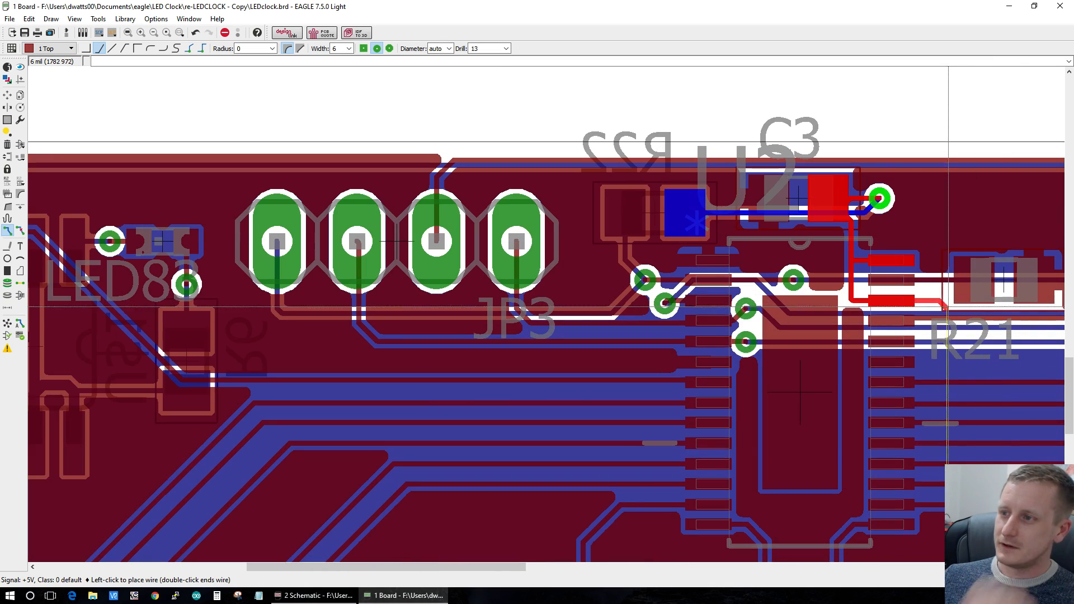
pyautogui.press('Escape')
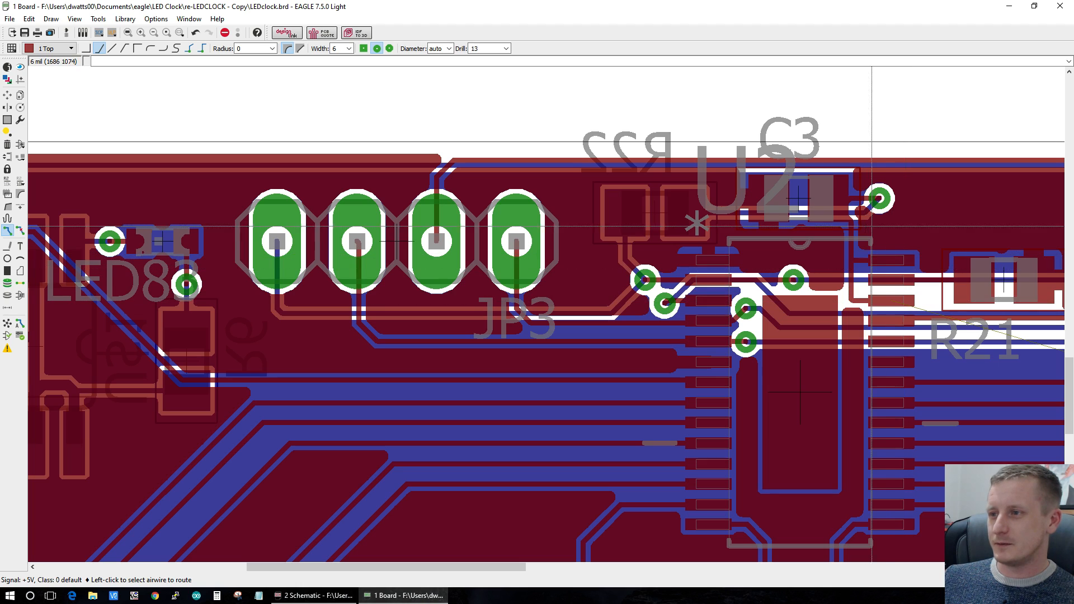
# Step: Pick up the TLC5940PWP's +5V airwire again and compare possible connections at C1, JP2 and the +5V track near U1
pyautogui.scroll(-3, 873, 224)
pyautogui.scroll(3, 870, 226)
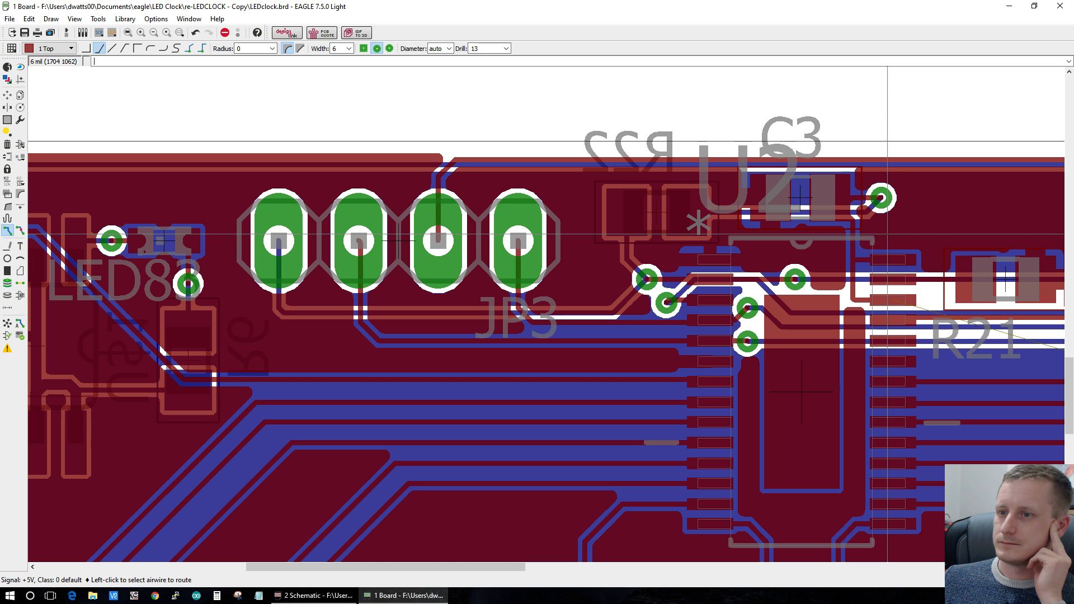
pyautogui.scroll(-3, 887, 234)
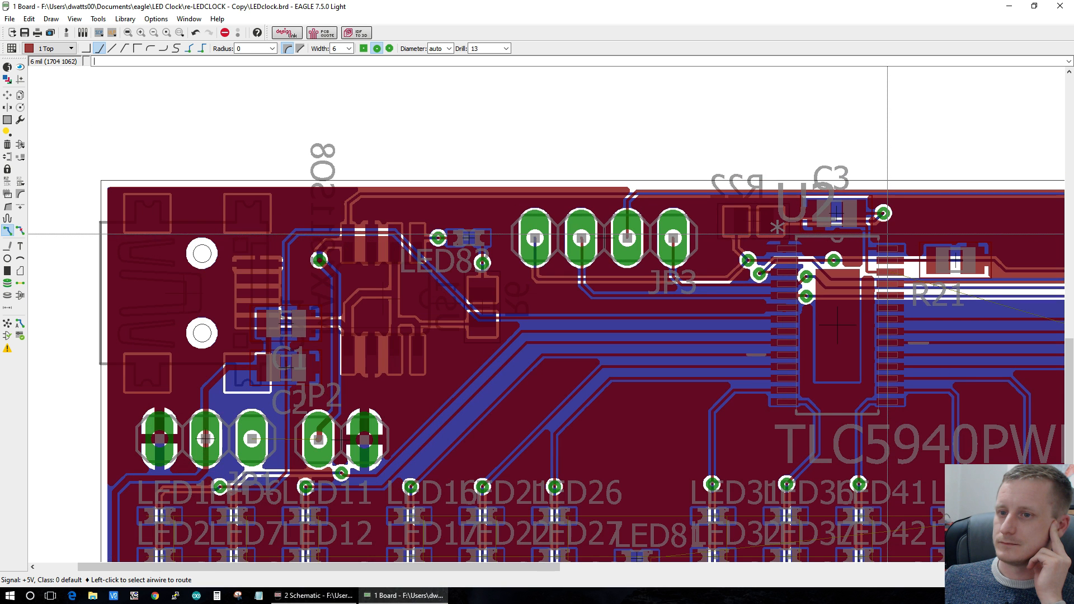
pyautogui.click(891, 270)
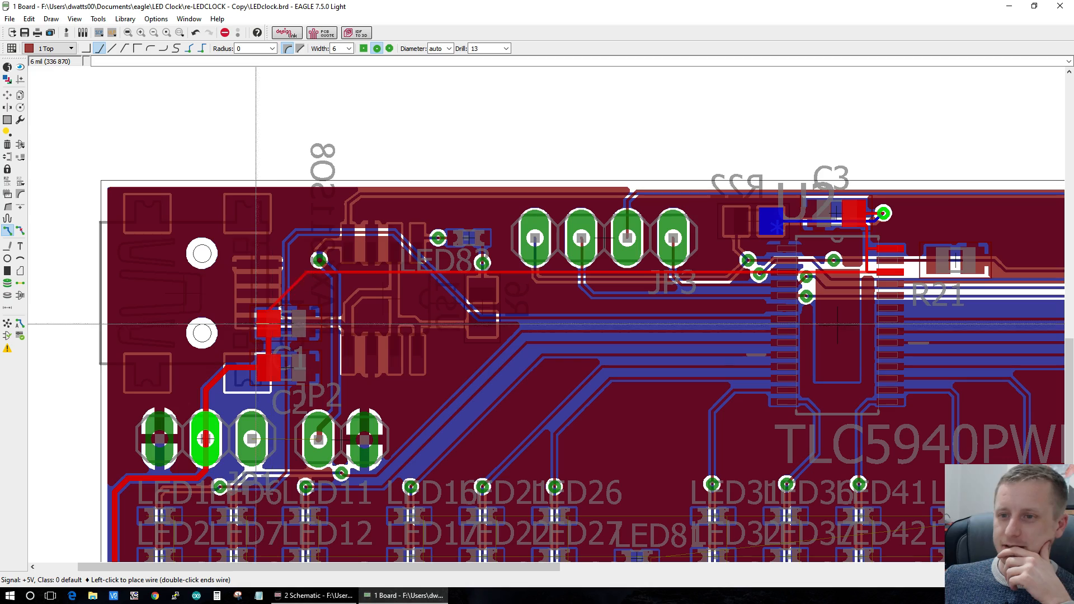
pyautogui.scroll(-2, 271, 325)
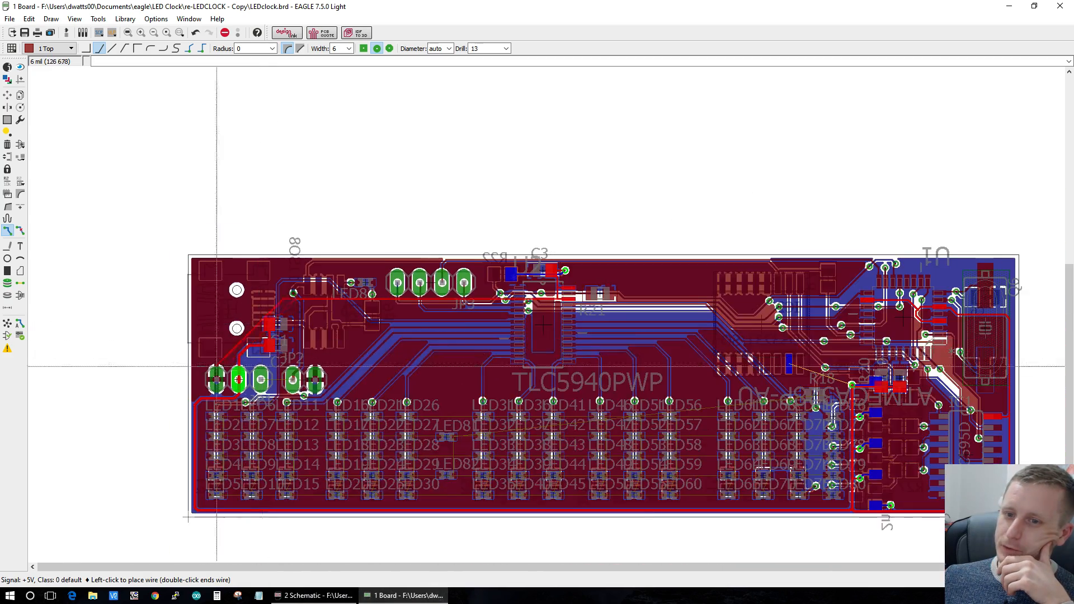
pyautogui.scroll(2, 259, 372)
pyautogui.scroll(-3, 259, 369)
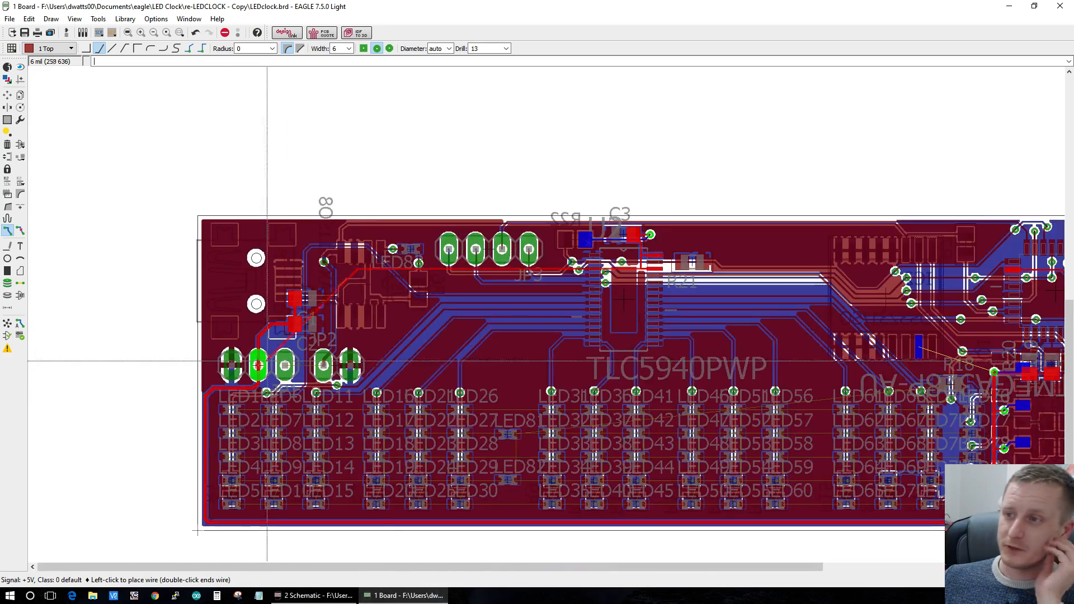
pyautogui.scroll(-2, 923, 353)
pyautogui.scroll(2, 800, 252)
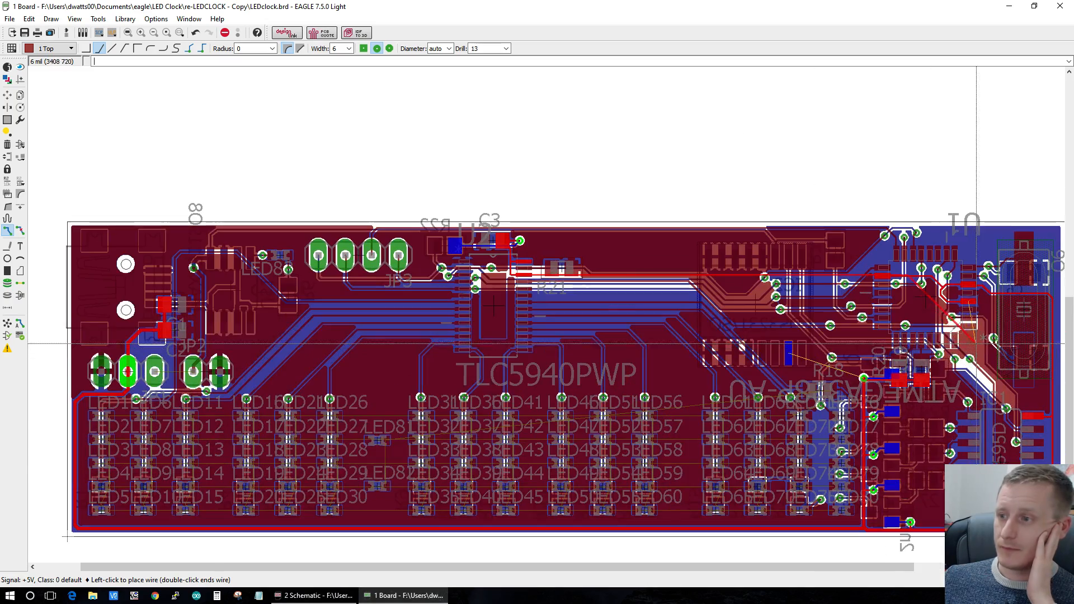
pyautogui.scroll(2, 638, 274)
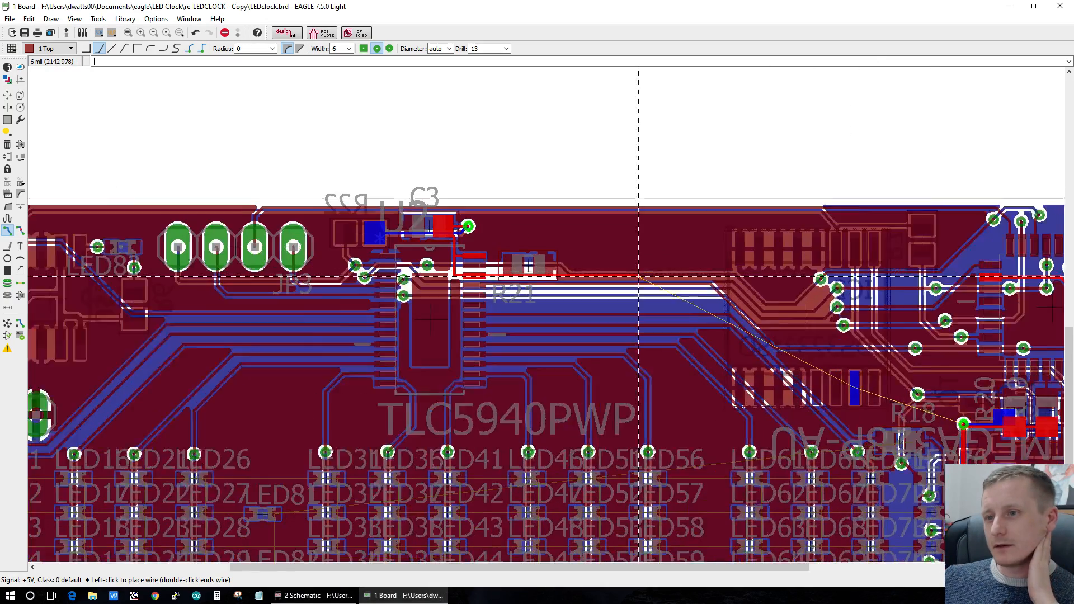
pyautogui.scroll(3, 474, 332)
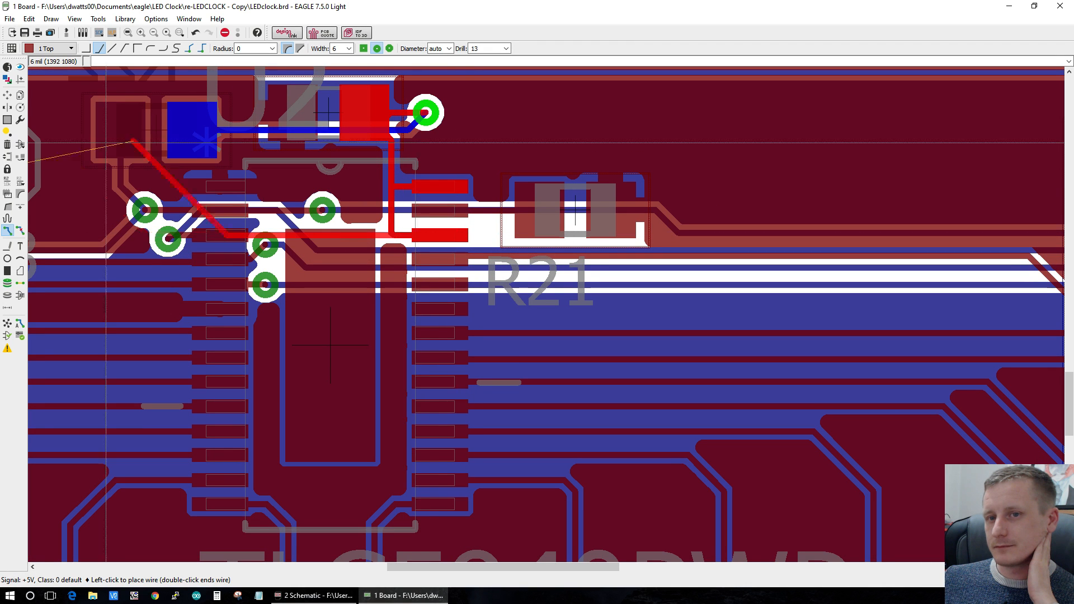
# Step: Rotate R21 to 270° and place it slightly higher beside the TLC5940PWP, then recalculate the ratsnest
pyautogui.click(11, 96)
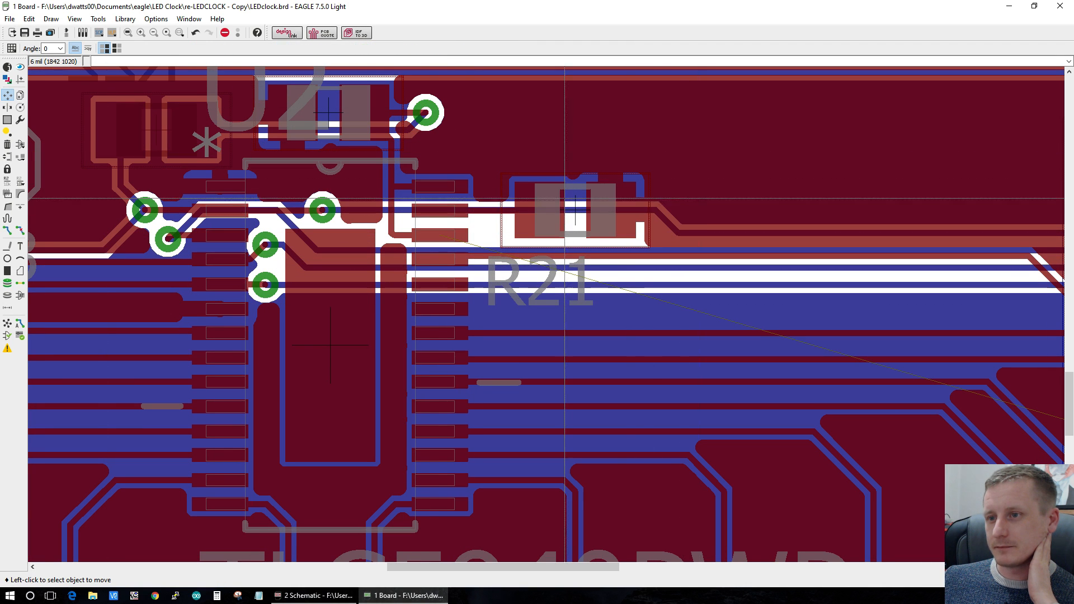
pyautogui.click(577, 209)
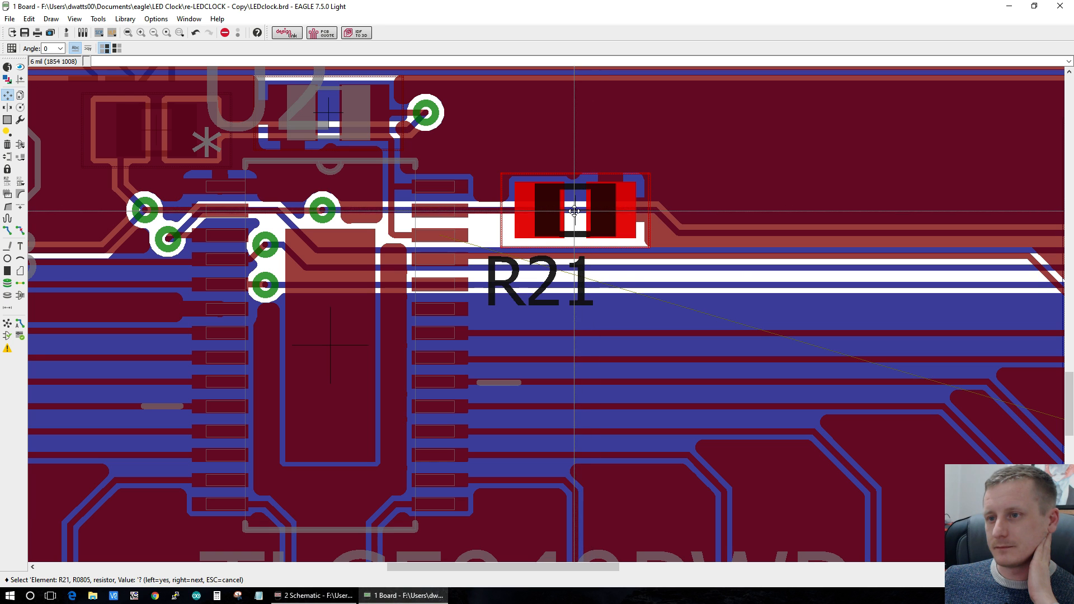
pyautogui.click(584, 210)
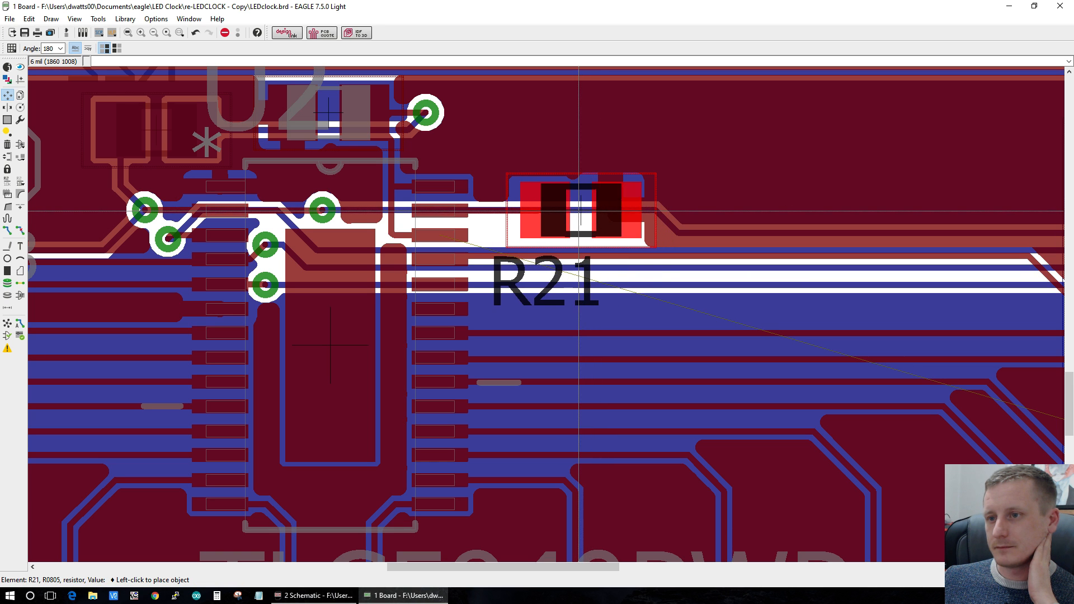
pyautogui.rightClick(579, 211)
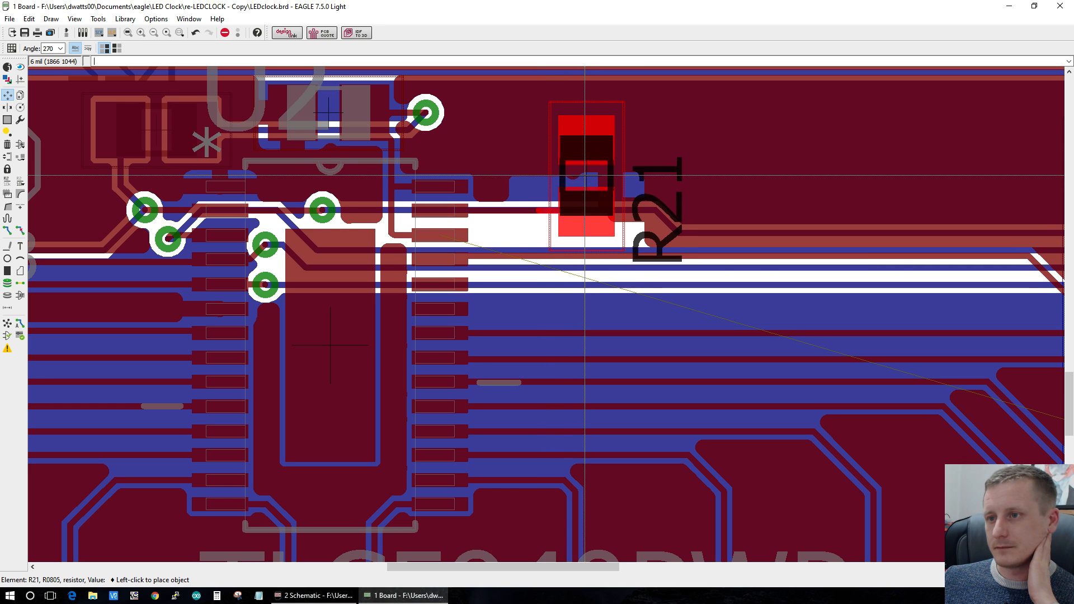
pyautogui.click(584, 175)
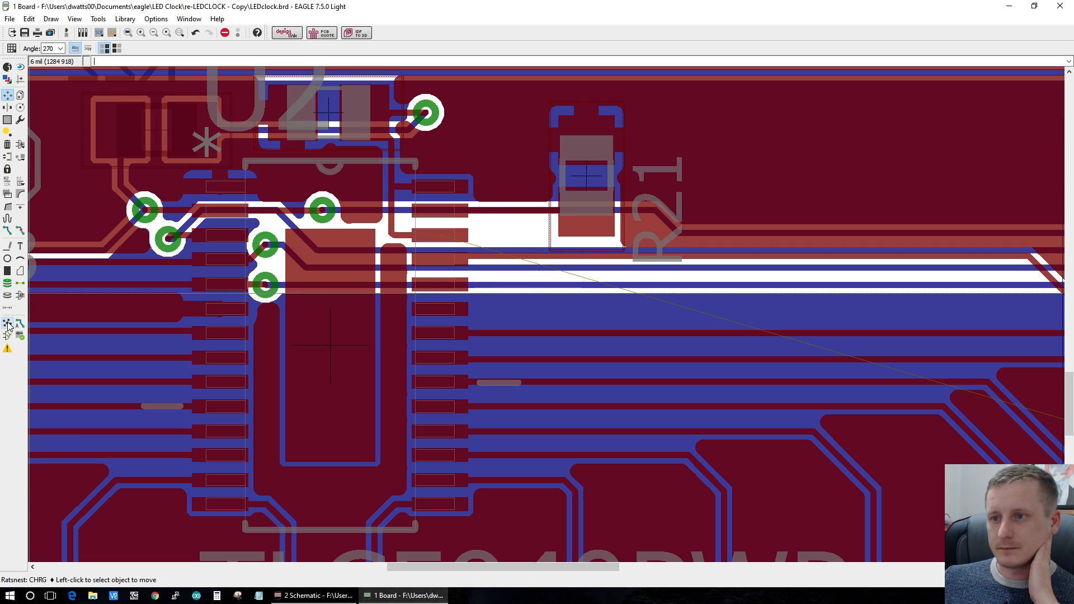
# Step: Rip up the top-layer track segments between the TLC5940PWP pad and R21, and recalculate the ratsnest
pyautogui.scroll(2, 523, 242)
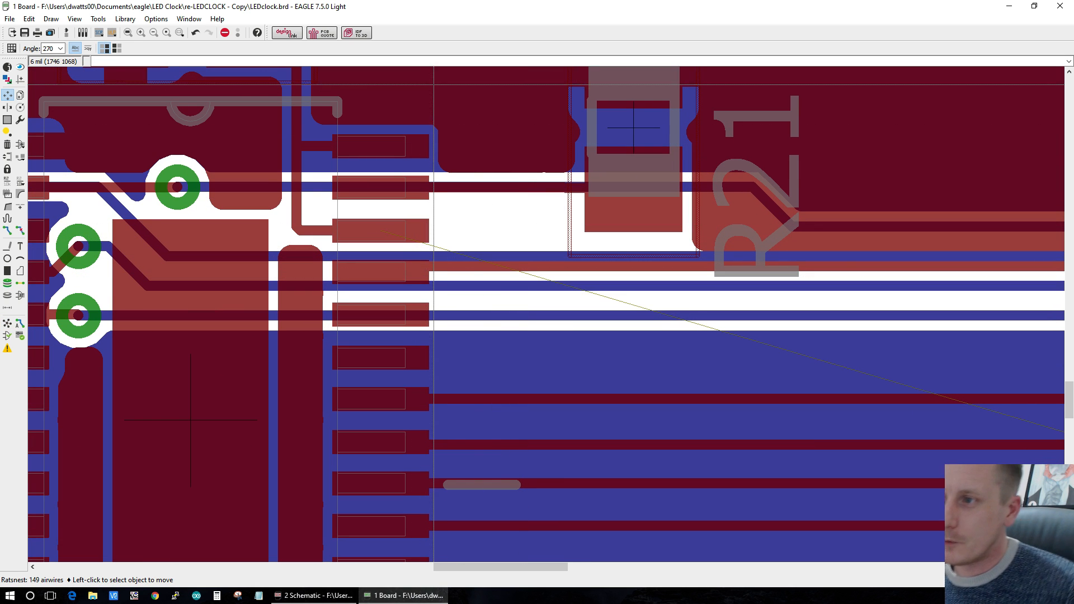
pyautogui.click(20, 230)
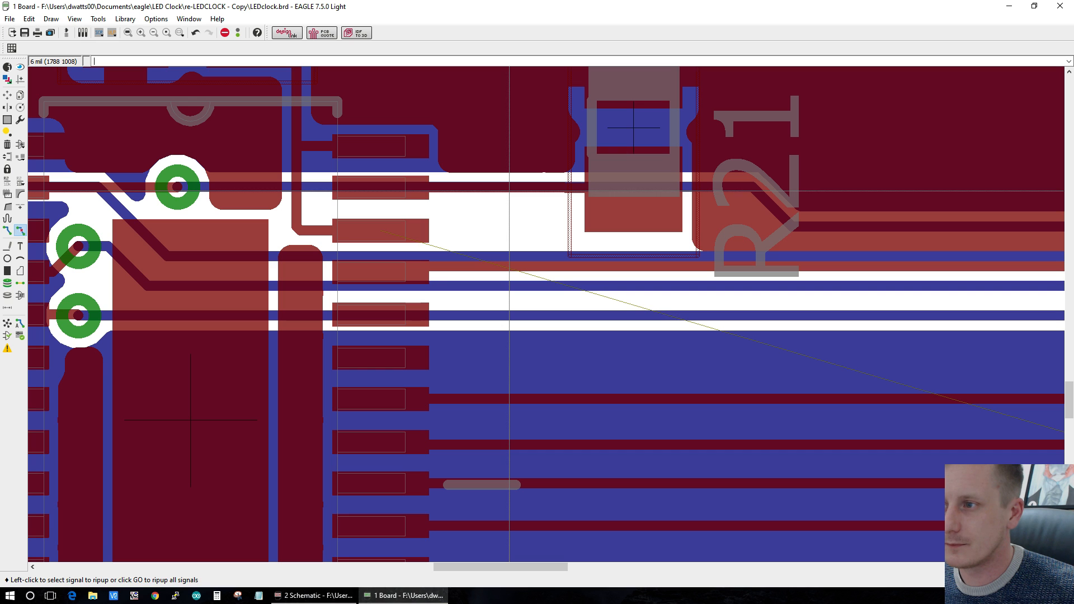
pyautogui.click(509, 189)
pyautogui.click(509, 188)
pyautogui.click(563, 188)
pyautogui.click(563, 189)
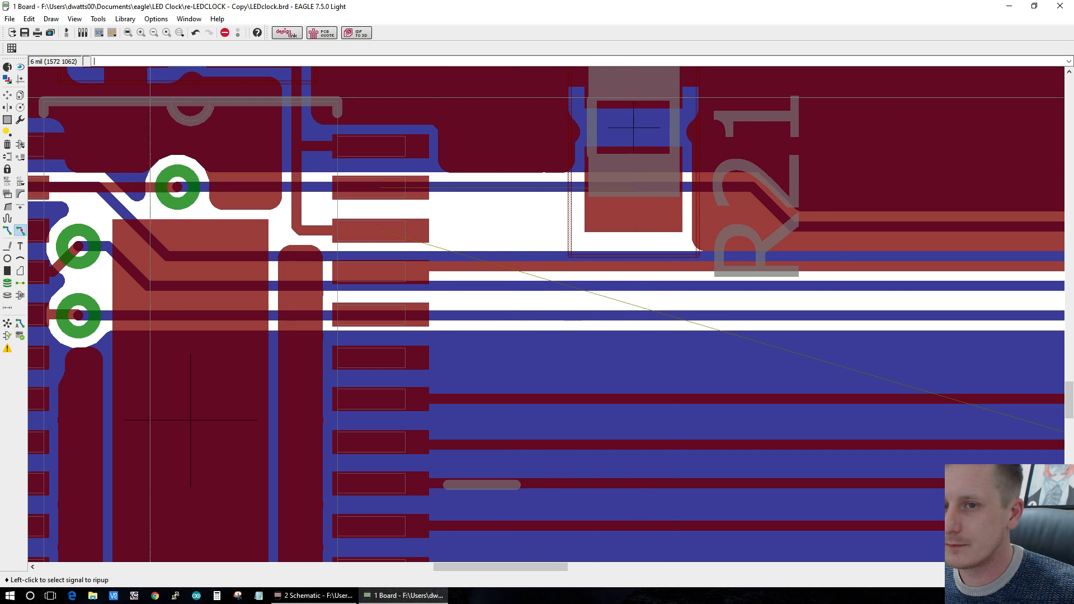
pyautogui.click(7, 246)
pyautogui.click(7, 324)
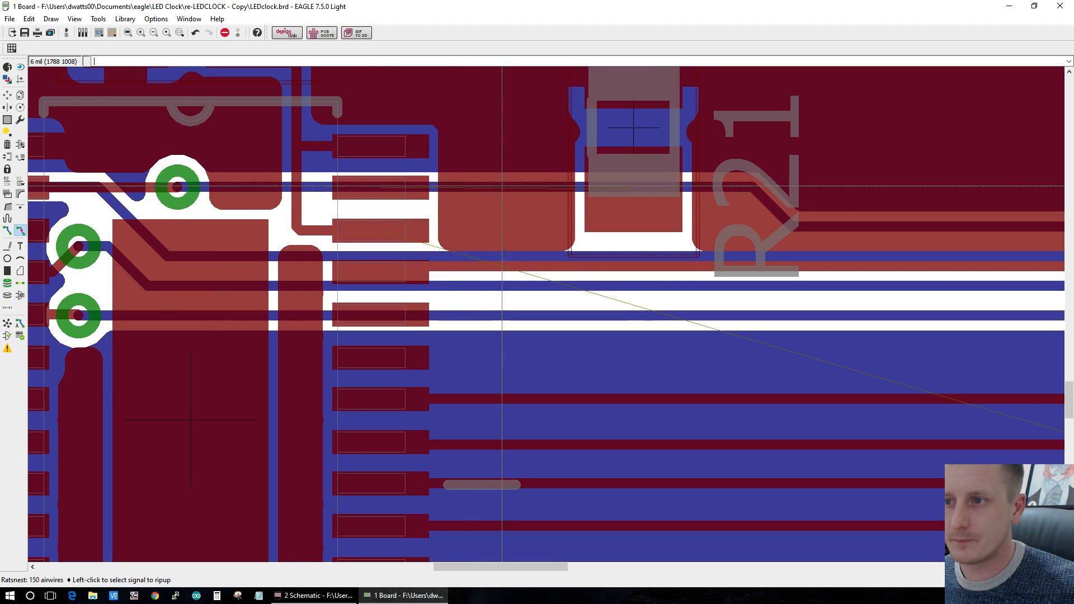
# Step: Rotate R21 to 180° and move it up toward the board's upper edge, clear of the tracks beside the TLC5940PWP
pyautogui.scroll(-4, 492, 296)
pyautogui.scroll(3, 492, 296)
pyautogui.scroll(3, 480, 148)
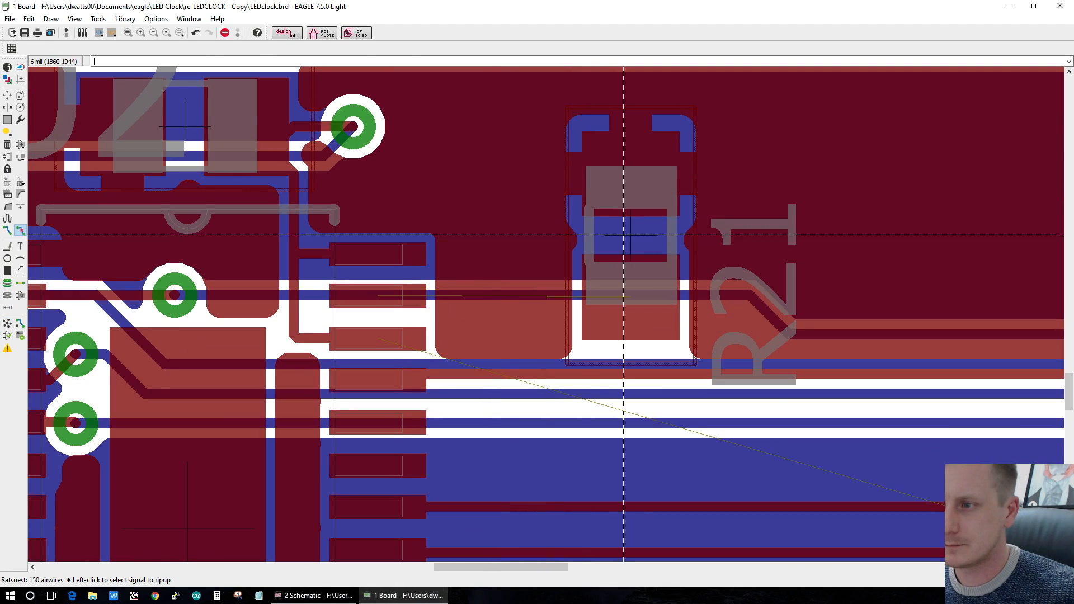
pyautogui.press('F7')
pyautogui.rightClick(610, 201)
pyautogui.click(611, 168)
# Step: Examine the board from JP2 and JP3 across to U1 for a free path for the TLC5940PWP's remaining +5V airwire
pyautogui.scroll(-5, 525, 399)
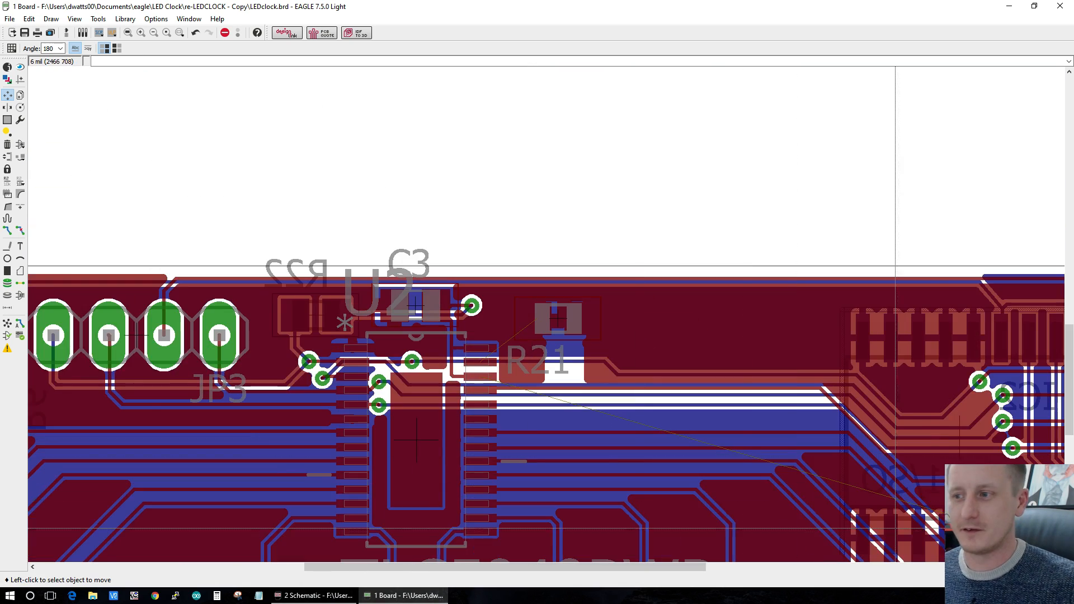
pyautogui.scroll(3, 616, 435)
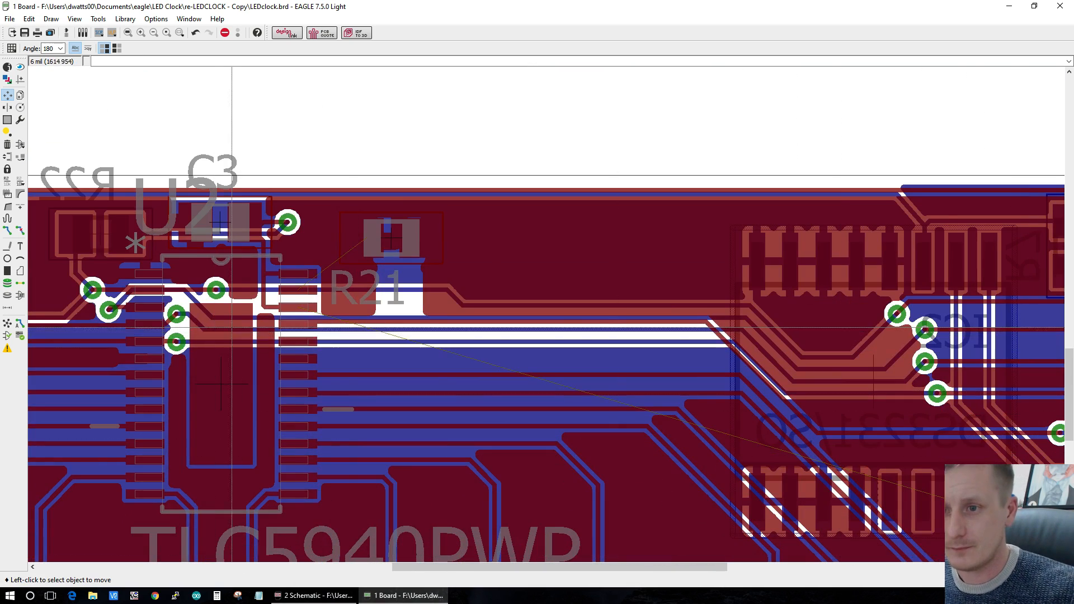
pyautogui.moveTo(475, 567); pyautogui.dragTo(207, 567)
pyautogui.scroll(-3, 159, 536)
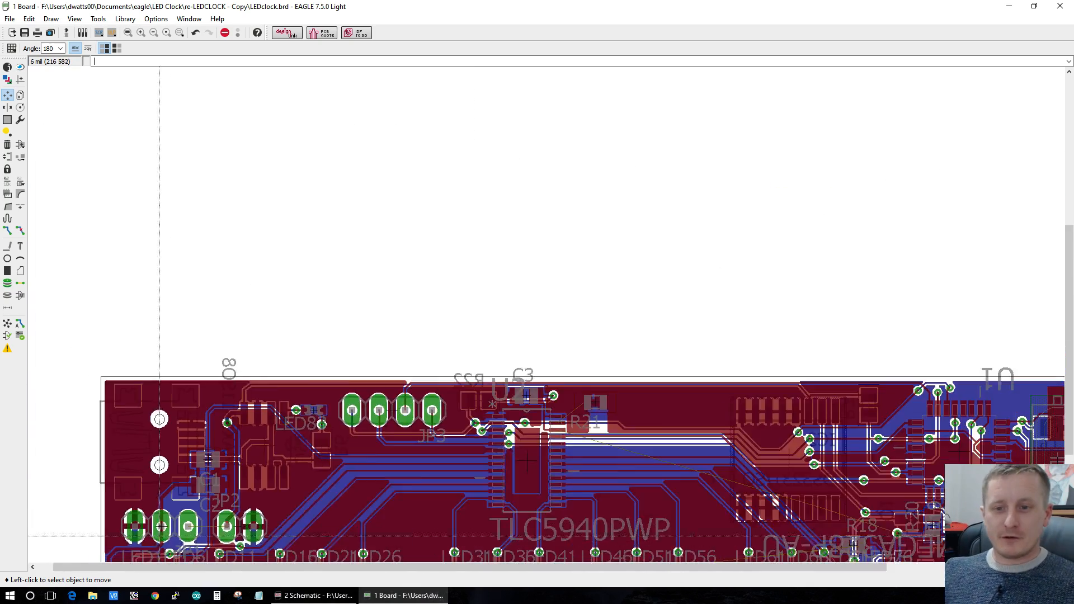
pyautogui.scroll(4, 159, 536)
pyautogui.scroll(-2, 151, 534)
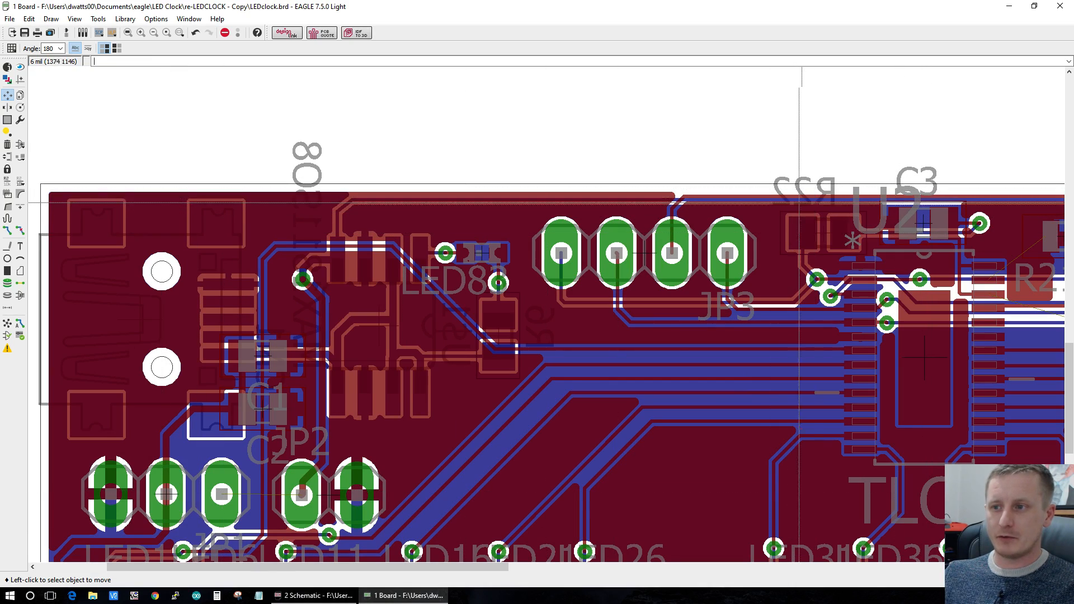
pyautogui.scroll(-2, 900, 332)
pyautogui.scroll(2, 1050, 316)
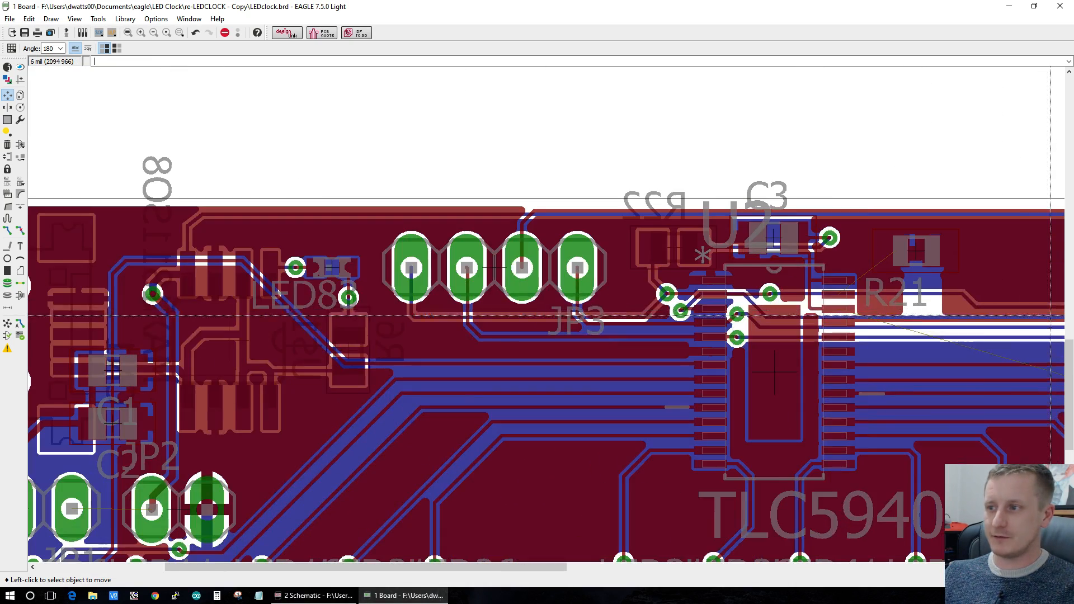
pyautogui.scroll(1, 643, 151)
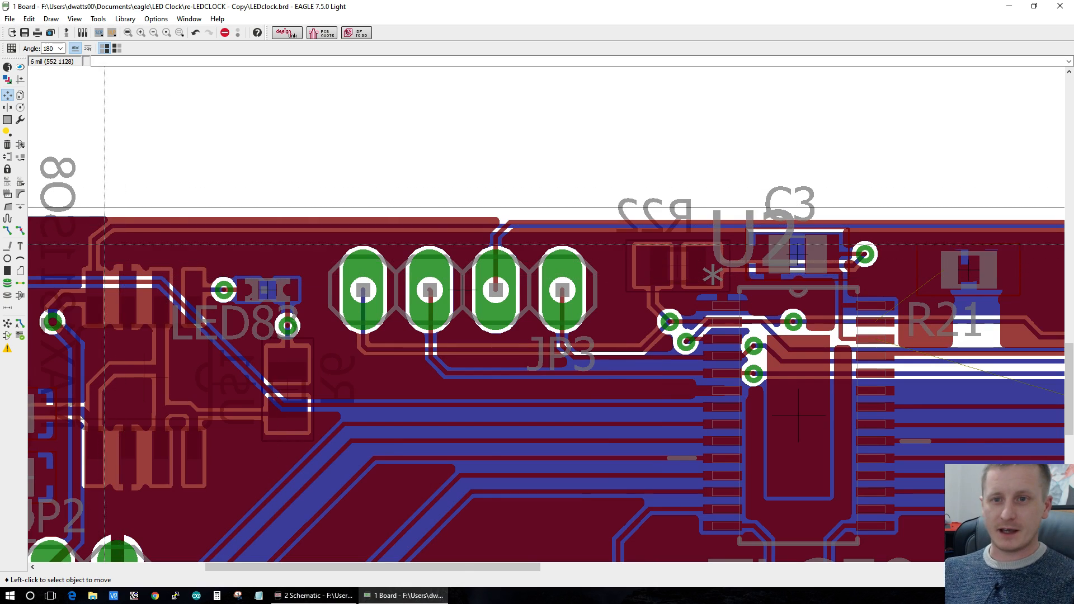
pyautogui.scroll(-4, 105, 244)
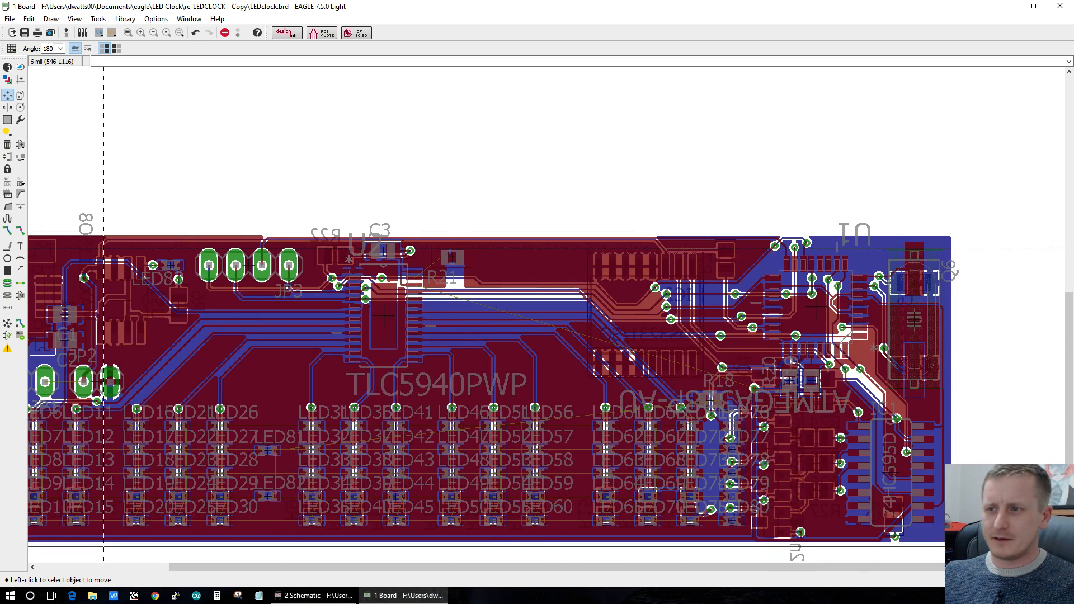
pyautogui.scroll(1, 103, 249)
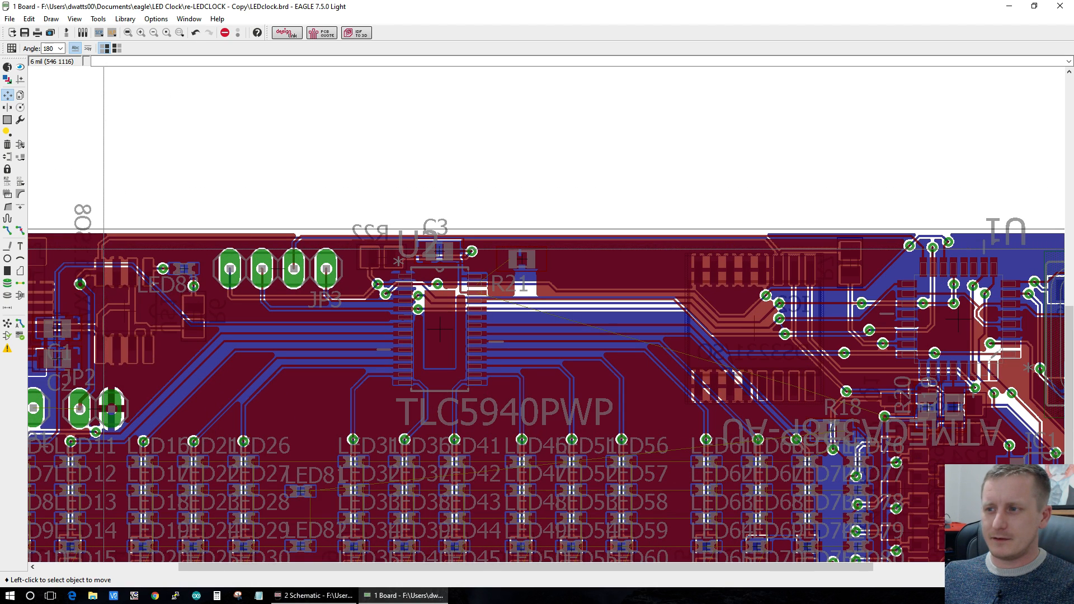
# Step: Examine the board's upper part around JP3, the TLC5940PWP and R21 for a free path toward U1
pyautogui.scroll(2, 88, 249)
pyautogui.scroll(-2, 72, 266)
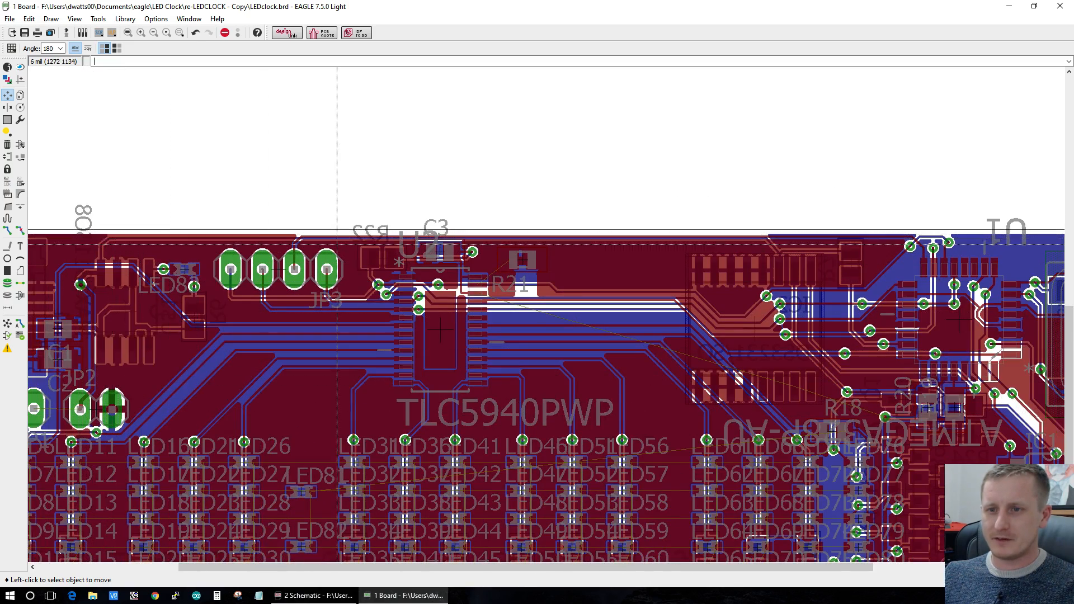
pyautogui.scroll(3, 337, 244)
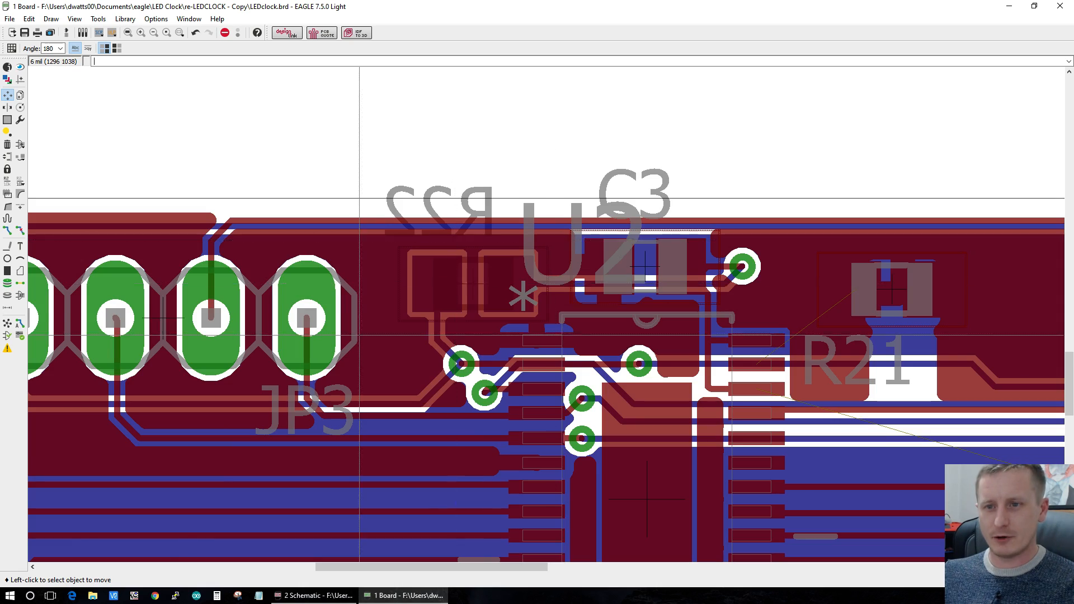
pyautogui.scroll(-3, 296, 336)
pyautogui.scroll(1, 104, 364)
pyautogui.scroll(-2, 104, 364)
pyautogui.scroll(2, 78, 347)
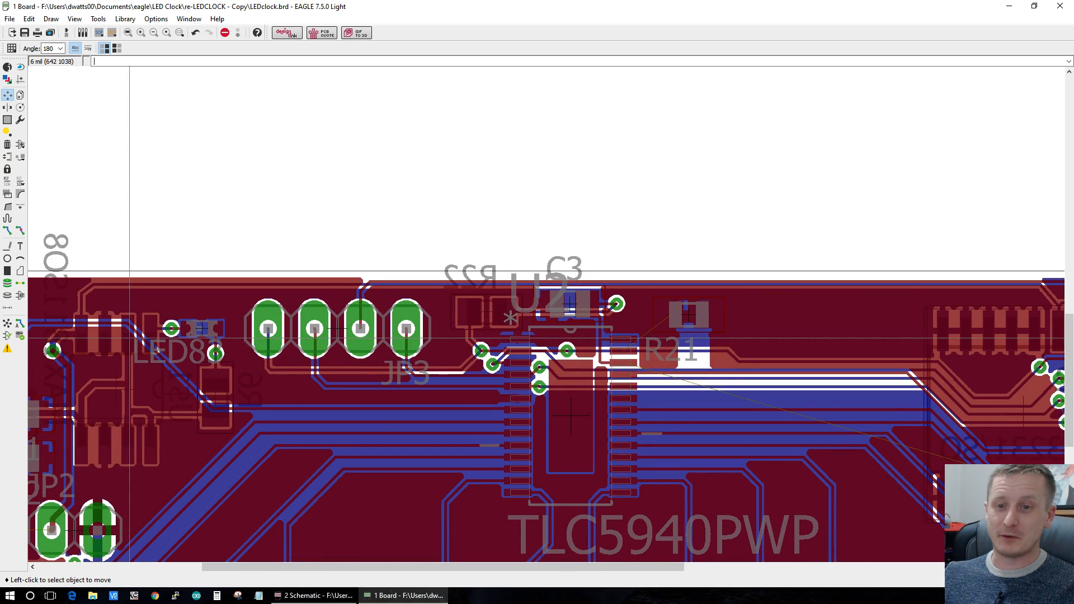
pyautogui.scroll(-2, 117, 338)
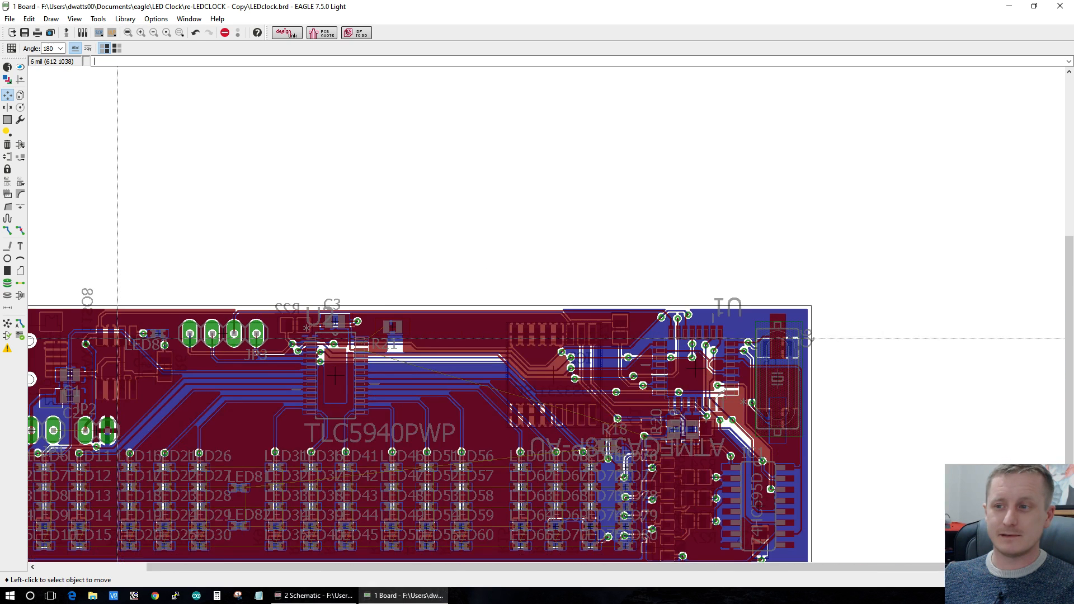
pyautogui.scroll(1, 124, 336)
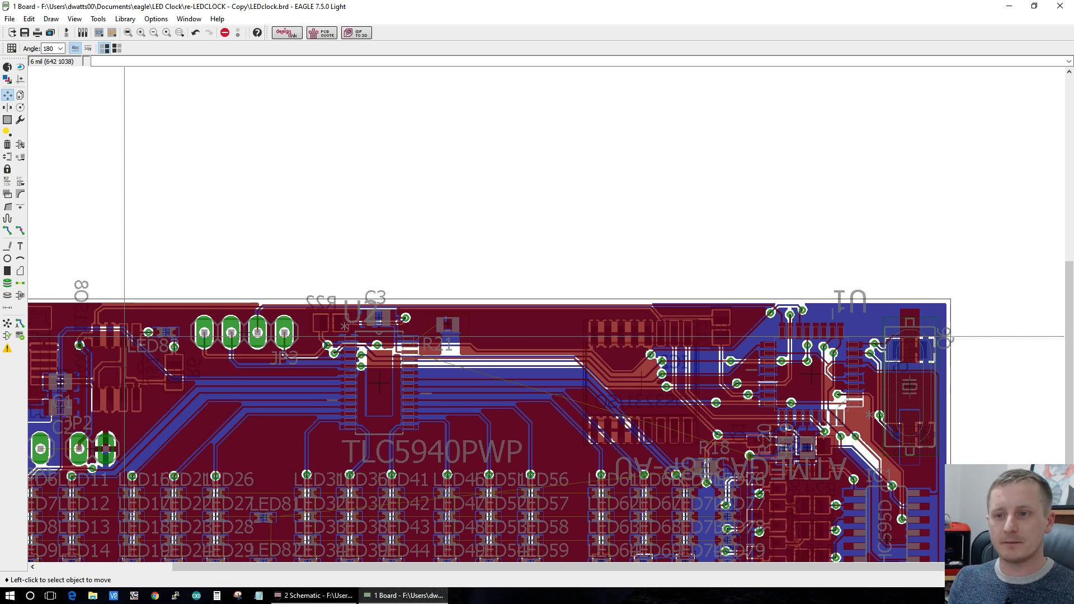
# Step: Start a 6 mil top-layer +5V track from the TLC5940PWP pad below R21 and try its path toward the DS3231
pyautogui.scroll(5, 543, 369)
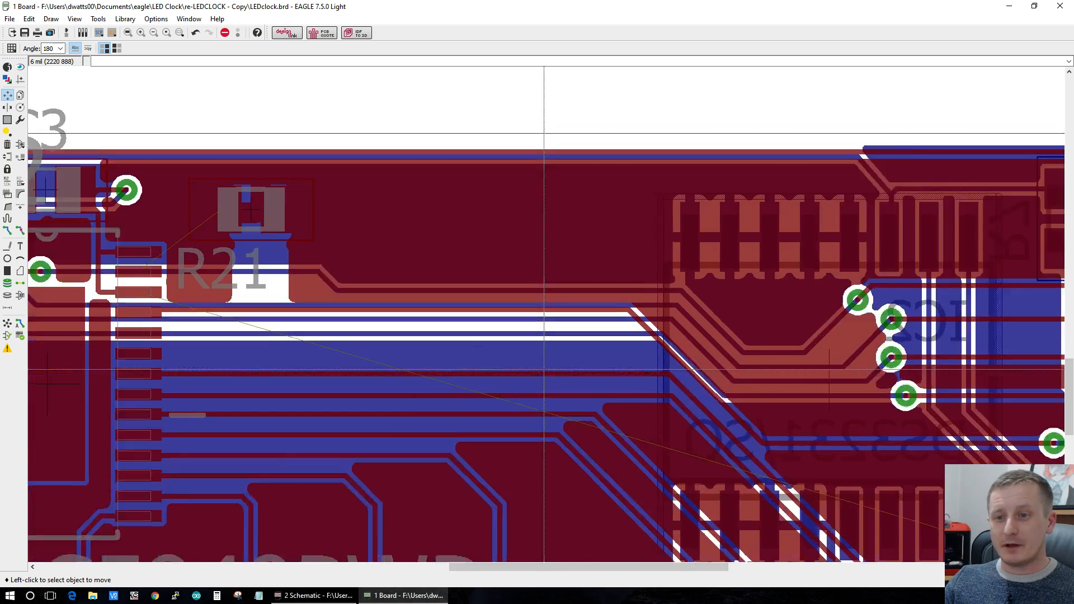
pyautogui.scroll(1, 424, 407)
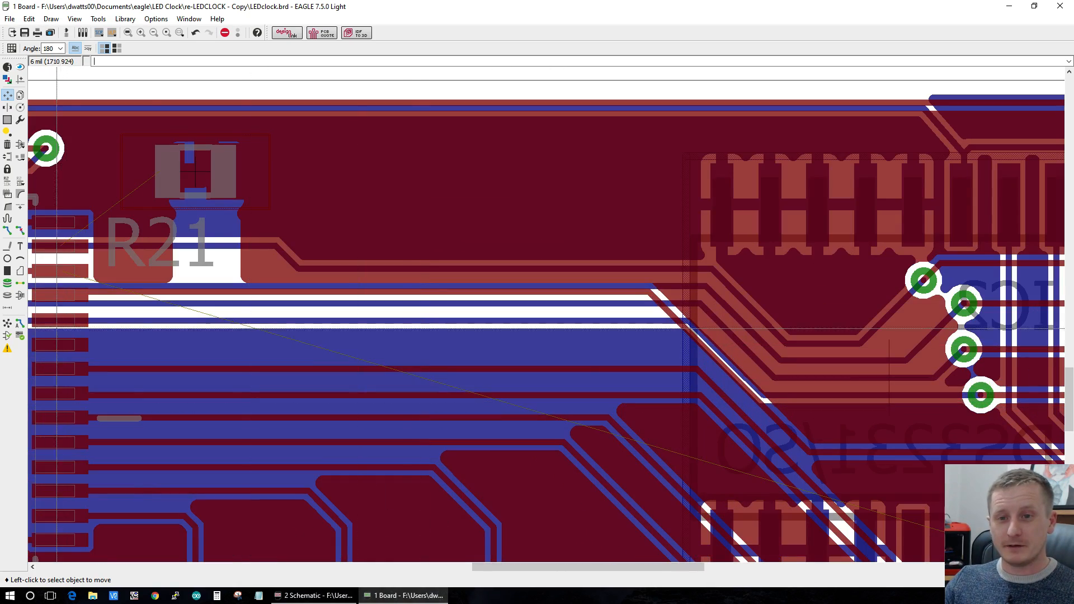
pyautogui.click(7, 230)
pyautogui.click(56, 274)
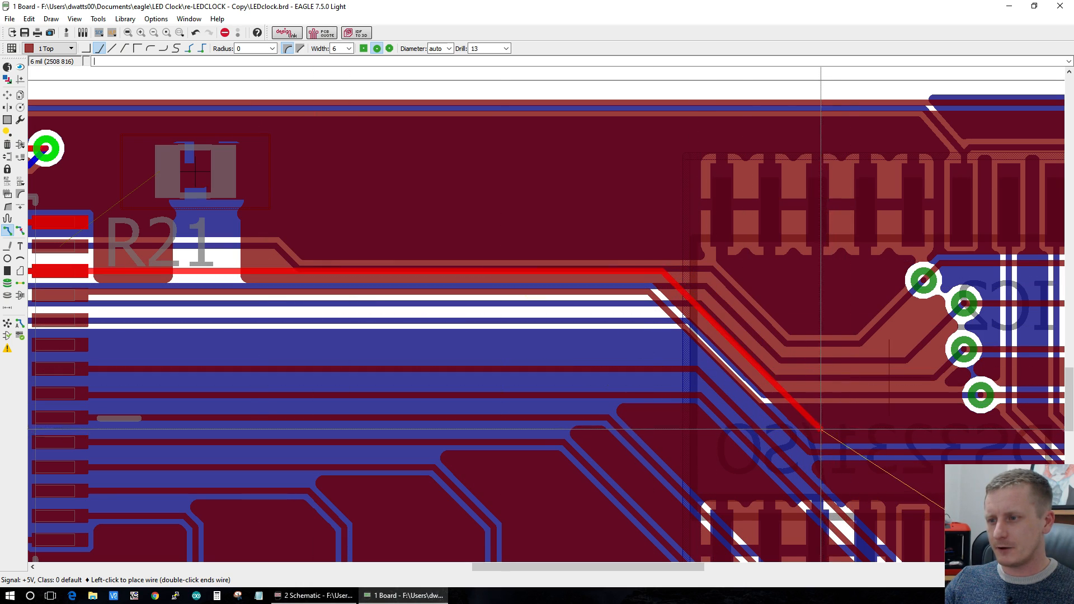
pyautogui.scroll(-5, 861, 438)
pyautogui.scroll(4, 883, 442)
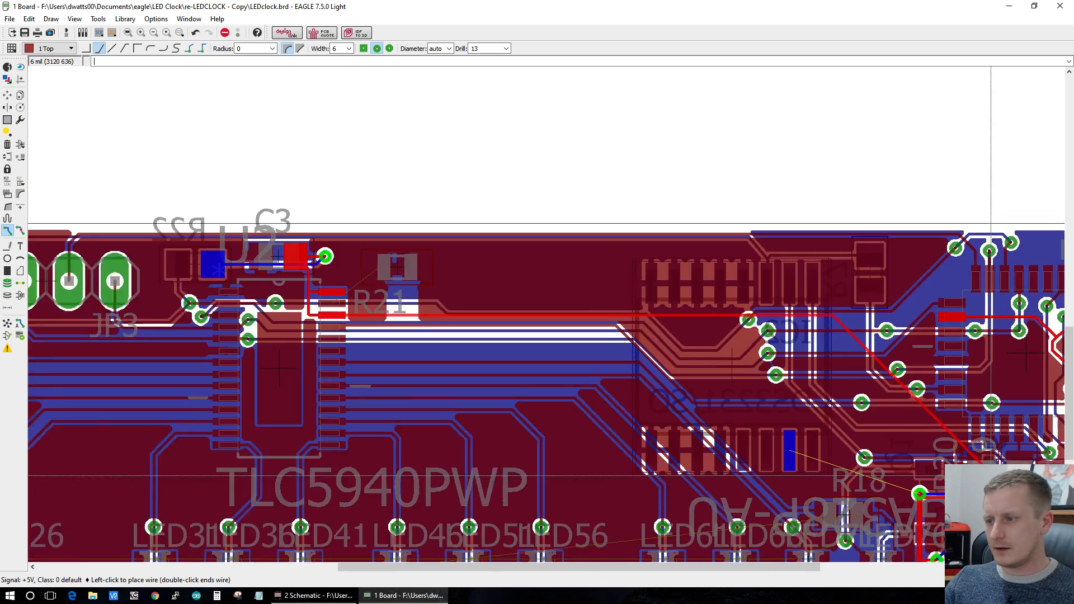
pyautogui.scroll(-6, 982, 472)
pyautogui.scroll(-1, 983, 473)
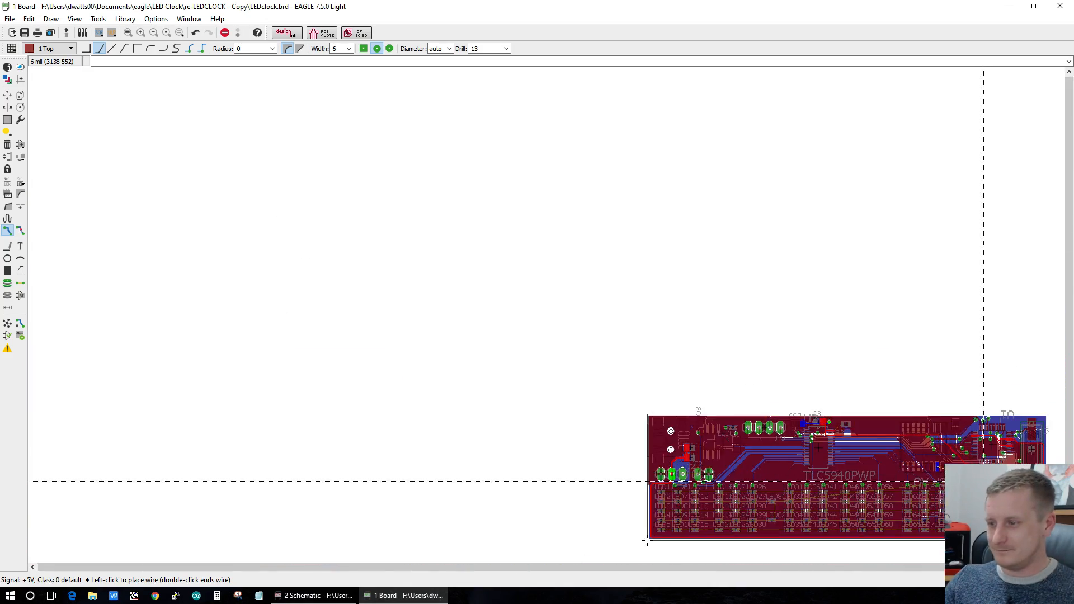
pyautogui.scroll(4, 1001, 481)
pyautogui.scroll(2, 995, 487)
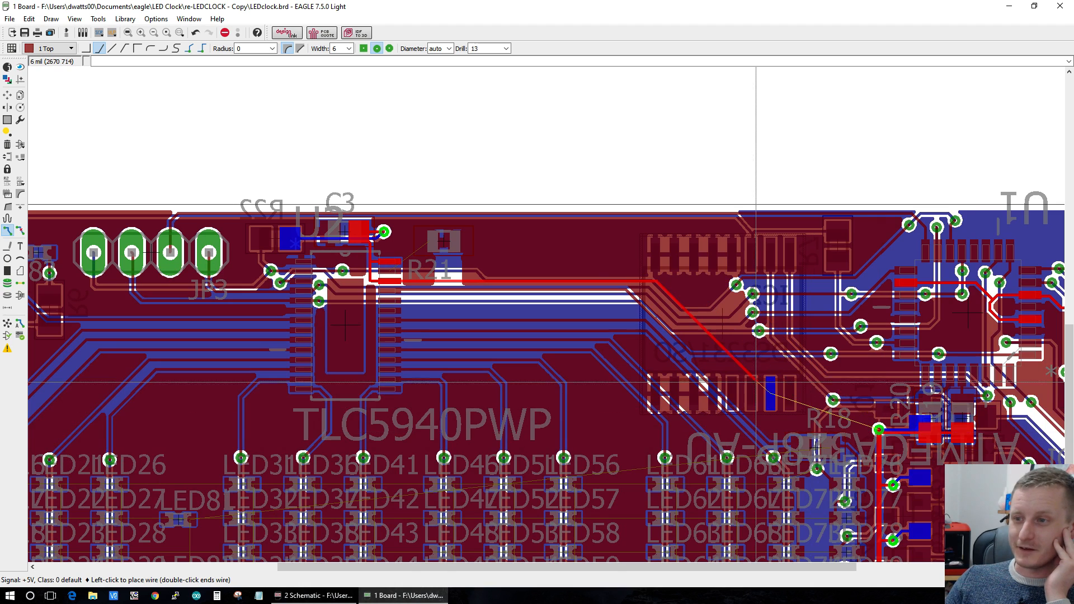
pyautogui.scroll(2, 883, 432)
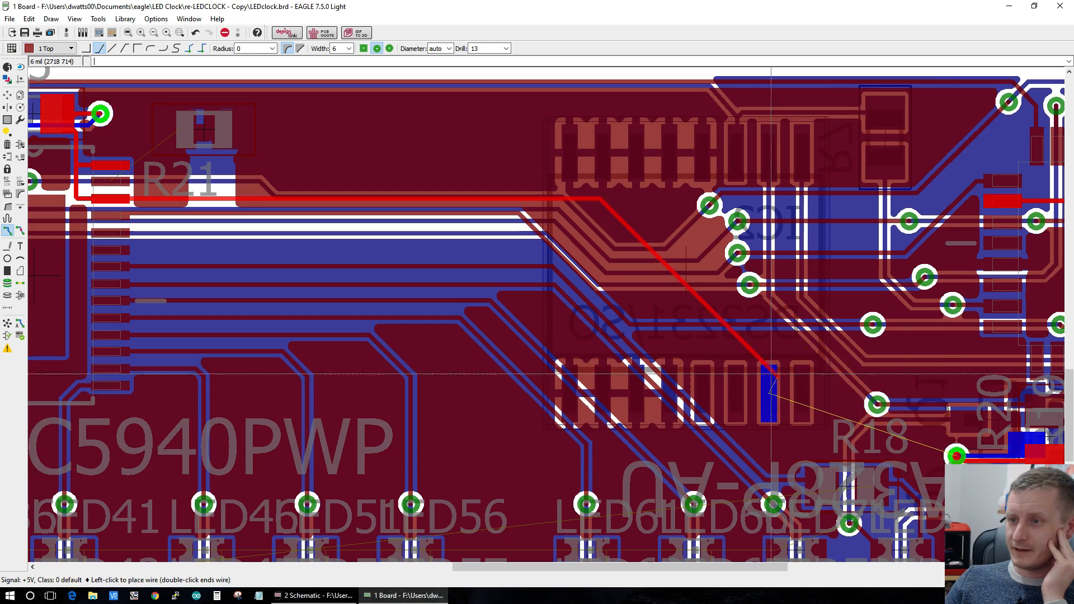
pyautogui.scroll(2, 745, 356)
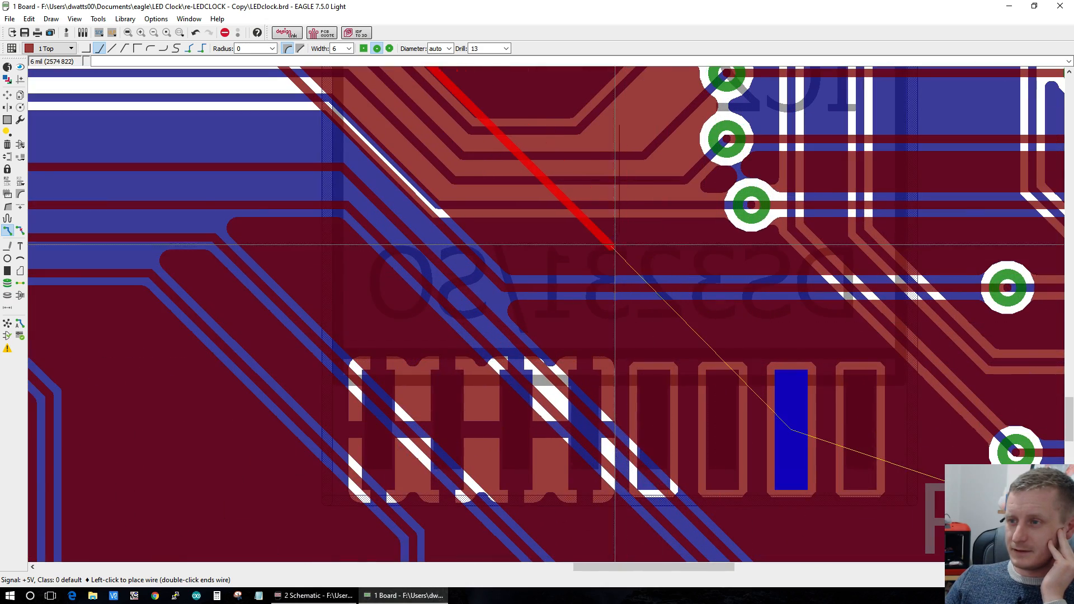
# Step: Run the +5V track diagonally below IC2's existing tracks, switch to the bottom layer, and end it on the DS3231's +5V pad
pyautogui.scroll(-4, 613, 246)
pyautogui.scroll(4, 569, 250)
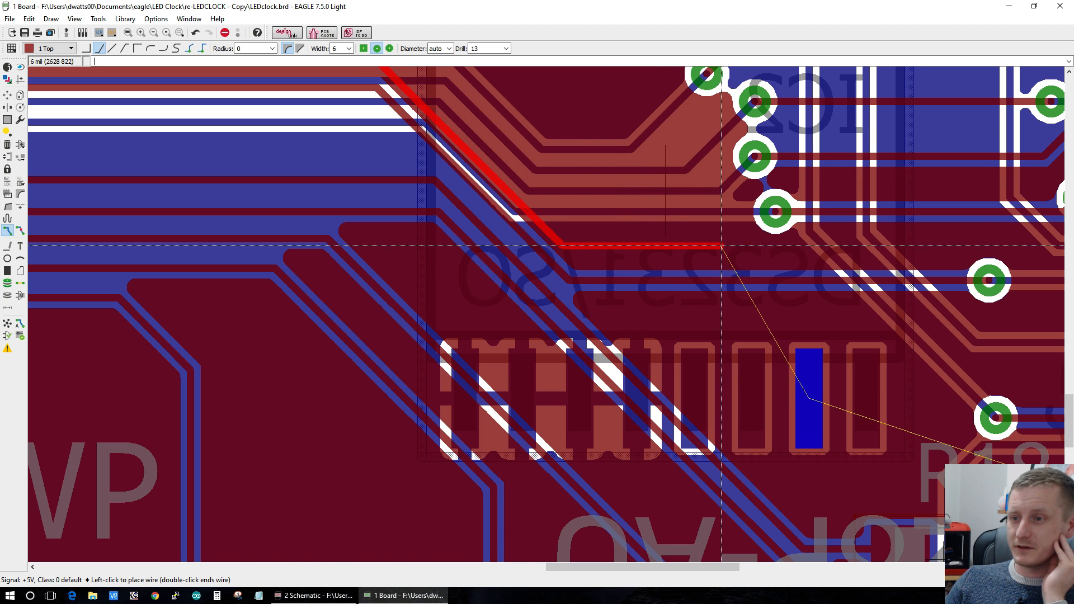
pyautogui.scroll(-3, 721, 245)
pyautogui.scroll(3, 723, 243)
pyautogui.scroll(1, 723, 243)
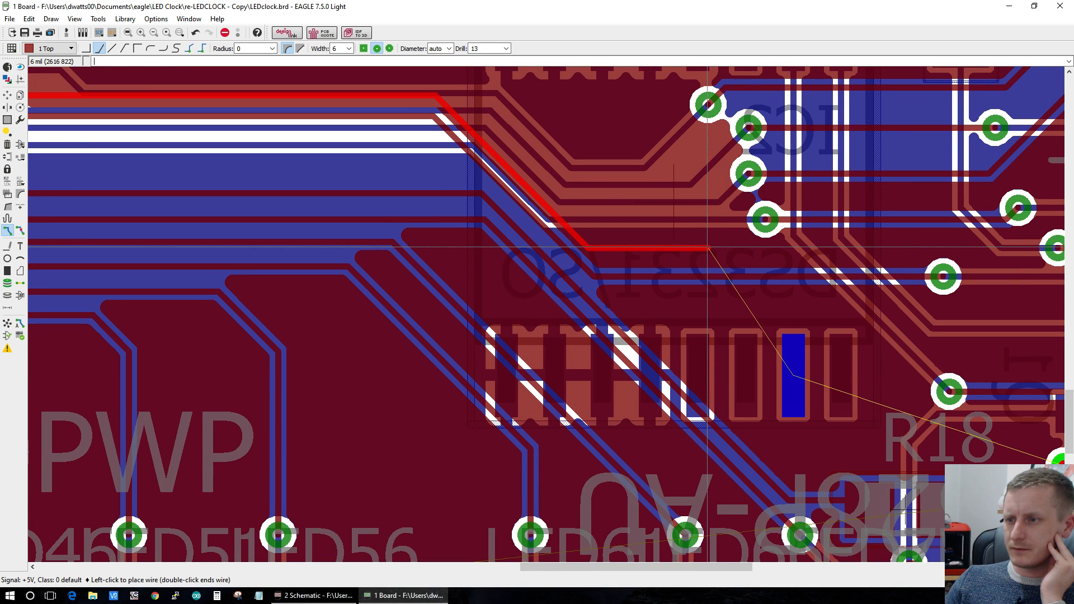
pyautogui.scroll(1, 707, 247)
pyautogui.click(709, 247)
pyautogui.middleClick(709, 247)
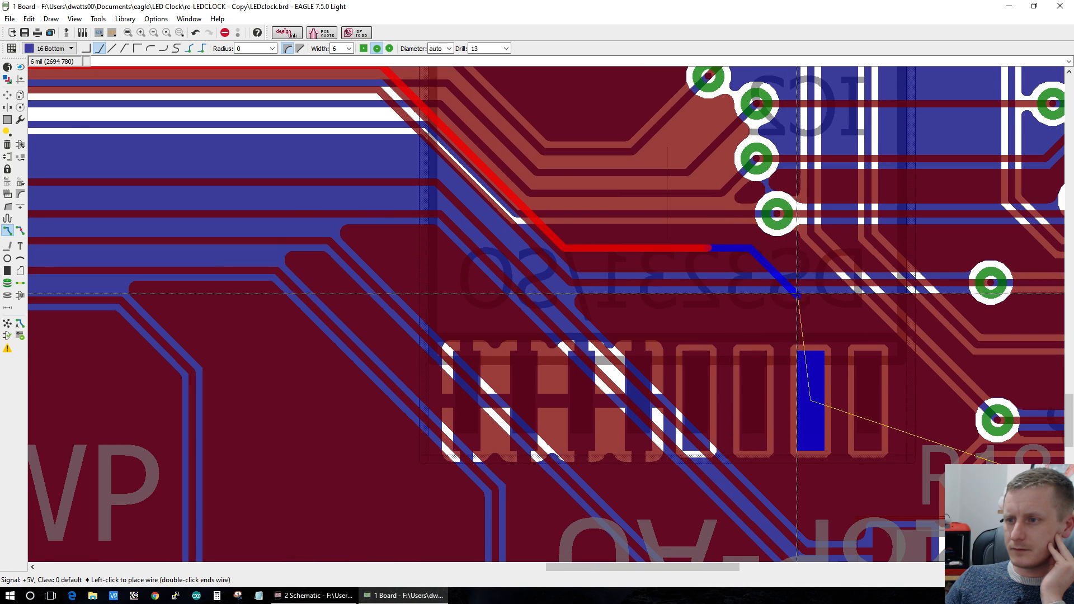
pyautogui.press('Escape')
# Step: Route +5V from the DS3231 pad down on the bottom layer, through a via, and across the top layer to R20's via; recalculate the ratsnest
pyautogui.scroll(-4, 815, 396)
pyautogui.scroll(4, 994, 503)
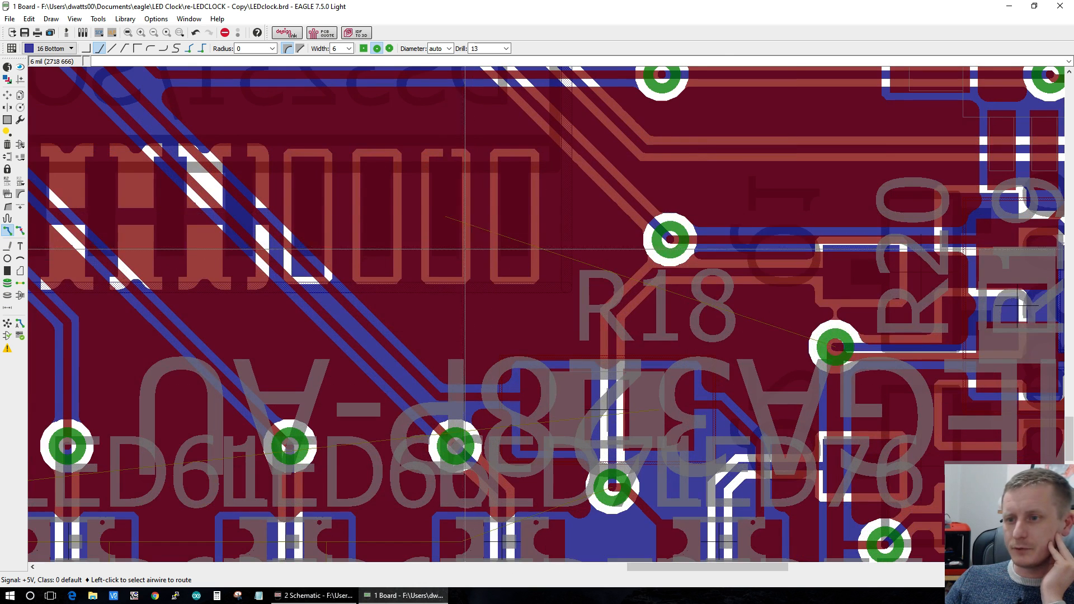
pyautogui.click(449, 221)
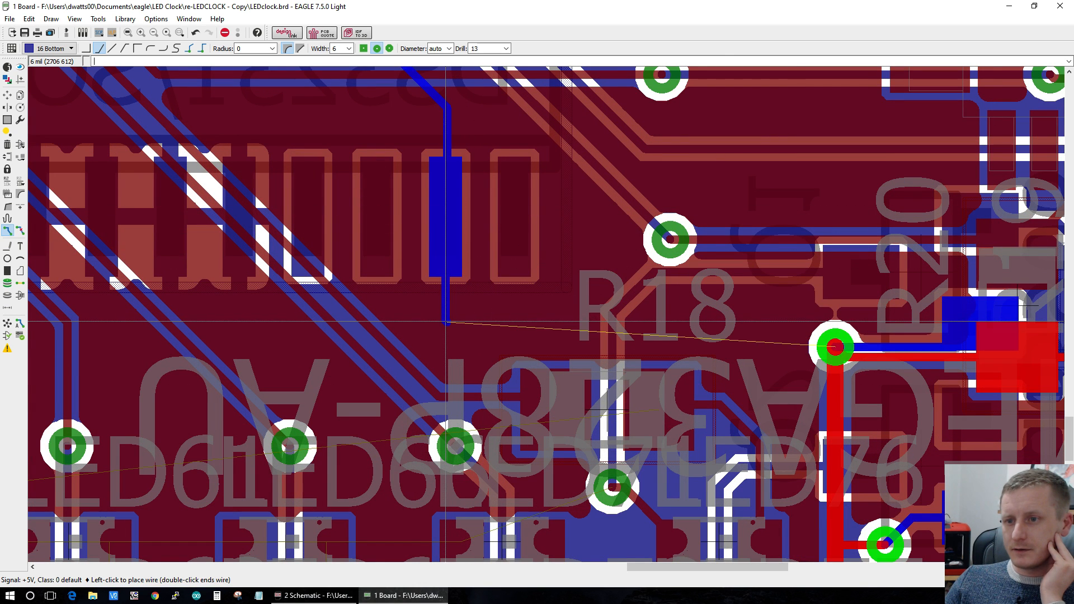
pyautogui.middleClick(446, 322)
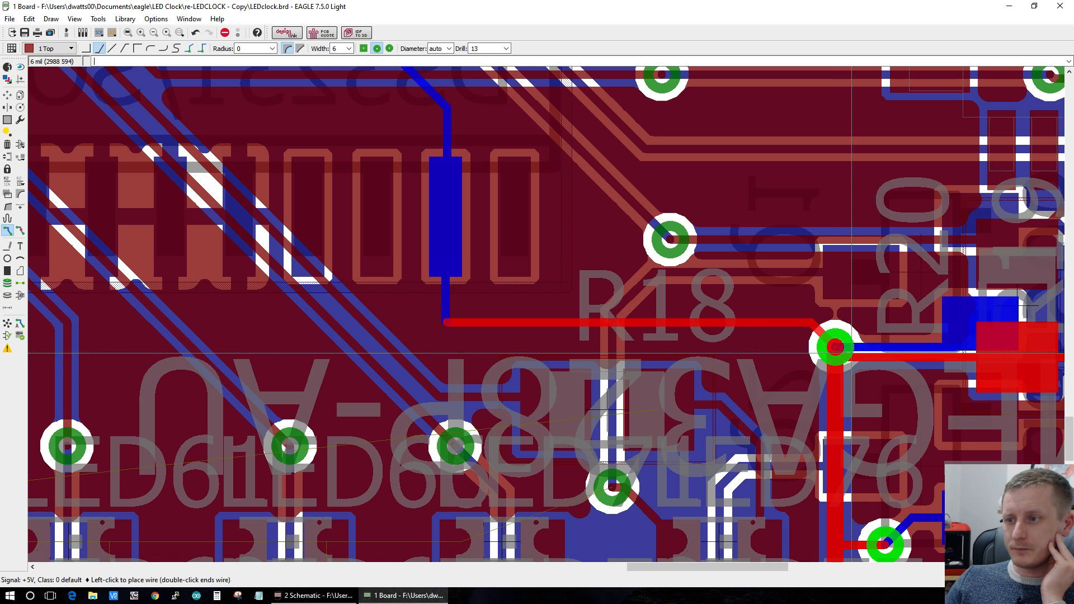
pyautogui.press('Escape')
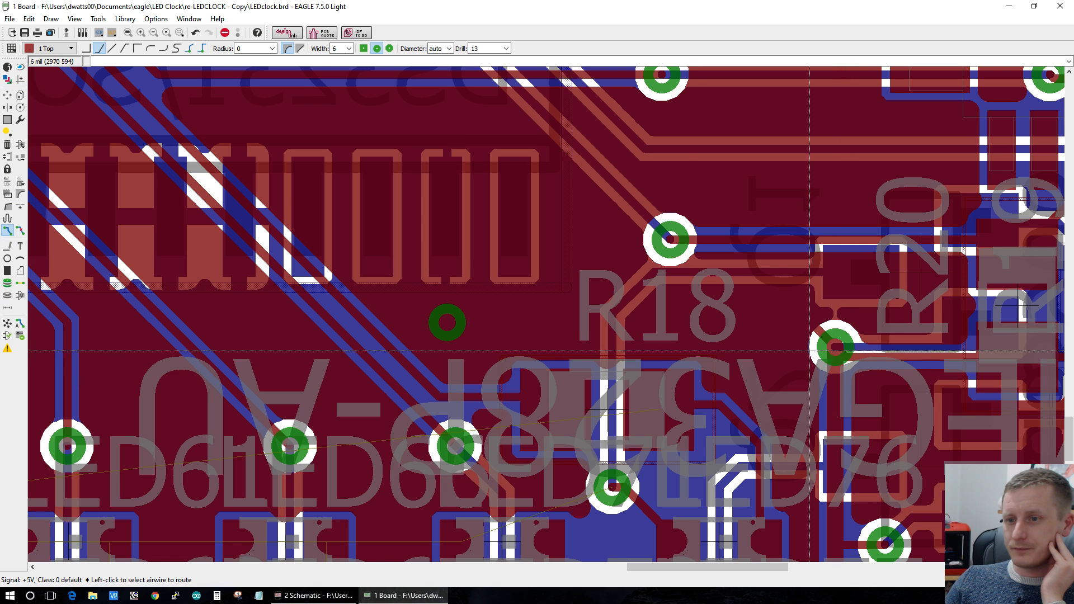
pyautogui.click(8, 322)
pyautogui.scroll(-5, 522, 330)
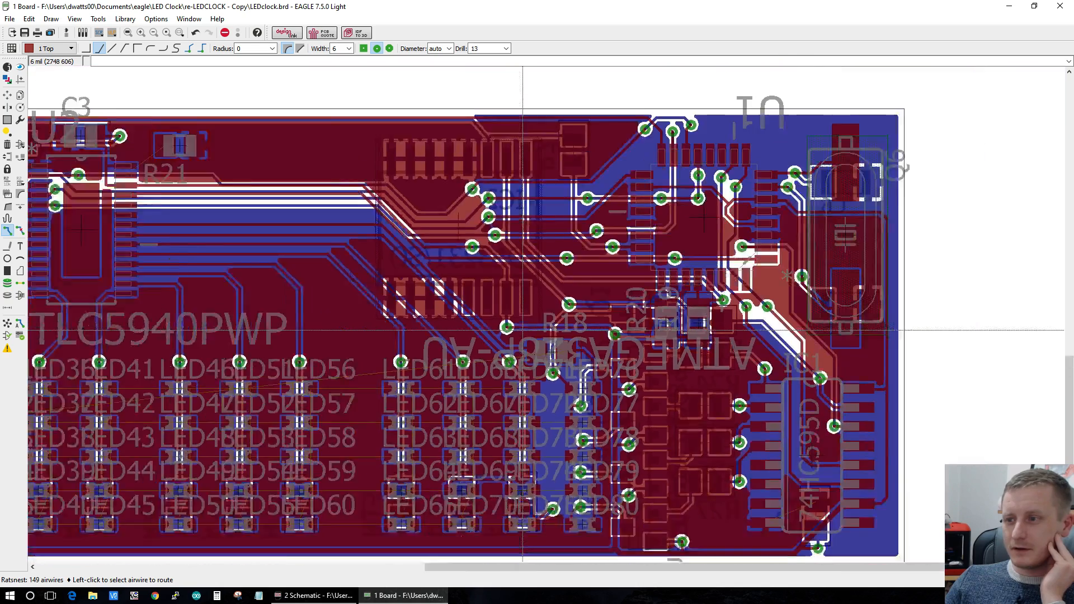
# Step: Examine the unrouted airwire between C4 and the lower pads of the 74HC595D
pyautogui.scroll(-2, 522, 330)
pyautogui.scroll(6, 714, 485)
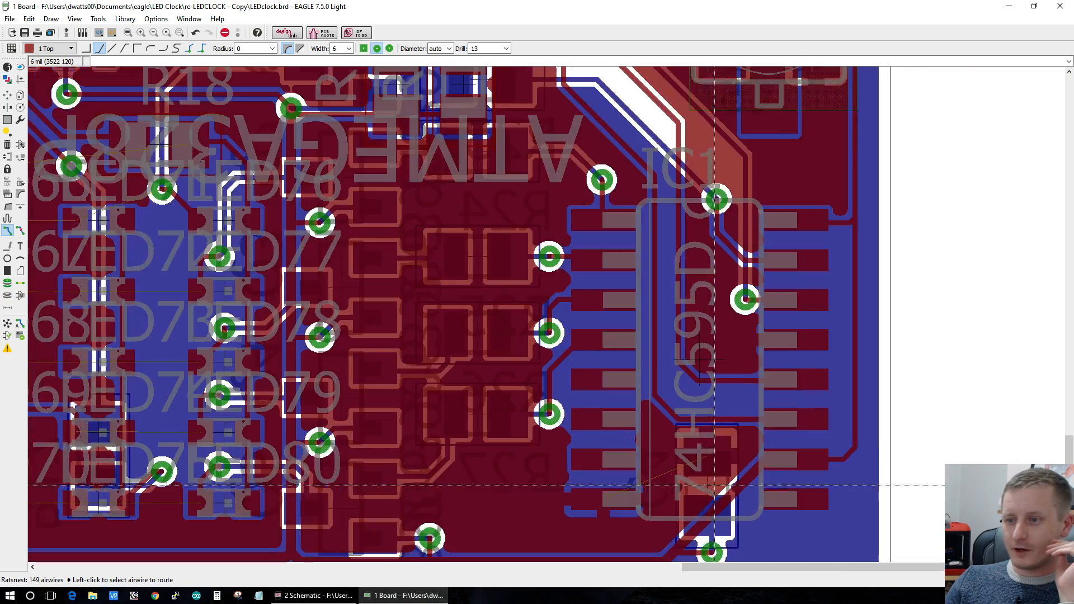
pyautogui.scroll(2, 714, 485)
pyautogui.scroll(-2, 717, 514)
pyautogui.scroll(3, 722, 547)
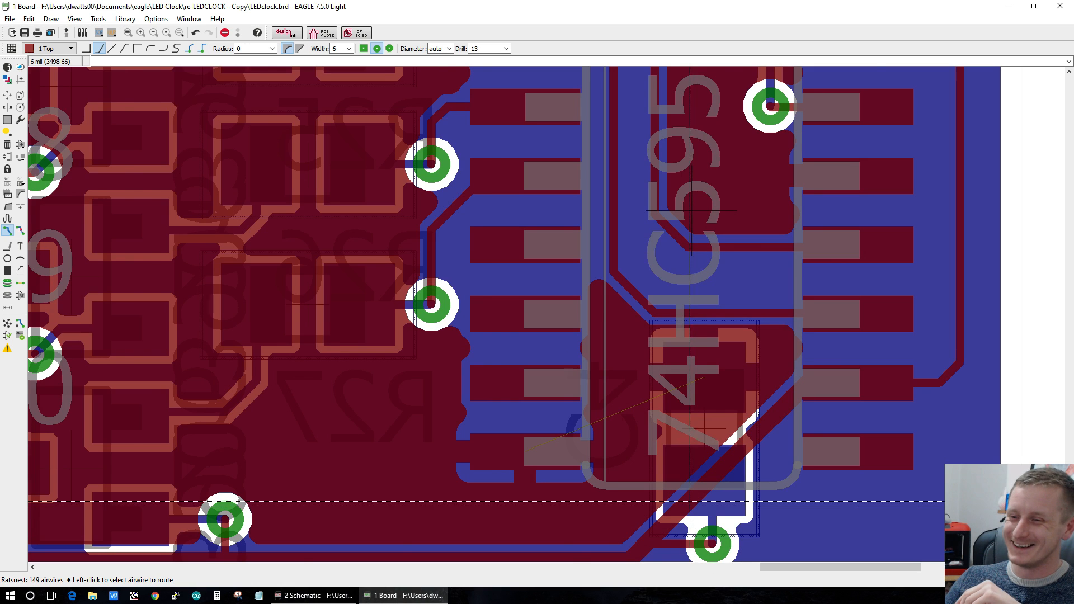
pyautogui.scroll(-2, 690, 501)
pyautogui.scroll(2, 699, 509)
pyautogui.scroll(-2, 705, 515)
pyautogui.scroll(2, 715, 526)
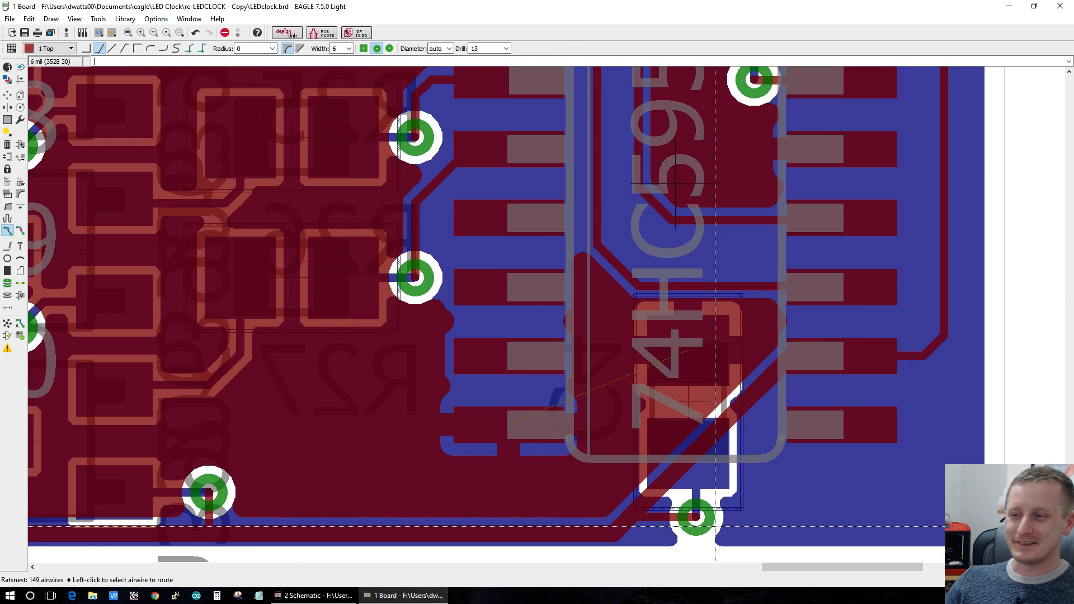
pyautogui.click(684, 352)
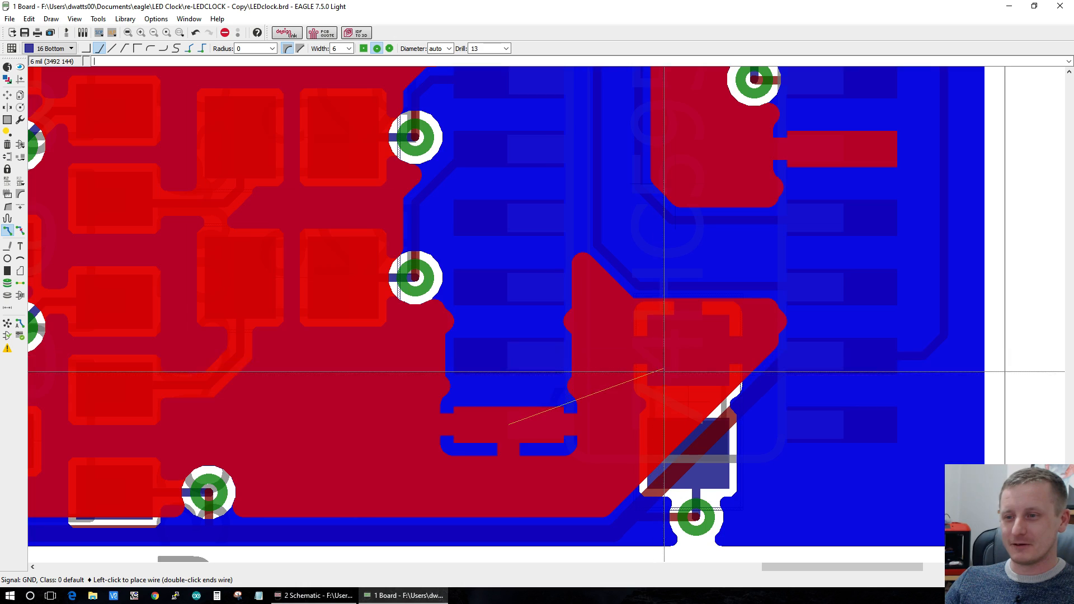
pyautogui.scroll(-3, 664, 371)
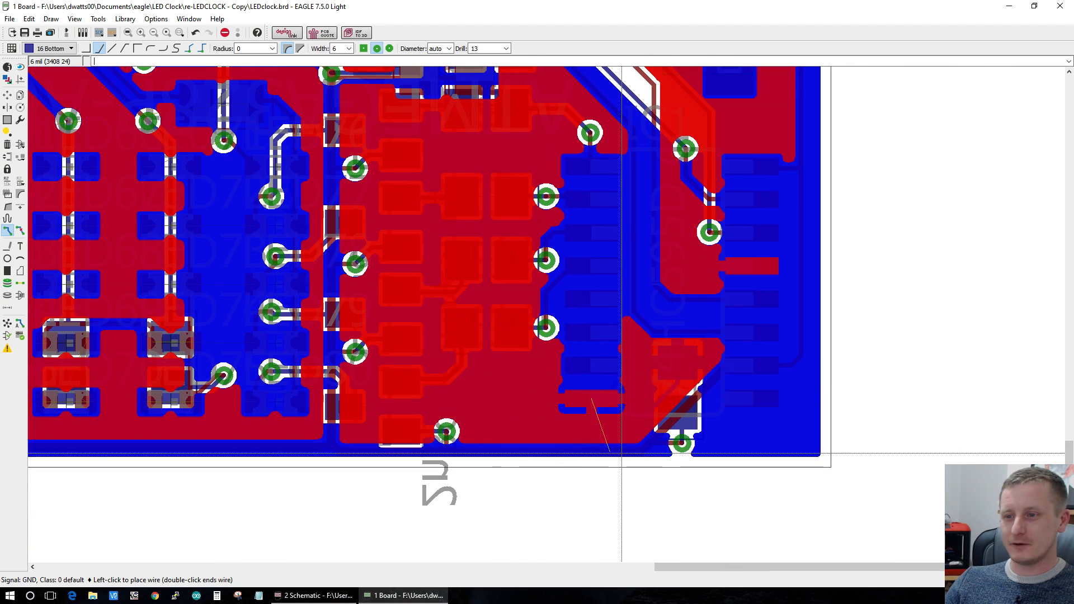
pyautogui.scroll(3, 621, 453)
pyautogui.scroll(-1, 684, 443)
pyautogui.scroll(-2, 688, 391)
pyautogui.scroll(2, 693, 317)
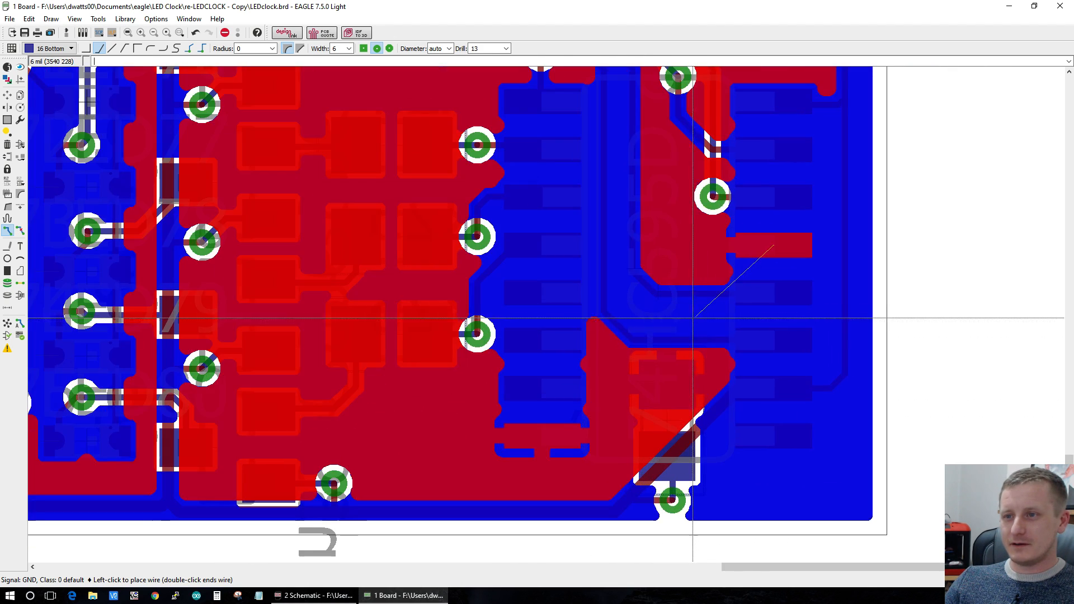
pyautogui.scroll(-3, 693, 318)
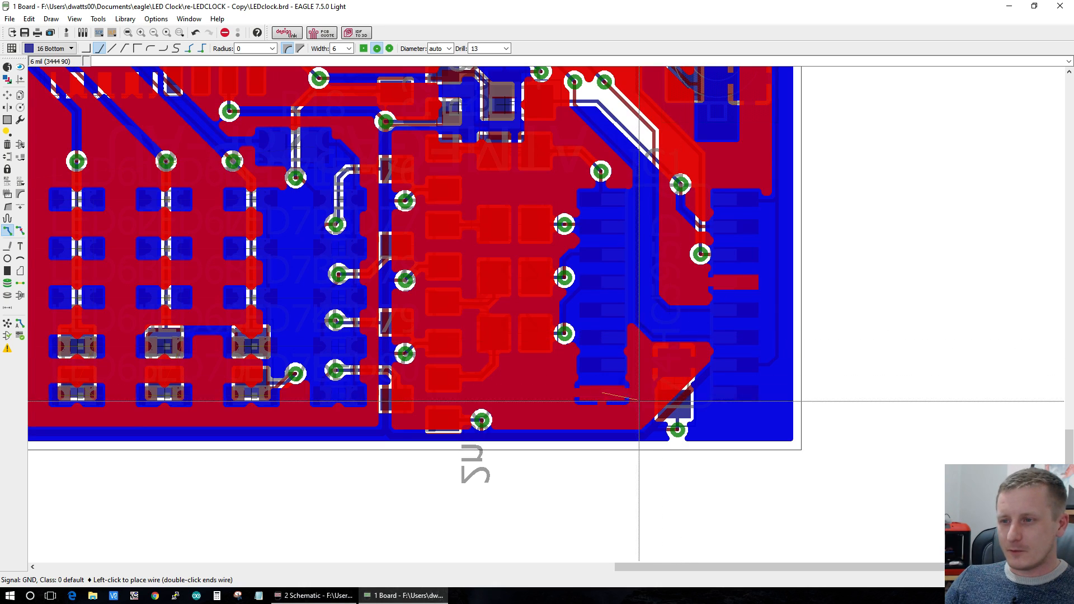
pyautogui.press('Escape')
pyautogui.scroll(3, 668, 405)
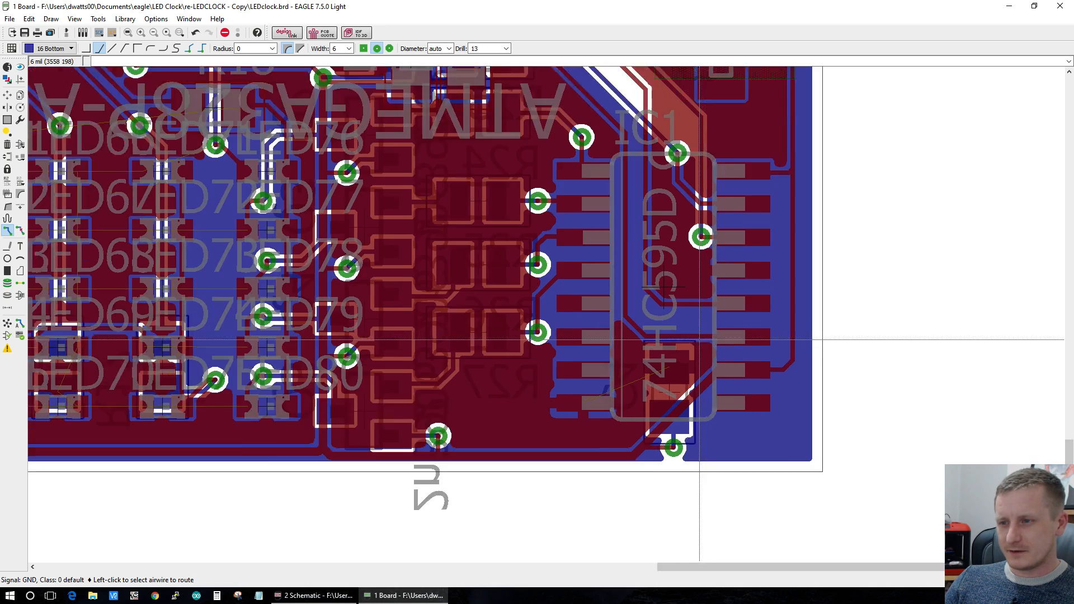
pyautogui.scroll(-3, 672, 386)
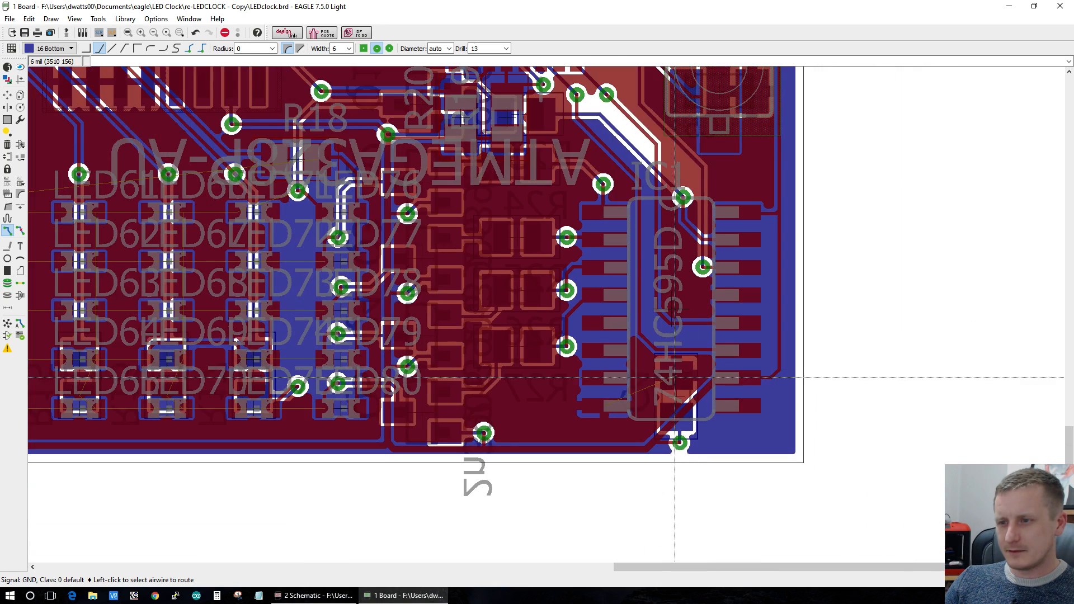
pyautogui.click(675, 378)
pyautogui.press('Escape')
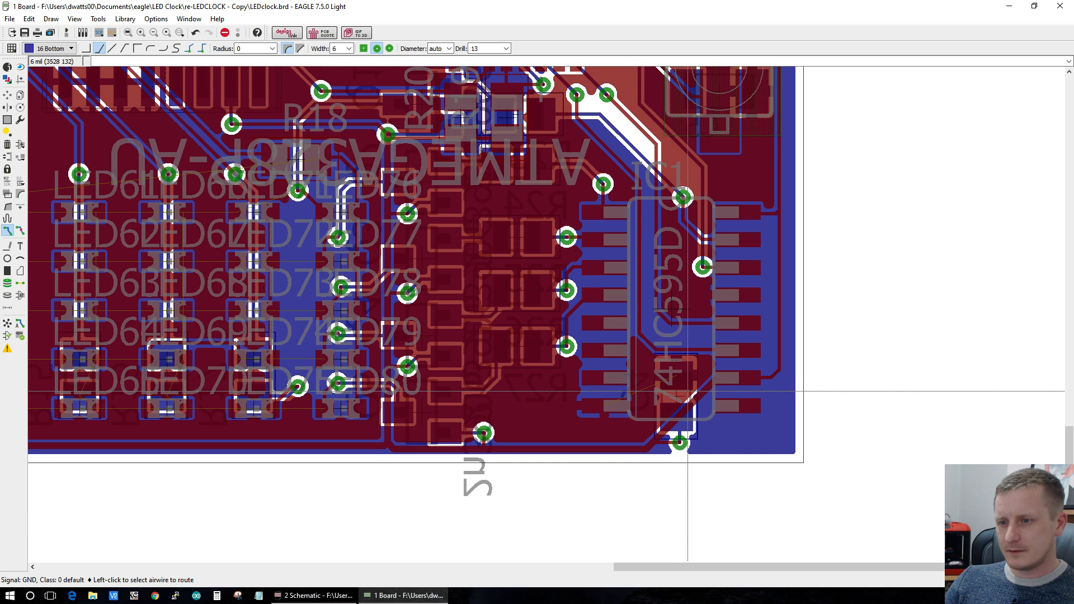
# Step: Rip up the via and its short connecting track just below C4 at the board's lower edge
pyautogui.scroll(2, 687, 392)
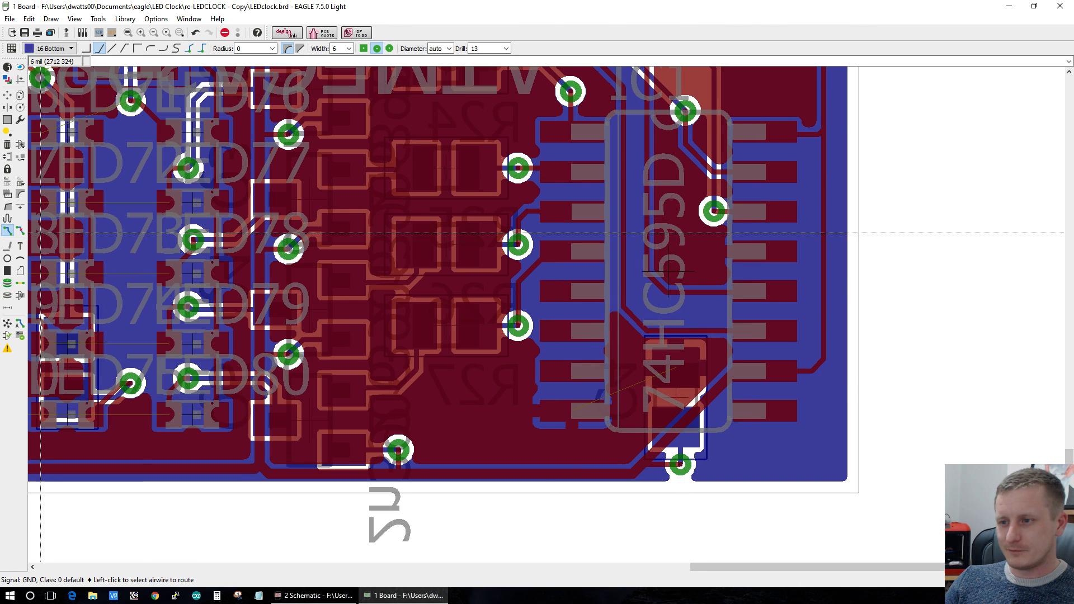
pyautogui.click(20, 230)
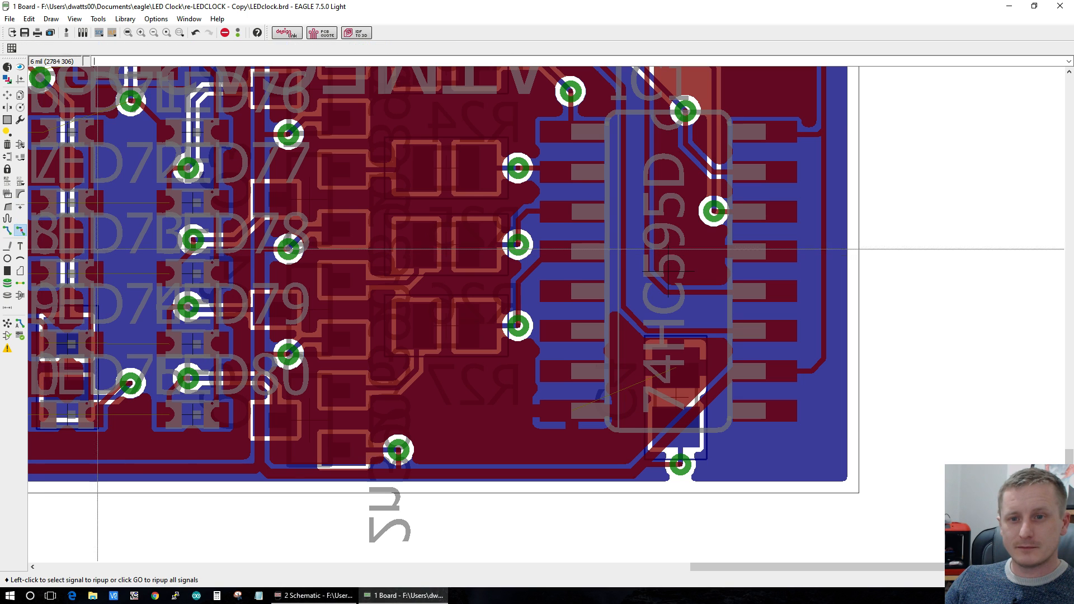
pyautogui.click(673, 465)
pyautogui.click(680, 466)
pyautogui.click(679, 468)
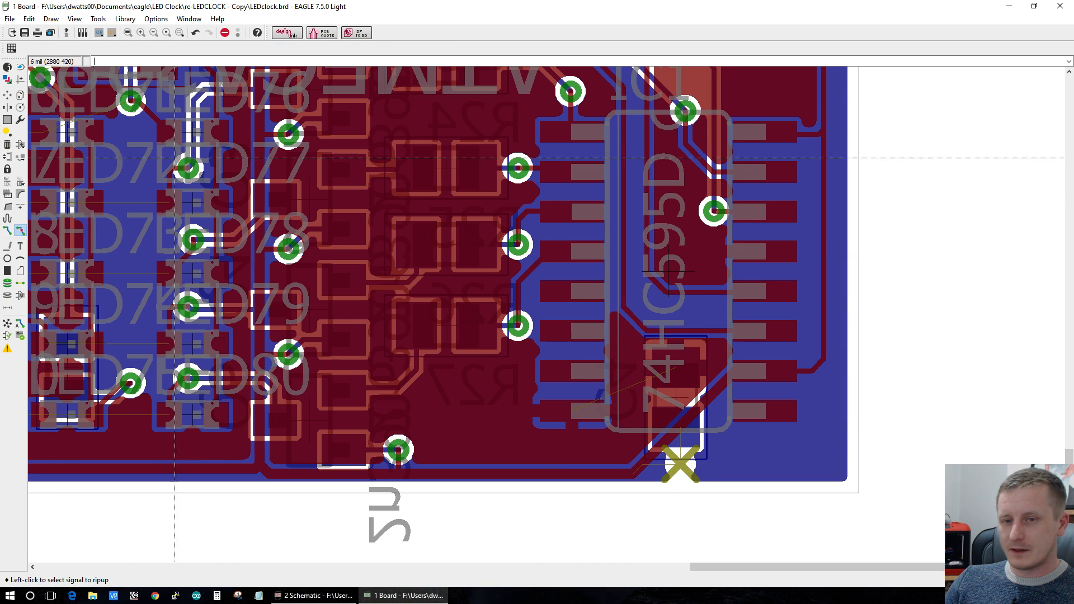
# Step: Move C4 to the free area between the 74HC595D and the resistors below R27, and mirror it to the top layer
pyautogui.scroll(1, 83, 179)
pyautogui.click(7, 95)
pyautogui.click(793, 439)
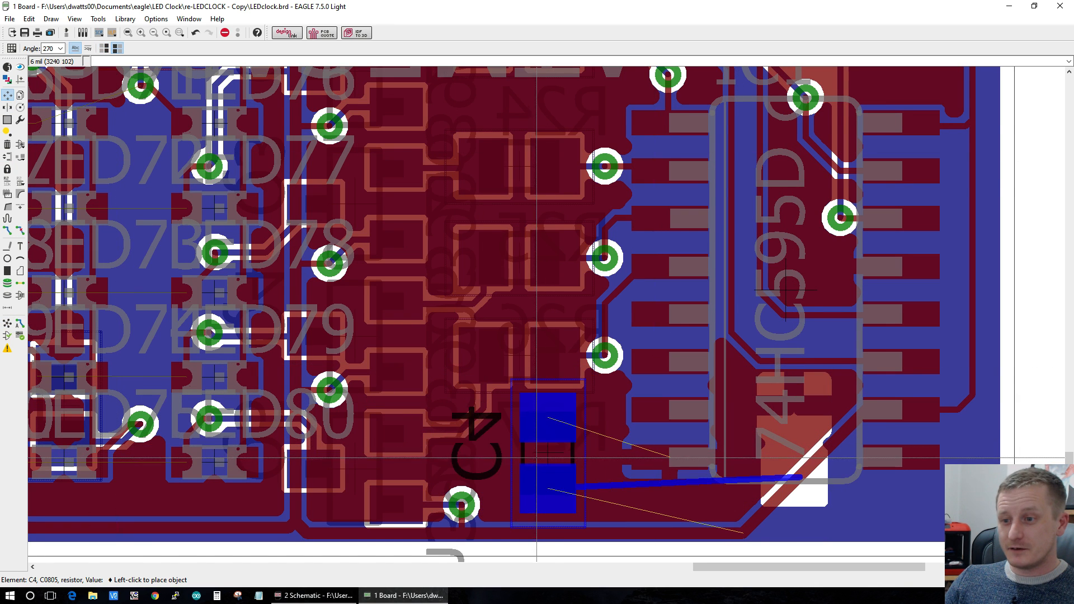
pyautogui.click(525, 447)
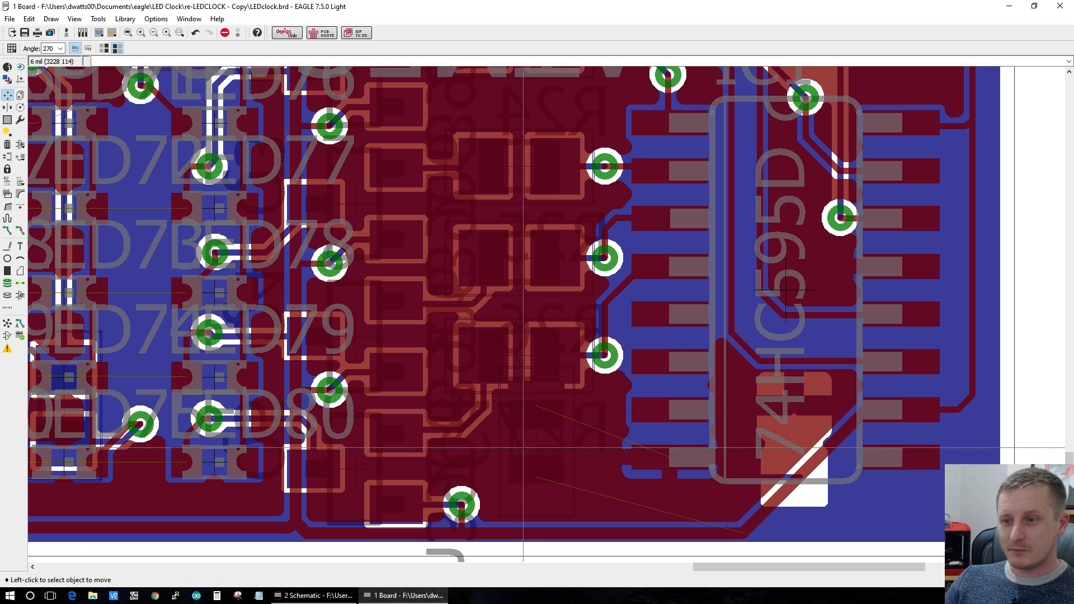
pyautogui.click(8, 108)
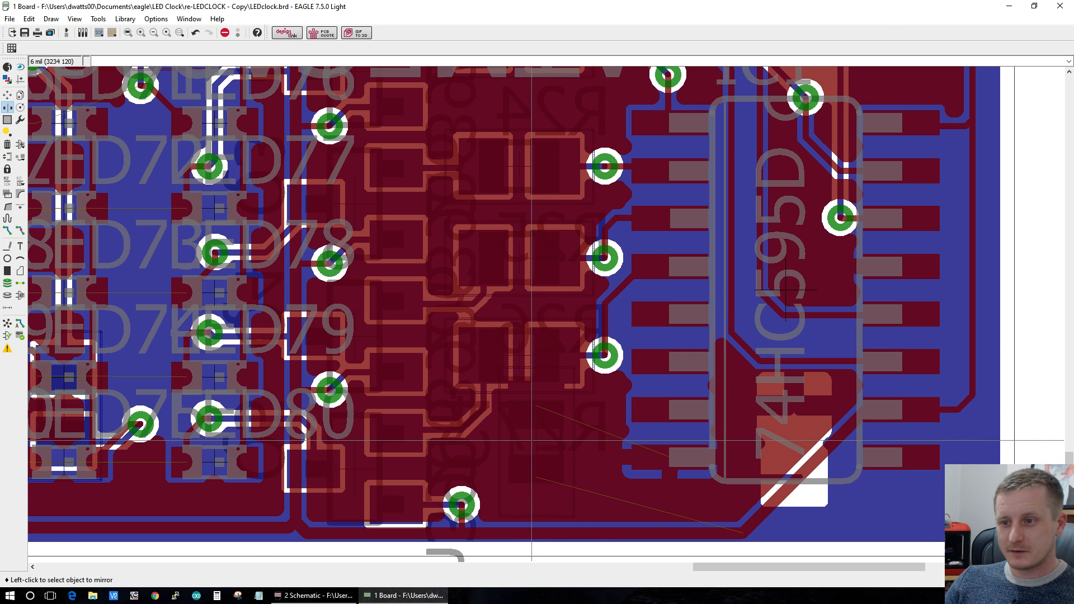
pyautogui.click(533, 447)
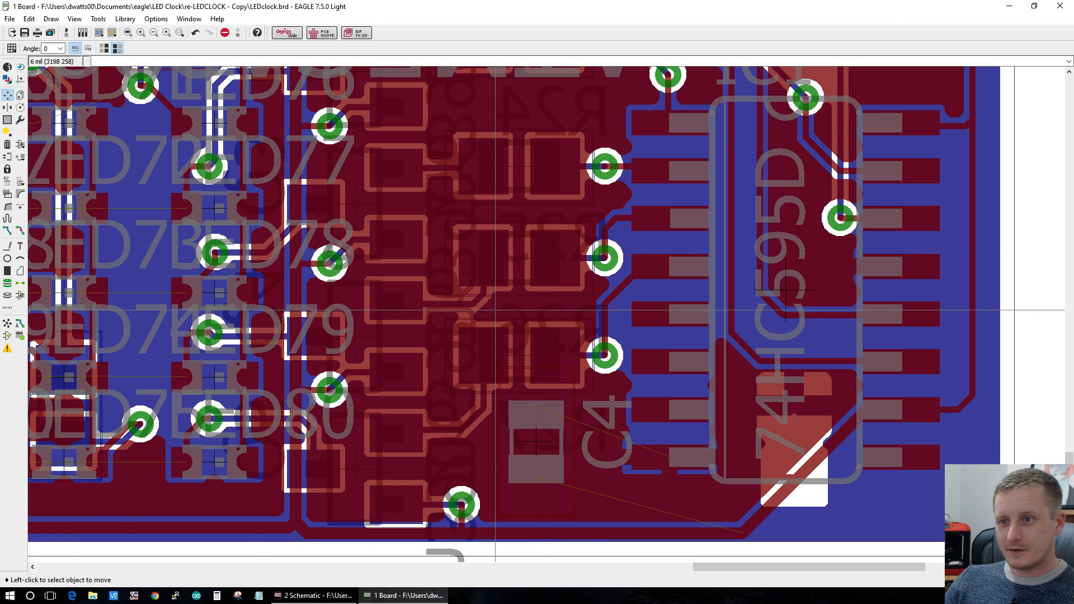
pyautogui.scroll(-3, 495, 311)
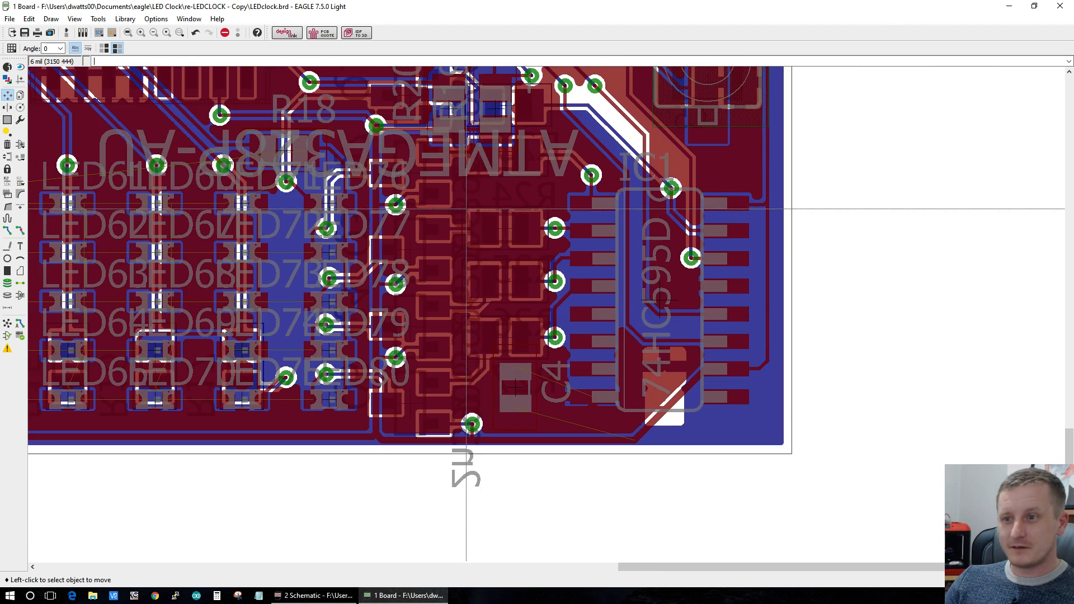
pyautogui.click(517, 388)
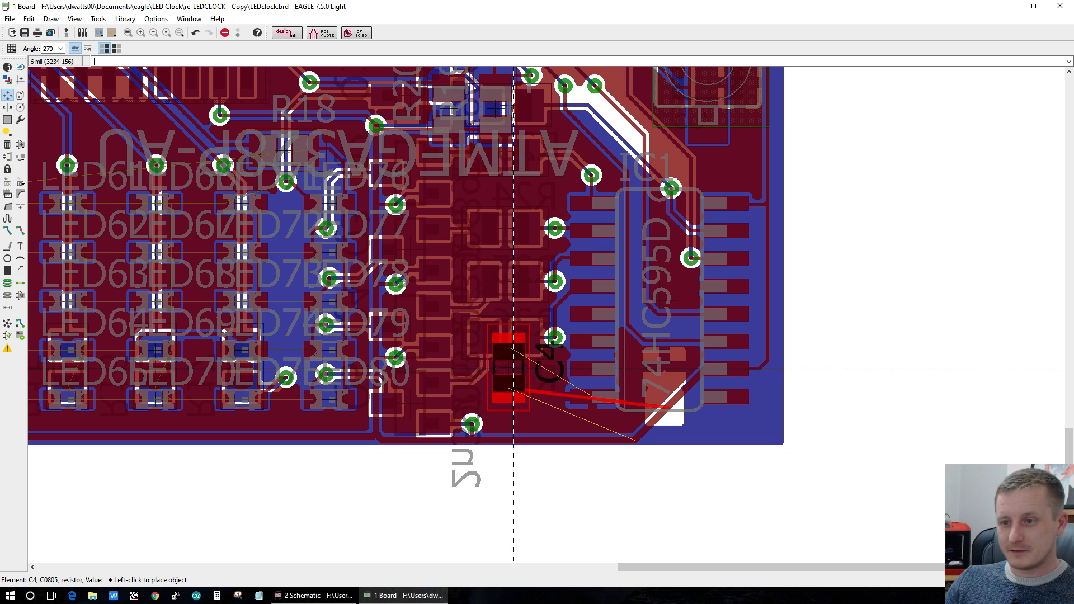
pyautogui.click(513, 369)
# Step: Rip up the leftover track at C4's former position beneath the 74HC595D and recalculate the ratsnest
pyautogui.scroll(2, 564, 412)
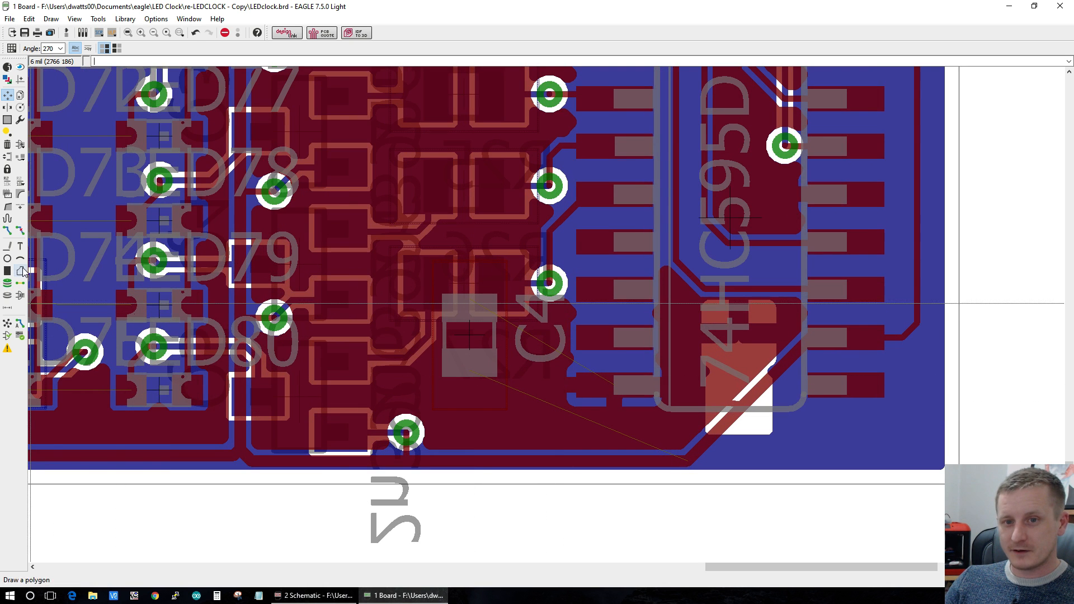
pyautogui.click(20, 230)
pyautogui.click(476, 376)
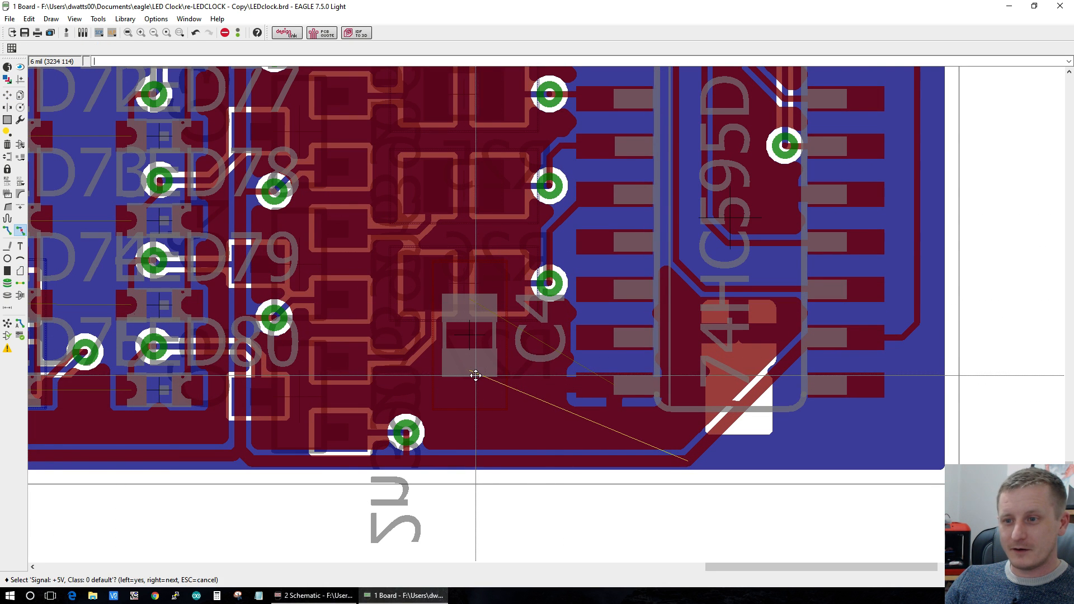
pyautogui.press('Escape')
pyautogui.click(732, 402)
pyautogui.click(15, 328)
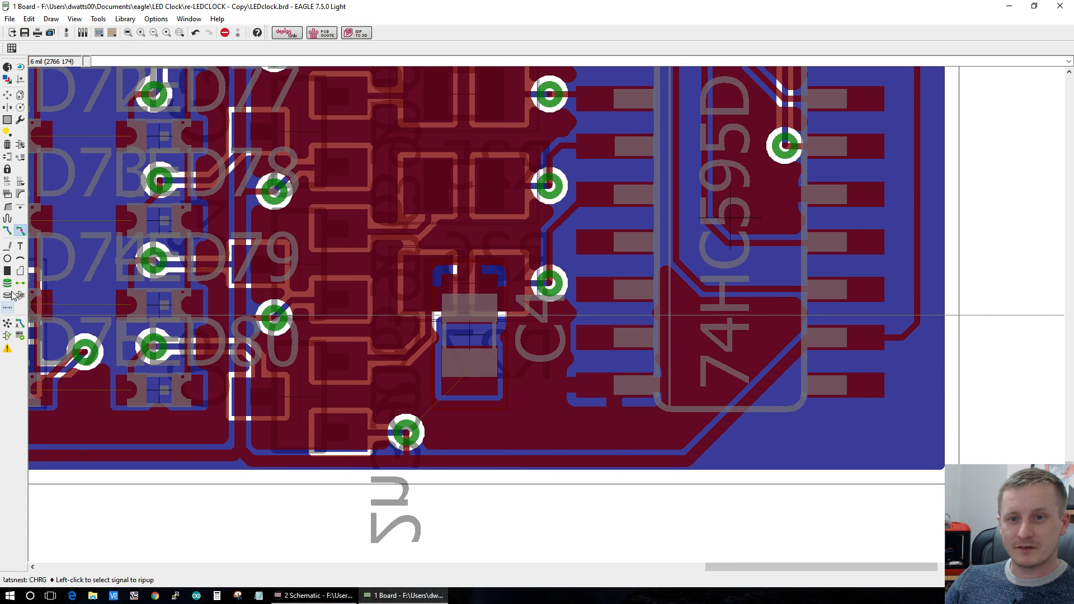
# Step: Route C4's lower pad straight down on the top layer to the +5V track along the board edge and recalculate the ratsnest
pyautogui.click(7, 230)
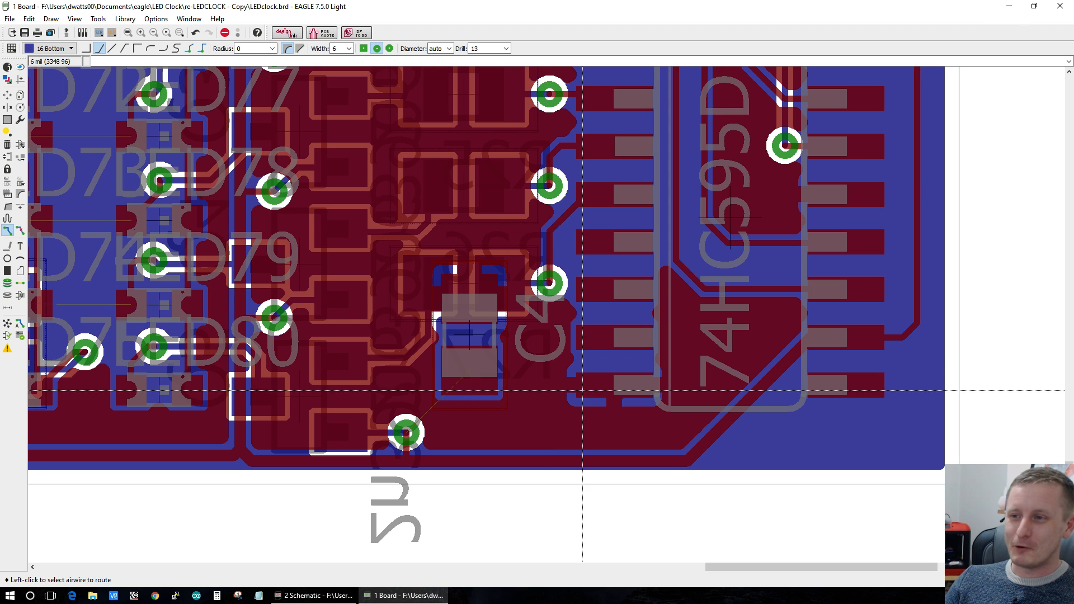
pyautogui.scroll(1, 552, 487)
pyautogui.click(427, 381)
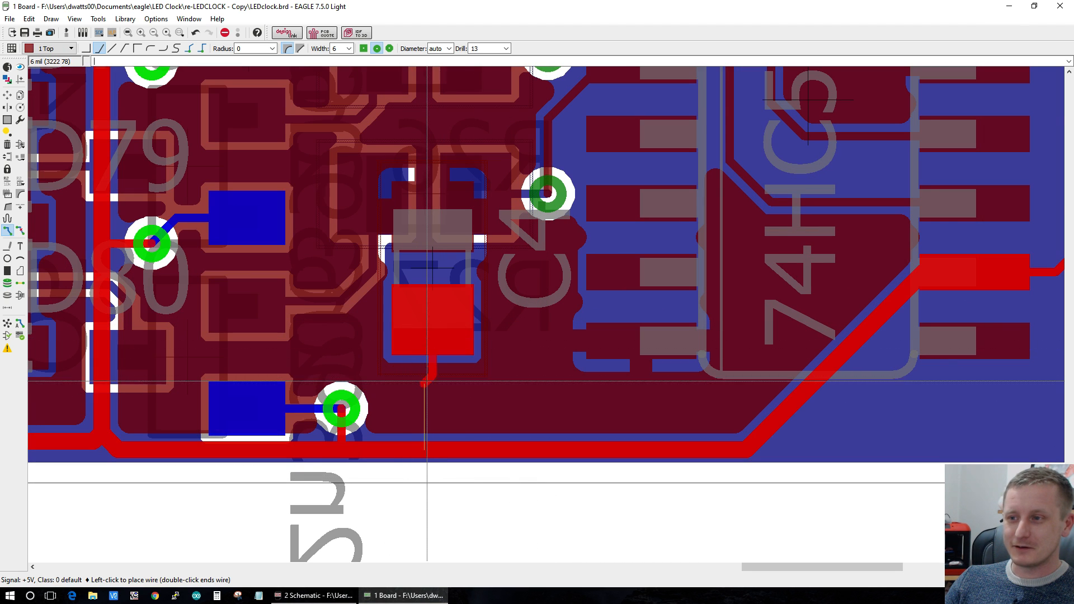
pyautogui.click(430, 436)
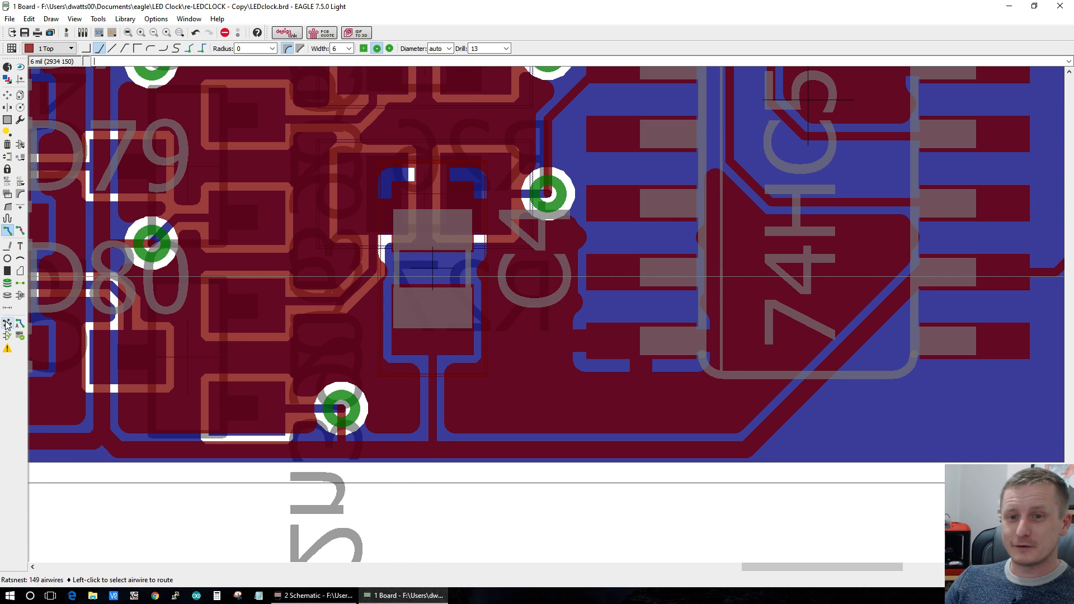
# Step: Examine the areas around C4, the 74HC595D and the ATMEGA328P-AU for remaining airwires
pyautogui.scroll(-2, 353, 335)
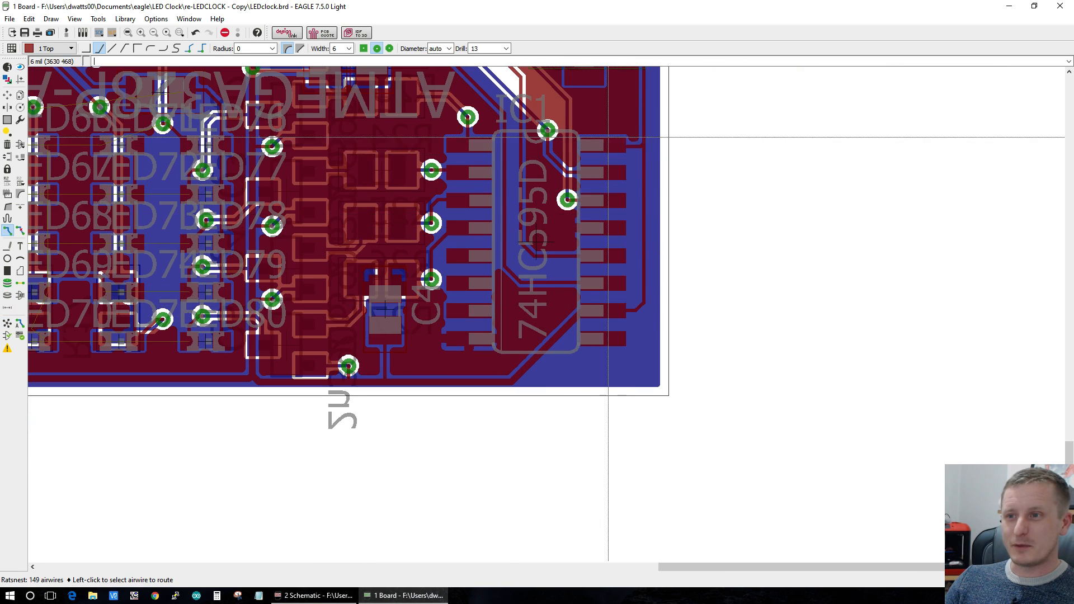
pyautogui.scroll(-2, 618, 134)
pyautogui.scroll(5, 635, 210)
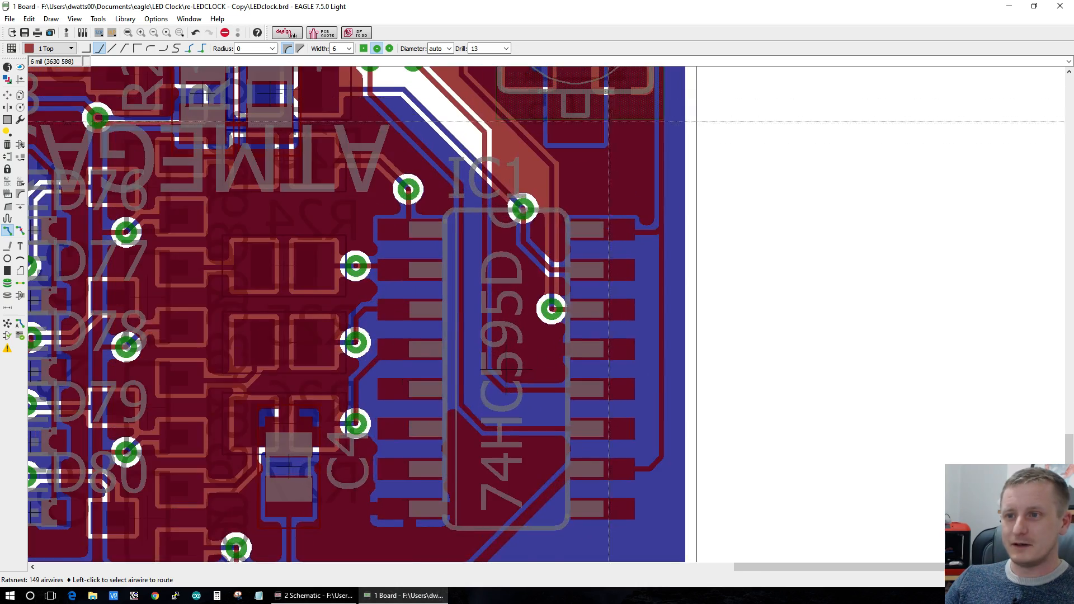
pyautogui.scroll(-4, 665, 244)
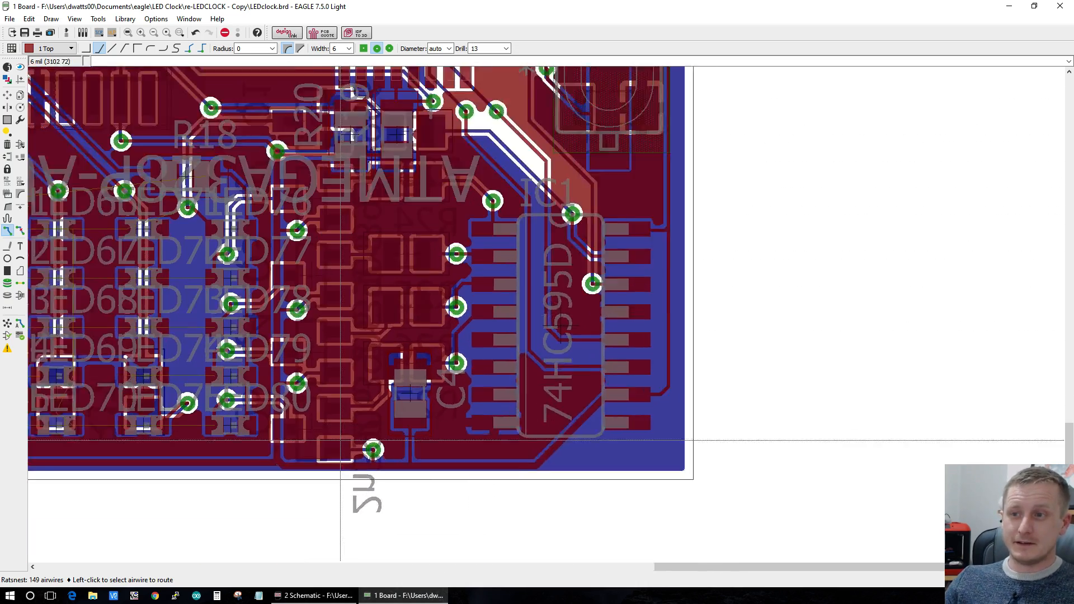
pyautogui.scroll(3, 328, 430)
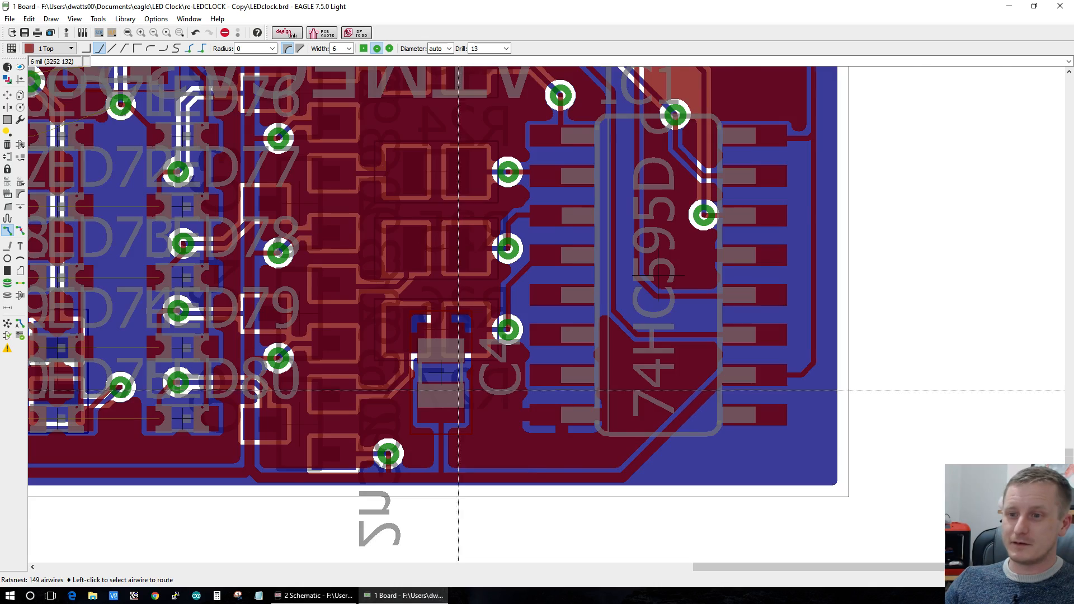
pyautogui.scroll(1, 458, 391)
pyautogui.scroll(-5, 439, 411)
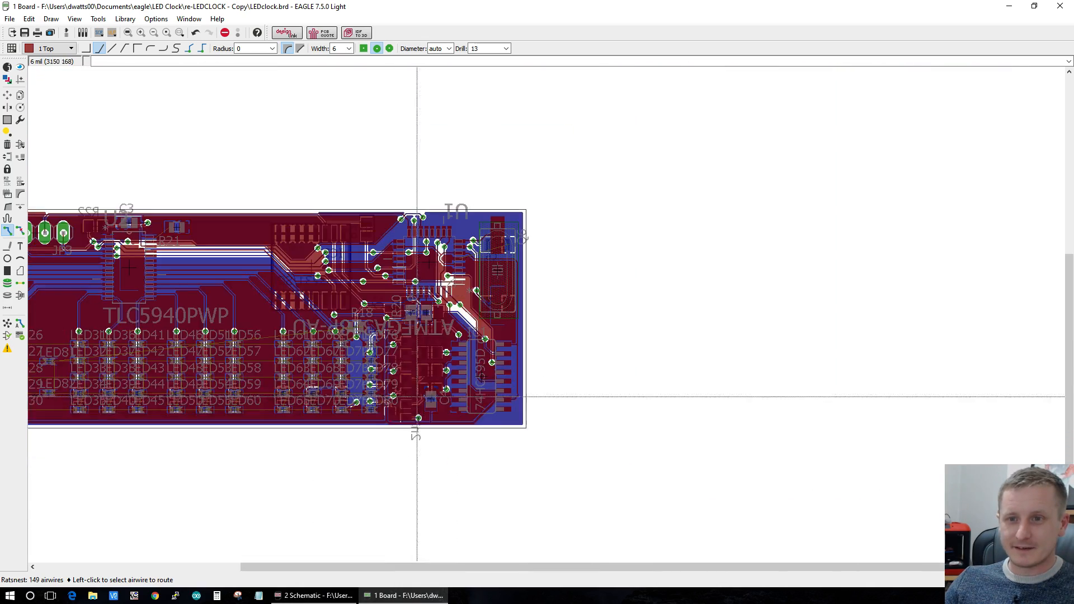
pyautogui.scroll(1, 265, 281)
pyautogui.scroll(2, 385, 248)
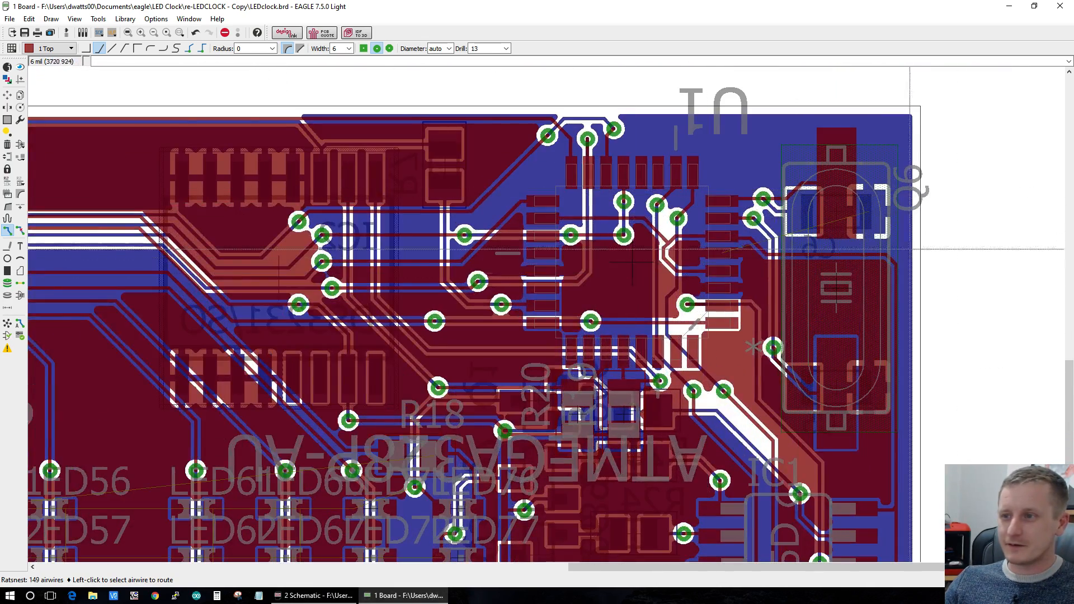
pyautogui.scroll(3, 632, 264)
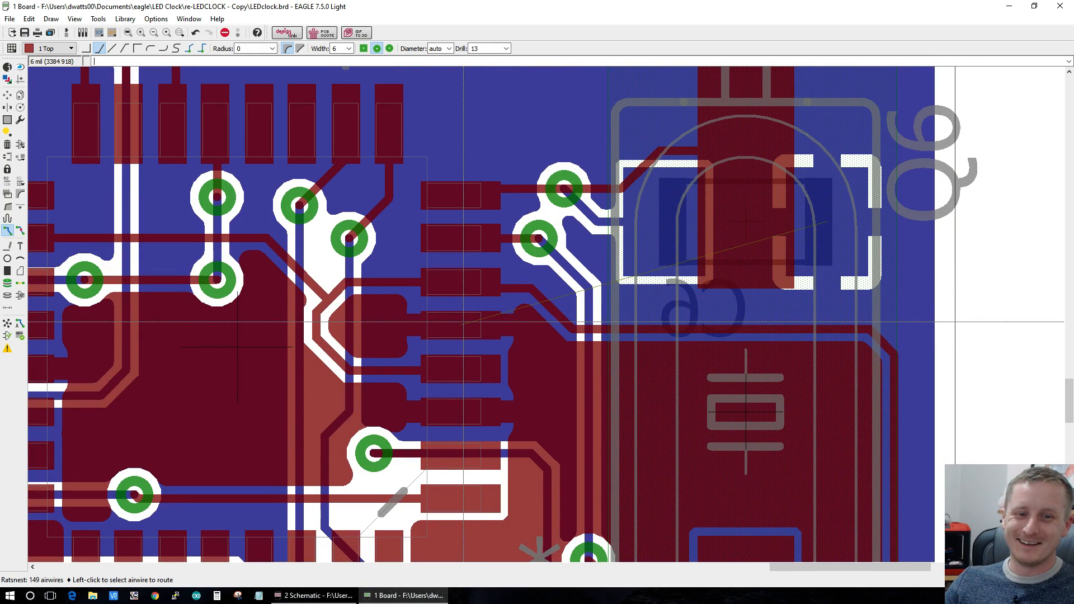
# Step: Inspect the GND airwire between the ATMEGA328P-AU's side pad and C6, including the copper pours and tracks around it
pyautogui.click(463, 322)
pyautogui.scroll(1, 541, 368)
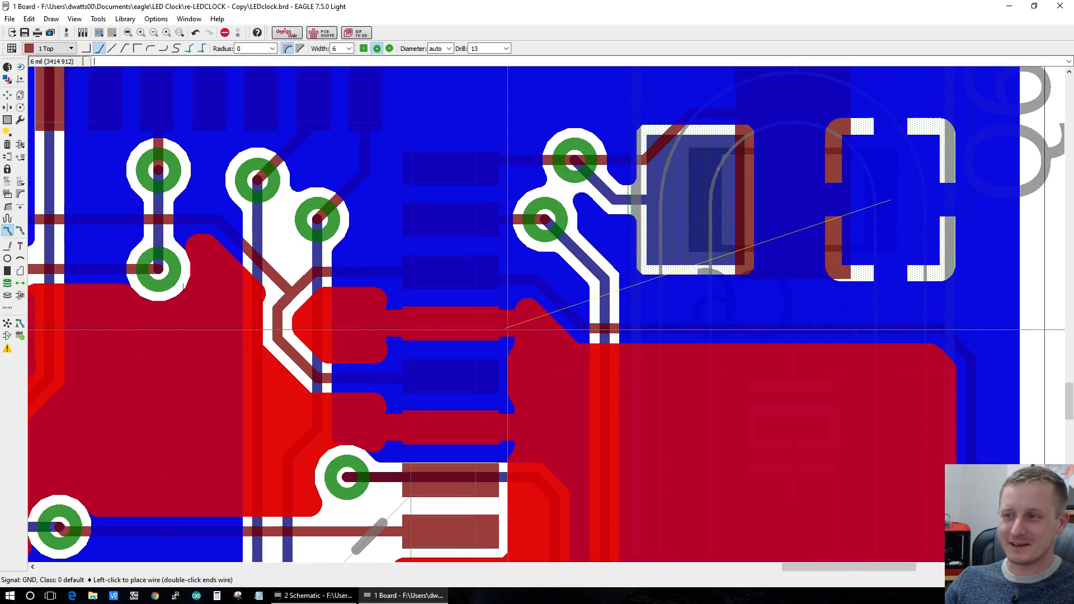
pyautogui.press('Escape')
pyautogui.scroll(-3, 851, 370)
pyautogui.scroll(-1, 850, 370)
pyautogui.scroll(4, 1040, 301)
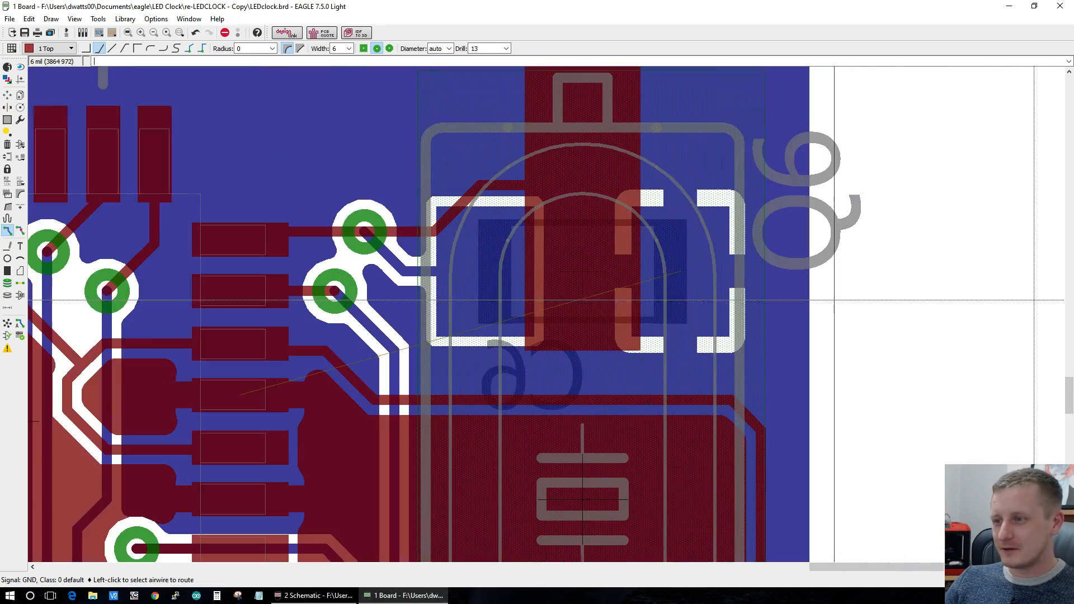
pyautogui.scroll(-4, 734, 439)
pyautogui.scroll(3, 727, 470)
pyautogui.scroll(1, 727, 473)
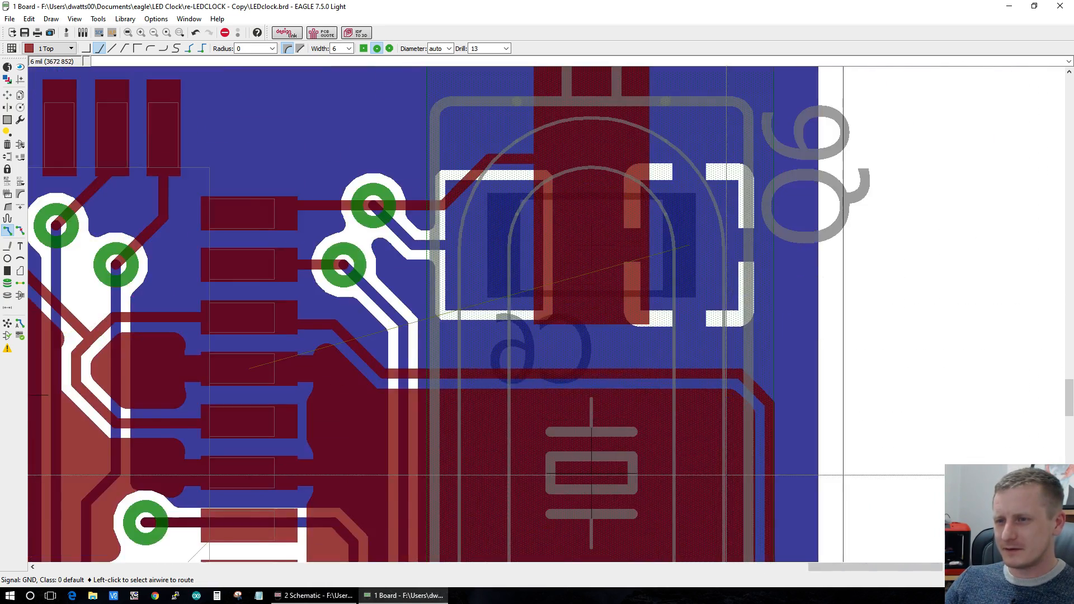
pyautogui.scroll(-2, 722, 481)
pyautogui.scroll(-4, 719, 486)
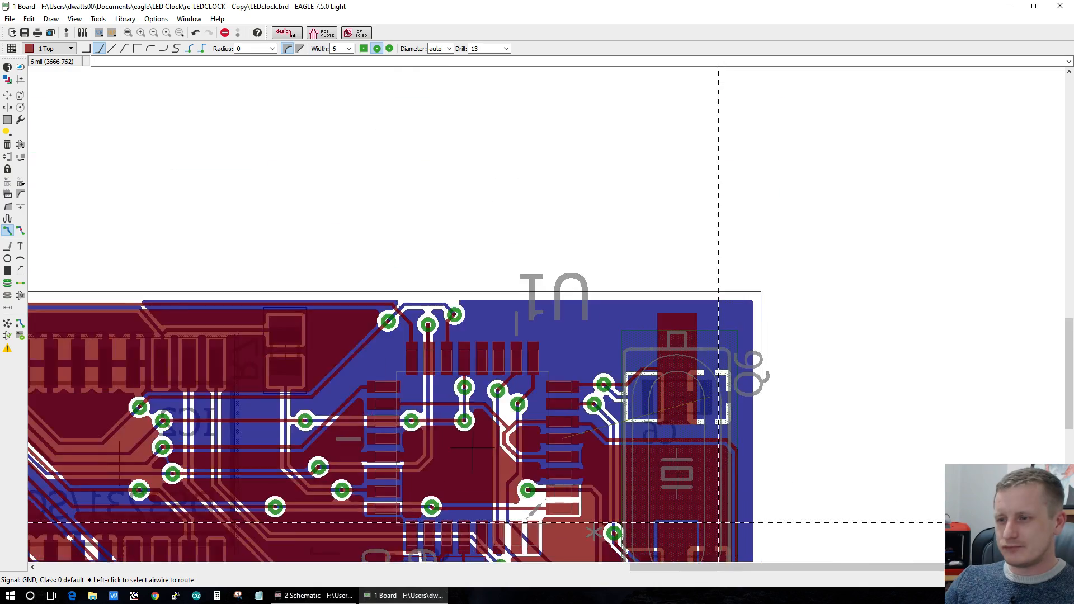
pyautogui.scroll(5, 671, 403)
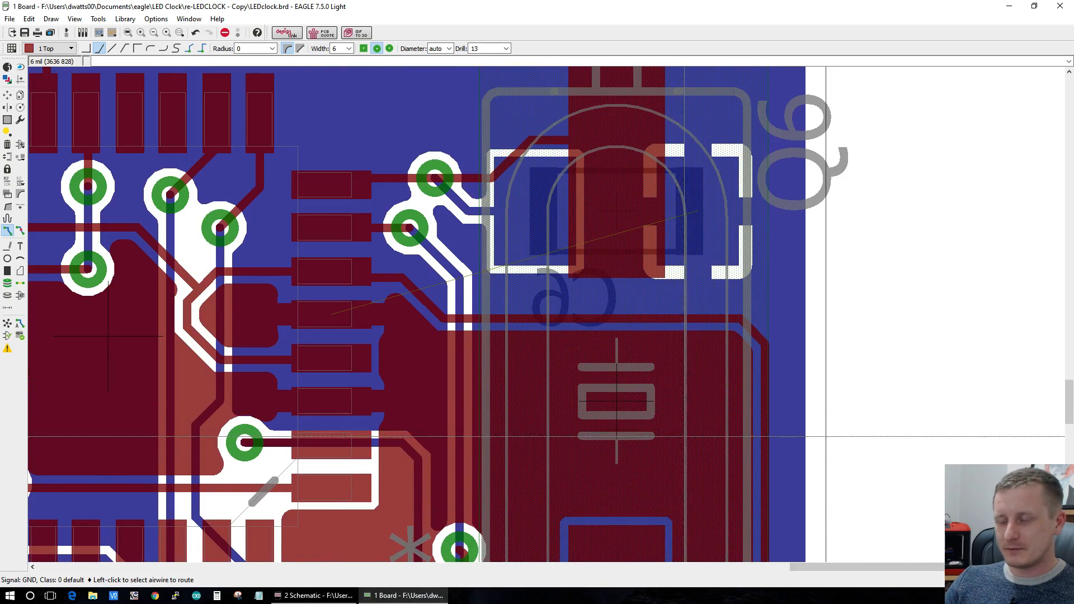
pyautogui.scroll(-3, 643, 385)
pyautogui.scroll(2, 587, 358)
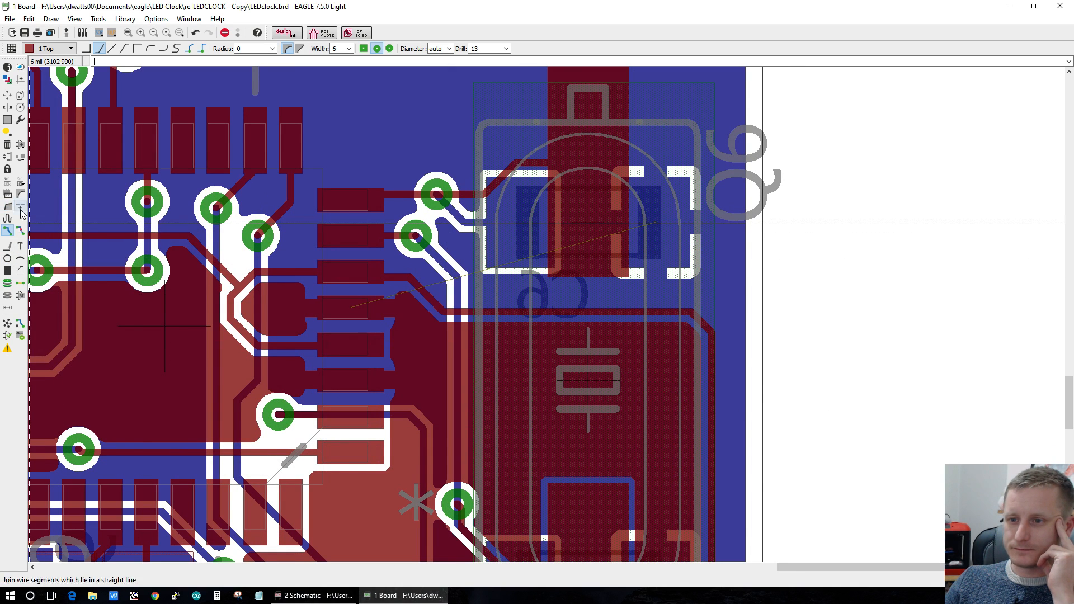
# Step: Place a via with a 13 mil drill in the copper pour between the ATMEGA328P-AU's side pads and crystal Q6, naming its signal GNS
pyautogui.click(8, 282)
pyautogui.click(420, 351)
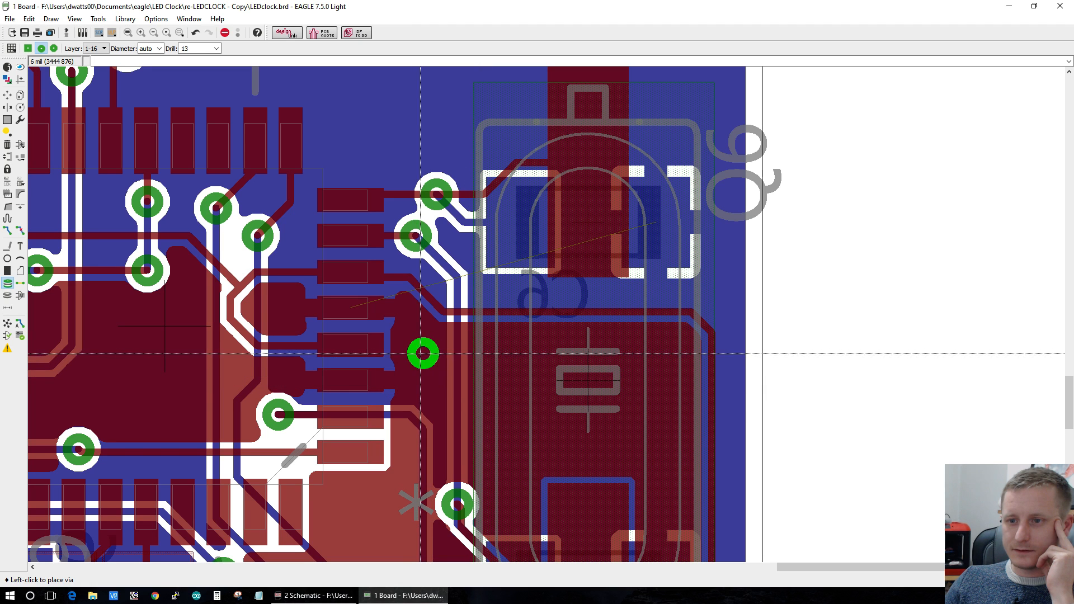
pyautogui.click(8, 96)
pyautogui.rightClick(419, 342)
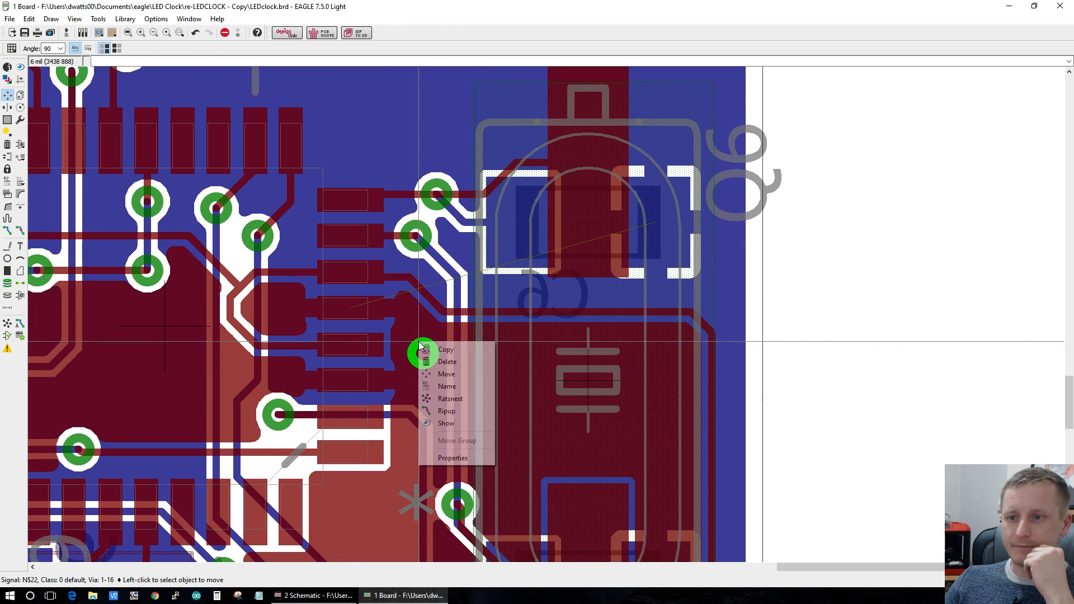
pyautogui.click(464, 387)
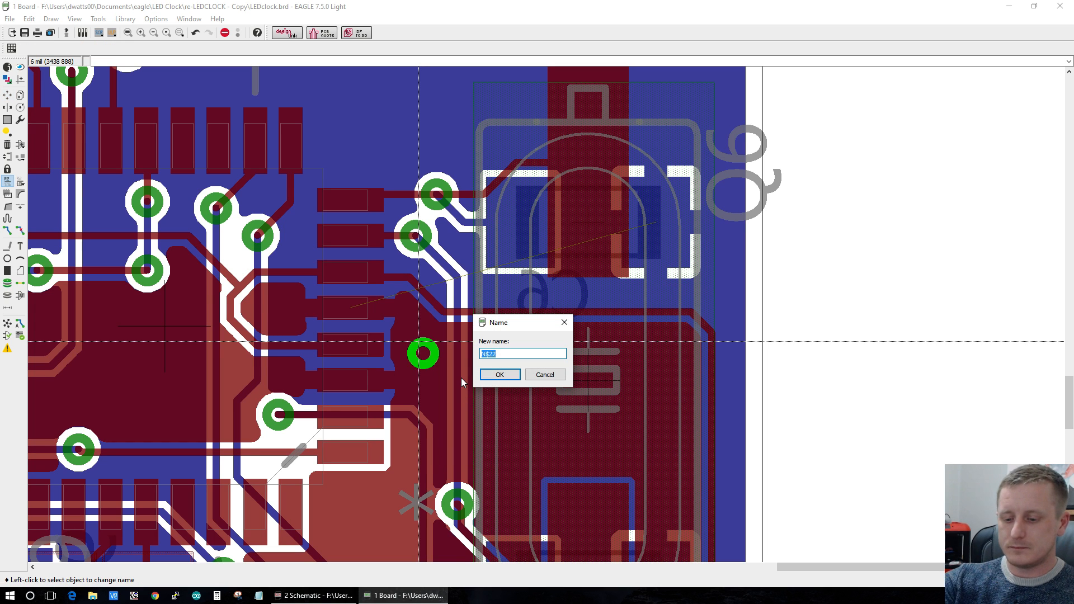
pyautogui.write('GNS')
pyautogui.press('Return')
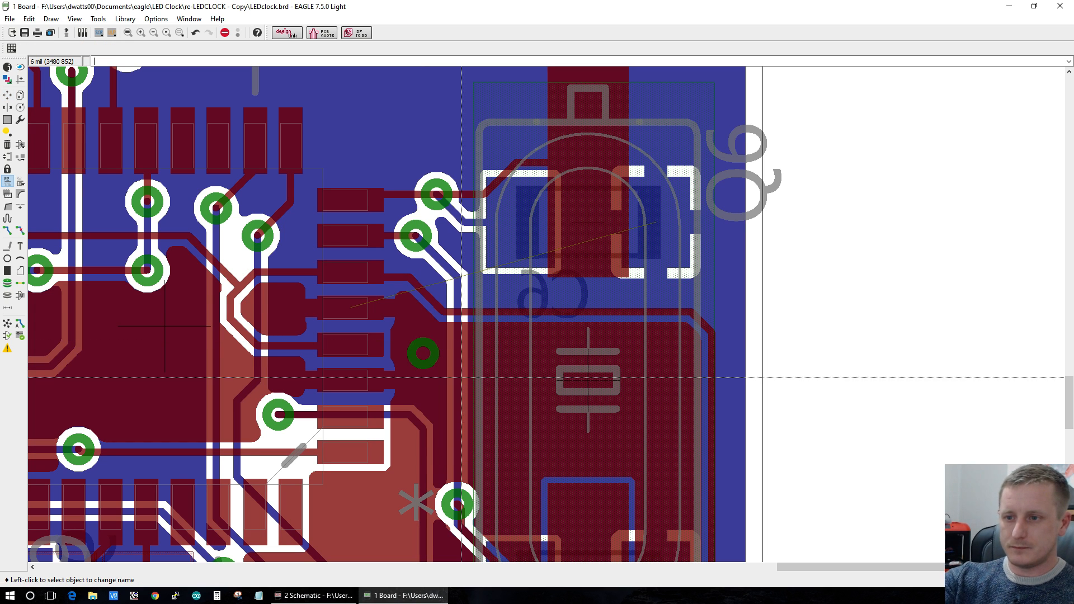
# Step: Try to change the new via's signal name to GND through its properties
pyautogui.rightClick(417, 361)
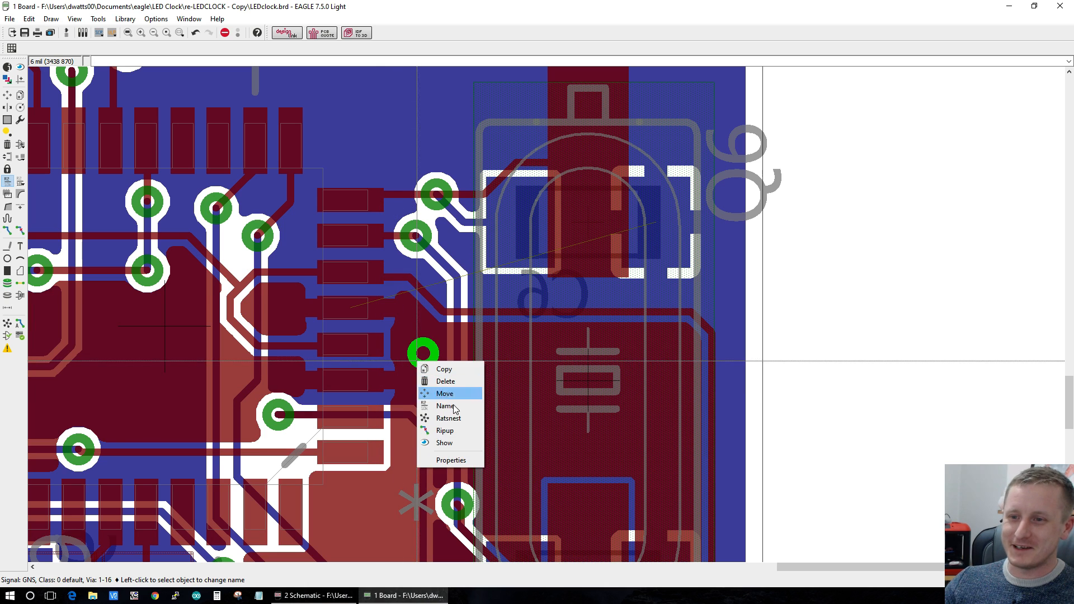
pyautogui.click(455, 461)
pyautogui.click(547, 409)
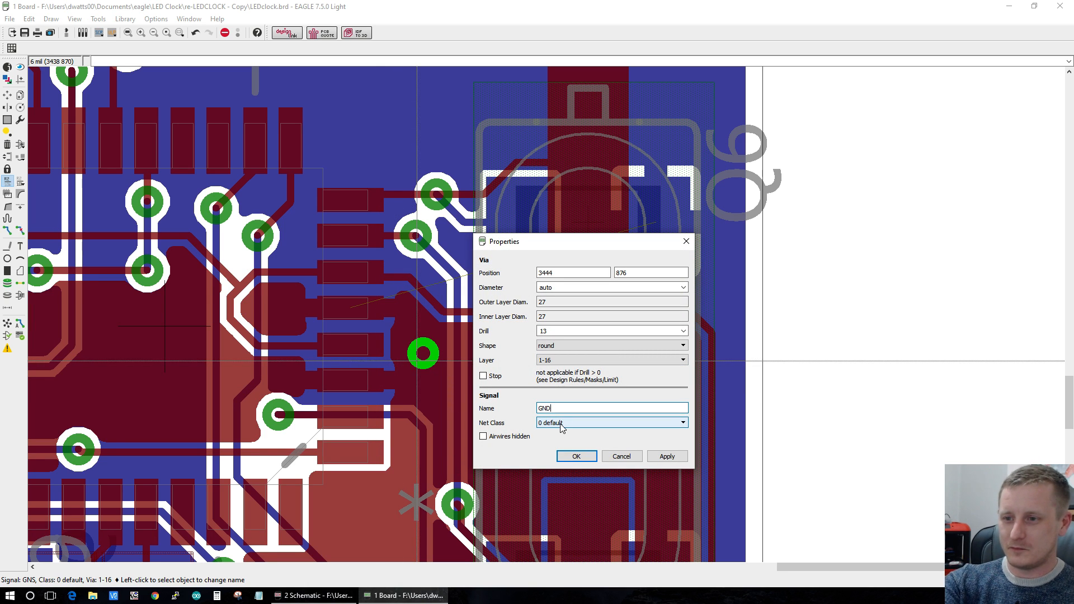
pyautogui.press('Return')
pyautogui.click(619, 452)
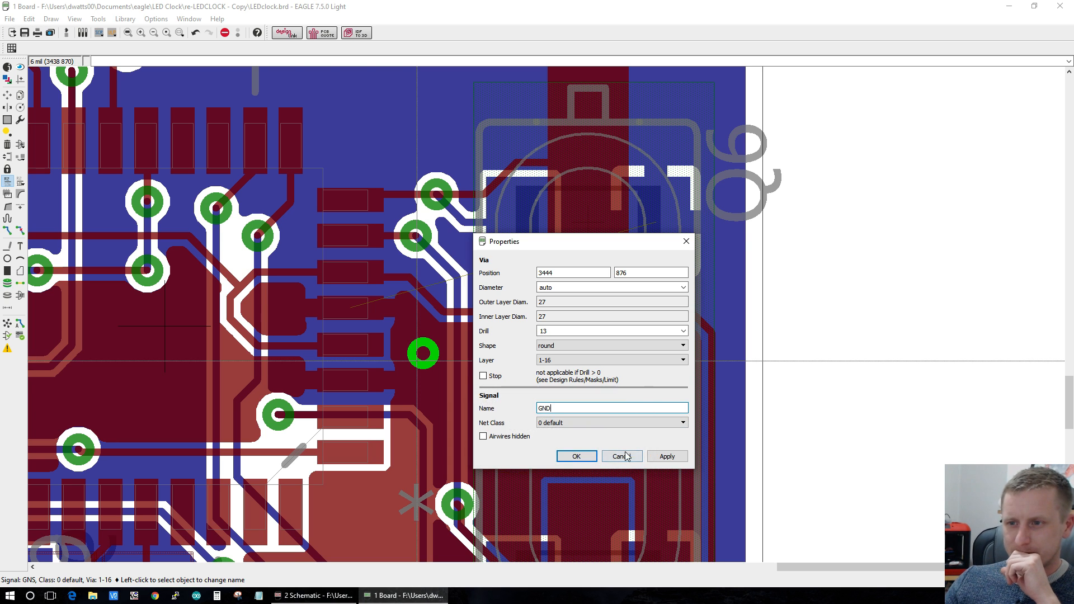
pyautogui.click(622, 457)
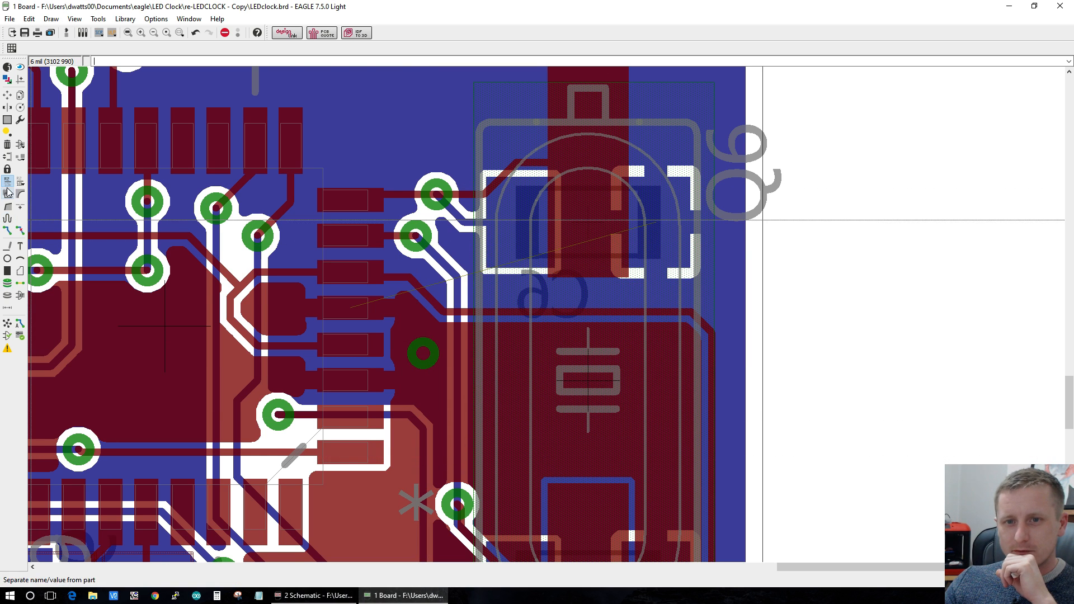
# Step: Rename the new via's signal to GND
pyautogui.click(429, 347)
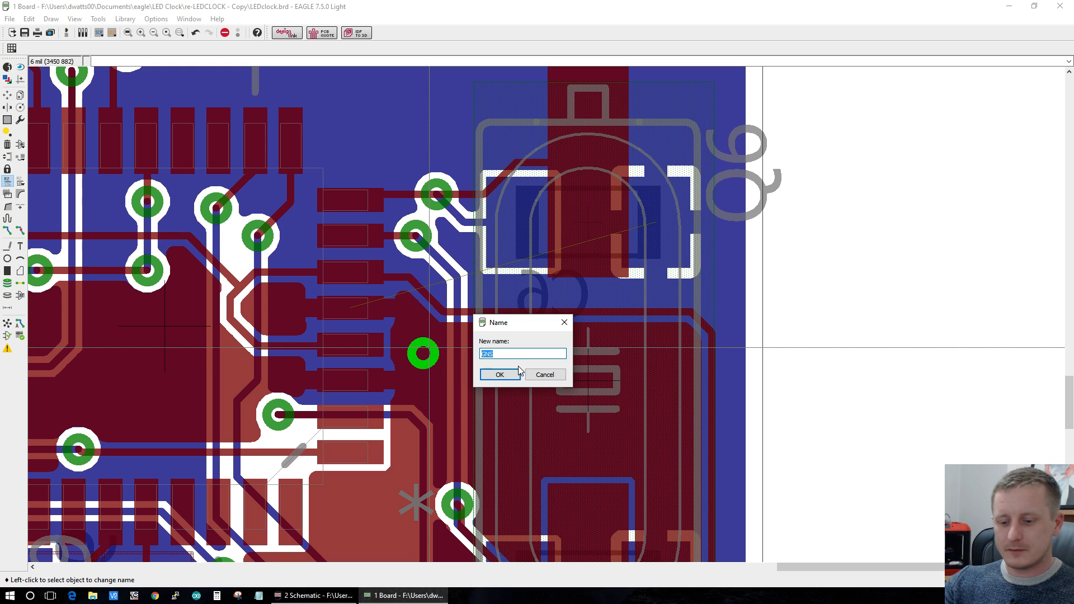
pyautogui.press('Return')
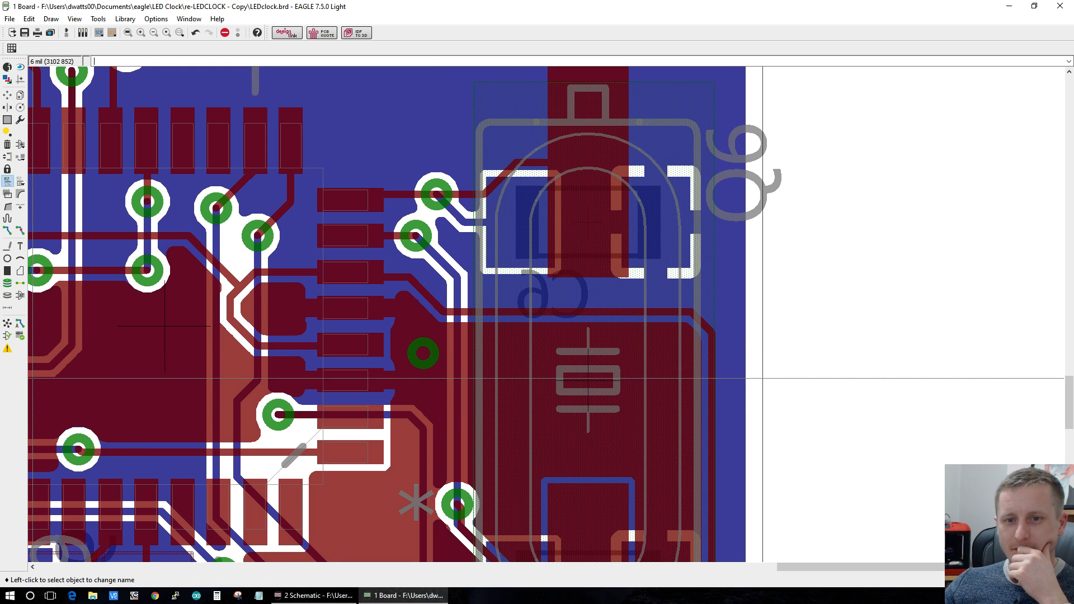
# Step: Recalculate the ratsnest and check the area around the ATMEGA328P-AU, crystal Q6 and the 74HC595D for remaining airwires
pyautogui.click(7, 325)
pyautogui.scroll(-5, 421, 355)
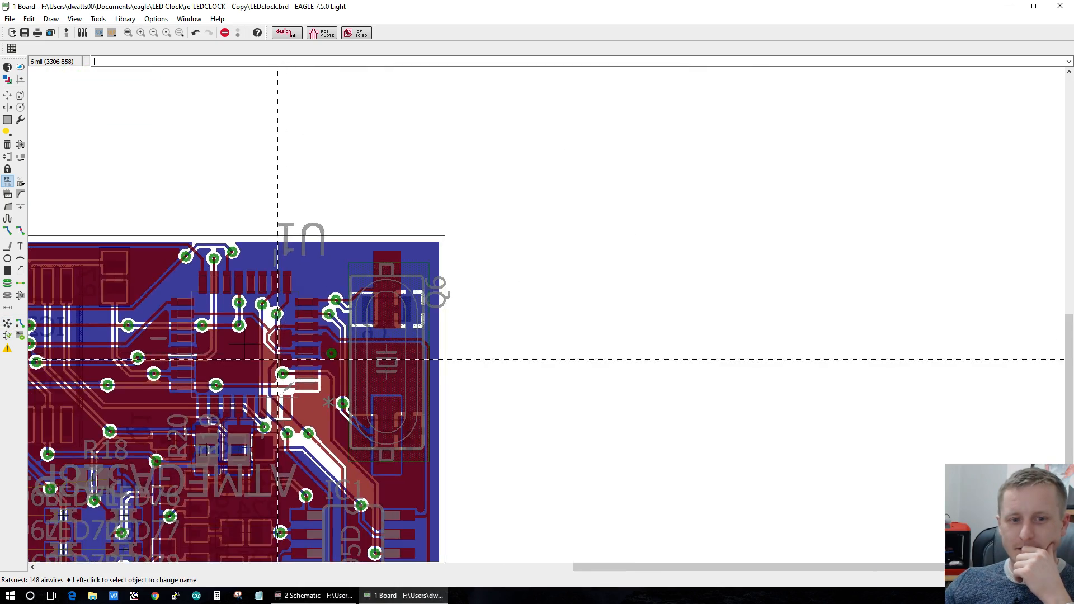
pyautogui.scroll(-1, 265, 370)
pyautogui.scroll(5, 211, 451)
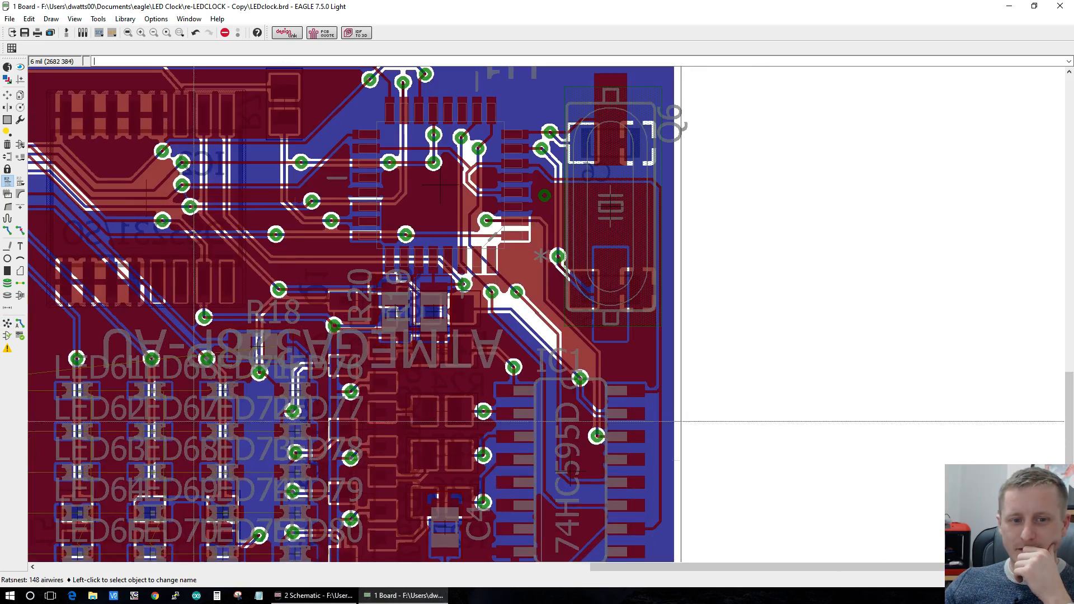
pyautogui.scroll(-2, 423, 471)
pyautogui.scroll(3, 397, 510)
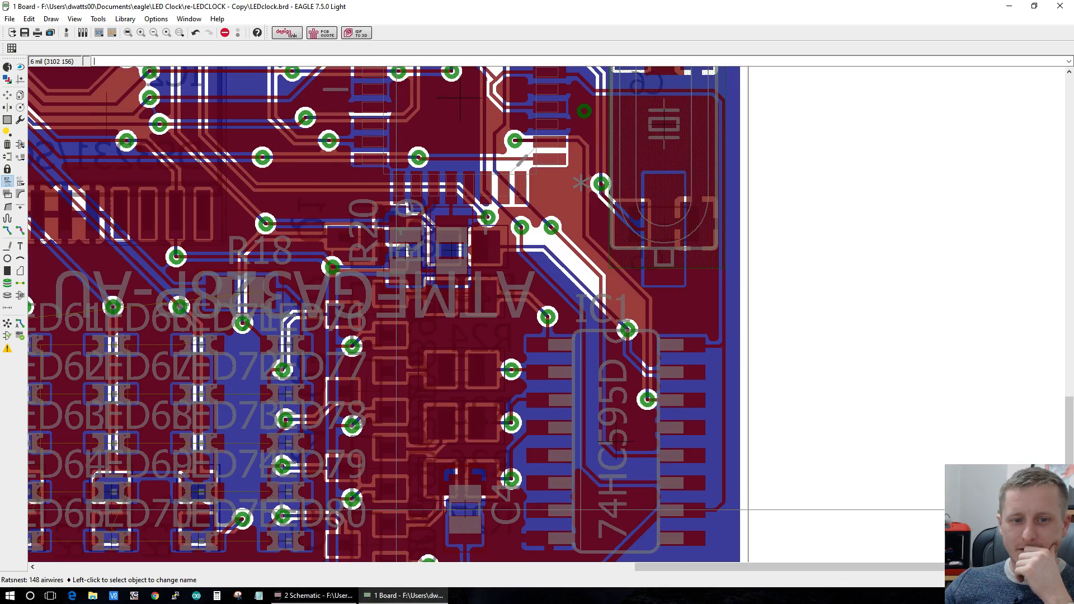
pyautogui.scroll(-1, 396, 509)
pyautogui.scroll(1, 396, 509)
pyautogui.scroll(-1, 396, 509)
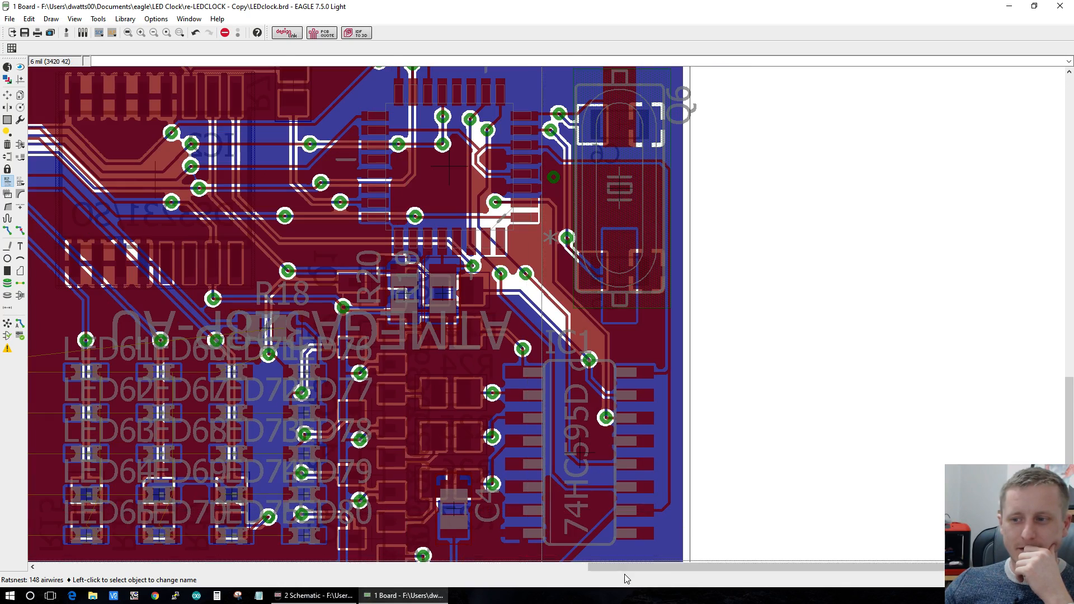
# Step: Examine the board from connector JP2 across the TLC5940PWP and the LED columns for airwires still unrouted
pyautogui.moveTo(616, 575); pyautogui.dragTo(286, 553)
pyautogui.scroll(-2, 287, 552)
pyautogui.scroll(1, 143, 508)
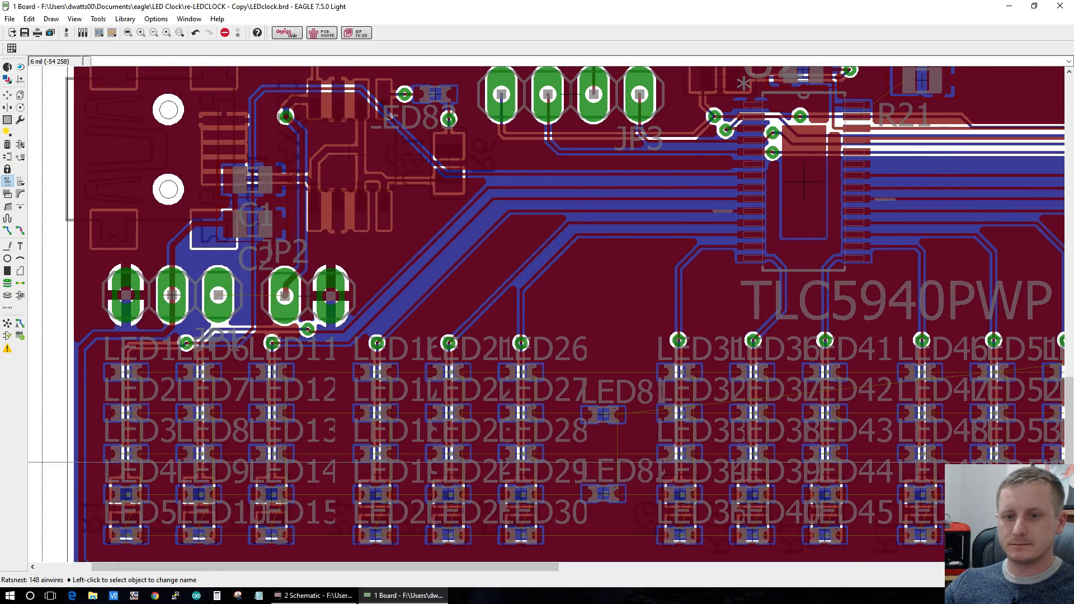
pyautogui.scroll(-1, 119, 459)
pyautogui.scroll(2, 352, 492)
pyautogui.scroll(-1, 335, 346)
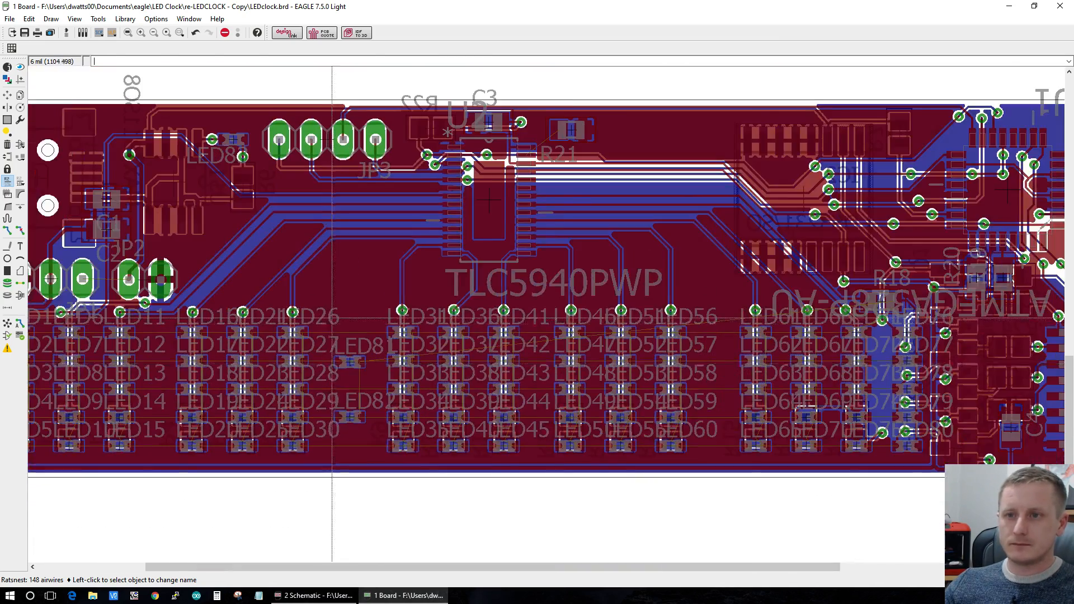
pyautogui.scroll(1, 329, 320)
pyautogui.scroll(-1, 329, 319)
pyautogui.scroll(1, 325, 245)
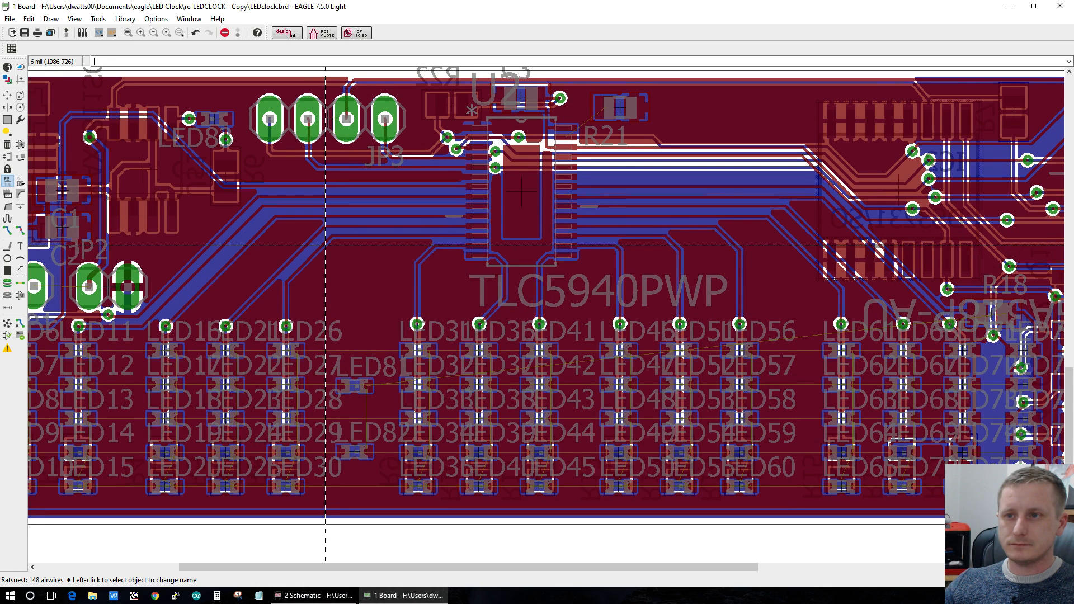
pyautogui.scroll(-1, 325, 252)
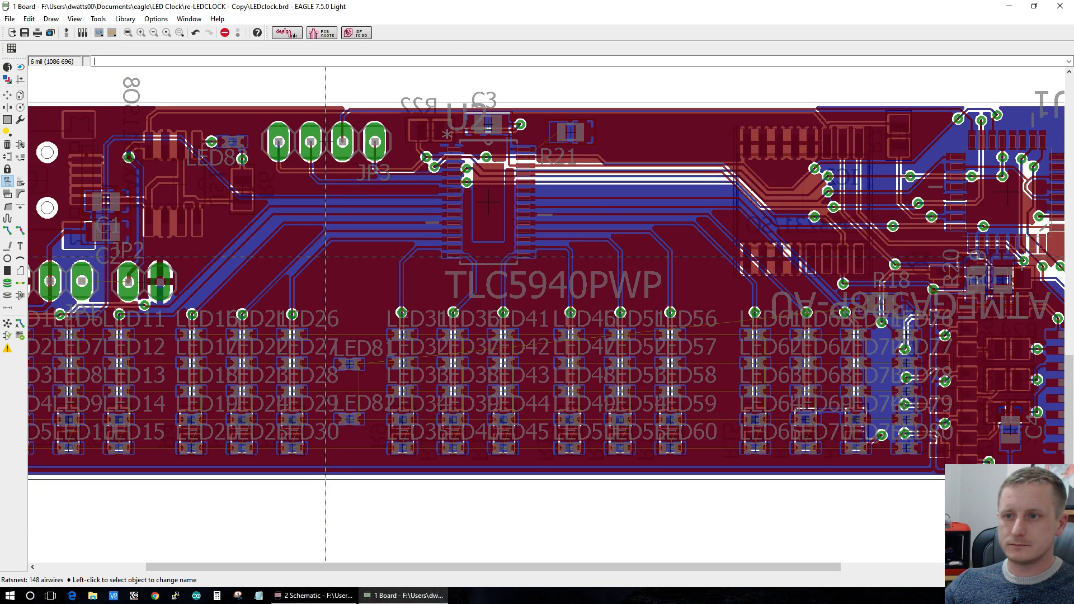
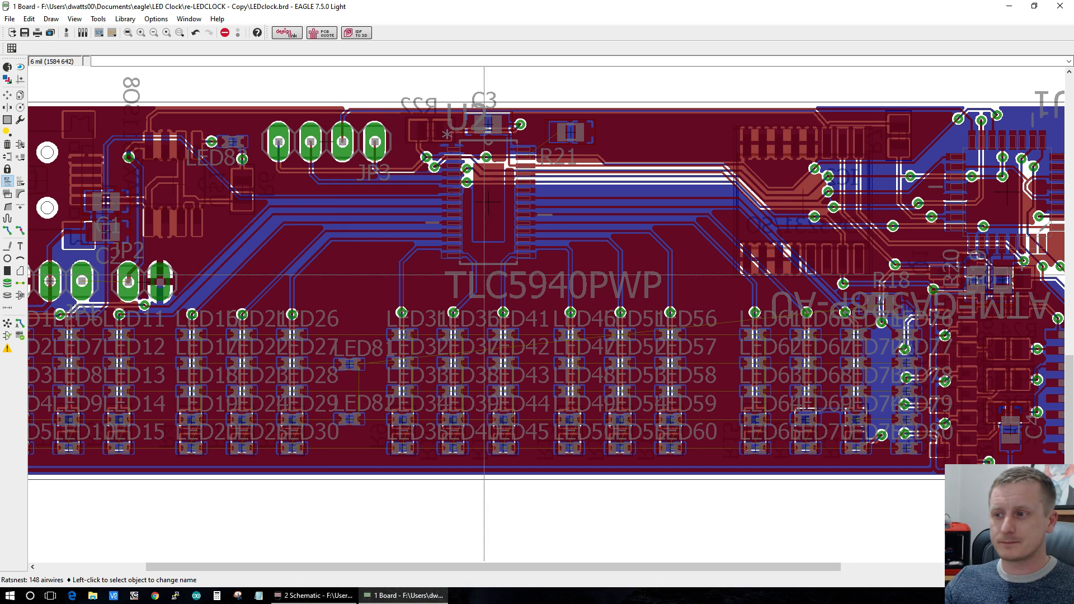
# Step: Route the N$7 airwire from R21's pad to the TLC5940PWP's pad on the Top layer at width 6, and recalculate the ratsnest
pyautogui.scroll(3, 947, 426)
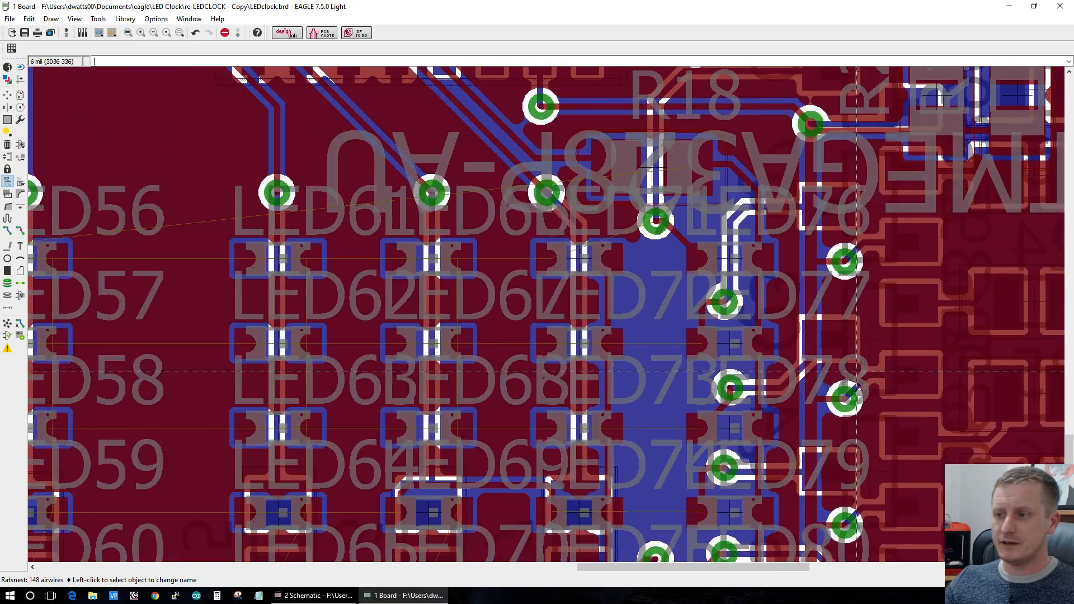
pyautogui.scroll(-3, 948, 427)
pyautogui.scroll(2, 456, 164)
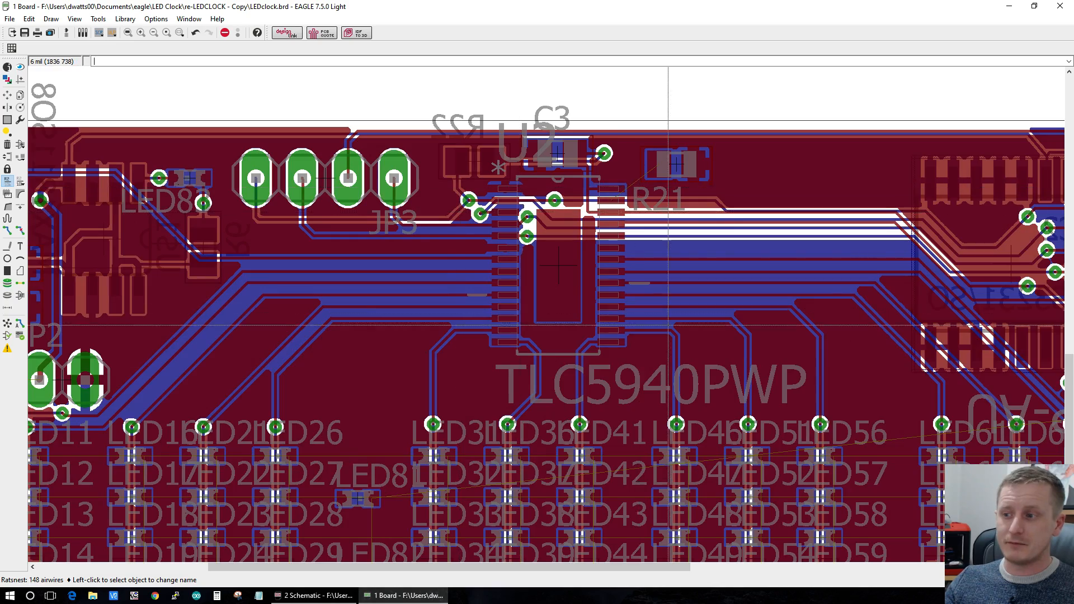
pyautogui.scroll(-3, 460, 188)
pyautogui.scroll(2, 658, 291)
pyautogui.scroll(-2, 657, 291)
pyautogui.scroll(2, 589, 158)
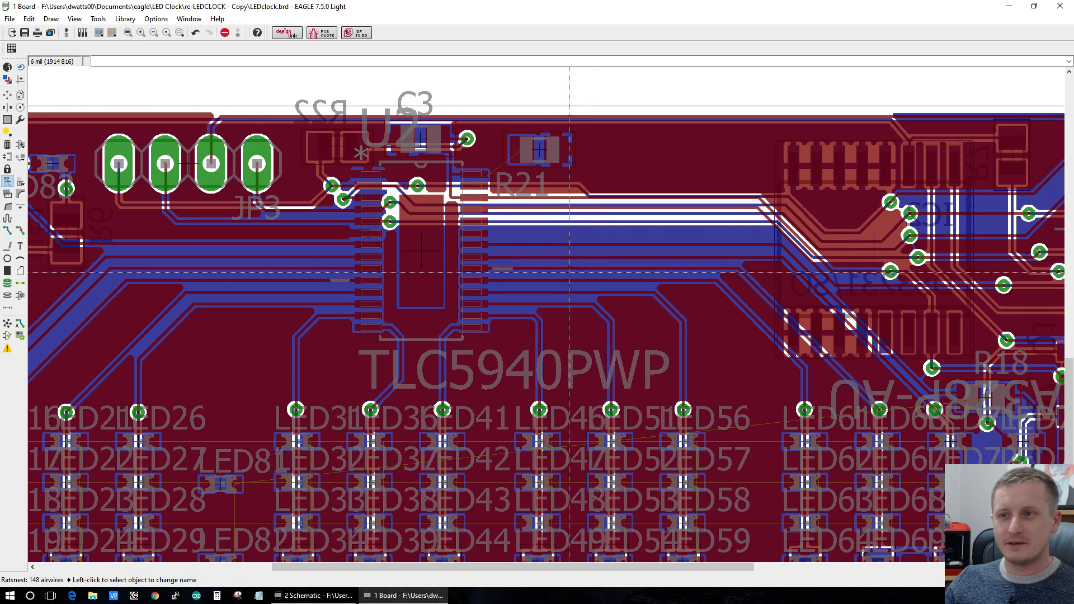
pyautogui.scroll(1, 522, 132)
pyautogui.scroll(1, 528, 148)
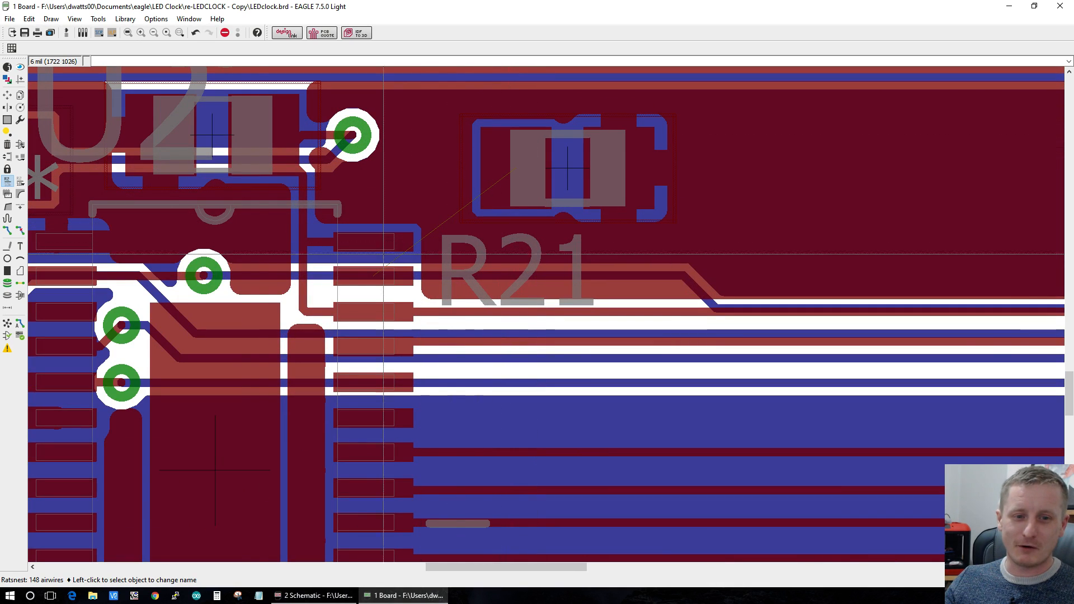
pyautogui.click(8, 229)
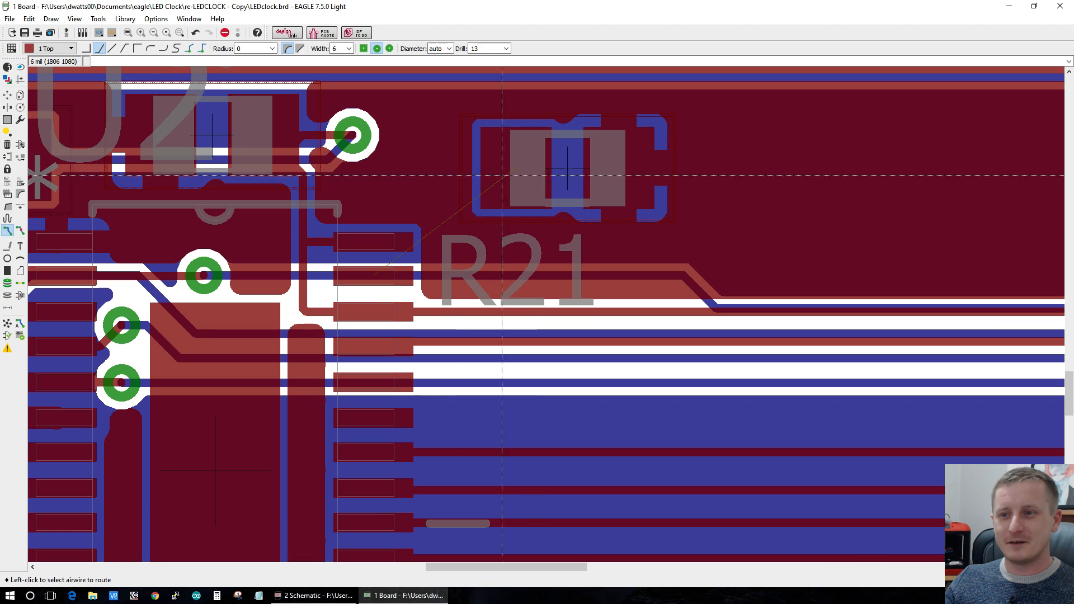
pyautogui.click(528, 166)
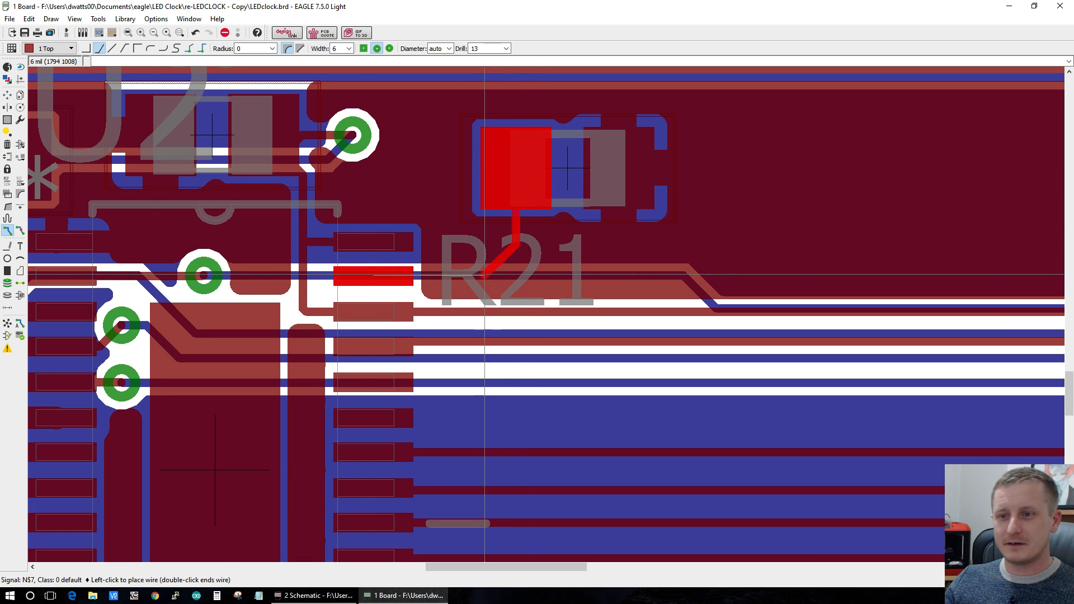
pyautogui.press('Escape')
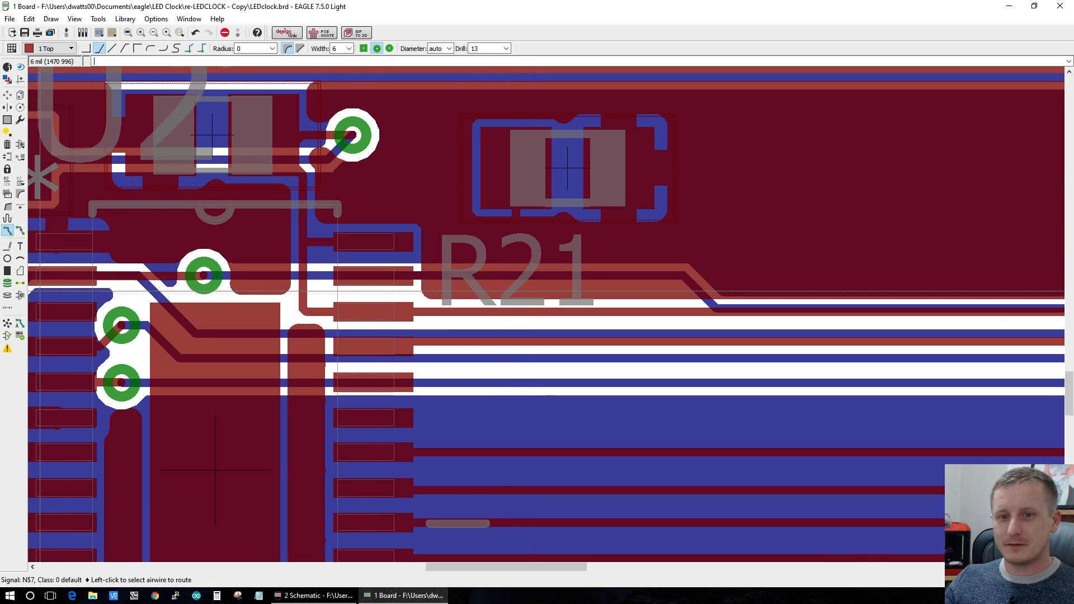
pyautogui.click(11, 325)
# Step: Look over the board from R21 across IC2 to the ATMEGA328P-AU, up to the full outline, for remaining airwires
pyautogui.scroll(-5, 558, 316)
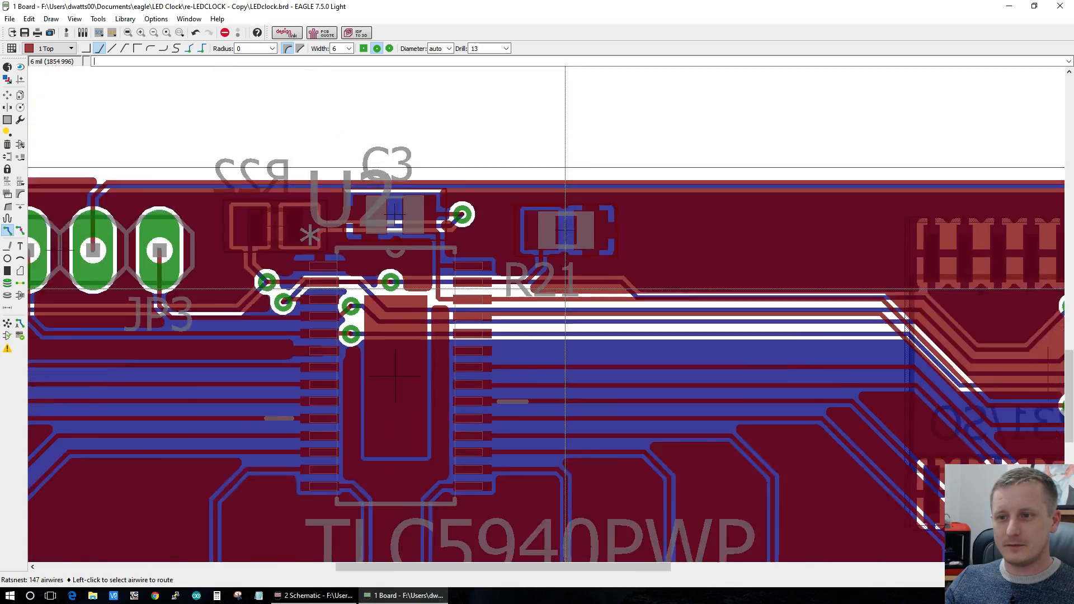
pyautogui.scroll(-1, 521, 316)
pyautogui.scroll(3, 962, 347)
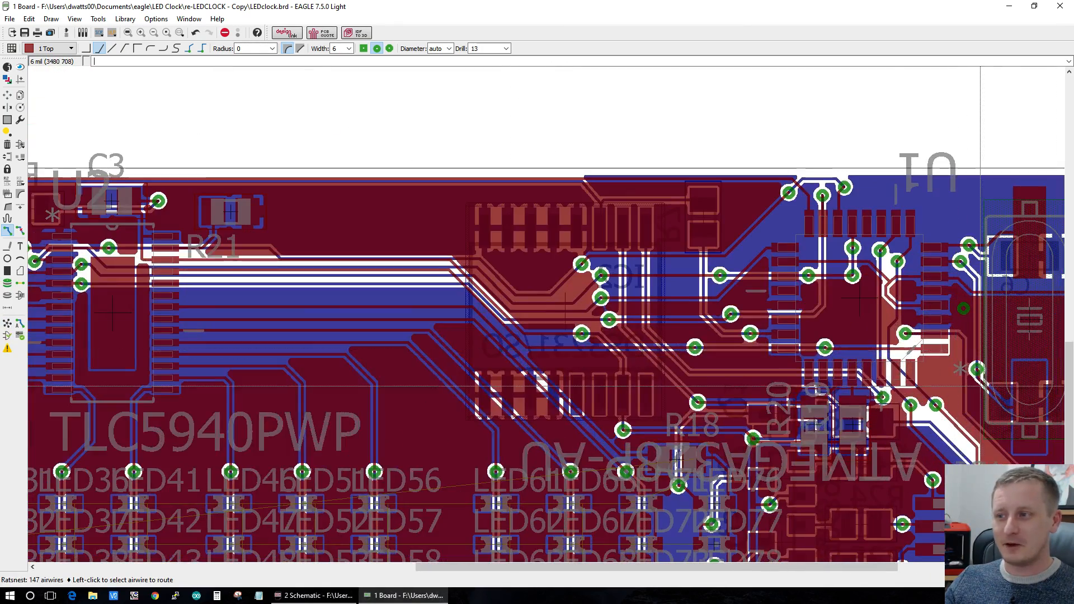
pyautogui.scroll(2, 980, 386)
pyautogui.scroll(-4, 980, 386)
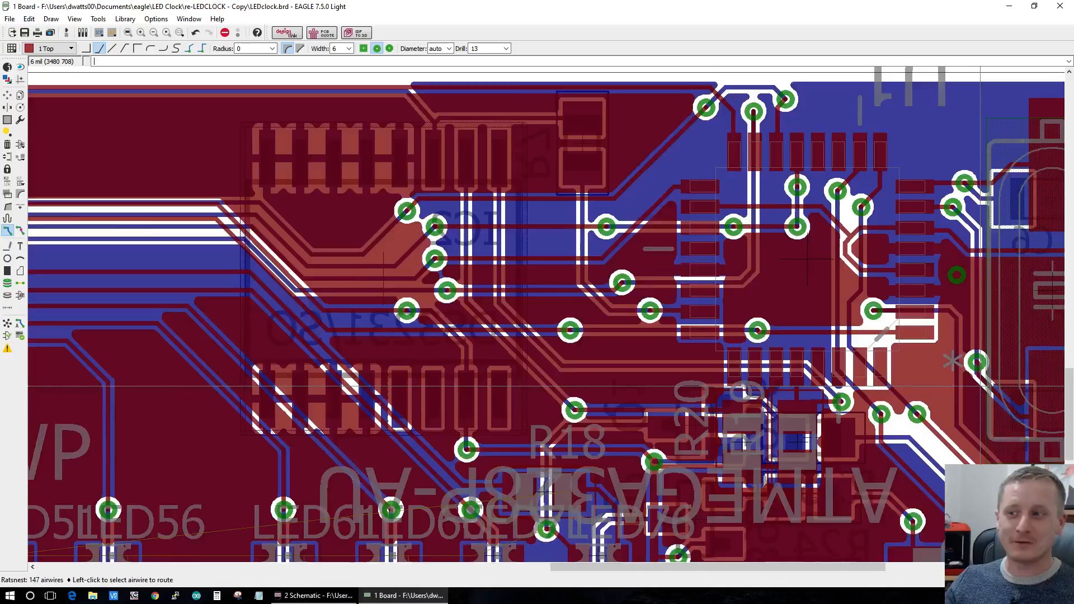
pyautogui.scroll(-4, 606, 392)
pyautogui.scroll(-3, 358, 479)
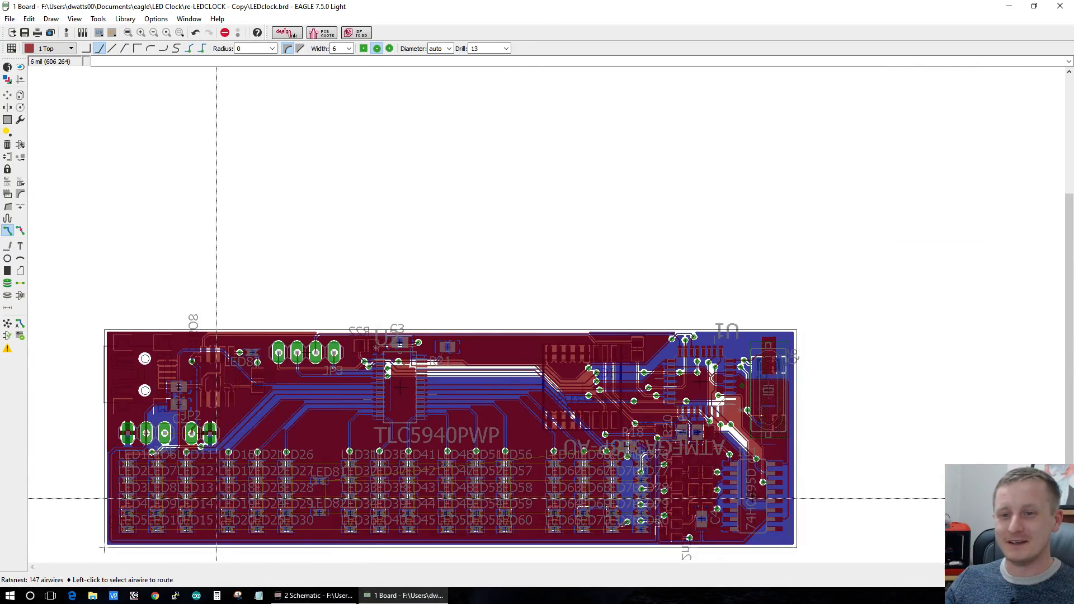
# Step: Try to route the 74HC1PNP airwire from LED1's pad toward LED6 on the Top layer
pyautogui.scroll(6, 150, 354)
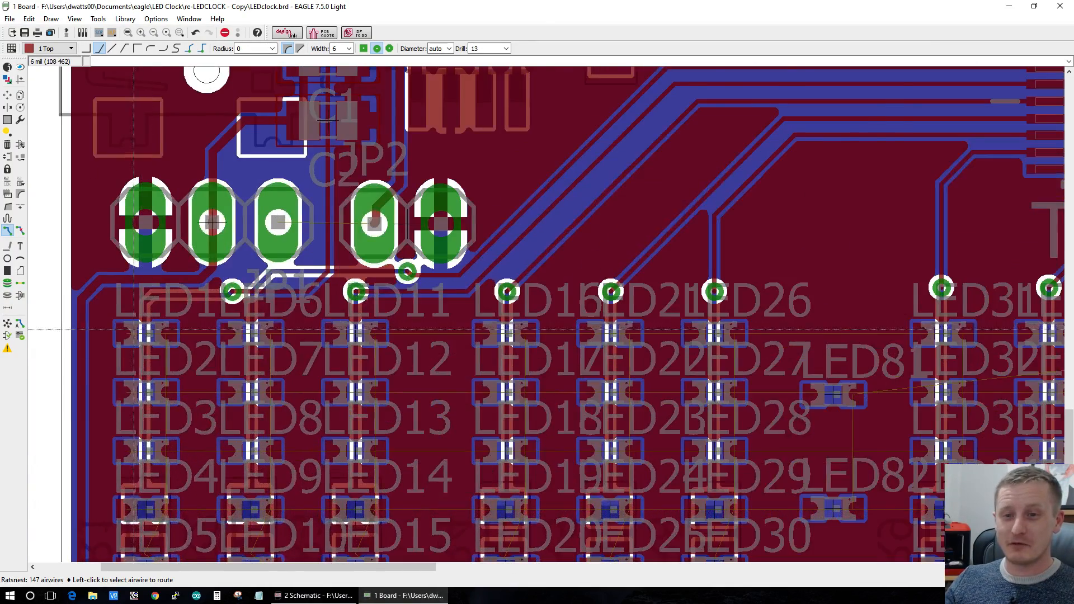
pyautogui.scroll(1, 150, 354)
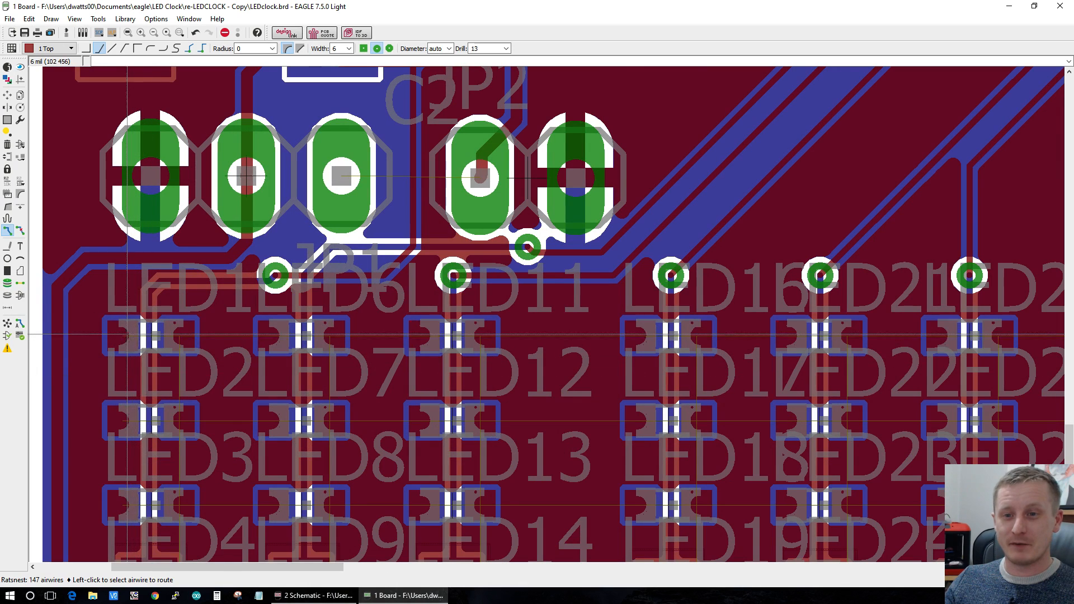
pyautogui.click(134, 337)
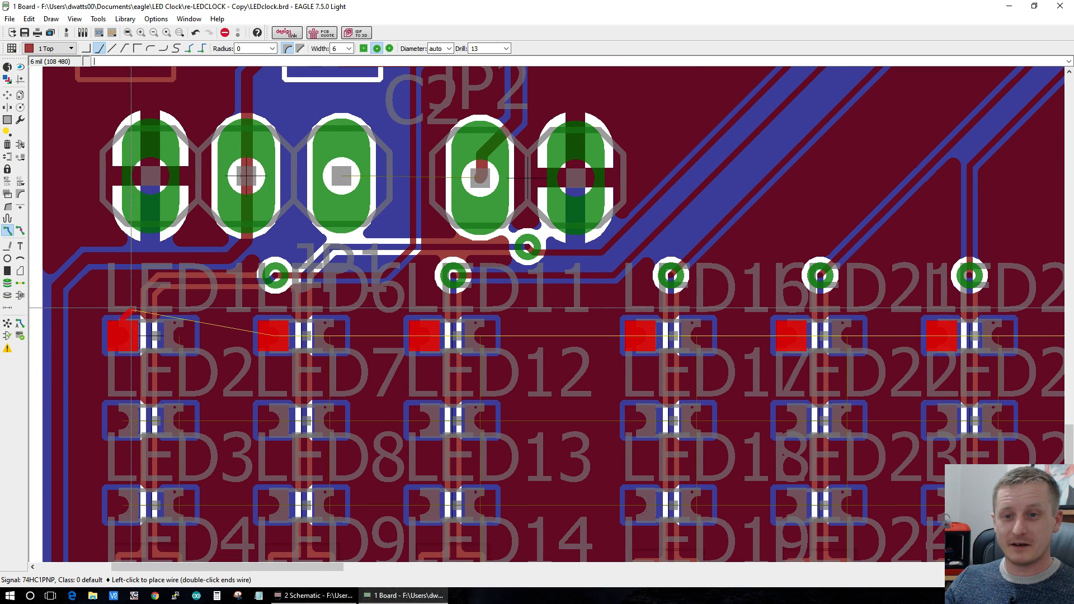
pyautogui.scroll(1, 273, 332)
pyautogui.click(274, 335)
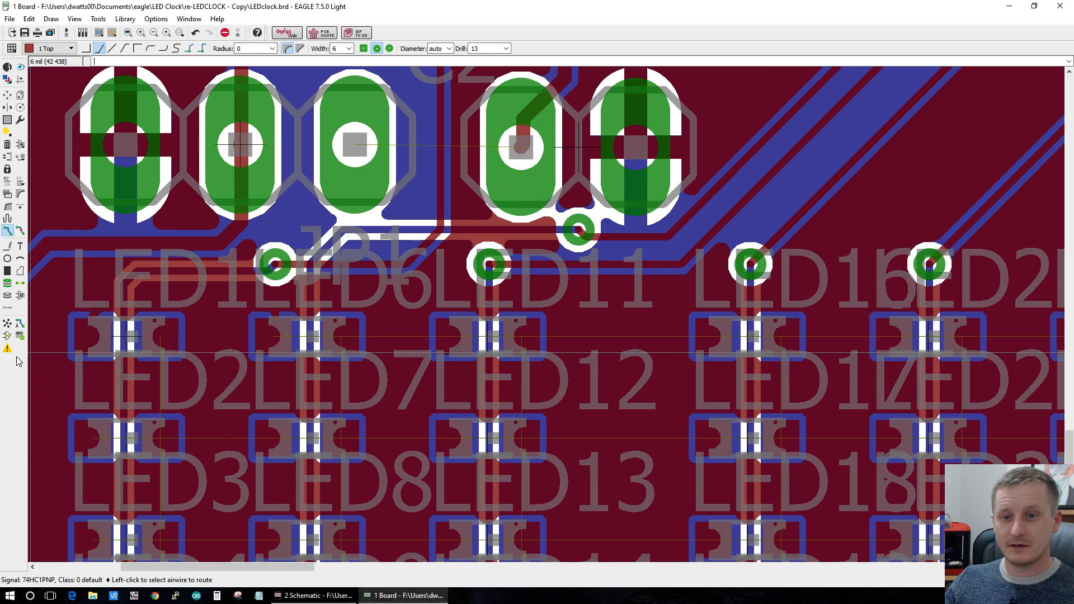
# Step: Load the PCBs_io.dru design rules from the eagle folder in Documents for the design rule check
pyautogui.click(20, 335)
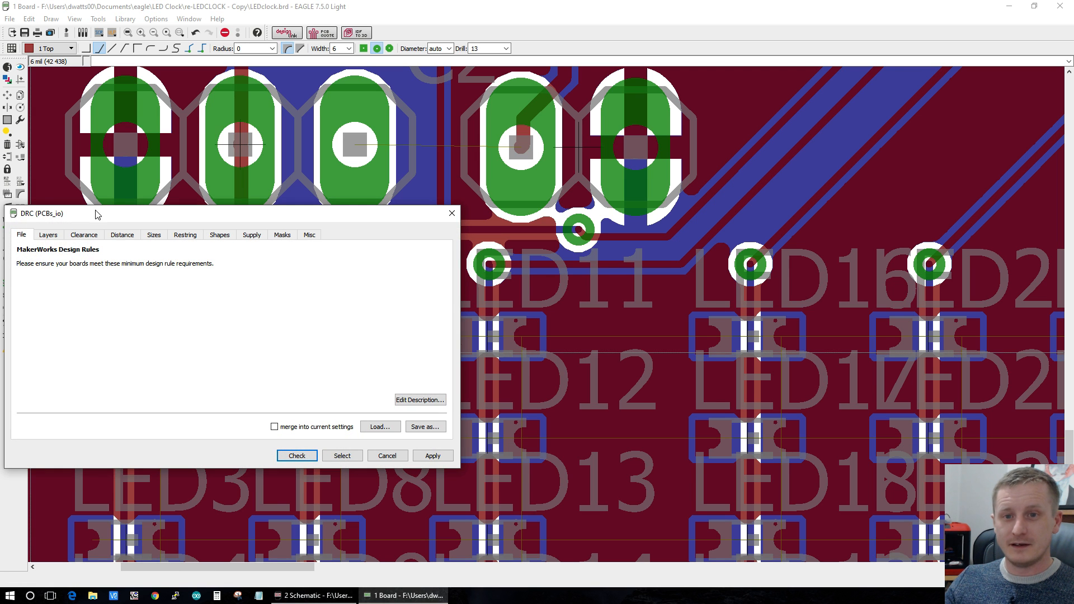
pyautogui.click(380, 426)
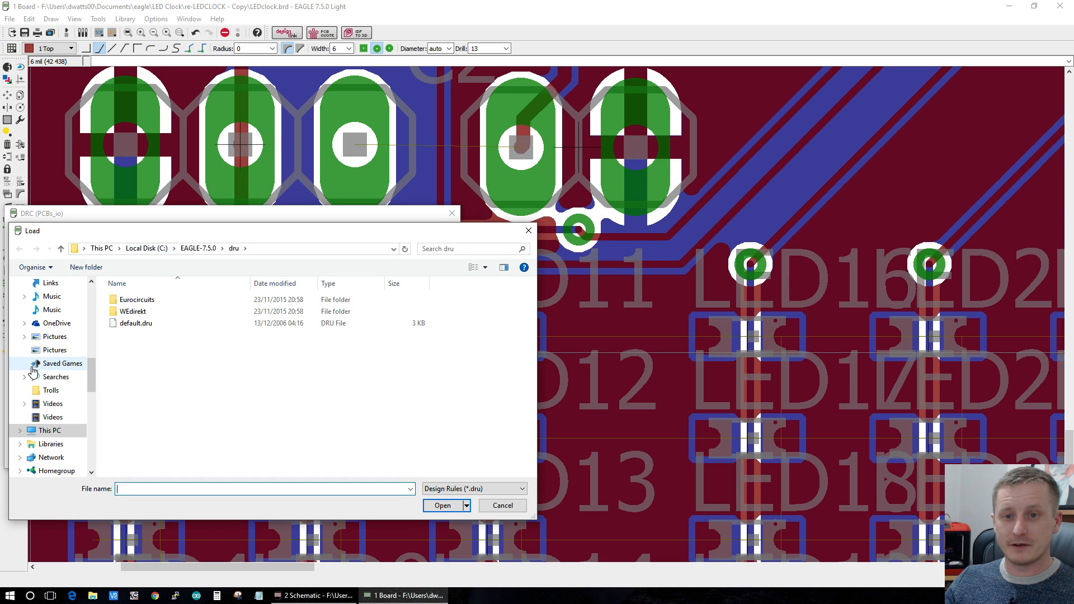
pyautogui.moveTo(93, 372)
pyautogui.mouseDown()
pyautogui.moveTo(95, 323)
pyautogui.moveTo(92, 356)
pyautogui.mouseUp()
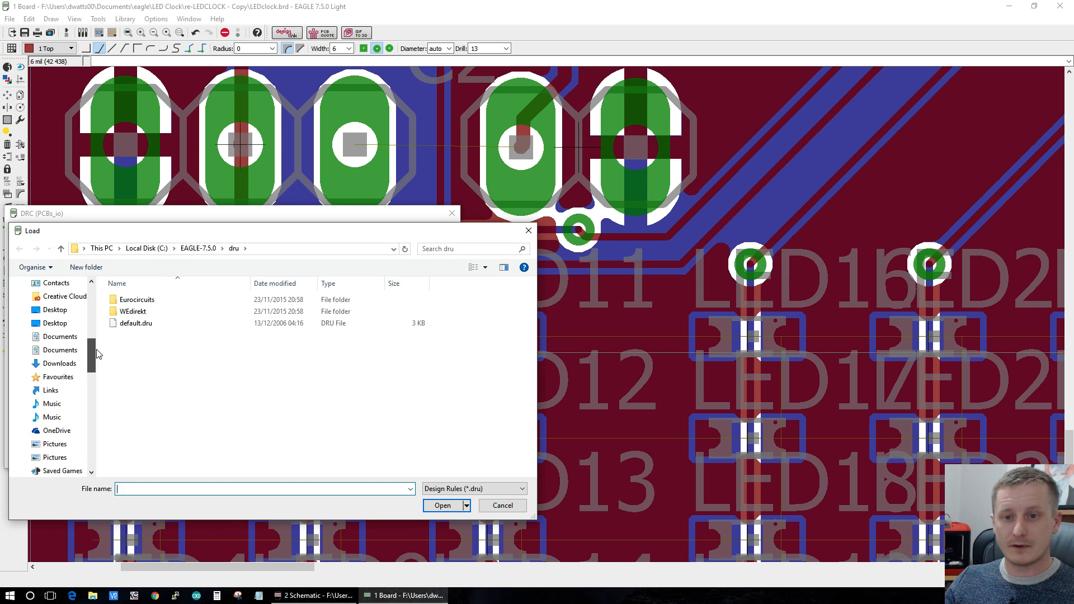
pyautogui.click(60, 336)
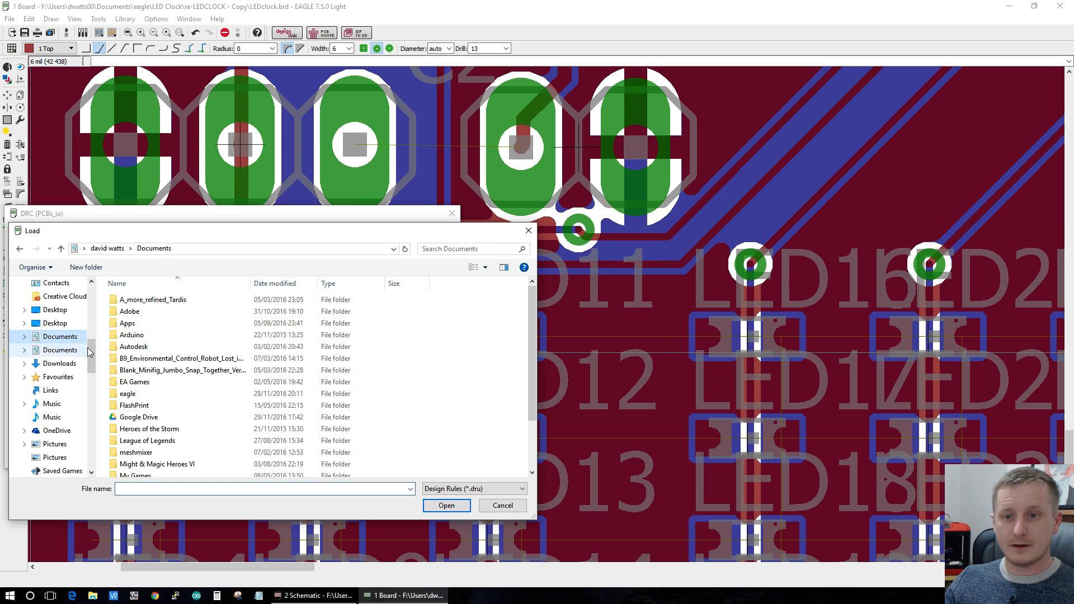
pyautogui.doubleClick(127, 394)
pyautogui.scroll(-10, 260, 435)
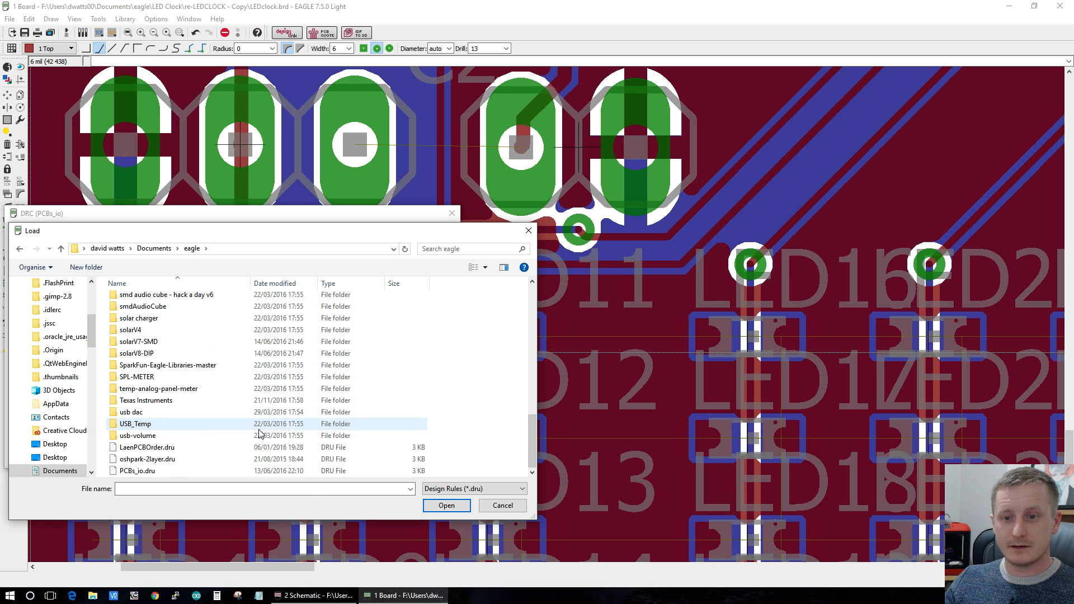
pyautogui.scroll(-3, 235, 442)
pyautogui.doubleClick(194, 471)
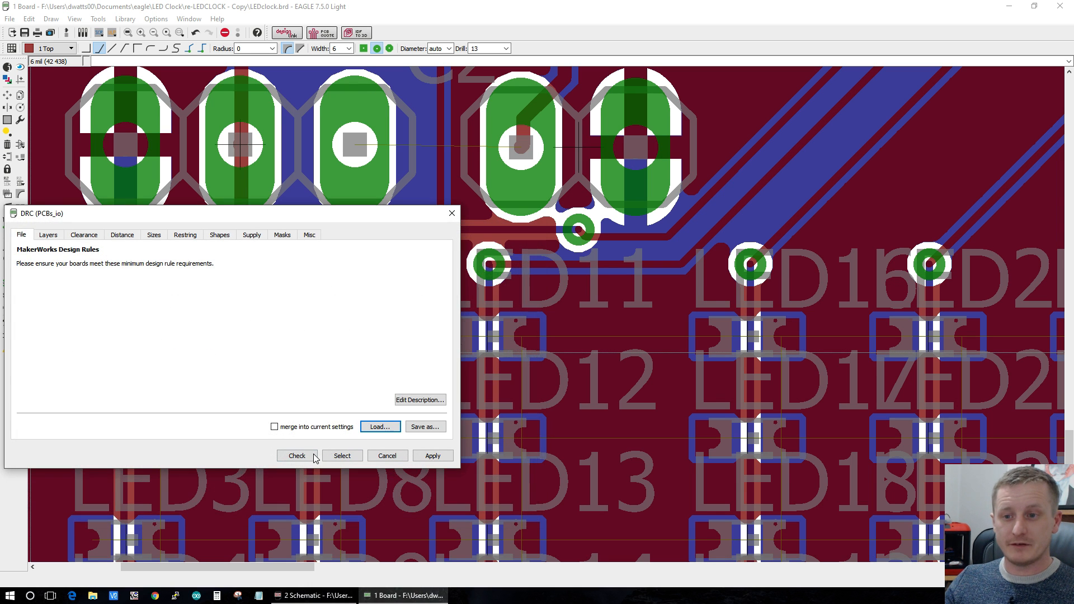
# Step: Run the design rule check with the applied rules and locate the first Clearance error on the board
pyautogui.click(432, 456)
pyautogui.click(297, 456)
pyautogui.click(972, 463)
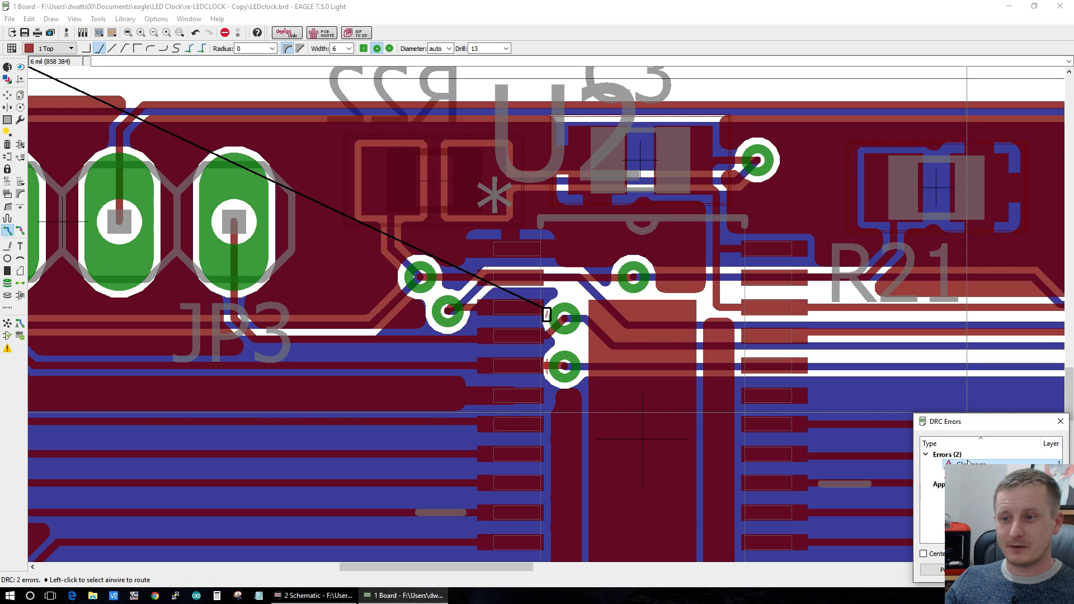
# Step: Examine the flagged Clearance error between U2's pads and the neighbouring vias
pyautogui.scroll(2, 564, 230)
pyautogui.scroll(4, 563, 231)
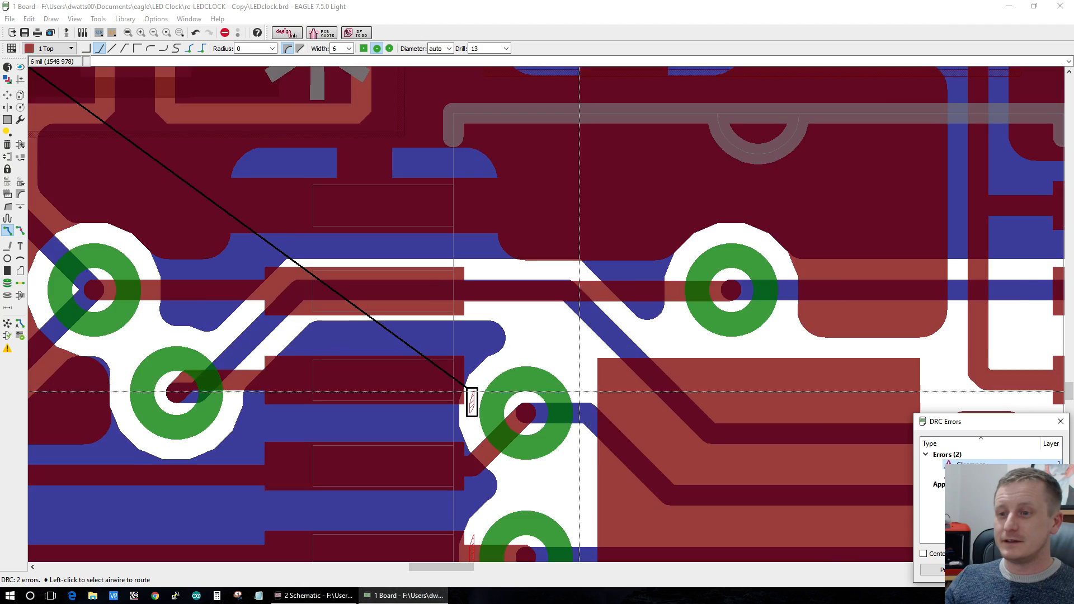
pyautogui.scroll(-4, 590, 436)
pyautogui.scroll(3, 591, 504)
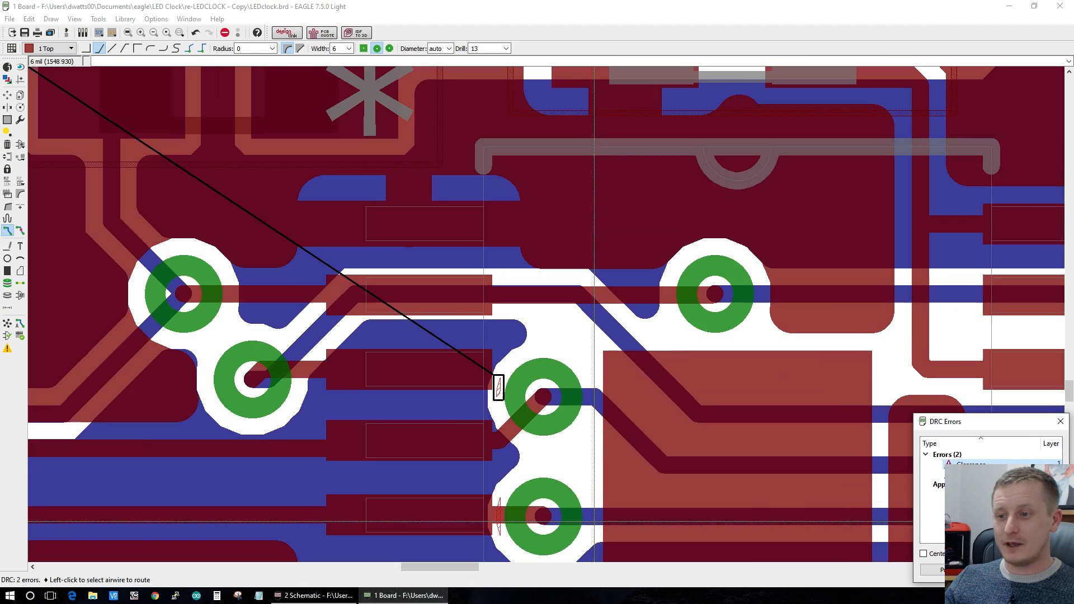
pyautogui.scroll(-2, 573, 418)
pyautogui.scroll(3, 573, 419)
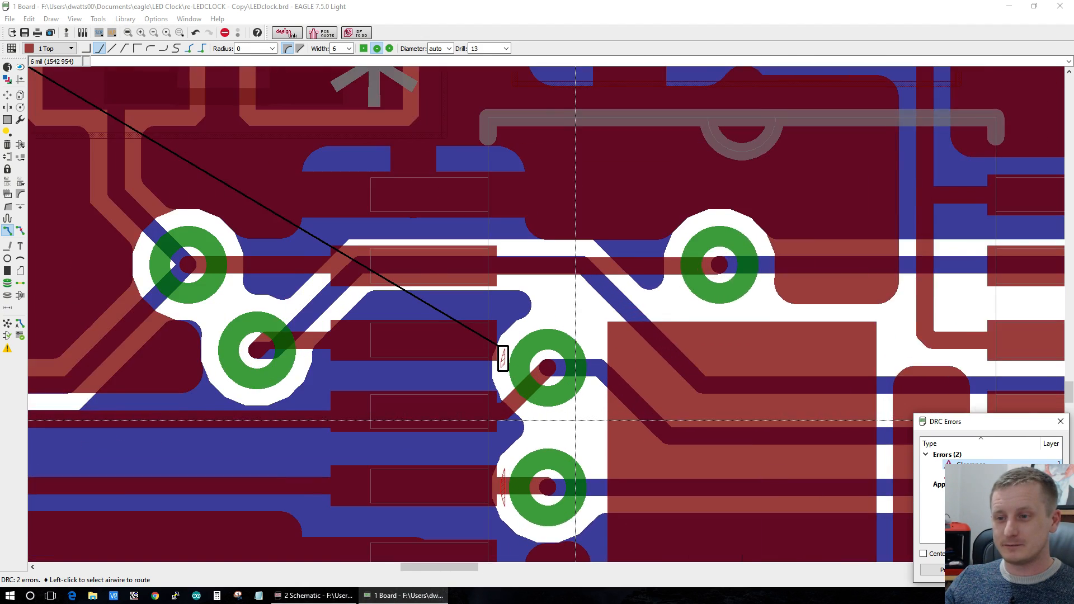
pyautogui.scroll(2, 520, 509)
pyautogui.scroll(-5, 521, 509)
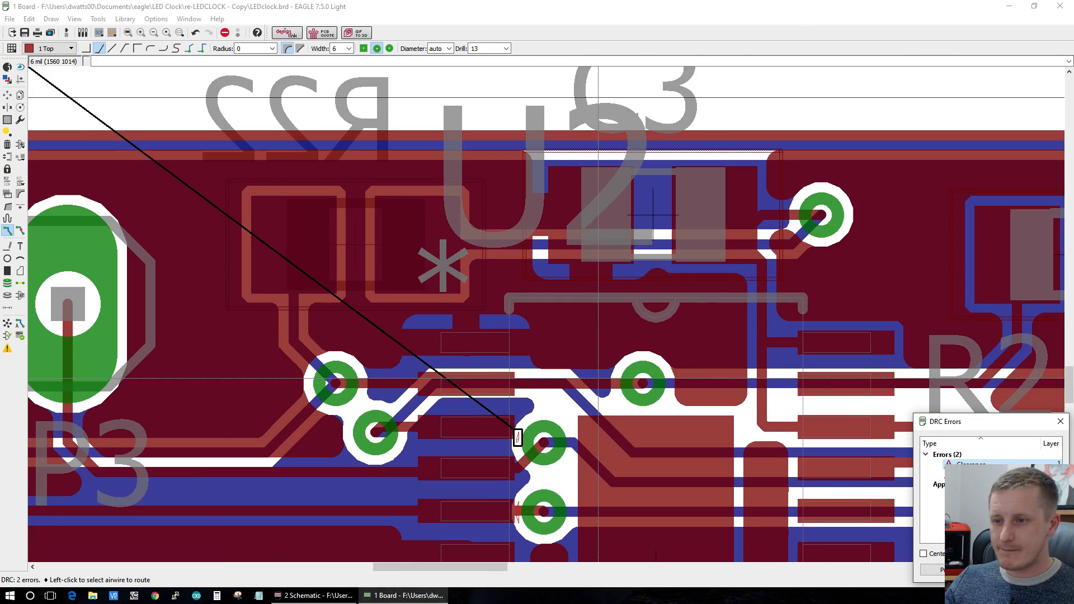
pyautogui.scroll(1, 518, 436)
pyautogui.scroll(-4, 560, 447)
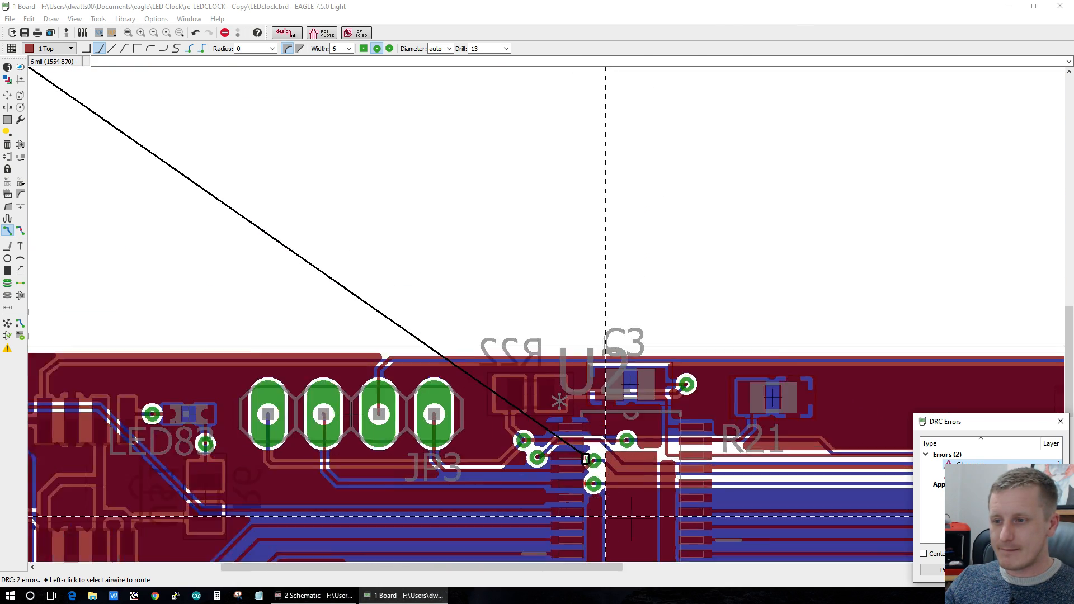
pyautogui.scroll(5, 584, 468)
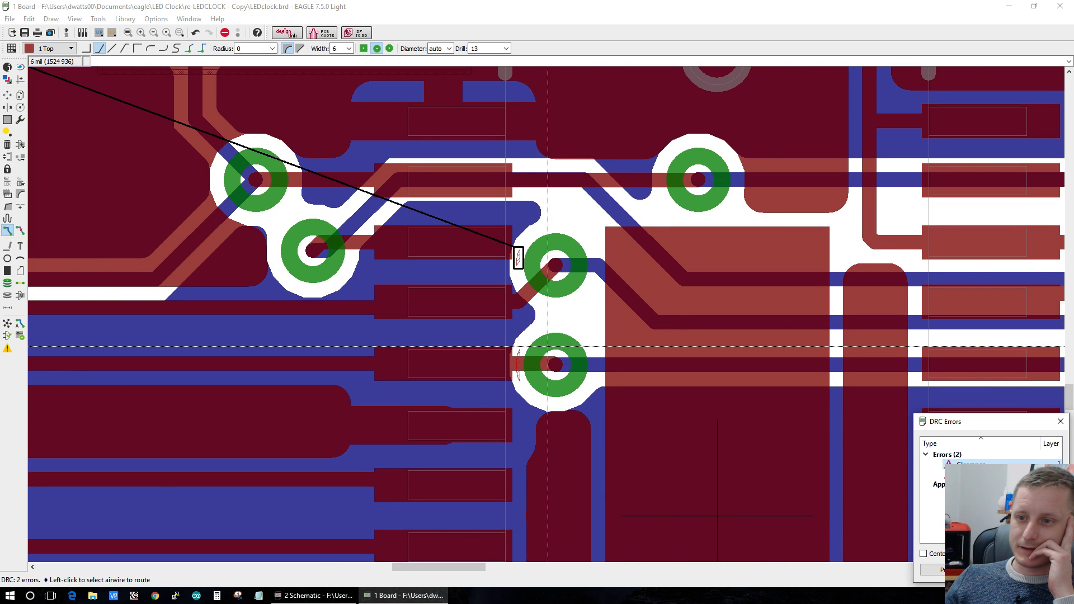
pyautogui.scroll(1, 547, 346)
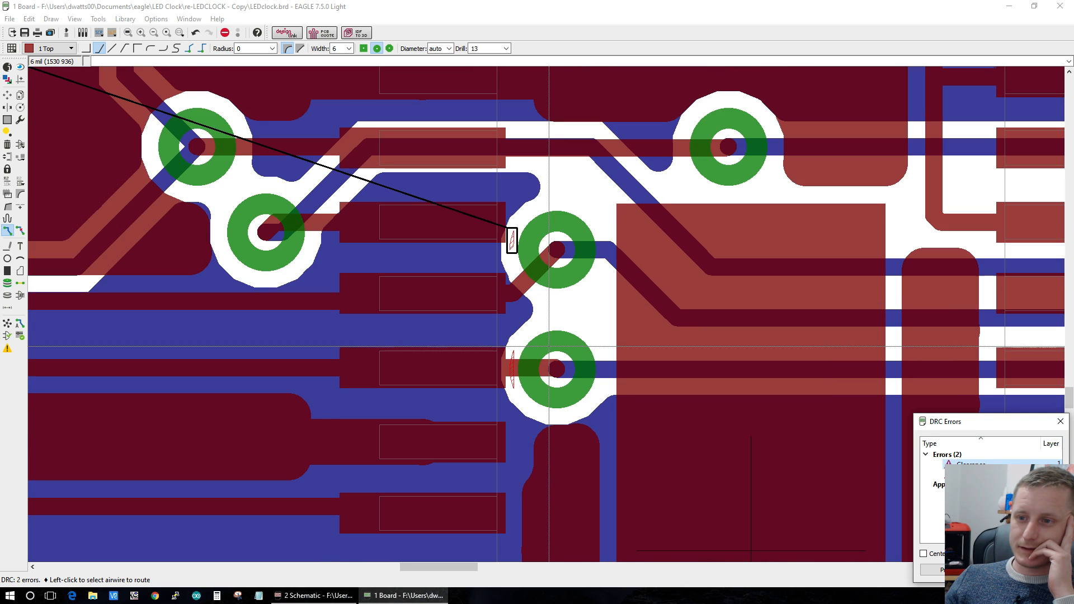
pyautogui.click(7, 95)
pyautogui.click(559, 374)
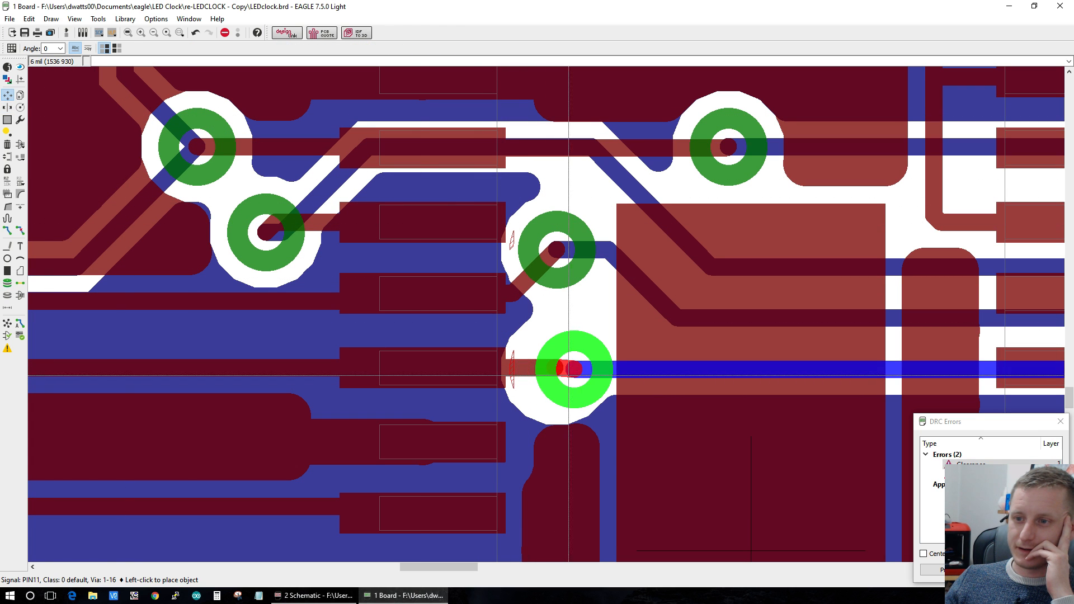
pyautogui.press('Escape')
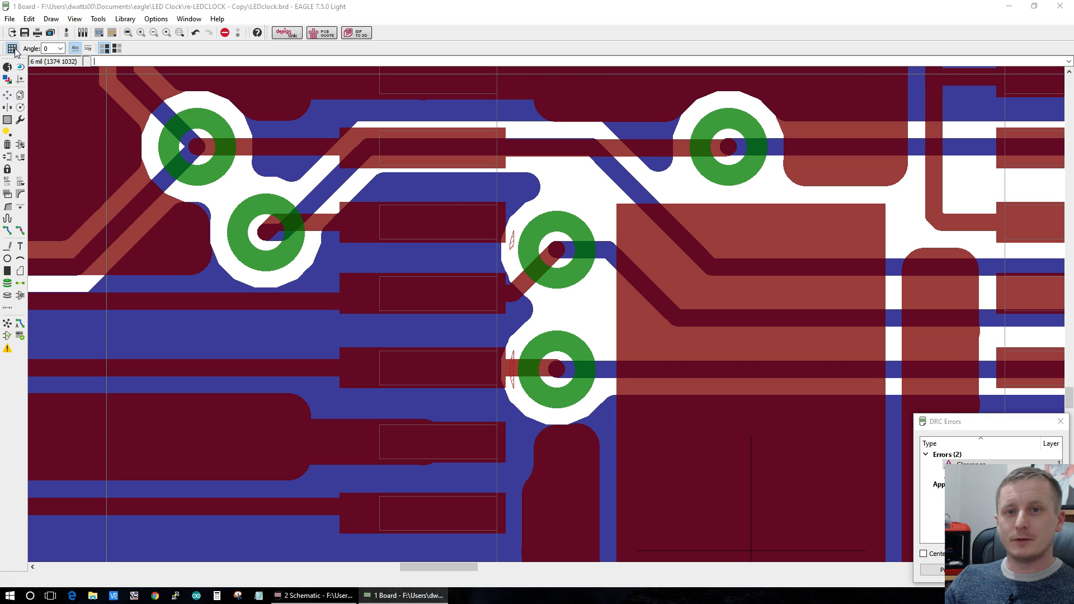
# Step: Set the grid size to 1 mil and shift the PIN11 and PIN13 vias slightly away from U2's pads
pyautogui.click(11, 49)
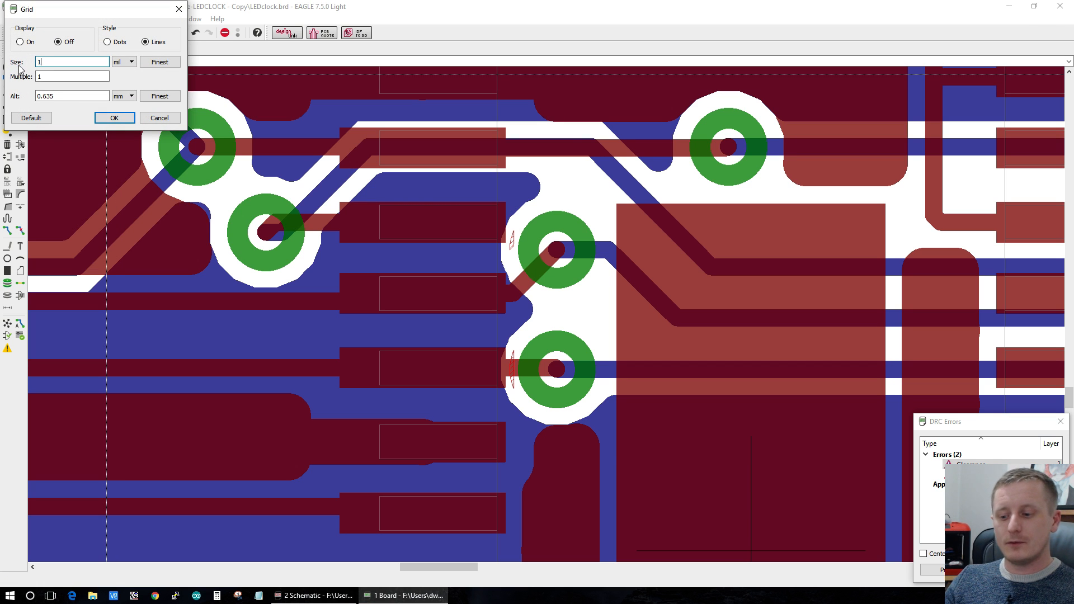
pyautogui.write('1')
pyautogui.press('Return')
pyautogui.click(562, 371)
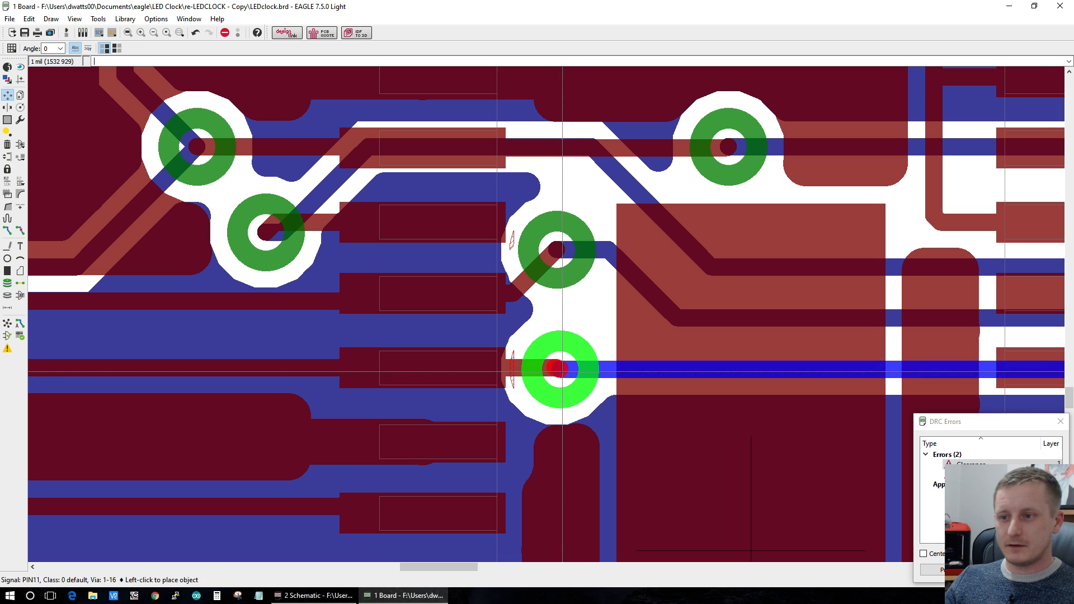
pyautogui.click(565, 372)
pyautogui.click(565, 244)
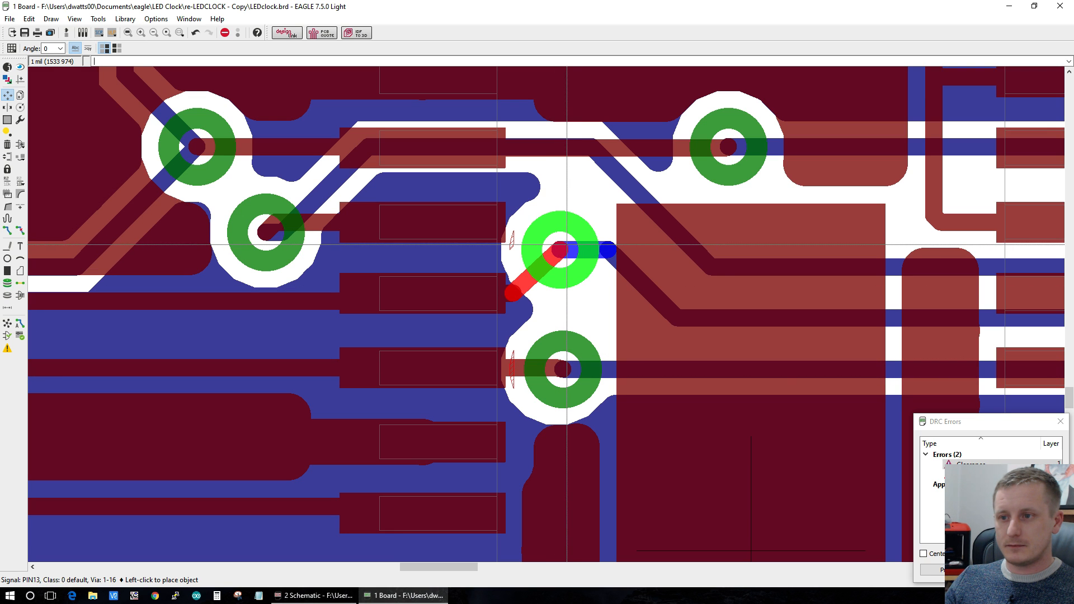
pyautogui.click(560, 250)
# Step: Rip up the short Top-layer traces connecting U2's pads to the PIN13 and PIN11 vias
pyautogui.click(19, 230)
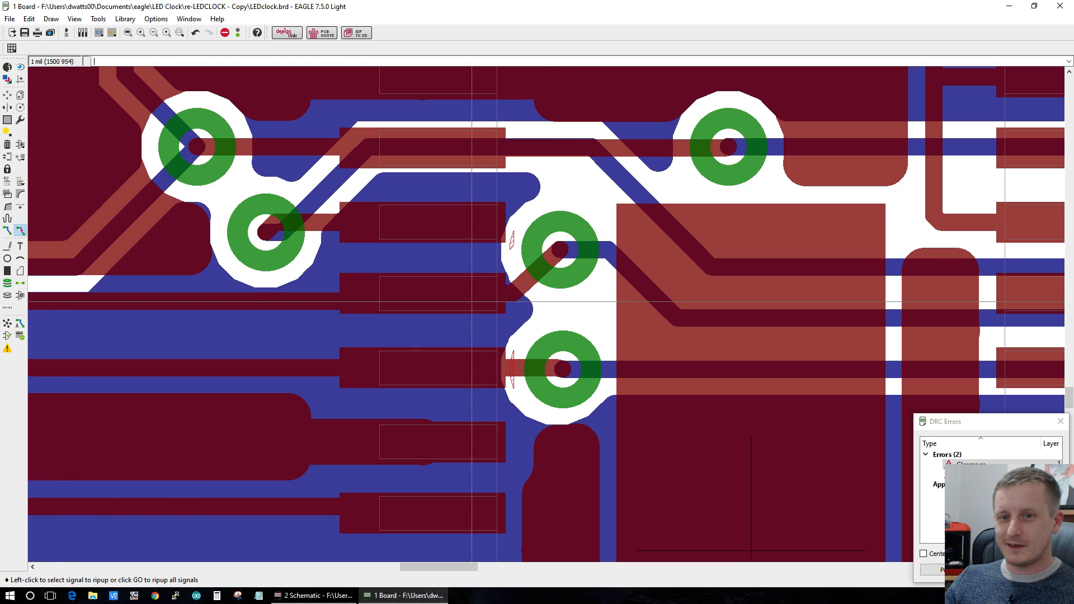
pyautogui.click(511, 291)
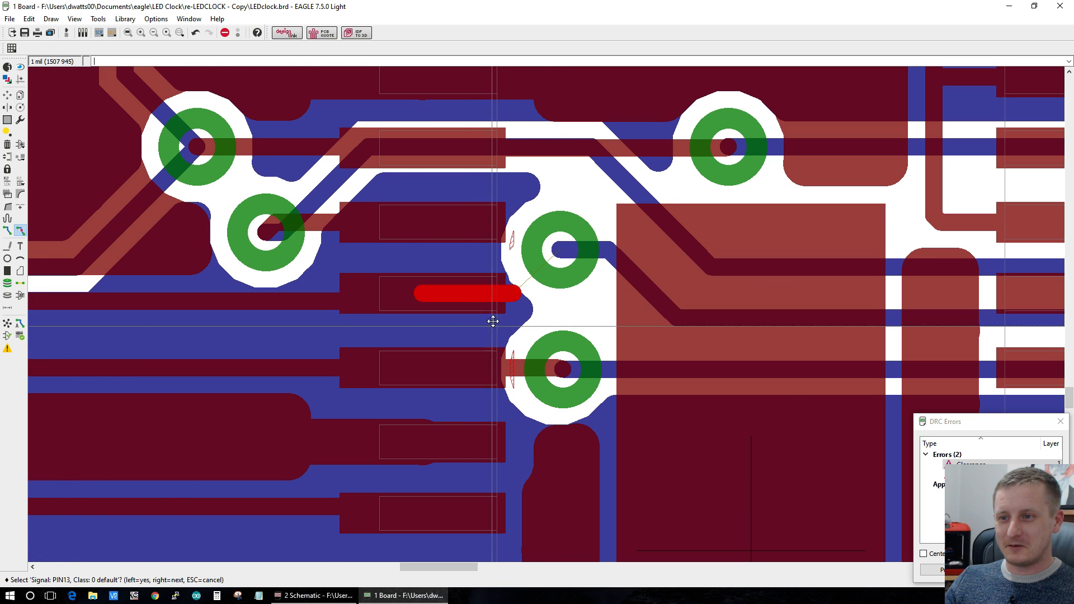
pyautogui.click(494, 289)
pyautogui.click(550, 369)
pyautogui.click(550, 369)
pyautogui.click(559, 368)
pyautogui.click(559, 368)
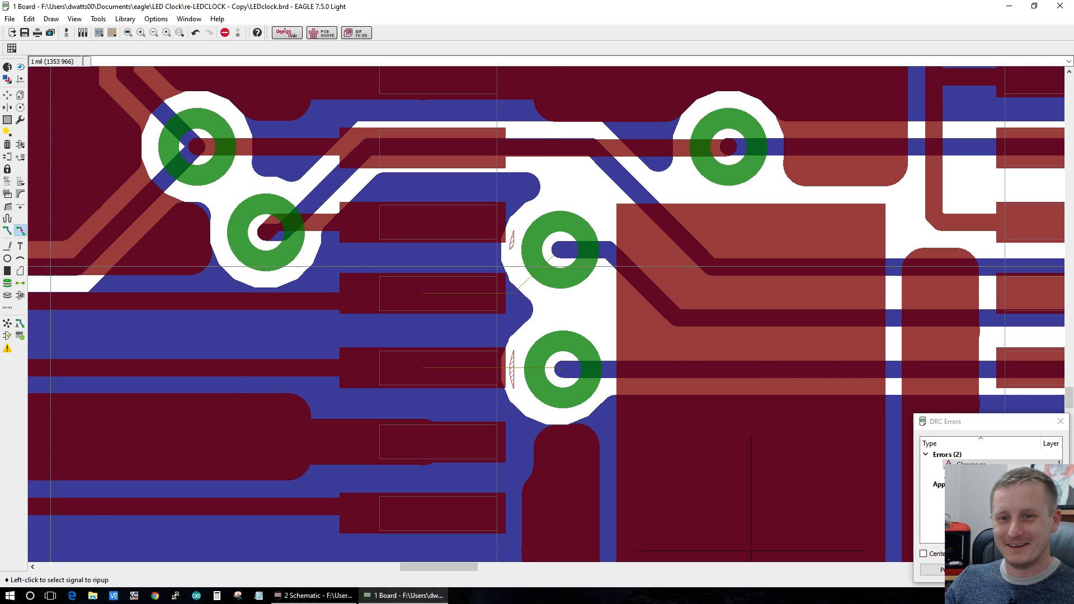
# Step: Reroute PIN13 and PIN11 on the Top layer from U2's pads to the centres of their shifted vias
pyautogui.click(7, 229)
pyautogui.click(523, 286)
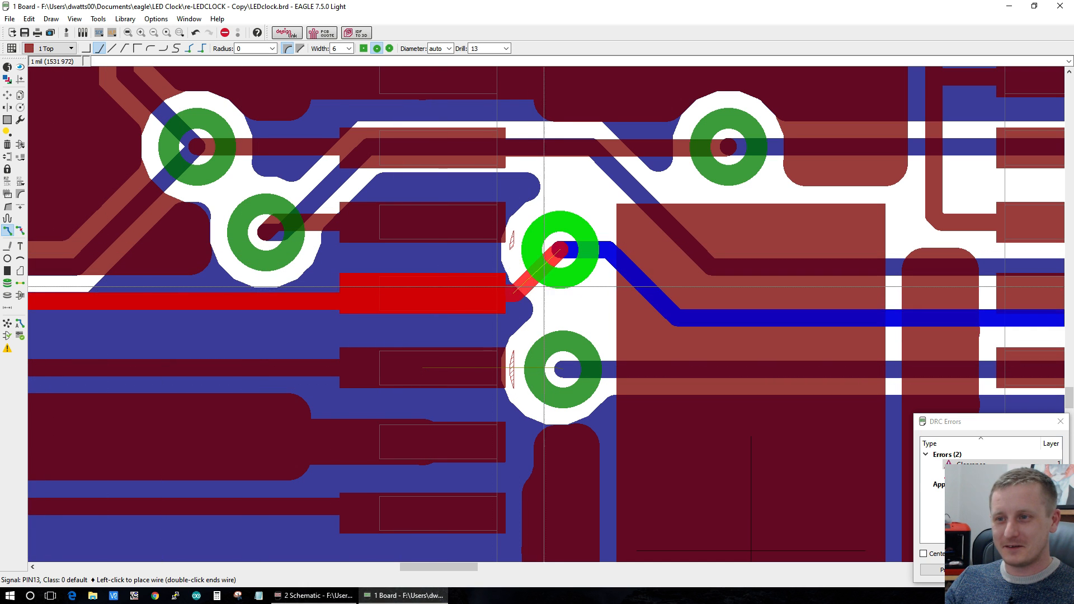
pyautogui.click(557, 264)
pyautogui.click(530, 376)
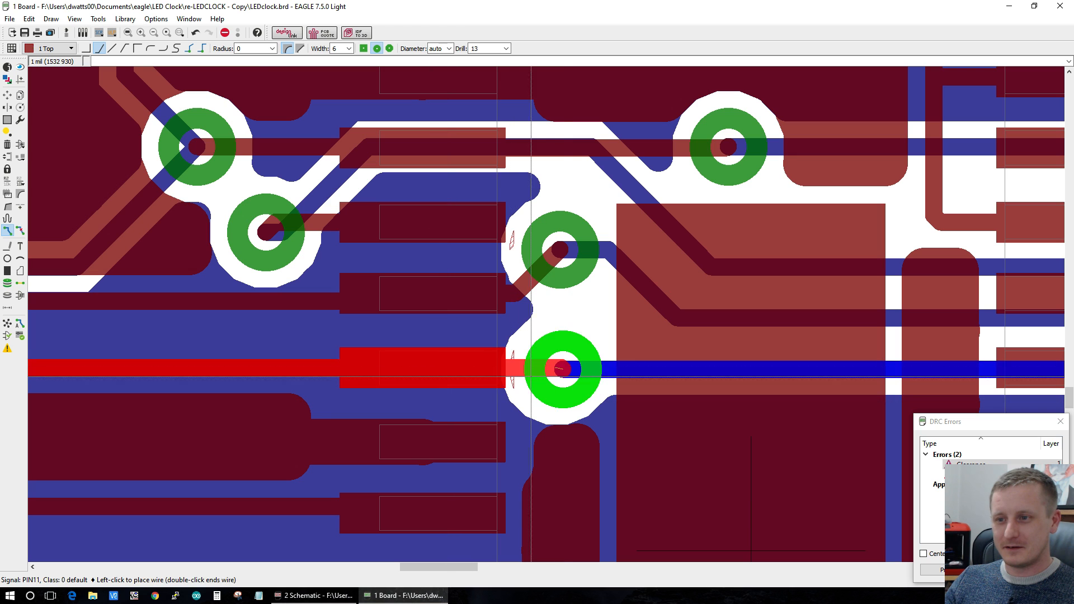
pyautogui.click(563, 369)
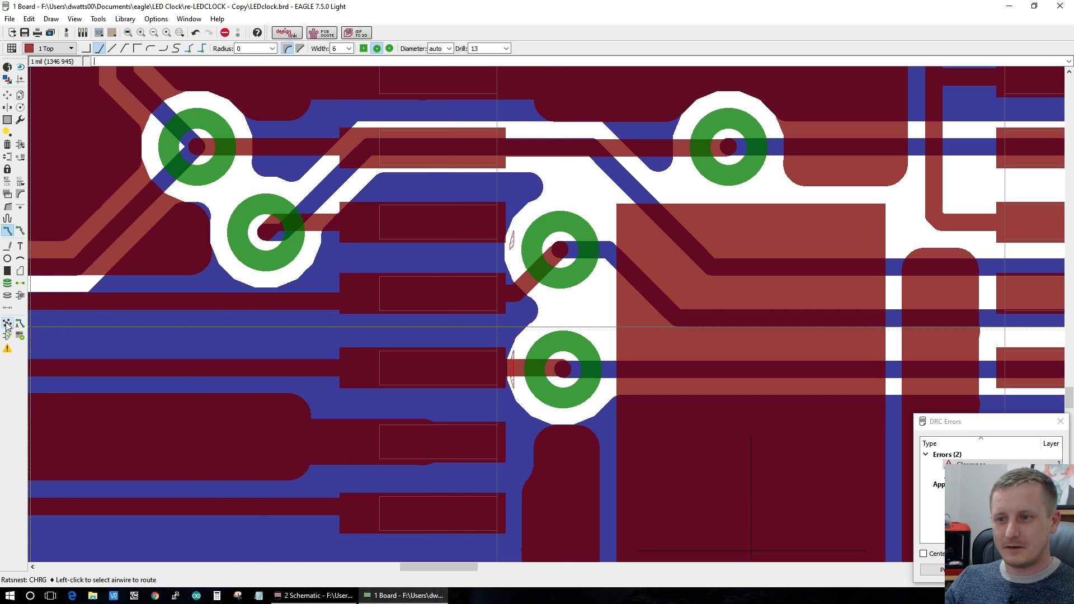
# Step: Rerun the design rule check and examine the Clearance errors around U2's pads and the PIN13 and PIN11 vias
pyautogui.click(19, 337)
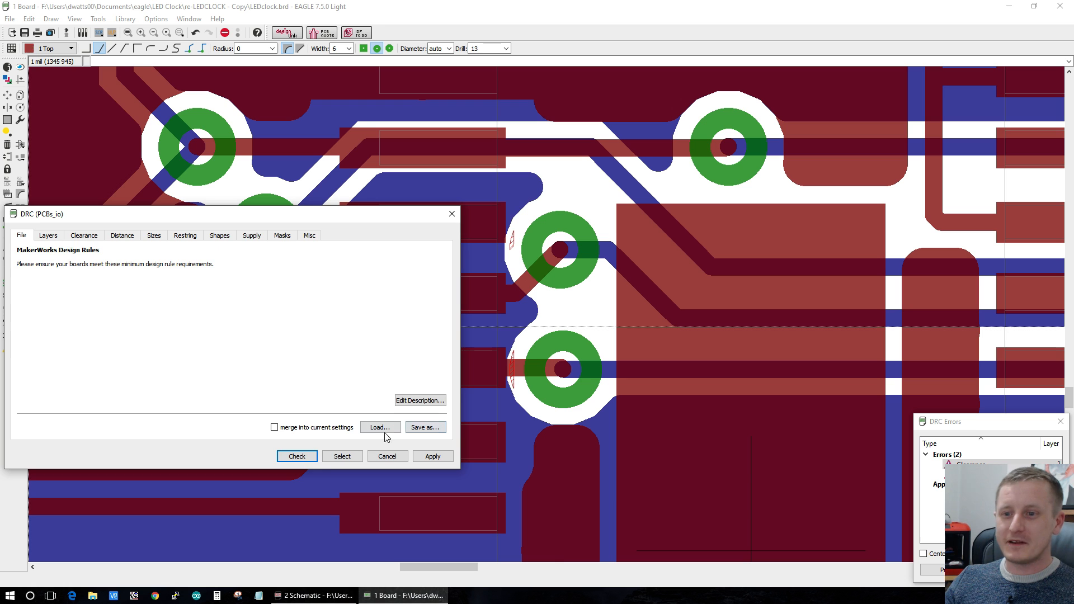
pyautogui.click(340, 457)
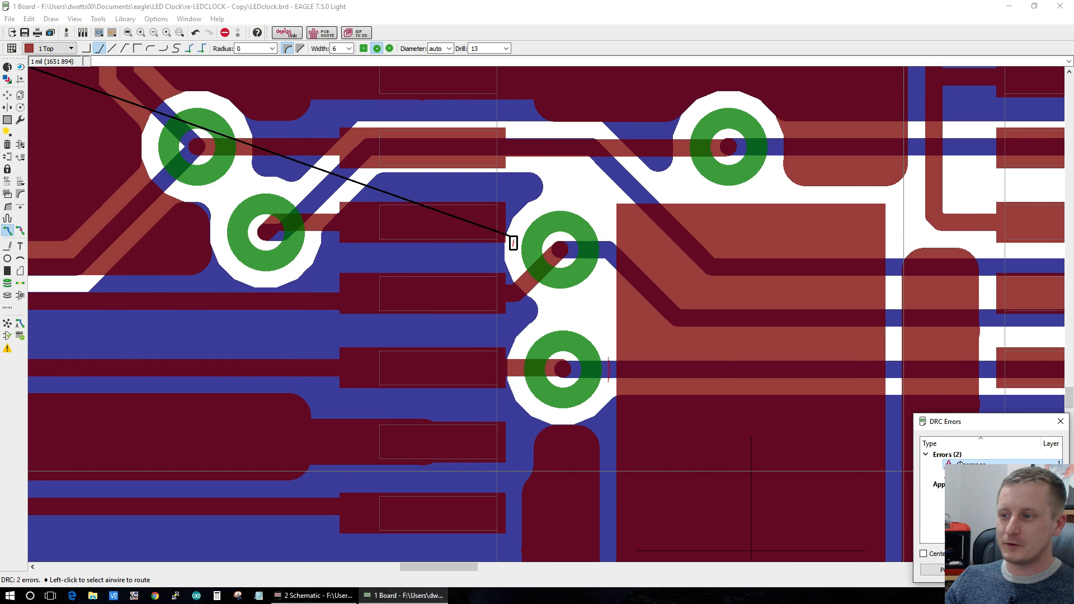
pyautogui.scroll(3, 666, 426)
pyautogui.scroll(-3, 615, 461)
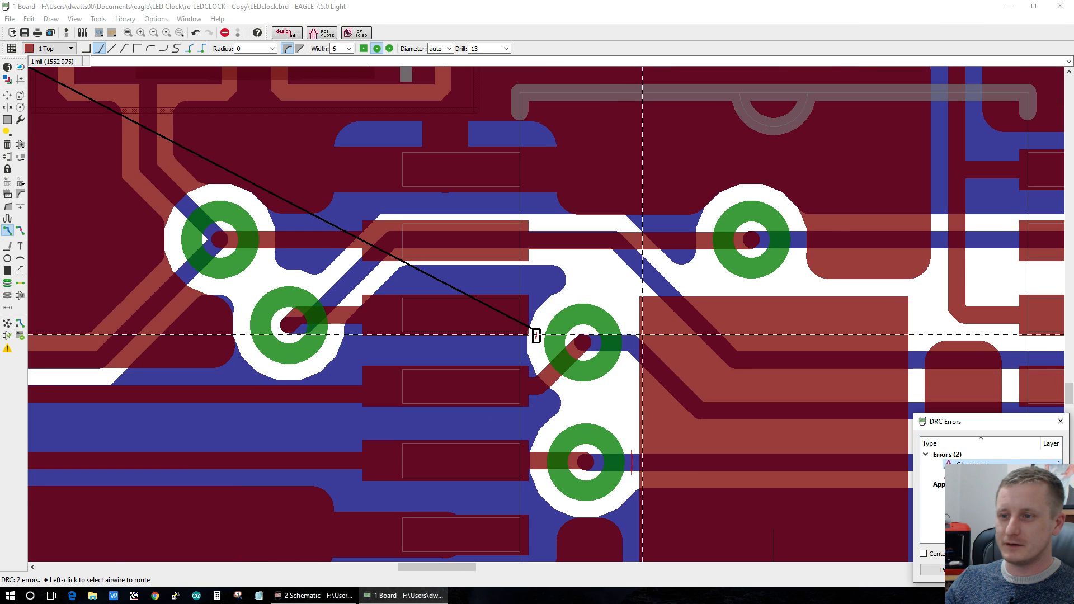
pyautogui.scroll(2, 587, 352)
pyautogui.scroll(-4, 588, 353)
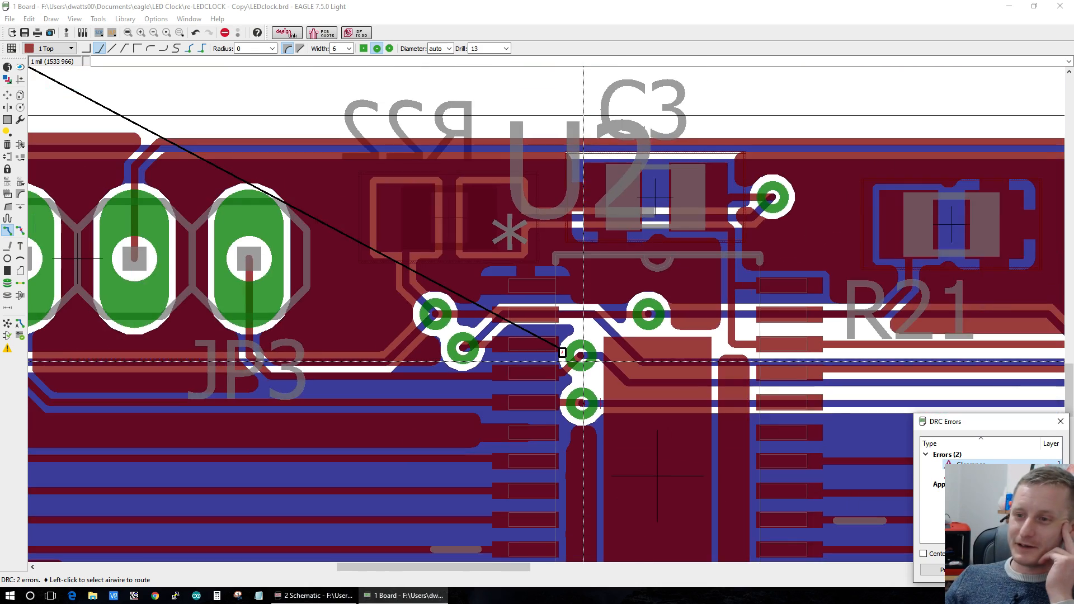
pyautogui.scroll(-3, 599, 417)
pyautogui.scroll(2, 615, 425)
pyautogui.scroll(-2, 627, 436)
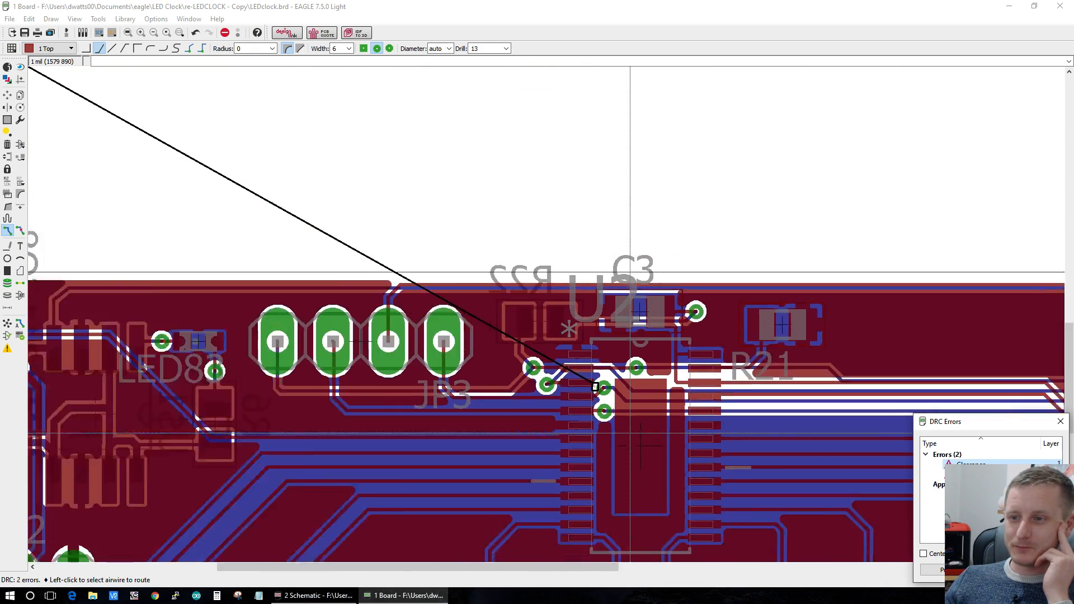
pyautogui.scroll(2, 637, 443)
pyautogui.scroll(3, 638, 444)
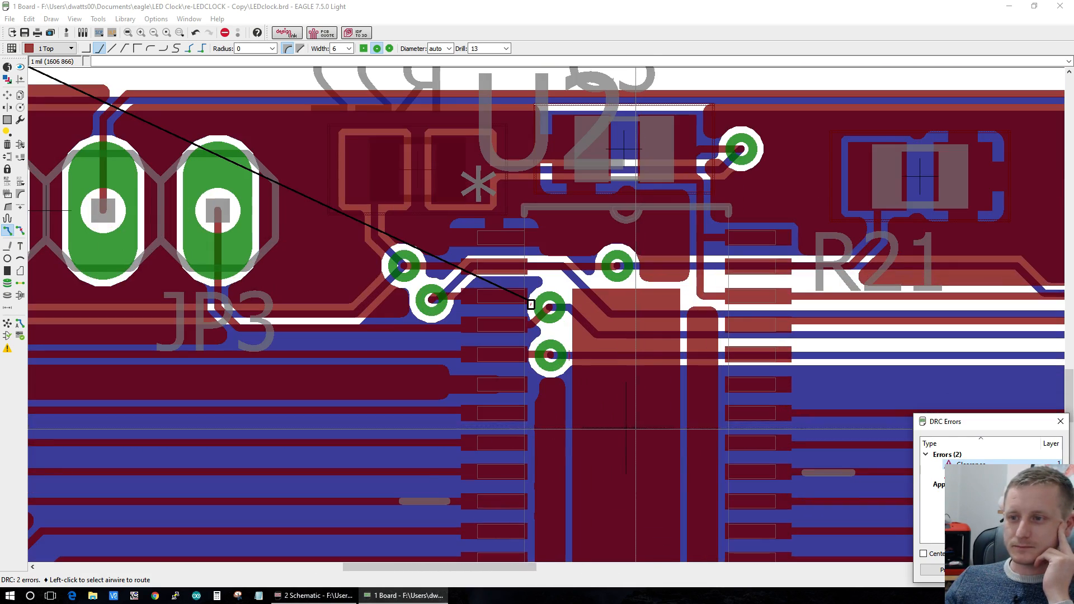
pyautogui.scroll(-3, 634, 431)
pyautogui.scroll(6, 668, 437)
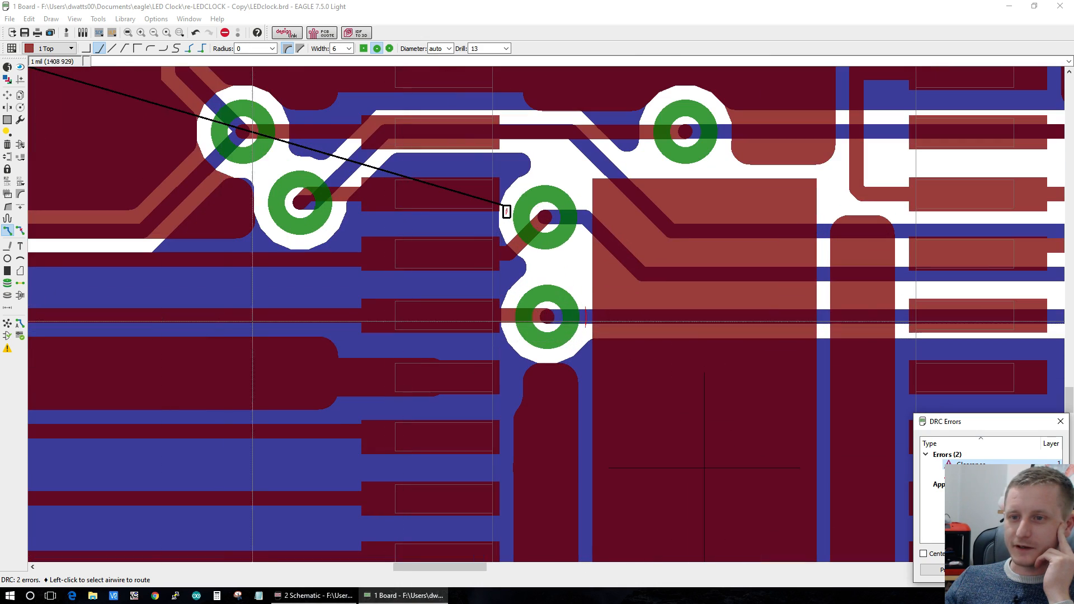
pyautogui.scroll(-4, 704, 467)
pyautogui.scroll(3, 870, 454)
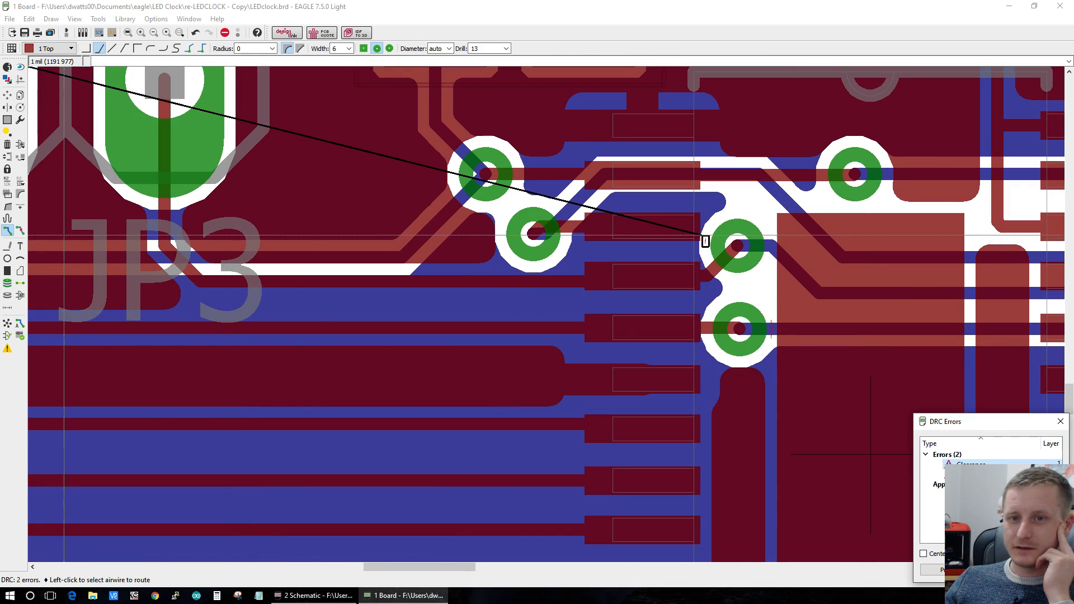
# Step: Rip up the Top-layer segments between U2's pads and the PIN11 and PIN13 vias
pyautogui.click(20, 231)
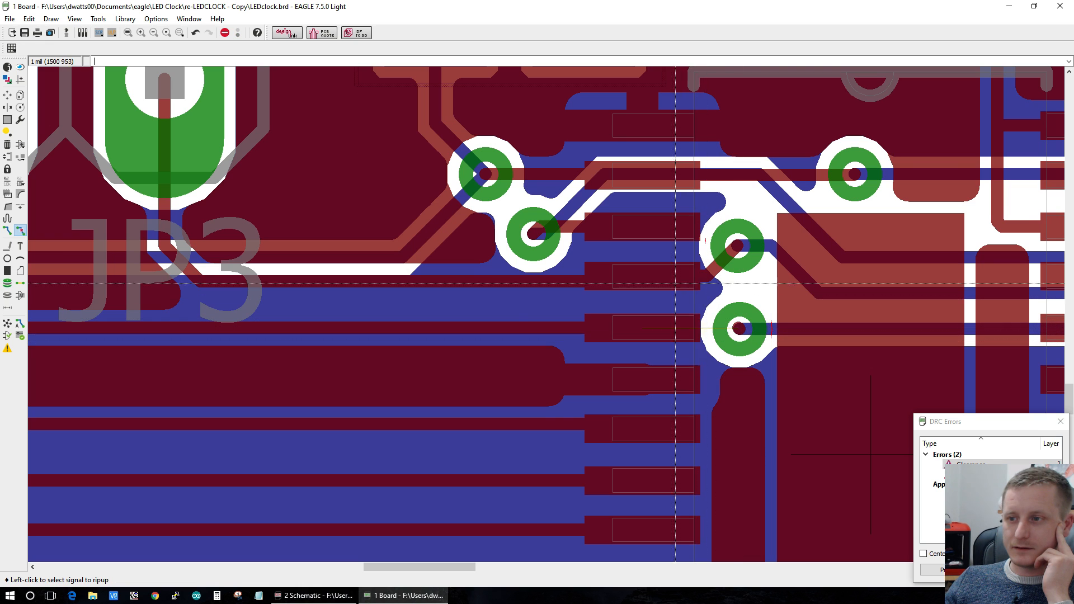
pyautogui.click(701, 276)
pyautogui.click(699, 275)
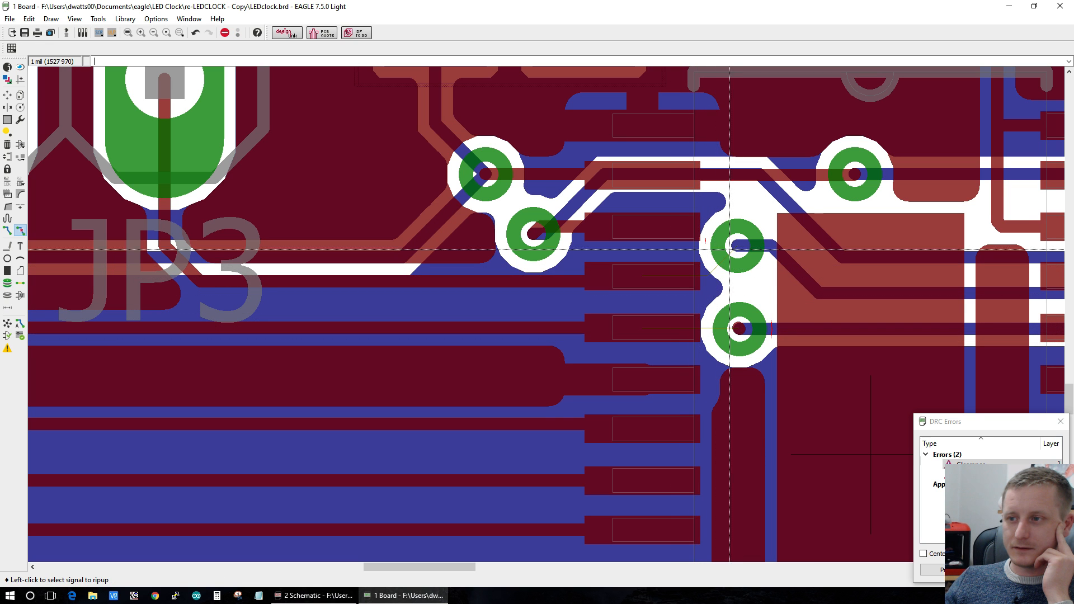
# Step: Rip up the PIN13 and PIN11 vias beside U2's pads, keeping their Bottom-layer traces
pyautogui.click(736, 244)
pyautogui.click(737, 245)
pyautogui.click(739, 246)
pyautogui.click(742, 327)
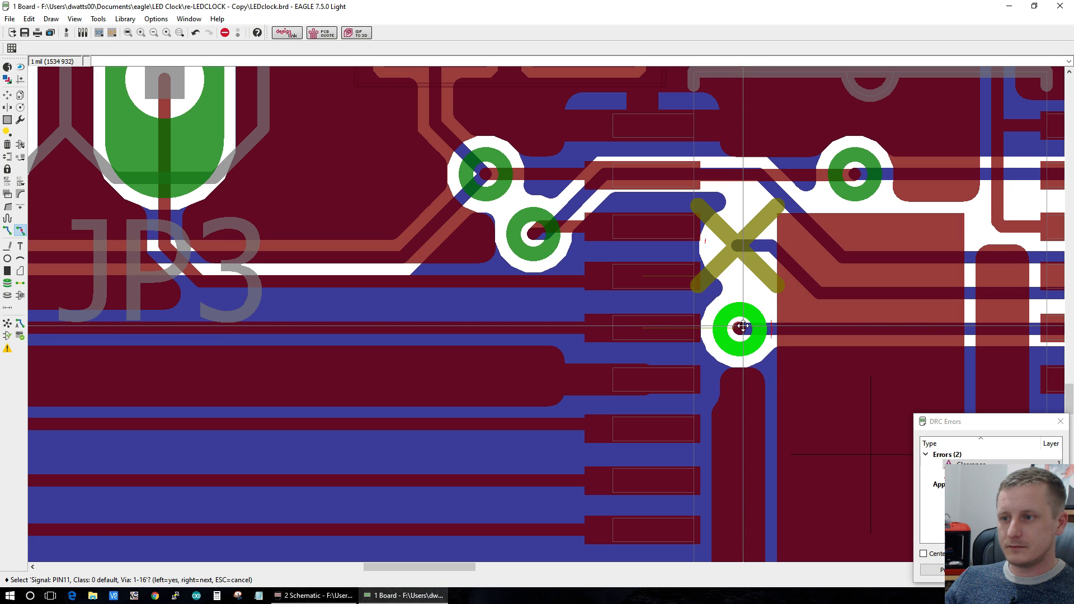
pyautogui.click(742, 326)
pyautogui.click(736, 328)
pyautogui.click(740, 326)
pyautogui.click(741, 327)
pyautogui.click(740, 329)
pyautogui.click(740, 328)
pyautogui.click(741, 327)
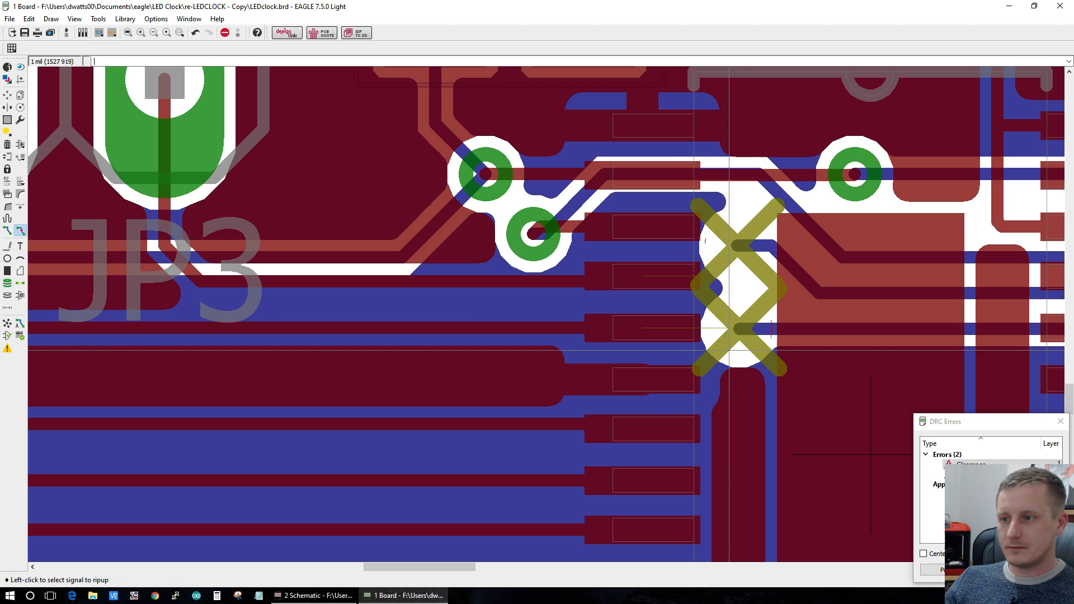
# Step: Start rerouting PIN11 with a short diagonal Top-layer branch on the JP3 side of U2's pad, and continue on the Bottom layer
pyautogui.click(8, 230)
pyautogui.click(738, 329)
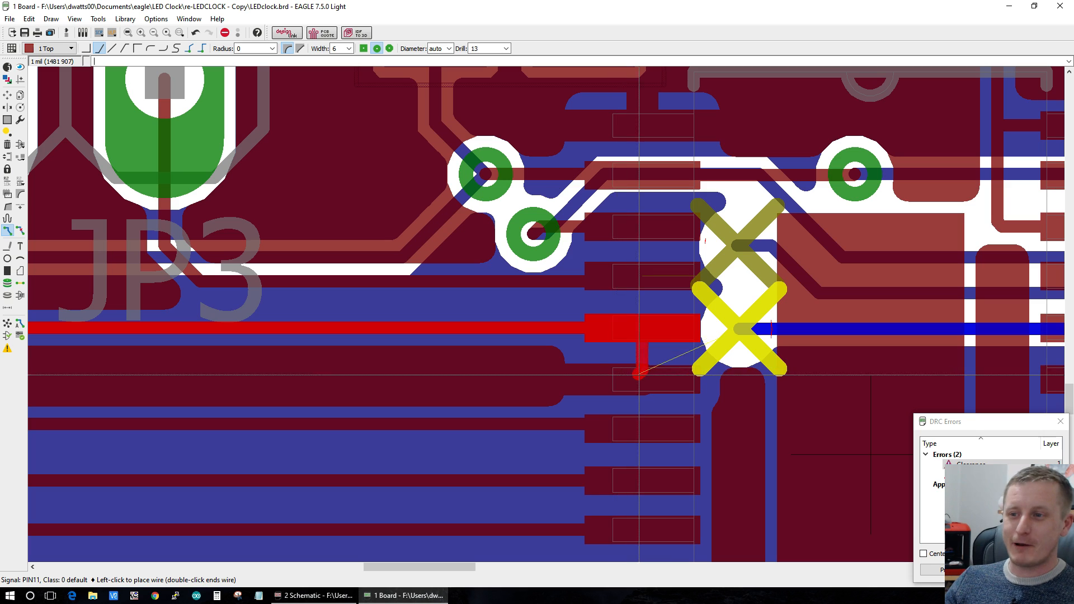
pyautogui.scroll(-4, 644, 350)
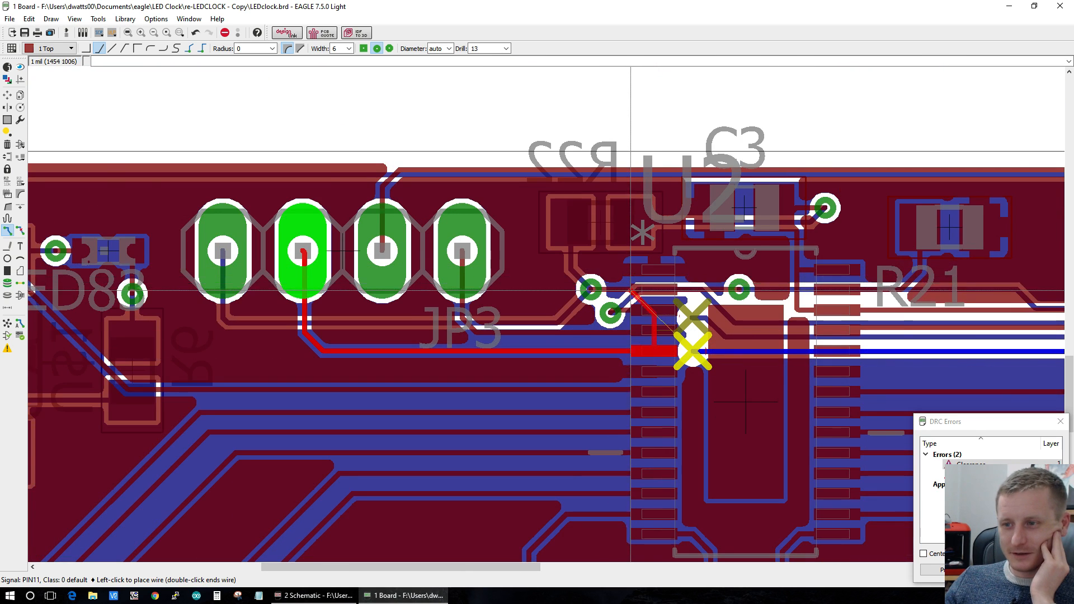
pyautogui.scroll(4, 631, 263)
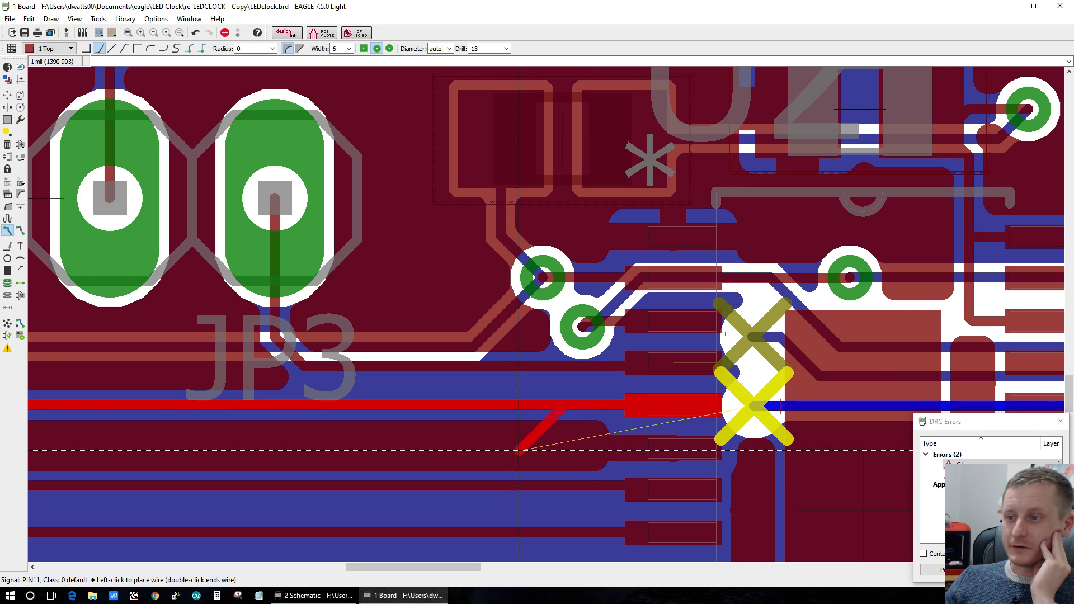
pyautogui.middleClick(519, 450)
pyautogui.scroll(4, 519, 450)
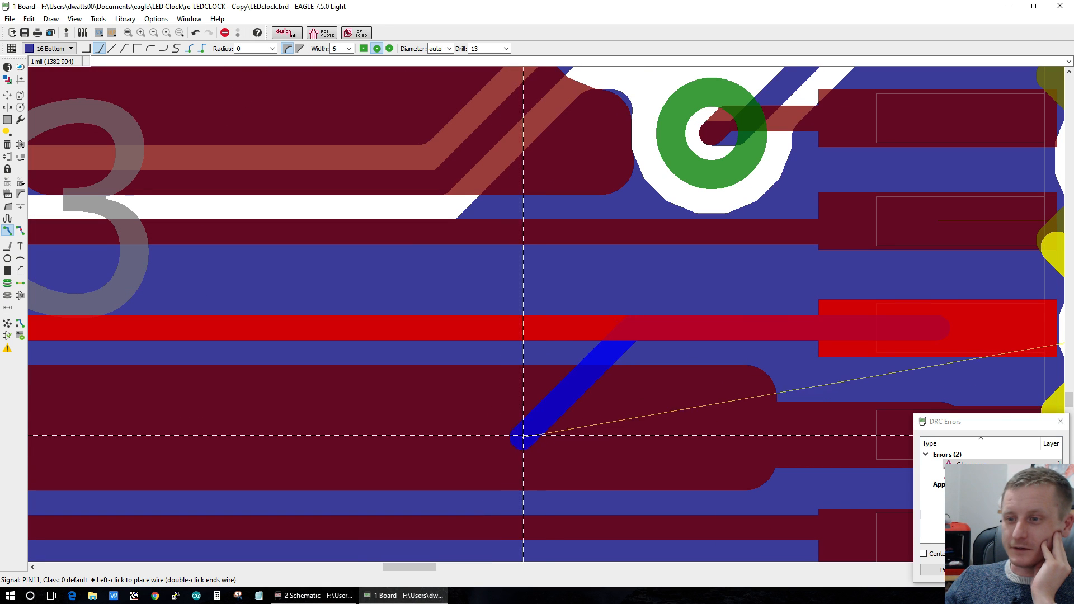
pyautogui.middleClick(565, 430)
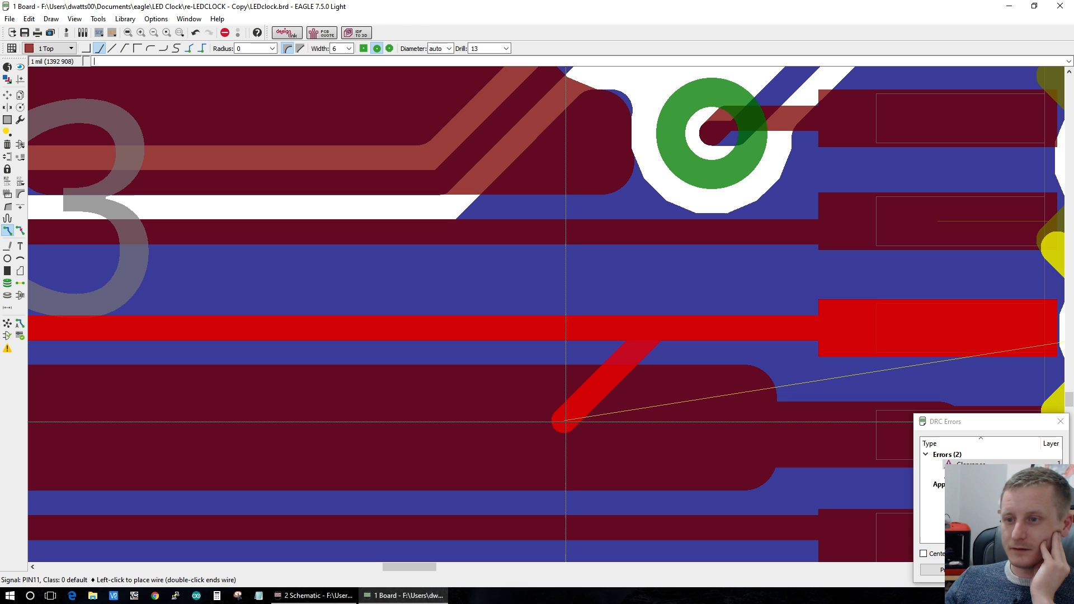
pyautogui.middleClick(565, 421)
pyautogui.scroll(-4, 619, 369)
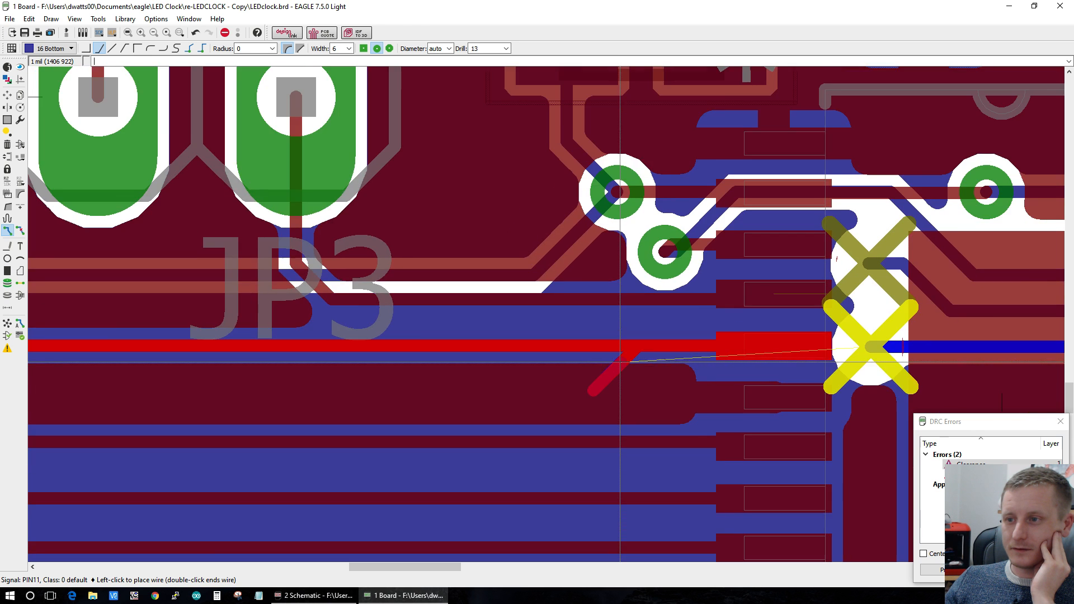
pyautogui.scroll(4, 709, 353)
pyautogui.scroll(2, 709, 353)
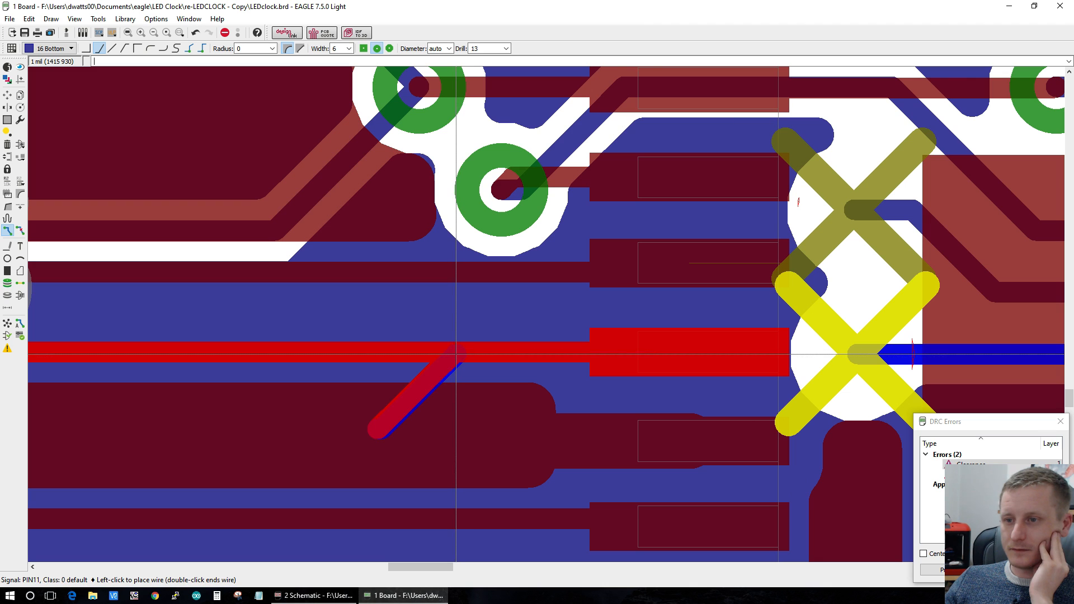
# Step: Set the grid size to 6 mil
pyautogui.click(11, 48)
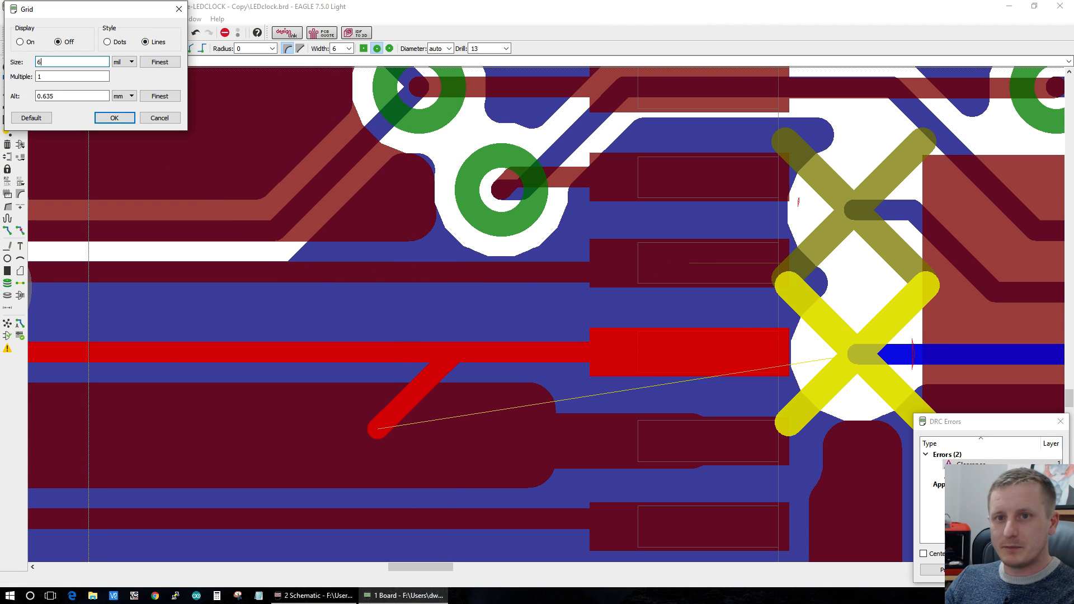
pyautogui.write('6')
pyautogui.press('Return')
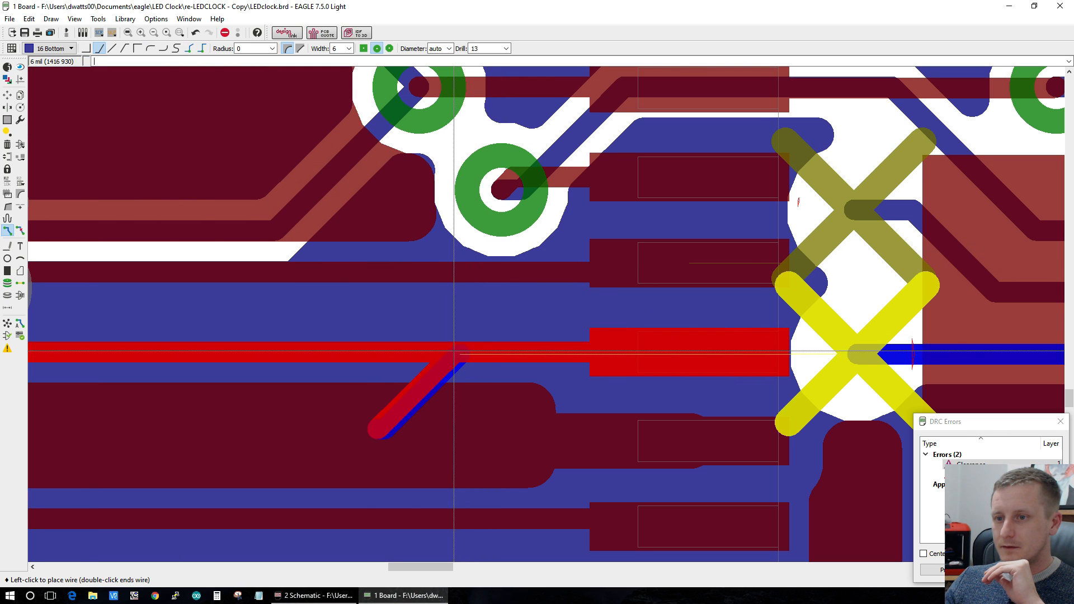
# Step: Finish rerouting PIN11 by connecting its new via to the existing Bottom-layer trace under U2, and recalculate the airwires
pyautogui.middleClick(445, 352)
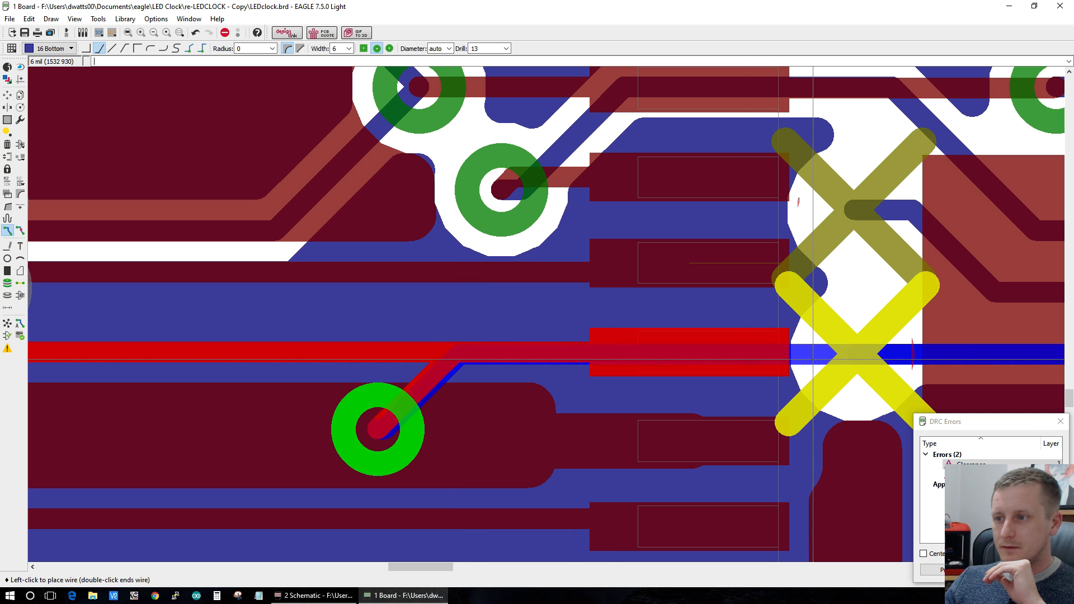
pyautogui.click(6, 325)
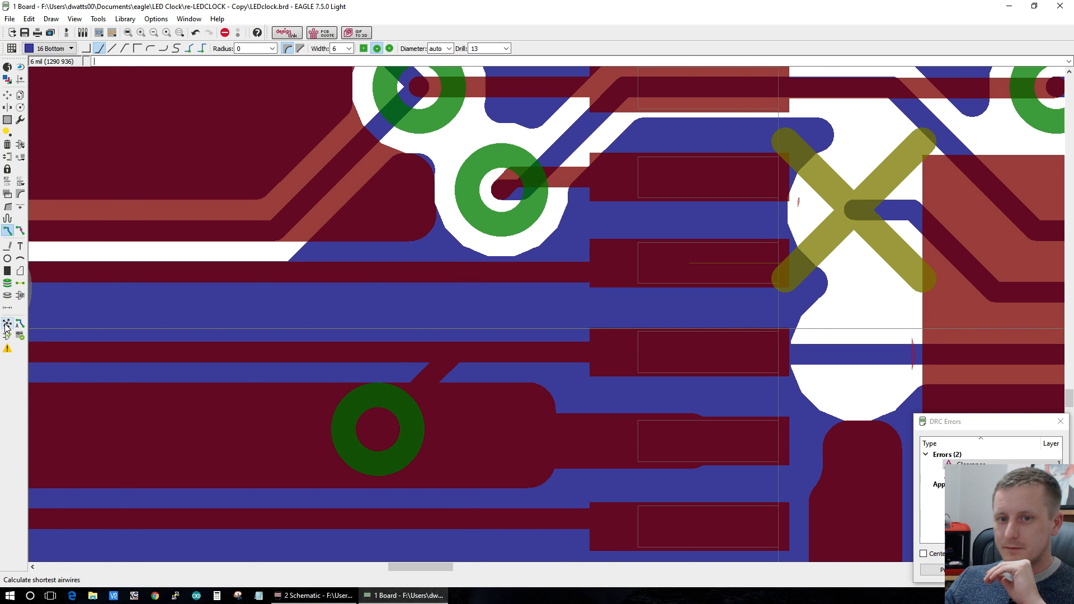
# Step: Try to rip up PIN10's Bottom-layer trace between JP3 and the via beside U2
pyautogui.scroll(-4, 794, 473)
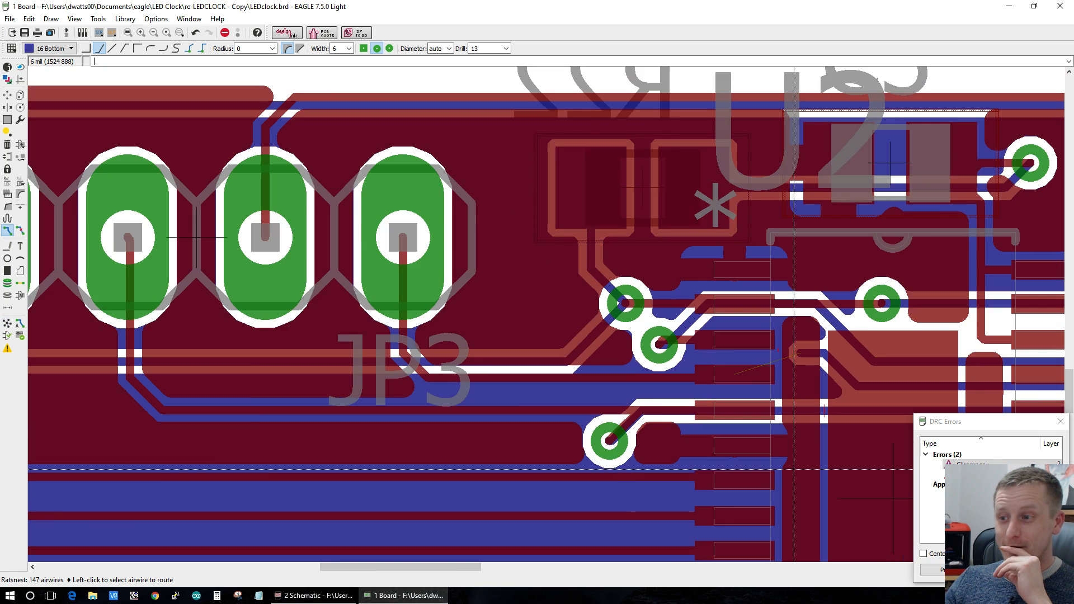
pyautogui.scroll(5, 783, 442)
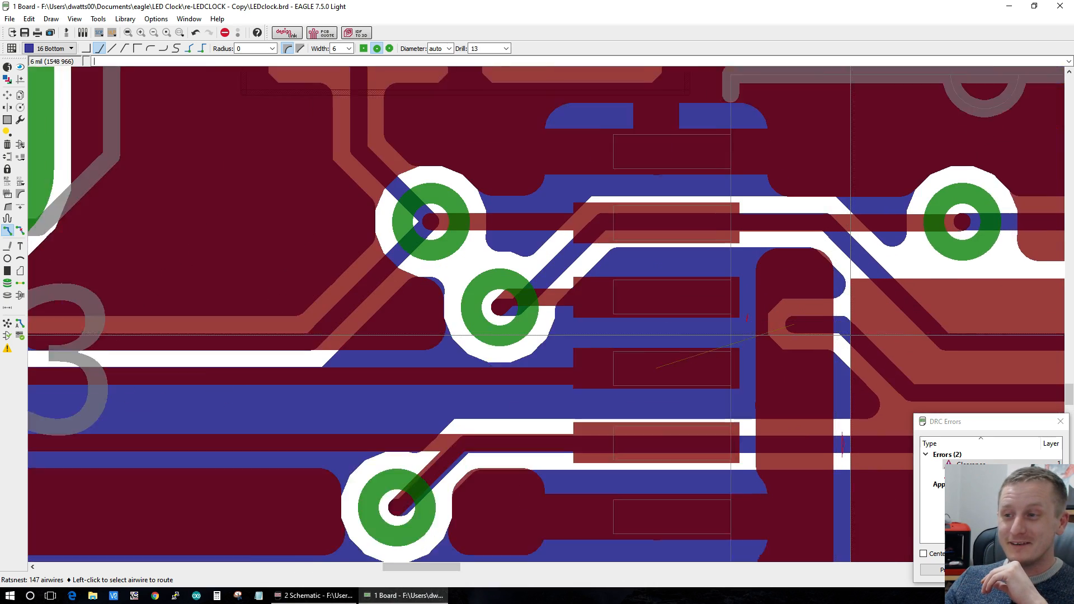
pyautogui.scroll(-2, 761, 428)
pyautogui.scroll(-2, 701, 455)
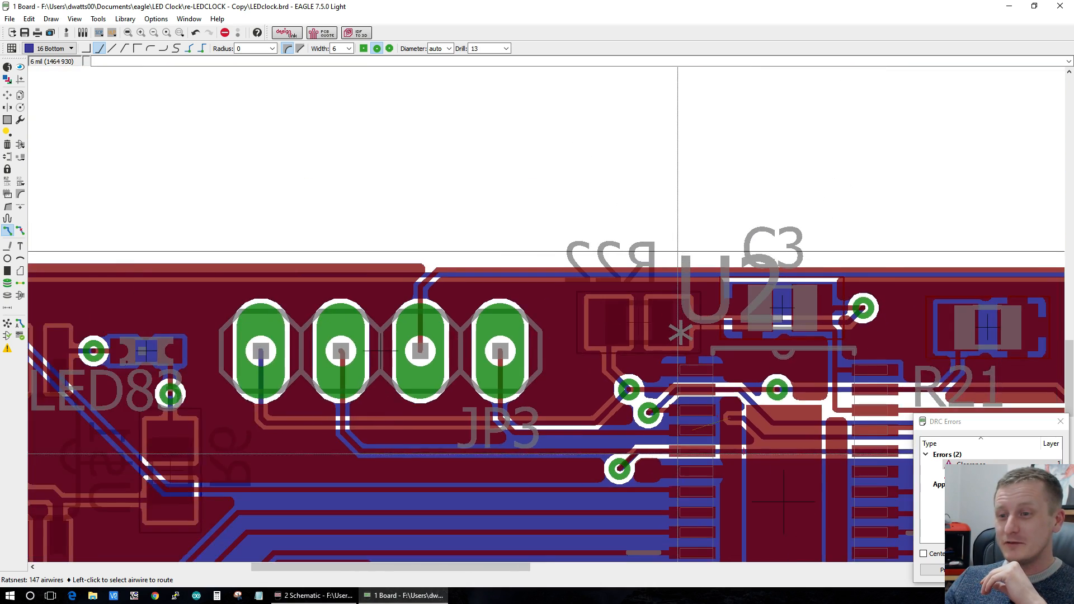
pyautogui.scroll(3, 699, 455)
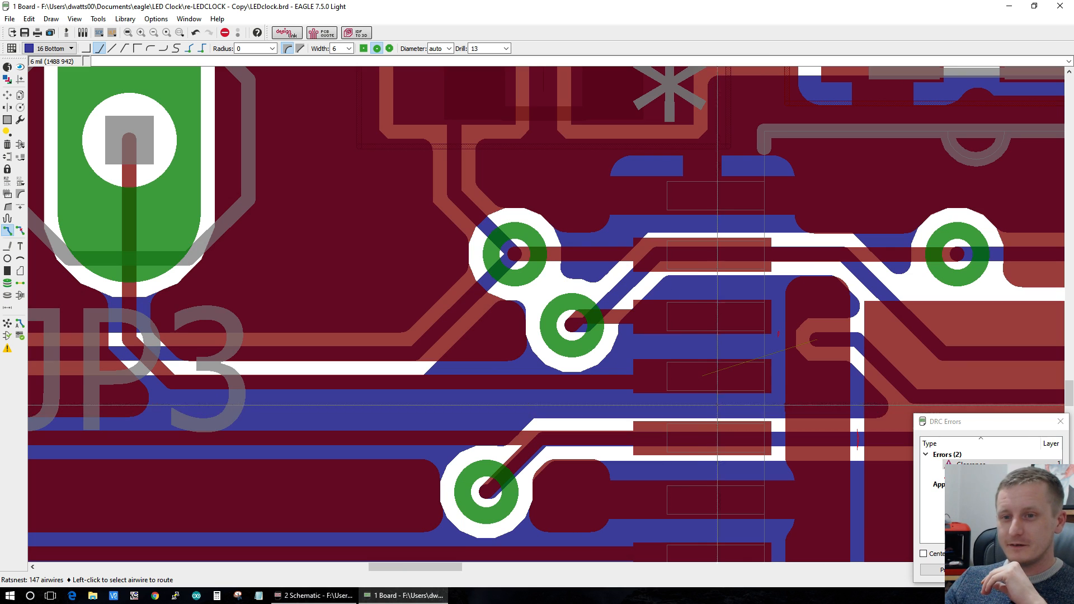
pyautogui.scroll(-5, 383, 428)
pyautogui.scroll(4, 170, 370)
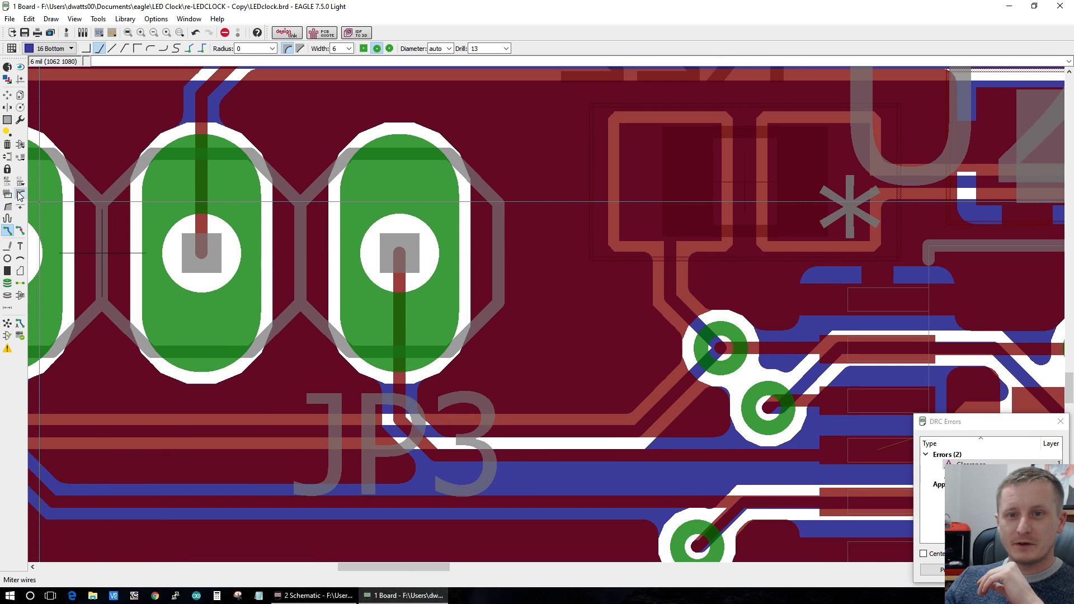
pyautogui.click(20, 230)
pyautogui.click(570, 422)
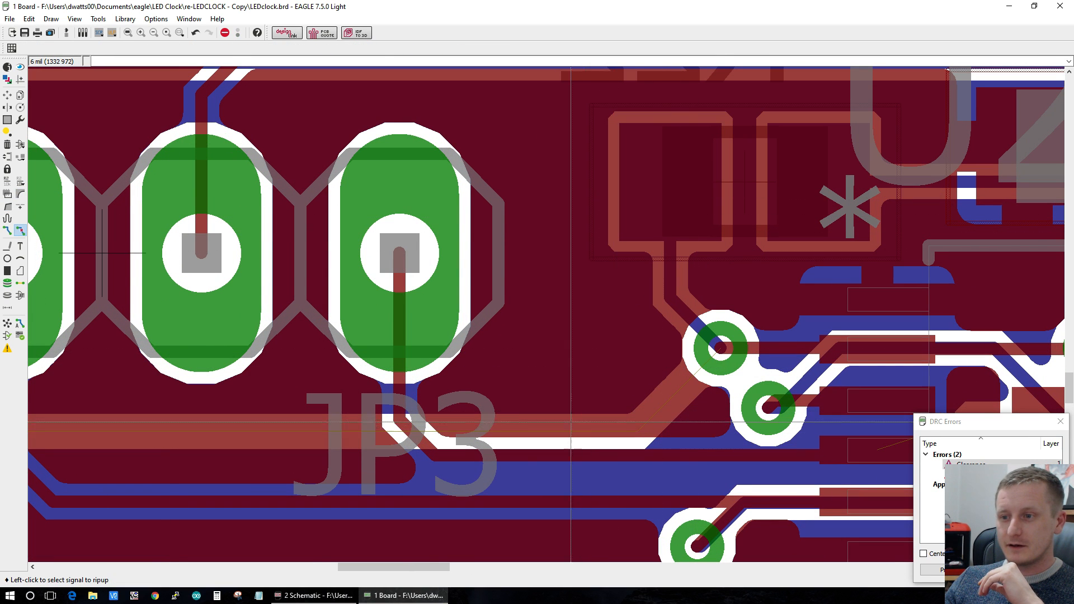
pyautogui.click(497, 407)
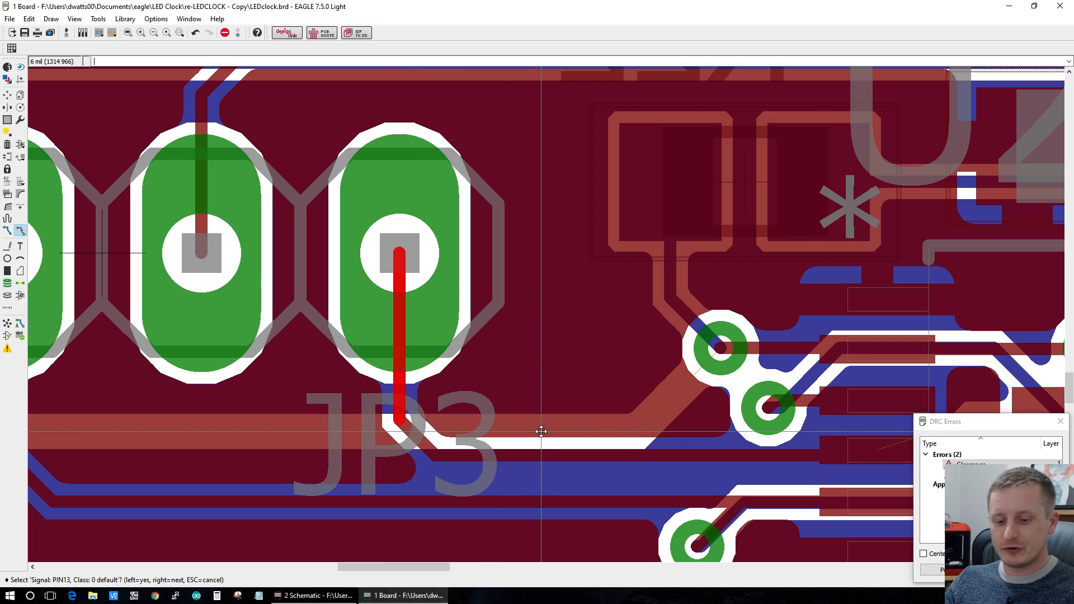
pyautogui.hotkey('ctrl', 'z')
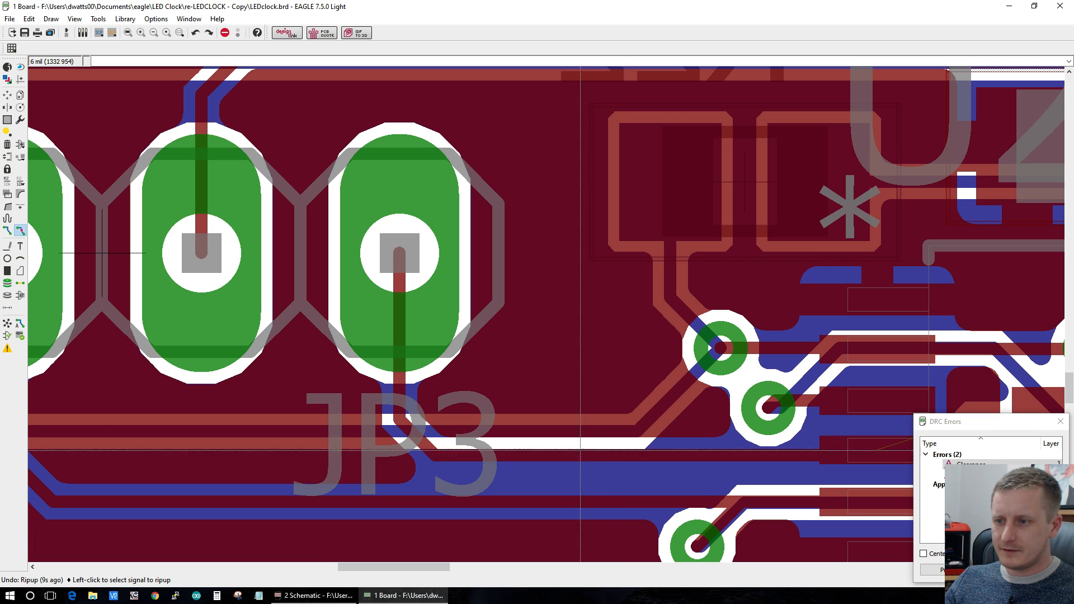
# Step: Rip up PIN13's Top-layer trace between JP3 and U2, and PIN10's Bottom-layer trace running from JP3 to its via
pyautogui.click(411, 393)
pyautogui.click(411, 437)
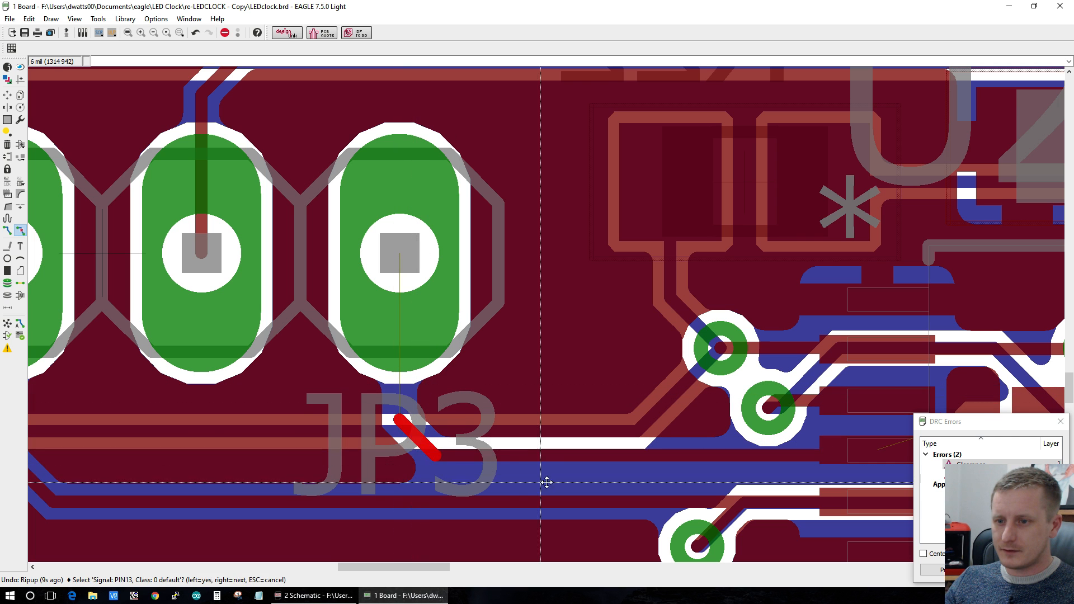
pyautogui.scroll(-2, 505, 457)
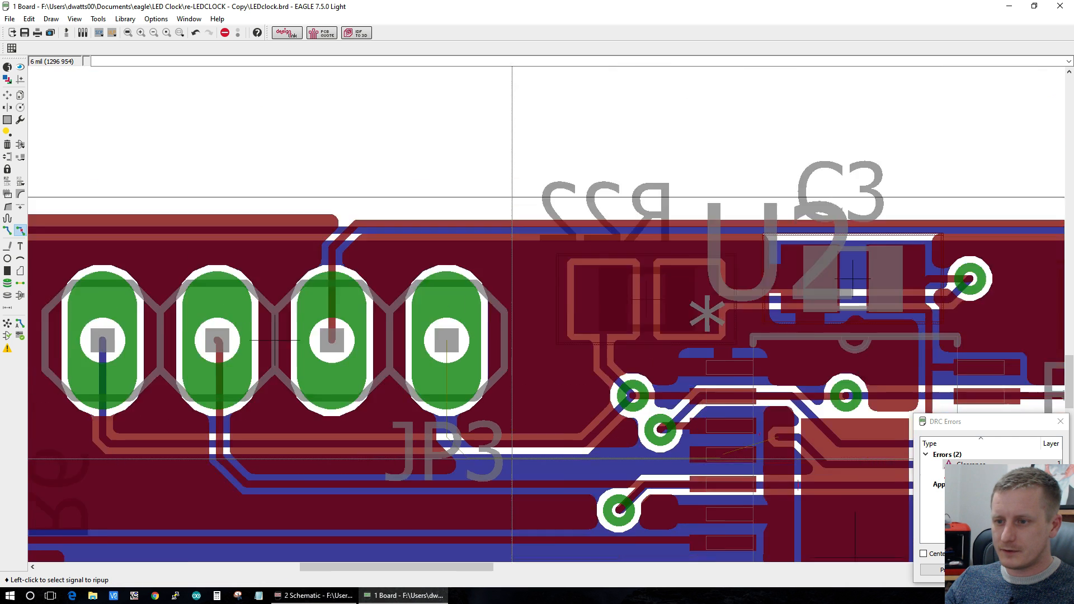
pyautogui.scroll(2, 72, 297)
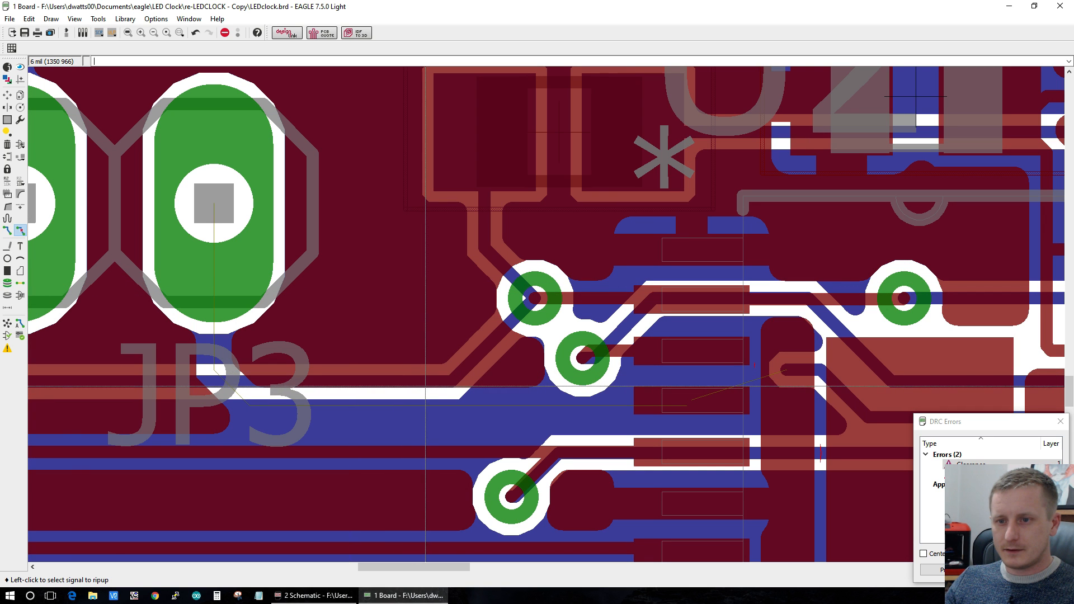
pyautogui.click(422, 387)
# Step: Reroute PIN10 on the Bottom layer from its JP3 pad trace, diagonally up past JP3, to the trace below R22's pad
pyautogui.scroll(-4, 487, 358)
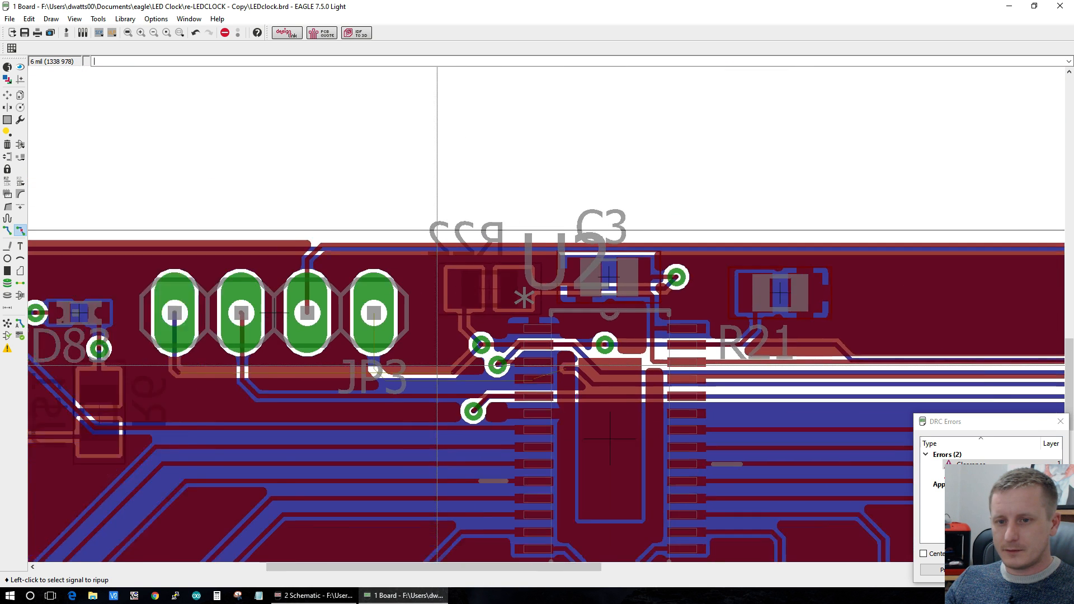
pyautogui.scroll(3, 548, 356)
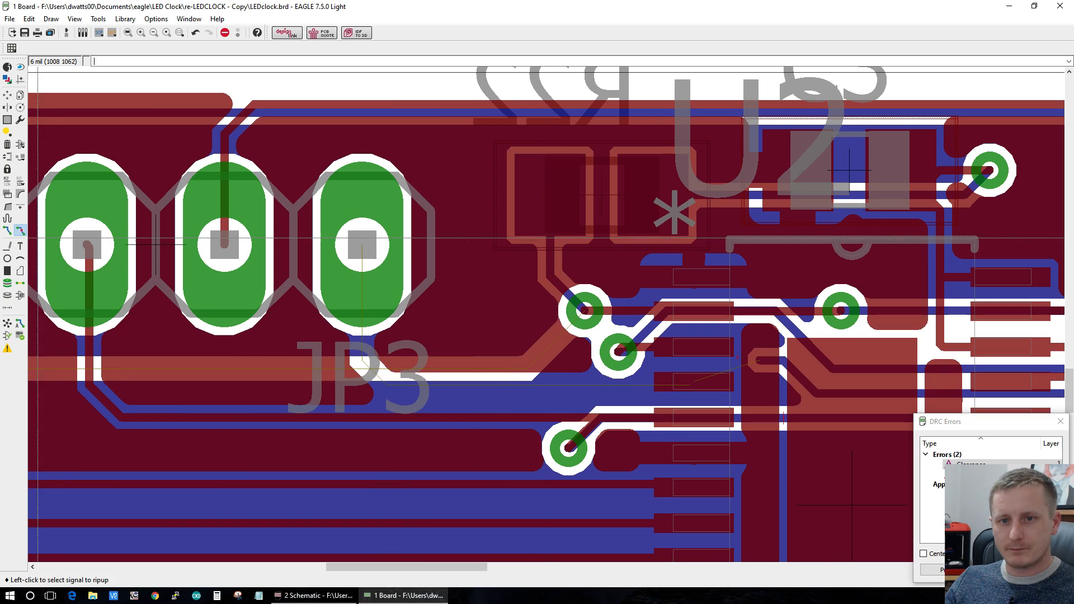
pyautogui.click(8, 230)
pyautogui.scroll(-5, 414, 381)
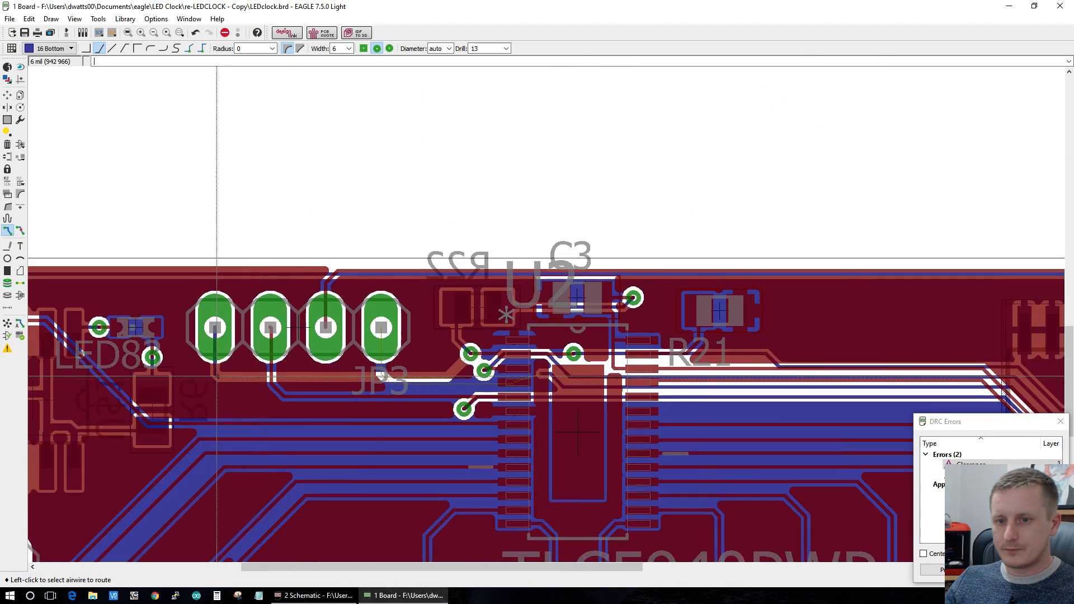
pyautogui.scroll(4, 213, 378)
pyautogui.click(243, 375)
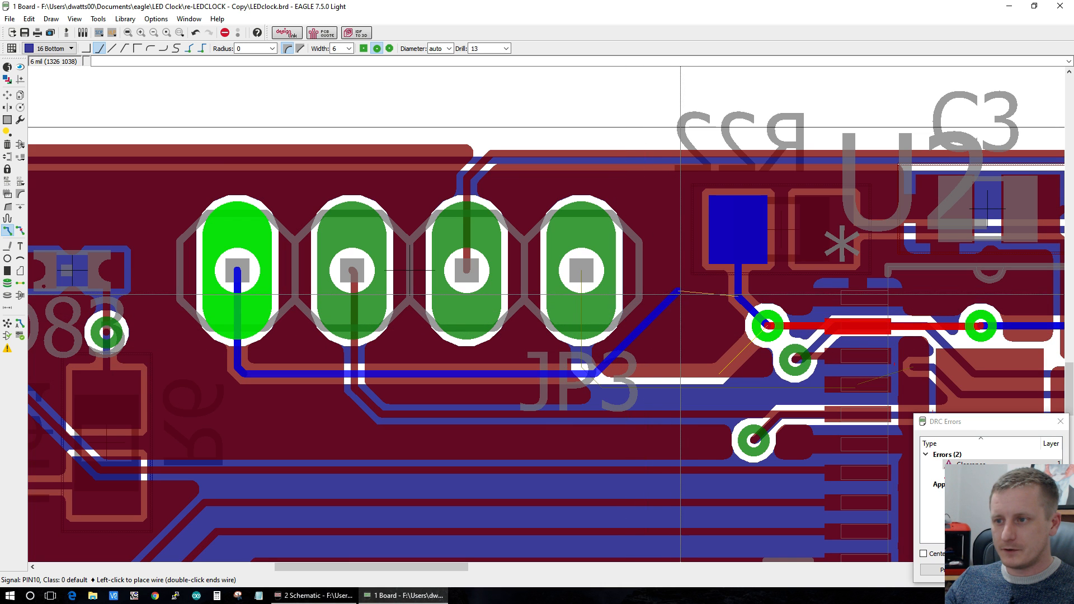
pyautogui.click(679, 297)
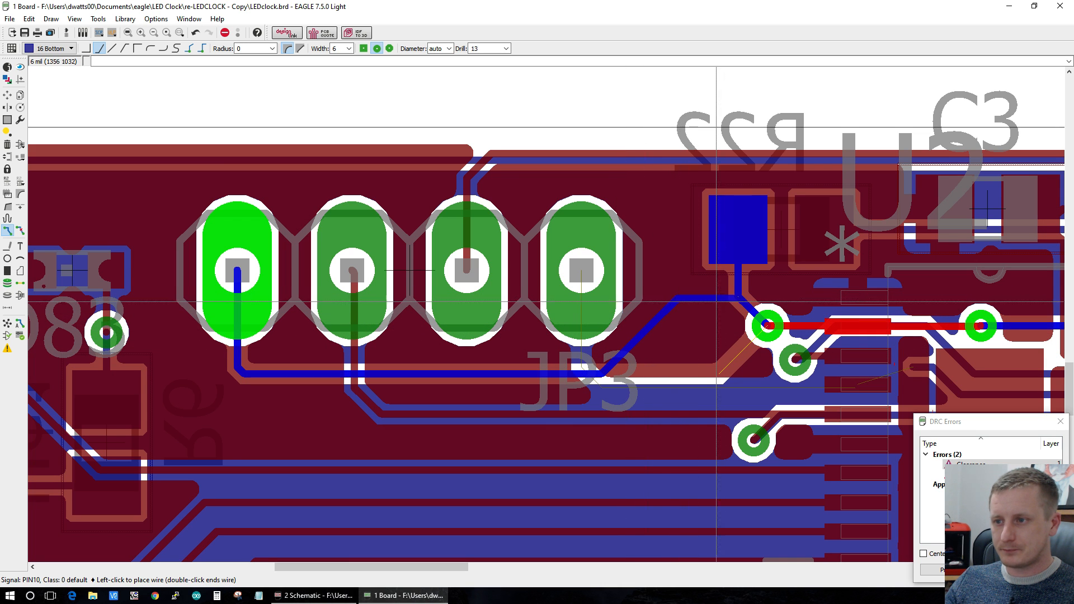
pyautogui.click(740, 299)
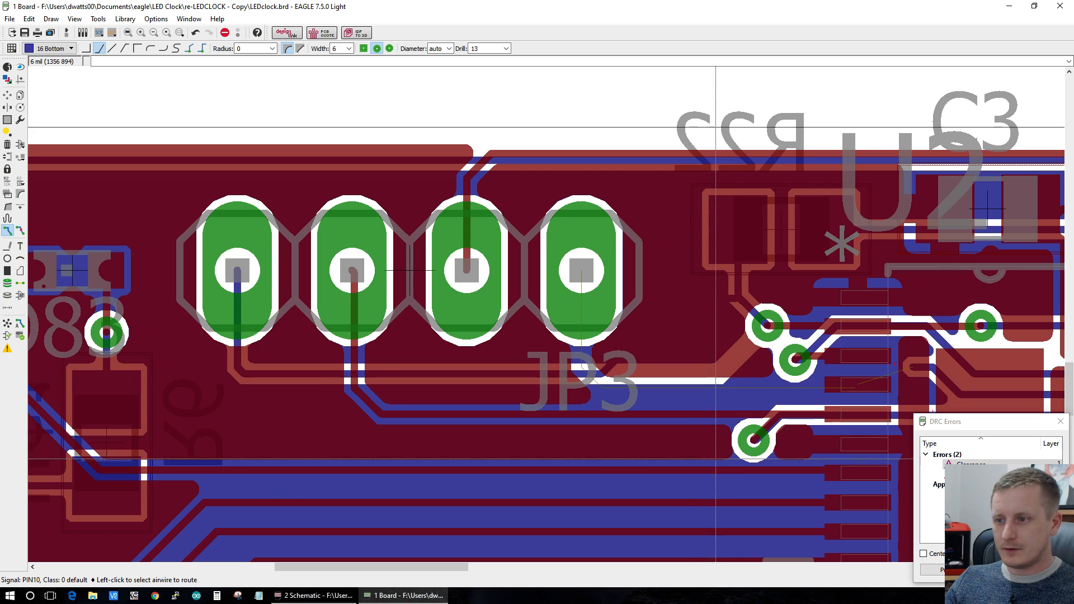
# Step: Reroute PIN13 from U2's pad to a new via on the JP3 side, and join it to the Bottom-layer trace under U2
pyautogui.scroll(-1, 571, 441)
pyautogui.scroll(2, 829, 471)
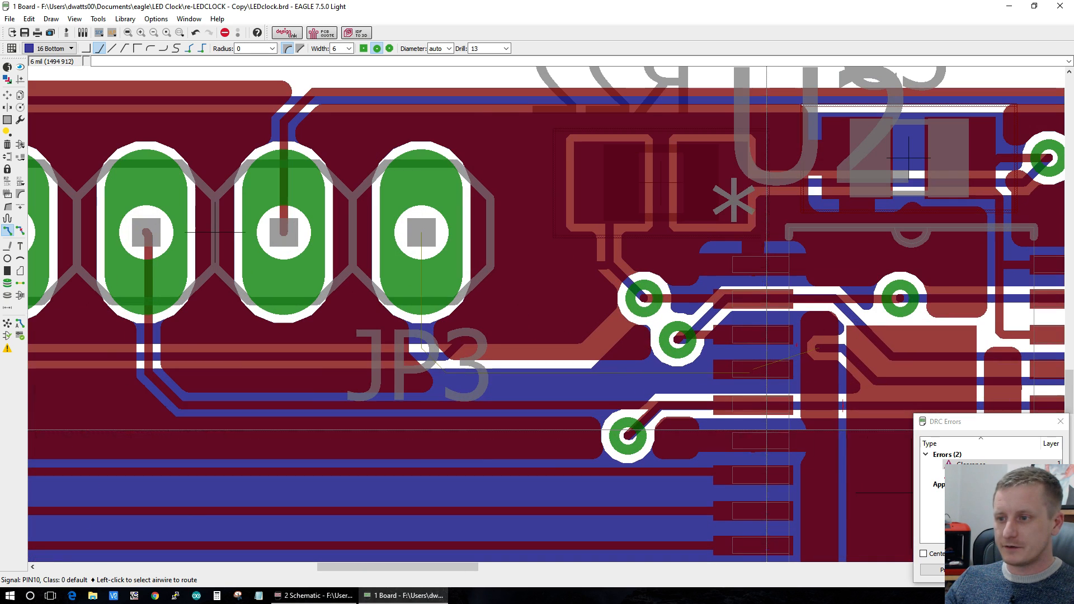
pyautogui.click(738, 369)
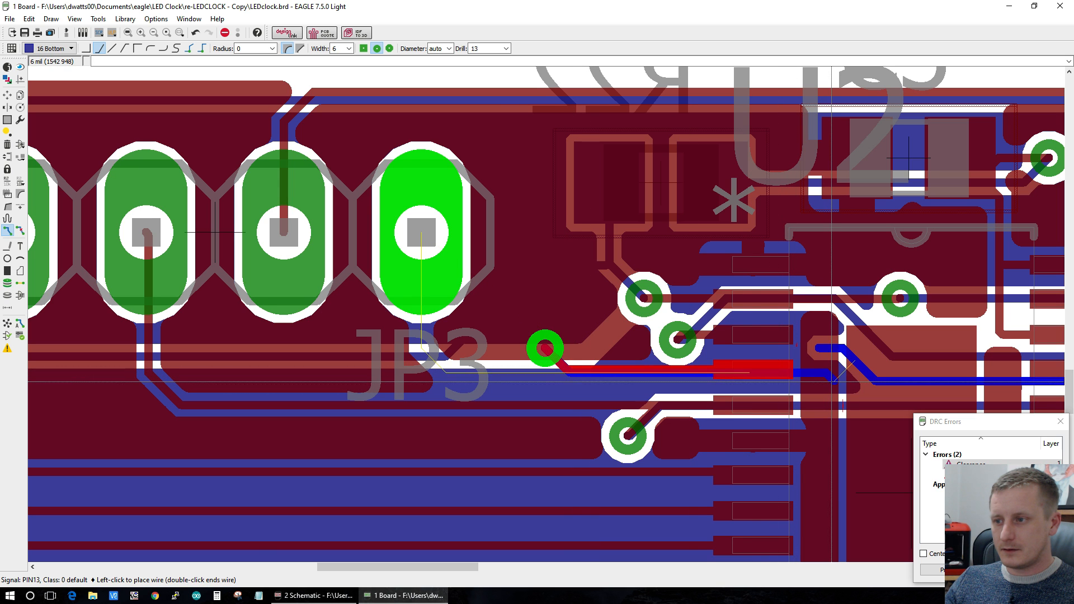
pyautogui.press('Escape')
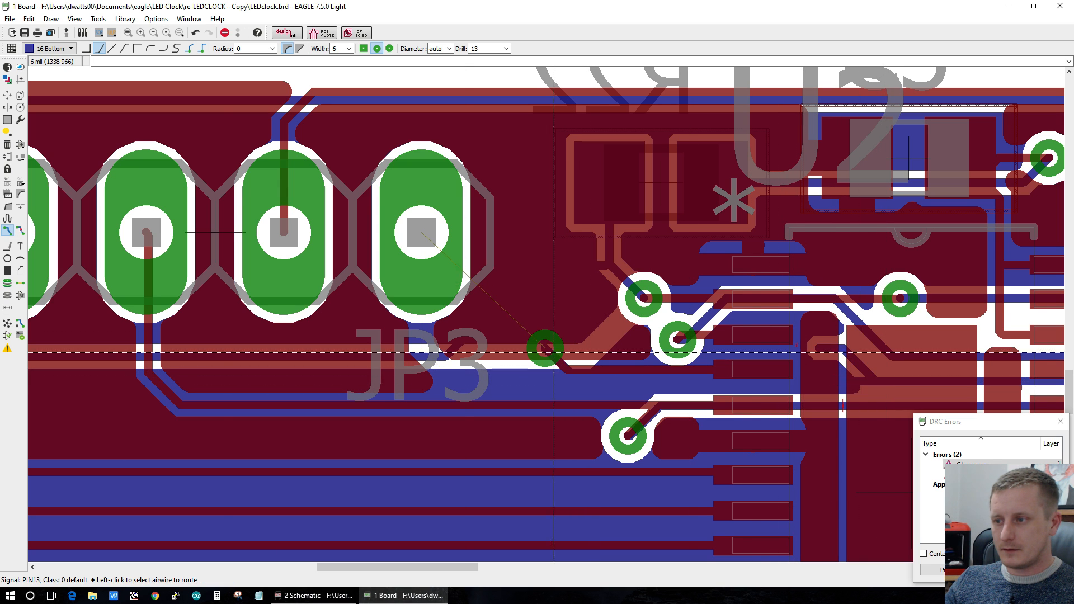
# Step: Rip up the leftover Bottom-layer PIN13 stub between U2's pads and its thermal pad
pyautogui.click(20, 231)
pyautogui.scroll(4, 979, 394)
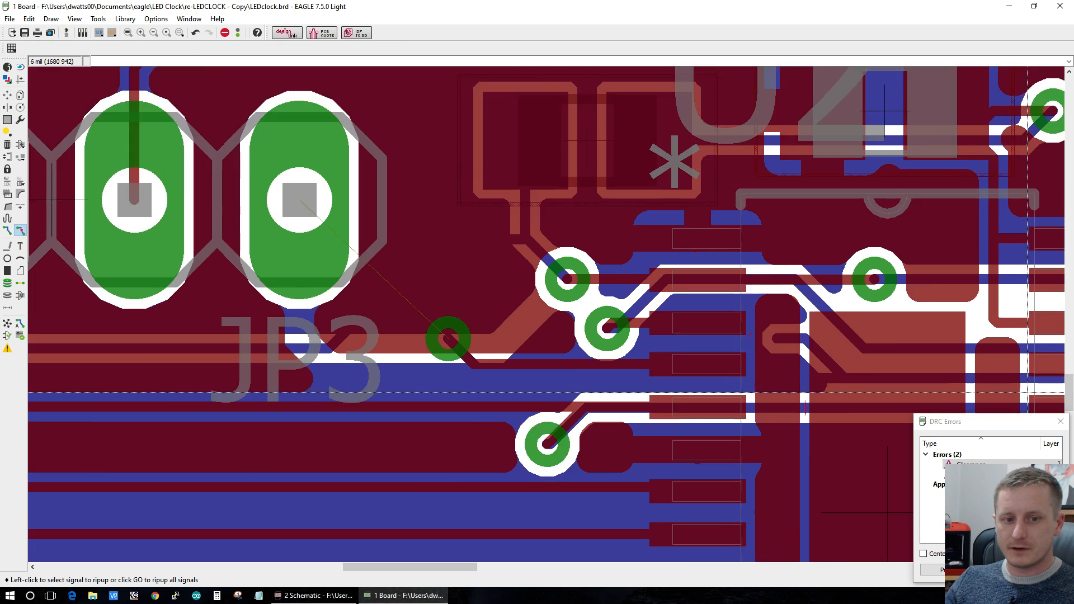
pyautogui.click(612, 302)
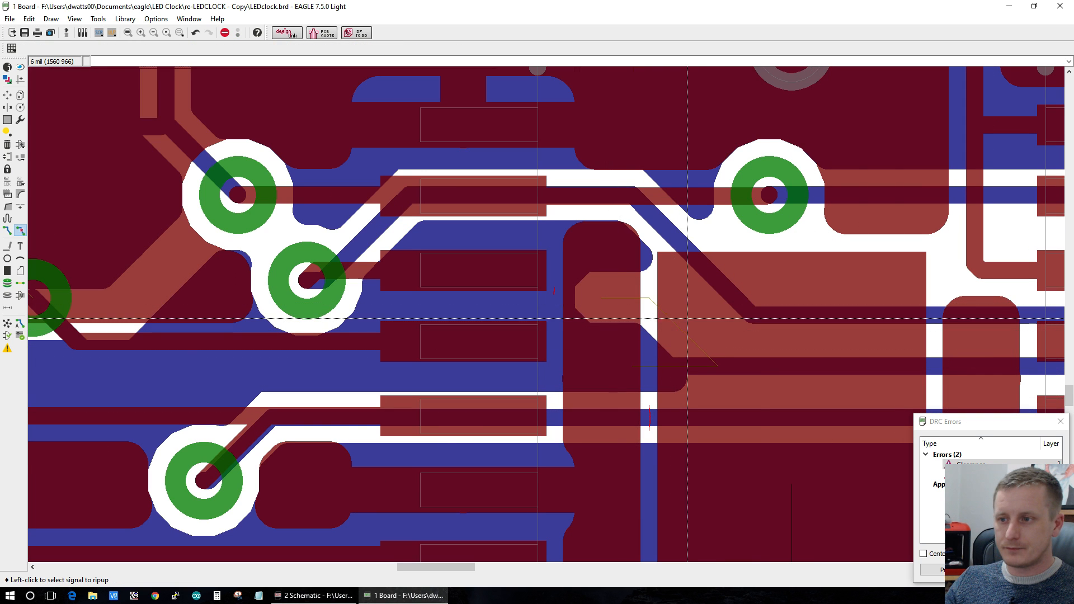
# Step: Recalculate the airwires, run the PCBs_io design rule check, and examine the clearance around the vias beside U2
pyautogui.click(6, 324)
pyautogui.click(20, 337)
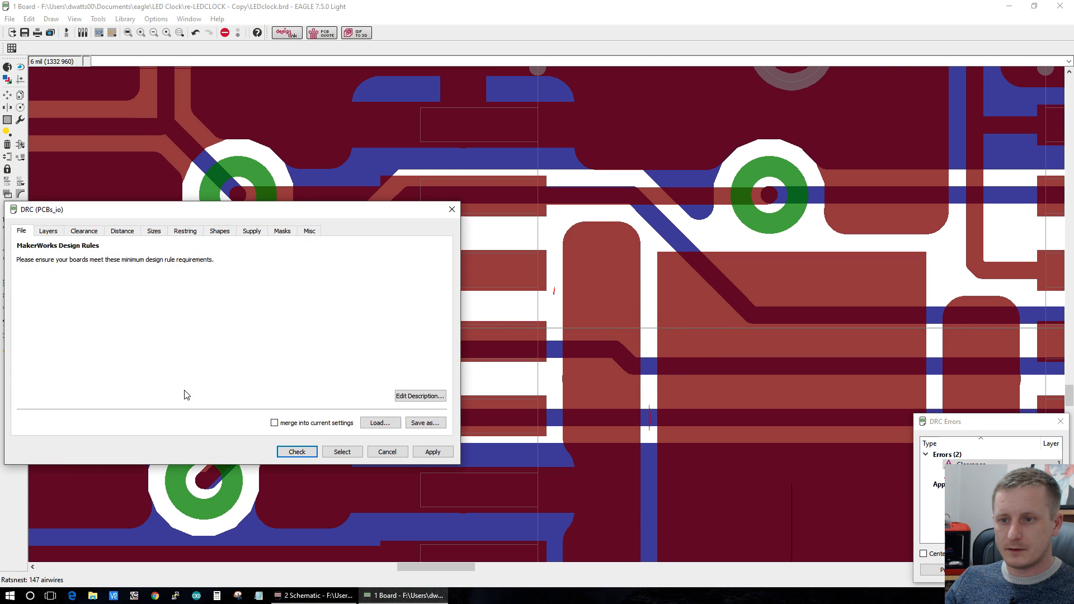
pyautogui.click(297, 452)
pyautogui.scroll(3, 226, 299)
pyautogui.scroll(-3, 248, 302)
pyautogui.scroll(2, 244, 207)
pyautogui.scroll(-4, 259, 357)
pyautogui.scroll(2, 243, 231)
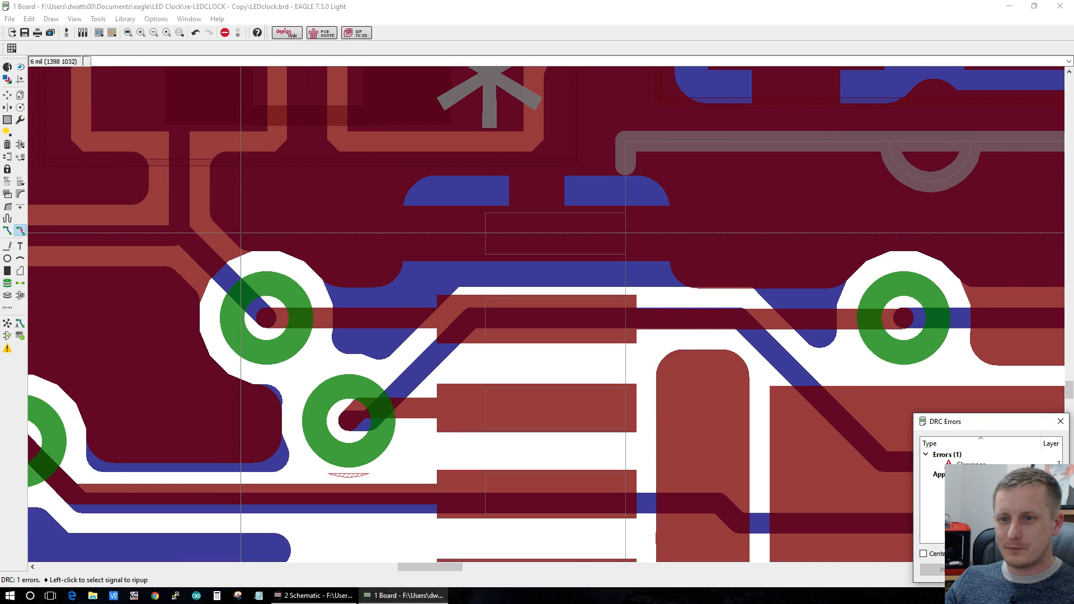
# Step: Move the PIN10 via upward toward R22, away from the PIN9 via
pyautogui.click(7, 95)
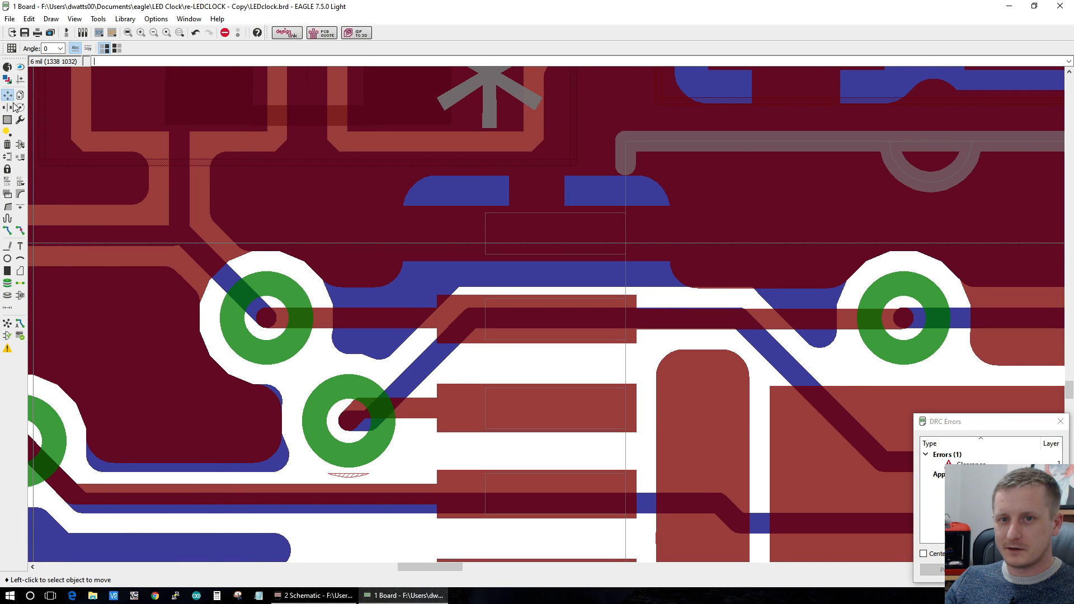
pyautogui.click(269, 320)
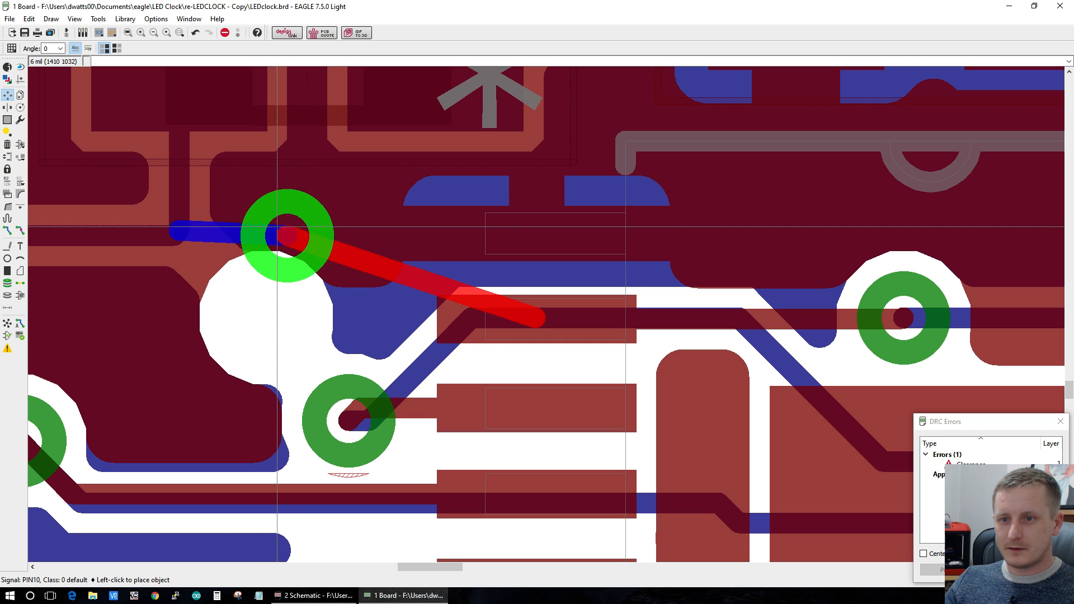
pyautogui.click(284, 241)
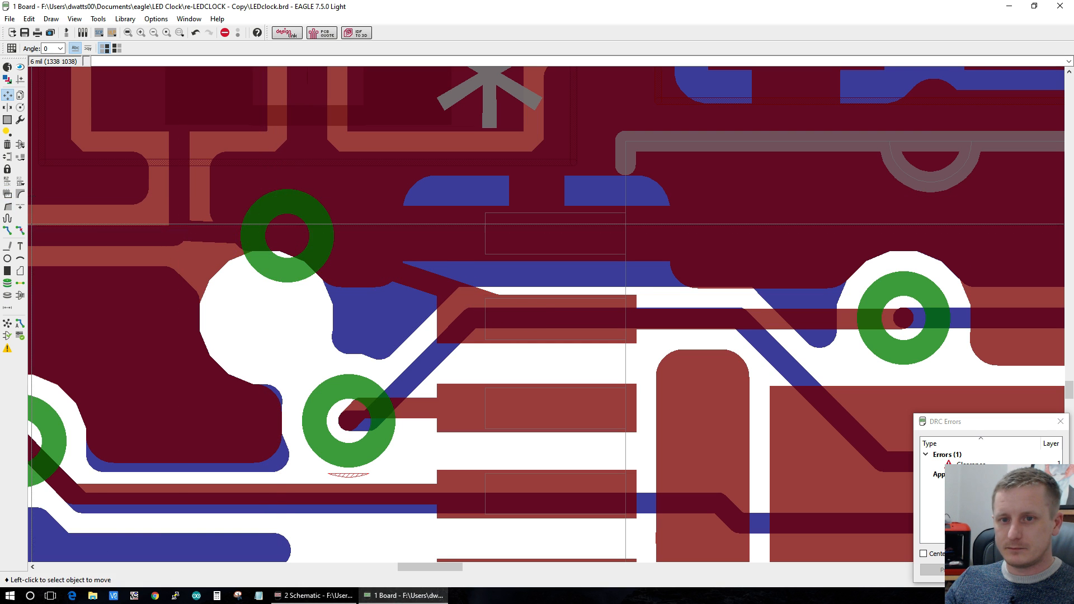
# Step: Rip up the skewed PIN10 segments and the via between R22's trace and U2's pad, and recalculate the airwires
pyautogui.click(20, 231)
pyautogui.click(212, 227)
pyautogui.click(282, 225)
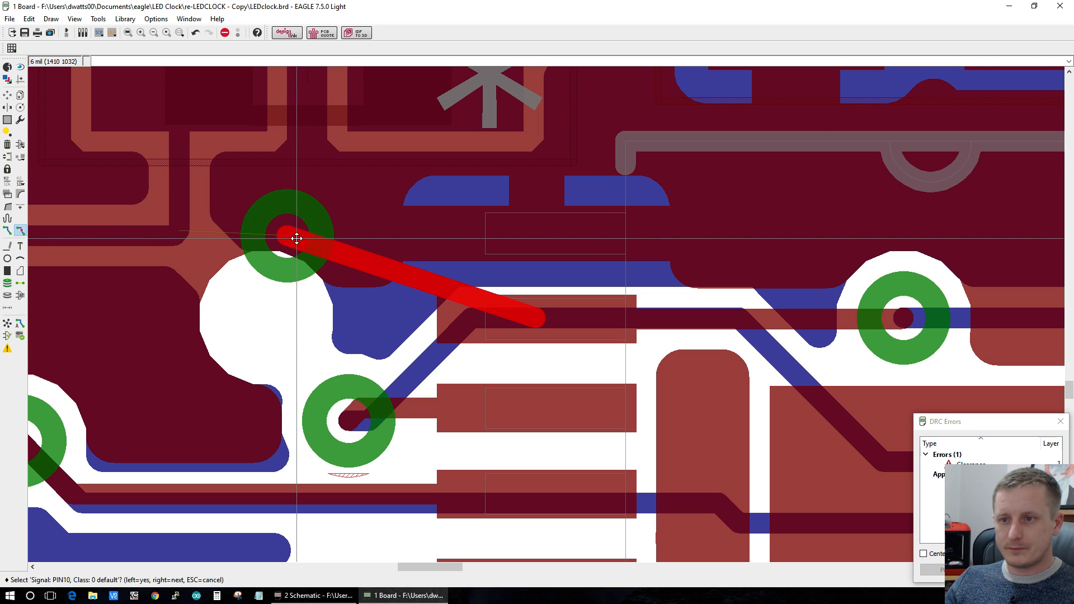
pyautogui.click(282, 225)
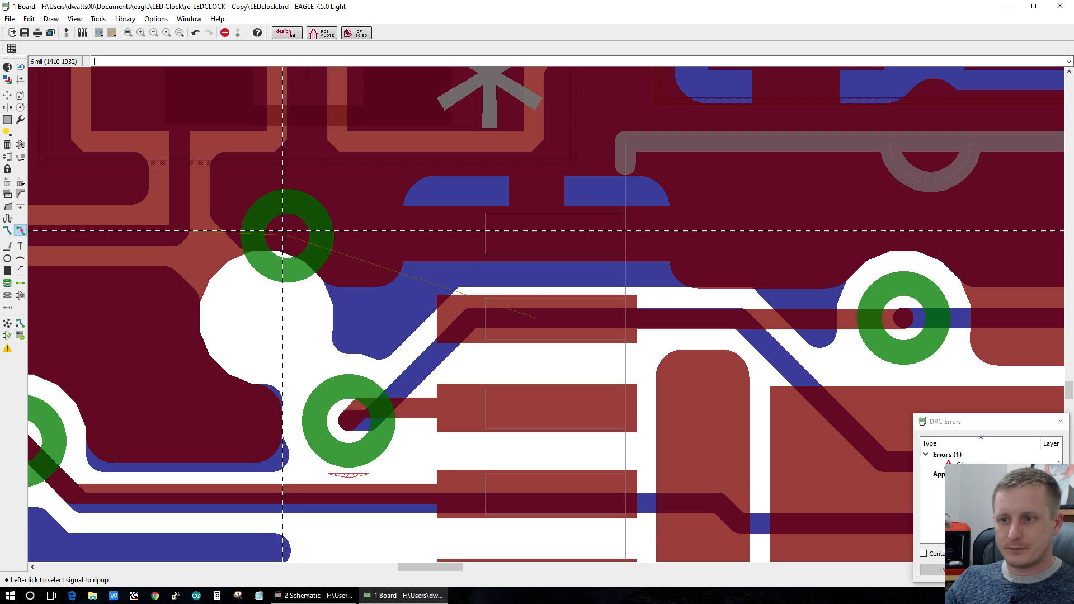
pyautogui.click(8, 323)
# Step: Rip up PIN9's Bottom-layer diagonal and its short Top-layer connection between the via and U2's pad
pyautogui.click(20, 230)
pyautogui.click(420, 357)
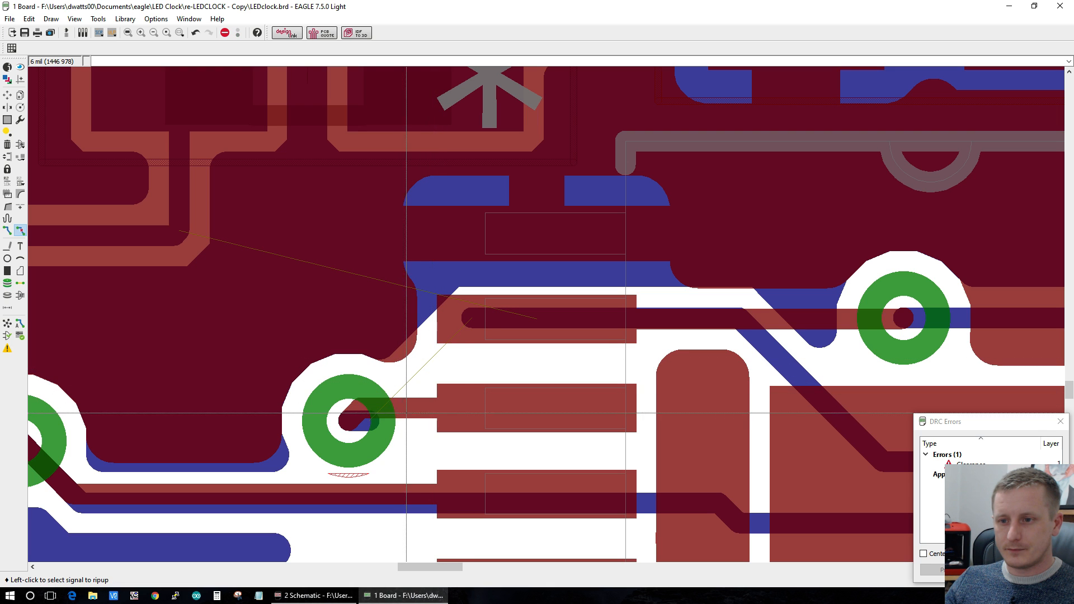
pyautogui.click(361, 413)
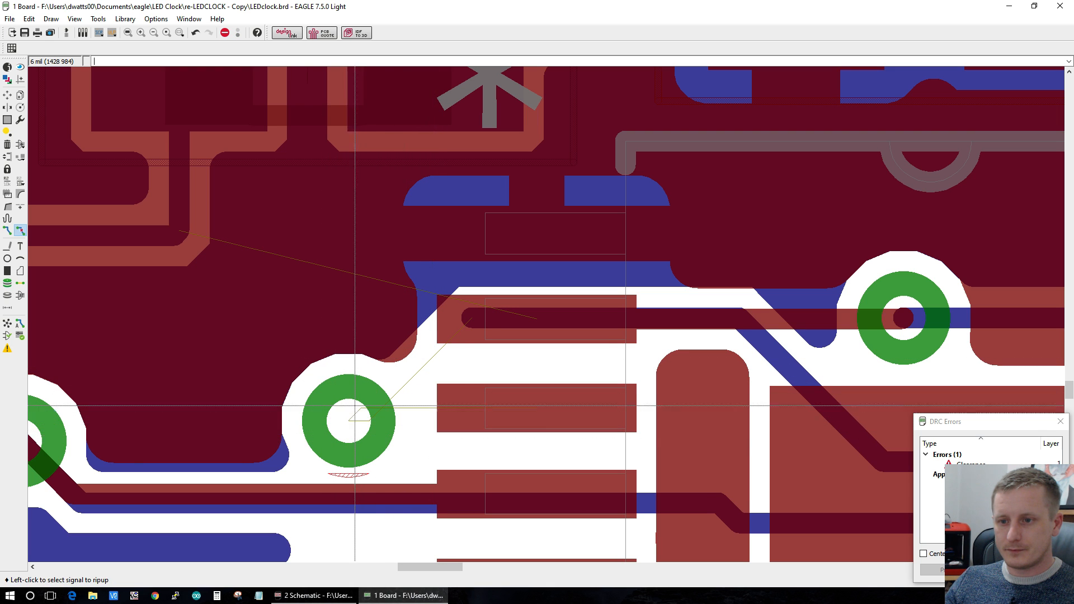
# Step: Move the PIN9 via up and toward JP3, clear of the PIN13 trace
pyautogui.click(9, 96)
pyautogui.click(352, 424)
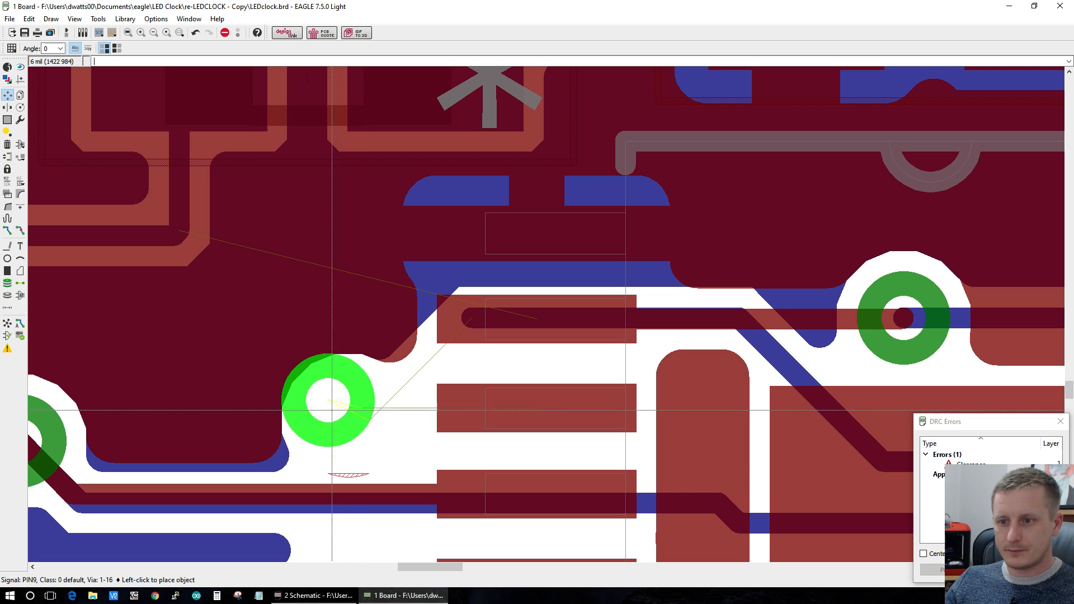
pyautogui.click(294, 407)
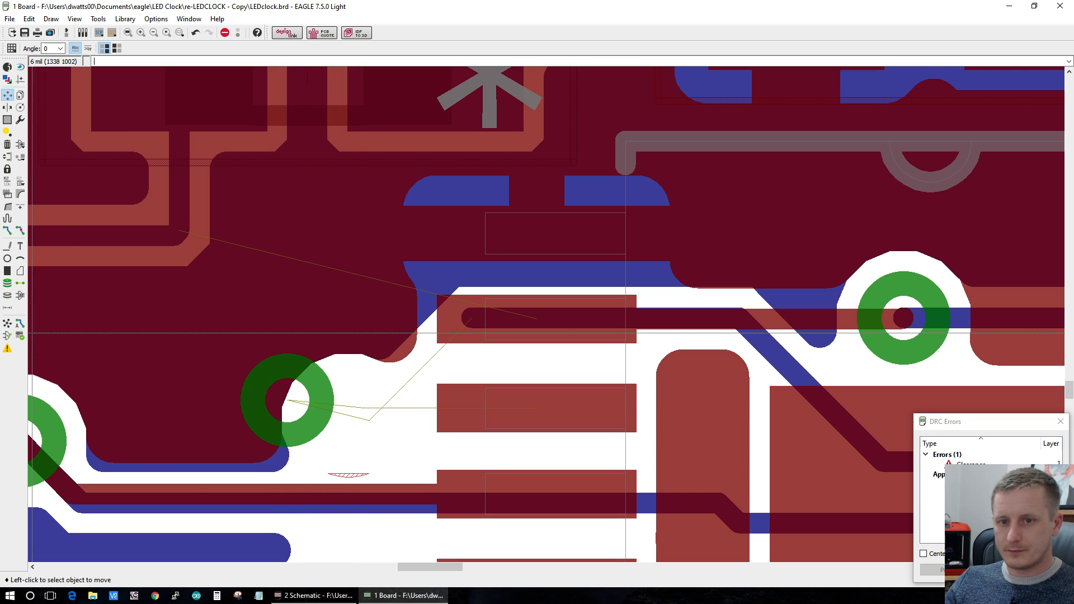
# Step: Recalculate the airwires and route PIN9 on the Top layer between its relocated via and U2's pad
pyautogui.click(9, 324)
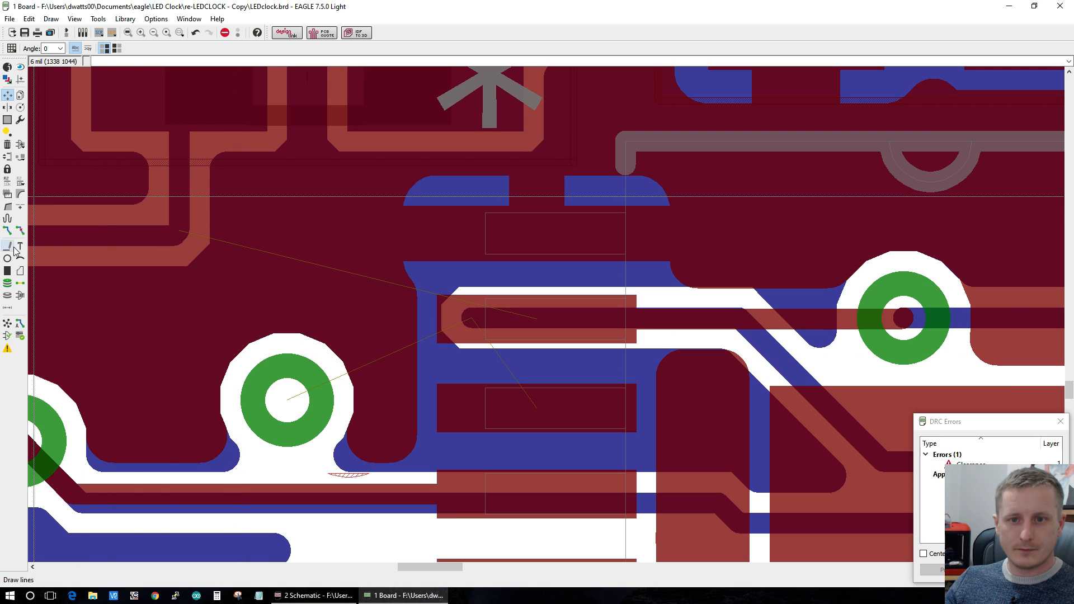
pyautogui.click(8, 230)
pyautogui.click(297, 395)
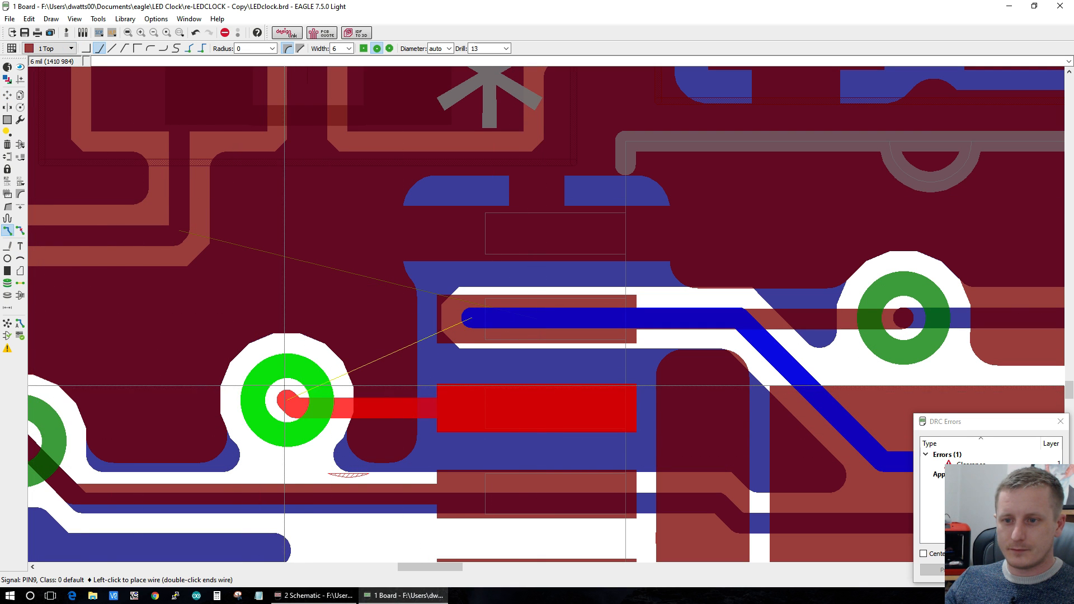
pyautogui.click(520, 316)
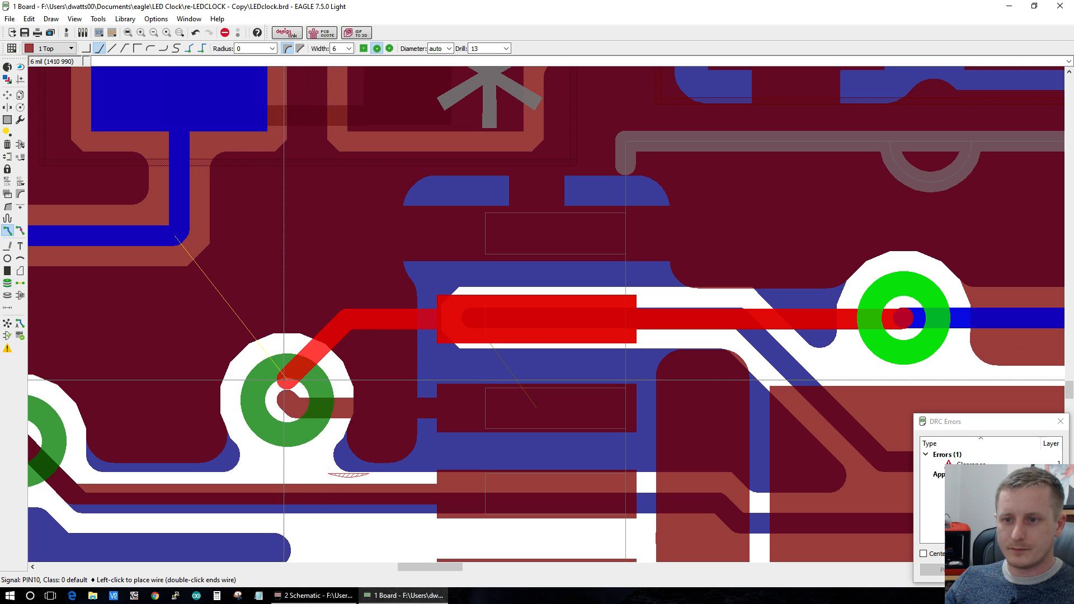
pyautogui.press('Escape')
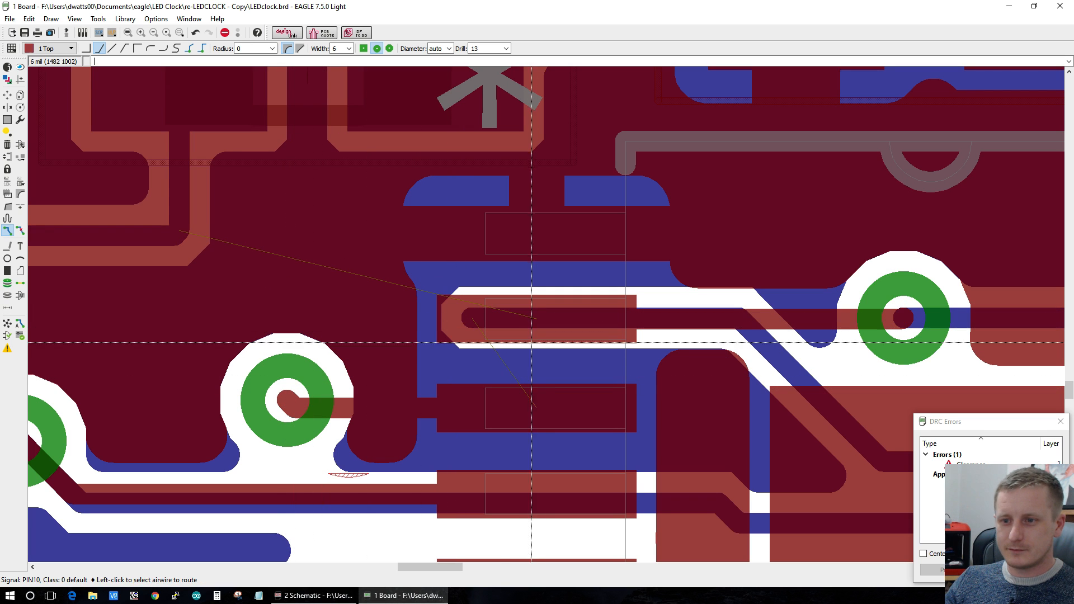
pyautogui.click(527, 405)
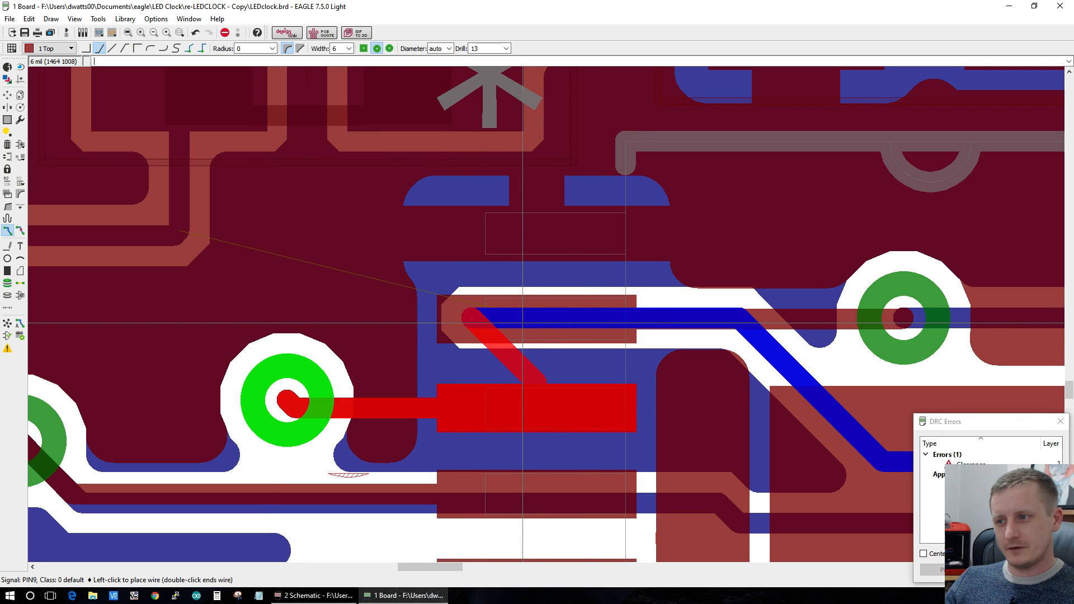
pyautogui.press('Escape')
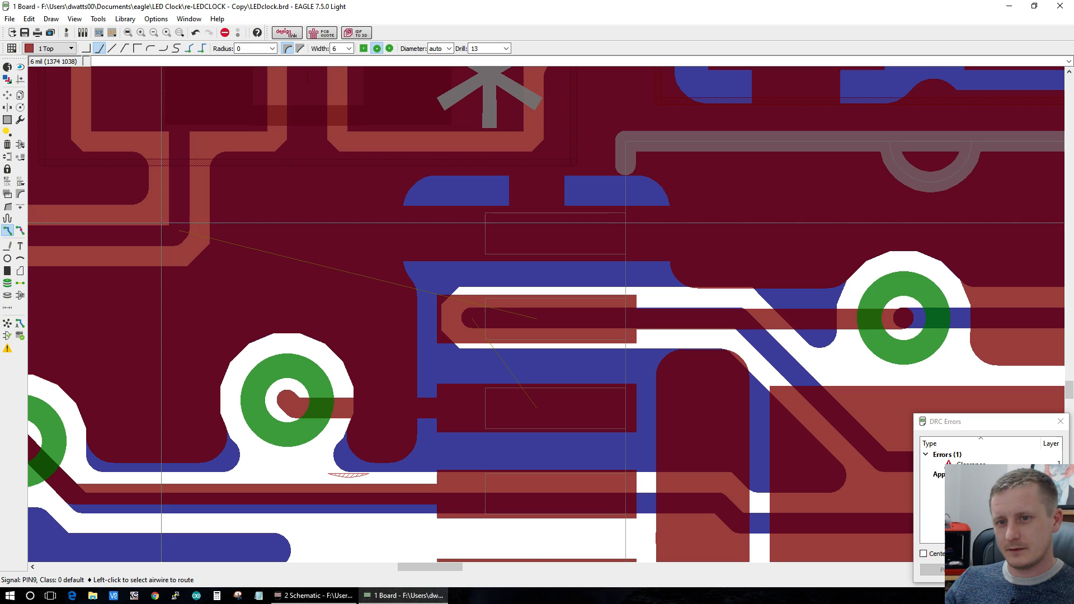
pyautogui.click(176, 230)
pyautogui.click(467, 322)
pyautogui.scroll(-3, 468, 323)
pyautogui.scroll(-4, 468, 322)
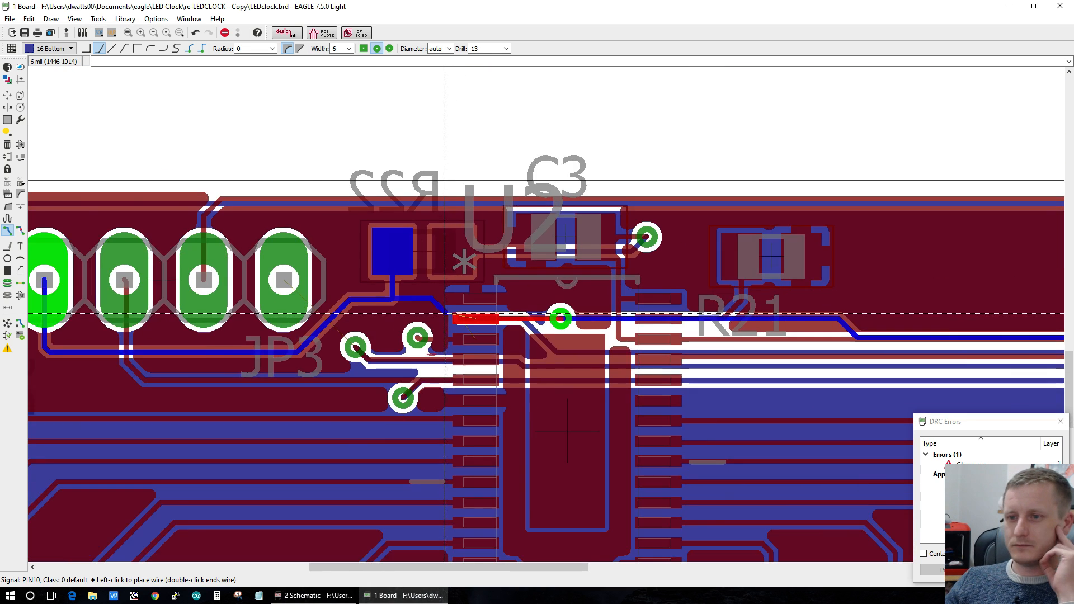
pyautogui.scroll(5, 443, 316)
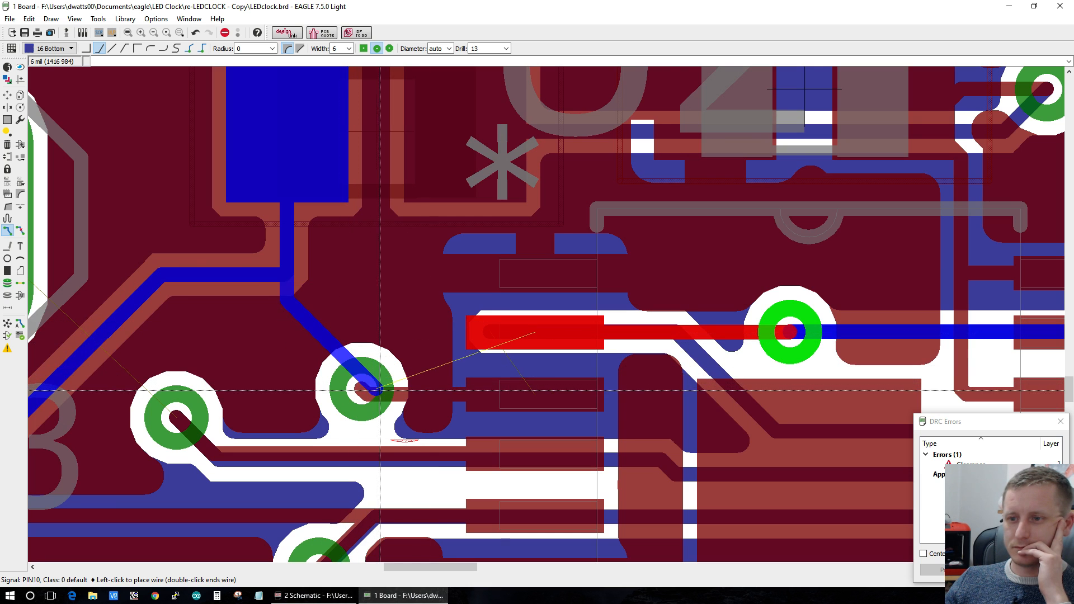
pyautogui.press('Escape')
pyautogui.click(531, 395)
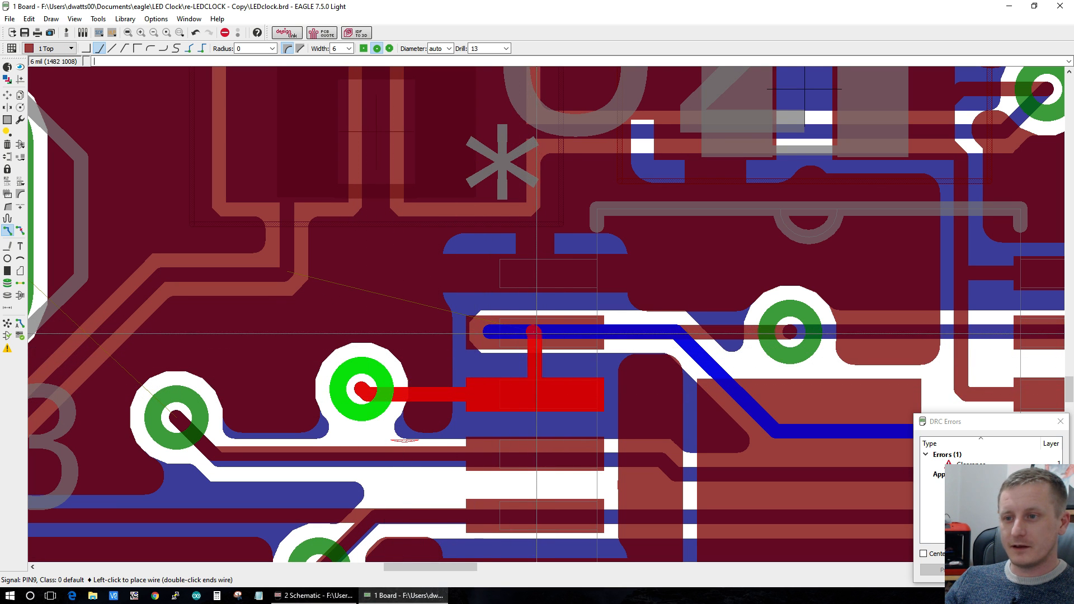
pyautogui.press('Escape')
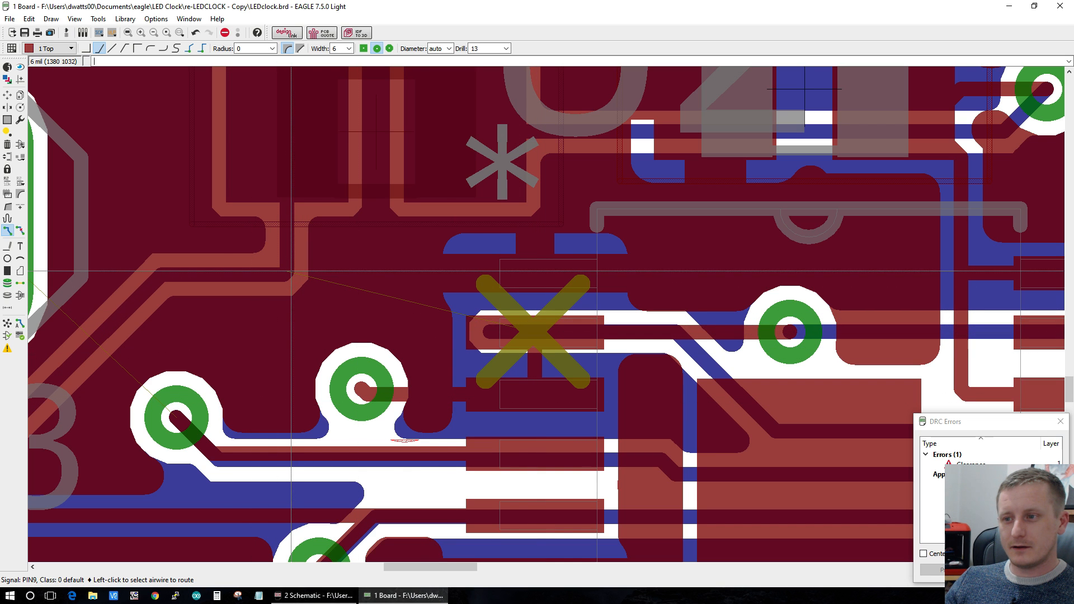
pyautogui.click(291, 271)
pyautogui.press('Escape')
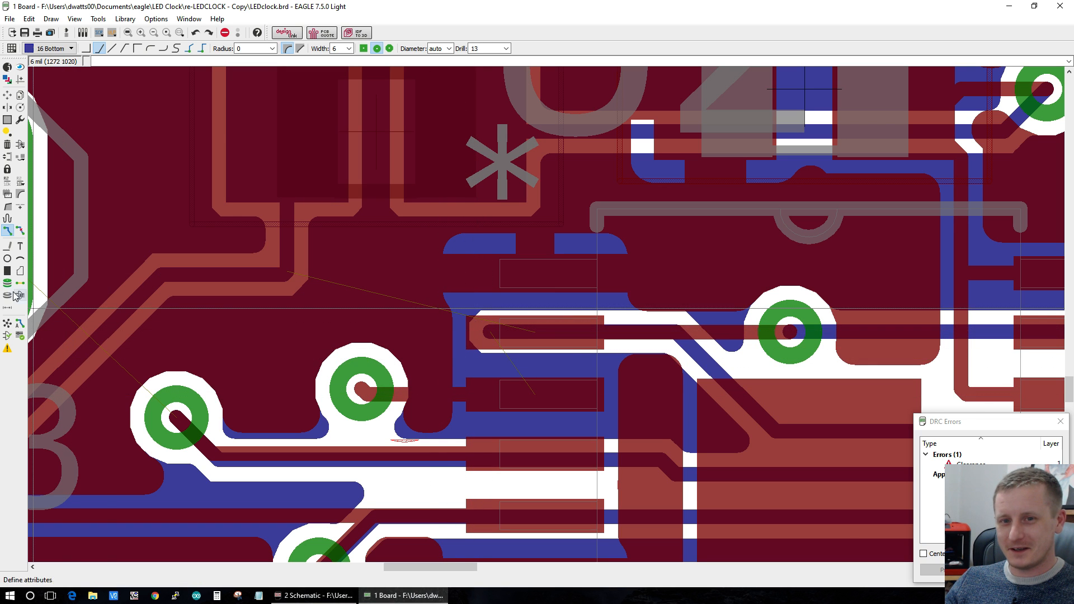
# Step: Rip up the PIN9 via and its short Top-layer connection to U2's pad, and recalculate the airwires
pyautogui.click(20, 230)
pyautogui.click(361, 389)
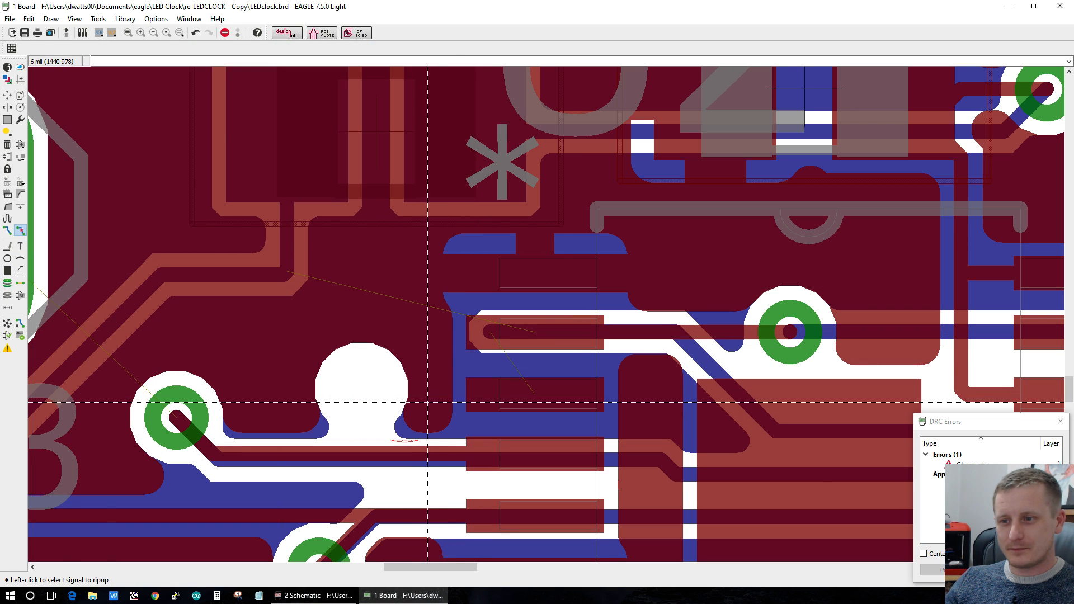
pyautogui.click(7, 324)
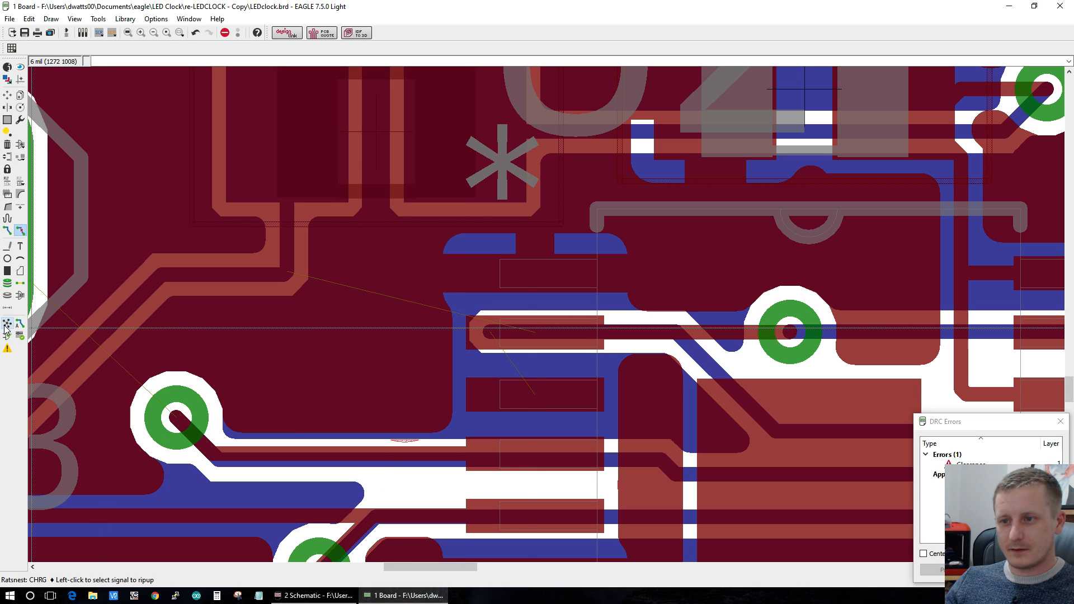
pyautogui.click(514, 334)
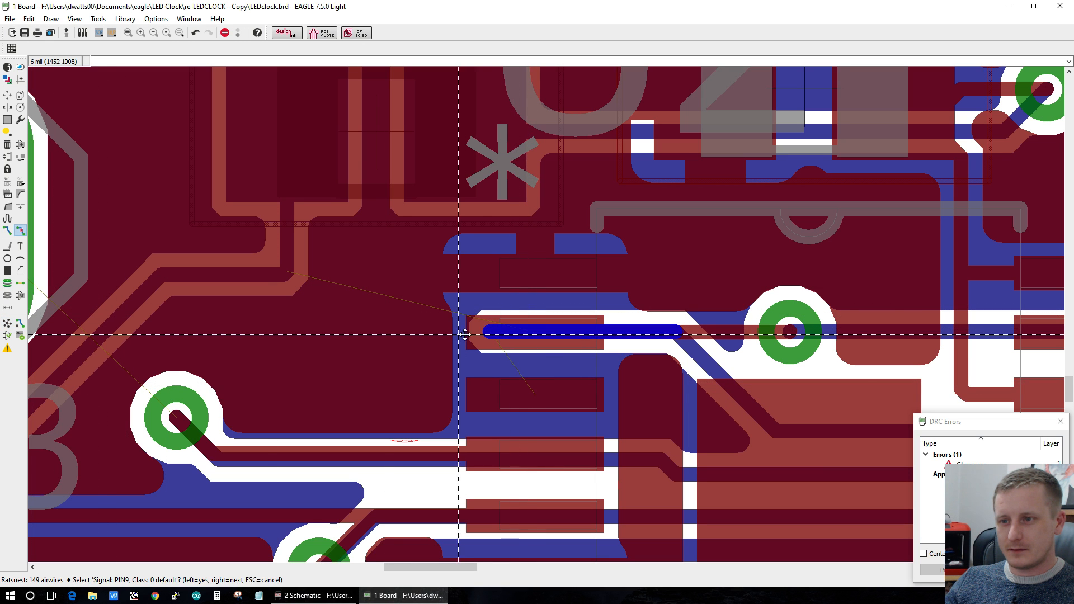
# Step: Route PIN10 from U2's pad straight out on Top to a via below R22, join R22's trace on Bottom, and recalculate the airwires
pyautogui.click(7, 231)
pyautogui.click(487, 332)
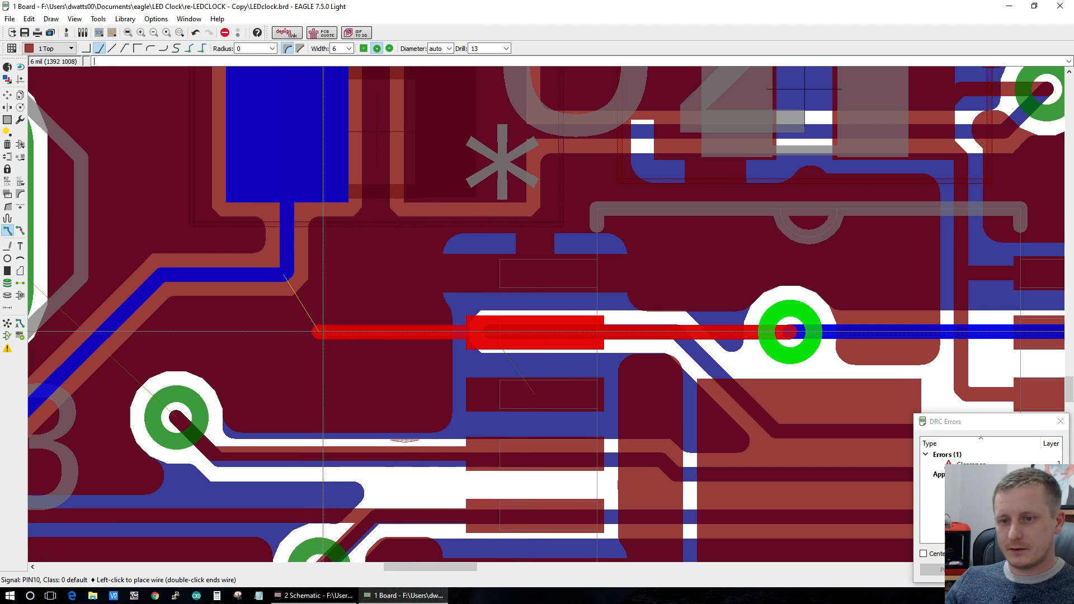
pyautogui.middleClick(285, 333)
pyautogui.click(290, 332)
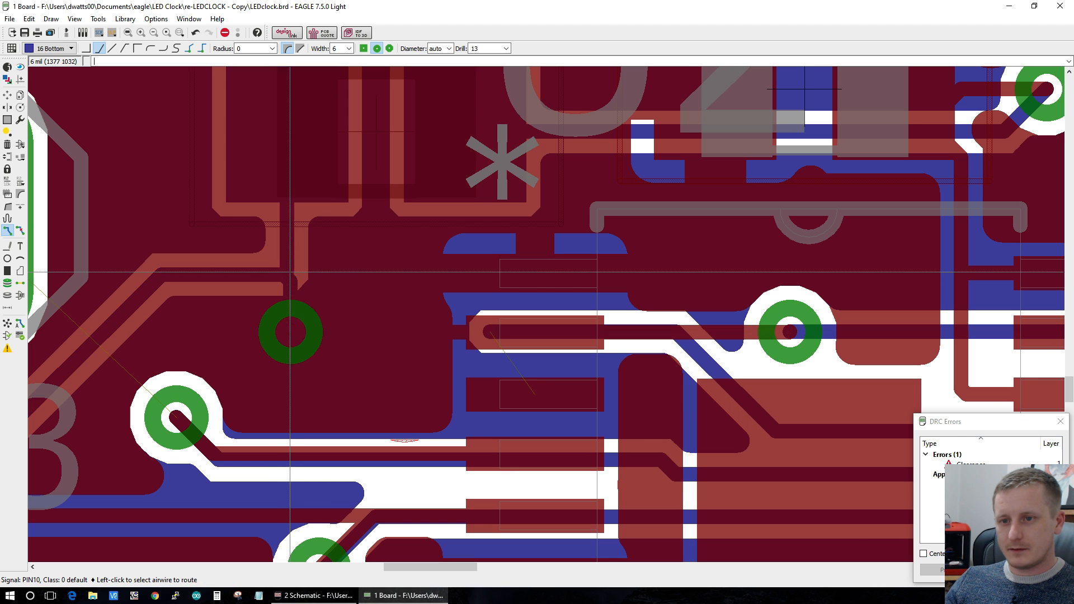
pyautogui.click(8, 324)
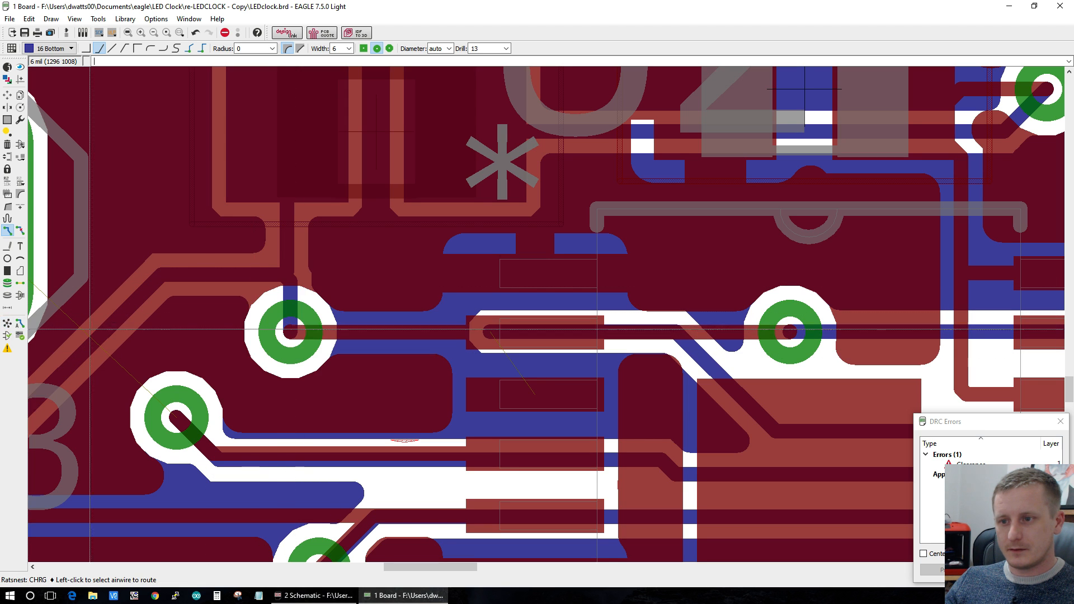
# Step: Route PIN9 from U2's pad on Top to a via near the pad, connect it on Bottom to the existing PIN9 trace, and recalculate the airwires
pyautogui.click(536, 393)
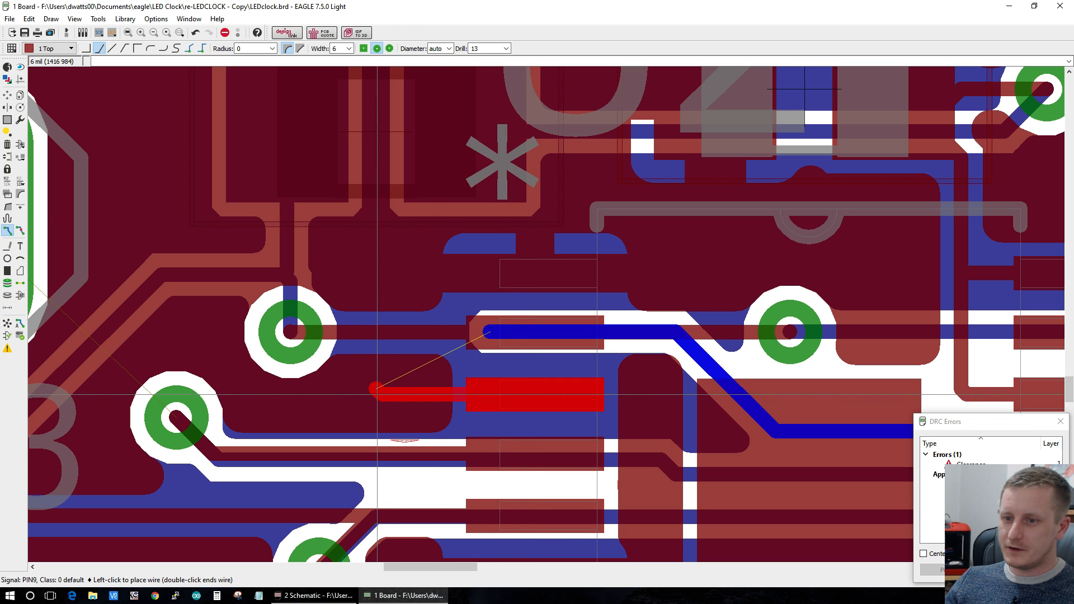
pyautogui.scroll(-3, 413, 398)
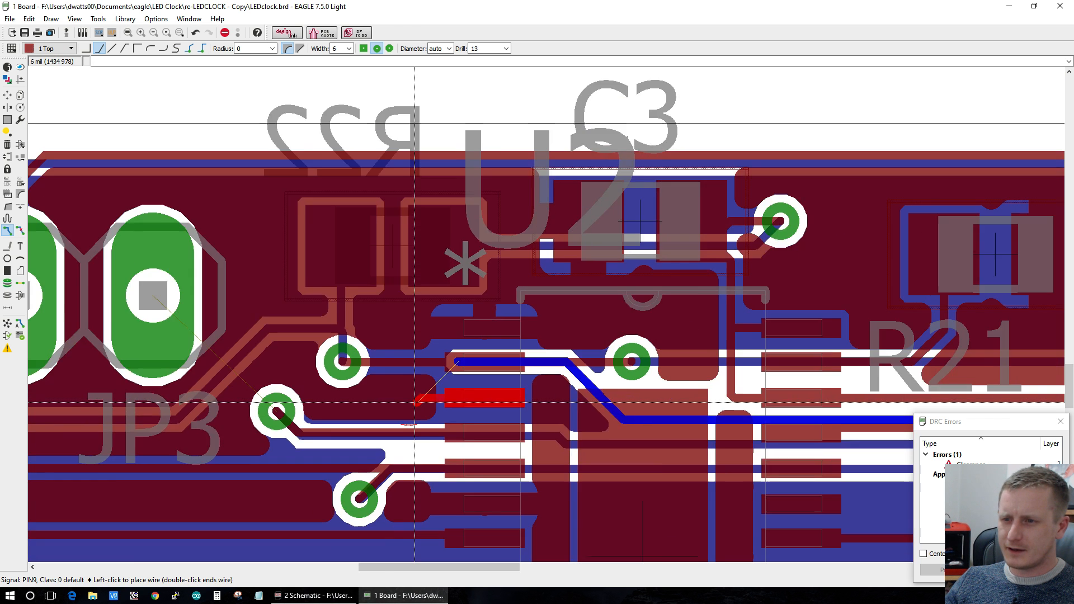
pyautogui.scroll(-2, 415, 401)
pyautogui.scroll(2, 417, 403)
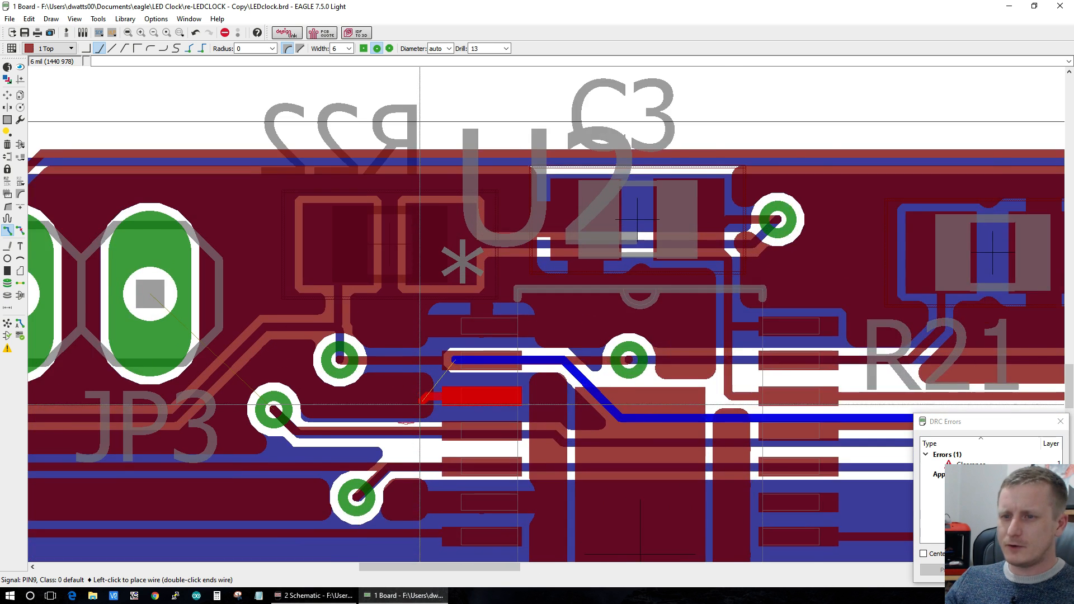
pyautogui.scroll(2, 419, 403)
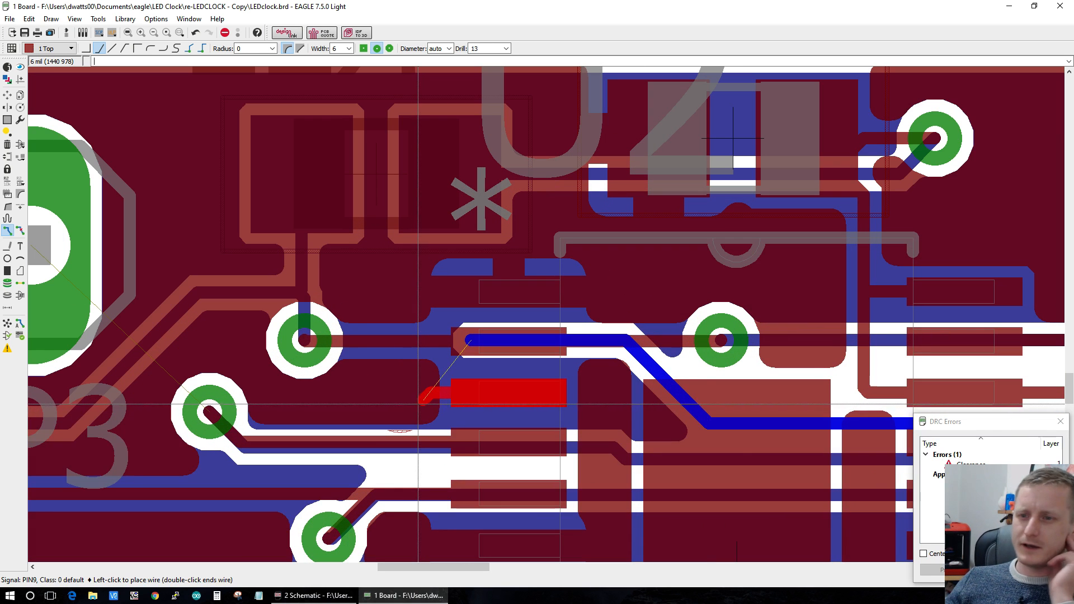
pyautogui.middleClick(393, 390)
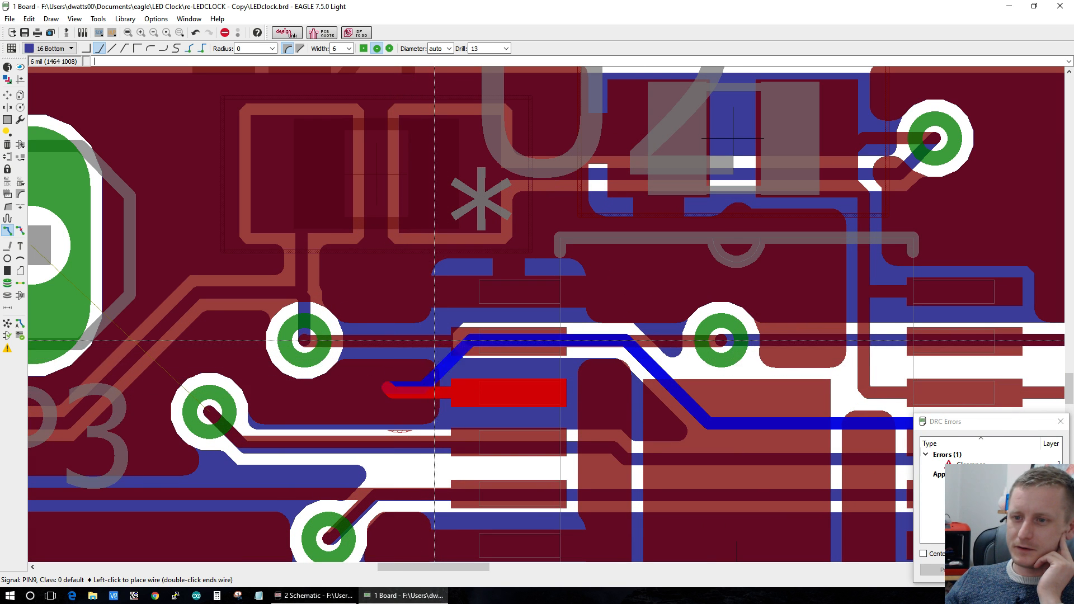
pyautogui.press('Escape')
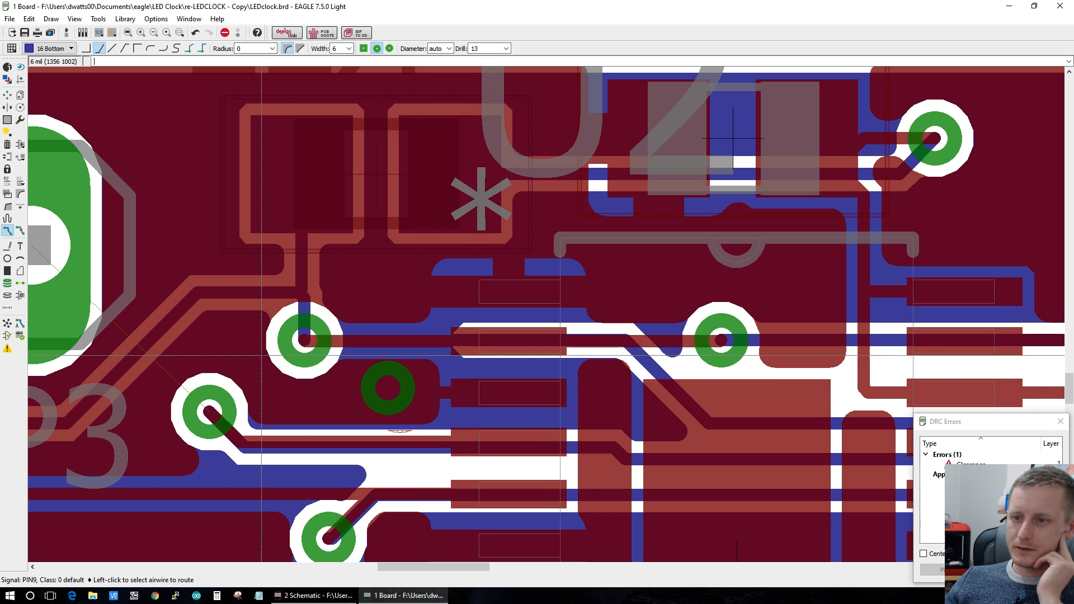
pyautogui.click(7, 325)
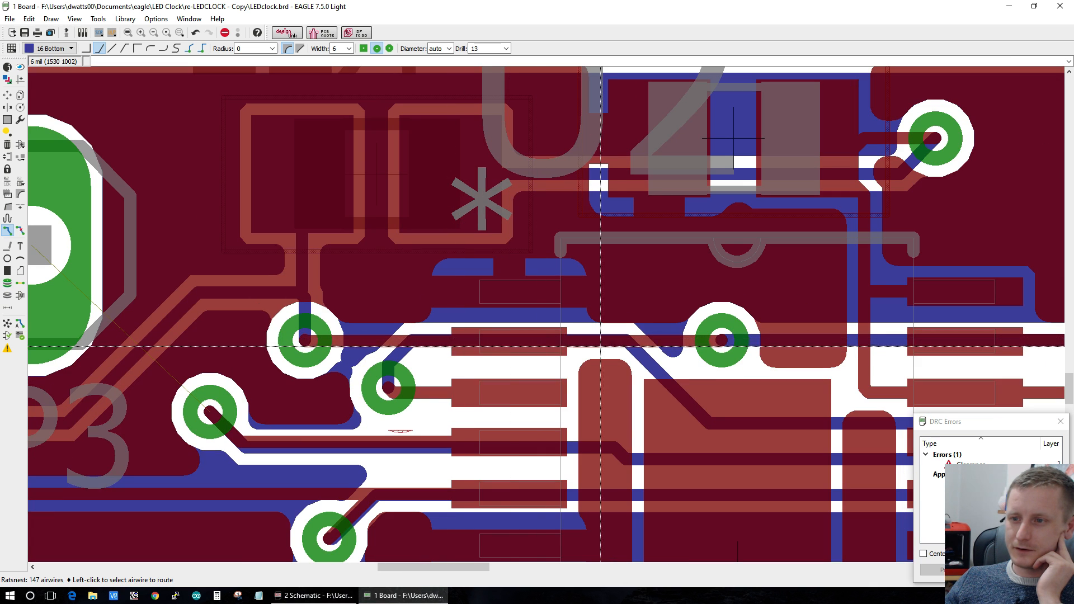
pyautogui.scroll(2, 614, 344)
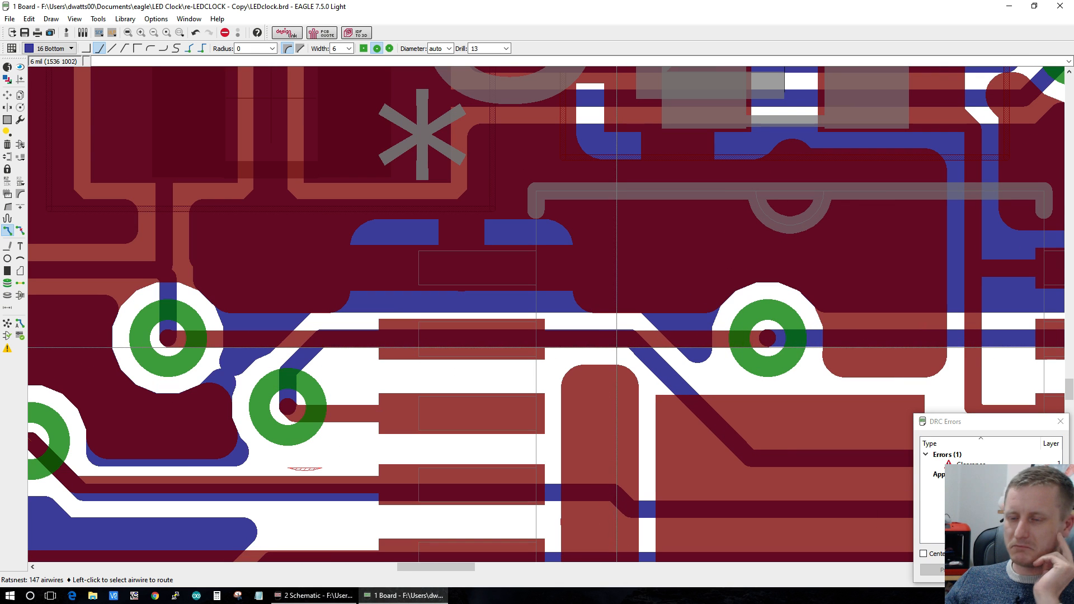
# Step: Rip up the Top-layer PIN10 segments and reroute them straight through U2's pad between the two PIN10 vias
pyautogui.click(20, 230)
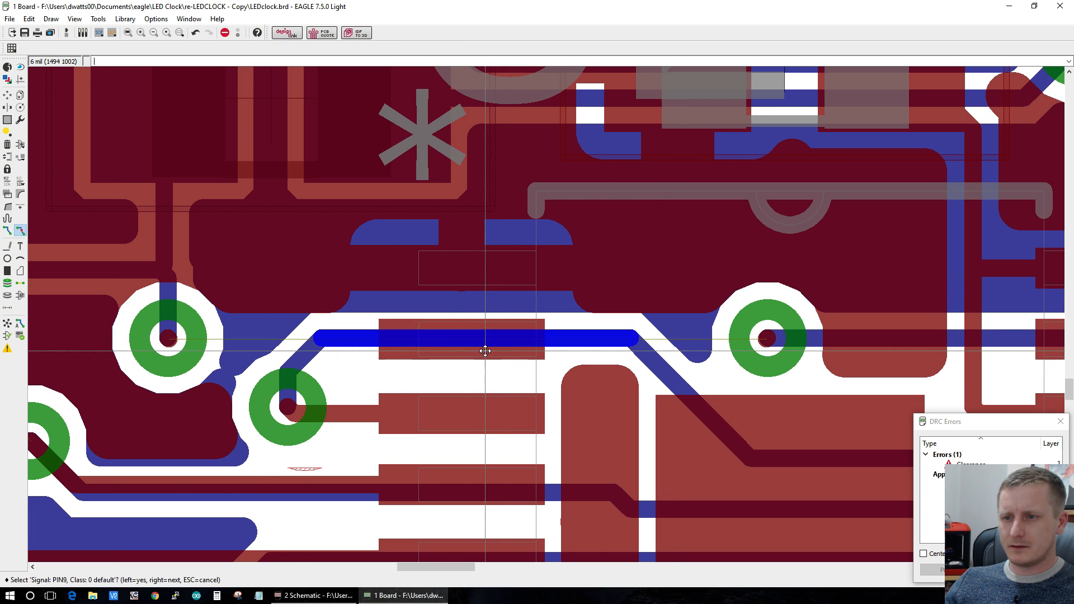
pyautogui.click(502, 413)
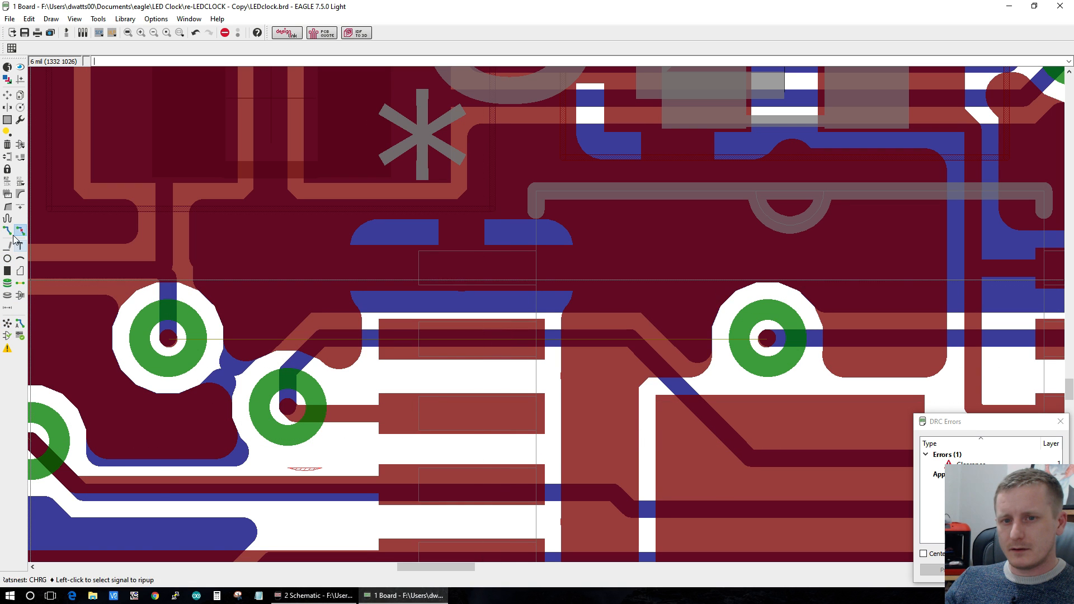
pyautogui.click(8, 230)
pyautogui.click(170, 337)
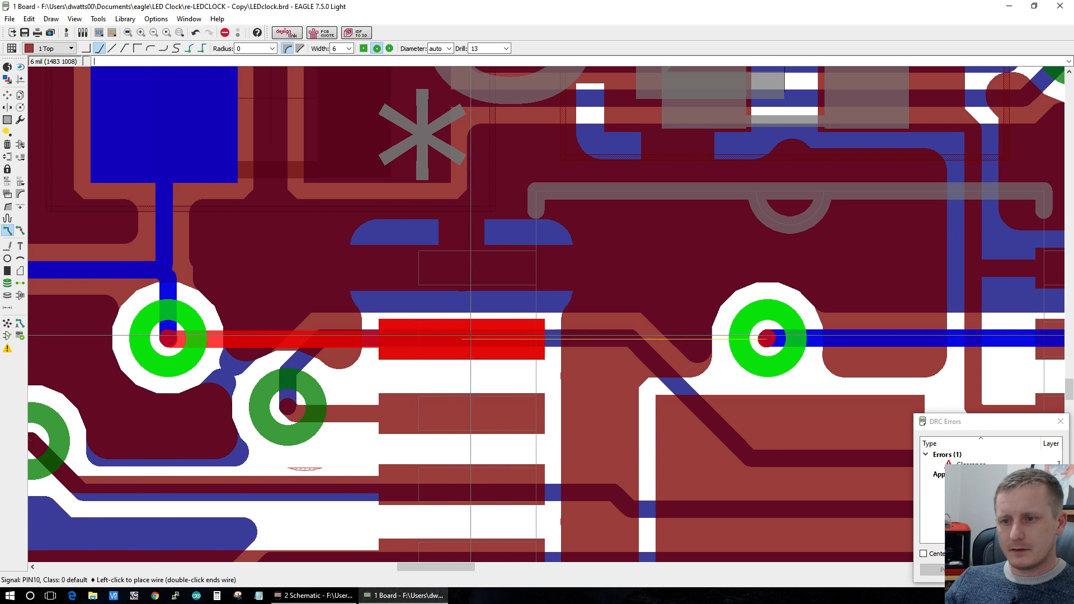
pyautogui.click(767, 337)
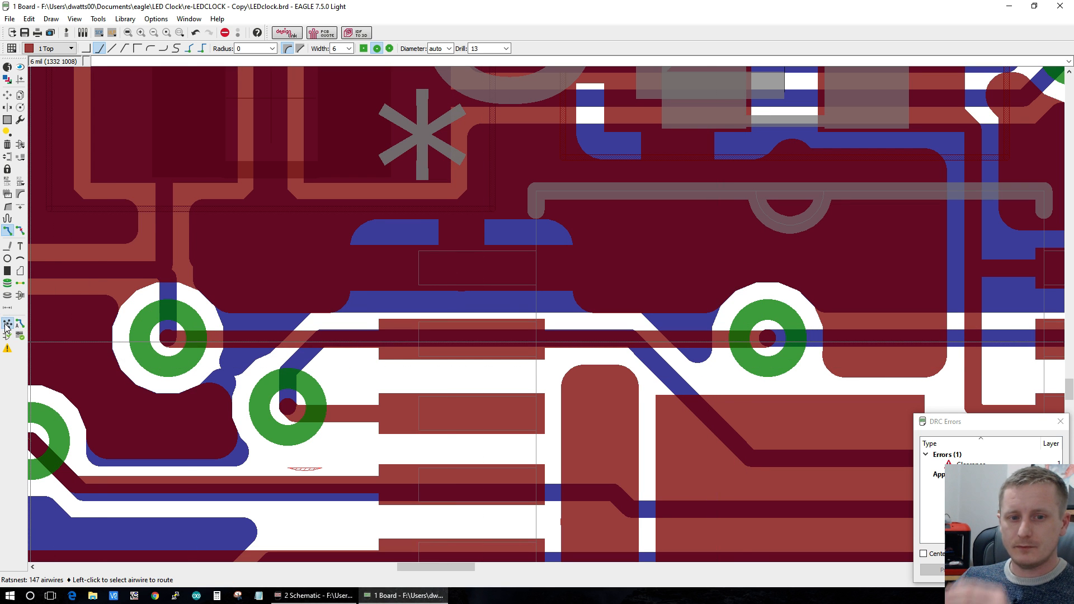
# Step: Route PIN13 on the Top layer from JP3's pin nearest U2 diagonally to the PIN13 via, and recalculate the airwires
pyautogui.scroll(-3, 369, 338)
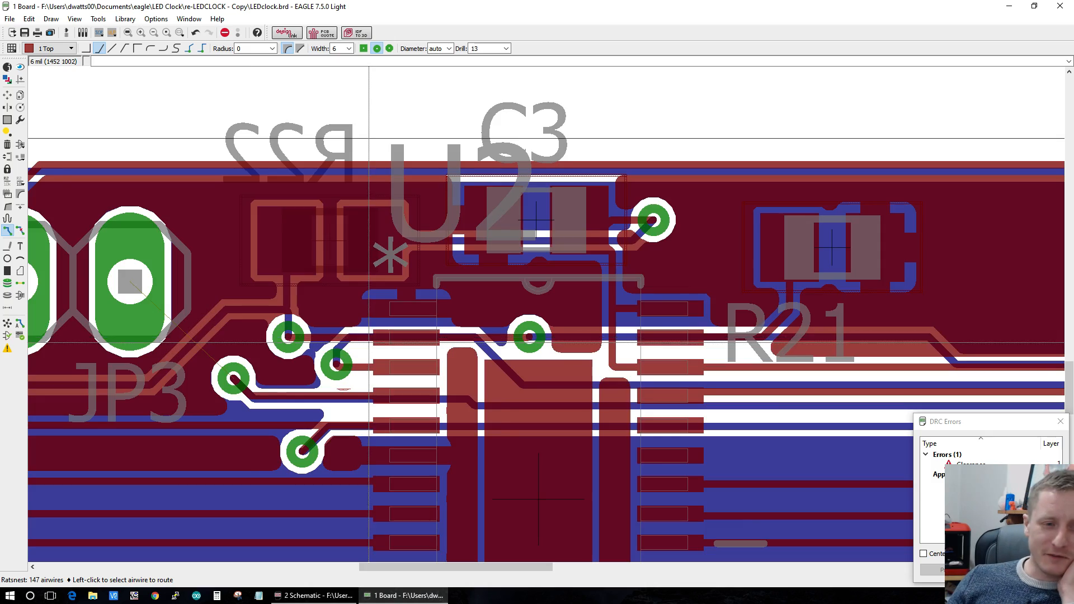
pyautogui.scroll(-3, 369, 342)
pyautogui.scroll(-2, 369, 344)
pyautogui.scroll(6, 361, 341)
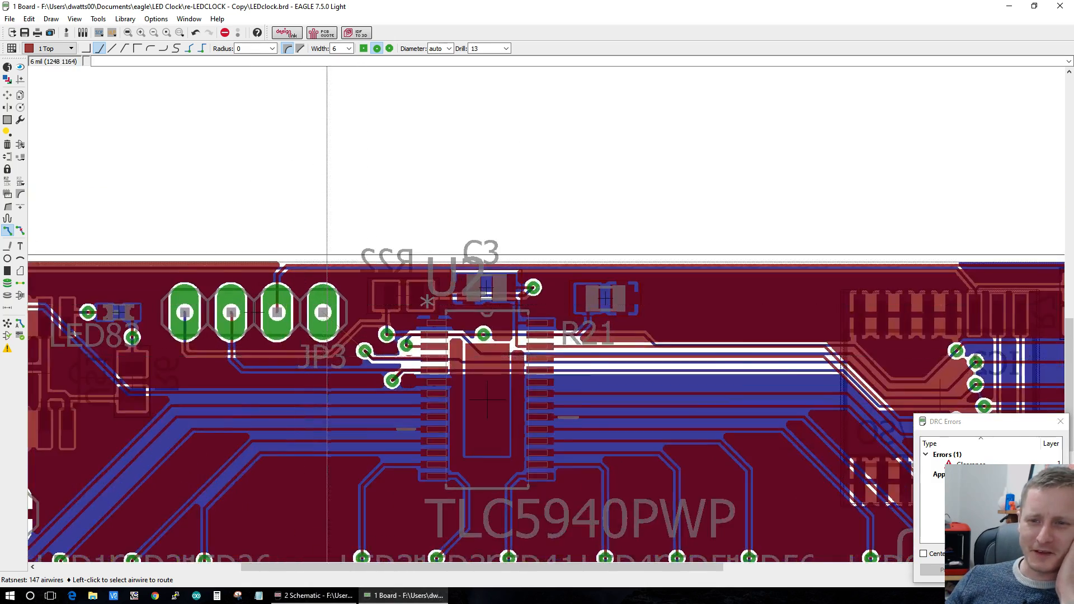
pyautogui.scroll(3, 402, 554)
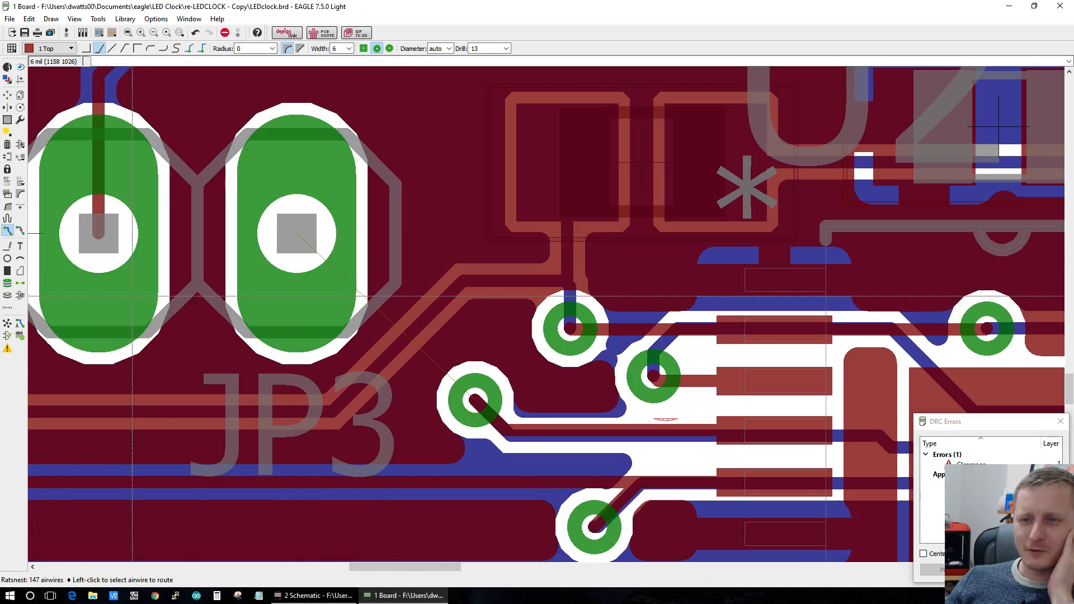
pyautogui.click(8, 230)
pyautogui.click(296, 234)
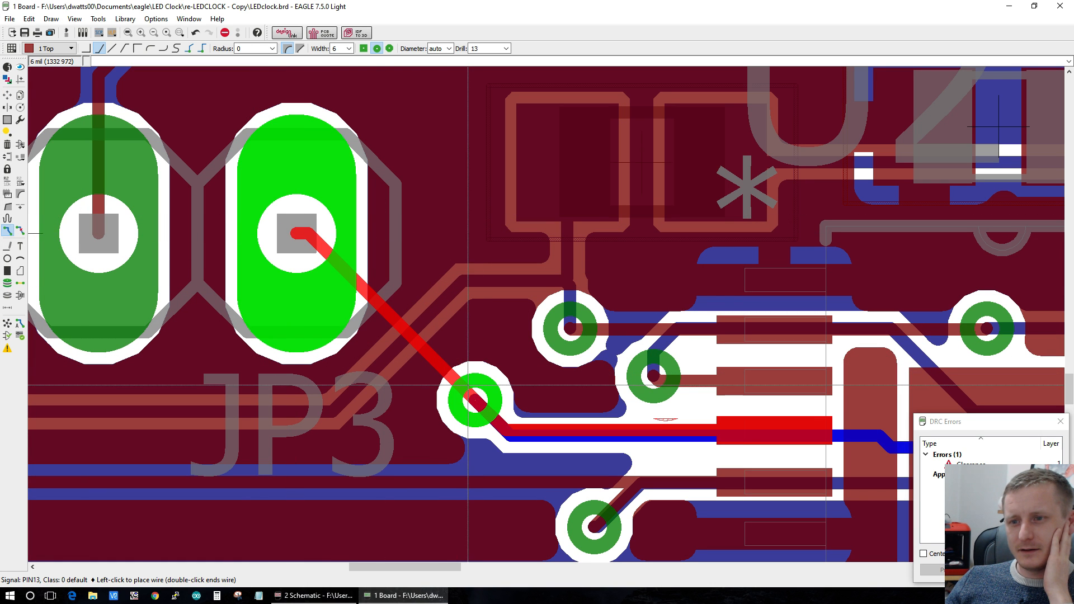
pyautogui.press('Escape')
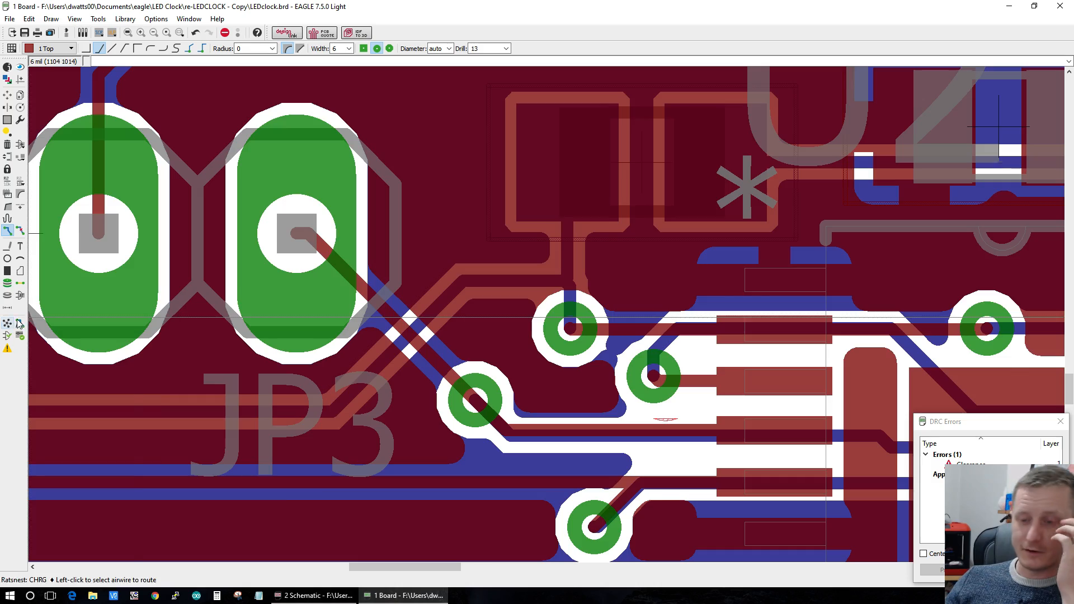
pyautogui.scroll(-8, 336, 341)
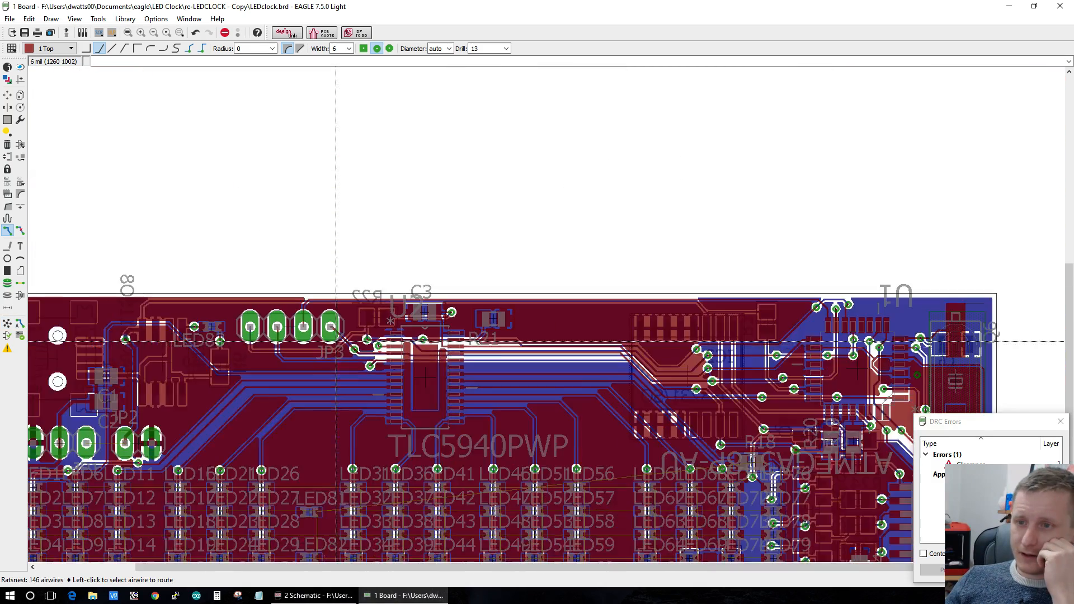
# Step: Inspect the board around U2, JP2, the LED array and the ATMEGA328P-AU for connections still unrouted
pyautogui.scroll(-3, 336, 341)
pyautogui.scroll(6, 145, 419)
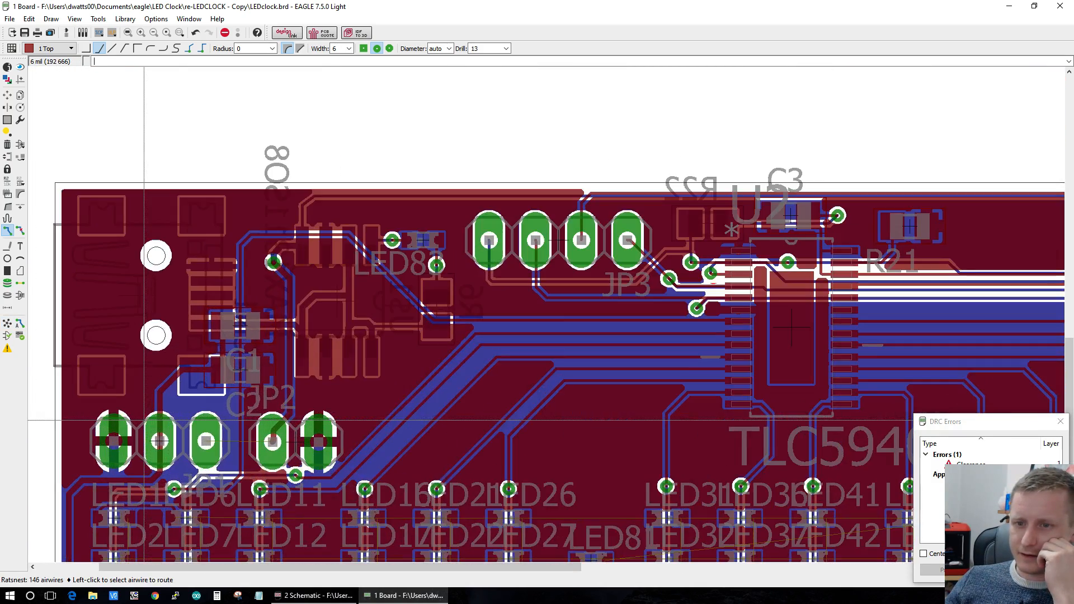
pyautogui.scroll(-3, 144, 420)
pyautogui.scroll(-2, 173, 509)
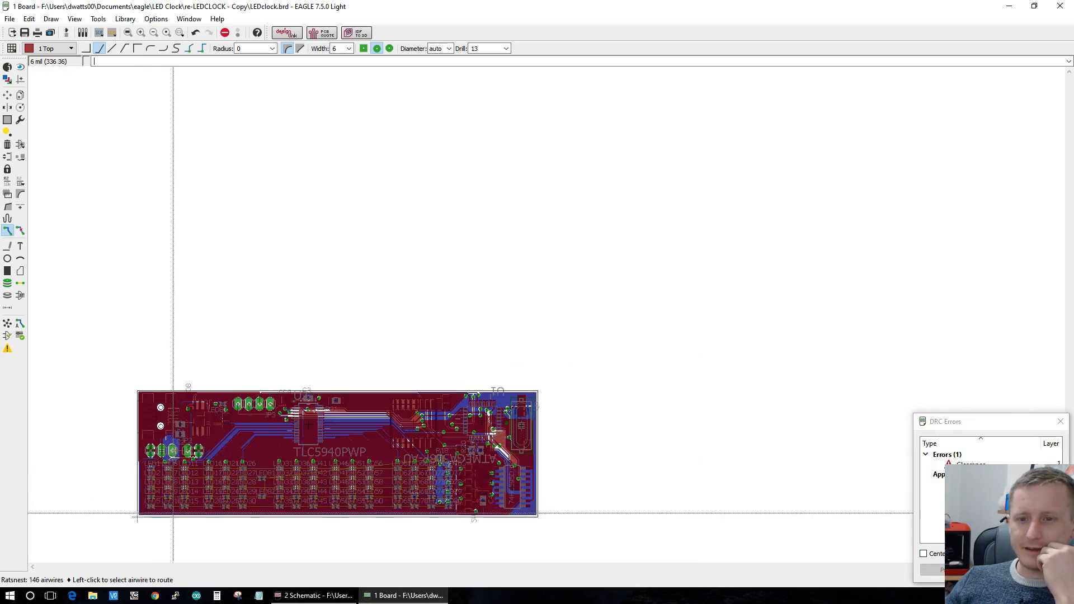
pyautogui.scroll(3, 191, 509)
pyautogui.scroll(3, 191, 509)
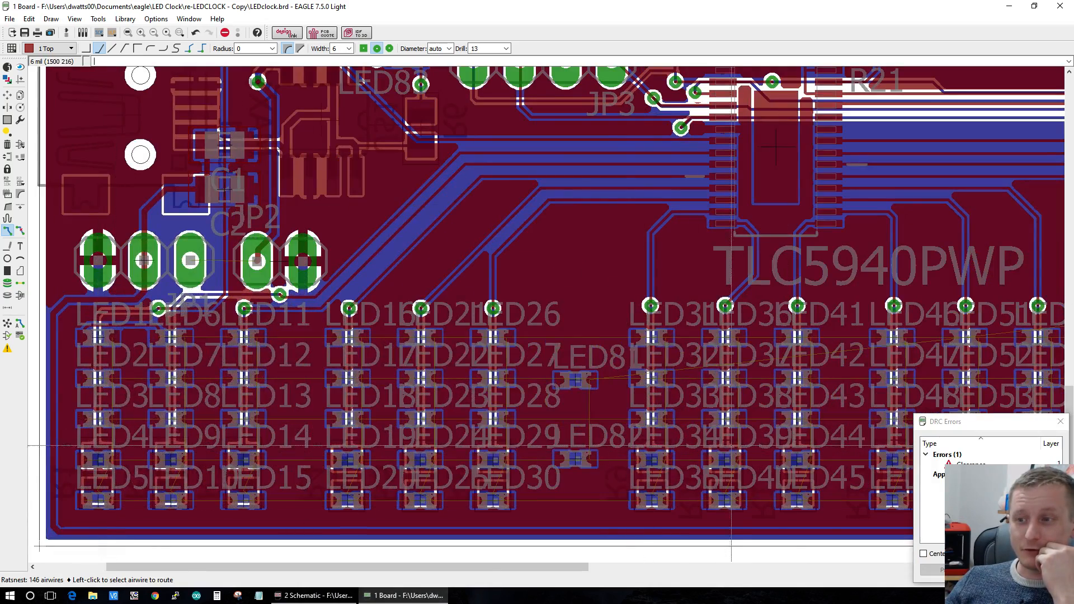
pyautogui.moveTo(518, 565); pyautogui.dragTo(839, 562)
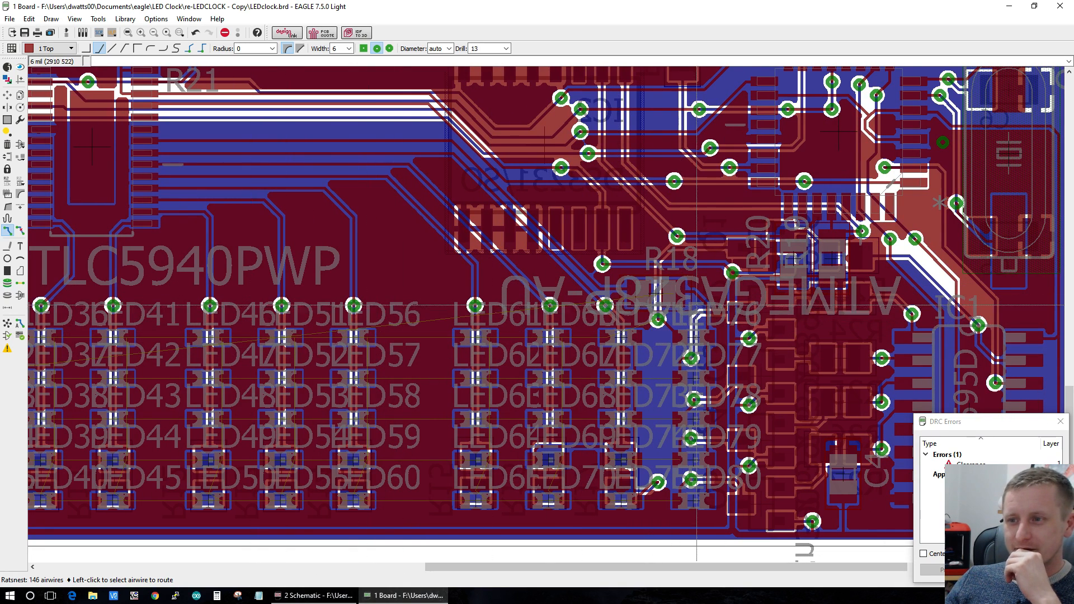
pyautogui.moveTo(683, 566); pyautogui.dragTo(494, 565)
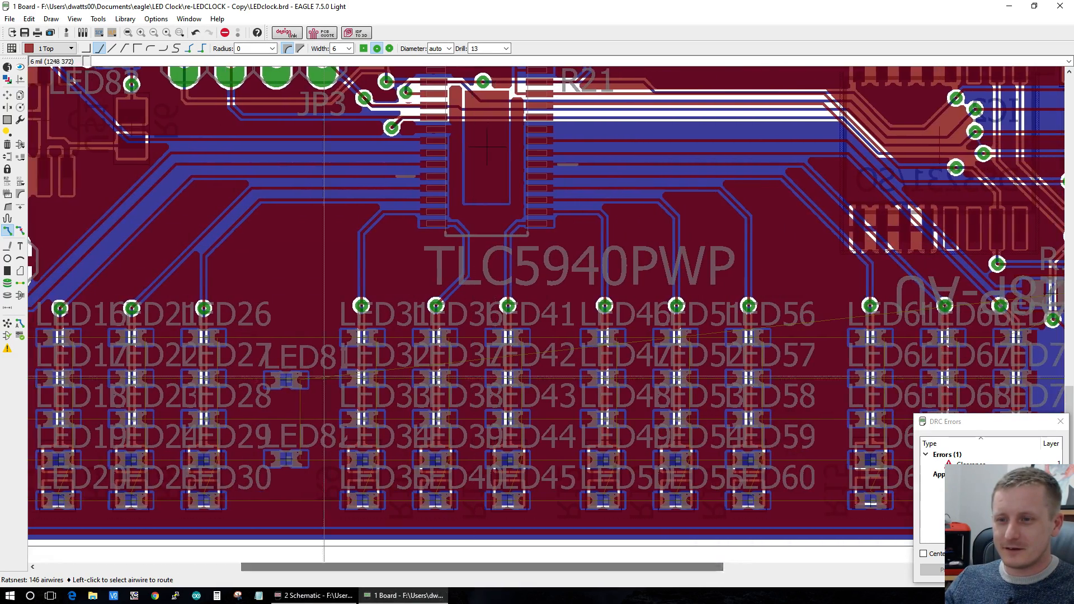
# Step: Try to route N$5 on the Top layer from LED81 horizontally across the LED columns toward the LED76–LED79 pads
pyautogui.scroll(2, 323, 377)
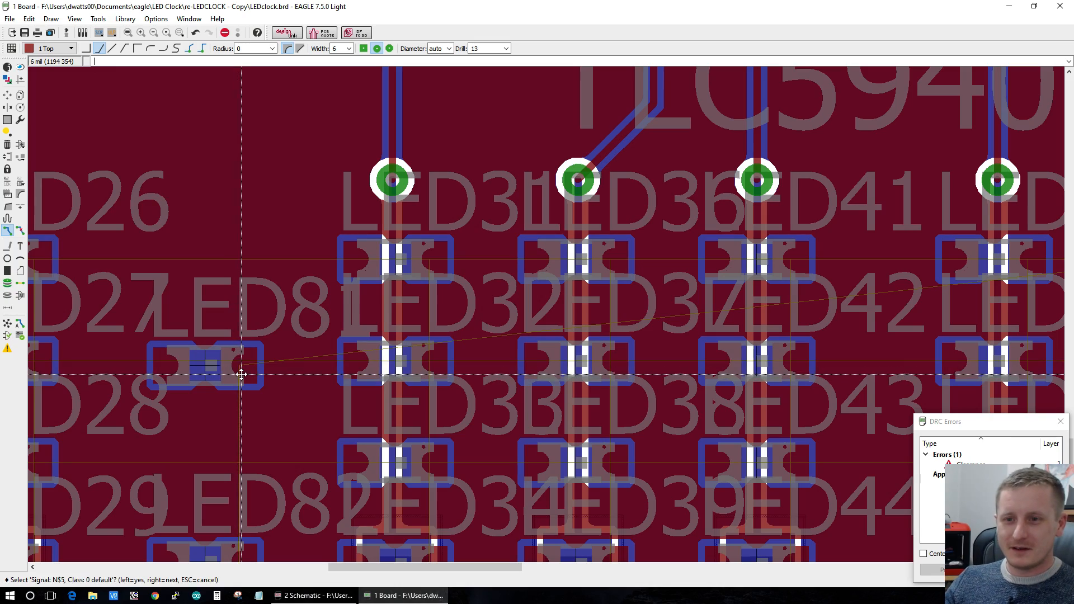
pyautogui.click(241, 371)
pyautogui.scroll(-3, 241, 371)
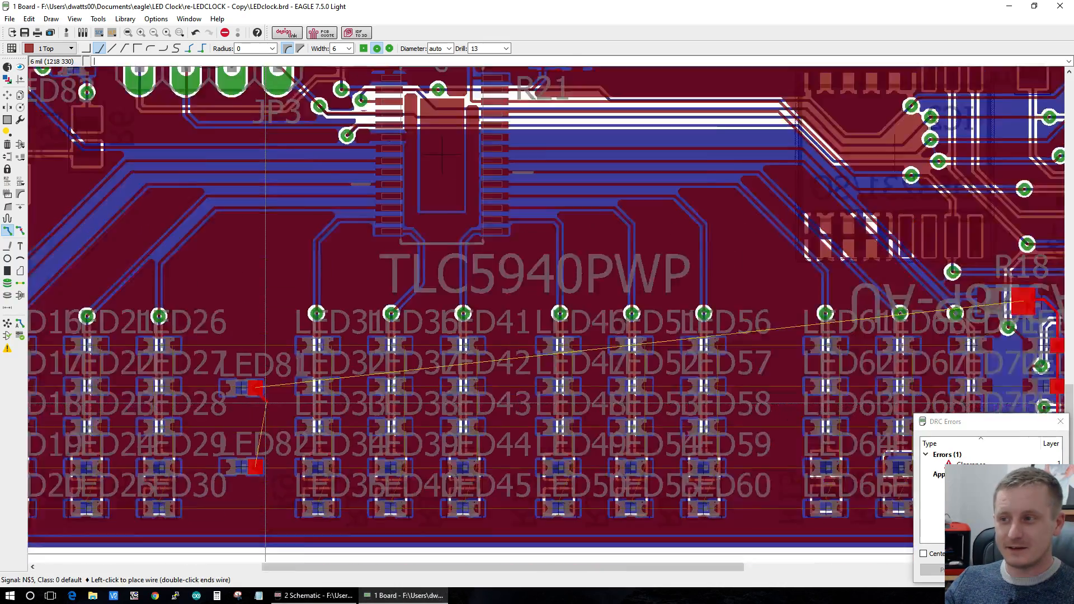
pyautogui.scroll(2, 739, 347)
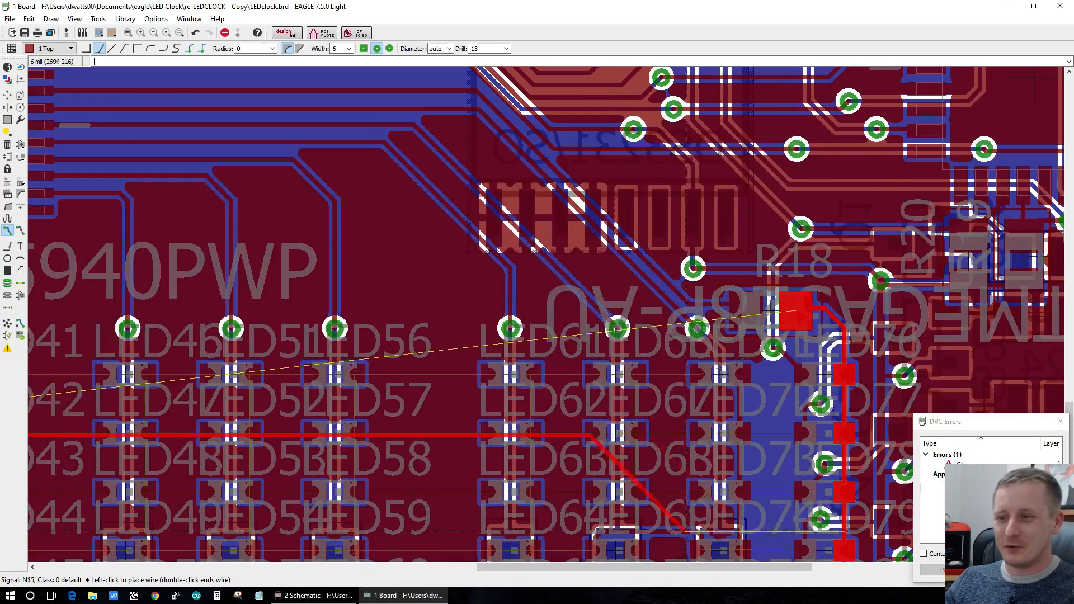
pyautogui.scroll(-1, 556, 435)
pyautogui.scroll(-3, 162, 485)
pyautogui.scroll(6, 118, 500)
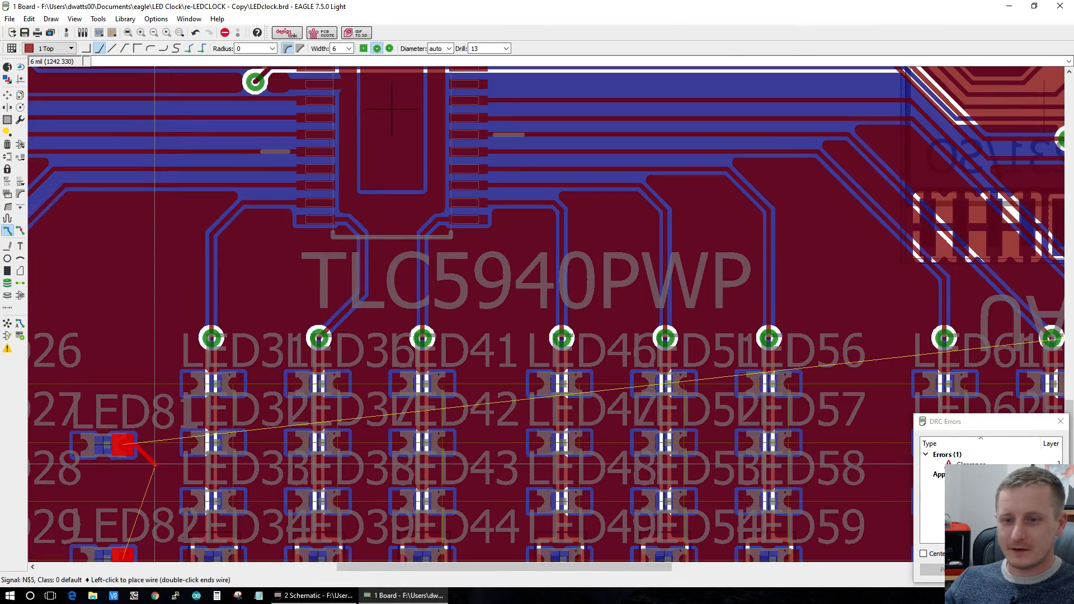
pyautogui.moveTo(395, 567); pyautogui.dragTo(583, 566)
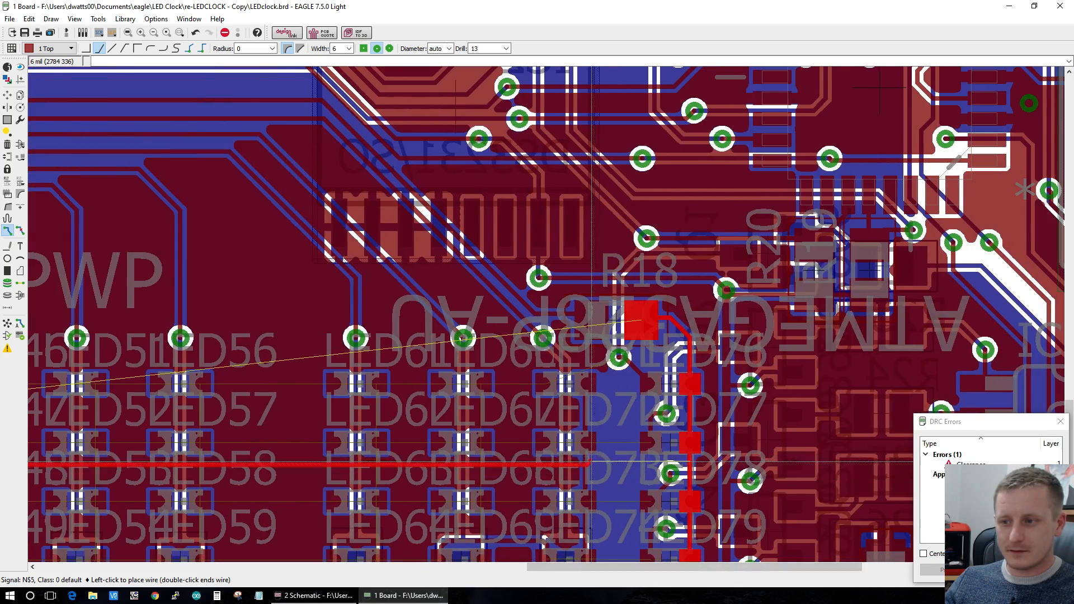
pyautogui.scroll(-3, 604, 465)
pyautogui.scroll(5, 626, 462)
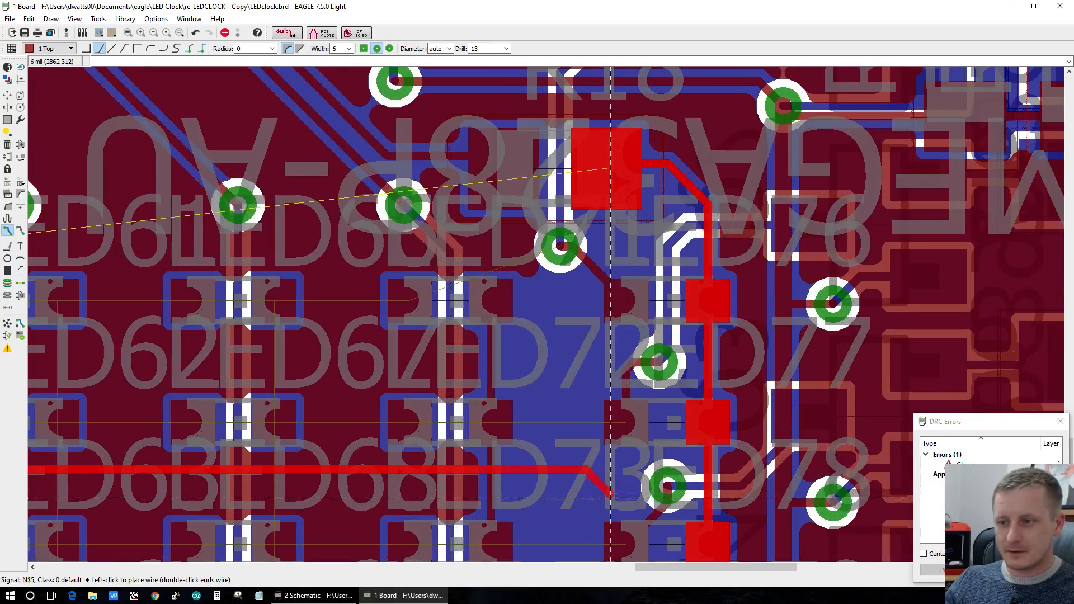
pyautogui.scroll(1, 586, 469)
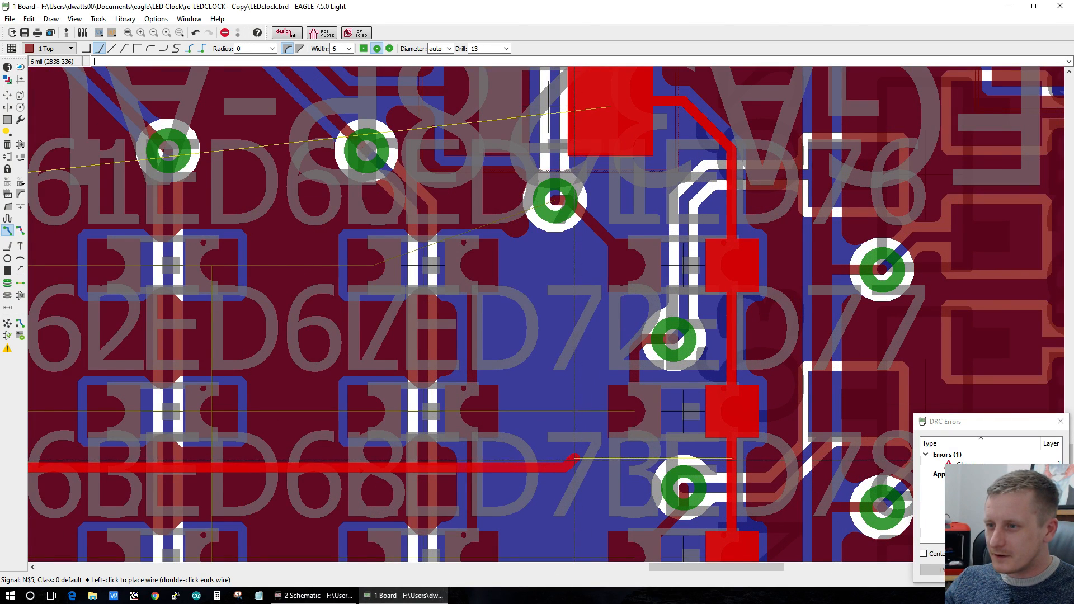
pyautogui.scroll(-1, 574, 459)
pyautogui.scroll(-4, 574, 460)
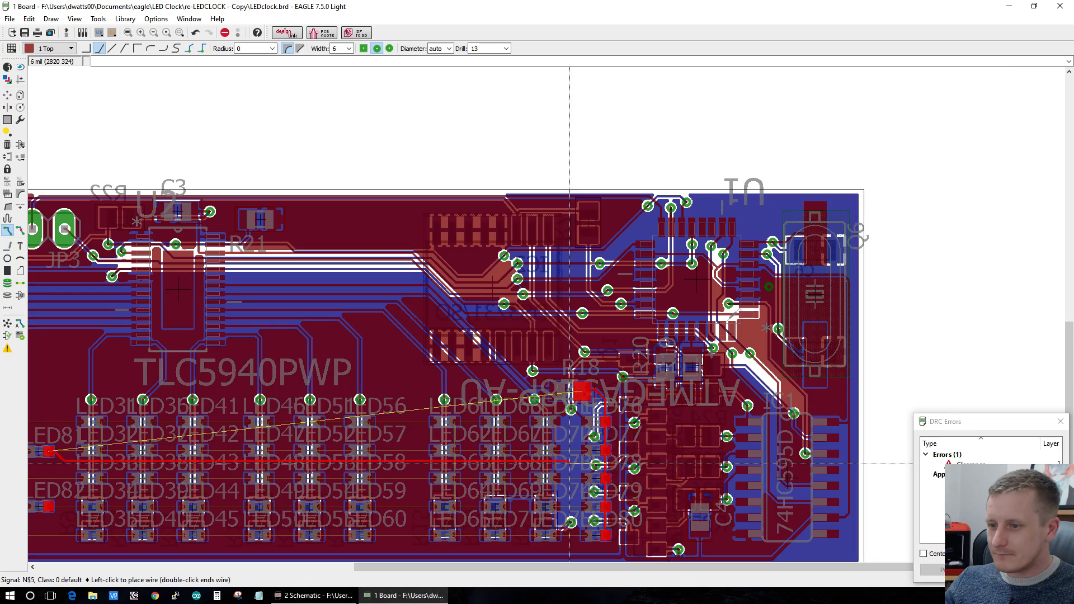
pyautogui.scroll(2, 569, 463)
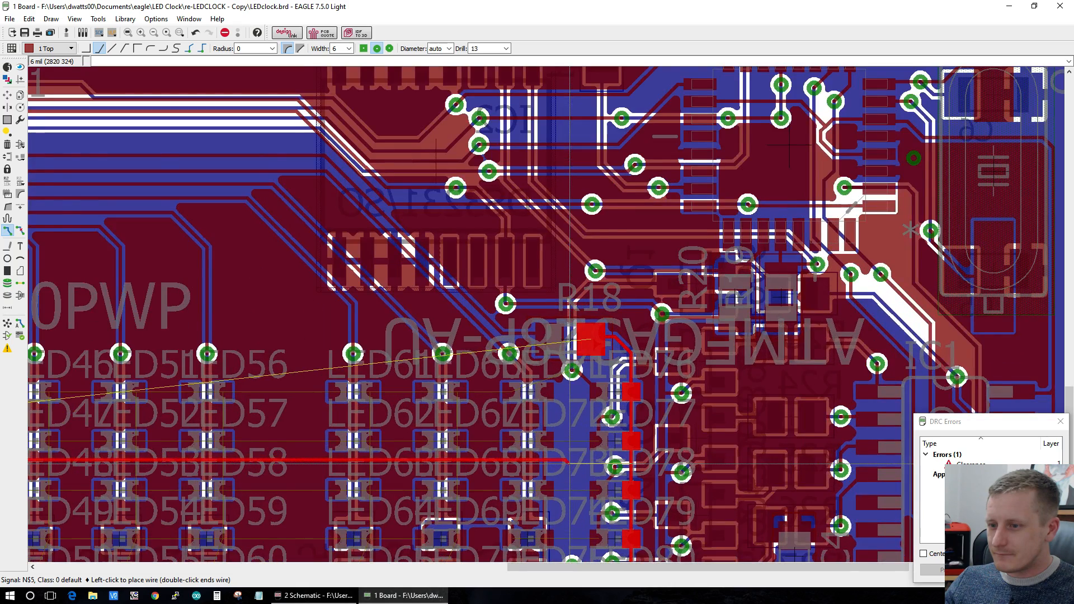
pyautogui.scroll(1, 569, 463)
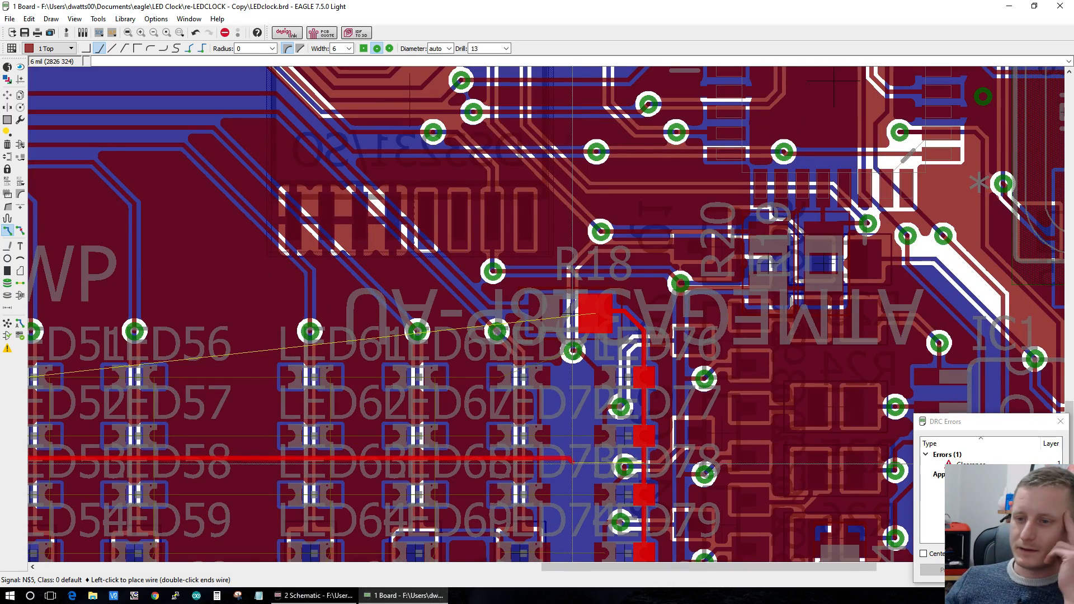
pyautogui.scroll(-3, 570, 463)
pyautogui.scroll(5, 571, 463)
pyautogui.scroll(2, 581, 496)
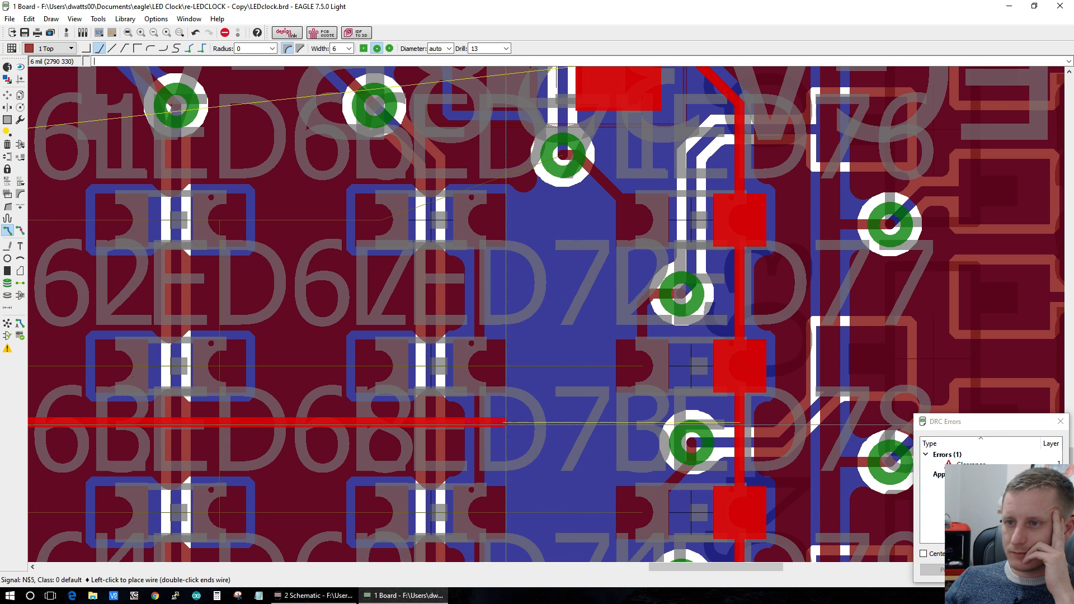
pyautogui.press('Escape')
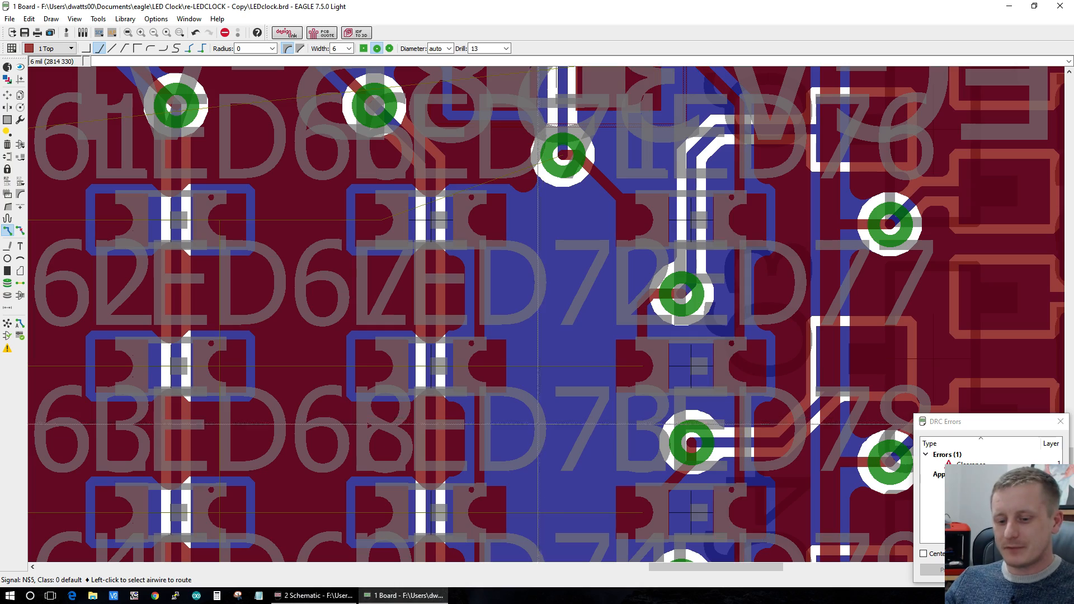
# Step: Undo the N$5 route at LED81 and recalculate the airwires
pyautogui.moveTo(663, 567); pyautogui.dragTo(429, 566)
pyautogui.scroll(-4, 452, 500)
pyautogui.scroll(-3, 452, 500)
pyautogui.scroll(4, 327, 527)
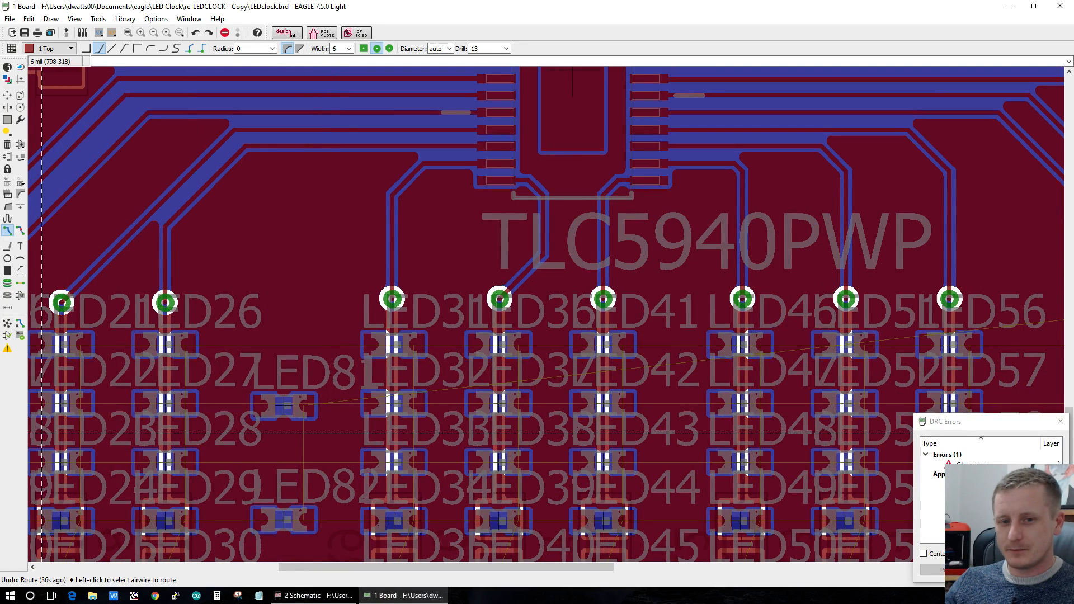
pyautogui.click(8, 325)
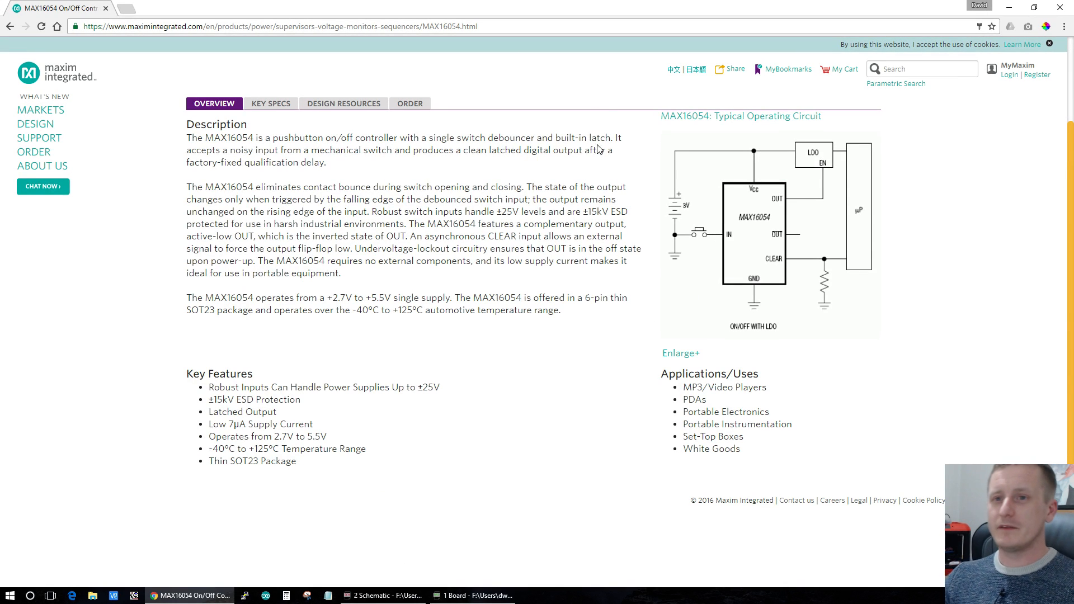
# Step: In Chrome, review the MAX16054 product page's overview, ordering options, key specs and TSOT/6 package link
pyautogui.scroll(2, 601, 151)
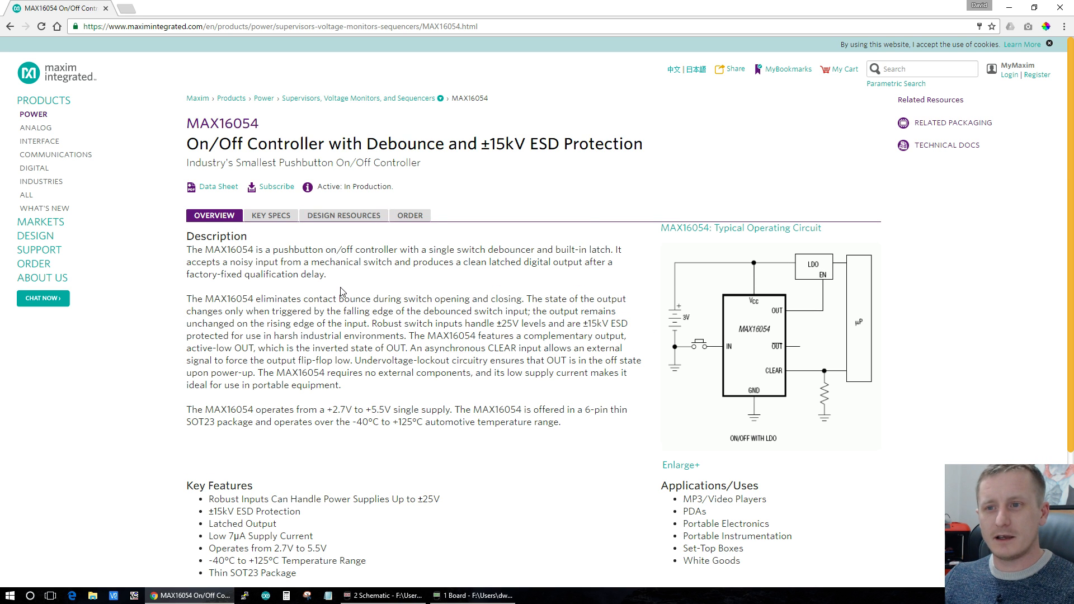
pyautogui.scroll(-3, 337, 282)
pyautogui.scroll(3, 337, 283)
pyautogui.click(423, 219)
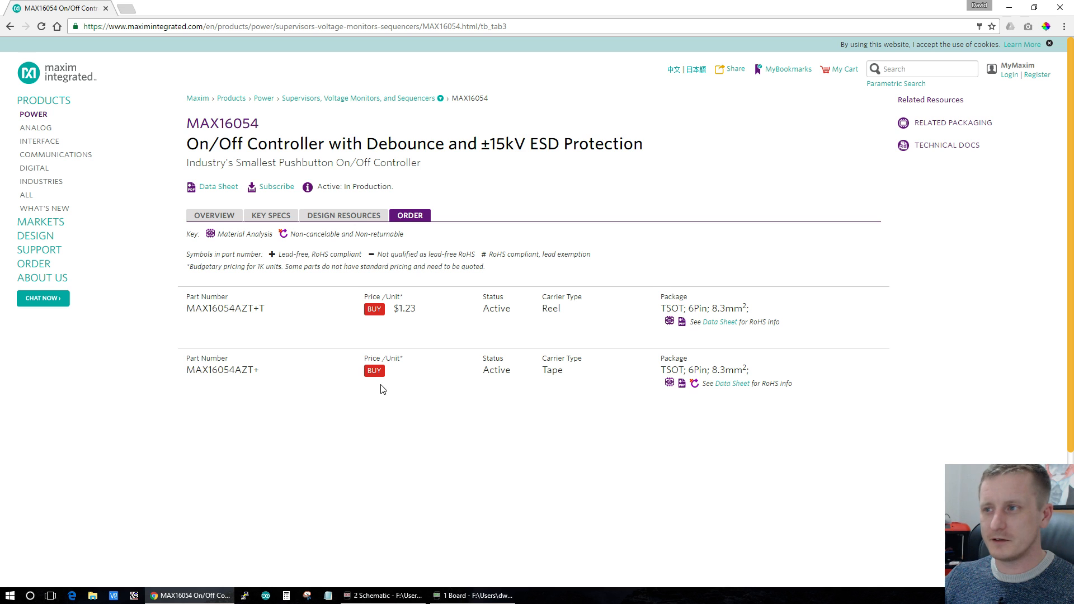
pyautogui.click(369, 221)
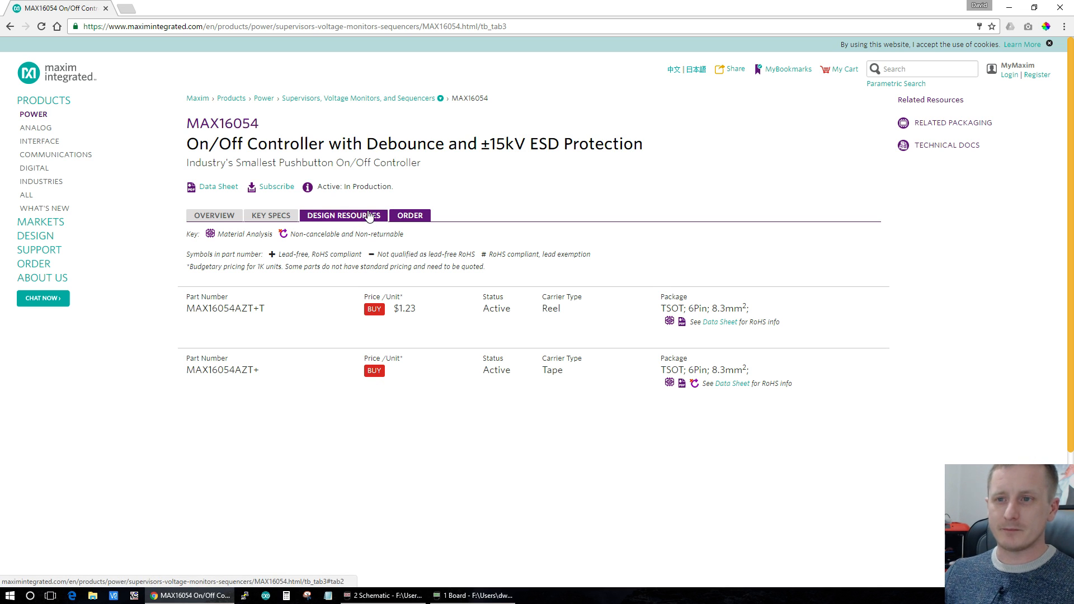
pyautogui.click(271, 218)
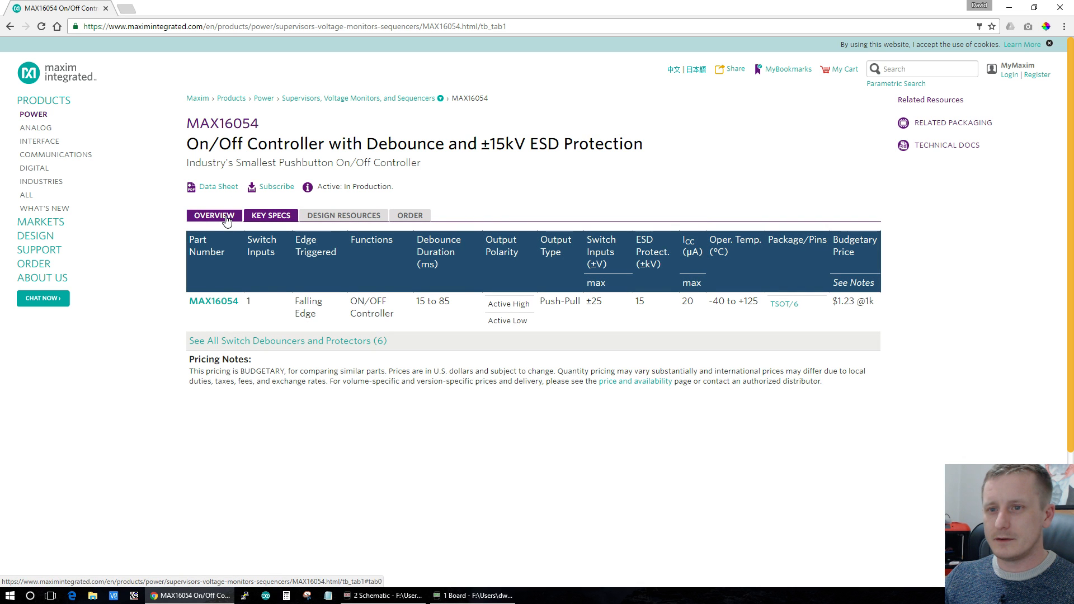
pyautogui.click(782, 307)
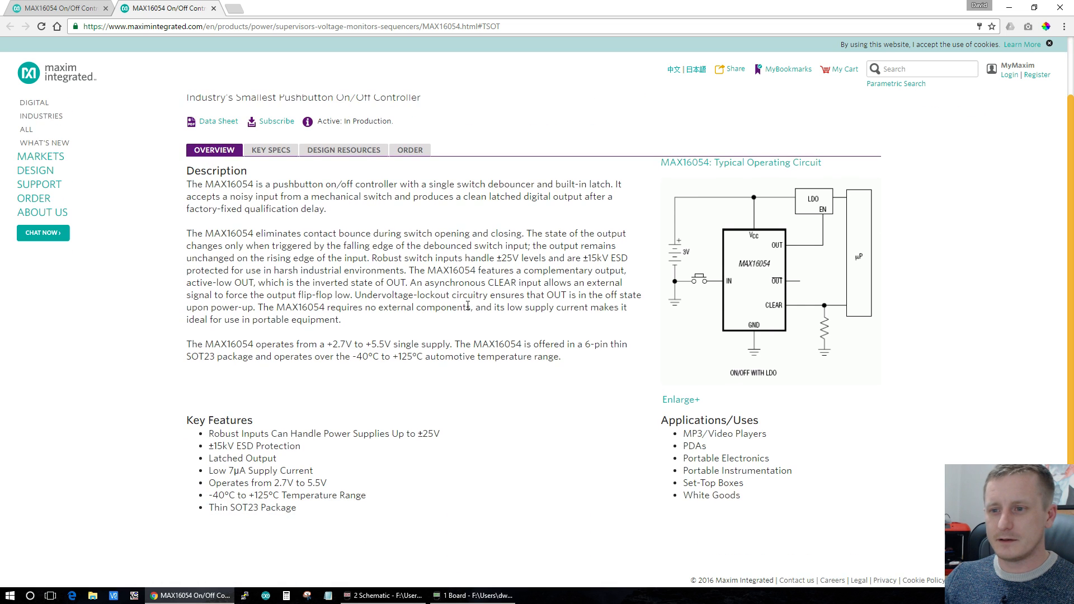
pyautogui.click(56, 8)
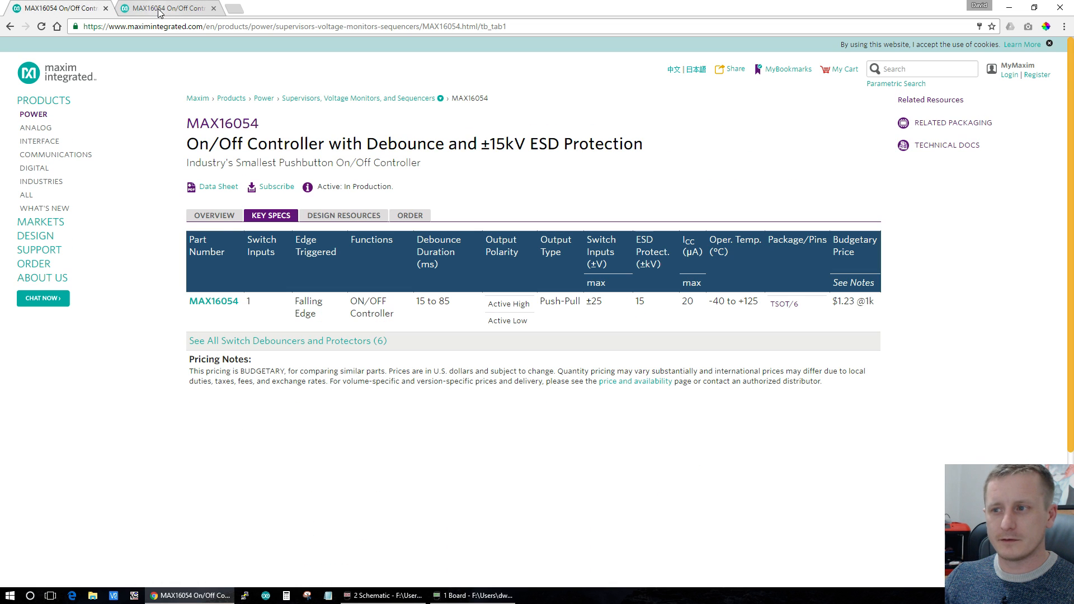
pyautogui.click(777, 307)
pyautogui.click(214, 187)
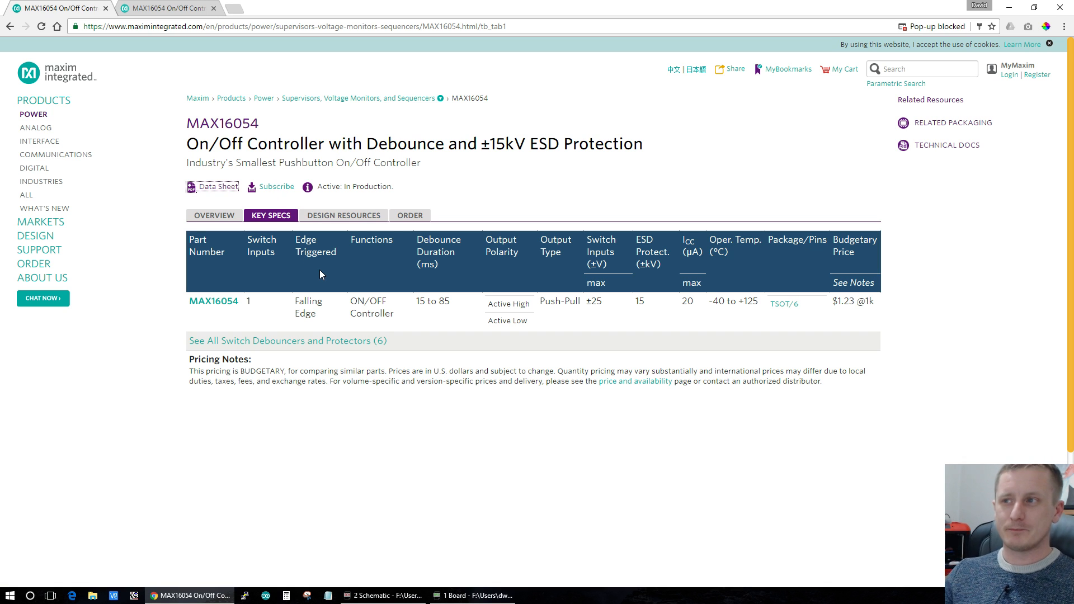
pyautogui.click(934, 28)
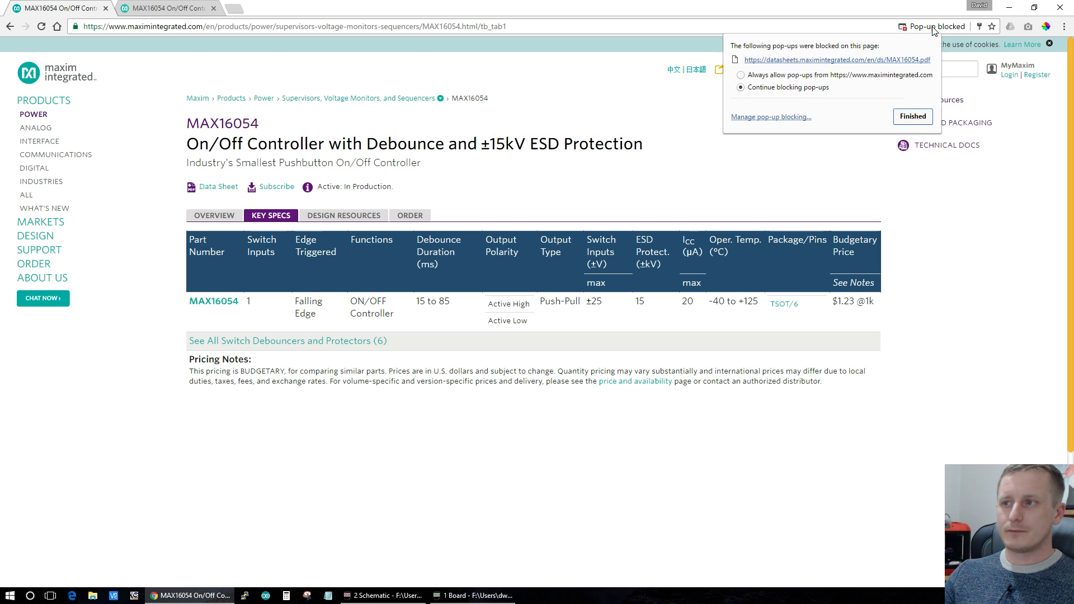
pyautogui.click(803, 78)
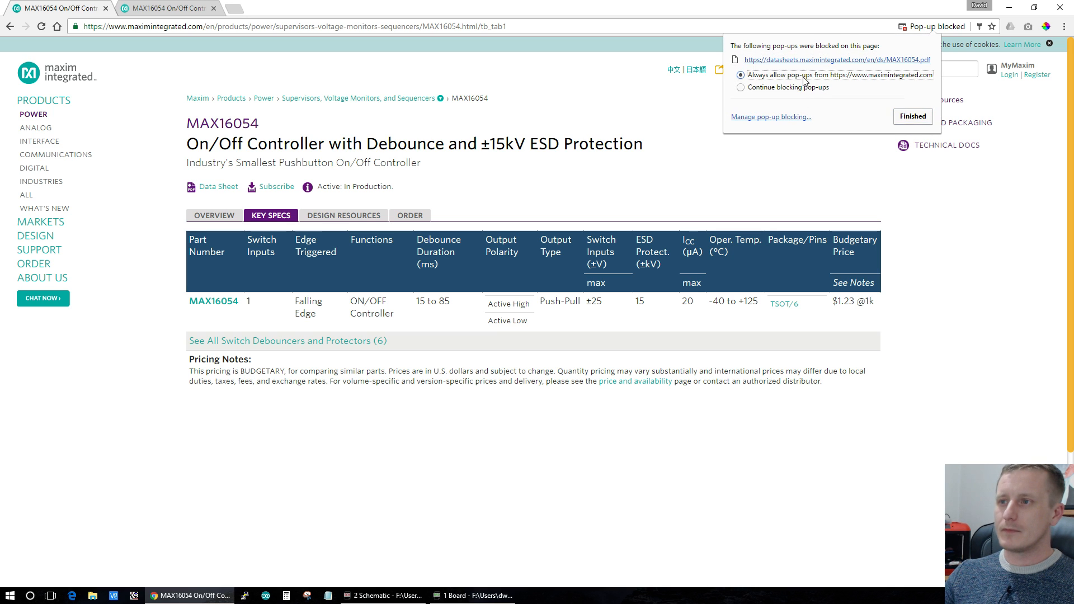
pyautogui.click(913, 116)
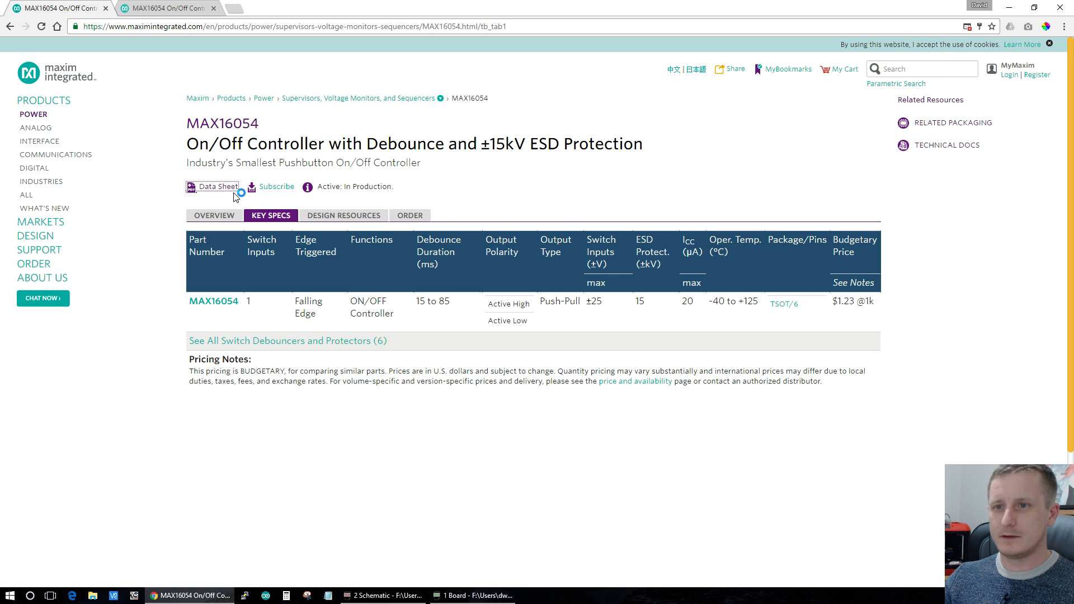
pyautogui.click(219, 188)
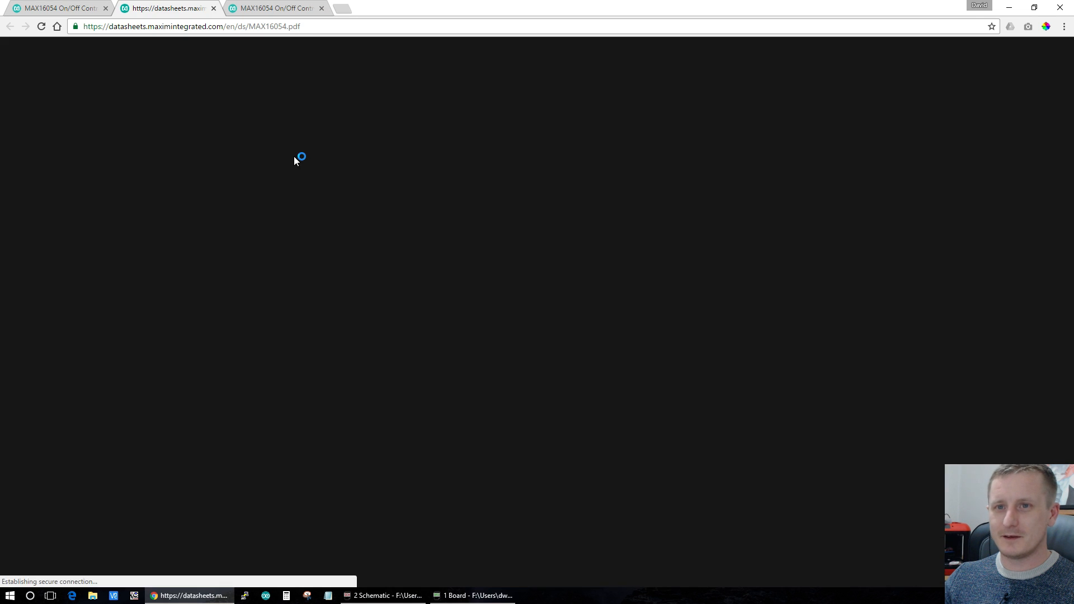
# Step: Examine the MAX16054 data sheet's pin configuration, package type and typical operating circuit, enlarging the page to 175%
pyautogui.scroll(-2, 457, 389)
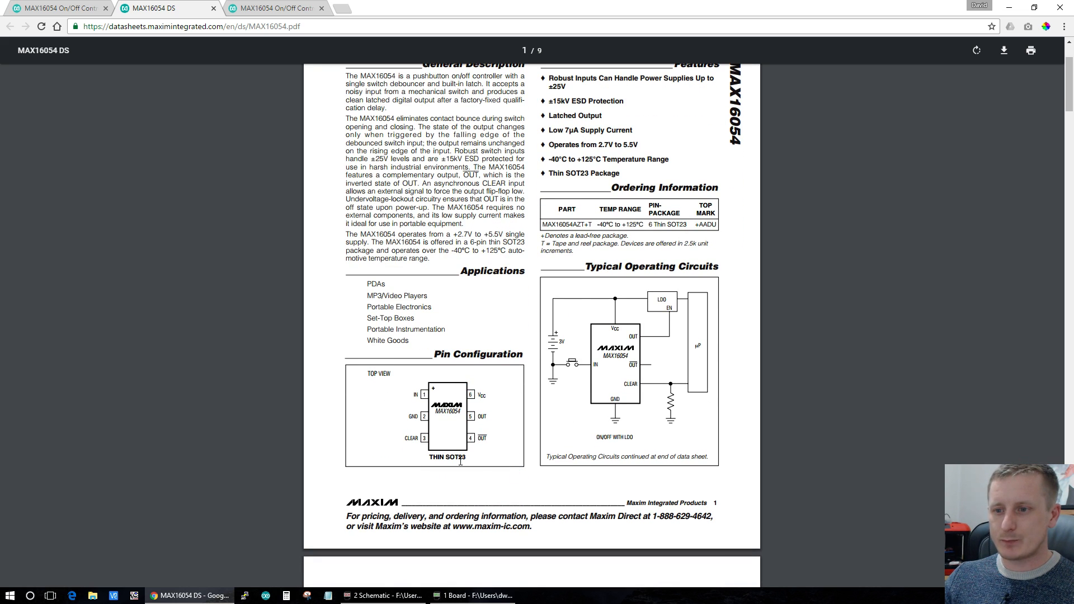
pyautogui.moveTo(474, 457); pyautogui.dragTo(430, 457)
pyautogui.click(428, 457)
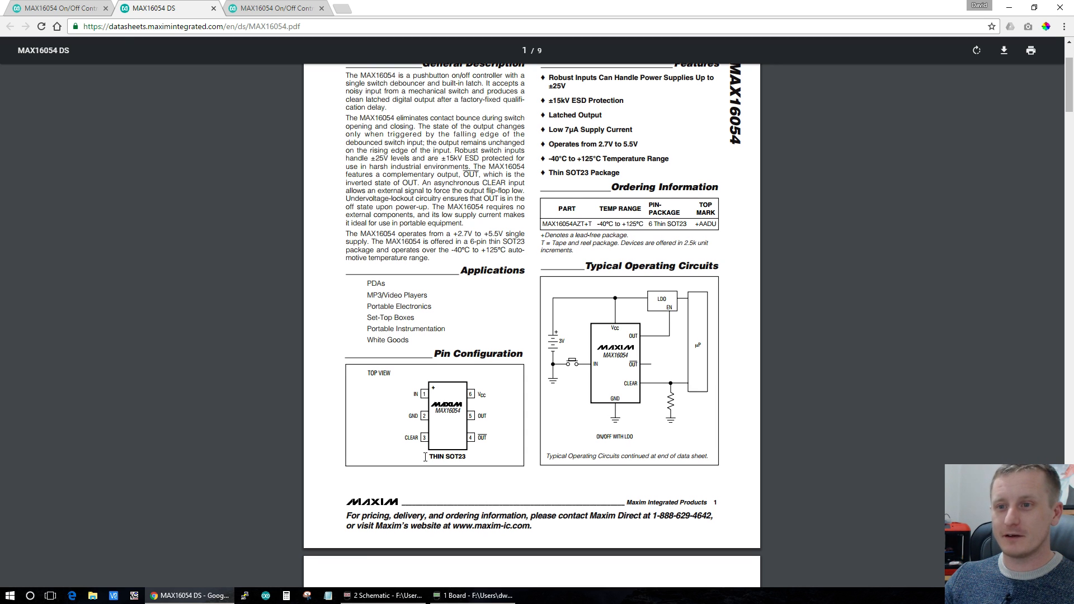
pyautogui.scroll(-2, 425, 457)
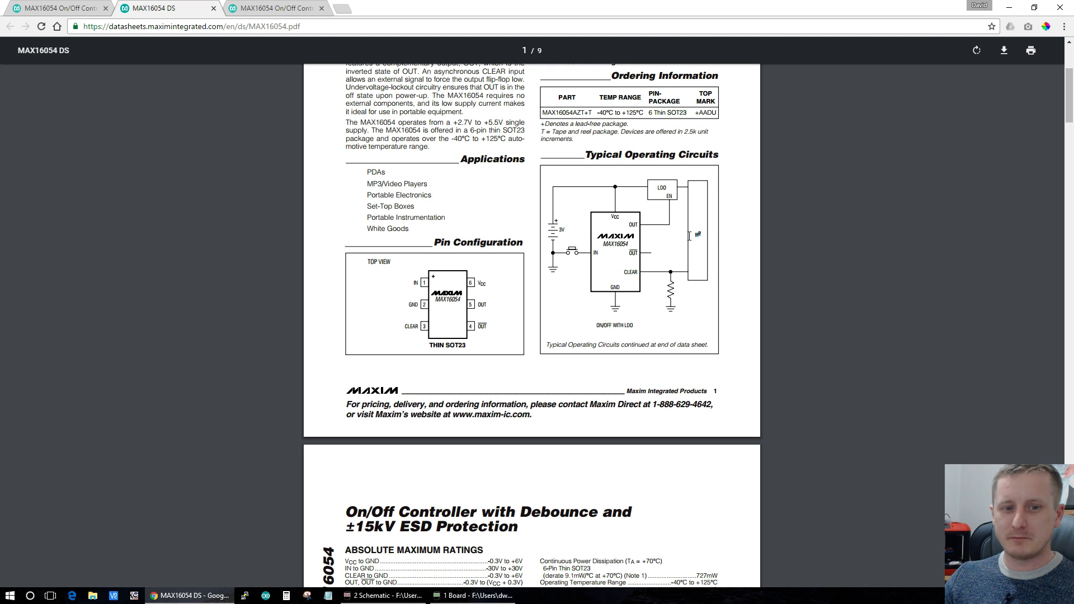
pyautogui.scroll(1, 706, 236)
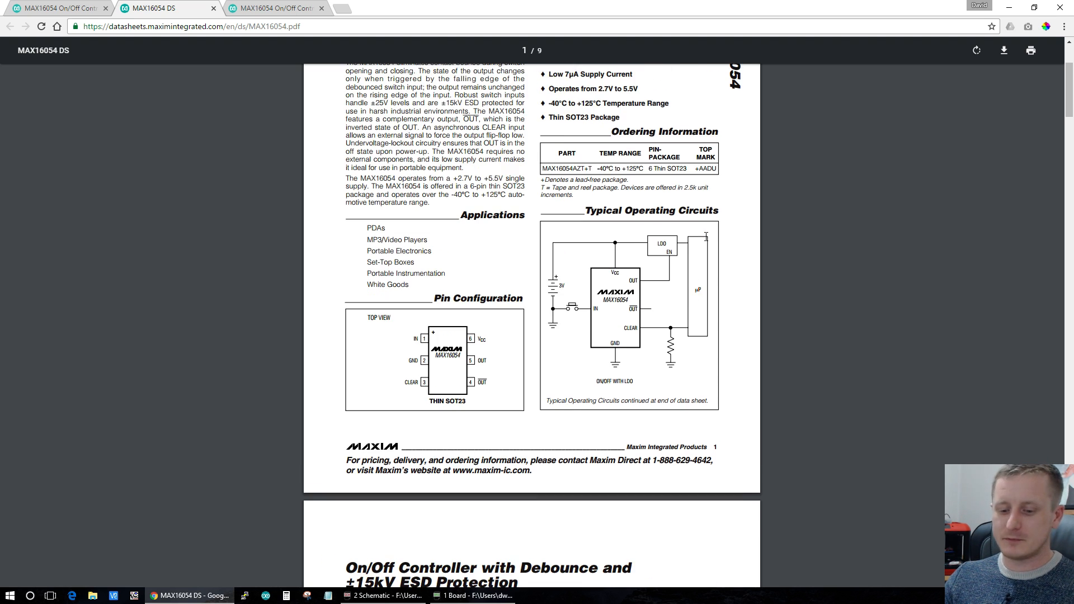
pyautogui.keyDown('ctrl'); pyautogui.scroll(4, 866, 376); pyautogui.keyUp('ctrl')
pyautogui.keyDown('ctrl'); pyautogui.scroll(1, 866, 376); pyautogui.keyUp('ctrl')
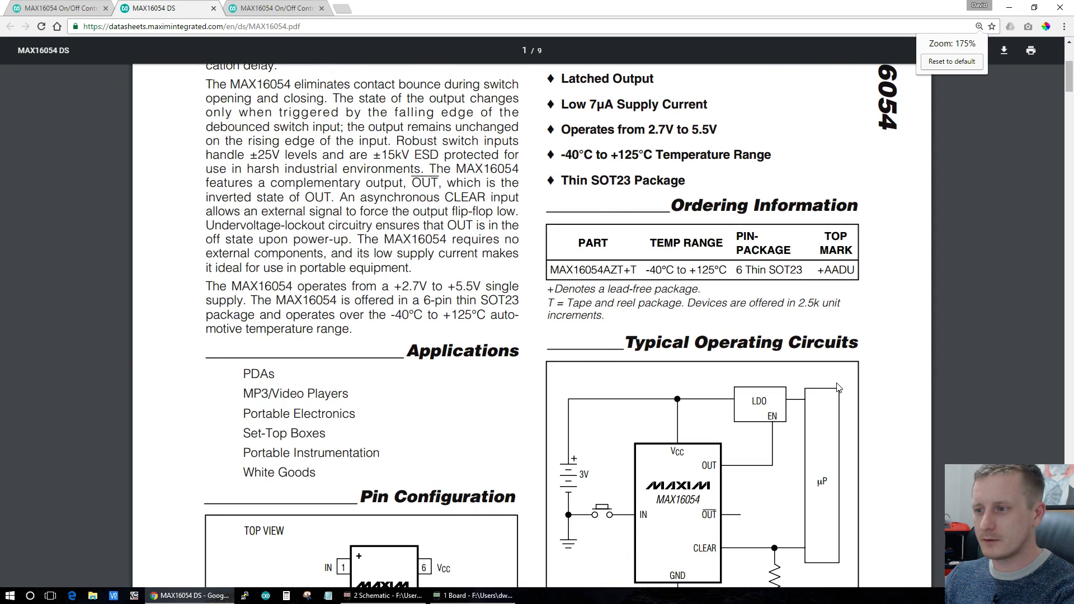
# Step: Examine the data sheet's on/off with LDO circuit, pin description table, functional diagram and theory of operation
pyautogui.scroll(-2, 838, 386)
pyautogui.scroll(-1, 839, 386)
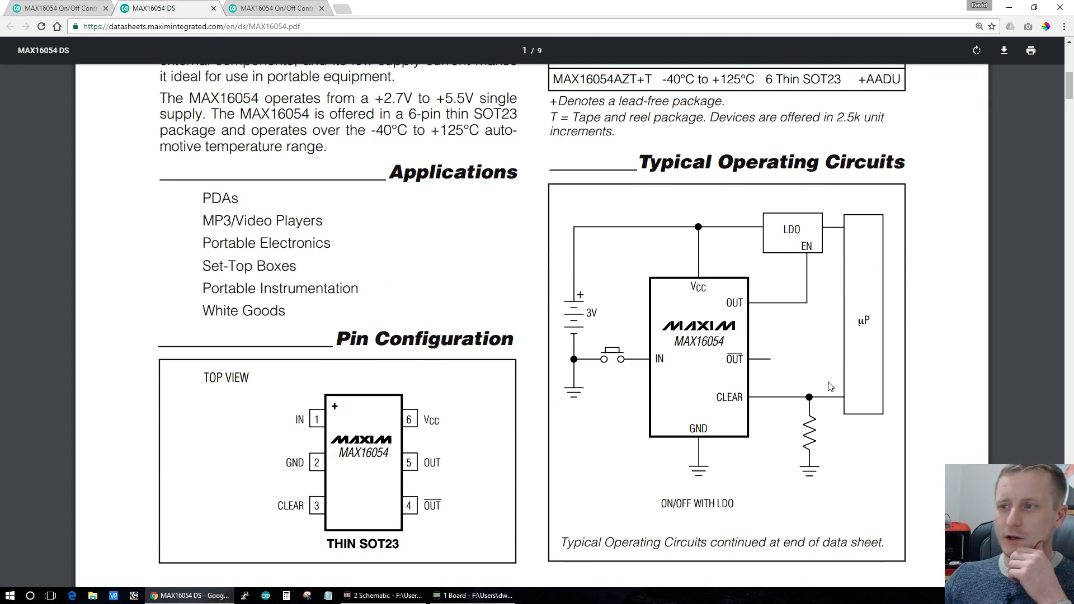
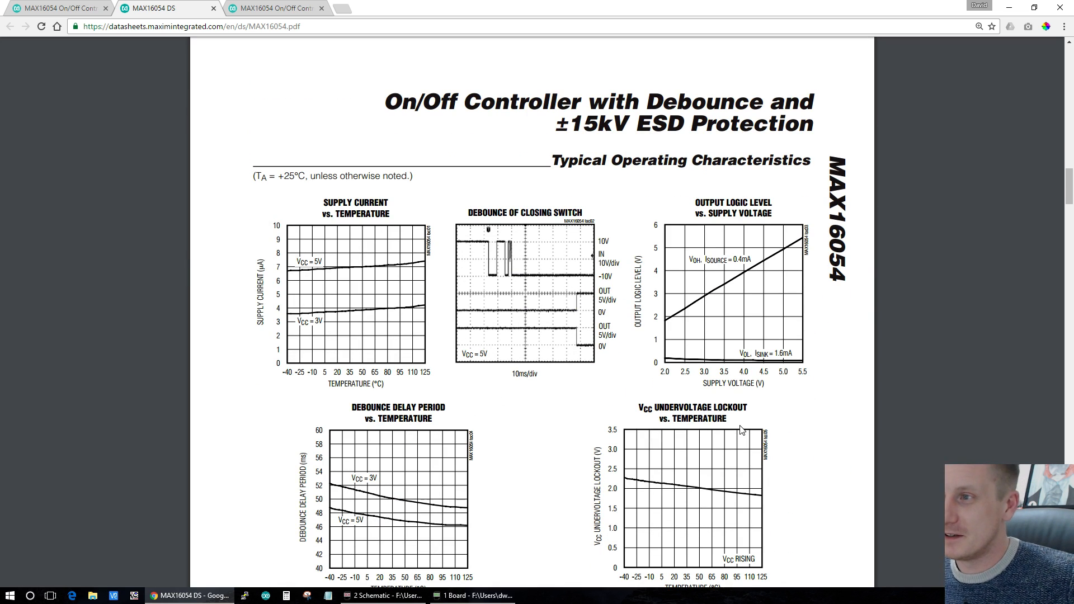
pyautogui.scroll(-10, 729, 431)
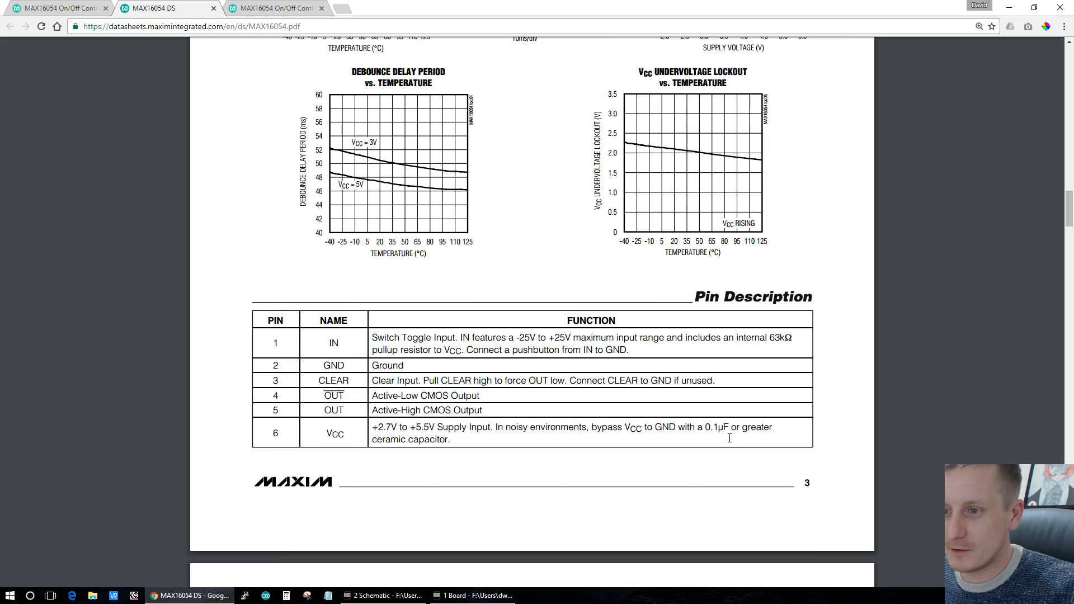
pyautogui.scroll(10, 734, 439)
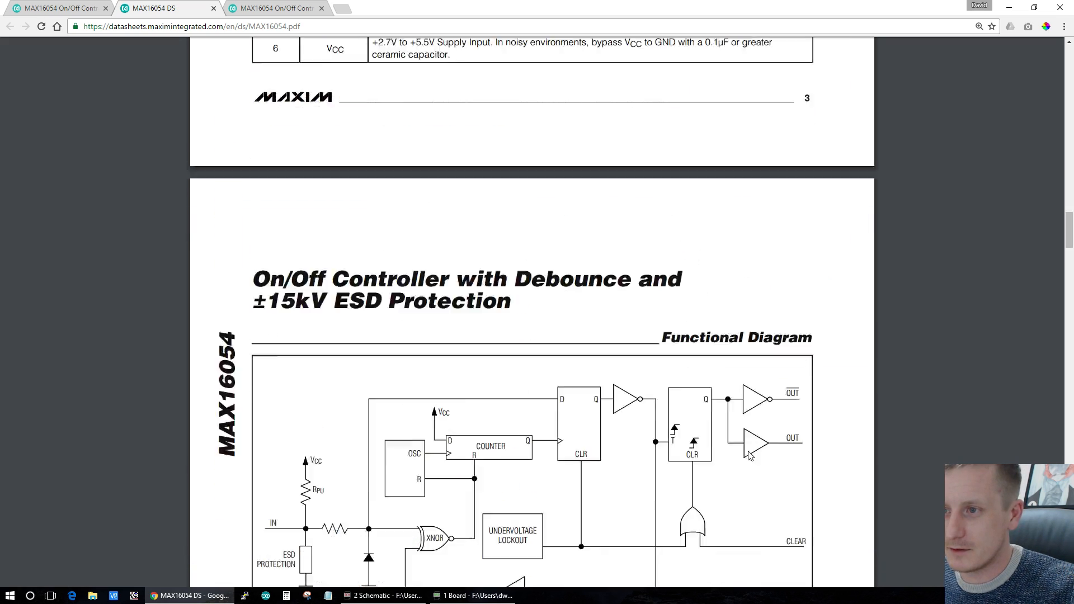
pyautogui.scroll(-12, 752, 458)
pyautogui.scroll(-3, 752, 458)
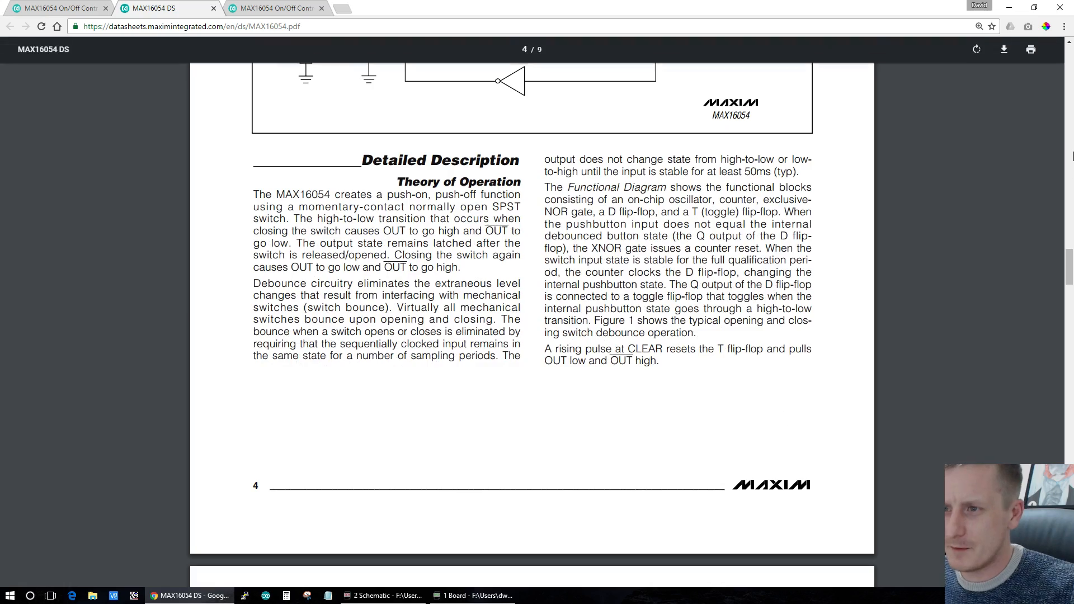
# Step: Compare the continued typical operating circuits on page 7, including p-channel MOSFET, digital pushbutton with LED and two-button variants
pyautogui.moveTo(1070, 253); pyautogui.dragTo(1048, 412)
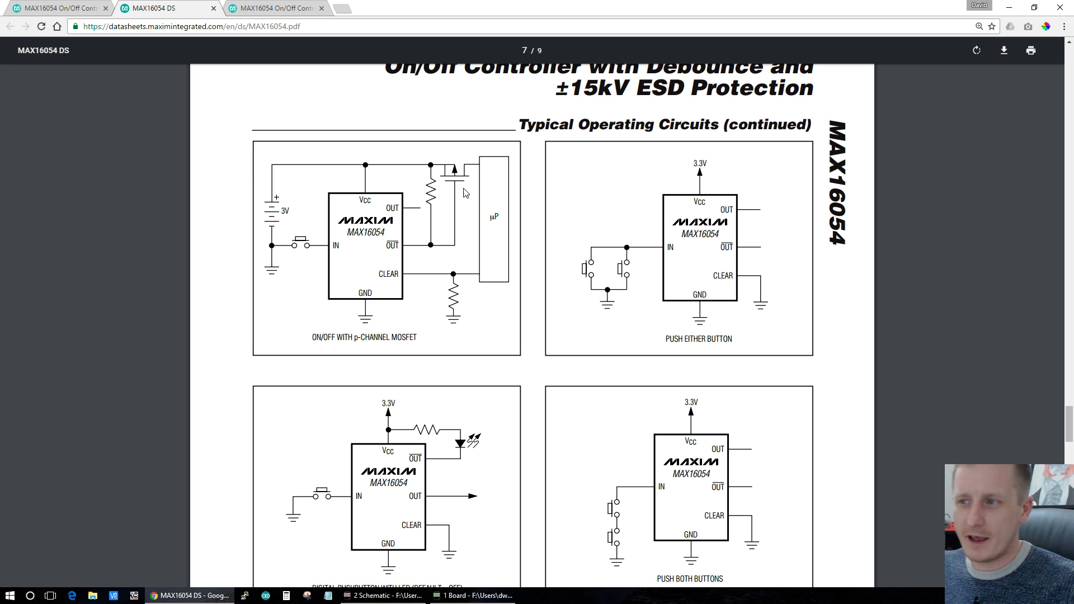
pyautogui.scroll(1, 687, 431)
pyautogui.scroll(-1, 691, 435)
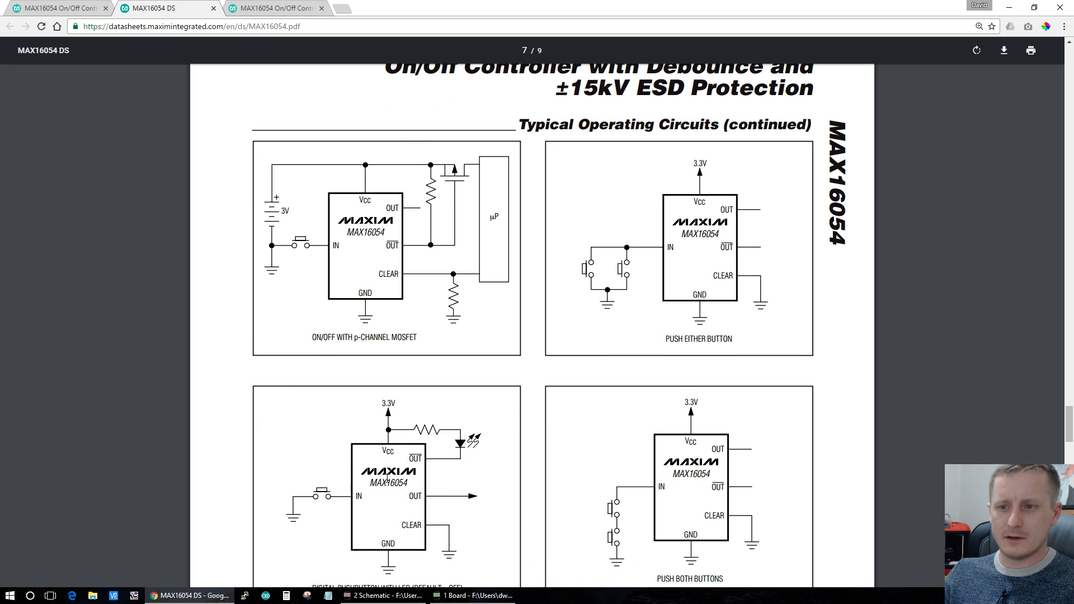
pyautogui.scroll(-1, 447, 508)
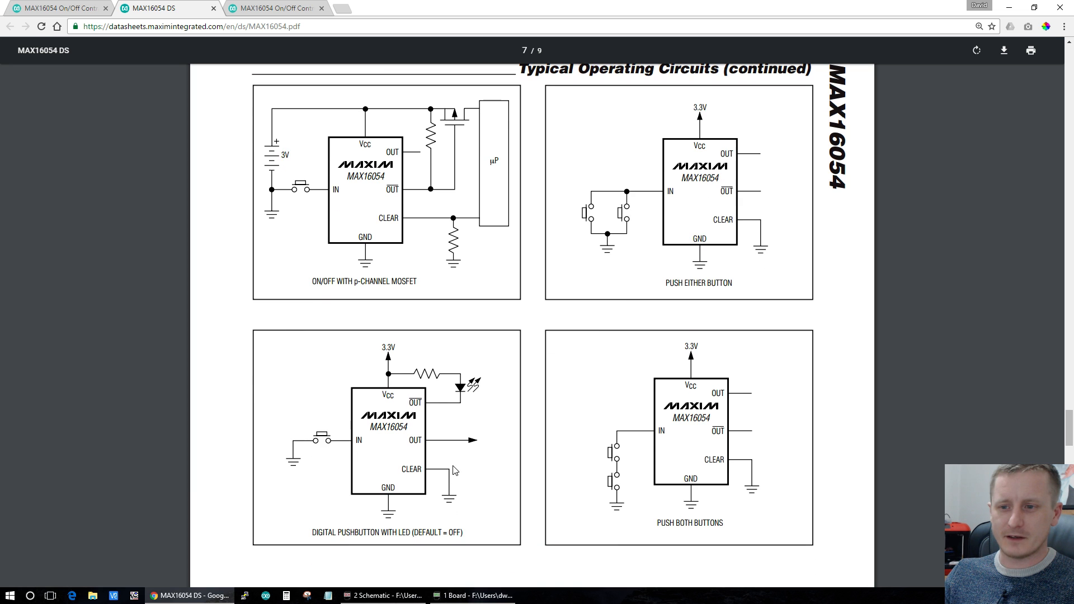
pyautogui.scroll(17, 458, 452)
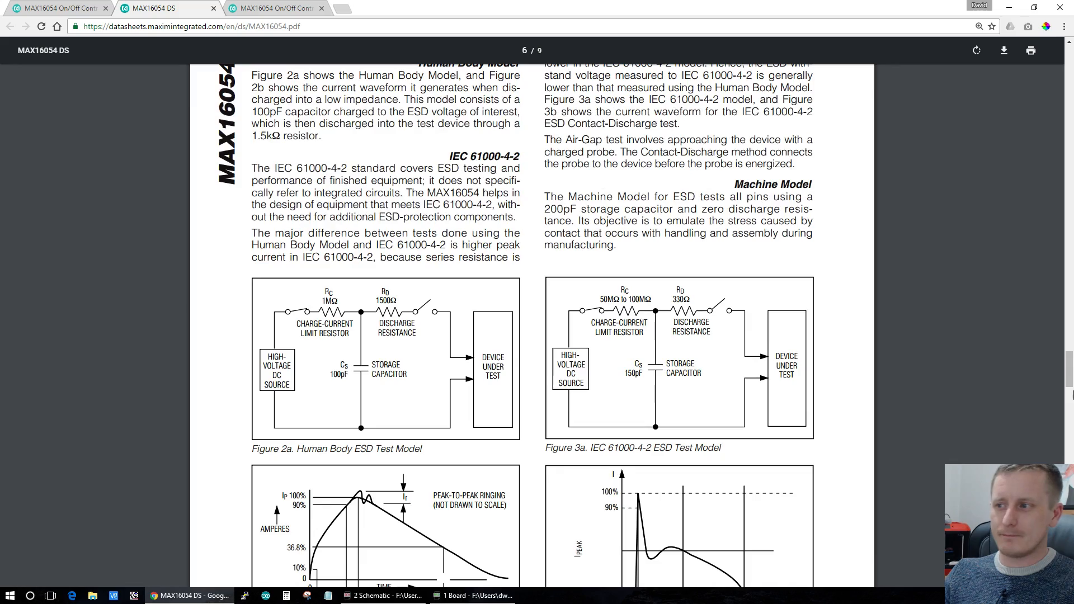
pyautogui.moveTo(1070, 384); pyautogui.dragTo(1034, 454)
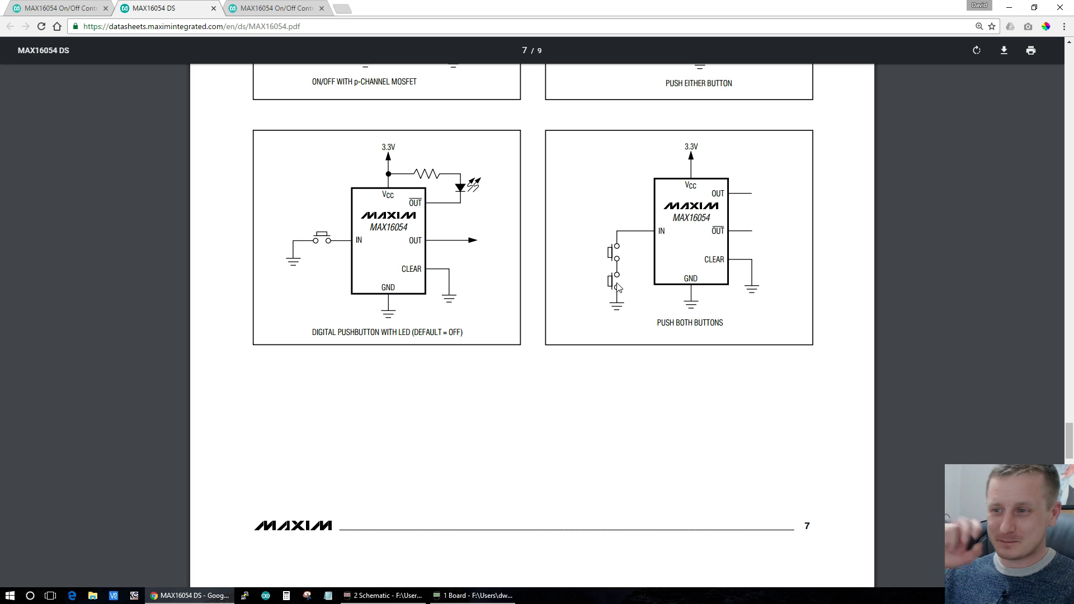
pyautogui.scroll(1, 640, 345)
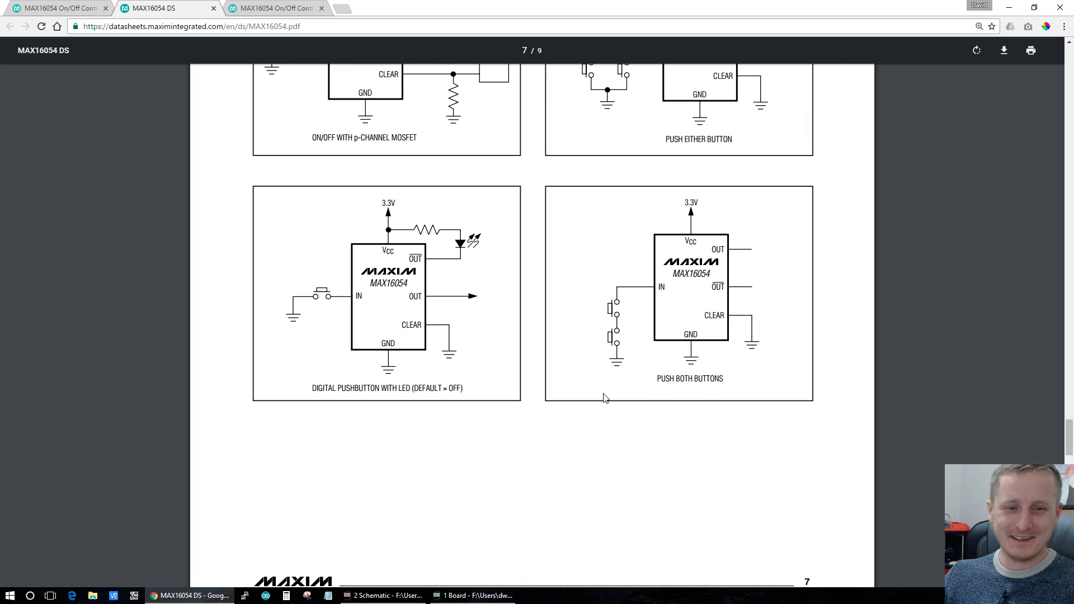
pyautogui.scroll(1, 604, 399)
pyautogui.scroll(3, 604, 396)
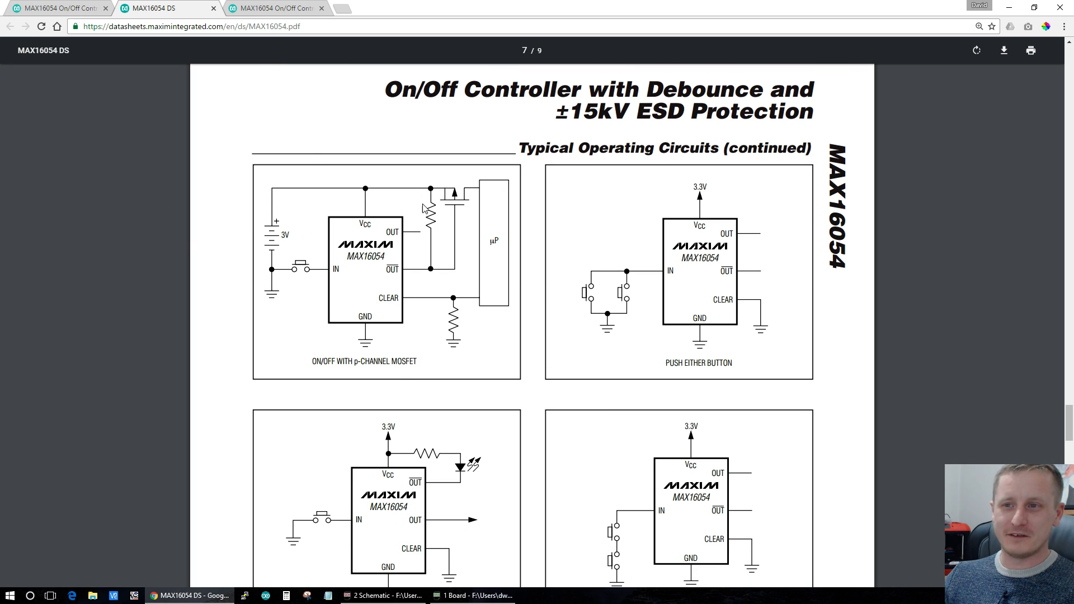
pyautogui.scroll(-2, 537, 352)
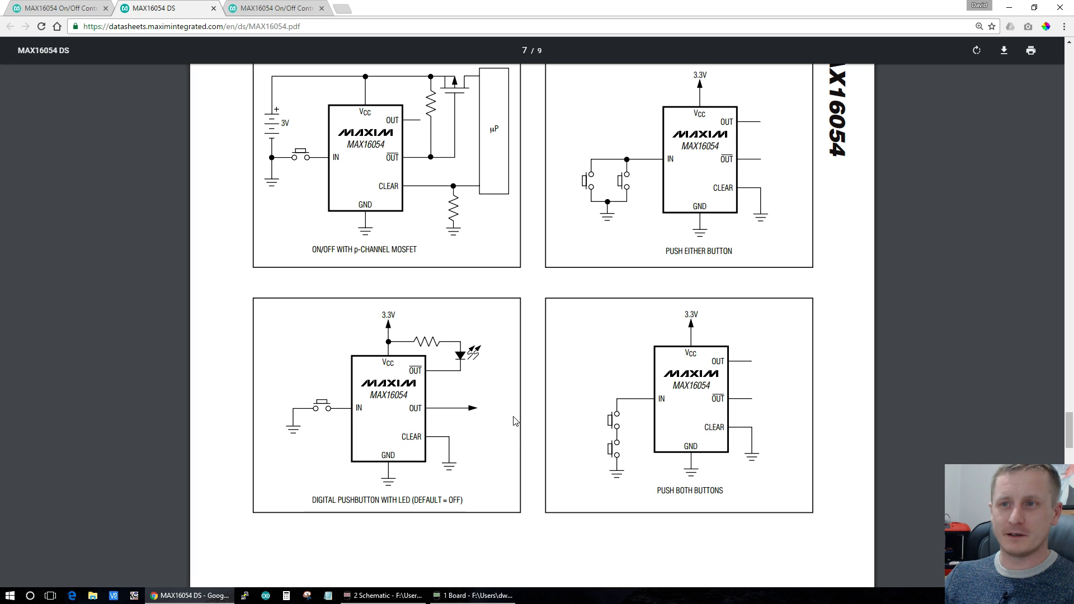
pyautogui.scroll(1, 466, 480)
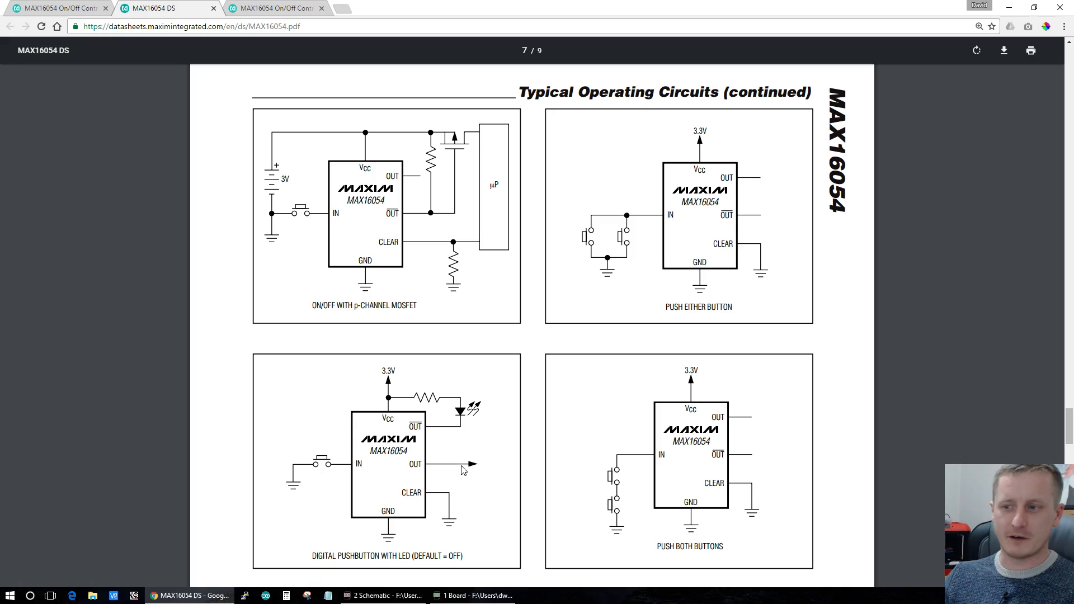
# Step: Review the functional diagram on page 4 and the OUT pin's function in the Pin Description table on page 3
pyautogui.scroll(20, 458, 476)
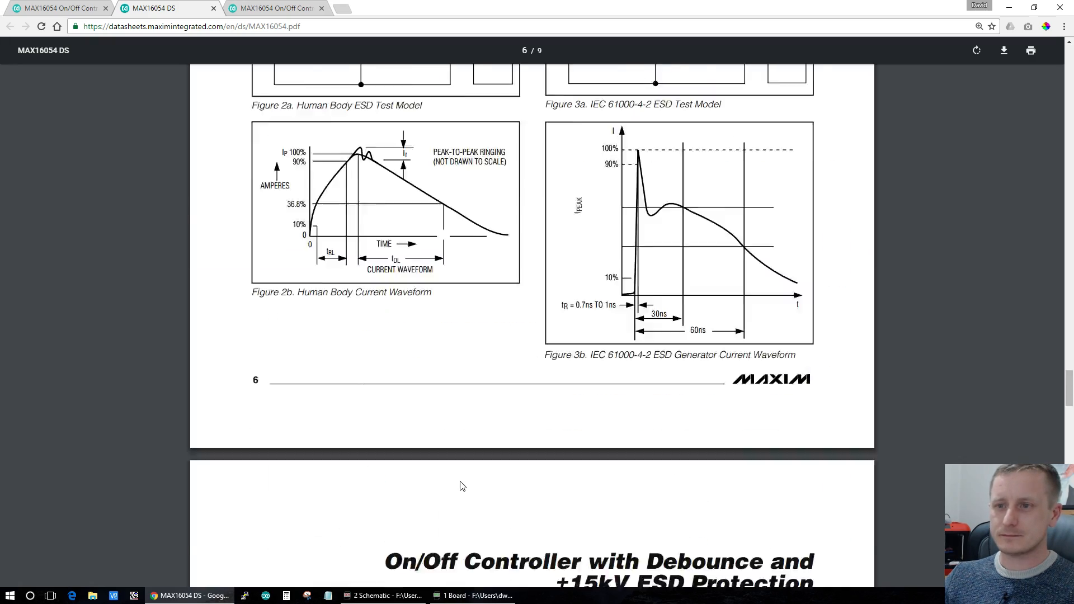
pyautogui.scroll(20, 458, 488)
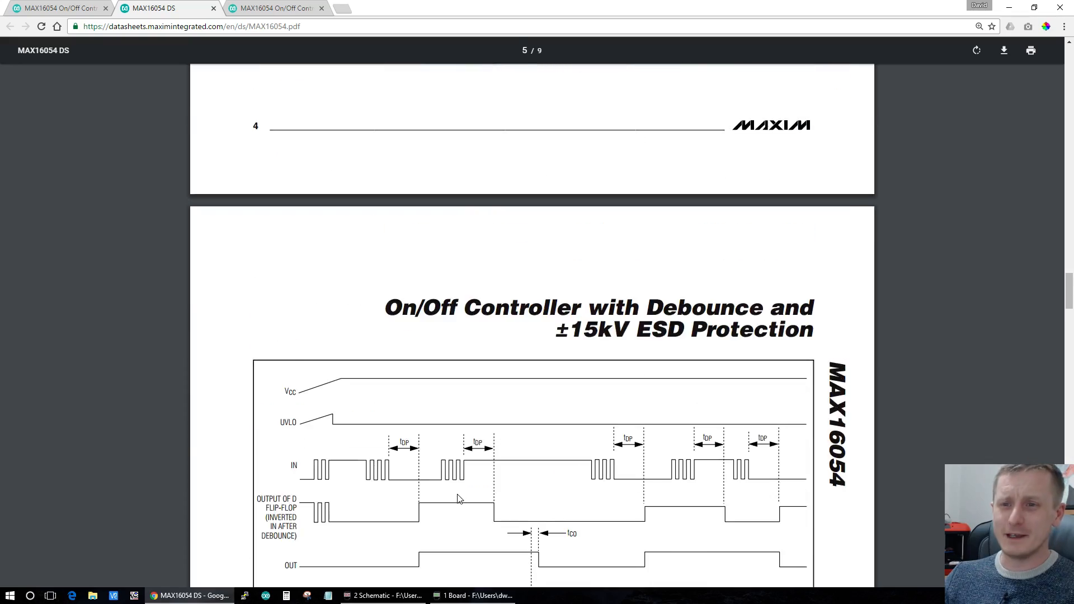
pyautogui.scroll(4, 457, 502)
pyautogui.scroll(-6, 980, 250)
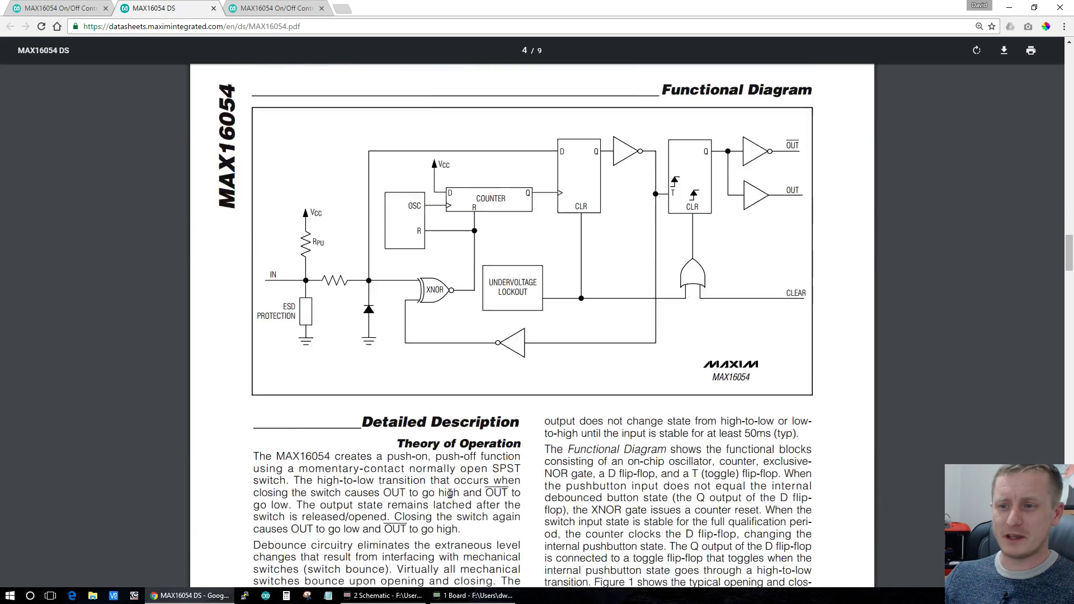
pyautogui.moveTo(1065, 250); pyautogui.dragTo(1048, 199)
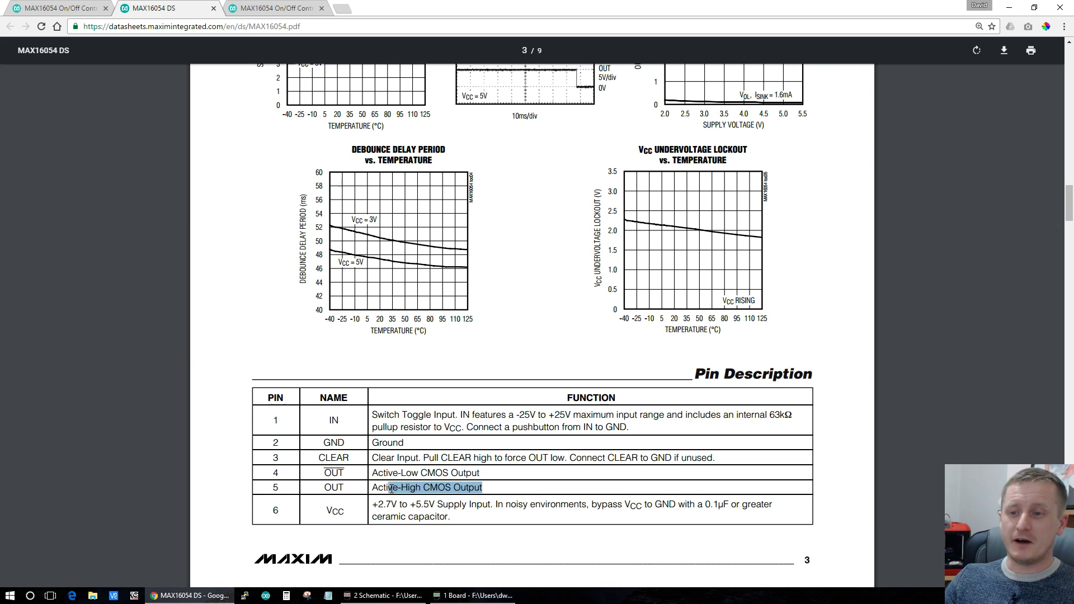
pyautogui.click(374, 488)
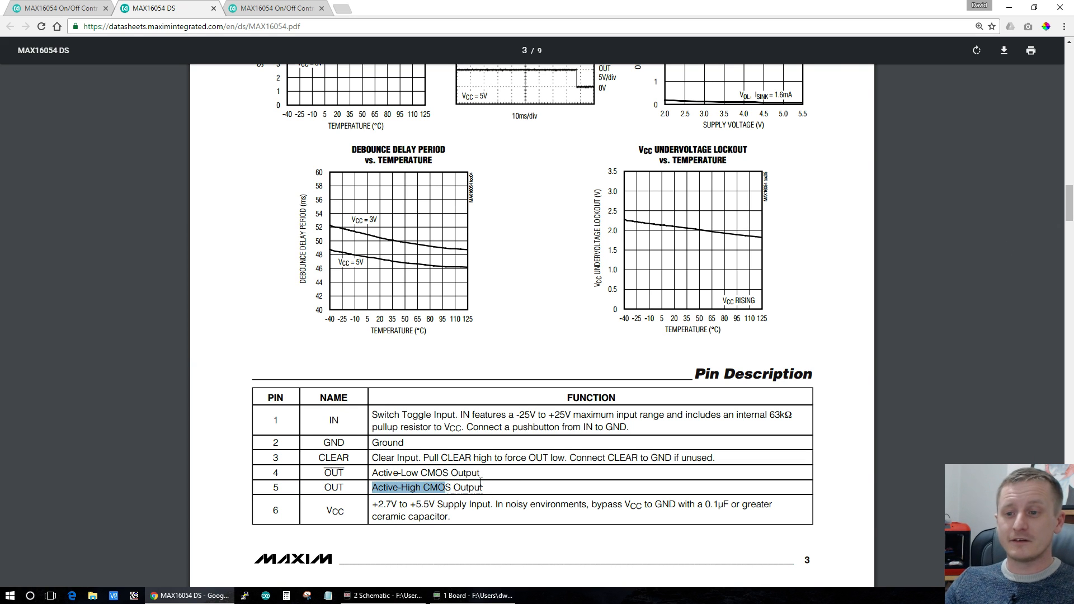
pyautogui.click(503, 489)
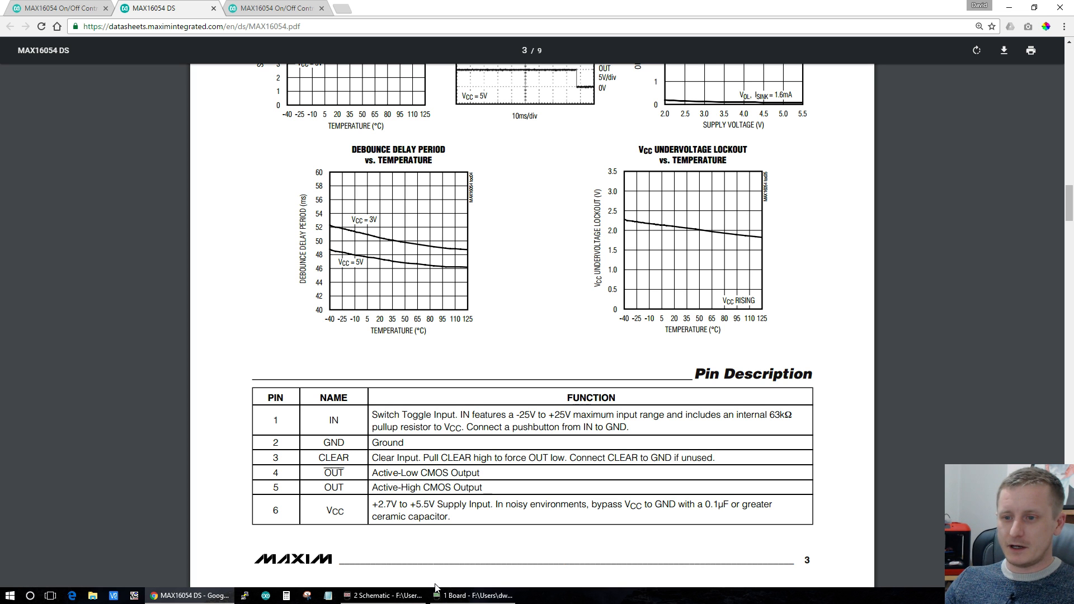
pyautogui.scroll(4, 462, 367)
pyautogui.scroll(-7, 468, 365)
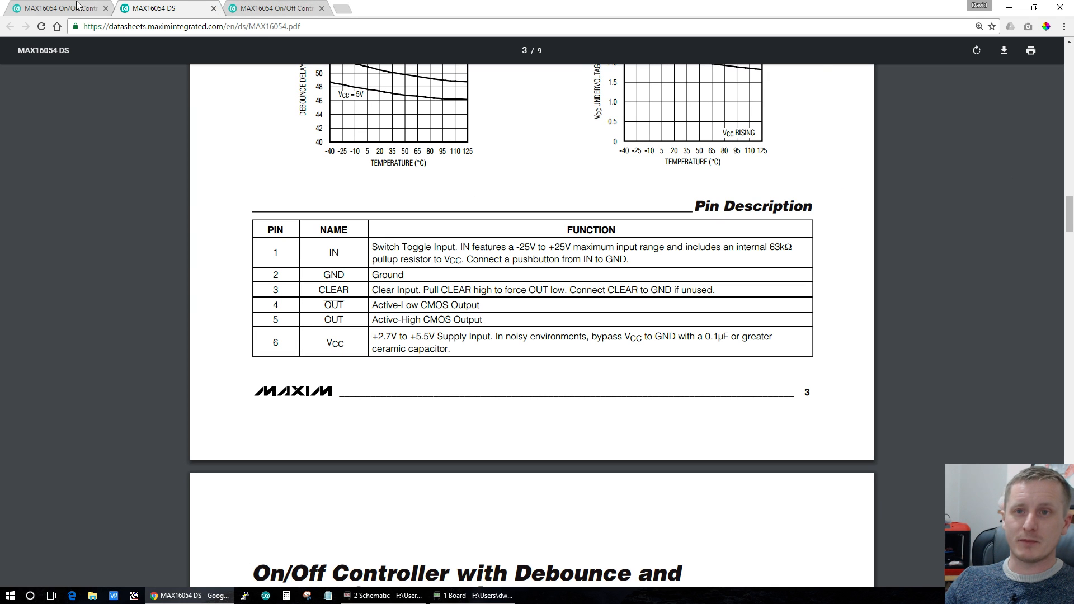
# Step: Close the browser, return to the LED clock board in EAGLE and show the LED1 to LED26 top row close up
pyautogui.click(1060, 7)
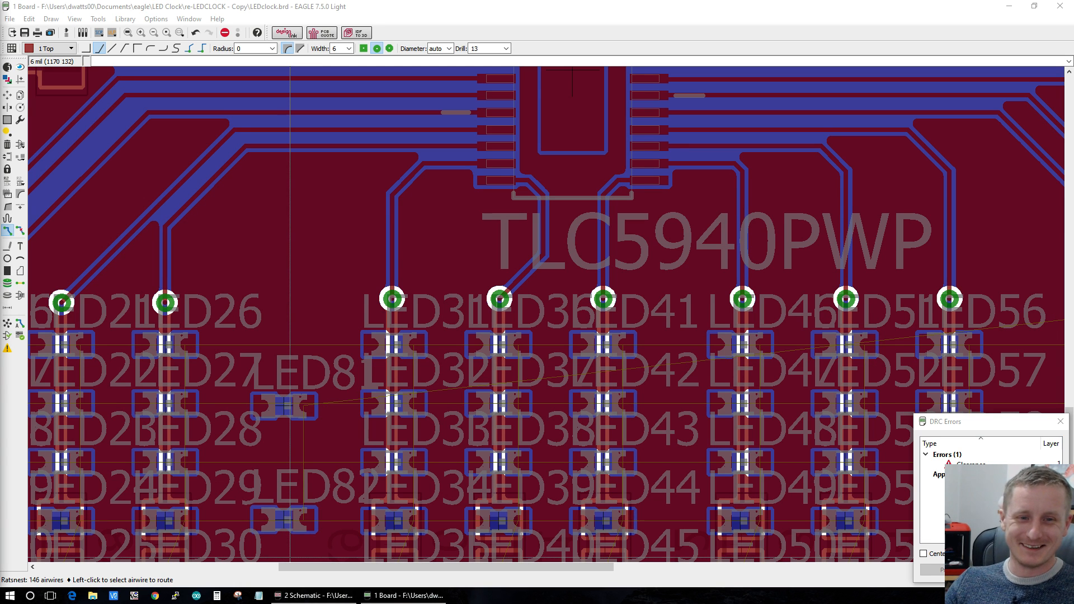
pyautogui.scroll(-3, 290, 280)
pyautogui.scroll(4, 160, 396)
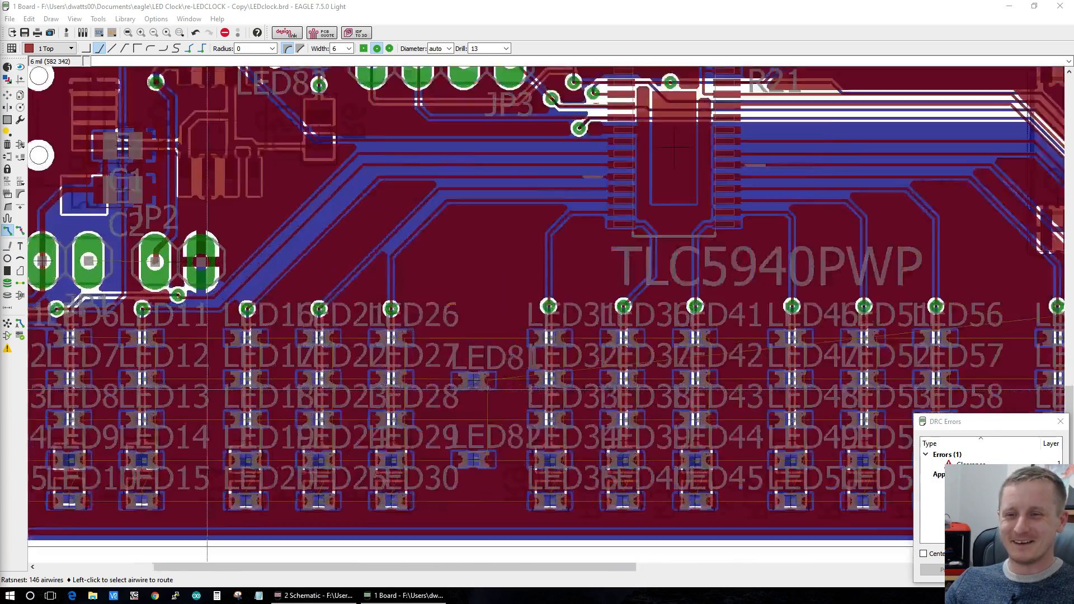
pyautogui.scroll(-4, 160, 397)
pyautogui.scroll(4, 39, 358)
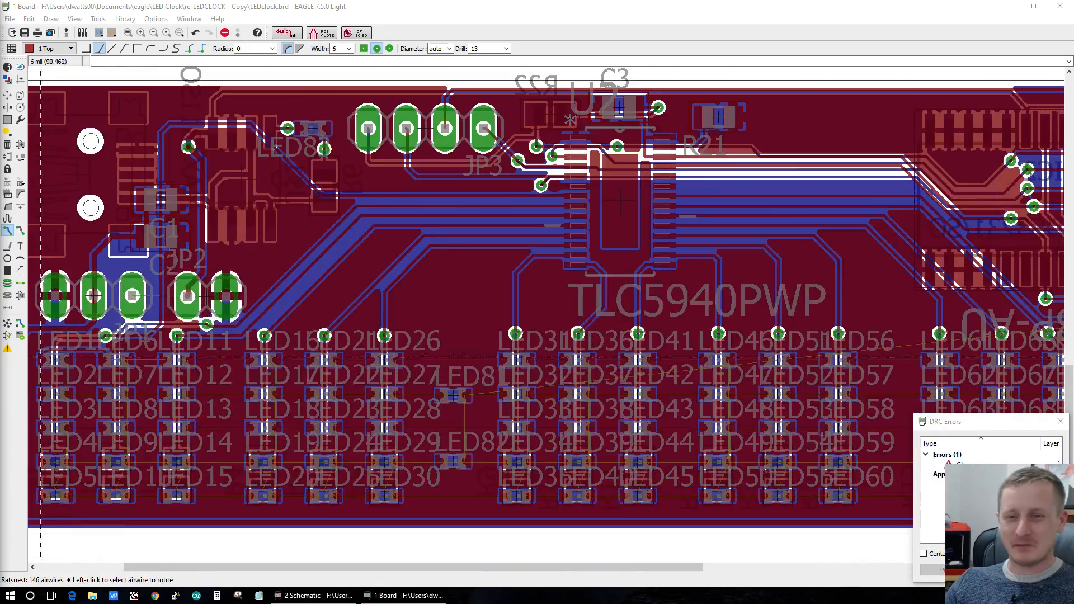
pyautogui.scroll(2, 39, 358)
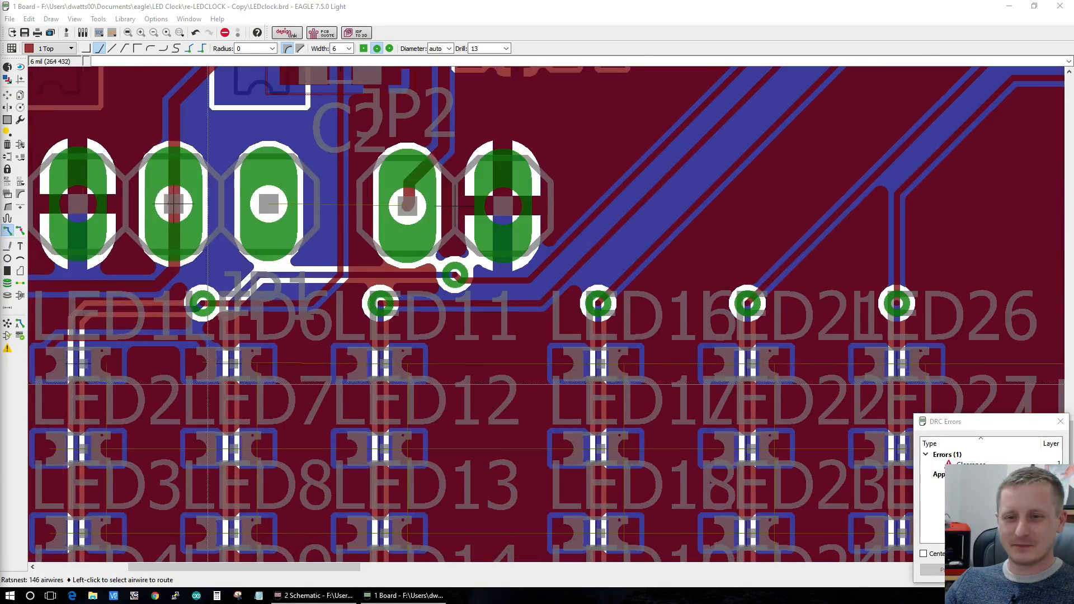
# Step: Route the 74HC1PNP signal as a 6 mil top-layer trace from LED6 through LED11 to LED16
pyautogui.click(9, 231)
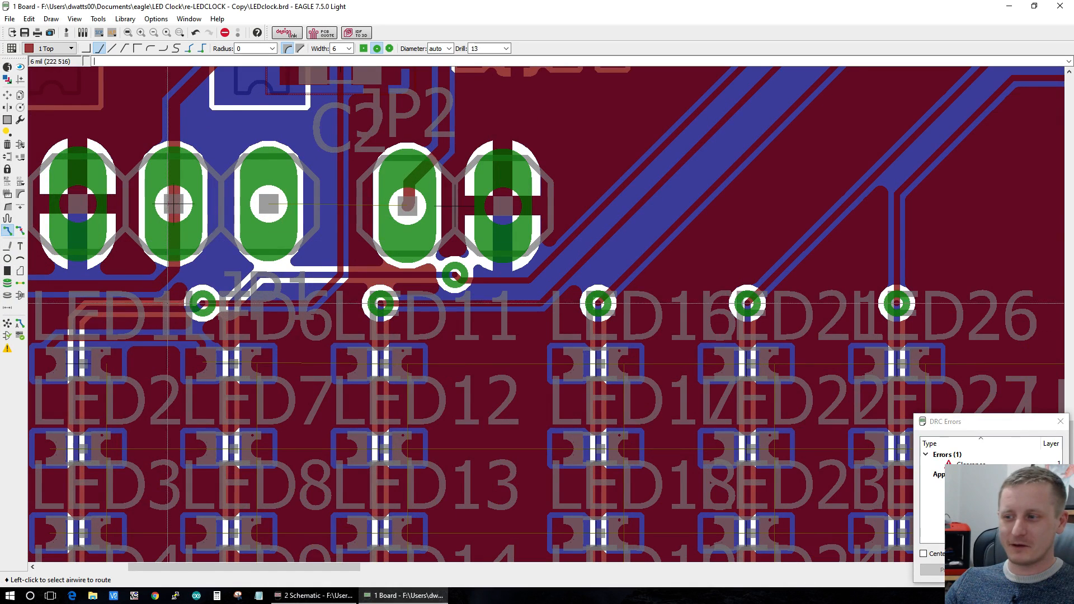
pyautogui.click(212, 369)
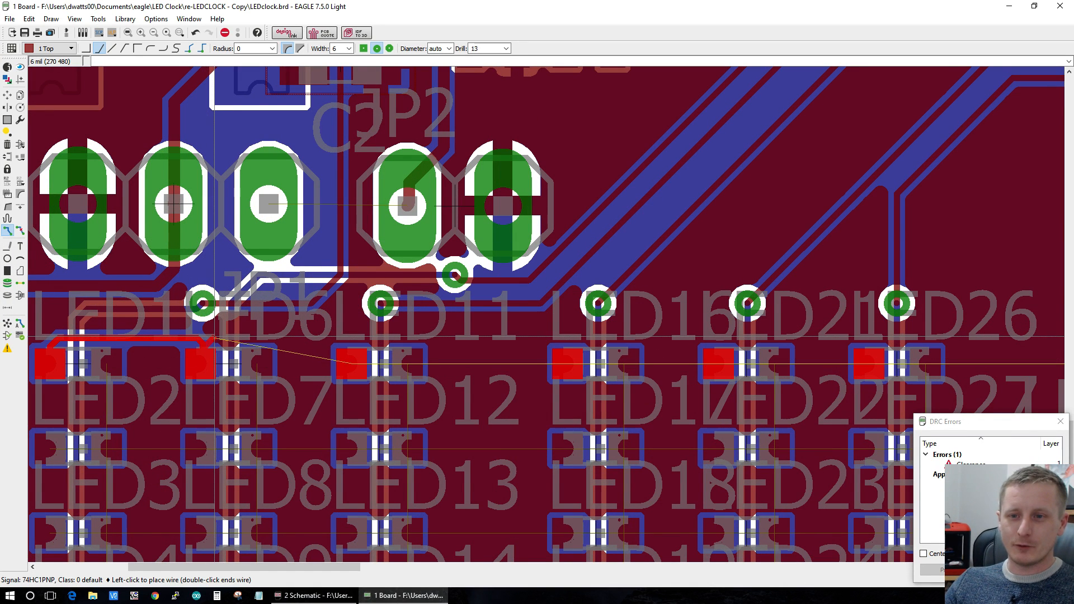
pyautogui.press('Escape')
pyautogui.click(354, 364)
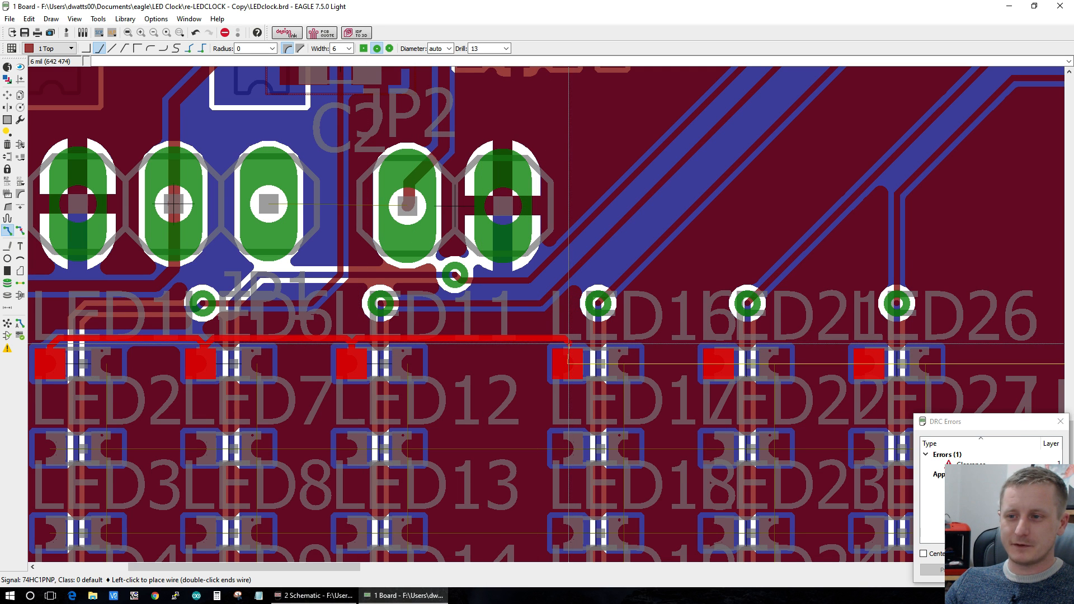
pyautogui.click(568, 343)
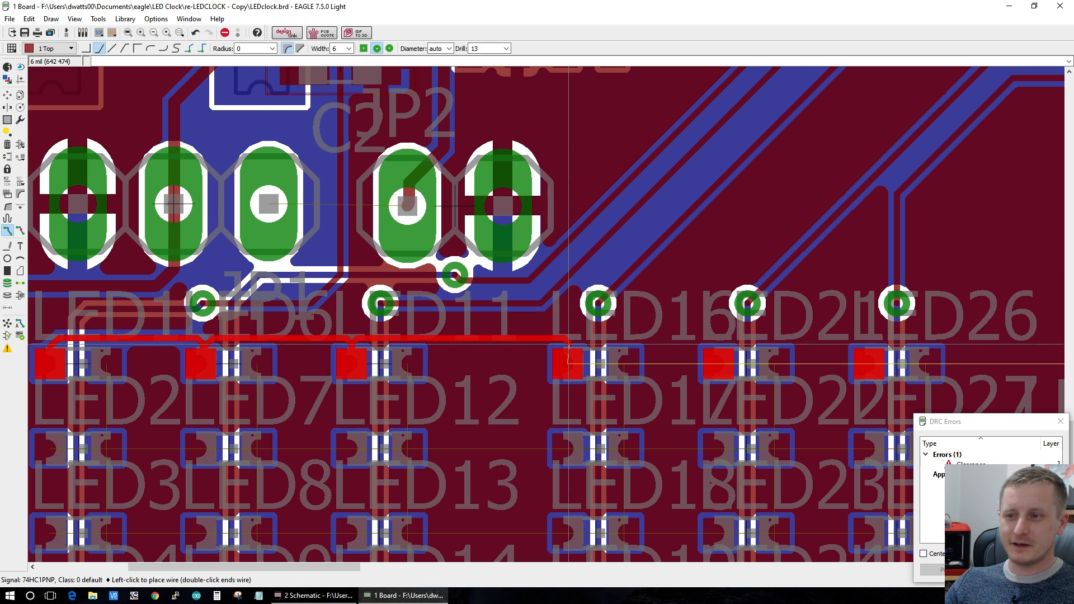
pyautogui.click(569, 362)
# Step: Continue the 6 mil 74HC1PNP trace on the top layer from LED16 through LED21 to LED26
pyautogui.click(568, 362)
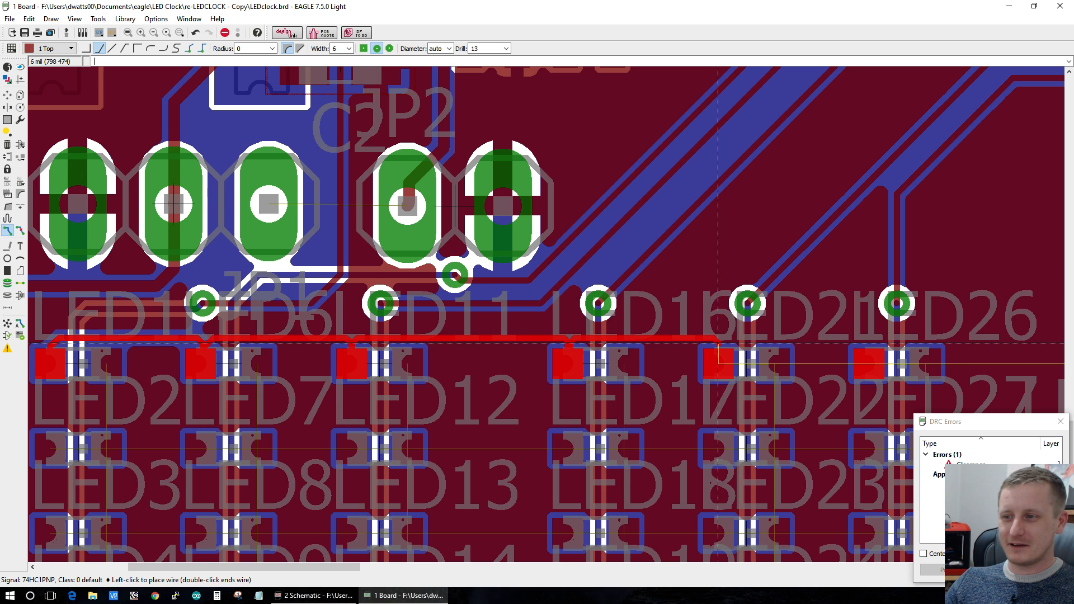
pyautogui.press('Escape')
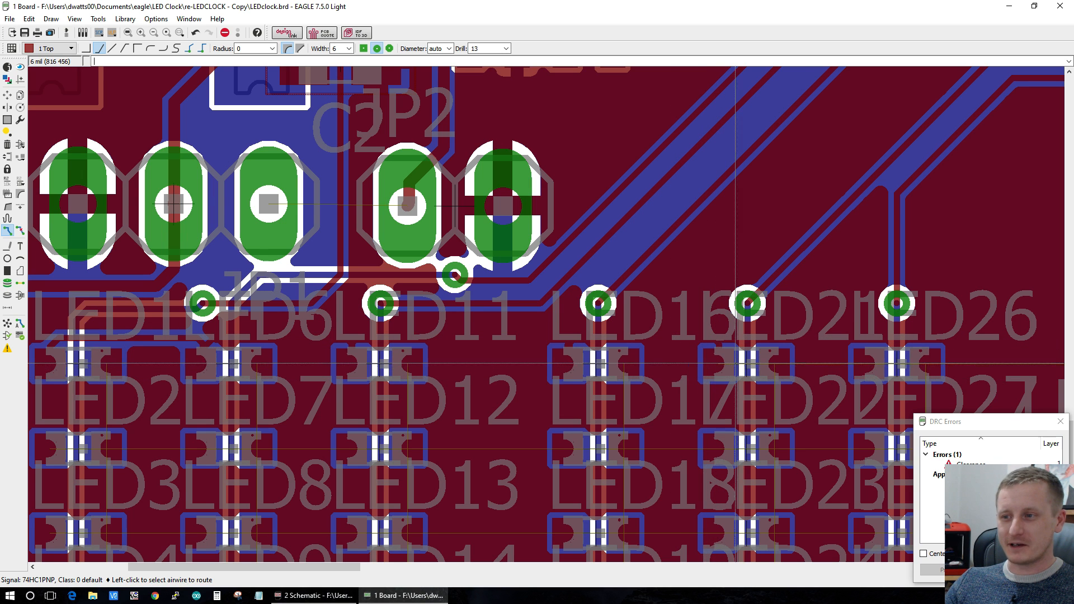
pyautogui.click(727, 363)
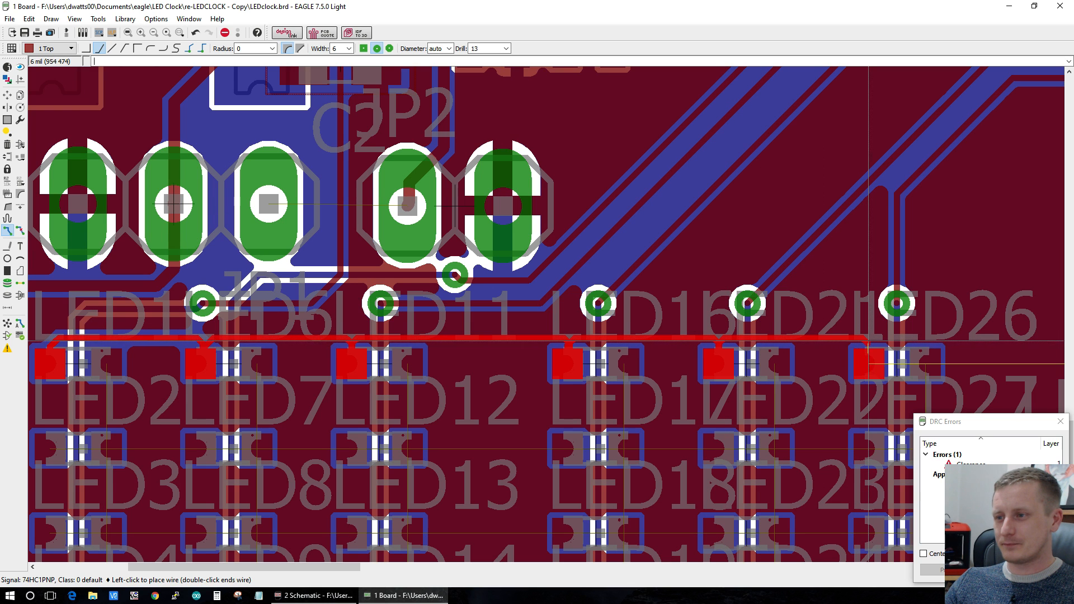
pyautogui.press('Escape')
# Step: Extend the 74HC1PNP top-layer trace from LED26 across to LED31 and on towards LED36
pyautogui.scroll(-7, 830, 371)
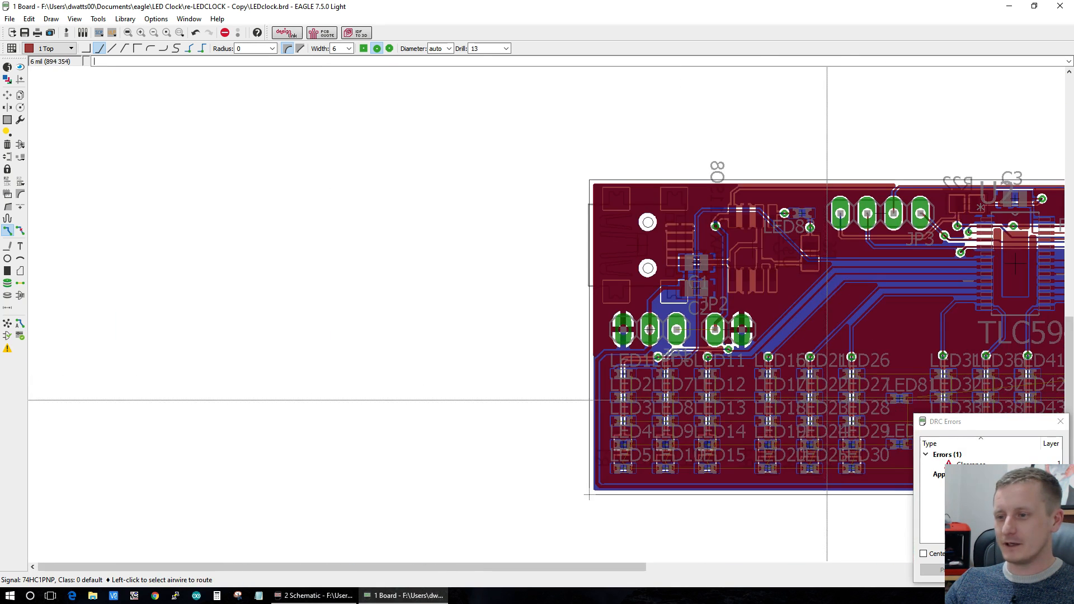
pyautogui.scroll(3, 855, 348)
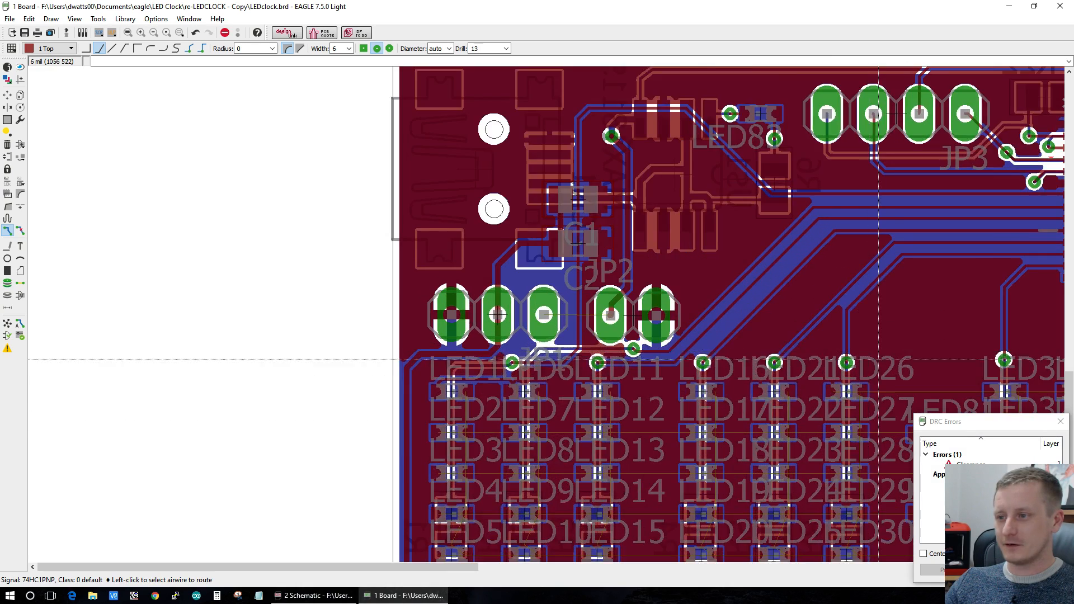
pyautogui.scroll(5, 876, 363)
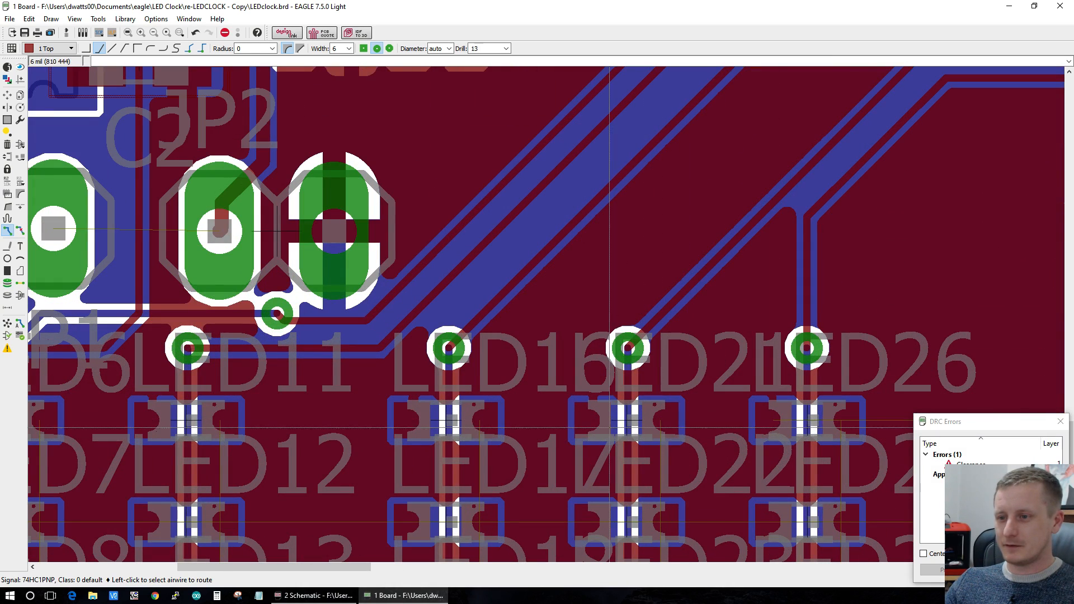
pyautogui.click(777, 418)
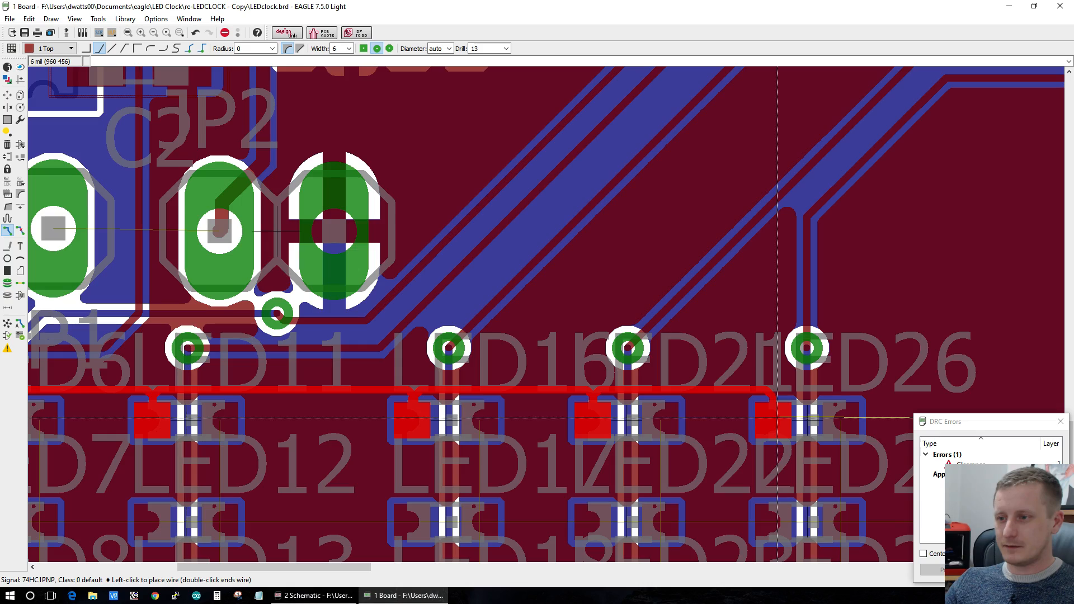
pyautogui.scroll(-8, 776, 417)
pyautogui.scroll(8, 774, 414)
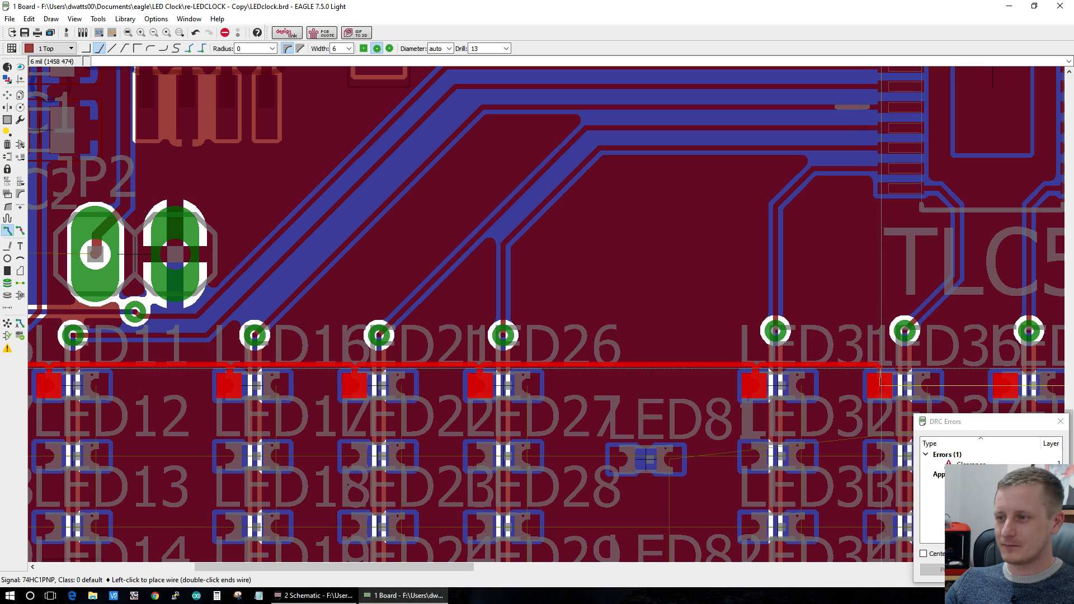
# Step: End the 74HC1PNP top-layer trace at LED36's left pad and route it on to LED41's left pad
pyautogui.press('Escape')
pyautogui.scroll(-5, 885, 385)
pyautogui.scroll(7, 750, 364)
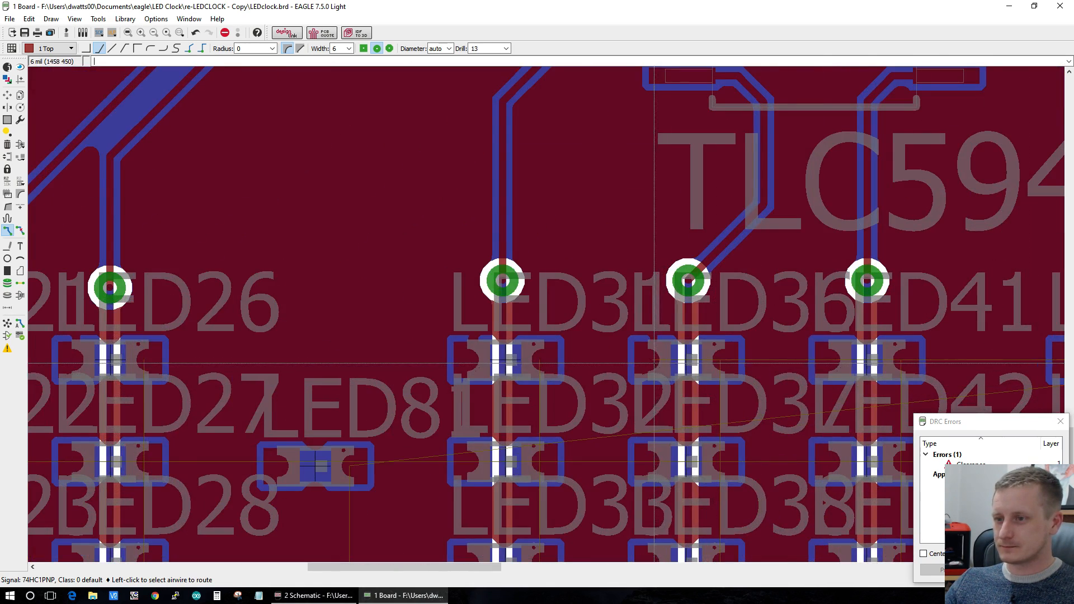
pyautogui.click(655, 363)
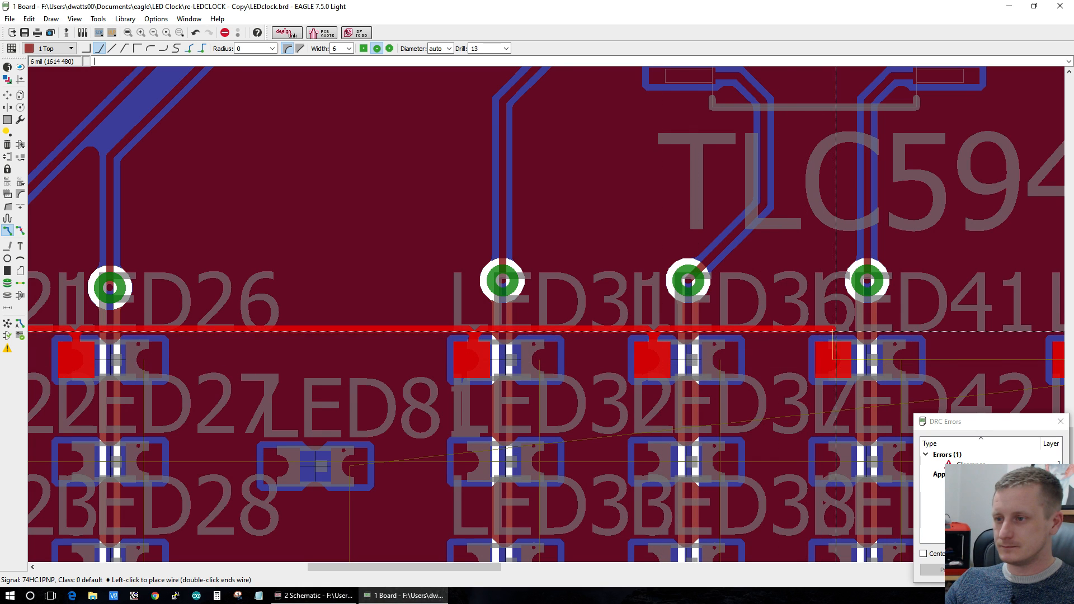
pyautogui.press('Escape')
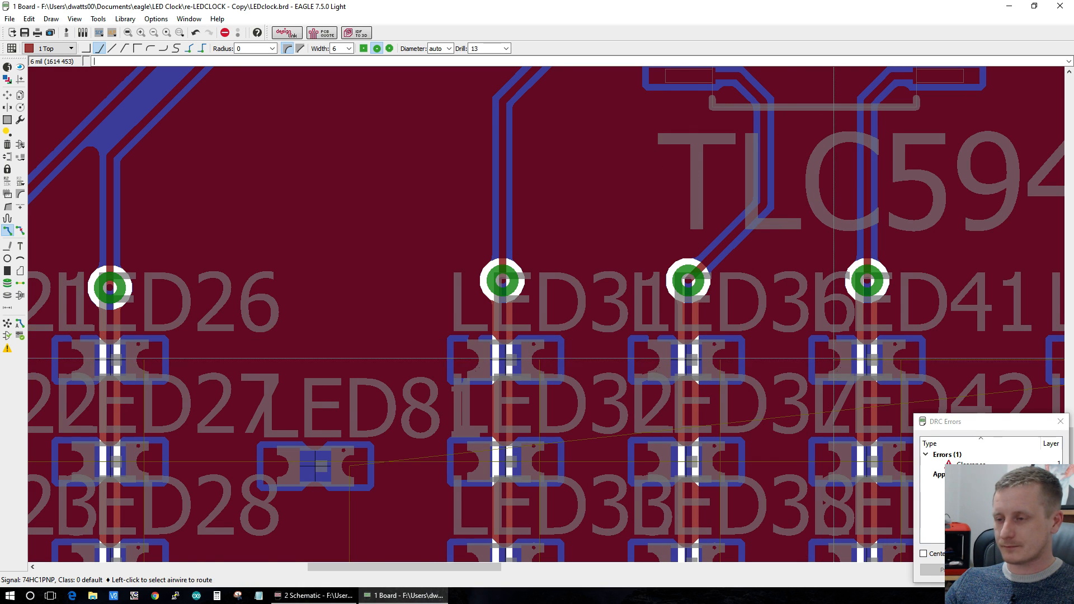
# Step: Continue the 6 mil 74HC1PNP trace from LED41's left pad through LED46 to LED51
pyautogui.scroll(-3, 1019, 374)
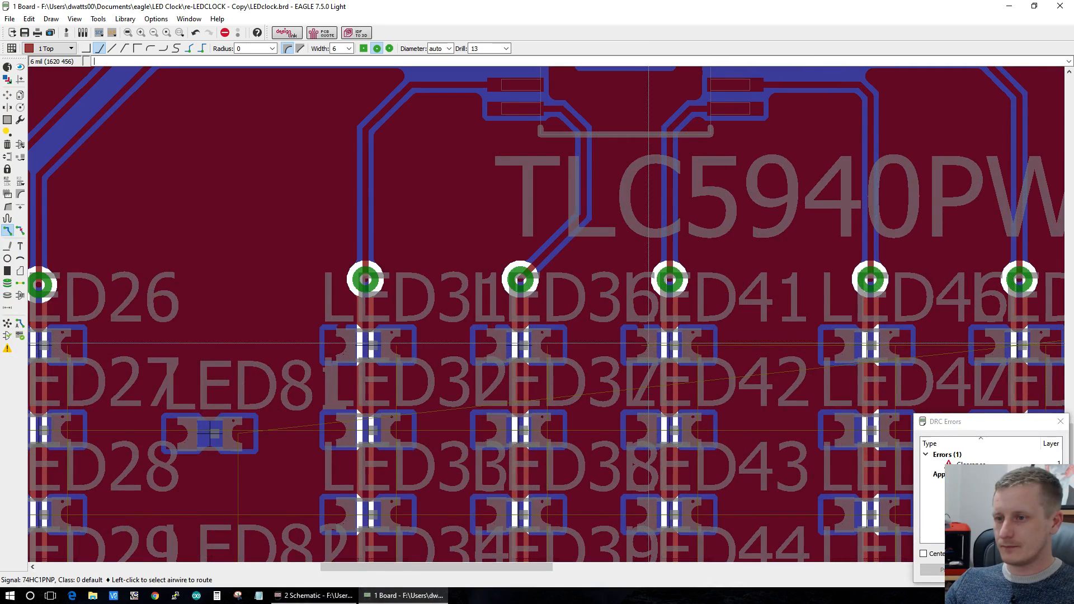
pyautogui.click(647, 338)
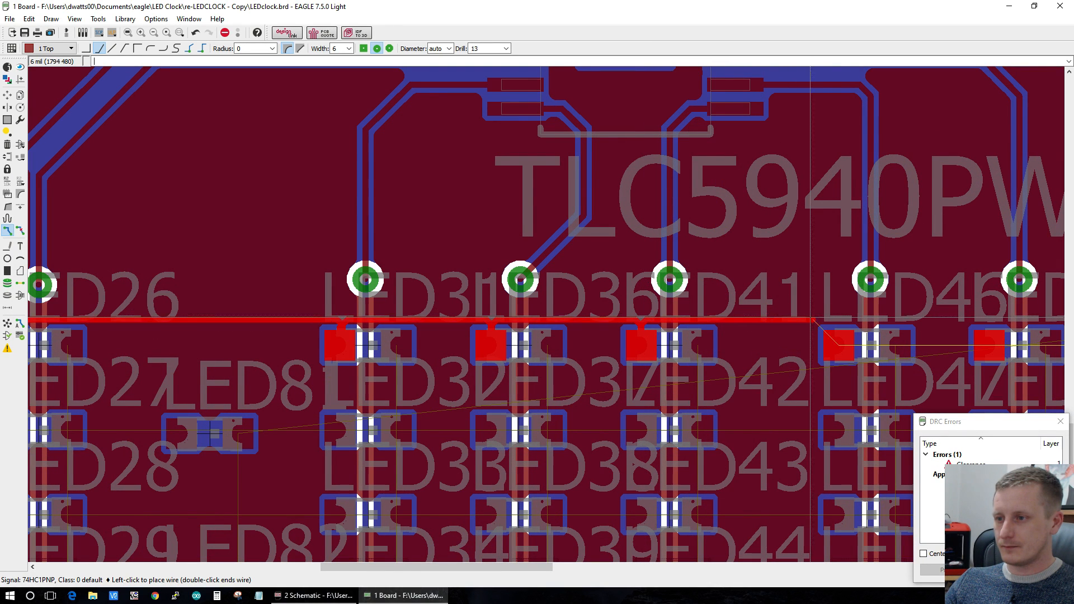
pyautogui.press('Escape')
pyautogui.click(838, 343)
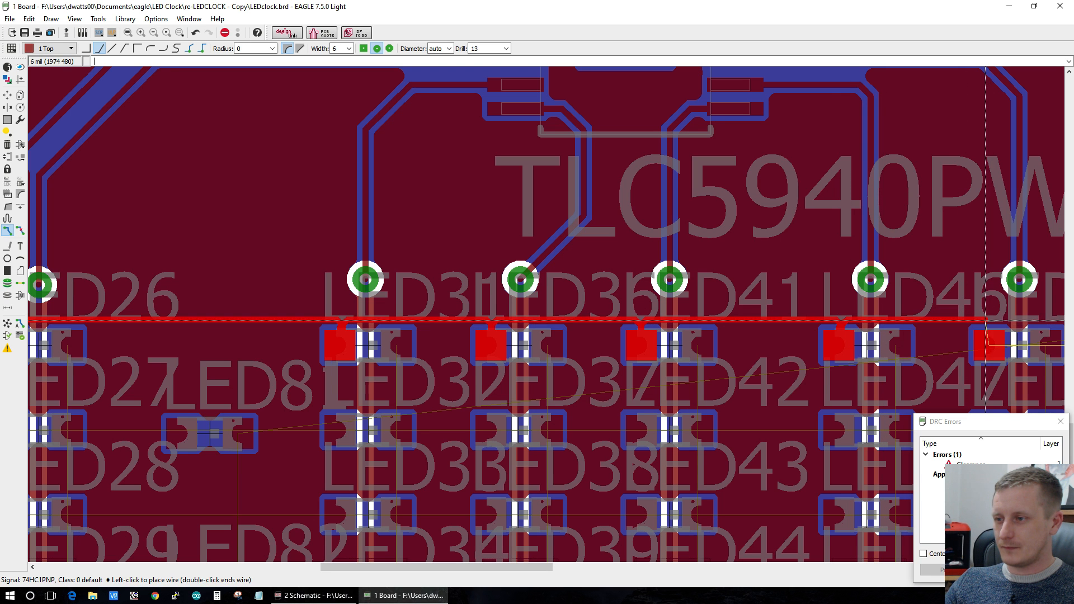
pyautogui.press('Escape')
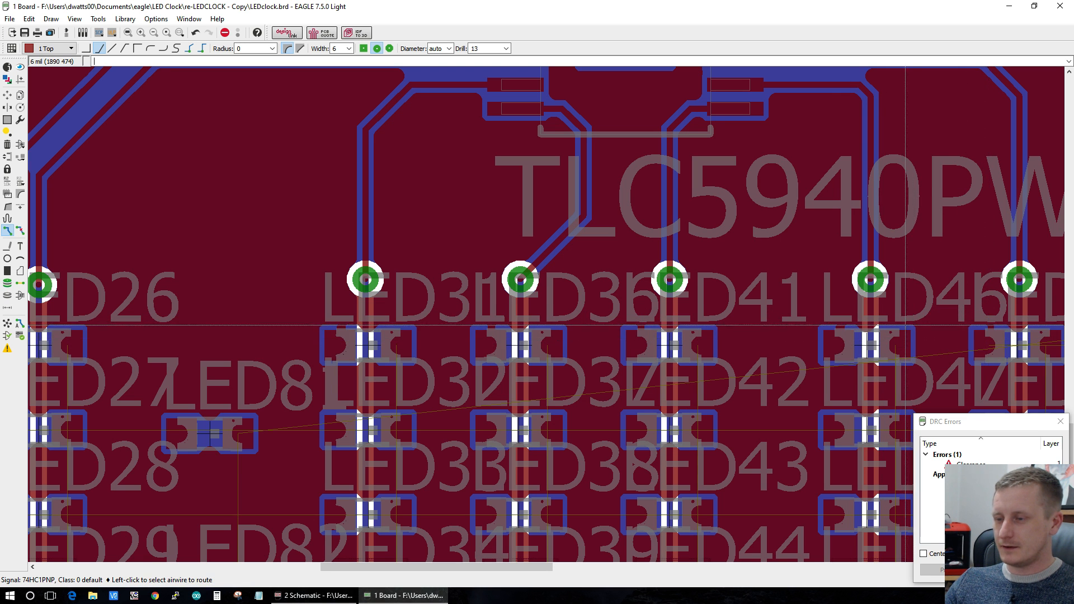
# Step: Recalculate the ratsnest and copper pours, and route the 74HC1PNP trace from LED51's left pad to LED56
pyautogui.scroll(-4, 830, 333)
pyautogui.scroll(4, 906, 333)
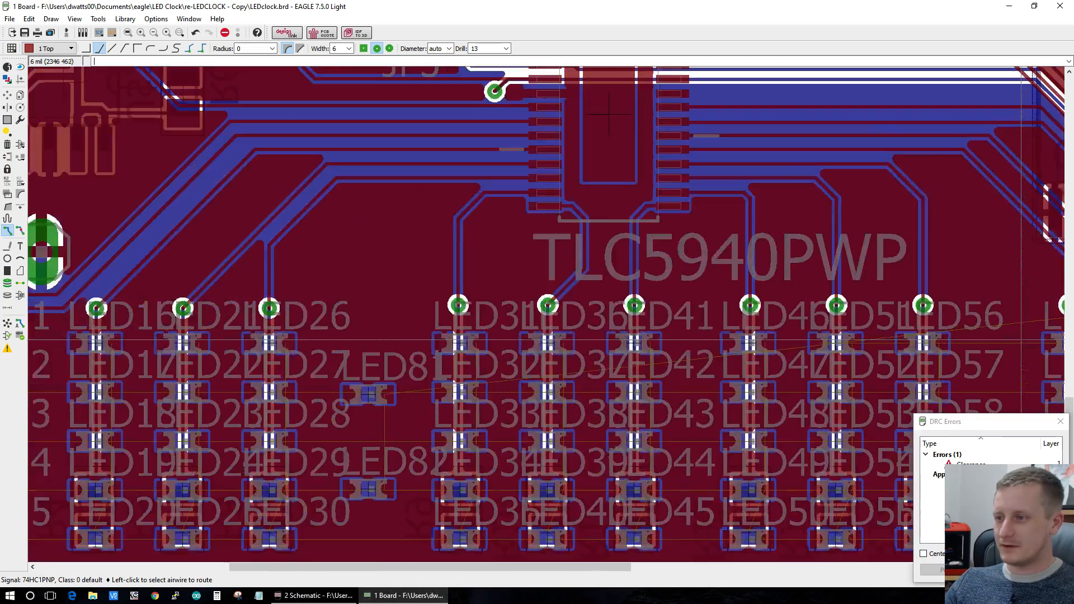
pyautogui.scroll(3, 532, 330)
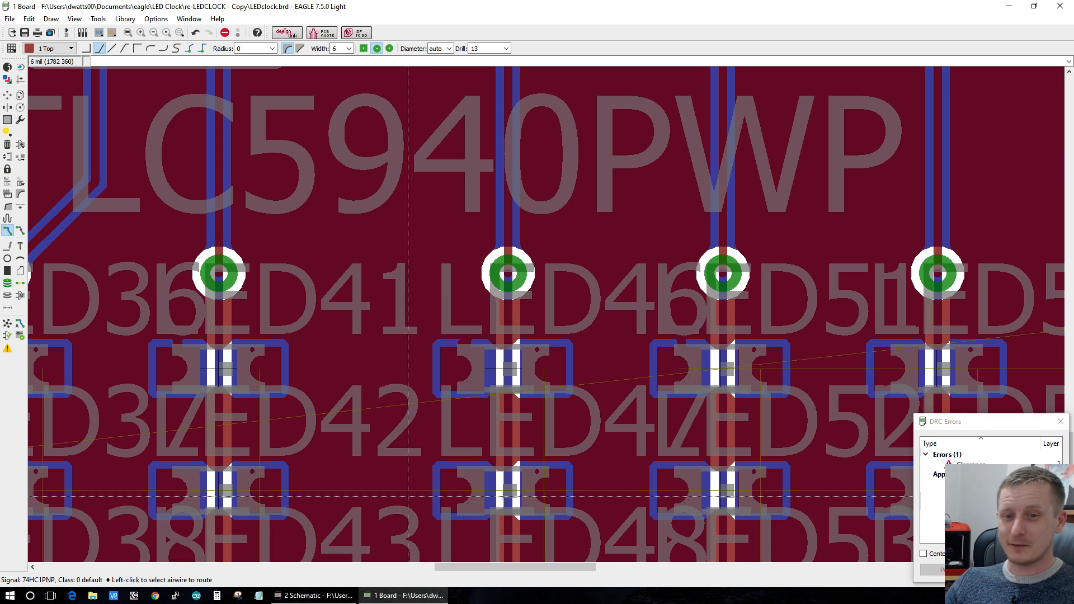
pyautogui.click(7, 323)
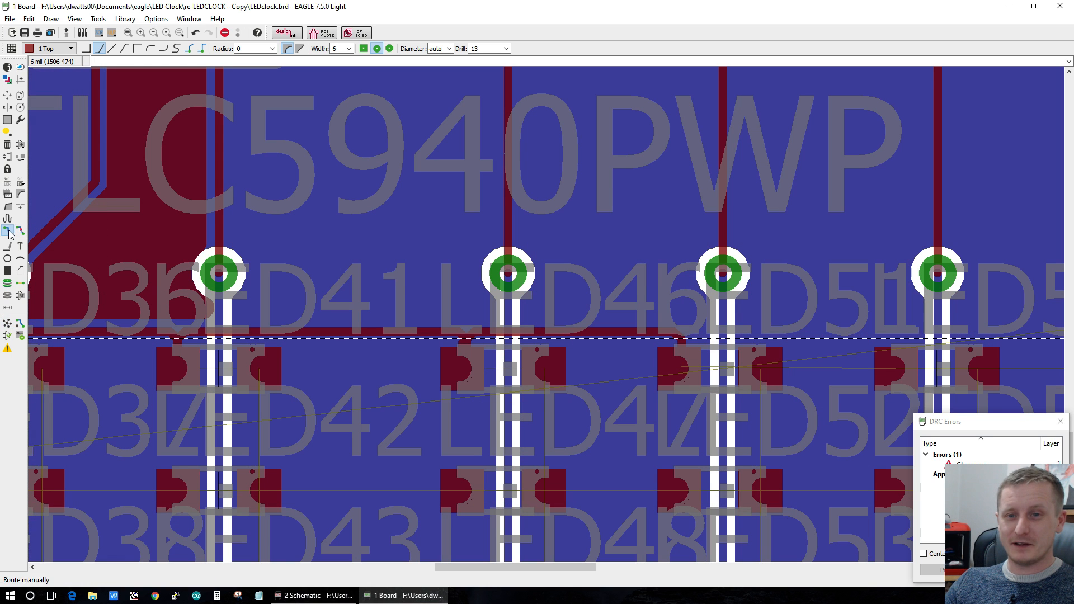
pyautogui.click(685, 367)
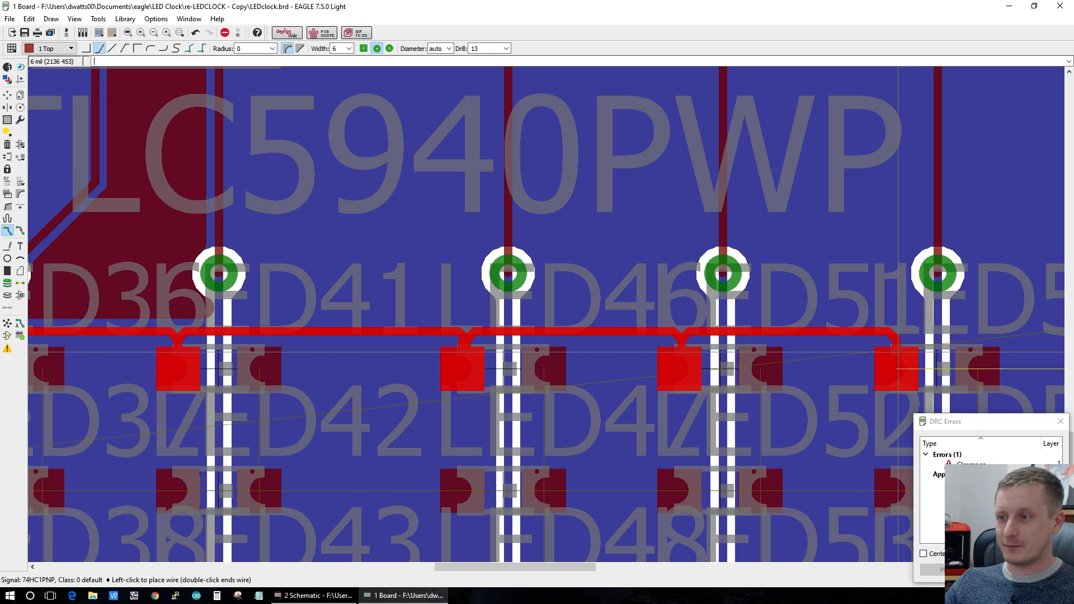
pyautogui.press('Escape')
# Step: Route the 74HC1PNP trace on the top layer from LED56's left pad across the gap to LED61
pyautogui.scroll(-3, 901, 367)
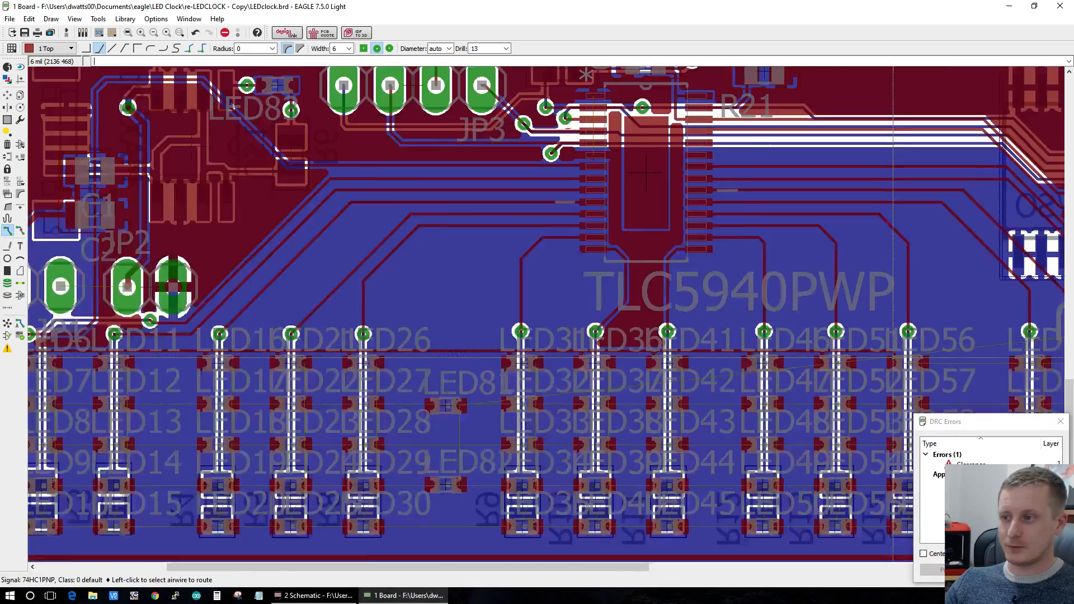
pyautogui.scroll(2, 1012, 364)
pyautogui.click(663, 346)
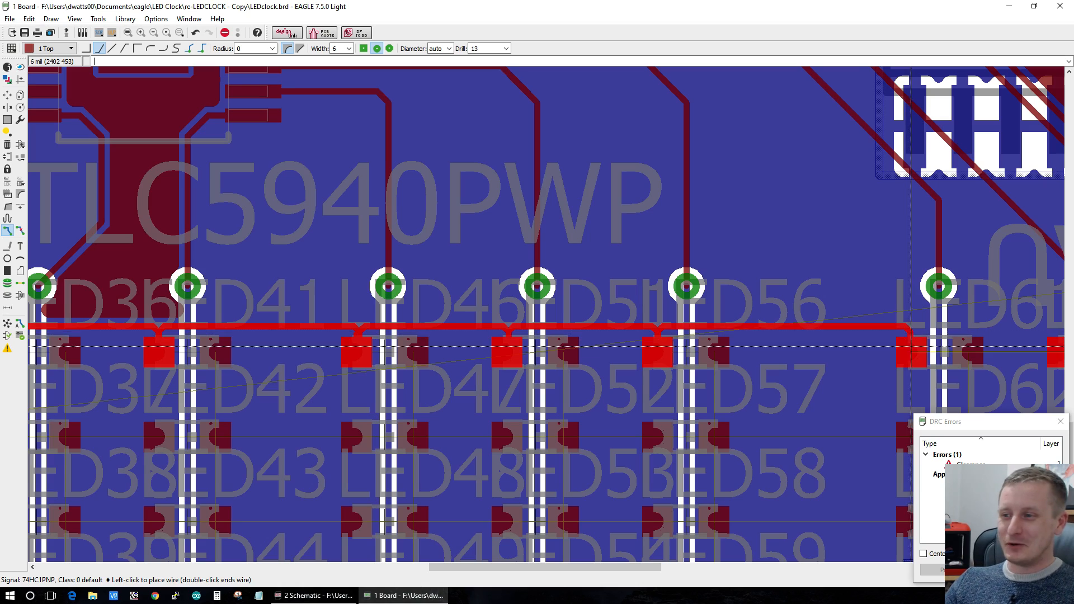
pyautogui.click(911, 347)
pyautogui.scroll(-2, 918, 347)
pyautogui.scroll(3, 1007, 346)
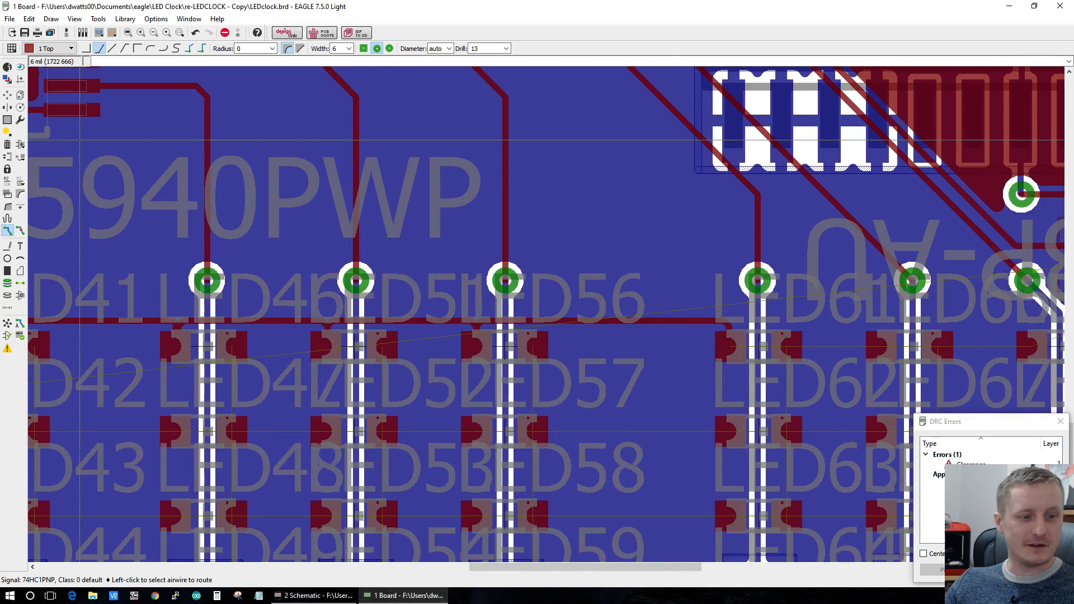
pyautogui.moveTo(0, 70); pyautogui.dragTo(417, 60)
pyautogui.scroll(2, 97, 414)
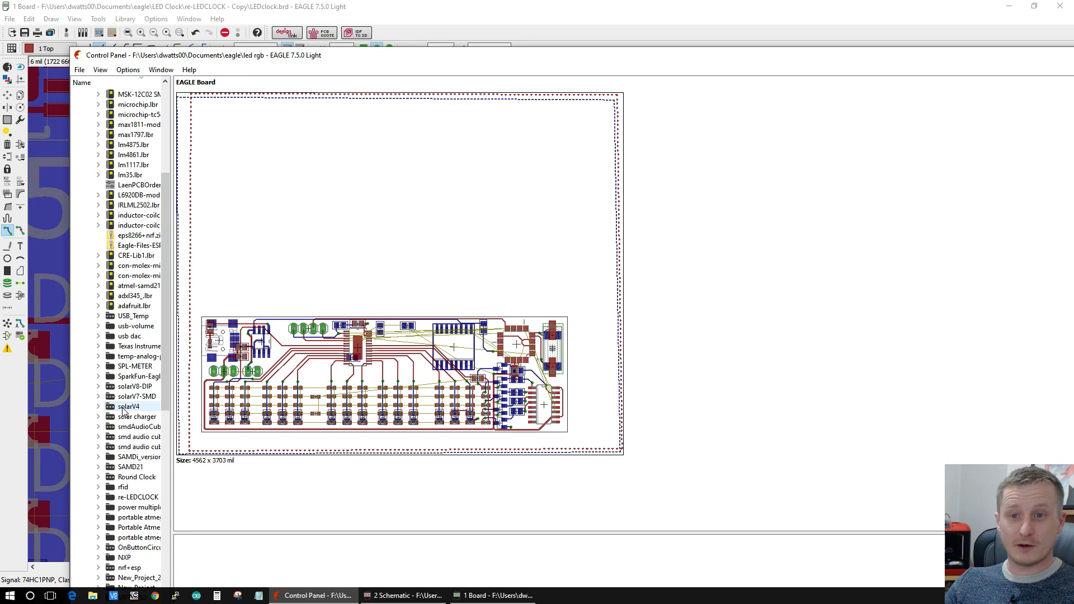
pyautogui.scroll(-5, 131, 397)
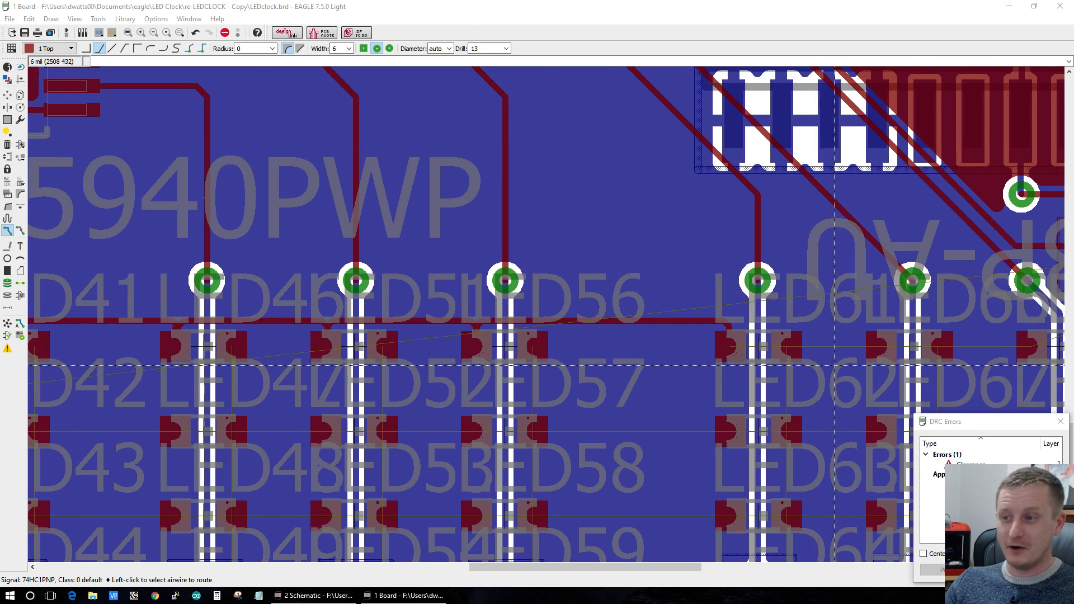
# Step: Extend the 74HC1PNP trace above the first LED row from LED61's left pad through LED66 to LED71
pyautogui.scroll(-4, 834, 365)
pyautogui.scroll(5, 834, 358)
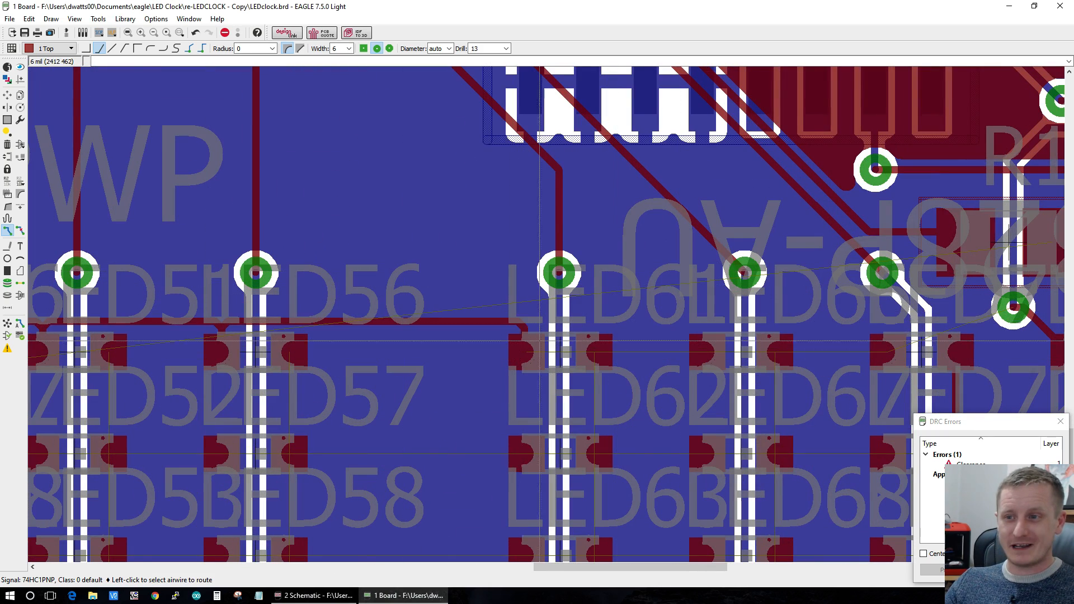
pyautogui.click(540, 339)
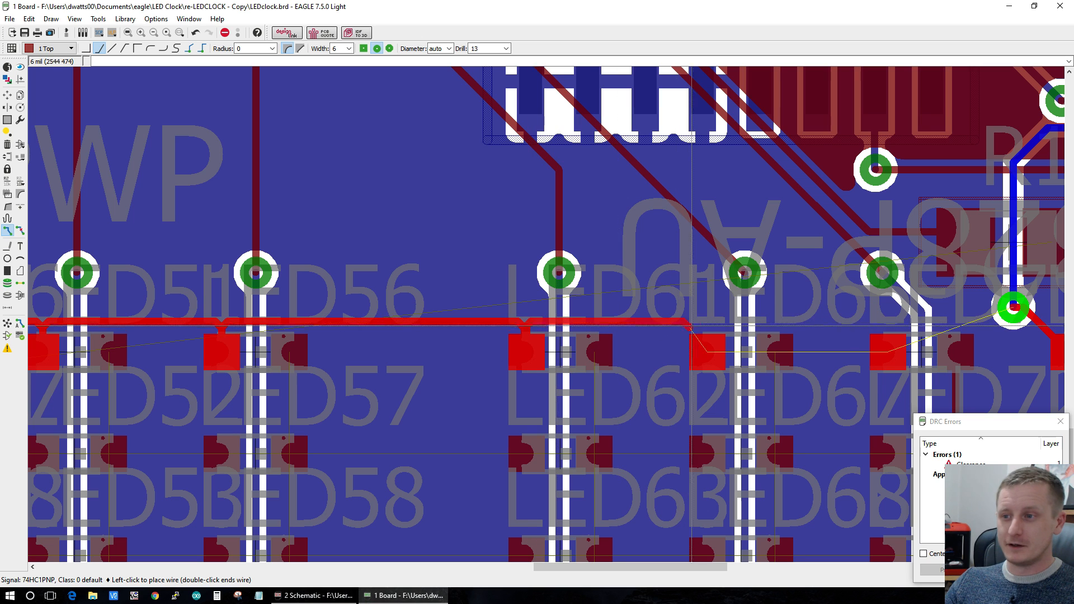
pyautogui.click(710, 327)
pyautogui.click(709, 348)
pyautogui.click(711, 349)
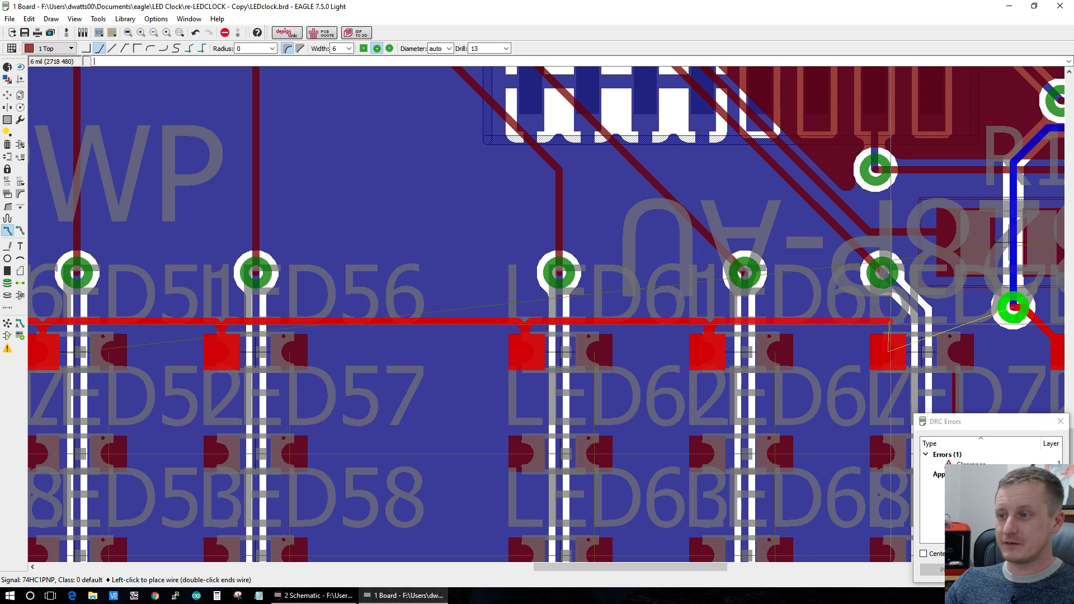
pyautogui.click(890, 350)
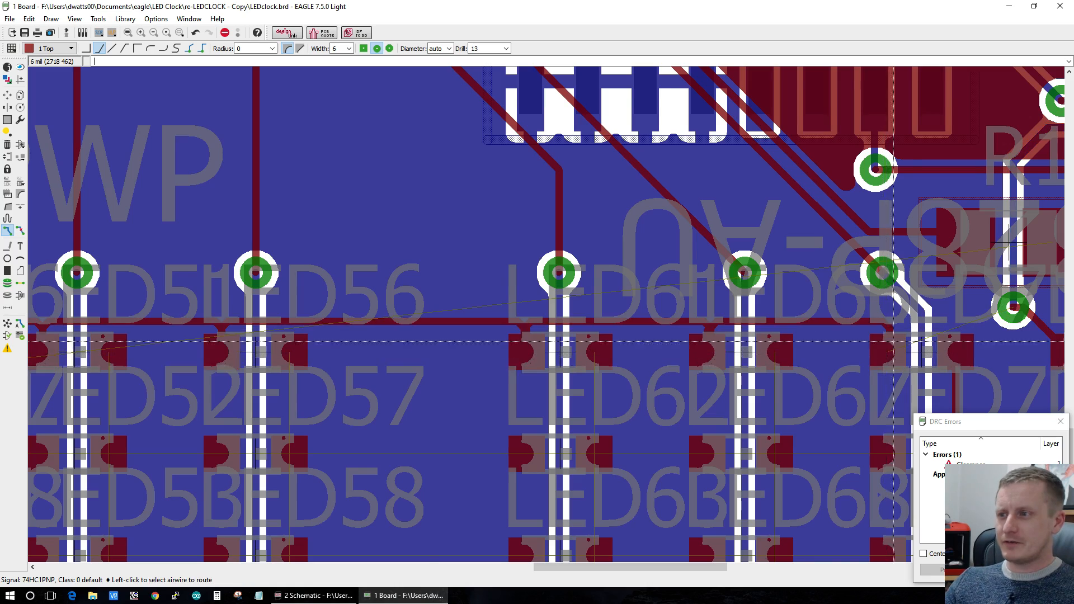
# Step: Connect LED71's left pad to the 74HC1PNP via beside LED76 with a top-layer trace
pyautogui.scroll(-5, 1009, 242)
pyautogui.scroll(7, 1006, 241)
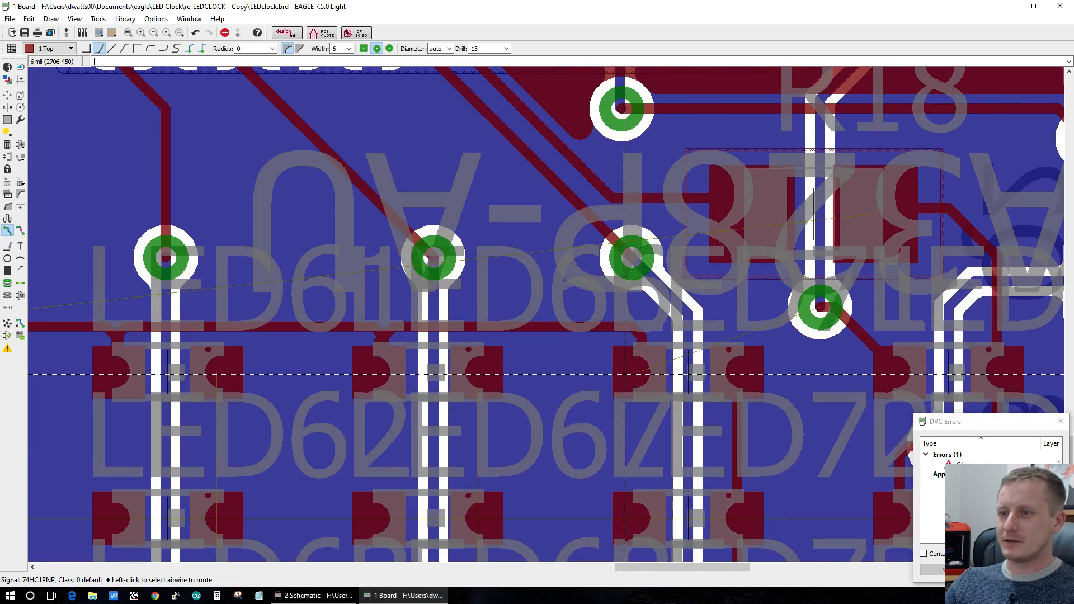
pyautogui.click(635, 367)
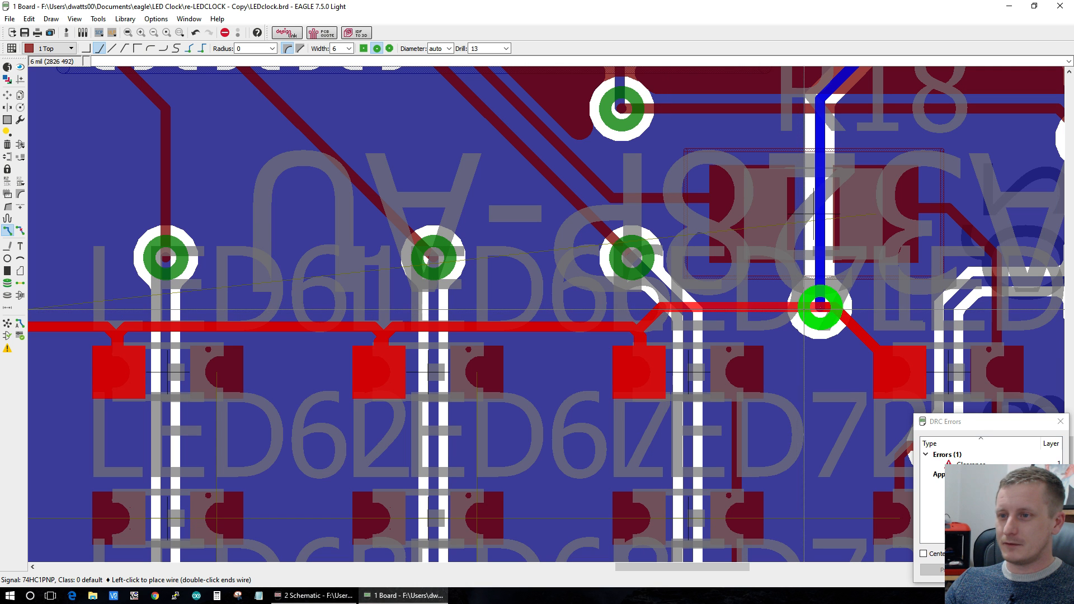
pyautogui.click(800, 306)
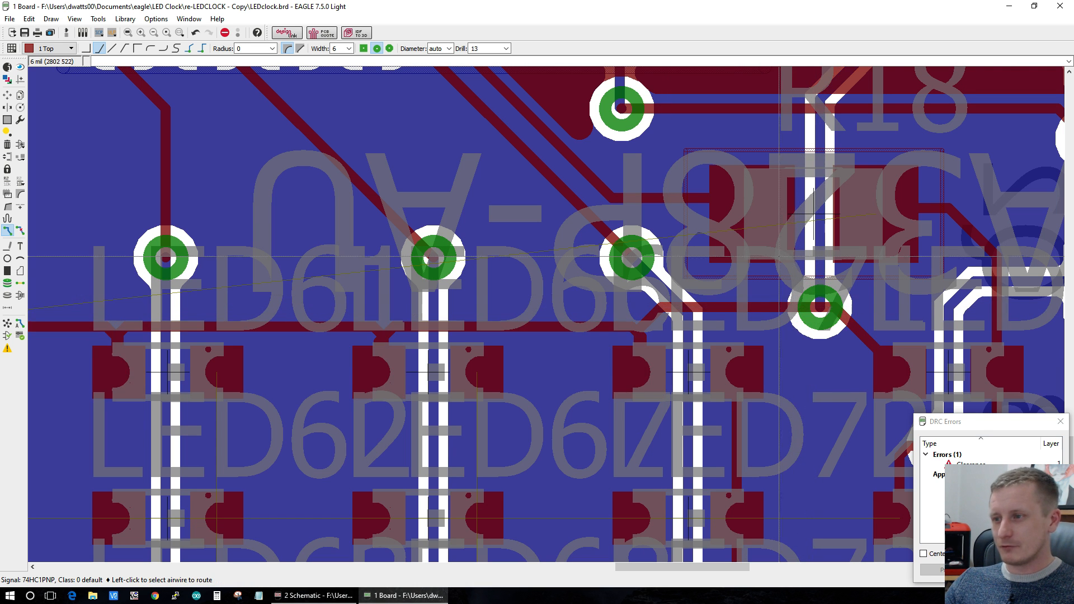
# Step: Start the second-row 74HC2PNP trace at LED2's left pad and route it above the pads through LED7 to LED12
pyautogui.scroll(-5, 778, 291)
pyautogui.scroll(1, 748, 398)
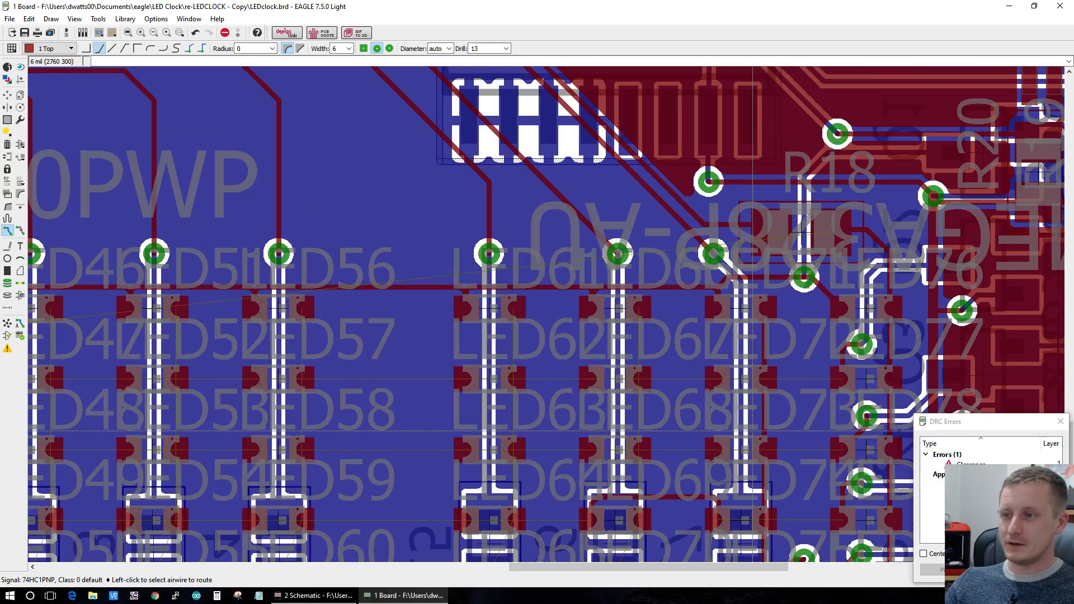
pyautogui.scroll(-3, 736, 439)
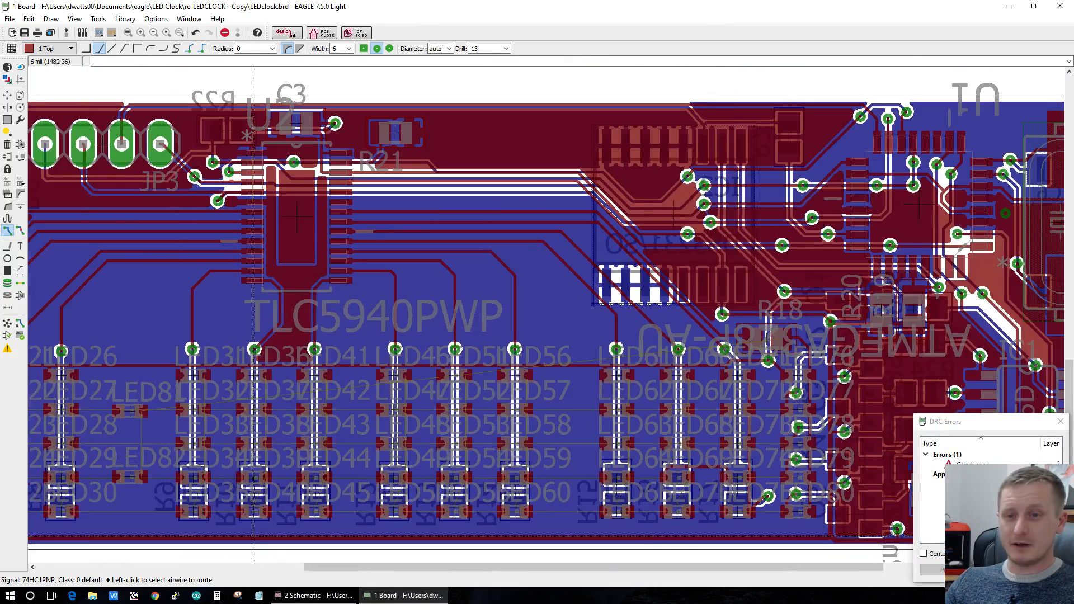
pyautogui.scroll(-2, 116, 479)
pyautogui.scroll(1, 117, 480)
pyautogui.moveTo(318, 569); pyautogui.dragTo(134, 568)
pyautogui.scroll(6, 151, 518)
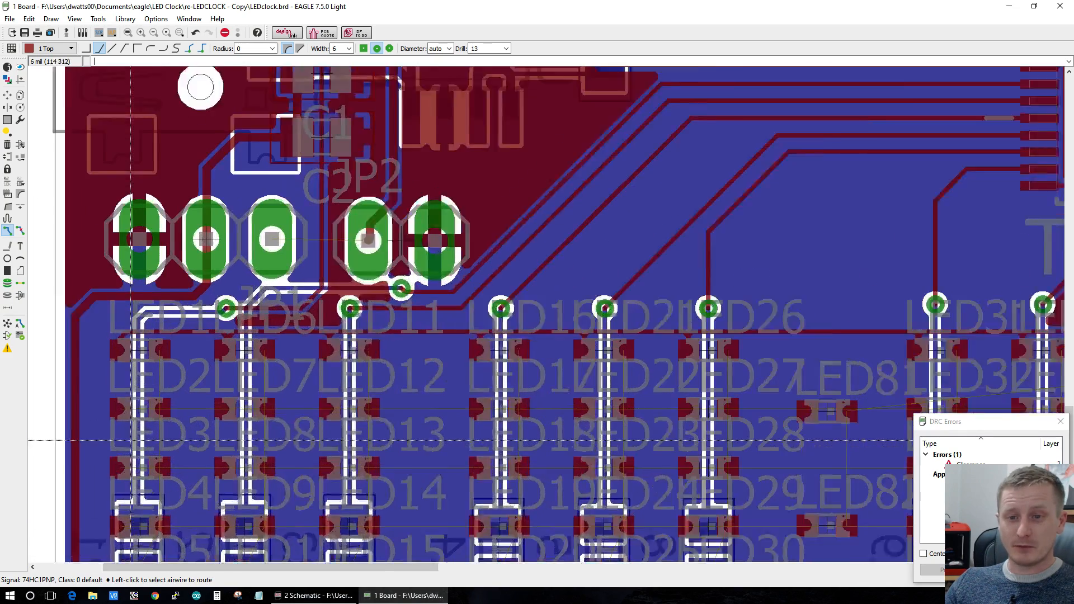
pyautogui.click(122, 403)
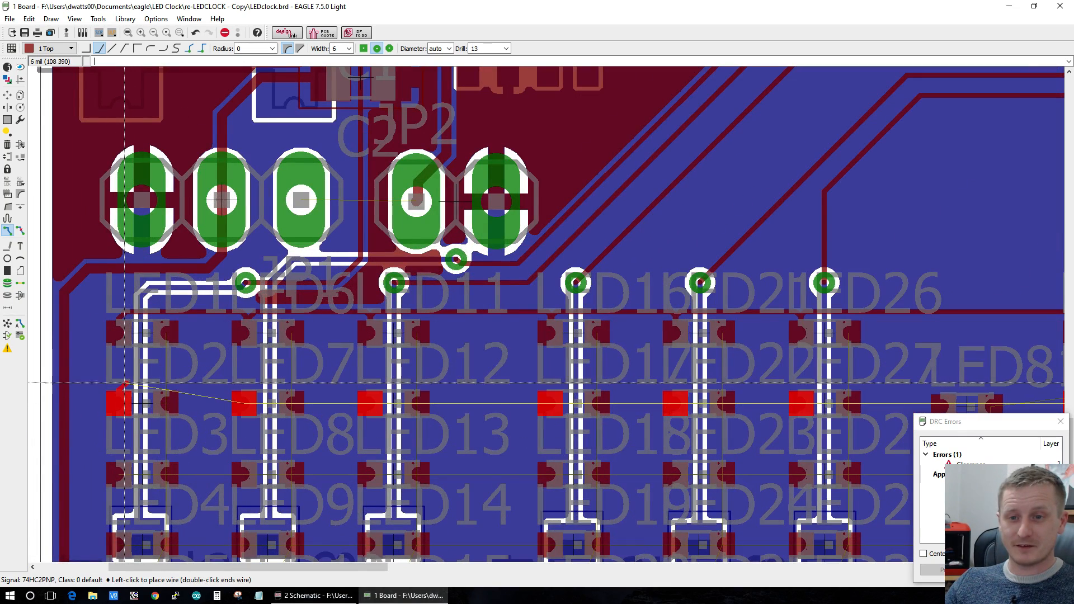
pyautogui.scroll(4, 124, 384)
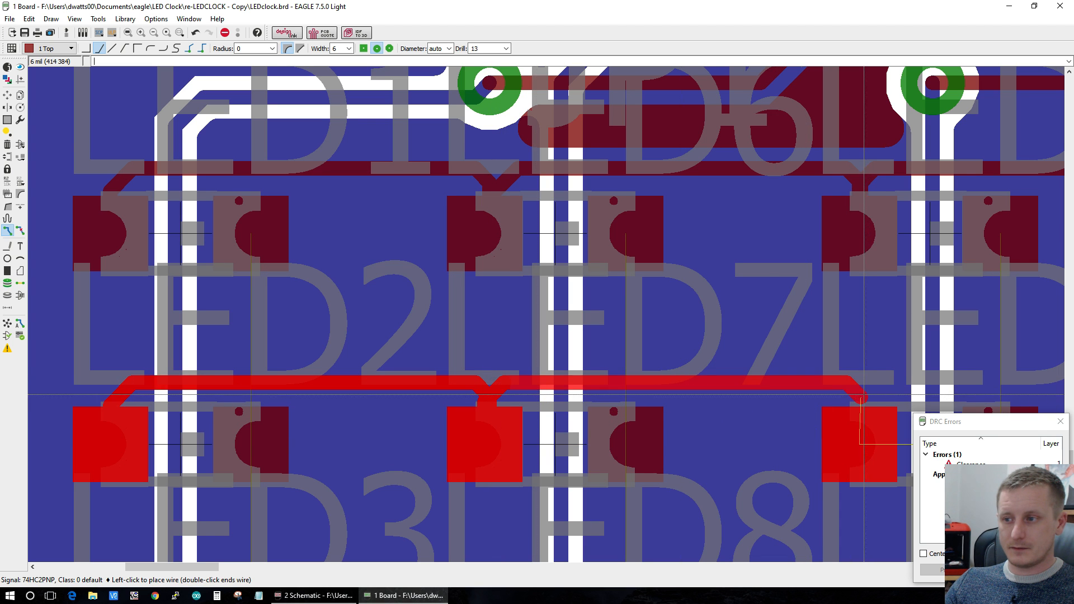
pyautogui.doubleClick(862, 425)
# Step: Route the 74HC2PNP trace on the top layer from LED12's left pad to LED17's left pad
pyautogui.scroll(-4, 862, 426)
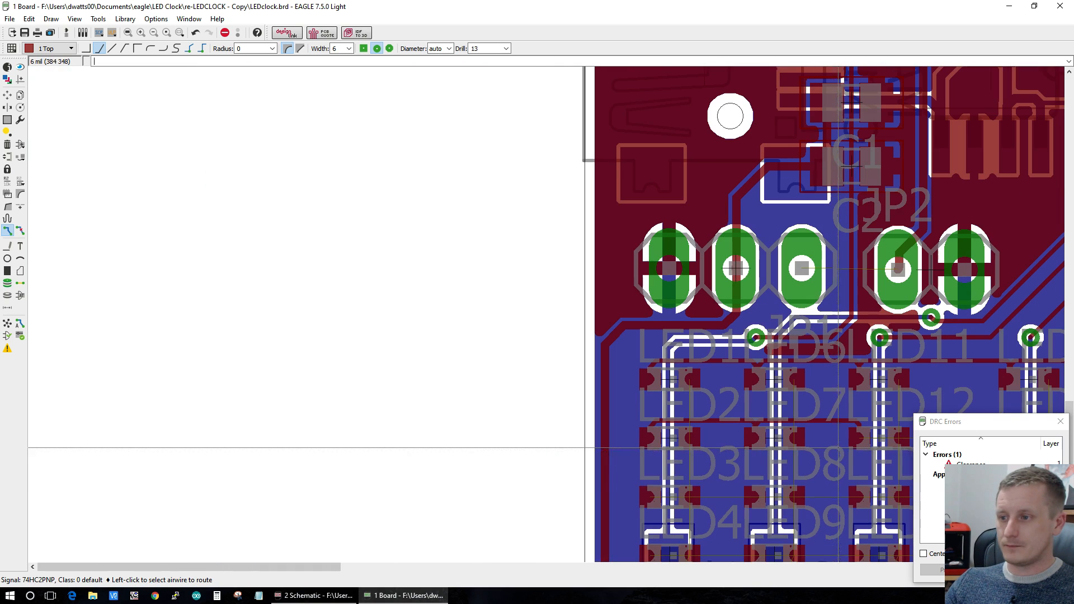
pyautogui.moveTo(335, 566); pyautogui.dragTo(492, 566)
pyautogui.scroll(3, 342, 430)
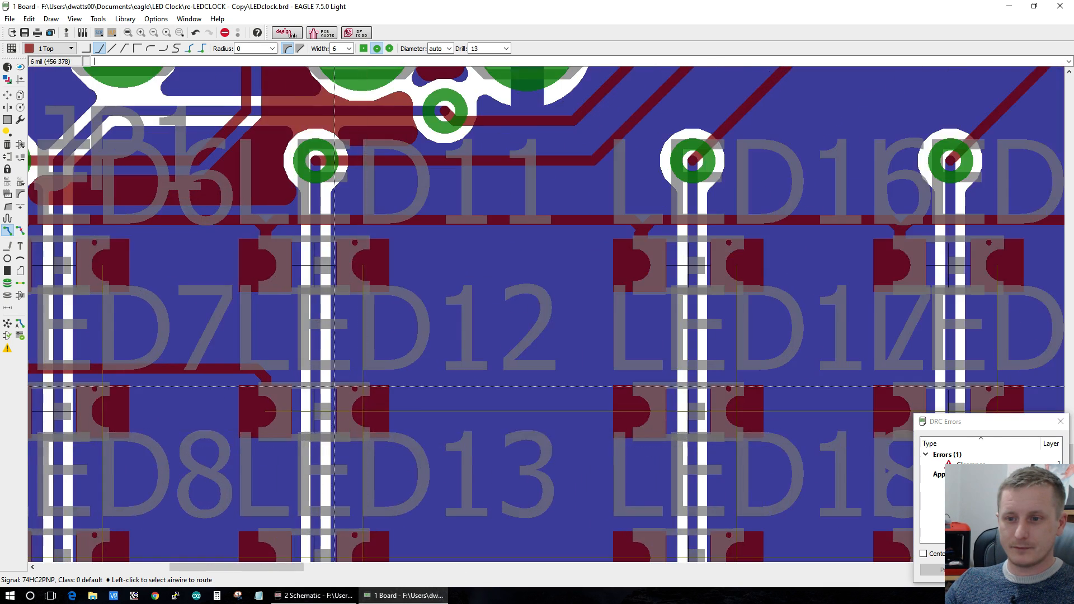
pyautogui.click(261, 411)
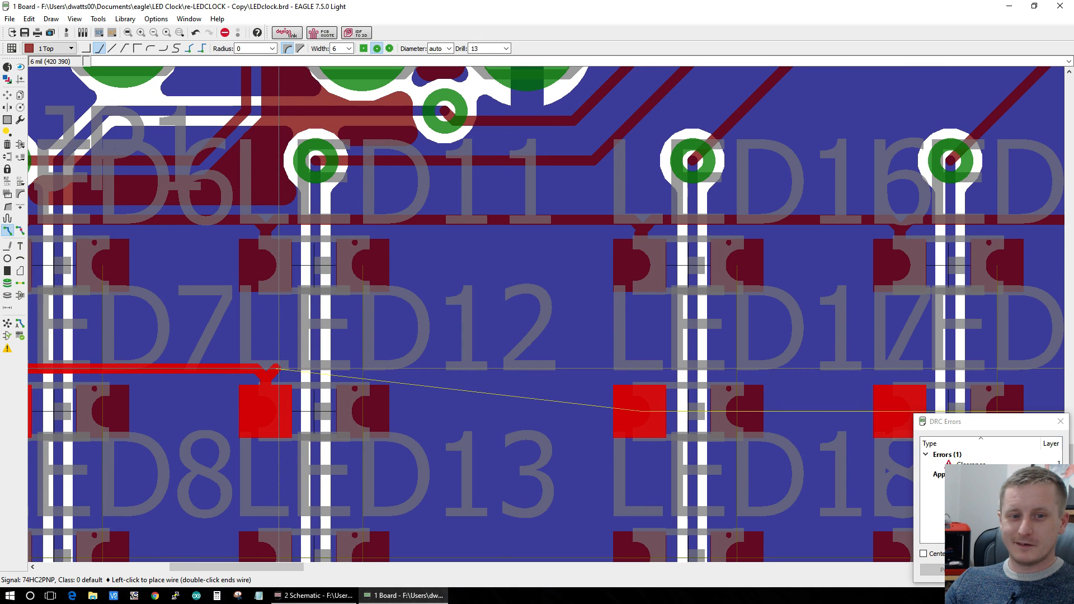
pyautogui.click(645, 379)
# Step: Continue the second-row 74HC2PNP trace from LED17's left pad through LED22 to LED27
pyautogui.moveTo(279, 575); pyautogui.dragTo(323, 575)
pyautogui.scroll(2, 406, 444)
pyautogui.click(321, 383)
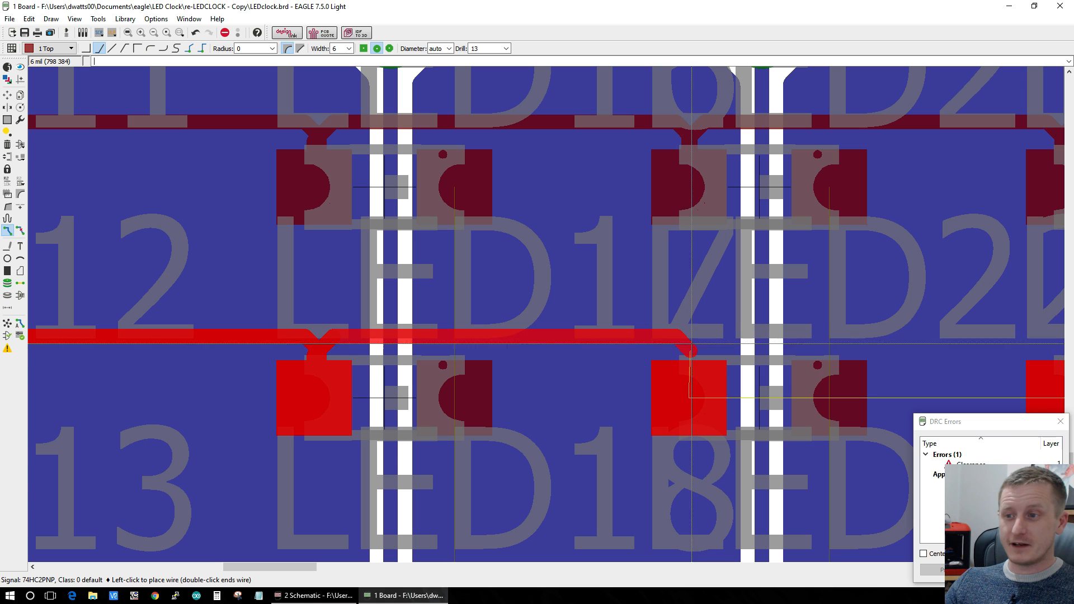
pyautogui.click(692, 392)
pyautogui.moveTo(251, 565); pyautogui.dragTo(283, 566)
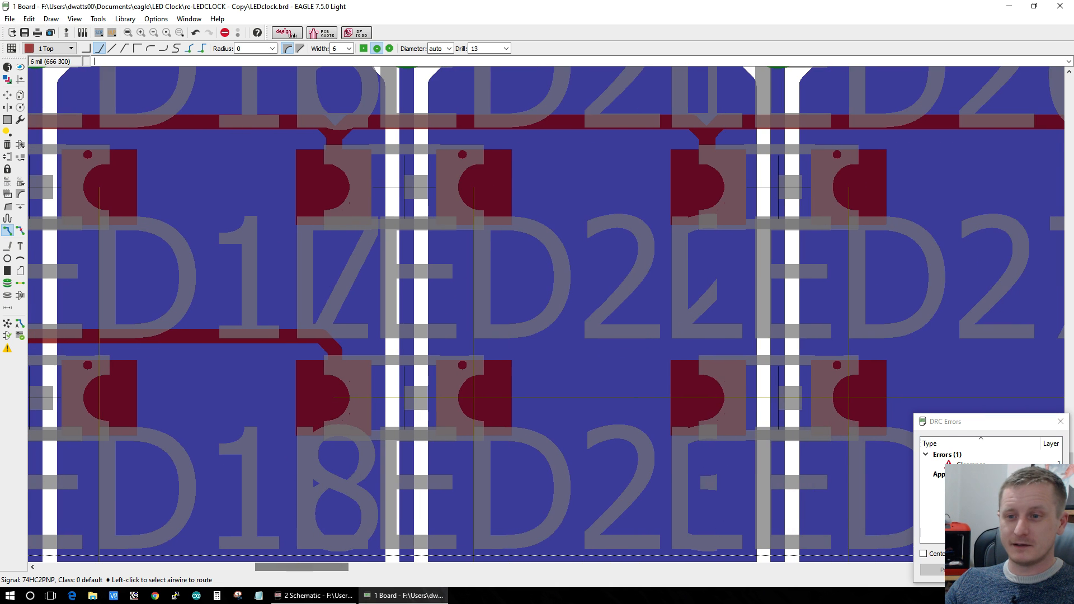
pyautogui.click(334, 396)
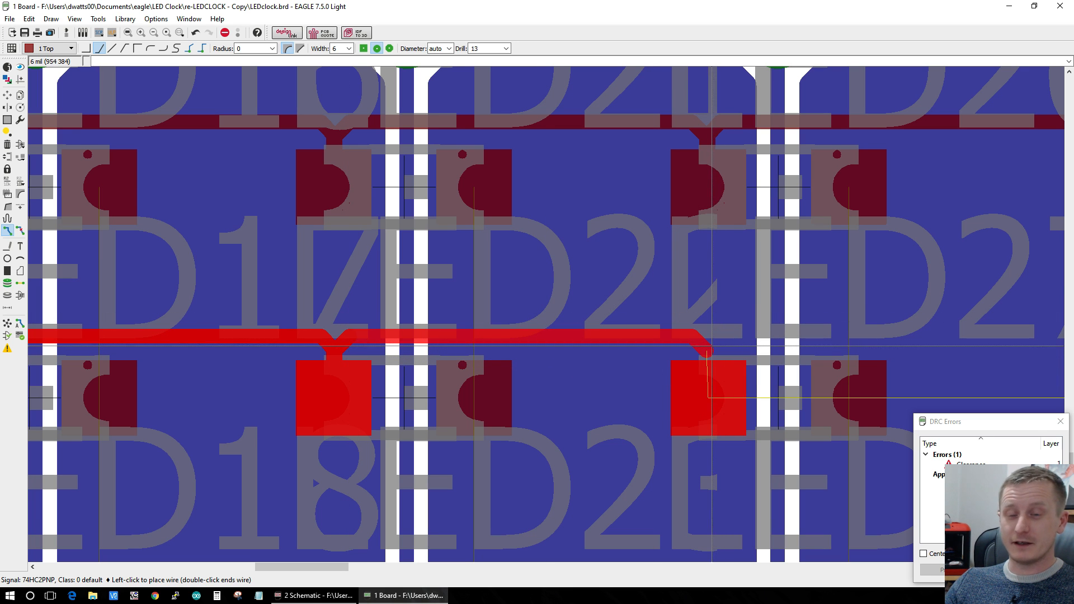
pyautogui.press('Escape')
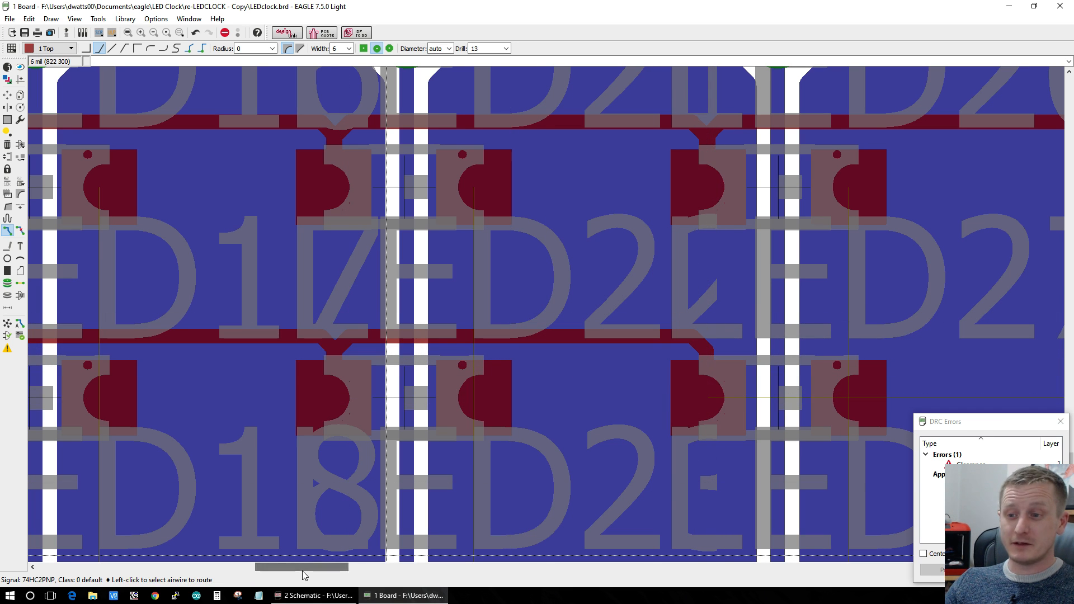
# Step: Continue the second-row 74HC2PNP trace on the top layer from LED27's left pad past LED81 through LED32 to LED37
pyautogui.moveTo(302, 567); pyautogui.dragTo(347, 582)
pyautogui.click(263, 398)
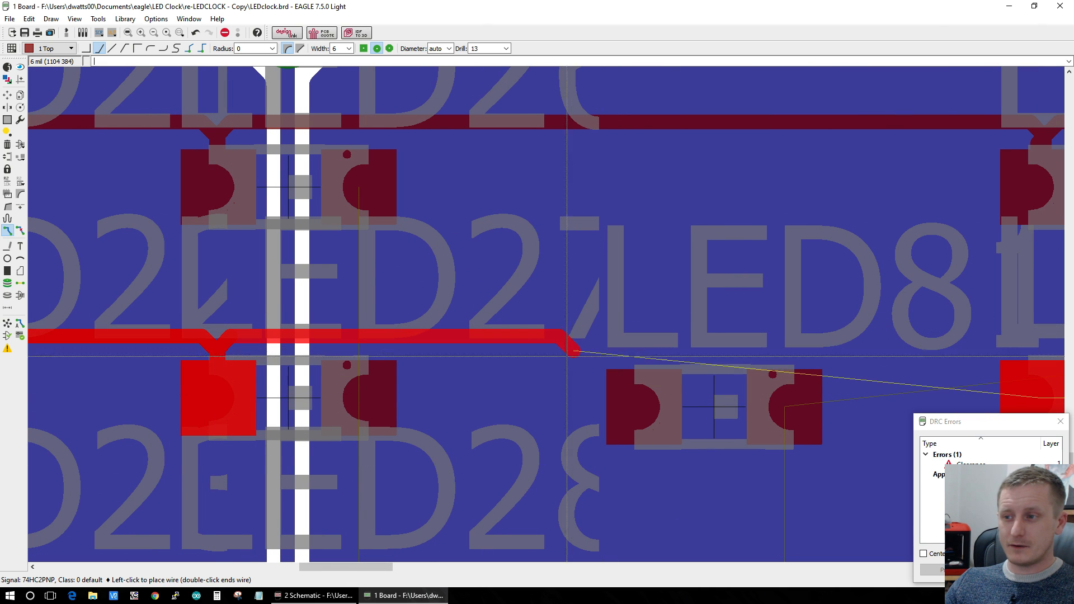
pyautogui.moveTo(377, 566); pyautogui.dragTo(430, 566)
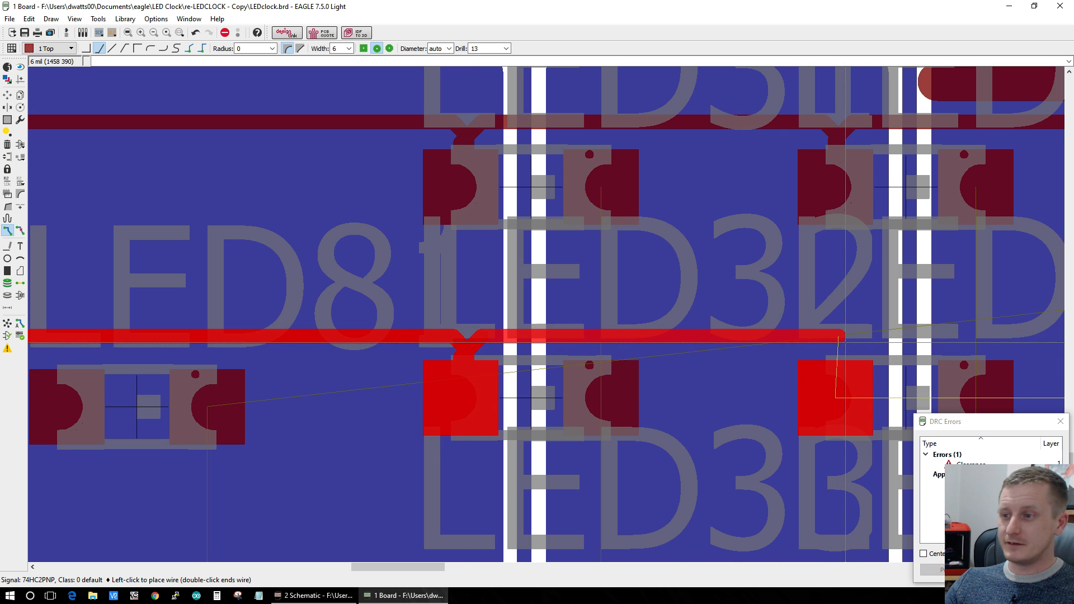
pyautogui.press('Escape')
# Step: Route the 74HC2PNP trace above the pads from LED37's left pad through LED42 to LED47
pyautogui.moveTo(403, 566); pyautogui.dragTo(447, 570)
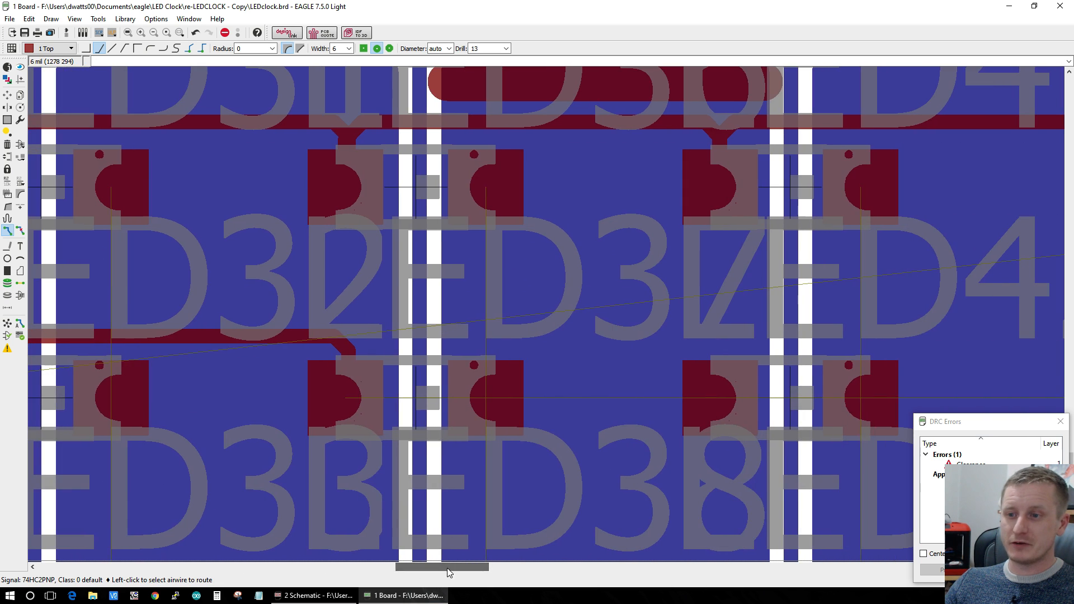
pyautogui.click(346, 398)
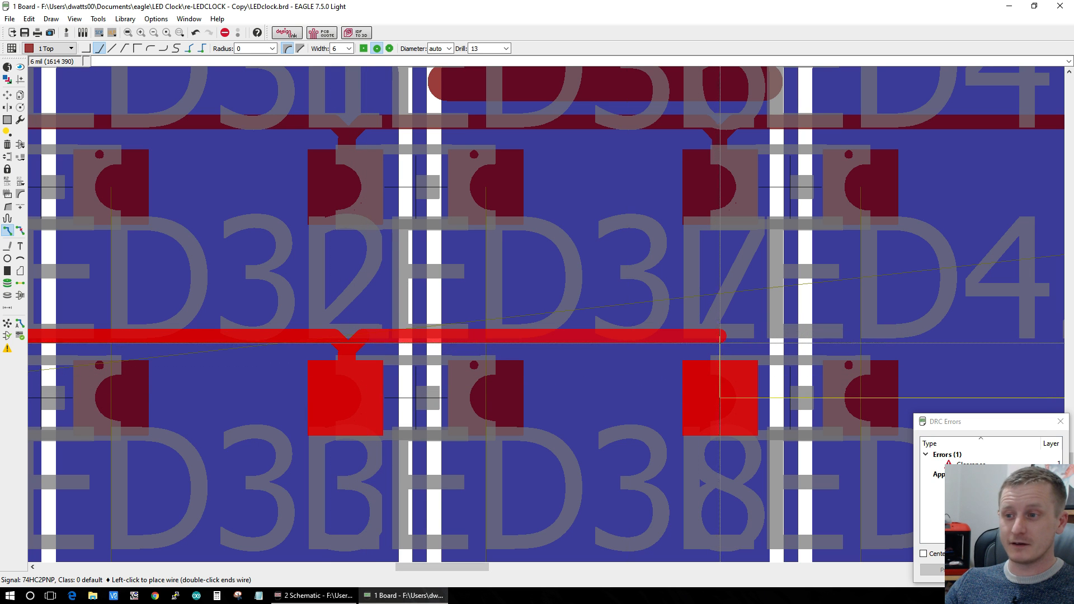
pyautogui.press('Escape')
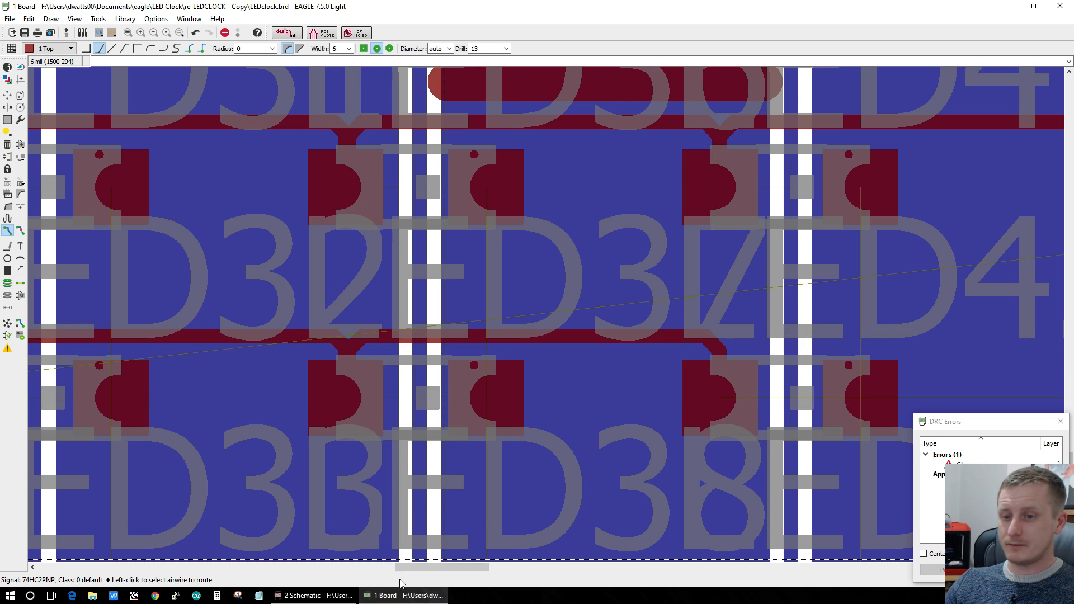
pyautogui.moveTo(434, 567); pyautogui.dragTo(477, 572)
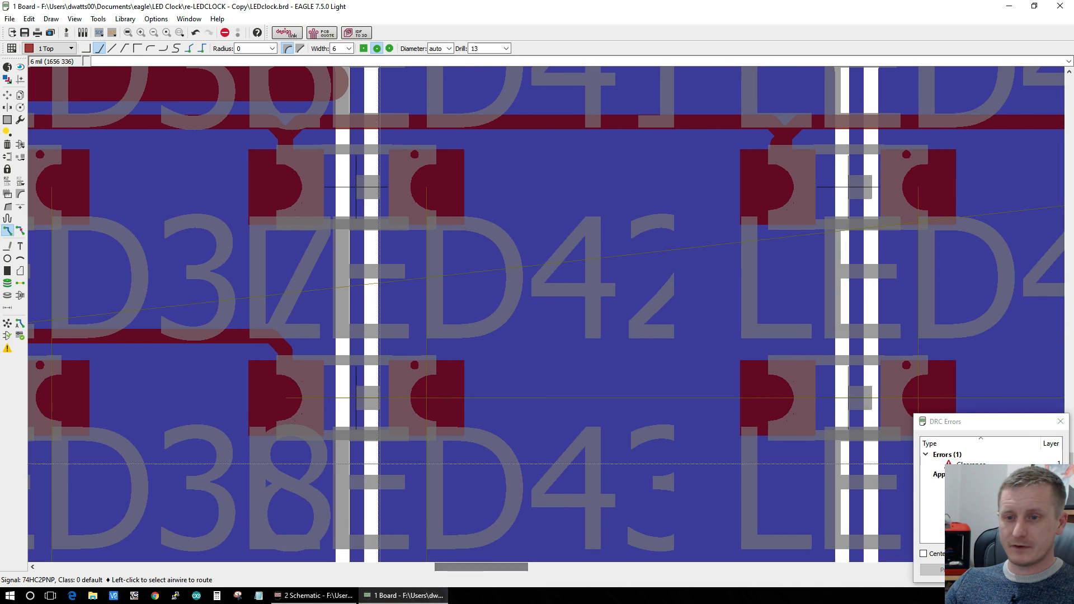
pyautogui.click(285, 398)
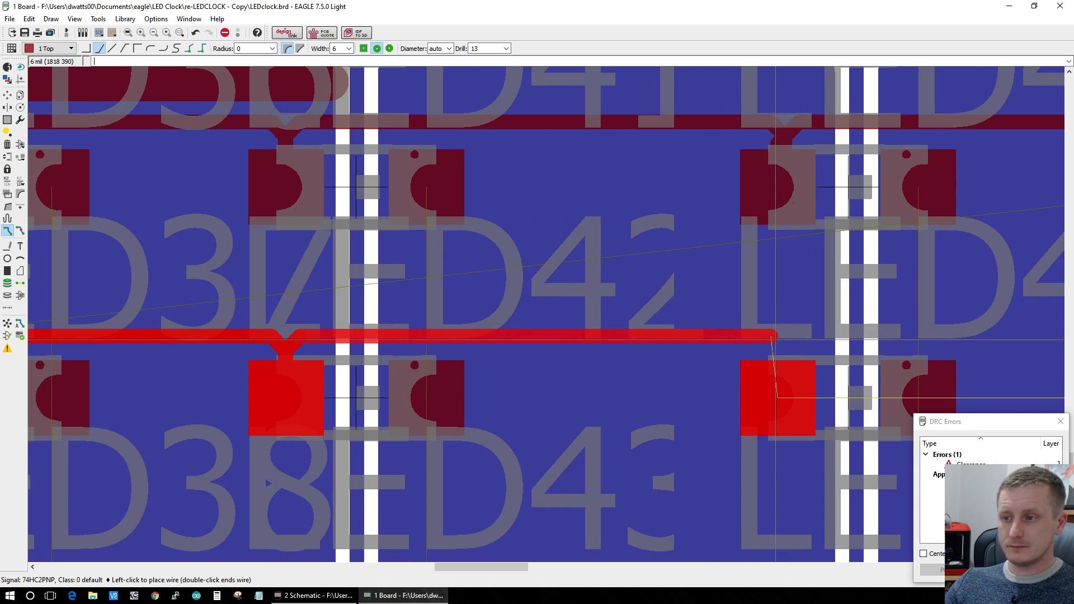
pyautogui.press('Escape')
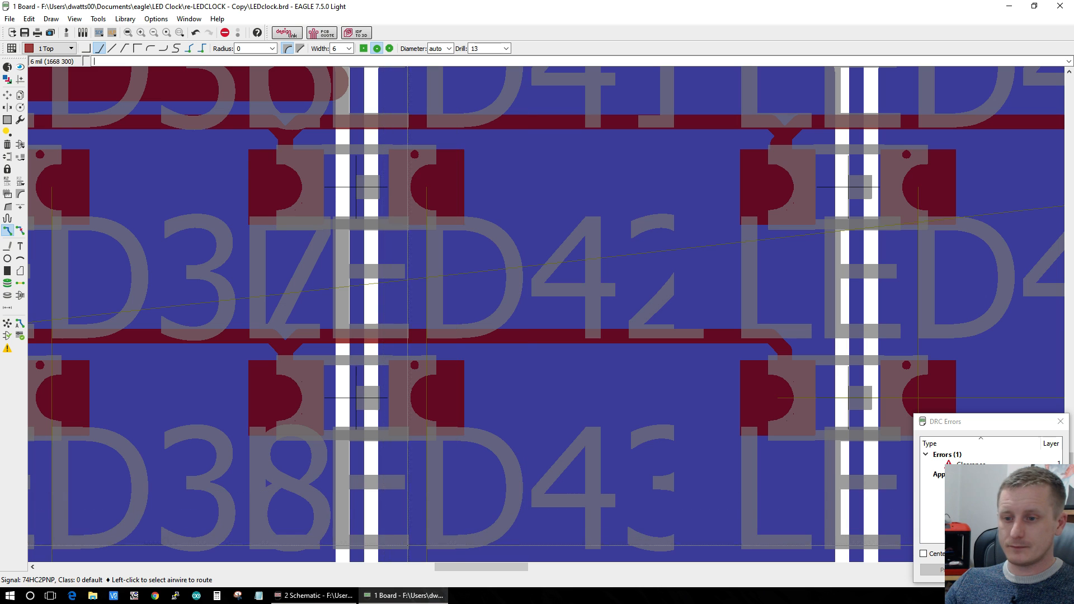
# Step: Extend the 74HC2PNP top-layer trace from LED47's left pad through LED52 to LED57
pyautogui.moveTo(463, 568); pyautogui.dragTo(523, 568)
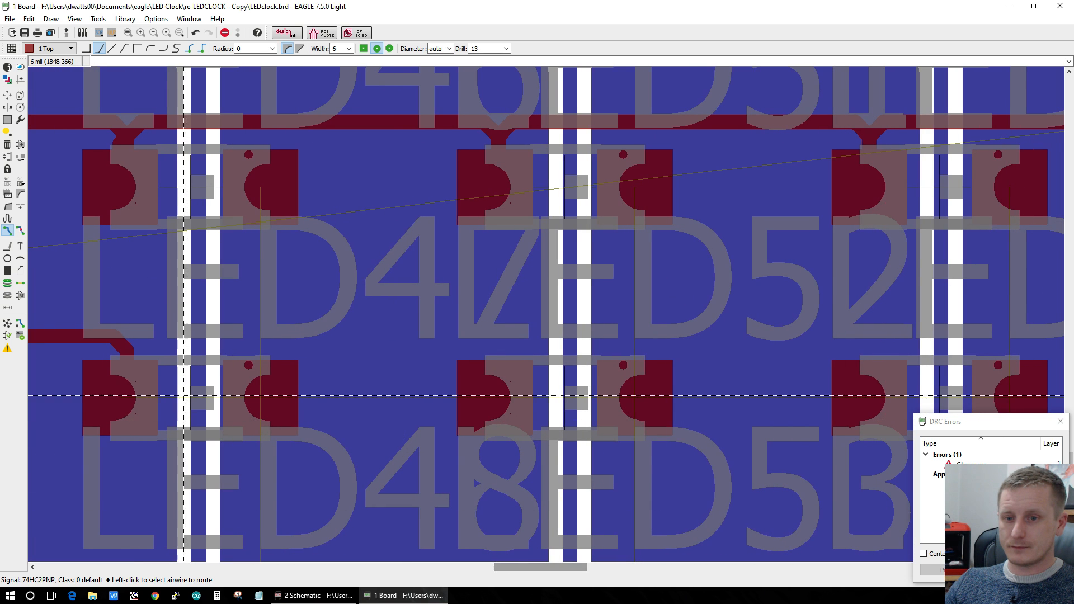
pyautogui.click(119, 397)
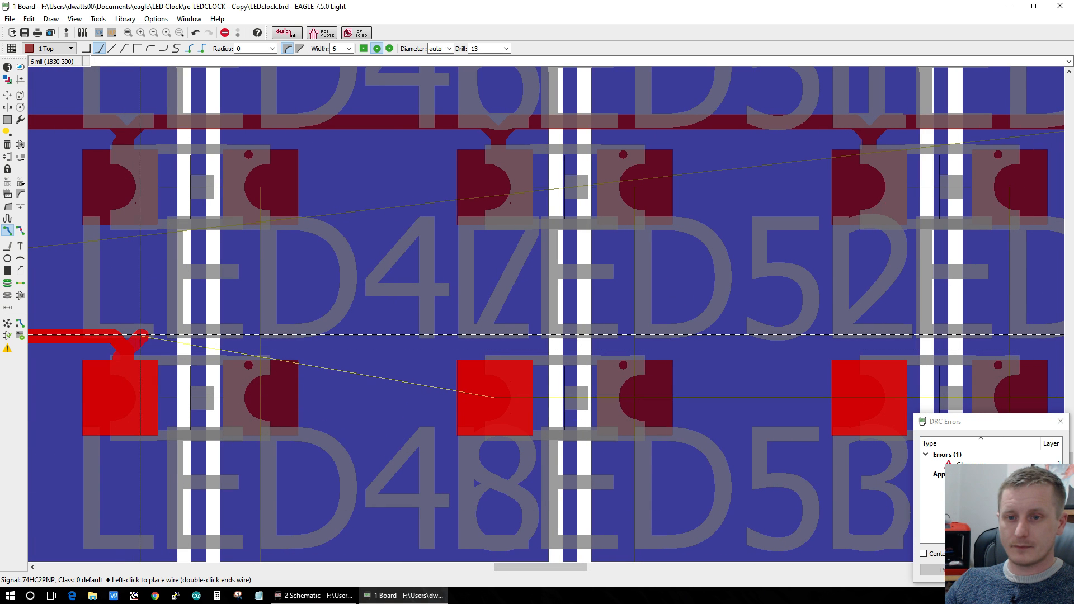
pyautogui.click(503, 349)
pyautogui.click(501, 395)
pyautogui.click(502, 396)
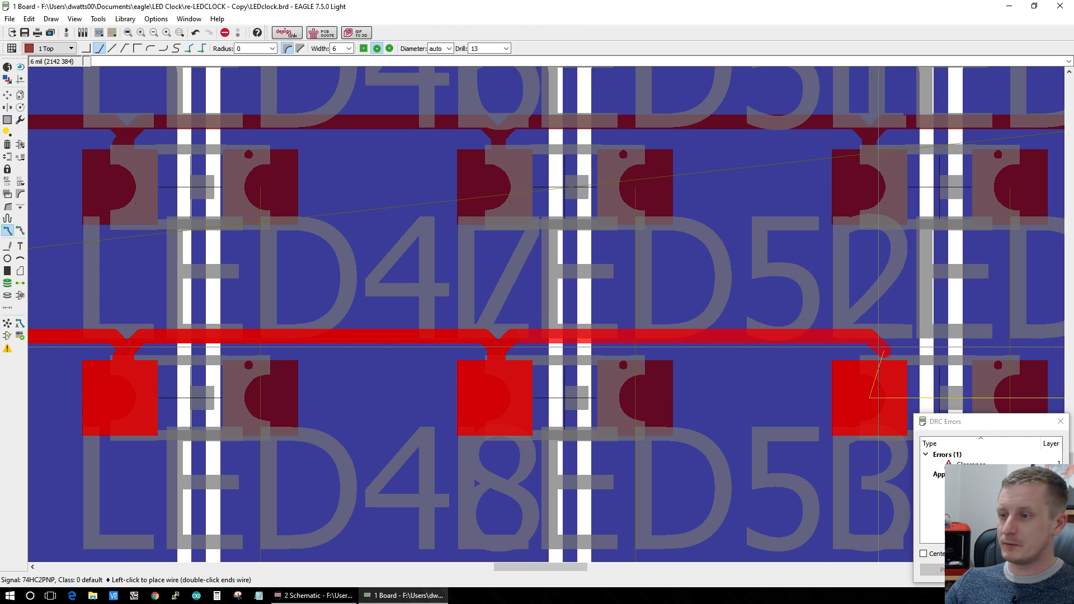
pyautogui.click(872, 383)
# Step: Continue the 74HC2PNP row trace from LED57's left pad through LED62 to LED67
pyautogui.moveTo(509, 575); pyautogui.dragTo(579, 571)
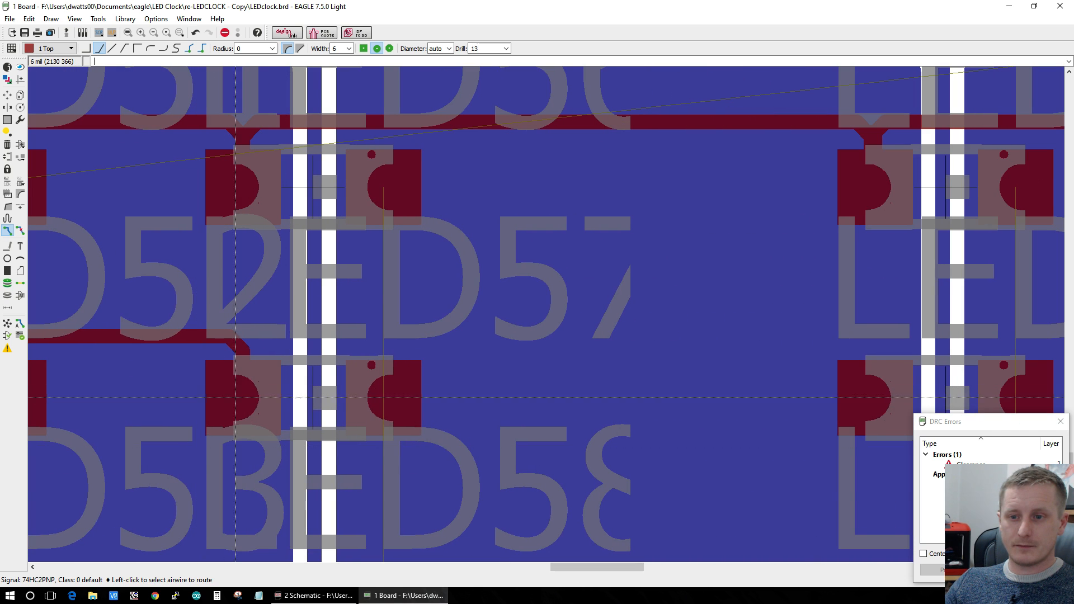
pyautogui.click(235, 397)
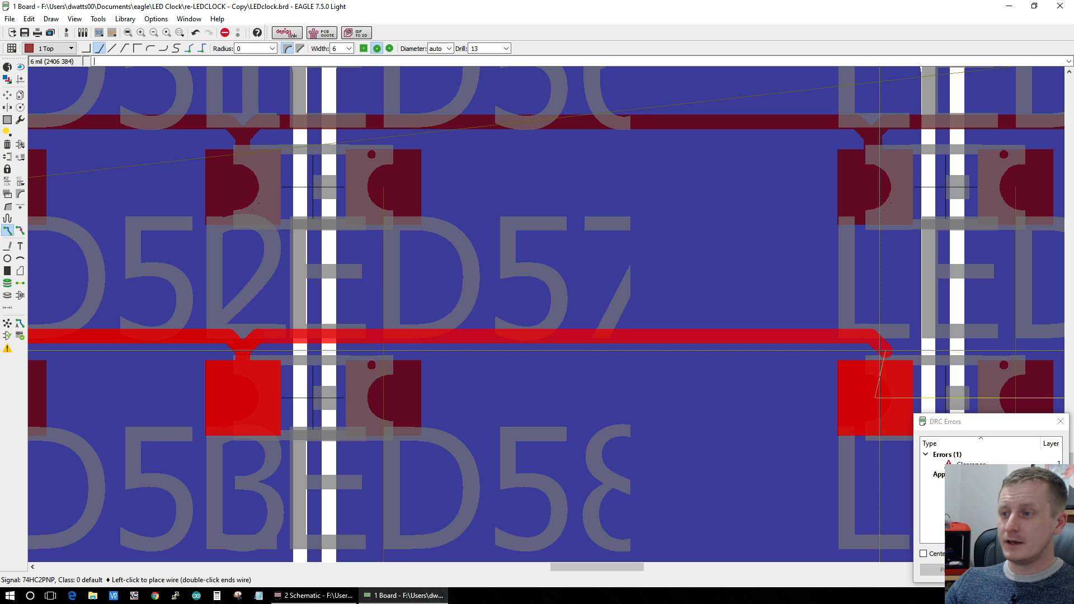
pyautogui.click(876, 397)
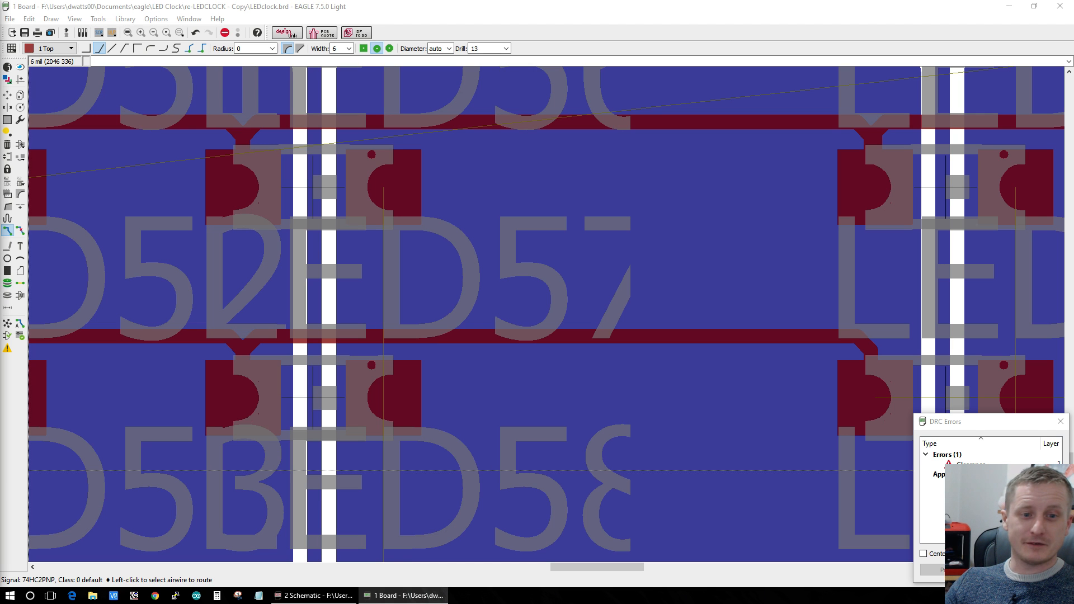
pyautogui.moveTo(619, 568); pyautogui.dragTo(661, 569)
pyautogui.click(408, 348)
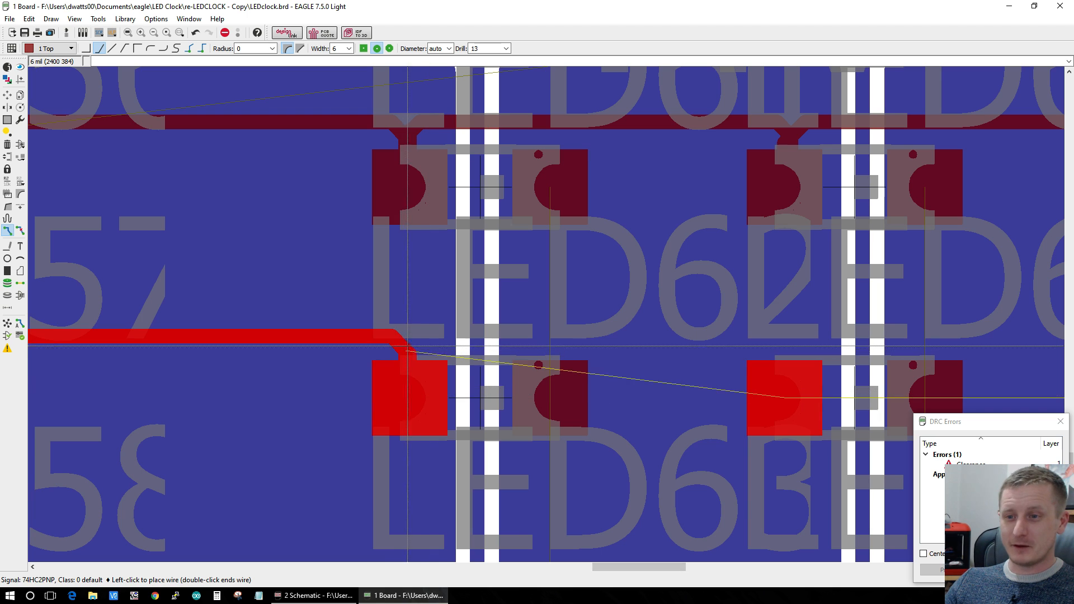
pyautogui.click(795, 348)
# Step: Finish the second-row 74HC2PNP trace from LED67's left pad through LED72 to LED77's left pad
pyautogui.moveTo(652, 568); pyautogui.dragTo(692, 568)
pyautogui.click(348, 386)
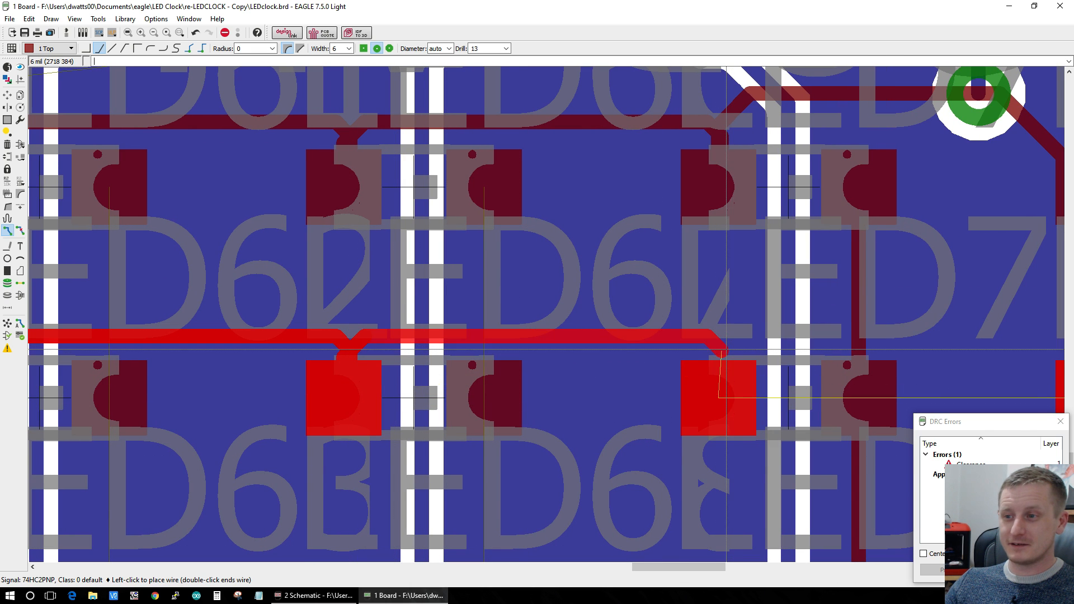
pyautogui.click(722, 400)
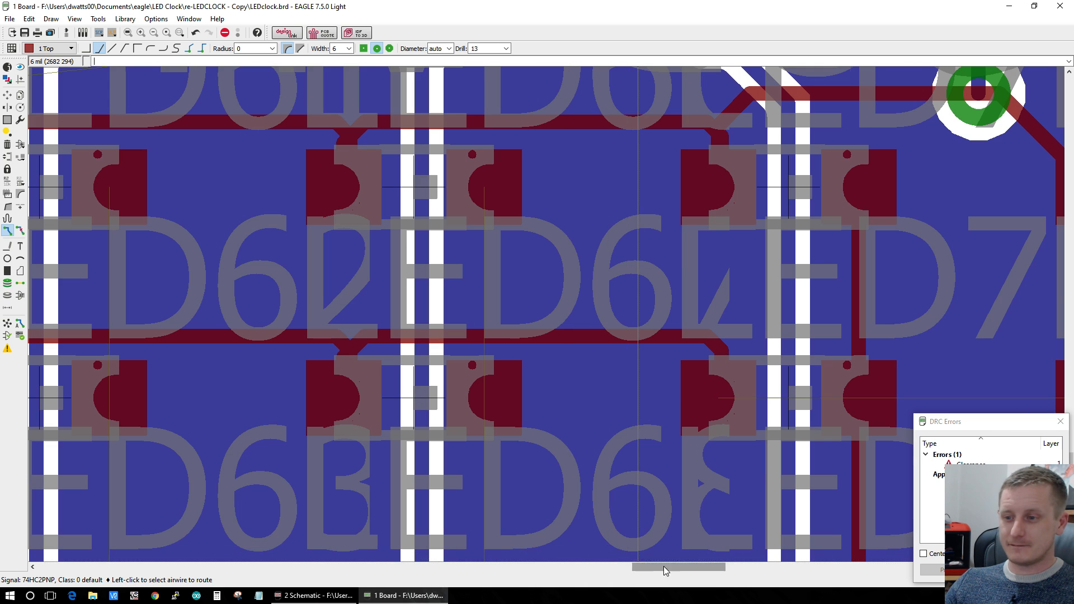
pyautogui.moveTo(646, 570); pyautogui.dragTo(696, 570)
pyautogui.click(154, 388)
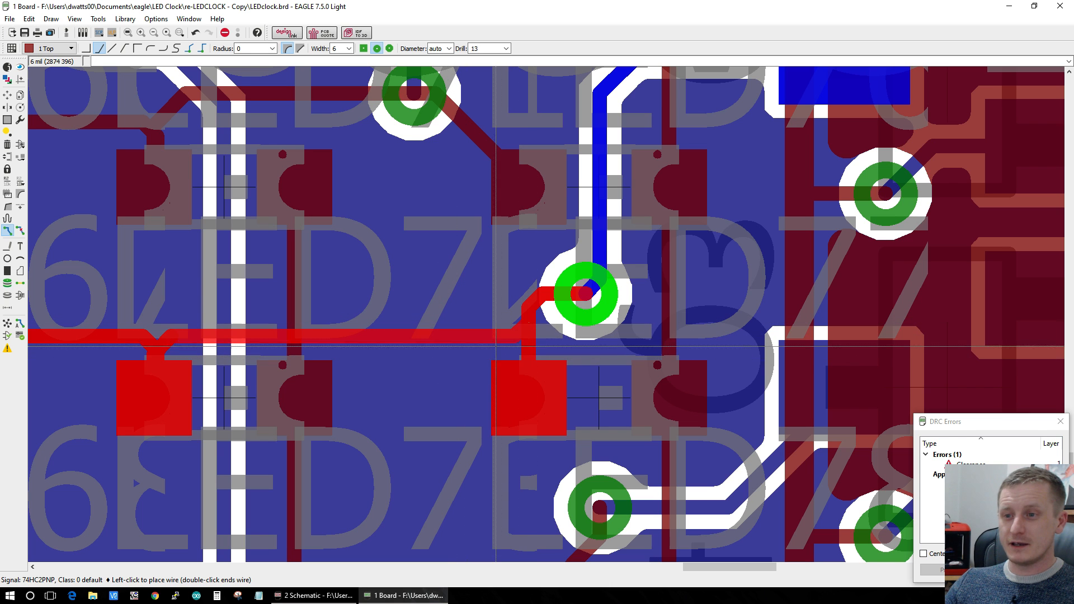
pyautogui.click(524, 398)
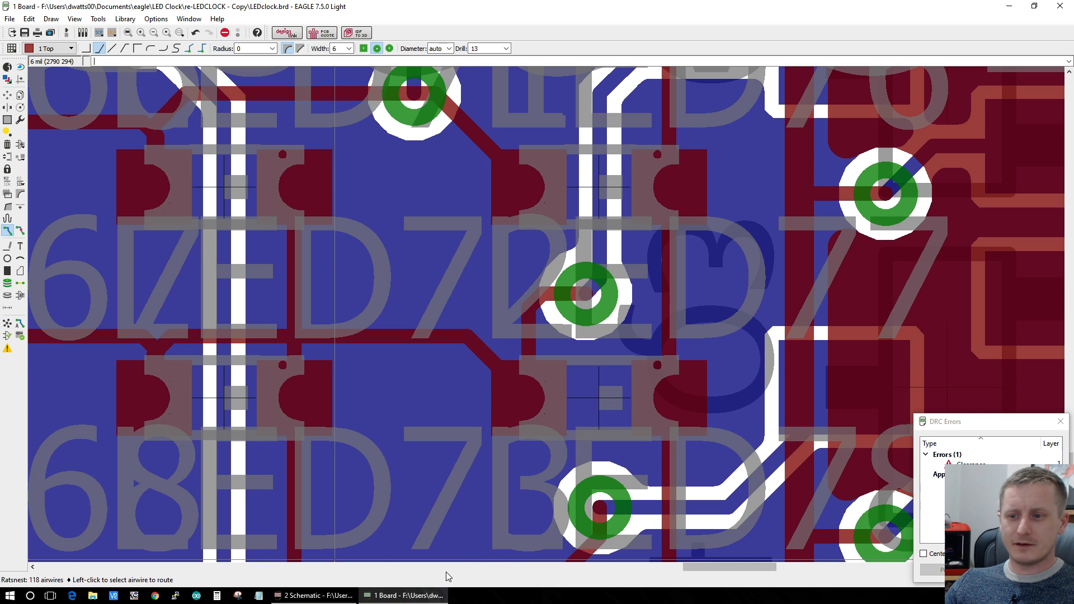
# Step: Start the third-row 74HC3PNP trace at LED3's left pad and route it close above the pads through LED8 to LED13
pyautogui.moveTo(716, 569); pyautogui.dragTo(387, 546)
pyautogui.hscroll(-10, 315, 548)
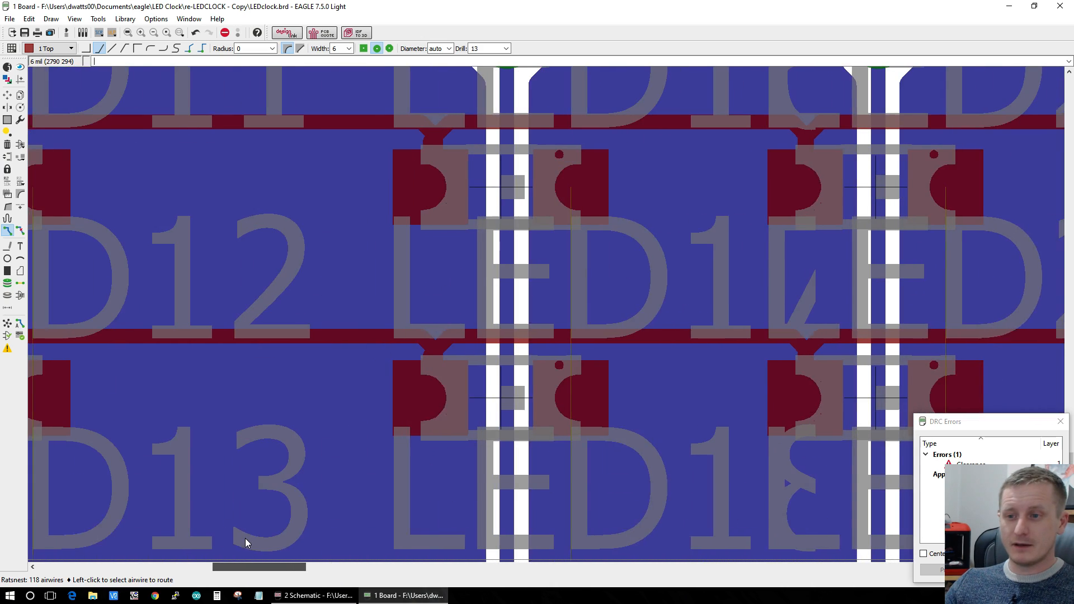
pyautogui.scroll(-4, 170, 517)
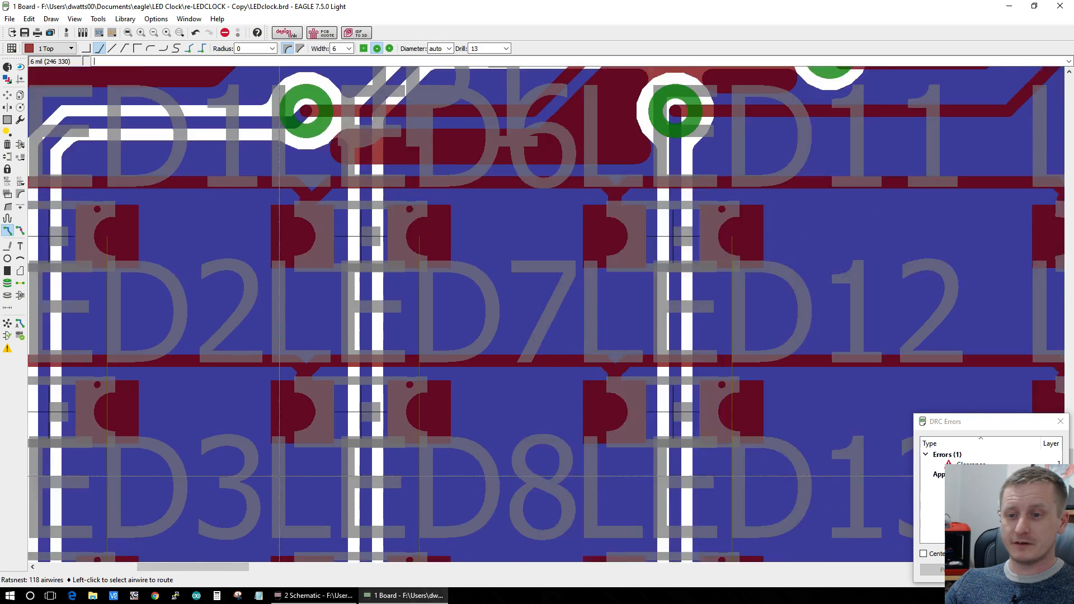
pyautogui.scroll(3, 149, 516)
pyautogui.click(130, 536)
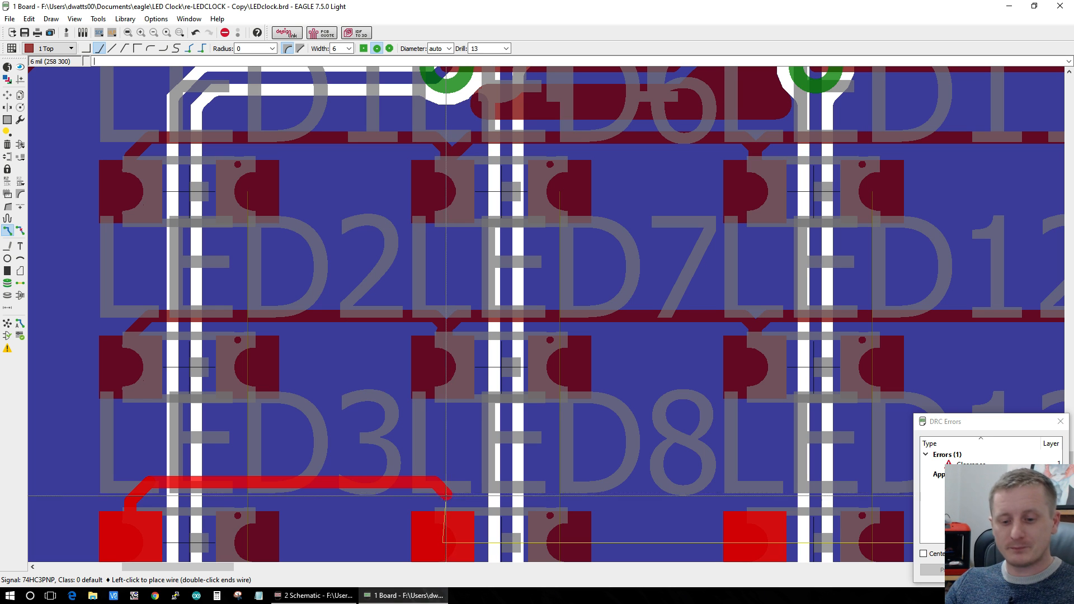
pyautogui.press('Escape')
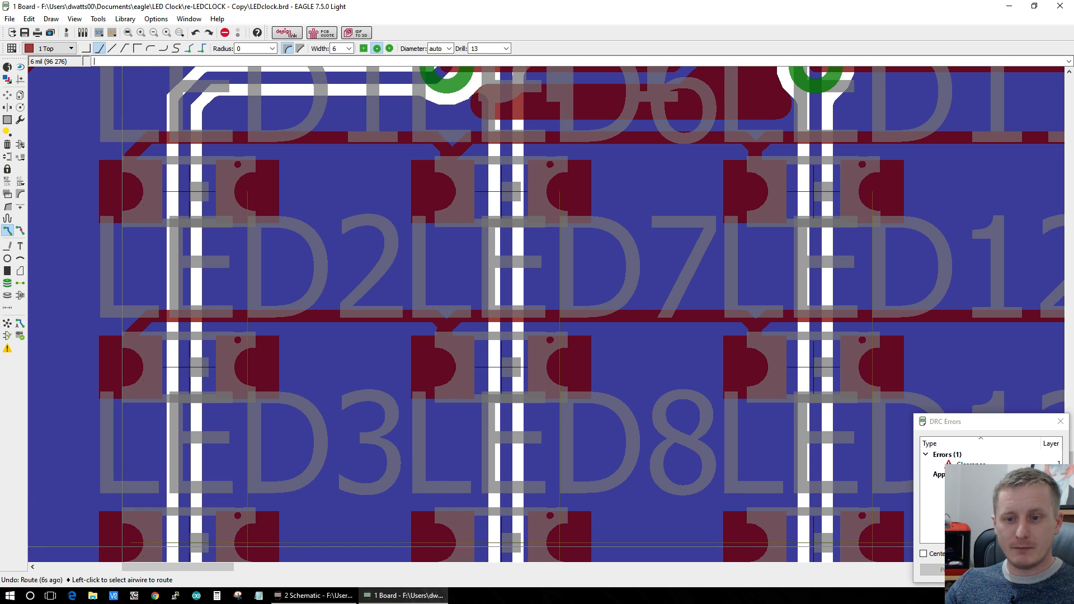
pyautogui.click(121, 497)
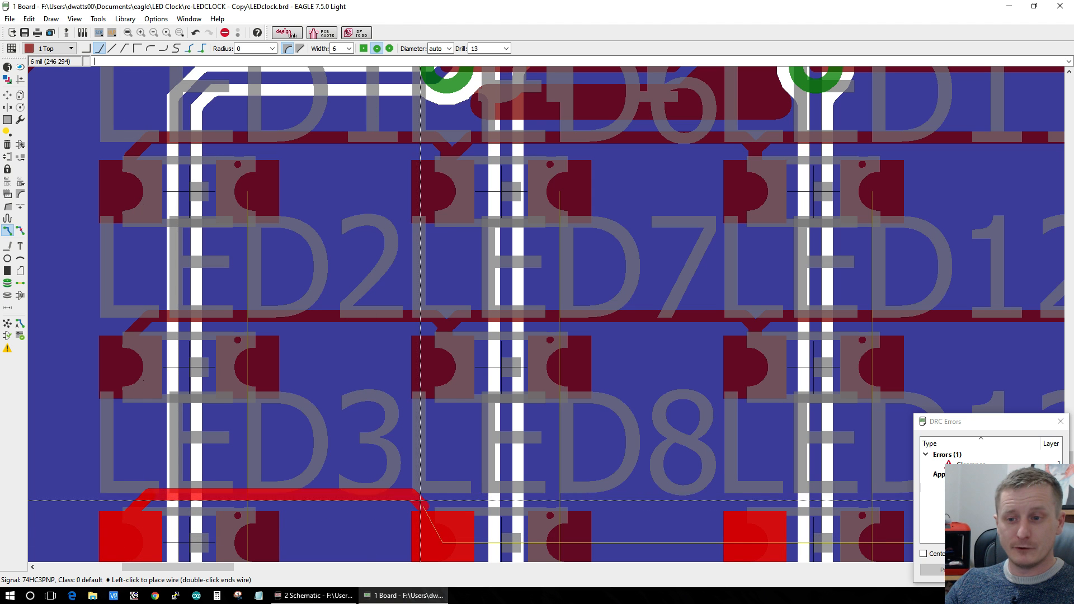
pyautogui.click(447, 530)
pyautogui.click(449, 536)
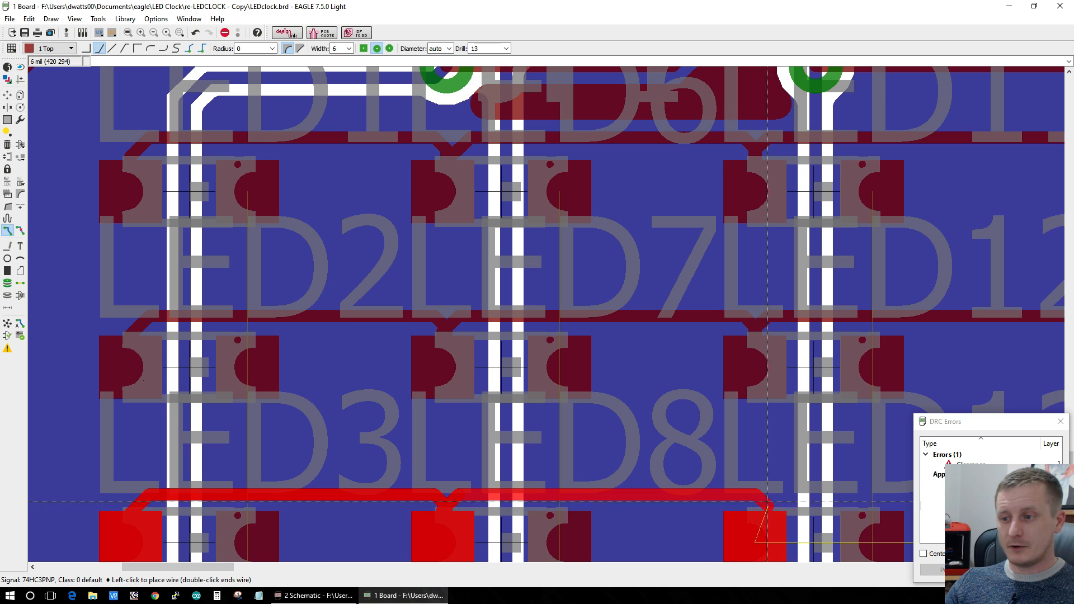
pyautogui.click(762, 536)
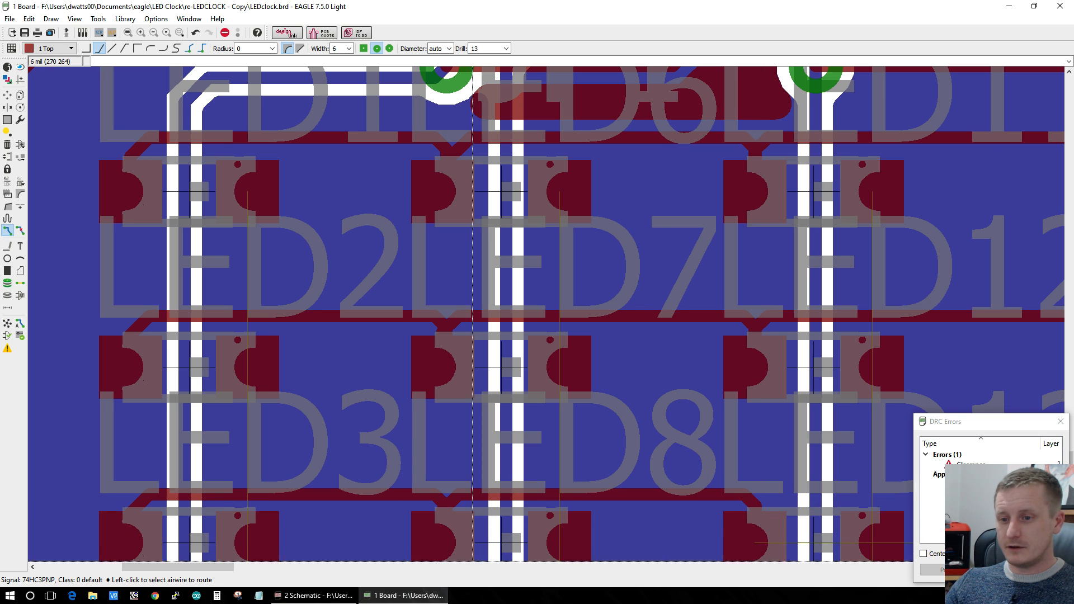
# Step: Continue the 74HC3PNP trace on the top layer from LED13's left pad through LED18 to LED23
pyautogui.moveTo(218, 566); pyautogui.dragTo(288, 575)
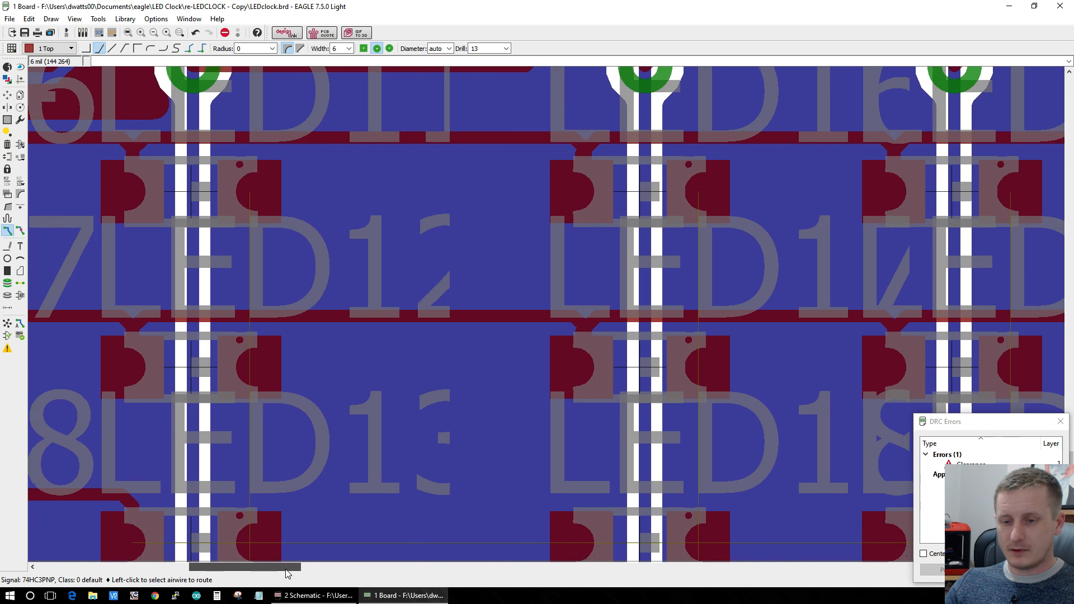
pyautogui.scroll(-3, 305, 486)
pyautogui.scroll(3, 340, 545)
pyautogui.click(101, 474)
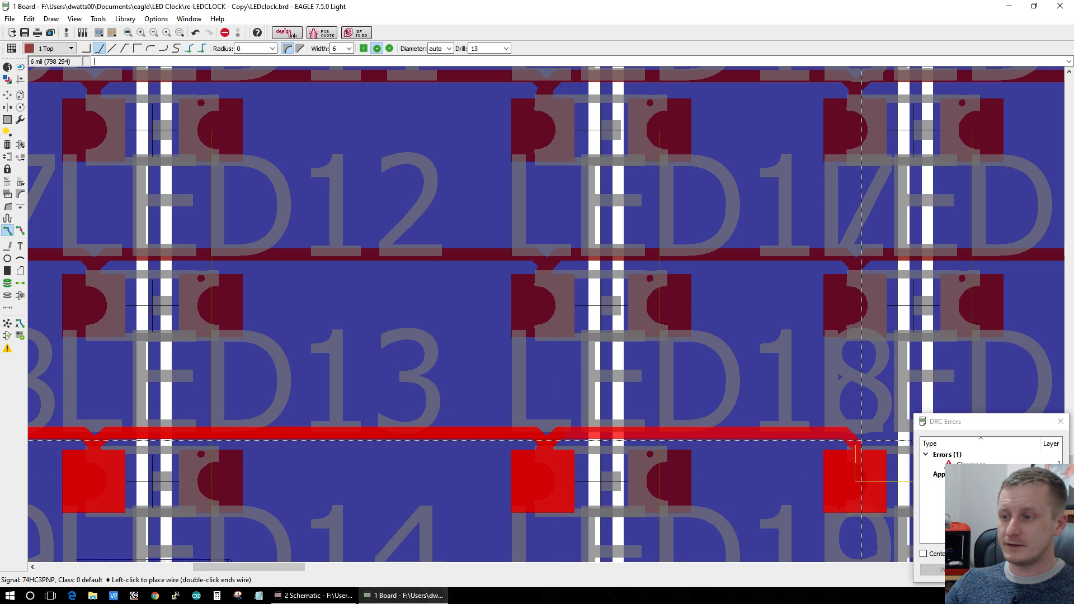
pyautogui.click(862, 441)
# Step: Route the third-row 74HC3PNP trace from LED23's left pad through LED28 and below LED81 to LED33
pyautogui.moveTo(278, 575); pyautogui.dragTo(349, 568)
pyautogui.click(204, 432)
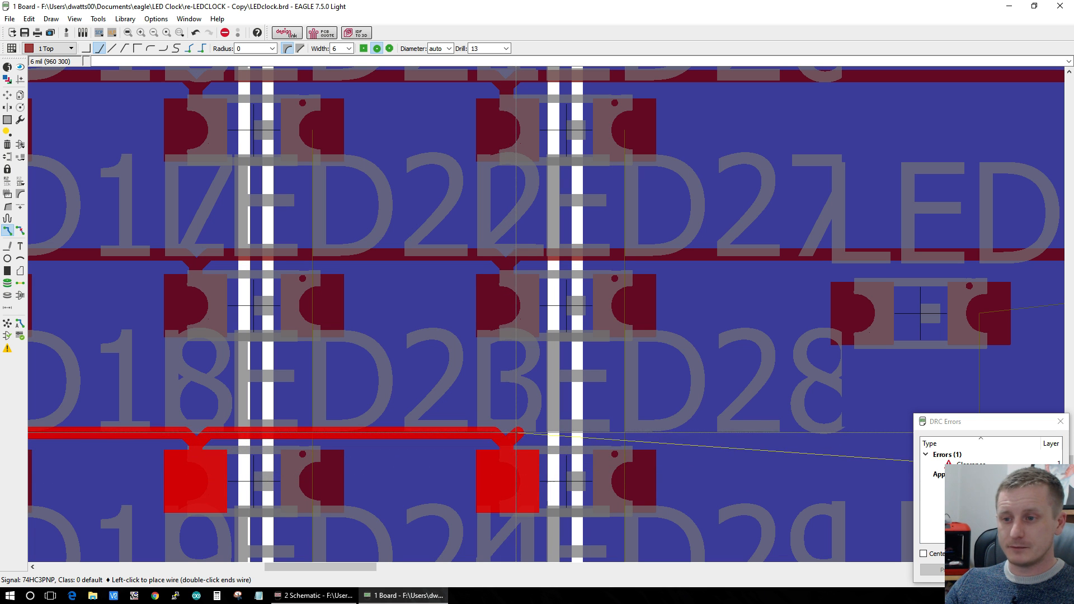
pyautogui.moveTo(341, 567); pyautogui.dragTo(384, 568)
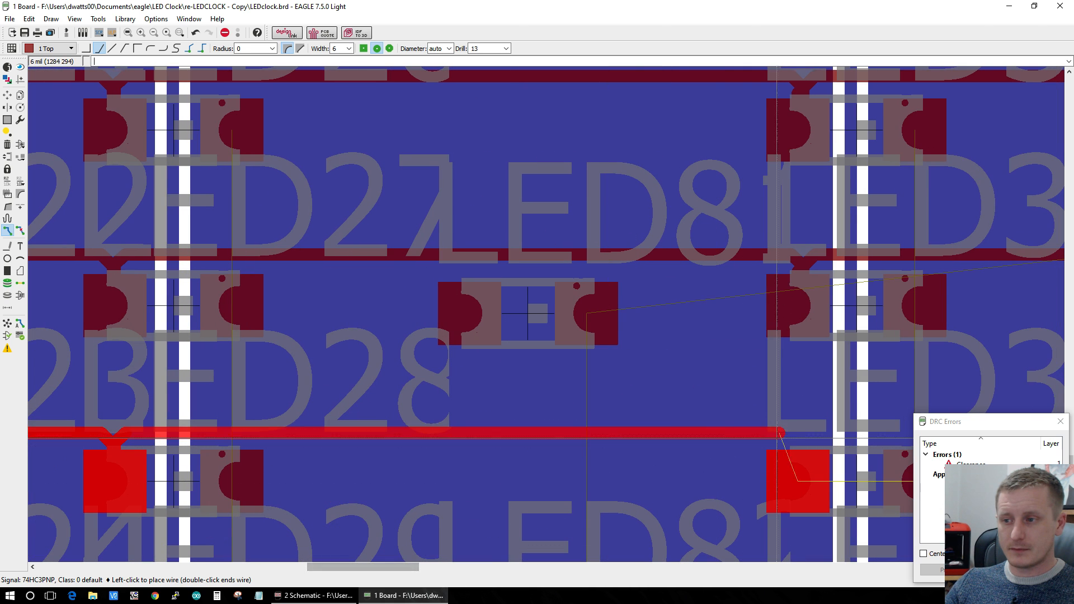
pyautogui.click(805, 481)
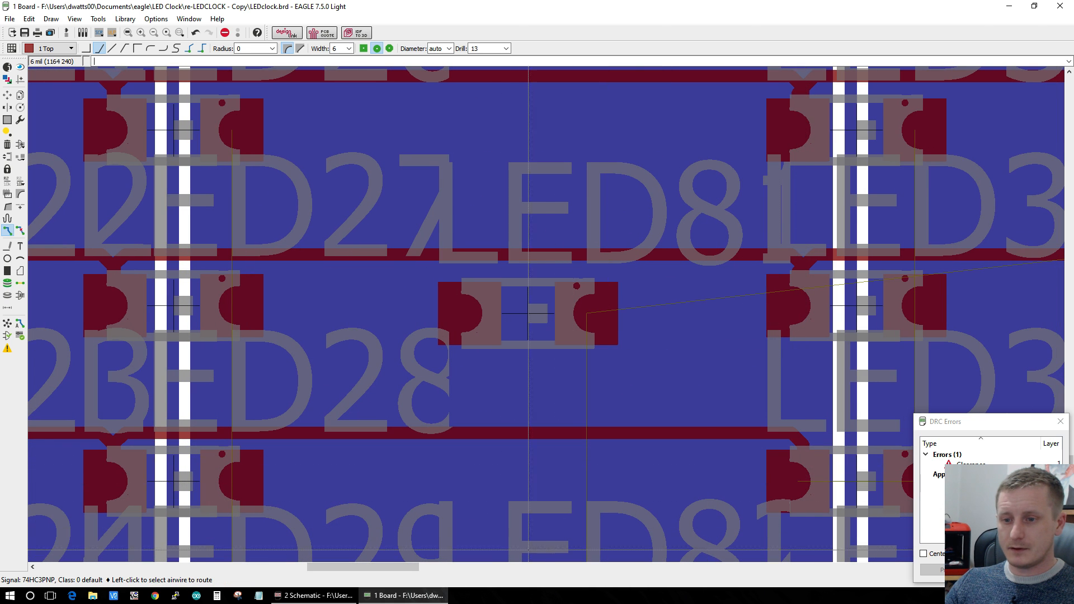
# Step: Extend the 74HC3PNP top-layer trace from LED33's left pad through LED38 to LED43
pyautogui.moveTo(407, 569); pyautogui.dragTo(456, 569)
pyautogui.click(362, 434)
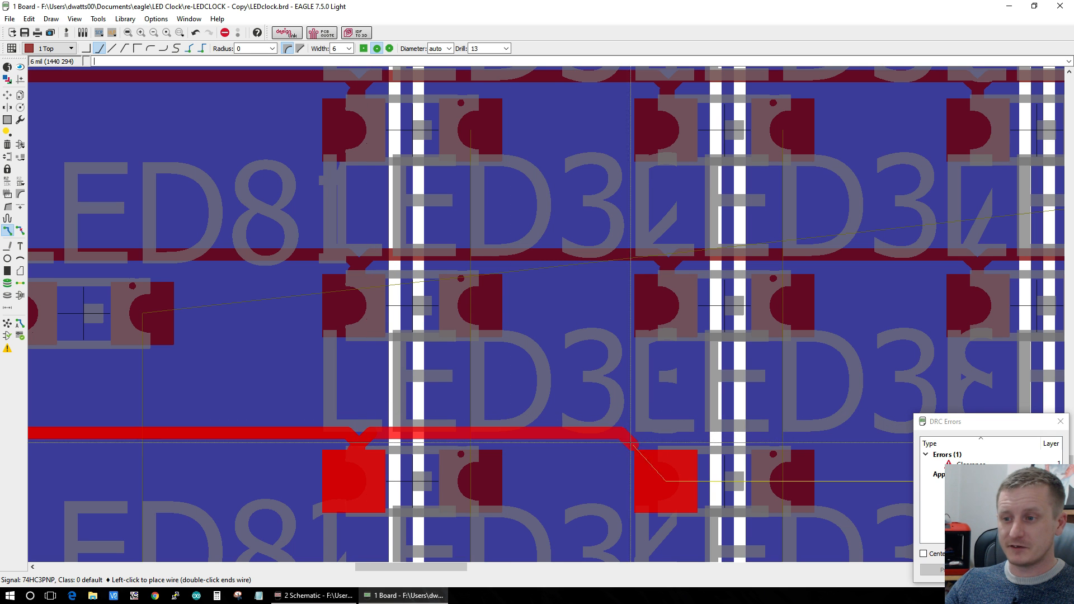
pyautogui.click(664, 442)
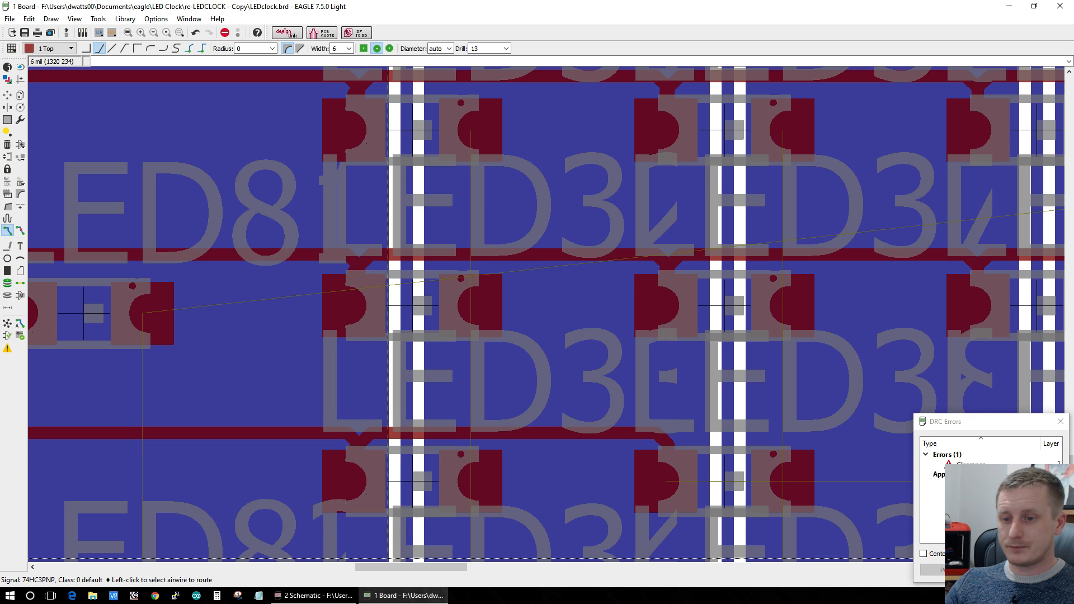
pyautogui.moveTo(384, 569); pyautogui.dragTo(416, 569)
pyautogui.click(380, 432)
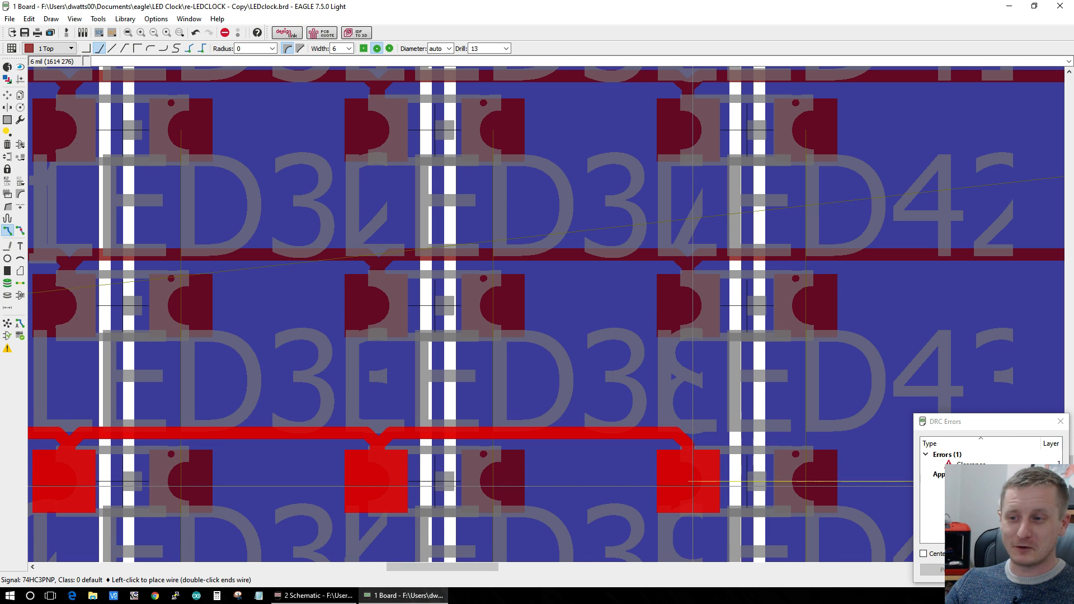
pyautogui.press('Escape')
pyautogui.moveTo(442, 568); pyautogui.dragTo(490, 567)
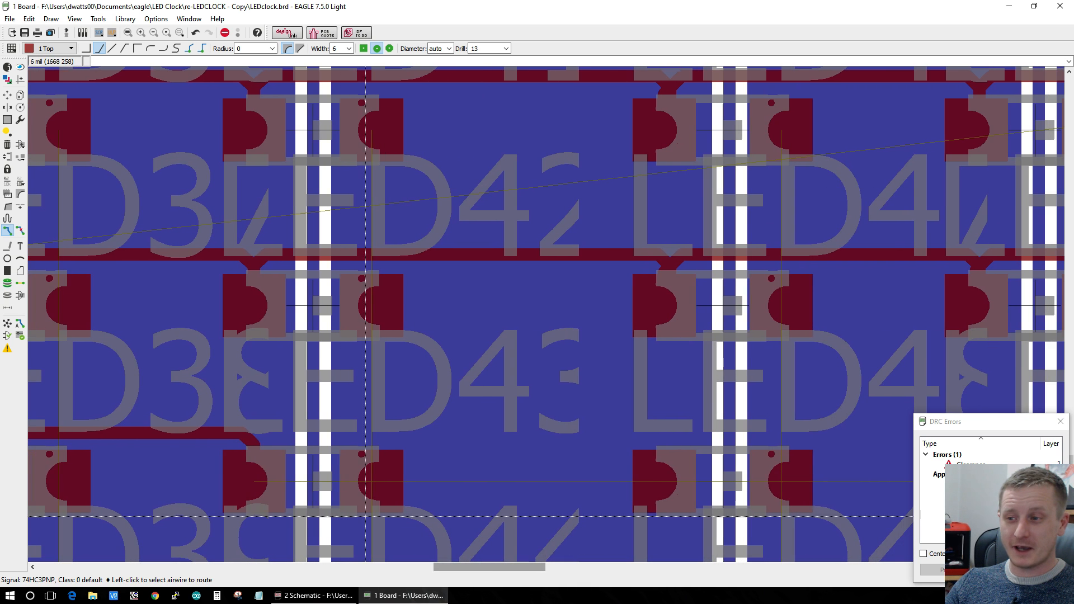
# Step: Continue the 74HC3PNP top-layer trace from LED43's left pad through LED48 to LED53
pyautogui.click(273, 434)
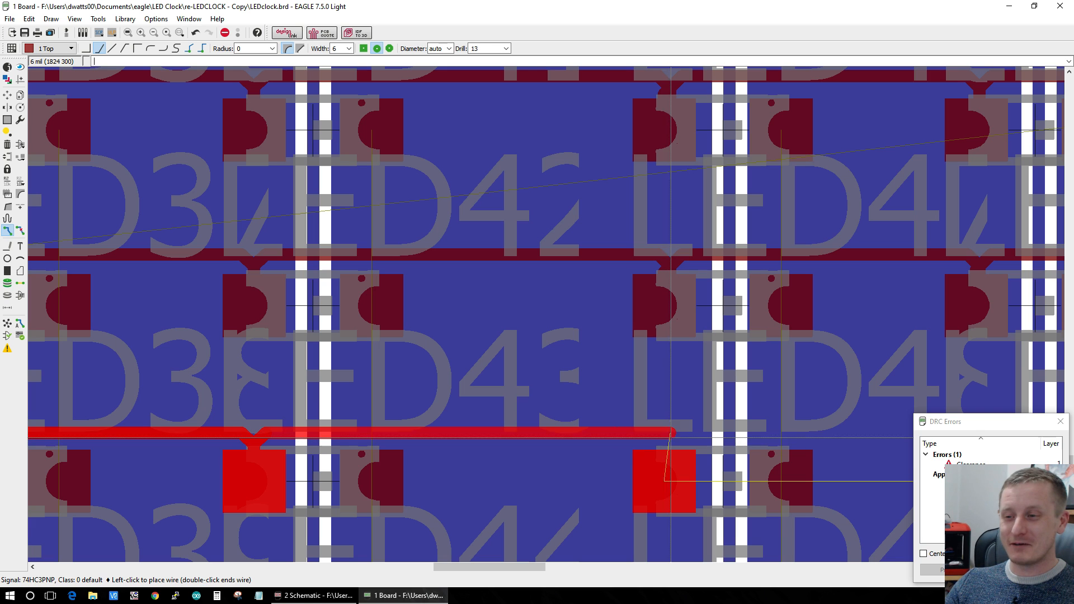
pyautogui.press('Escape')
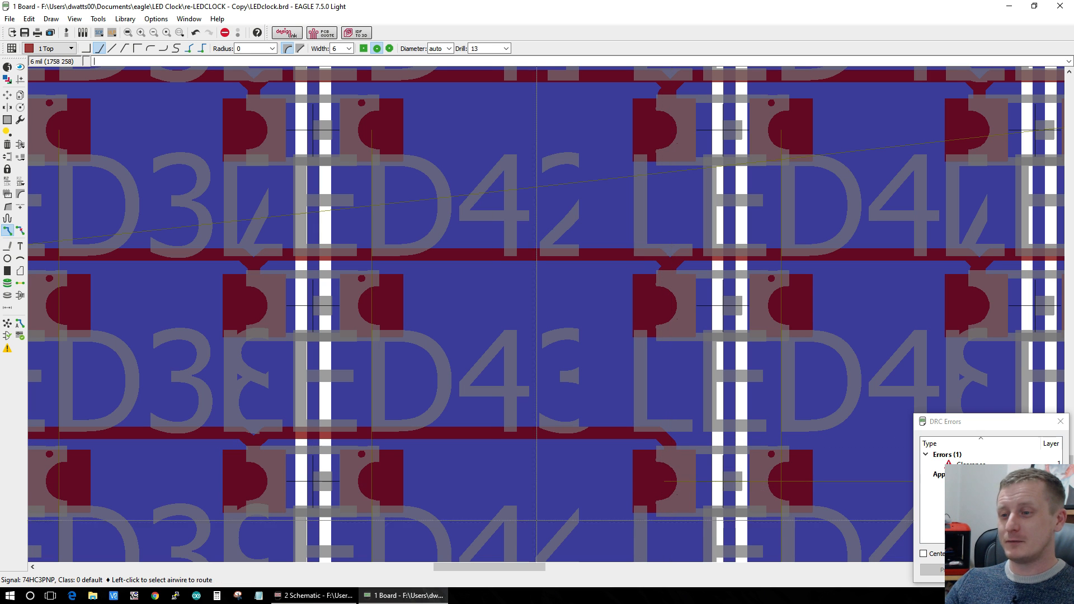
pyautogui.moveTo(457, 567); pyautogui.dragTo(503, 570)
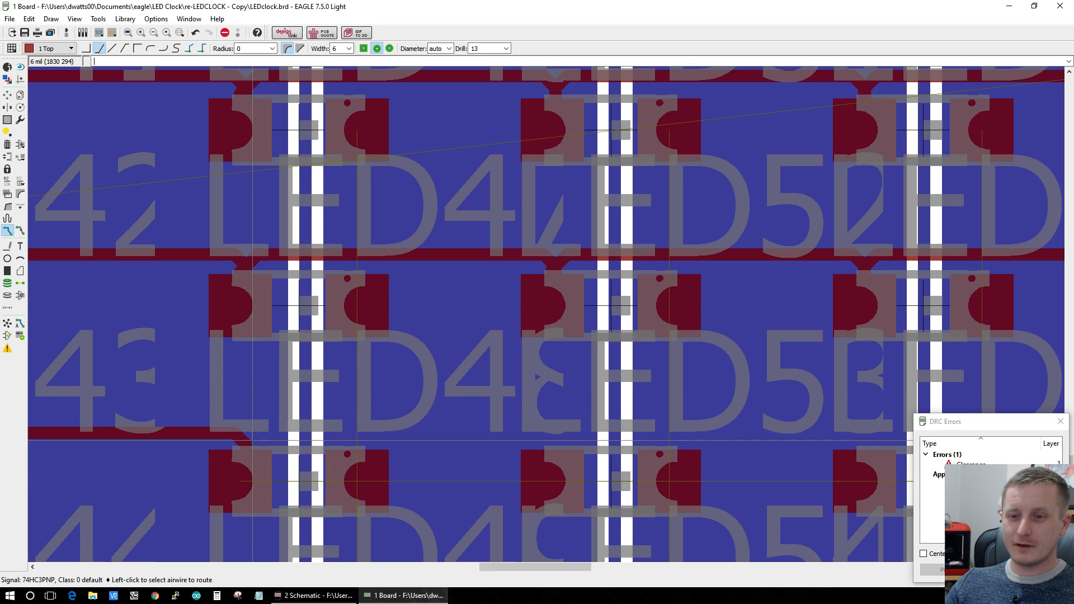
pyautogui.click(234, 478)
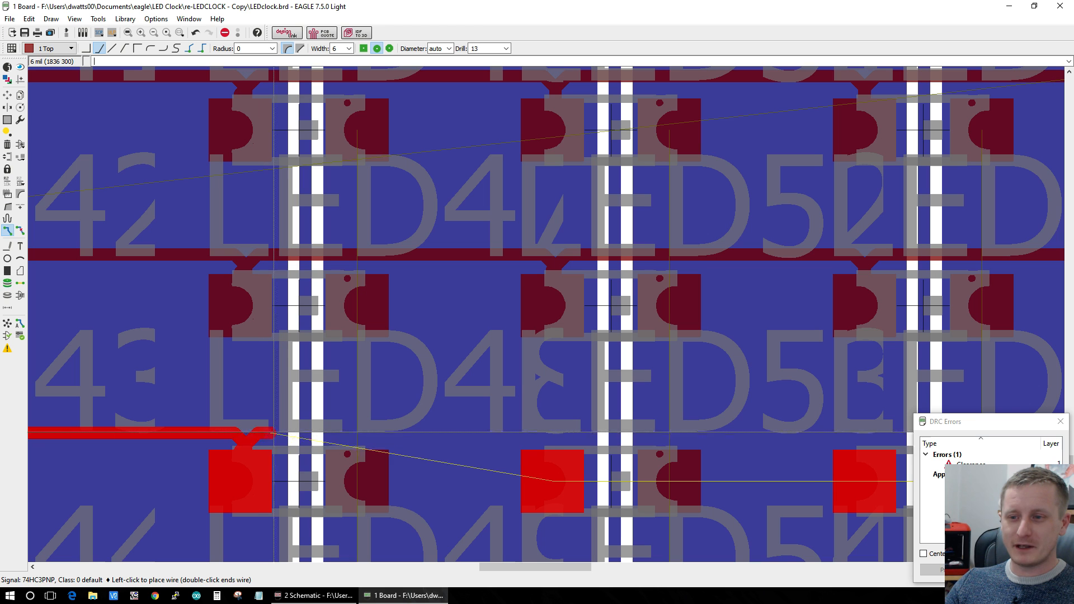
pyautogui.click(554, 471)
pyautogui.click(552, 427)
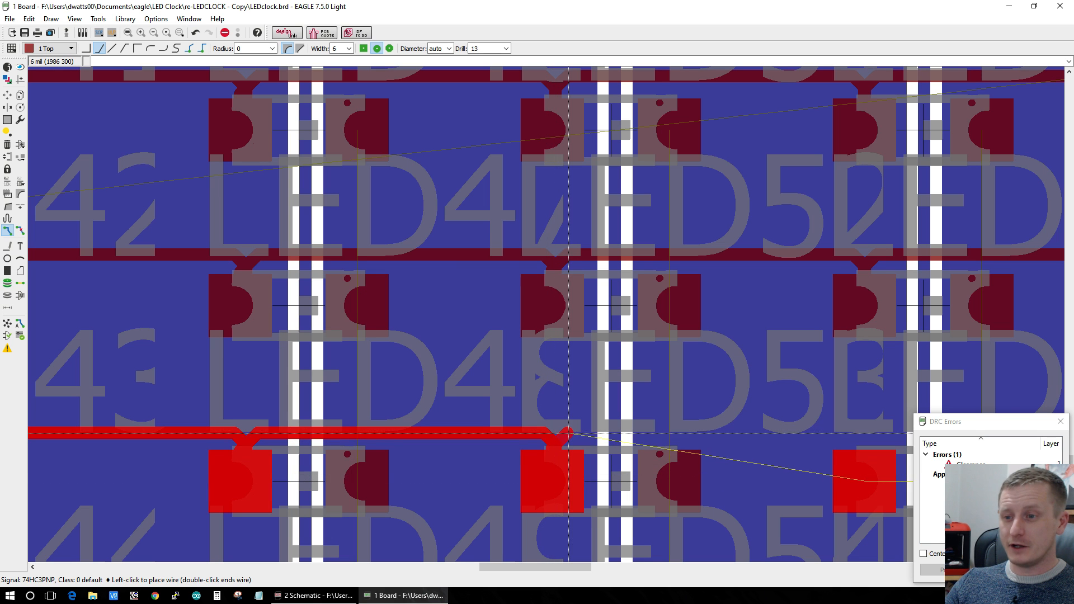
# Step: Try to route the 74HC3PNP trace from LED53's left pad to LED58, and undo that segment
pyautogui.moveTo(500, 566); pyautogui.dragTo(536, 566)
pyautogui.click(557, 482)
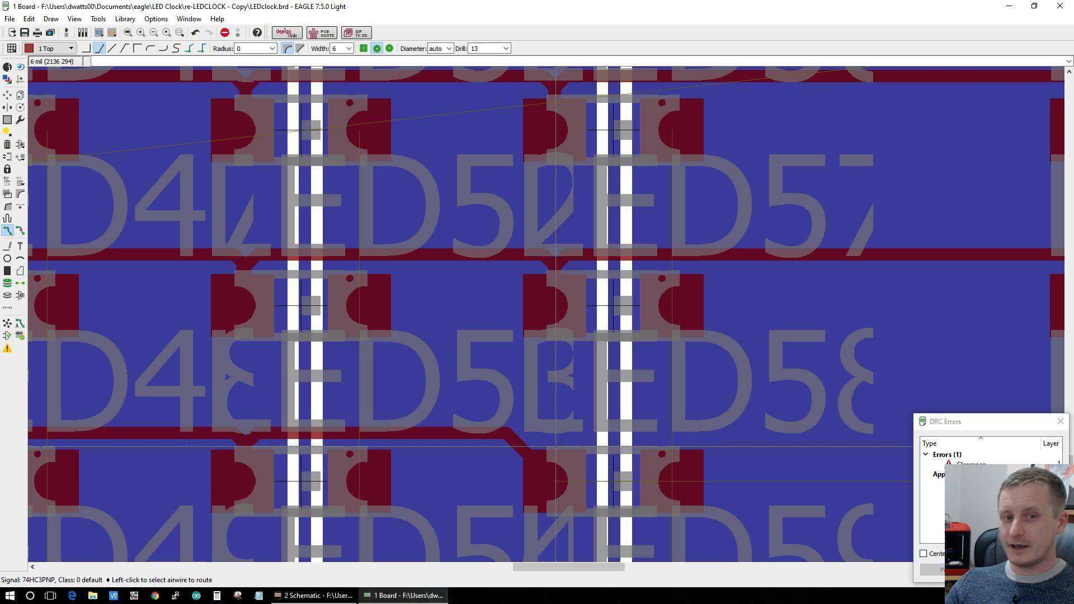
pyautogui.click(558, 484)
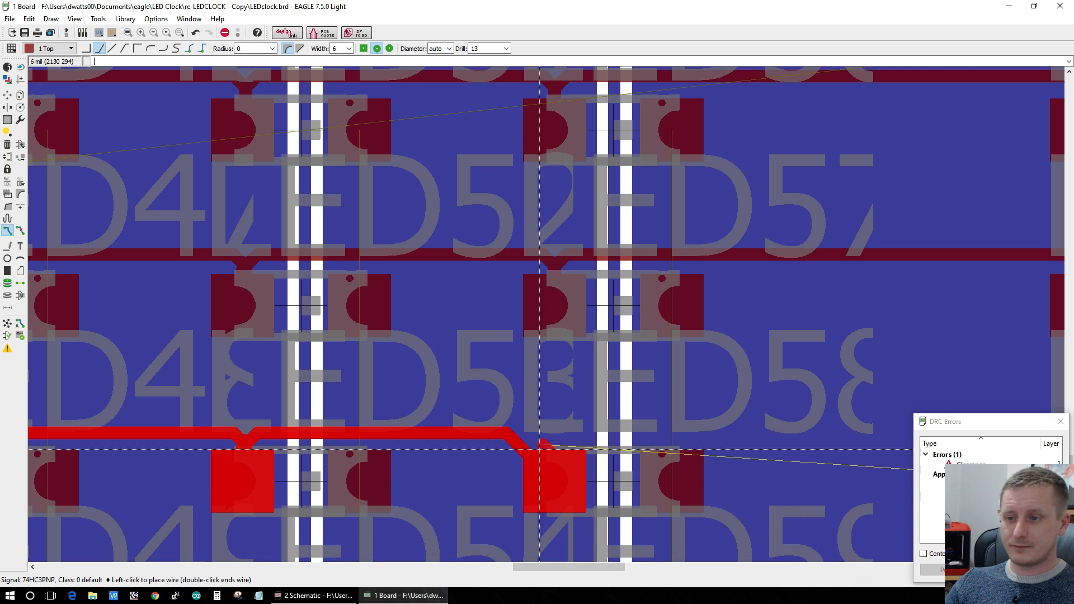
pyautogui.hotkey('ctrl', 'z')
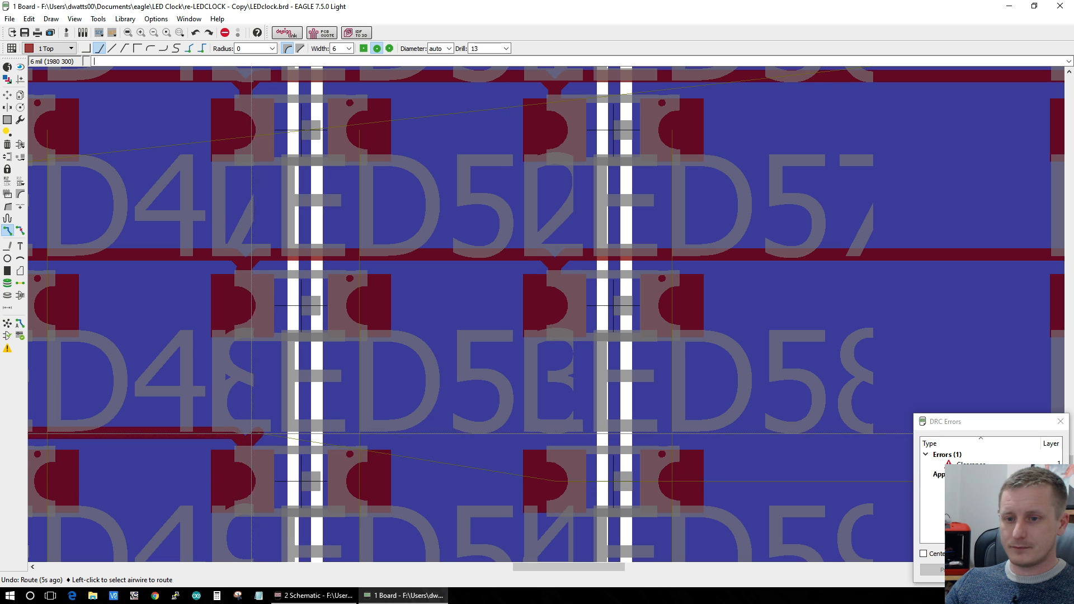
# Step: Route the 74HC3PNP trace close above the pads from LED53's left pad through LED58 and LED63 to LED68
pyautogui.click(299, 441)
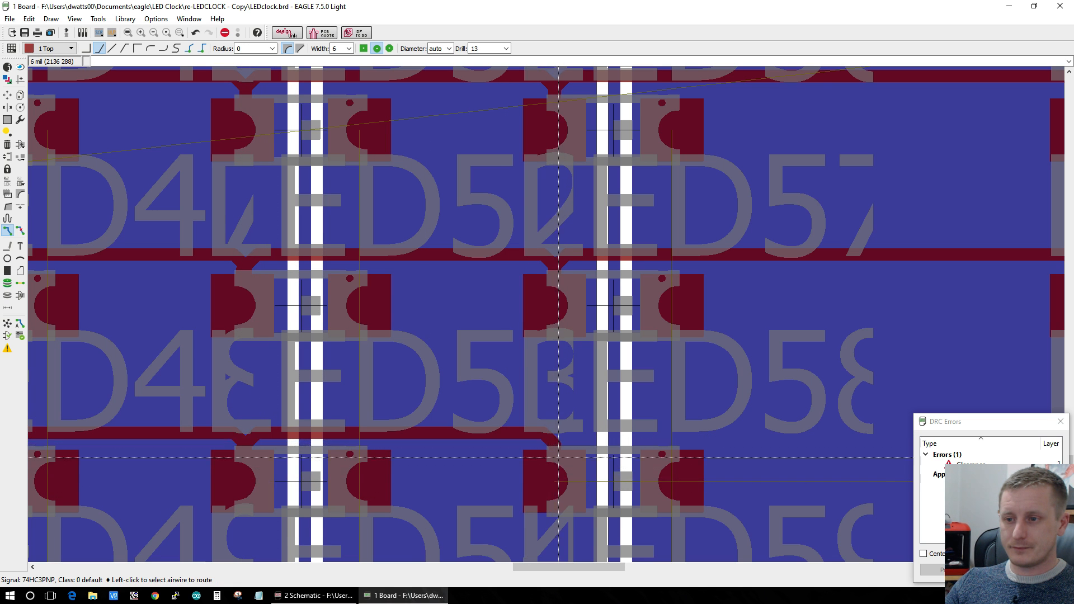
pyautogui.moveTo(524, 568); pyautogui.dragTo(567, 568)
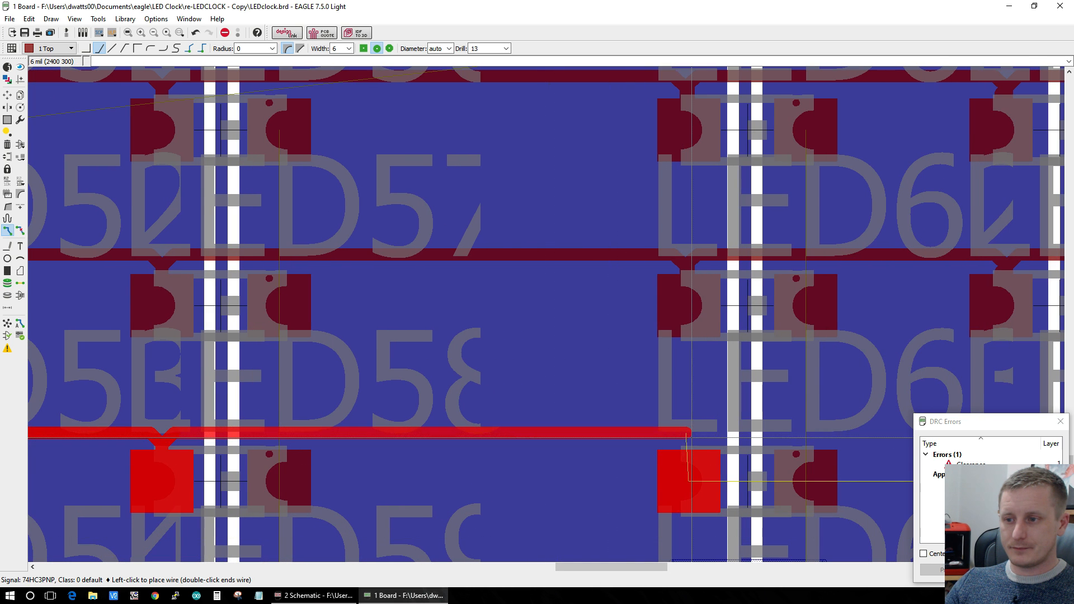
pyautogui.click(691, 439)
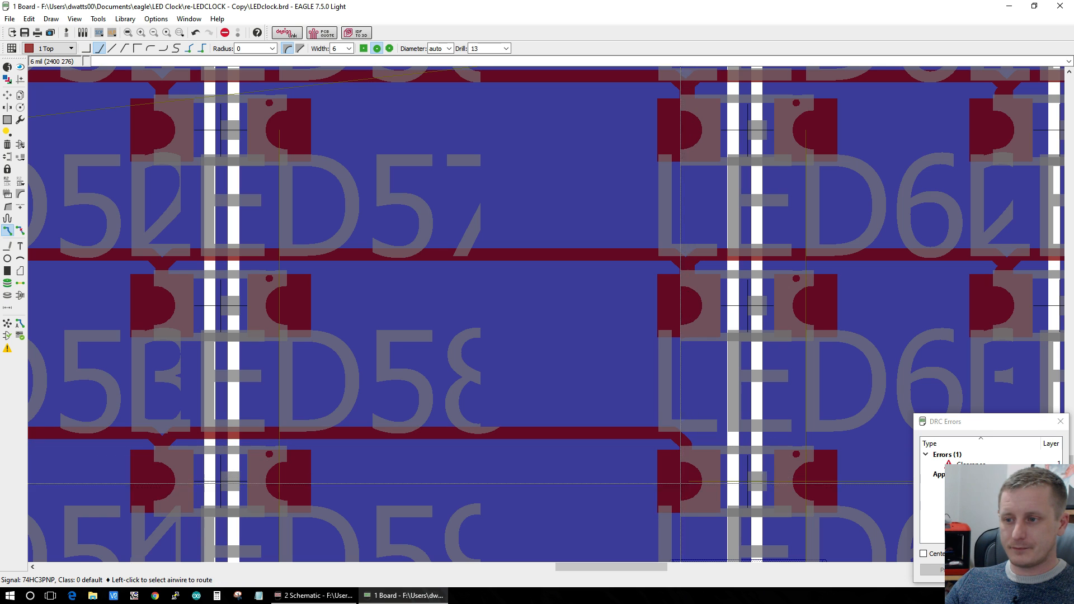
pyautogui.moveTo(628, 568); pyautogui.dragTo(665, 570)
pyautogui.click(369, 467)
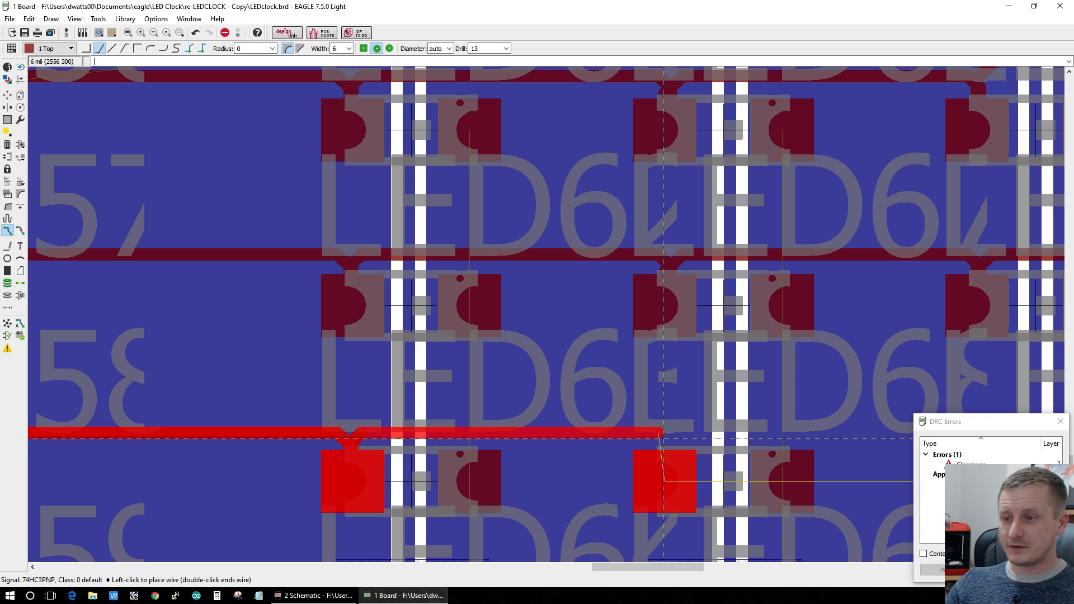
pyautogui.click(664, 475)
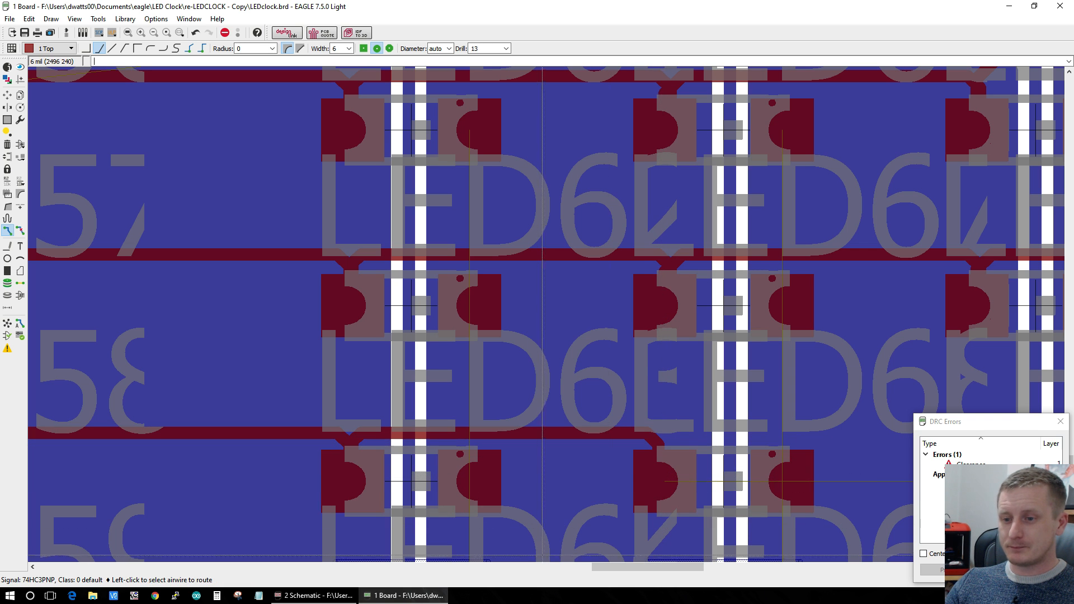
# Step: Try to route the 74HC3PNP trace from LED68's left pad to LED73, undoing the attempted segments
pyautogui.moveTo(596, 566); pyautogui.dragTo(619, 565)
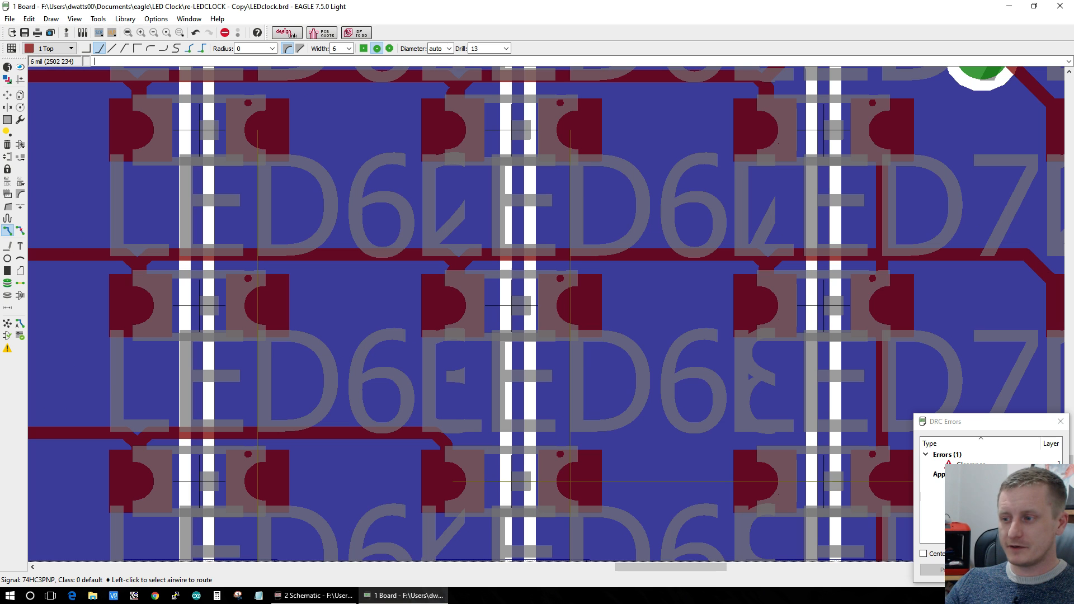
pyautogui.click(1040, 596)
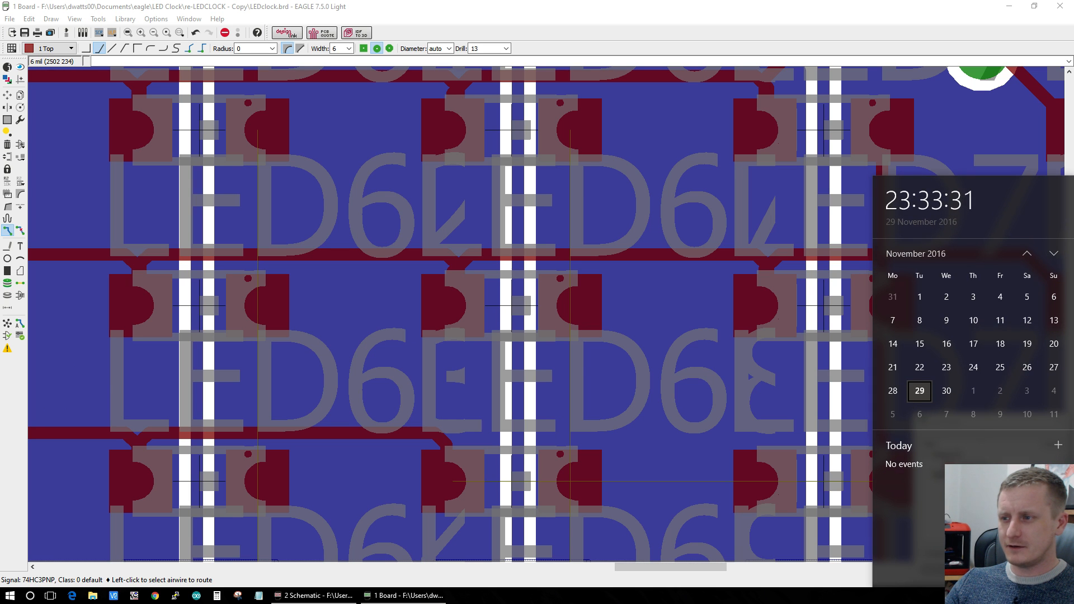
pyautogui.click(1041, 596)
pyautogui.click(453, 481)
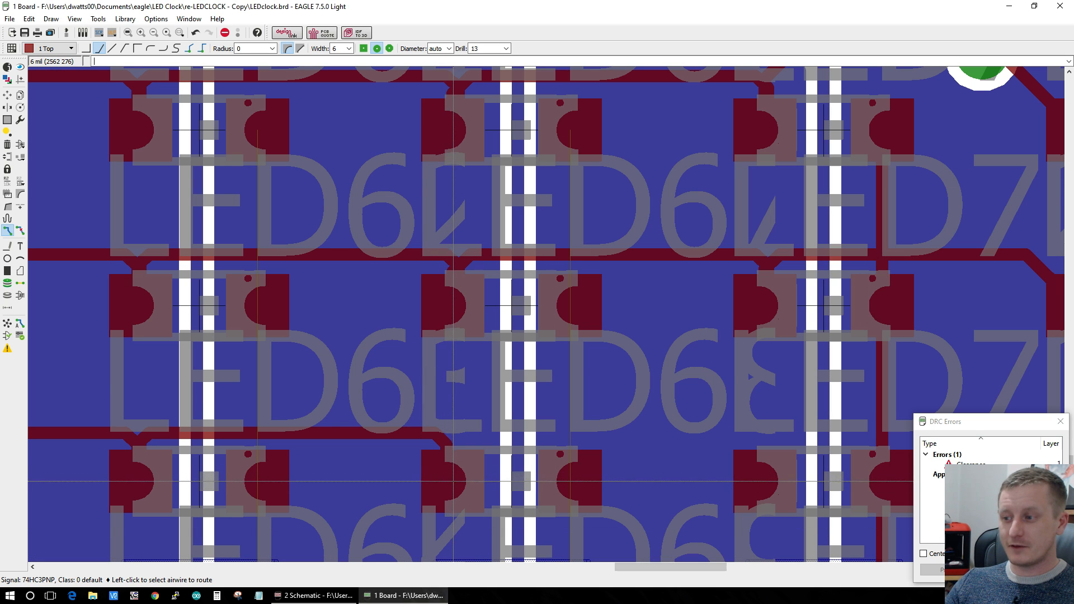
pyautogui.click(453, 481)
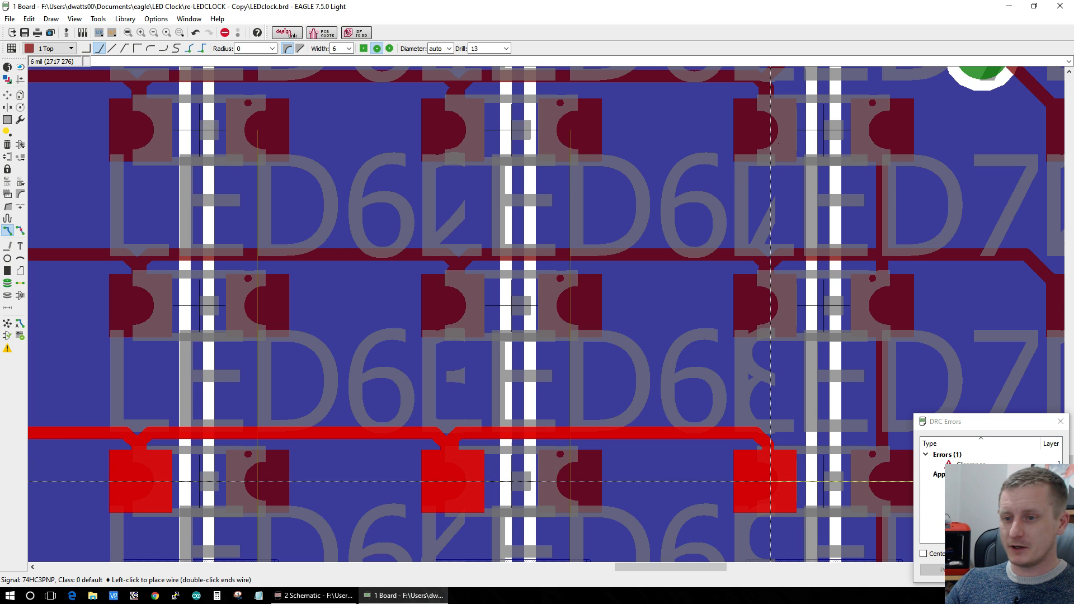
pyautogui.hotkey('ctrl', 'z')
pyautogui.click(464, 431)
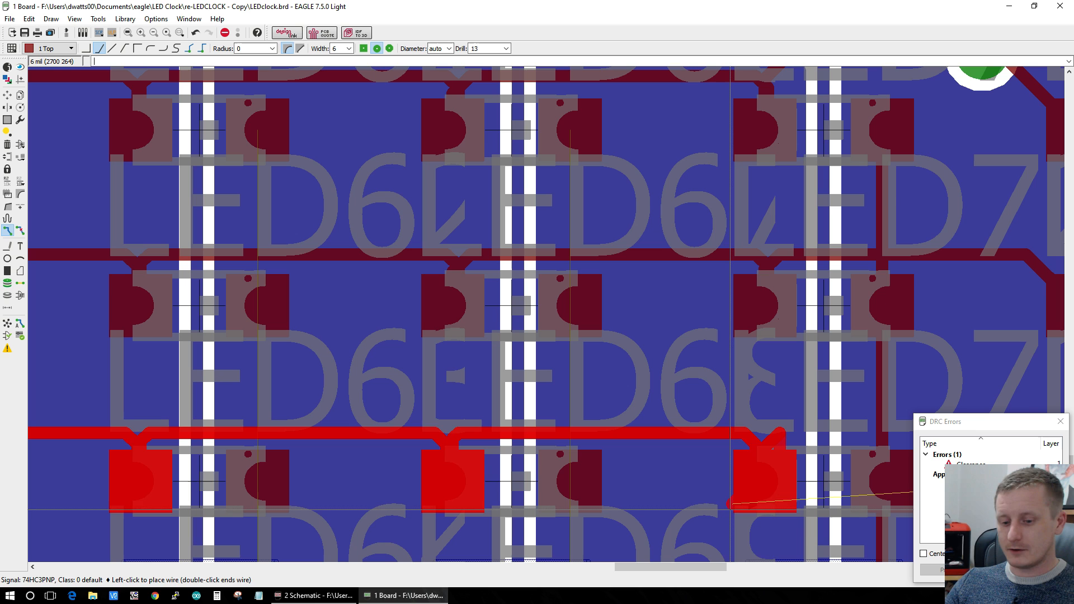
pyautogui.hotkey('ctrl', 'z')
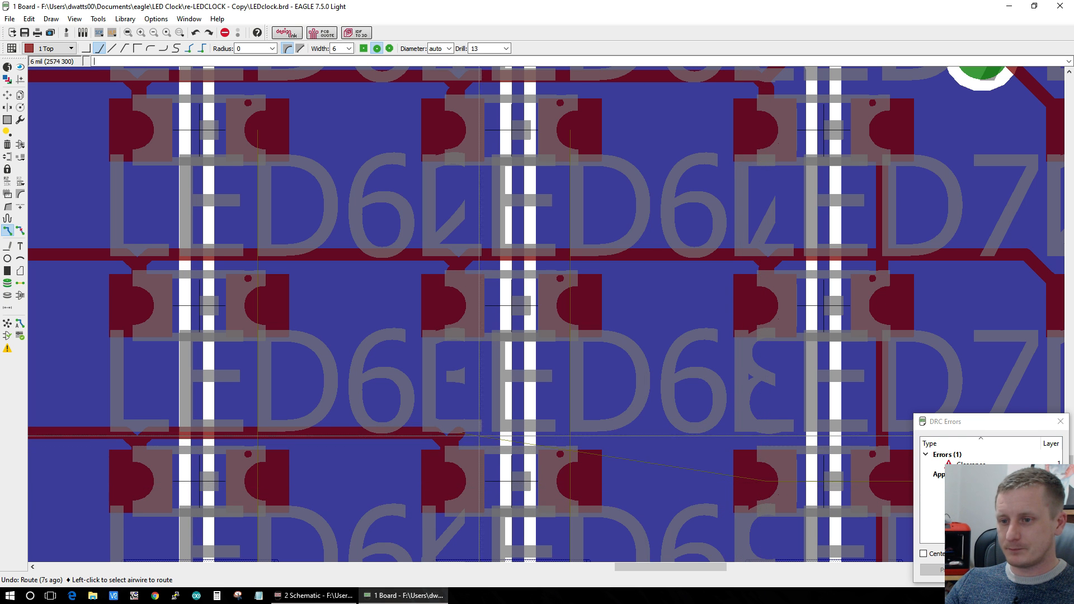
# Step: Complete the third-row 74HC3PNP trace from LED68's left pad through LED73 to LED78
pyautogui.click(552, 444)
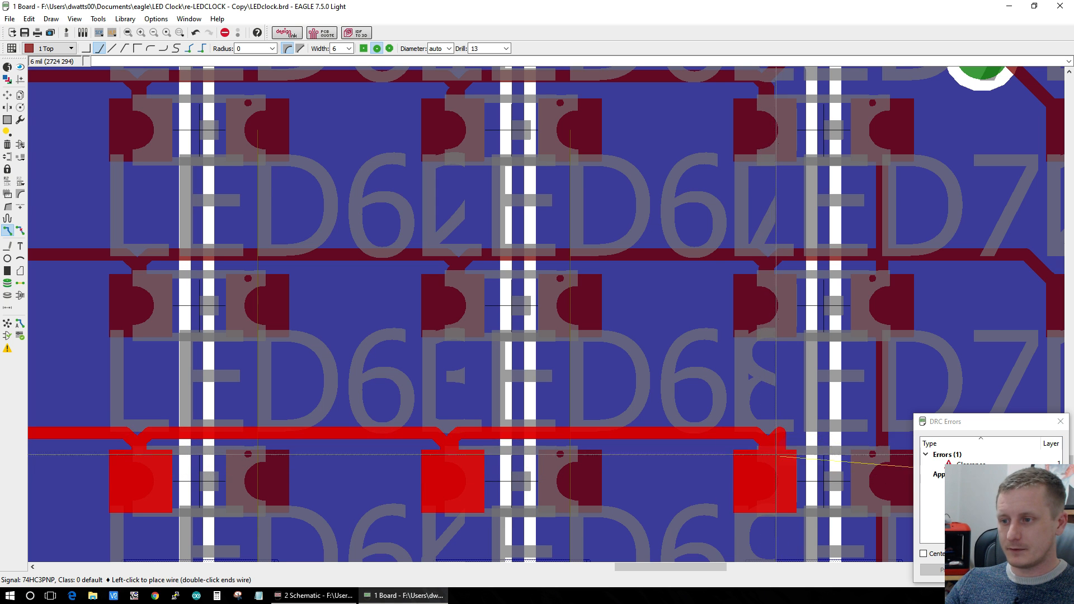
pyautogui.moveTo(664, 567); pyautogui.dragTo(714, 567)
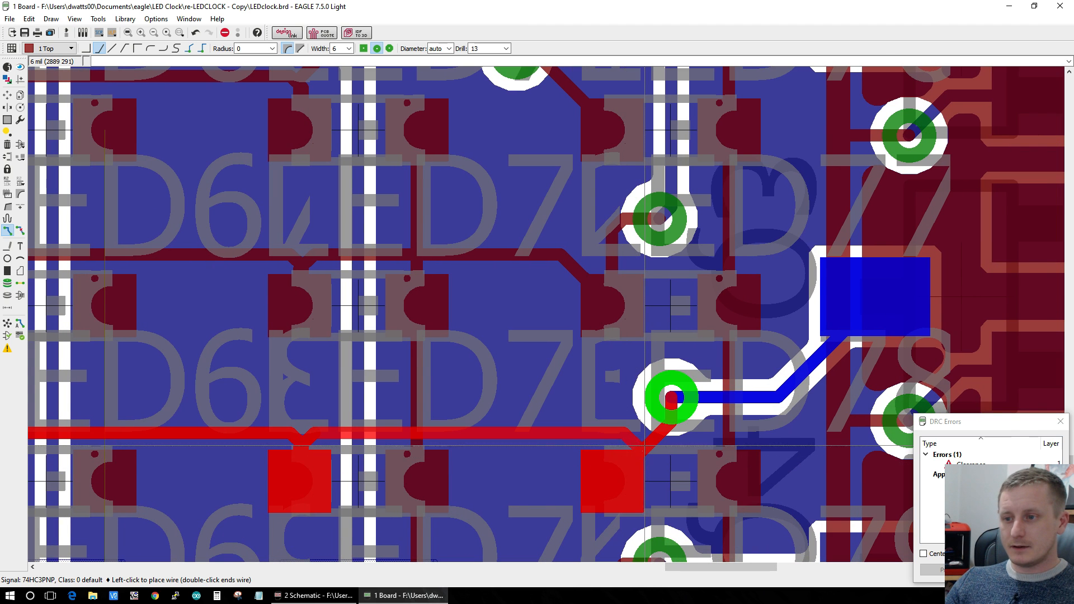
pyautogui.click(603, 479)
# Step: Try to route the fourth-row 74HC4PNP trace close above the pads from LED4's left pad to LED9, and undo it
pyautogui.moveTo(702, 566); pyautogui.dragTo(141, 538)
pyautogui.scroll(-3, 141, 538)
pyautogui.scroll(-5, 265, 497)
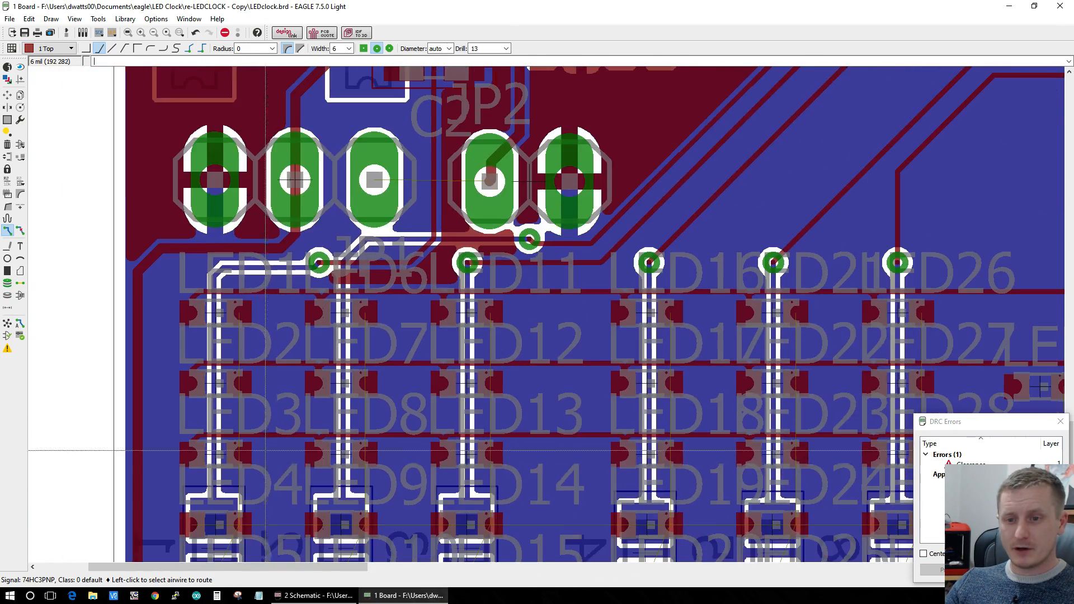
pyautogui.scroll(7, 265, 497)
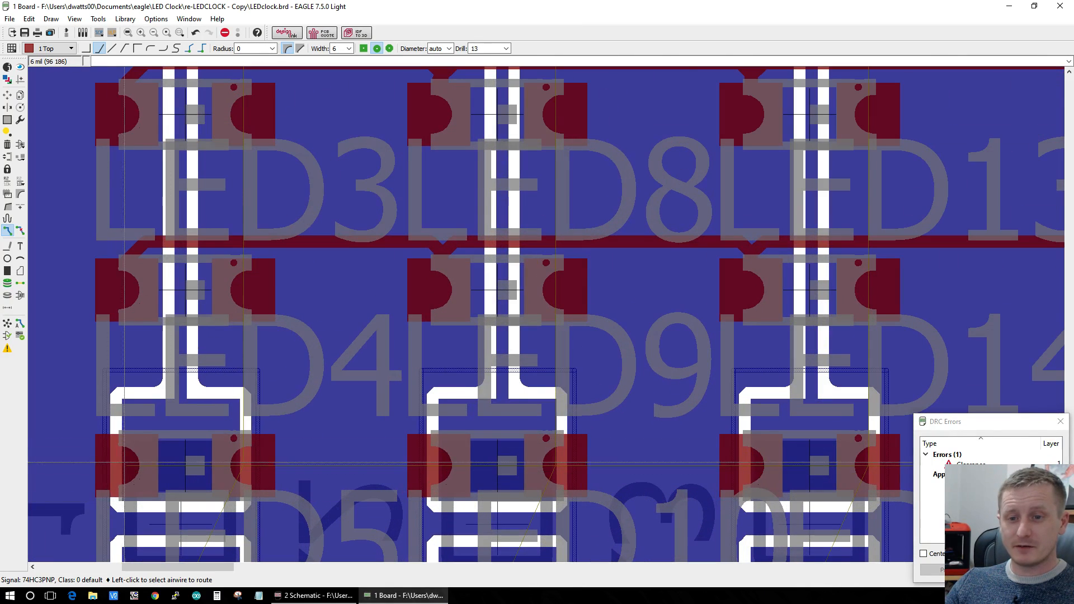
pyautogui.click(120, 435)
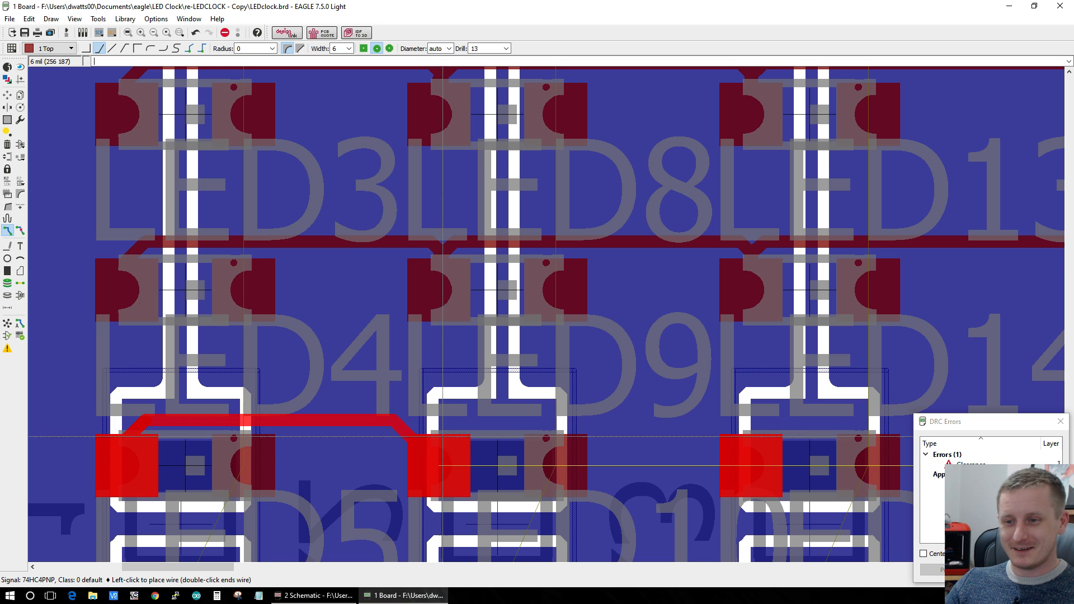
pyautogui.hotkey('ctrl', 'z')
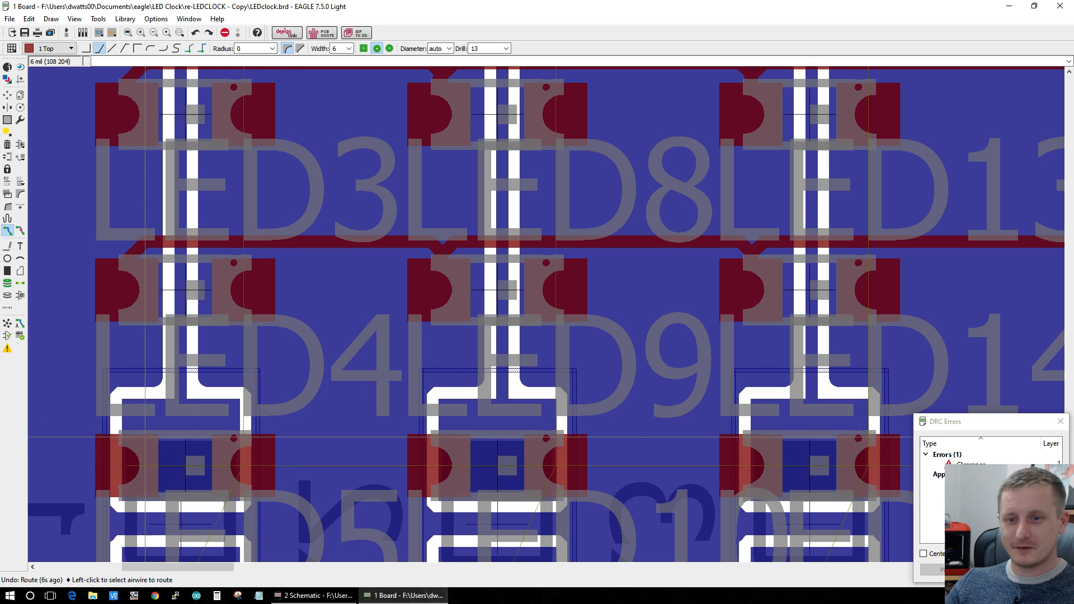
# Step: Route the fourth-row 74HC4PNP trace on the top layer, slightly higher above the pads, from LED4's left pad through LED9 and LED14 to LED19
pyautogui.click(127, 466)
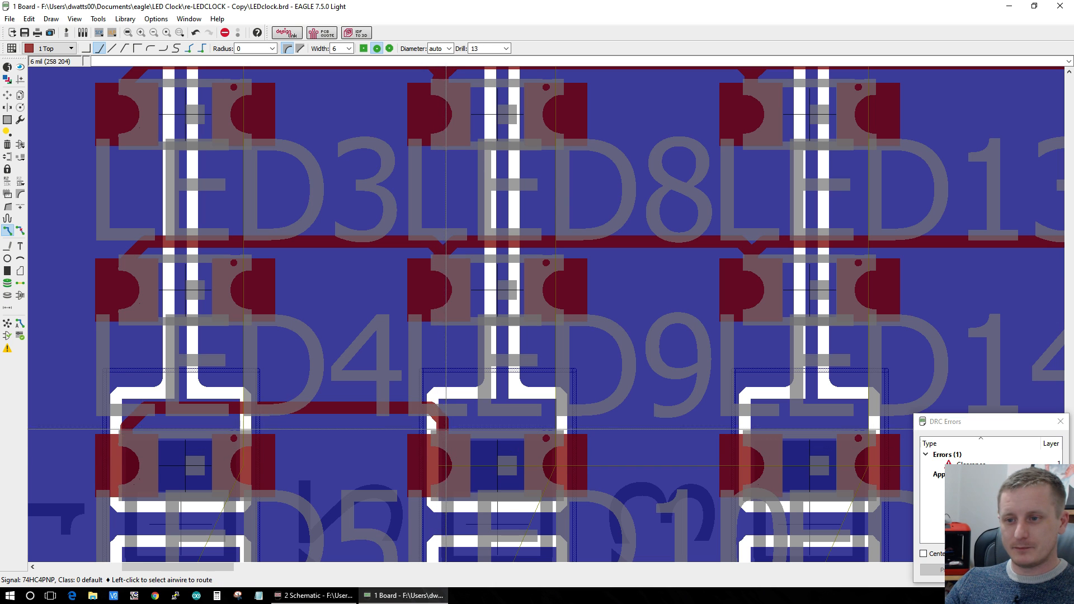
pyautogui.click(444, 456)
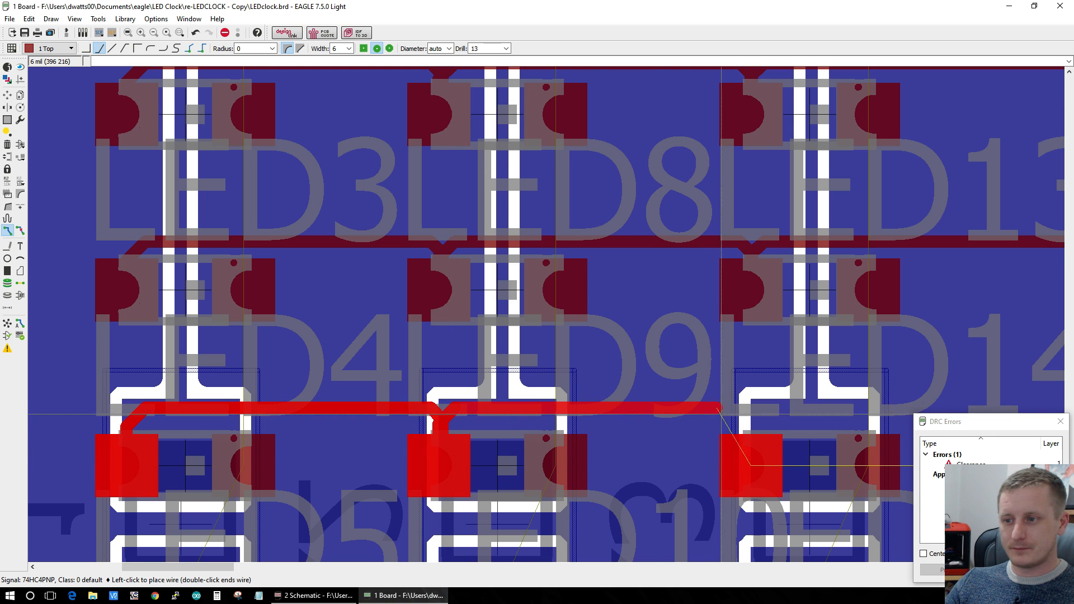
pyautogui.click(756, 433)
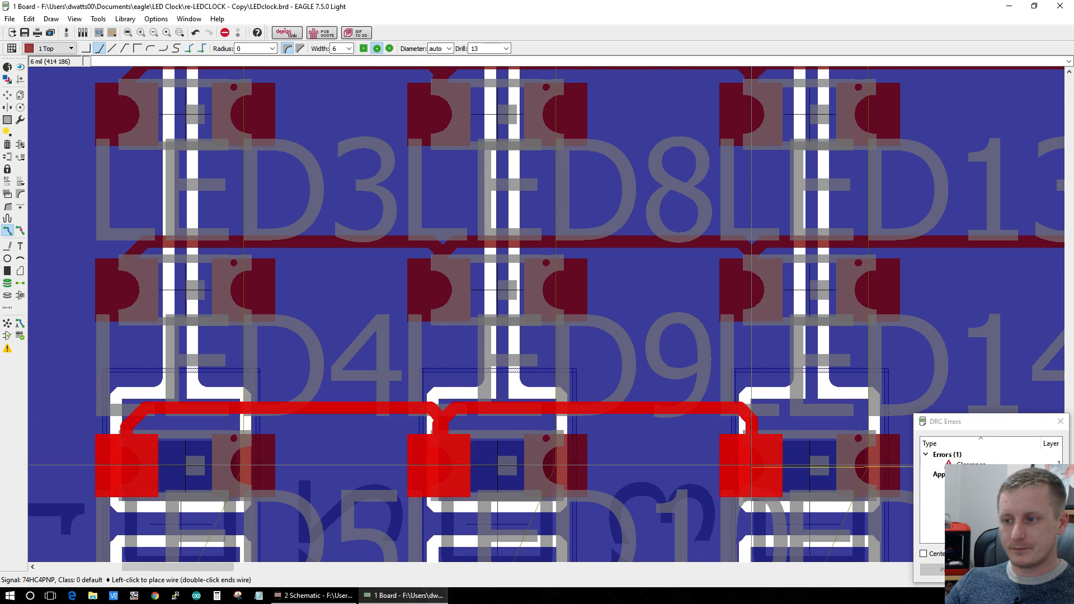
pyautogui.click(768, 408)
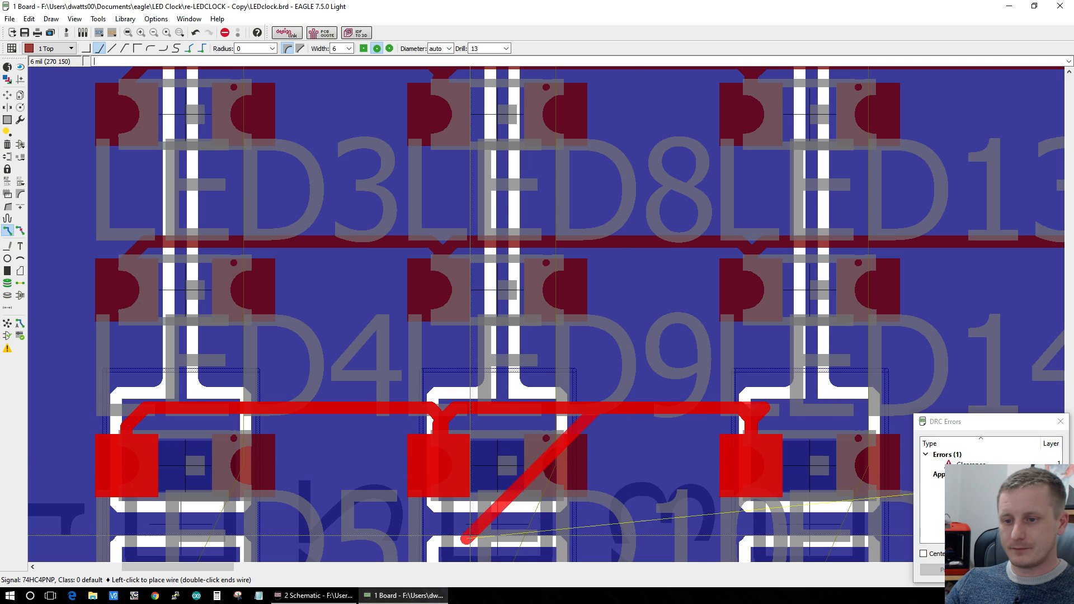
pyautogui.moveTo(209, 568); pyautogui.dragTo(276, 572)
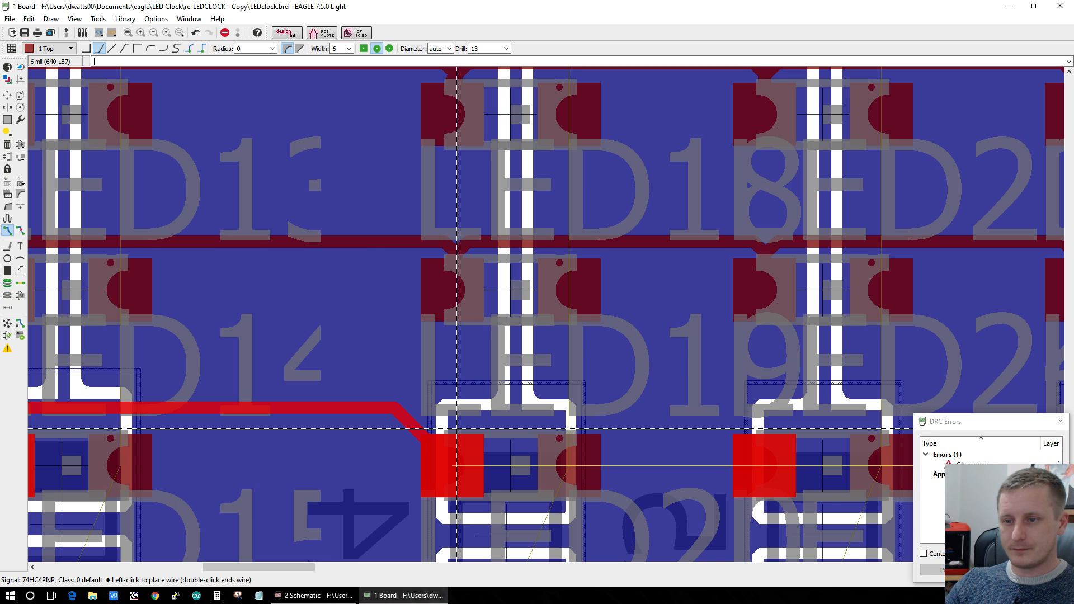
pyautogui.click(453, 465)
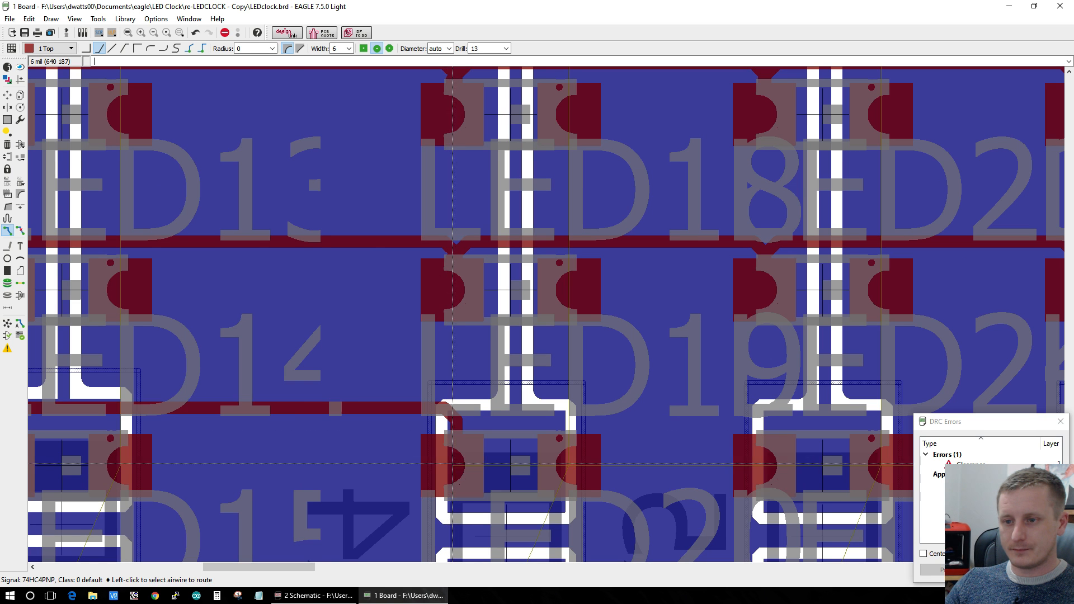
# Step: Continue the fourth-row 74HC4PNP trace on the top layer from LED19's left pad through LED24 to LED29
pyautogui.moveTo(280, 571); pyautogui.dragTo(269, 574)
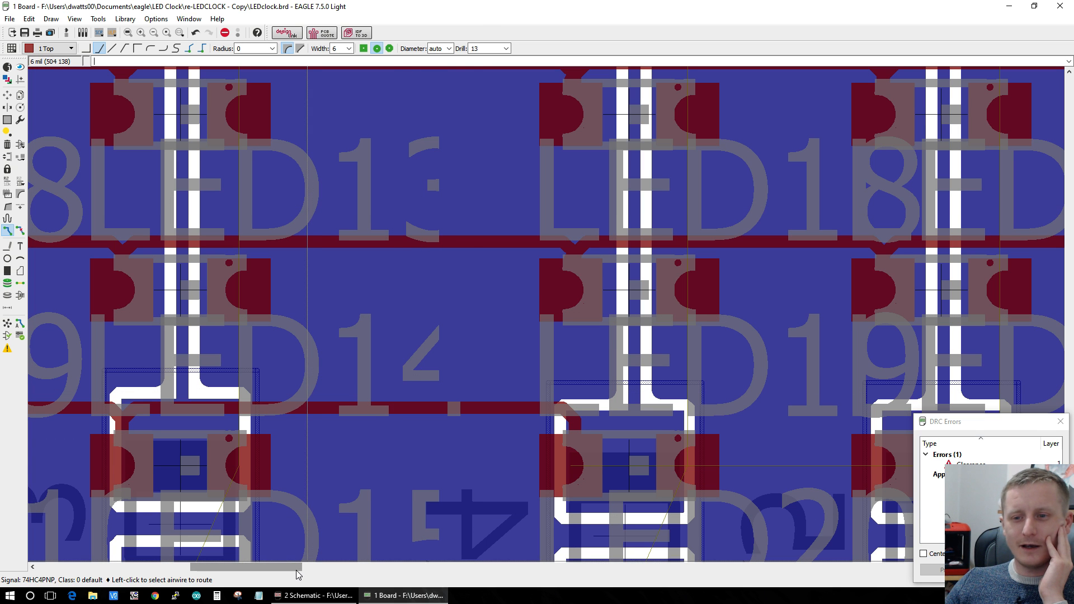
pyautogui.moveTo(297, 569); pyautogui.dragTo(325, 583)
pyautogui.click(322, 466)
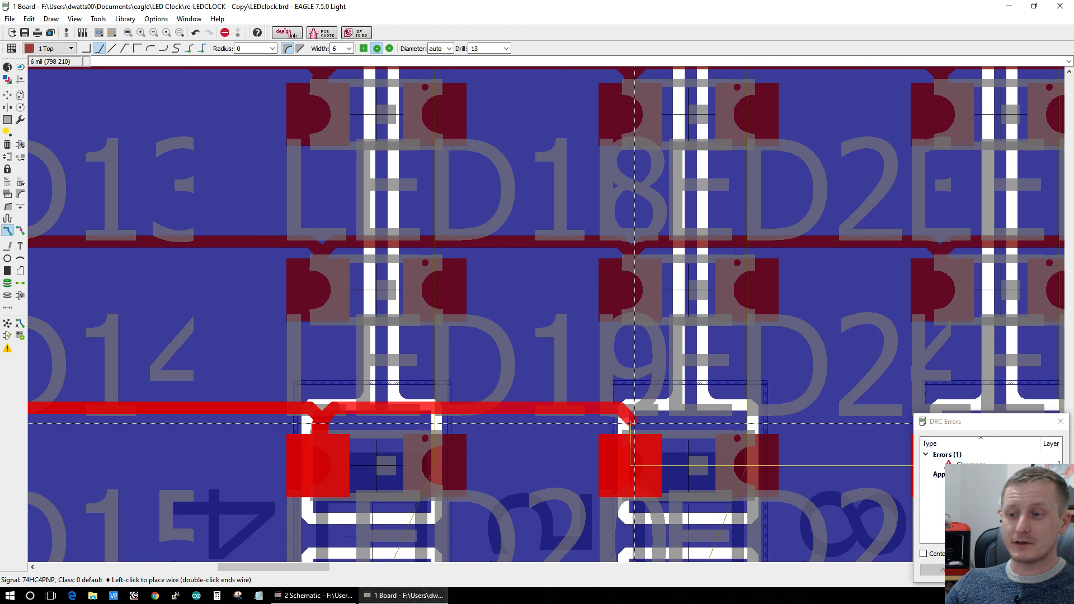
pyautogui.click(638, 467)
pyautogui.click(638, 467)
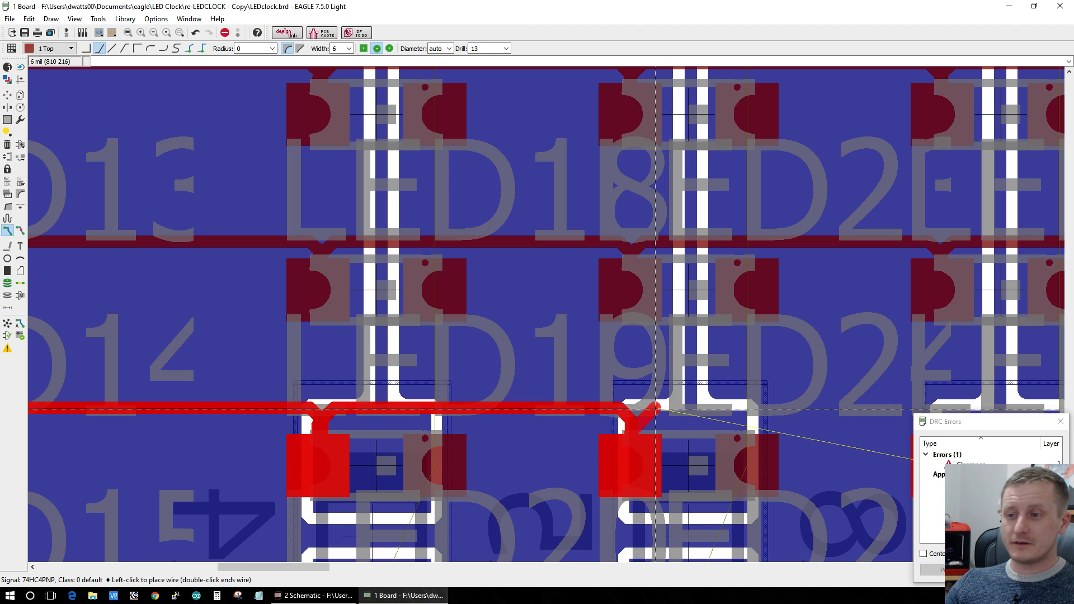
pyautogui.moveTo(318, 569); pyautogui.dragTo(354, 570)
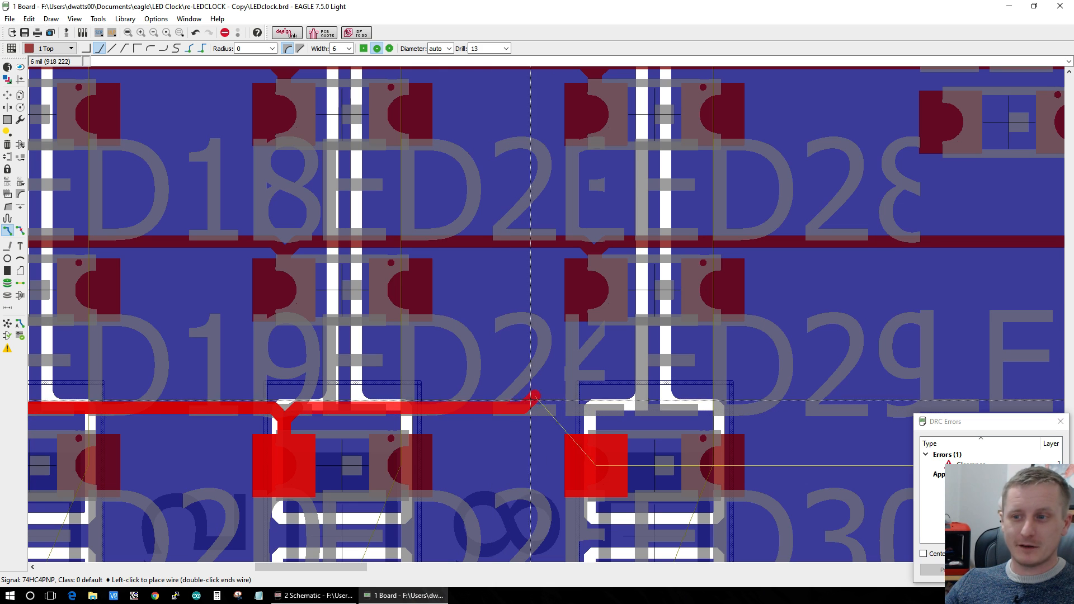
pyautogui.click(597, 424)
pyautogui.click(596, 463)
pyautogui.click(596, 460)
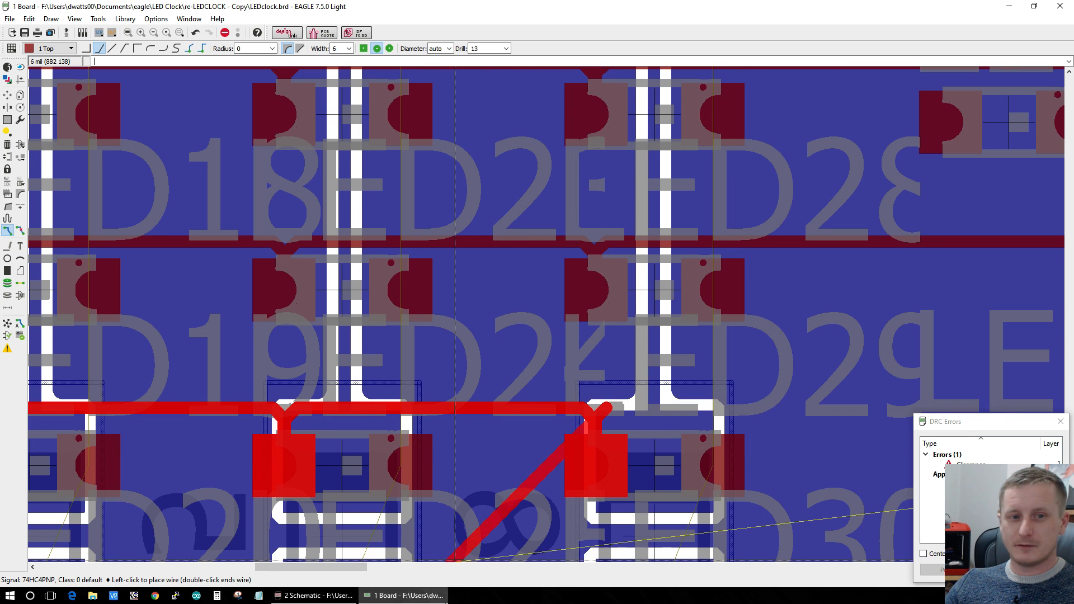
# Step: Extend the 74HC4PNP trace from LED29's left pad through LED34 and LED39, passing above LED44, to LED49
pyautogui.moveTo(443, 598)
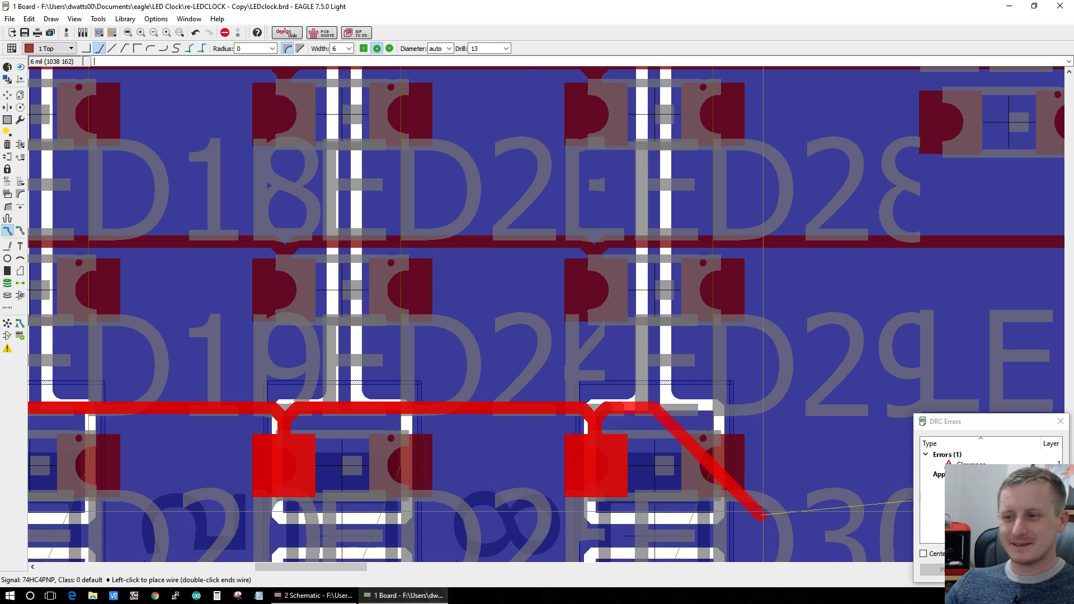
pyautogui.moveTo(343, 567); pyautogui.dragTo(406, 568)
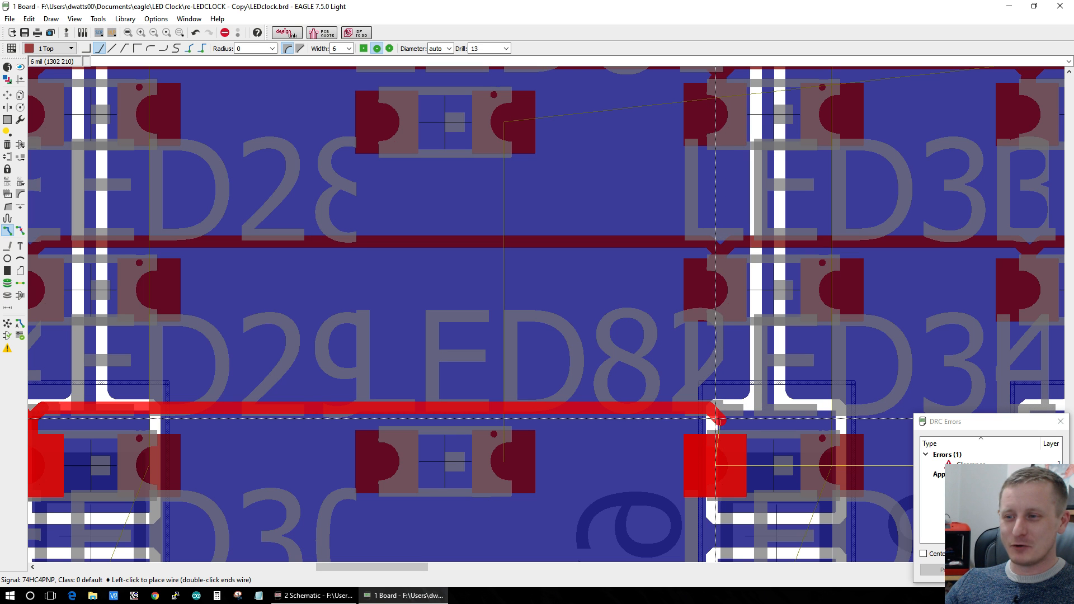
pyautogui.click(721, 466)
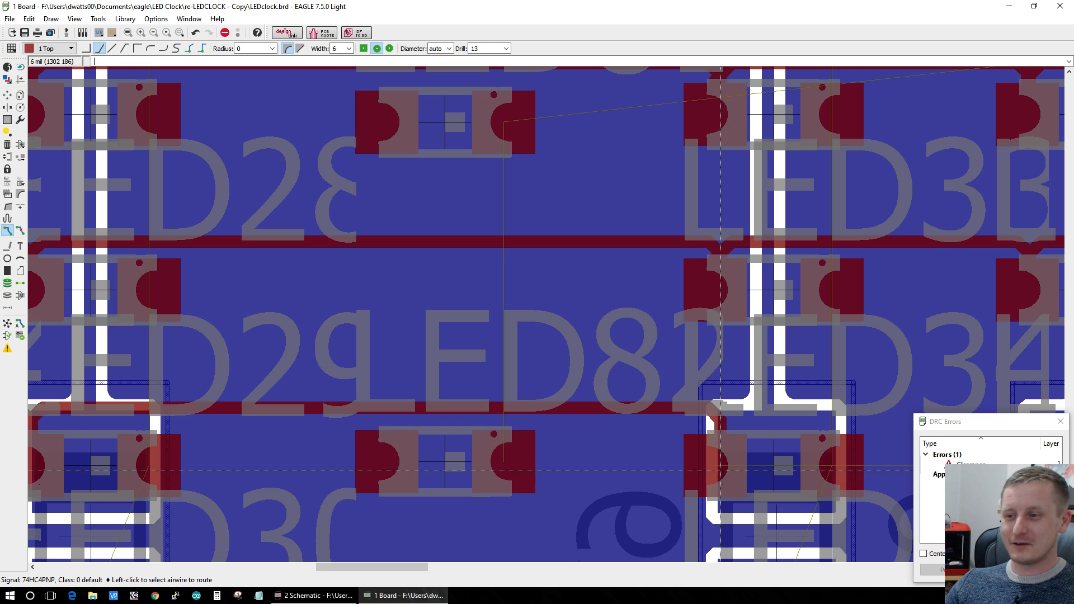
pyautogui.click(721, 469)
pyautogui.moveTo(377, 570); pyautogui.dragTo(418, 571)
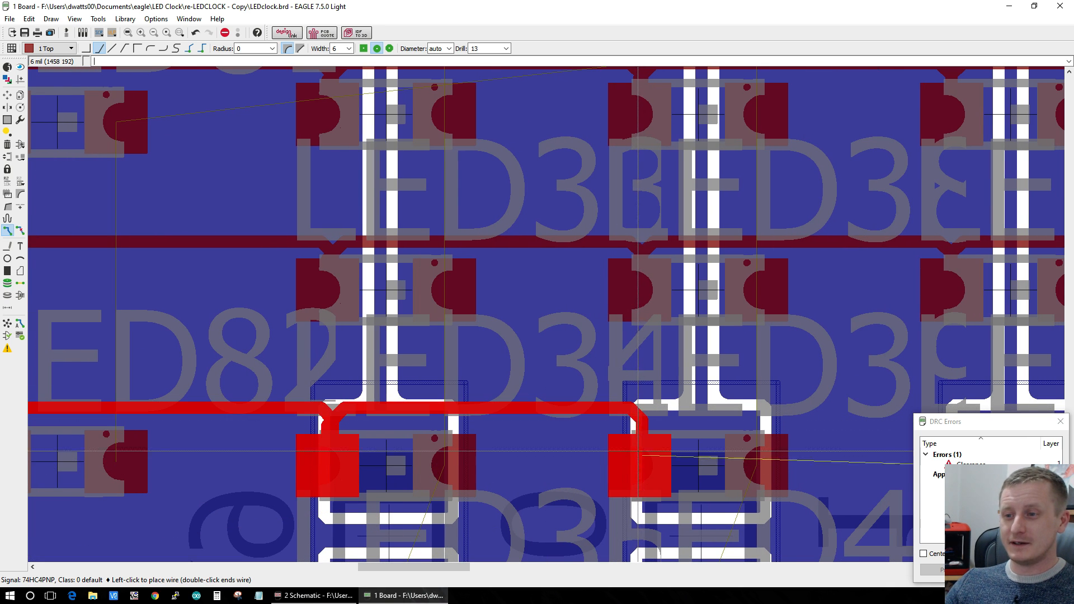
pyautogui.moveTo(435, 569); pyautogui.dragTo(507, 567)
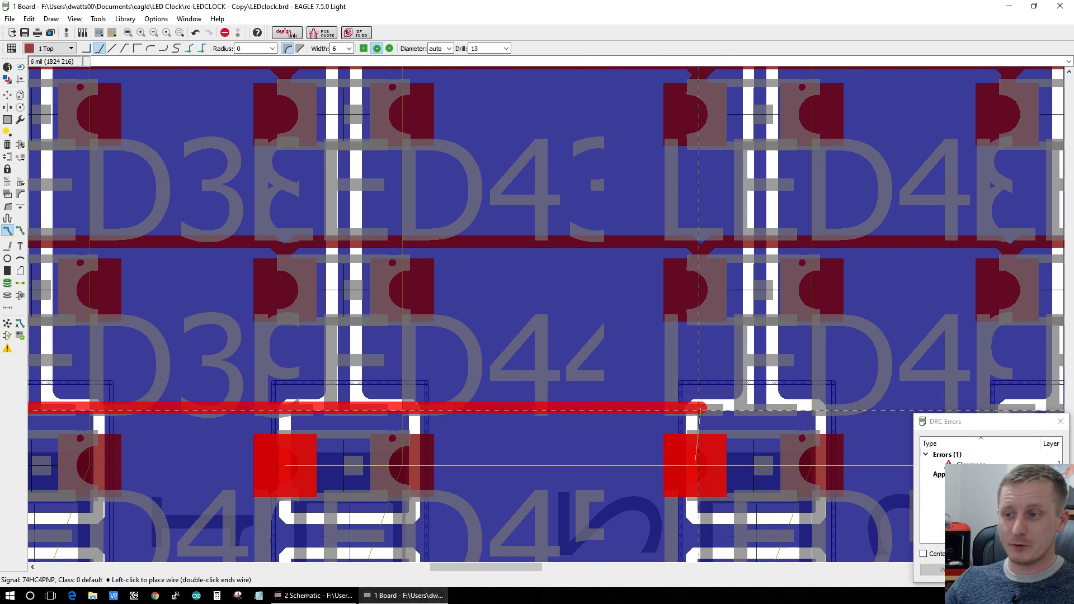
pyautogui.click(698, 431)
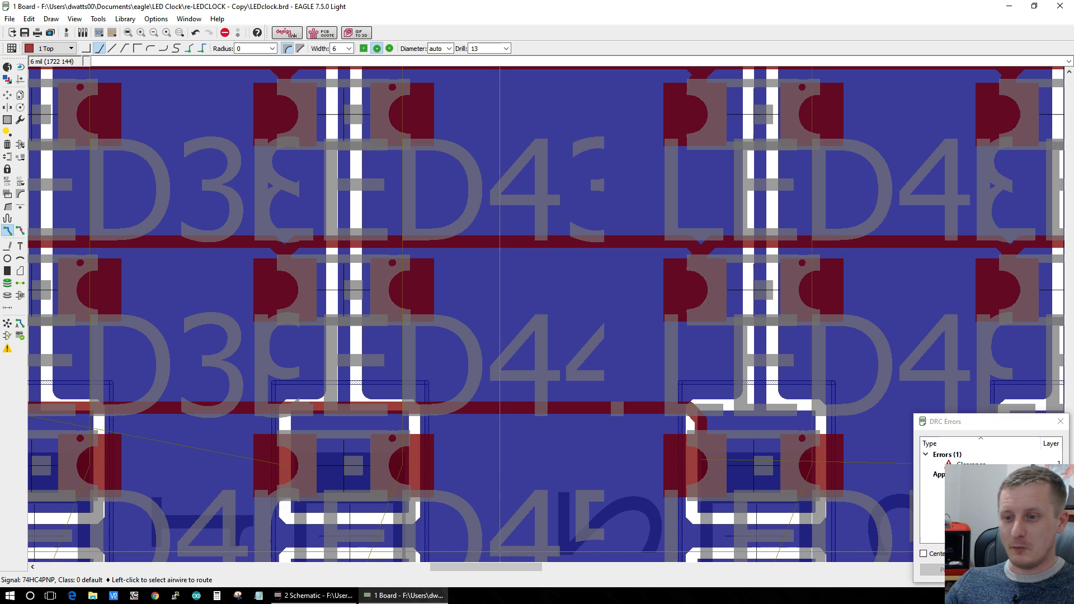
pyautogui.click(506, 554)
pyautogui.press('Escape')
# Step: Route the 74HC4PNP trace from LED49's left pad through LED54 and LED59 to LED64
pyautogui.moveTo(518, 566); pyautogui.dragTo(543, 567)
pyautogui.click(469, 457)
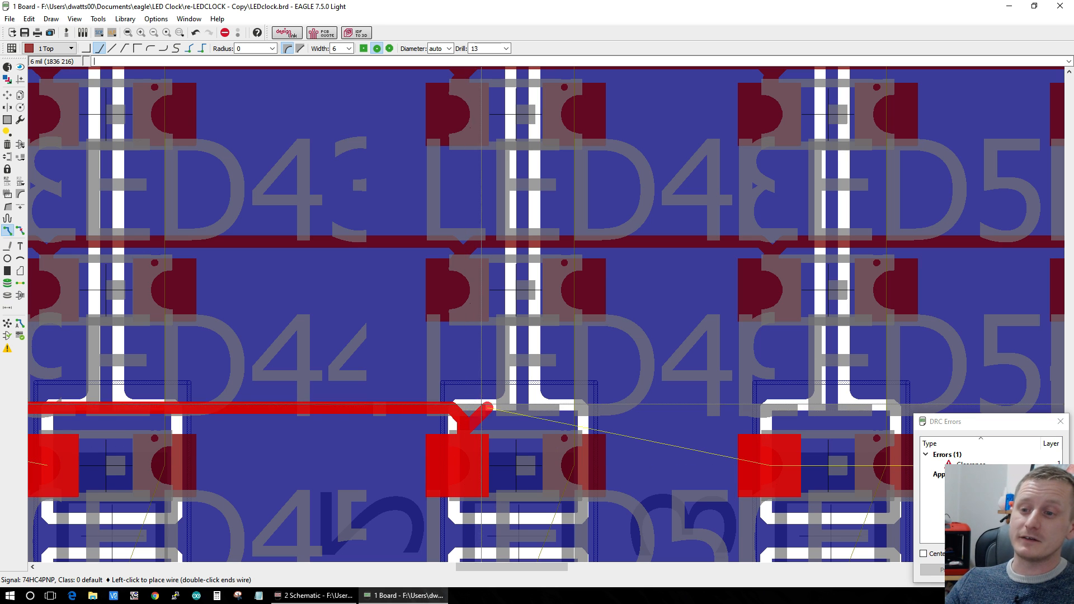
pyautogui.click(481, 405)
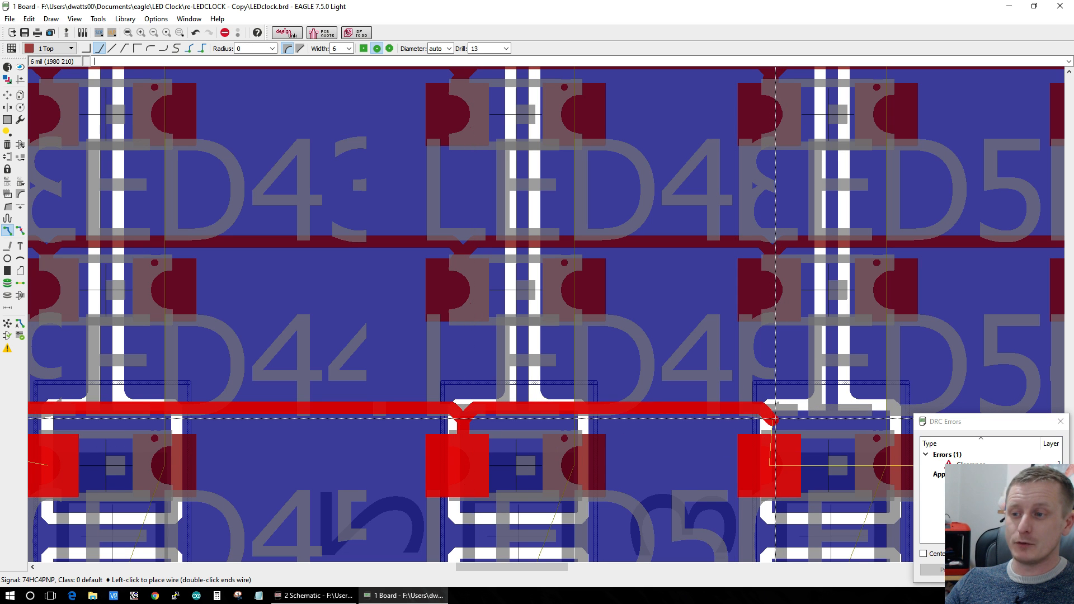
pyautogui.click(771, 442)
pyautogui.moveTo(512, 568); pyautogui.dragTo(564, 570)
pyautogui.click(403, 410)
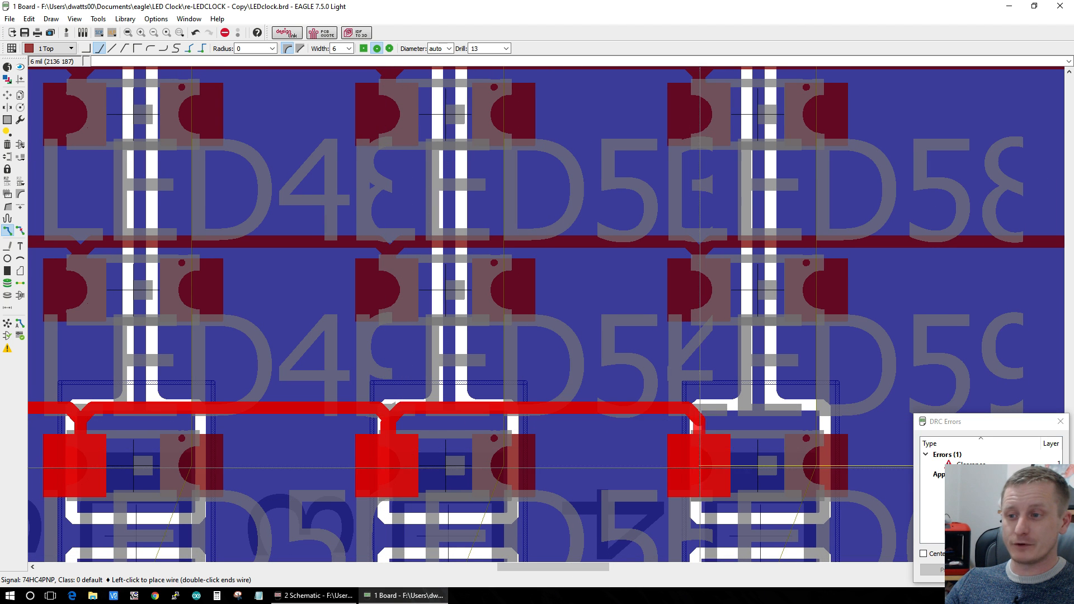
pyautogui.click(709, 410)
pyautogui.moveTo(504, 571); pyautogui.dragTo(542, 570)
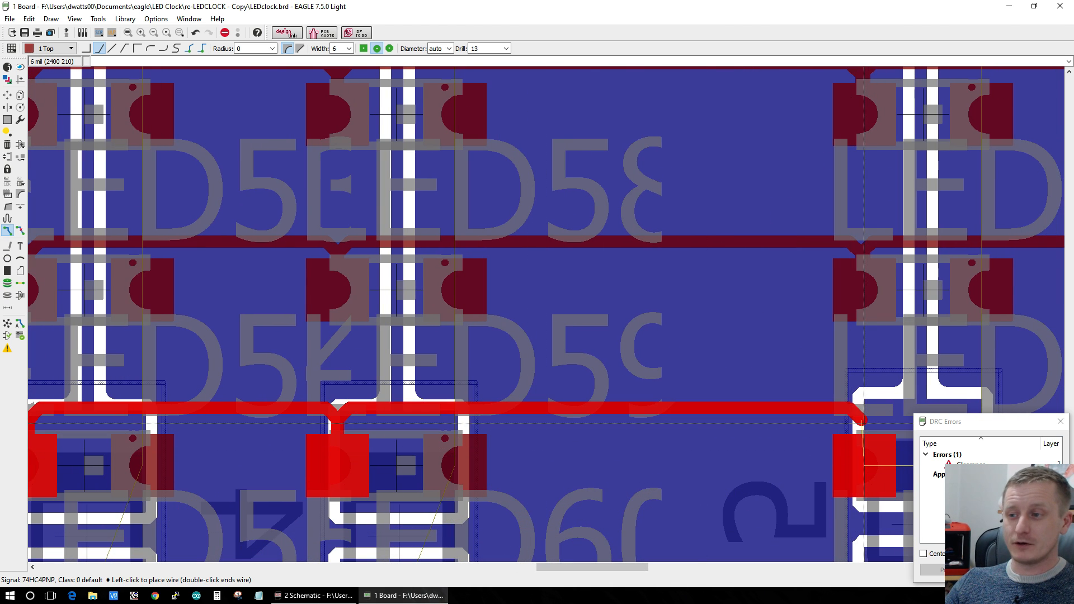
pyautogui.click(864, 420)
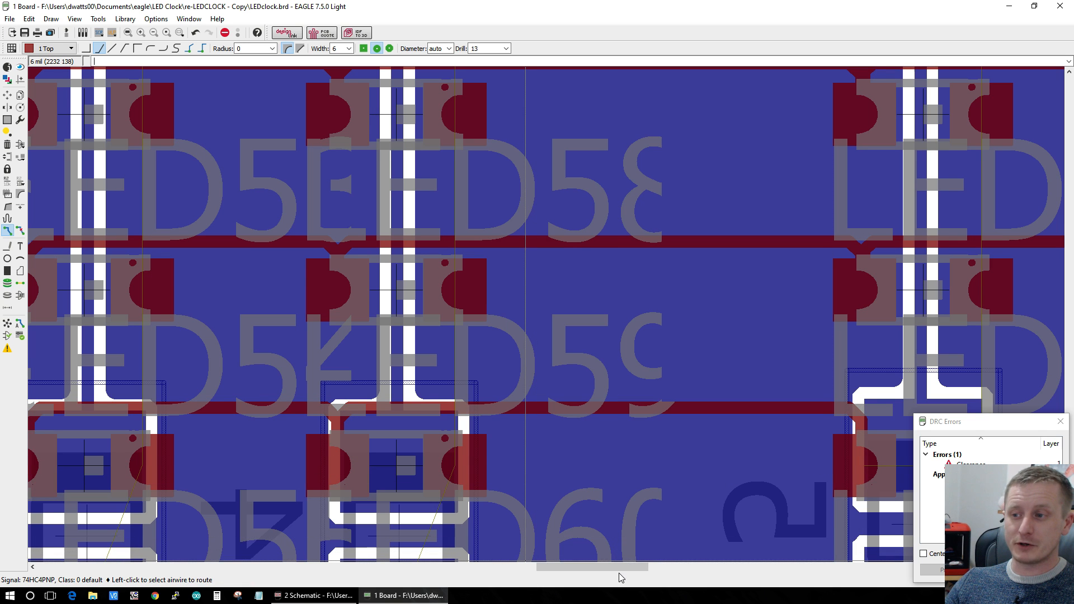
# Step: Complete the fourth-row 74HC4PNP trace by linking LED64's left pad to LED69, joining the segment already running to its neighbour
pyautogui.moveTo(599, 566); pyautogui.dragTo(656, 566)
pyautogui.click(347, 463)
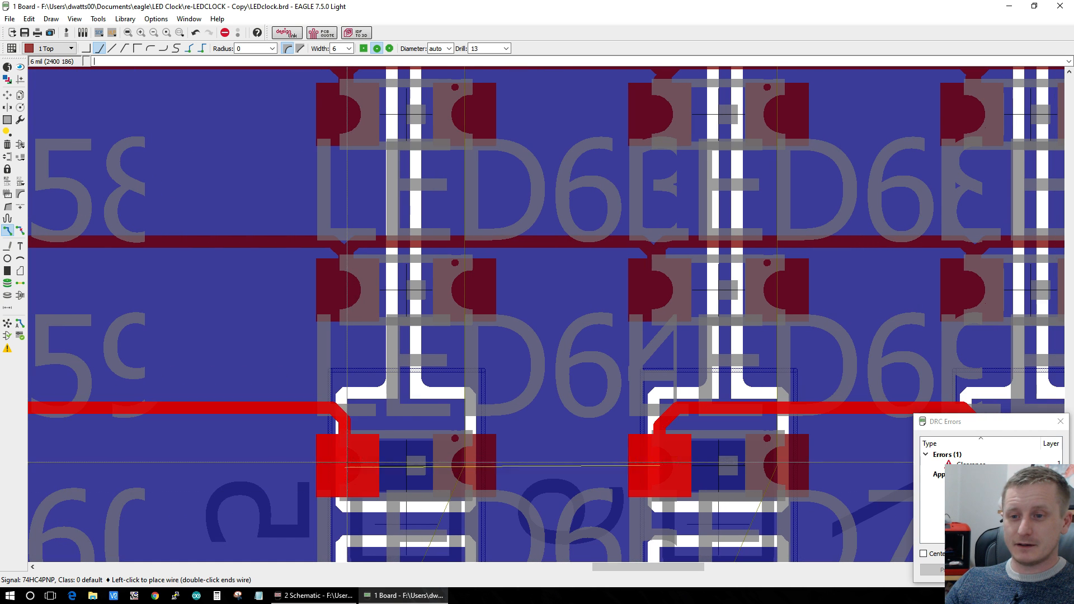
pyautogui.click(347, 406)
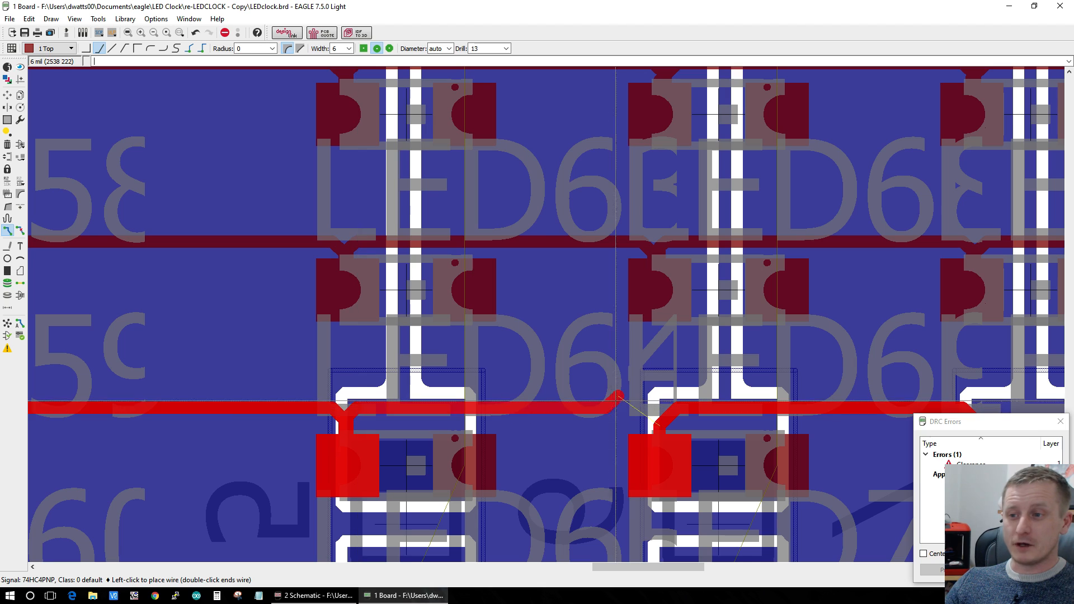
pyautogui.click(655, 407)
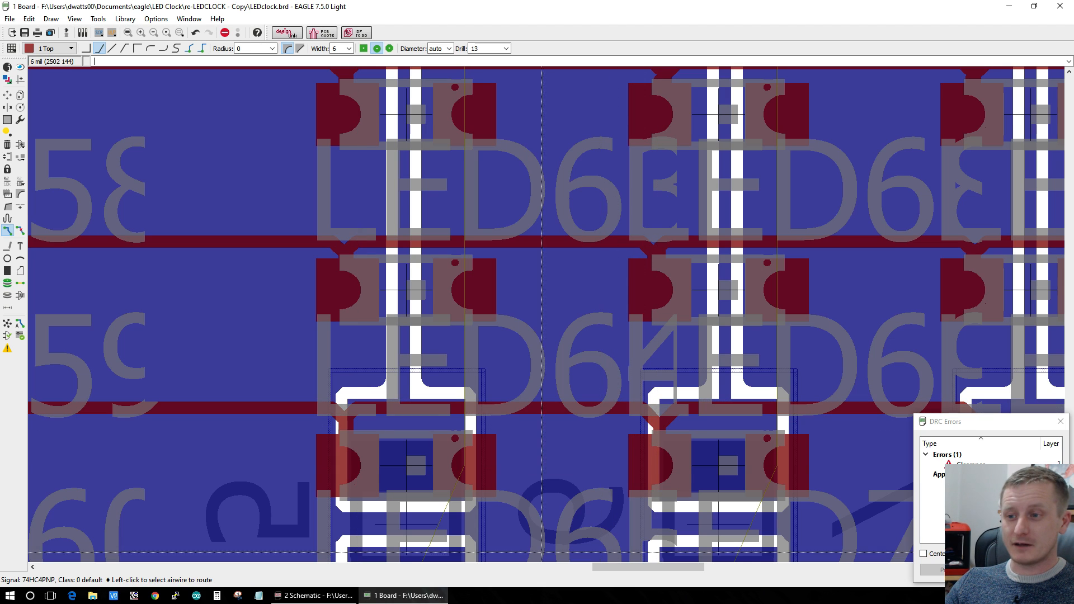
# Step: Return to the start of the LED rows and close the DRC Errors window
pyautogui.moveTo(613, 569); pyautogui.dragTo(139, 520)
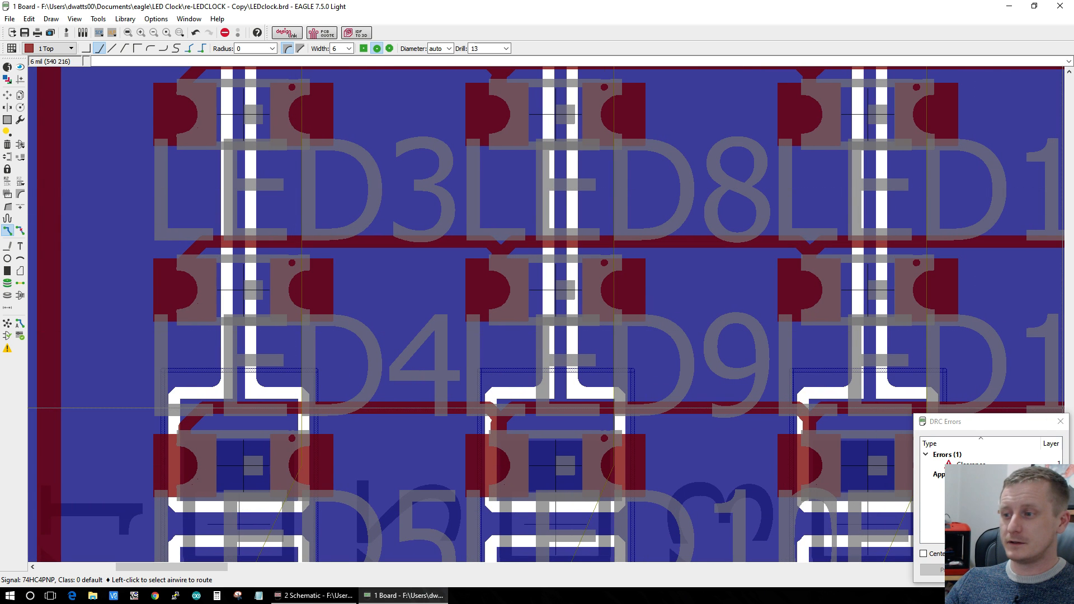
pyautogui.moveTo(1023, 430); pyautogui.dragTo(1001, 399)
pyautogui.click(1055, 391)
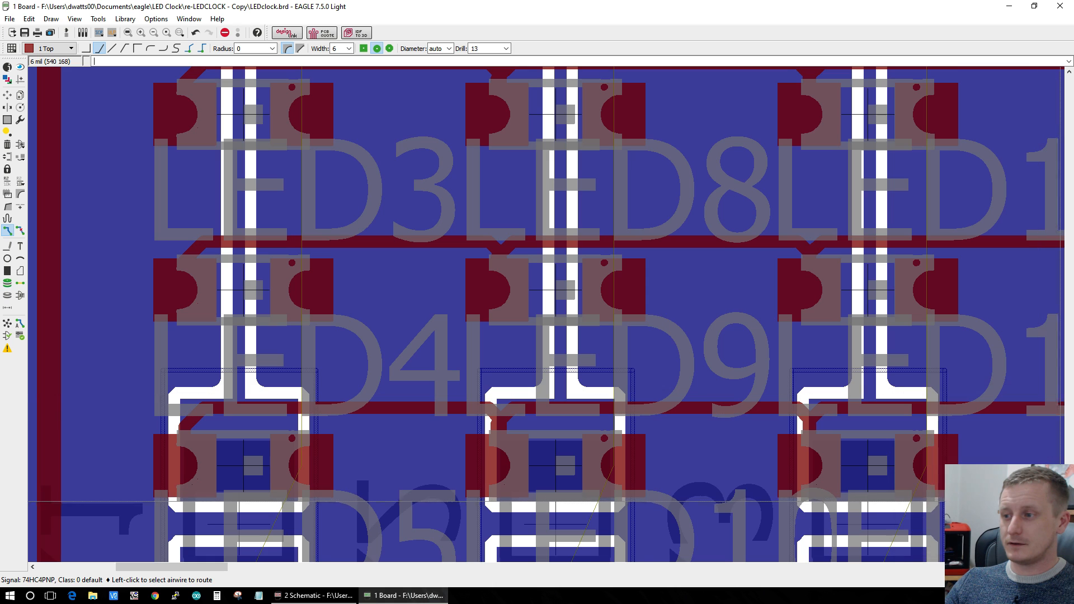
# Step: Route the fifth-row 74HC5PNP trace on the top layer, just above the pads, from LED5's left pad through LED10 to LED15
pyautogui.scroll(-6, 1069, 486)
pyautogui.scroll(2, 1069, 487)
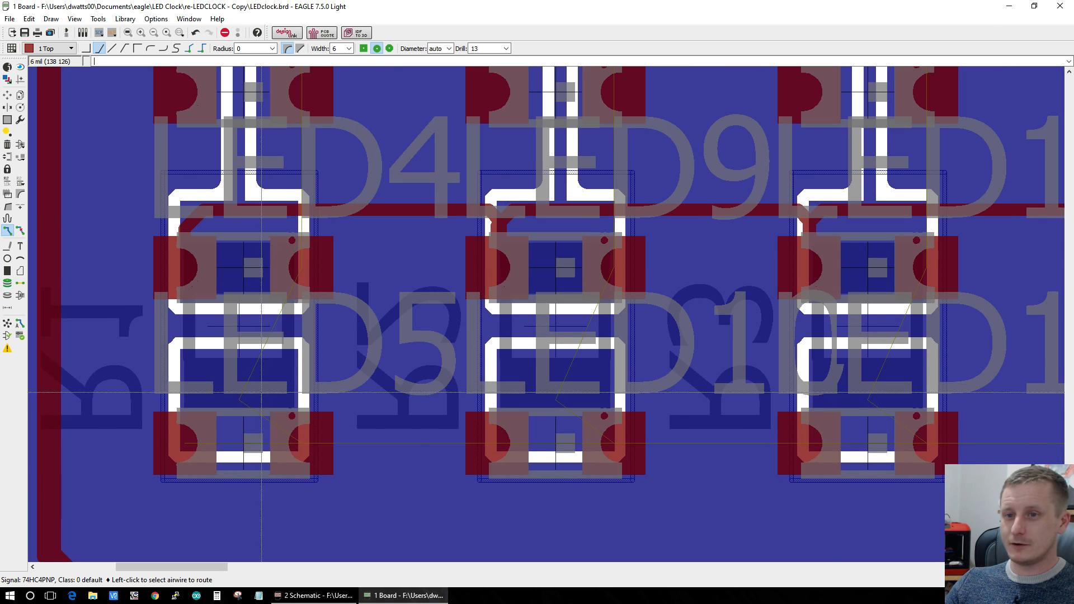
pyautogui.click(183, 443)
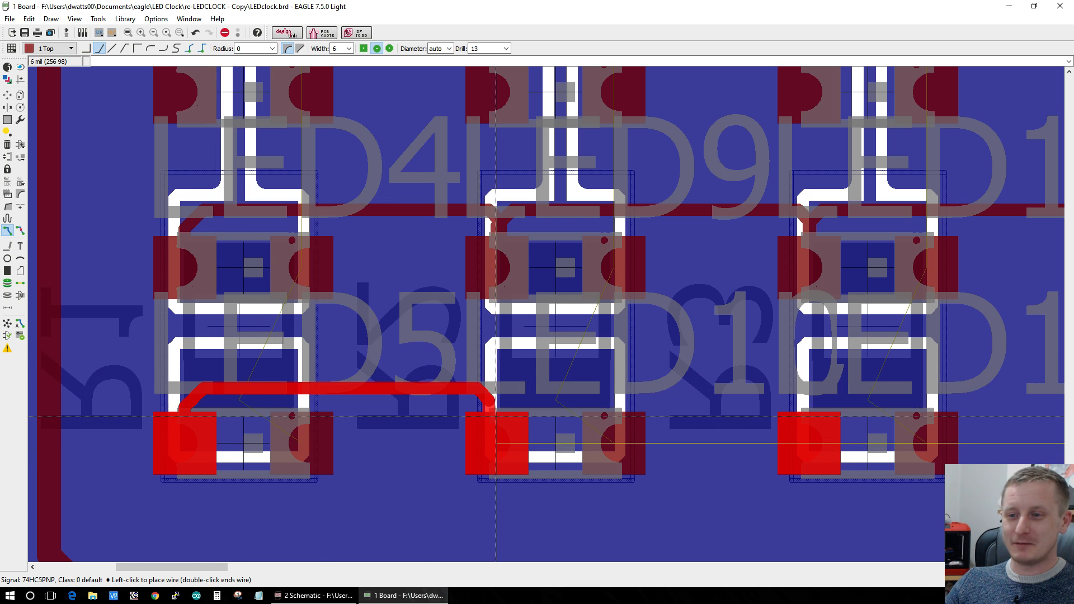
pyautogui.click(498, 434)
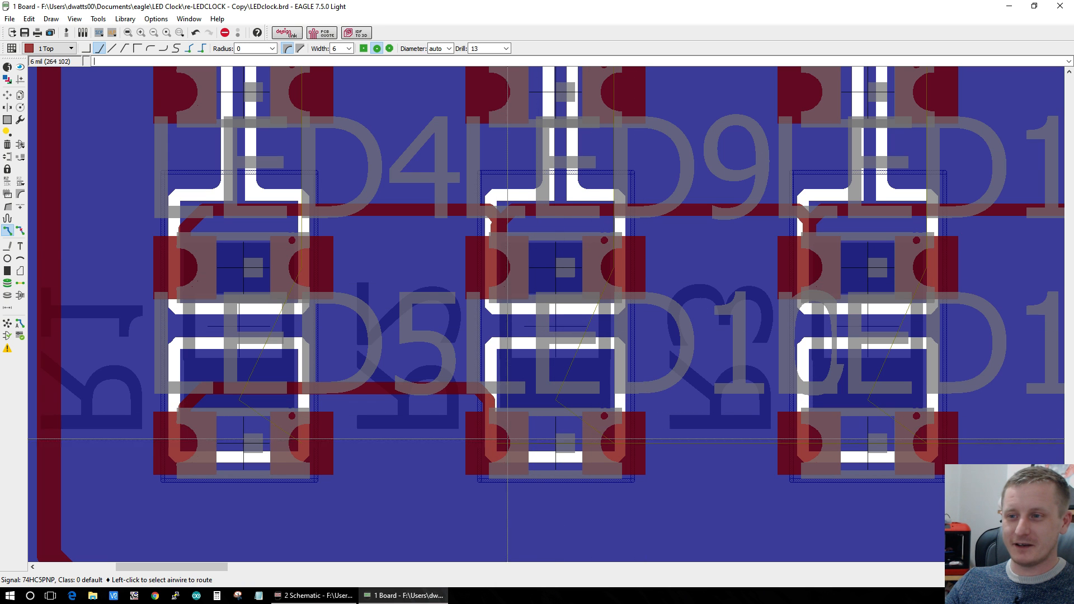
pyautogui.click(492, 415)
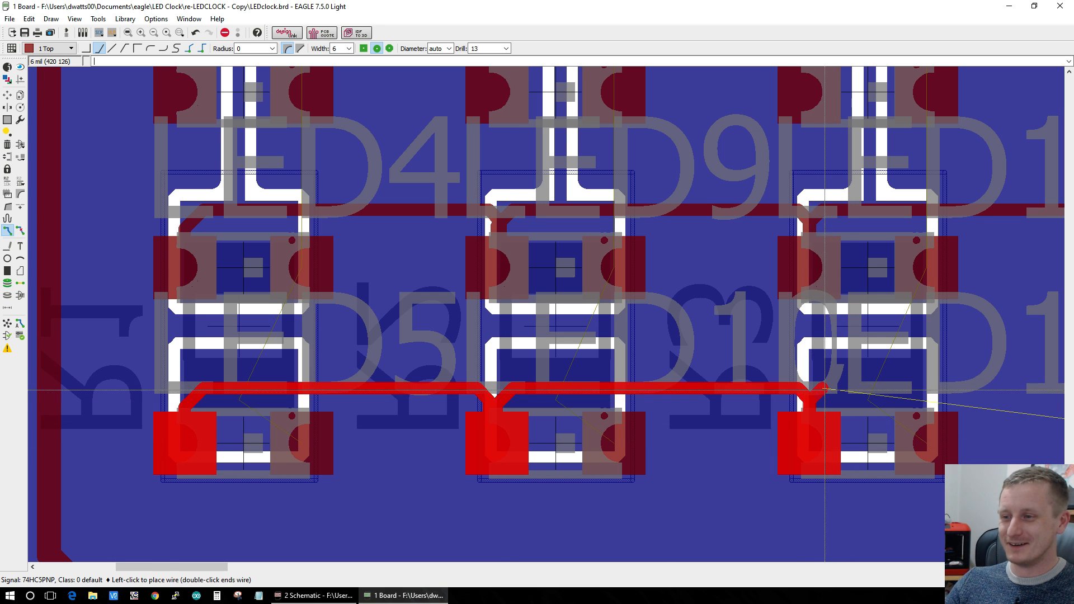
# Step: Continue the fifth-row 74HC5PNP trace from LED15's left pad through LED20, LED25 and LED30 to LED35
pyautogui.moveTo(205, 567); pyautogui.dragTo(261, 580)
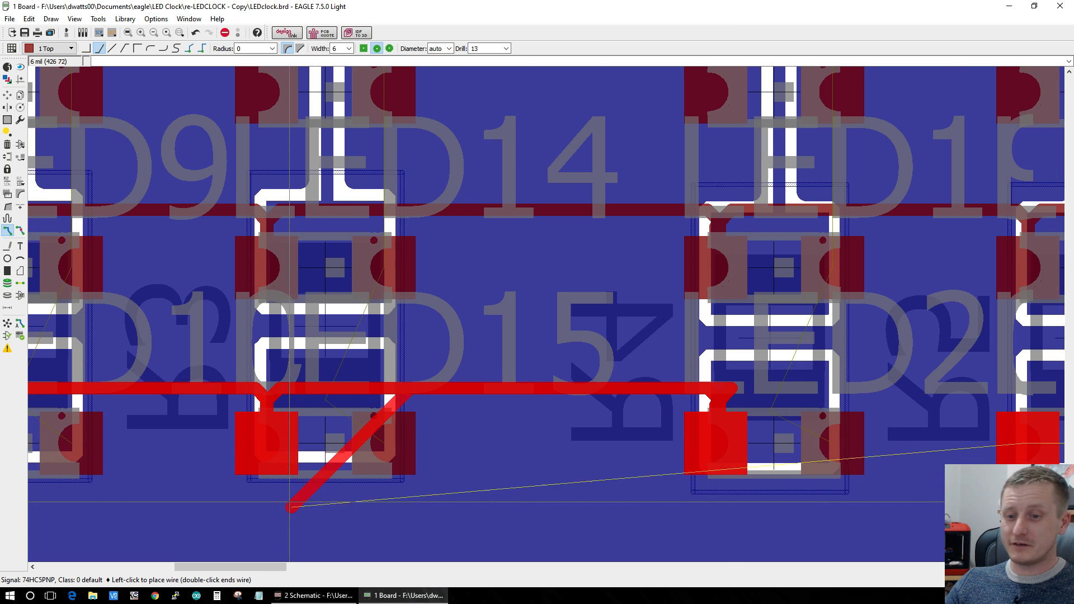
pyautogui.moveTo(241, 566); pyautogui.dragTo(304, 580)
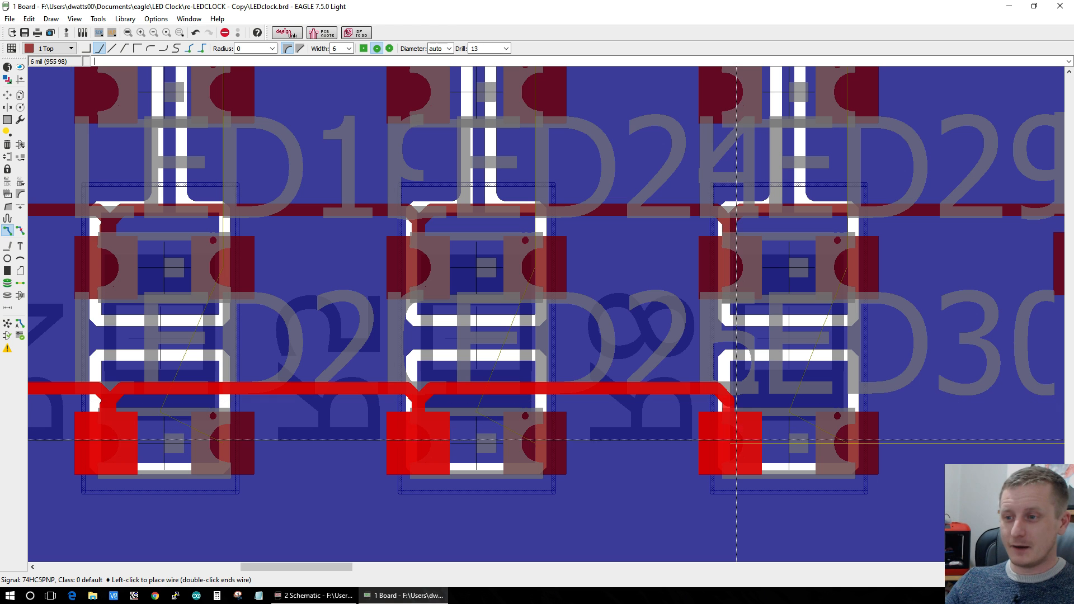
pyautogui.click(730, 400)
pyautogui.moveTo(297, 571); pyautogui.dragTo(344, 564)
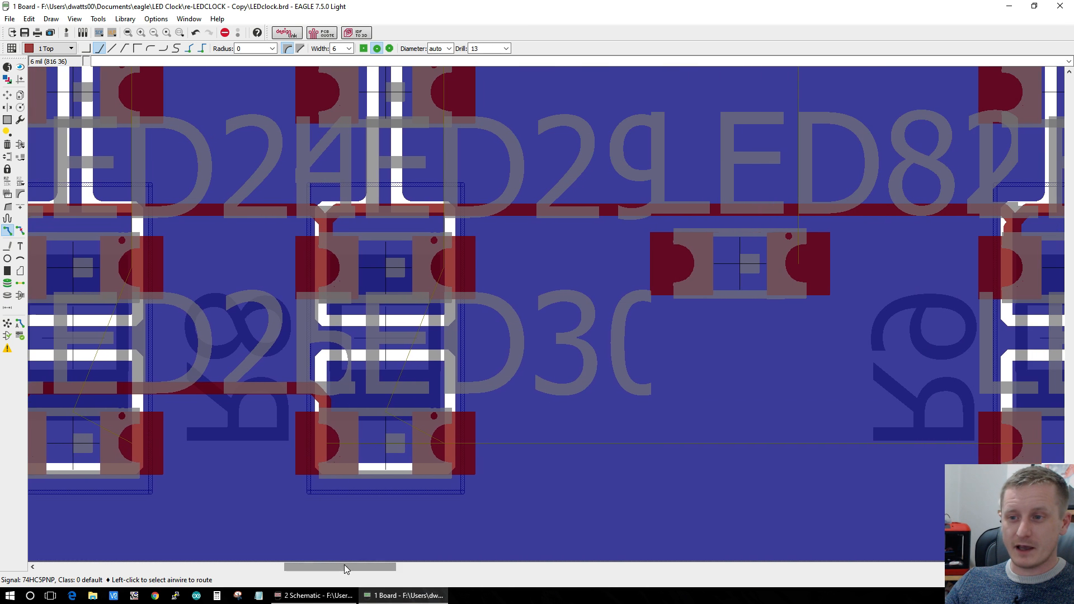
pyautogui.click(328, 413)
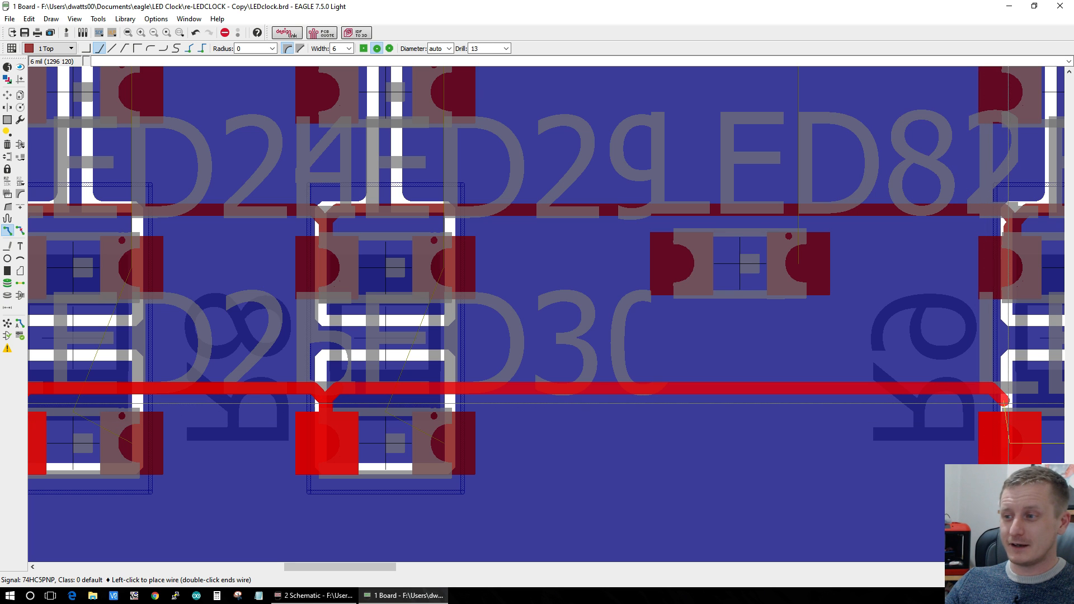
pyautogui.click(1008, 443)
# Step: Extend the 74HC5PNP trace from LED35's left pad through LED40 and LED45 to LED50
pyautogui.moveTo(377, 567); pyautogui.dragTo(454, 580)
pyautogui.click(297, 437)
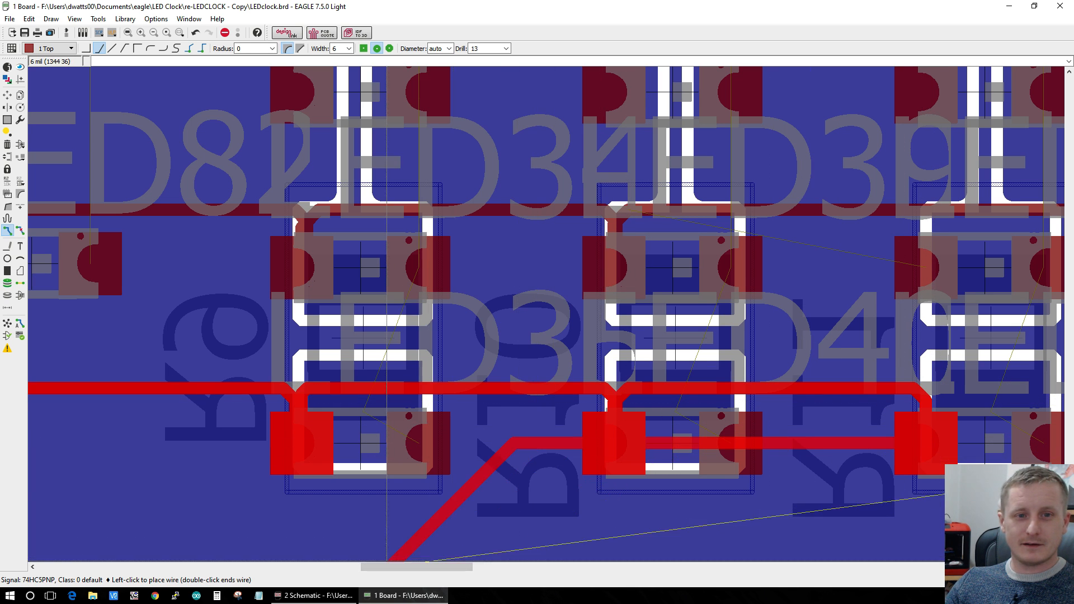
pyautogui.moveTo(384, 569); pyautogui.dragTo(441, 569)
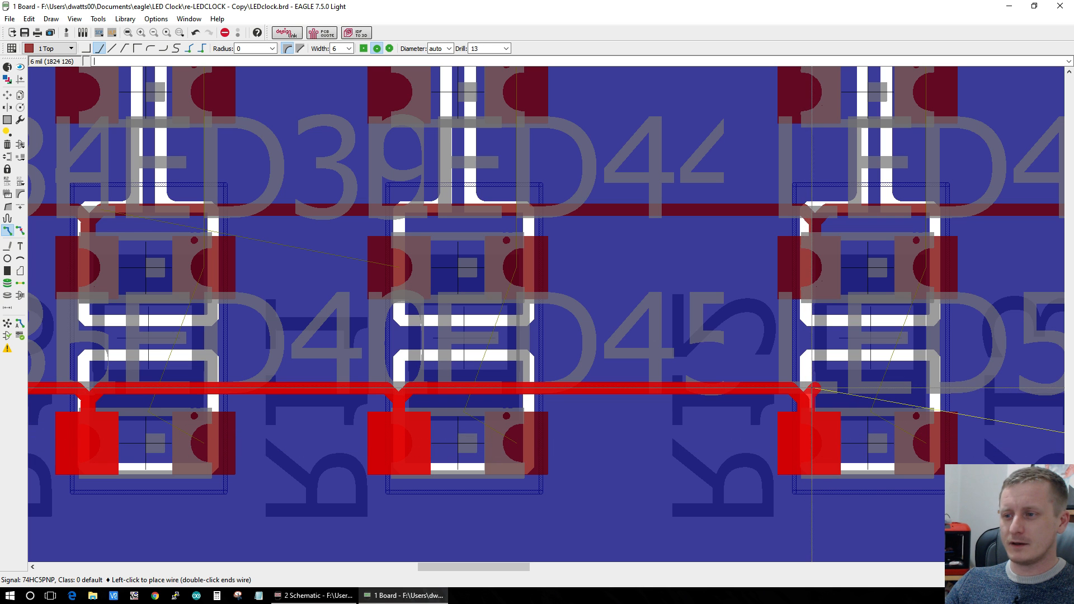
# Step: Continue the fifth-row 74HC5PNP trace on the top layer from LED50's left pad through LED55 and LED60 to LED65
pyautogui.moveTo(498, 567); pyautogui.dragTo(548, 571)
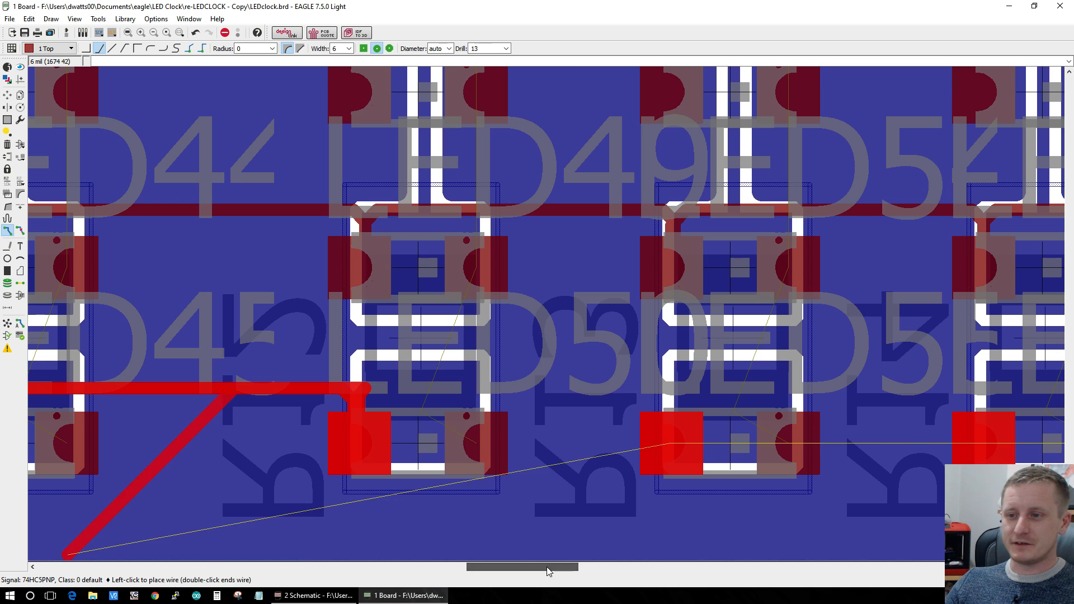
pyautogui.click(674, 448)
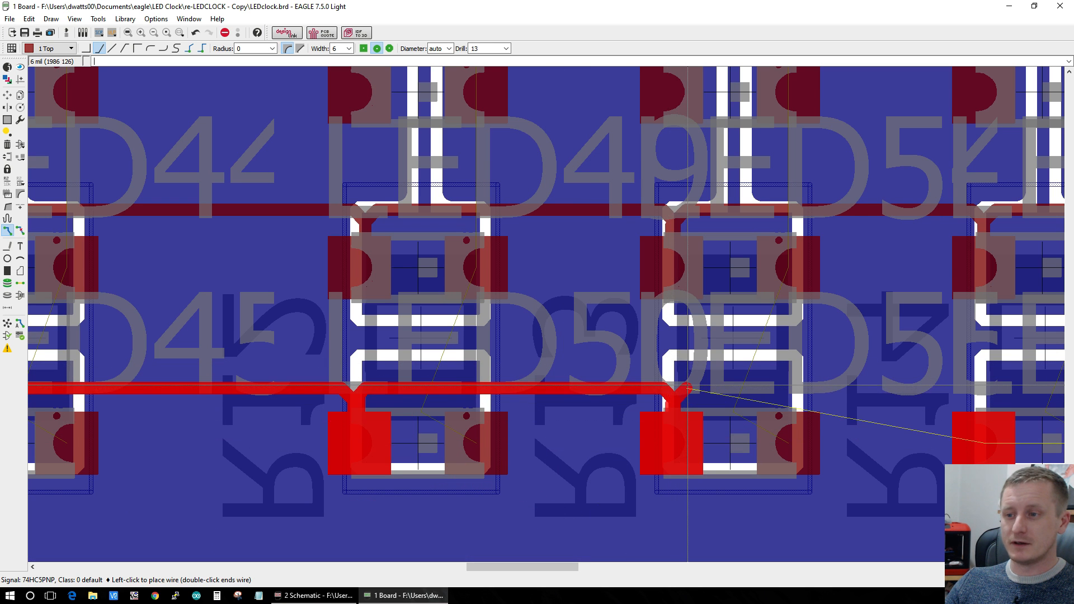
pyautogui.click(983, 444)
pyautogui.moveTo(562, 573); pyautogui.dragTo(639, 574)
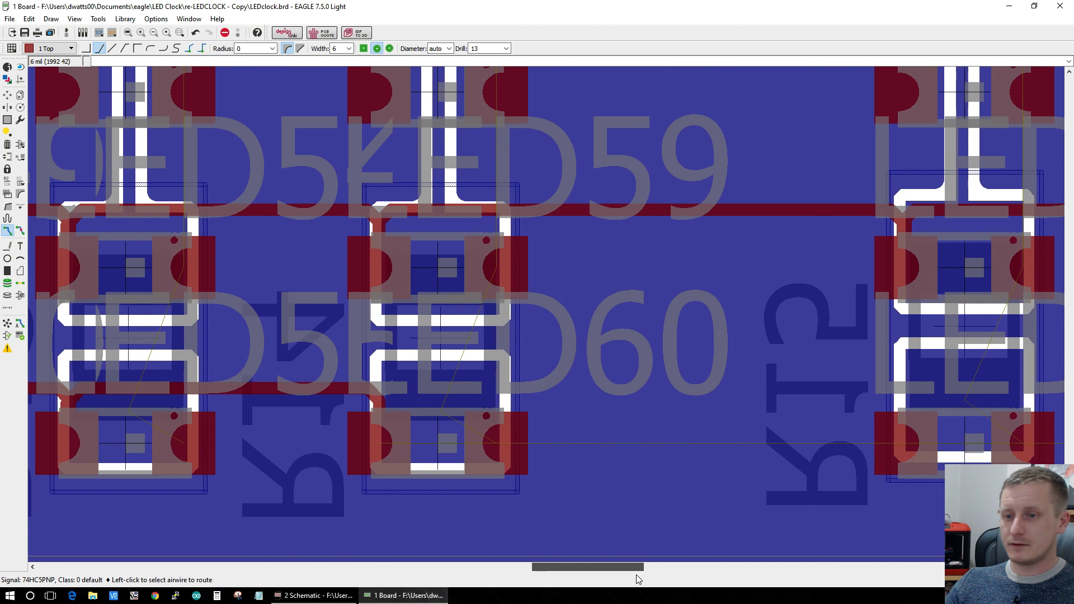
pyautogui.click(373, 436)
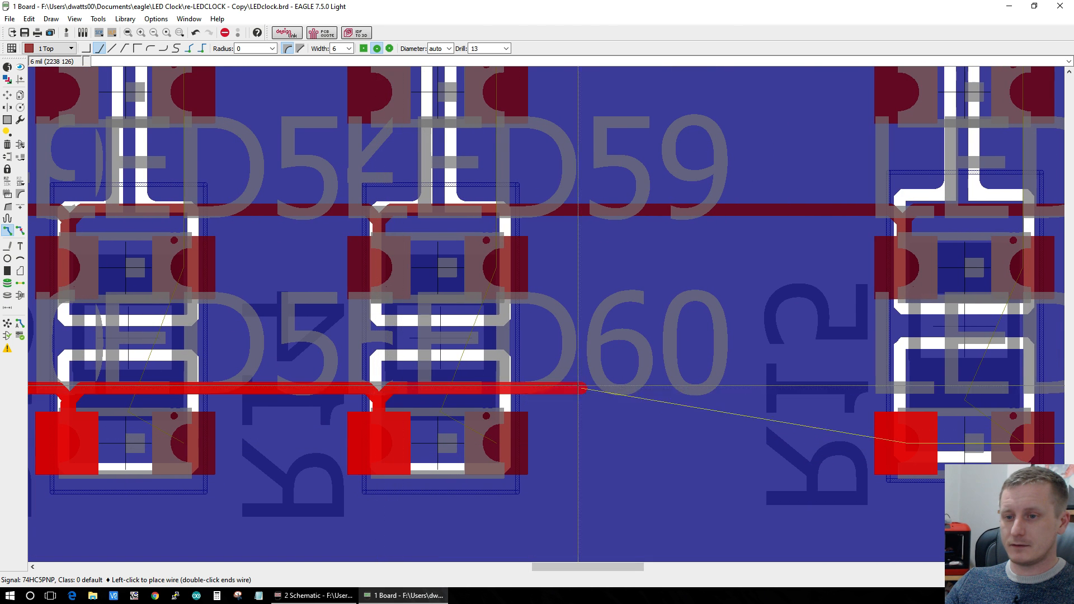
pyautogui.click(902, 397)
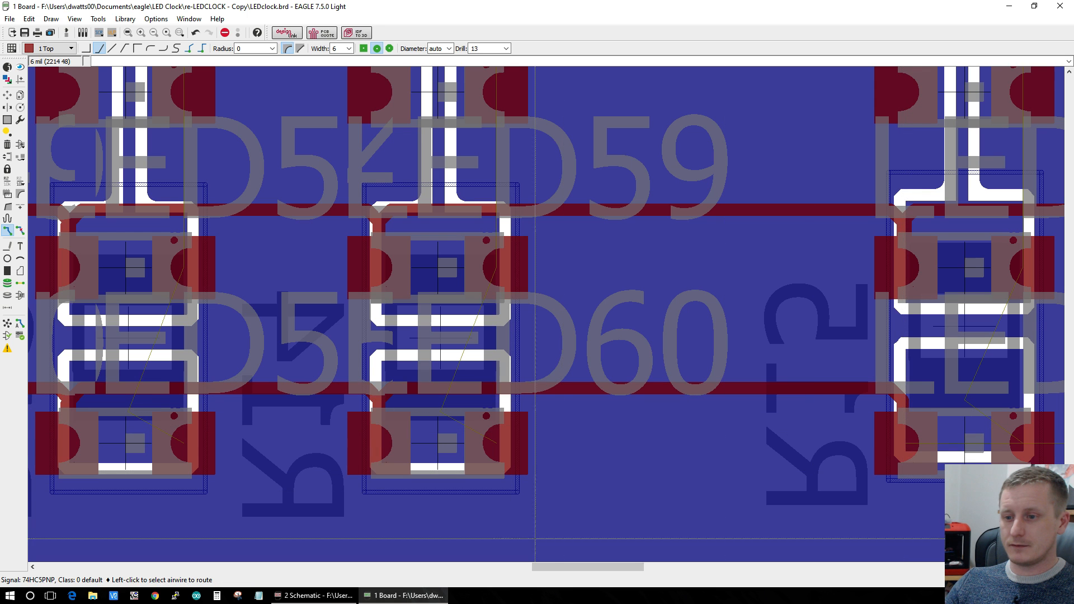
# Step: Extend the 74HC5PNP trace from LED65's left pad through LED70 to LED75
pyautogui.moveTo(554, 567); pyautogui.dragTo(620, 567)
pyautogui.click(283, 428)
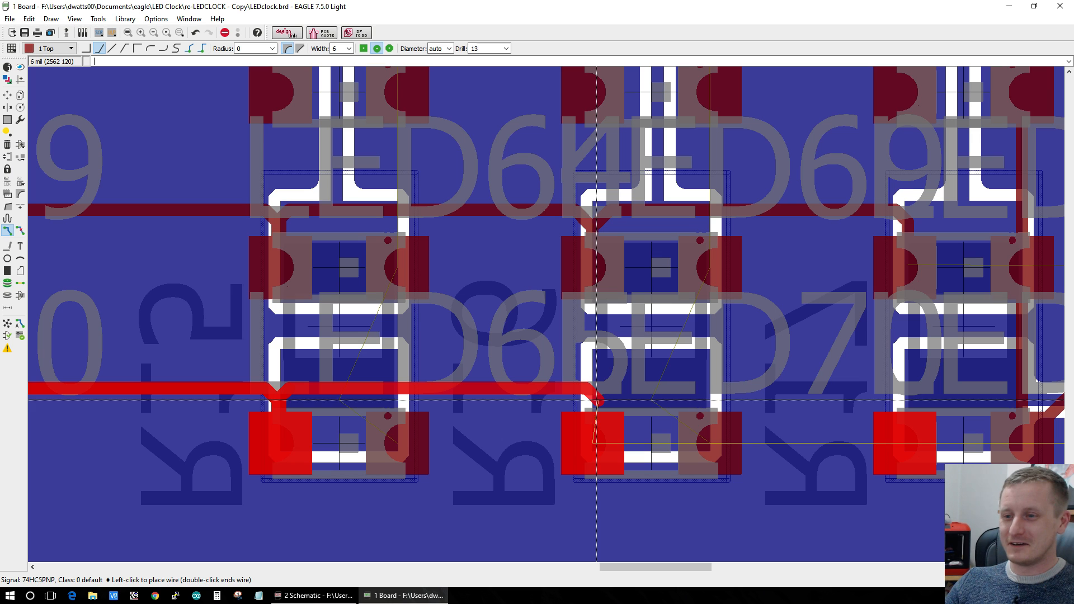
pyautogui.click(595, 441)
pyautogui.click(596, 442)
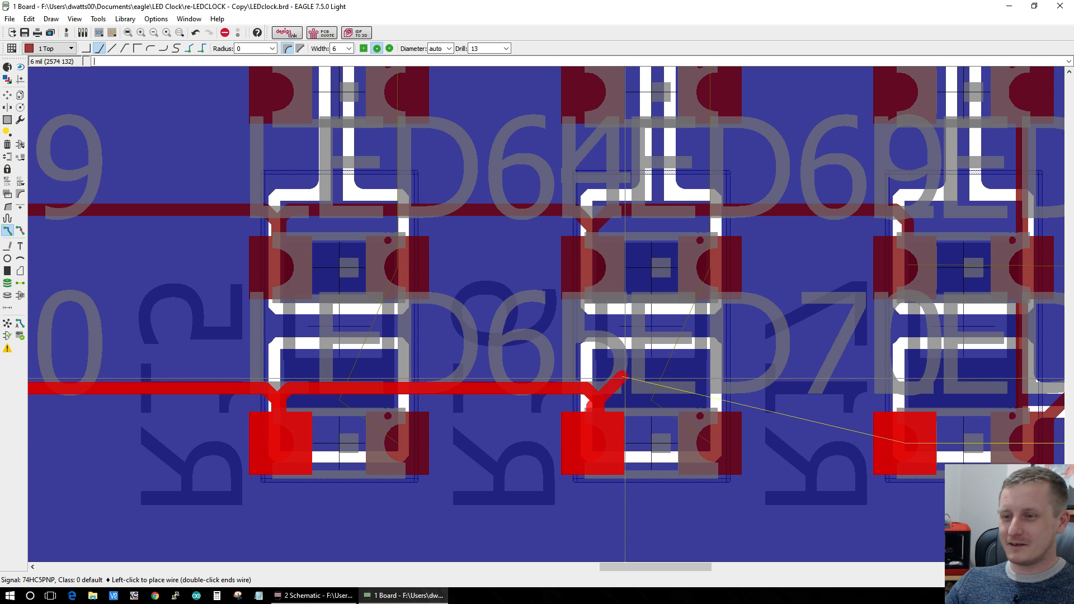
pyautogui.click(620, 389)
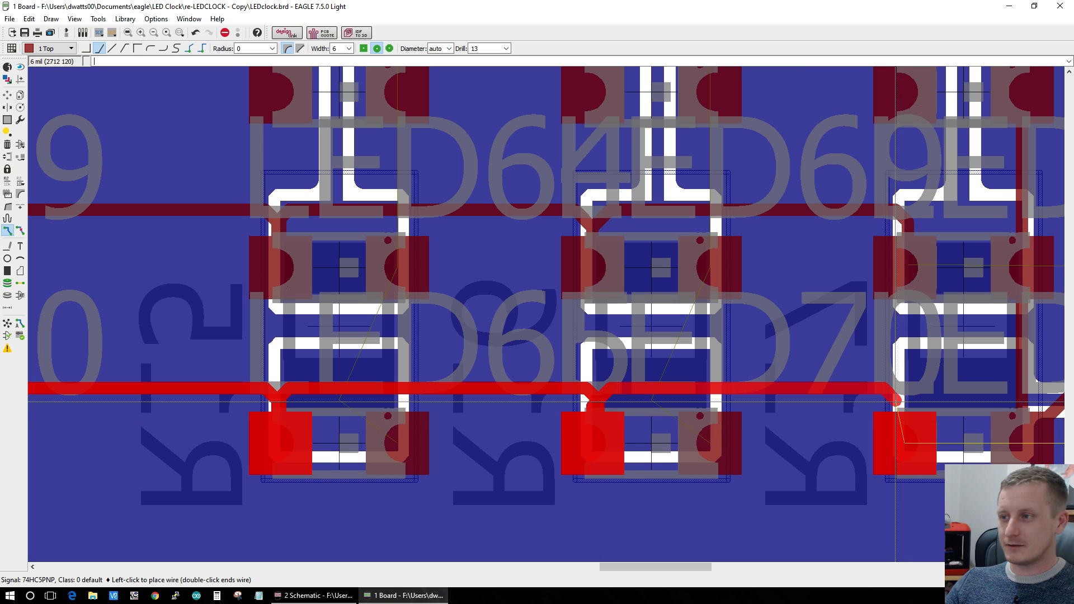
pyautogui.click(904, 443)
pyautogui.click(904, 443)
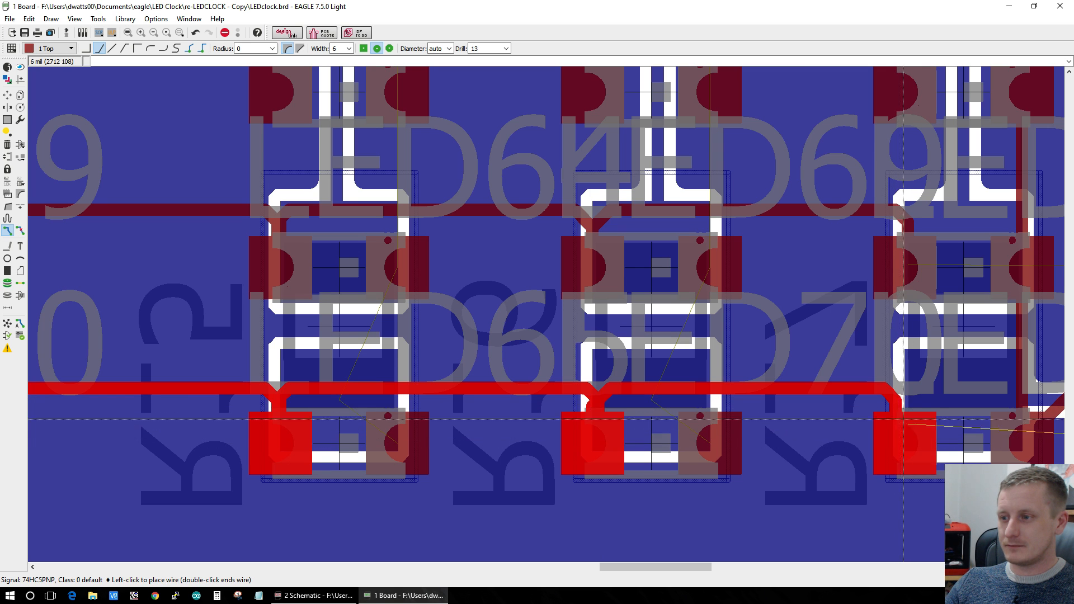
# Step: Route 74HC5PNP from LED75's left pad down and below the LED pads to LED80's left pad
pyautogui.moveTo(626, 568); pyautogui.dragTo(686, 568)
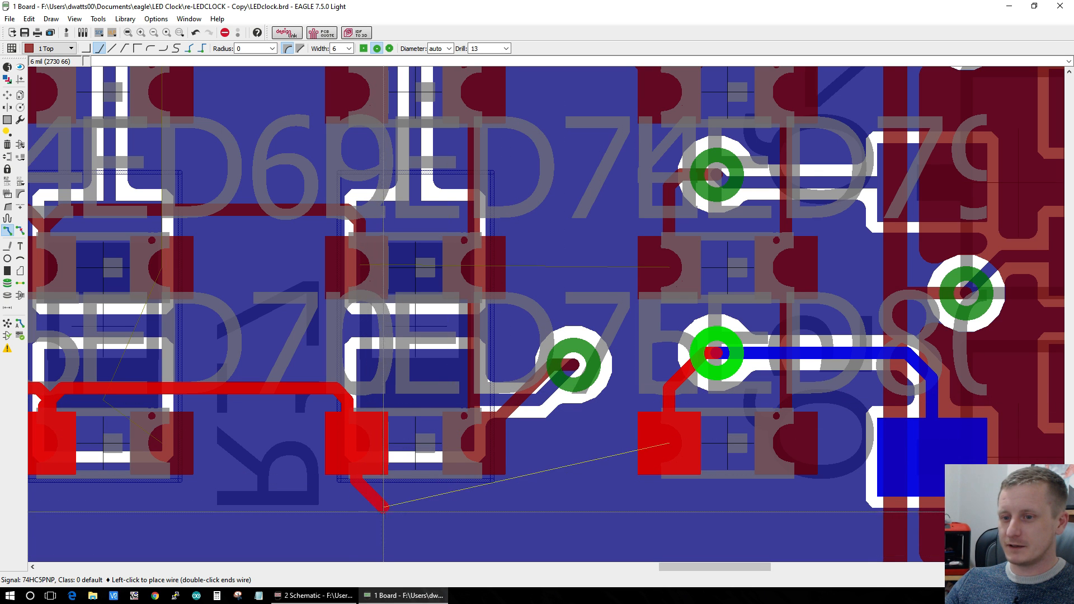
pyautogui.click(372, 519)
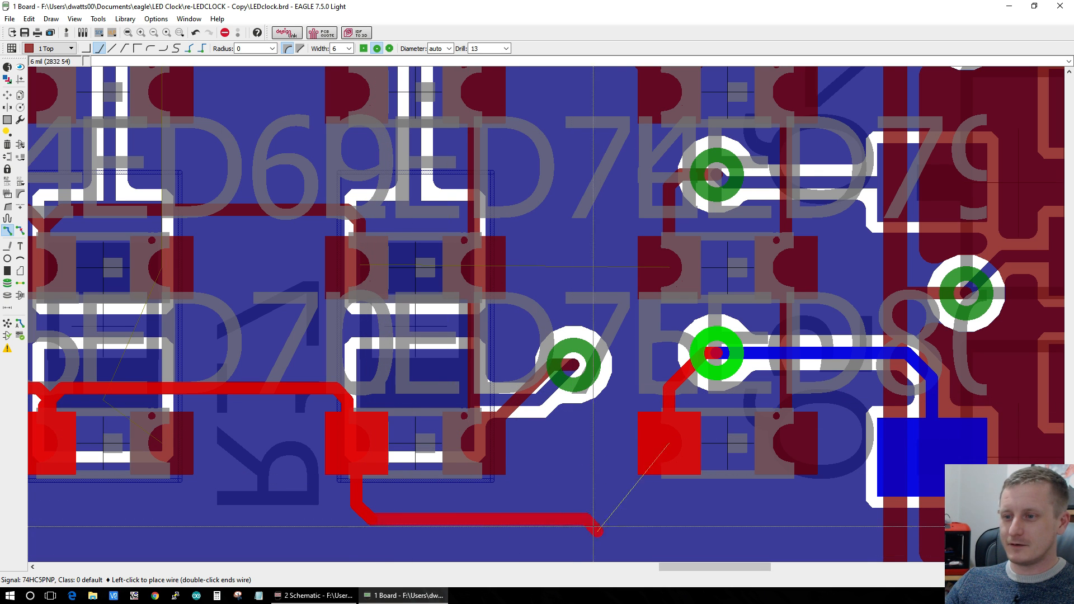
pyautogui.click(668, 443)
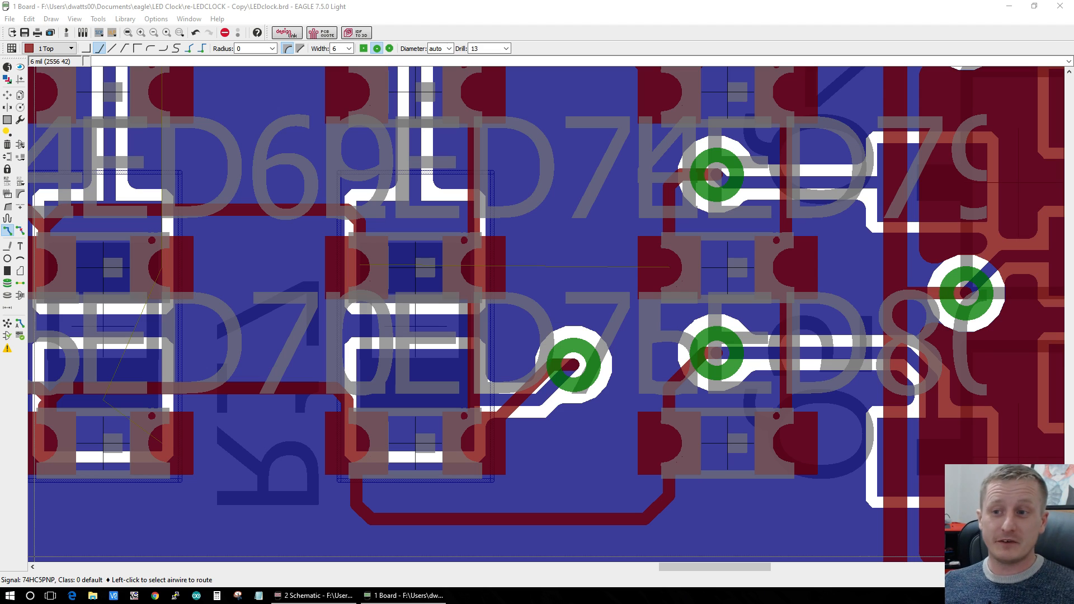
# Step: Connect the right pads of LED81 and LED82 on N$5 with short top-layer stubs, two vias and a vertical bottom-layer trace
pyautogui.scroll(-4, 598, 208)
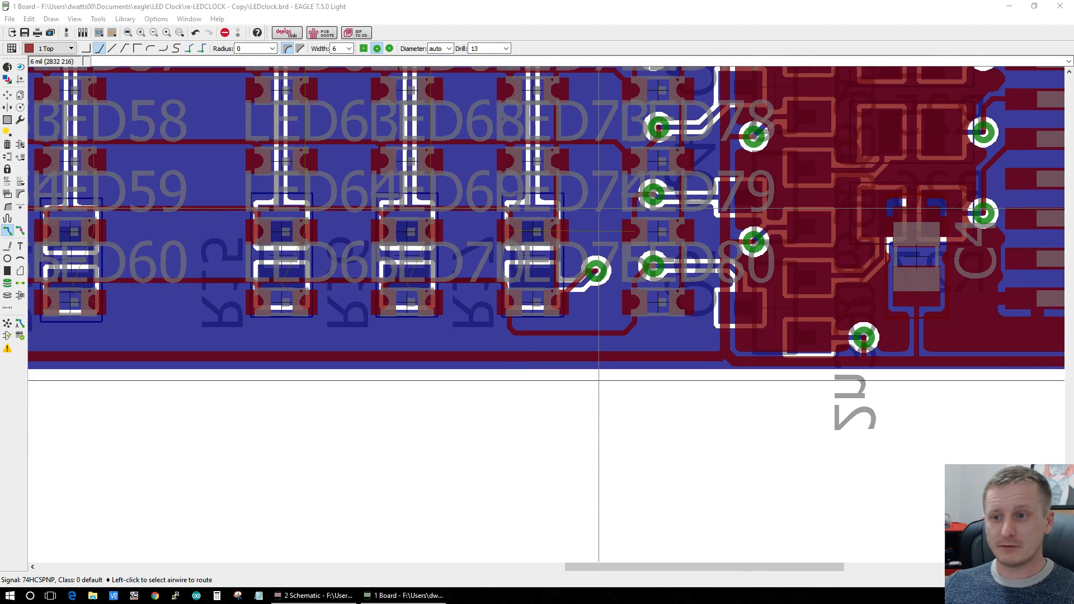
pyautogui.scroll(-2, 528, 218)
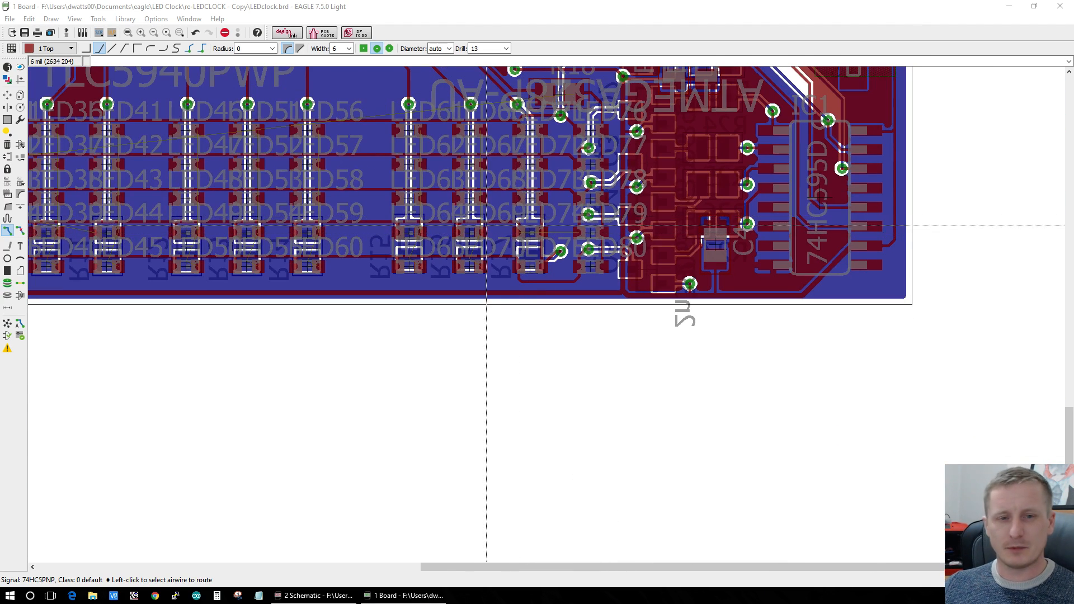
pyautogui.scroll(4, 537, 250)
pyautogui.scroll(-2, 504, 250)
pyautogui.scroll(-2, 363, 250)
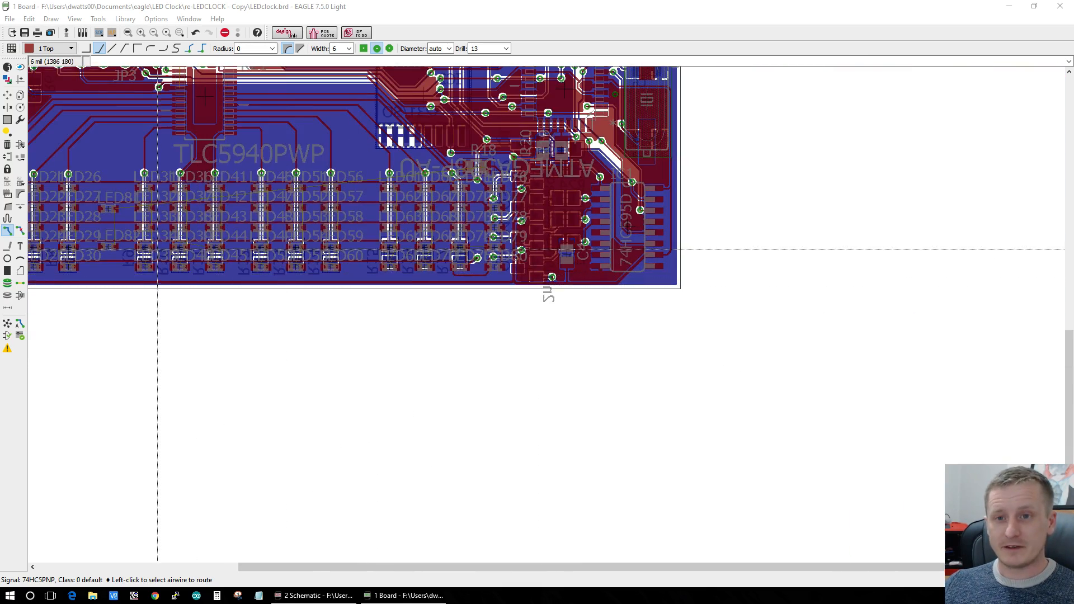
pyautogui.scroll(-2, 157, 249)
pyautogui.scroll(8, 129, 224)
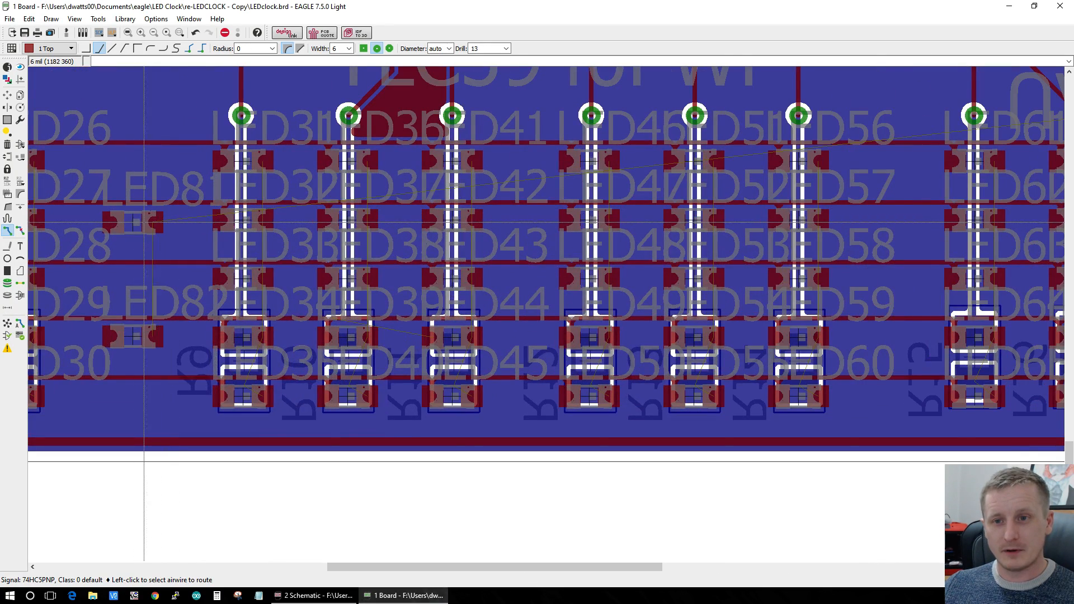
pyautogui.scroll(2, 144, 222)
pyautogui.click(158, 223)
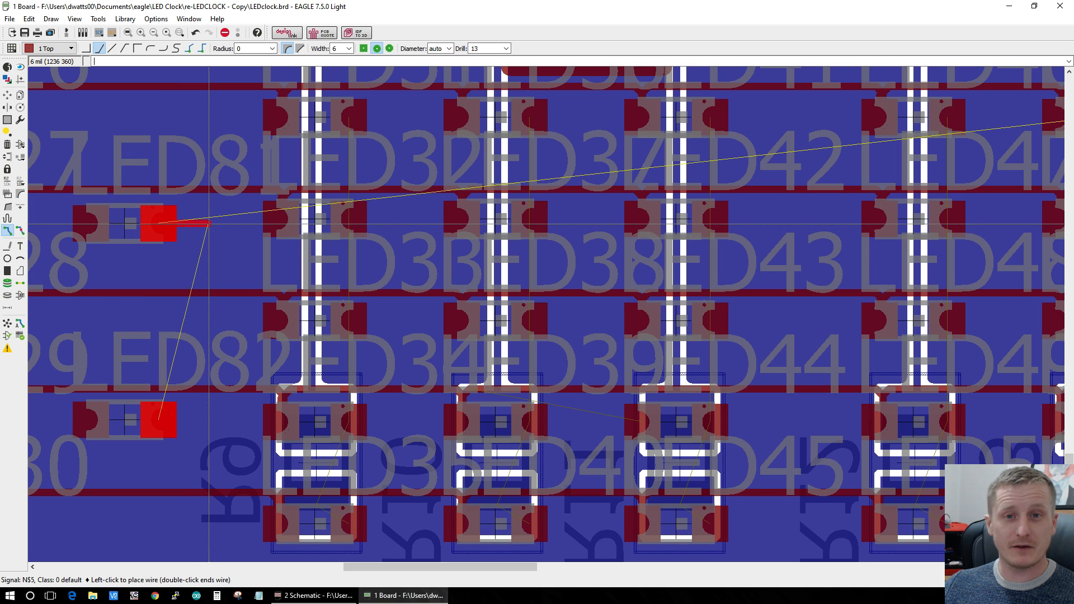
pyautogui.middleClick(209, 223)
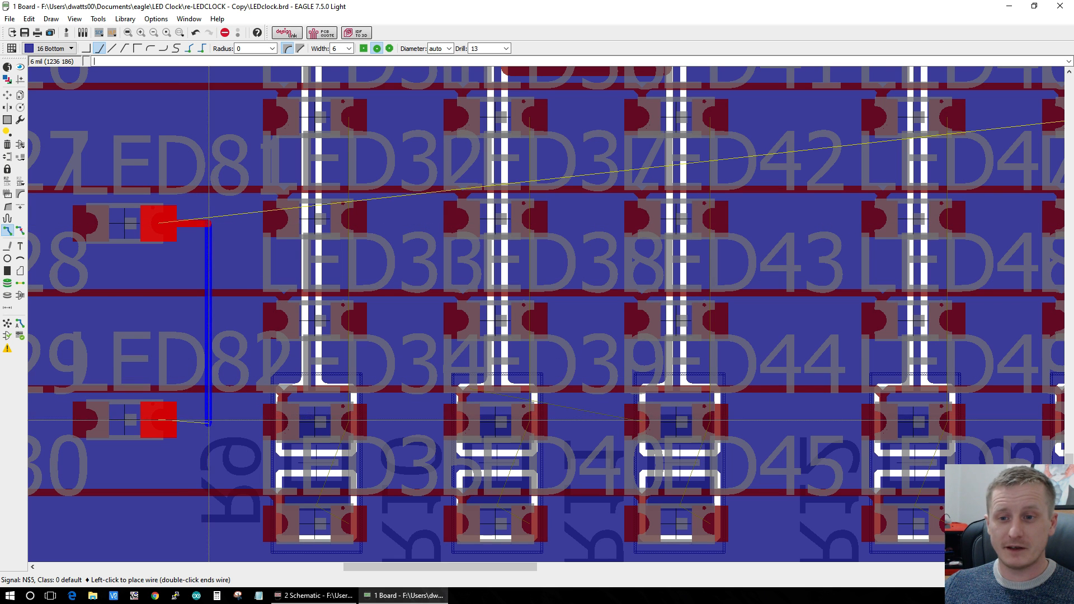
pyautogui.click(209, 421)
pyautogui.middleClick(209, 421)
pyautogui.click(158, 421)
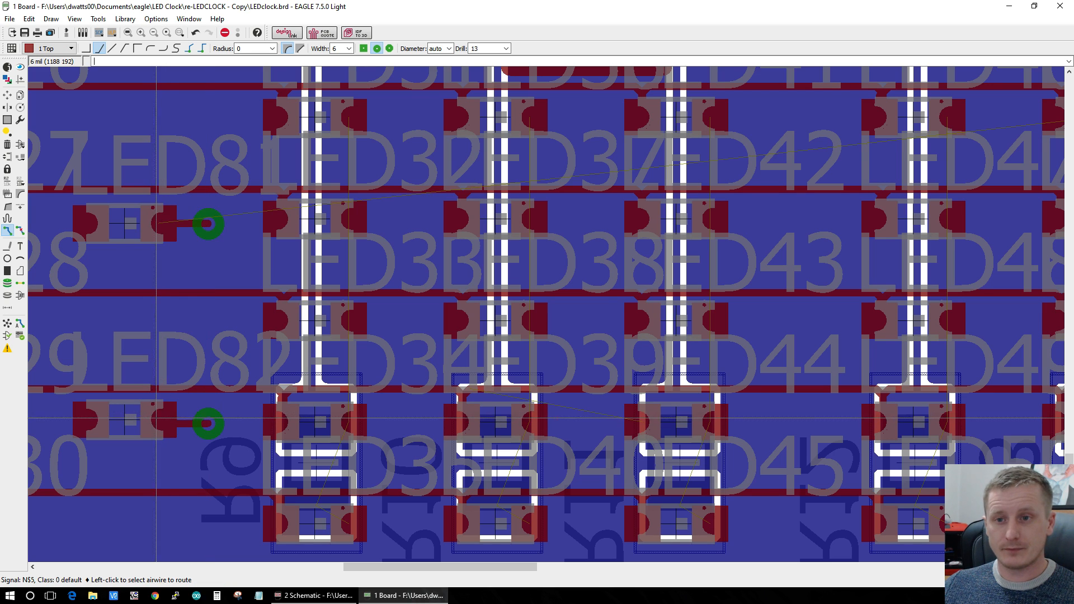
# Step: Route N$1 from LED1's right pad to LED2's right pad using top-layer stubs, vias and a vertical bottom-layer trace
pyautogui.scroll(-3, 156, 422)
pyautogui.moveTo(416, 567); pyautogui.dragTo(207, 568)
pyautogui.scroll(2, 212, 311)
pyautogui.click(212, 262)
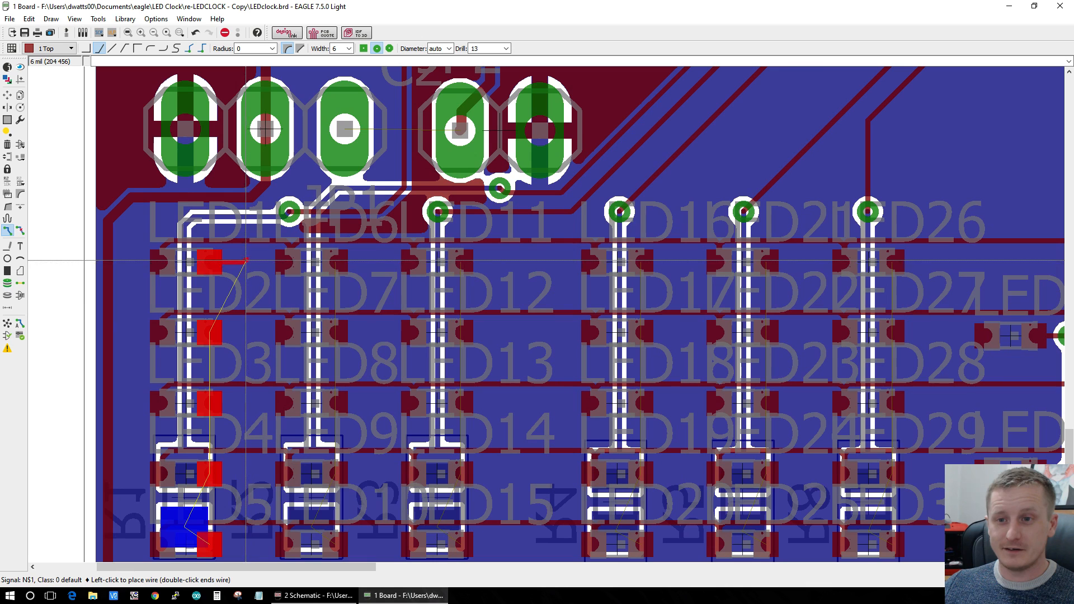
pyautogui.middleClick(247, 262)
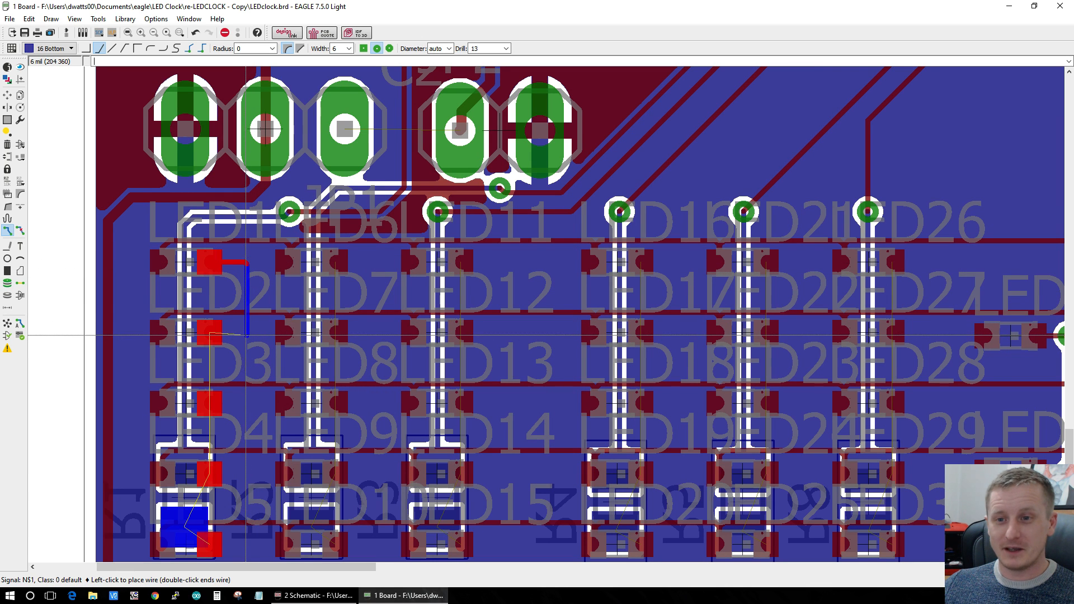
pyautogui.middleClick(246, 334)
pyautogui.click(209, 335)
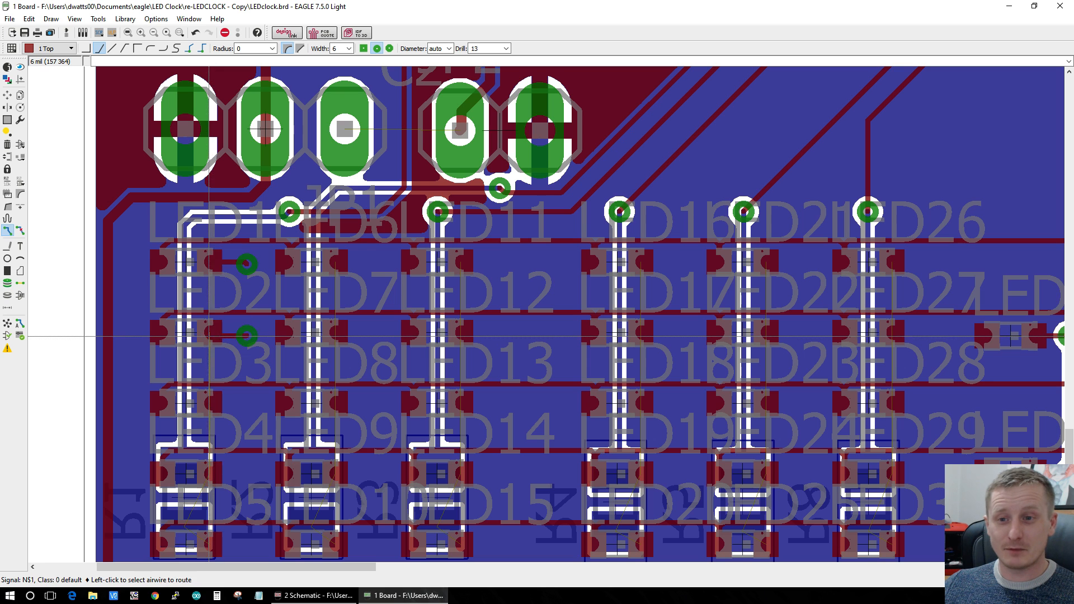
# Step: Extend the N$1 column down the bottom layer, linking the right pads of LED3 and LED4 through top-layer stubs and vias
pyautogui.click(206, 403)
pyautogui.middleClick(247, 403)
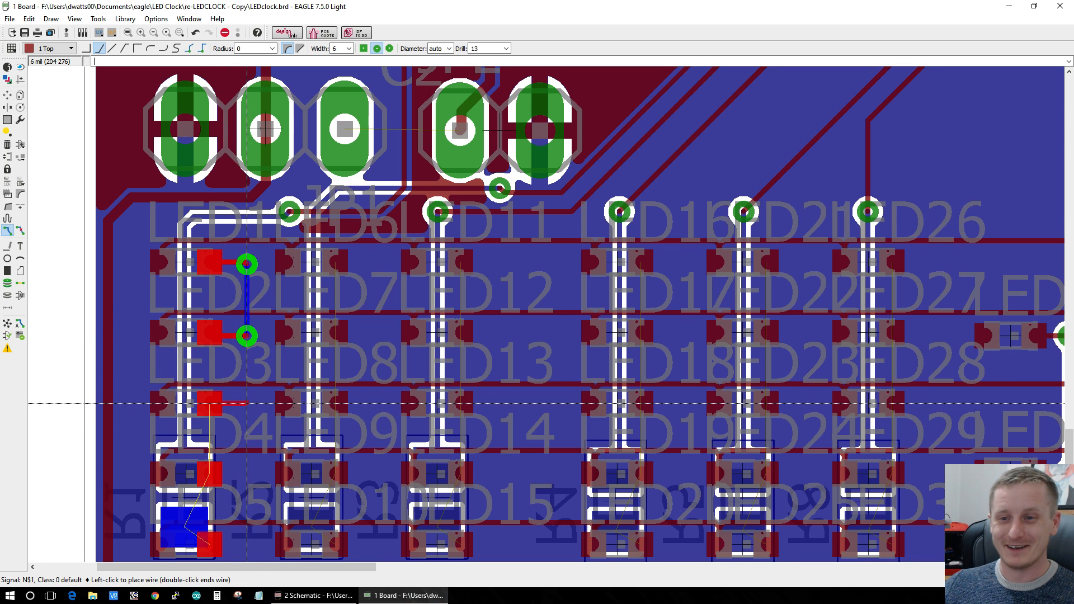
pyautogui.click(246, 337)
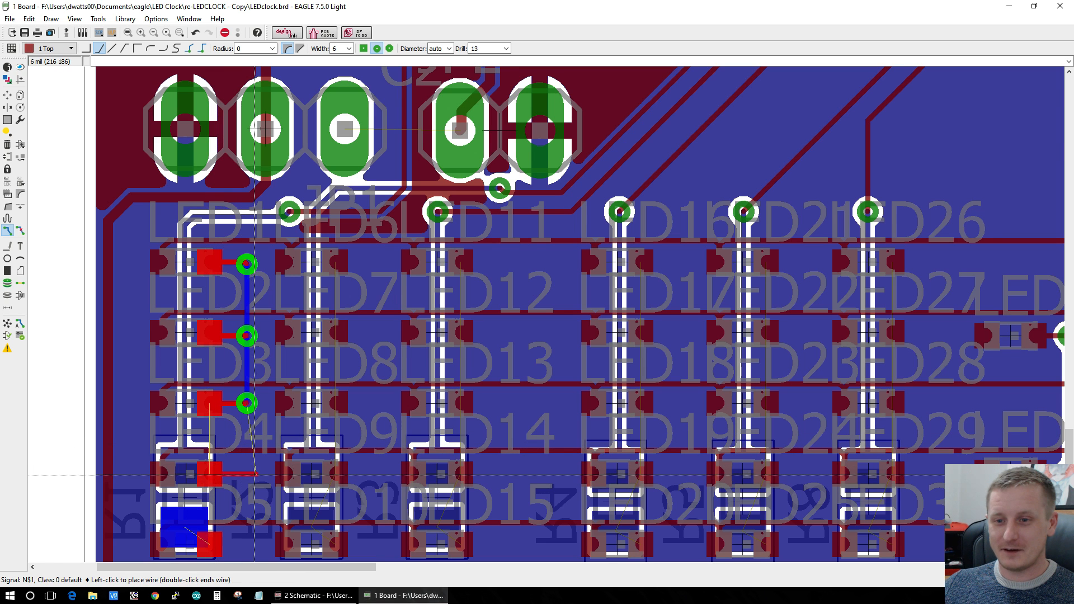
pyautogui.middleClick(246, 473)
pyautogui.click(246, 404)
# Step: Join LED5's right pad to the N$1 column with a top-layer stub, a via and a bottom-layer trace
pyautogui.scroll(-3, 223, 503)
pyautogui.scroll(5, 201, 512)
pyautogui.click(198, 515)
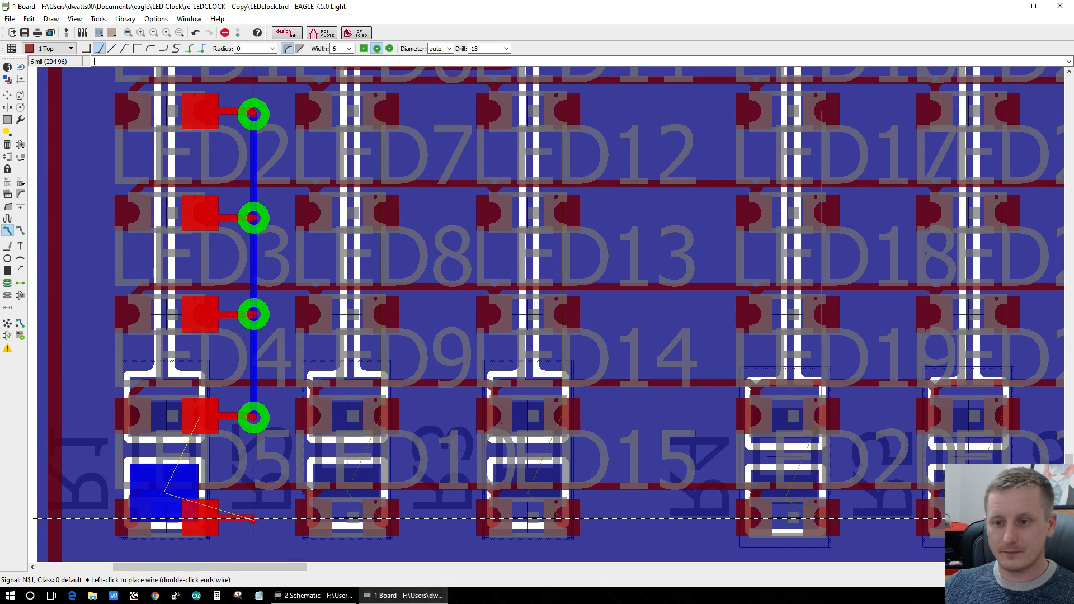
pyautogui.middleClick(253, 521)
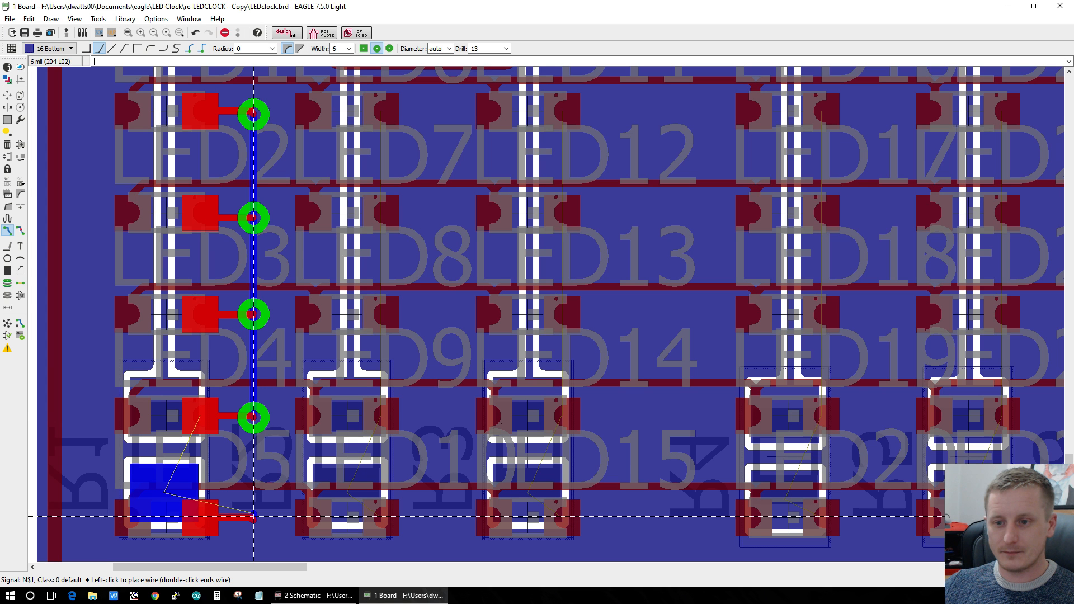
pyautogui.click(164, 499)
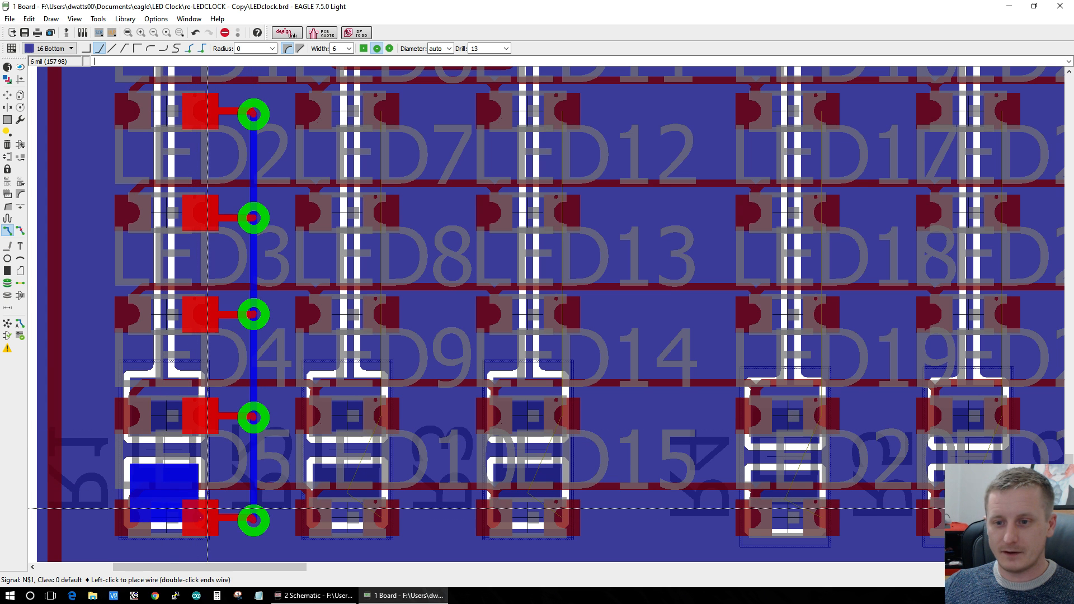
pyautogui.click(253, 514)
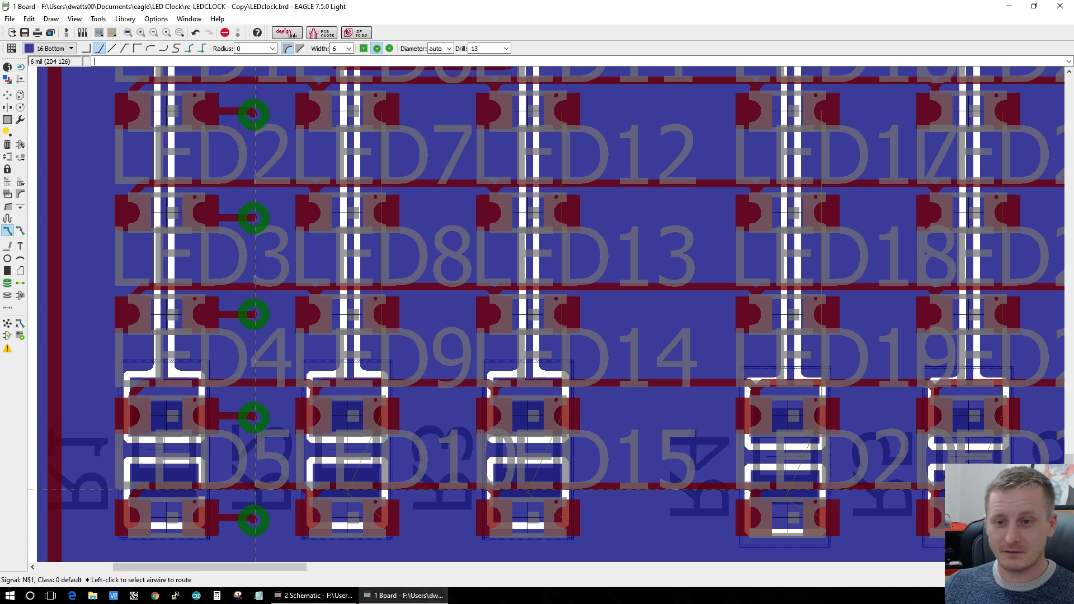
# Step: Route N$2 from LED10's right pad to LED9's right pad using top-layer stubs, vias and a vertical bottom-layer trace
pyautogui.scroll(-1, 330, 401)
pyautogui.scroll(-1, 331, 400)
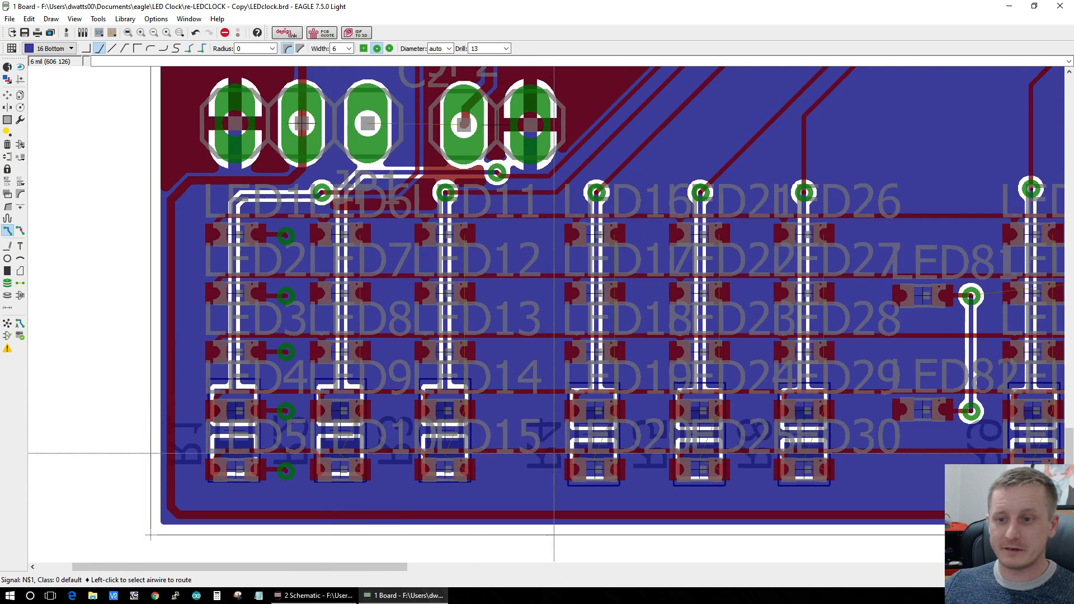
pyautogui.scroll(2, 317, 440)
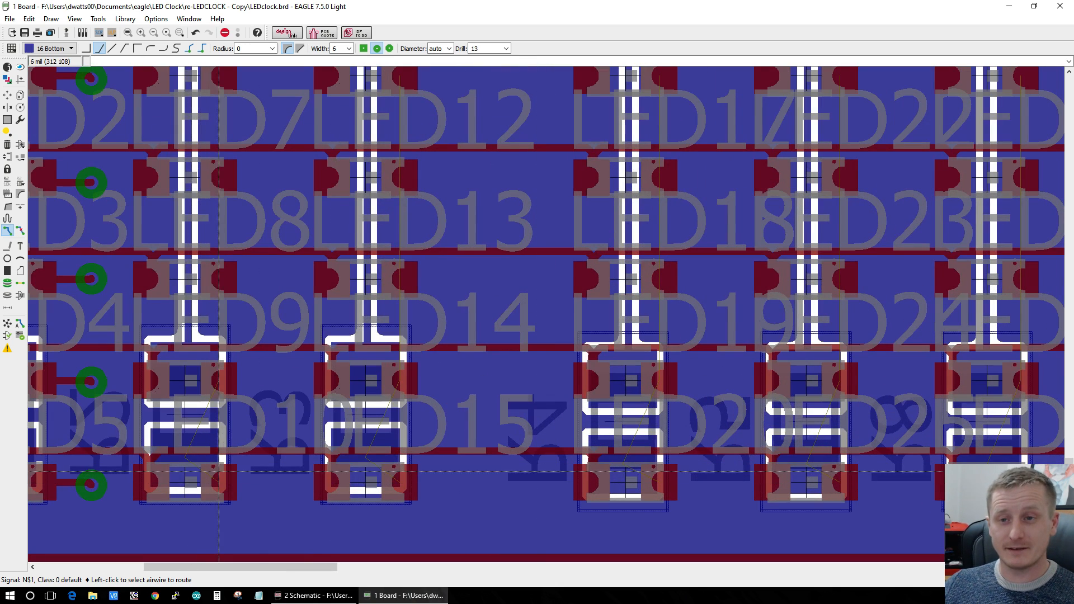
pyautogui.click(218, 478)
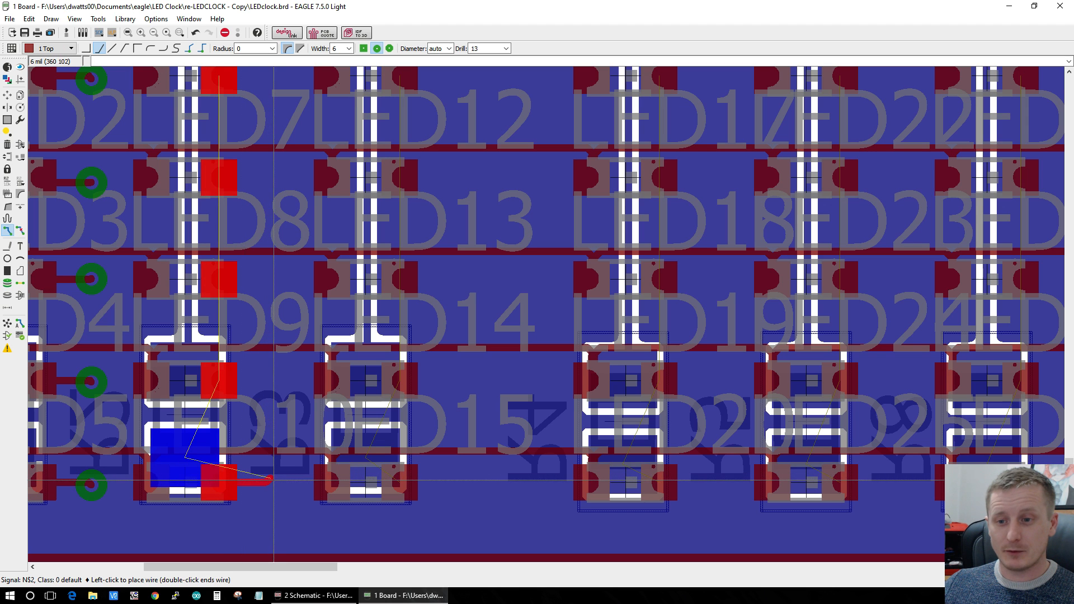
pyautogui.click(274, 477)
pyautogui.middleClick(274, 478)
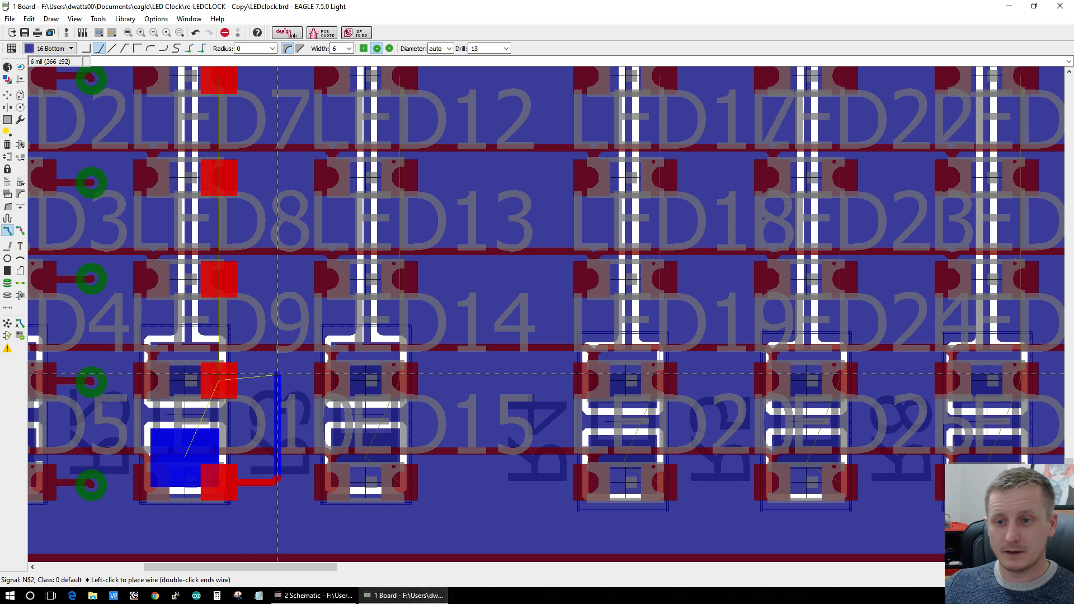
pyautogui.click(275, 381)
pyautogui.middleClick(275, 381)
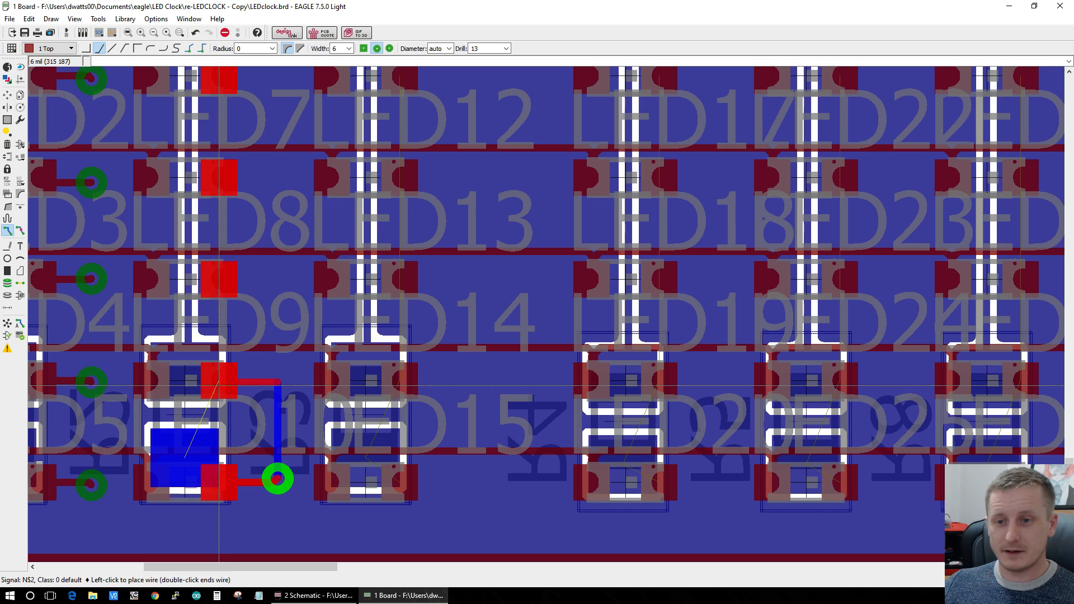
pyautogui.click(220, 381)
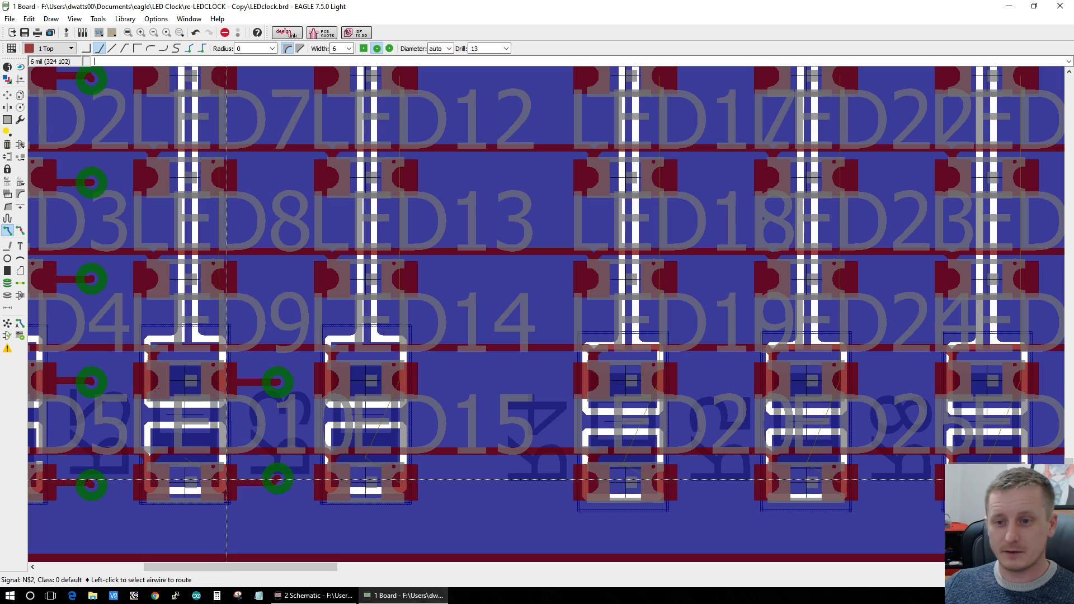
pyautogui.click(277, 478)
pyautogui.scroll(-3, 277, 477)
pyautogui.scroll(1, 229, 395)
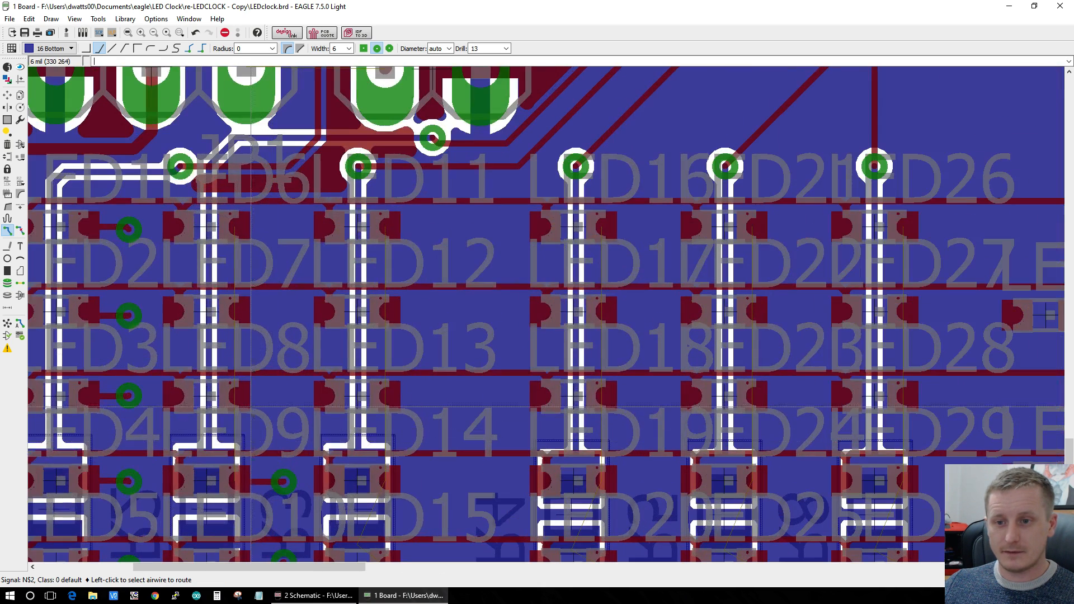
# Step: Join LED8's right pad to the N$2 column at LED9's via using a top-layer stub, a via and a bottom-layer trace
pyautogui.click(229, 395)
pyautogui.click(266, 396)
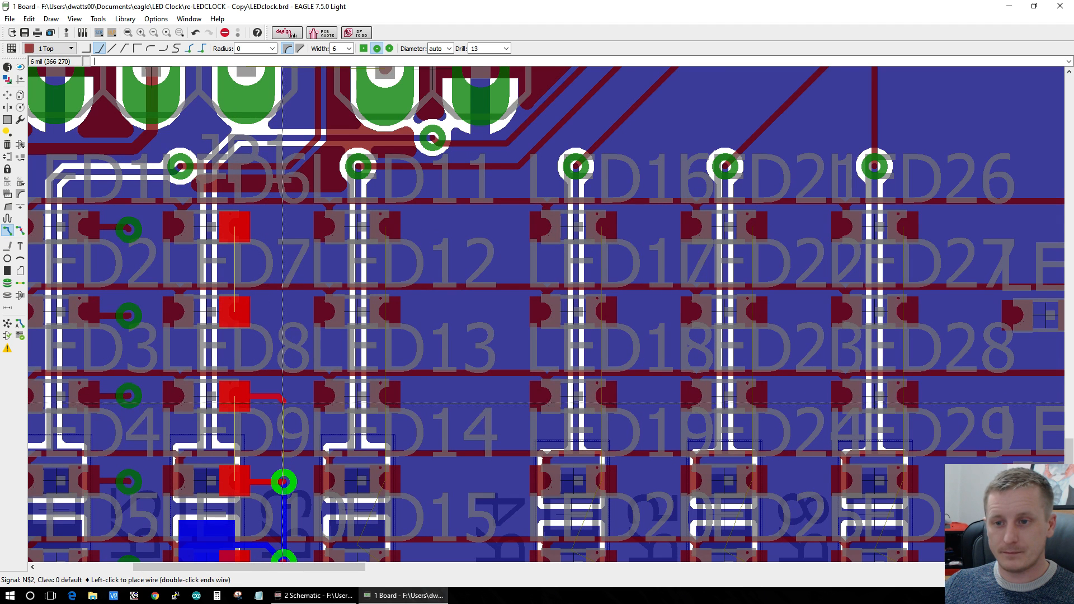
pyautogui.click(285, 396)
pyautogui.middleClick(284, 396)
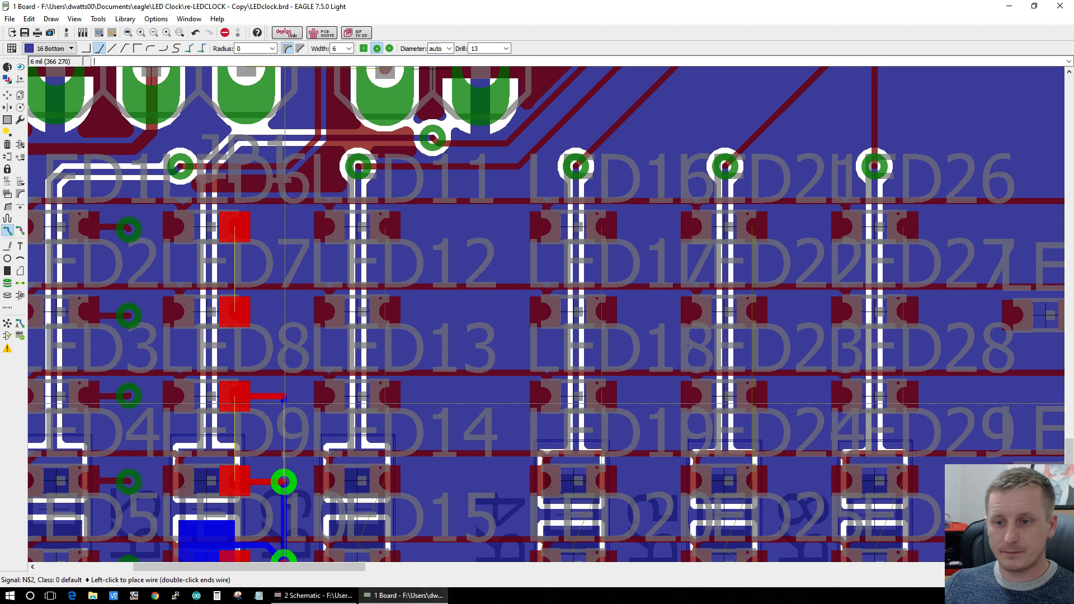
pyautogui.click(284, 481)
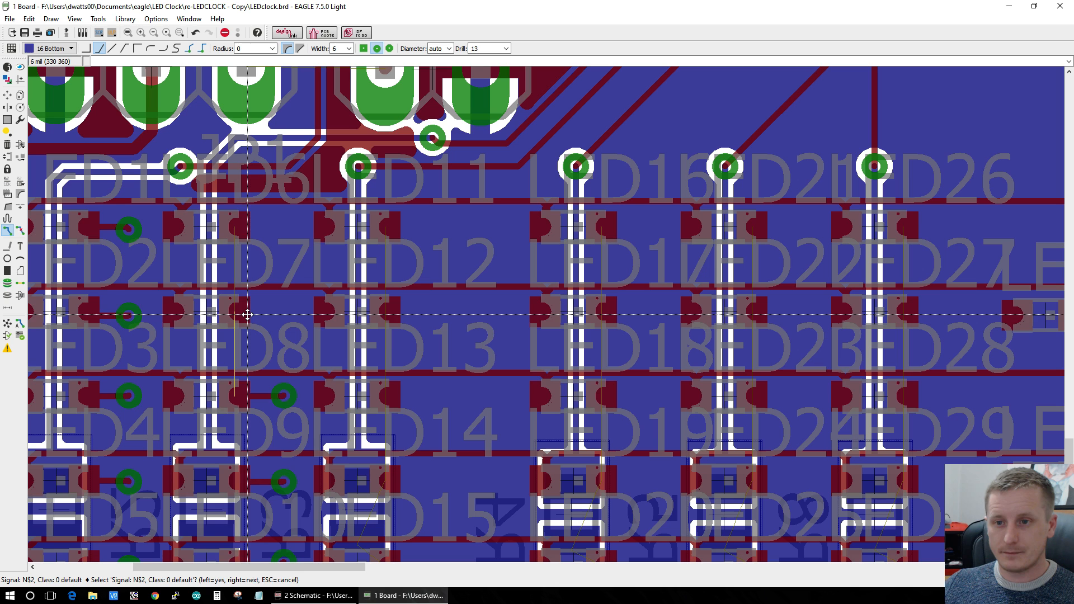
# Step: Extend the N$2 column up the bottom layer, linking the right pads of LED7 and LED6 through top-layer stubs and vias
pyautogui.click(235, 313)
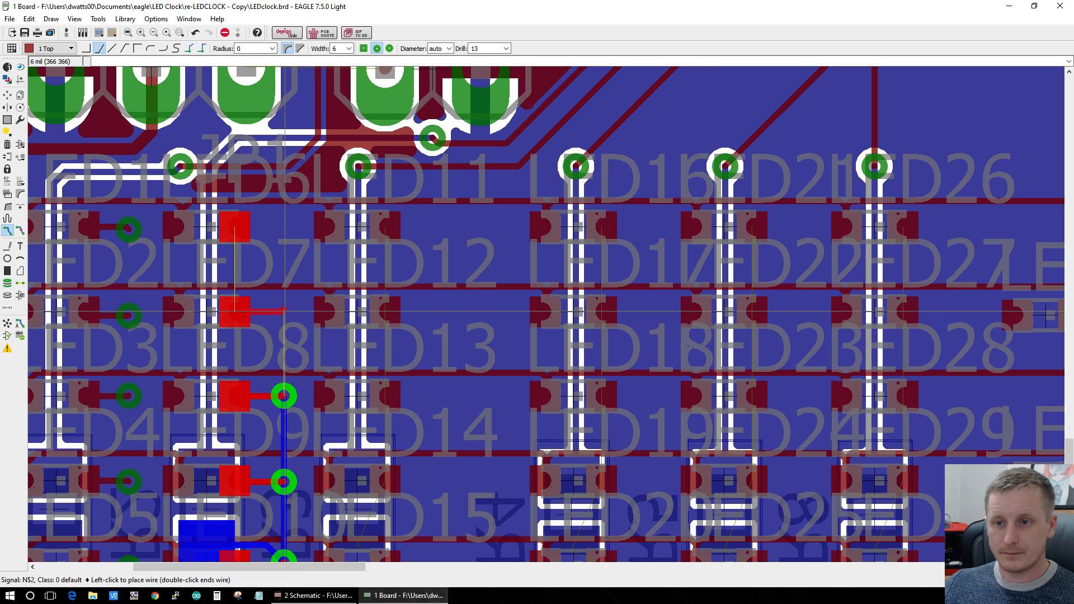
pyautogui.click(285, 315)
pyautogui.middleClick(284, 315)
pyautogui.click(284, 397)
pyautogui.click(233, 231)
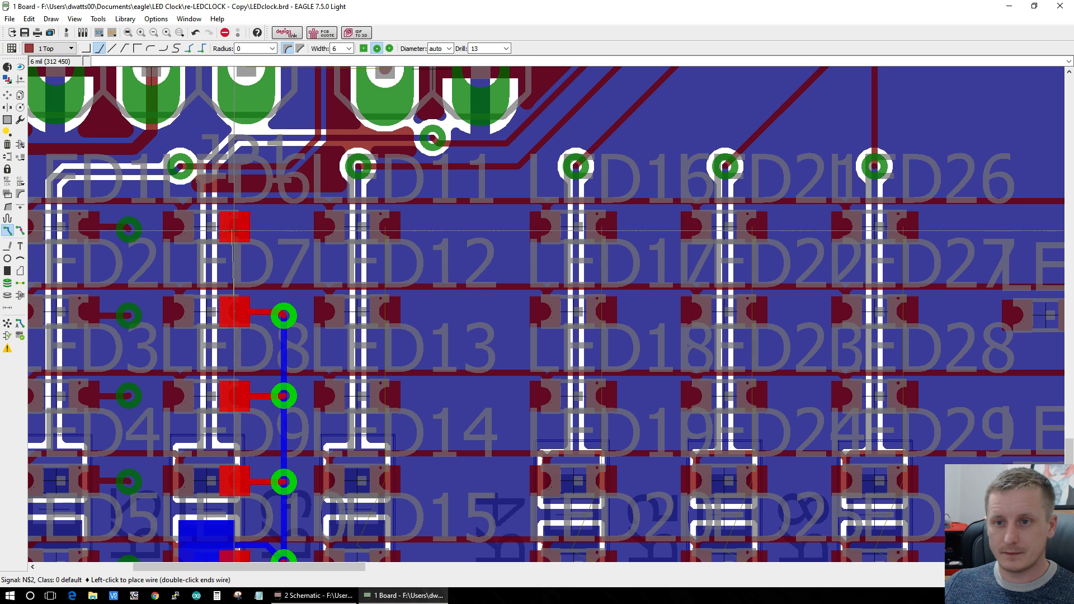
pyautogui.middleClick(285, 228)
pyautogui.click(284, 315)
# Step: Route N$3 from LED11's right pad to LED12's right pad using top-layer stubs, vias and a vertical bottom-layer trace
pyautogui.scroll(-5, 296, 341)
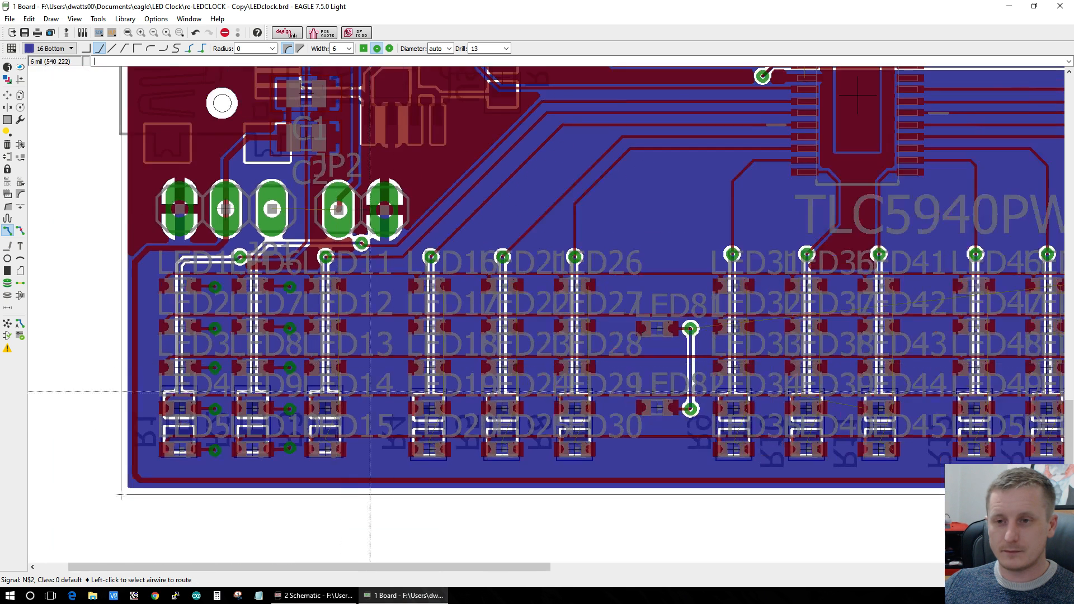
pyautogui.scroll(6, 281, 179)
pyautogui.click(280, 176)
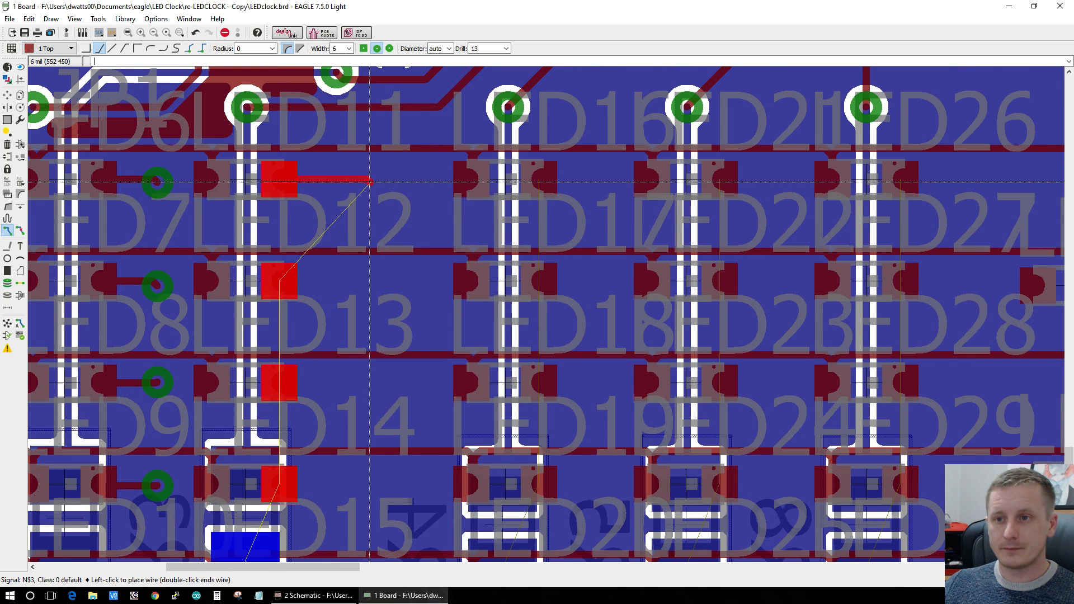
pyautogui.click(371, 180)
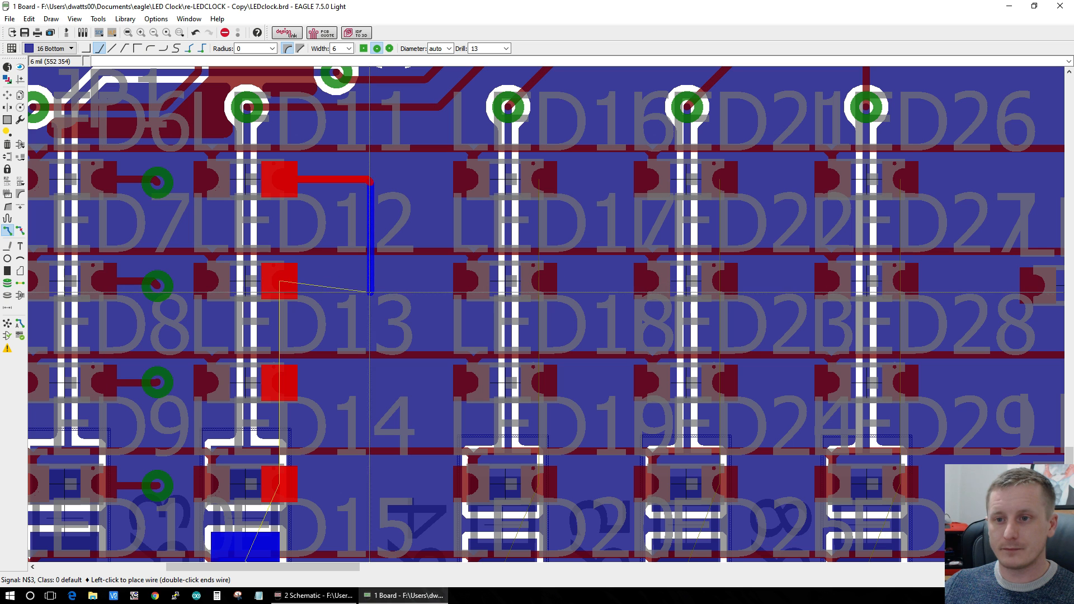
pyautogui.click(371, 285)
pyautogui.middleClick(371, 285)
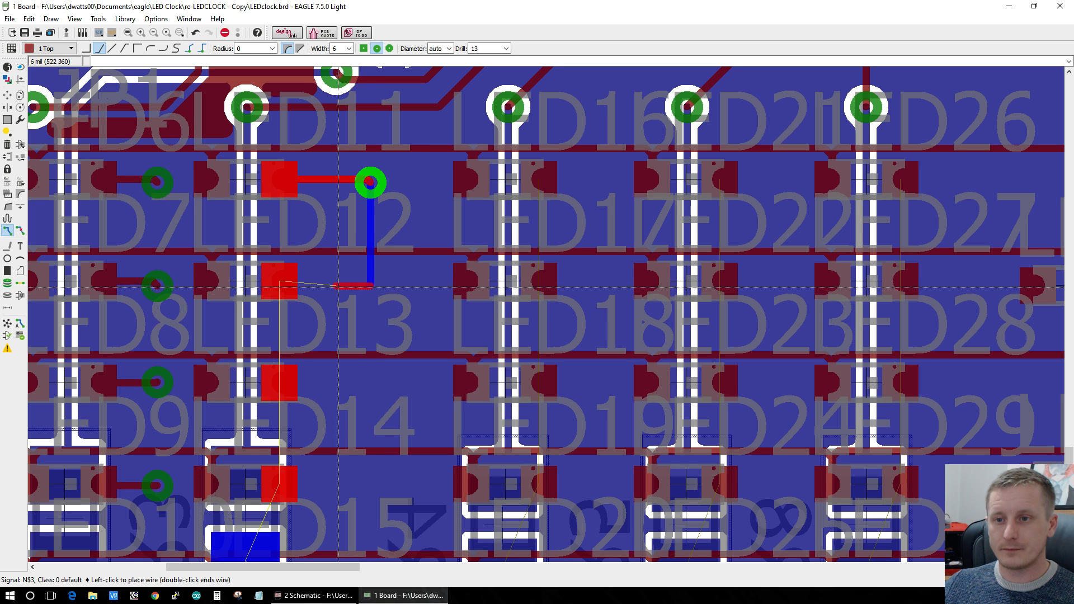
pyautogui.click(280, 285)
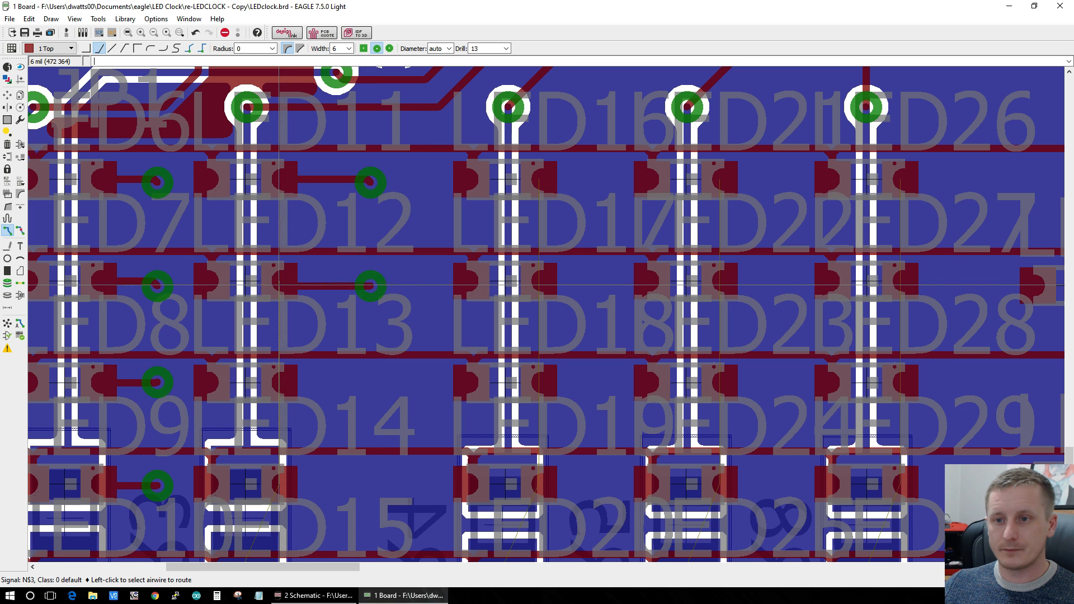
# Step: Join LED13's right pad to the N$3 column at LED12's via with a top-layer stub, a via and a bottom-layer trace
pyautogui.click(281, 382)
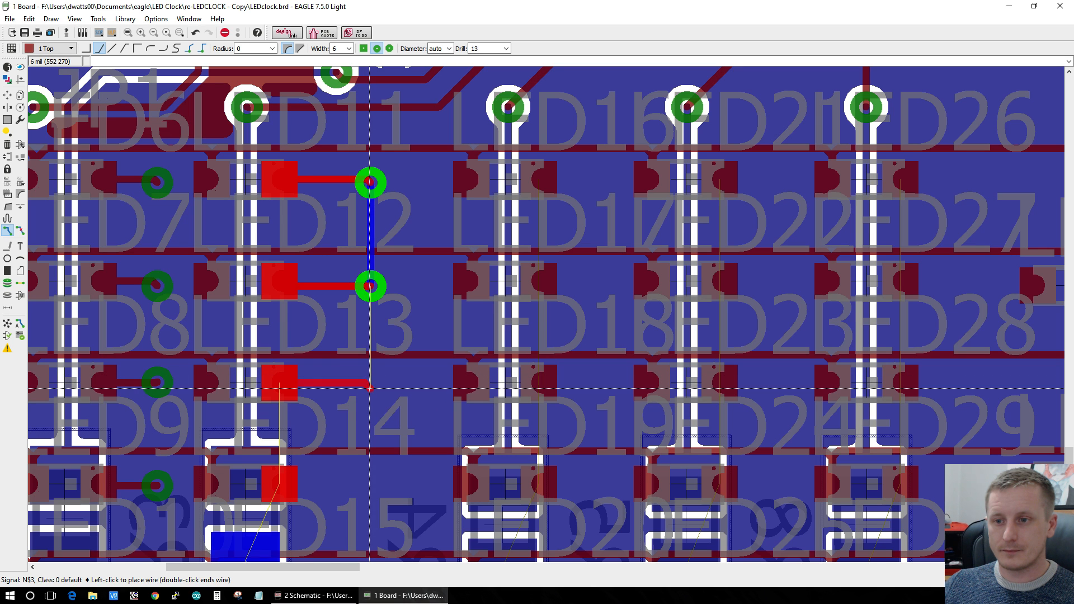
pyautogui.middleClick(369, 387)
pyautogui.click(369, 286)
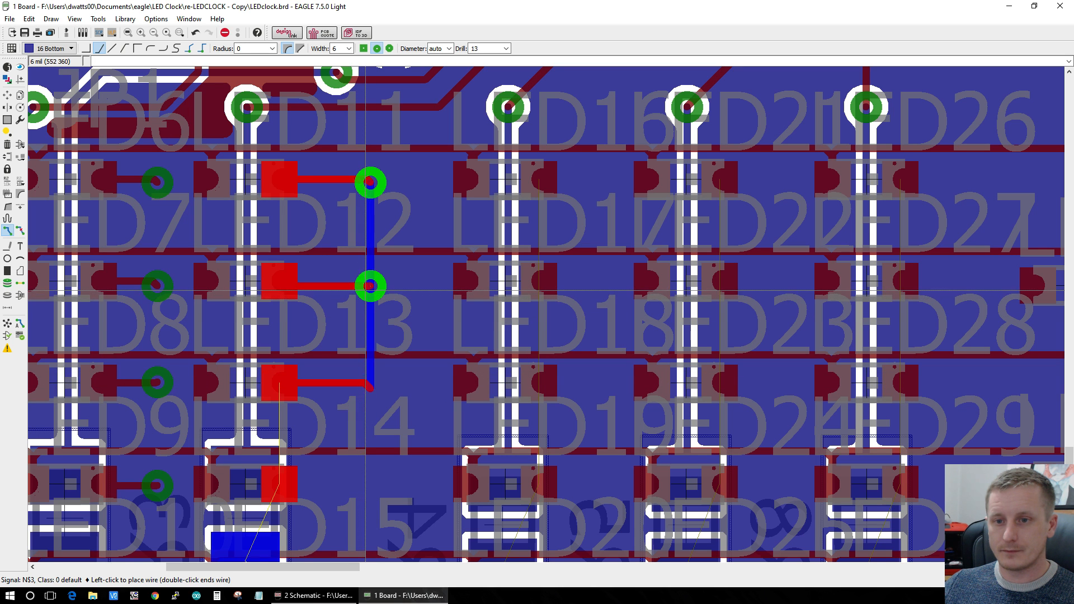
pyautogui.click(368, 287)
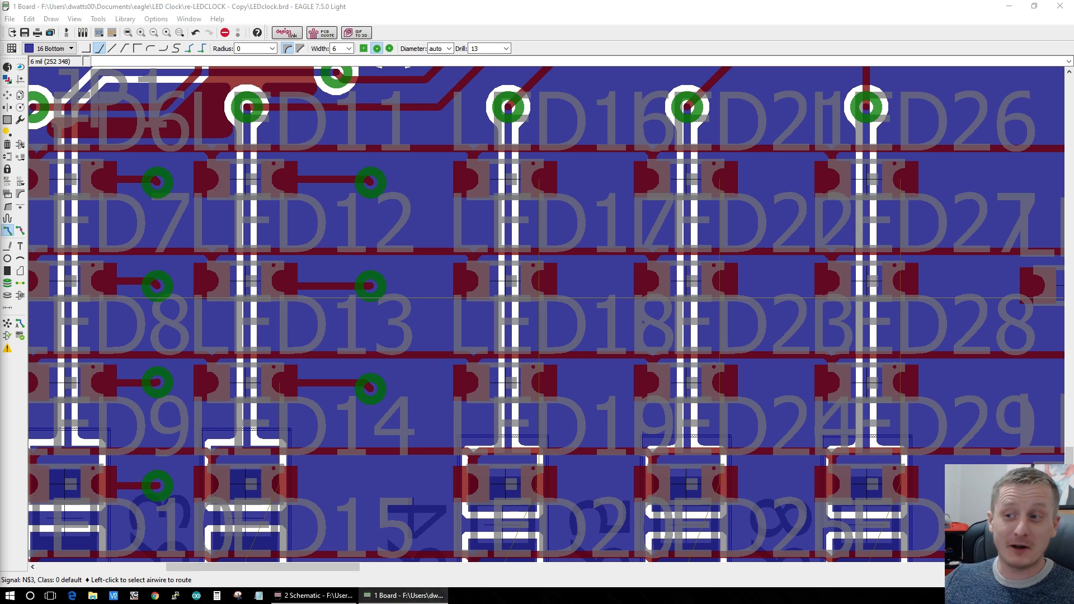
# Step: Join LED14's right pad to the N$3 column at LED13's via with a top-layer stub, a via and a bottom-layer trace
pyautogui.scroll(-3, 334, 449)
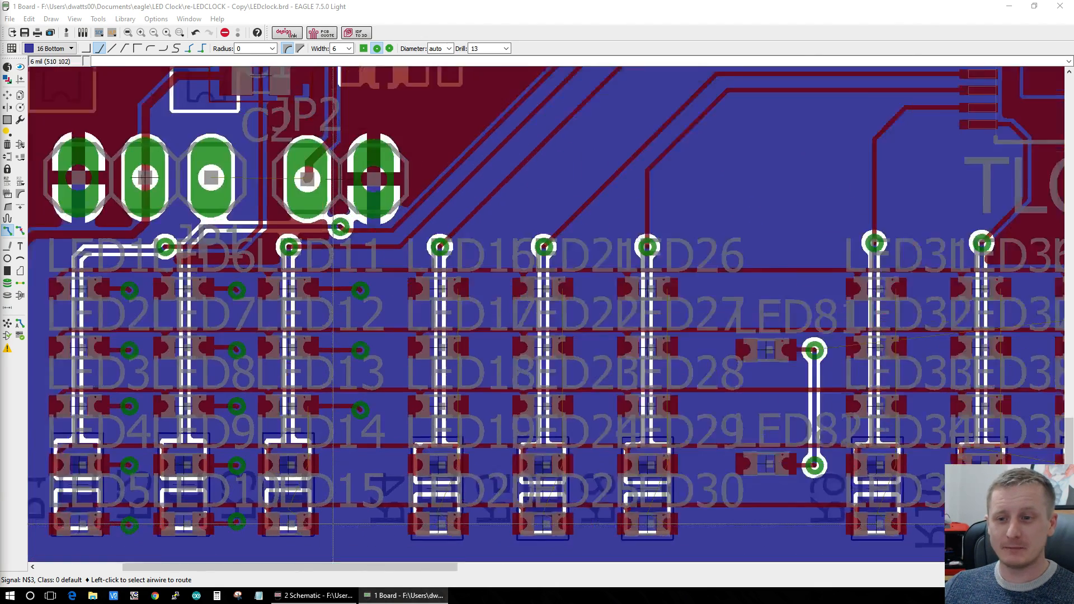
pyautogui.scroll(3, 302, 425)
pyautogui.click(292, 419)
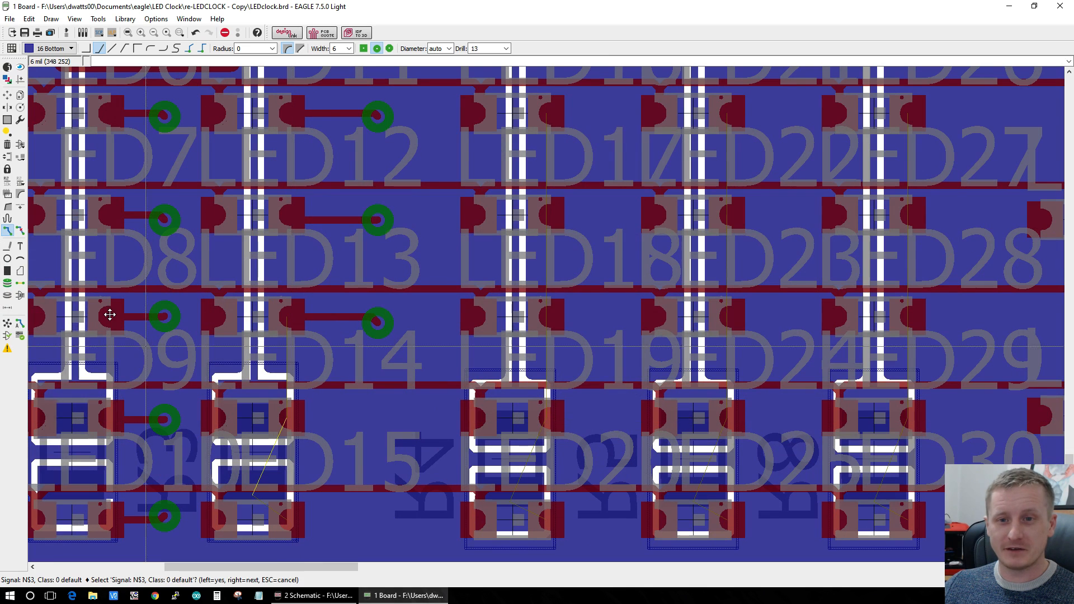
pyautogui.click(298, 421)
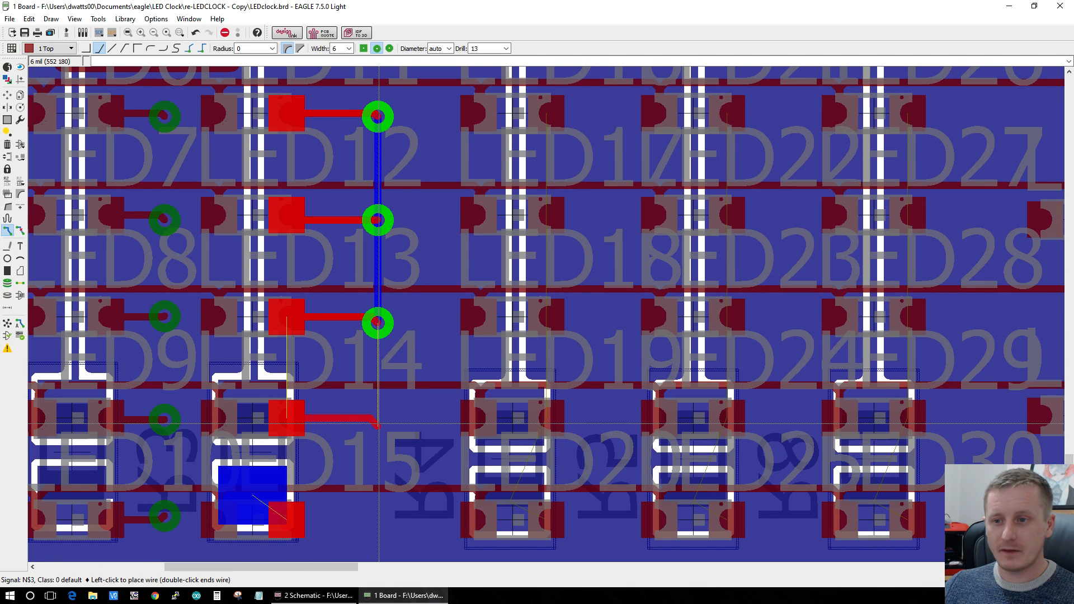
pyautogui.click(378, 420)
pyautogui.middleClick(378, 420)
pyautogui.click(379, 322)
# Step: Join LED15's right pad to the N$3 column through a via, and connect the bottom-layer resistor pad between LED14 and LED15 to that column
pyautogui.click(288, 520)
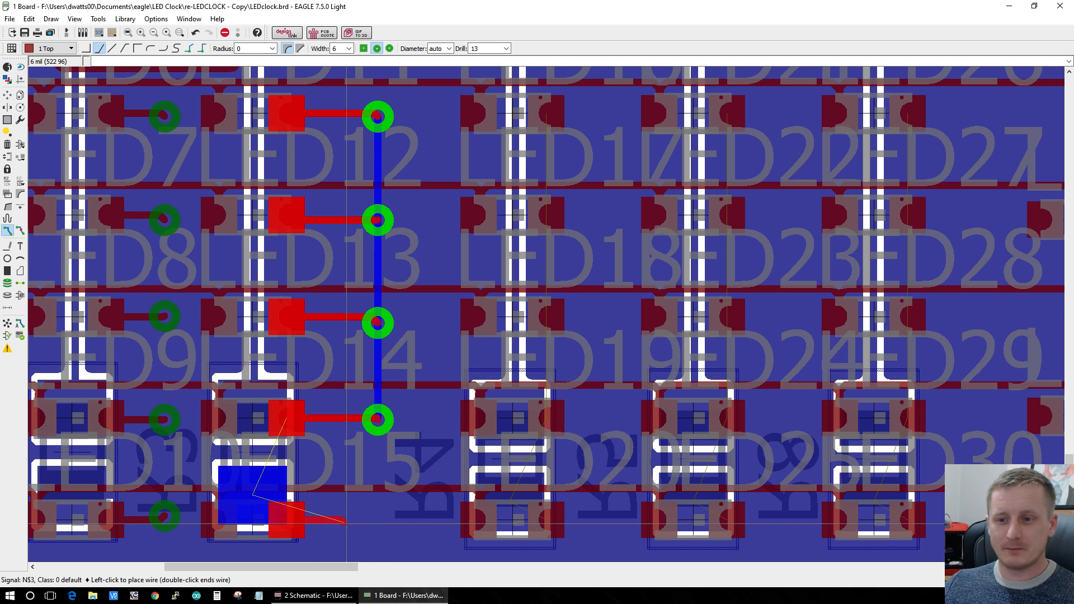
pyautogui.click(378, 520)
pyautogui.middleClick(380, 433)
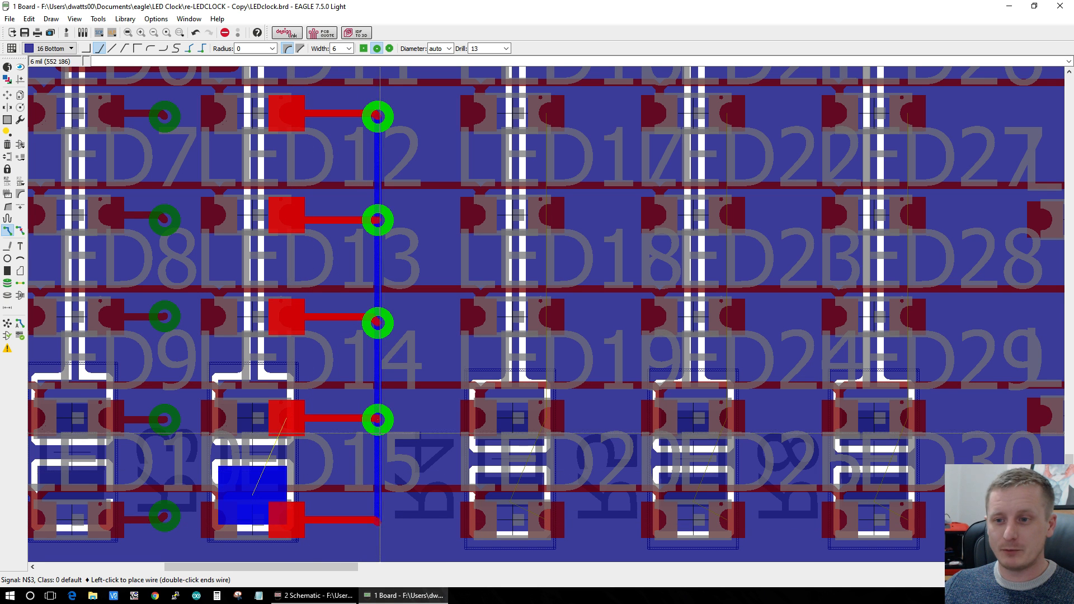
pyautogui.press('Escape')
pyautogui.click(262, 501)
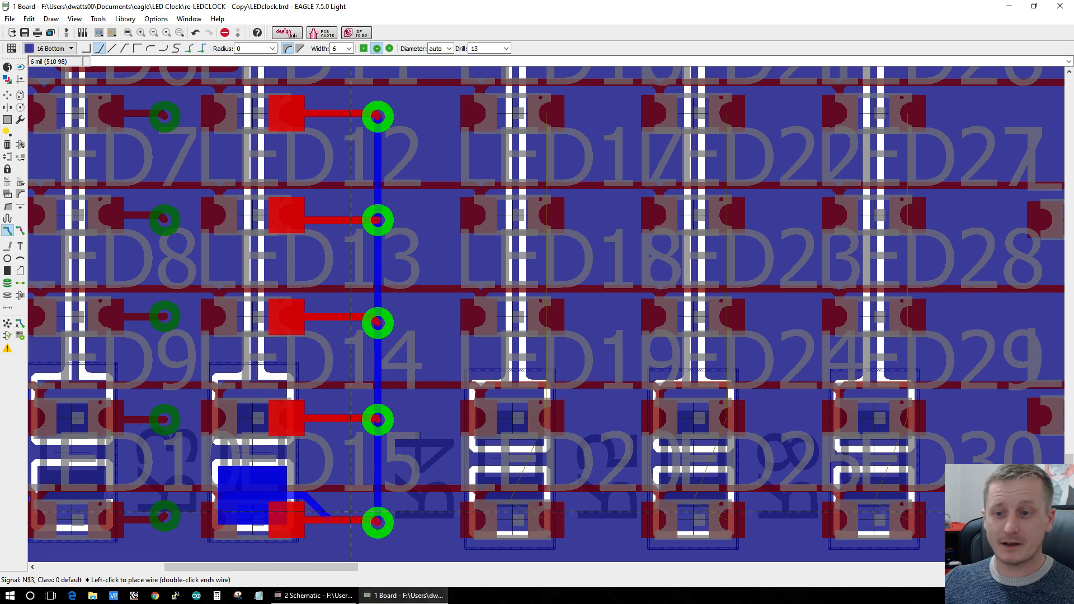
pyautogui.click(381, 508)
# Step: Route N$9 from LED16's right pad to LED17's right pad using top-layer stubs, vias and a vertical bottom-layer trace
pyautogui.scroll(-2, 381, 508)
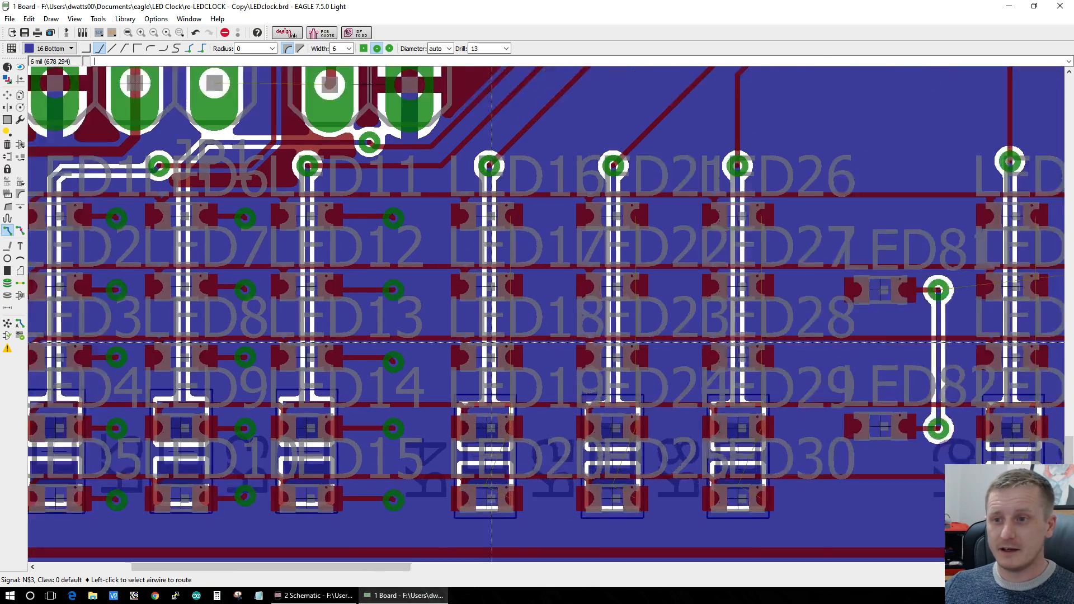
pyautogui.scroll(1, 552, 197)
pyautogui.scroll(3, 562, 195)
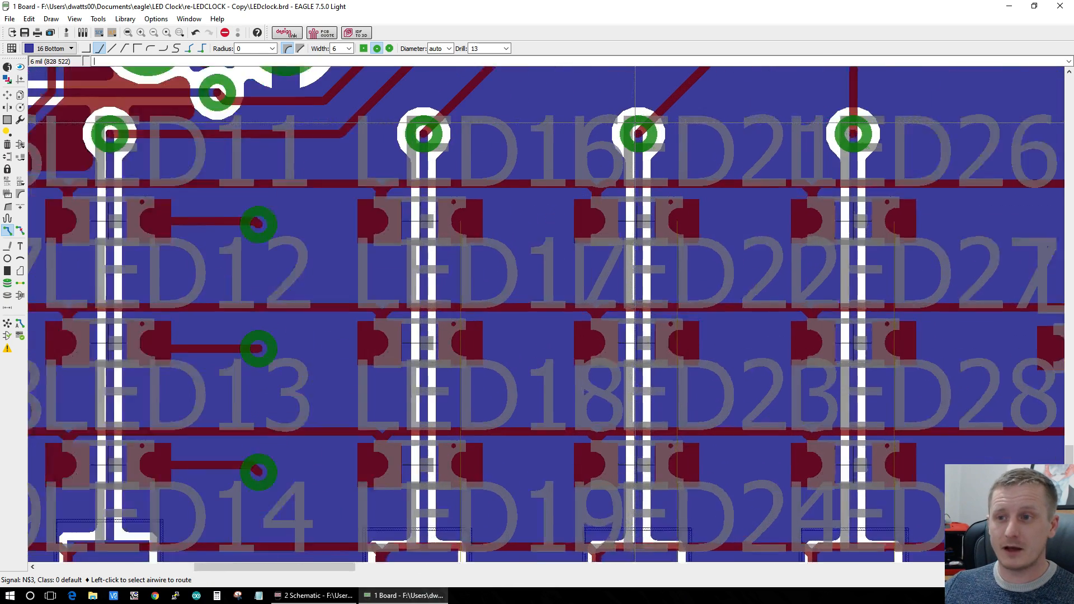
pyautogui.click(503, 240)
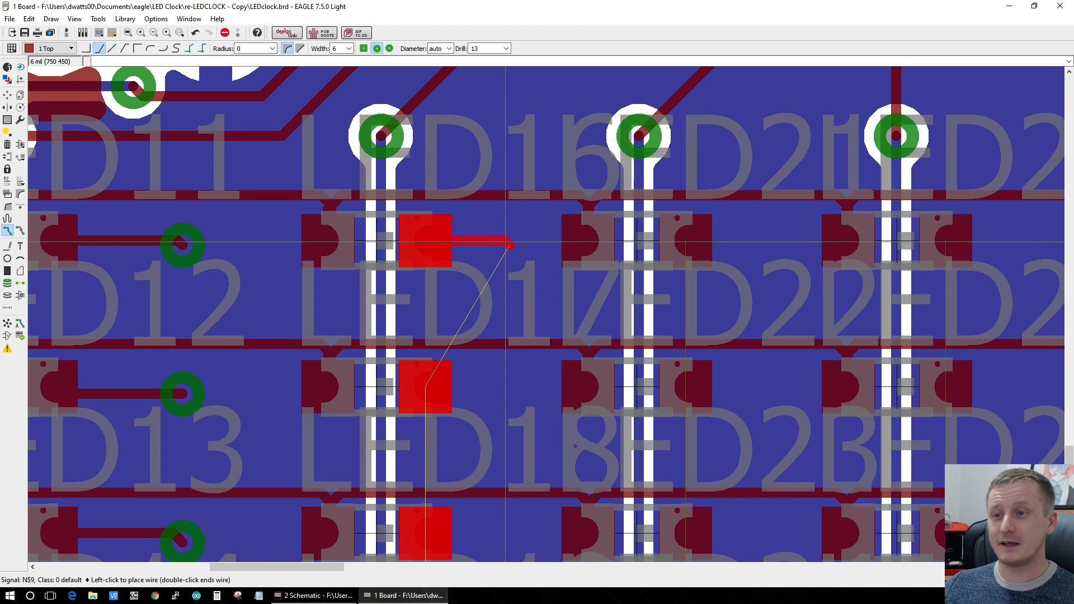
pyautogui.middleClick(509, 242)
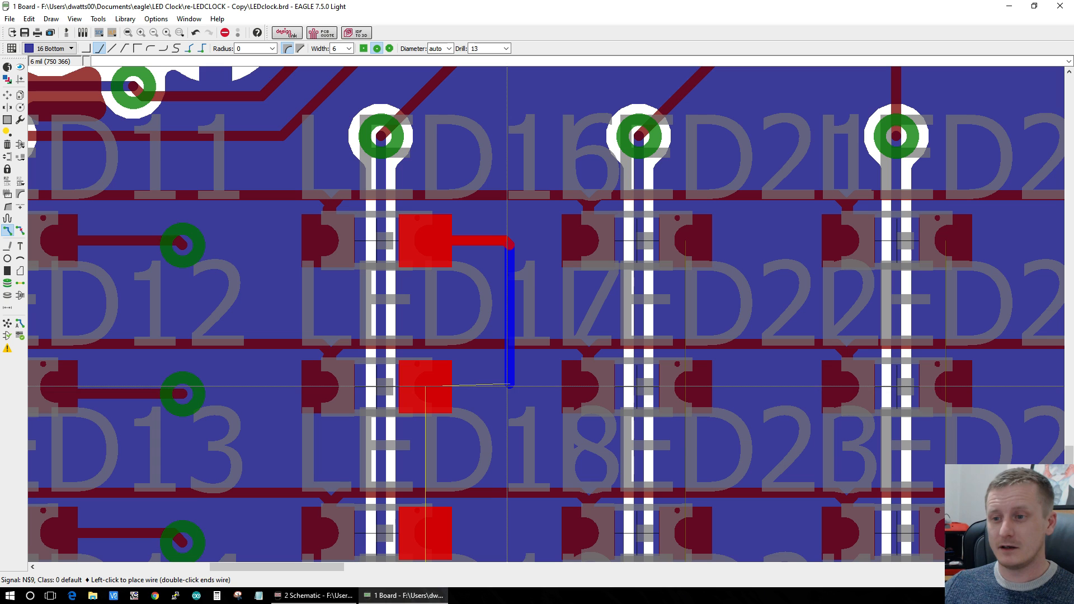
pyautogui.middleClick(509, 385)
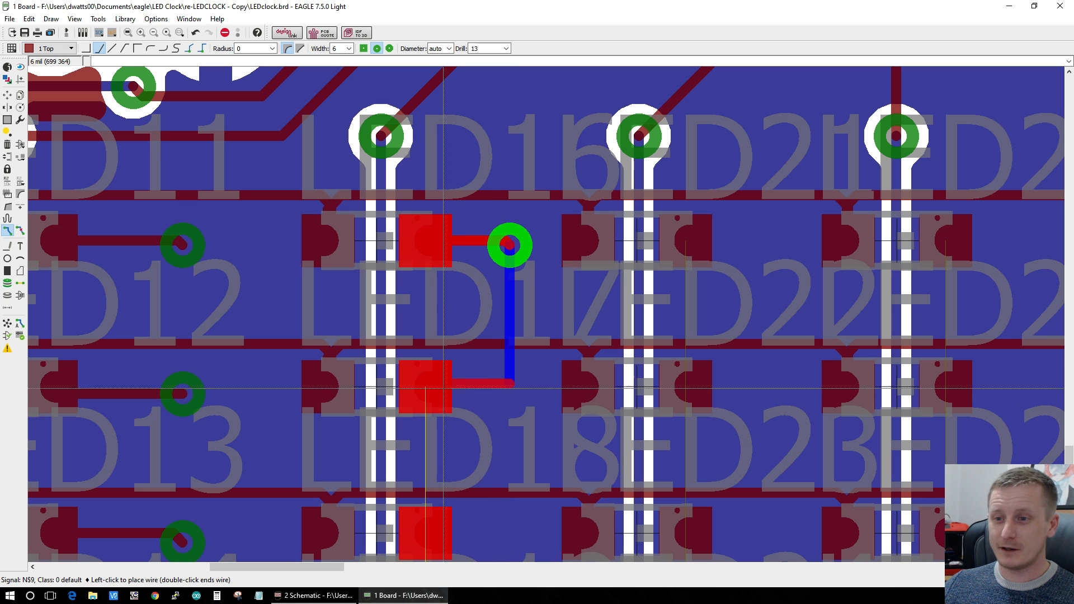
pyautogui.click(491, 385)
# Step: Join LED18's right pad to the N$9 column at LED17's via with a top-layer stub, a via and a bottom-layer trace
pyautogui.scroll(-4, 492, 385)
pyautogui.scroll(4, 415, 443)
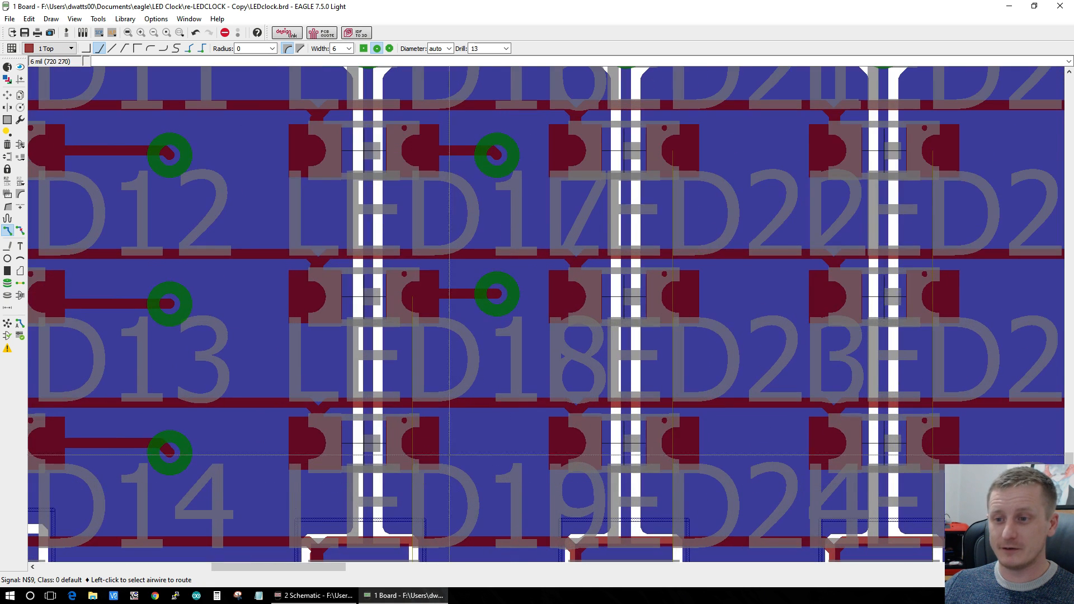
pyautogui.click(415, 443)
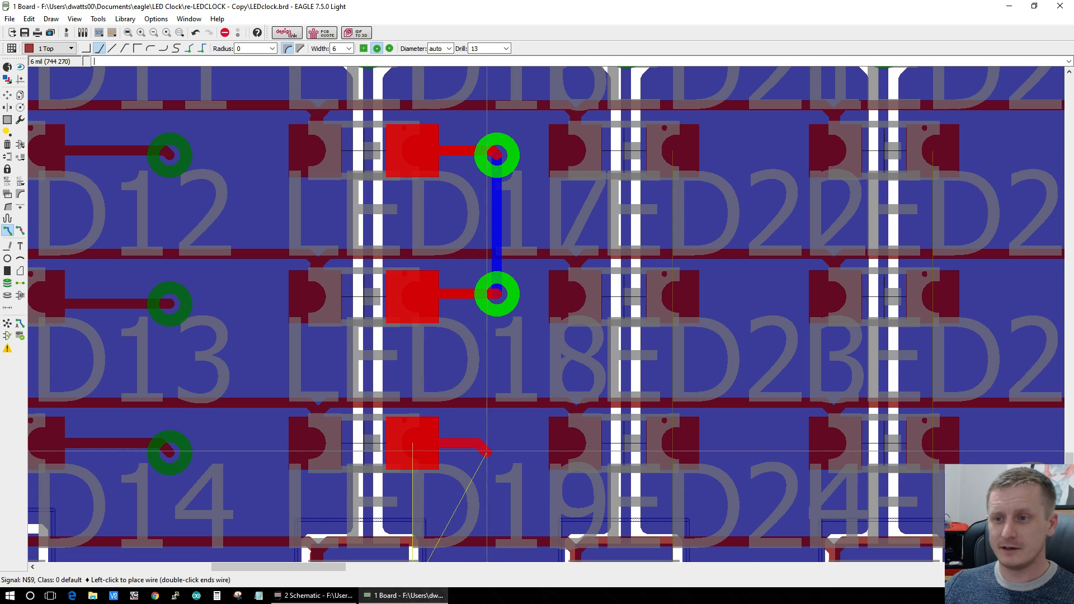
pyautogui.middleClick(496, 443)
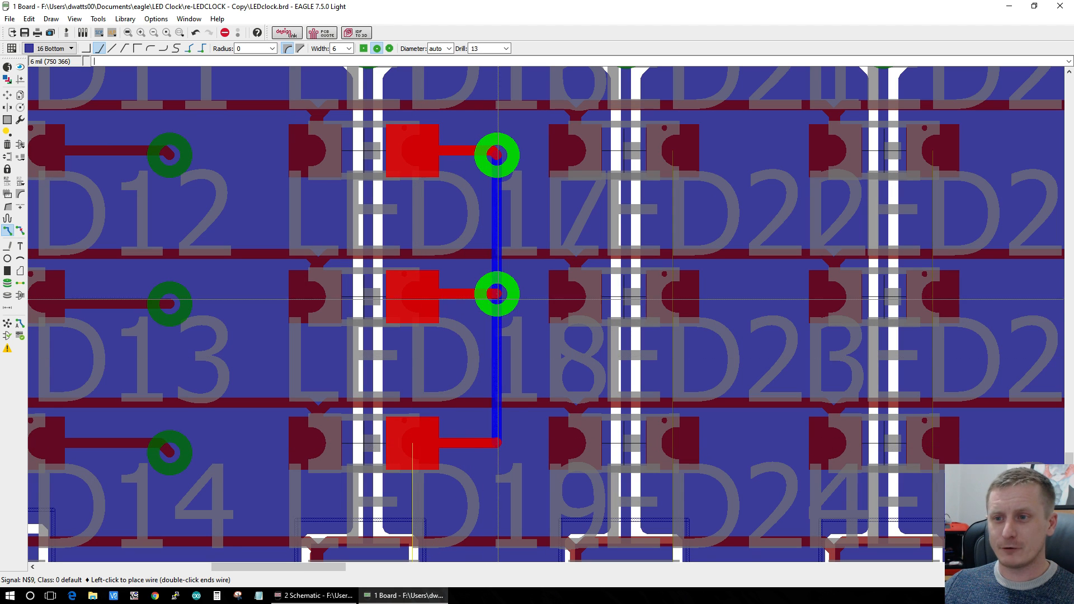
pyautogui.click(496, 294)
# Step: Join LED19's right pad to the N$9 column at LED18's via with a top-layer stub, a via and a bottom-layer trace
pyautogui.scroll(-2, 522, 485)
pyautogui.scroll(2, 522, 486)
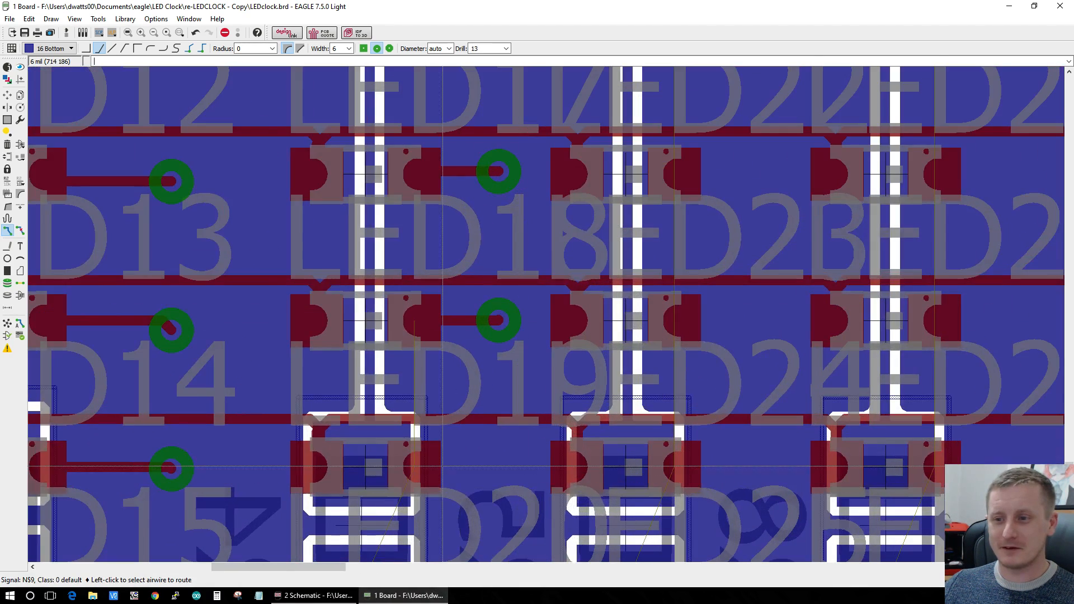
pyautogui.click(425, 468)
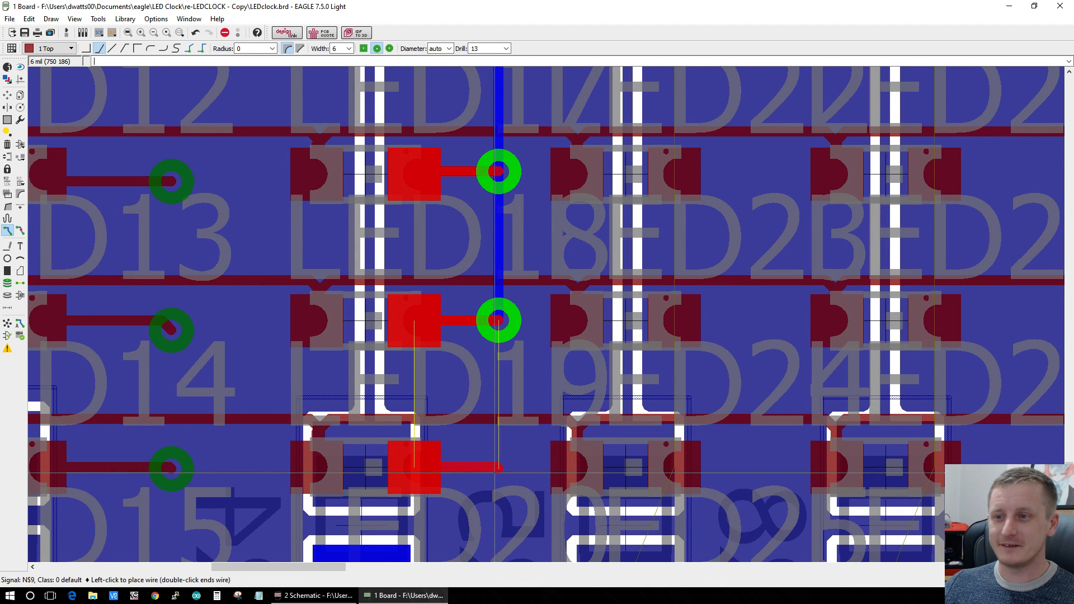
pyautogui.middleClick(499, 476)
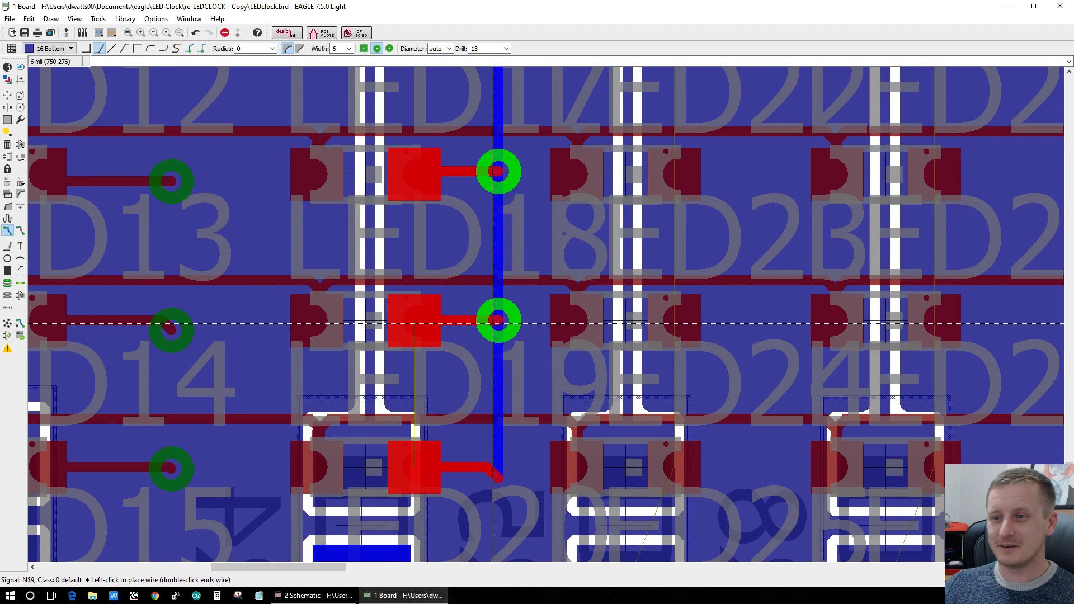
pyautogui.click(499, 320)
# Step: Join LED20's right pad to the N$9 column at LED19's via with a top-layer stub, a via and a bottom-layer trace
pyautogui.scroll(-2, 512, 460)
pyautogui.scroll(2, 508, 480)
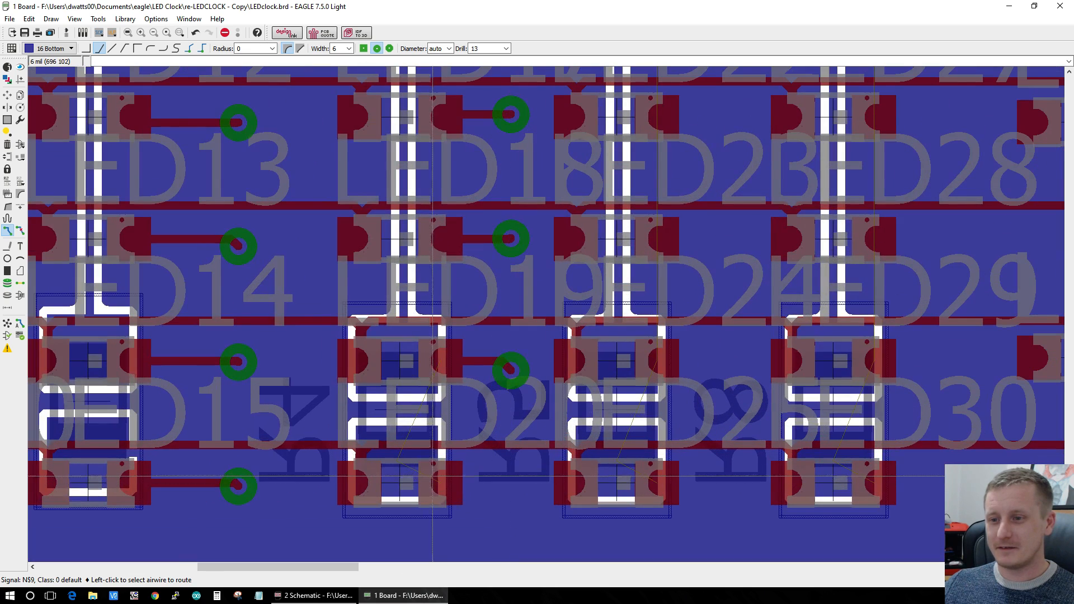
pyautogui.click(433, 476)
pyautogui.middleClick(511, 484)
pyautogui.click(511, 369)
# Step: Route N$10 from LED21's right pad to LED22's right pad using top-layer stubs, vias and a vertical bottom-layer trace
pyautogui.scroll(-2, 510, 392)
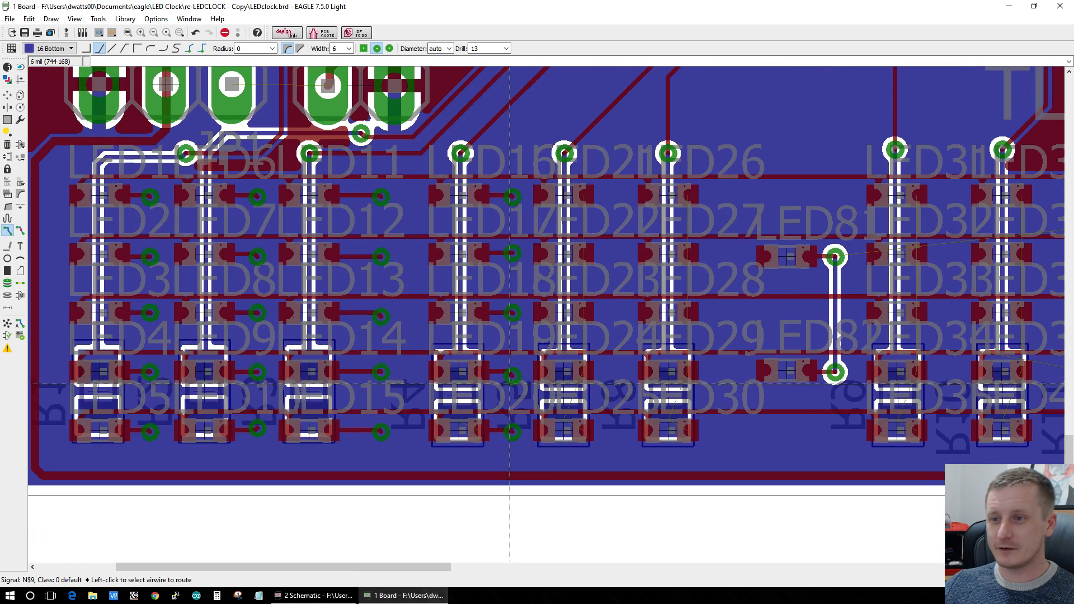
pyautogui.scroll(2, 509, 384)
pyautogui.click(525, 217)
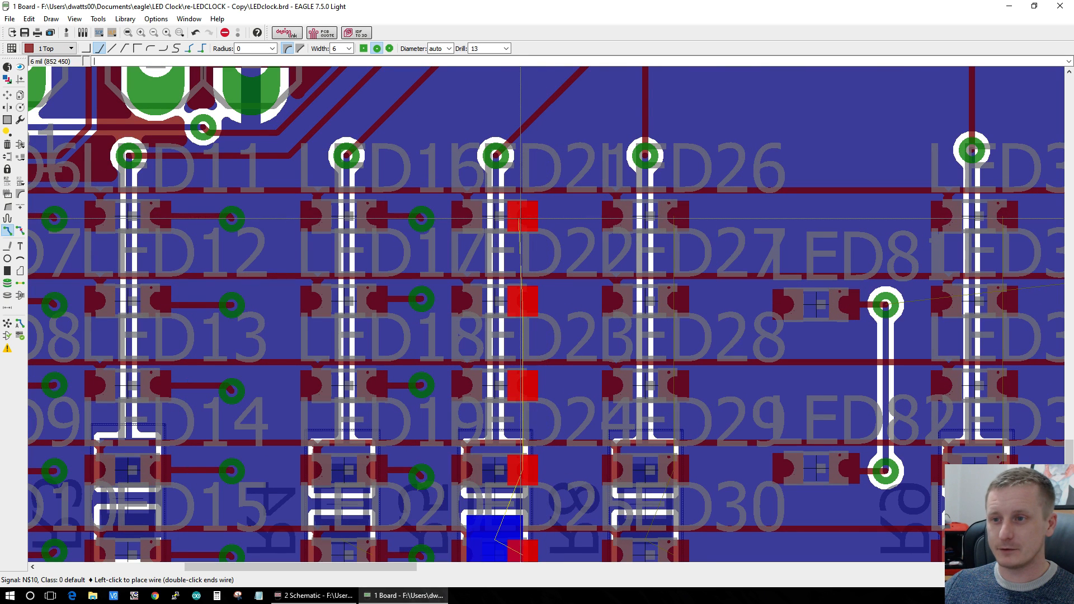
pyautogui.middleClick(569, 217)
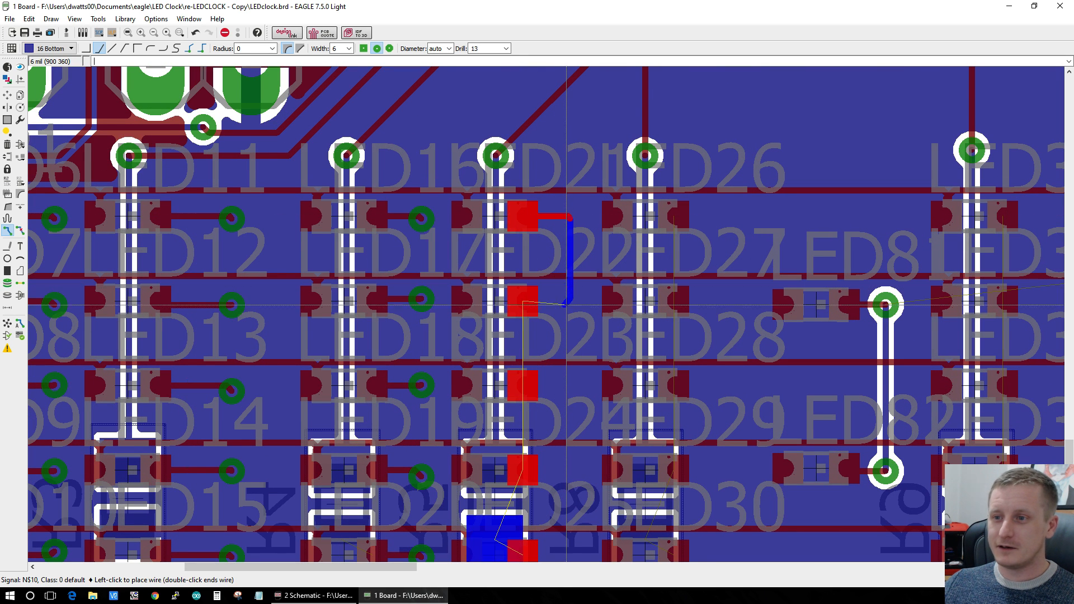
pyautogui.middleClick(565, 305)
pyautogui.click(526, 303)
pyautogui.click(523, 385)
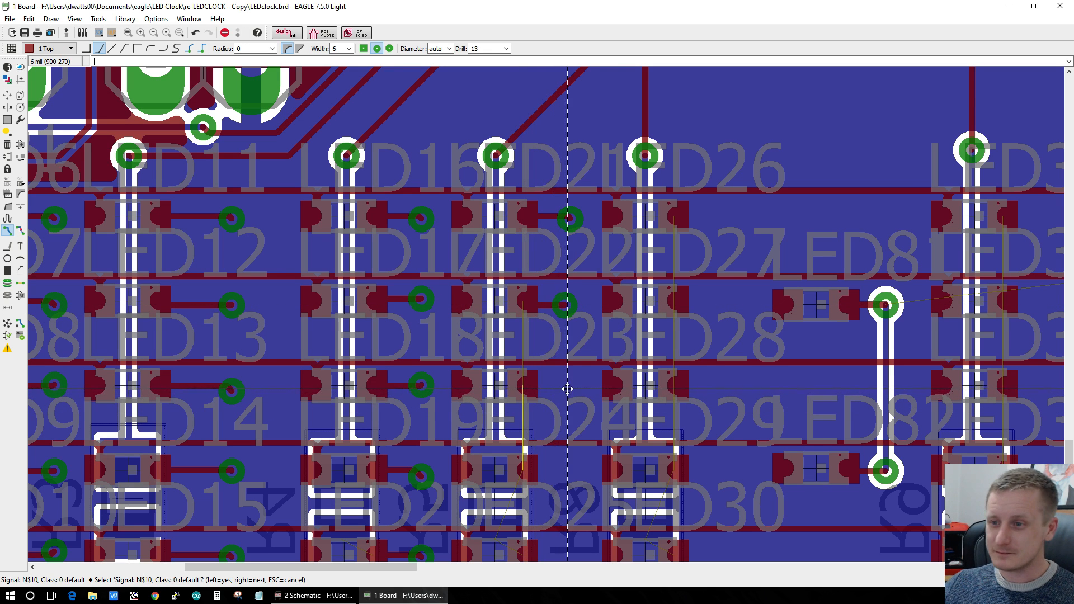
pyautogui.click(524, 385)
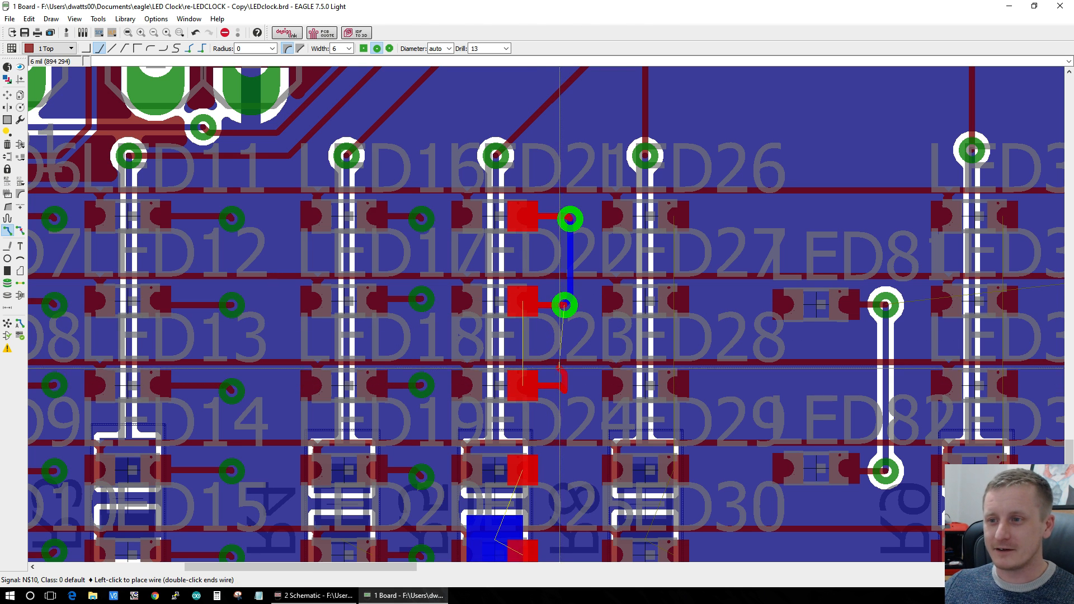
pyautogui.doubleClick(564, 389)
pyautogui.scroll(2, 569, 246)
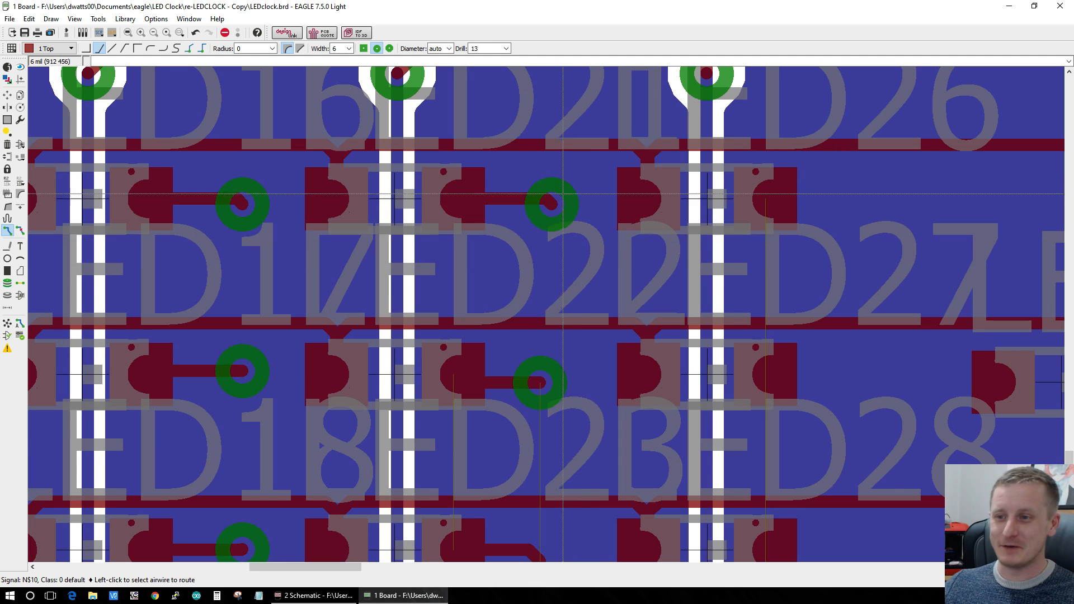
# Step: Undo the latest N$10 routing back to LED21's top-layer stub, removing LED23's stub and the connection to LED22
pyautogui.hotkey('ctrl', 'z')
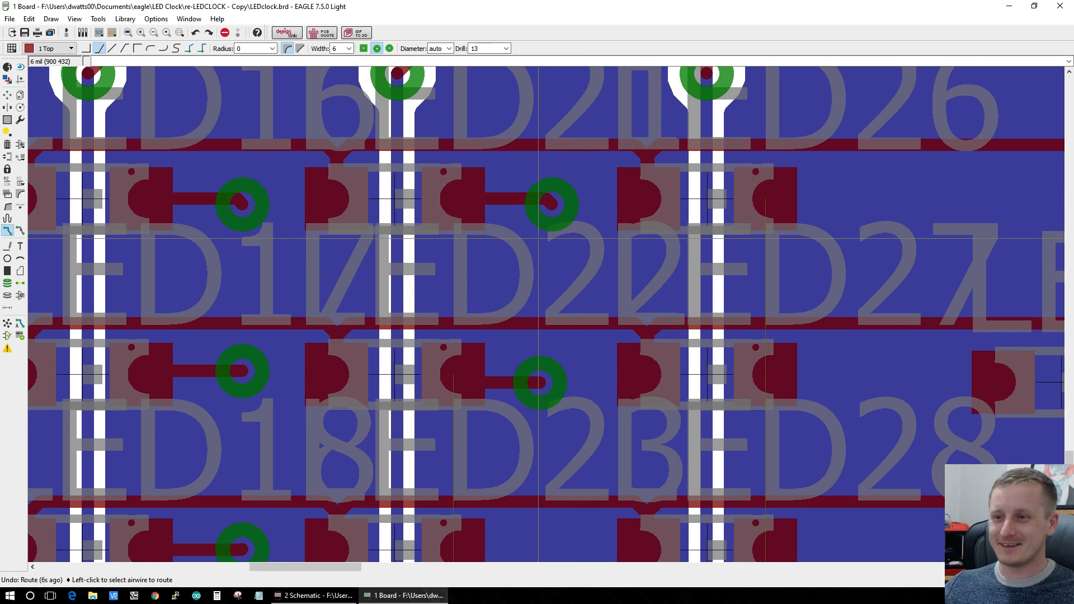
pyautogui.hotkey('ctrl', 'z')
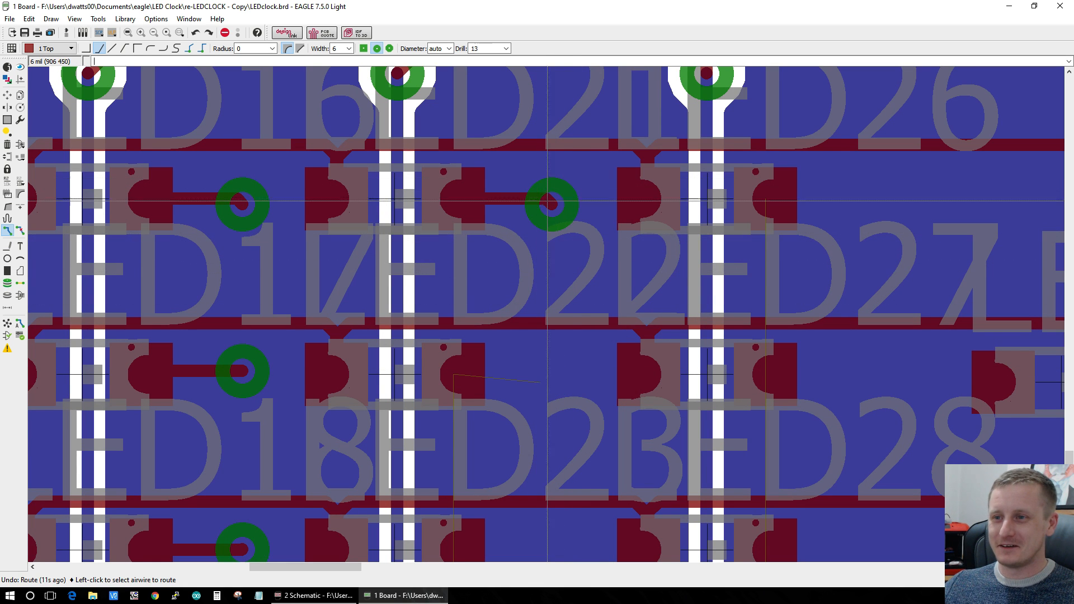
pyautogui.click(464, 375)
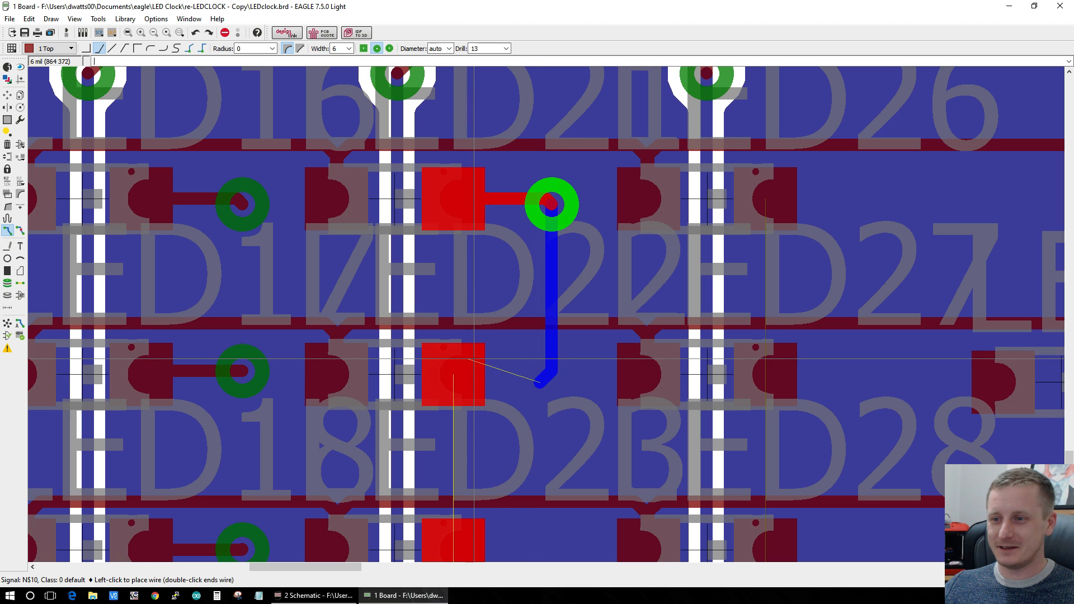
pyautogui.press('Escape')
pyautogui.hotkey('ctrl', 'z')
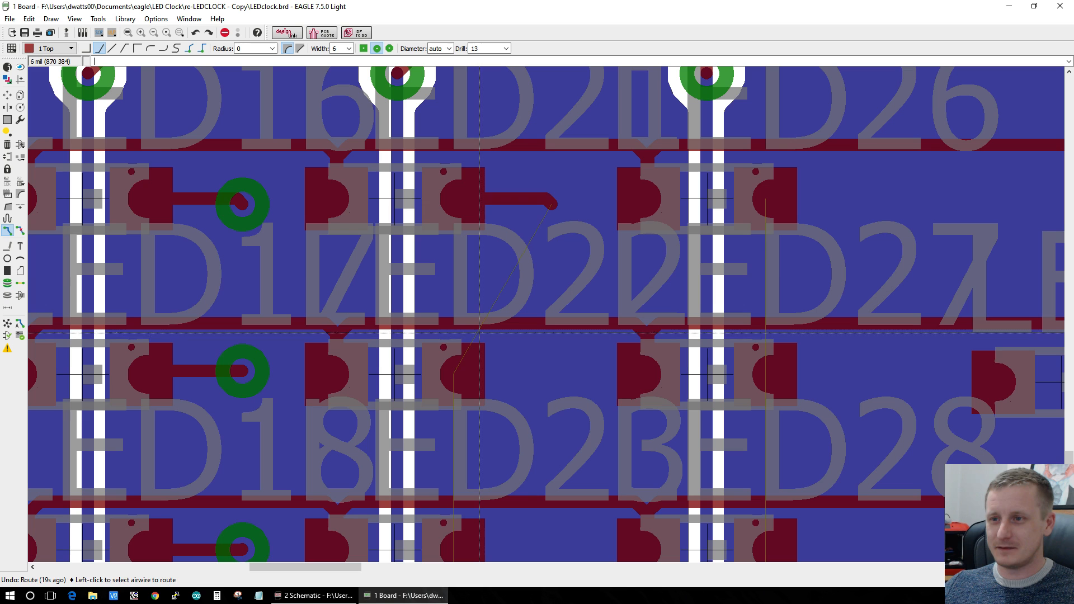
# Step: Reroute N$10 from LED21's stub through a via, a straight vertical bottom-layer trace and a second via to LED22's right pad
pyautogui.click(547, 200)
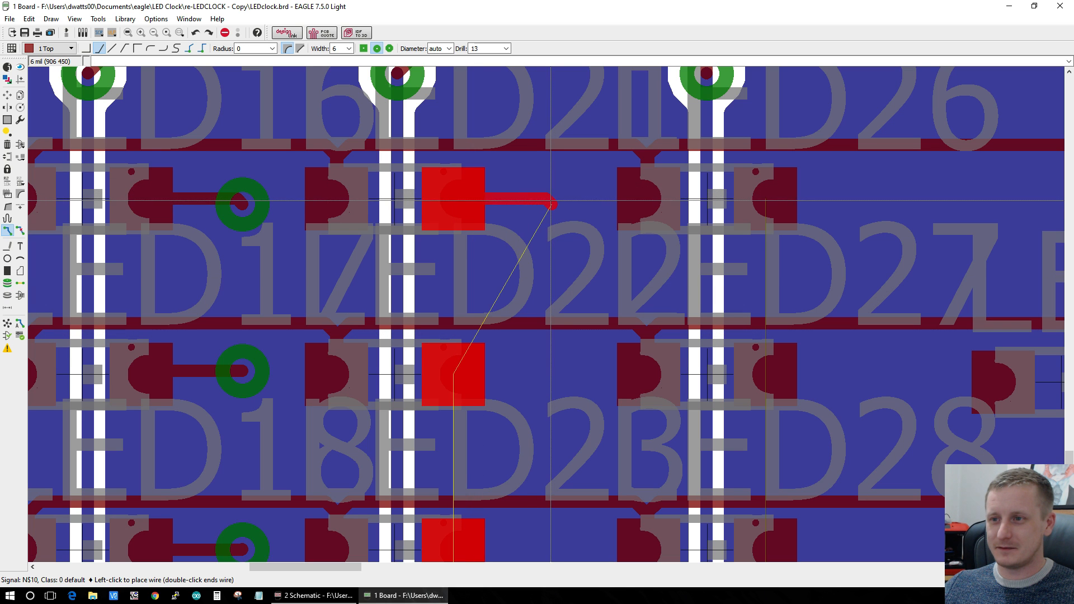
pyautogui.middleClick(550, 200)
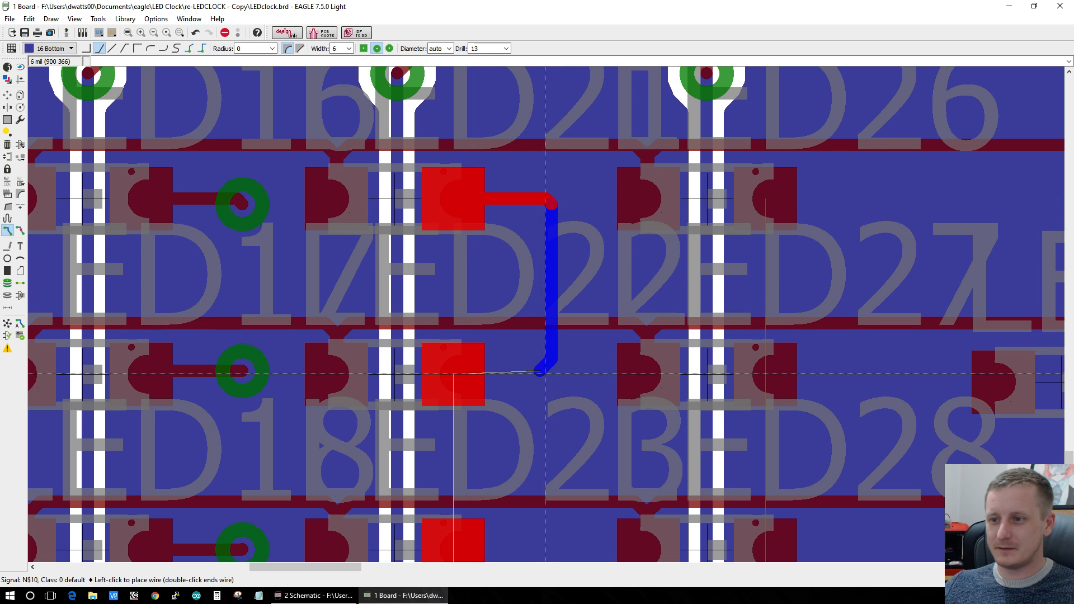
pyautogui.click(548, 373)
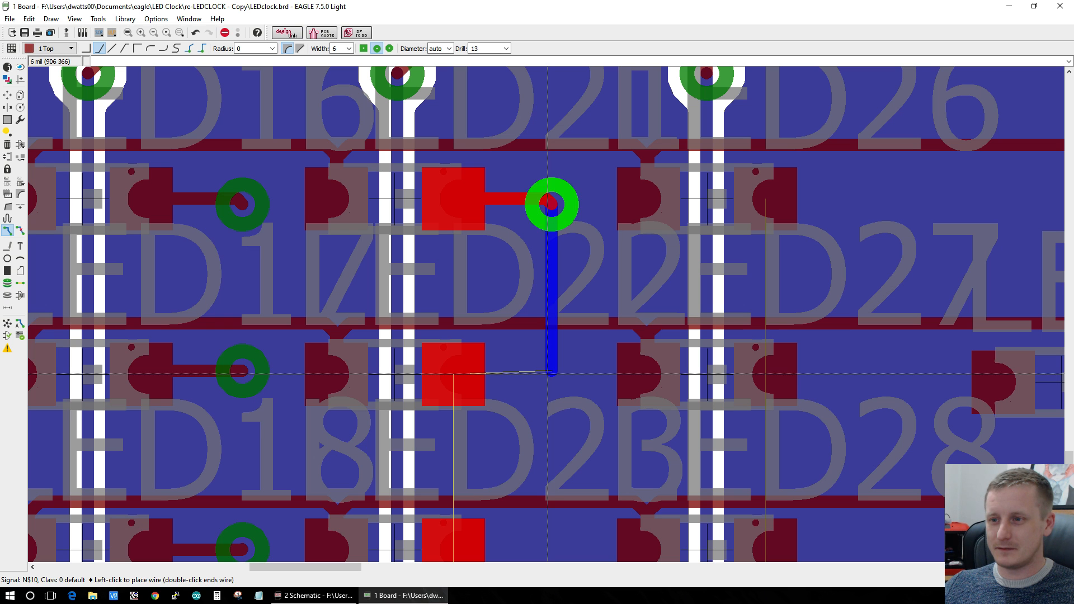
pyautogui.click(455, 375)
# Step: Join LED23's right pad to the N$10 column at LED22's via with a top-layer stub, a via and a bottom-layer trace
pyautogui.scroll(-4, 554, 390)
pyautogui.scroll(3, 562, 481)
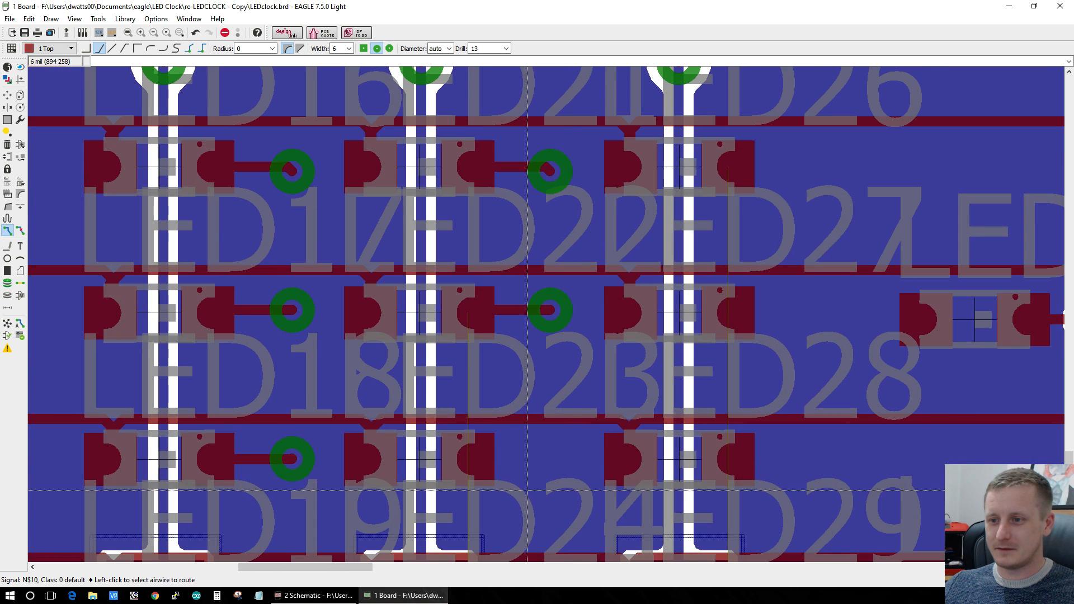
pyautogui.click(471, 460)
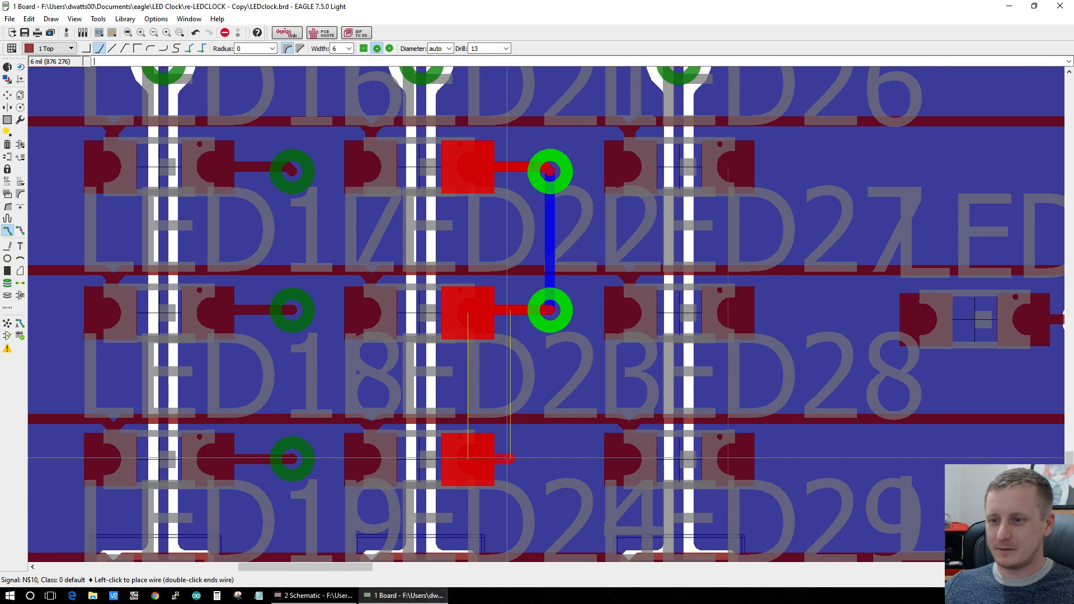
pyautogui.click(550, 461)
pyautogui.middleClick(551, 461)
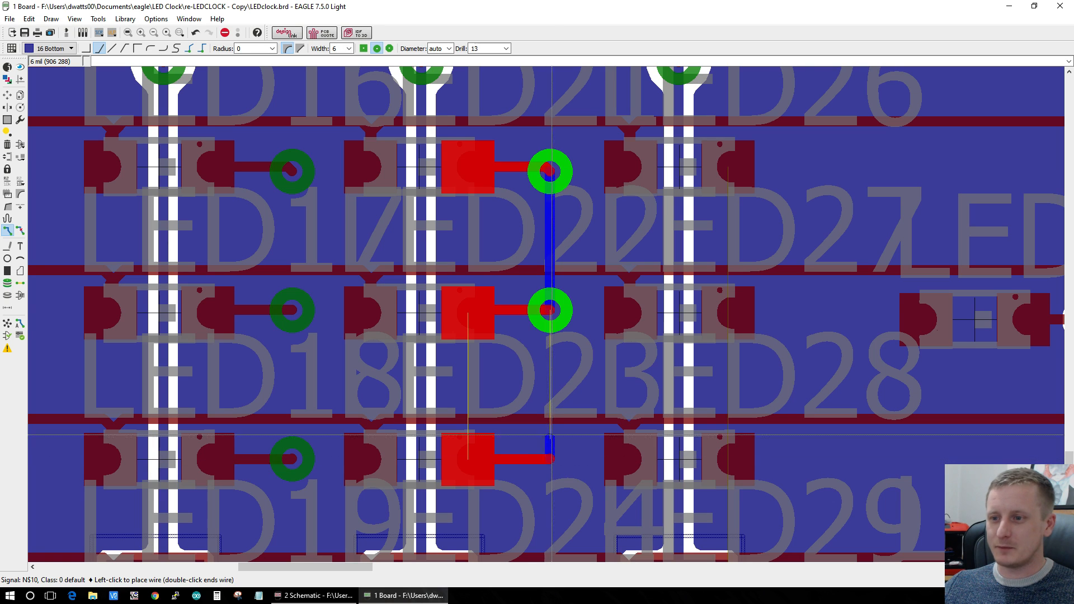
pyautogui.click(550, 311)
# Step: Join LED24's right pad to the N$10 column at LED23's via with a top-layer stub, a via and a bottom-layer trace
pyautogui.scroll(-4, 554, 319)
pyautogui.scroll(4, 503, 392)
pyautogui.click(470, 432)
pyautogui.click(485, 433)
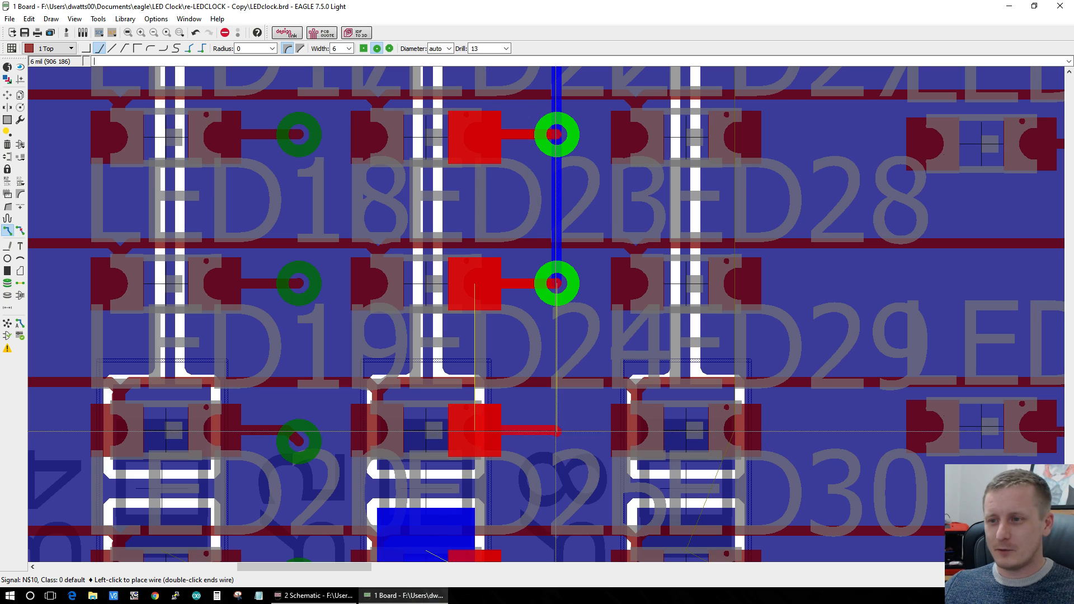
pyautogui.click(560, 286)
# Step: Join LED25's right pad to the N$10 column at LED24's via with a top-layer stub, a via and a bottom-layer trace
pyautogui.scroll(-4, 592, 404)
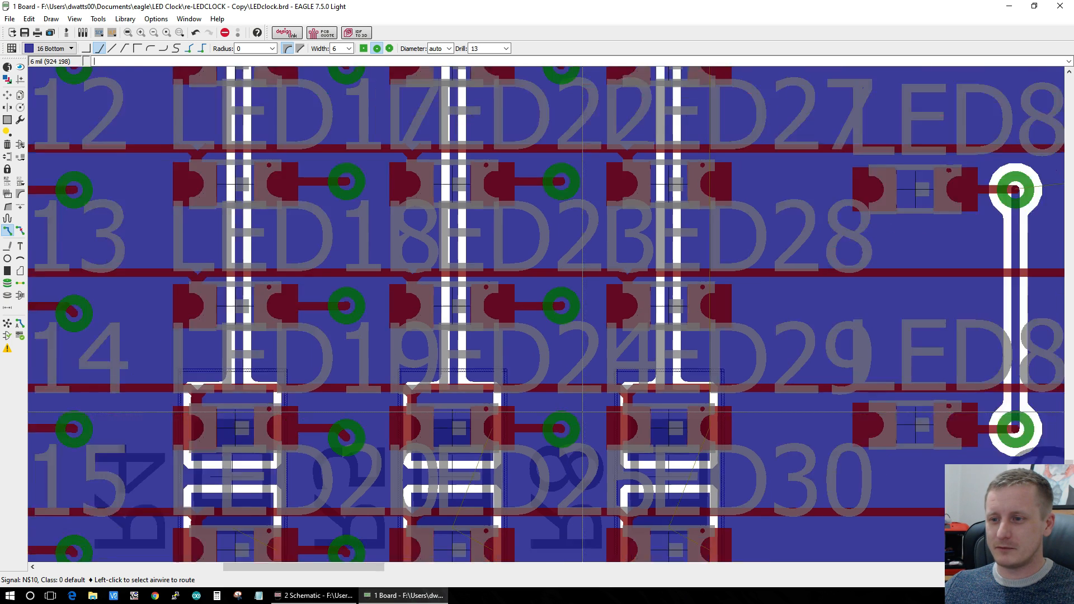
pyautogui.scroll(3, 588, 512)
pyautogui.click(504, 457)
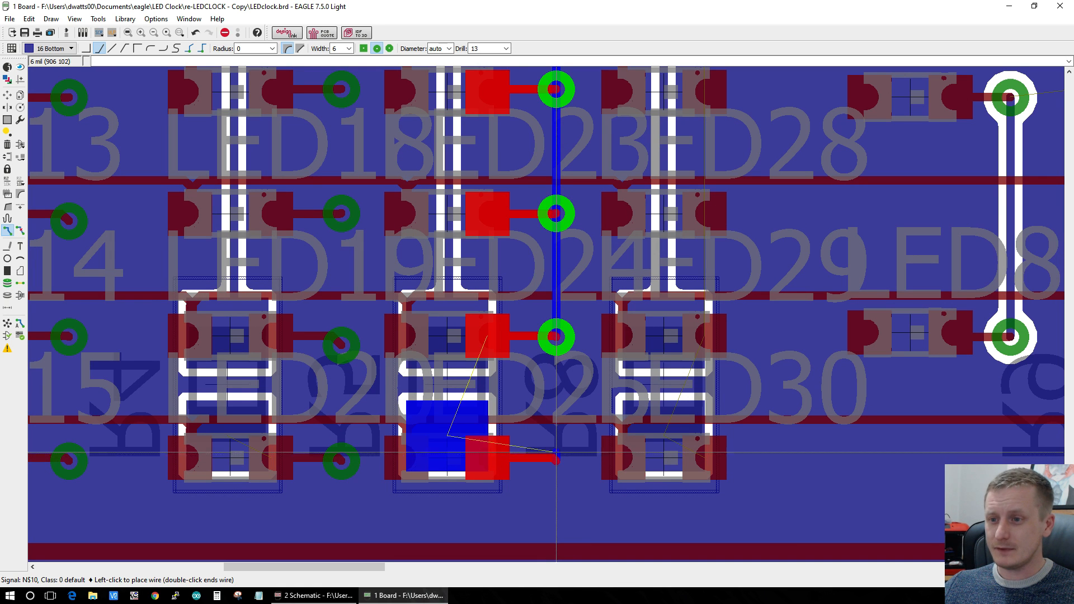
pyautogui.press('Escape')
pyautogui.click(559, 457)
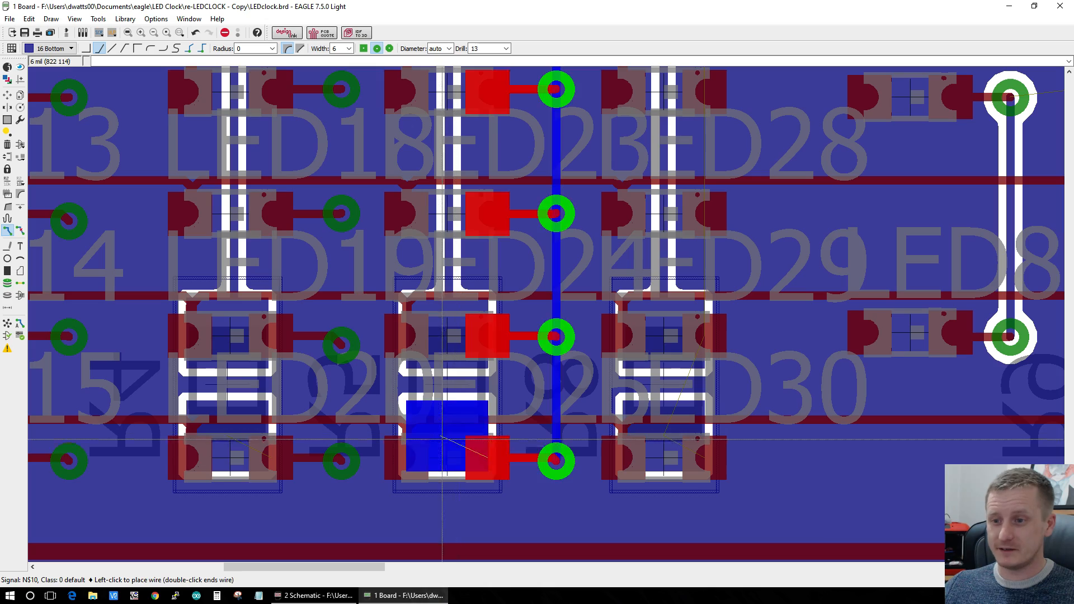
pyautogui.press('Escape')
# Step: Route N$12 from LED31's right pad to LED32's right pad using top-layer stubs, vias and a vertical bottom-layer trace
pyautogui.scroll(-4, 547, 465)
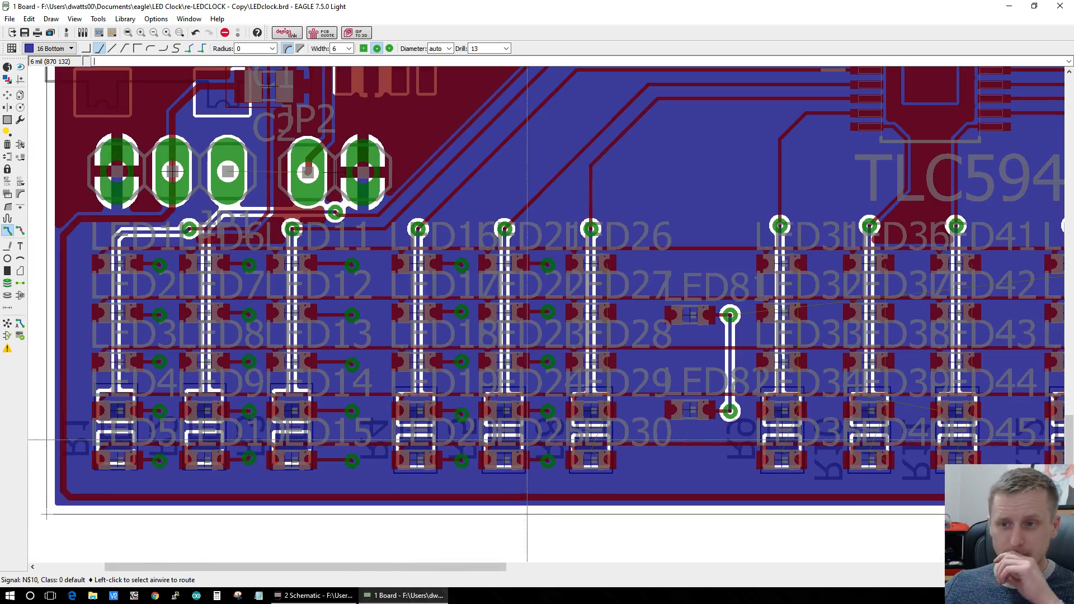
pyautogui.scroll(-3, 506, 462)
pyautogui.scroll(5, 619, 364)
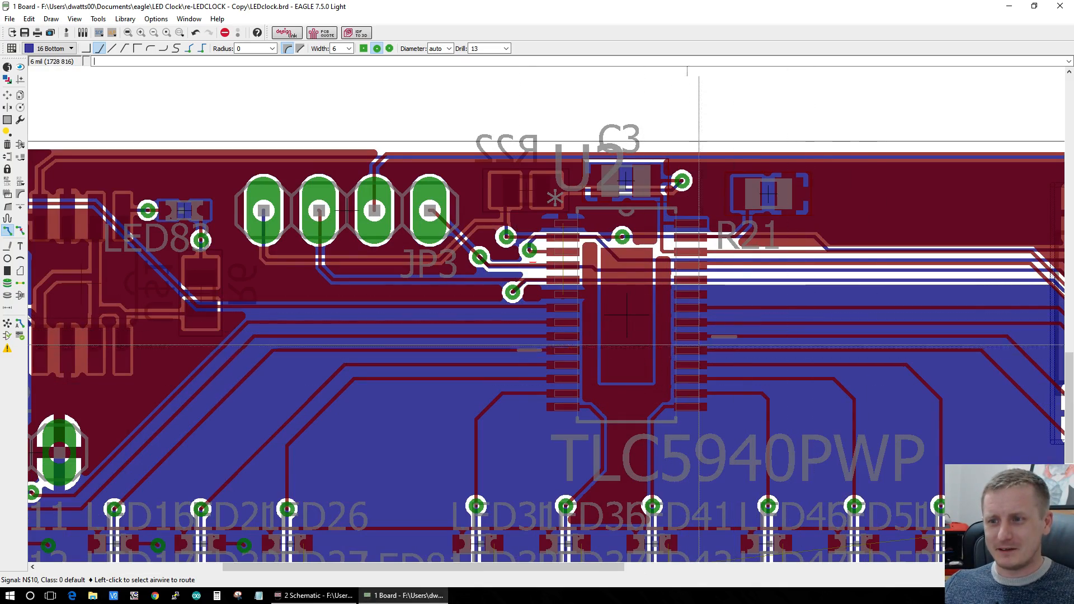
pyautogui.scroll(-3, 551, 447)
pyautogui.scroll(1, 547, 492)
pyautogui.scroll(-3, 547, 503)
pyautogui.scroll(3, 545, 511)
pyautogui.scroll(3, 545, 511)
pyautogui.click(536, 375)
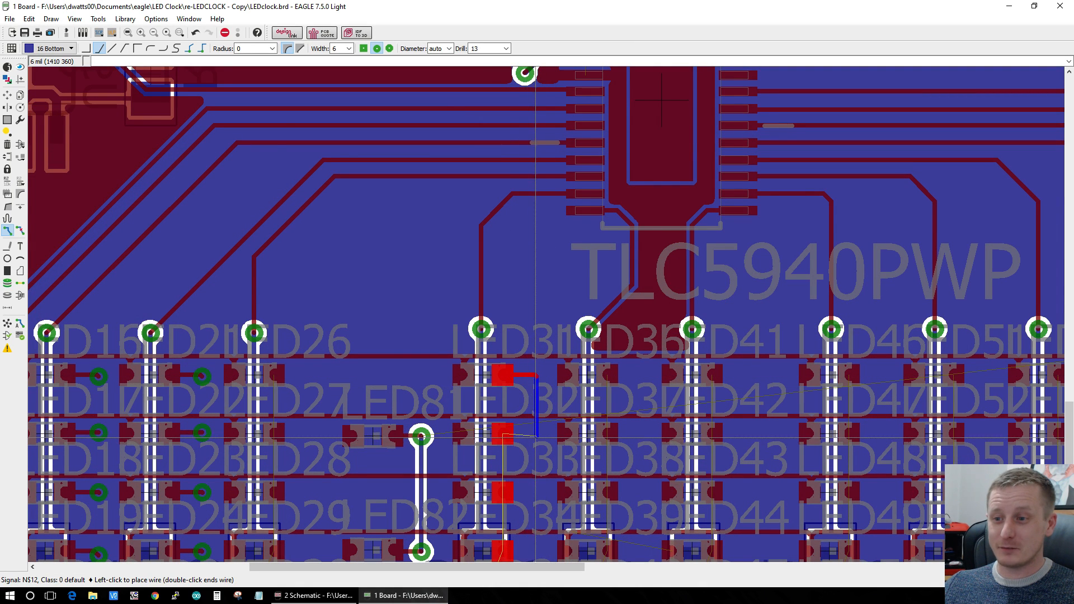
pyautogui.scroll(3, 536, 436)
pyautogui.middleClick(530, 429)
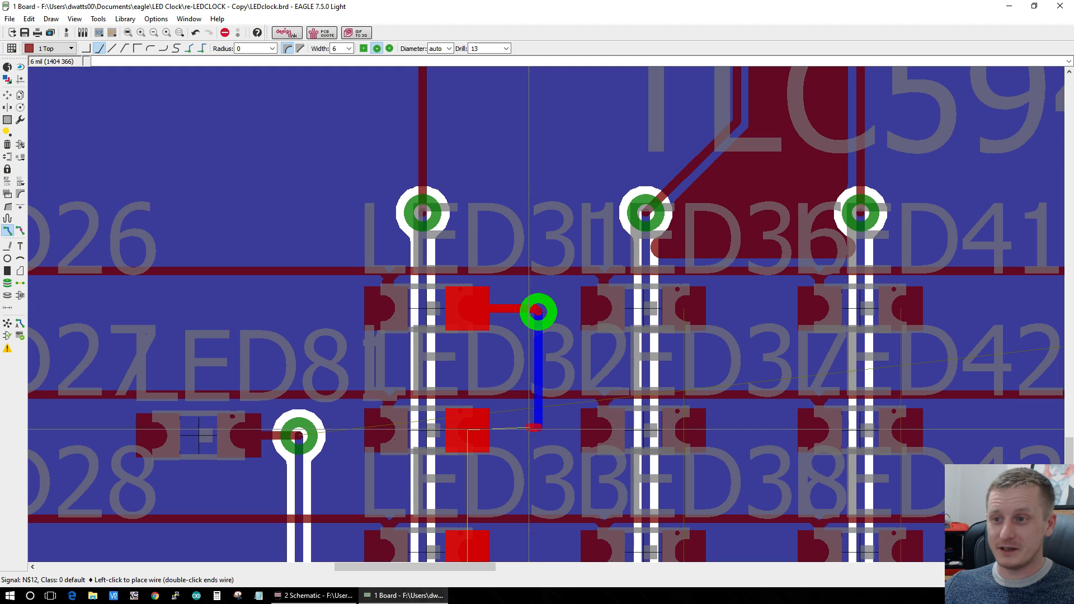
pyautogui.click(529, 429)
# Step: Join LED33's right pad to the N$12 column at LED32's via with a top-layer stub, a via and a bottom-layer trace
pyautogui.scroll(-3, 529, 430)
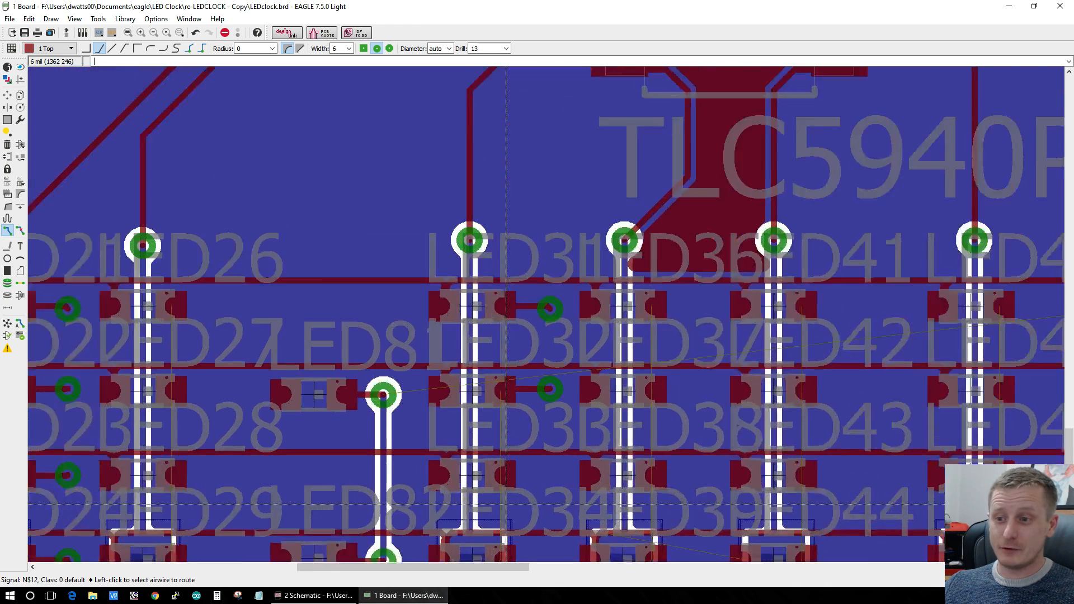
pyautogui.scroll(1, 506, 504)
pyautogui.click(509, 465)
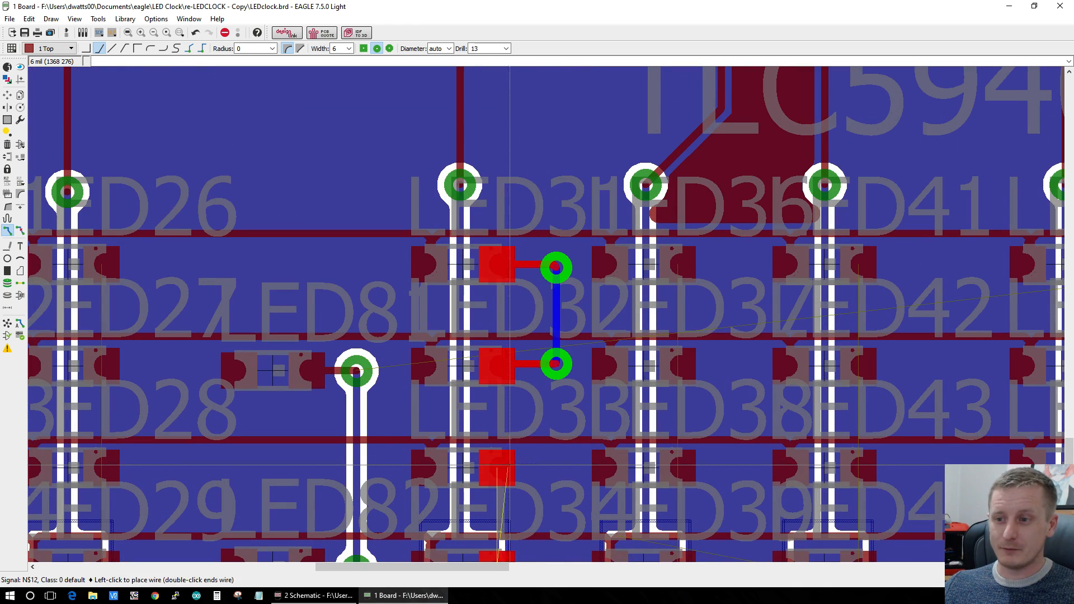
pyautogui.click(557, 466)
pyautogui.middleClick(557, 466)
pyautogui.click(556, 366)
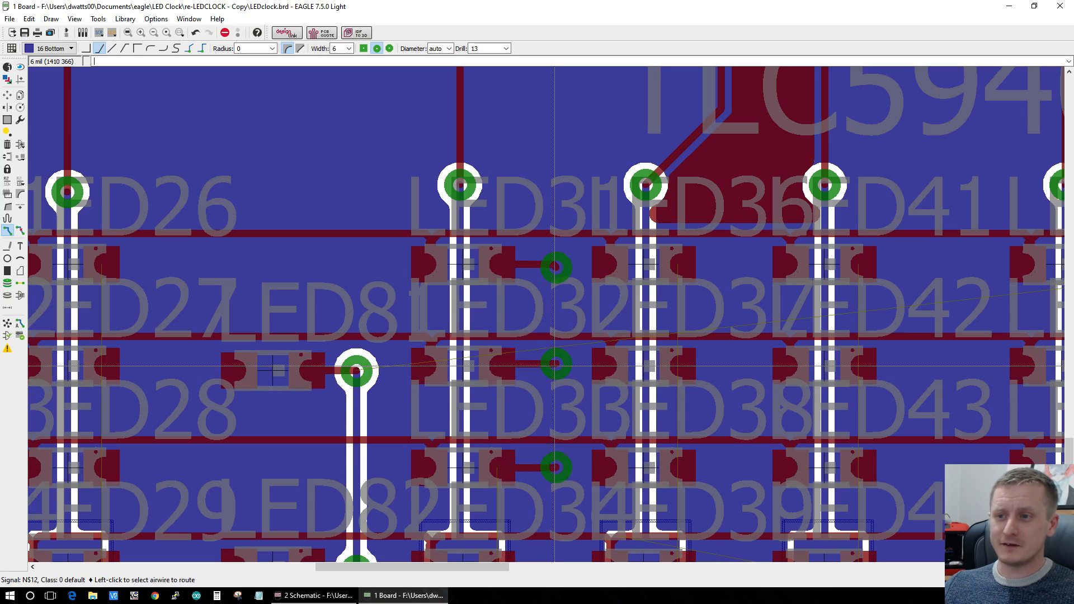
# Step: Join LED34's right pad to the N$12 column at LED33's via with a top-layer stub, a via and a bottom-layer trace
pyautogui.scroll(-4, 576, 469)
pyautogui.scroll(-4, 573, 543)
pyautogui.scroll(6, 261, 547)
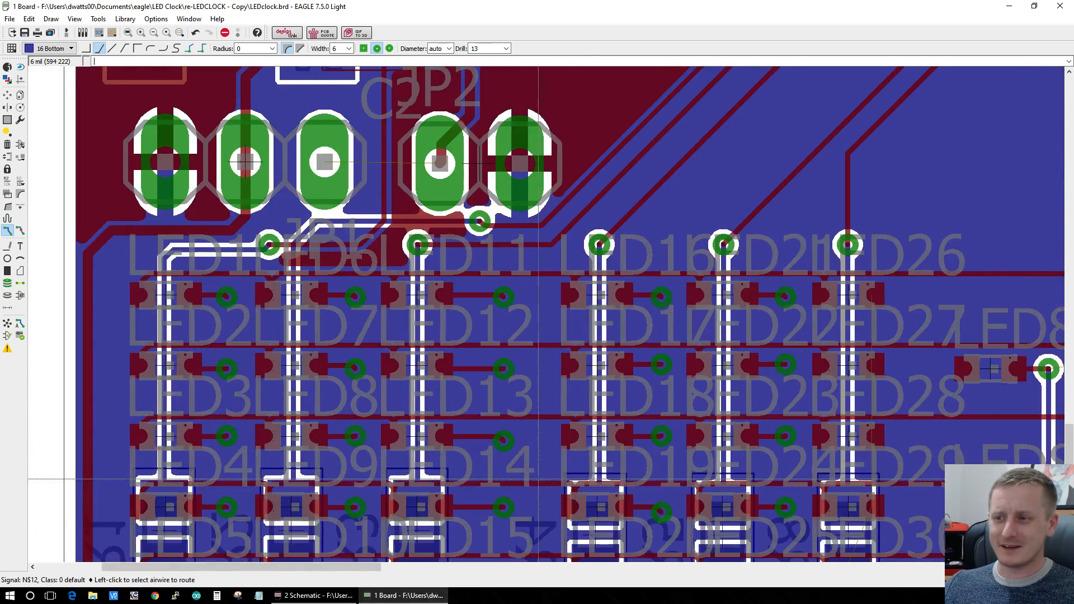
pyautogui.scroll(-3, 897, 554)
pyautogui.scroll(2, 768, 560)
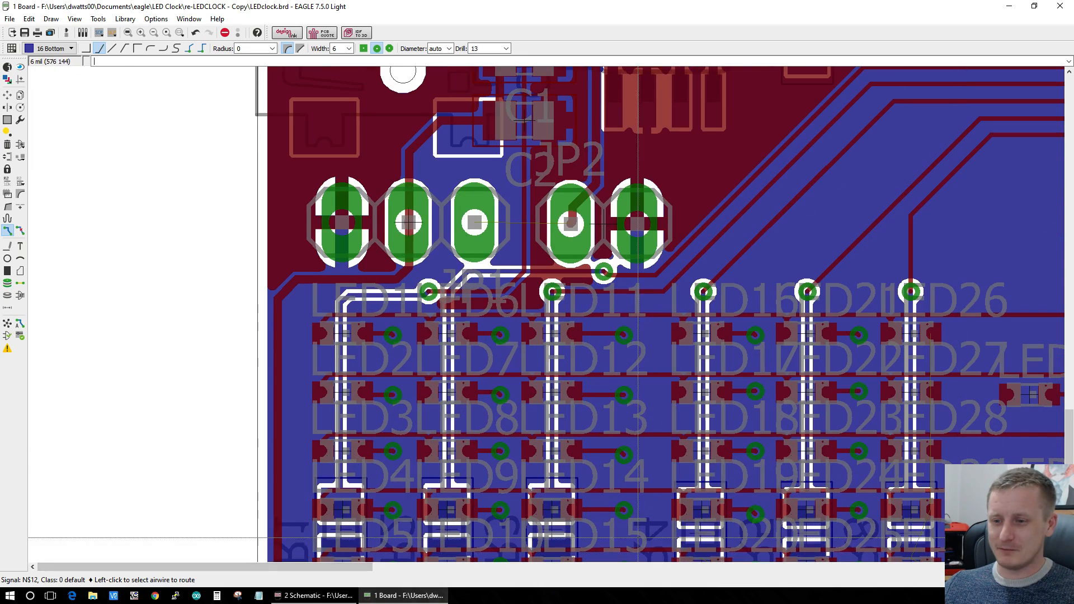
pyautogui.moveTo(369, 567); pyautogui.dragTo(513, 568)
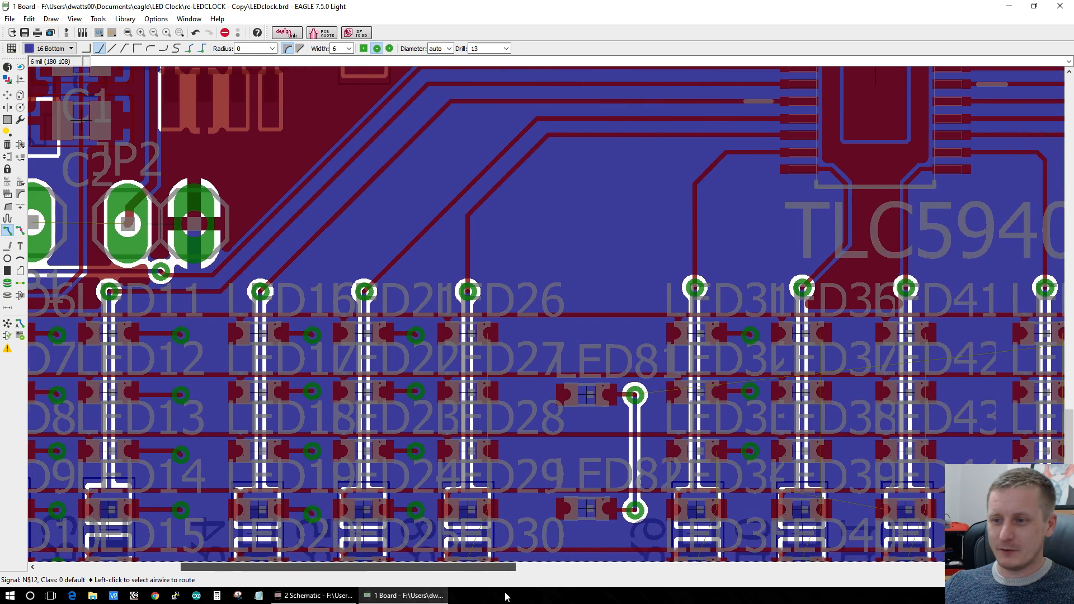
pyautogui.scroll(4, 768, 440)
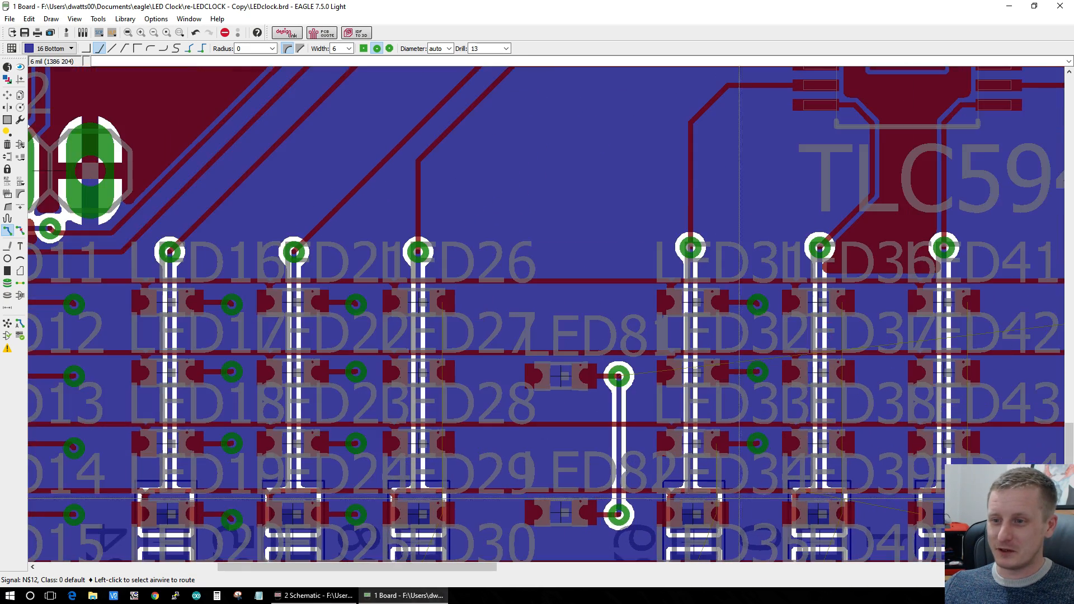
pyautogui.click(642, 506)
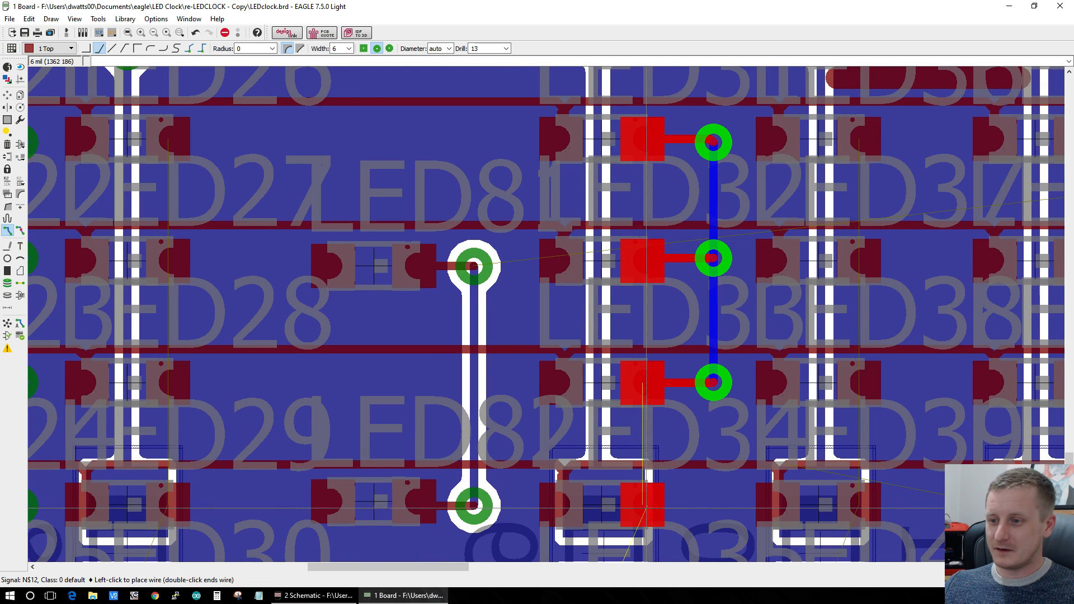
pyautogui.click(714, 509)
pyautogui.middleClick(715, 508)
pyautogui.click(716, 384)
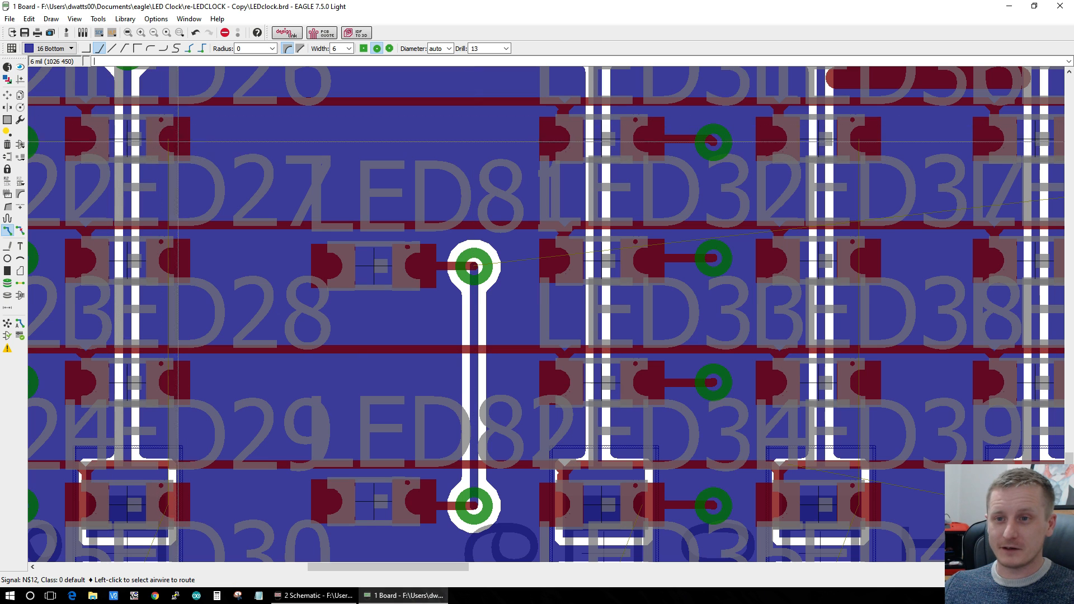
# Step: Route N$11 from LED26's right pad to LED27's right pad using top-layer stubs, vias and a vertical bottom-layer trace
pyautogui.click(178, 142)
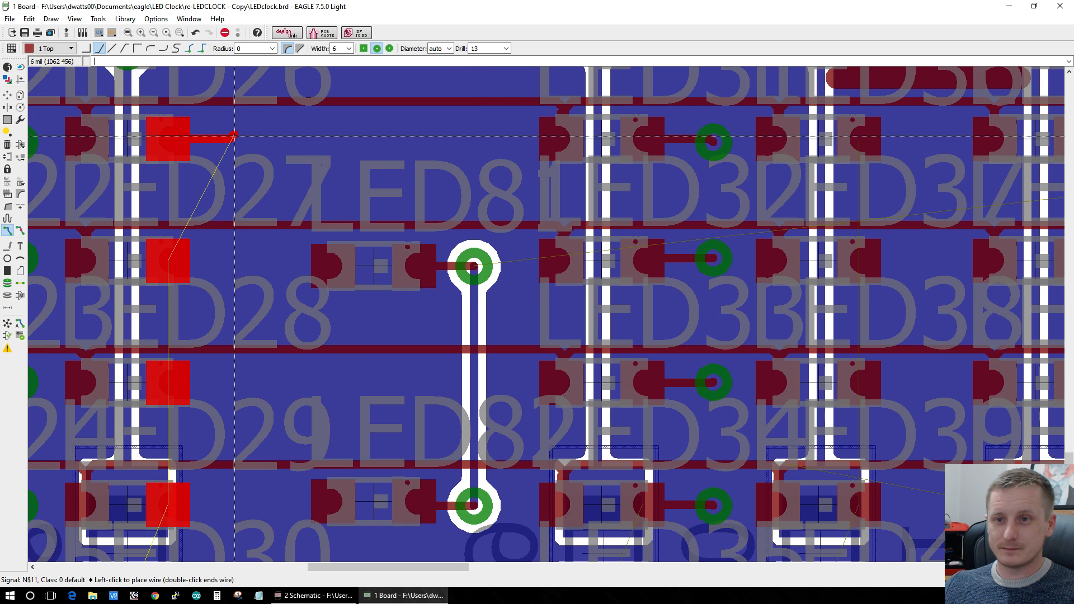
pyautogui.click(235, 136)
pyautogui.middleClick(234, 136)
pyautogui.click(234, 258)
pyautogui.middleClick(234, 258)
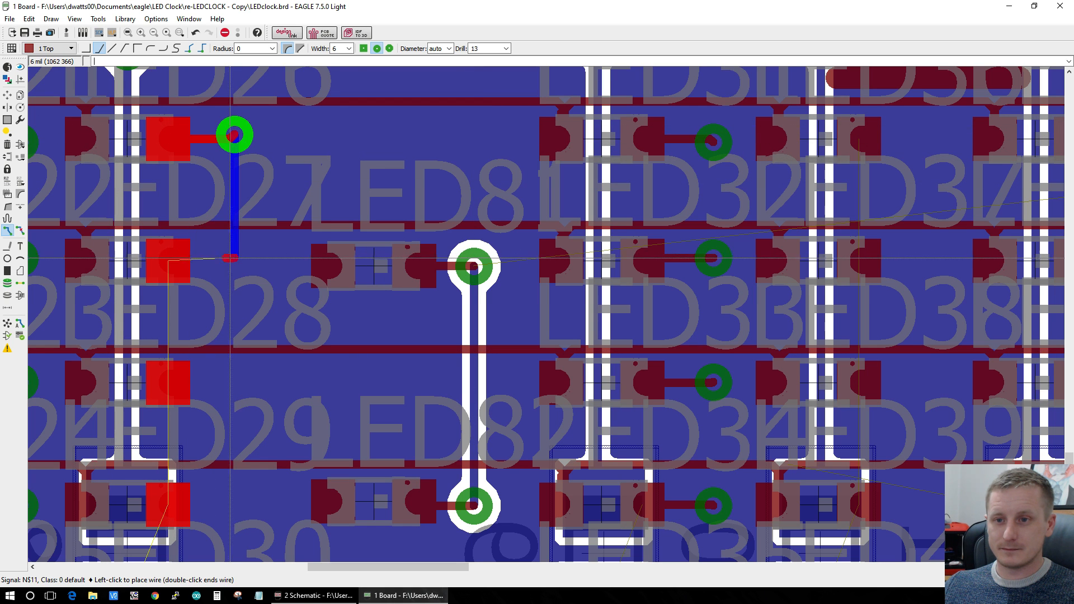
pyautogui.click(178, 258)
# Step: Connect LED28's right pad to the N$11 column at LED27's via with an L-shaped top-layer trace
pyautogui.click(168, 375)
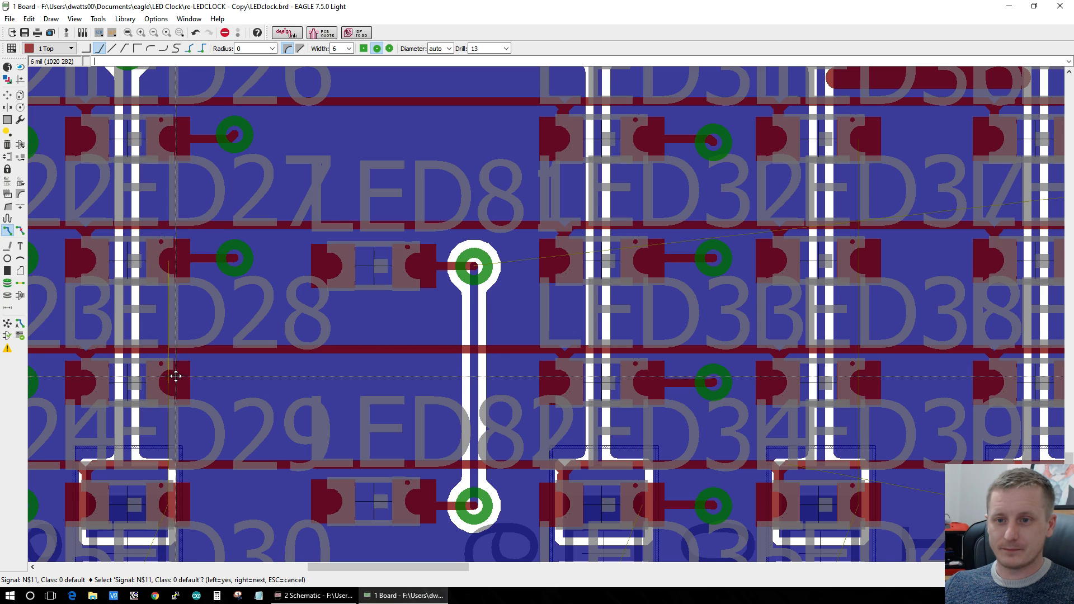
pyautogui.click(176, 376)
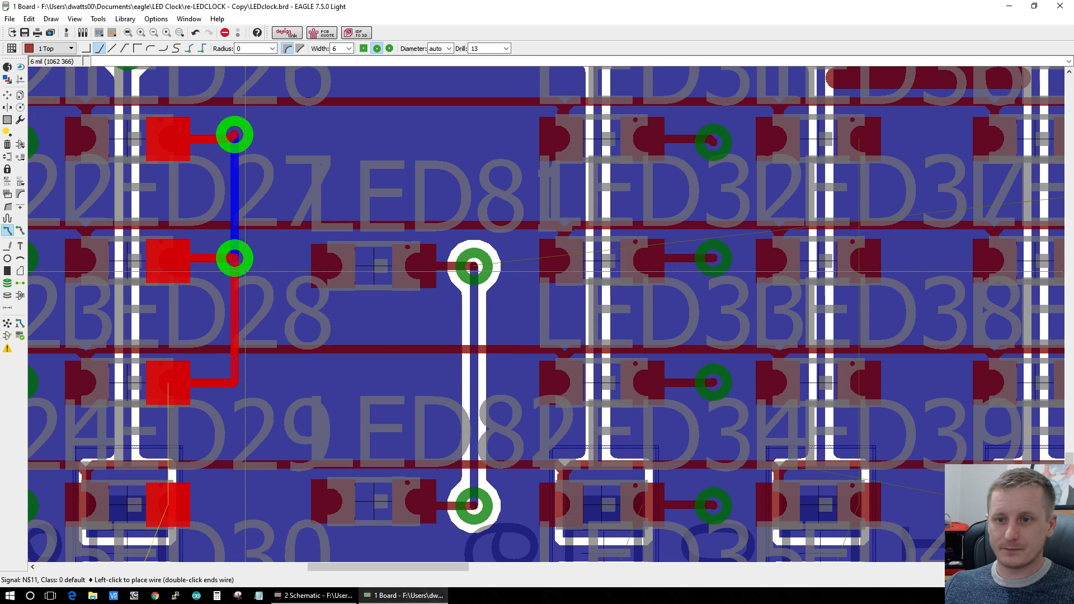
pyautogui.click(245, 271)
# Step: Undo the L-shaped top-layer trace between LED28's right pad and the N$11 column
pyautogui.scroll(-5, 245, 271)
pyautogui.scroll(4, 182, 383)
pyautogui.click(185, 386)
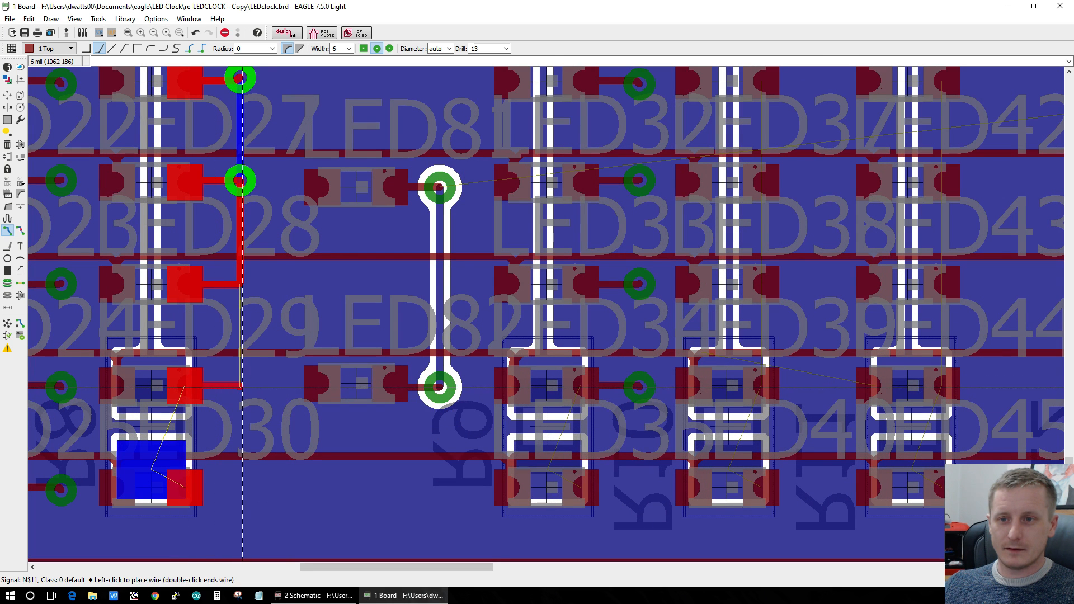
pyautogui.hotkey('ctrl', 'z')
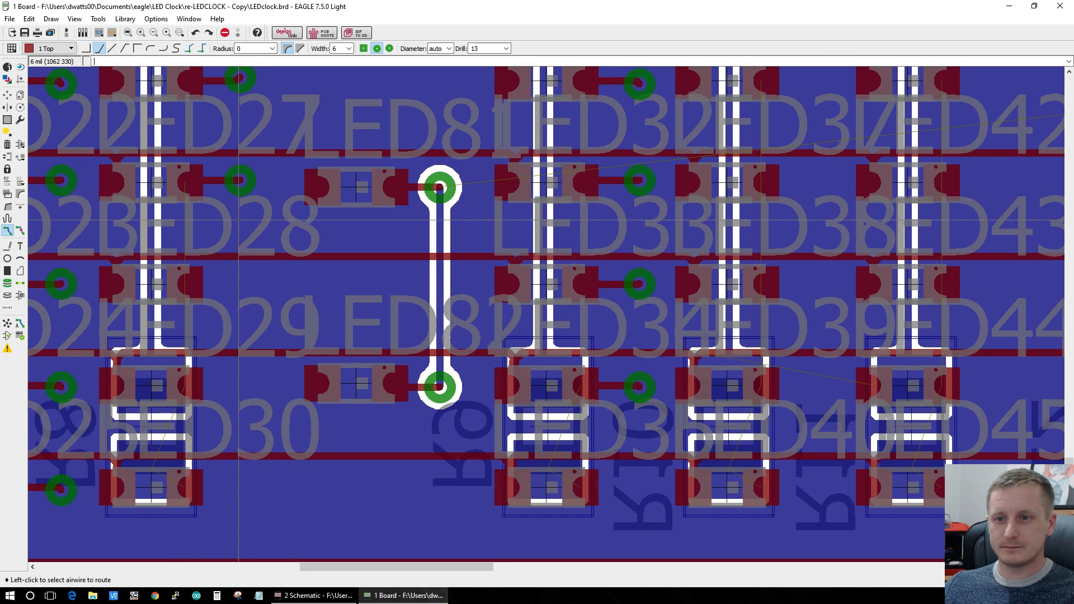
# Step: Join the right pads of LED28, LED29 and LED30 to the N$11 column with top-layer stubs, vias and bottom-layer traces
pyautogui.click(190, 282)
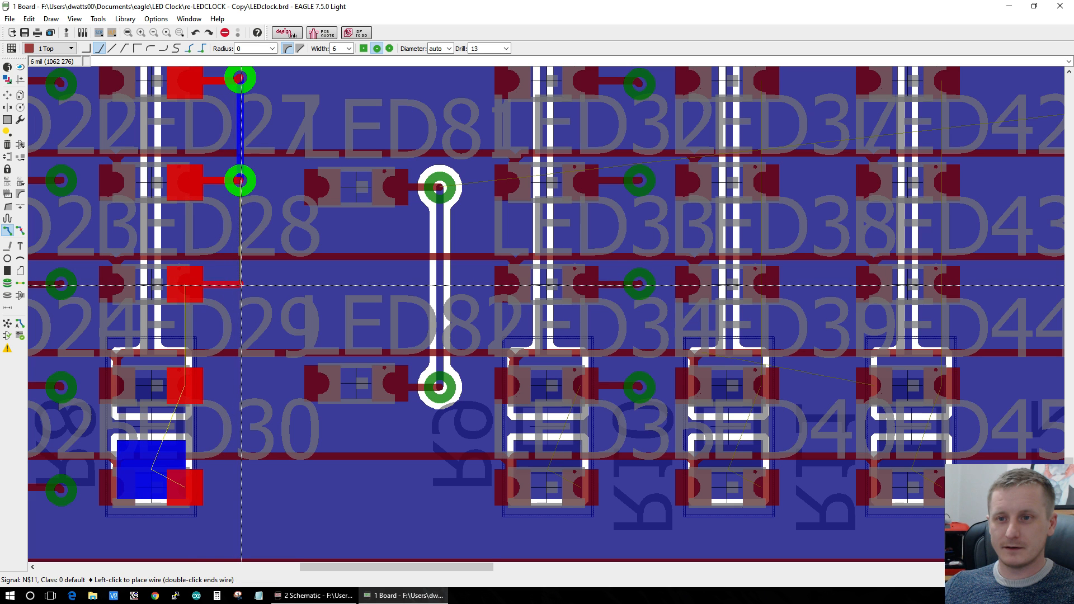
pyautogui.press('Escape')
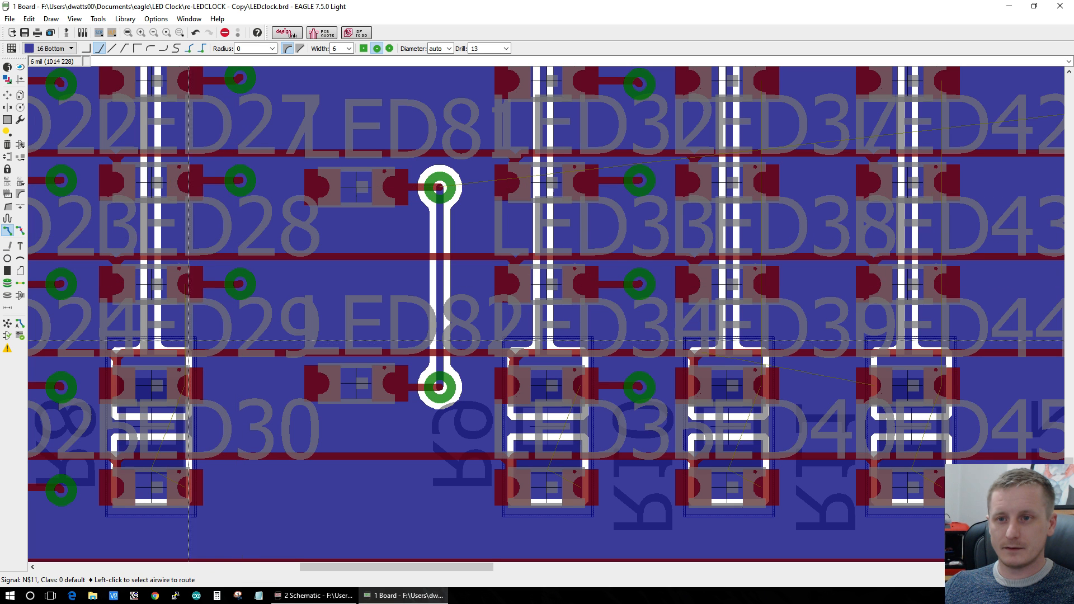
pyautogui.click(188, 379)
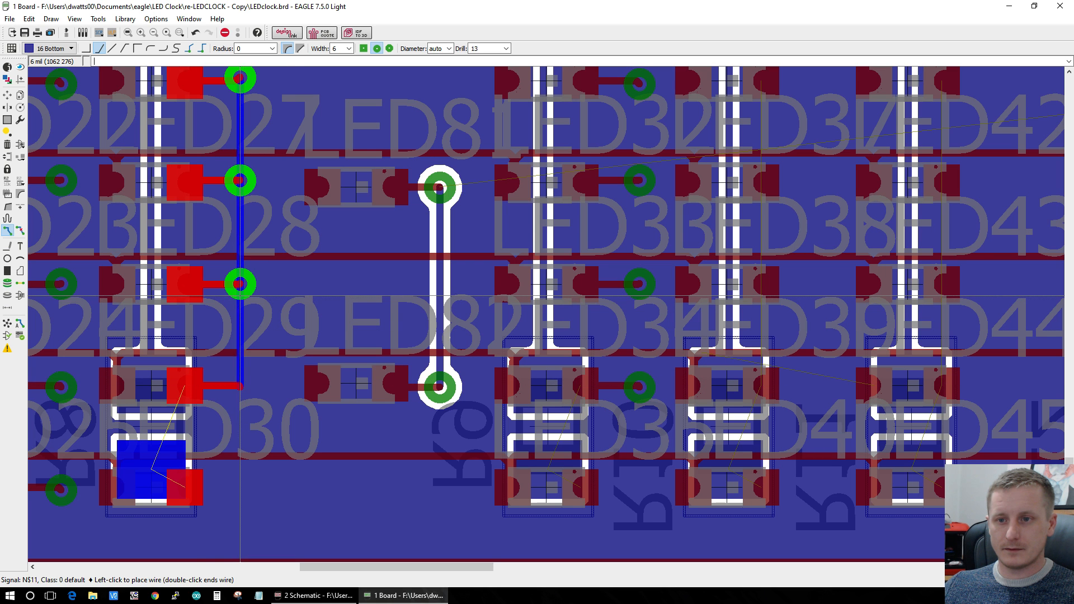
pyautogui.press('Escape')
pyautogui.click(189, 488)
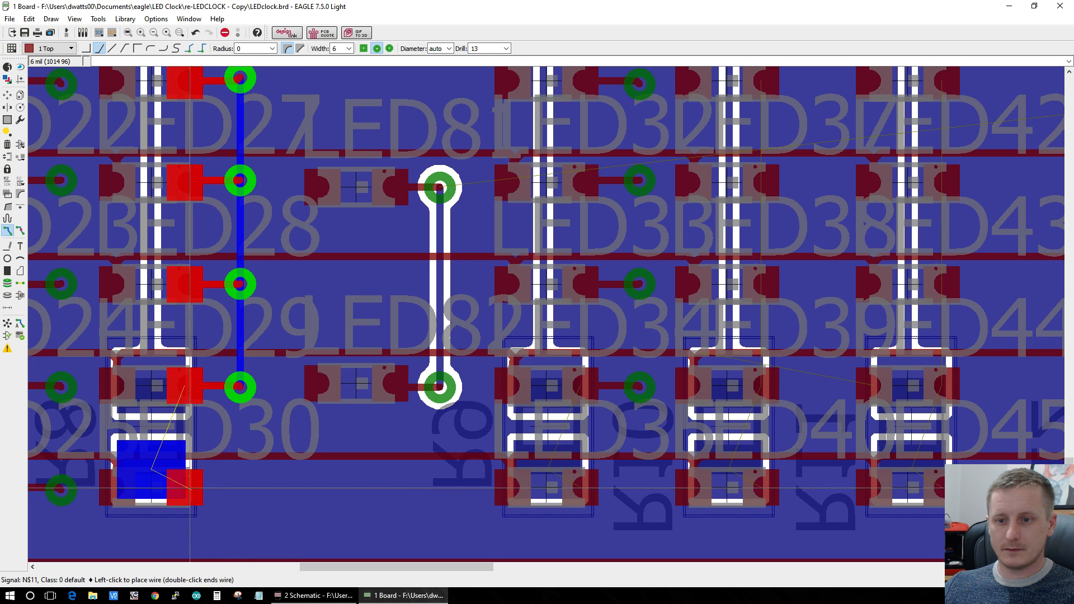
pyautogui.click(240, 489)
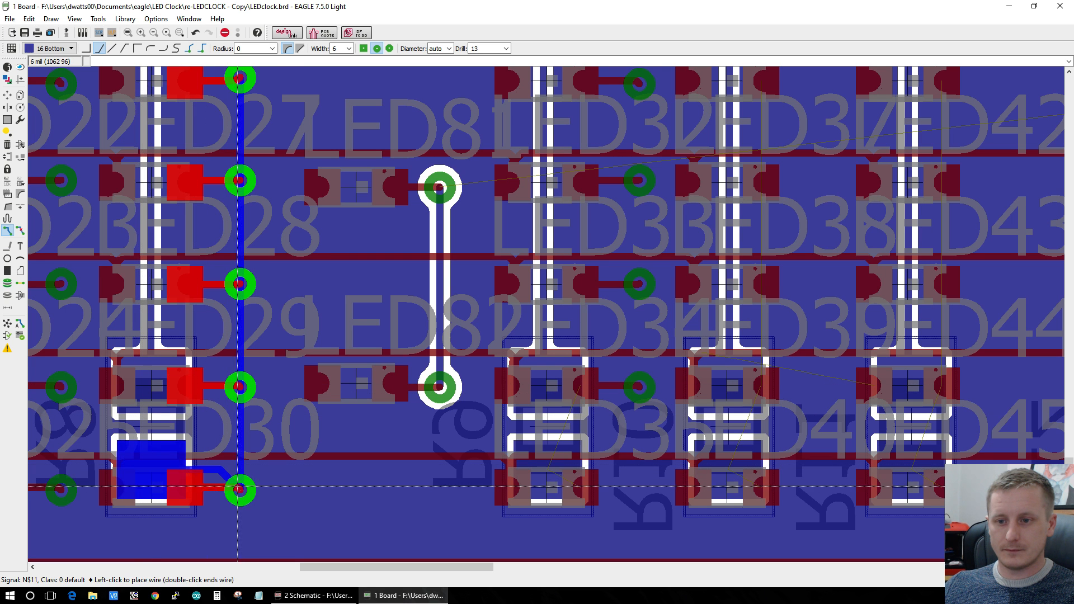
pyautogui.scroll(-2, 612, 332)
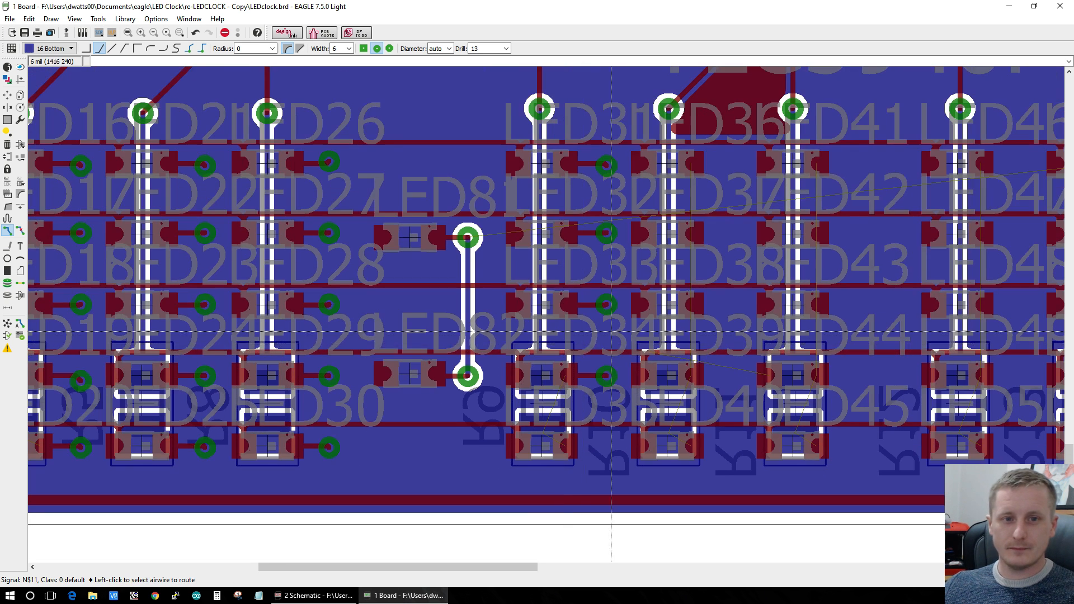
pyautogui.scroll(1, 752, 212)
pyautogui.scroll(-1, 781, 298)
pyautogui.scroll(1, 781, 298)
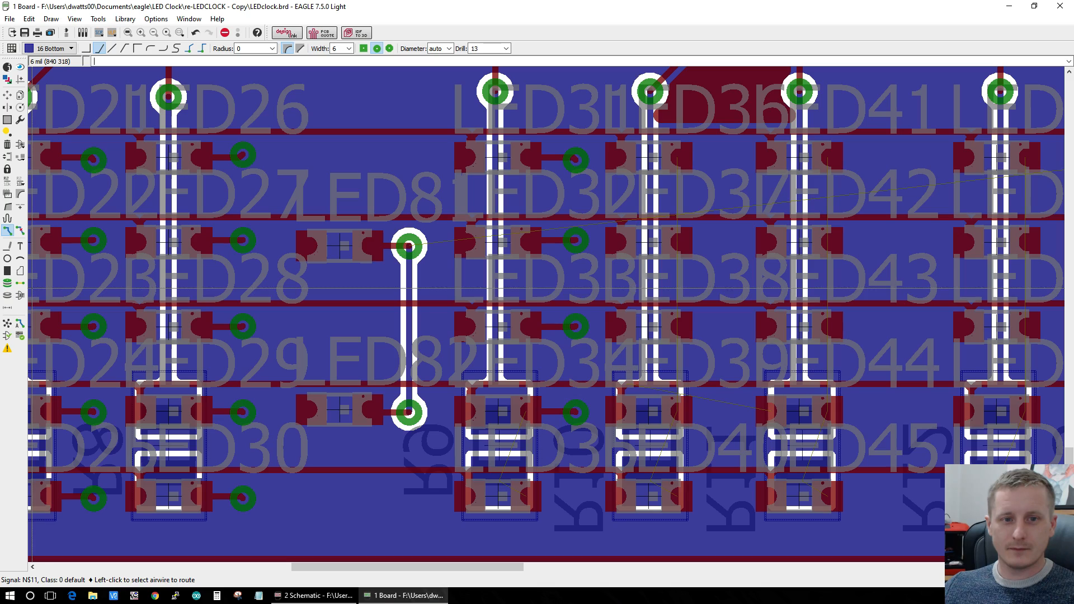
pyautogui.scroll(-2, 649, 246)
pyautogui.scroll(3, 816, 284)
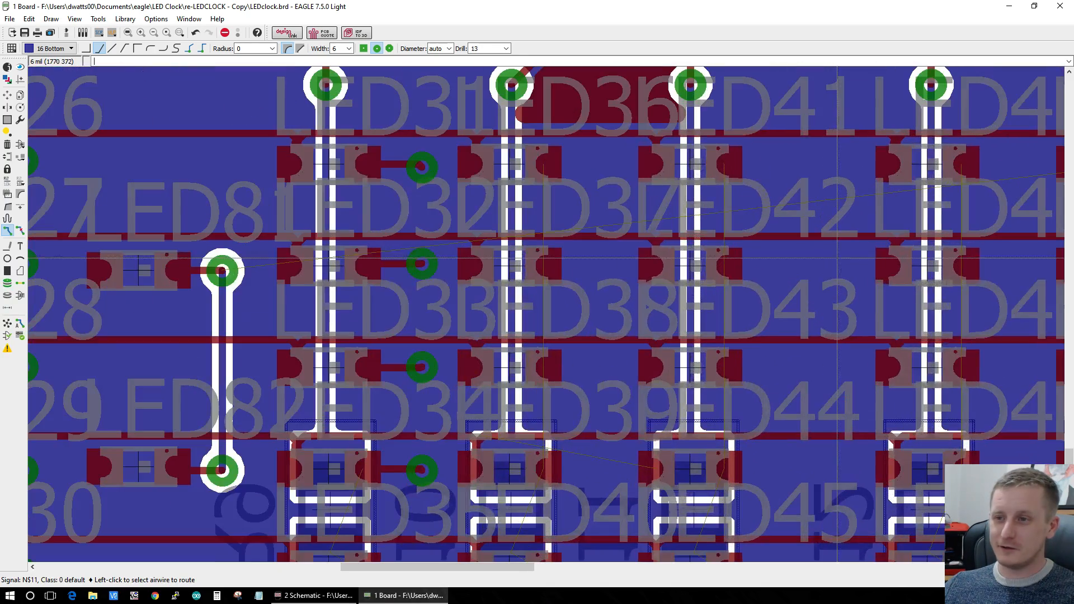
pyautogui.scroll(-4, 816, 284)
pyautogui.scroll(5, 844, 375)
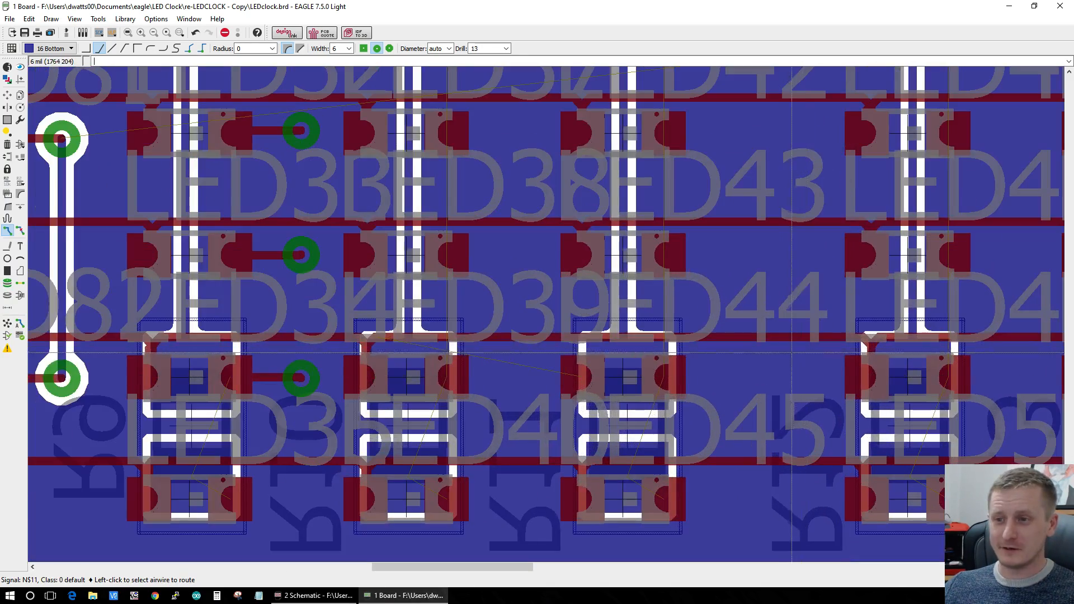
pyautogui.scroll(-3, 791, 353)
pyautogui.scroll(1, 729, 320)
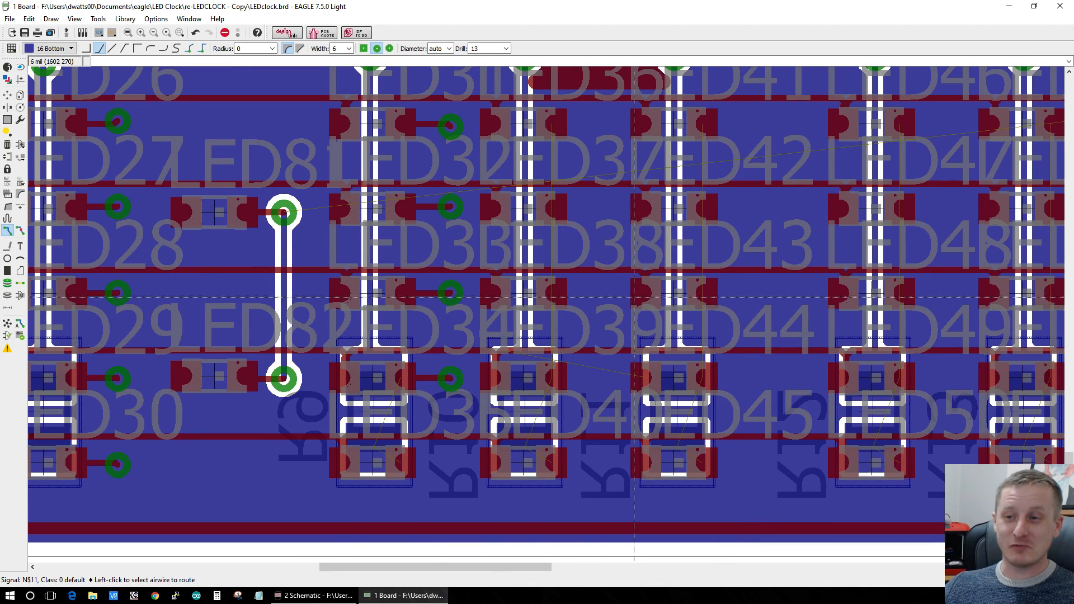
pyautogui.scroll(-2, 627, 291)
pyautogui.scroll(2, 629, 255)
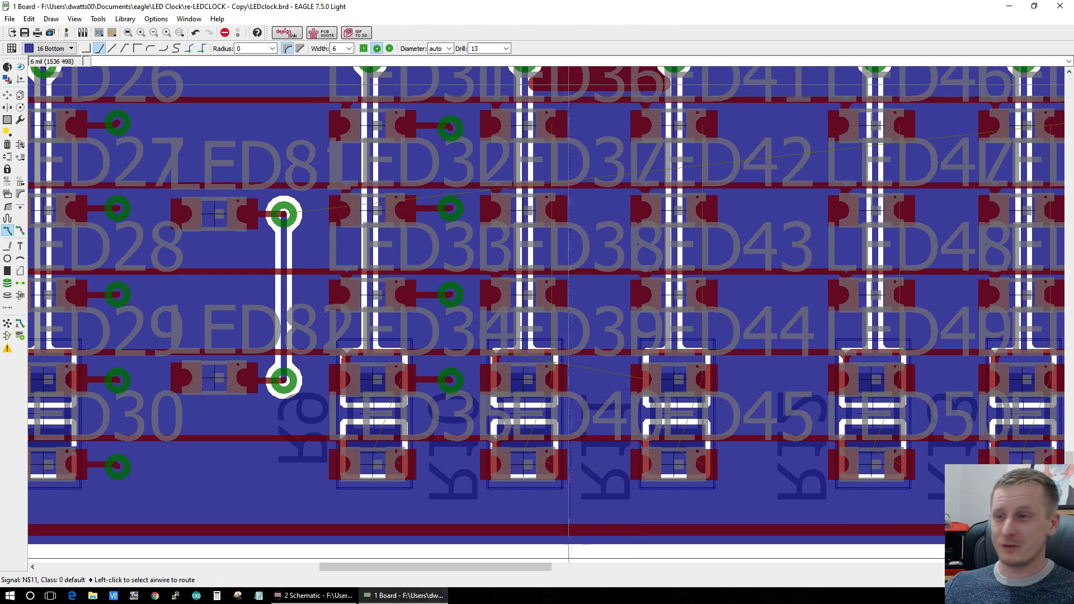
# Step: Route N$13 from LED36's right pad to LED37's right pad using top-layer stubs, vias and a vertical bottom-layer trace
pyautogui.scroll(1, 568, 84)
pyautogui.click(557, 142)
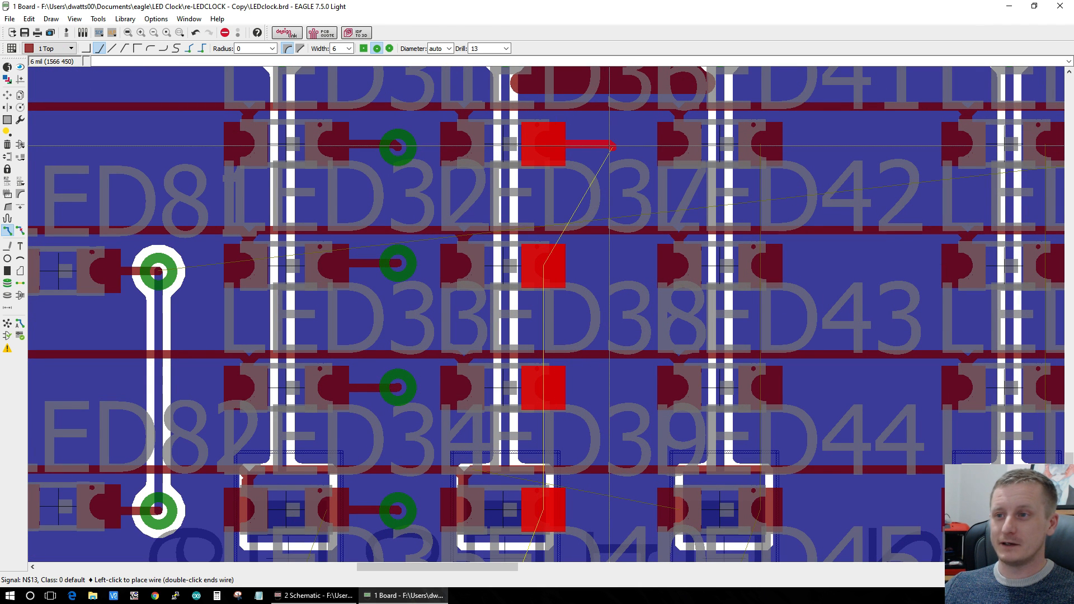
pyautogui.middleClick(611, 146)
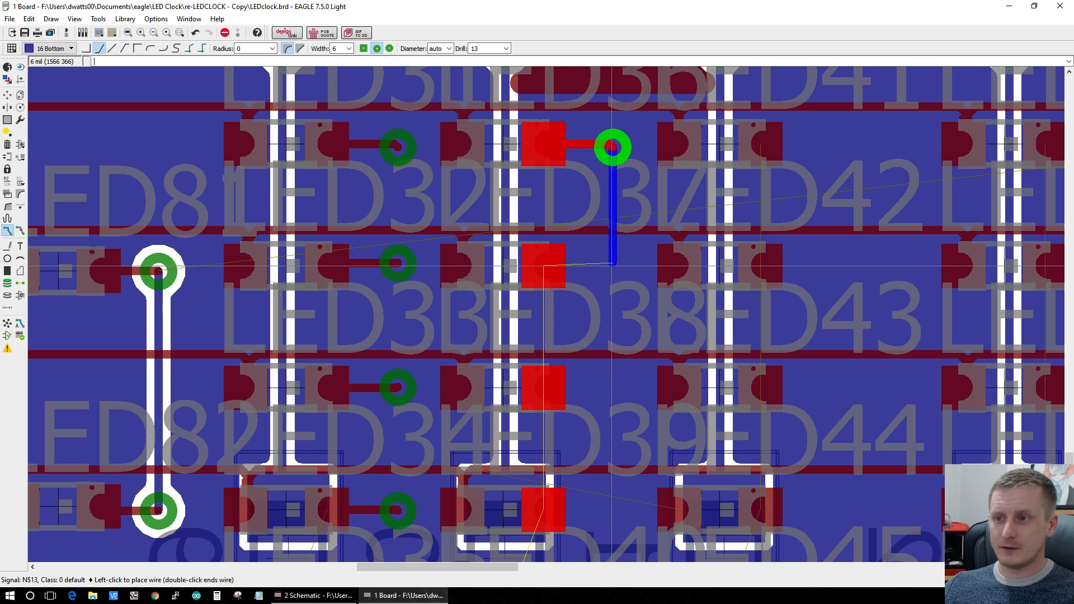
pyautogui.click(547, 264)
# Step: Join LED38's right pad to the N$13 column at LED37's via with a top-layer stub, a via and a bottom-layer trace
pyautogui.scroll(-4, 602, 309)
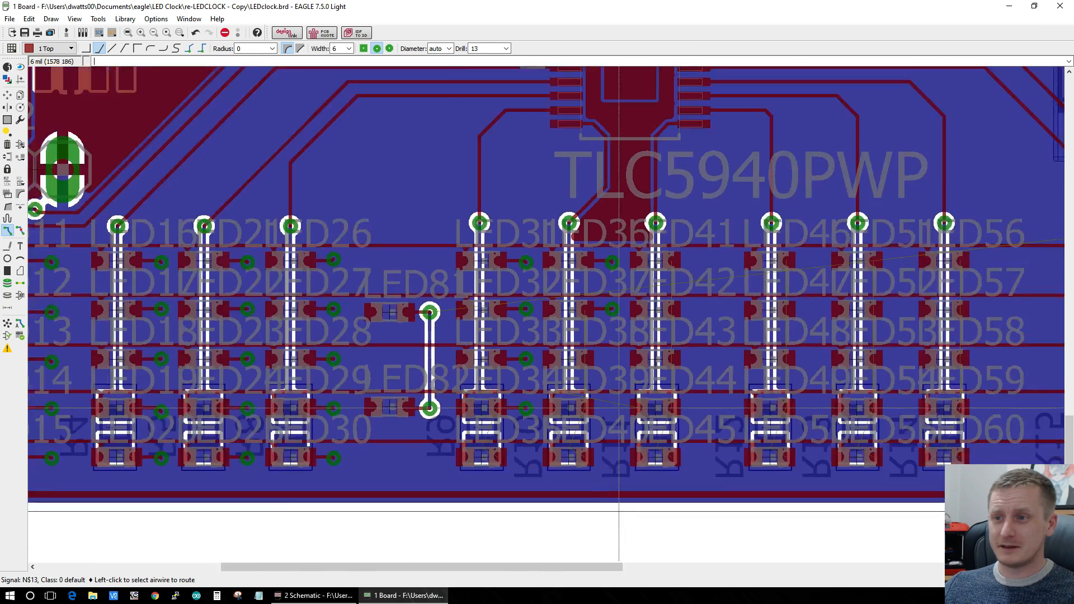
pyautogui.scroll(4, 605, 310)
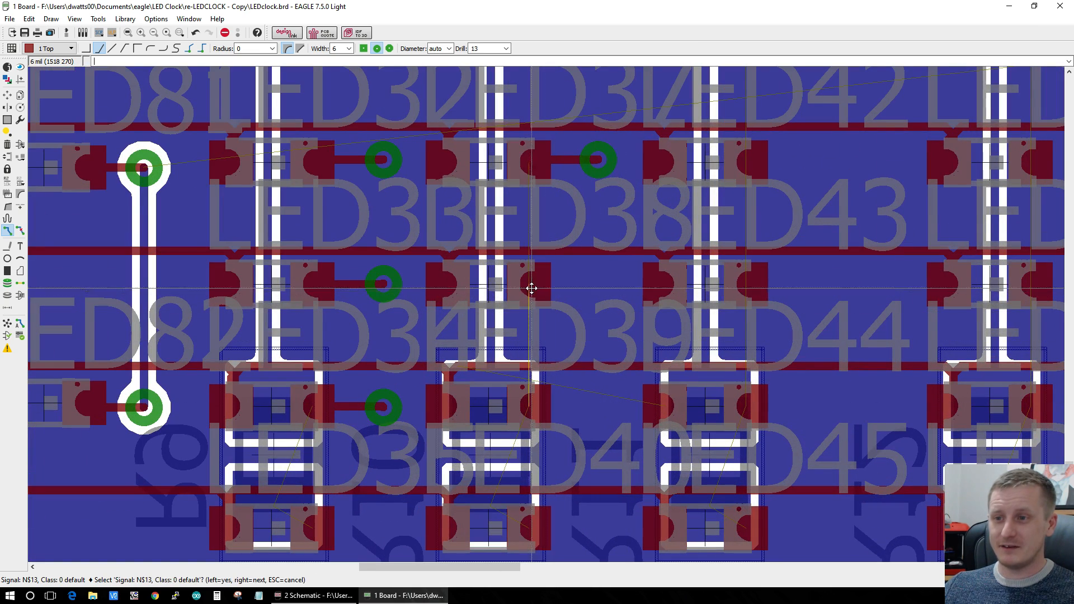
pyautogui.click(531, 286)
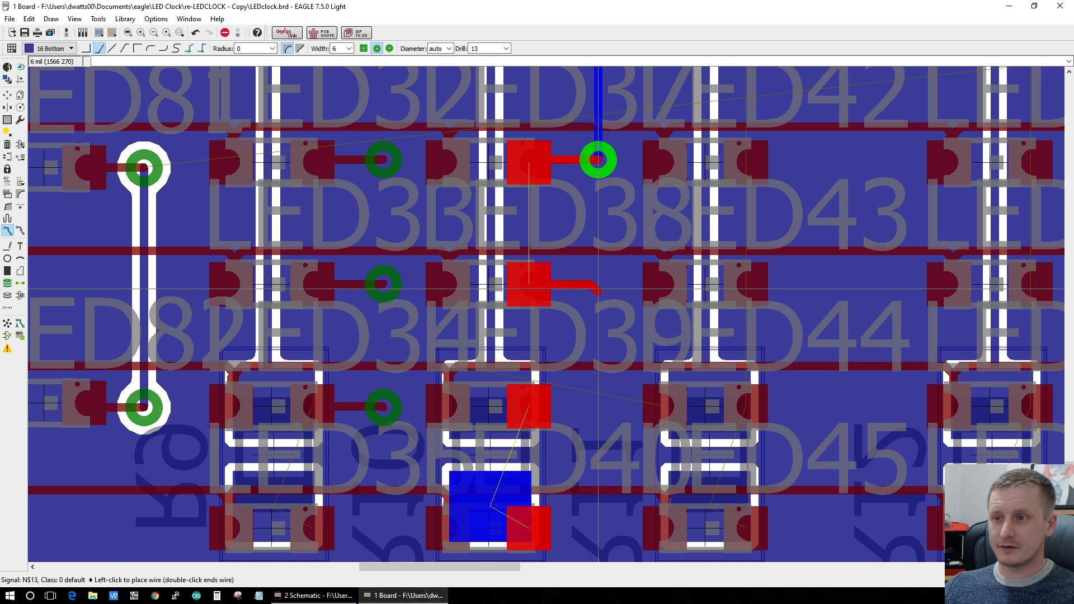
pyautogui.click(598, 290)
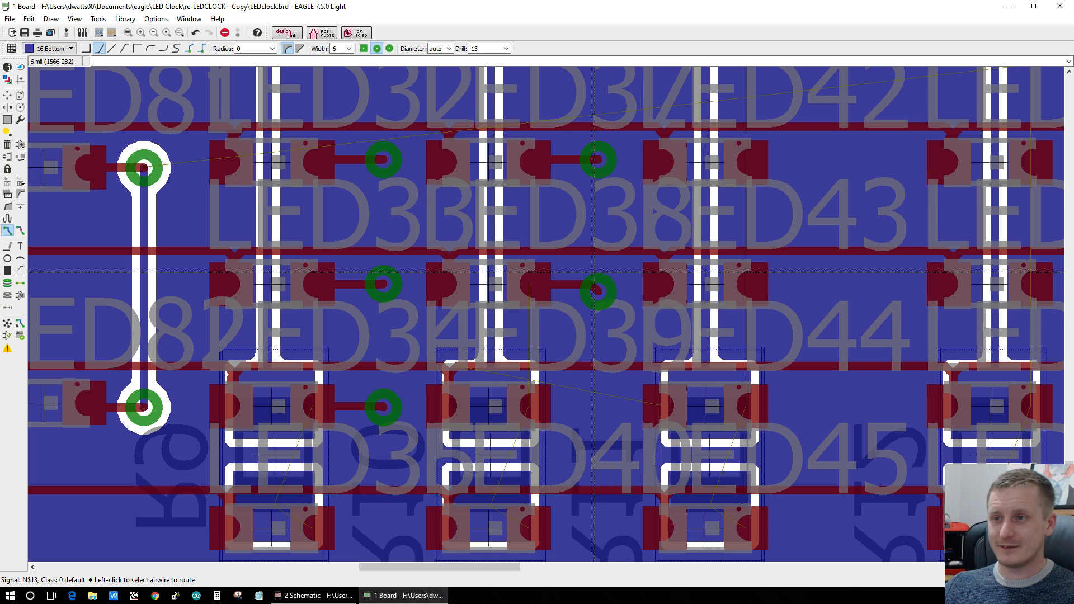
# Step: Move LED38's N$13 via so it lines up horizontally with the LED's right pad and straightens the stub
pyautogui.click(7, 95)
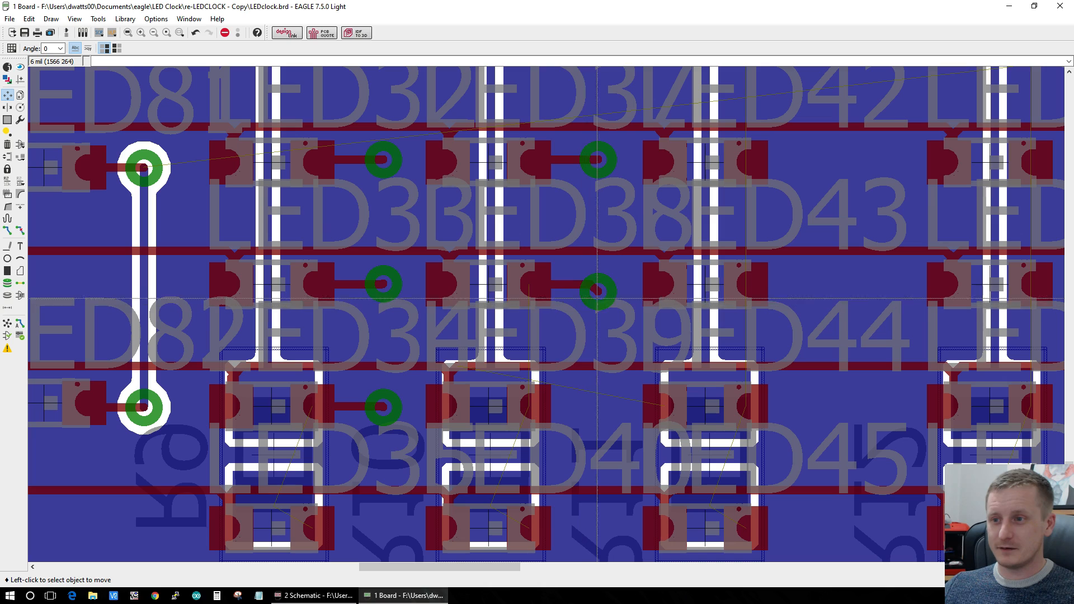
pyautogui.click(597, 298)
pyautogui.click(593, 290)
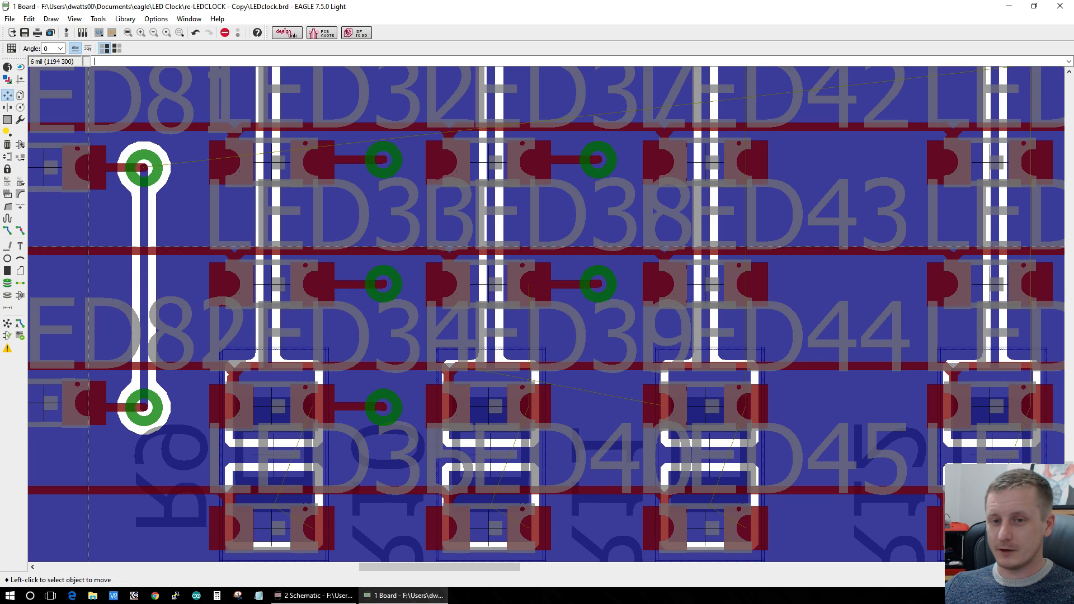
# Step: Join the right pads of LED39 and LED40 to the N$13 column with top-layer stubs, vias and bottom-layer traces
pyautogui.scroll(-3, 660, 428)
pyautogui.scroll(2, 638, 420)
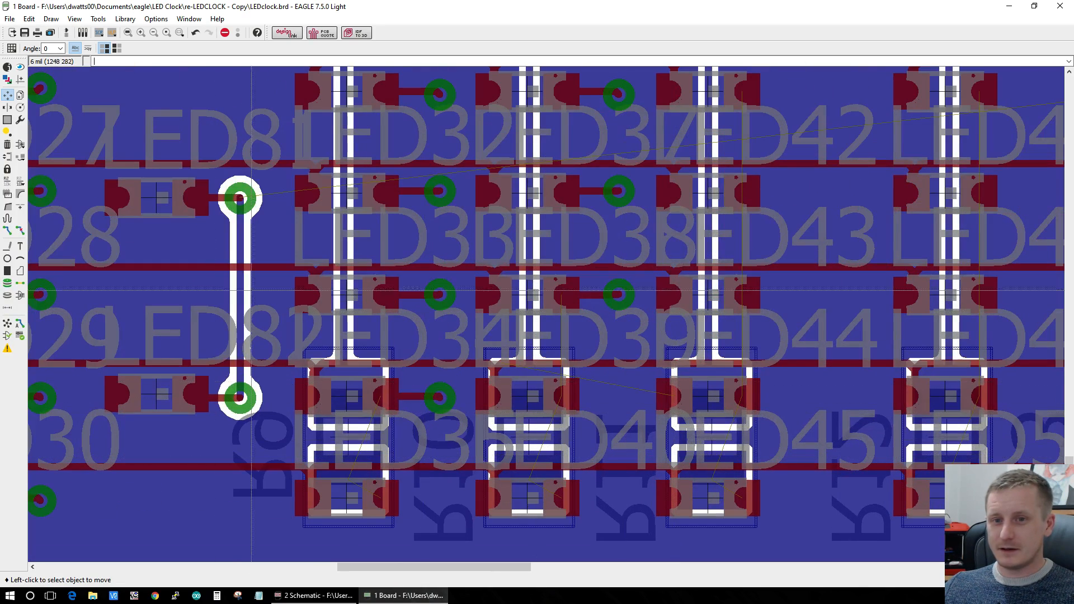
pyautogui.click(9, 231)
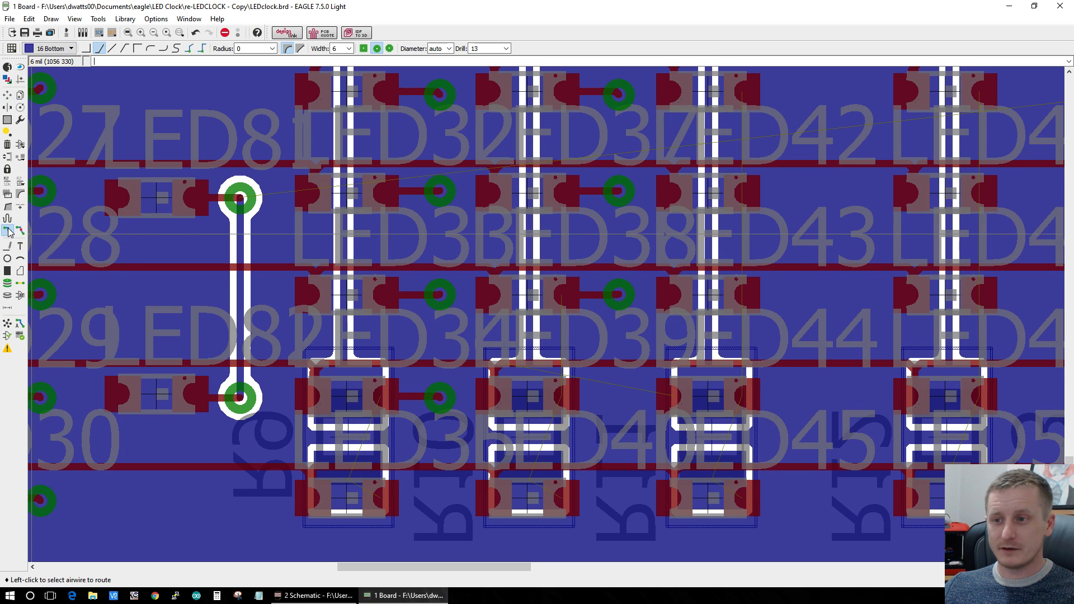
pyautogui.click(558, 394)
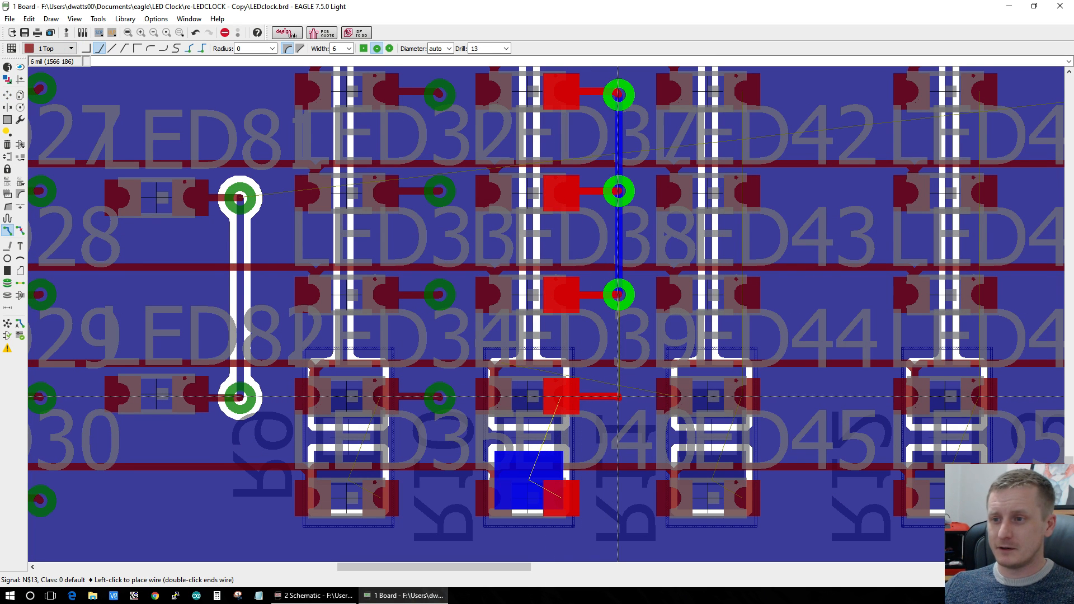
pyautogui.click(619, 396)
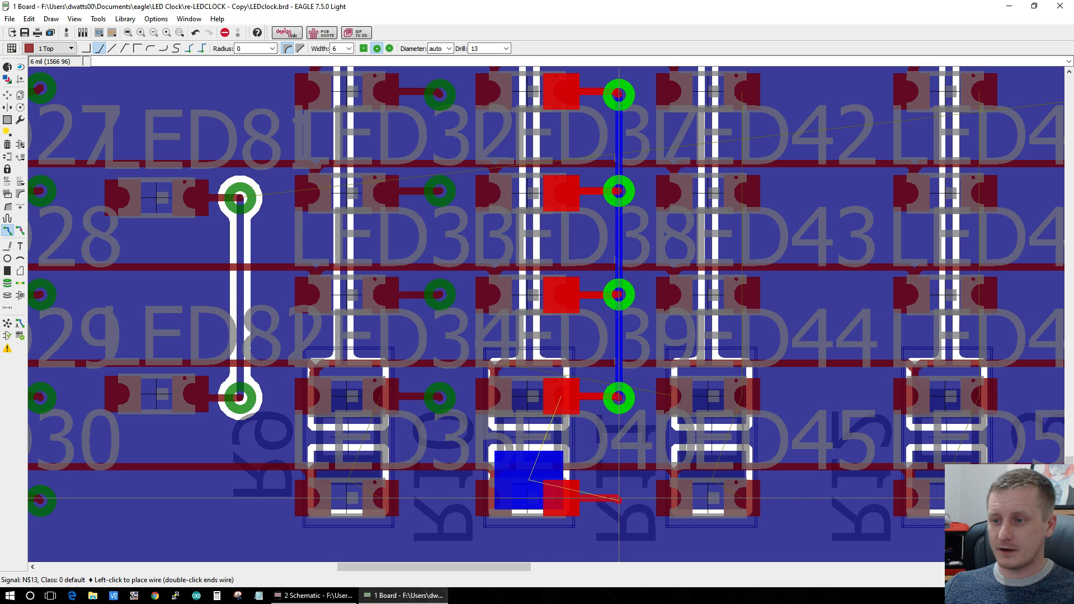
pyautogui.click(618, 497)
pyautogui.middleClick(618, 497)
pyautogui.click(619, 398)
# Step: Route N$8 from LED41's right pad to LED42's right pad using top-layer stubs, vias and a vertical bottom-layer trace
pyautogui.scroll(-5, 642, 438)
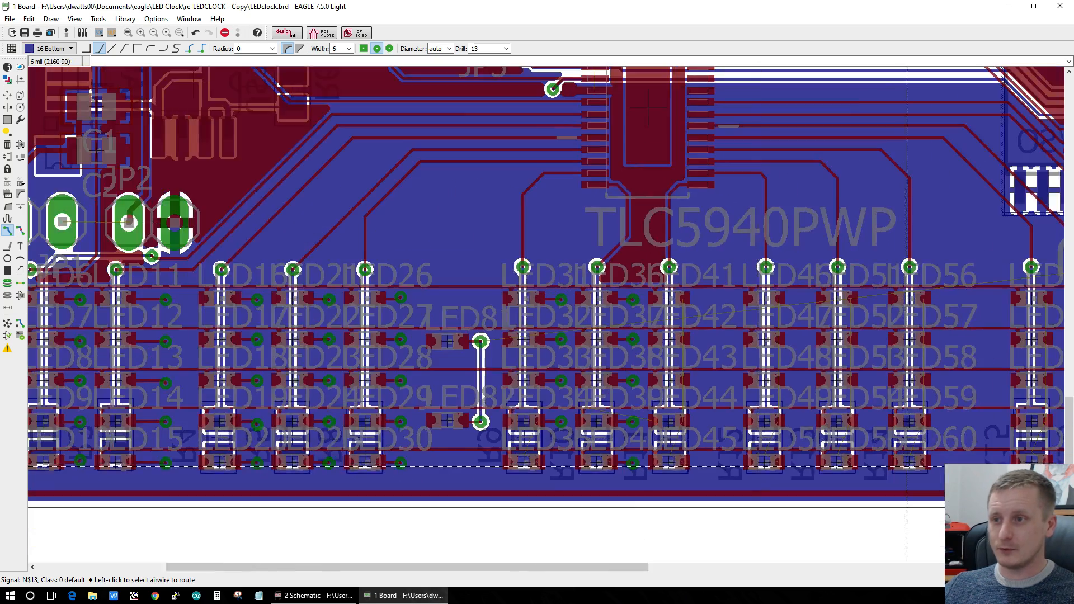
pyautogui.scroll(4, 900, 462)
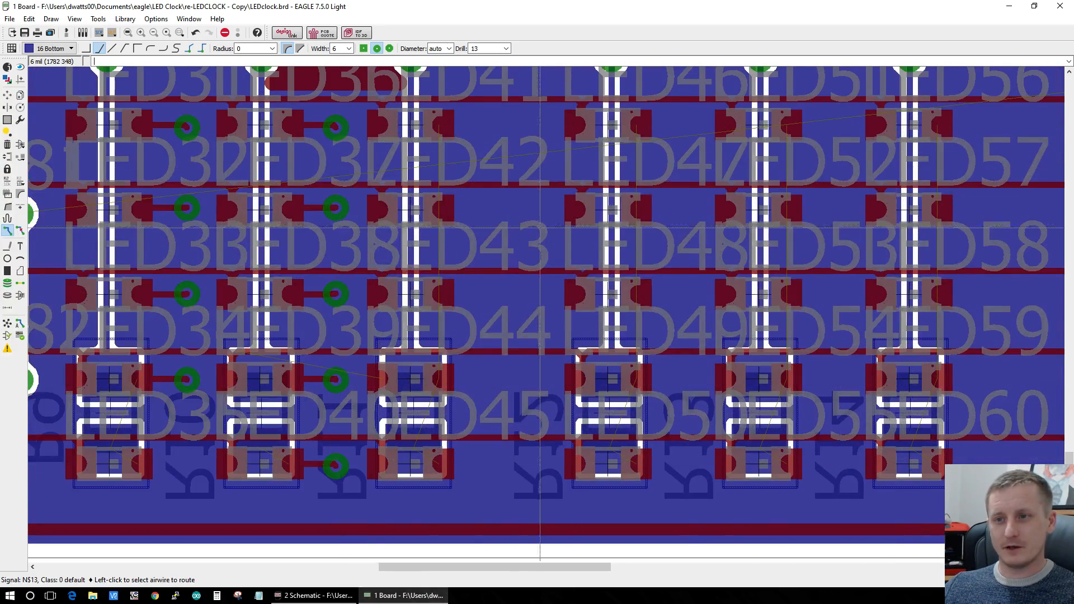
pyautogui.click(502, 126)
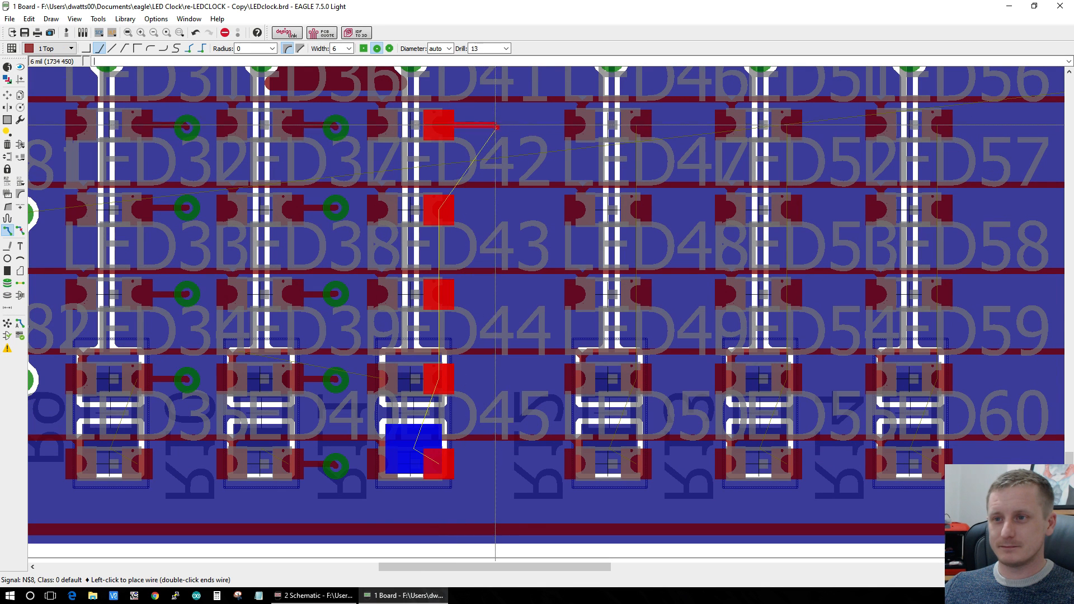
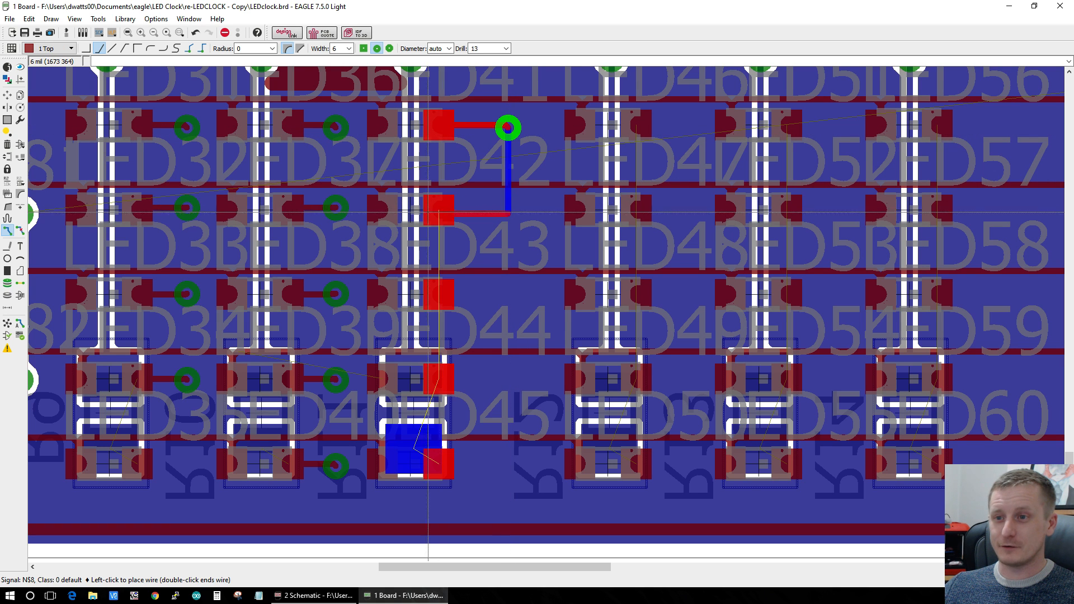
pyautogui.press('Escape')
# Step: Join LED43's right pad to the N$8 column at LED42's via with a top-layer stub, a via and a bottom-layer trace
pyautogui.click(442, 295)
pyautogui.click(442, 295)
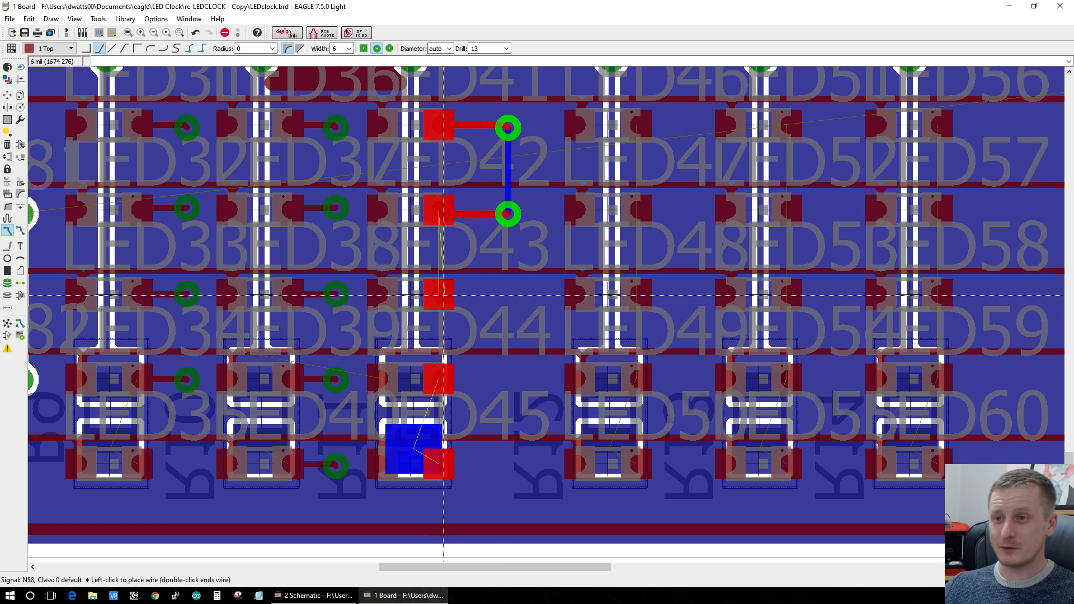
pyautogui.middleClick(508, 214)
pyautogui.click(508, 214)
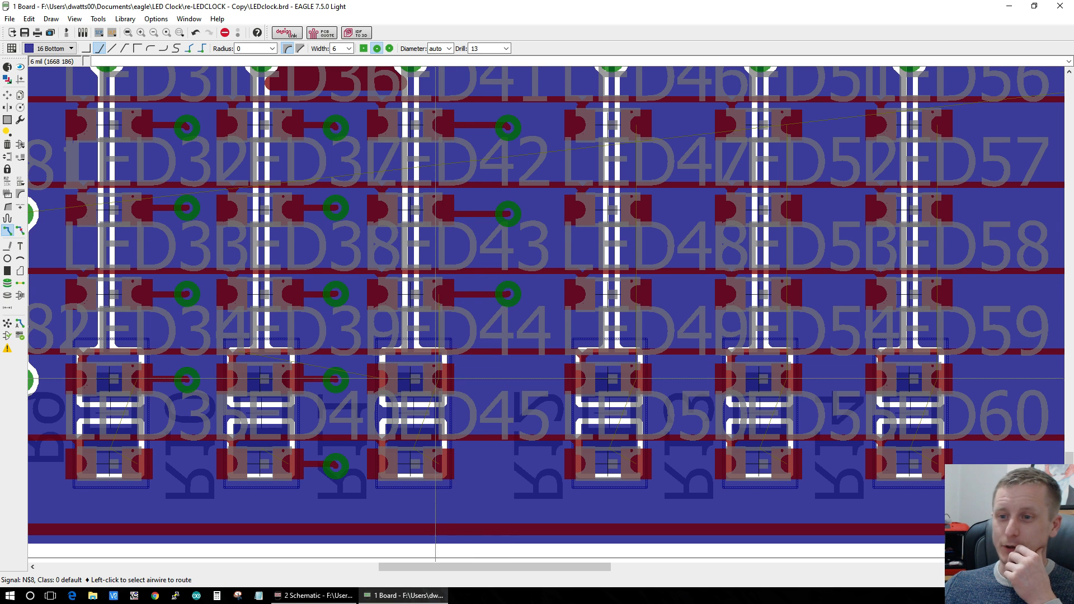
# Step: Join the right pads of LED44 and LED45 to the N$8 column with top-layer stubs, vias and bottom-layer traces
pyautogui.click(475, 336)
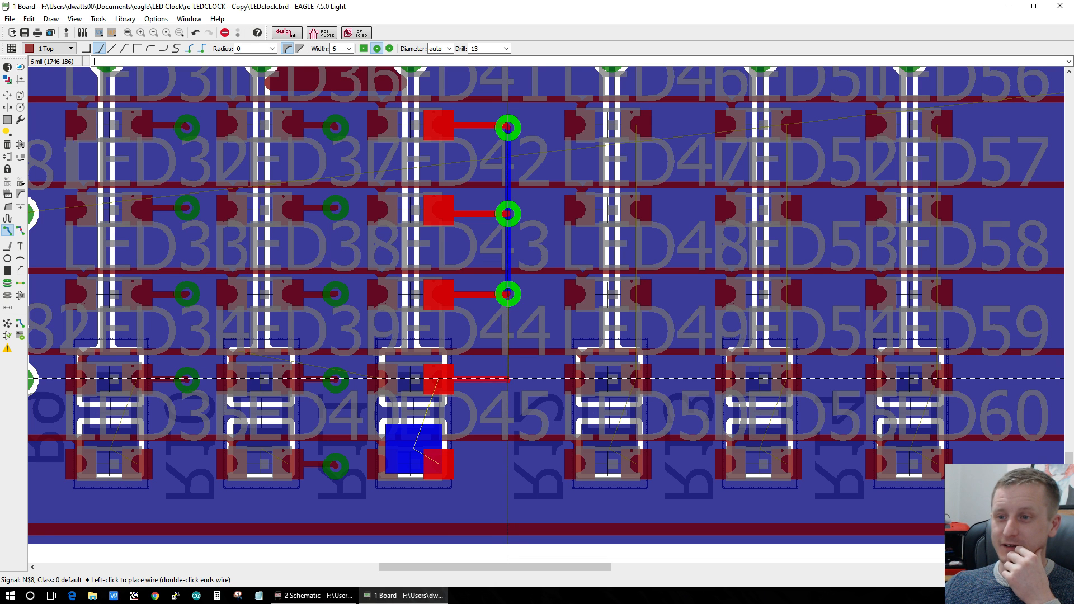
pyautogui.click(508, 379)
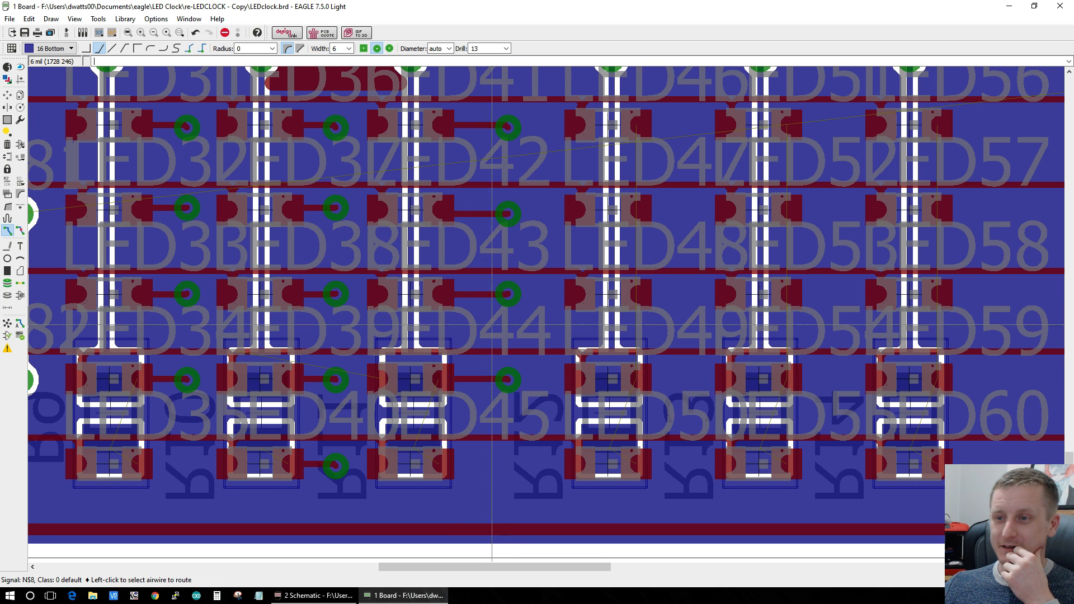
pyautogui.click(441, 459)
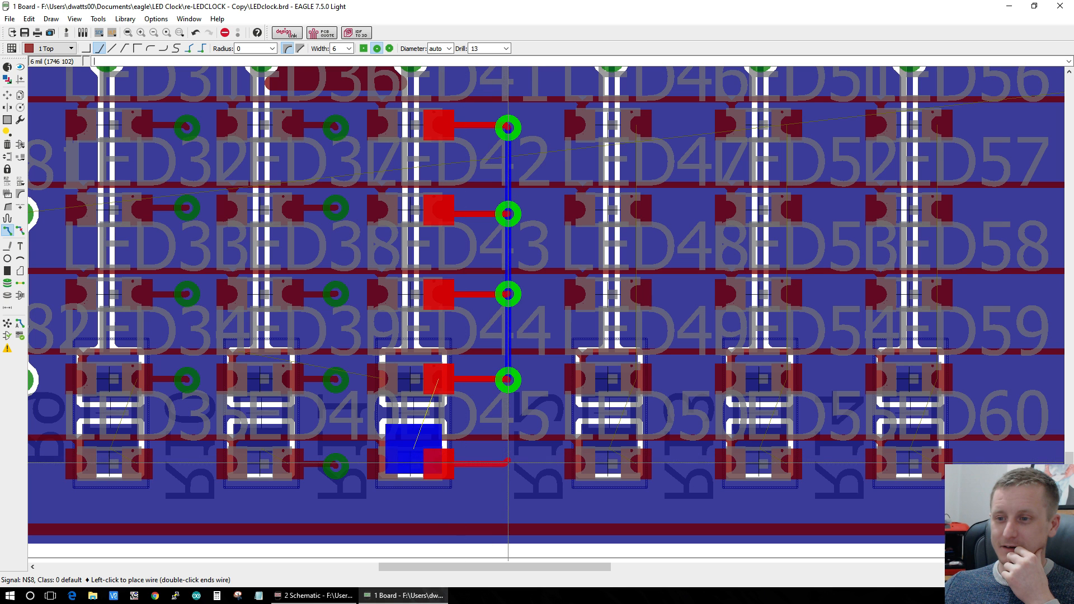
pyautogui.middleClick(508, 463)
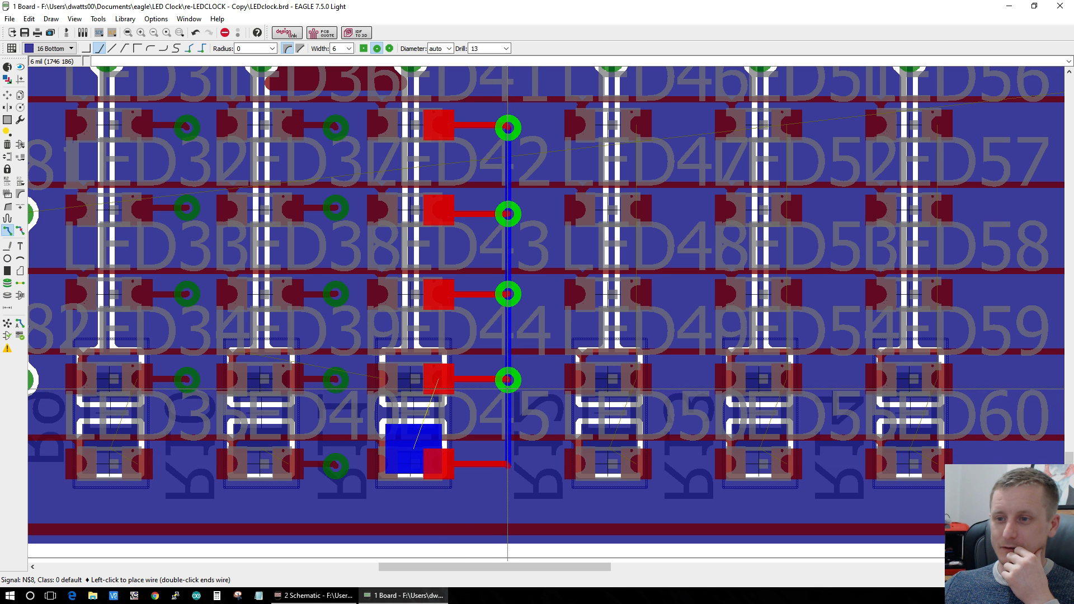
pyautogui.click(508, 384)
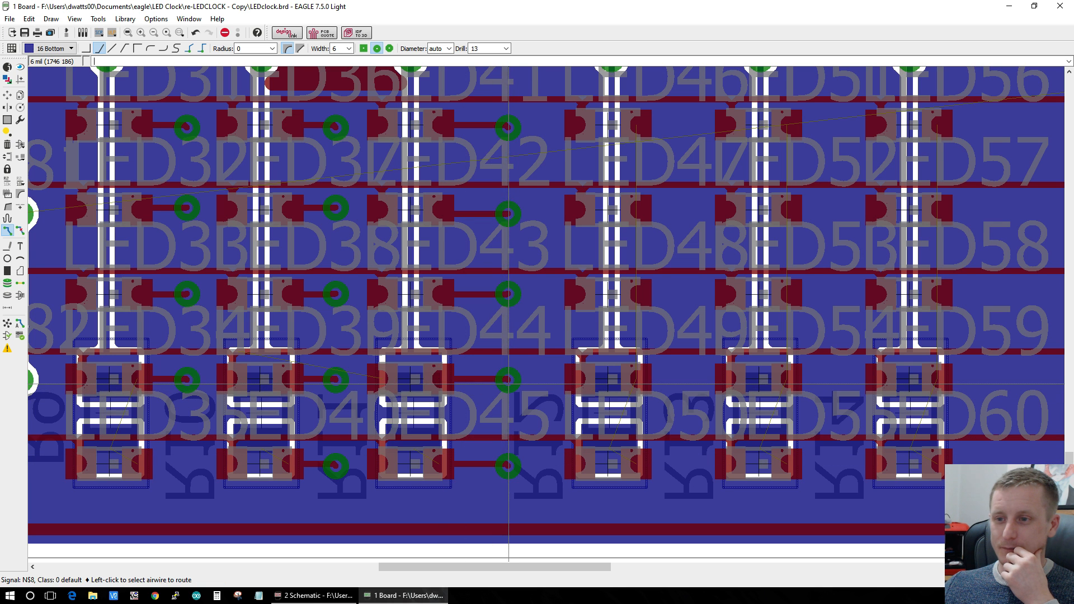
# Step: Connect the N$8 and N$13 resistor pads beneath LED45 and LED40 to those LEDs' vias with bottom-layer traces
pyautogui.click(439, 465)
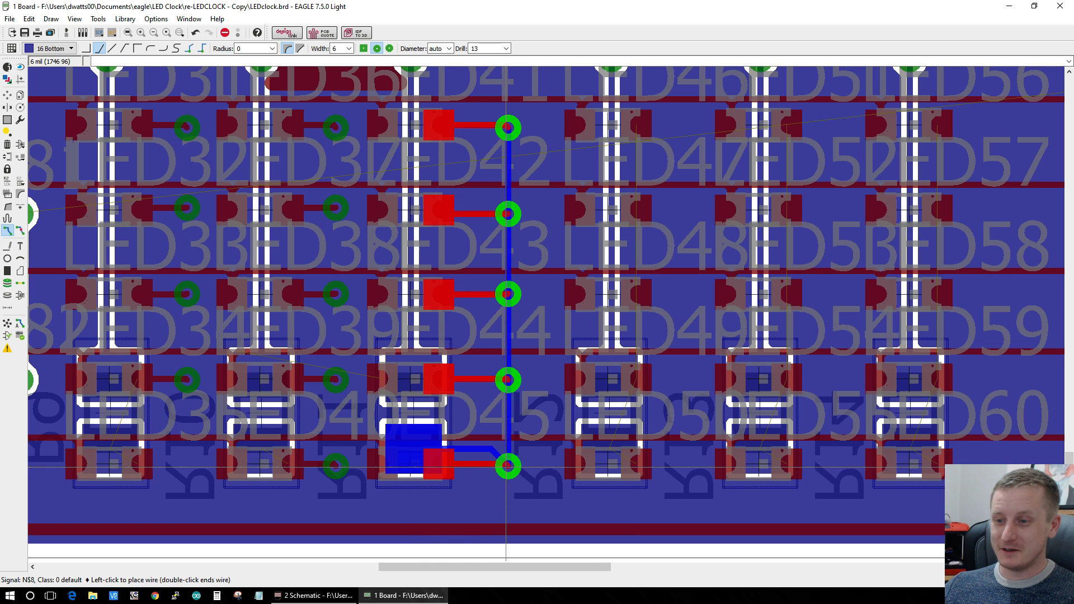
pyautogui.click(508, 465)
pyautogui.click(288, 465)
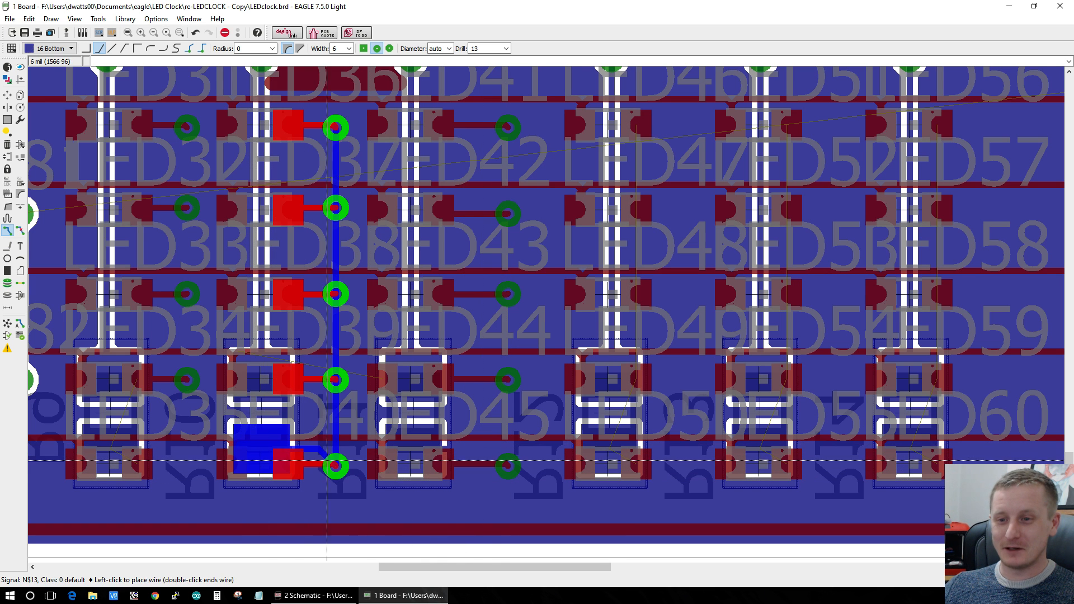
pyautogui.click(335, 465)
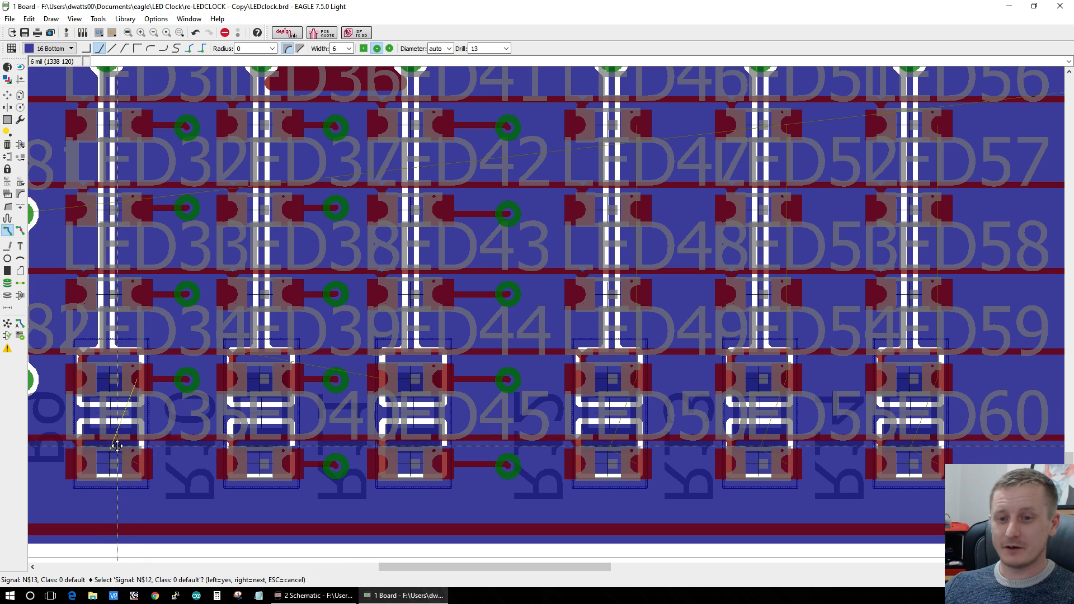
# Step: Join LED35's right pad to the N$12 column with a top-layer stub and via, and link its resistor pad on the bottom layer
pyautogui.click(137, 464)
pyautogui.middleClick(186, 464)
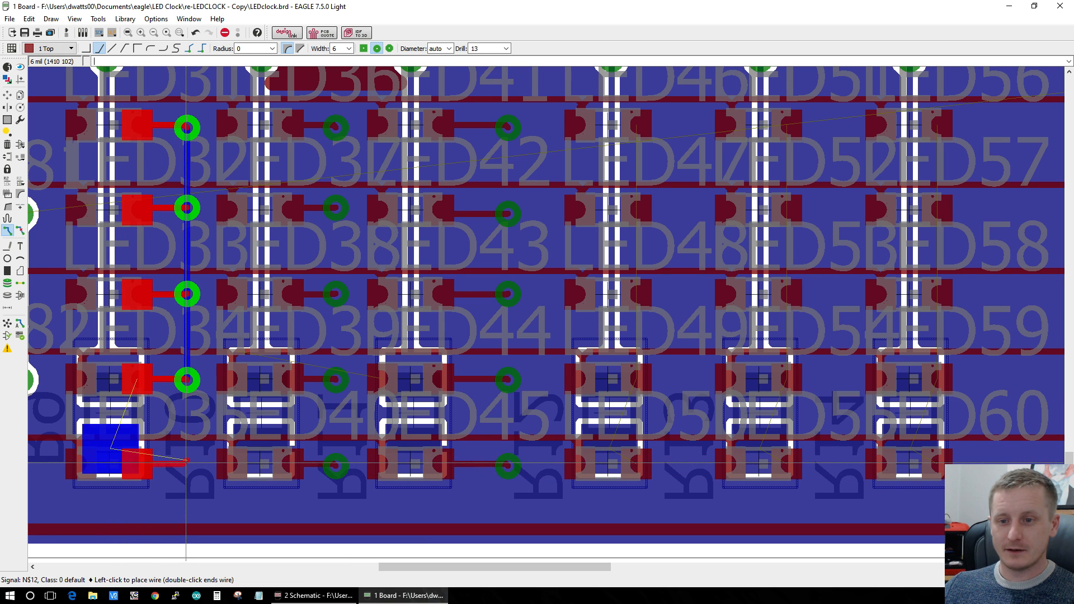
pyautogui.click(186, 465)
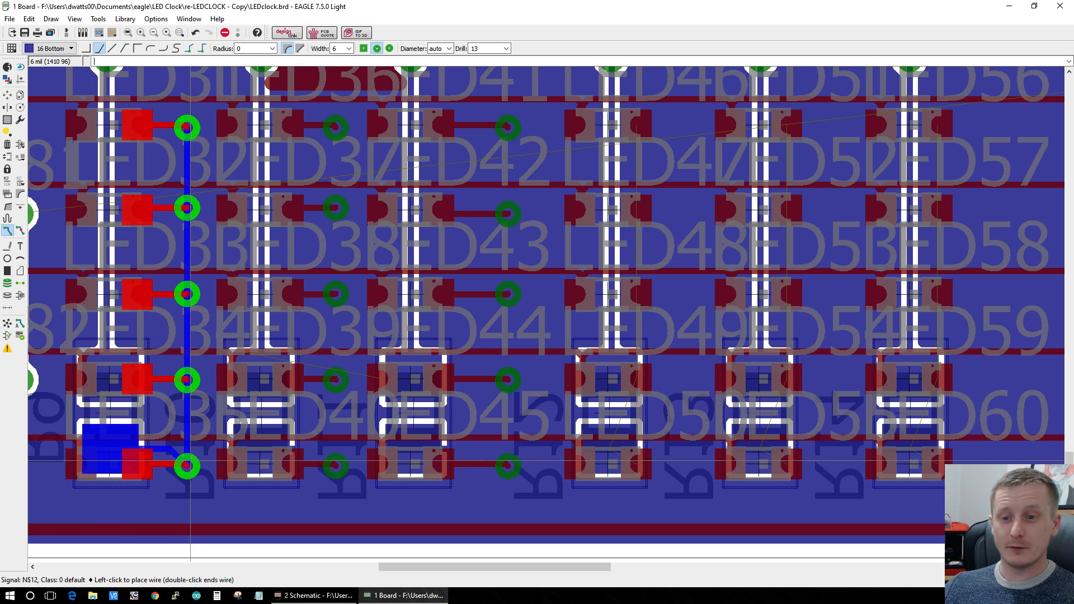
# Step: Rip up the top-layer 74HC4PNP row trace between LED39 and LED44
pyautogui.scroll(-3, 178, 459)
pyautogui.scroll(2, 177, 458)
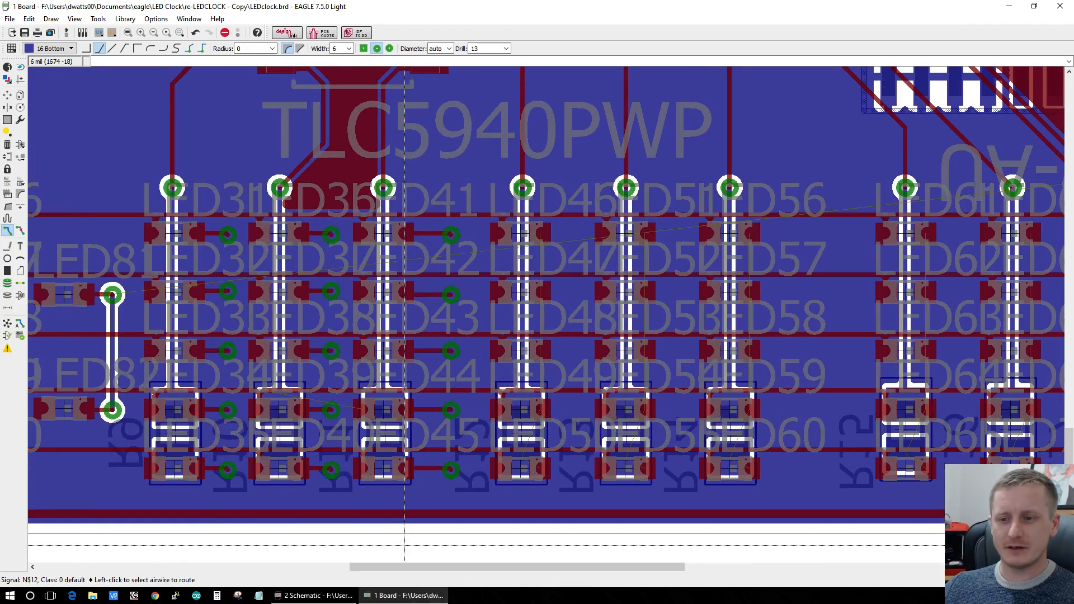
pyautogui.scroll(2, 404, 369)
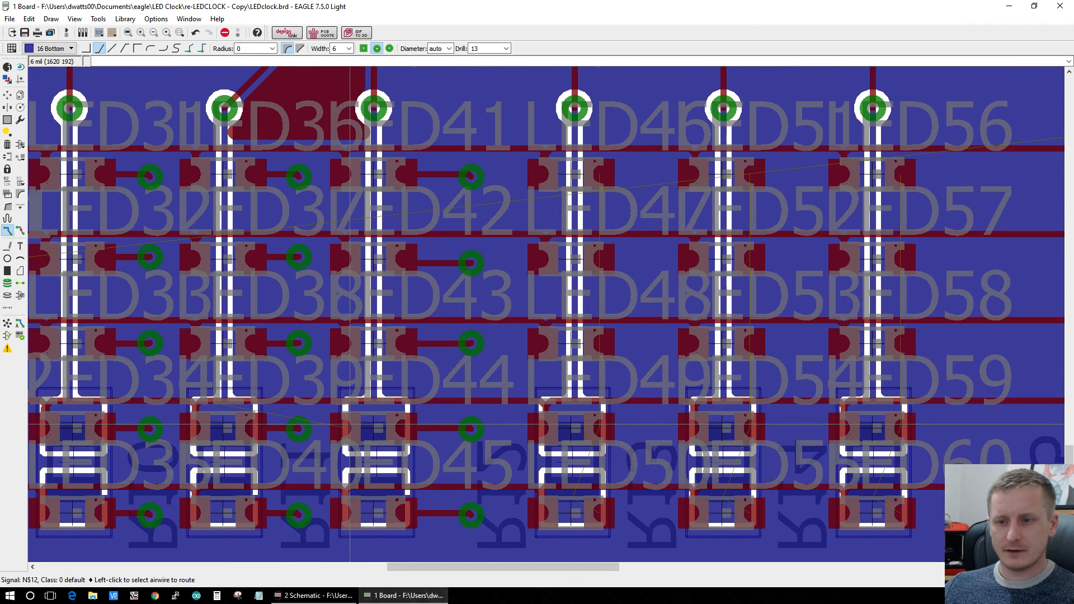
pyautogui.click(349, 424)
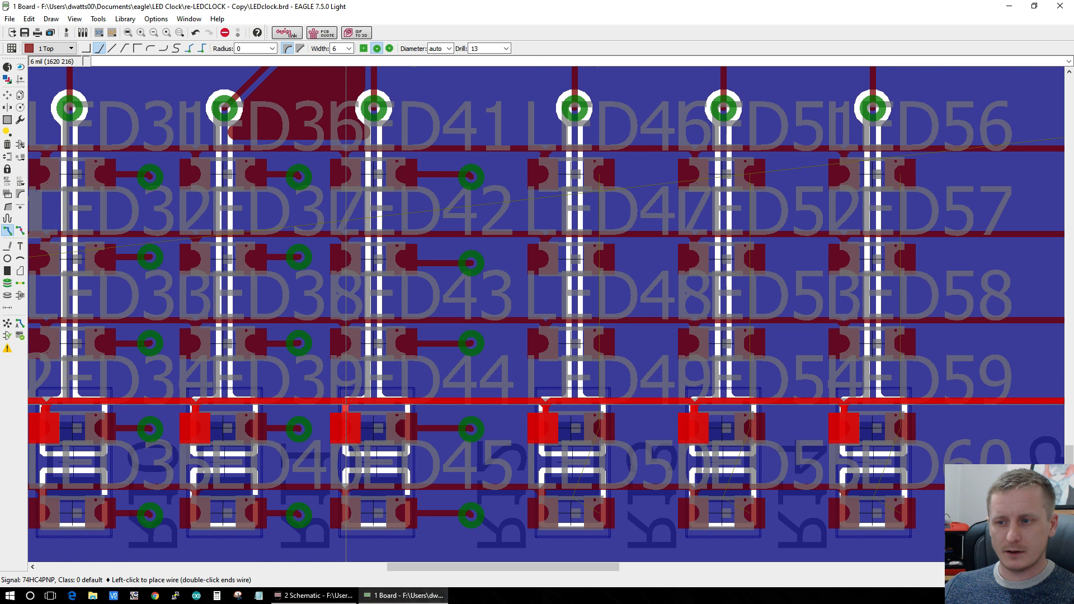
pyautogui.scroll(5, 340, 407)
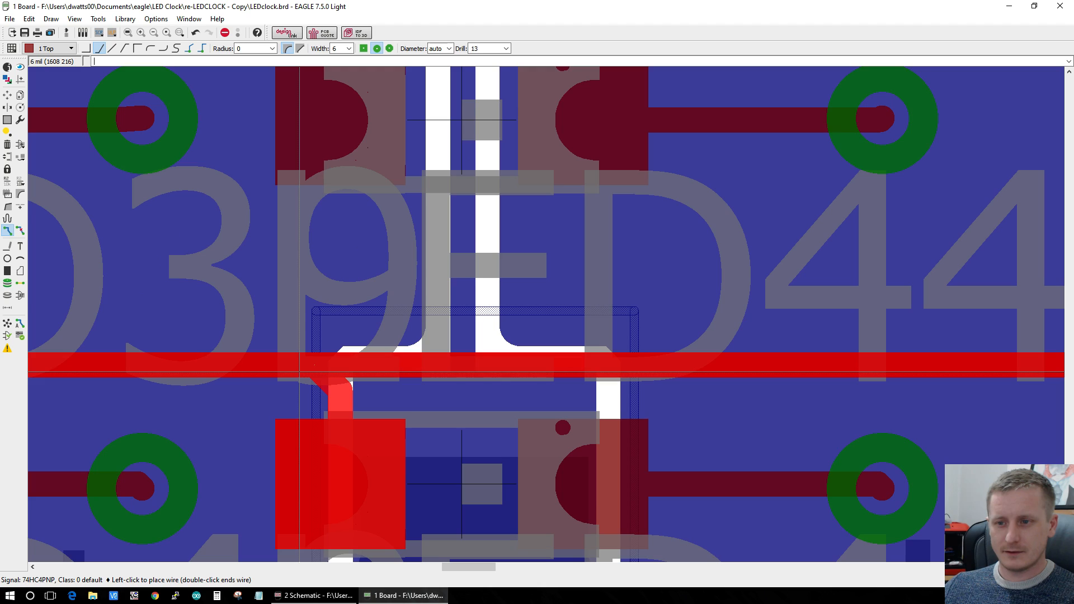
pyautogui.scroll(-4, 299, 371)
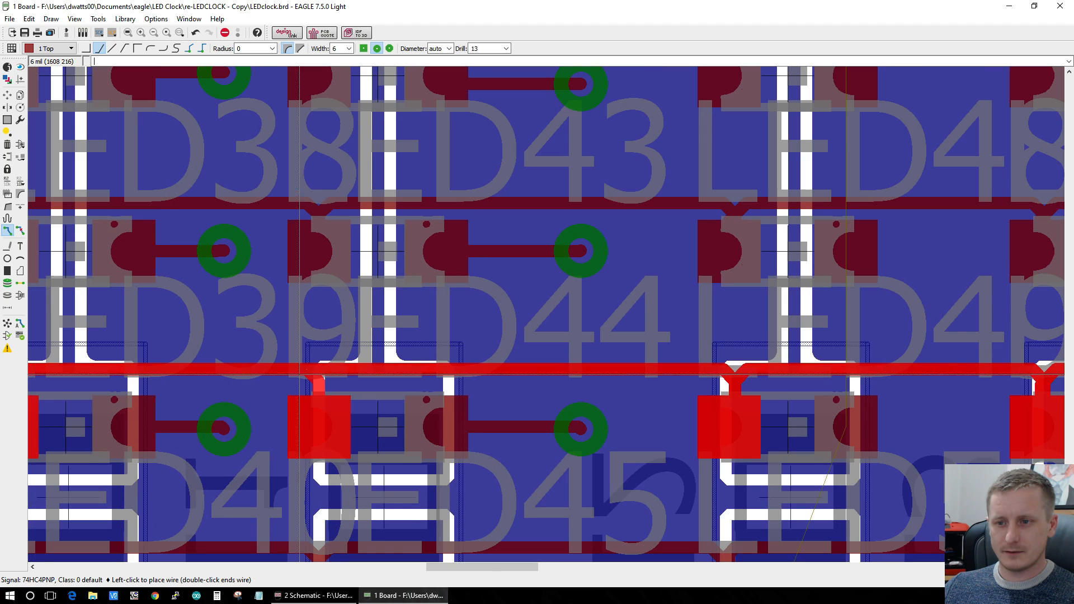
pyautogui.click(20, 231)
pyautogui.click(240, 372)
pyautogui.scroll(-4, 240, 373)
pyautogui.scroll(3, 112, 347)
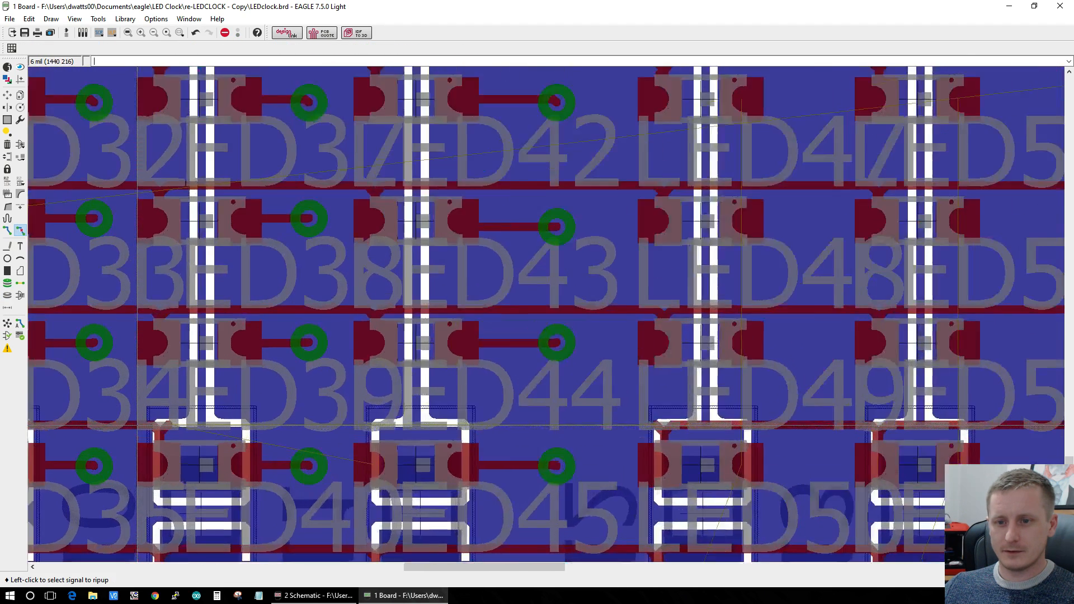
# Step: Reroute the 74HC4PNP row on the top layer from LED39 through LED44's left pad to LED49
pyautogui.click(7, 230)
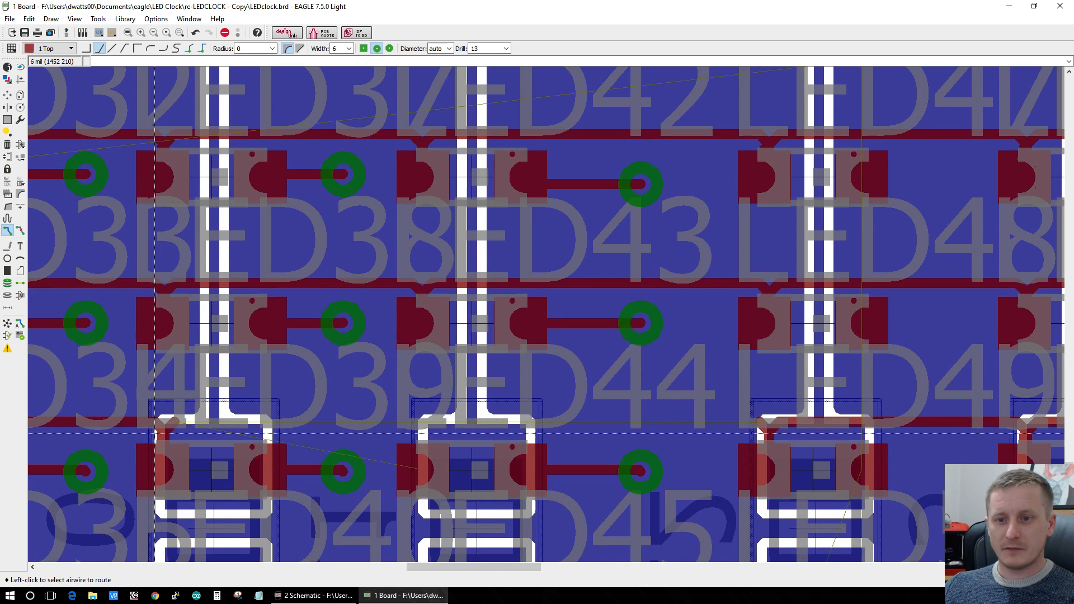
pyautogui.click(244, 413)
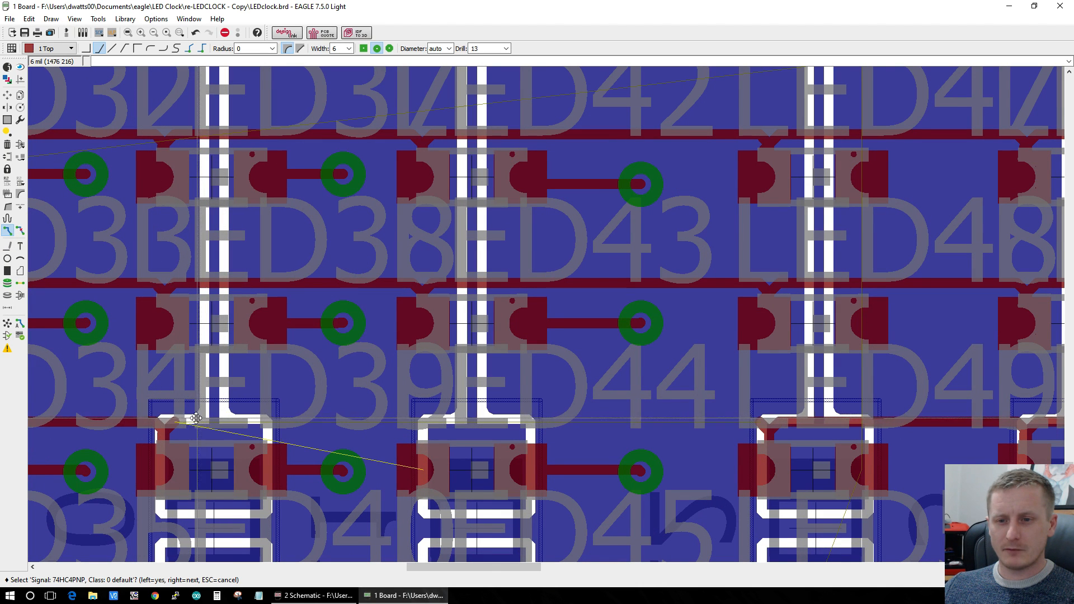
pyautogui.click(177, 422)
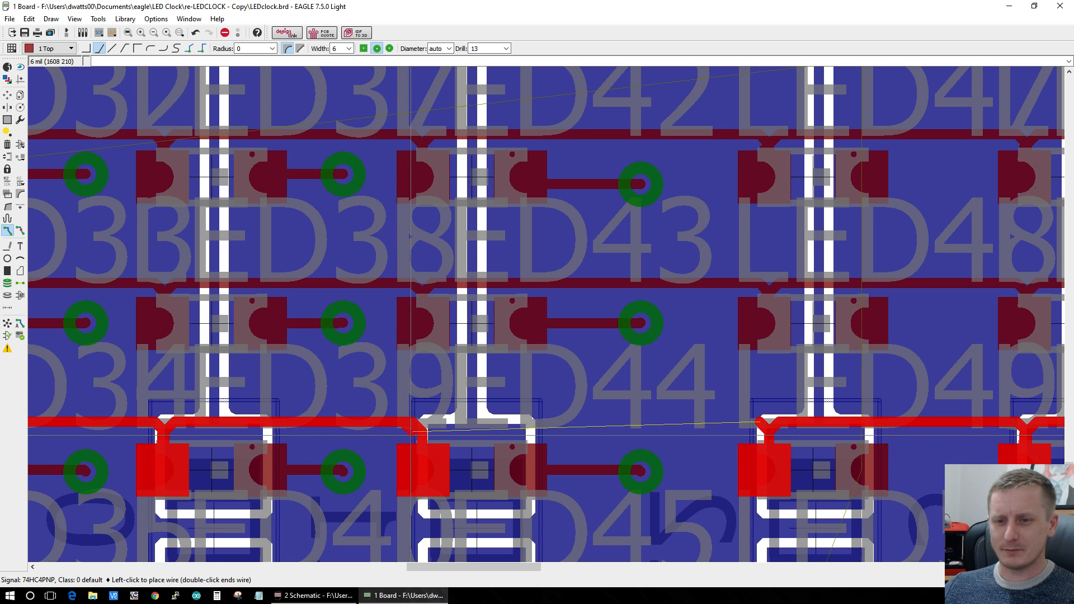
pyautogui.press('Escape')
pyautogui.click(758, 415)
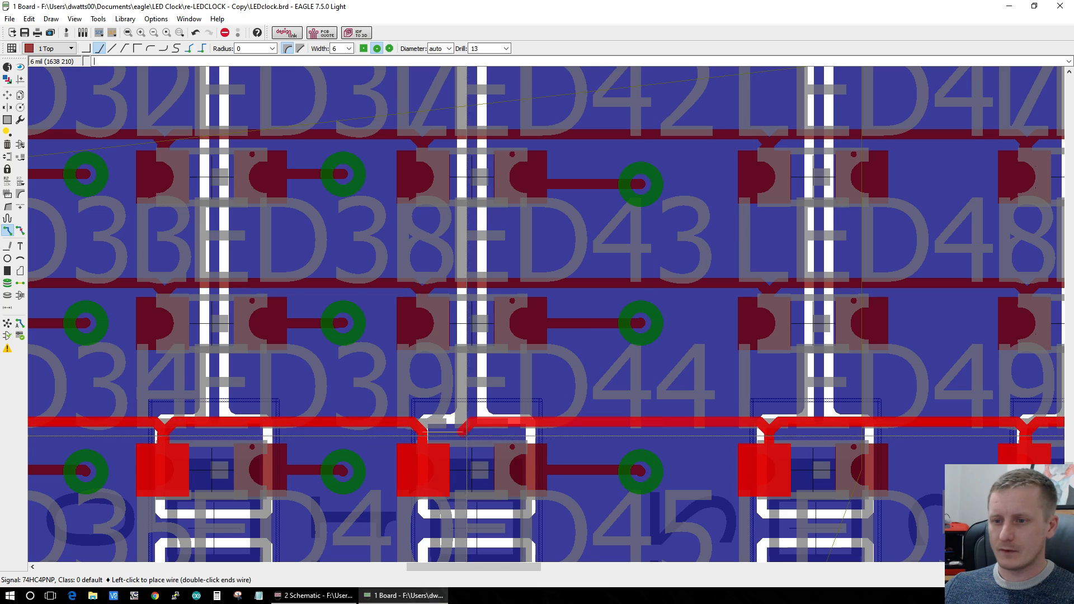
pyautogui.click(429, 430)
# Step: Route N$14 from LED46's right pad to LED47's right pad using top-layer stubs, vias and a vertical bottom-layer trace
pyautogui.scroll(-3, 429, 431)
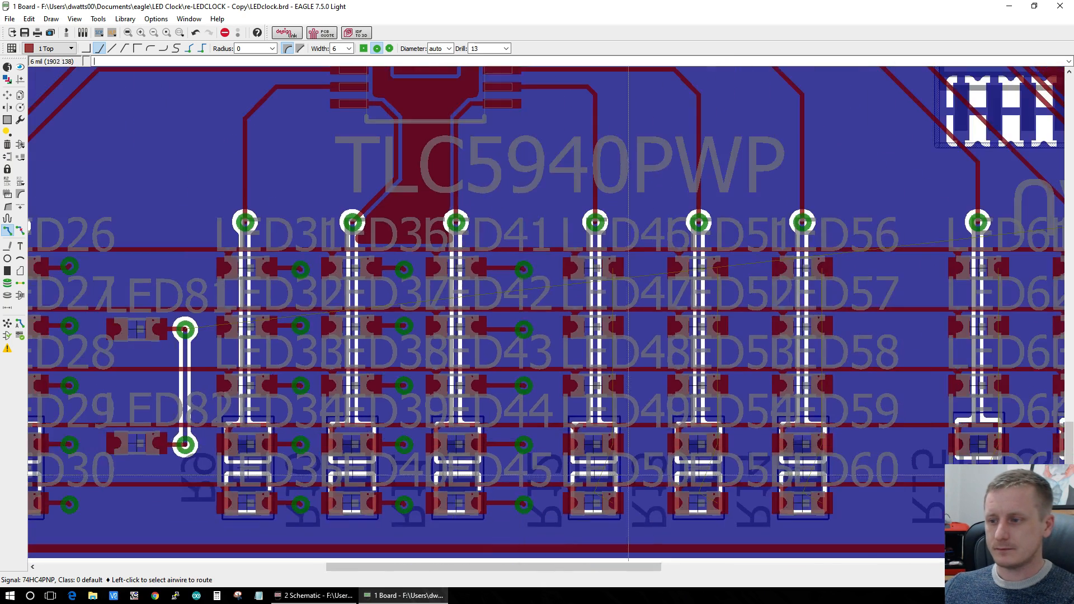
pyautogui.scroll(3, 645, 509)
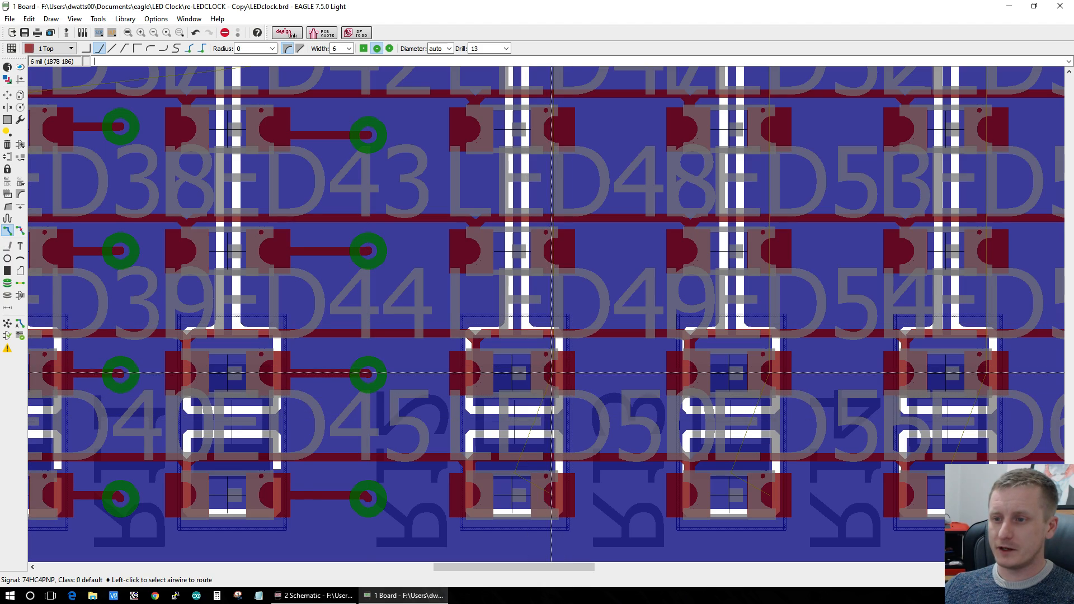
pyautogui.scroll(-2, 551, 381)
pyautogui.scroll(2, 647, 155)
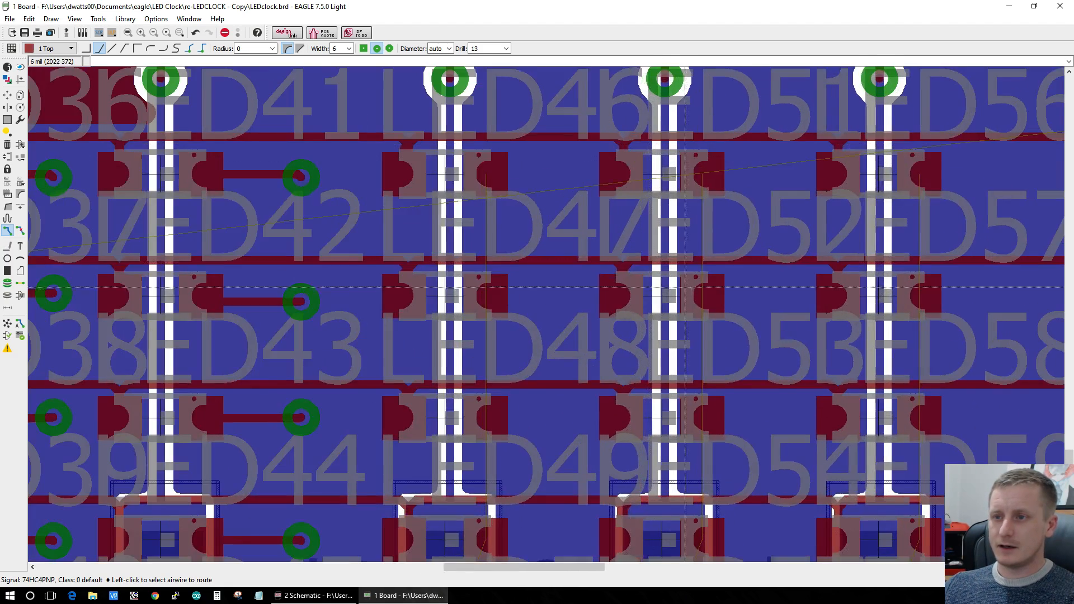
pyautogui.scroll(-2, 660, 155)
pyautogui.scroll(3, 692, 155)
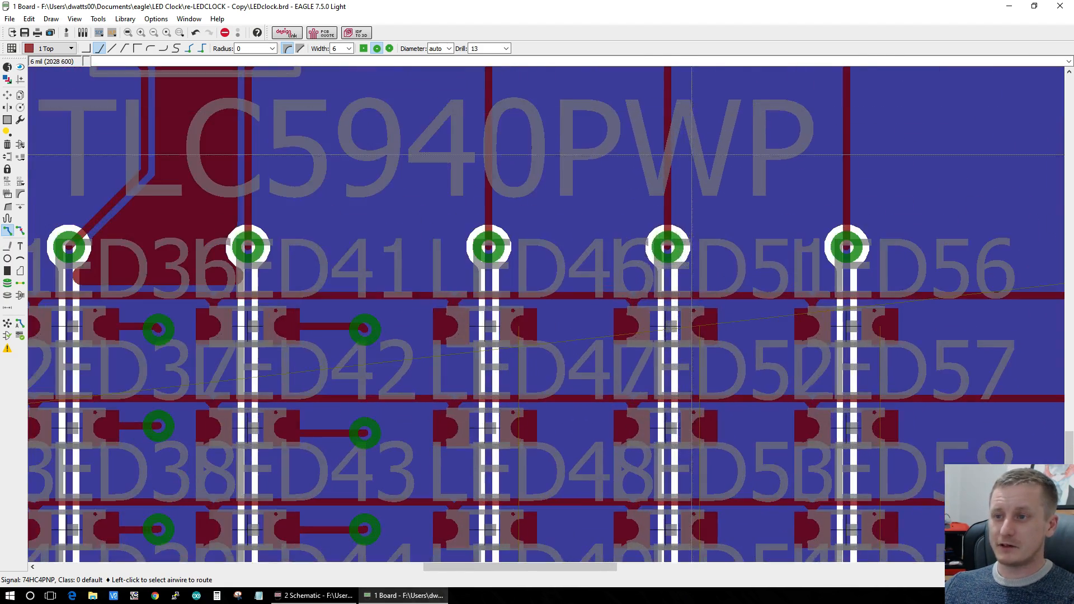
pyautogui.click(520, 338)
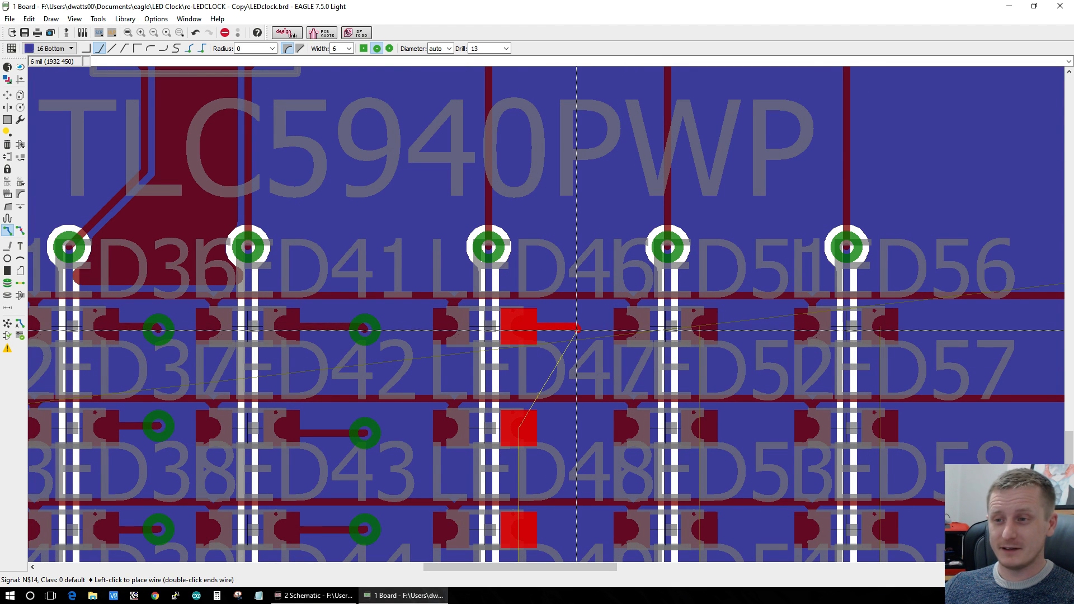
pyautogui.click(577, 430)
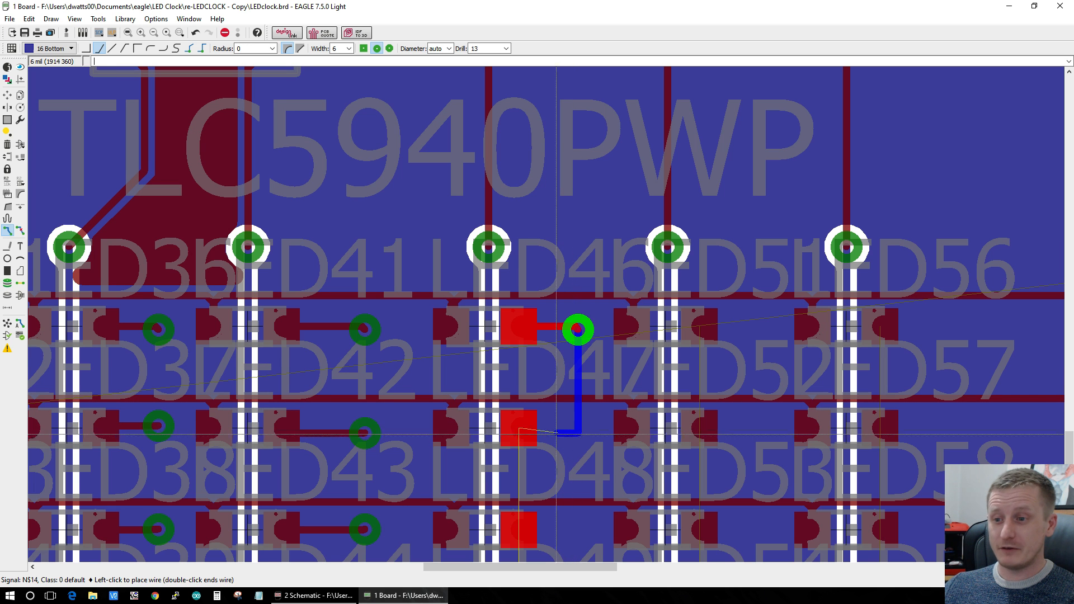
pyautogui.click(518, 433)
# Step: Join LED48's right pad to the N$14 column at LED47's via with a top-layer stub, a via and a bottom-layer trace
pyautogui.scroll(-4, 551, 440)
pyautogui.scroll(6, 460, 401)
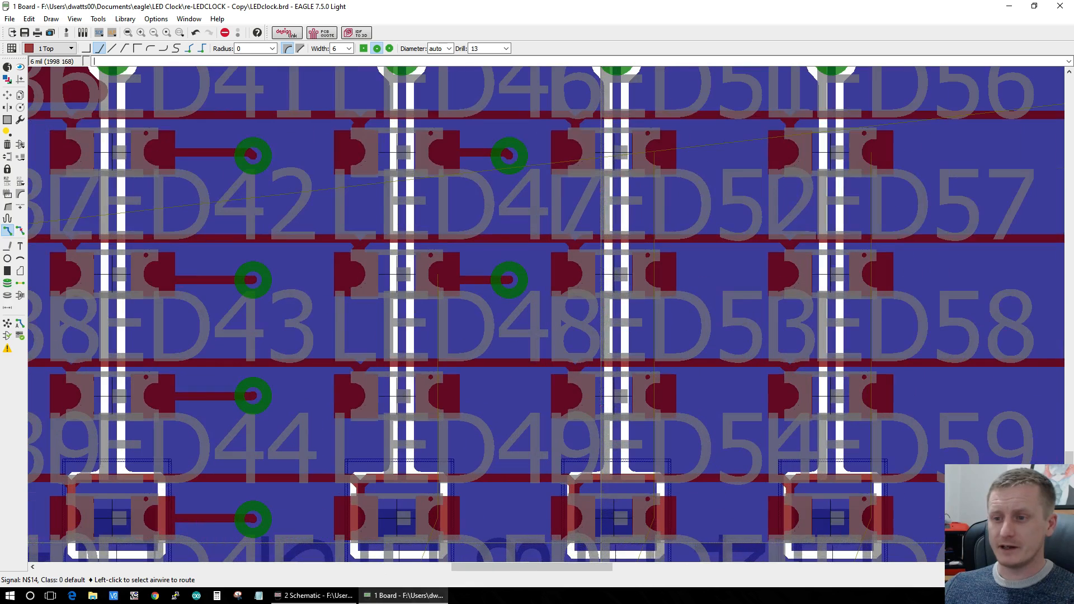
pyautogui.click(461, 402)
pyautogui.click(460, 401)
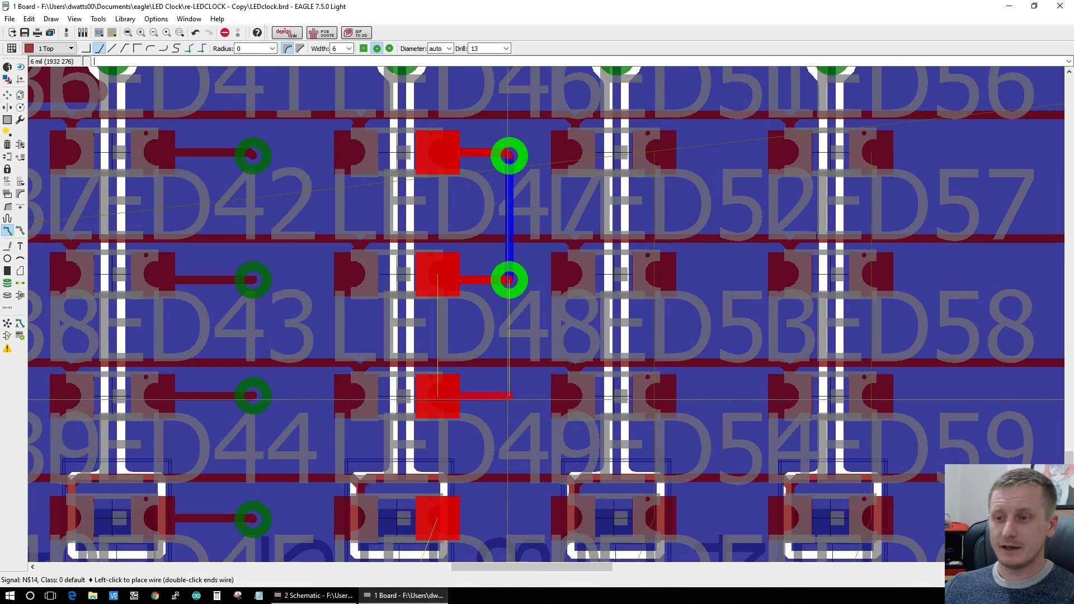
pyautogui.middleClick(510, 396)
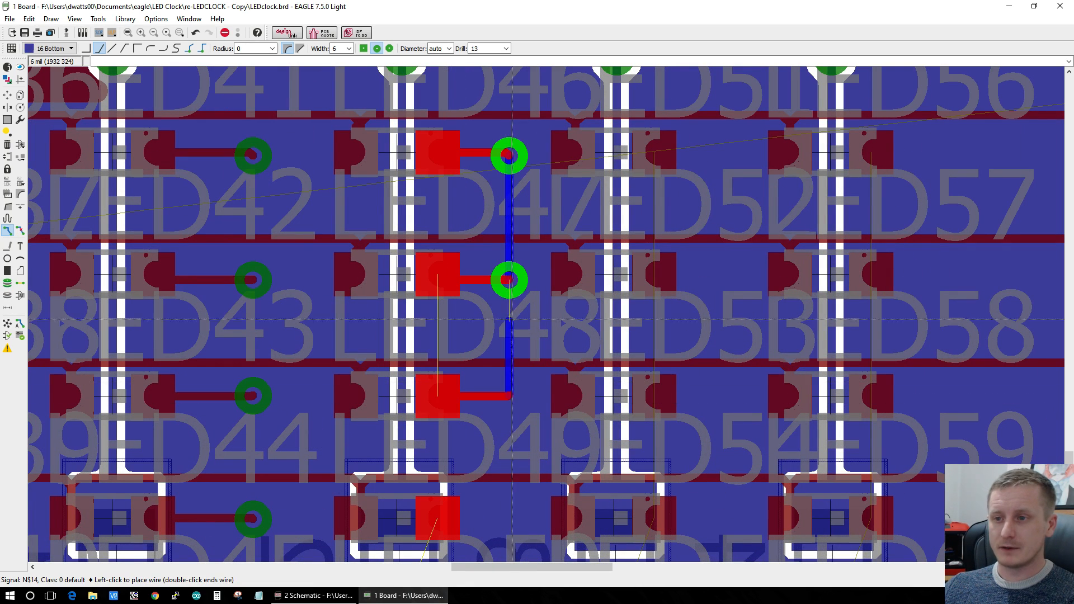
pyautogui.click(509, 396)
# Step: Extend the N$14 column from LED48's via to LED49's right pad with a bottom-layer trace, a via and a top-layer stub
pyautogui.scroll(-3, 542, 513)
pyautogui.scroll(2, 542, 513)
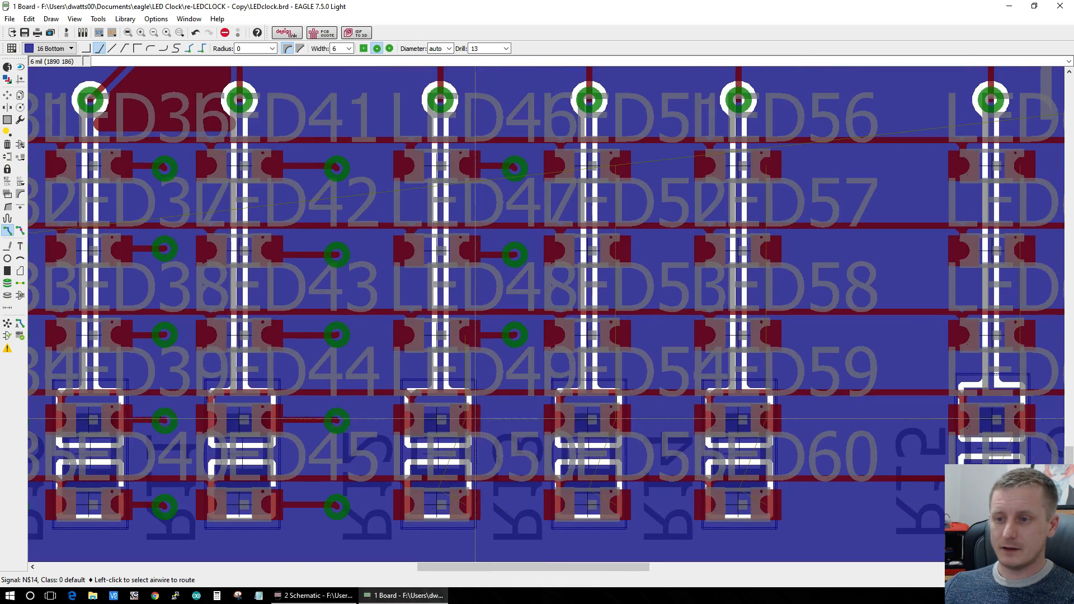
pyautogui.click(495, 422)
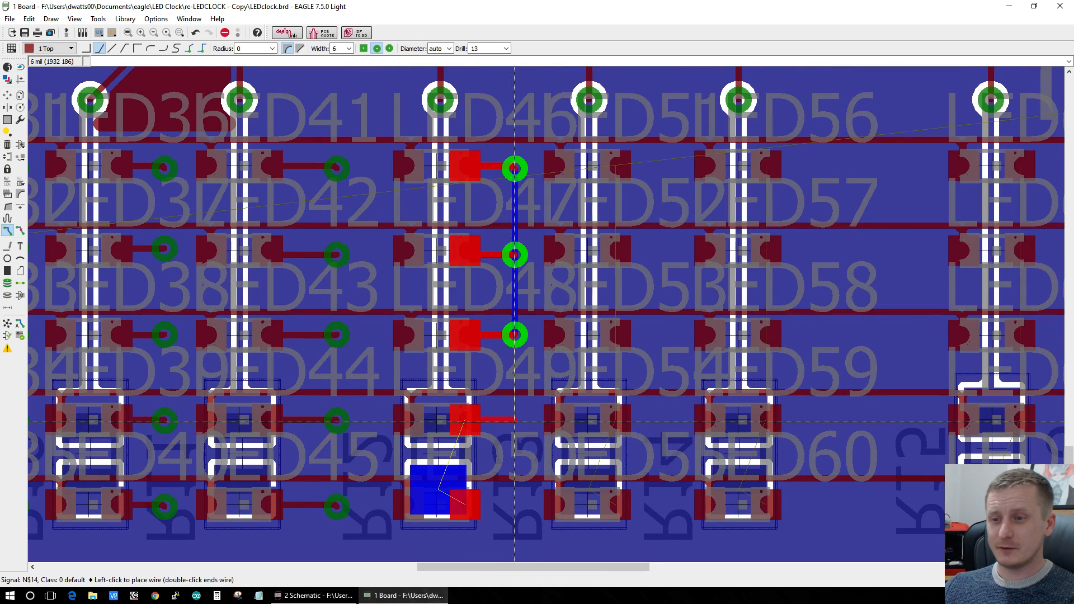
pyautogui.middleClick(515, 421)
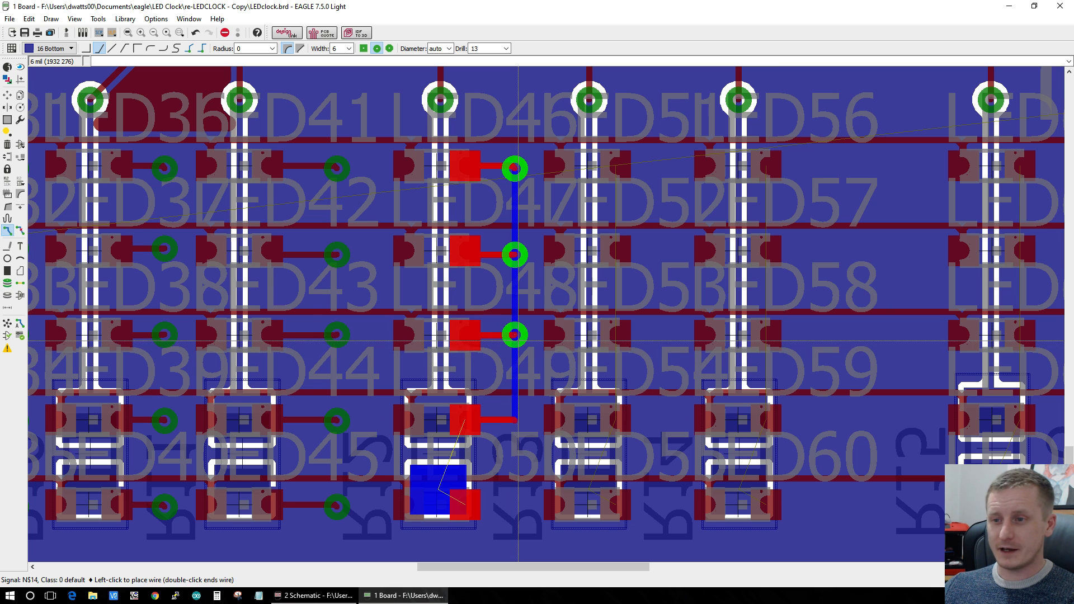
pyautogui.click(515, 335)
# Step: Join LED50's right pad to the N$14 column with a top-layer stub and via, and connect the resistor pad beneath it on the bottom layer
pyautogui.scroll(2, 516, 543)
pyautogui.click(430, 475)
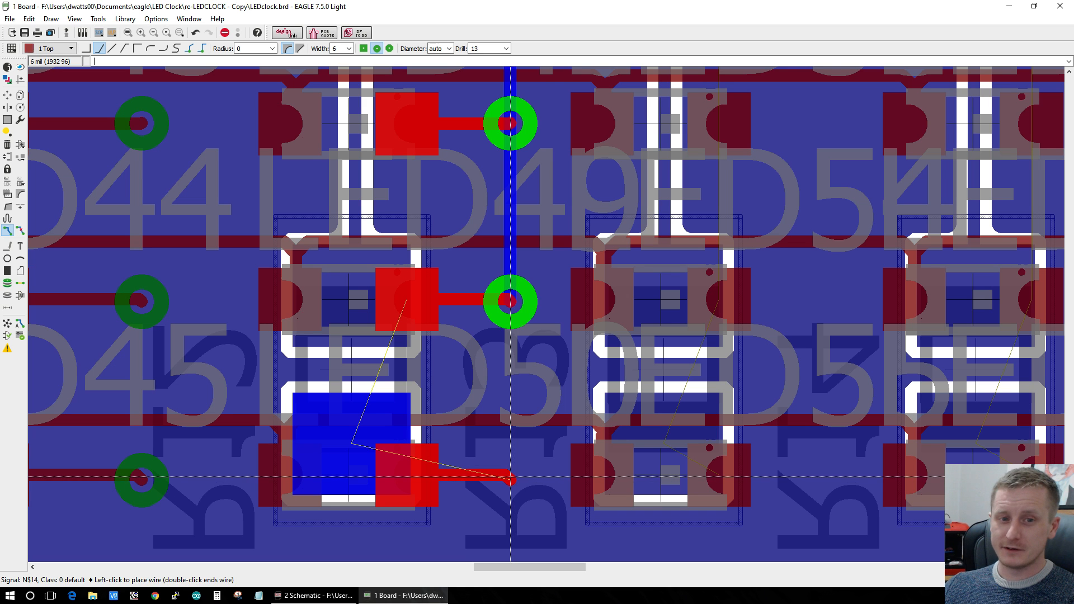
pyautogui.press('Escape')
pyautogui.press('Escape')
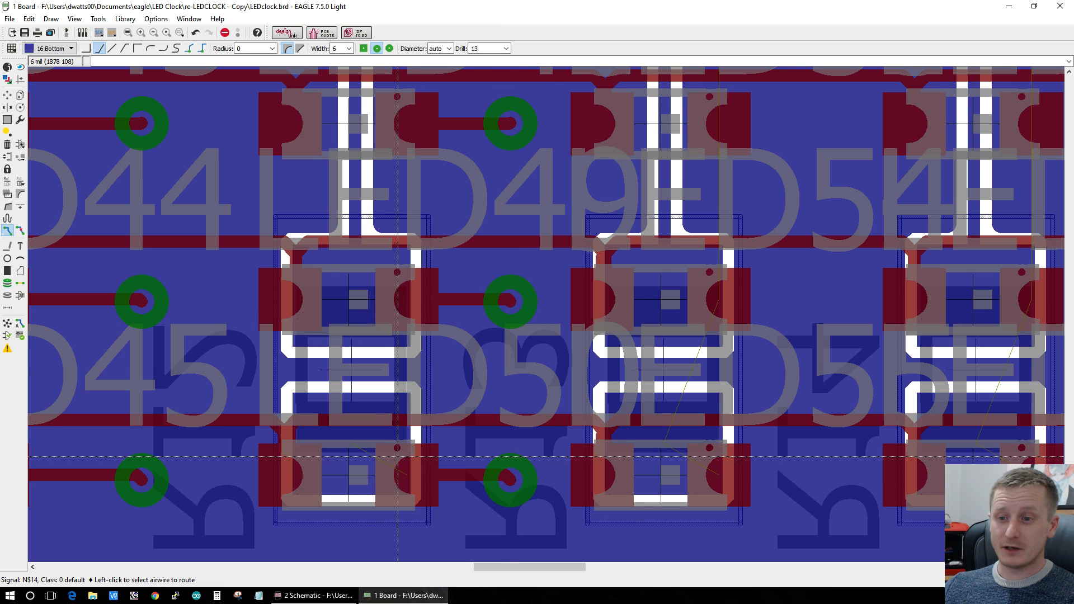
pyautogui.click(357, 442)
pyautogui.click(508, 473)
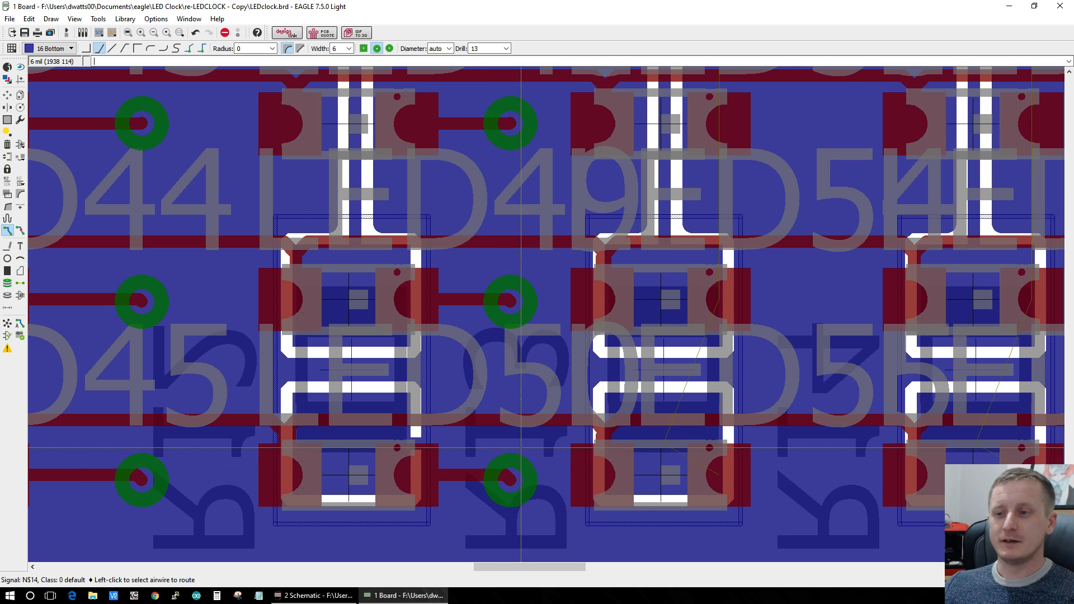
pyautogui.scroll(-1, 521, 447)
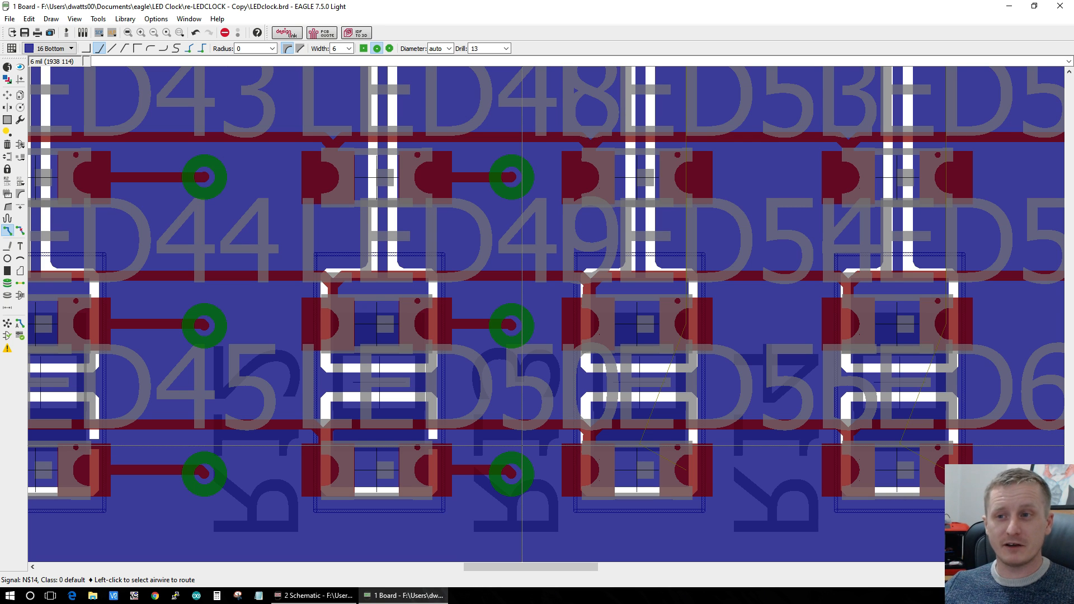
pyautogui.scroll(-4, 522, 446)
pyautogui.scroll(4, 765, 393)
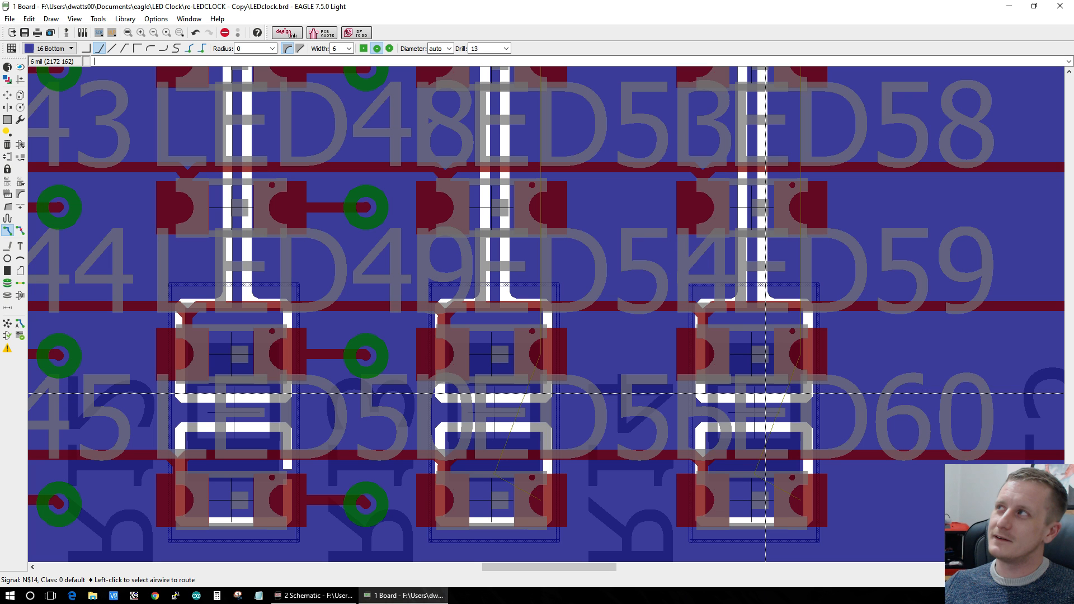
pyautogui.scroll(-2, 765, 393)
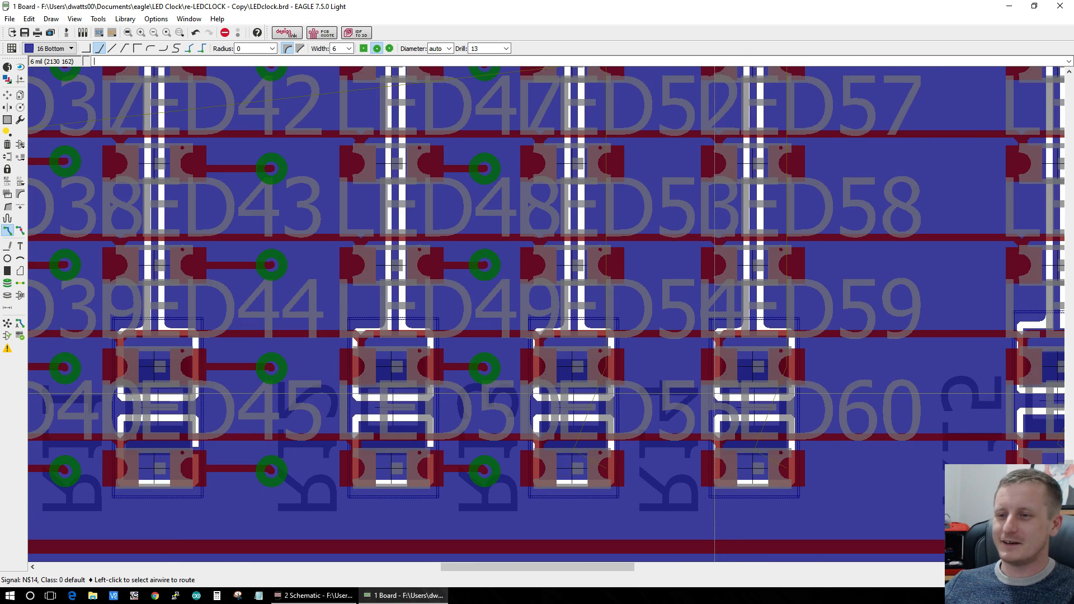
pyautogui.scroll(2, 710, 395)
pyautogui.scroll(-3, 672, 395)
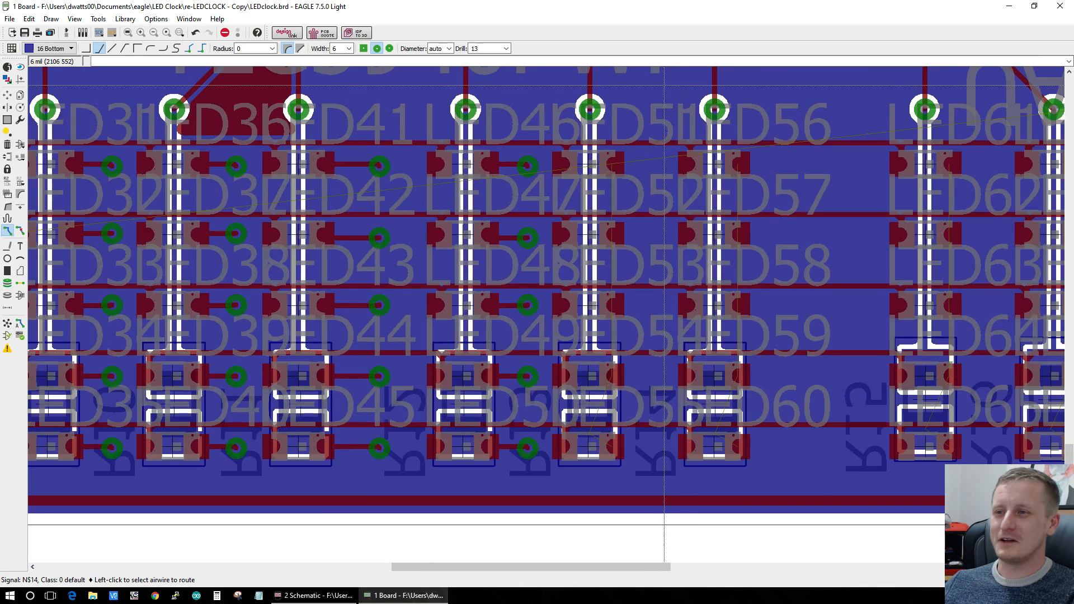
pyautogui.scroll(3, 666, 143)
pyautogui.click(557, 174)
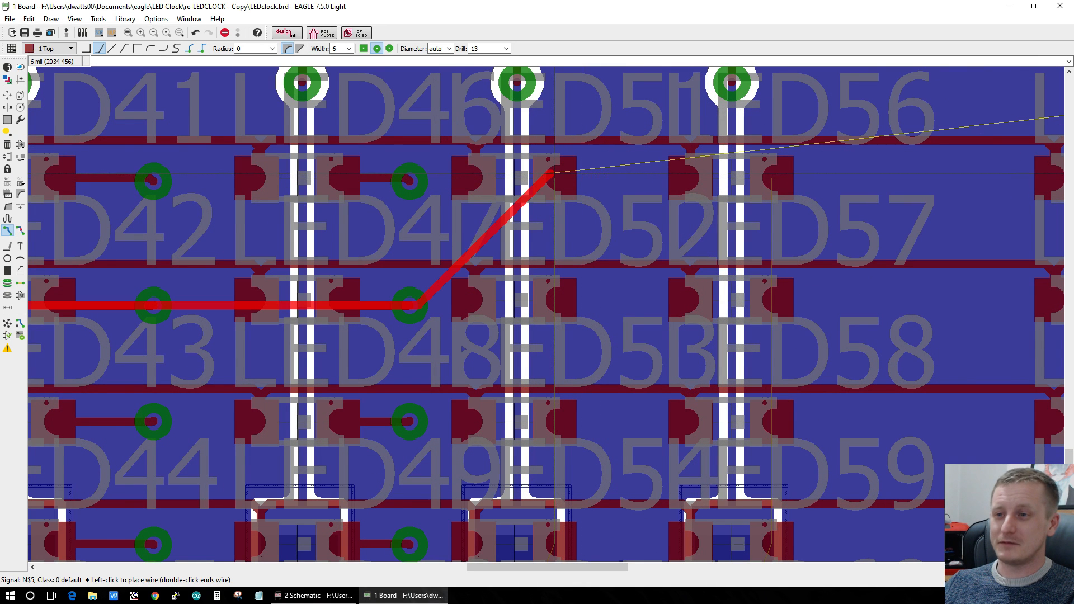
pyautogui.press('Escape')
pyautogui.click(555, 168)
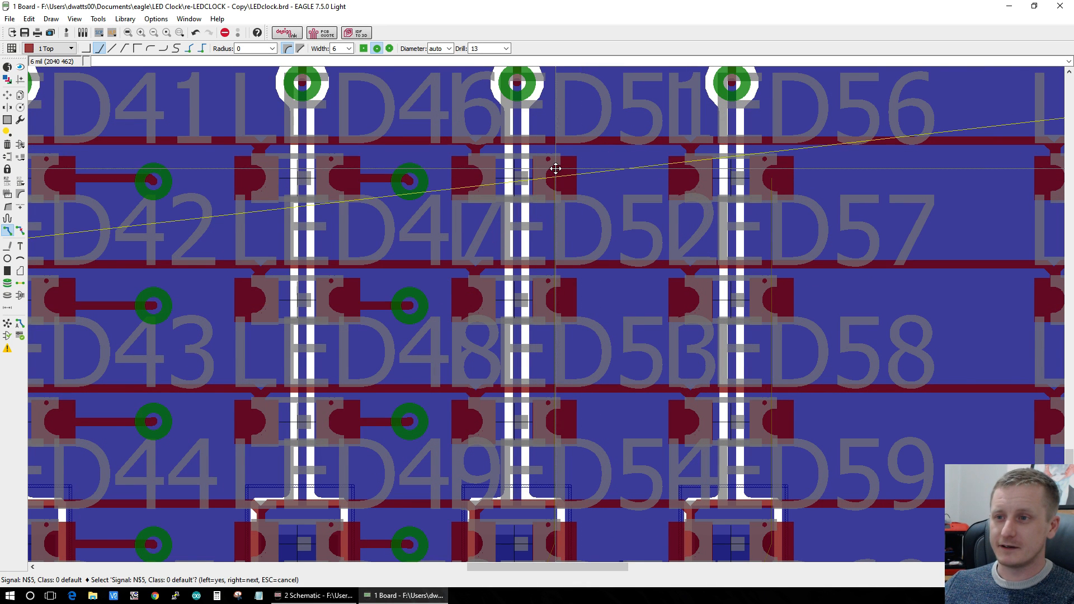
pyautogui.click(554, 168)
pyautogui.press('Escape')
pyautogui.click(553, 169)
pyautogui.press('Escape')
# Step: Route N$15 from LED51's right pad to LED52's right pad using top-layer stubs, vias and a vertical bottom-layer trace
pyautogui.click(548, 193)
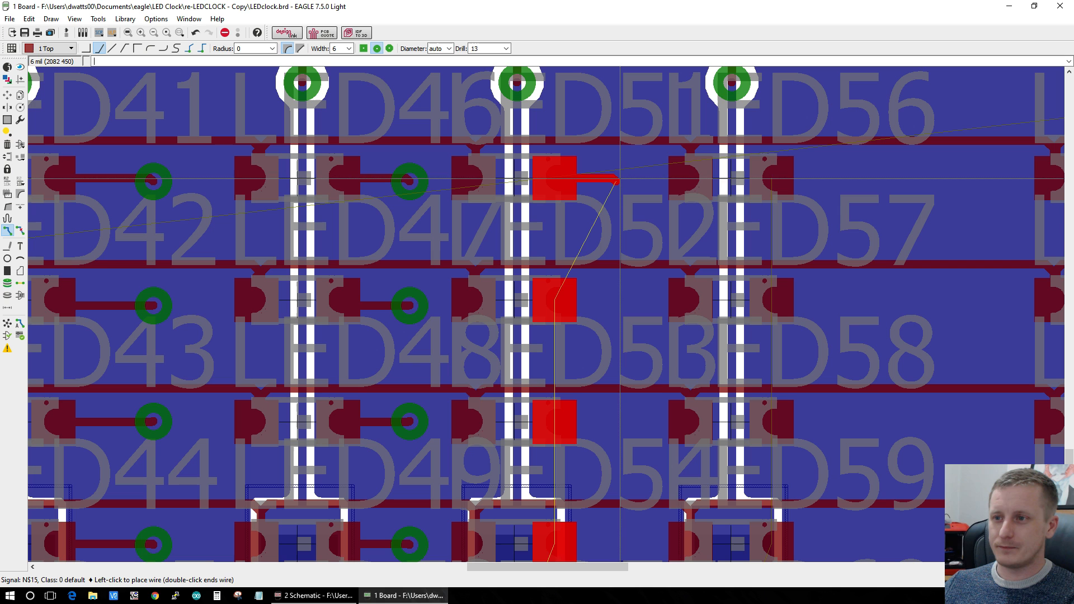
pyautogui.middleClick(618, 180)
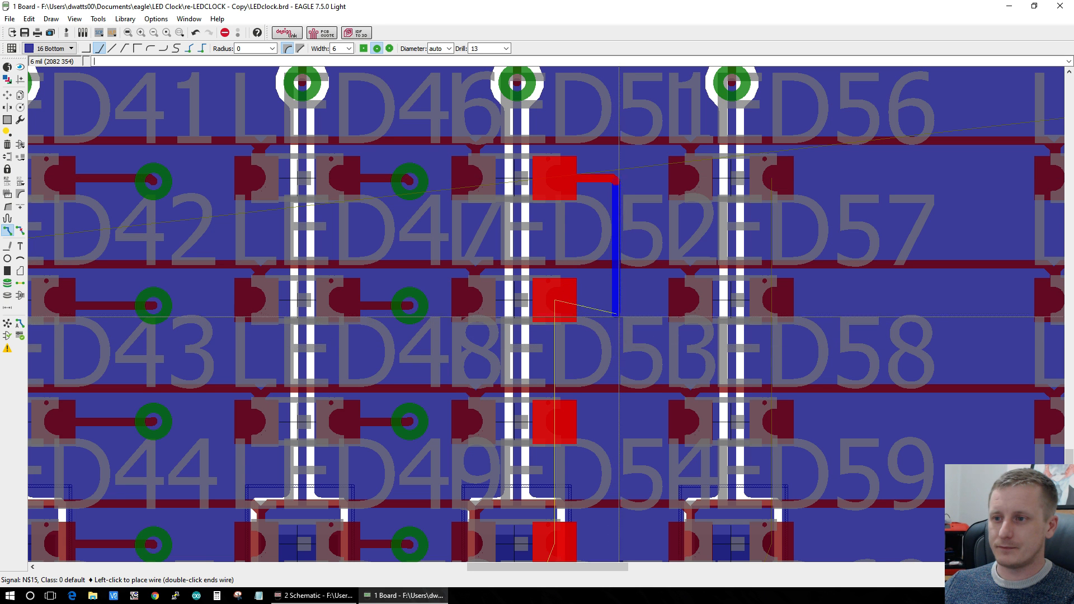
pyautogui.hotkey('ctrl', 'z')
pyautogui.click(560, 298)
pyautogui.click(560, 298)
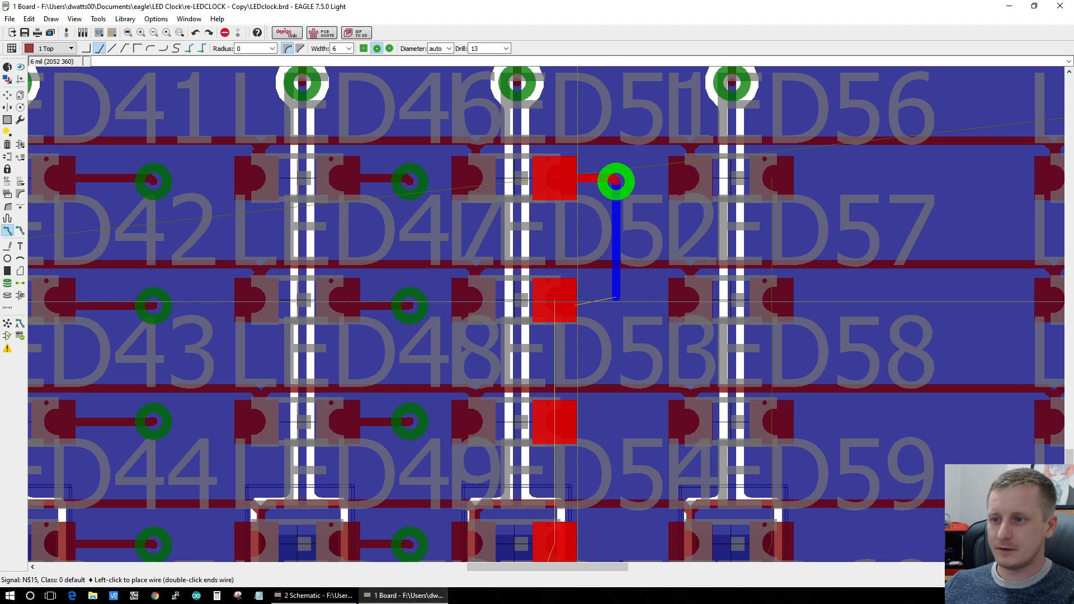
pyautogui.press('Escape')
pyautogui.click(616, 297)
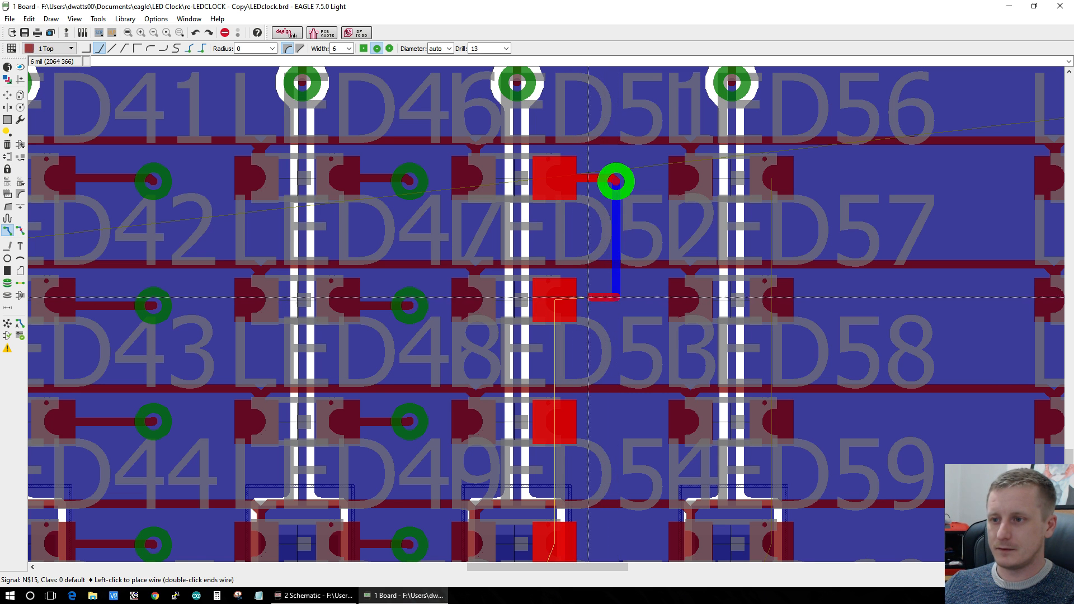
pyautogui.click(561, 297)
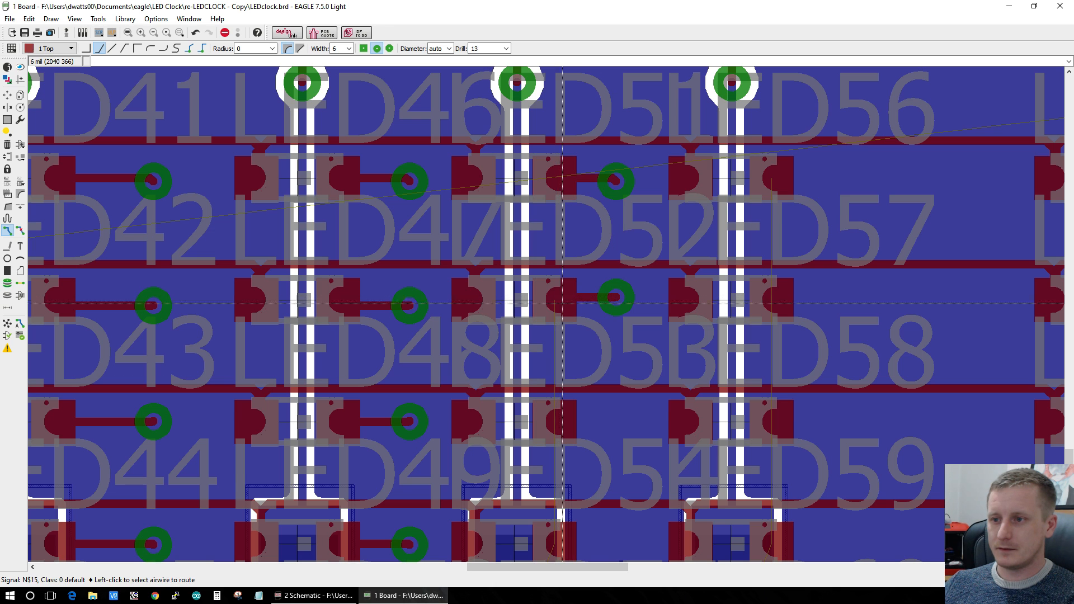
# Step: Join LED53's right pad to the N$15 column at LED52's via with a top-layer stub, a via and a bottom-layer trace
pyautogui.click(553, 419)
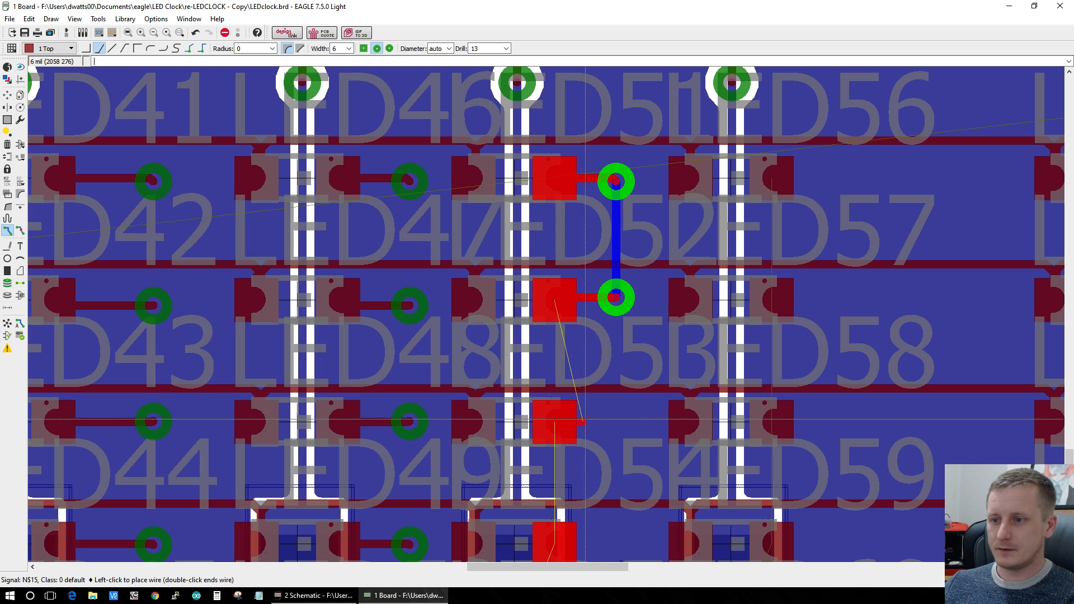
pyautogui.click(617, 419)
pyautogui.middleClick(618, 420)
pyautogui.press('Escape')
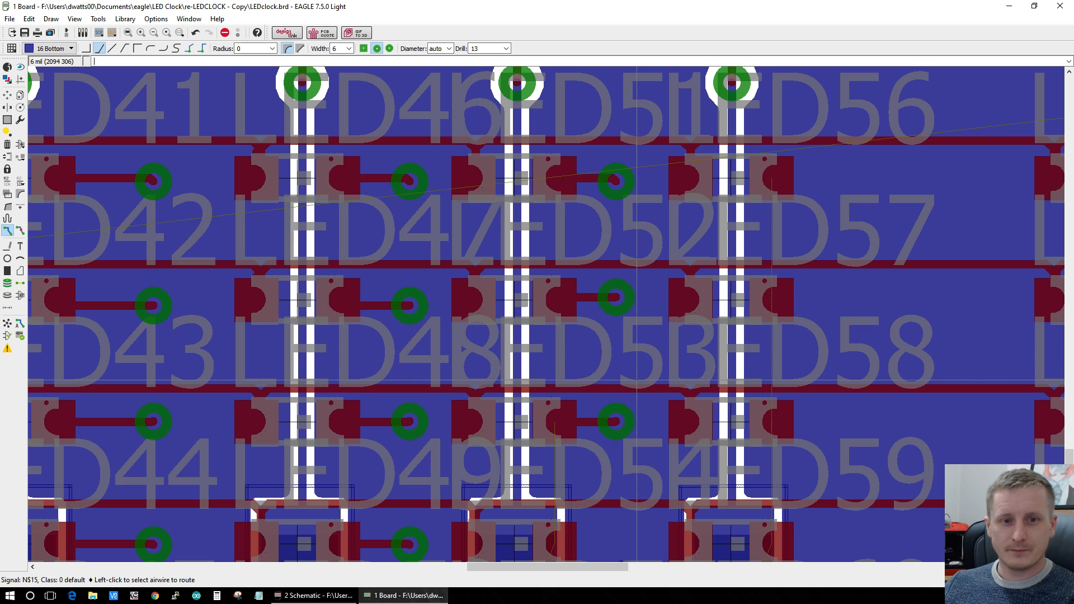
# Step: Join LED54's right pad to LED53's N$15 via with a top-layer stub, a via and a vertical bottom-layer trace
pyautogui.scroll(-2, 680, 468)
pyautogui.scroll(3, 680, 505)
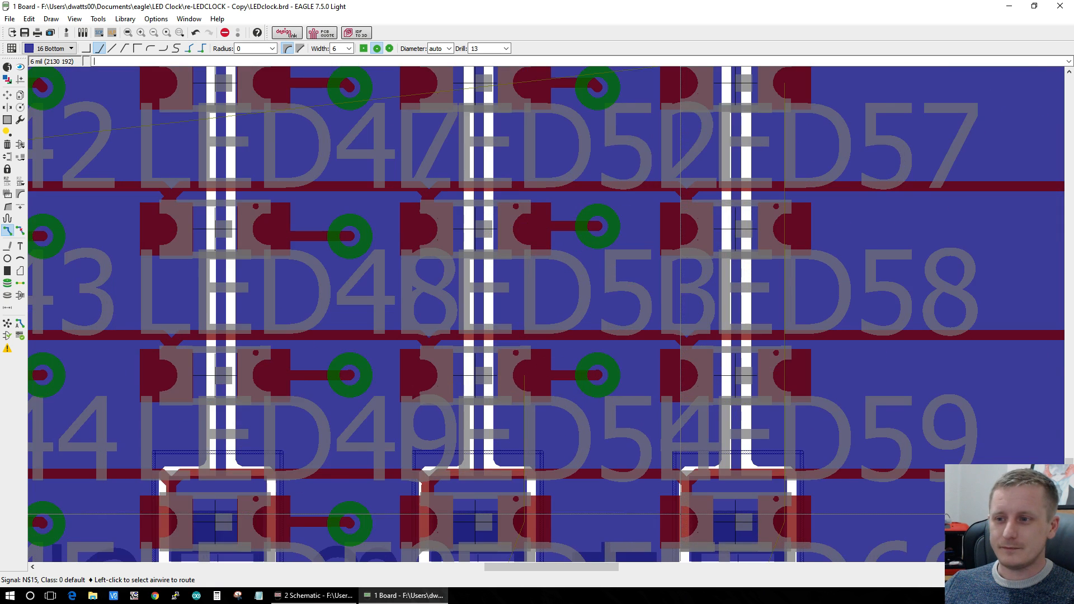
pyautogui.scroll(-5, 679, 516)
pyautogui.scroll(-2, 670, 527)
pyautogui.scroll(1, 657, 555)
pyautogui.scroll(6, 657, 551)
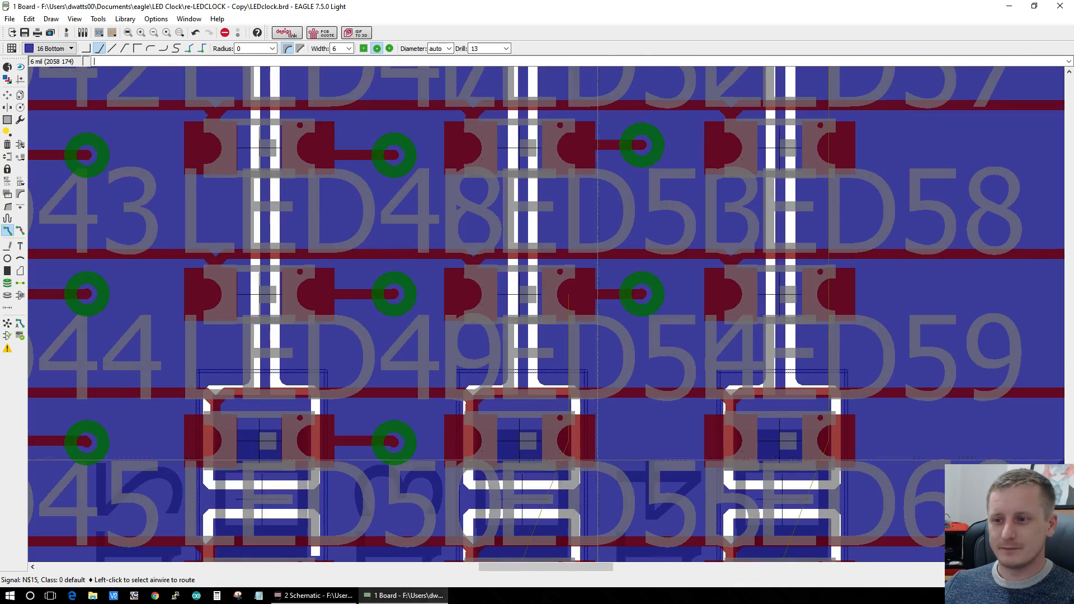
pyautogui.click(578, 444)
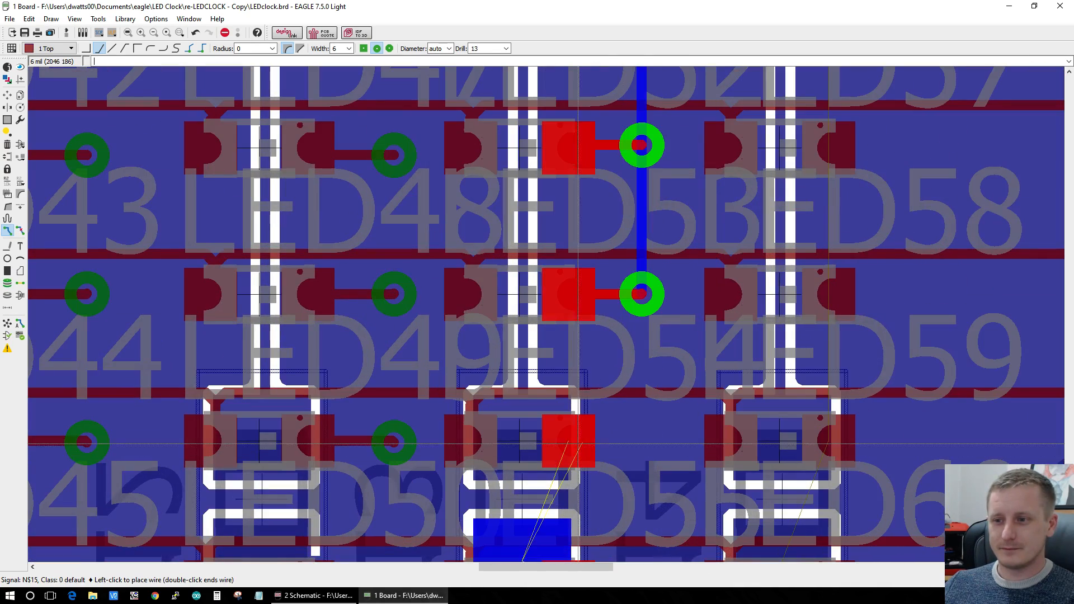
pyautogui.click(642, 438)
pyautogui.middleClick(641, 437)
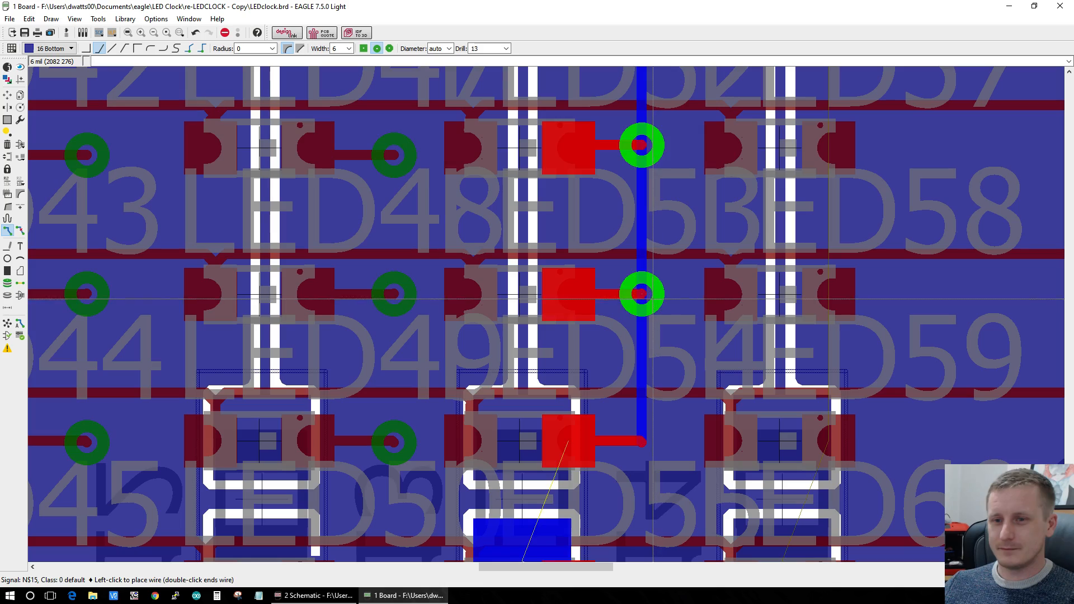
pyautogui.press('Escape')
# Step: Join LED55's right pad to the N$15 column with a top-layer stub and via, and connect the resistor pad beneath it on the bottom layer
pyautogui.scroll(-2, 730, 448)
pyautogui.scroll(-7, 731, 448)
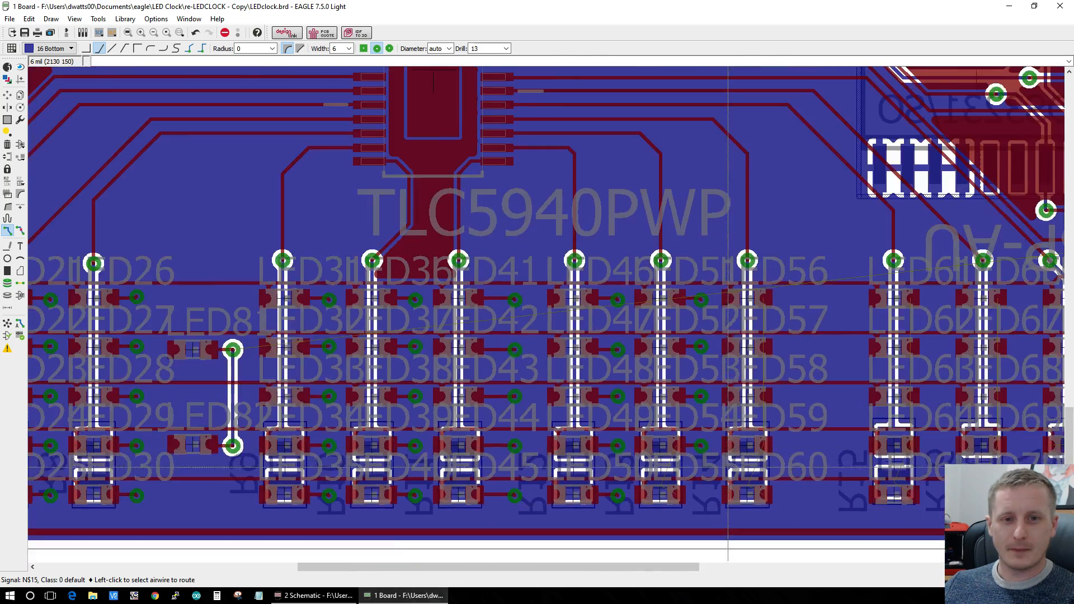
pyautogui.scroll(8, 730, 465)
pyautogui.scroll(2, 730, 464)
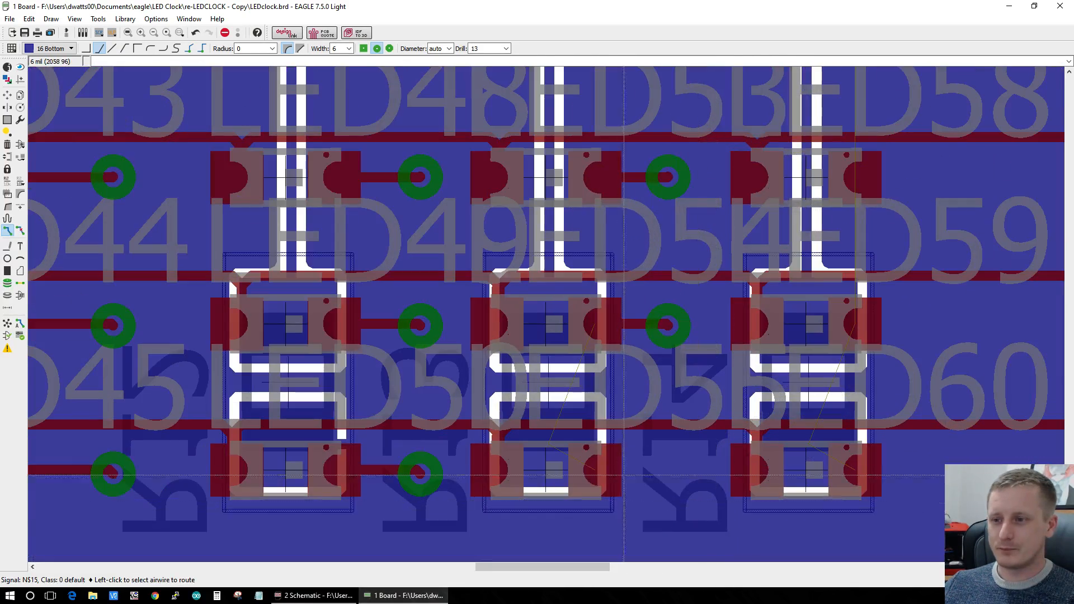
pyautogui.click(604, 472)
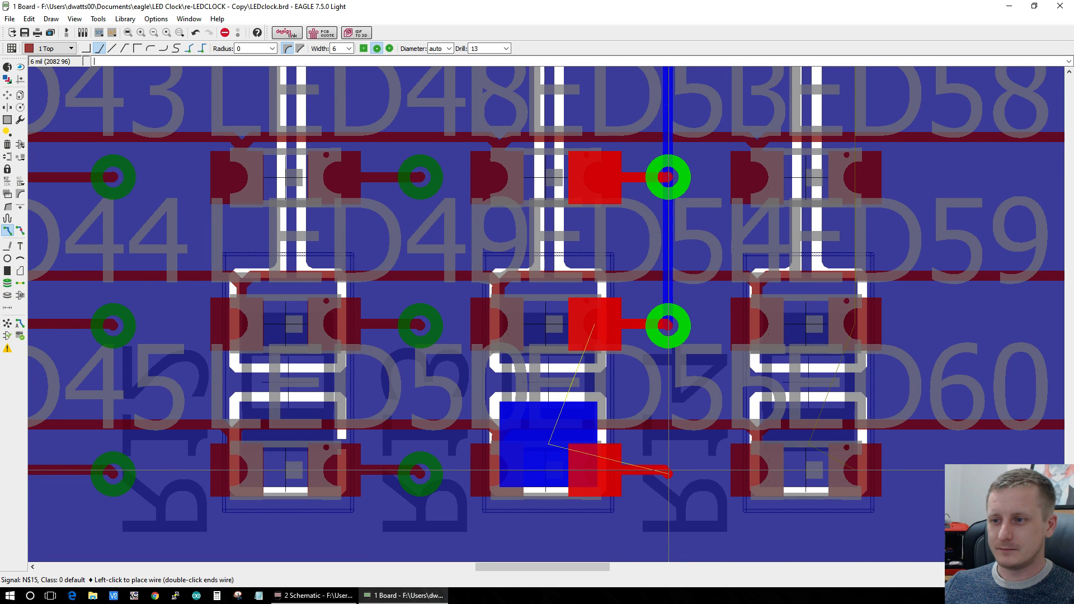
pyautogui.middleClick(669, 471)
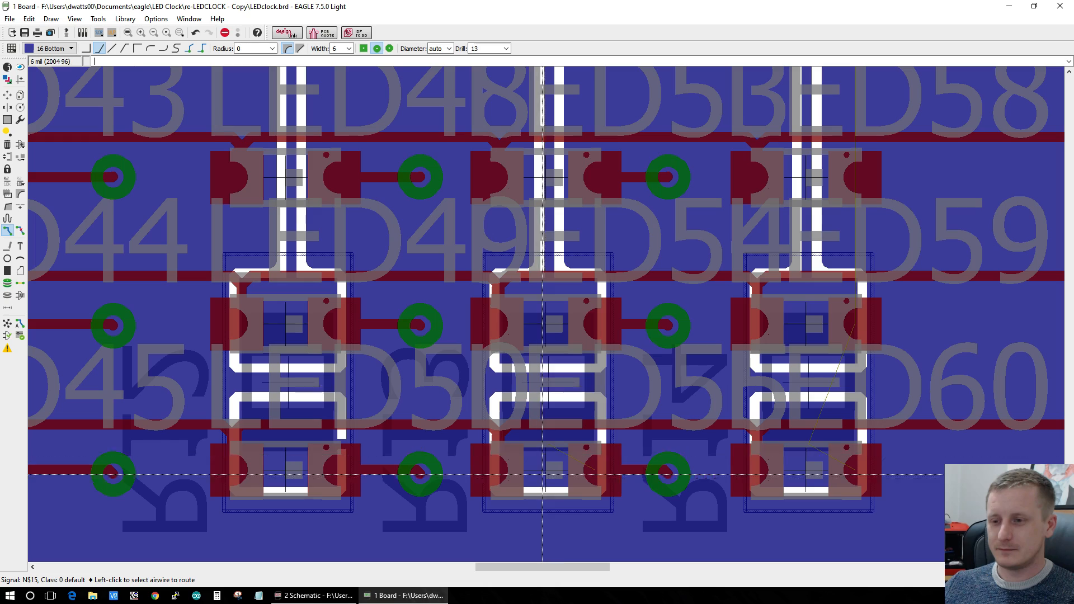
pyautogui.click(546, 436)
pyautogui.click(681, 466)
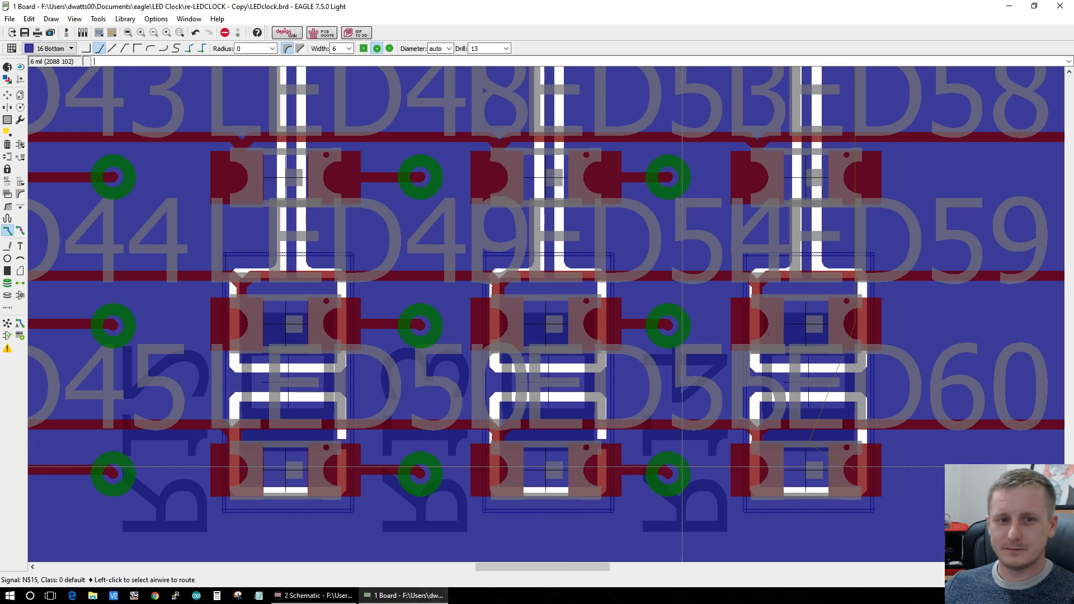
# Step: Route N$16 from LED60's right pad to LED59's right pad through vias and a bottom-layer trace, and connect the resistor pad on the bottom layer
pyautogui.scroll(-2, 682, 467)
pyautogui.scroll(-2, 728, 465)
pyautogui.scroll(3, 669, 474)
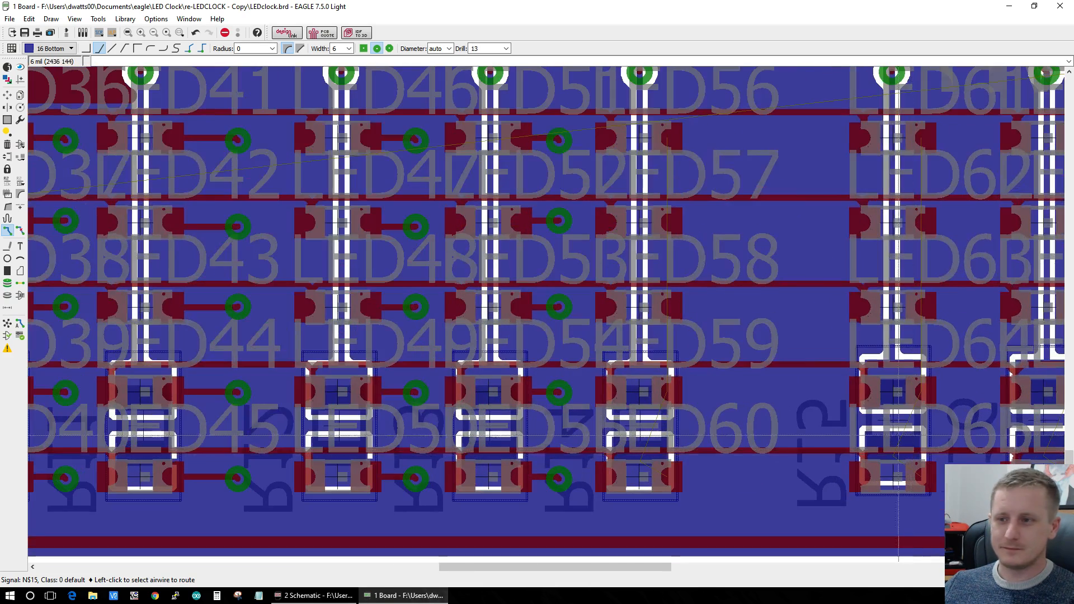
pyautogui.click(669, 474)
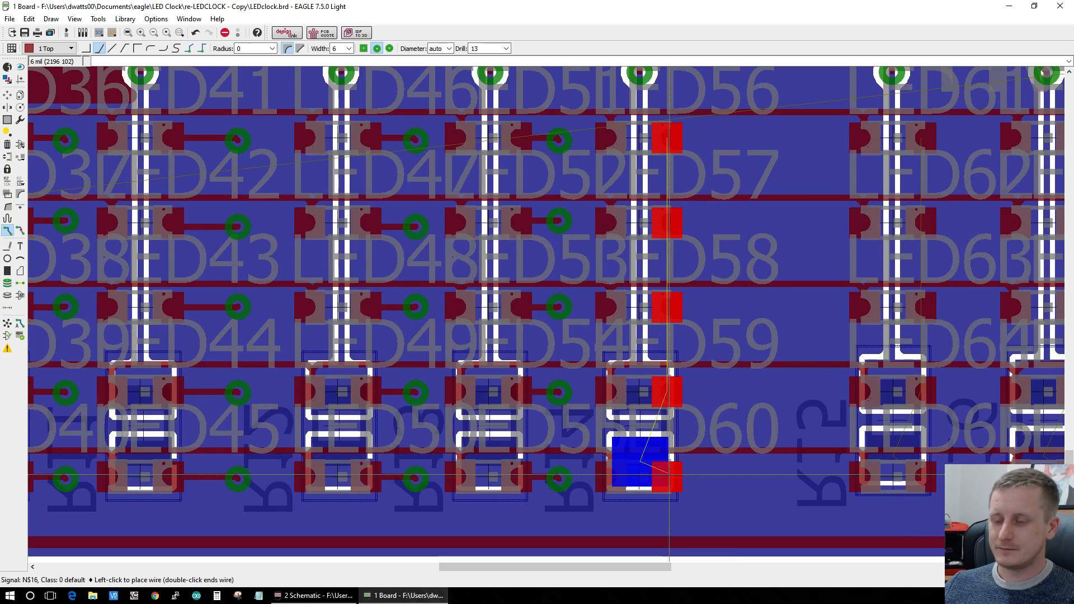
pyautogui.middleClick(764, 479)
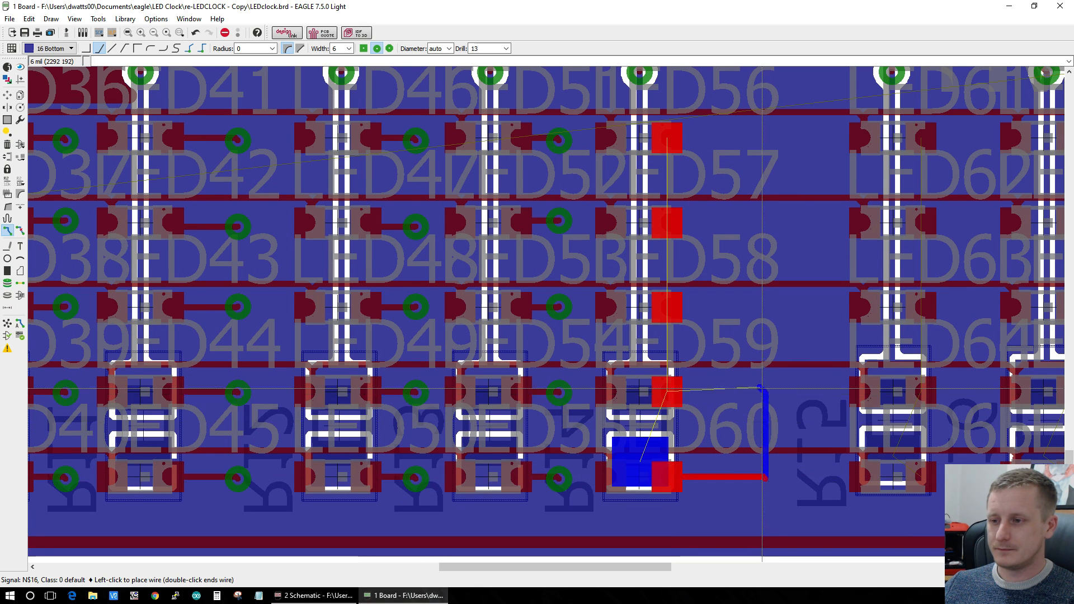
pyautogui.middleClick(764, 391)
pyautogui.click(667, 392)
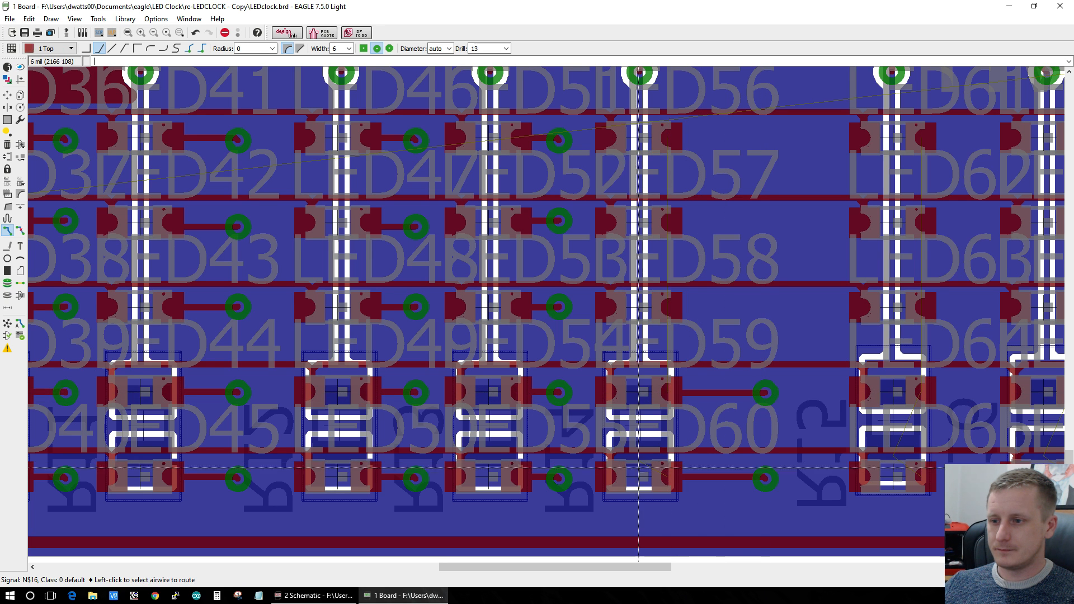
pyautogui.click(639, 468)
pyautogui.click(766, 482)
# Step: Route N$16 from LED56's right pad to LED57's right pad using top-layer stubs, vias and a vertical bottom-layer trace
pyautogui.scroll(-4, 767, 474)
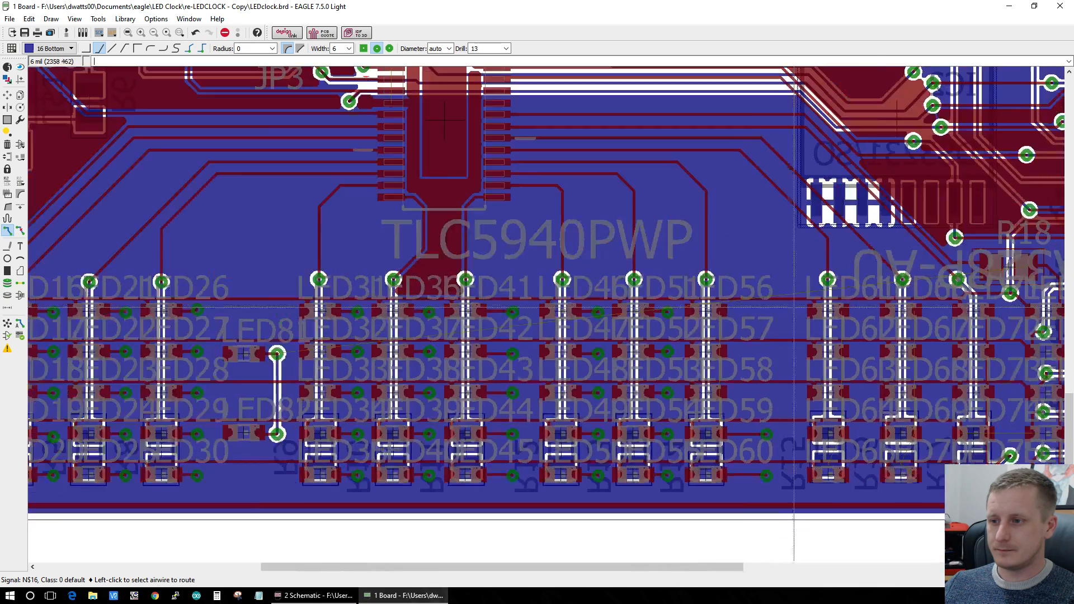
pyautogui.scroll(2, 791, 257)
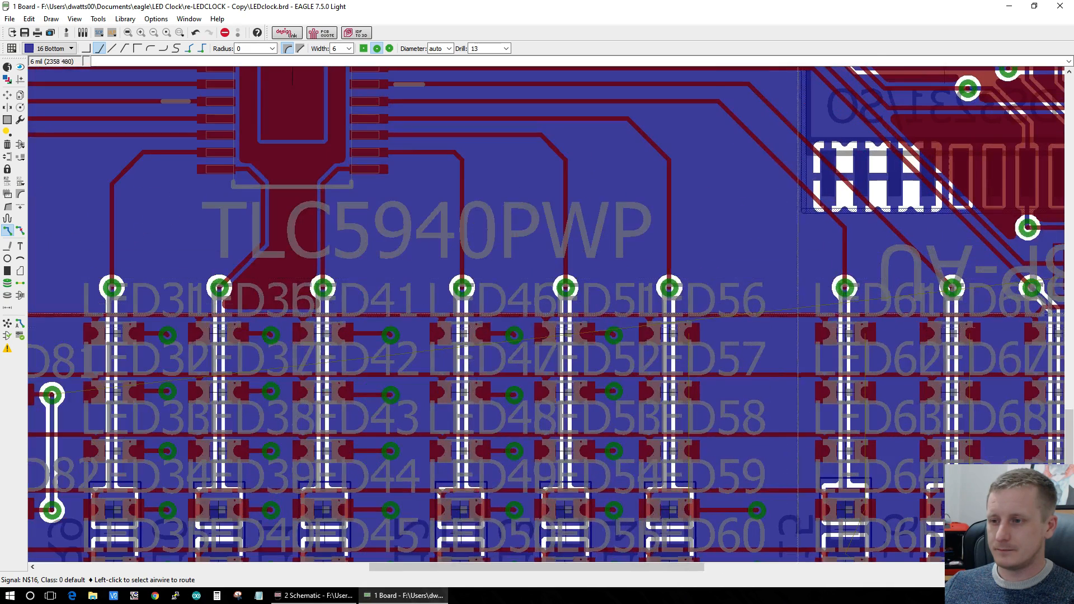
pyautogui.click(690, 334)
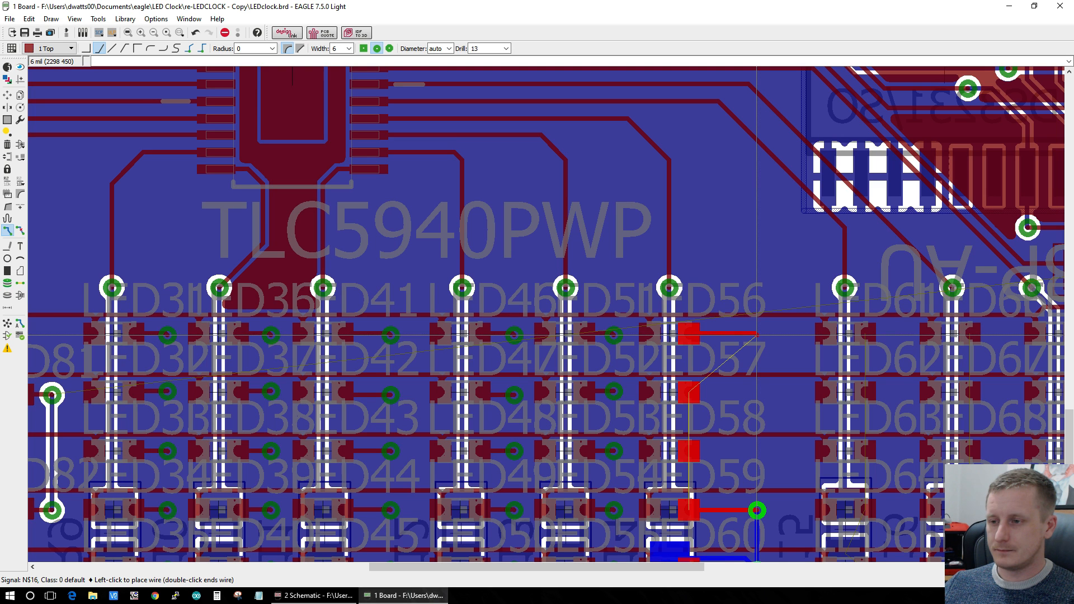
pyautogui.click(756, 335)
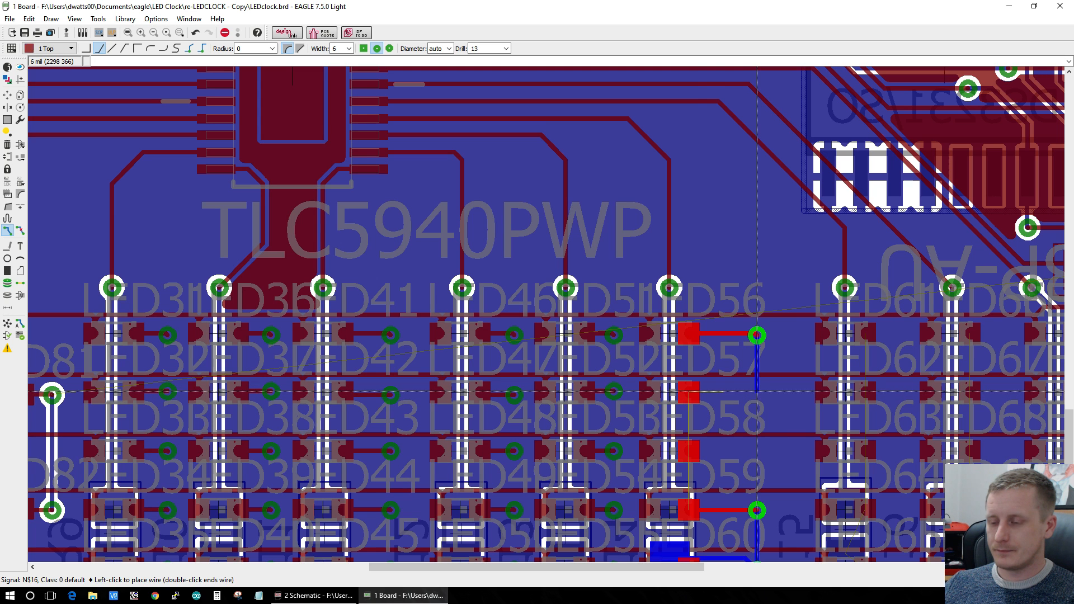
pyautogui.press('Escape')
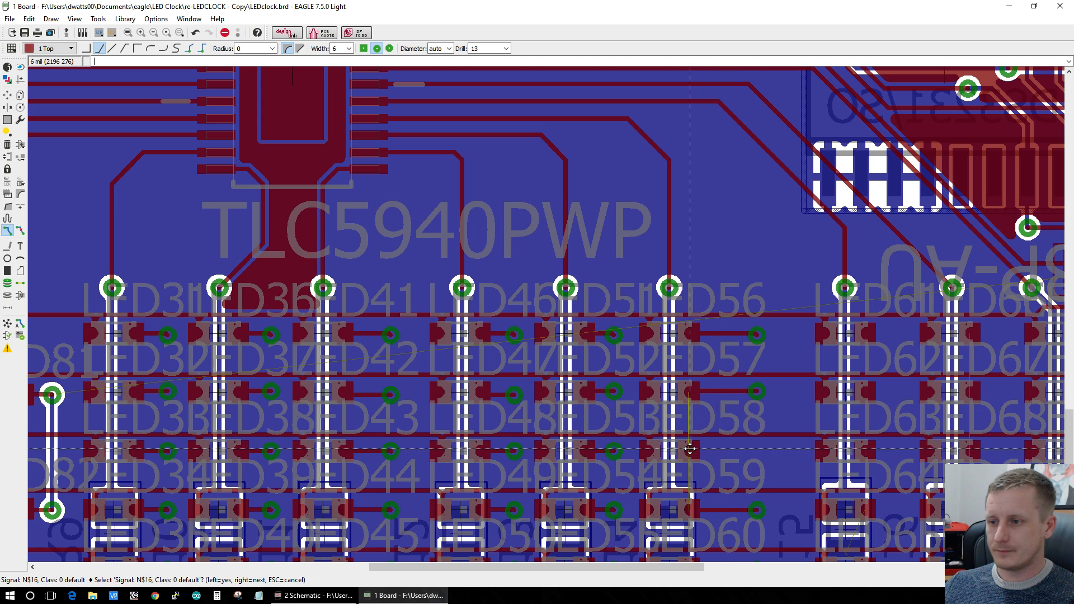
# Step: Join LED58's right pad to LED59's N$16 via with a top-layer stub, a via and a bottom-layer trace
pyautogui.click(692, 449)
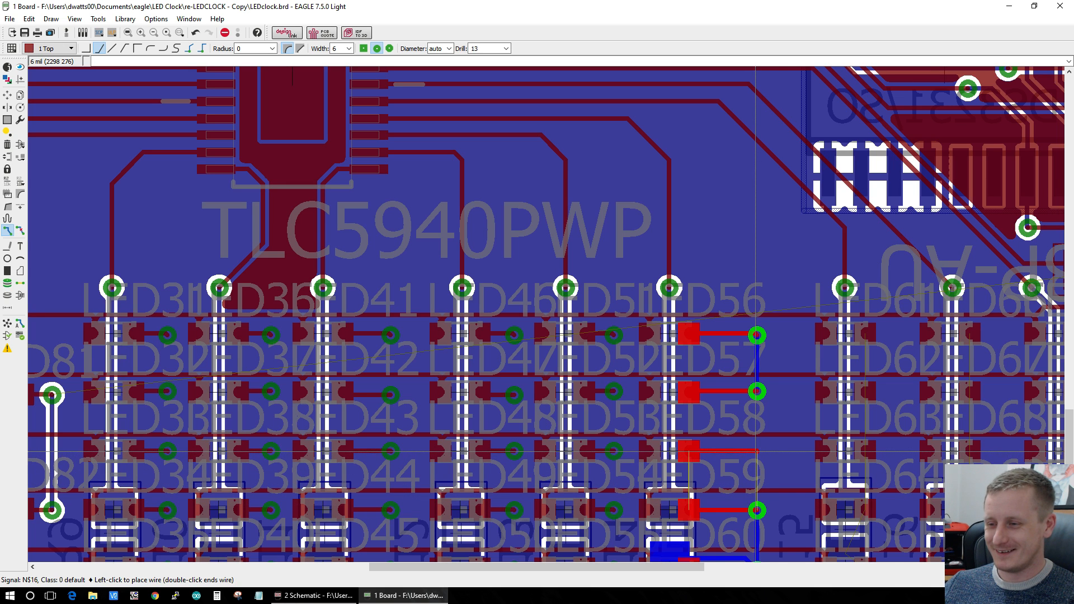
pyautogui.press('Escape')
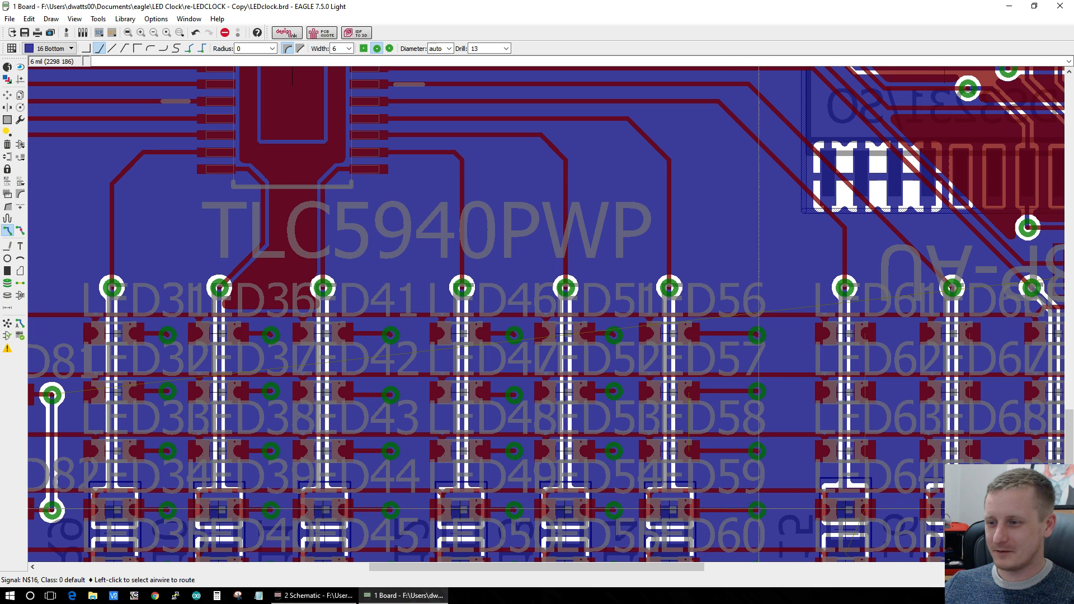
# Step: Rip up the N$16 top-layer stub and via at LED57's right pad and recalculate the airwires
pyautogui.scroll(4, 748, 393)
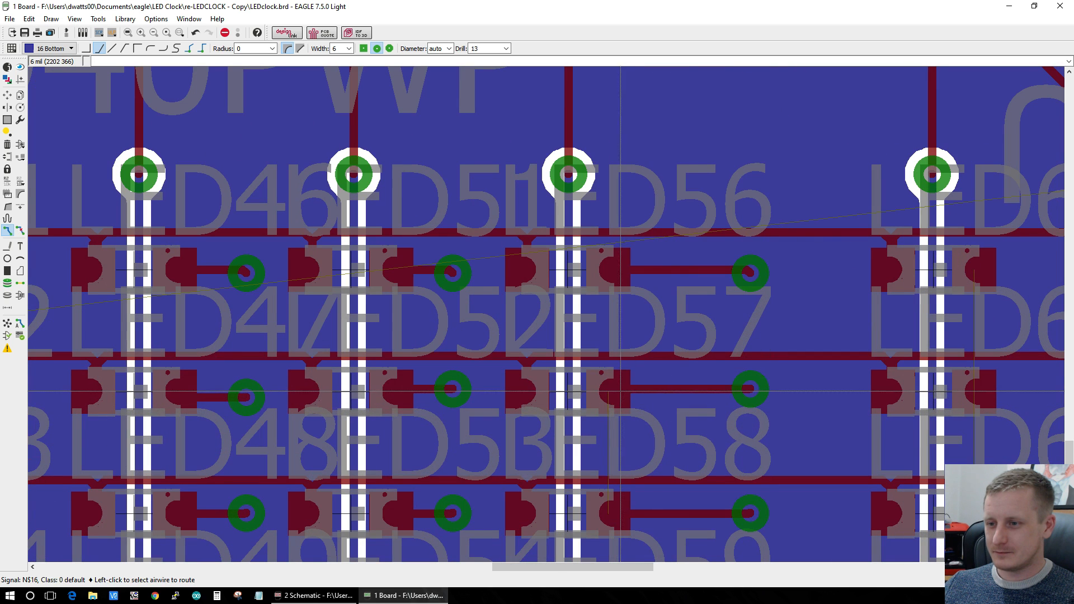
pyautogui.click(609, 390)
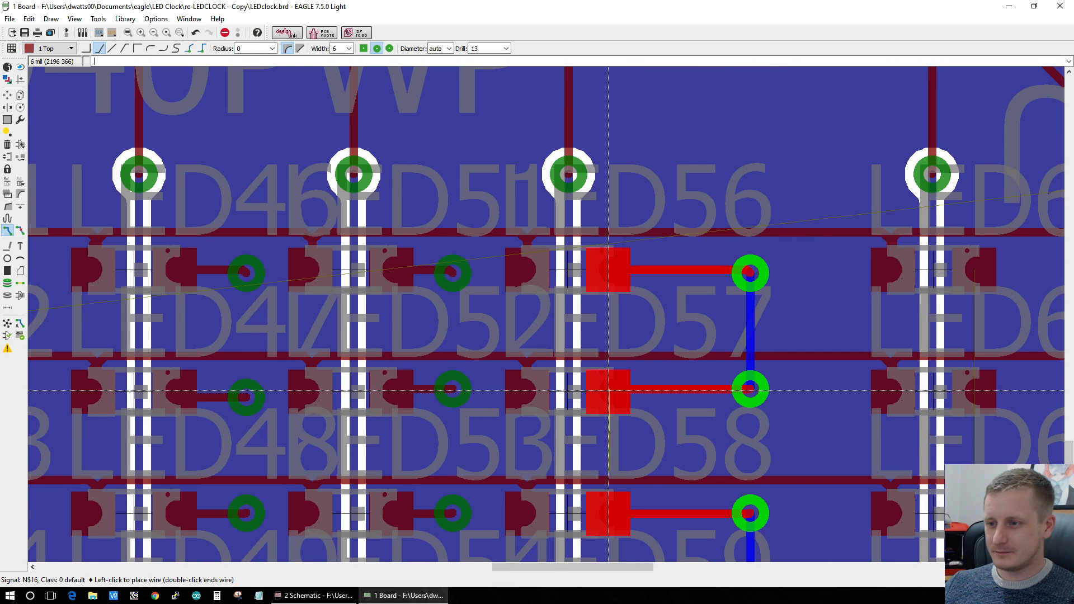
pyautogui.click(21, 230)
pyautogui.click(738, 390)
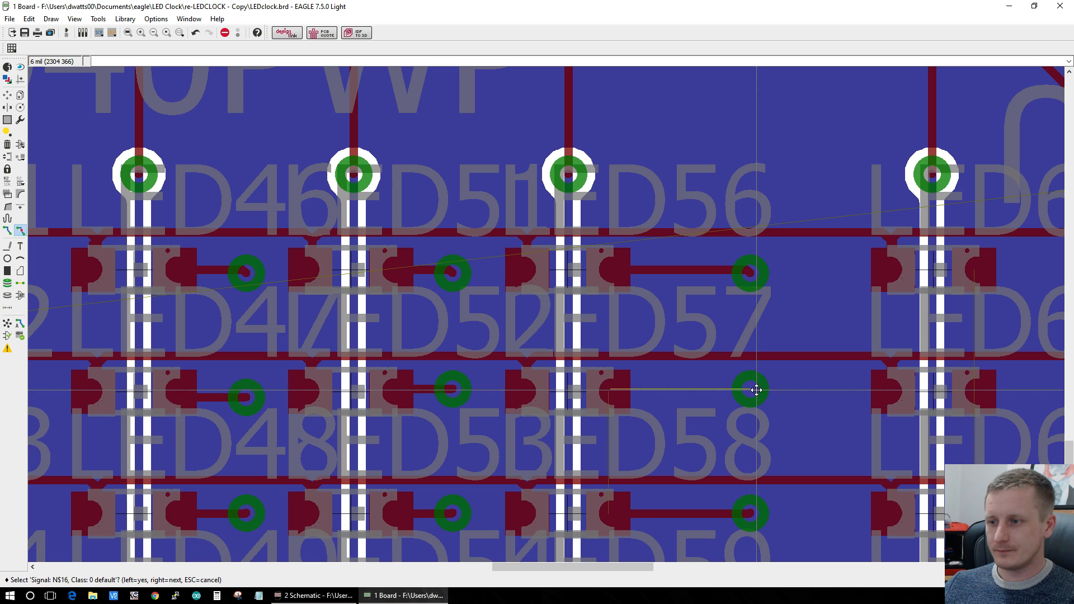
pyautogui.click(751, 386)
pyautogui.click(750, 385)
pyautogui.click(751, 387)
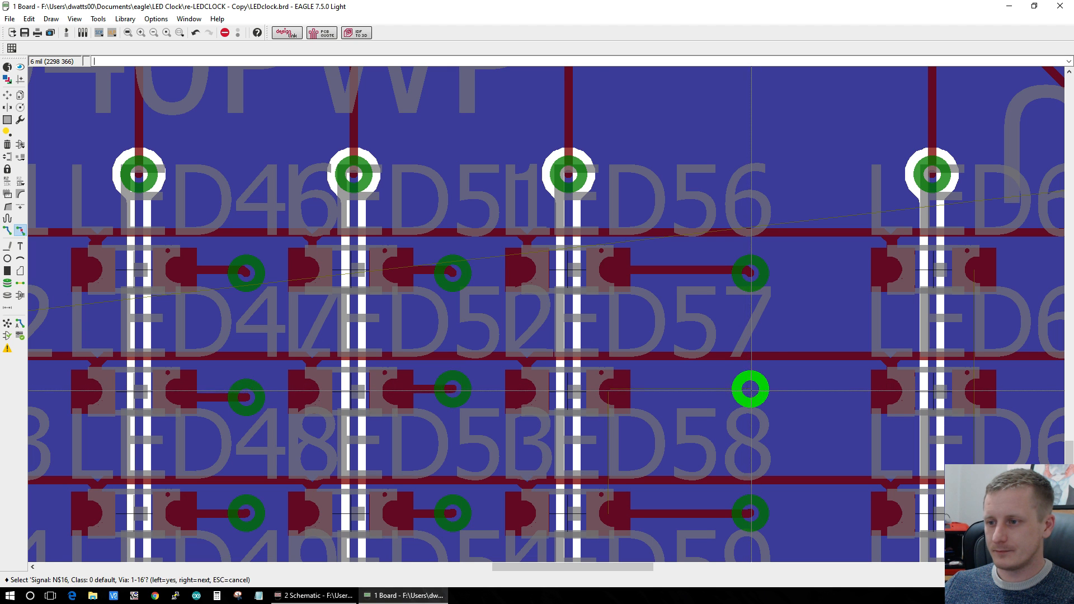
pyautogui.click(750, 387)
pyautogui.click(7, 324)
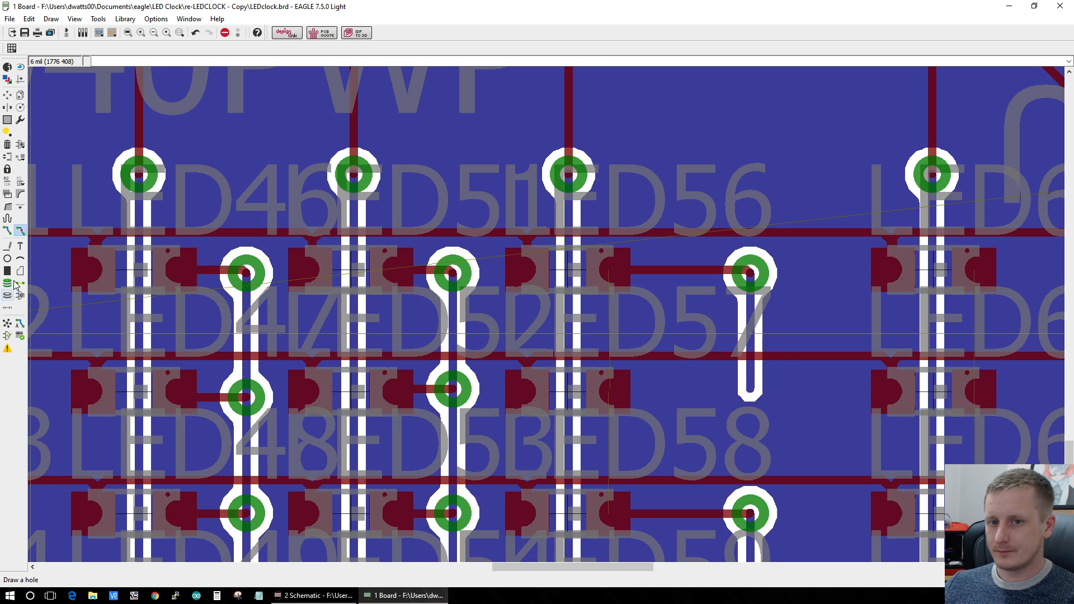
# Step: Replace the short N$16 bottom-layer trace below LED56's via with a continuous vertical bottom-layer trace to LED58's via
pyautogui.click(7, 230)
pyautogui.click(611, 393)
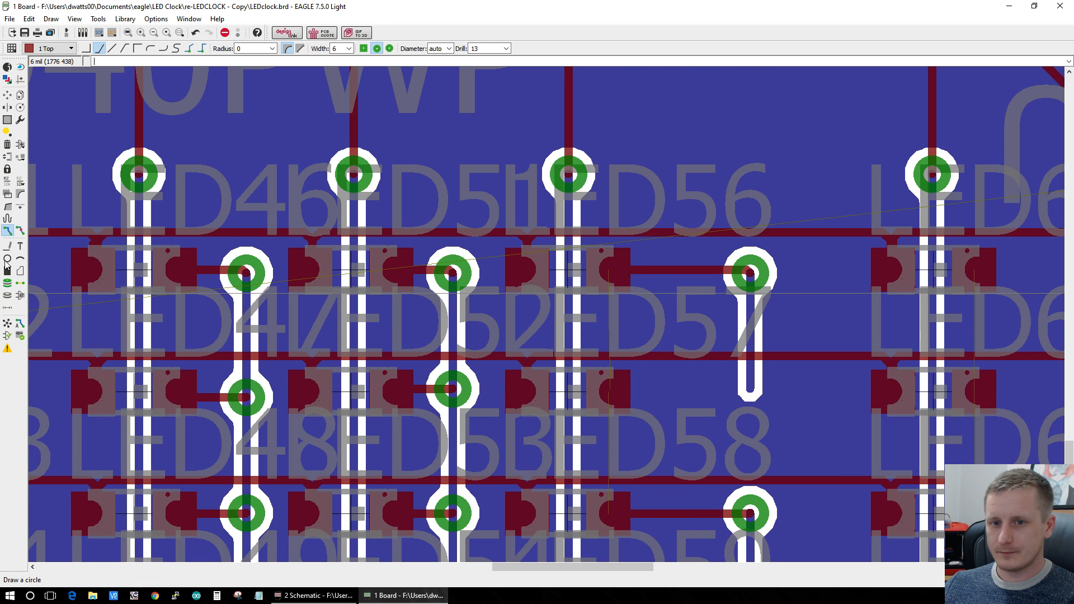
pyautogui.click(19, 232)
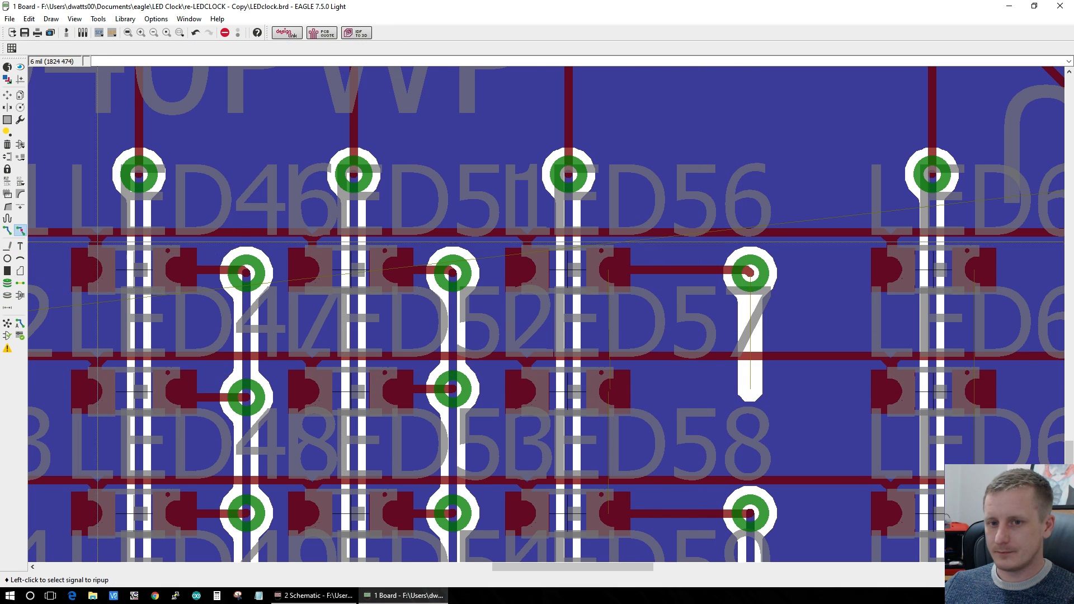
pyautogui.click(9, 231)
pyautogui.click(749, 274)
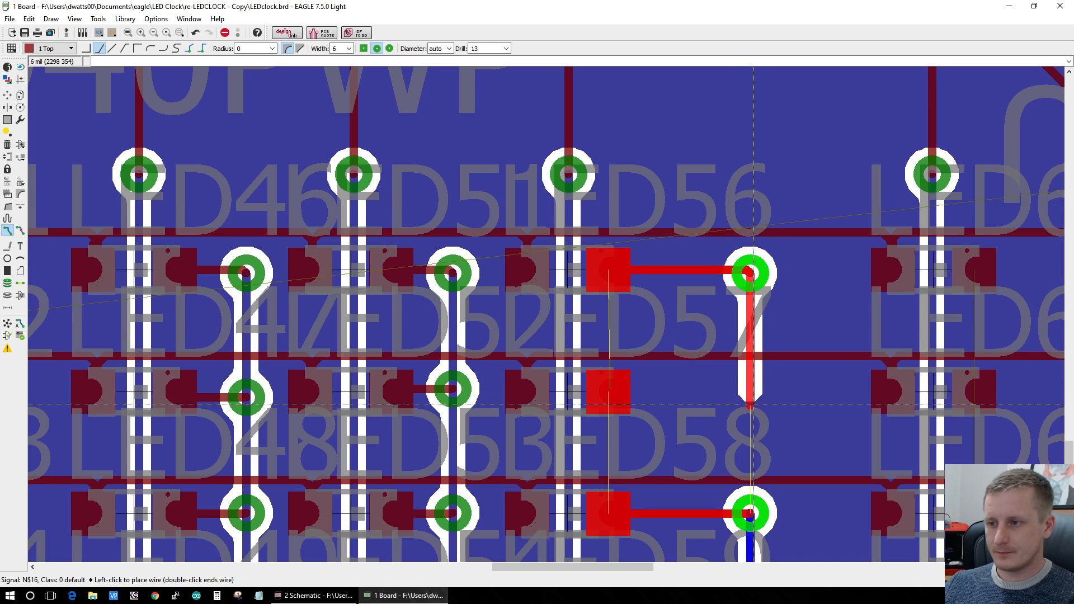
pyautogui.middleClick(750, 403)
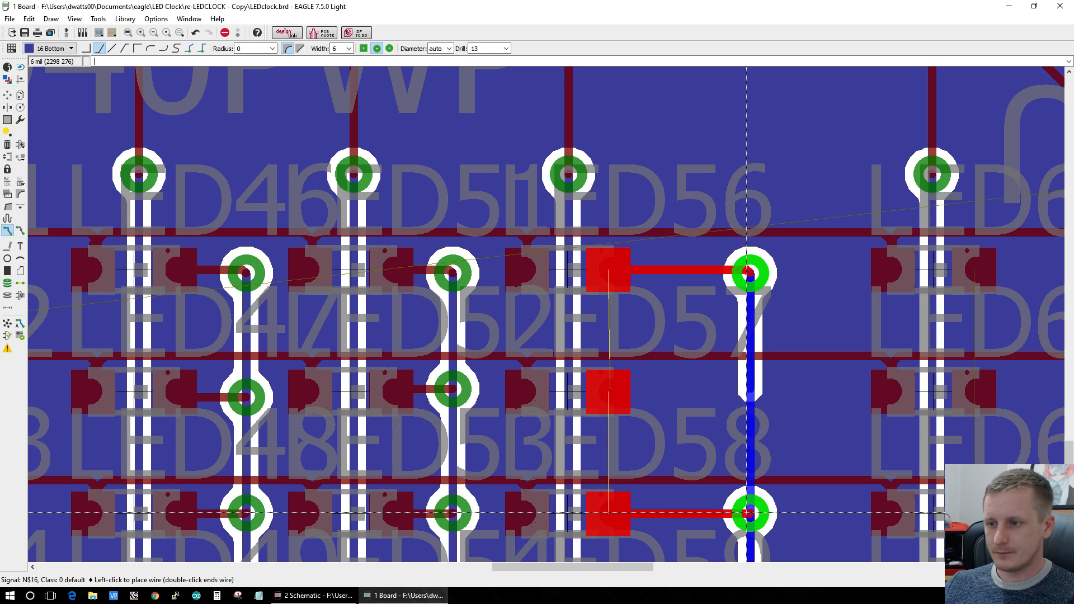
pyautogui.press('Escape')
# Step: Route a top-layer stub from LED57's right pad to the vertical N$16 trace and recalculate the airwires
pyautogui.click(601, 388)
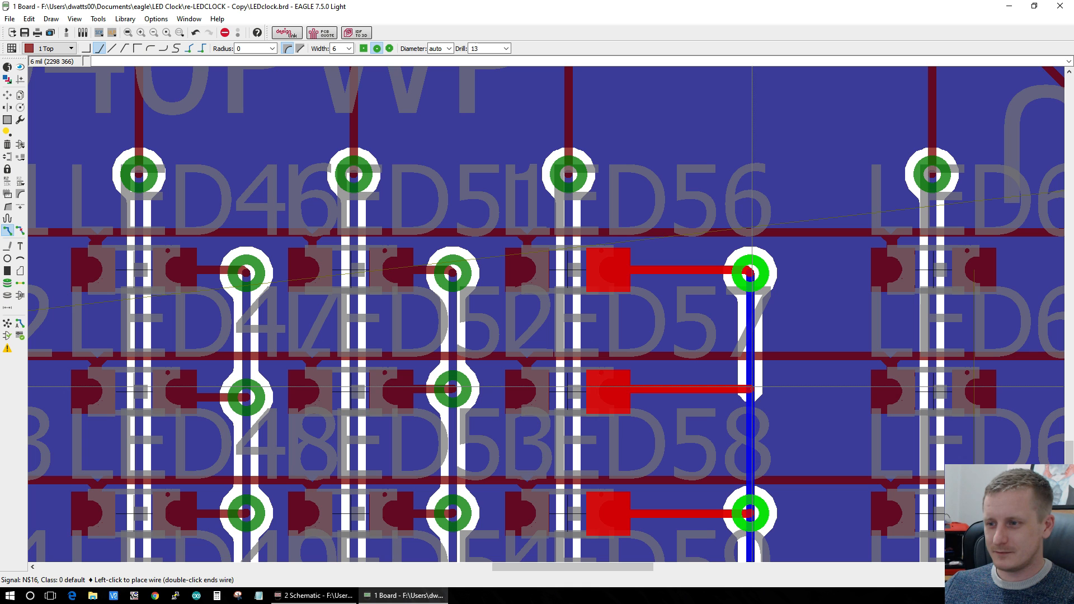
pyautogui.doubleClick(751, 387)
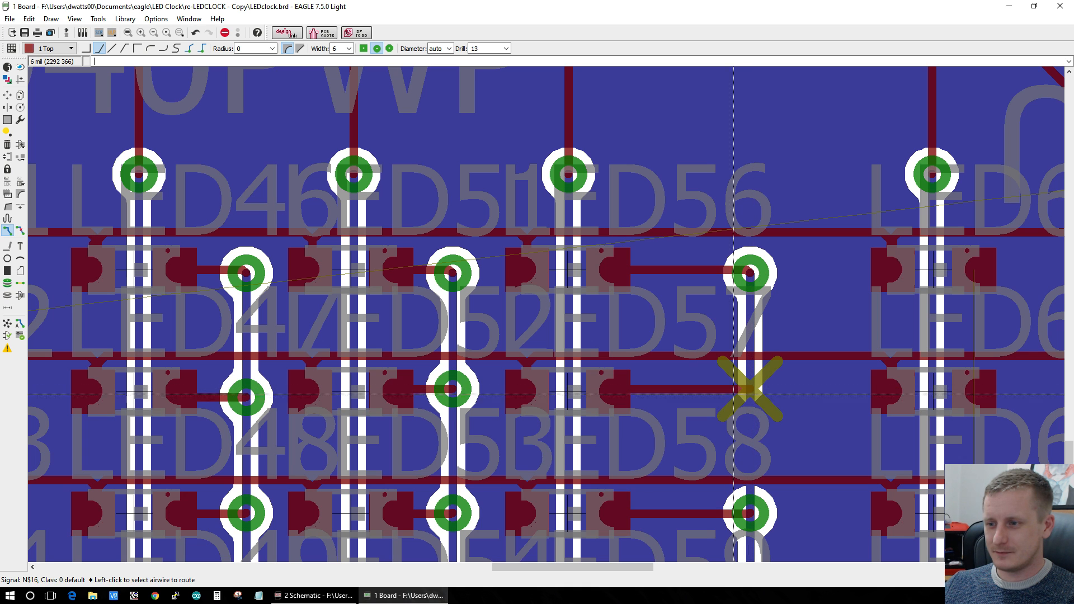
pyautogui.click(8, 328)
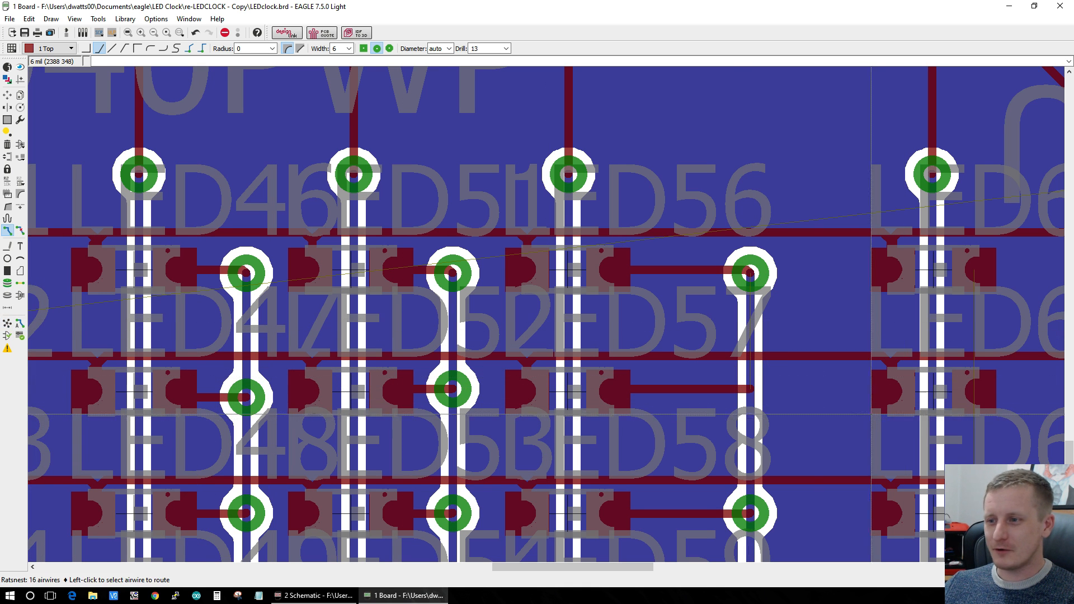
pyautogui.scroll(4, 853, 380)
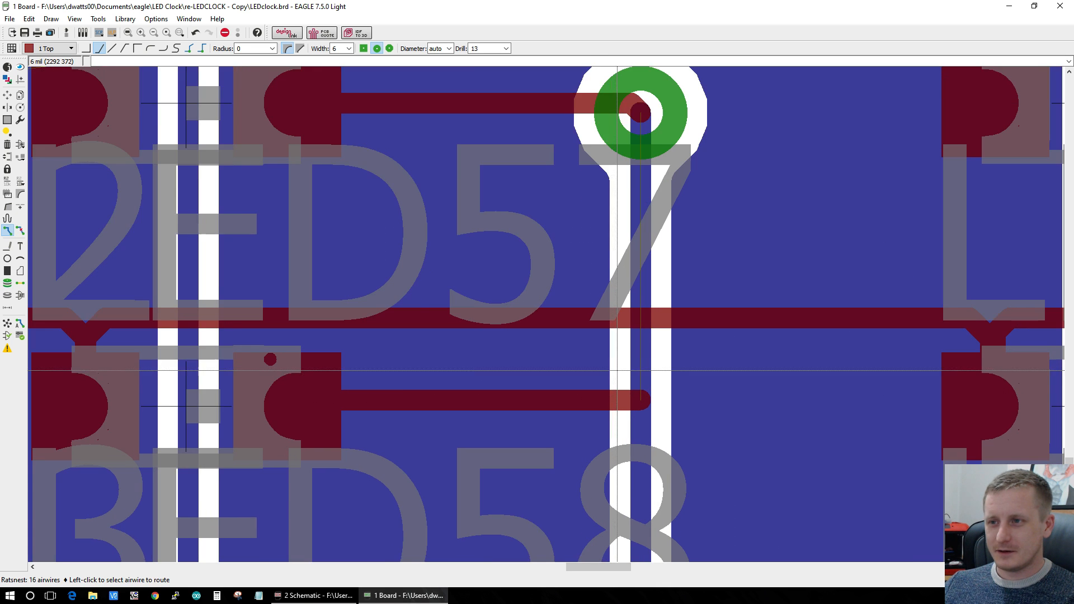
# Step: Rip up the top-layer trace between LED56's right pad and its via
pyautogui.scroll(-2, 642, 404)
pyautogui.scroll(-2, 643, 404)
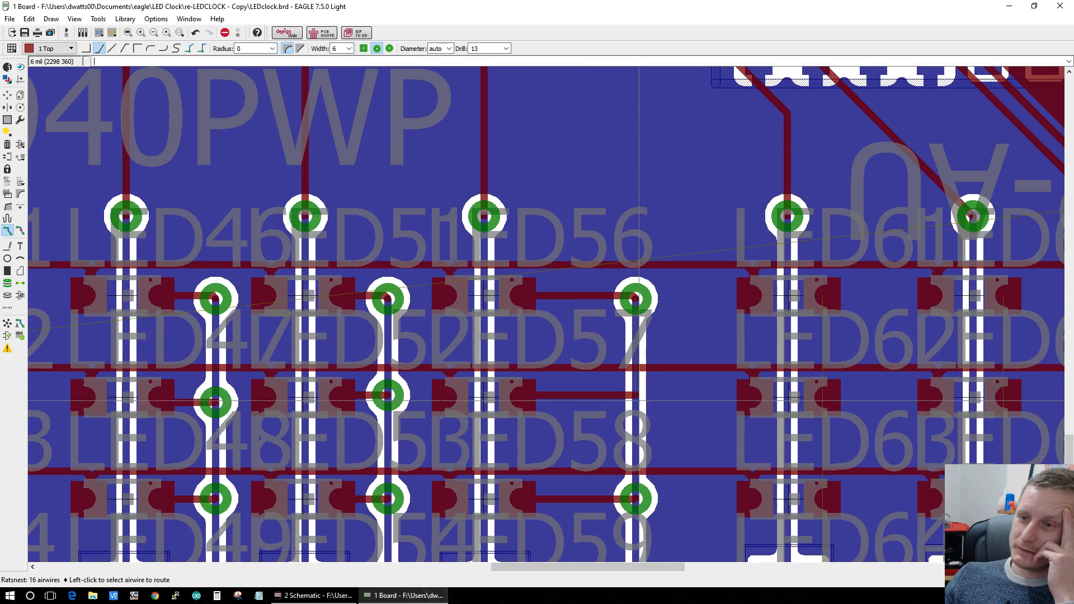
pyautogui.click(20, 229)
pyautogui.click(546, 291)
pyautogui.click(636, 297)
pyautogui.click(636, 299)
pyautogui.click(633, 321)
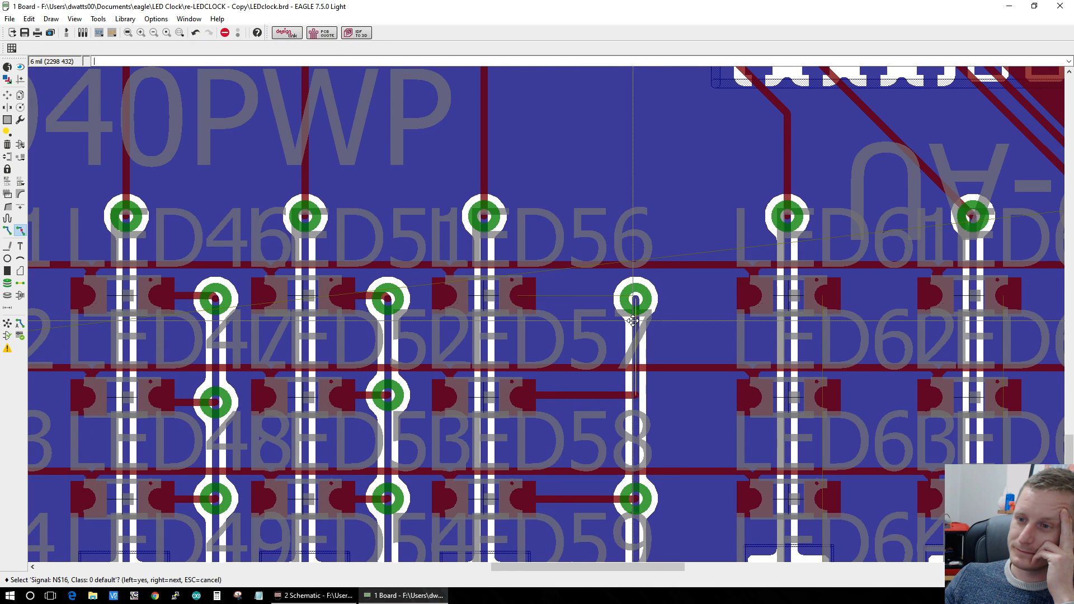
pyautogui.click(632, 320)
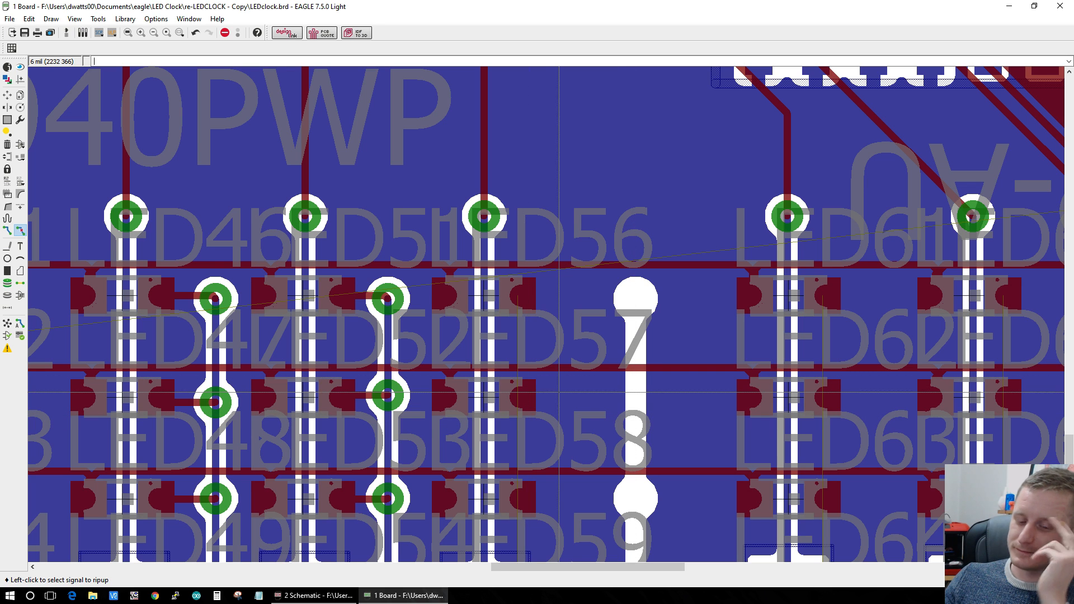
pyautogui.hotkey('ctrl', 'z')
# Step: Rip up the vertical bottom-layer segments, LED57's trace and the leftover via beside LED56, and recalculate the ratsnest
pyautogui.click(632, 352)
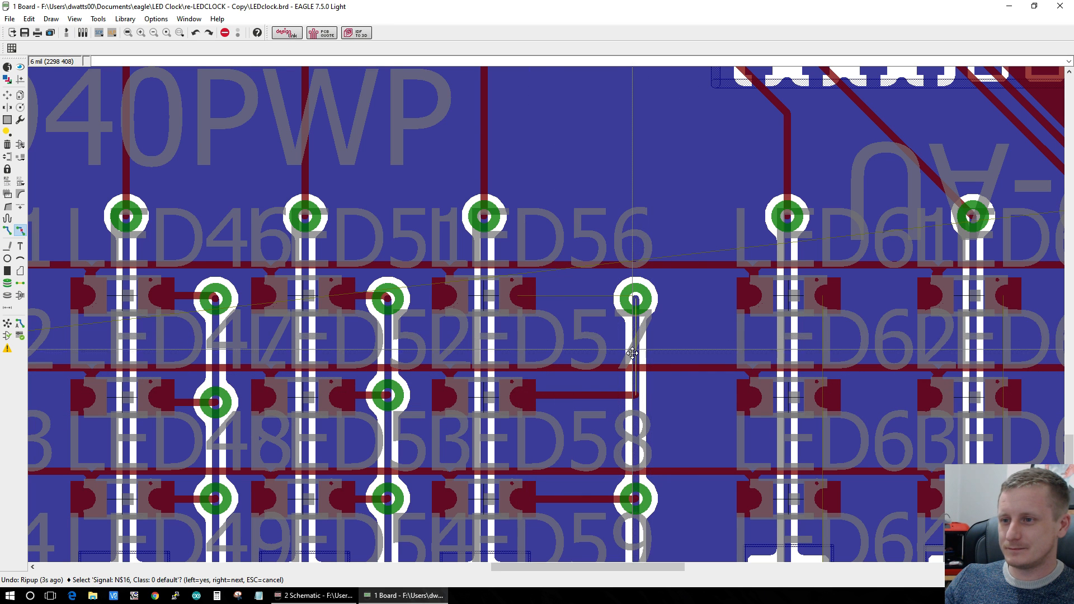
pyautogui.press('Escape')
pyautogui.press('Escape')
pyautogui.click(635, 432)
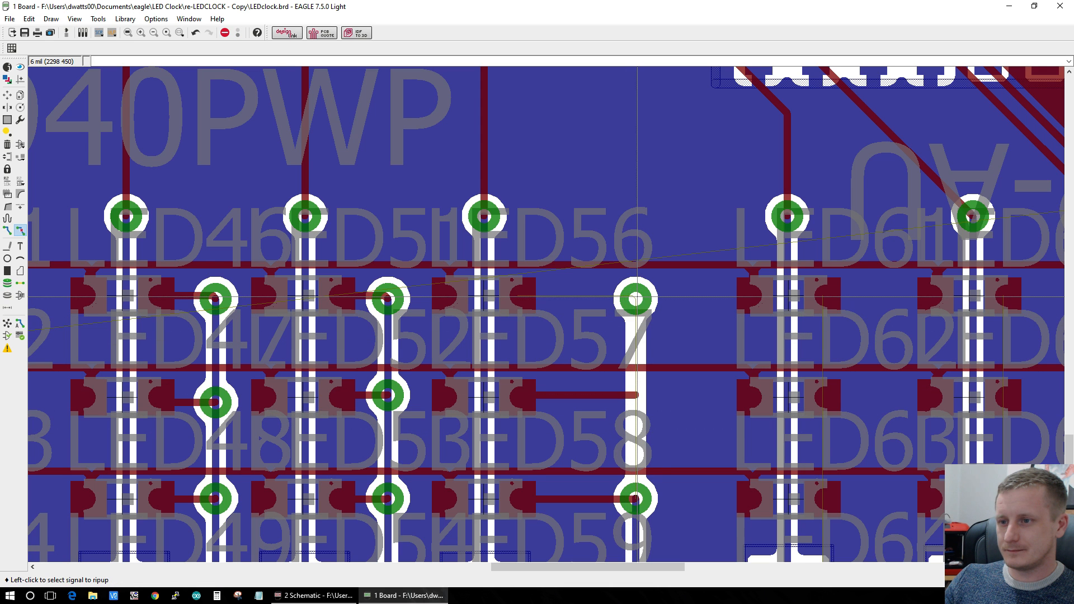
pyautogui.click(636, 297)
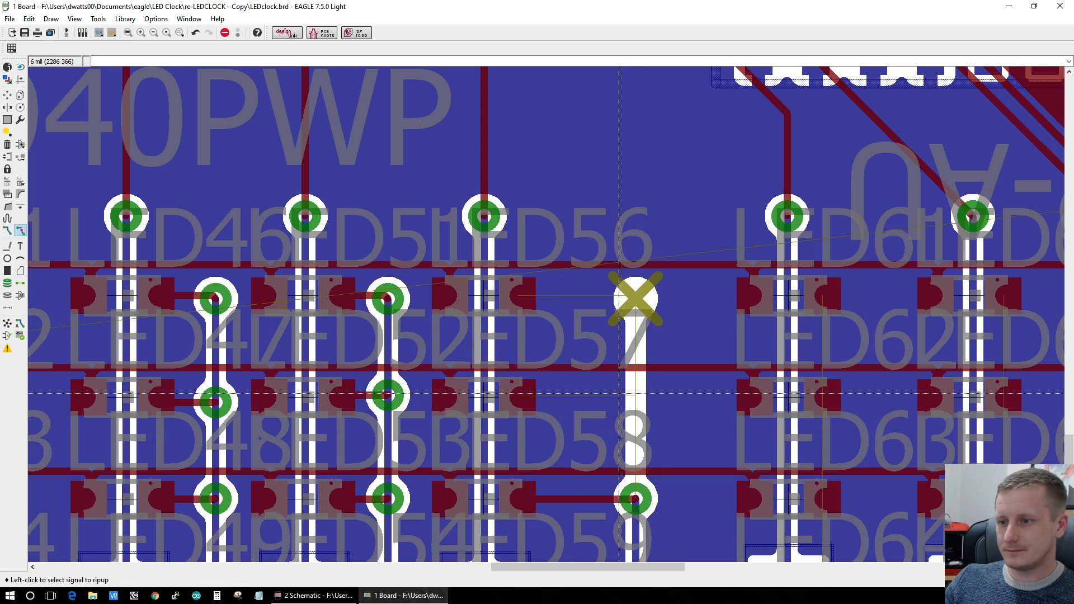
pyautogui.click(7, 323)
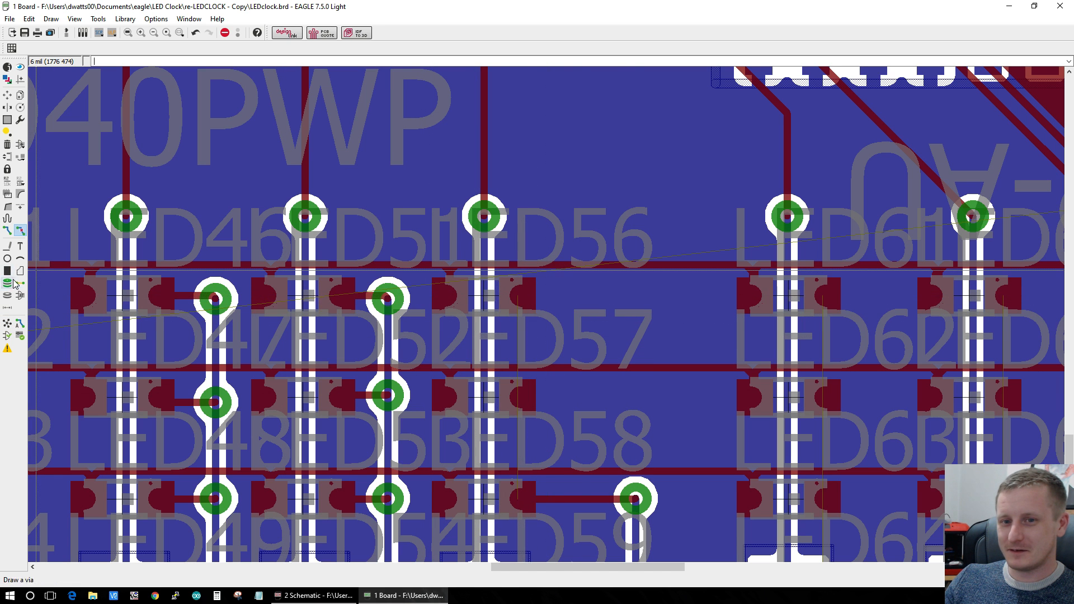
# Step: Route LED56's right pad through a new via, down on the bottom layer, and through a second via to LED57's right pad
pyautogui.click(9, 230)
pyautogui.click(520, 295)
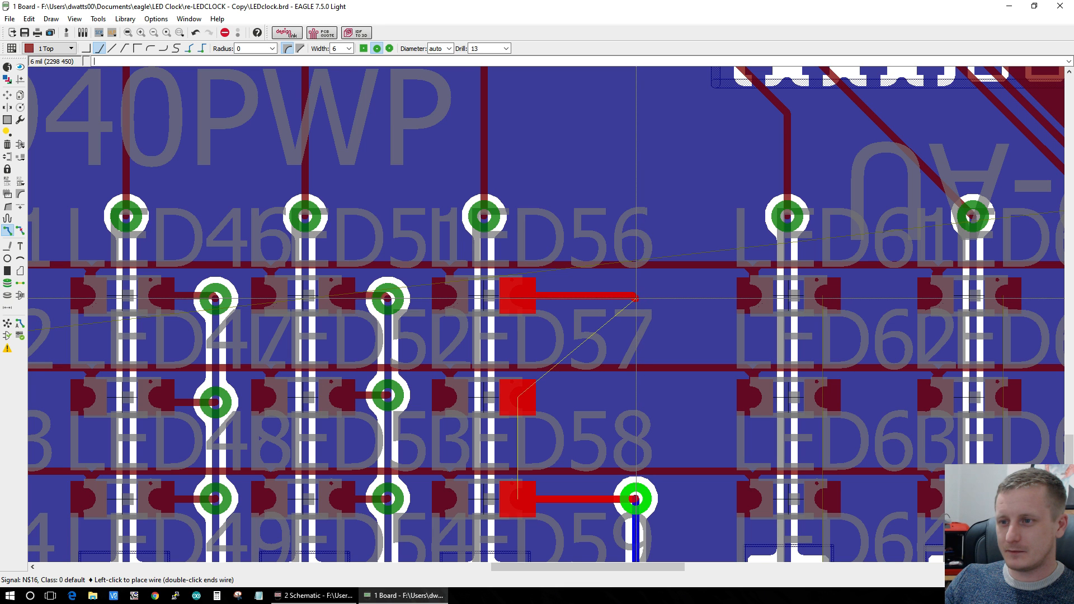
pyautogui.middleClick(636, 298)
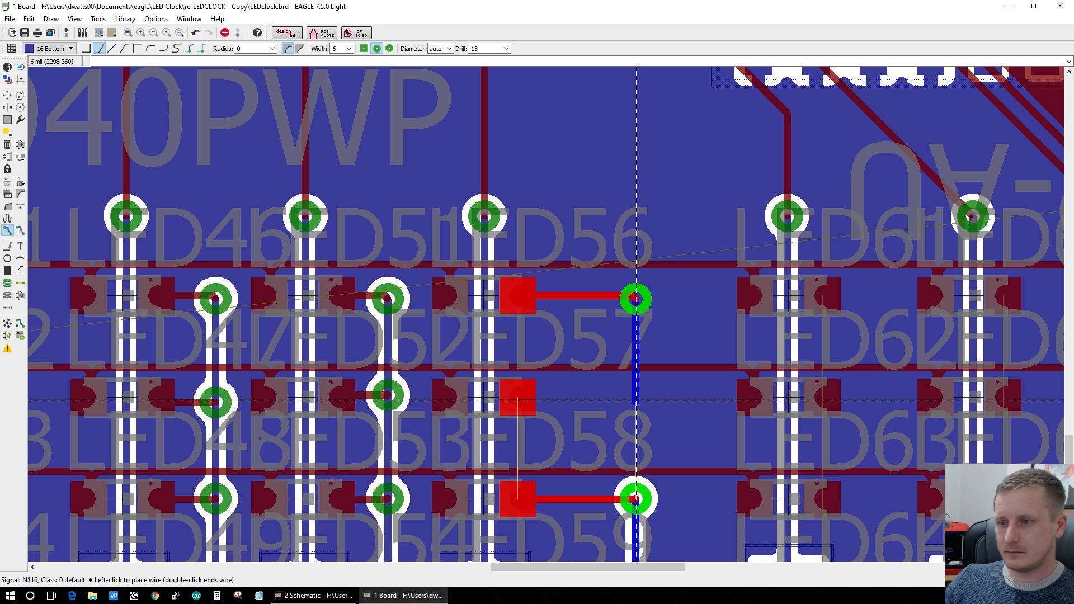
pyautogui.middleClick(632, 401)
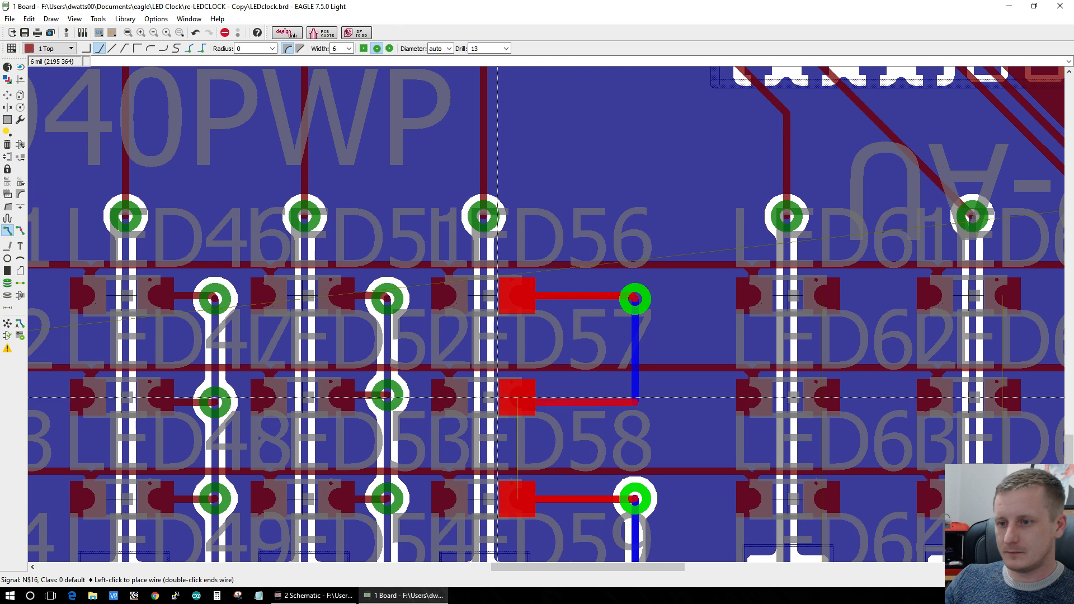
pyautogui.click(516, 400)
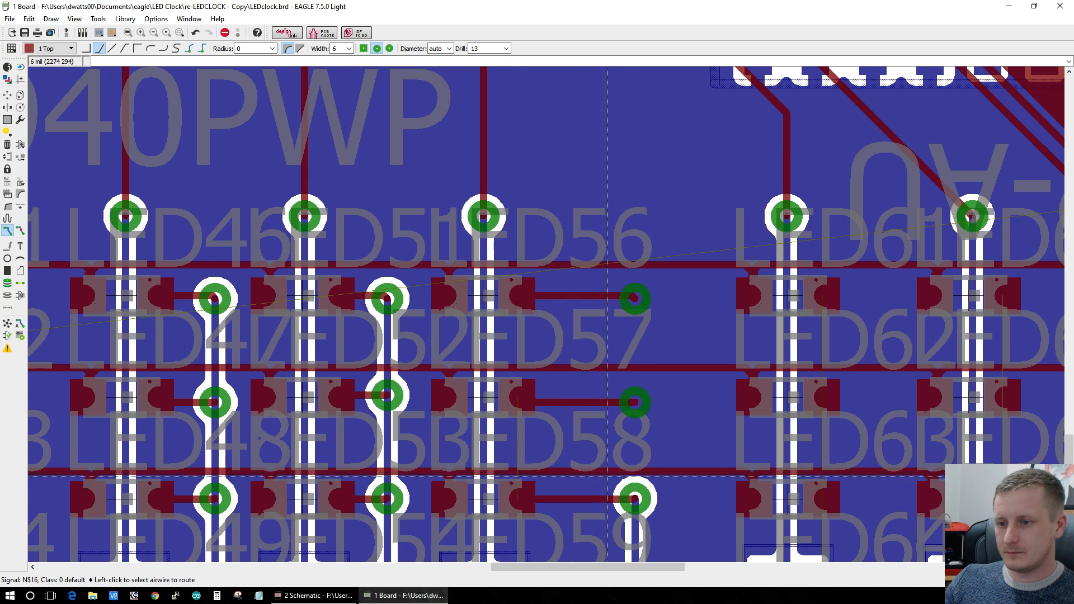
pyautogui.scroll(-2, 565, 435)
pyautogui.scroll(2, 566, 452)
pyautogui.click(517, 383)
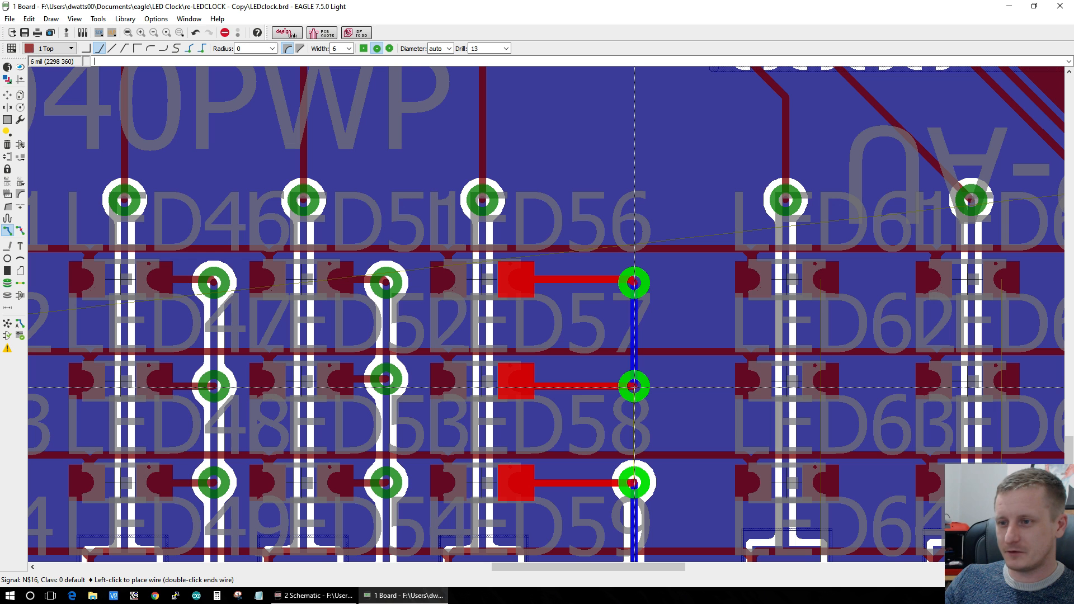
pyautogui.click(633, 480)
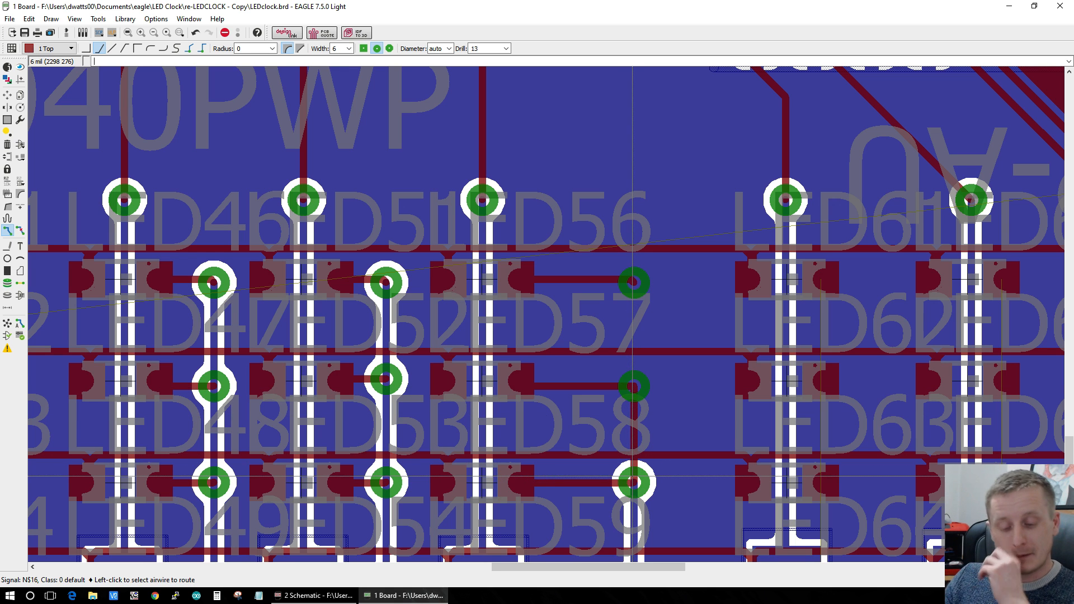
pyautogui.hotkey('ctrl', 'z')
# Step: Route LED57's via to LED58's via on the bottom layer and recalculate the ratsnest
pyautogui.scroll(2, 641, 402)
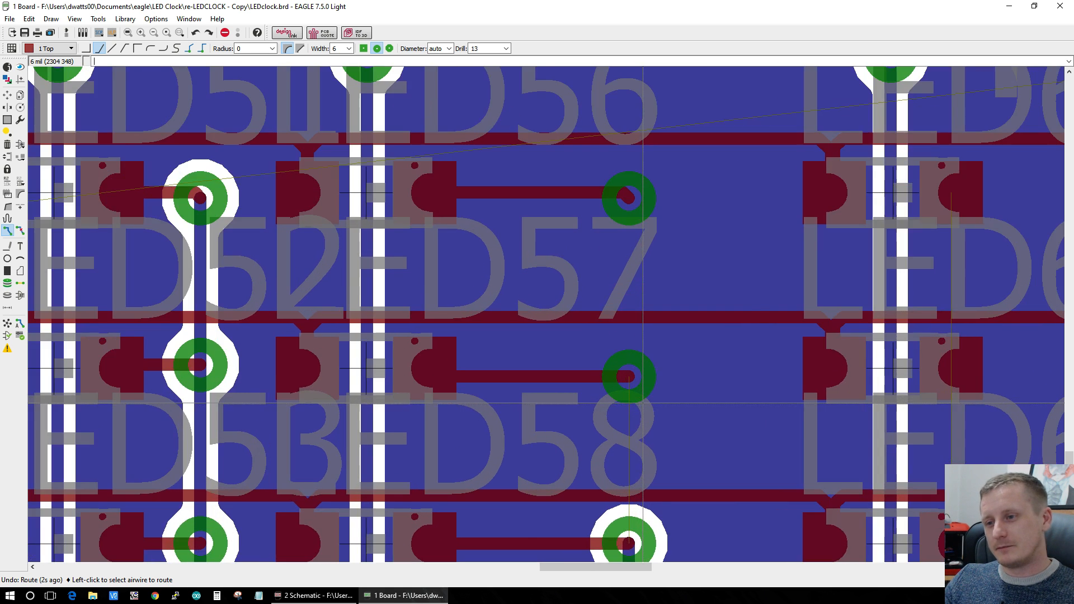
pyautogui.scroll(2, 642, 402)
pyautogui.click(631, 388)
pyautogui.scroll(-3, 629, 413)
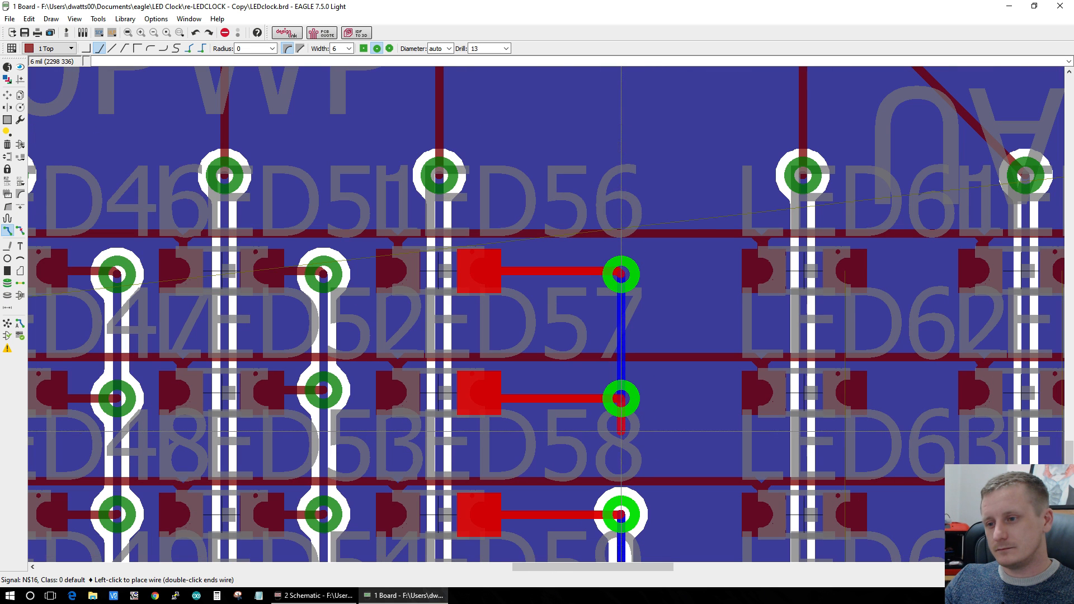
pyautogui.middleClick(620, 448)
pyautogui.click(619, 509)
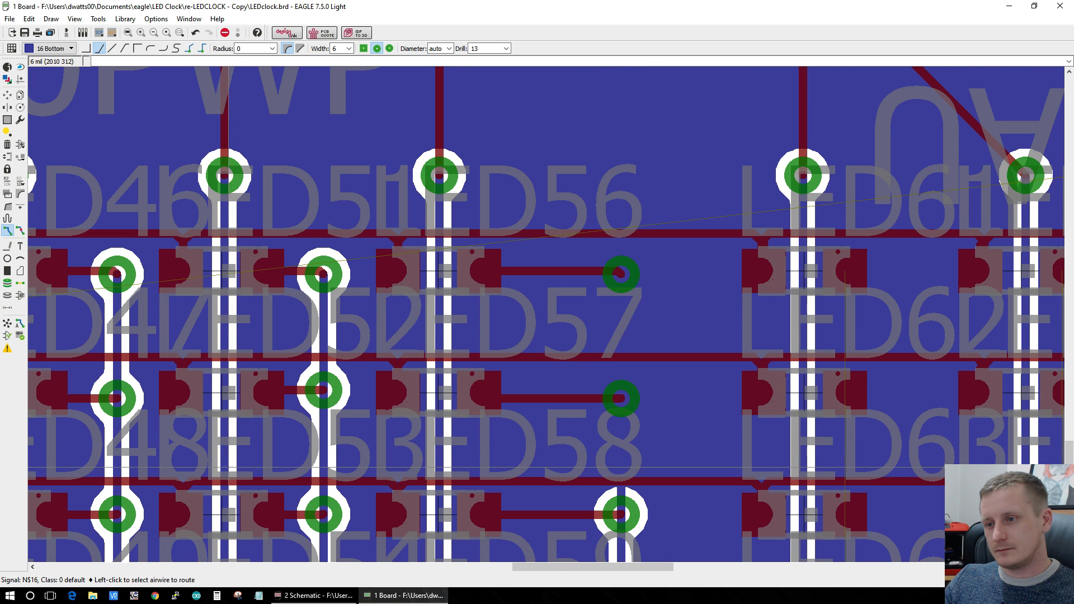
pyautogui.click(7, 323)
# Step: Run the design rule check and step through the clearance errors to locate them on the board
pyautogui.click(19, 335)
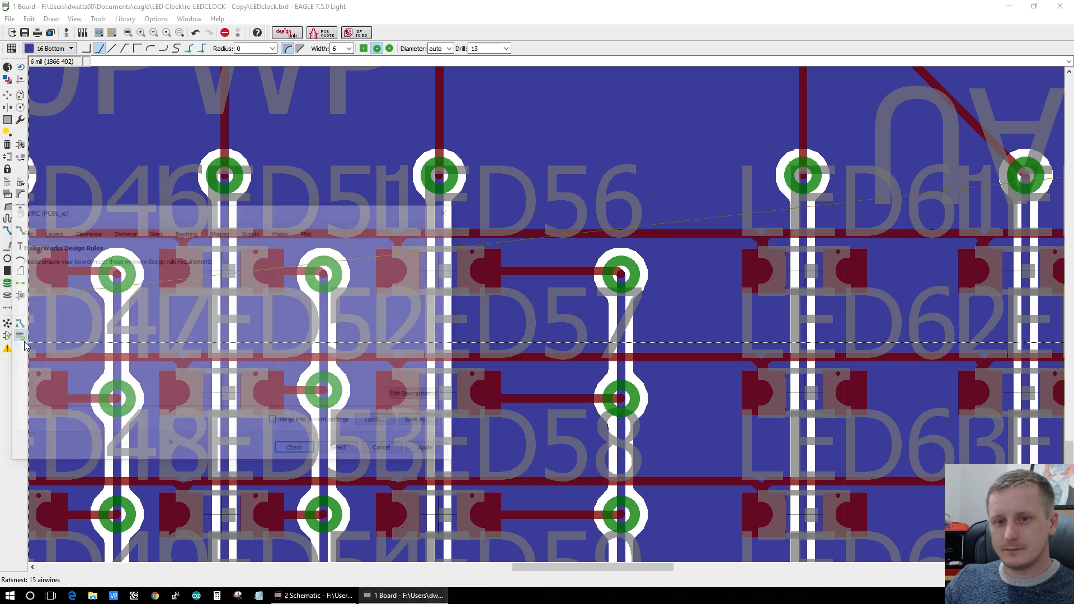
pyautogui.click(297, 452)
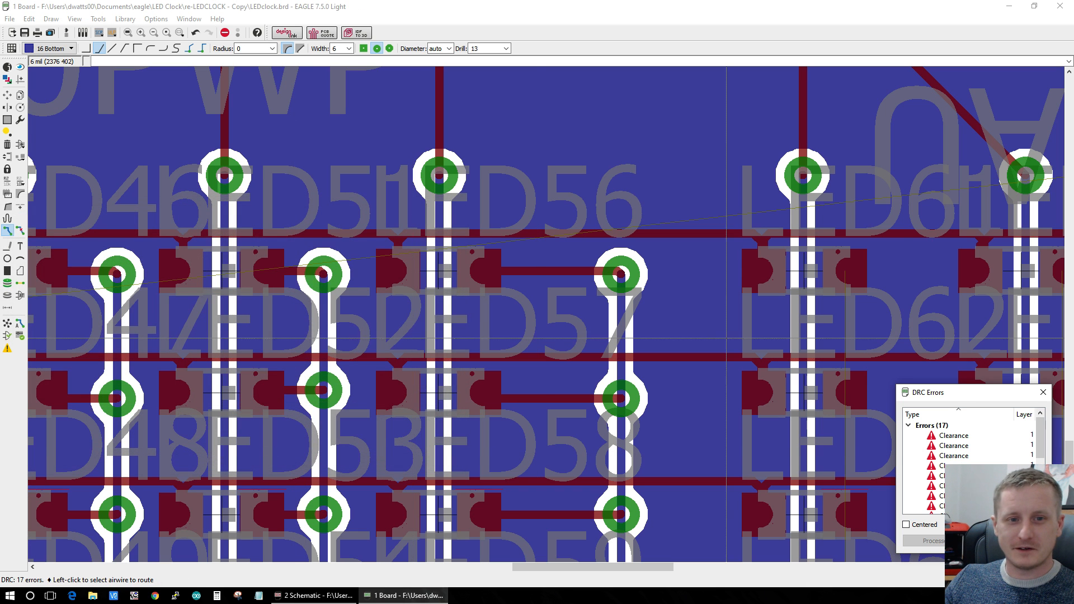
pyautogui.click(991, 436)
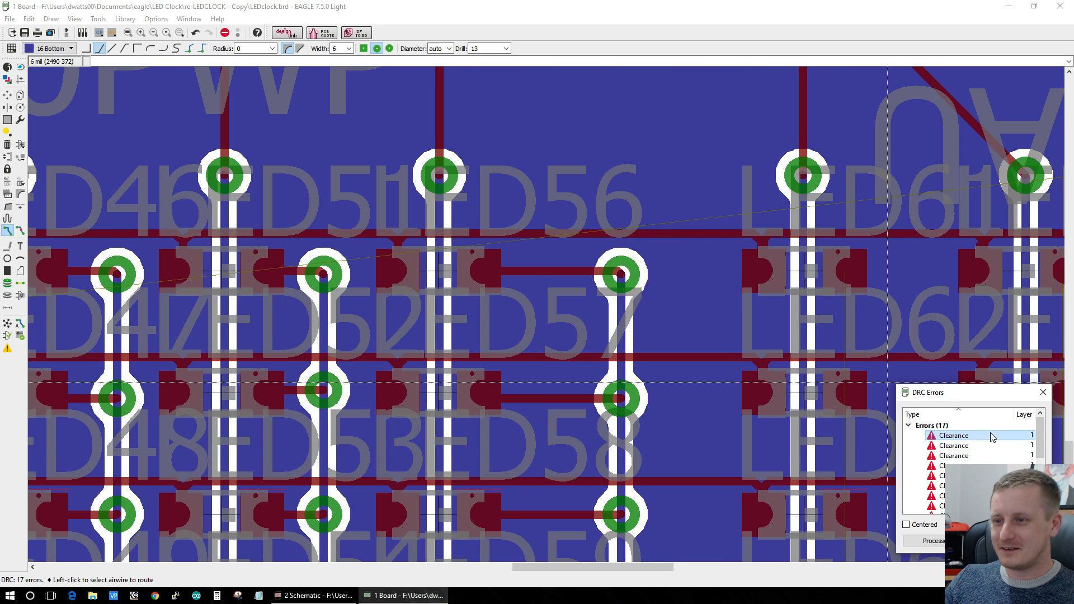
pyautogui.click(992, 446)
pyautogui.click(992, 456)
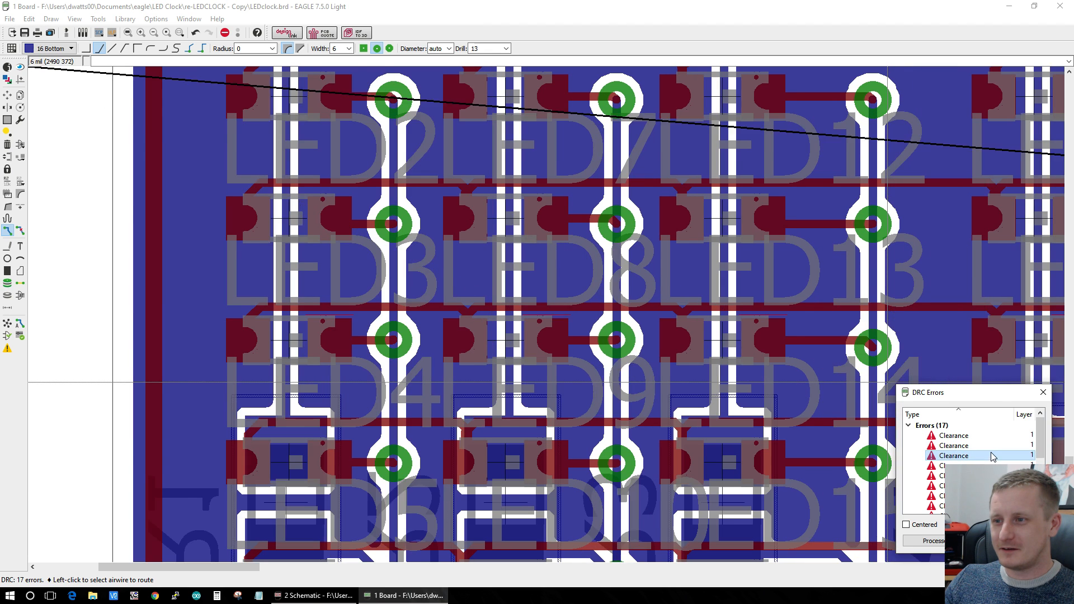
pyautogui.click(992, 466)
pyautogui.click(992, 476)
pyautogui.click(991, 486)
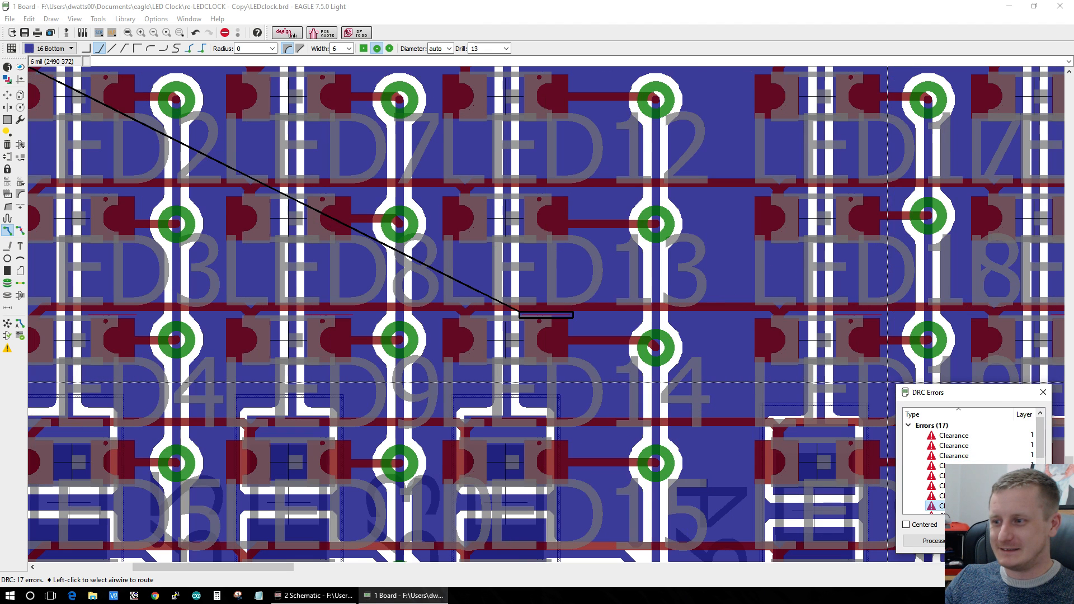
# Step: Try to move the horizontal 74HC3PNP trace above LED13 away from its pads
pyautogui.scroll(2, 550, 303)
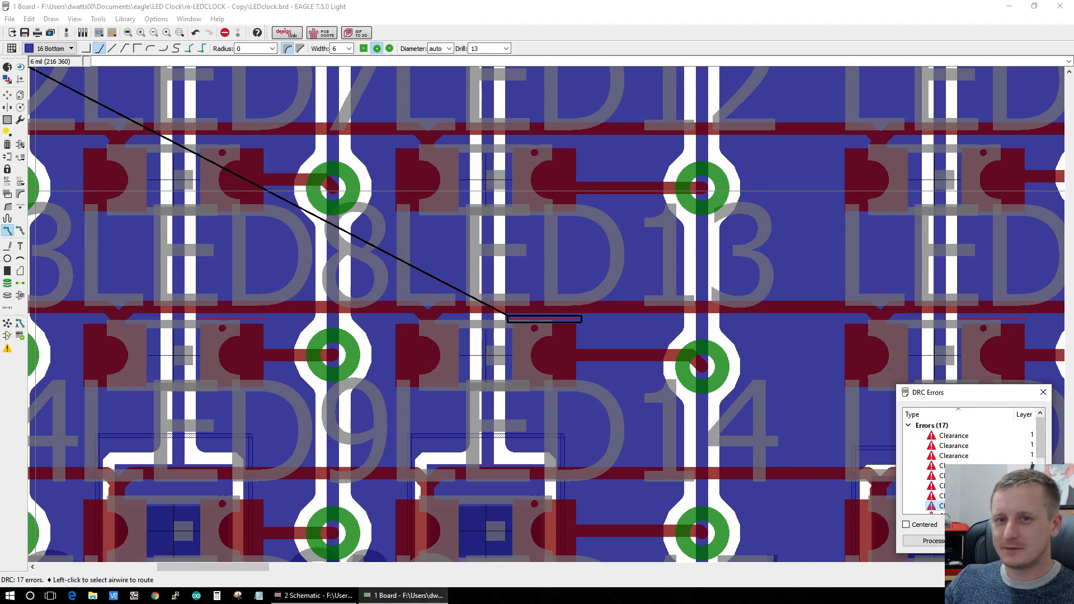
pyautogui.click(8, 95)
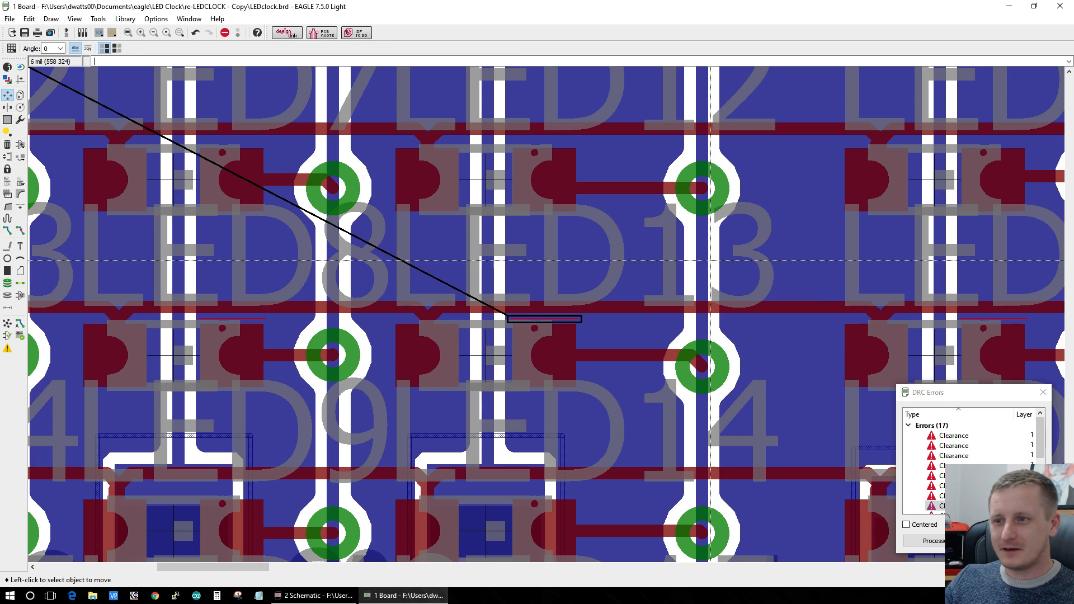
pyautogui.click(671, 302)
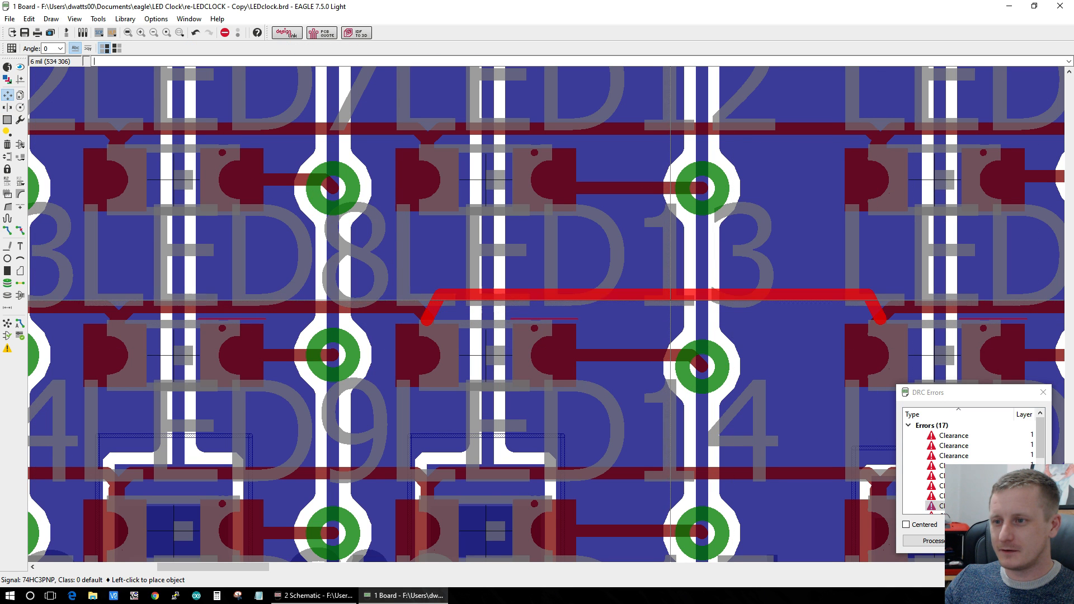
pyautogui.click(671, 305)
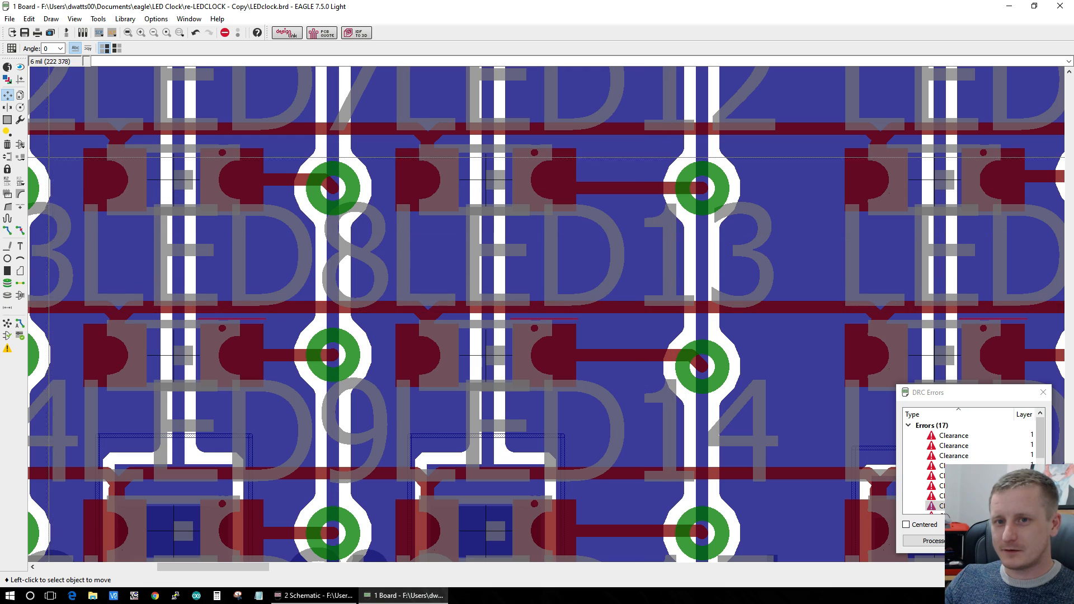
# Step: Rip up the horizontal 74HC3PNP trace segments running above the row from LED3 to LED28
pyautogui.click(20, 230)
pyautogui.scroll(-5, 496, 407)
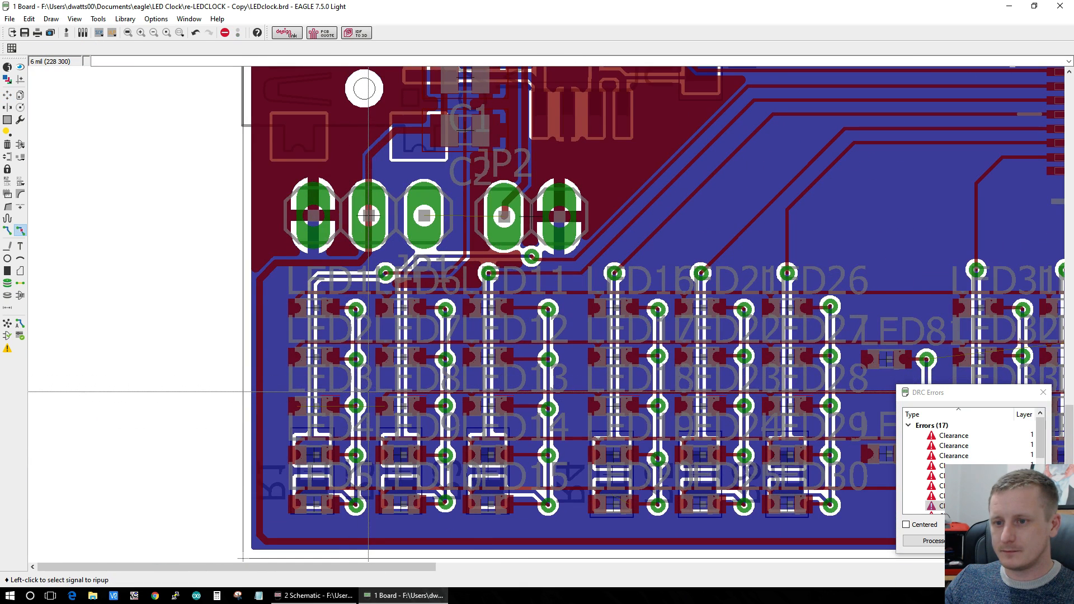
pyautogui.click(368, 392)
pyautogui.hotkey('ctrl', 'z')
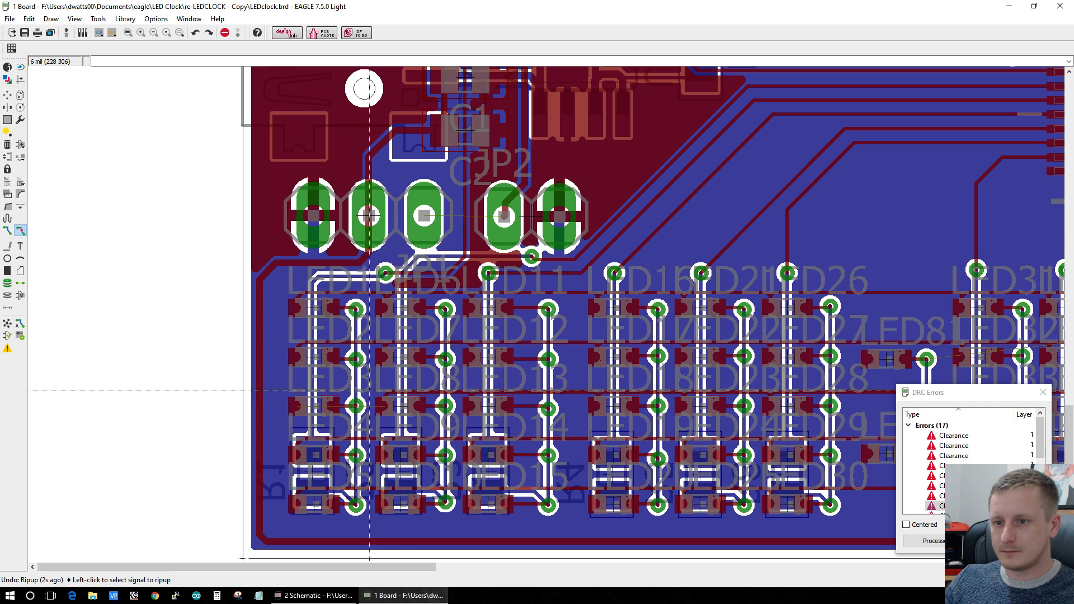
pyautogui.click(393, 390)
pyautogui.click(392, 391)
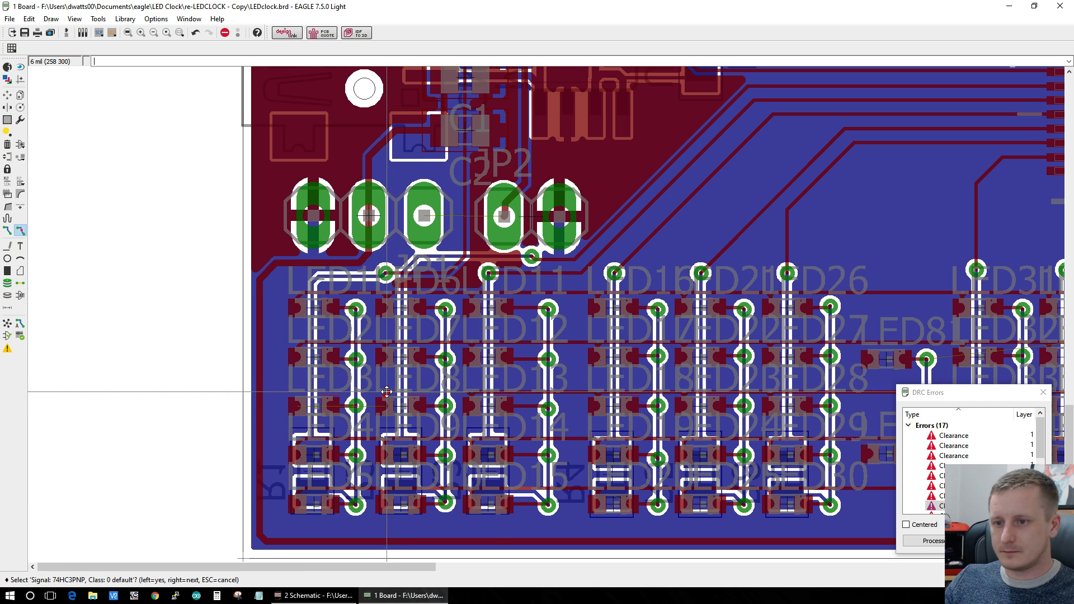
pyautogui.click(484, 389)
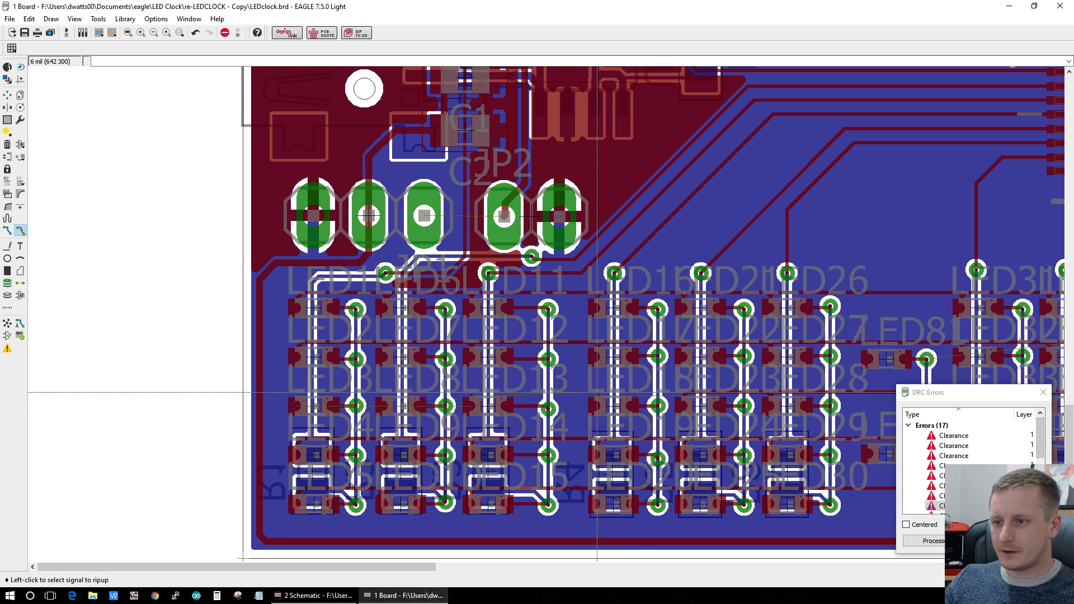
pyautogui.click(689, 390)
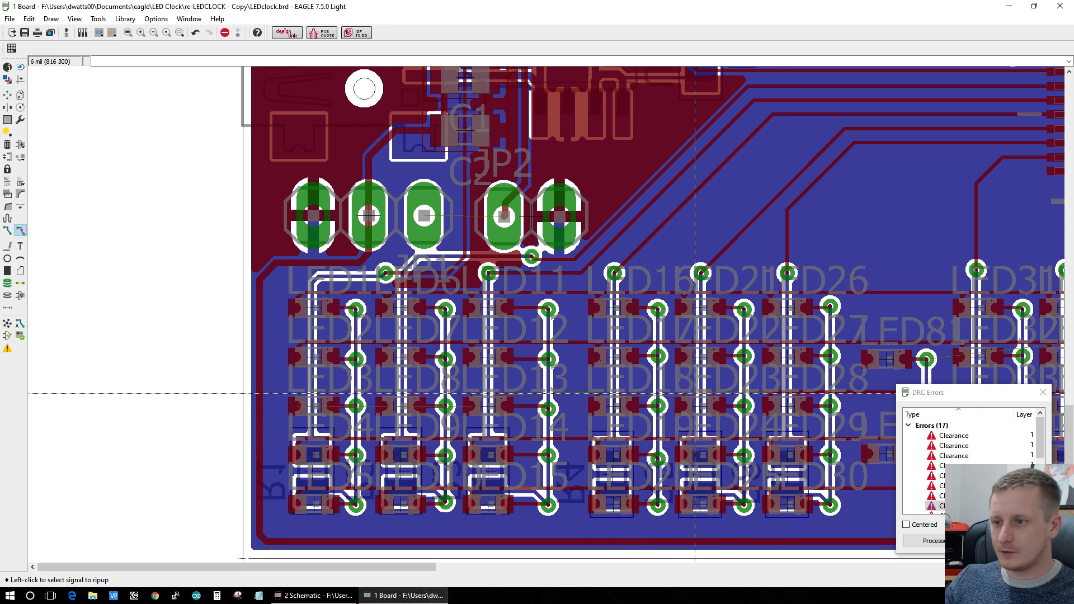
pyautogui.click(773, 394)
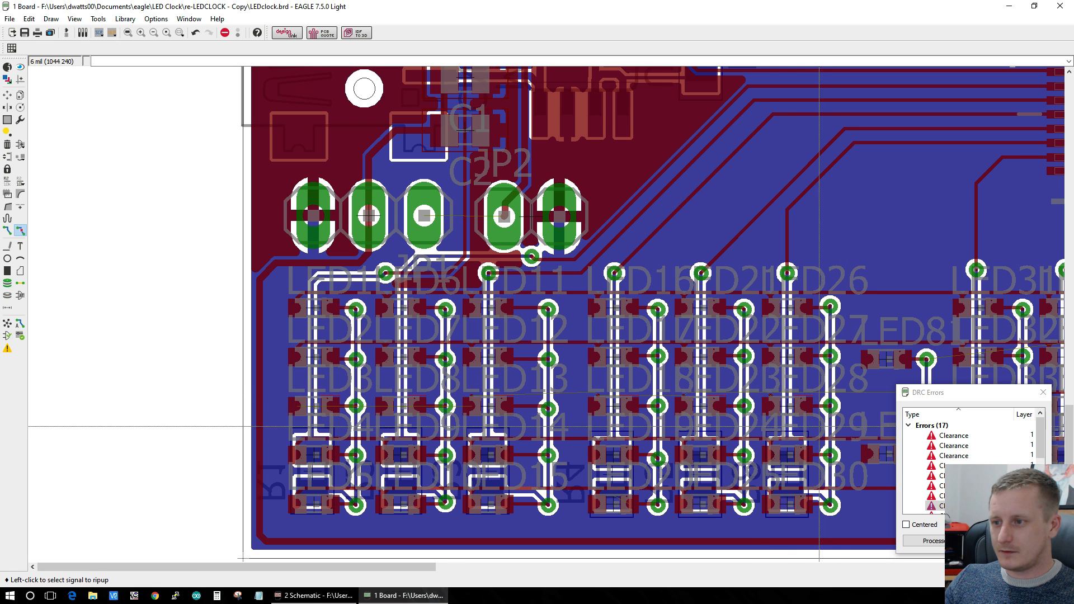
pyautogui.click(772, 393)
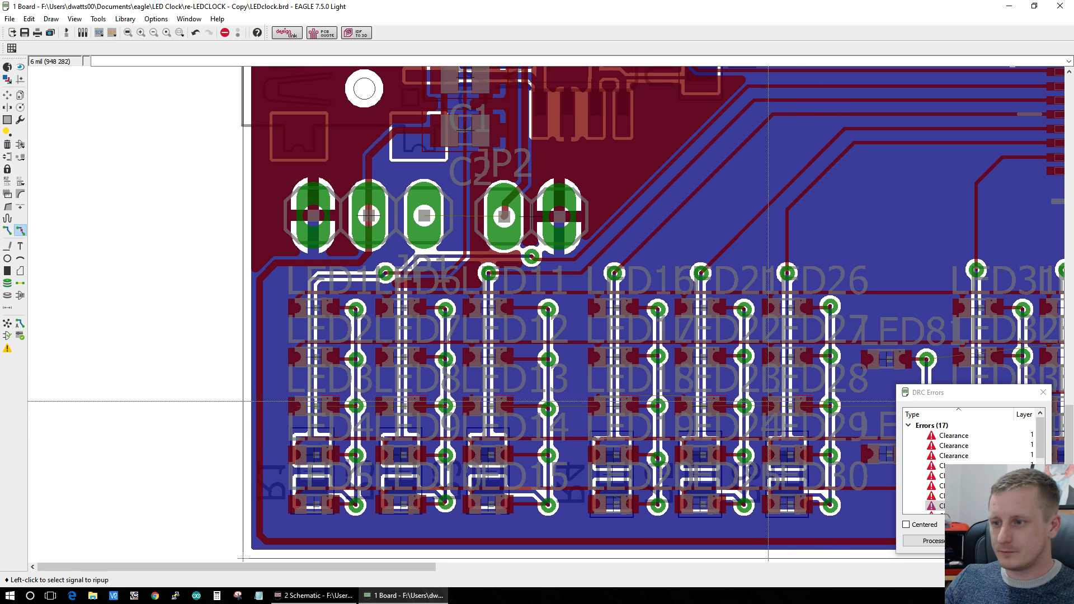
# Step: Route the 74HC3PNP signal on the top layer from LED3's pad through LED8's to LED13's, with the trace running above the pads
pyautogui.scroll(3, 309, 407)
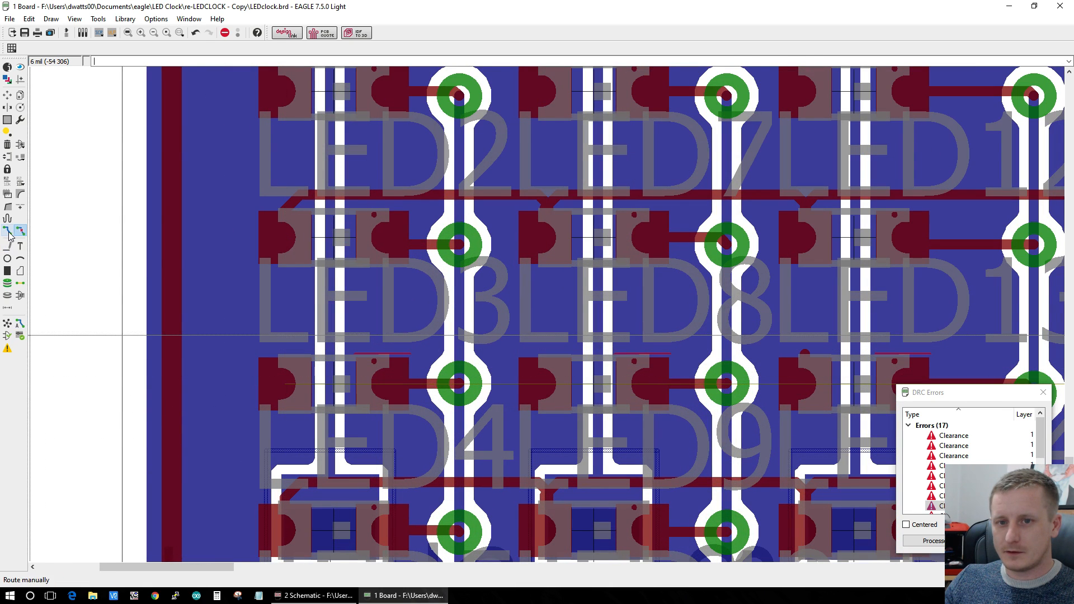
pyautogui.click(8, 230)
pyautogui.click(285, 384)
pyautogui.click(298, 337)
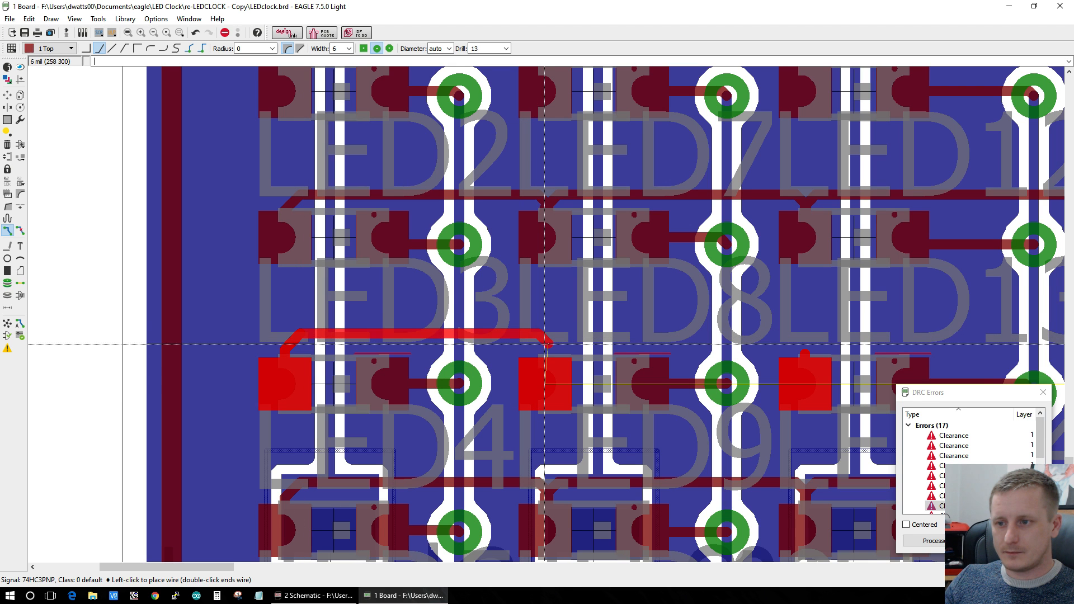
pyautogui.click(547, 343)
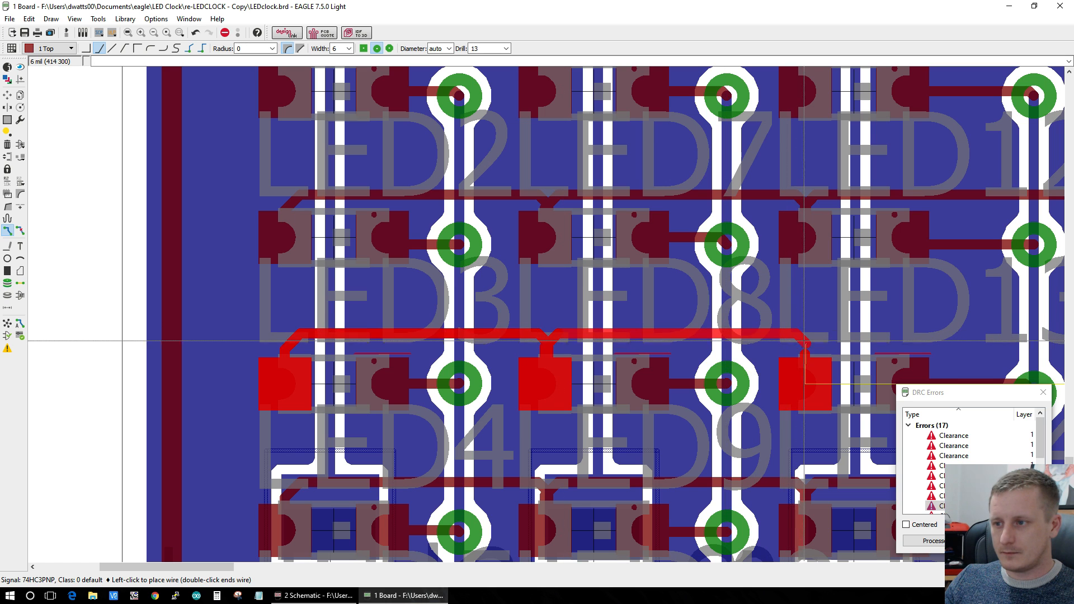
pyautogui.click(804, 359)
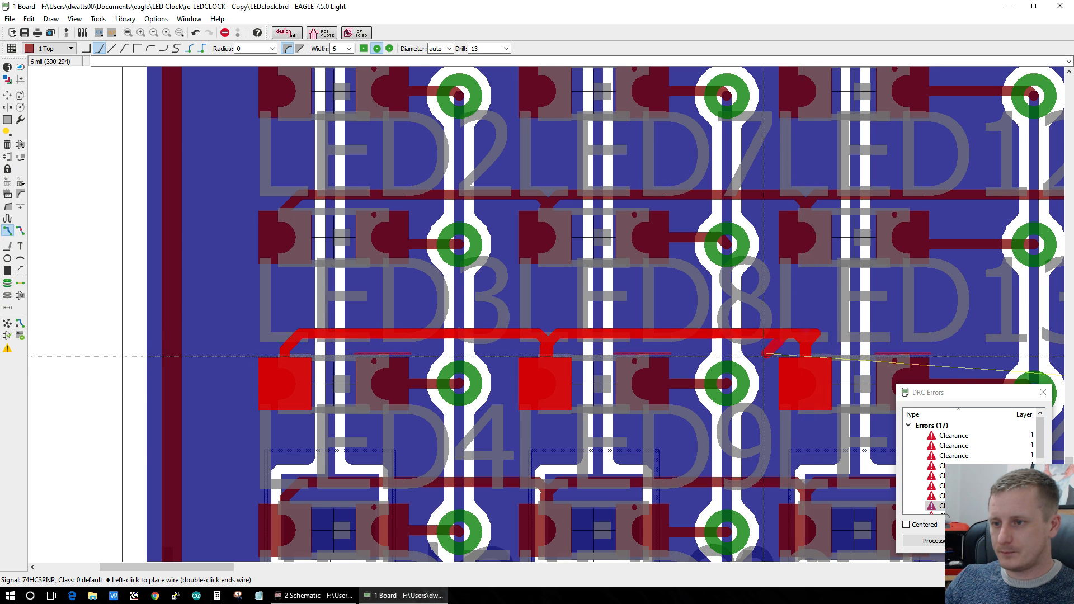
# Step: Continue the top-layer 74HC3PNP trace from LED13 through LED18 and LED23 to LED28's pad
pyautogui.moveTo(207, 566); pyautogui.dragTo(281, 565)
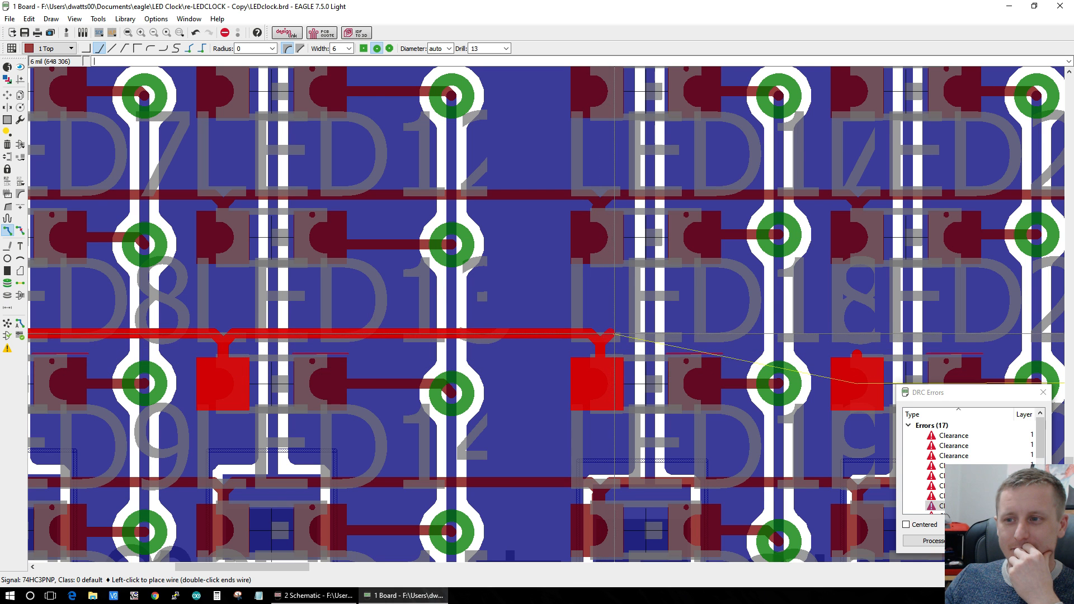
pyautogui.click(858, 366)
pyautogui.moveTo(305, 568); pyautogui.dragTo(365, 574)
pyautogui.click(387, 343)
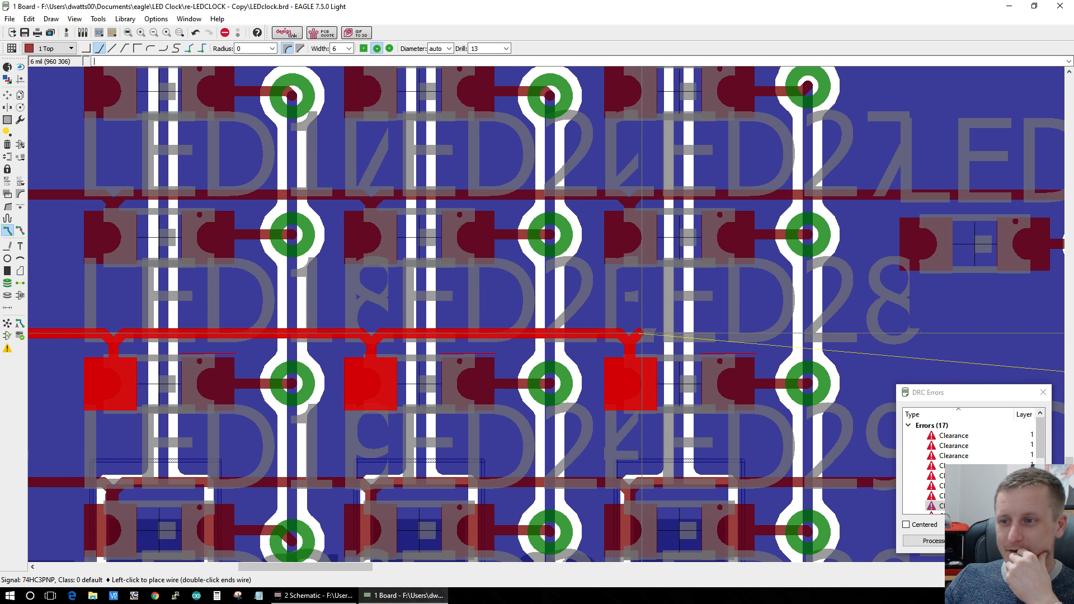
pyautogui.moveTo(347, 568); pyautogui.dragTo(411, 569)
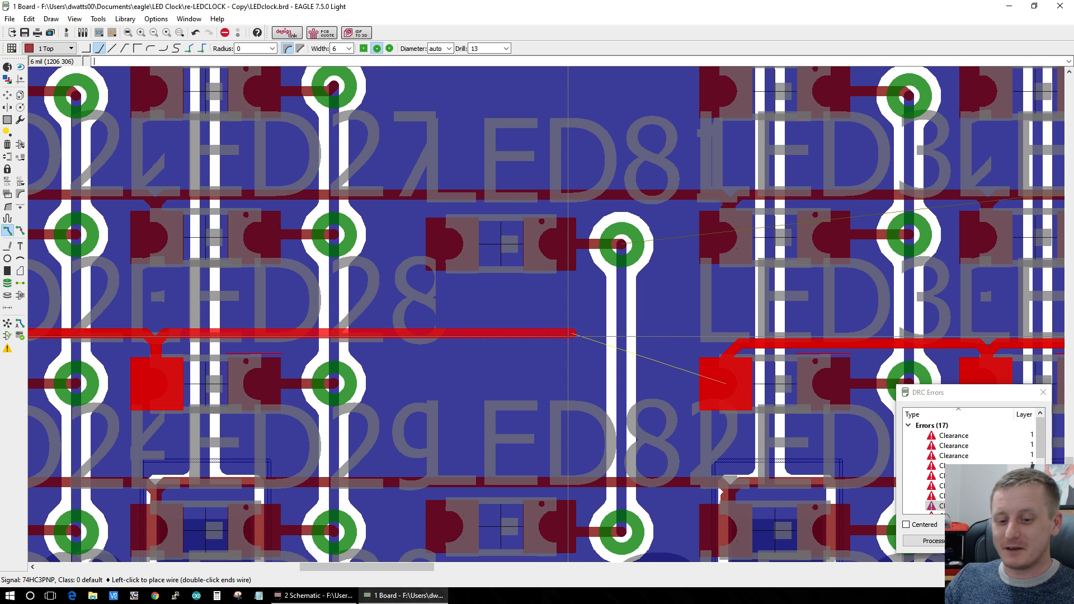
pyautogui.press('Escape')
# Step: Rip up the old 74HC3PNP trace segments and pad stubs above the row from LED33 to LED53
pyautogui.click(20, 229)
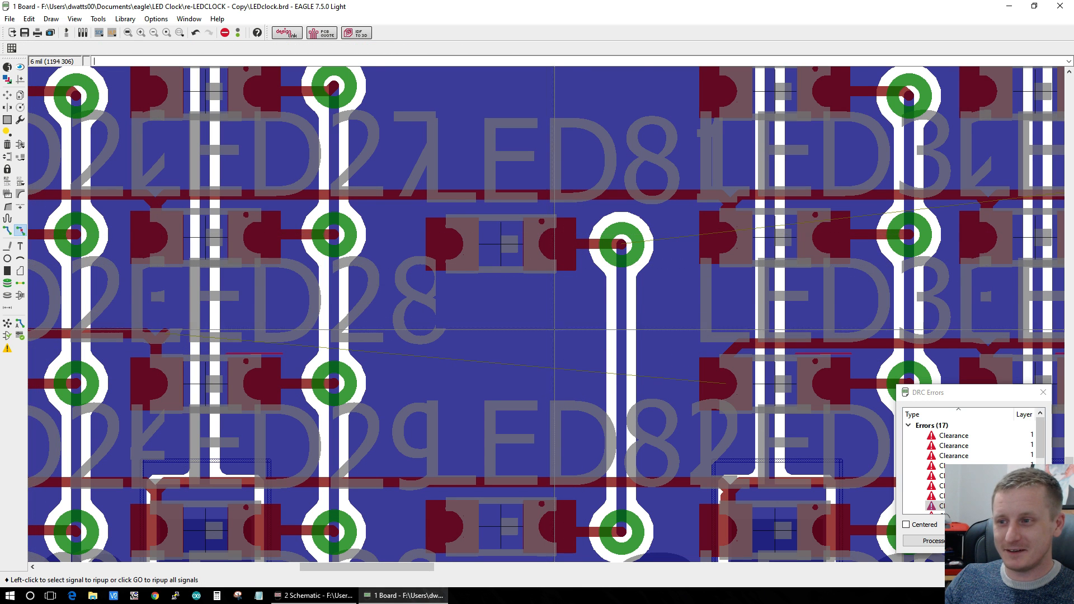
pyautogui.click(730, 381)
pyautogui.rightClick(731, 373)
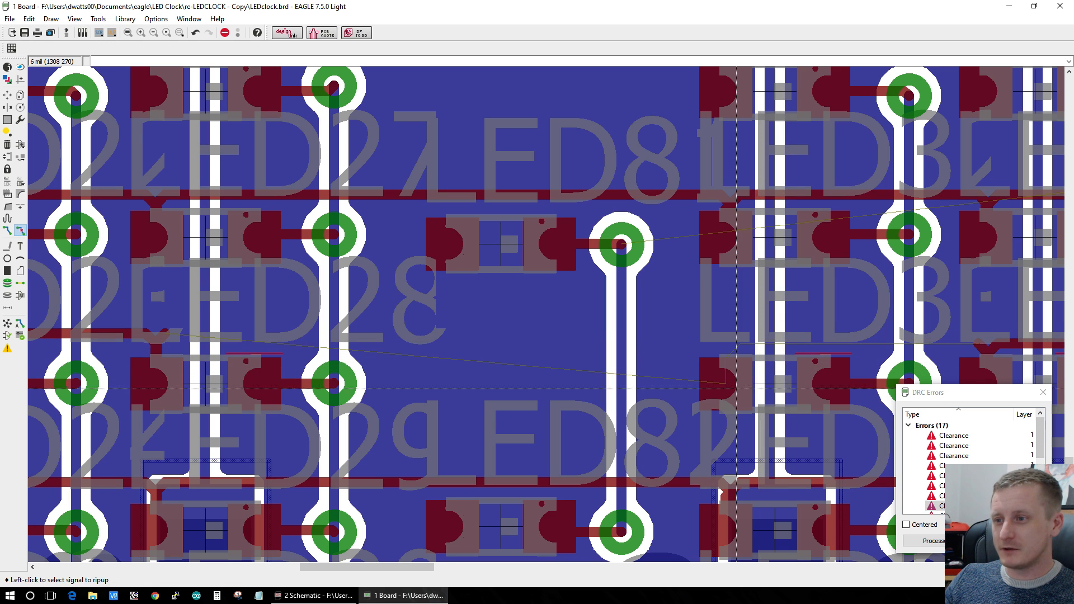
pyautogui.moveTo(410, 567); pyautogui.dragTo(486, 580)
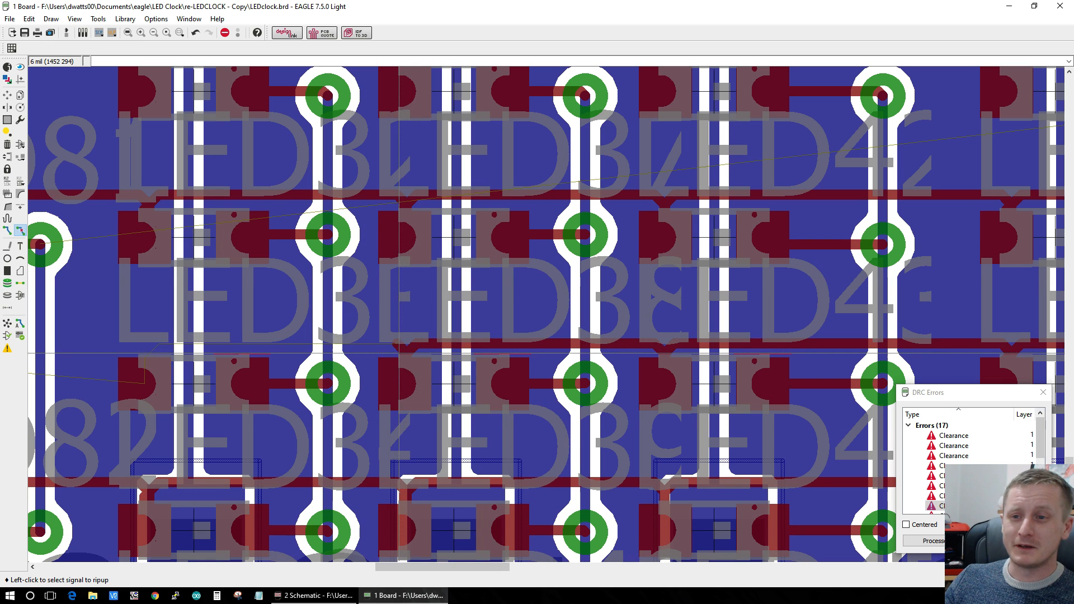
pyautogui.click(408, 354)
pyautogui.click(408, 354)
pyautogui.click(419, 346)
pyautogui.click(406, 359)
pyautogui.click(405, 358)
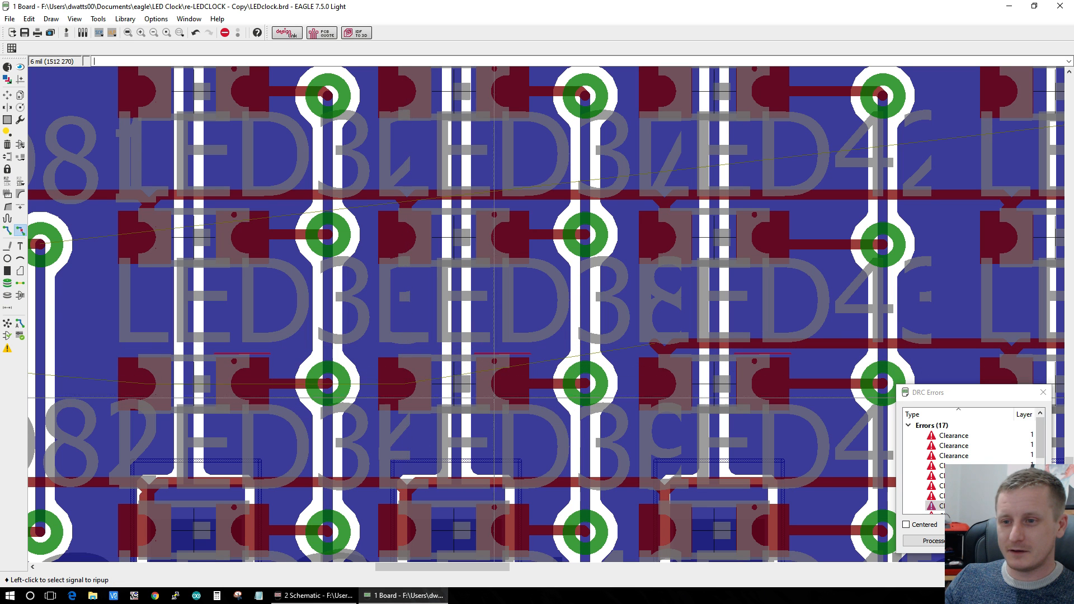
pyautogui.click(679, 349)
pyautogui.click(679, 349)
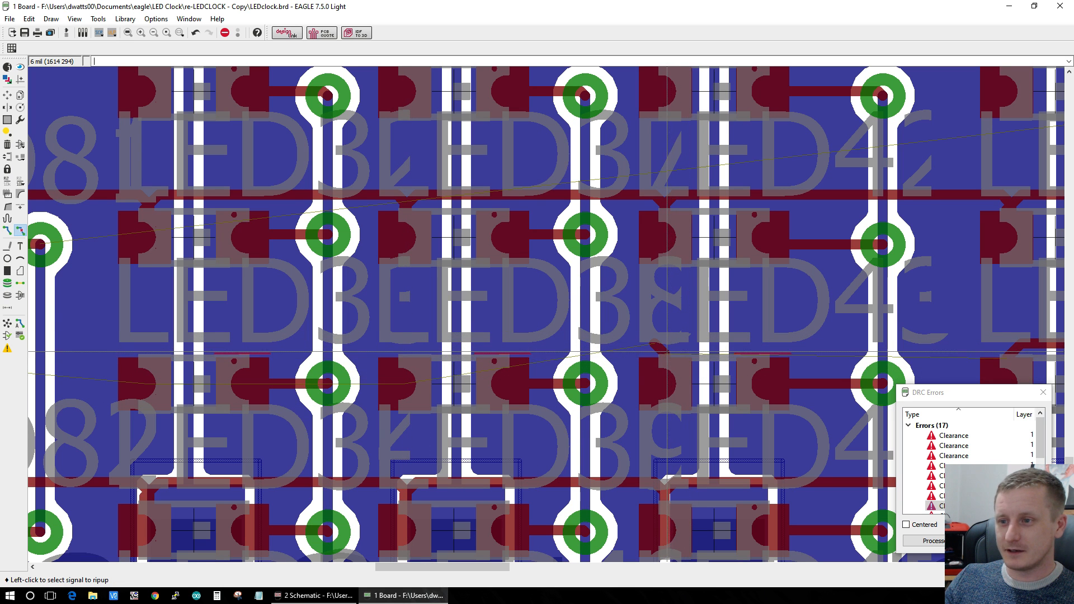
# Step: Route the 74HC3PNP trace on the top layer from LED28 through LED33, LED38 and LED43 to LED48's pad
pyautogui.scroll(-2, 616, 401)
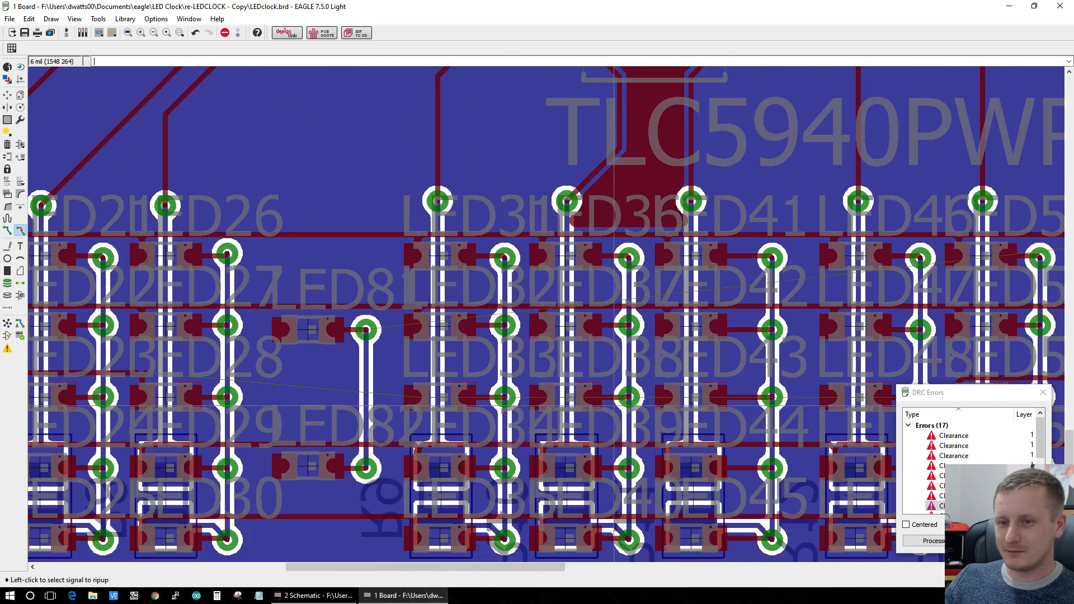
pyautogui.scroll(1, 828, 367)
pyautogui.moveTo(518, 566); pyautogui.dragTo(468, 566)
pyautogui.scroll(3, 136, 431)
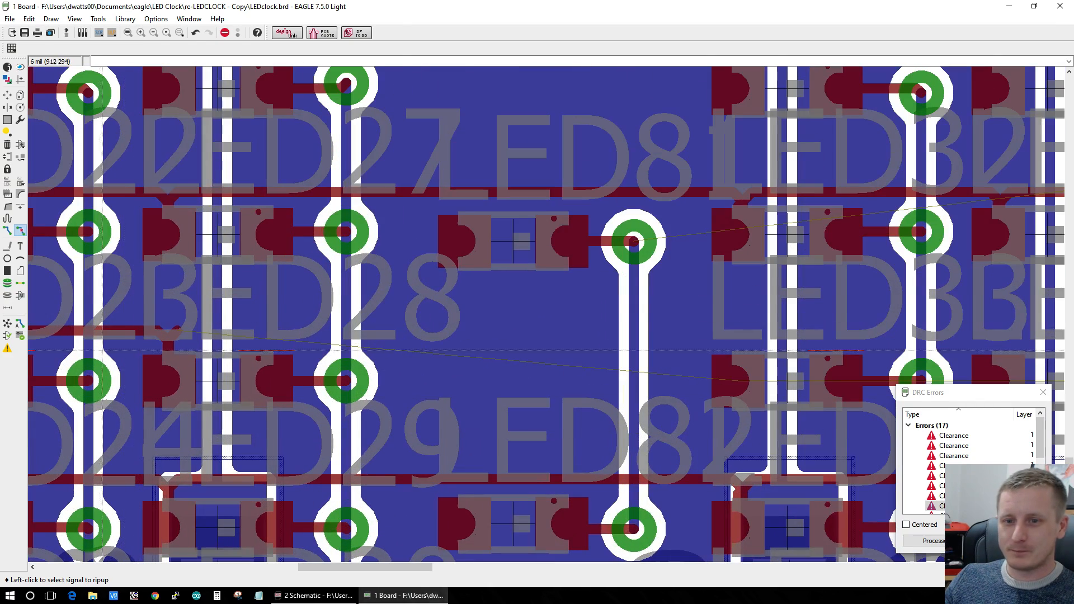
pyautogui.click(7, 232)
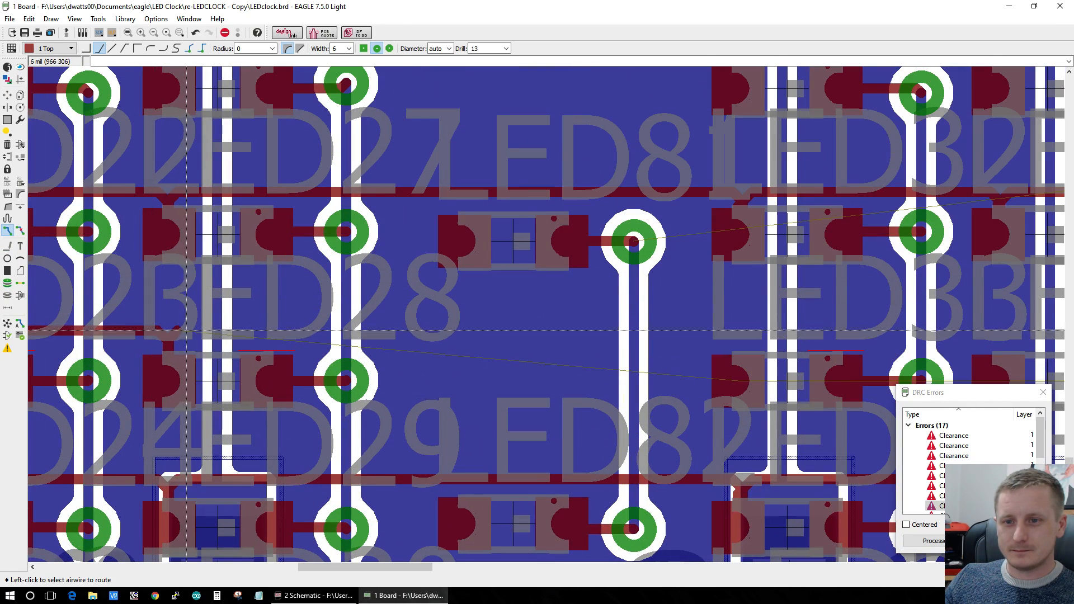
pyautogui.click(186, 330)
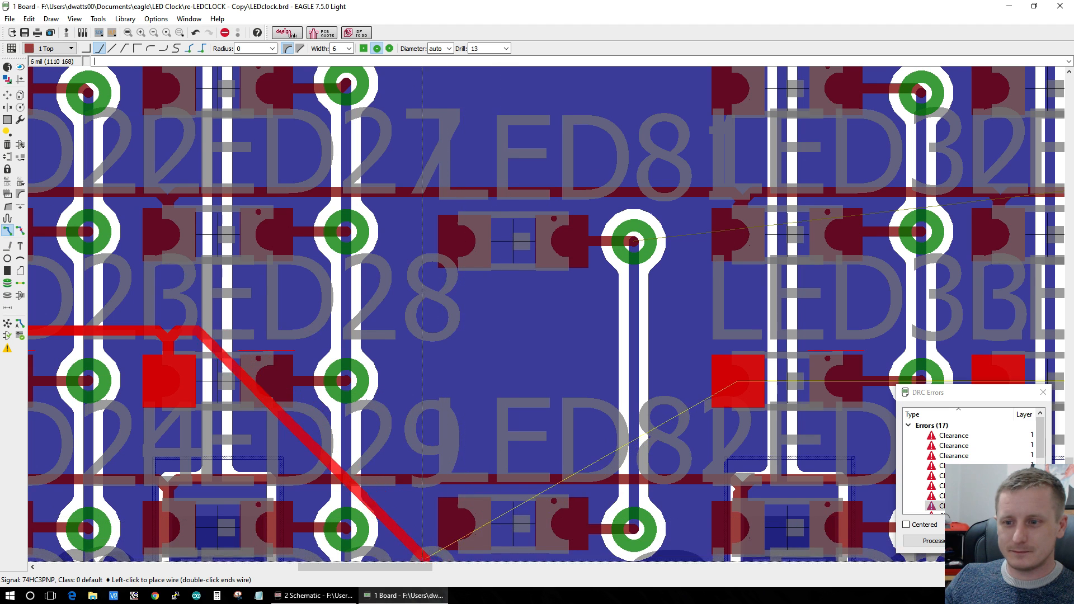
pyautogui.moveTo(415, 567); pyautogui.dragTo(430, 567)
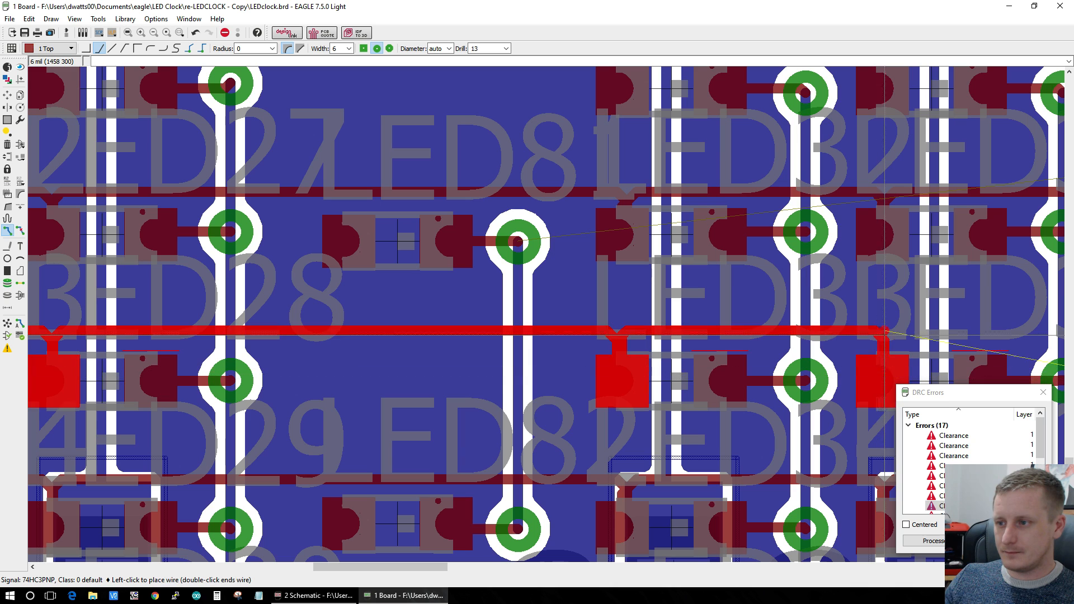
pyautogui.moveTo(437, 566); pyautogui.dragTo(547, 568)
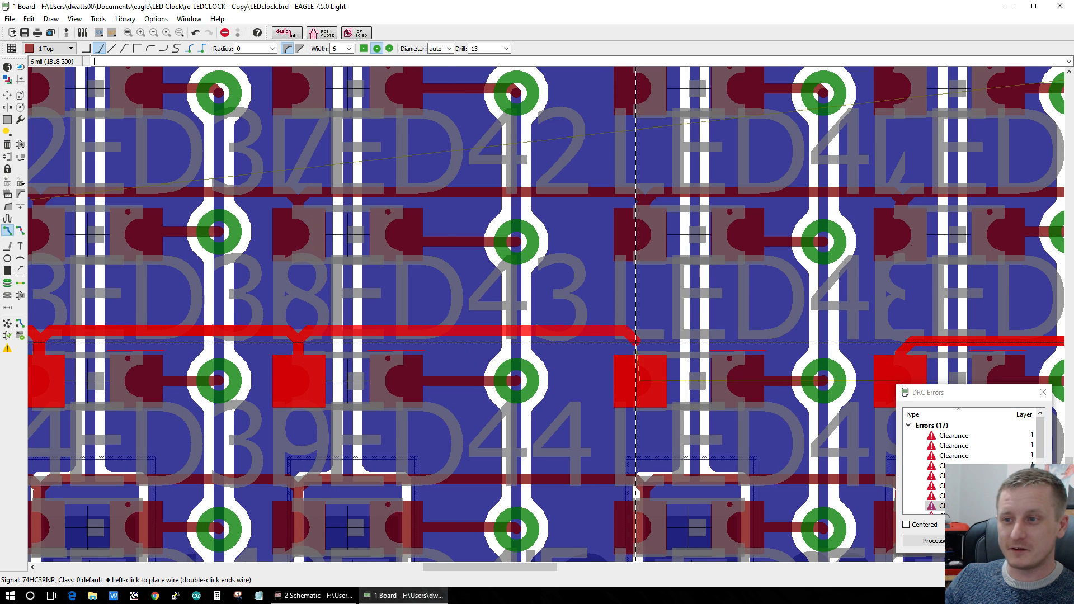
pyautogui.click(639, 336)
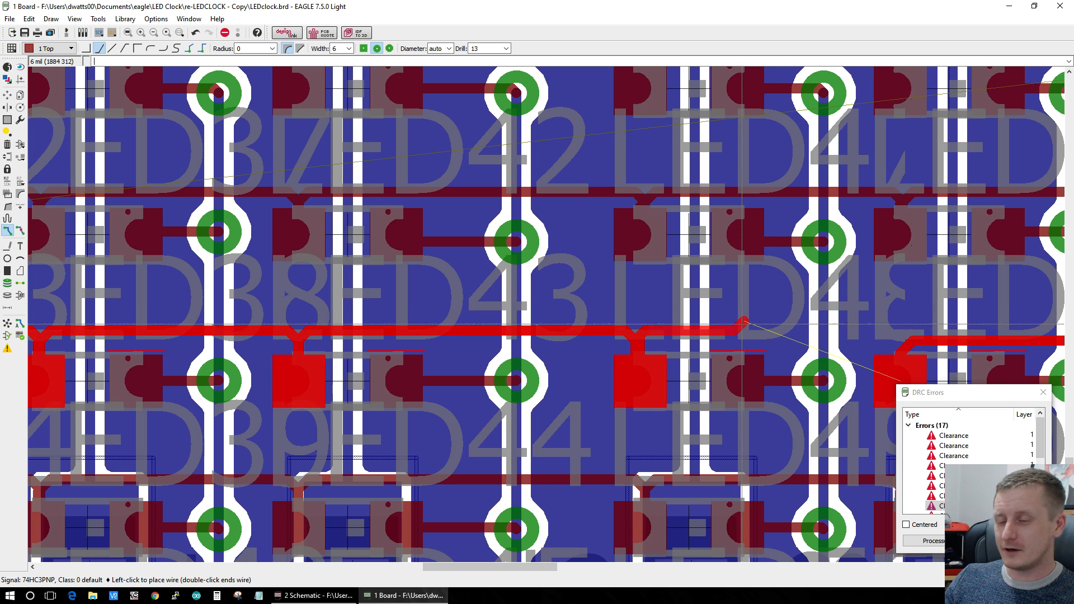
pyautogui.press('Escape')
# Step: Rip up the old 74HC3PNP trace segments running from LED53 through LED58 to LED63
pyautogui.moveTo(438, 567); pyautogui.dragTo(521, 569)
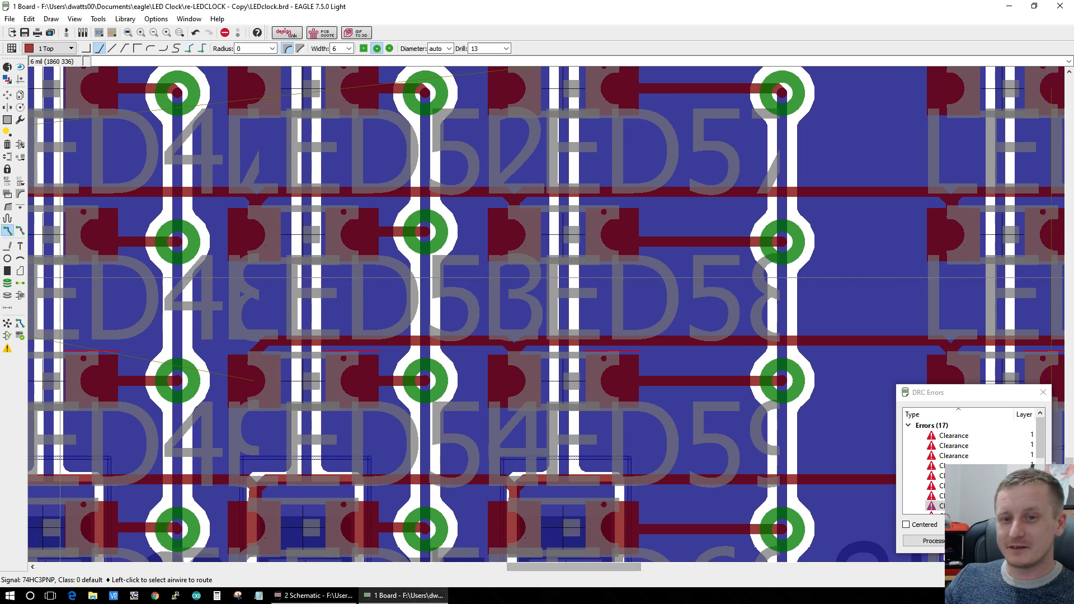
pyautogui.click(21, 231)
pyautogui.click(300, 342)
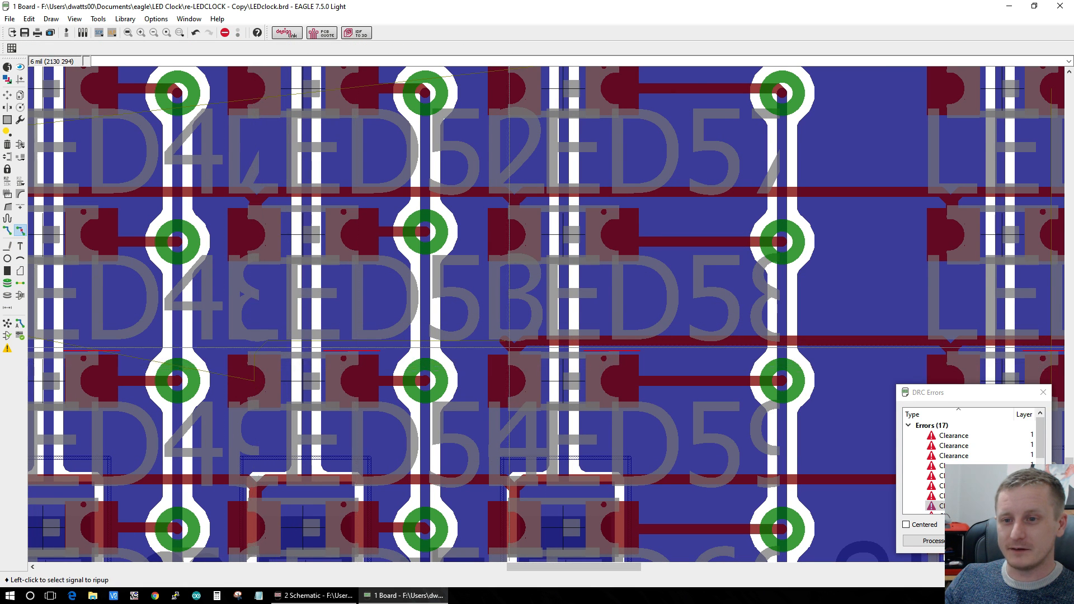
pyautogui.click(529, 343)
pyautogui.rightClick(534, 341)
pyautogui.click(507, 345)
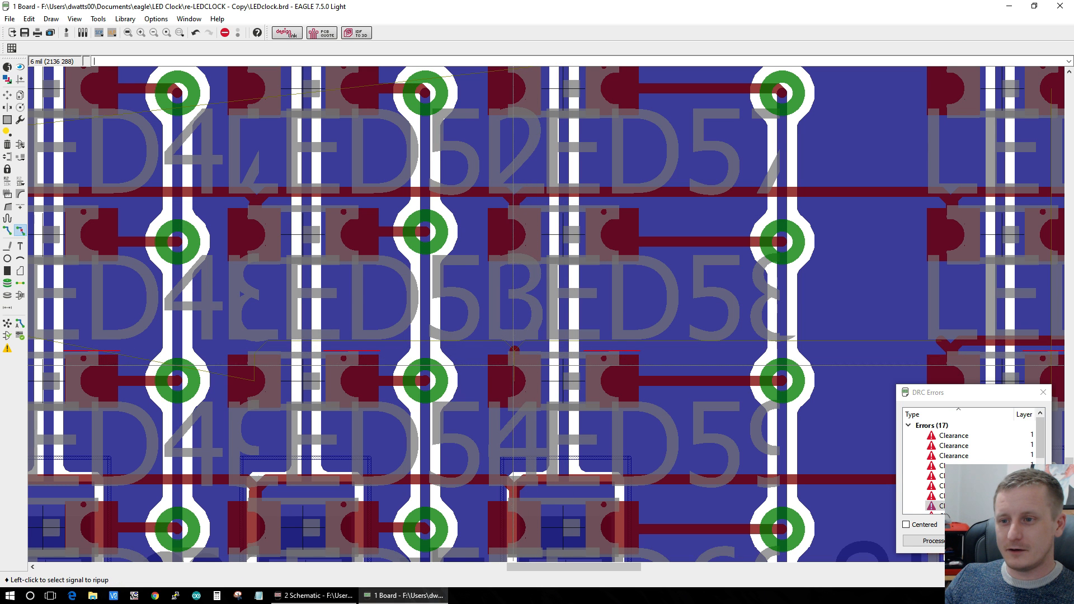
pyautogui.click(515, 363)
pyautogui.click(515, 363)
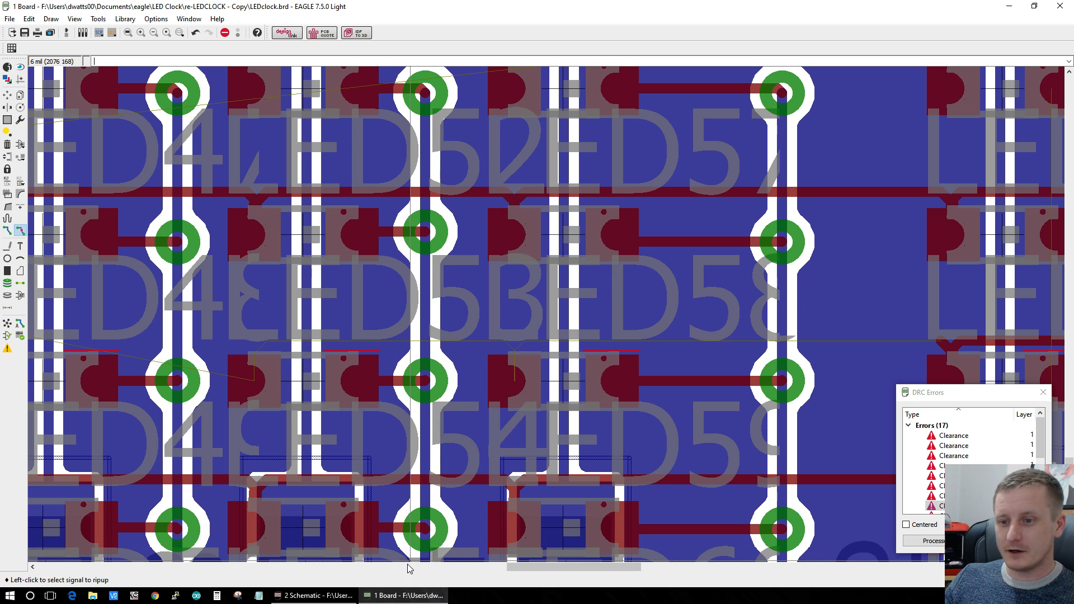
# Step: Rip up the 74HC3PNP segment between LED63 and LED68 together with LED63's pad stub
pyautogui.moveTo(515, 567); pyautogui.dragTo(618, 578)
pyautogui.click(162, 341)
pyautogui.click(162, 342)
pyautogui.click(150, 347)
pyautogui.click(159, 351)
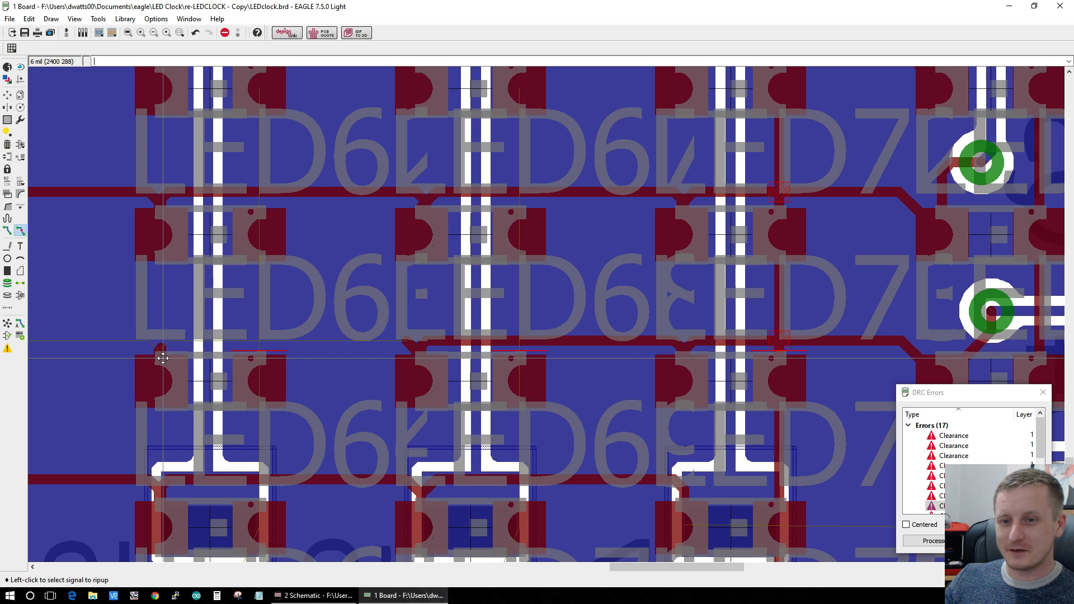
pyautogui.click(160, 362)
pyautogui.click(160, 362)
# Step: Rip up the 74HC3PNP segment between LED68 and LED73 together with LED68's pad stub
pyautogui.click(413, 344)
pyautogui.click(417, 347)
pyautogui.click(424, 361)
pyautogui.click(424, 360)
pyautogui.click(414, 363)
pyautogui.click(414, 363)
pyautogui.click(426, 343)
pyautogui.click(426, 343)
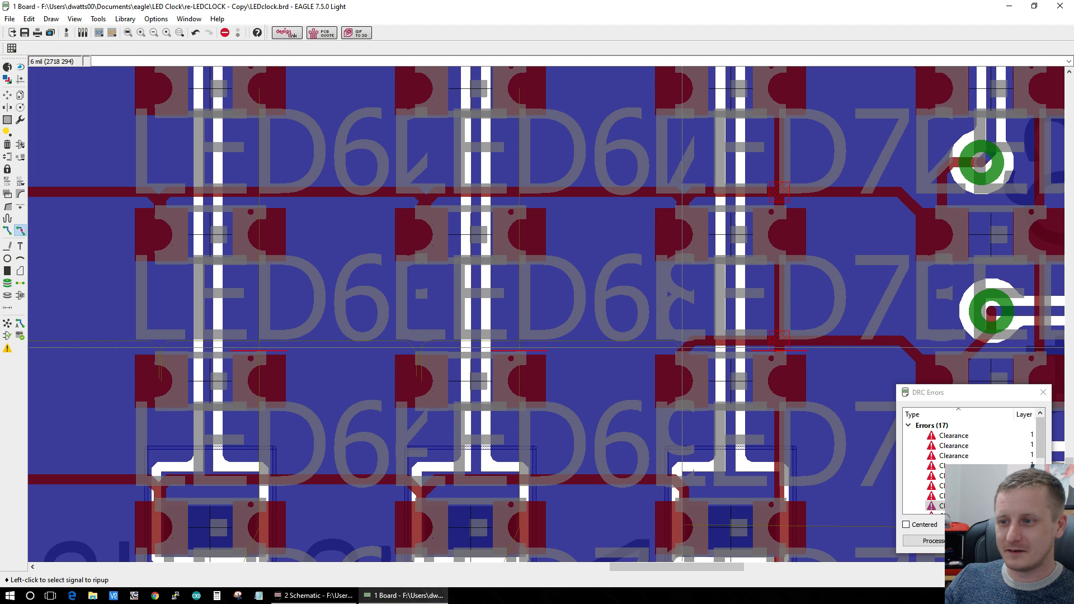
# Step: Rip up the remaining old 74HC3PNP segments between LED73 and LED78
pyautogui.click(682, 358)
pyautogui.click(682, 366)
pyautogui.click(682, 369)
pyautogui.click(681, 370)
pyautogui.click(929, 363)
pyautogui.click(929, 363)
# Step: Route the 74HC3PNP trace on the top layer from LED48 through LED53 to LED58's pad
pyautogui.scroll(-1, 929, 376)
pyautogui.scroll(-3, 928, 376)
pyautogui.scroll(3, 634, 374)
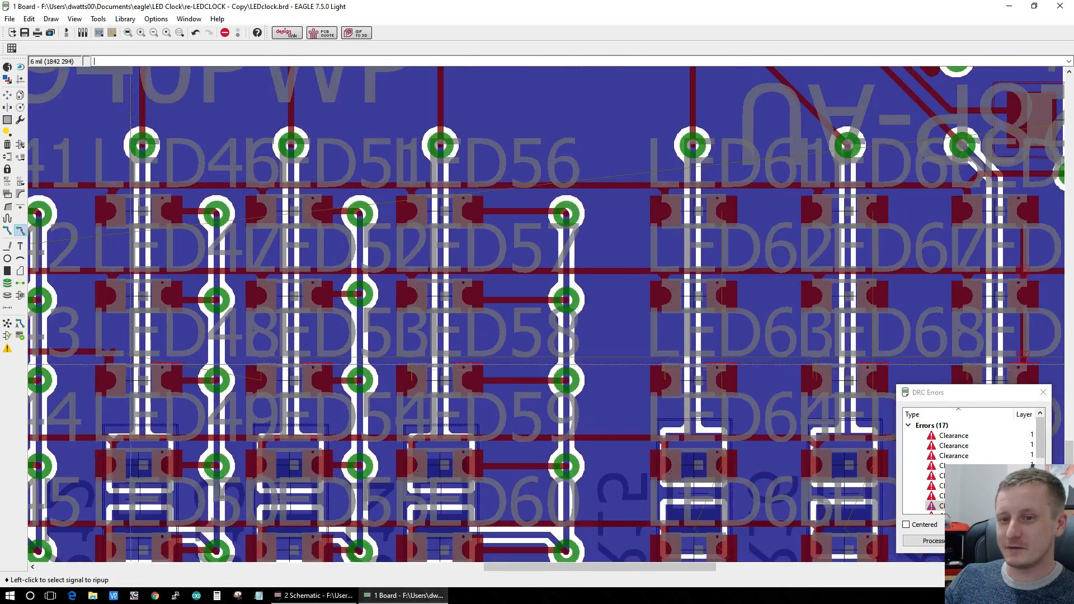
pyautogui.scroll(2, 131, 364)
pyautogui.click(7, 230)
pyautogui.click(95, 338)
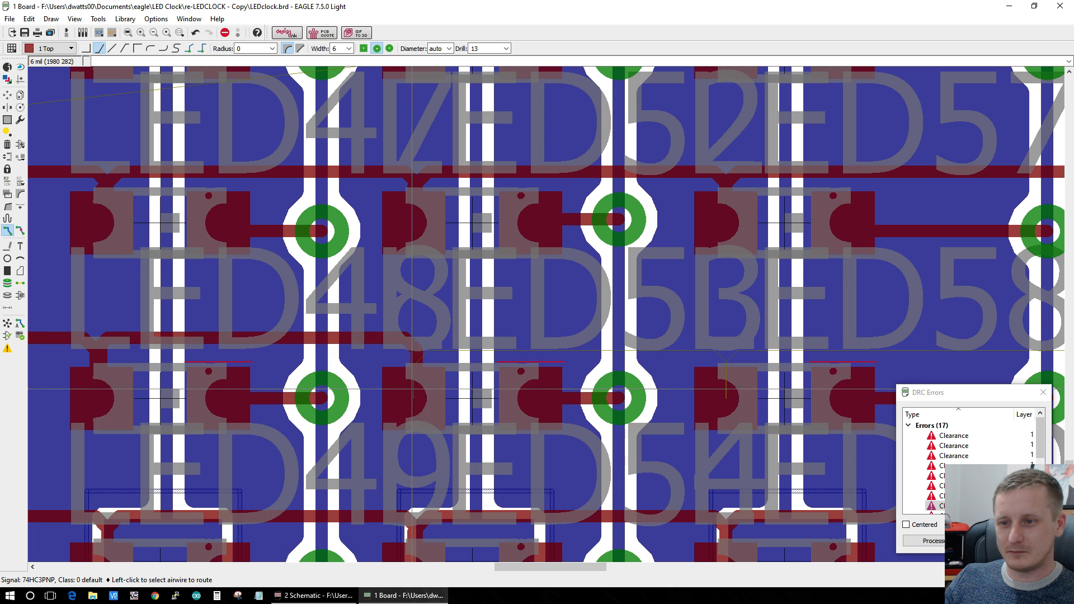
pyautogui.click(725, 350)
pyautogui.click(726, 386)
pyautogui.click(726, 351)
pyautogui.click(737, 338)
# Step: Extend the top-layer 74HC3PNP trace from LED58 through LED63 to LED68's pad
pyautogui.moveTo(513, 567); pyautogui.dragTo(570, 568)
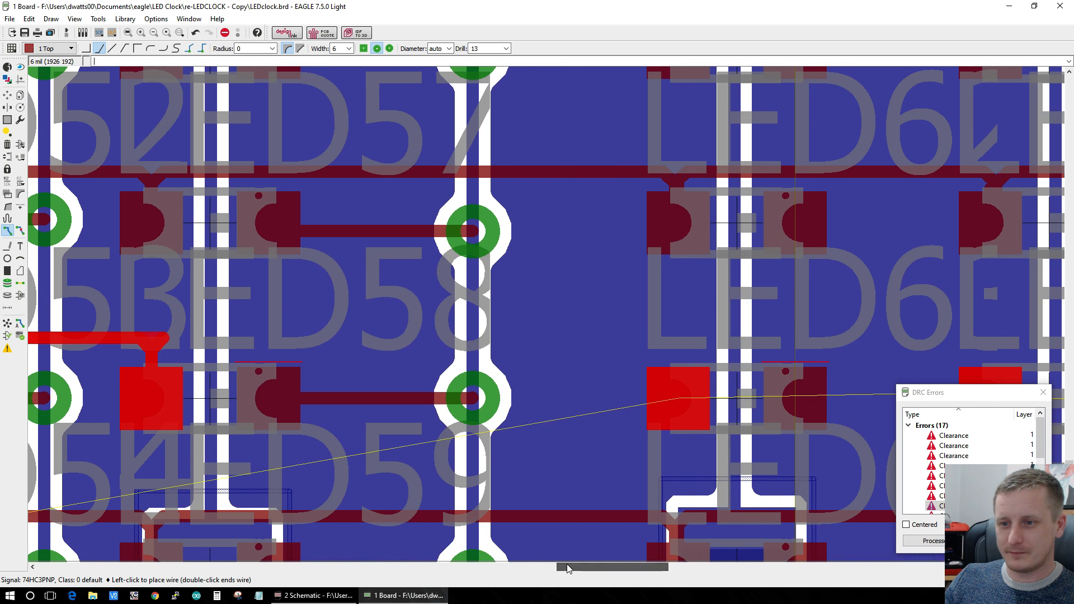
pyautogui.click(677, 351)
pyautogui.click(677, 389)
pyautogui.click(677, 352)
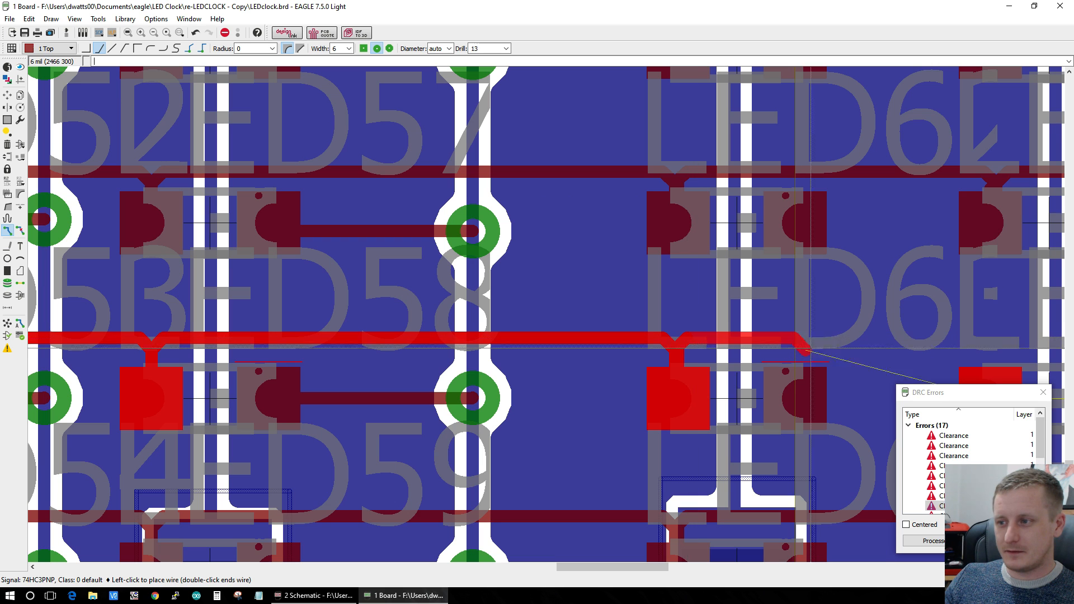
pyautogui.click(997, 338)
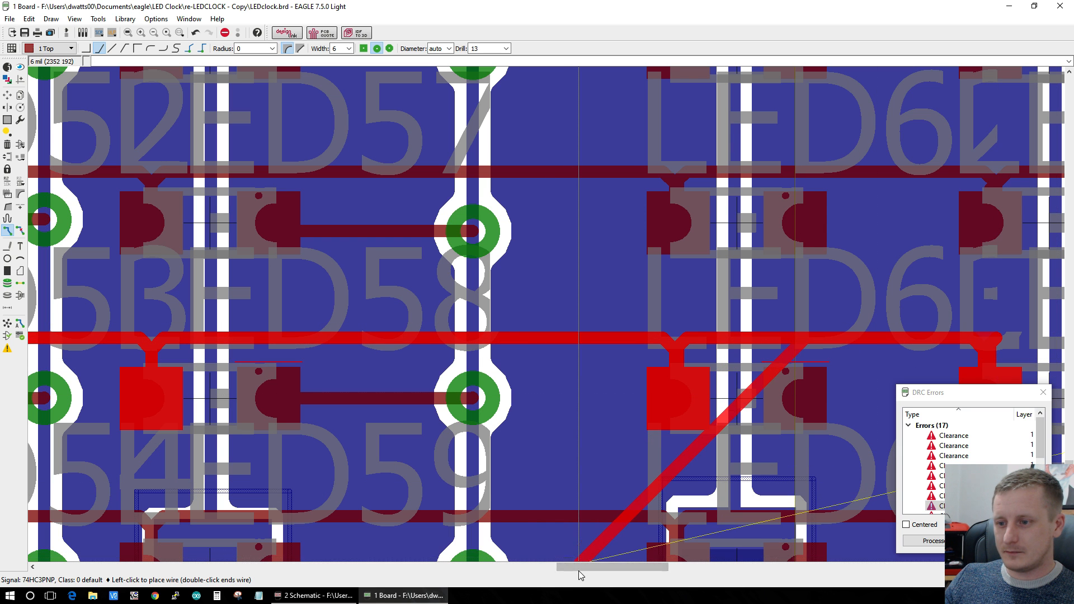
# Step: Complete the 74HC3PNP trace from LED68 through LED73 to LED78 and rerun the design rule check
pyautogui.hscroll(5, 586, 569)
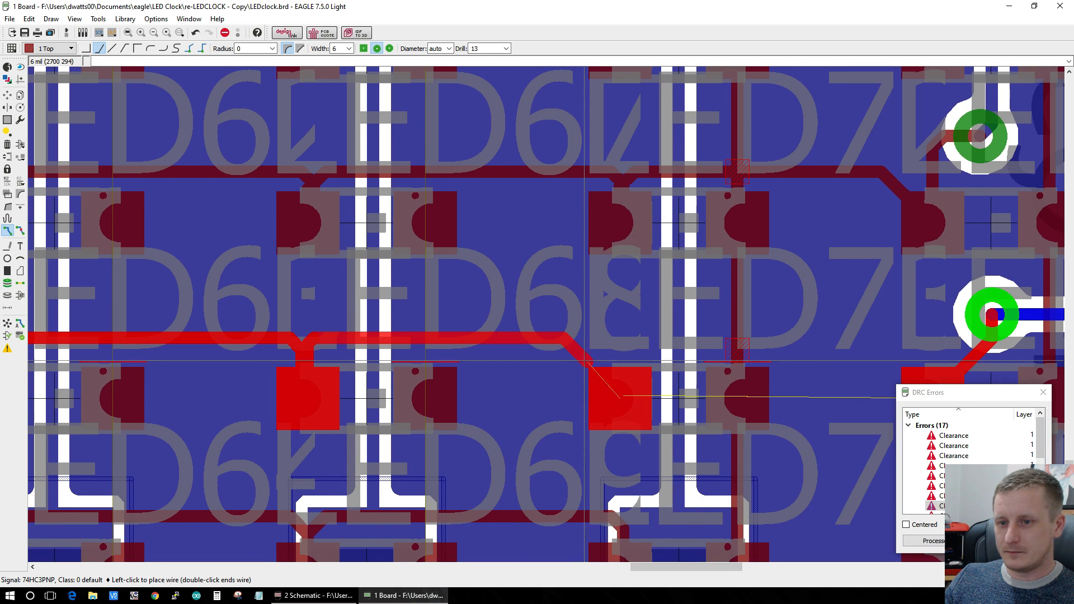
pyautogui.click(620, 347)
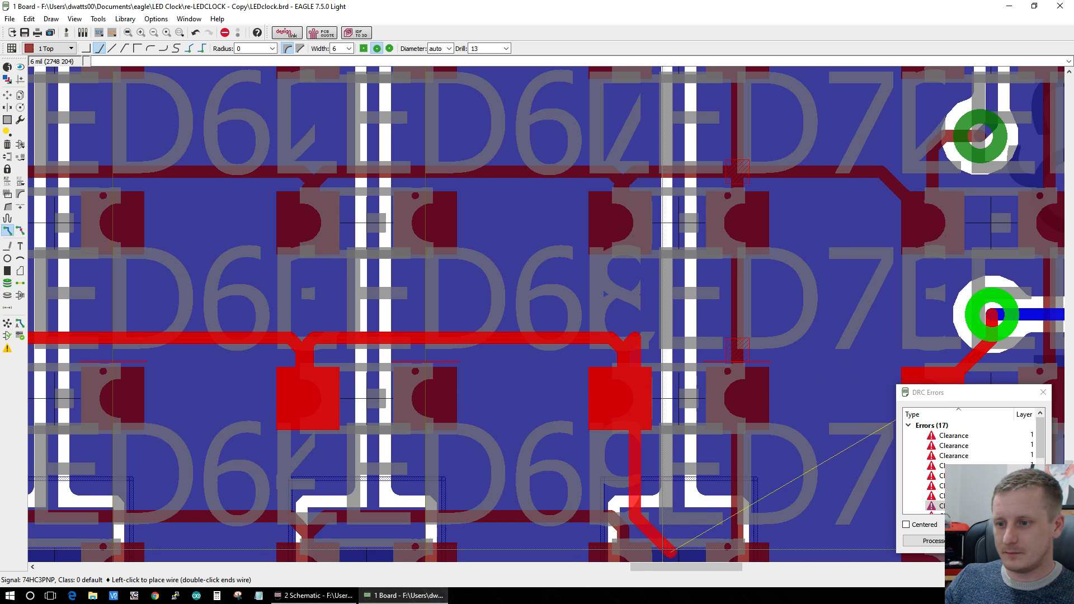
pyautogui.hscroll(5, 673, 570)
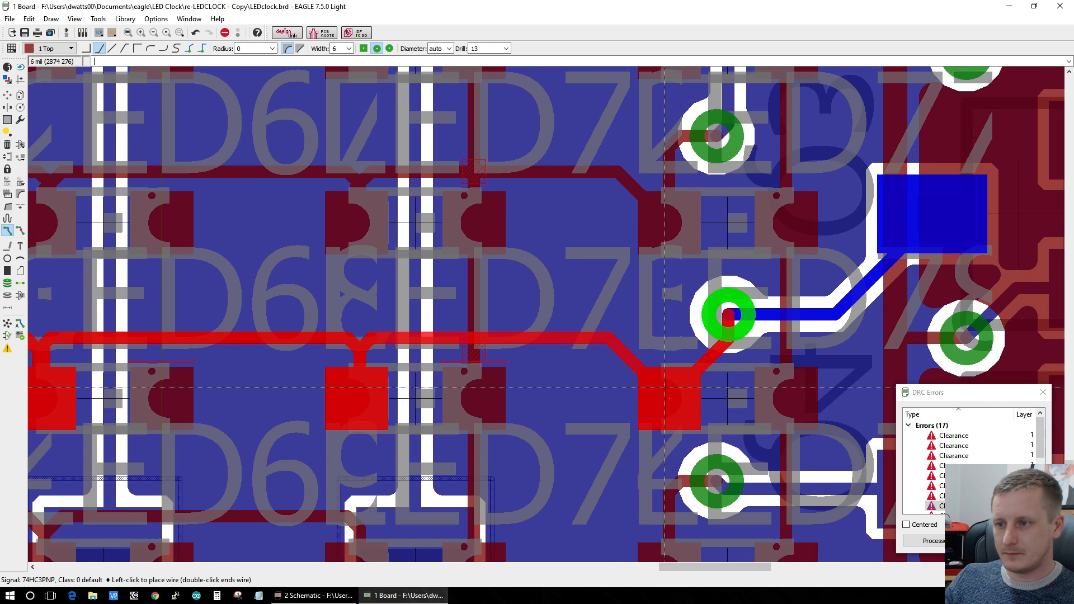
pyautogui.click(728, 315)
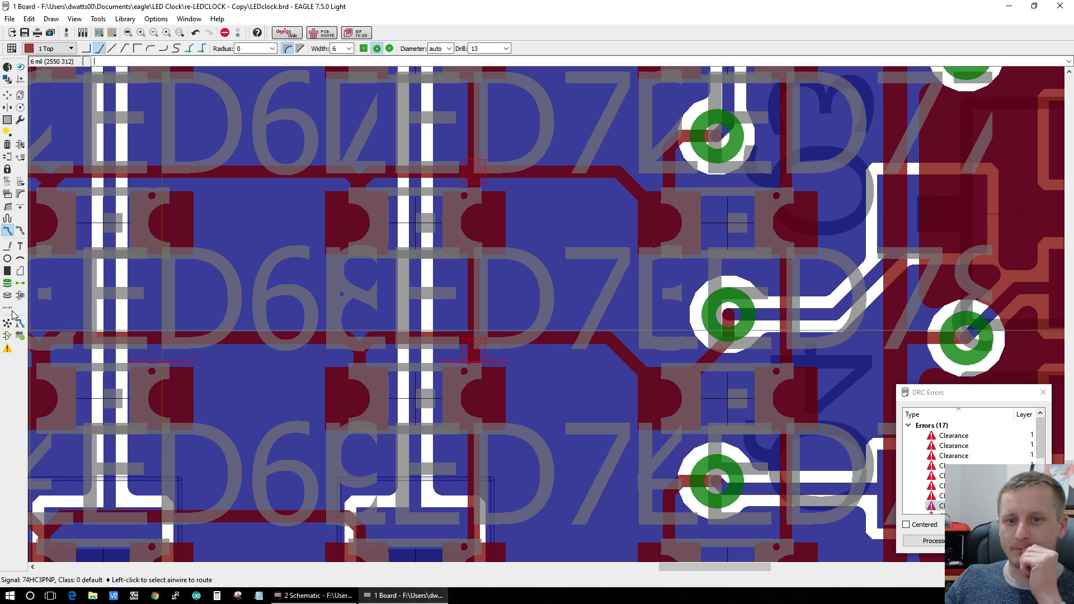
pyautogui.click(20, 336)
pyautogui.click(296, 450)
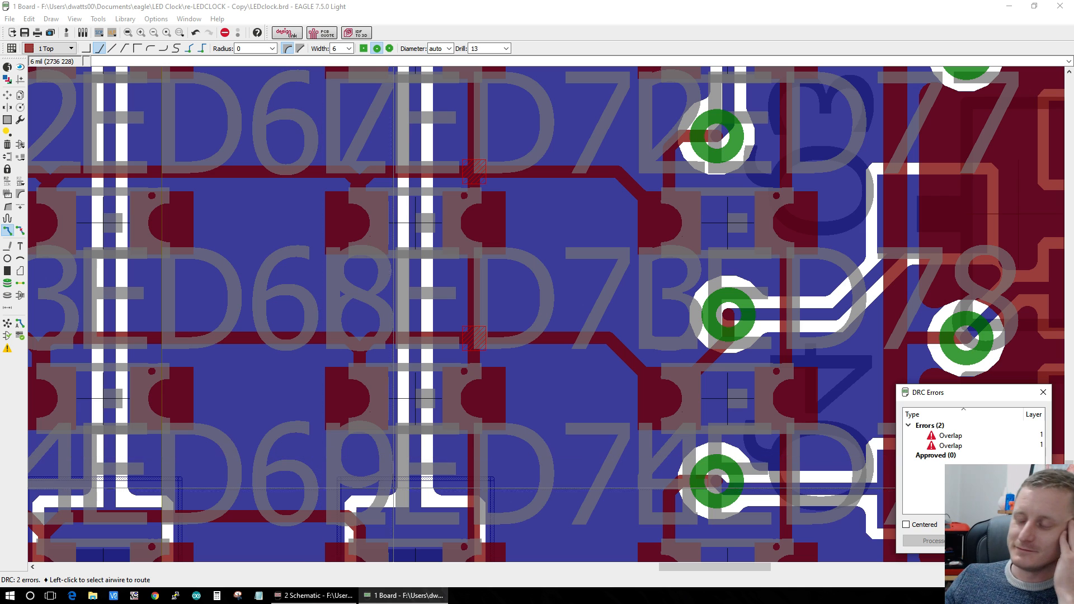
# Step: Locate the first overlap error and examine the crossing top-layer traces beside LED72 and LED73
pyautogui.click(945, 436)
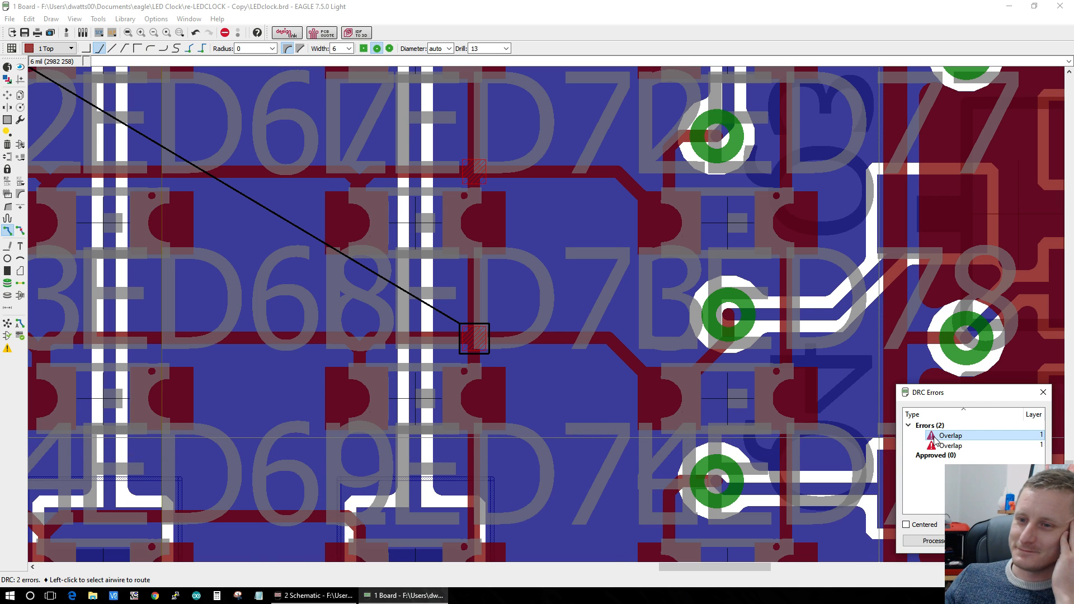
pyautogui.scroll(-4, 647, 372)
pyautogui.scroll(3, 610, 262)
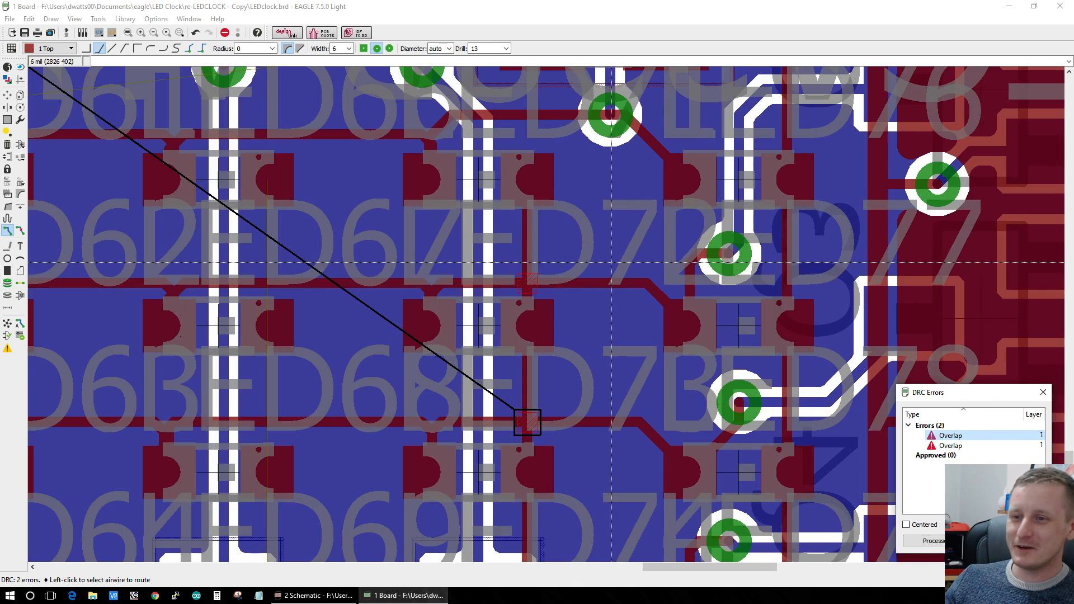
pyautogui.scroll(-2, 615, 375)
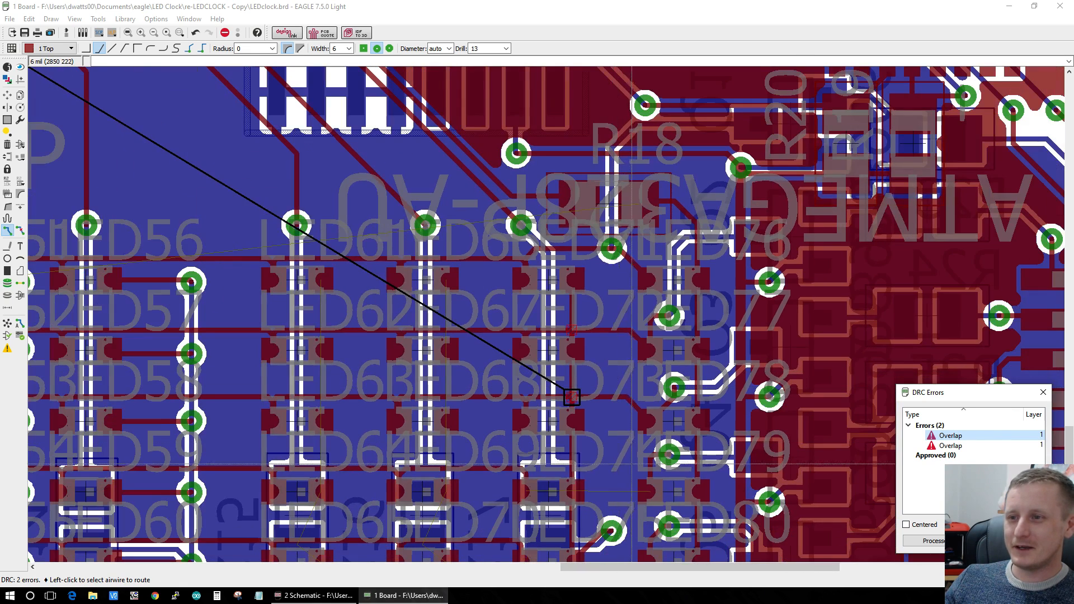
pyautogui.scroll(3, 621, 468)
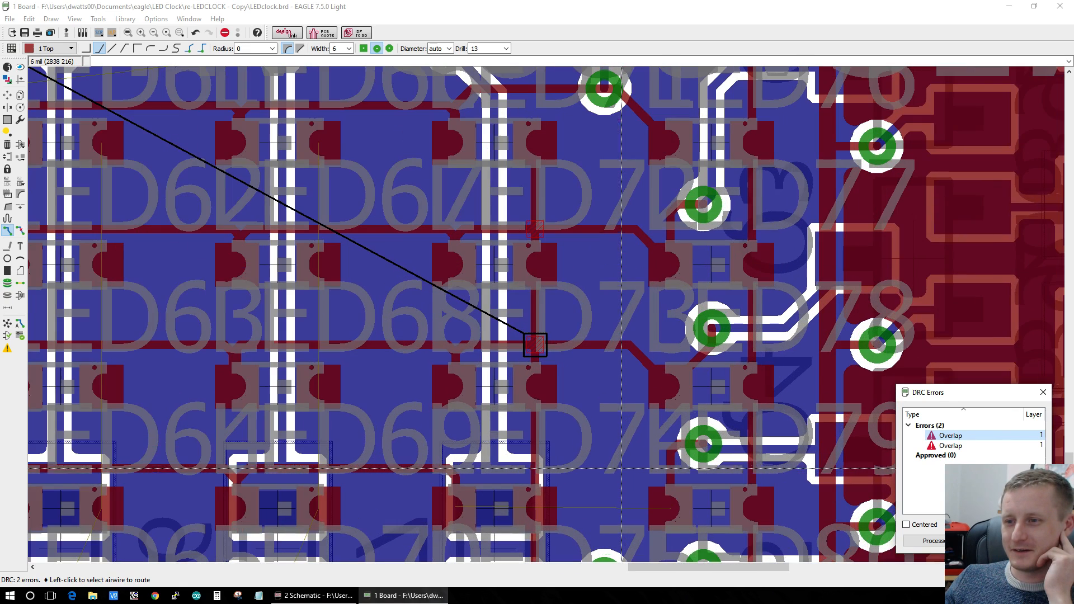
# Step: Rip up the vertical top-layer N$4 trace linking LED71 through LED74 and recalculate the ratsnest
pyautogui.click(20, 230)
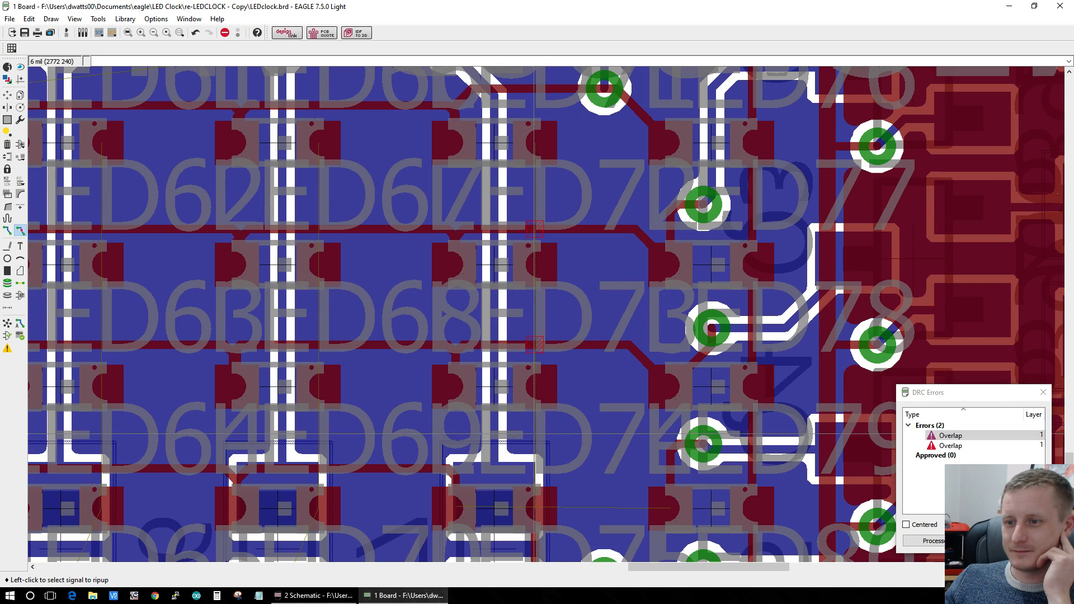
pyautogui.scroll(-5, 534, 433)
pyautogui.scroll(4, 537, 505)
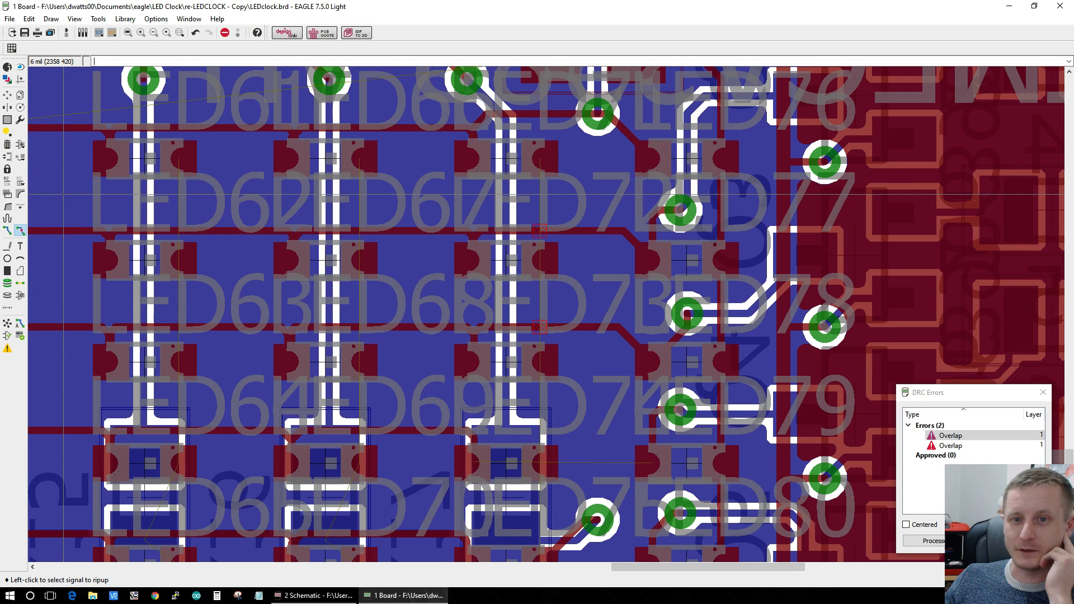
pyautogui.click(20, 334)
pyautogui.scroll(-1, 441, 336)
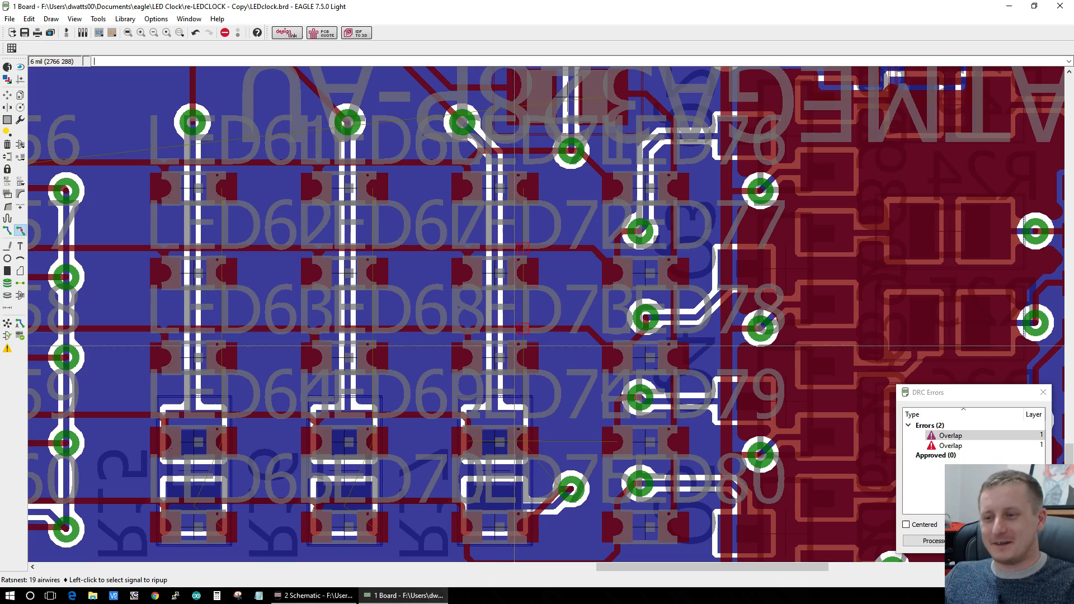
pyautogui.scroll(2, 552, 448)
pyautogui.scroll(-3, 541, 410)
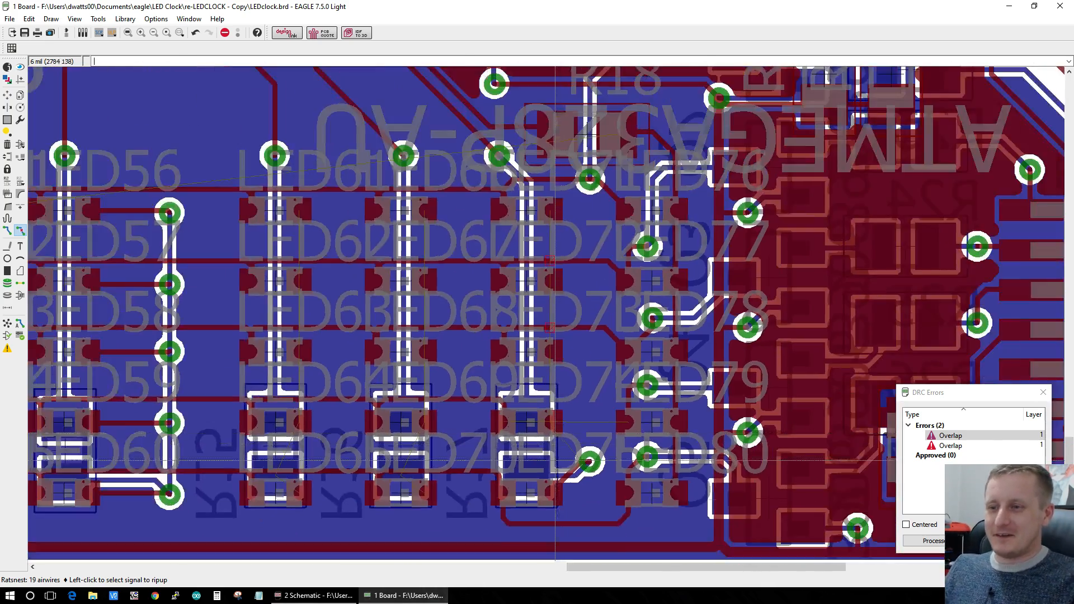
pyautogui.scroll(4, 570, 430)
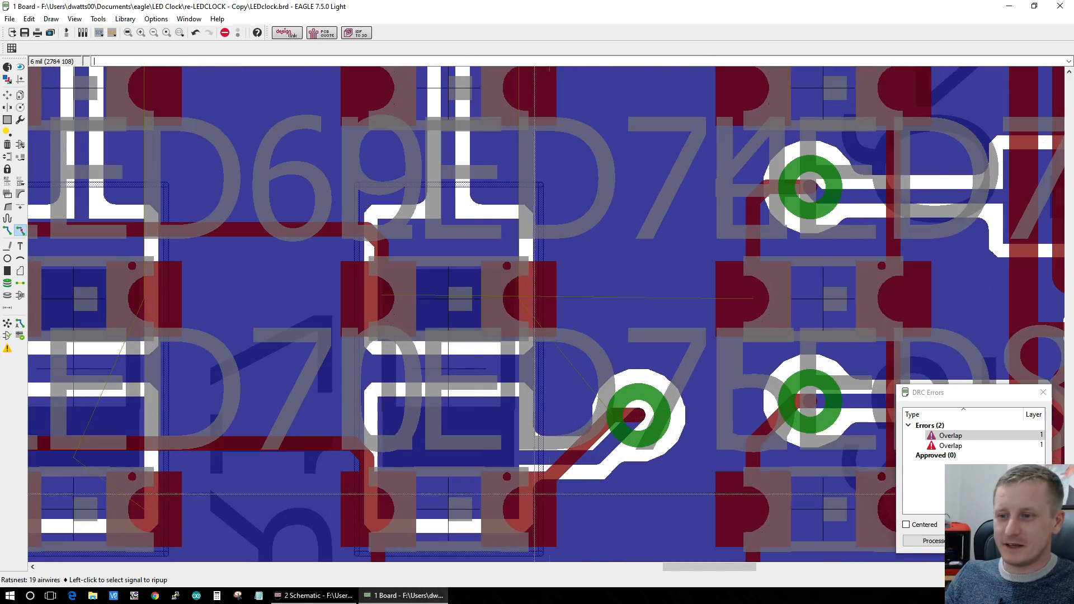
pyautogui.click(7, 231)
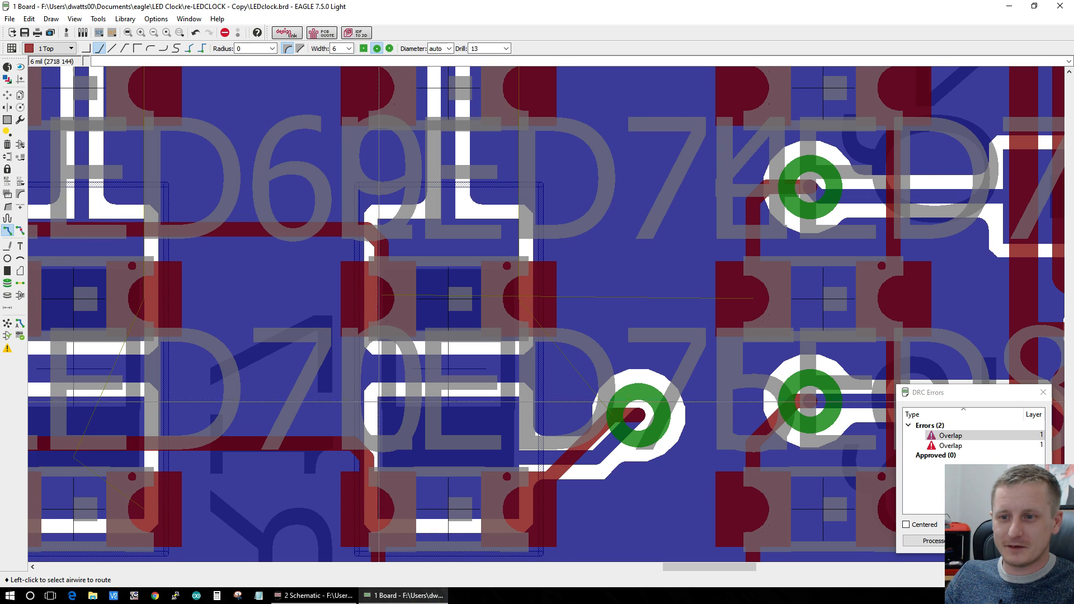
pyautogui.click(528, 301)
pyautogui.rightClick(185, 247)
pyautogui.click(185, 246)
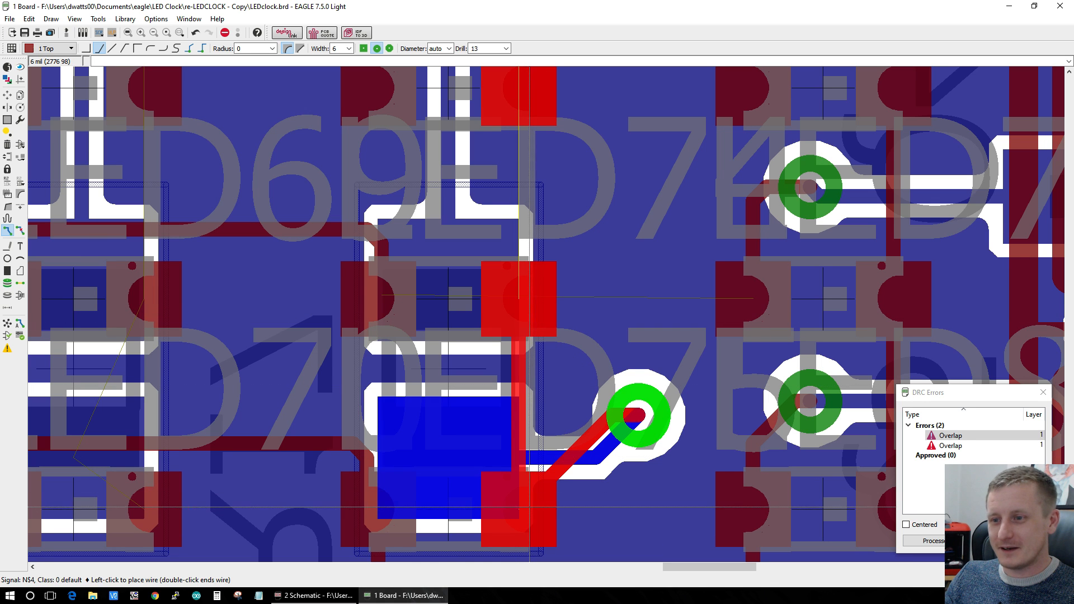
pyautogui.scroll(-2, 529, 506)
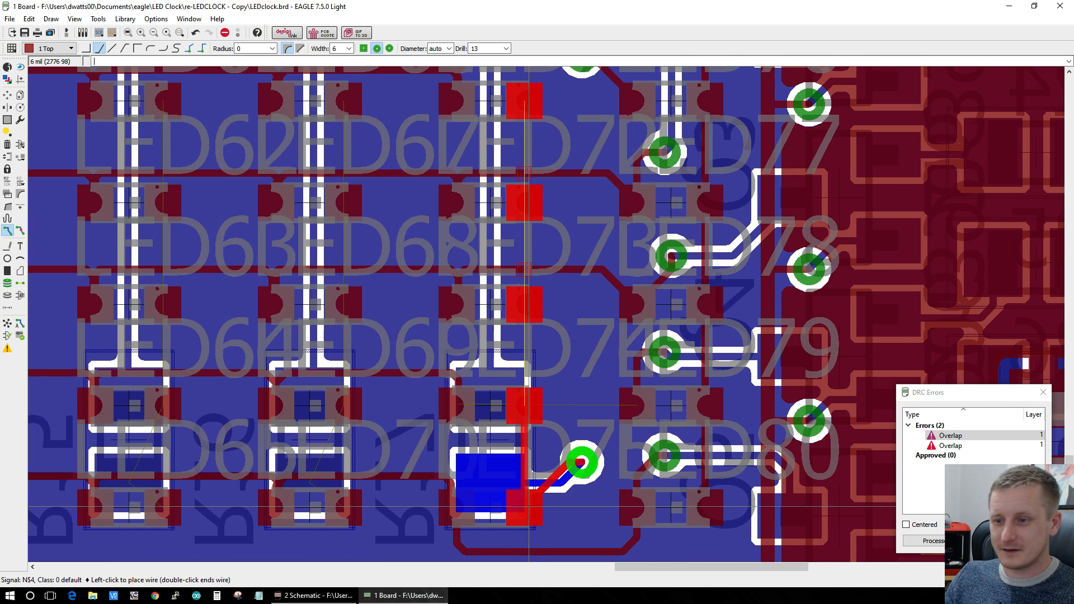
pyautogui.press('Escape')
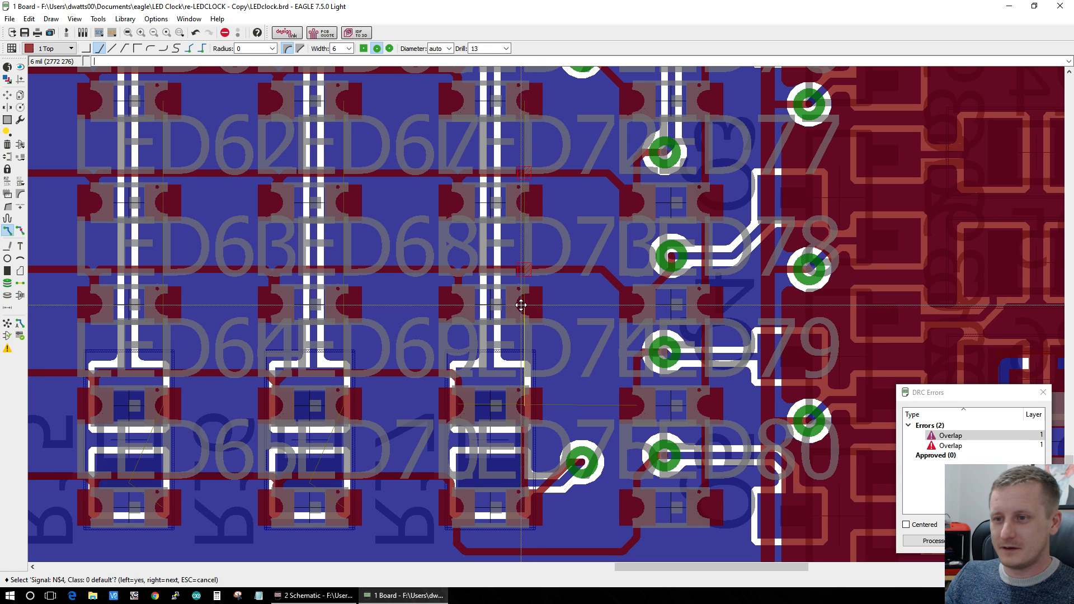
# Step: Route N$4 on the top layer from LED73's pad to a new via, then on the bottom layer to the via beside LED75
pyautogui.click(521, 305)
pyautogui.scroll(1, 584, 307)
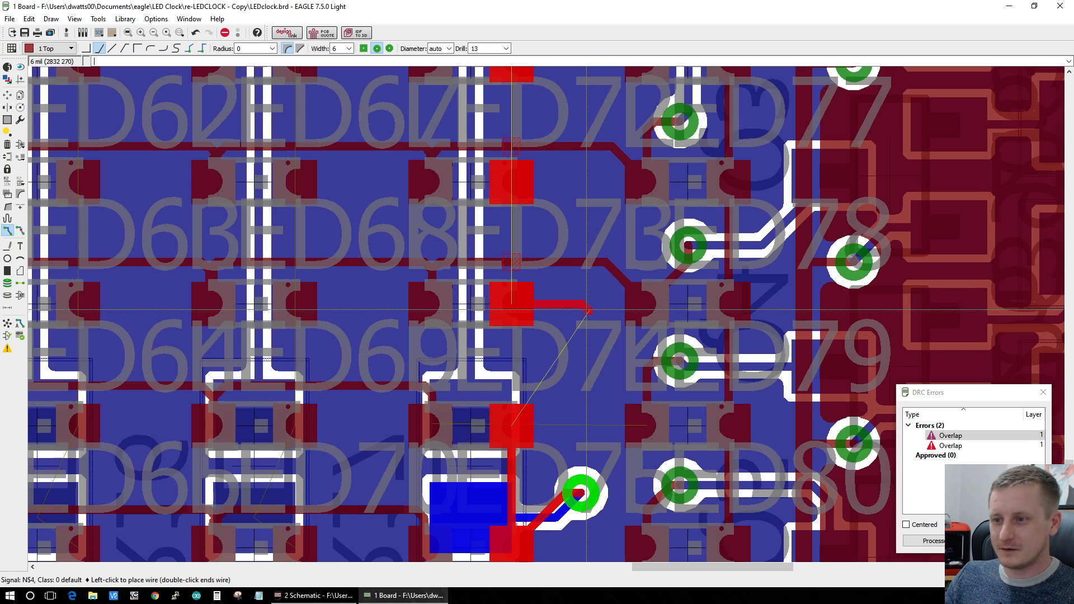
pyautogui.scroll(1, 587, 309)
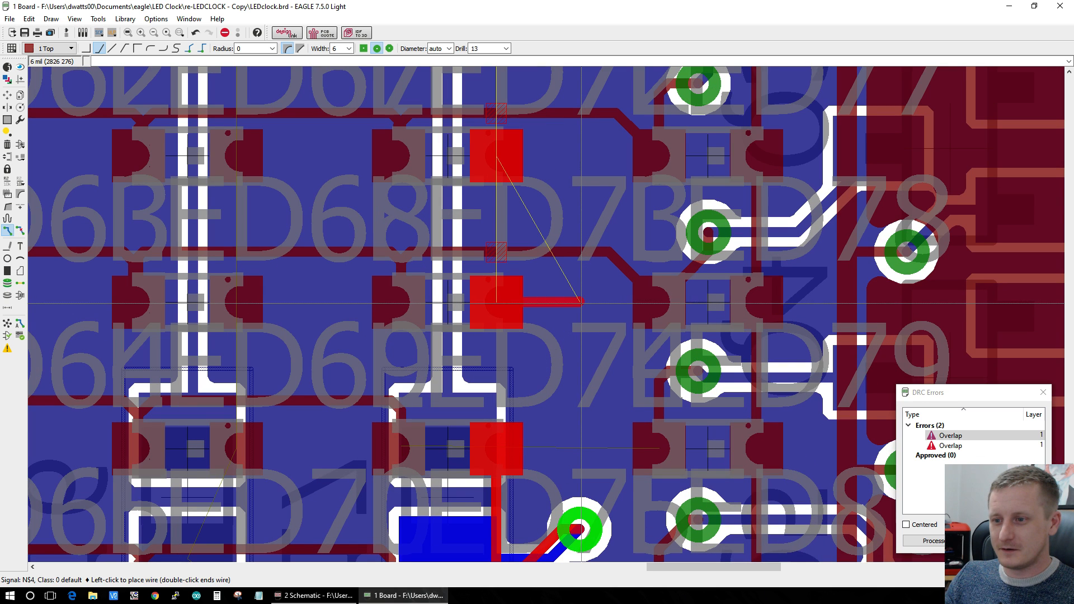
pyautogui.middleClick(581, 304)
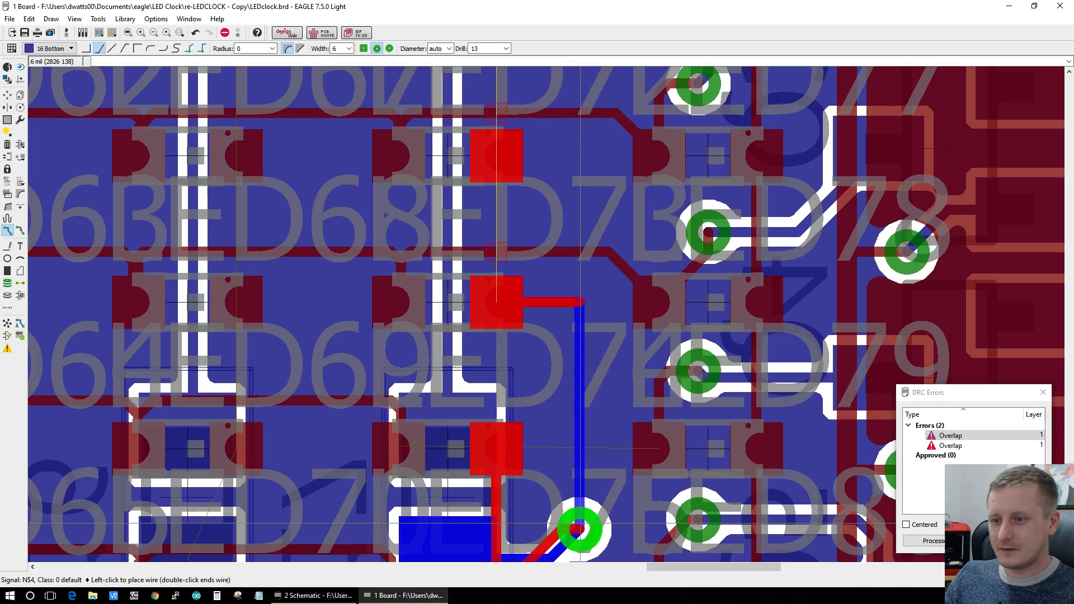
pyautogui.scroll(-7, 579, 526)
pyautogui.scroll(6, 579, 526)
pyautogui.press('Escape')
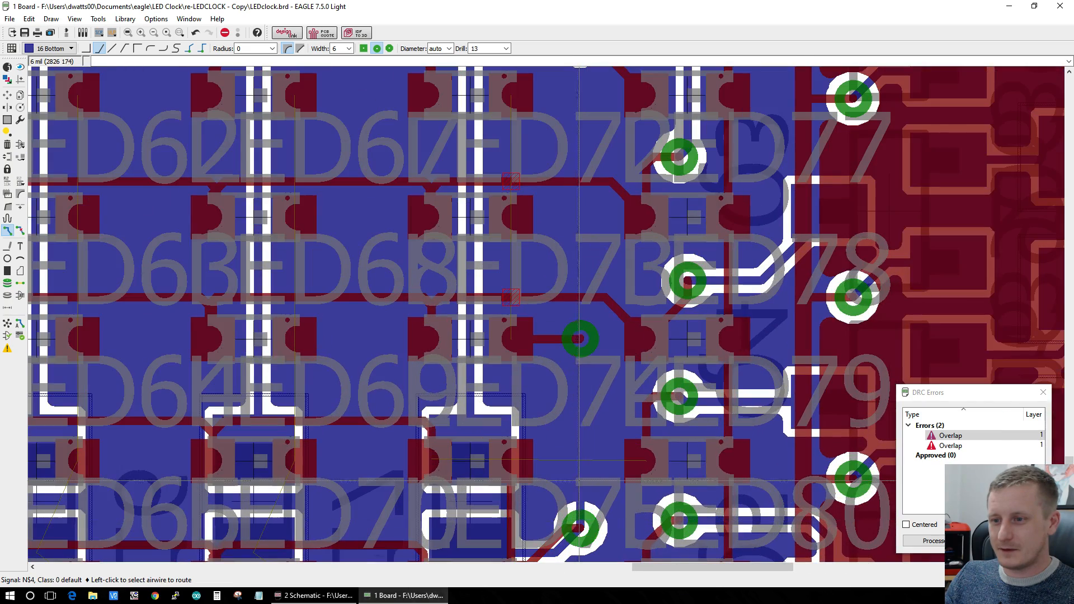
# Step: Route N$4 on the top layer from LED72's pad to a new via, then on the bottom layer to LED73's via
pyautogui.scroll(1, 571, 394)
pyautogui.scroll(-2, 570, 336)
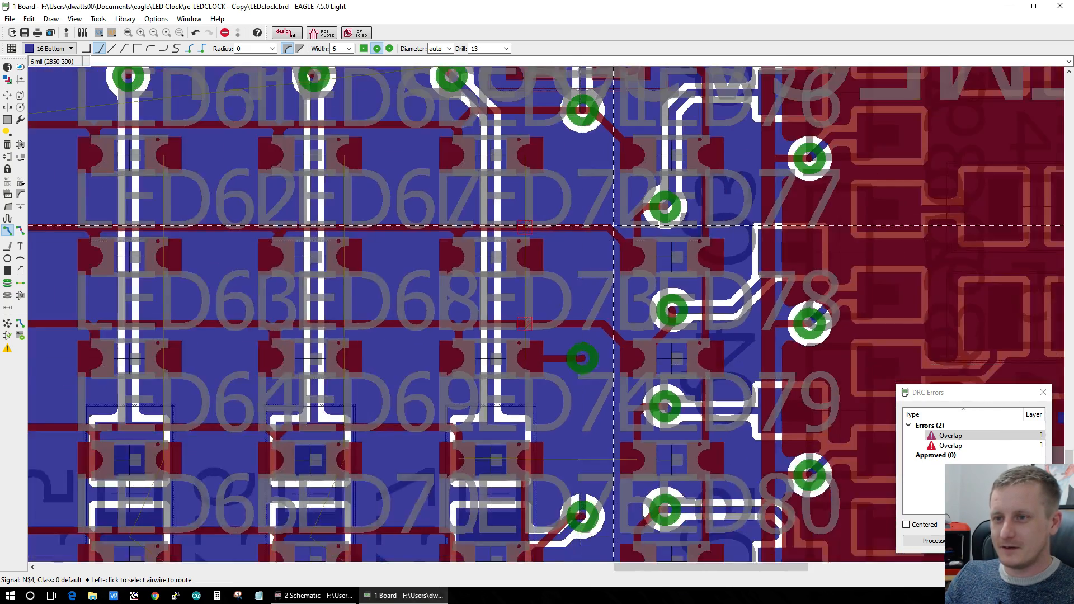
pyautogui.scroll(3, 569, 186)
pyautogui.click(463, 283)
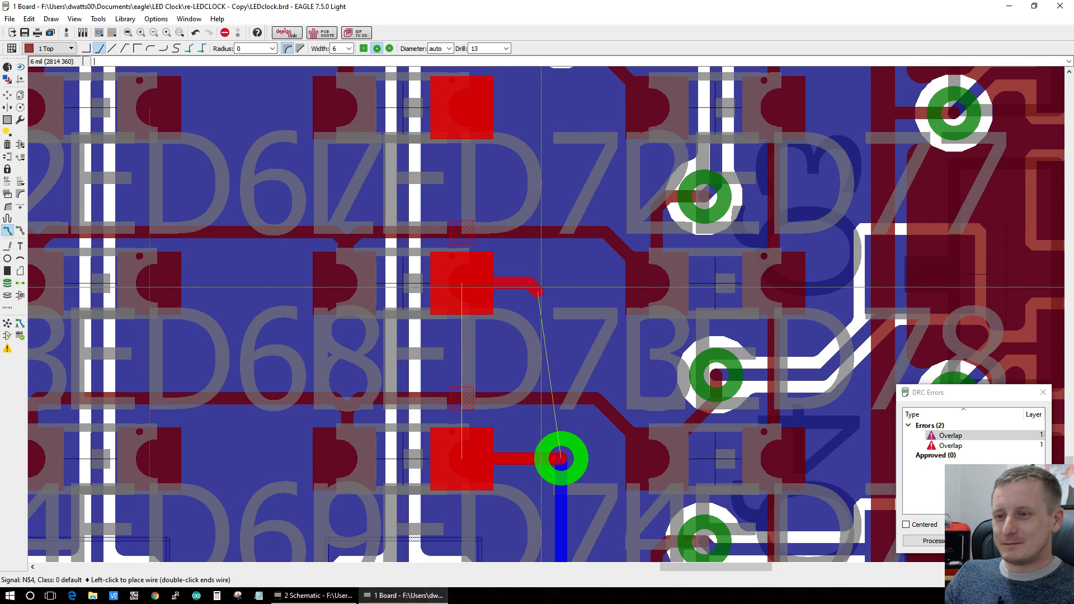
pyautogui.click(562, 283)
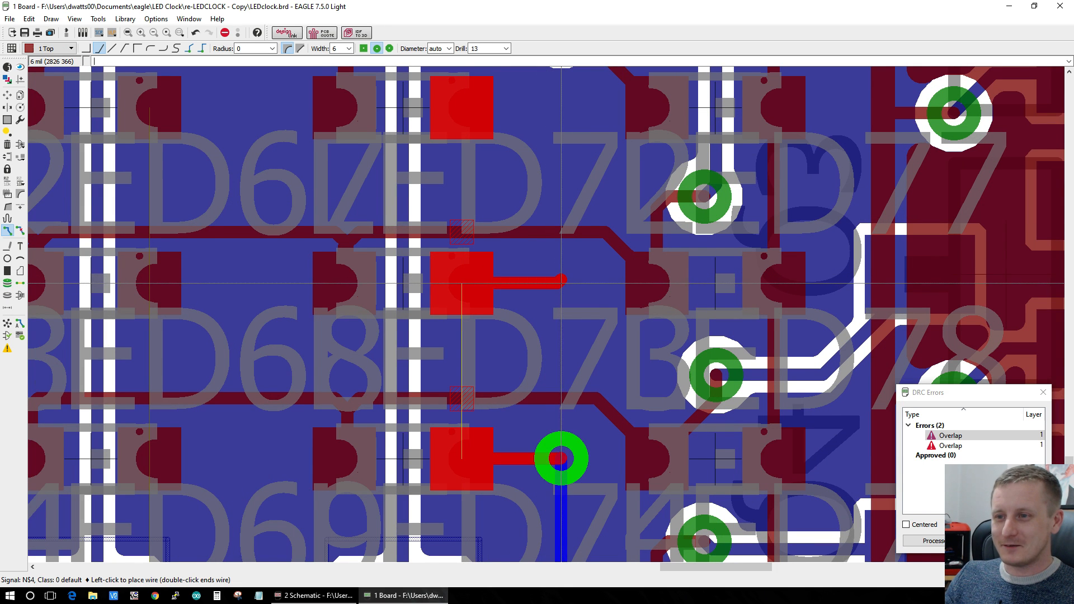
pyautogui.scroll(1, 561, 283)
pyautogui.middleClick(561, 283)
pyautogui.click(558, 462)
pyautogui.scroll(-1, 558, 462)
pyautogui.scroll(-3, 557, 462)
pyautogui.scroll(3, 562, 233)
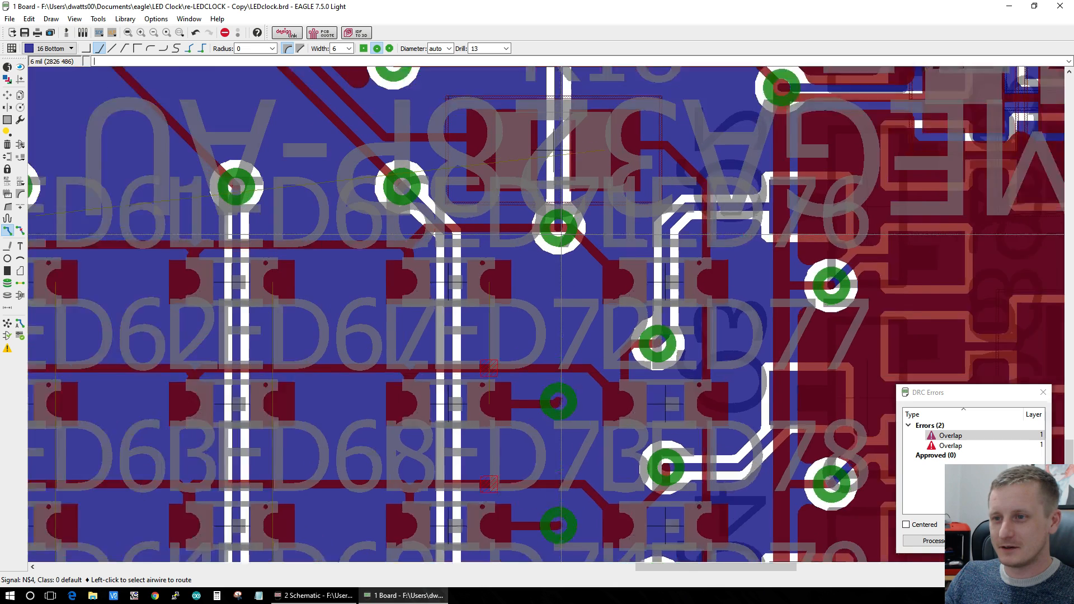
# Step: Route N$4 on the top layer from LED71's pad to a new via, then on the bottom layer to LED72's via
pyautogui.click(460, 309)
pyautogui.click(555, 304)
pyautogui.middleClick(556, 304)
pyautogui.click(550, 466)
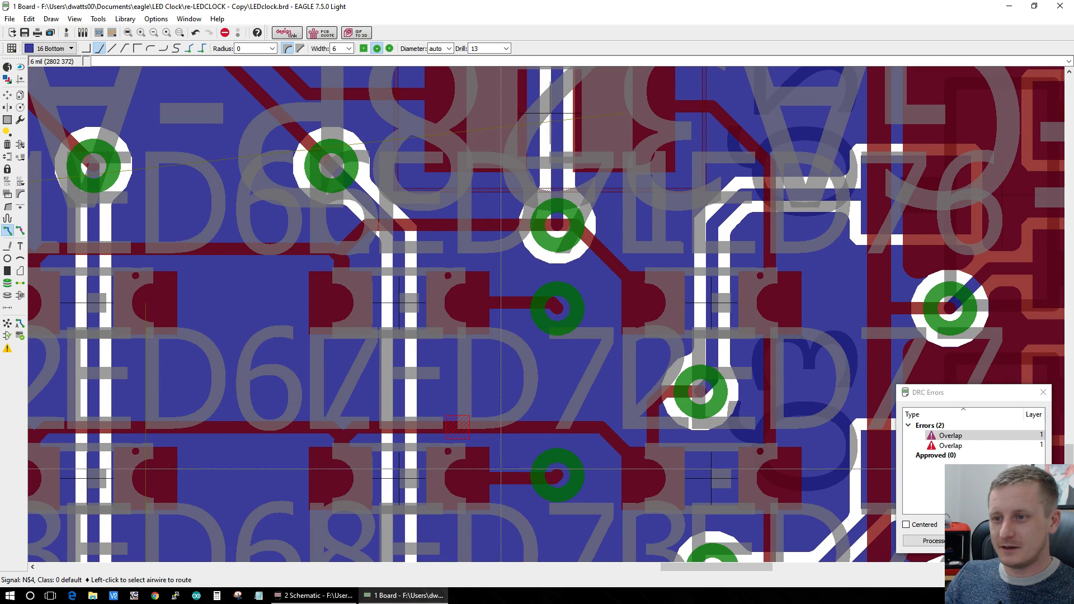
# Step: Route the missing 74HC4PNP connection on the top layer from LED74 to LED79's pad
pyautogui.scroll(-7, 488, 481)
pyautogui.scroll(5, 521, 516)
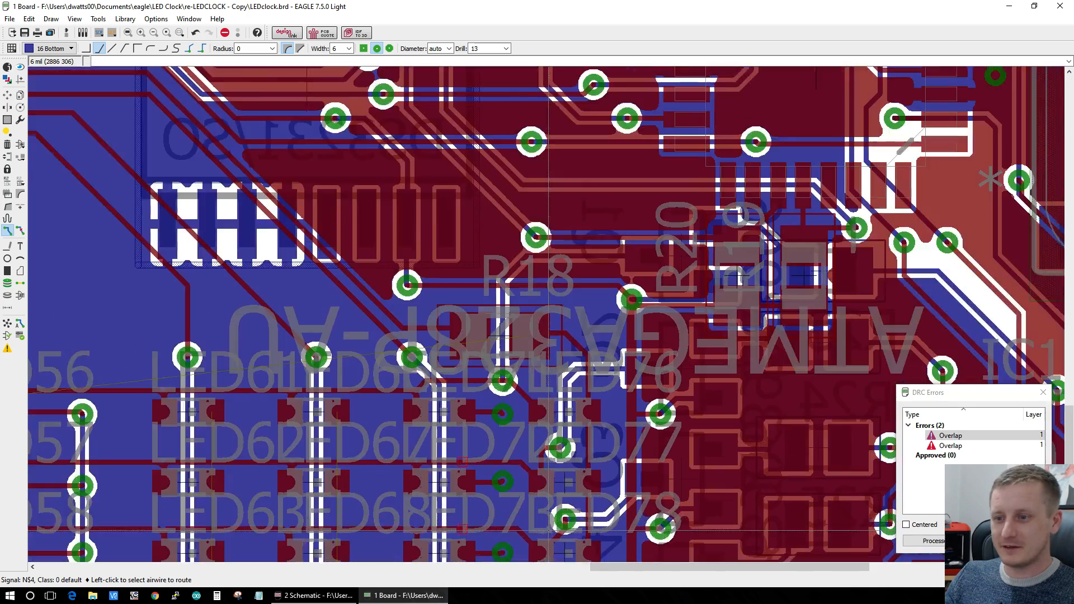
pyautogui.scroll(-3, 289, 473)
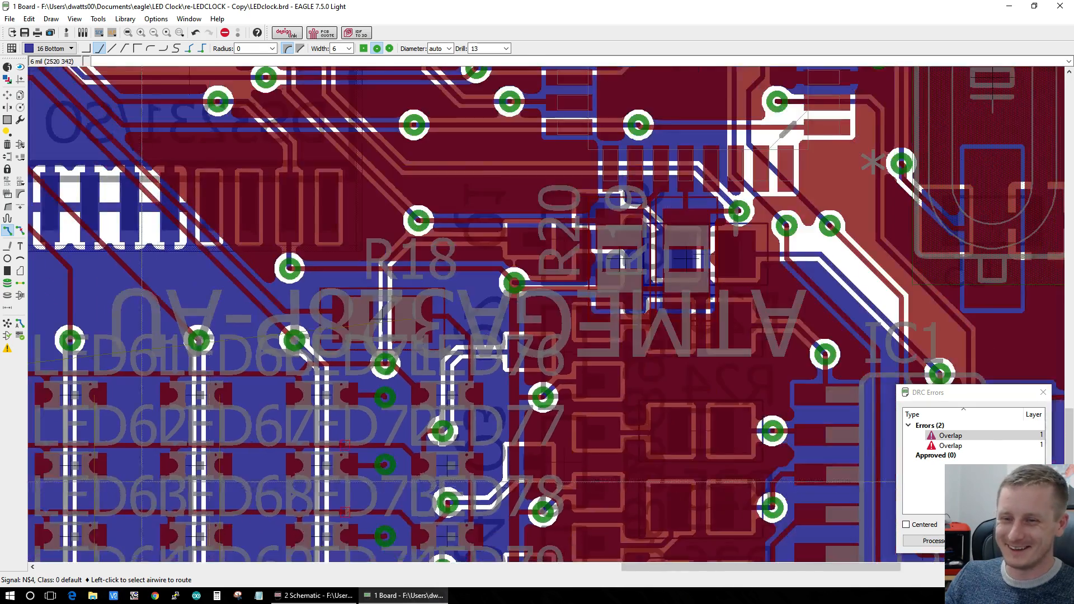
pyautogui.scroll(4, 470, 314)
pyautogui.scroll(-5, 470, 314)
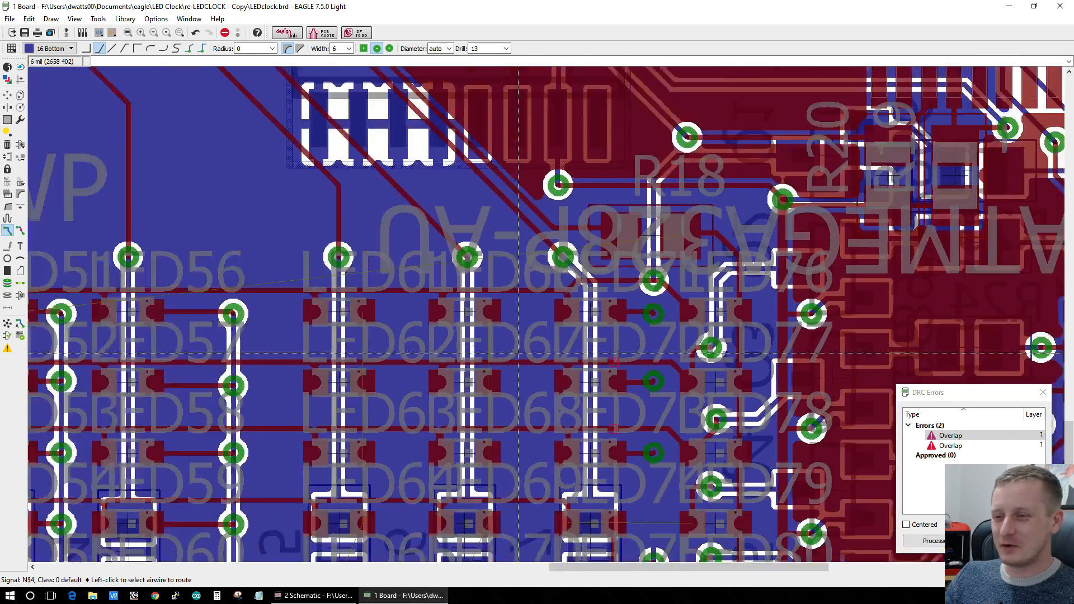
pyautogui.scroll(2, 559, 440)
pyautogui.scroll(2, 596, 453)
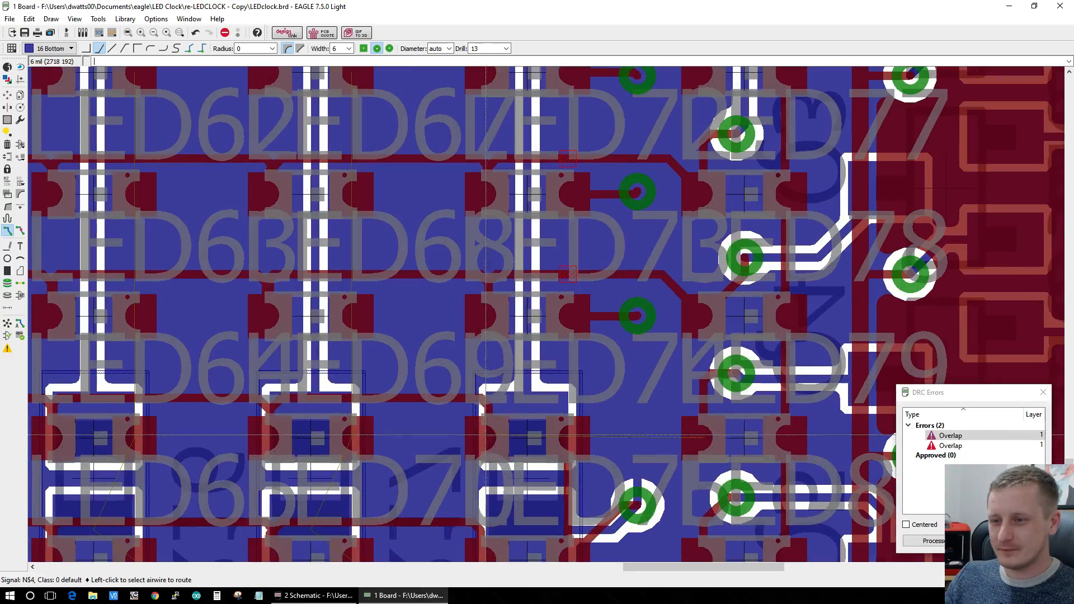
pyautogui.click(485, 434)
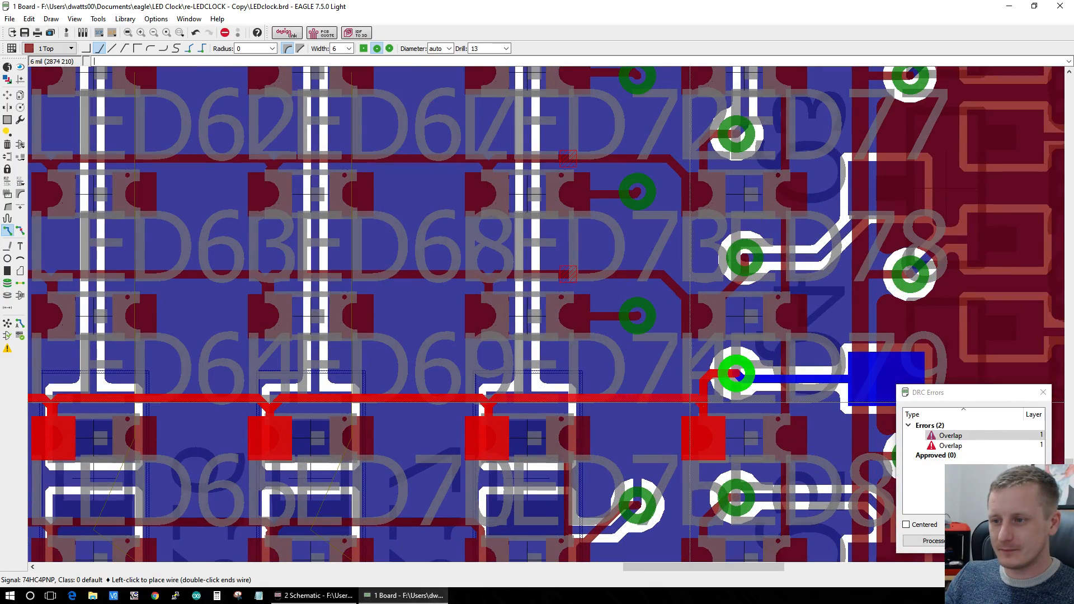
pyautogui.press('Escape')
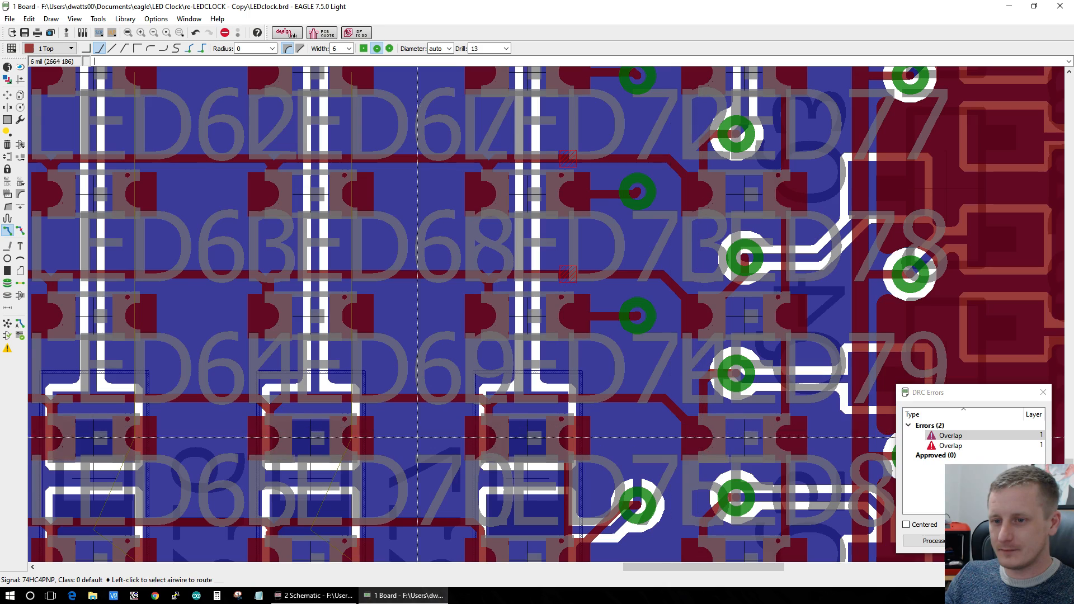
# Step: Route N$17 from LED61's pad through a new via and along the bottom layer to a second via, ending at LED62's pad
pyautogui.scroll(-3, 343, 464)
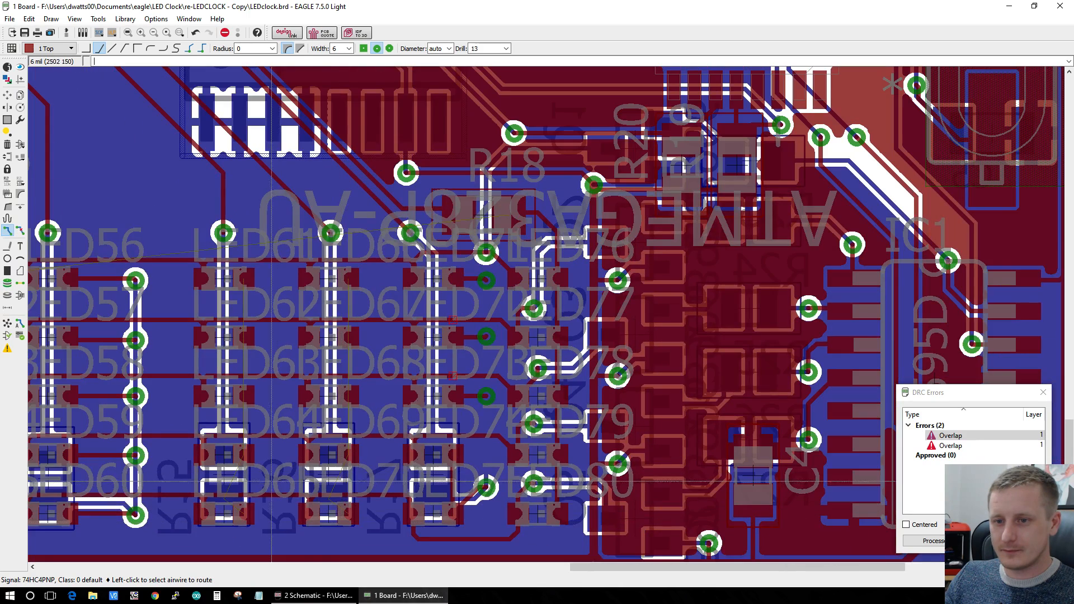
pyautogui.scroll(2, 207, 414)
pyautogui.click(244, 277)
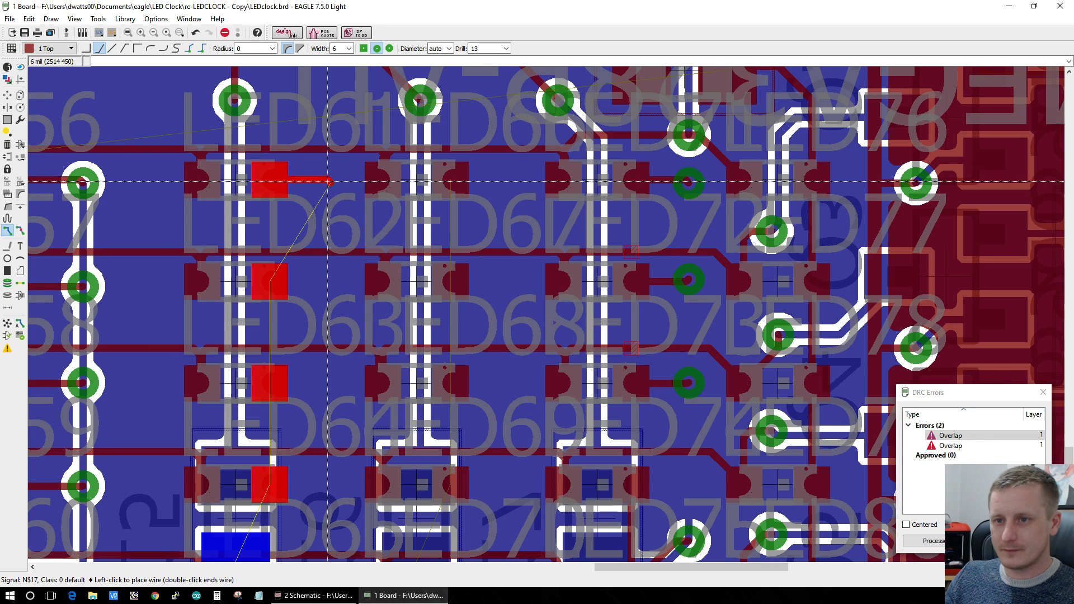
pyautogui.click(330, 287)
pyautogui.middleClick(274, 285)
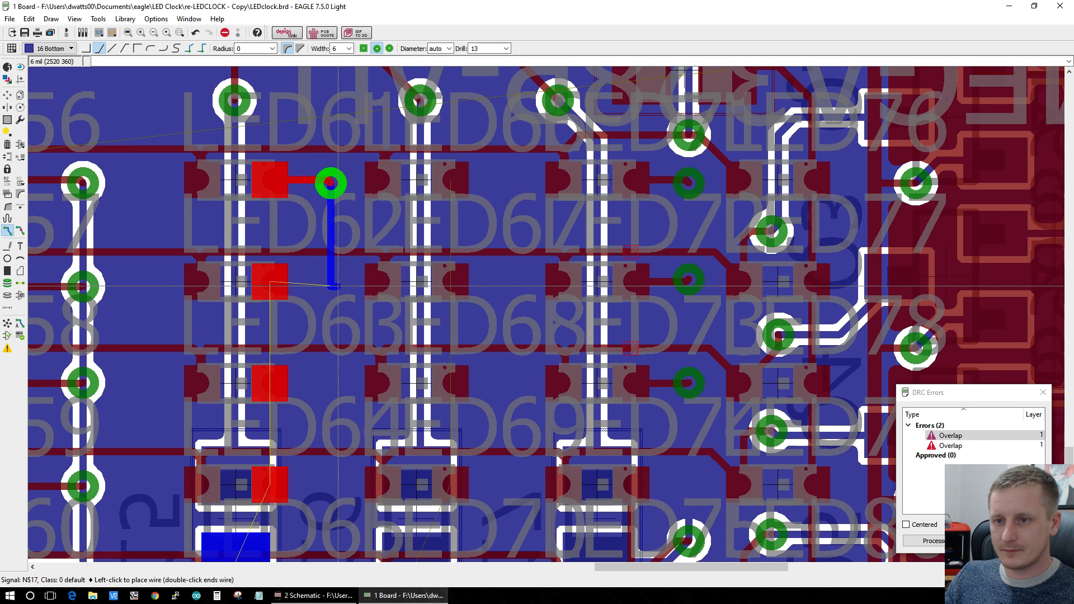
pyautogui.click(268, 286)
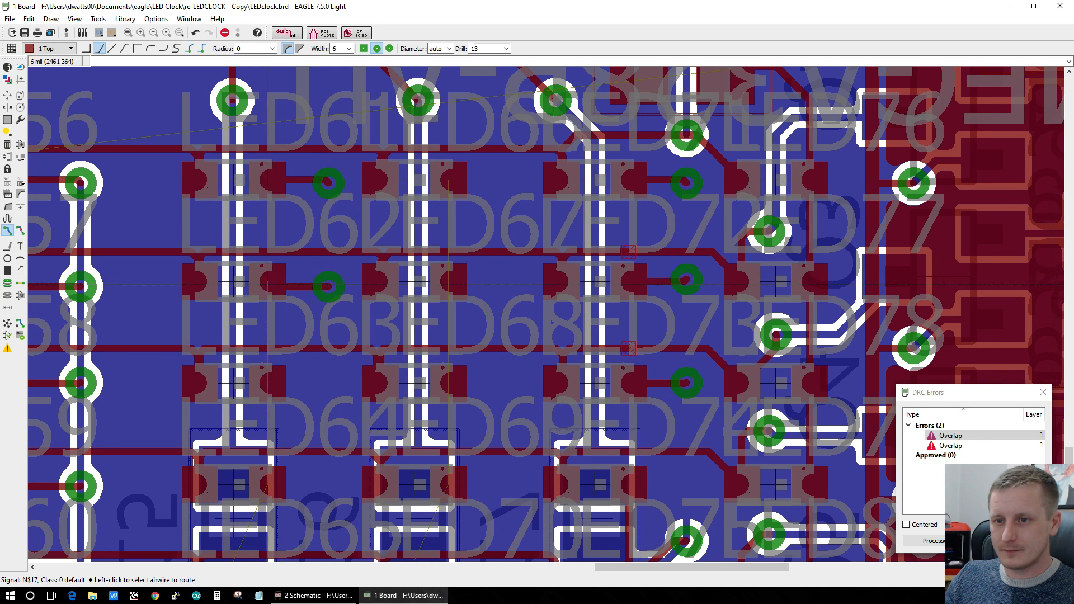
# Step: Route N$17 on the top layer from LED63's pad to a new via, then on the bottom layer to LED62's via
pyautogui.click(267, 385)
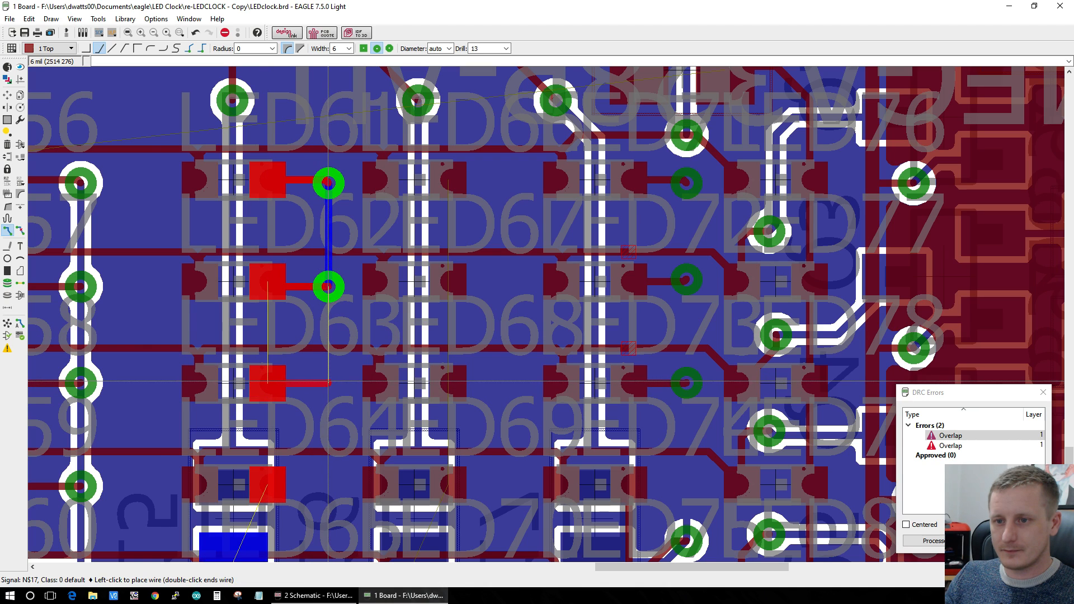
pyautogui.click(328, 381)
pyautogui.middleClick(328, 381)
pyautogui.click(328, 293)
# Step: Route N$17 on the top layer from LED64's pad to a new via, then on the bottom layer to LED63's via
pyautogui.scroll(-6, 330, 386)
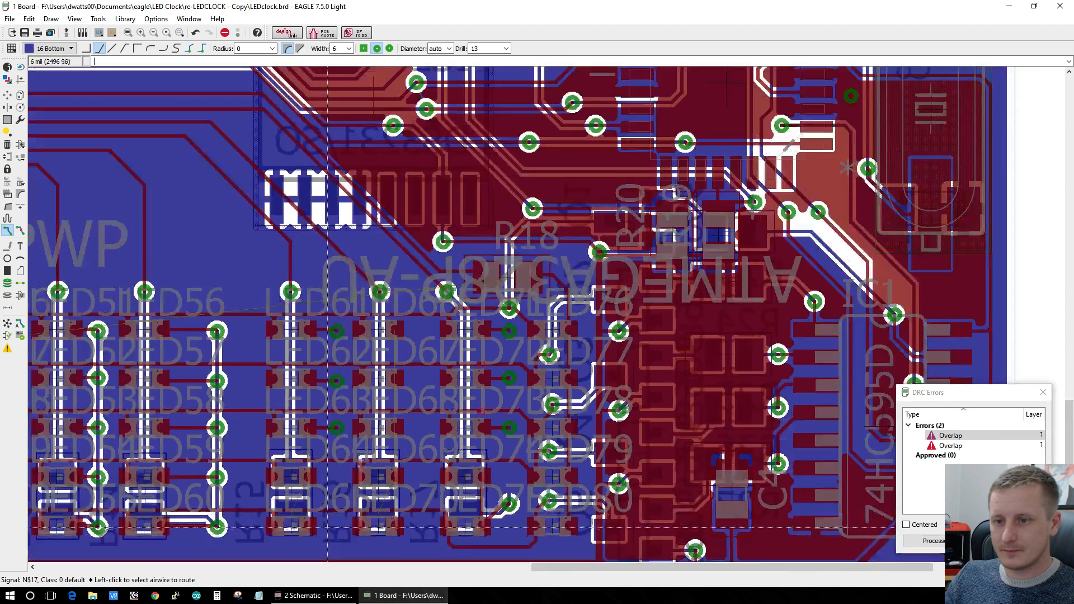
pyautogui.scroll(5, 327, 410)
pyautogui.click(297, 442)
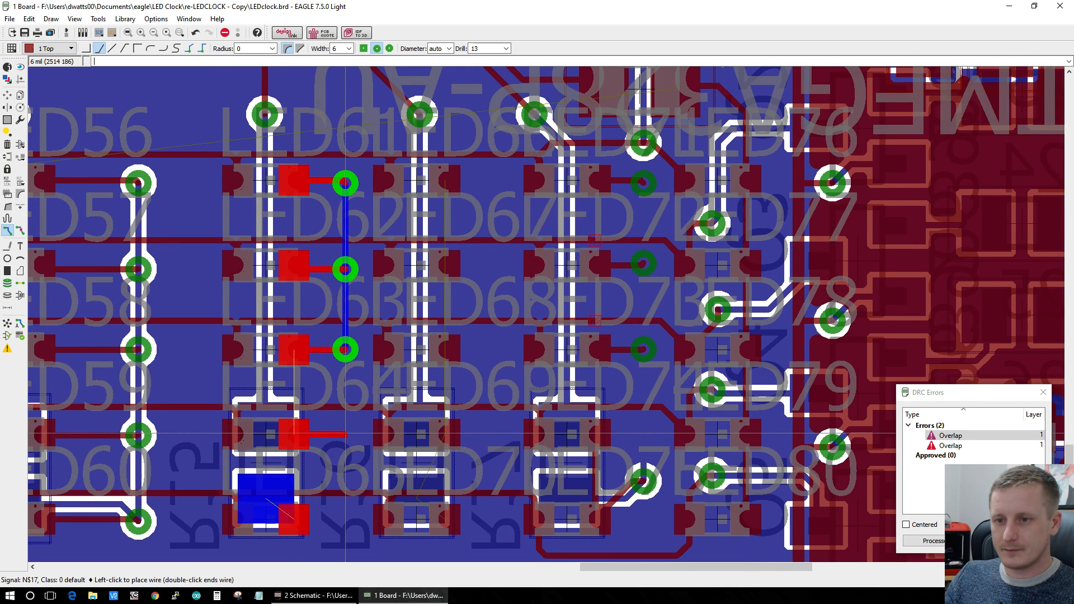
pyautogui.press('Escape')
pyautogui.scroll(3, 346, 351)
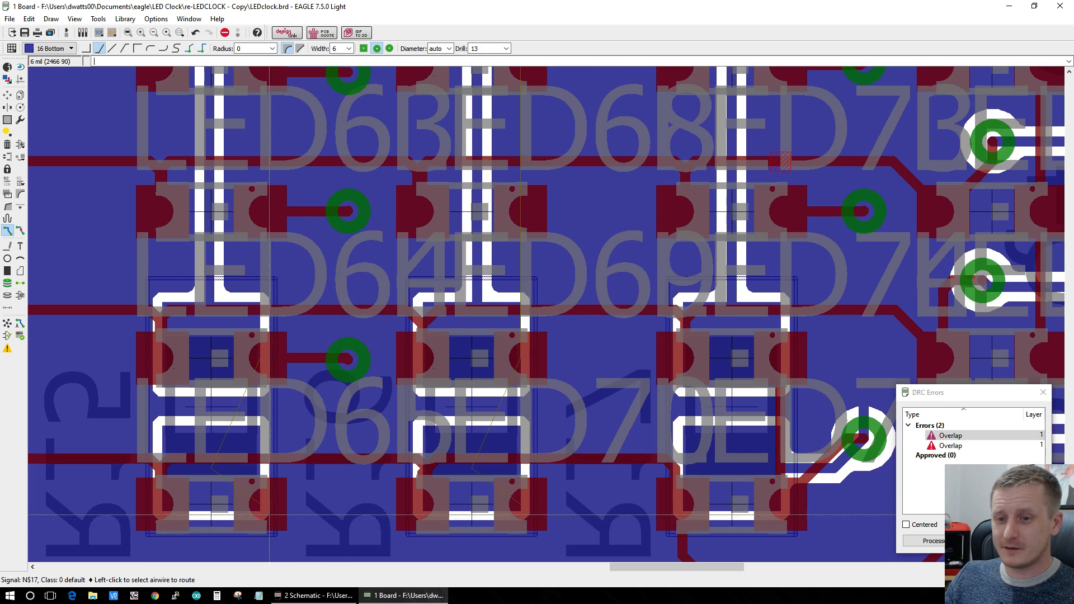
# Step: Route N$17 from LED65's pad to a new via, connecting that via on the bottom layer to LED64's via and the resistor pad
pyautogui.click(269, 512)
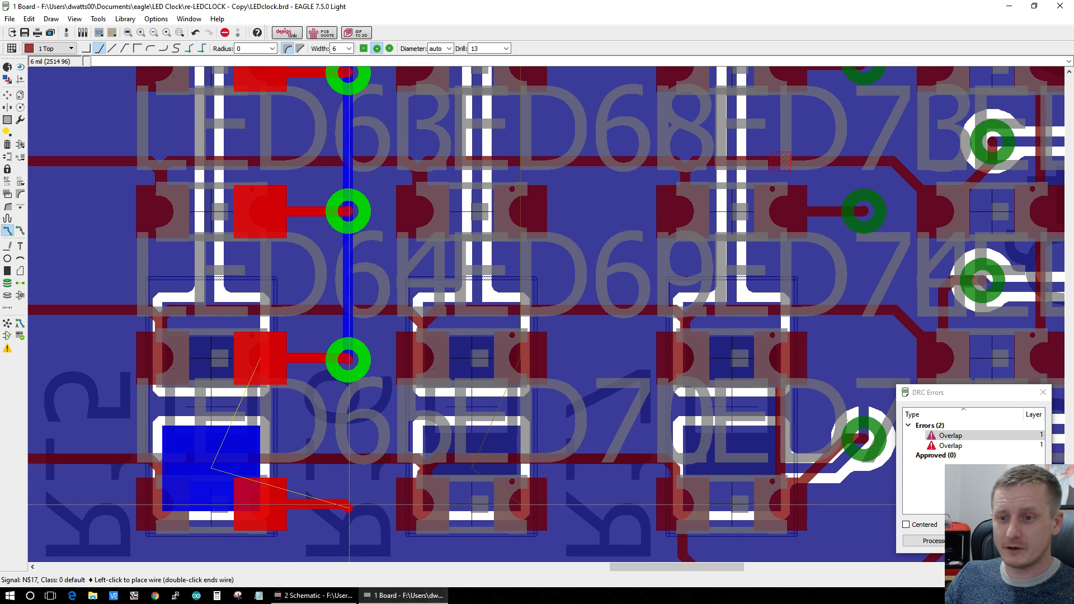
pyautogui.press('Escape')
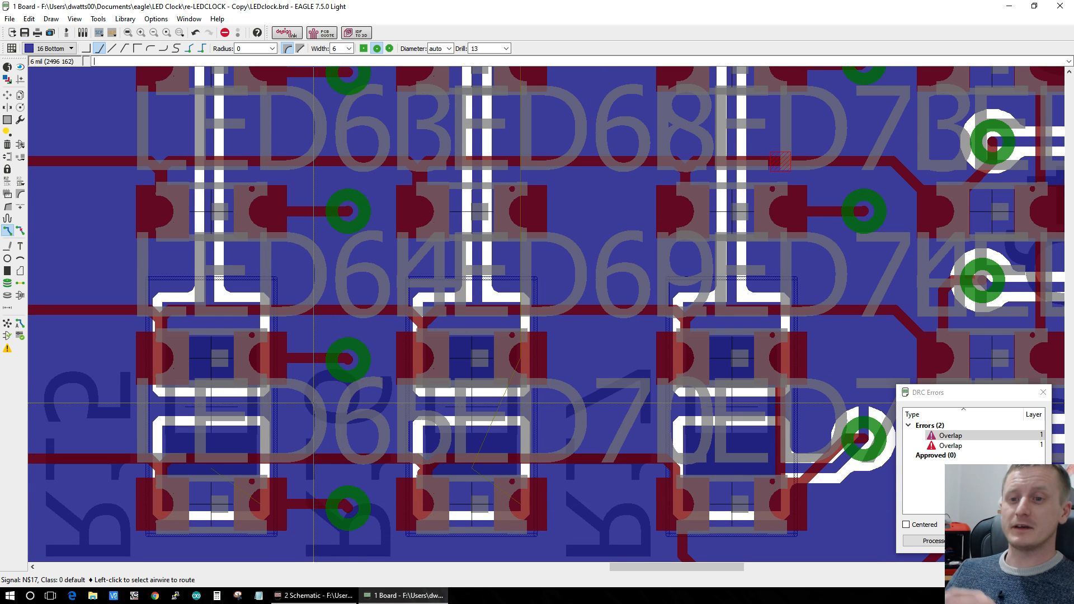
pyautogui.click(241, 460)
pyautogui.press('Escape')
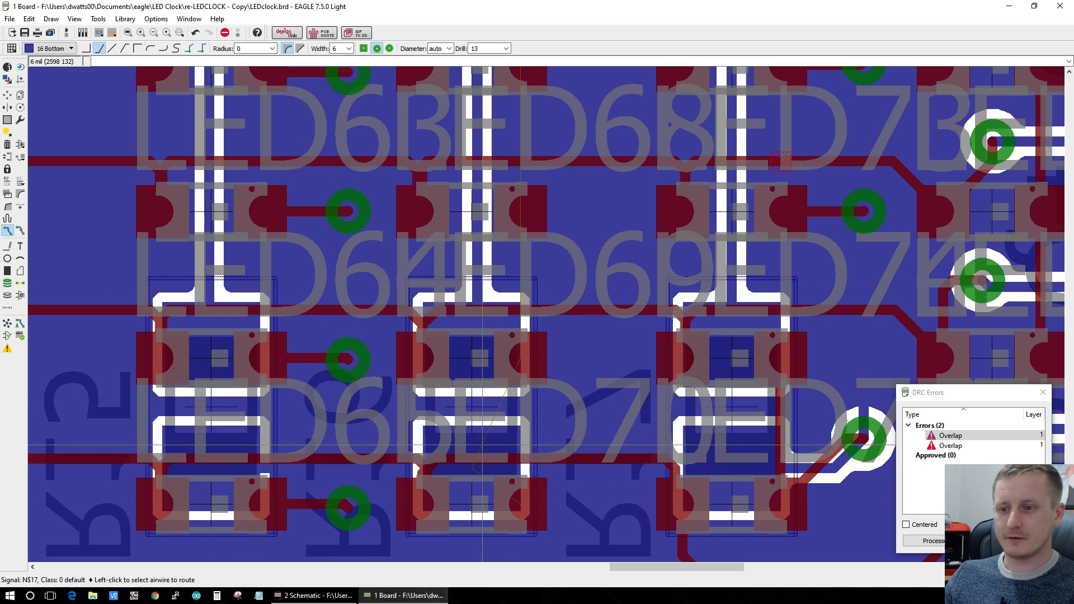
# Step: Route N$18 from LED66's pad through a new via and along the bottom layer to a second via, ending at LED67's pad
pyautogui.scroll(-3, 483, 445)
pyautogui.scroll(2, 473, 208)
pyautogui.click(473, 208)
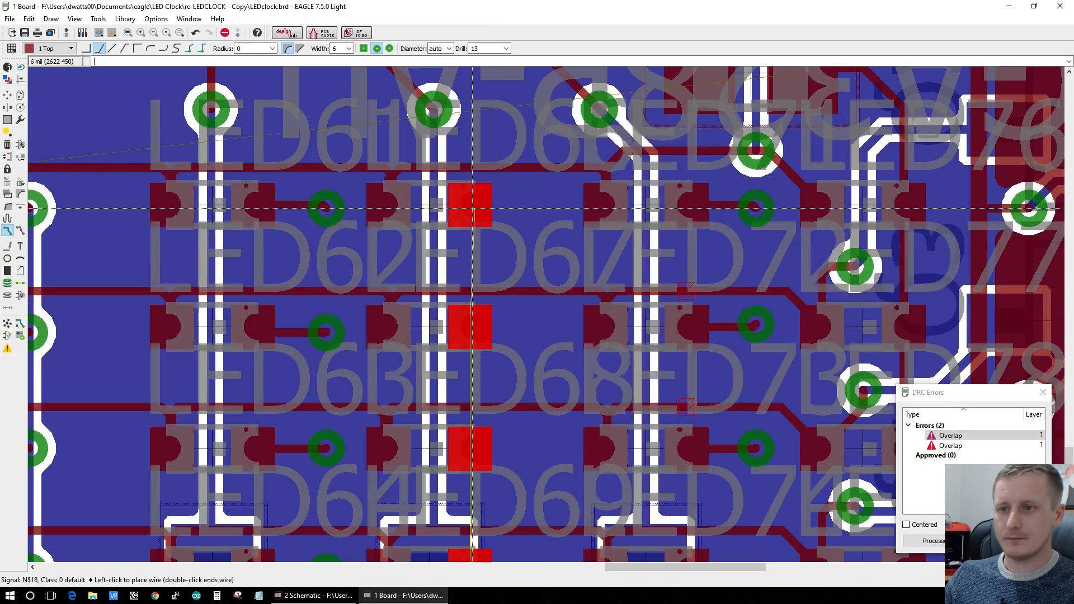
pyautogui.scroll(1, 540, 208)
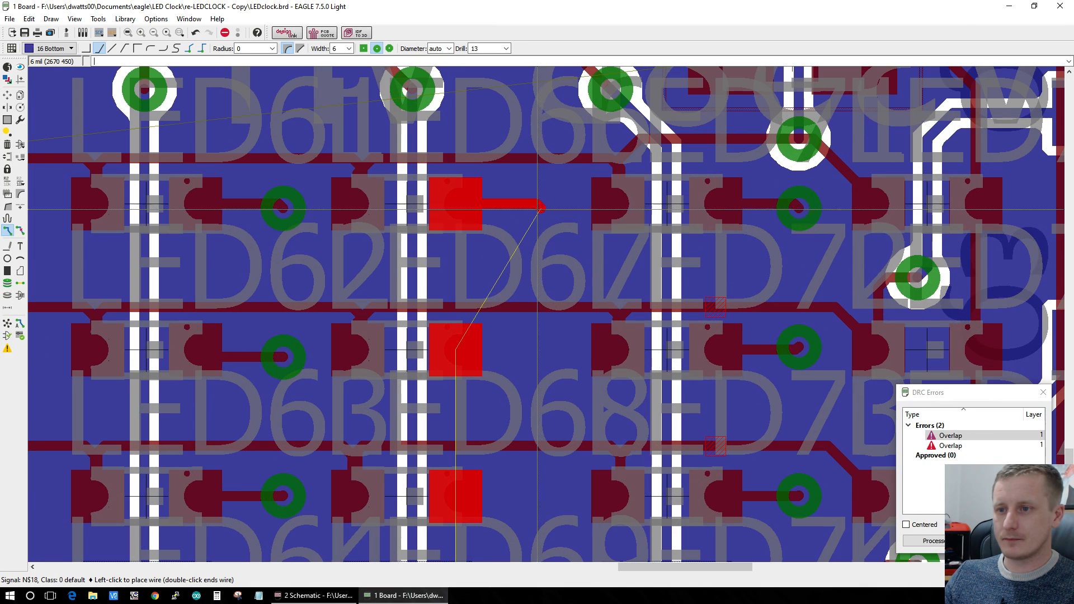
pyautogui.middleClick(540, 208)
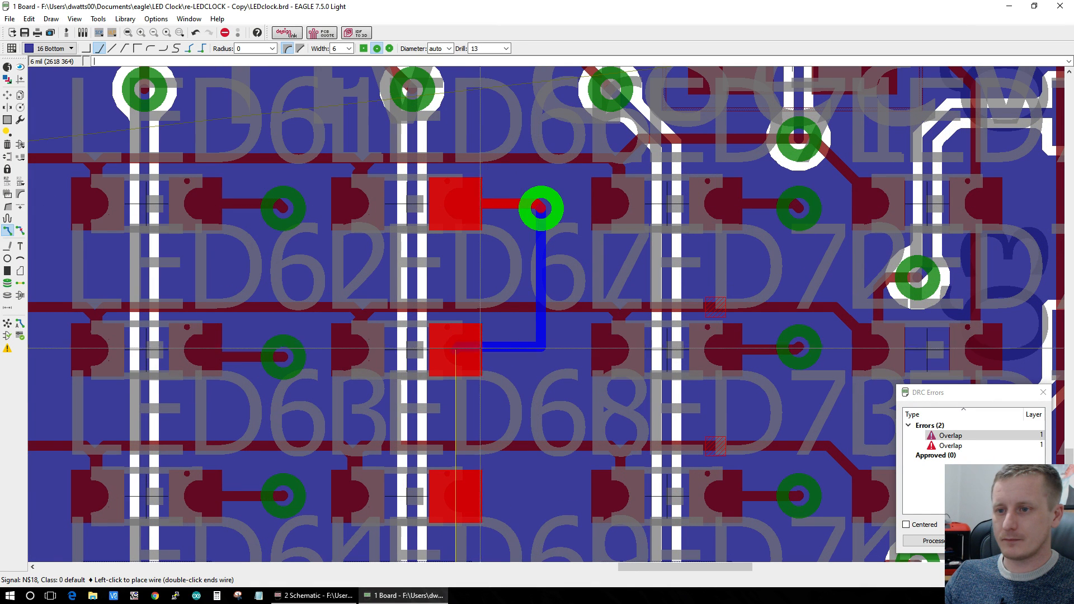
pyautogui.moveTo(539, 348); pyautogui.dragTo(528, 346, button='middle')
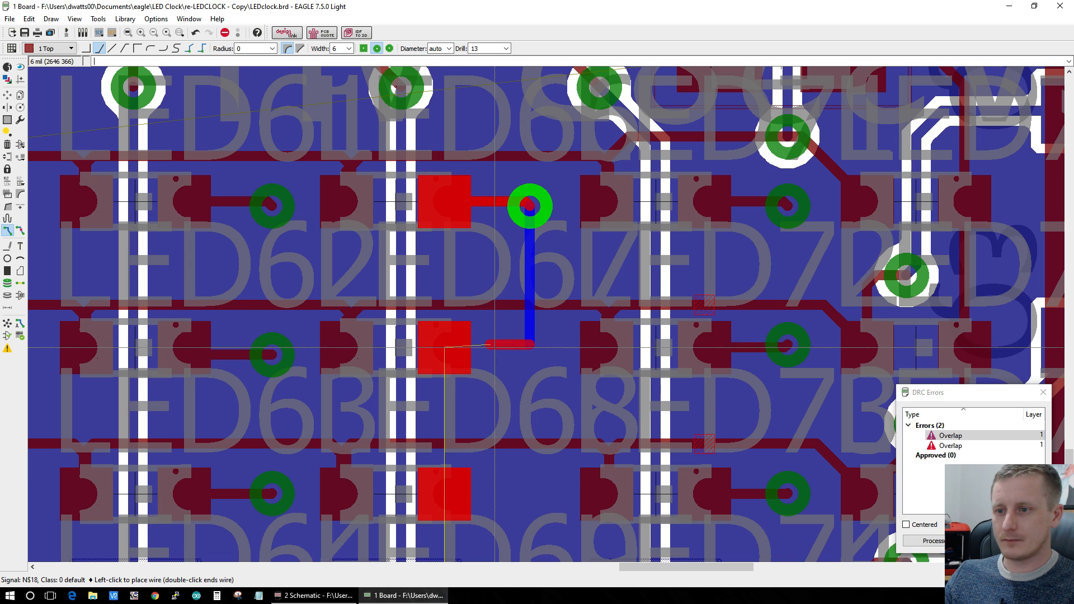
pyautogui.click(449, 349)
# Step: Route N$18 on the top layer from LED68's pad to a new via, then on the bottom layer to LED67's via
pyautogui.click(449, 497)
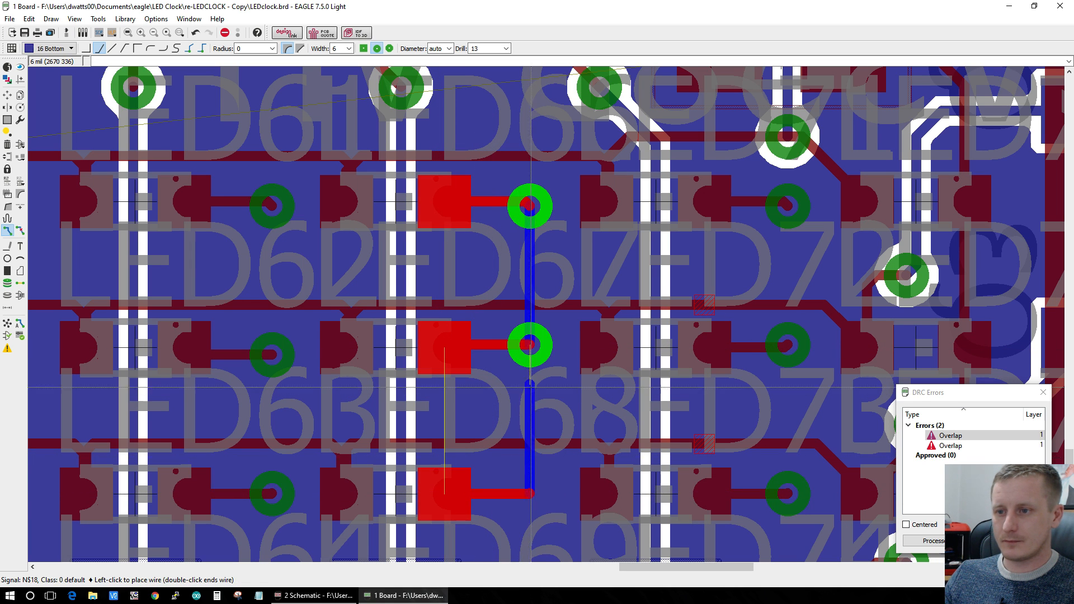
pyautogui.click(532, 387)
pyautogui.scroll(-3, 503, 425)
pyautogui.scroll(2, 464, 471)
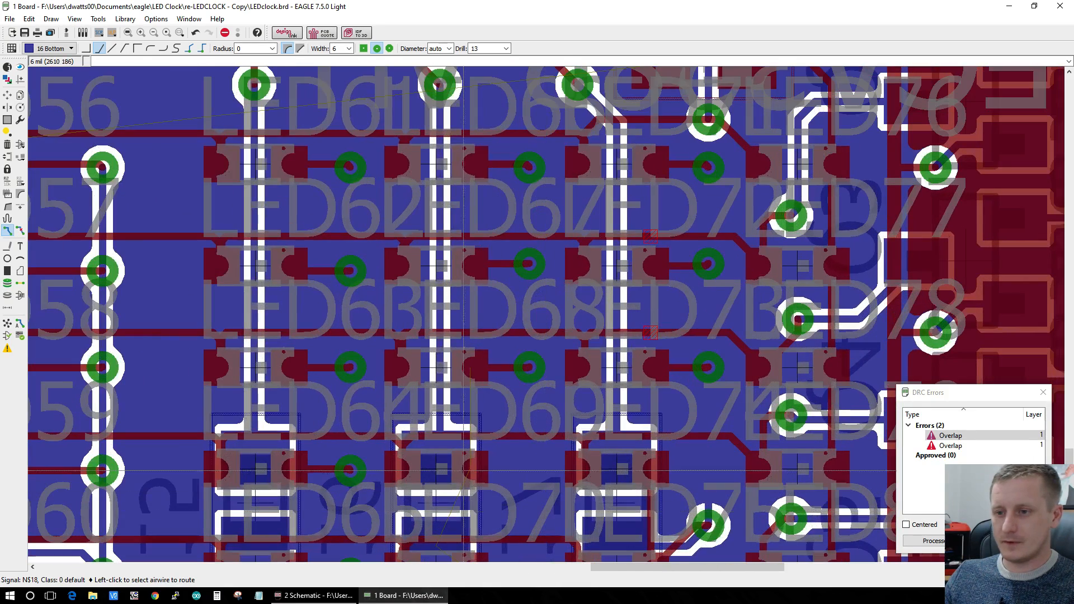
# Step: Route N$18 on the top layer from LED69's pad to a new via, then on the bottom layer to LED68's via
pyautogui.click(473, 471)
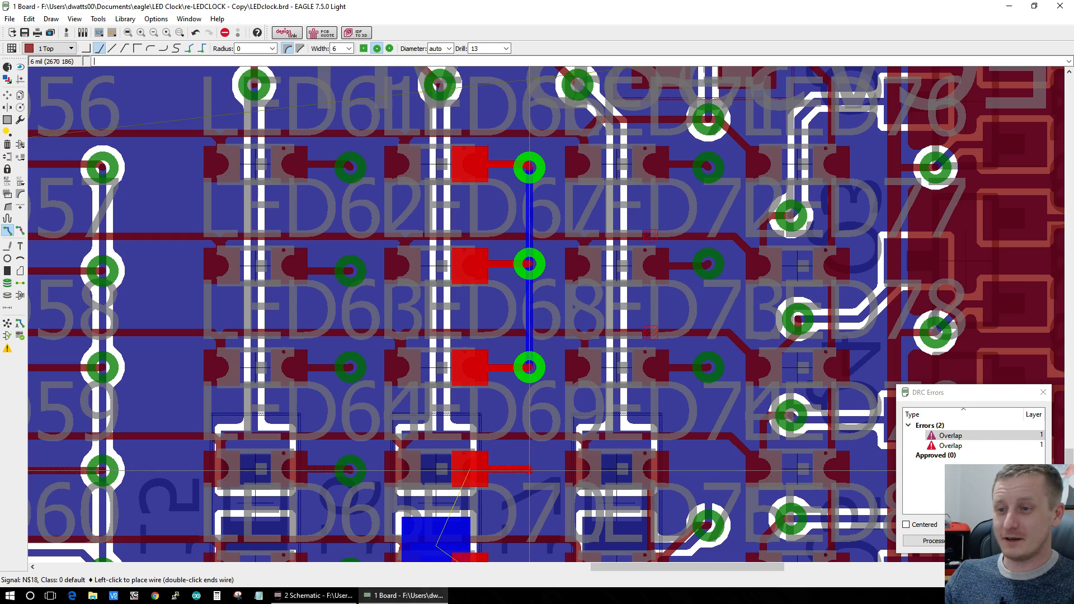
pyautogui.scroll(1, 529, 469)
pyautogui.middleClick(529, 470)
pyautogui.click(529, 367)
pyautogui.scroll(-4, 530, 509)
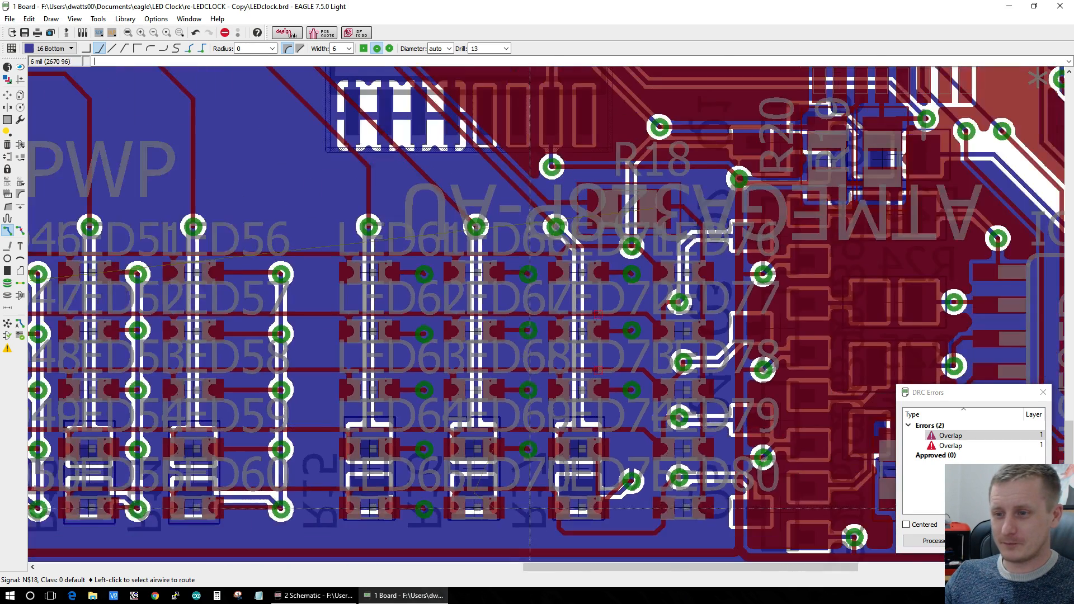
# Step: Route N$18 from LED70's pad to a new via, connecting that via on the bottom layer to LED69's via and the resistor pad
pyautogui.scroll(2, 529, 509)
pyautogui.click(527, 510)
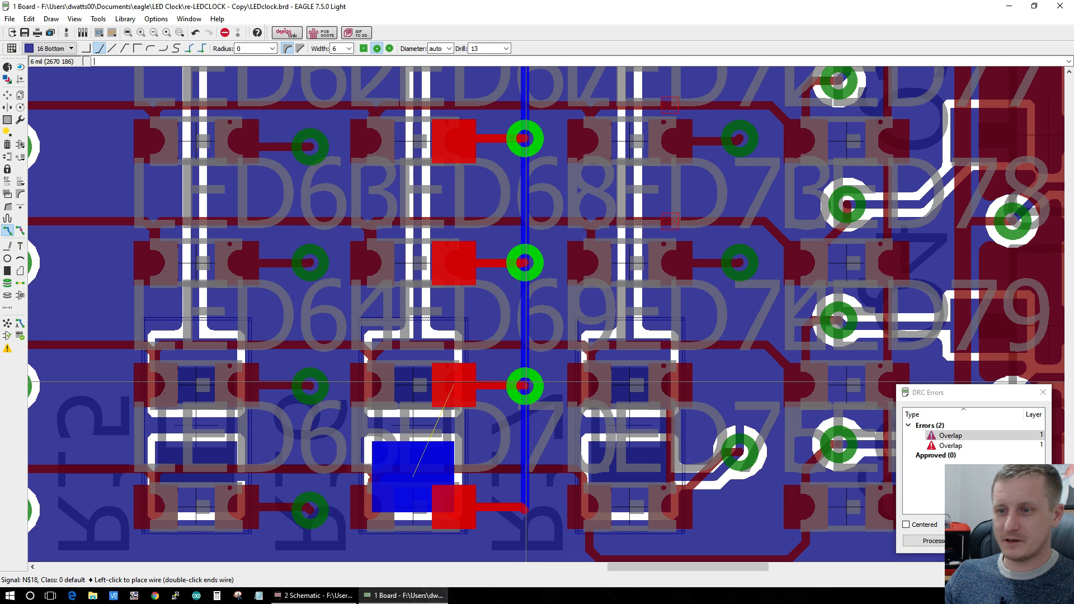
pyautogui.press('Escape')
pyautogui.click(531, 507)
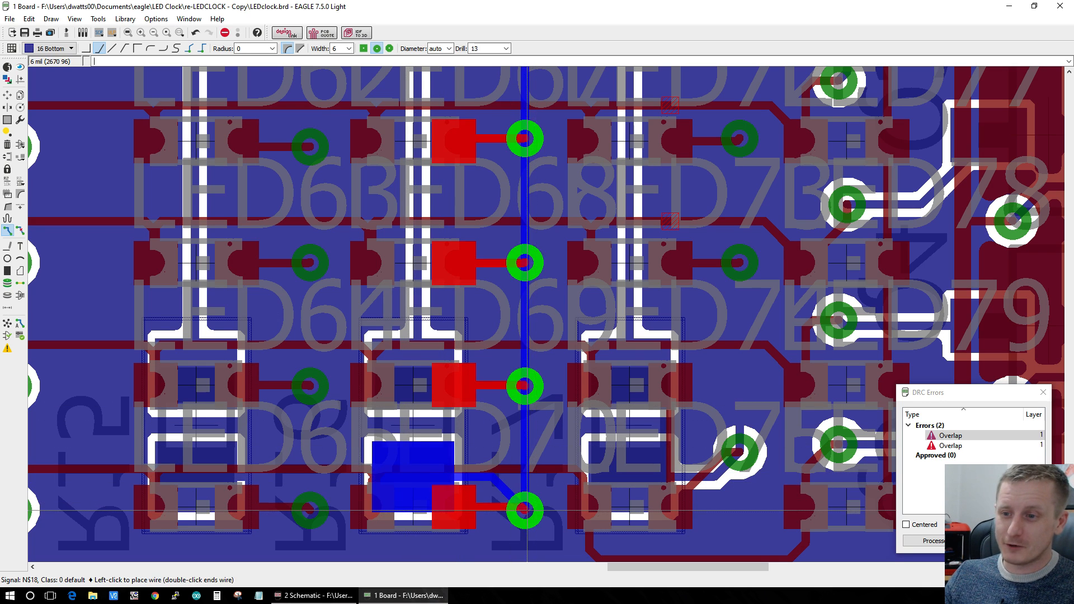
pyautogui.press('Escape')
pyautogui.scroll(-2, 527, 510)
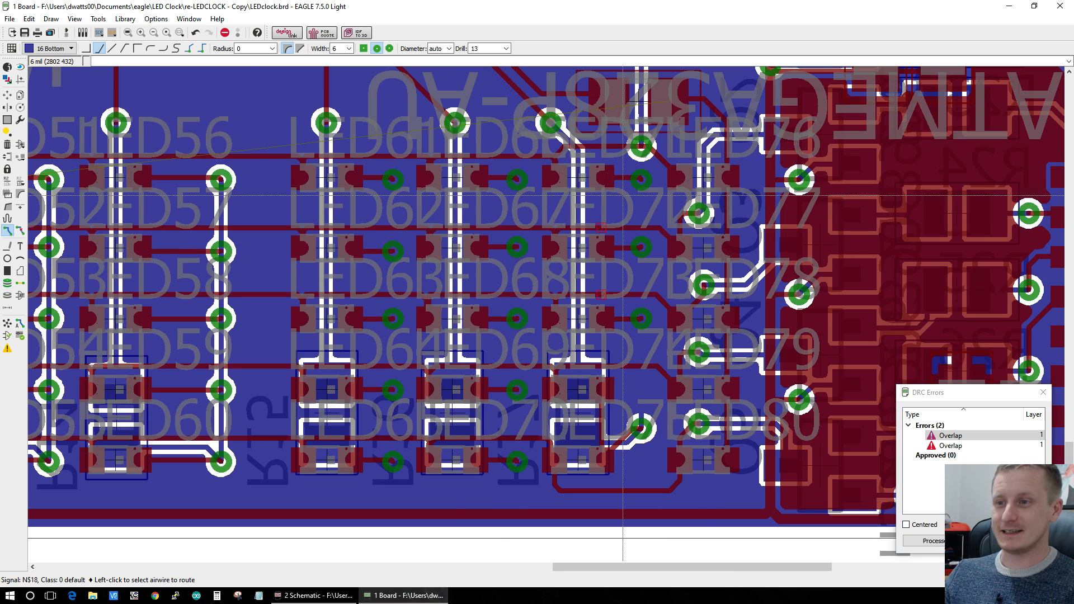
# Step: Recalculate the airwires and polygons, and run the design rule check on the whole board
pyautogui.click(7, 326)
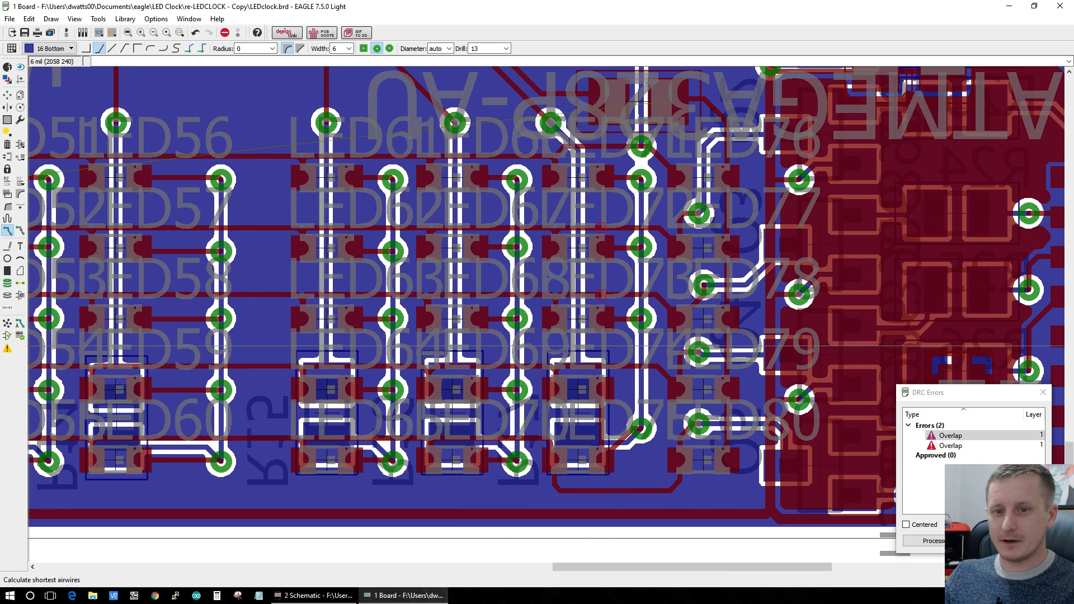
pyautogui.click(20, 336)
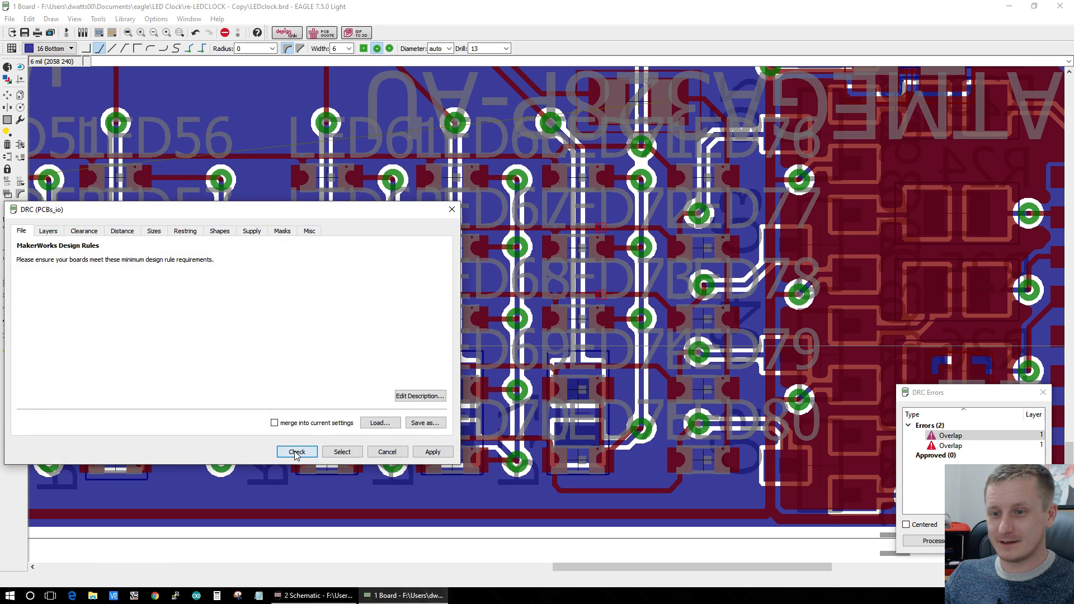
pyautogui.click(297, 452)
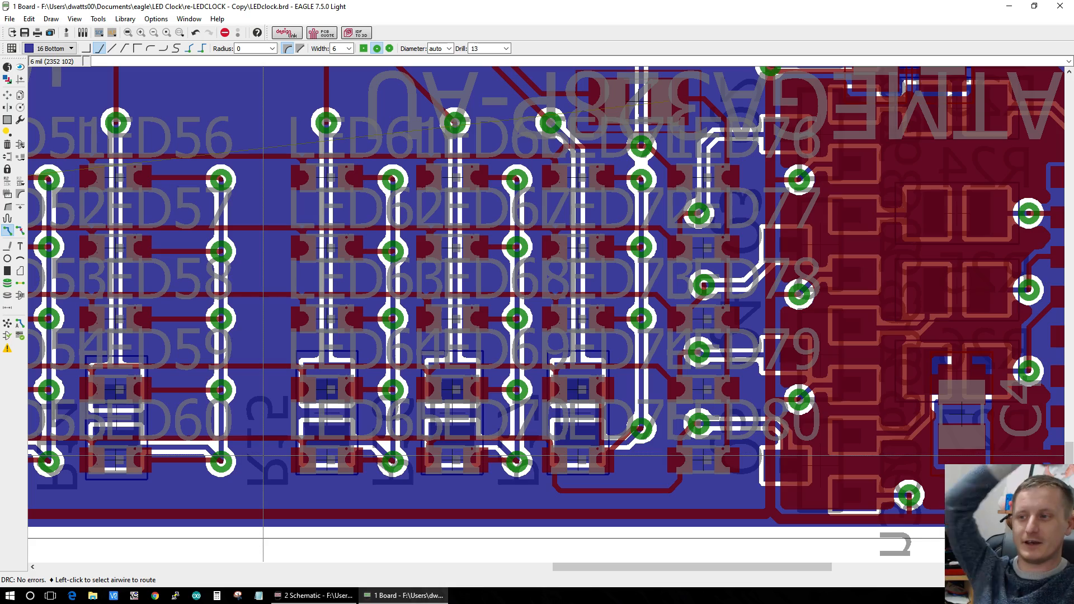
# Step: Start the N$5 trace on the bottom layer from LED81's via, running it up to just above the LED rows
pyautogui.scroll(-6, 343, 112)
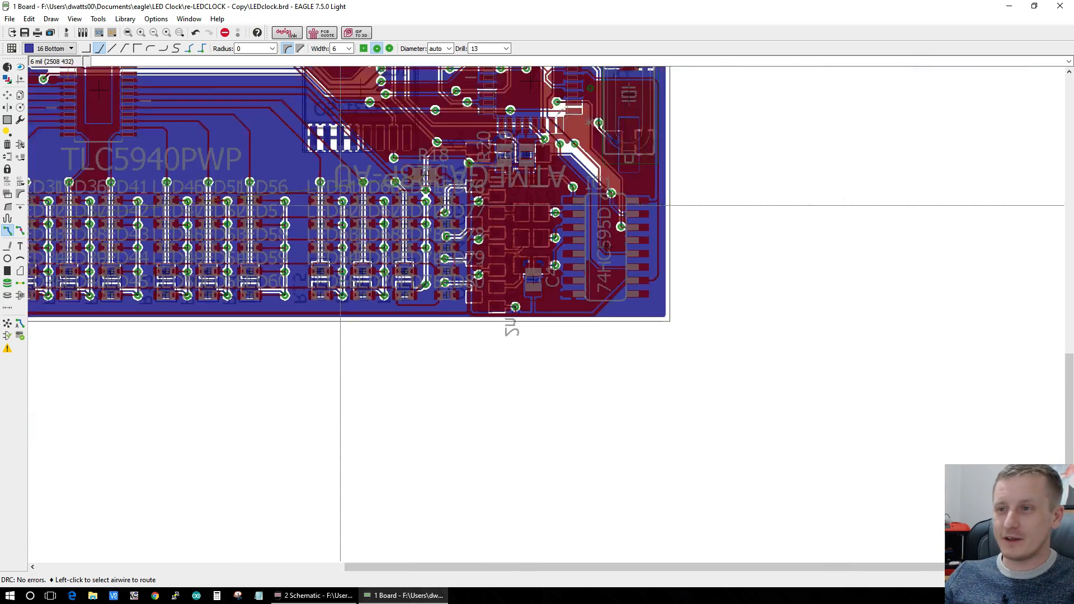
pyautogui.scroll(5, 387, 115)
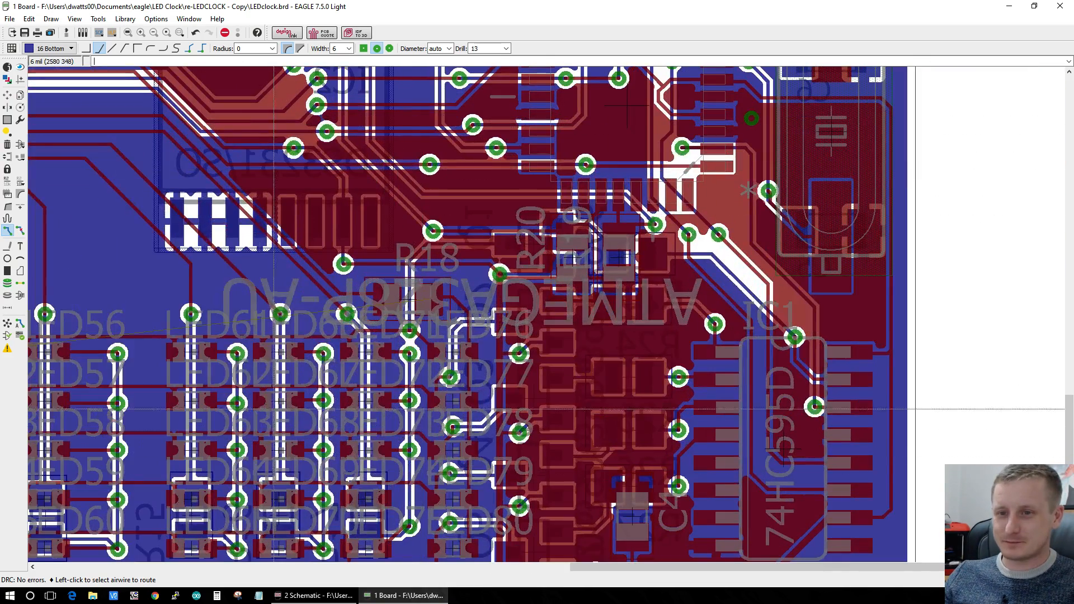
pyautogui.scroll(-3, 267, 447)
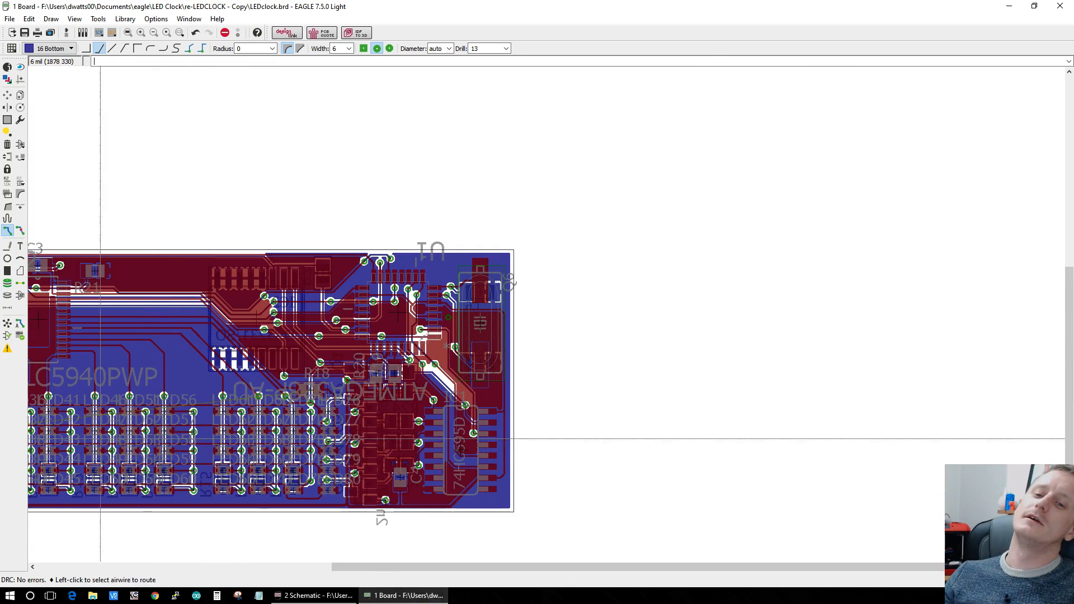
pyautogui.scroll(2, 51, 457)
pyautogui.moveTo(485, 568); pyautogui.dragTo(293, 568)
pyautogui.scroll(5, 284, 357)
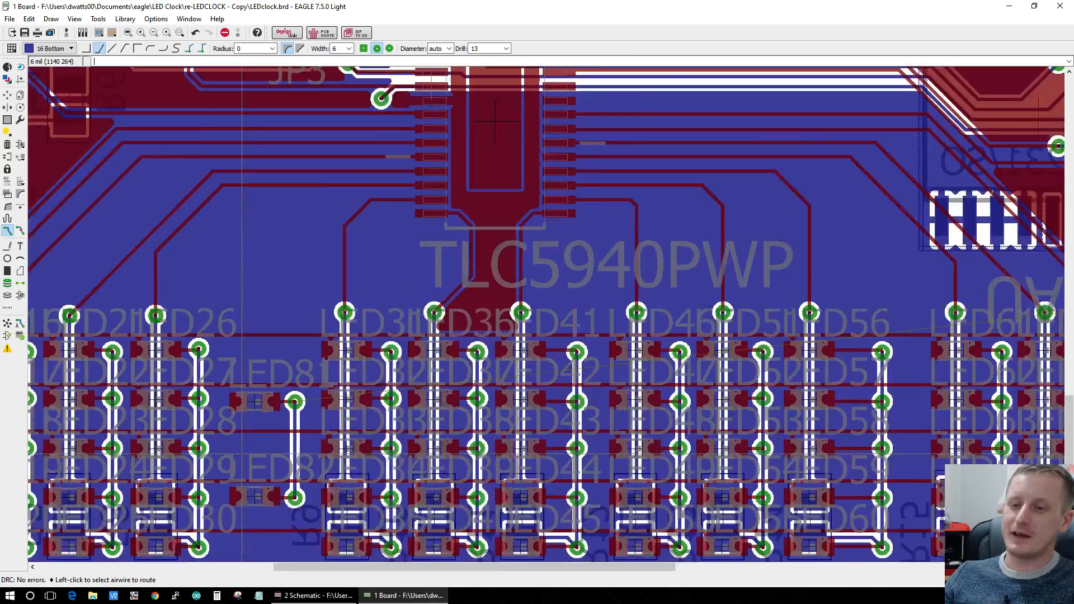
pyautogui.click(304, 390)
pyautogui.middleClick(312, 246)
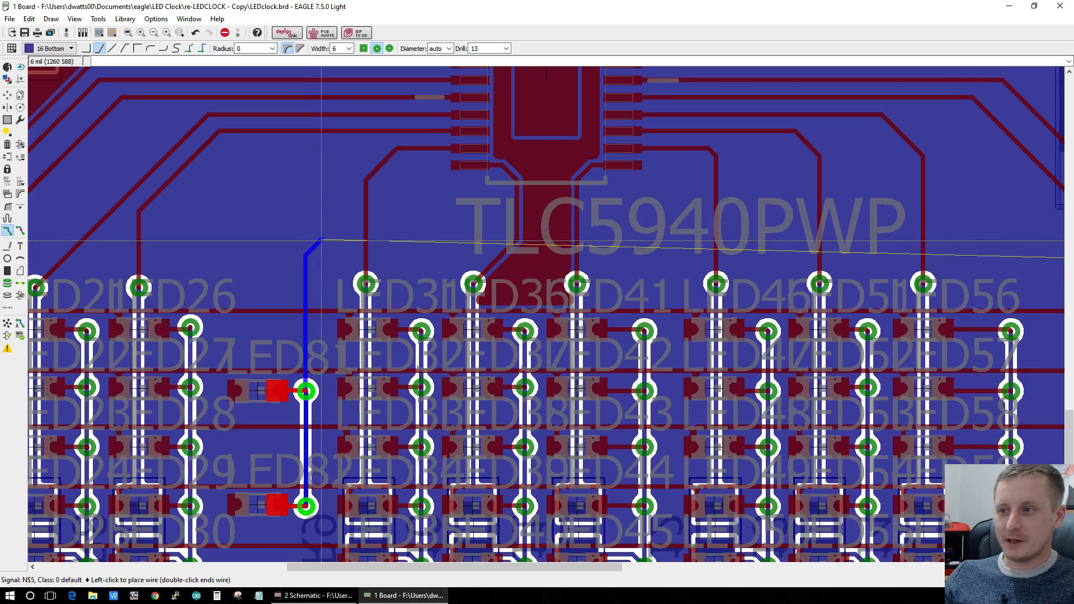
# Step: Run the N$5 trace along the bottom layer above the LED columns to a new via beyond R18, ending on the top layer at R18's pad
pyautogui.scroll(-5, 321, 241)
pyautogui.scroll(2, 321, 240)
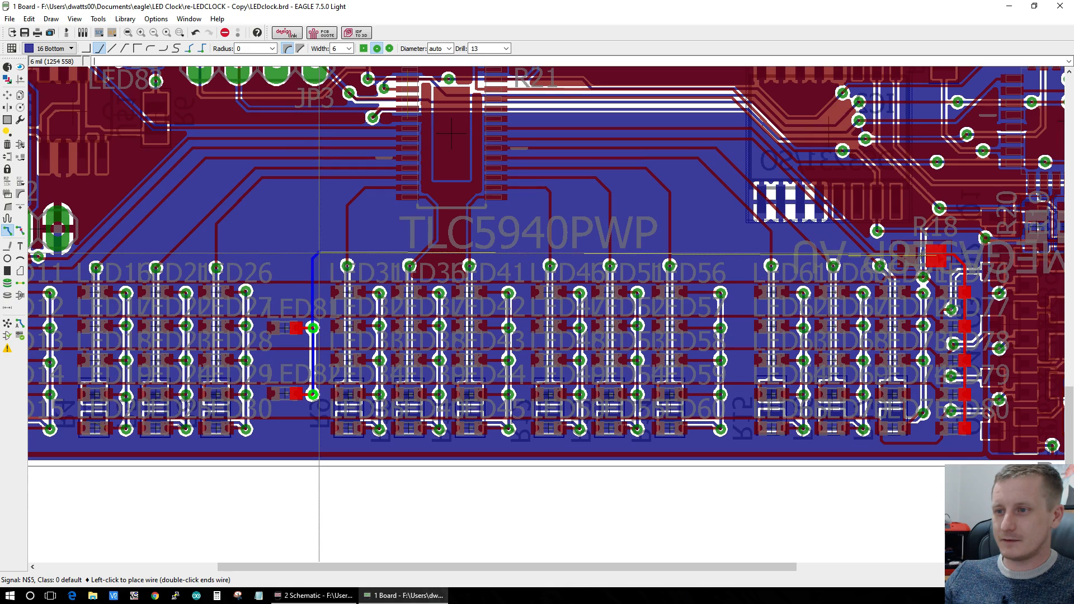
pyautogui.scroll(4, 1017, 271)
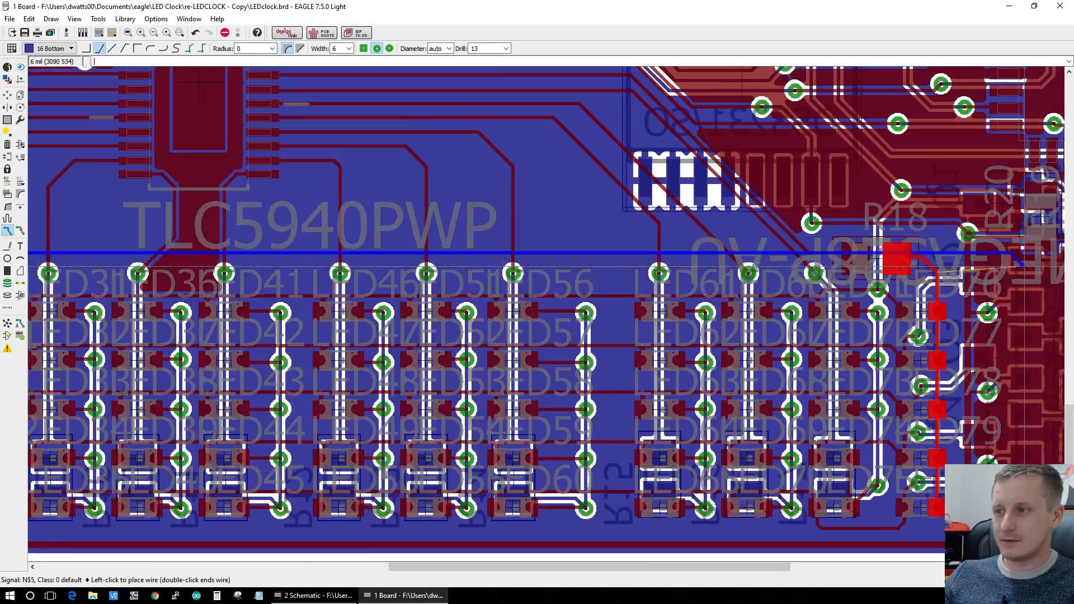
pyautogui.scroll(2, 1012, 286)
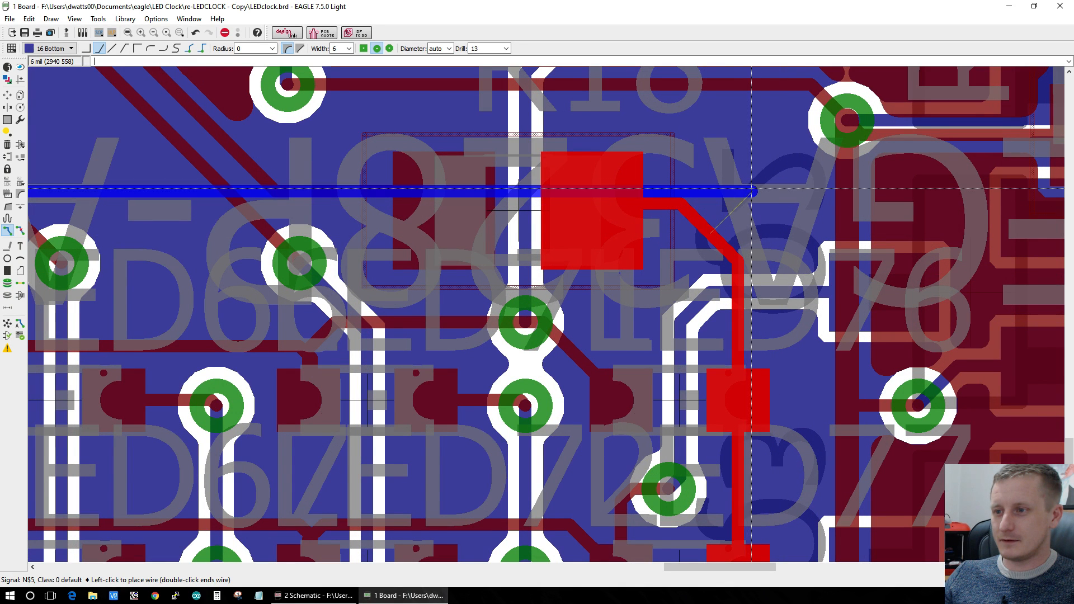
pyautogui.scroll(1, 753, 191)
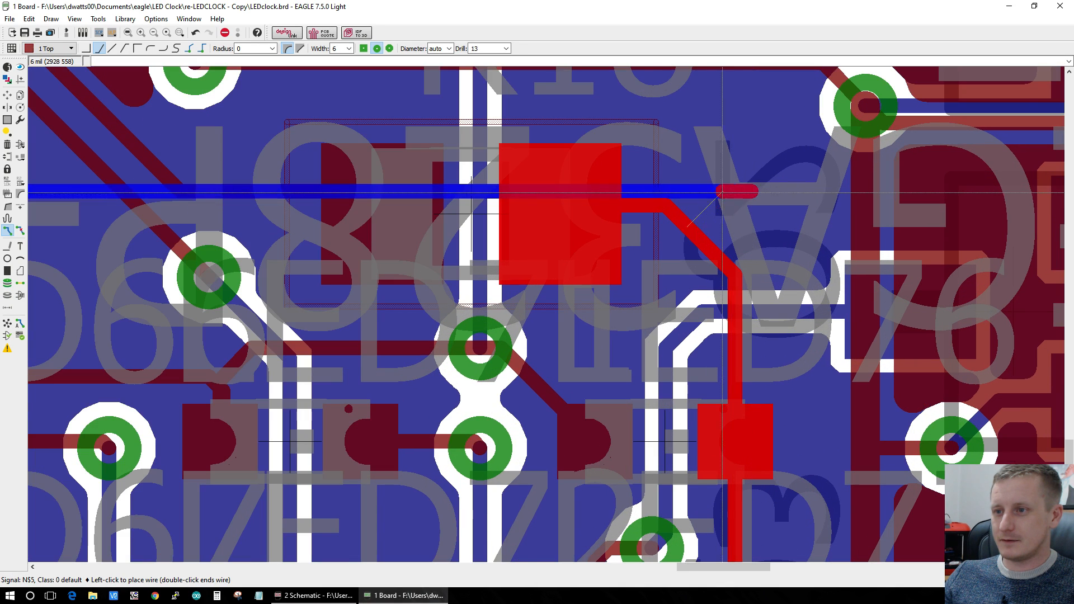
pyautogui.middleClick(755, 191)
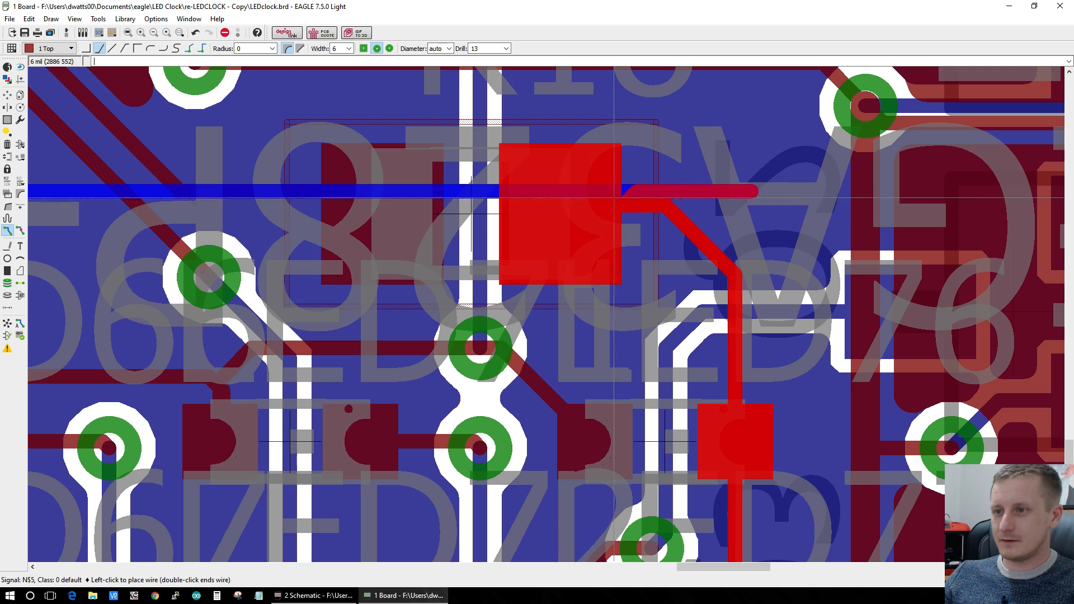
pyautogui.click(563, 209)
pyautogui.scroll(-5, 568, 207)
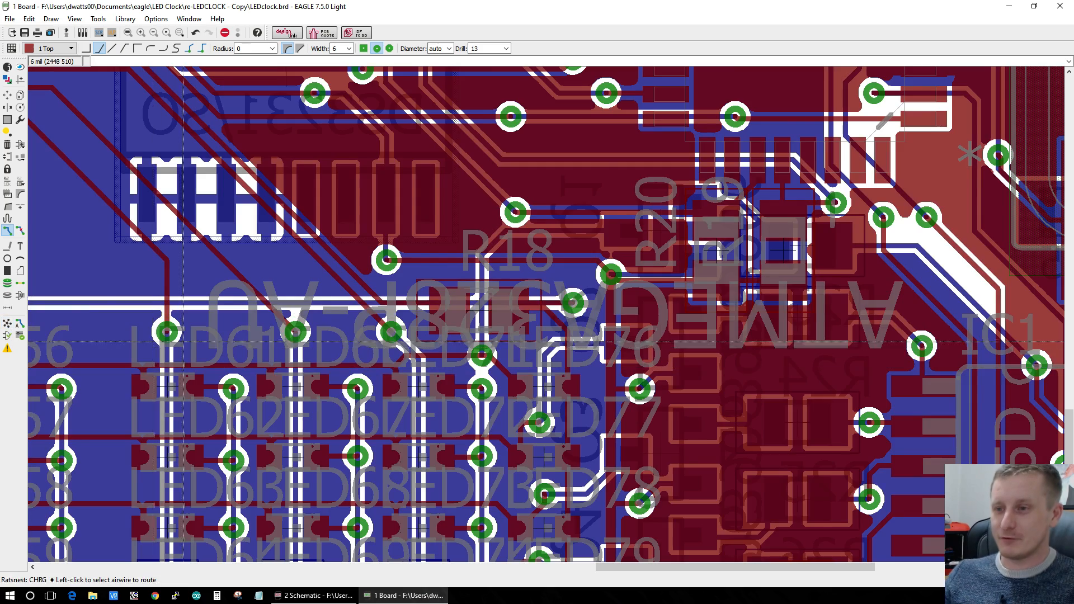
# Step: Check the board for remaining airwires and route the missing N$9 connection on the bottom layer between LED20's via and the resistor pad
pyautogui.scroll(-2, 364, 358)
pyautogui.moveTo(468, 572); pyautogui.dragTo(128, 542)
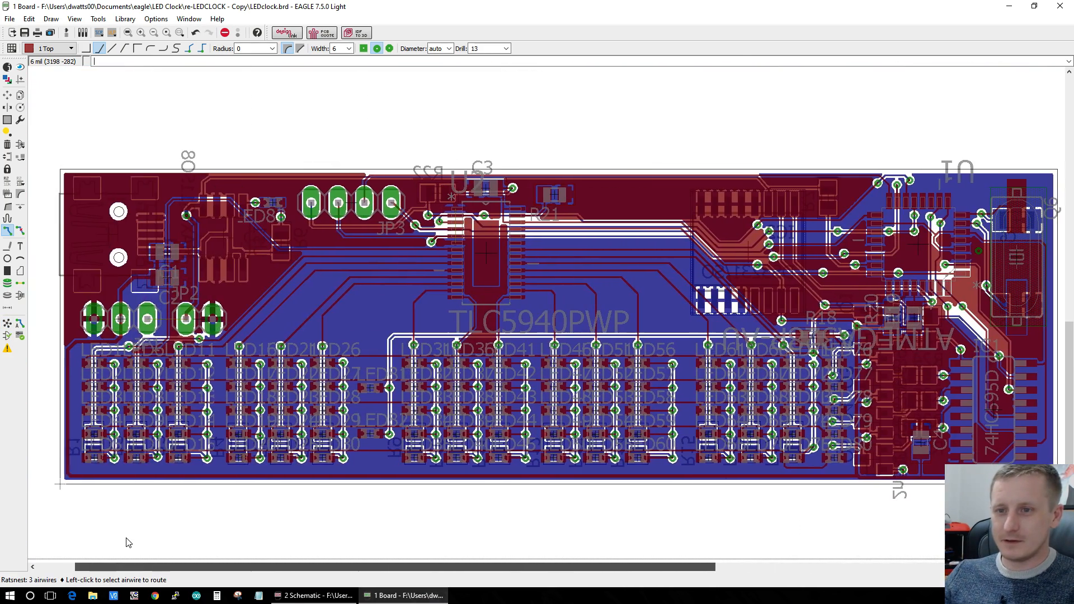
pyautogui.scroll(3, 120, 373)
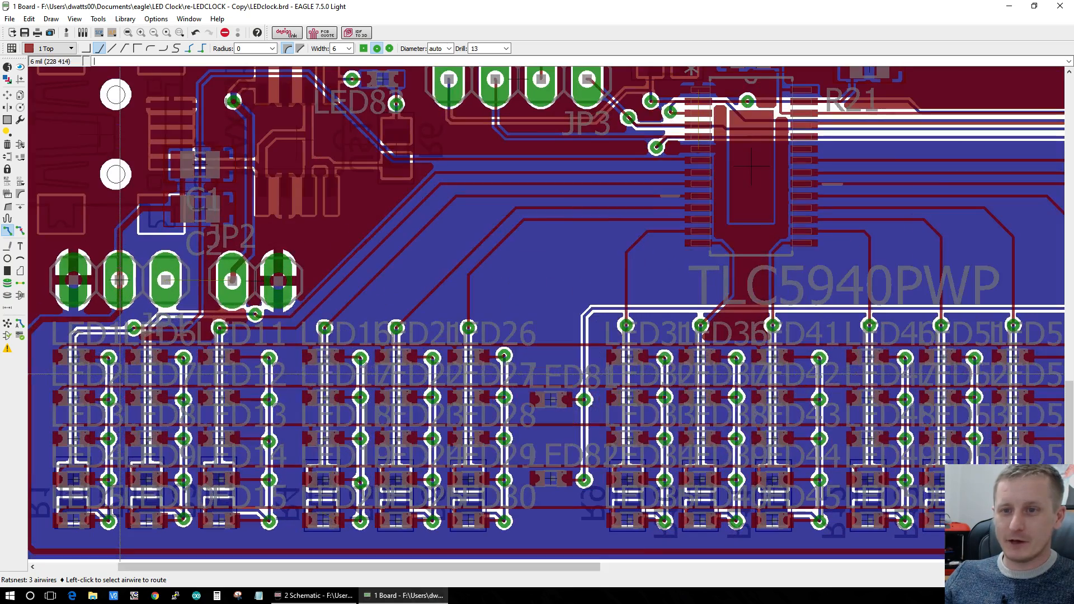
pyautogui.scroll(3, 181, 437)
pyautogui.scroll(-5, 181, 437)
pyautogui.scroll(5, 181, 437)
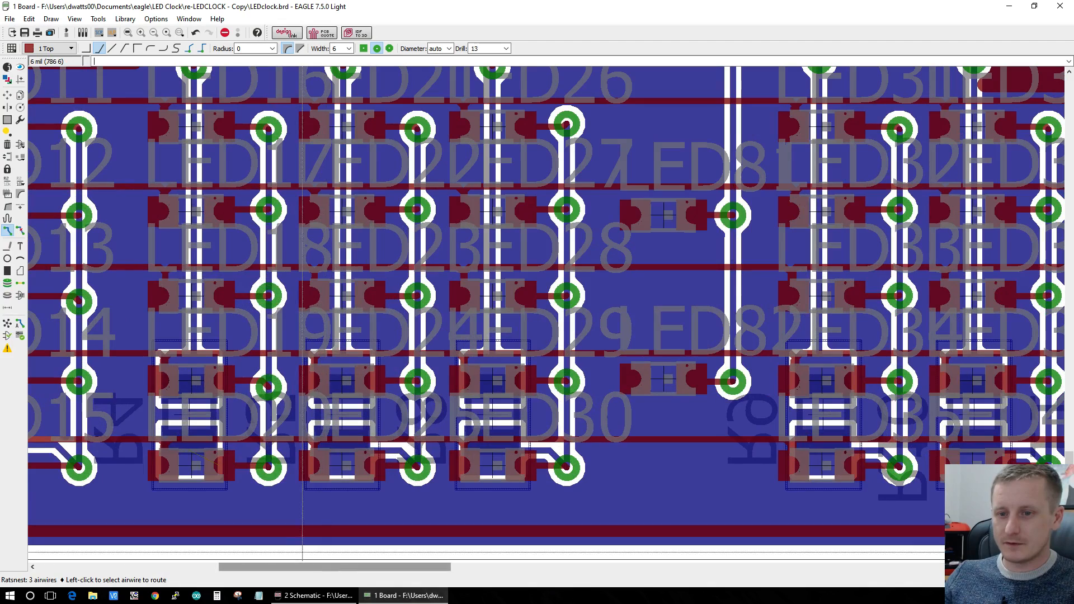
pyautogui.click(235, 463)
pyautogui.press('Escape')
# Step: Look over the LED columns, the microcontroller area and the TLC5940PWP area for the remaining airwires
pyautogui.moveTo(320, 566); pyautogui.dragTo(747, 577)
pyautogui.scroll(-4, 712, 444)
pyautogui.scroll(3, 867, 445)
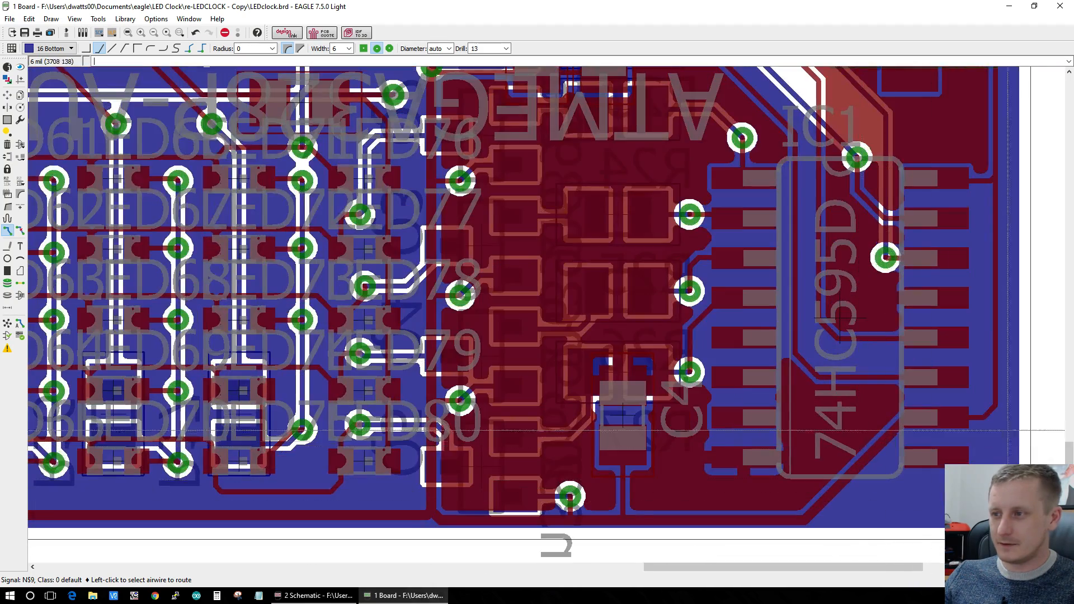
pyautogui.moveTo(1068, 453); pyautogui.dragTo(1069, 411)
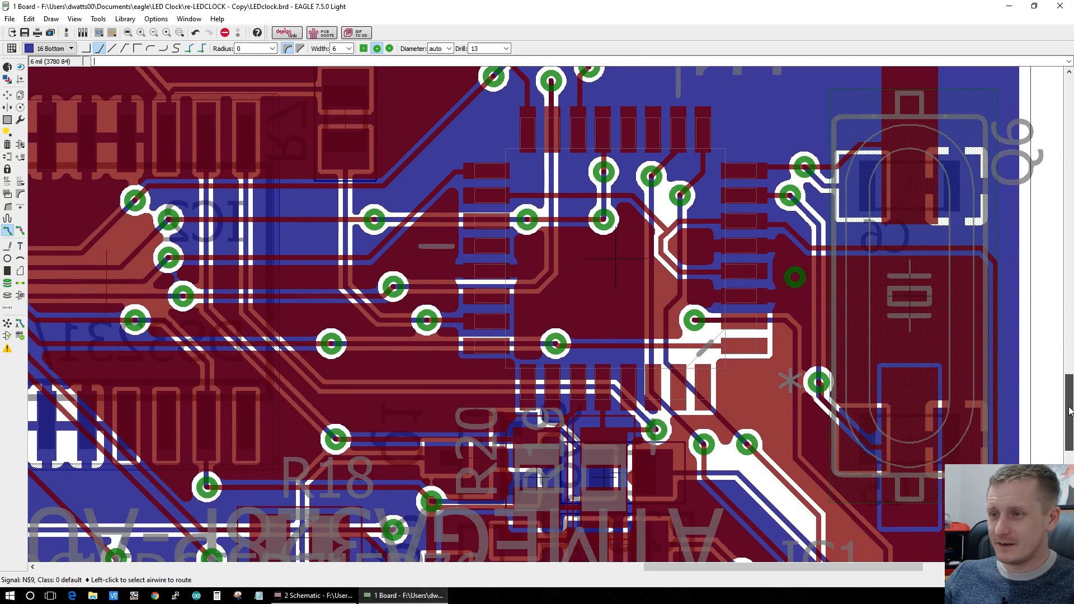
pyautogui.scroll(5, 602, 360)
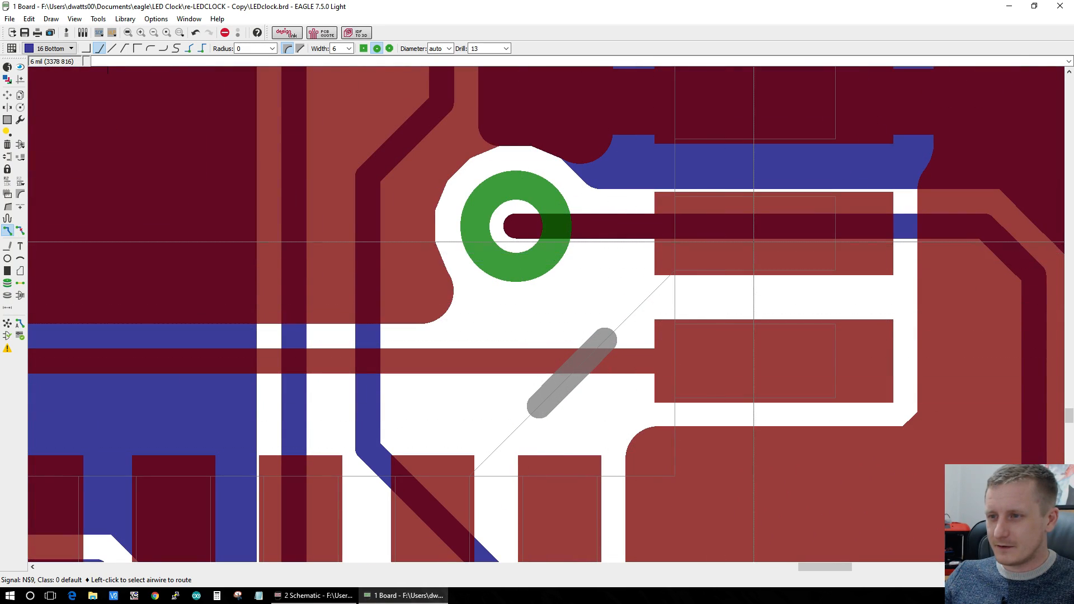
pyautogui.scroll(-5, 647, 382)
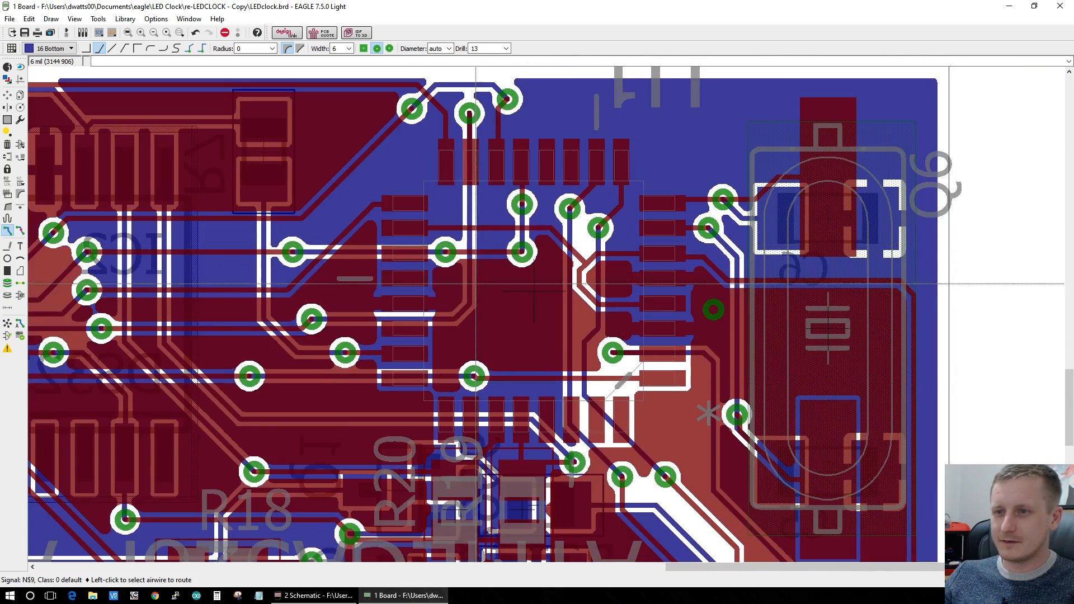
pyautogui.scroll(-2, 534, 290)
pyautogui.scroll(2, 225, 424)
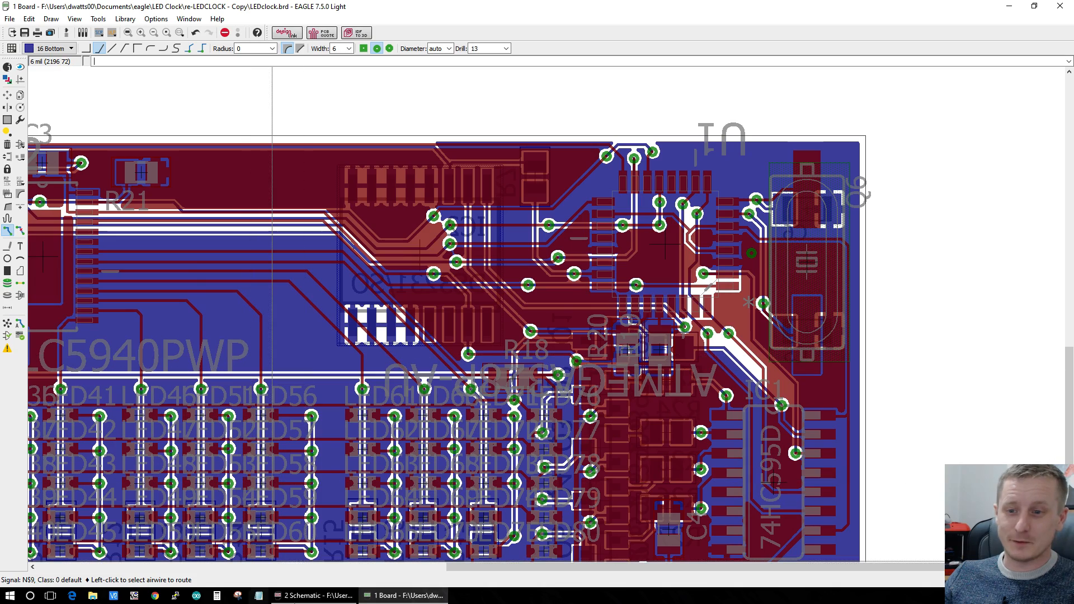
pyautogui.moveTo(291, 600)
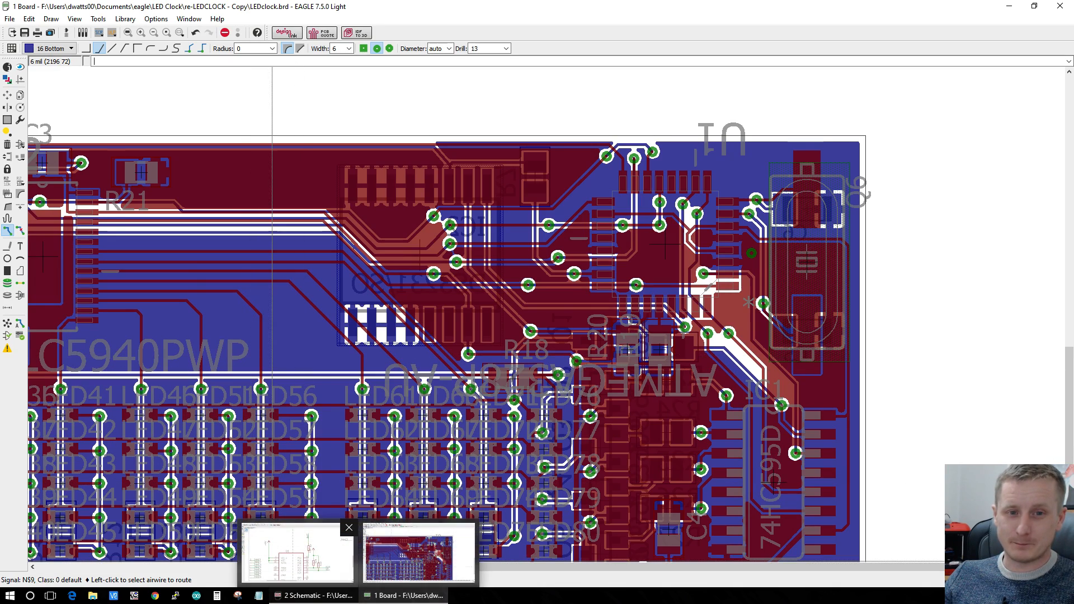
pyautogui.scroll(-1, 130, 393)
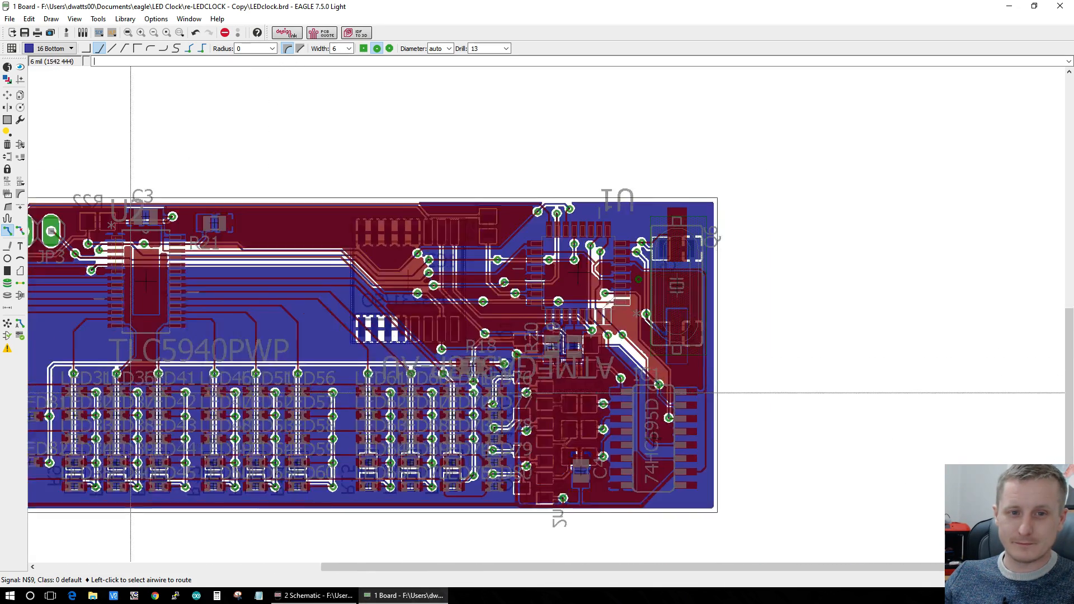
pyautogui.scroll(4, 168, 386)
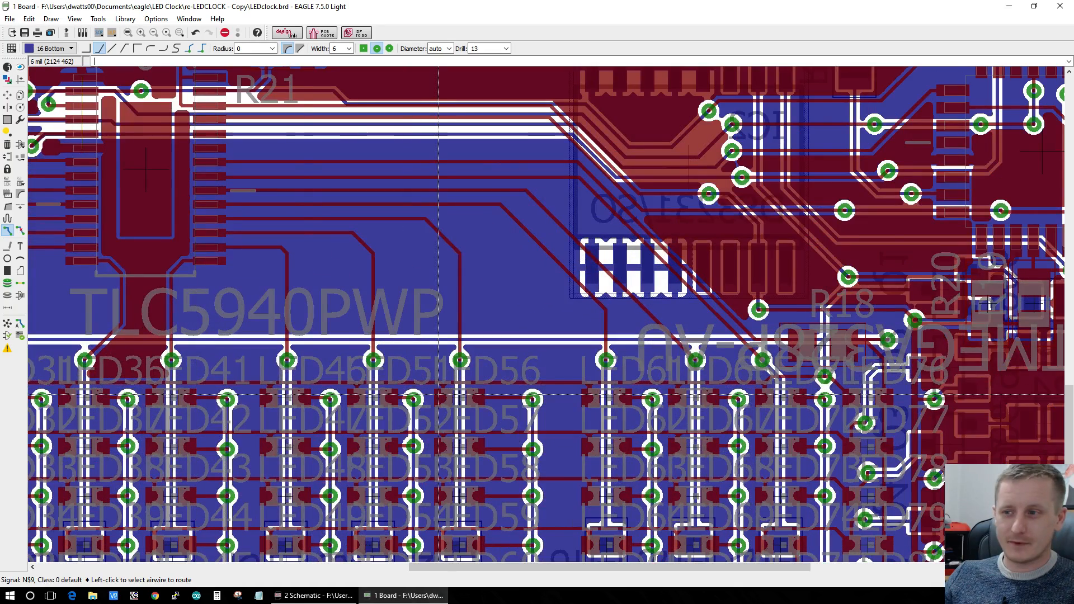
pyautogui.scroll(2, 438, 395)
# Step: Run the design rule check and inspect the drill distance error at LED81's via
pyautogui.click(20, 335)
pyautogui.click(297, 452)
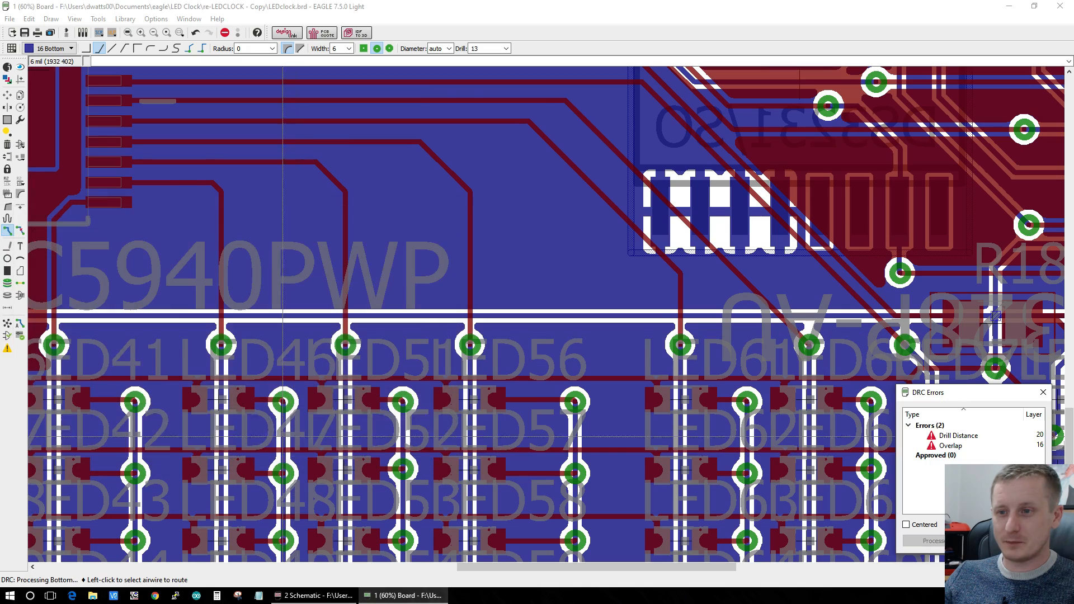
pyautogui.click(964, 437)
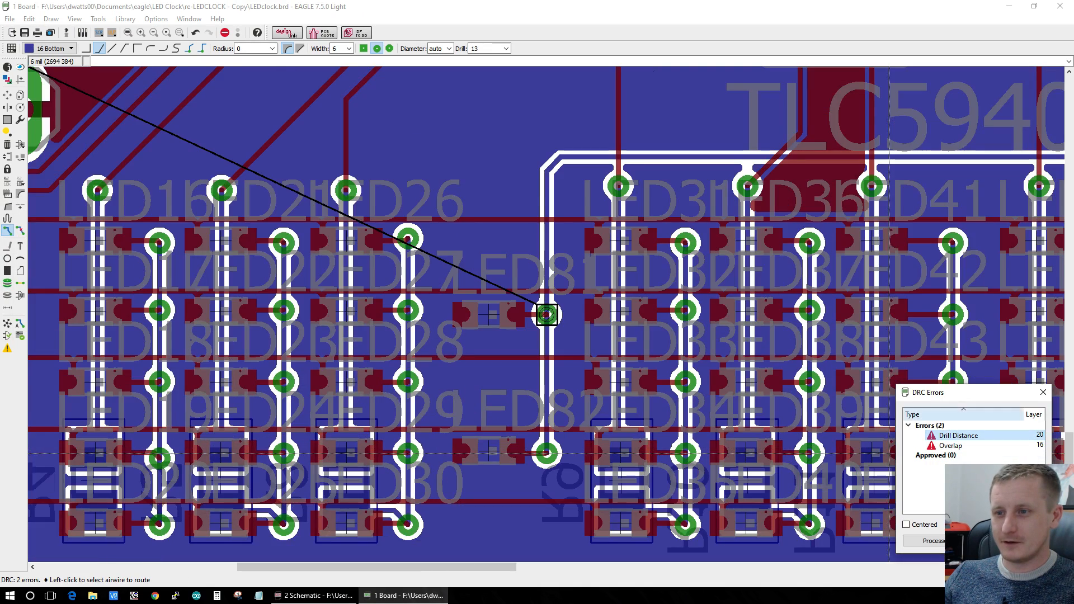
pyautogui.scroll(5, 538, 317)
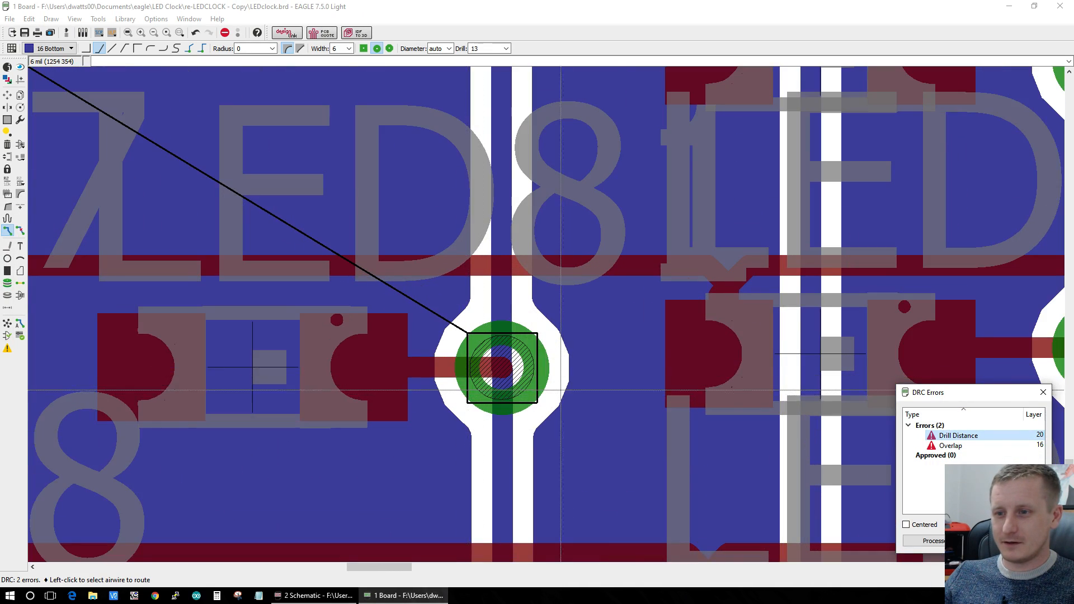
pyautogui.scroll(2, 561, 389)
pyautogui.scroll(-4, 558, 390)
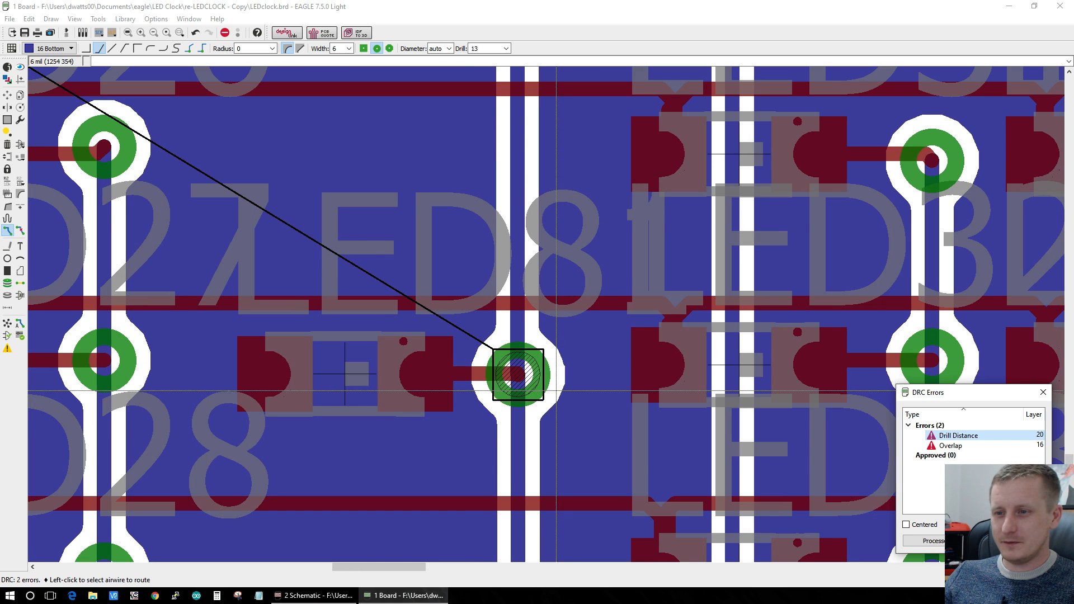
# Step: Inspect the bottom-layer overlap error between R18's pads and the traces crossing there
pyautogui.click(946, 446)
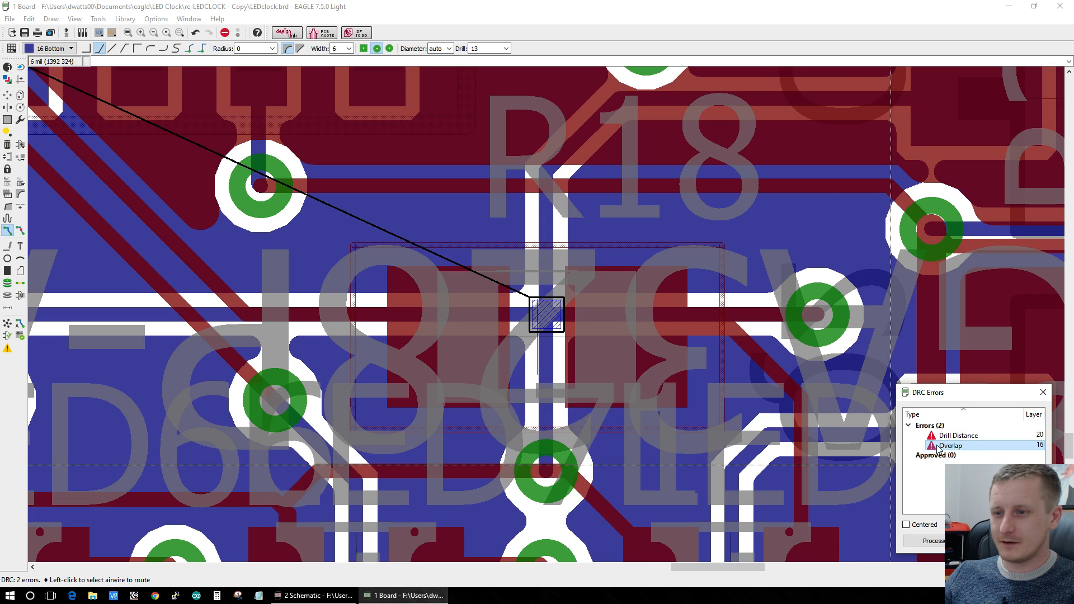
pyautogui.scroll(-3, 647, 402)
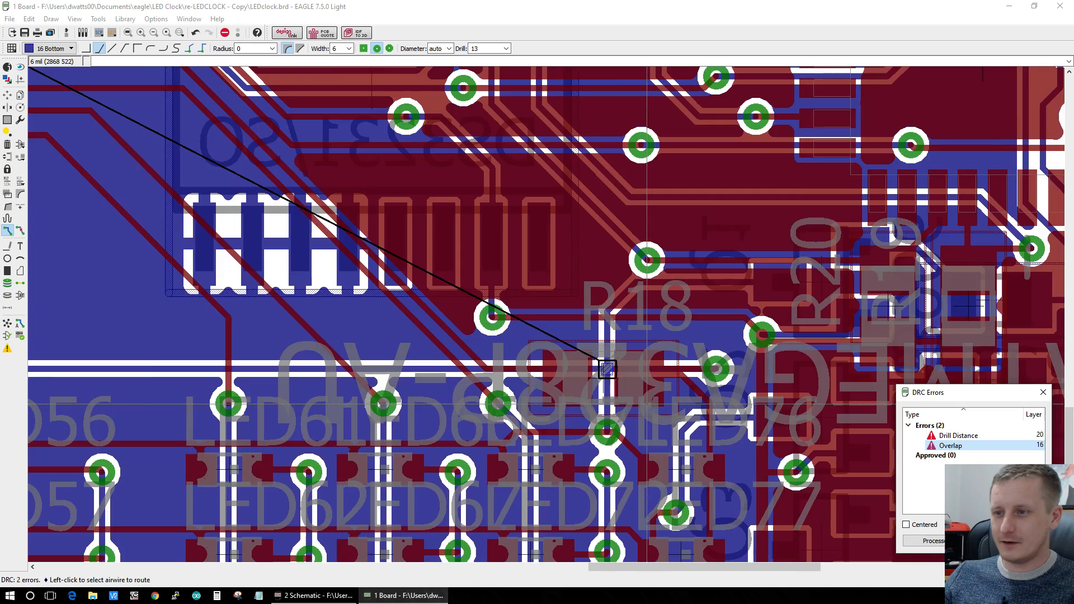
pyautogui.scroll(-3, 648, 402)
pyautogui.scroll(6, 651, 408)
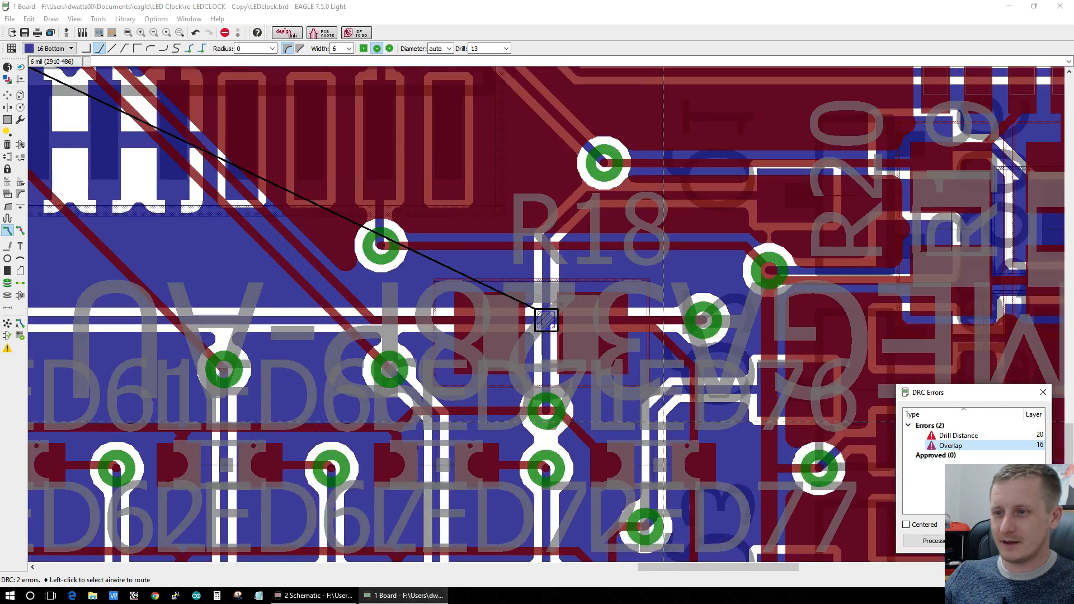
pyautogui.scroll(-4, 658, 421)
pyautogui.scroll(1, 625, 395)
pyautogui.scroll(3, 626, 394)
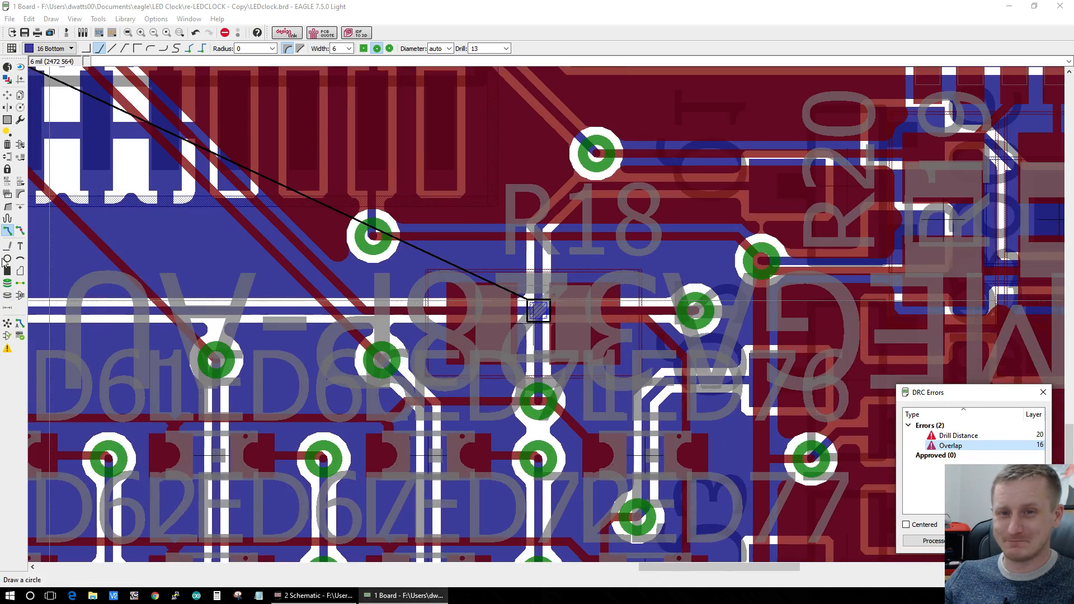
# Step: Rip up the long N$5 bottom-layer trace running above the LED columns to R18 and recalculate the airwires
pyautogui.click(20, 229)
pyautogui.click(417, 318)
pyautogui.click(417, 318)
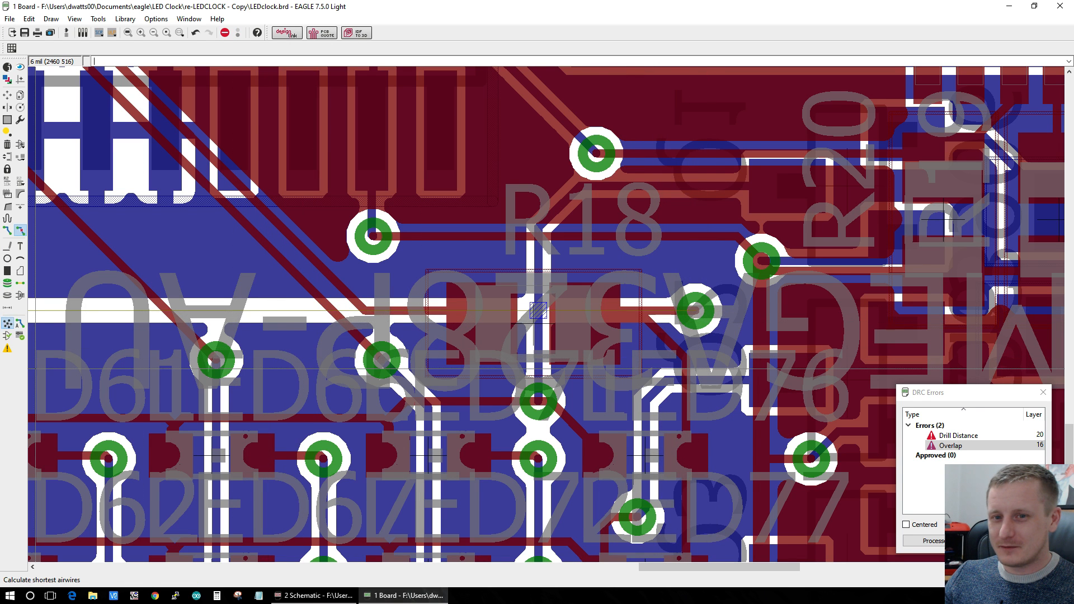
pyautogui.scroll(1, 621, 287)
pyautogui.scroll(-7, 614, 294)
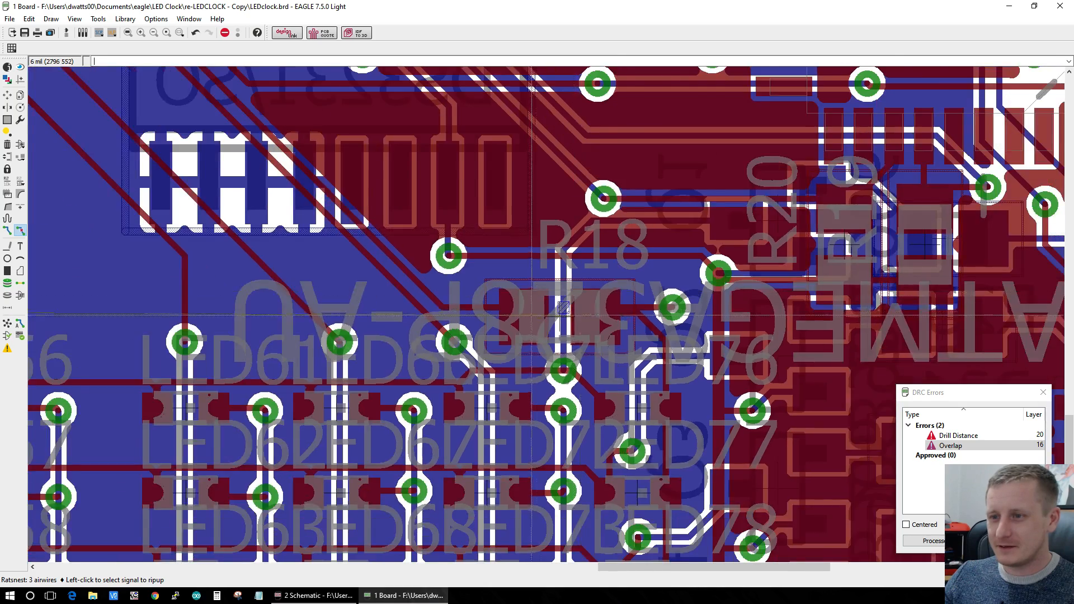
pyautogui.scroll(-2, 189, 297)
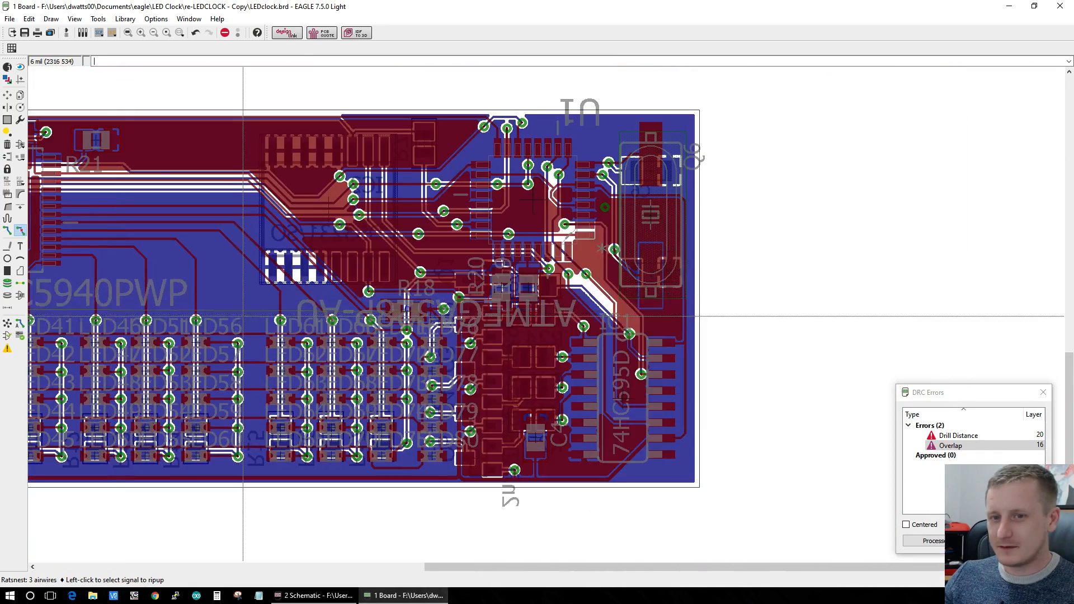
pyautogui.scroll(-3, 243, 316)
pyautogui.scroll(8, 45, 322)
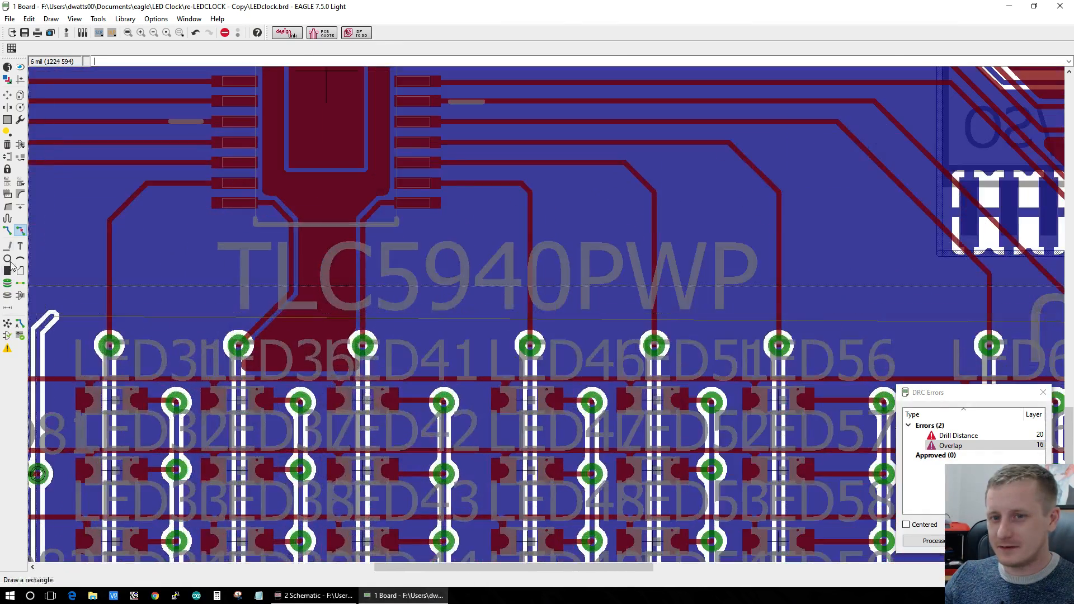
pyautogui.click(6, 232)
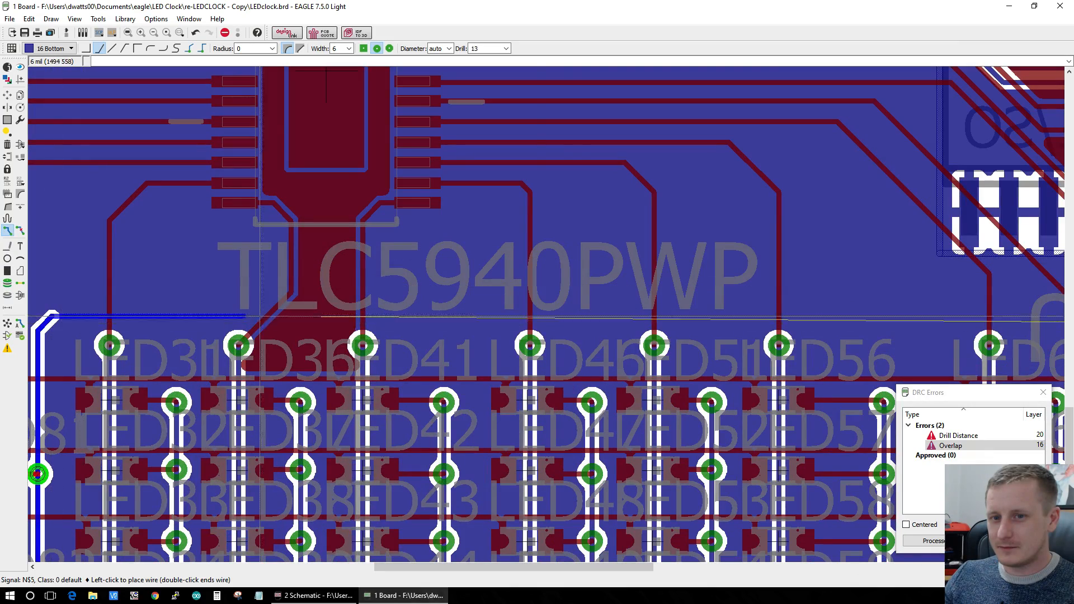
pyautogui.scroll(-3, 574, 288)
pyautogui.scroll(4, 778, 475)
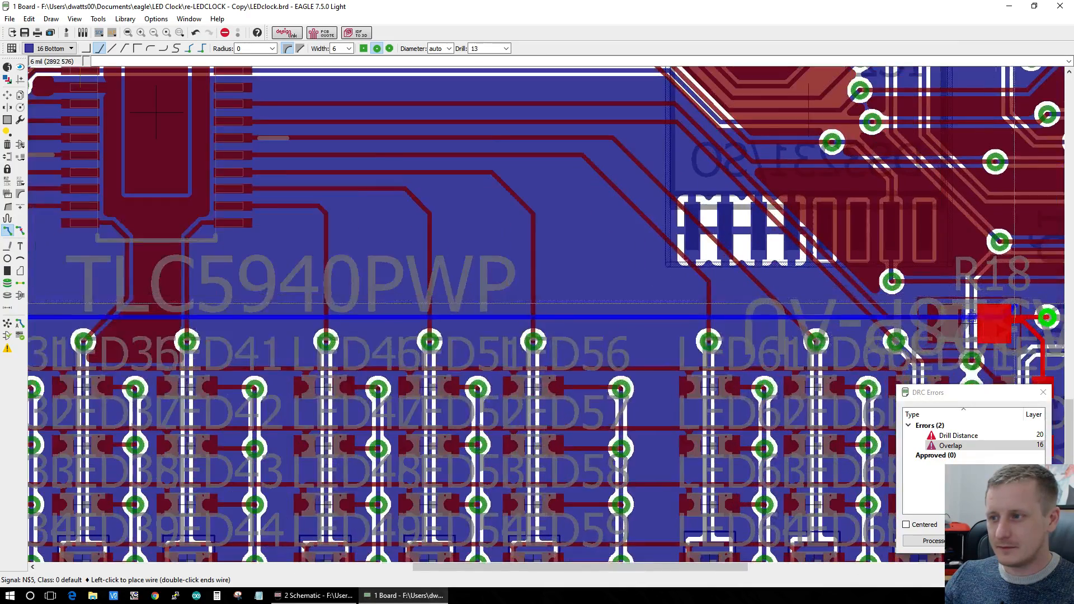
pyautogui.moveTo(657, 569); pyautogui.dragTo(738, 579)
pyautogui.scroll(1, 547, 337)
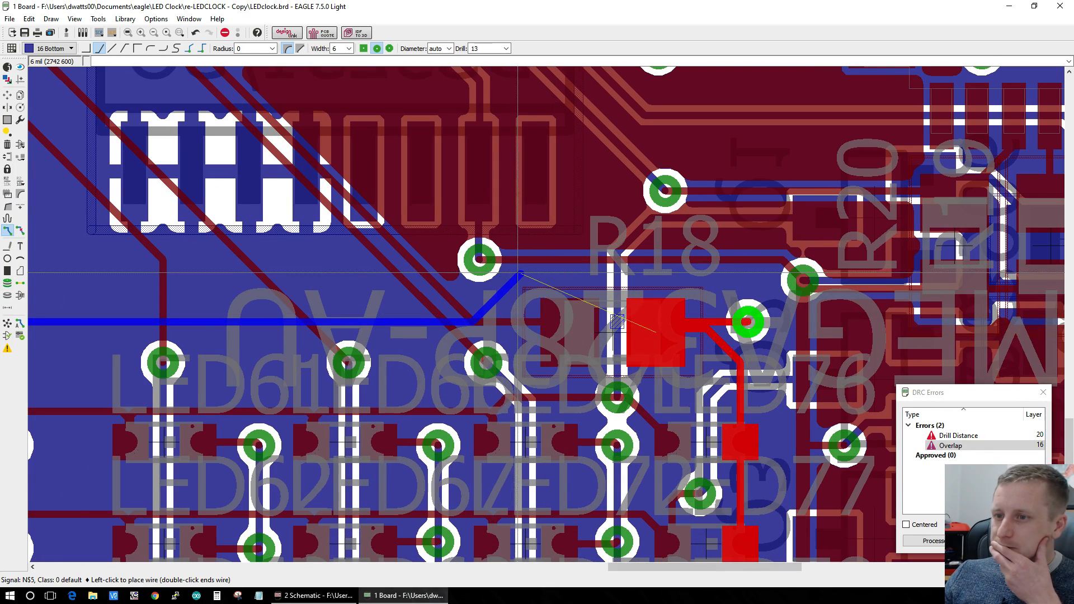
pyautogui.scroll(-2, 520, 273)
pyautogui.scroll(1, 537, 285)
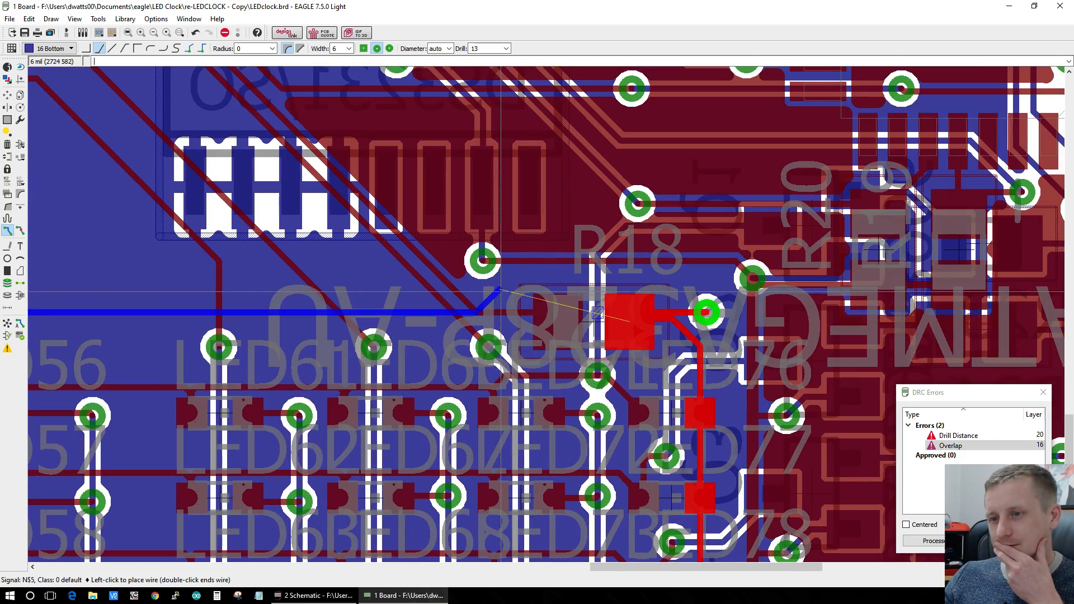
pyautogui.scroll(-2, 483, 297)
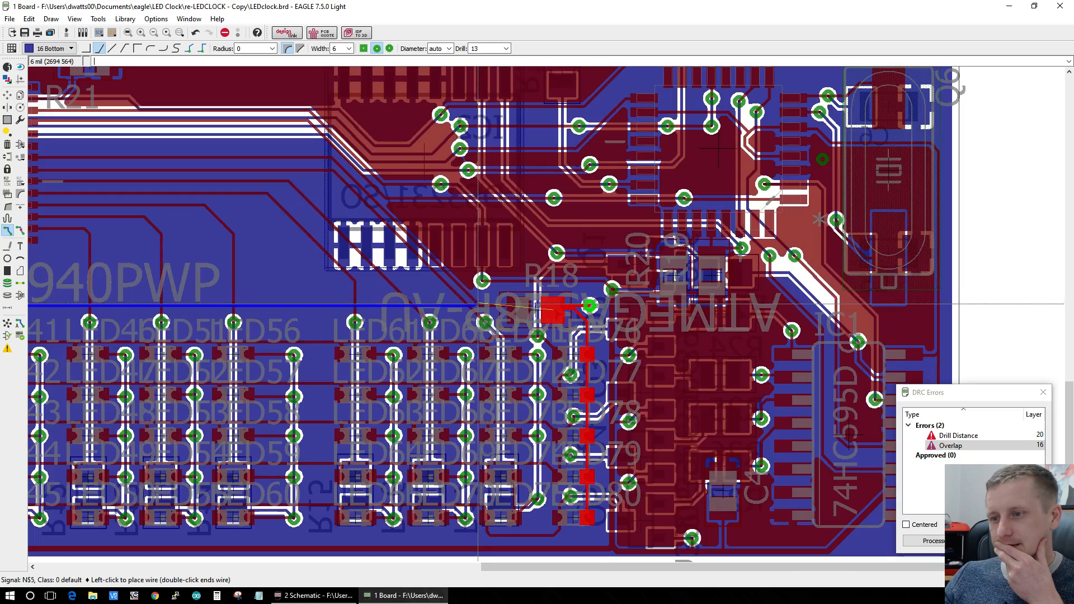
pyautogui.scroll(-4, 478, 305)
pyautogui.scroll(3, 239, 407)
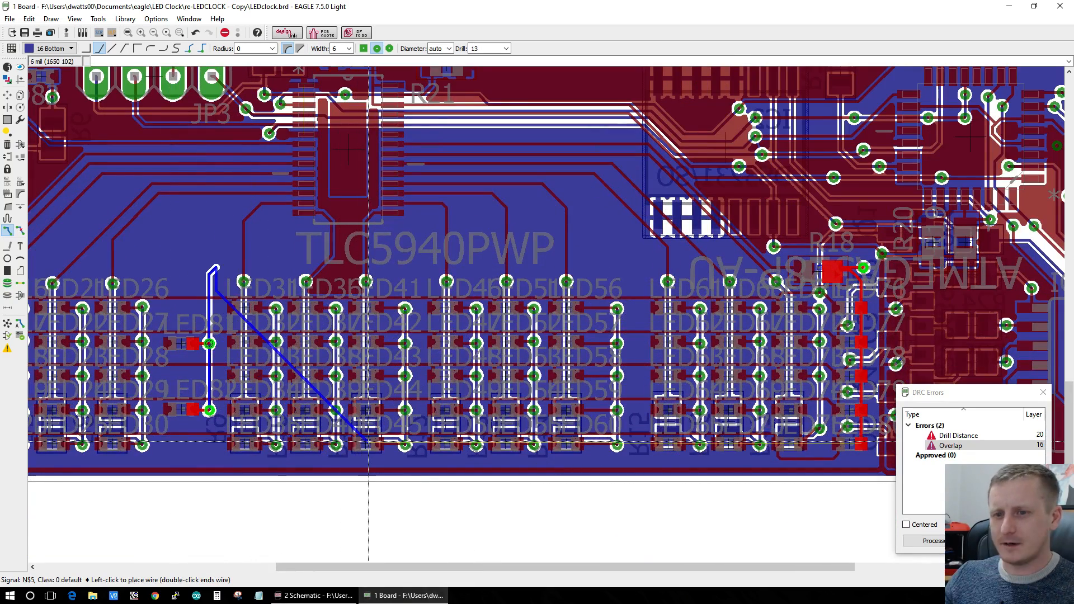
pyautogui.press('Escape')
# Step: Rip up the leftover N$5 stub above LED81's via and recalculate the airwires
pyautogui.click(212, 274)
pyautogui.click(209, 319)
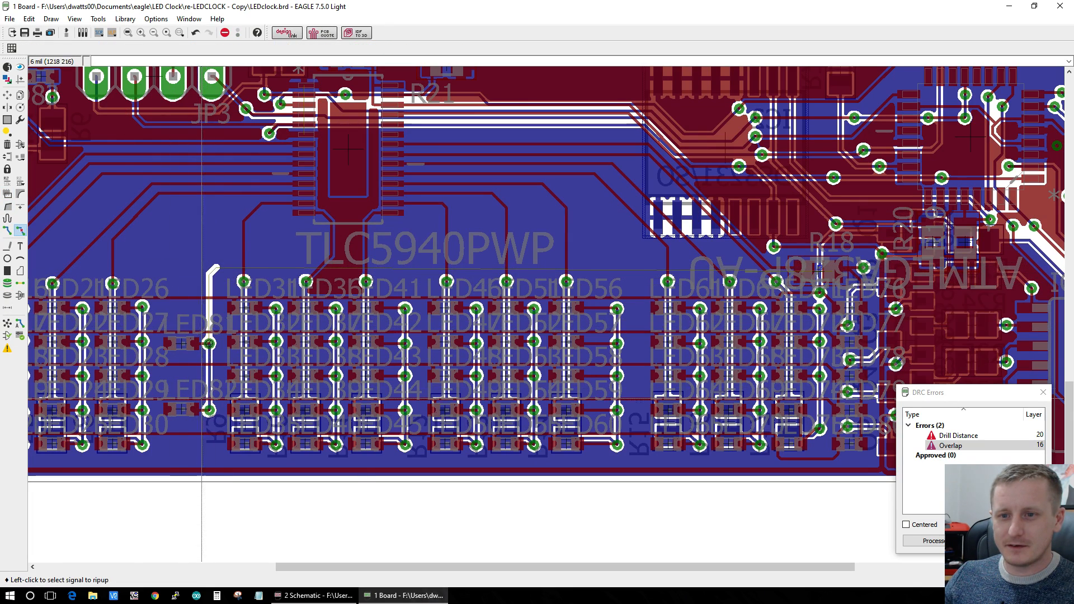
pyautogui.scroll(3, 210, 482)
pyautogui.click(7, 326)
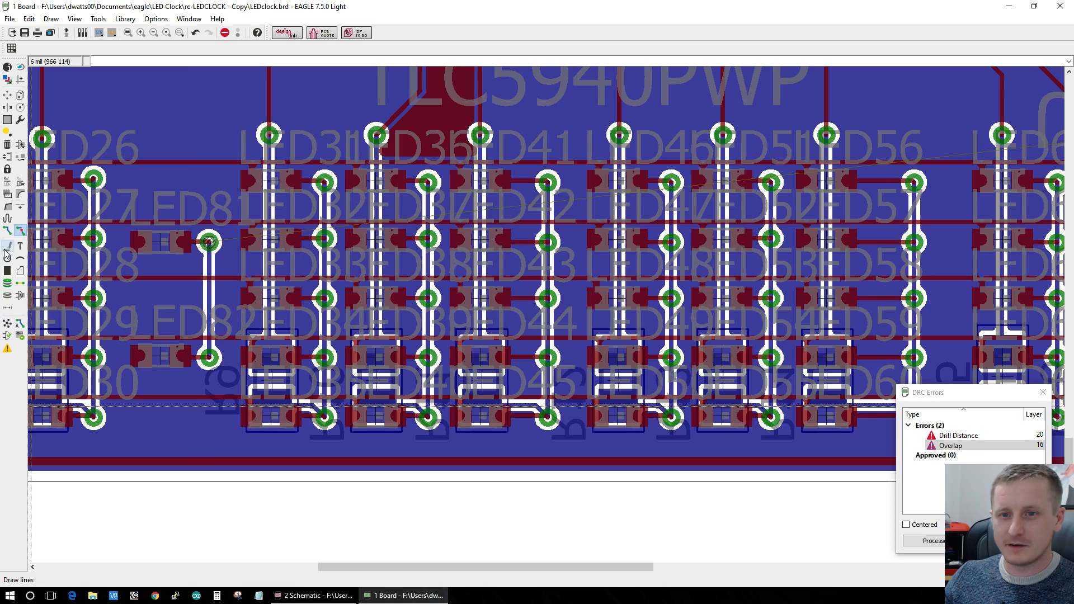
# Step: Examine the bottom layer around and below the LED rows, from LED82's via across to R18, for a new N$5 route
pyautogui.click(8, 231)
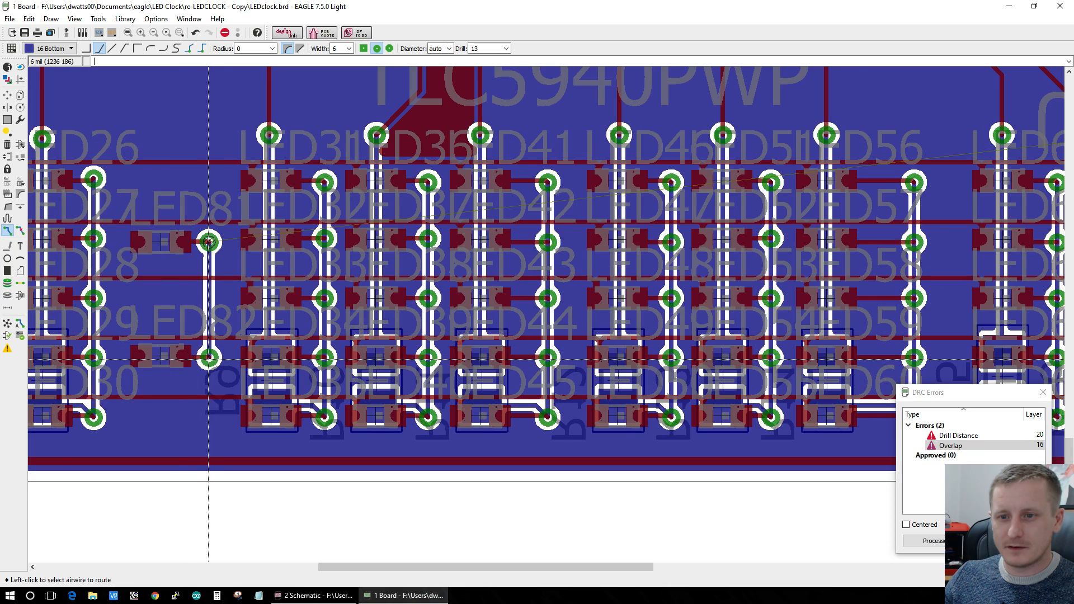
pyautogui.scroll(2, 163, 352)
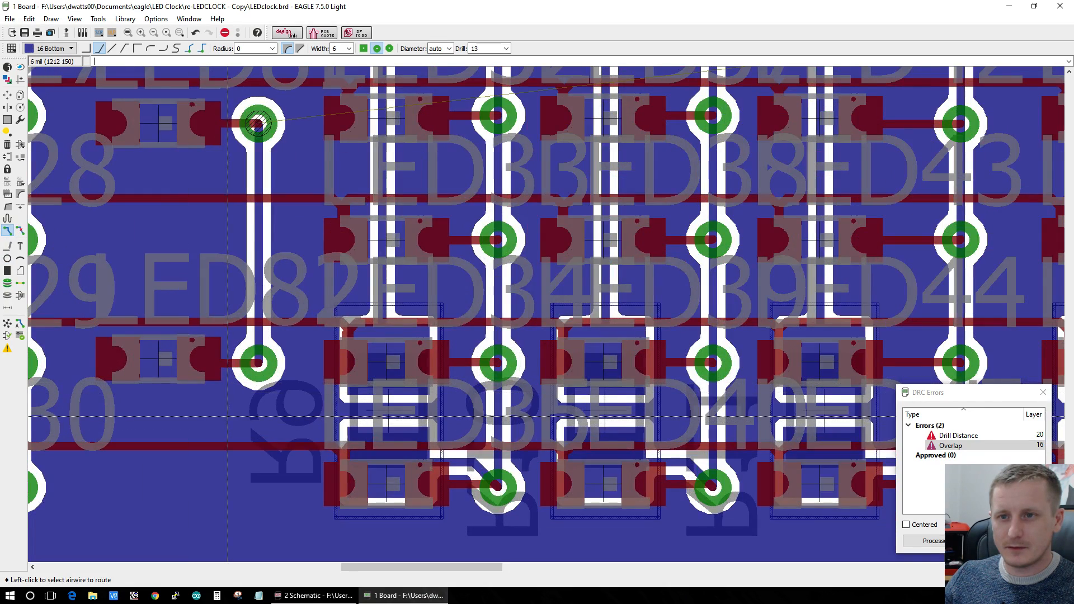
pyautogui.scroll(1, 212, 386)
pyautogui.scroll(-4, 223, 308)
pyautogui.scroll(2, 234, 235)
pyautogui.scroll(1, 235, 235)
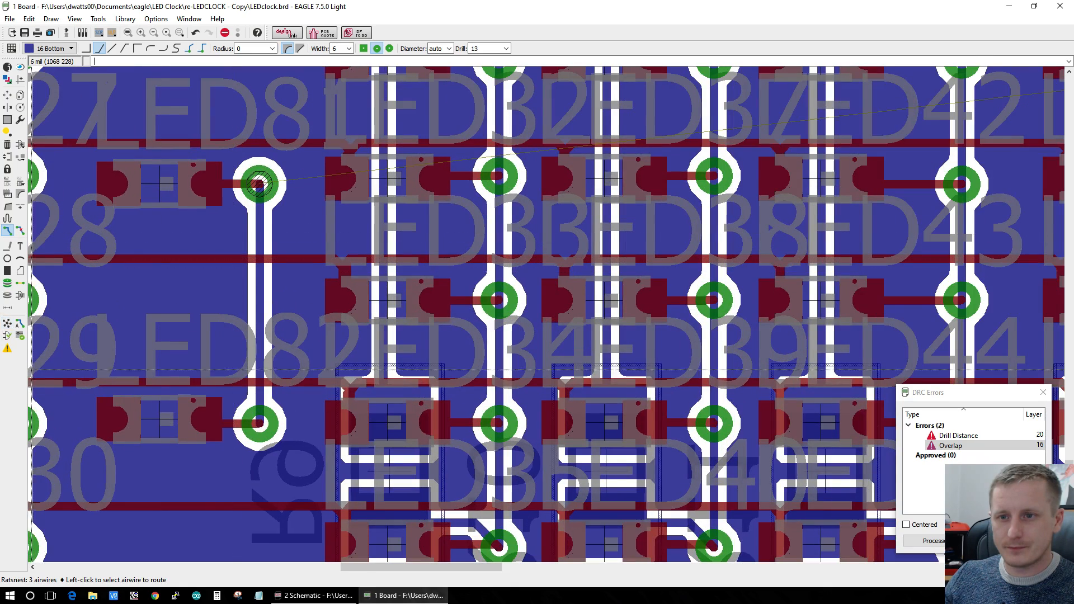
pyautogui.scroll(-5, 741, 395)
pyautogui.scroll(2, 741, 394)
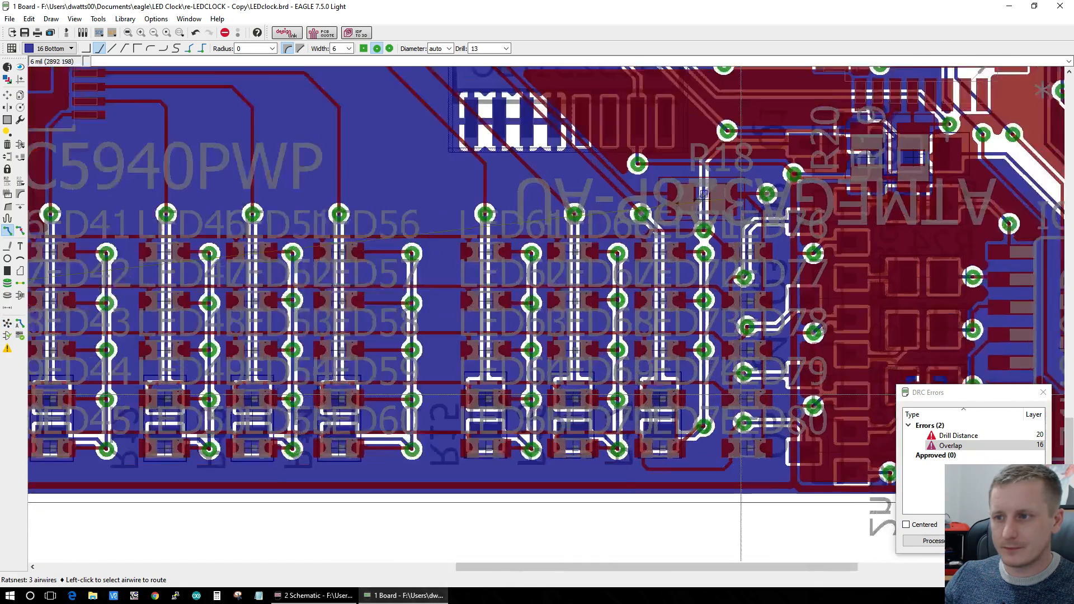
pyautogui.scroll(1, 741, 395)
pyautogui.scroll(-3, 386, 420)
pyautogui.scroll(1, 76, 387)
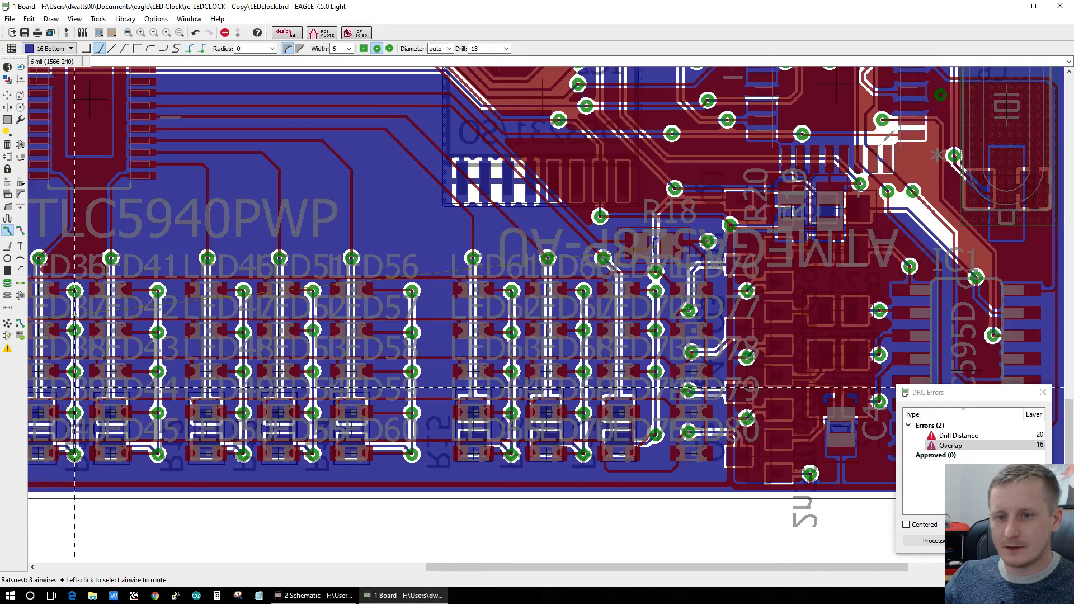
pyautogui.scroll(-3, 74, 388)
pyautogui.scroll(2, 211, 480)
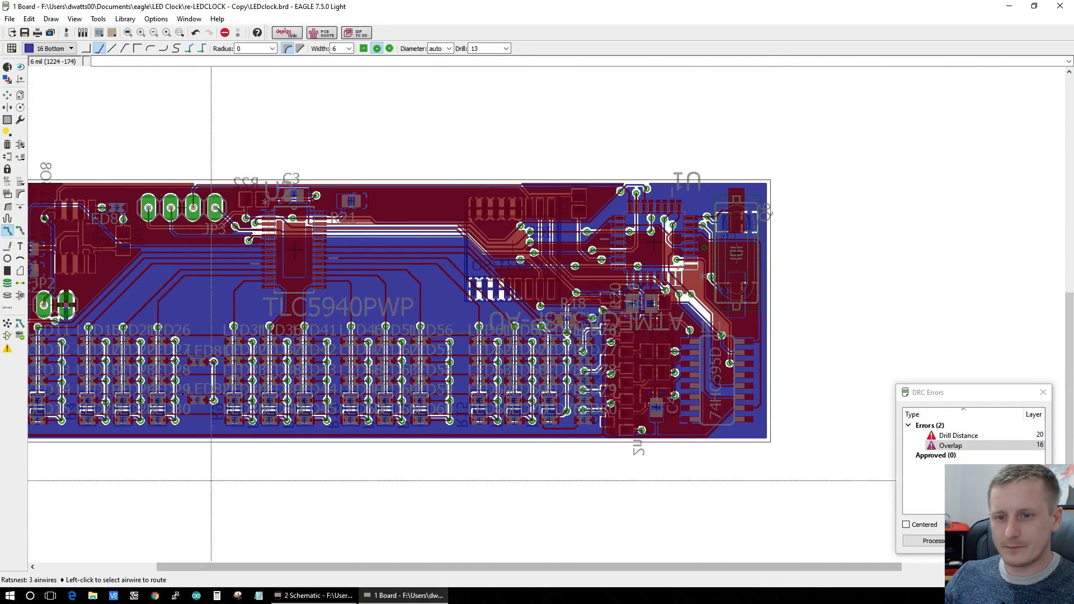
pyautogui.scroll(6, 211, 480)
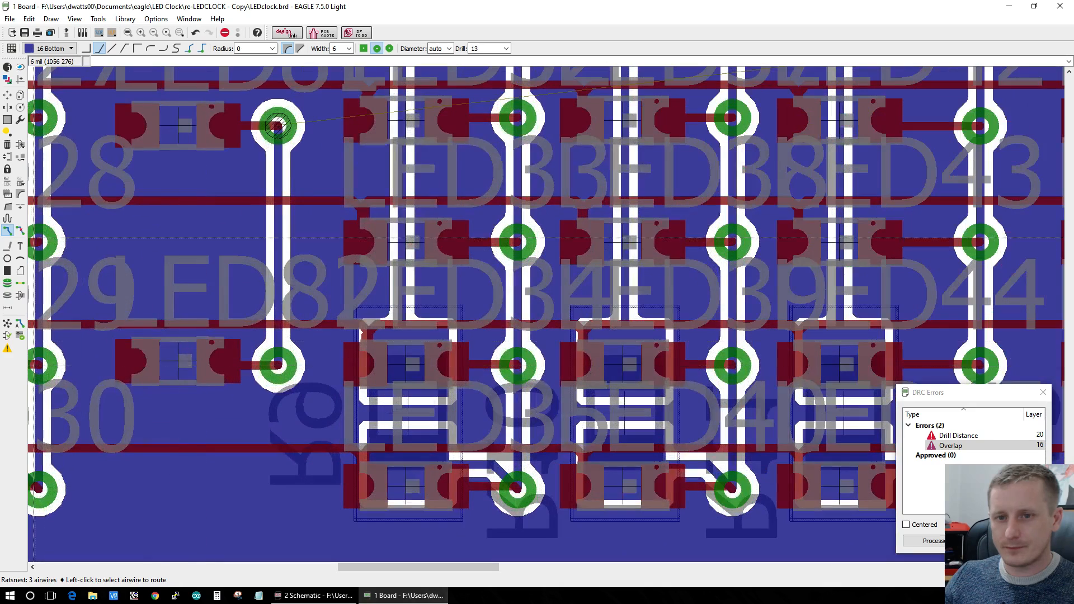
# Step: Rip up the N$5 via beside LED81 and the bottom-layer trace running from it to LED82's via, and recalculate the airwires
pyautogui.click(20, 230)
pyautogui.click(273, 128)
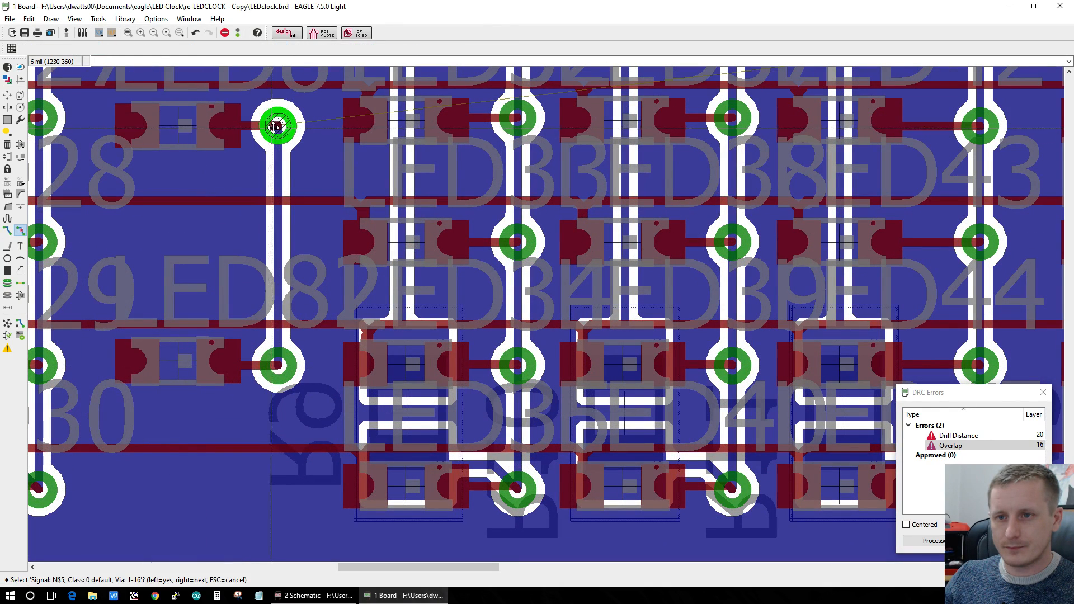
pyautogui.click(274, 127)
pyautogui.click(274, 138)
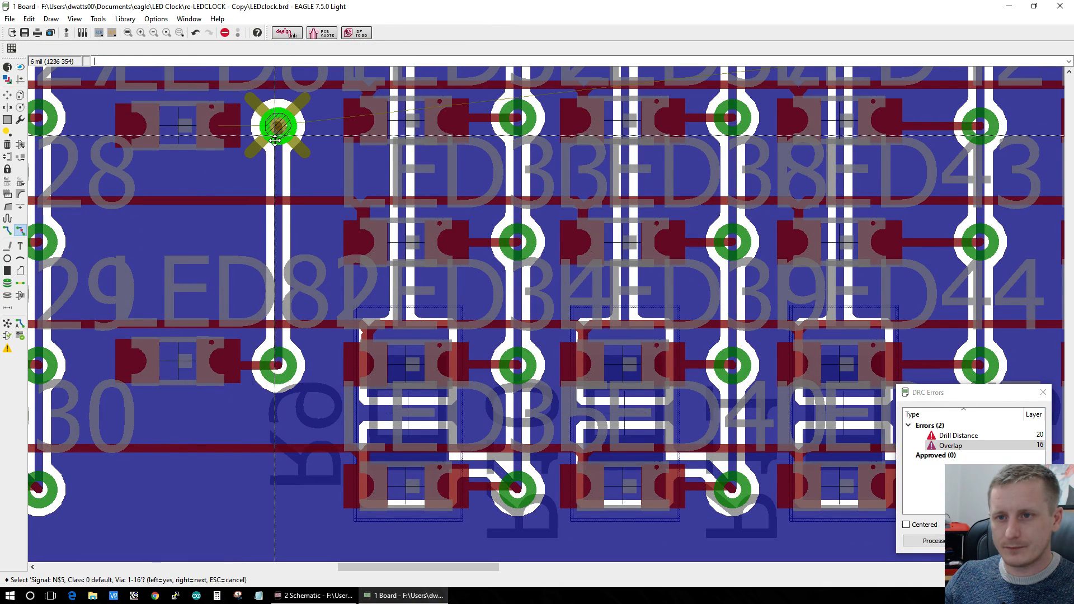
pyautogui.click(275, 134)
pyautogui.click(275, 134)
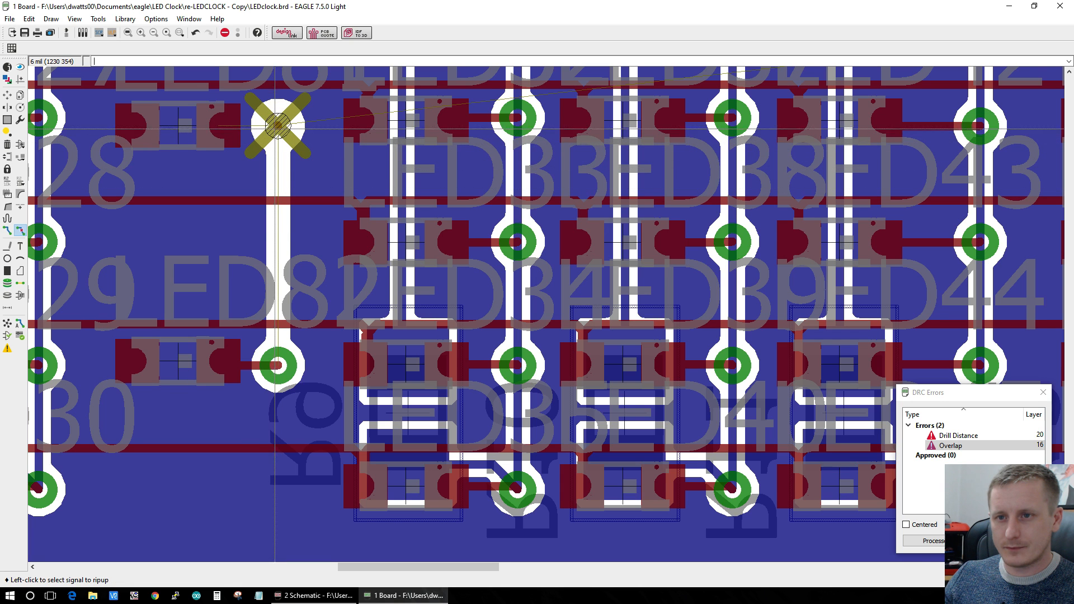
pyautogui.click(7, 323)
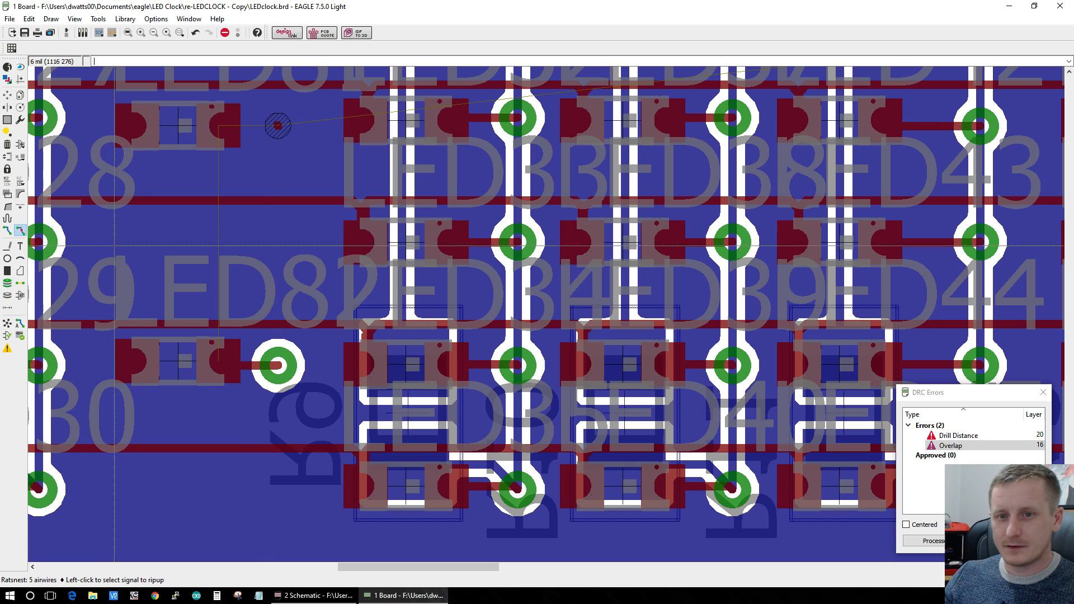
# Step: Try to rip up the leftover N$5 stub where LED81's via was
pyautogui.click(276, 123)
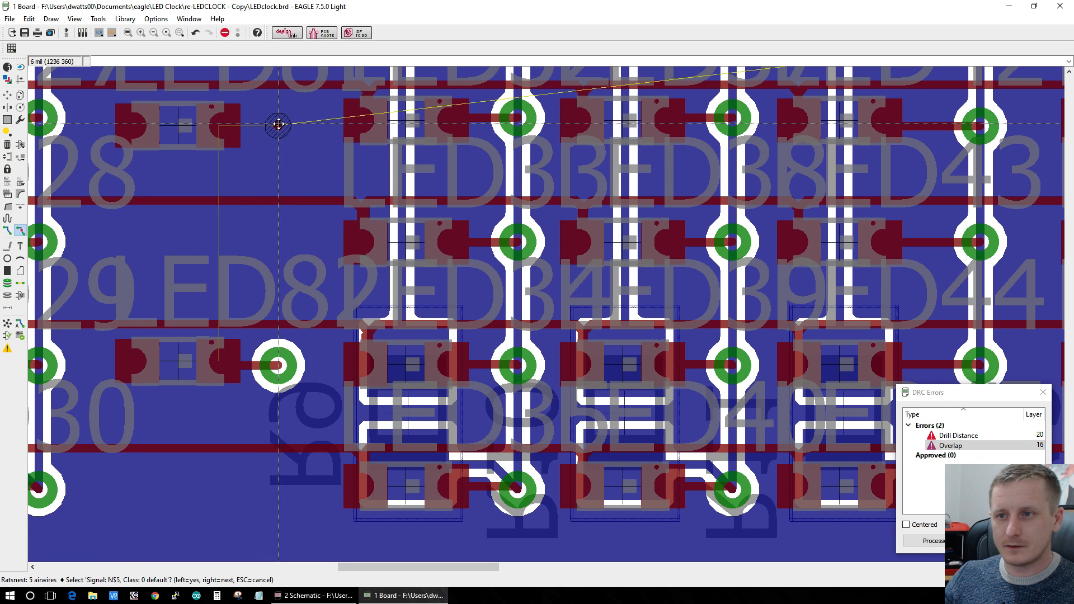
pyautogui.click(277, 125)
pyautogui.scroll(4, 277, 124)
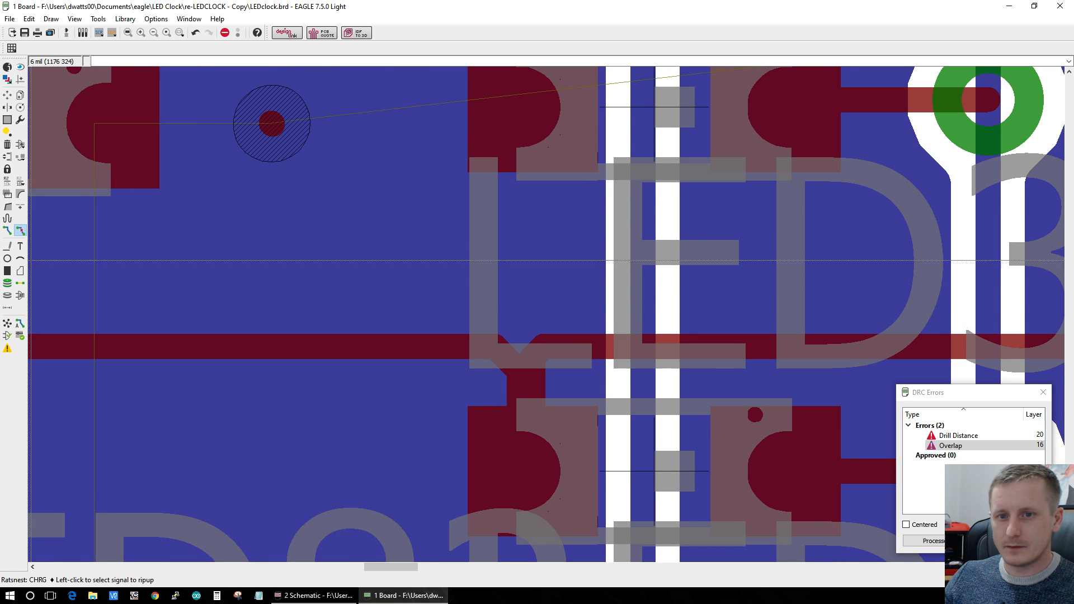
pyautogui.click(270, 123)
pyautogui.click(271, 120)
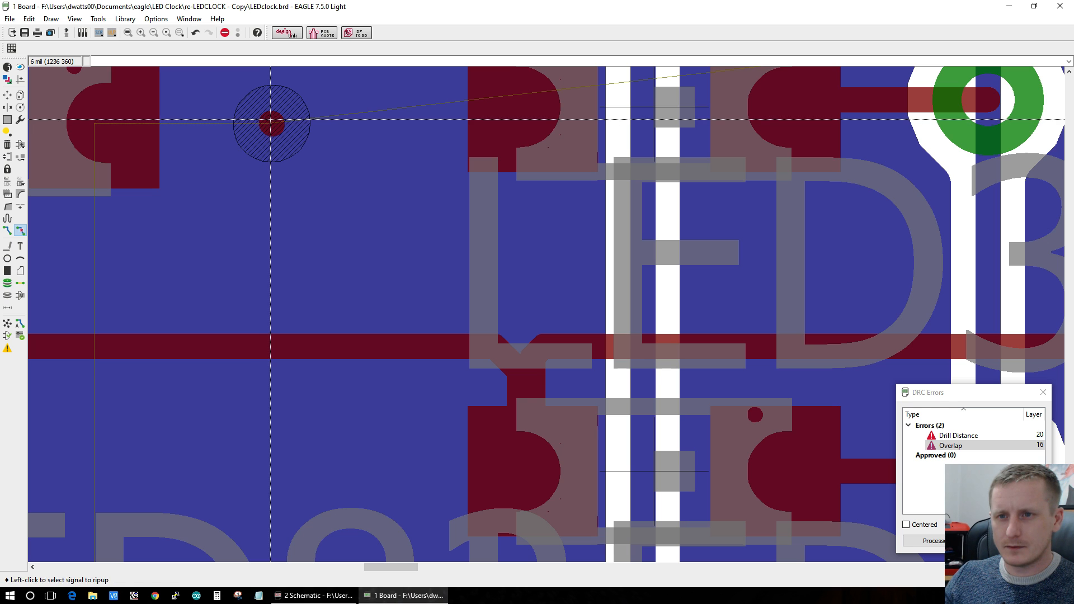
# Step: Rerun the design rule check and rip up the leftover N$5 dot beside LED81
pyautogui.click(21, 337)
pyautogui.click(297, 451)
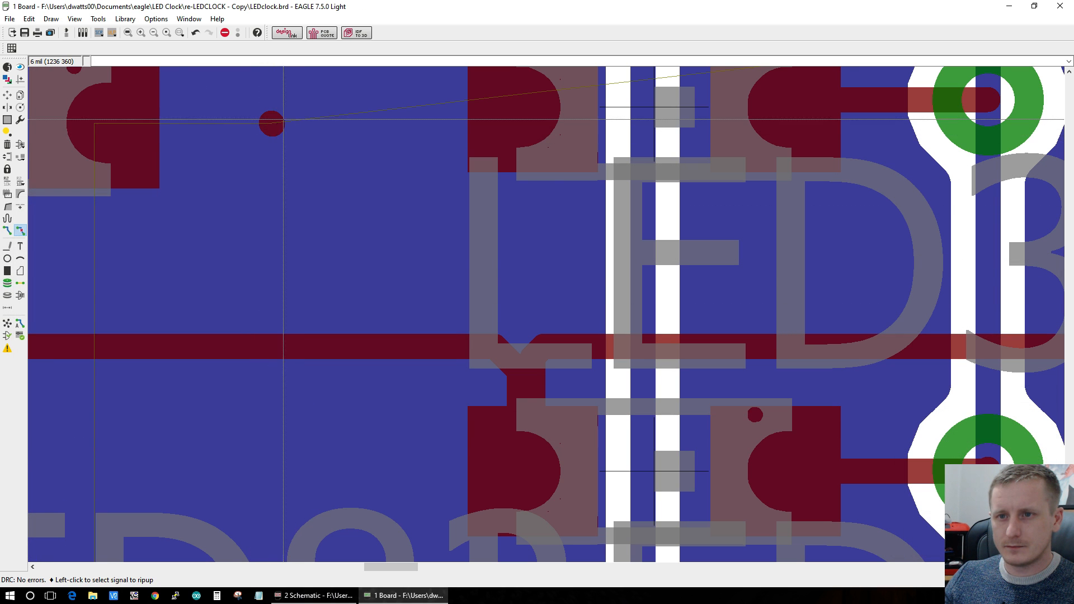
pyautogui.click(270, 123)
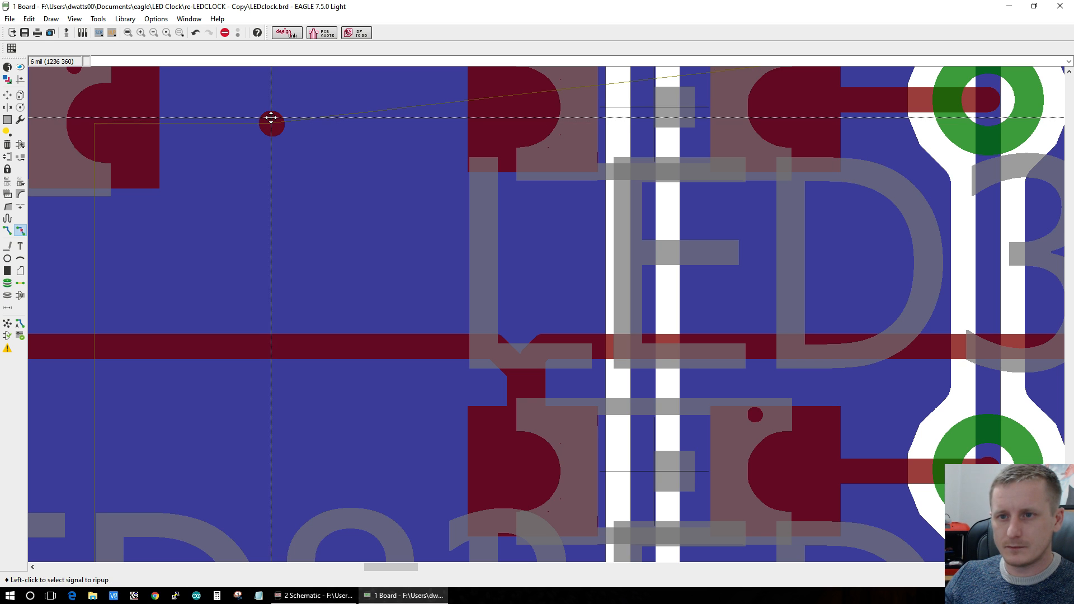
pyautogui.click(270, 118)
# Step: Route N$5 on the bottom layer from LED82's via down and along the board's lower edge to just below LED80
pyautogui.scroll(-5, 283, 124)
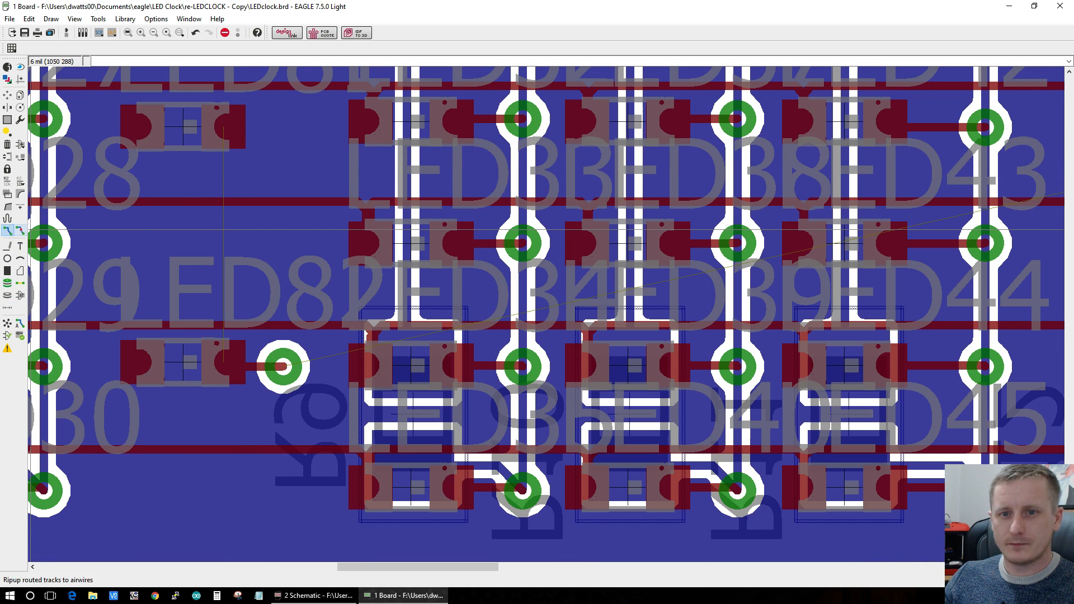
pyautogui.click(7, 230)
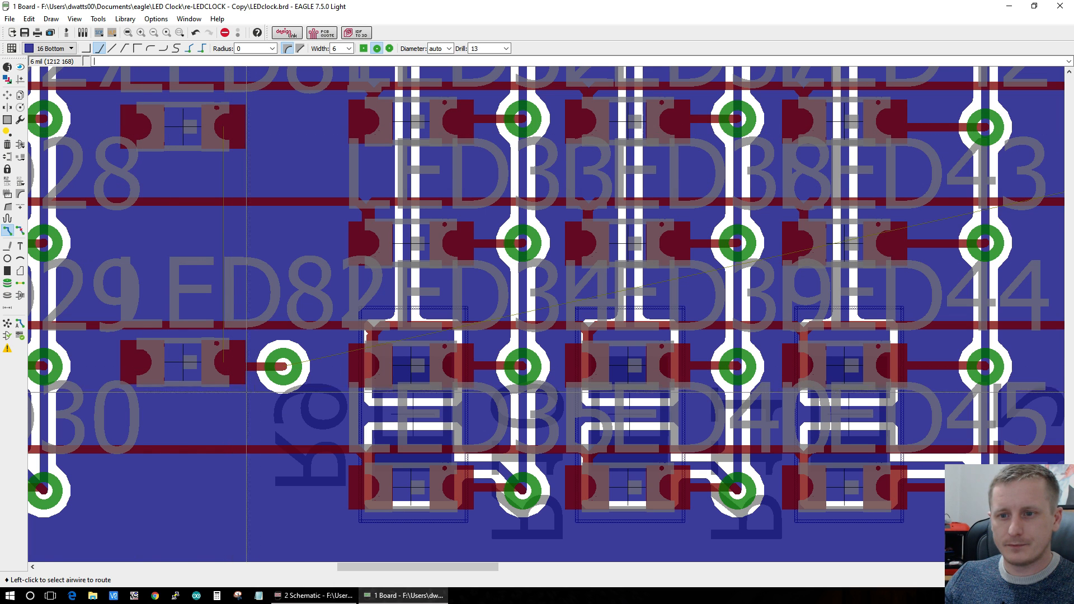
pyautogui.click(284, 366)
pyautogui.scroll(-5, 284, 366)
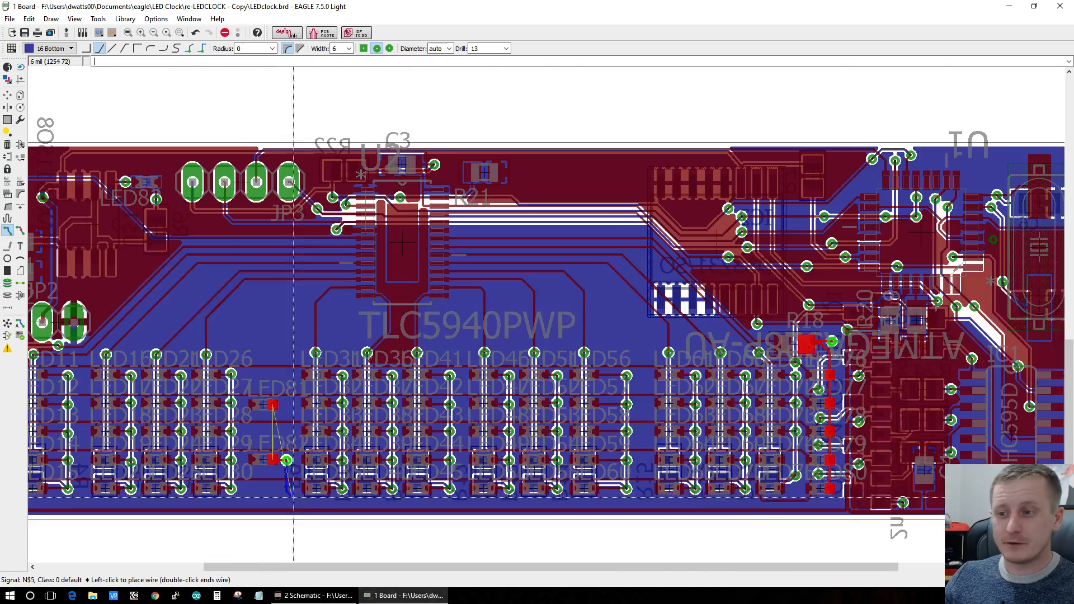
pyautogui.scroll(2, 285, 460)
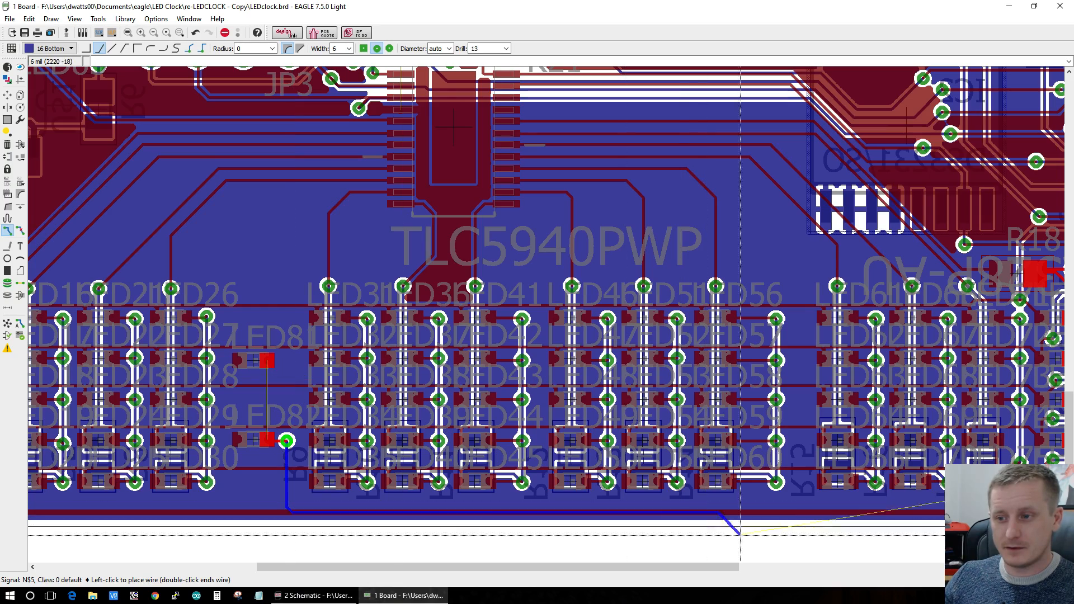
pyautogui.moveTo(716, 567); pyautogui.dragTo(879, 586)
pyautogui.scroll(-1, 507, 461)
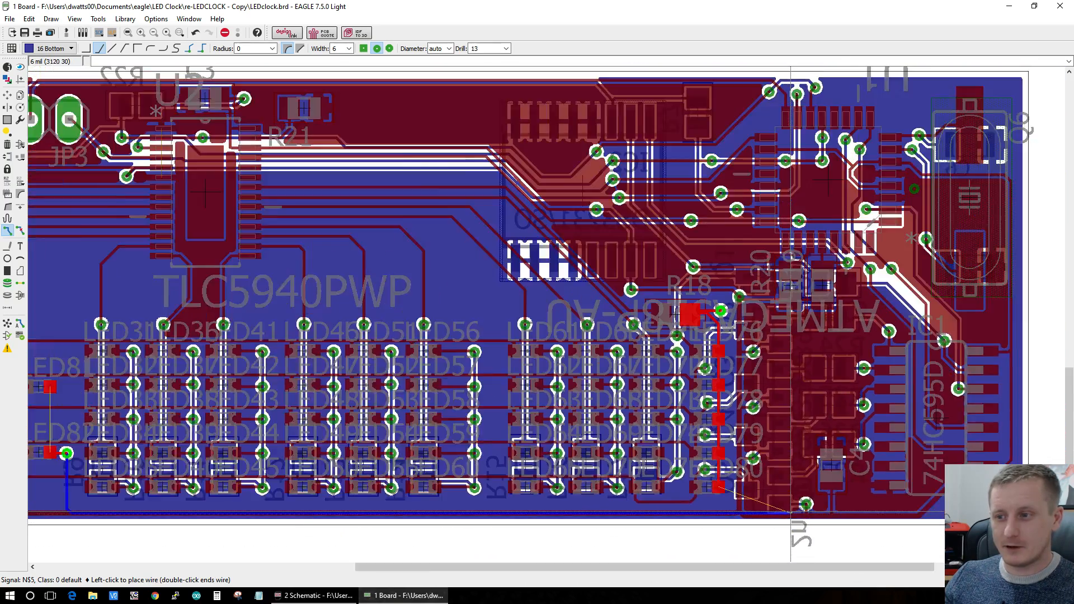
pyautogui.scroll(5, 507, 462)
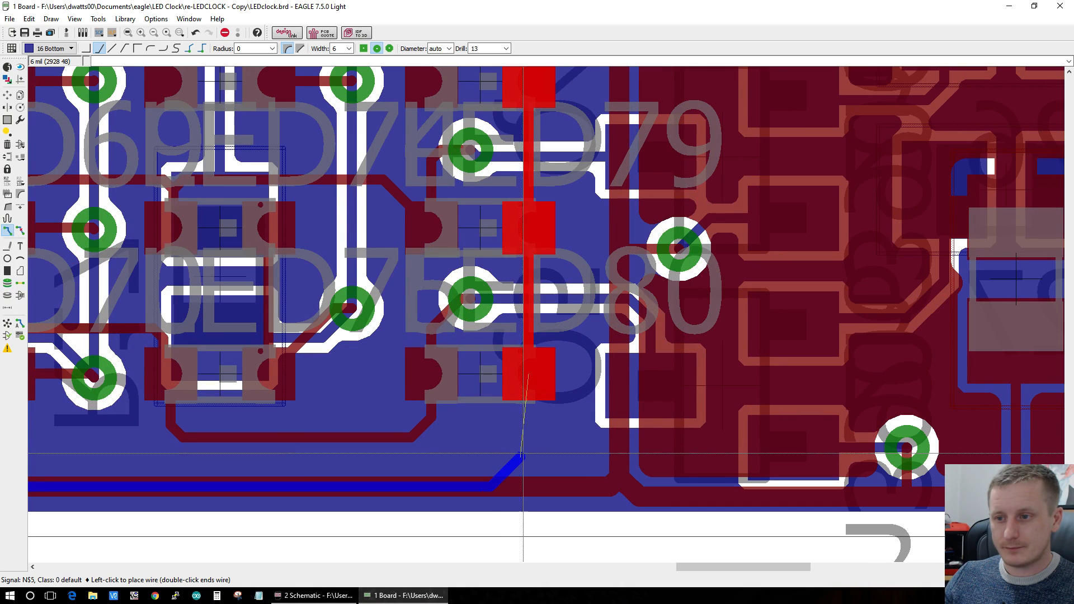
pyautogui.scroll(1, 527, 454)
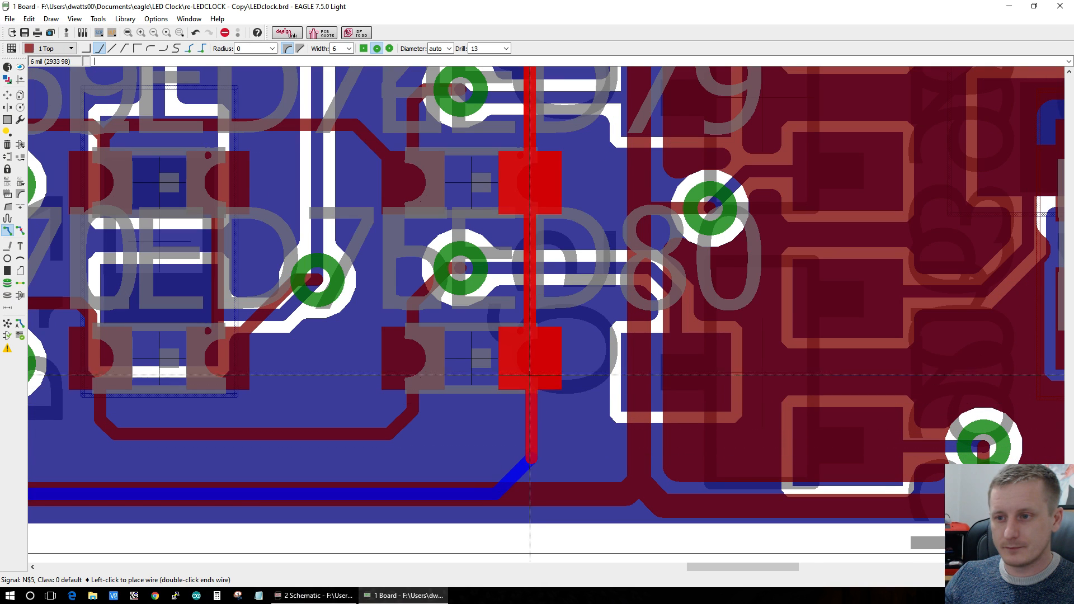
pyautogui.click(528, 455)
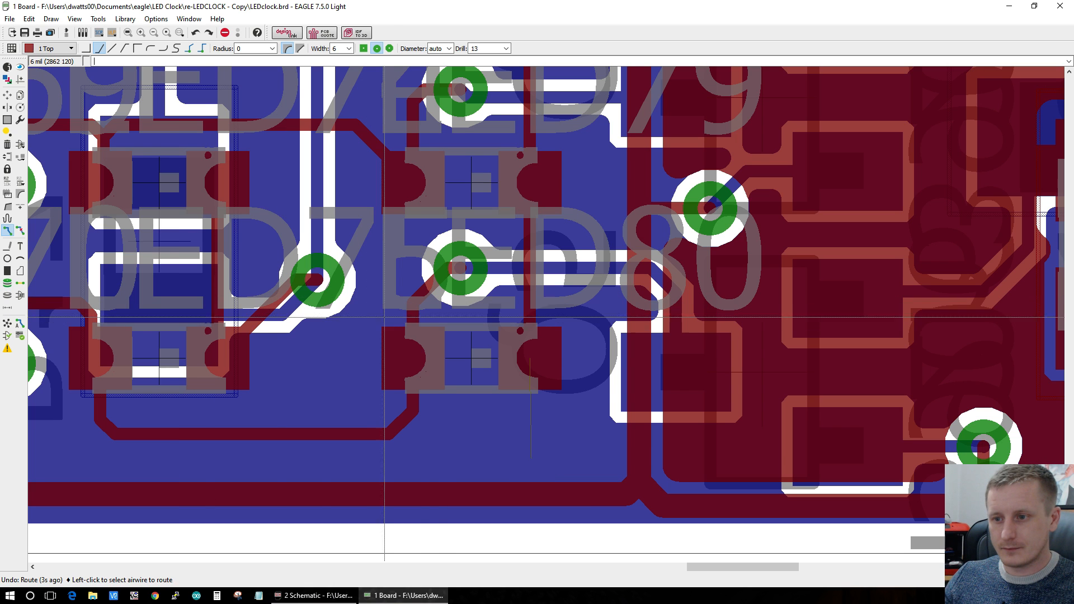
# Step: Continue N$5 through a via up to LED80's pad on the top layer and recalculate the airwires
pyautogui.click(533, 457)
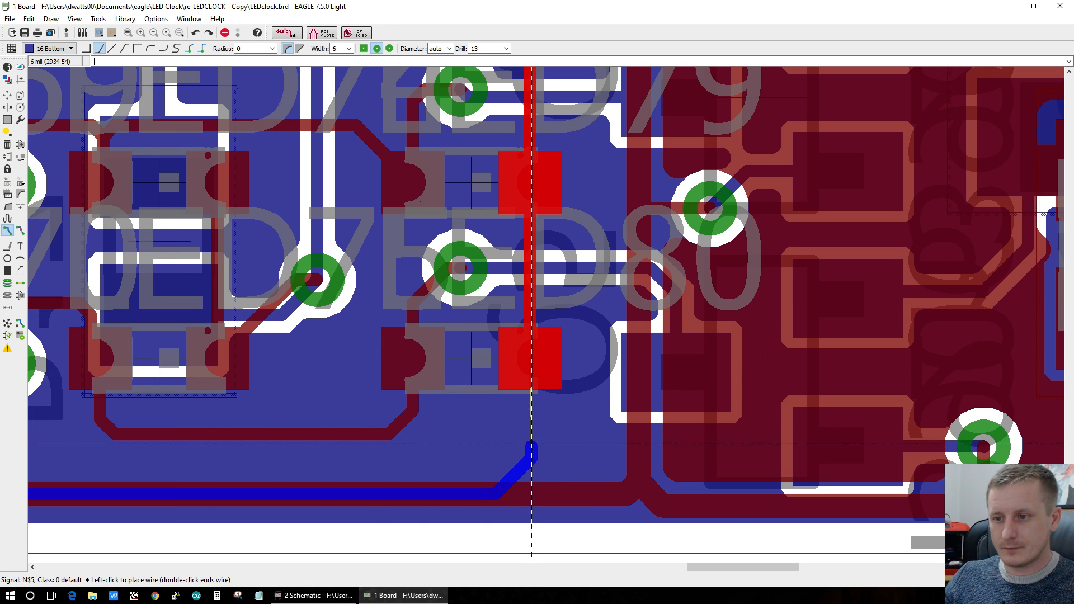
pyautogui.middleClick(531, 444)
pyautogui.click(524, 364)
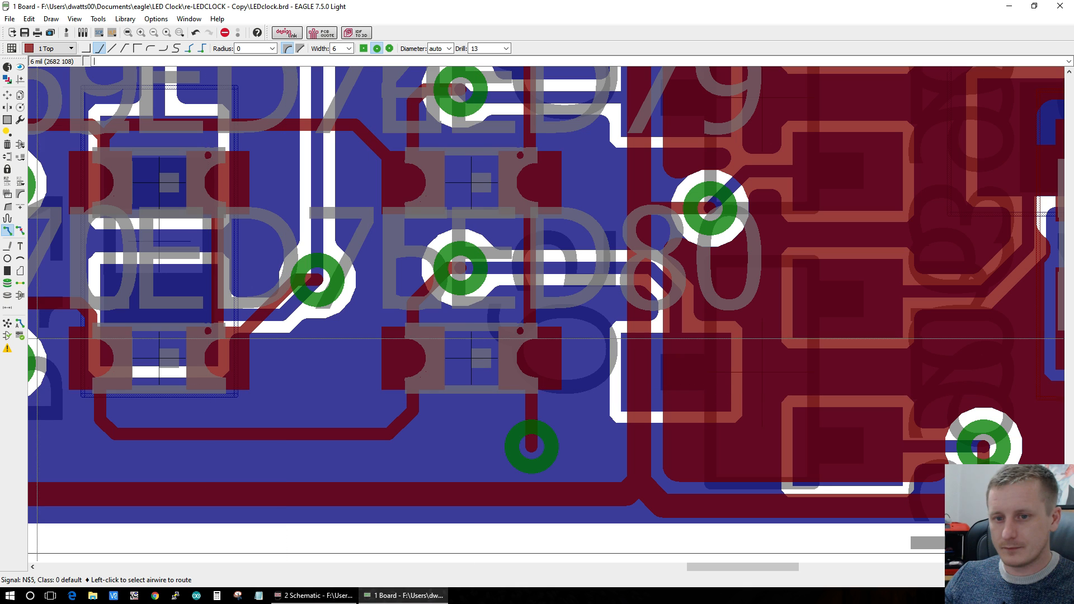
pyautogui.click(9, 324)
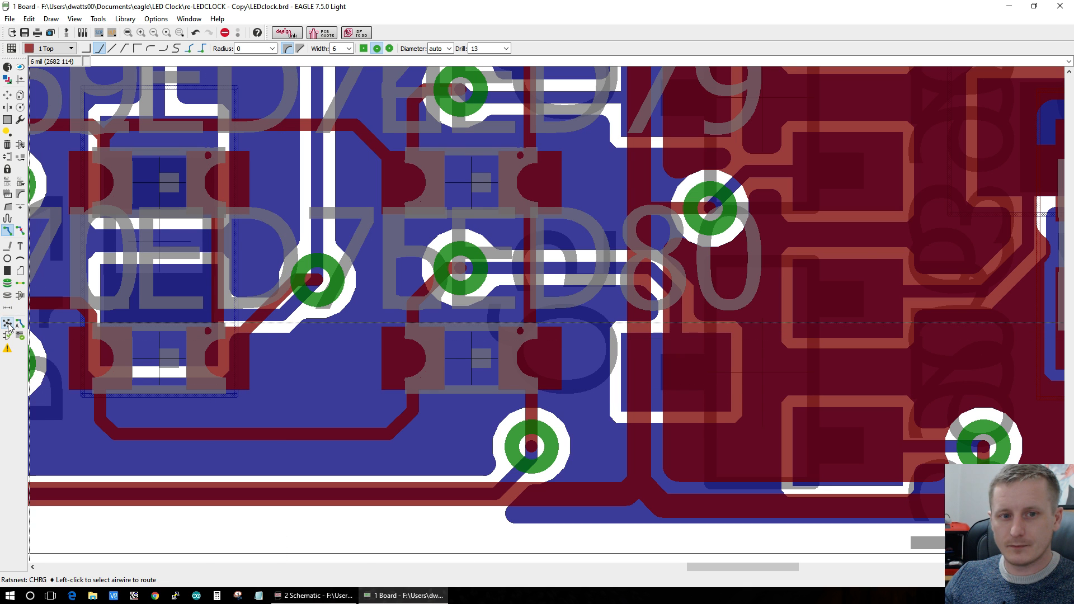
# Step: Route N$5 from LED81's pad on the top layer, through a via, down the bottom layer to LED82's via and recalculate airwires
pyautogui.moveTo(719, 567); pyautogui.dragTo(333, 564)
pyautogui.scroll(-5, 529, 473)
pyautogui.scroll(5, 540, 237)
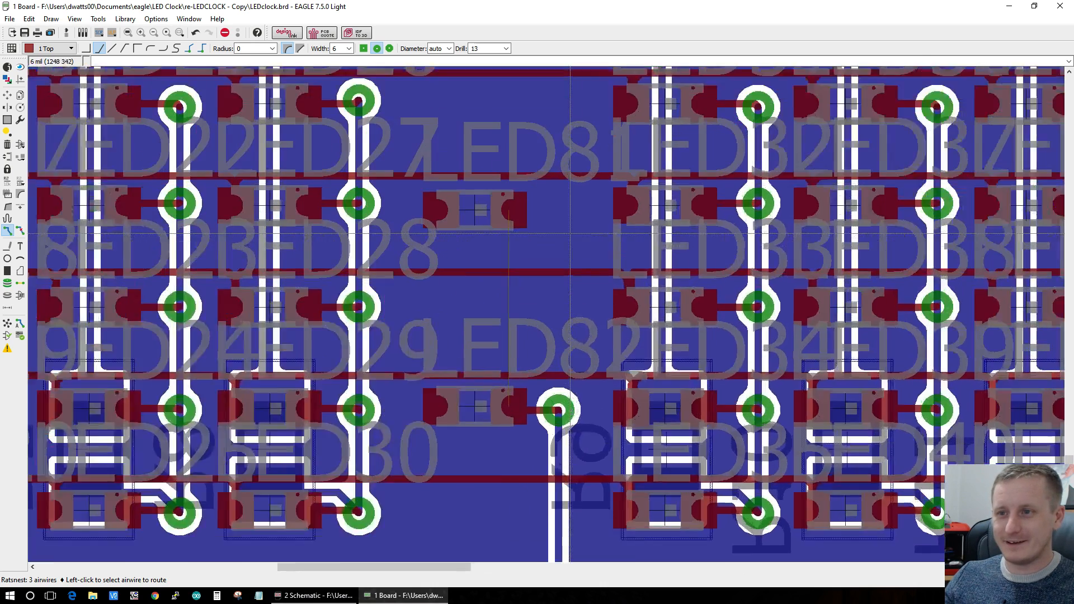
pyautogui.click(485, 208)
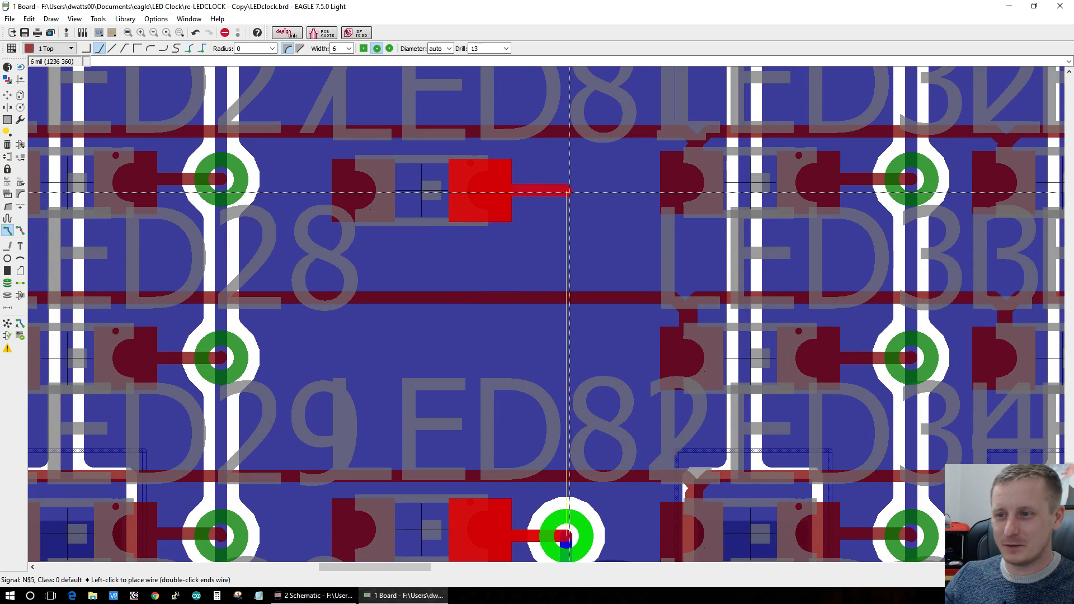
pyautogui.middleClick(566, 191)
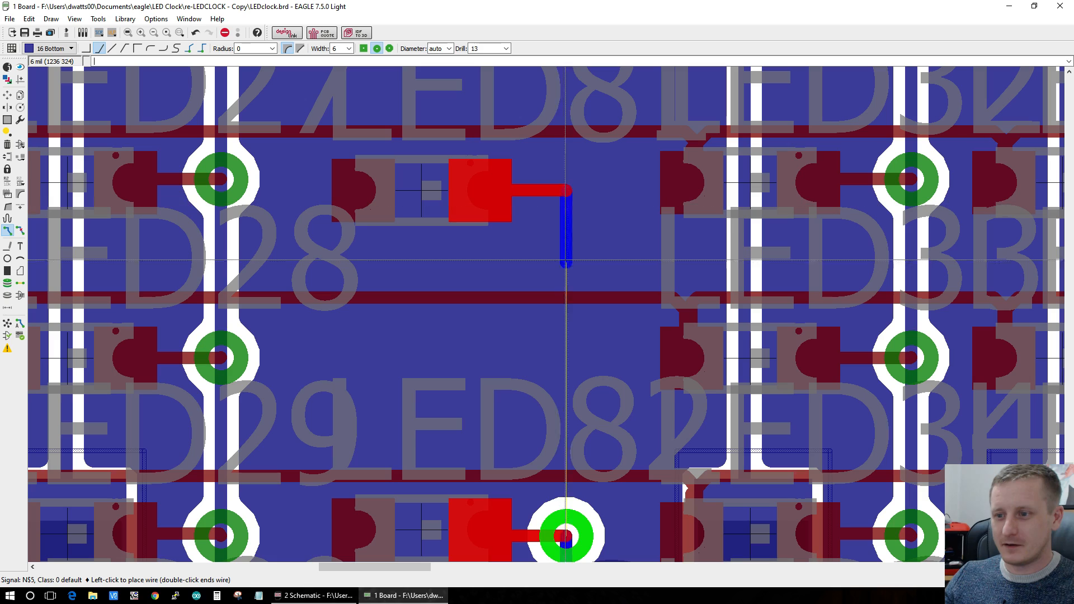
pyautogui.click(566, 534)
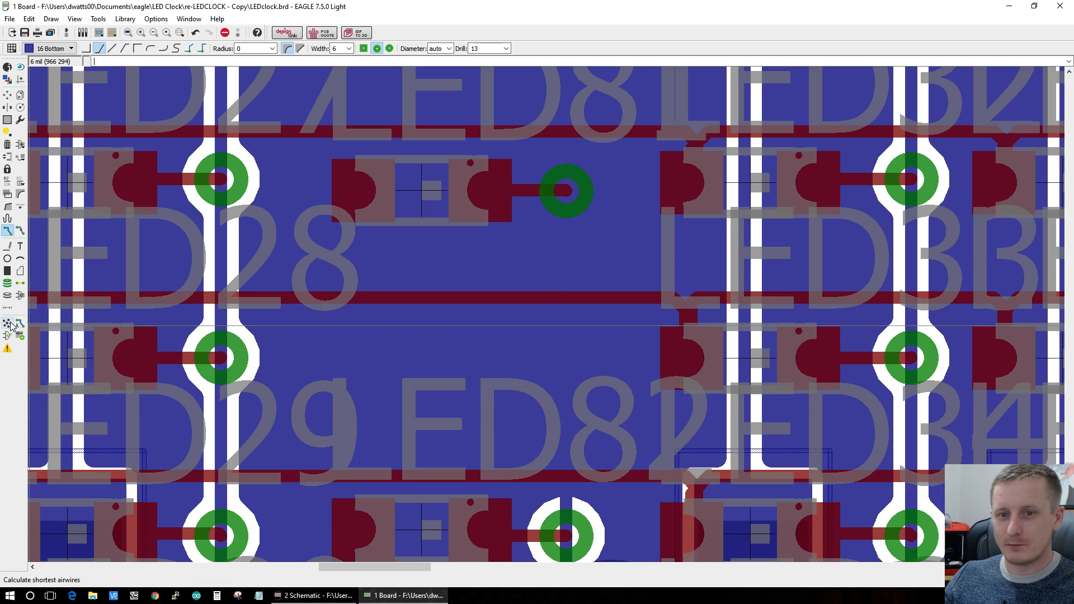
pyautogui.scroll(-5, 618, 442)
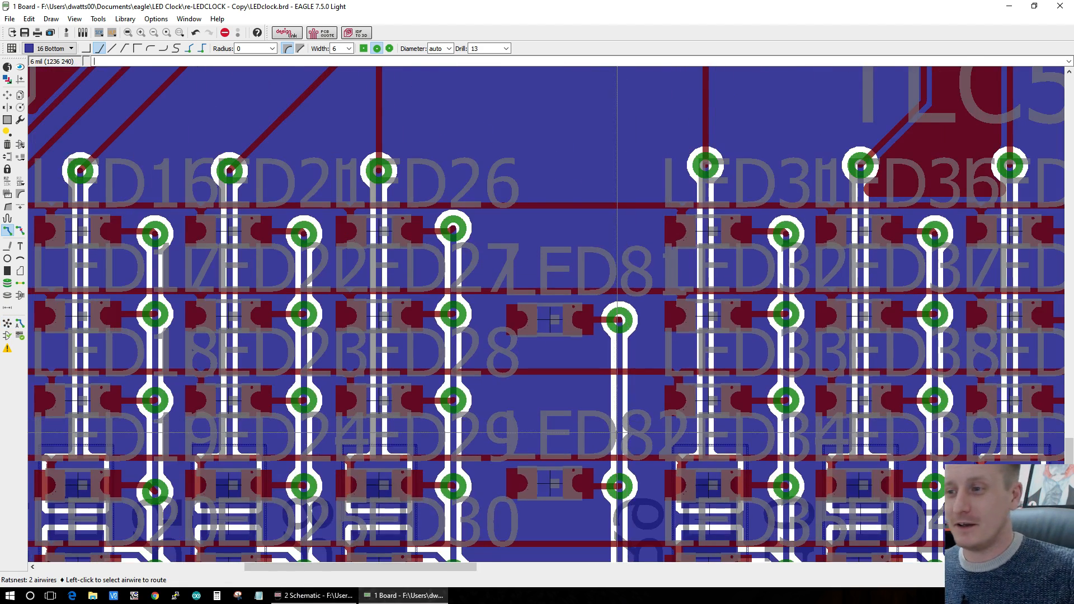
# Step: Run the electrical rule check on the schematic and collapse its error group to show the warnings
pyautogui.scroll(-5, 618, 442)
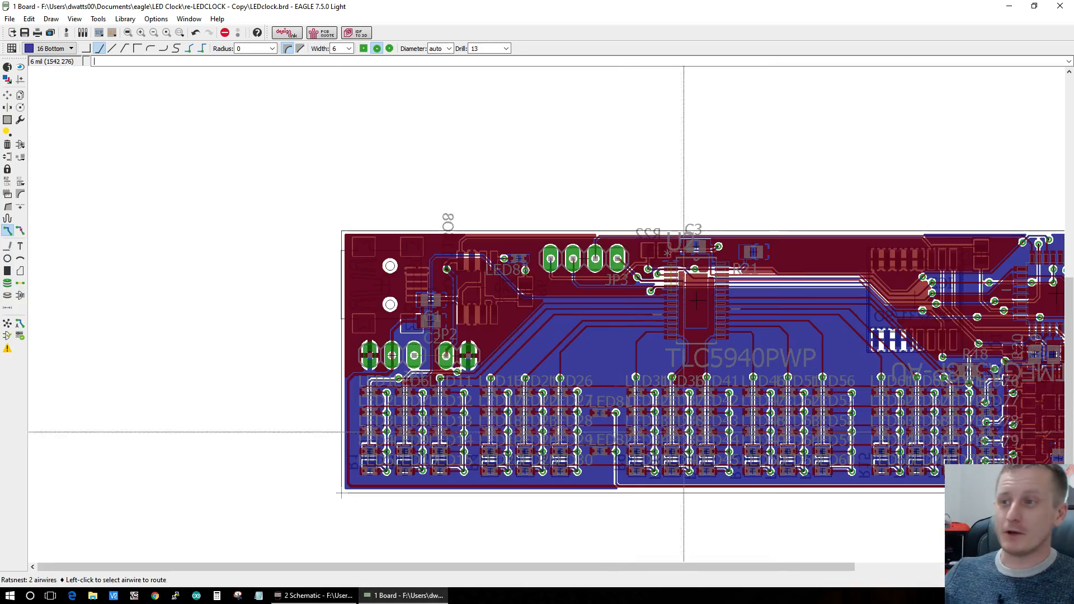
pyautogui.scroll(-2, 904, 422)
pyautogui.scroll(3, 956, 420)
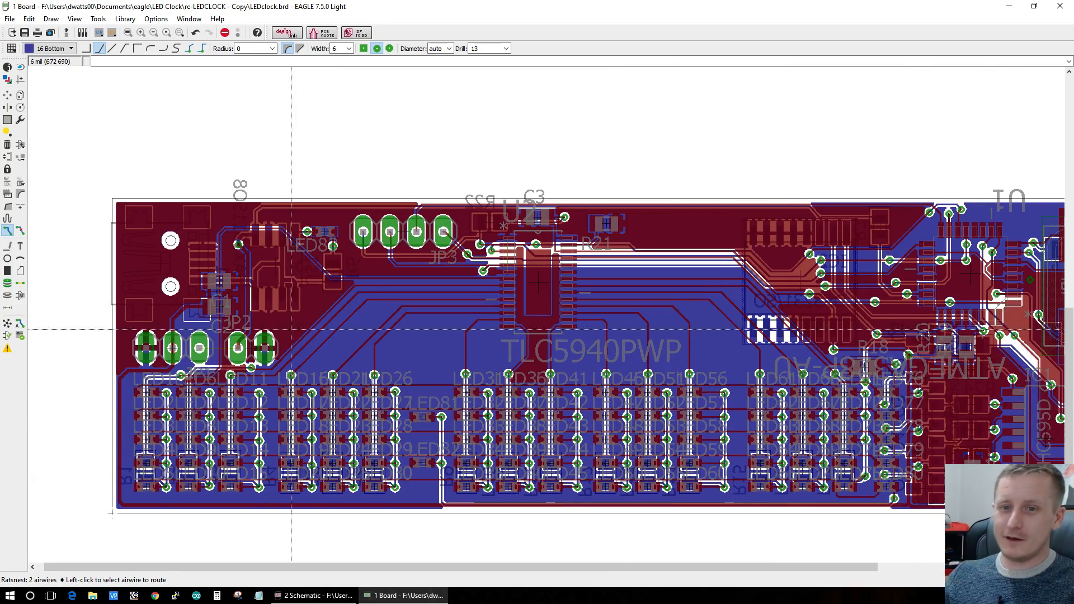
pyautogui.click(6, 338)
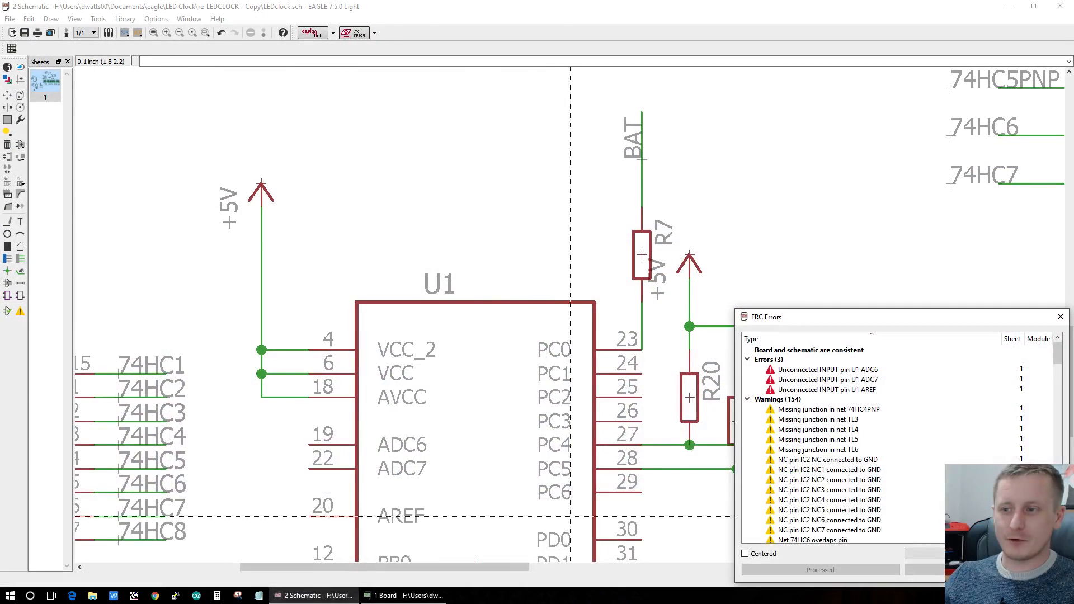
pyautogui.scroll(-3, 913, 423)
pyautogui.scroll(3, 910, 432)
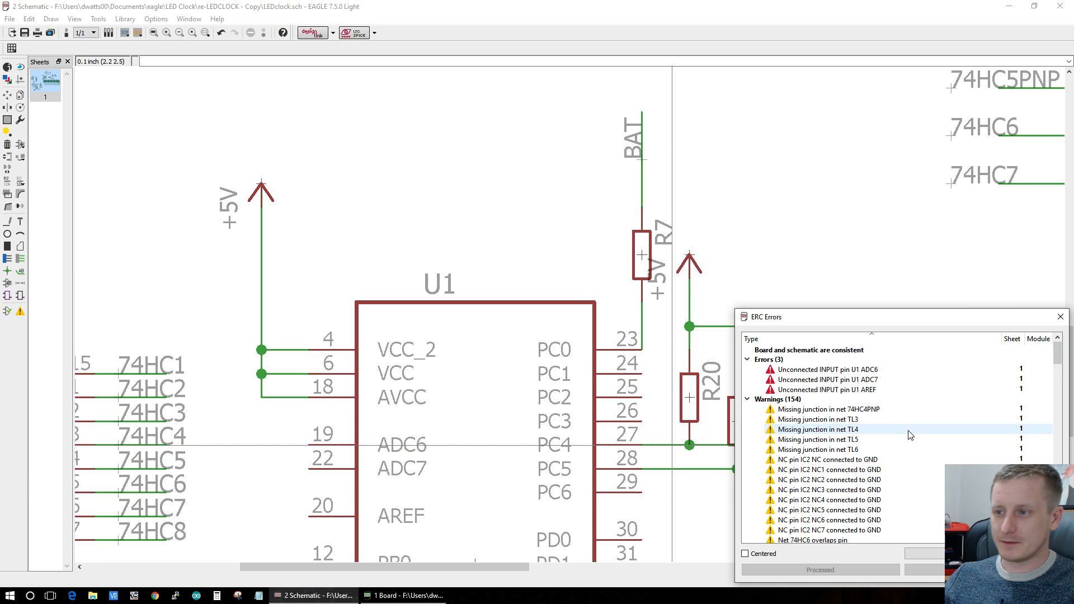
pyautogui.click(748, 359)
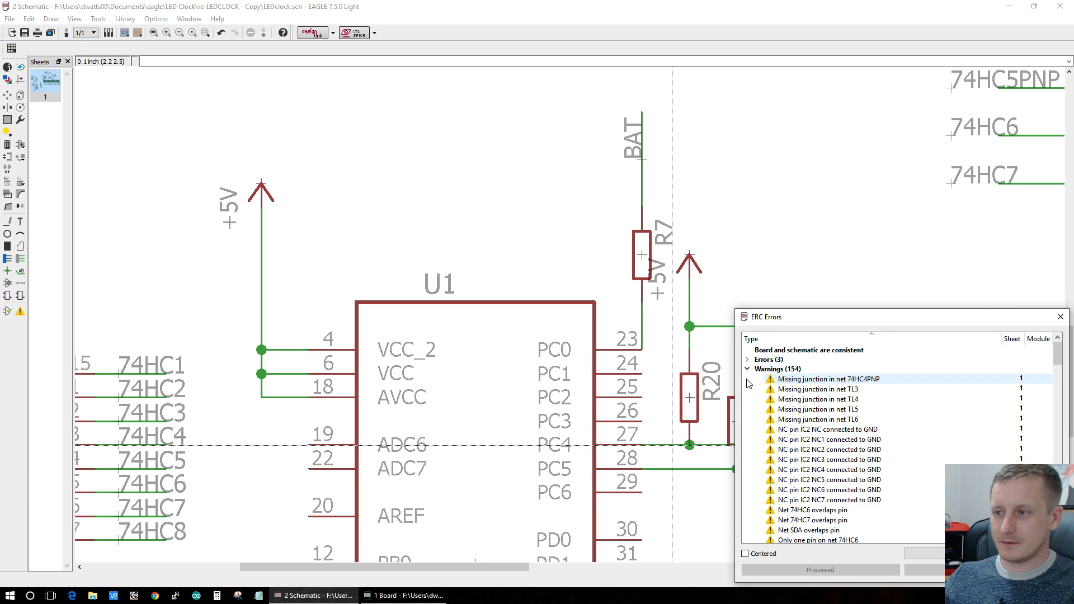
# Step: Locate the missing-junction warnings for nets 74HC4PNP, TL5, TL6 and TL3 and the IC2 NC3 and NC5 warnings in the schematic
pyautogui.click(811, 382)
pyautogui.click(813, 410)
pyautogui.click(834, 462)
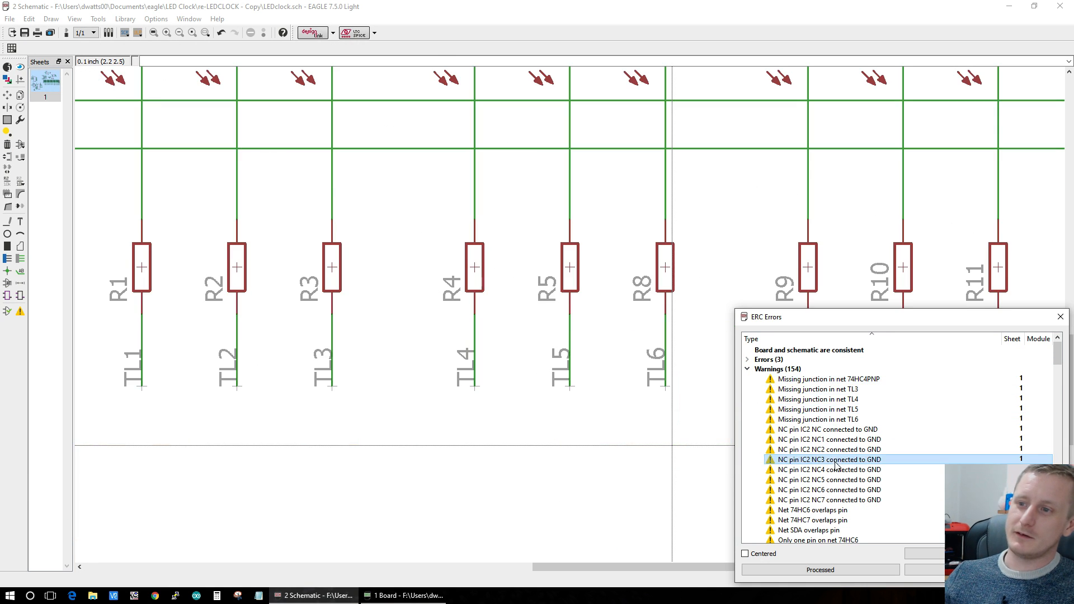
pyautogui.click(836, 479)
pyautogui.click(838, 419)
pyautogui.click(842, 390)
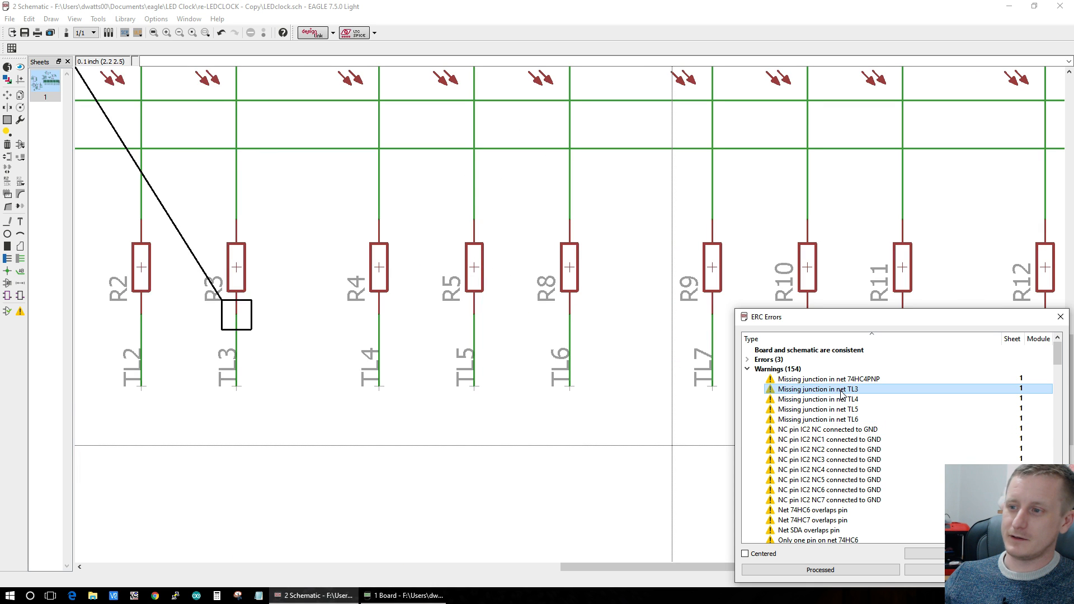
# Step: Examine the flagged TL3 connection below R3 up close and compare it with the TL6 and TL4 missing-junction warnings
pyautogui.scroll(5, 526, 316)
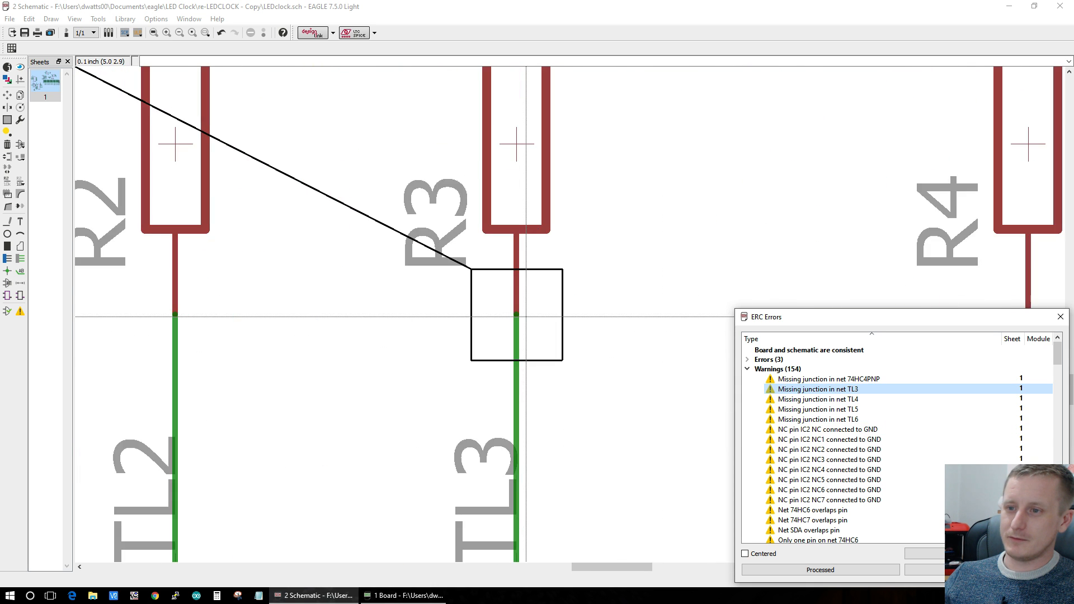
pyautogui.scroll(6, 526, 316)
pyautogui.scroll(-7, 523, 325)
pyautogui.scroll(-3, 255, 332)
pyautogui.scroll(3, 632, 361)
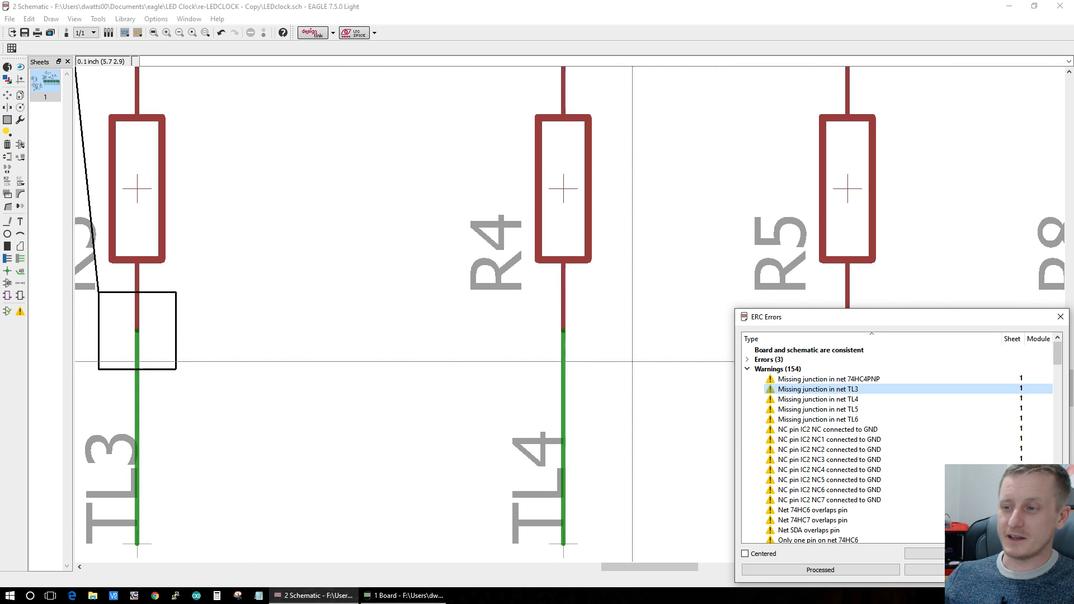
pyautogui.click(836, 419)
pyautogui.click(832, 399)
pyautogui.click(828, 387)
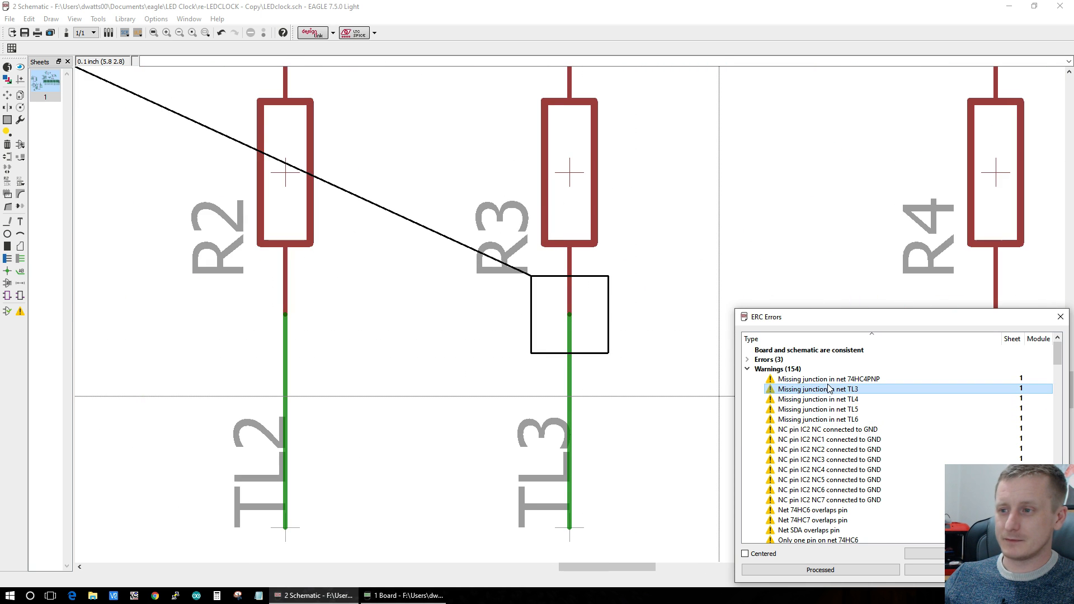
# Step: Compare the flagged TL3 connection below R3 with the neighbouring TL1 and TL2 connections in the schematic
pyautogui.scroll(-3, 503, 252)
pyautogui.scroll(6, 512, 245)
pyautogui.scroll(-5, 512, 245)
pyautogui.scroll(3, 740, 191)
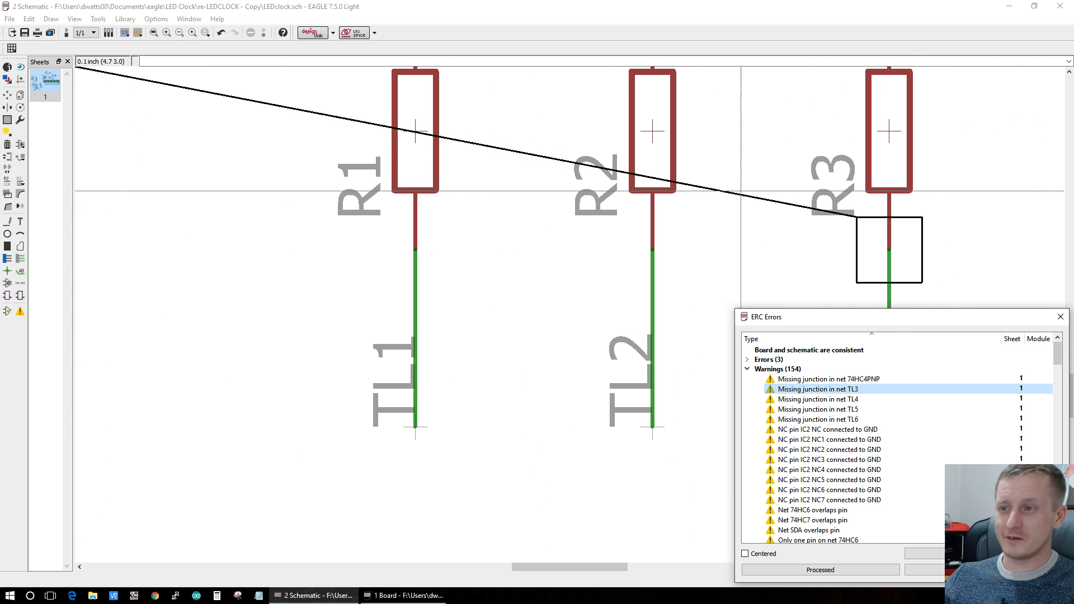
# Step: Locate the U1 VCC power pin warning in the schematic and review the remaining ERC warnings about parts without values
pyautogui.scroll(-3, 897, 490)
pyautogui.scroll(-5, 897, 490)
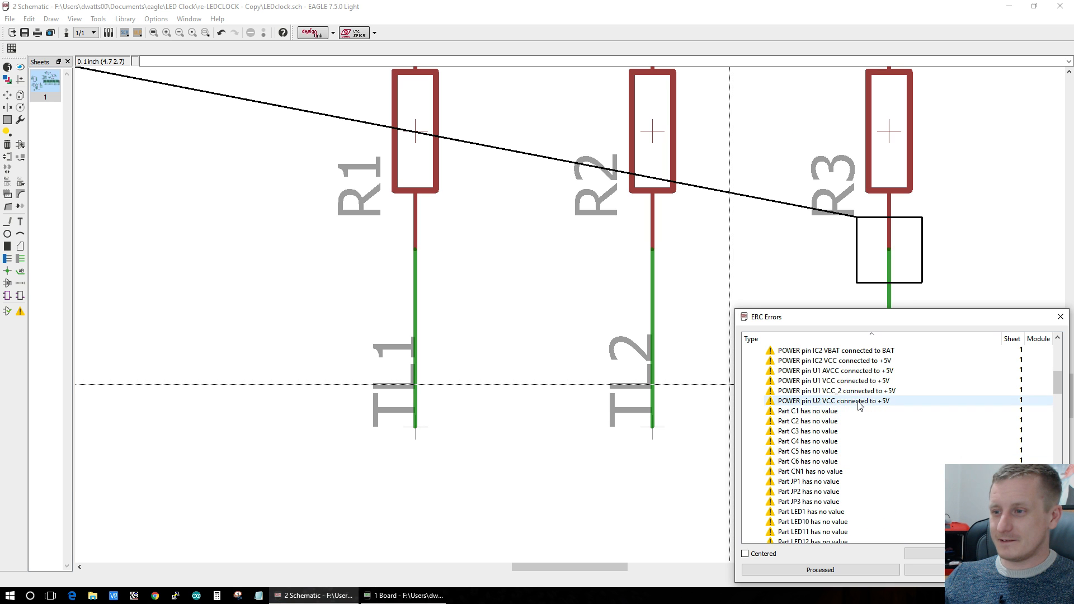
pyautogui.click(833, 380)
pyautogui.scroll(-3, 588, 366)
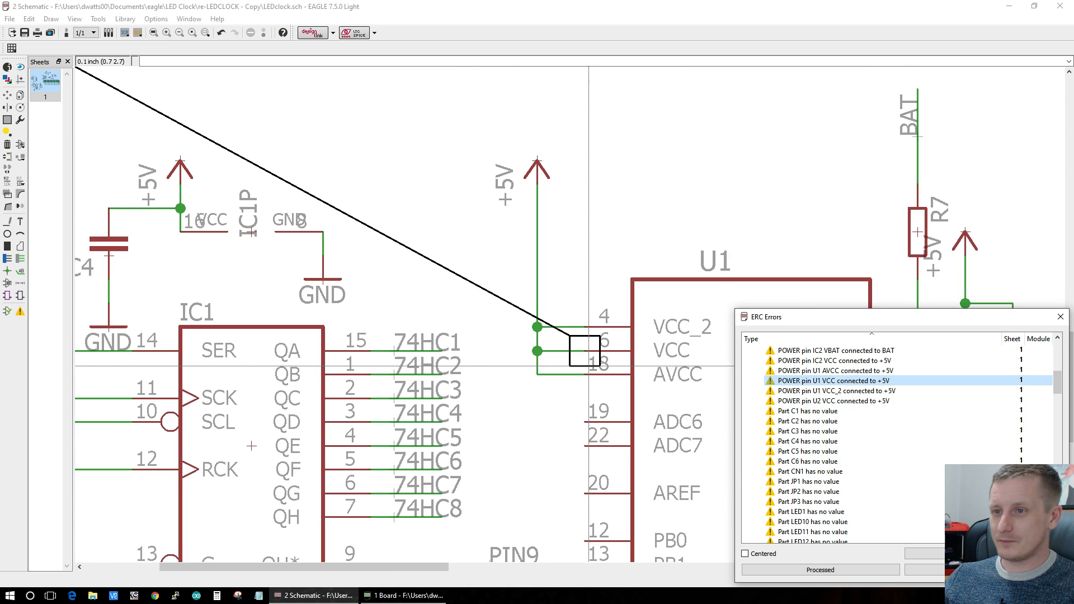
pyautogui.scroll(1, 589, 366)
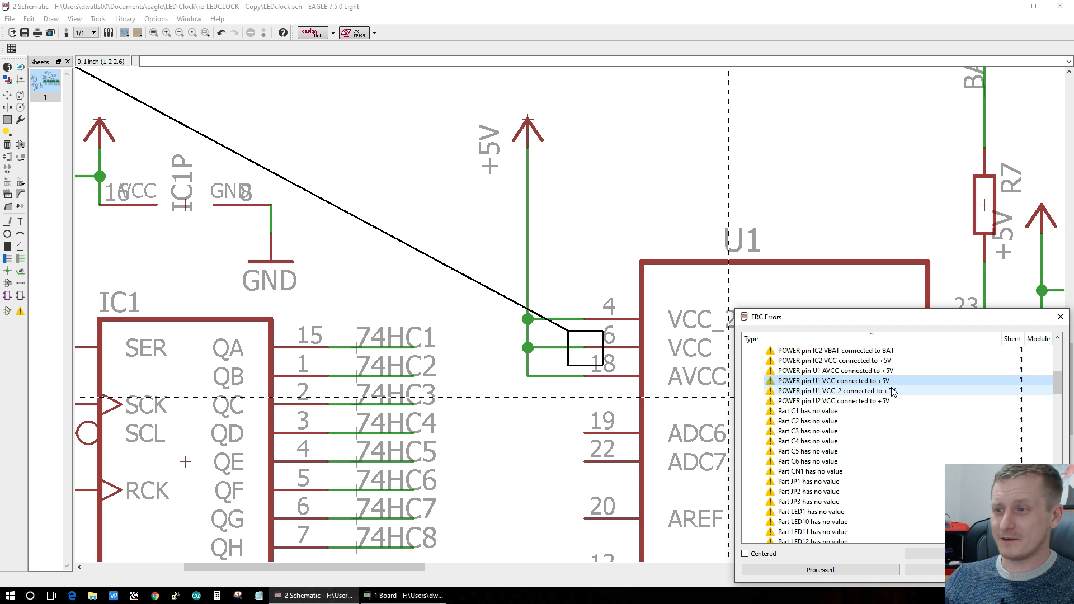
pyautogui.scroll(-1, 895, 383)
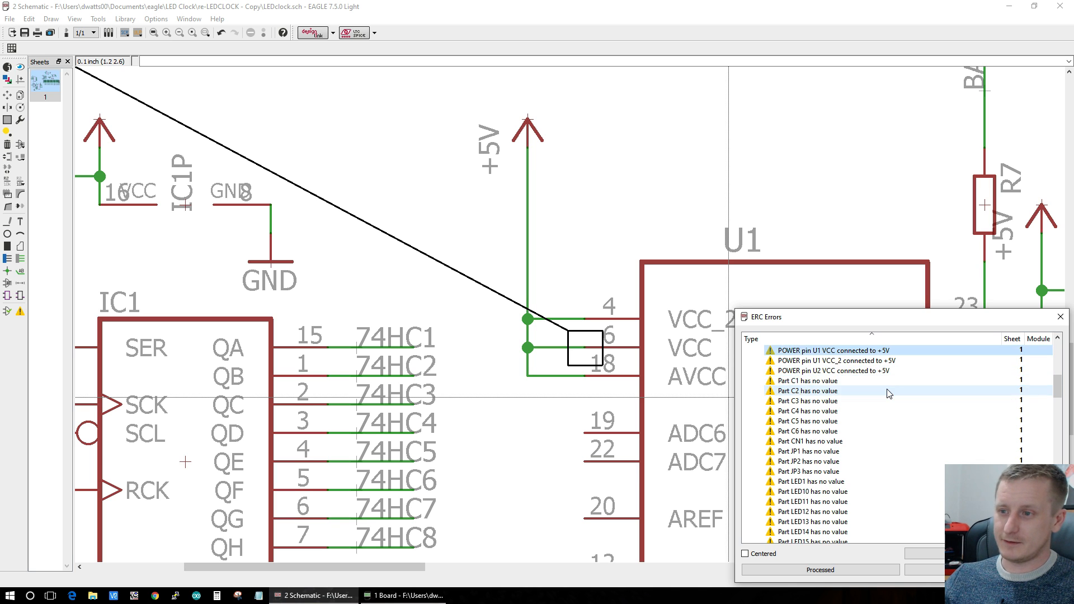
pyautogui.scroll(1, 897, 373)
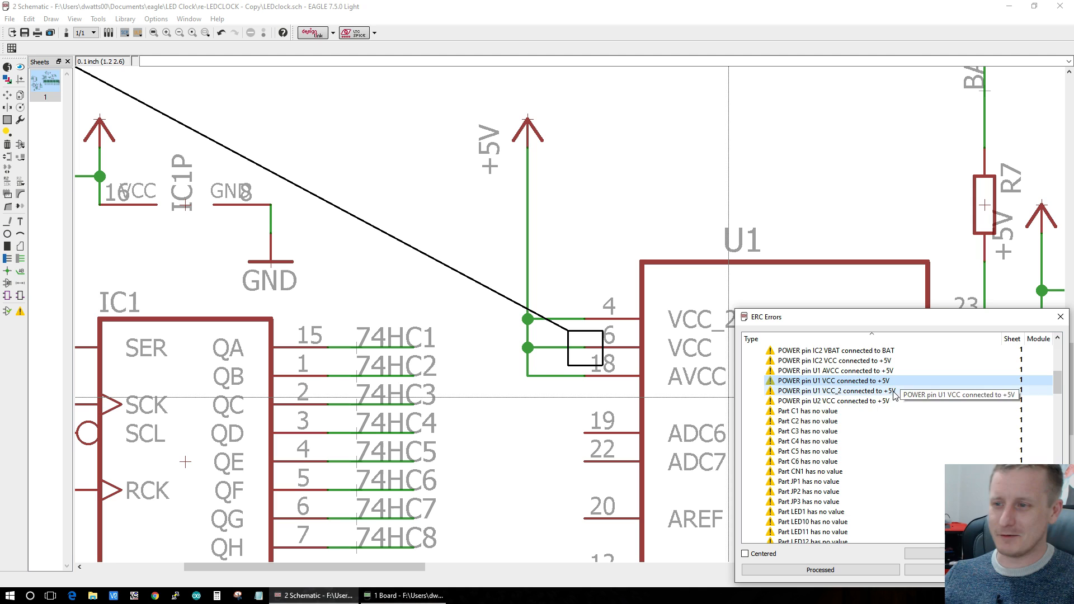
pyautogui.scroll(-1, 910, 419)
pyautogui.scroll(-3, 910, 428)
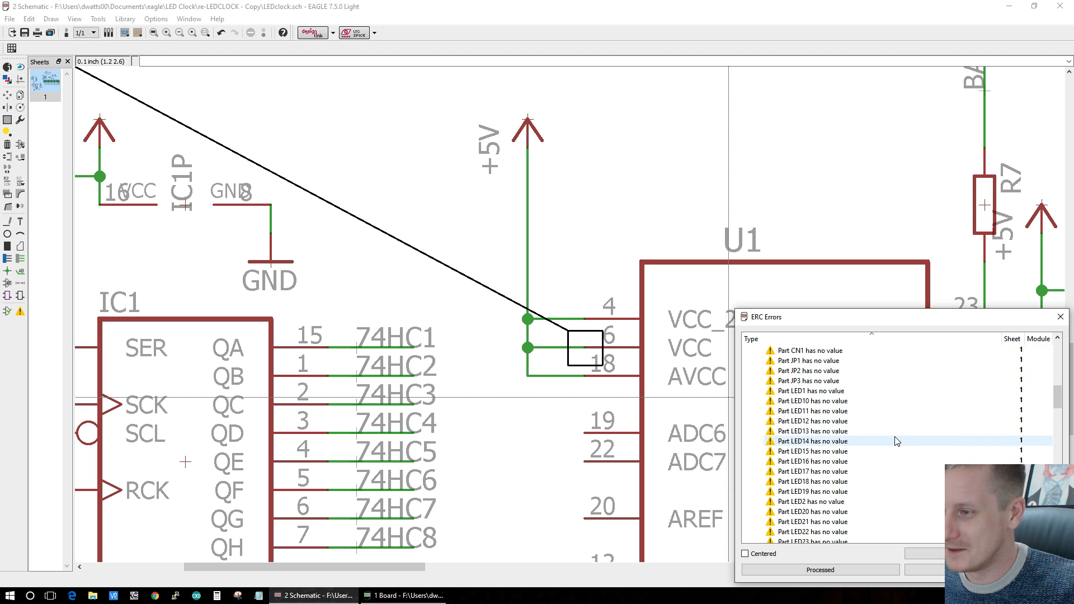
pyautogui.scroll(-5, 892, 456)
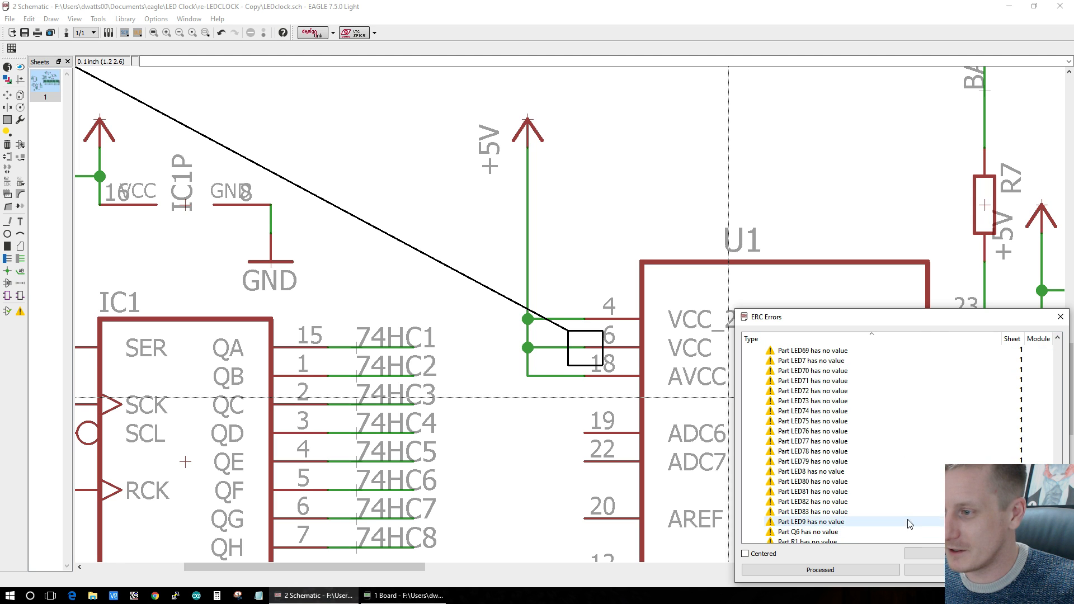
# Step: Switch to the board layout and look over the routing of the whole clock board
pyautogui.click(402, 595)
pyautogui.scroll(-2, 789, 330)
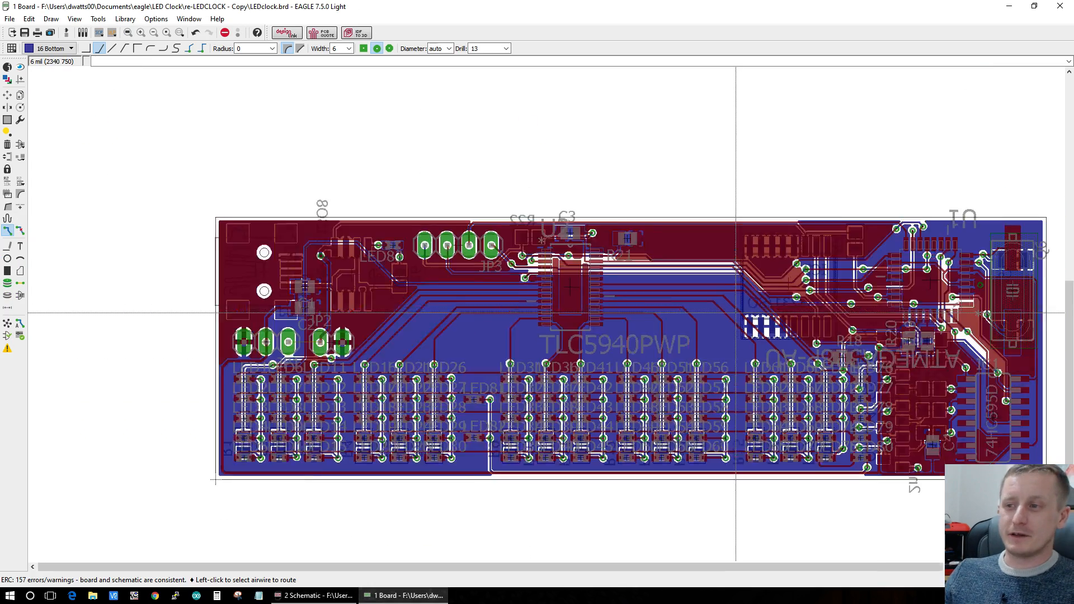
pyautogui.scroll(1, 756, 348)
pyautogui.middleClick(755, 348)
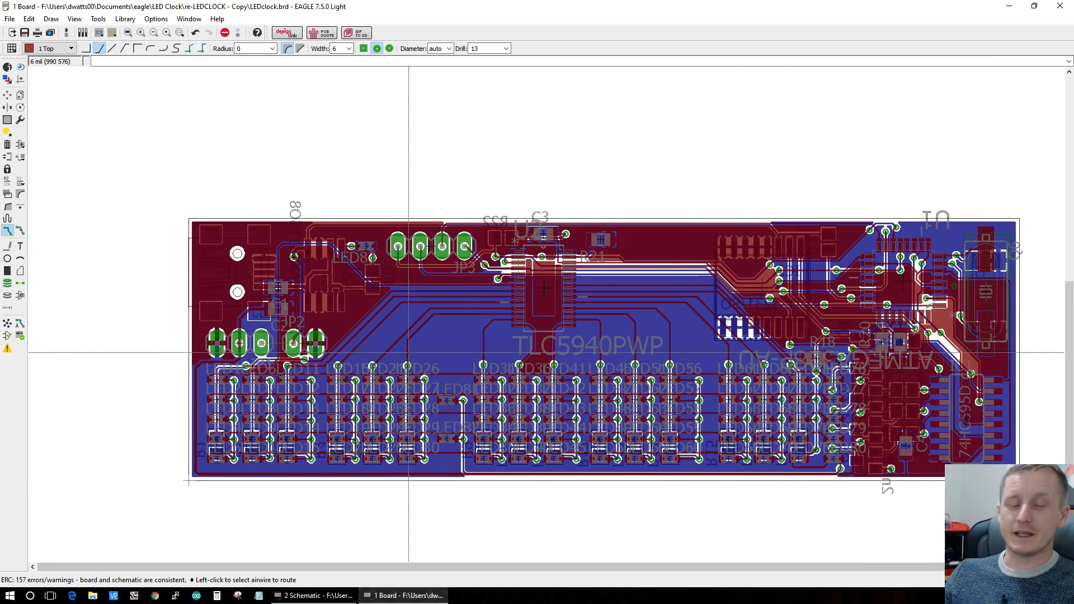
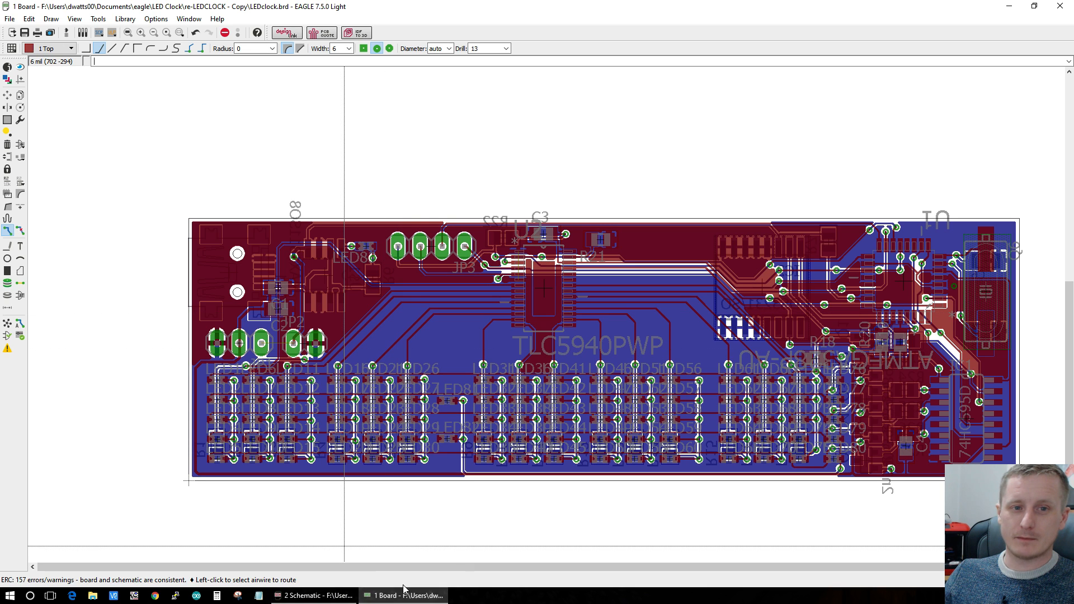
pyautogui.scroll(1, 441, 263)
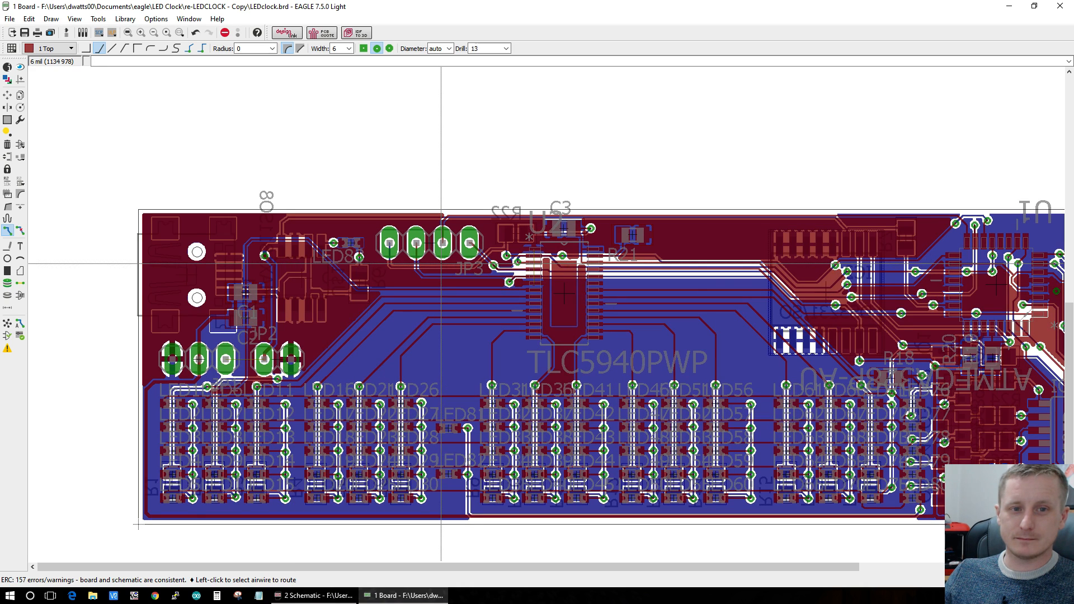
pyautogui.scroll(-2, 440, 263)
pyautogui.scroll(3, 410, 302)
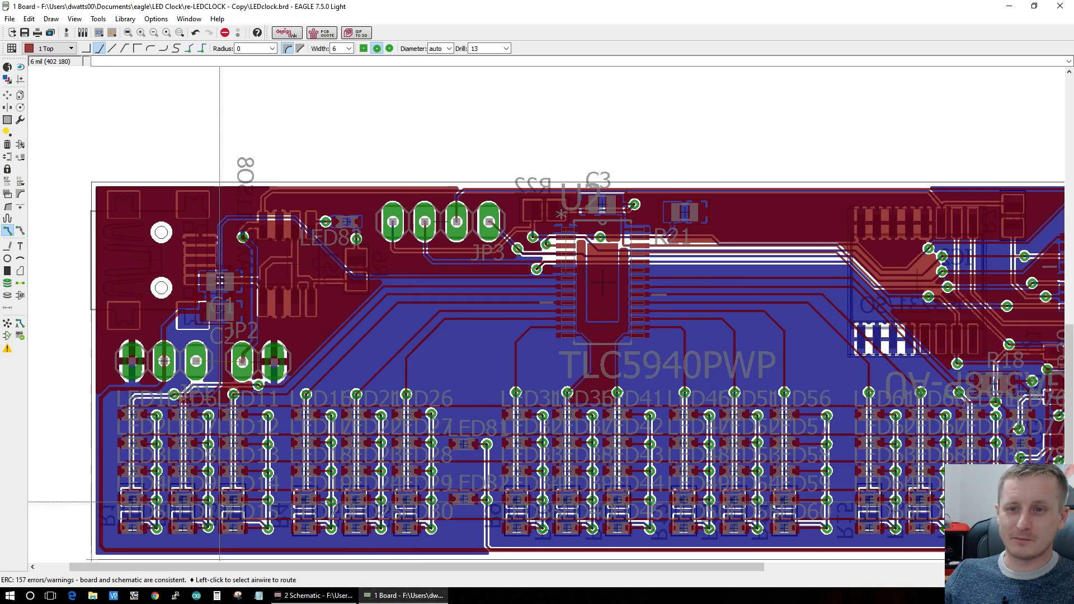
# Step: Return to the schematic, close the ERC results and inspect the pin connections of IC1 and U1
pyautogui.click(317, 595)
pyautogui.scroll(-4, 666, 305)
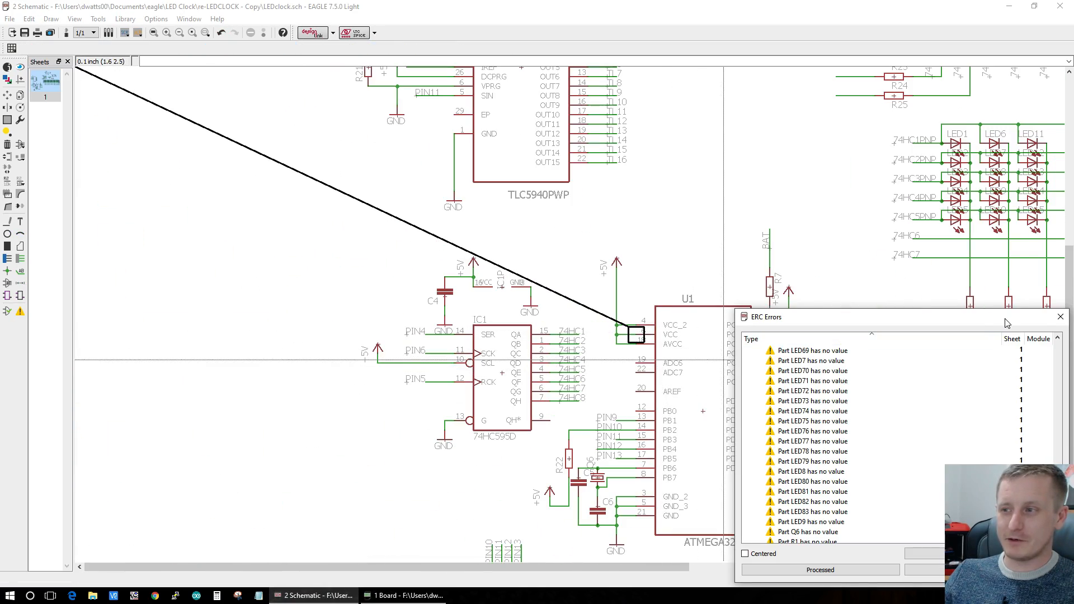
pyautogui.click(1059, 318)
pyautogui.scroll(3, 895, 420)
pyautogui.scroll(-5, 812, 459)
pyautogui.scroll(6, 793, 512)
pyautogui.scroll(-3, 793, 512)
pyautogui.scroll(2, 811, 492)
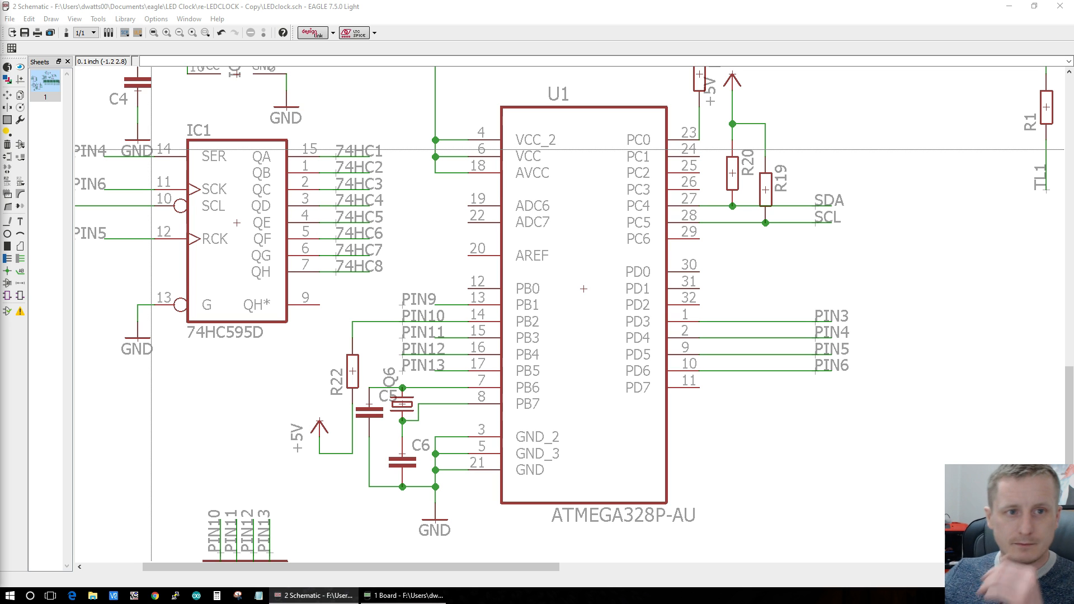
# Step: Open an ATmega328 pinout diagram in the web browser and check its serial pins against the schematic and board
pyautogui.moveTo(0, 193); pyautogui.dragTo(224, 0)
pyautogui.click(208, 208)
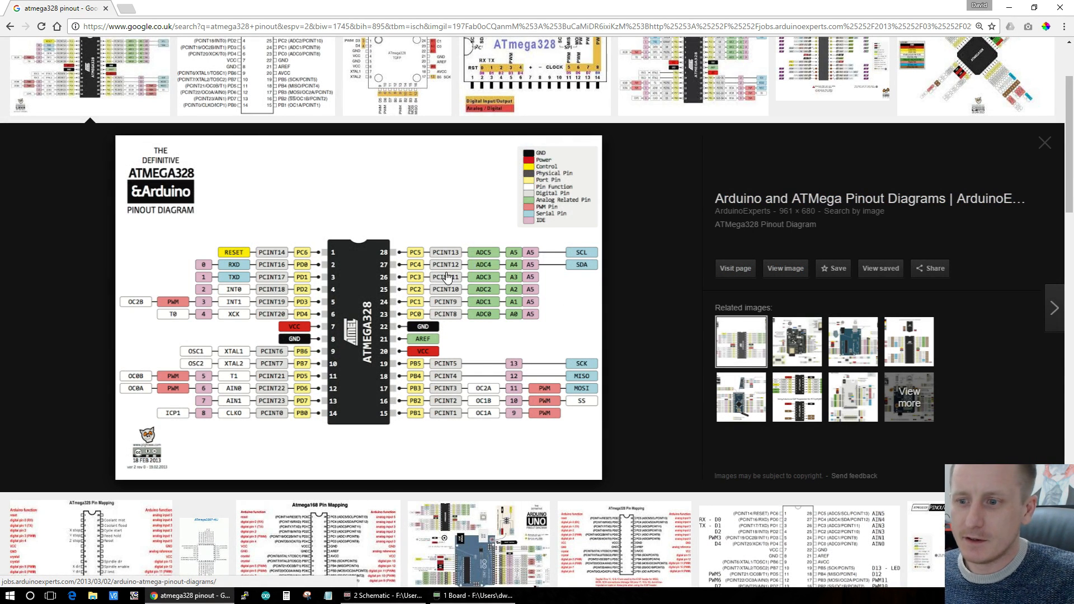
pyautogui.click(410, 600)
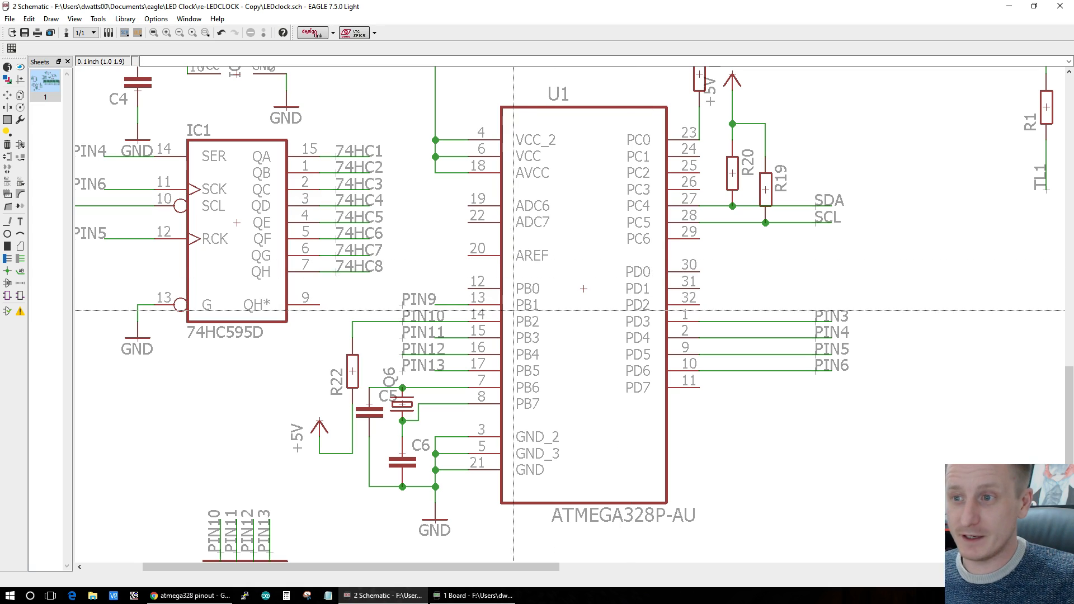
pyautogui.click(490, 598)
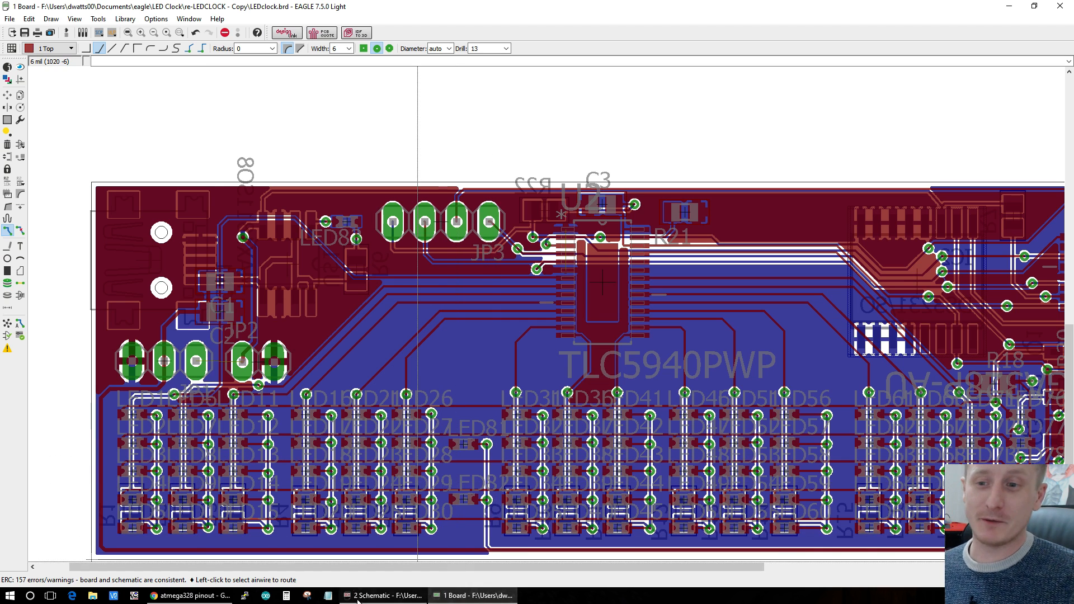
pyautogui.click(174, 597)
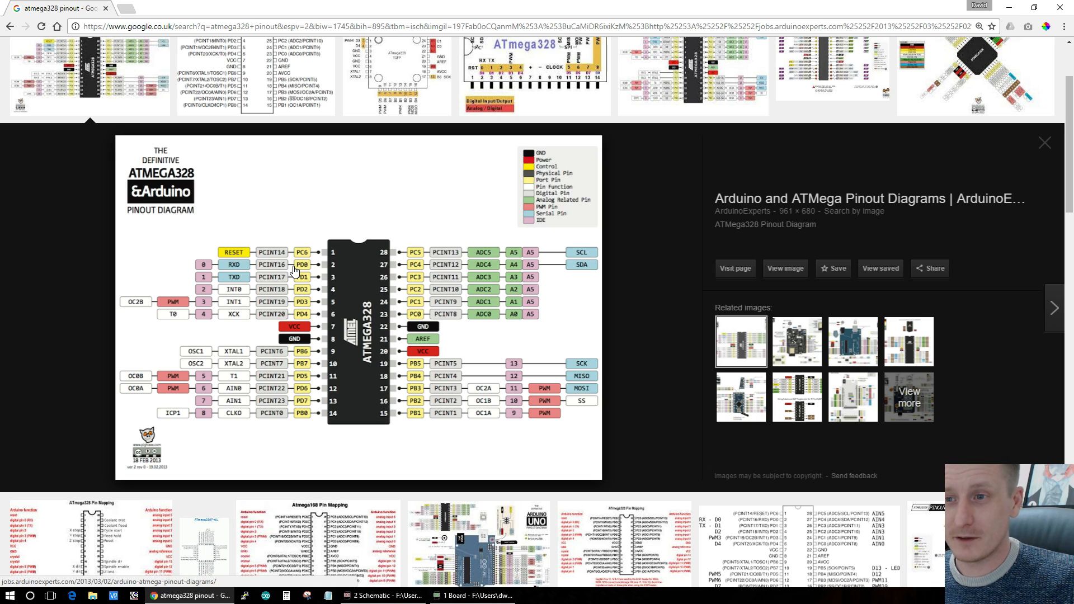
pyautogui.click(466, 597)
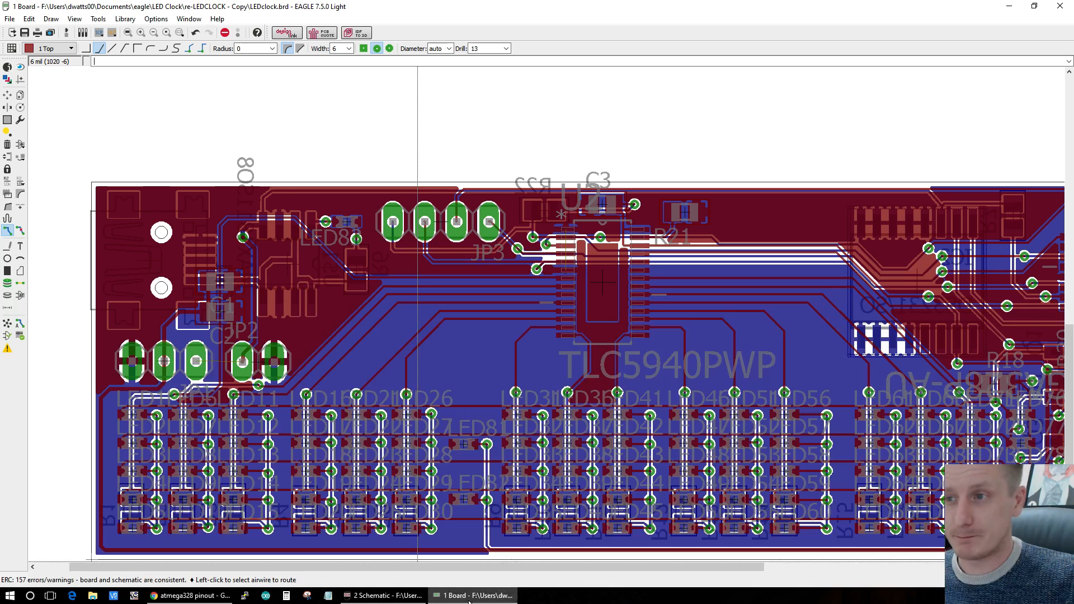
# Step: Draw short horizontal net wires out from pins PD0 and PD1 of U1 in the schematic
pyautogui.click(384, 596)
pyautogui.scroll(4, 584, 289)
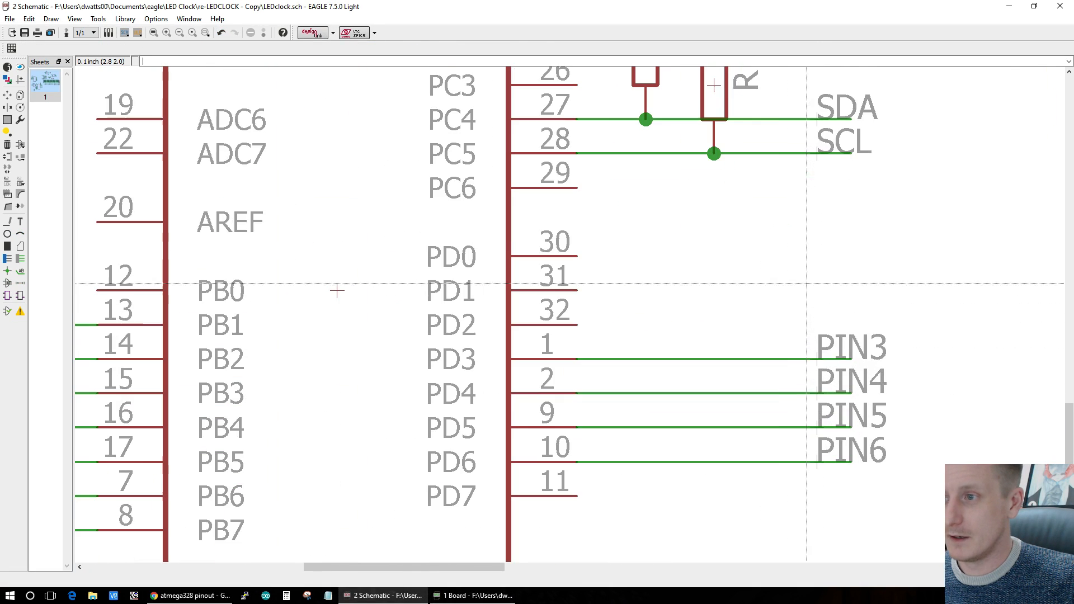
pyautogui.press('n')
pyautogui.click(577, 256)
pyautogui.doubleClick(714, 256)
pyautogui.click(577, 290)
pyautogui.doubleClick(714, 290)
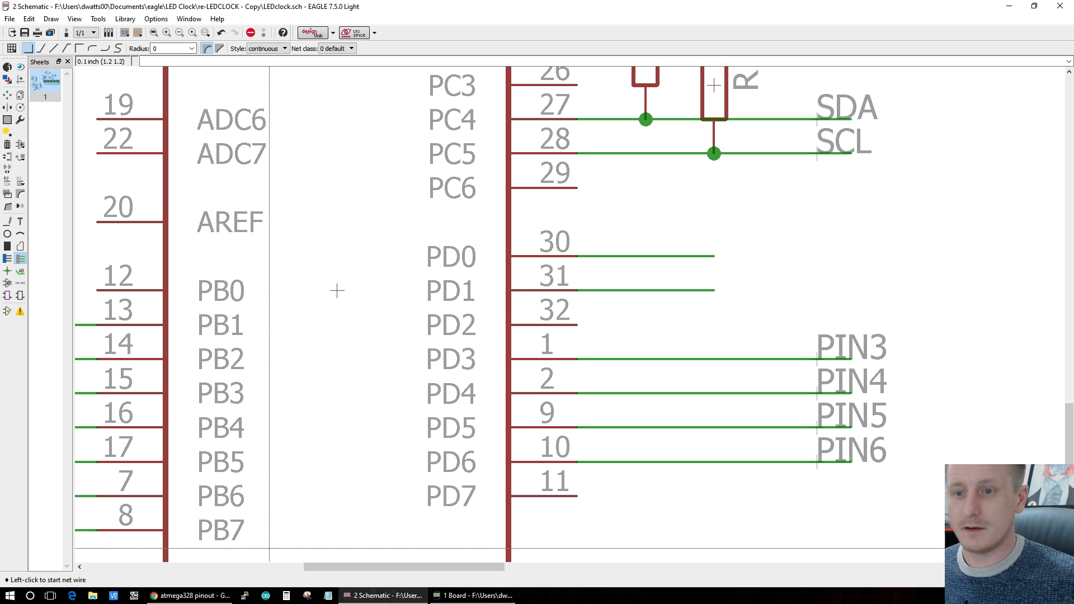
# Step: Check PD0 and PD1 in the ATmega328 pinout and place net labels at the ends of their two new wires
pyautogui.click(204, 596)
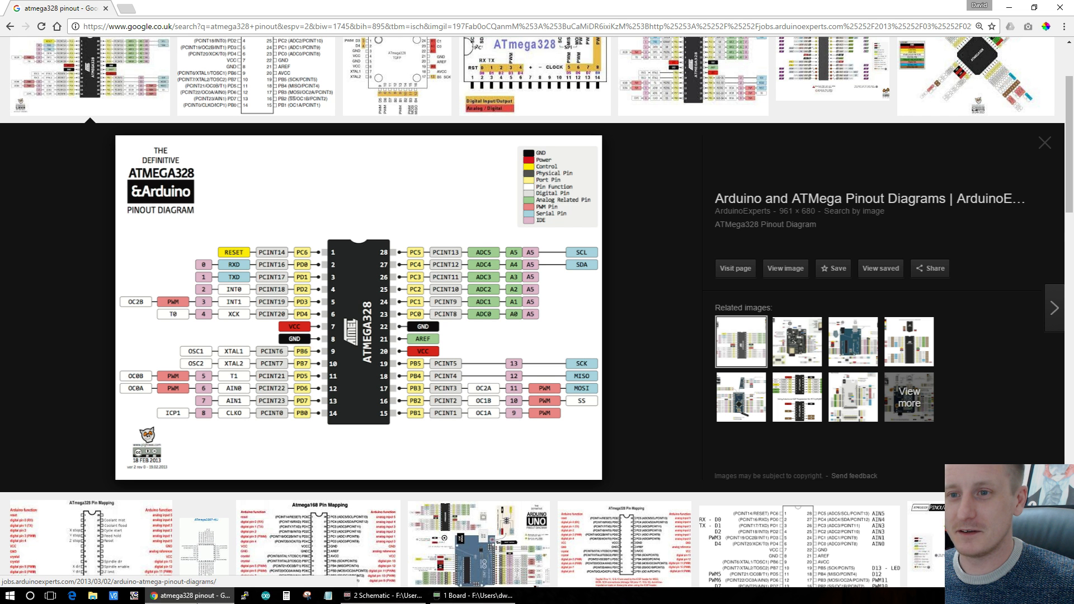
pyautogui.click(159, 597)
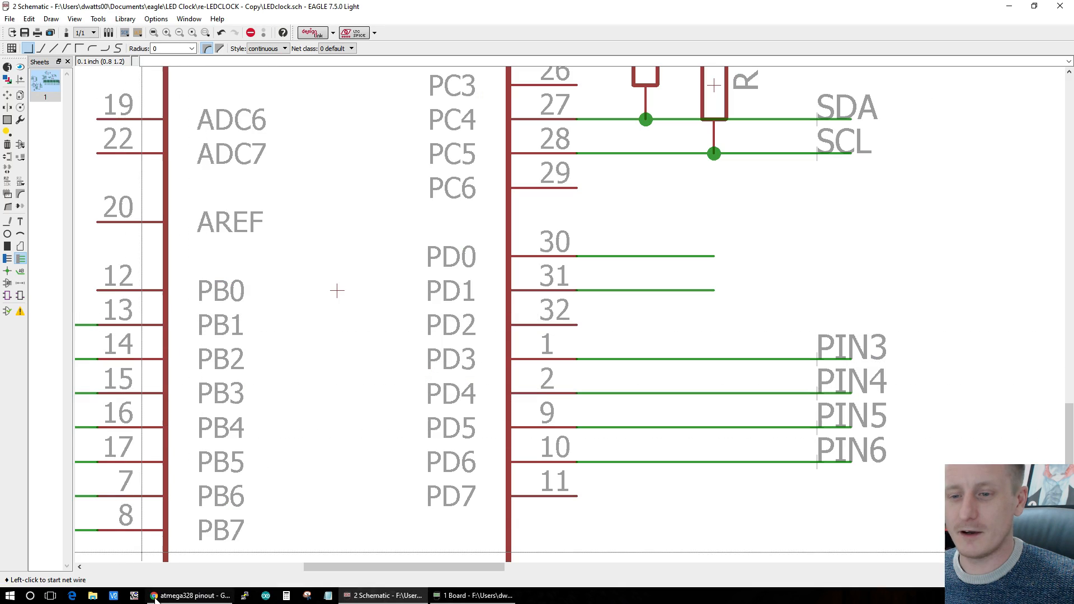
pyautogui.click(159, 597)
pyautogui.click(159, 598)
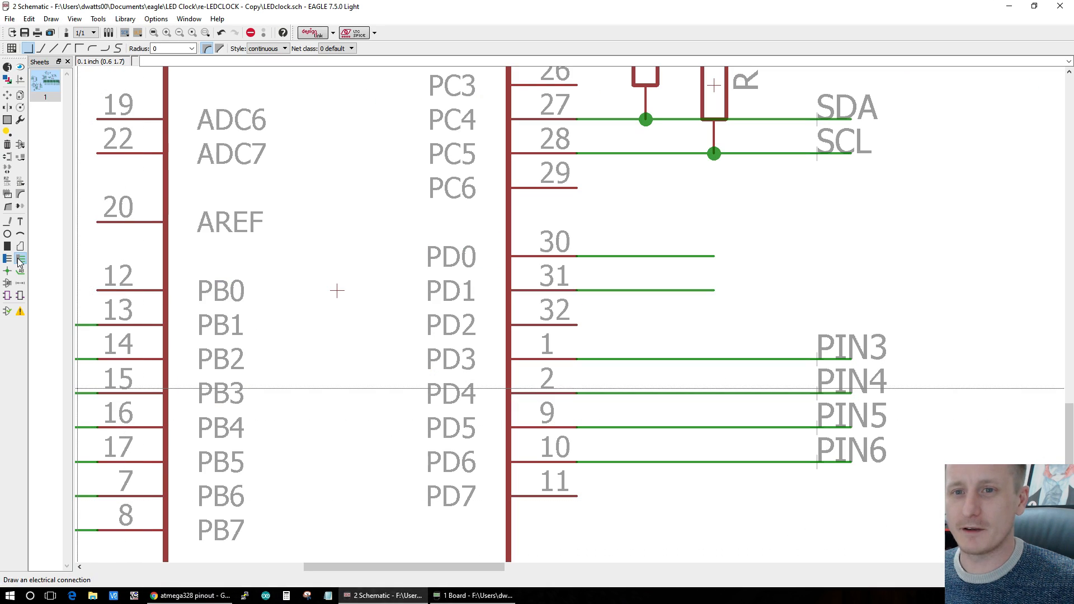
pyautogui.click(706, 255)
pyautogui.click(706, 255)
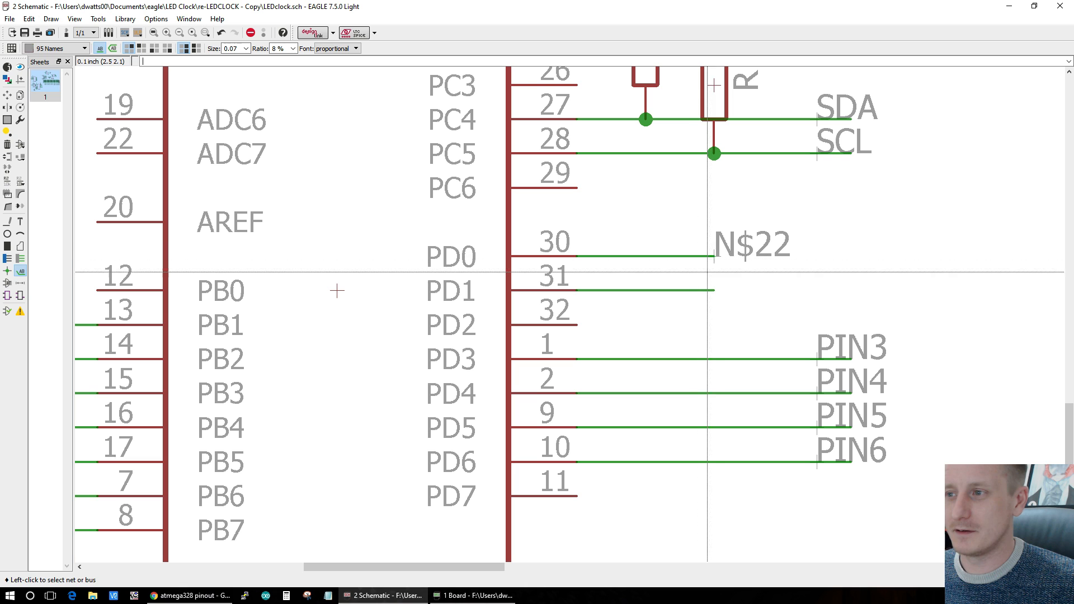
pyautogui.click(712, 288)
pyautogui.click(715, 285)
# Step: Rename the net on U1's PD0 pin to RS
pyautogui.rightClick(701, 257)
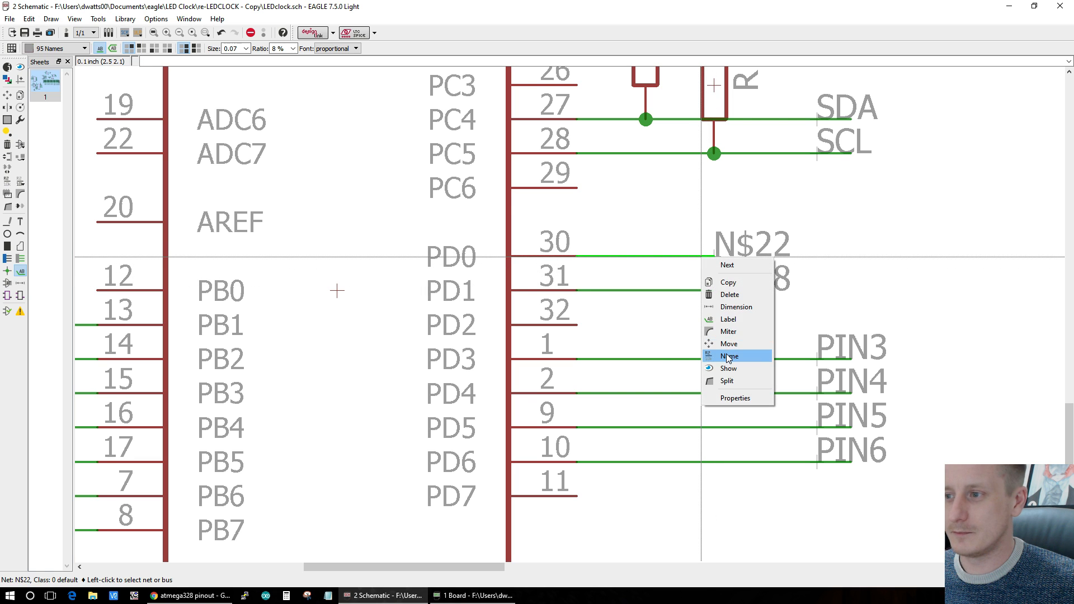
pyautogui.click(728, 357)
pyautogui.write('RS')
pyautogui.press('Return')
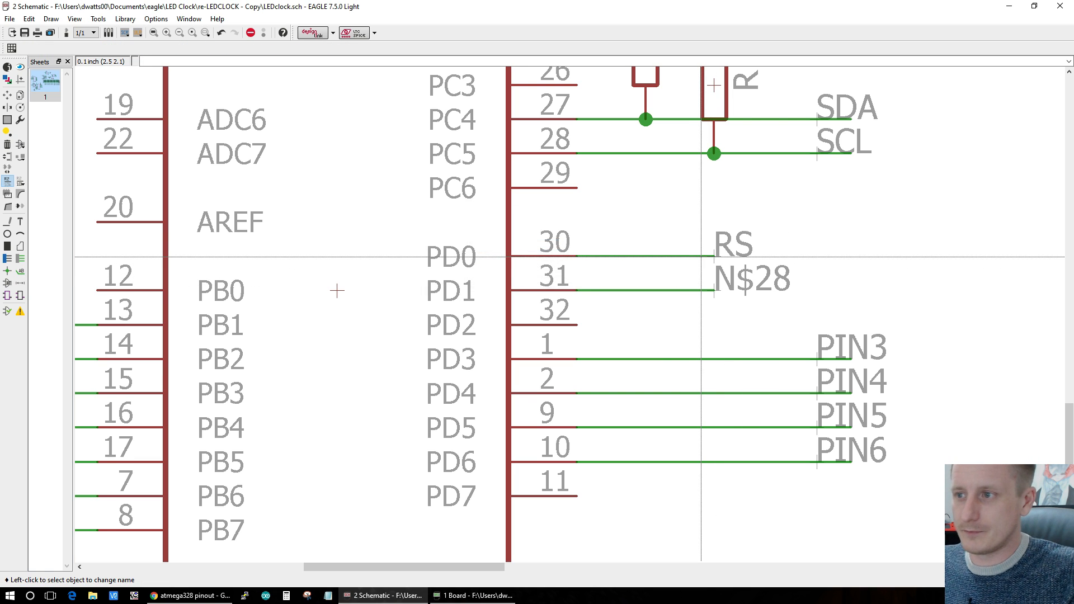
# Step: Rename the net on U1's PD0 pin to RX
pyautogui.rightClick(709, 259)
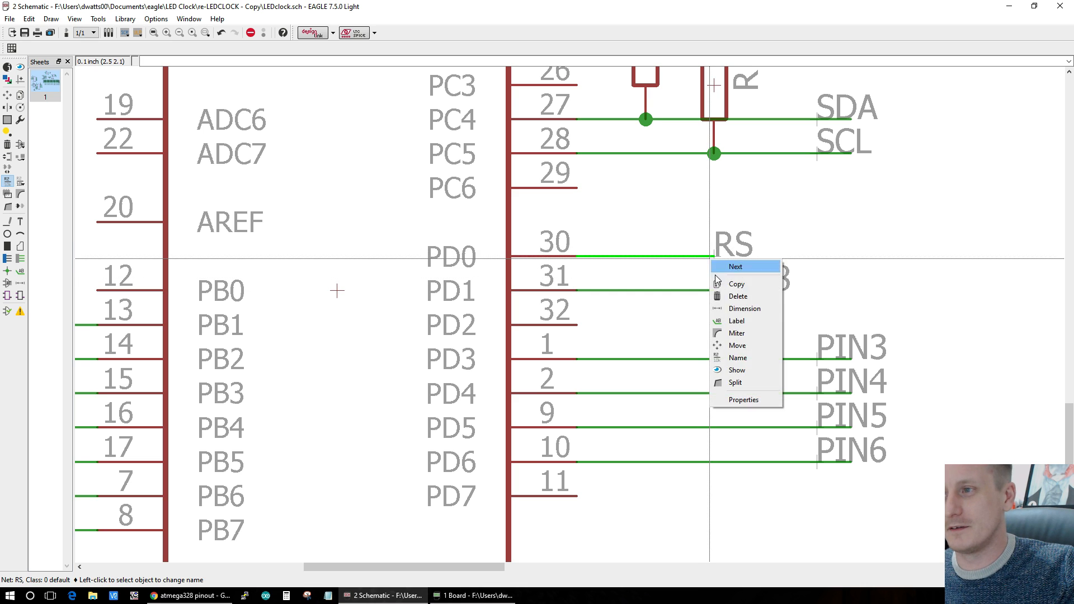
pyautogui.click(738, 358)
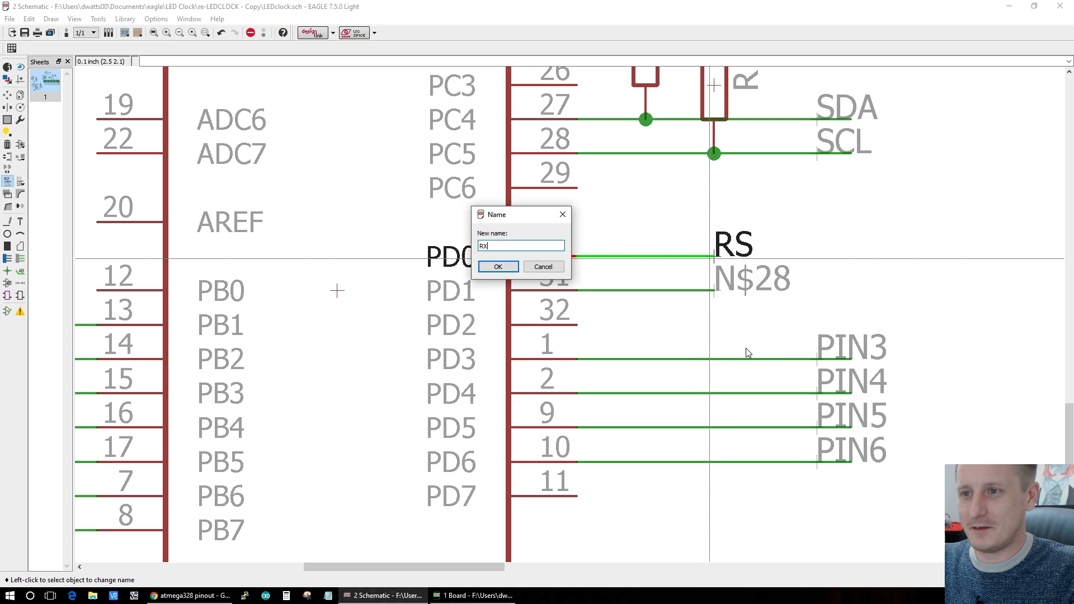
pyautogui.write('RX')
pyautogui.press('Return')
# Step: Rename the net on U1's PD1 pin to TX
pyautogui.rightClick(709, 290)
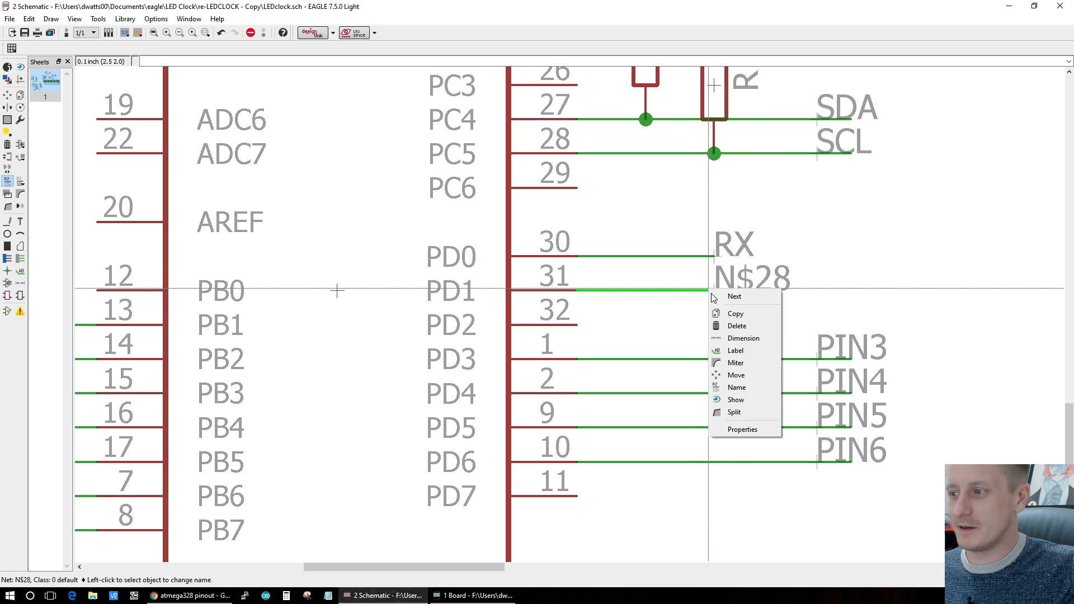
pyautogui.click(750, 387)
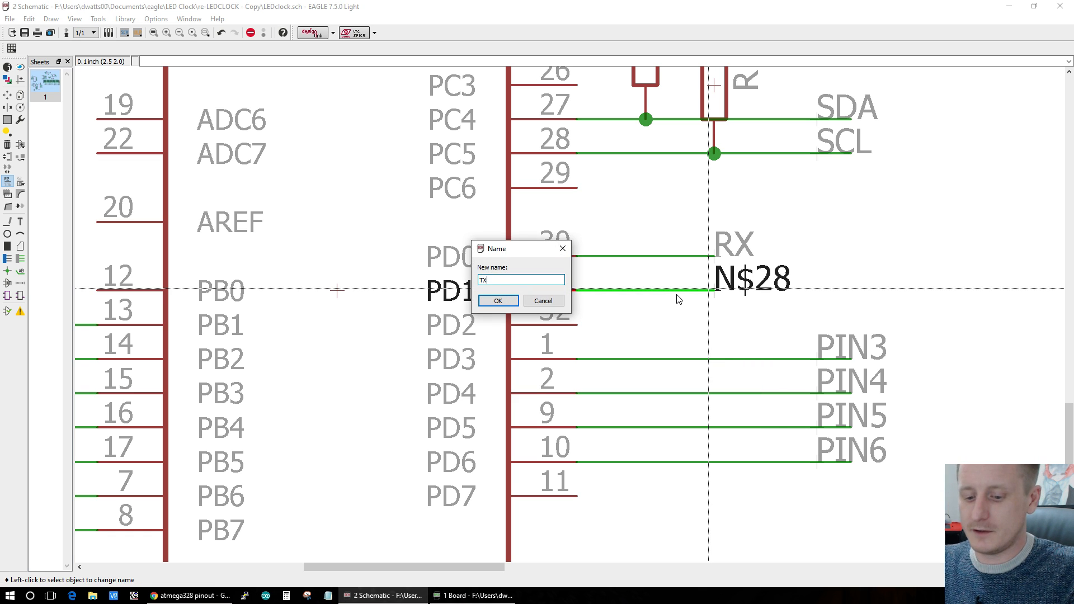
pyautogui.write('TX')
pyautogui.press('Return')
# Step: Examine the JP3 header's pin nets in the schematic and its pads and traces on the board
pyautogui.scroll(-5, 624, 308)
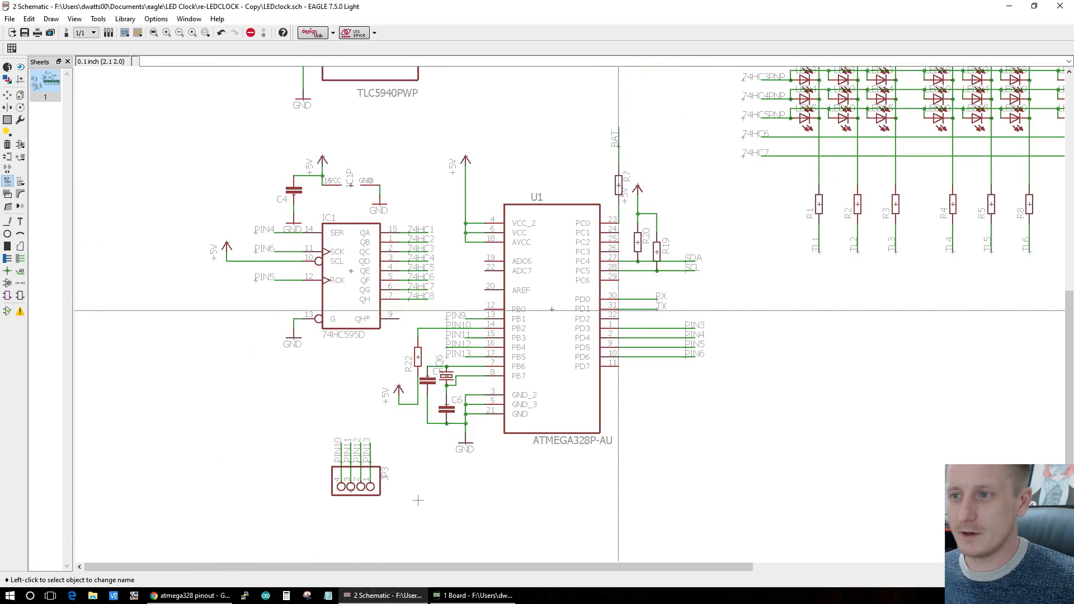
pyautogui.scroll(9, 418, 499)
pyautogui.scroll(-7, 803, 527)
pyautogui.scroll(7, 511, 510)
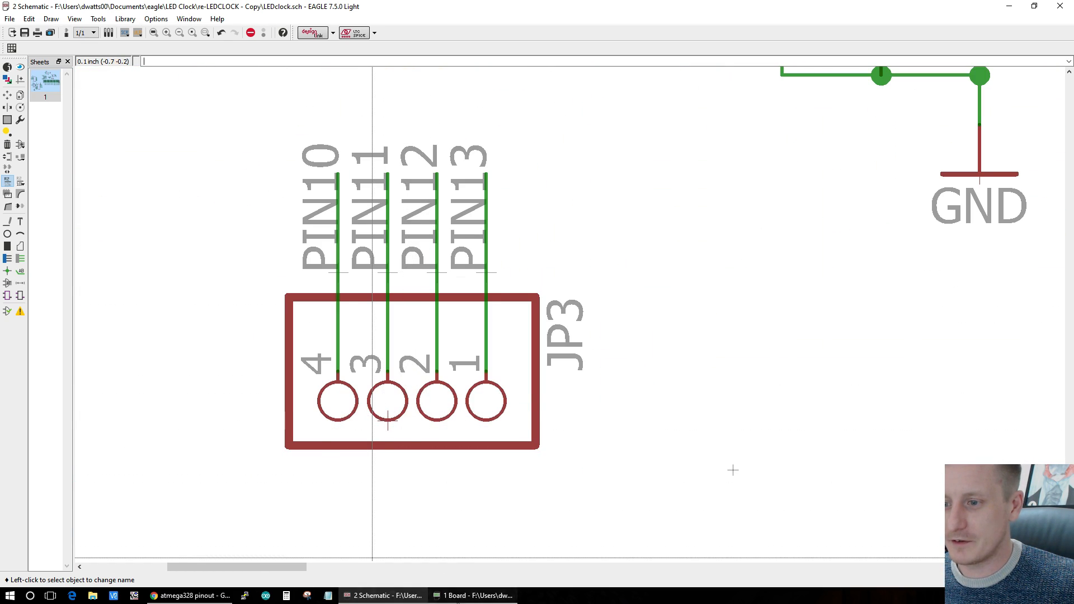
pyautogui.click(457, 597)
pyautogui.scroll(2, 452, 235)
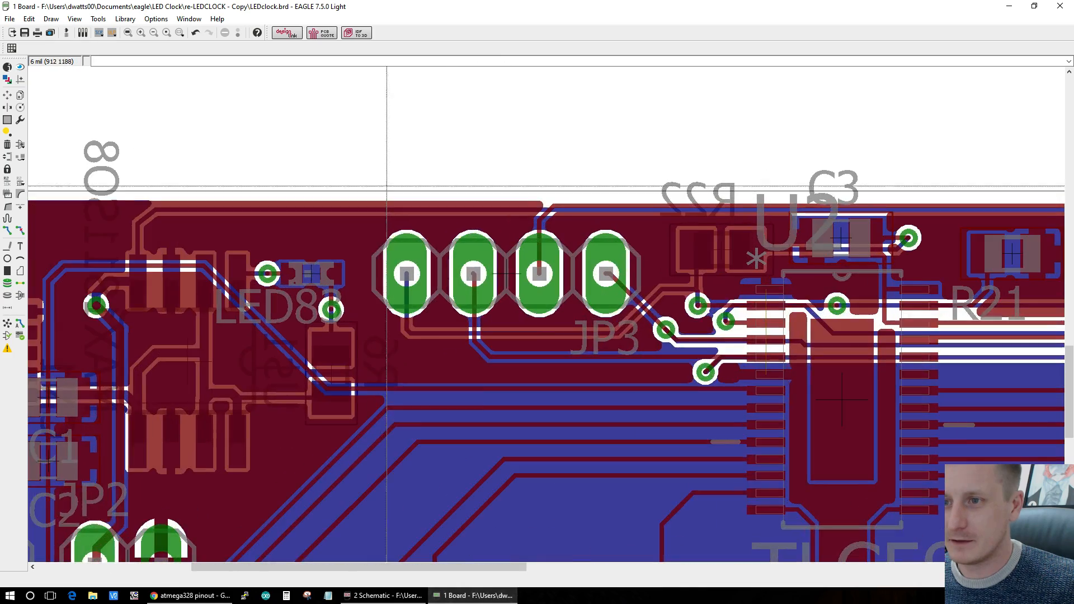
pyautogui.scroll(2, 392, 268)
pyautogui.scroll(-2, 243, 406)
pyautogui.scroll(2, 245, 407)
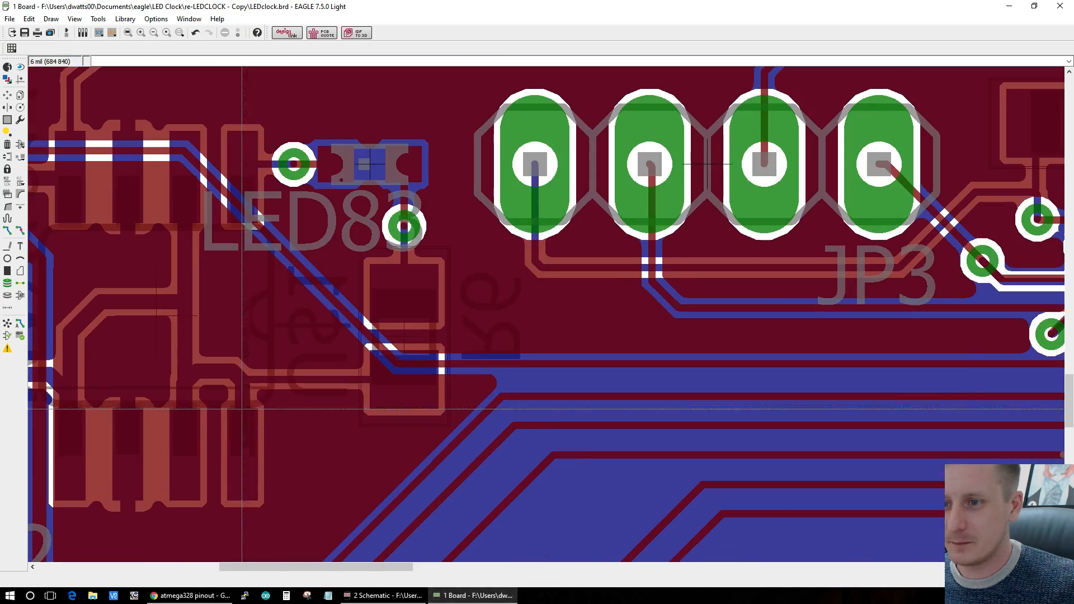
pyautogui.scroll(-2, 254, 389)
pyautogui.scroll(1, 266, 292)
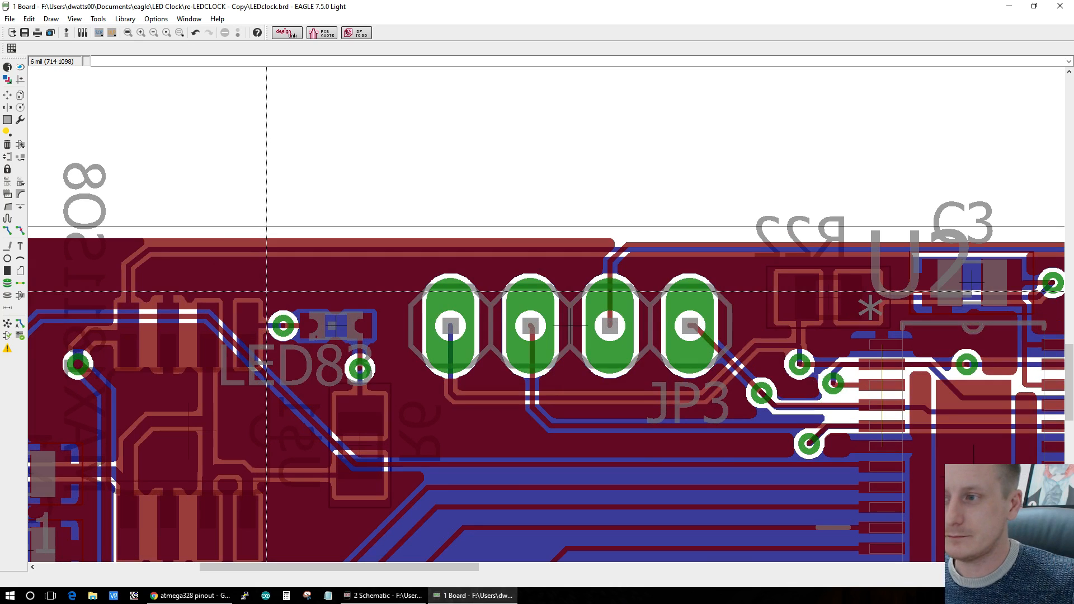
# Step: Start replacing the JP3 header in the schematic and expand the pinhead library in the replacement list
pyautogui.click(383, 595)
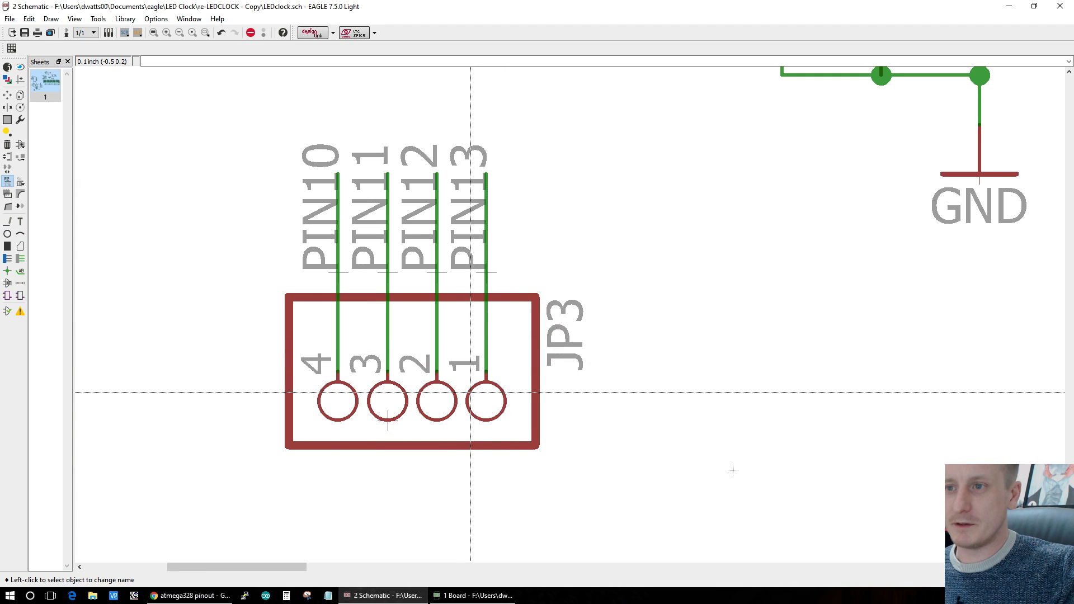
pyautogui.scroll(-3, 470, 392)
pyautogui.scroll(4, 415, 391)
pyautogui.rightClick(374, 437)
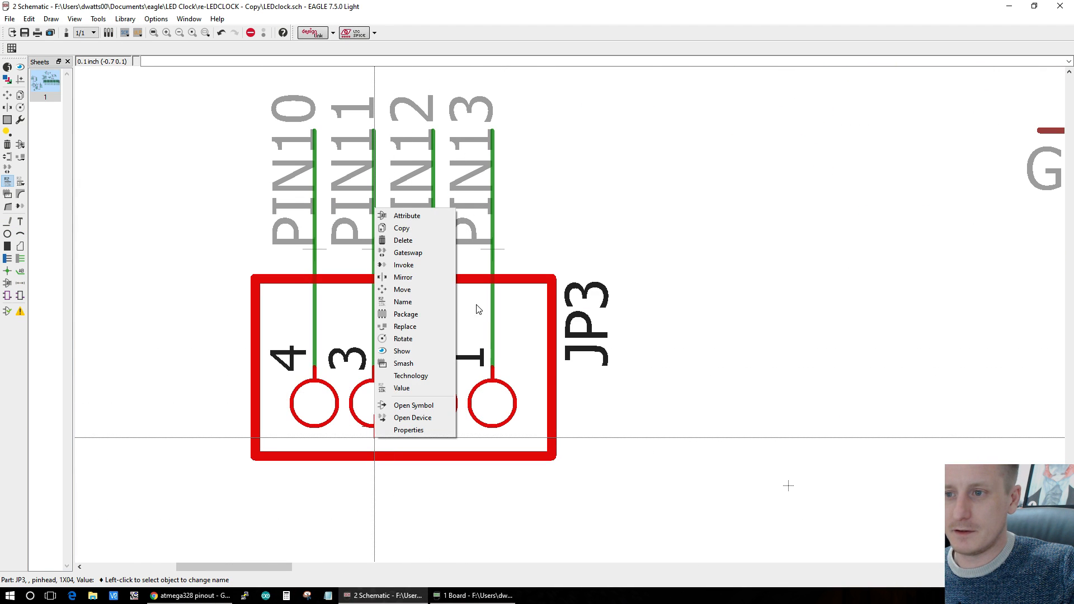
pyautogui.click(429, 327)
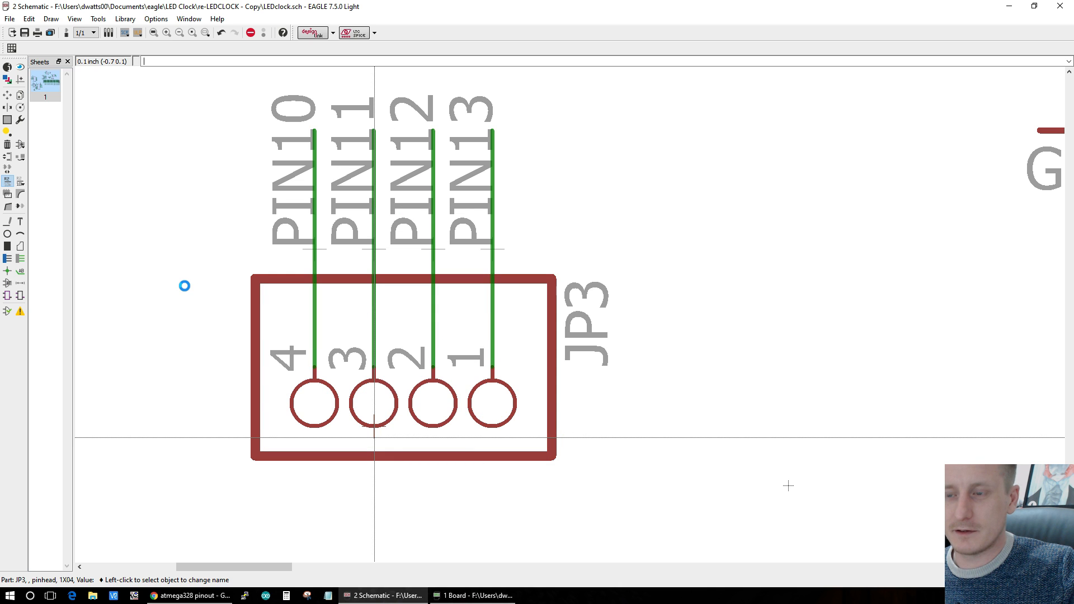
pyautogui.scroll(-5, 132, 357)
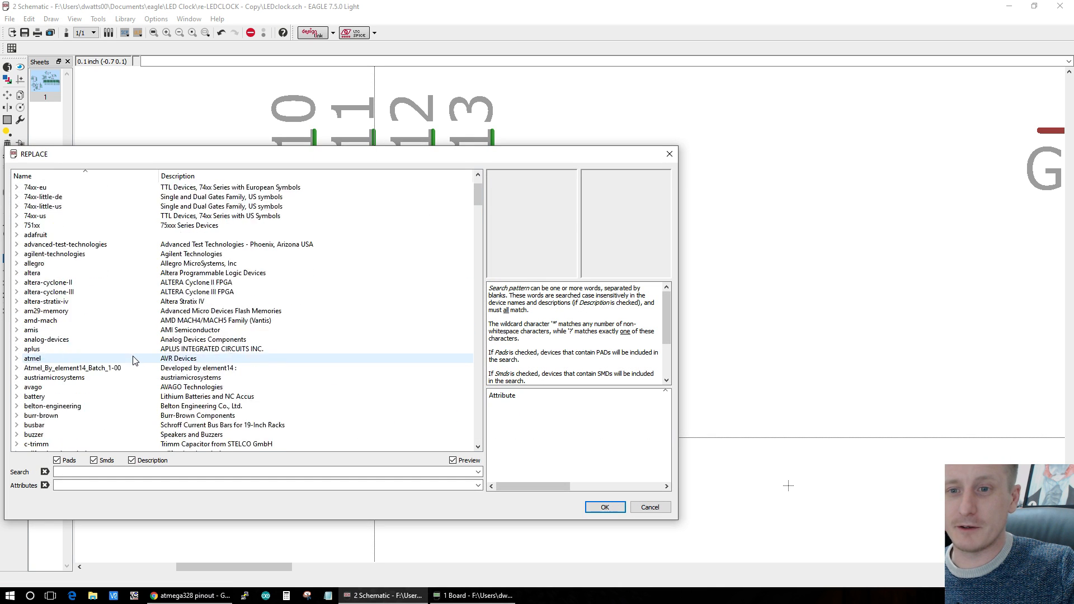
pyautogui.scroll(-20, 132, 357)
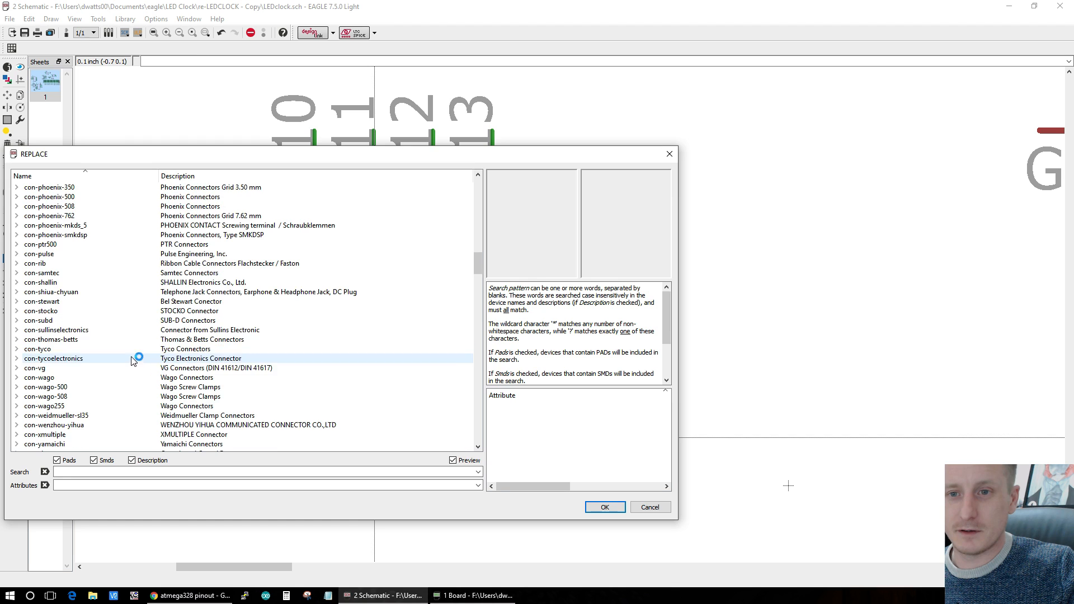
pyautogui.moveTo(478, 263); pyautogui.dragTo(469, 371)
pyautogui.doubleClick(28, 311)
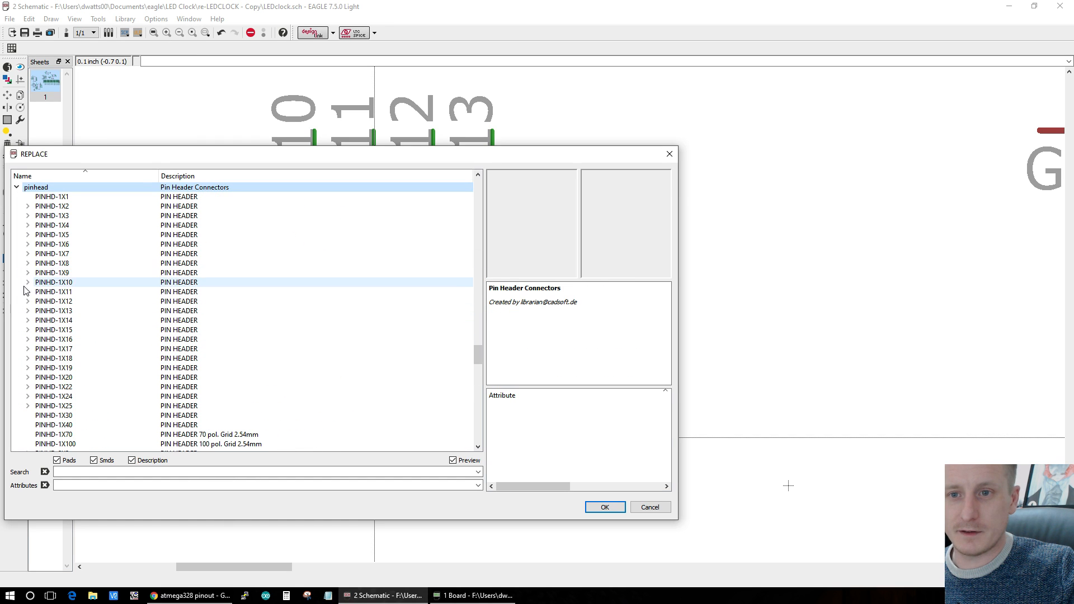
# Step: Replace JP3 with the PINHD-1X6 pin header and accept the library update
pyautogui.click(27, 235)
pyautogui.moveTo(103, 159); pyautogui.dragTo(330, 128)
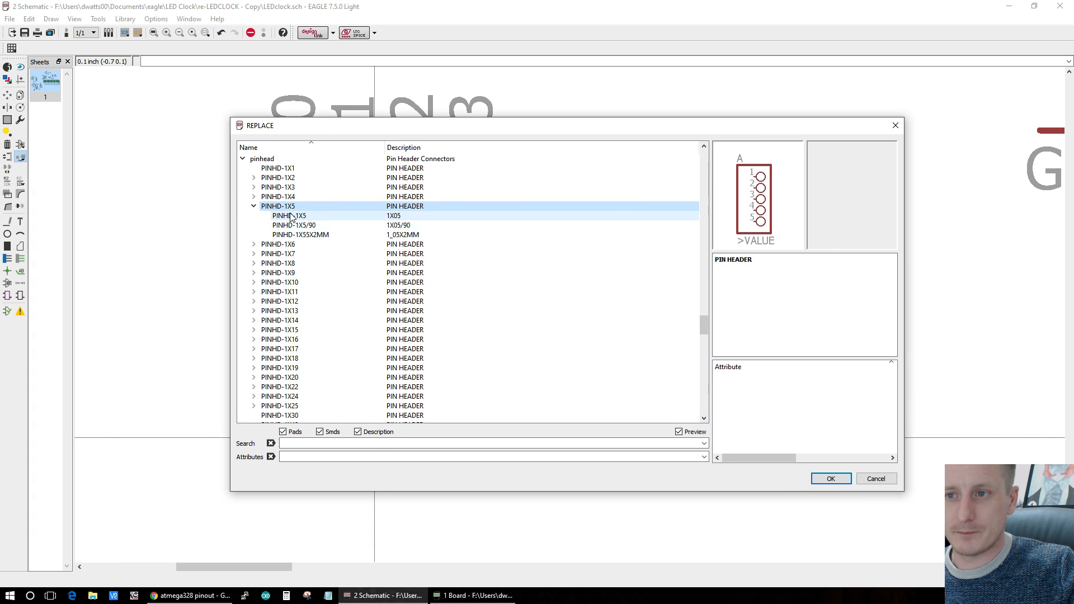
pyautogui.click(258, 249)
pyautogui.scroll(-1, 274, 240)
pyautogui.click(291, 227)
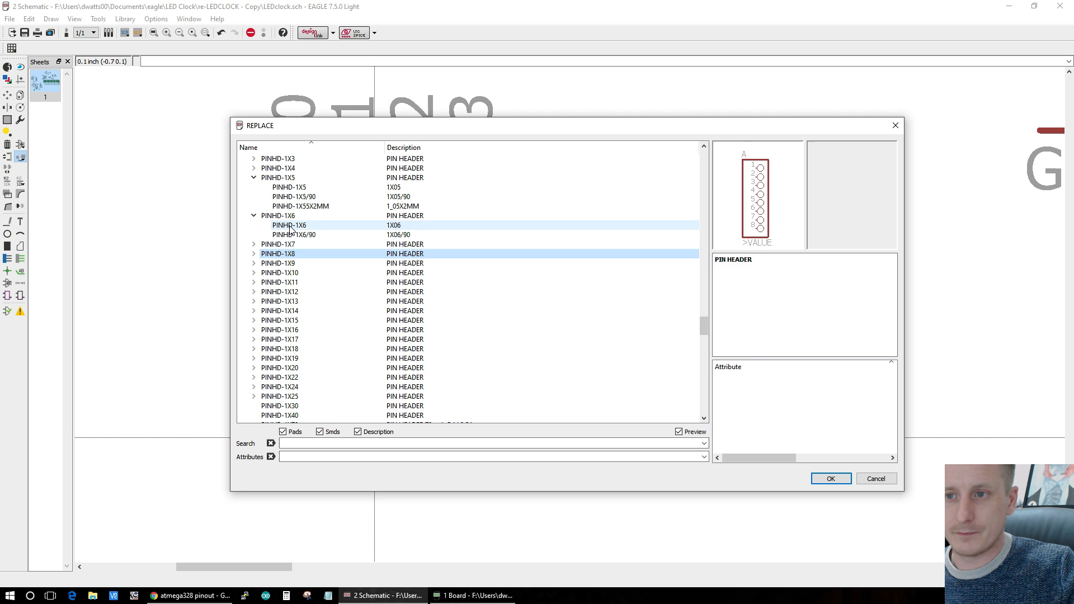
pyautogui.doubleClick(291, 227)
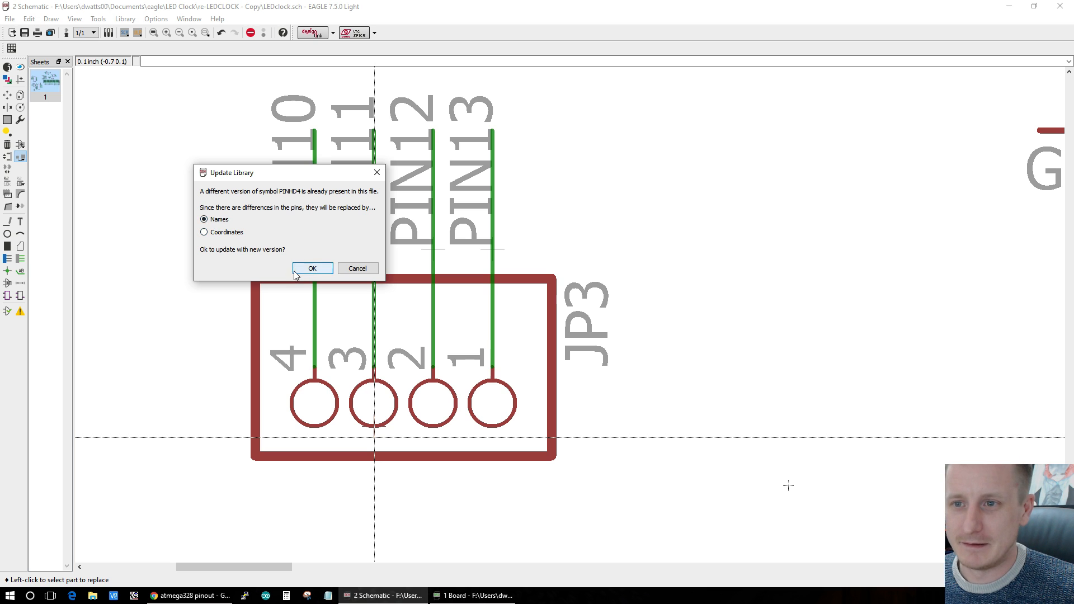
pyautogui.click(311, 269)
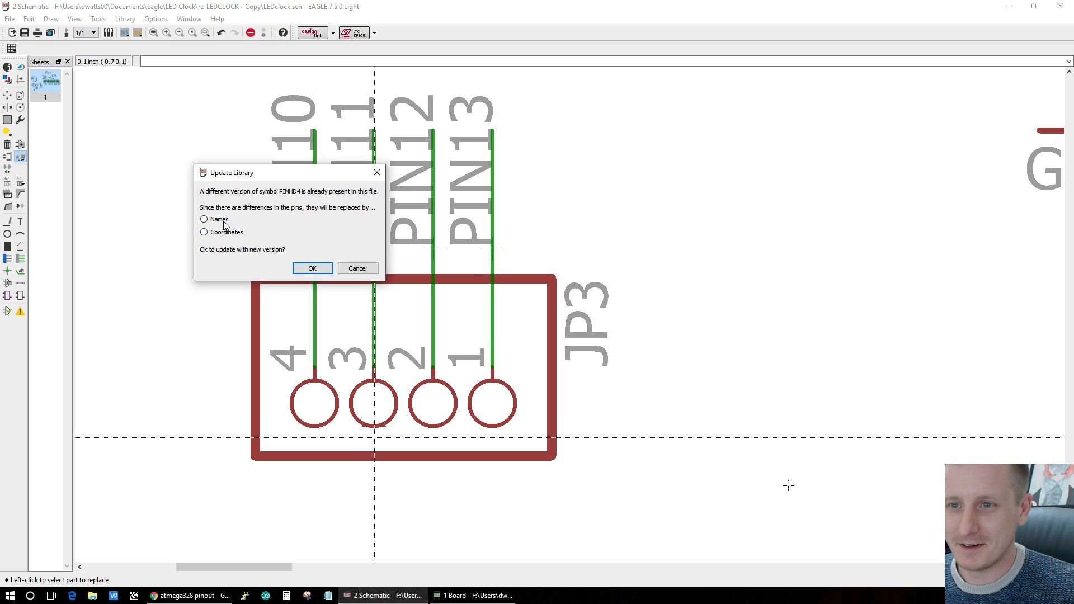
pyautogui.click(311, 268)
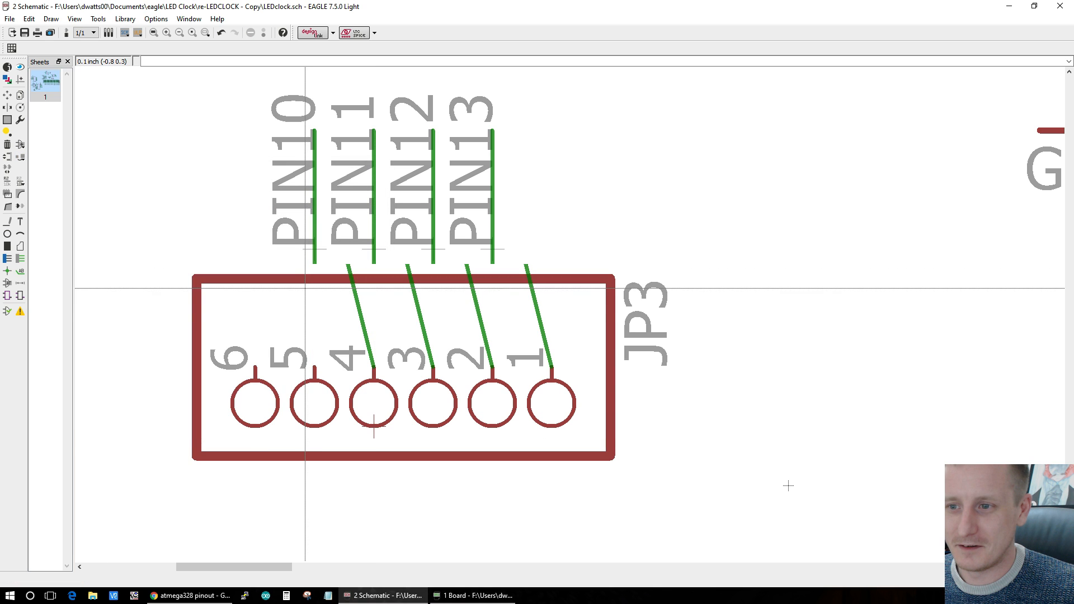
# Step: Move JP3 in the schematic so its pins 4 to 1 line up with the PIN10 to PIN13 nets
pyautogui.click(7, 95)
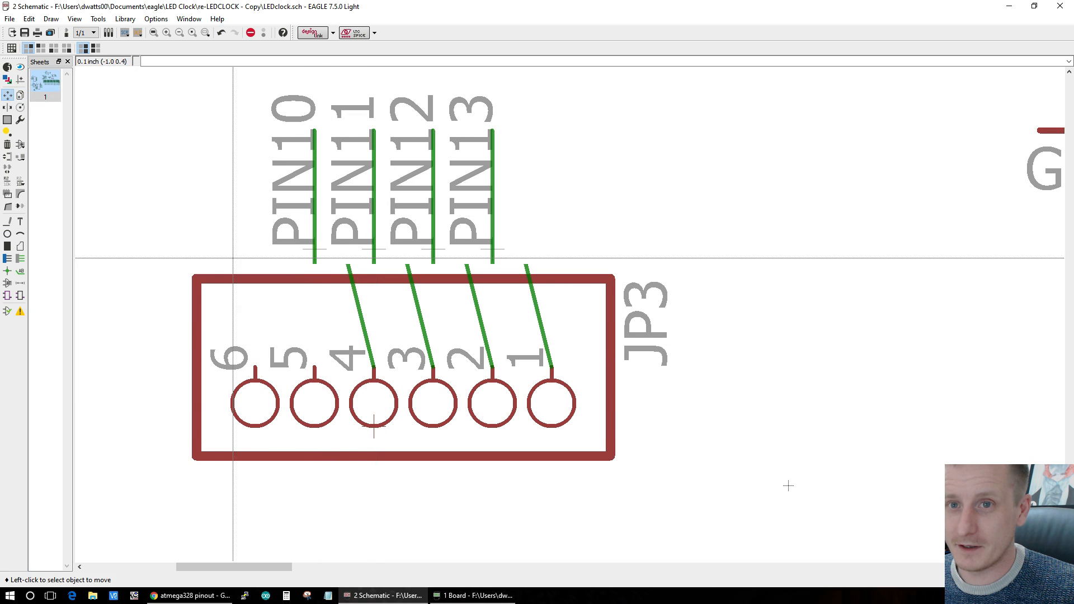
pyautogui.click(372, 416)
pyautogui.click(336, 412)
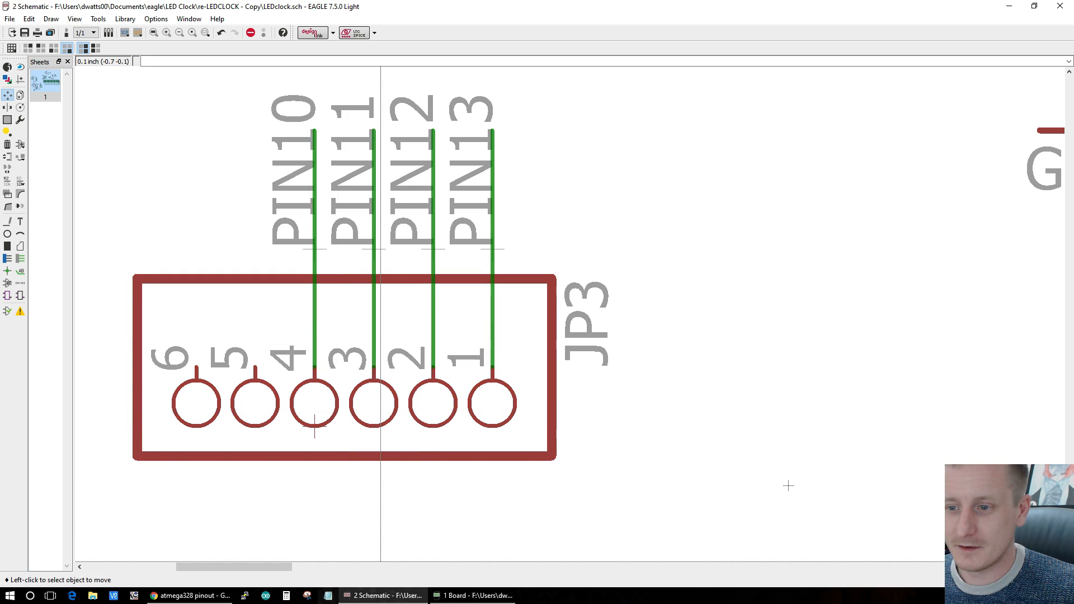
# Step: Move the six-pin JP3 header on the board left and up towards the board edge, clear of R22
pyautogui.click(475, 600)
pyautogui.scroll(-2, 455, 540)
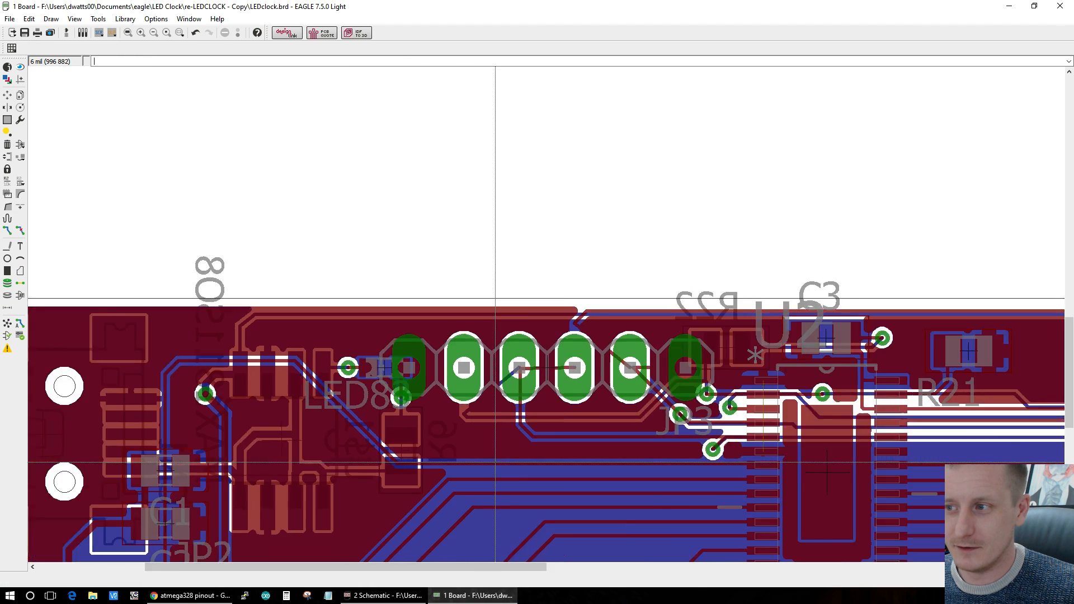
pyautogui.scroll(2, 492, 420)
pyautogui.click(7, 94)
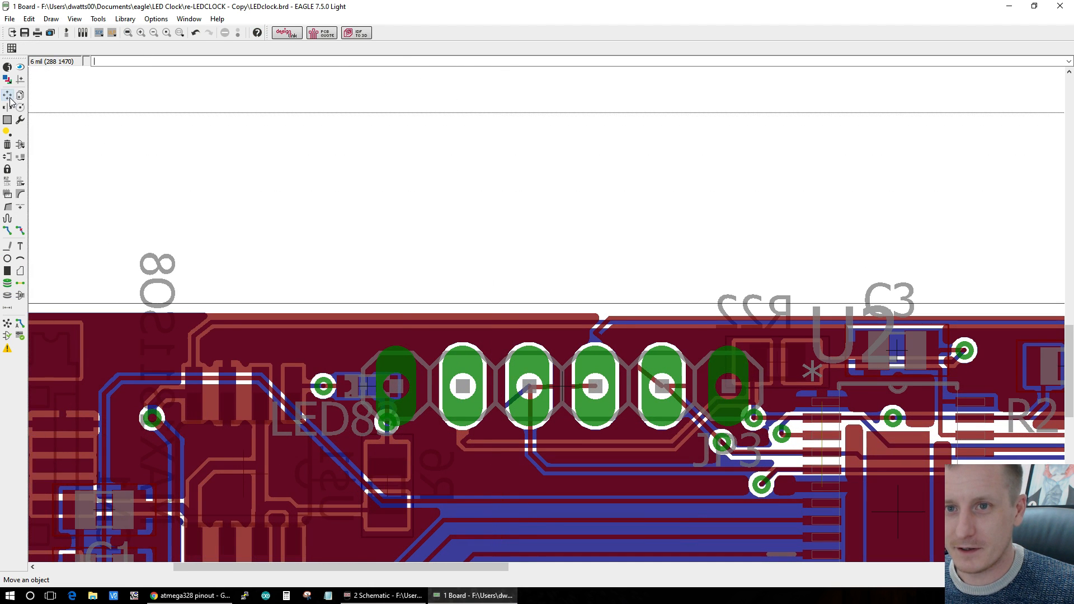
pyautogui.click(562, 386)
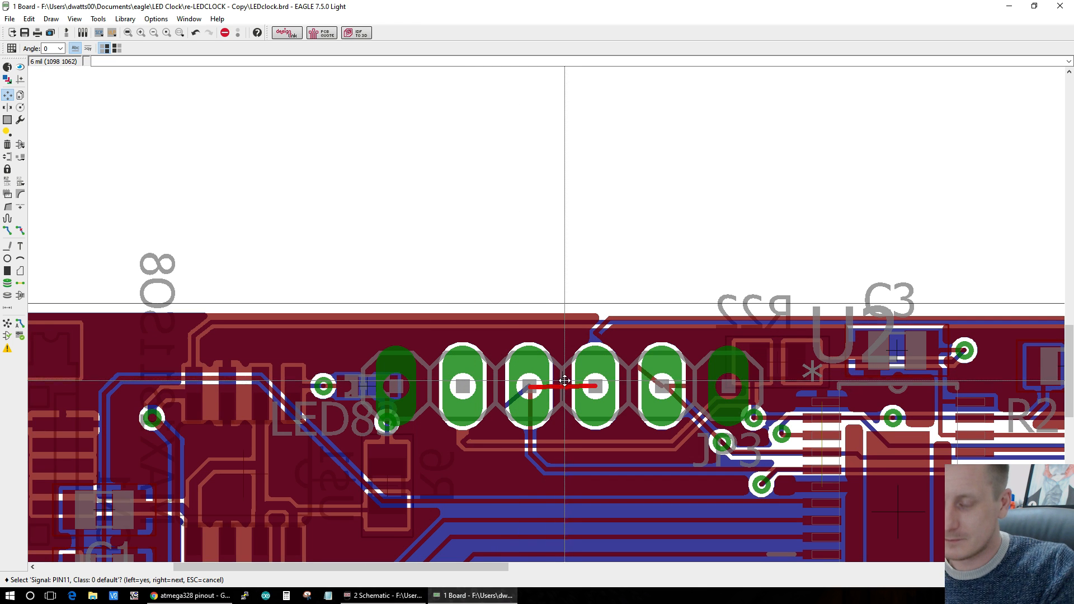
pyautogui.rightClick(559, 378)
pyautogui.click(559, 380)
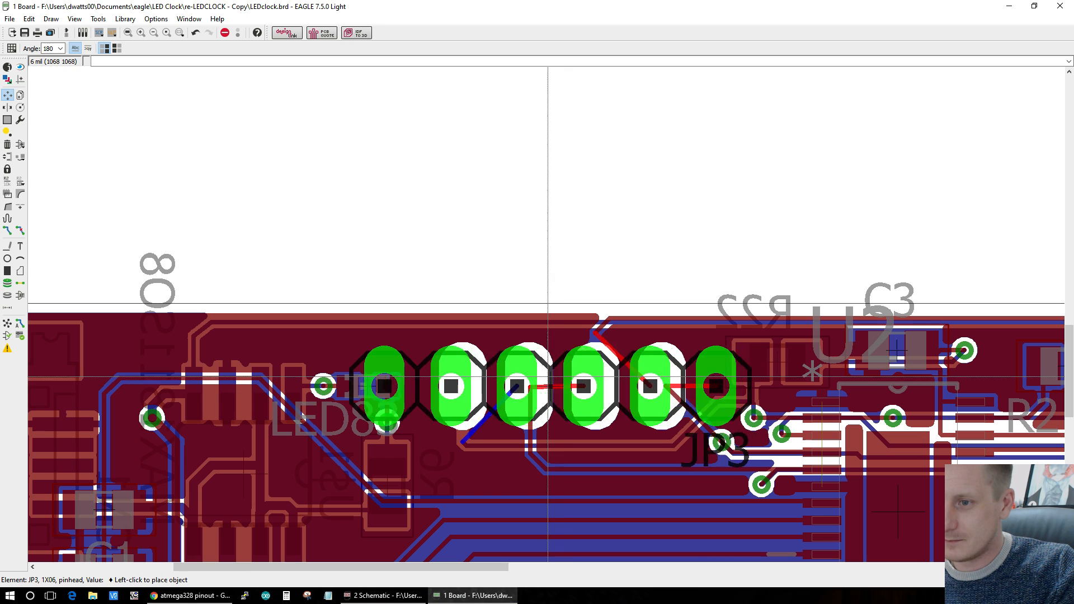
pyautogui.scroll(1, 511, 366)
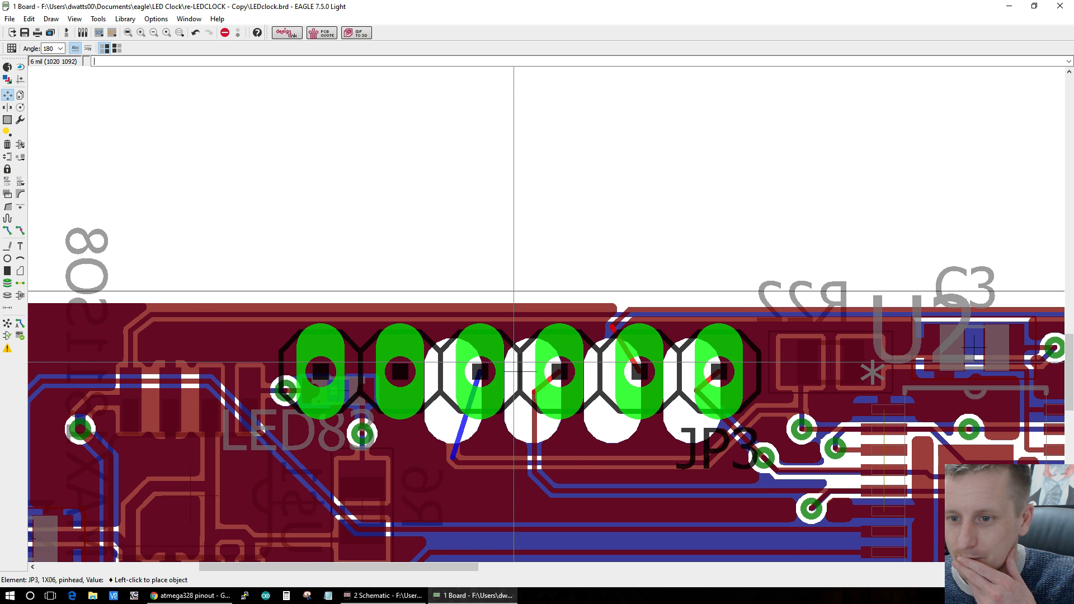
pyautogui.scroll(-1, 513, 362)
pyautogui.scroll(2, 512, 362)
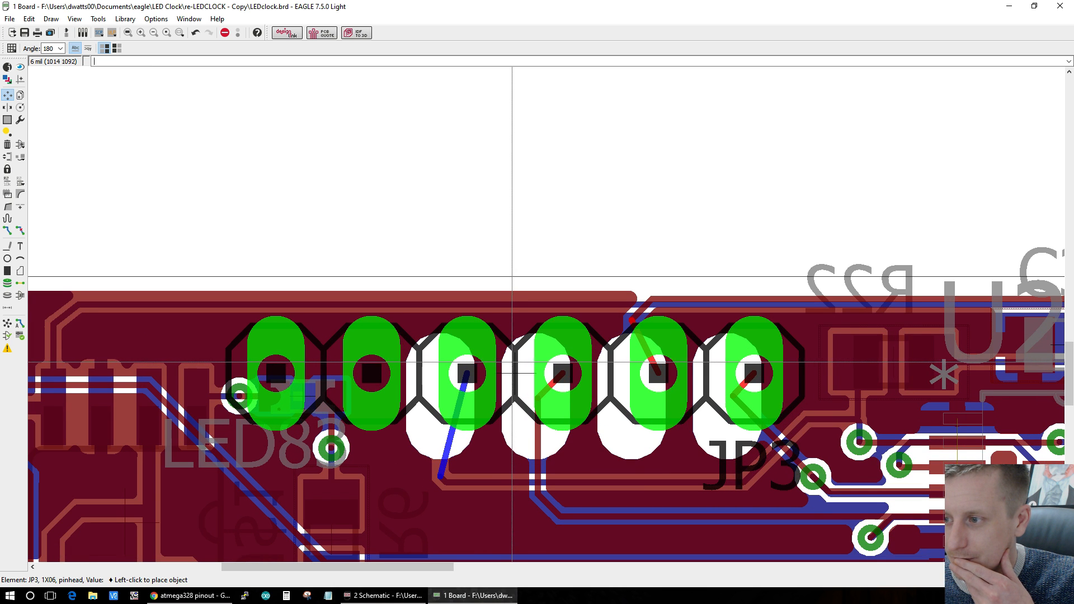
pyautogui.click(512, 363)
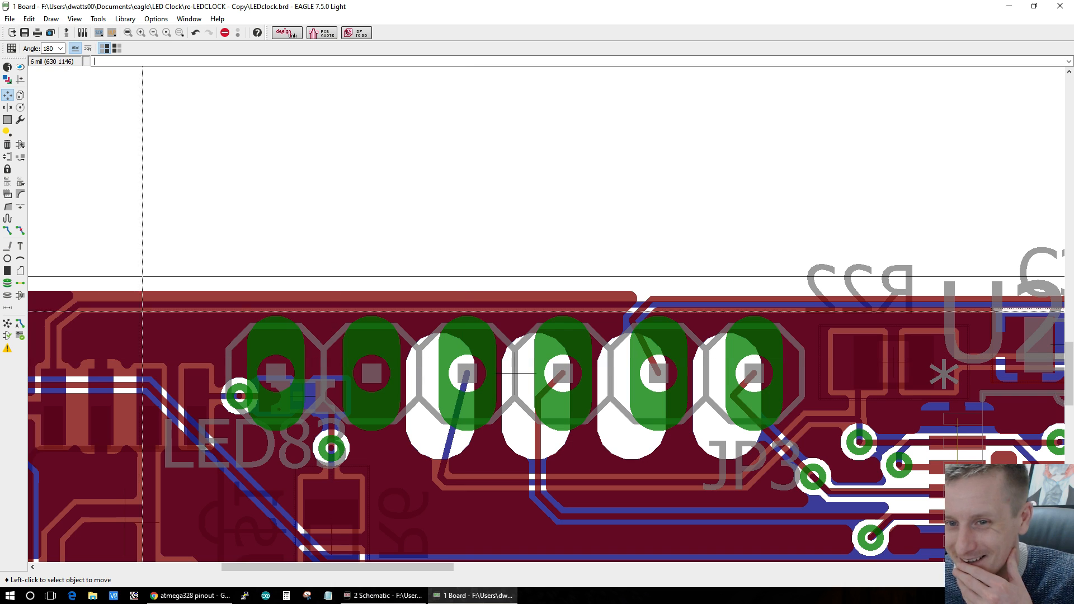
# Step: Rip up the old PIN12 trace segment between the JP3 pad and the board-edge trace
pyautogui.click(20, 230)
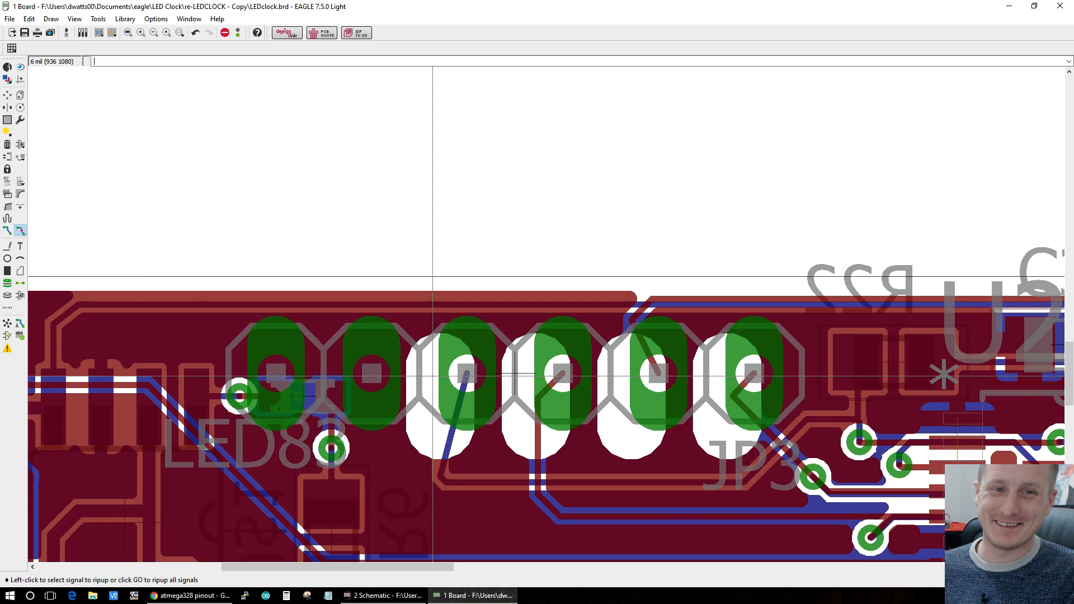
pyautogui.scroll(4, 525, 280)
pyautogui.click(578, 352)
pyautogui.scroll(-5, 601, 463)
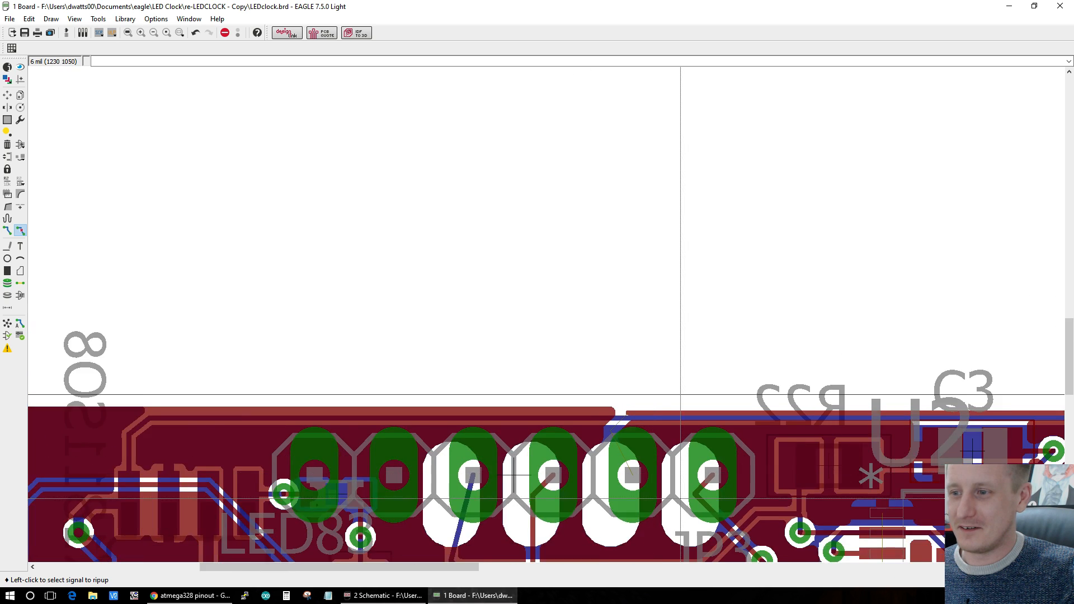
# Step: Route PIN12 on the Top layer from its JP3 pad to the trace along the board edge, 6 mil wide
pyautogui.scroll(3, 895, 481)
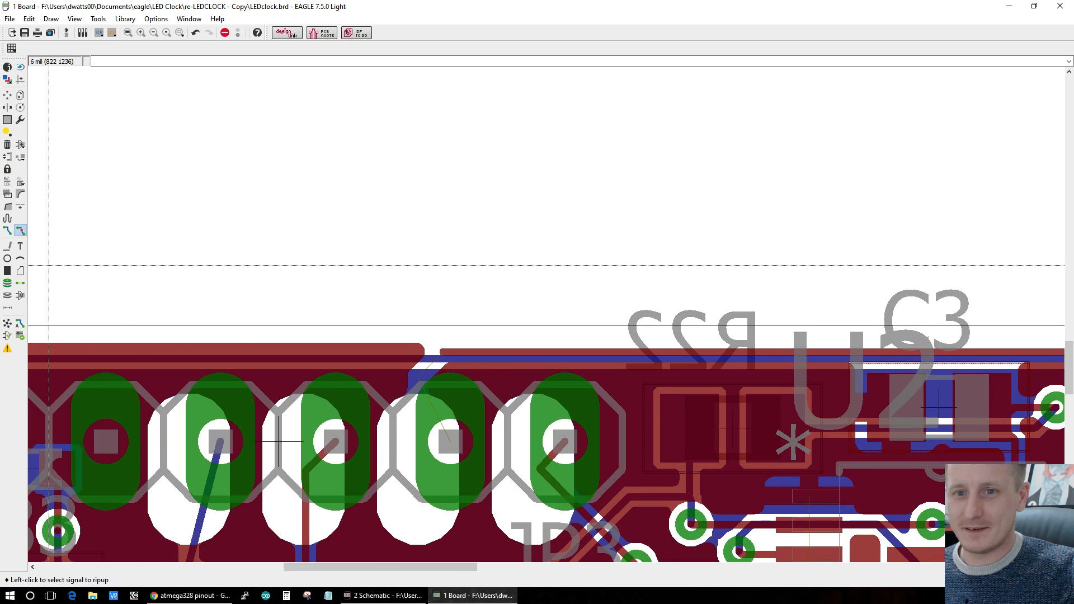
pyautogui.click(7, 229)
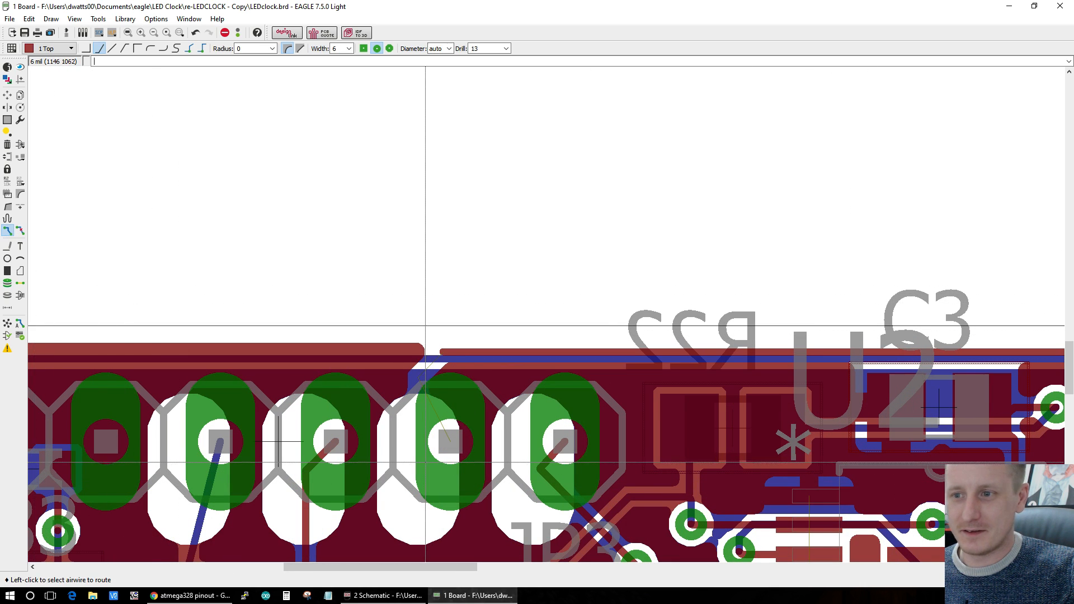
pyautogui.click(464, 433)
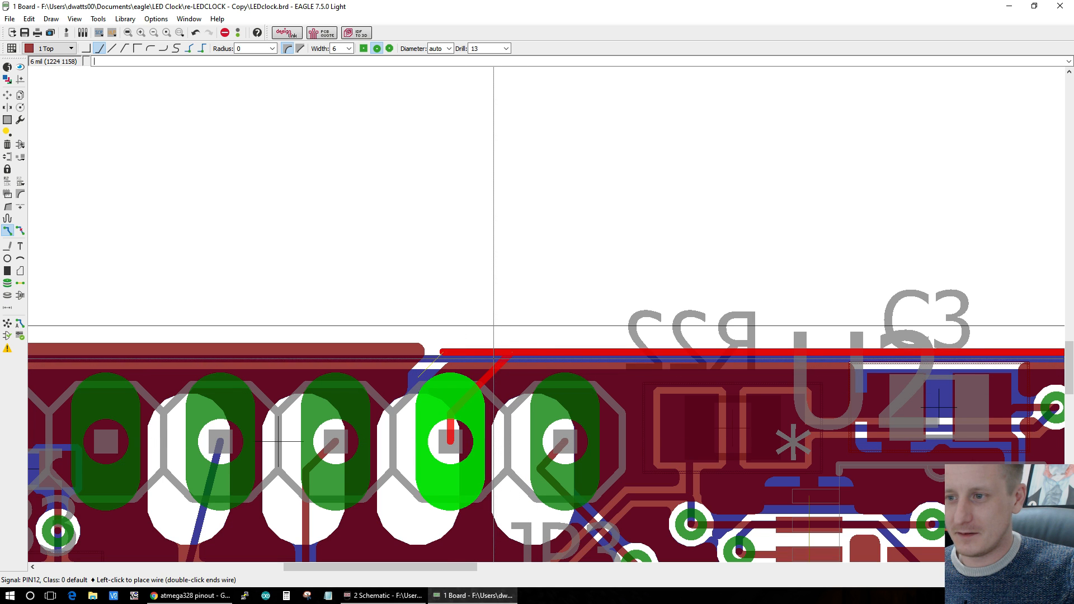
pyautogui.press('Escape')
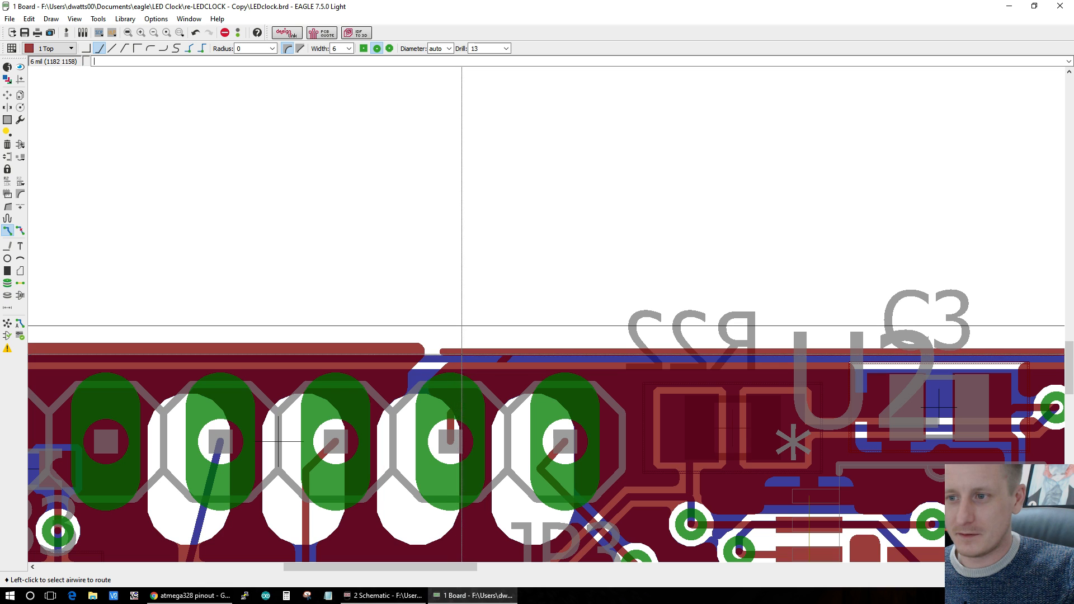
# Step: Recalculate the ratsnest and rip up the leftover PIN12 stub on the board-edge trace
pyautogui.click(6, 325)
pyautogui.click(20, 230)
pyautogui.click(483, 352)
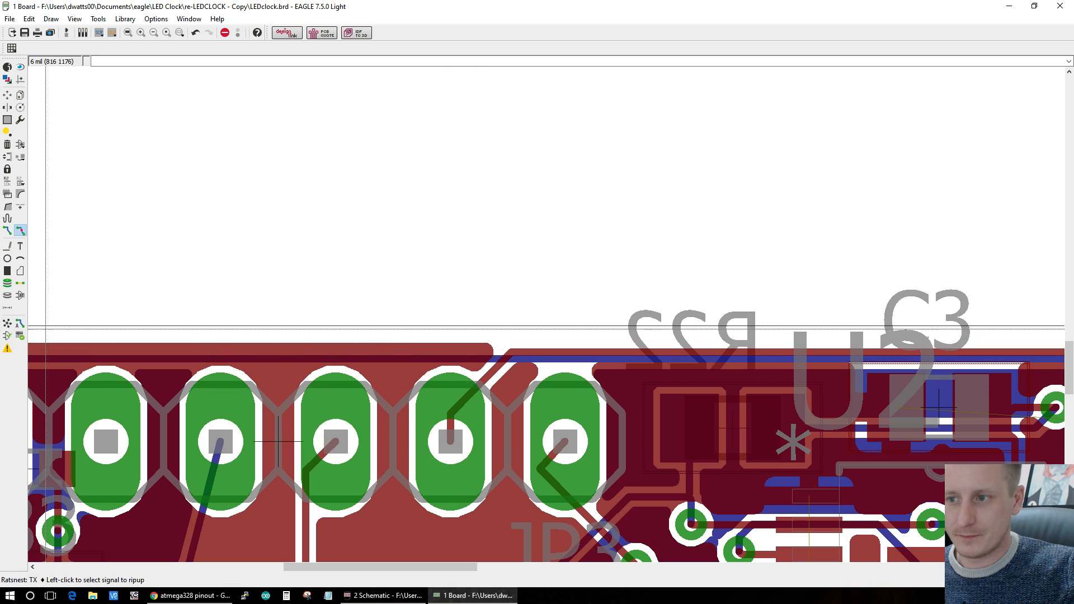
# Step: Rip up the two PIN13 trace segments between the JP3 pad and the nearby via
pyautogui.scroll(-2, 587, 360)
pyautogui.scroll(5, 685, 458)
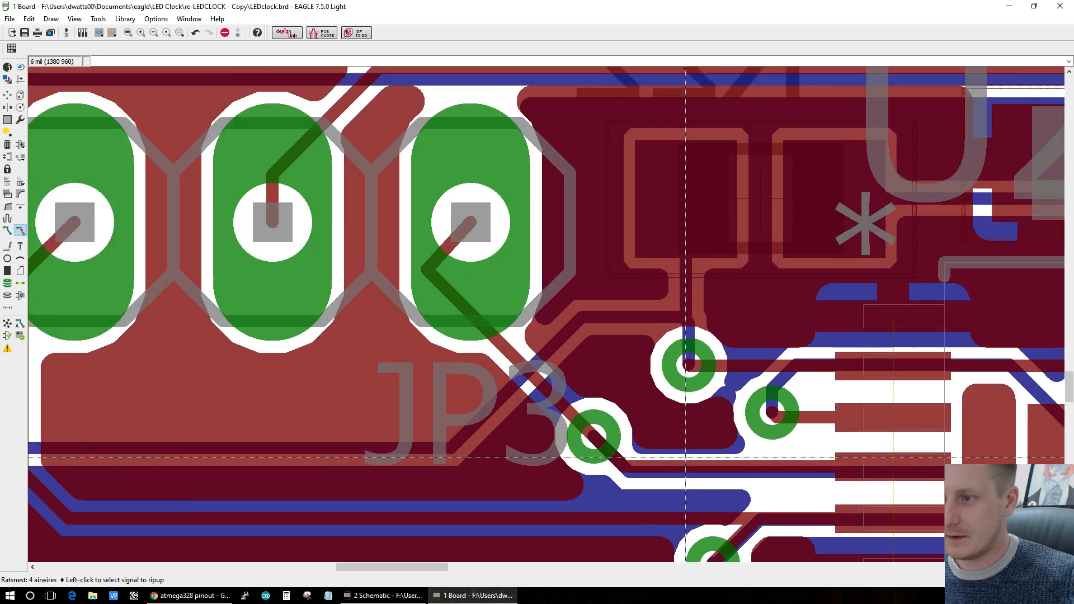
pyautogui.scroll(1, 685, 457)
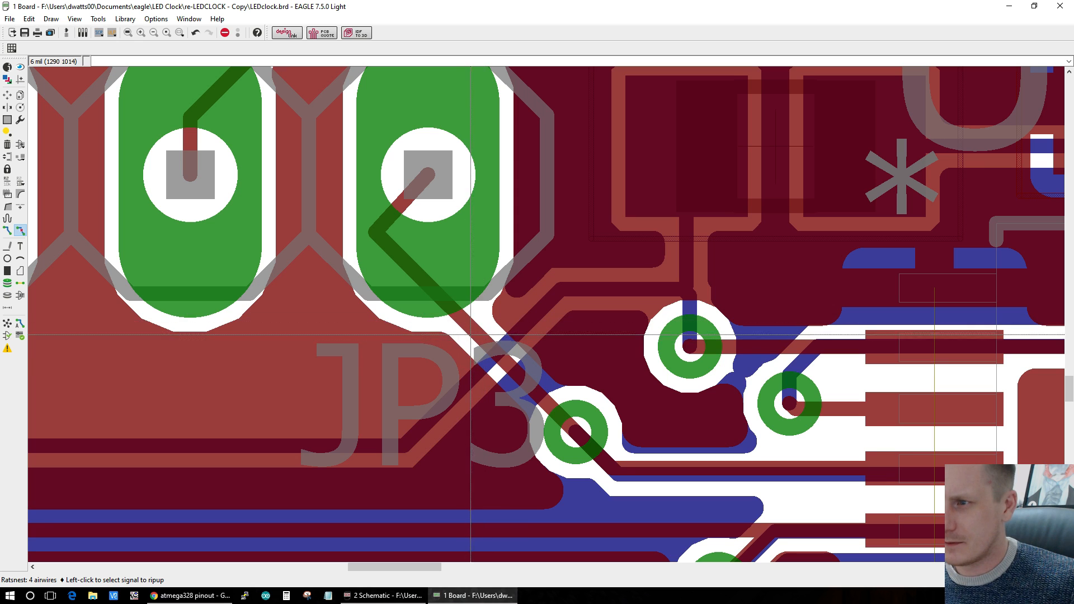
pyautogui.click(522, 369)
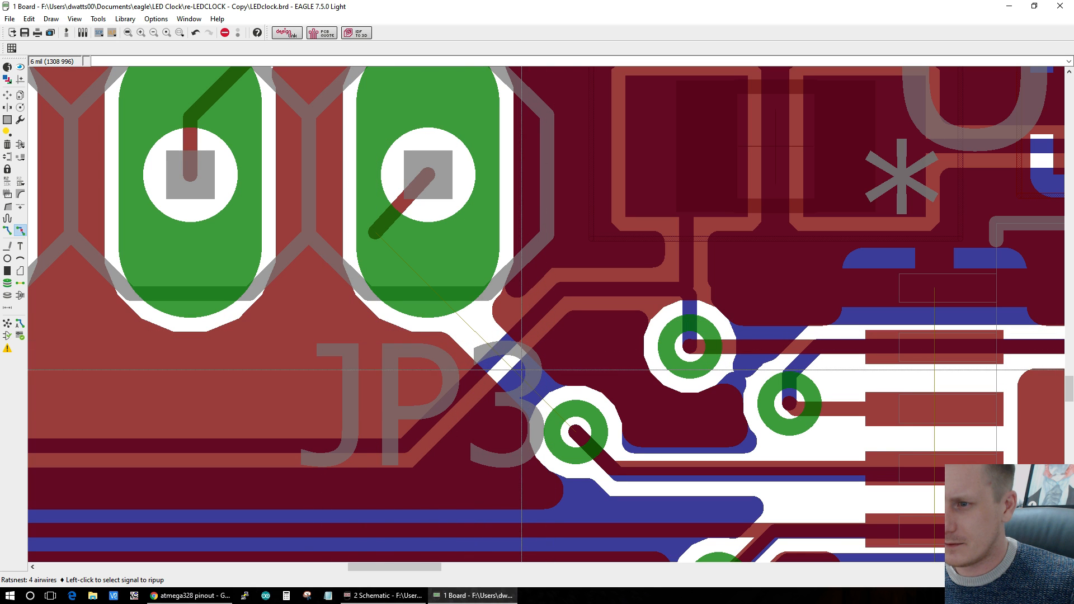
pyautogui.click(386, 220)
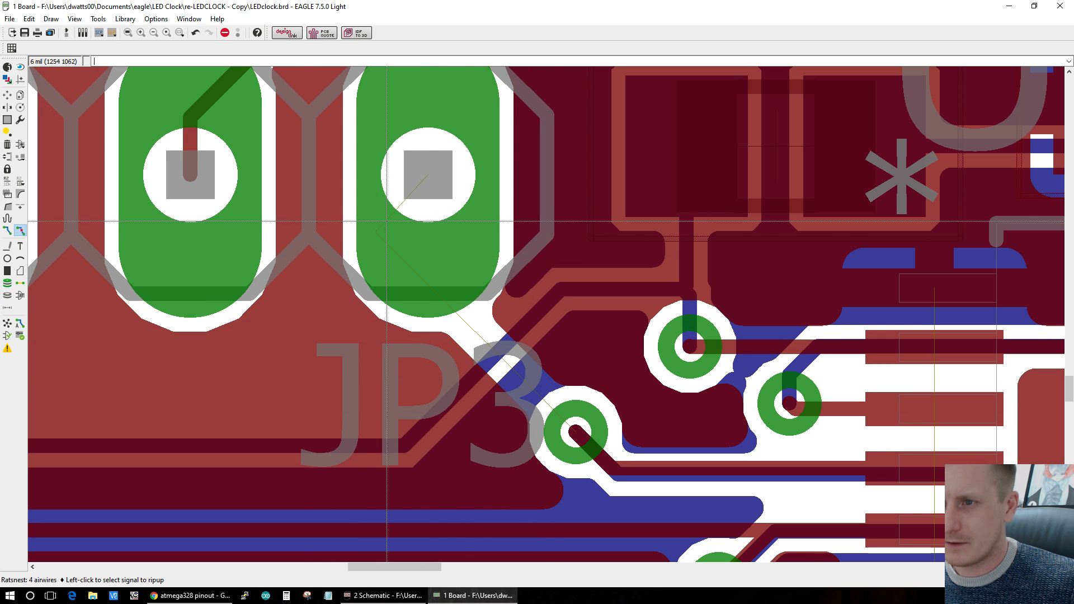
# Step: Route PIN13 on the Top layer straight down from its JP3 pad and diagonally to the nearby via
pyautogui.click(9, 231)
pyautogui.click(425, 185)
pyautogui.click(575, 432)
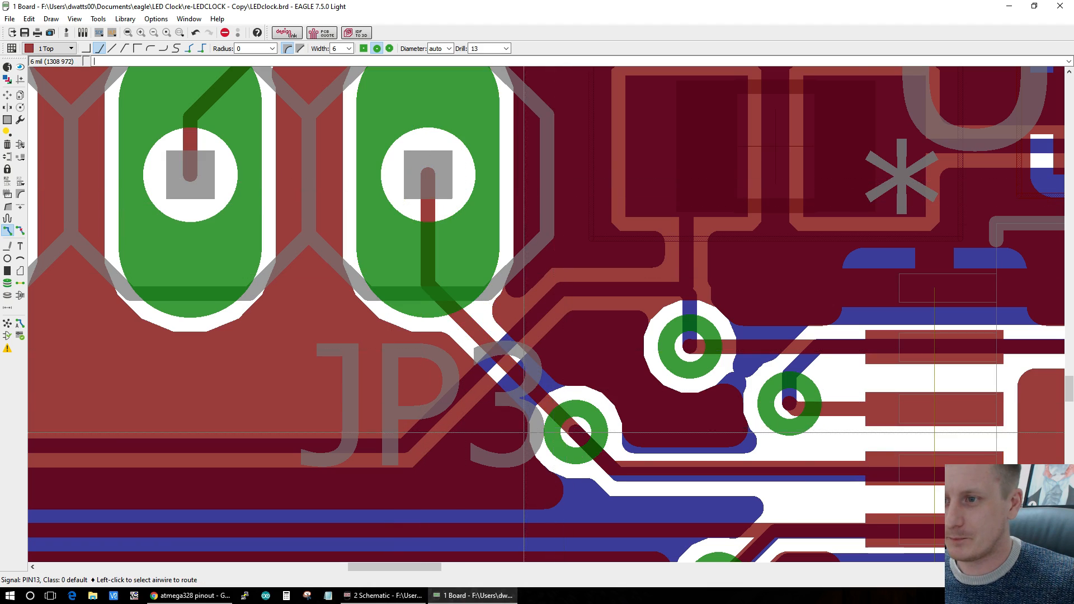
pyautogui.scroll(-3, 524, 432)
pyautogui.scroll(4, 261, 491)
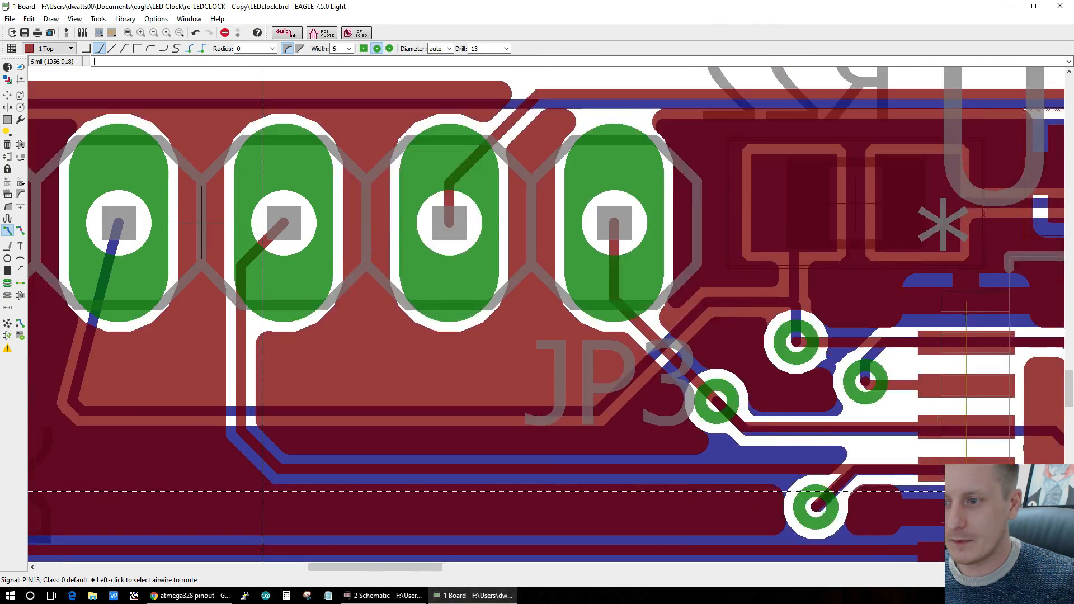
# Step: Rip up the PIN11 trace segments between its JP3 pad and the long horizontal trace below
pyautogui.scroll(1, 262, 491)
pyautogui.click(20, 231)
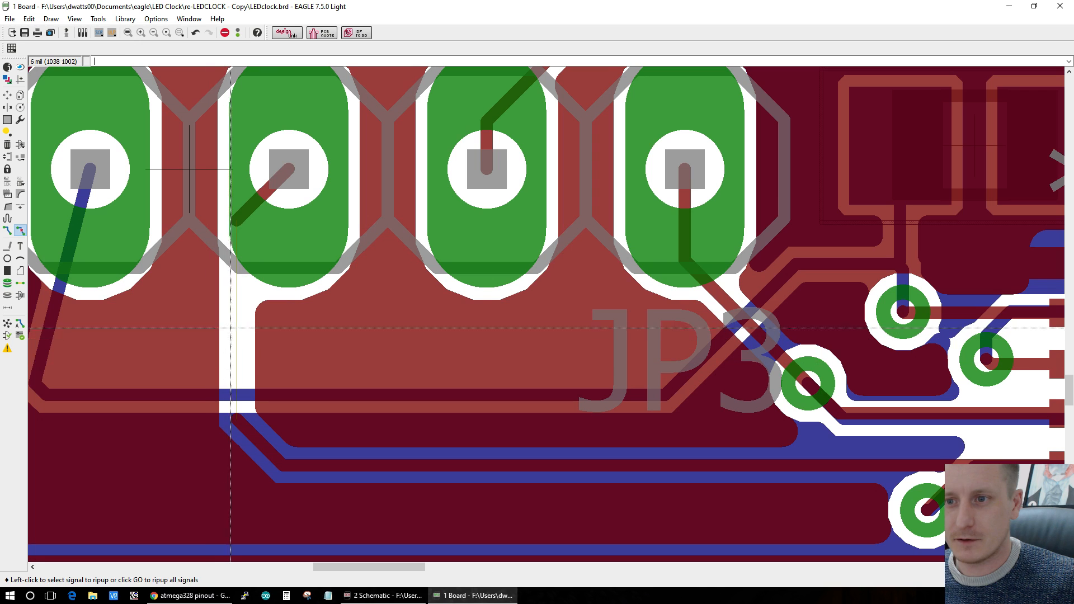
pyautogui.click(267, 196)
pyautogui.click(258, 450)
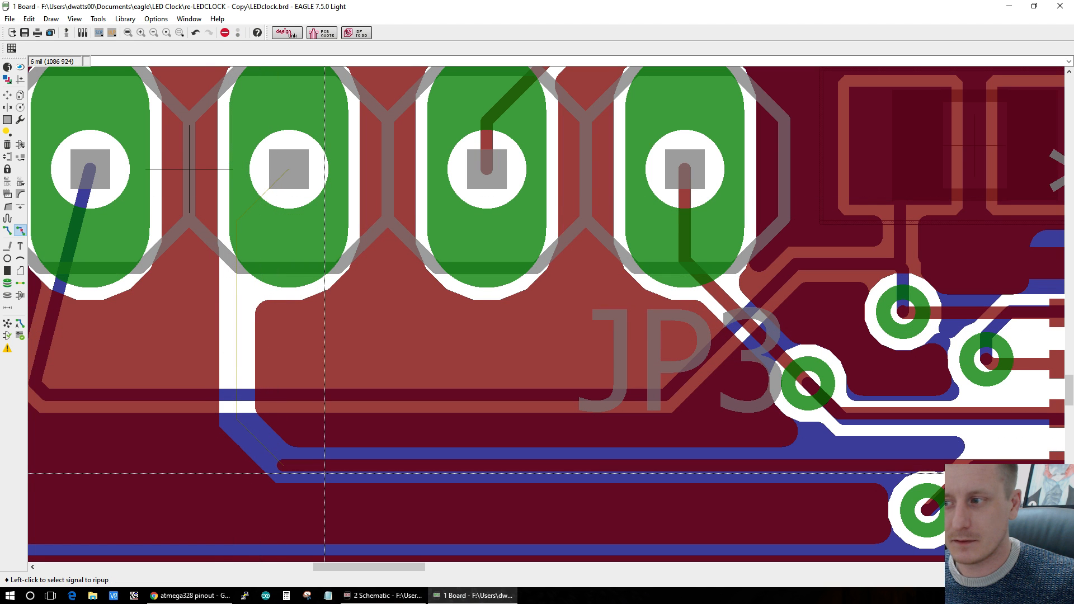
# Step: Route PIN11 on the Top layer straight down from its JP3 pad to the existing horizontal trace, 6 mil wide
pyautogui.click(9, 235)
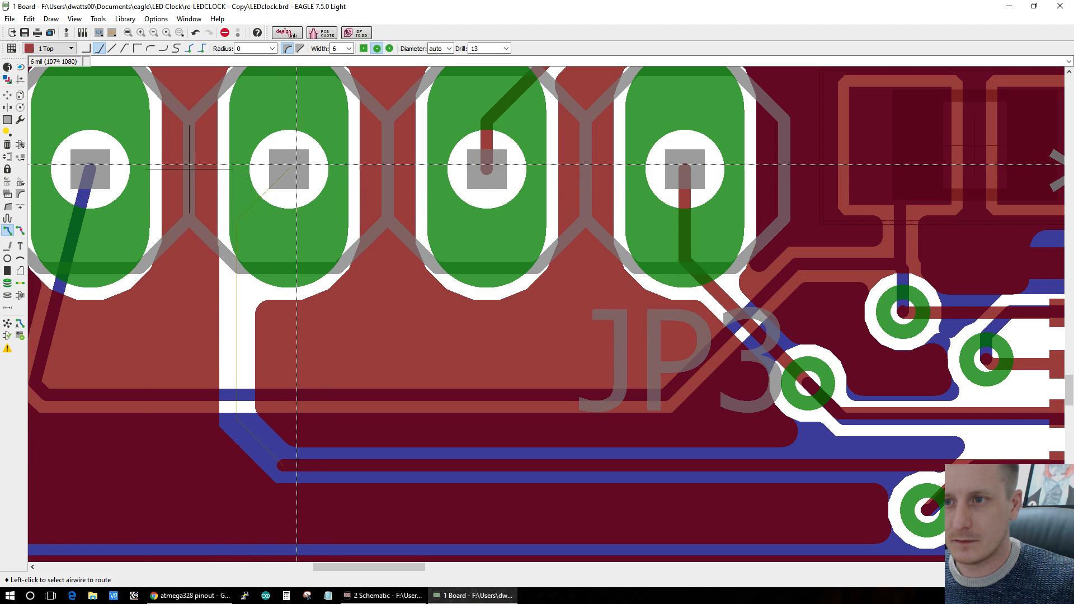
pyautogui.click(293, 171)
pyautogui.click(337, 465)
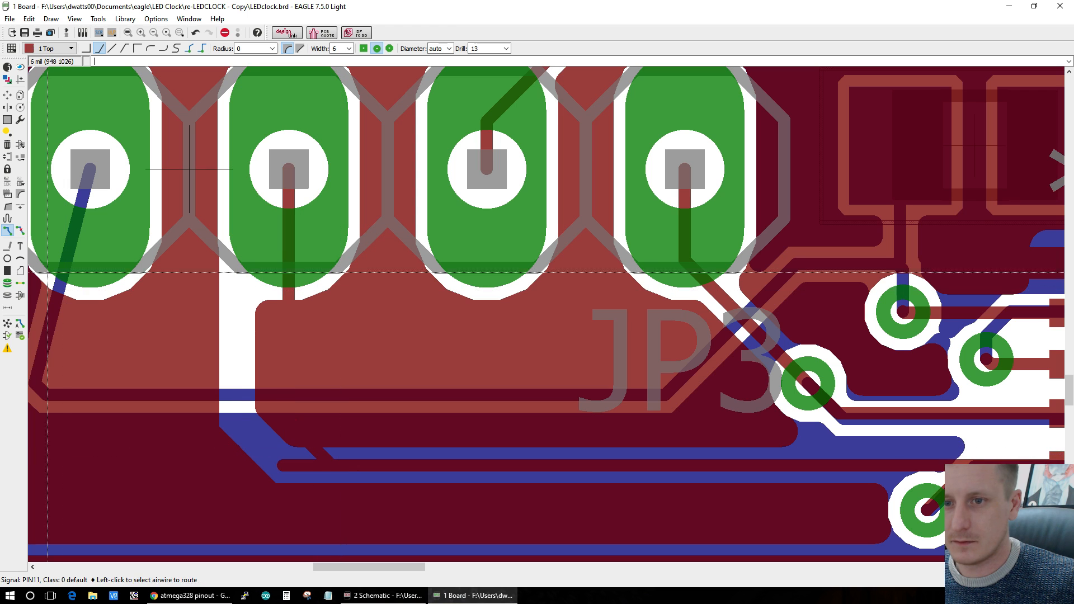
# Step: Rip up the slanted PIN10 segment between its JP3 pad and the horizontal trace
pyautogui.click(20, 229)
pyautogui.scroll(-3, 246, 457)
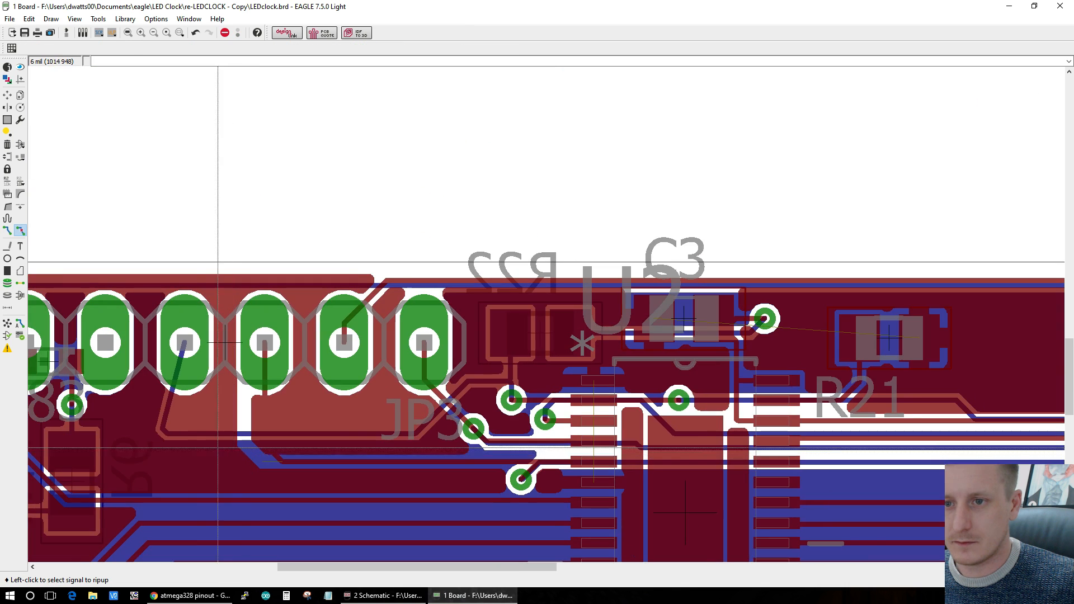
pyautogui.scroll(2, 188, 392)
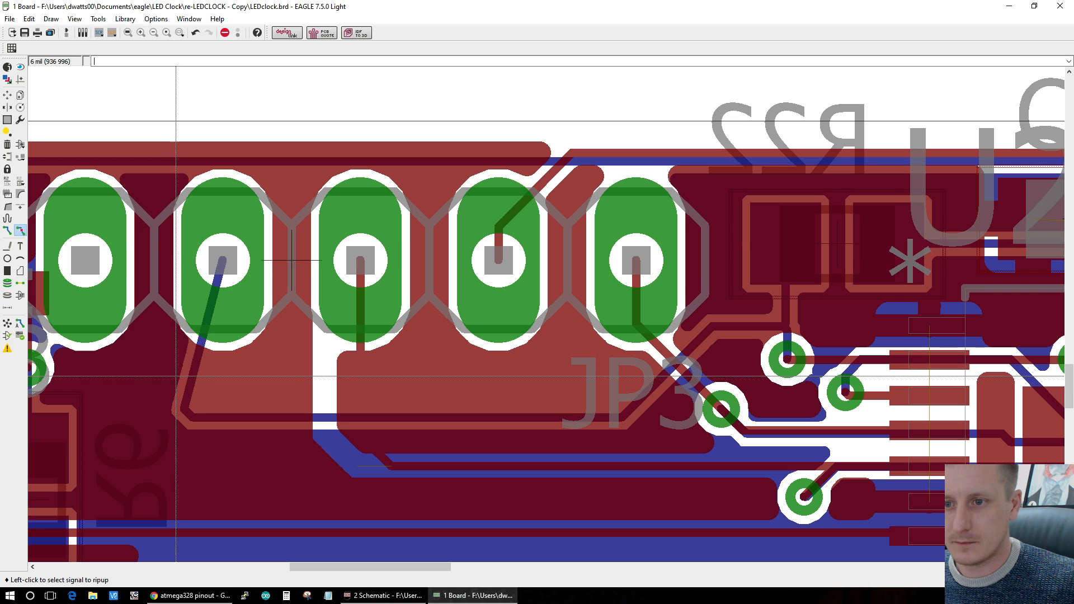
pyautogui.click(189, 402)
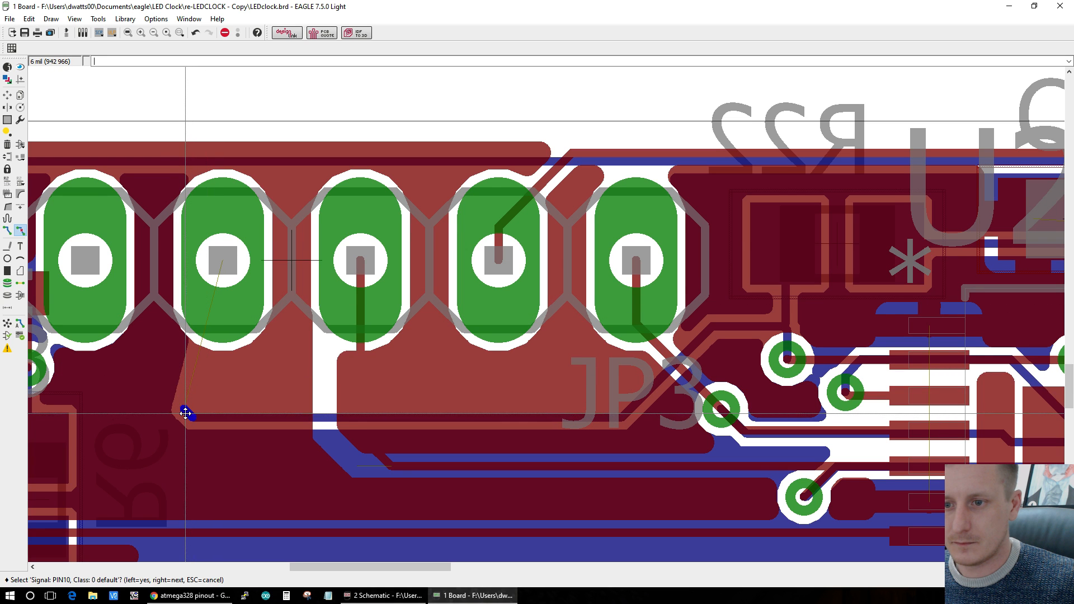
# Step: Route PIN10 on the Bottom layer straight down from its JP3 pad and diagonally into the horizontal trace, 6 mil wide
pyautogui.click(7, 230)
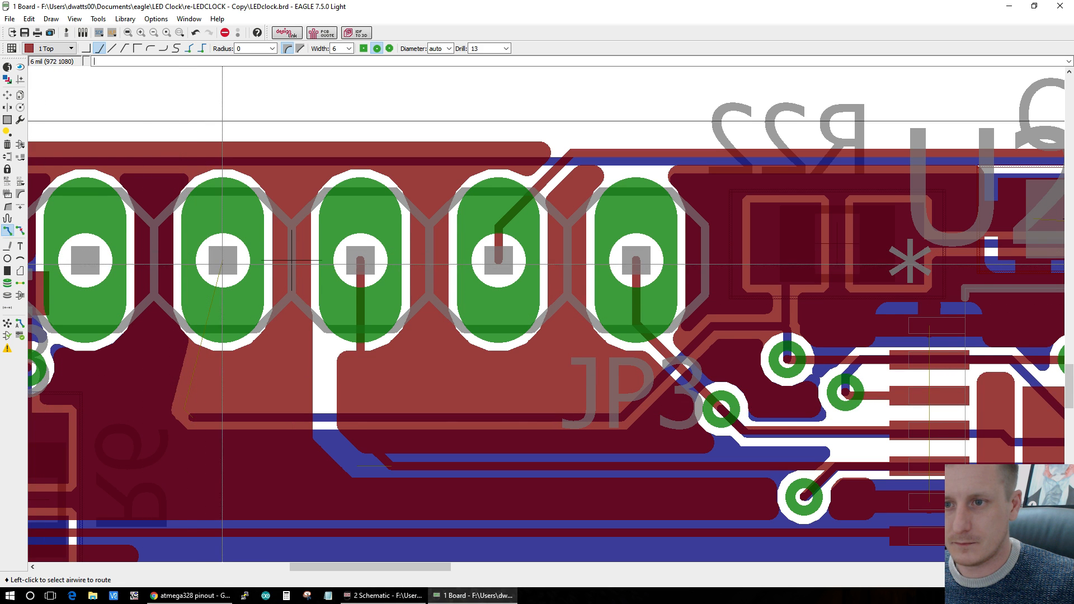
pyautogui.click(220, 261)
pyautogui.middleClick(220, 260)
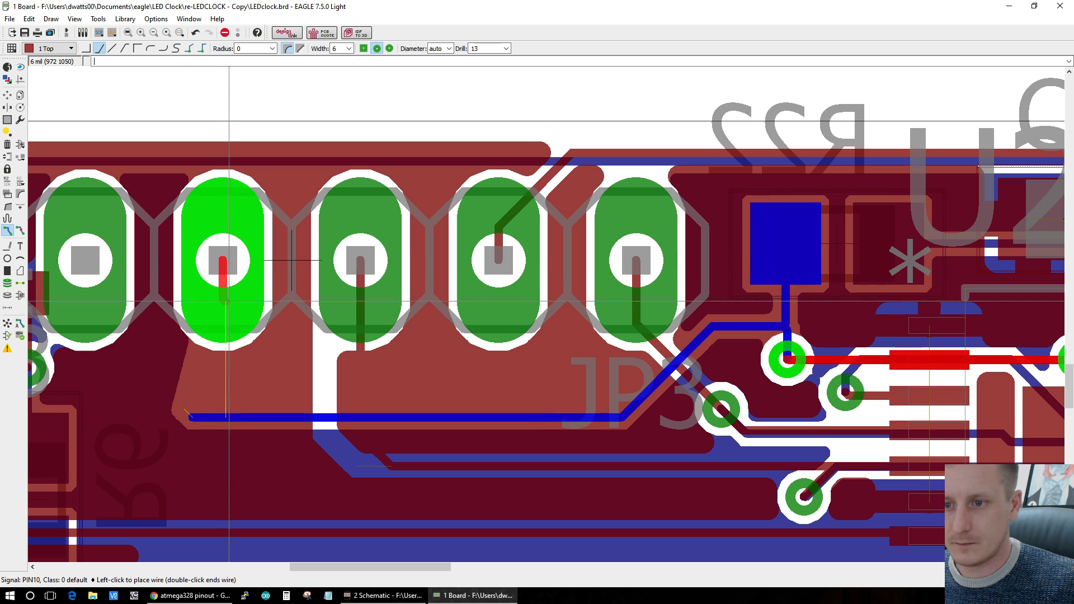
pyautogui.click(221, 417)
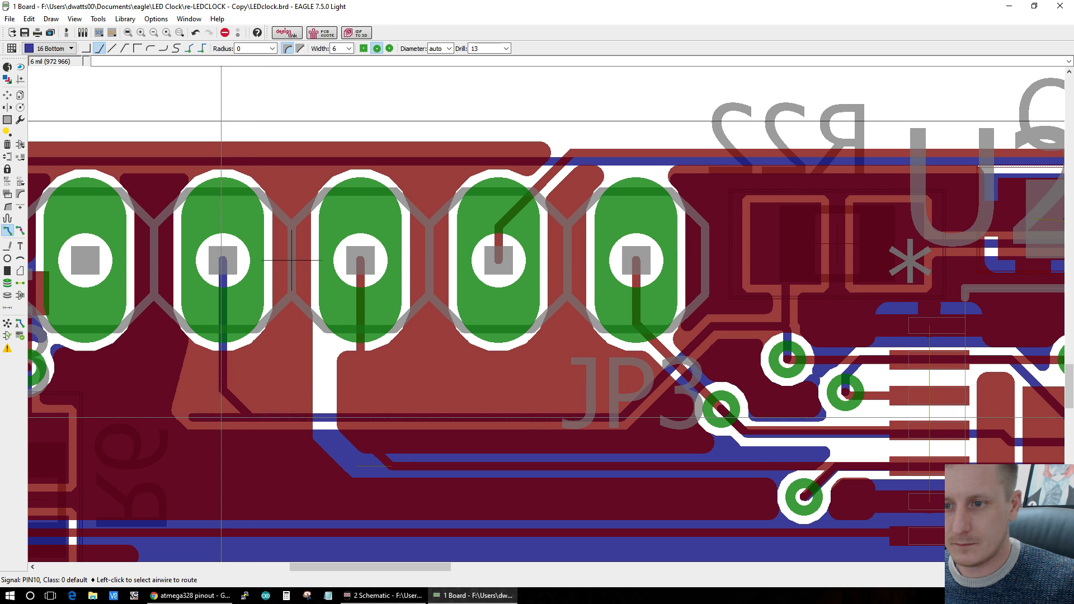
# Step: Rip up the CHRG via and trace at LED83, together with the via and trace linking LED83 to R6
pyautogui.click(19, 231)
pyautogui.scroll(-3, 168, 436)
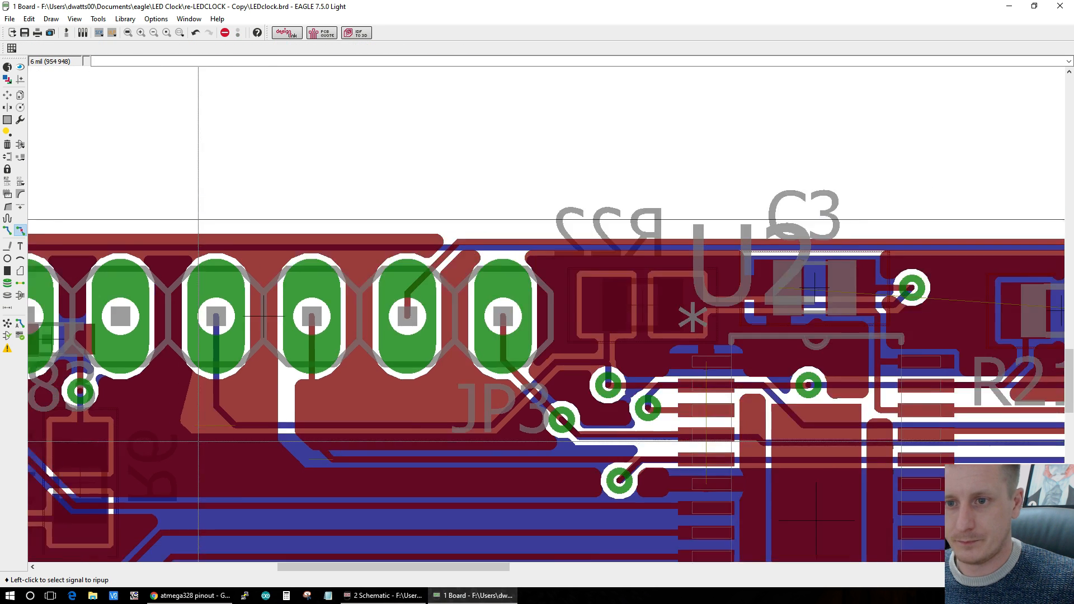
pyautogui.scroll(5, 47, 420)
pyautogui.scroll(-7, 224, 506)
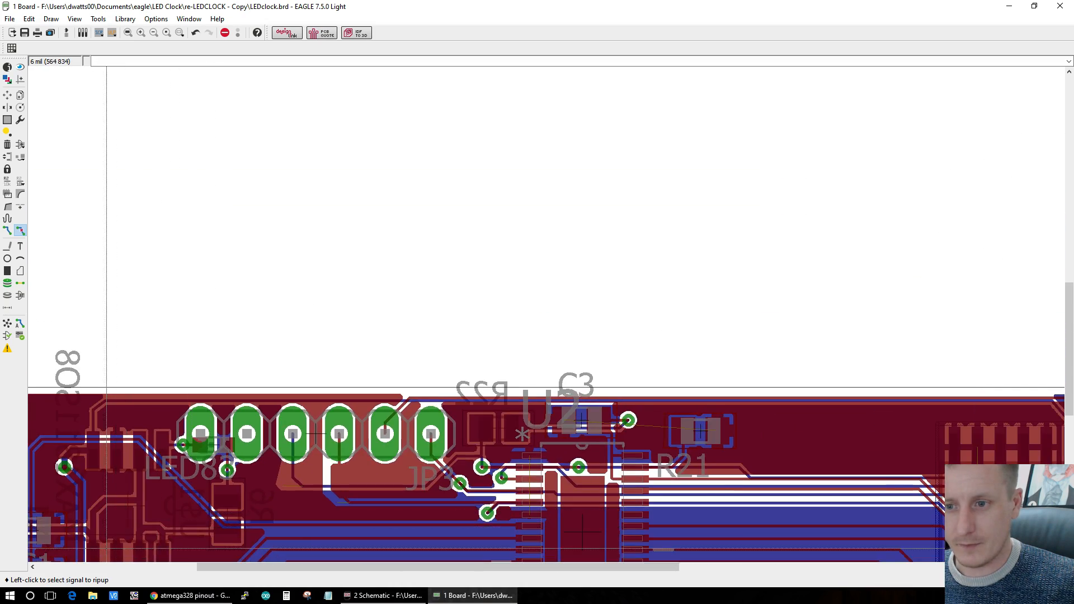
pyautogui.scroll(4, 113, 554)
pyautogui.scroll(-2, 531, 531)
pyautogui.scroll(4, 780, 547)
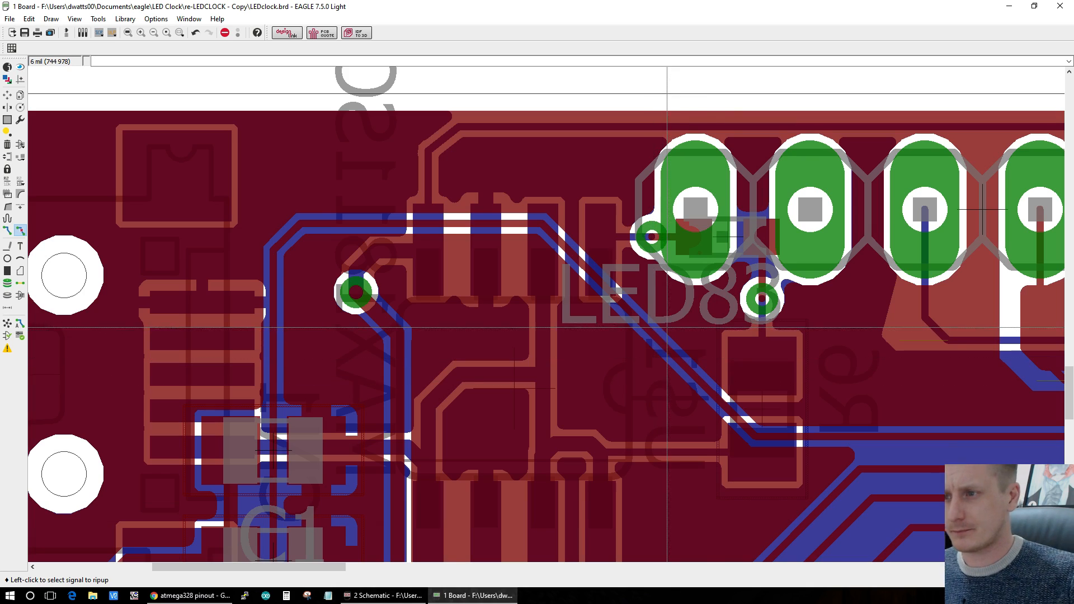
pyautogui.scroll(1, 716, 225)
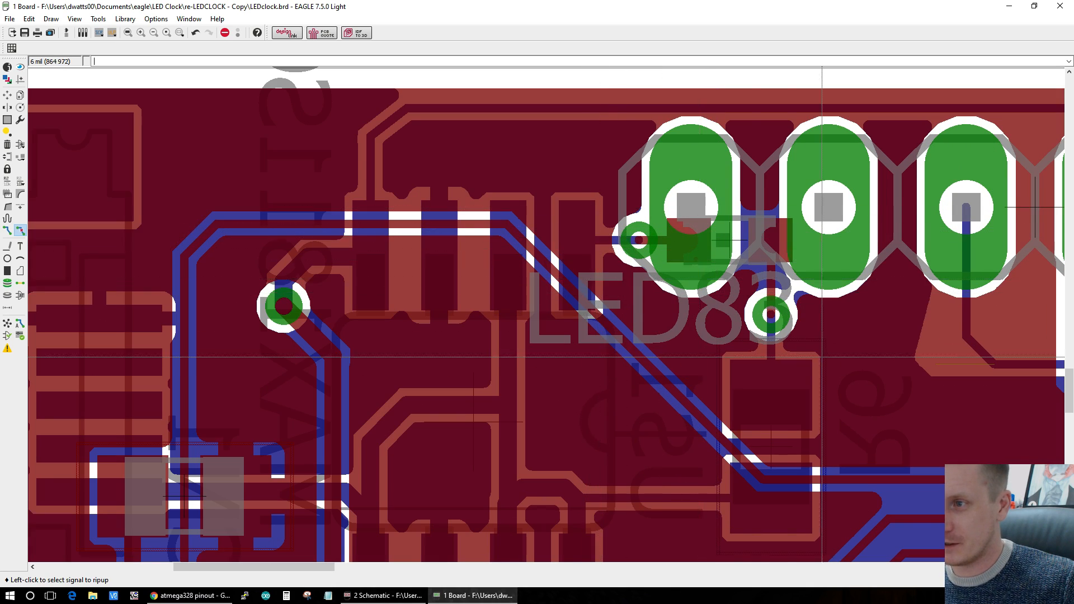
pyautogui.scroll(-4, 951, 391)
pyautogui.scroll(2, 952, 390)
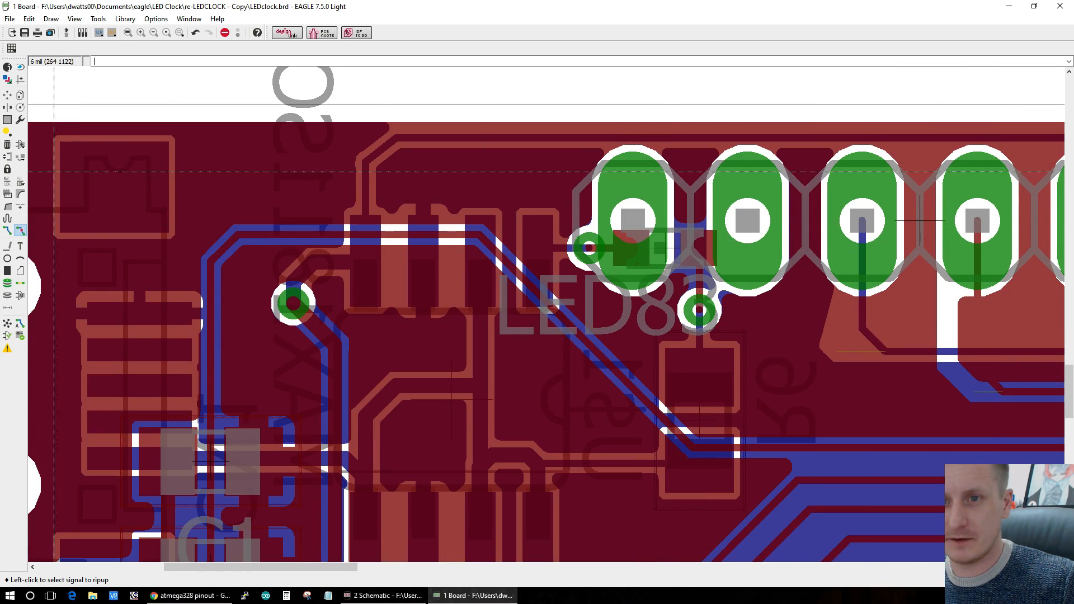
pyautogui.click(21, 230)
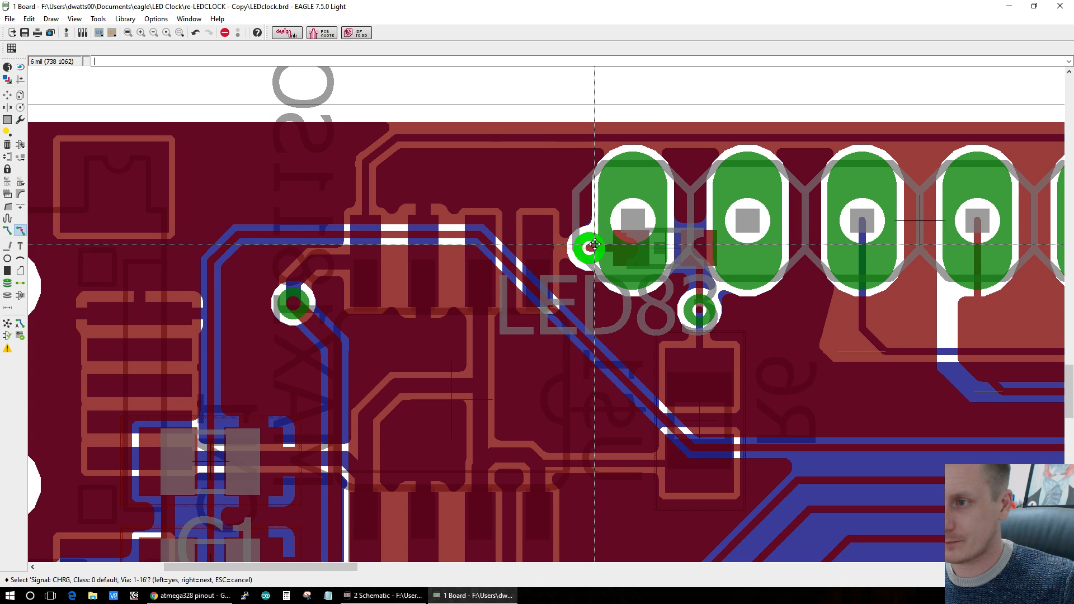
pyautogui.click(598, 247)
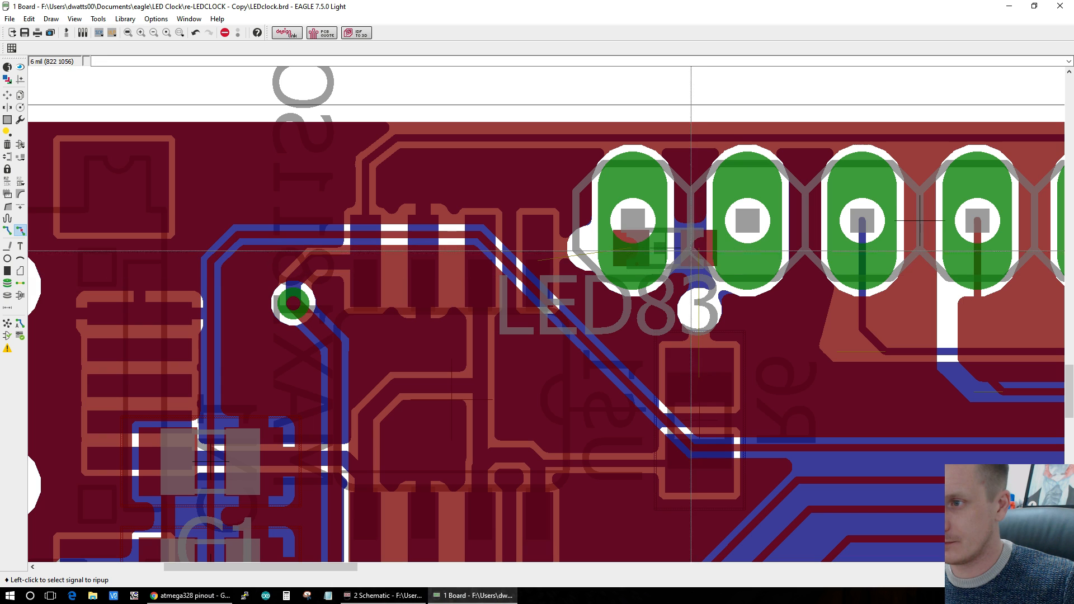
# Step: Rotate LED83 upright and move it out from under JP3 to the free area below the header pads
pyautogui.click(8, 95)
pyautogui.scroll(-4, 503, 300)
pyautogui.scroll(4, 723, 436)
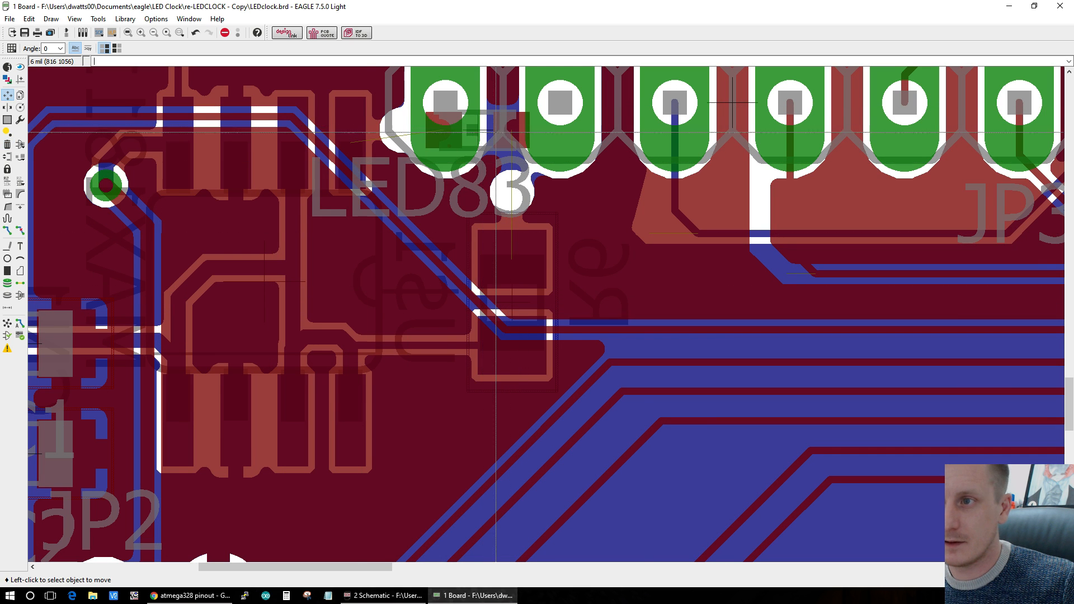
pyautogui.click(511, 129)
pyautogui.rightClick(646, 280)
pyautogui.rightClick(620, 277)
pyautogui.rightClick(622, 273)
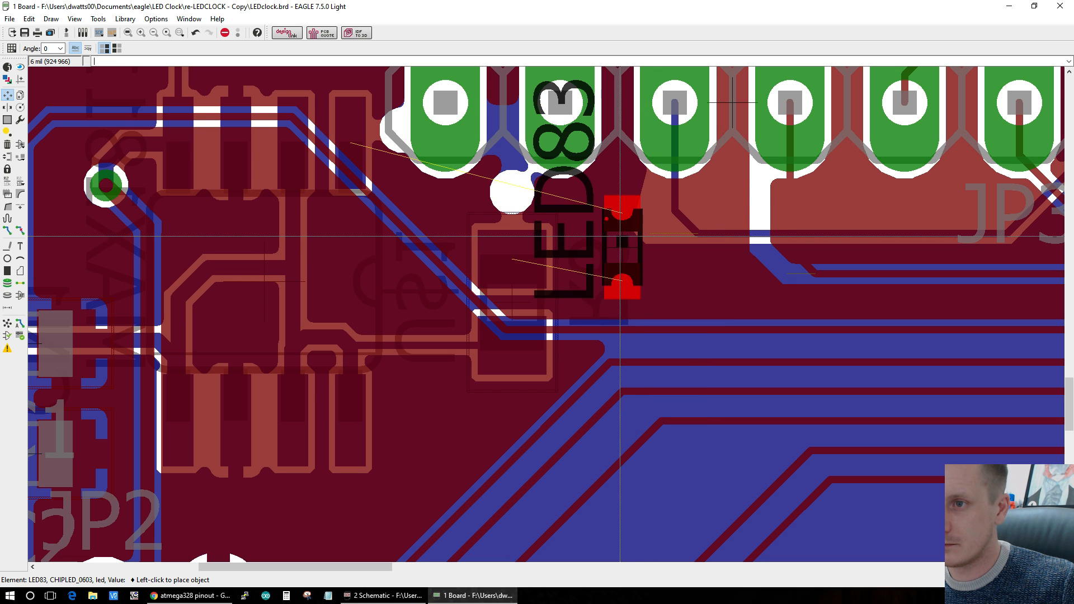
pyautogui.scroll(1, 619, 263)
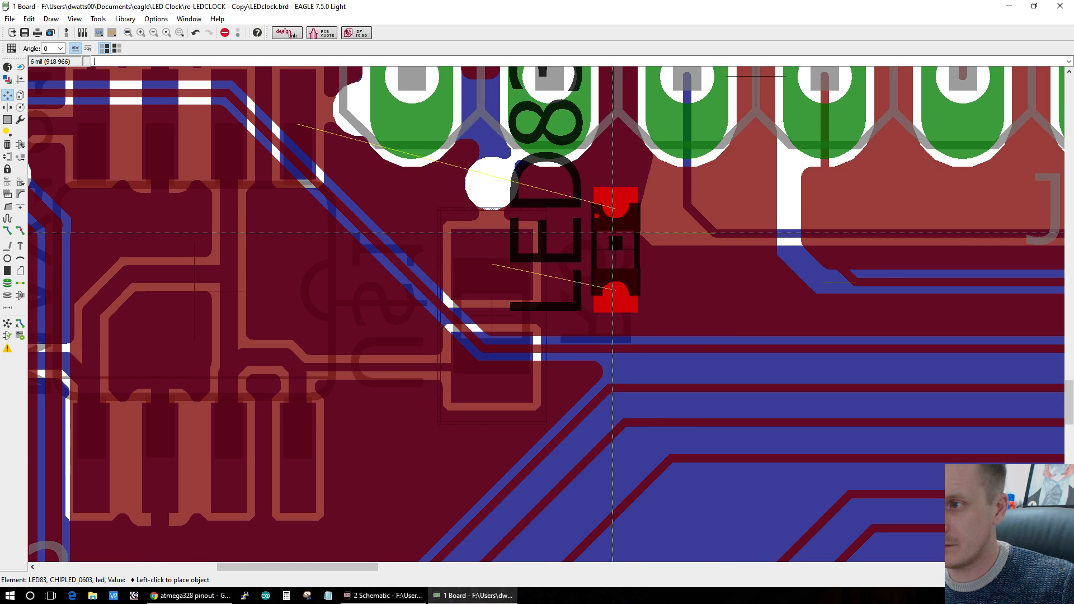
pyautogui.click(613, 233)
# Step: Rip up the USB trace leading into R6, and reposition R6 further down with LED83 directly beside it
pyautogui.scroll(-2, 613, 233)
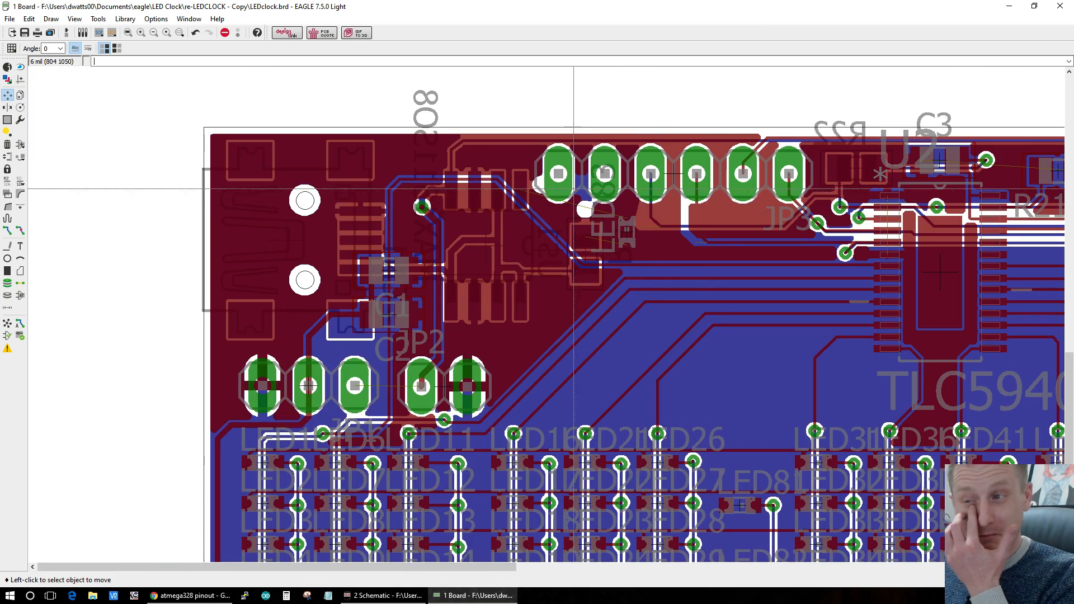
pyautogui.scroll(1, 684, 214)
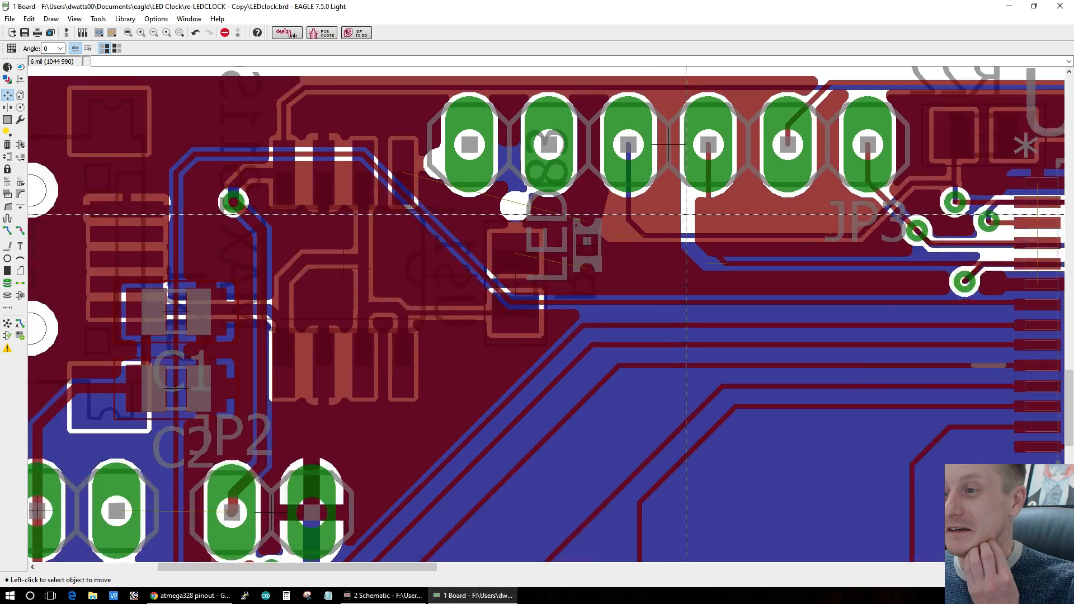
pyautogui.scroll(1, 686, 213)
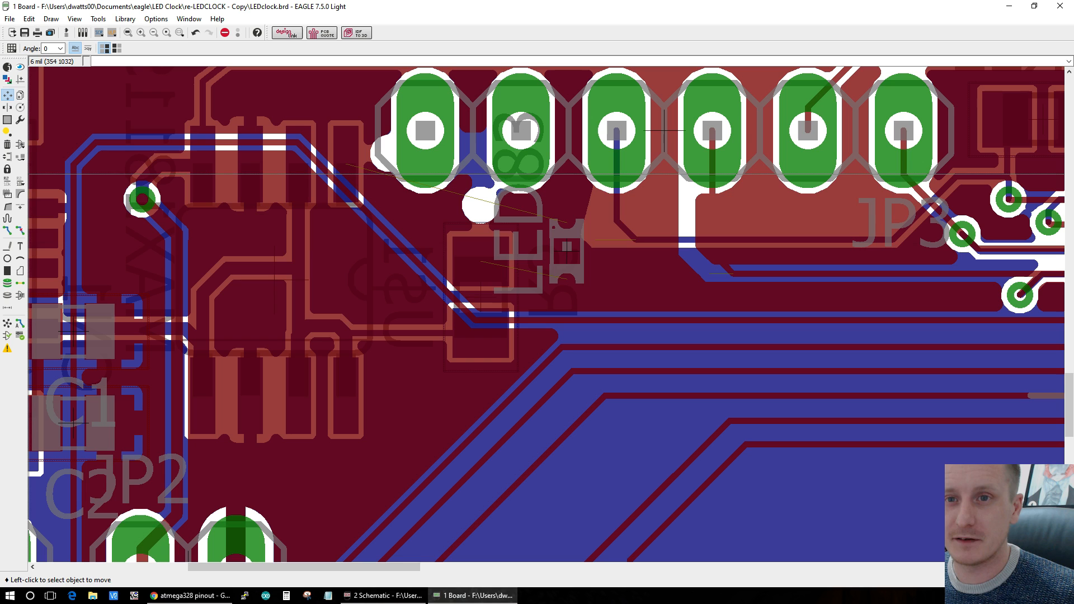
pyautogui.click(20, 230)
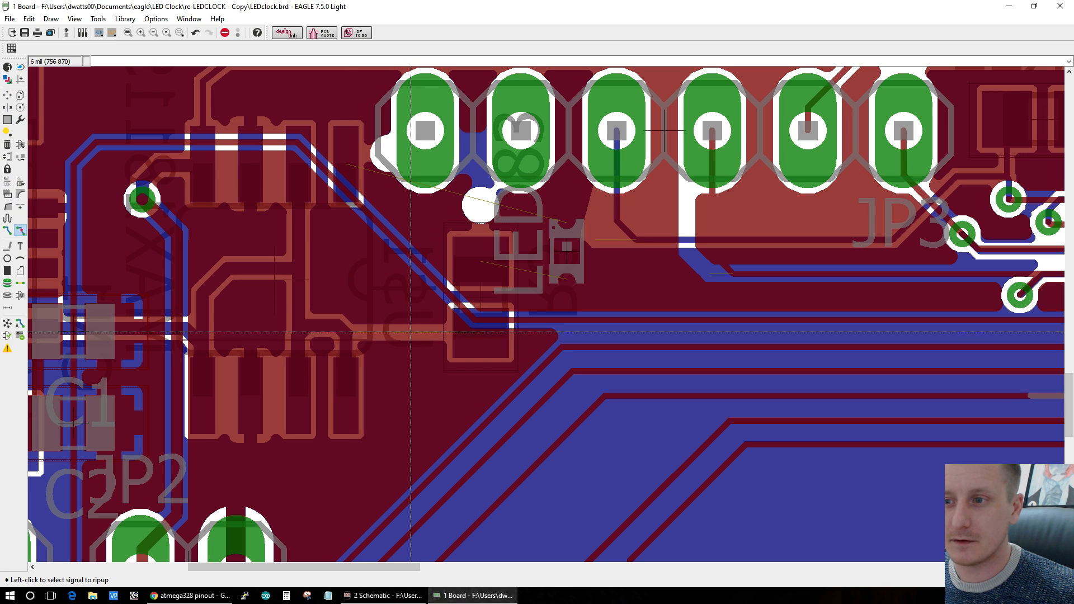
pyautogui.click(8, 95)
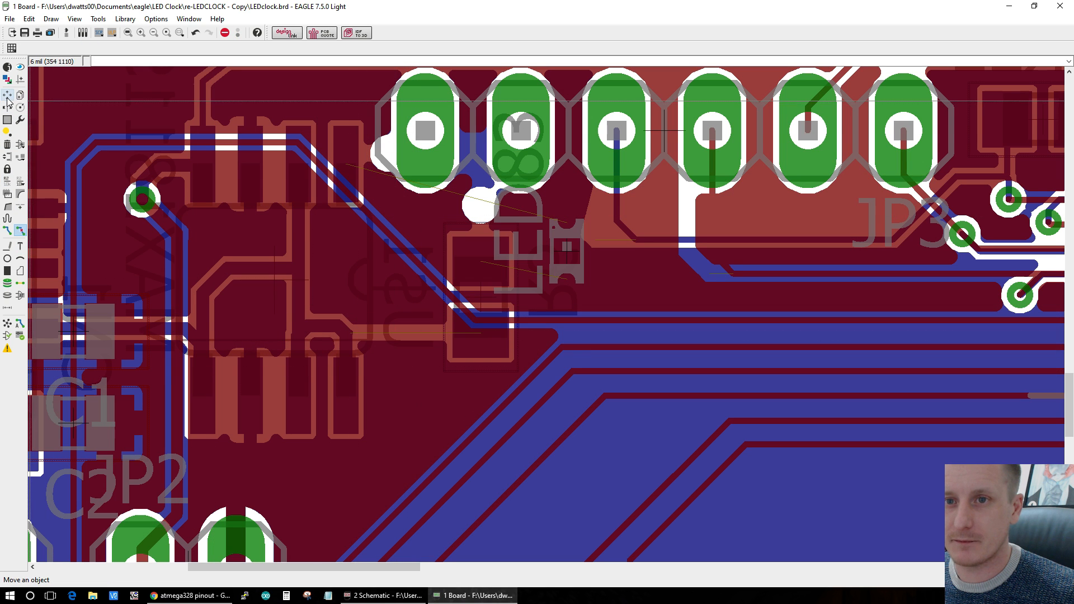
pyautogui.click(480, 313)
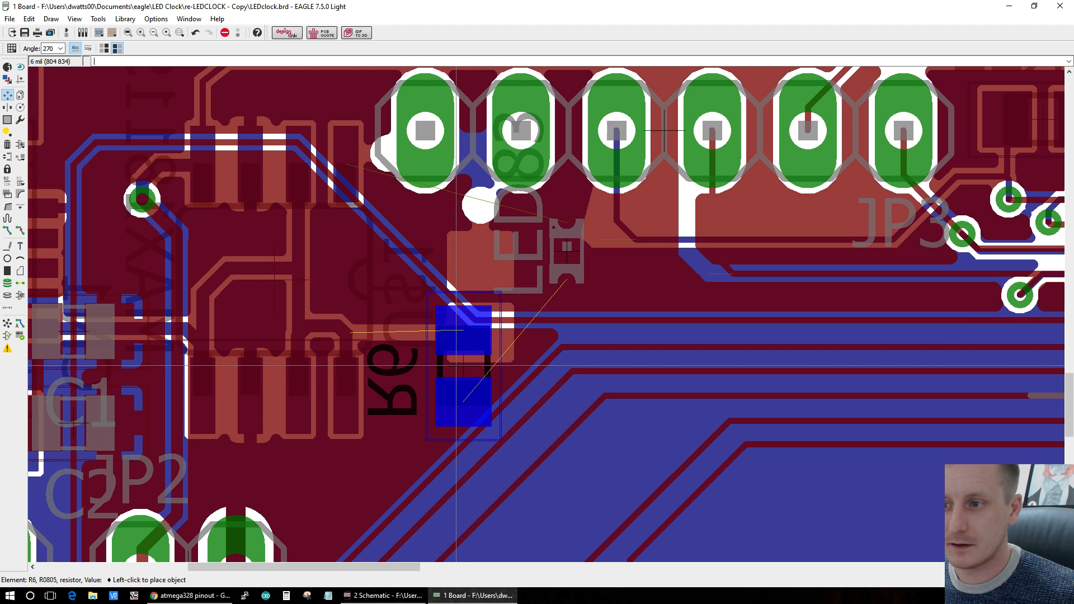
pyautogui.click(482, 367)
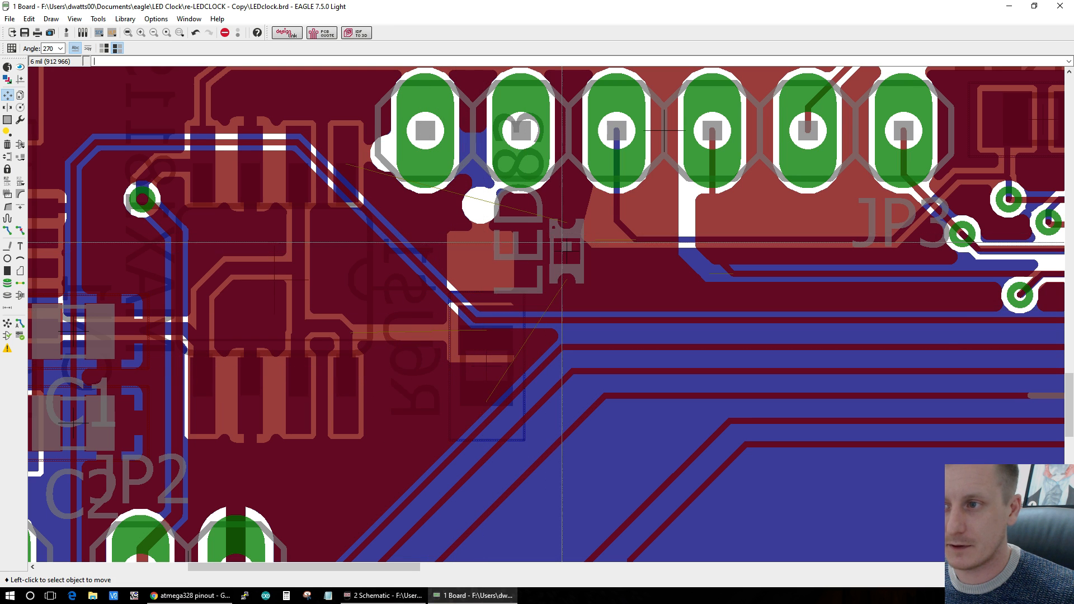
pyautogui.click(566, 246)
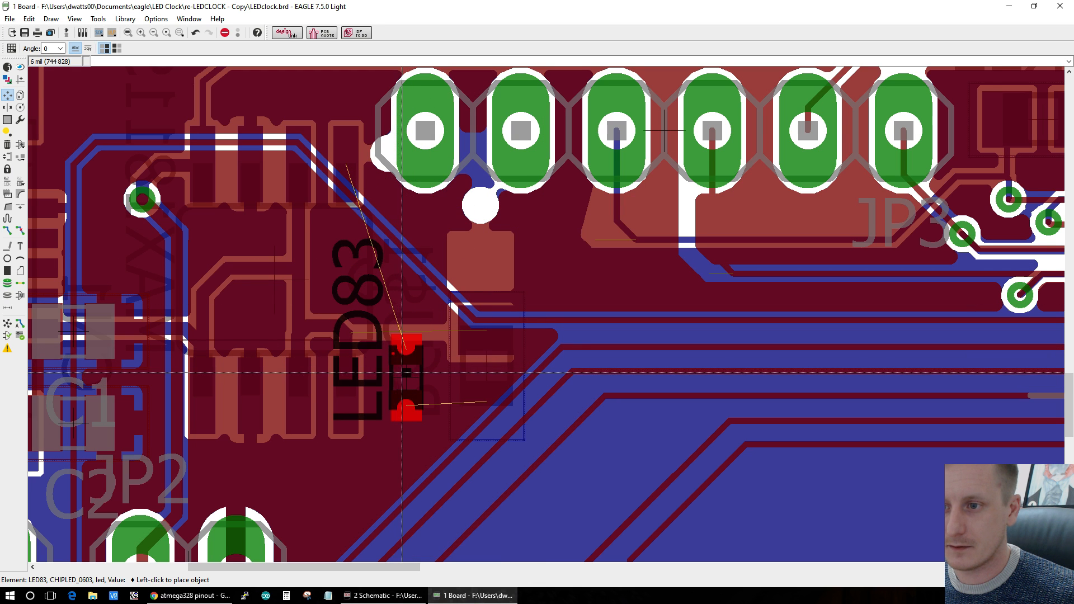
pyautogui.click(398, 372)
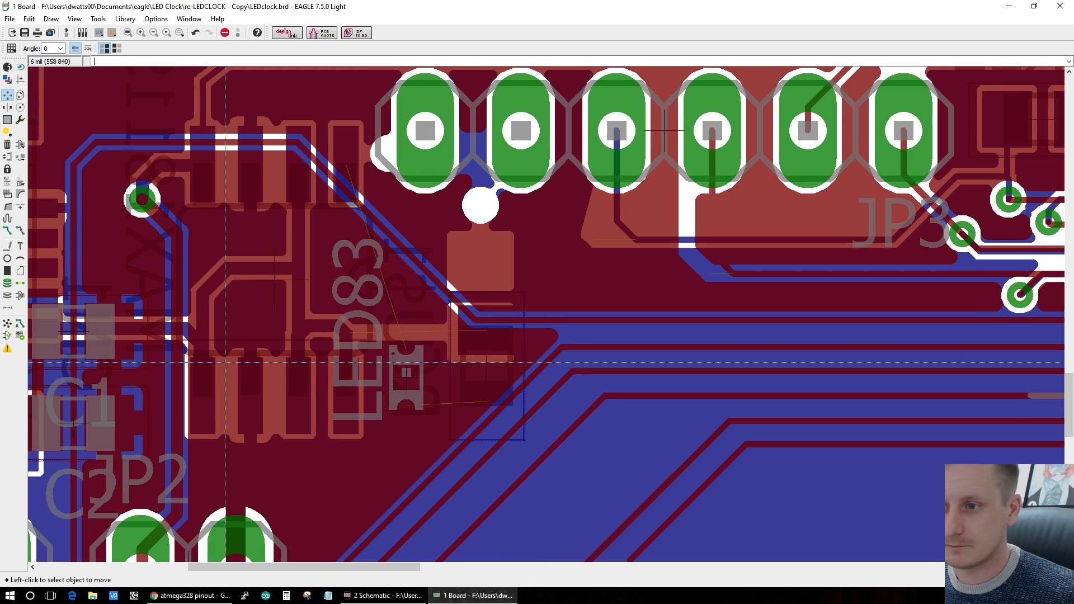
# Step: Route the USB net on the Bottom layer from the remaining trace to R6's upper pad, 6 mil wide
pyautogui.click(8, 231)
pyautogui.click(376, 335)
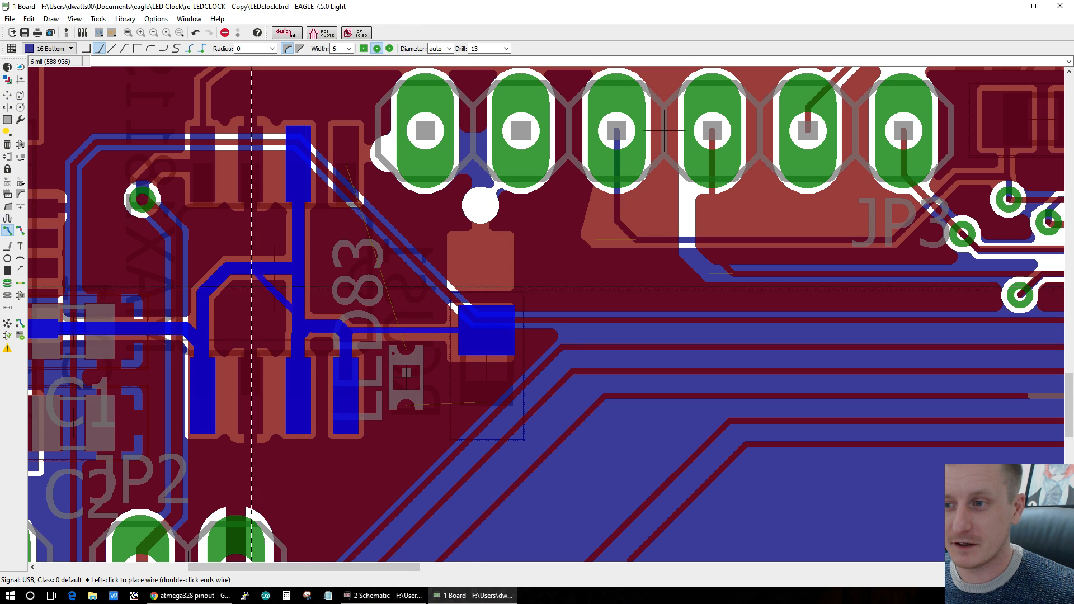
pyautogui.press('Escape')
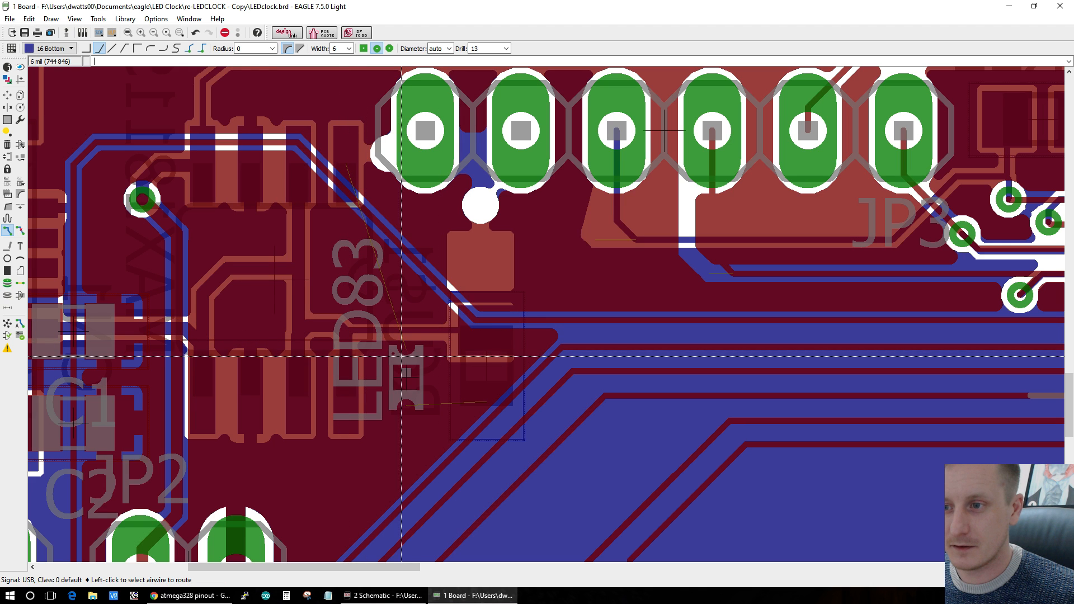
# Step: Route CHRG from LED83's upper pad through a via to the charger chip's pad on the Bottom layer, and recalculate the ratsnest
pyautogui.click(406, 352)
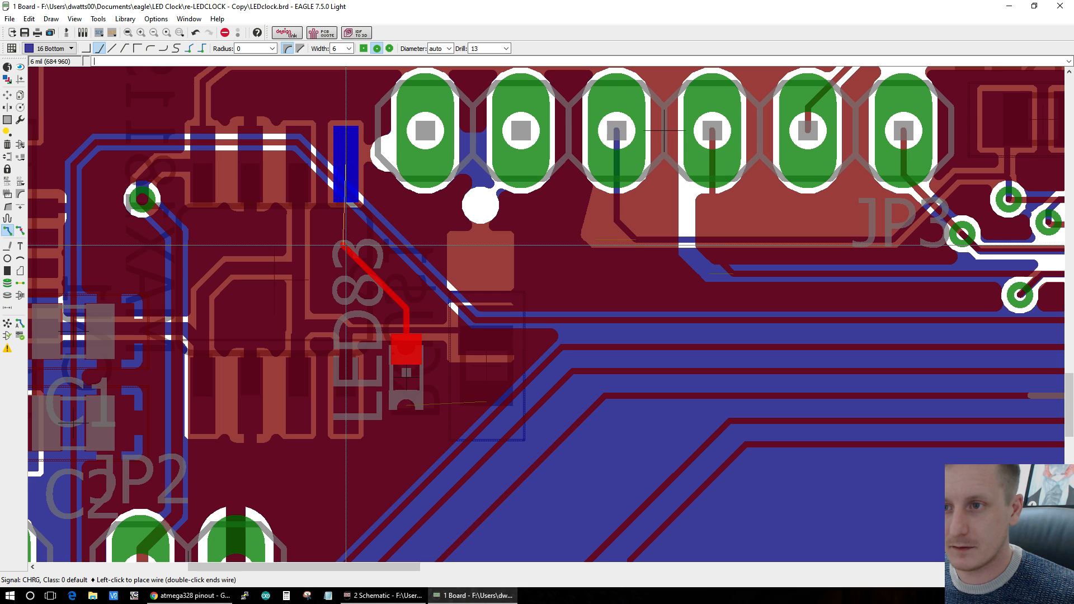
pyautogui.click(344, 182)
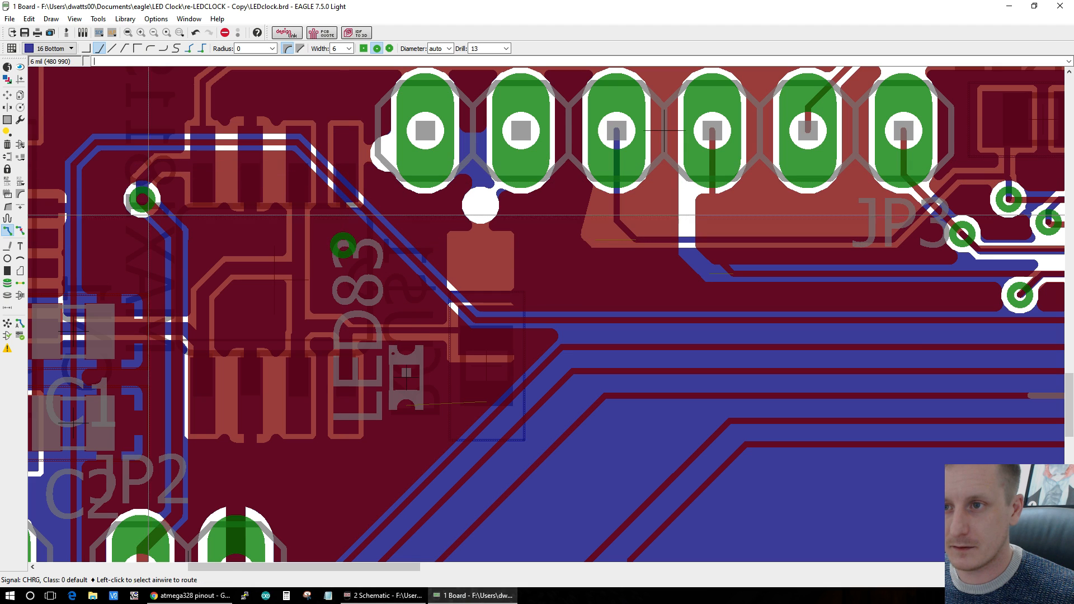
pyautogui.click(8, 324)
# Step: Route N$21 from LED83's lower pad through a via to R6's lower pad on the Bottom layer, and recalculate the ratsnest
pyautogui.scroll(-3, 422, 335)
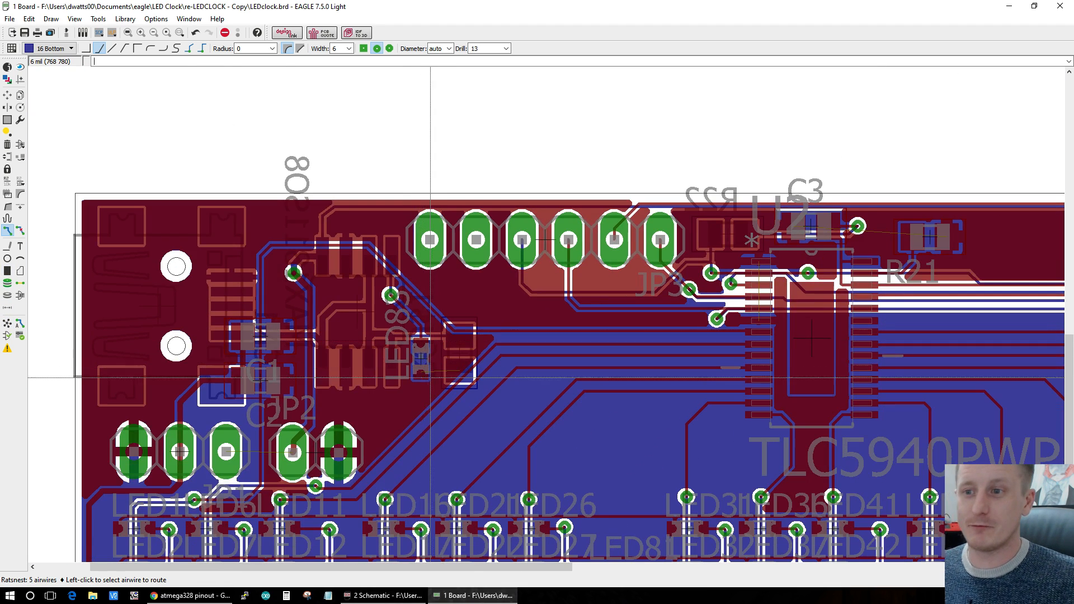
pyautogui.scroll(2, 430, 378)
pyautogui.click(417, 364)
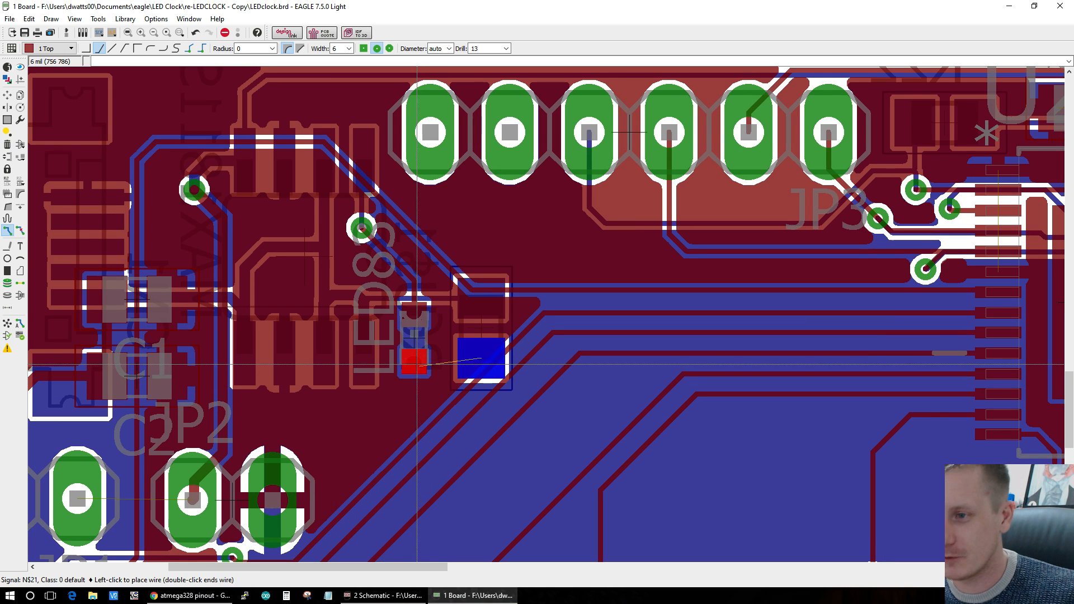
pyautogui.middleClick(414, 395)
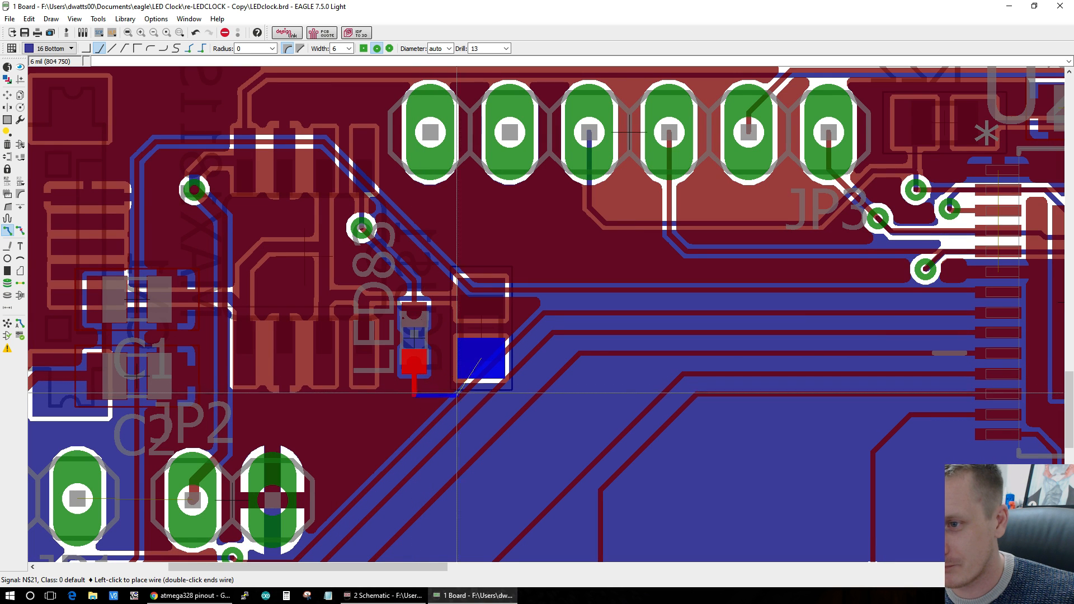
pyautogui.doubleClick(414, 395)
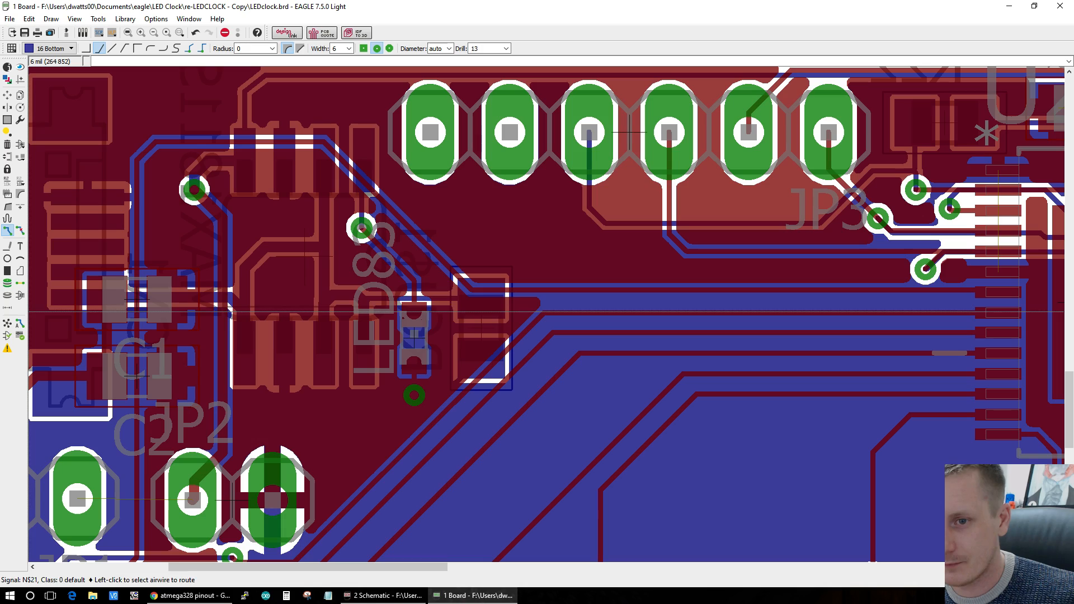
pyautogui.click(7, 324)
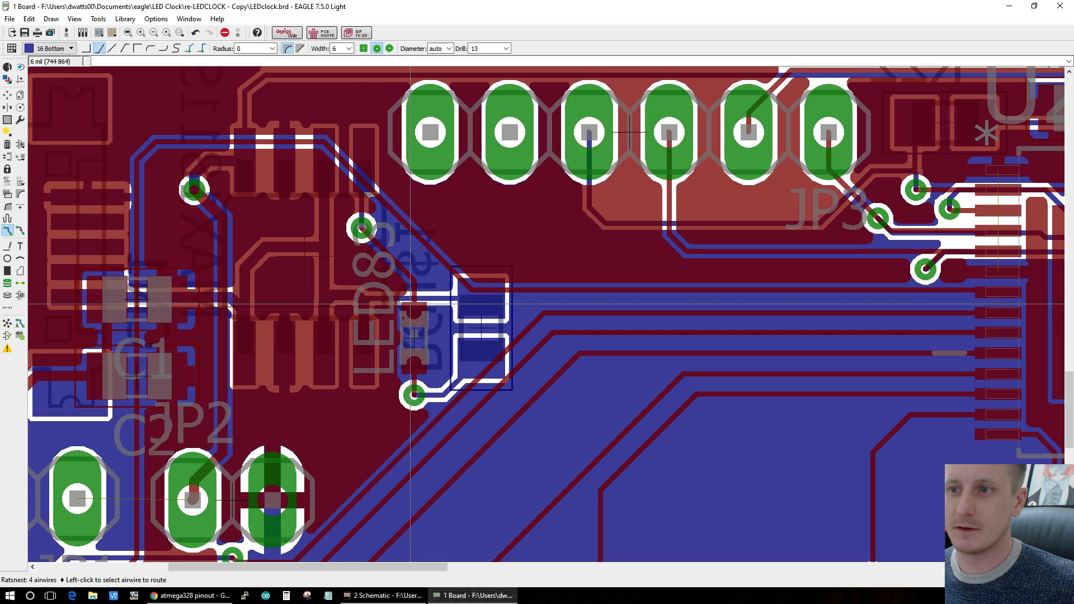
# Step: Switch to the schematic and draw short net stubs upward from pins 5 and 6 of JP3
pyautogui.scroll(-5, 412, 292)
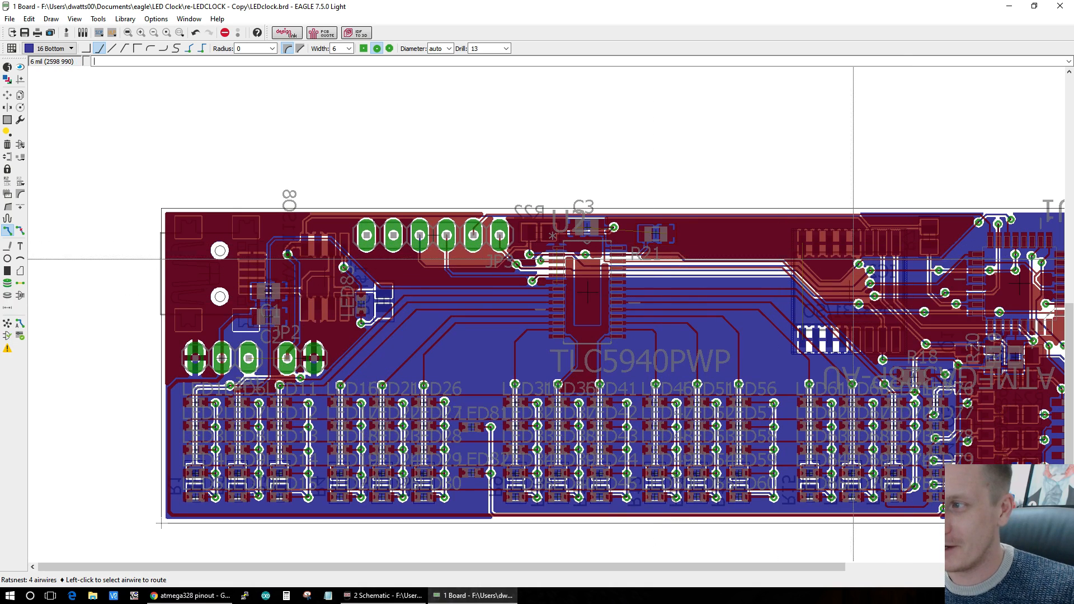
pyautogui.click(415, 594)
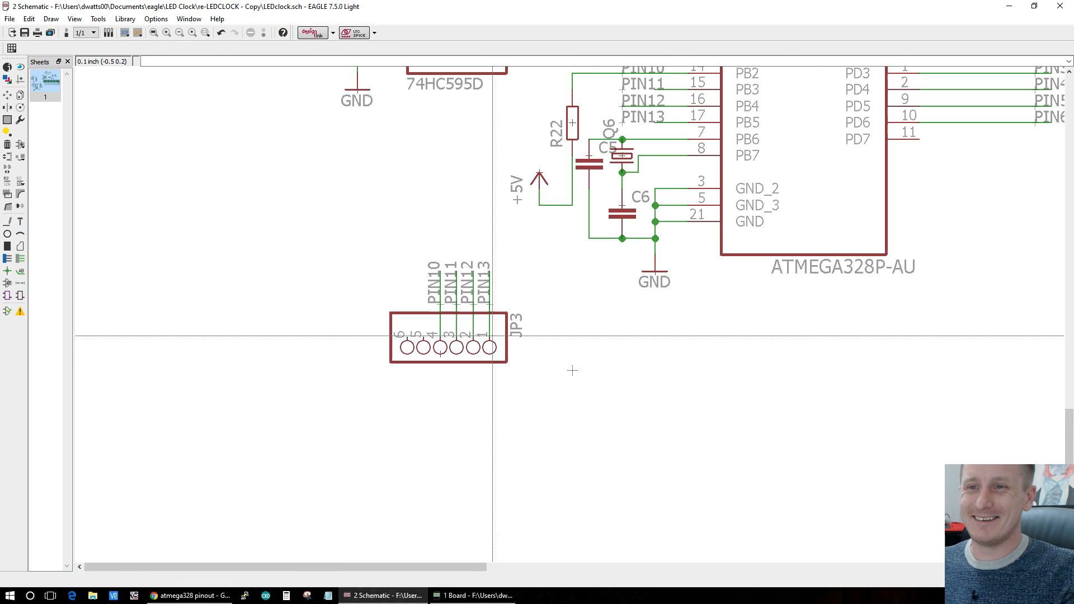
pyautogui.click(21, 259)
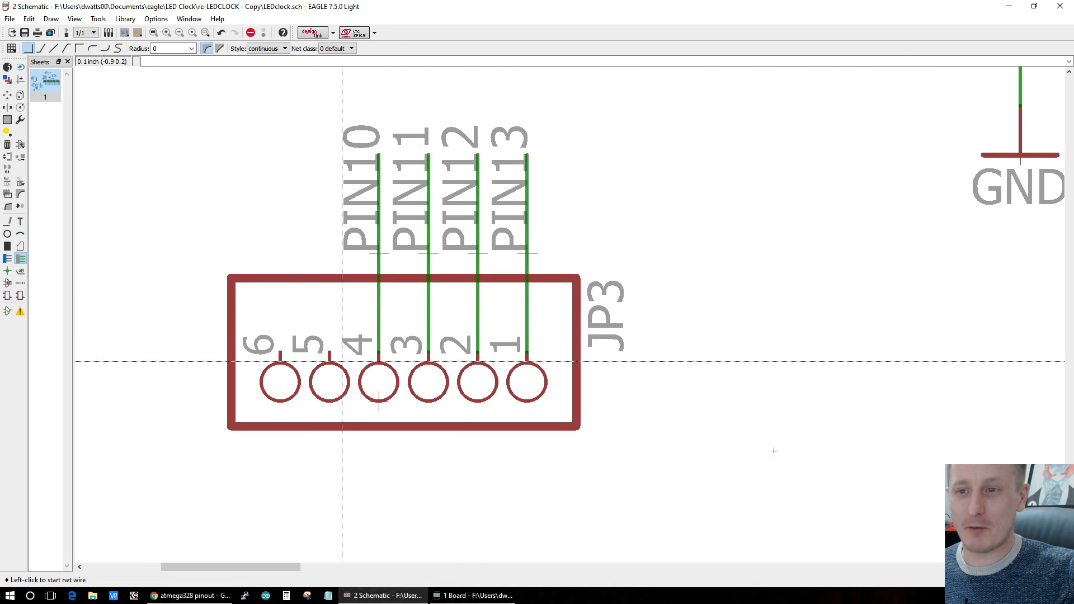
pyautogui.click(330, 353)
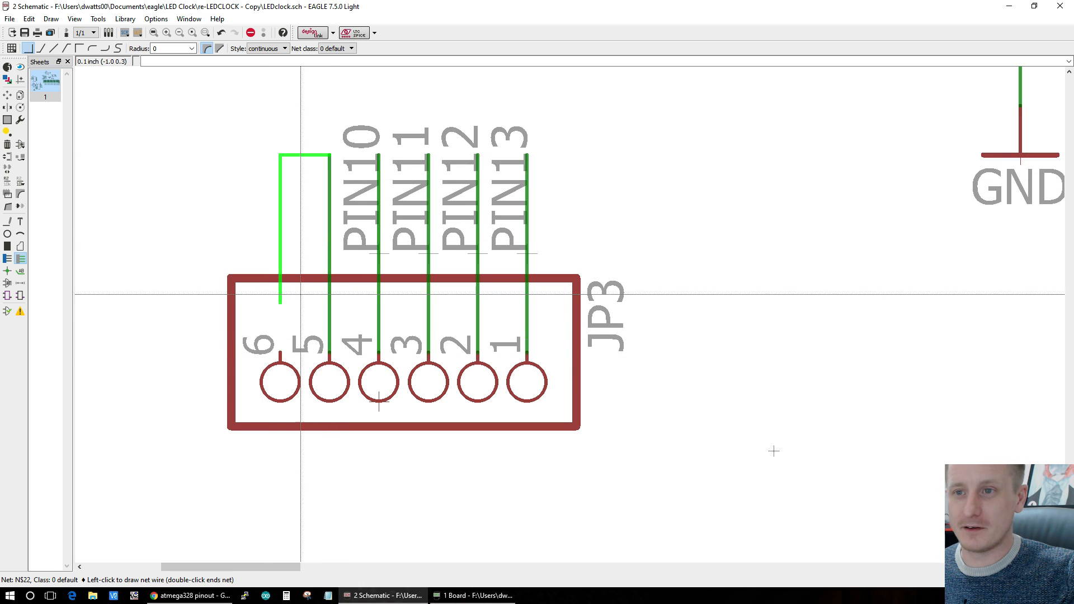
pyautogui.doubleClick(328, 160)
pyautogui.click(280, 353)
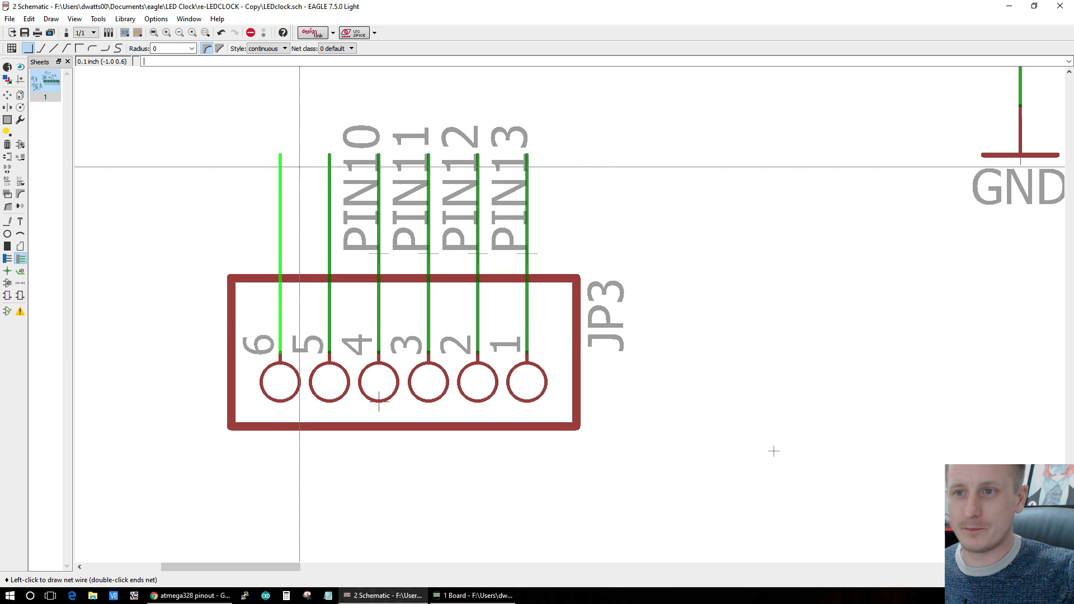
pyautogui.doubleClick(292, 150)
# Step: Name the net on JP3's pin 6 TX
pyautogui.rightClick(282, 163)
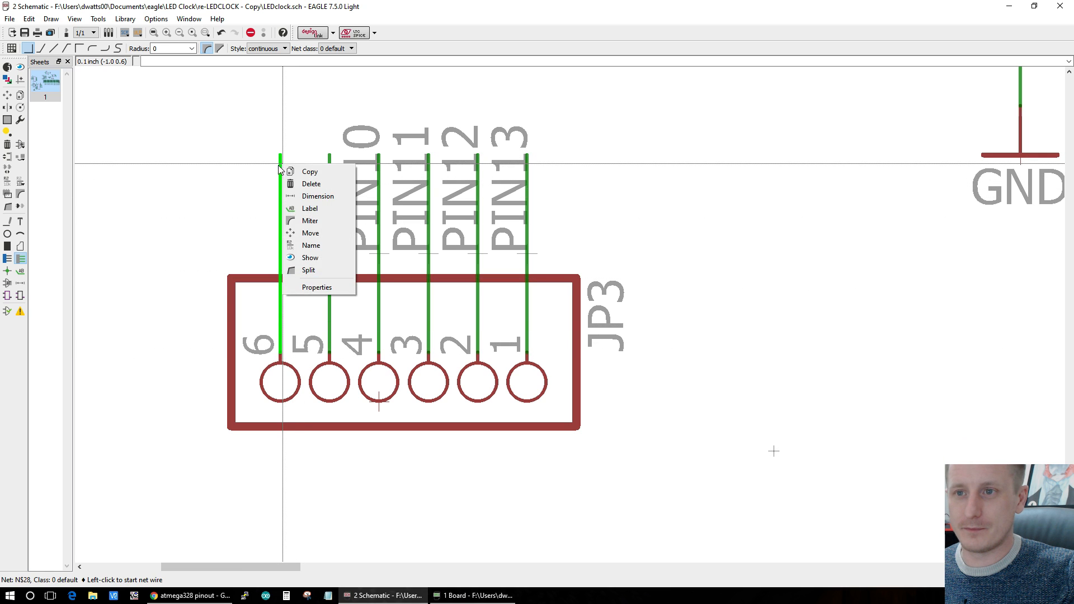
pyautogui.click(322, 246)
pyautogui.write('TR')
pyautogui.press('Return')
pyautogui.rightClick(278, 213)
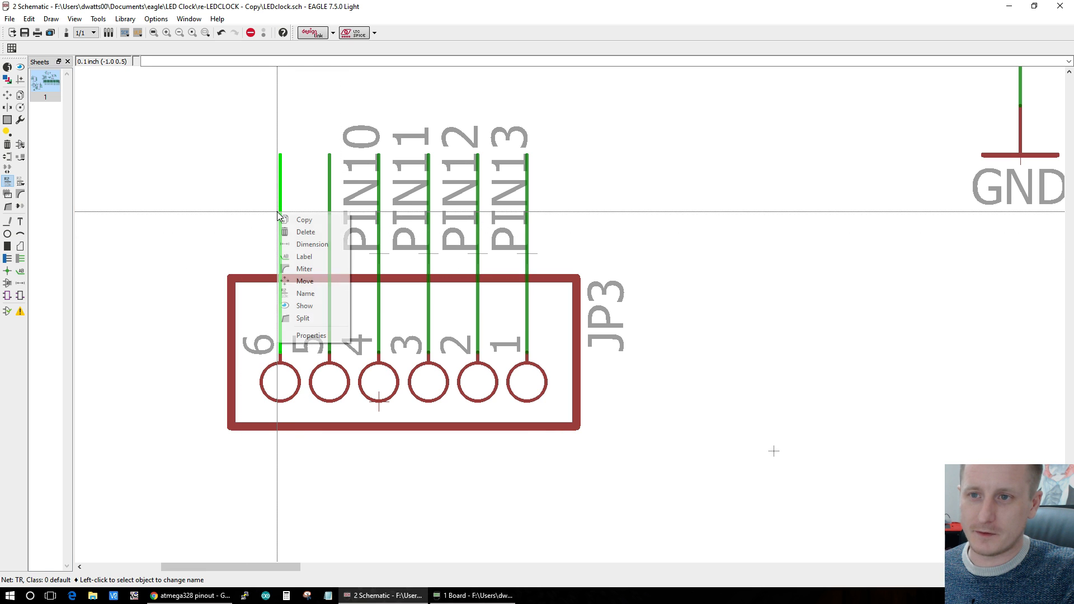
pyautogui.click(292, 294)
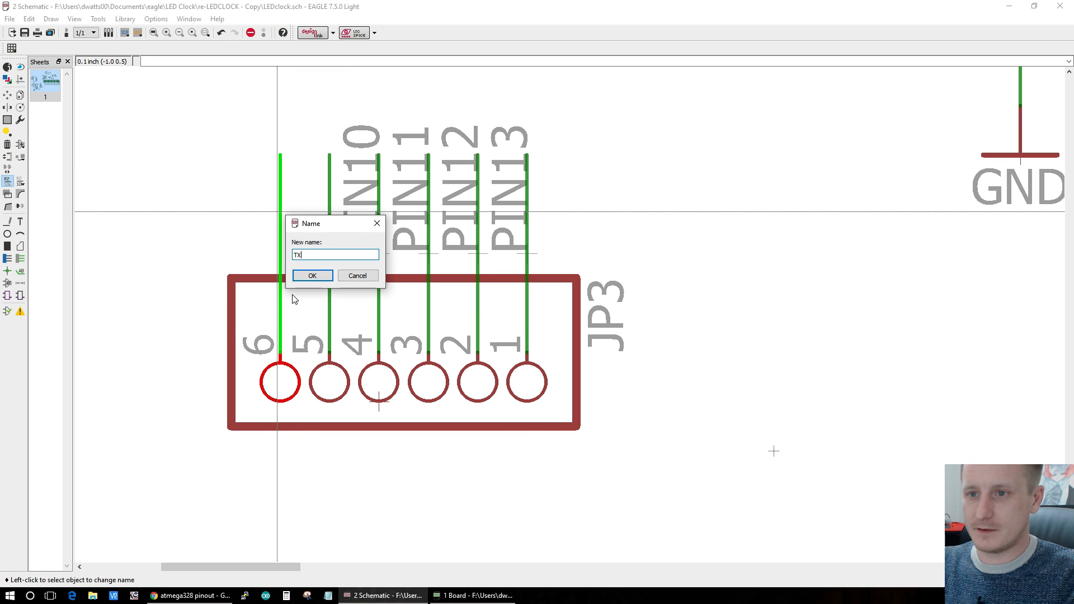
pyautogui.press('Return')
pyautogui.click(270, 320)
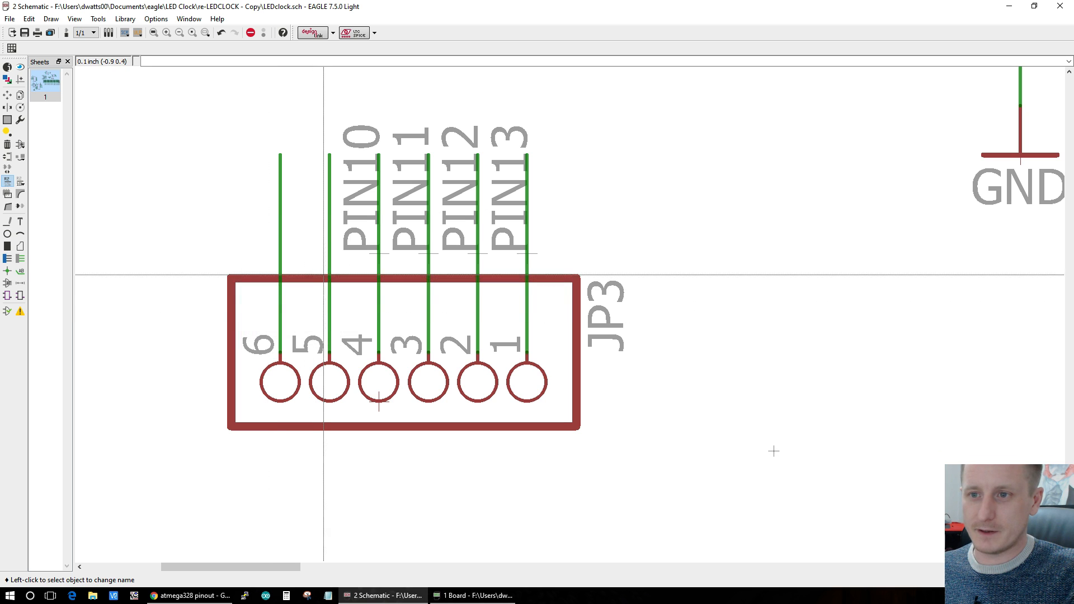
# Step: Name the net on JP3's pin 5 RX
pyautogui.rightClick(330, 275)
pyautogui.click(361, 348)
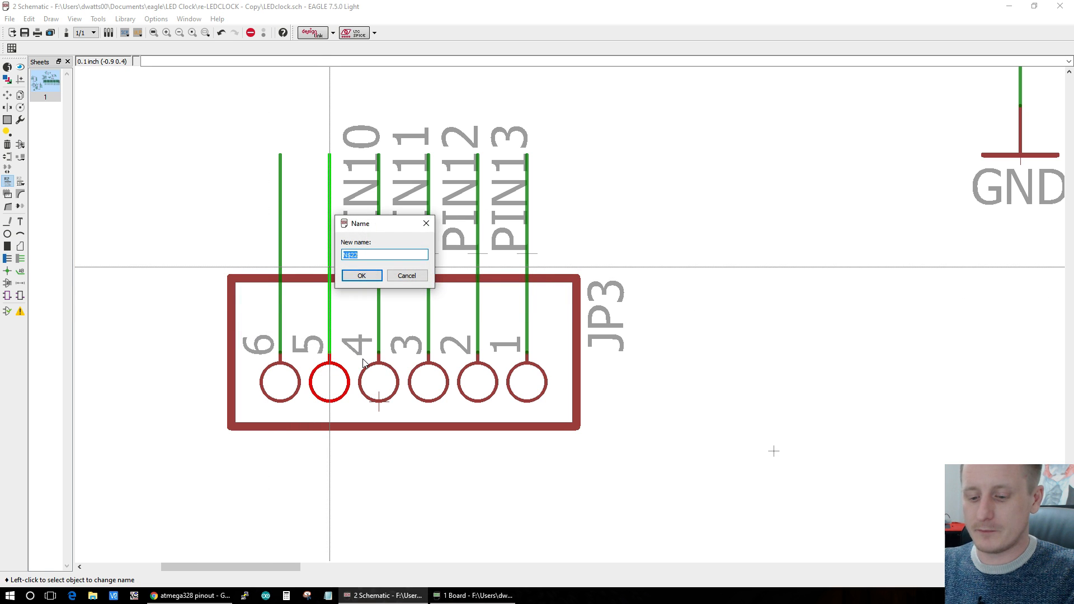
pyautogui.press('Return')
pyautogui.press('Return')
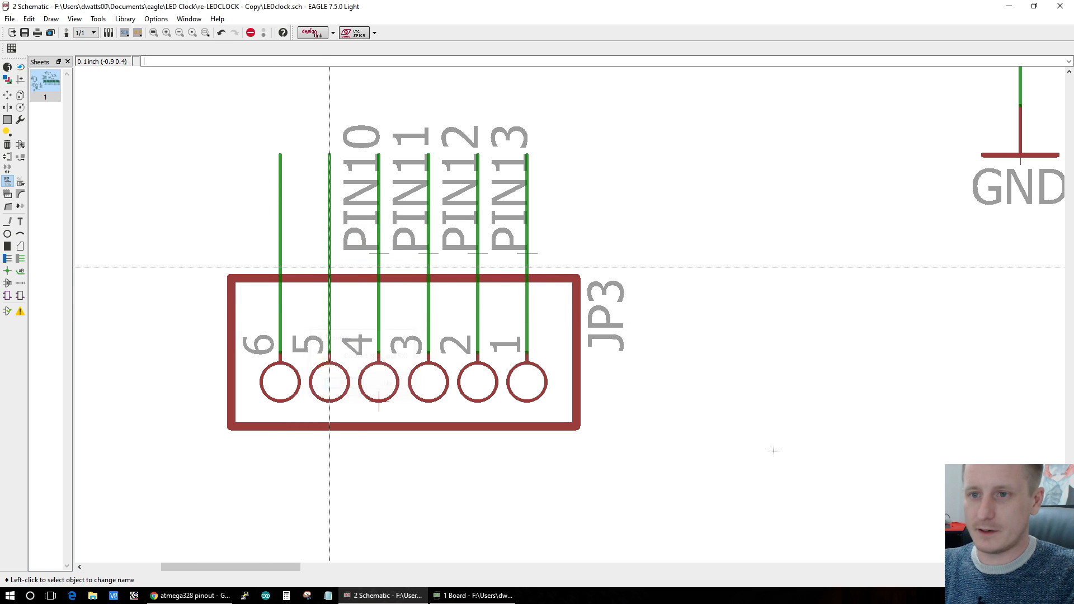
# Step: Add rotated net labels to the TX and RX stubs above JP3, matching the PIN10 to PIN13 labels
pyautogui.click(21, 271)
pyautogui.click(279, 153)
pyautogui.rightClick(291, 167)
pyautogui.click(279, 205)
pyautogui.click(327, 174)
pyautogui.rightClick(326, 167)
pyautogui.rightClick(327, 178)
pyautogui.rightClick(327, 180)
pyautogui.rightClick(327, 180)
pyautogui.click(328, 180)
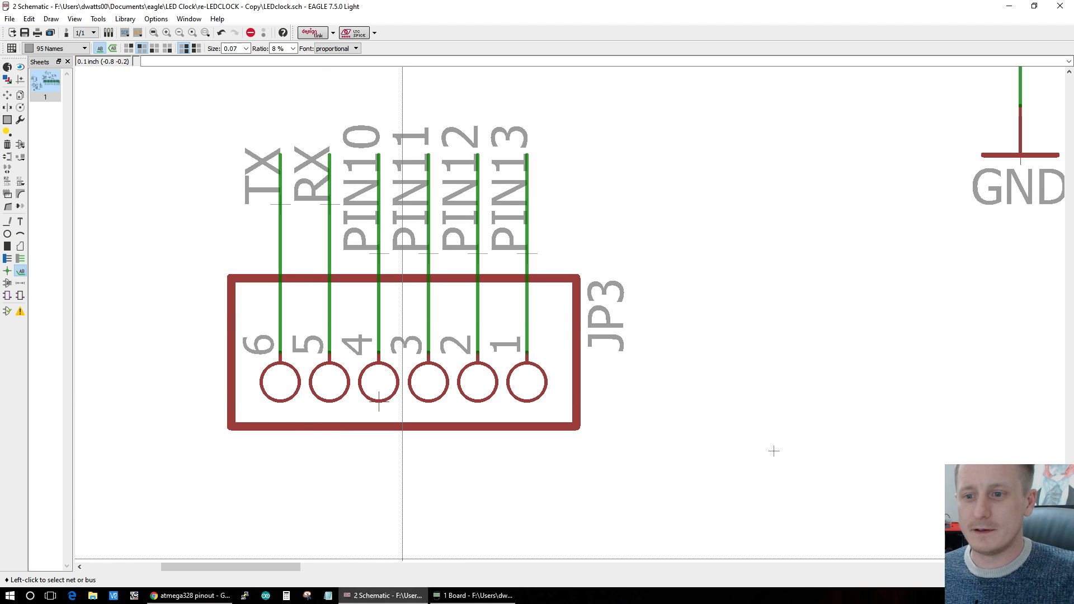
# Step: Switch to the board and examine possible routing paths for the TX and RX airwires between JP3 and the ATMEGA328P
pyautogui.click(453, 598)
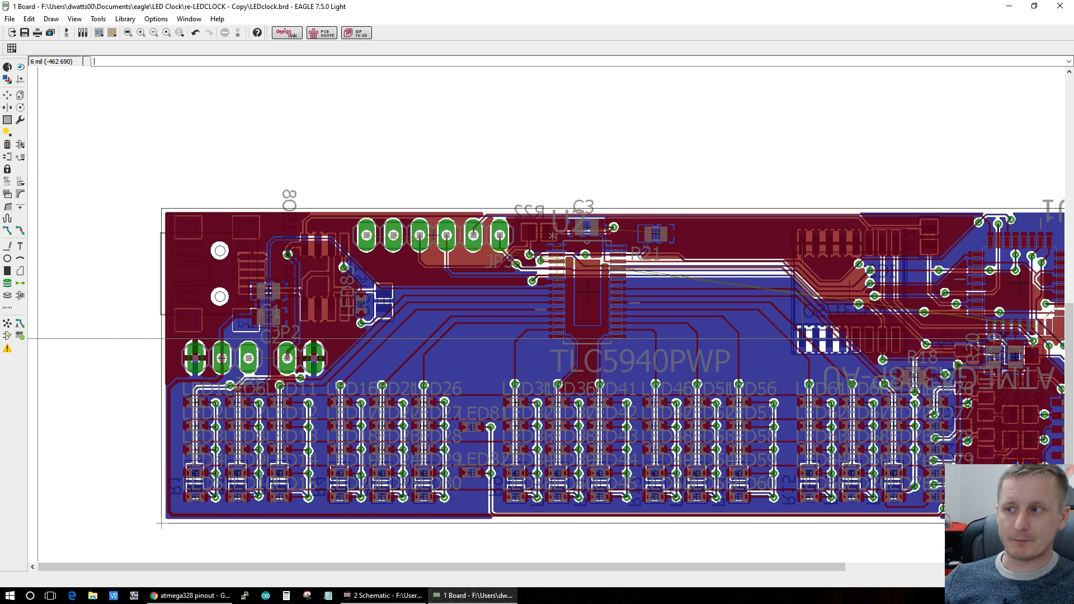
pyautogui.scroll(2, 544, 234)
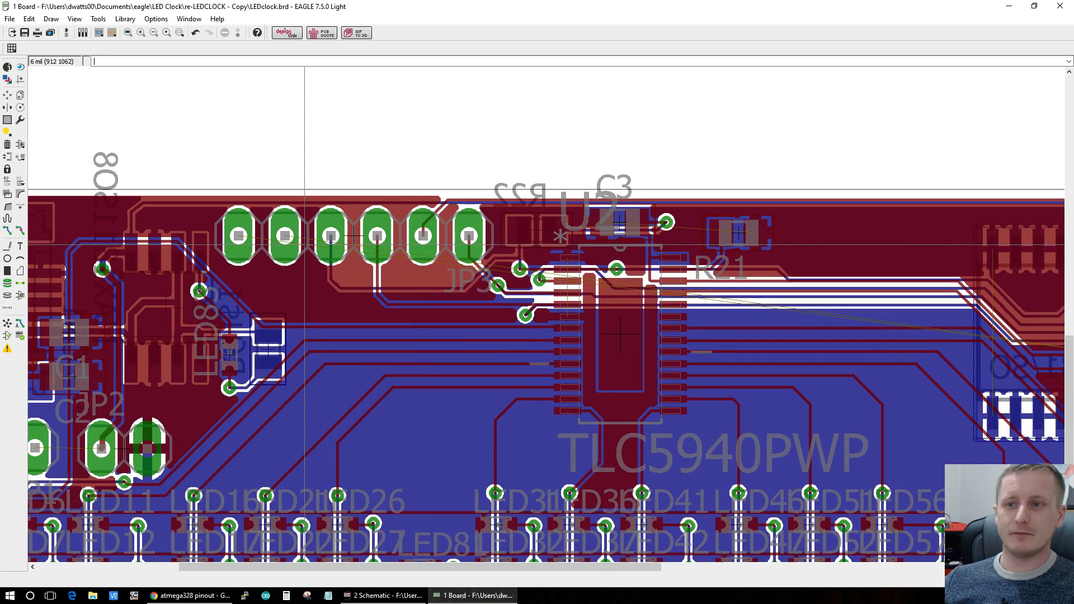
pyautogui.scroll(-1, 282, 228)
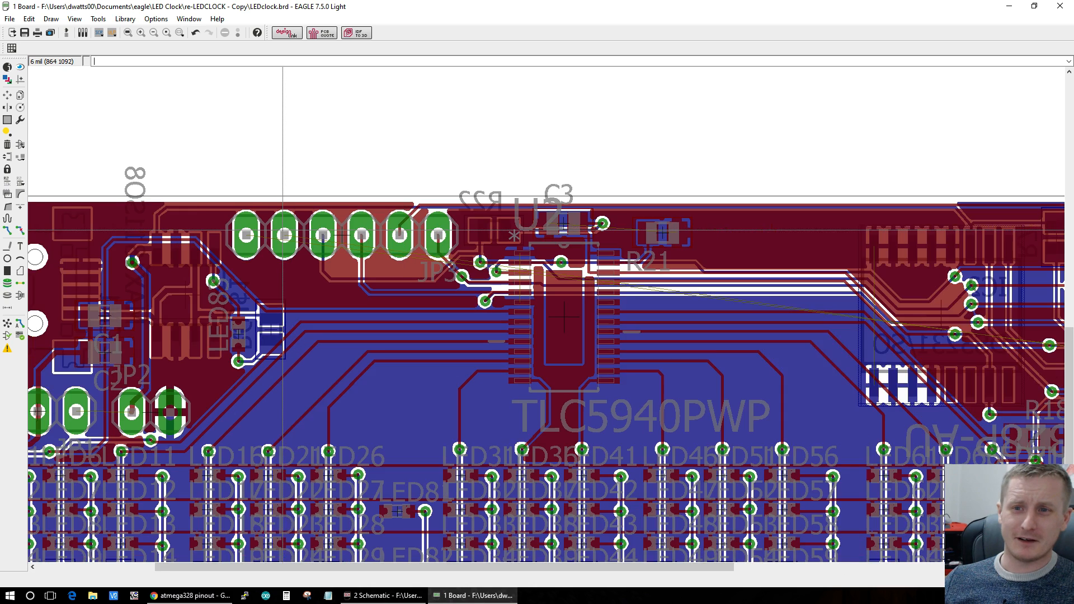
pyautogui.scroll(4, 285, 228)
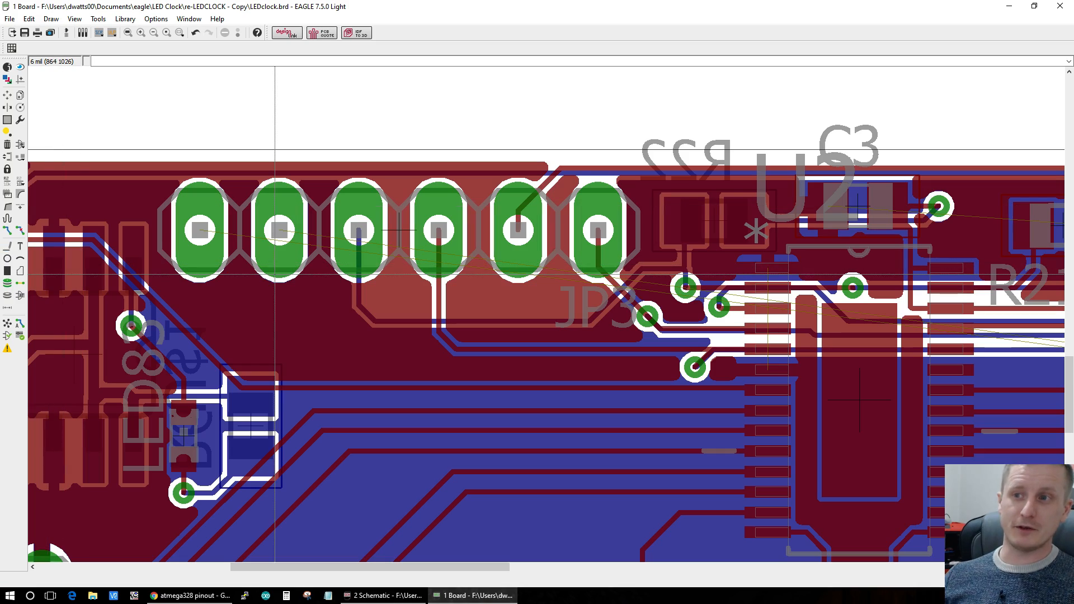
pyautogui.scroll(-3, 279, 274)
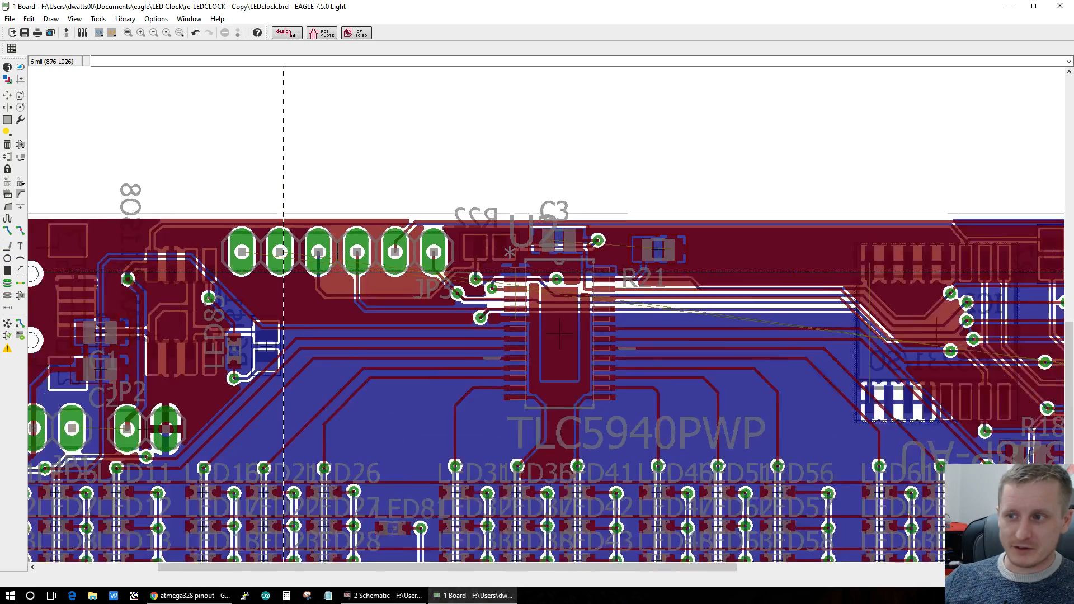
pyautogui.scroll(-2, 930, 324)
pyautogui.scroll(3, 926, 335)
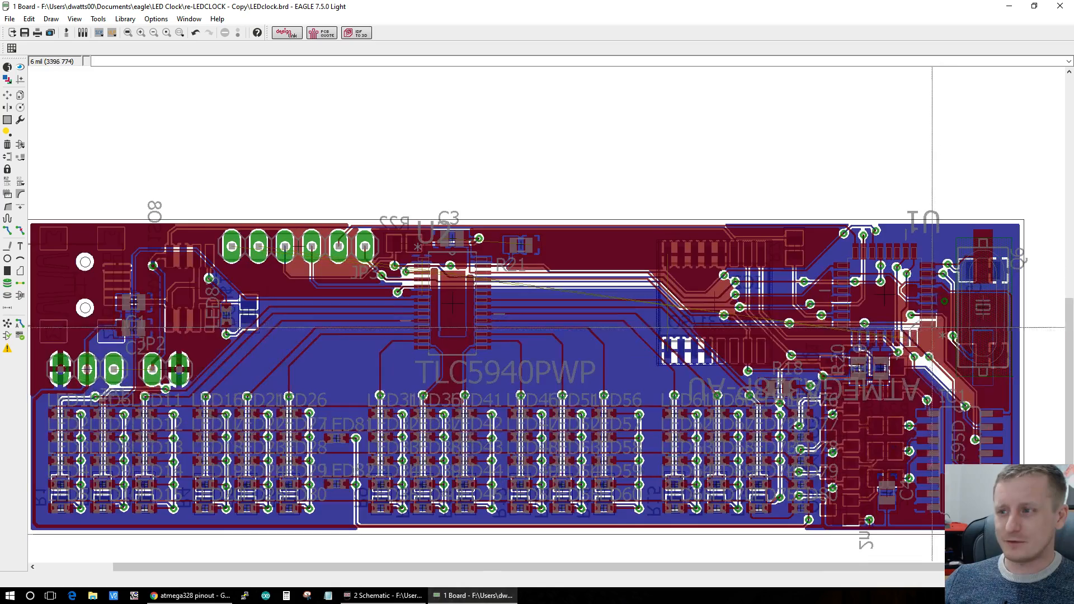
pyautogui.scroll(3, 926, 337)
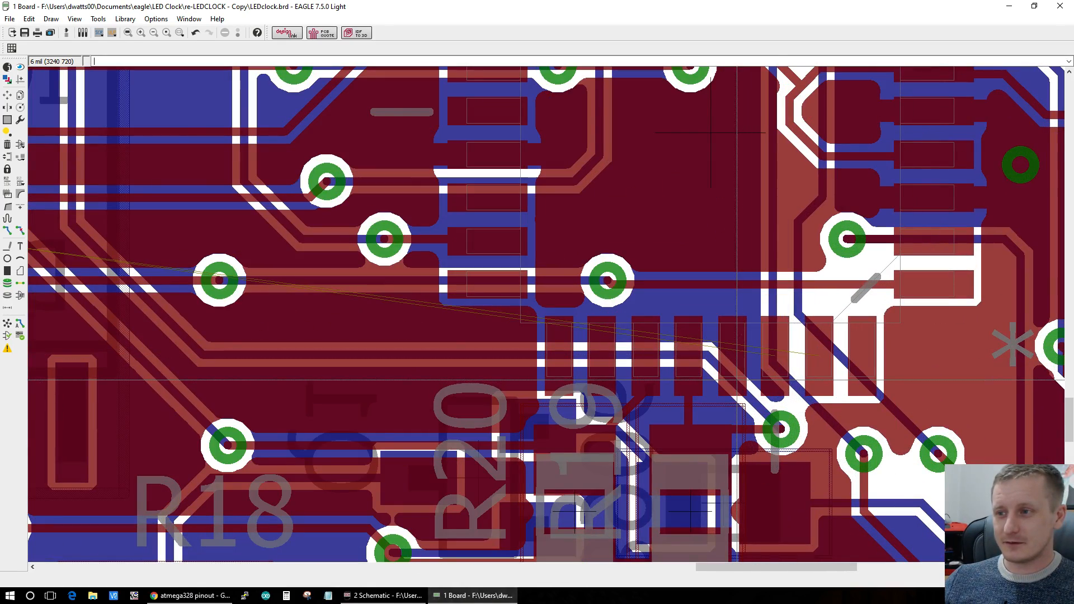
pyautogui.scroll(-3, 737, 380)
pyautogui.scroll(1, 740, 379)
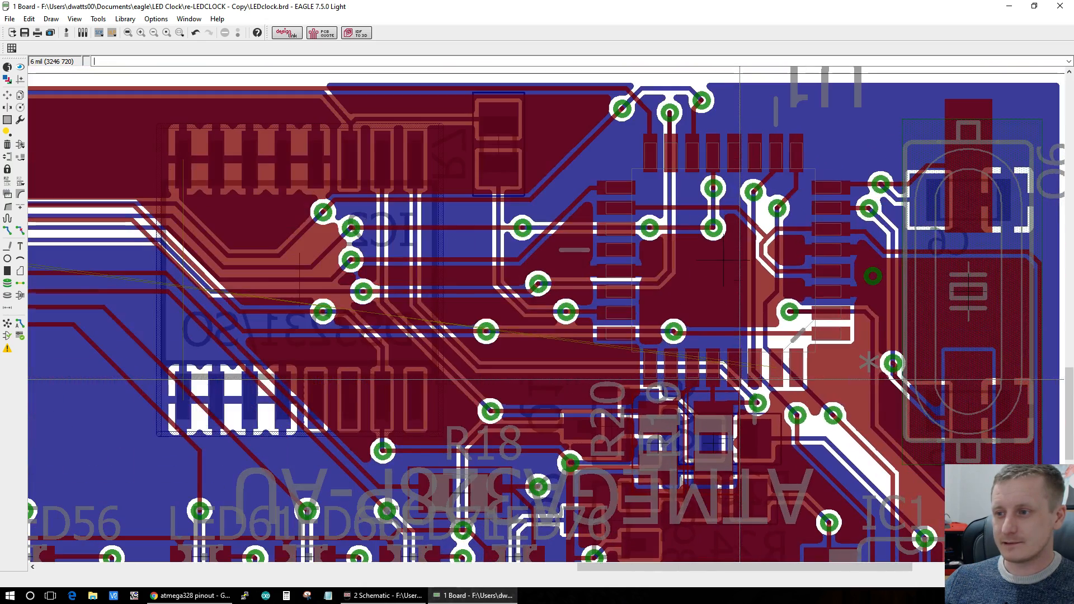
pyautogui.scroll(-3, 740, 378)
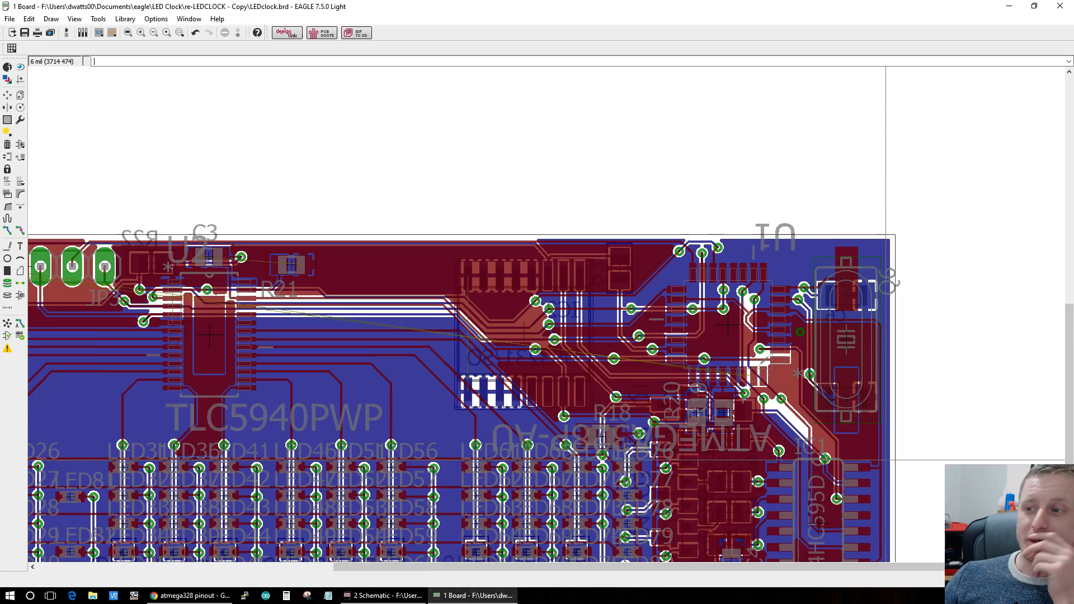
pyautogui.scroll(3, 886, 460)
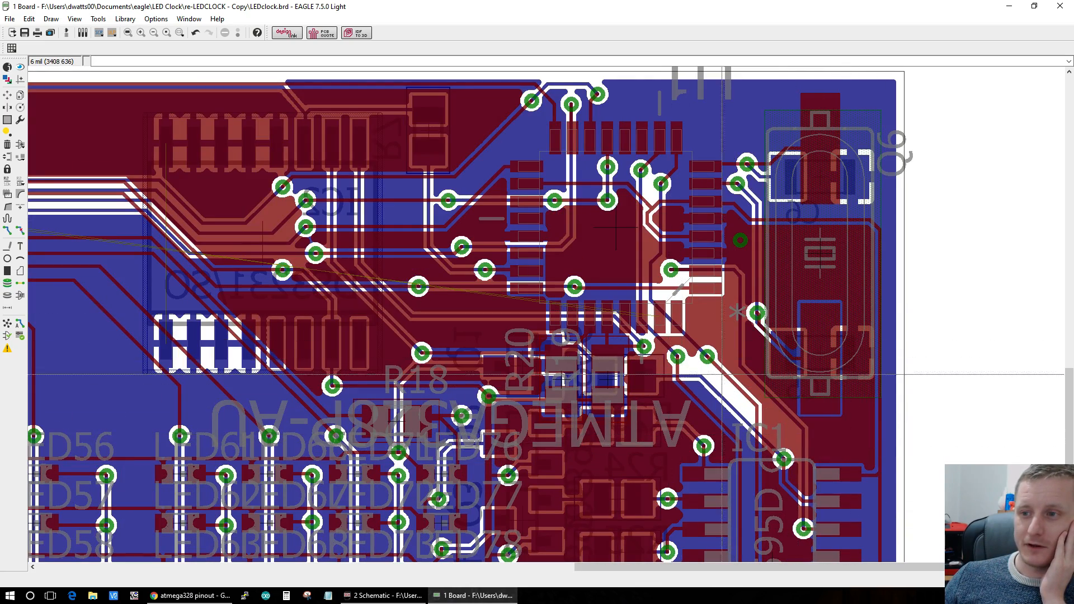
pyautogui.scroll(-3, 844, 446)
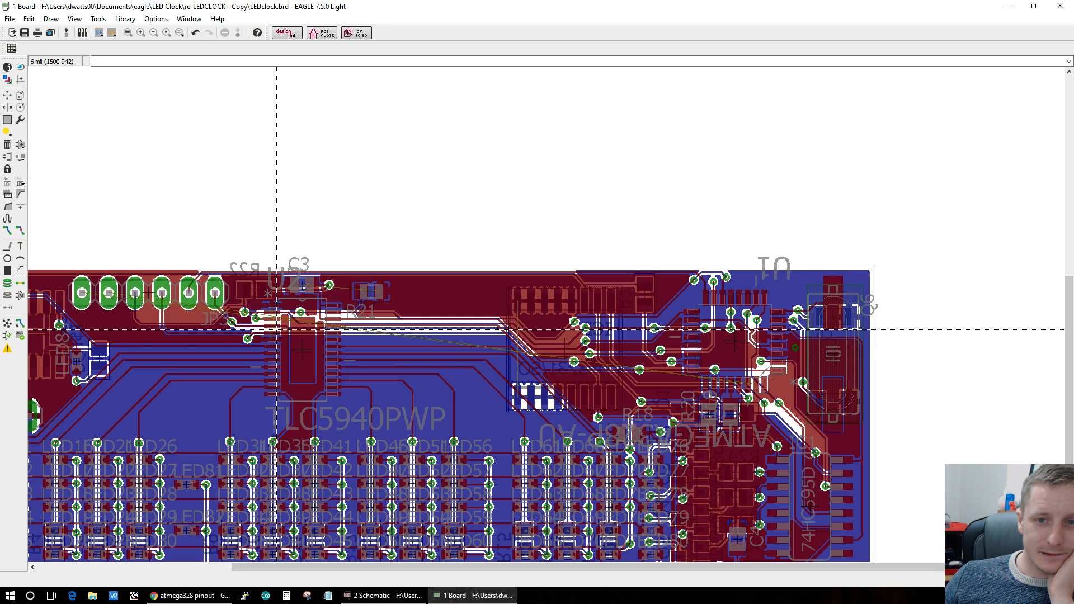
pyautogui.scroll(-3, 276, 330)
pyautogui.scroll(5, 184, 302)
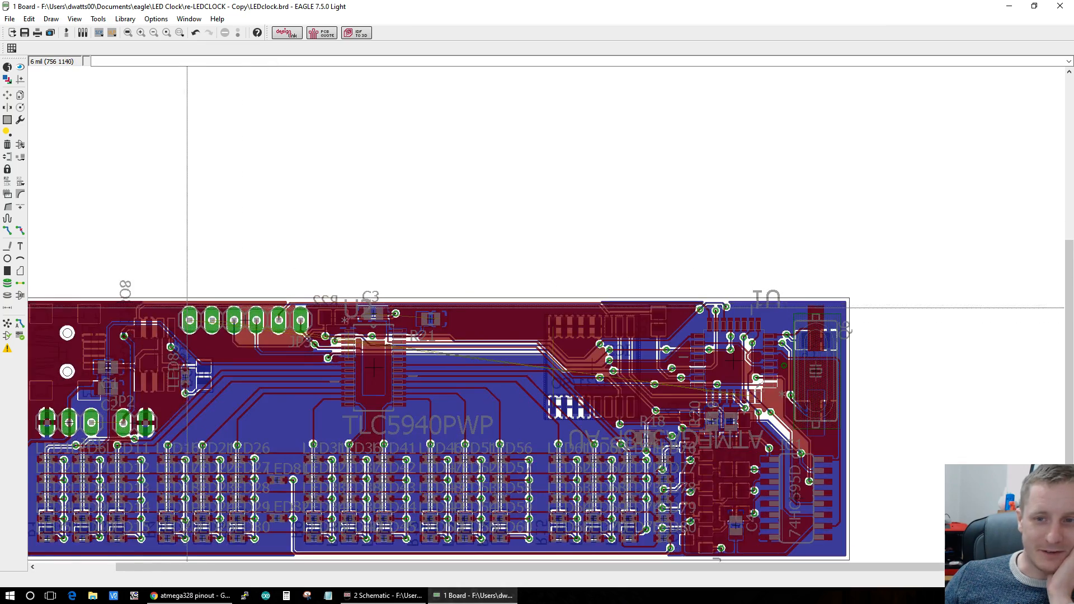
pyautogui.scroll(-3, 188, 309)
pyautogui.scroll(2, 188, 309)
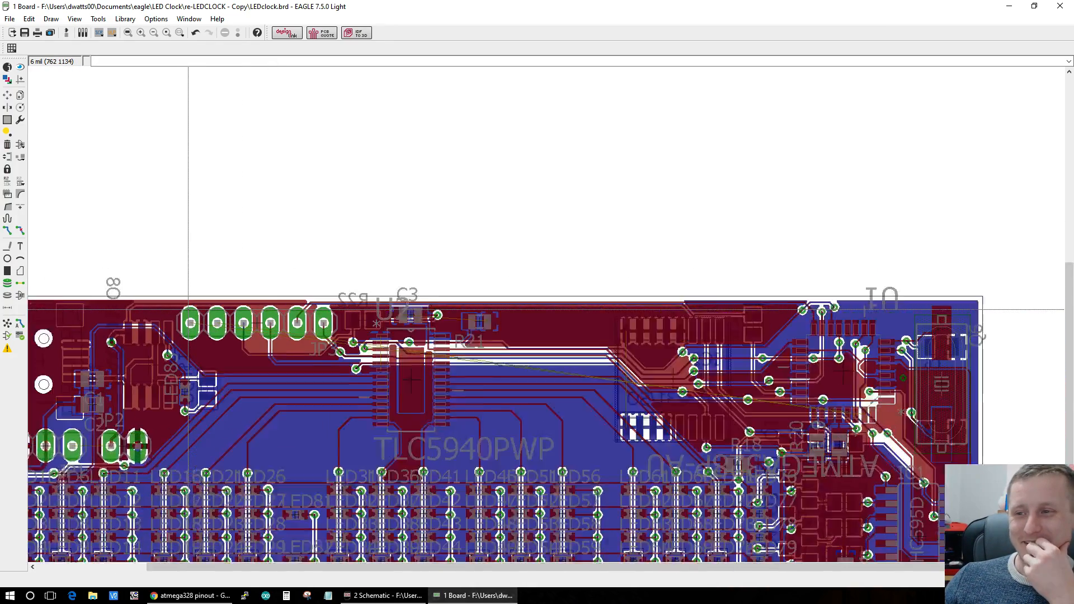
pyautogui.scroll(3, 503, 325)
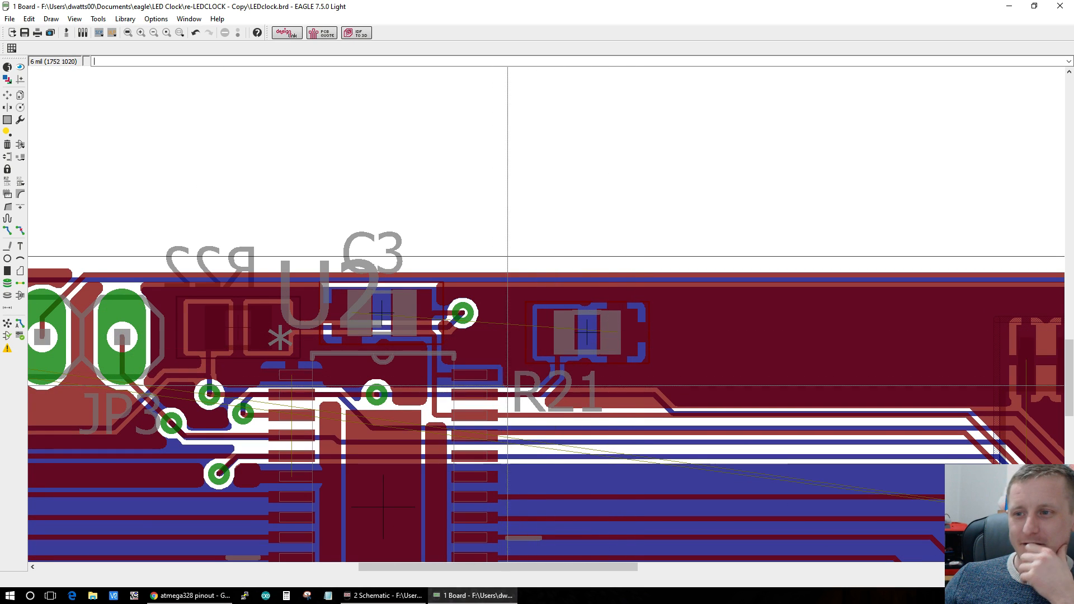
pyautogui.click(7, 231)
pyautogui.click(622, 331)
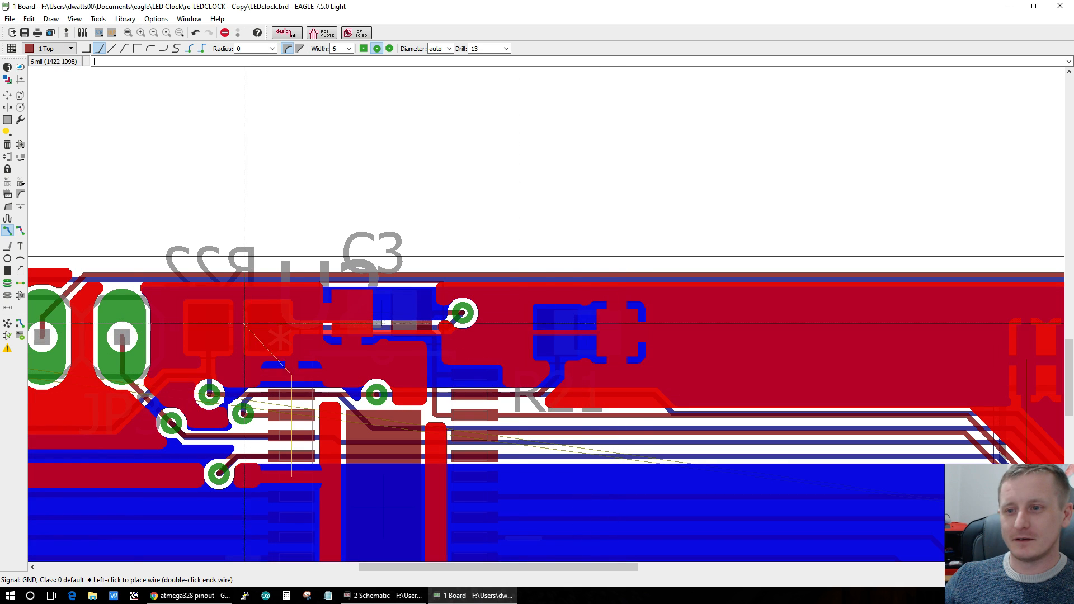
pyautogui.click(620, 446)
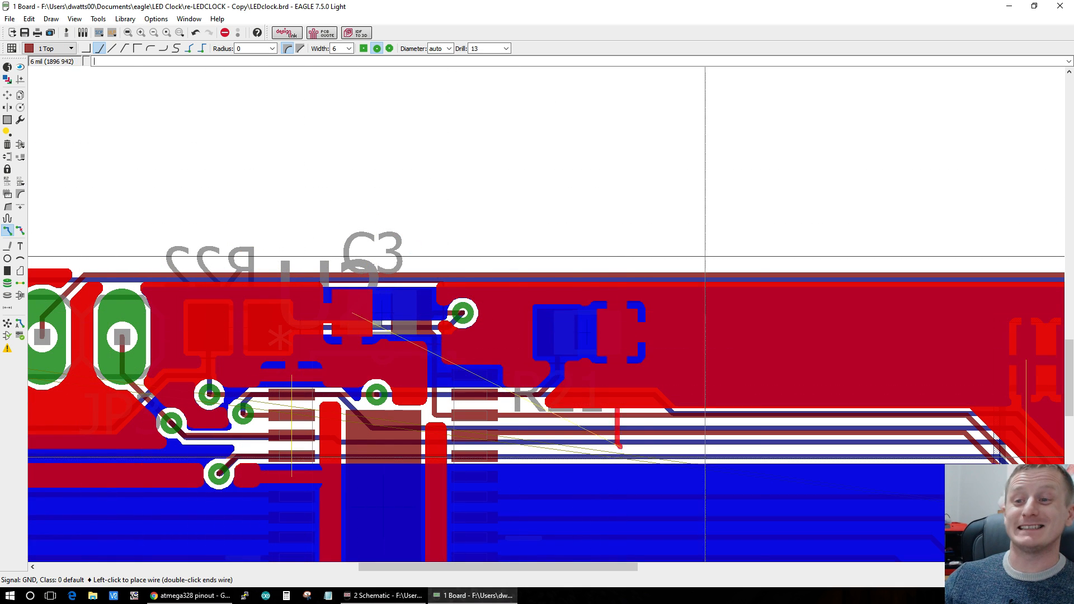
pyautogui.press('Escape')
# Step: Undo the recent edits back through the JP3 replacement to restore the four-pin header, and recalculate the ratsnest
pyautogui.scroll(-4, 368, 342)
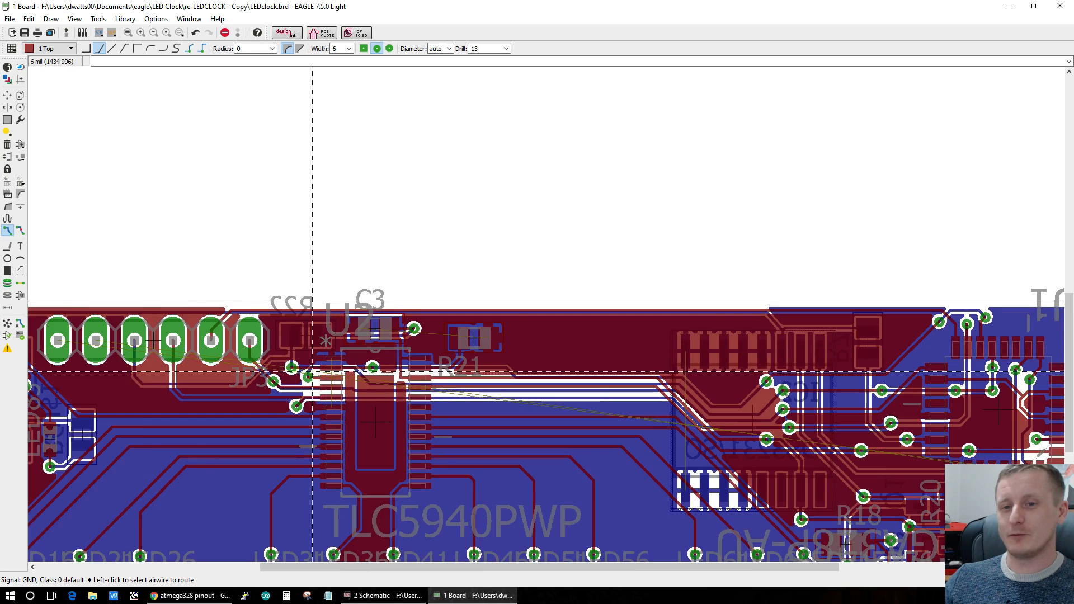
pyautogui.scroll(-3, 316, 397)
pyautogui.hotkey('ctrl', 'z')
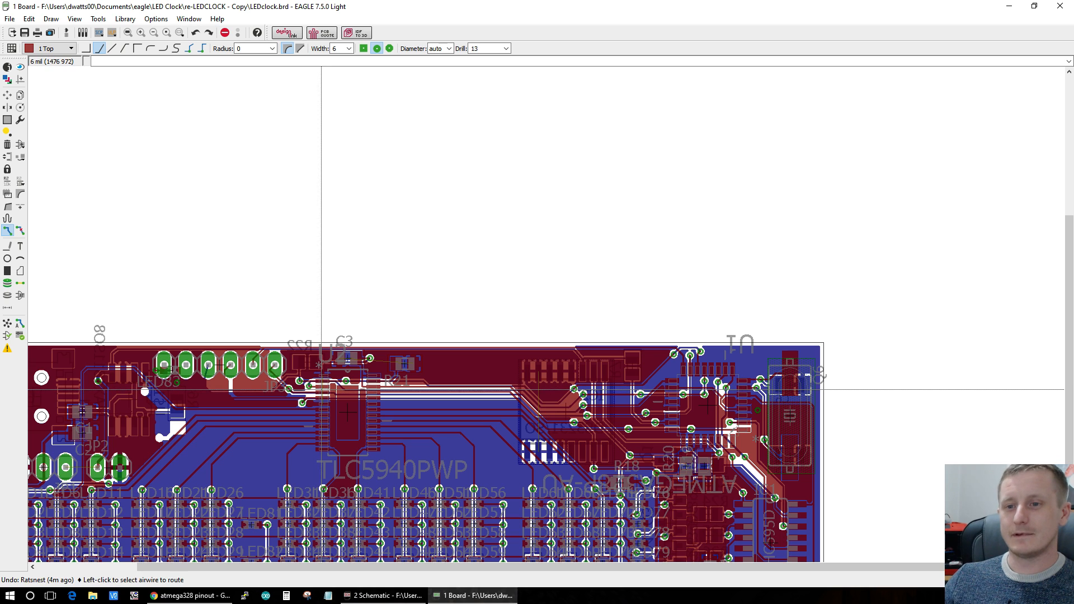
pyautogui.hotkey('ctrl', 'z')
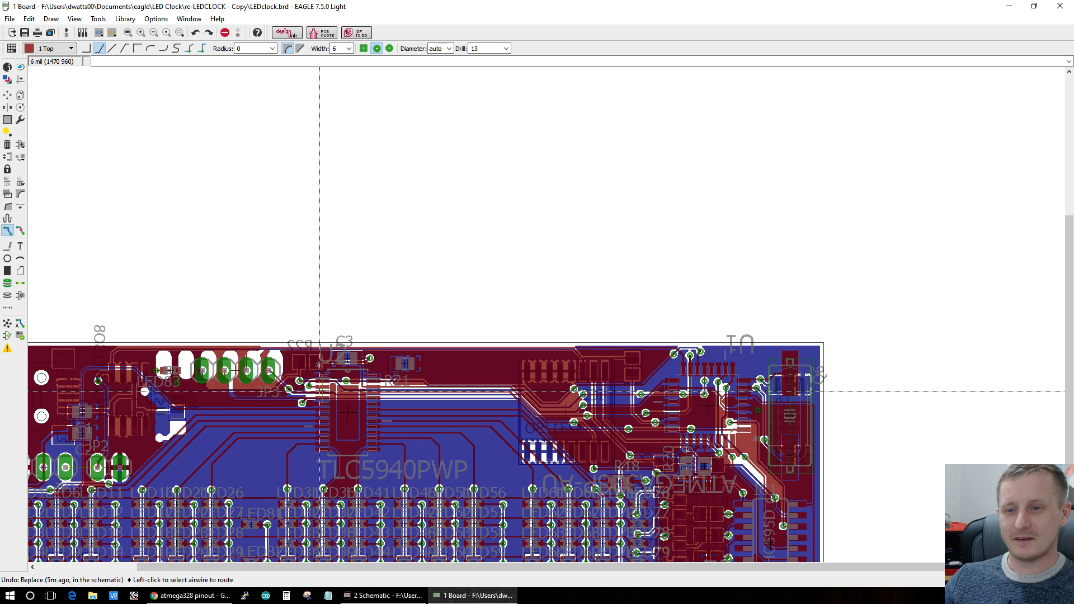
pyautogui.scroll(5, 218, 391)
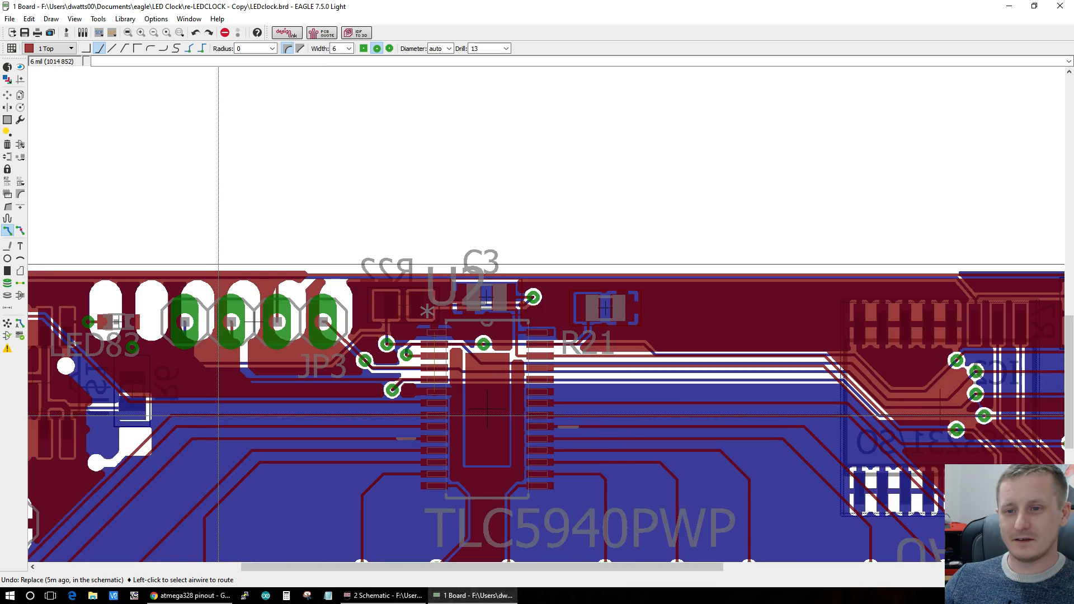
pyautogui.scroll(-3, 212, 387)
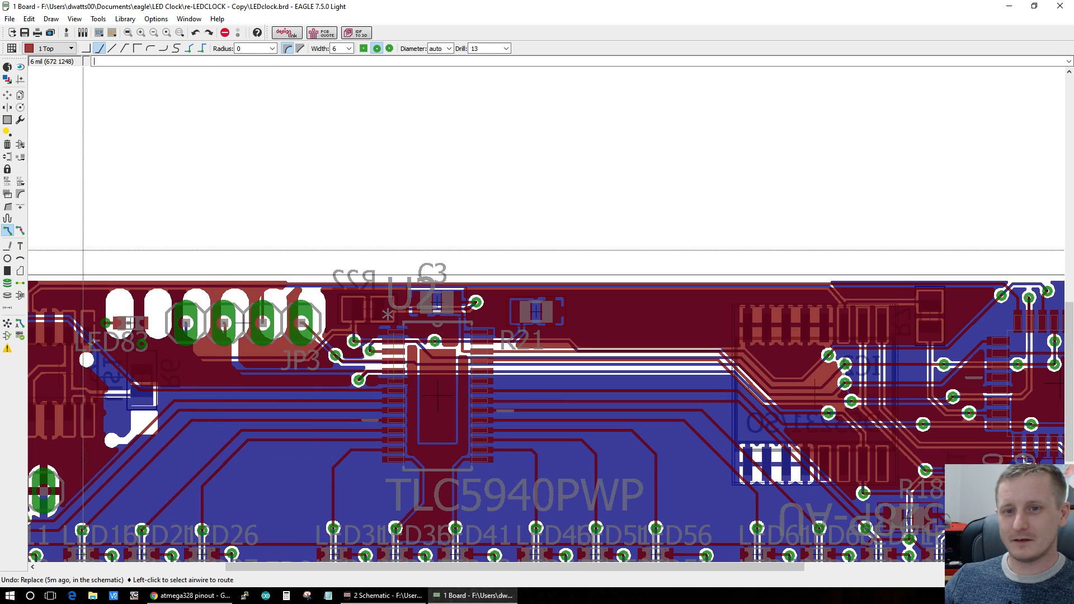
pyautogui.click(7, 323)
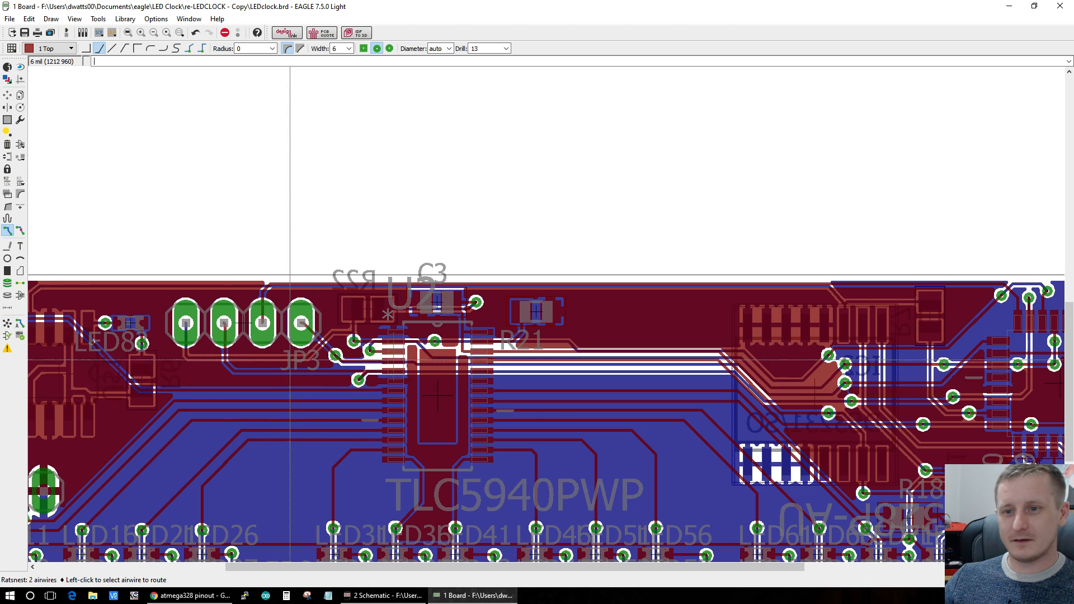
pyautogui.scroll(3, 242, 372)
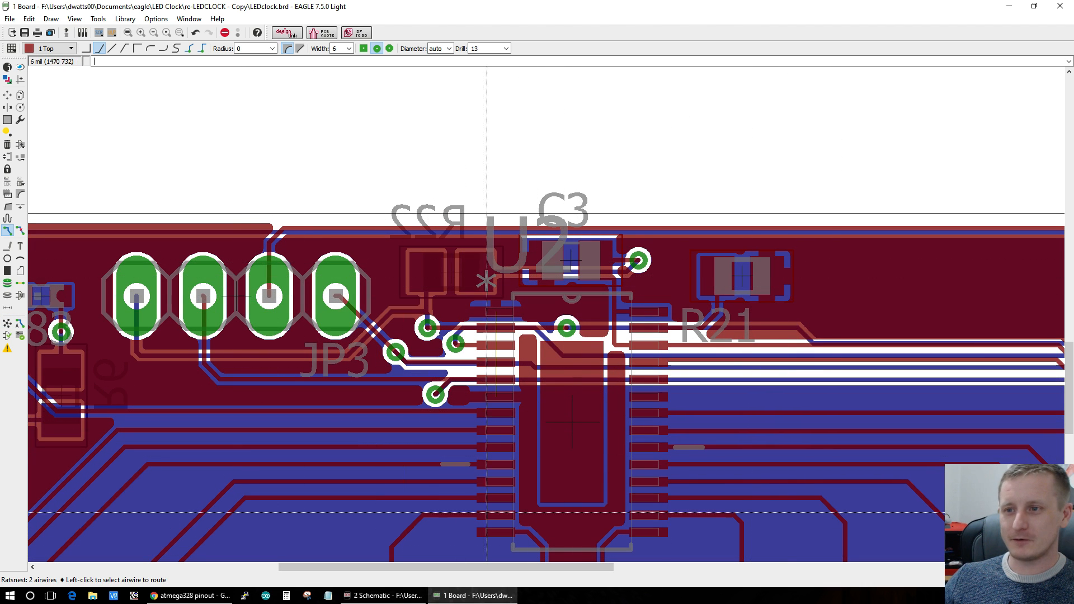
# Step: Switch to the schematic and add a PINHD-1X2 pin header beside the RX and TX nets of the ATMEGA328P-AU
pyautogui.click(388, 596)
pyautogui.scroll(-5, 722, 443)
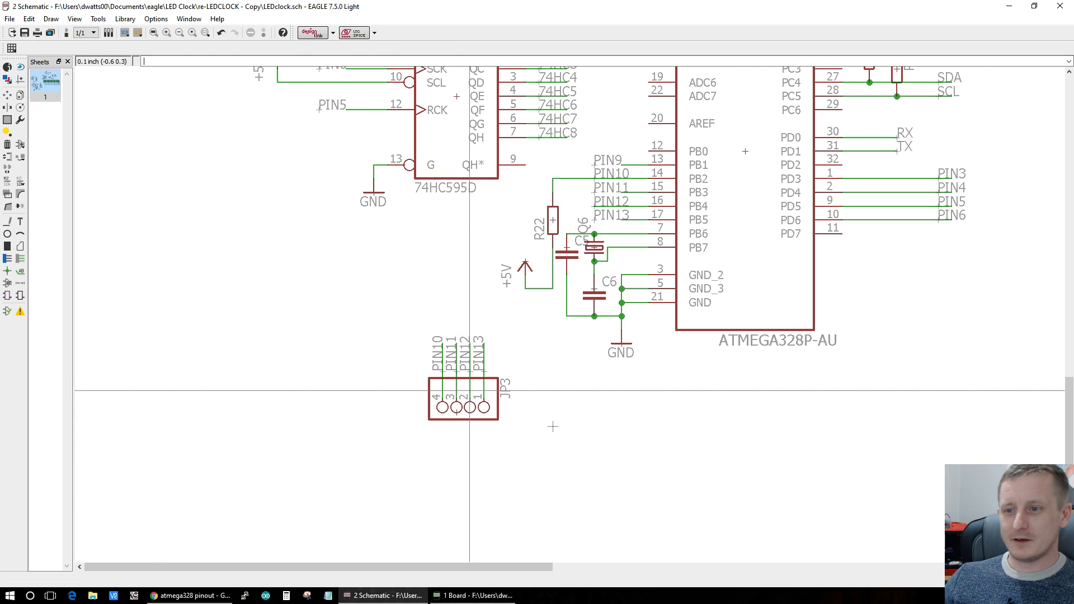
pyautogui.click(20, 144)
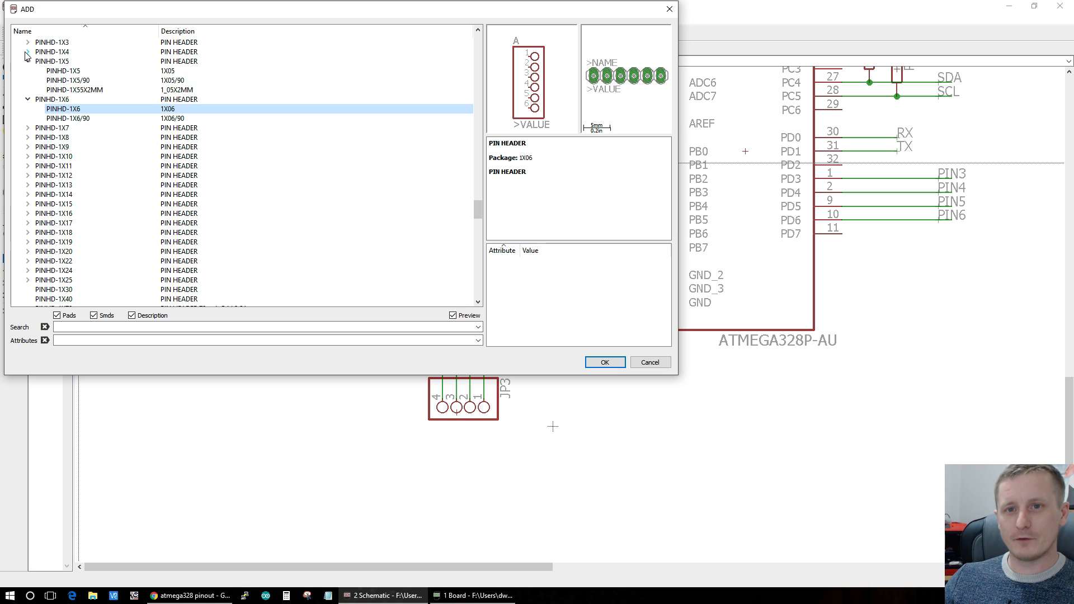
pyautogui.scroll(4, 50, 81)
pyautogui.doubleClick(53, 118)
pyautogui.click(56, 128)
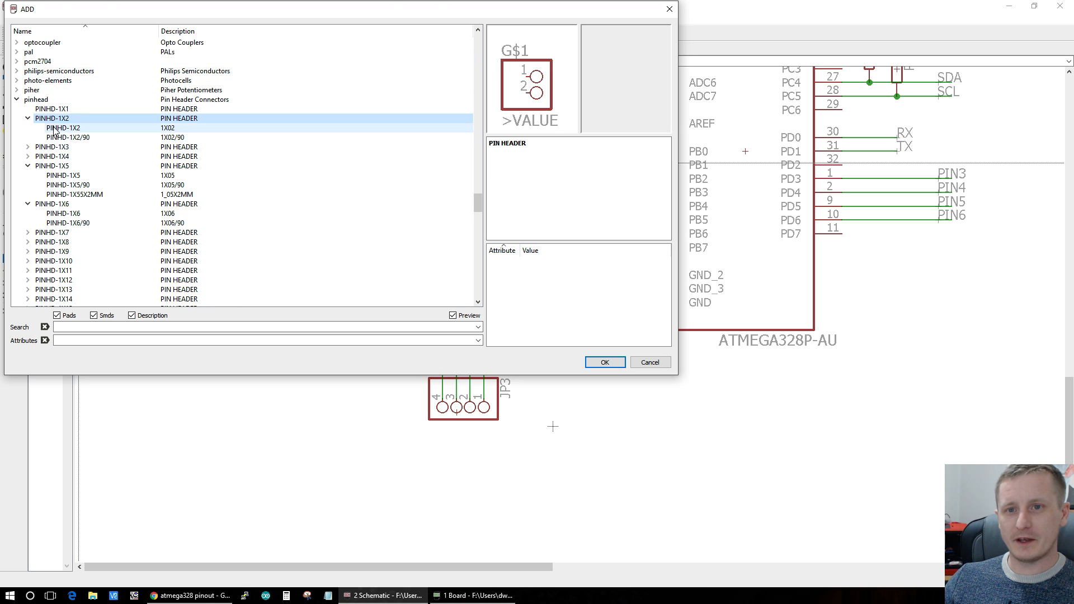
pyautogui.doubleClick(56, 128)
pyautogui.scroll(-4, 867, 456)
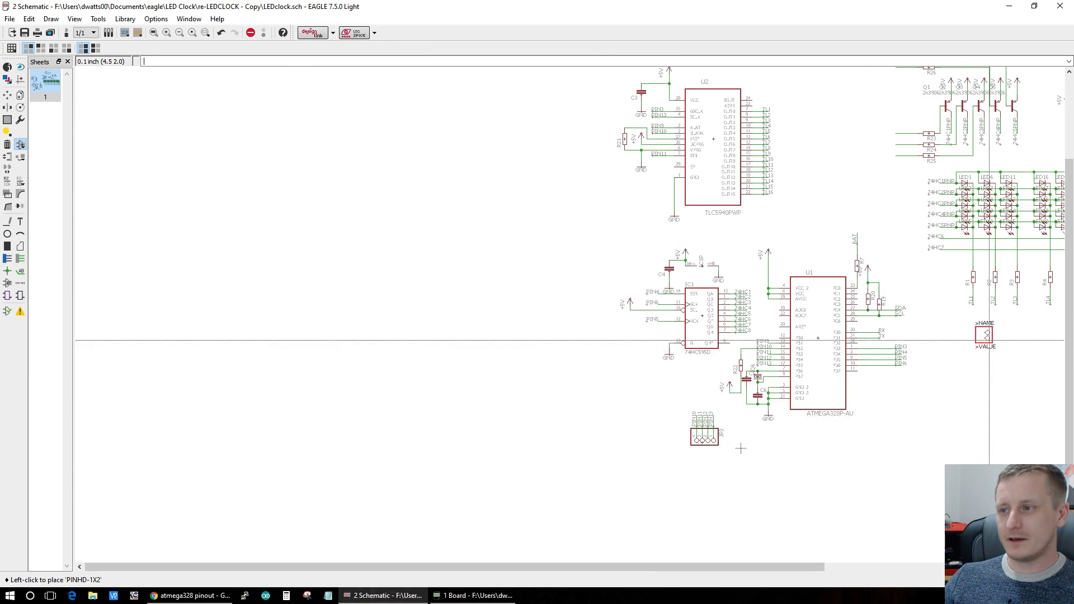
pyautogui.scroll(6, 865, 336)
pyautogui.scroll(4, 803, 353)
pyautogui.click(704, 305)
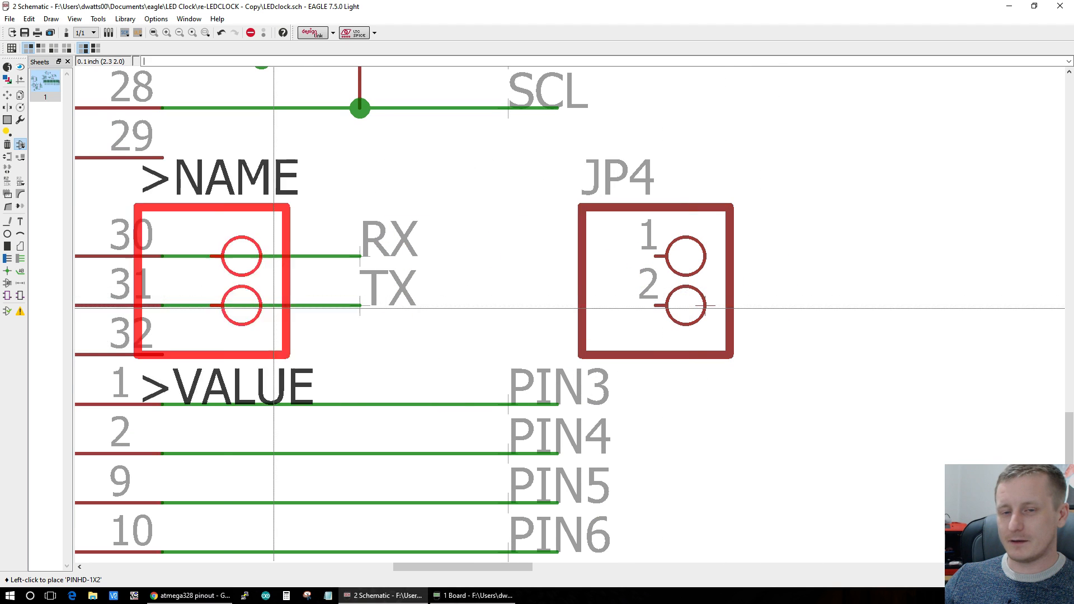
# Step: Wire the RX net to pin 1 and the TX net to pin 2 of header JP4
pyautogui.click(20, 258)
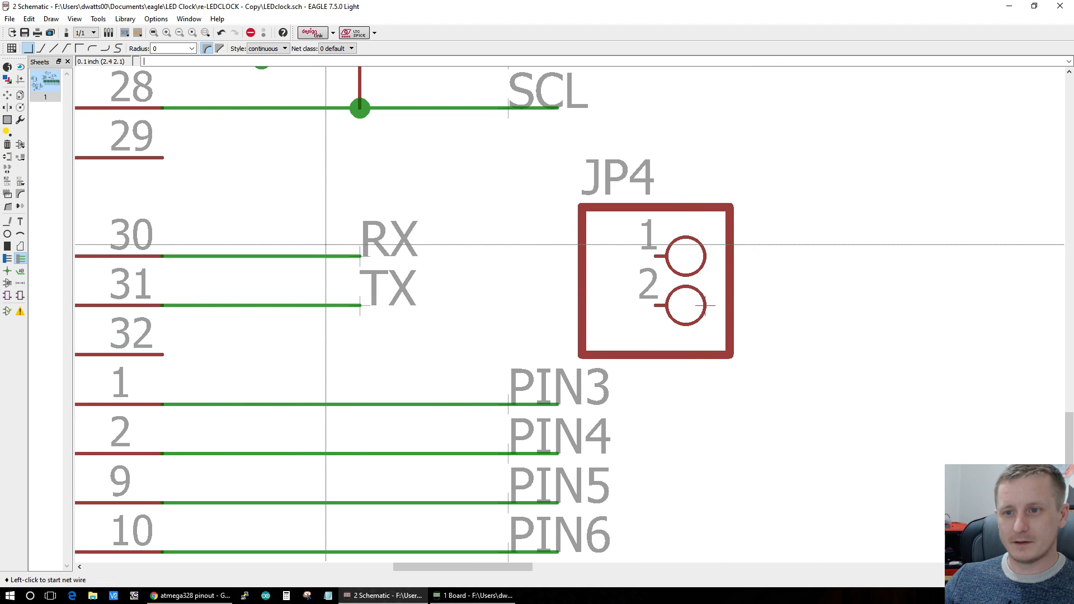
pyautogui.click(361, 256)
pyautogui.click(637, 257)
pyautogui.click(643, 305)
pyautogui.click(362, 305)
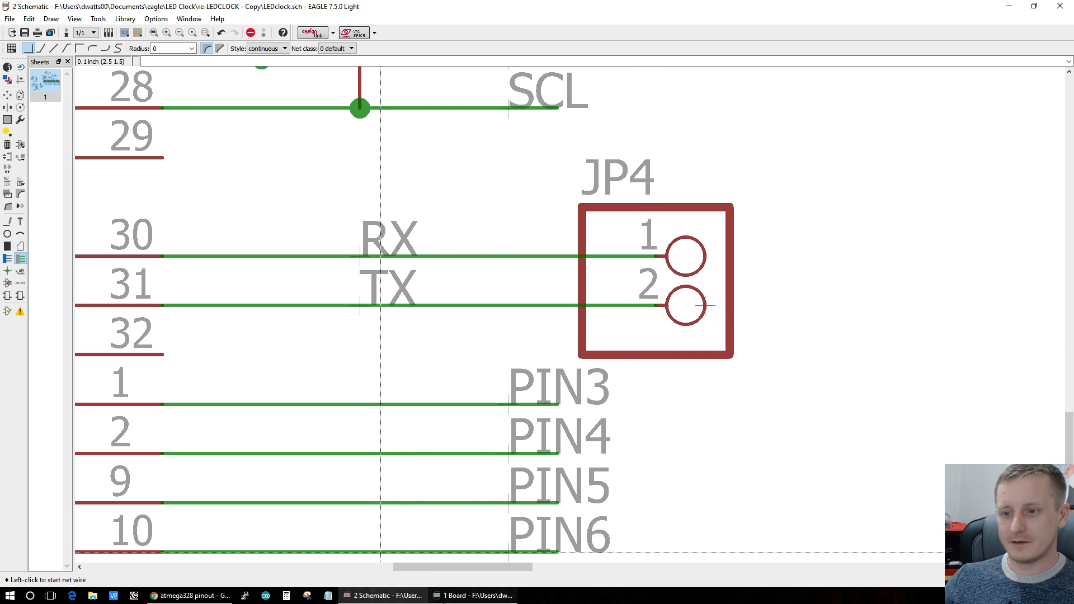
# Step: Switch to the board and move header JP4 to the upper edge between U2 and IC2, rotated to 180 degrees
pyautogui.click(472, 595)
pyautogui.scroll(-3, 462, 488)
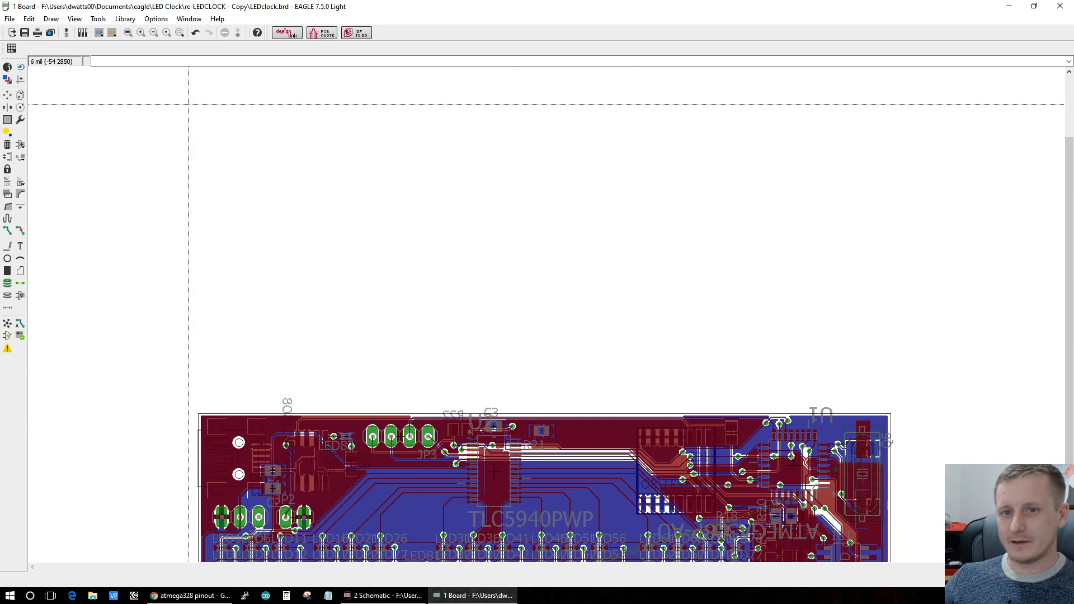
pyautogui.click(129, 34)
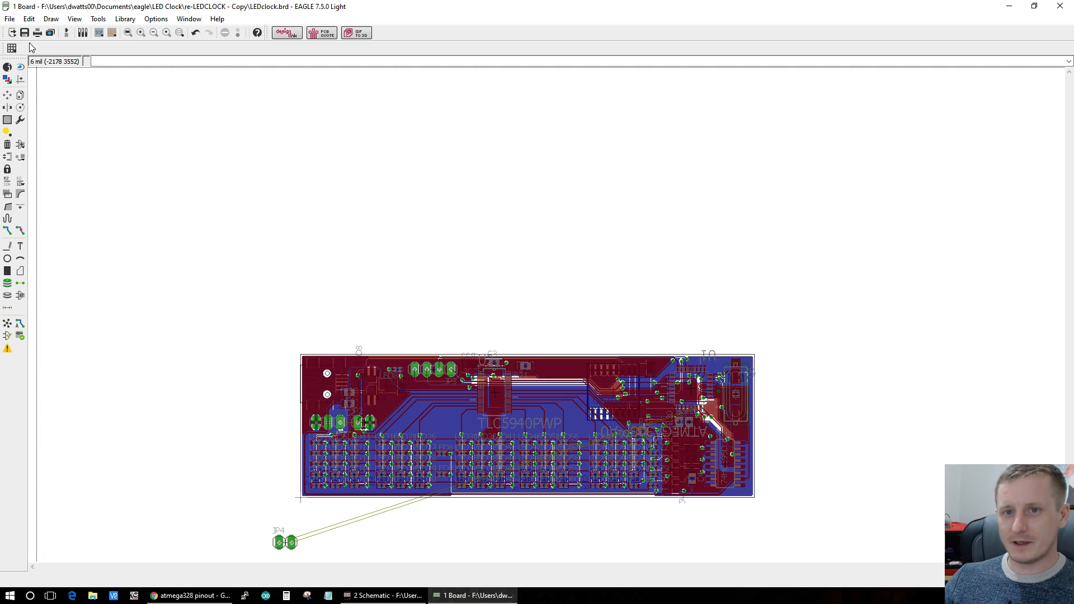
pyautogui.click(11, 97)
pyautogui.click(284, 542)
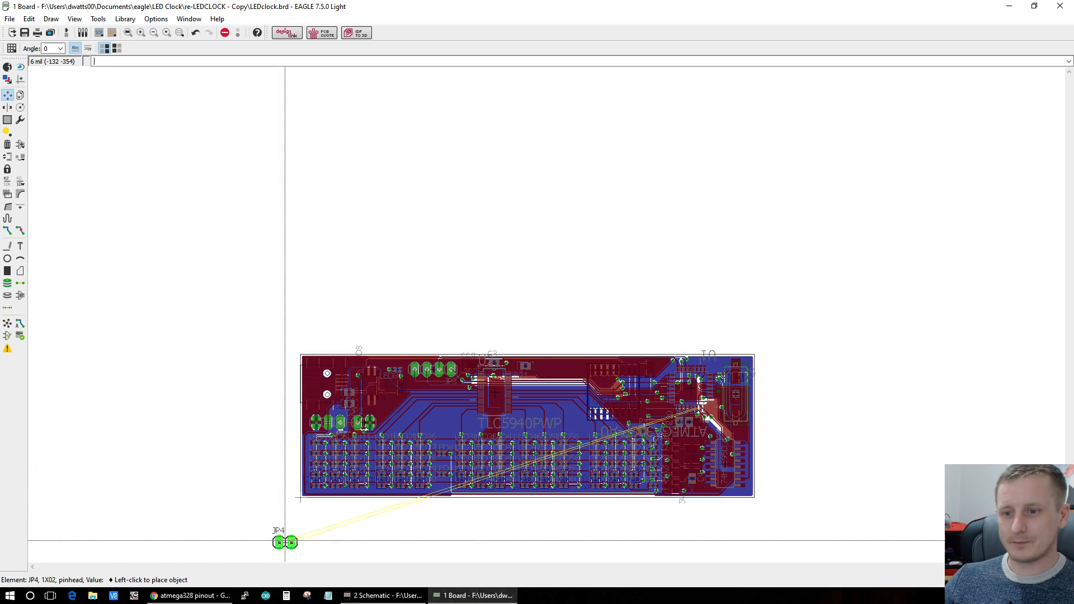
pyautogui.scroll(6, 822, 405)
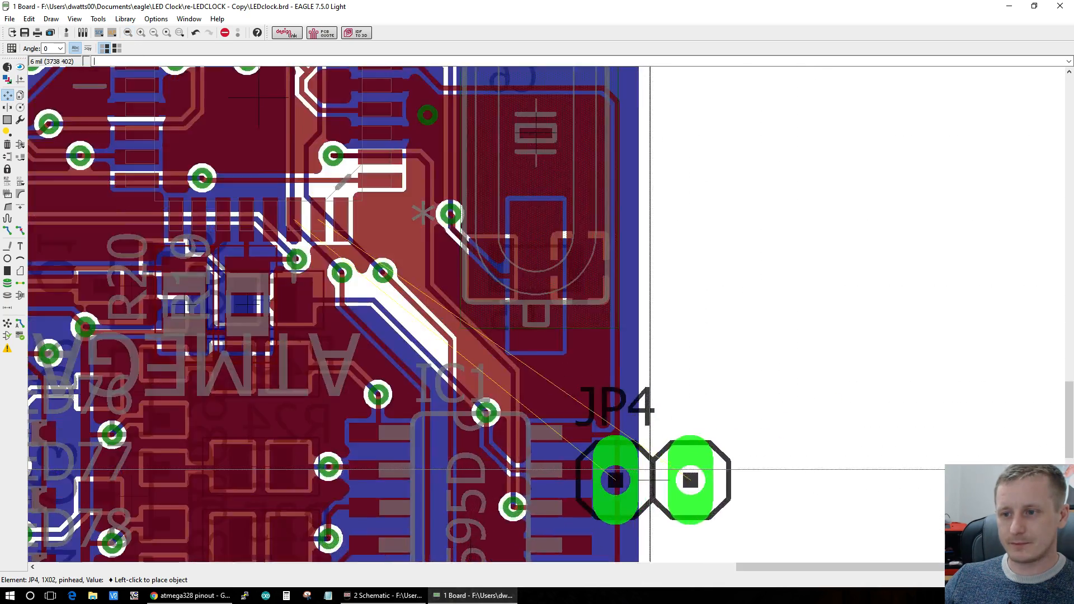
pyautogui.scroll(2, 610, 492)
pyautogui.scroll(-3, 579, 439)
pyautogui.scroll(1, 515, 417)
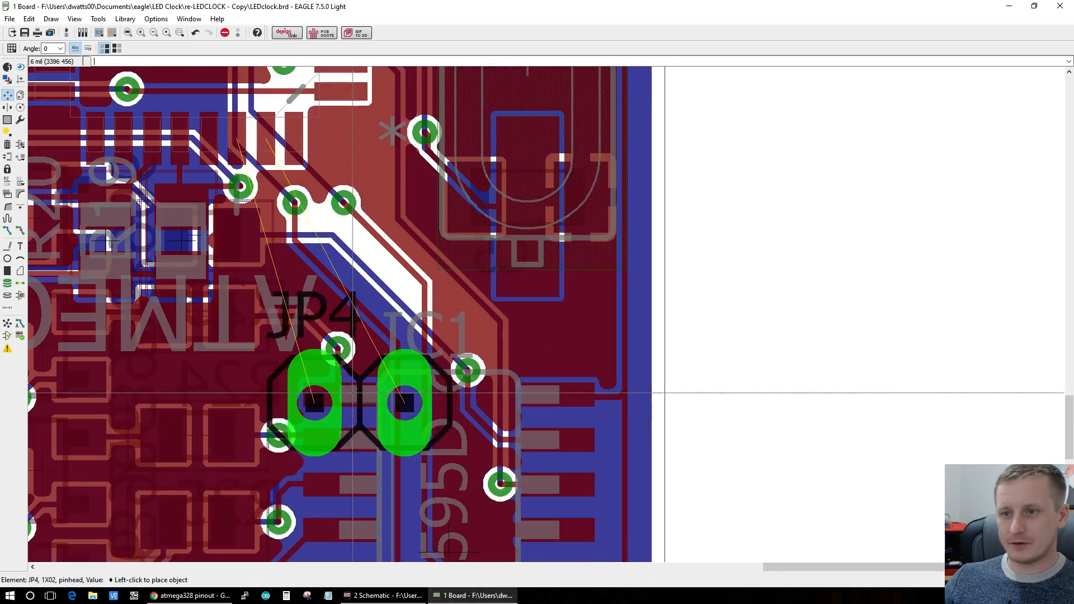
pyautogui.scroll(-4, 377, 392)
pyautogui.scroll(-3, 417, 359)
pyautogui.scroll(3, 392, 291)
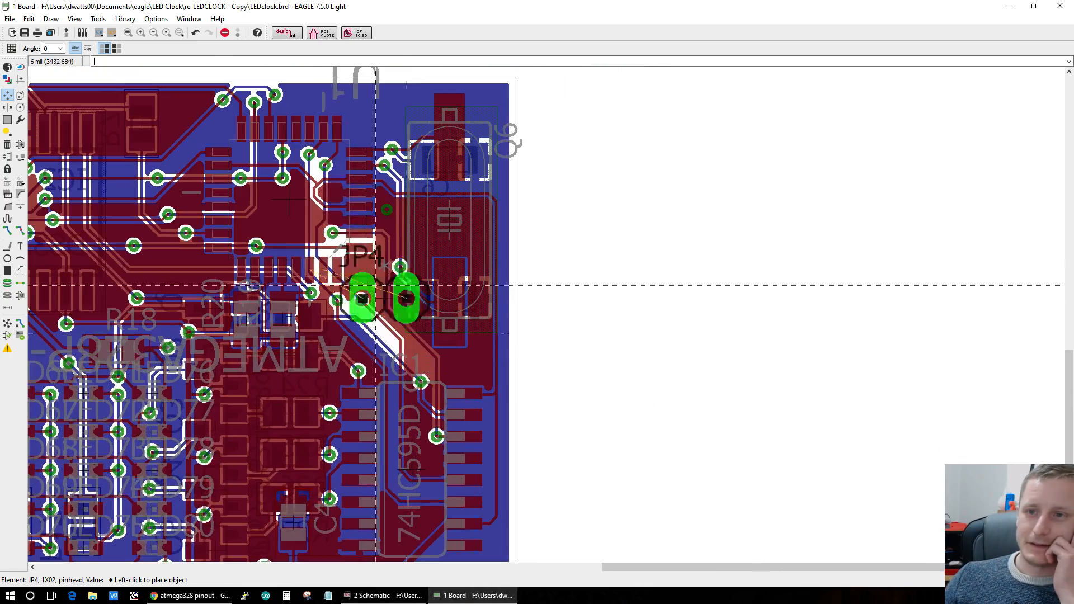
pyautogui.scroll(-3, 319, 108)
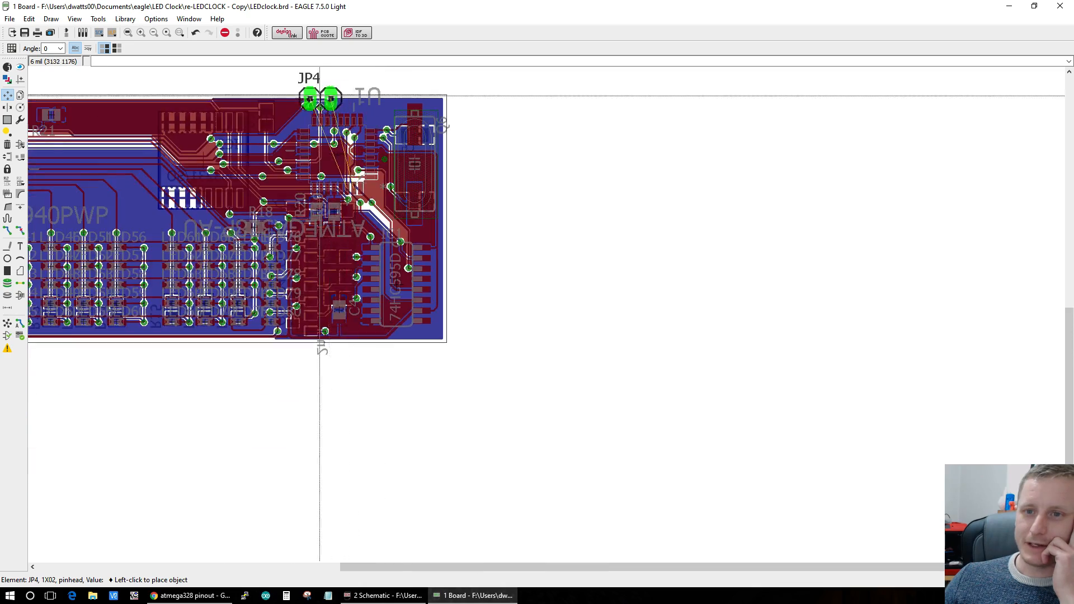
pyautogui.scroll(3, 285, 126)
pyautogui.scroll(2, 263, 142)
pyautogui.rightClick(262, 141)
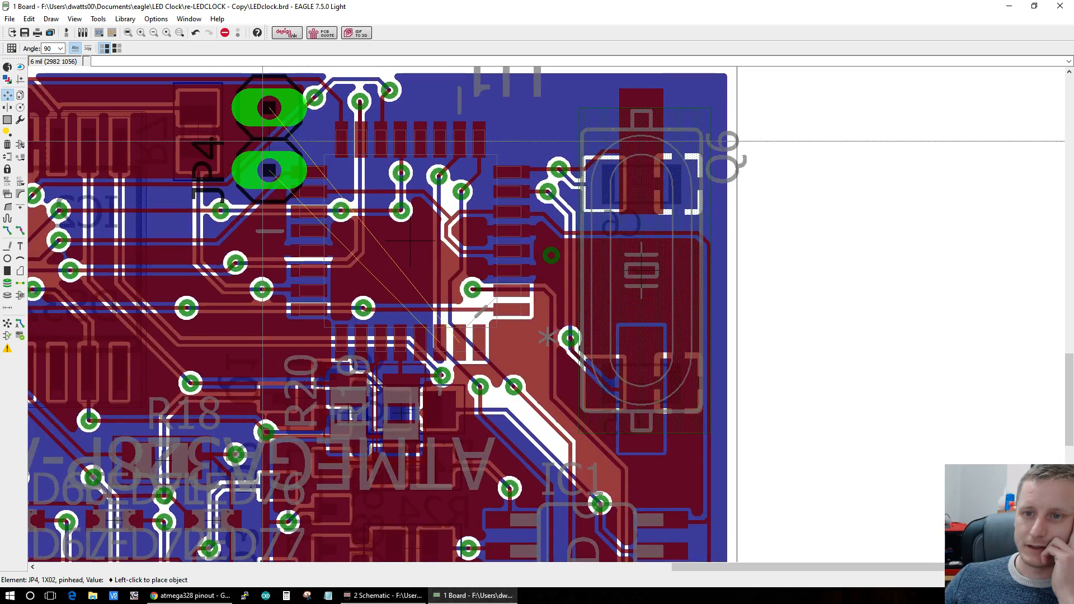
pyautogui.scroll(-3, 262, 141)
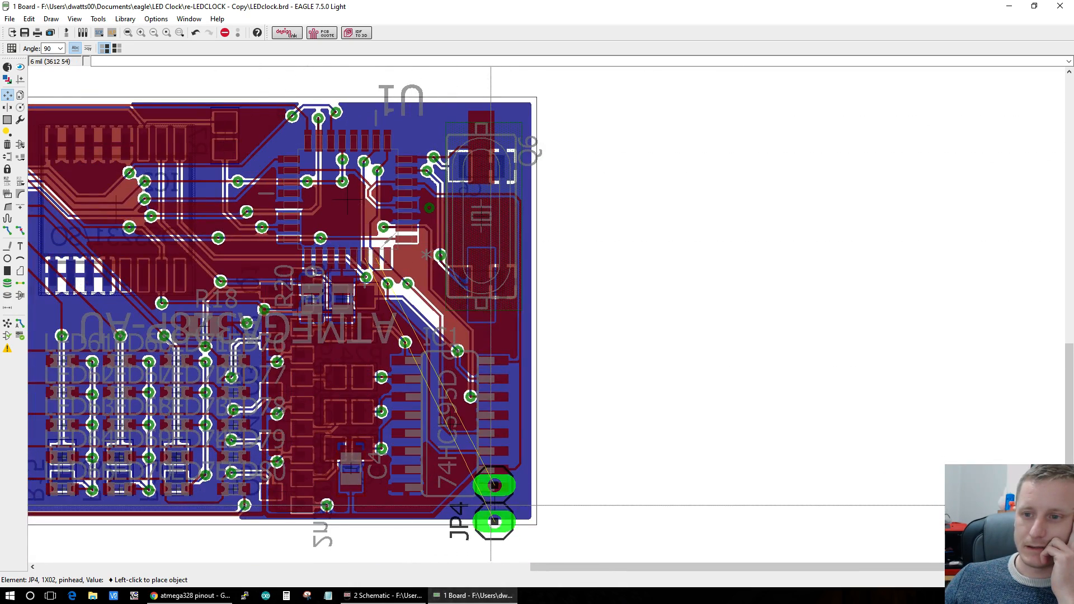
pyautogui.scroll(-3, 412, 352)
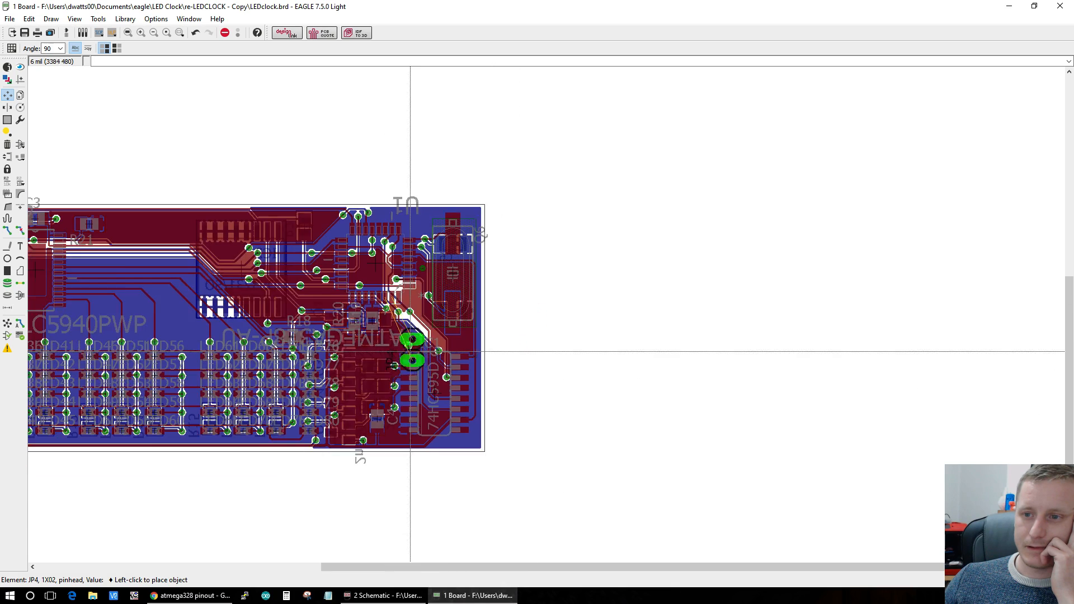
pyautogui.scroll(2, 232, 266)
pyautogui.rightClick(109, 194)
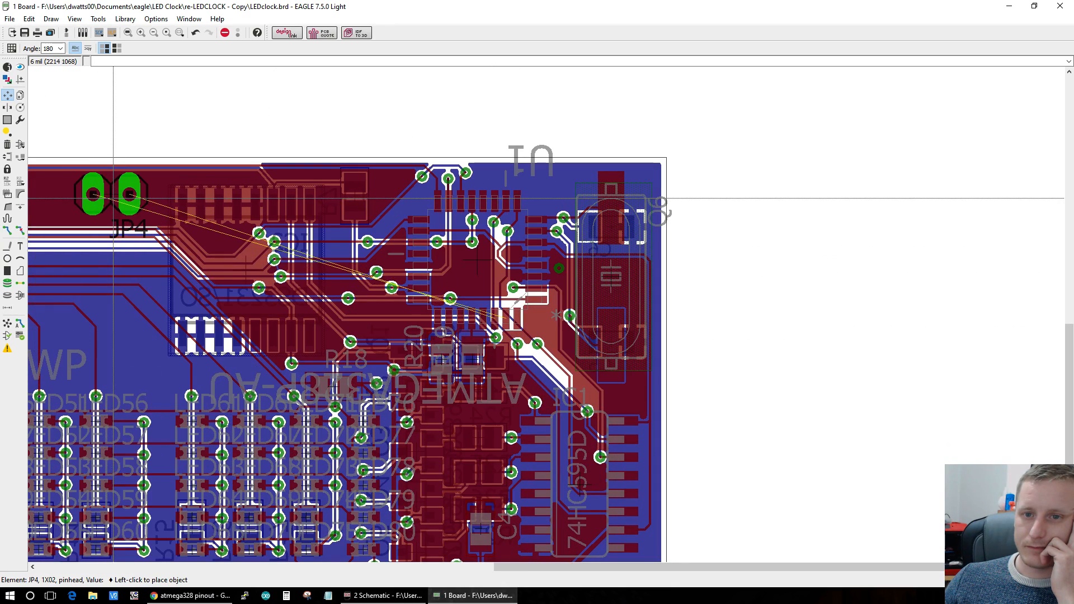
pyautogui.click(122, 203)
# Step: Move the via between IC2 and U1 along its horizontal trace closer to U1's lowest pad facing IC2, and recalculate the ratsnest
pyautogui.scroll(-2, 123, 215)
pyautogui.scroll(2, 103, 215)
pyautogui.scroll(2, 103, 215)
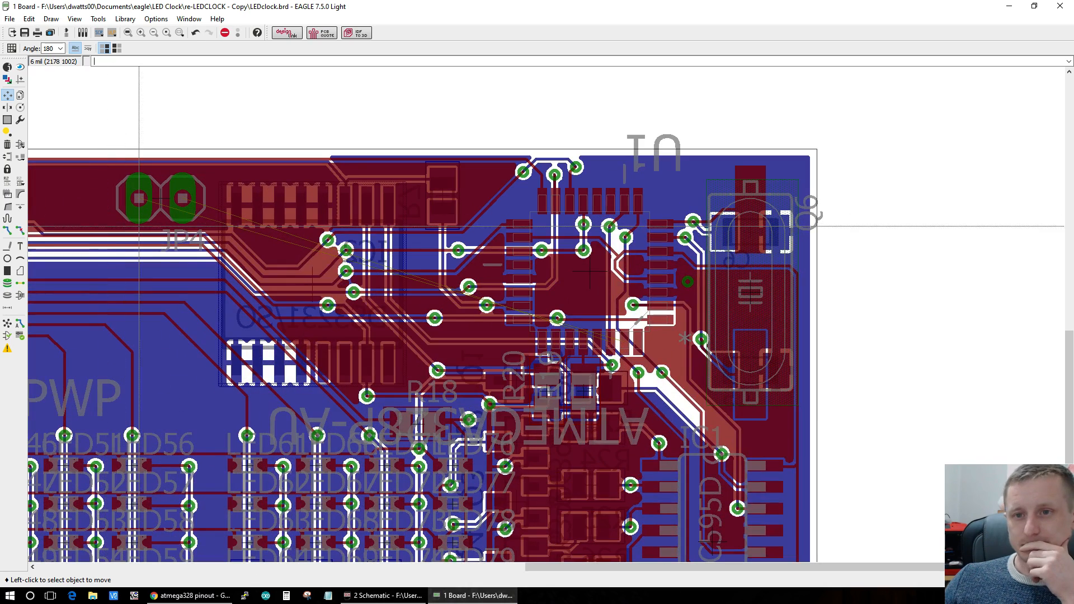
pyautogui.scroll(1, 139, 226)
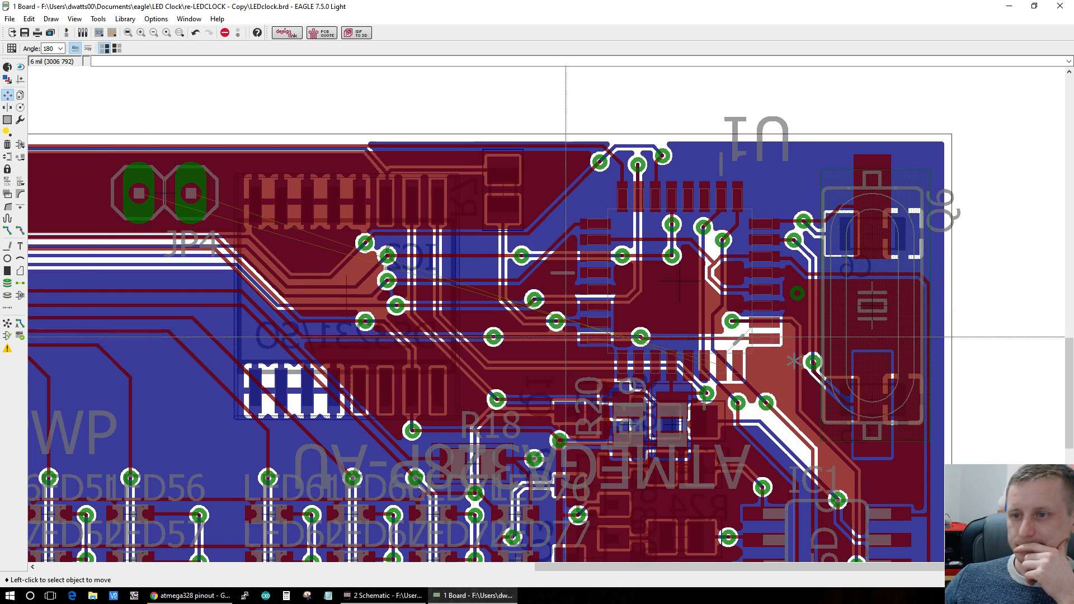
pyautogui.scroll(3, 566, 337)
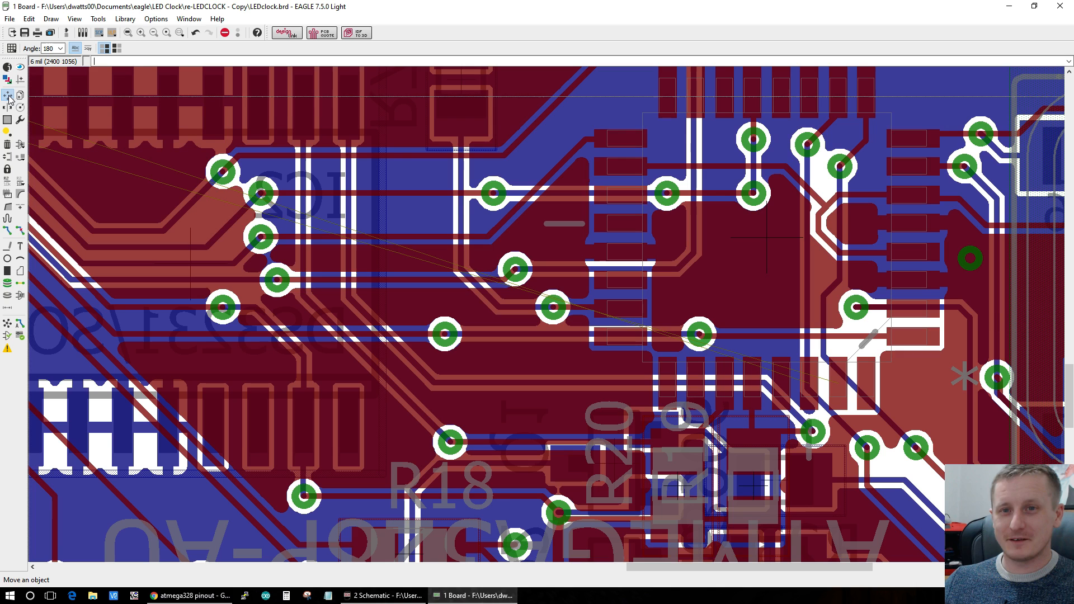
pyautogui.click(442, 334)
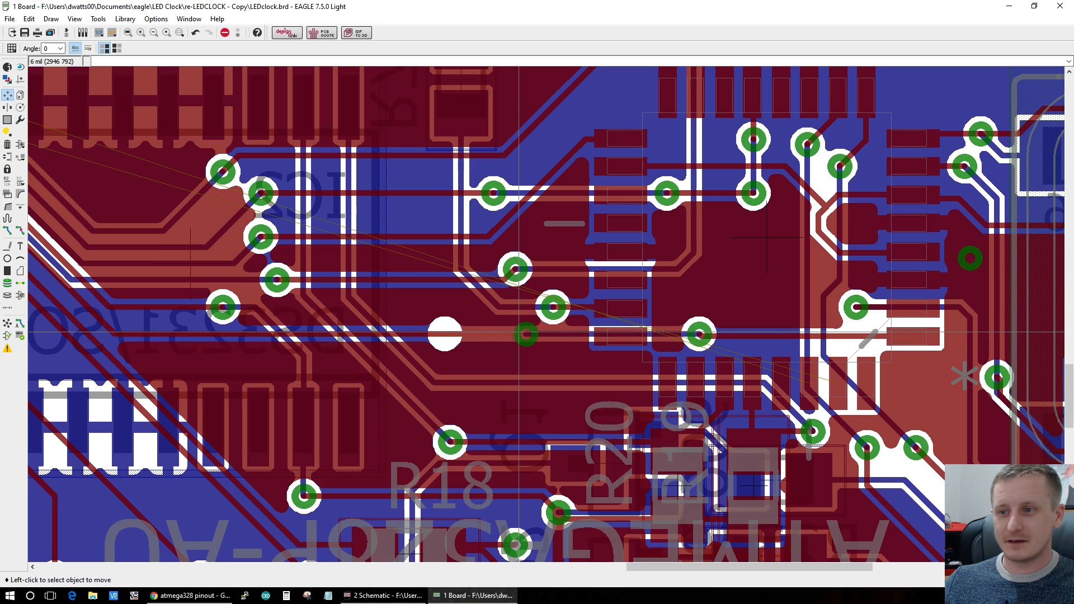
pyautogui.click(7, 323)
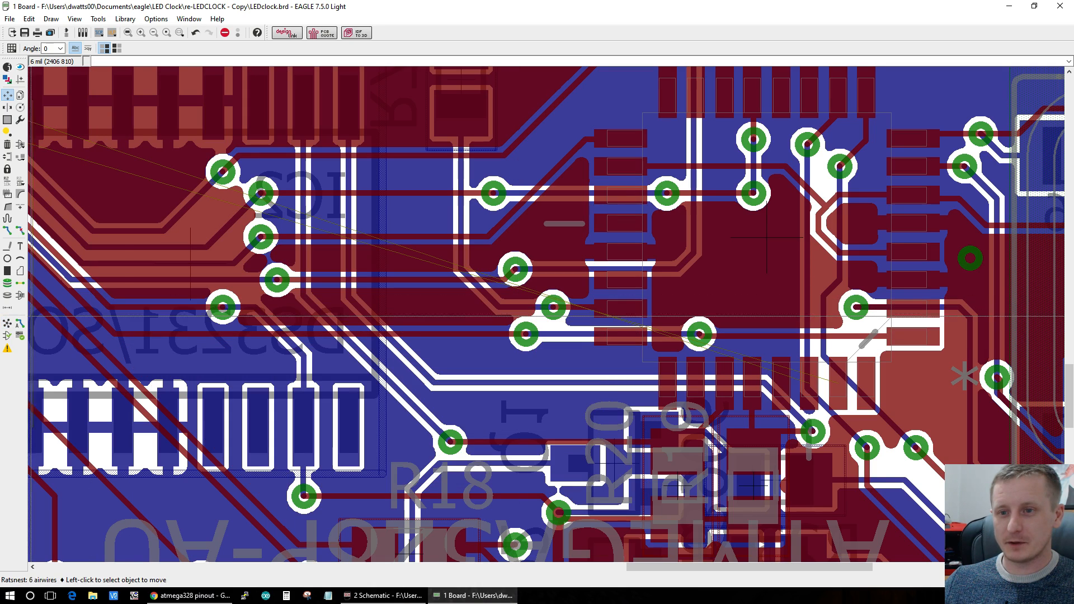
# Step: Move that via back along its trace toward IC2, away from U1's pads, and refresh the ratsnest and copper pours
pyautogui.scroll(-5, 303, 391)
pyautogui.scroll(3, 291, 437)
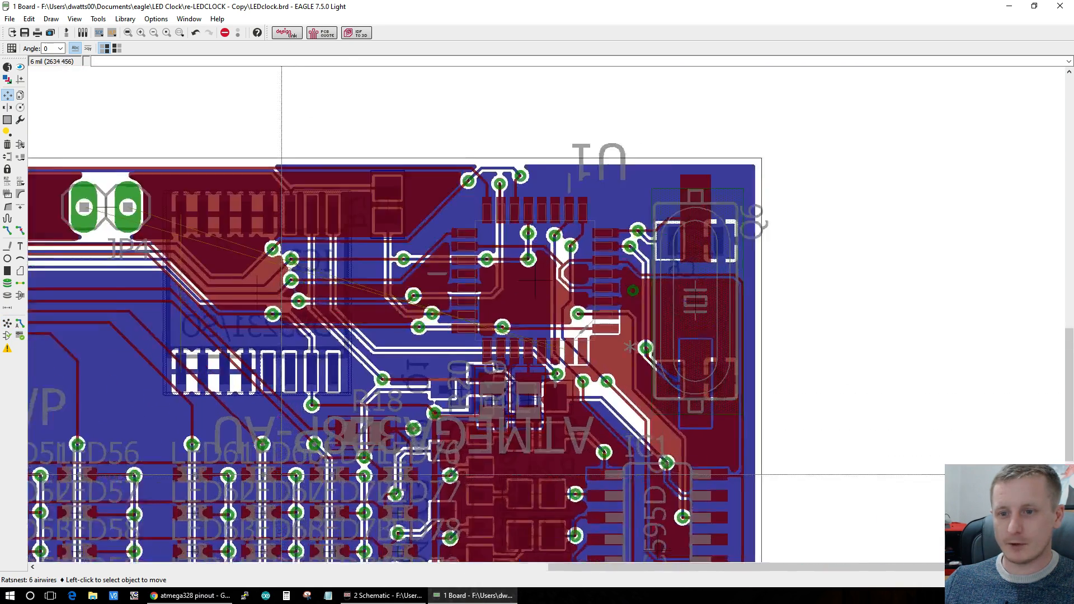
pyautogui.scroll(-4, 356, 285)
pyautogui.scroll(6, 425, 336)
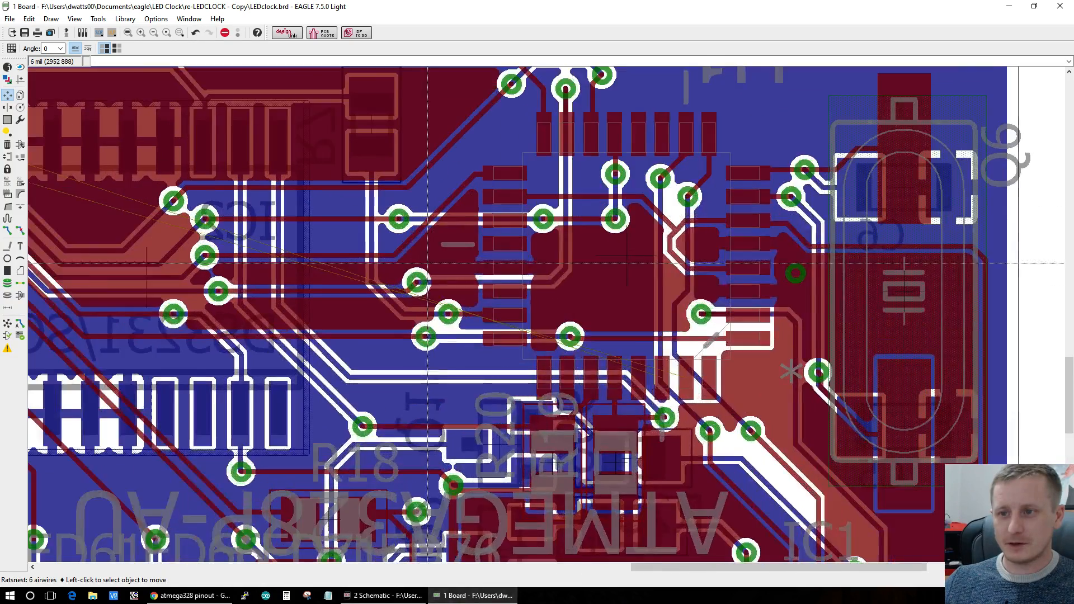
pyautogui.click(427, 368)
pyautogui.click(362, 367)
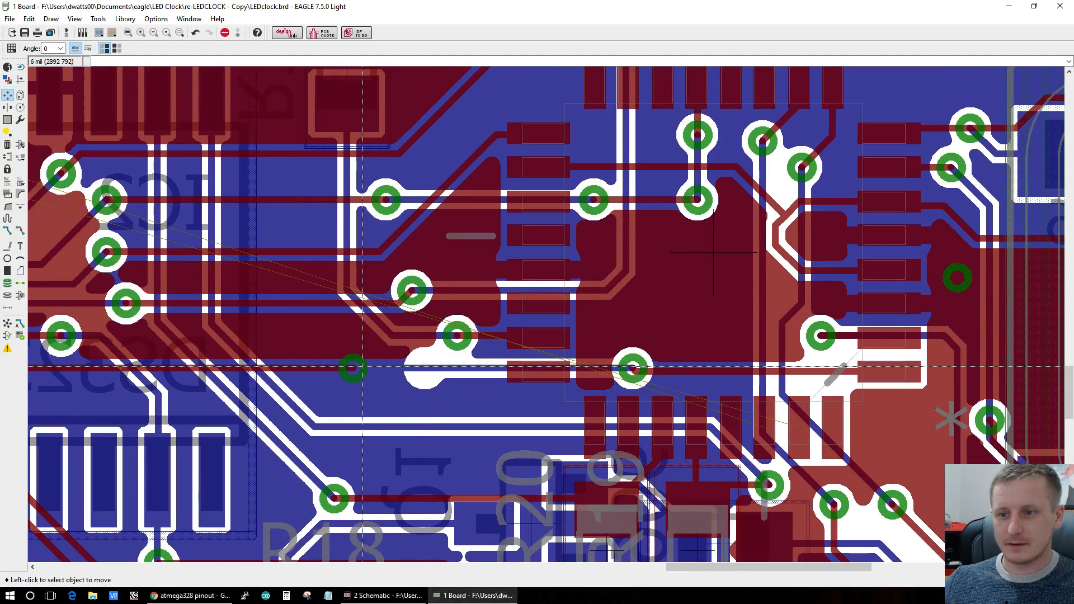
pyautogui.click(7, 326)
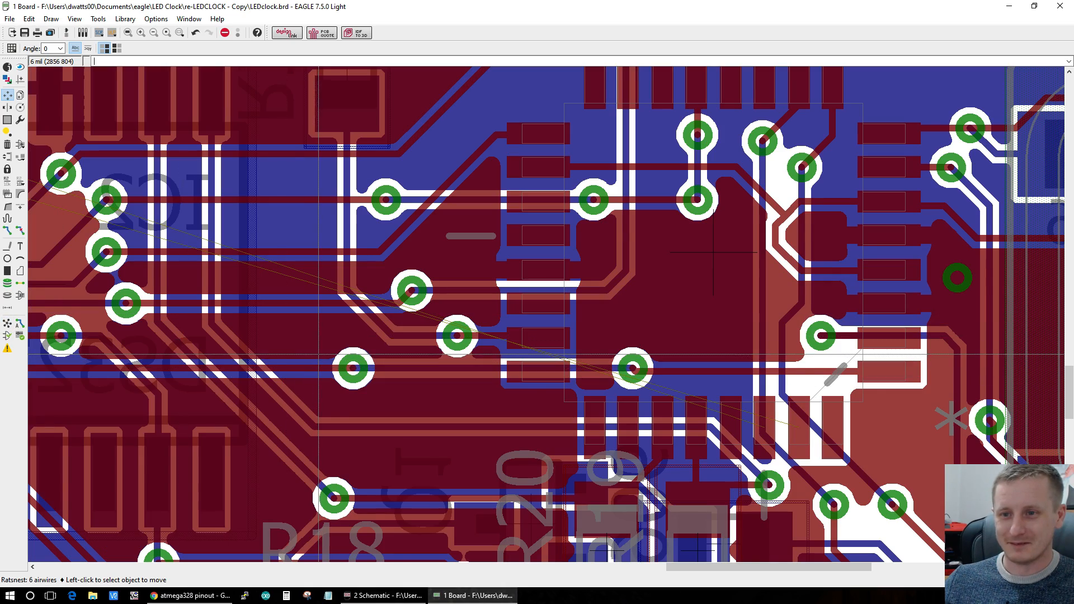
# Step: Inspect the properties of resistor R7 between IC2 and U1 on the board
pyautogui.scroll(-2, 318, 354)
pyautogui.scroll(2, 252, 313)
pyautogui.scroll(-3, 196, 272)
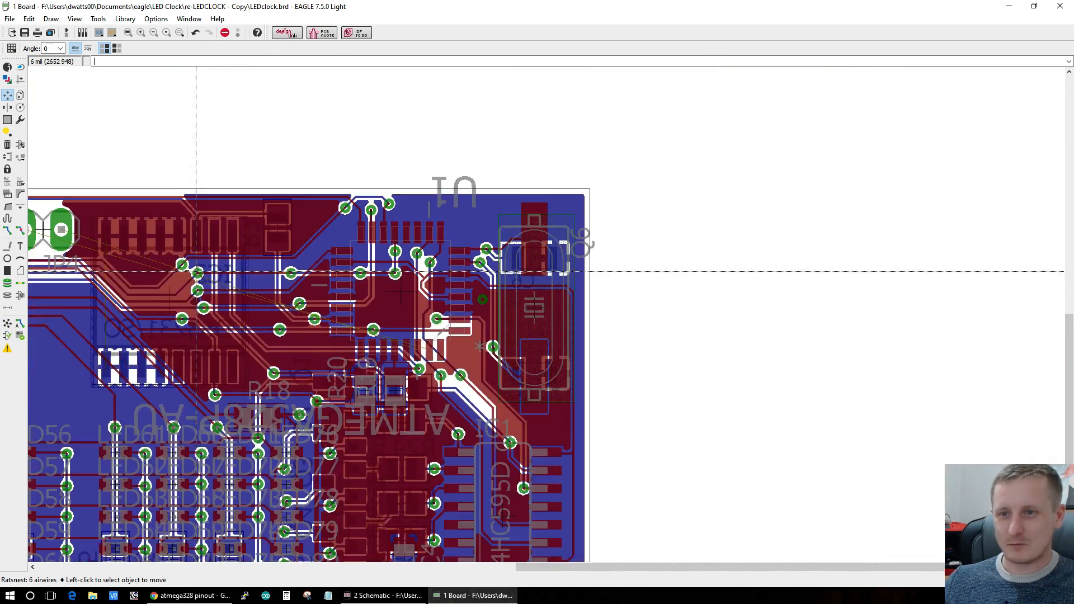
pyautogui.scroll(4, 196, 272)
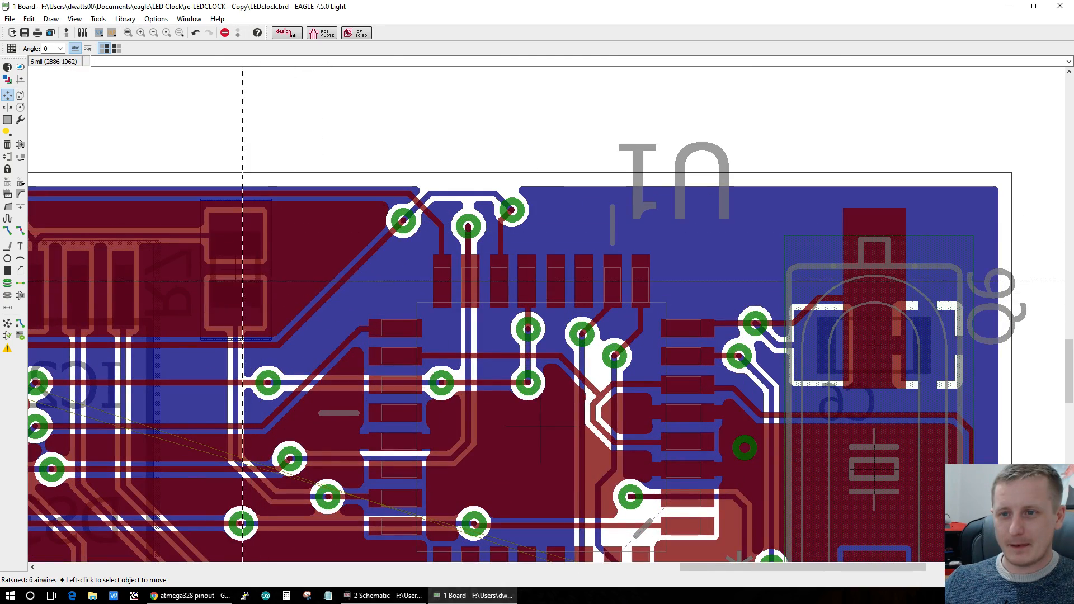
pyautogui.scroll(-5, 96, 264)
pyautogui.scroll(3, 130, 261)
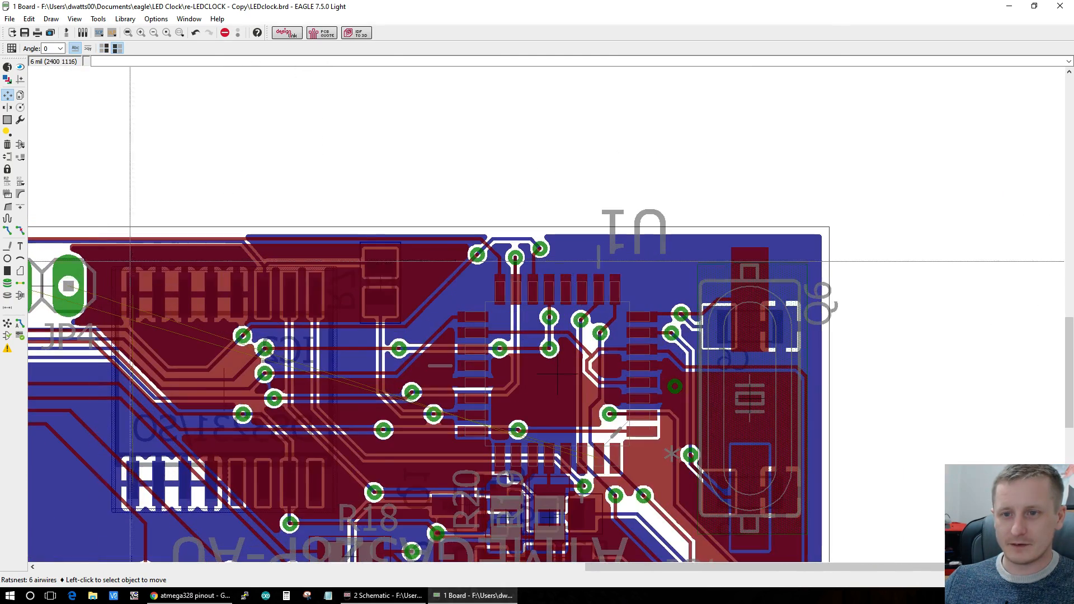
pyautogui.rightClick(378, 282)
pyautogui.click(424, 514)
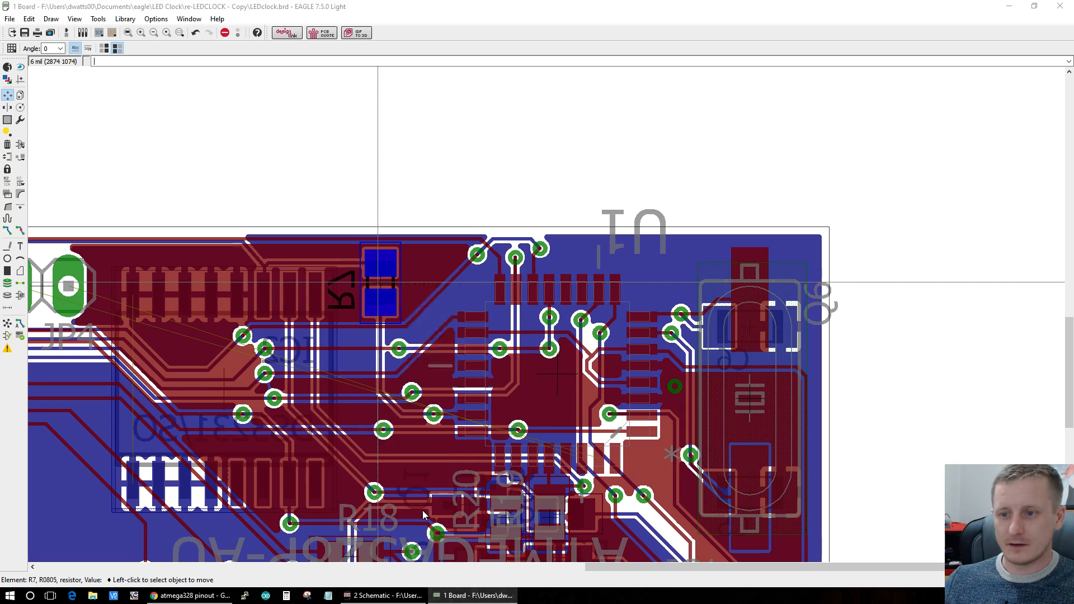
pyautogui.click(600, 186)
# Step: Switch to the schematic to examine the circuit around resistor R7, and return to the board
pyautogui.click(485, 596)
pyautogui.click(407, 598)
pyautogui.click(445, 600)
pyautogui.click(404, 596)
pyautogui.scroll(-8, 496, 323)
pyautogui.scroll(-2, 488, 323)
pyautogui.scroll(5, 487, 322)
pyautogui.click(473, 595)
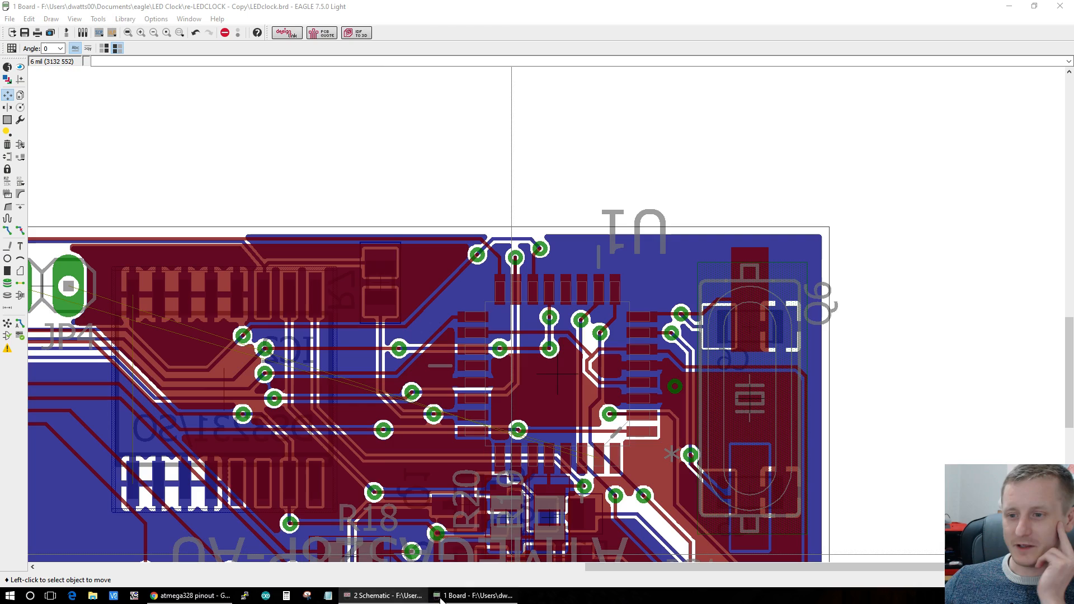
# Step: Rip up the trace from IC2 to R7's upper pad and the vertical trace leaving R7's lower pad
pyautogui.scroll(2, 175, 319)
pyautogui.scroll(-5, 175, 319)
pyautogui.scroll(4, 136, 306)
pyautogui.scroll(2, 136, 306)
pyautogui.scroll(-4, 294, 313)
pyautogui.scroll(4, 453, 324)
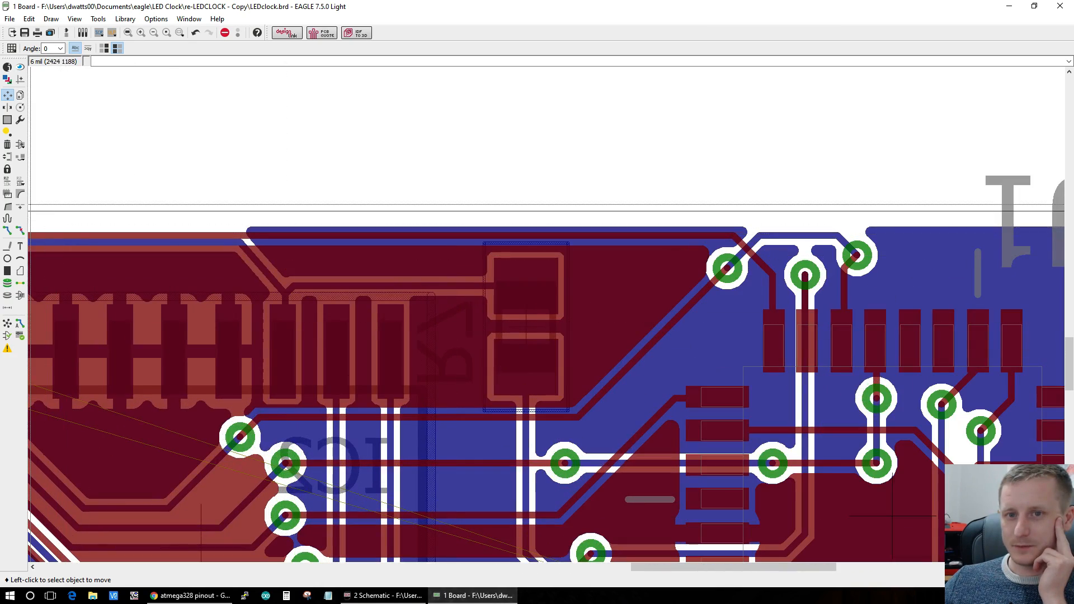
pyautogui.click(20, 230)
pyautogui.scroll(-3, 521, 433)
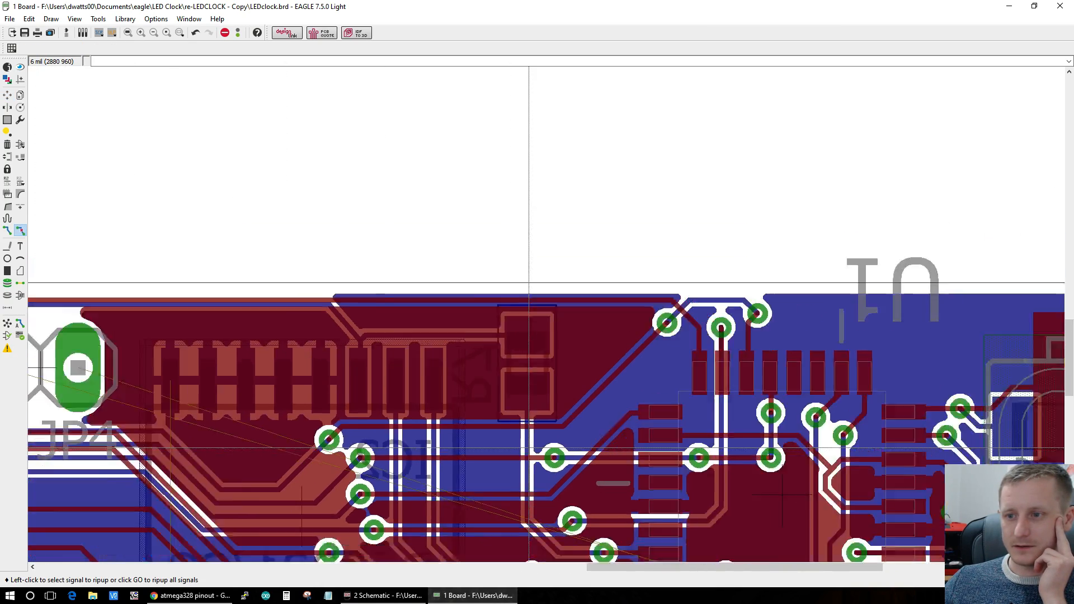
pyautogui.scroll(2, 528, 464)
pyautogui.scroll(-3, 527, 493)
pyautogui.scroll(3, 432, 511)
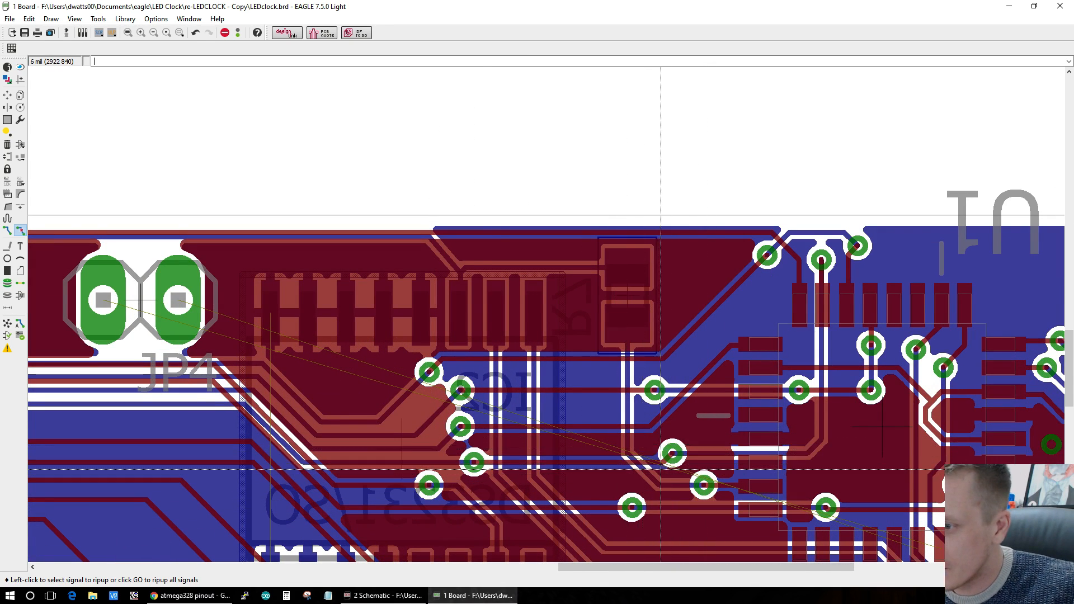
pyautogui.scroll(-3, 453, 491)
pyautogui.scroll(2, 453, 491)
pyautogui.scroll(-2, 446, 492)
pyautogui.scroll(2, 375, 503)
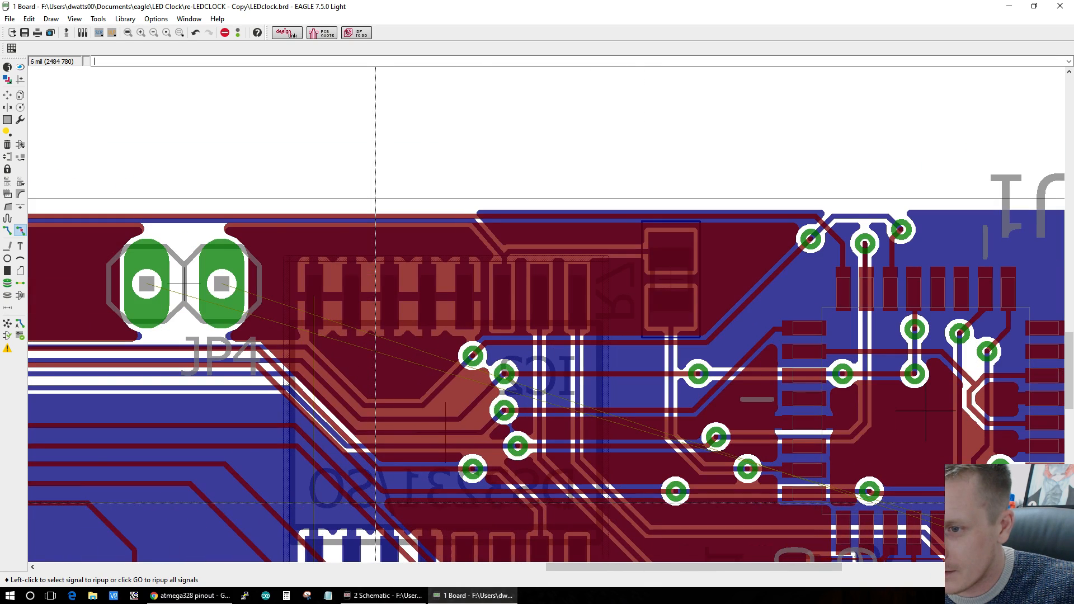
pyautogui.scroll(-1, 691, 457)
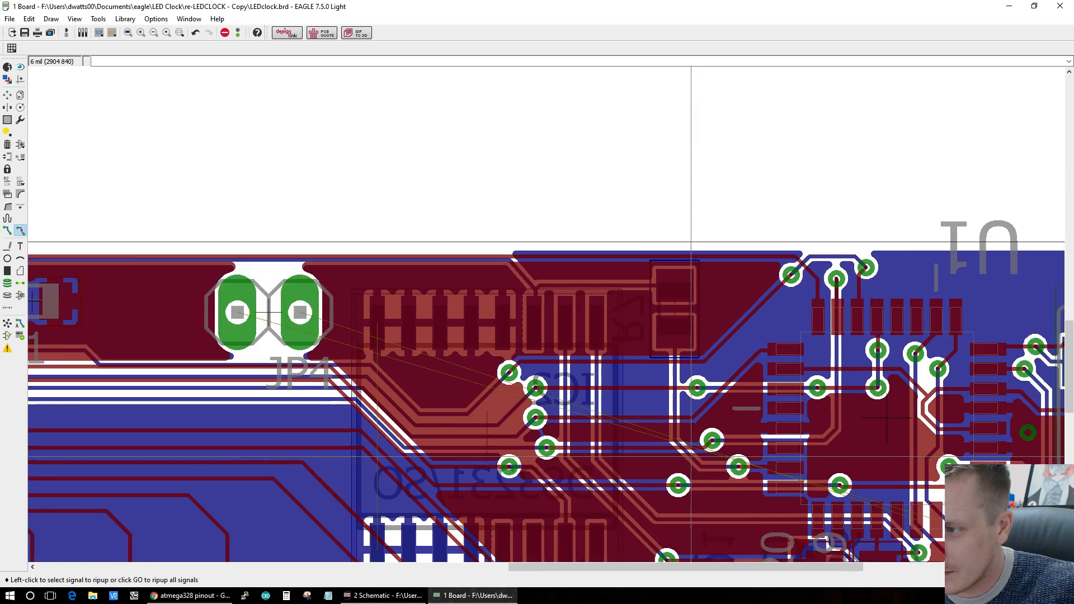
pyautogui.scroll(2, 713, 459)
pyautogui.scroll(-1, 714, 457)
pyautogui.scroll(1, 713, 457)
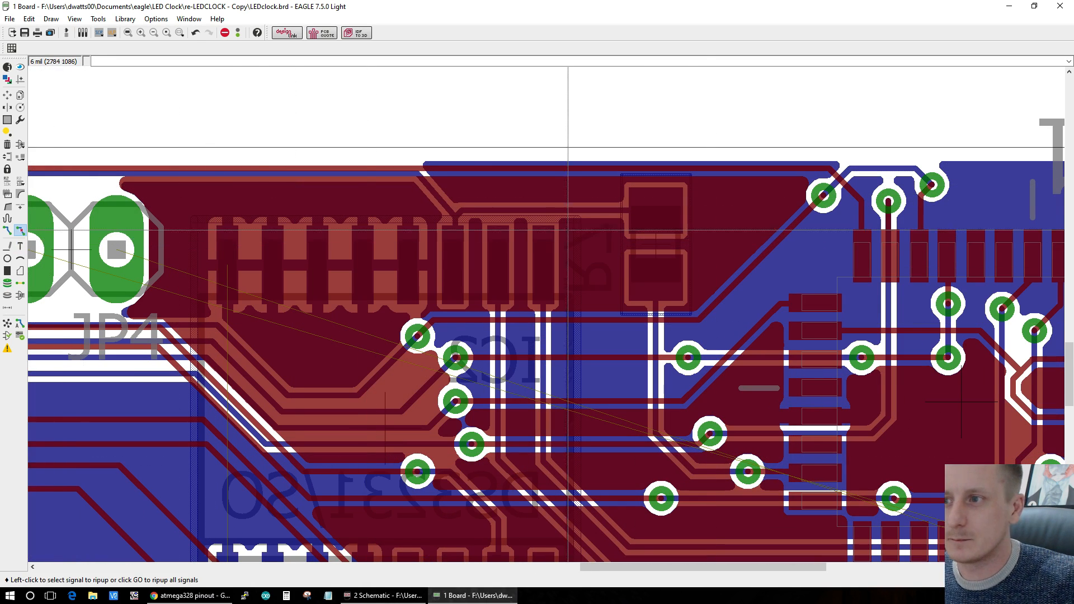
pyautogui.click(589, 255)
pyautogui.click(656, 310)
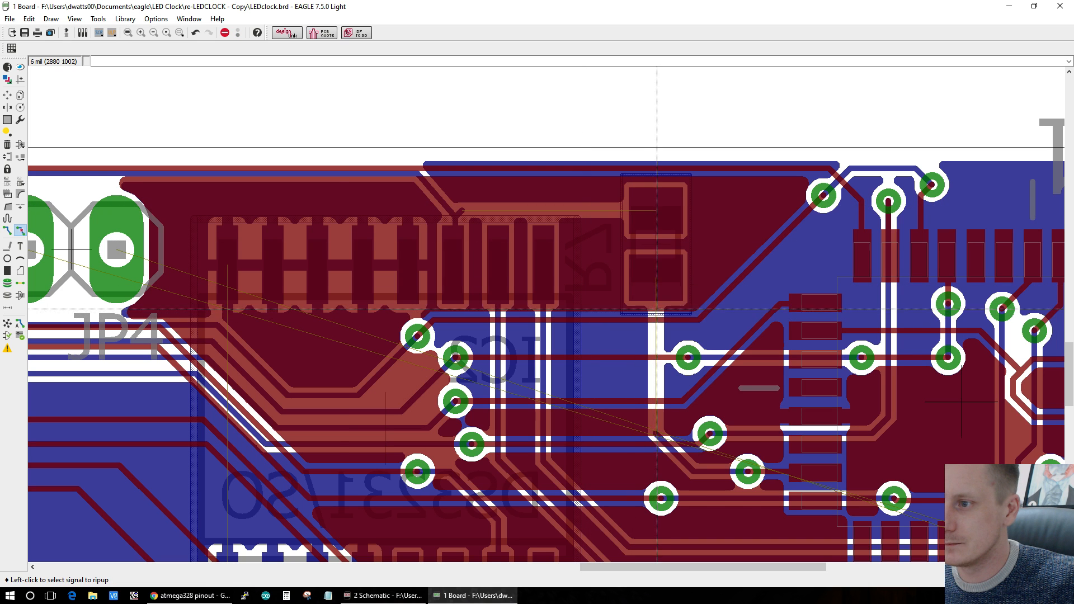
# Step: Move resistor R7 out from between IC2 and U1 to the free area between R21 and JP4
pyautogui.click(8, 95)
pyautogui.click(654, 244)
pyautogui.scroll(-2, 615, 442)
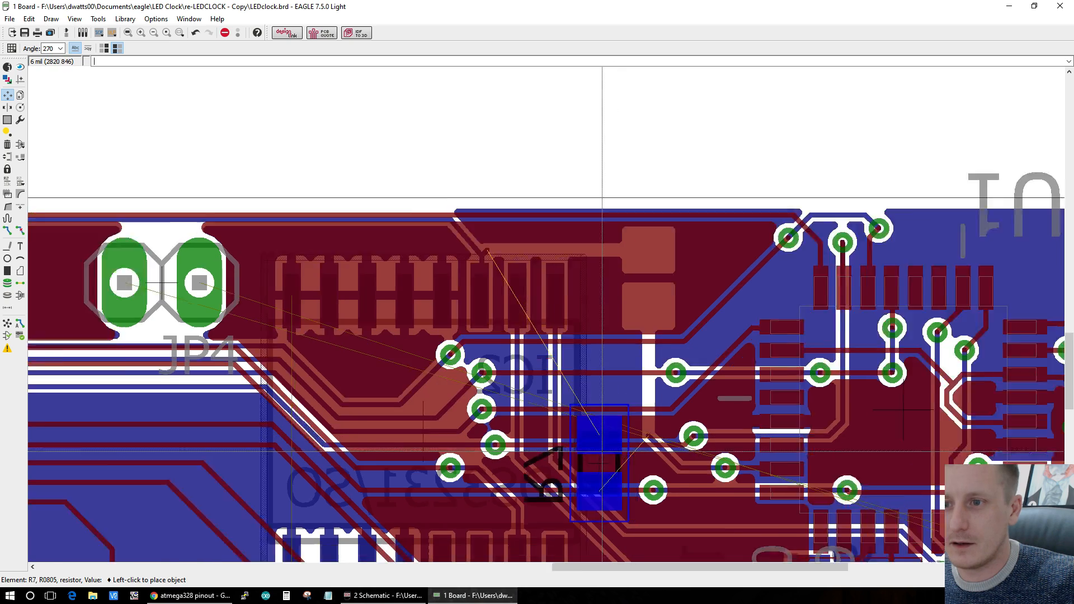
pyautogui.scroll(2, 412, 431)
pyautogui.click(108, 277)
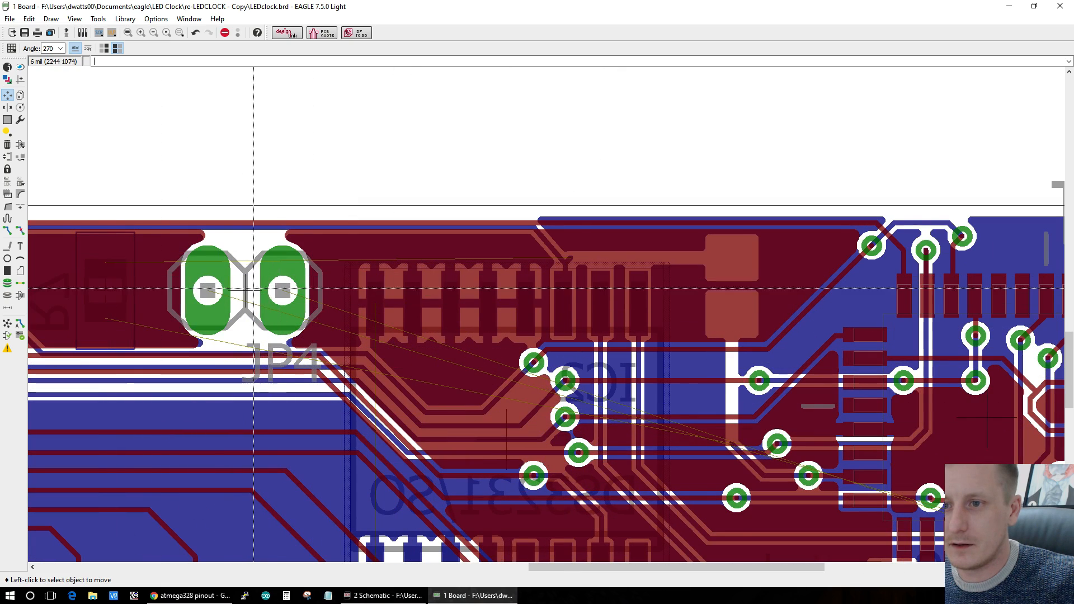
# Step: Move header JP4 into the space vacated by R7 between IC2 and U1
pyautogui.click(253, 289)
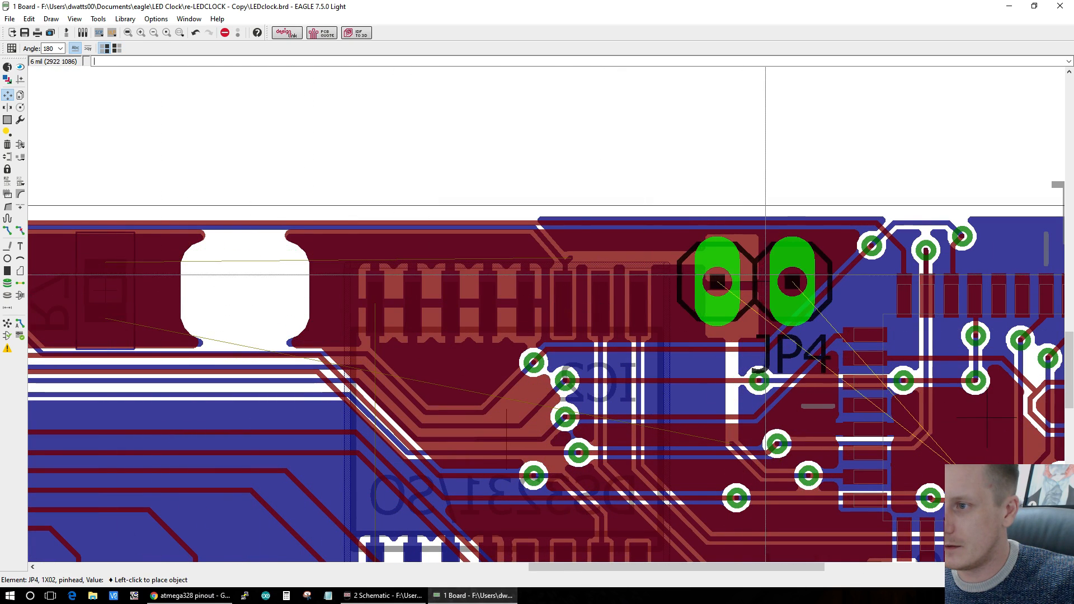
pyautogui.click(763, 275)
pyautogui.scroll(-3, 807, 335)
pyautogui.scroll(2, 926, 438)
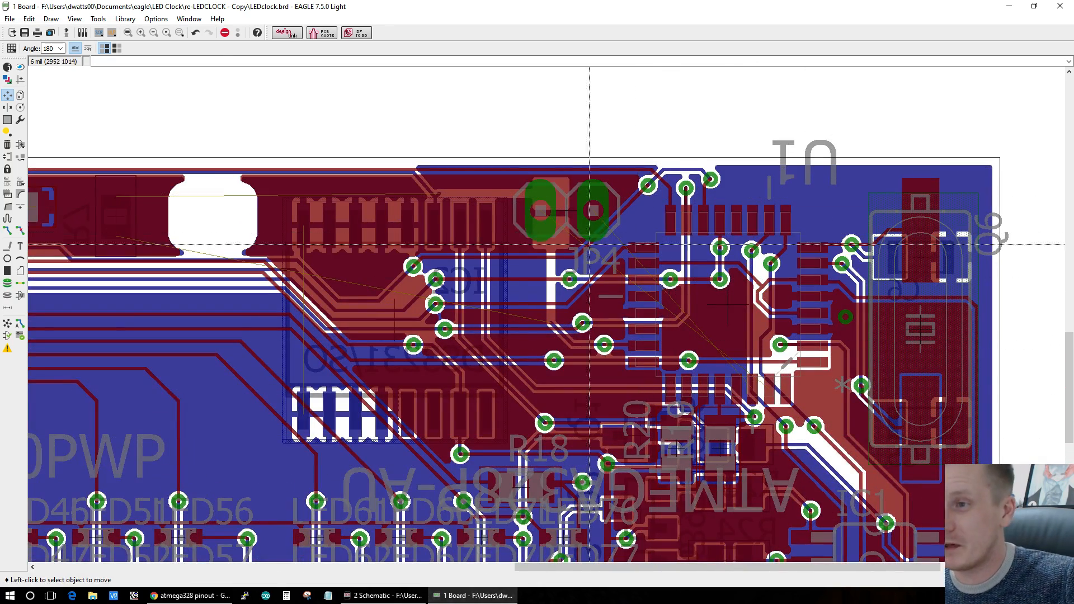
pyautogui.scroll(1, 546, 221)
pyautogui.scroll(-3, 548, 222)
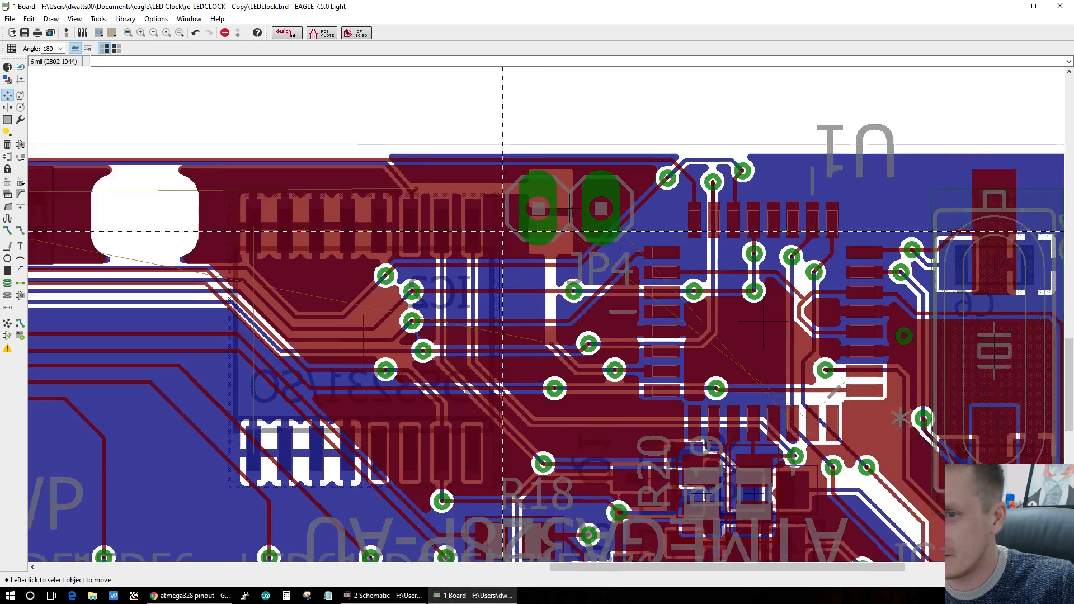
# Step: Place R7 at 270 degrees just beside IC2, near JP4's former location, and recalculate the ratsnest and copper pours
pyautogui.scroll(3, 275, 199)
pyautogui.click(275, 199)
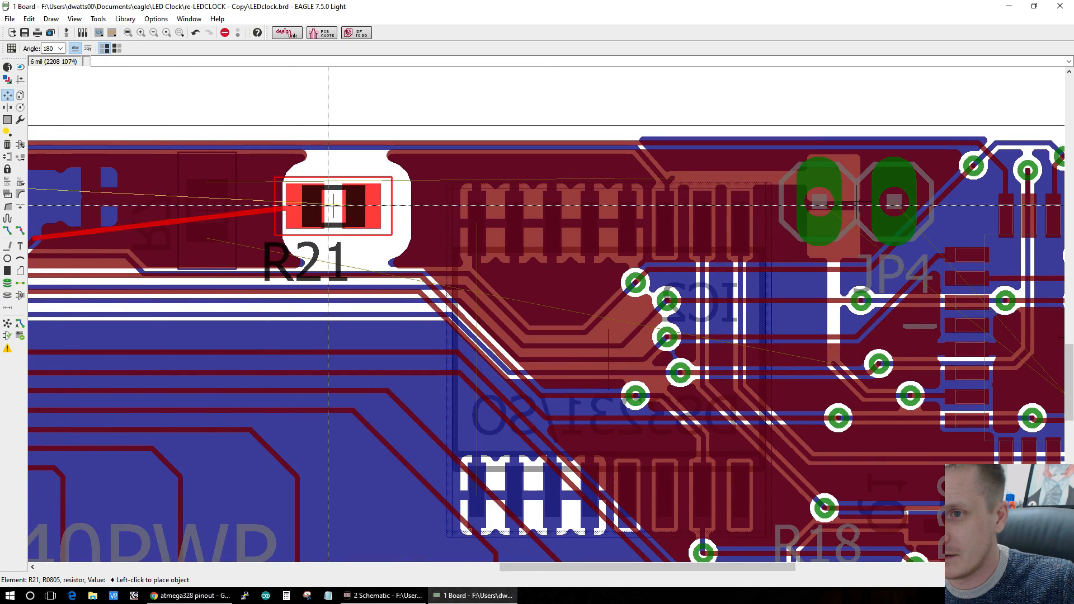
pyautogui.press('Escape')
pyautogui.click(215, 212)
pyautogui.rightClick(411, 225)
pyautogui.rightClick(362, 207)
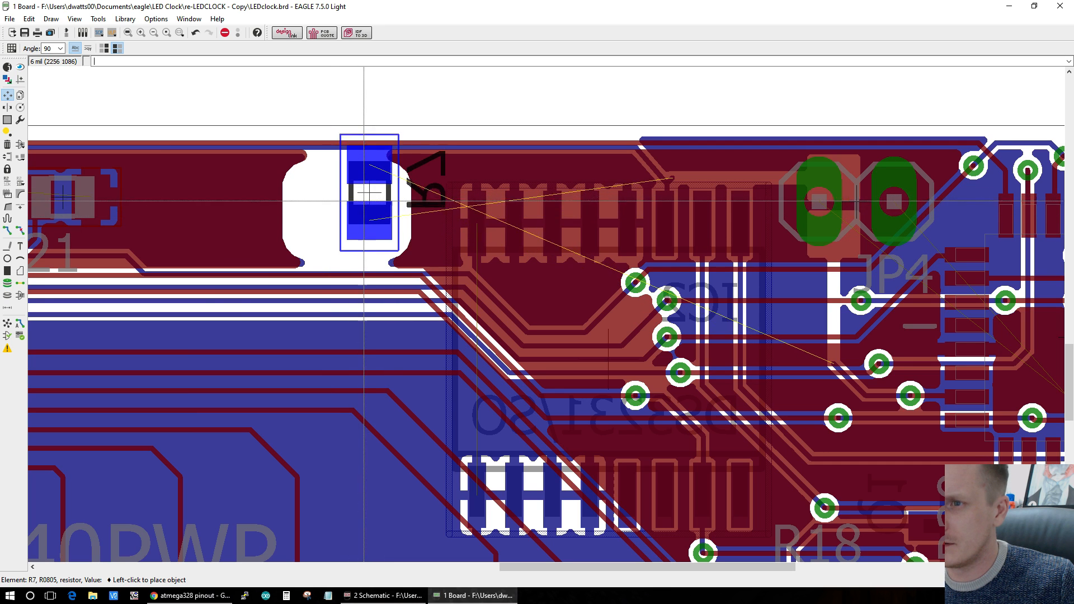
pyautogui.rightClick(384, 214)
pyautogui.rightClick(389, 208)
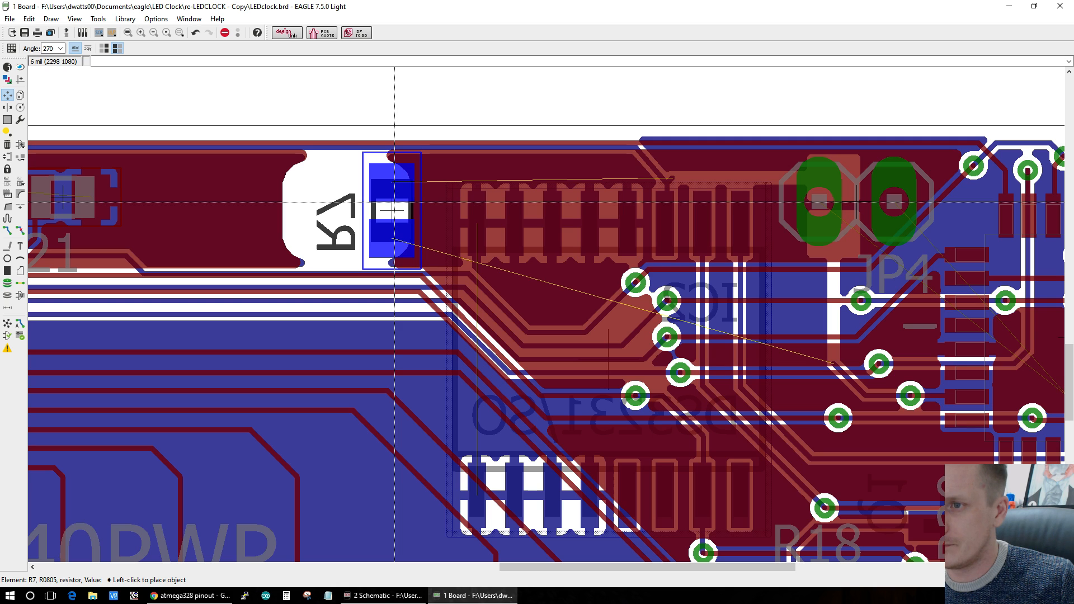
pyautogui.click(394, 201)
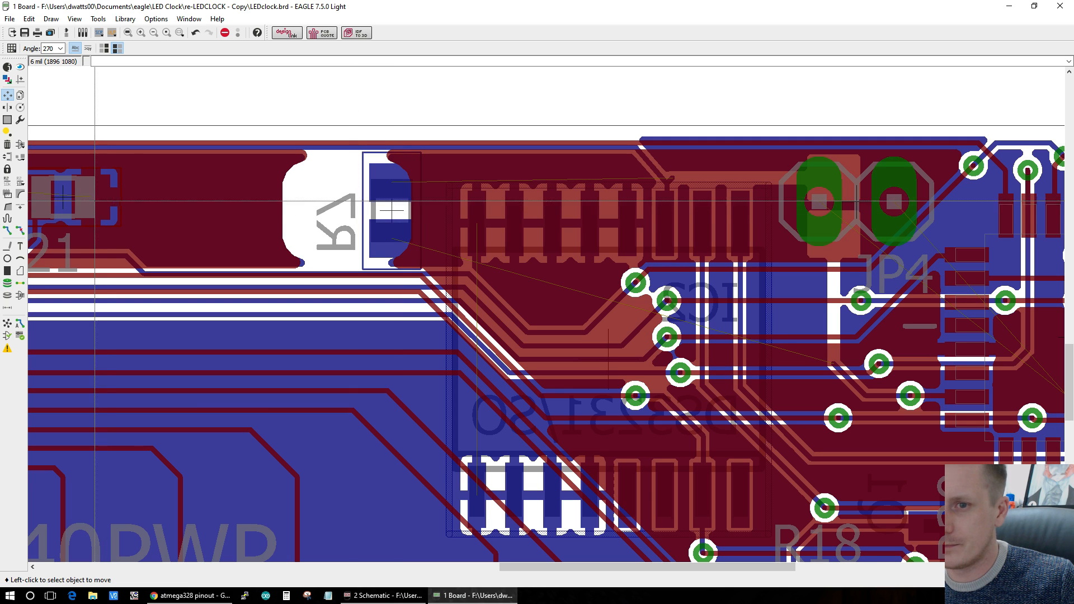
pyautogui.click(7, 325)
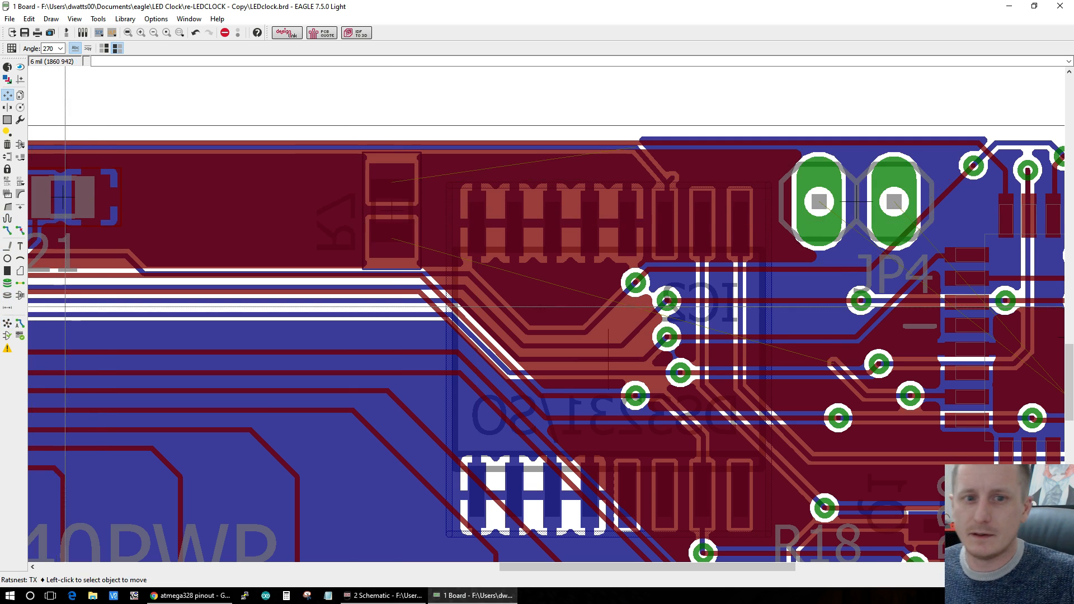
# Step: Route the BAT signal on the bottom layer from R7's upper pad to the BAT trace along the board edge
pyautogui.scroll(2, 681, 215)
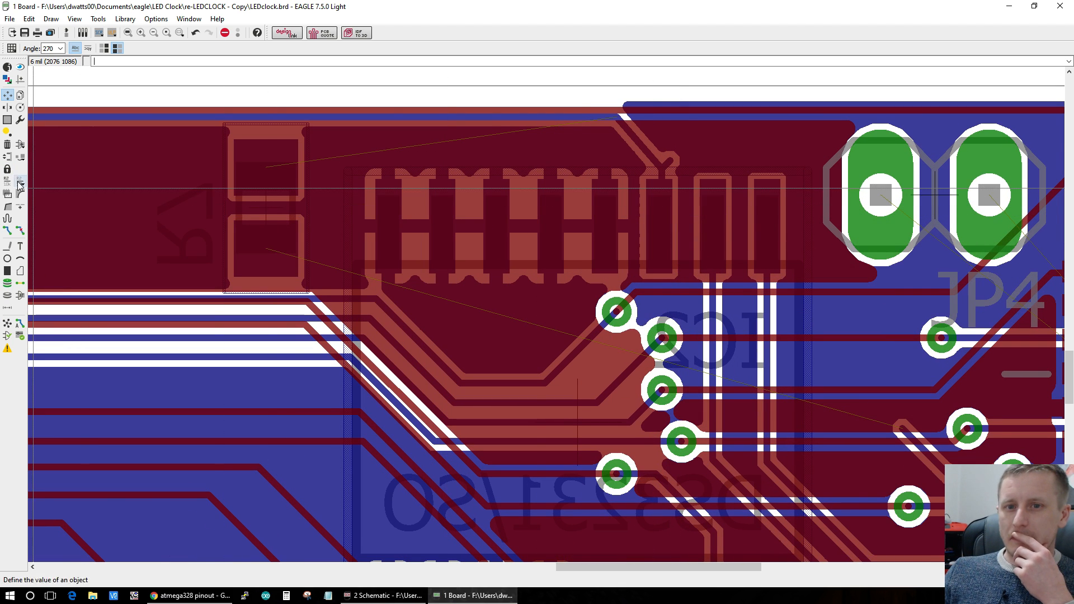
pyautogui.click(7, 218)
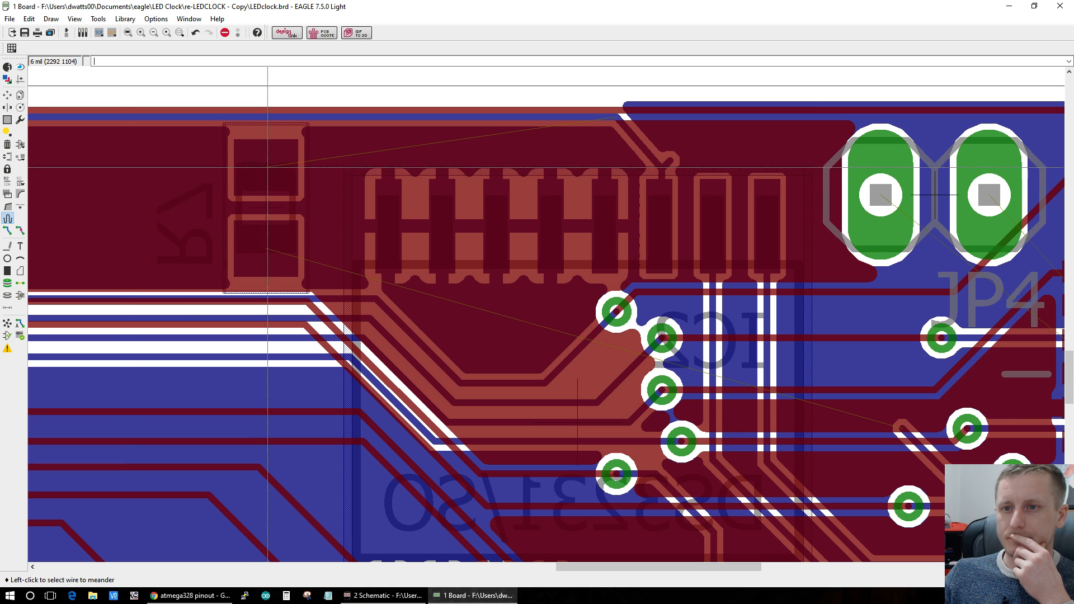
pyautogui.click(7, 230)
pyautogui.click(265, 160)
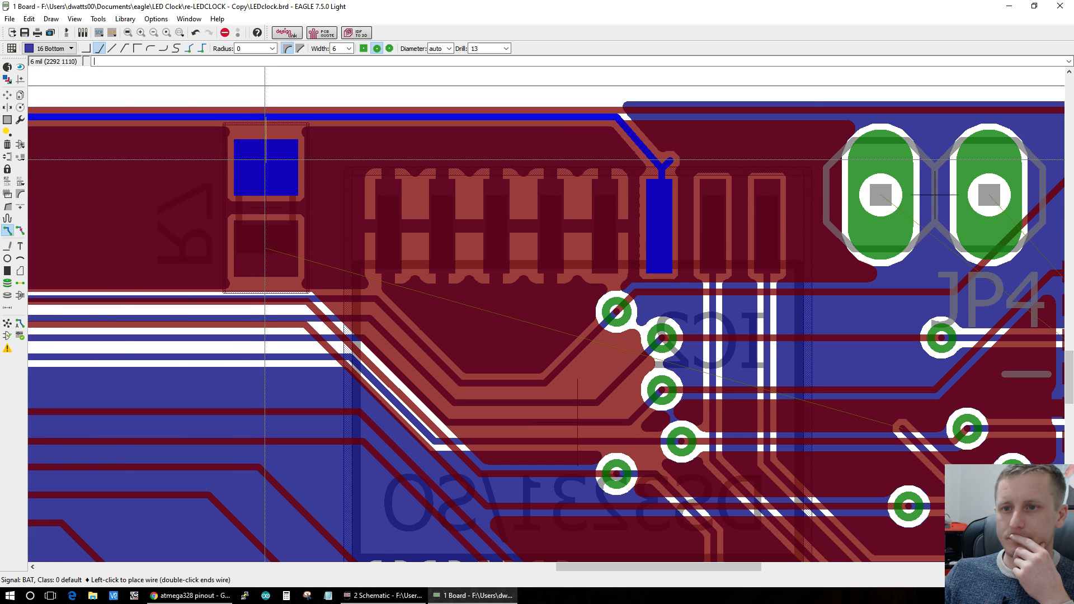
pyautogui.press('Escape')
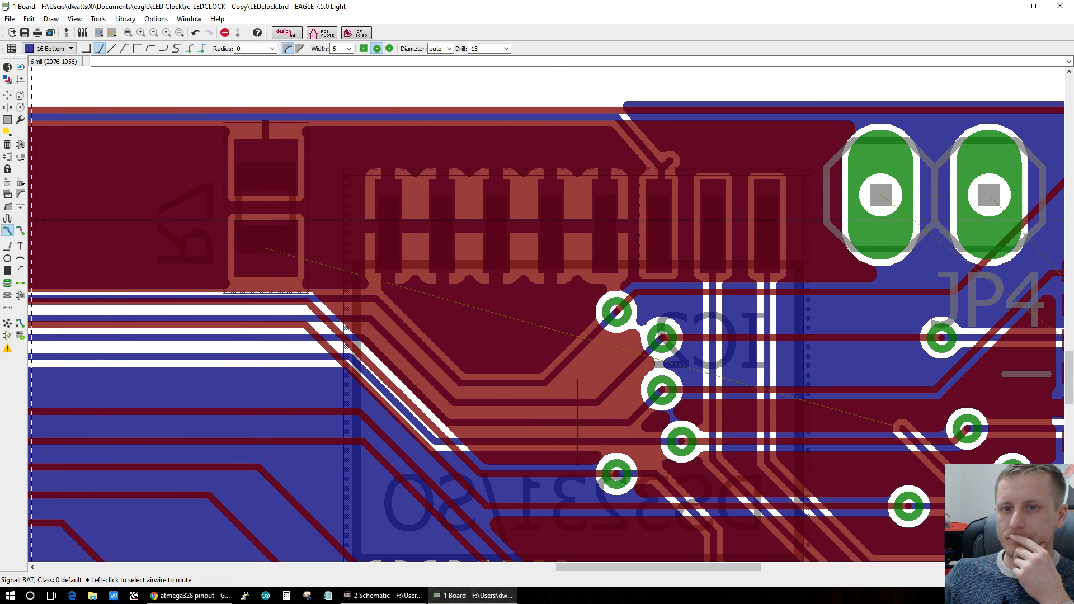
# Step: Rip up the leftover BAT trace stub above IC2's pad and recalculate the ratsnest
pyautogui.click(20, 231)
pyautogui.click(667, 168)
pyautogui.click(667, 168)
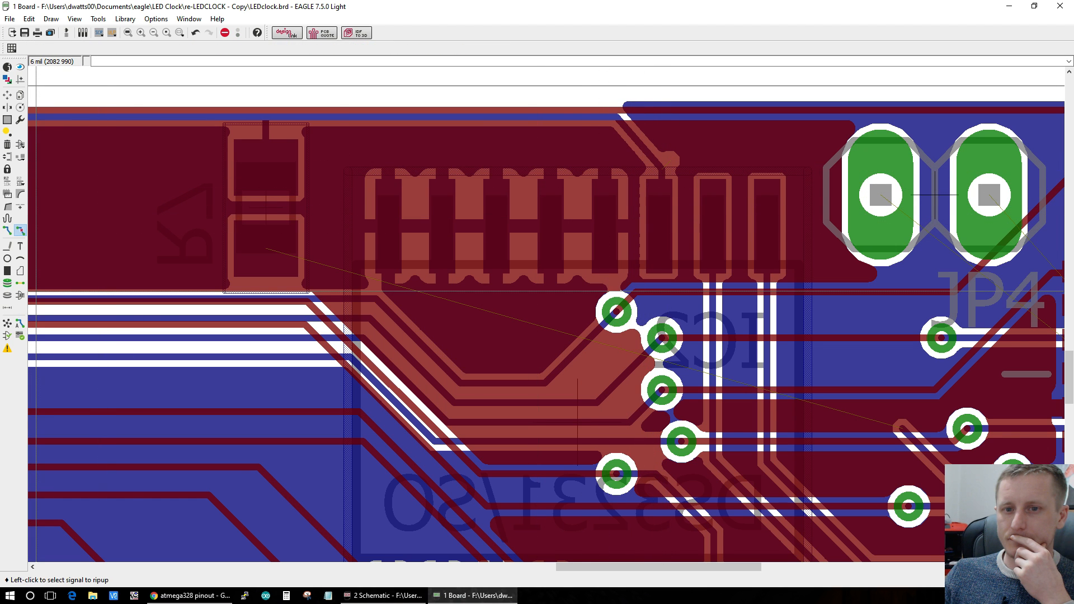
pyautogui.scroll(-4, 689, 341)
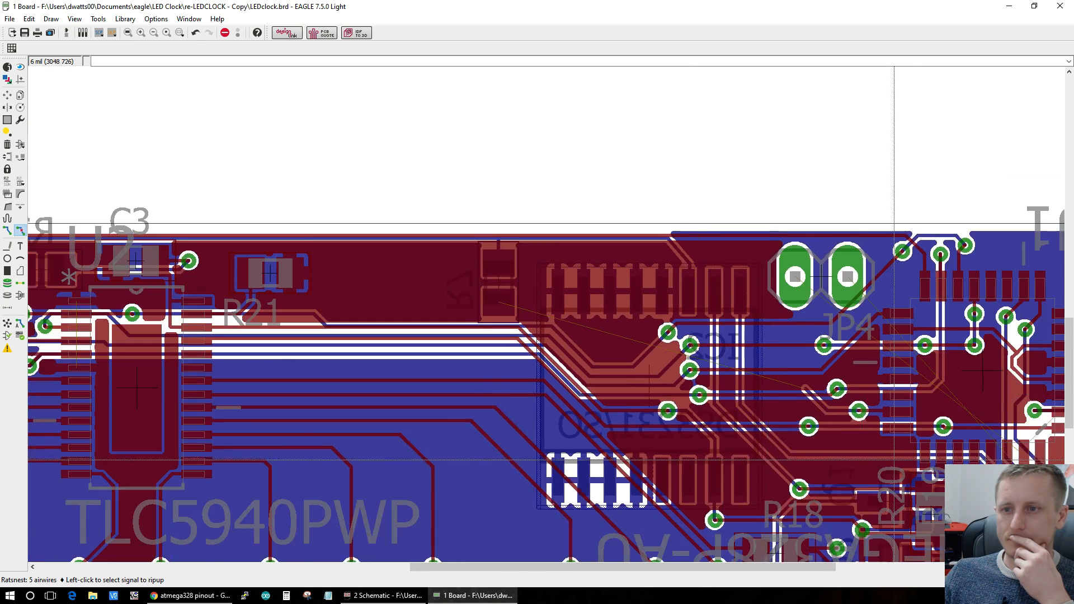
# Step: Rip up R7's leftover trace and its via beside U1, and undo the last rip-up
pyautogui.scroll(4, 646, 285)
pyautogui.click(682, 307)
pyautogui.click(682, 307)
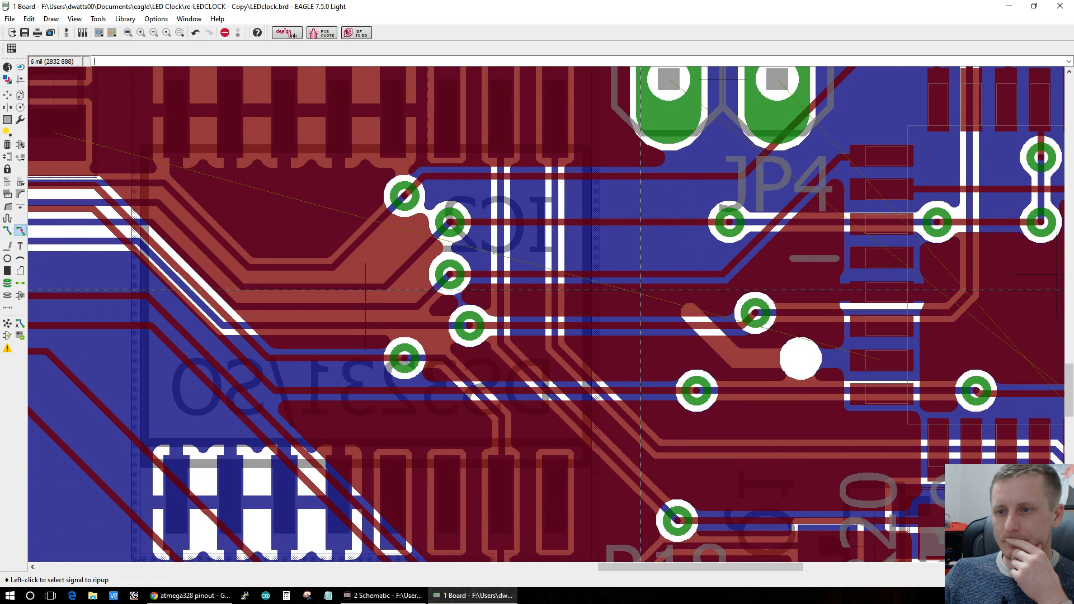
pyautogui.hotkey('ctrl', 'z')
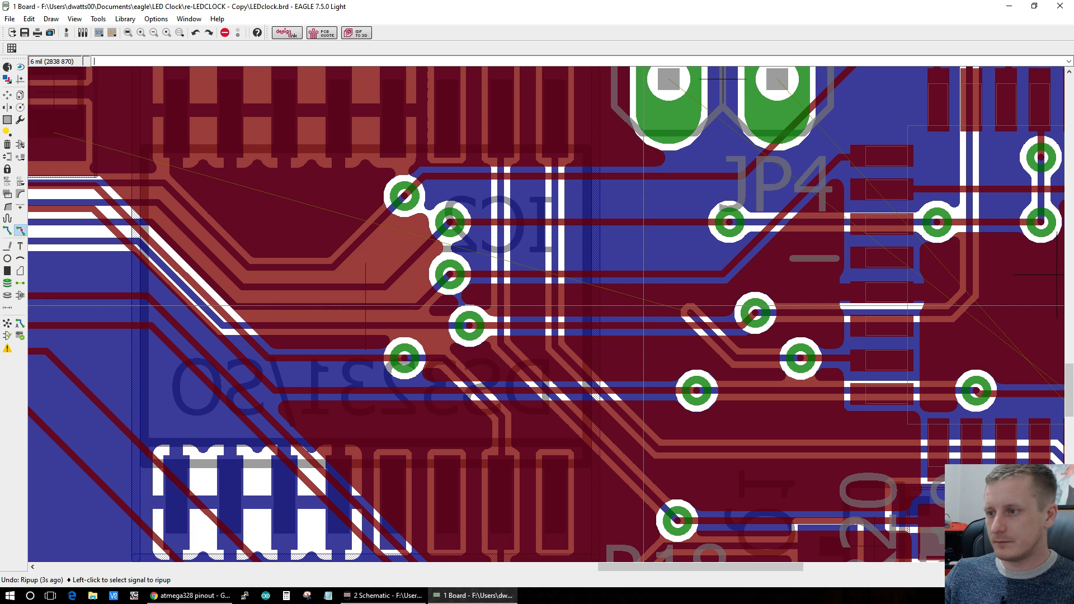
pyautogui.click(8, 230)
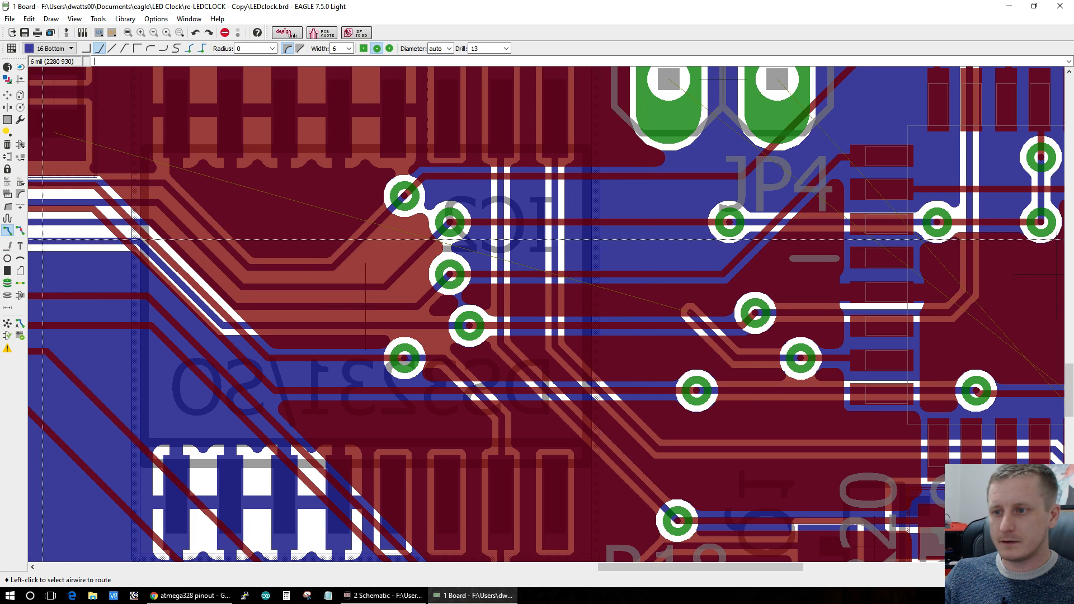
pyautogui.click(694, 316)
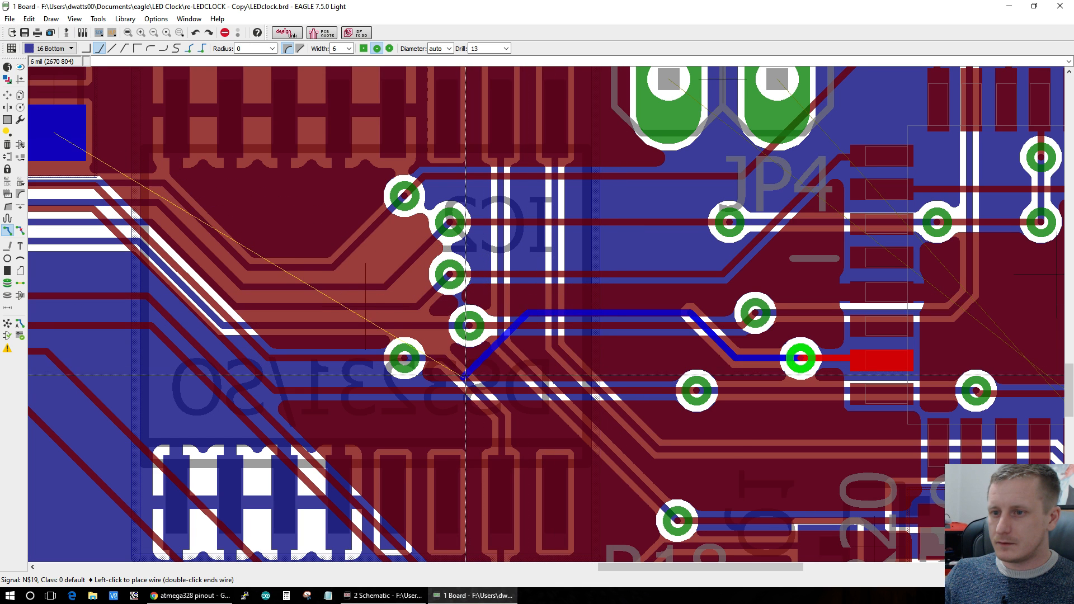
pyautogui.press('Escape')
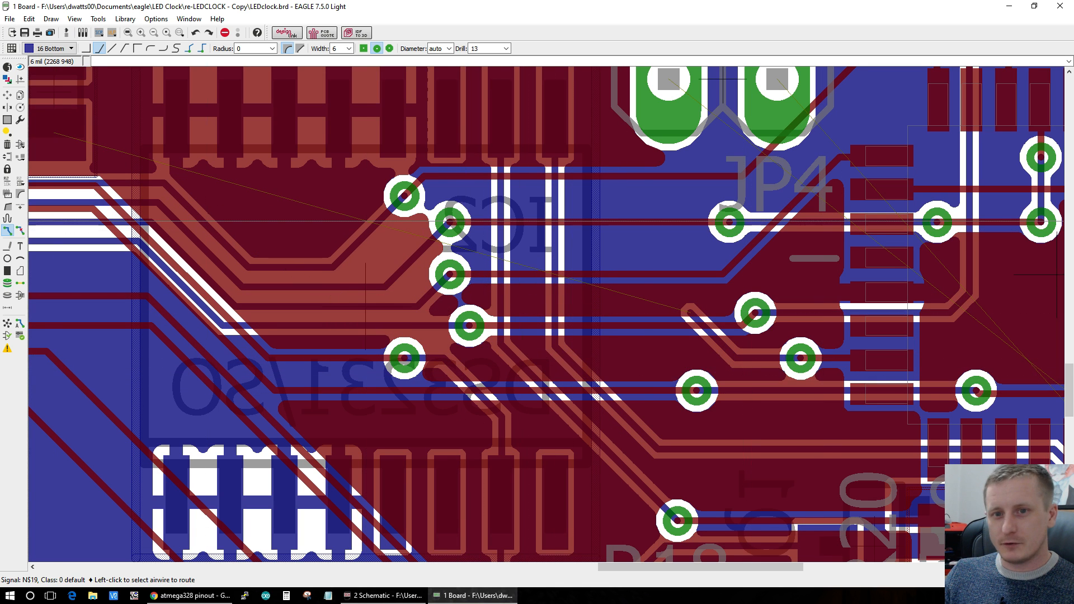
# Step: Rip up the leftover N$19 trace and via beside U1, and reroute N$19 from U1 on the top layer to a via beside R7, ending at R7's lower pad
pyautogui.click(20, 231)
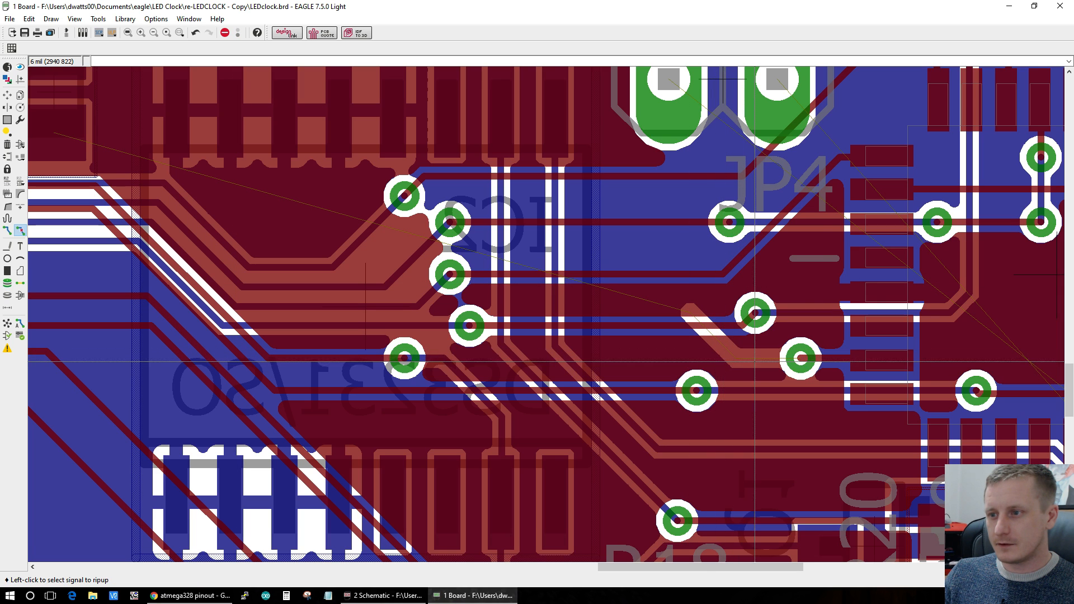
pyautogui.click(820, 358)
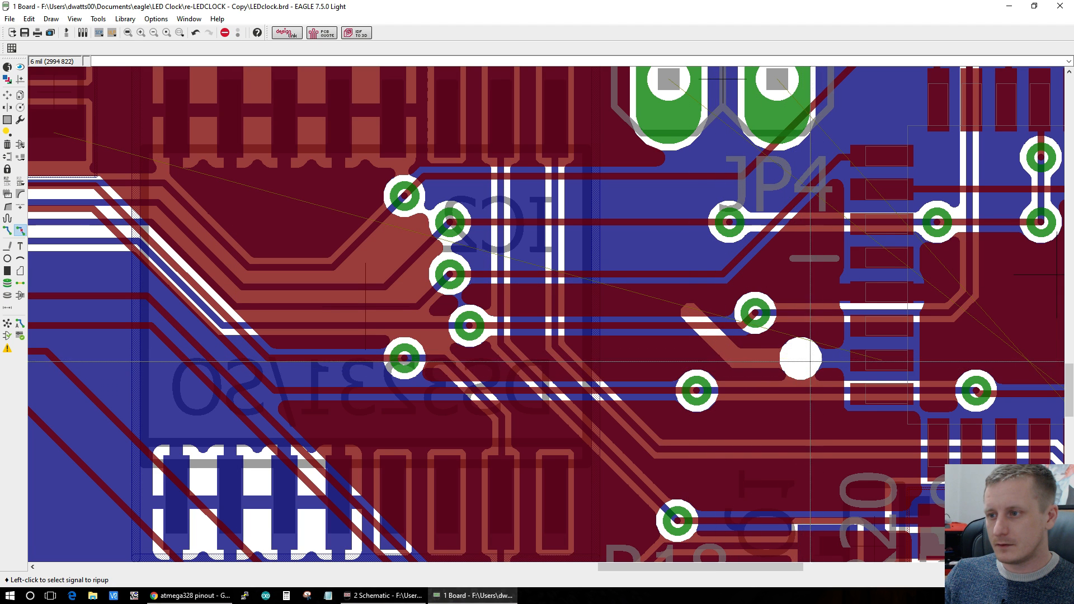
pyautogui.click(7, 230)
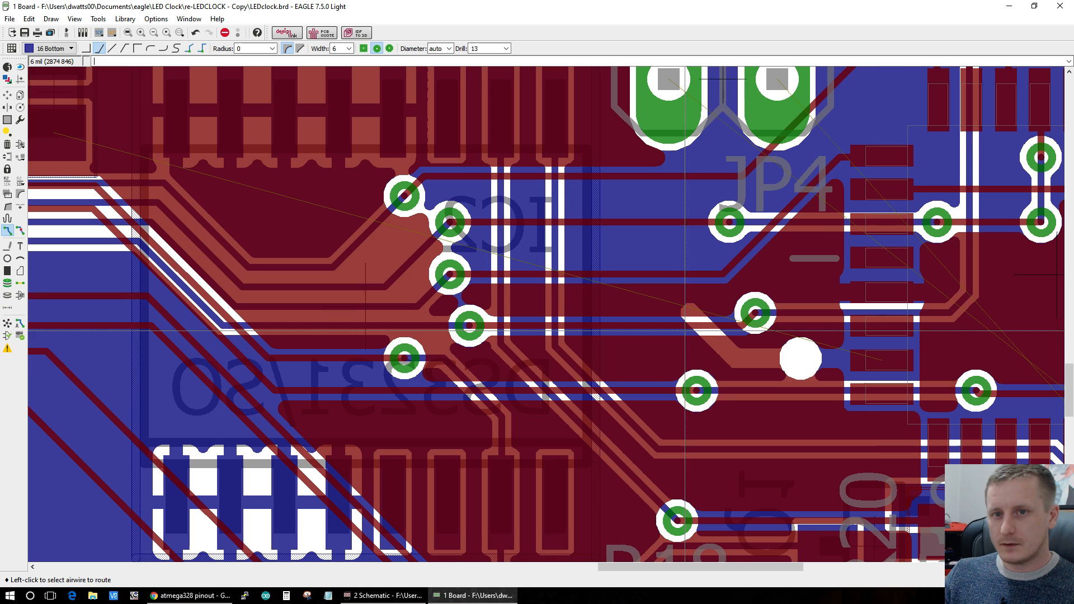
pyautogui.click(881, 360)
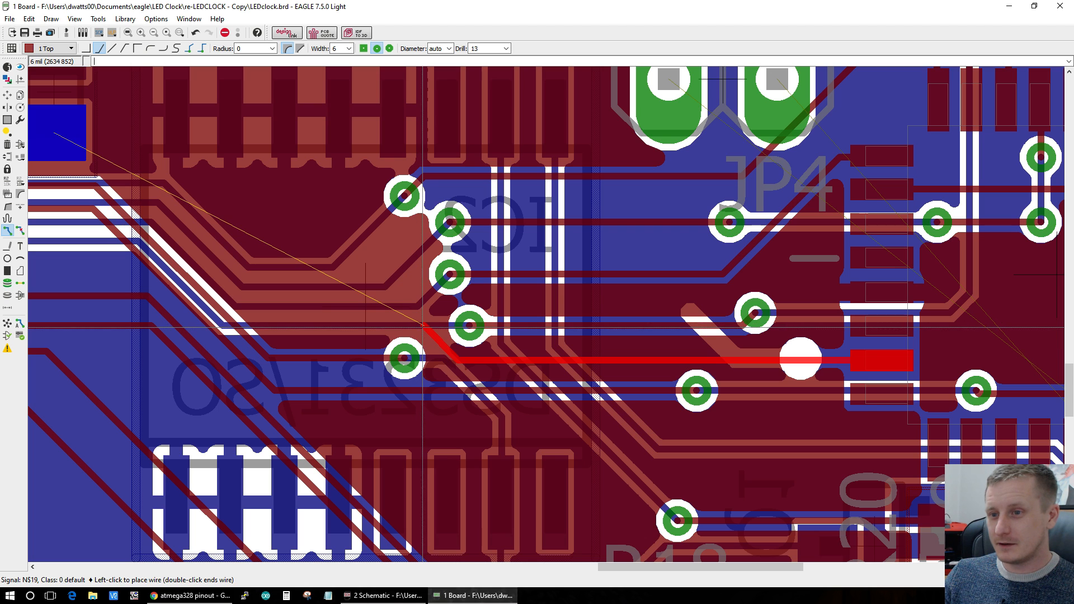
pyautogui.click(416, 325)
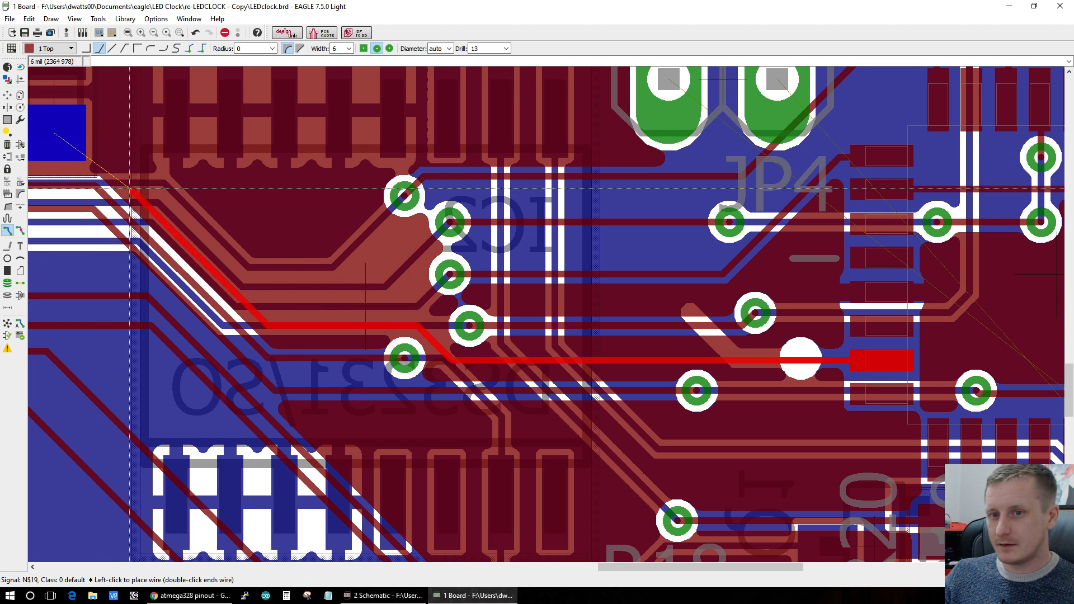
pyautogui.click(120, 184)
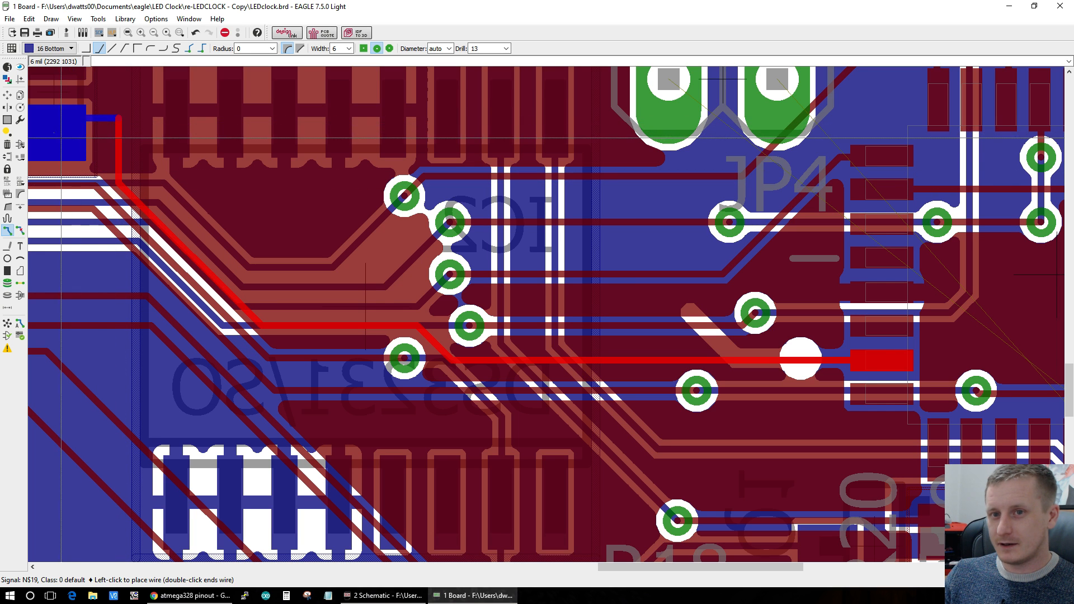
pyautogui.click(118, 119)
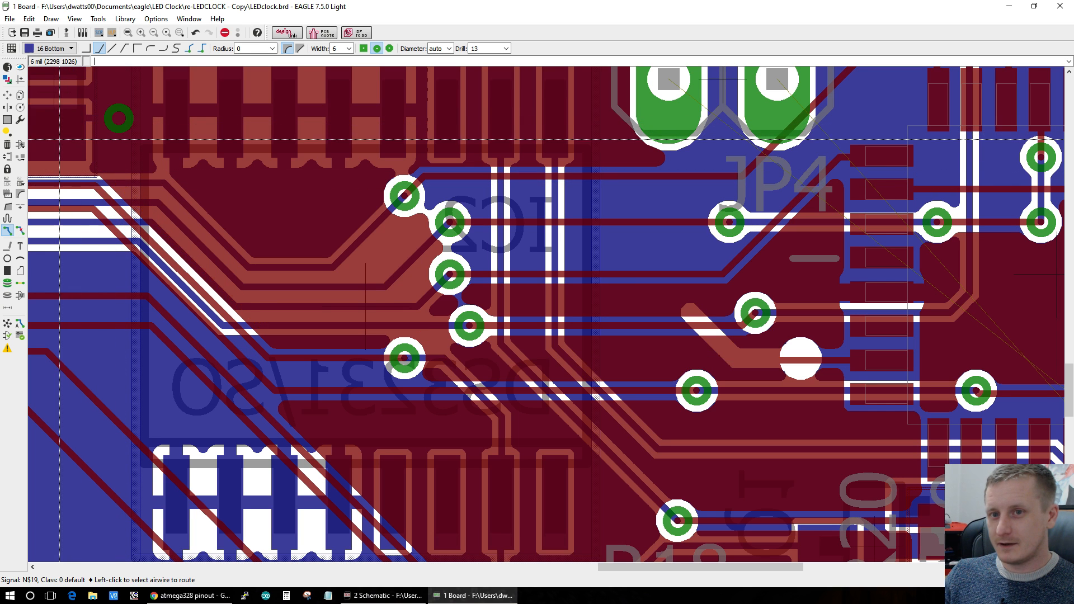
# Step: Recalculate the ratsnest and examine the copper pours and traces between R7, IC2 and U1 across the board
pyautogui.click(7, 325)
pyautogui.scroll(-5, 365, 305)
pyautogui.scroll(4, 325, 274)
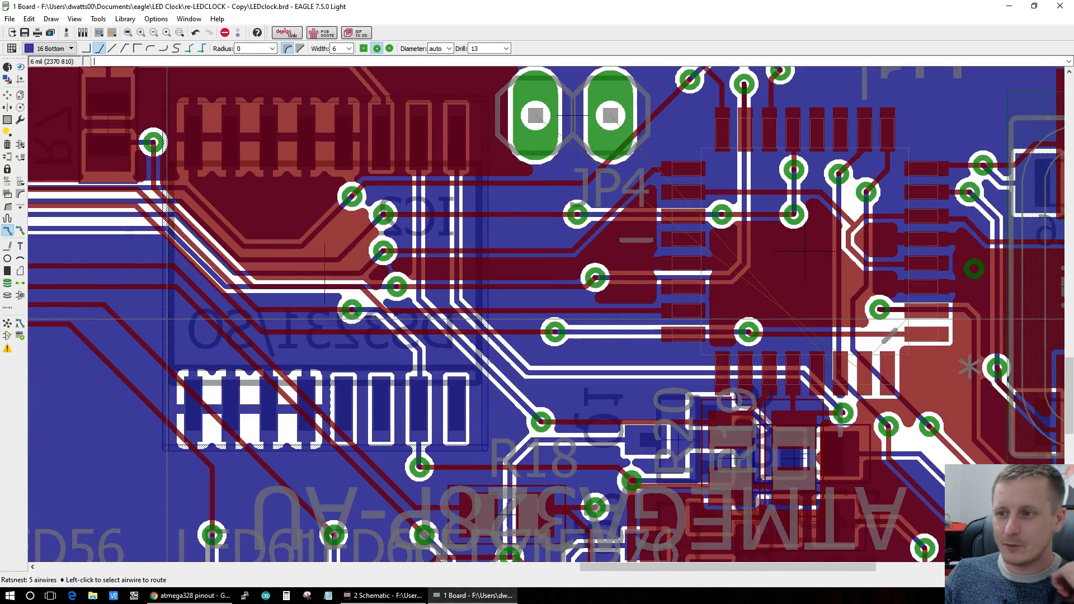
pyautogui.scroll(3, 397, 306)
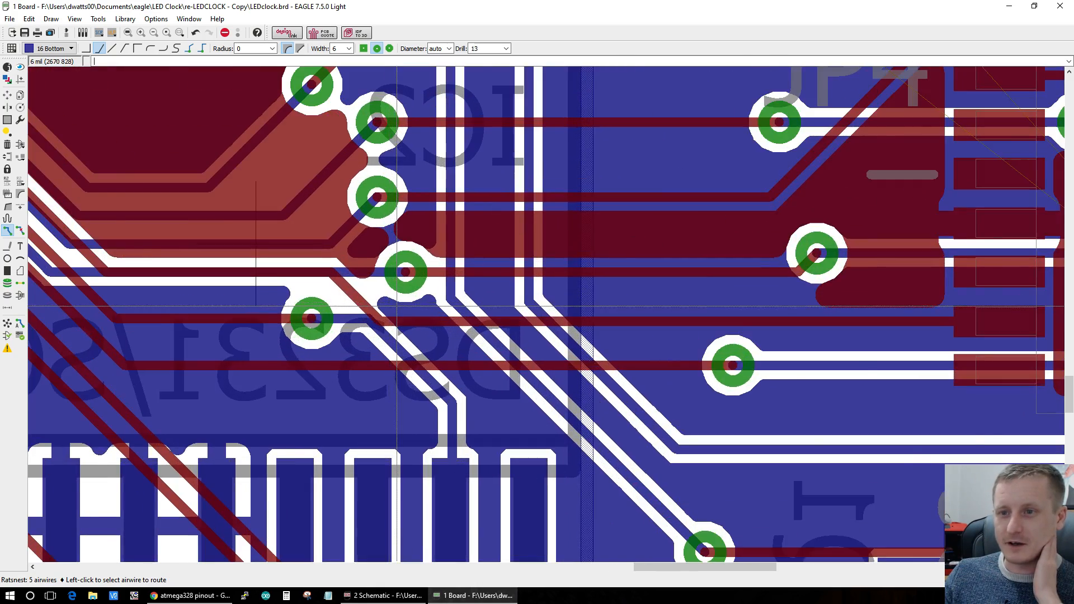
pyautogui.scroll(-5, 397, 306)
pyautogui.scroll(3, 223, 336)
pyautogui.scroll(-2, 174, 374)
pyautogui.scroll(-4, 174, 374)
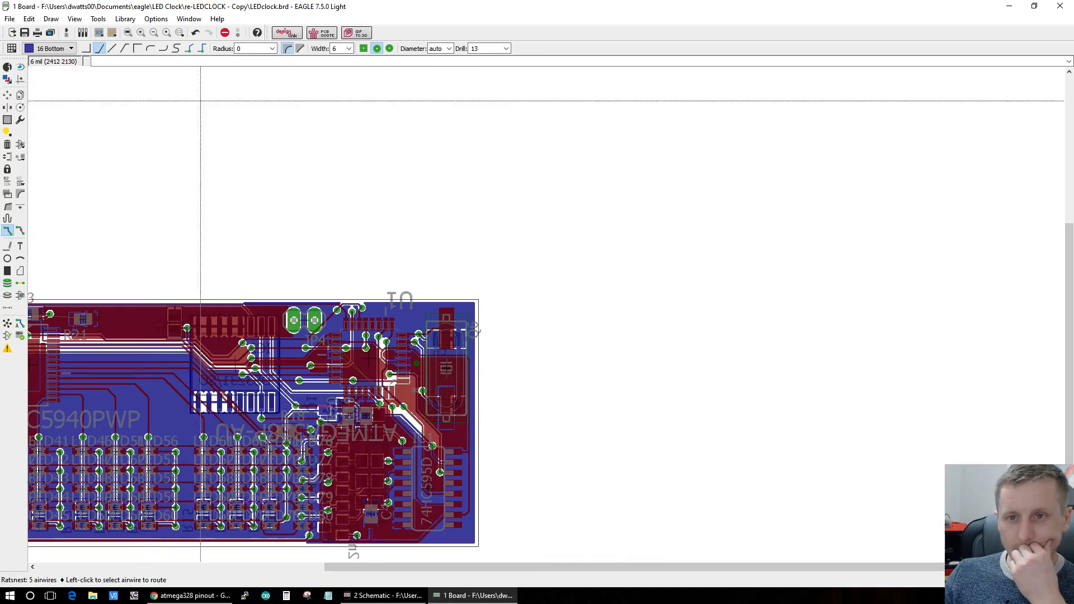
pyautogui.click(130, 34)
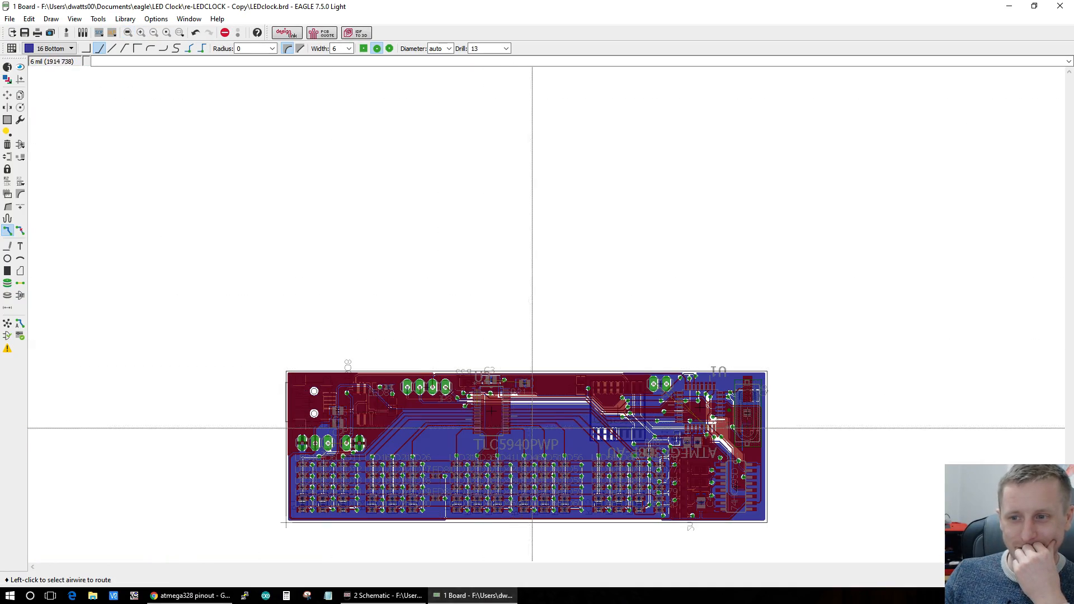
pyautogui.scroll(4, 639, 395)
pyautogui.scroll(3, 638, 395)
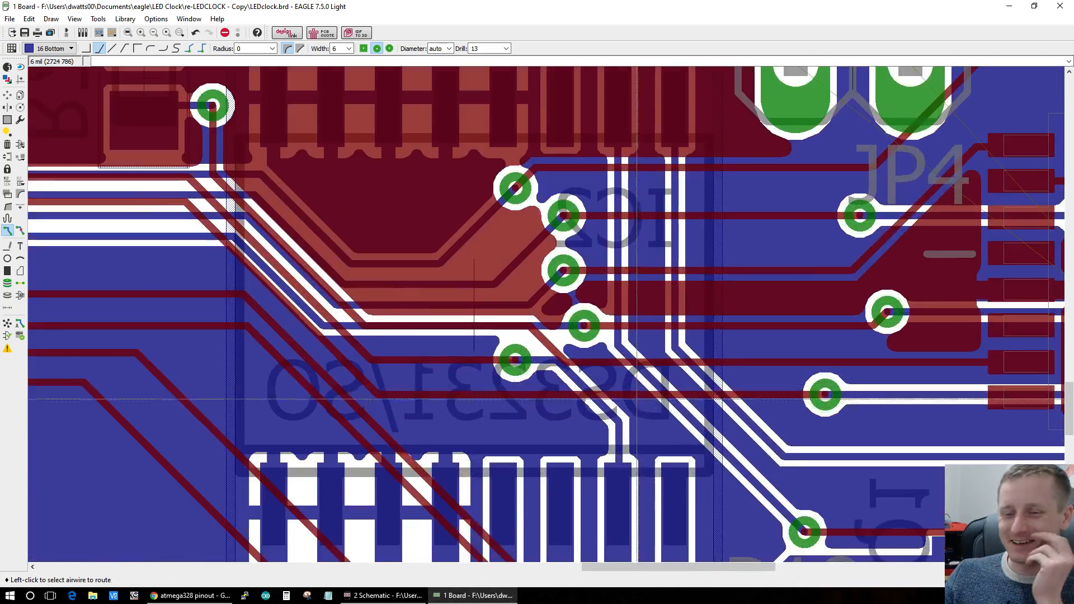
pyautogui.scroll(-3, 639, 414)
pyautogui.scroll(-2, 644, 523)
pyautogui.scroll(2, 606, 505)
# Step: Undo the last N$19 route and recalculate the ratsnest
pyautogui.hotkey('ctrl', 'z')
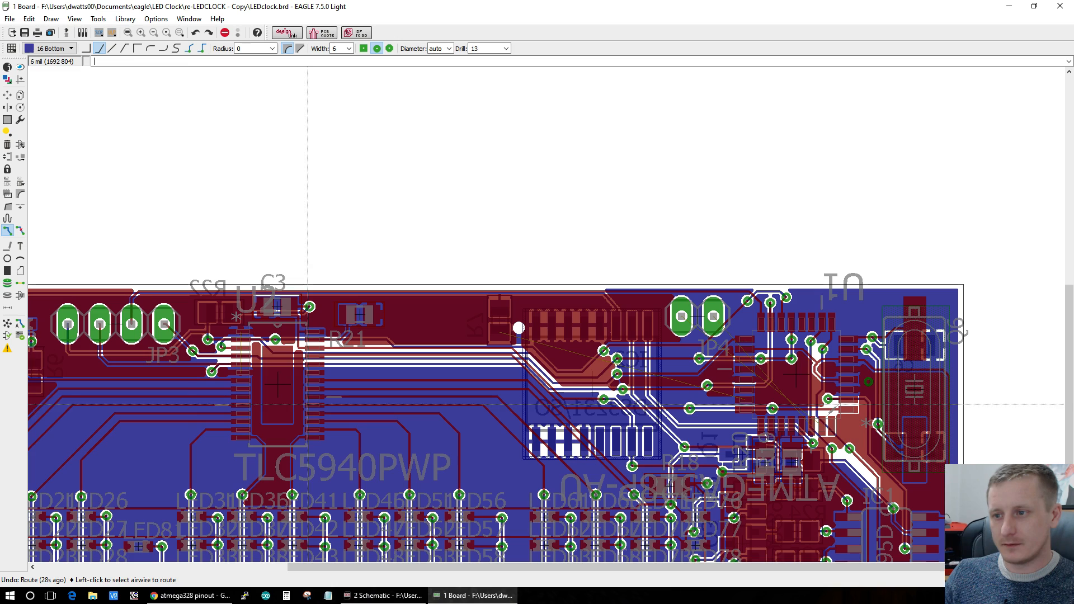
pyautogui.click(8, 323)
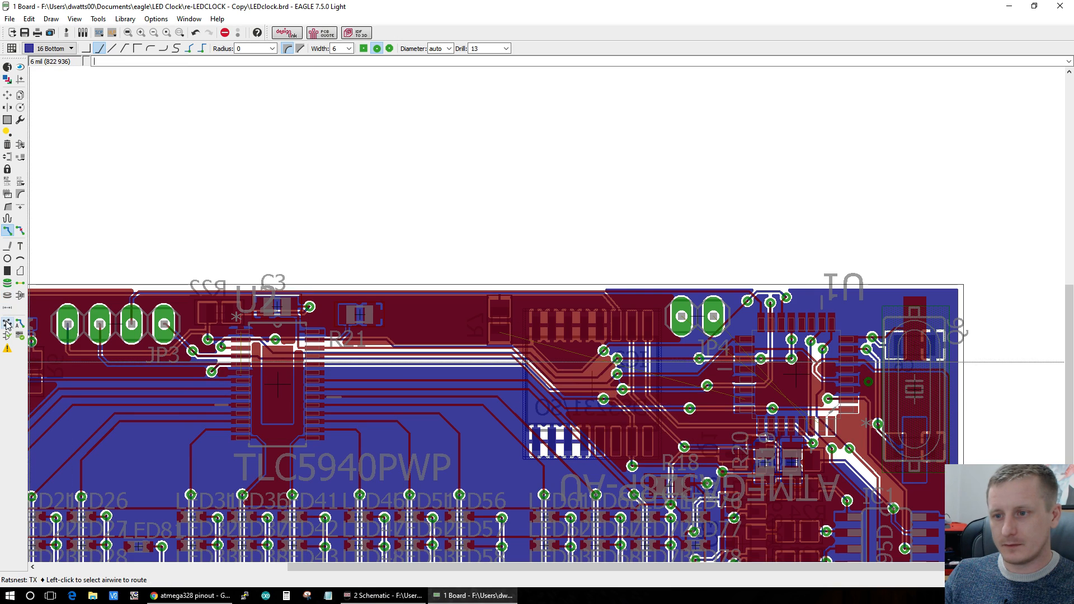
pyautogui.scroll(4, 727, 402)
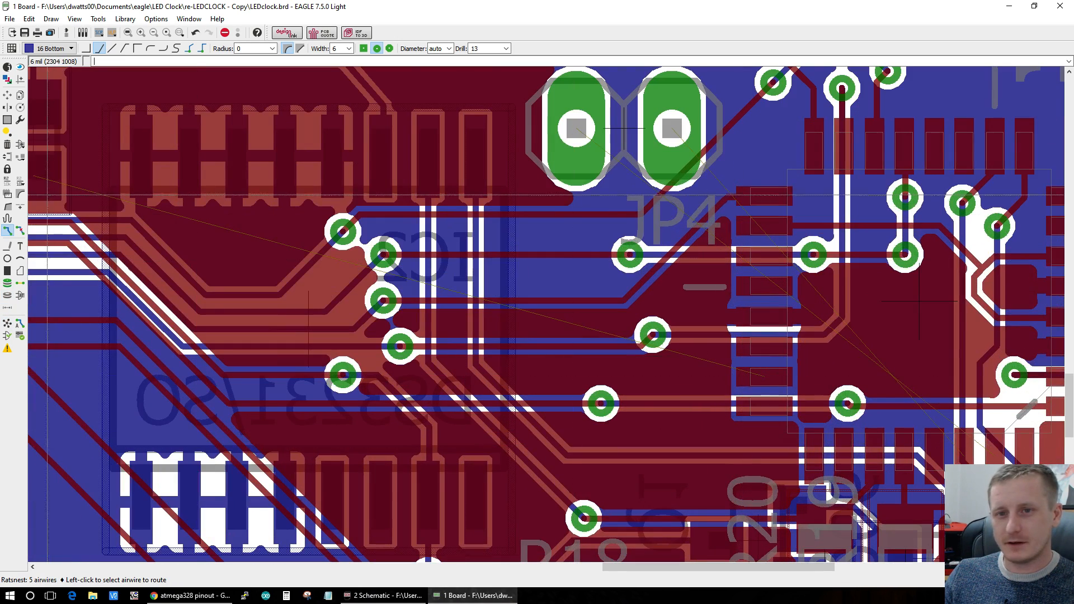
pyautogui.scroll(-5, 661, 501)
pyautogui.scroll(6, 662, 501)
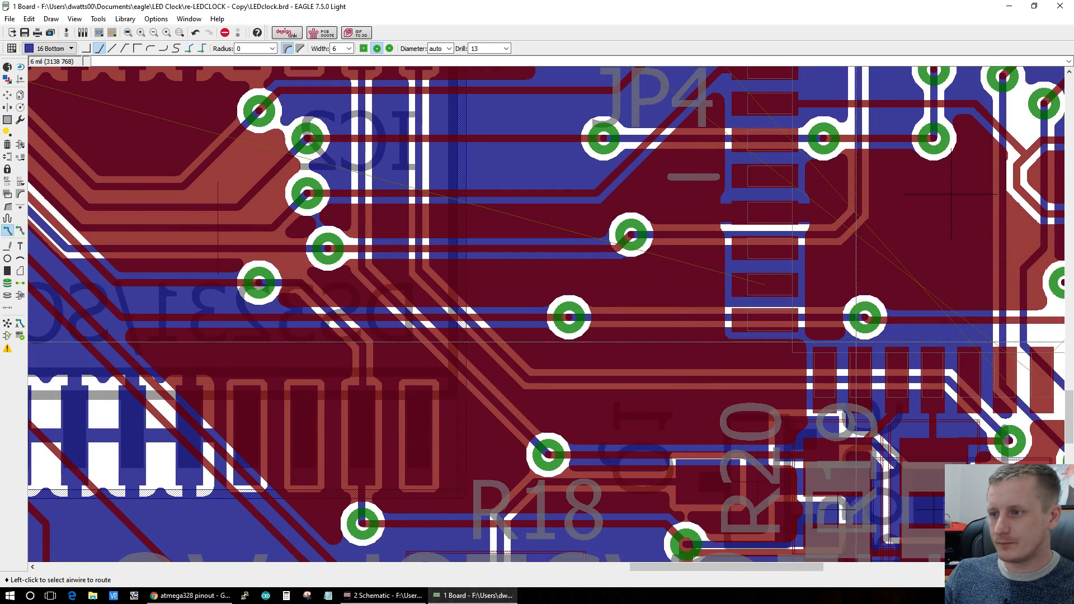
pyautogui.click(30, 20)
pyautogui.click(35, 44)
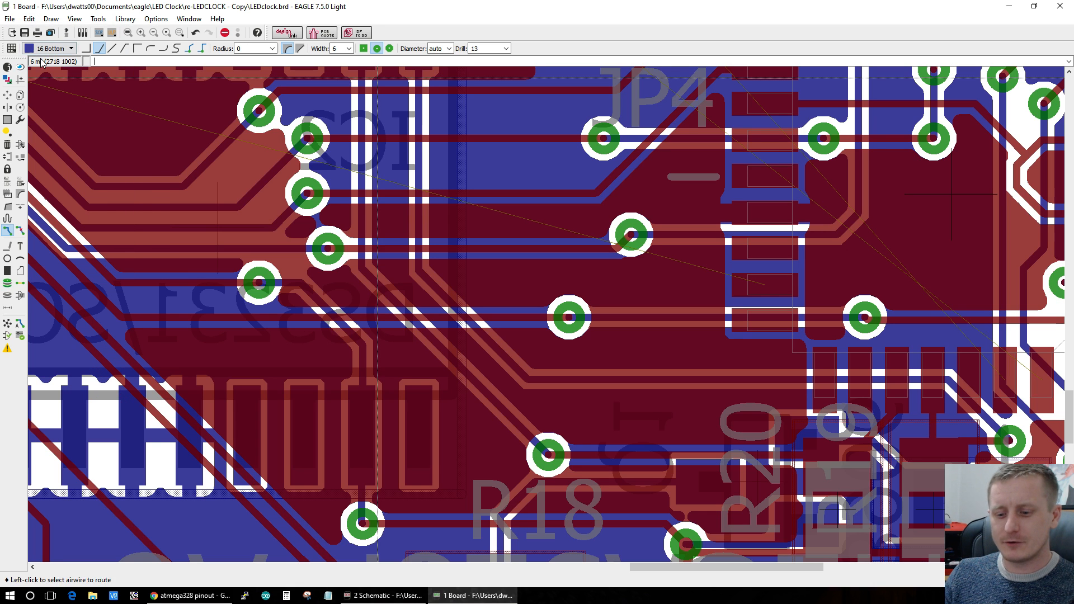
pyautogui.click(51, 87)
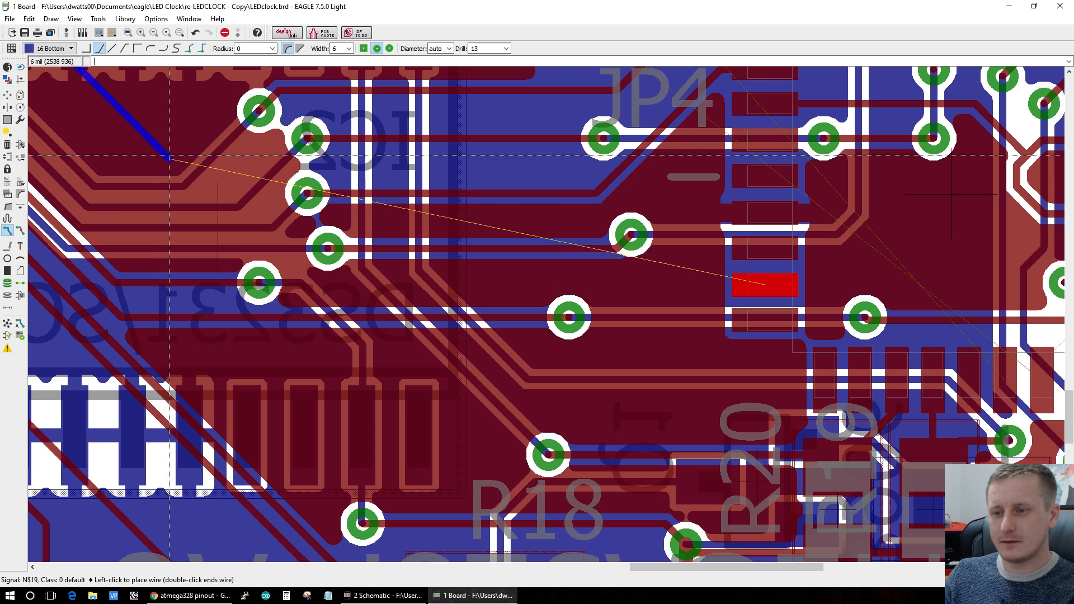
pyautogui.press('Escape')
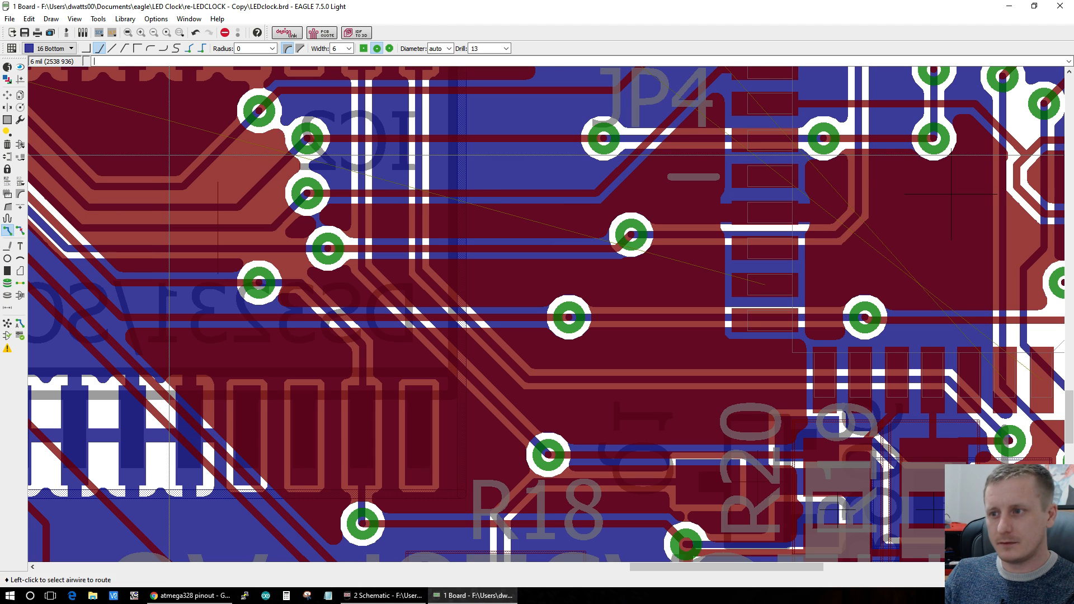
pyautogui.hotkey('ctrl', 'y')
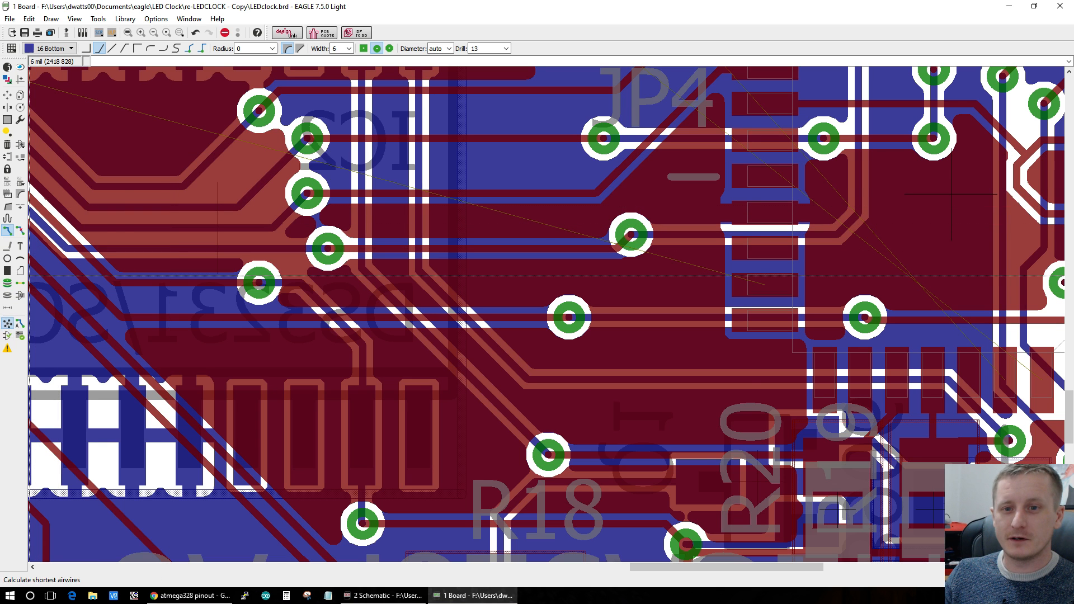
# Step: Route N$19 on the top layer from U1's pad to a via beside R7, finish at R7's lower pad, and recalculate the ratsnest
pyautogui.click(752, 285)
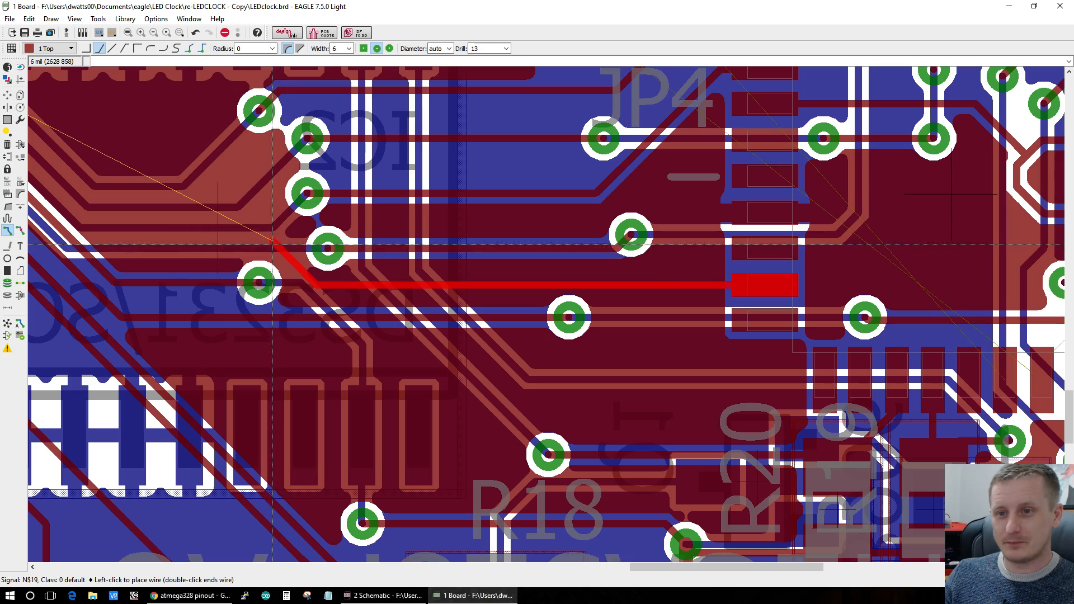
pyautogui.click(273, 244)
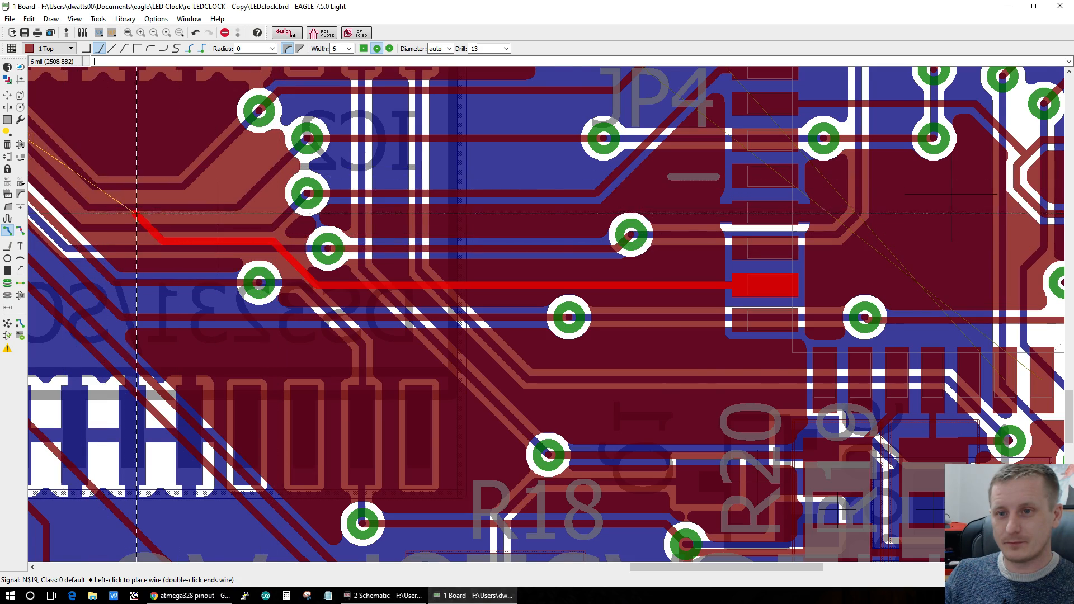
pyautogui.scroll(-3, 137, 212)
pyautogui.scroll(3, 50, 157)
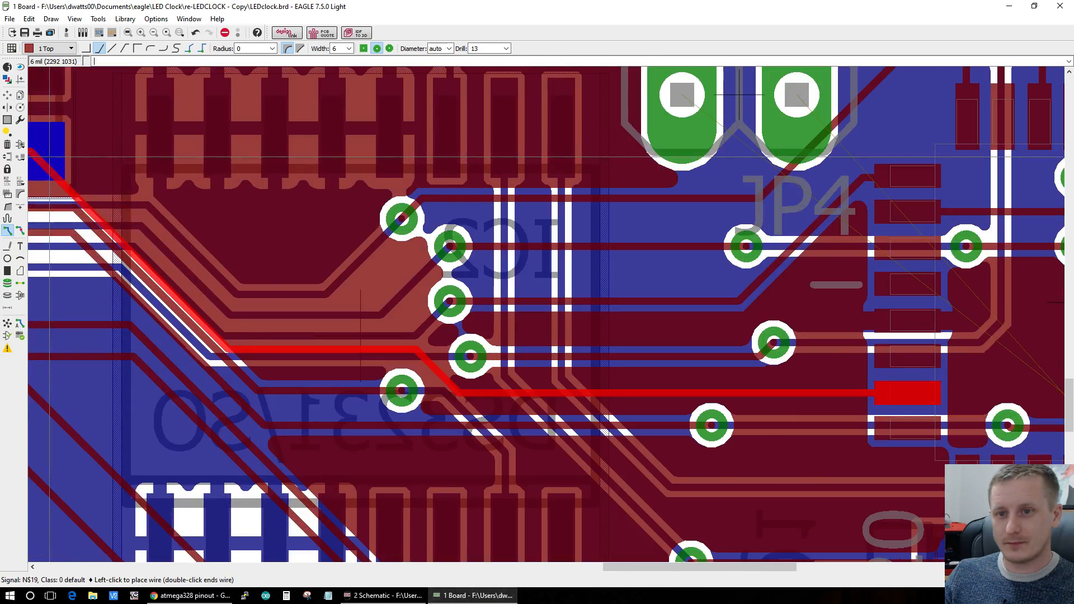
pyautogui.scroll(1, 50, 157)
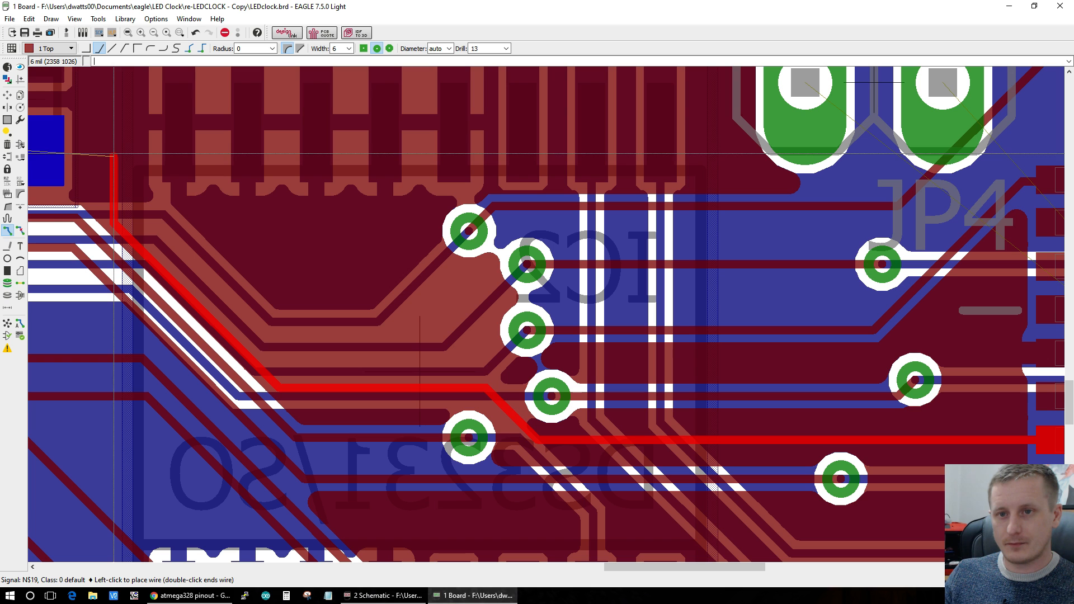
pyautogui.click(31, 148)
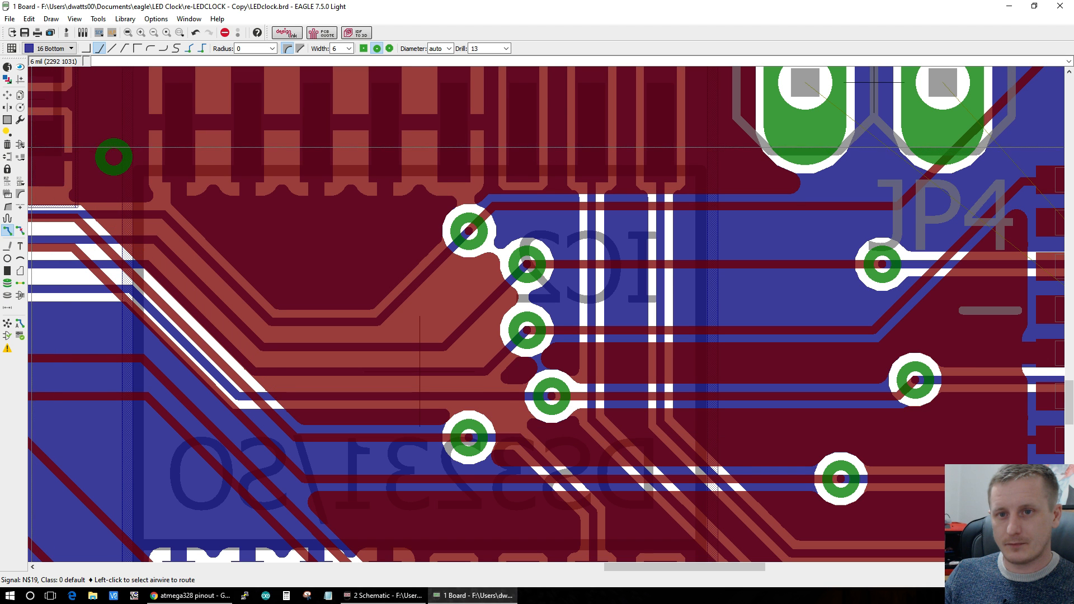
pyautogui.click(9, 326)
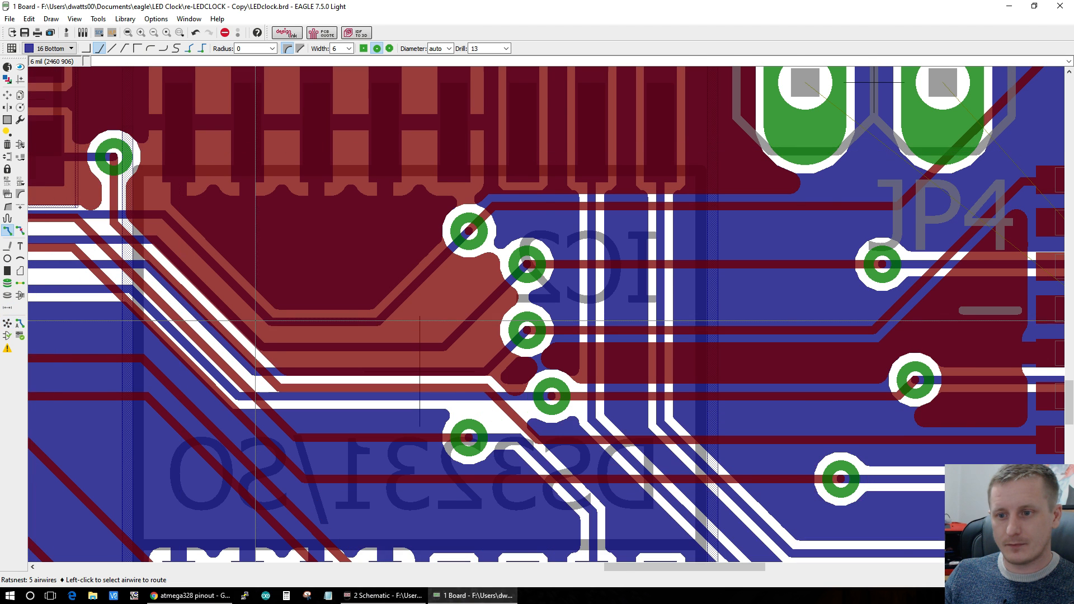
# Step: Rotate header JP4 by 180 degrees and place it back in the same spot beside U1
pyautogui.scroll(-5, 252, 322)
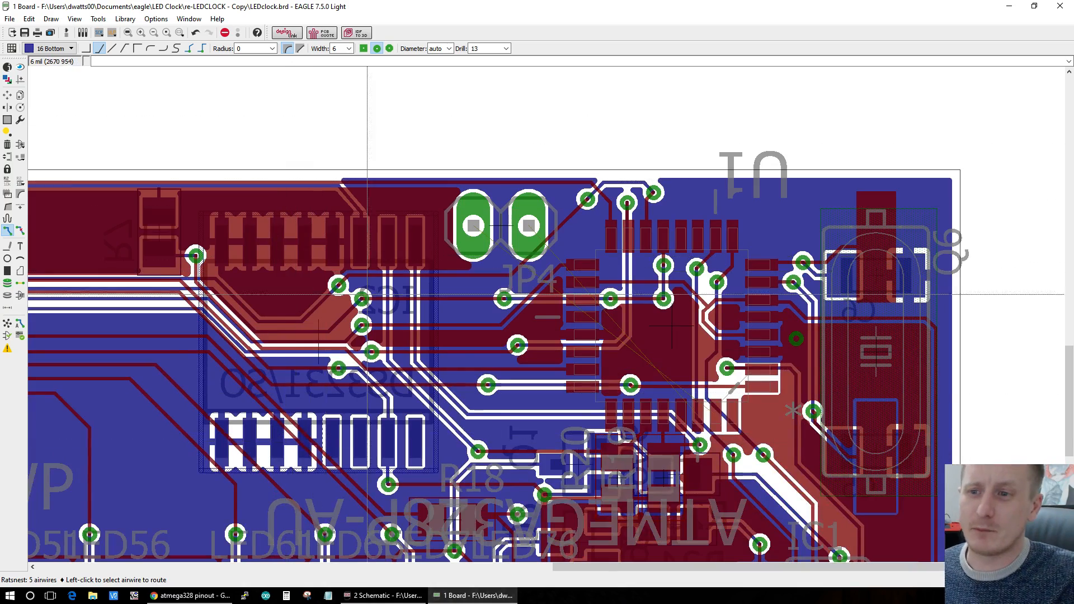
pyautogui.scroll(3, 372, 305)
pyautogui.scroll(-3, 390, 307)
pyautogui.scroll(3, 839, 347)
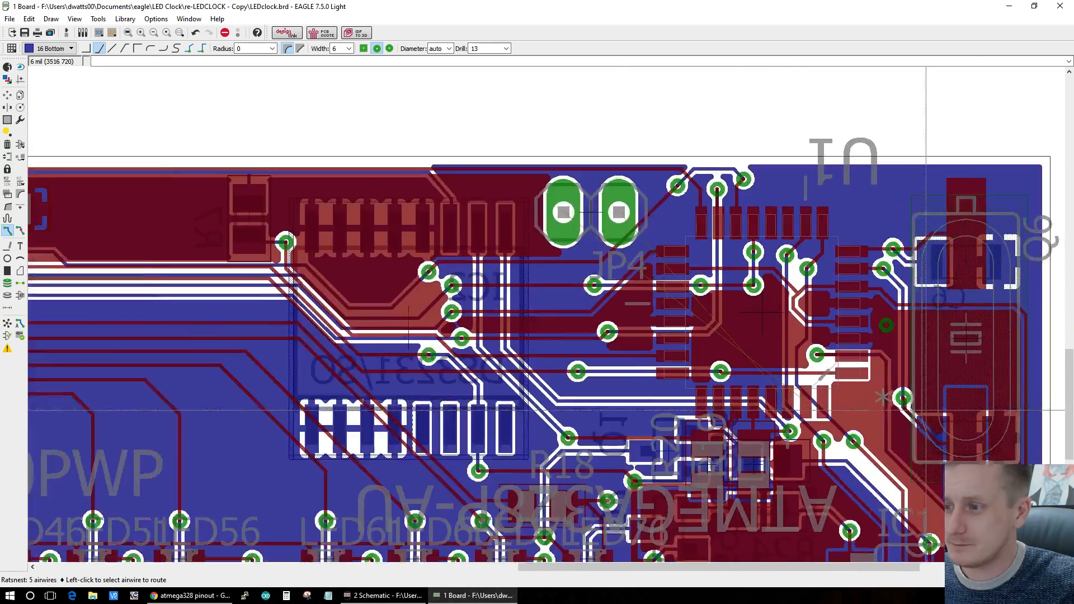
pyautogui.scroll(-3, 665, 378)
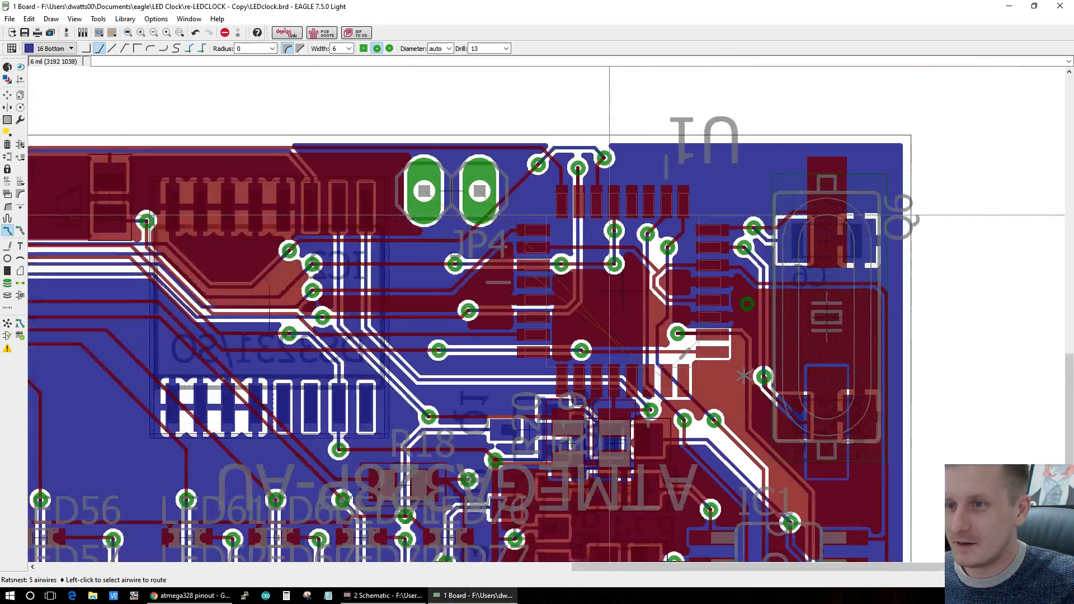
pyautogui.scroll(3, 438, 195)
pyautogui.press('F7')
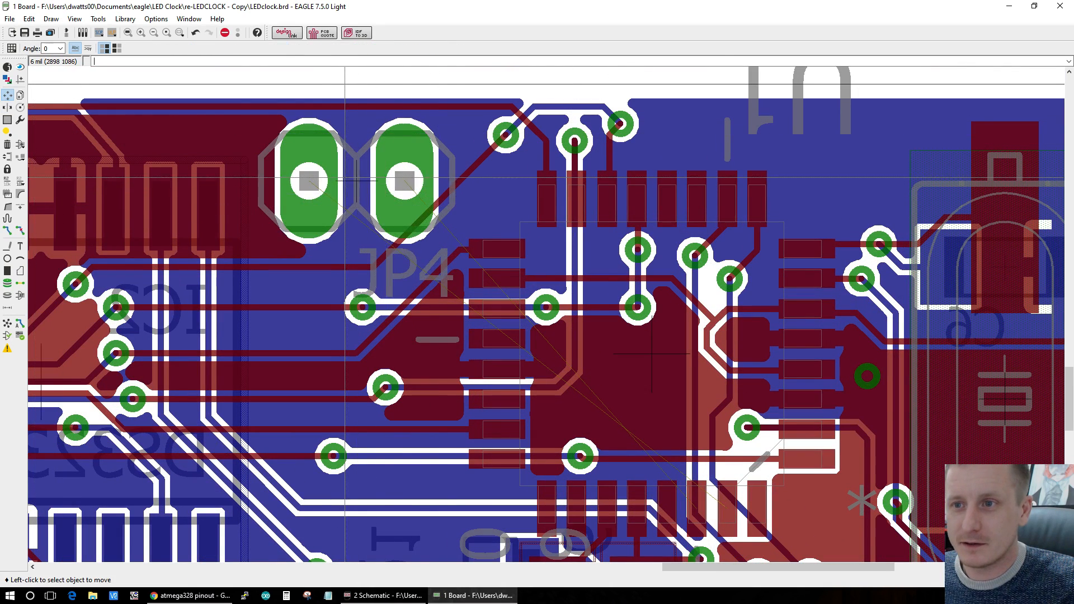
pyautogui.click(345, 178)
pyautogui.rightClick(353, 180)
pyautogui.rightClick(360, 185)
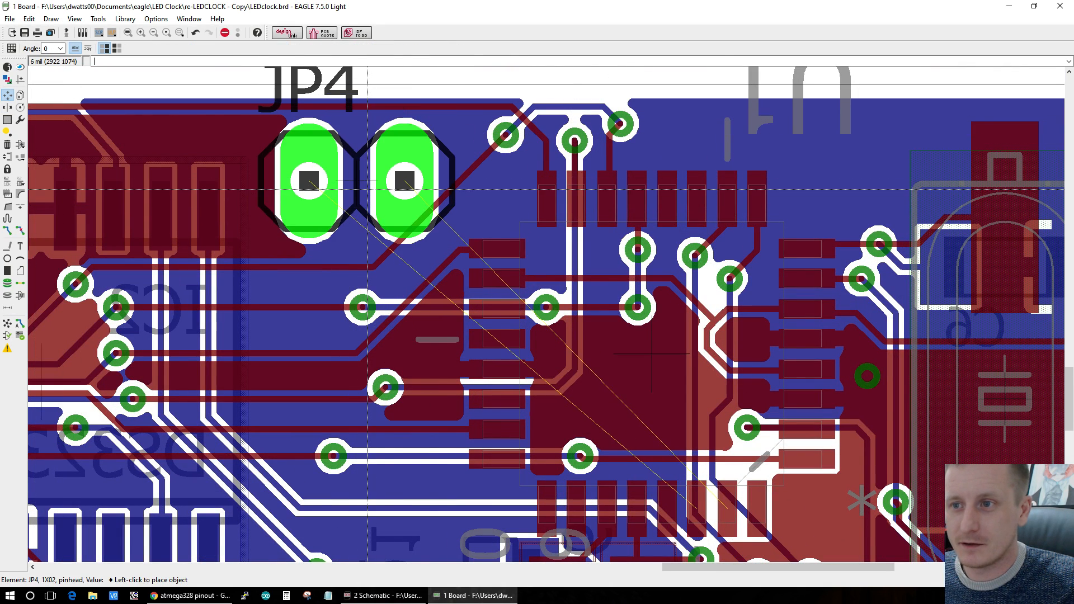
pyautogui.click(356, 180)
pyautogui.scroll(2, 552, 228)
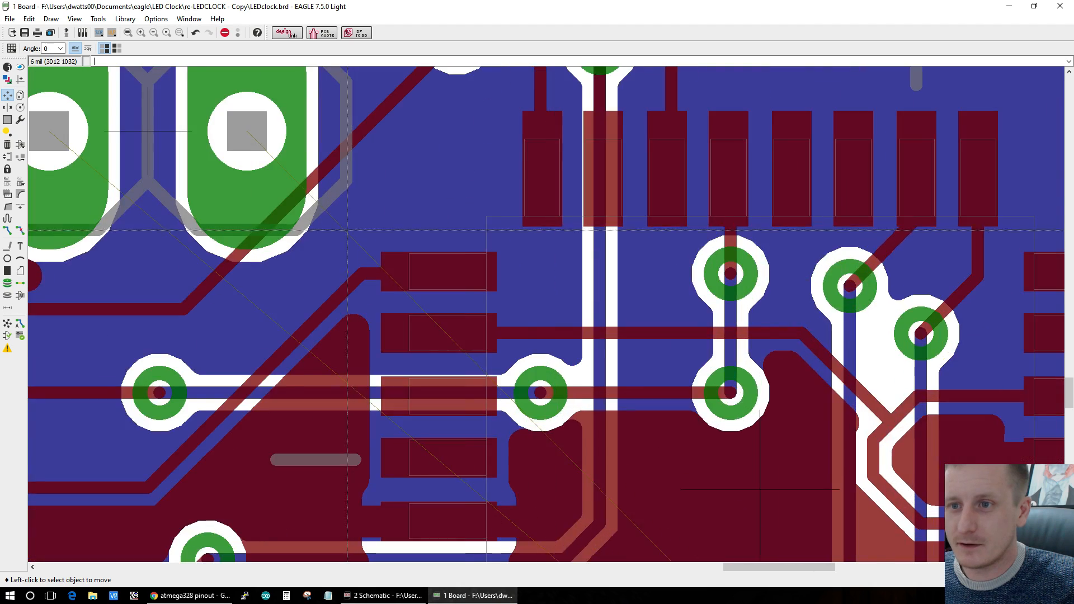
# Step: Rip up the diagonal PIN10 trace segment that crosses JP4's pad nearest U1
pyautogui.scroll(-2, 347, 230)
pyautogui.scroll(1, 48, 208)
pyautogui.click(20, 230)
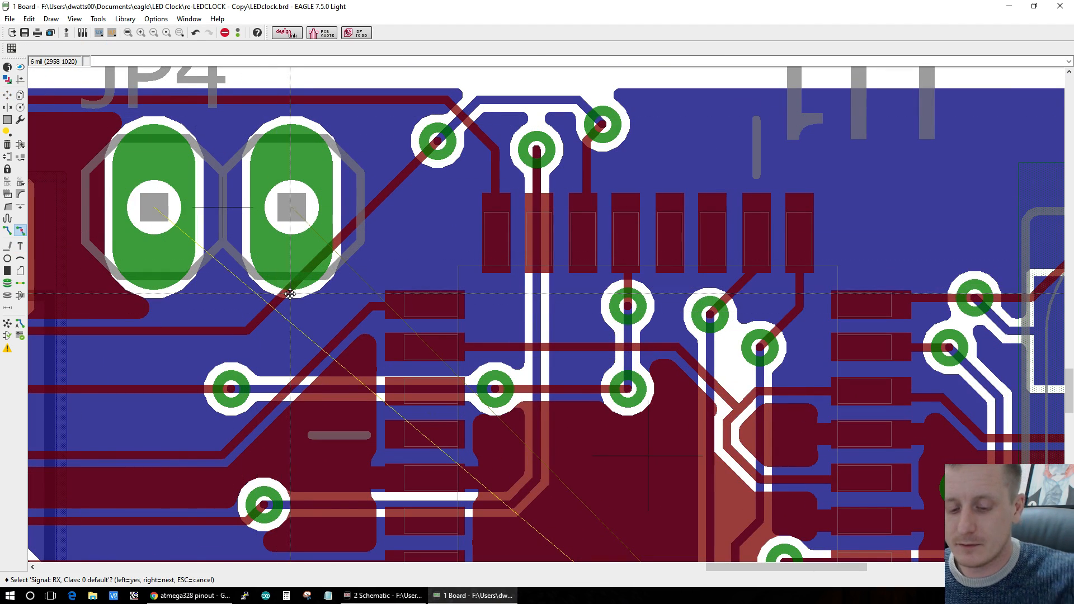
pyautogui.press('Escape')
pyautogui.click(364, 200)
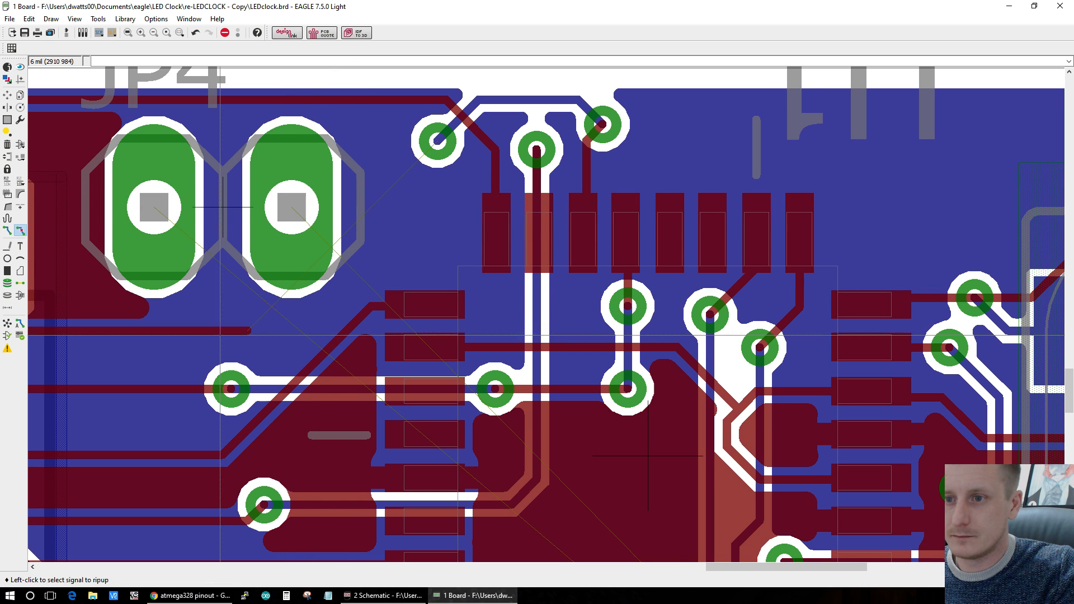
# Step: Reroute PIN10 on the top layer from the stub below JP4, clear of its pads, to the via between JP4 and U1
pyautogui.click(9, 230)
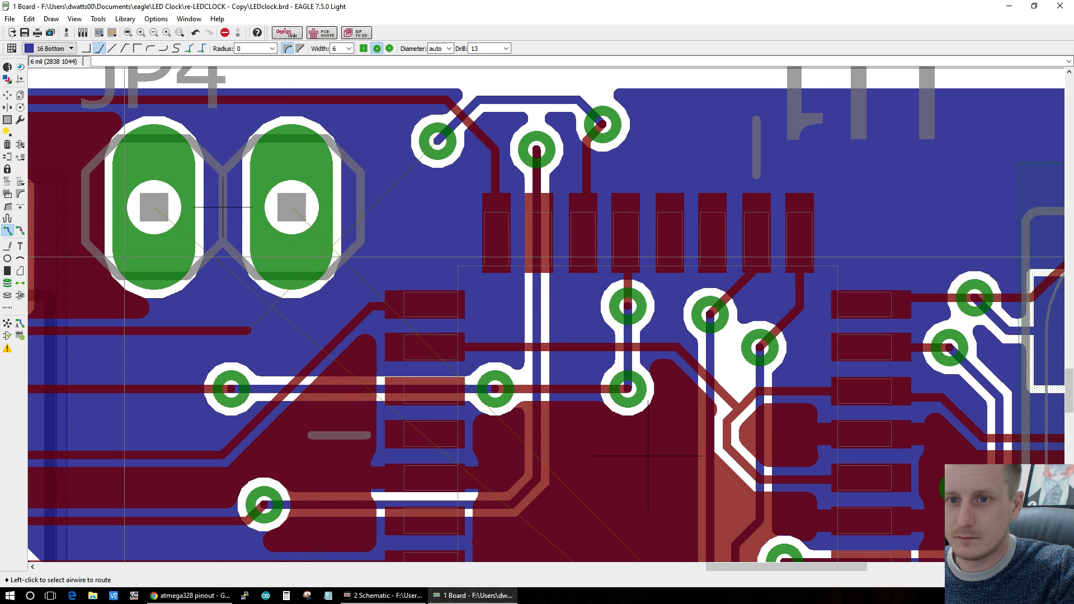
pyautogui.click(255, 332)
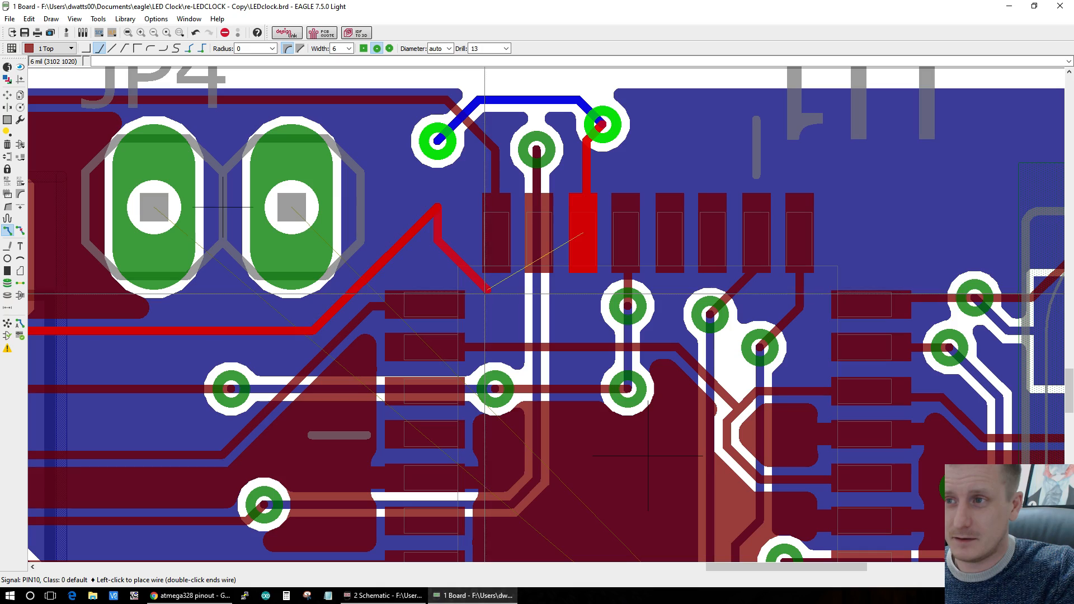
pyautogui.click(437, 140)
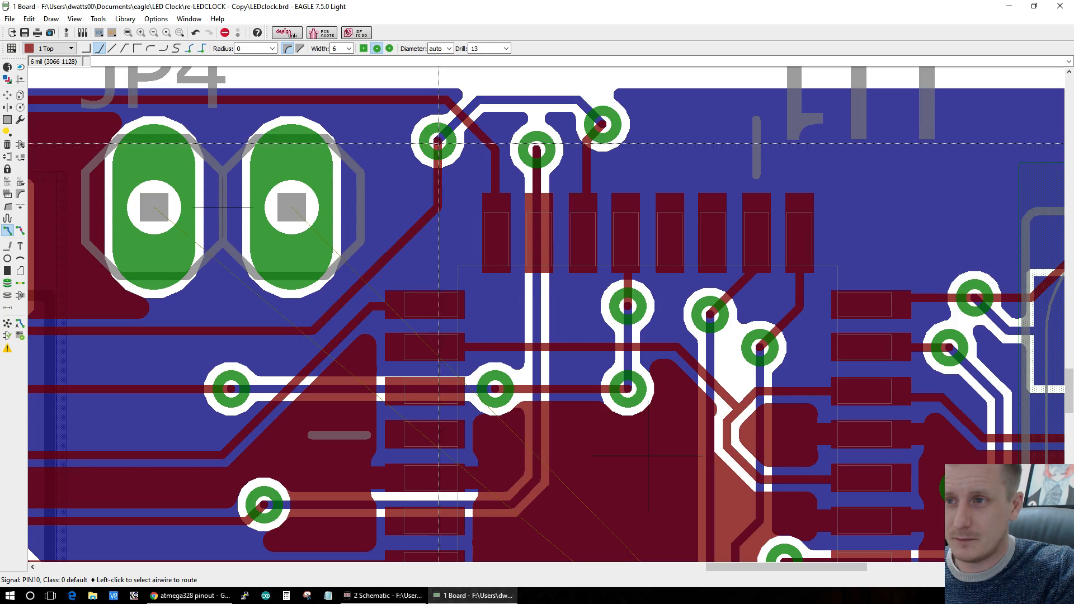
# Step: Examine the area between JP4 and U1 for possible paths for the RX and TX traces
pyautogui.scroll(-6, 468, 220)
pyautogui.scroll(4, 472, 322)
pyautogui.scroll(-2, 472, 321)
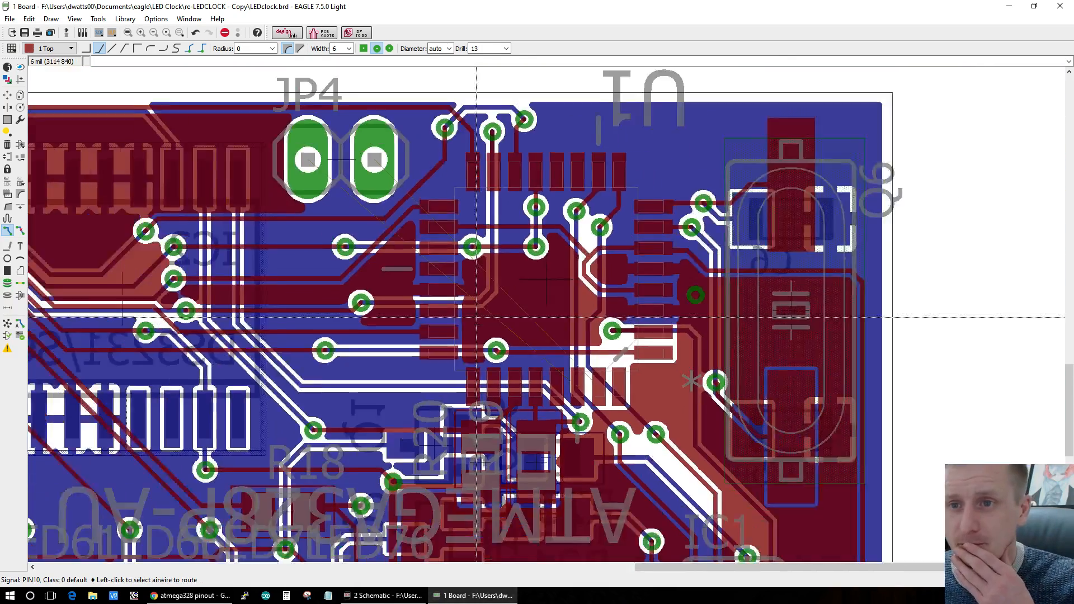
pyautogui.scroll(1, 453, 176)
pyautogui.scroll(-1, 454, 182)
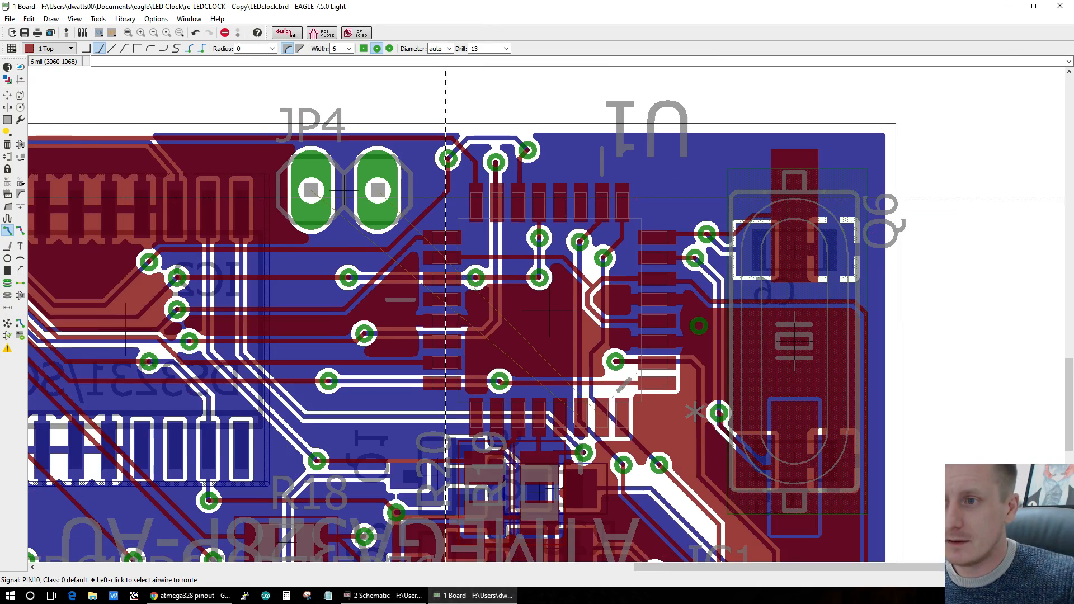
pyautogui.scroll(2, 448, 207)
pyautogui.scroll(-1, 447, 207)
pyautogui.scroll(-1, 450, 223)
pyautogui.scroll(1, 450, 232)
pyautogui.click(367, 192)
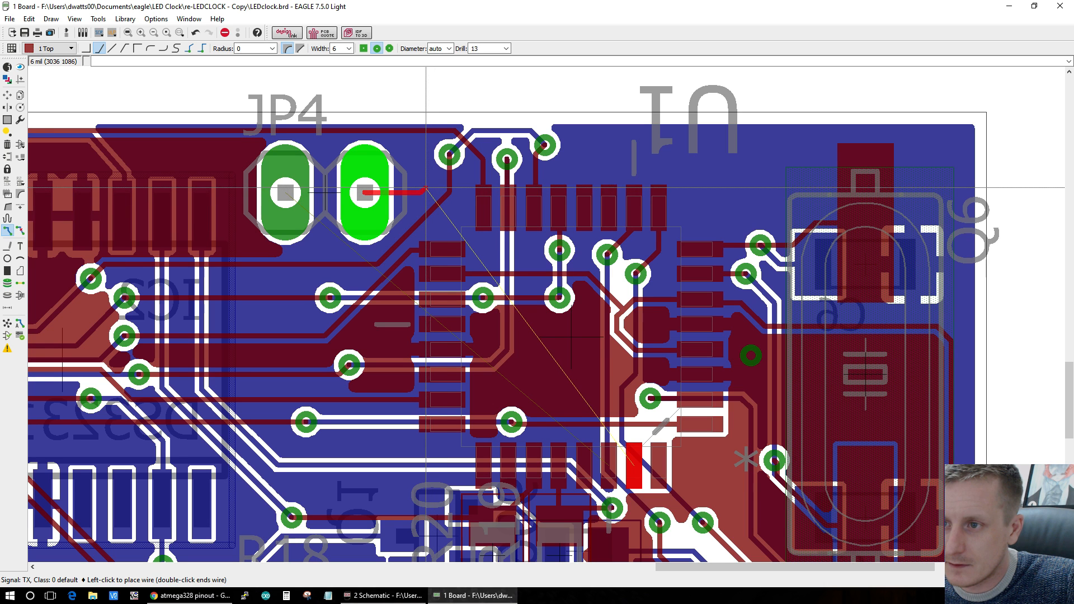
pyautogui.click(425, 183)
pyautogui.middleClick(425, 183)
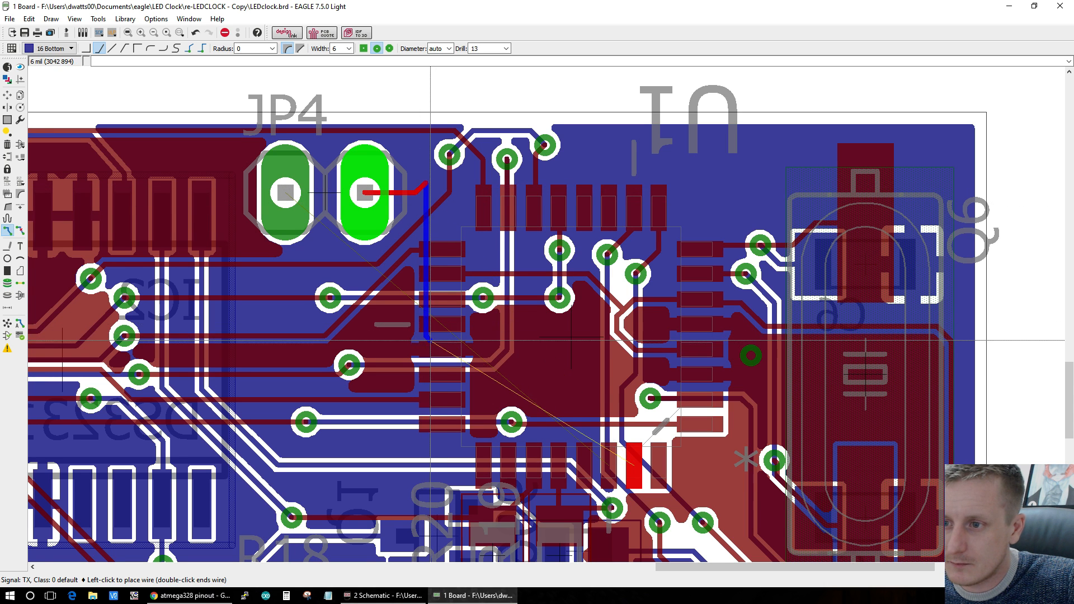
pyautogui.scroll(1, 448, 359)
pyautogui.scroll(1, 416, 205)
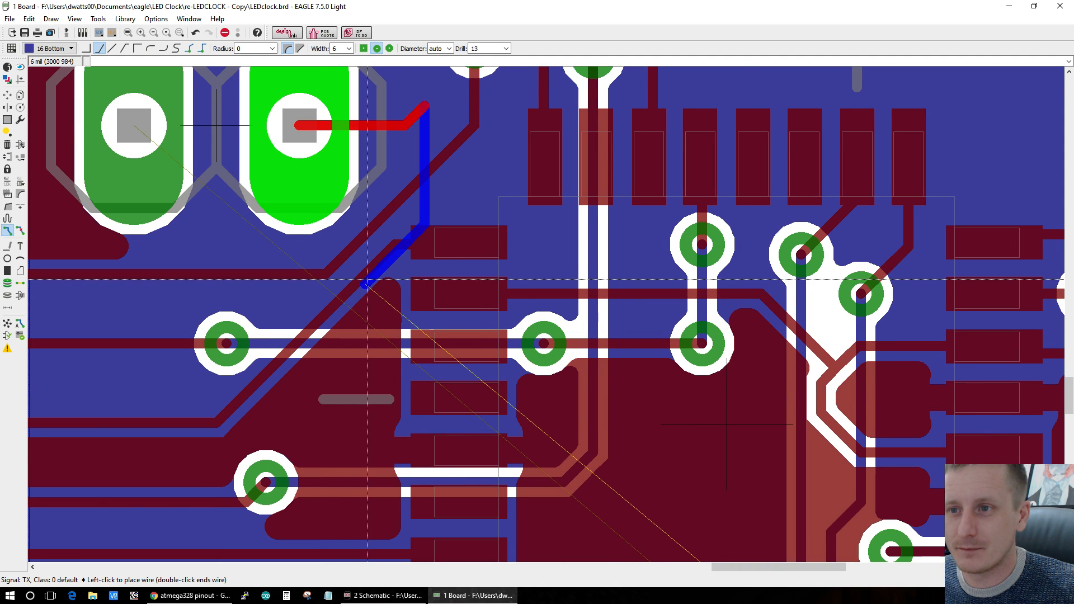
pyautogui.scroll(-4, 367, 285)
pyautogui.scroll(1, 338, 385)
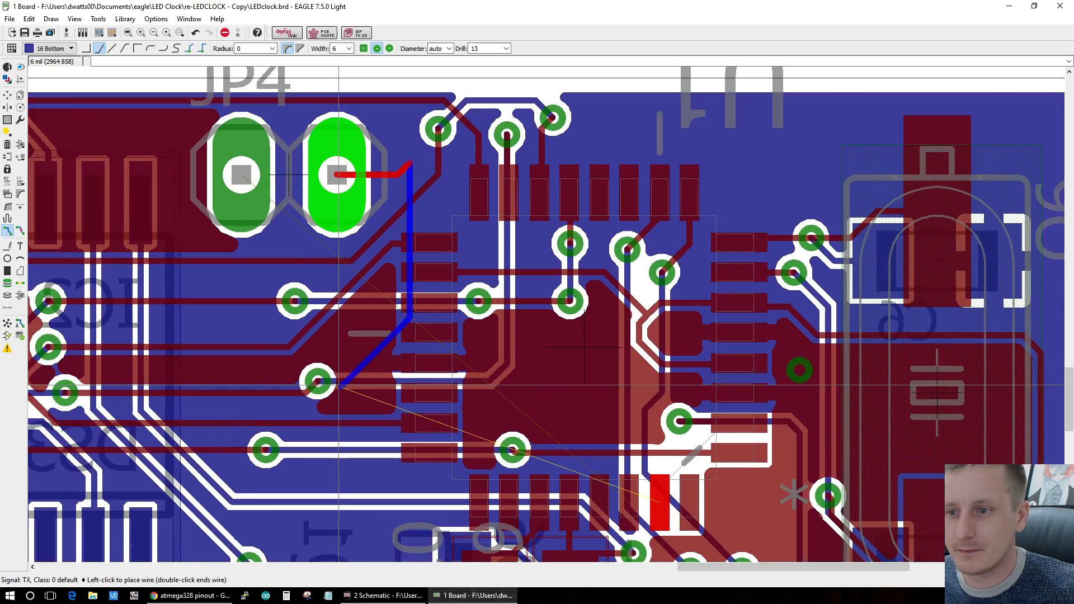
pyautogui.scroll(1, 339, 385)
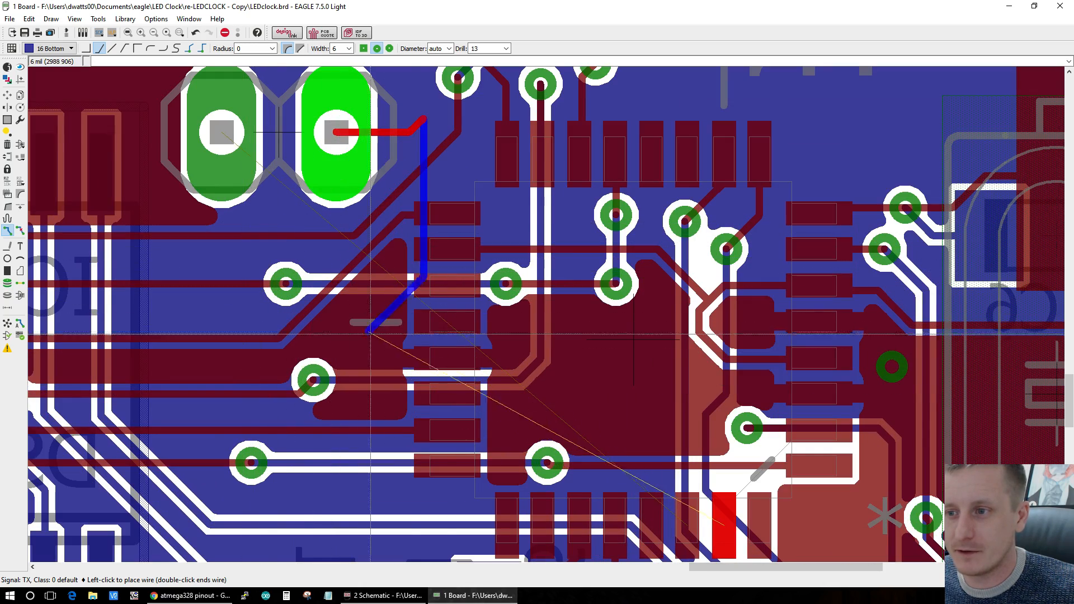
pyautogui.scroll(-3, 493, 310)
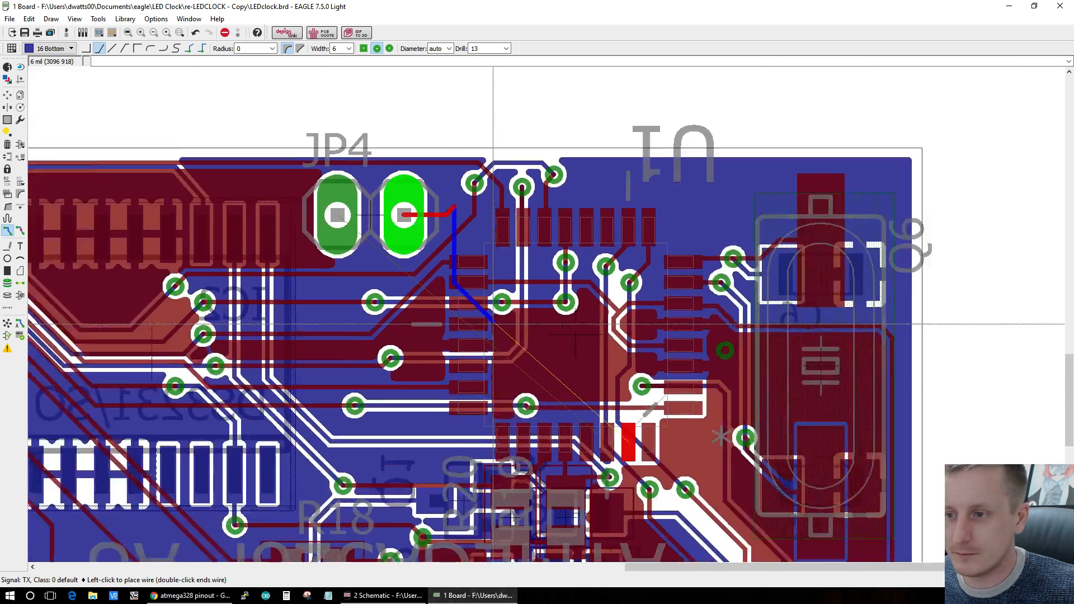
pyautogui.scroll(1, 493, 323)
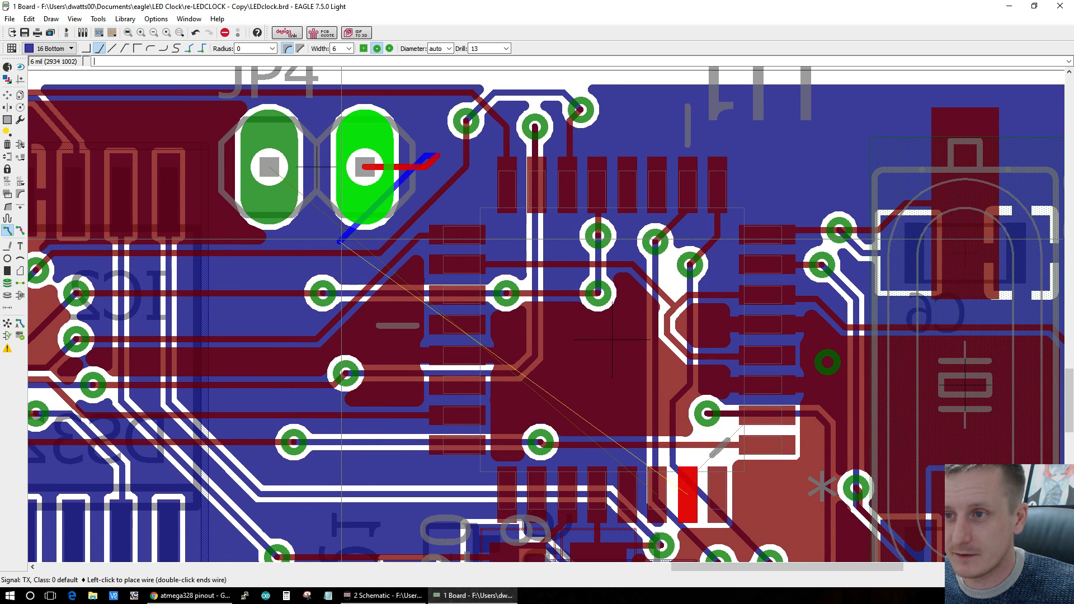
pyautogui.hotkey('ctrl', 'z')
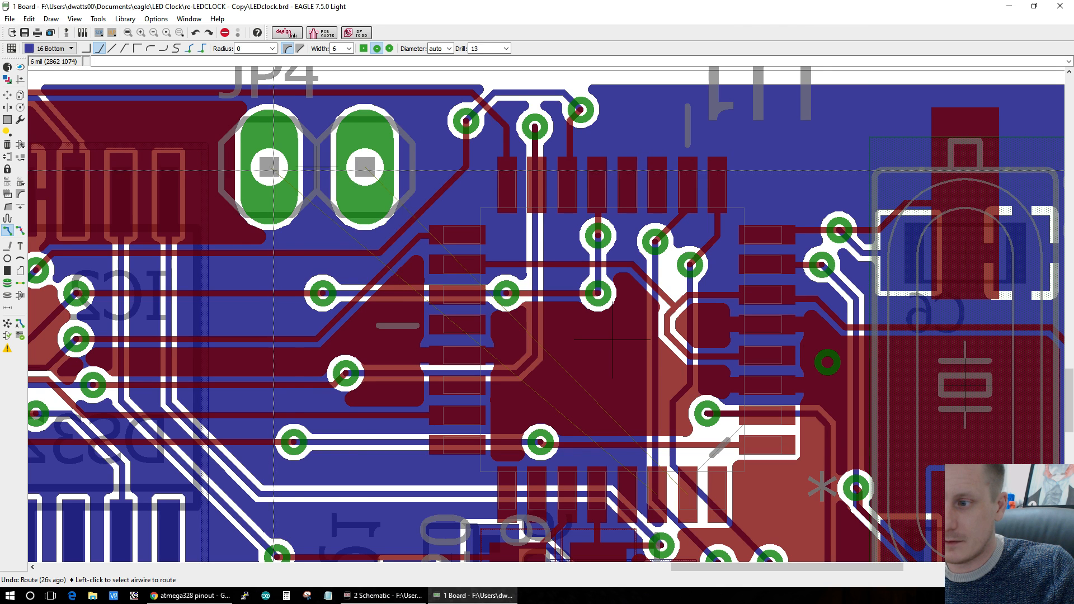
# Step: Route TX from JP4's pad nearest U1 on the bottom layer to a via under U1, finish it on top at U1's pad, and recompute the ratsnest
pyautogui.click(354, 167)
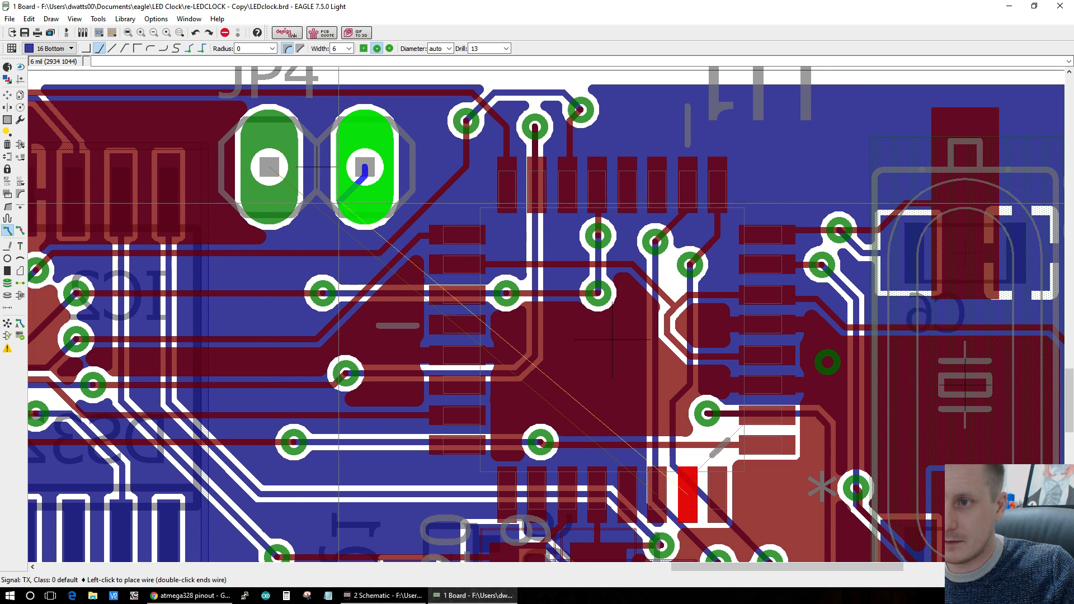
pyautogui.click(289, 253)
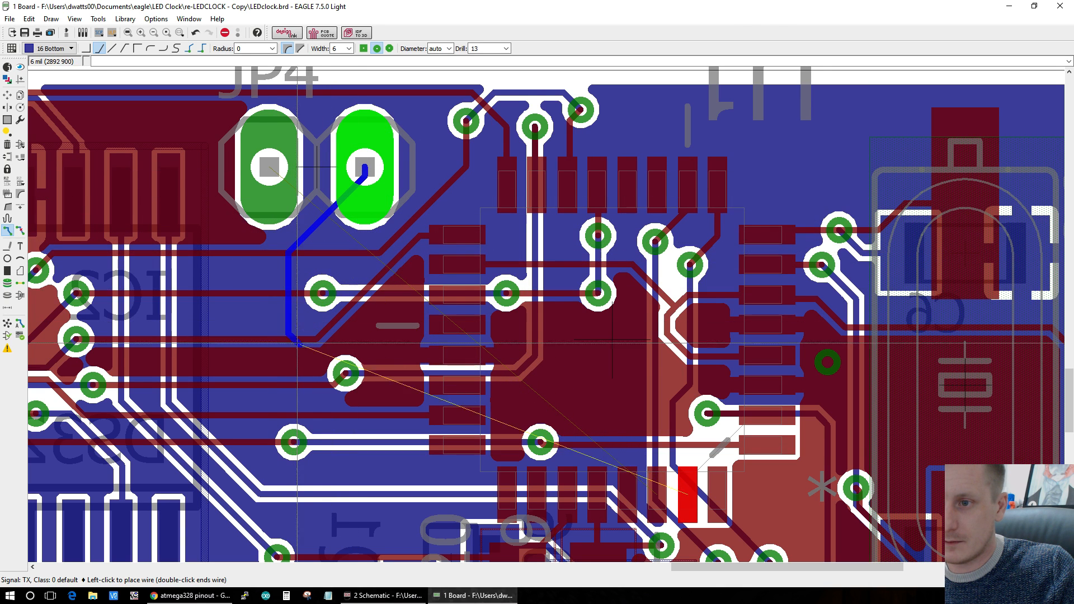
pyautogui.click(327, 402)
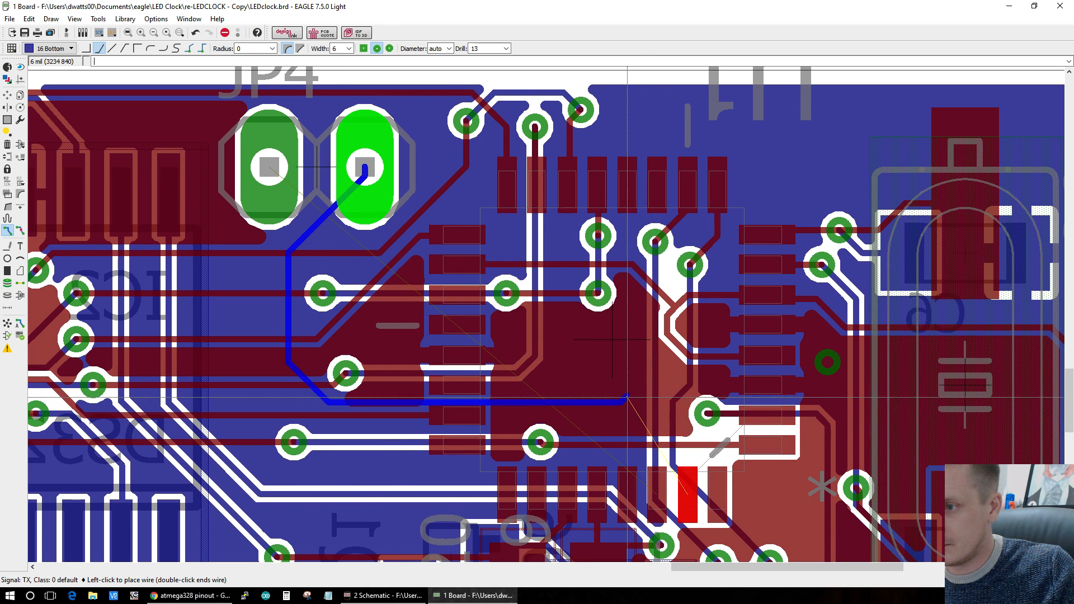
pyautogui.scroll(3, 621, 398)
pyautogui.scroll(-5, 621, 398)
pyautogui.scroll(3, 621, 398)
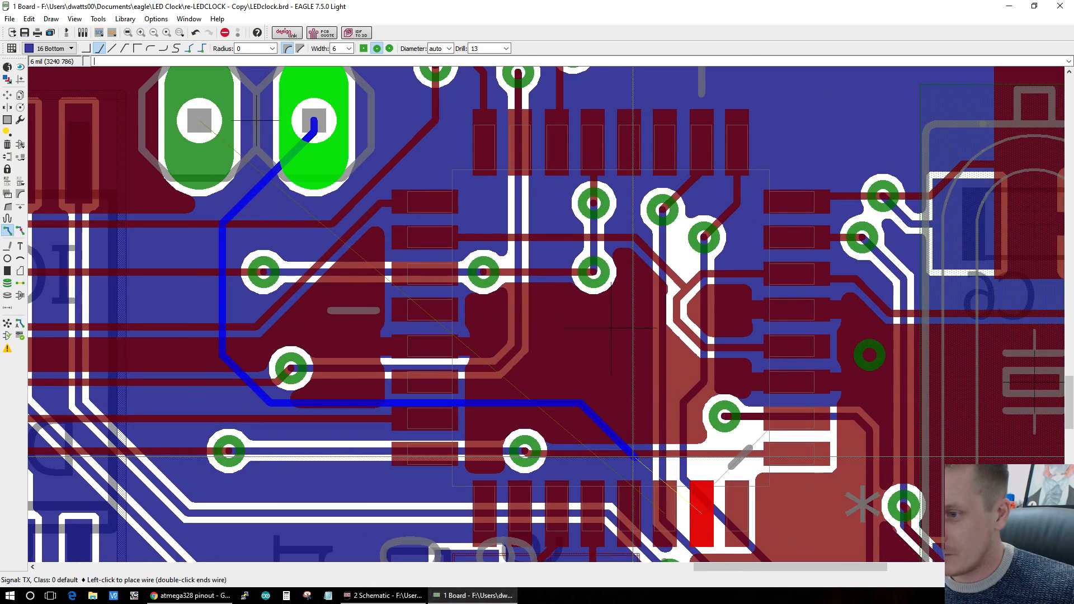
pyautogui.middleClick(630, 400)
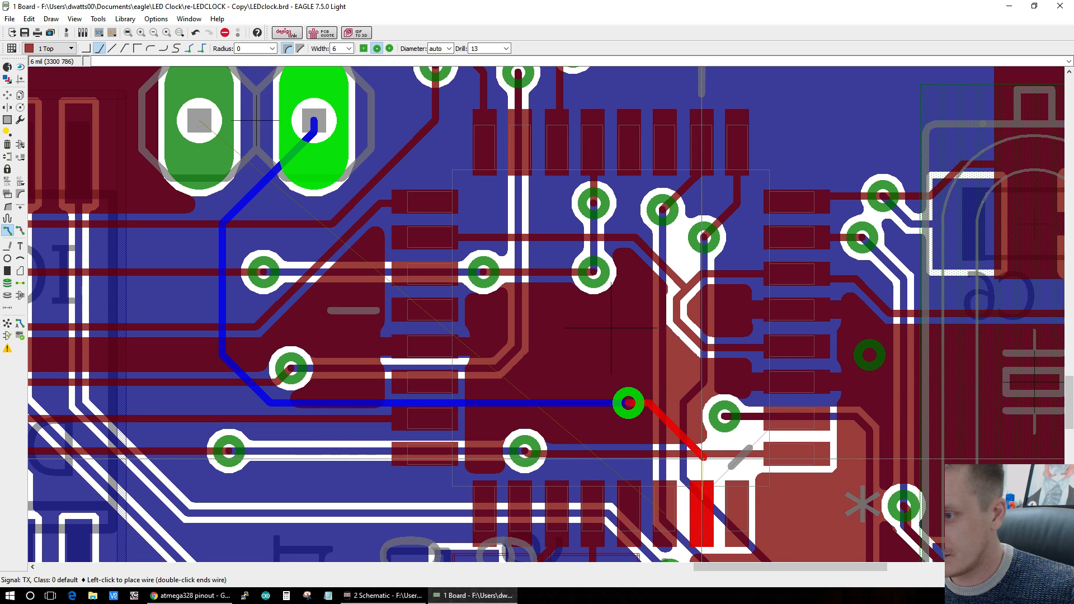
pyautogui.press('Escape')
pyautogui.scroll(-1, 612, 329)
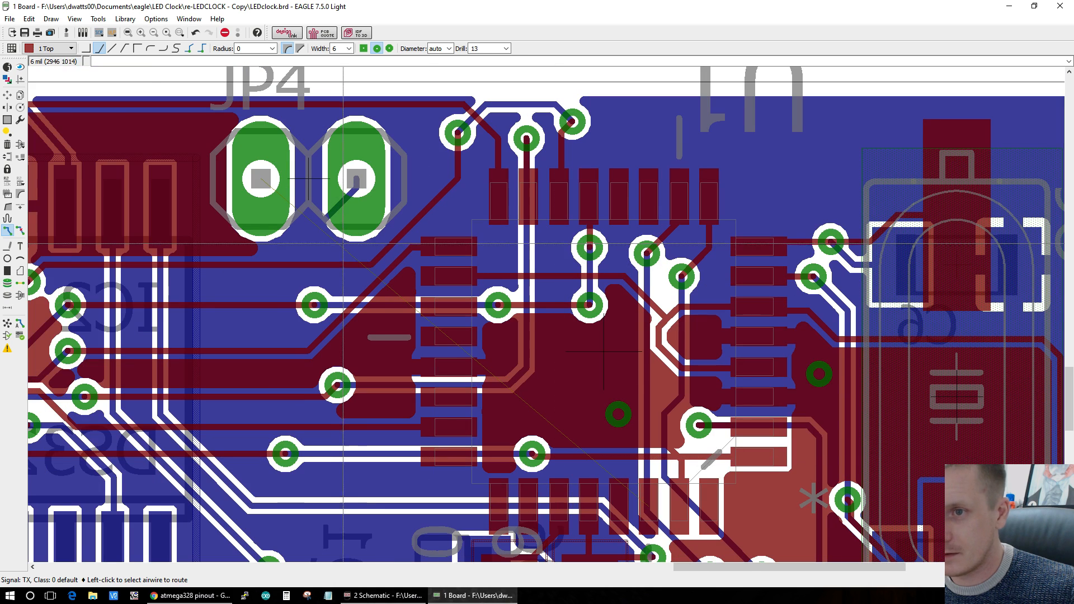
pyautogui.click(8, 323)
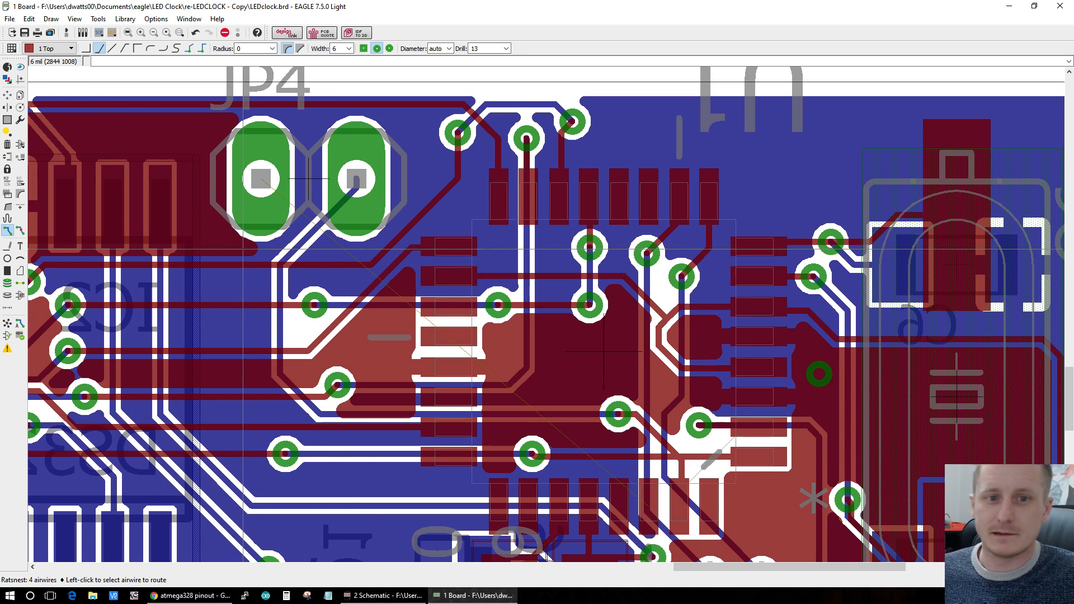
# Step: Route RX from JP4's other pad on the bottom layer alongside TX to a via under U1, and on the top layer to U1's RX pad
pyautogui.click(261, 178)
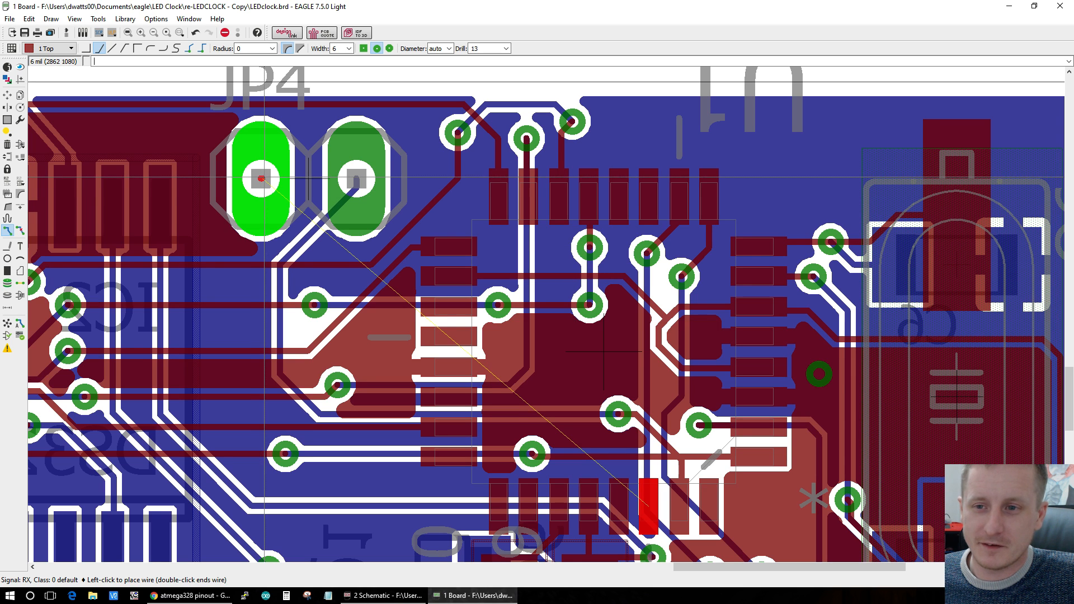
pyautogui.scroll(4, 263, 344)
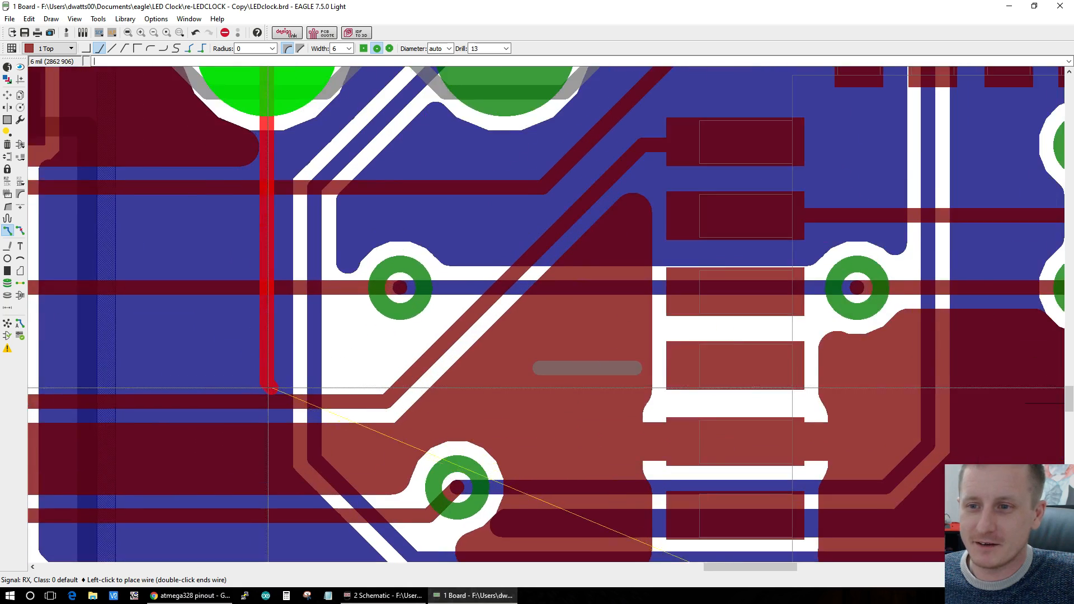
pyautogui.scroll(-4, 268, 388)
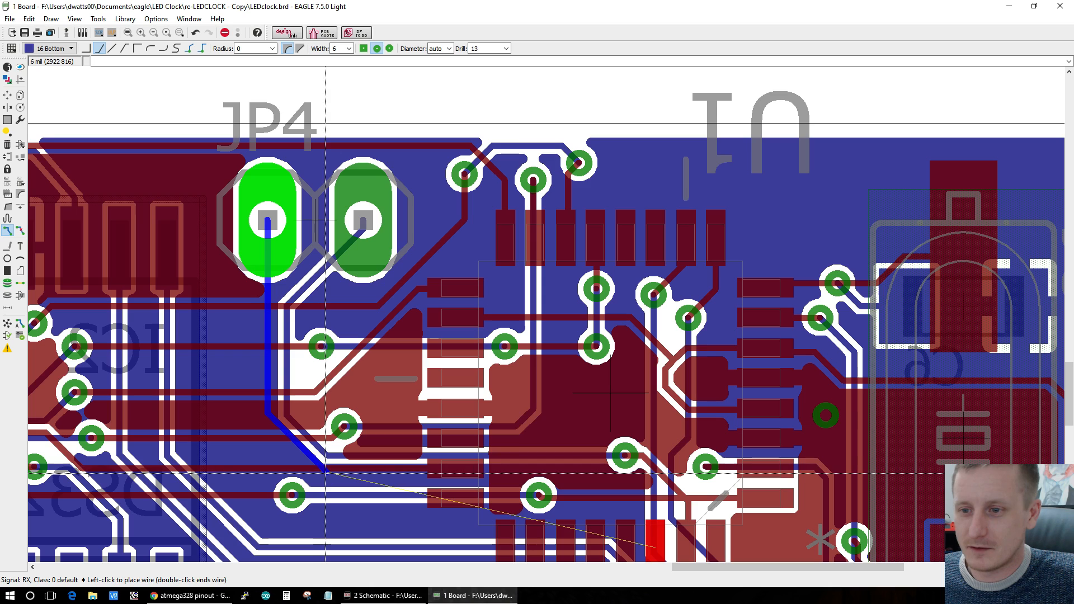
pyautogui.click(325, 472)
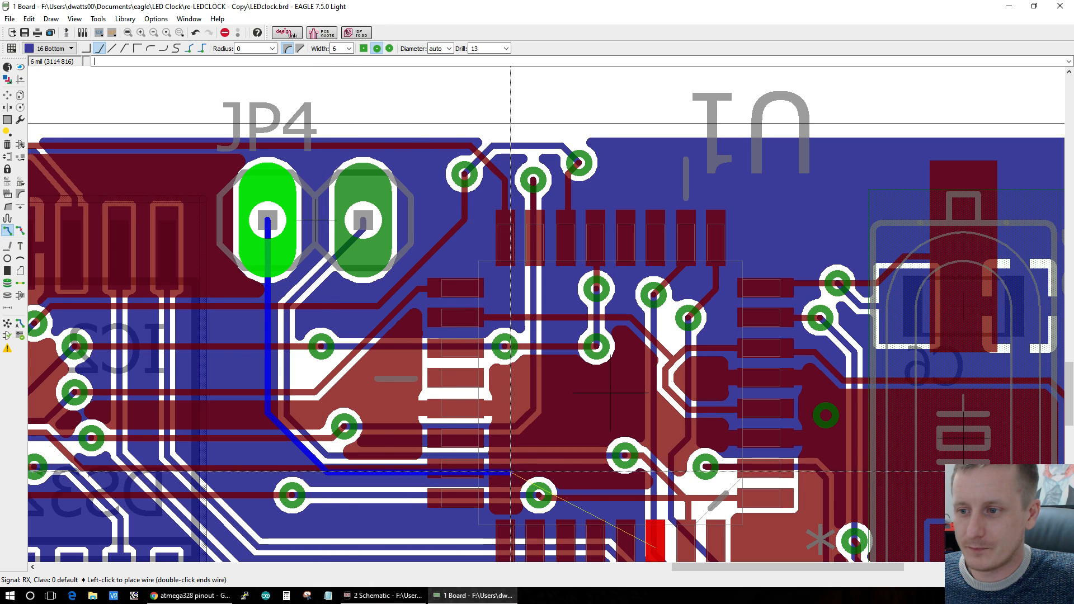
pyautogui.scroll(-3, 628, 486)
pyautogui.scroll(3, 629, 486)
pyautogui.scroll(2, 629, 487)
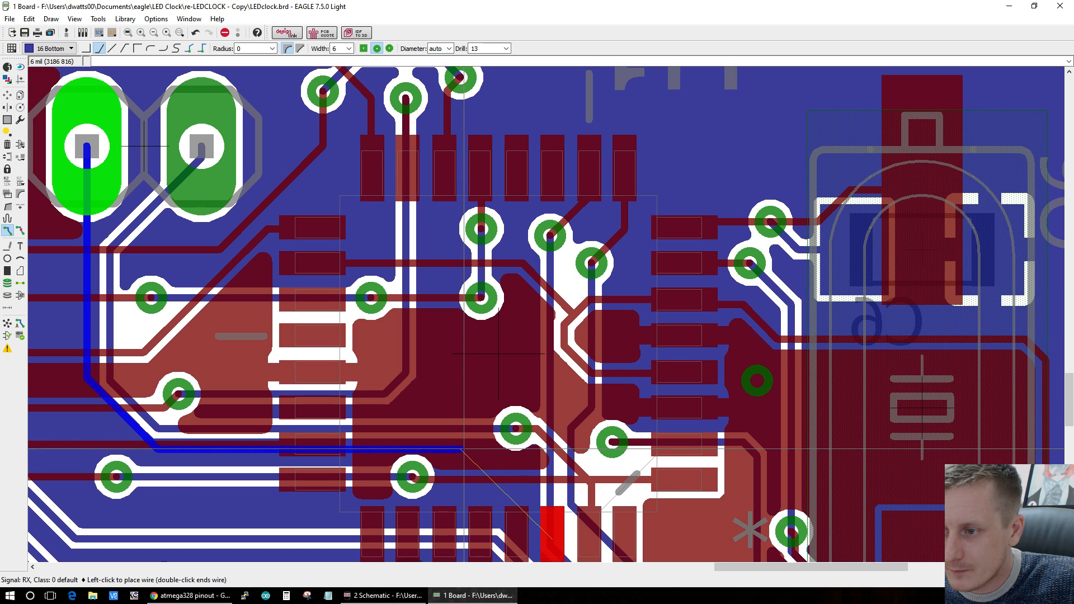
pyautogui.click(462, 448)
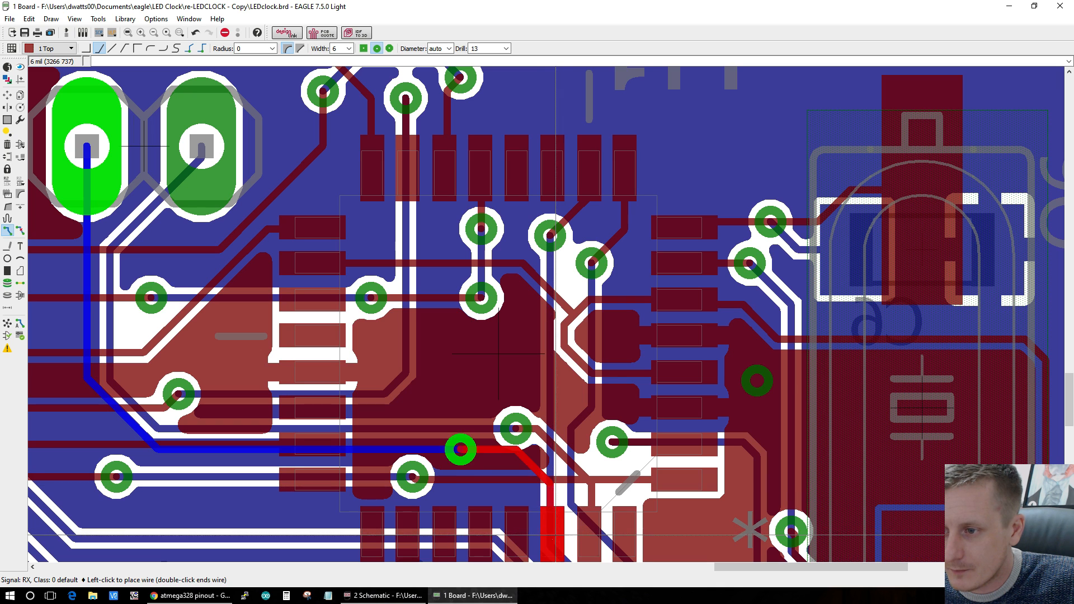
pyautogui.press('Escape')
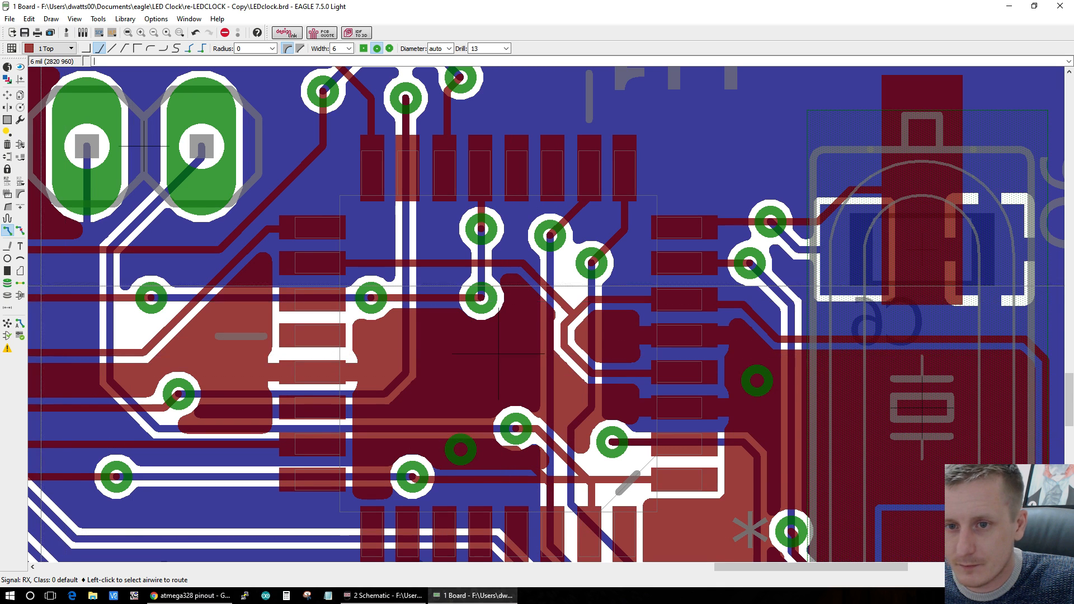
# Step: Rip up TX's long horizontal bottom-layer segment and reroute it slightly farther from the new RX via to TX's via
pyautogui.click(21, 229)
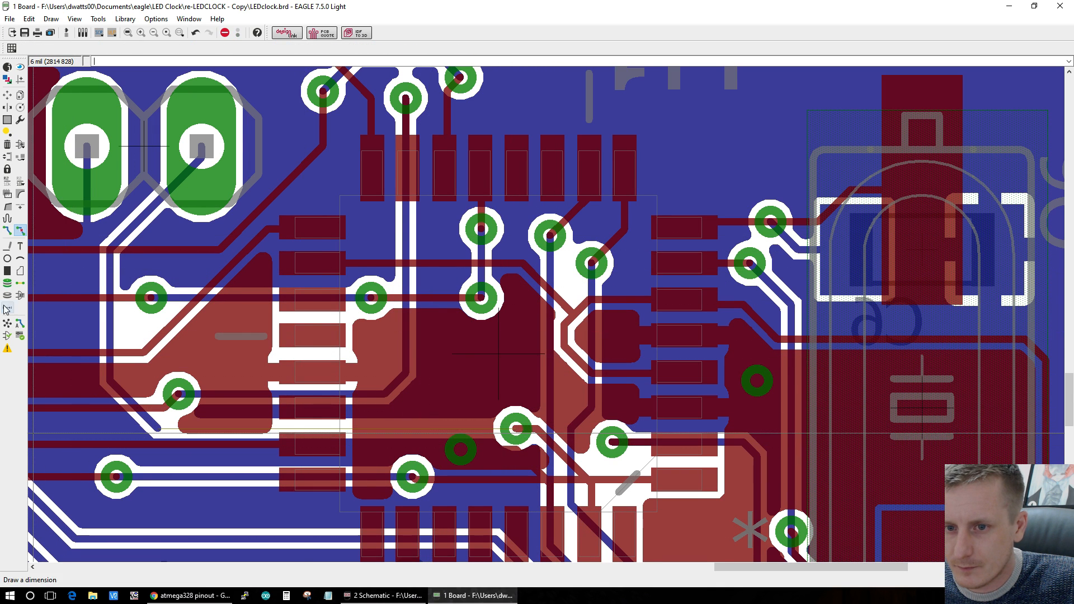
pyautogui.click(6, 230)
pyautogui.click(278, 429)
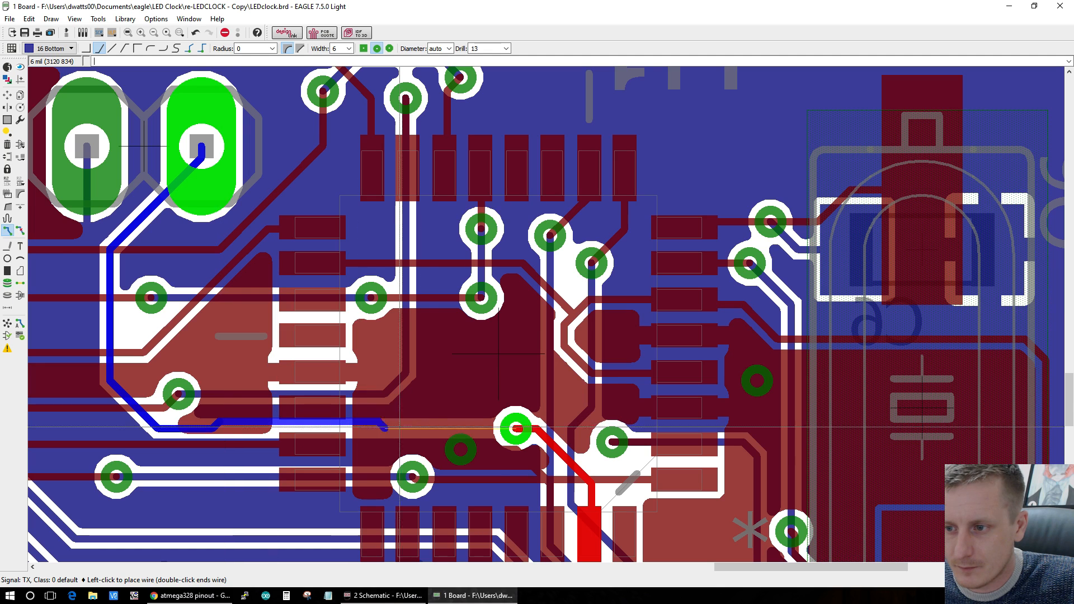
pyautogui.press('Escape')
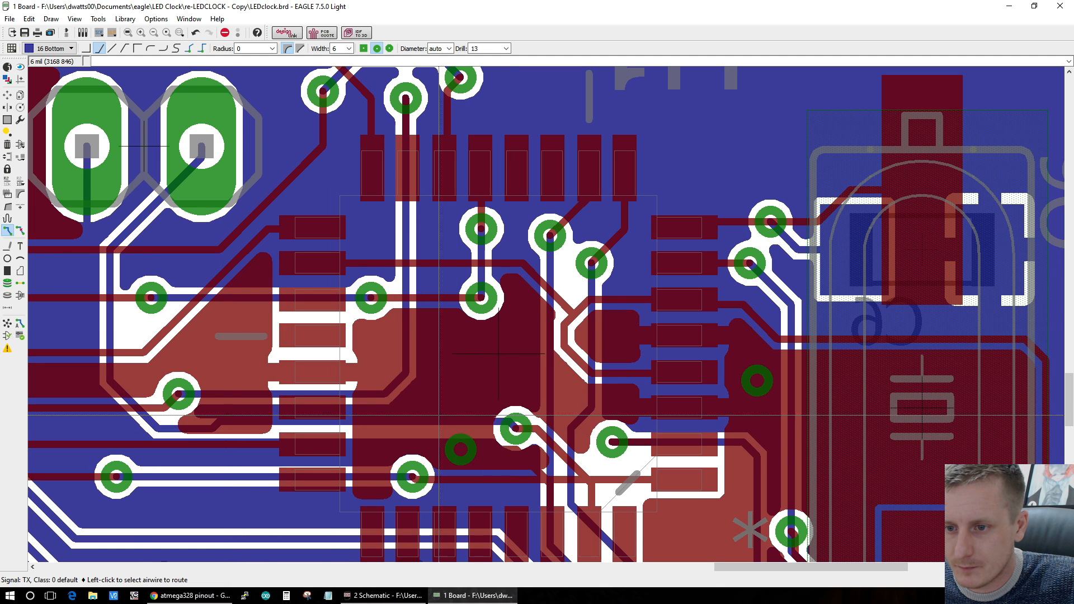
# Step: Replace TX's lower diagonal bottom-layer segment with one joining the shifted horizontal trace, and recompute the ratsnest and copper pours
pyautogui.click(20, 231)
pyautogui.click(144, 422)
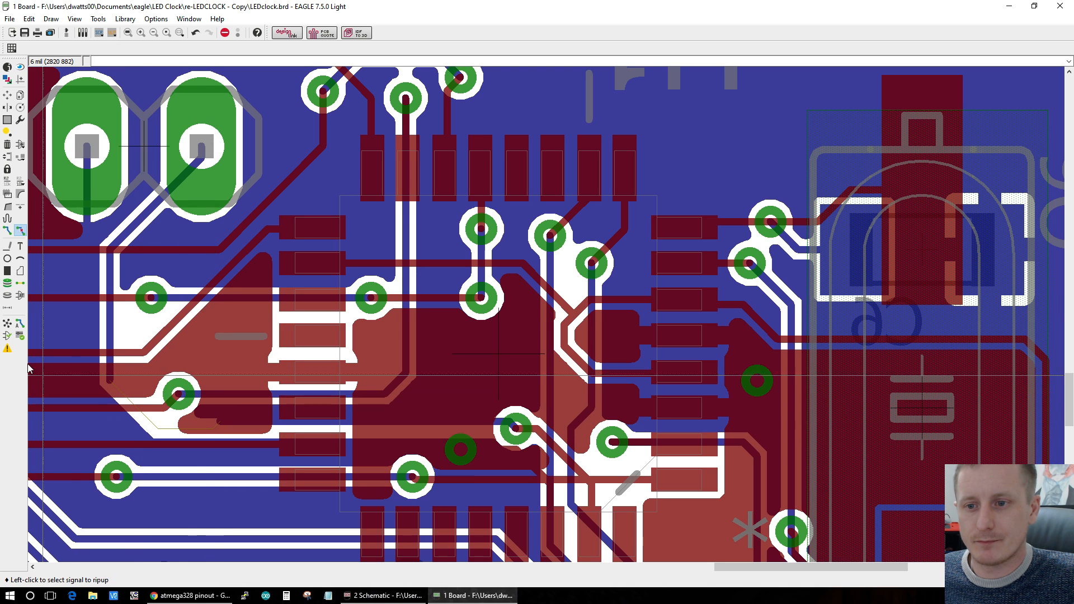
pyautogui.click(8, 230)
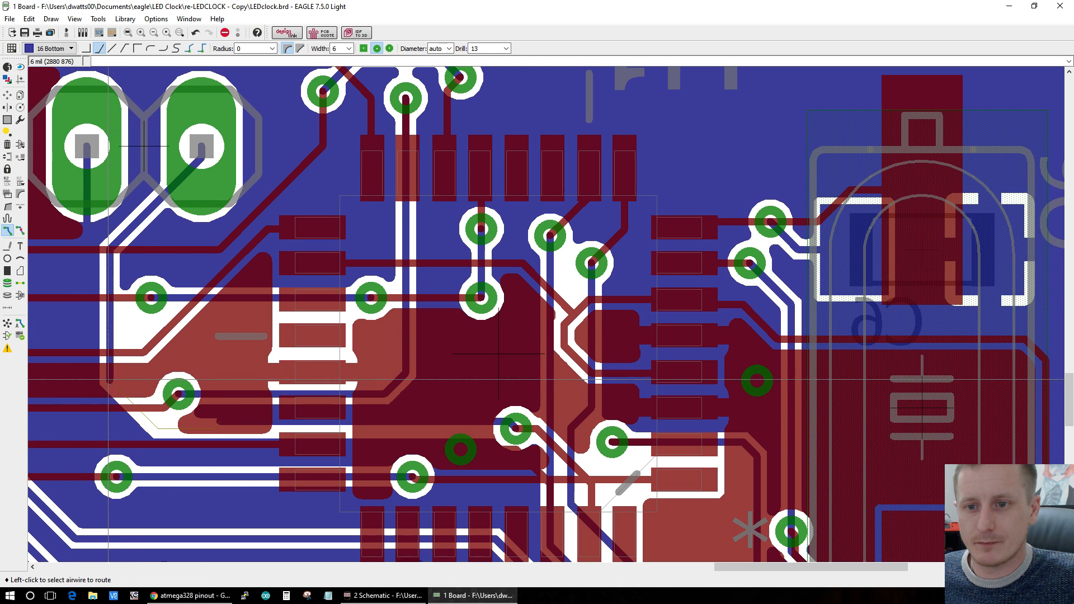
pyautogui.click(152, 423)
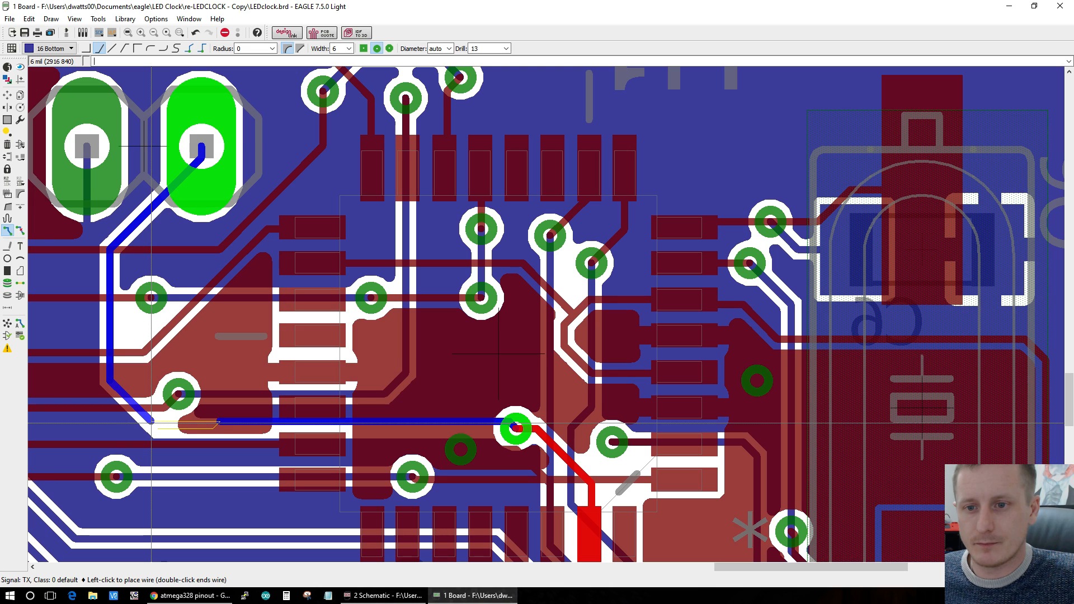
pyautogui.click(498, 353)
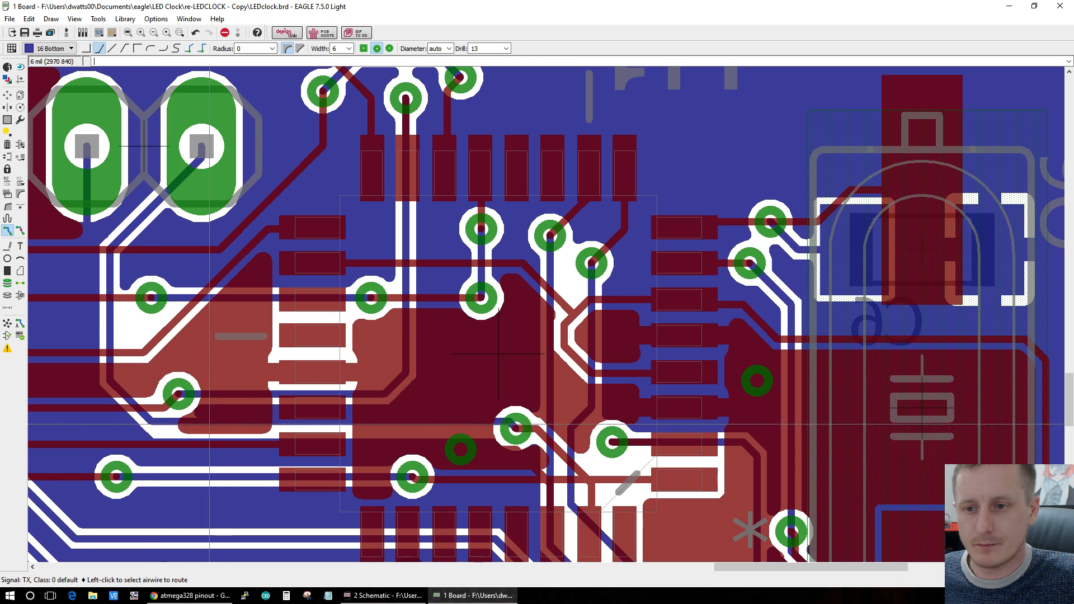
pyautogui.scroll(4, 74, 394)
pyautogui.scroll(-6, 959, 308)
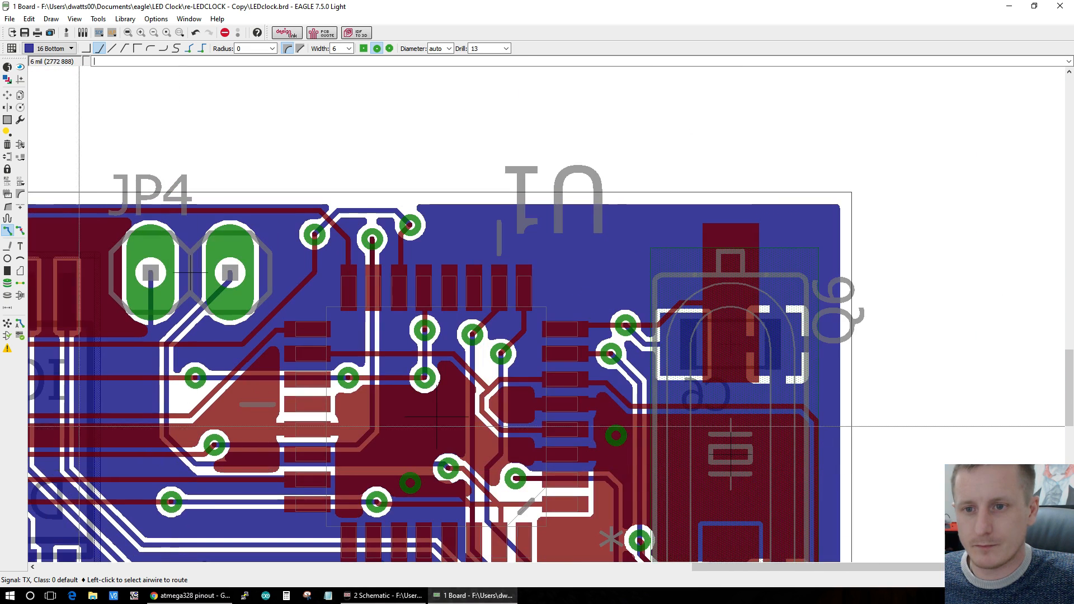
pyautogui.click(5, 328)
pyautogui.scroll(-2, 399, 493)
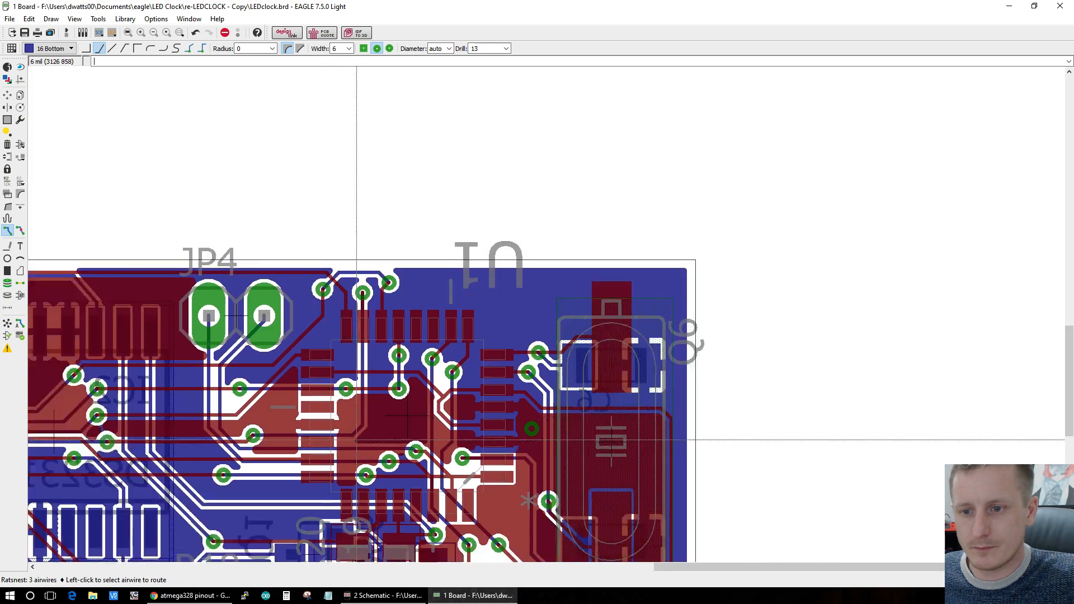
pyautogui.scroll(3, 399, 493)
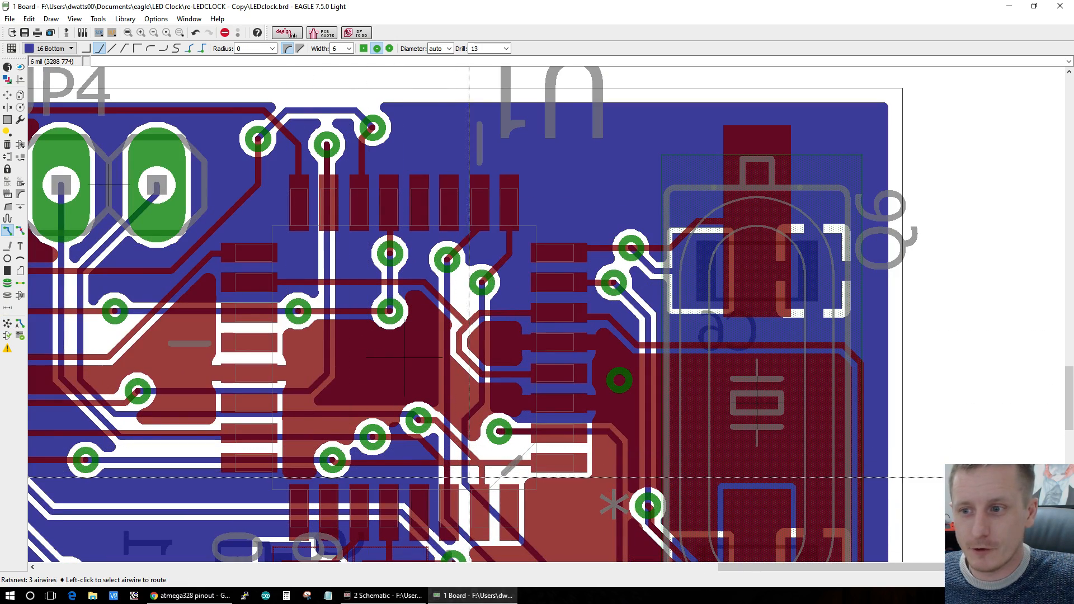
# Step: Run the design rule check on the board and locate the first Clearance error
pyautogui.scroll(5, 437, 490)
pyautogui.scroll(-5, 436, 489)
pyautogui.scroll(-1, 435, 490)
pyautogui.click(20, 336)
pyautogui.click(296, 456)
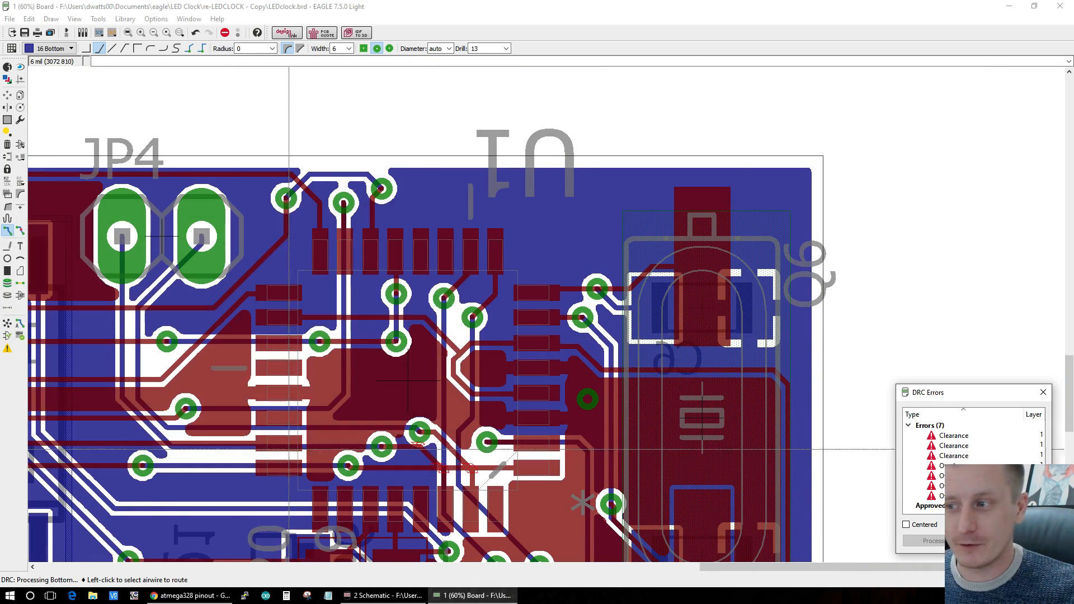
pyautogui.click(972, 436)
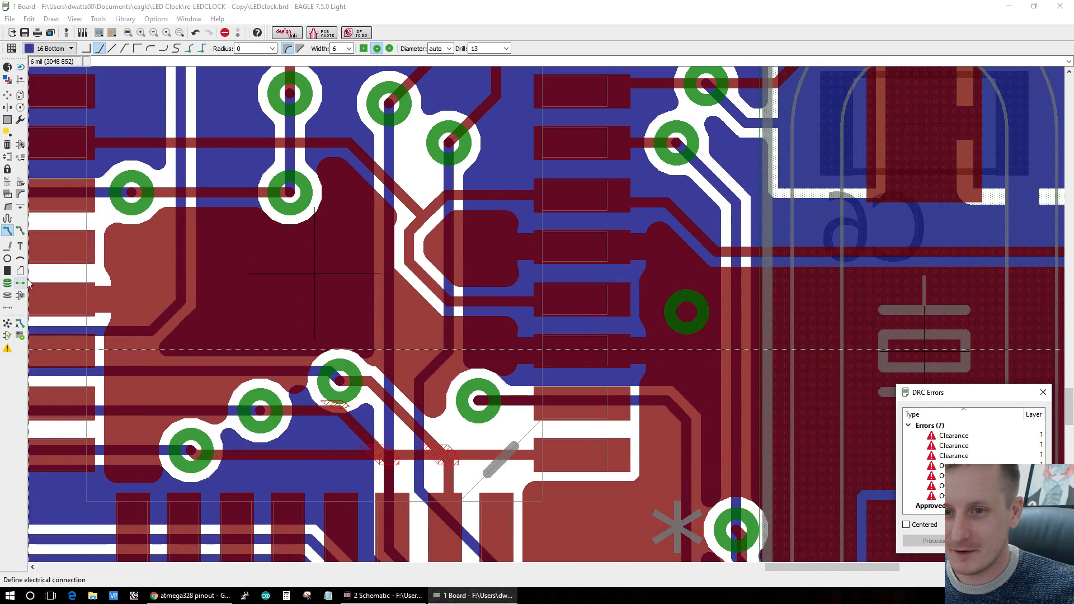
# Step: Rip up PIN3's horizontal top-layer trace that crosses the TX and RX traces on its way to U1's corner pad
pyautogui.click(20, 230)
pyautogui.scroll(-5, 307, 449)
pyautogui.scroll(4, 273, 496)
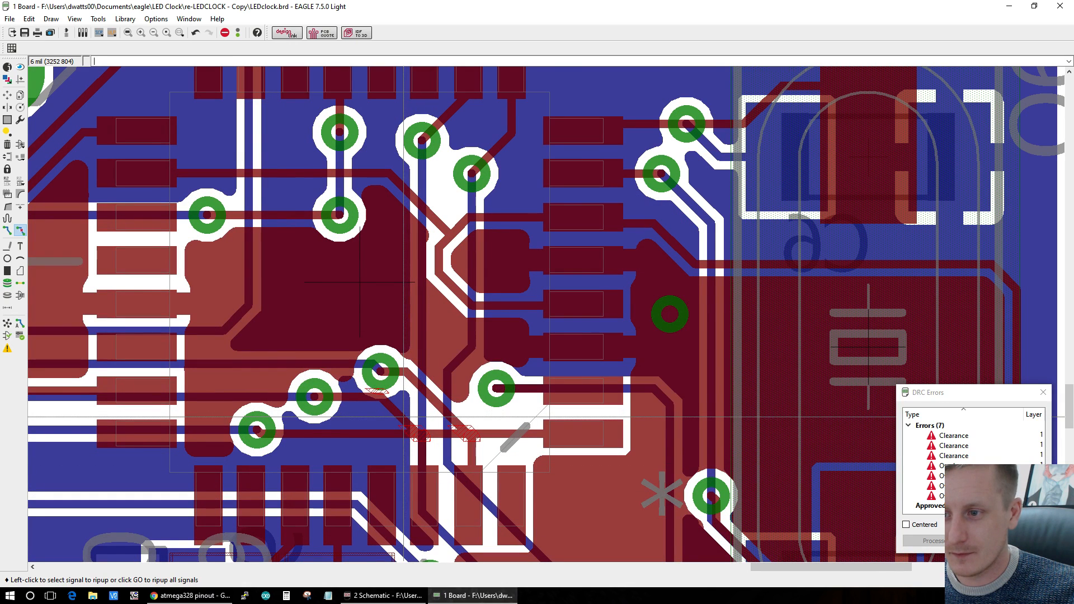
pyautogui.click(410, 432)
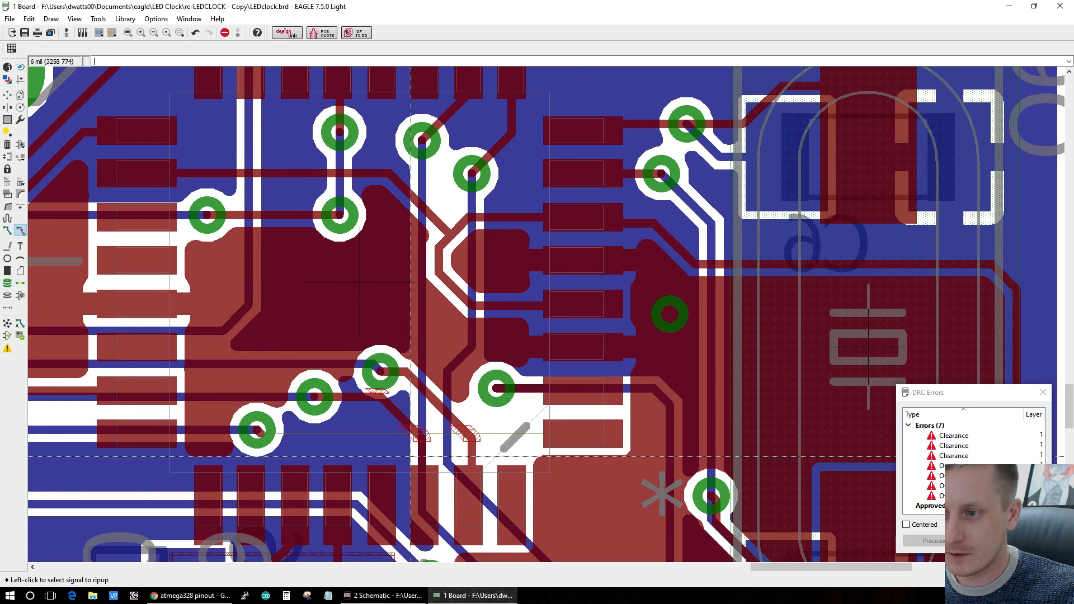
# Step: Move TX's via under U1 diagonally away from the neighbouring RX trace, and recompute the ratsnest and copper pours
pyautogui.scroll(2, 393, 361)
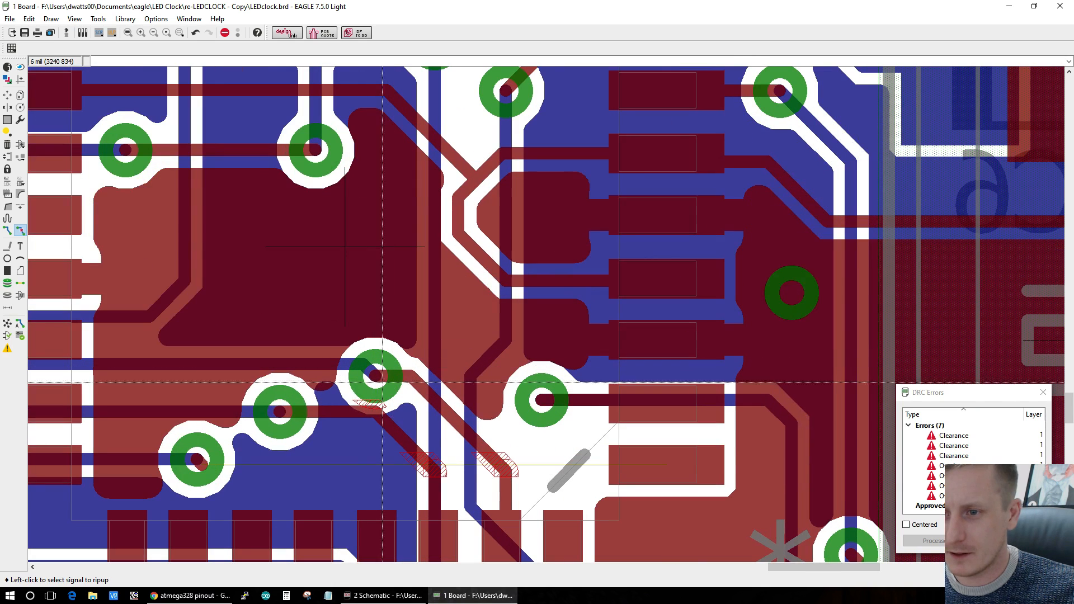
pyautogui.click(8, 96)
pyautogui.click(375, 375)
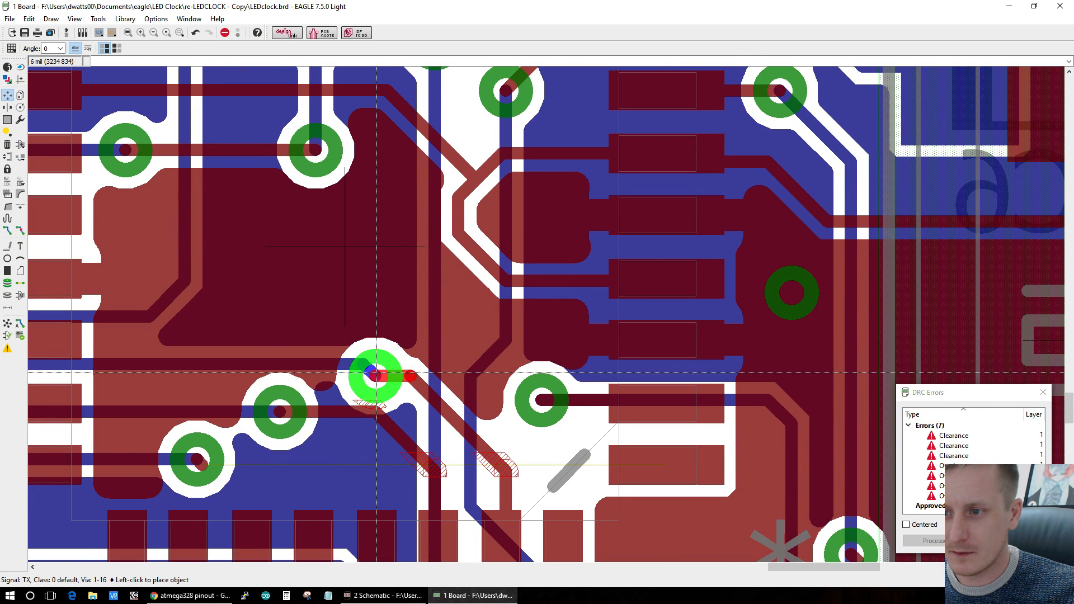
pyautogui.click(387, 364)
pyautogui.click(7, 324)
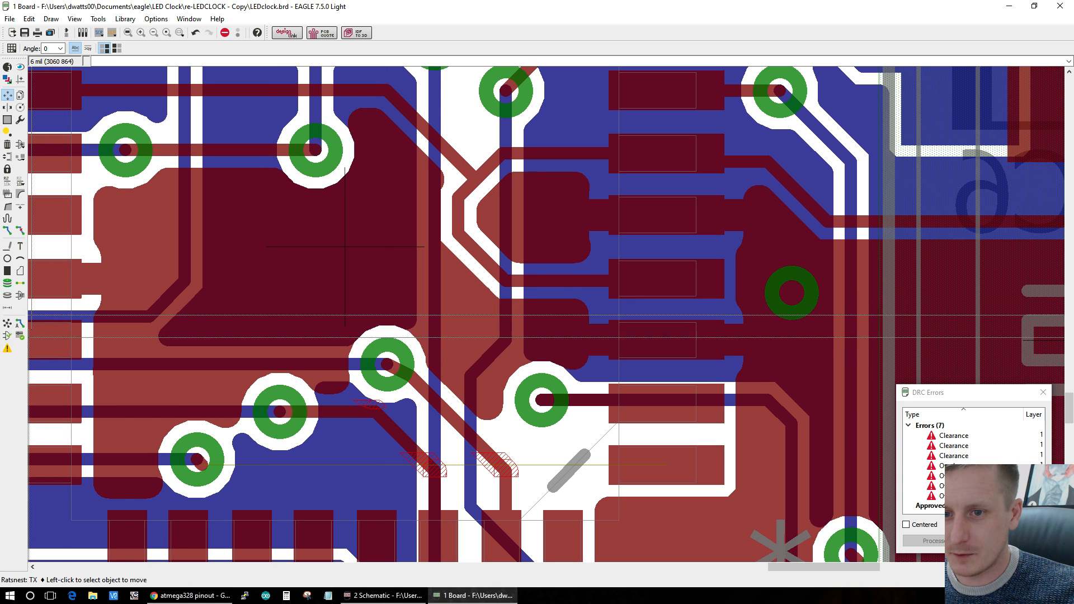
# Step: Rerun the design rule check and locate the remaining Clearance error on the board
pyautogui.click(20, 335)
pyautogui.click(296, 455)
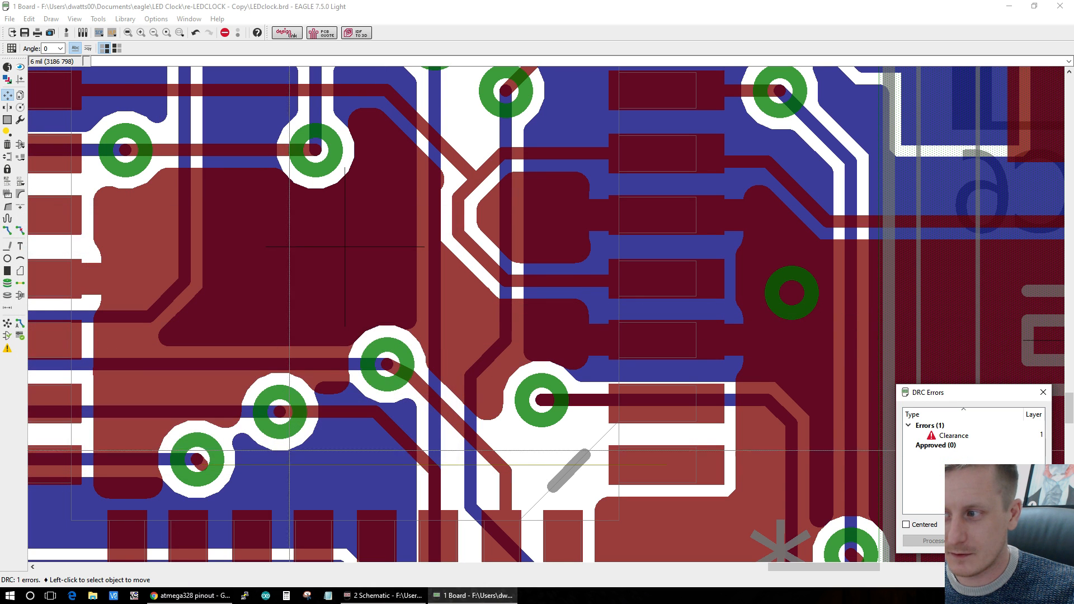
pyautogui.click(973, 438)
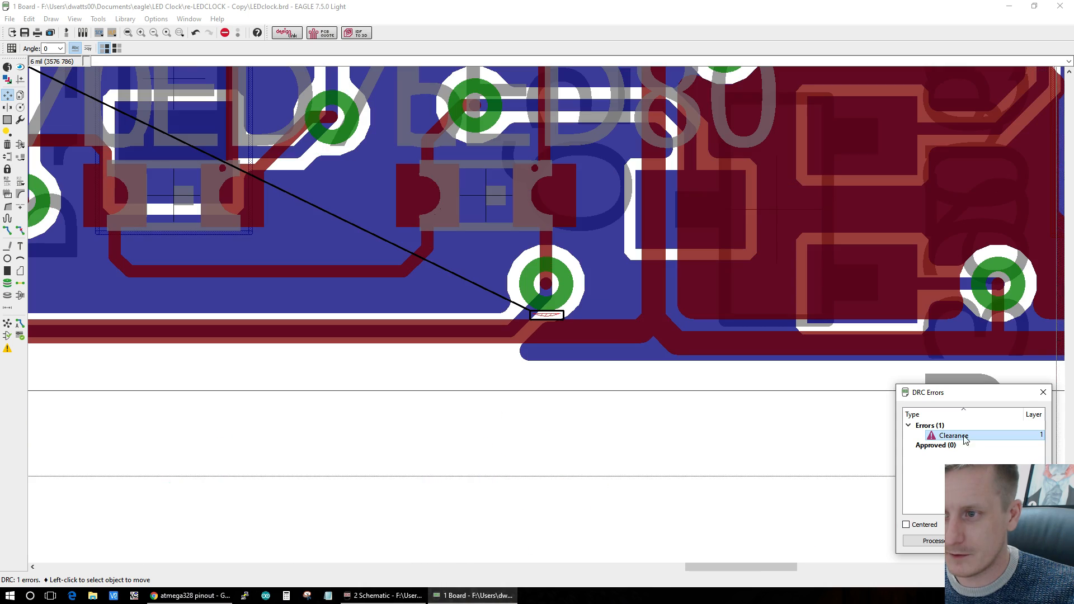
# Step: Move the via below LED80 slightly up, away from the trace along the board's lower edge, and rerun the design rule check
pyautogui.scroll(-2, 720, 364)
pyautogui.scroll(2, 685, 298)
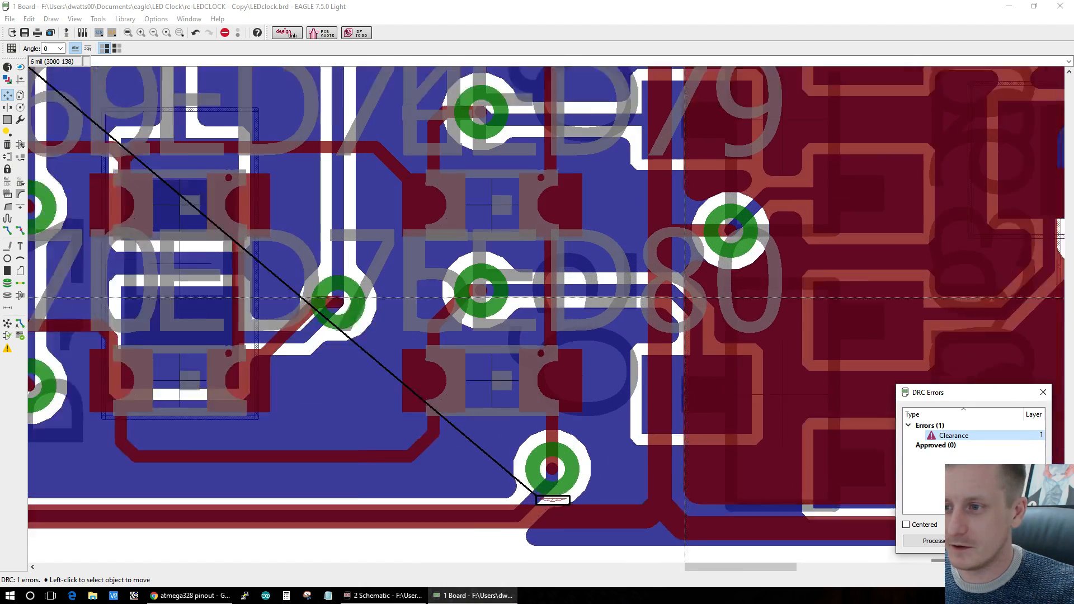
pyautogui.scroll(1, 685, 298)
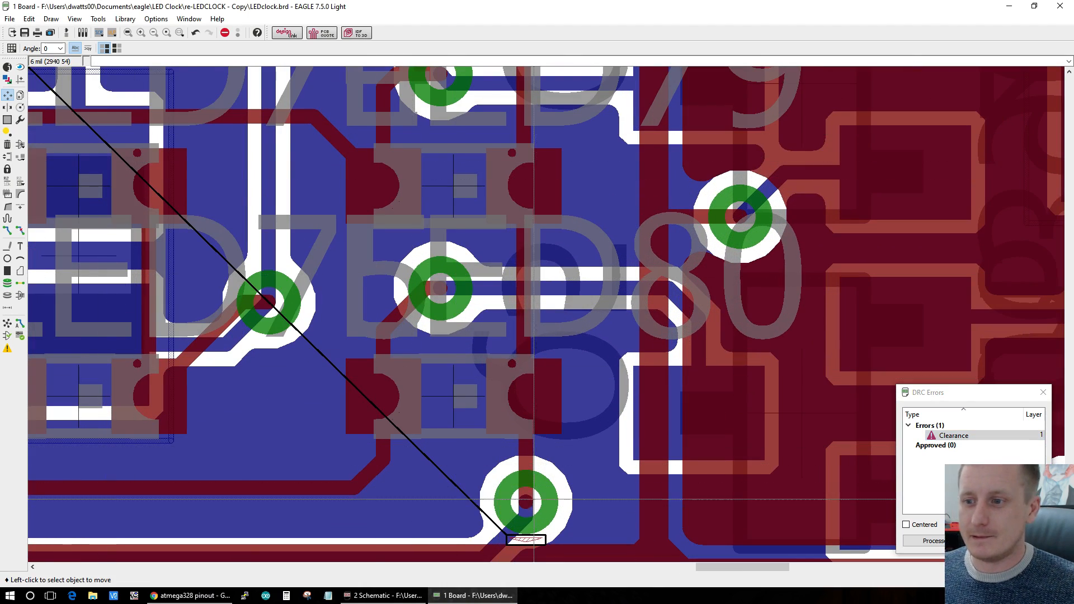
pyautogui.click(534, 498)
pyautogui.click(535, 484)
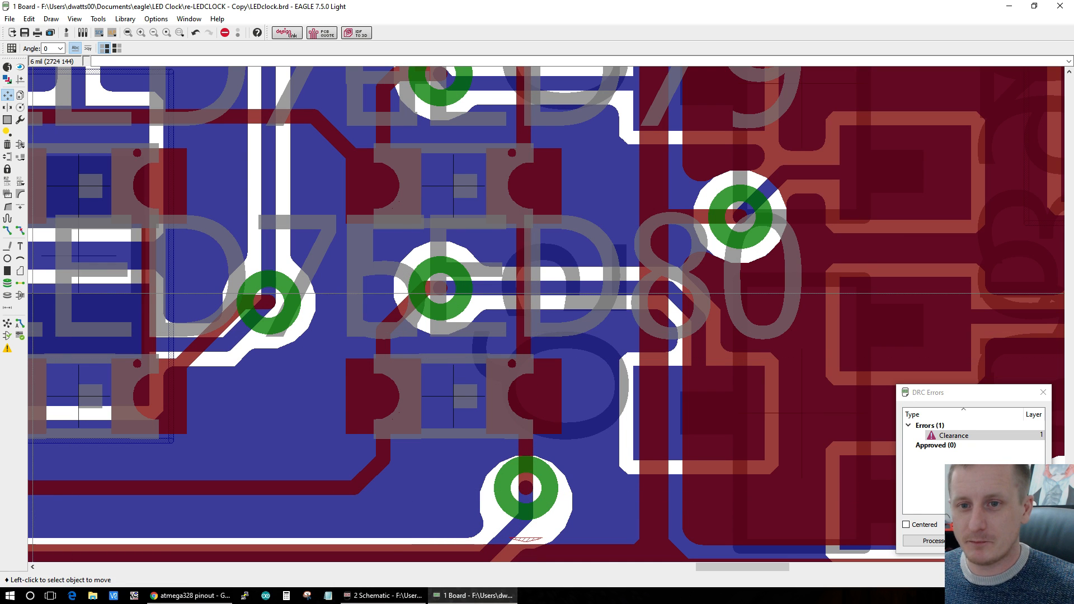
pyautogui.click(19, 324)
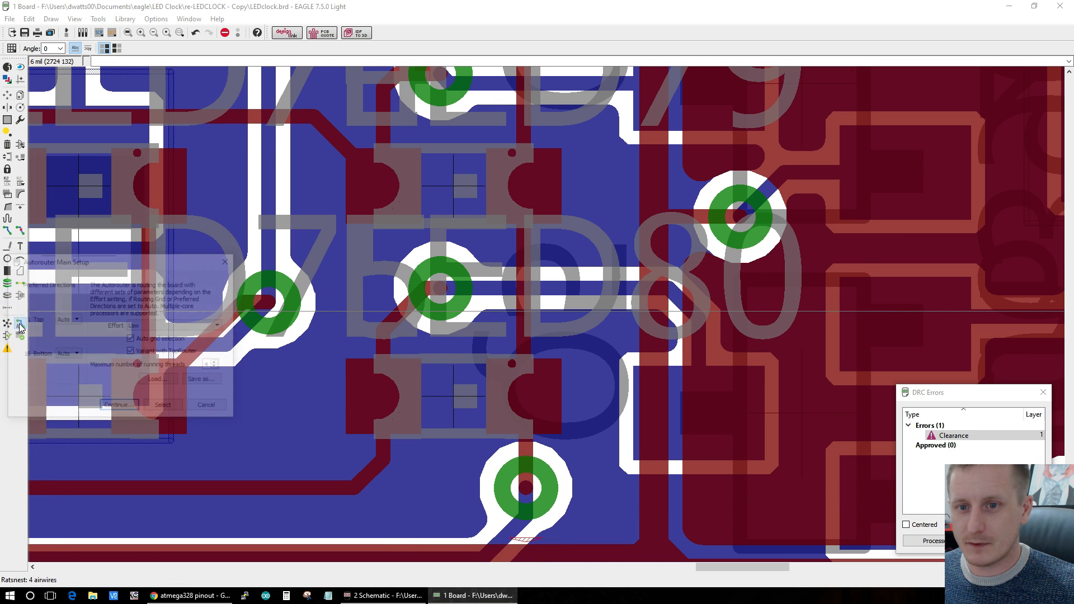
pyautogui.click(210, 408)
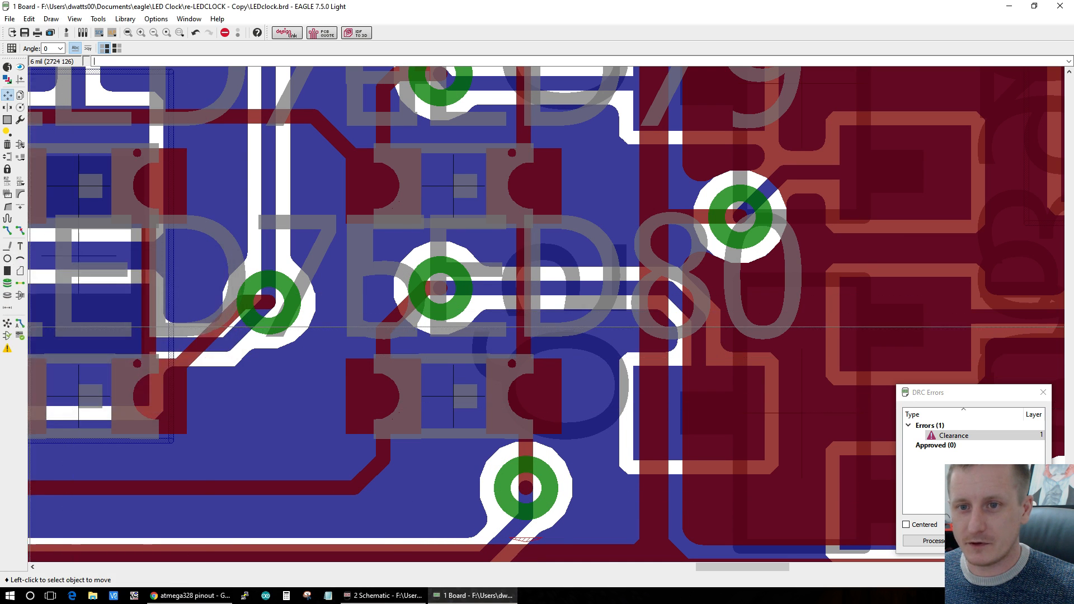
pyautogui.click(20, 335)
pyautogui.click(296, 455)
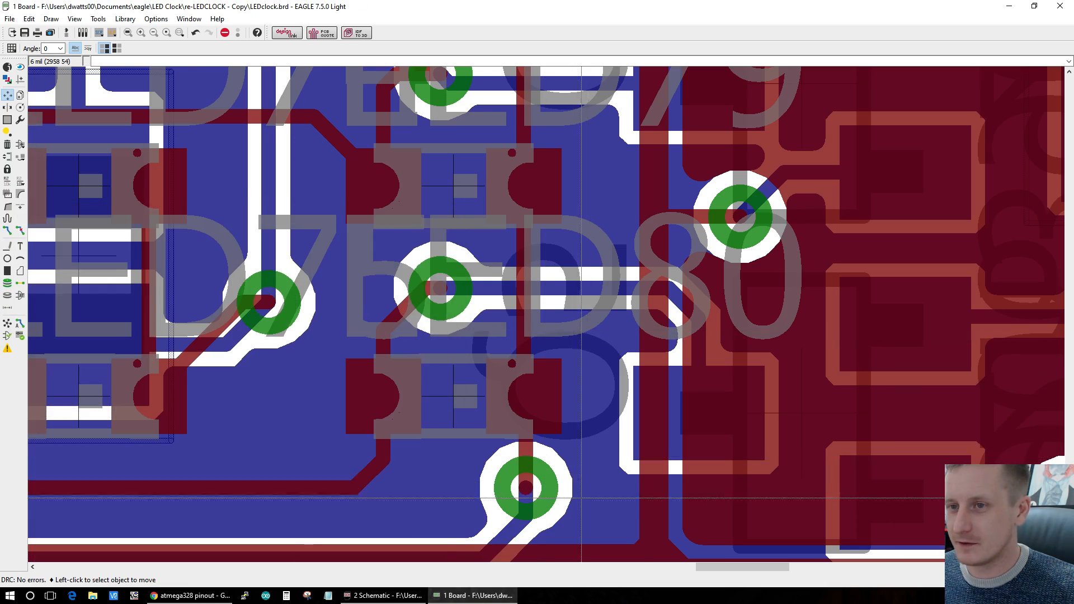
# Step: Examine possible paths for reconnecting PIN3 between U1's corner pad and its via under the chip
pyautogui.scroll(-3, 580, 494)
pyautogui.scroll(-2, 580, 494)
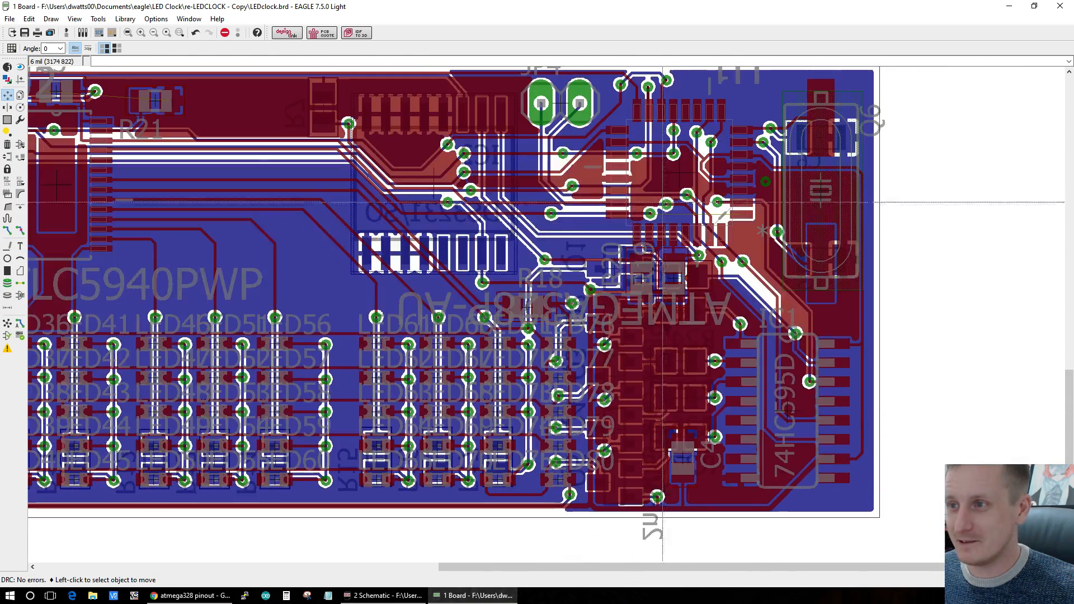
pyautogui.scroll(4, 768, 200)
pyautogui.scroll(5, 667, 236)
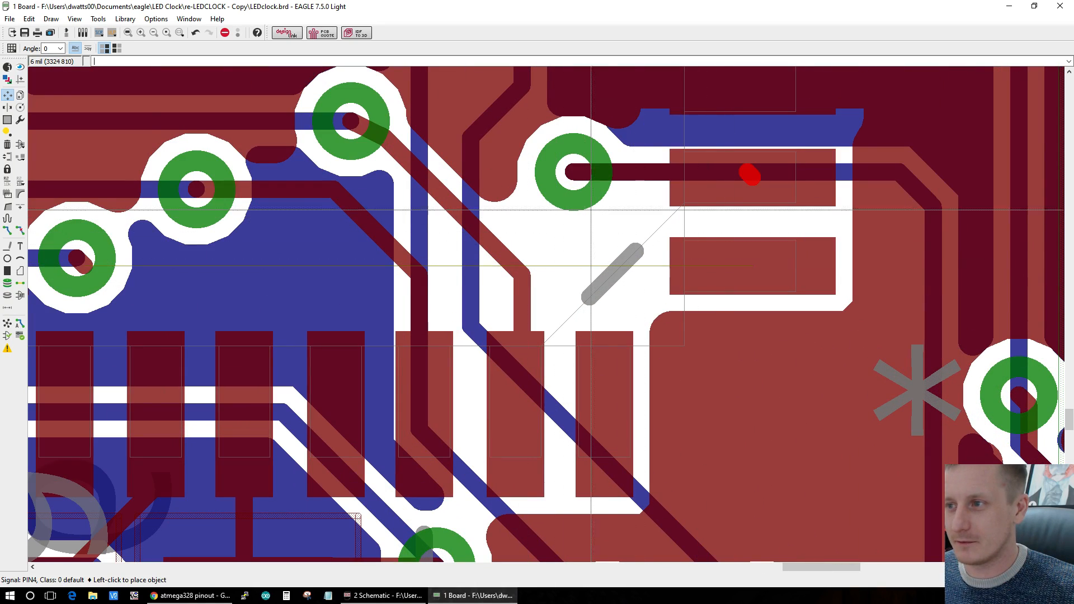
pyautogui.click(9, 231)
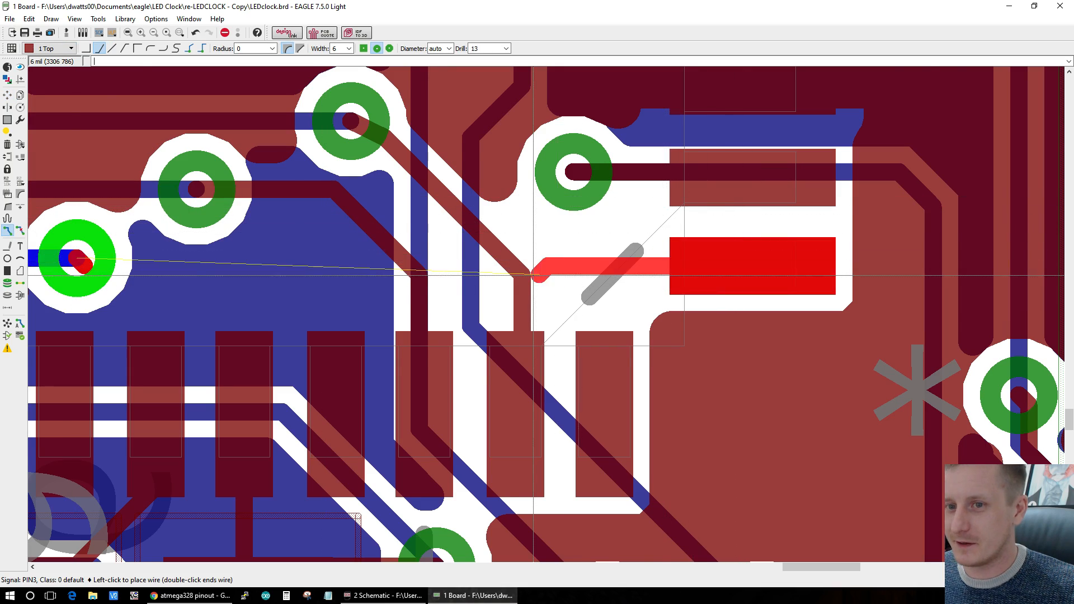
pyautogui.scroll(-5, 533, 275)
pyautogui.scroll(4, 452, 270)
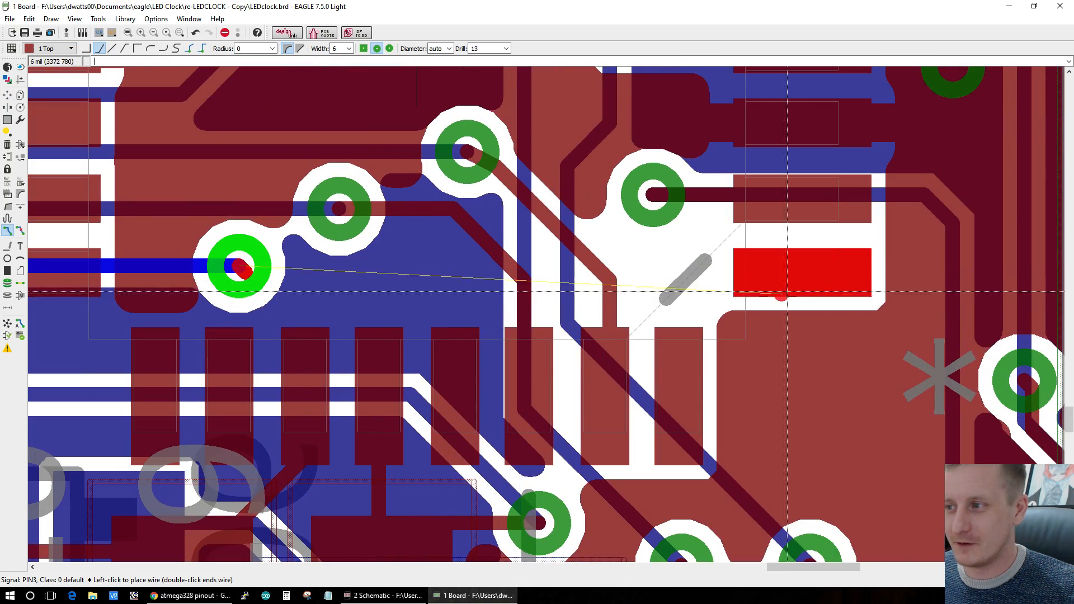
pyautogui.scroll(-3, 787, 292)
pyautogui.scroll(-3, 937, 283)
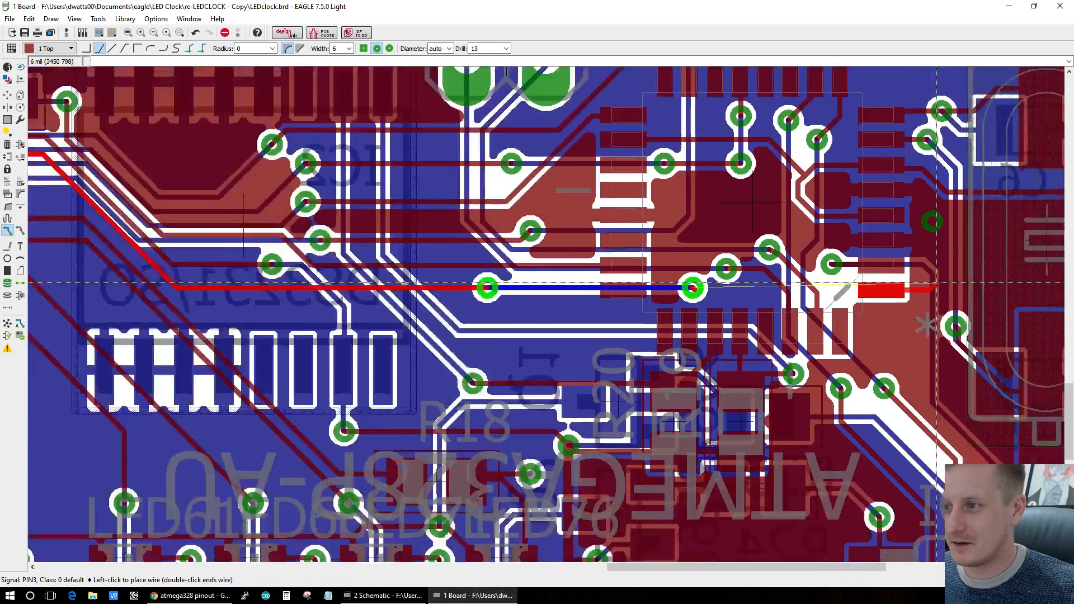
pyautogui.scroll(4, 928, 288)
pyautogui.scroll(-2, 923, 298)
pyautogui.scroll(-5, 923, 298)
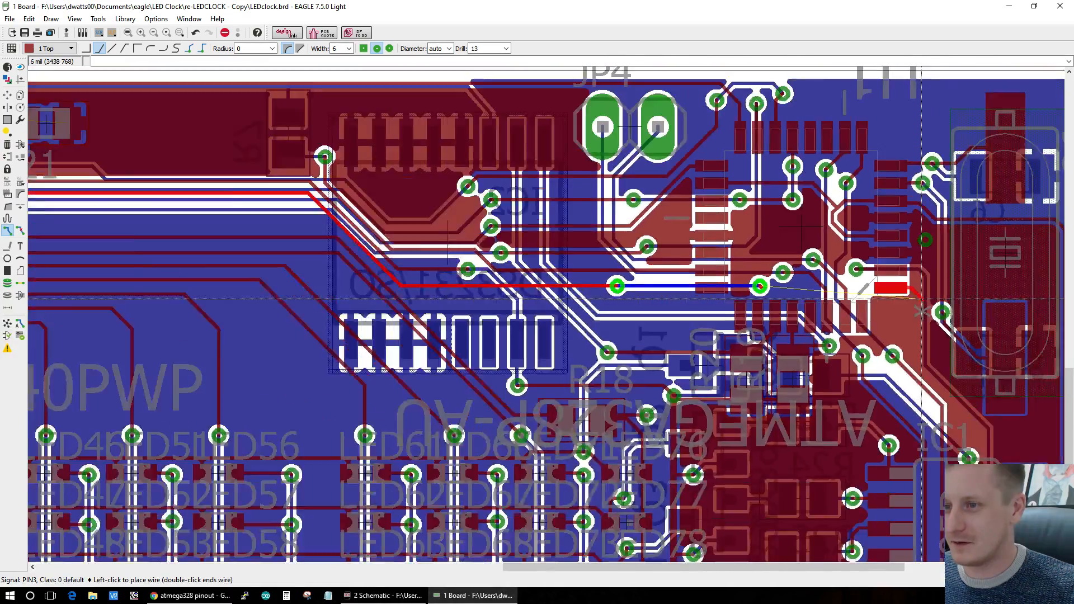
pyautogui.scroll(2, 947, 311)
pyautogui.scroll(6, 948, 311)
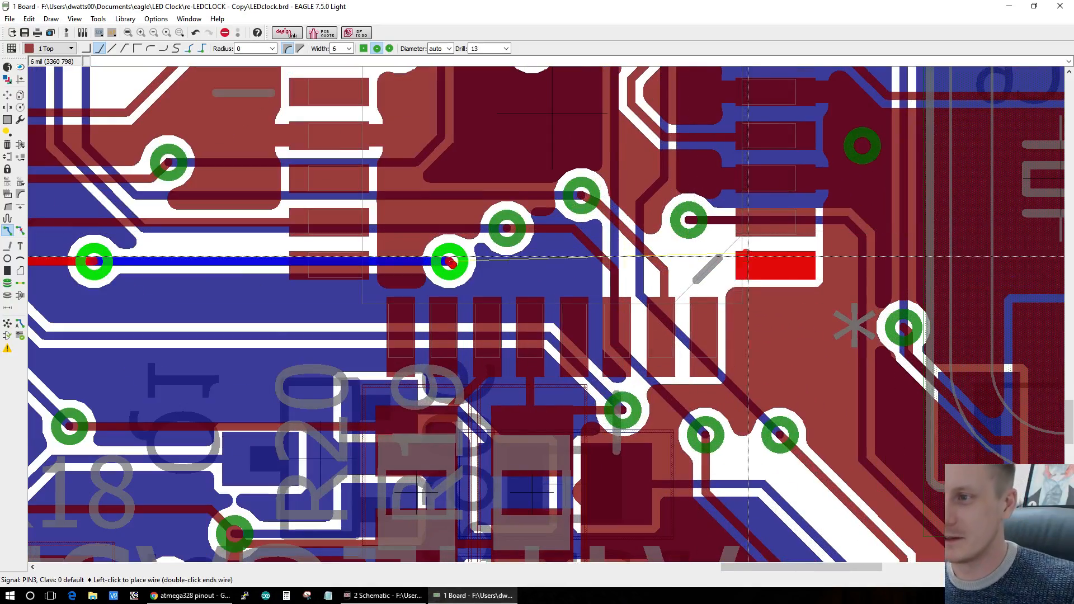
pyautogui.scroll(2, 837, 292)
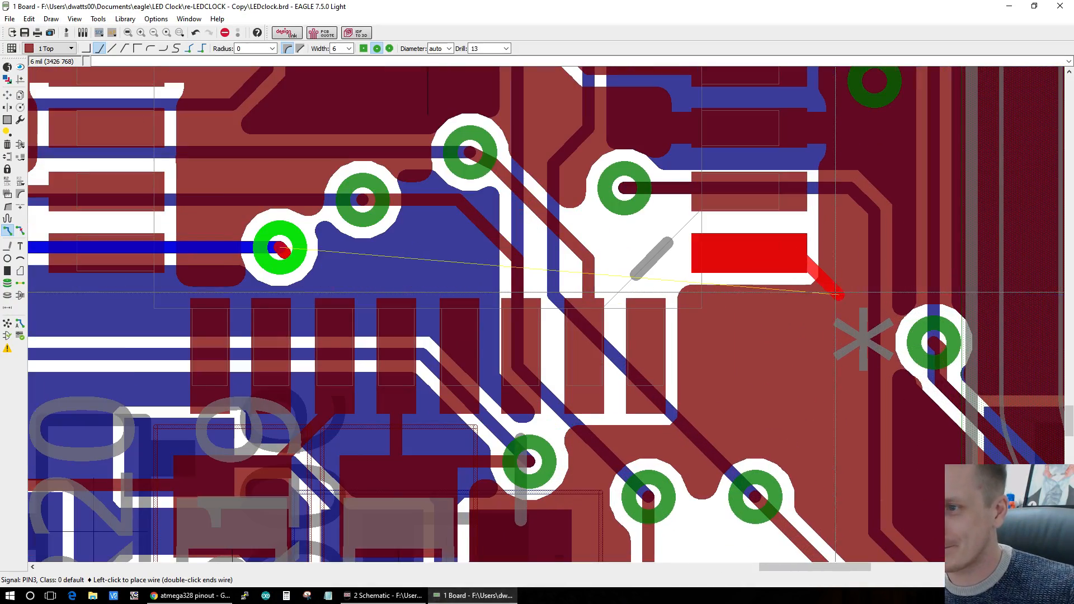
pyautogui.scroll(-5, 817, 307)
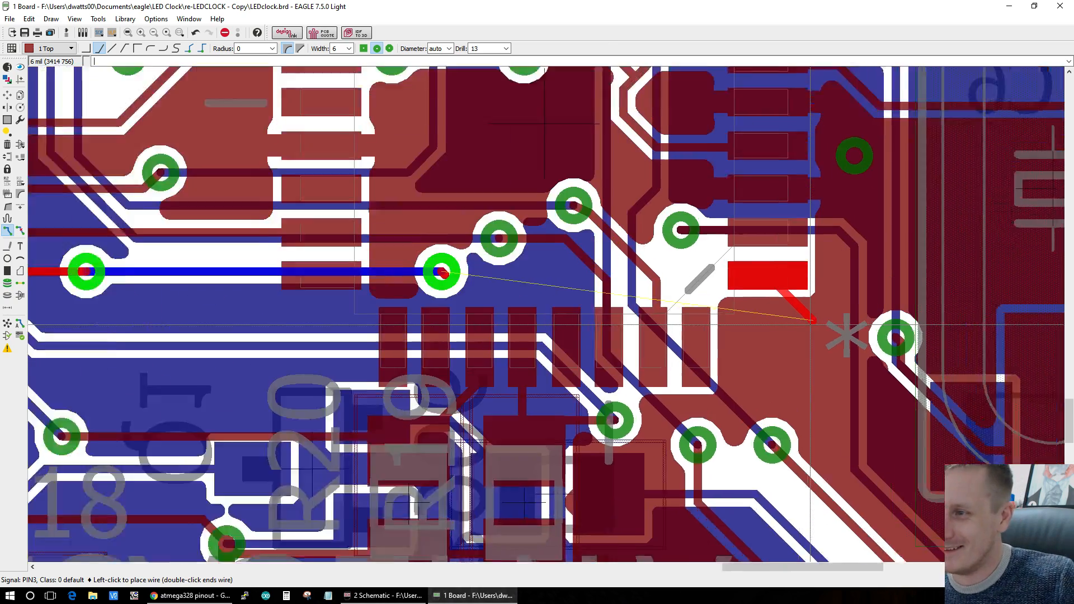
# Step: Try routing PIN3 on the top layer down from U1's corner pad and around the lower row of pads, and undo the attempt
pyautogui.scroll(3, 808, 280)
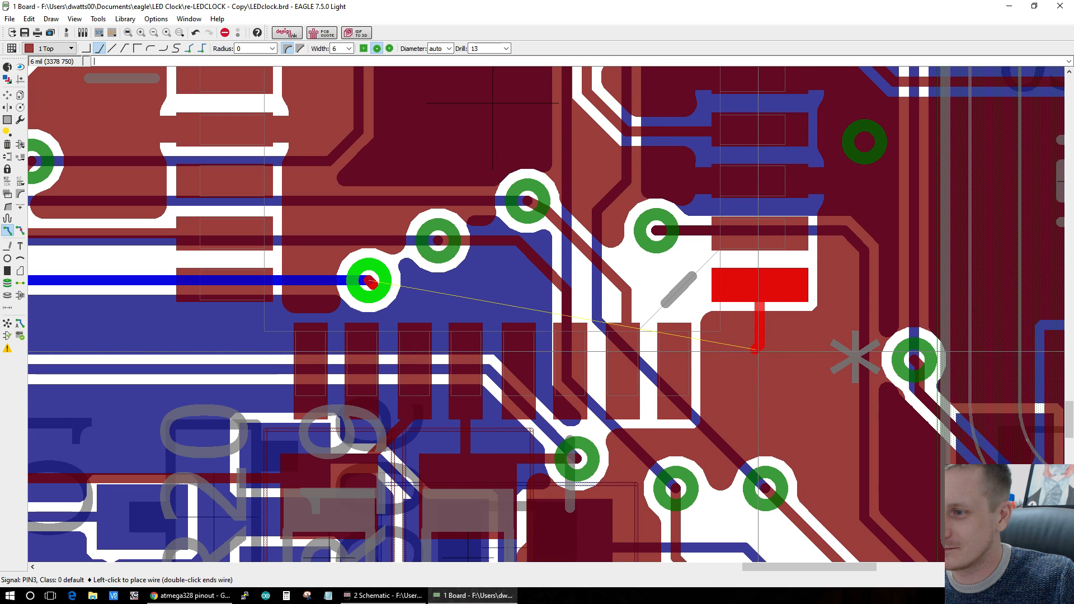
pyautogui.scroll(-1, 758, 352)
pyautogui.scroll(1, 758, 351)
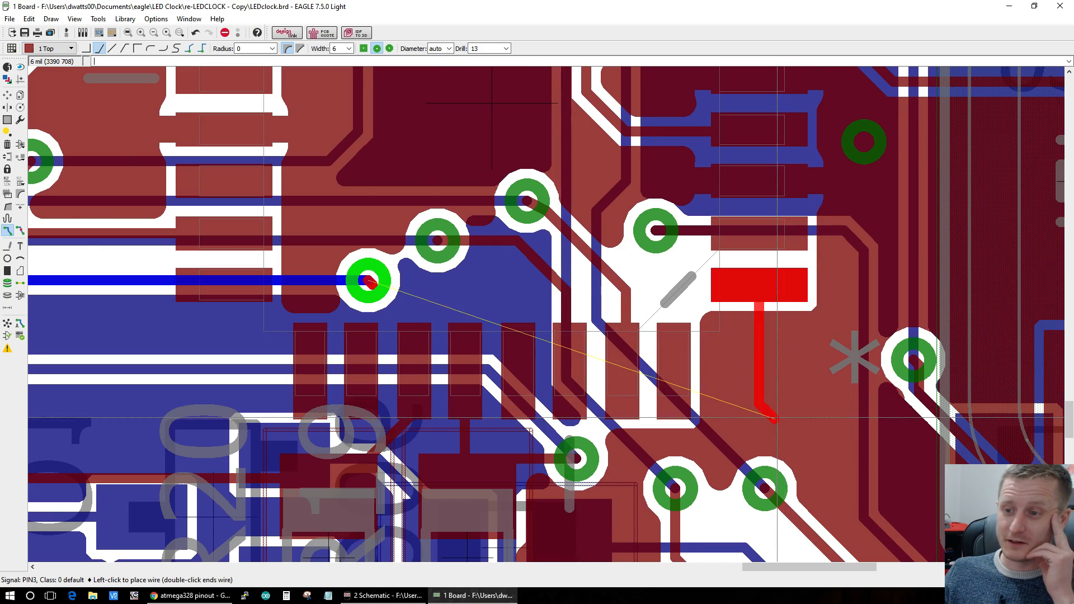
pyautogui.scroll(-3, 774, 413)
pyautogui.scroll(2, 776, 415)
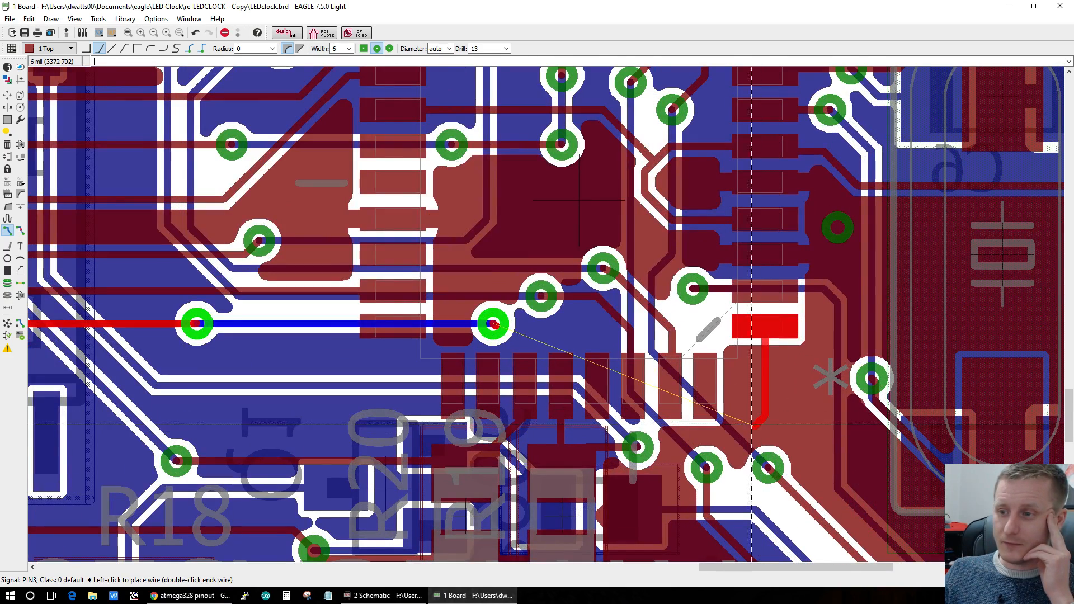
pyautogui.click(741, 441)
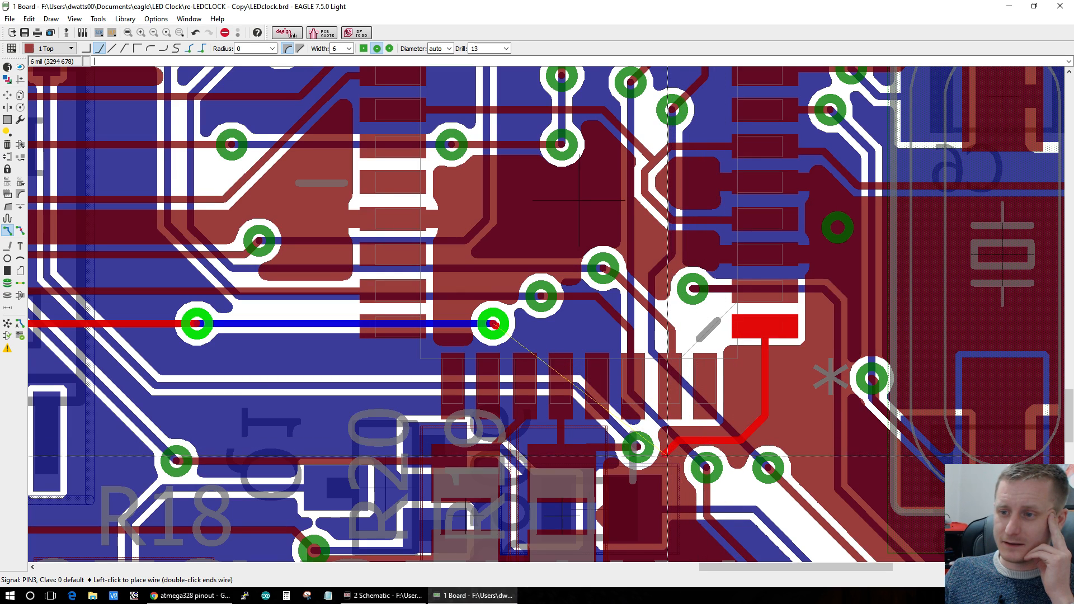
pyautogui.scroll(-5, 670, 459)
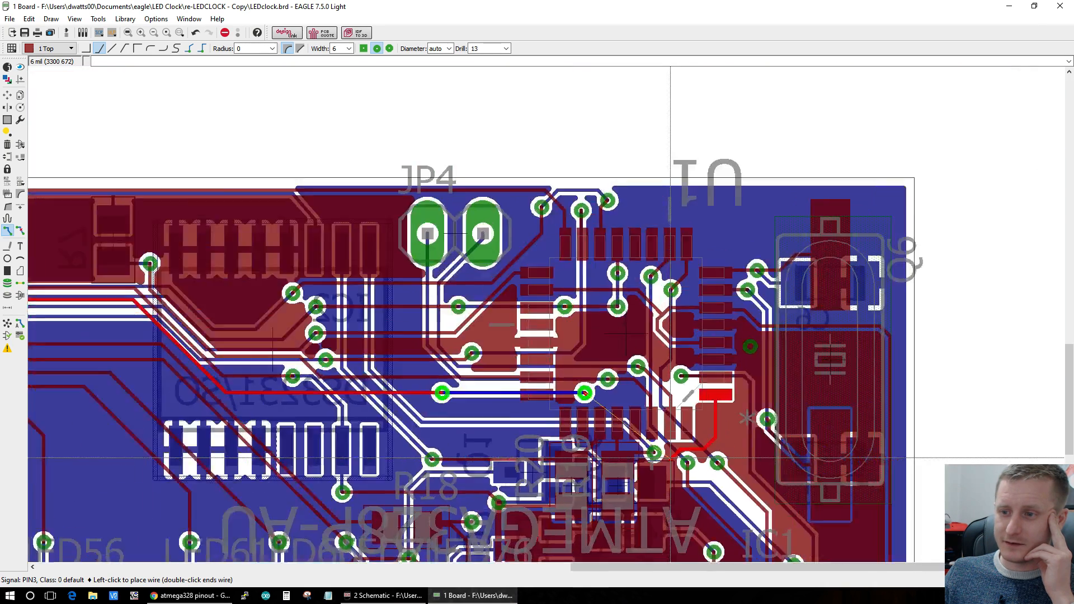
pyautogui.scroll(6, 671, 459)
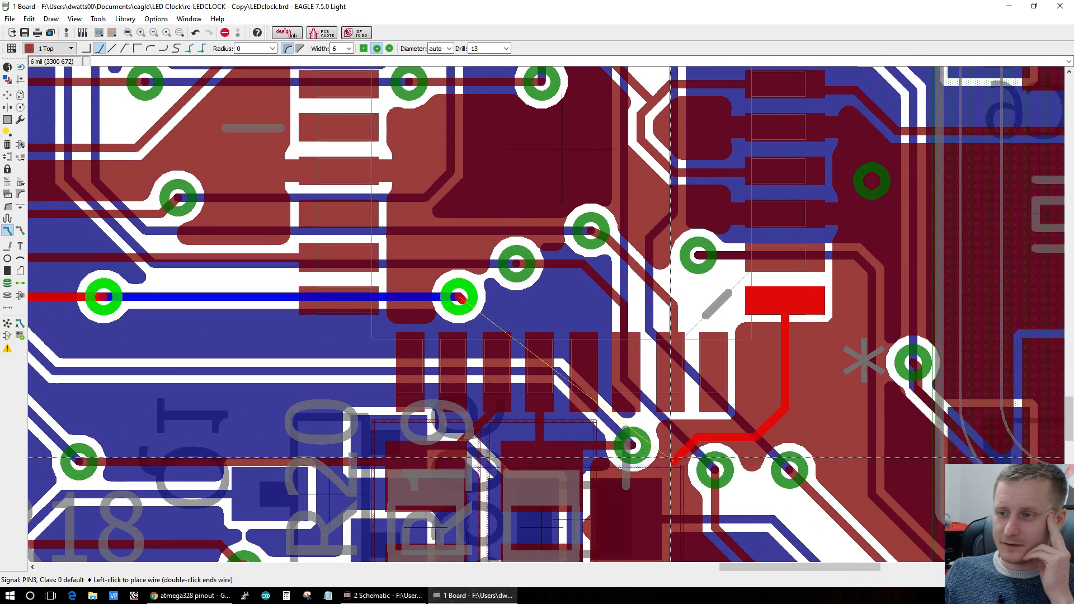
pyautogui.press('Escape')
pyautogui.hotkey('ctrl', 'z')
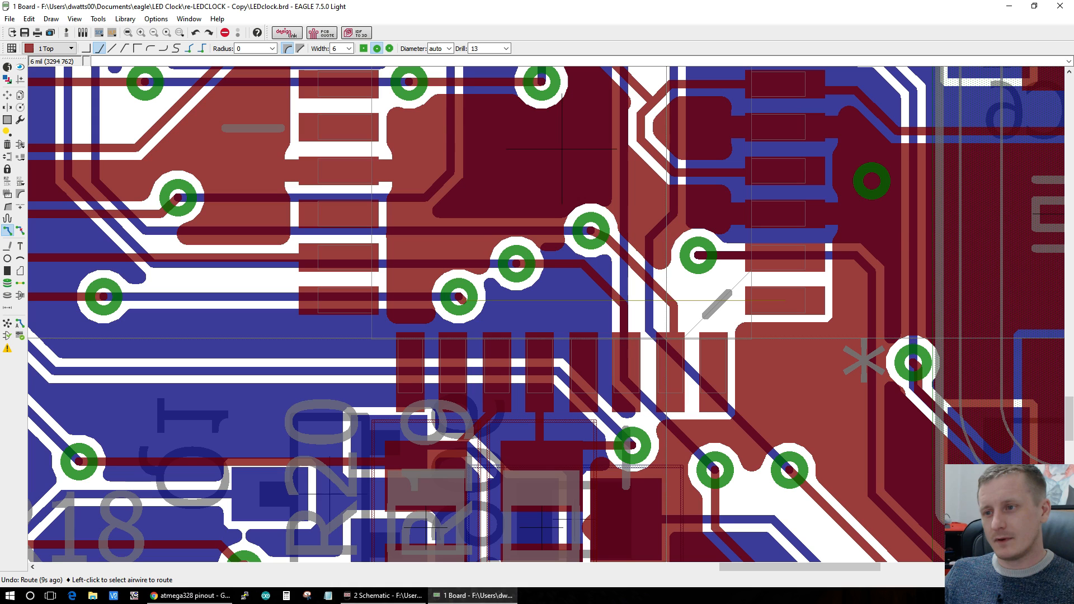
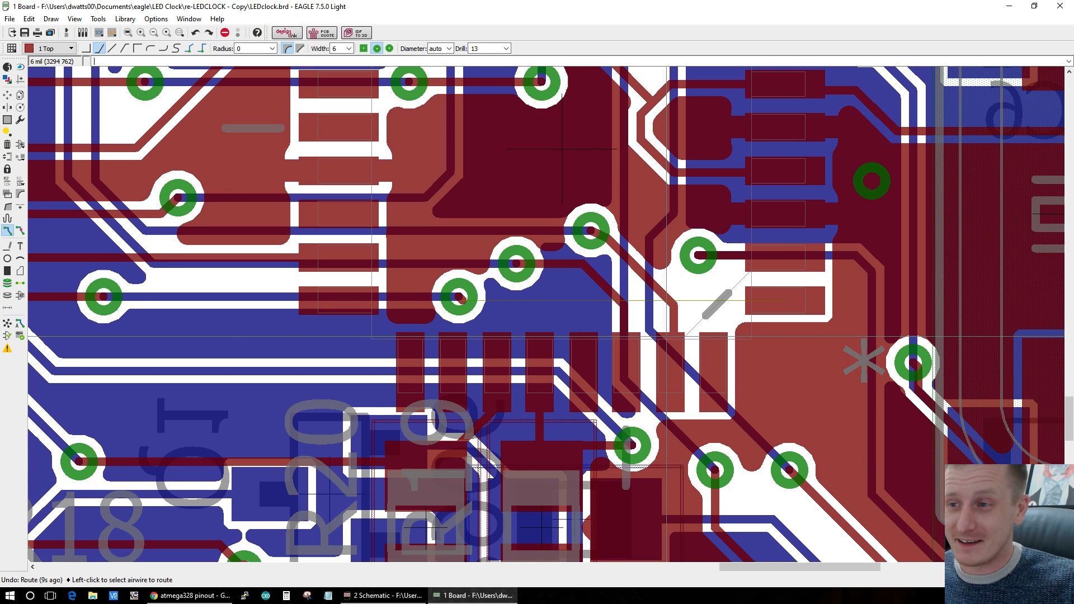
# Step: Try out possible PIN3 routes from U1's corner pad toward its via, the crystal and the area below the lower pads, without placing any wire
pyautogui.scroll(-1, 562, 275)
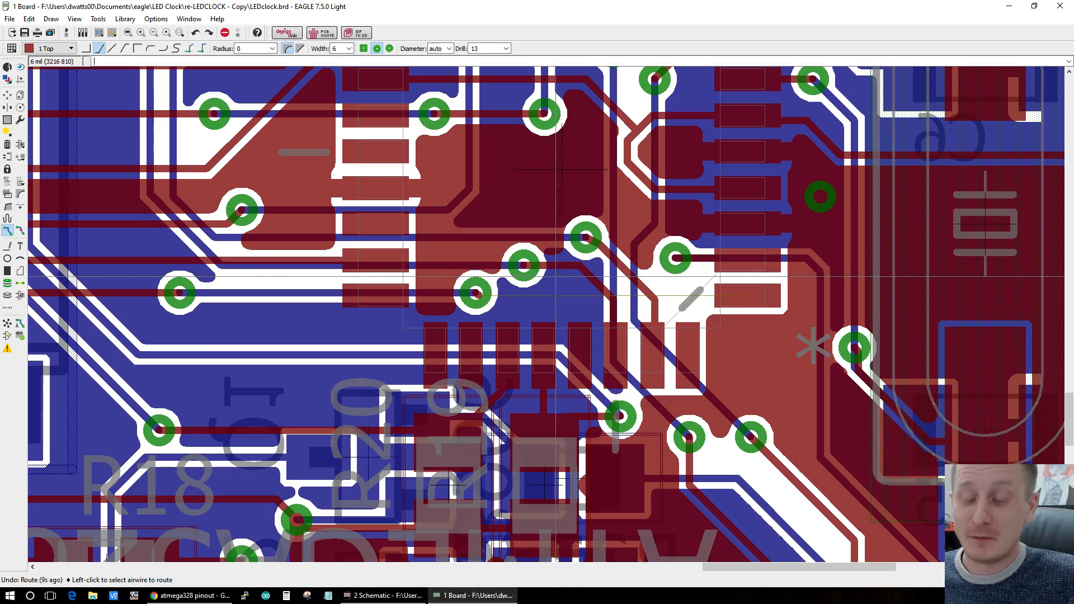
pyautogui.scroll(-5, 555, 277)
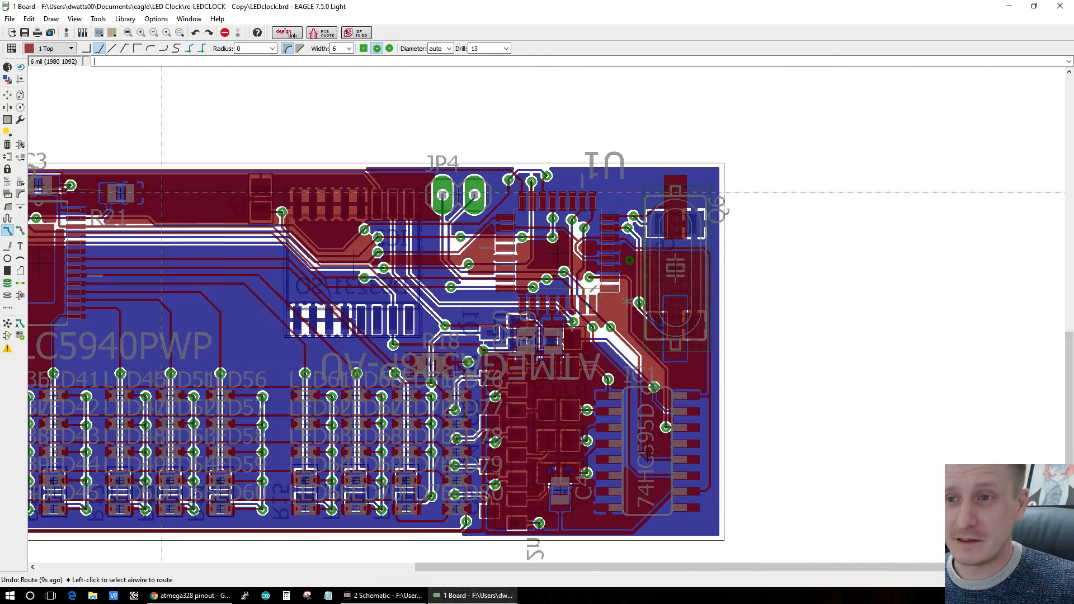
pyautogui.scroll(6, 621, 292)
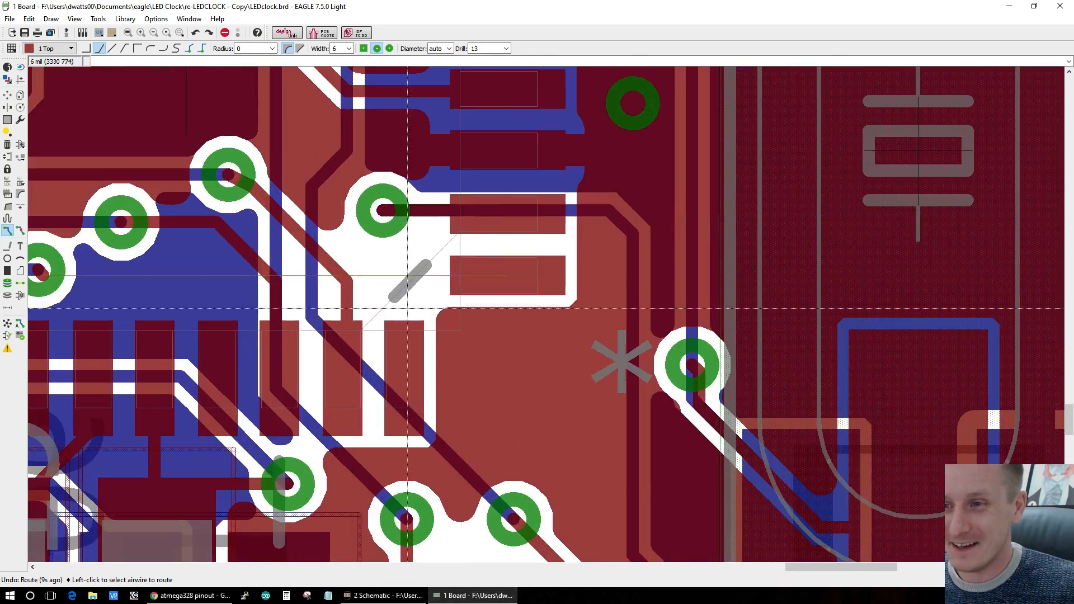
pyautogui.scroll(-3, 343, 327)
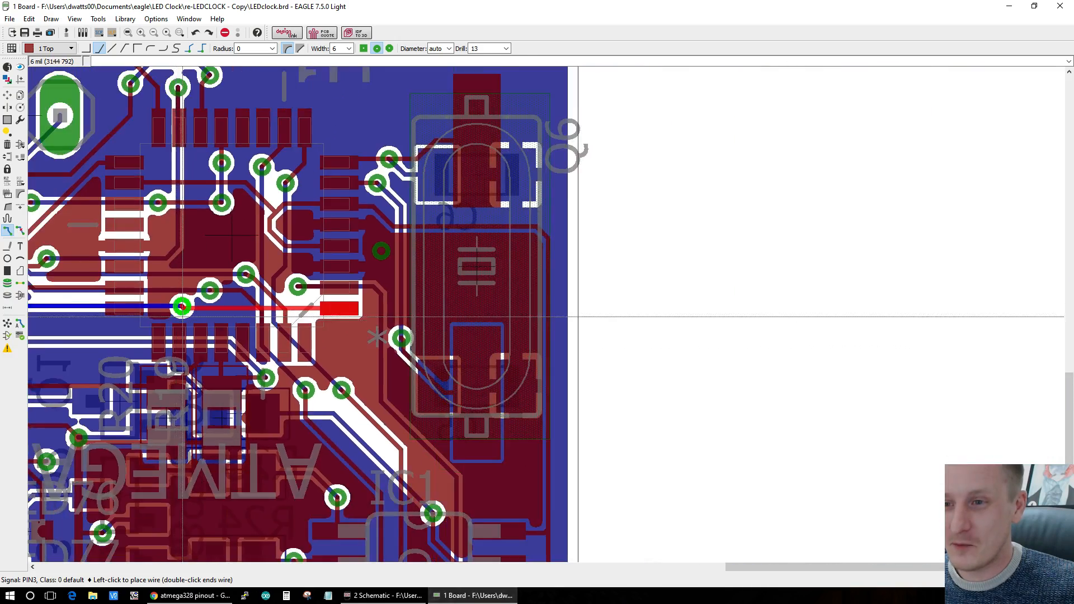
pyautogui.scroll(4, 569, 312)
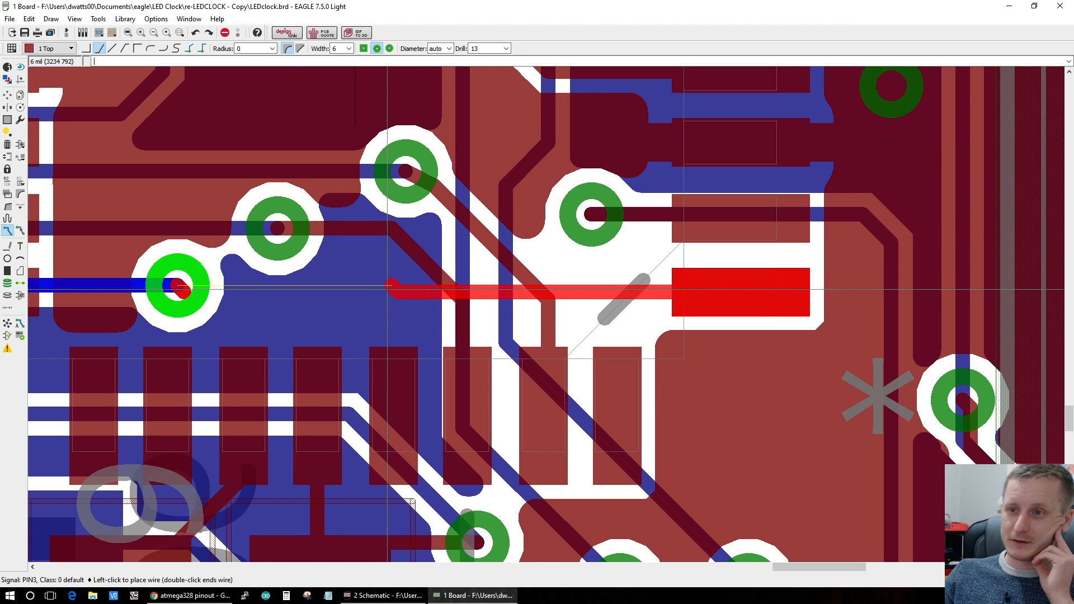
pyautogui.scroll(-3, 390, 289)
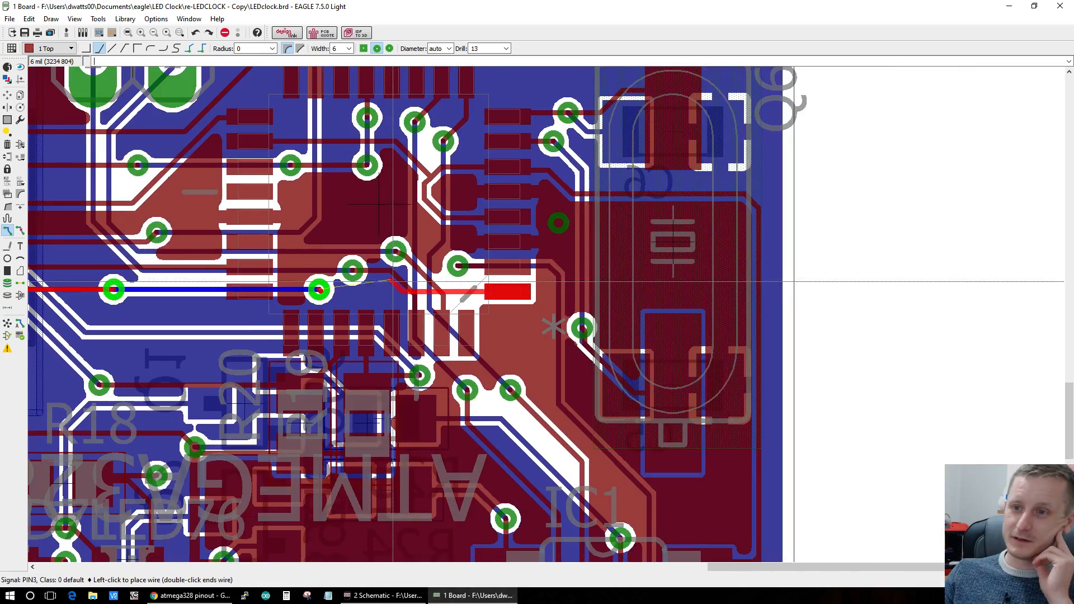
pyautogui.scroll(2, 389, 281)
pyautogui.scroll(-2, 390, 281)
pyautogui.scroll(2, 392, 280)
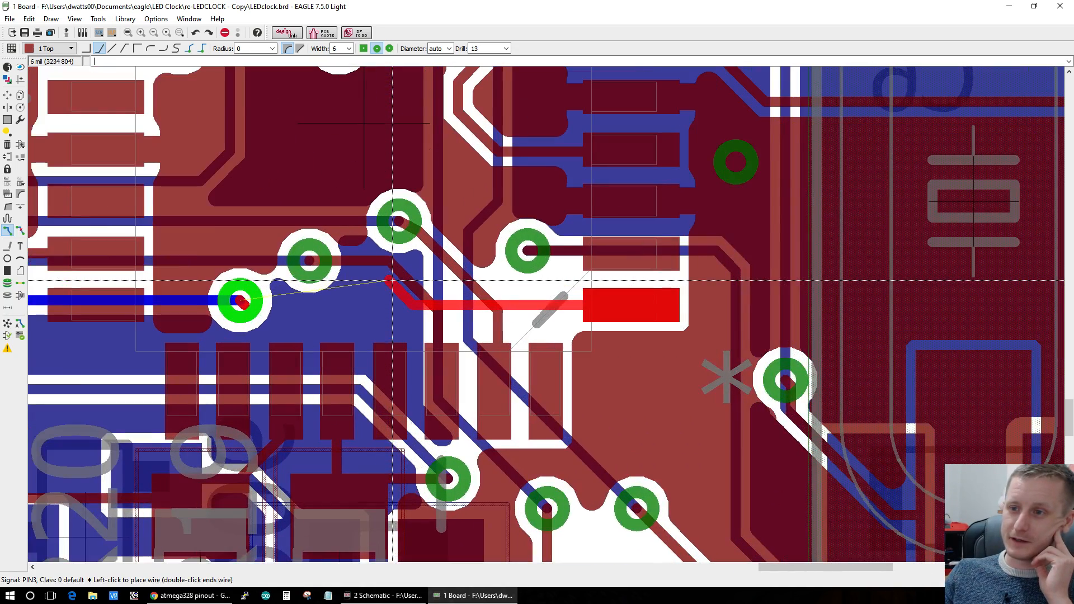
pyautogui.scroll(-3, 389, 281)
pyautogui.scroll(1, 390, 283)
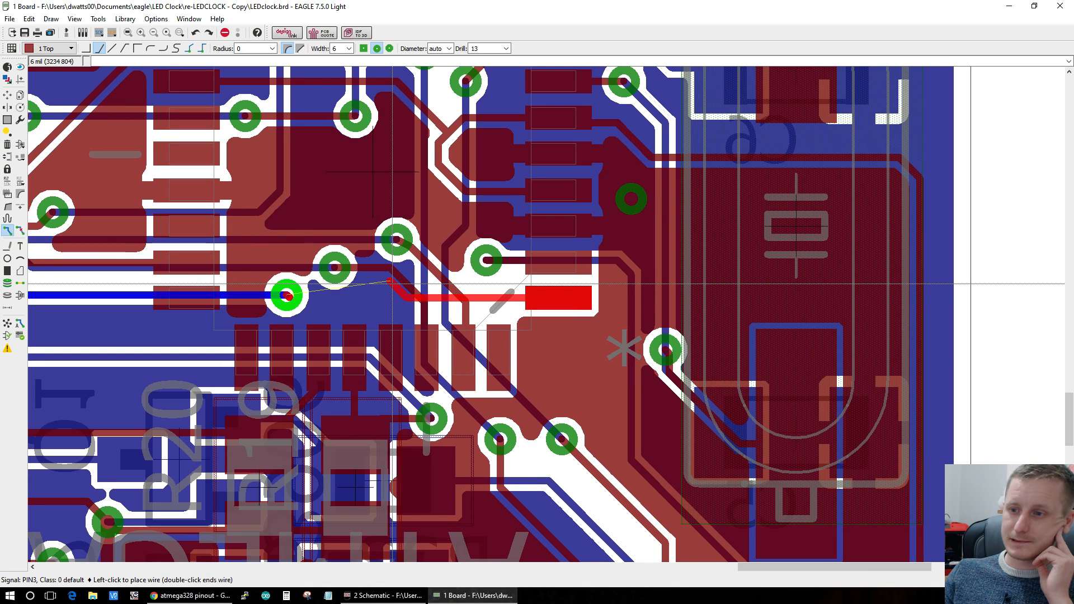
pyautogui.scroll(-2, 390, 282)
pyautogui.scroll(1, 391, 284)
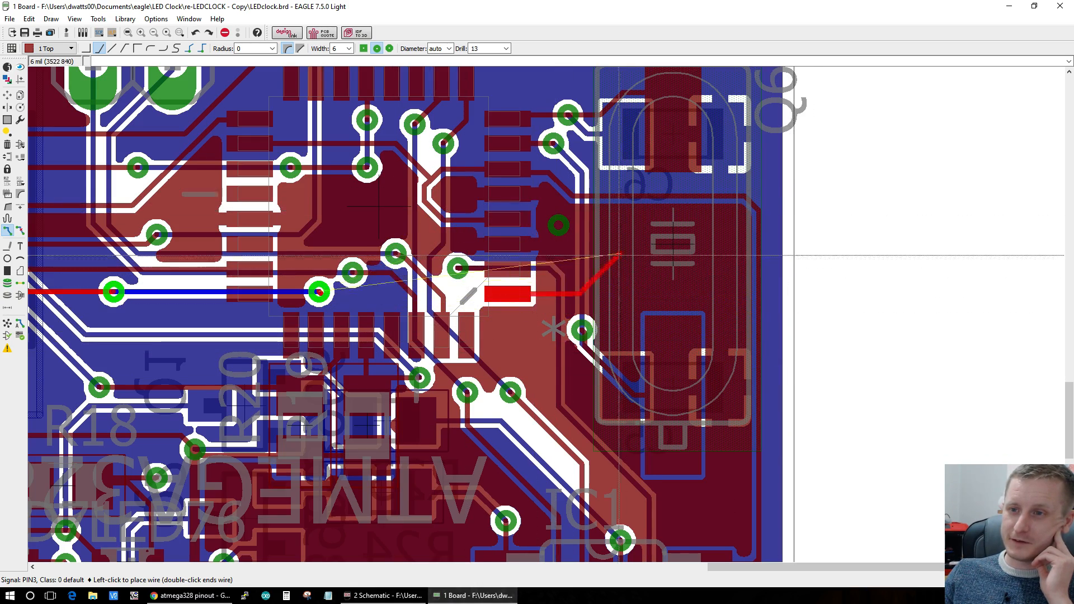
pyautogui.scroll(2, 508, 293)
pyautogui.scroll(-3, 420, 291)
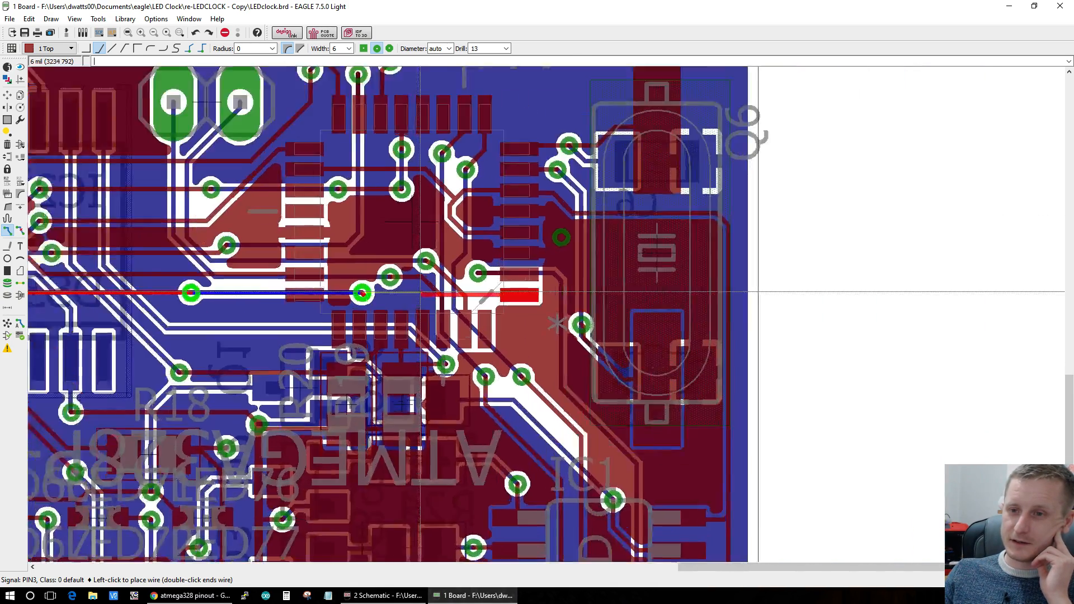
pyautogui.scroll(3, 420, 292)
pyautogui.scroll(-2, 488, 355)
pyautogui.scroll(2, 512, 444)
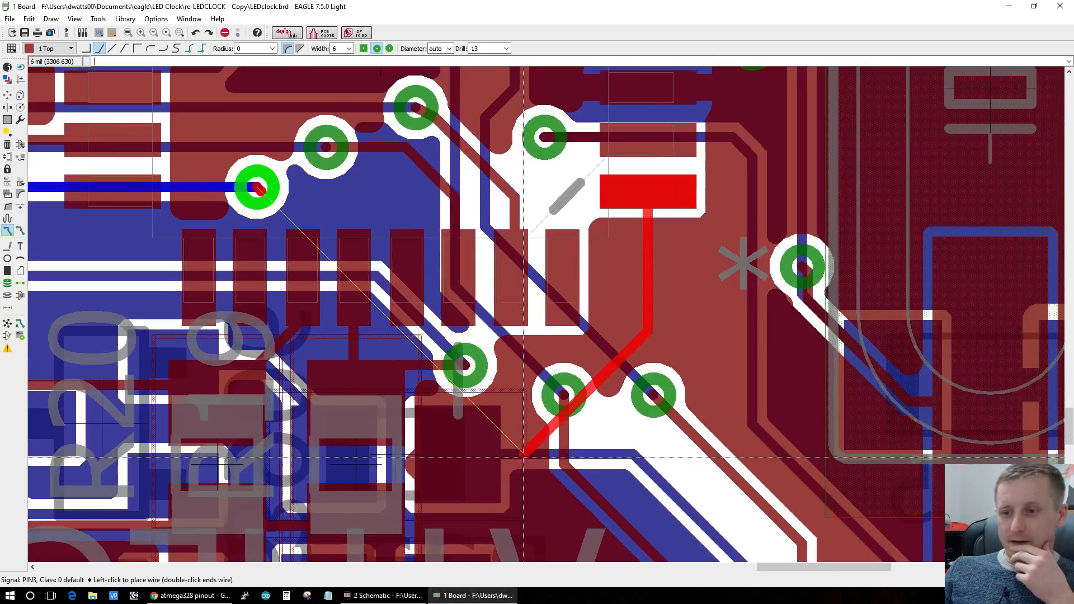
pyautogui.scroll(-2, 523, 456)
pyautogui.scroll(3, 556, 470)
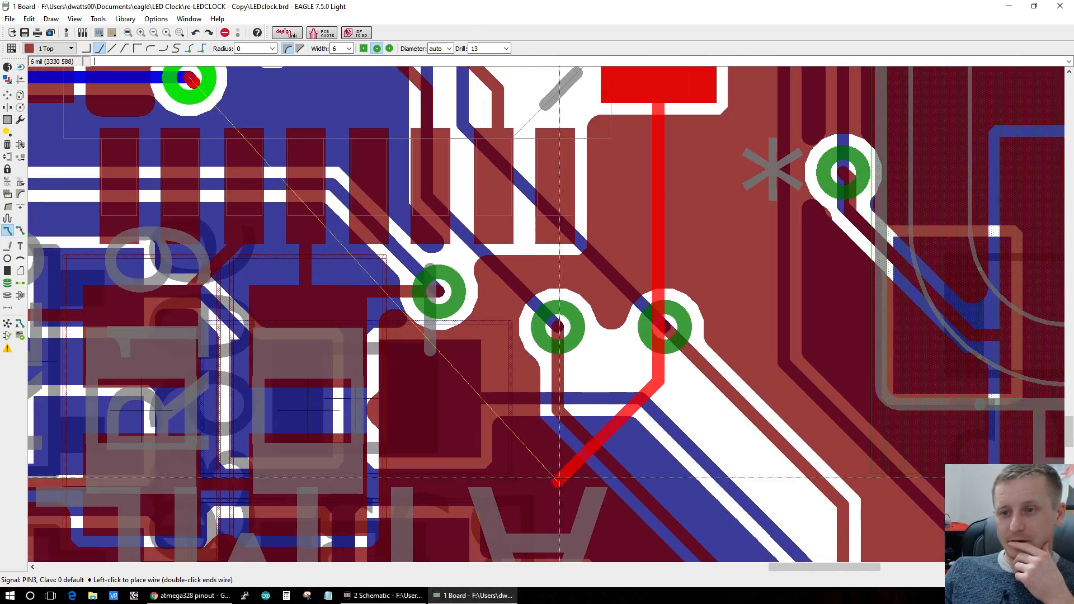
pyautogui.scroll(-2, 570, 424)
pyautogui.scroll(-2, 560, 475)
pyautogui.scroll(2, 558, 495)
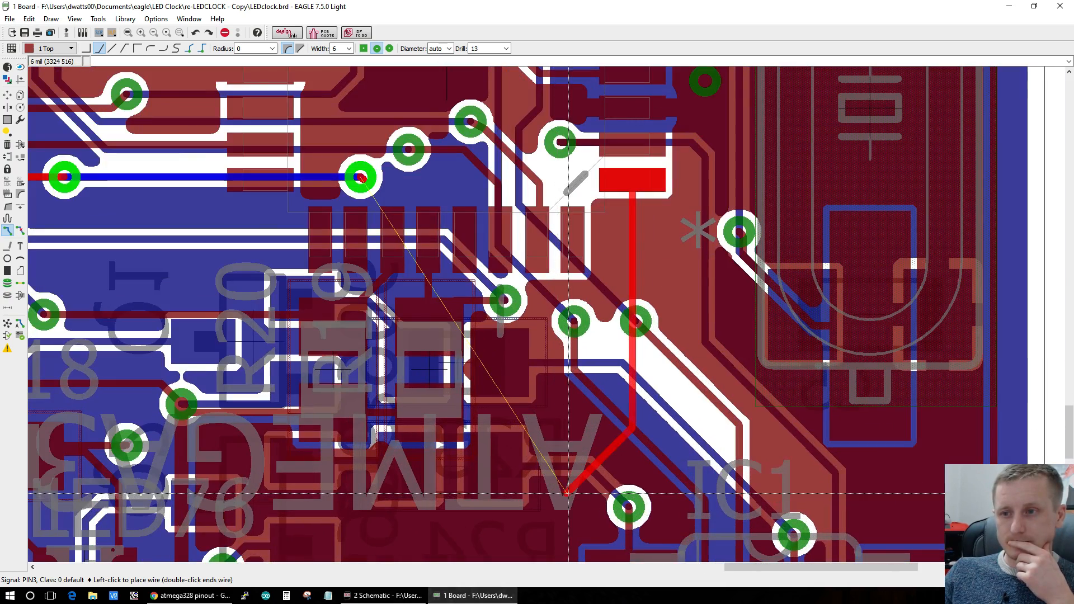
pyautogui.press('Escape')
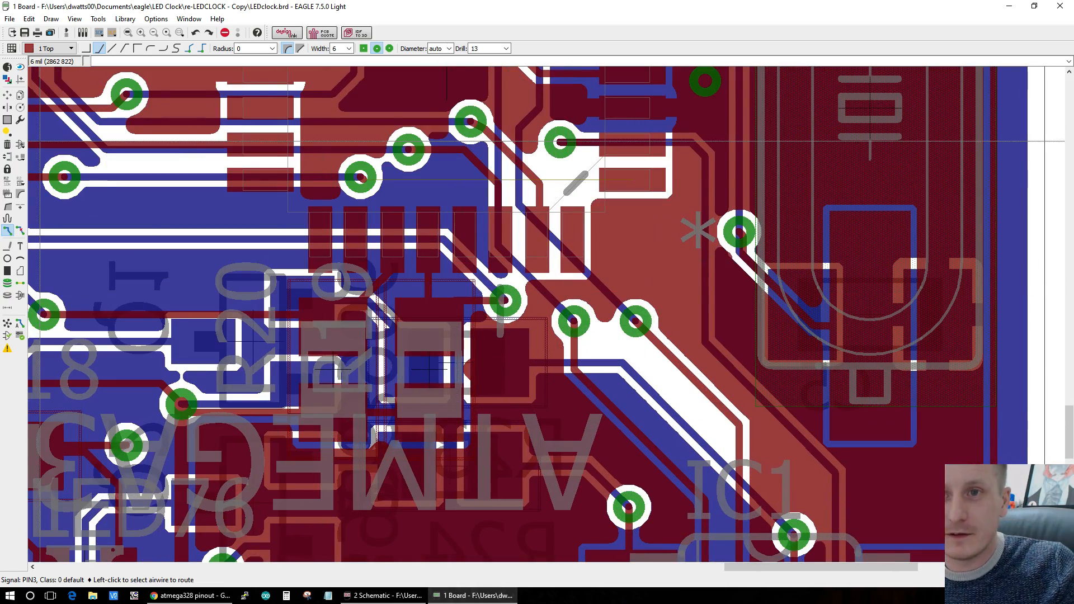
# Step: Move resistors R19 and R20 slightly down, away from U1's lower row of pads, keeping them side by side
pyautogui.click(8, 95)
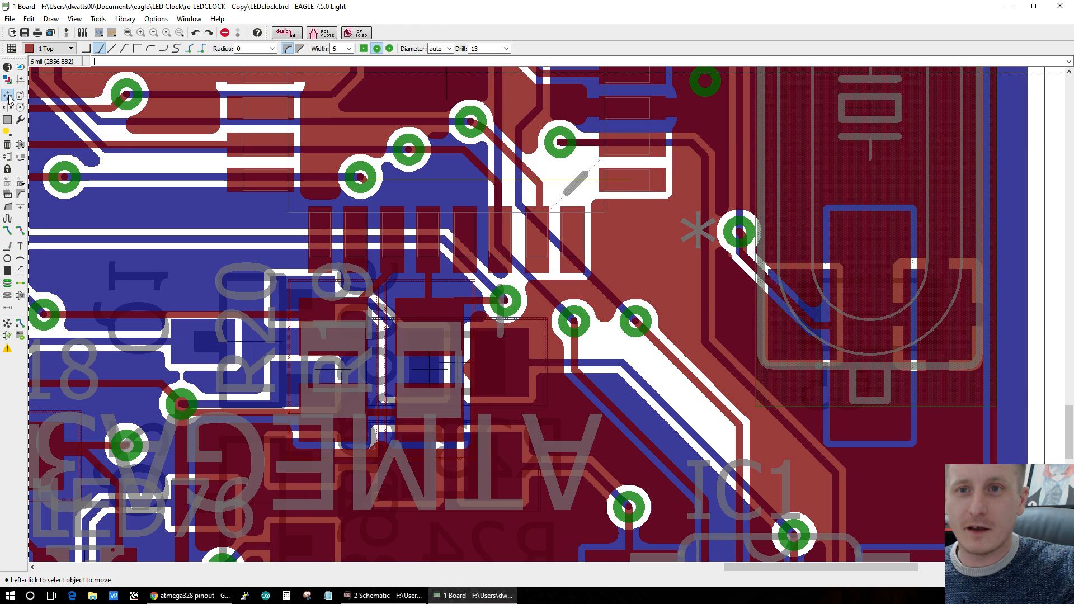
pyautogui.click(429, 369)
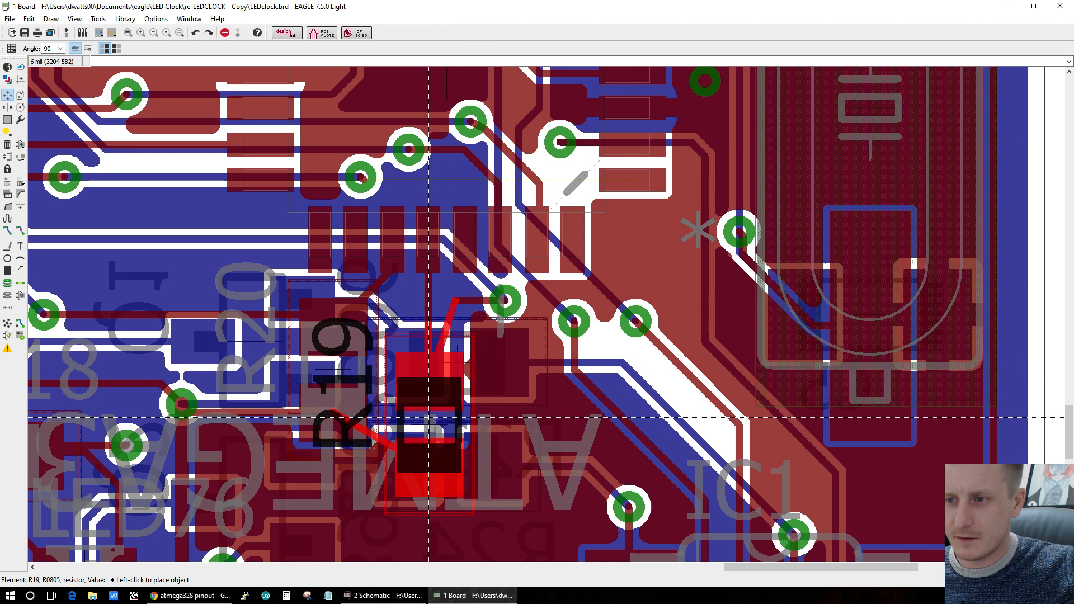
pyautogui.click(429, 416)
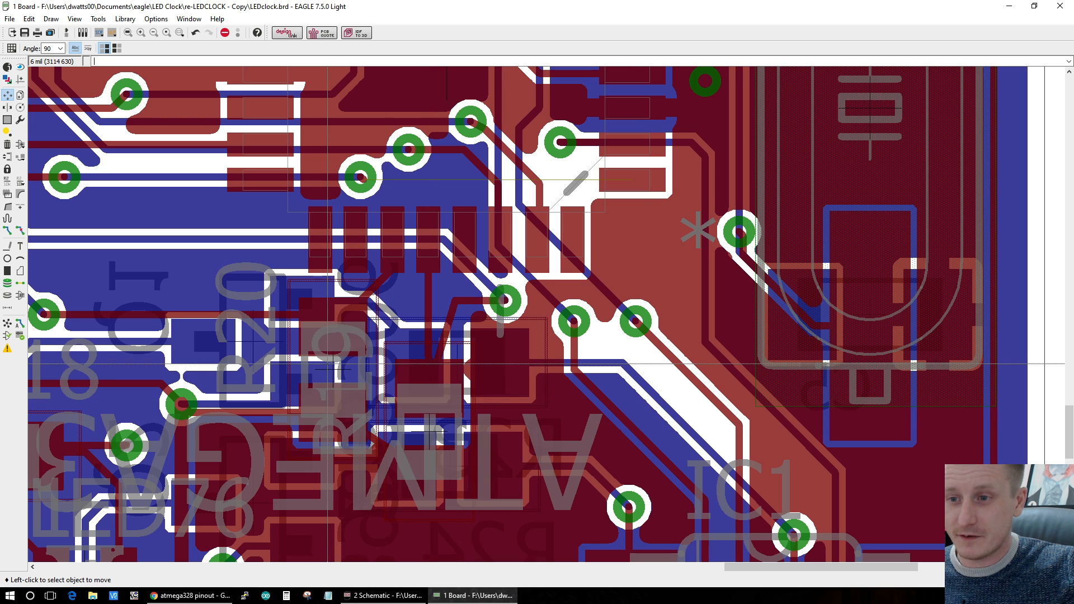
pyautogui.click(327, 364)
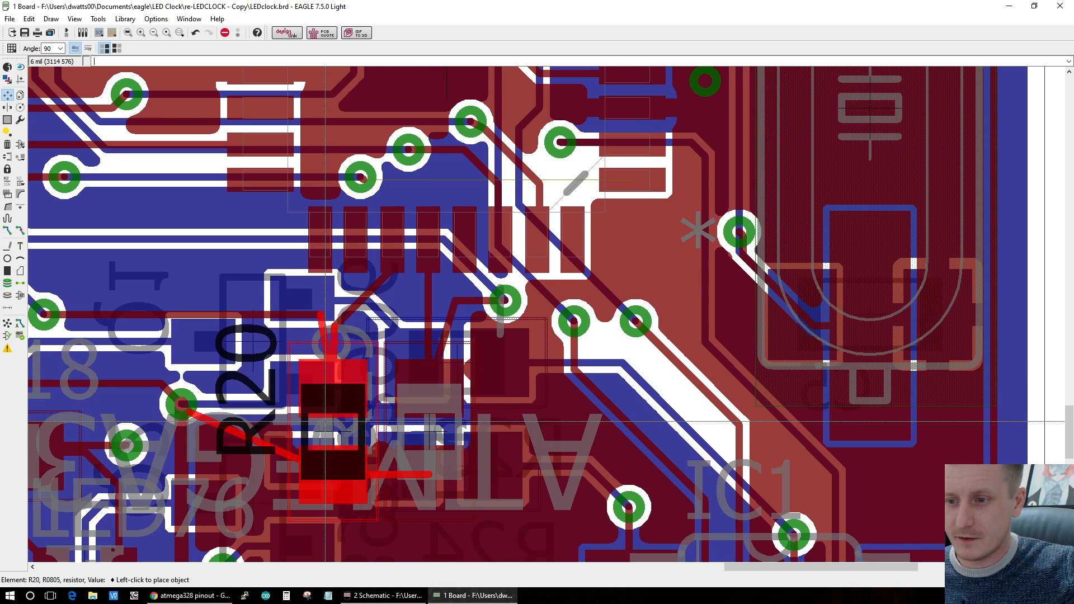
pyautogui.click(325, 421)
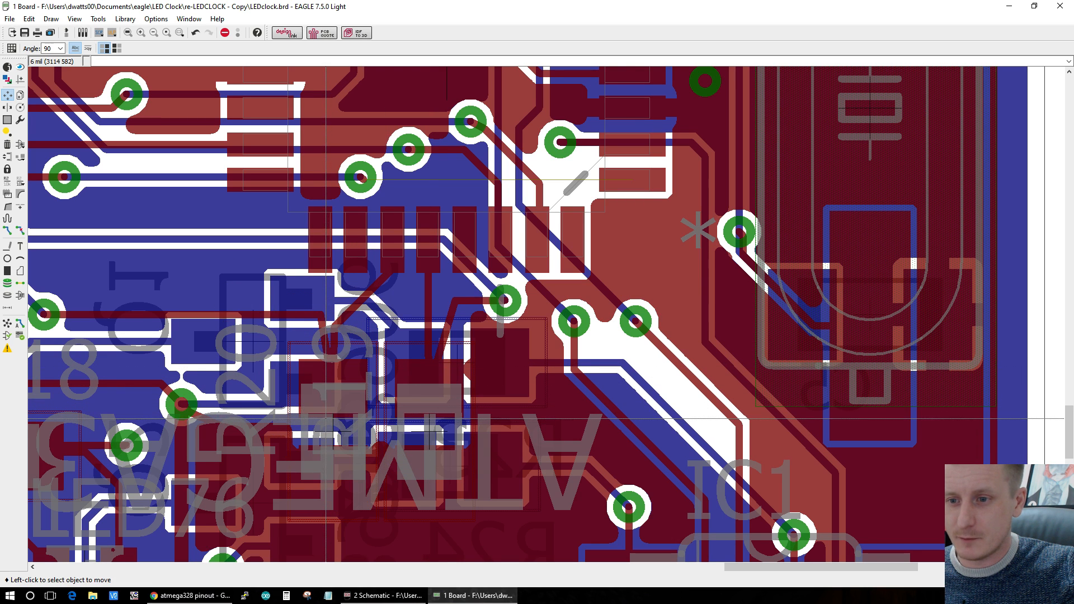
# Step: Rip up the slanted +5V trace between R20's lower pad and the via beside it, and recalculate the ratsnest
pyautogui.click(20, 230)
pyautogui.scroll(2, 264, 480)
pyautogui.scroll(-3, 263, 480)
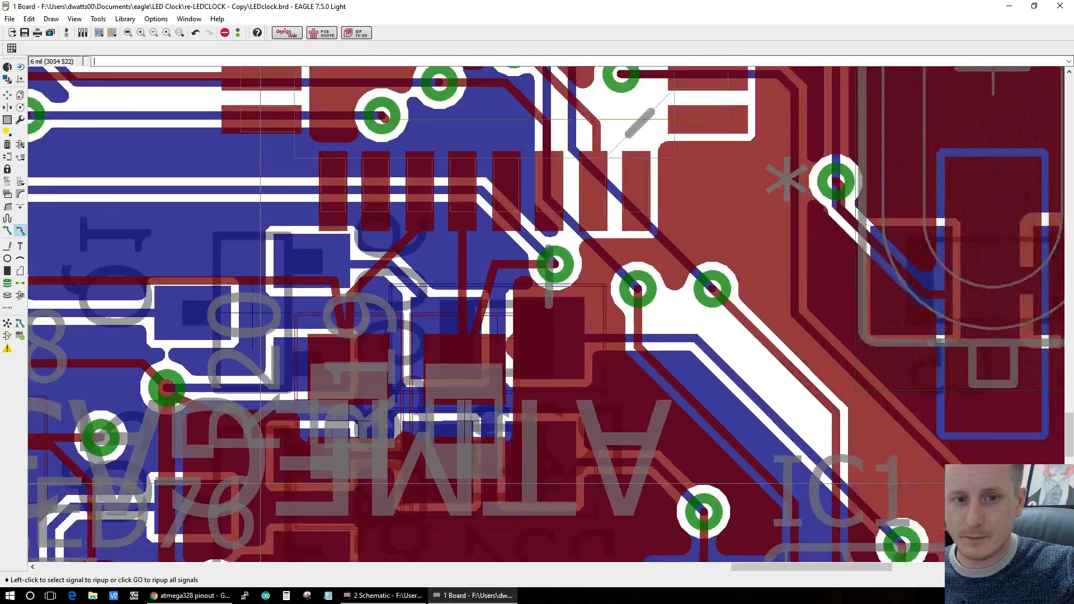
pyautogui.scroll(2, 229, 508)
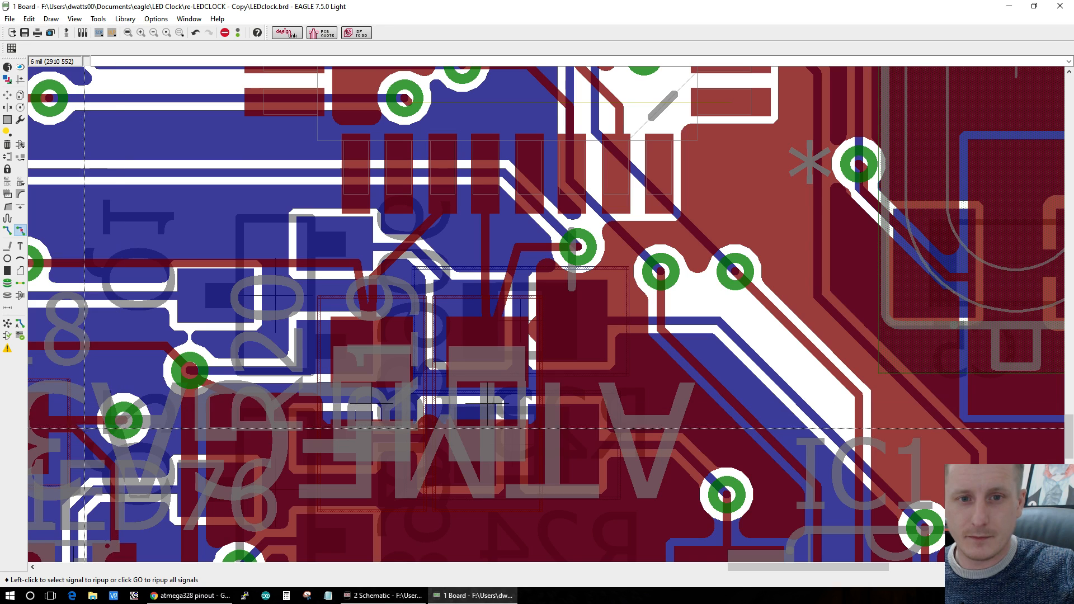
pyautogui.click(7, 324)
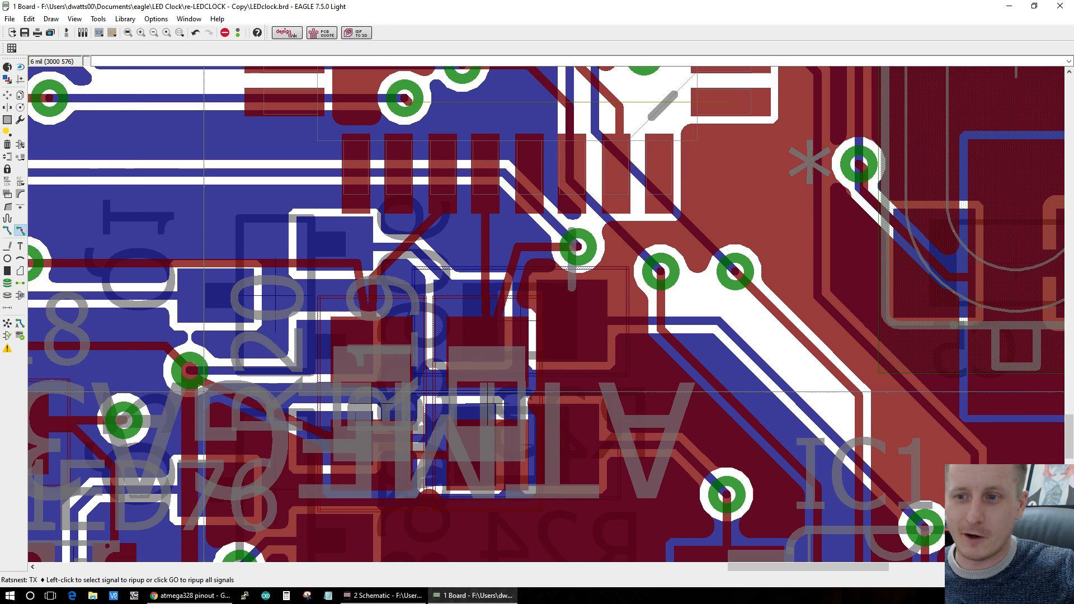
pyautogui.scroll(4, 220, 414)
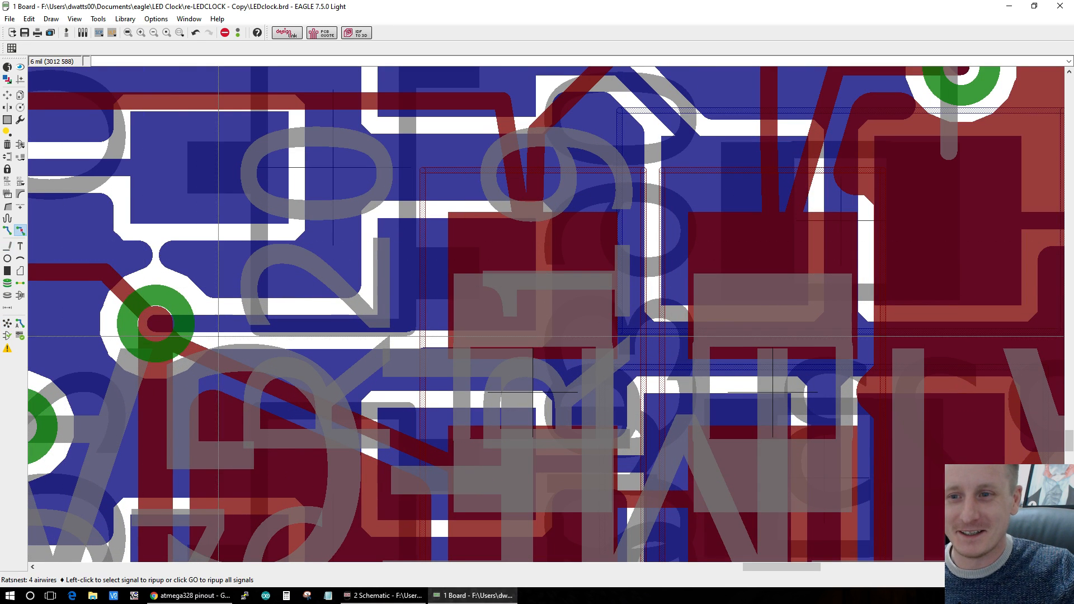
pyautogui.click(224, 363)
pyautogui.click(174, 344)
pyautogui.click(7, 325)
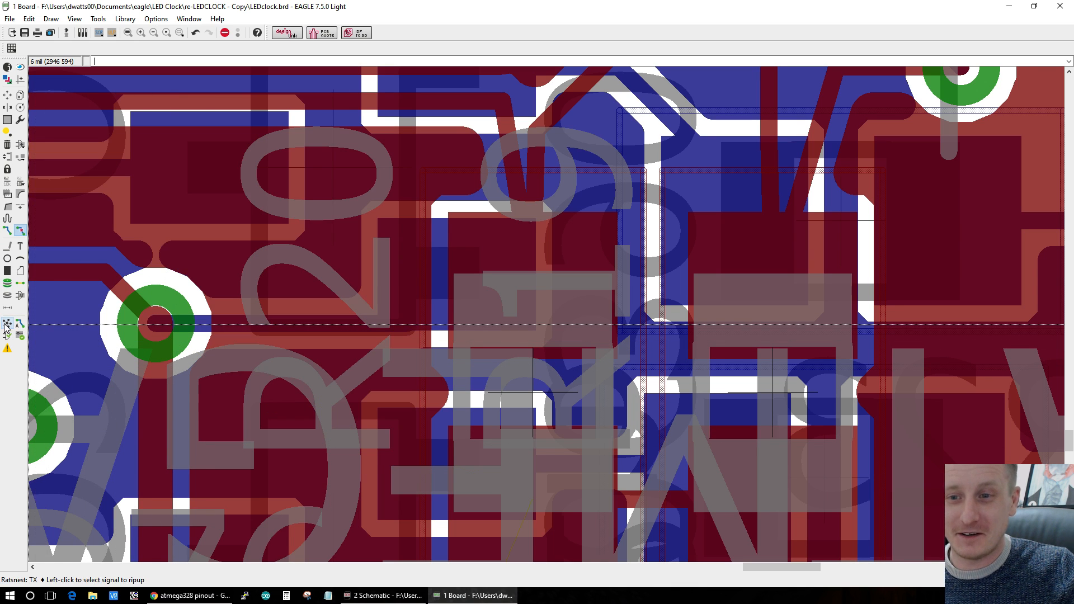
# Step: Rip up the trace between R19's upper pad and the via below U1's lower pads, and recalculate the ratsnest
pyautogui.scroll(-2, 328, 452)
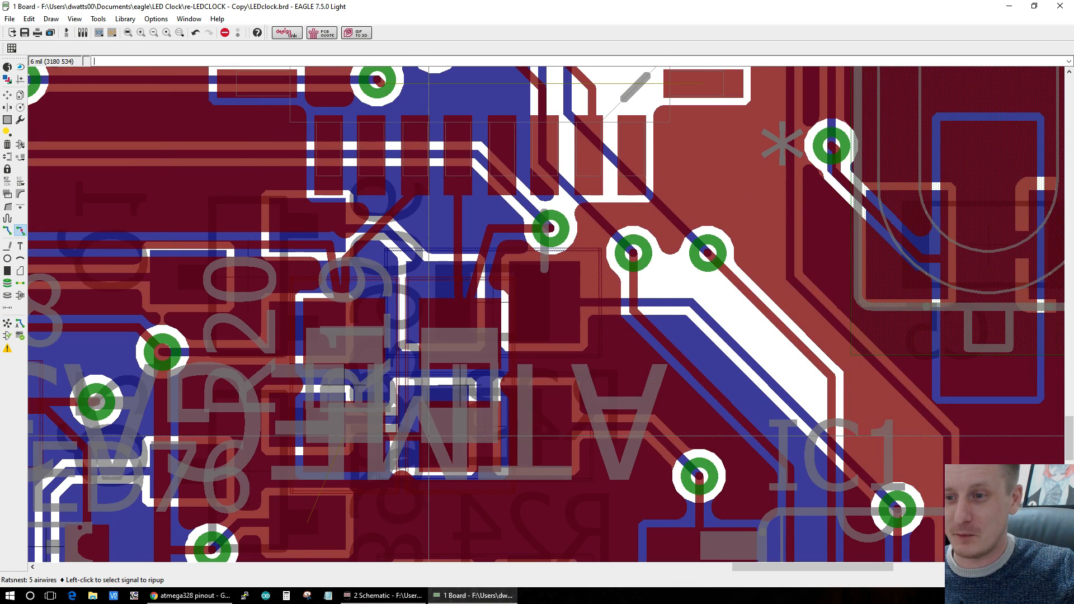
pyautogui.scroll(-2, 488, 522)
pyautogui.scroll(2, 545, 449)
pyautogui.scroll(-2, 545, 449)
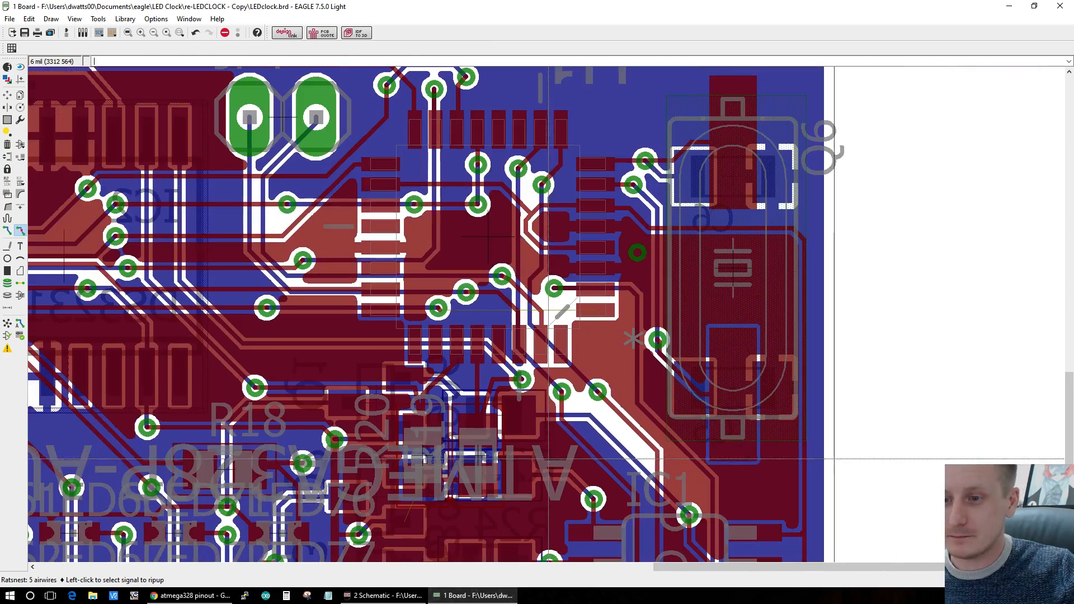
pyautogui.scroll(1, 550, 462)
pyautogui.scroll(1, 489, 440)
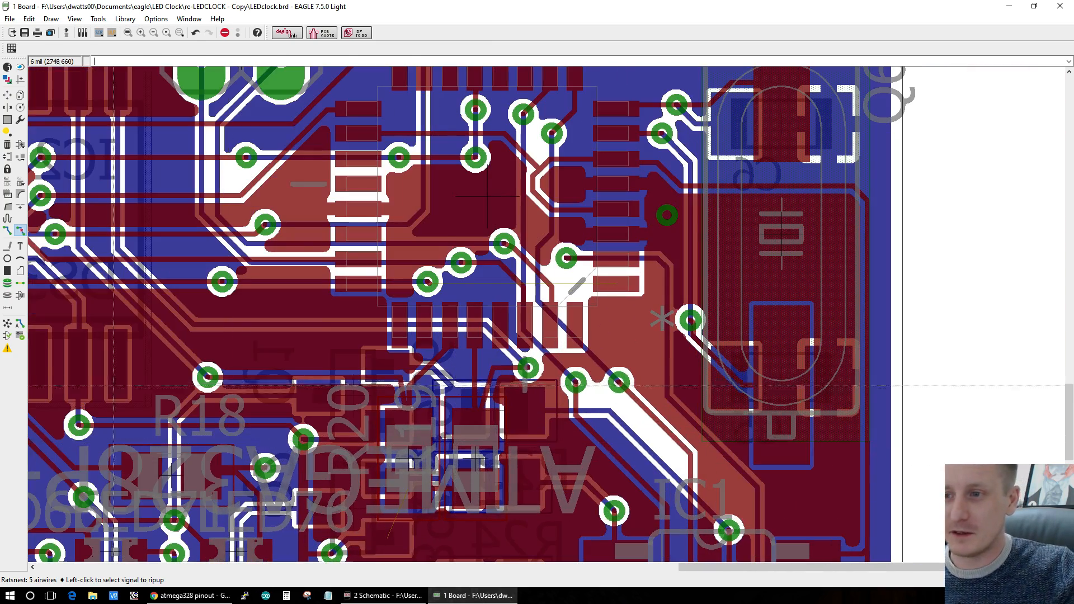
pyautogui.click(7, 323)
pyautogui.scroll(2, 610, 414)
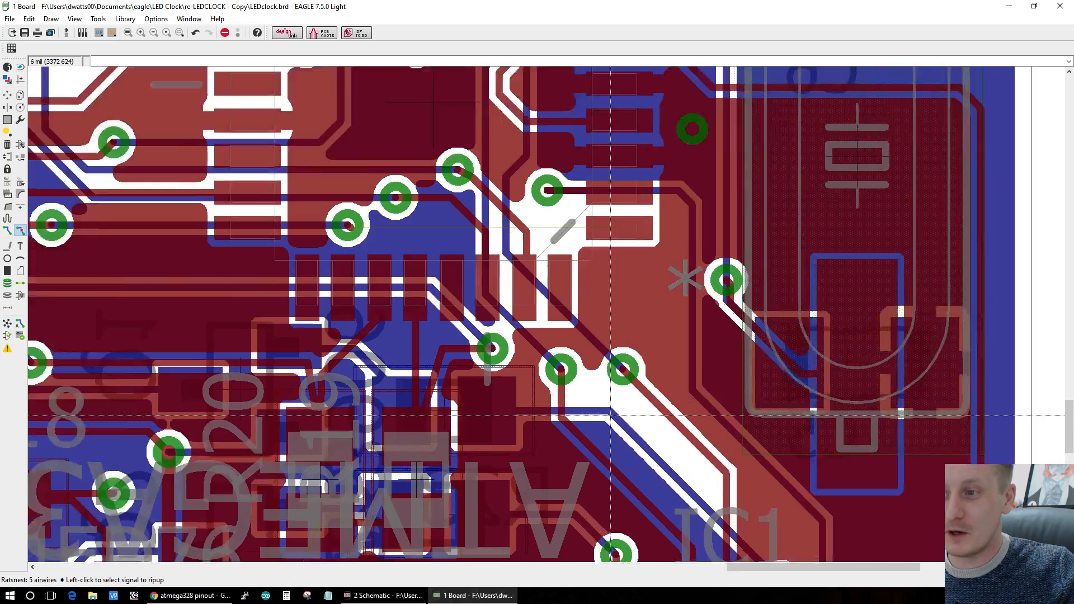
pyautogui.click(391, 319)
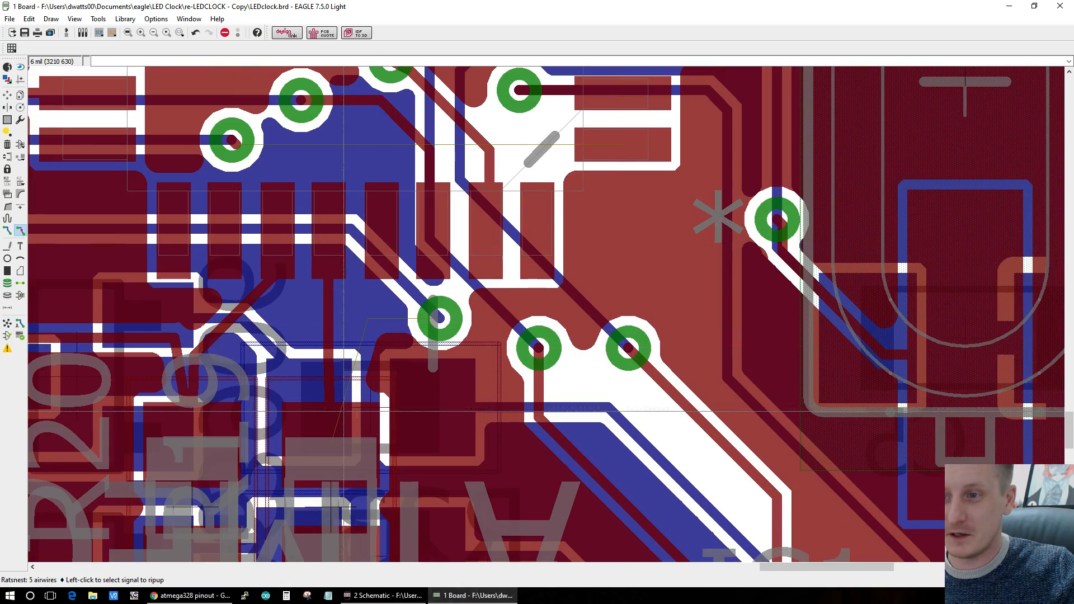
pyautogui.scroll(-3, 337, 441)
pyautogui.scroll(2, 337, 336)
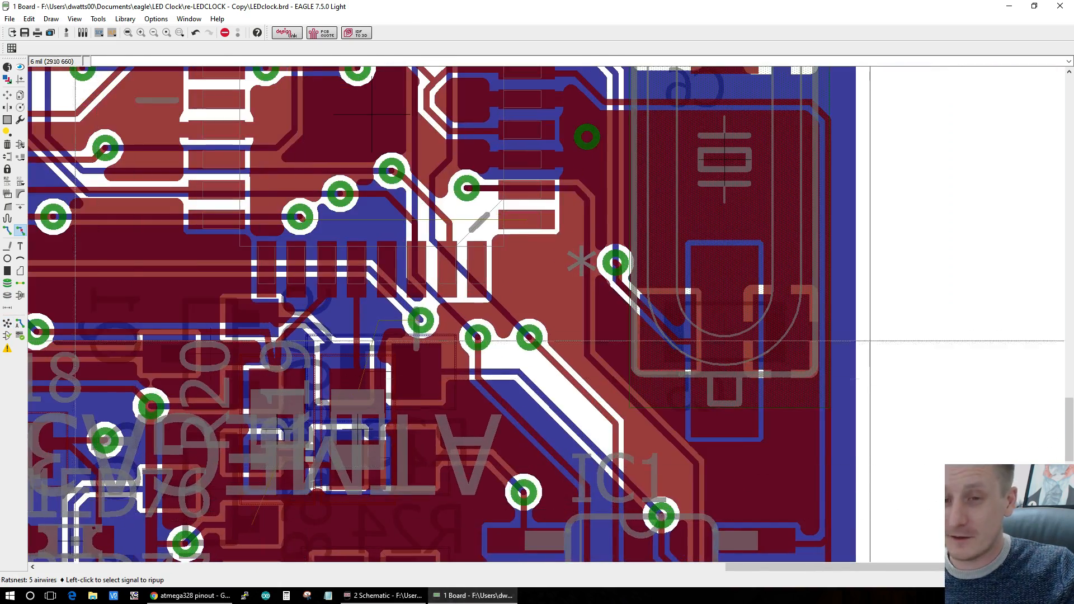
pyautogui.click(7, 326)
pyautogui.scroll(2, 298, 360)
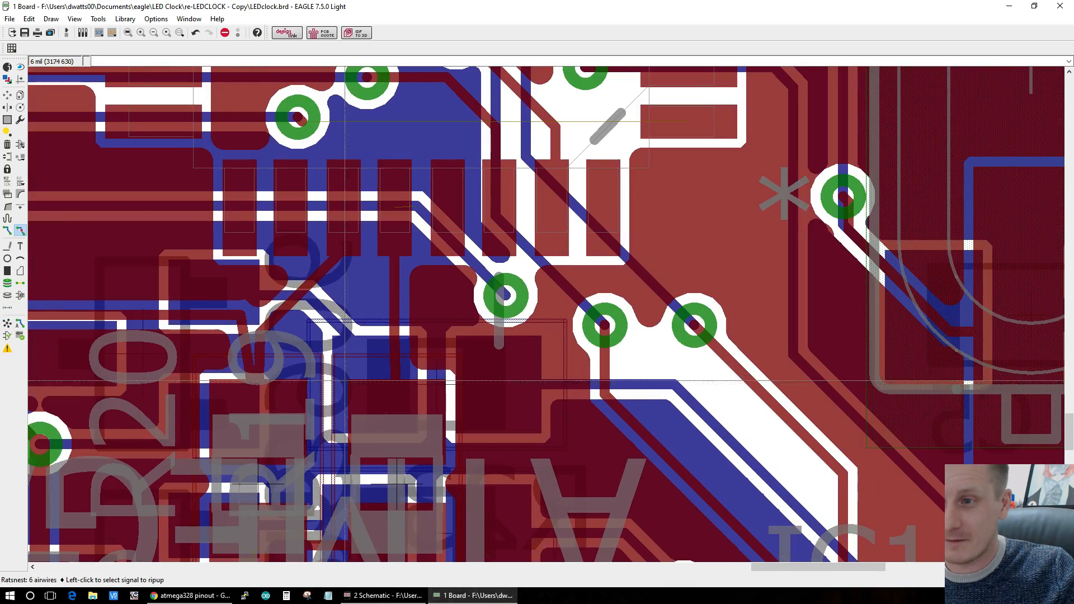
pyautogui.scroll(-2, 469, 457)
pyautogui.scroll(2, 364, 552)
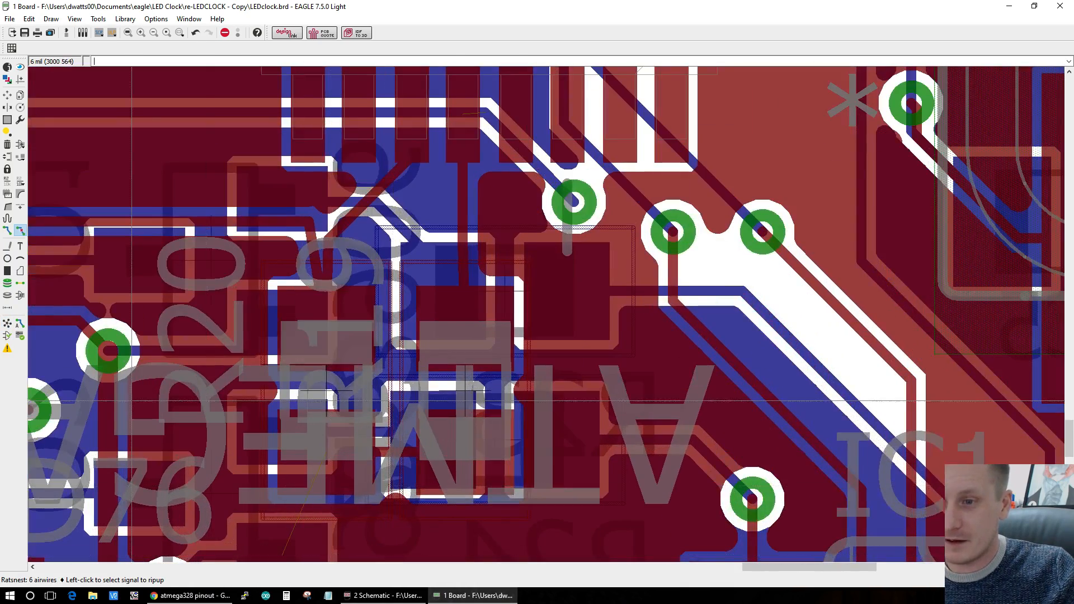
# Step: Route +5V on the top layer from R20's lower pad diagonally down to the nearby via beside LED77
pyautogui.click(7, 231)
pyautogui.scroll(-2, 289, 430)
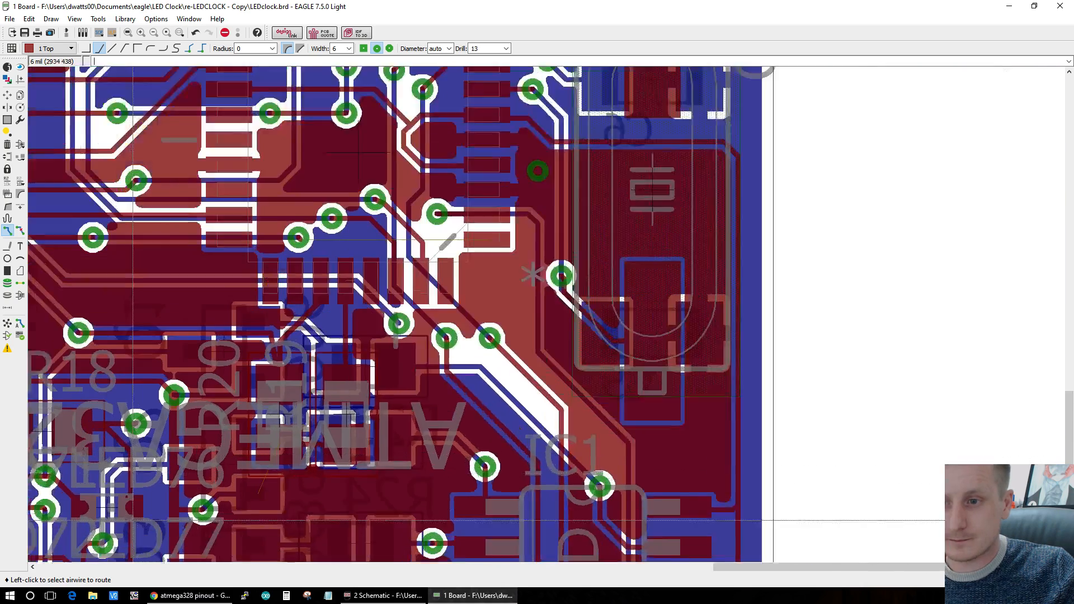
pyautogui.scroll(2, 289, 431)
pyautogui.click(336, 412)
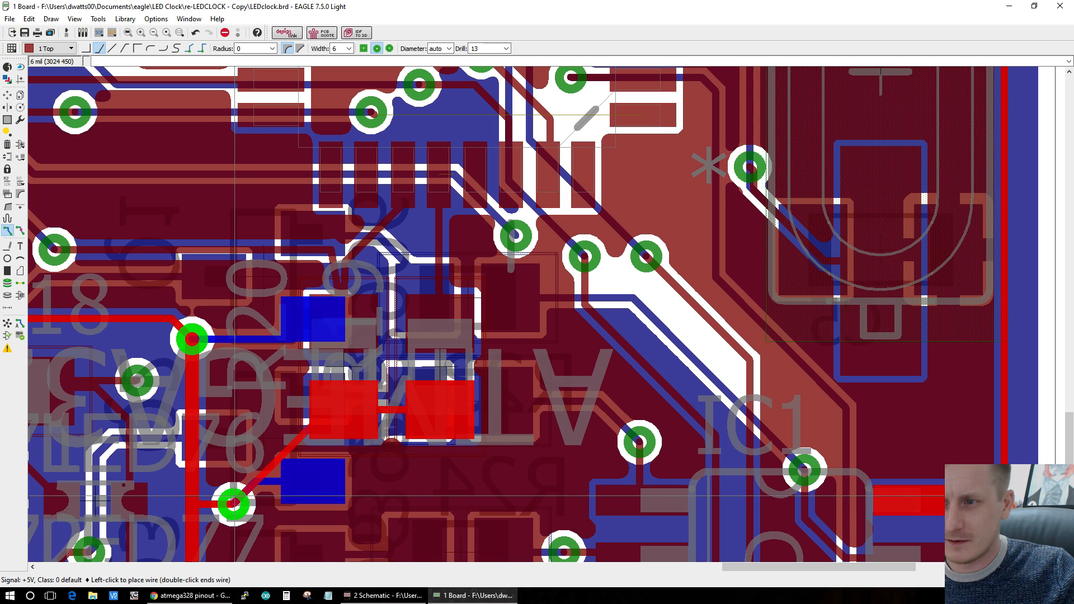
pyautogui.click(233, 503)
pyautogui.scroll(3, 208, 194)
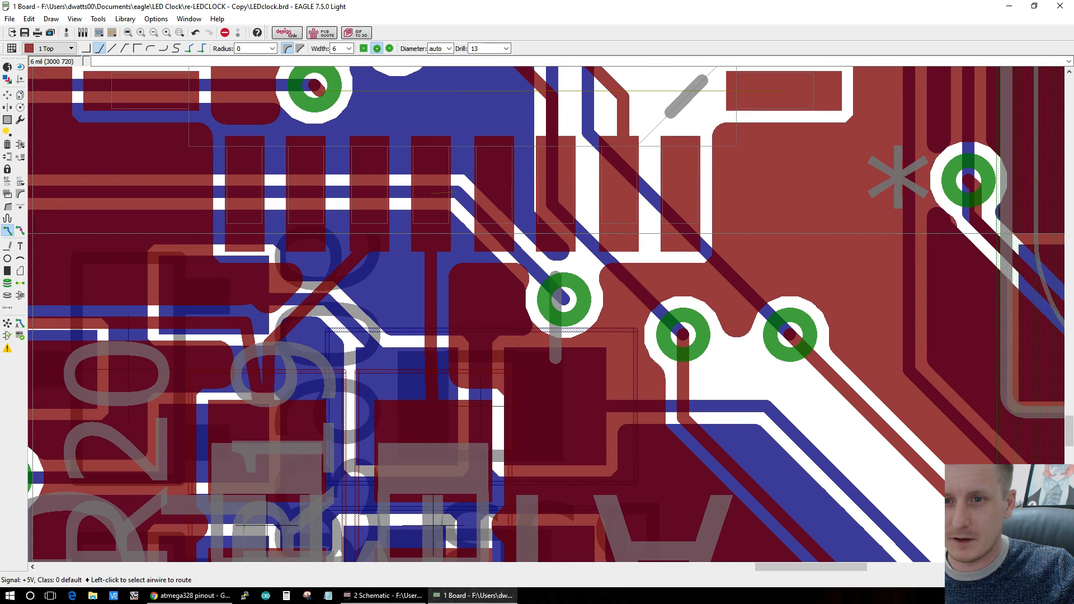
# Step: Rip up the SCL and SDA traces between U1's lower pads and resistors R19 and R20, and recalculate the ratsnest
pyautogui.click(20, 230)
pyautogui.click(429, 307)
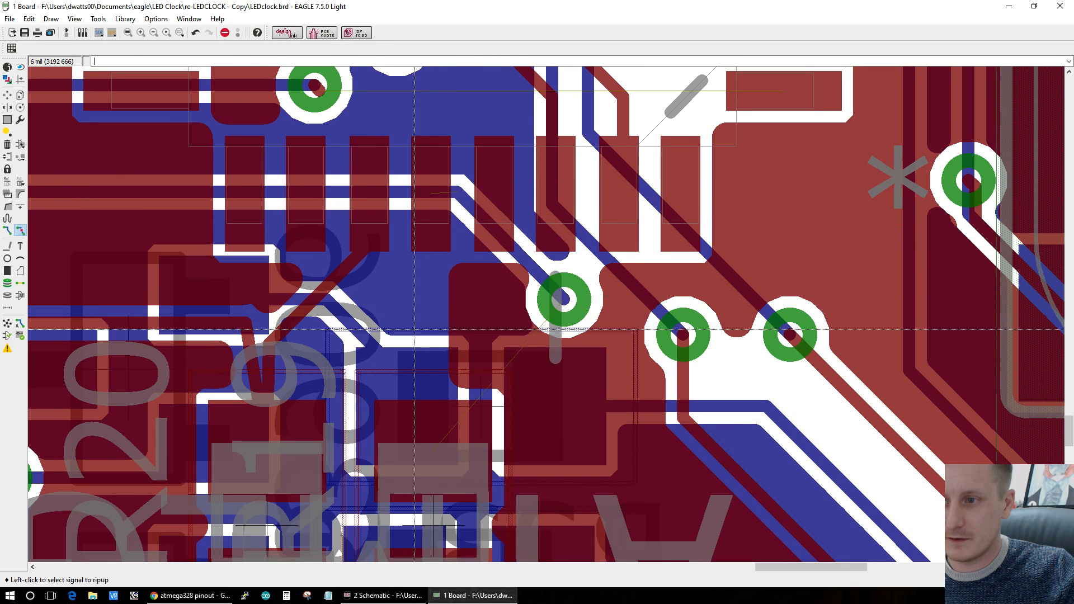
pyautogui.click(299, 307)
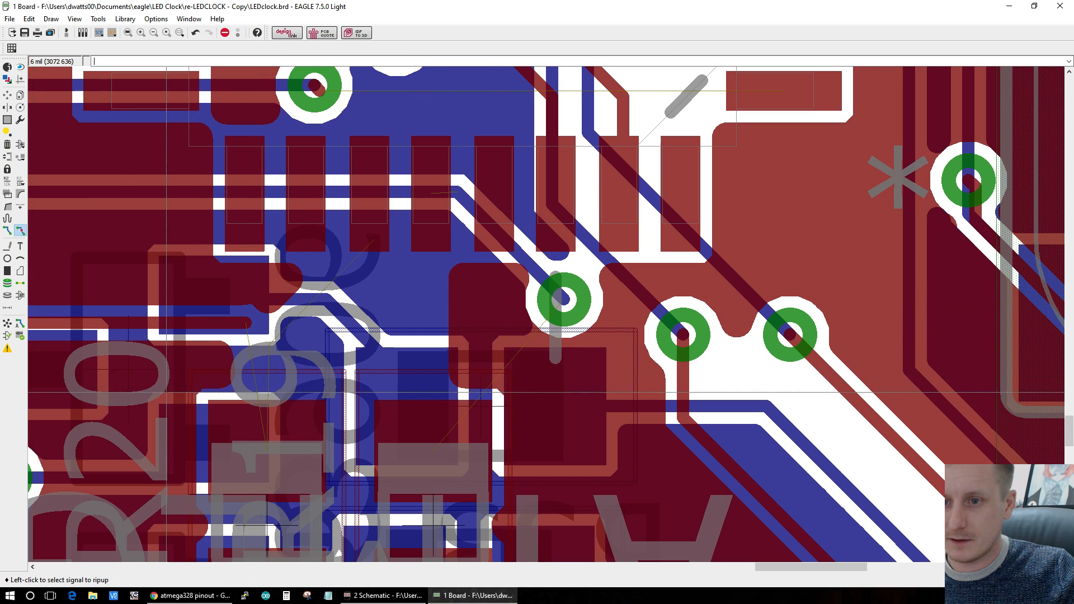
pyautogui.scroll(-3, 87, 393)
pyautogui.scroll(3, 56, 387)
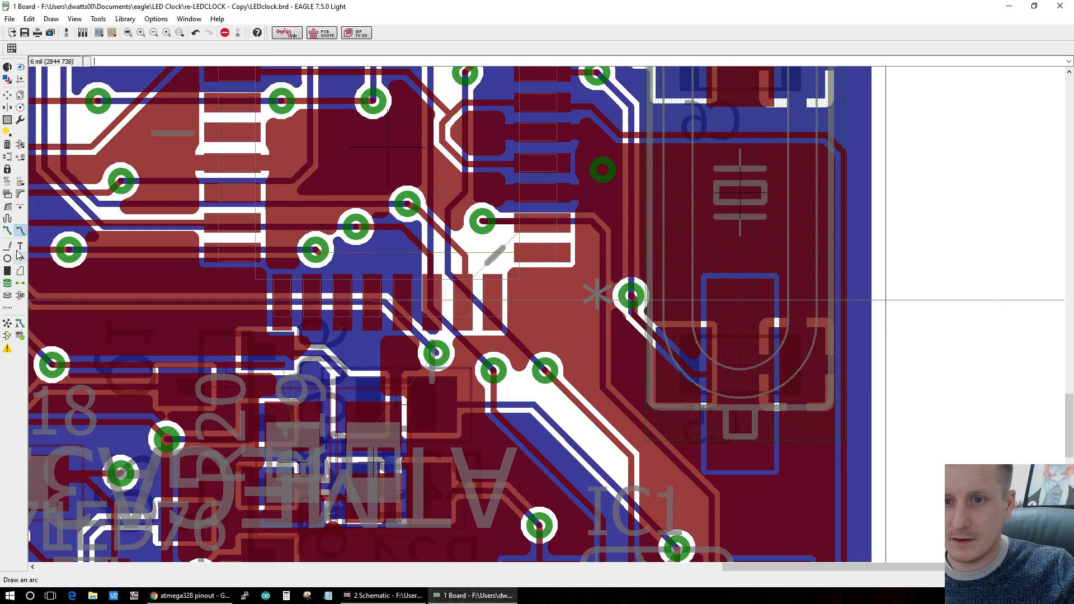
pyautogui.click(7, 325)
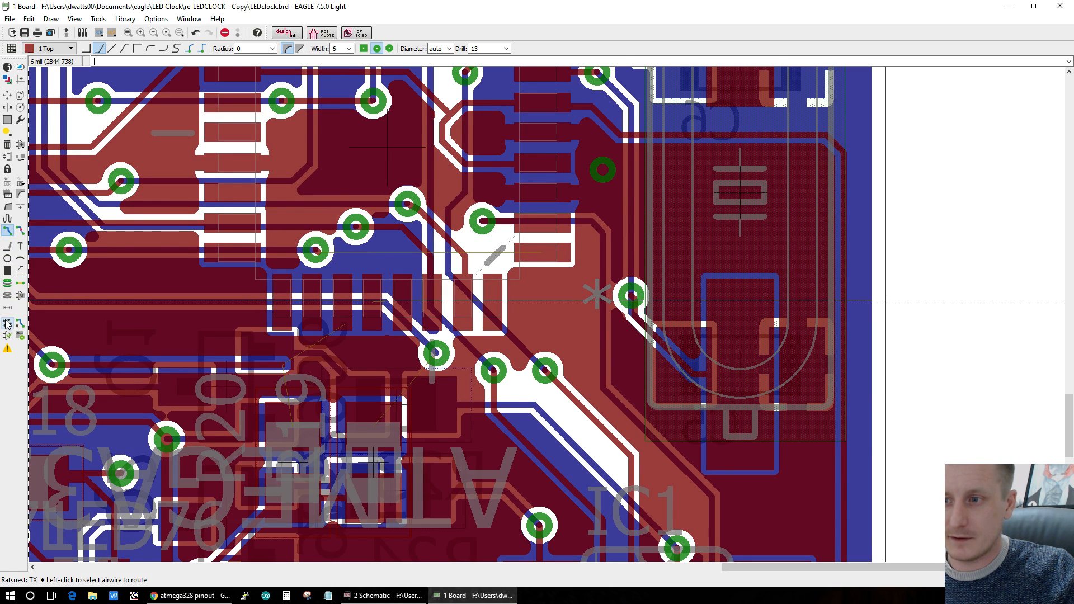
# Step: Route SCL on the top layer from R19's upper pad to the via below U1 and from U1's SCL pad to R19
pyautogui.scroll(1, 442, 269)
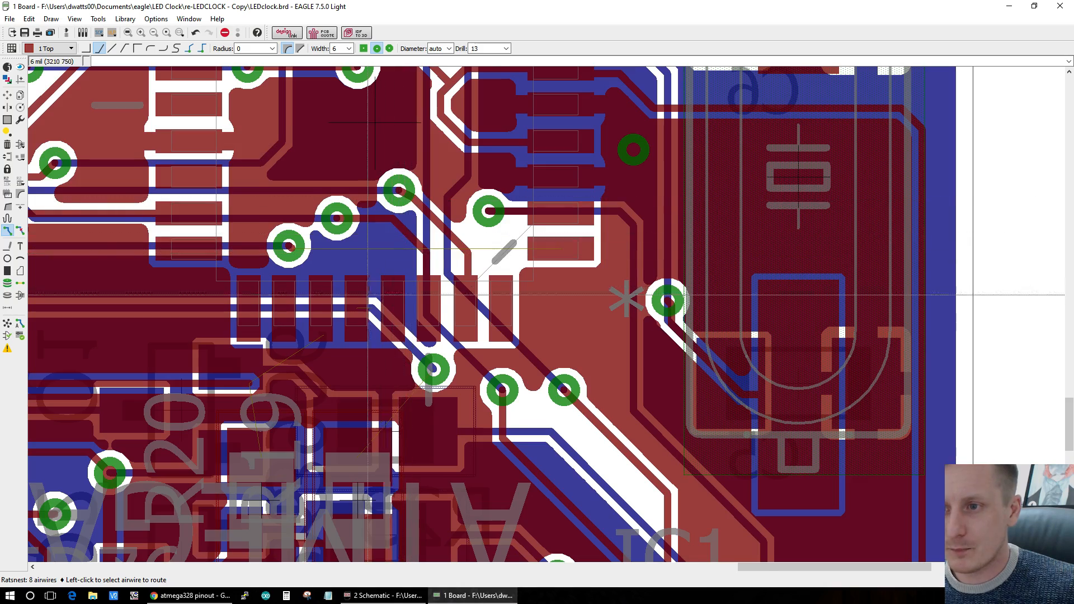
pyautogui.scroll(2, 401, 198)
pyautogui.scroll(-1, 367, 316)
pyautogui.scroll(-3, 367, 316)
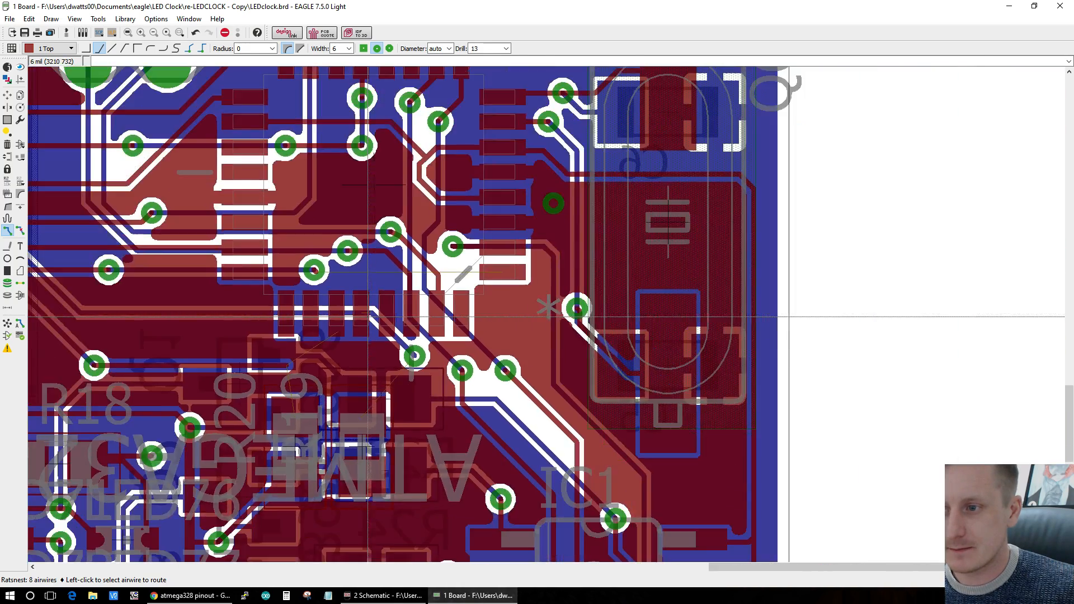
pyautogui.scroll(3, 428, 387)
pyautogui.scroll(-2, 427, 387)
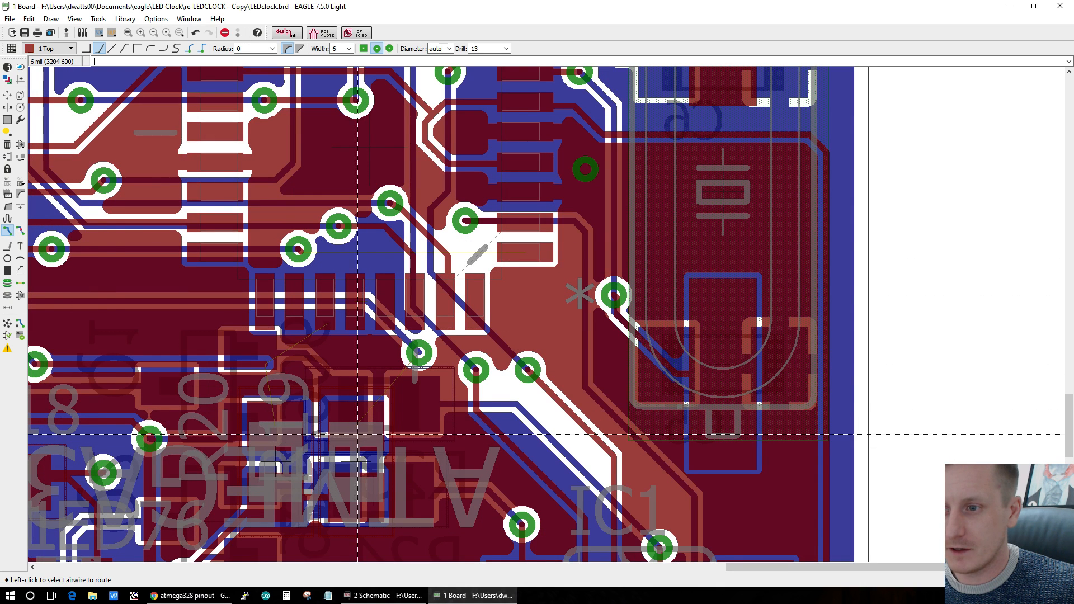
pyautogui.click(387, 421)
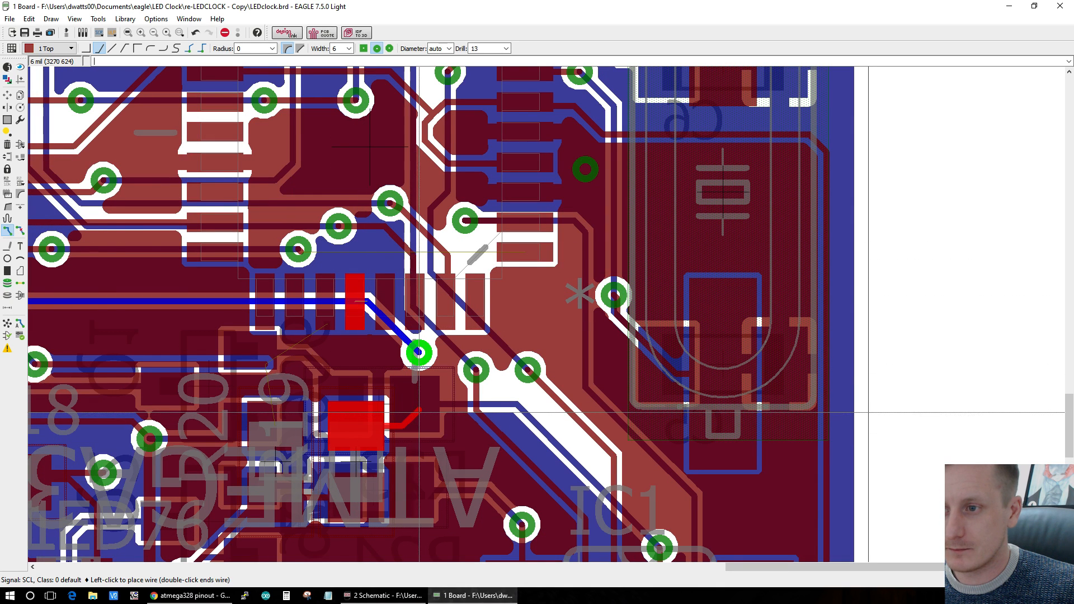
pyautogui.press('Escape')
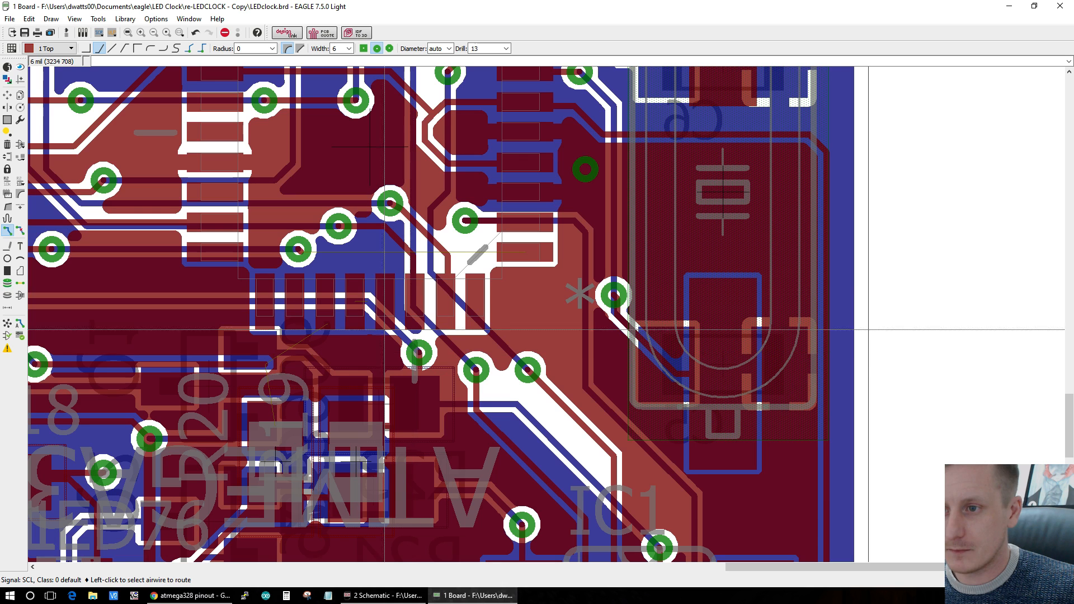
pyautogui.click(366, 301)
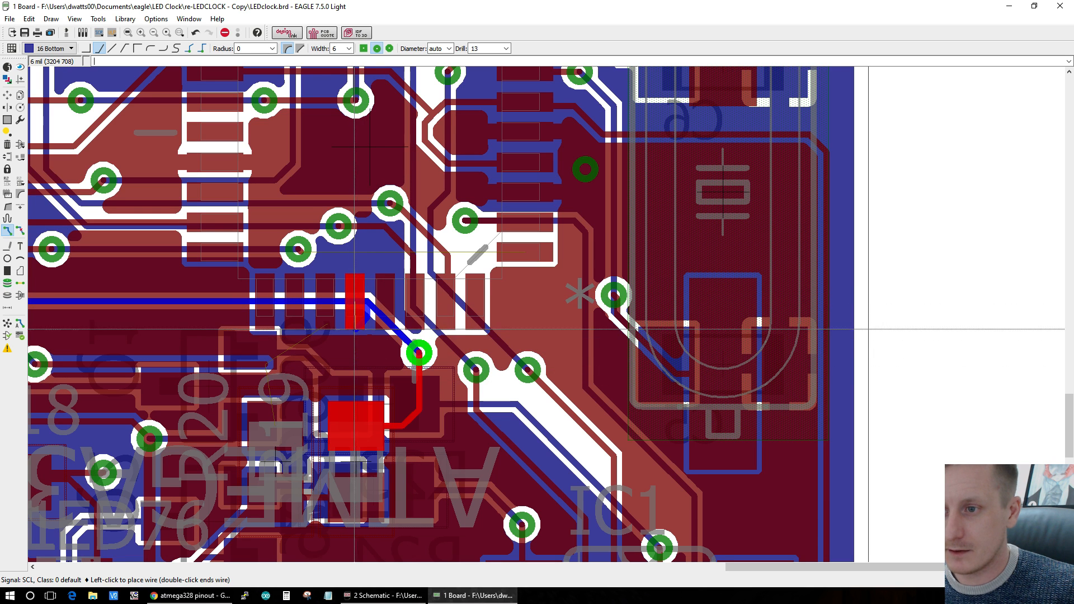
pyautogui.press('Escape')
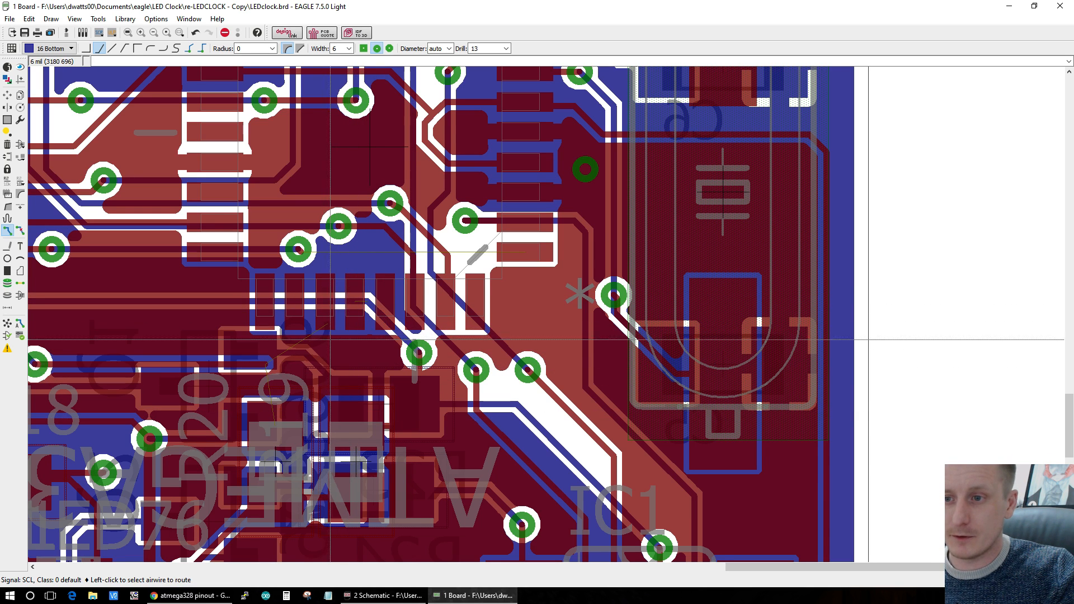
pyautogui.click(355, 305)
pyautogui.press('Escape')
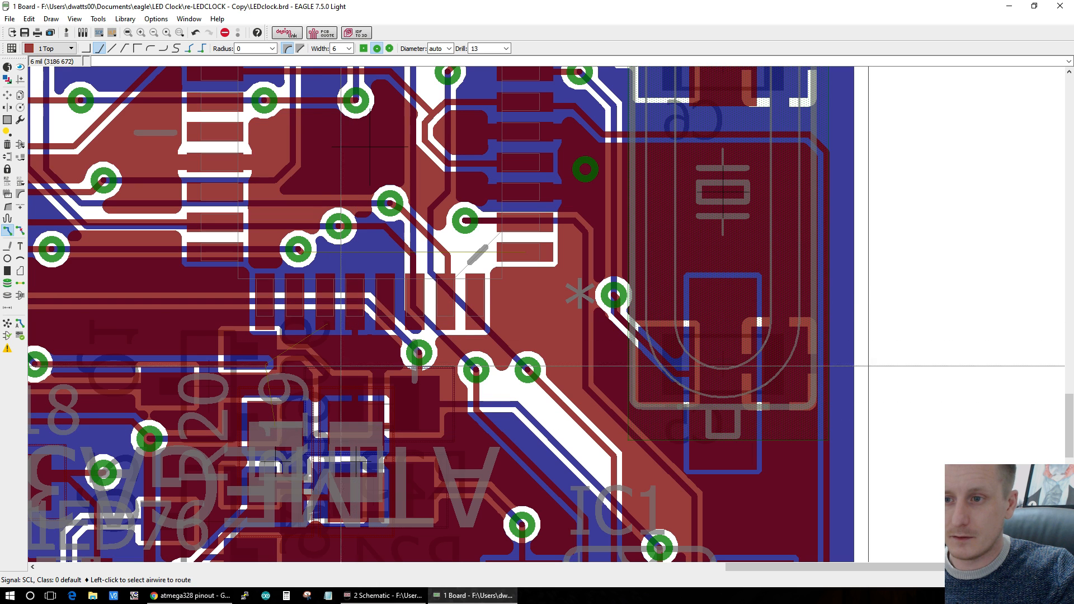
# Step: Route SDA on the top layer from U1's SDA pad and R20's upper pad to the existing horizontal trace, and recalculate the ratsnest
pyautogui.click(324, 305)
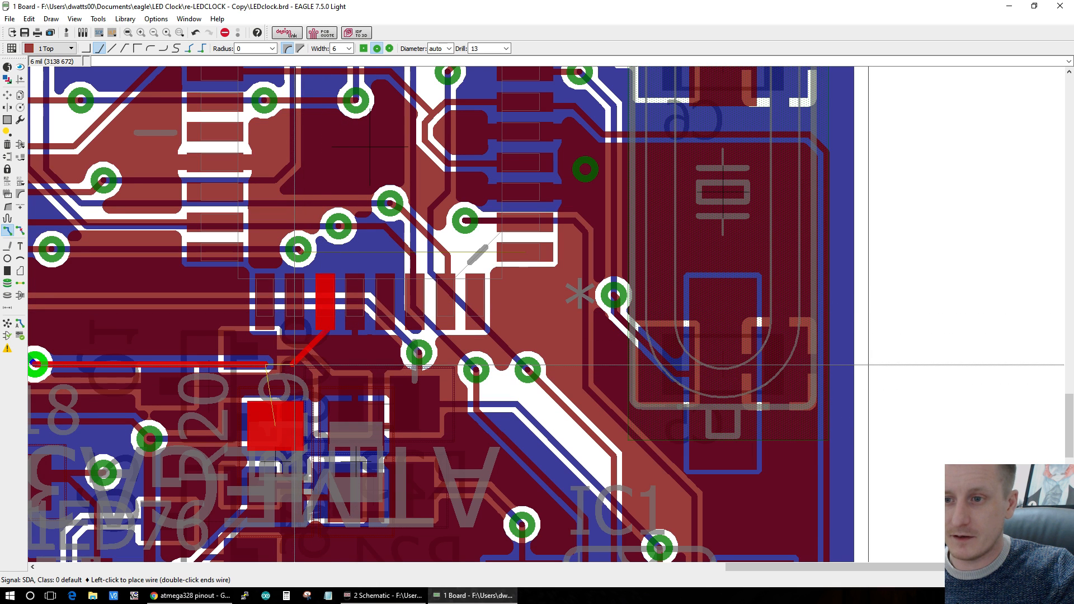
pyautogui.press('Escape')
pyautogui.click(273, 400)
pyautogui.press('Escape')
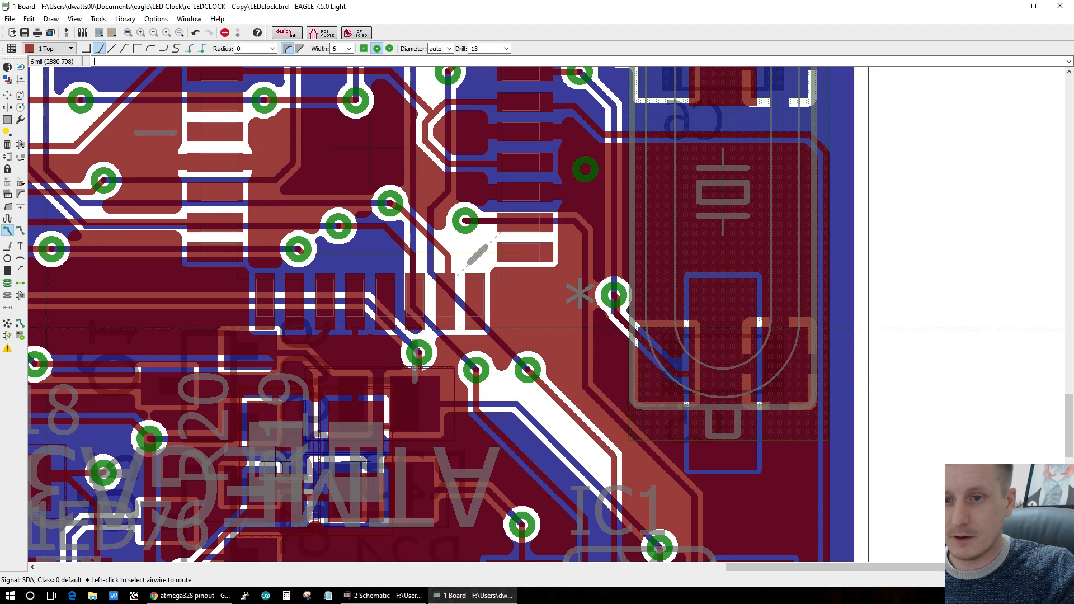
pyautogui.click(7, 323)
# Step: Examine the layout around U1, R19 and R20 for a free path for the unrouted PIN3 connection
pyautogui.scroll(-5, 349, 244)
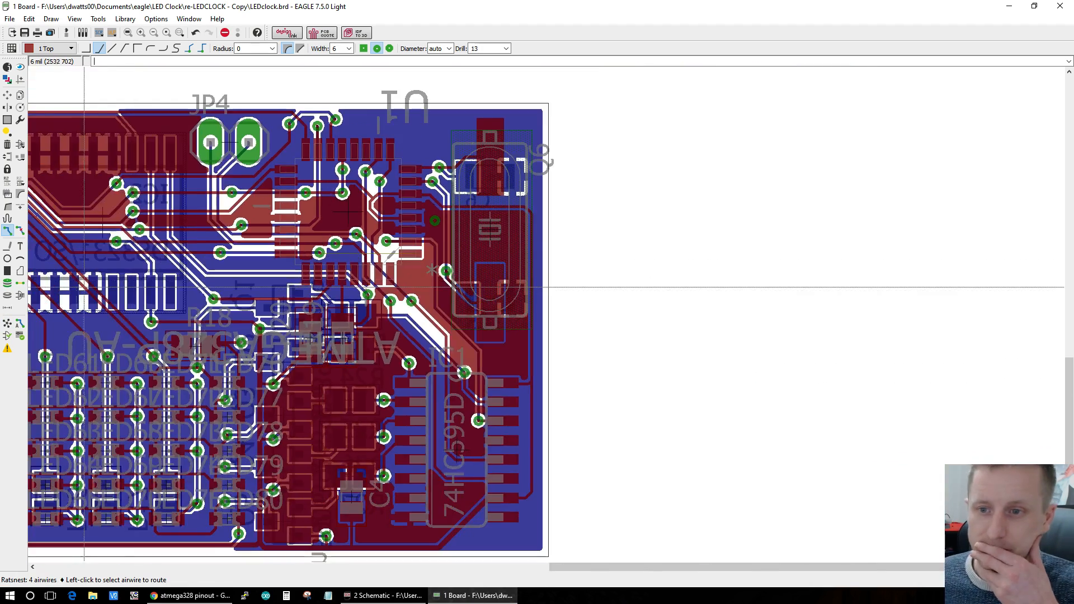
pyautogui.scroll(5, 193, 295)
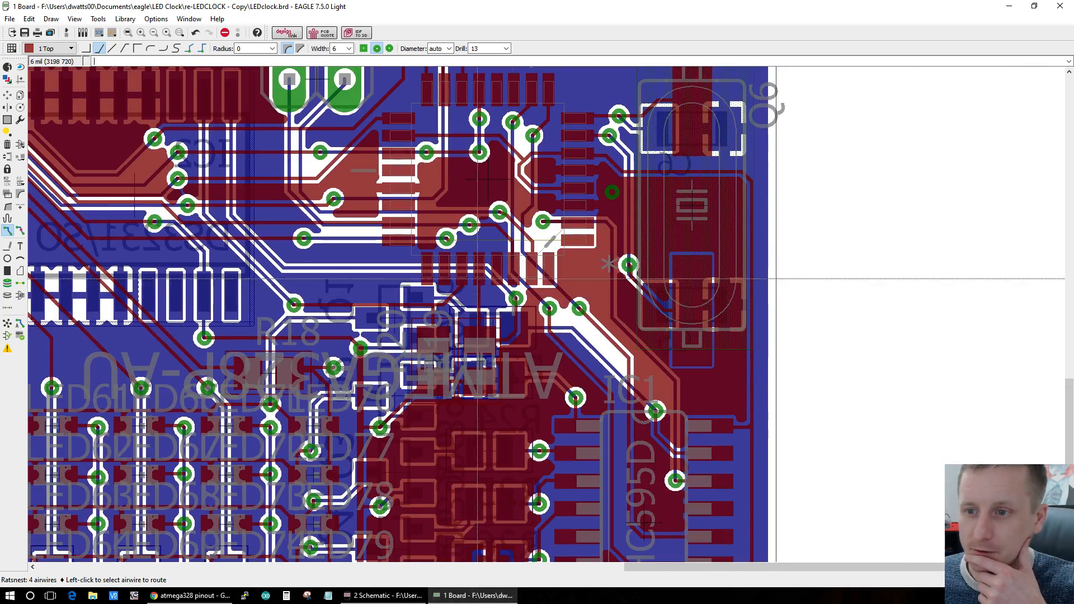
pyautogui.scroll(2, 527, 286)
pyautogui.scroll(2, 527, 285)
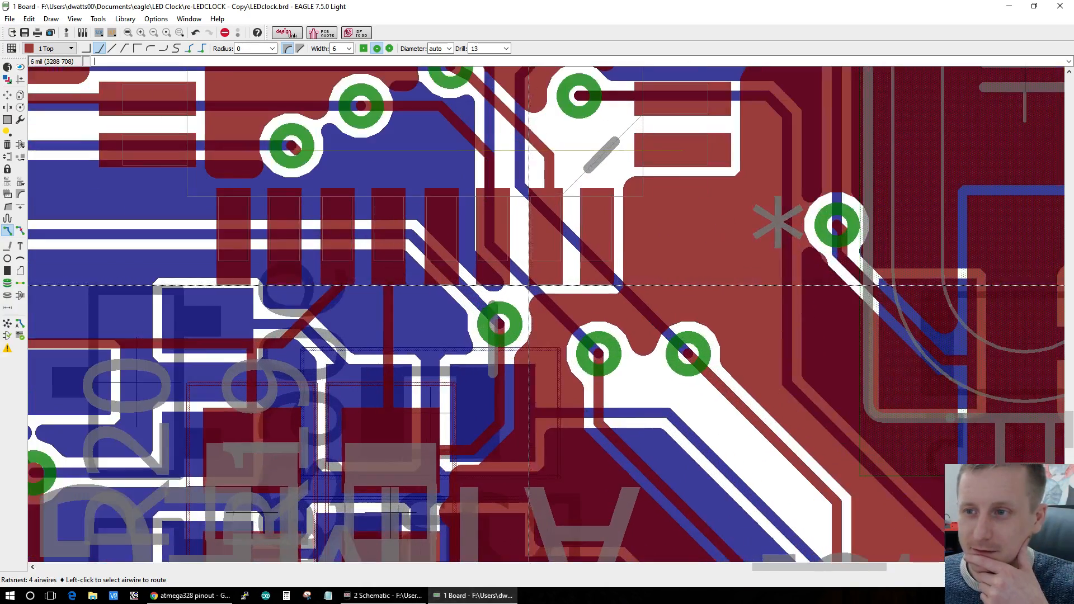
pyautogui.scroll(-2, 543, 237)
pyautogui.scroll(2, 542, 139)
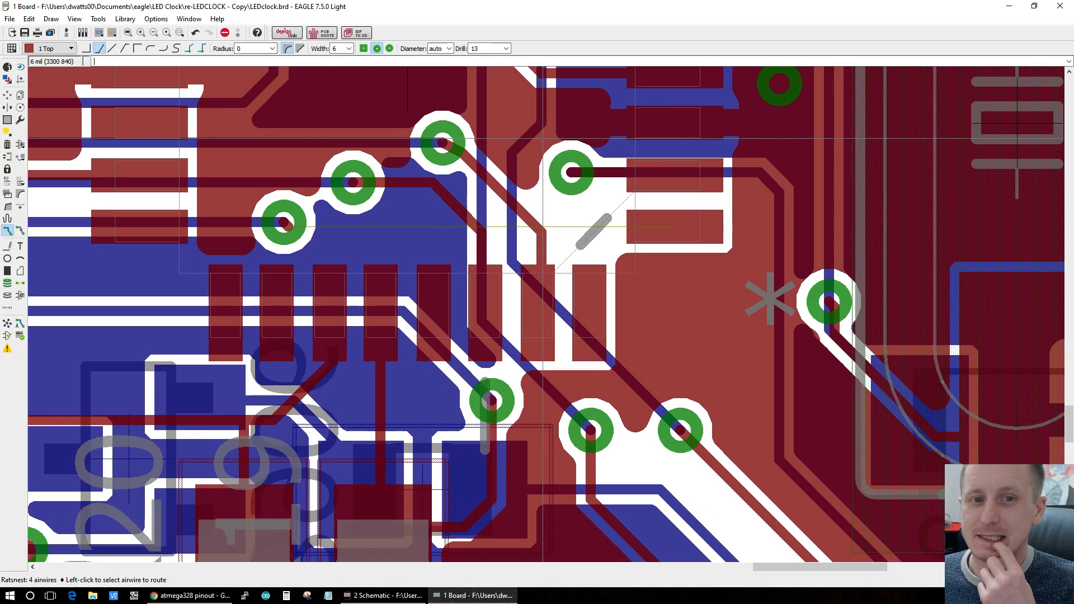
pyautogui.scroll(-3, 542, 139)
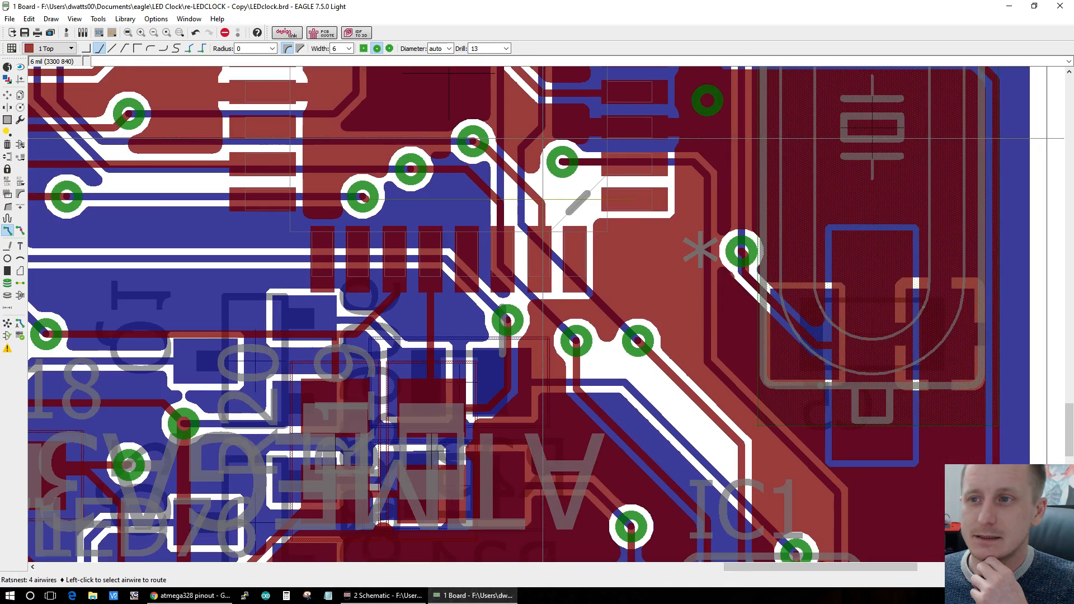
pyautogui.scroll(1, 618, 197)
# Step: Start routing PIN3 on the top layer from U1's lowest right-hand pad down between the two vias below the chip
pyautogui.click(620, 208)
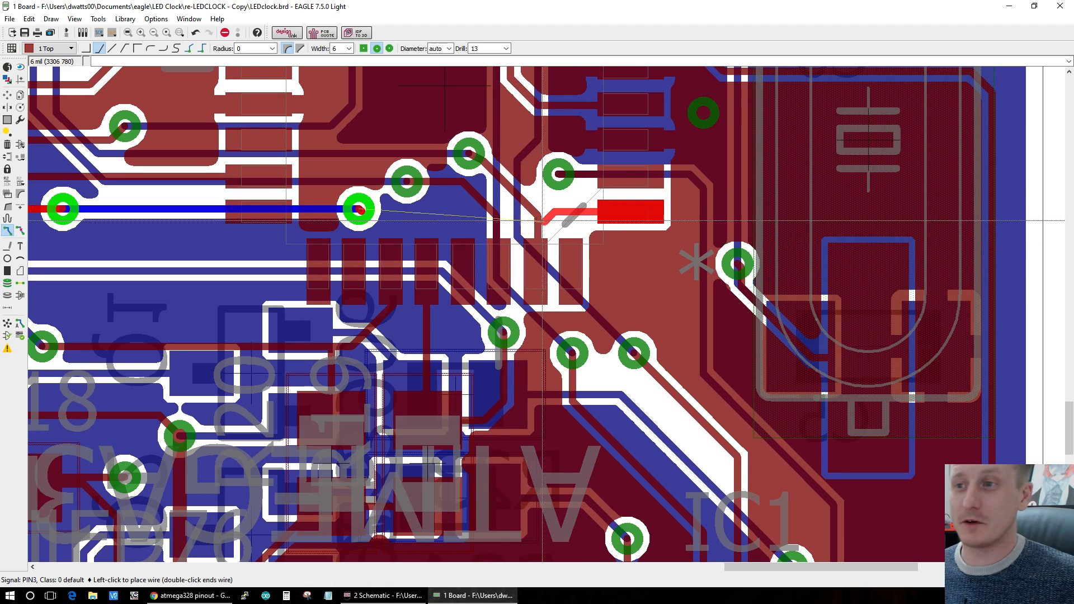
pyautogui.scroll(-1, 682, 208)
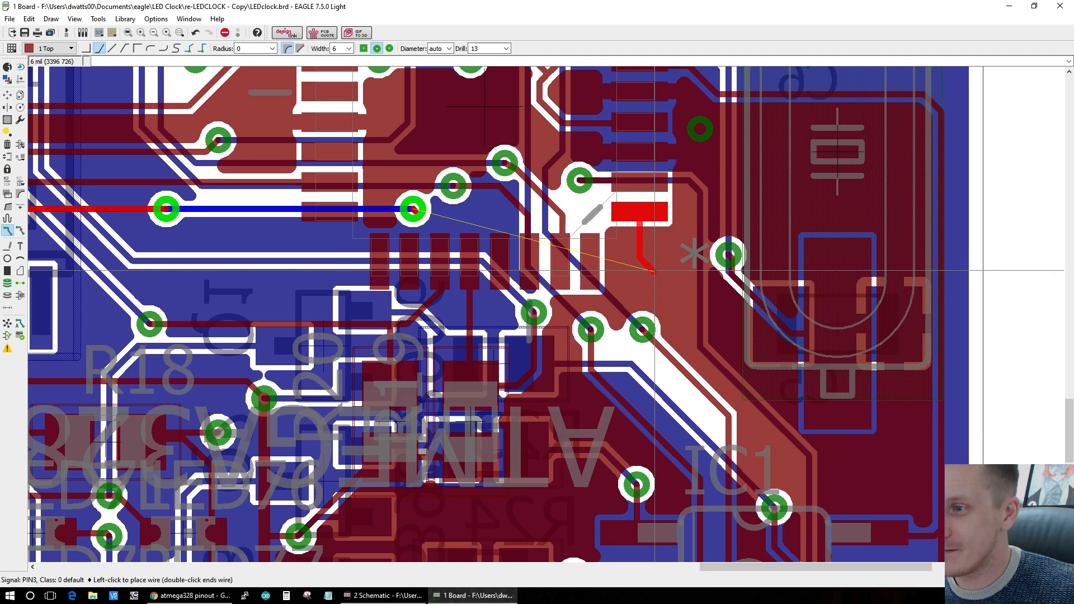
pyautogui.scroll(-1, 654, 271)
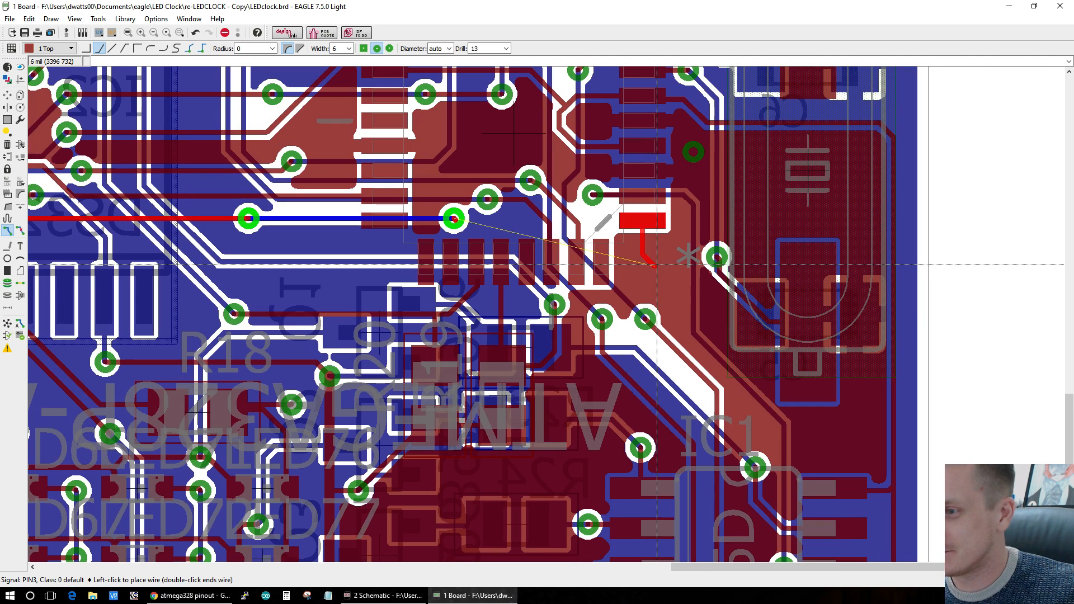
pyautogui.scroll(2, 654, 265)
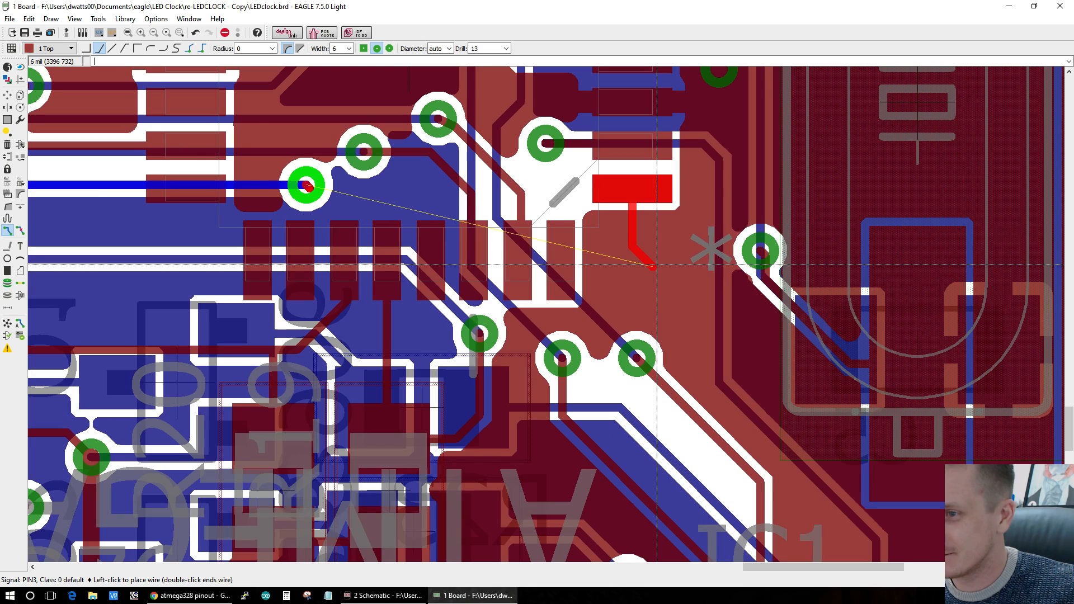
pyautogui.scroll(-3, 654, 265)
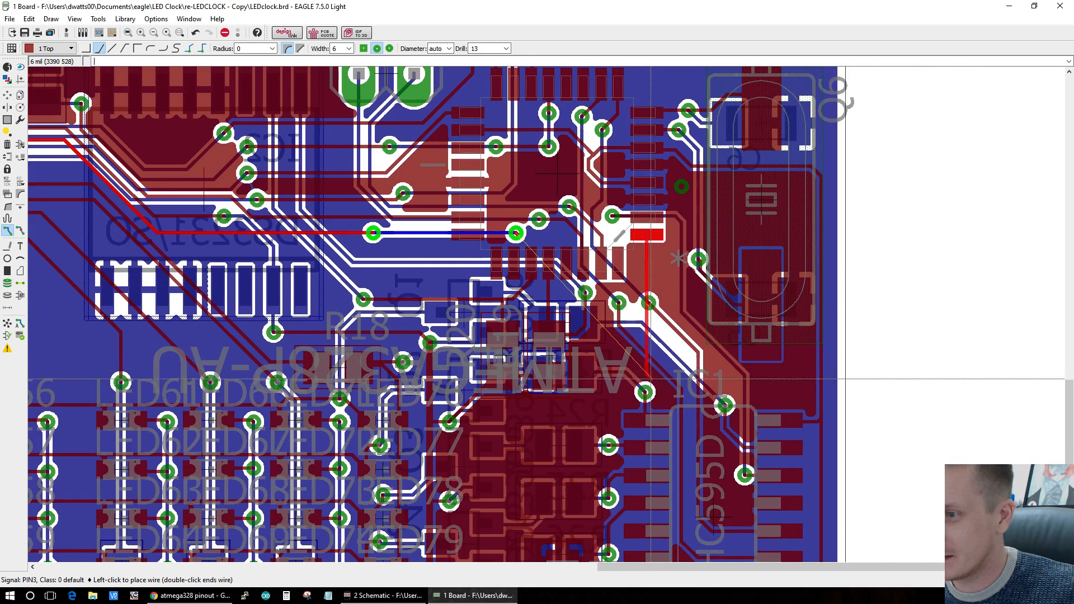
pyautogui.scroll(2, 652, 372)
pyautogui.scroll(-2, 651, 372)
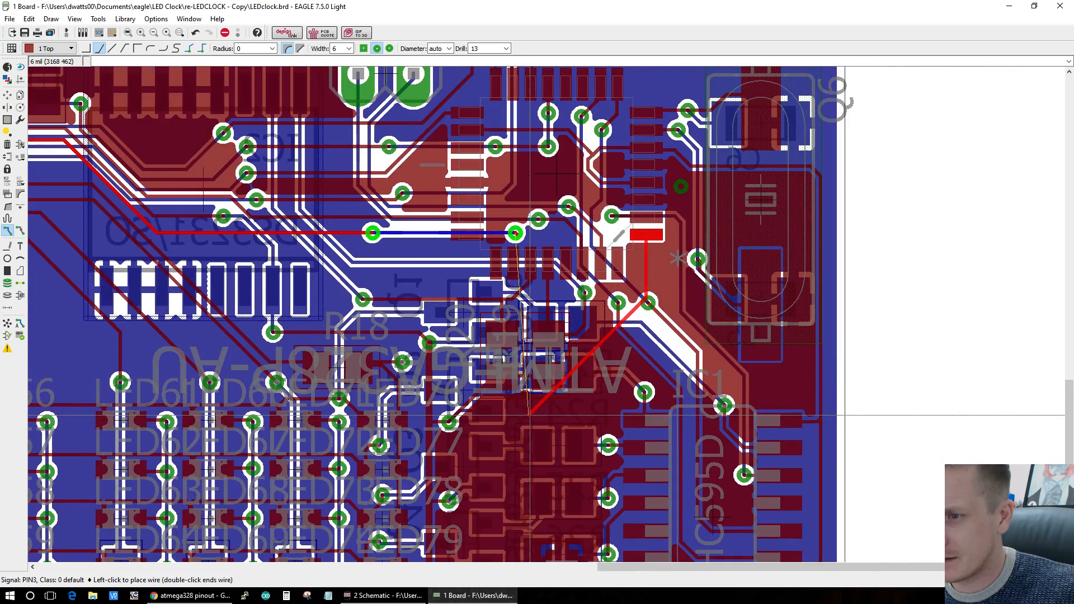
pyautogui.scroll(2, 529, 415)
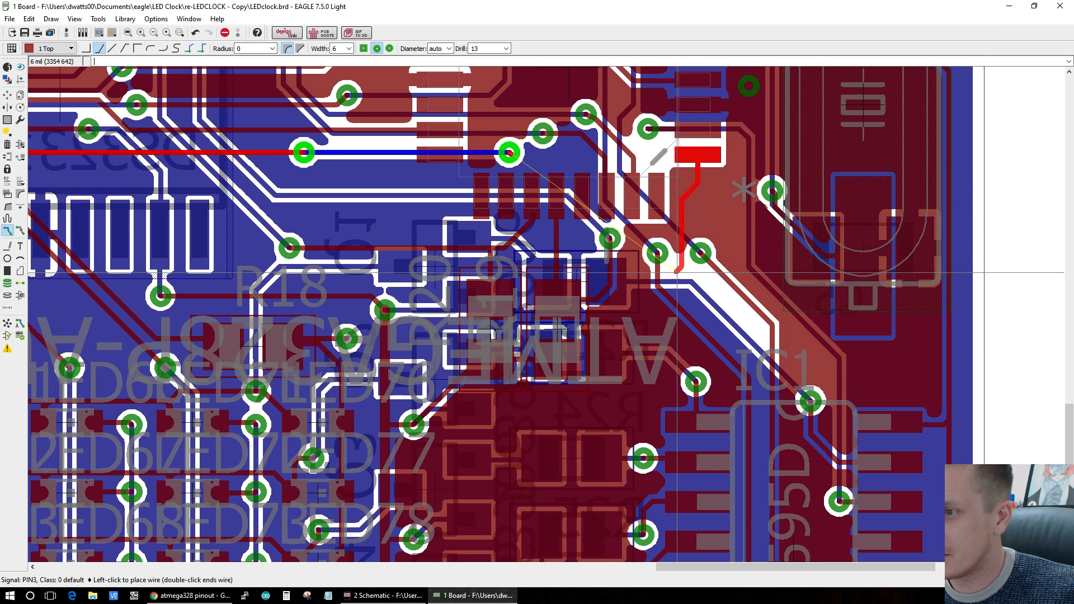
# Step: Carry PIN3 past the neighbouring top-layer trace with a short bottom-layer hop between two vias, and extend it downward beside IC1
pyautogui.scroll(3, 690, 283)
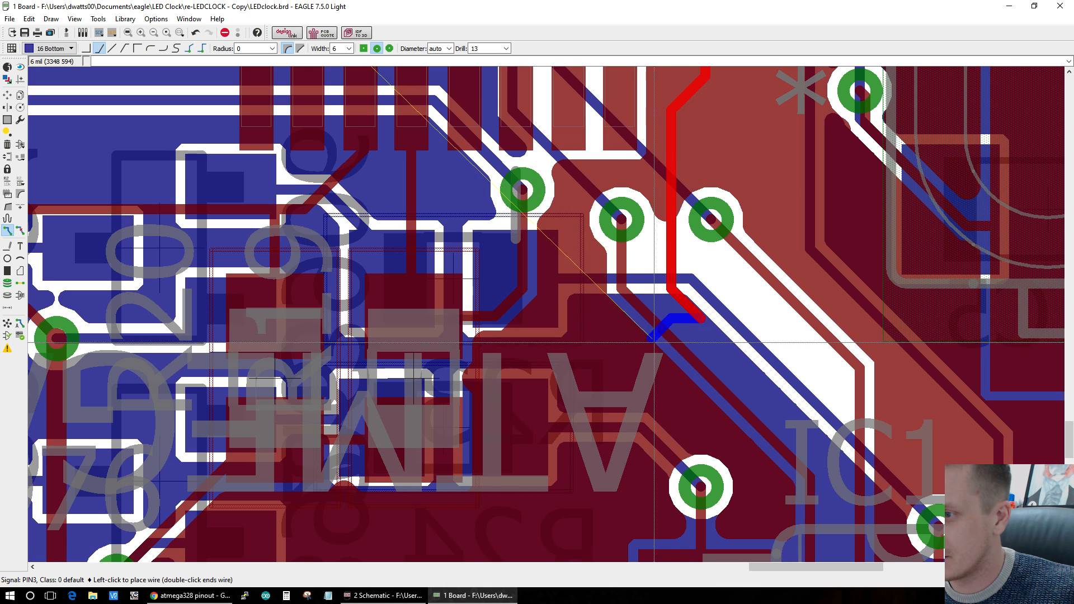
pyautogui.middleClick(619, 348)
pyautogui.scroll(-3, 615, 386)
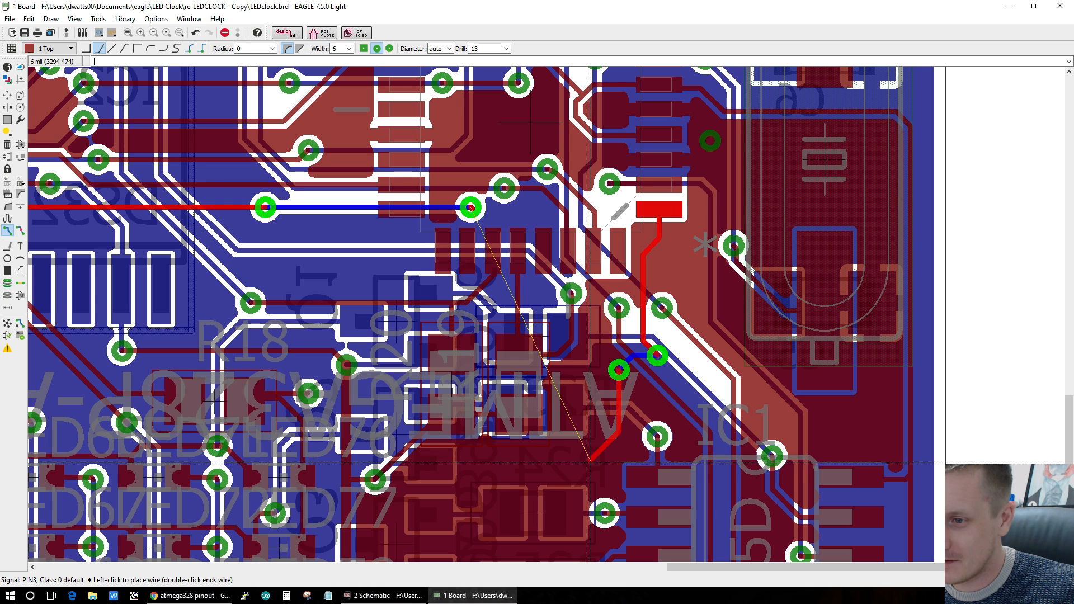
pyautogui.press('Escape')
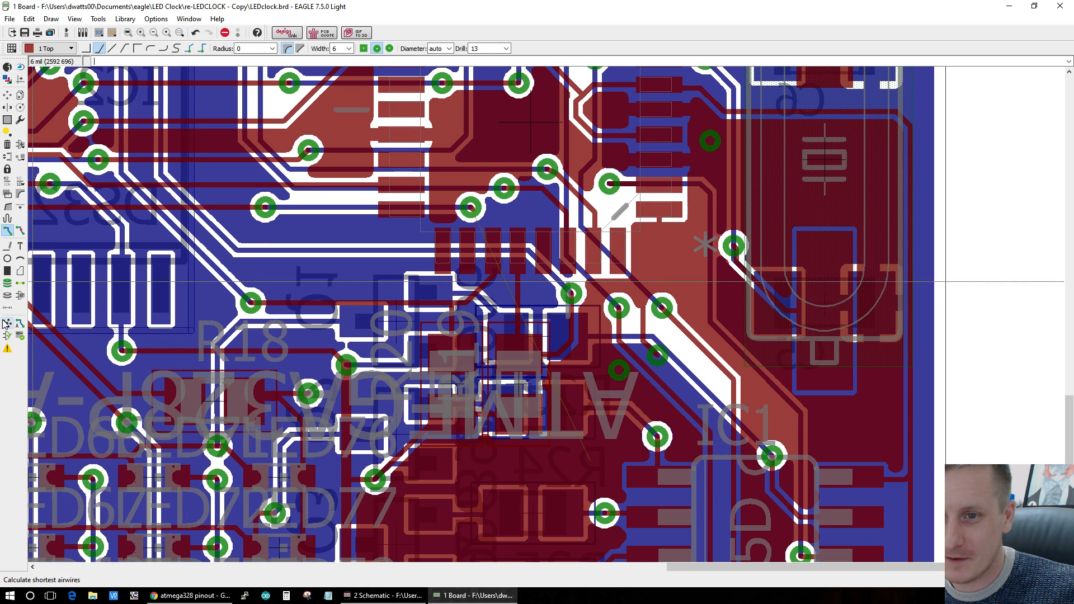
# Step: Rip up the diagonal bottom-layer trace running past the new PIN3 via toward IC1, and recalculate the ratsnest
pyautogui.click(19, 230)
pyautogui.scroll(3, 785, 356)
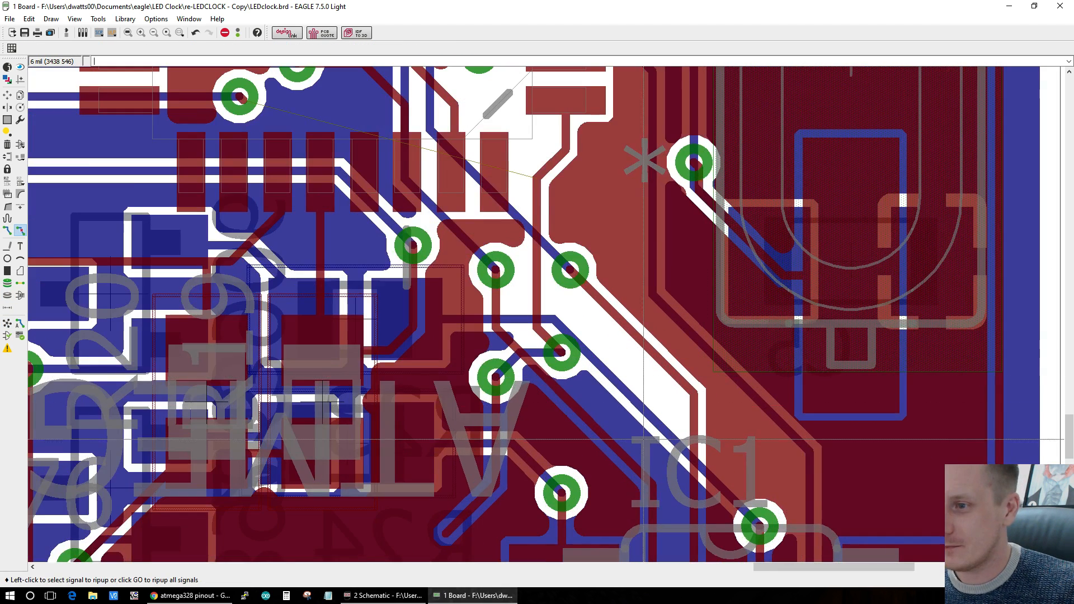
pyautogui.click(554, 319)
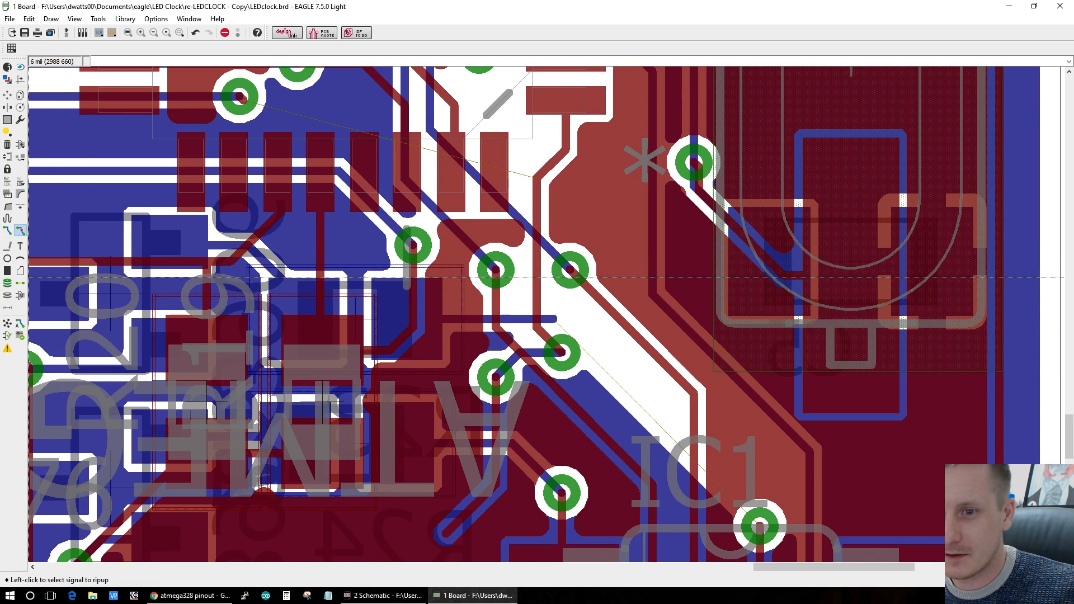
pyautogui.click(7, 324)
# Step: Run the design rule check and display the reported clearance error on the board
pyautogui.click(20, 335)
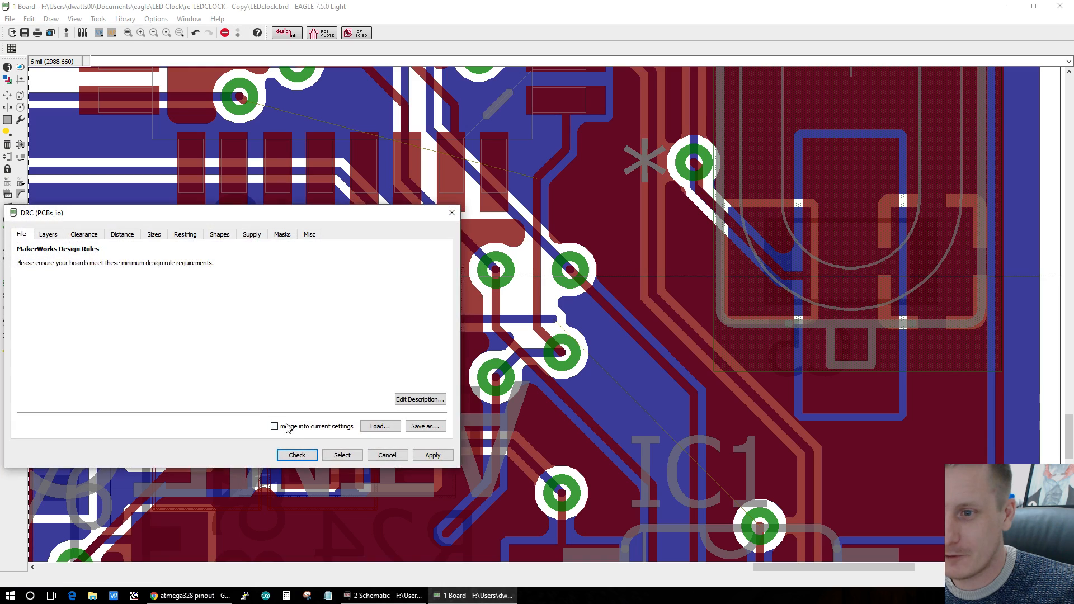
pyautogui.click(295, 451)
pyautogui.click(954, 436)
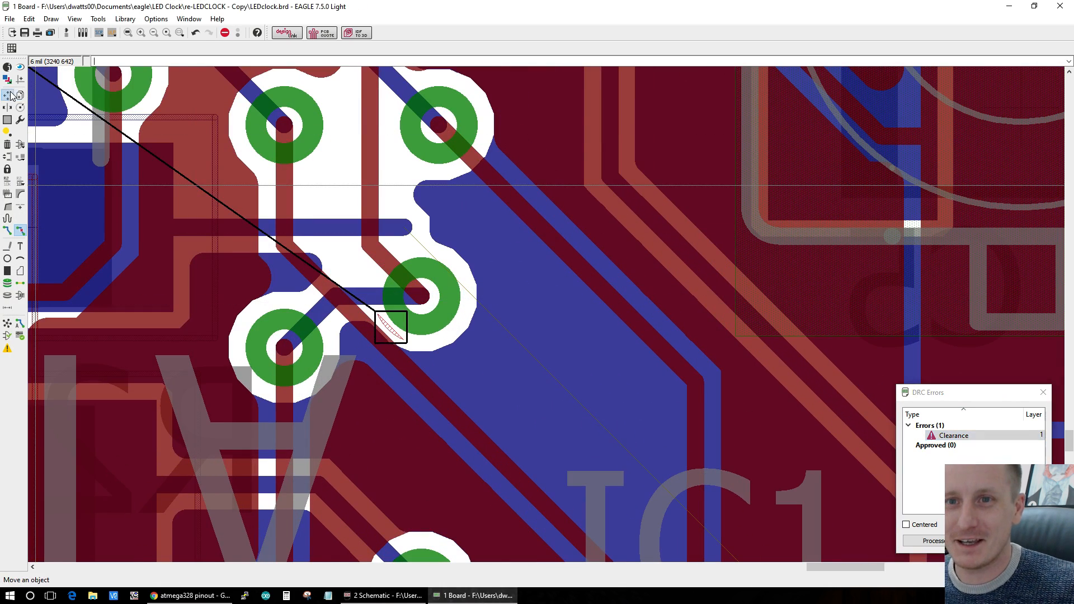
# Step: Move the PIN3 via away from the clearance error and reposition the bend of its incoming top-layer trace to suit
pyautogui.click(8, 95)
pyautogui.click(422, 297)
pyautogui.click(435, 291)
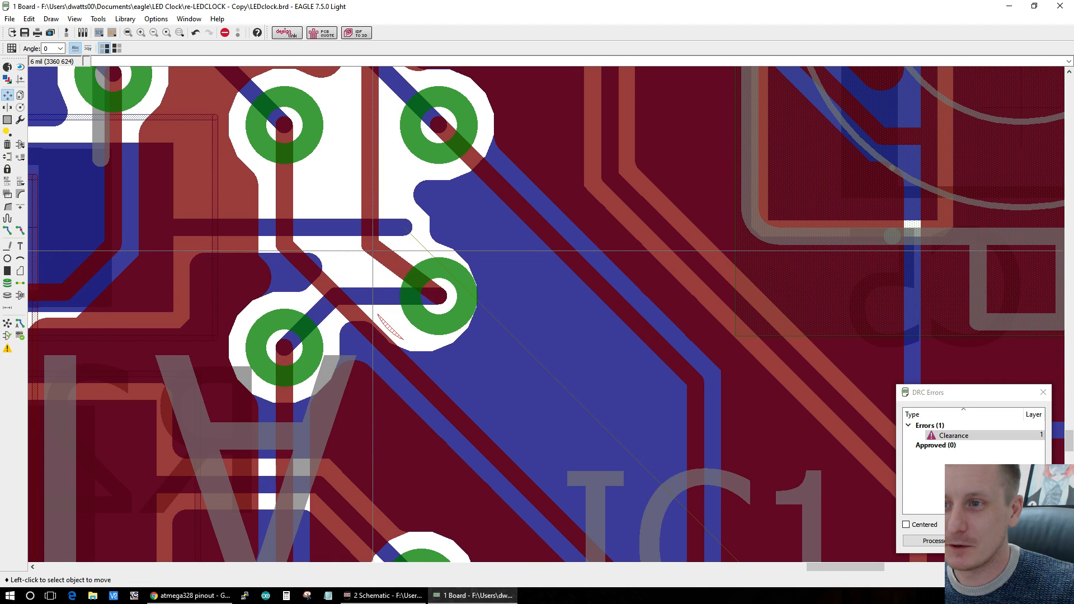
pyautogui.click(383, 247)
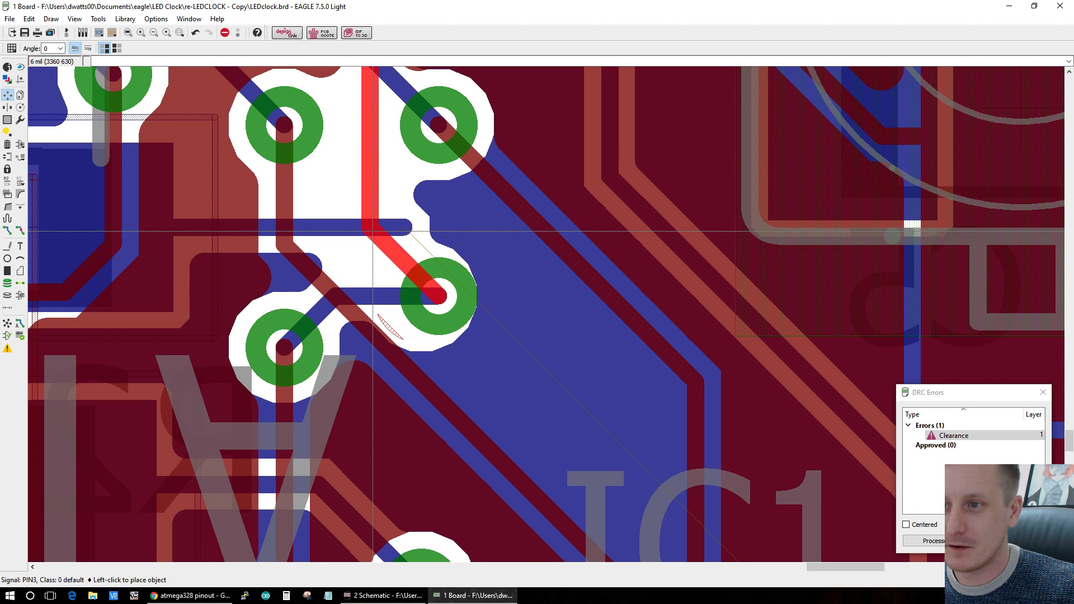
pyautogui.click(373, 231)
# Step: Route the 74HC1 airwire on the bottom layer between the PIN3 vias and diagonally to the via above IC1, and recalculate the ratsnest
pyautogui.click(7, 230)
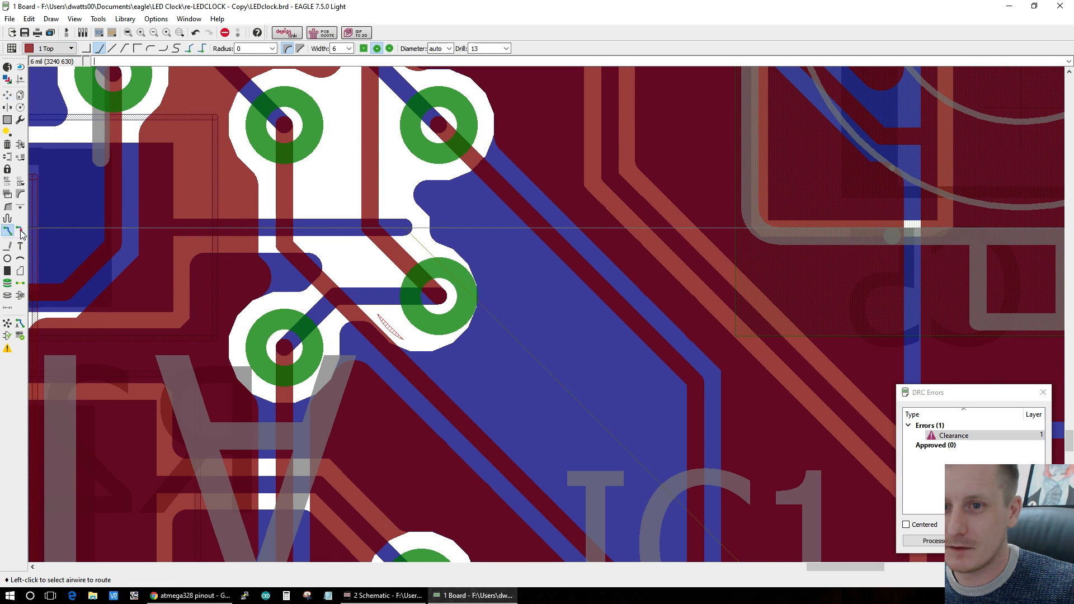
pyautogui.click(394, 229)
pyautogui.scroll(-4, 425, 235)
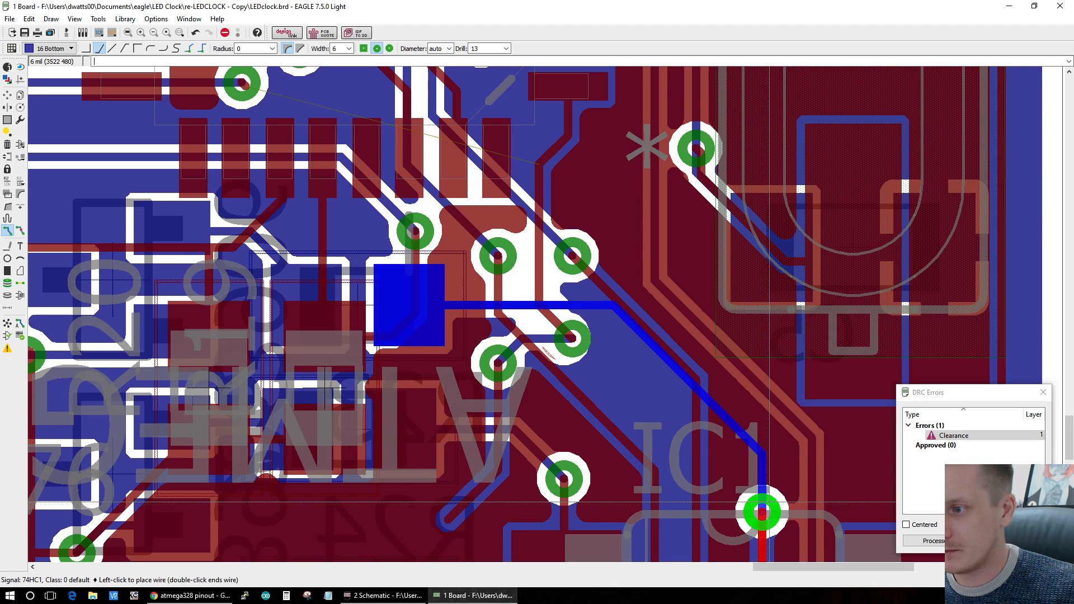
pyautogui.press('Escape')
pyautogui.click(8, 324)
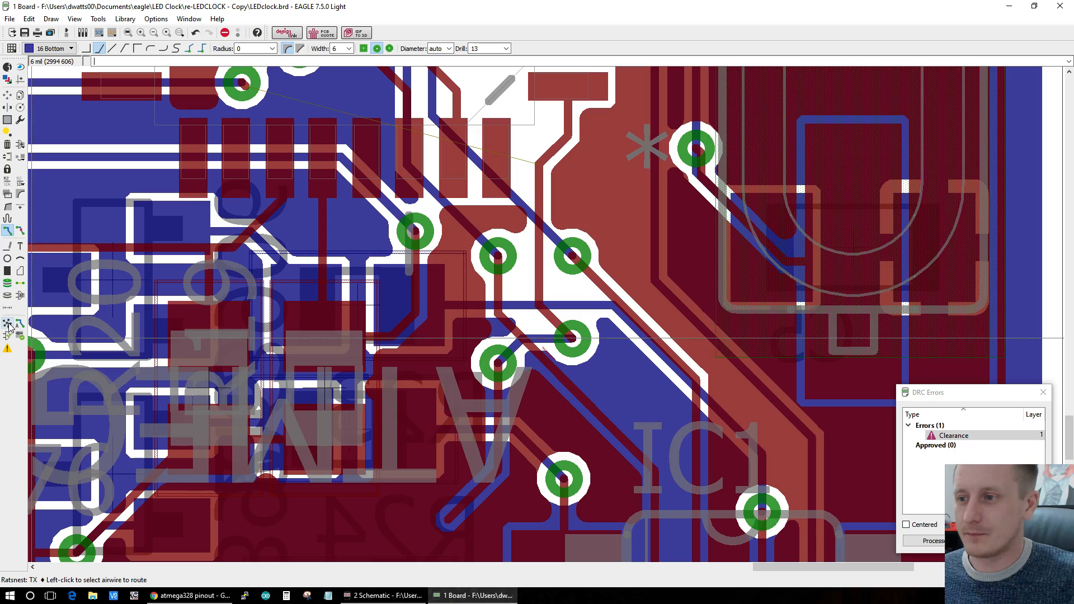
# Step: Rip up the old PIN3 bottom-layer trace and its via beneath U1
pyautogui.scroll(-2, 504, 237)
pyautogui.scroll(2, 518, 166)
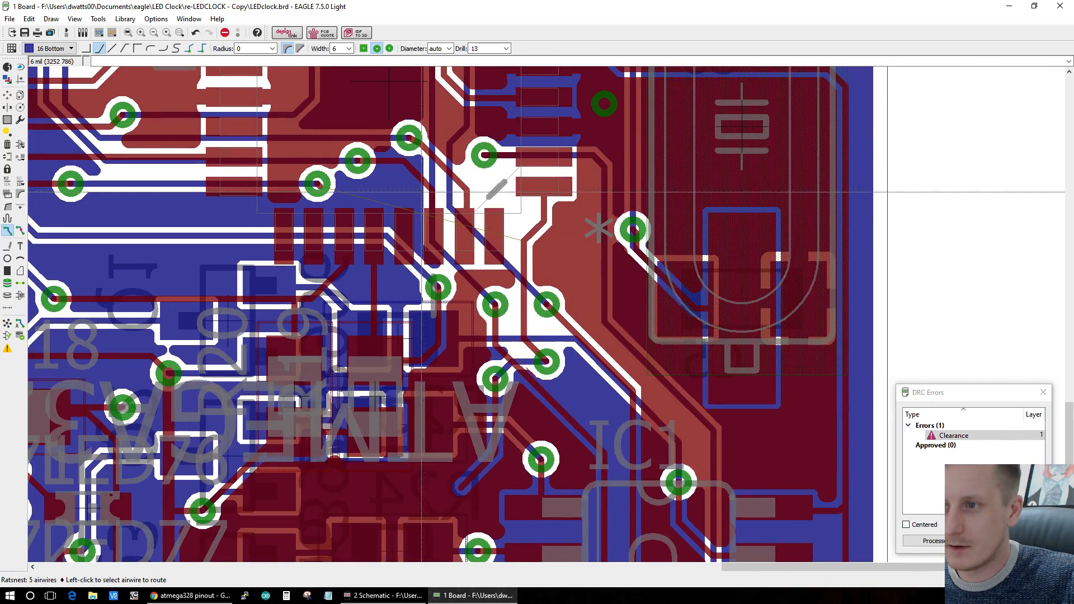
pyautogui.scroll(2, 369, 167)
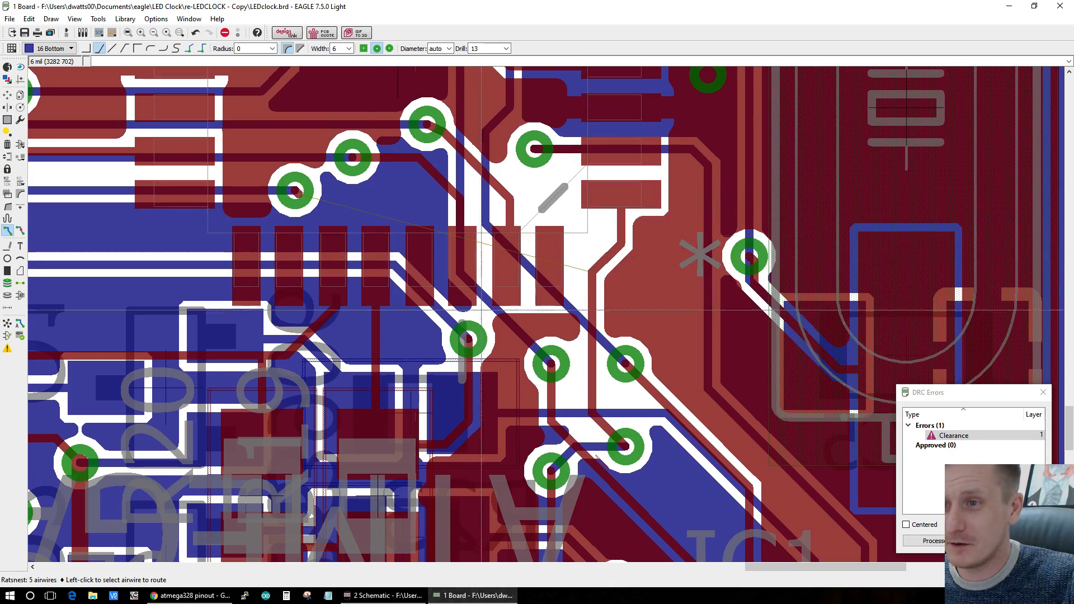
pyautogui.scroll(-4, 503, 378)
pyautogui.scroll(3, 320, 537)
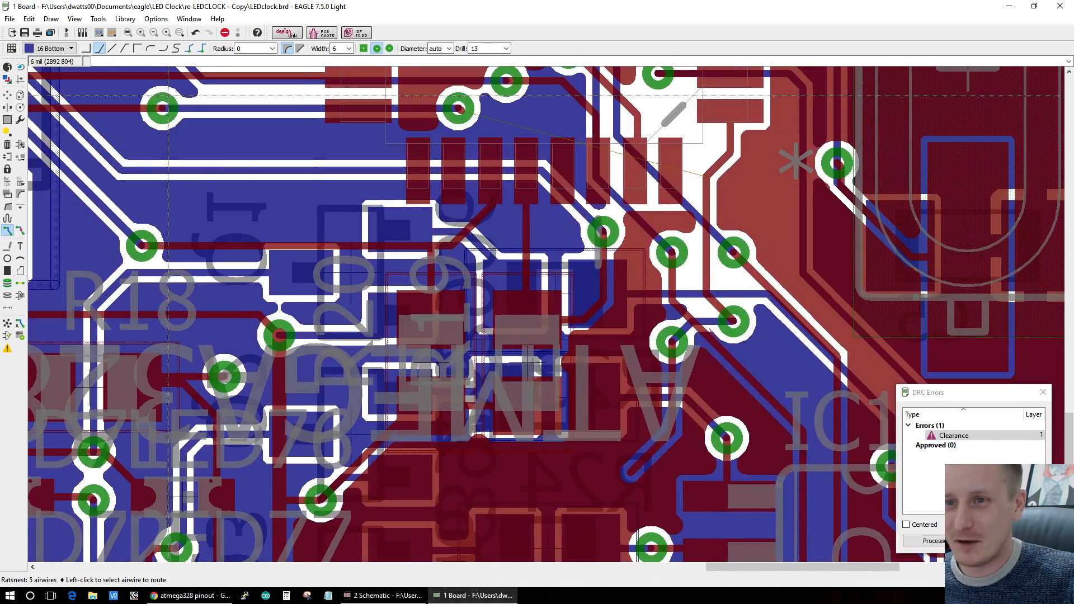
pyautogui.scroll(-3, 513, 153)
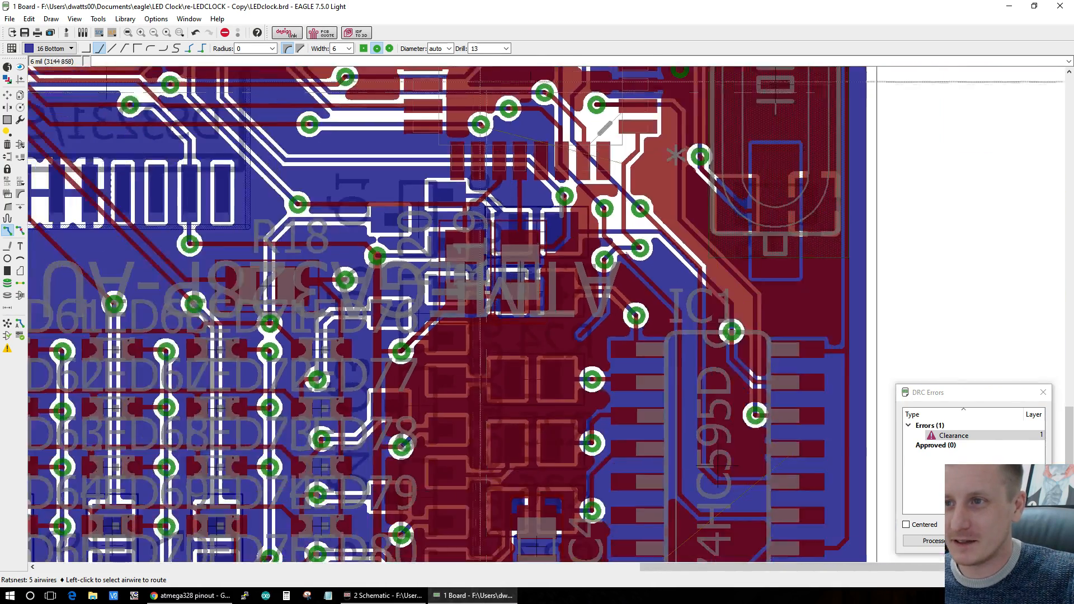
pyautogui.scroll(6, 472, 81)
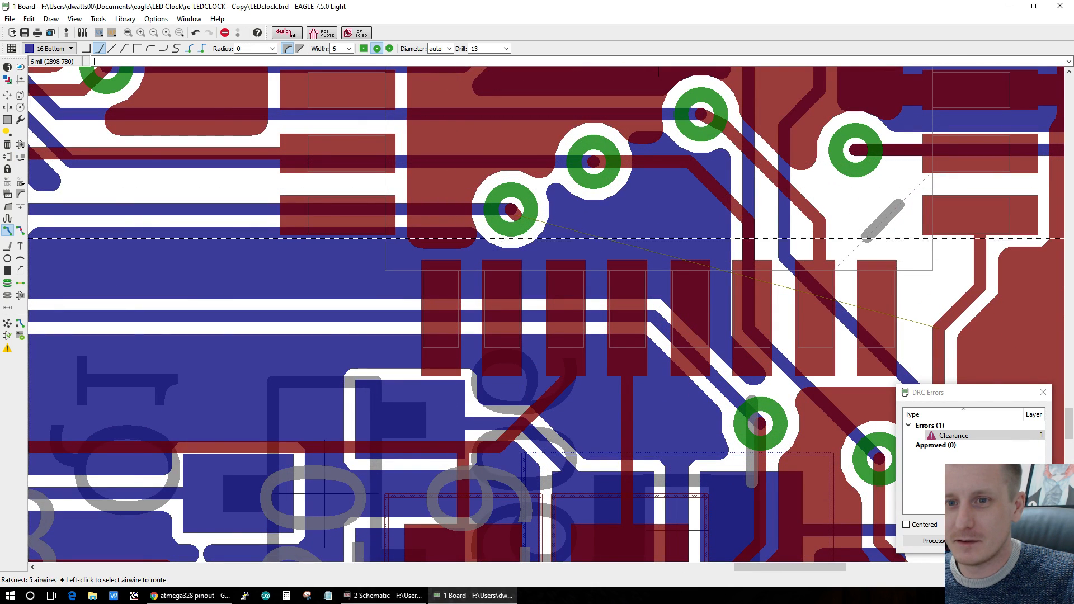
pyautogui.click(20, 230)
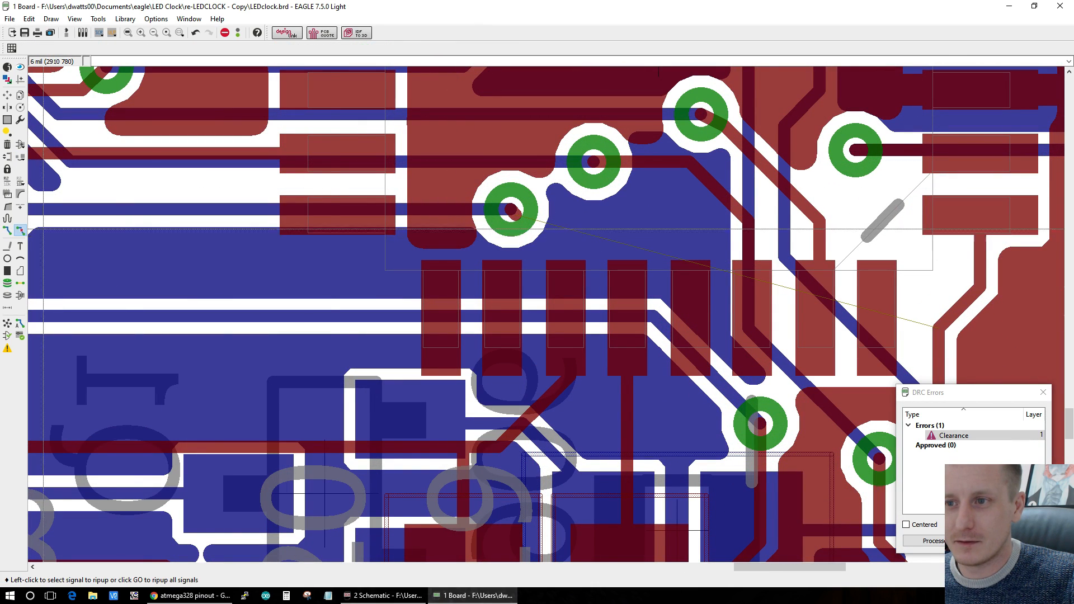
pyautogui.click(513, 214)
pyautogui.click(512, 216)
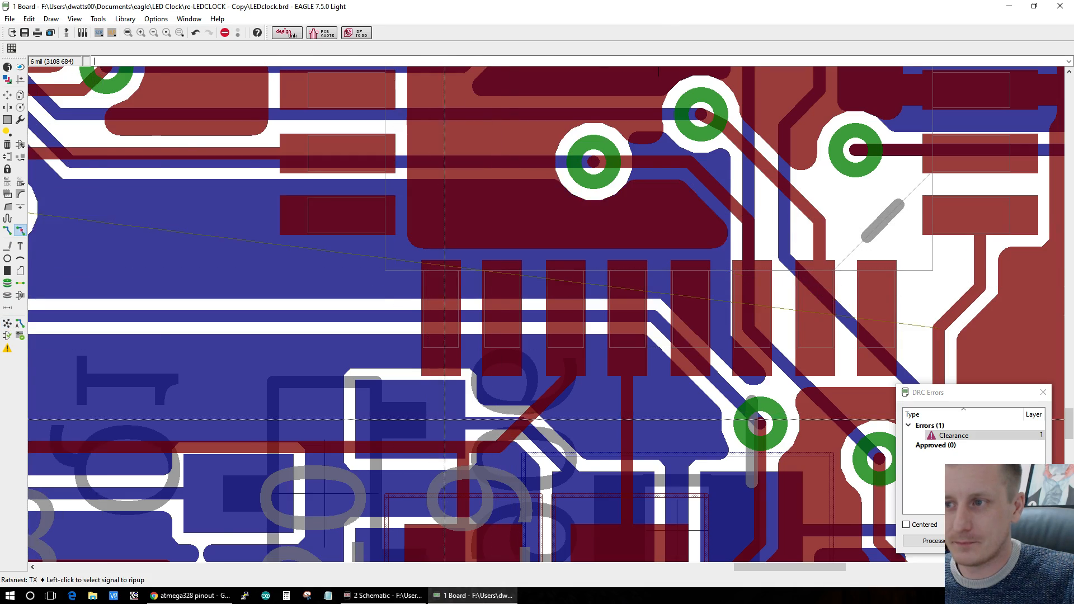
pyautogui.scroll(-5, 433, 255)
pyautogui.scroll(4, 439, 520)
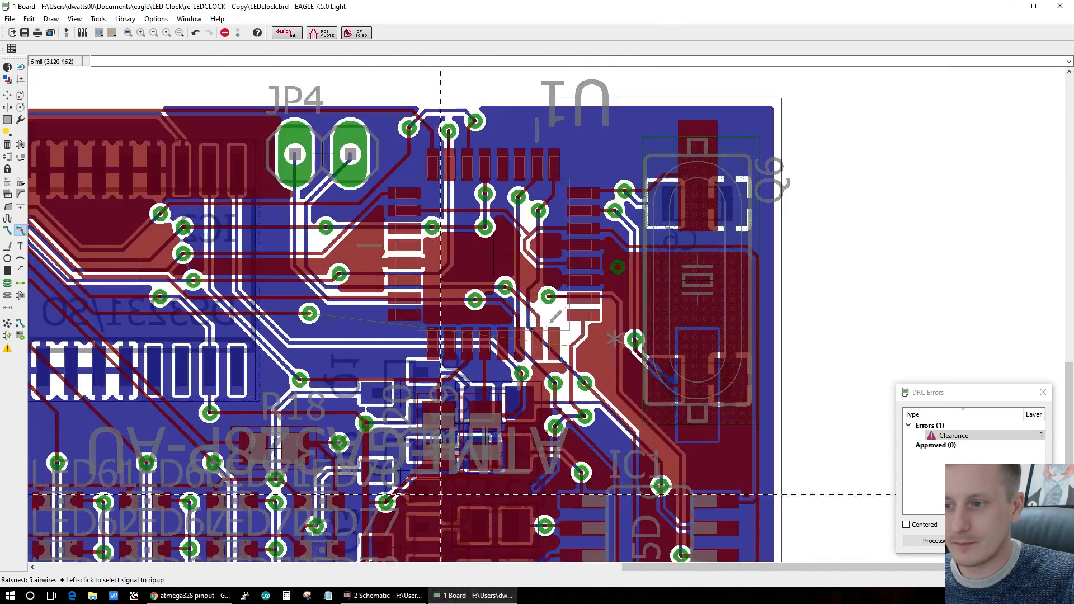
pyautogui.click(8, 232)
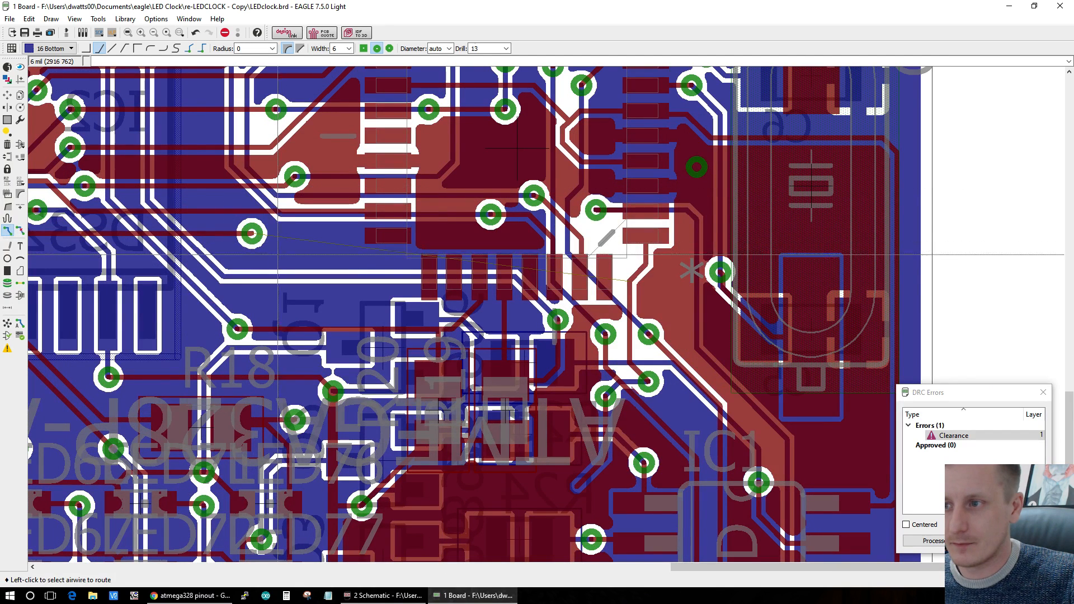
pyautogui.click(254, 237)
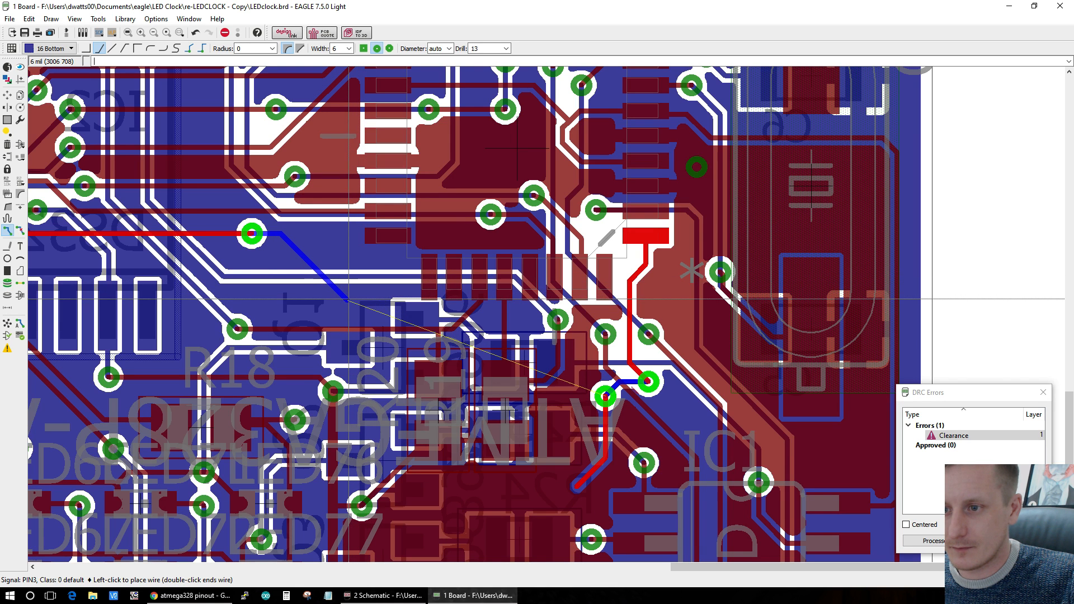
pyautogui.scroll(2, 349, 299)
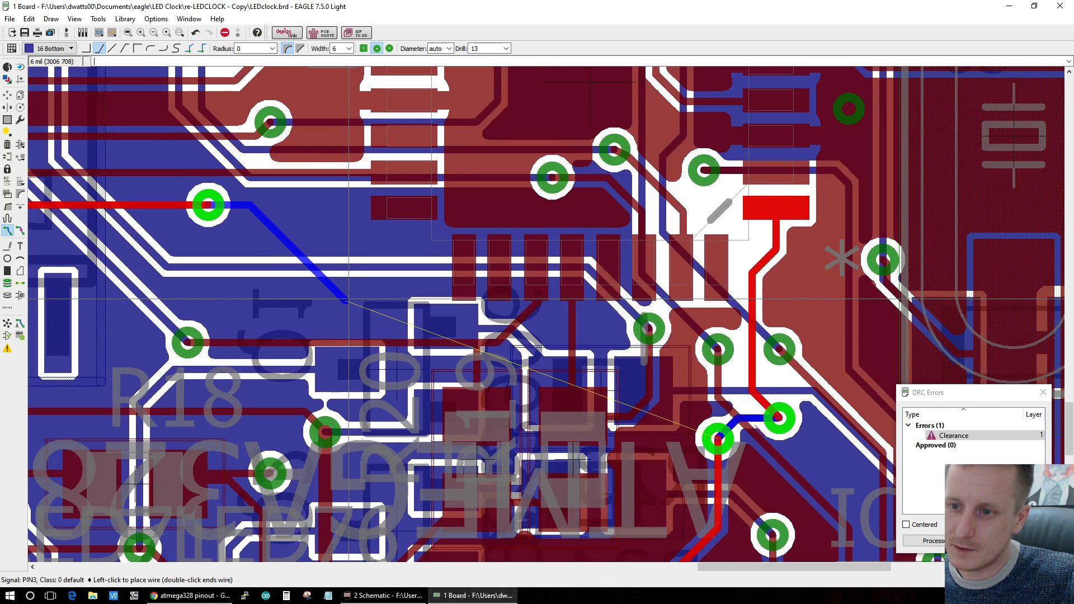
pyautogui.scroll(-2, 348, 299)
pyautogui.scroll(1, 349, 299)
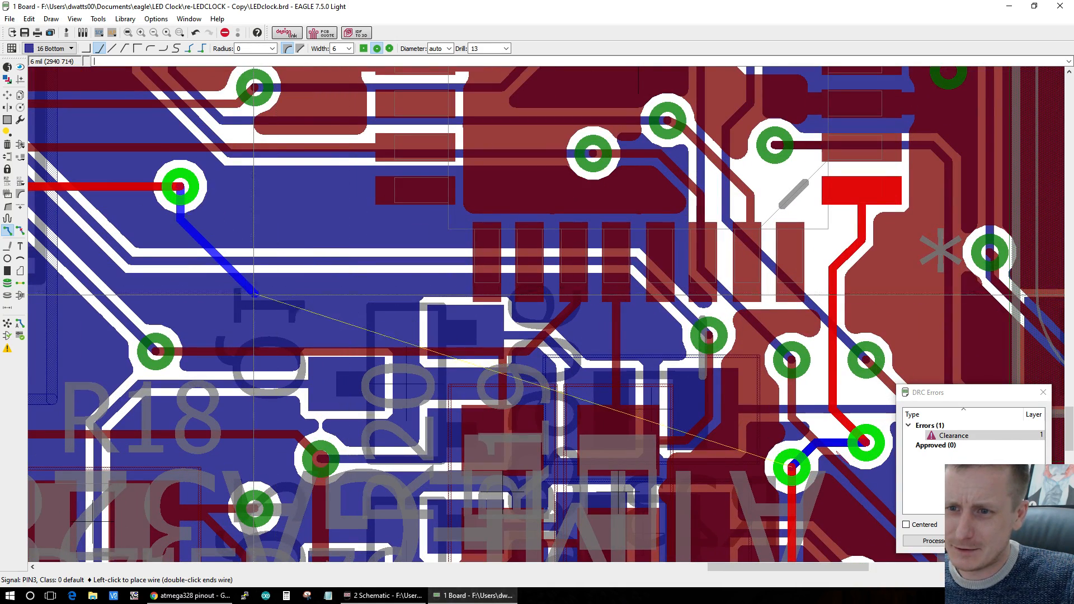
pyautogui.scroll(-2, 193, 238)
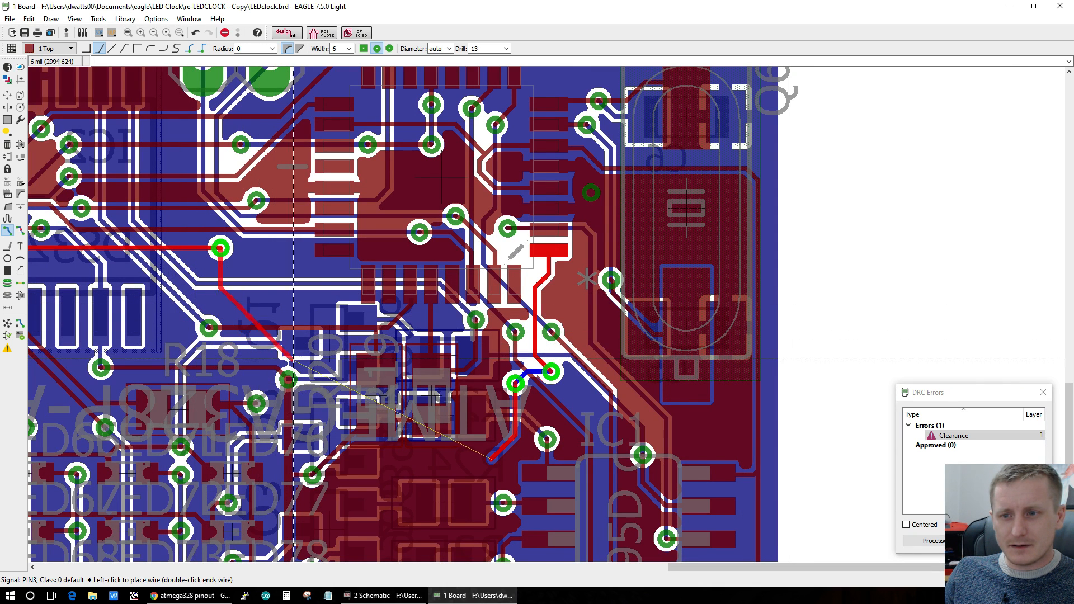
pyautogui.scroll(3, 335, 361)
pyautogui.scroll(-3, 330, 453)
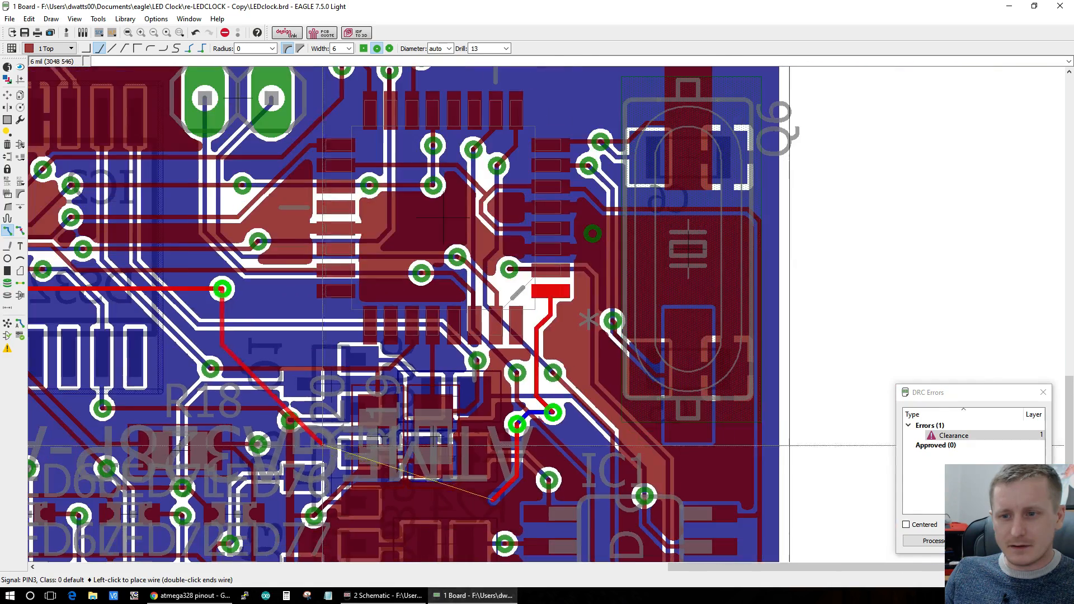
pyautogui.scroll(-3, 84, 280)
pyautogui.scroll(5, 123, 224)
# Step: Try ripping up the PIN3 via between IC2 and U1 together with its trace, and undo the rip-up
pyautogui.click(20, 230)
pyautogui.click(280, 338)
pyautogui.click(280, 338)
pyautogui.scroll(-5, 282, 342)
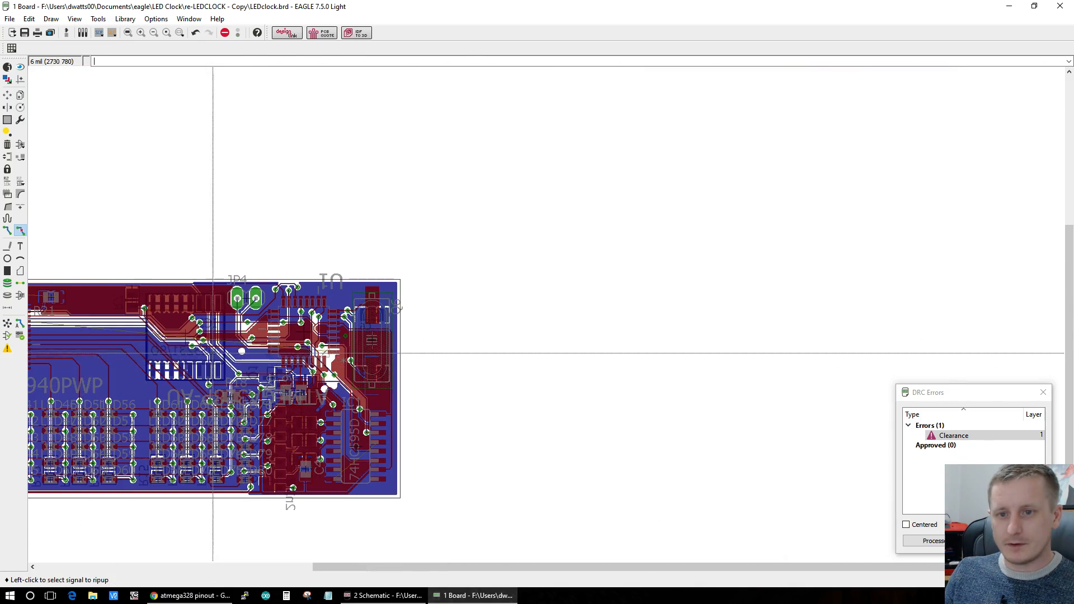
pyautogui.scroll(5, 129, 341)
pyautogui.scroll(2, 431, 405)
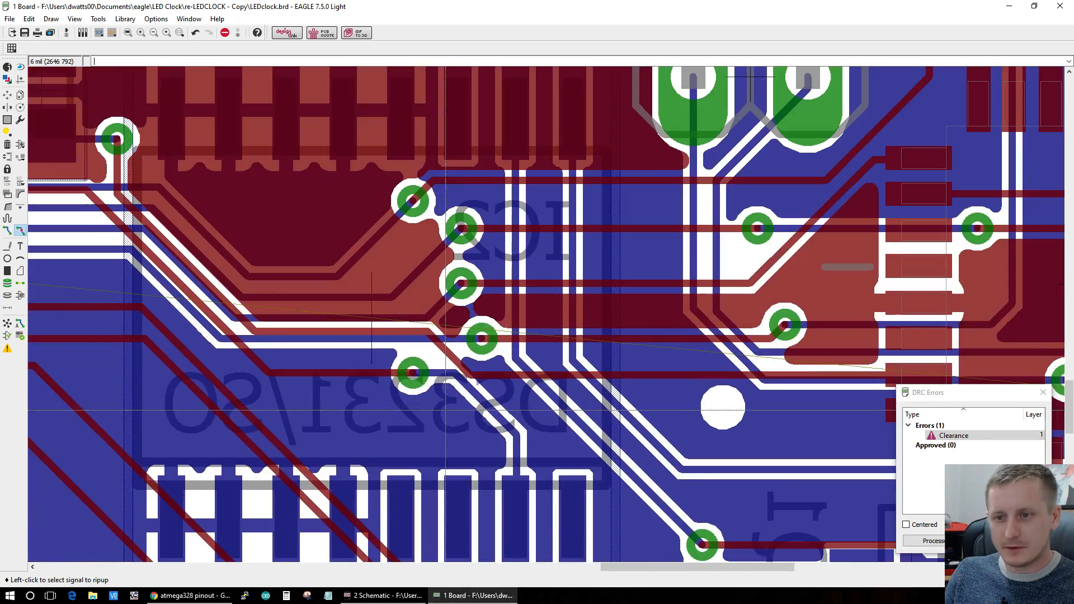
pyautogui.scroll(-3, 551, 429)
pyautogui.hotkey('ctrl', 'z')
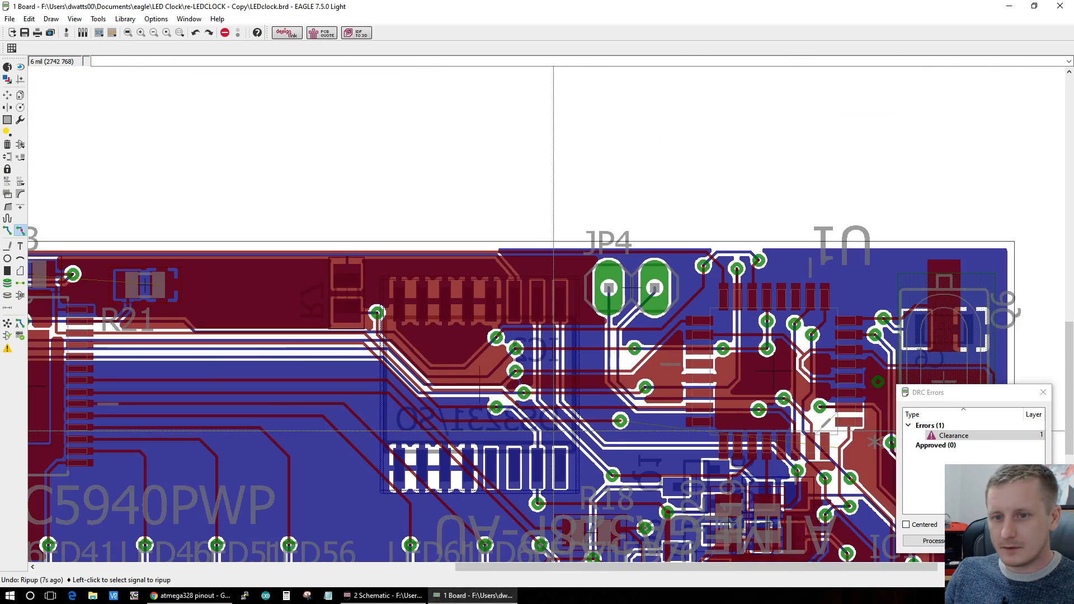
# Step: Rip up only the PIN3 via between IC2 and U1, keeping its top-layer trace, and recalculate the ratsnest
pyautogui.scroll(4, 553, 431)
pyautogui.click(660, 407)
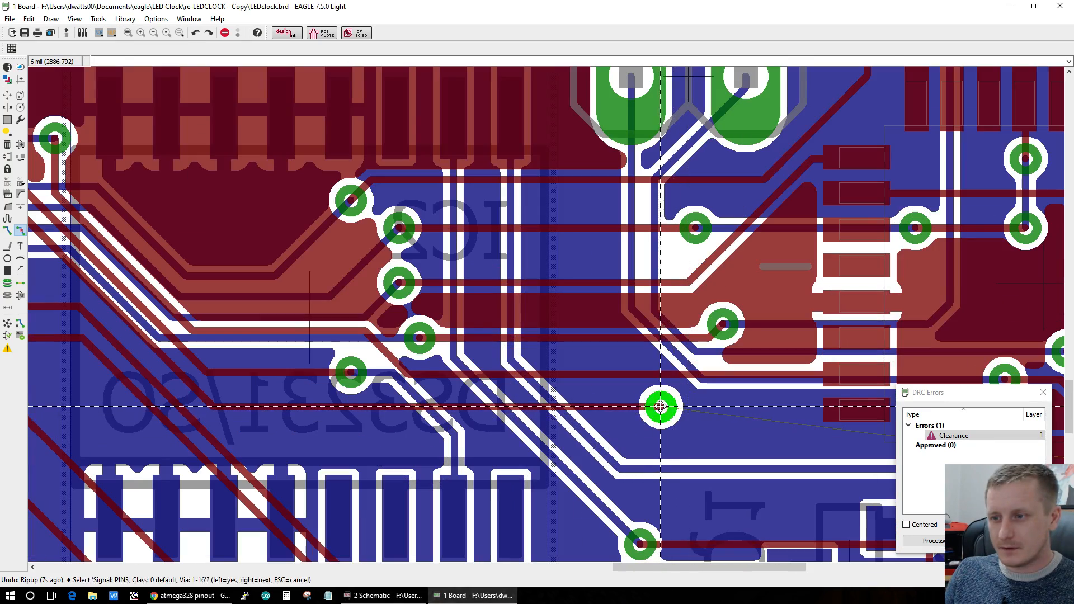
pyautogui.click(660, 406)
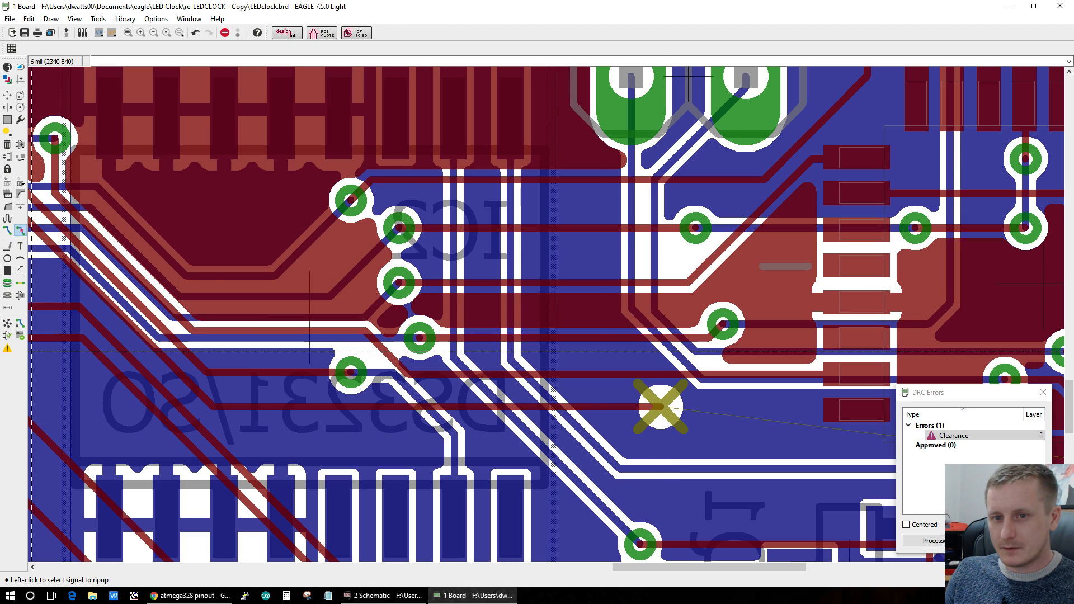
pyautogui.click(7, 325)
# Step: Branch PIN3 off its remaining top-layer trace near IC2 and route it down, then across above the R18 label on the top layer
pyautogui.scroll(-5, 773, 559)
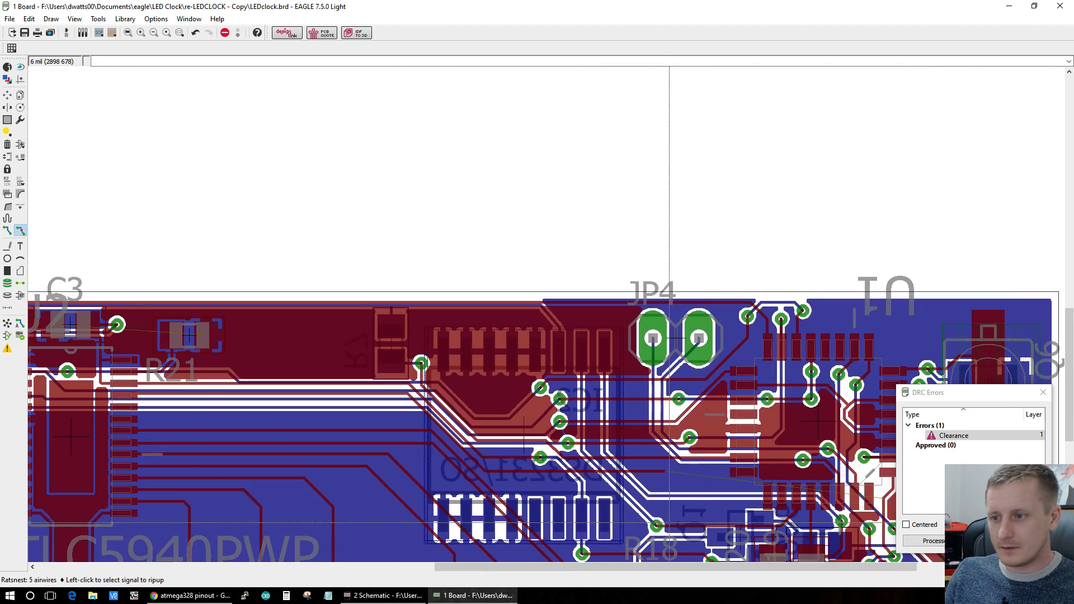
pyautogui.scroll(6, 753, 529)
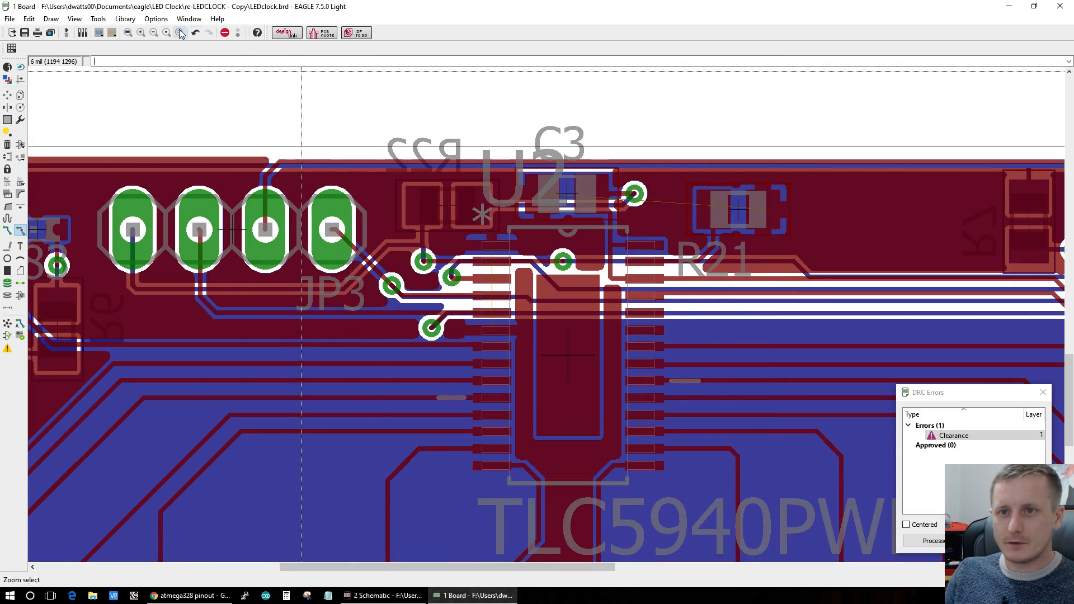
pyautogui.click(128, 32)
pyautogui.scroll(4, 604, 458)
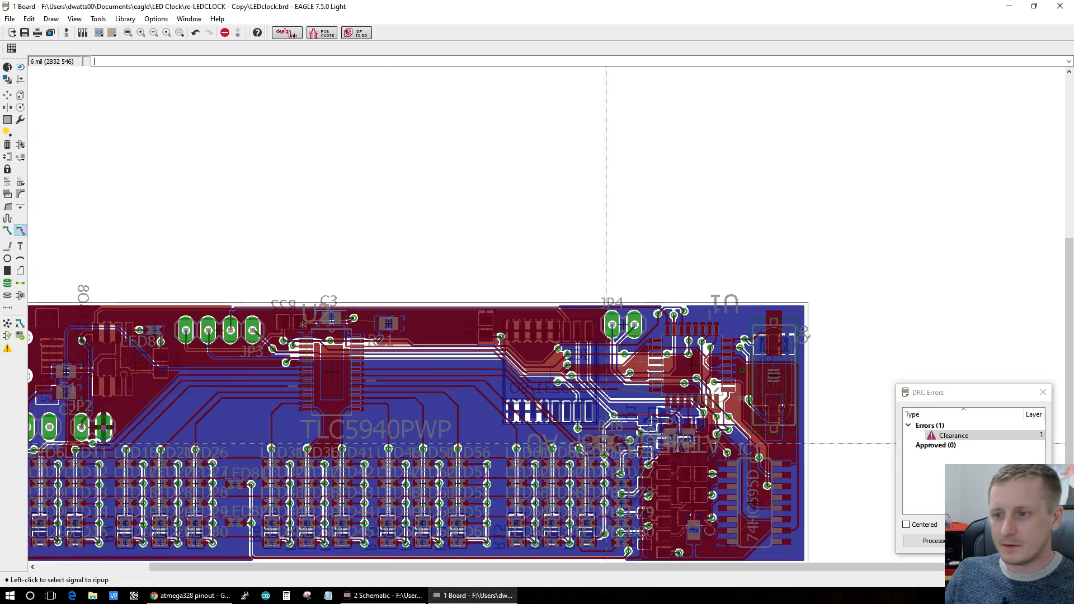
pyautogui.scroll(4, 673, 404)
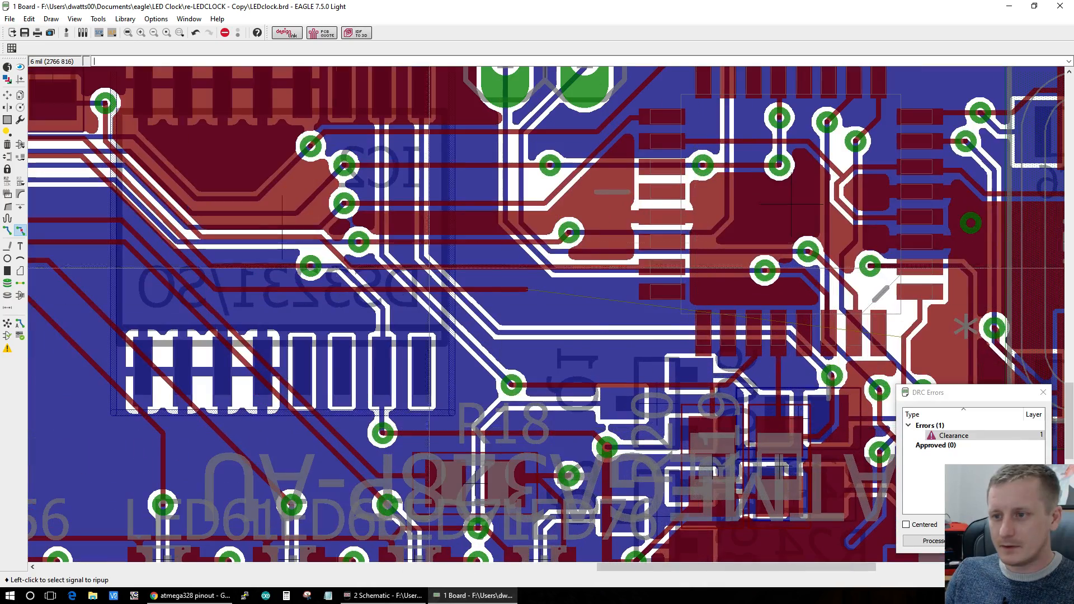
pyautogui.click(8, 230)
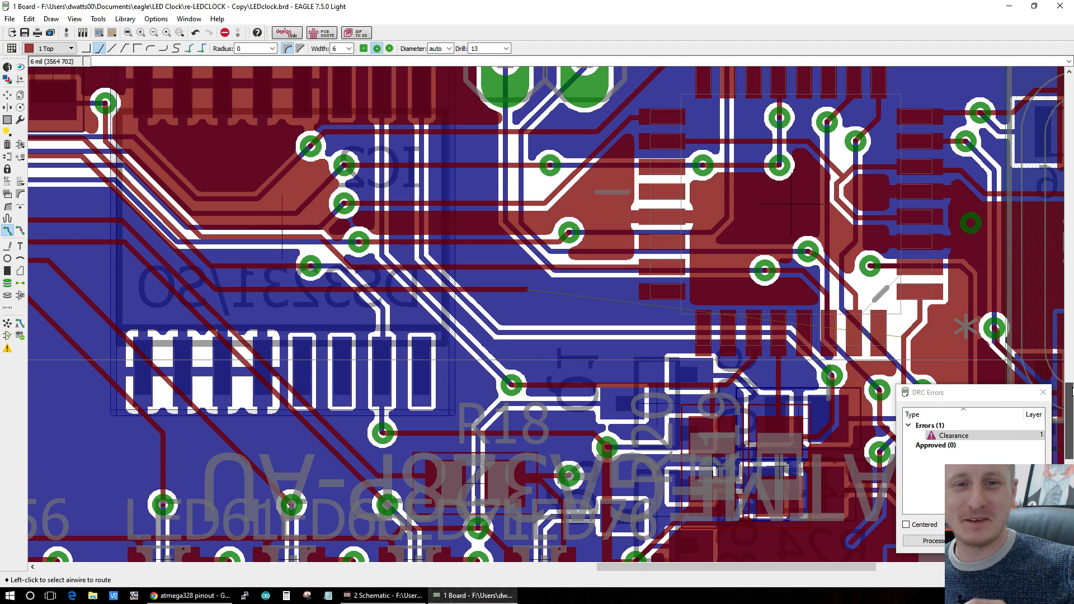
pyautogui.scroll(-1, 1072, 391)
pyautogui.scroll(-5, 1072, 391)
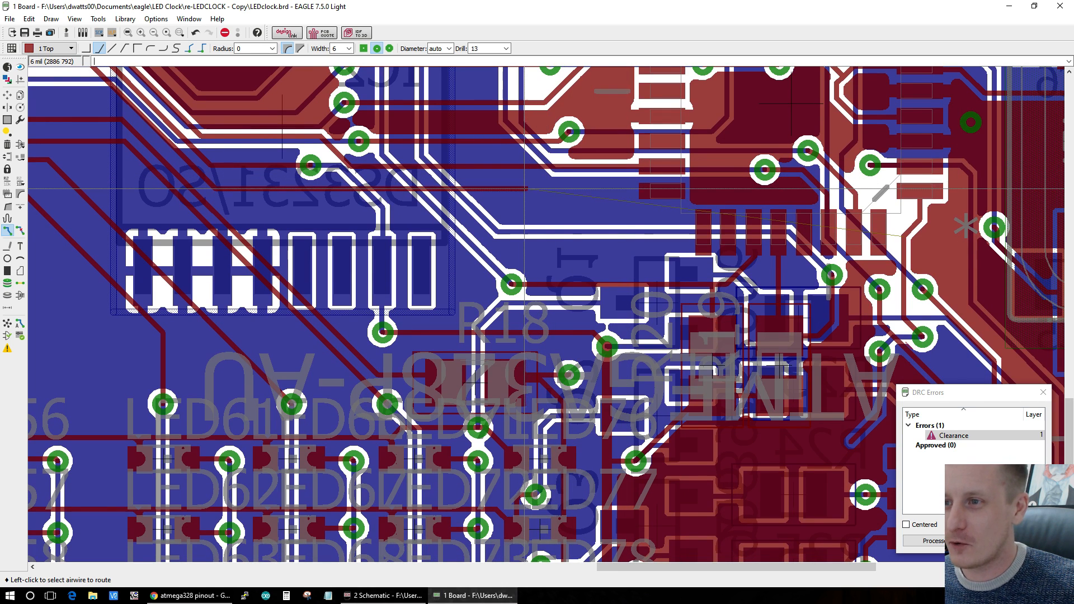
pyautogui.click(524, 190)
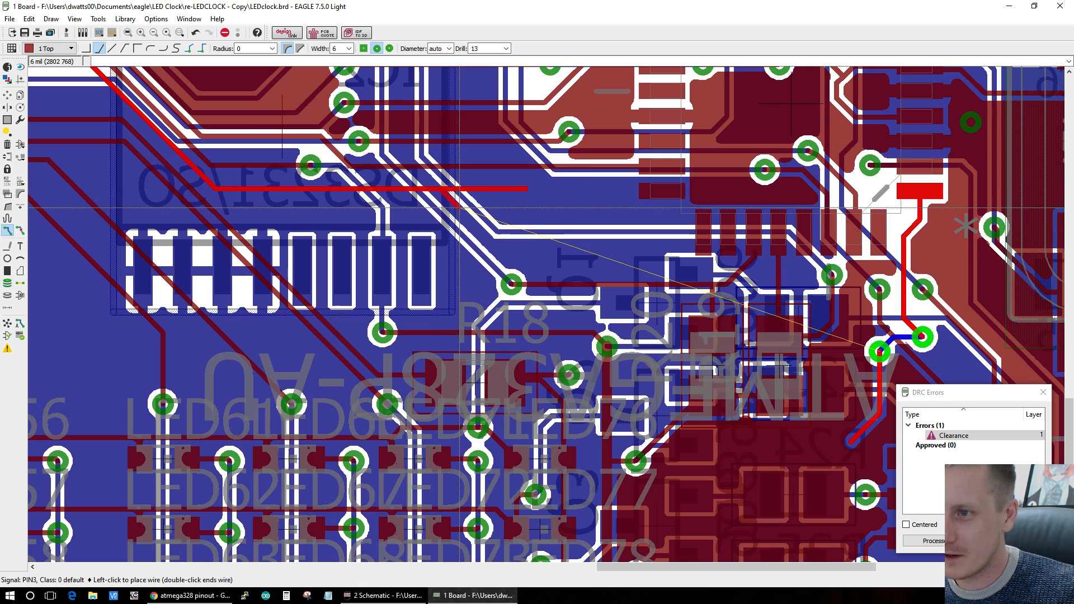
pyautogui.click(460, 207)
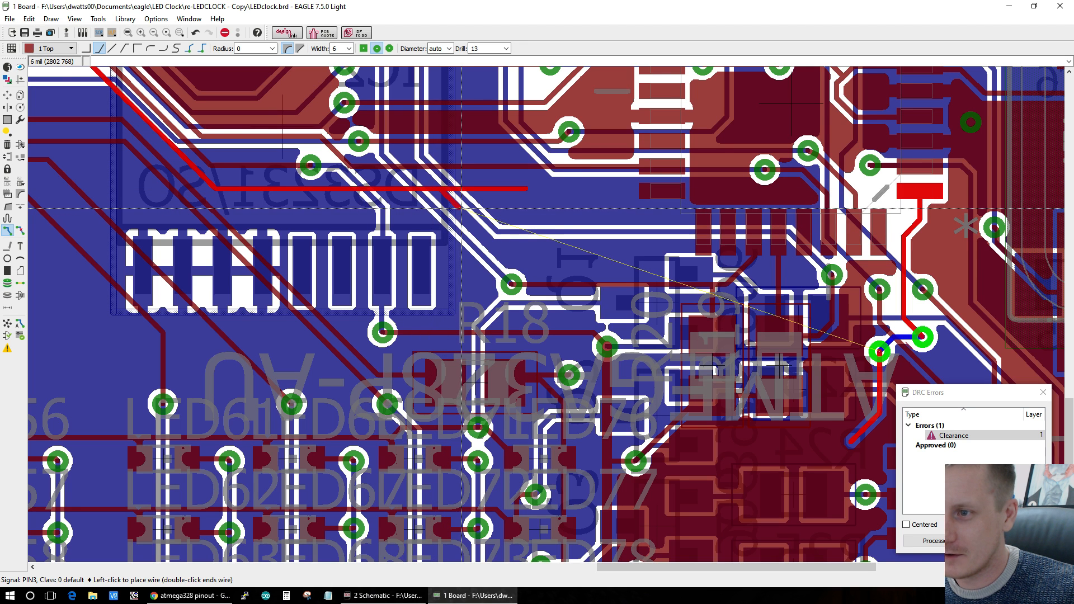
pyautogui.click(472, 311)
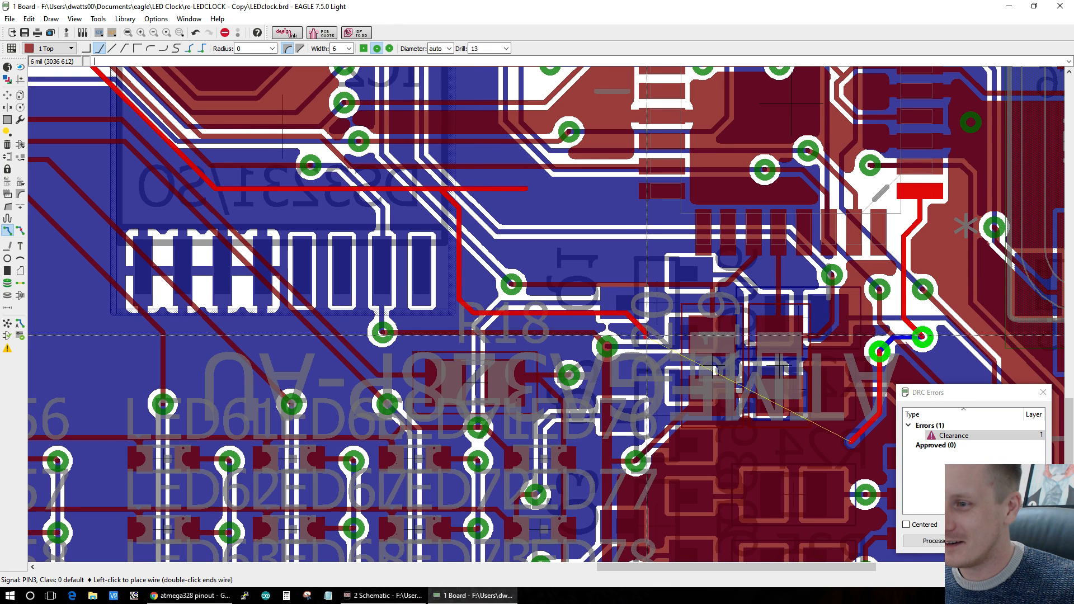
# Step: Extend PIN3 on the top layer around the +5V via beside the R18 label, and try continuing it downward on the bottom layer
pyautogui.scroll(4, 641, 355)
pyautogui.scroll(3, 642, 355)
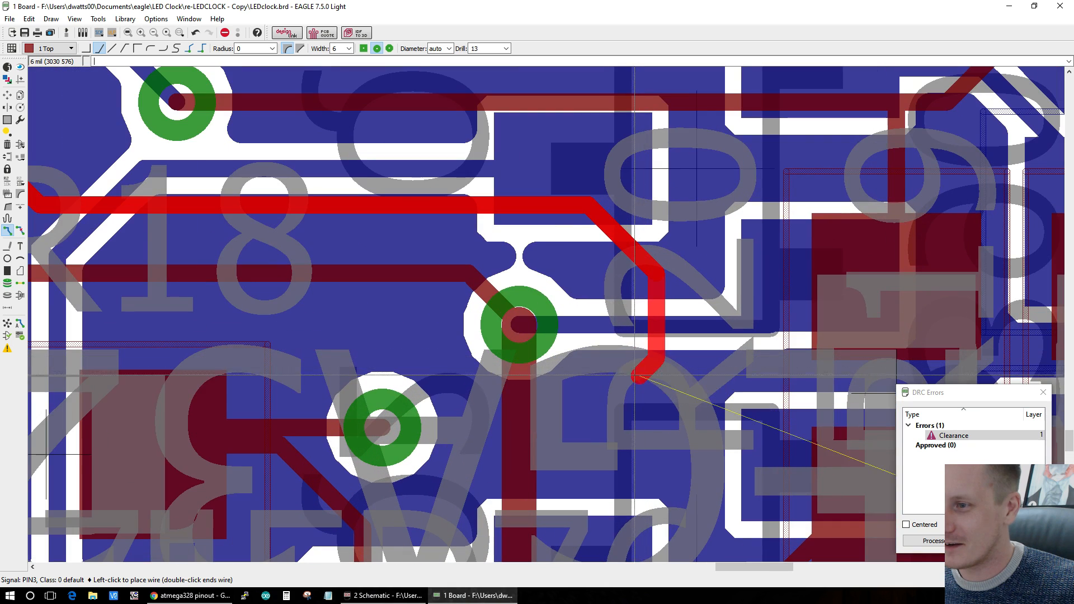
pyautogui.middleClick(592, 398)
pyautogui.scroll(-7, 599, 426)
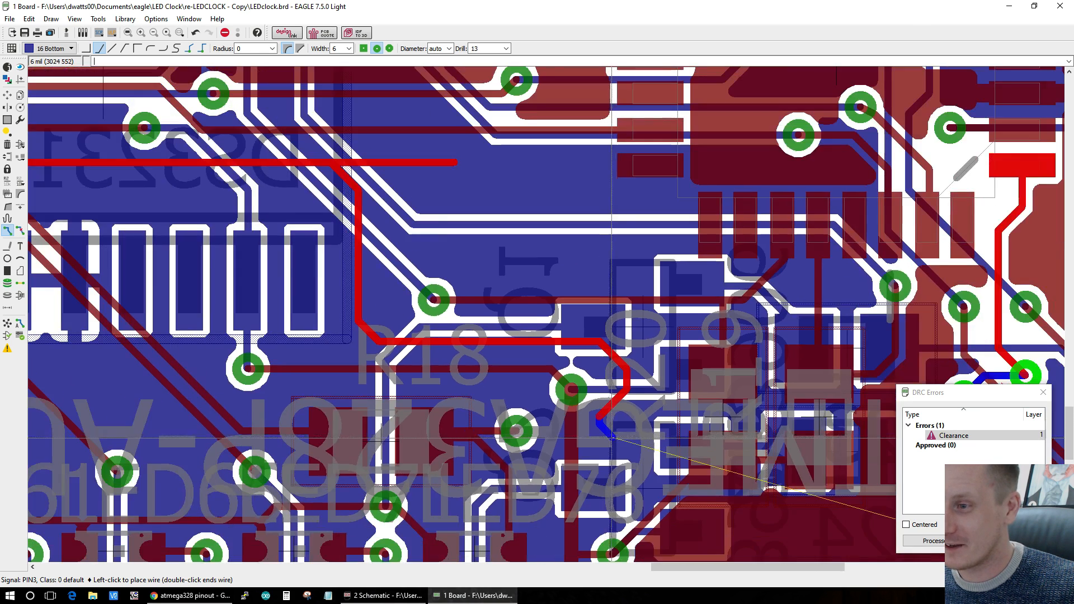
pyautogui.scroll(-5, 616, 447)
pyautogui.scroll(10, 492, 266)
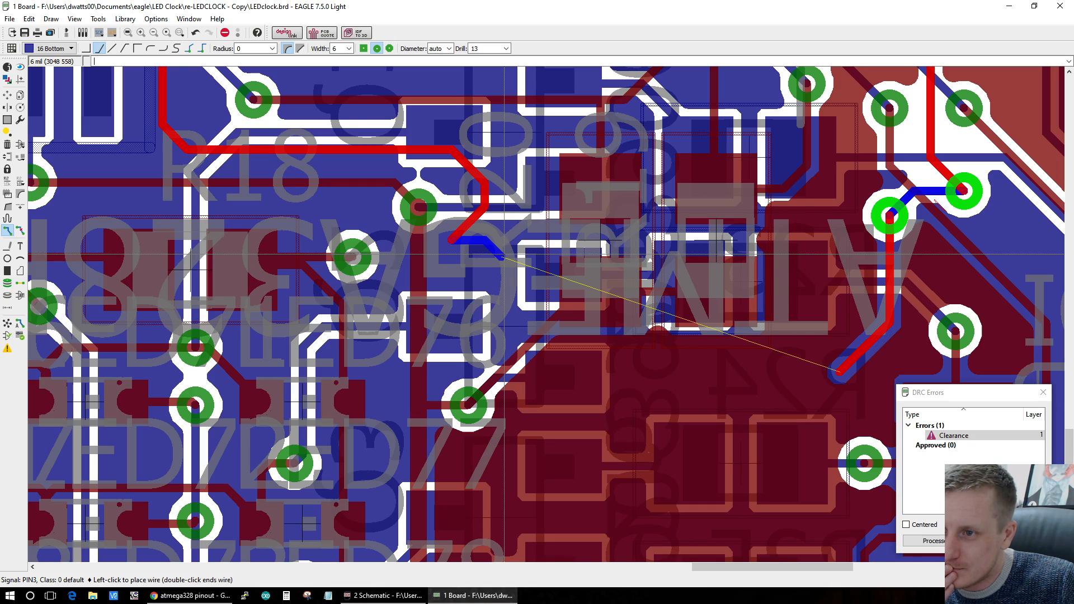
pyautogui.scroll(-3, 504, 254)
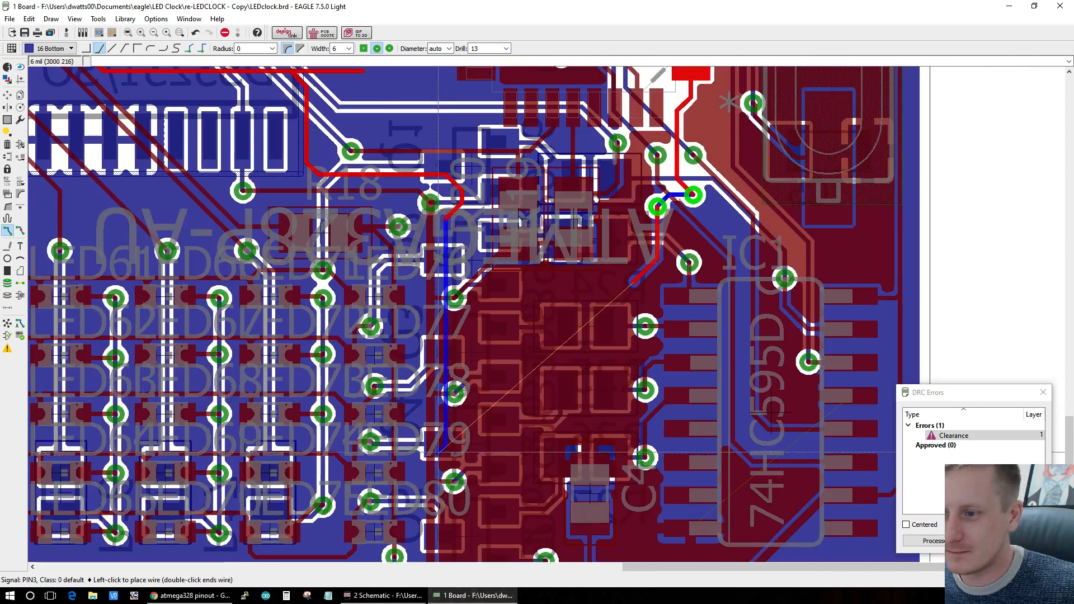
pyautogui.scroll(3, 446, 463)
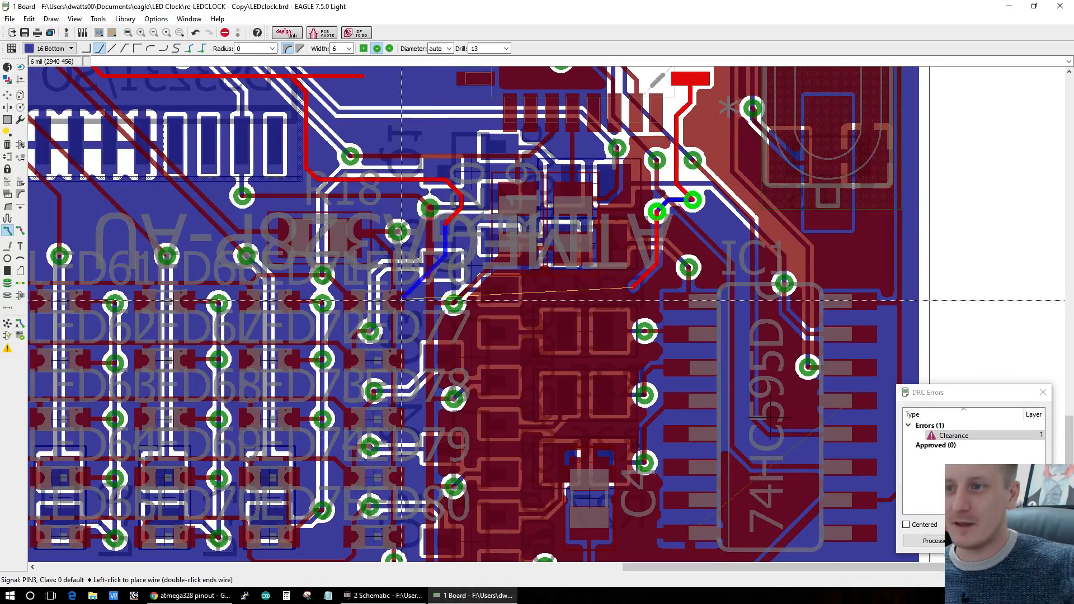
pyautogui.press('Escape')
# Step: Route PIN3's loose end on the top layer beneath the R19/R20 pads and up to its branch near R18, and rip up the leftover stub
pyautogui.scroll(2, 453, 218)
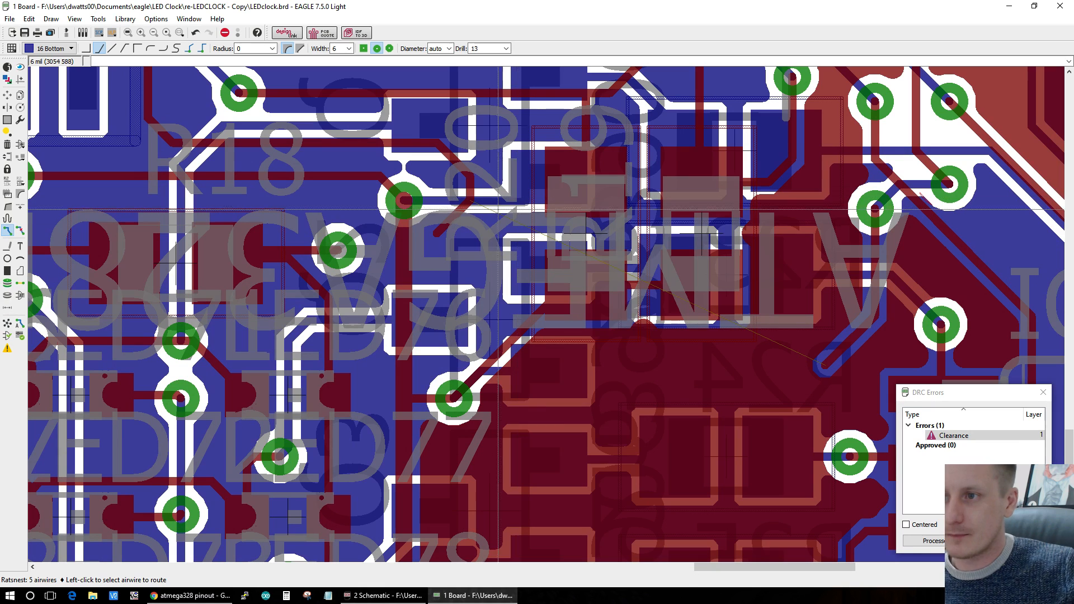
pyautogui.click(816, 363)
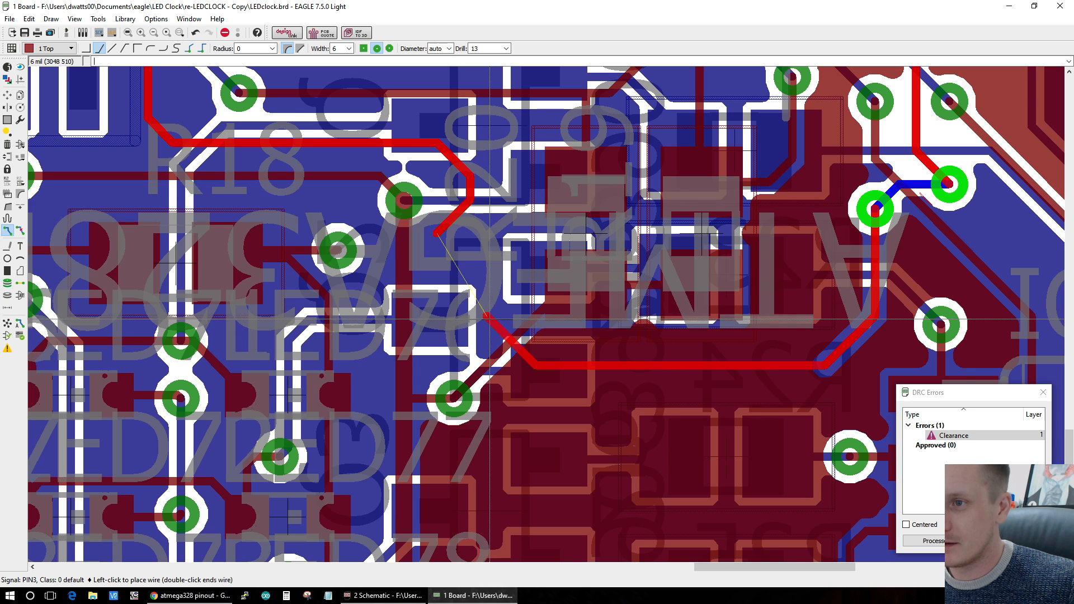
pyautogui.click(487, 318)
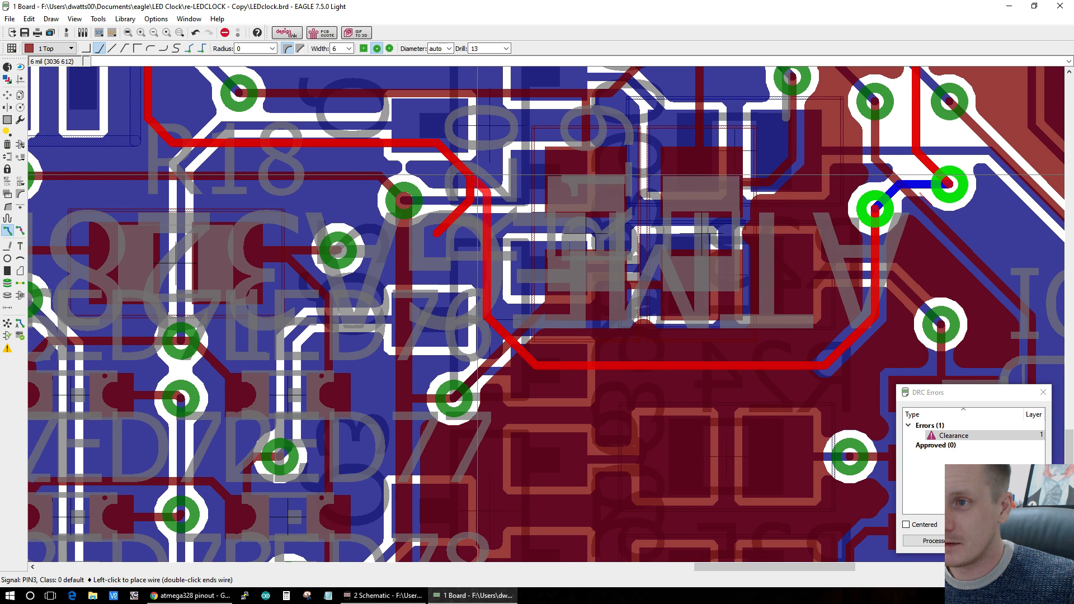
pyautogui.press('Escape')
pyautogui.click(20, 230)
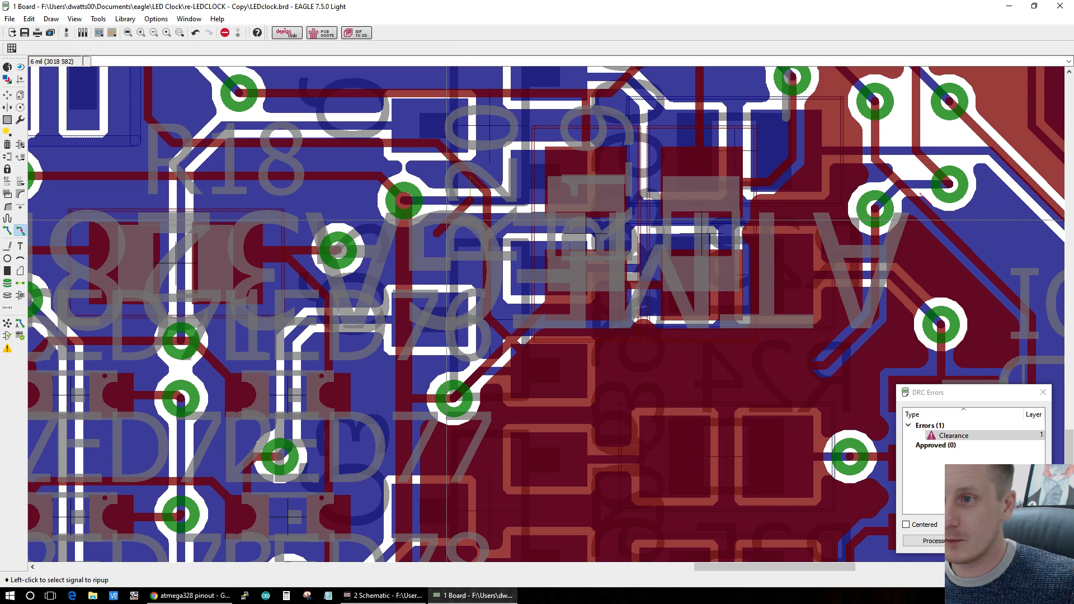
pyautogui.click(7, 324)
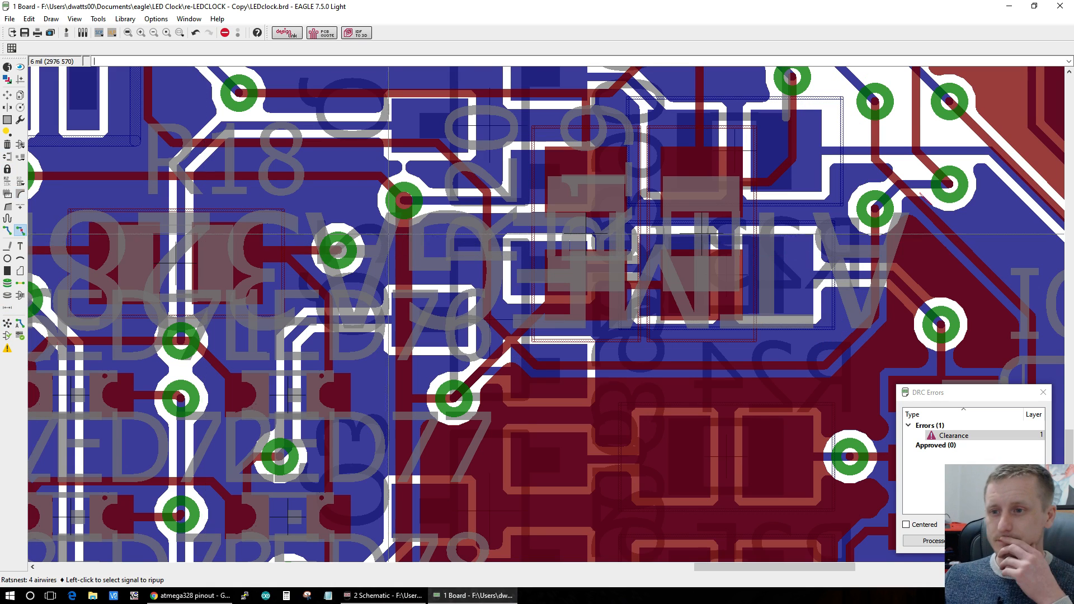
# Step: Rip up the diagonal +5V top-layer trace that crosses the new PIN3 route, and recalculate the ratsnest
pyautogui.scroll(2, 526, 330)
pyautogui.scroll(-2, 105, 326)
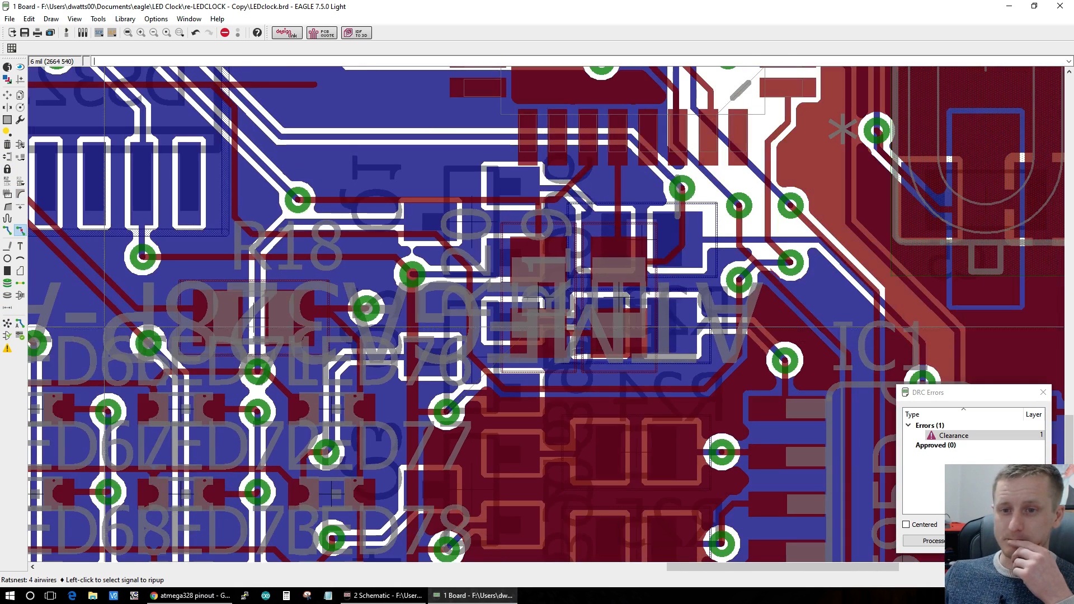
pyautogui.click(8, 326)
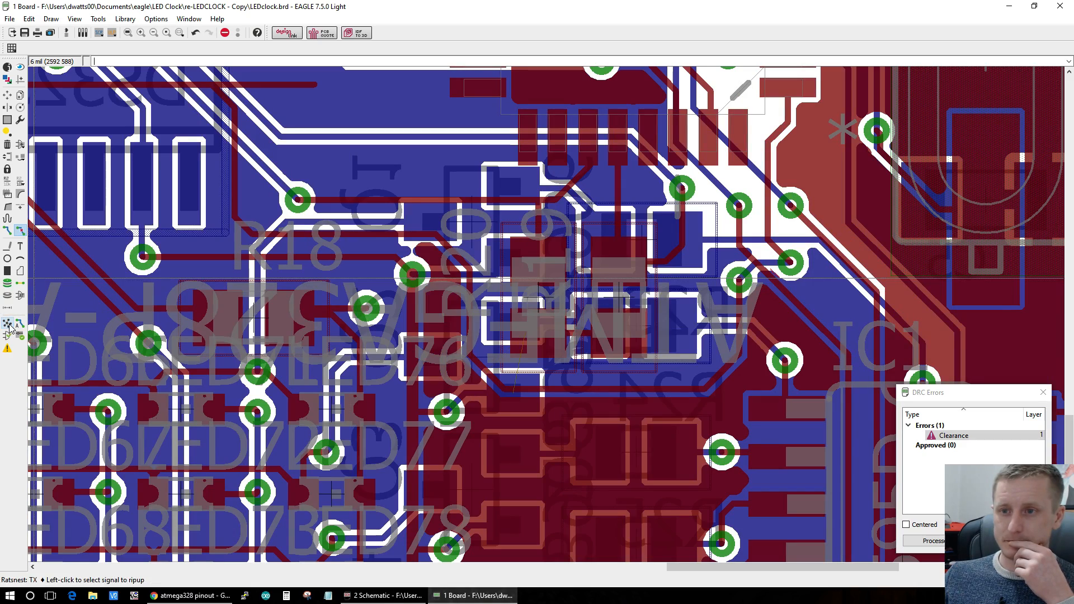
pyautogui.scroll(2, 419, 266)
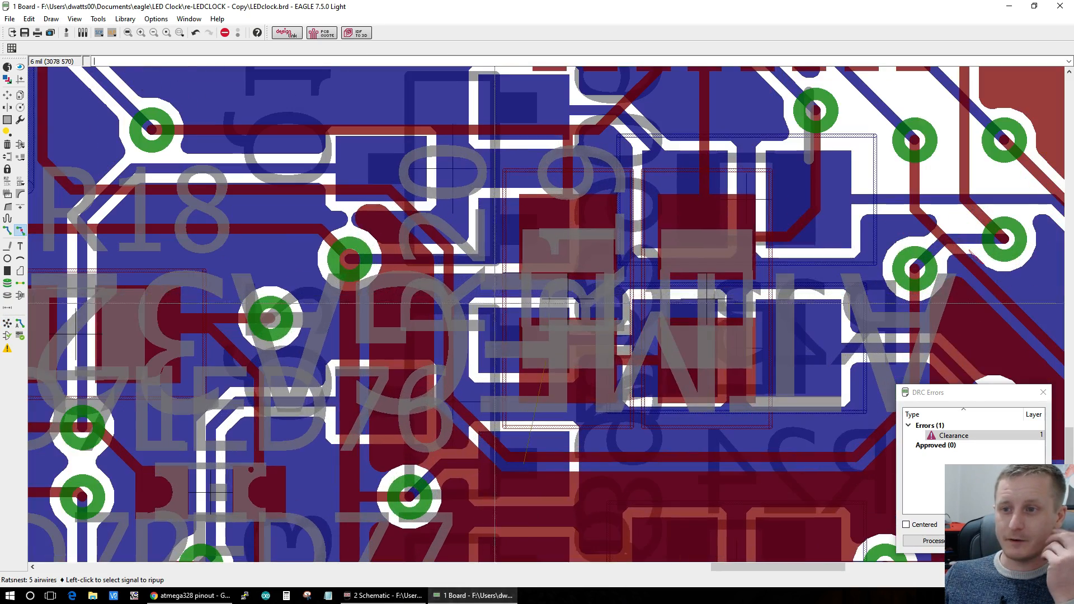
pyautogui.scroll(-4, 559, 411)
pyautogui.scroll(3, 552, 406)
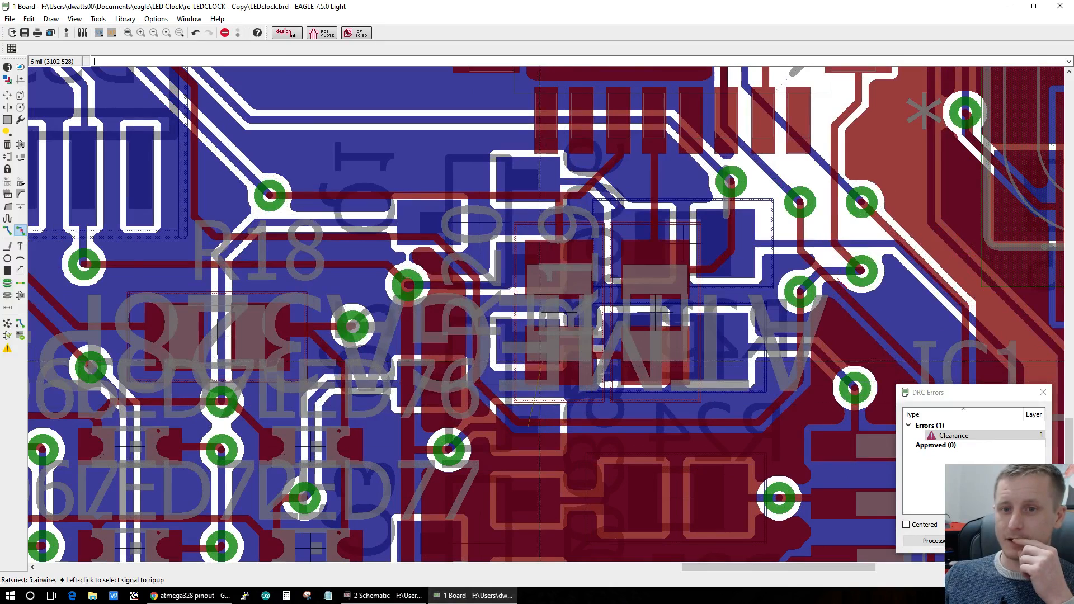
pyautogui.click(7, 230)
pyautogui.click(562, 357)
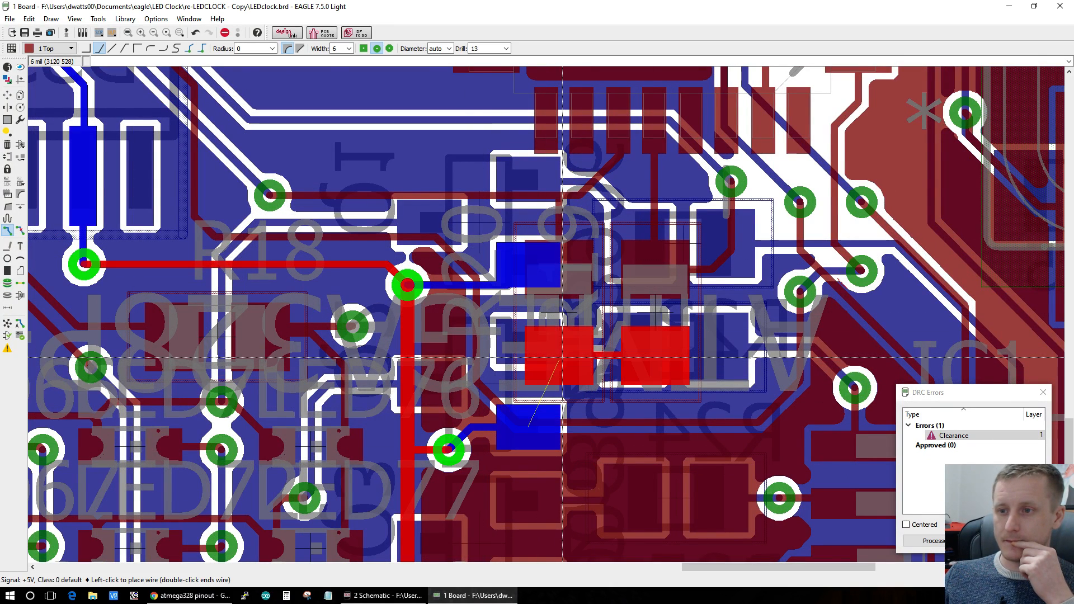
pyautogui.scroll(3, 582, 399)
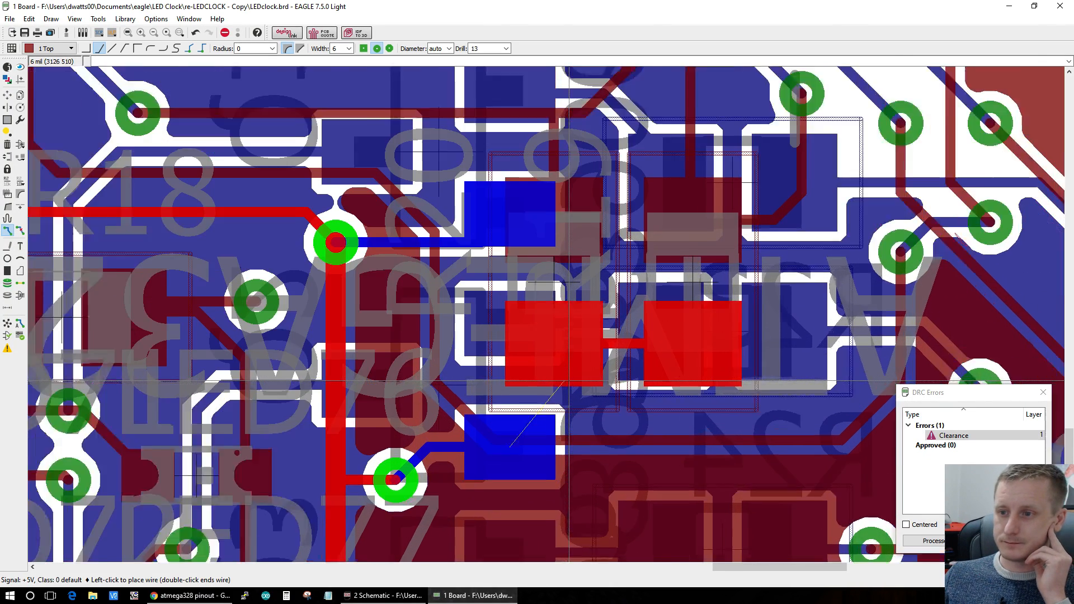
pyautogui.scroll(-3, 615, 419)
pyautogui.scroll(3, 660, 439)
pyautogui.scroll(1, 660, 439)
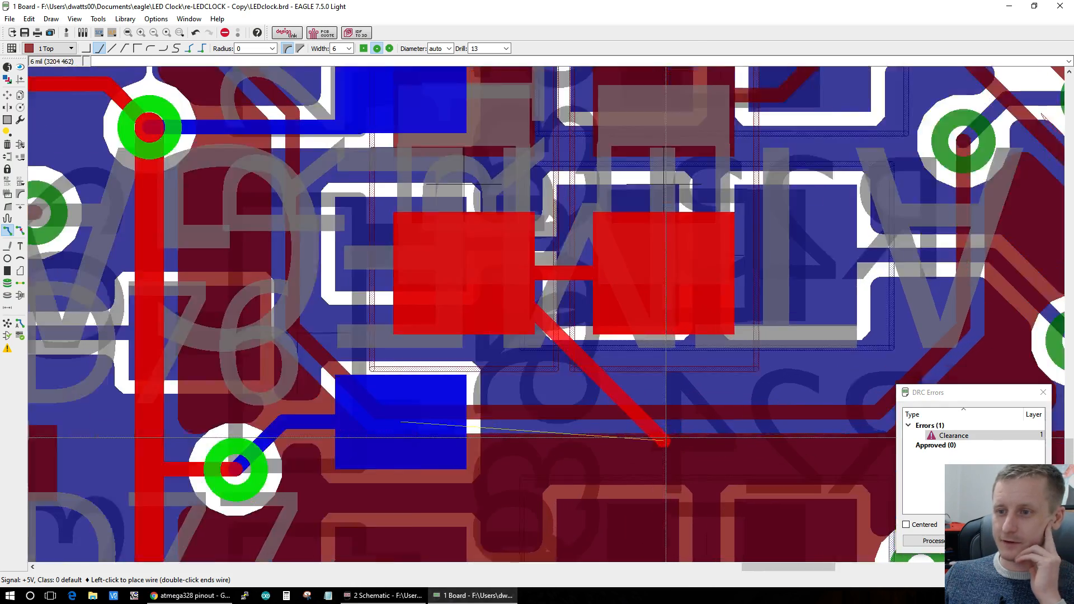
pyautogui.scroll(-4, 643, 437)
pyautogui.scroll(3, 621, 433)
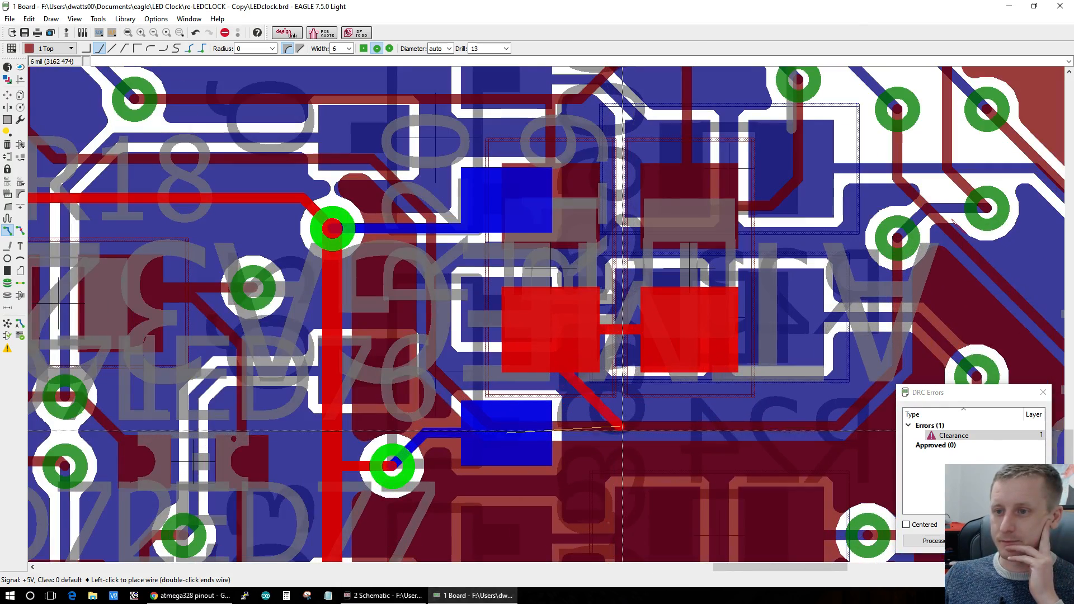
pyautogui.scroll(-4, 627, 425)
pyautogui.scroll(1, 727, 447)
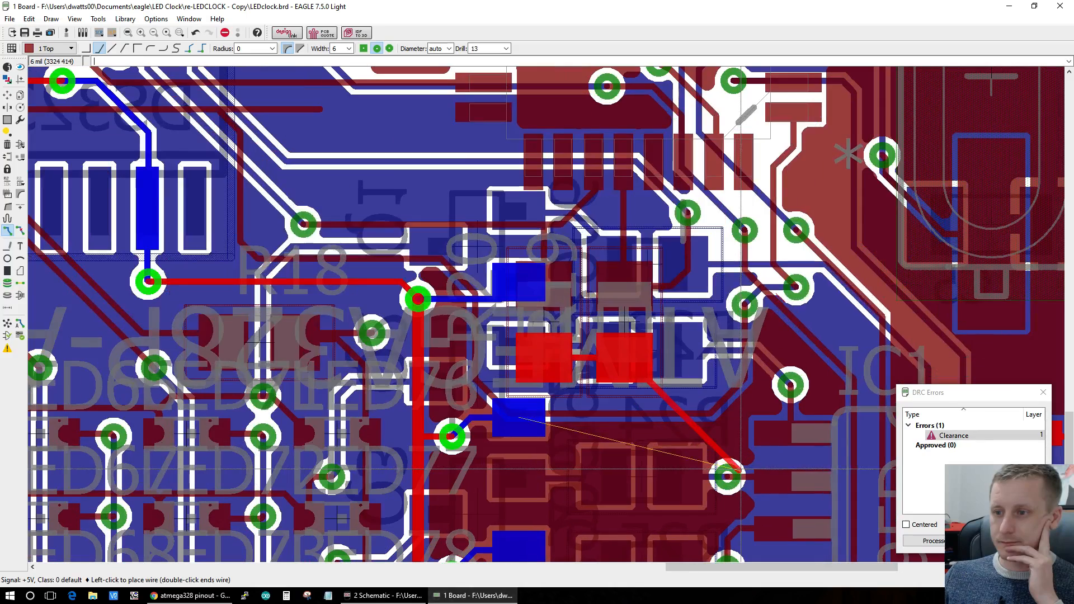
# Step: Rip up PIN3's horizontal top-layer segment beneath the +5V pads and reroute it lower, just above the next row of pads
pyautogui.click(20, 230)
pyautogui.scroll(2, 427, 363)
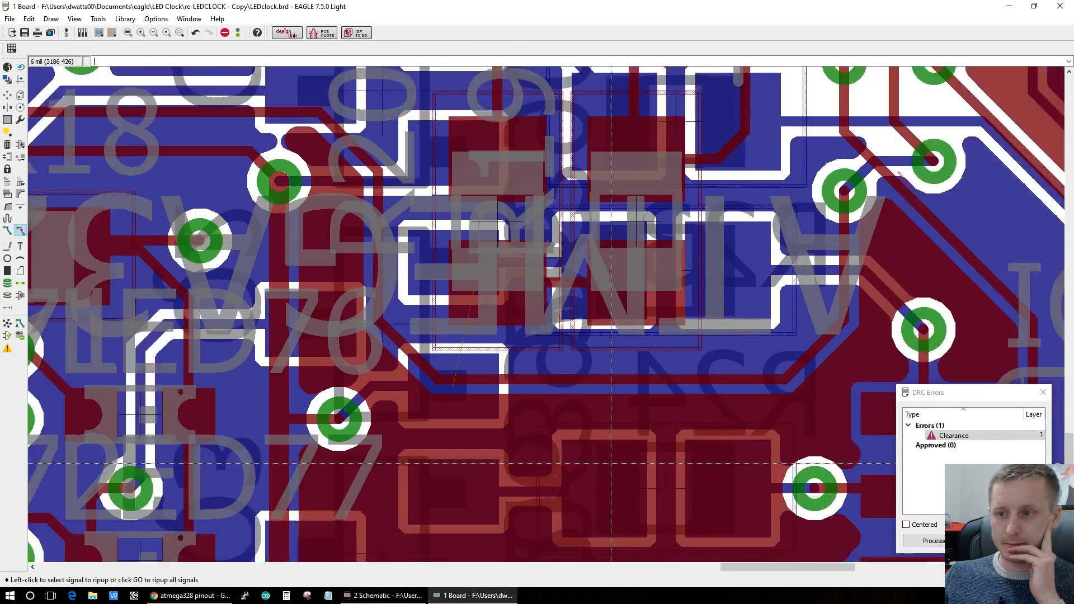
pyautogui.click(595, 362)
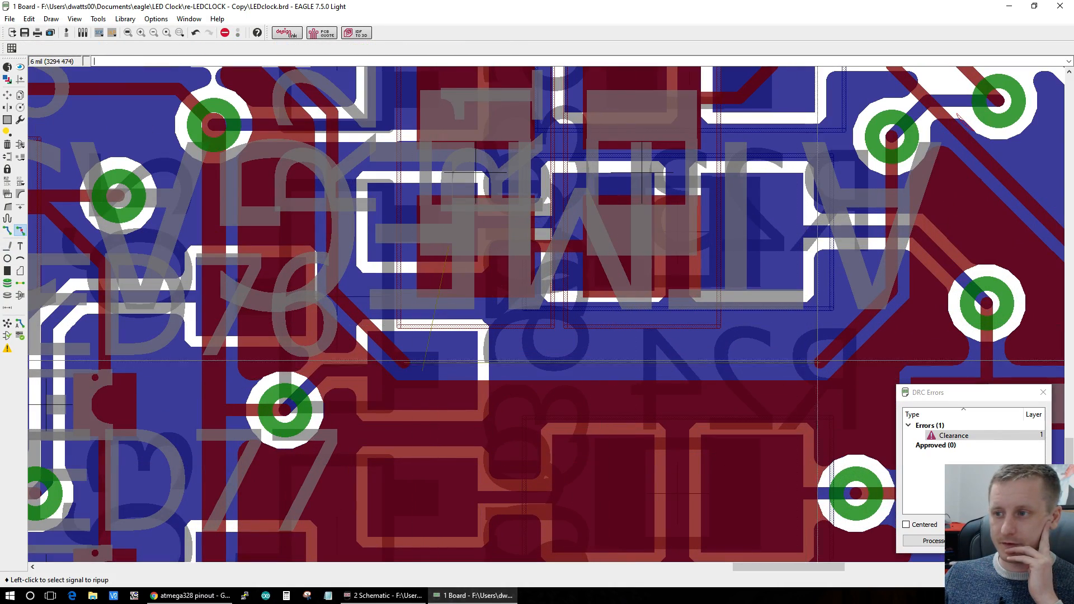
pyautogui.click(7, 231)
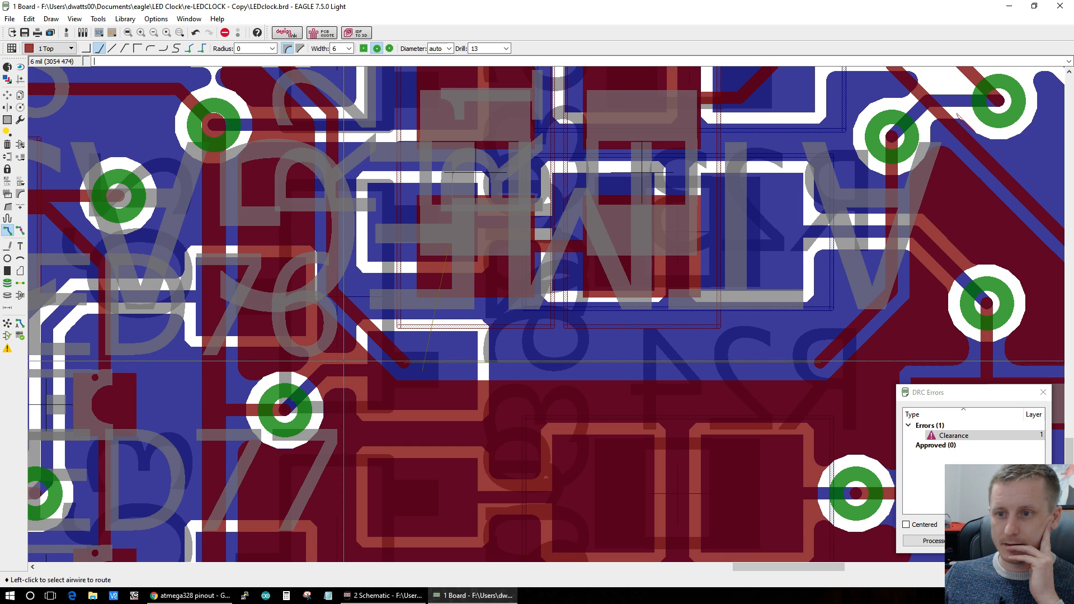
pyautogui.click(407, 361)
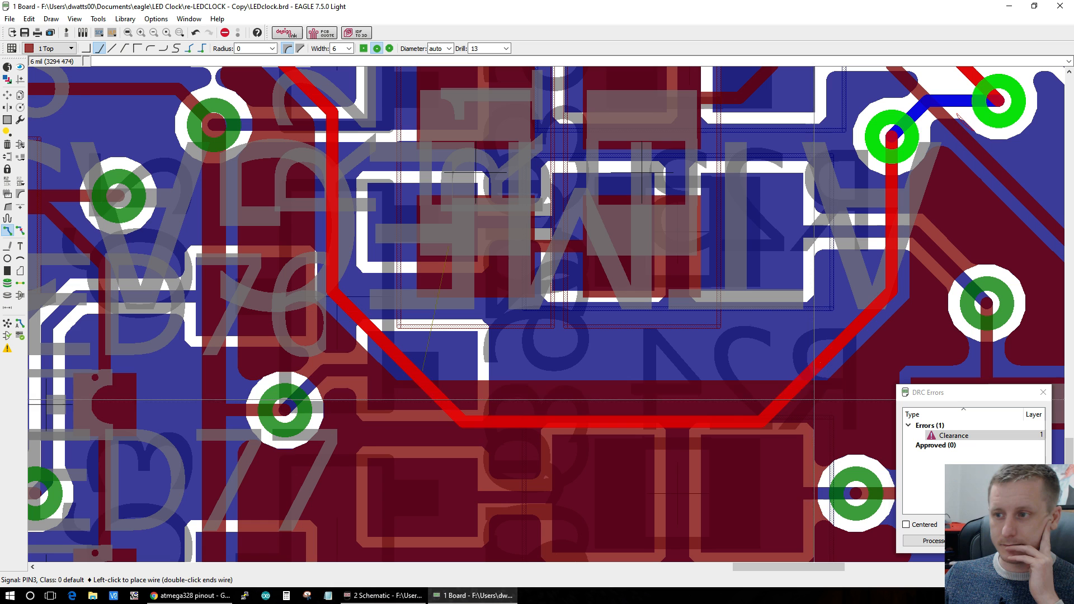
pyautogui.press('Escape')
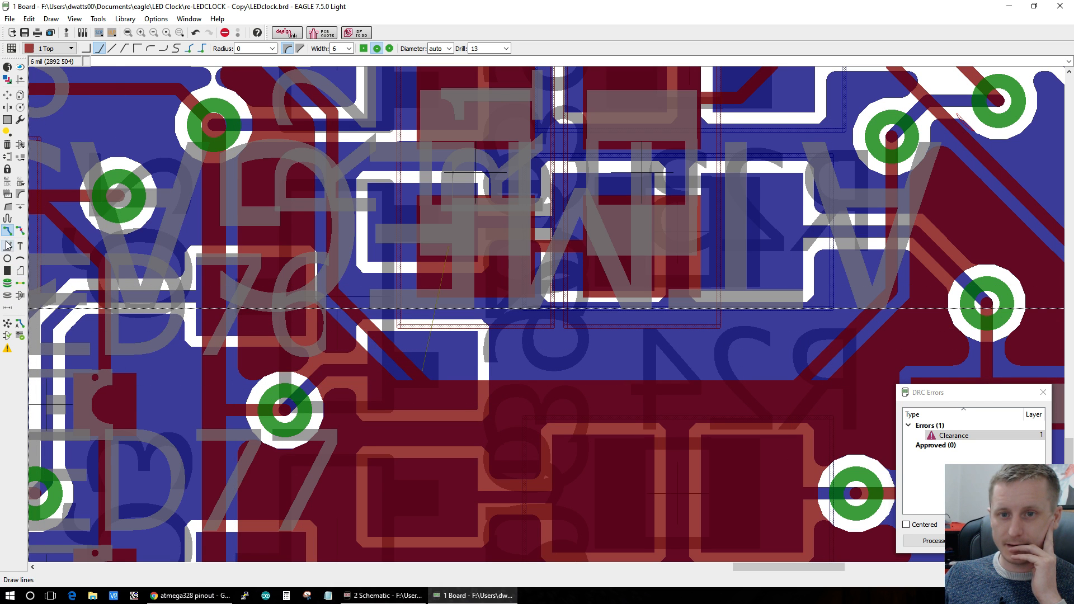
# Step: Route +5V diagonally from its top-layer pad to a new via above PIN3, and across on the bottom layer to the unconnected +5V pad
pyautogui.click(441, 279)
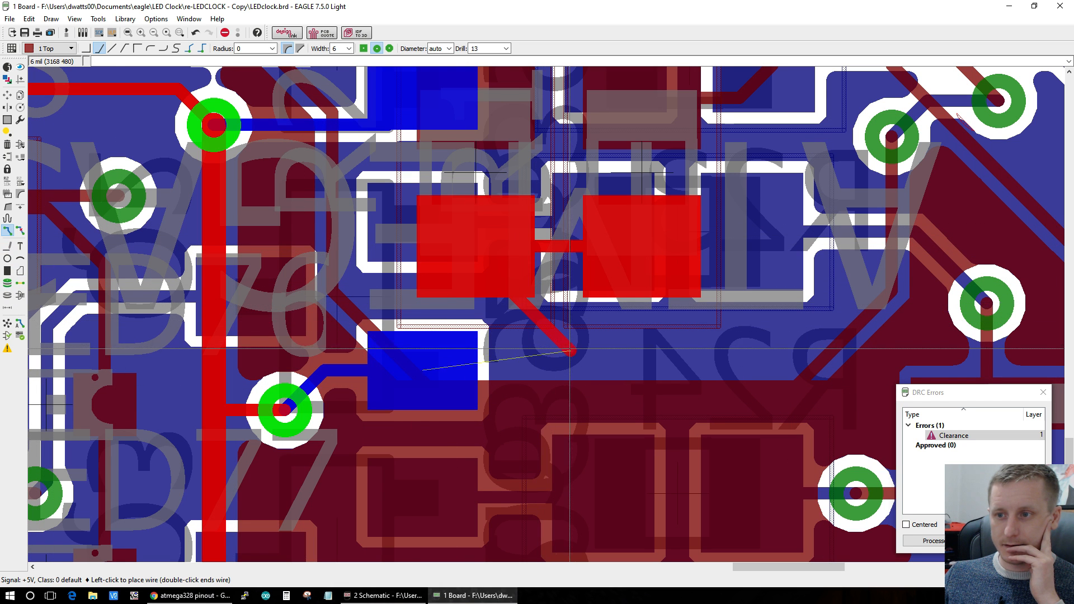
pyautogui.middleClick(579, 362)
pyautogui.press('Escape')
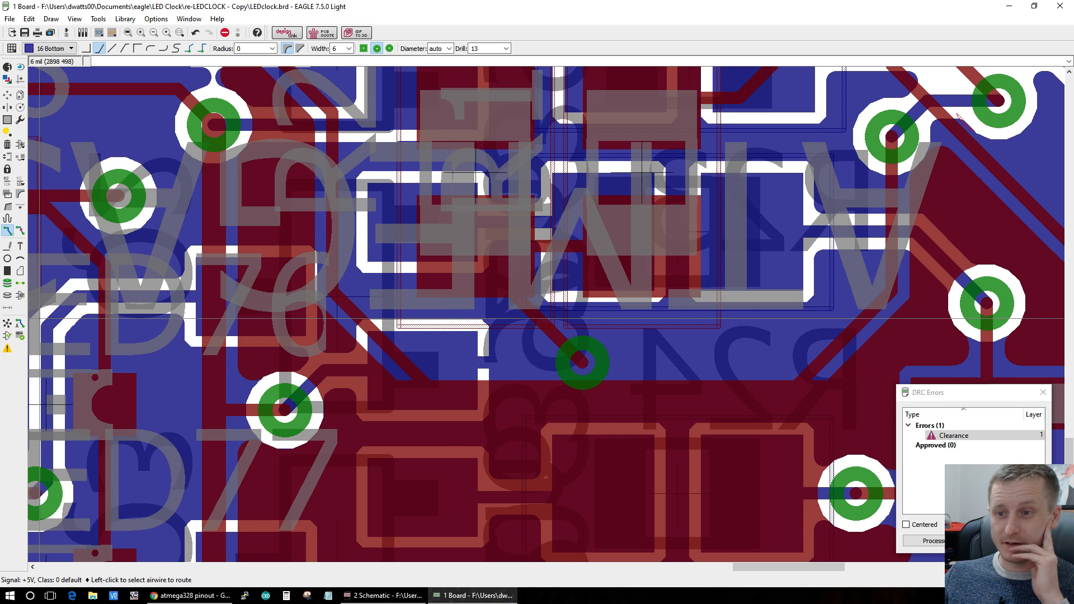
# Step: Recalculate the ratsnest and rerun the design rule check on the board
pyautogui.click(7, 324)
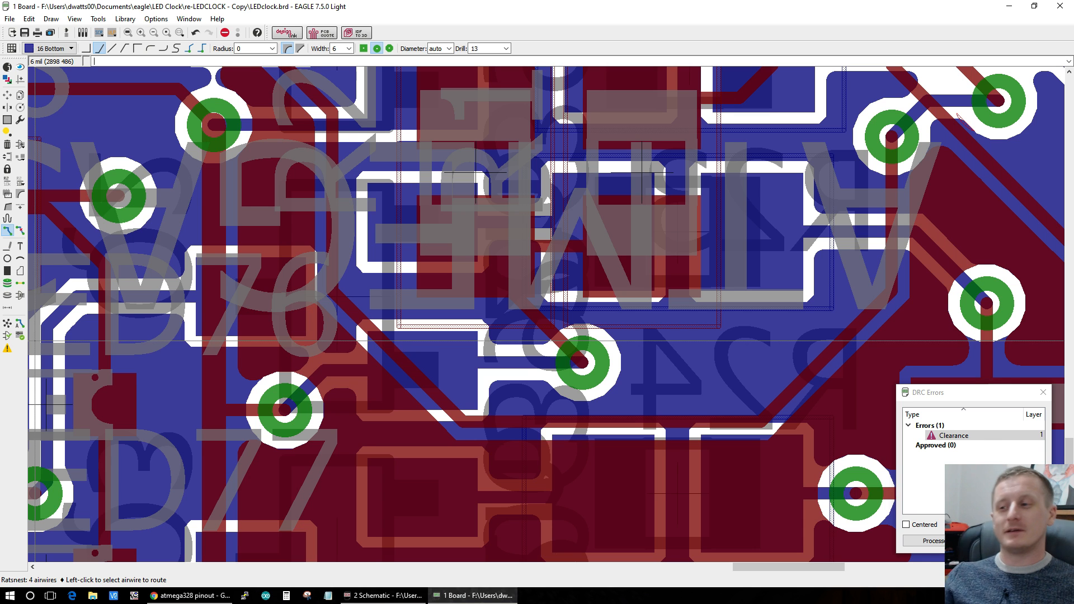
pyautogui.click(20, 336)
pyautogui.click(297, 455)
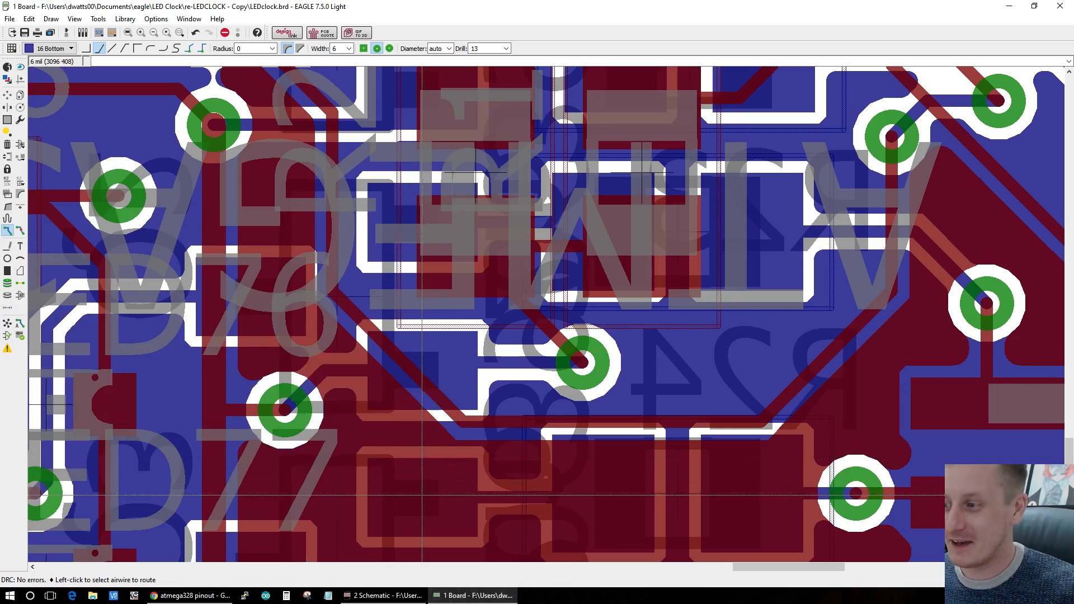
# Step: Look over the rerouted area around U1 and JP4, and the layout of the whole LED clock board
pyautogui.scroll(-2, 381, 477)
pyautogui.scroll(-1, 387, 468)
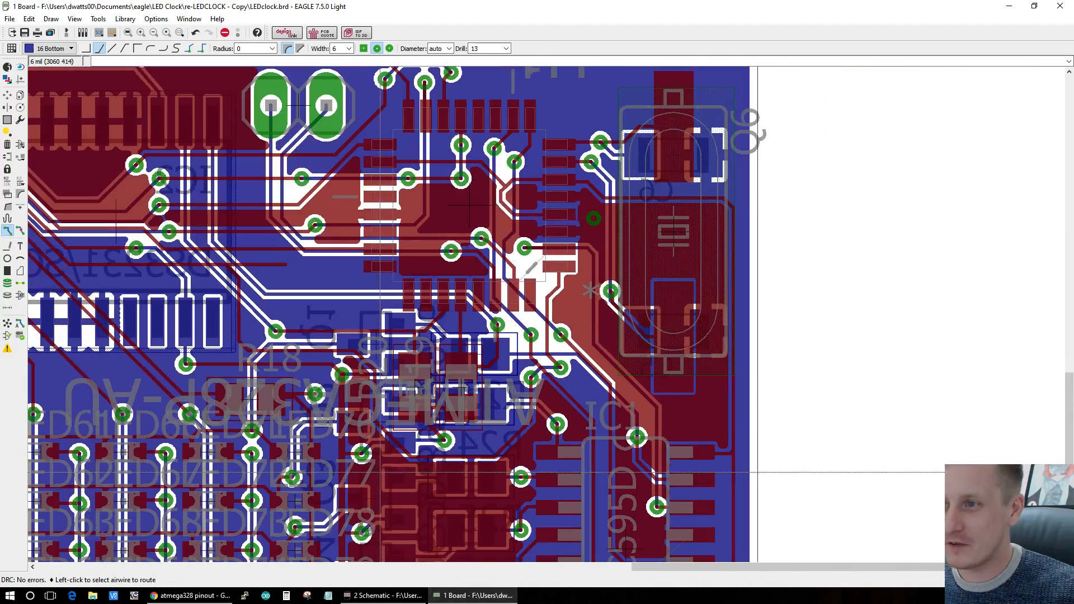
pyautogui.scroll(-3, 377, 464)
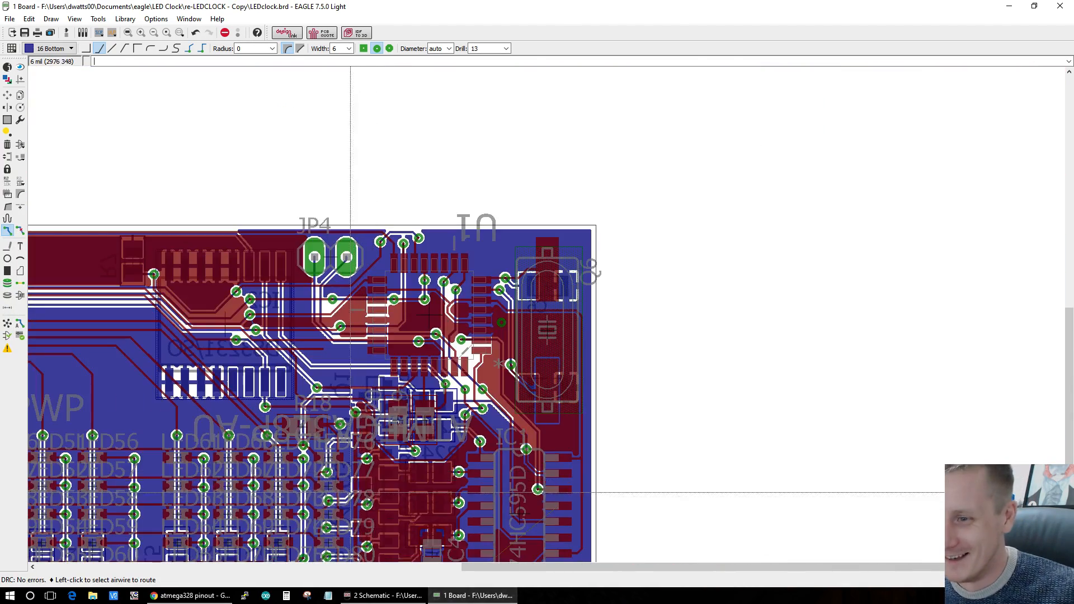
pyautogui.scroll(3, 329, 322)
pyautogui.scroll(1, 295, 333)
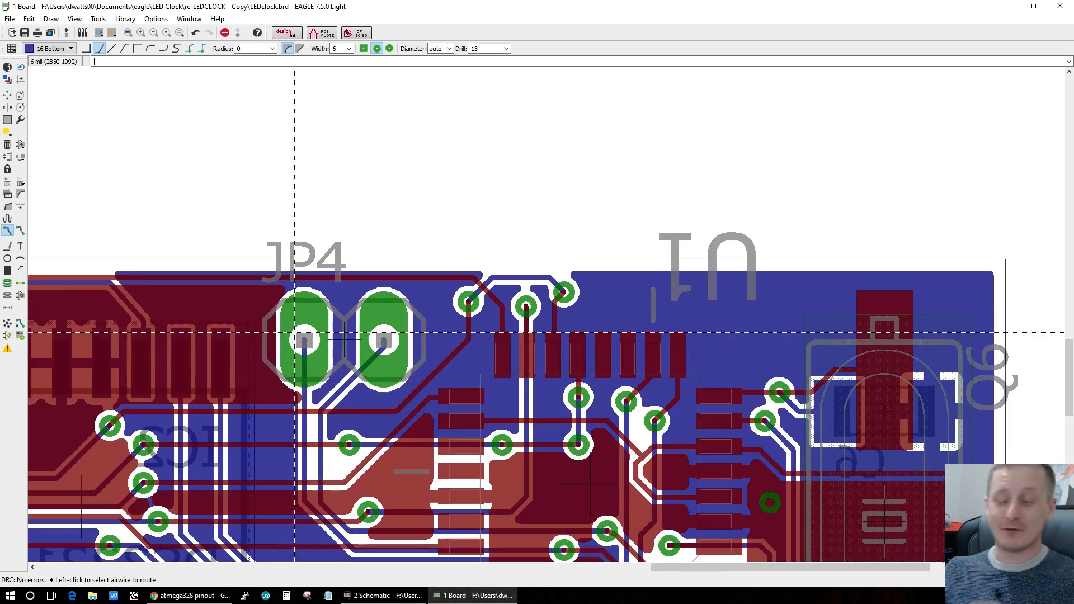
pyautogui.scroll(-6, 364, 342)
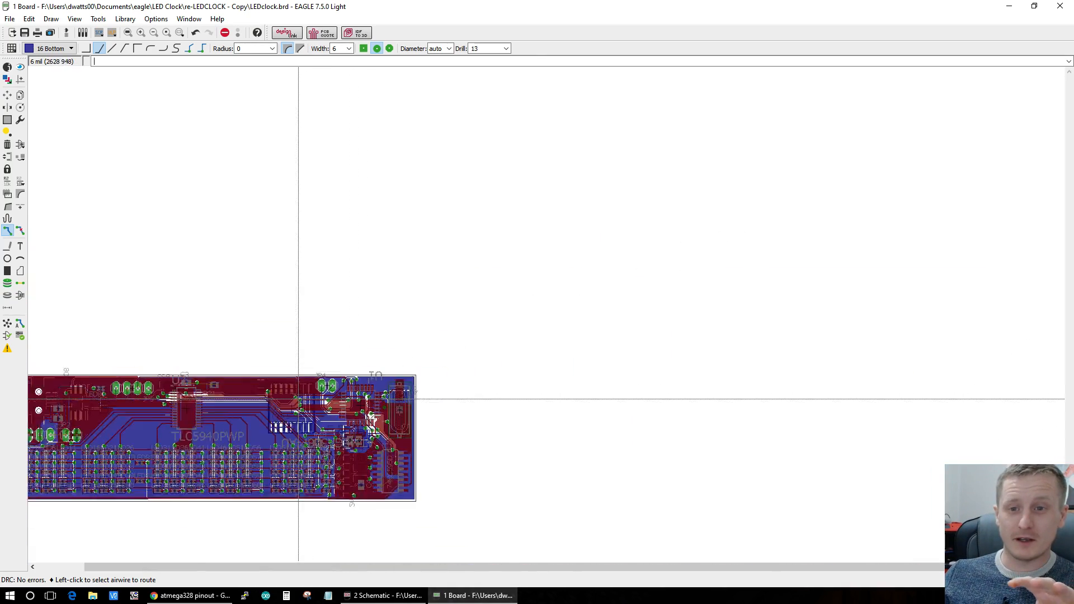
pyautogui.scroll(4, 128, 438)
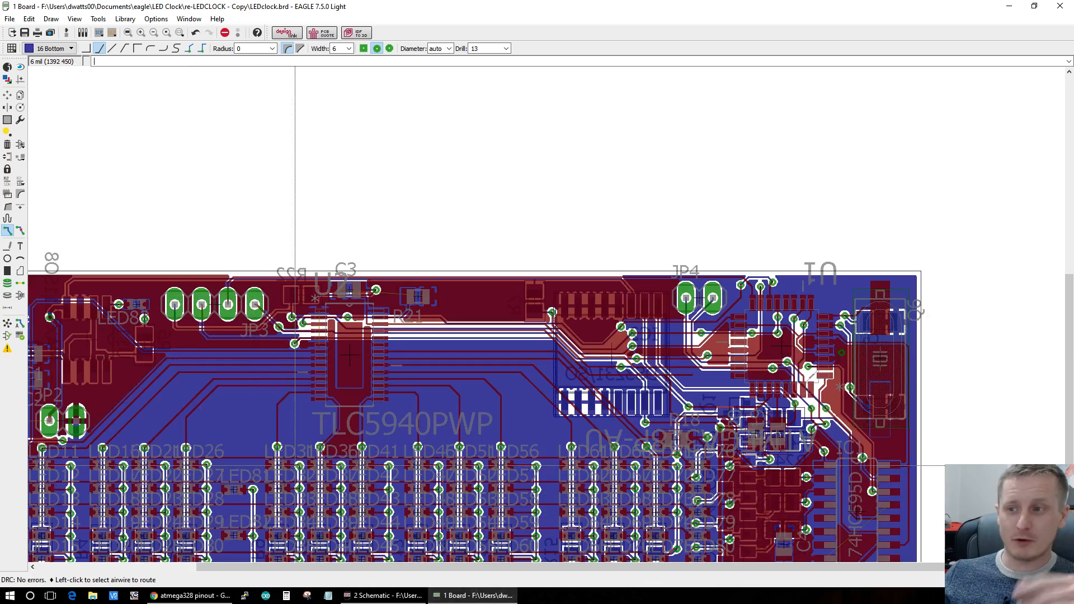
pyautogui.scroll(-2, 295, 464)
pyautogui.scroll(2, 274, 486)
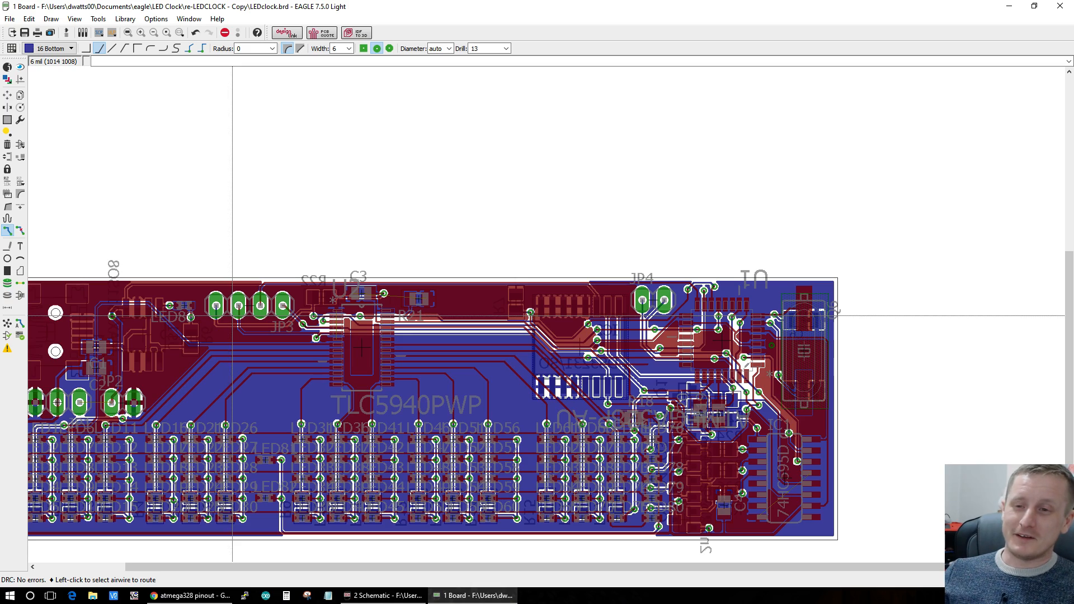
pyautogui.scroll(-3, 232, 315)
pyautogui.scroll(3, 159, 384)
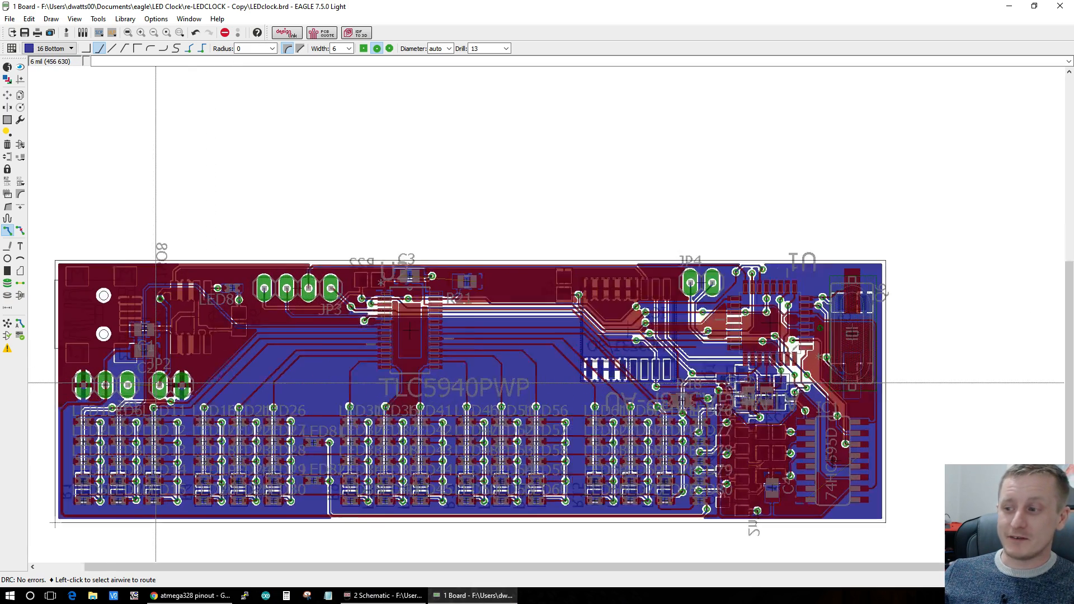
pyautogui.scroll(1, 156, 384)
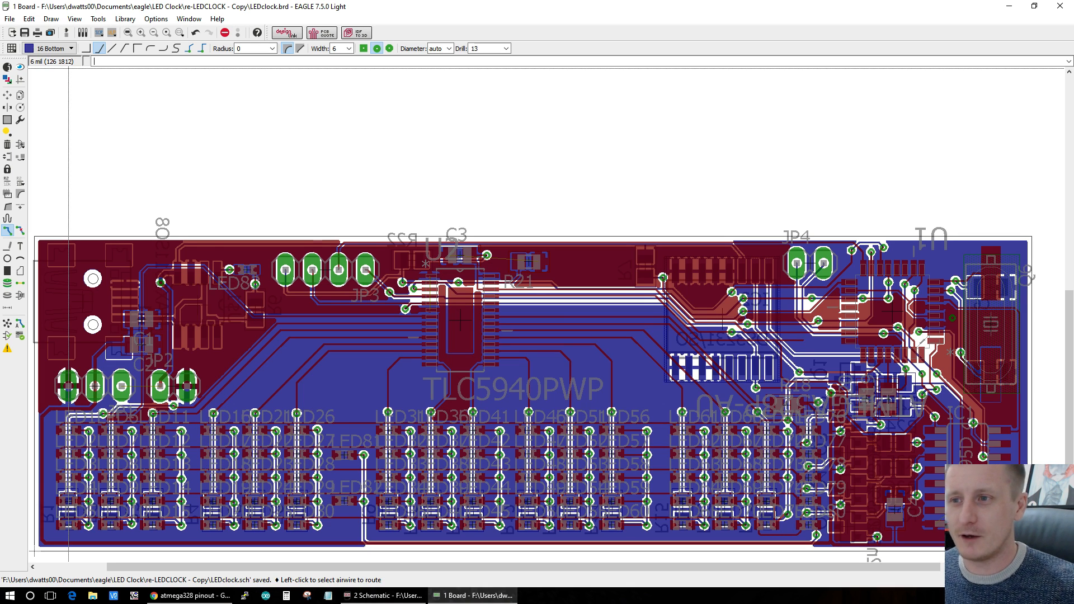
pyautogui.scroll(5, 528, 261)
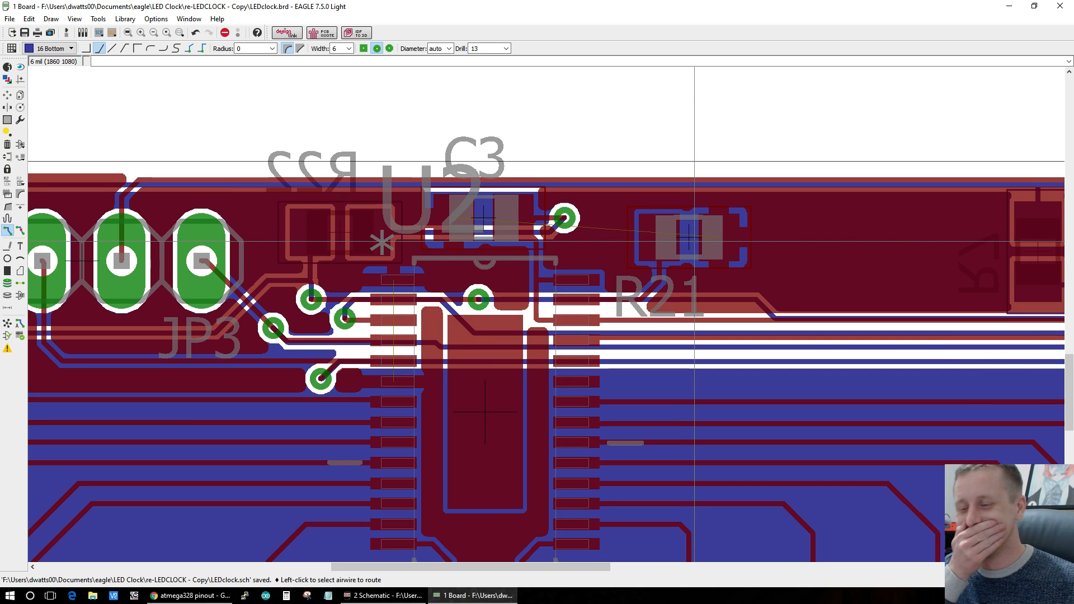
pyautogui.click(719, 242)
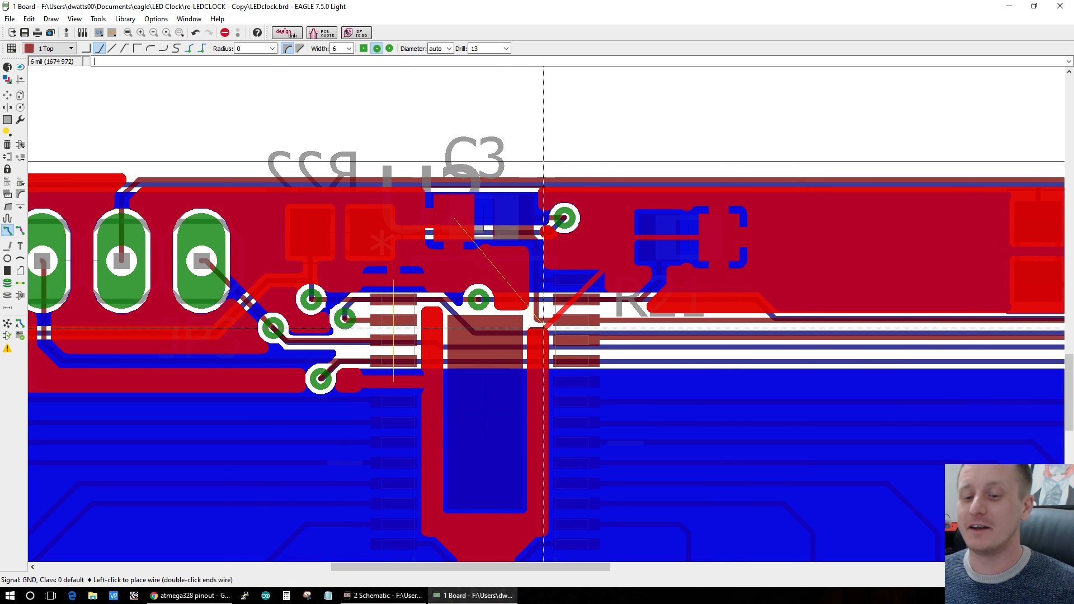
pyautogui.press('Escape')
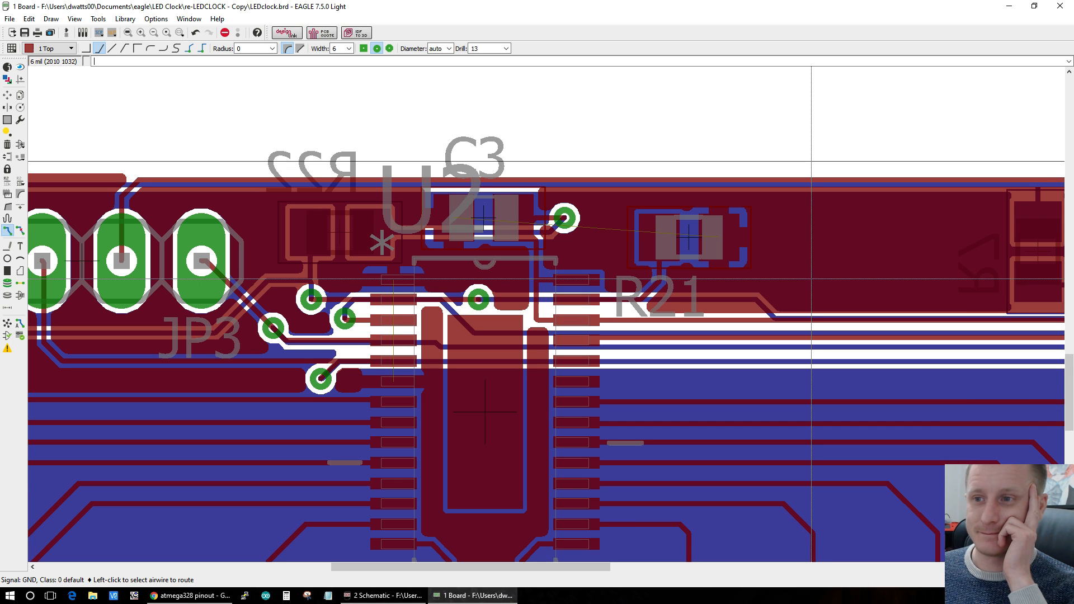
# Step: Rip up the +5V segments between R22 and C3 together with the via beside C3, and recalculate the ratsnest
pyautogui.scroll(3, 797, 271)
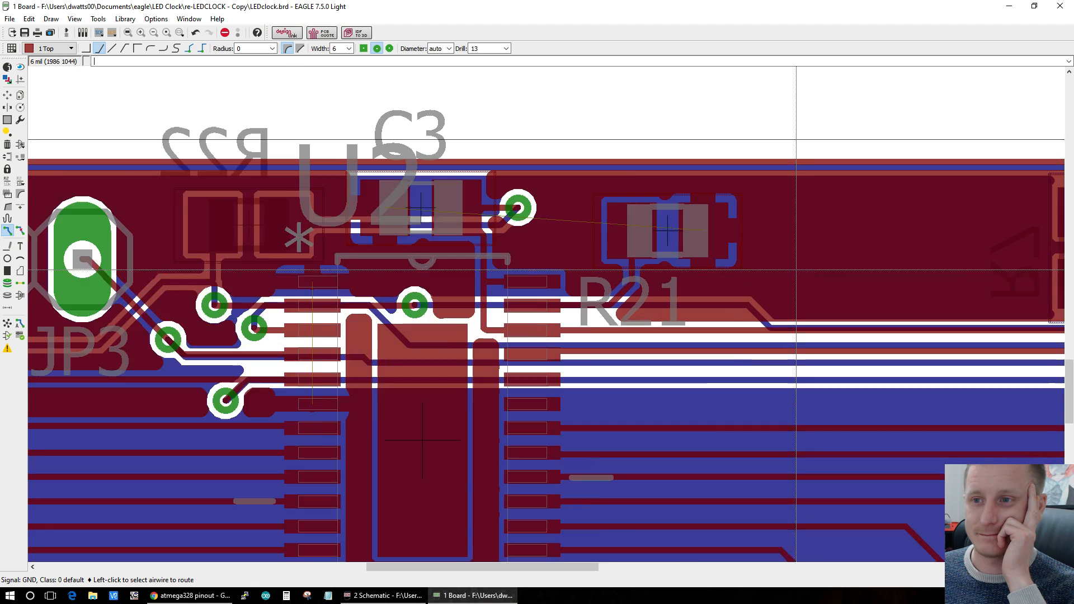
pyautogui.scroll(-4, 715, 252)
pyautogui.scroll(4, 527, 140)
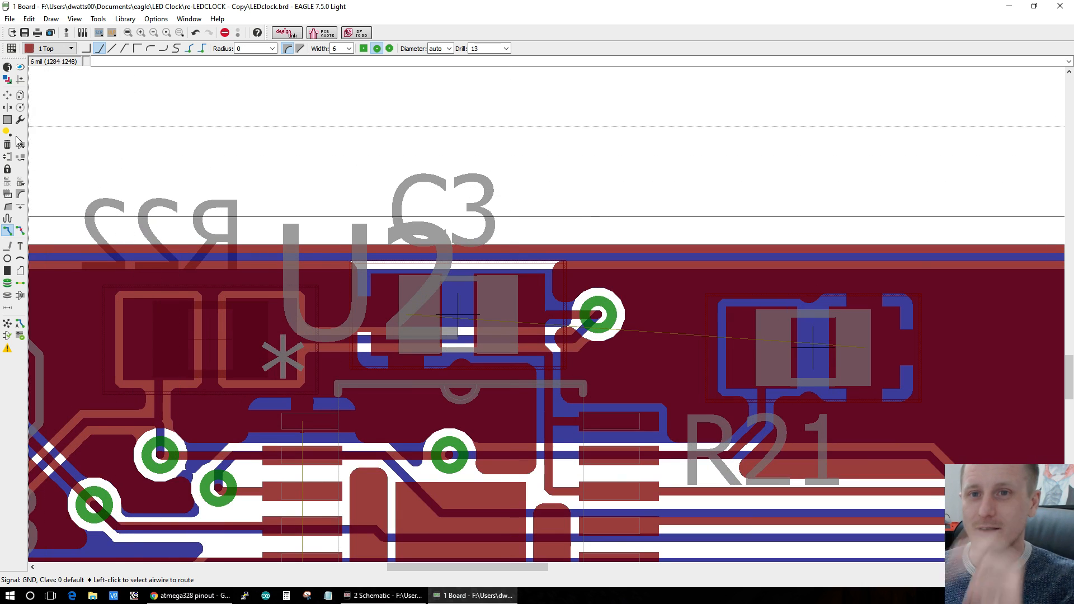
pyautogui.click(20, 231)
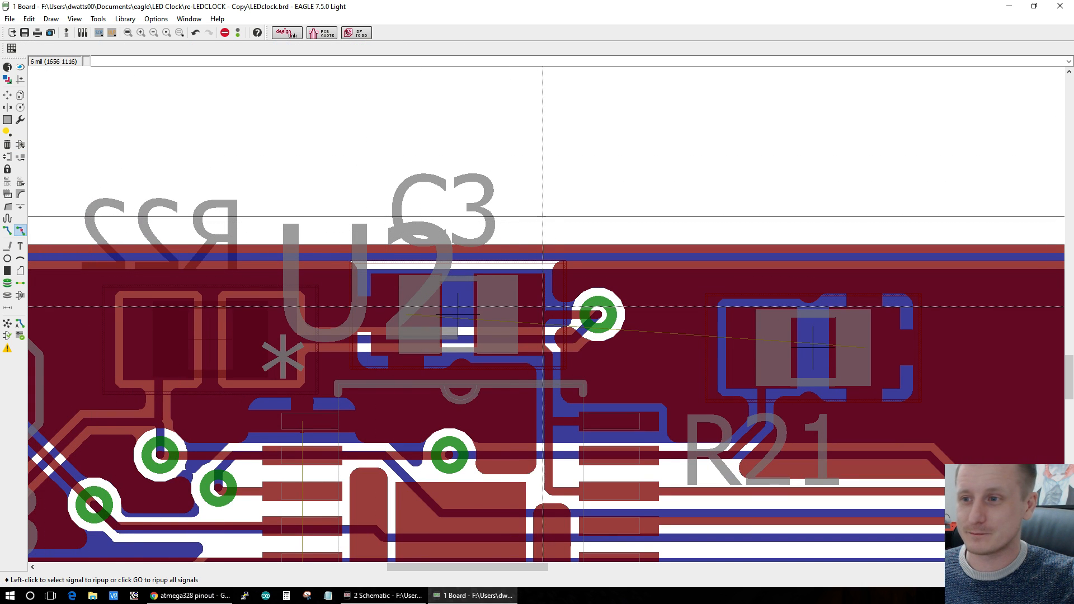
pyautogui.click(588, 331)
pyautogui.click(588, 330)
pyautogui.click(508, 338)
pyautogui.click(427, 339)
pyautogui.click(599, 313)
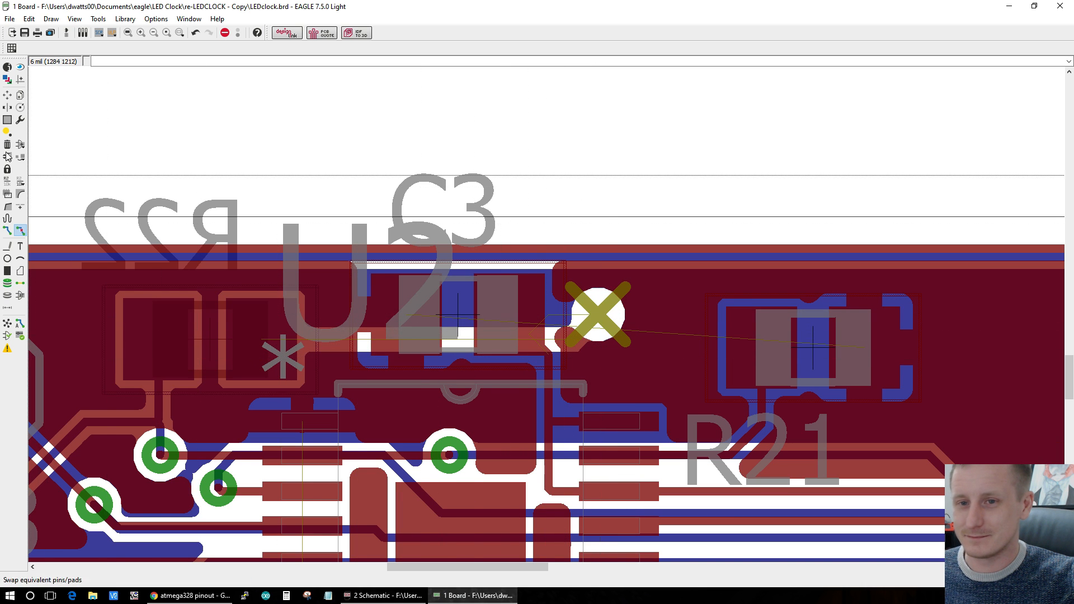
pyautogui.click(7, 324)
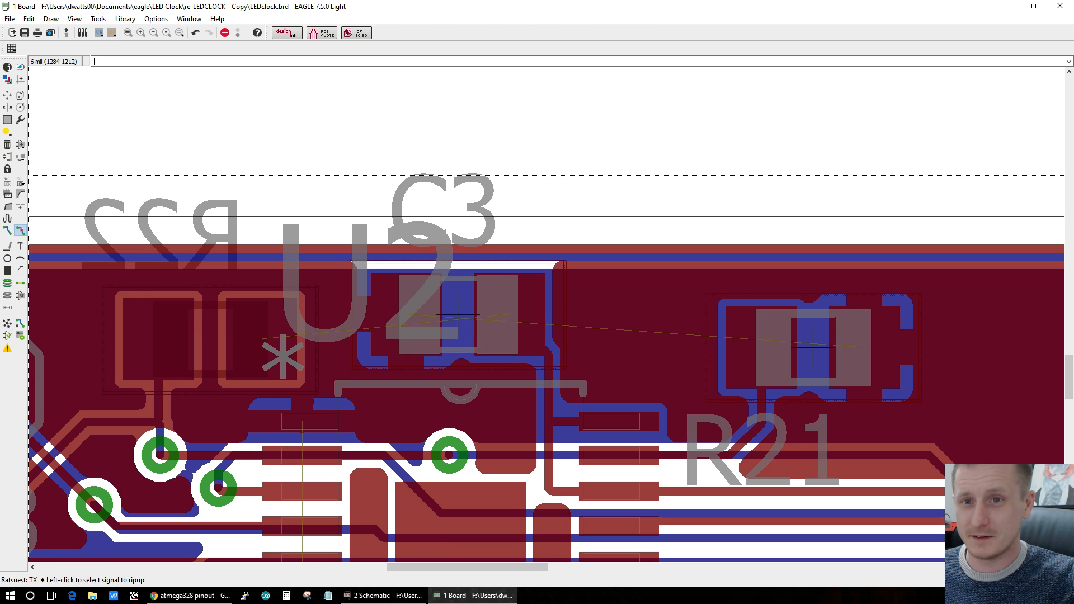
# Step: Rotate C3 to 180 degrees, place it slightly to the right above U2, and recalculate the ratsnest
pyautogui.click(8, 96)
pyautogui.click(458, 315)
pyautogui.rightClick(478, 324)
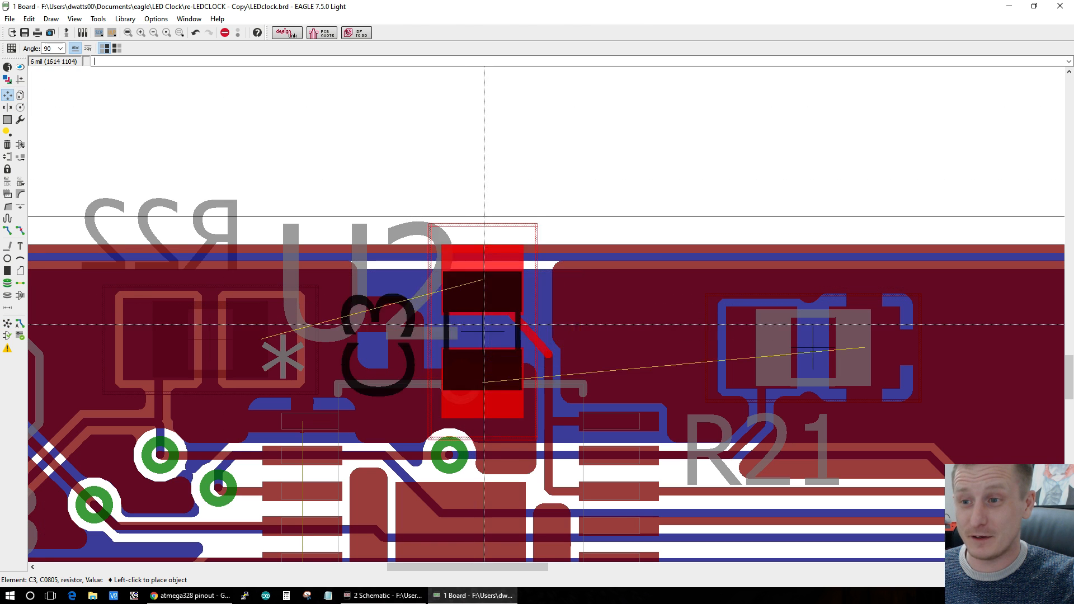
pyautogui.rightClick(476, 320)
pyautogui.click(476, 321)
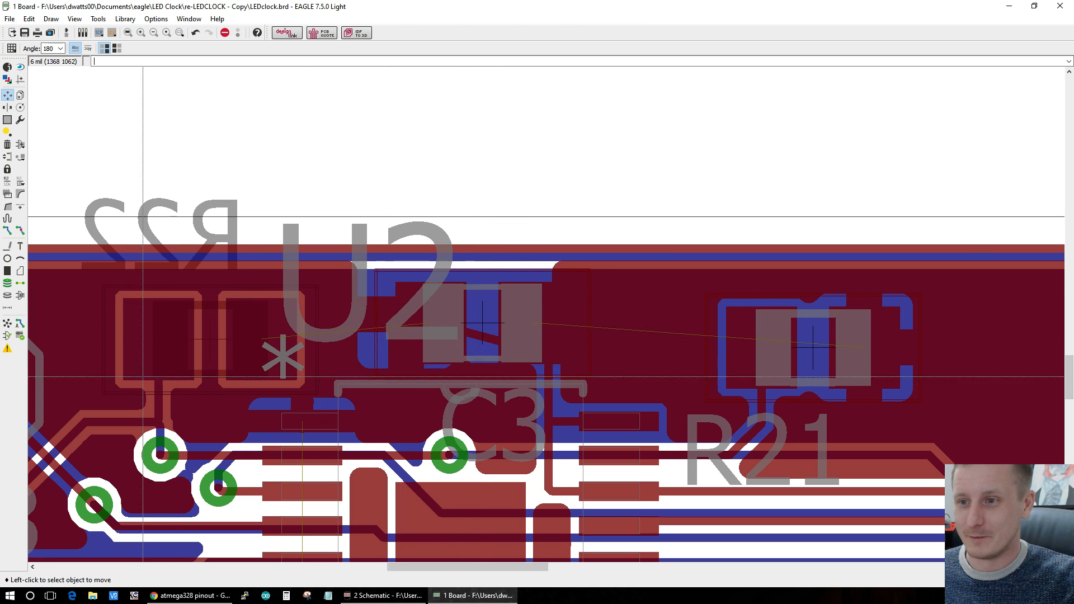
pyautogui.click(7, 323)
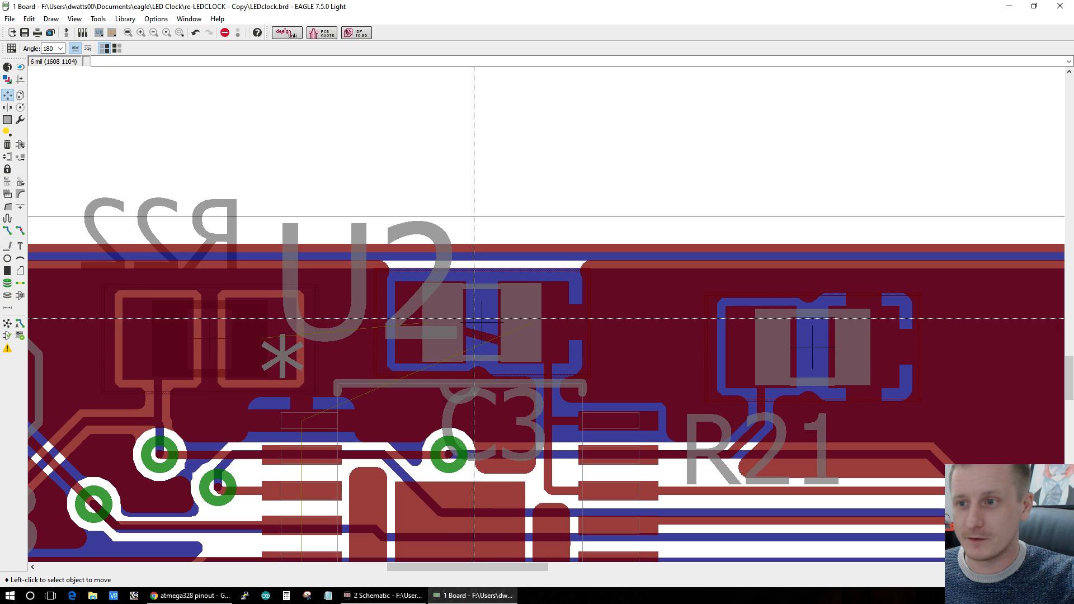
# Step: Try C3 a quarter turn further round, standing vertically slightly to the left above U2
pyautogui.click(424, 336)
pyautogui.click(425, 335)
pyautogui.rightClick(431, 338)
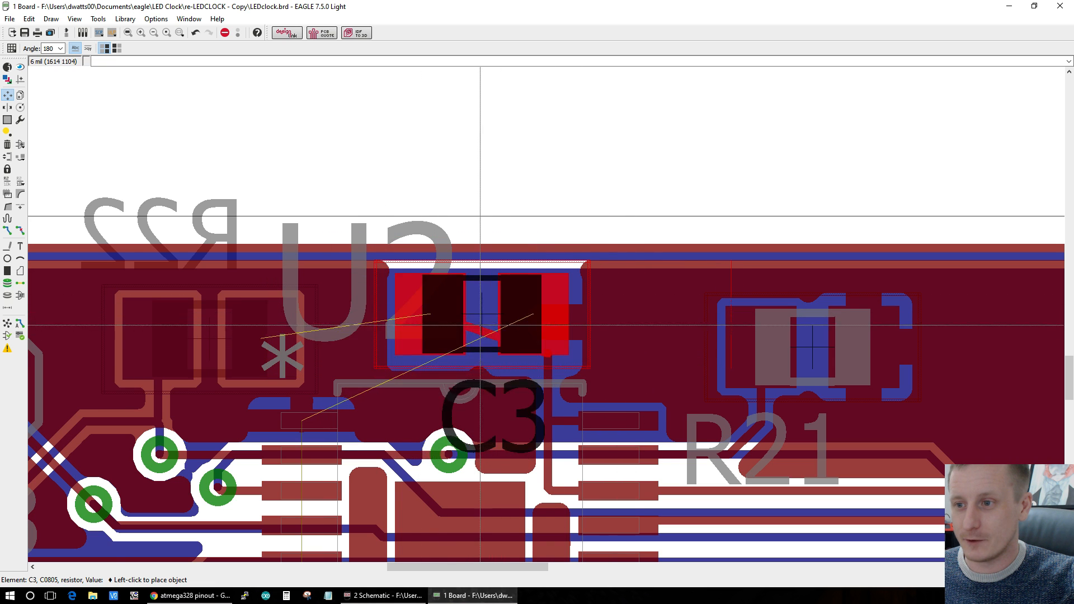
pyautogui.click(462, 322)
pyautogui.click(20, 229)
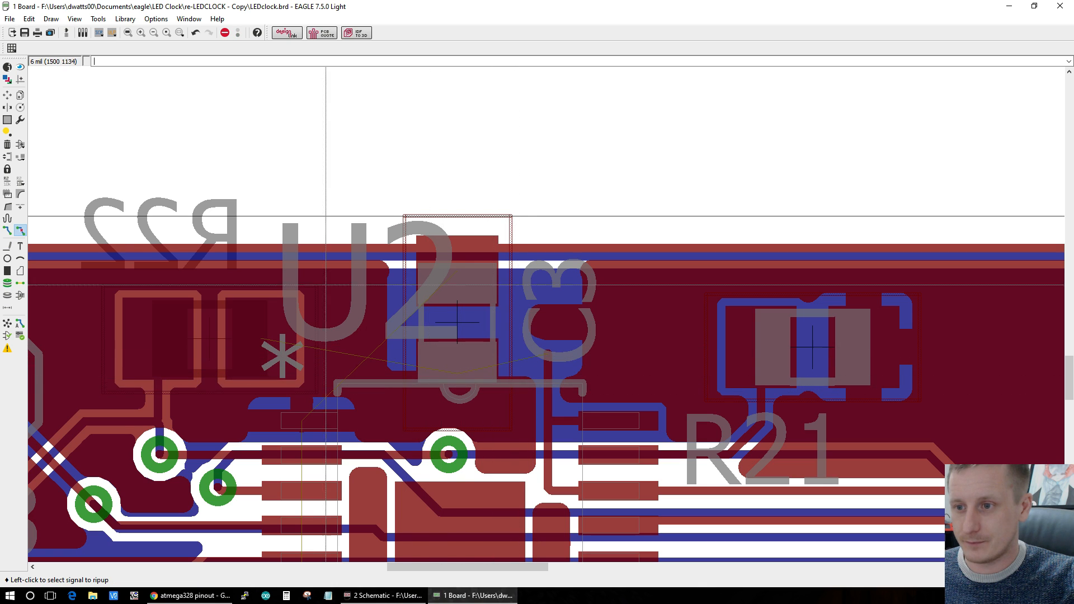
# Step: Rotate C3 back to 180 degrees, place it further left towards R22, and recalculate the ratsnest
pyautogui.click(457, 322)
pyautogui.rightClick(431, 332)
pyautogui.rightClick(430, 332)
pyautogui.rightClick(431, 332)
pyautogui.rightClick(432, 334)
pyautogui.rightClick(435, 335)
pyautogui.rightClick(436, 335)
pyautogui.rightClick(439, 337)
pyautogui.rightClick(442, 331)
pyautogui.rightClick(446, 326)
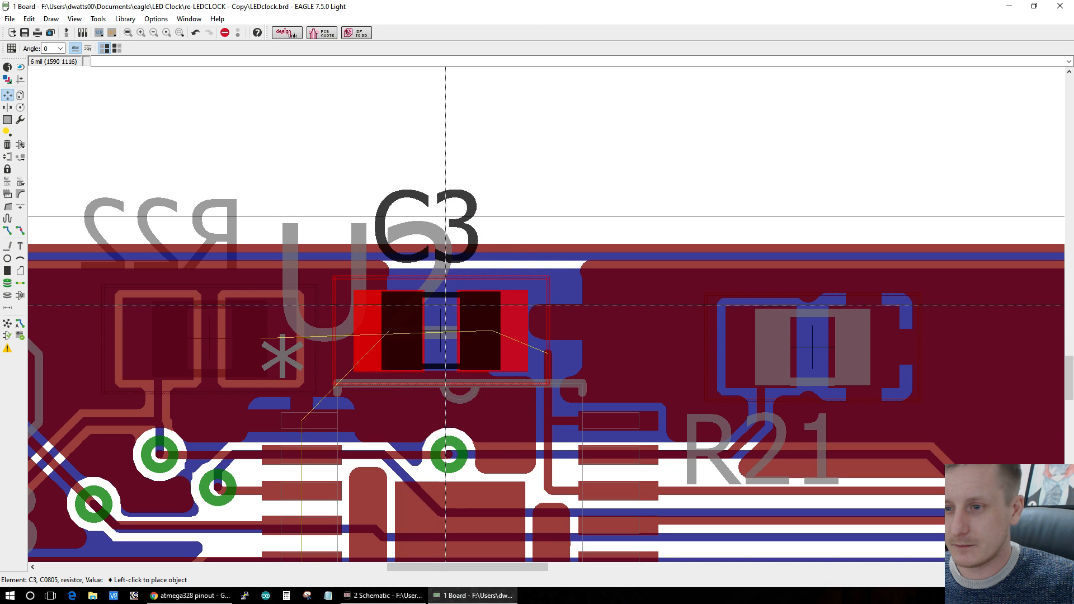
pyautogui.rightClick(445, 328)
pyautogui.rightClick(433, 336)
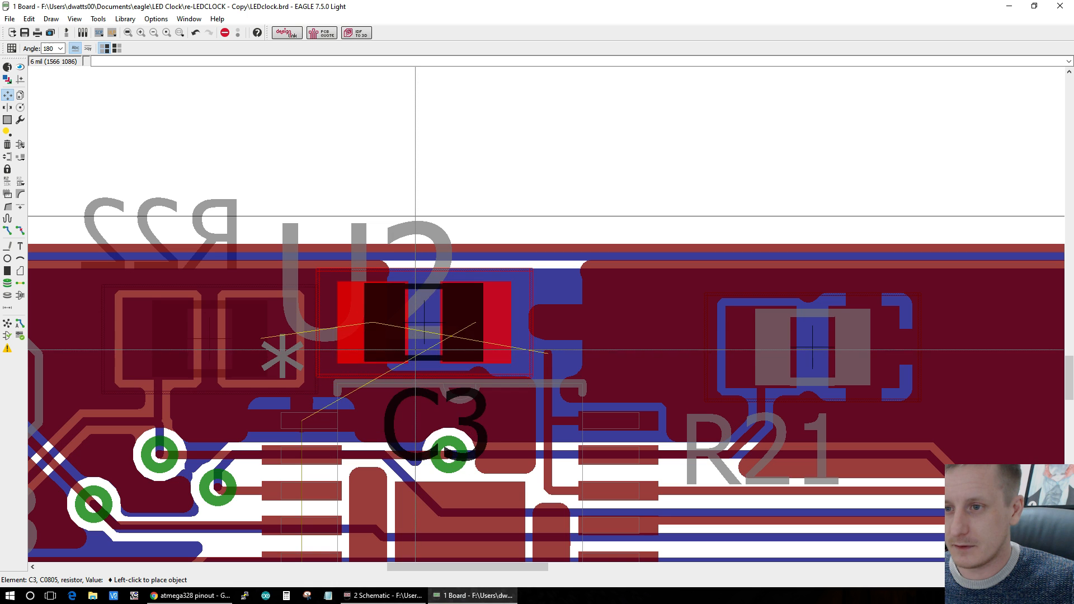
pyautogui.click(415, 350)
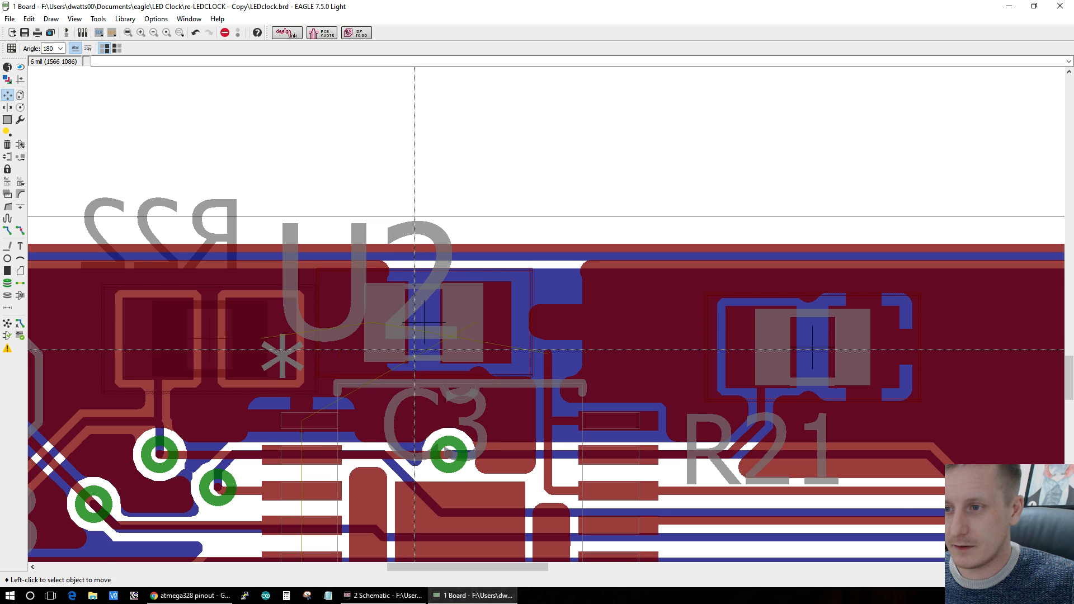
pyautogui.click(7, 323)
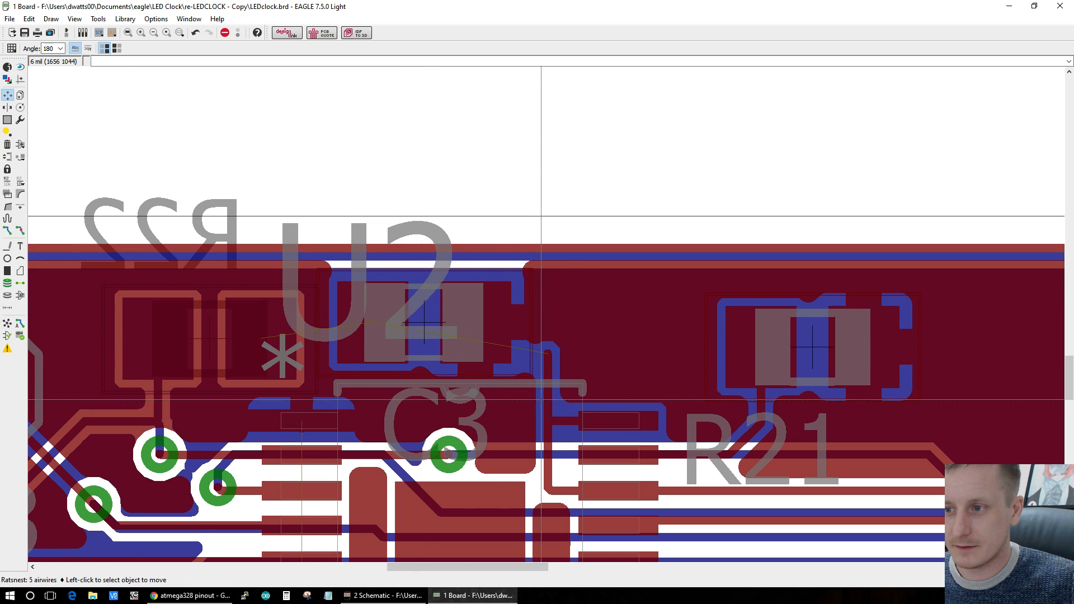
# Step: Rip up the leftover +5V stub between C3 and U2's upper right pads, and try a bottom-layer +5V route from R22
pyautogui.click(20, 230)
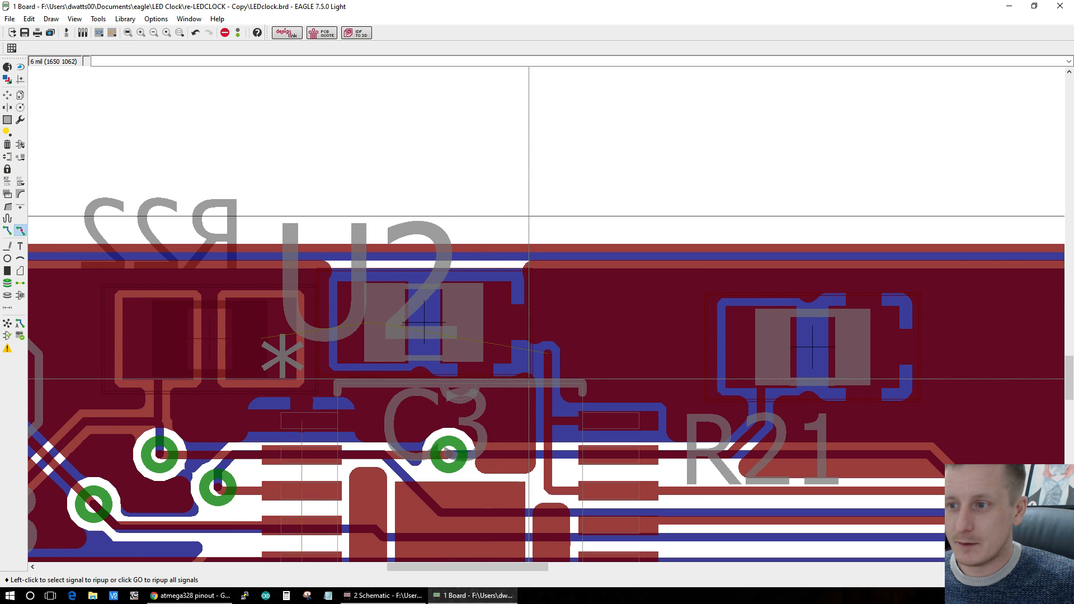
pyautogui.scroll(-2, 533, 463)
pyautogui.scroll(2, 533, 463)
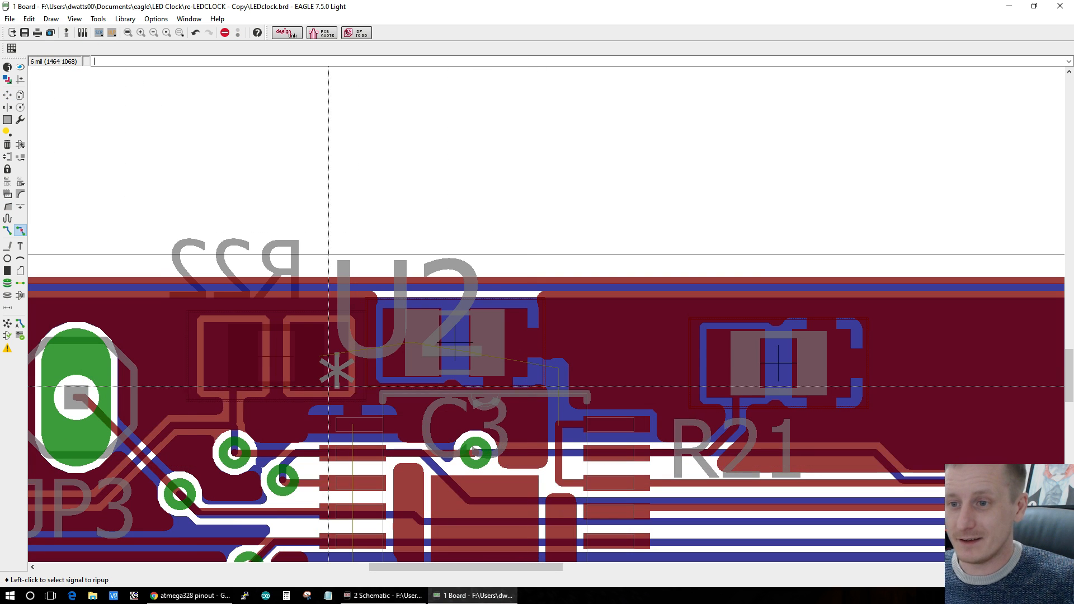
pyautogui.click(7, 231)
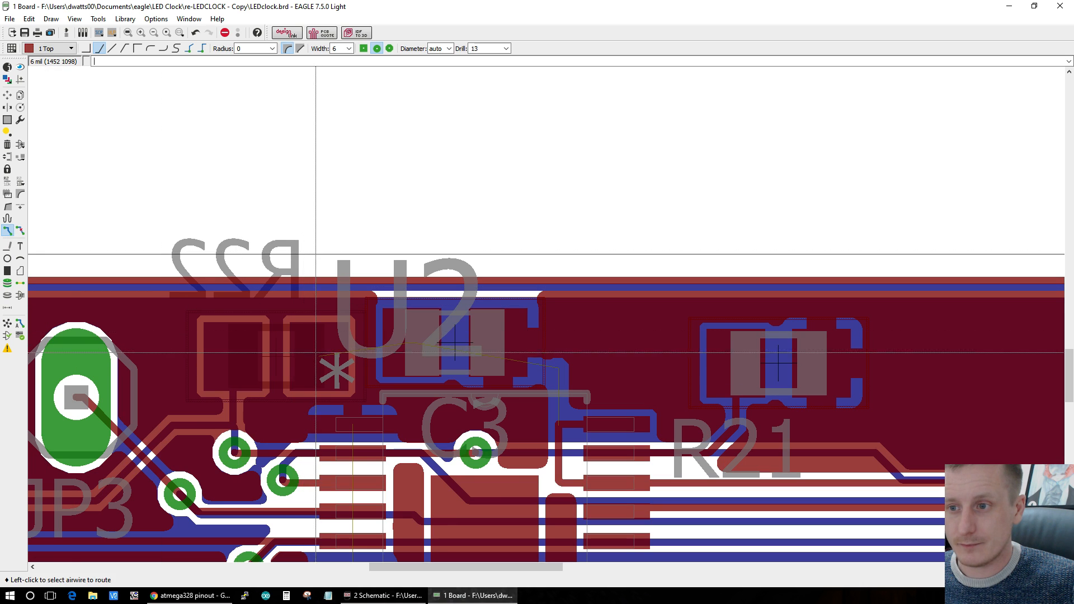
pyautogui.click(330, 356)
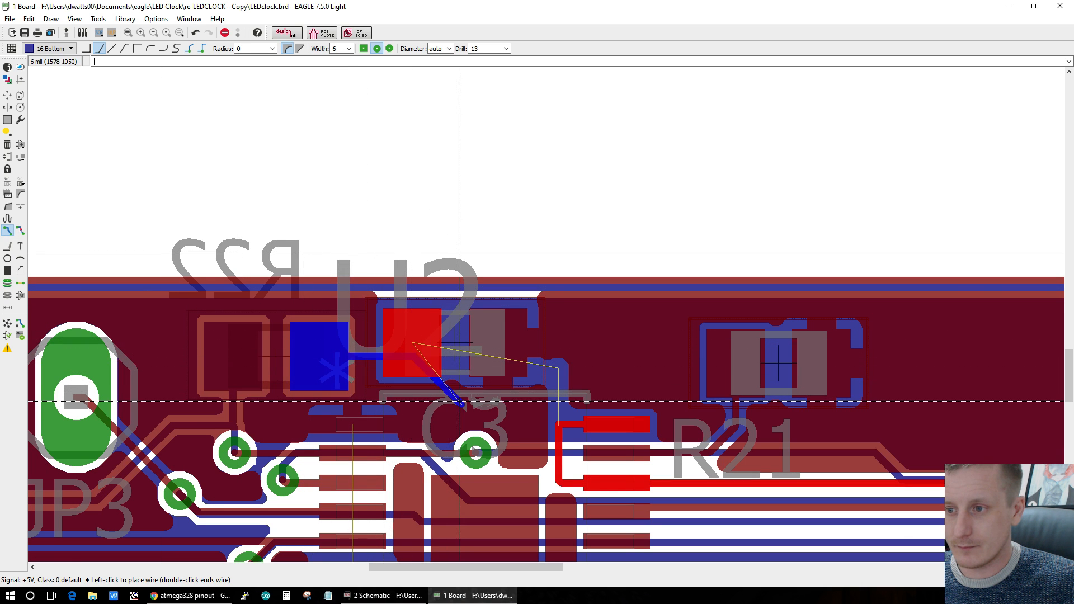
# Step: Shift C3 slightly right to open a gap beside R22, recalculate the ratsnest, and nudge R22 up level with C3
pyautogui.click(8, 95)
pyautogui.click(462, 350)
pyautogui.click(489, 351)
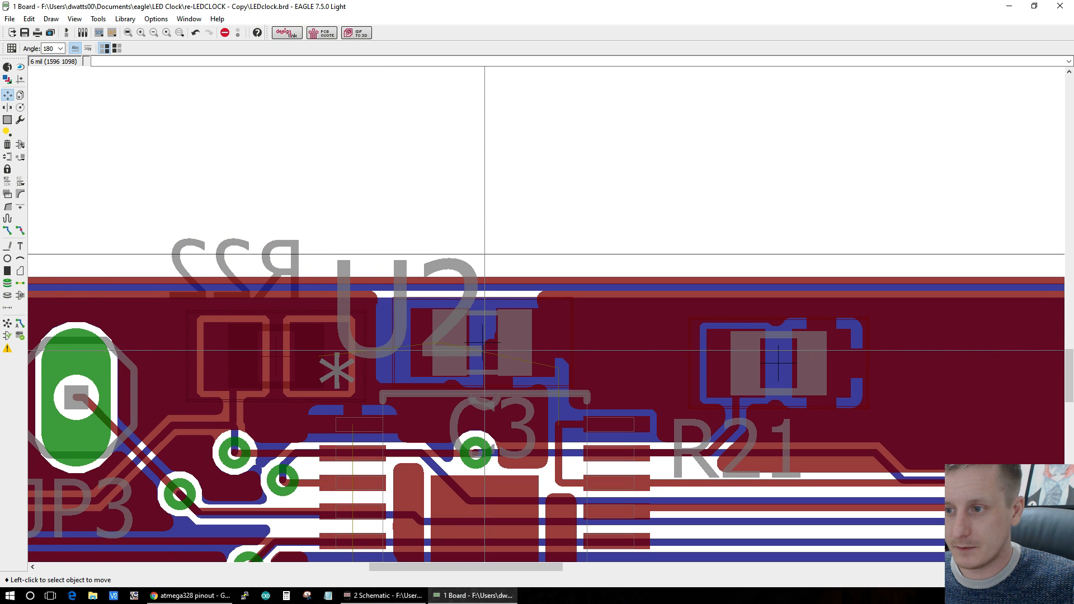
pyautogui.click(8, 327)
pyautogui.click(325, 357)
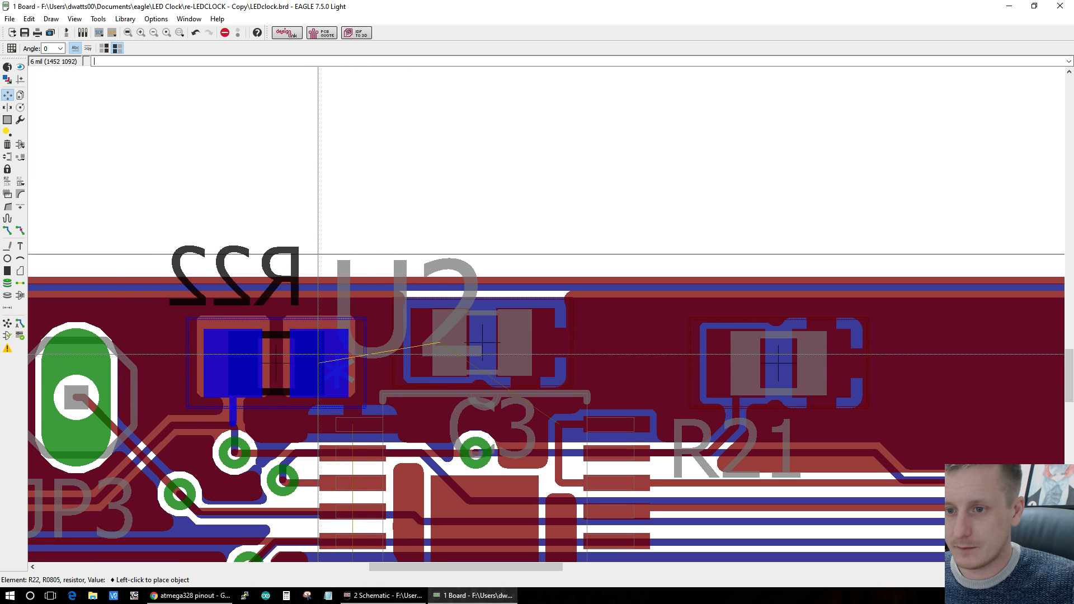
pyautogui.click(320, 342)
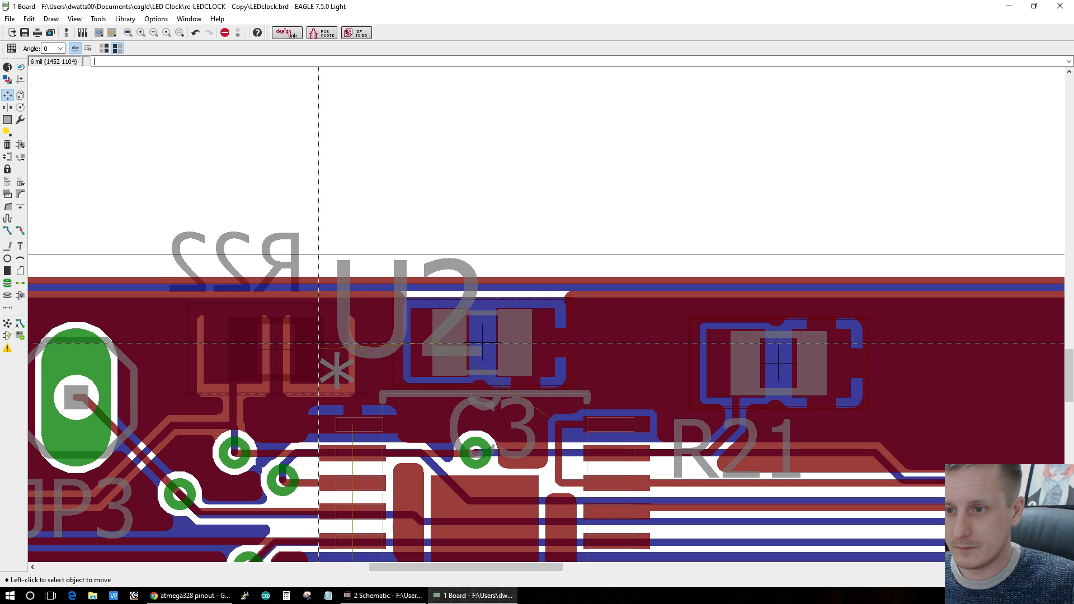
# Step: Route +5V from R22's bottom-layer pad through a new via to C3's left top-layer pad, and recalculate the ratsnest
pyautogui.click(7, 230)
pyautogui.click(354, 348)
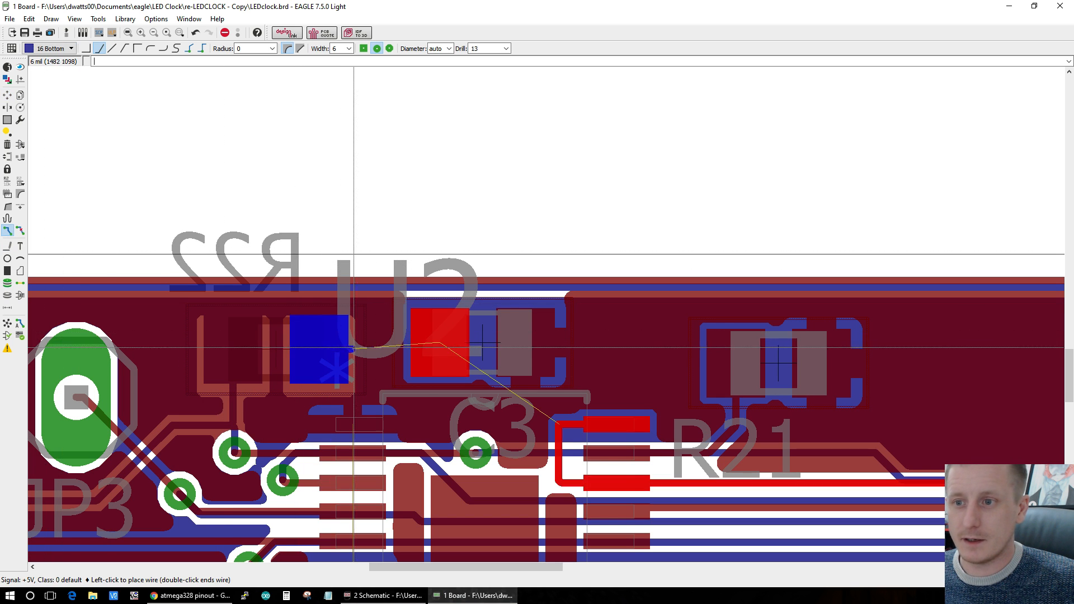
pyautogui.click(382, 348)
pyautogui.middleClick(382, 347)
pyautogui.click(440, 350)
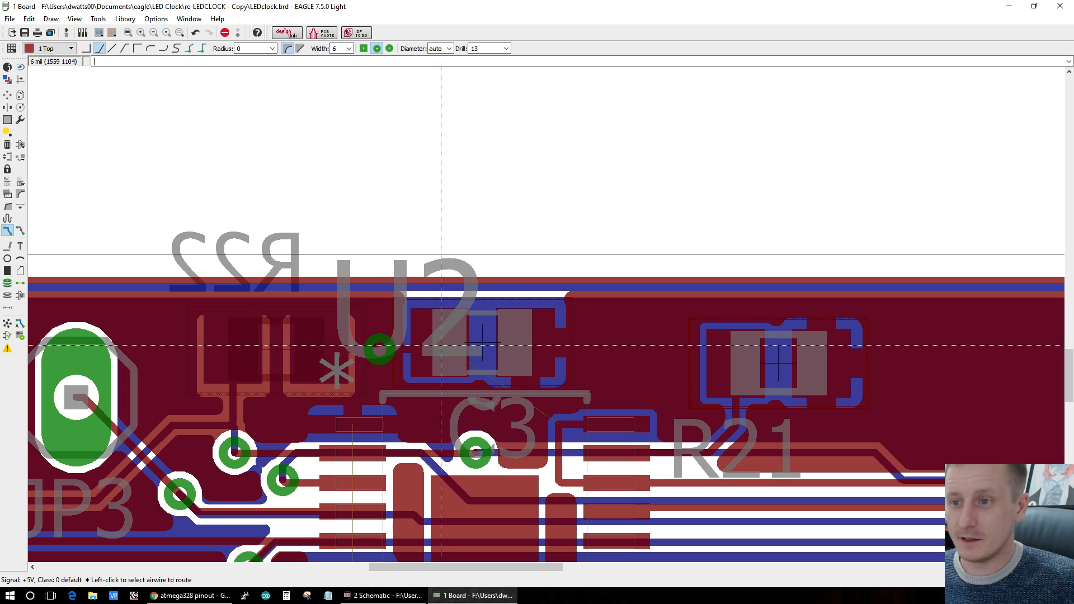
pyautogui.click(7, 325)
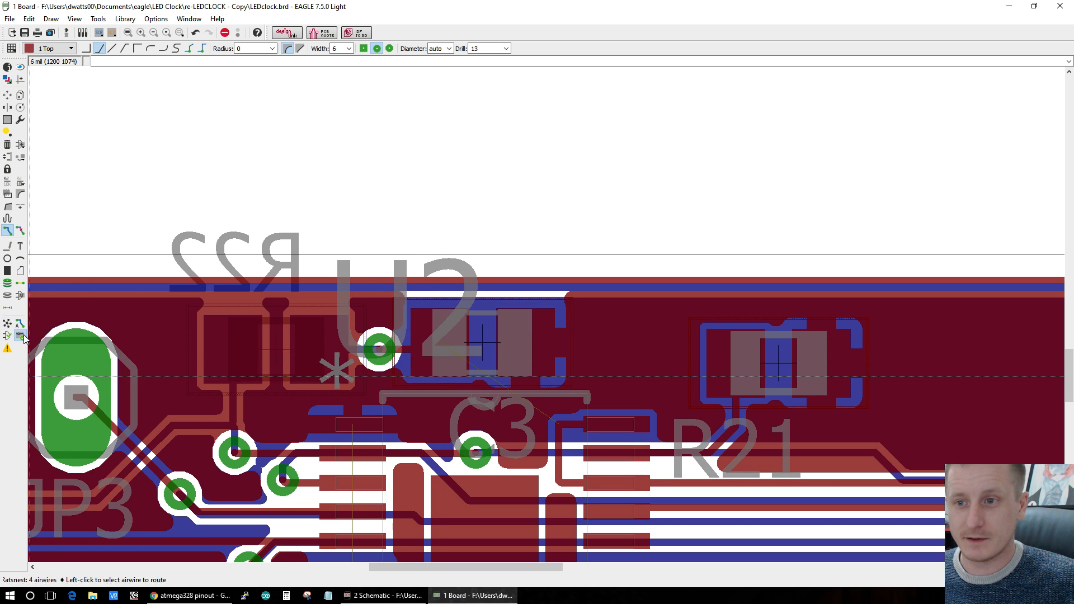
# Step: Run the design rule check and examine the remaining airwires around C3 and U2
pyautogui.click(20, 336)
pyautogui.scroll(4, 559, 434)
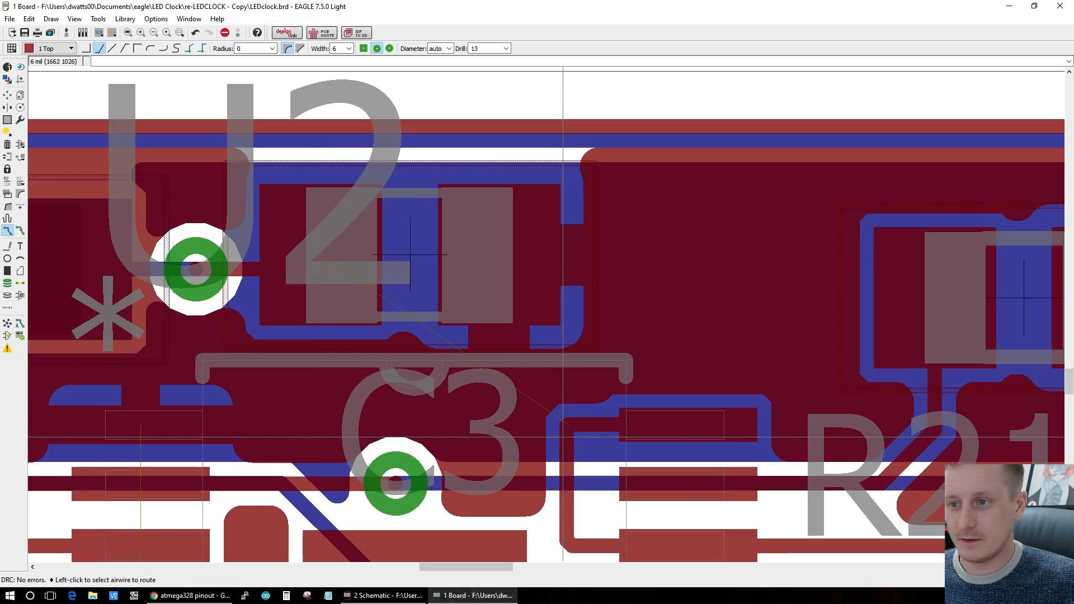
pyautogui.scroll(-5, 558, 446)
pyautogui.scroll(5, 553, 489)
pyautogui.scroll(-5, 551, 486)
pyautogui.scroll(5, 392, 251)
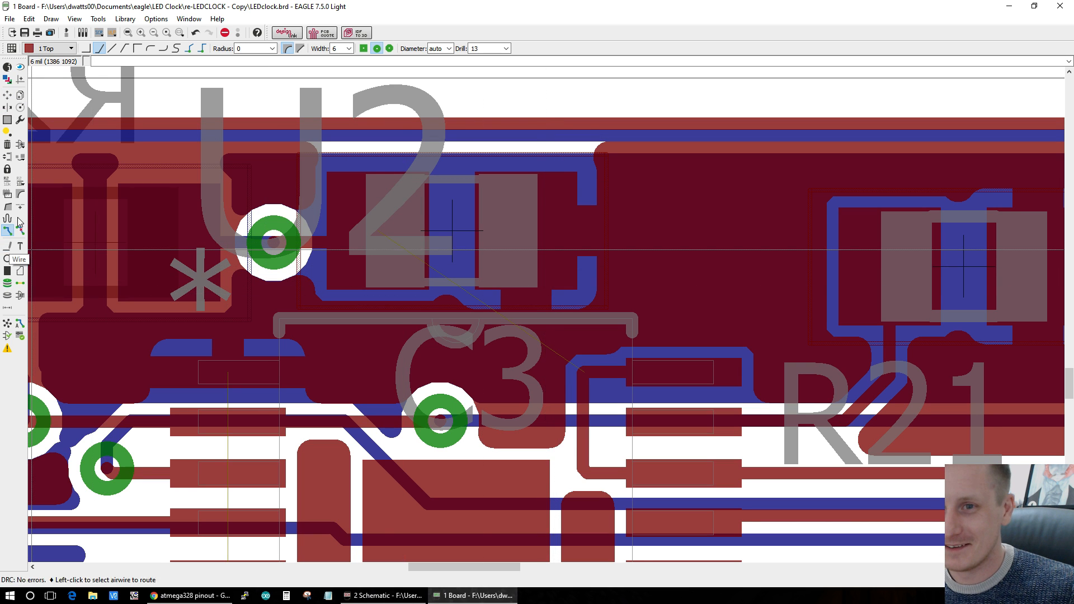
# Step: Route +5V from U2's upper right pad up to a new via, and across the bottom layer beneath C3 to R22's via
pyautogui.click(583, 370)
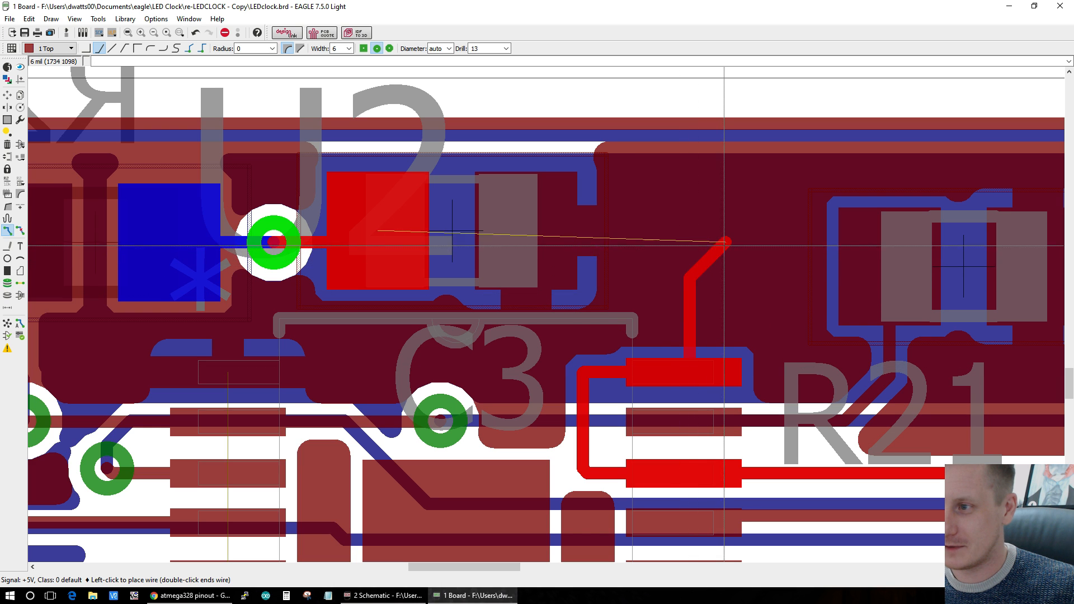
pyautogui.click(711, 252)
pyautogui.middleClick(711, 252)
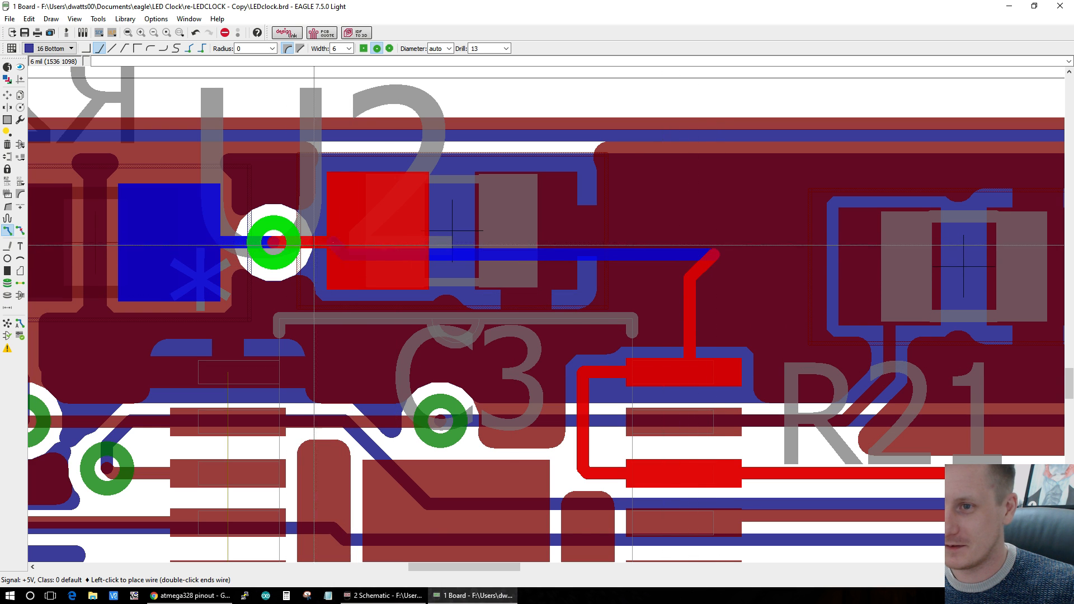
pyautogui.click(274, 243)
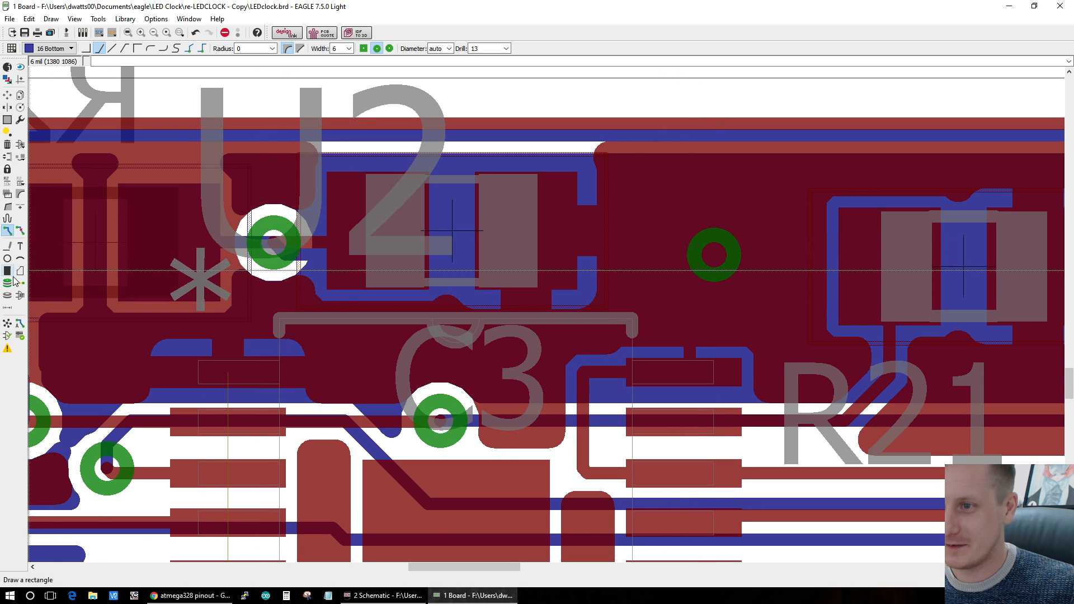
# Step: Refresh the ratsnest, rerun the design rule check, and inspect the new +5V route between U2, C3 and R22
pyautogui.click(21, 336)
pyautogui.click(297, 456)
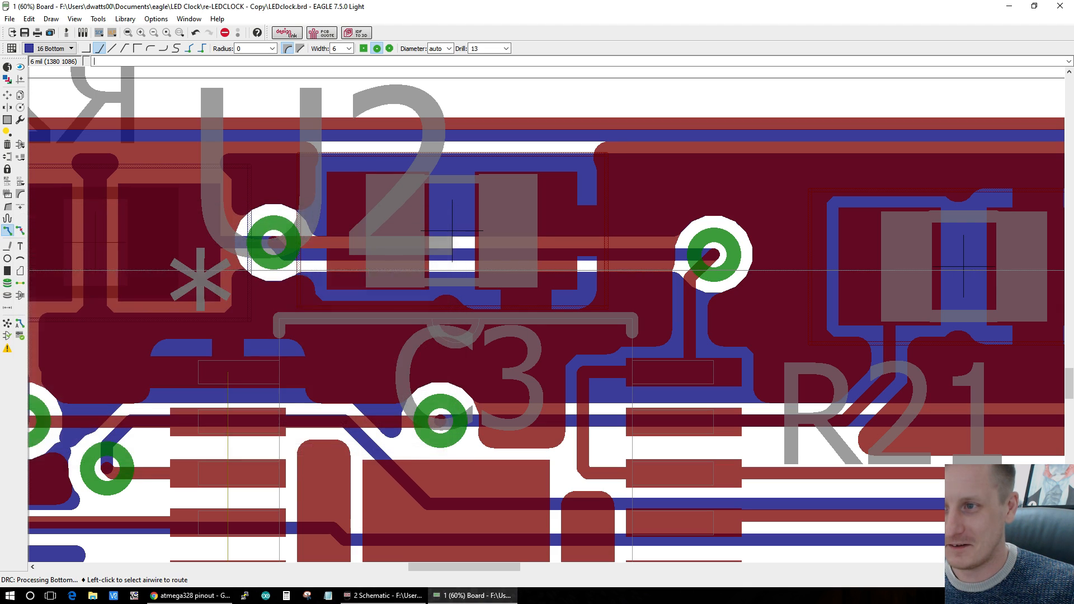
pyautogui.scroll(-3, 283, 432)
pyautogui.scroll(3, 283, 432)
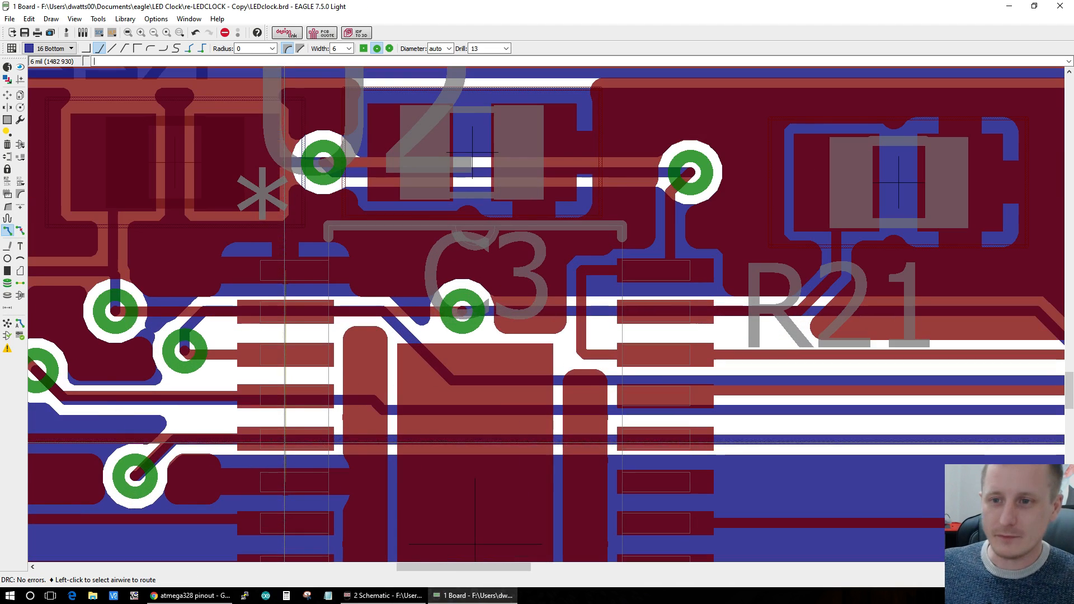
pyautogui.click(281, 419)
pyautogui.scroll(-3, 278, 400)
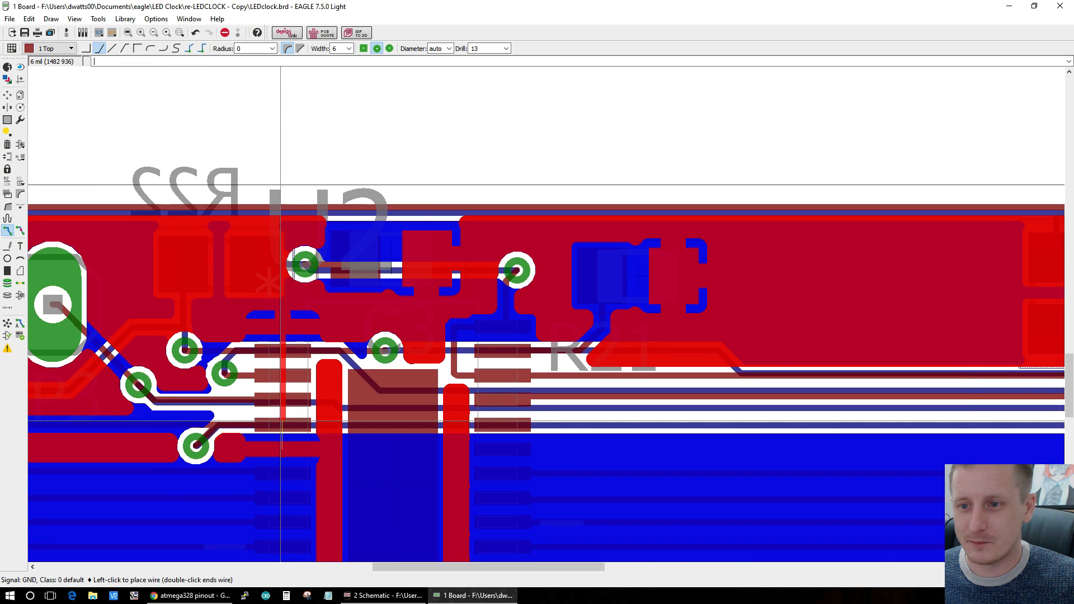
pyautogui.scroll(2, 343, 287)
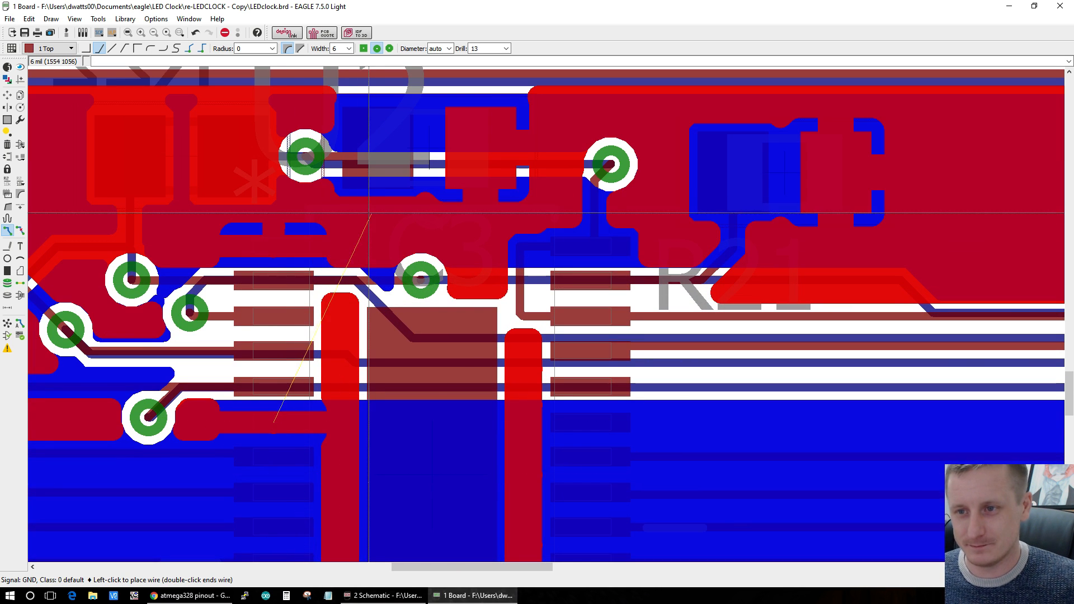
pyautogui.press('Escape')
pyautogui.scroll(-3, 217, 411)
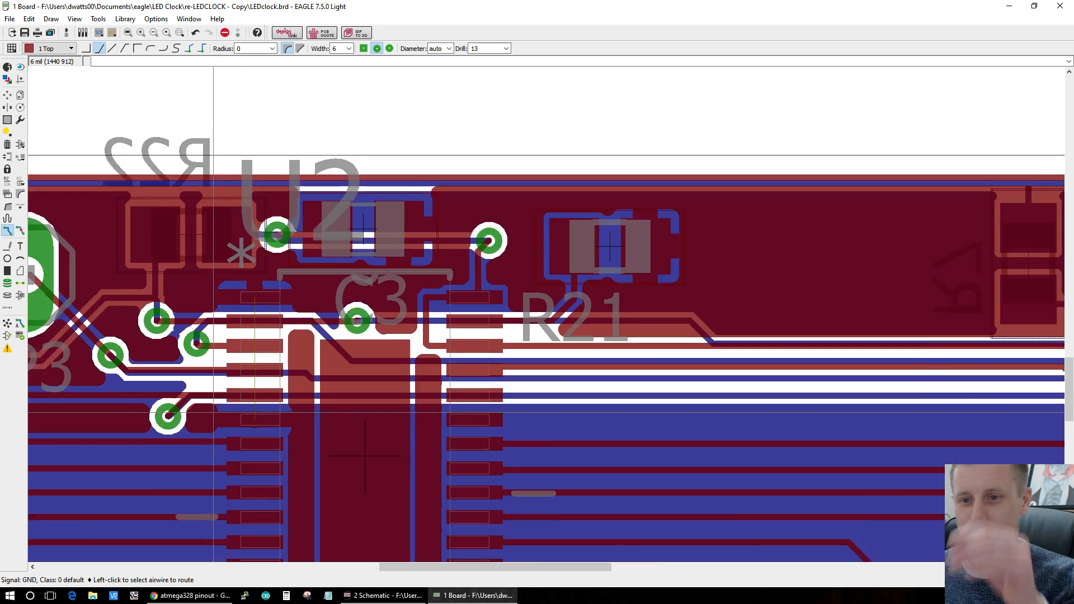
# Step: Examine the unrouted GND connection between U2's left-side pads and the surrounding copper pours, traces and vias
pyautogui.scroll(2, 99, 432)
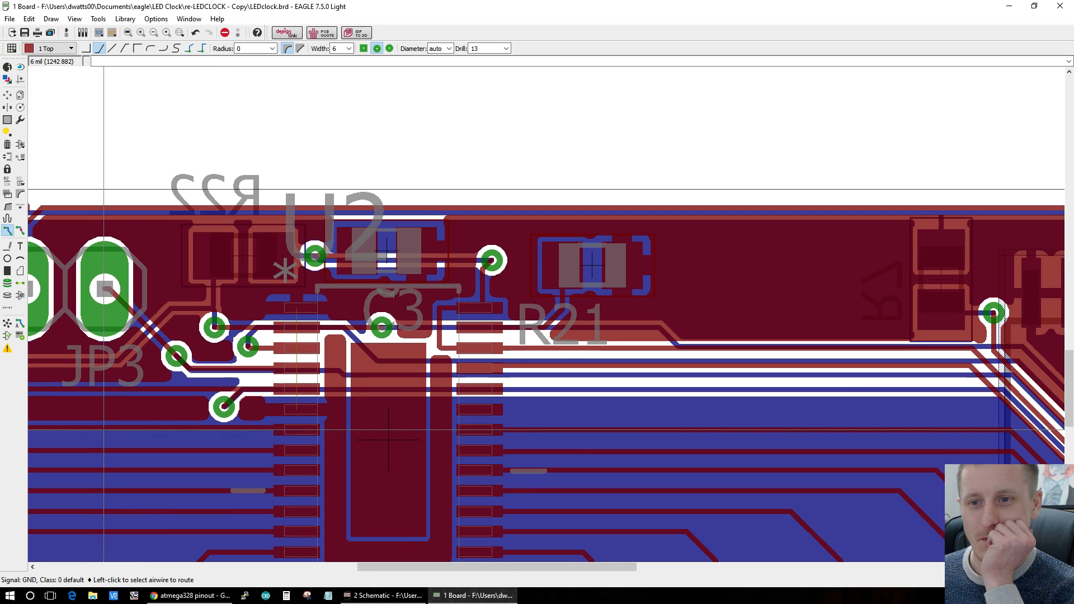
pyautogui.scroll(2, 99, 431)
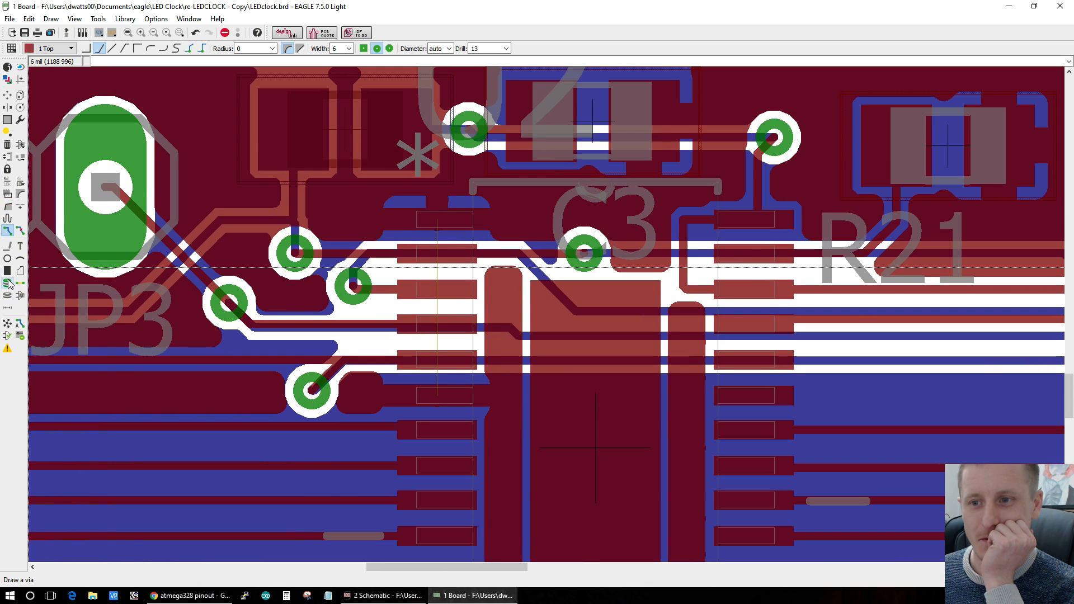
pyautogui.scroll(1, 480, 457)
pyautogui.scroll(-3, 459, 465)
pyautogui.scroll(2, 651, 458)
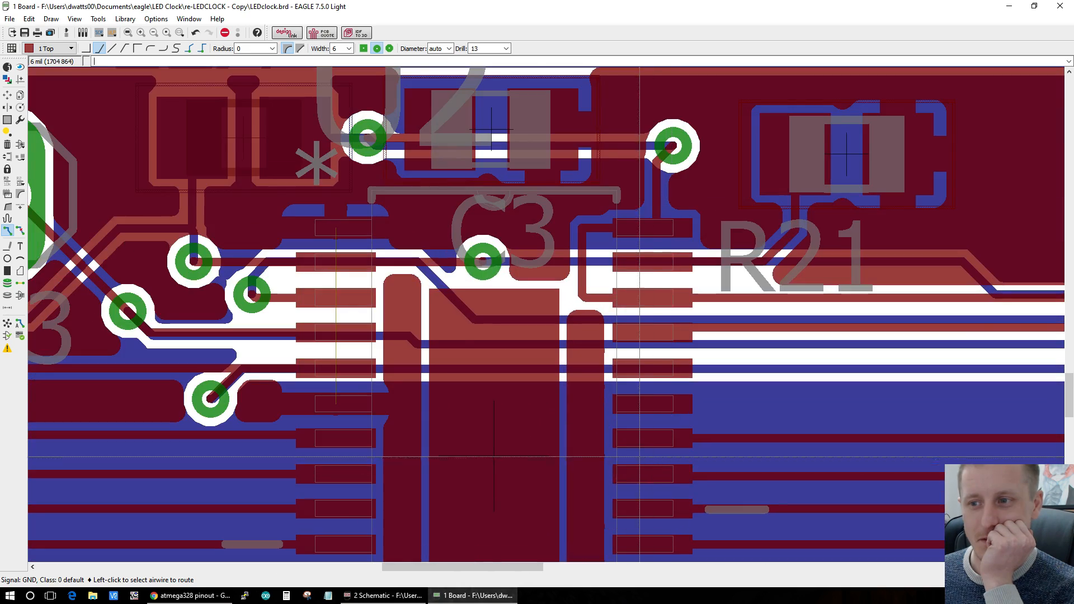
pyautogui.scroll(-3, 605, 468)
pyautogui.scroll(-2, 610, 503)
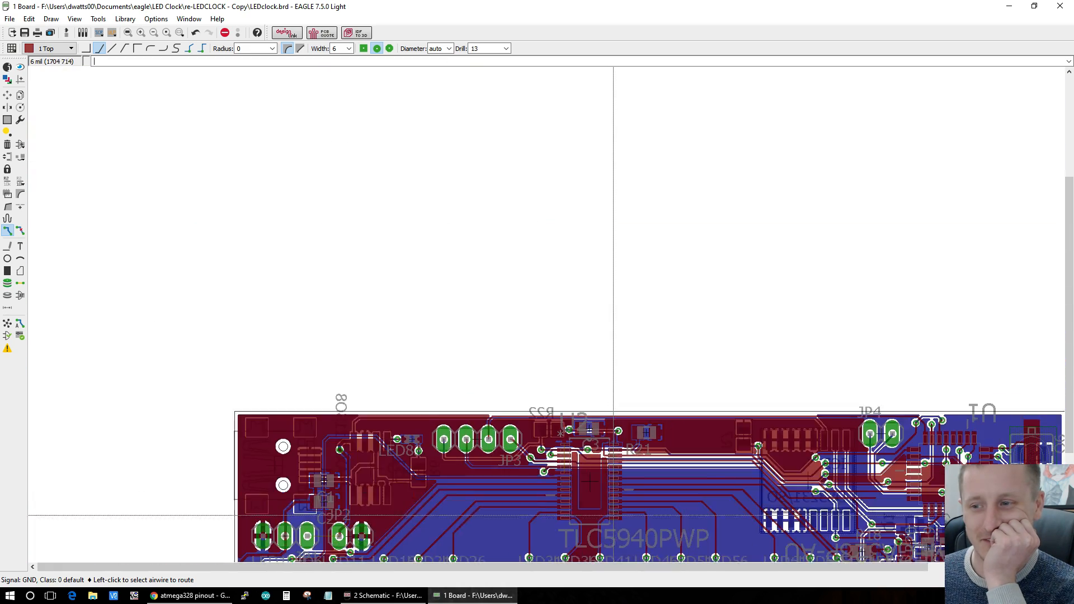
pyautogui.scroll(2, 606, 527)
pyautogui.scroll(3, 606, 526)
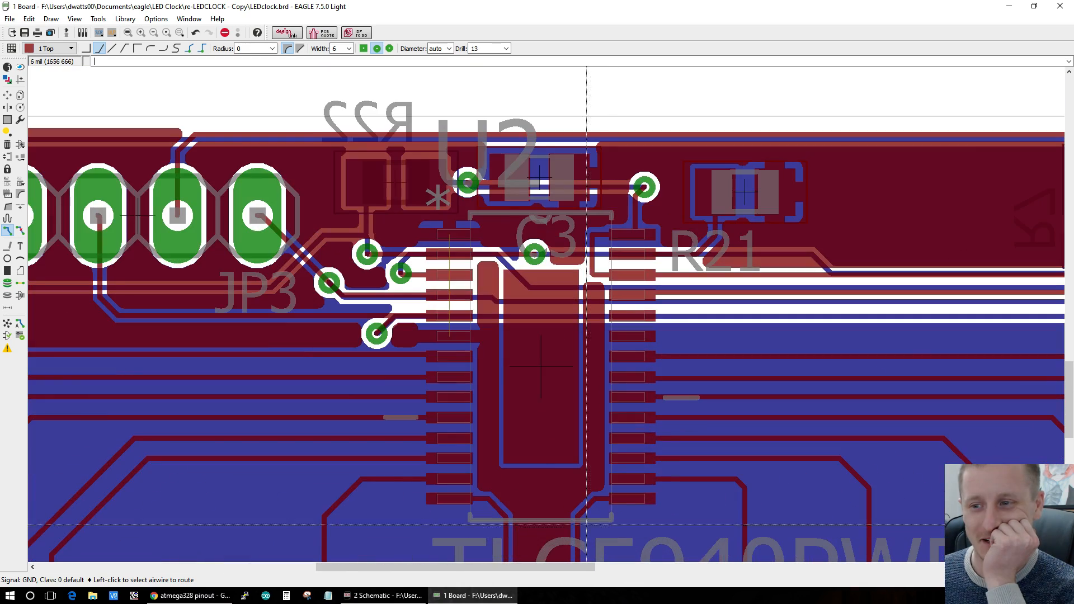
# Step: Place a via near the lower end of U2's central thermal pad and assign it to the GND net
pyautogui.click(8, 282)
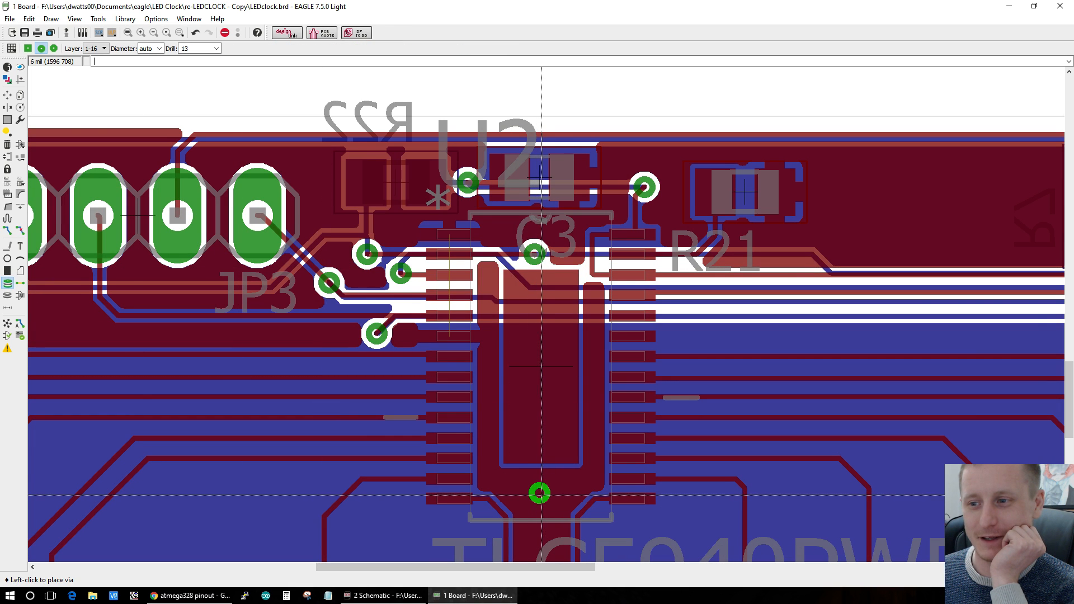
pyautogui.click(7, 96)
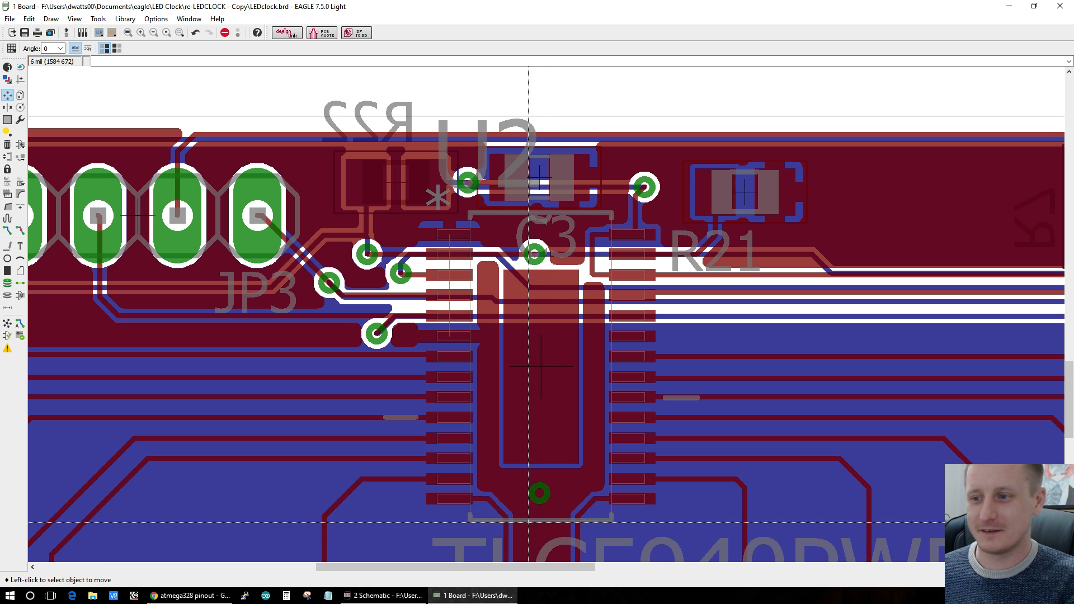
pyautogui.rightClick(537, 498)
pyautogui.click(565, 420)
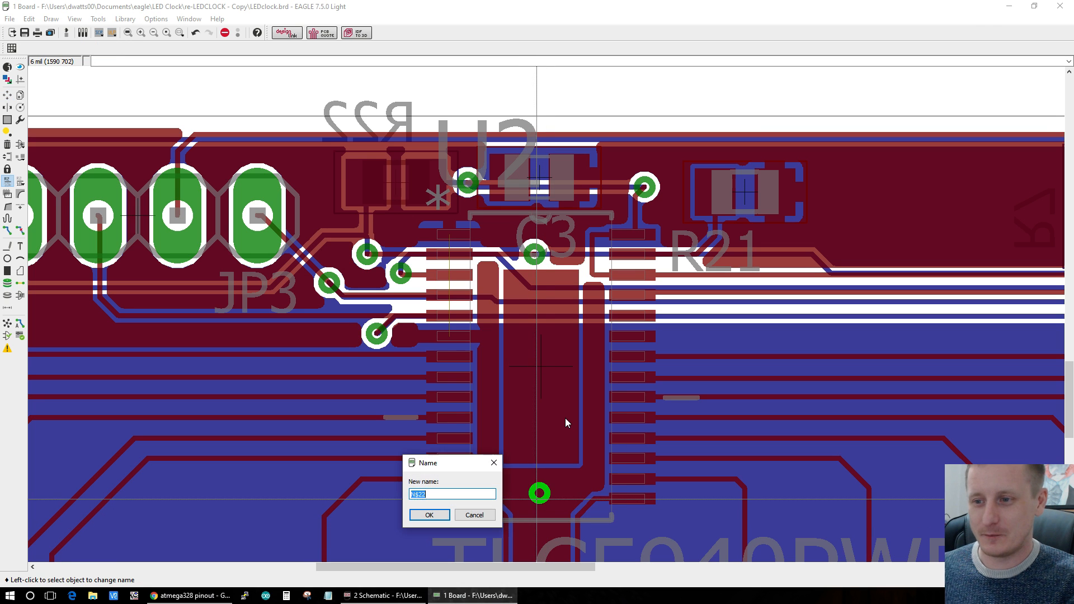
pyautogui.write('GND')
pyautogui.press('Return')
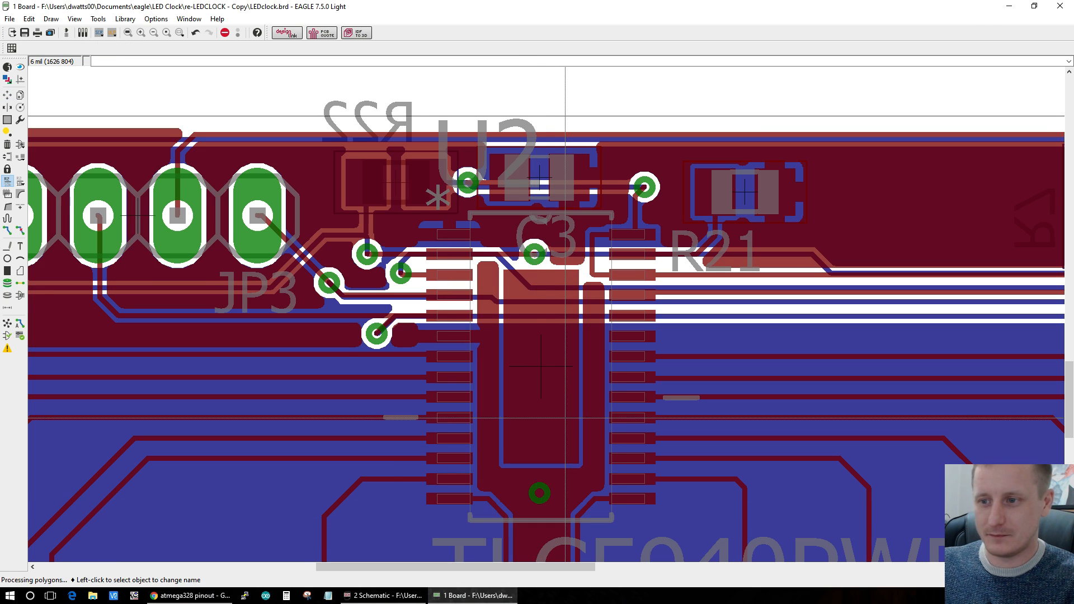
pyautogui.scroll(3, 490, 250)
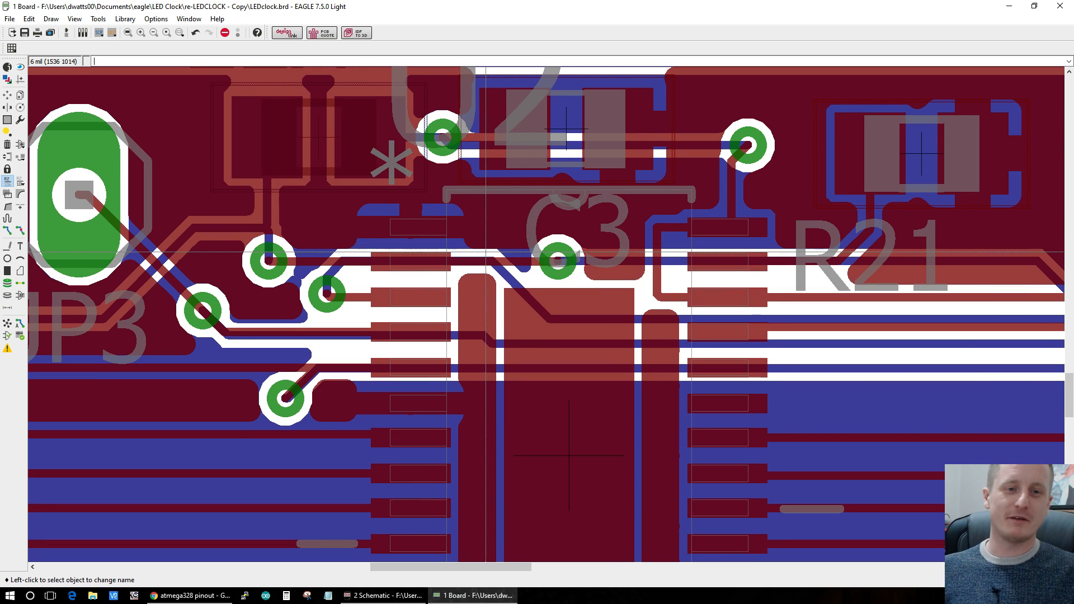